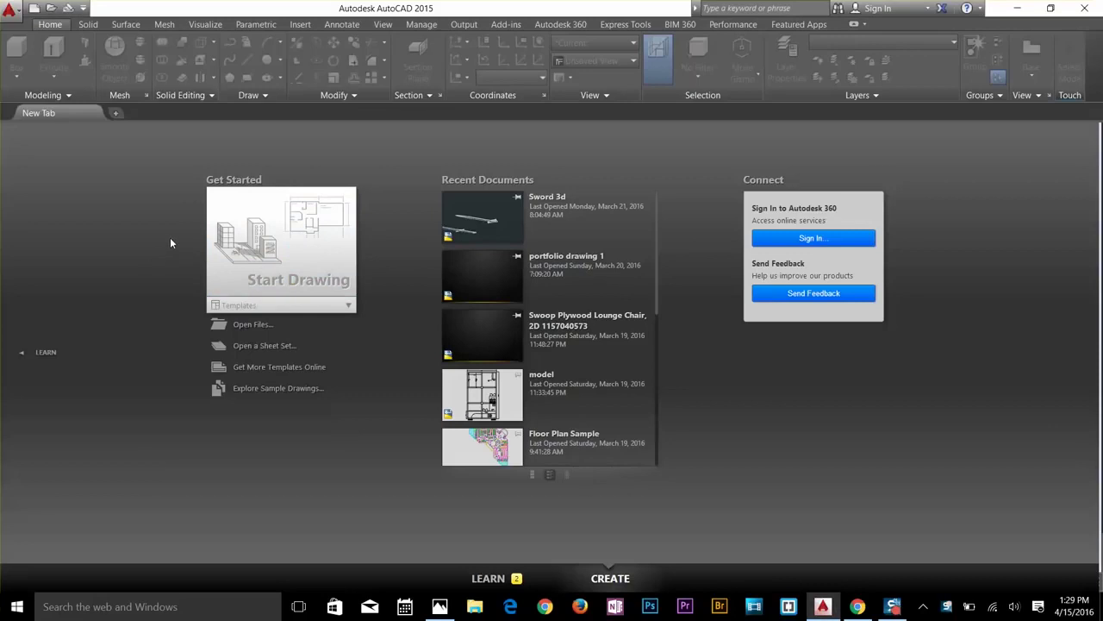
Start a new drawing and set its length units to Architectural with a precision of 0'-0 1/4".
left_click(280, 267)
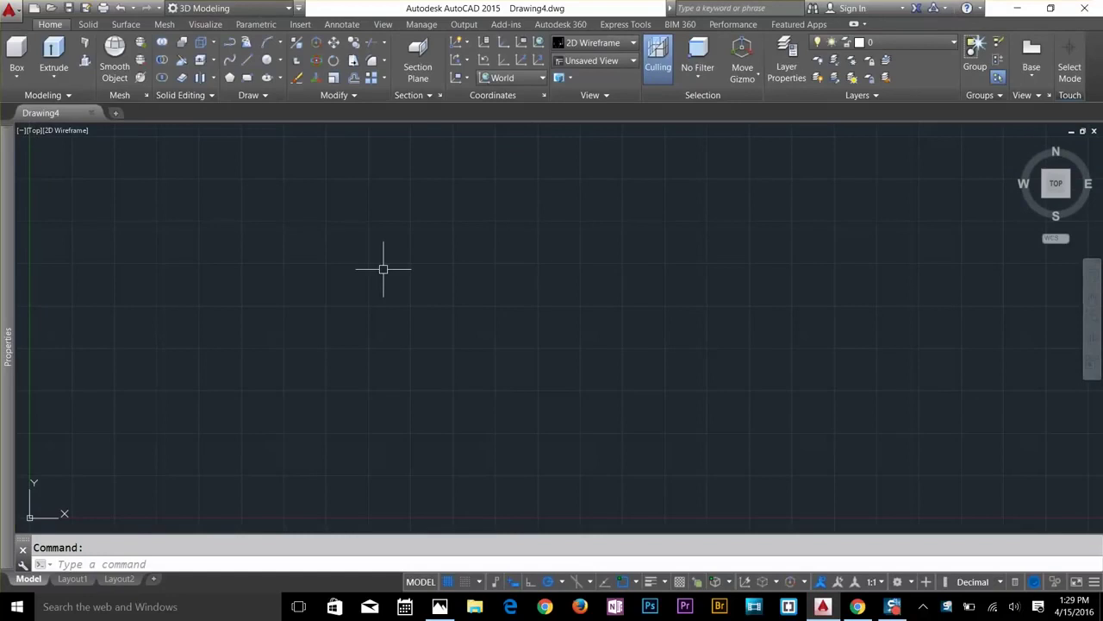
scroll(384, 269, "down", 2)
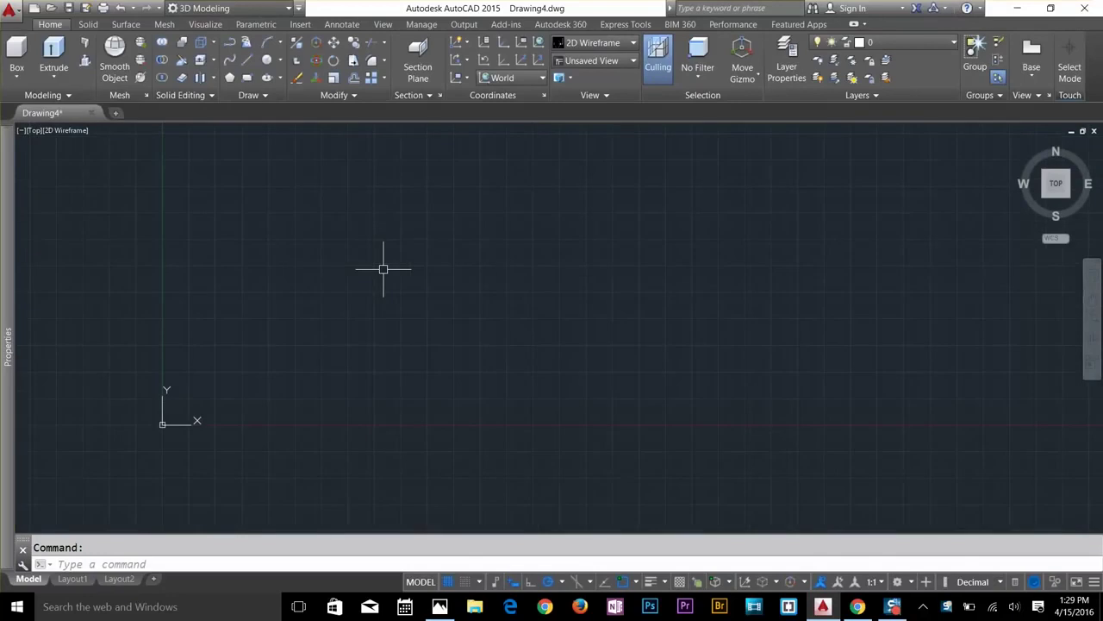
type("units")
key("Return")
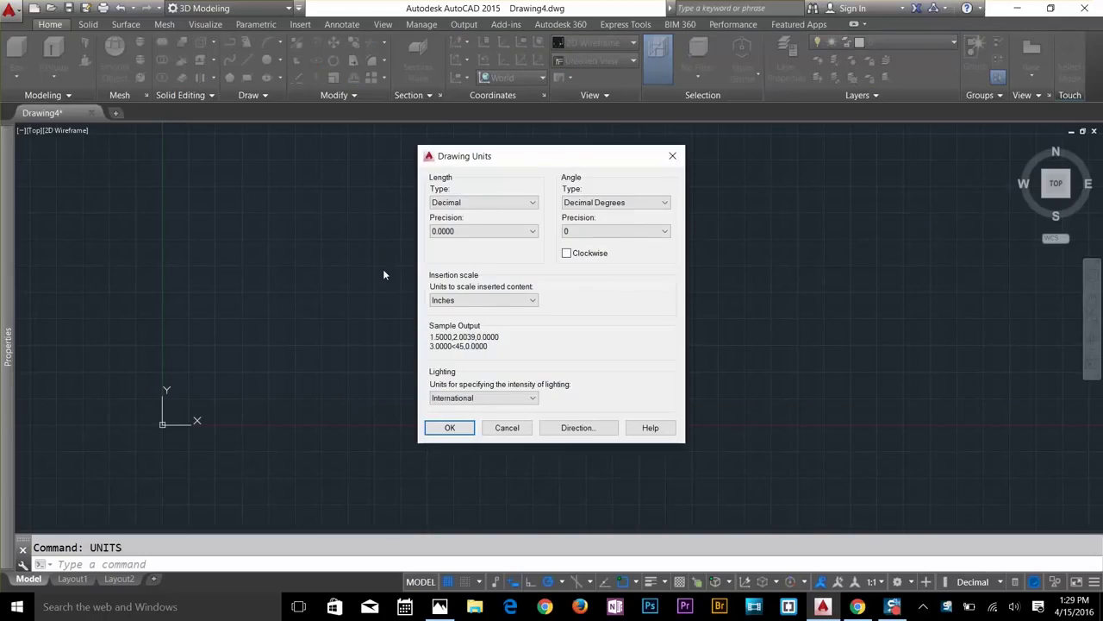
left_click(485, 203)
left_click(486, 215)
left_click(480, 231)
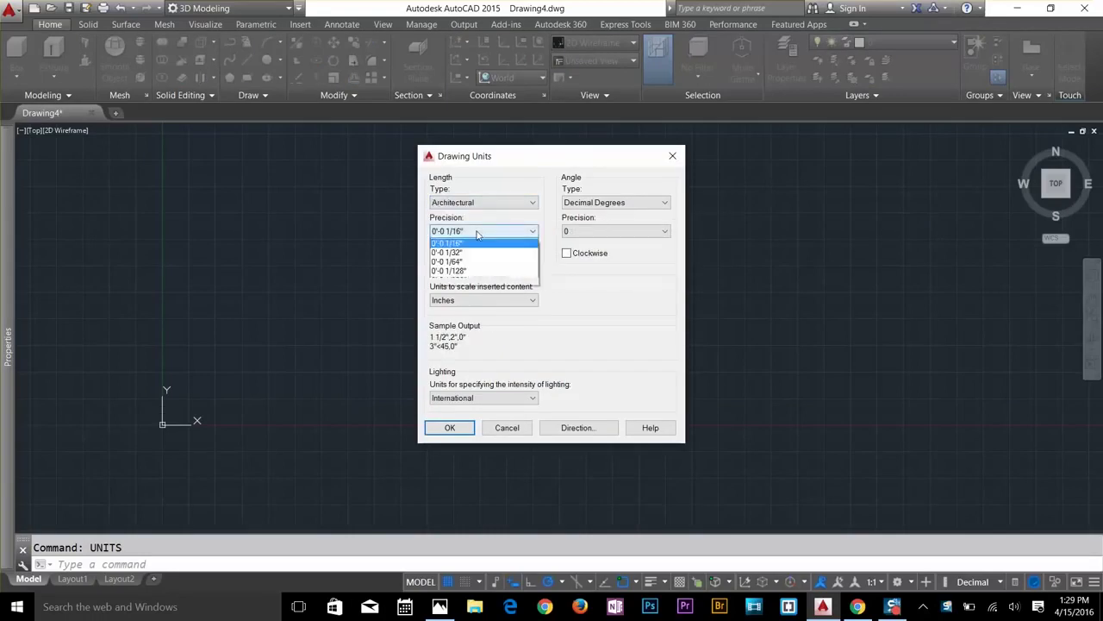
left_click(478, 262)
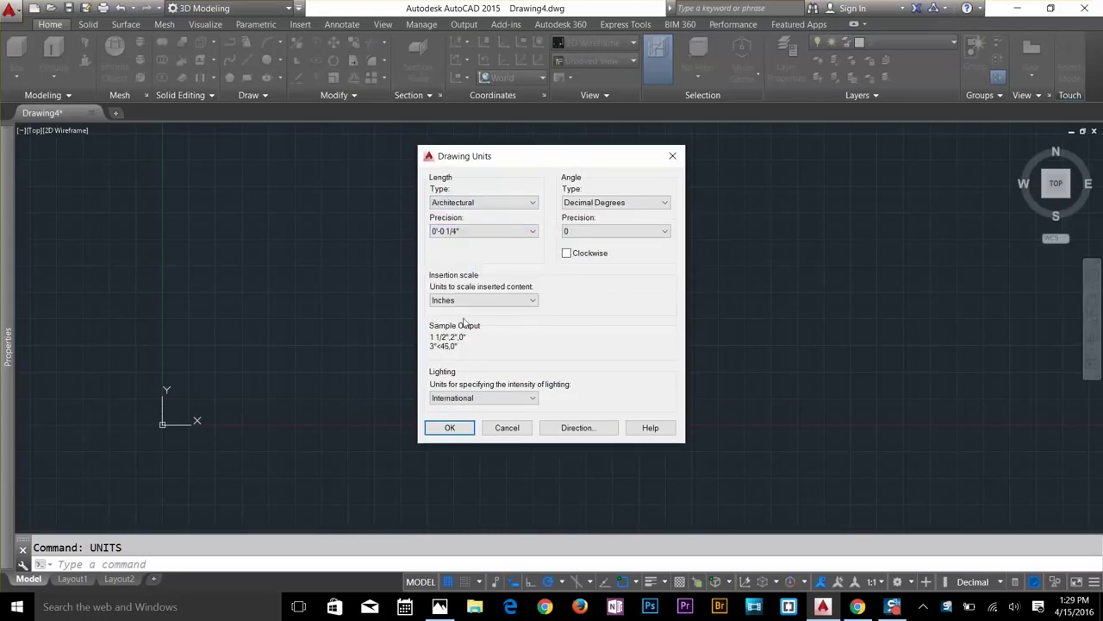
left_click(450, 428)
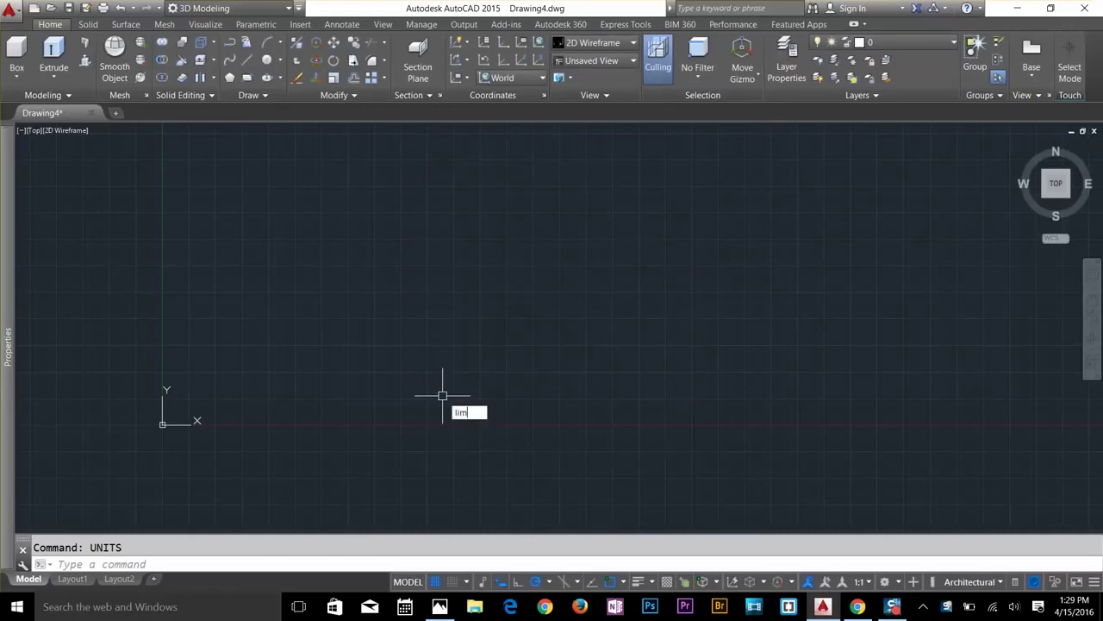
Set the model space limits from the default lower-left corner to an upper-right corner of 200',200'.
key("Return")
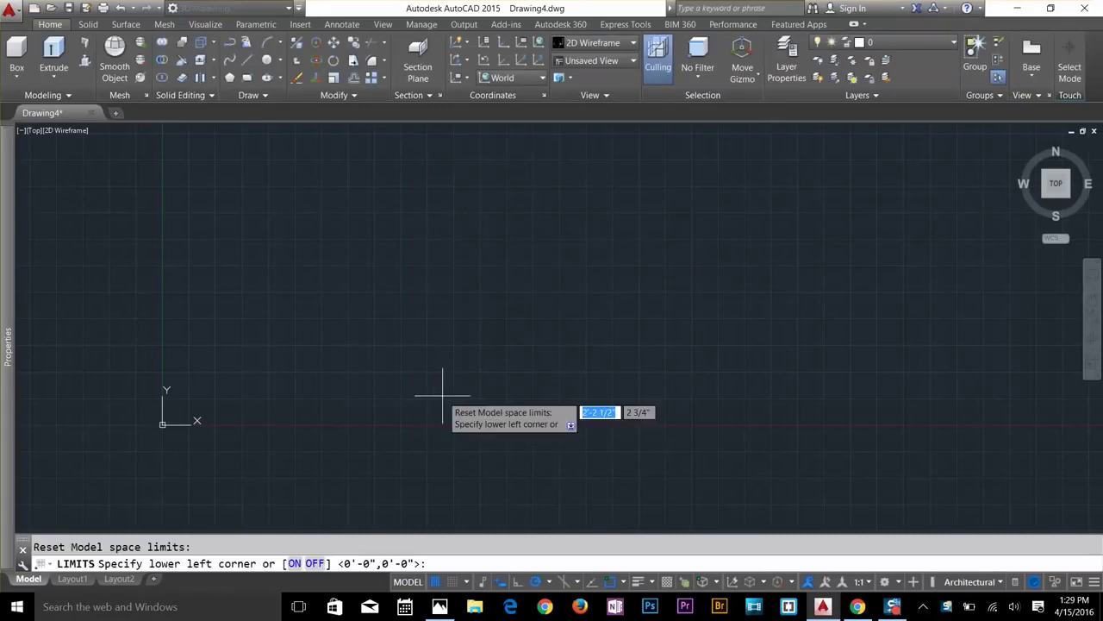
key("Return")
type("200")
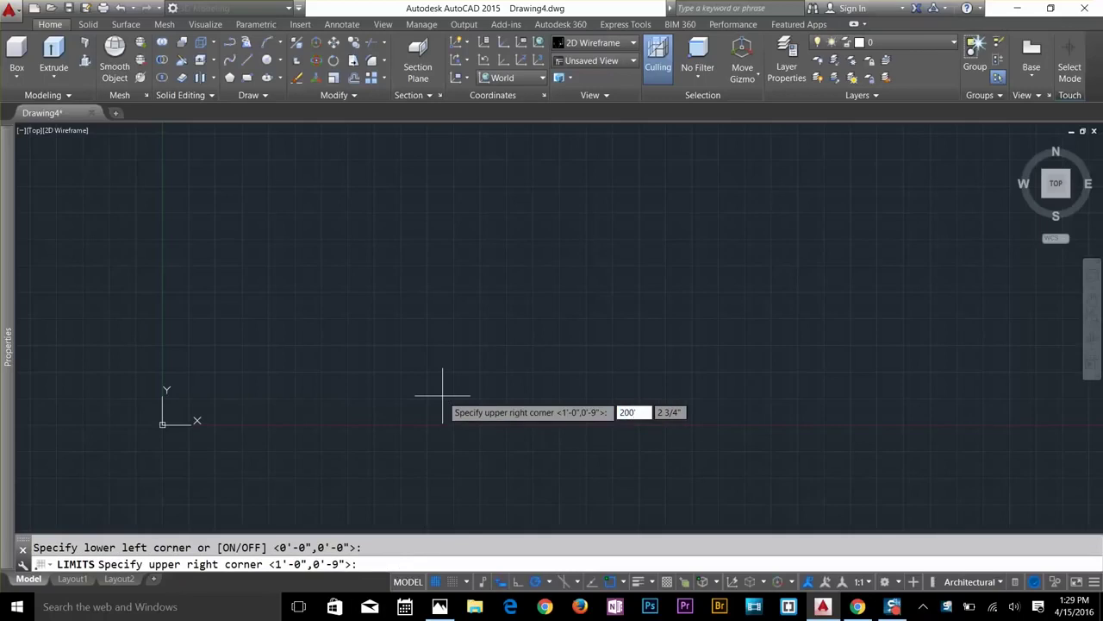
key("Tab")
type("200")
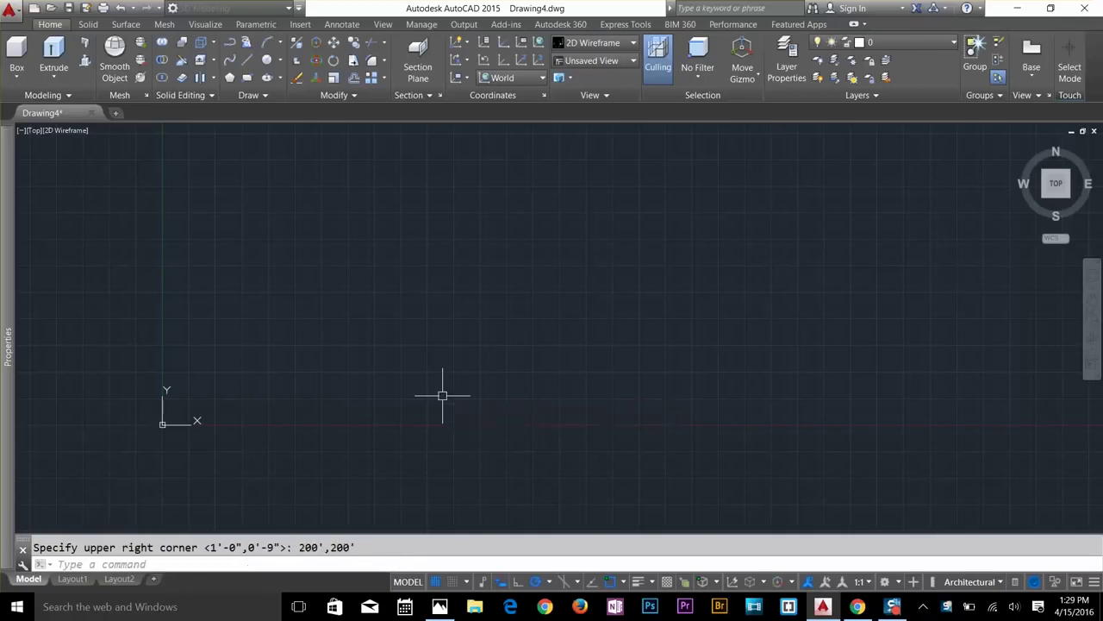
key("Return")
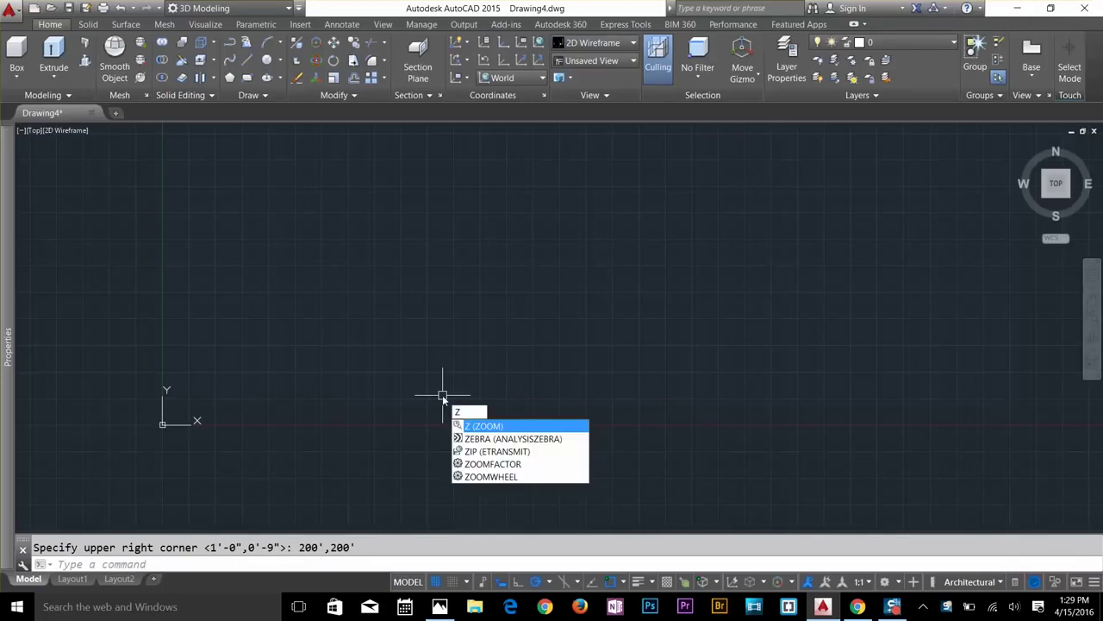
Zoom to show all of the drawing limits and turn the grid display off.
key("Return")
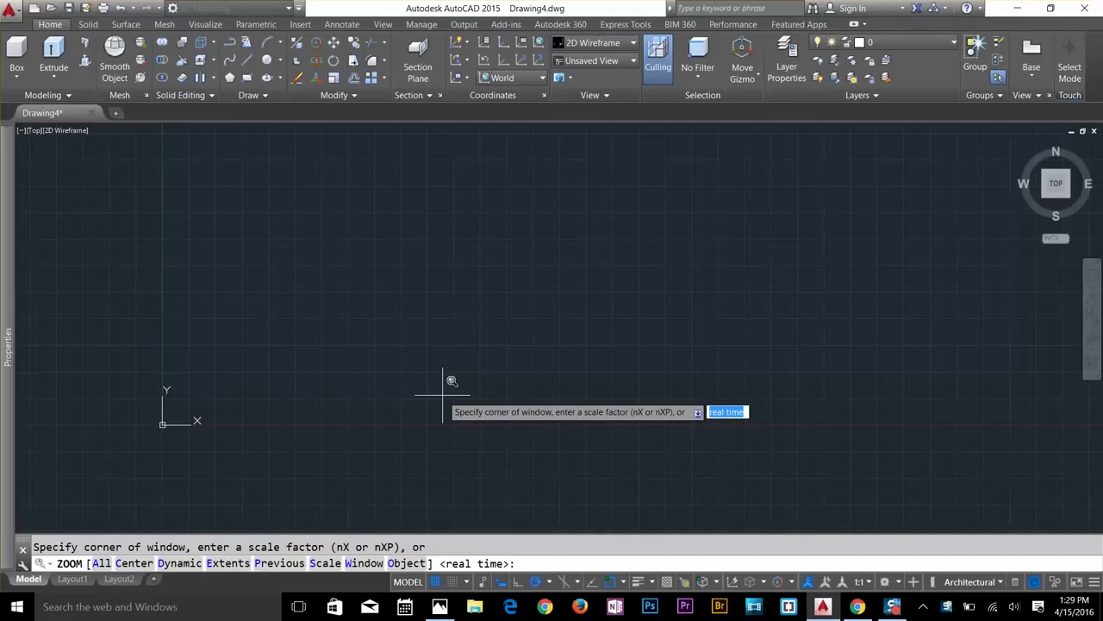
type("a")
key("Return")
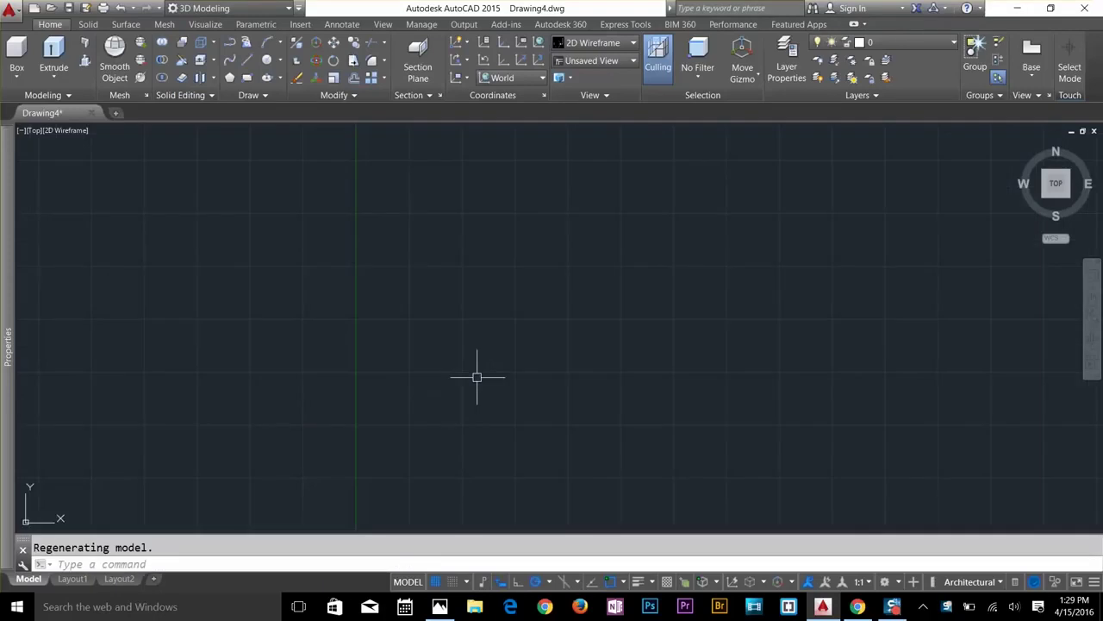
left_click(436, 582)
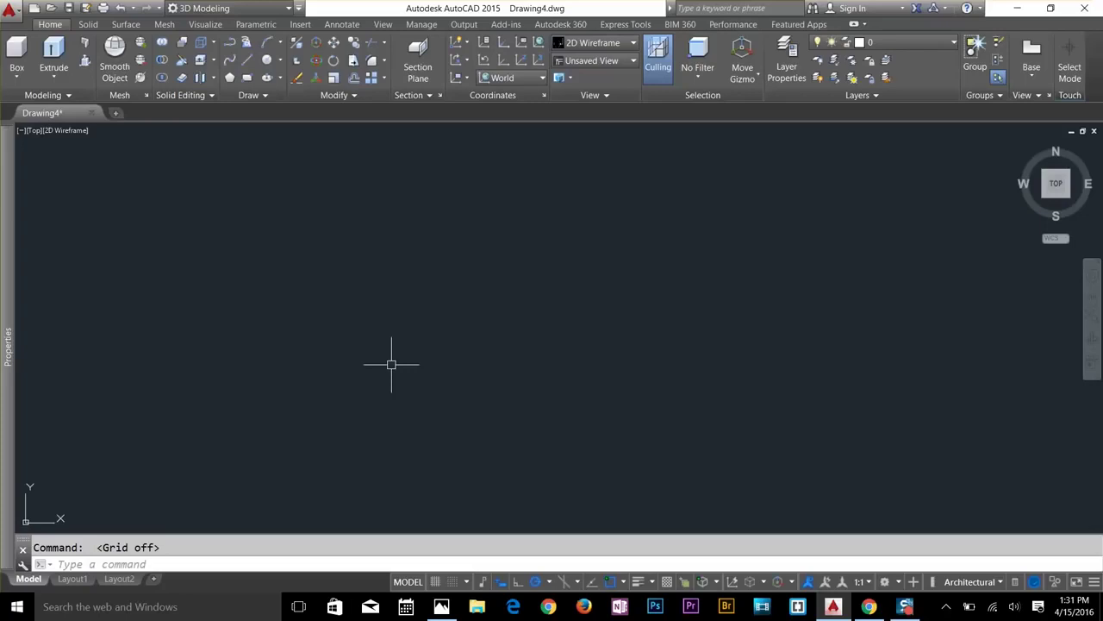
Draw a 60' vertical line running upward from a point in the lower-left part of the drawing area.
type("l")
key("Return")
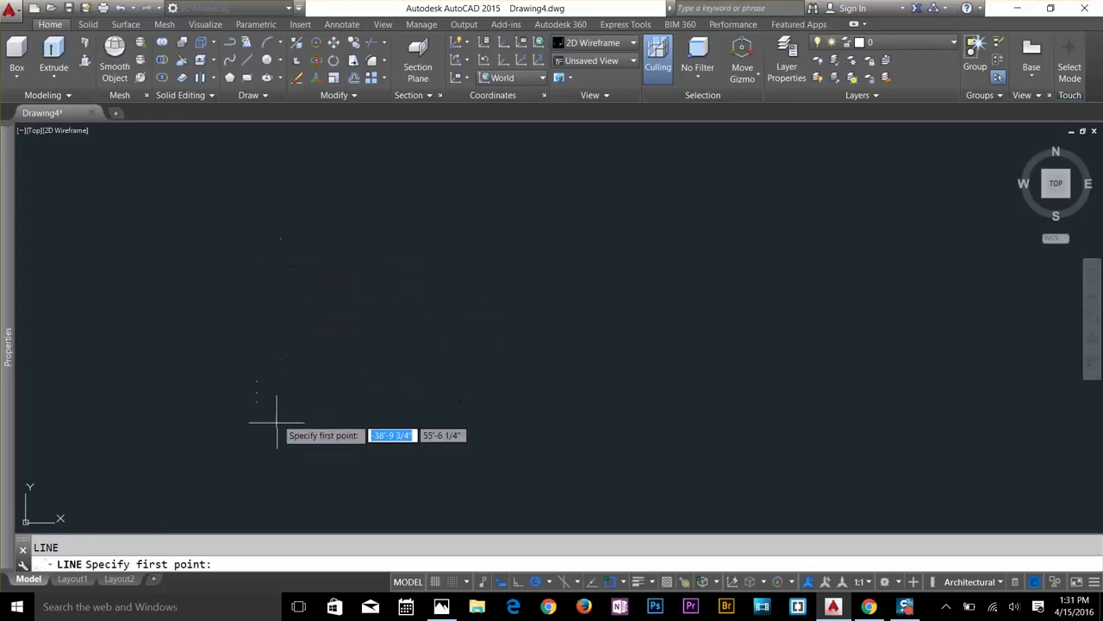
left_click(240, 449)
type("6")
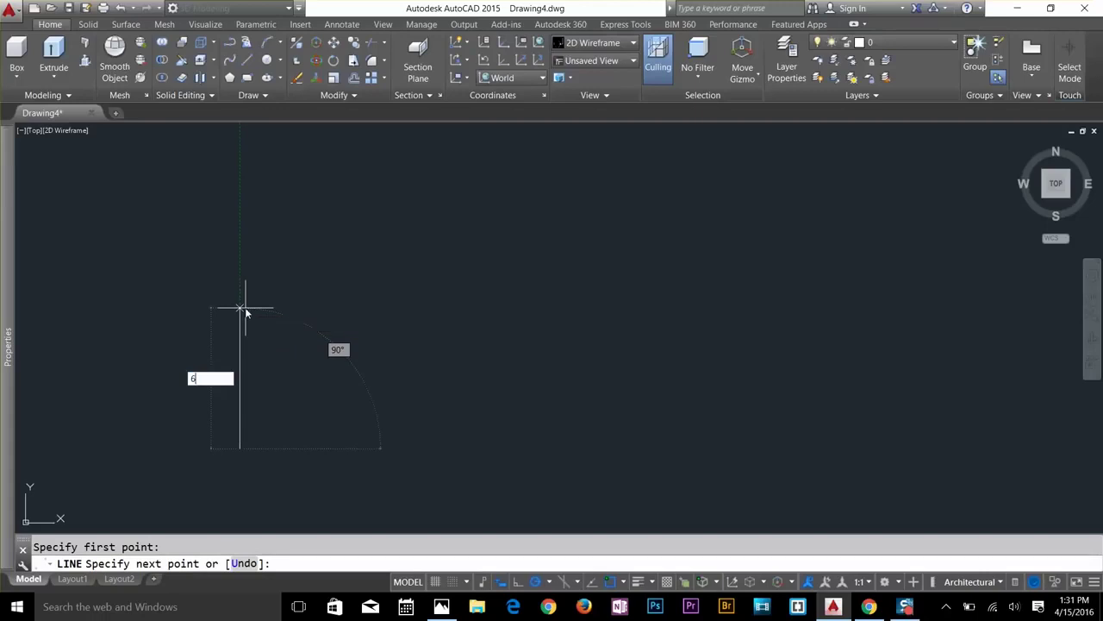
key("Return")
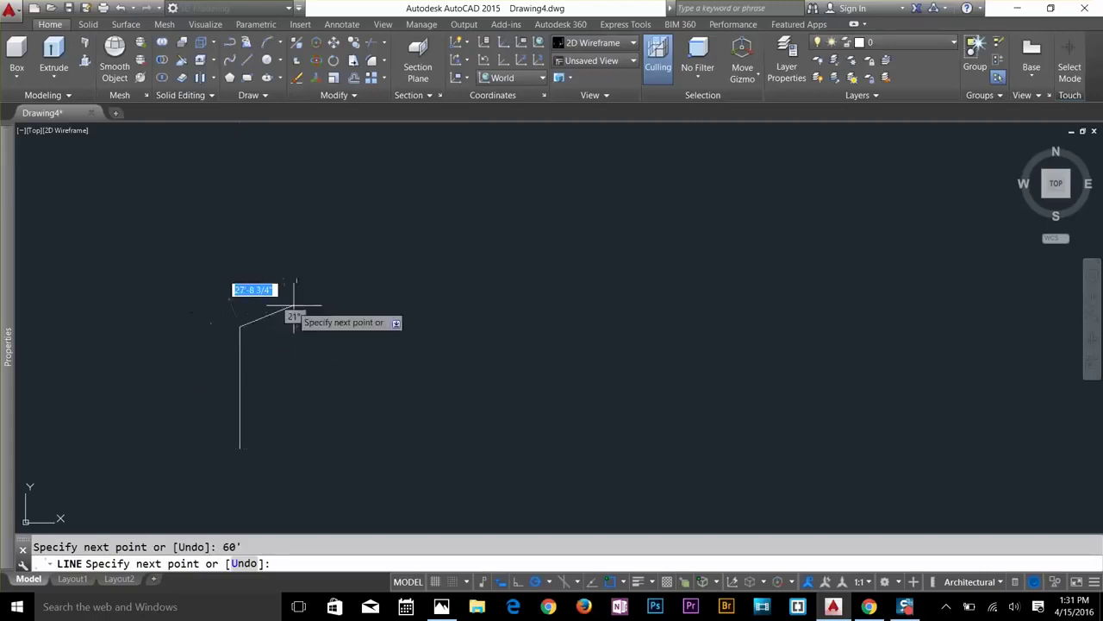
key("Return")
Draw a 25' horizontal line to the right from the lower end of the vertical line.
type("l")
key("Return")
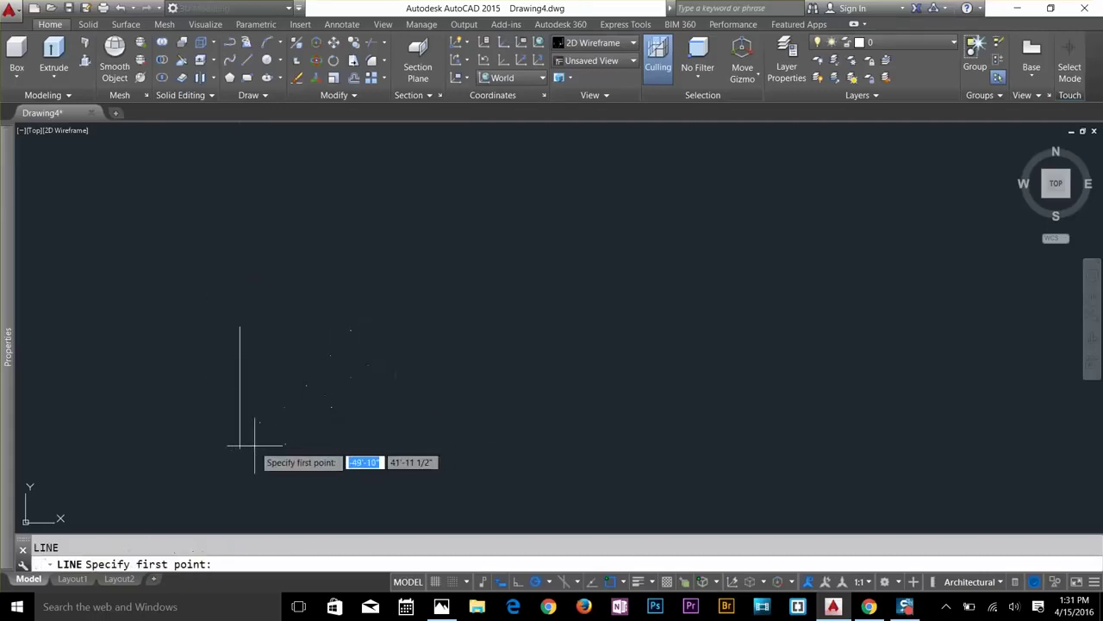
left_click(240, 448)
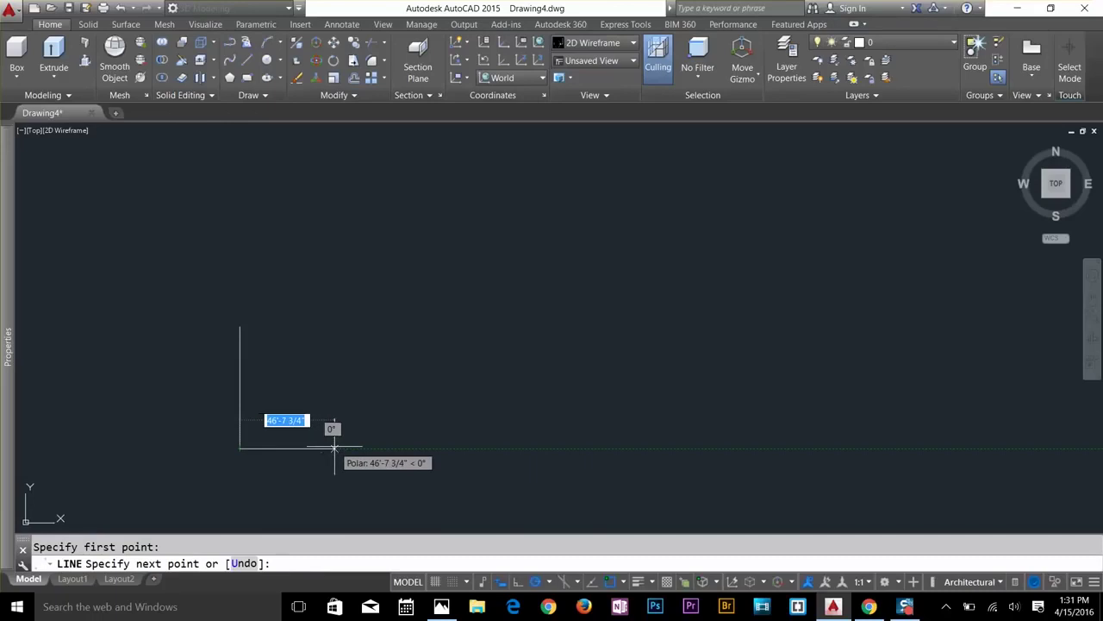
type("25'")
key("Return")
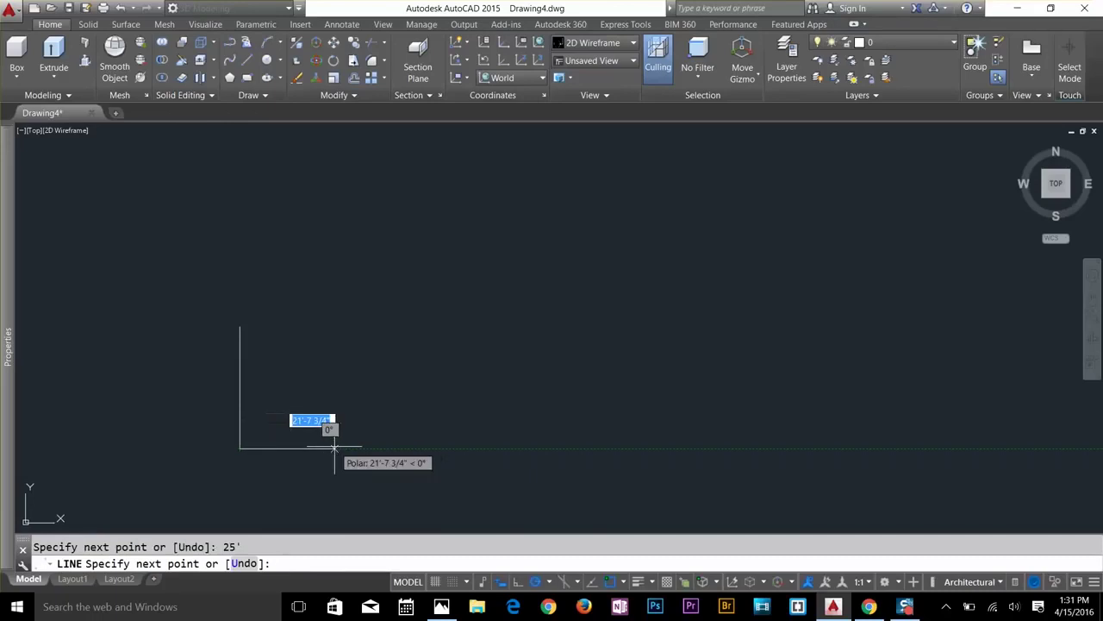
key("Return")
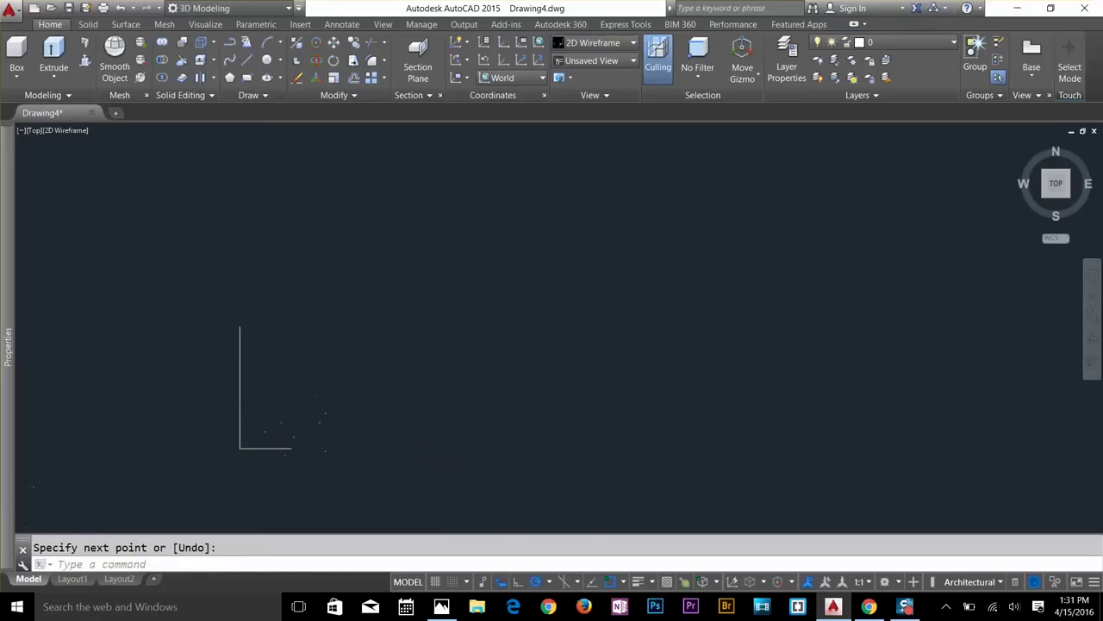
Offset the vertical and horizontal lines 4.5" toward the inside of the plan to give the walls thickness.
scroll(319, 435, "up", 2)
scroll(201, 425, "up", 2)
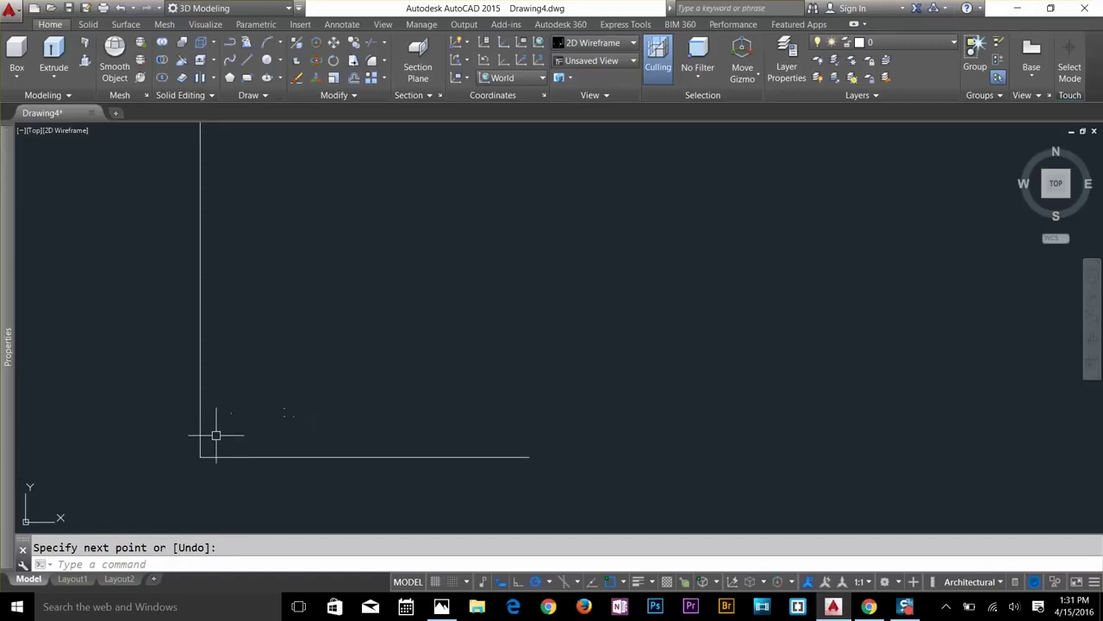
scroll(210, 448, "up", 1)
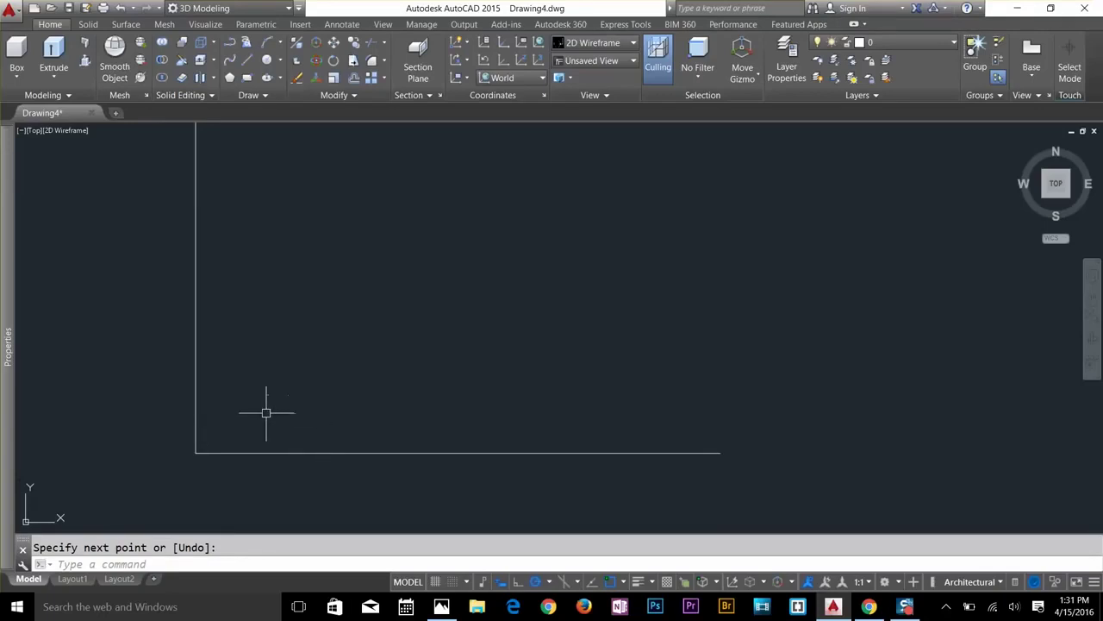
key("Escape")
type("o")
key("Return")
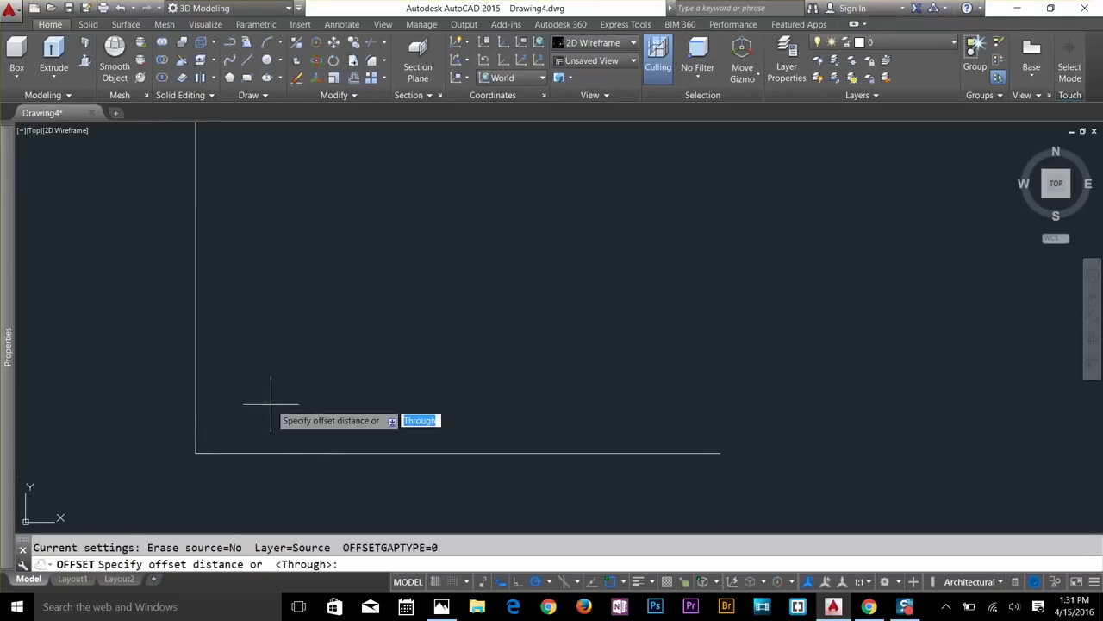
type("4.5")
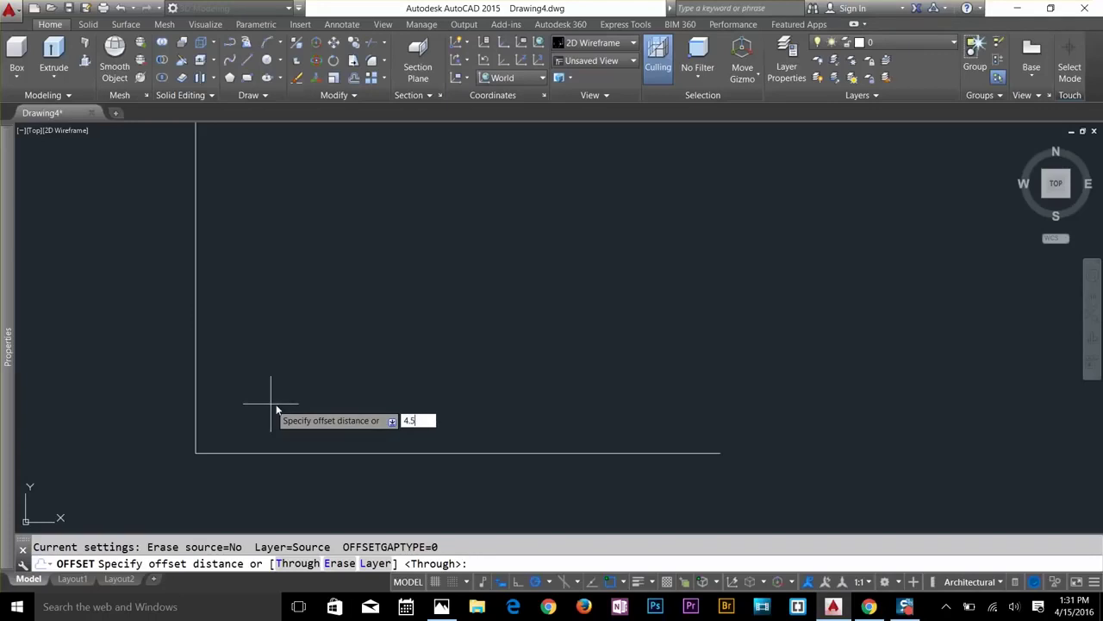
key("Return")
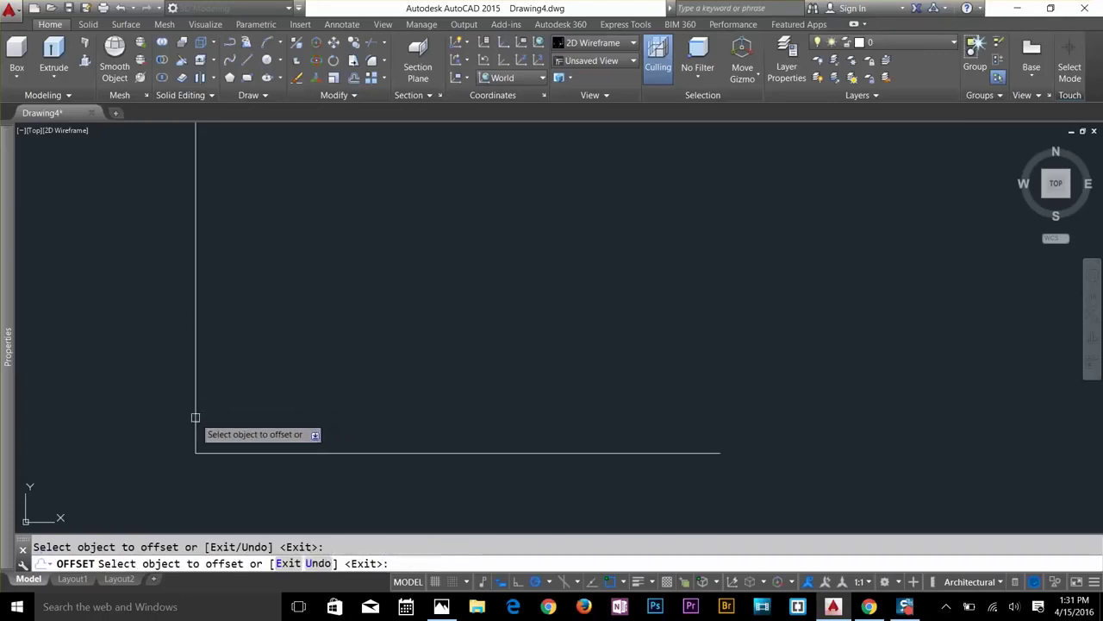
left_click(195, 417)
left_click(246, 436)
left_click(246, 451)
left_click(250, 436)
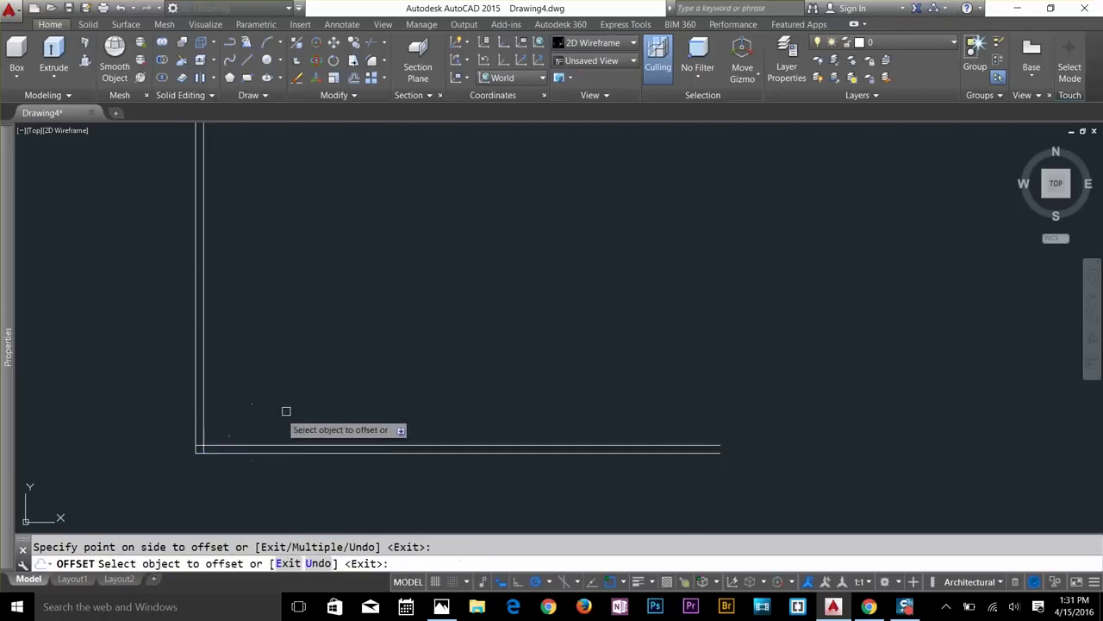
key("Escape")
key("Escape")
Draw a 60' vertical line upward from the right end of the outer bottom wall line.
type("l")
key("Return")
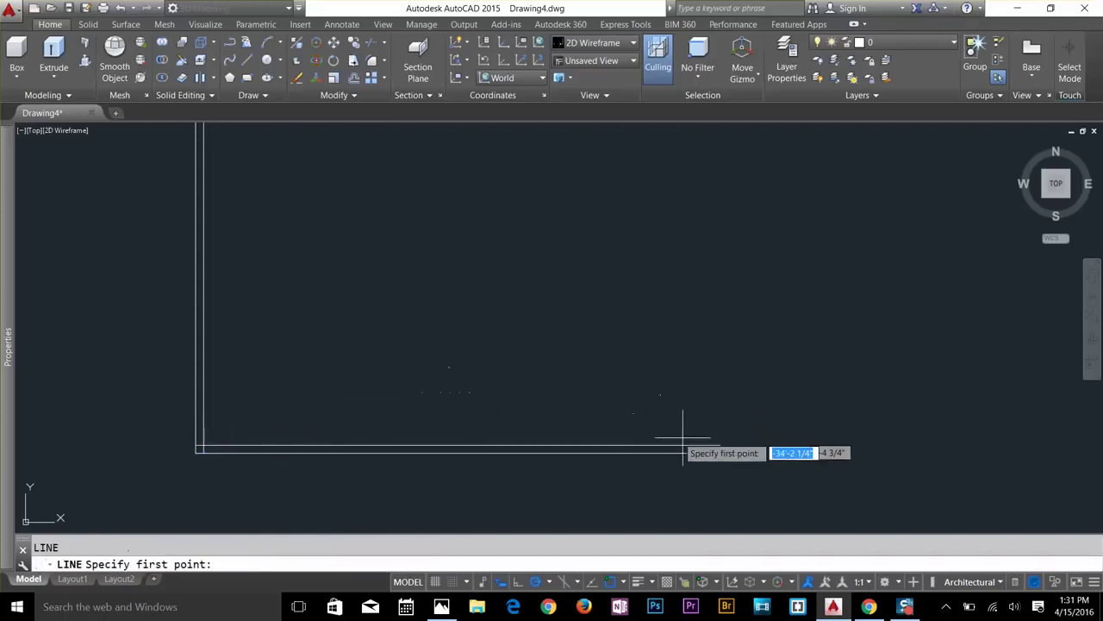
left_click(719, 448)
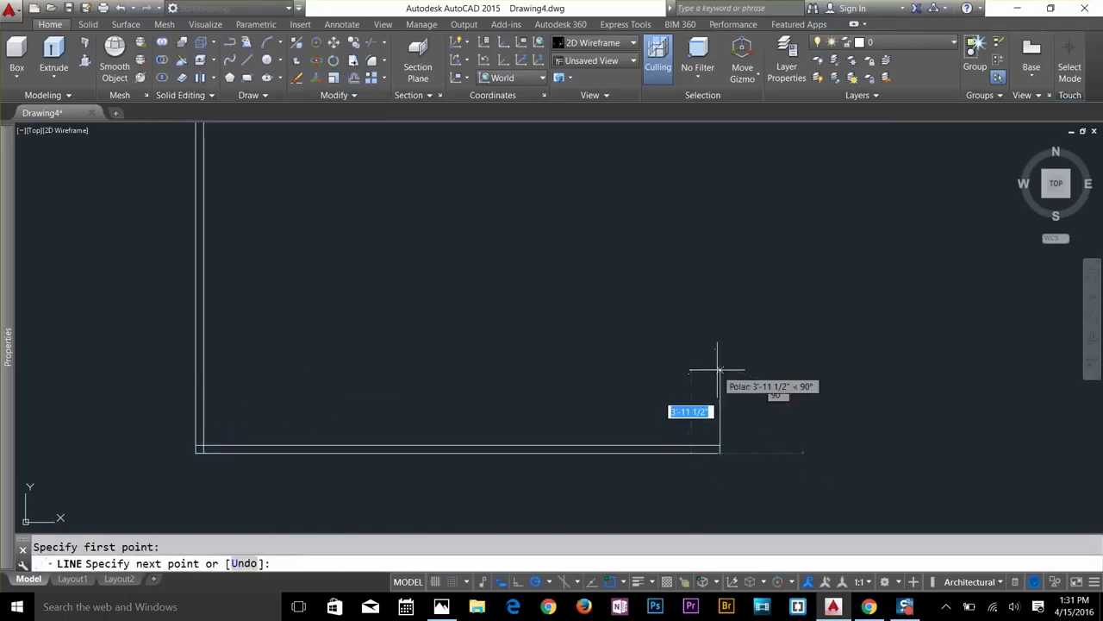
type("60")
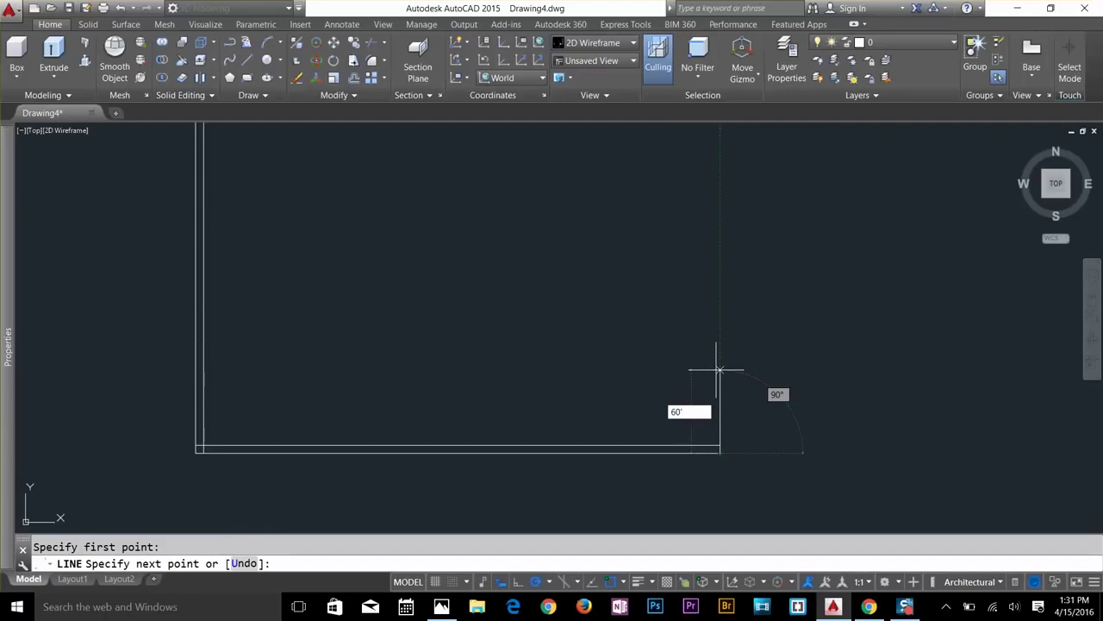
key("Return")
key("Return")
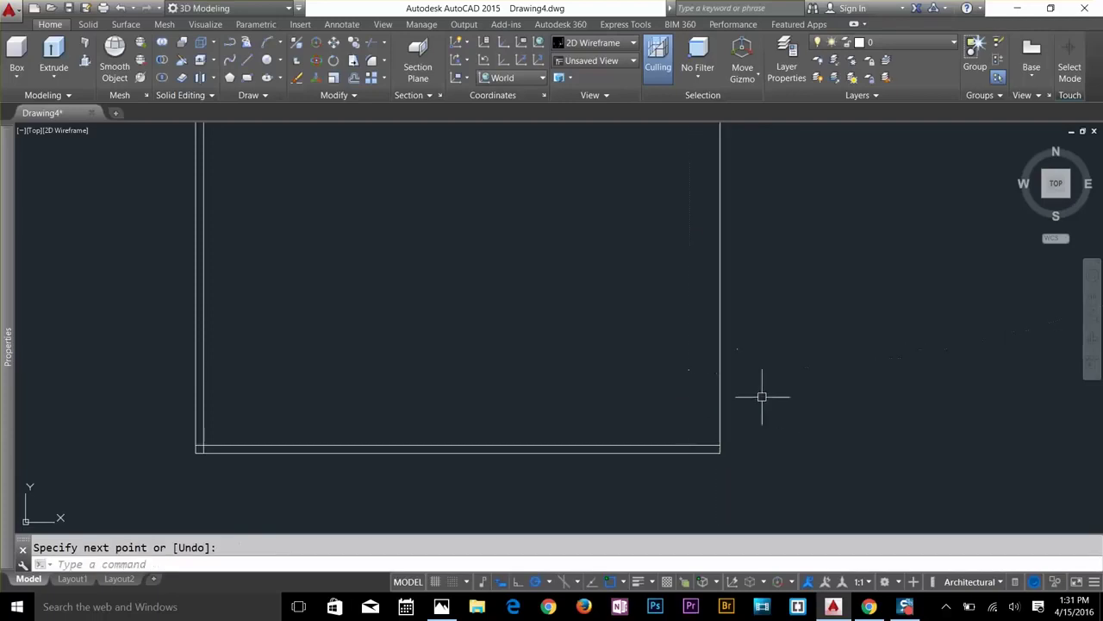
Offset the right vertical wall line 4.5" toward the inside of the plan.
type("o")
key("Return")
type("4")
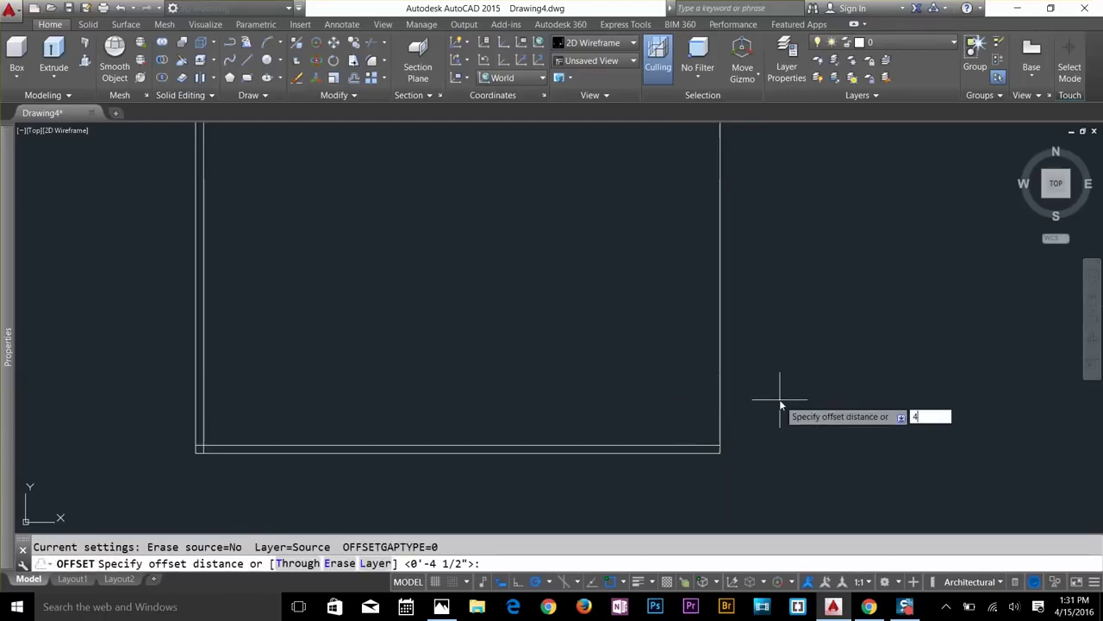
type(".5")
key("Return")
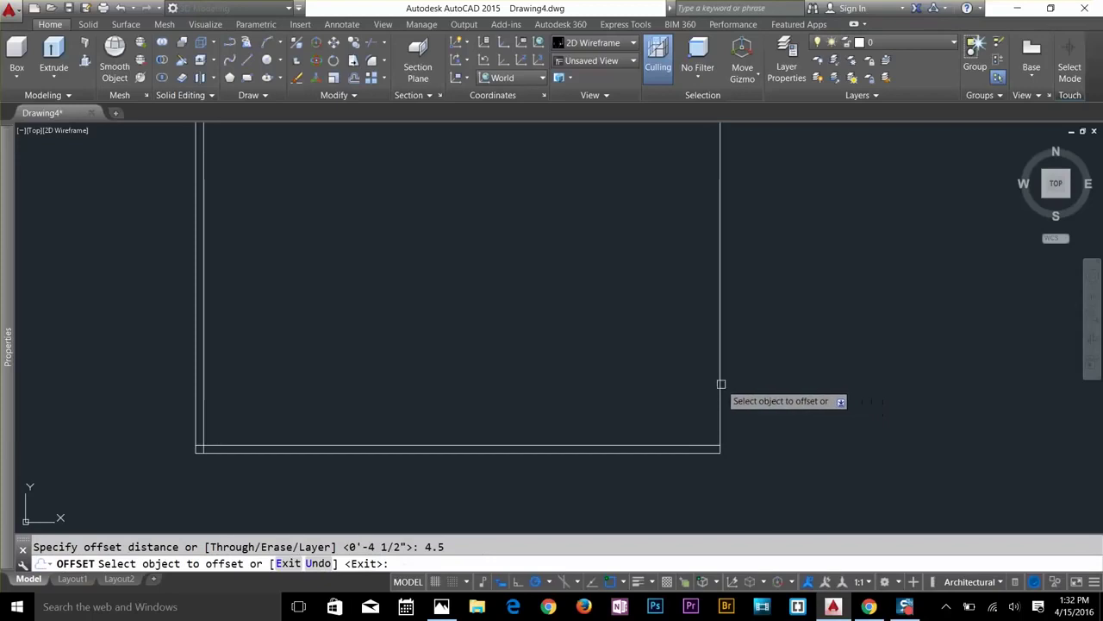
left_click(720, 390)
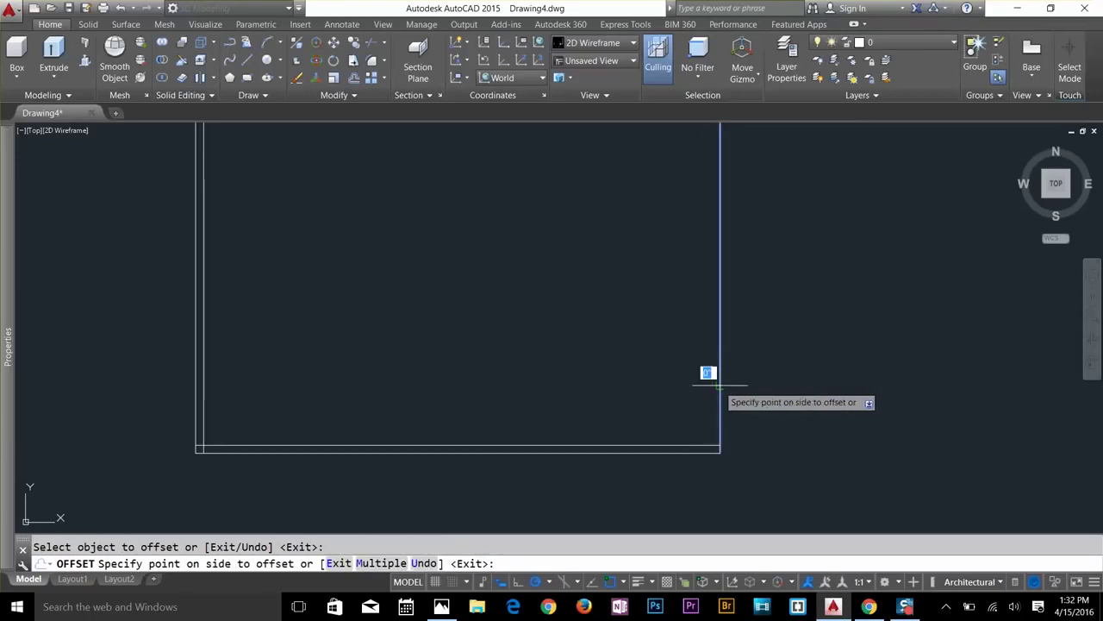
left_click(644, 374)
key("Escape")
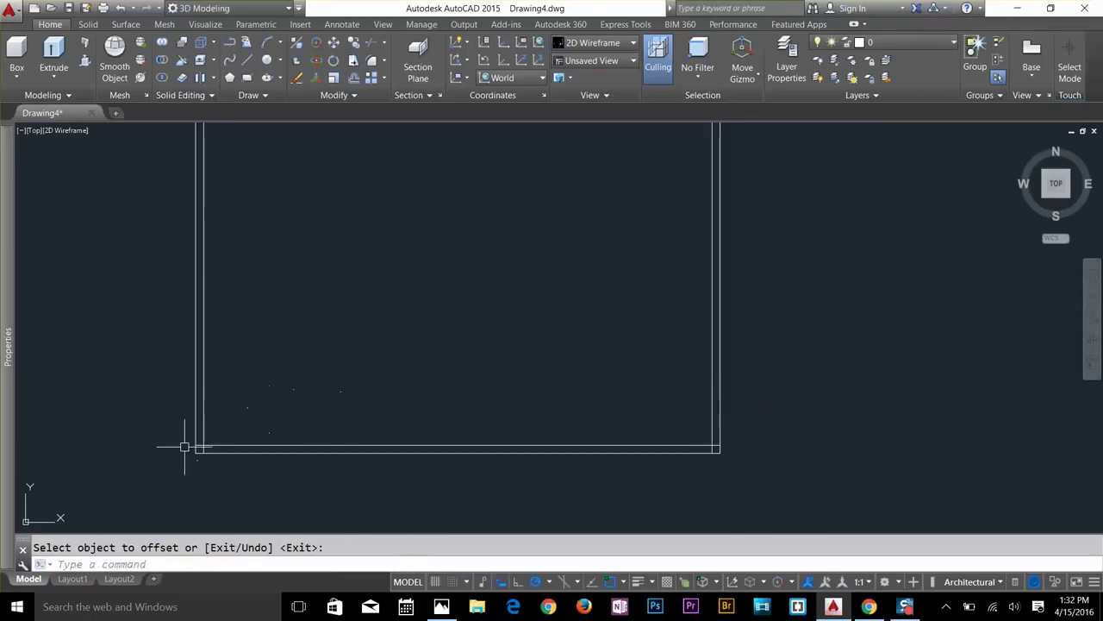
scroll(184, 446, "up", 5)
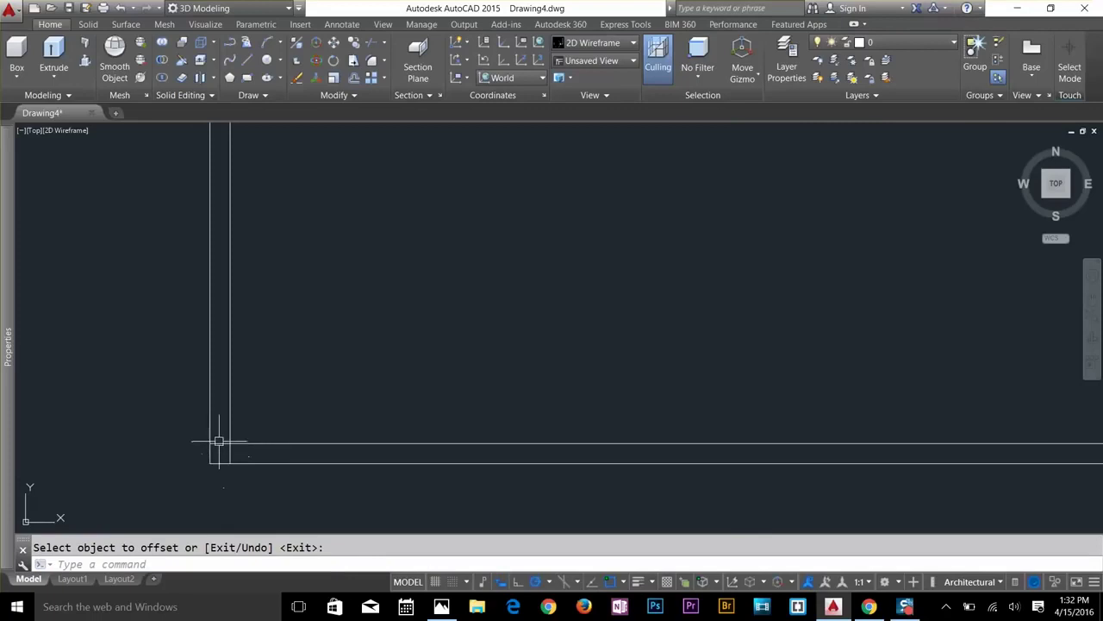
Fillet the inner wall lines at the plan's lower-left corner with a zero radius to form a clean corner.
scroll(406, 433, "down", 2)
key("Escape")
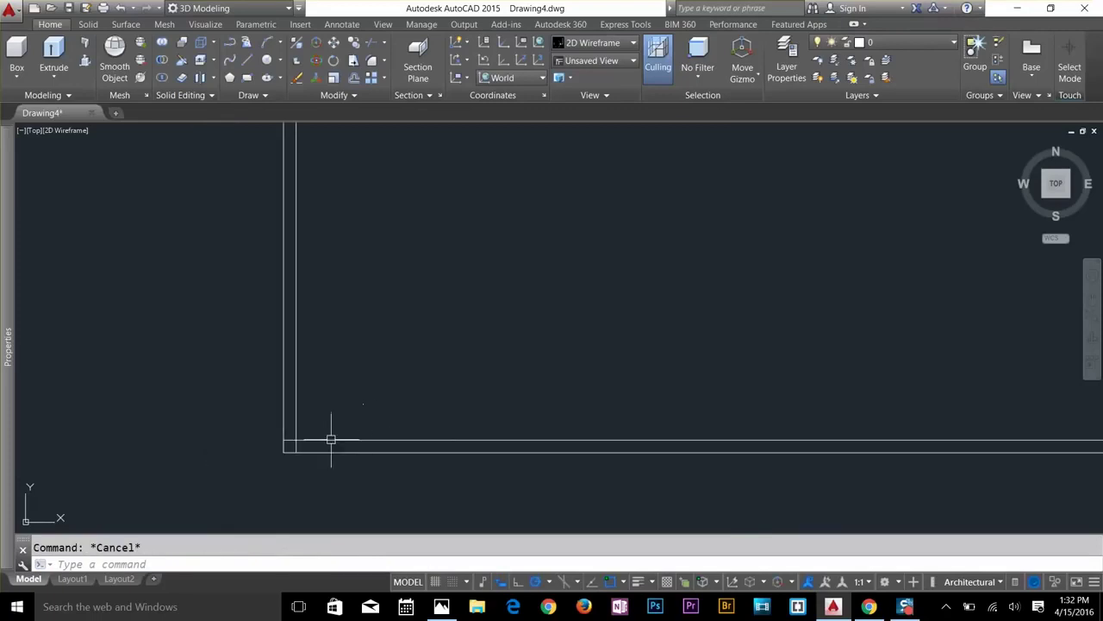
type("f")
key("Return")
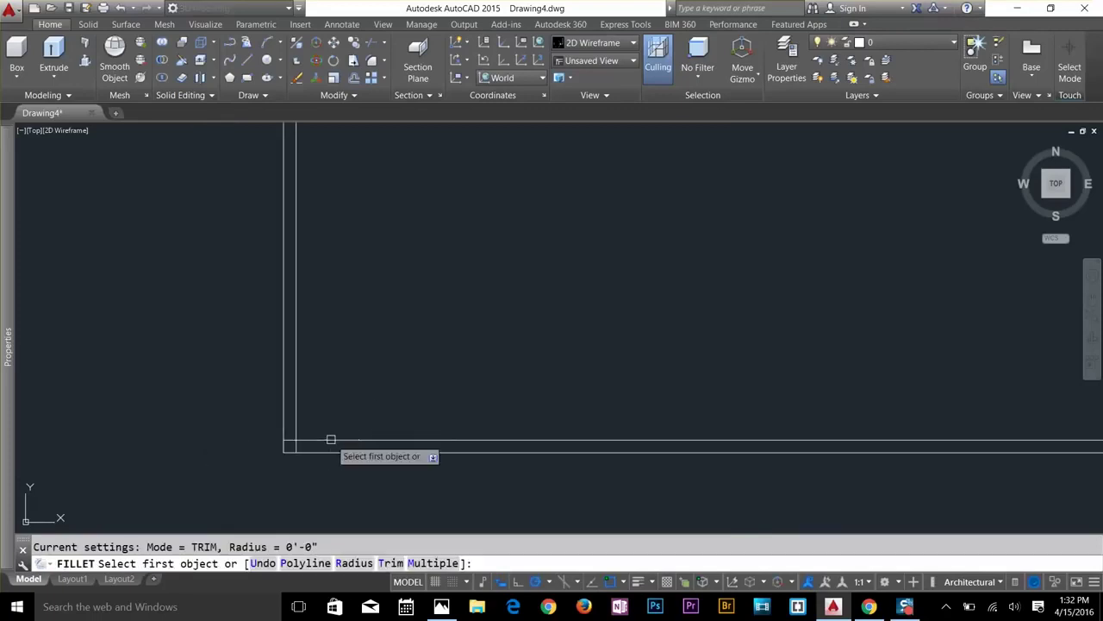
left_click(354, 563)
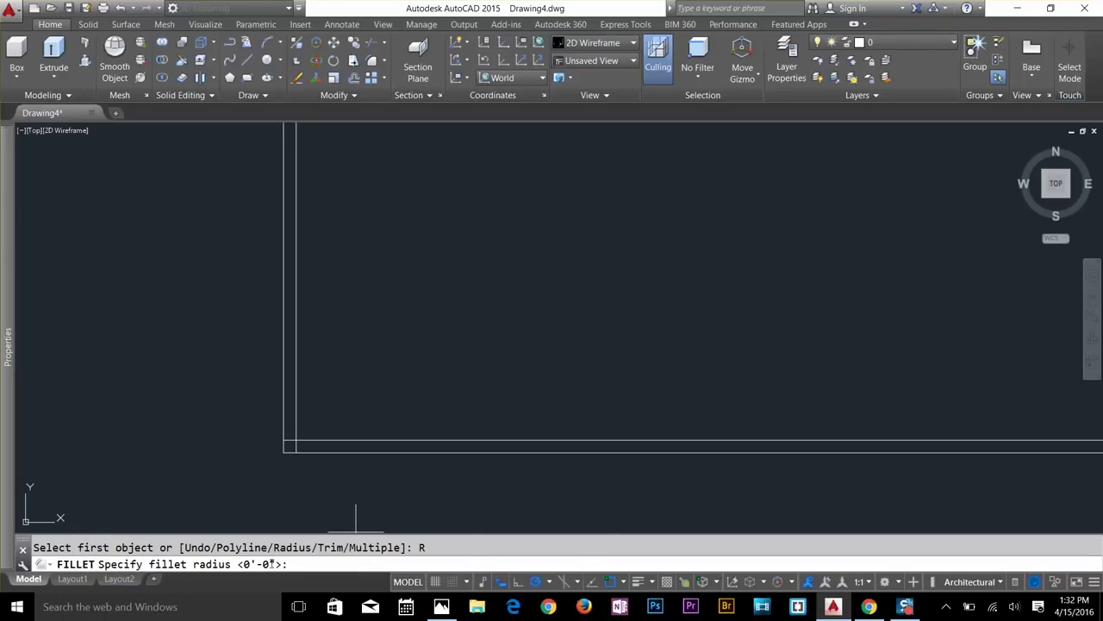
key("Return")
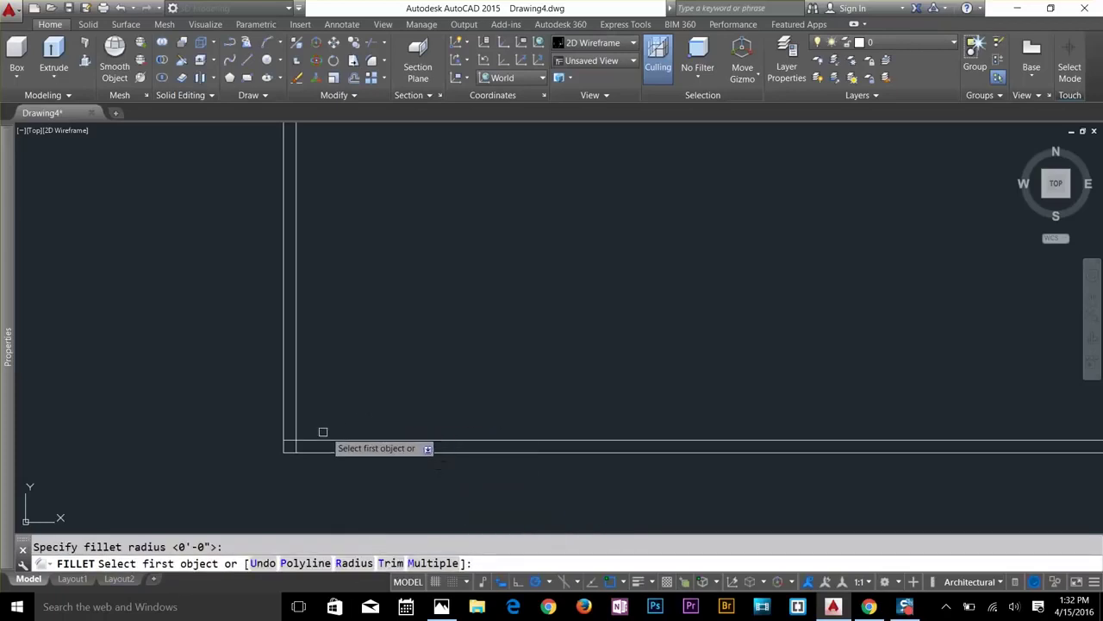
left_click(296, 429)
Fillet the inner wall lines at the plan's lower-right corner with the zero radius.
scroll(474, 430, "down", 2)
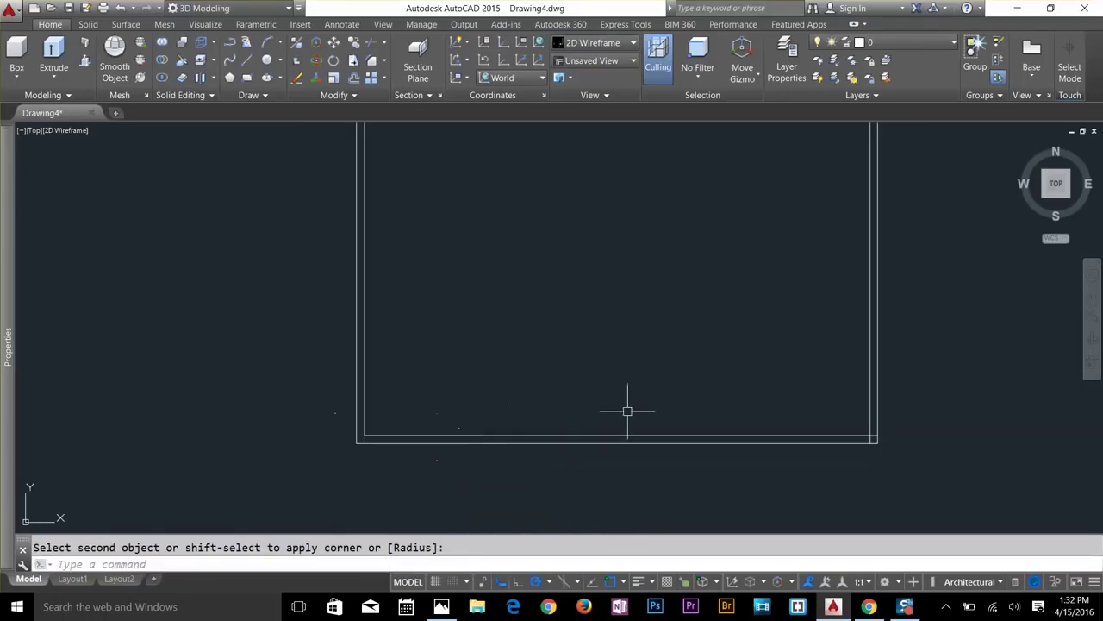
left_click(880, 444)
key("Return")
scroll(880, 442, "up", 4)
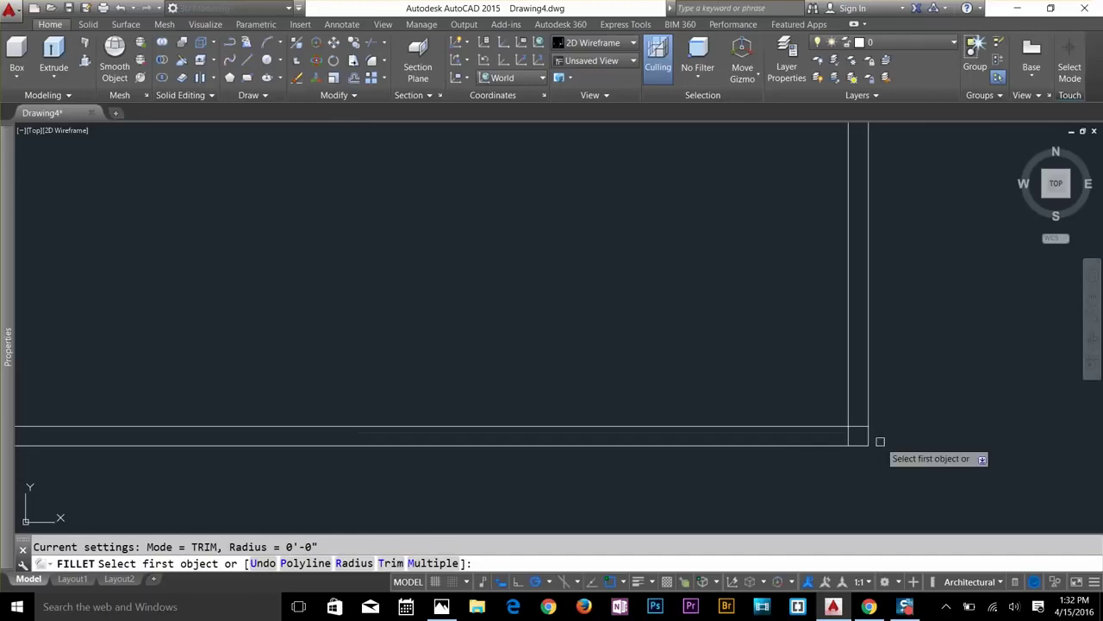
left_click(815, 426)
scroll(853, 420, "down", 4)
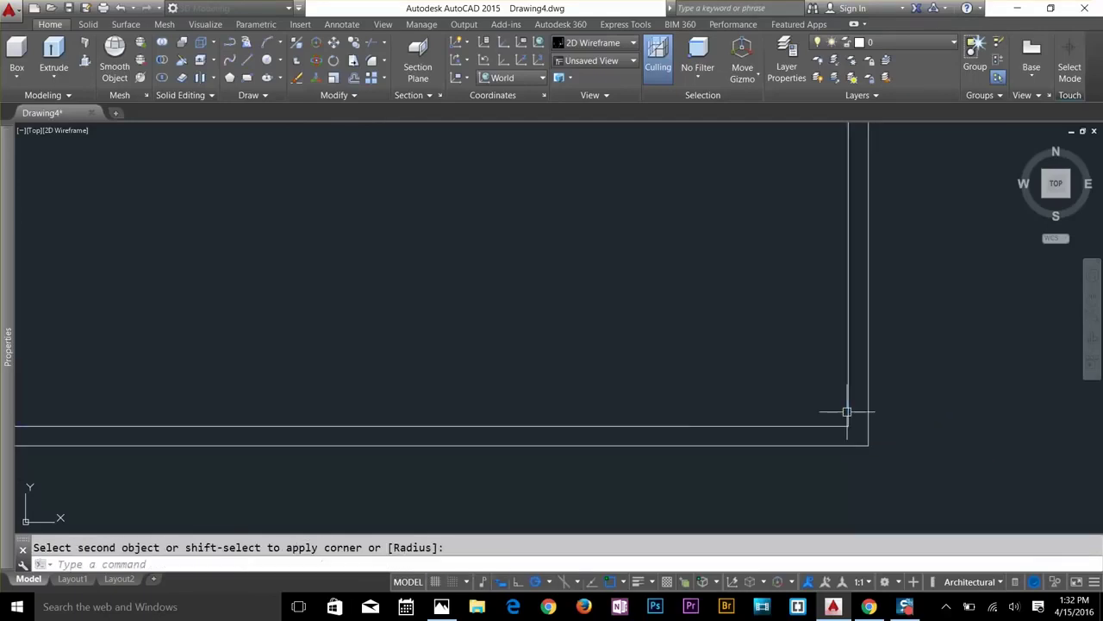
Offset the inner line of the left wall 15' to the right, into the plan.
middle_click_drag(569, 382, 780, 412)
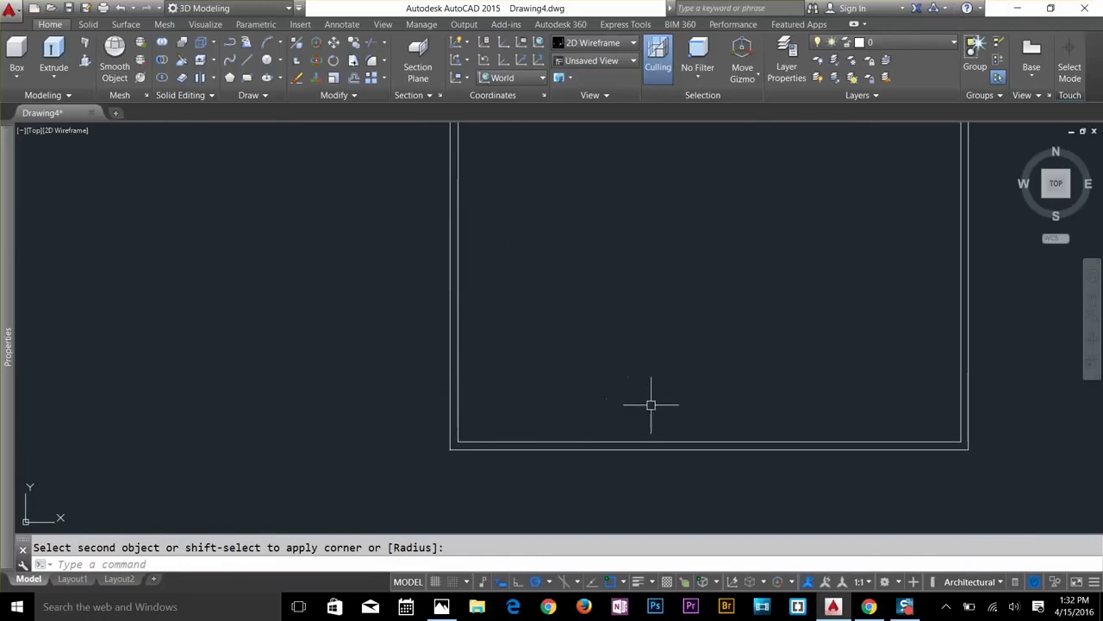
middle_click_drag(681, 350, 649, 402)
key("Escape")
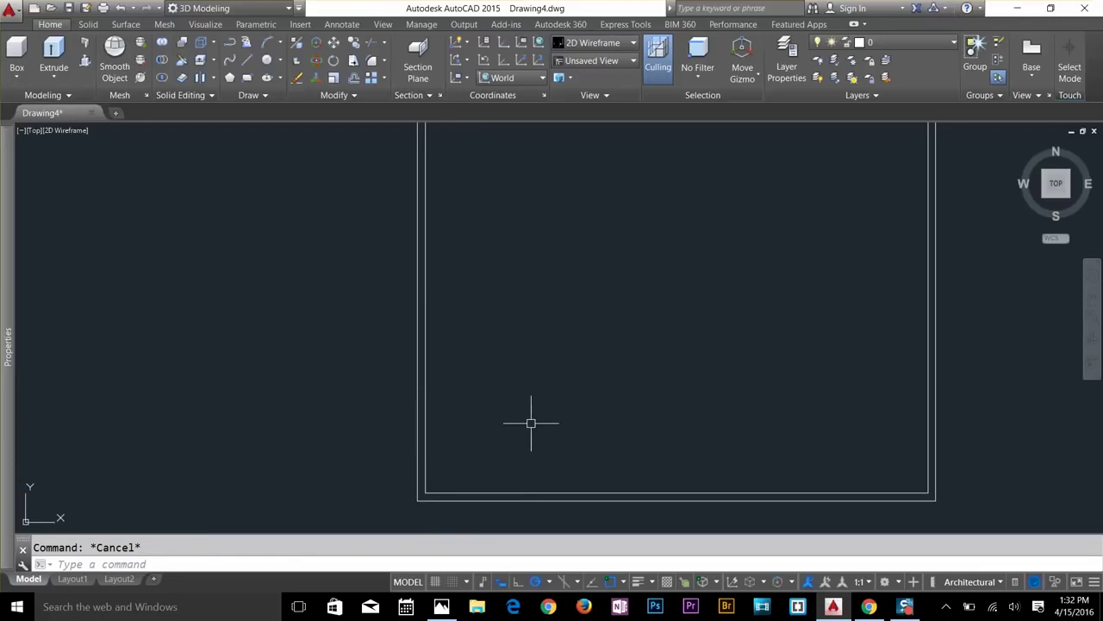
type("o")
key("Return")
type("1")
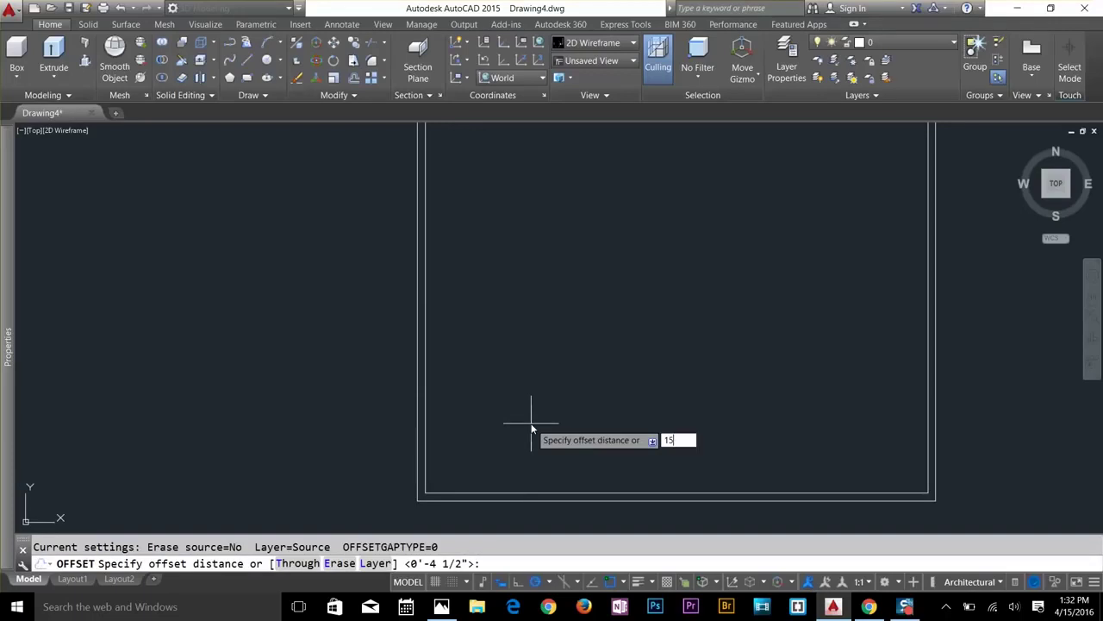
type("5")
key("Return")
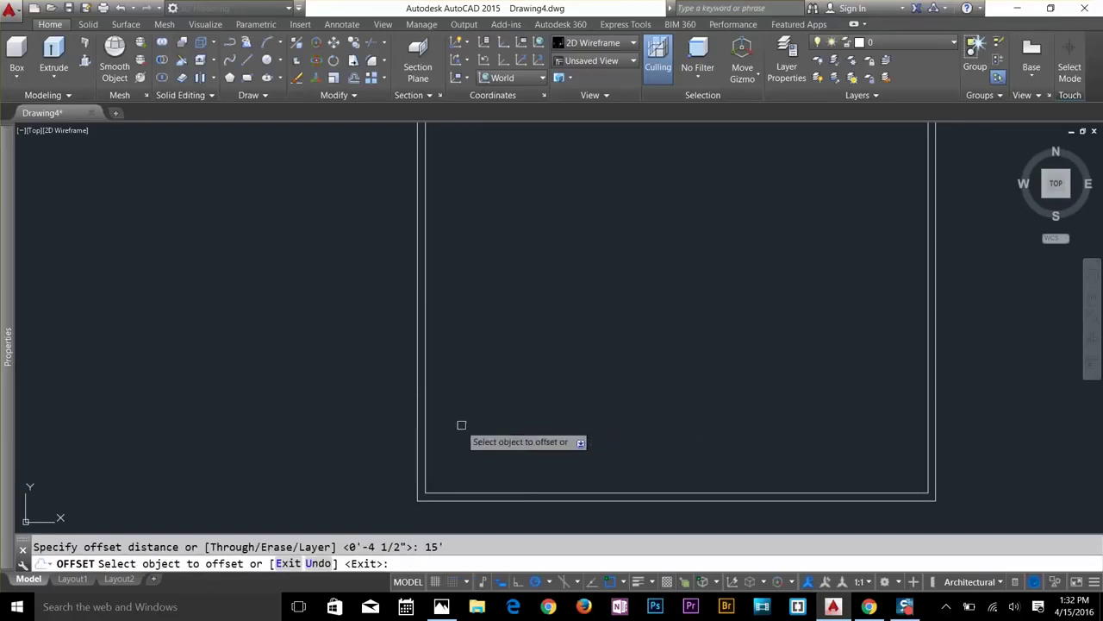
left_click(425, 451)
left_click(519, 438)
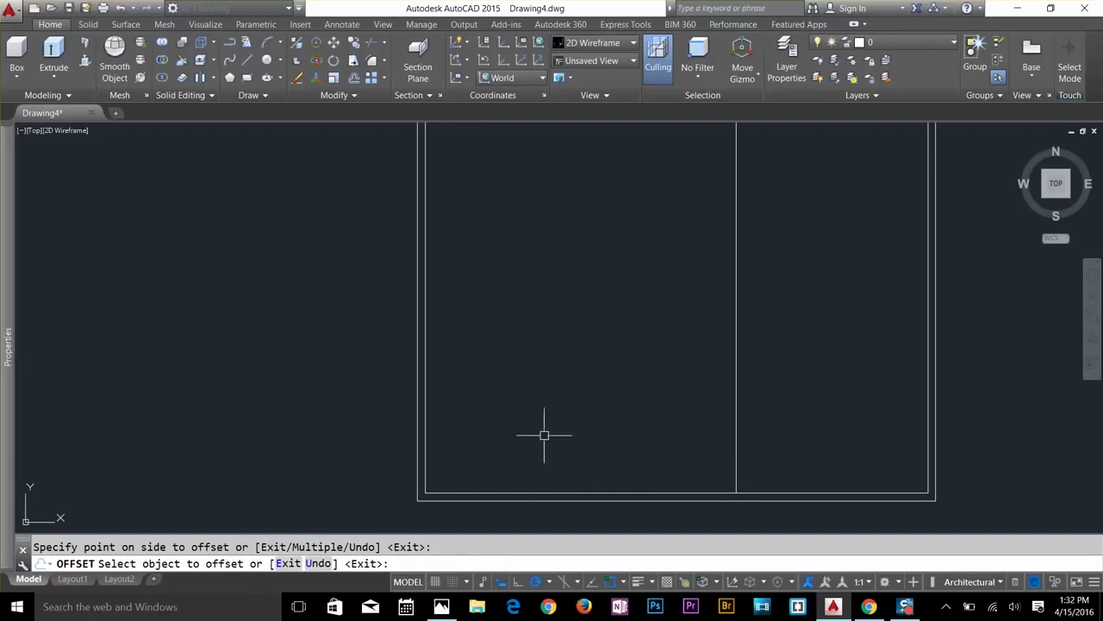
Offset the inner line of the bottom wall 15' upward into the plan.
key("Return")
key("Return")
key("Return")
left_click(581, 493)
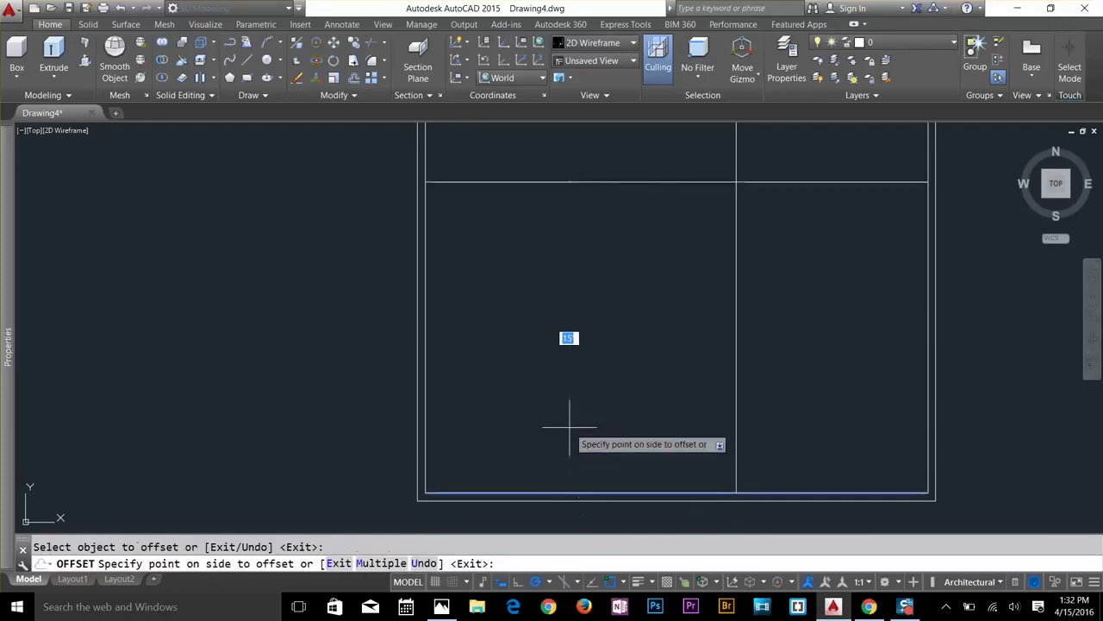
left_click(580, 423)
key("Return")
key("Escape")
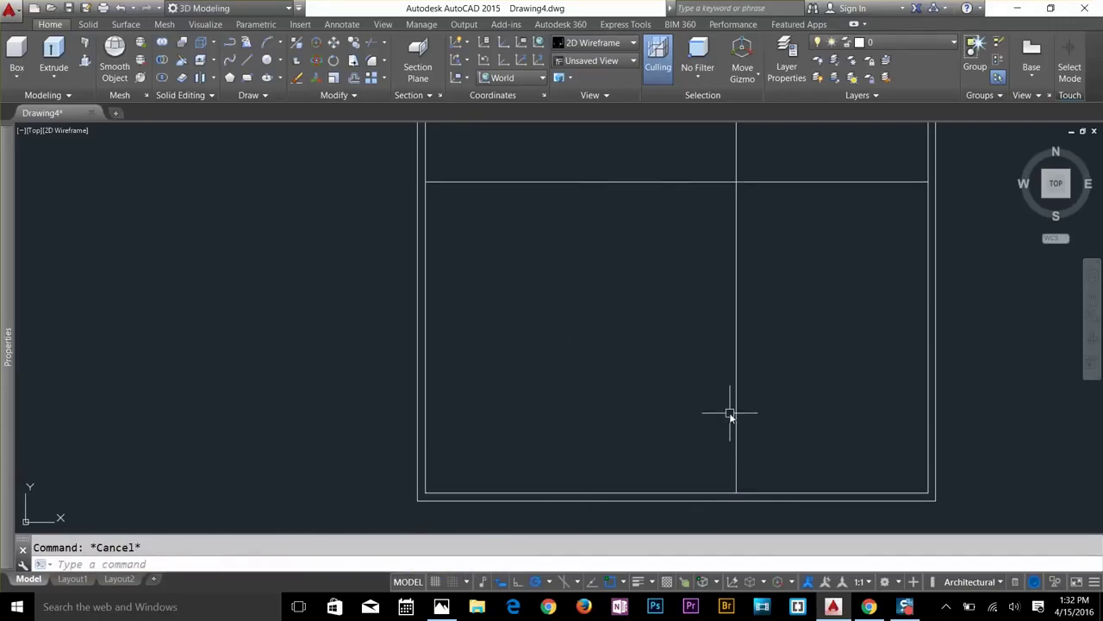
Offset the vertical partition line 4.5" to the left and the horizontal partition line 4.5" downward.
key("Return")
type("4.5")
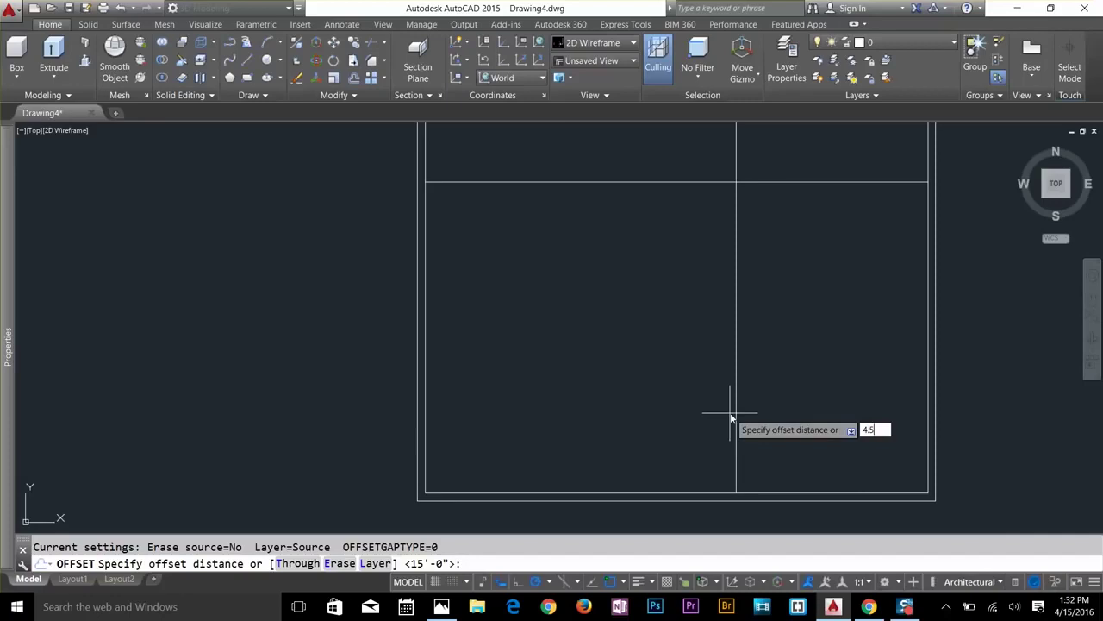
key("Return")
left_click(736, 402)
left_click(655, 217)
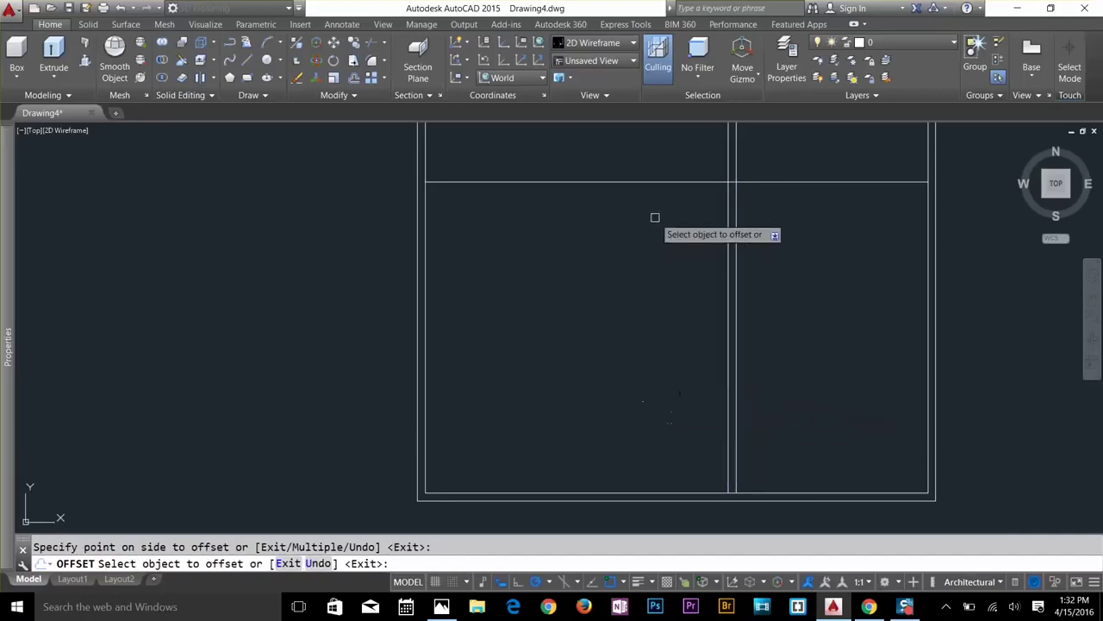
left_click(675, 182)
left_click(680, 209)
key("Escape")
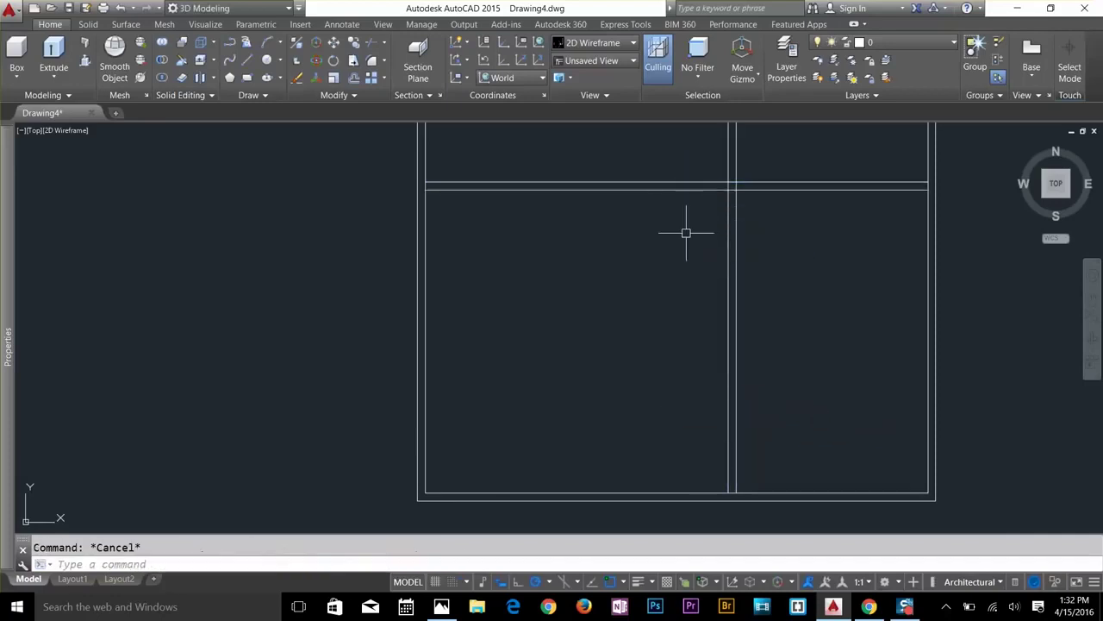
Fillet the two inner partition lines to close the upper-right corner of the lower-left room.
type("f")
key("Return")
left_click(728, 217)
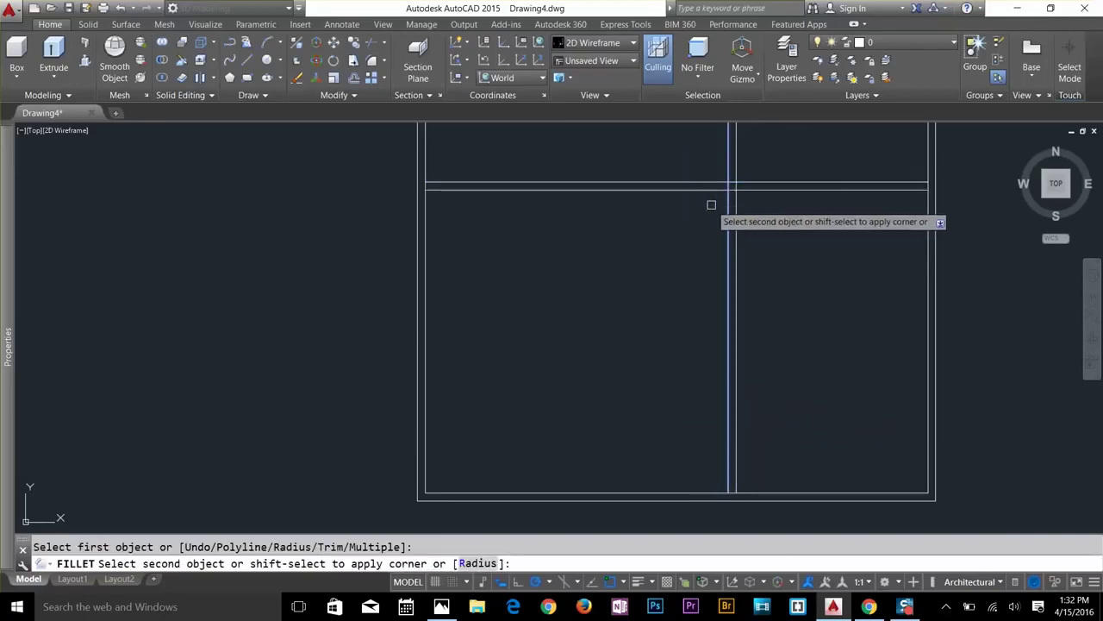
left_click(715, 191)
key("Escape")
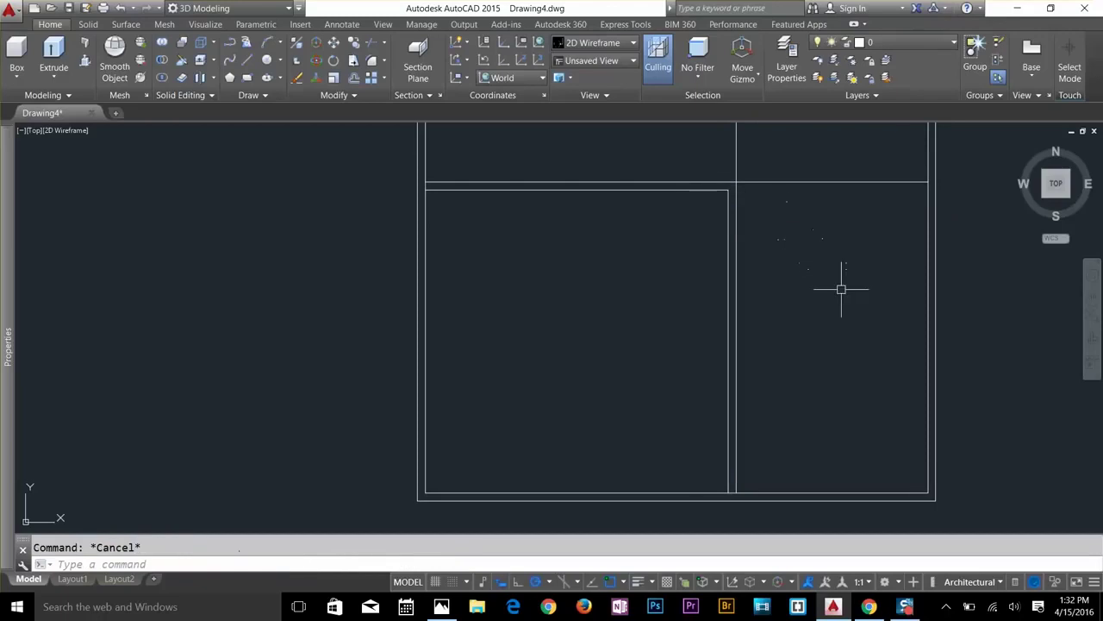
Stretch the lower end of the room's outer vertical partition line down to the outer bottom wall line.
left_click(737, 470)
left_click(736, 500)
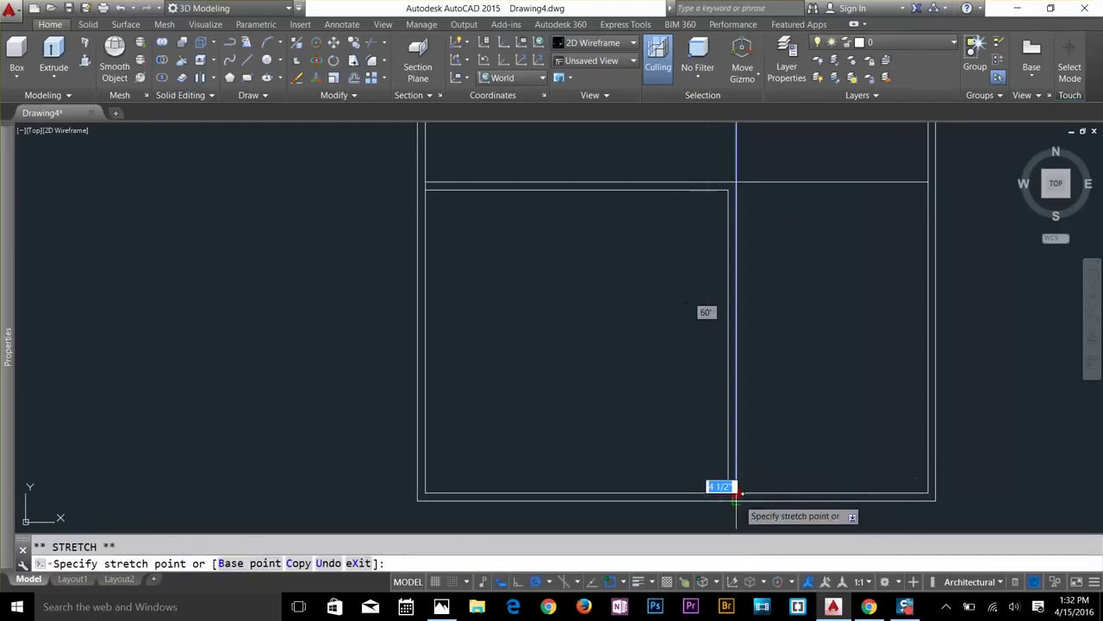
key("Escape")
key("Escape")
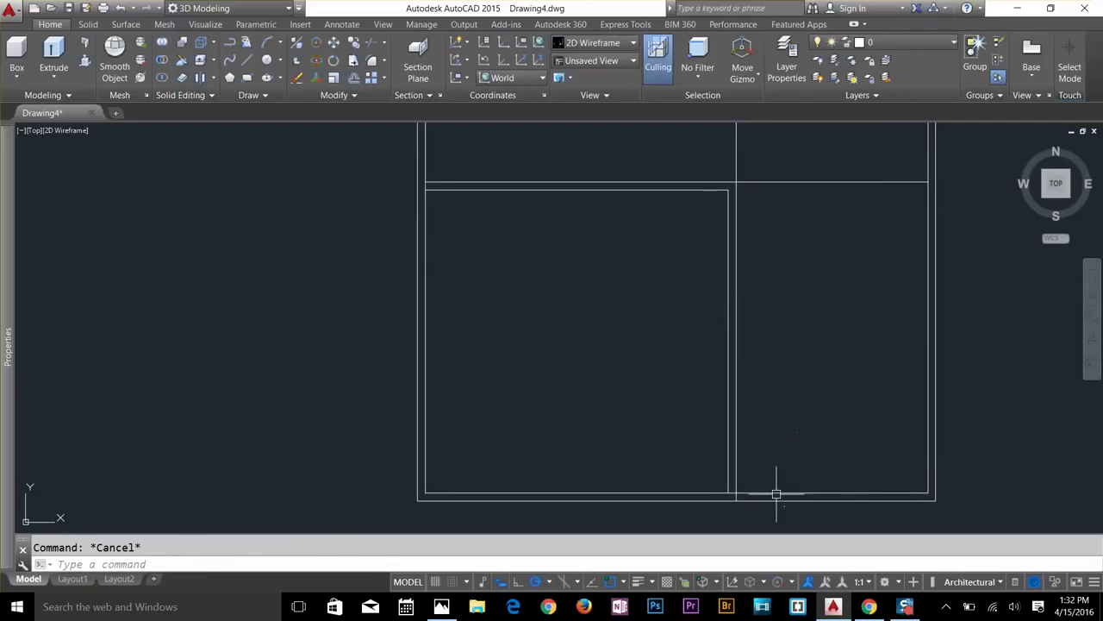
Trim the outer partition lines where they extend beyond the room's upper-right corner.
mouse_move(847, 442)
middle_mouse_down()
mouse_move(810, 419)
mouse_move(743, 456)
middle_mouse_up()
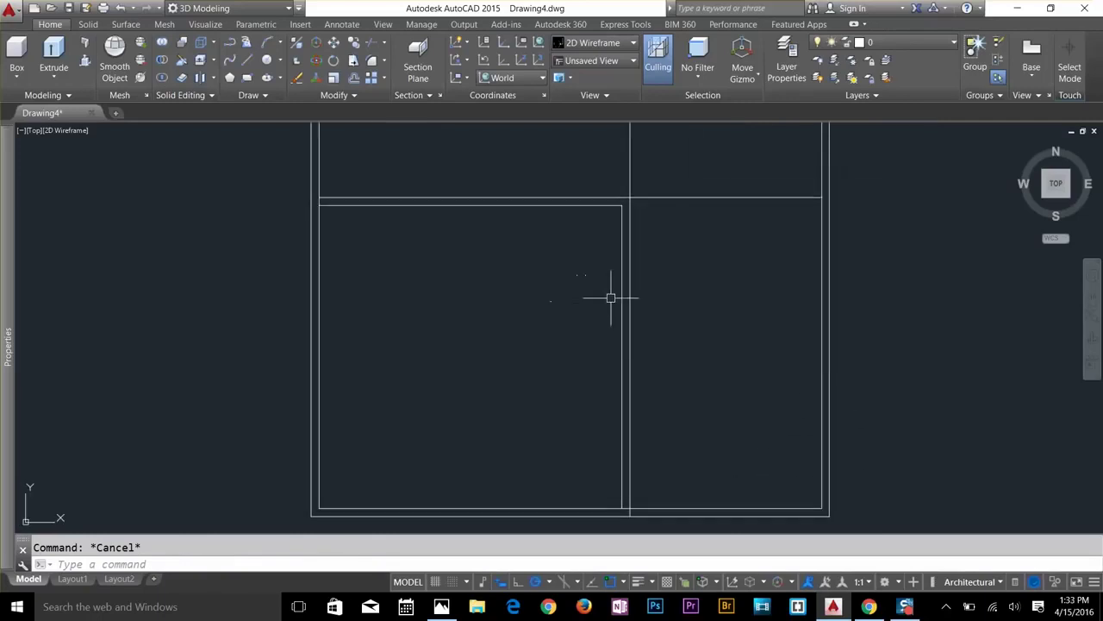
type("tr")
key("Return")
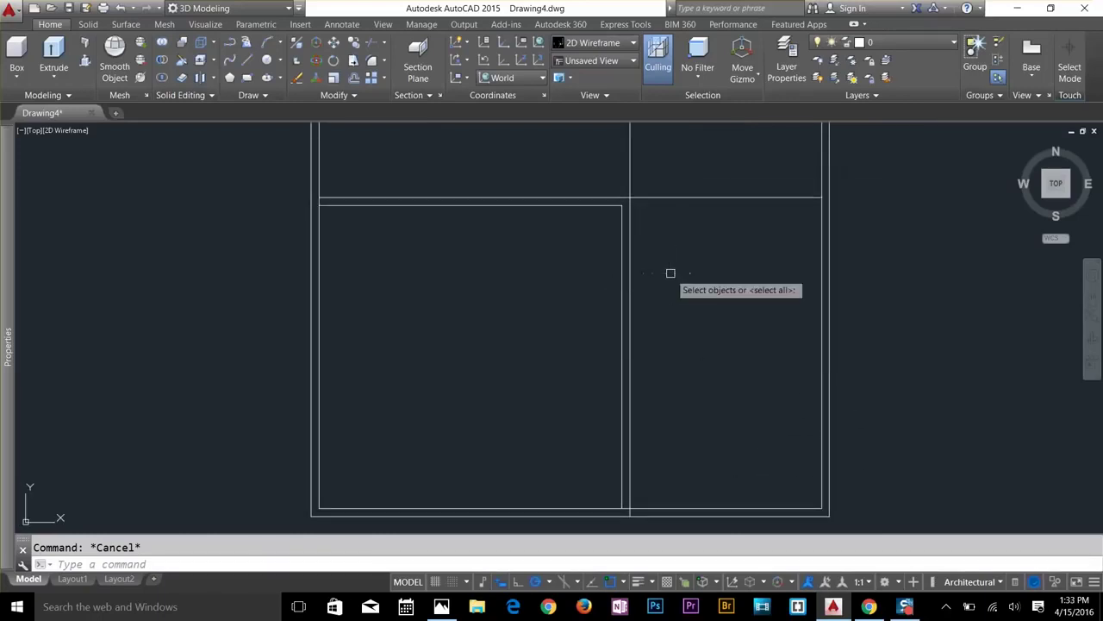
key("Return")
left_click(670, 238)
left_click(665, 180)
left_click(660, 172)
left_click(617, 179)
key("Return")
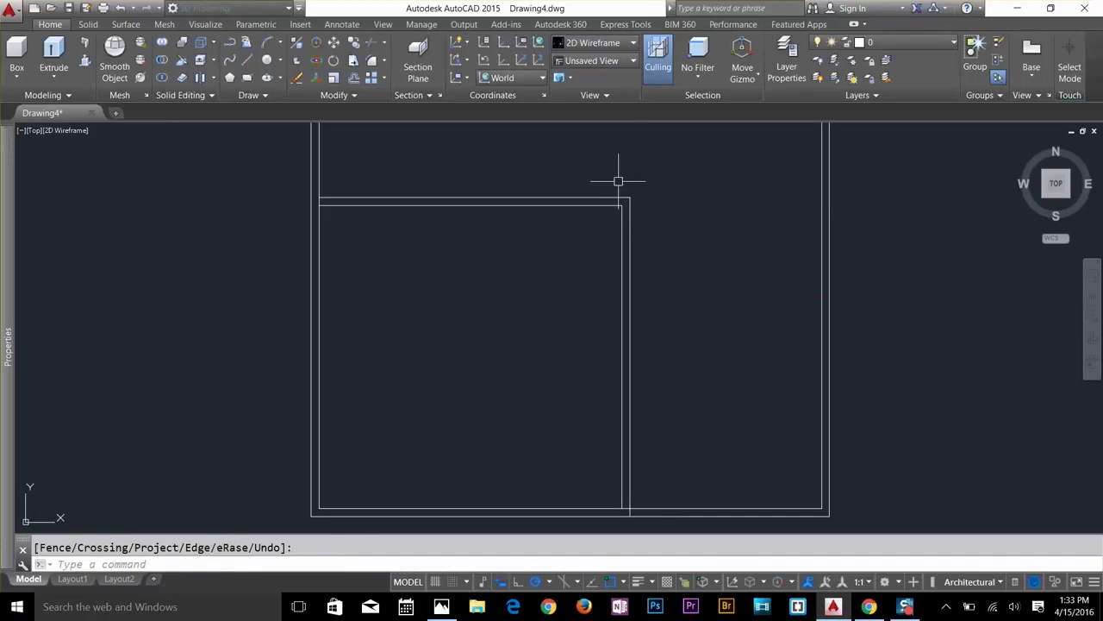
Offset the outer vertical partition line of the room 4' to the right.
scroll(653, 268, "down", 2)
scroll(694, 366, "up", 2)
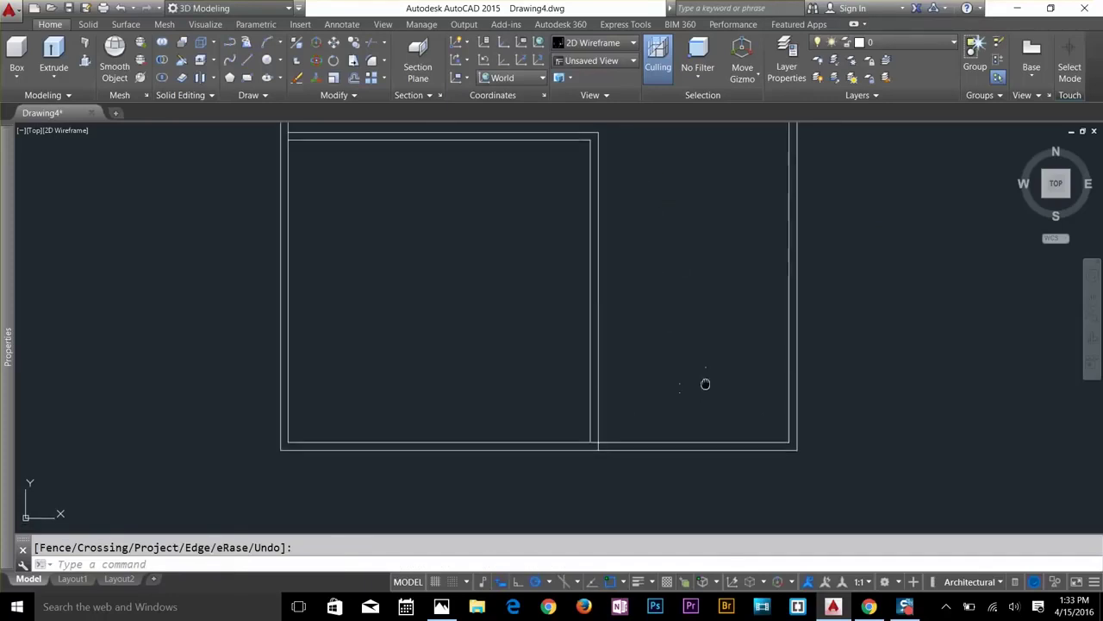
middle_click_drag(707, 382, 699, 345)
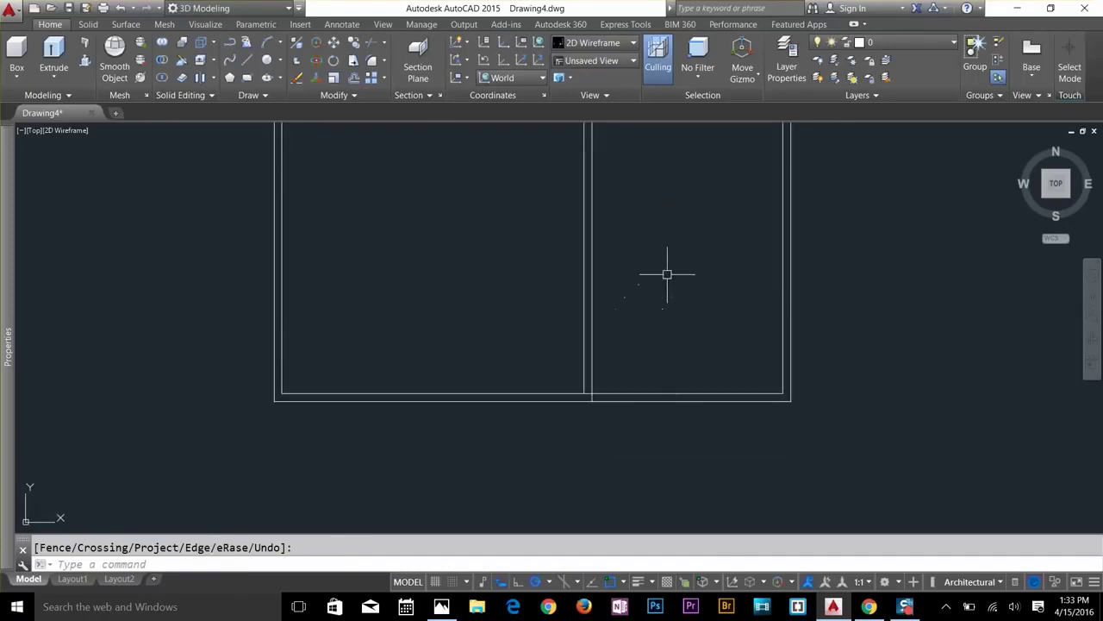
key("Escape")
type("o")
key("Return")
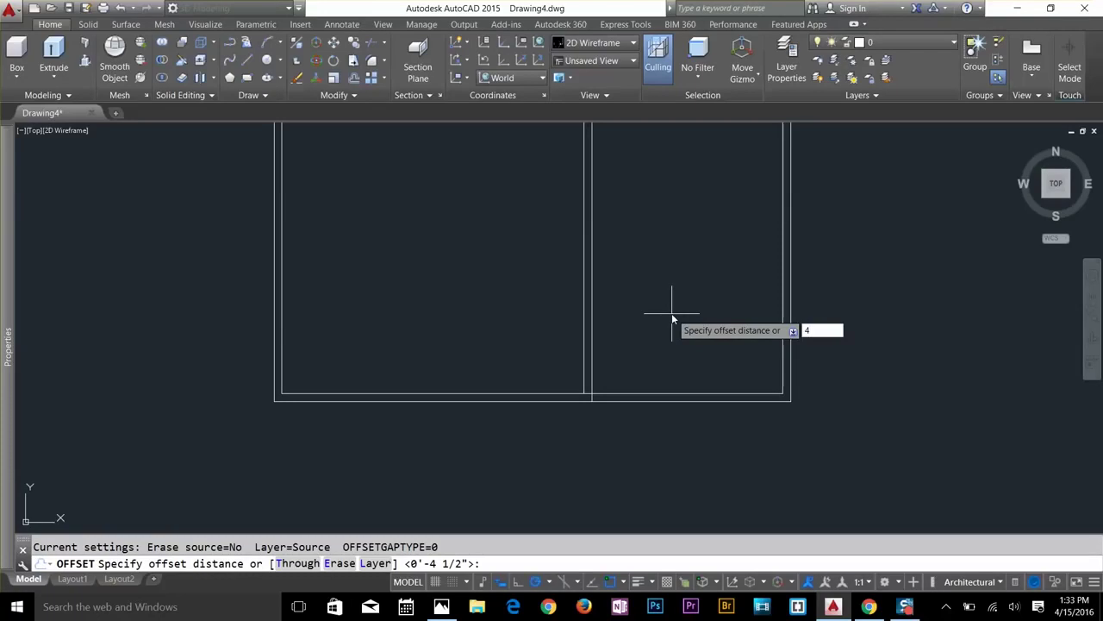
type("'")
key("Return")
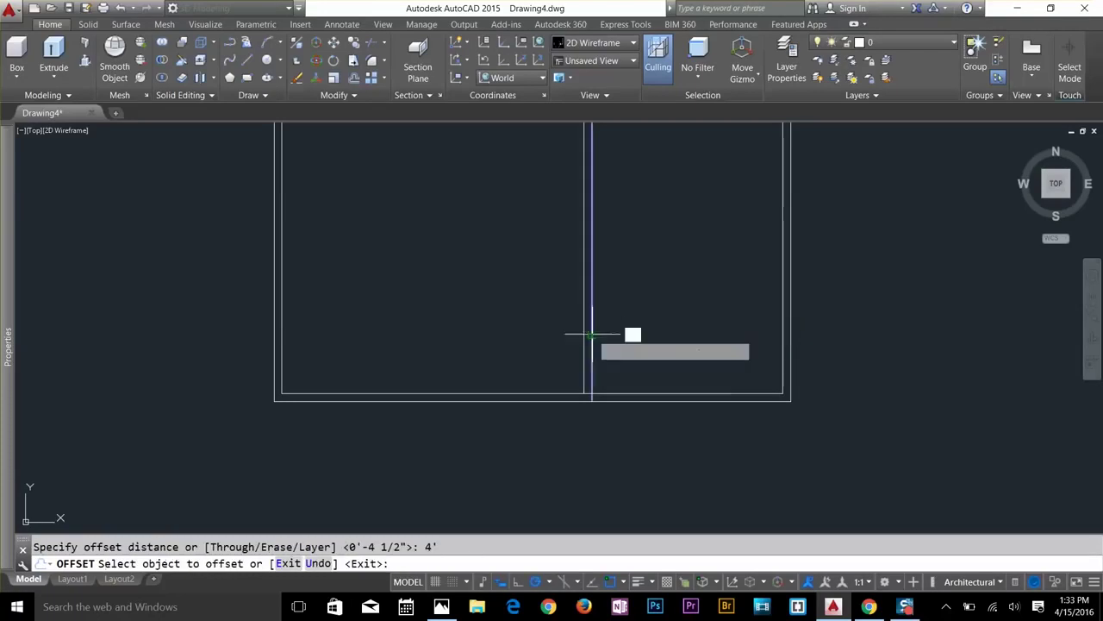
left_click(592, 333)
left_click(651, 345)
key("Escape")
Offset the new vertical line 4.5" to the right to give the second partition its wall thickness.
scroll(658, 362, "up", 2)
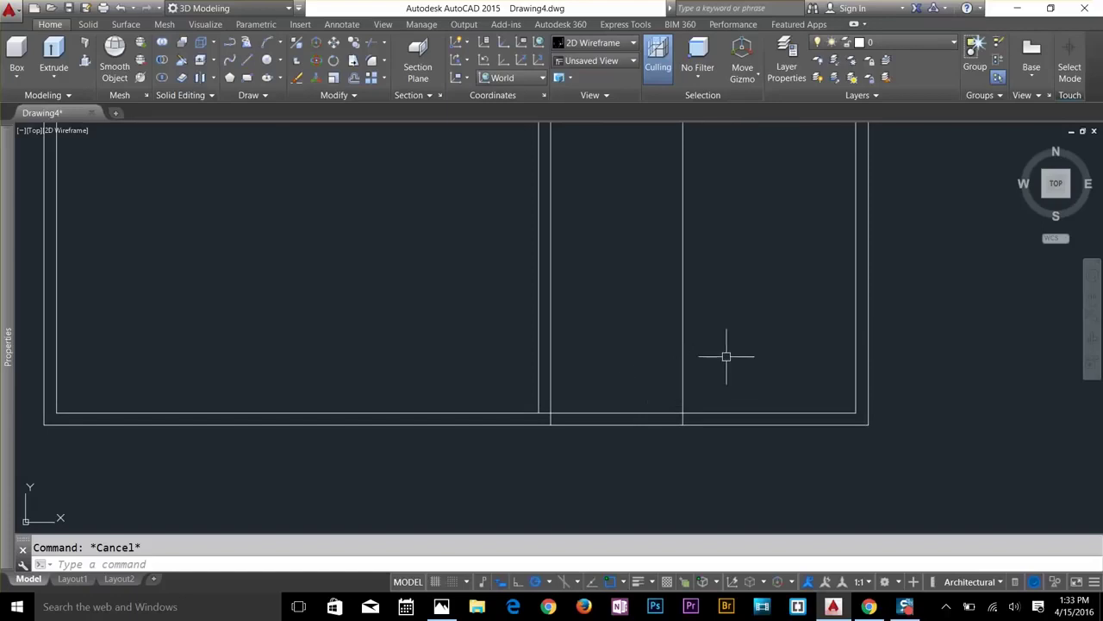
key("Return")
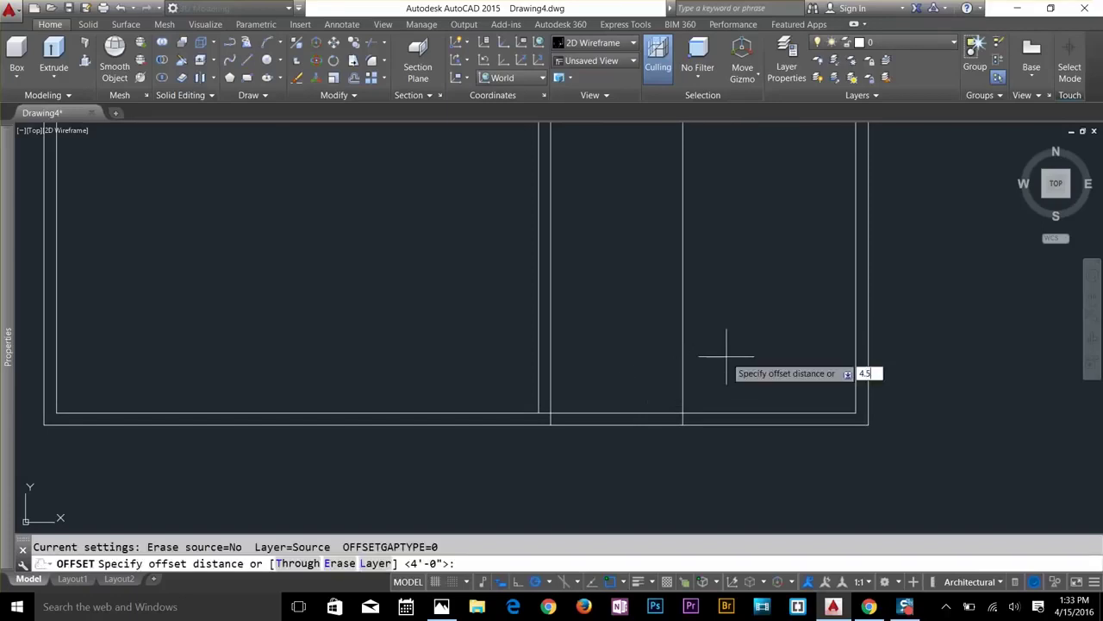
key("Return")
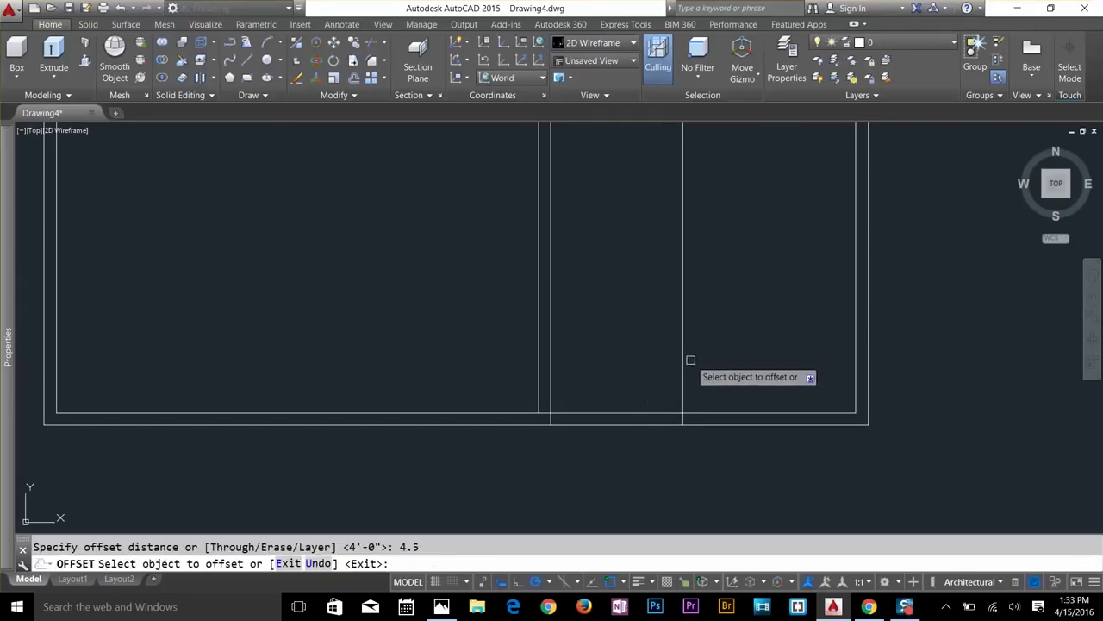
left_click(683, 362)
left_click(768, 376)
key("Escape")
scroll(754, 398, "down", 2)
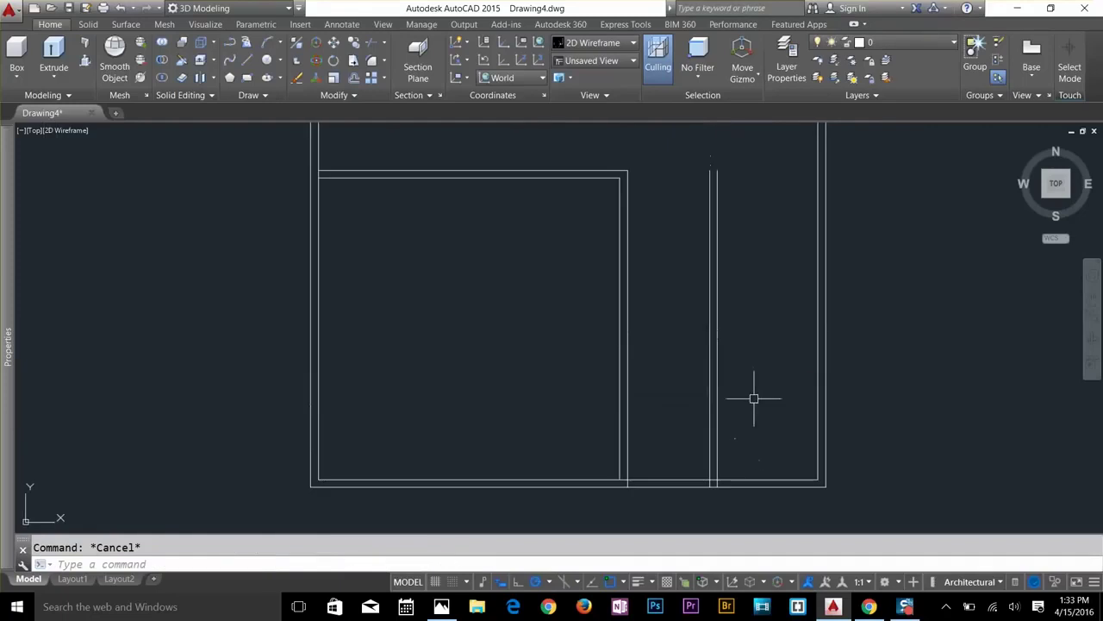
key("Return")
key("Escape")
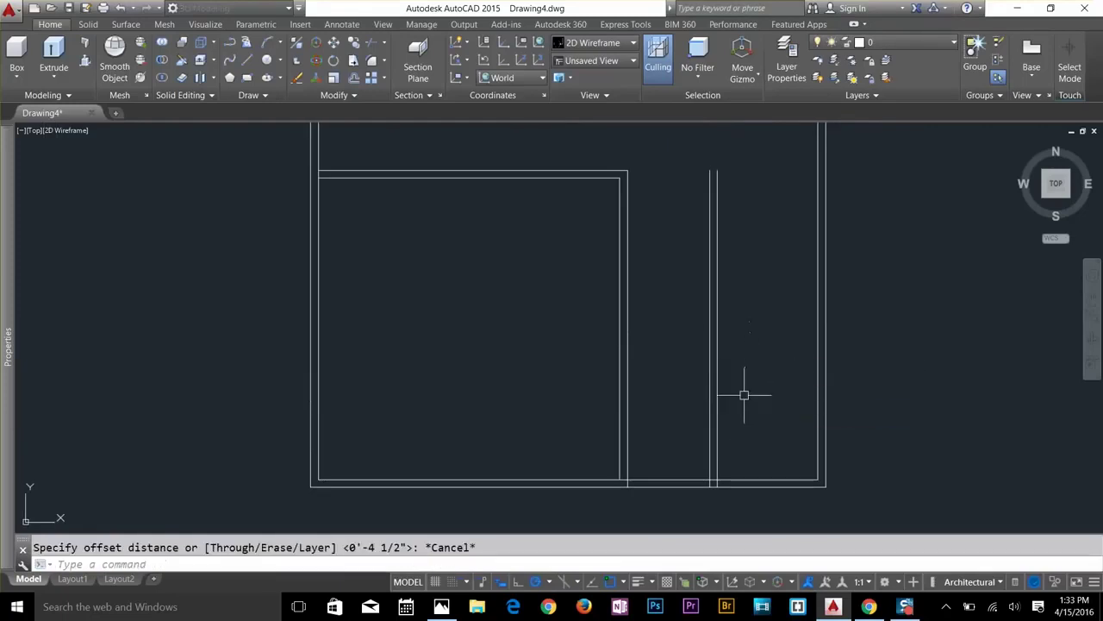
Trim the inner bottom wall line between the room's partition and the second partition.
scroll(682, 469, "up", 2)
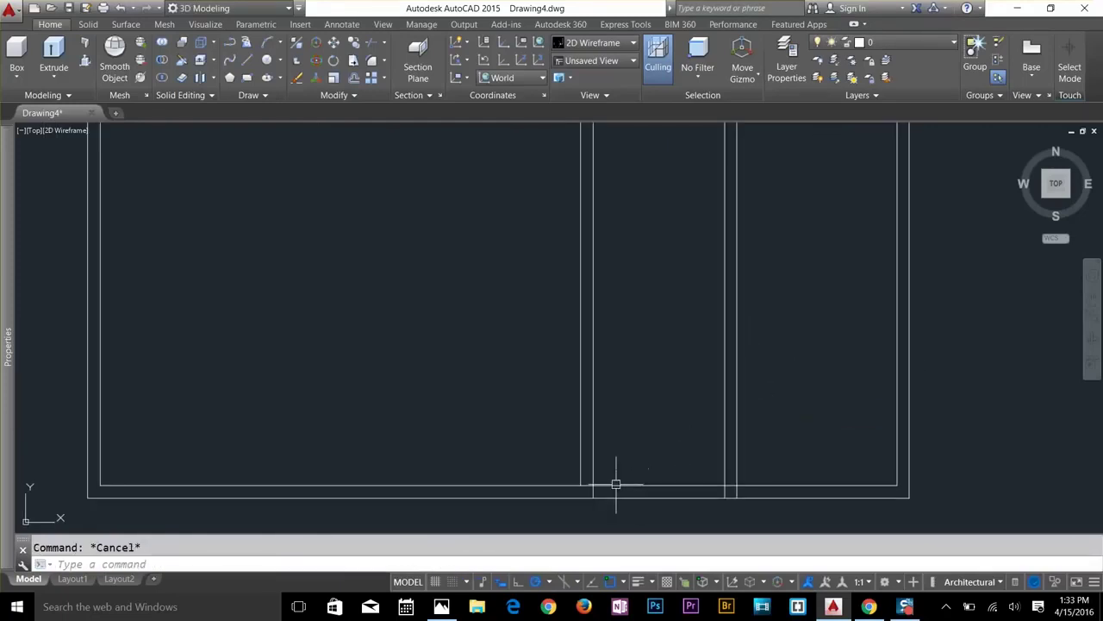
left_click(645, 485)
key("Escape")
key("Return")
left_click(623, 485)
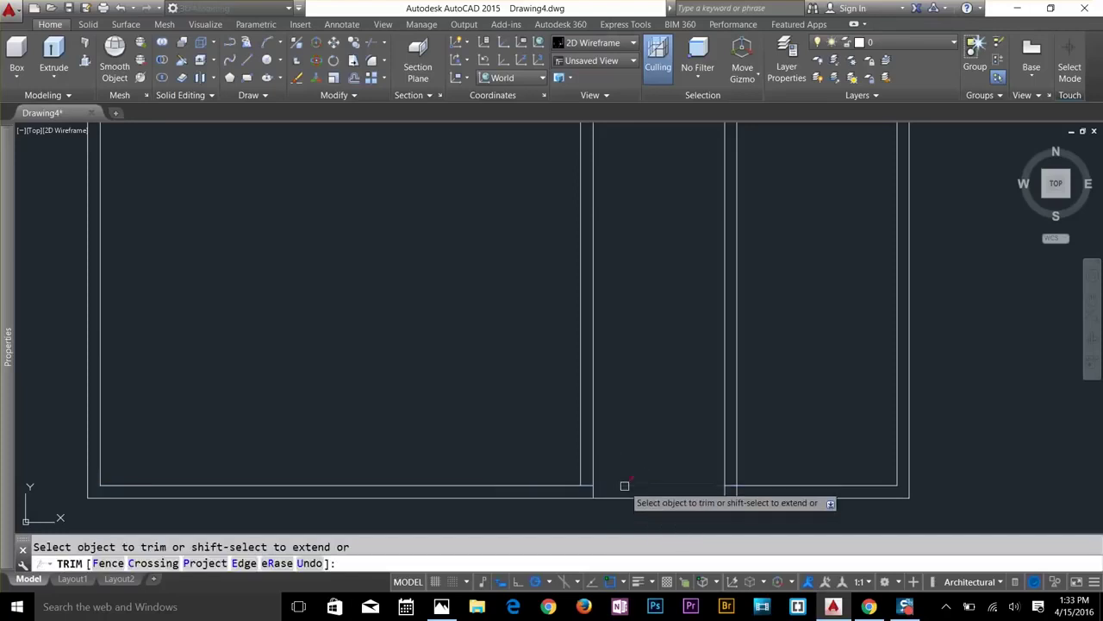
key("Escape")
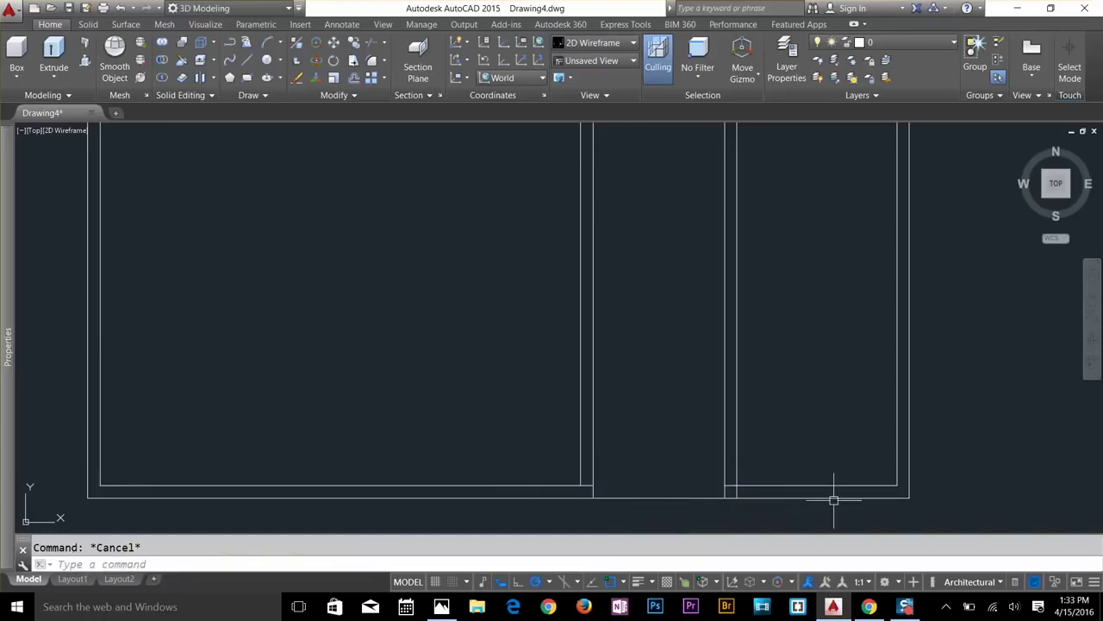
Offset the inner bottom wall line of the small right-hand space 12' upward.
type("o")
key("Return")
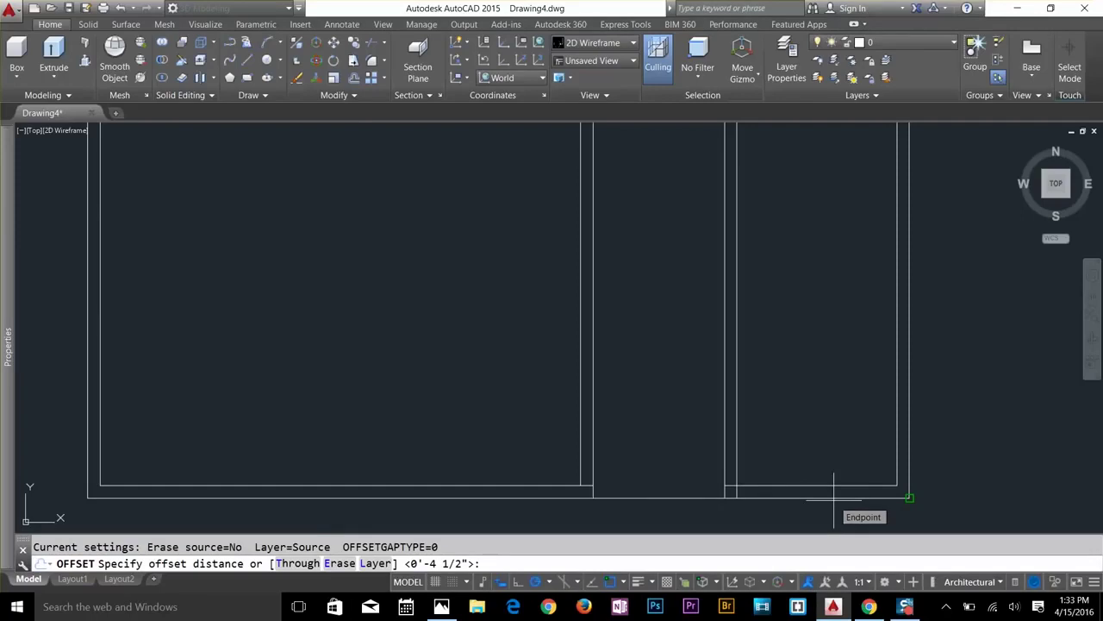
type("1")
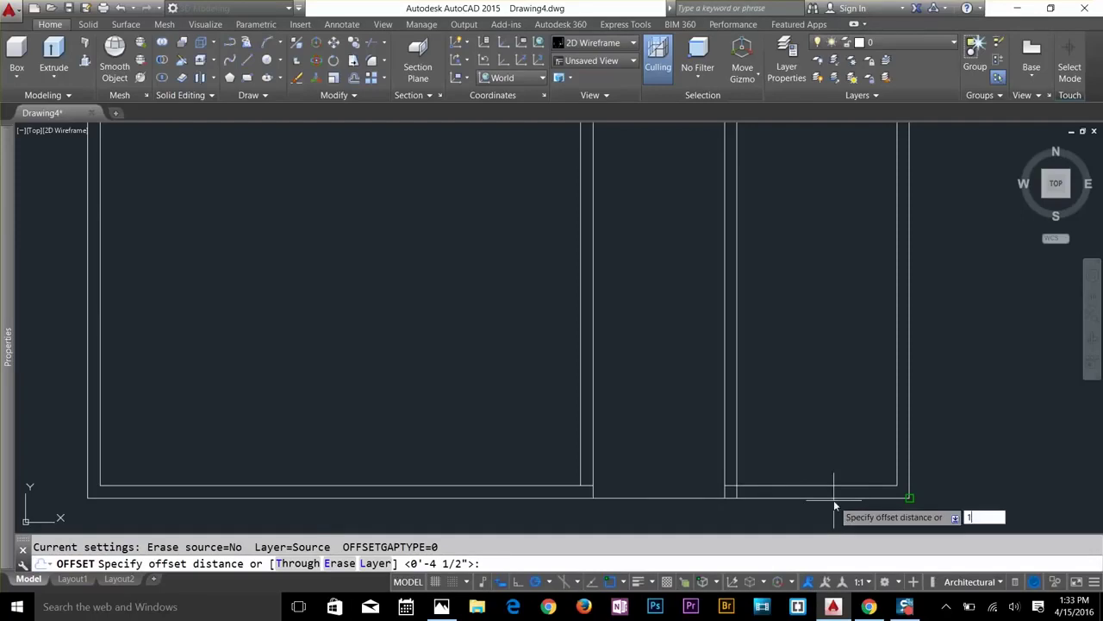
type("2\"")
key("Return")
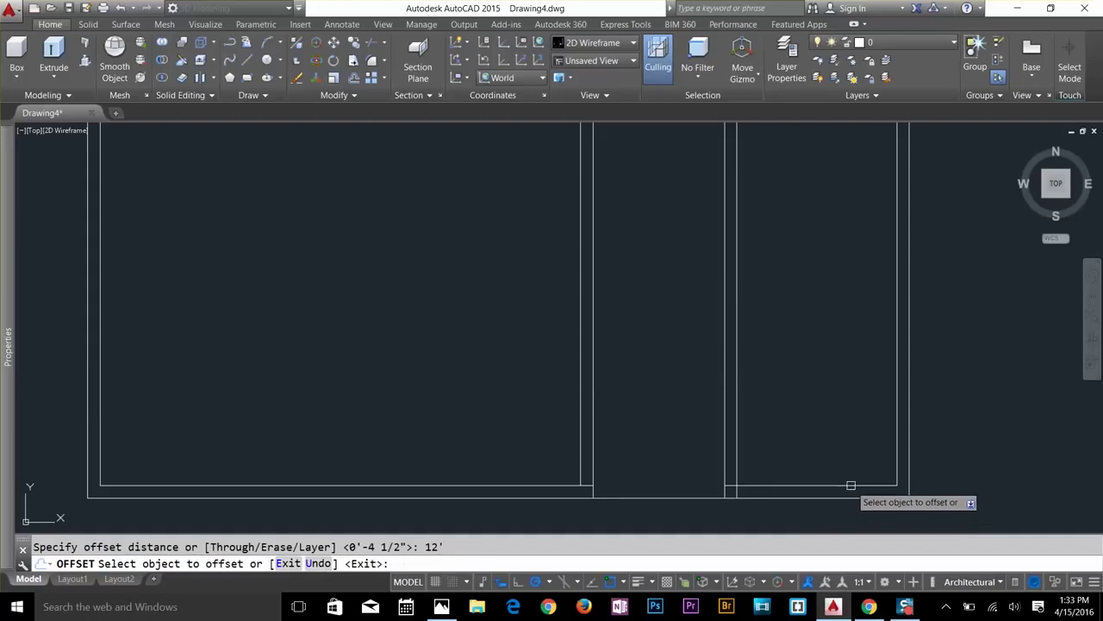
left_click(851, 485)
left_click(847, 429)
scroll(846, 427, "down", 2)
key("Escape")
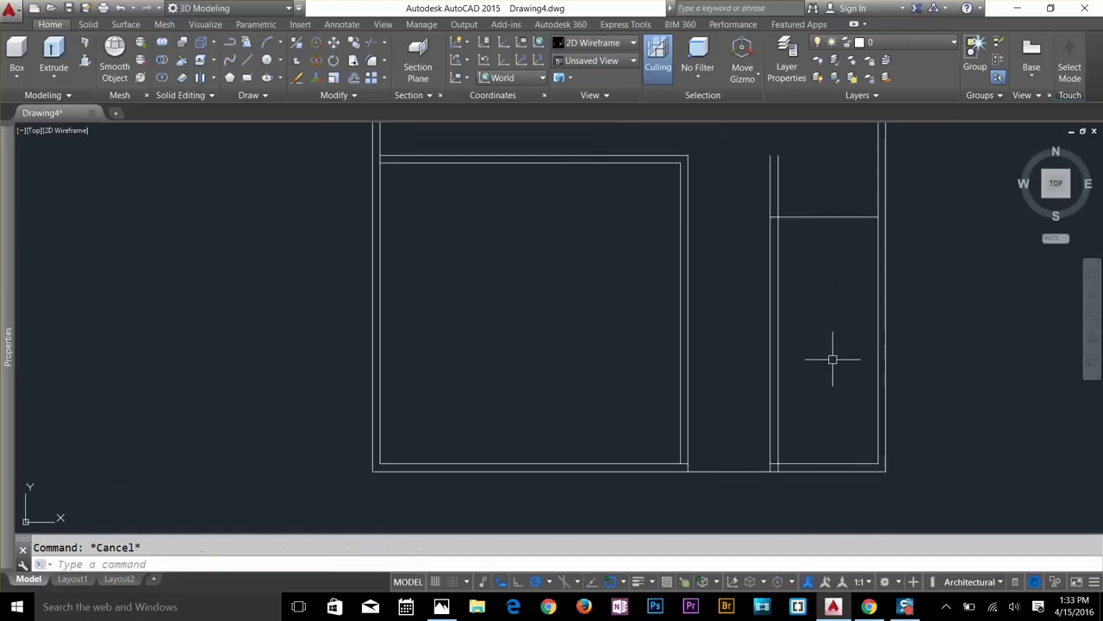
Offset the new horizontal line 4.5" upward to give the cross partition its wall thickness.
key("Return")
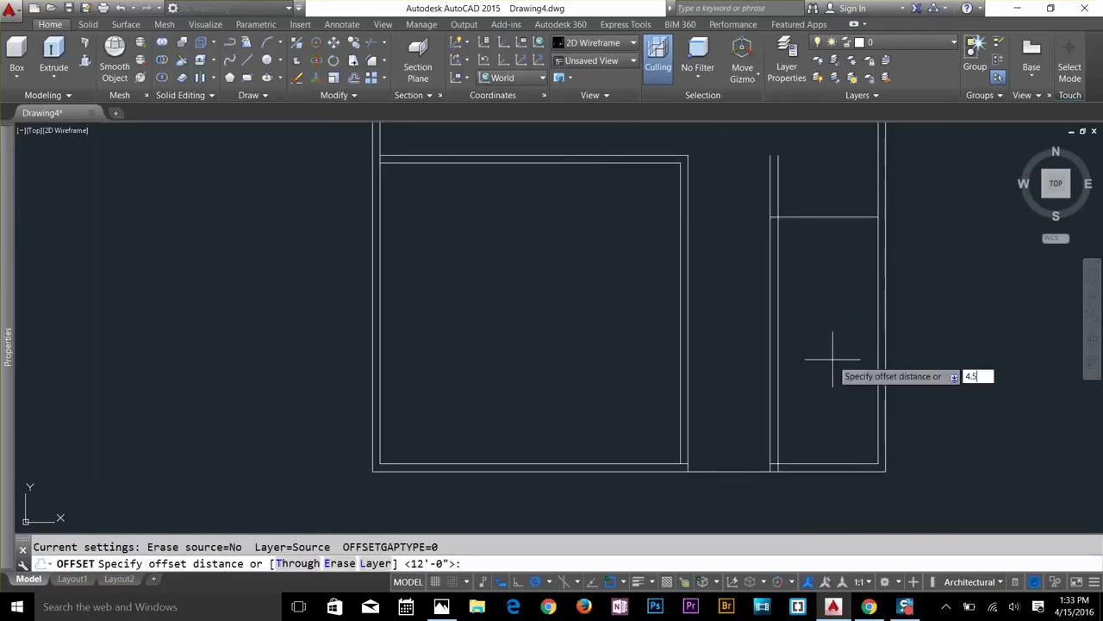
key("Return")
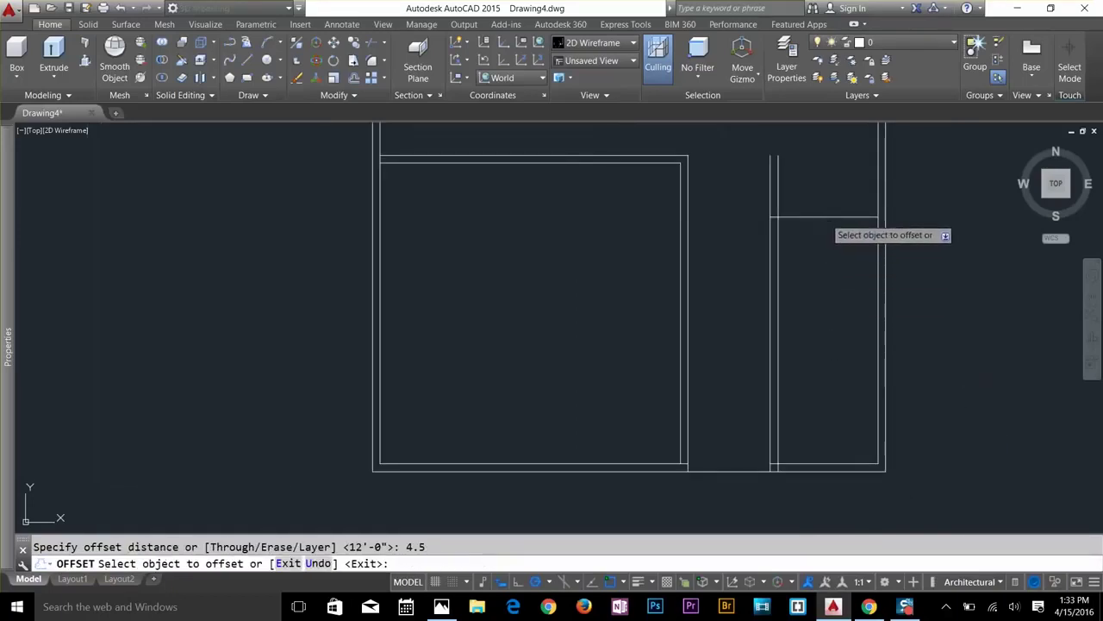
left_click(823, 216)
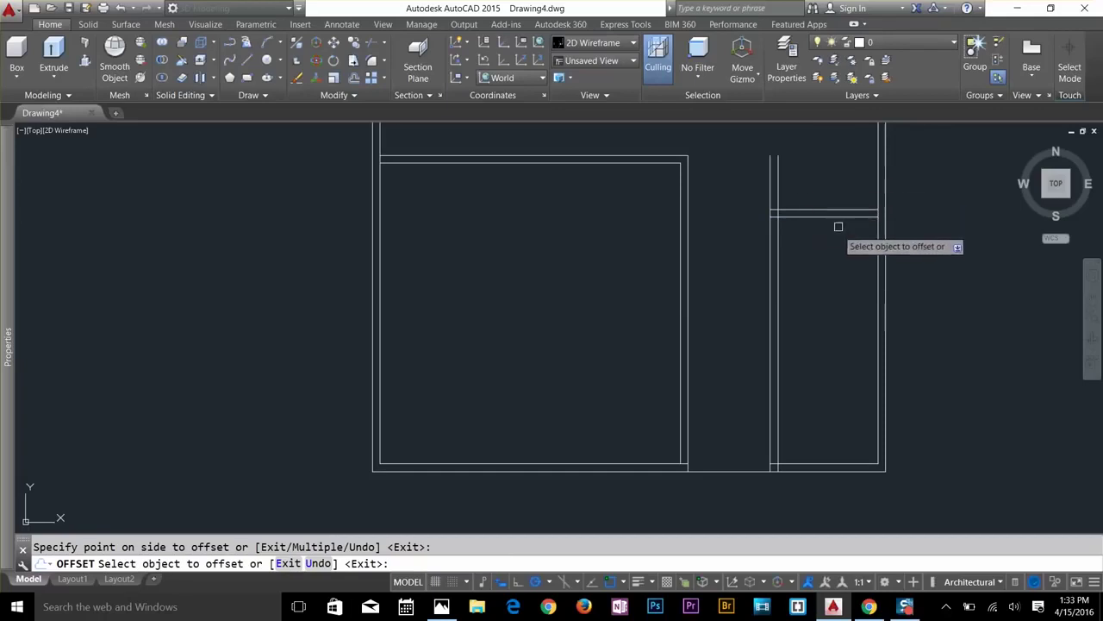
key("Return")
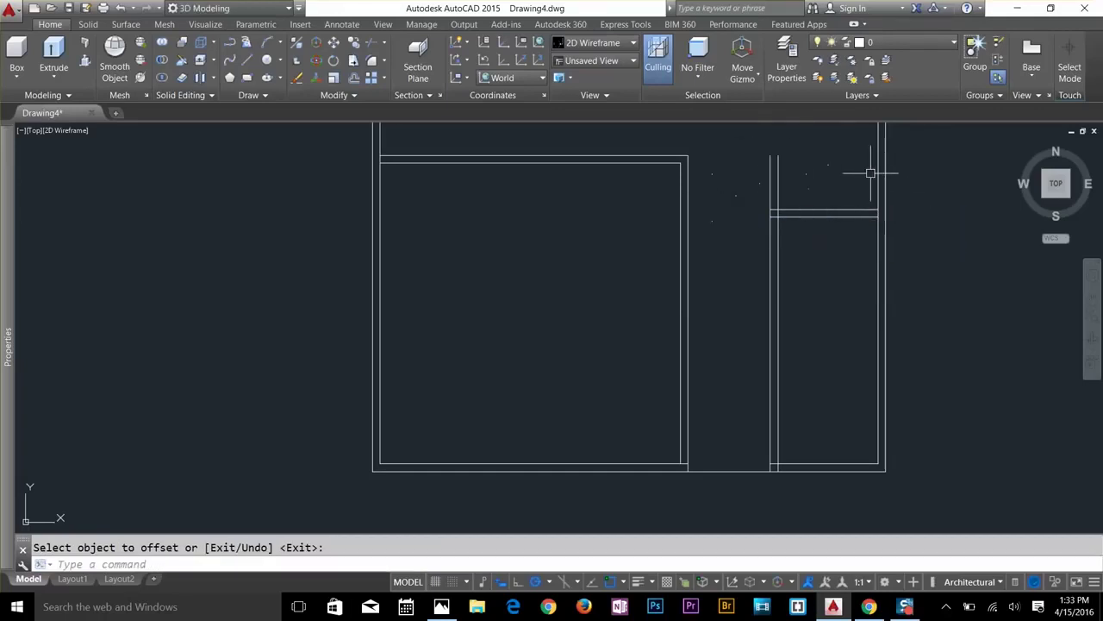
Offset the upper line of the right-hand cross partition 6' upward.
scroll(871, 173, "up", 2)
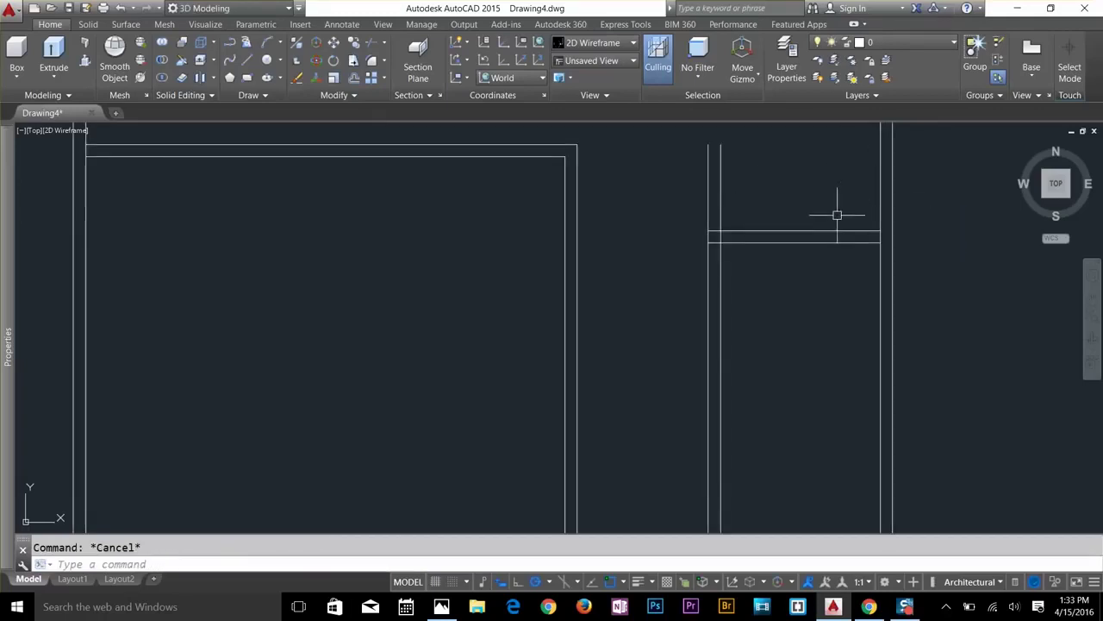
scroll(845, 238, "down", 2)
middle_click_drag(845, 237, 837, 359)
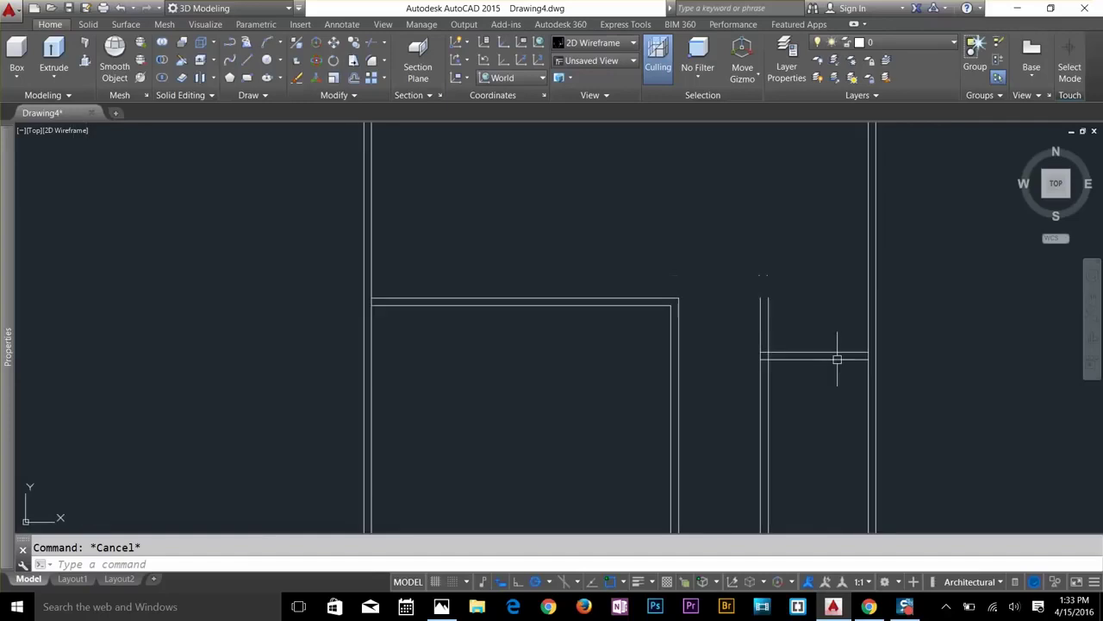
type("o")
key("Return")
type("6")
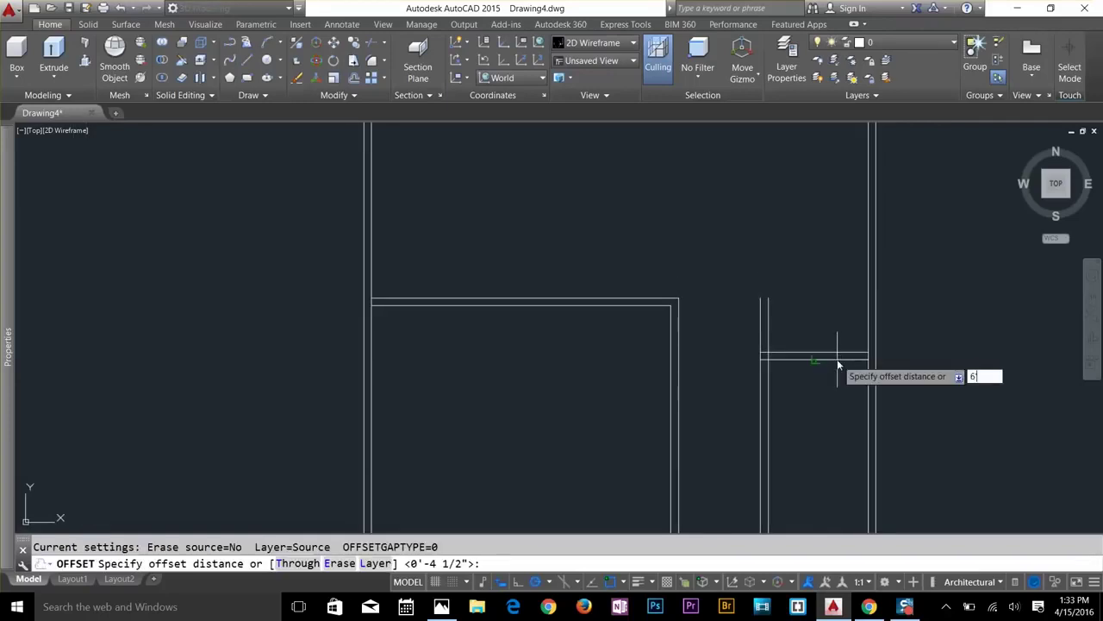
type("'")
key("Return")
left_click(832, 354)
left_click(835, 311)
key("Escape")
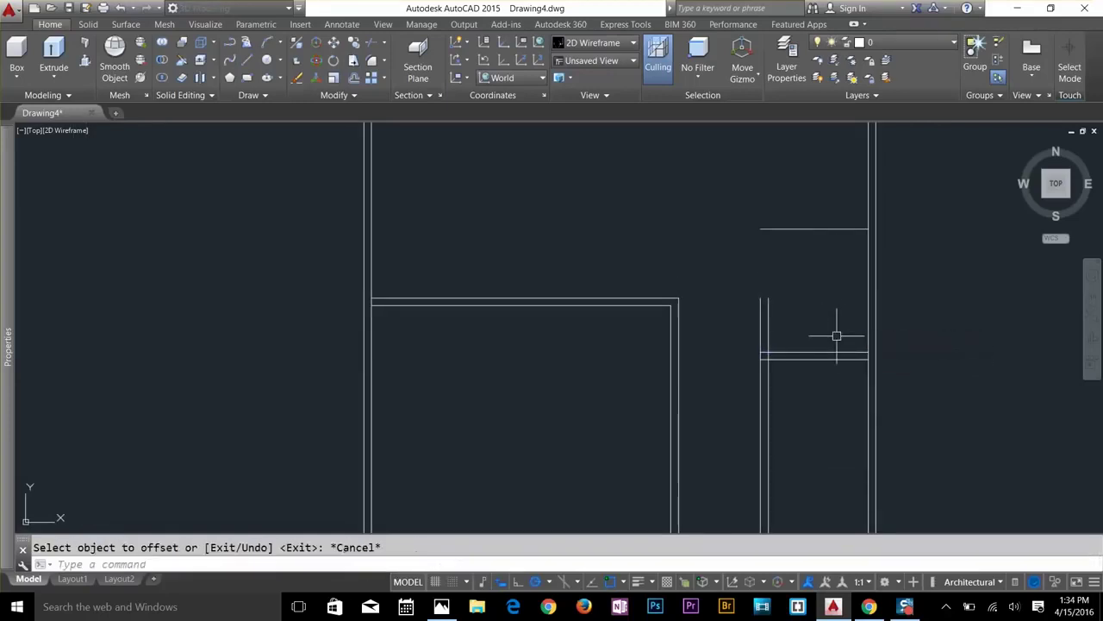
key("Escape")
Offset the newest horizontal line 4.5" upward to form the second cross partition's thickness.
key("Return")
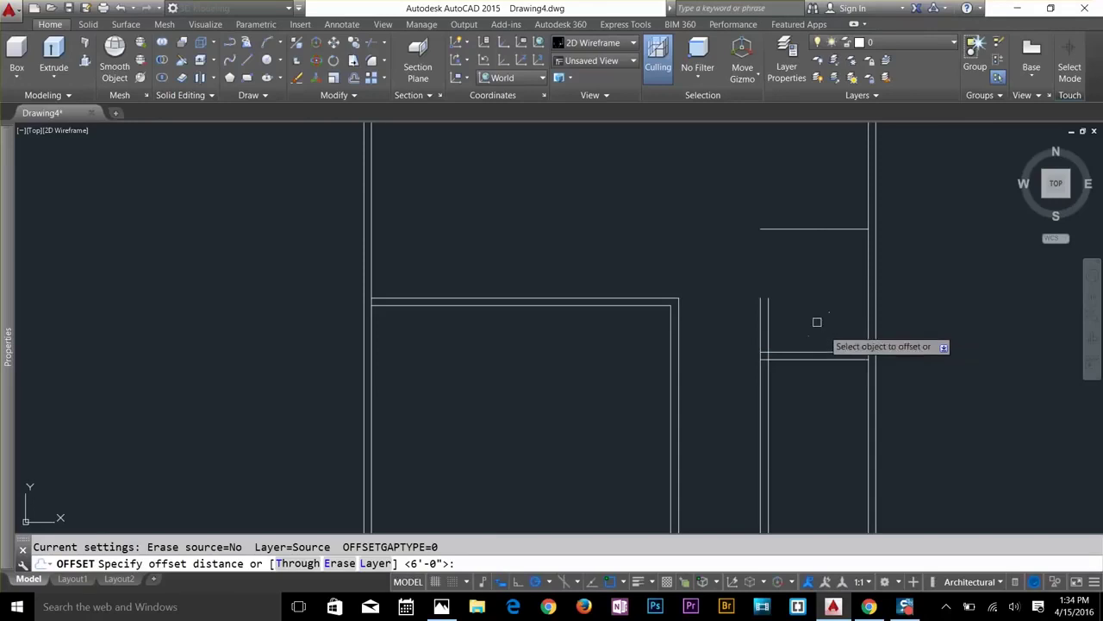
key("Return")
key("Escape")
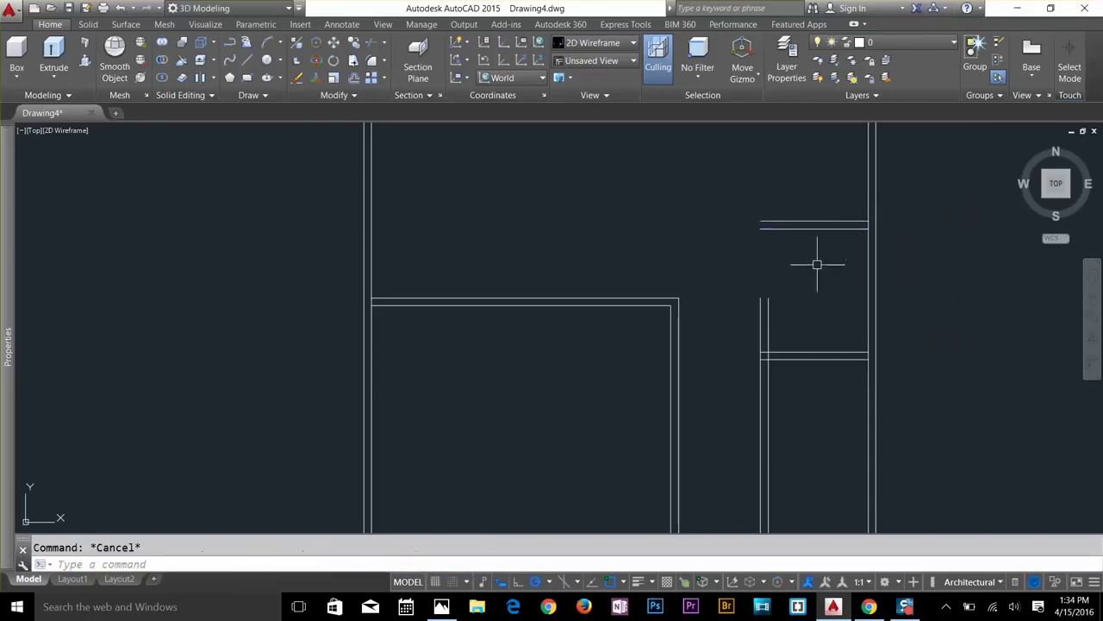
Trim the second vertical partition's lines where they extend above the lower cross partition.
key("Return")
key("Return")
left_click(785, 302)
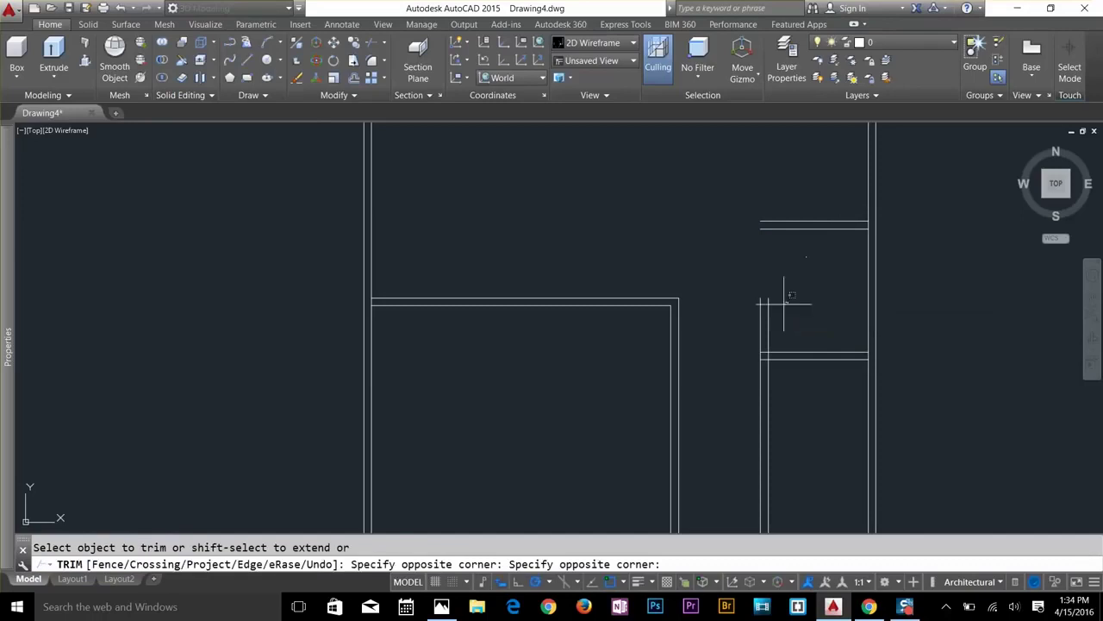
left_click(756, 320)
key("Return")
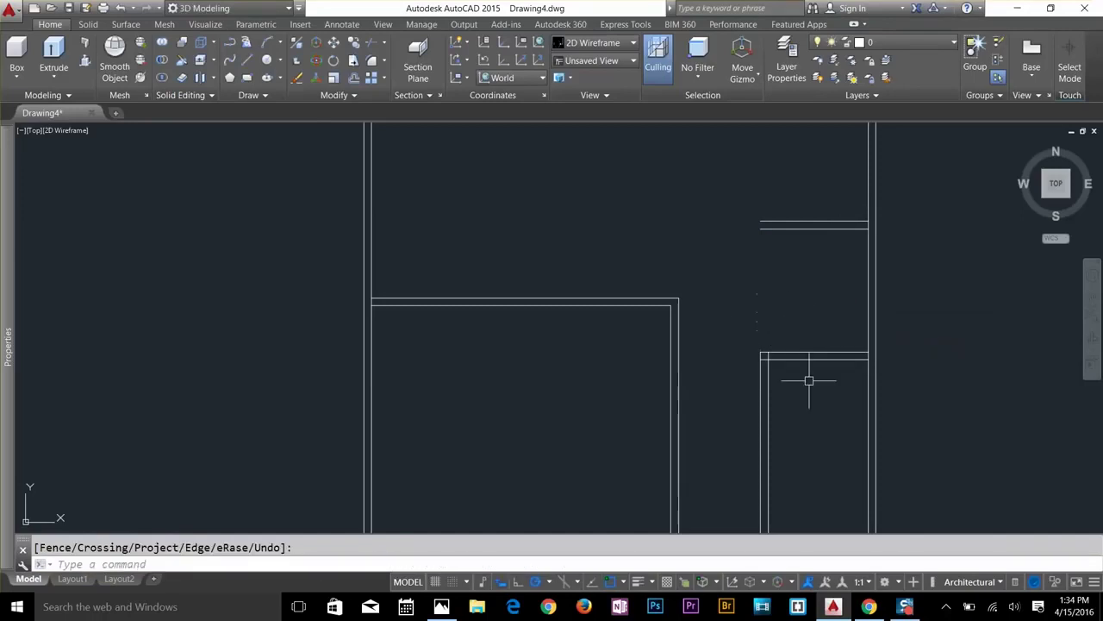
Extend both lines of the lower cross partition left to the room's outer partition line.
type("EX")
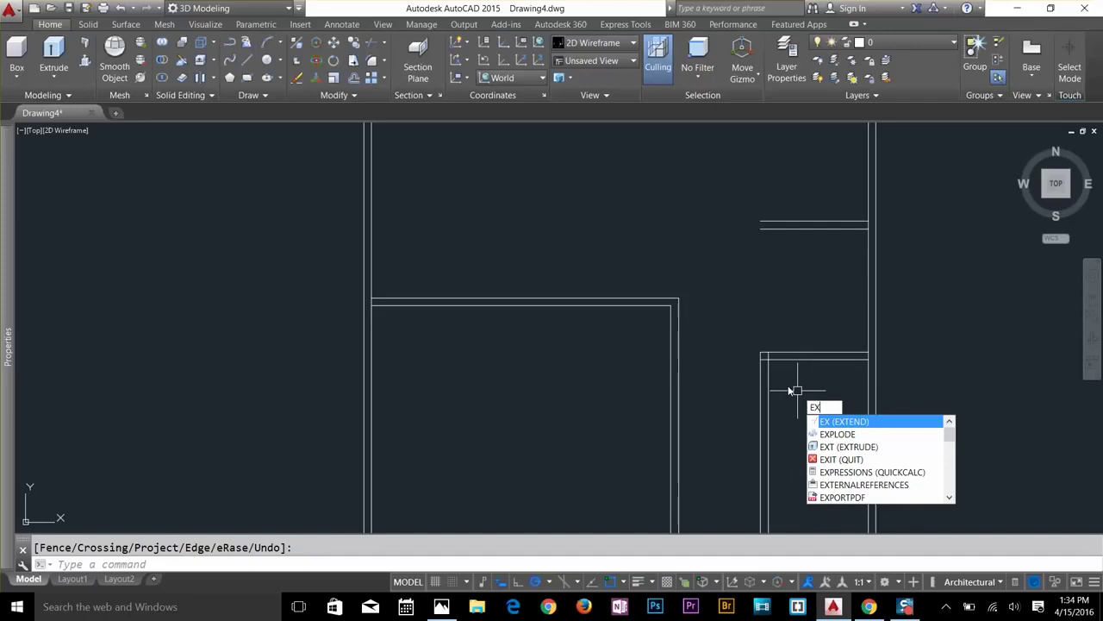
key("Return")
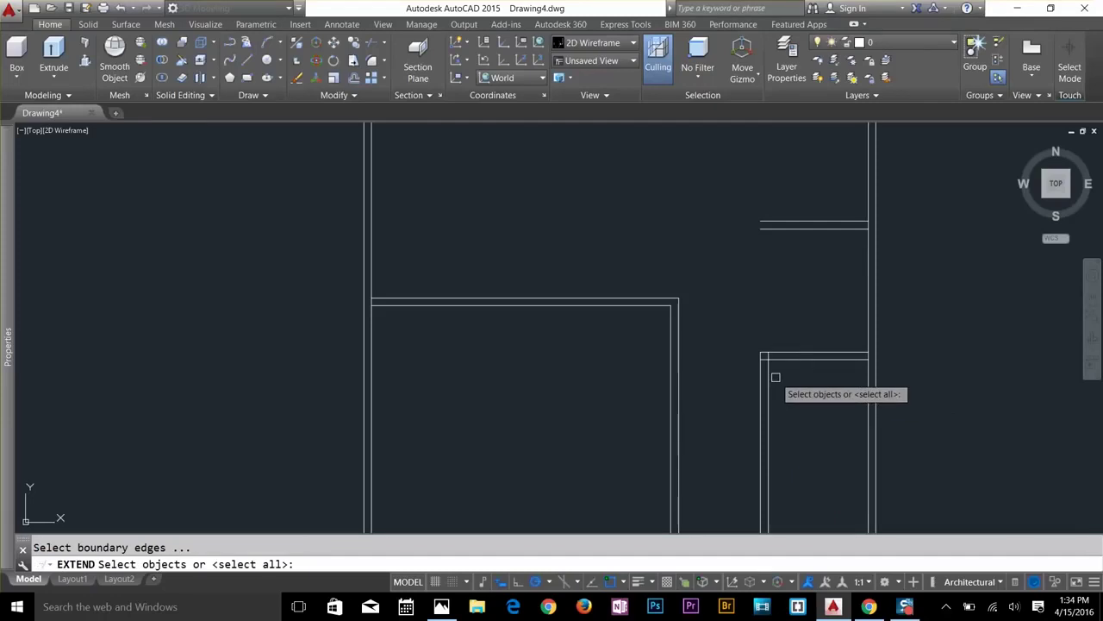
key("Return")
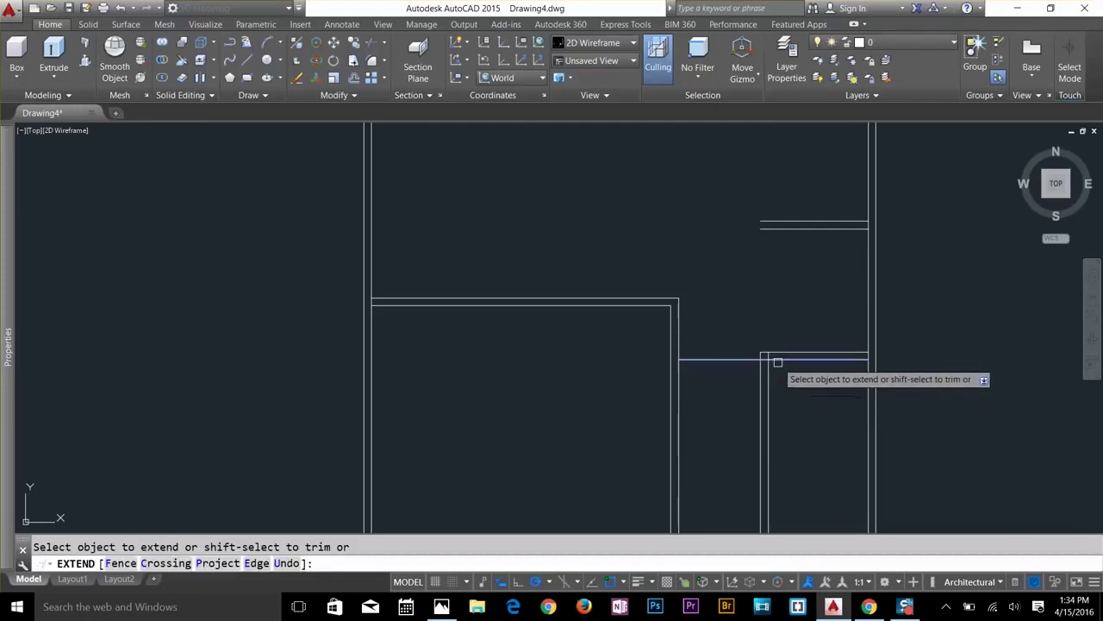
left_click(777, 361)
key("Escape")
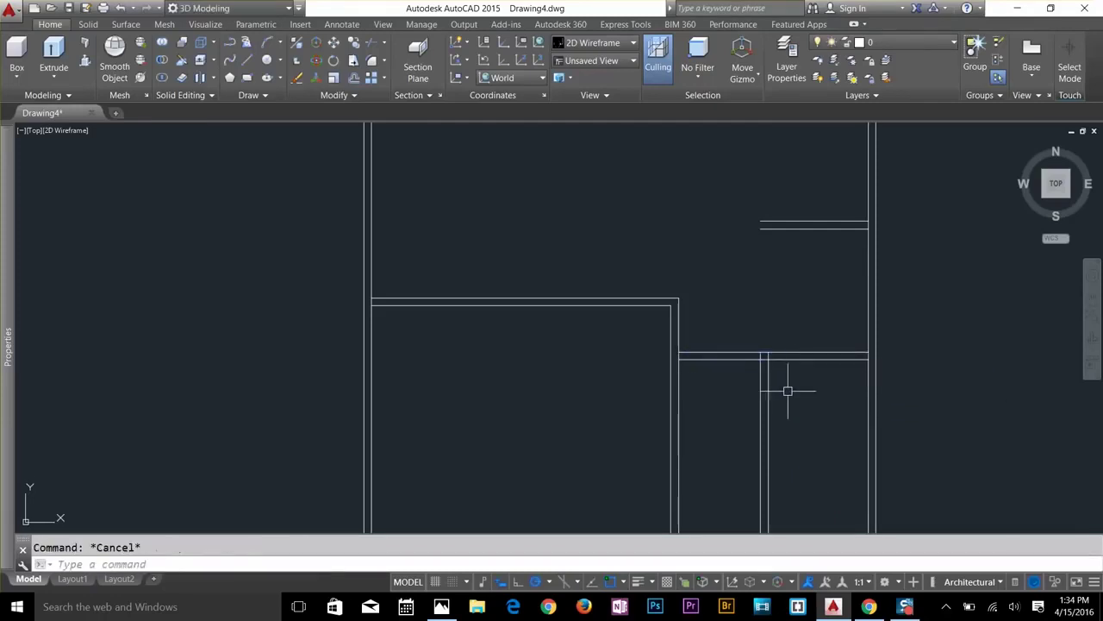
Trim away both vertical lines of the second partition below the lower cross partition.
scroll(787, 390, "down", 3)
type("tr")
key("Return")
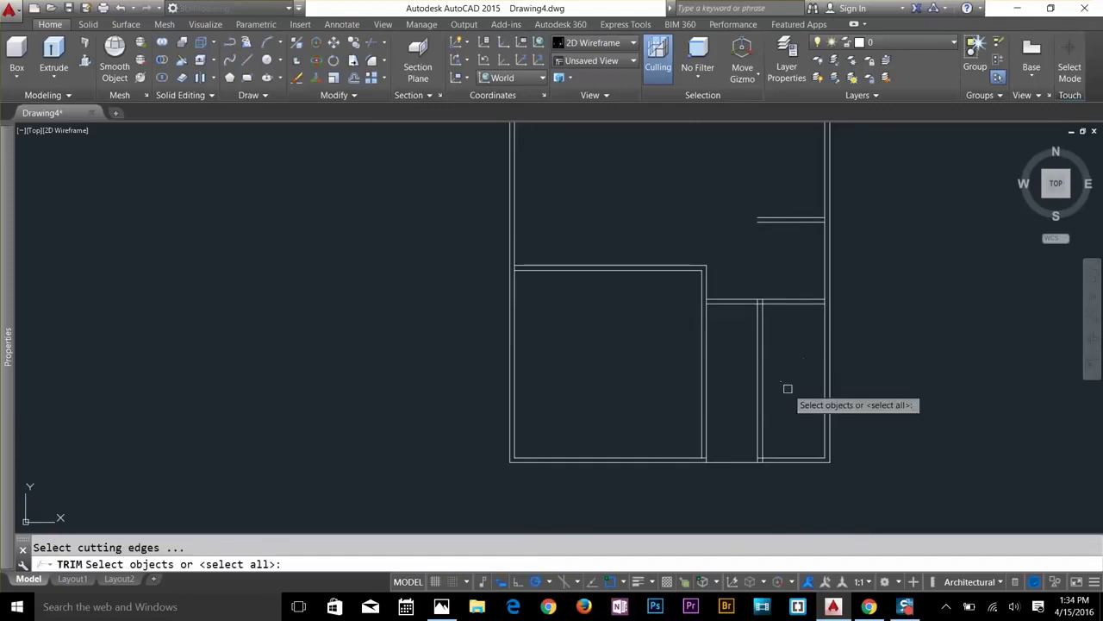
key("Return")
left_click(783, 388)
left_click(743, 396)
scroll(737, 297, "up", 2)
key("Escape")
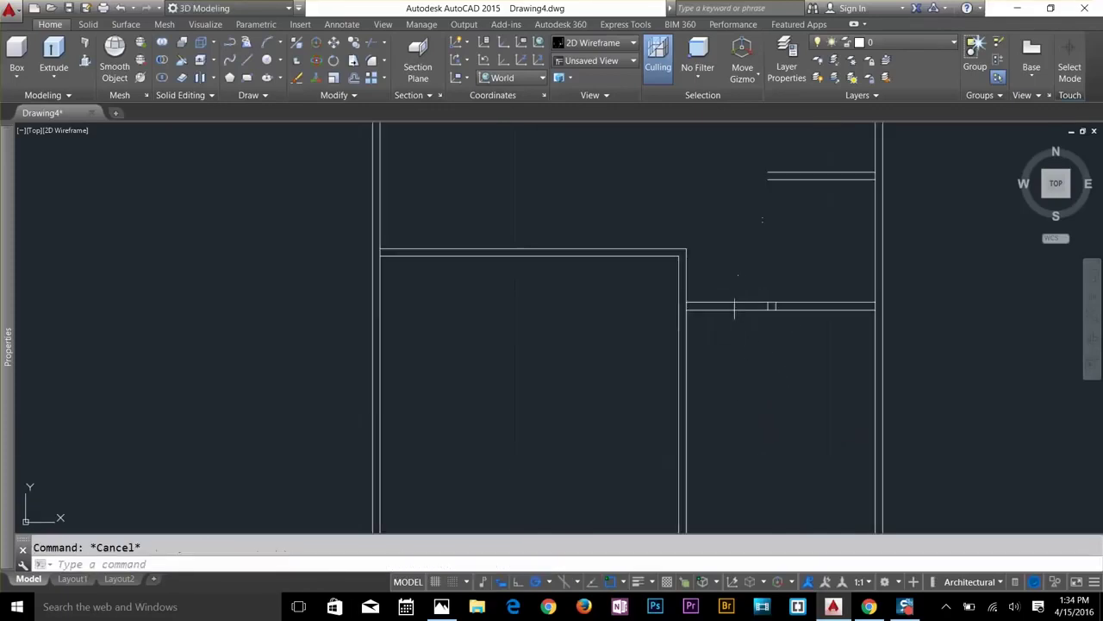
Offset the room's outer vertical partition line 3' to the right.
key("Return")
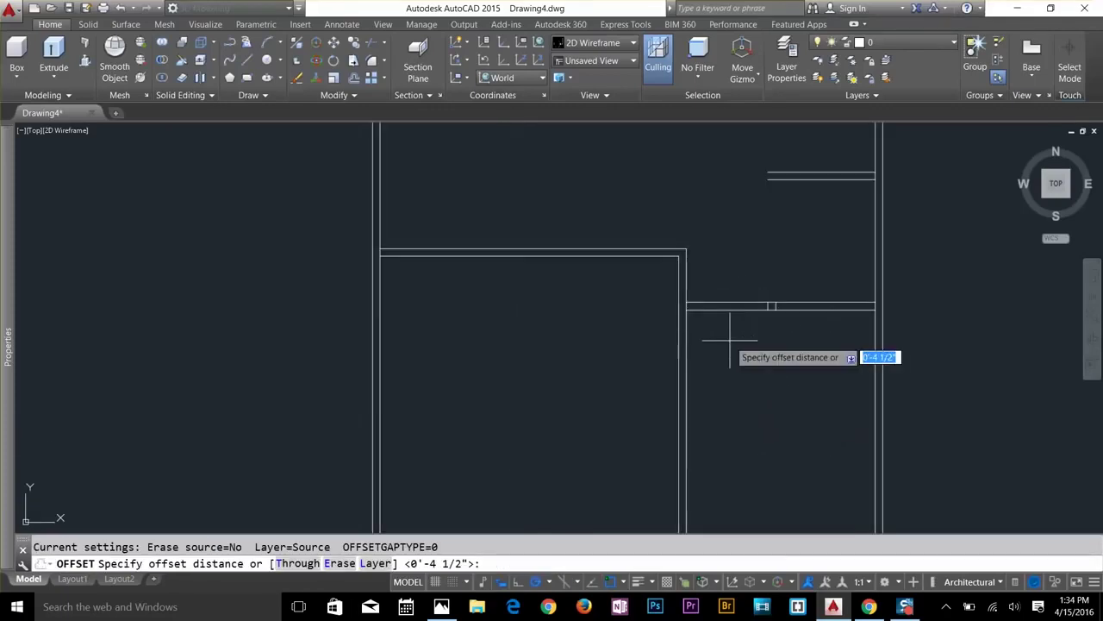
type("3")
key("Return")
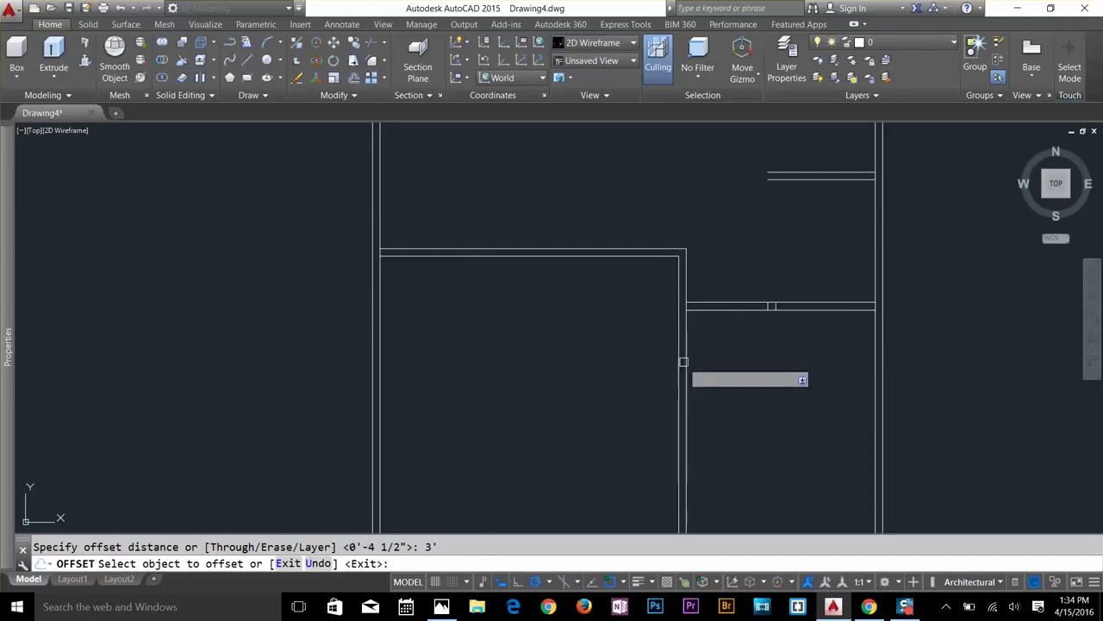
left_click(688, 362)
left_click(731, 367)
key("Escape")
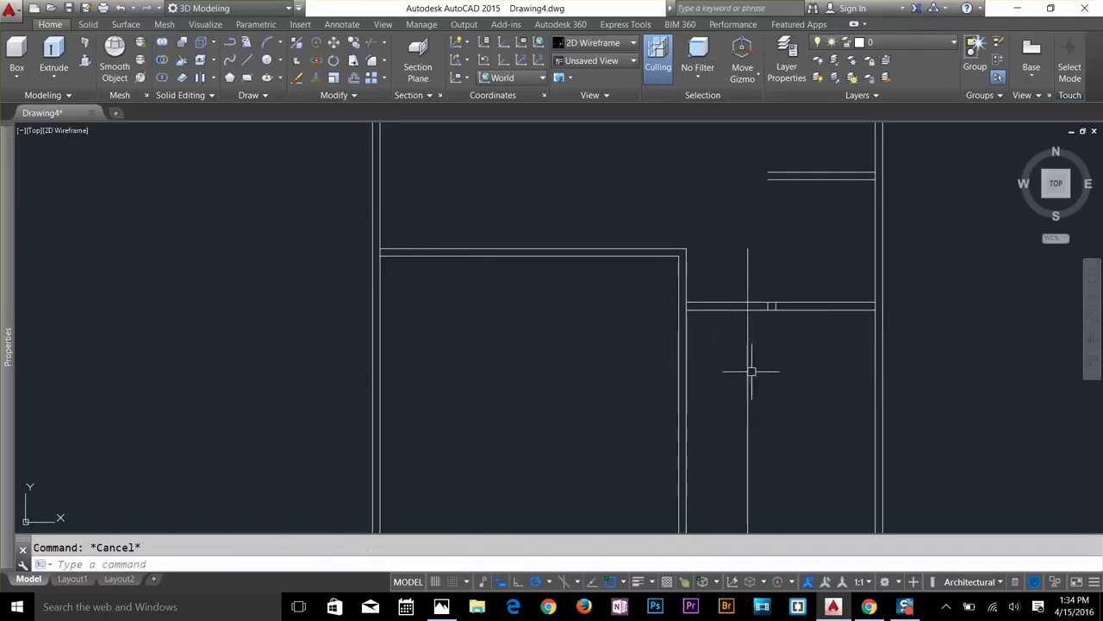
Offset the new vertical passage line 4.5" to the right to form the wall thickness.
key("Return")
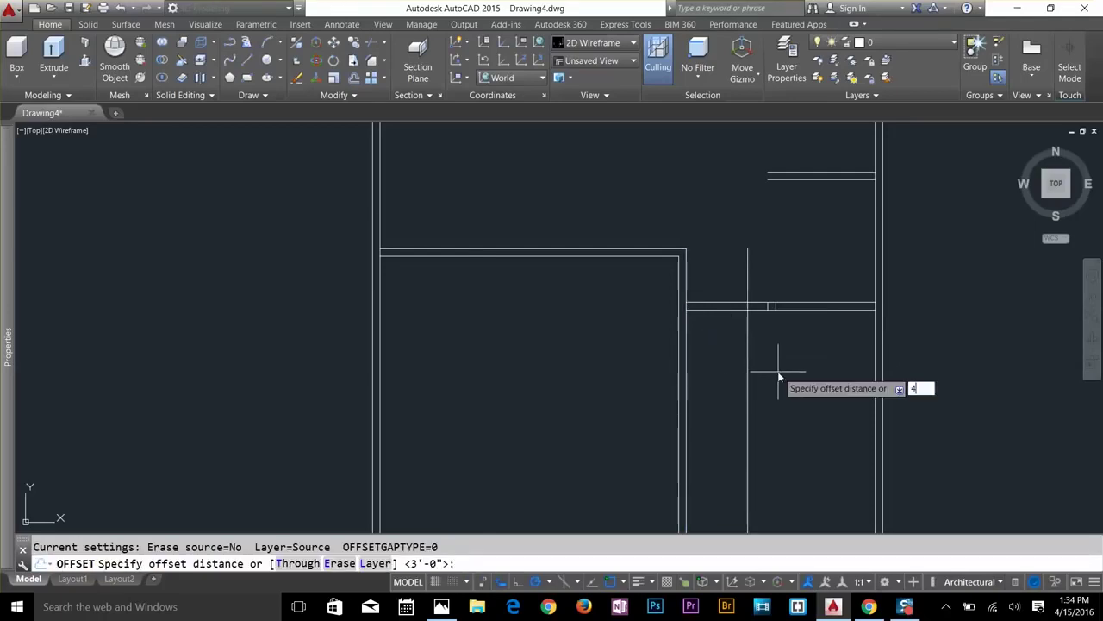
type("4.5")
key("Return")
left_click(749, 350)
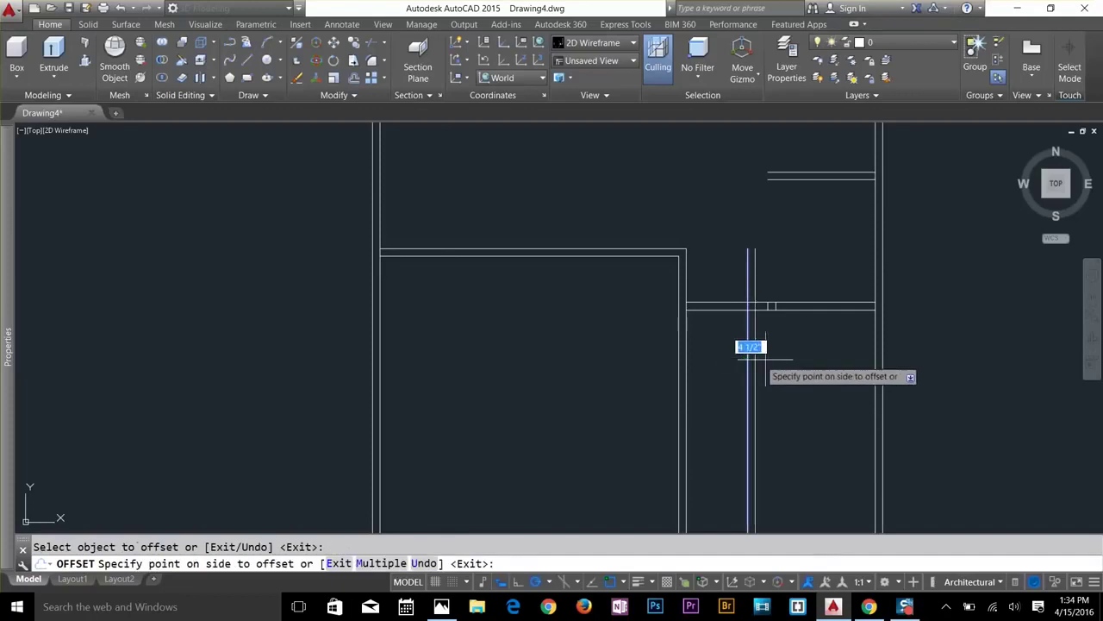
left_click(792, 373)
key("Escape")
Trim the new partition's lines above the lower cross partition and the cross partition's lines across the passage.
type("tr")
key("Return")
key("Return")
mouse_move(782, 273)
left_mouse_down()
mouse_move(746, 279)
mouse_move(717, 315)
left_mouse_up()
scroll(712, 296, "up", 2)
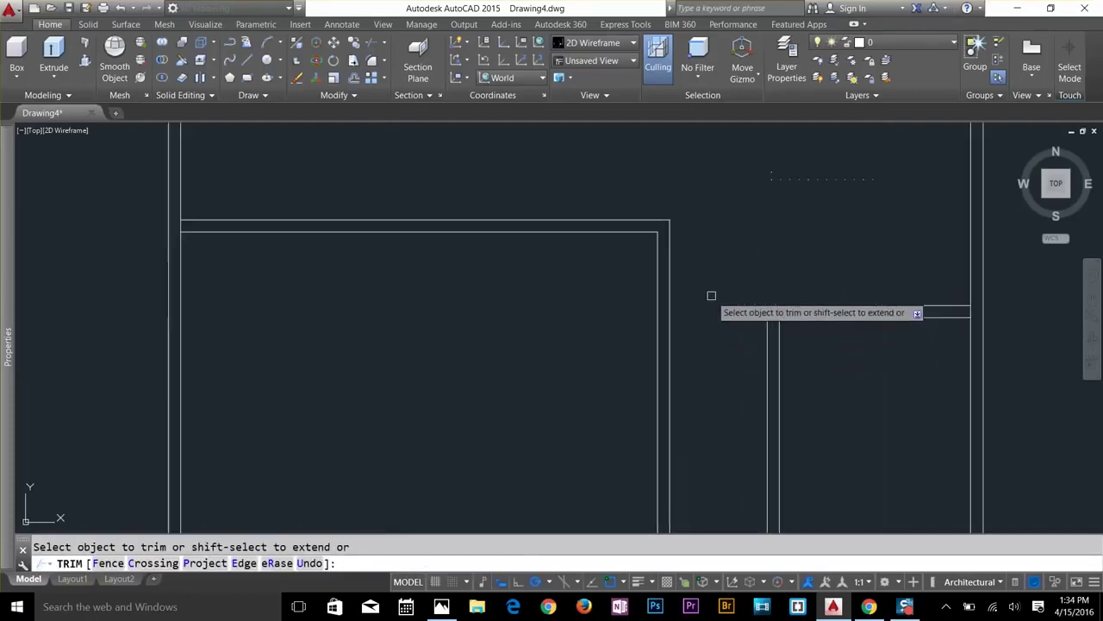
key("Escape")
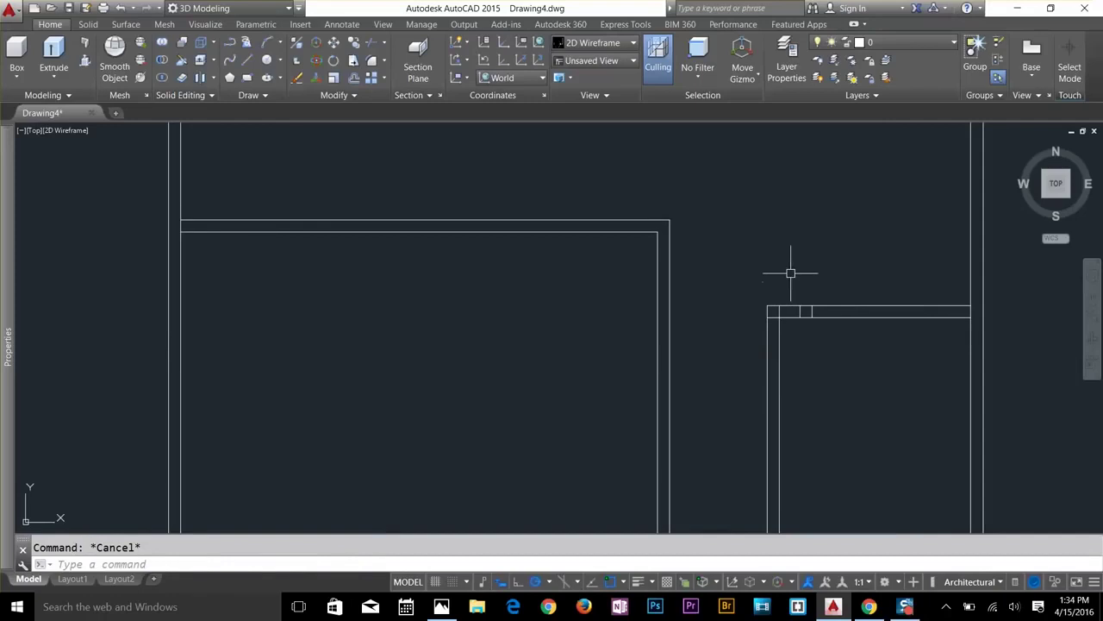
Erase the two short leftover vertical lines inside the lower cross partition.
left_click(790, 273)
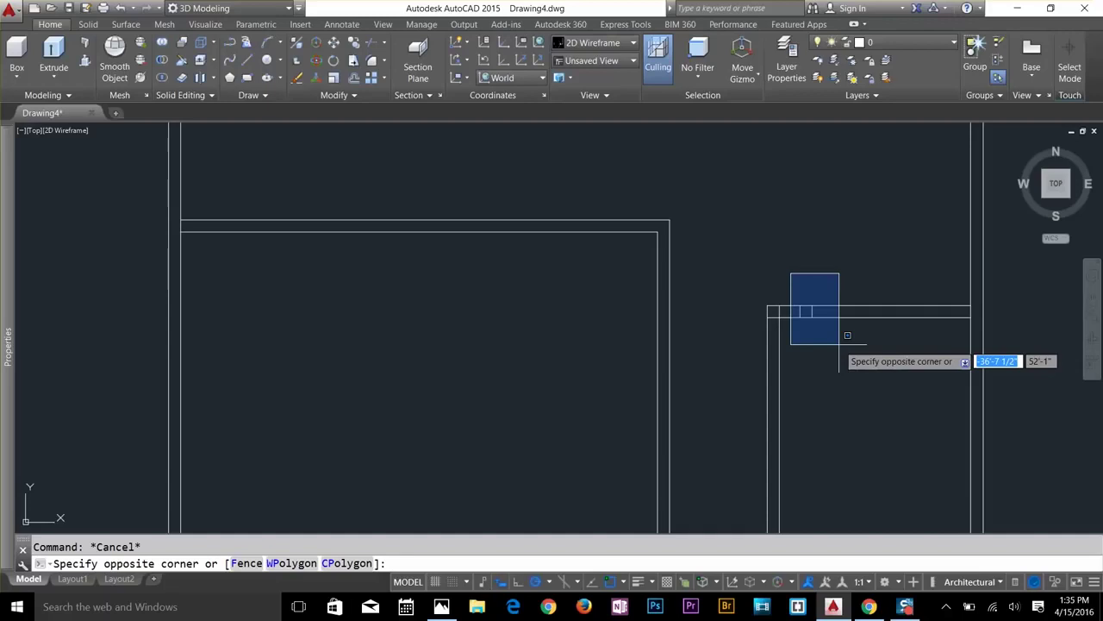
left_click(839, 344)
key("Delete")
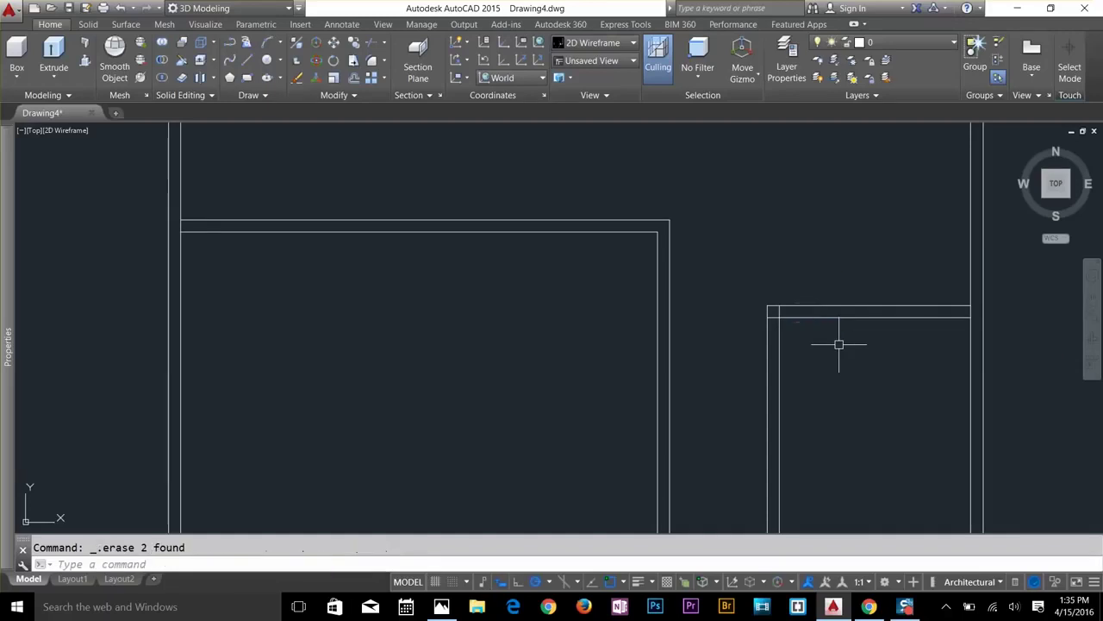
key("Escape")
scroll(839, 335, "down", 2)
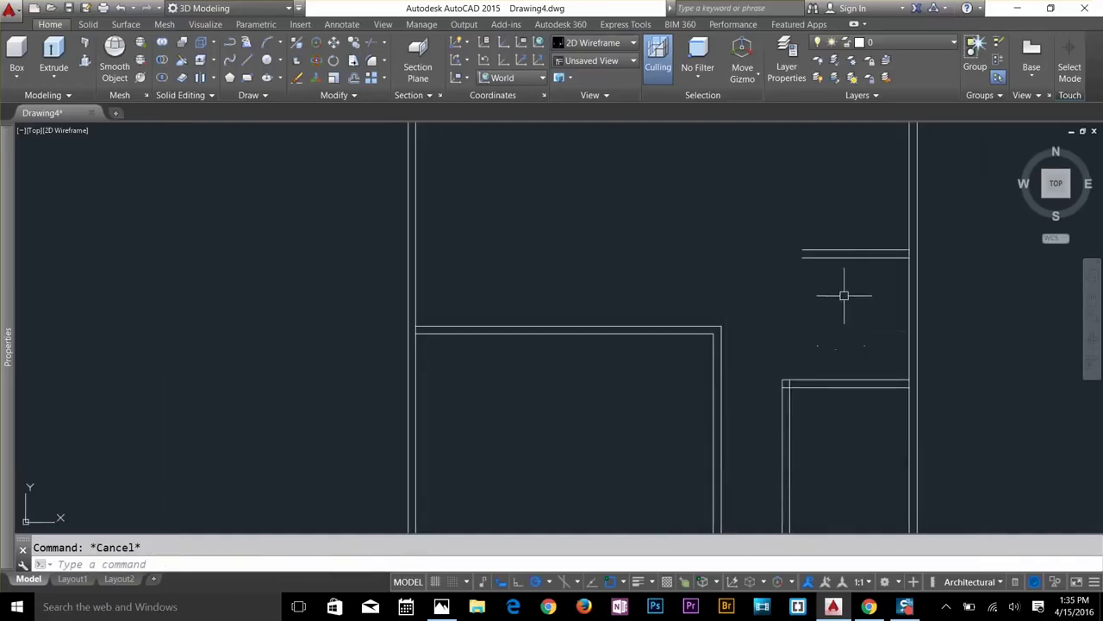
Offset the upper line of the upper right-hand cross partition 10' upward.
scroll(854, 250, "up", 2)
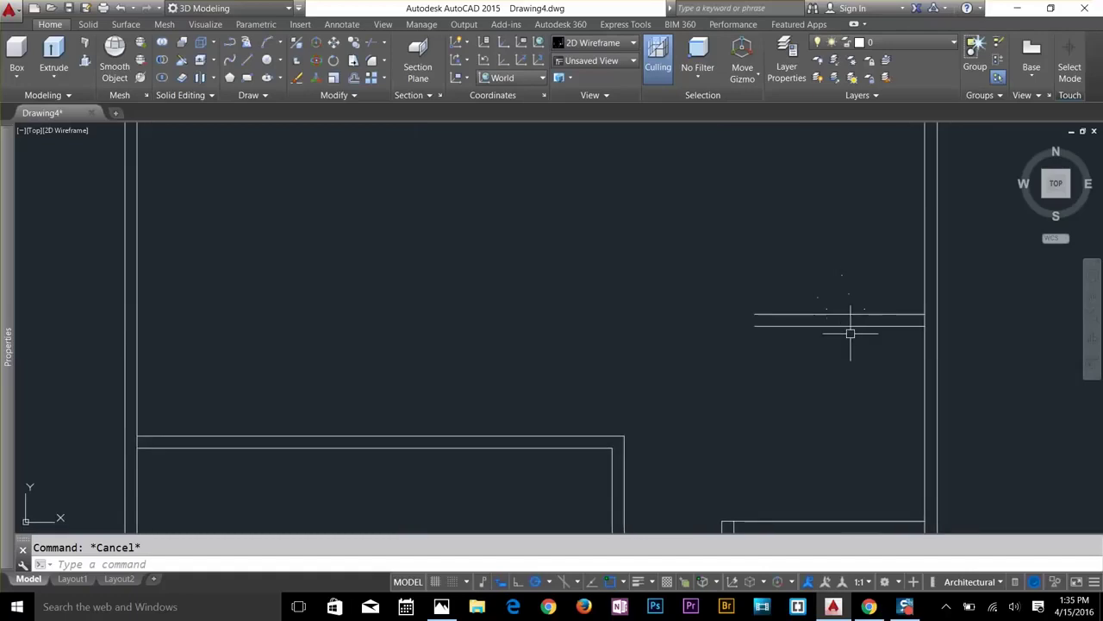
key("Return")
type("10")
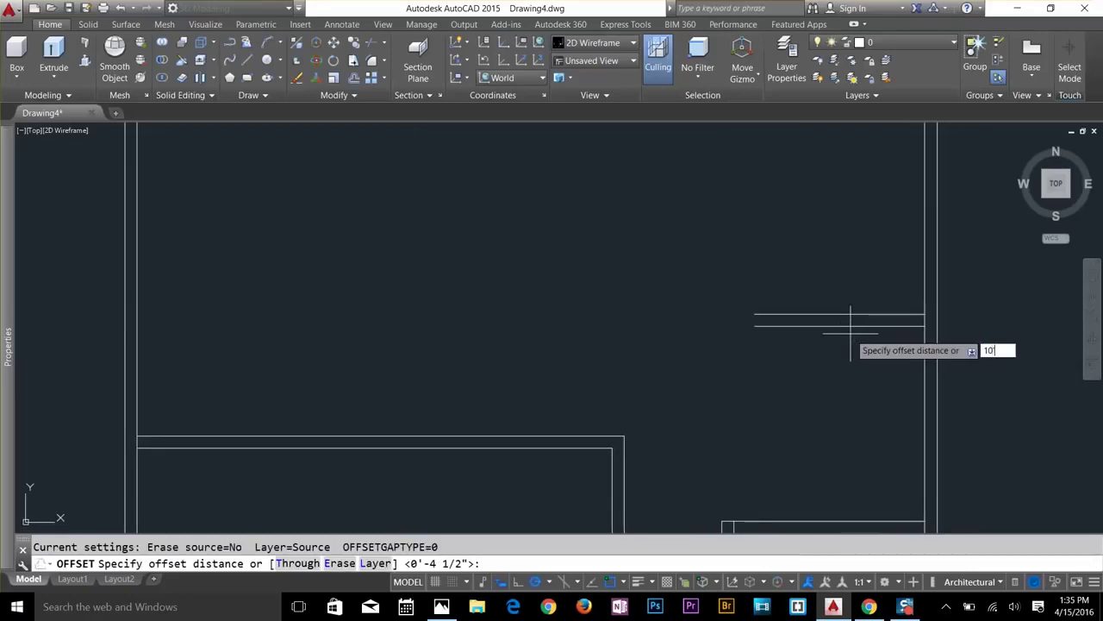
key("Return")
left_click(851, 315)
left_click(850, 265)
scroll(825, 365, "down", 2)
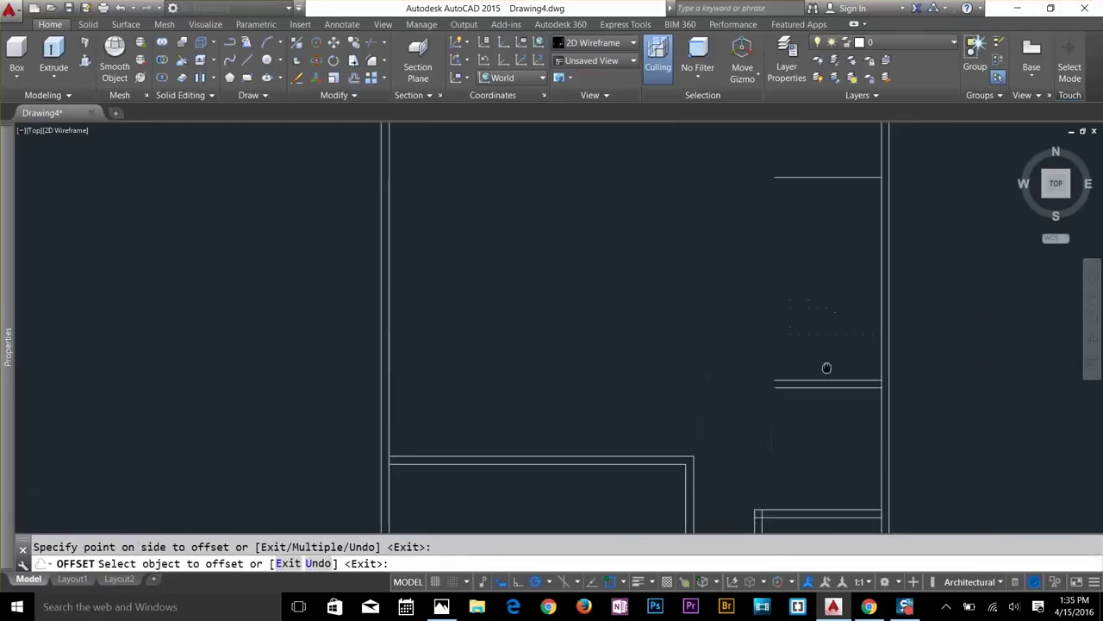
key("Escape")
key("Escape")
Offset the new top cross-partition line 4.5" upward to form the wall thickness.
key("Return")
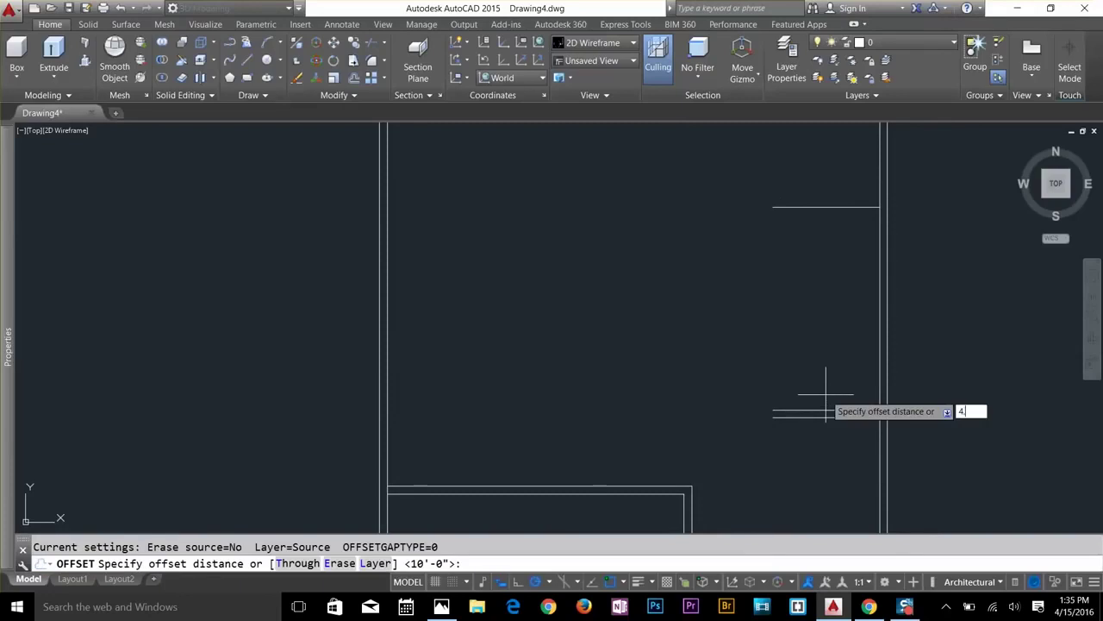
type("4.5")
key("Return")
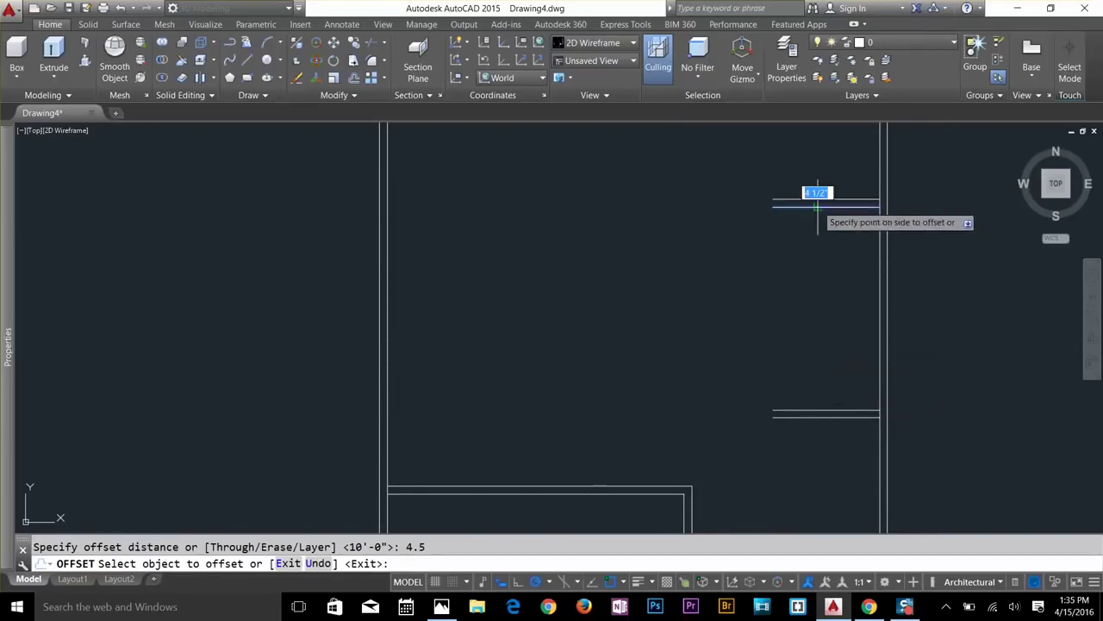
left_click(817, 205)
key("Escape")
scroll(785, 215, "down", 2)
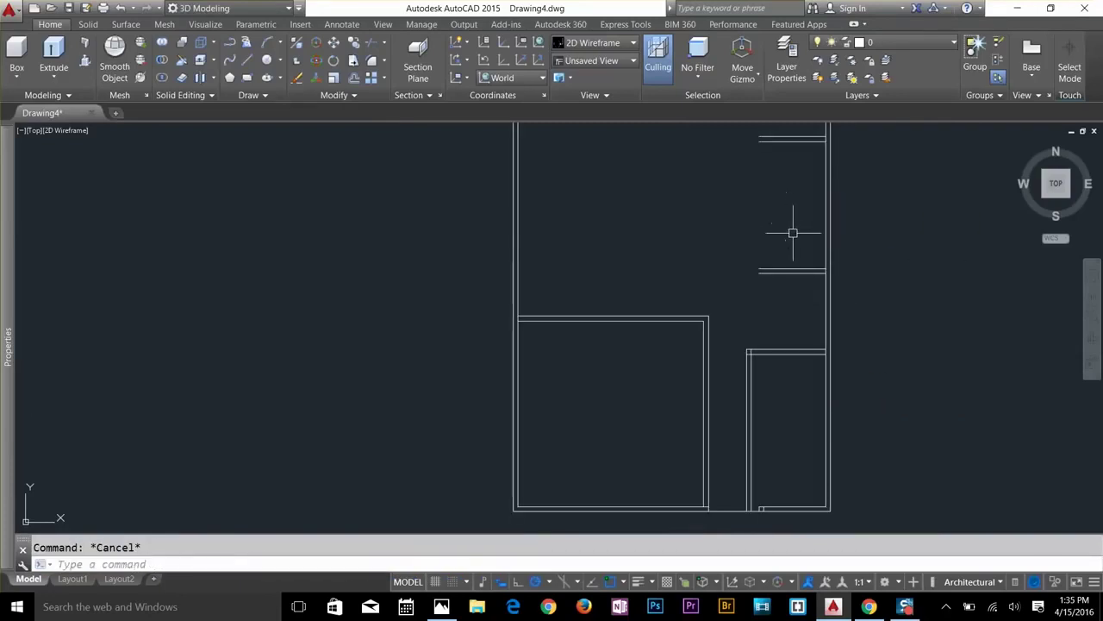
Fillet the passage-side vertical partition line with the topmost cross-partition line to join them in a square corner.
scroll(791, 231, "up", 2)
type("f")
key("Return")
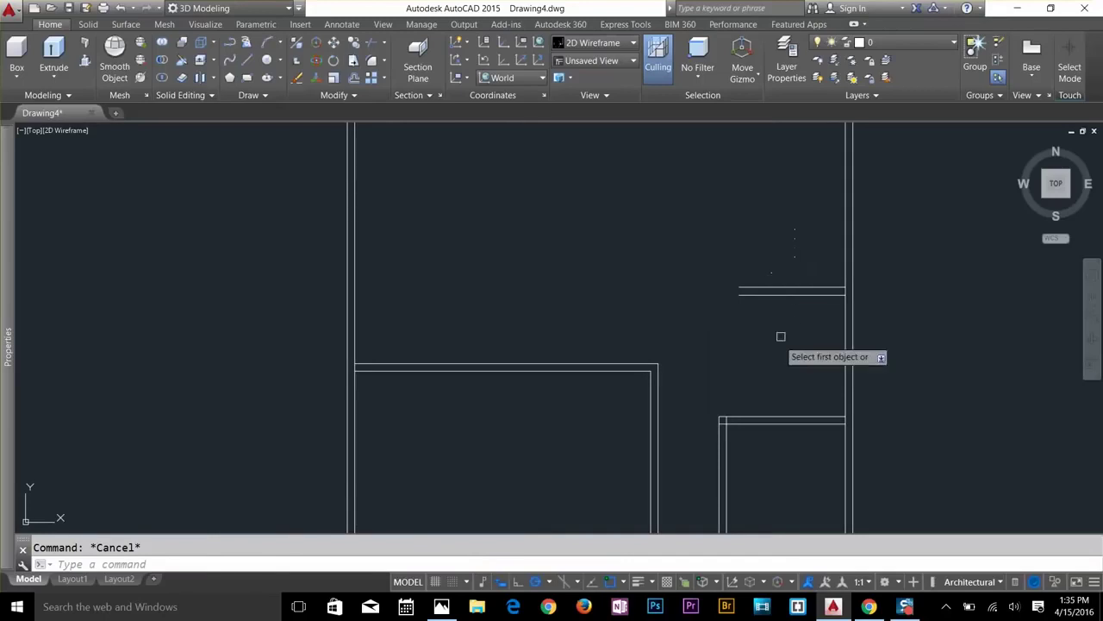
left_click(720, 431)
middle_click_drag(734, 350, 739, 465)
left_click(768, 192)
key("Return")
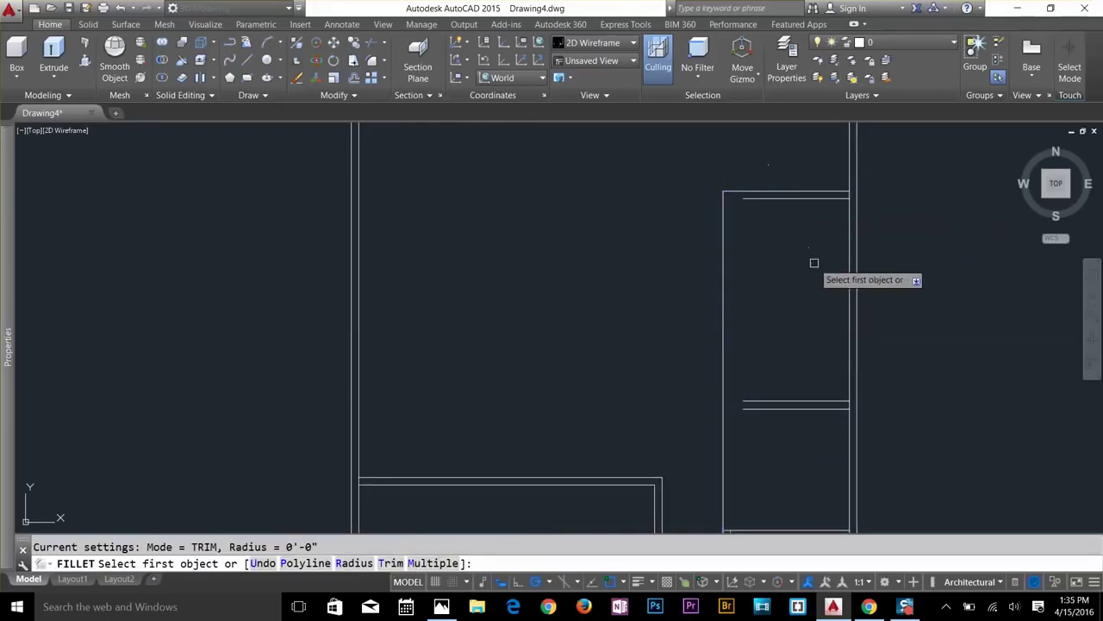
key("Escape")
Extend the remaining top and middle cross-partition lines to the passage-side vertical line.
type("ex")
key("Return")
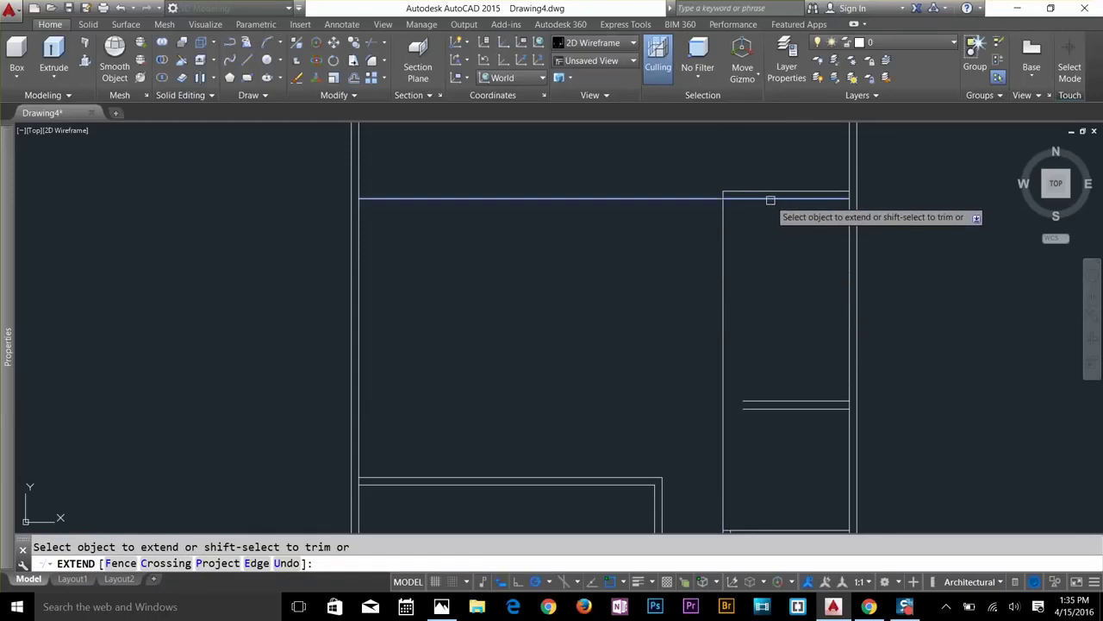
left_click(775, 381)
left_click(766, 424)
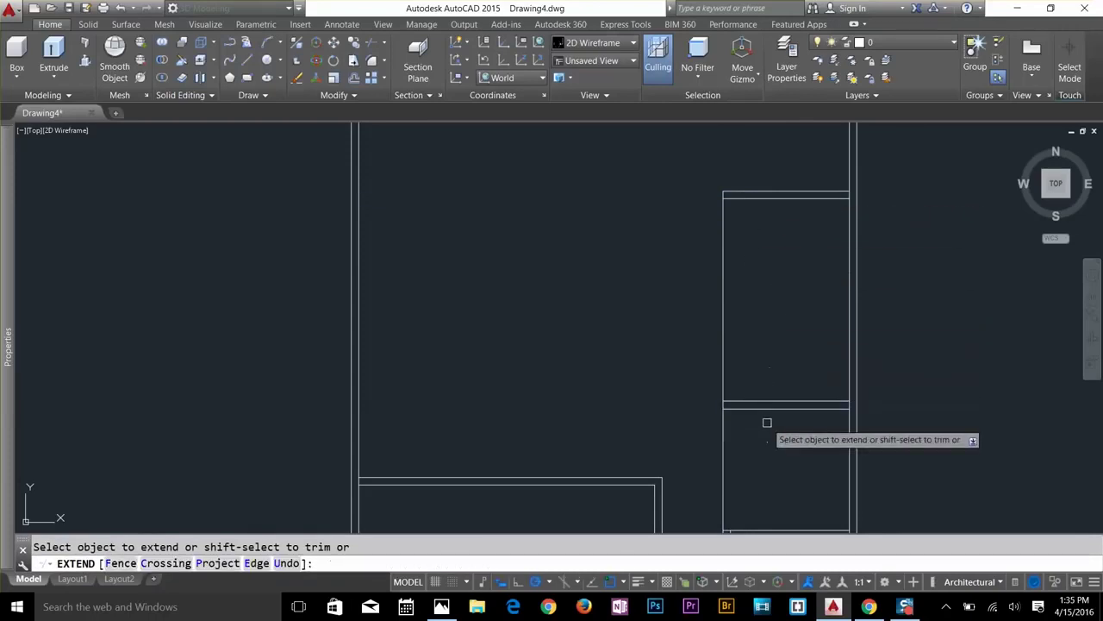
scroll(766, 424, "down", 3)
scroll(737, 310, "up", 3)
key("Escape")
Offset the extended passage-side vertical line 4.5" to the right to form the partition's wall thickness.
mouse_move(746, 339)
middle_mouse_down()
mouse_move(731, 328)
mouse_move(755, 368)
middle_mouse_up()
type("o")
key("Return")
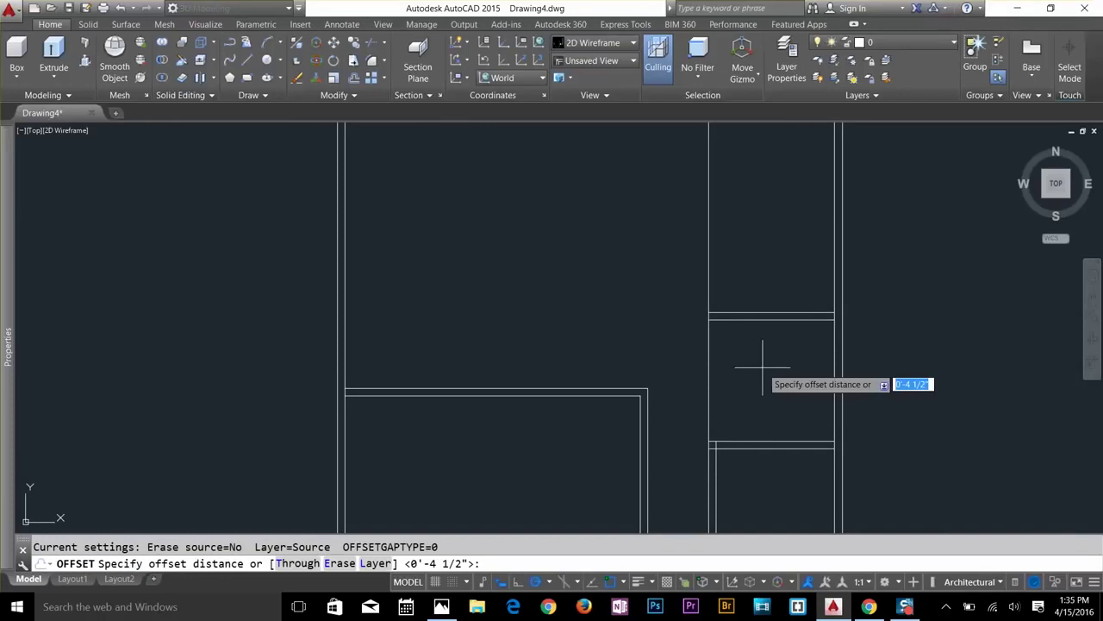
type("4.5")
key("Return")
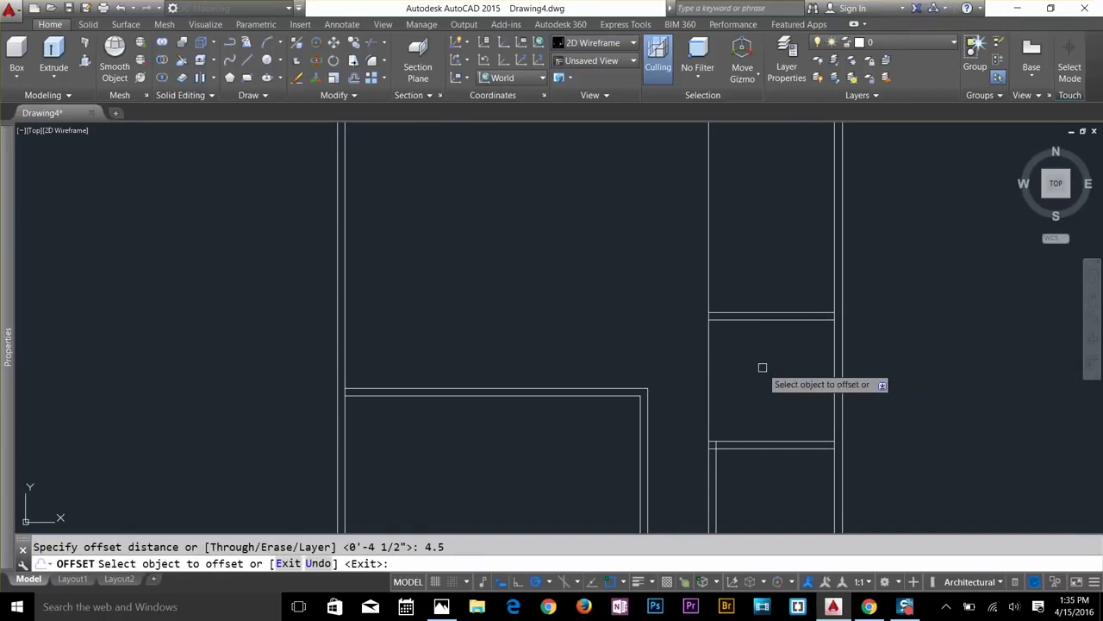
left_click(710, 374)
left_click(736, 374)
key("Escape")
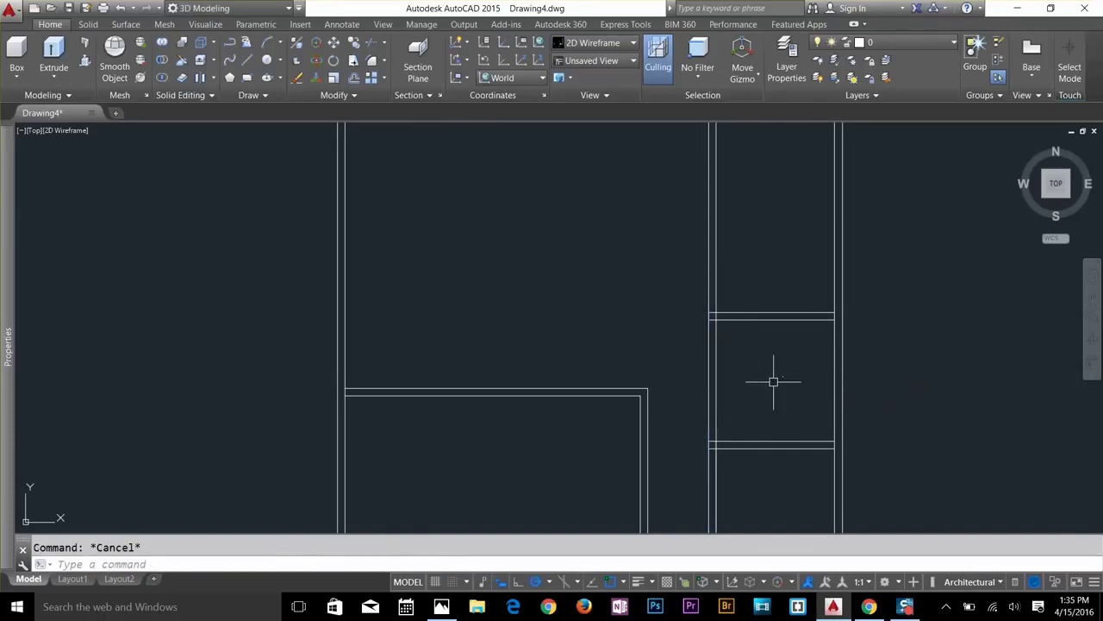
Trim the overlapping line segments where the middle cross partition meets the vertical passage partition.
type("tr")
key("Return")
scroll(716, 319, "up", 4)
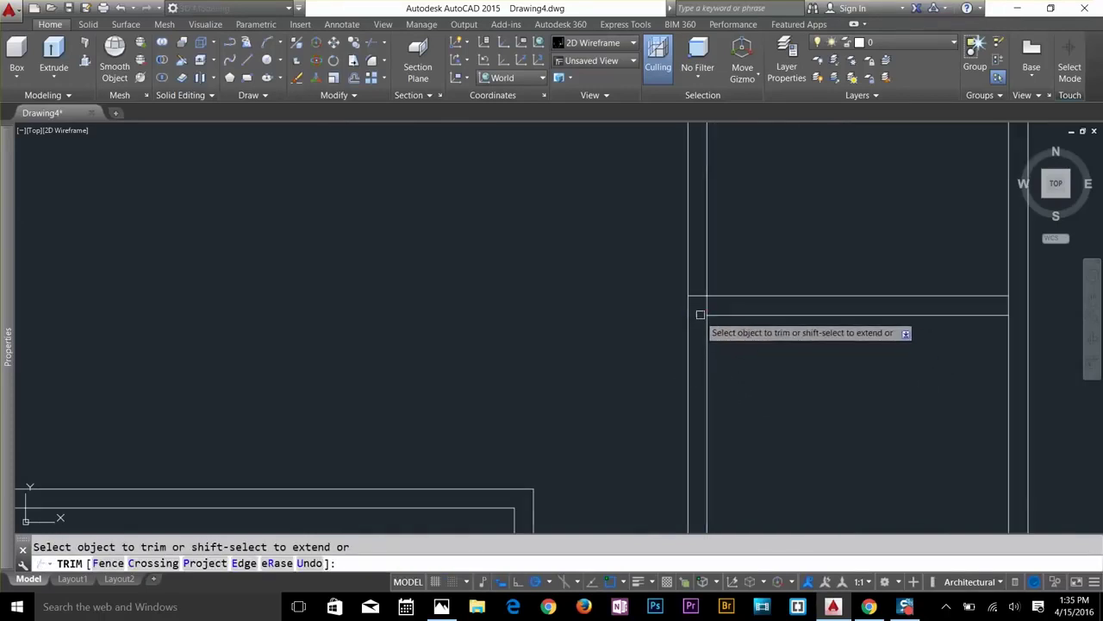
left_click(705, 307)
left_click(699, 297)
scroll(699, 296, "down", 2)
middle_click_drag(699, 296, 741, 508)
Trim the overlapping inner line segments at the upper passage-side corner of the top right-hand room.
scroll(745, 345, "up", 2)
left_click(743, 347)
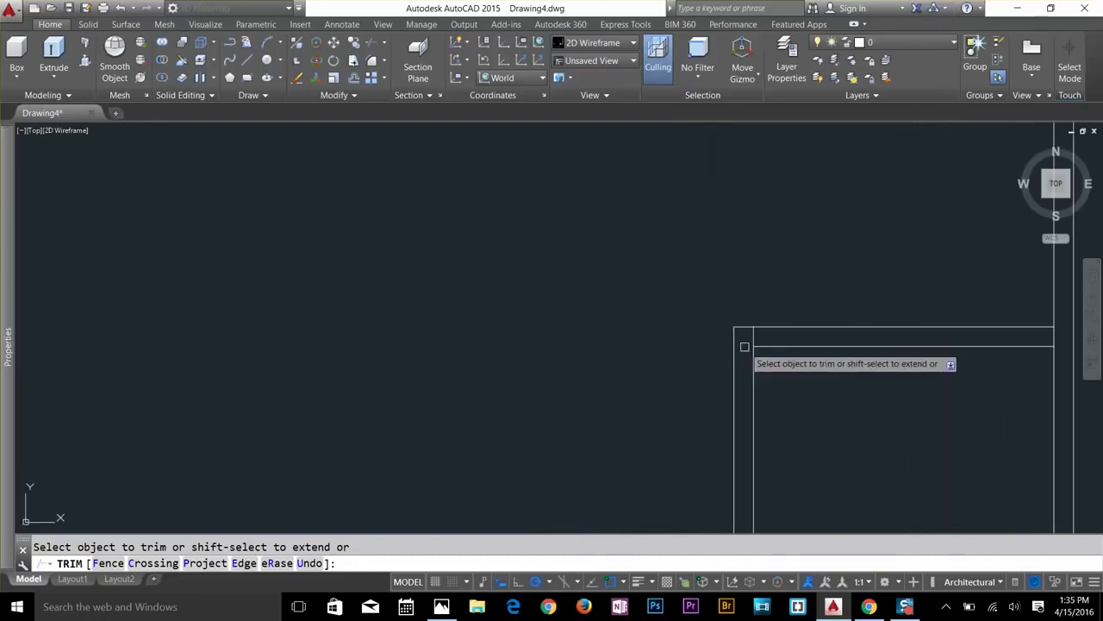
left_click(752, 338)
scroll(753, 338, "down", 2)
mouse_move(743, 345)
middle_mouse_down()
mouse_move(746, 419)
mouse_move(717, 251)
mouse_move(724, 362)
mouse_move(732, 257)
mouse_move(777, 473)
middle_mouse_up()
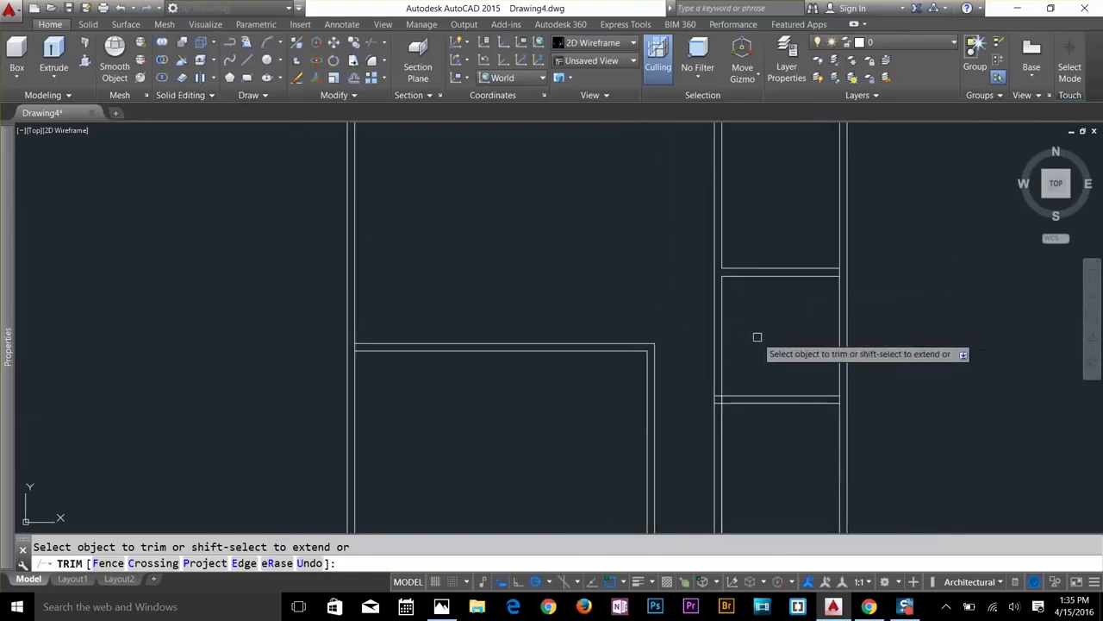
middle_click_drag(756, 337, 783, 495)
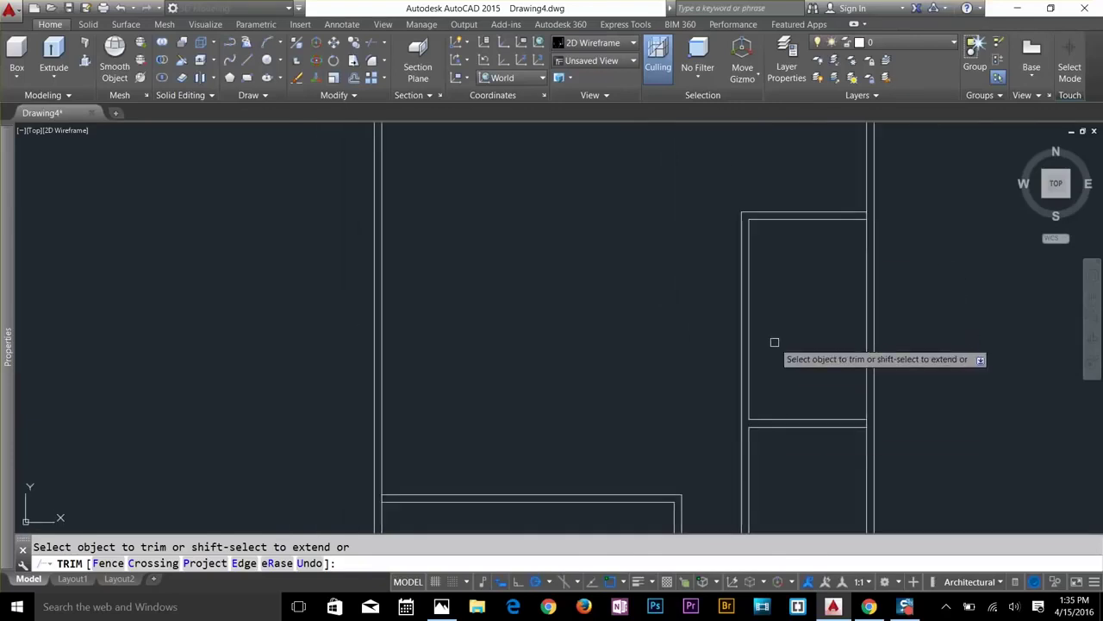
scroll(746, 259, "down", 2)
scroll(741, 318, "up", 2)
key("Escape")
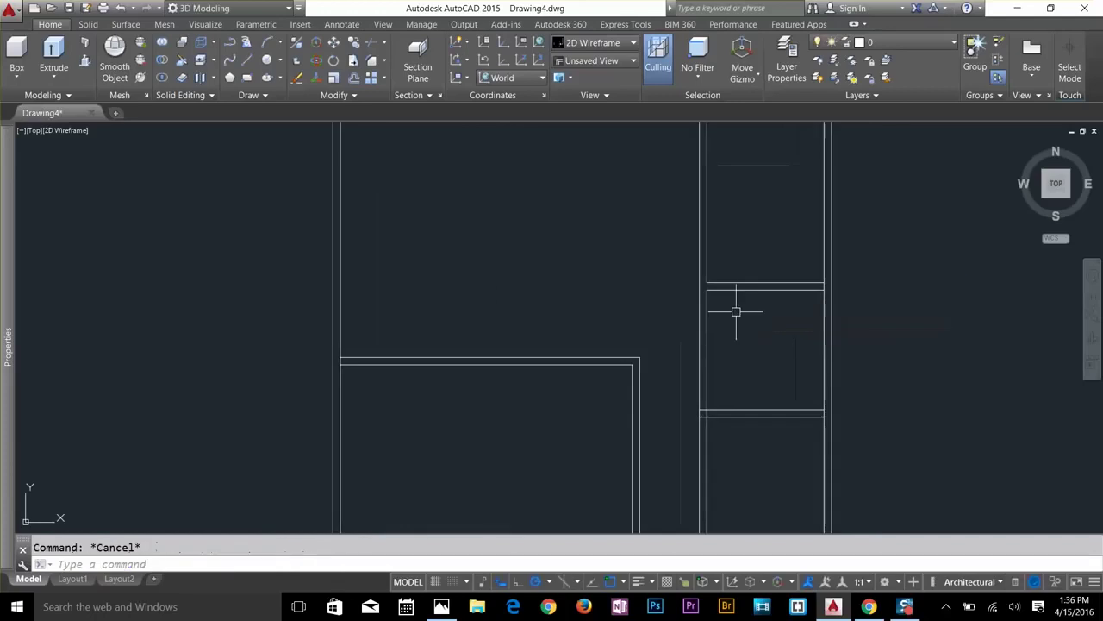
Extend the middle cross partition's lower line to the outer passage-side vertical line.
type("ex")
key("Return")
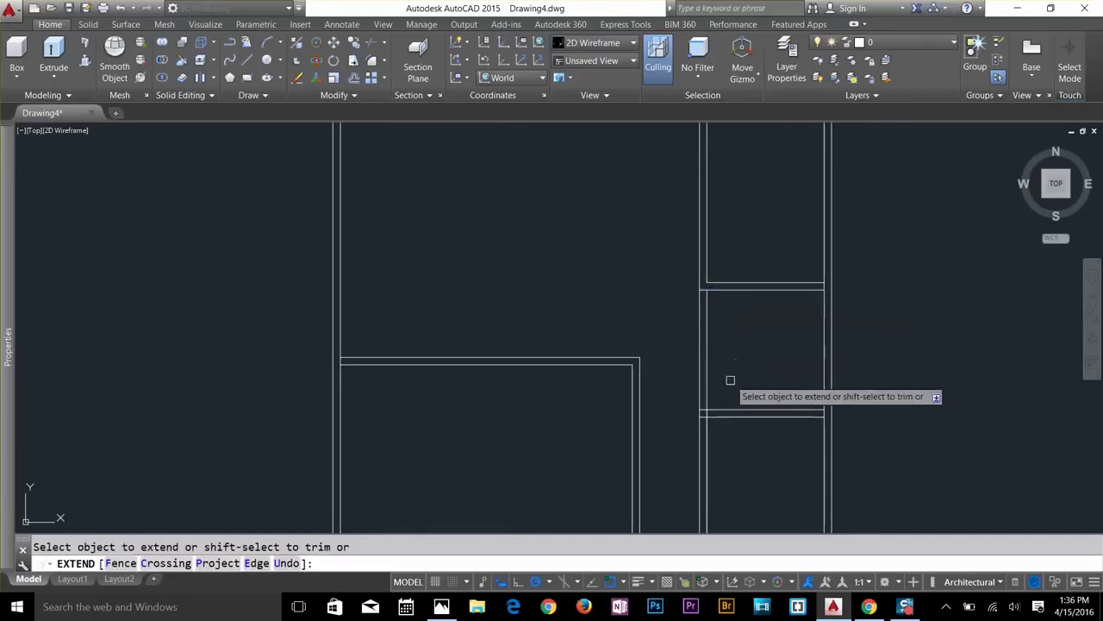
key("Escape")
Trim away both vertical partition lines between the middle and lower cross partitions.
type("tr")
key("Return")
key("Return")
left_click(726, 350)
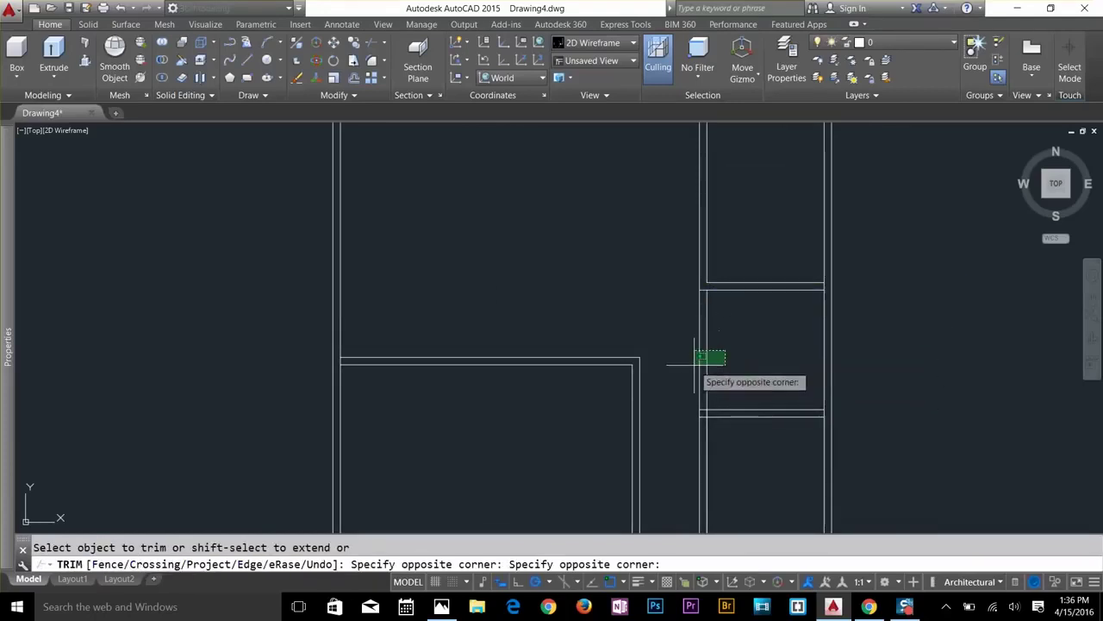
left_click(694, 365)
key("Escape")
Fillet the lower right-hand room's inner vertical line with the lower line of its cross partition.
scroll(742, 422, "up", 2)
type("f")
key("Return")
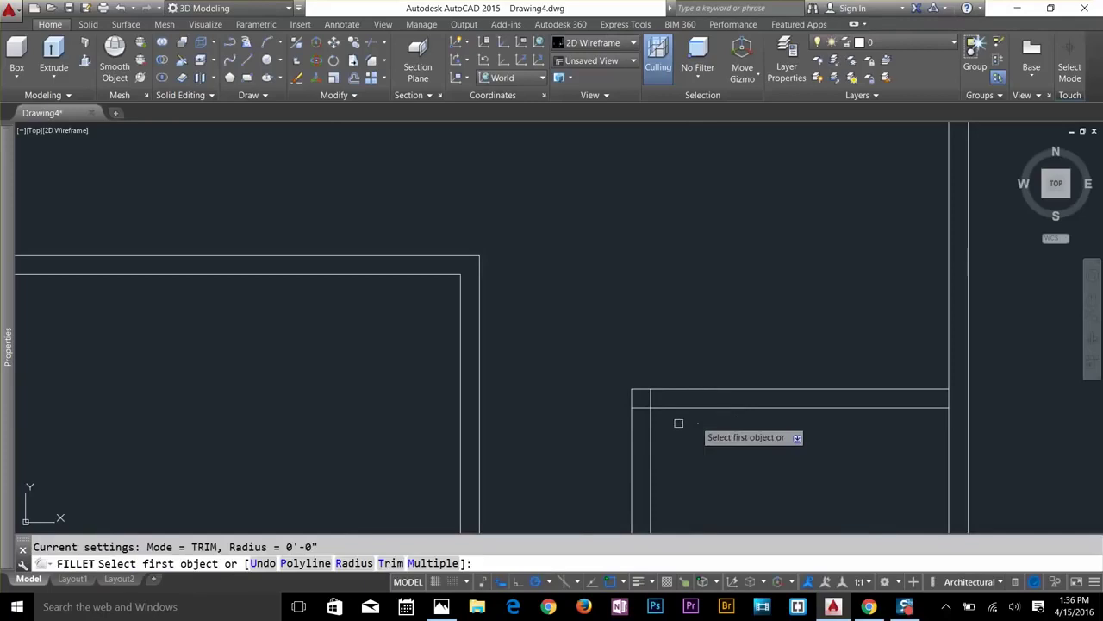
left_click(651, 429)
left_click(669, 408)
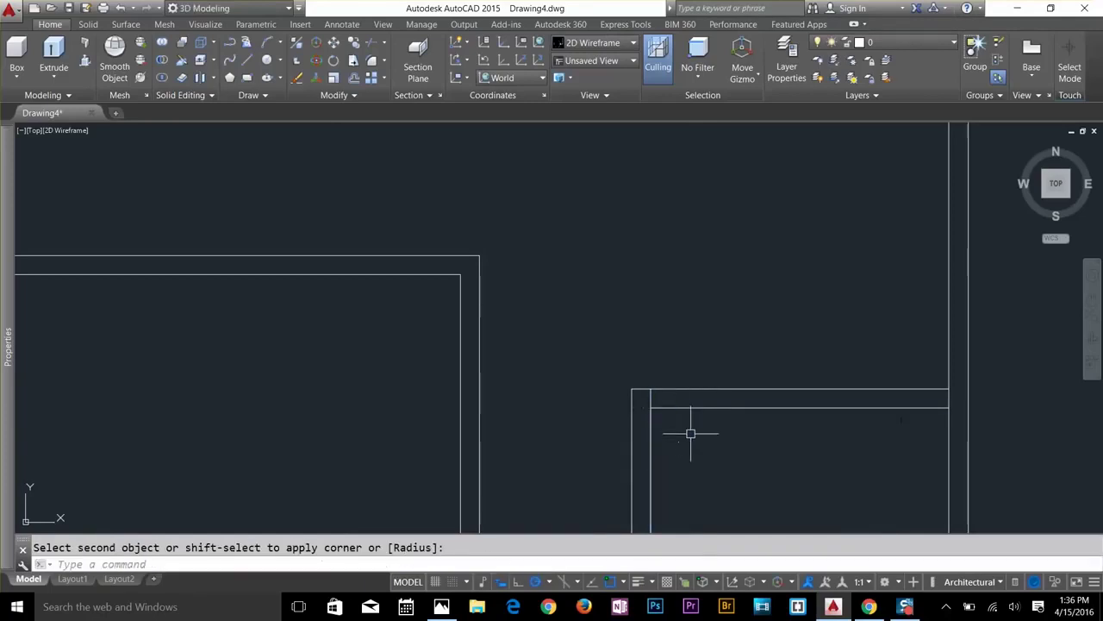
Stretch the upper end of the overlapping inner vertical line down 4.5" to the lower room's inner corner.
scroll(691, 434, "down", 4)
scroll(687, 426, "up", 6)
key("Escape")
left_click(634, 398)
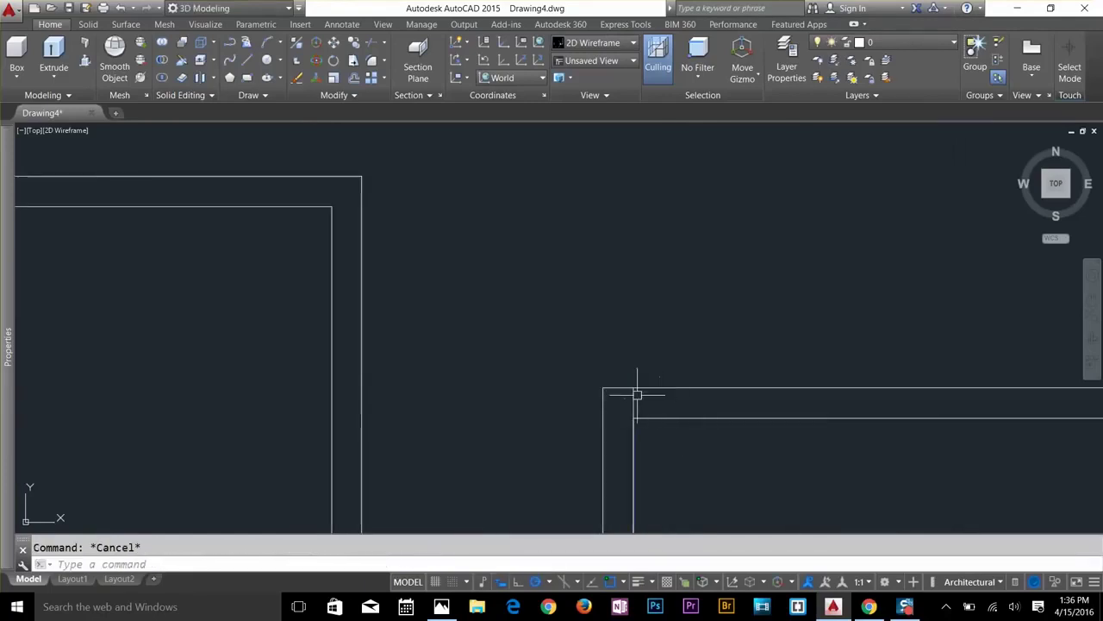
left_click(633, 388)
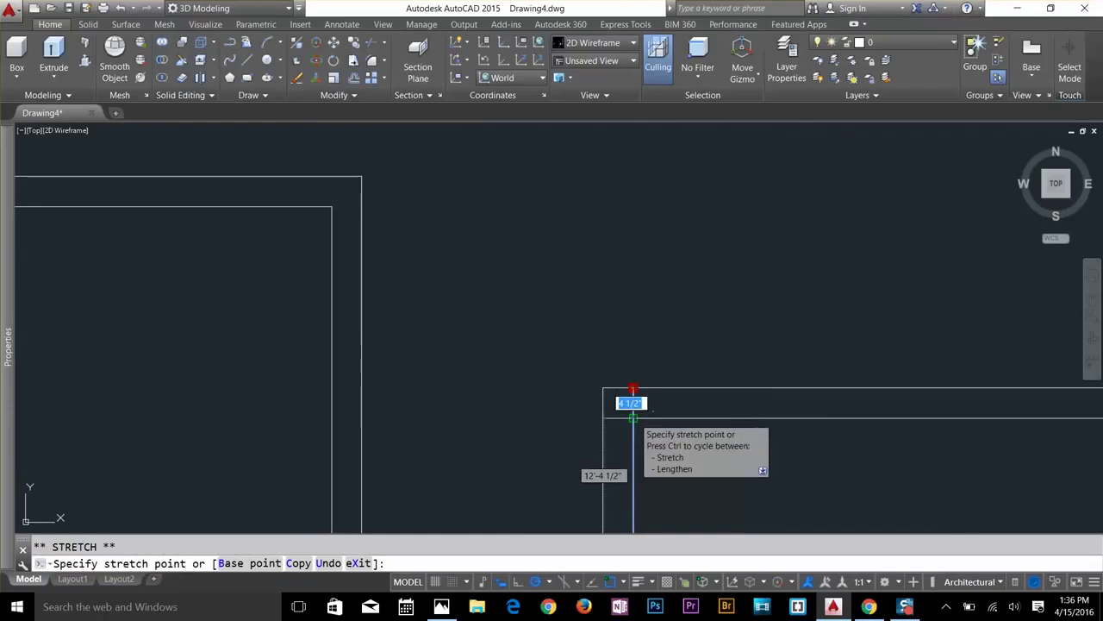
key("Escape")
Stretch the lower right-hand room's inner bottom wall line to the outer line of the passage partition.
scroll(676, 435, "down", 2)
middle_click_drag(677, 436, 684, 229)
scroll(731, 337, "down", 4)
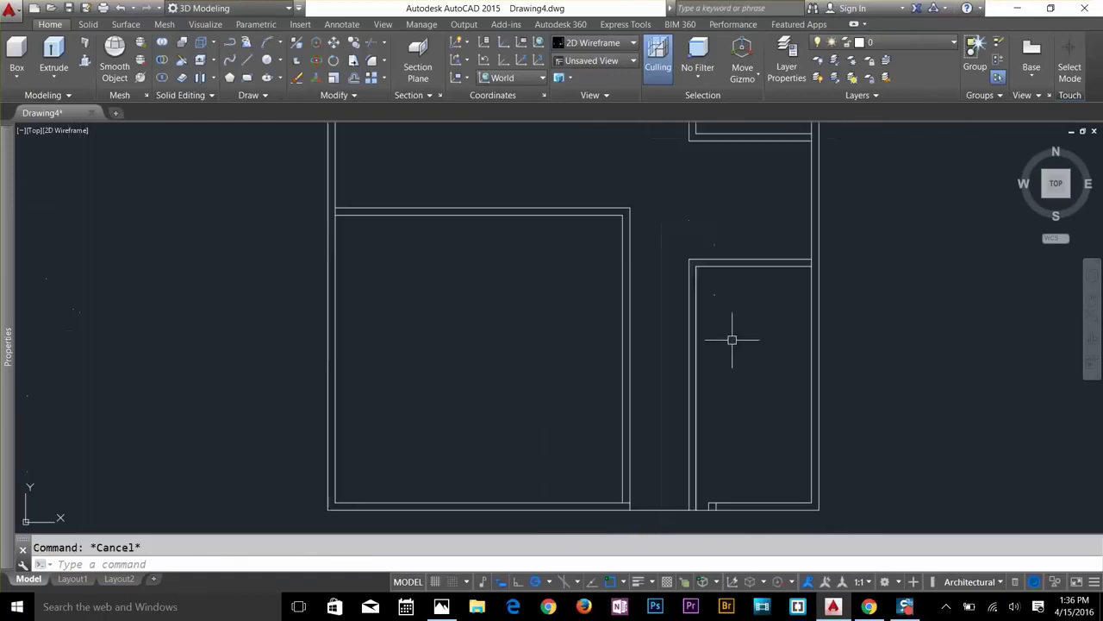
scroll(746, 418, "up", 4)
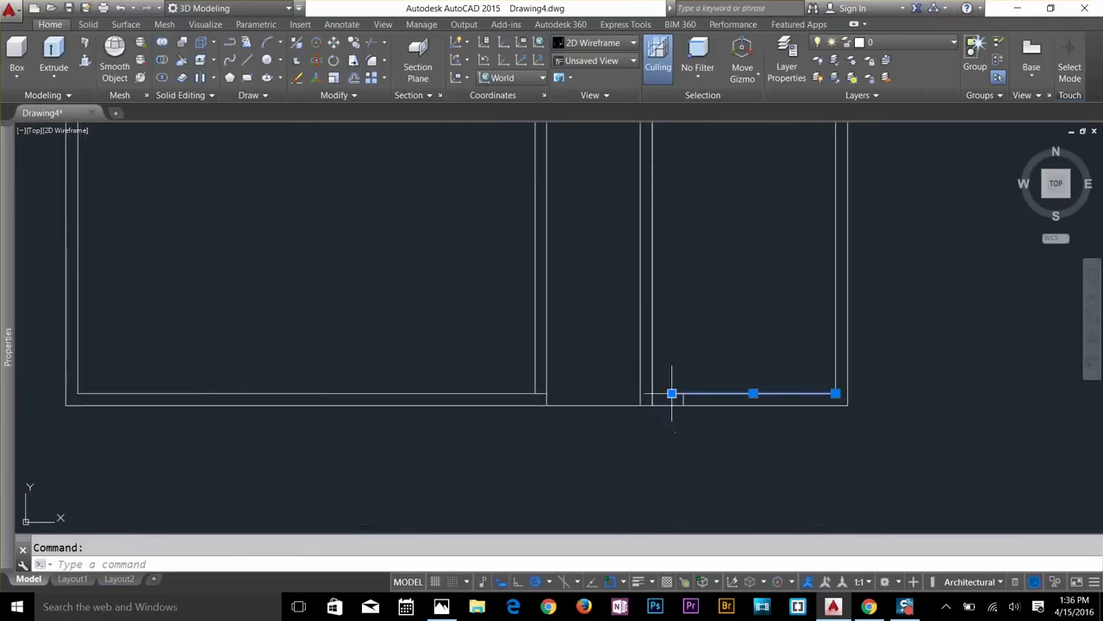
left_click(671, 393)
left_click(641, 393)
key("Escape")
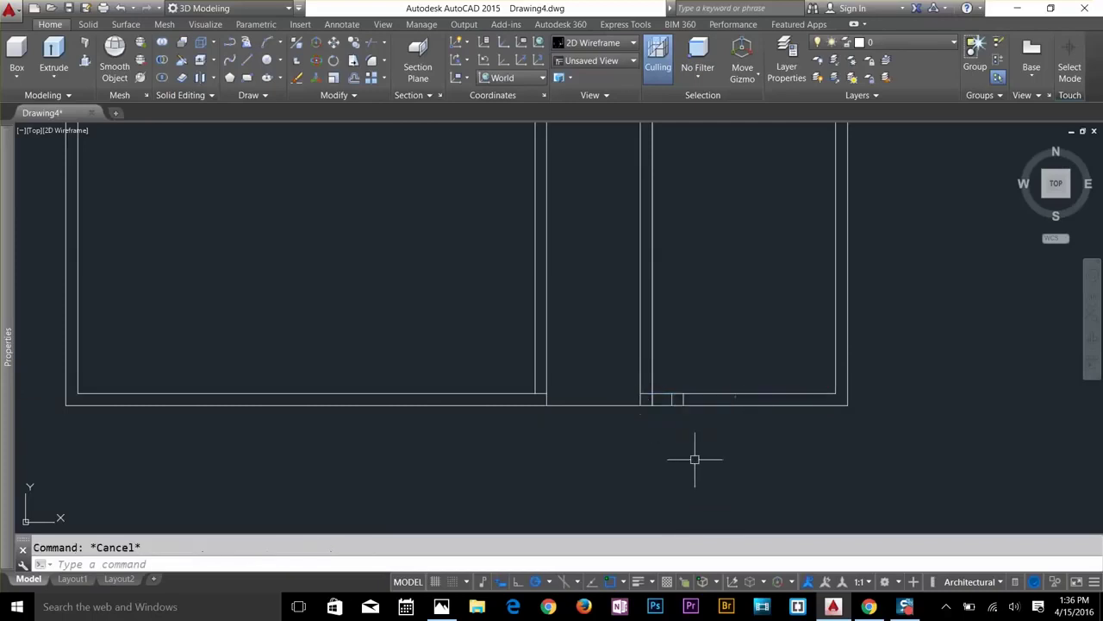
Trim away the two vertical passage partition lines along the lower right-hand room.
key("Return")
key("Return")
left_click(685, 326)
left_click(617, 354)
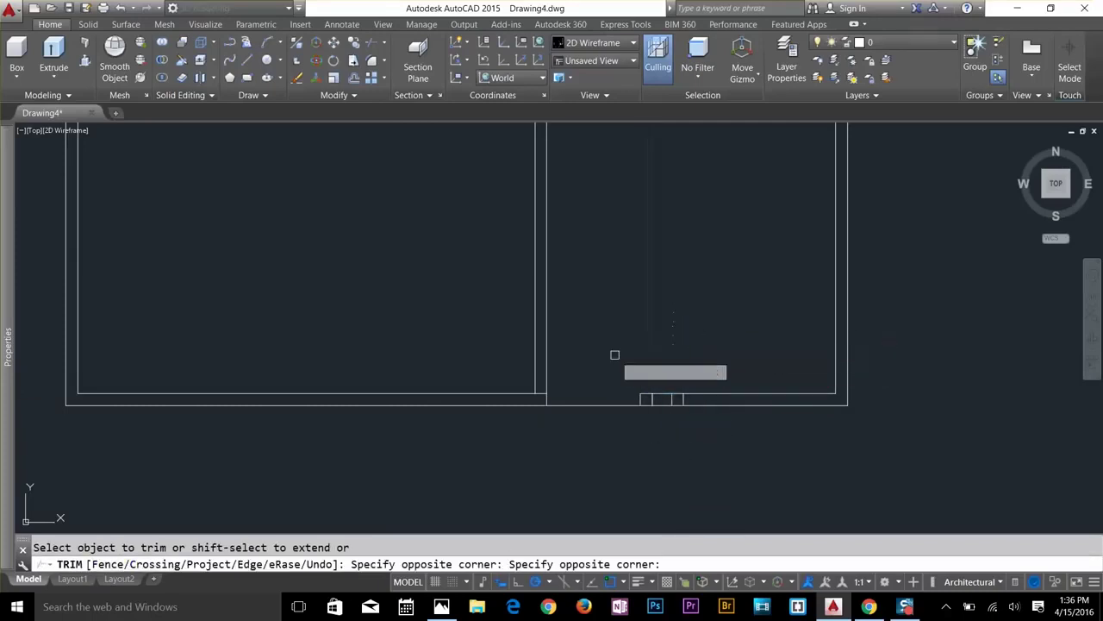
scroll(617, 354, "down", 4)
middle_click_drag(619, 352, 618, 400)
scroll(635, 279, "up", 4)
key("Escape")
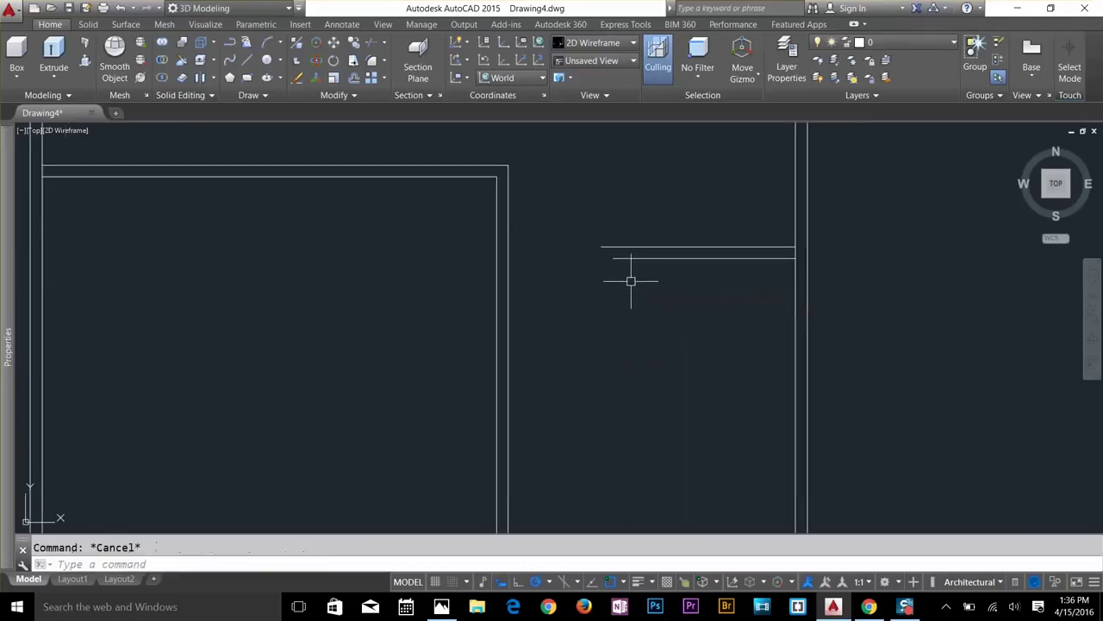
Draw a short vertical line downward from the free end of the lower cross partition's upper line.
type("l")
key("Return")
left_click(601, 249)
left_click(602, 285)
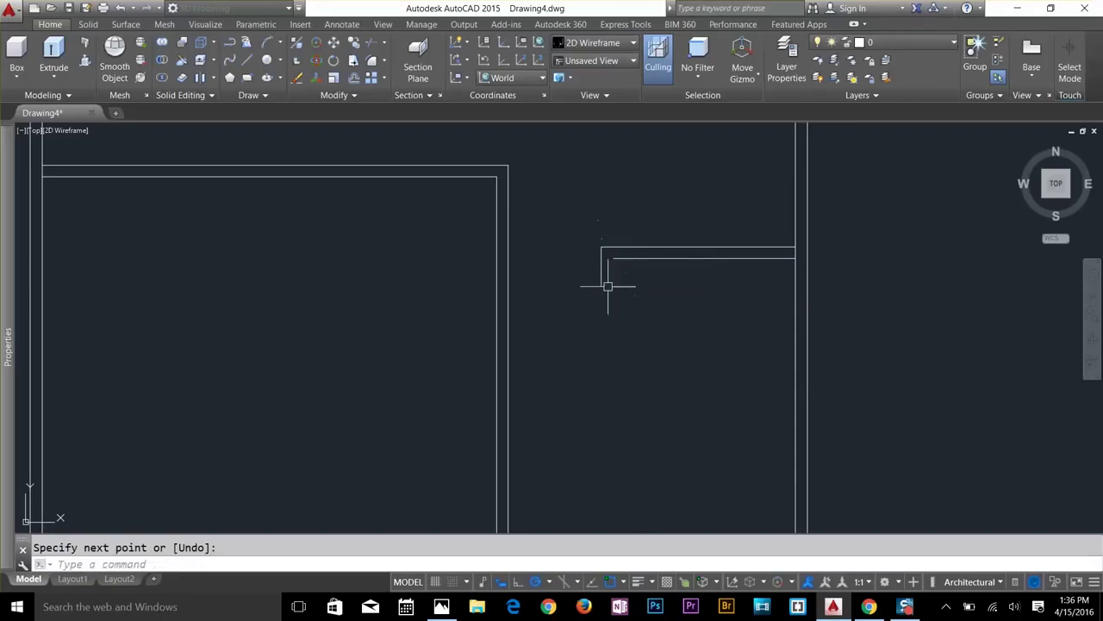
key("Escape")
Fillet the lower cross partition's lower line with the short vertical line to close the wall's free end.
type("f")
key("Return")
left_click(602, 268)
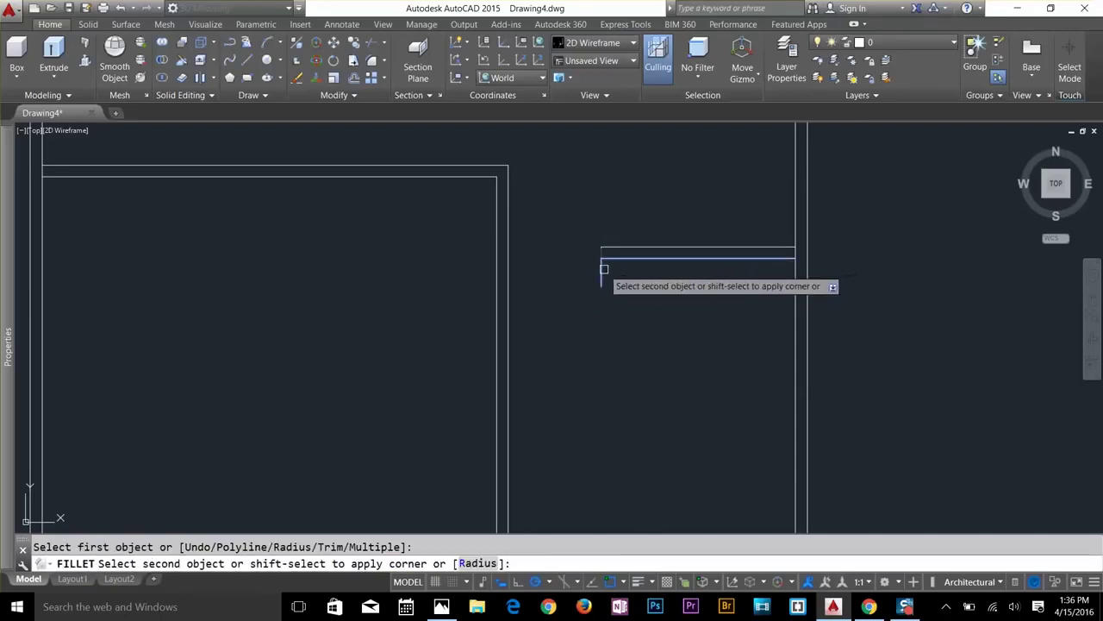
left_click(602, 252)
key("Return")
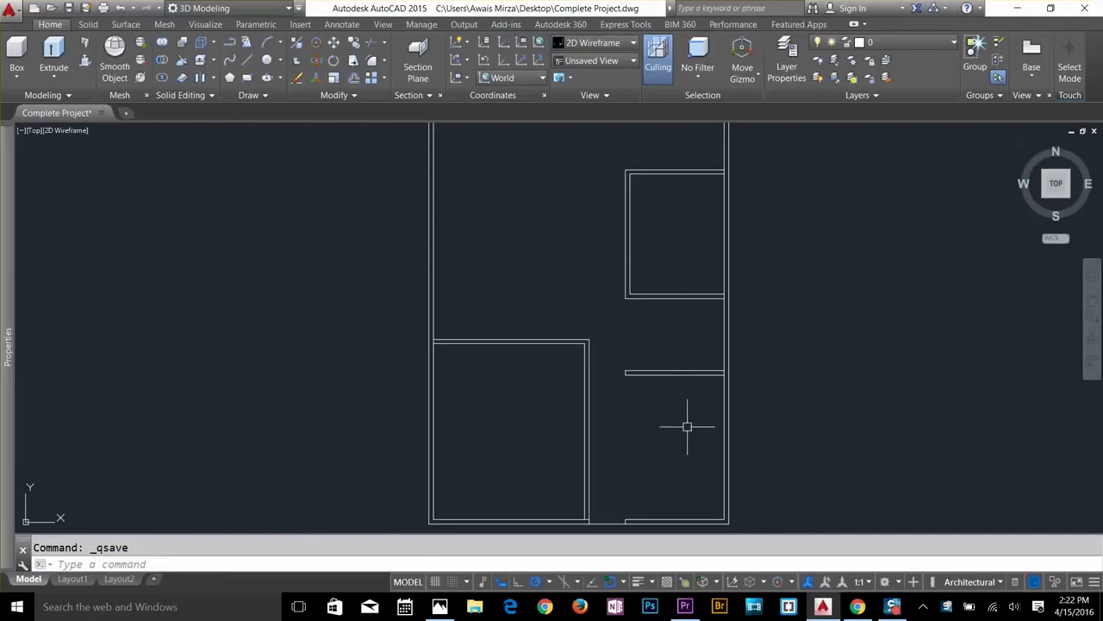
middle_click_drag(617, 504, 606, 427)
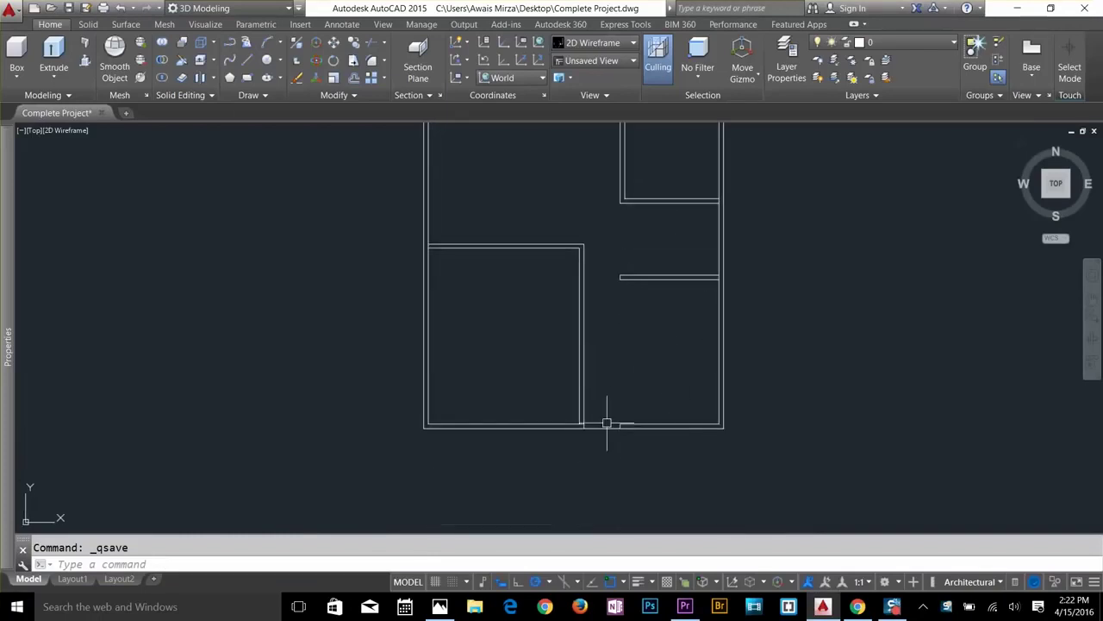
middle_click_drag(608, 310, 630, 457)
scroll(637, 435, "up", 2)
scroll(512, 384, "down", 2)
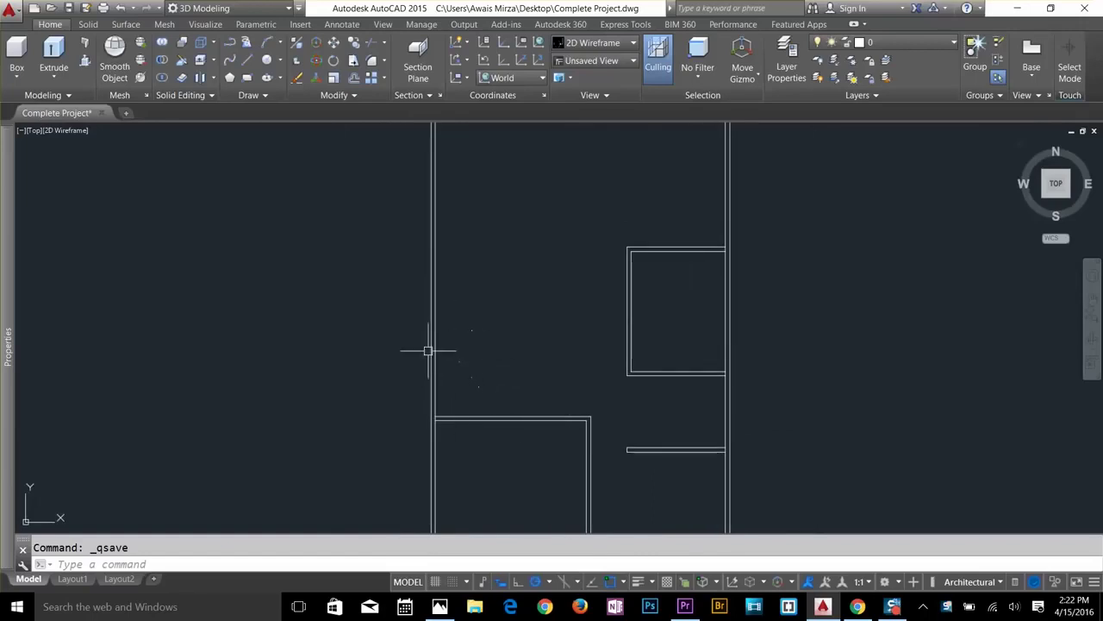
scroll(447, 374, "up", 2)
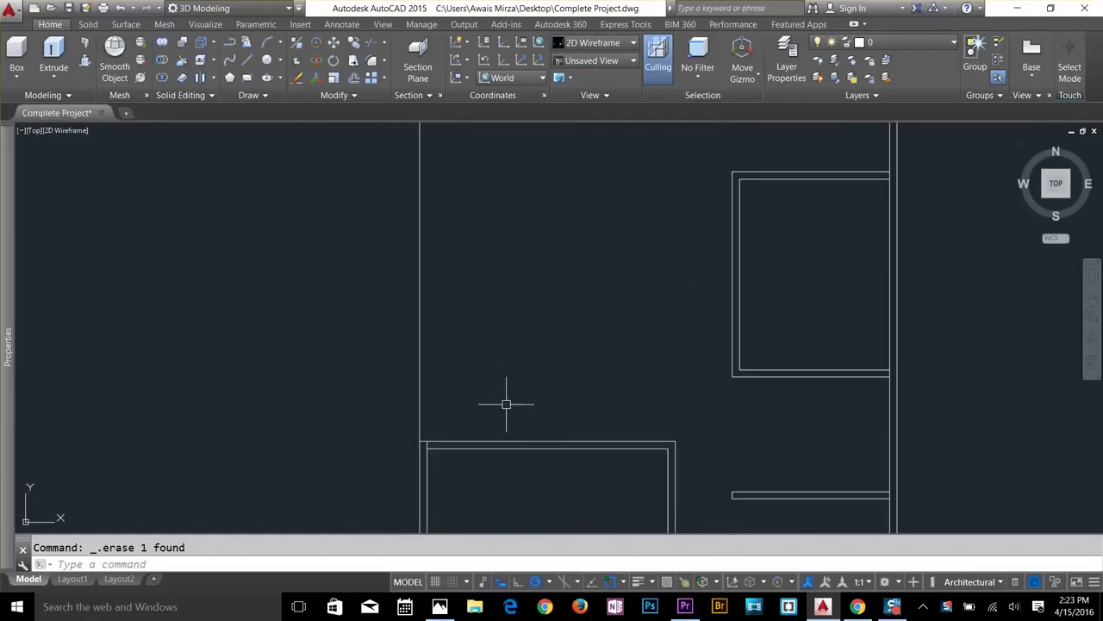
Offset the outer left boundary line 4' inward above the 15' room.
type("o")
key("Return")
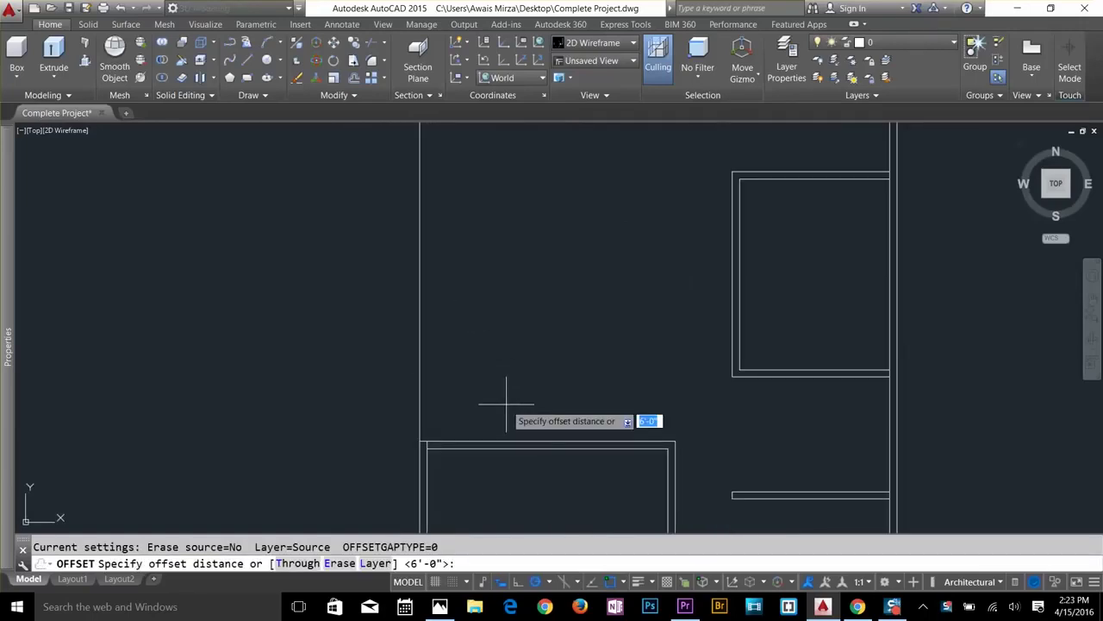
type("4'")
key("Return")
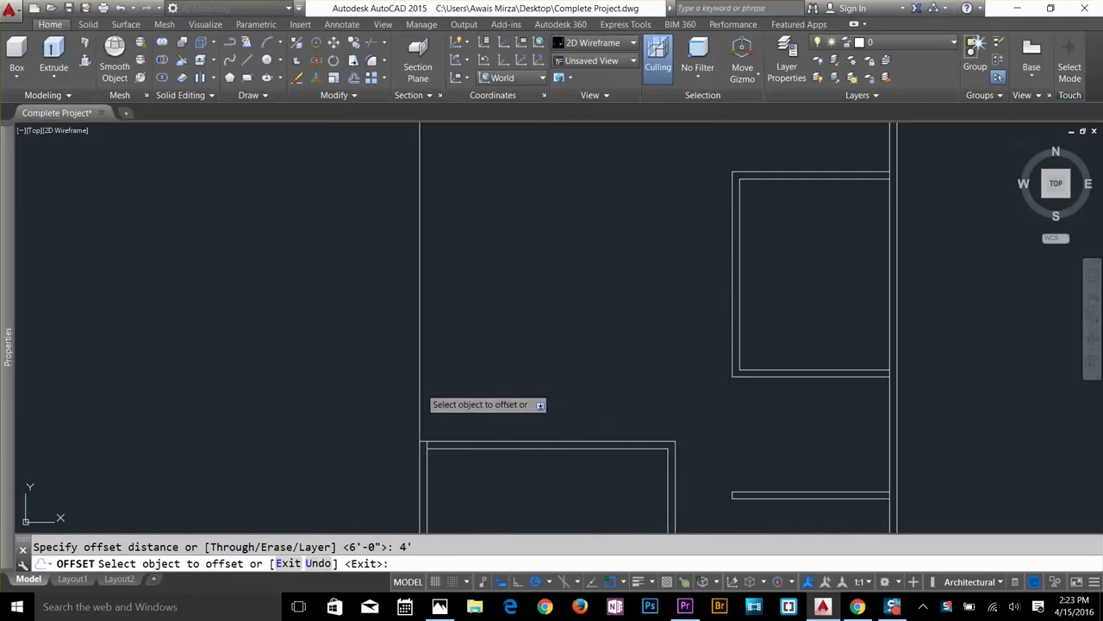
left_click(421, 384)
left_click(464, 385)
key("Escape")
Trim away the outer left boundary line above the lower left room's upper wall.
type("tr")
key("Return")
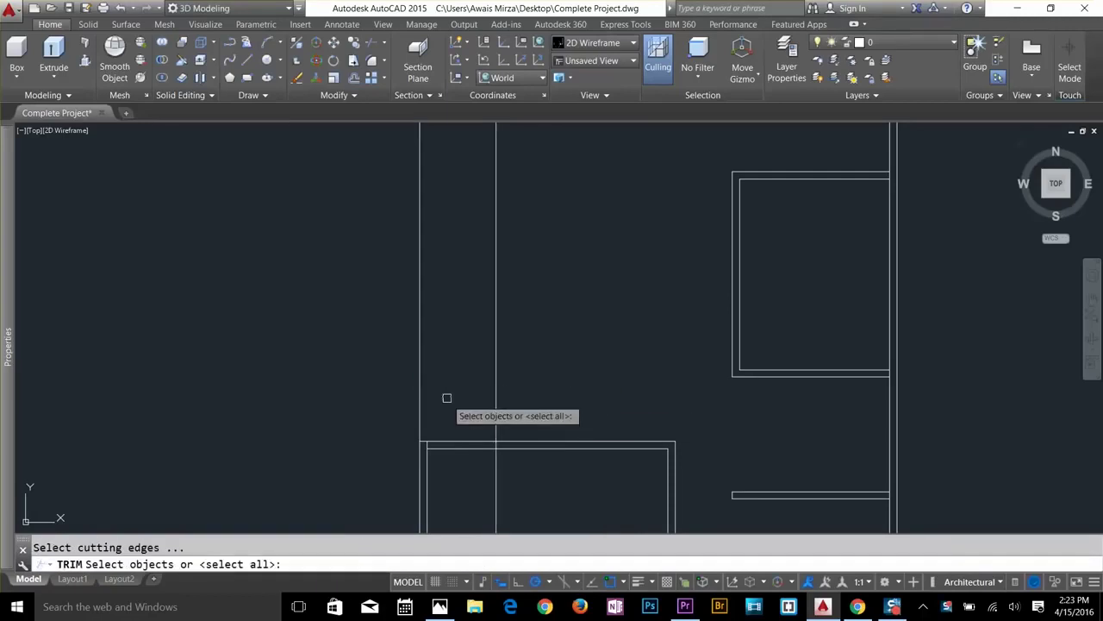
key("Return")
left_click(420, 410)
scroll(422, 444, "up", 4)
key("Escape")
Stretch the upper end of the lower left room's inner left wall line down to the inner upper wall line.
left_click(430, 435)
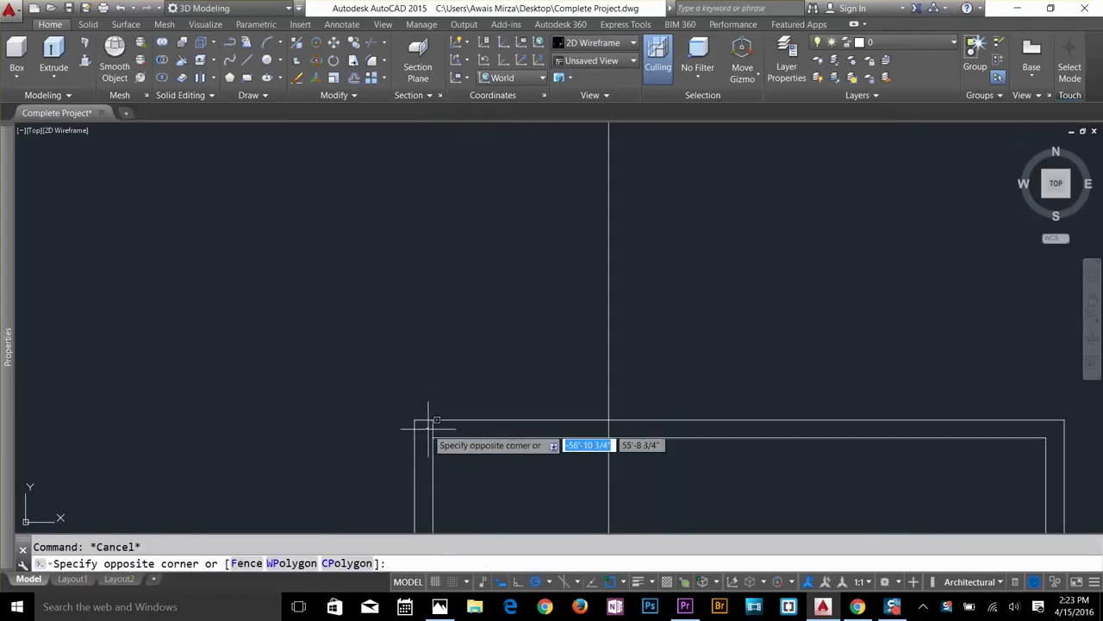
left_click(431, 428)
left_click(432, 420)
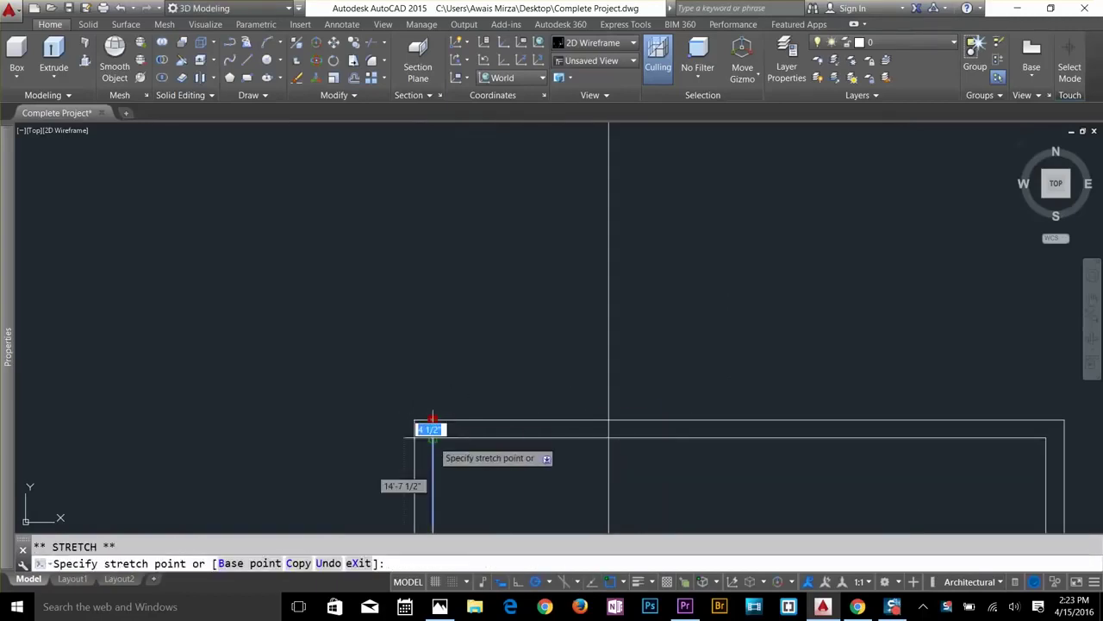
key("Escape")
scroll(655, 347, "down", 2)
middle_click_drag(655, 348, 565, 421)
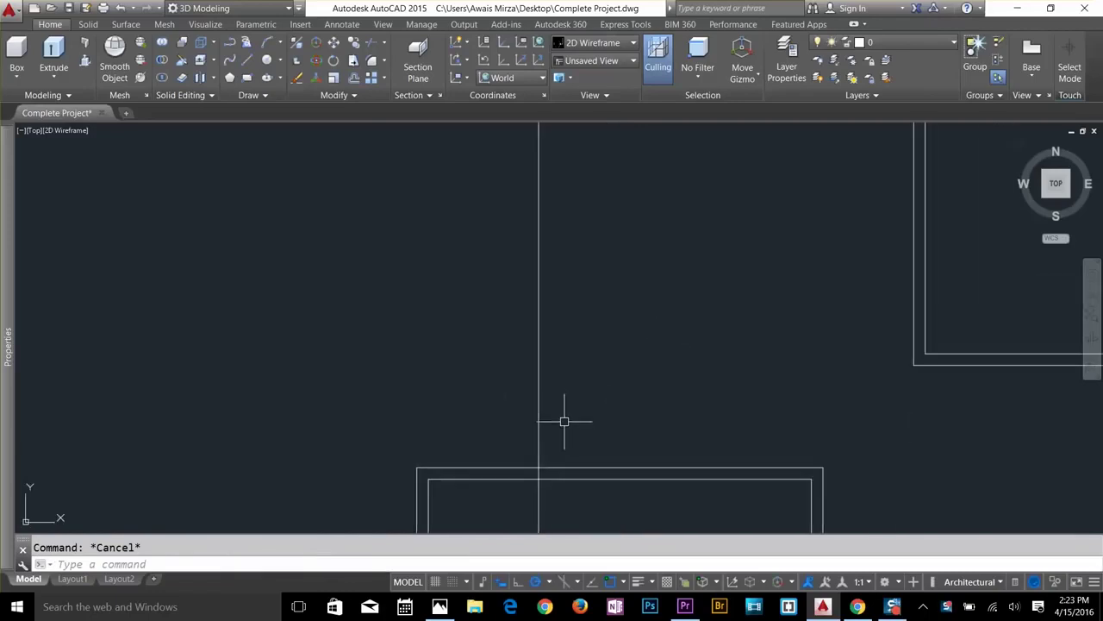
Offset the new vertical line 4.5" to its right to give the set-back left wall its thickness.
type("o")
key("Return")
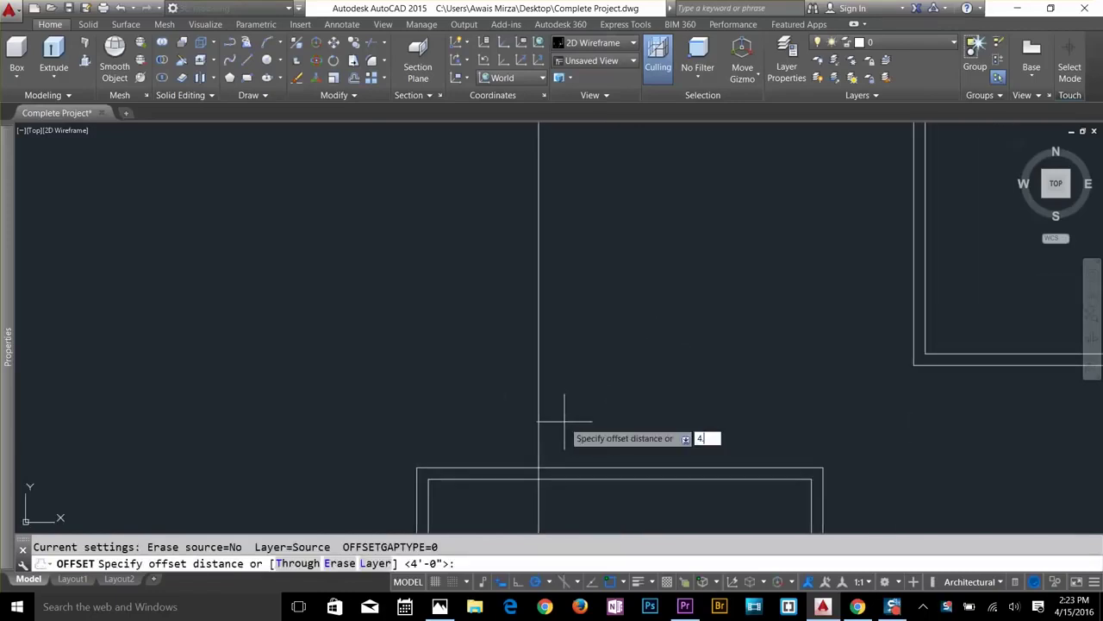
key("Return")
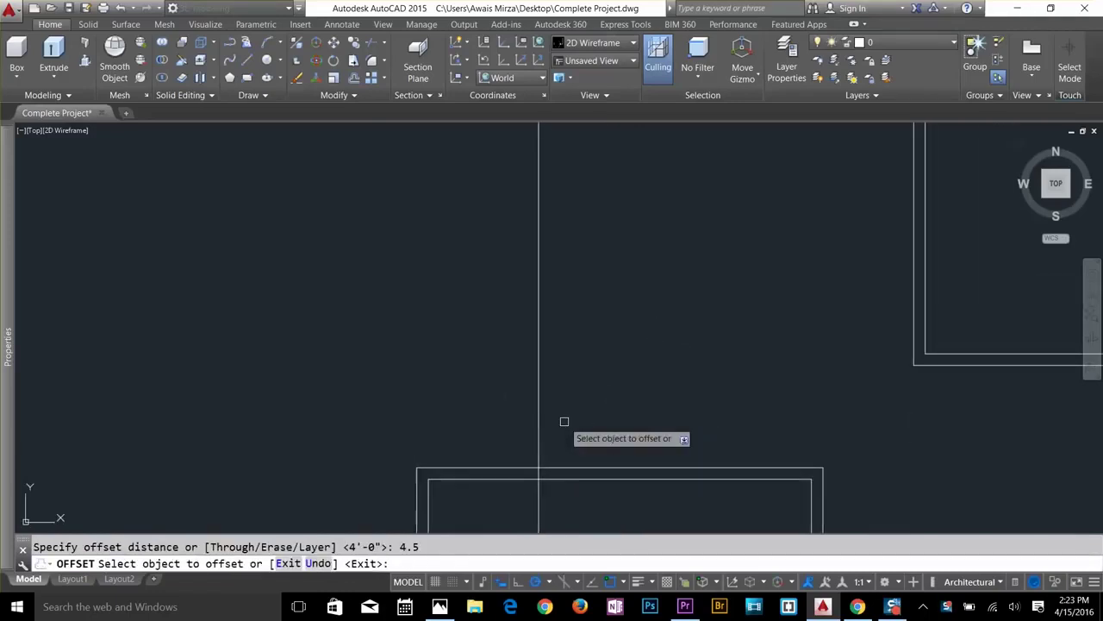
left_click(538, 387)
left_click(619, 415)
key("Escape")
middle_click_drag(625, 418, 619, 308)
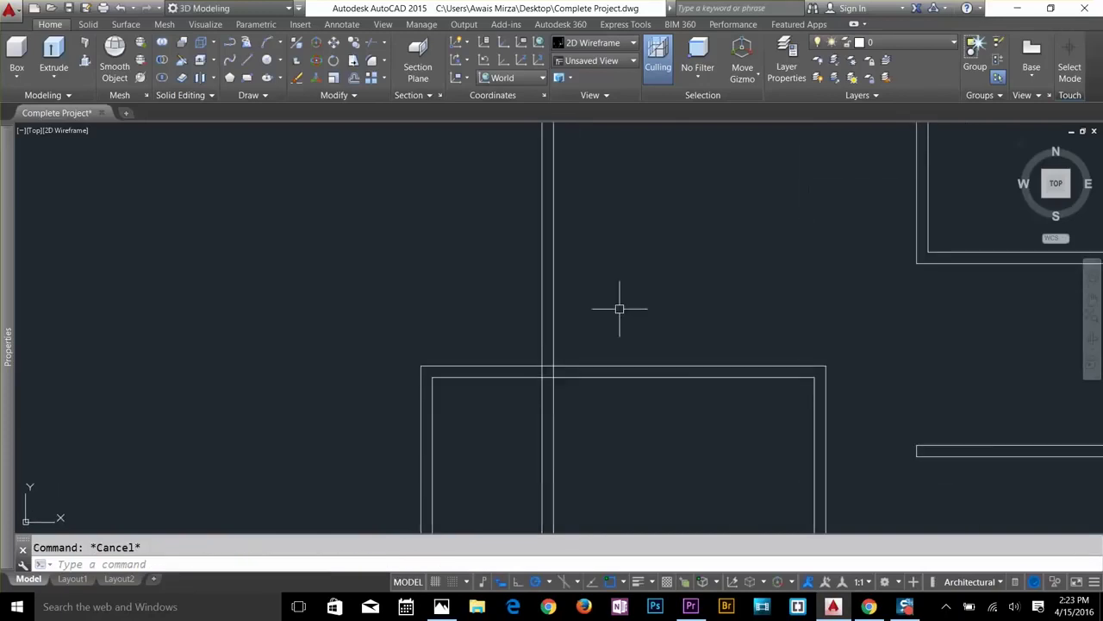
Trim the set-back wall's two lines inside the lower left room and open its junction with the room's upper wall.
key("Escape")
type("tr")
key("Return")
key("Return")
left_click(575, 403)
left_click(530, 372)
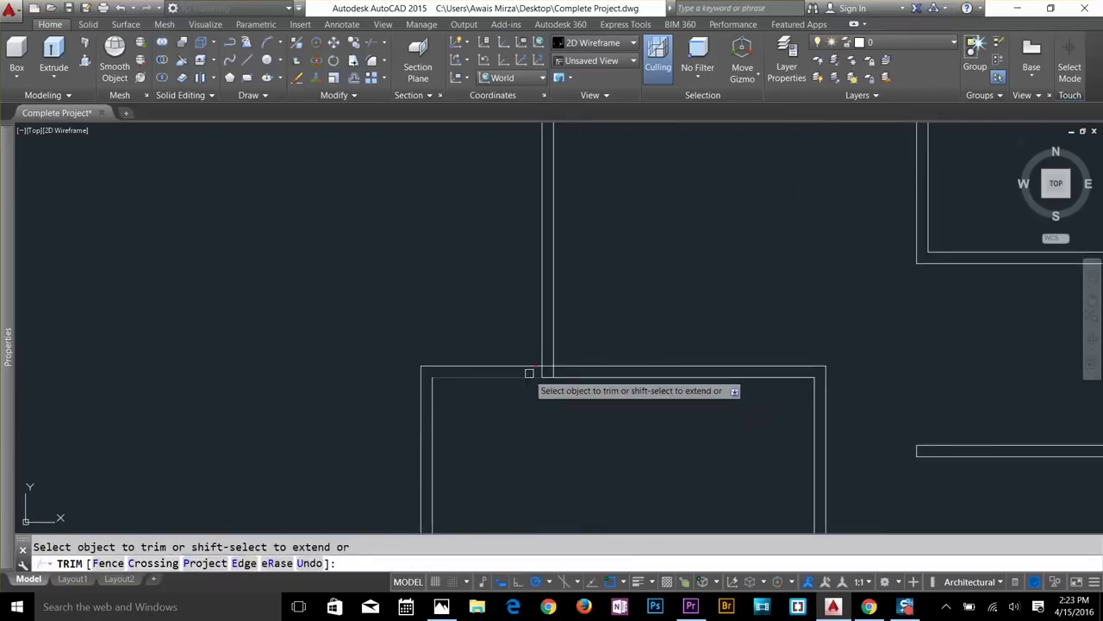
scroll(529, 372, "up", 5)
left_click(638, 364)
left_click(561, 374)
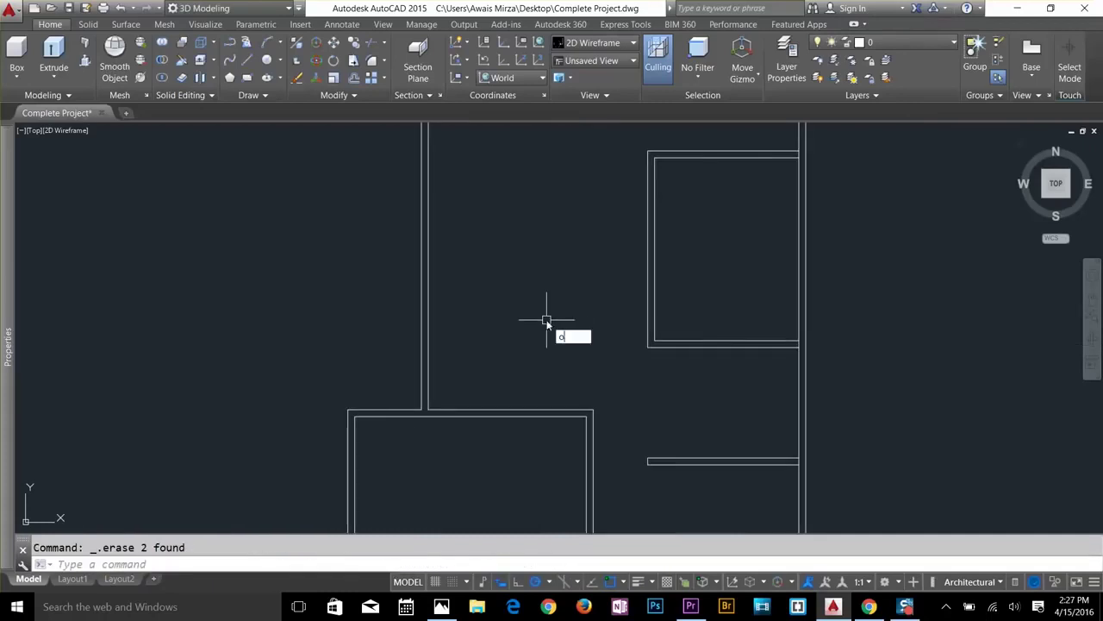
Offset the outer upper wall line of the lower left room 6' upward.
key("Return")
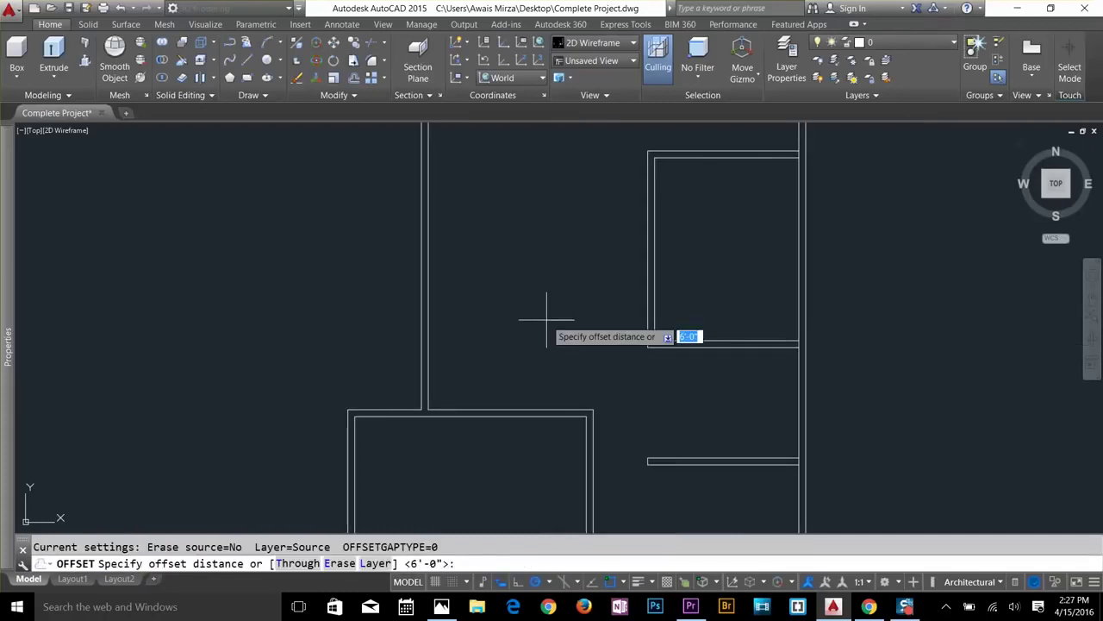
key("Return")
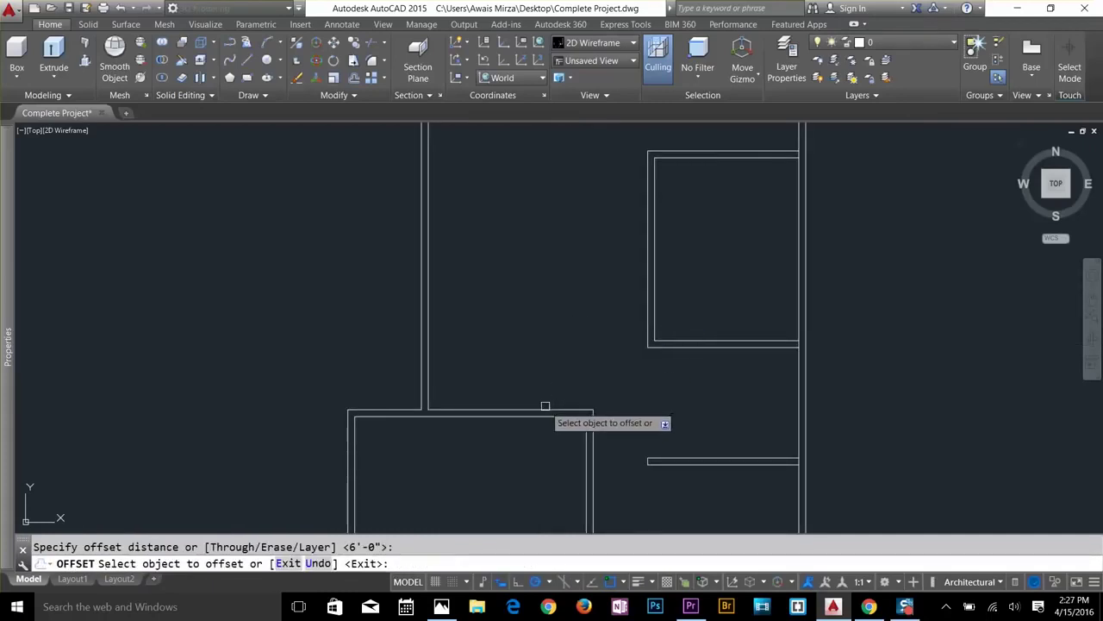
left_click(544, 408)
left_click(539, 337)
key("Return")
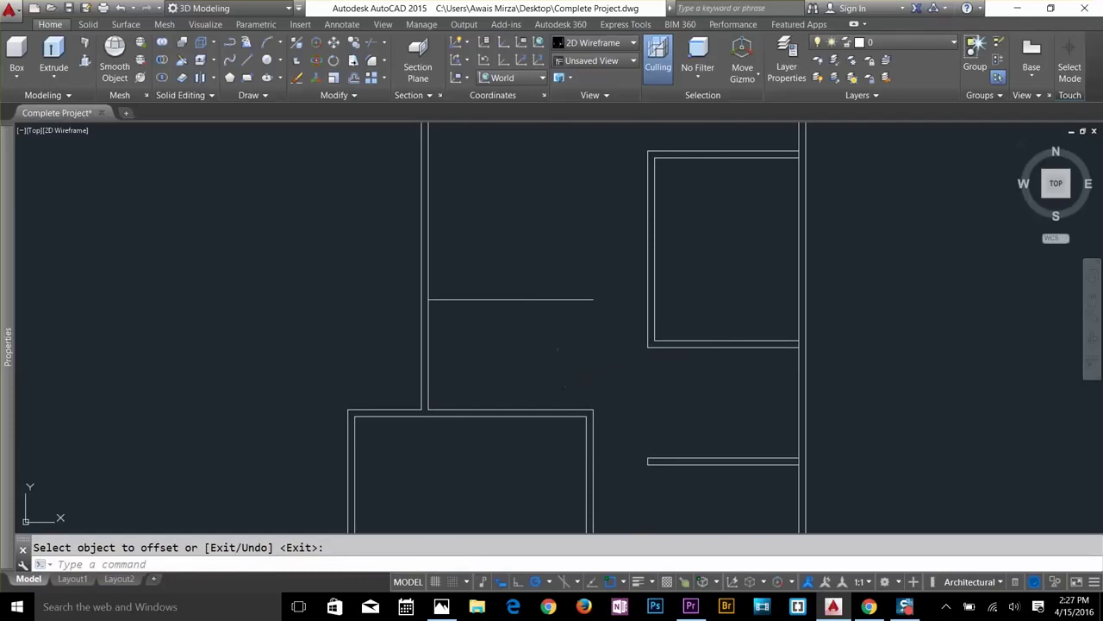
Offset the new horizontal partition line 4.5" upward.
key("Return")
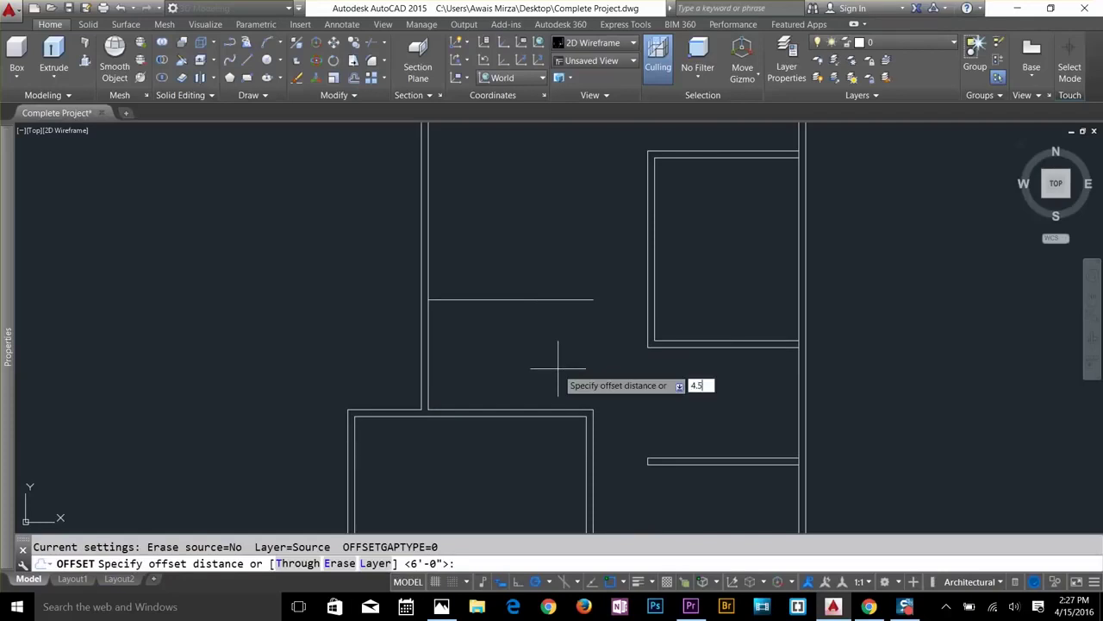
key("Return")
left_click(536, 301)
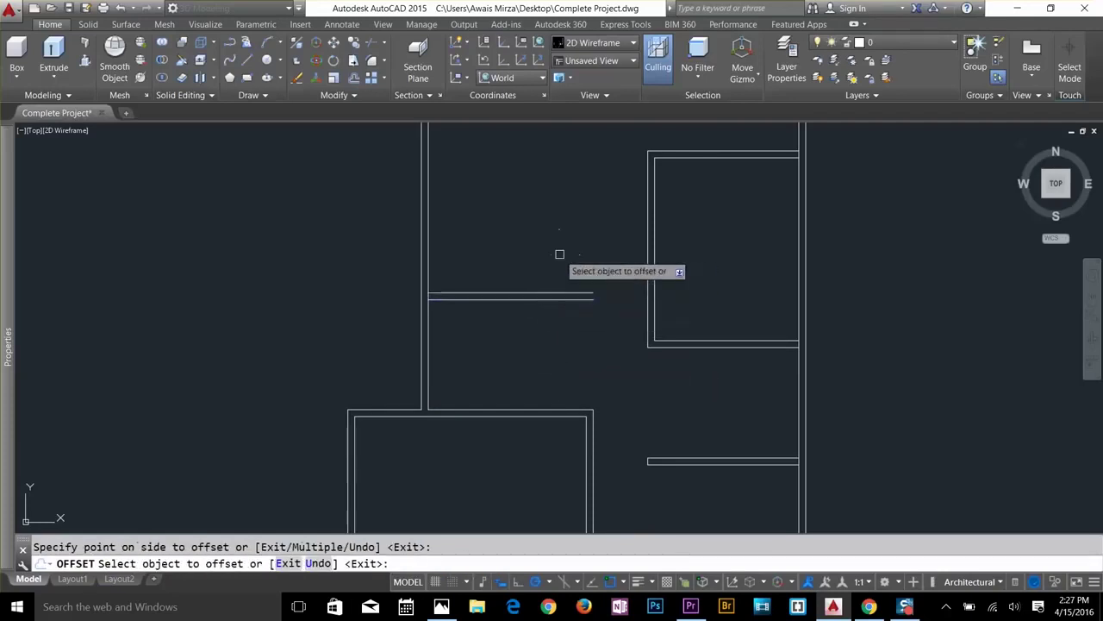
key("Escape")
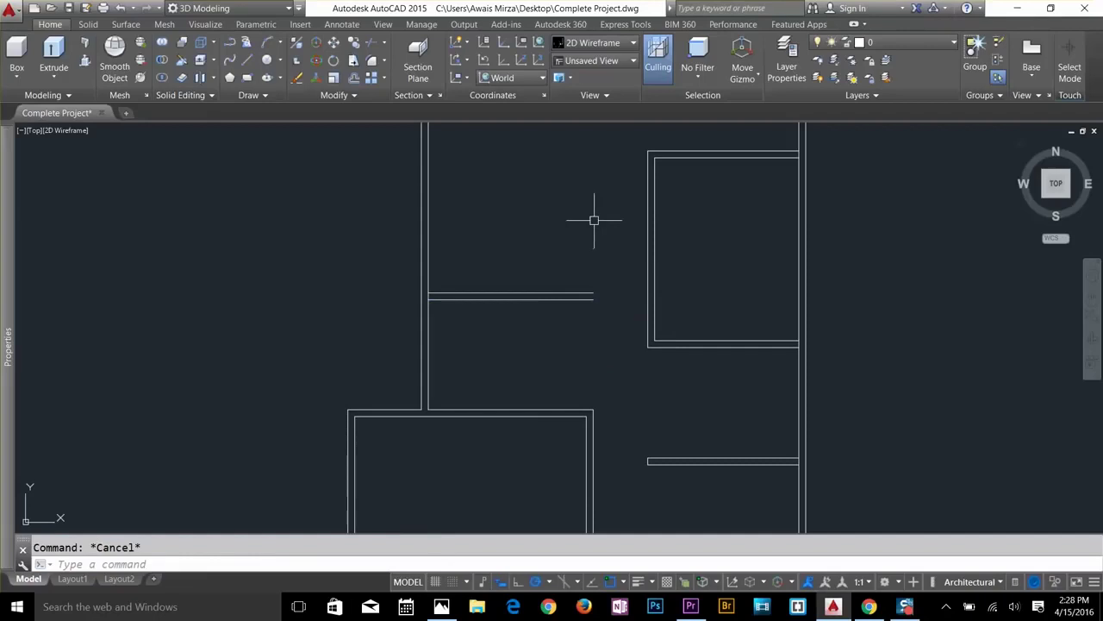
Draw a horizontal line from the right-hand room's upper left corner to the inner face of the set-back left wall.
type("l")
key("Return")
left_click(638, 165)
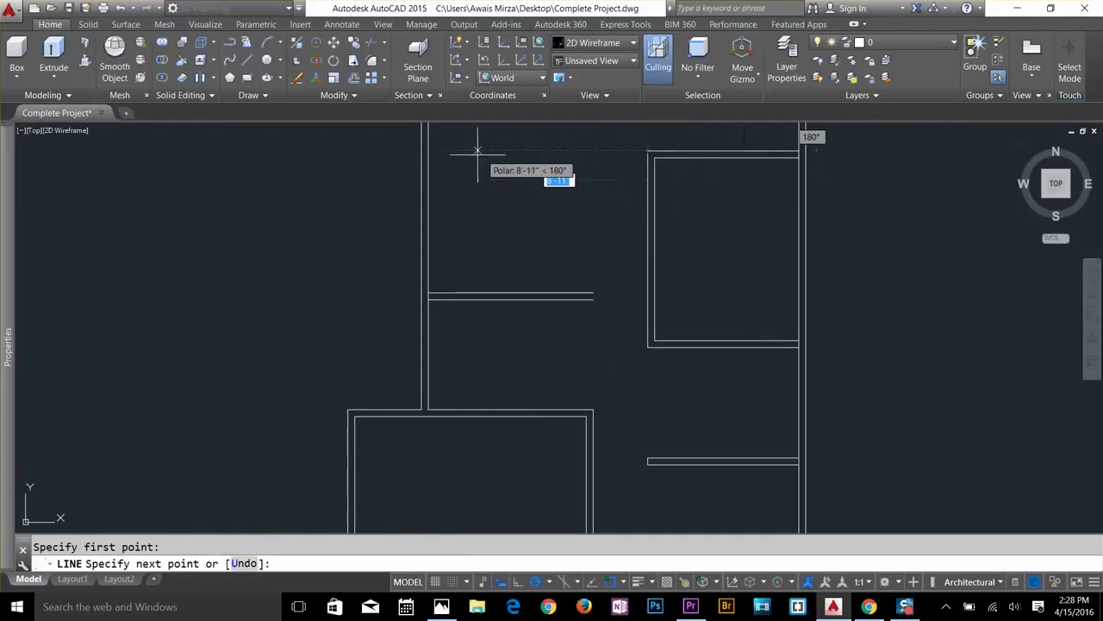
left_click(428, 151)
key("Return")
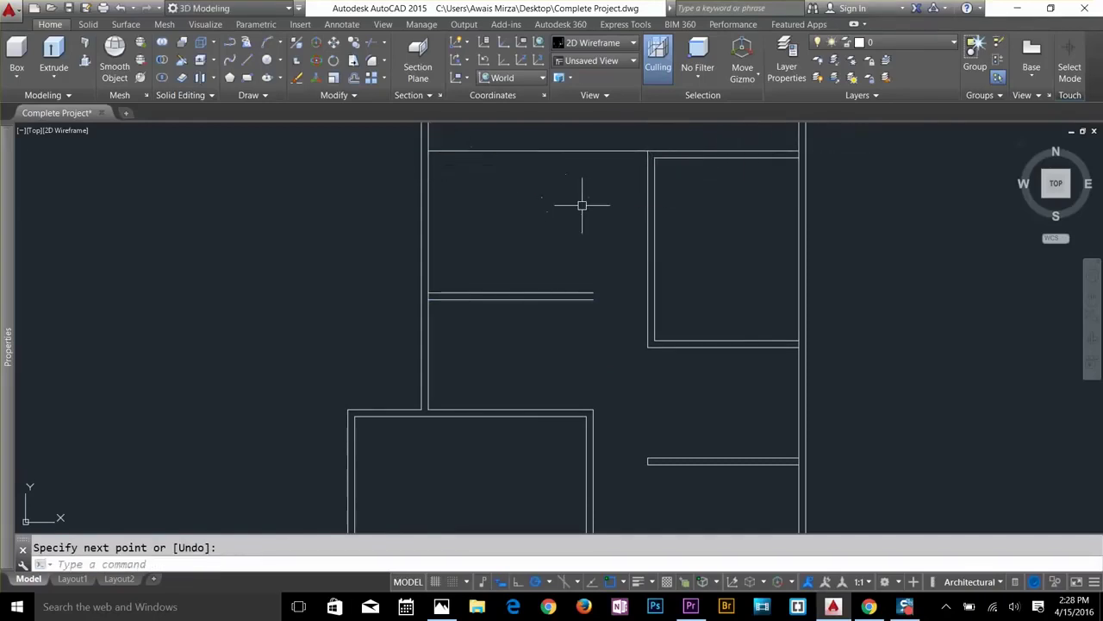
Offset the new upper cross wall line 4.5" downward.
key("Escape")
type("o")
key("Return")
key("Return")
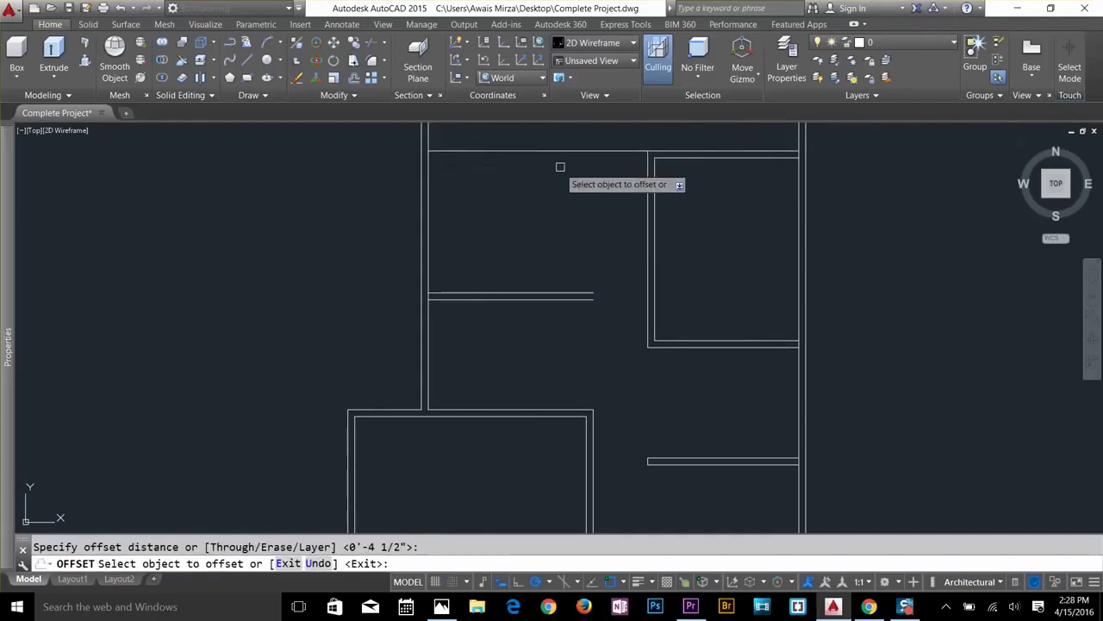
left_click(566, 153)
left_click(601, 204)
key("Escape")
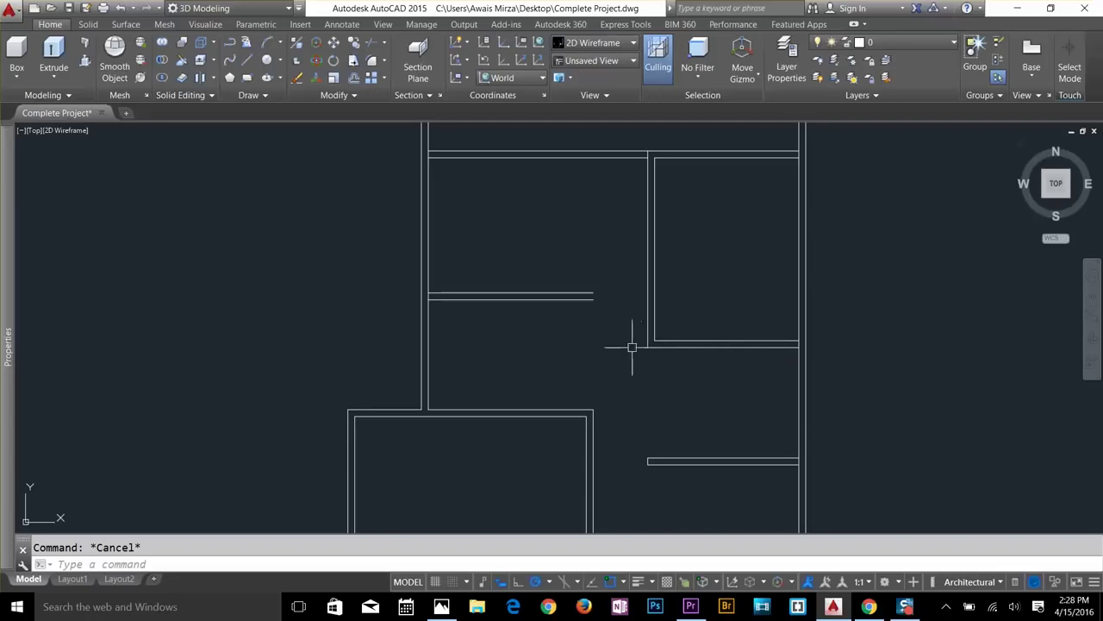
Draw a vertical line from the 6' space's upper partition end down to the lower left room's upper right corner.
type("l")
key("Return")
left_click(592, 295)
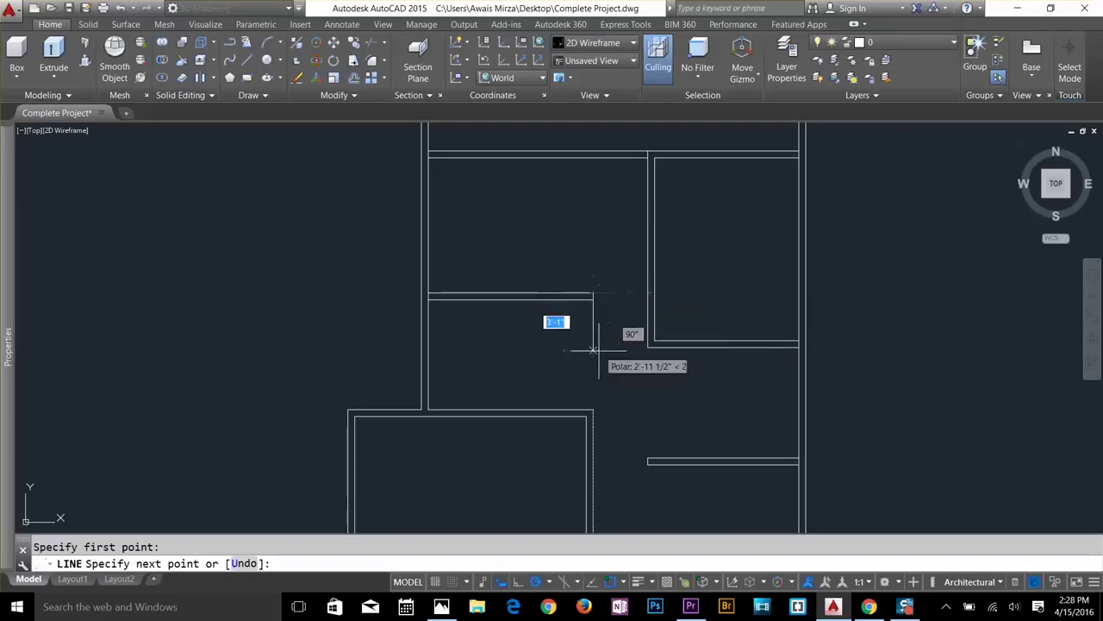
left_click(593, 407)
key("Return")
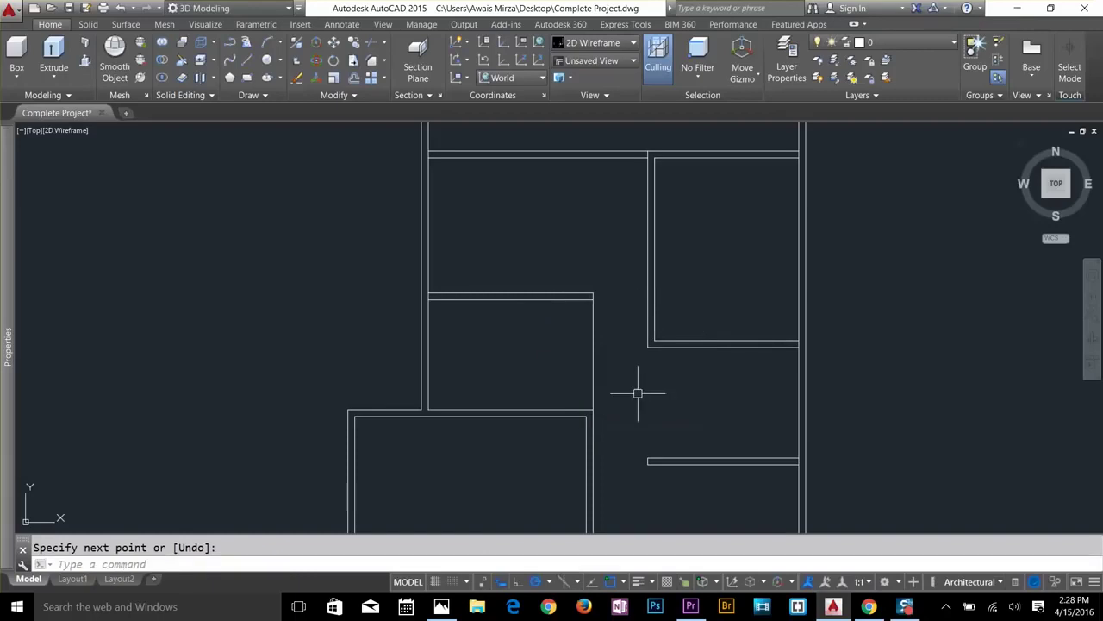
key("Return")
key("Escape")
Offset the 6' space's right side line 4.5" inward.
type("o")
key("Return")
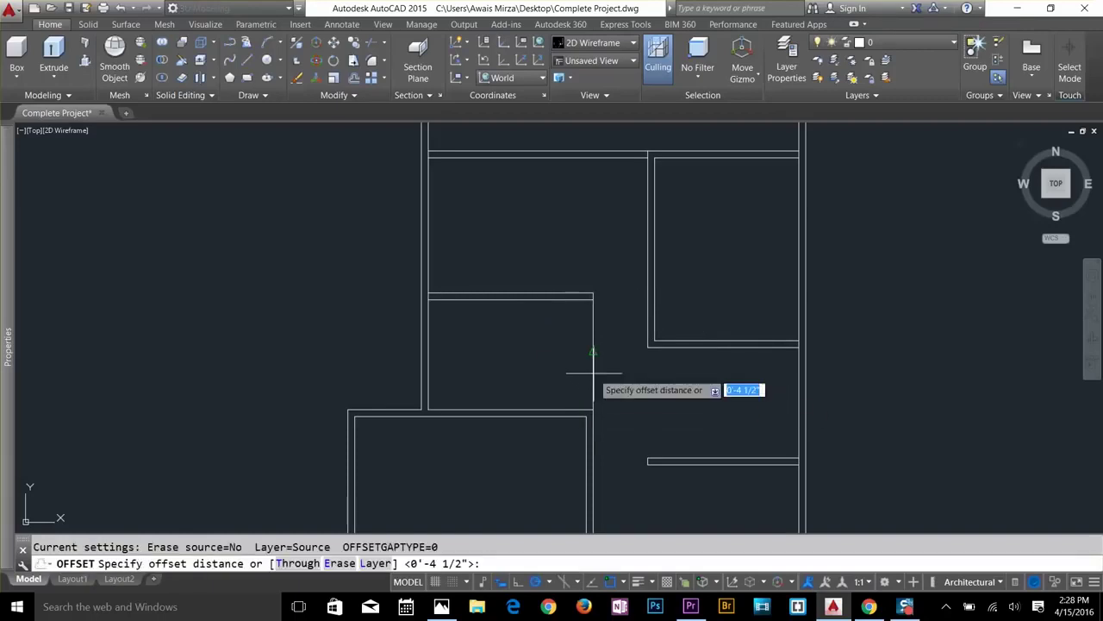
key("Return")
left_click(593, 383)
left_click(568, 374)
key("Escape")
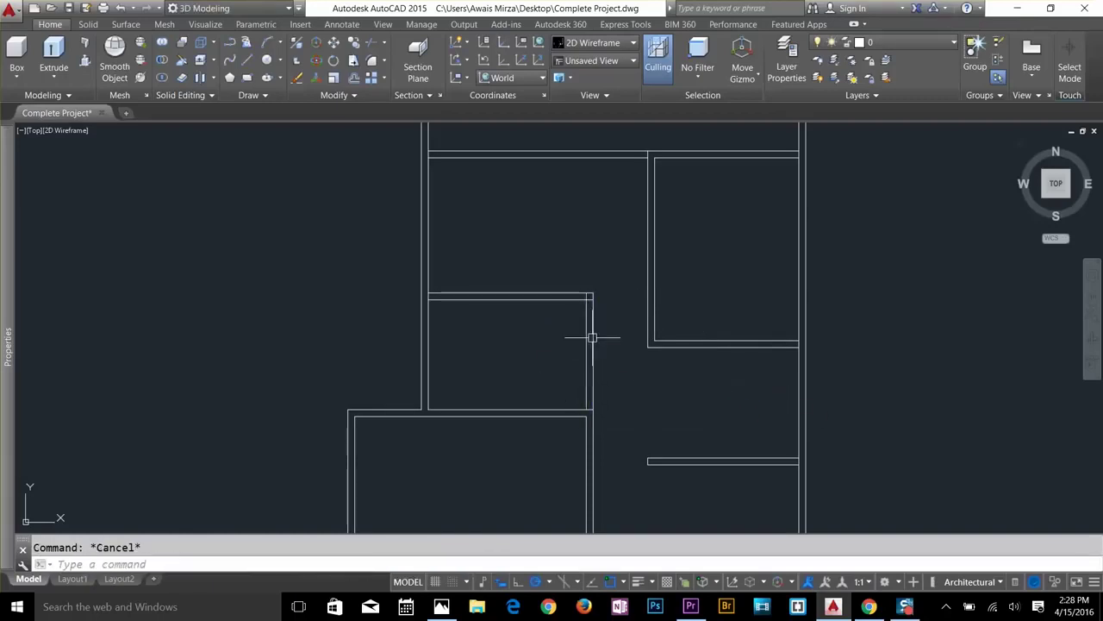
Fillet the inner horizontal and vertical wall lines at the 6' space's upper right corner.
type("f")
key("Return")
scroll(586, 307, "up", 2)
left_click(588, 301)
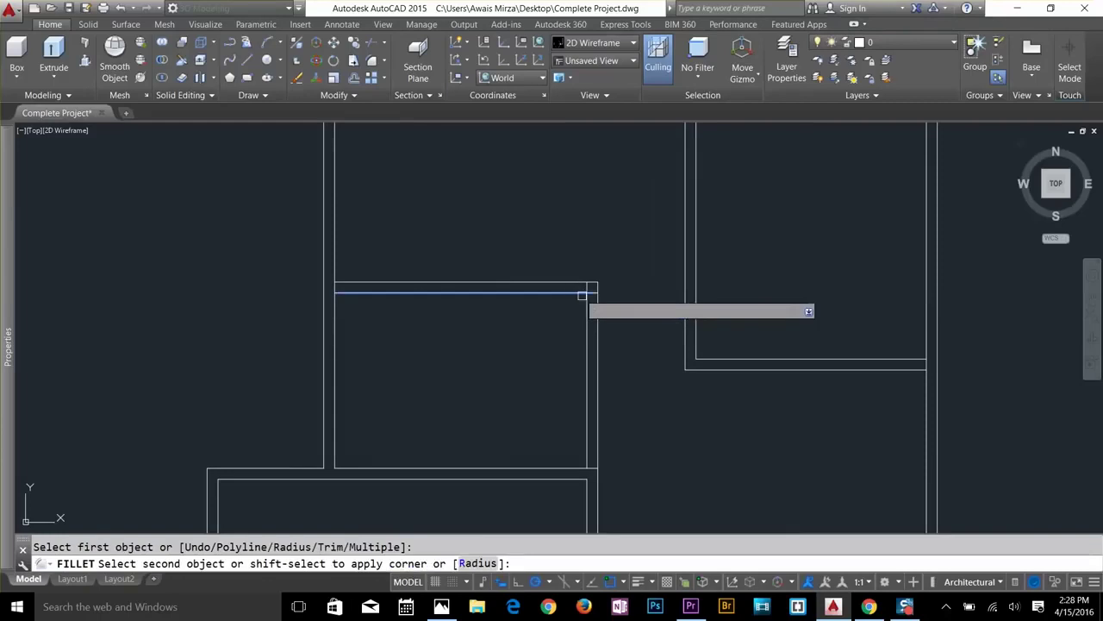
key("Return")
key("Escape")
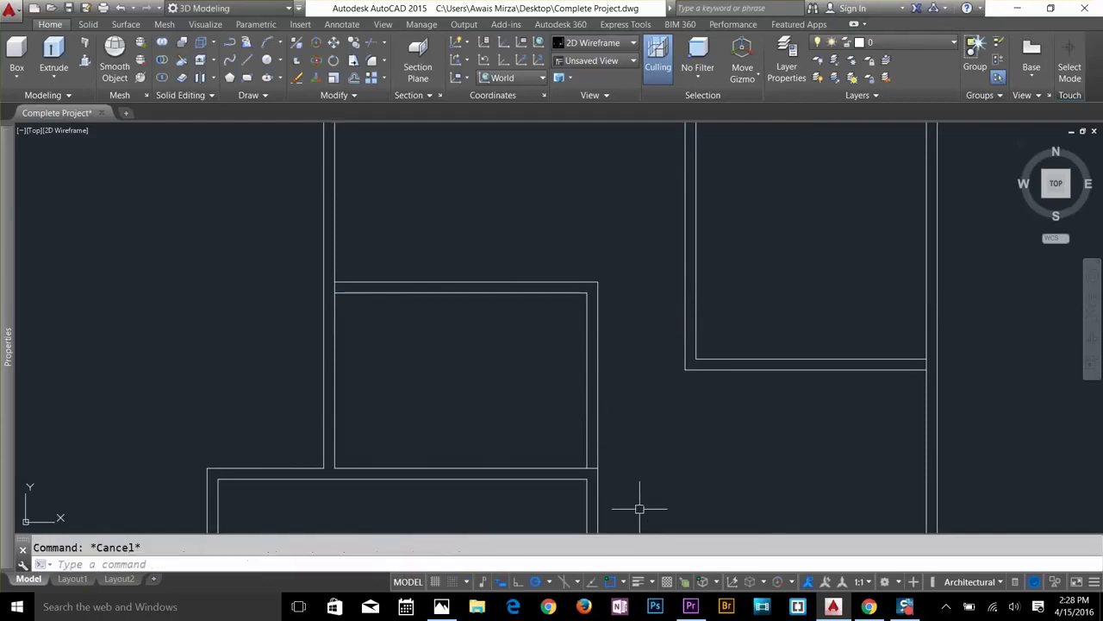
Trim away the short line crossing the right side wall where it meets the lower left room's upper wall.
type("tr")
key("Return")
key("Return")
scroll(587, 473, "up", 2)
scroll(578, 431, "down", 3)
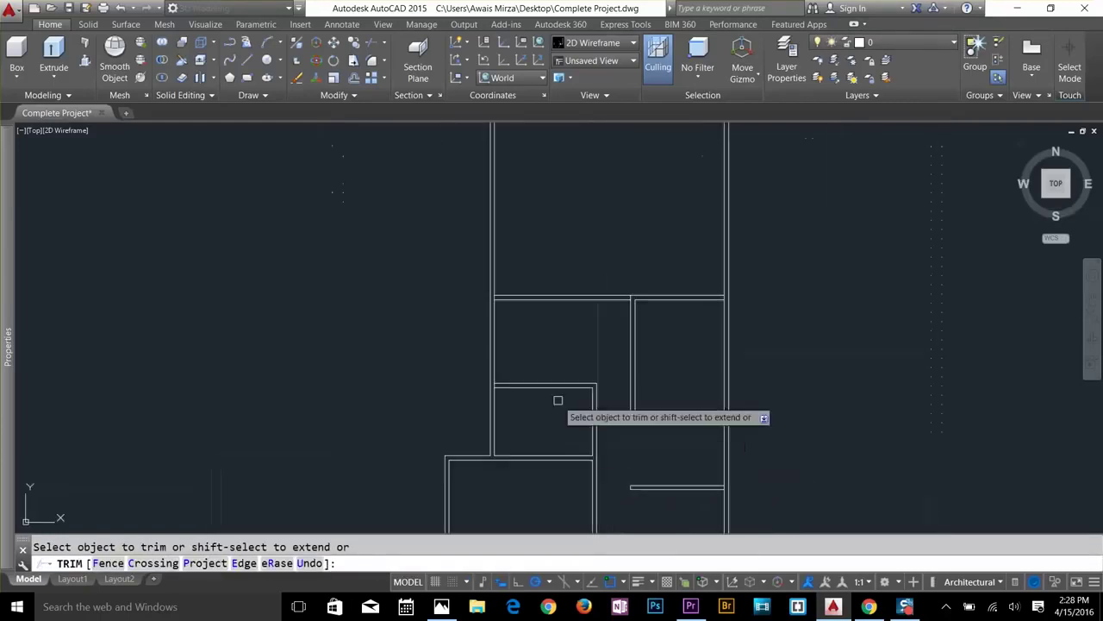
scroll(598, 387, "up", 2)
key("Escape")
Extend the 6' space's outer right wall line up to the upper cross wall.
type("ex")
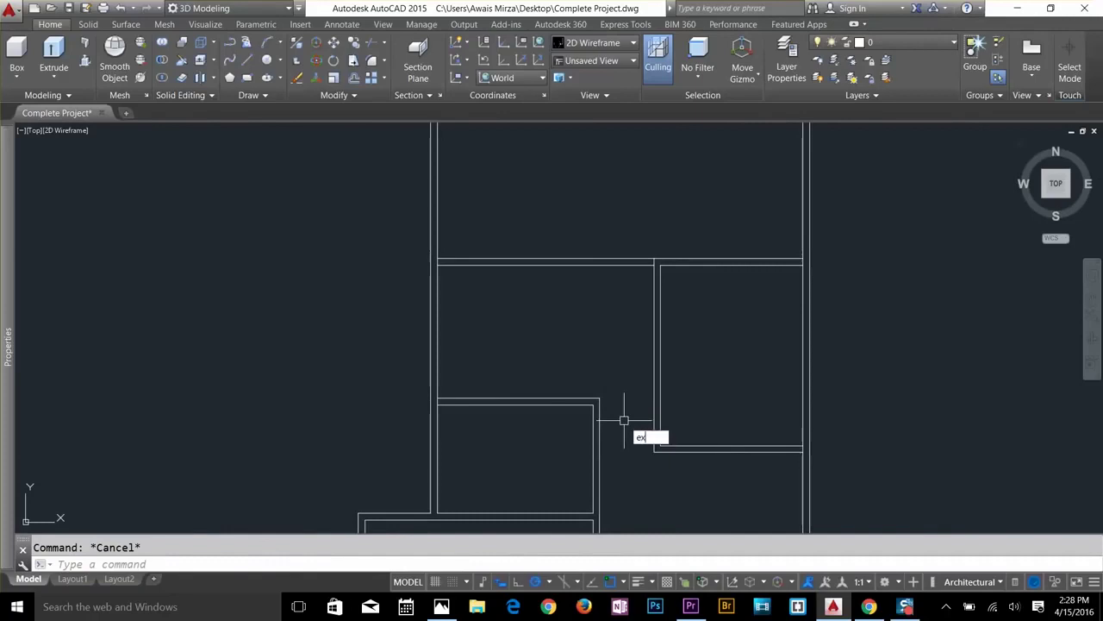
key("Return")
key("Return")
left_click(596, 419)
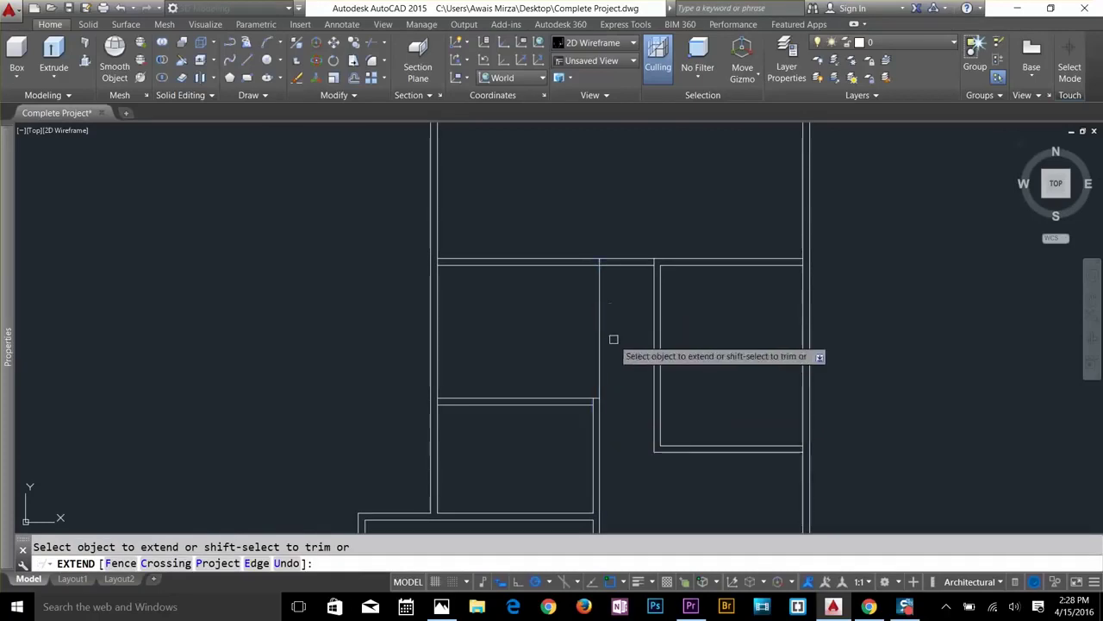
key("Escape")
Trim away the stub of the inner right wall line between the partition's two lines.
scroll(599, 433, "up", 5)
type("tr")
key("Return")
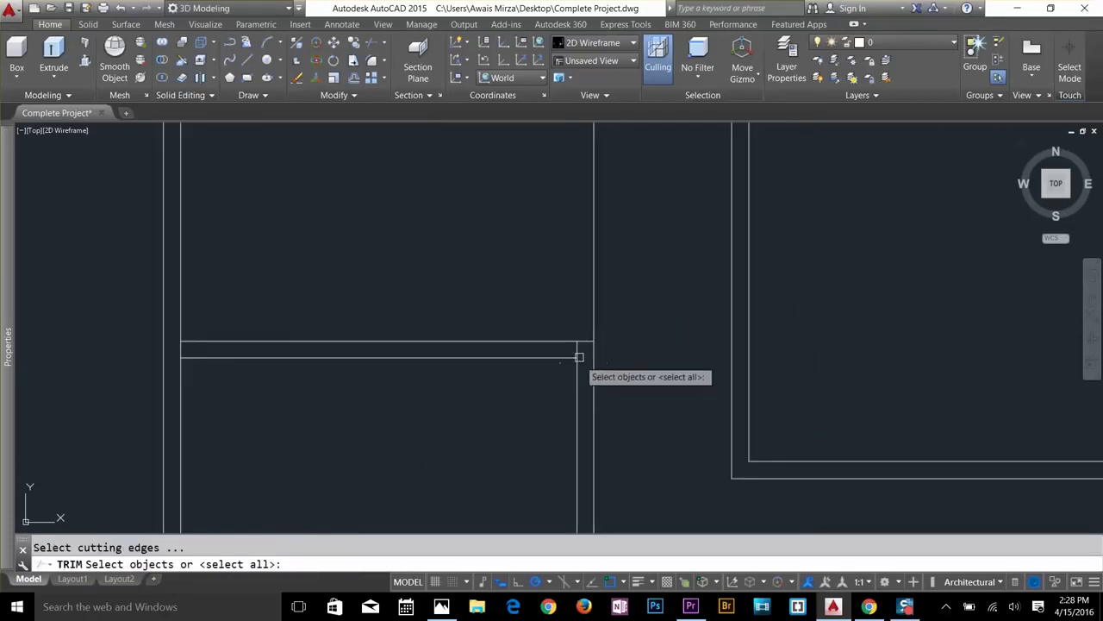
key("Return")
left_click(577, 350)
scroll(601, 345, "down", 2)
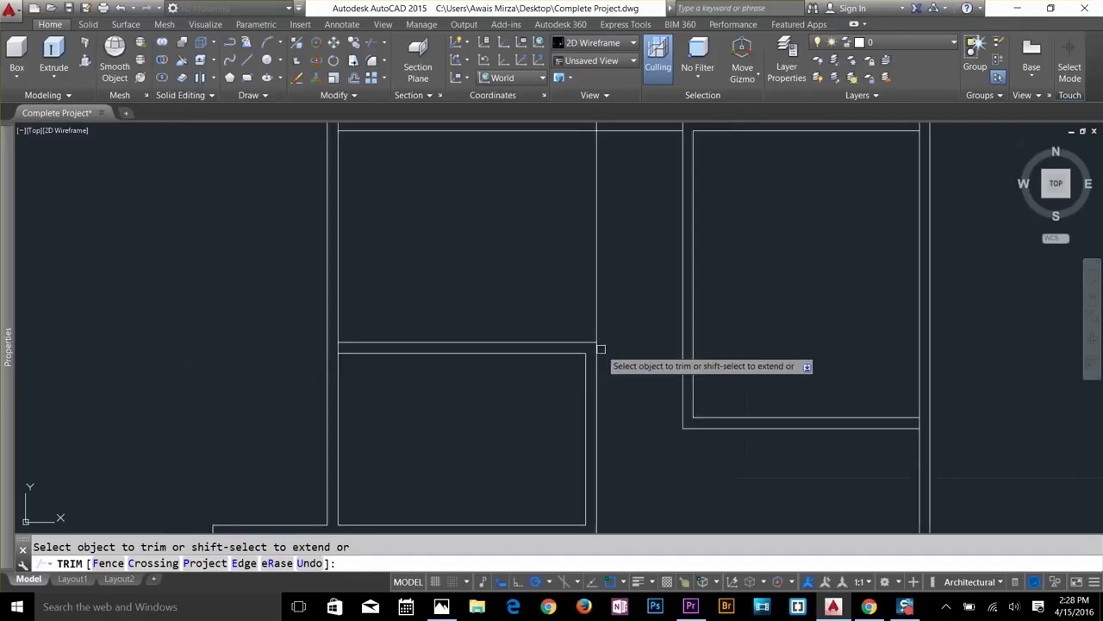
key("Escape")
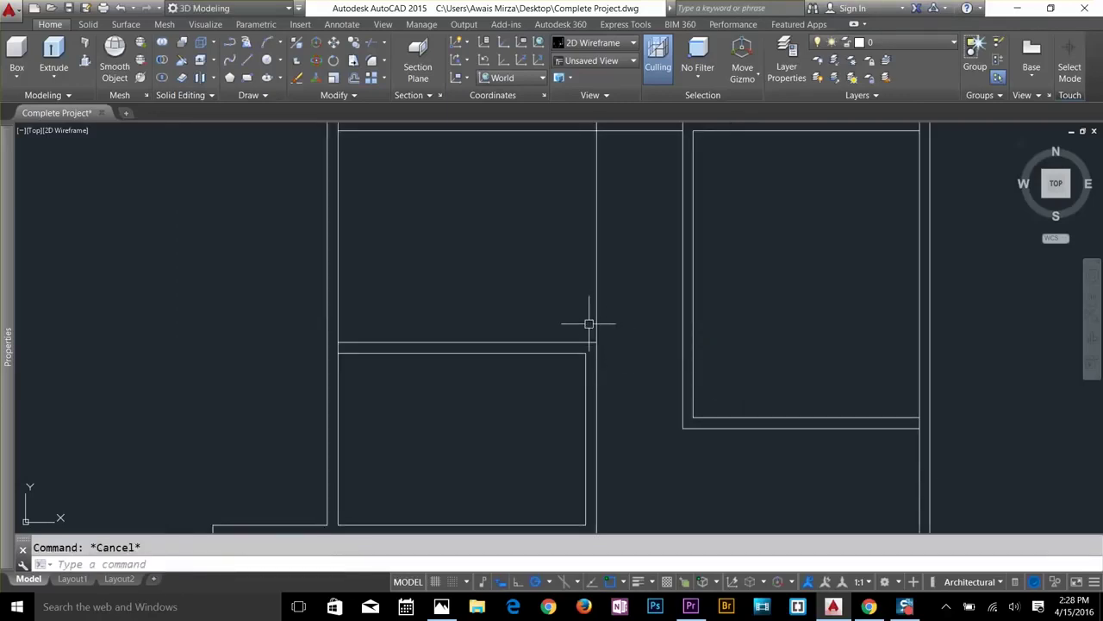
Draw a vertical line from the 6' space's inner upper right corner up to the upper cross wall's lower line.
type("l")
key("Return")
left_click(586, 351)
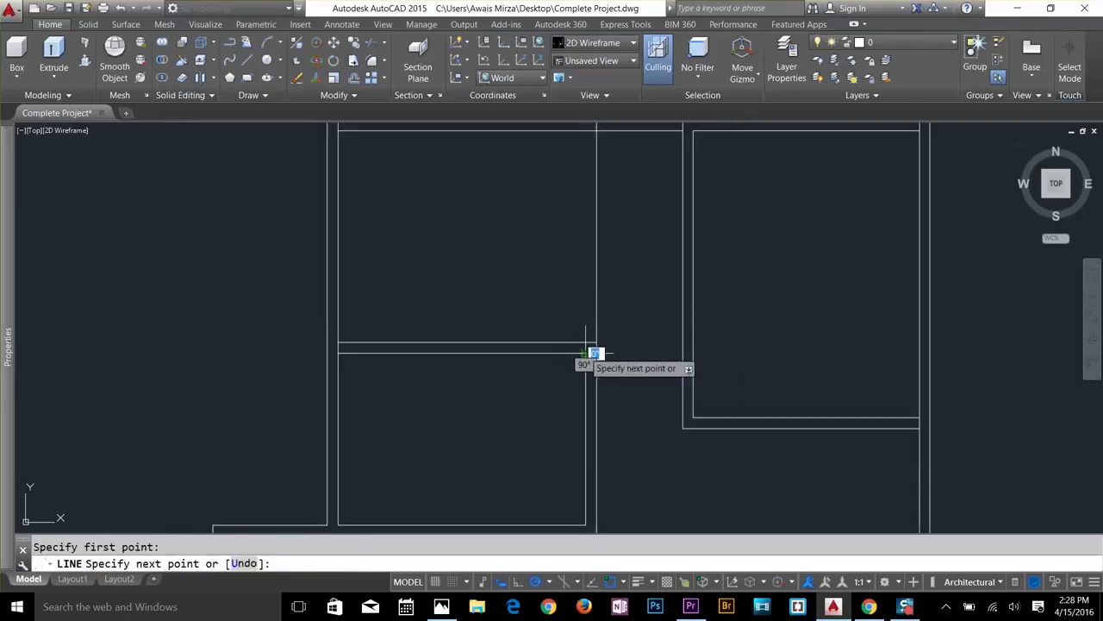
left_click(585, 133)
key("Return")
key("Escape")
Trim away the line stubs crossing the left rooms' right wall at the partition and at the upper cross wall's lower line.
type("tr")
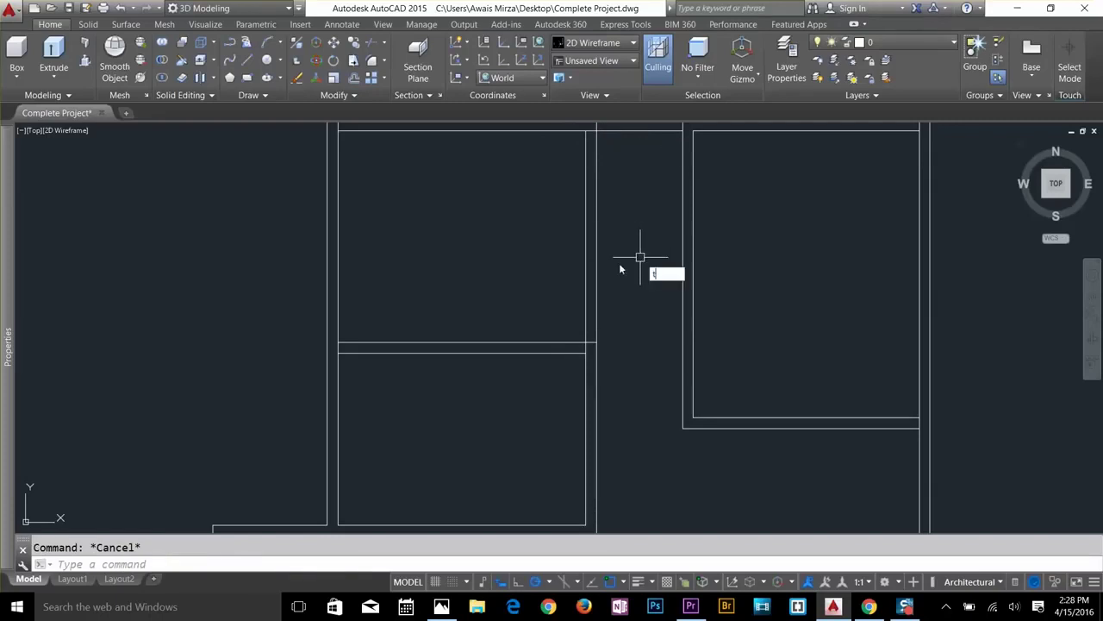
key("Return")
key("Return")
scroll(591, 365, "up", 3)
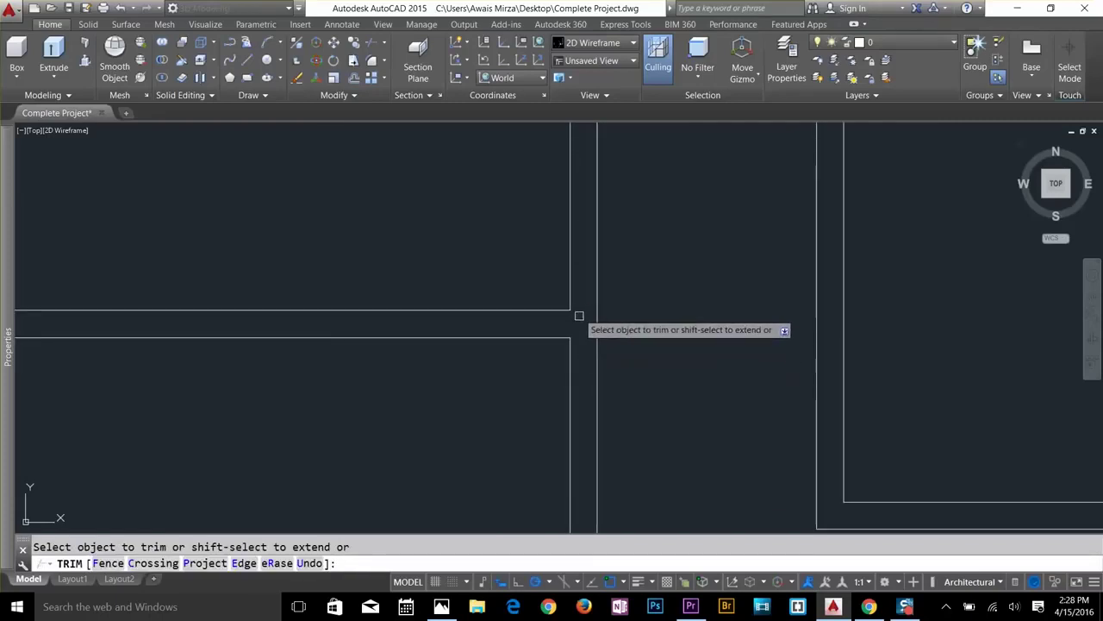
scroll(575, 319, "down", 3)
scroll(620, 260, "up", 5)
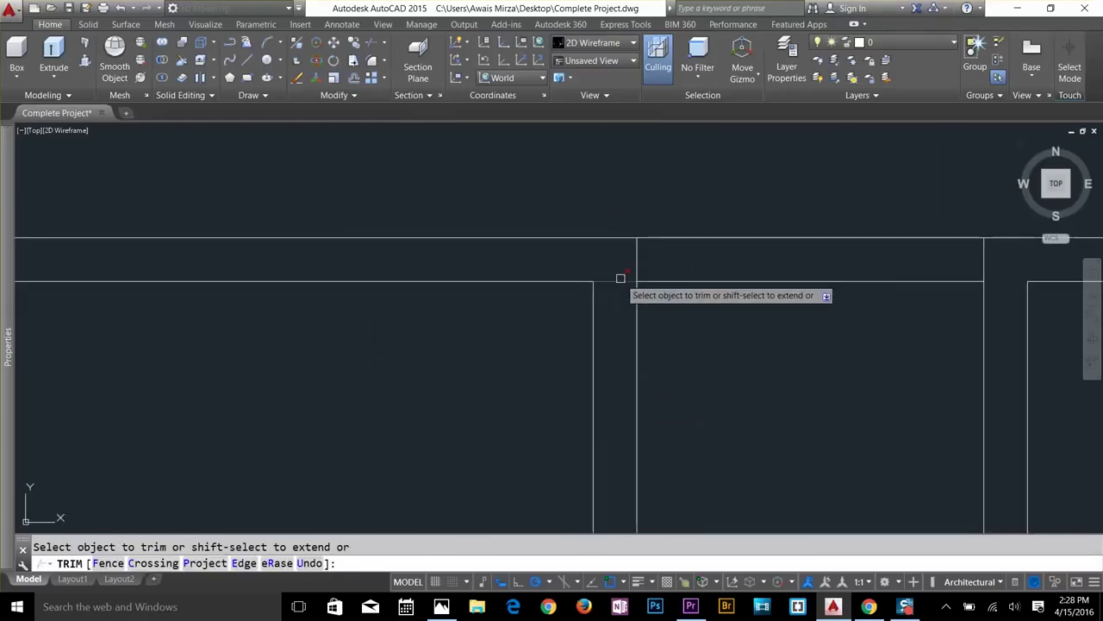
left_click(619, 280)
Open the passage between the two upper rooms by trimming the cross wall's upper line and erasing its remaining lower segment.
left_click(698, 239)
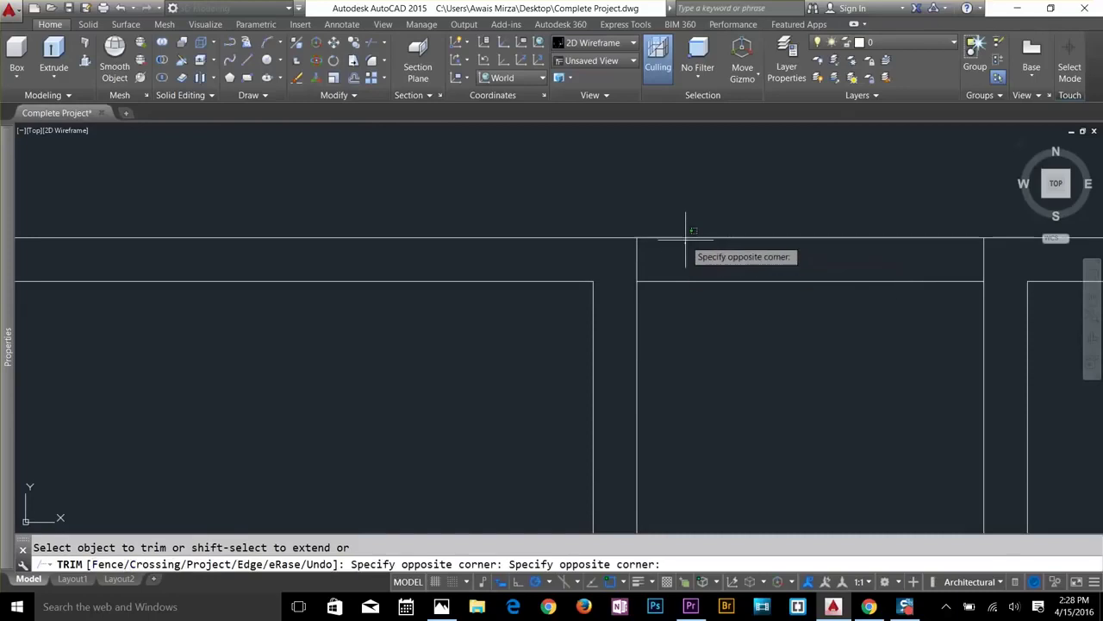
left_click(722, 231)
key("Escape")
left_click(733, 232)
left_click(716, 296)
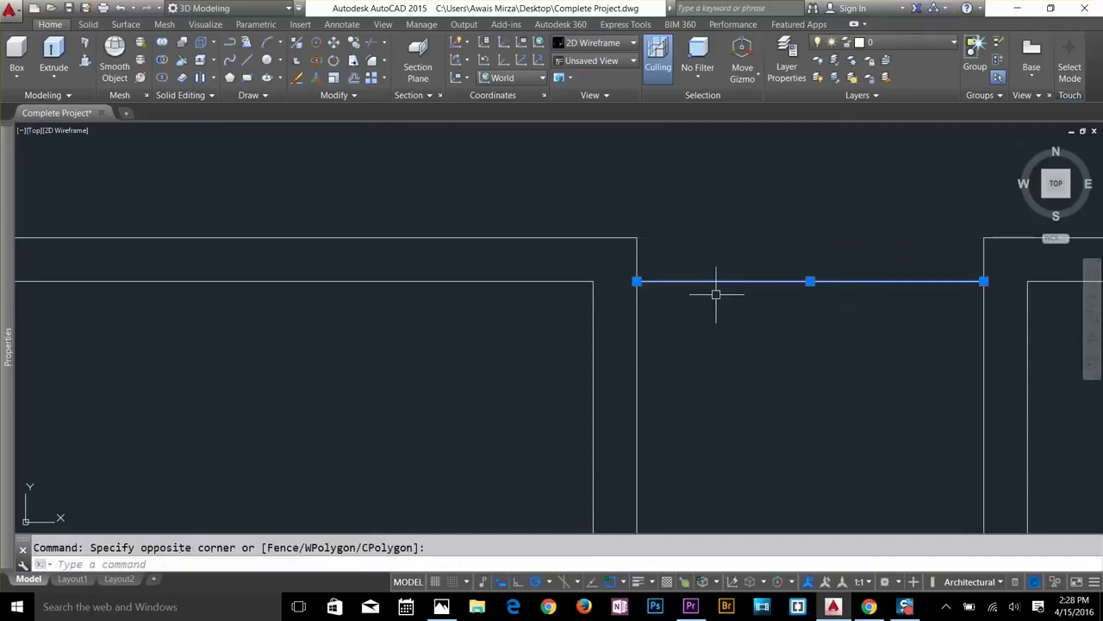
key("Delete")
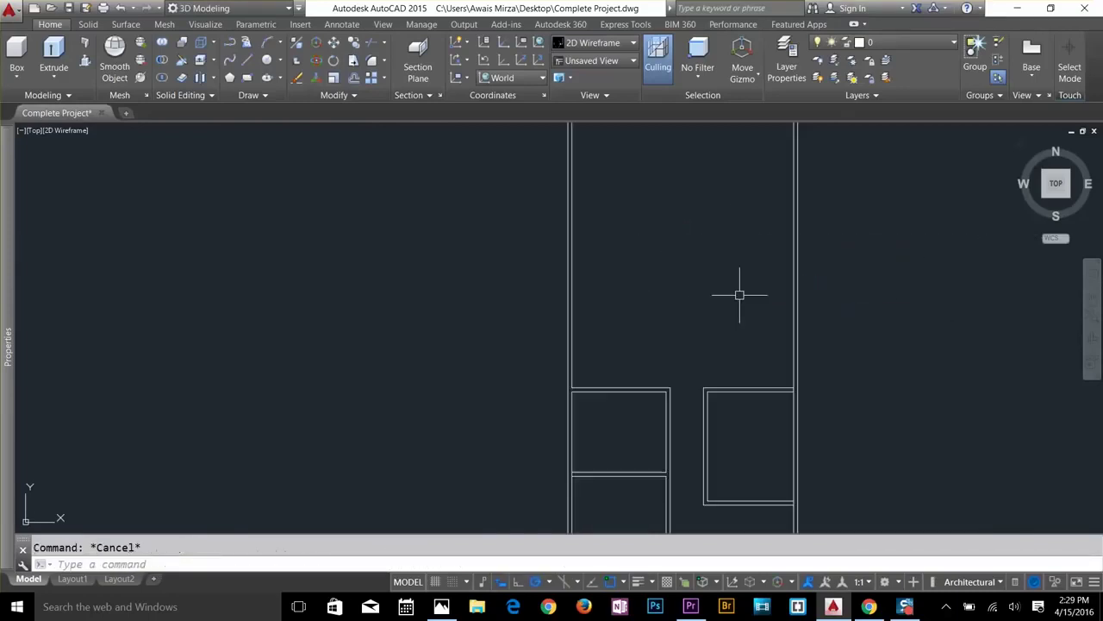
Offset the outer upper wall line of the upper right room 20' upward.
type("o")
key("Return")
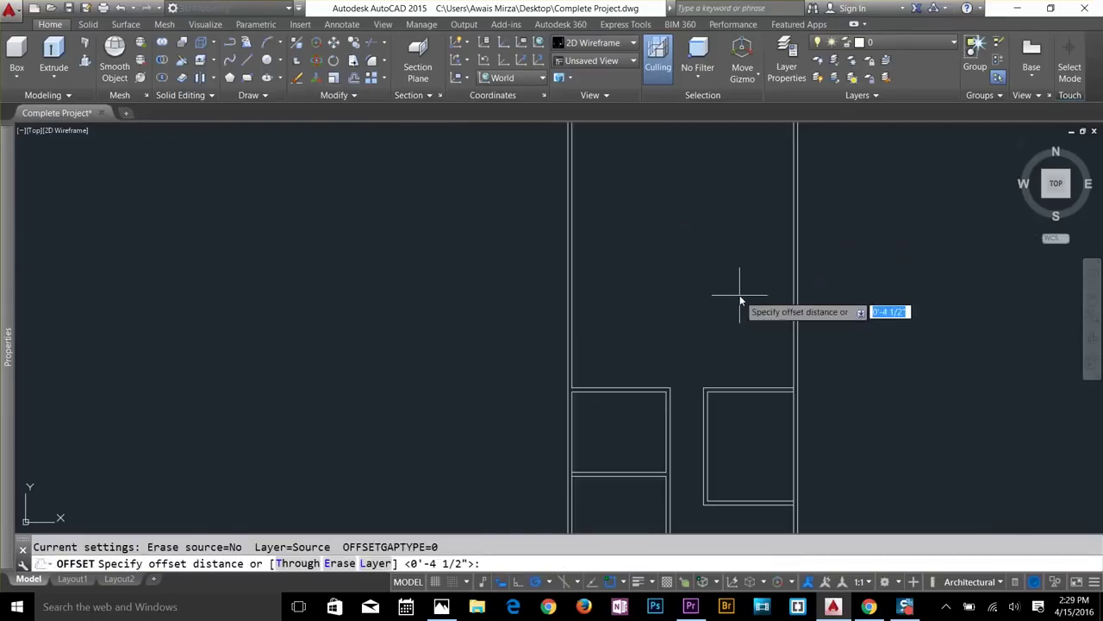
type("20'")
key("Return")
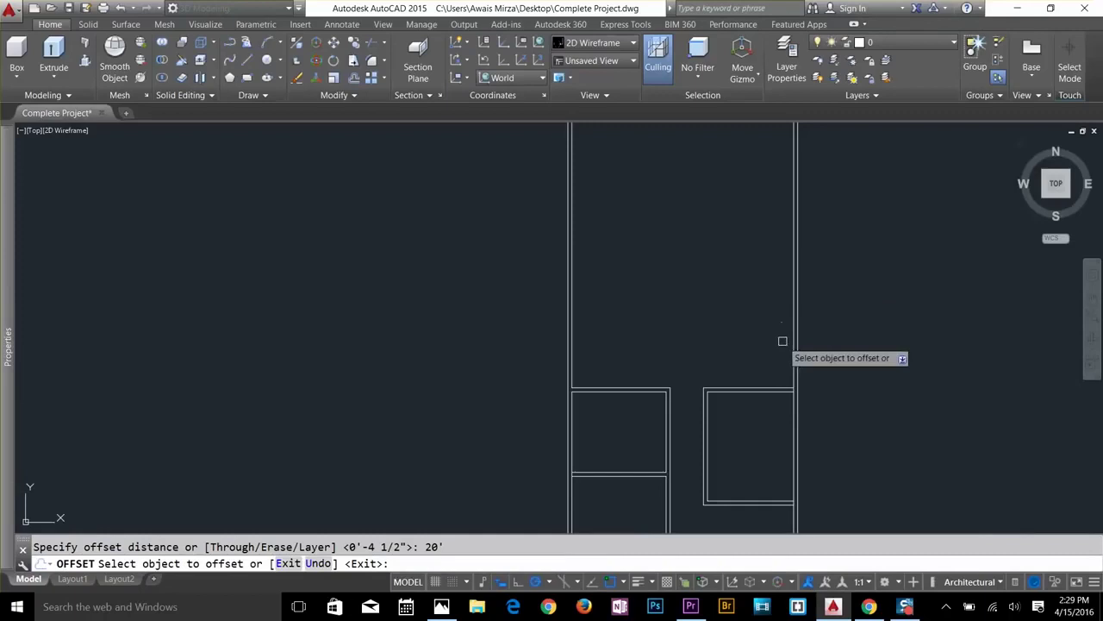
left_click(761, 389)
left_click(763, 315)
key("Escape")
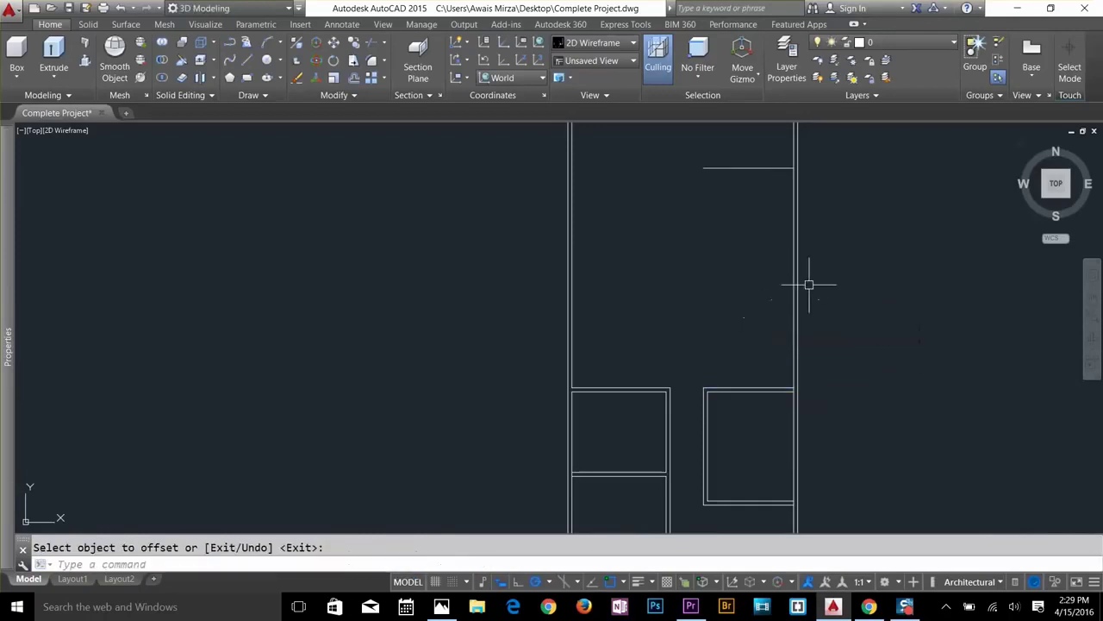
Fillet the short line above the rooms with the outer right and outer left side wall lines to close the upper area.
scroll(802, 341, "down", 2)
scroll(780, 327, "up", 2)
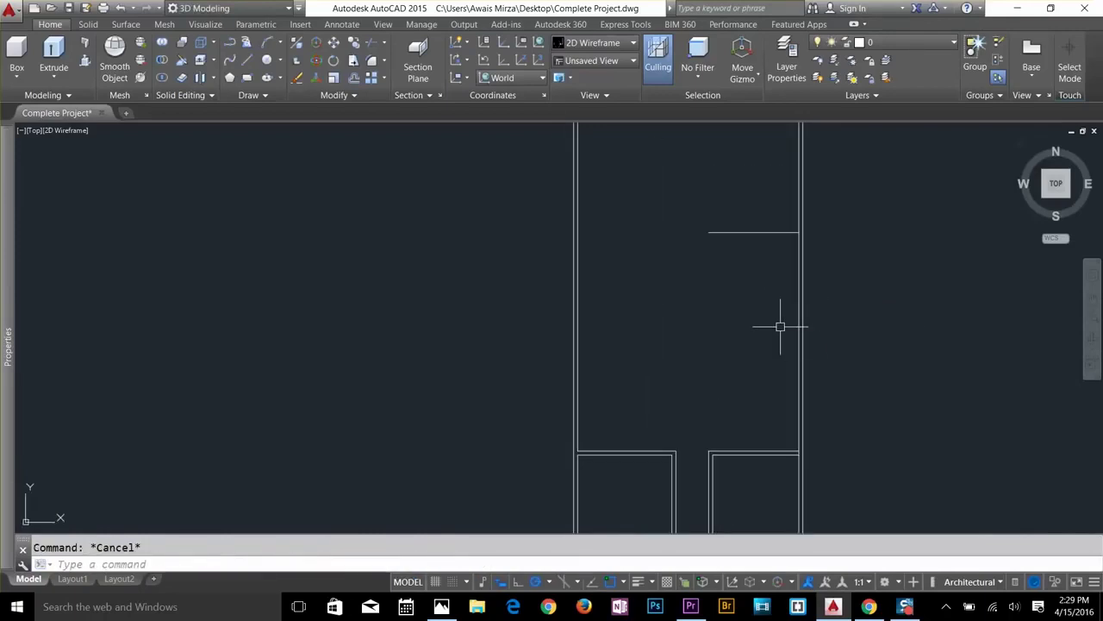
key("Return")
left_click(783, 232)
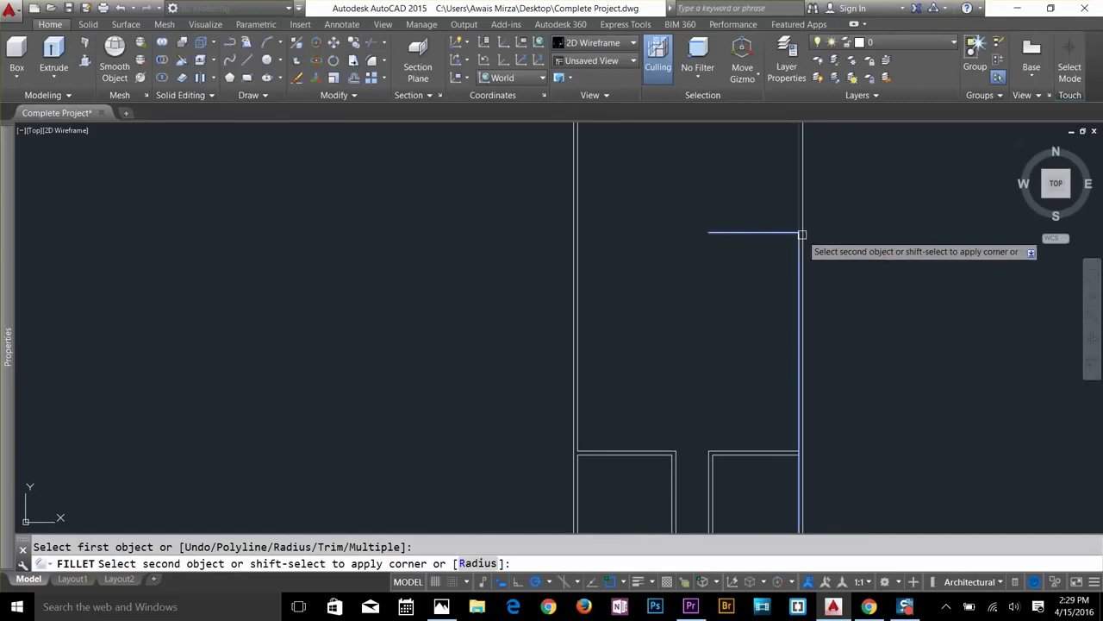
left_click(805, 237)
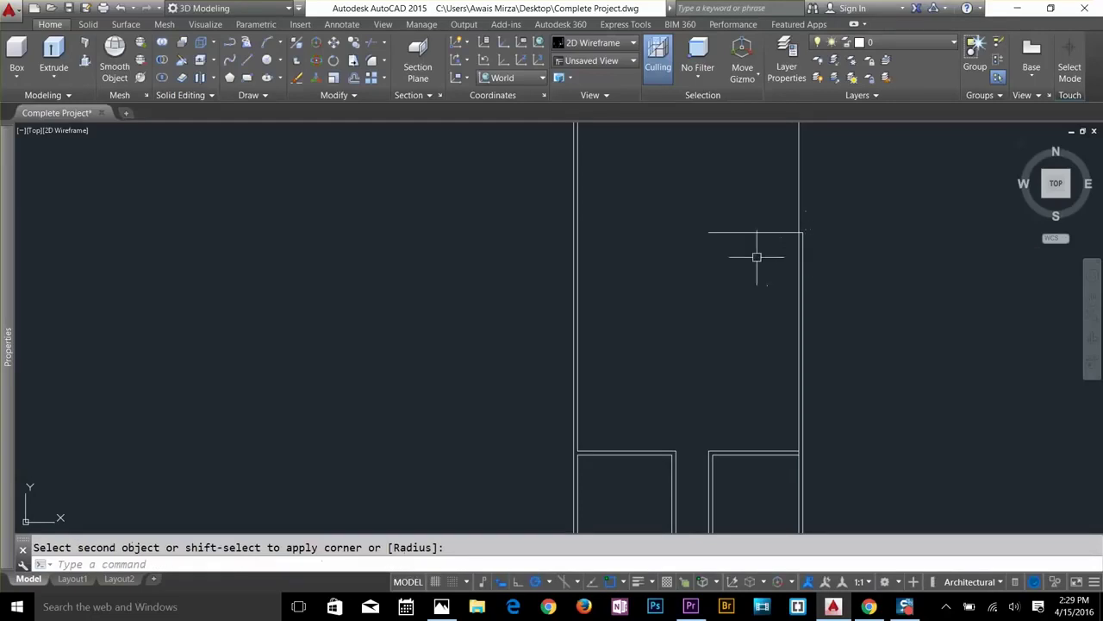
key("Return")
left_click(739, 232)
left_click(572, 251)
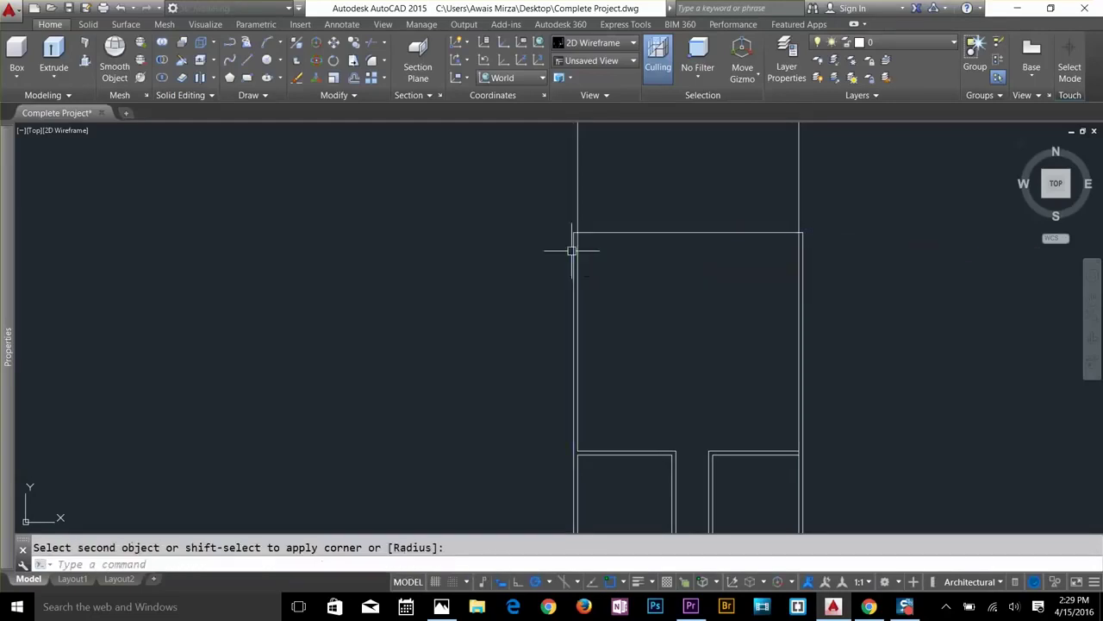
key("Return")
key("Escape")
Offset the topmost wall line 4.5" inward to give the top wall its thickness.
middle_click_drag(709, 273, 712, 326)
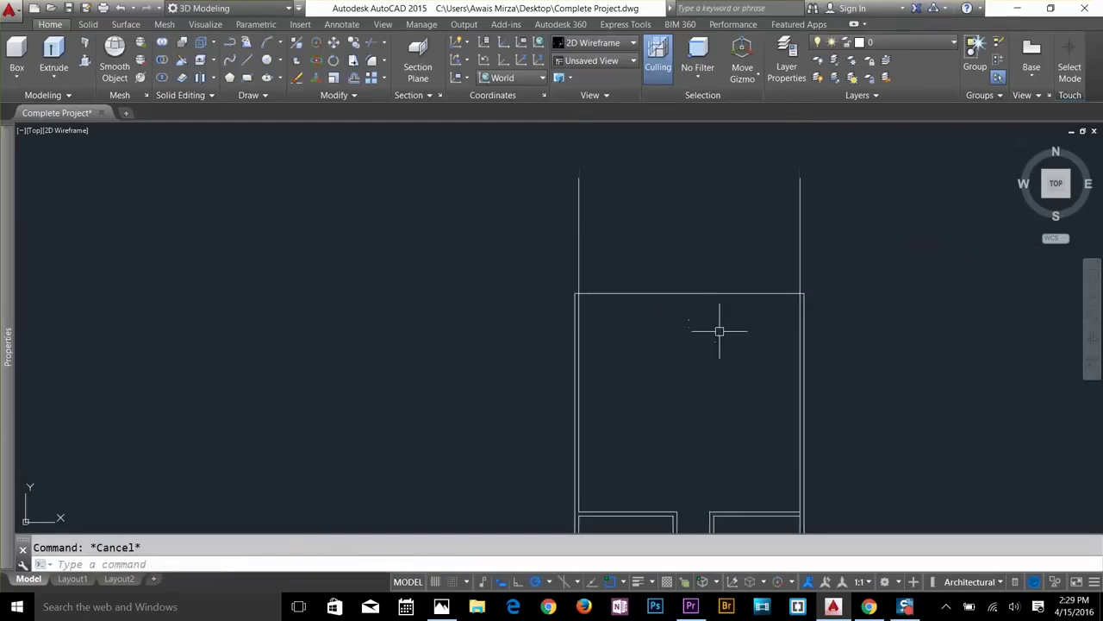
type("o")
key("Return")
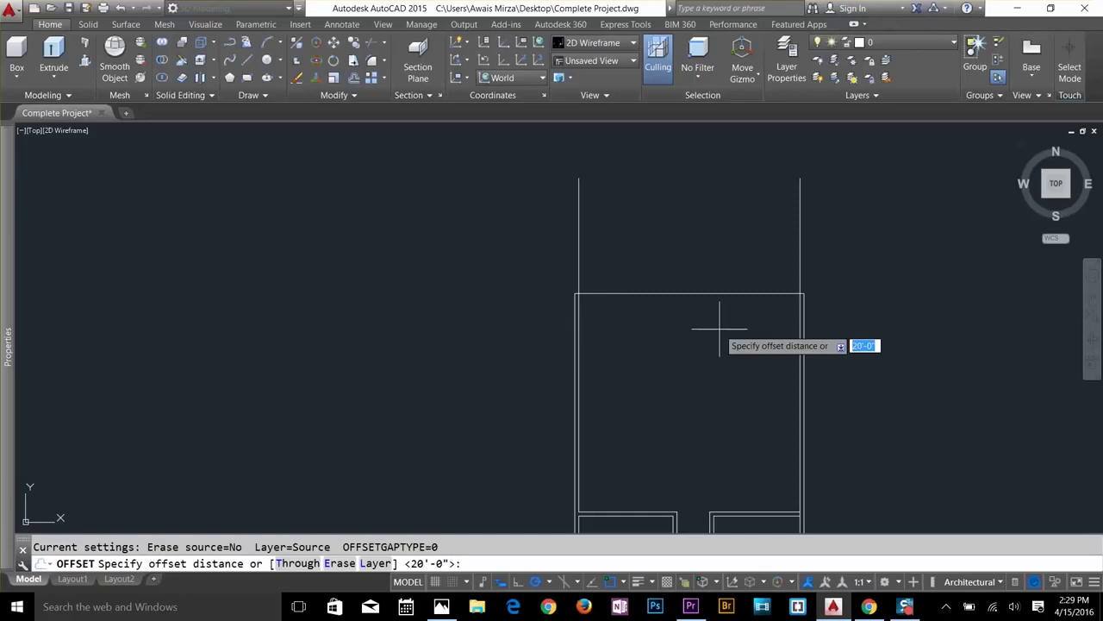
type("4.5")
key("Return")
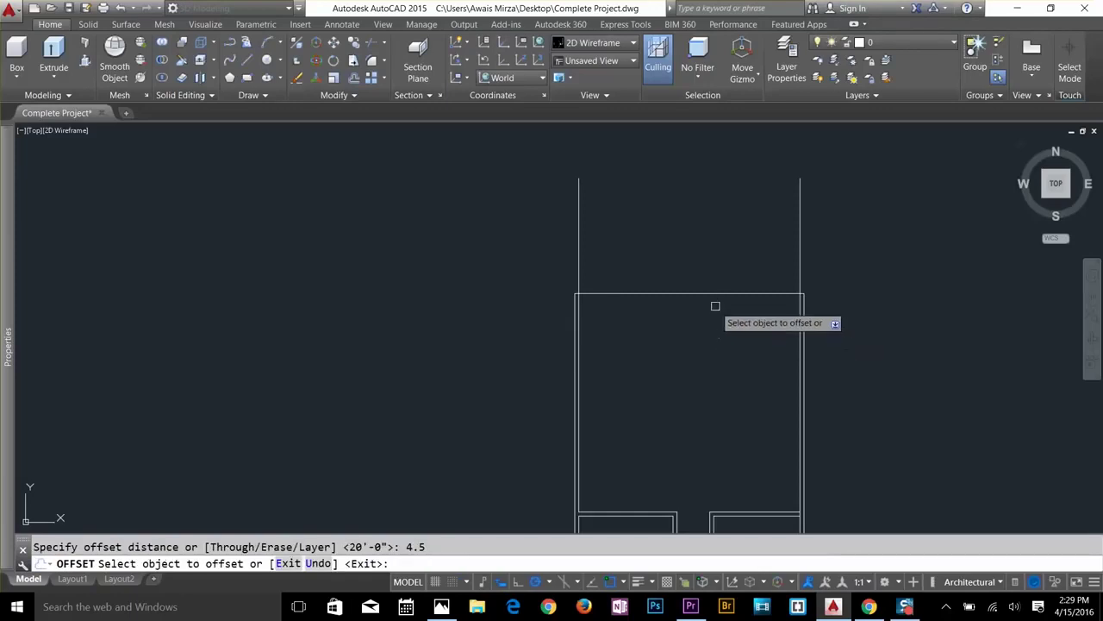
left_click(726, 294)
left_click(729, 317)
key("Escape")
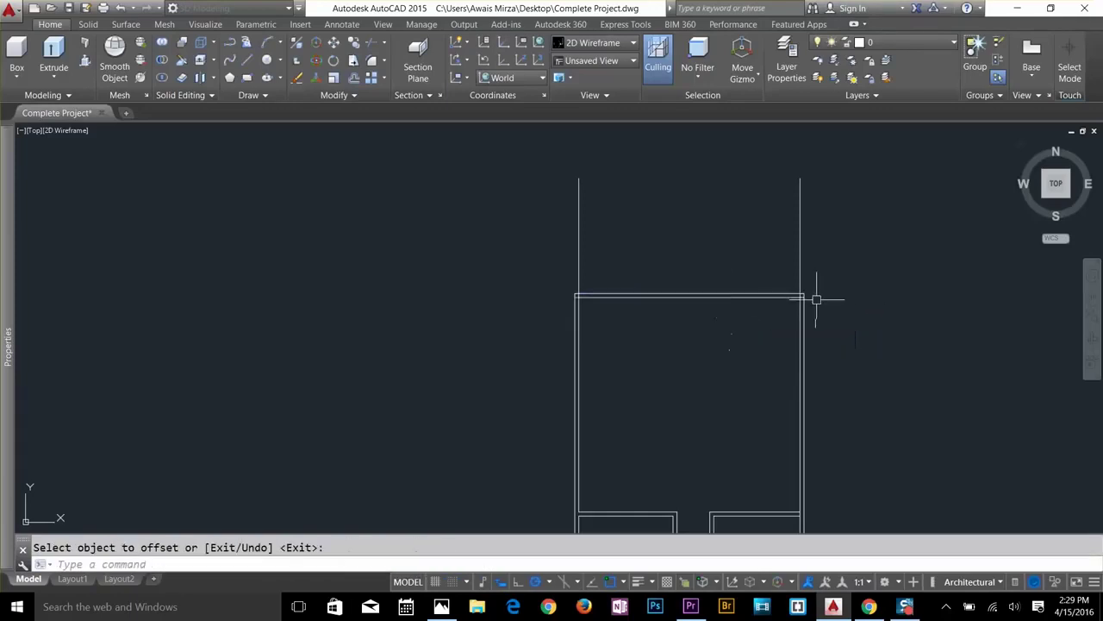
Shorten the inner left and right side wall lines to end at the top wall's inner line.
left_click(835, 236)
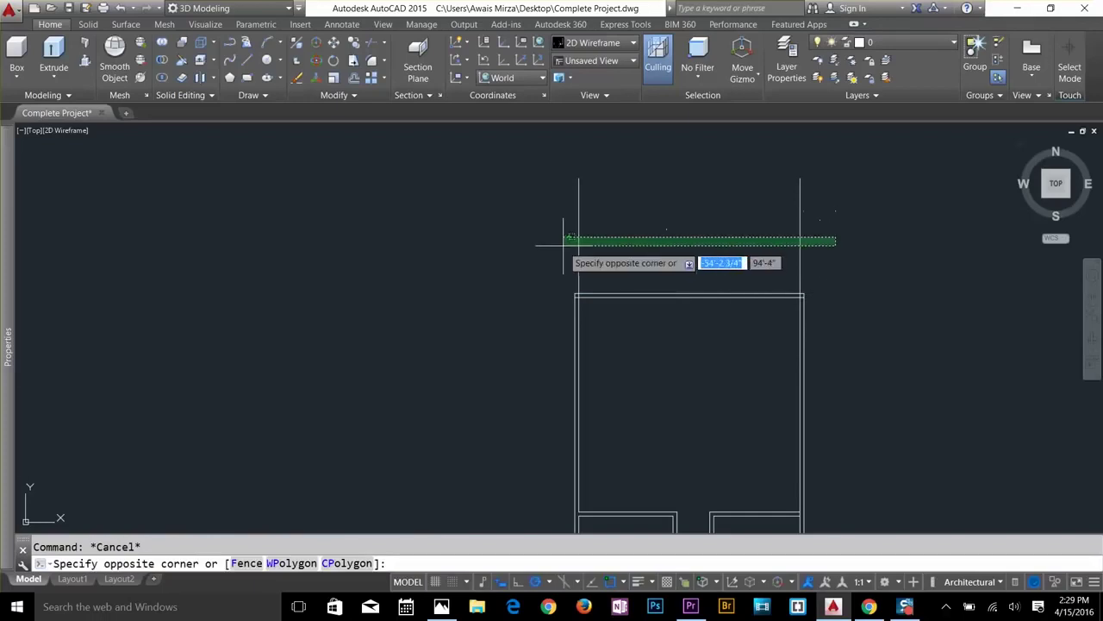
left_click(543, 250)
left_click(578, 178)
scroll(586, 284, "up", 5)
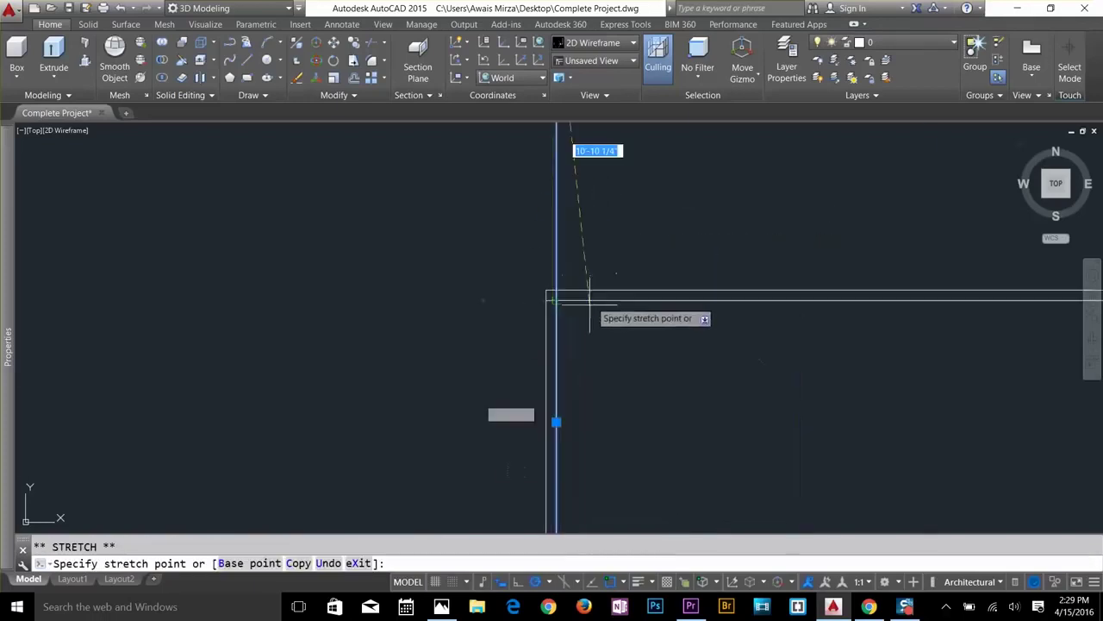
scroll(639, 308, "down", 5)
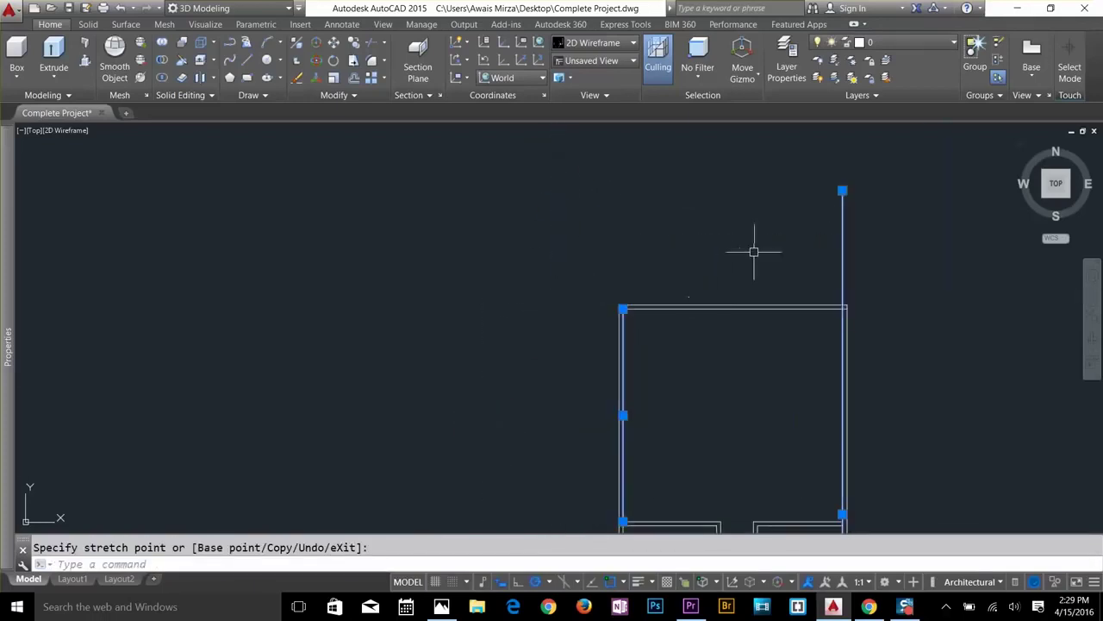
left_click(842, 190)
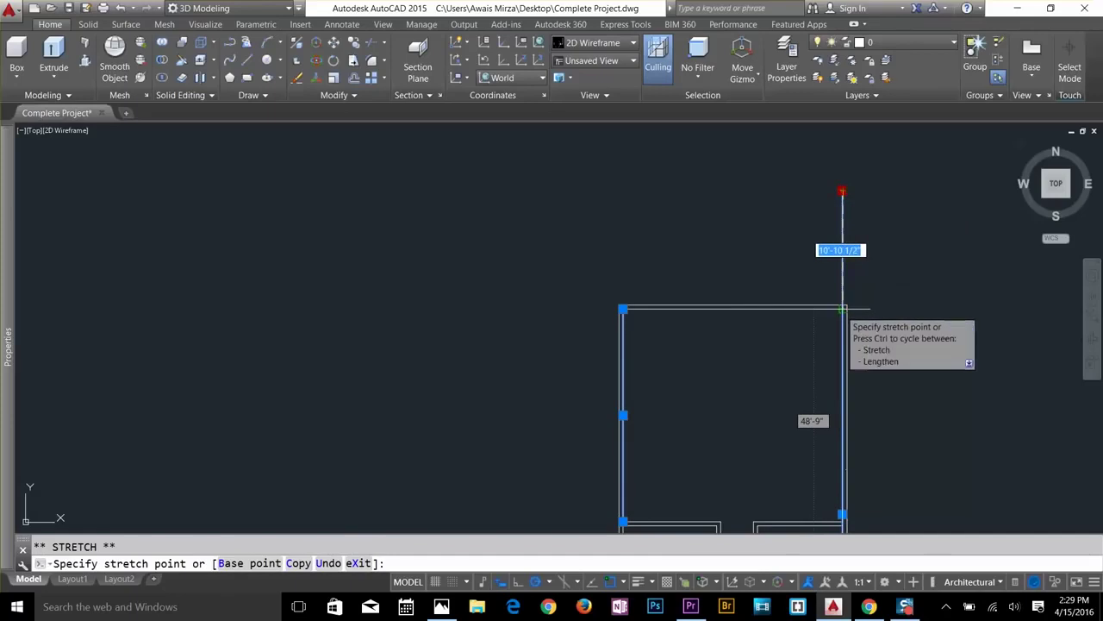
key("Escape")
Trim away the top wall's inner line stubs that cross the side walls at both upper corners.
scroll(864, 323, "up", 4)
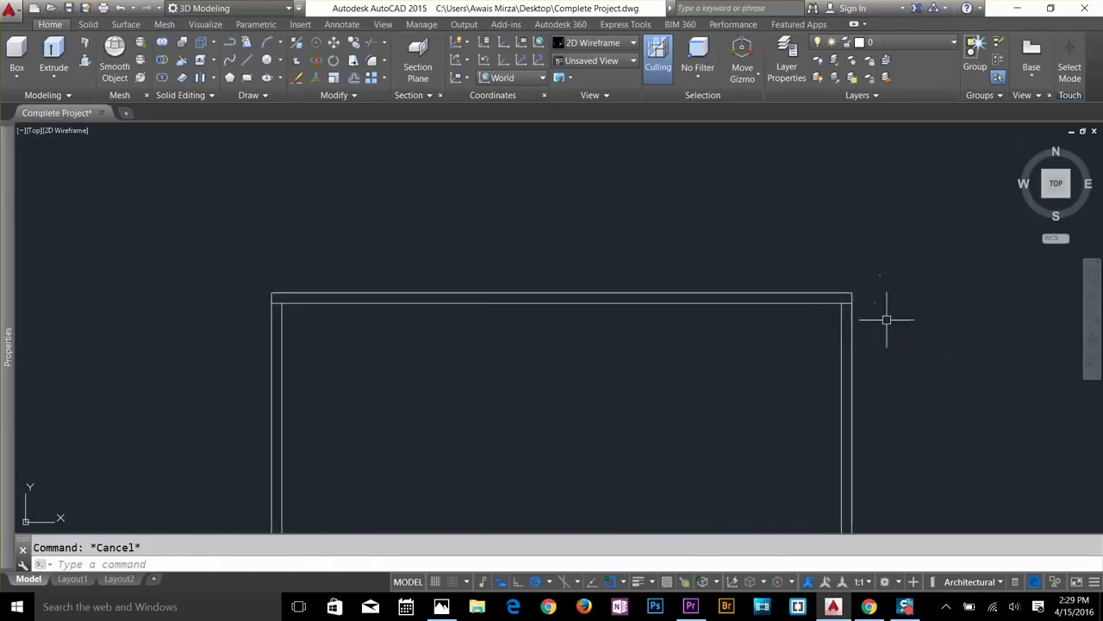
type("tr")
key("Return")
key("Return")
scroll(846, 308, "up", 2)
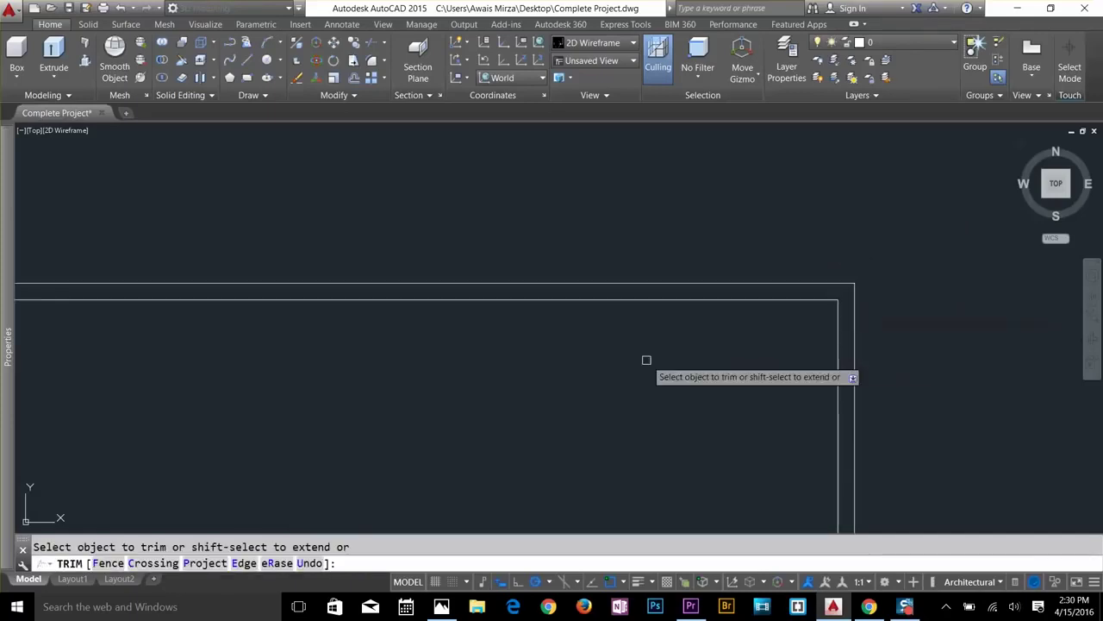
middle_click_drag(646, 359, 860, 295)
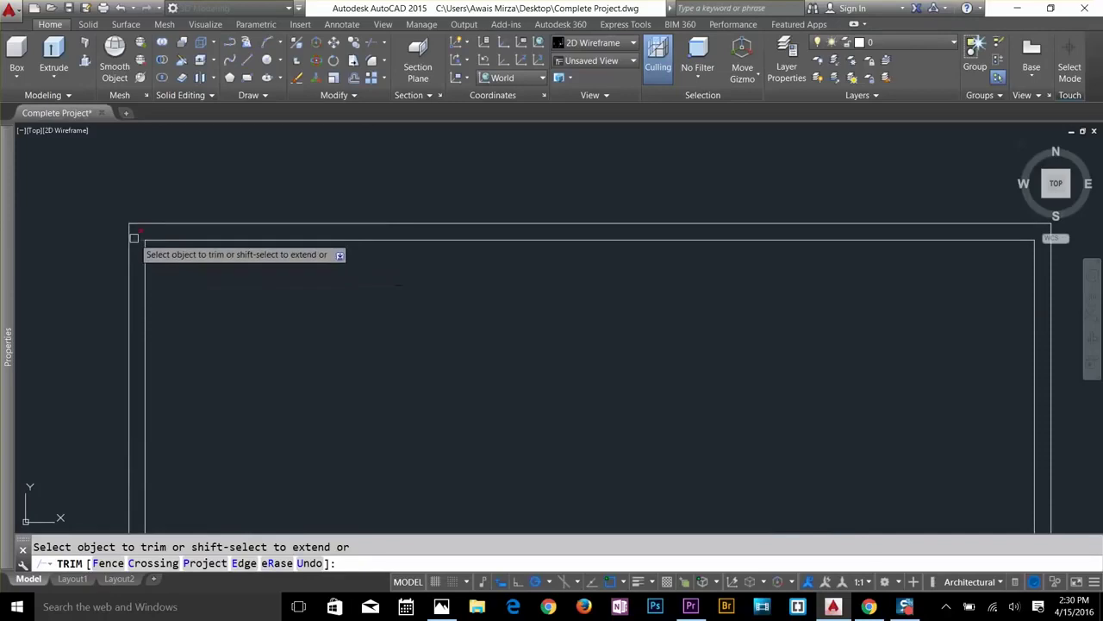
Examine the wall junctions and the layout of the whole floor plan, from the top room down to the lower rooms.
scroll(212, 298, "down", 4)
middle_click_drag(212, 298, 300, 142)
middle_click_drag(420, 306, 485, 291)
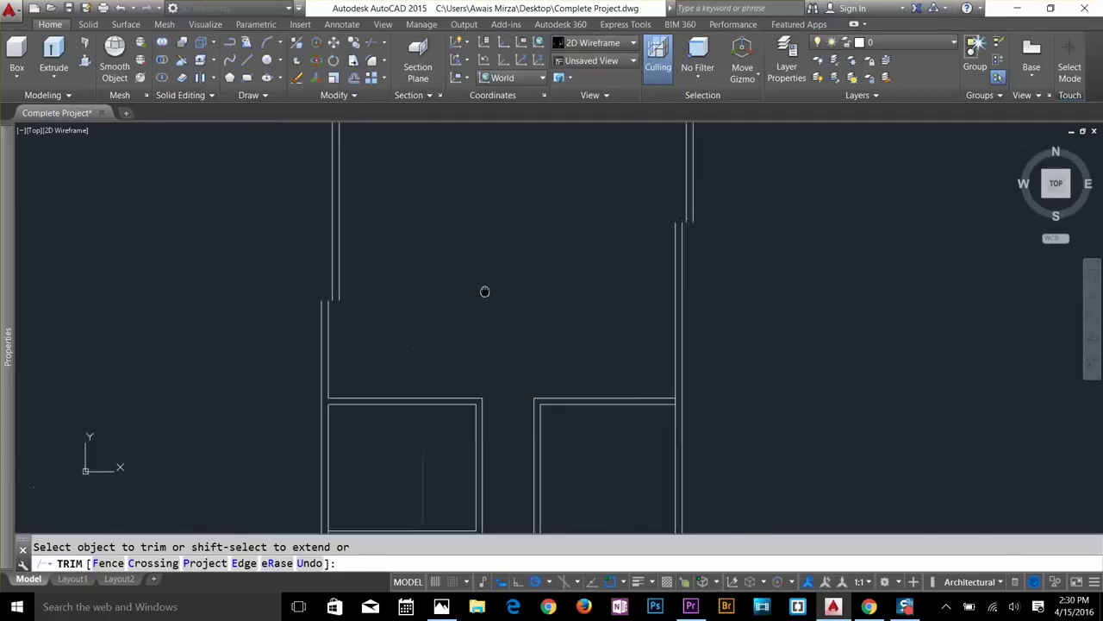
scroll(484, 292, "down", 2)
middle_click_drag(564, 306, 539, 355)
scroll(564, 364, "down", 1)
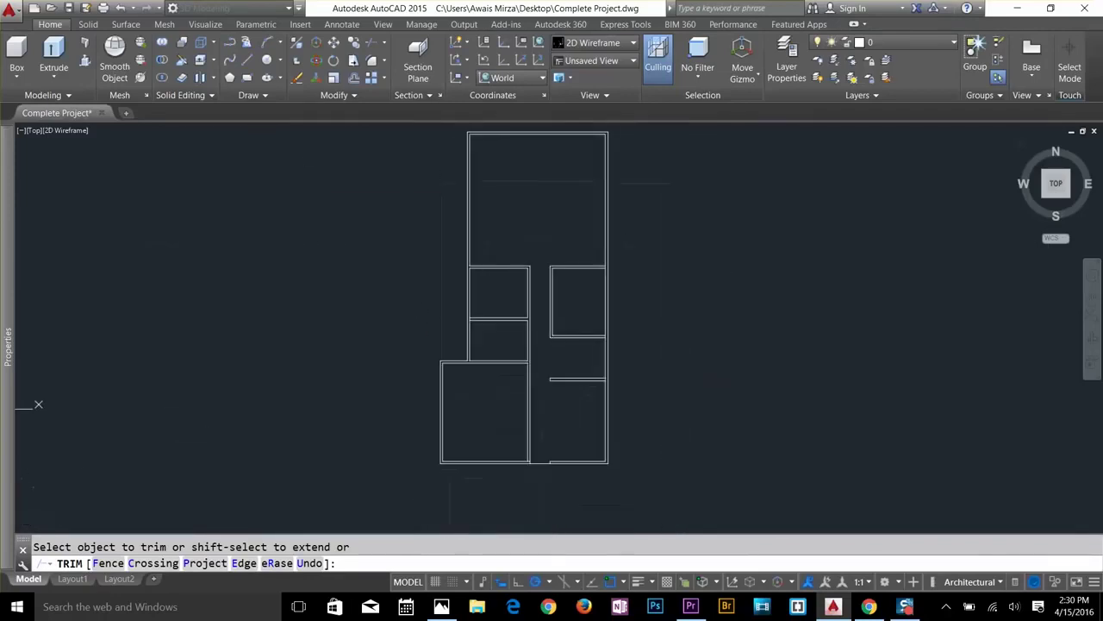
middle_click_drag(536, 272, 552, 319)
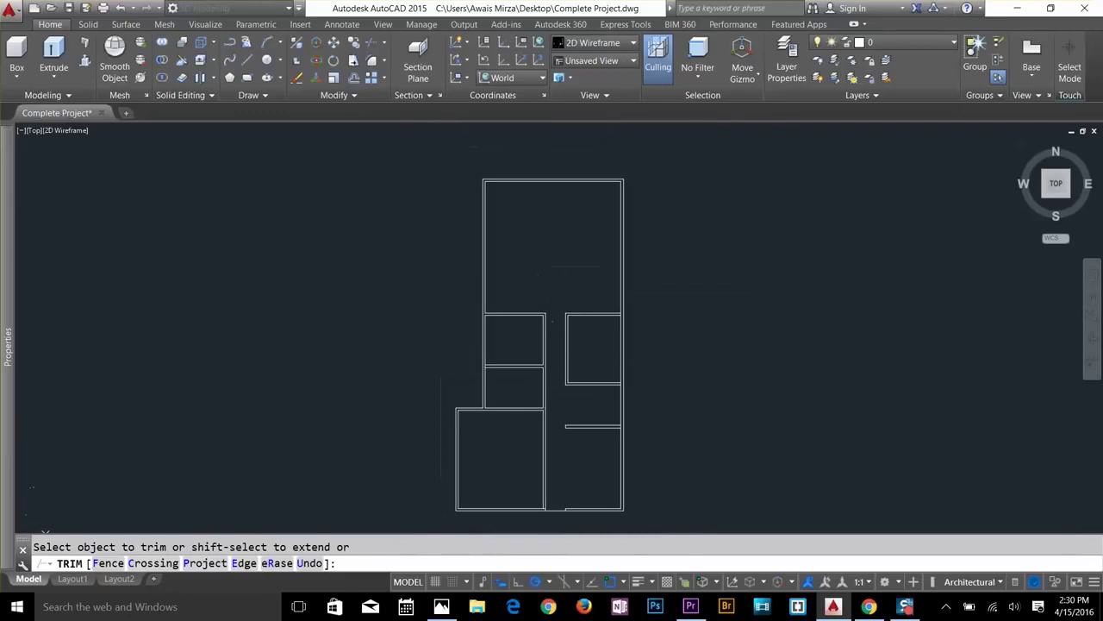
key("Return")
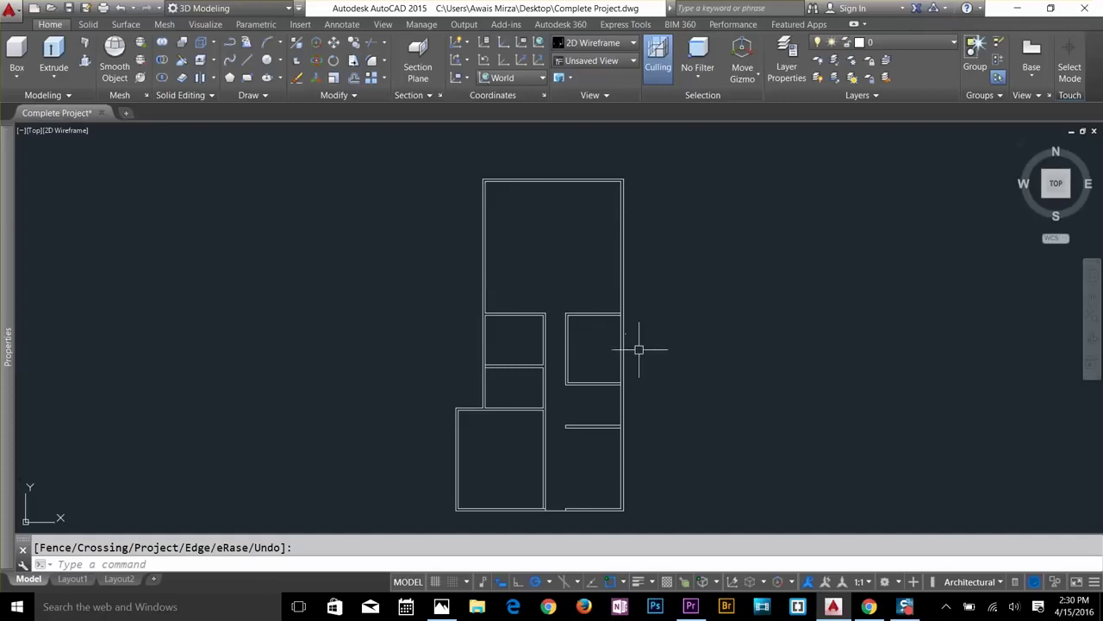
mouse_move(592, 464)
middle_mouse_down()
mouse_move(592, 329)
mouse_move(593, 435)
middle_mouse_up()
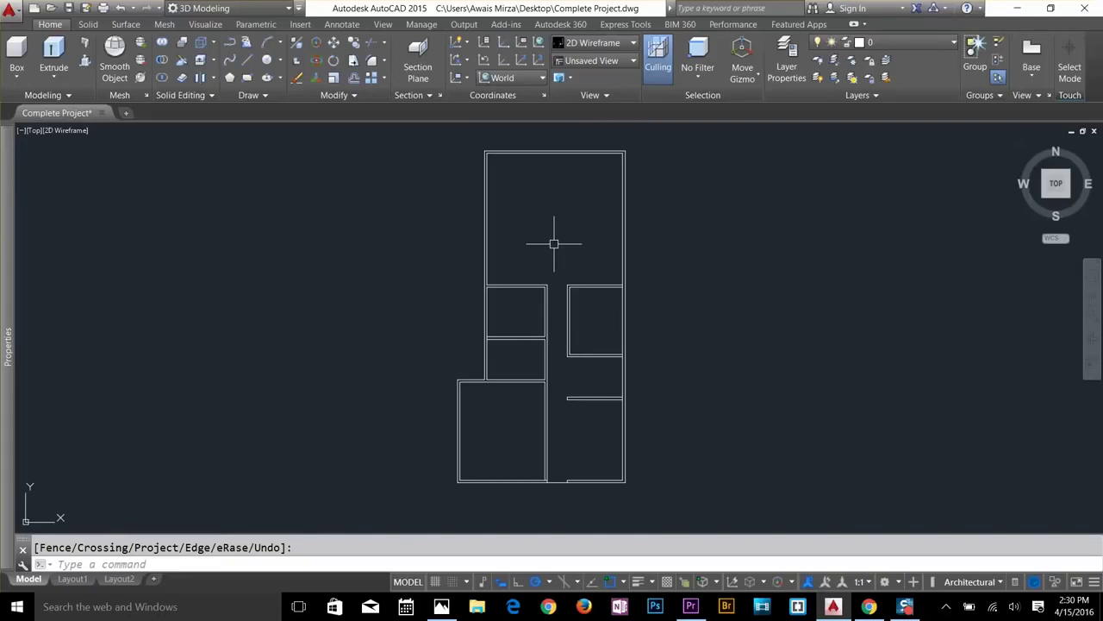
Create four new layers named wall, door, window and 2d interior.
left_click(790, 77)
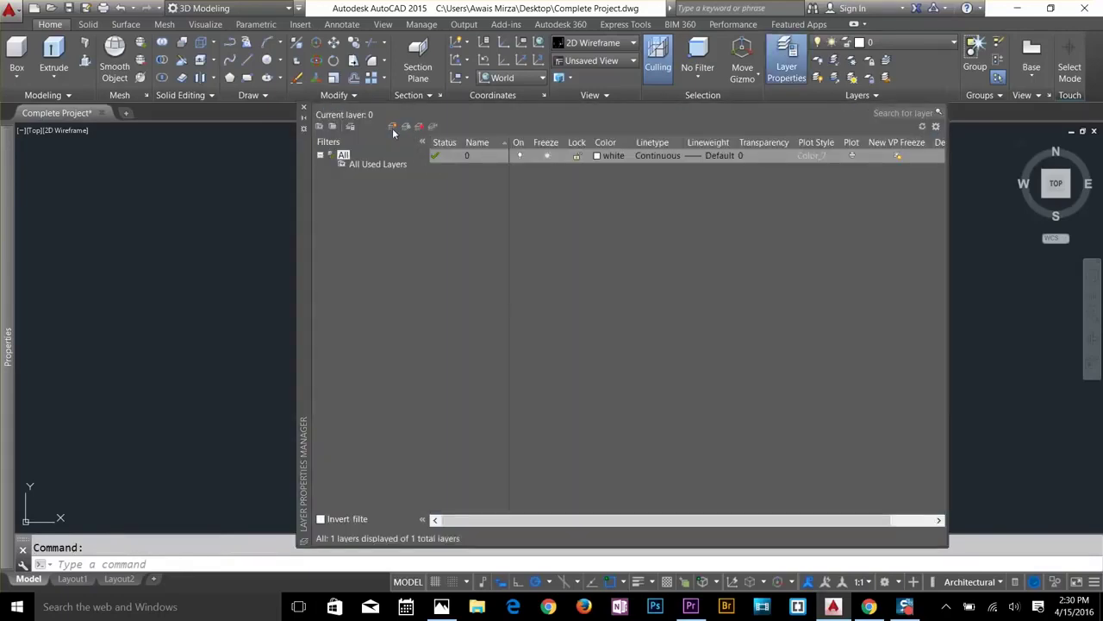
left_click(392, 126)
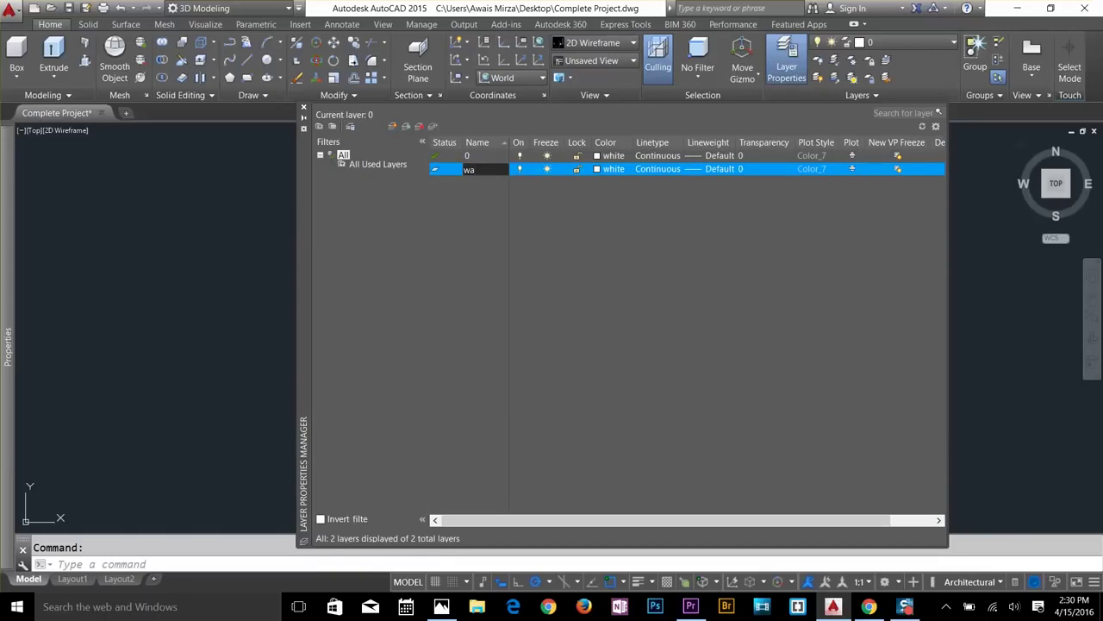
type("wall")
left_click(390, 128)
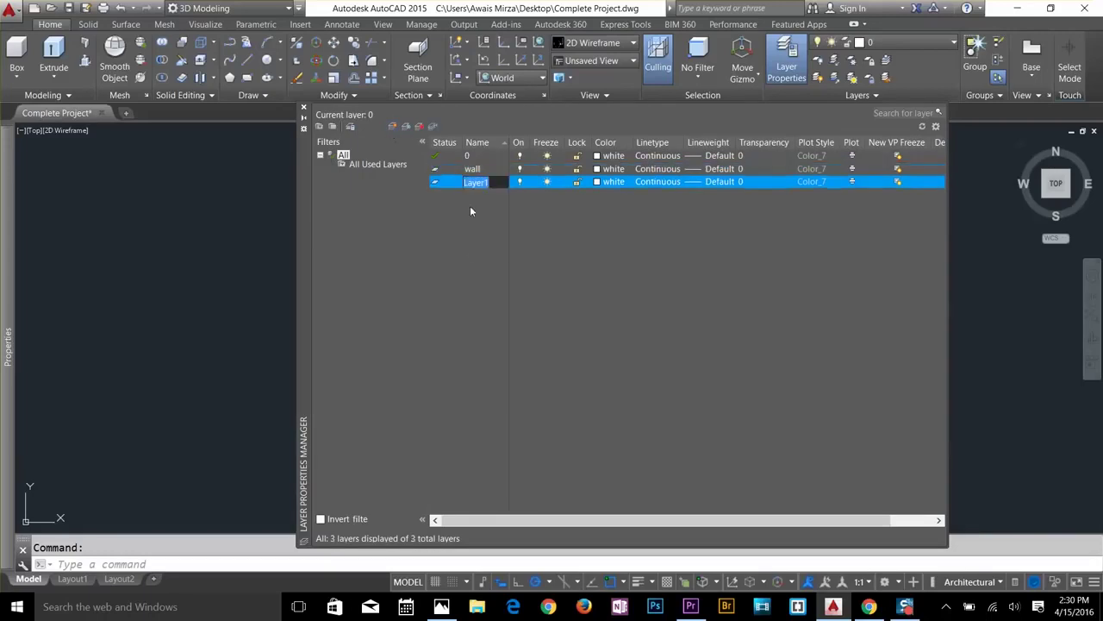
type("door")
left_click(392, 129)
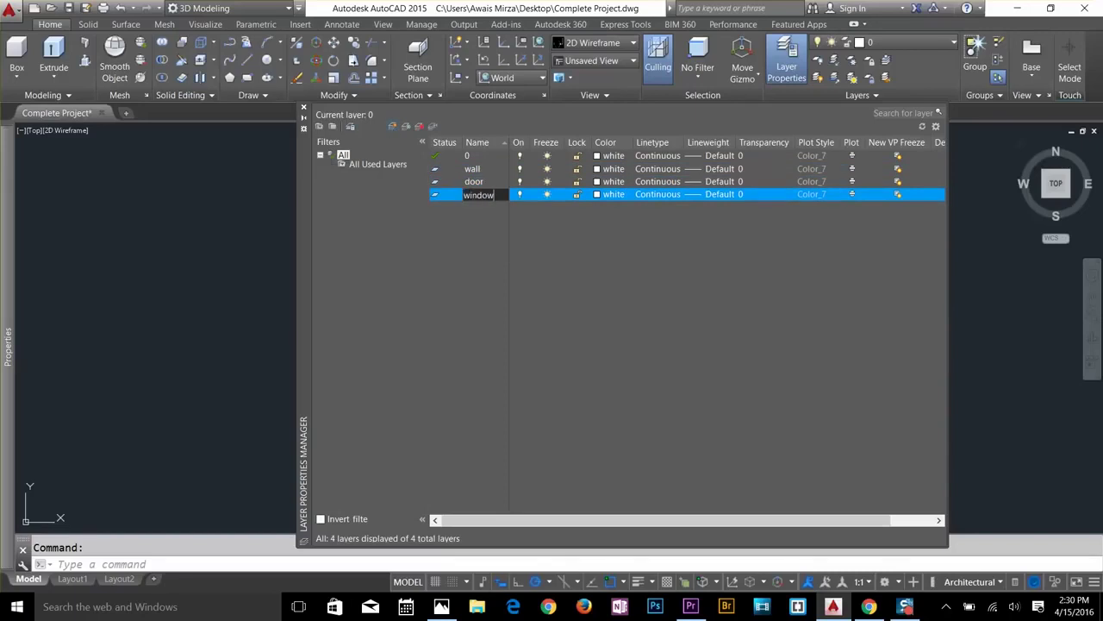
left_click(392, 128)
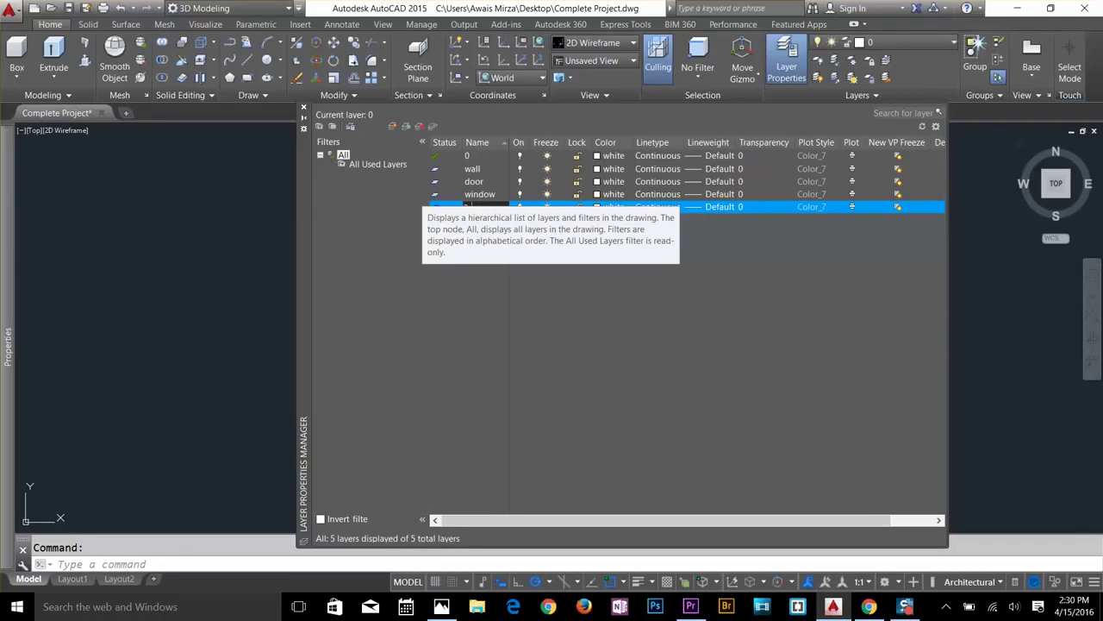
type("2d")
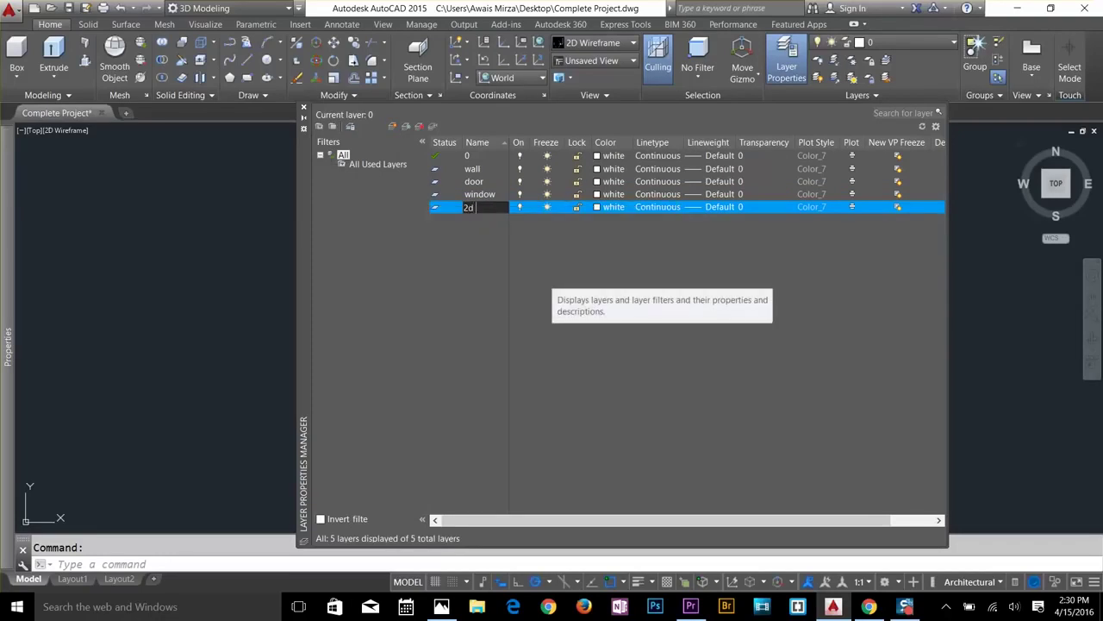
type(" interior")
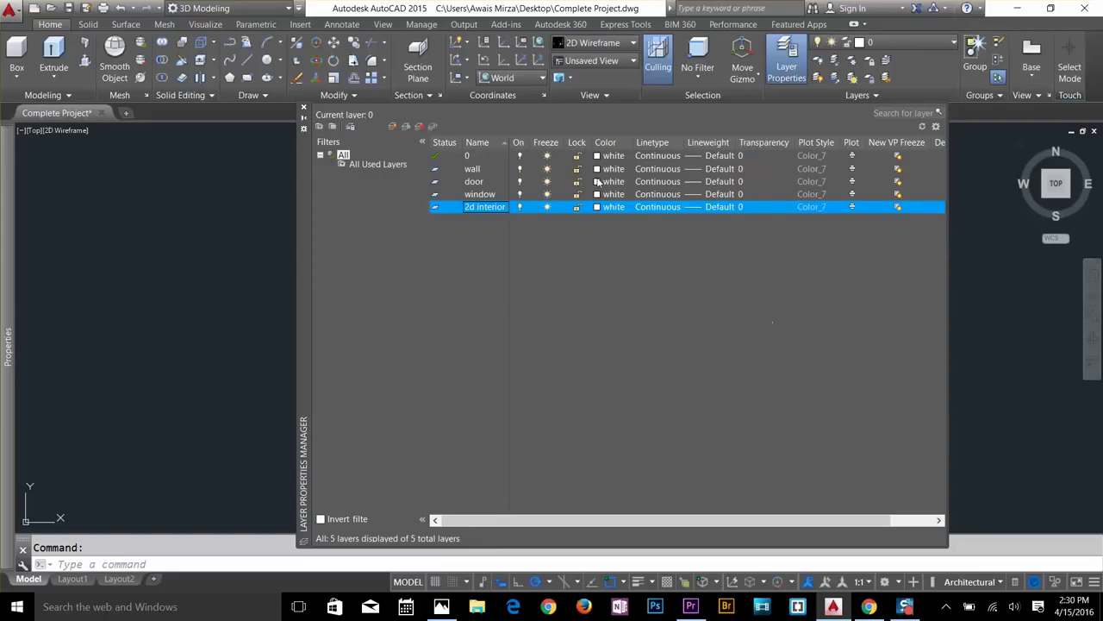
Set the layer colours to 21 for door, 203 for window and 165 for 2d interior.
left_click(597, 182)
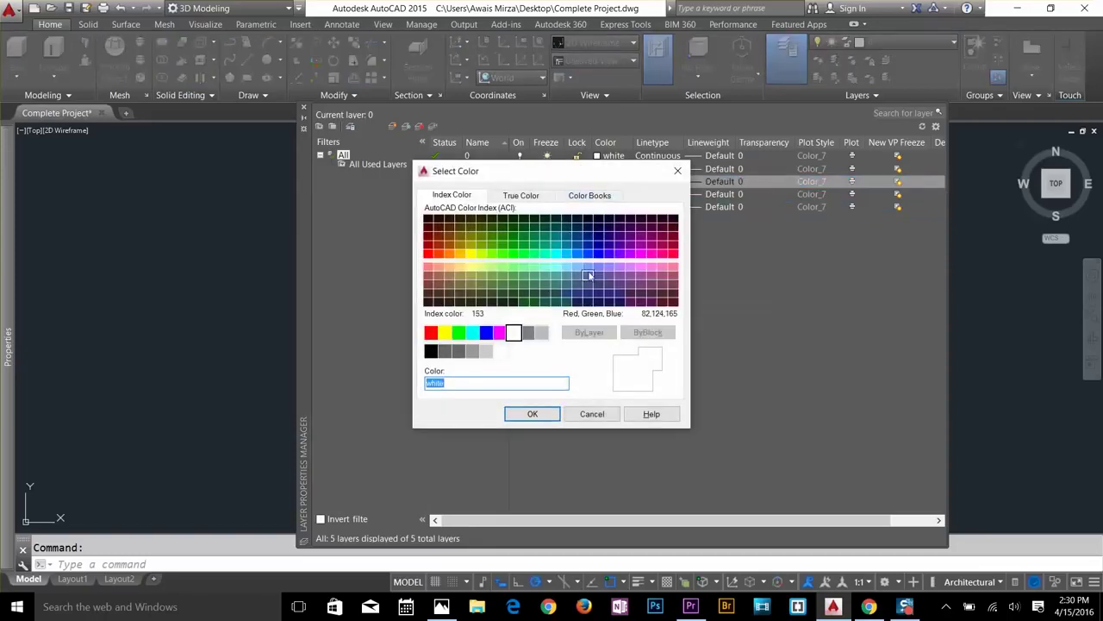
left_click(438, 268)
left_click(532, 413)
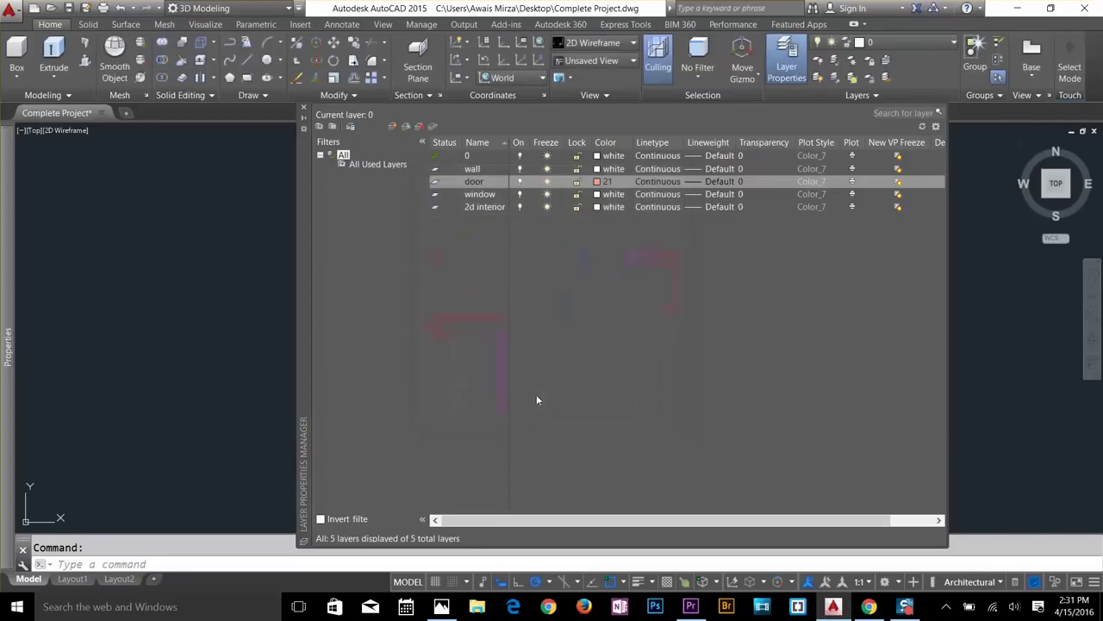
left_click(599, 196)
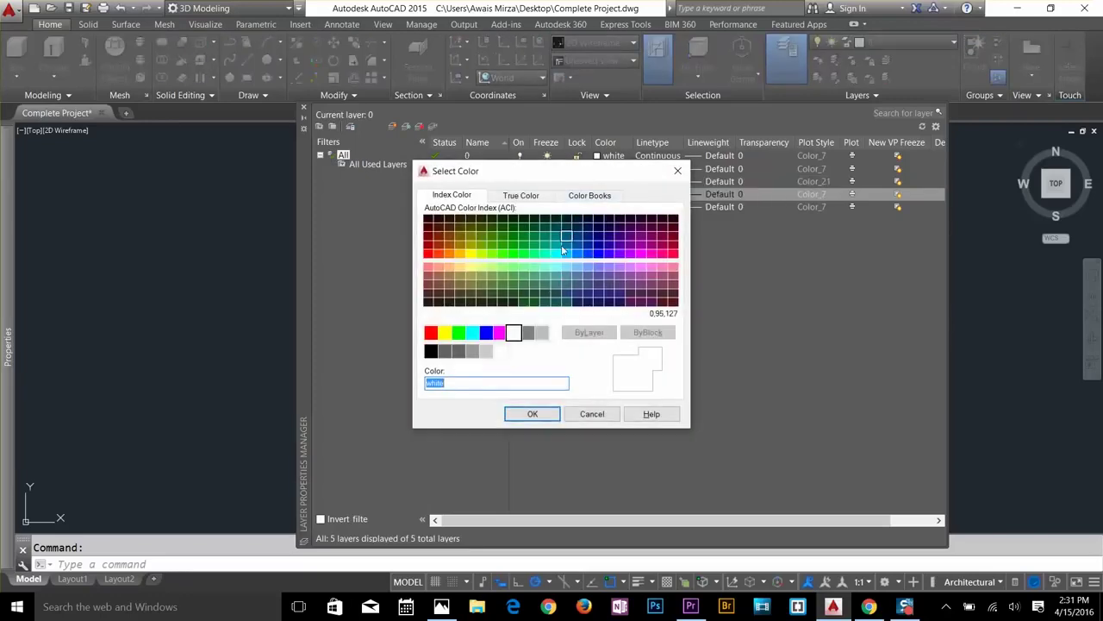
left_click(630, 276)
left_click(533, 414)
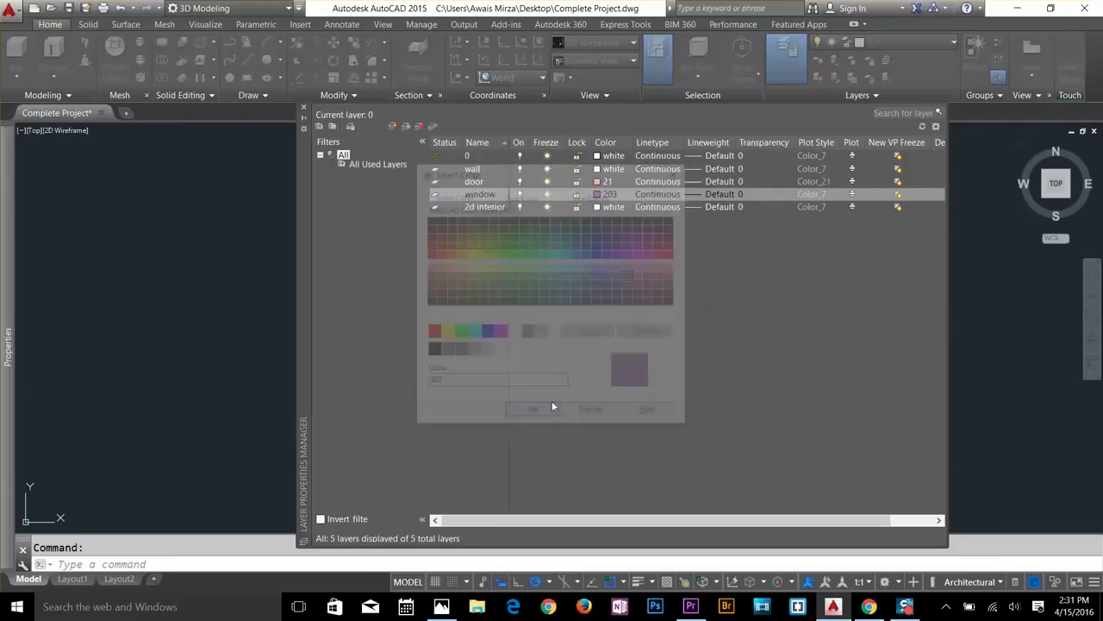
left_click(598, 208)
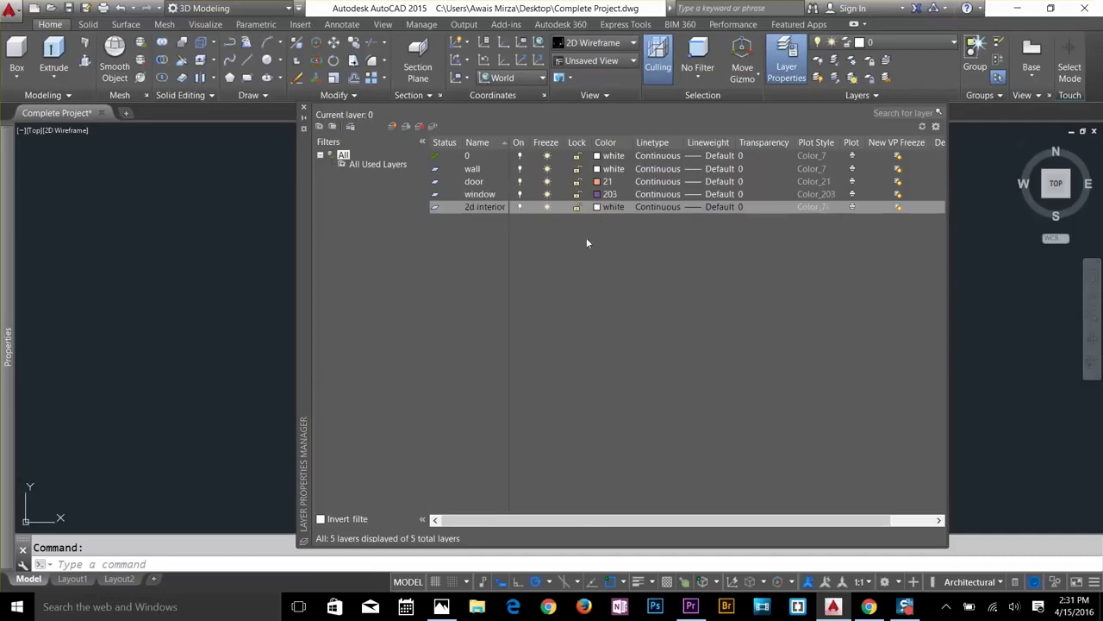
left_click(589, 284)
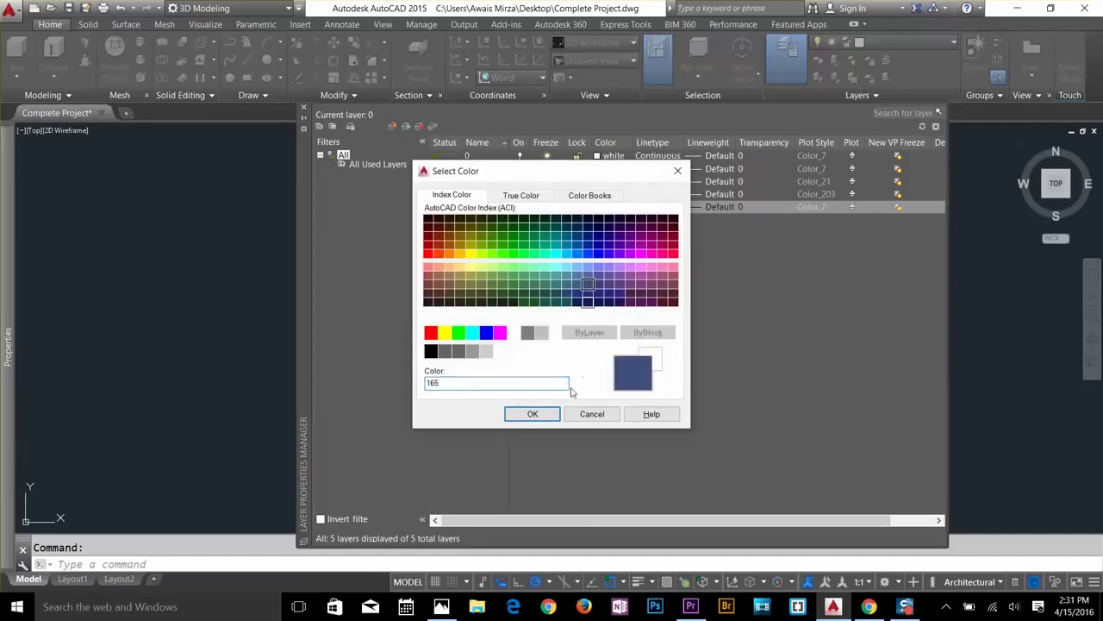
left_click(532, 414)
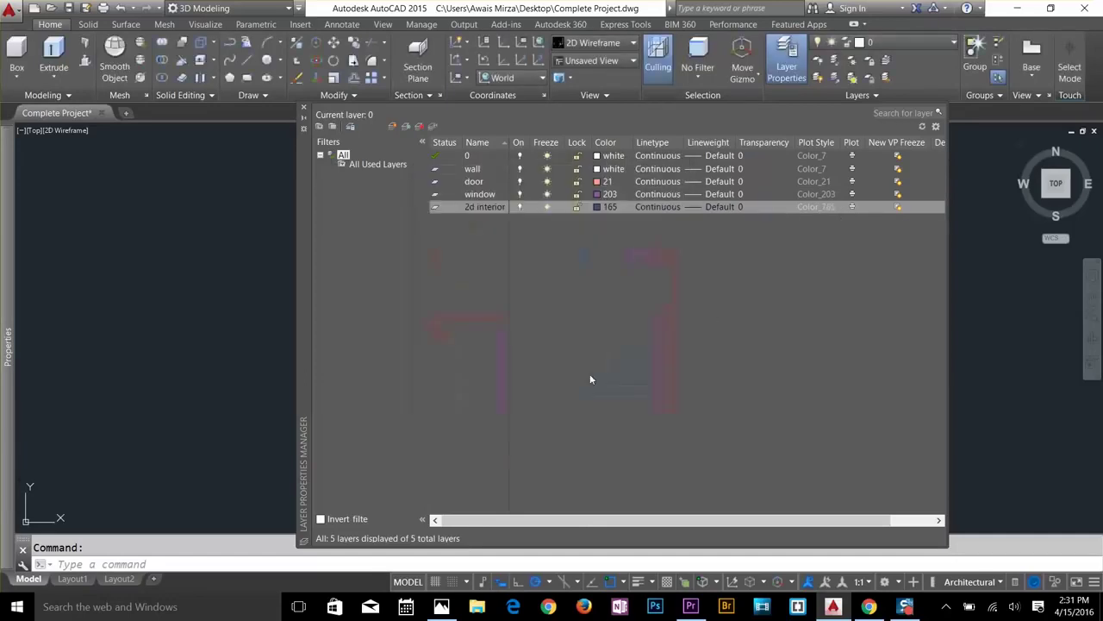
left_click(304, 110)
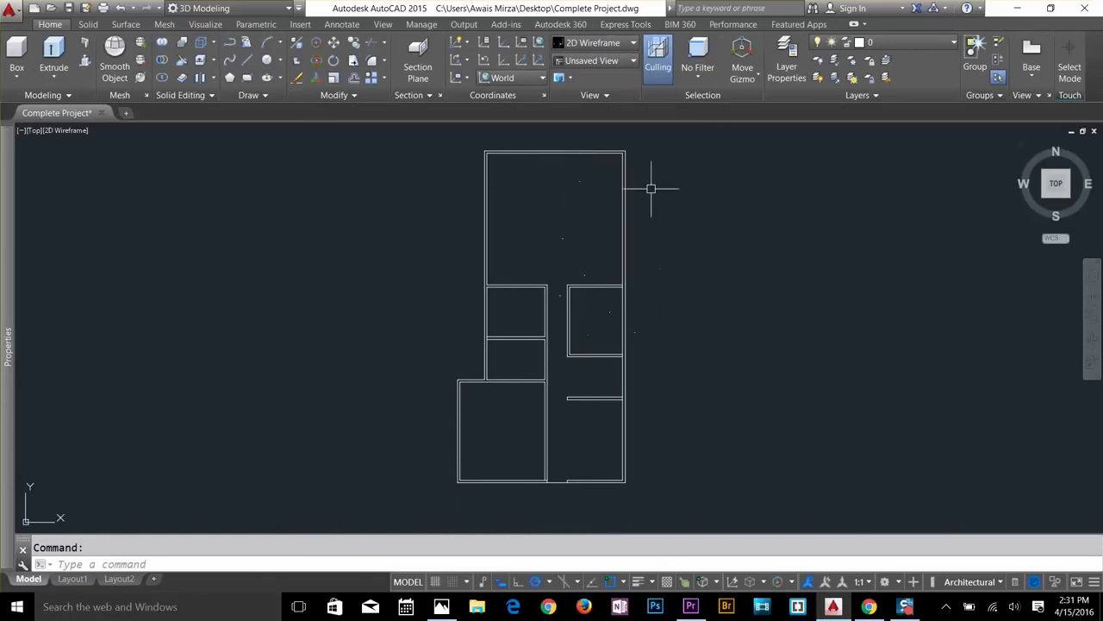
Assign all floor plan lines to the wall layer and make wall the current layer.
left_click(675, 139)
left_click(436, 489)
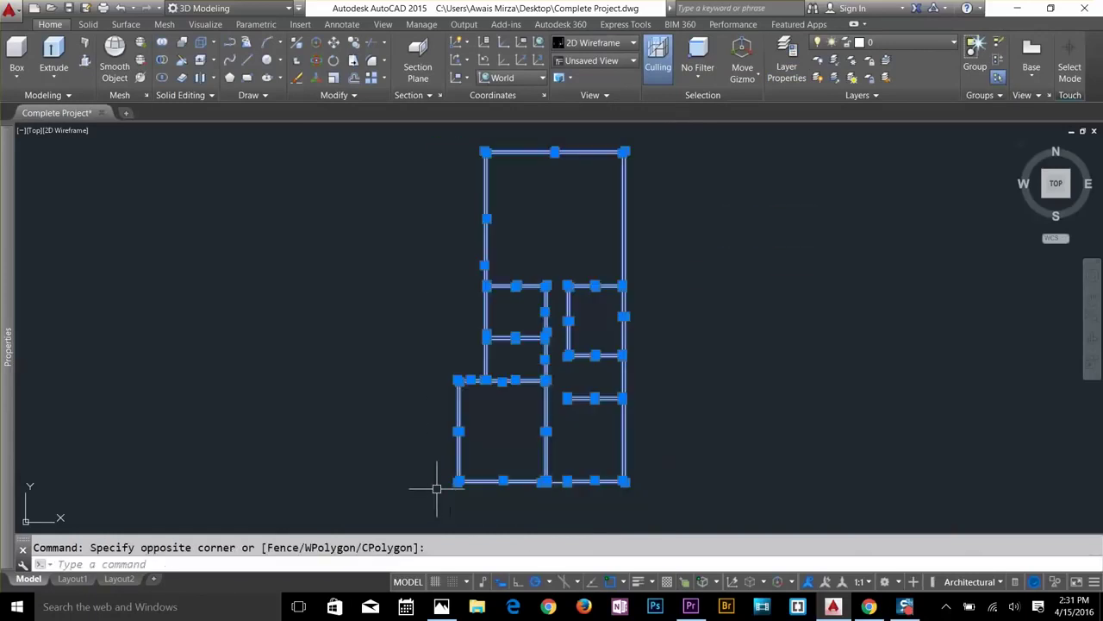
left_click(879, 43)
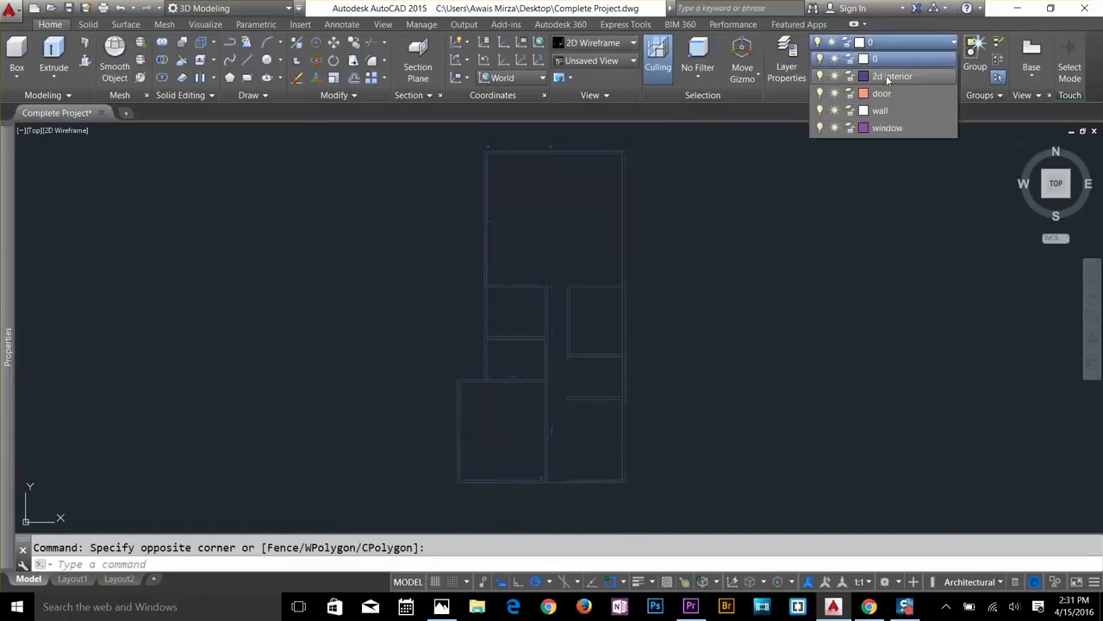
left_click(884, 109)
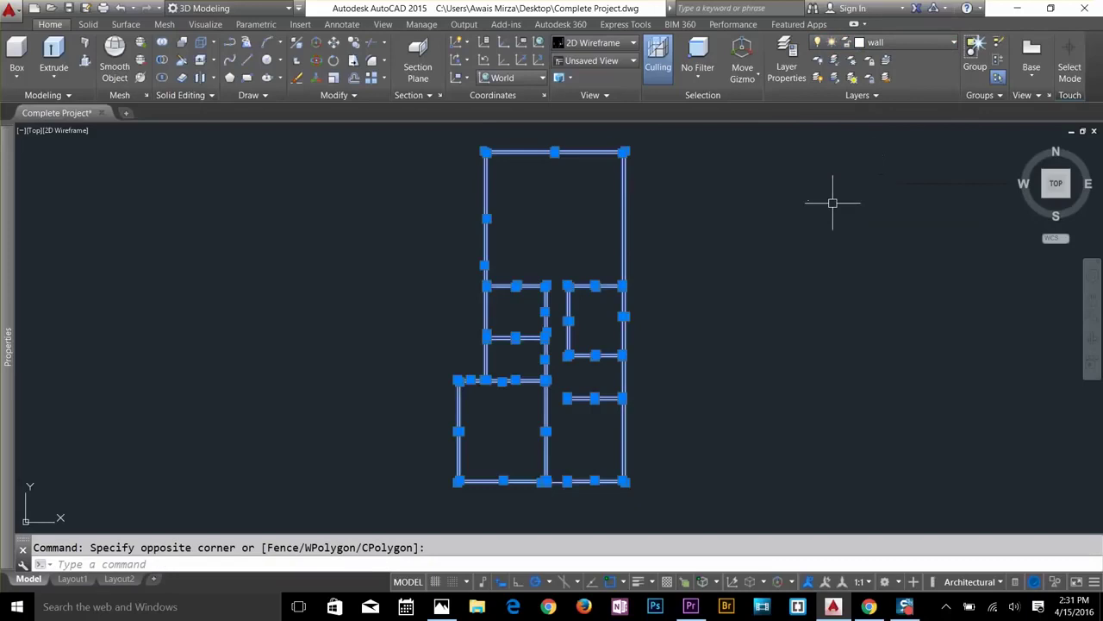
key("Escape")
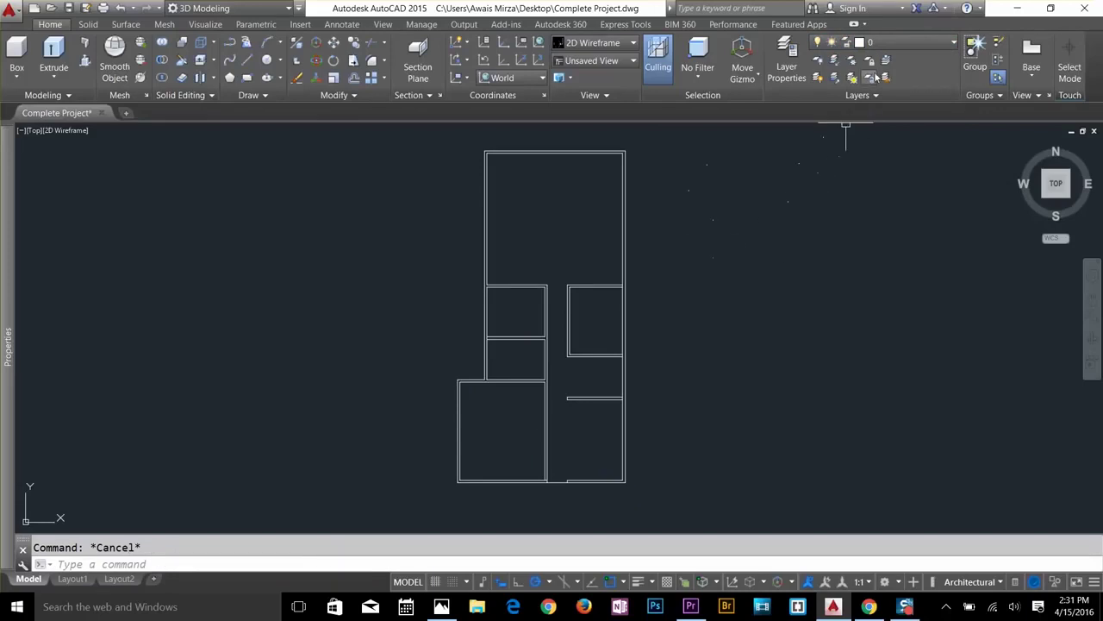
left_click(895, 39)
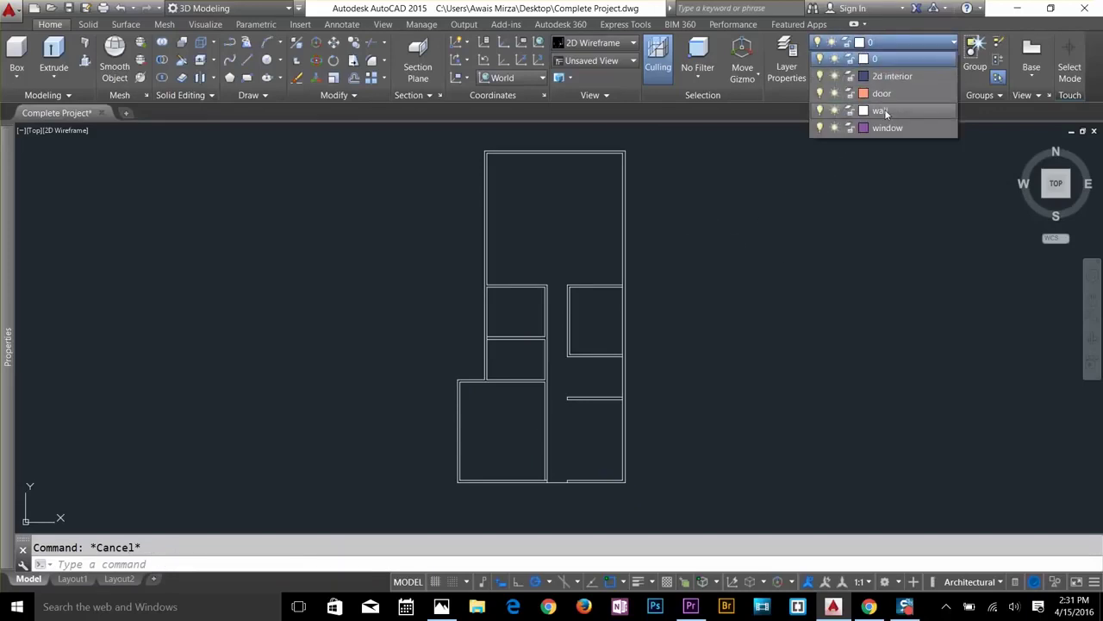
left_click(881, 110)
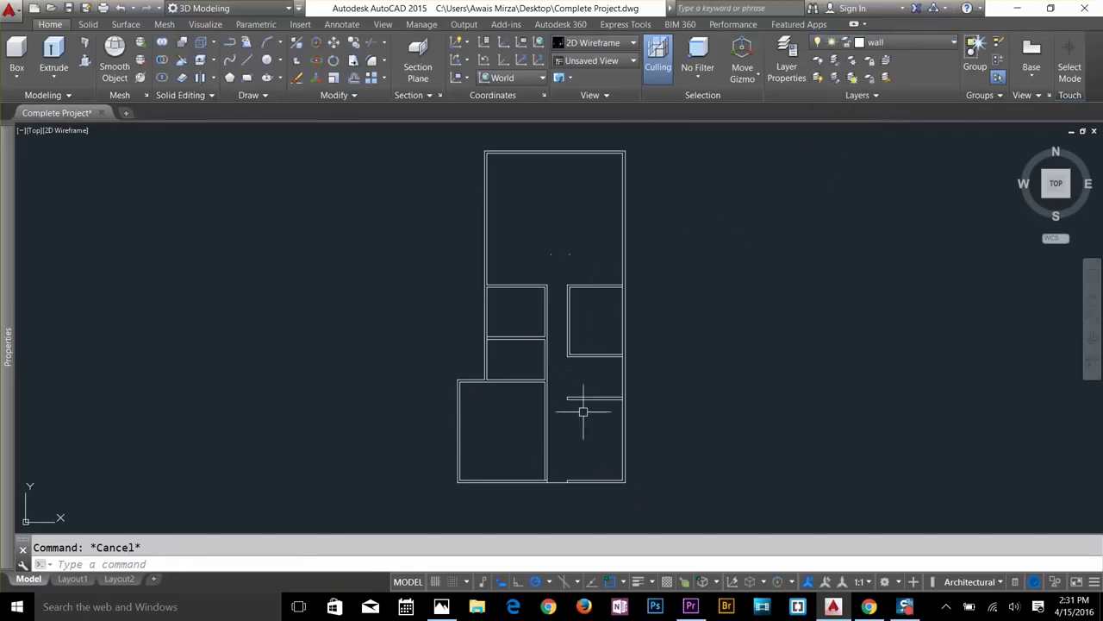
Trim the line stub at the lower-left room's bottom right corner and the outer line across the entrance opening.
scroll(552, 494, "up", 4)
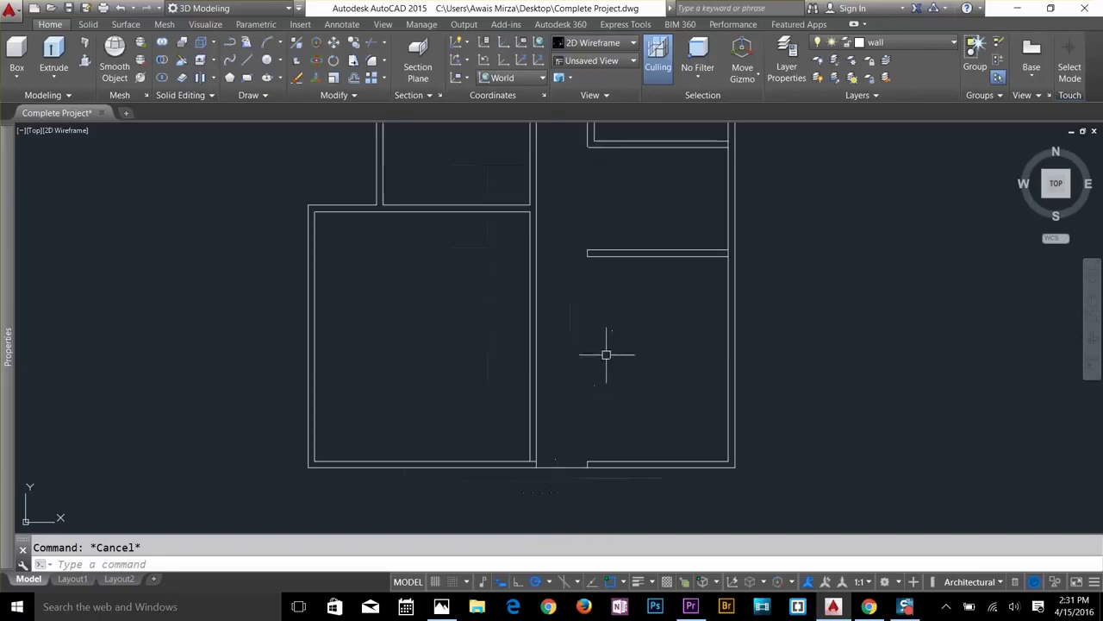
scroll(534, 459, "up", 5)
middle_click_drag(661, 399, 685, 319)
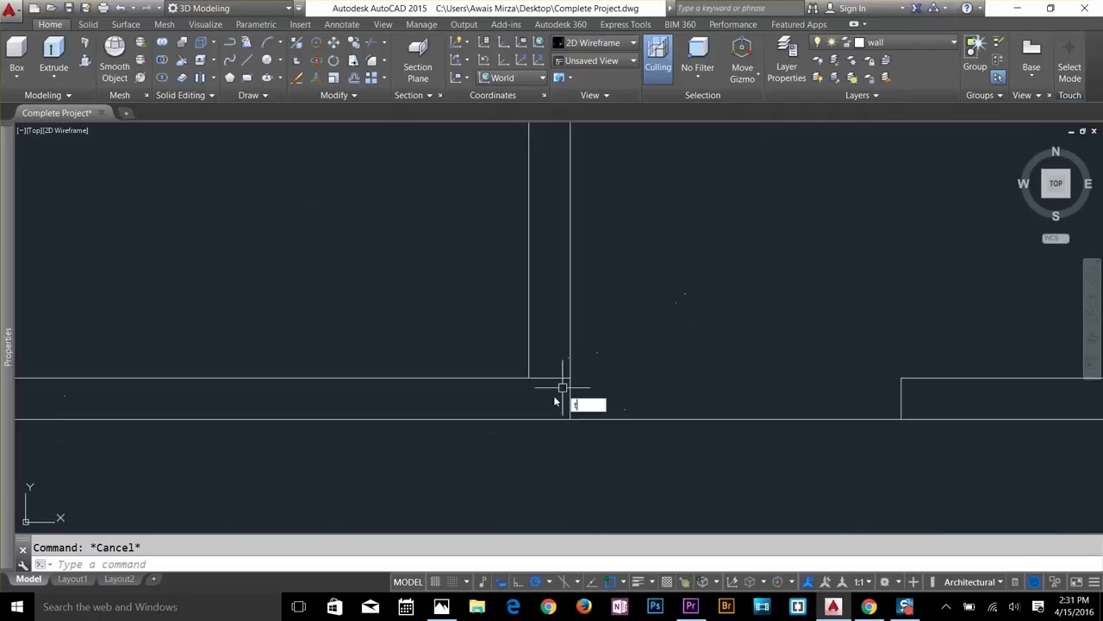
type("r")
key("Return")
key("Return")
left_click(546, 377)
left_click(647, 419)
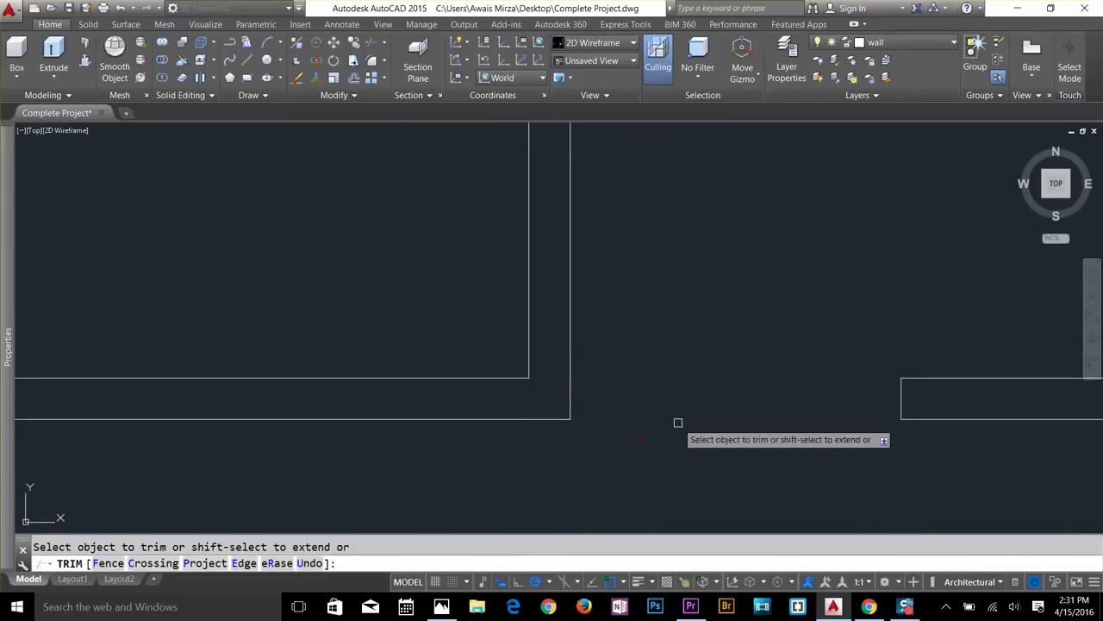
key("Return")
Offset the top inner wall line of both small left rooms 4.5" downward into each room.
scroll(692, 364, "down", 4)
middle_click_drag(722, 310, 638, 363)
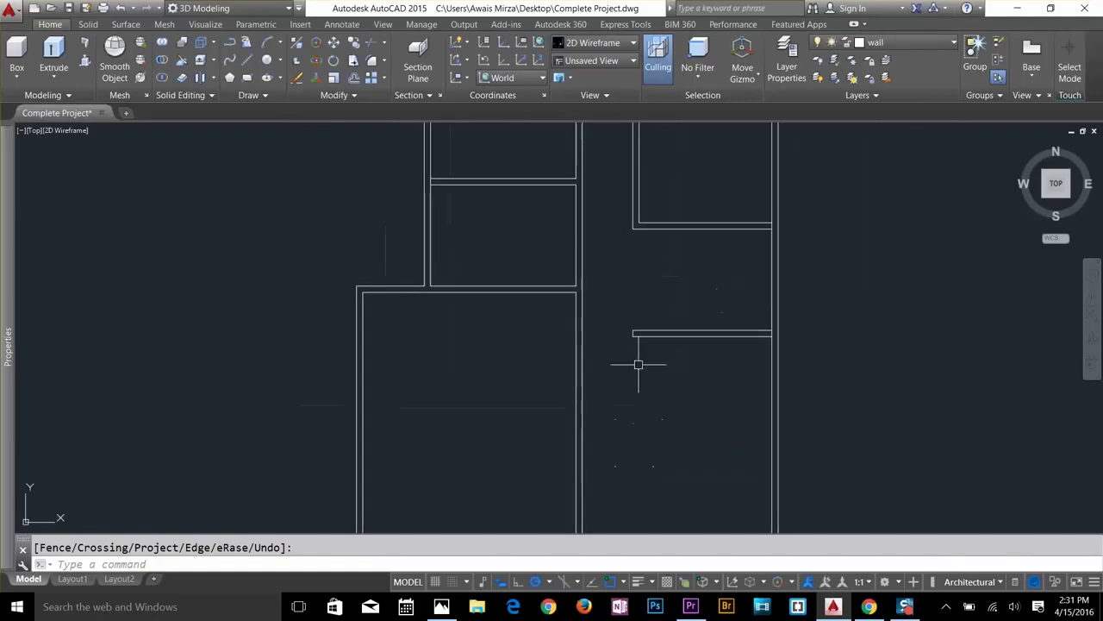
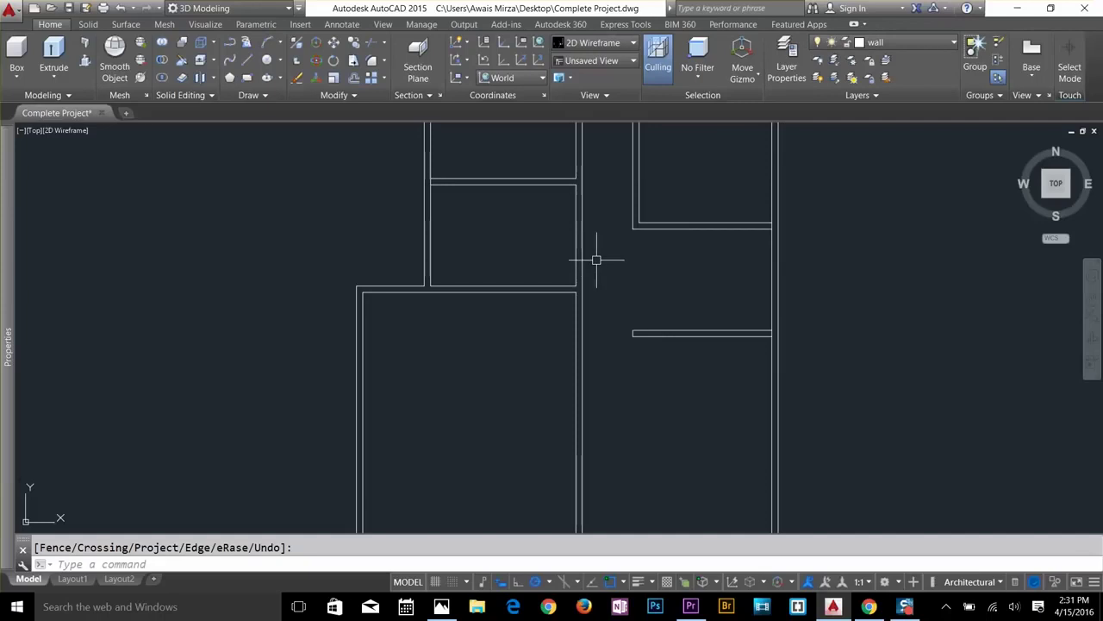
scroll(584, 183, "up", 2)
key("Escape")
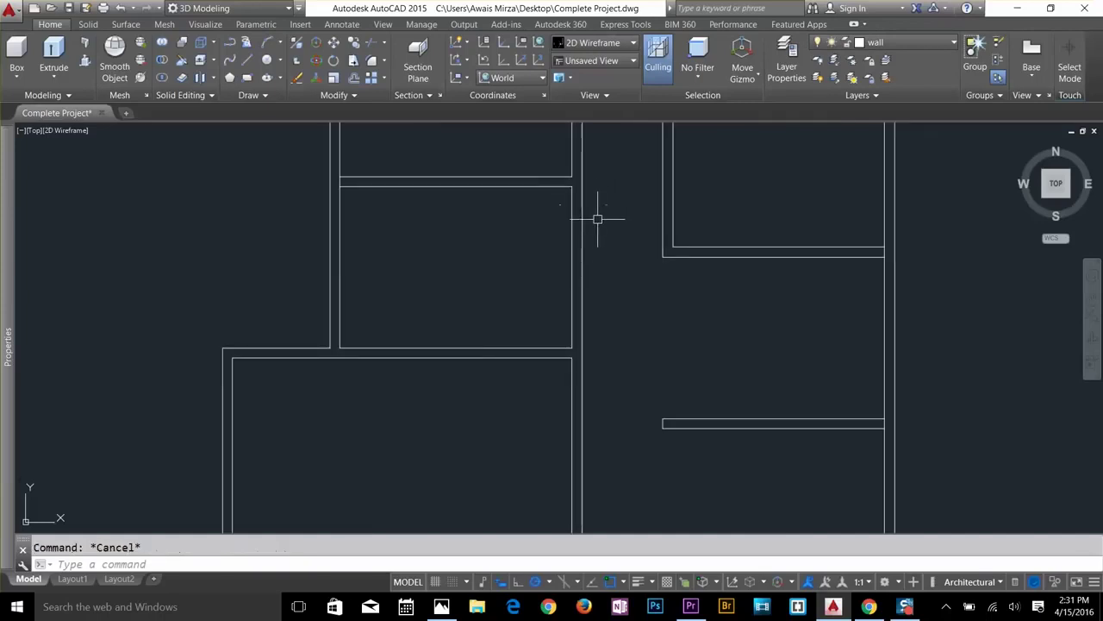
key("Return")
type("4.5")
key("Return")
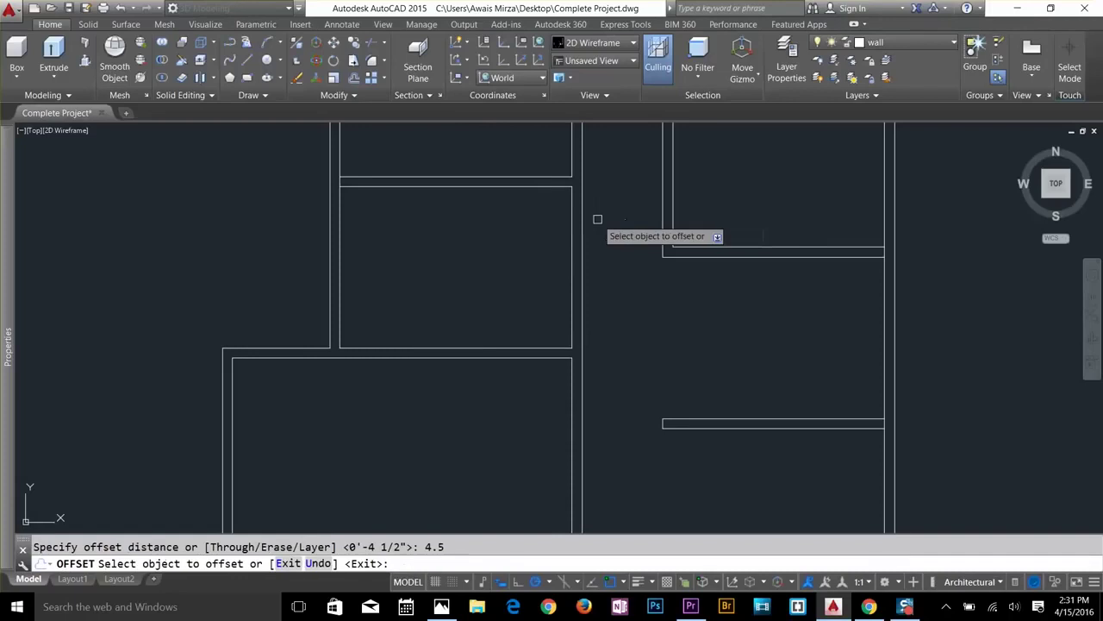
left_click(560, 186)
left_click(557, 214)
scroll(552, 258, "down", 2)
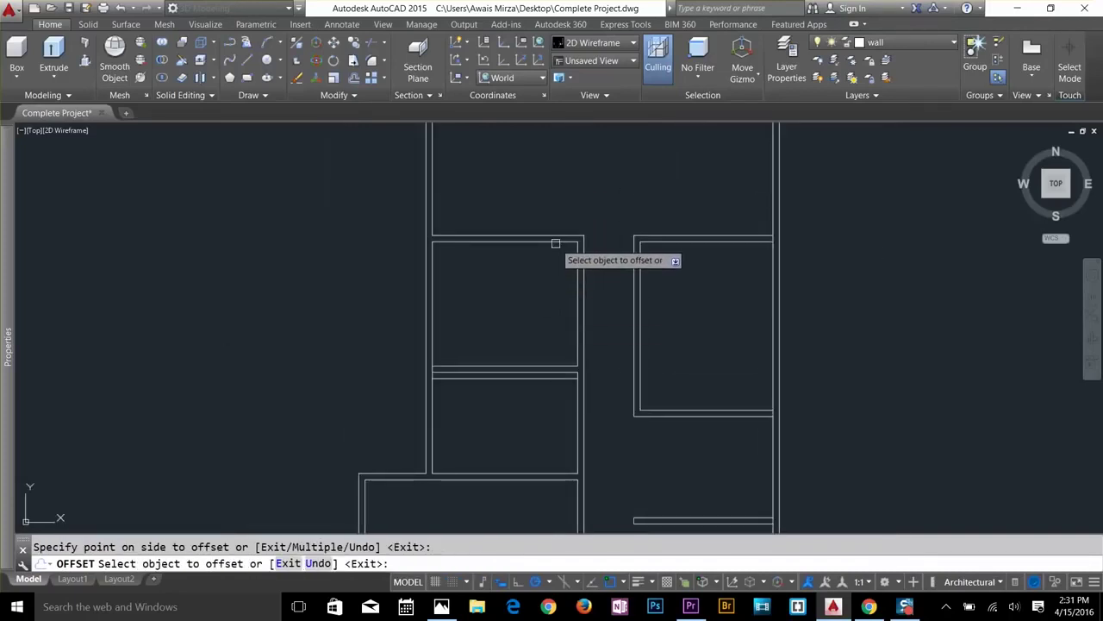
left_click(556, 244)
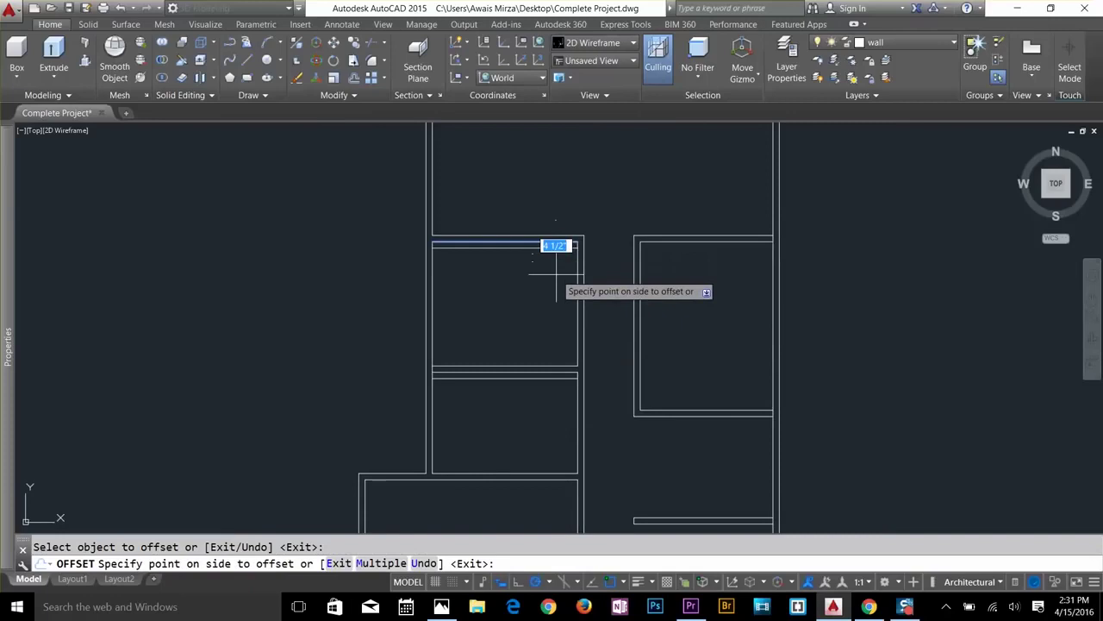
left_click(556, 274)
key("Escape")
Offset the lower small room's 4.5" offset line 2'-6" downward to mark the door width.
scroll(569, 396, "up", 2)
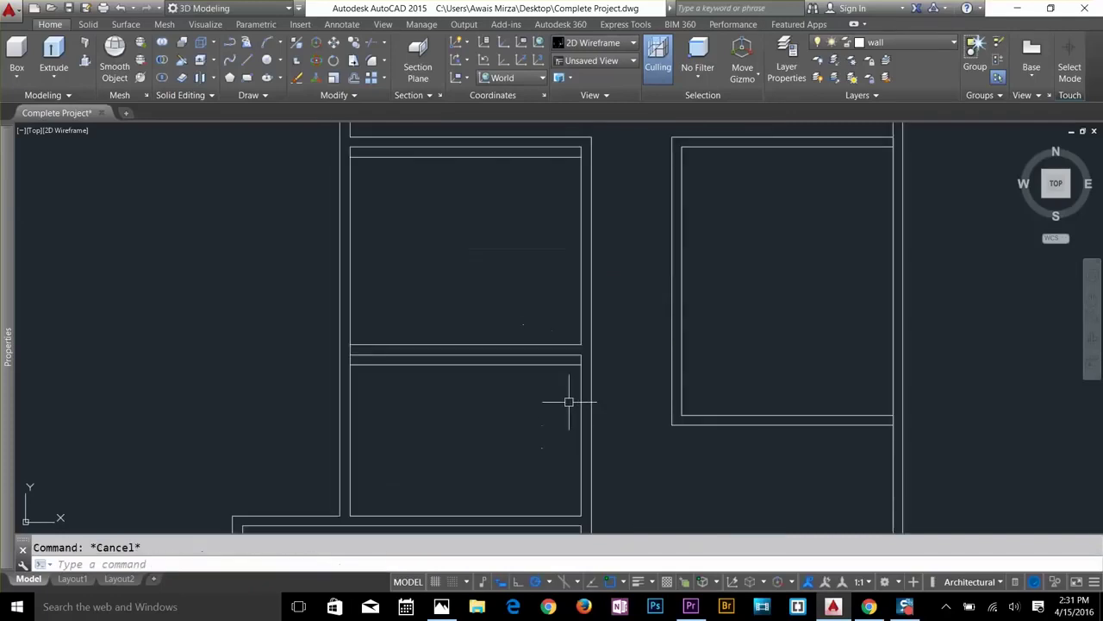
type("o")
key("Return")
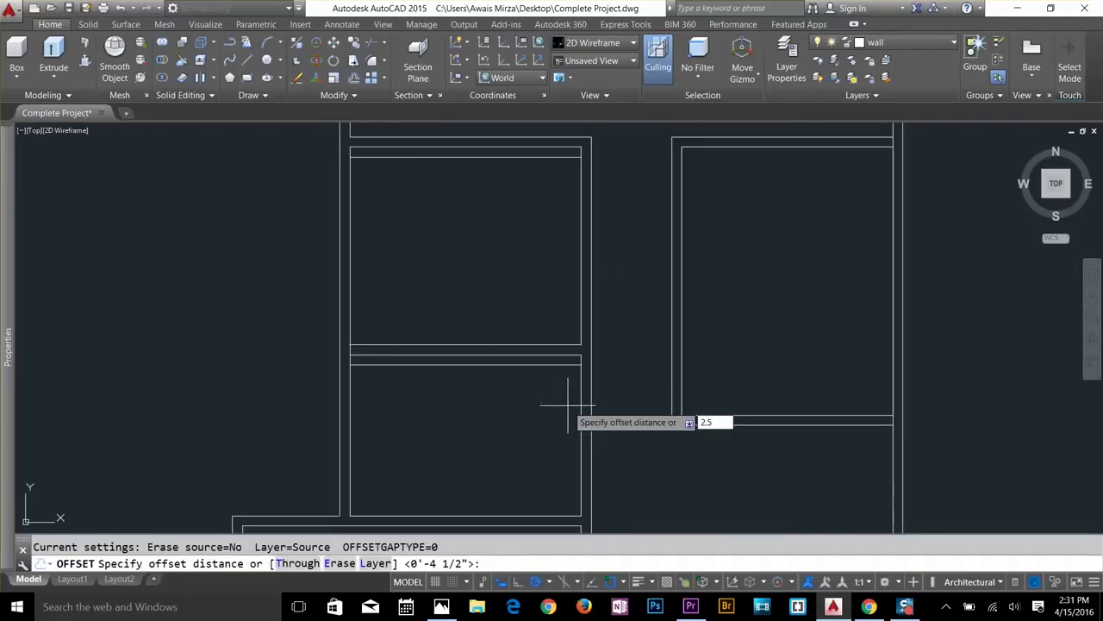
key("Return")
left_click(564, 364)
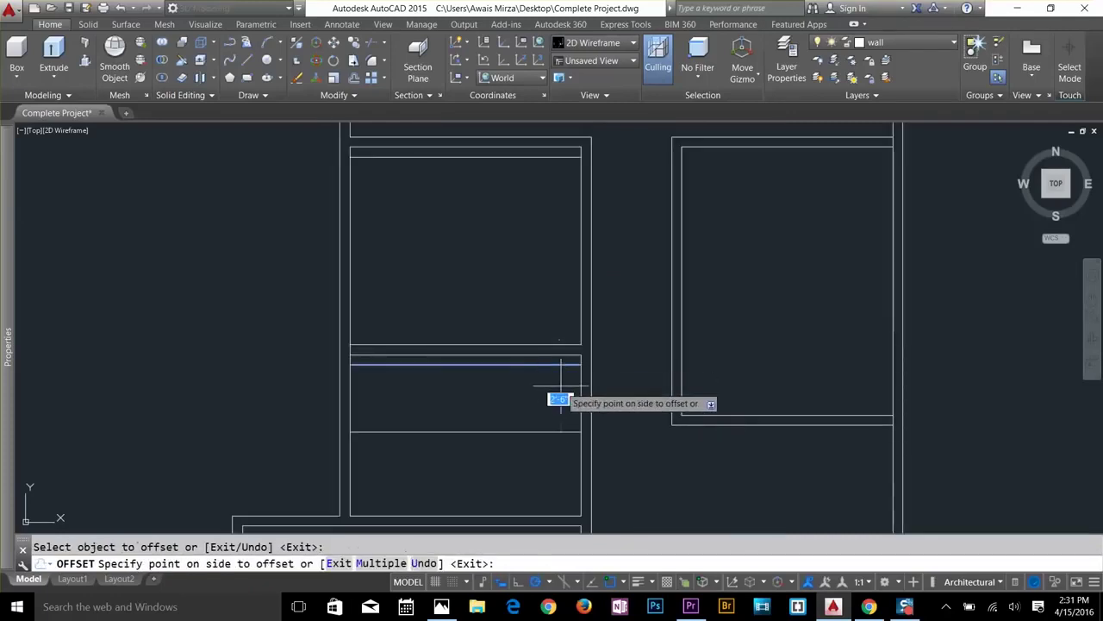
left_click(560, 392)
key("Escape")
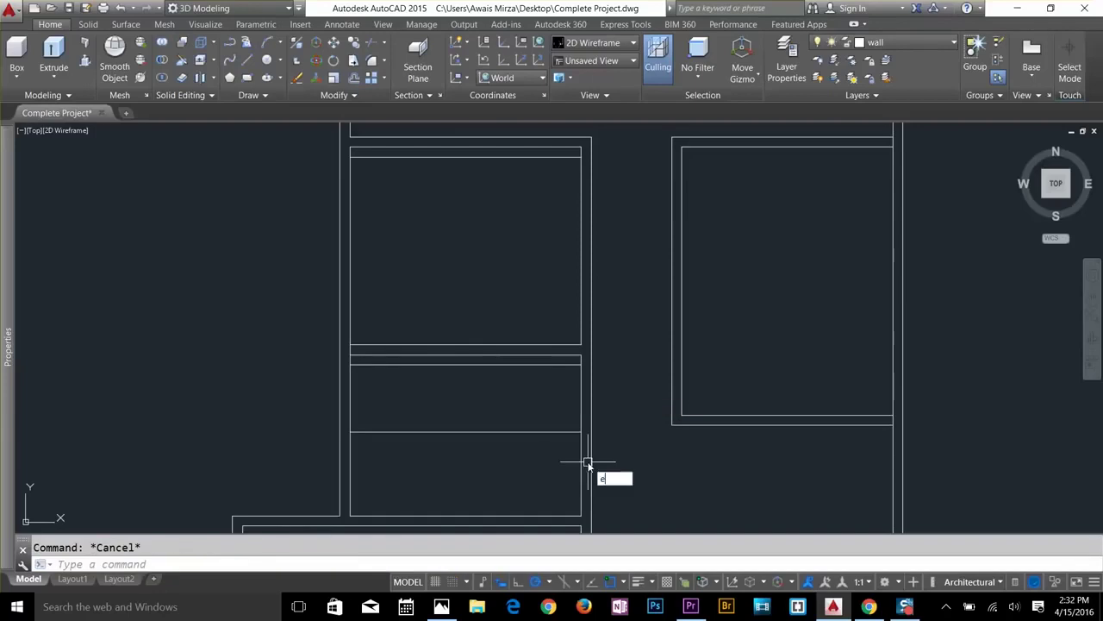
Extend the lower door-width line in the lower small room across the corridor wall to its outer line.
key("Return")
left_click(551, 432)
key("Return")
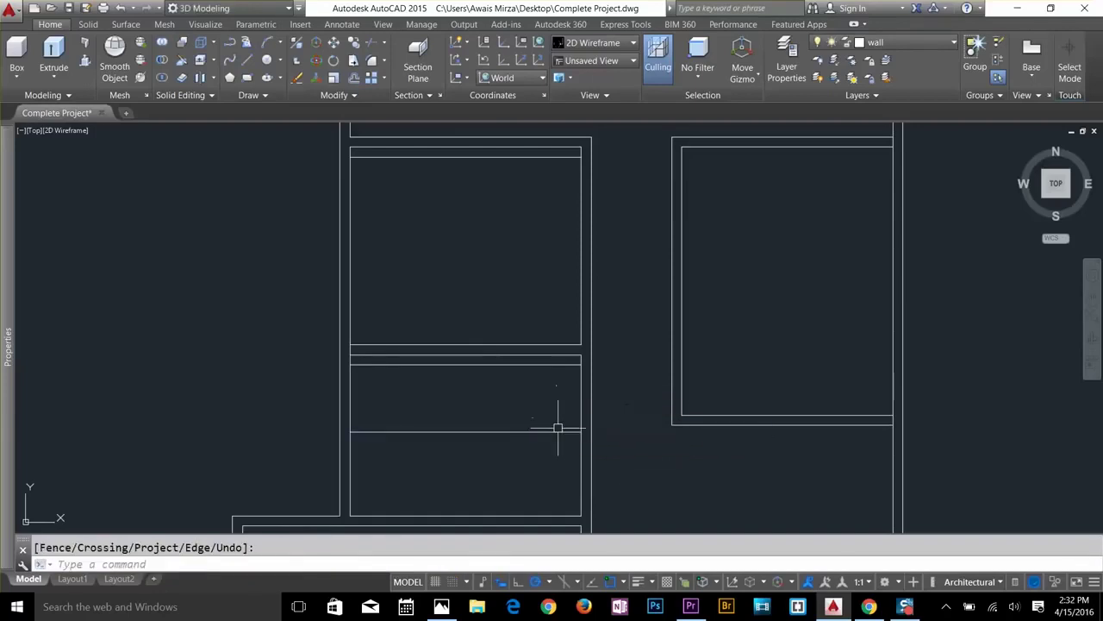
Extend both door lines of the lower small left room across the corridor wall to its outer line.
key("Return")
key("Return")
left_click(559, 431)
left_click(566, 365)
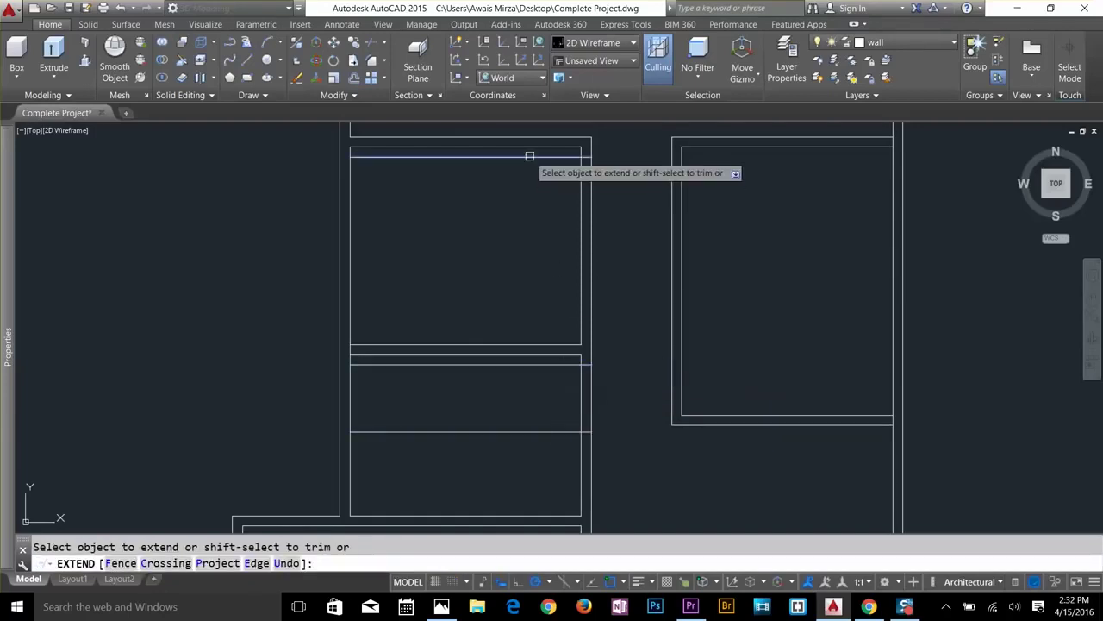
key("Escape")
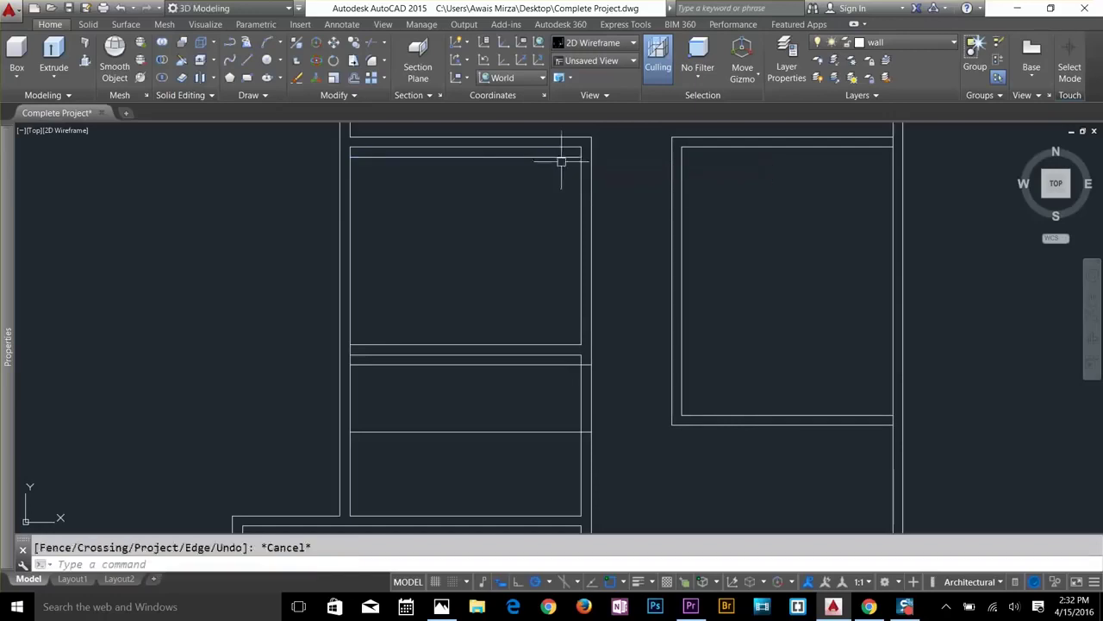
Erase the 4.5" offset line below the top wall of the upper small left room.
key("Escape")
left_click(561, 157)
key("Delete")
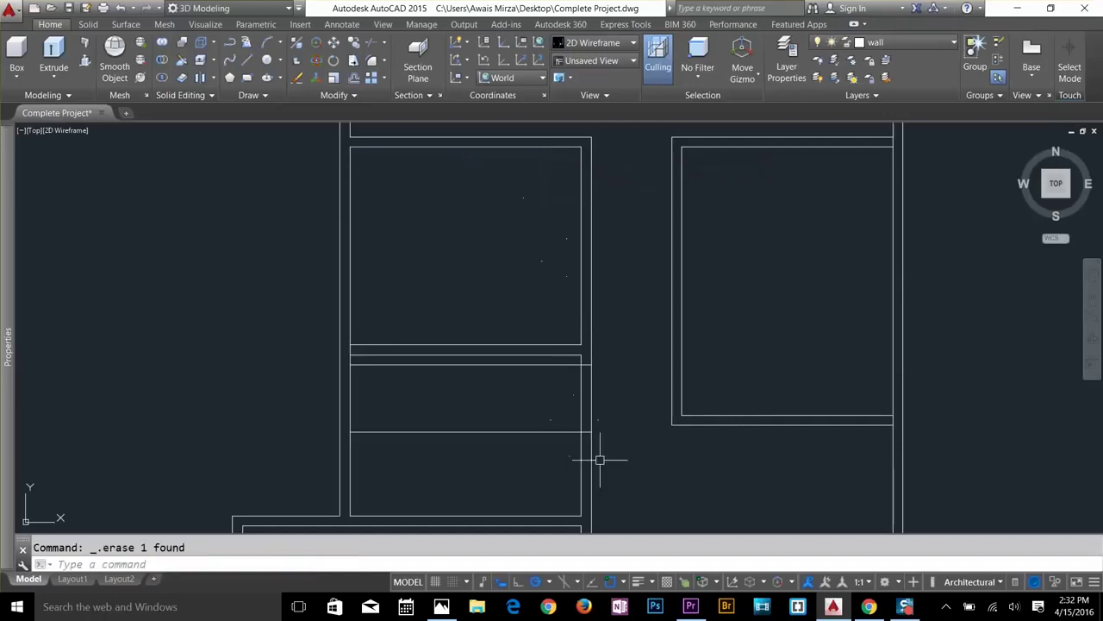
Trim the corridor wall between the lower small room's door lines and remove the leftover lines inside the room.
type("tr")
key("Return")
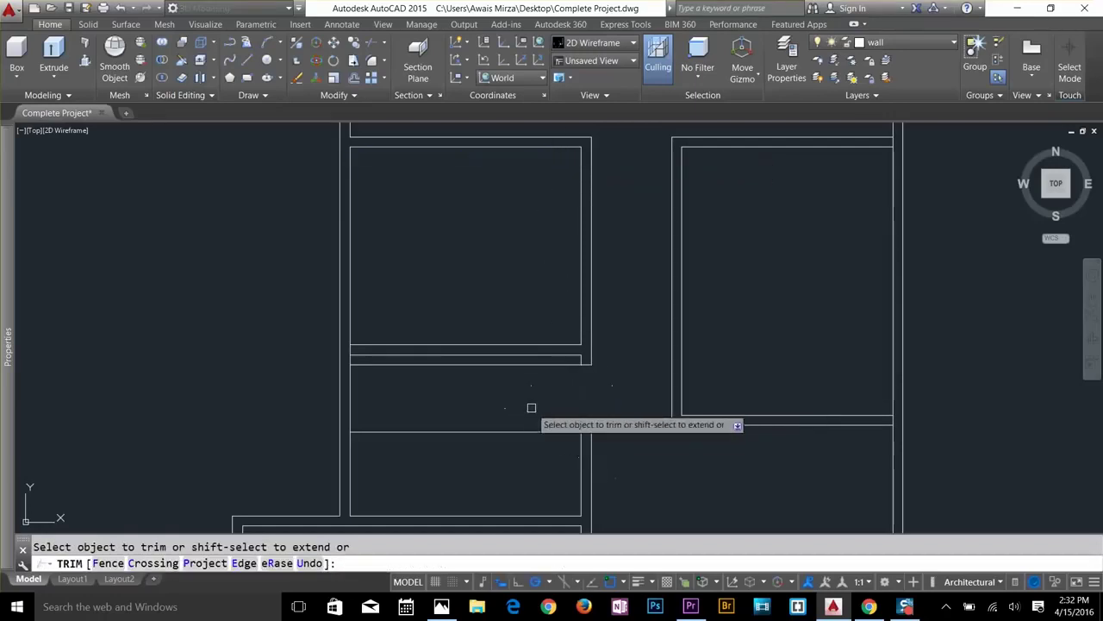
left_click(520, 437)
left_click(522, 370)
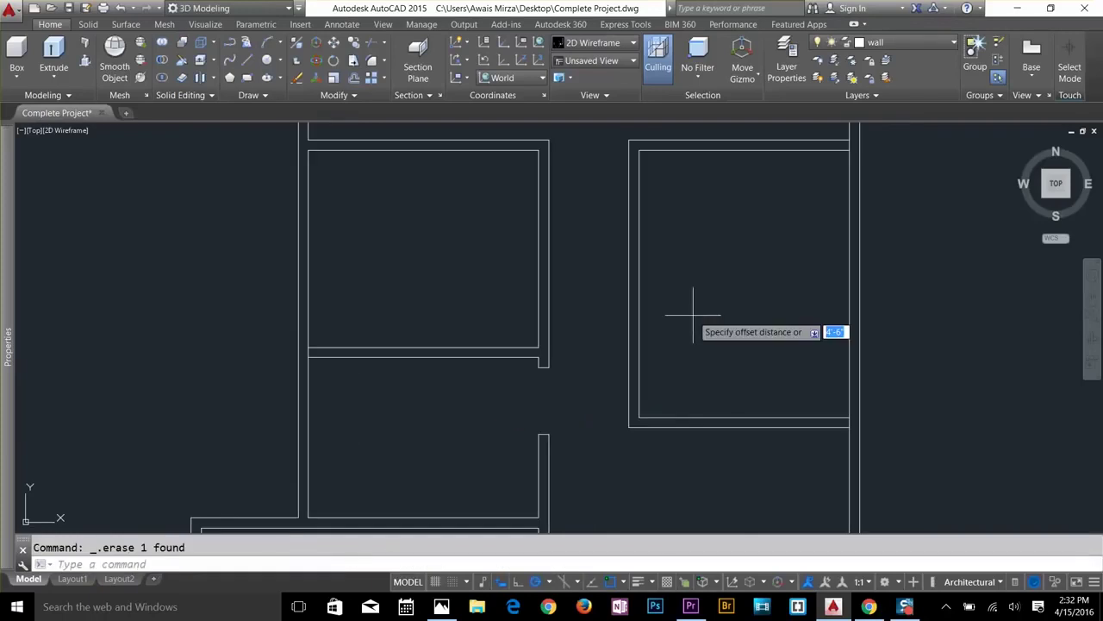
Offset the bottom inner wall line of the right-hand room 4.5" upward into the room.
type("4")
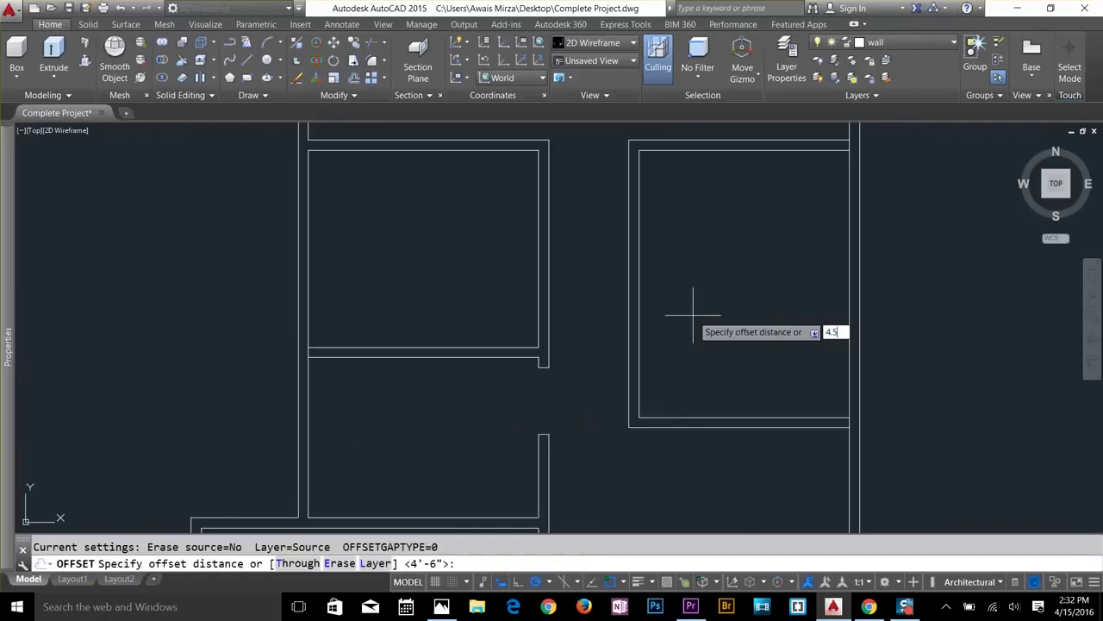
type(".5")
key("Return")
left_click(697, 417)
left_click(698, 385)
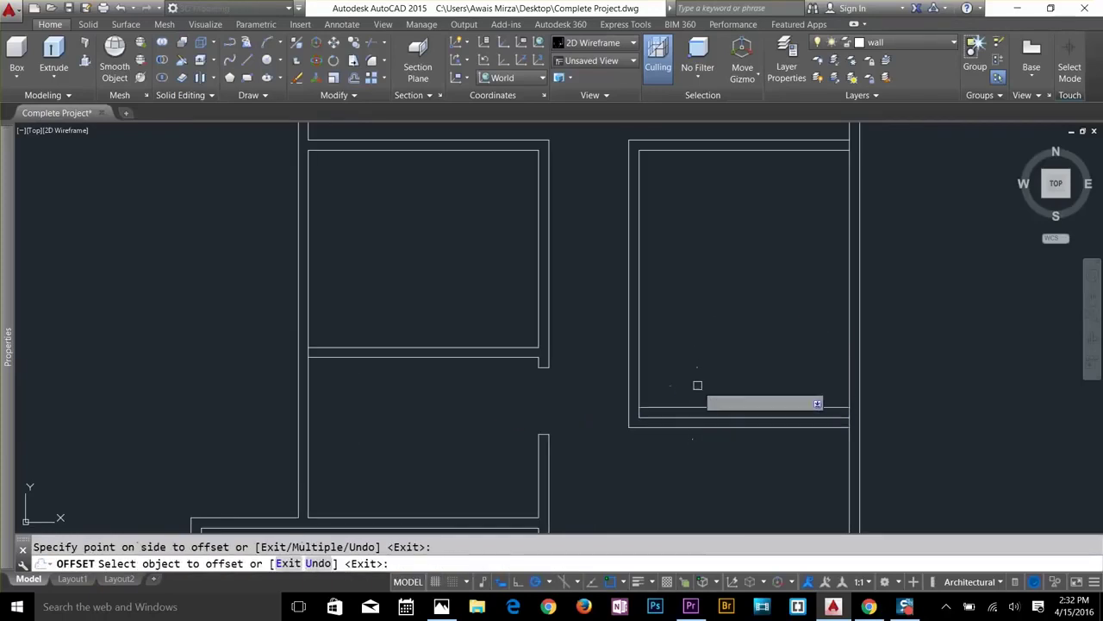
key("Escape")
Offset the right-hand room's new 4.5" line 2.5' upward to mark the door width.
type("o")
key("Return")
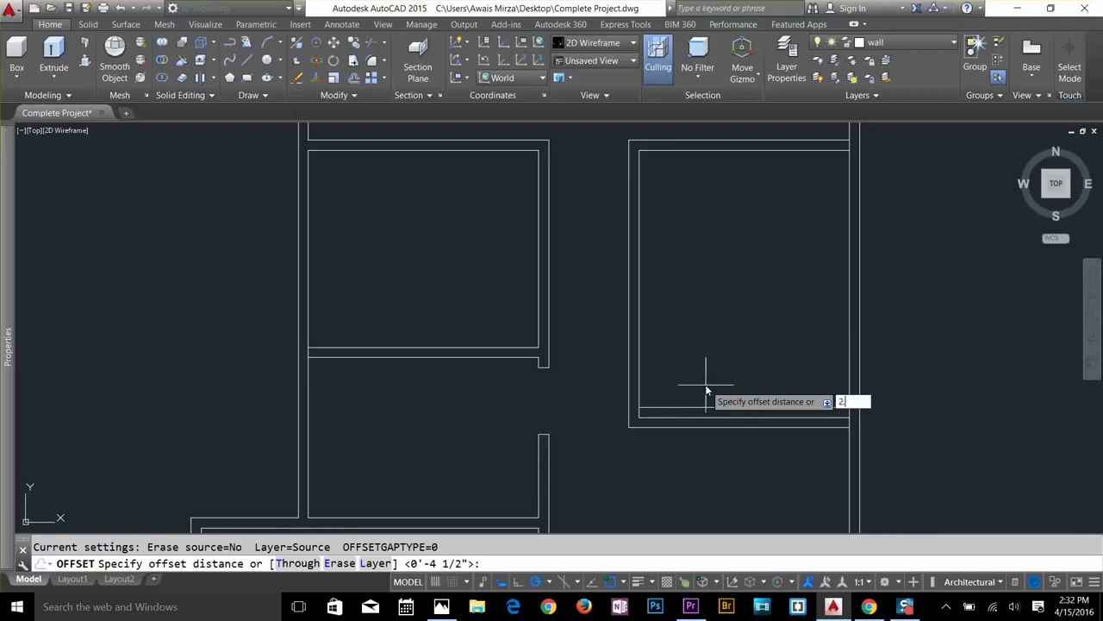
type("2.5'")
key("Return")
left_click(695, 408)
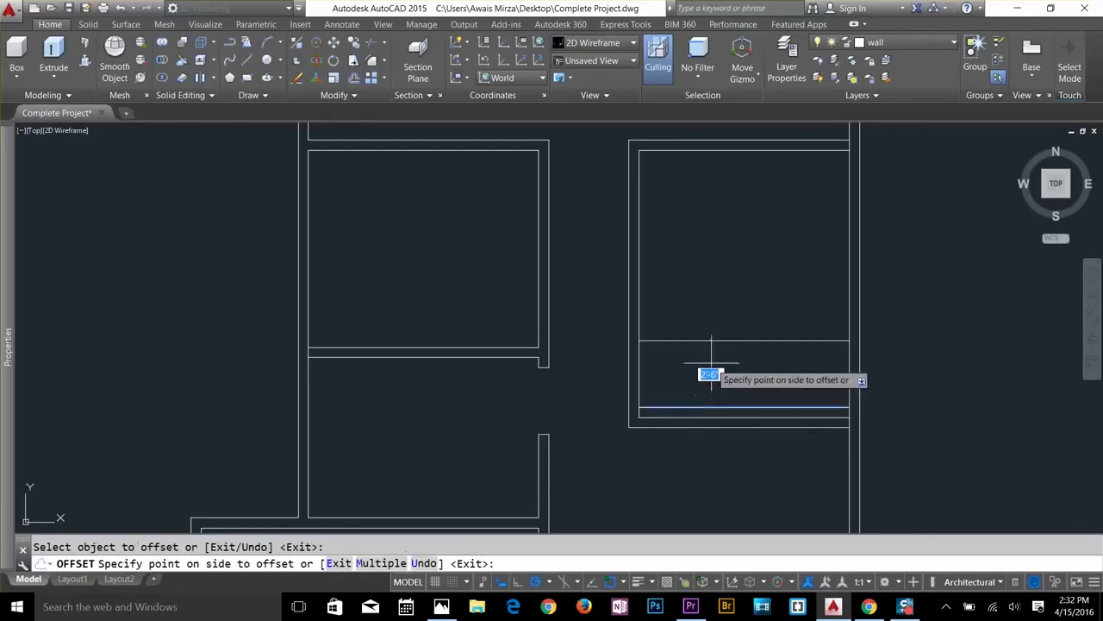
left_click(709, 387)
key("Escape")
key("Escape")
Extend both door lines of the right-hand room across its corridor wall to the outer line.
key("Return")
key("Return")
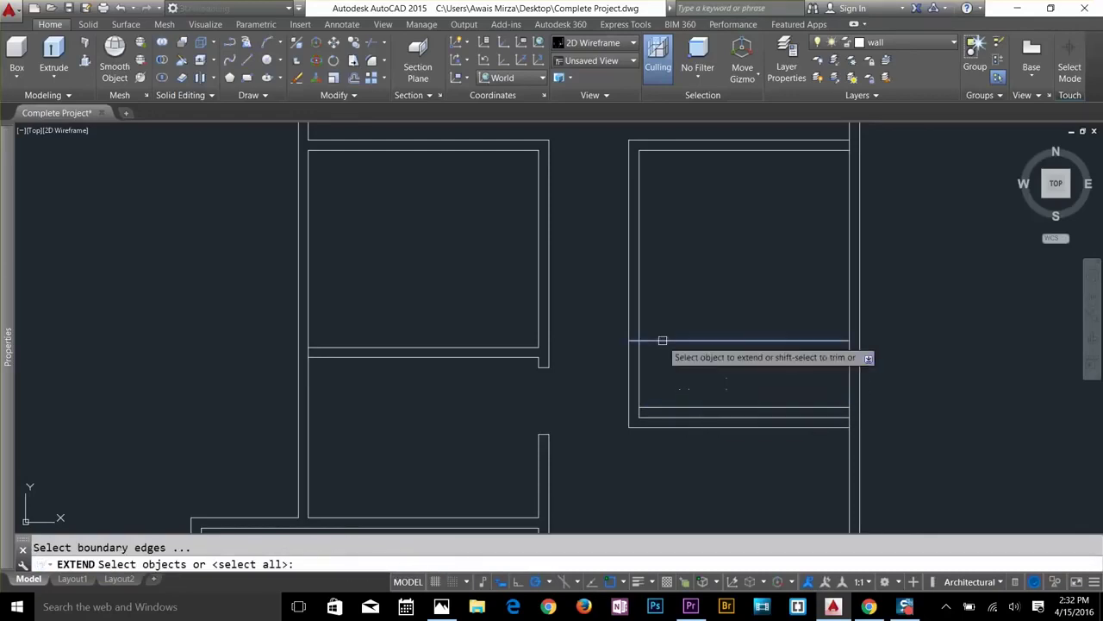
left_click(662, 340)
left_click(655, 407)
key("Escape")
key("Escape")
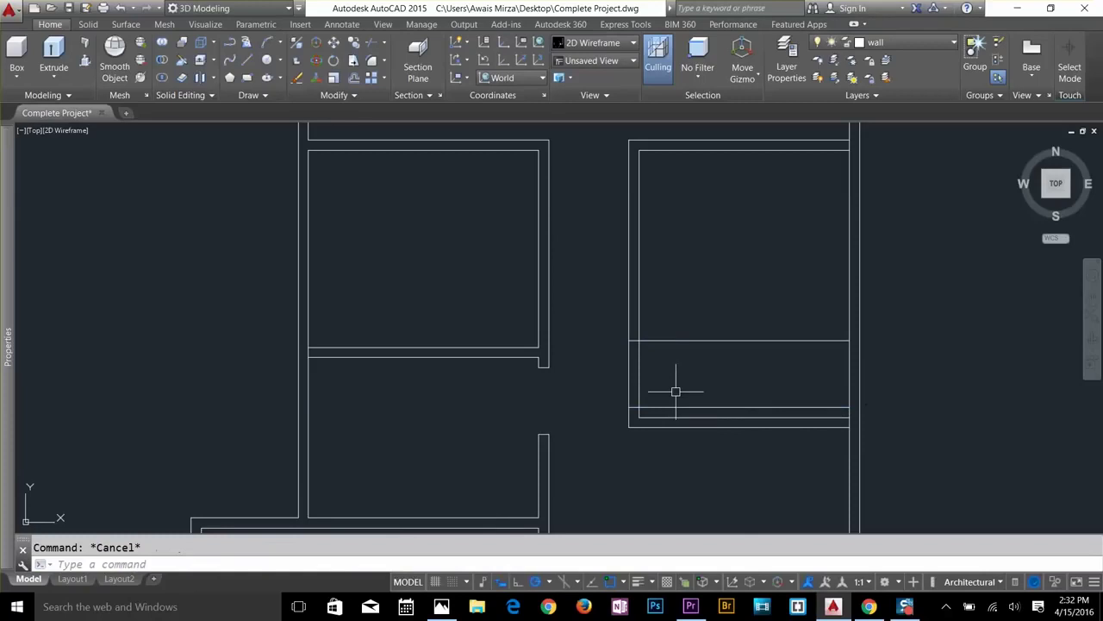
Trim the right-hand room's door lines inside the room and the corridor wall between them to open the doorway.
type("tr")
key("Return")
key("Return")
left_click(717, 317)
left_click(679, 422)
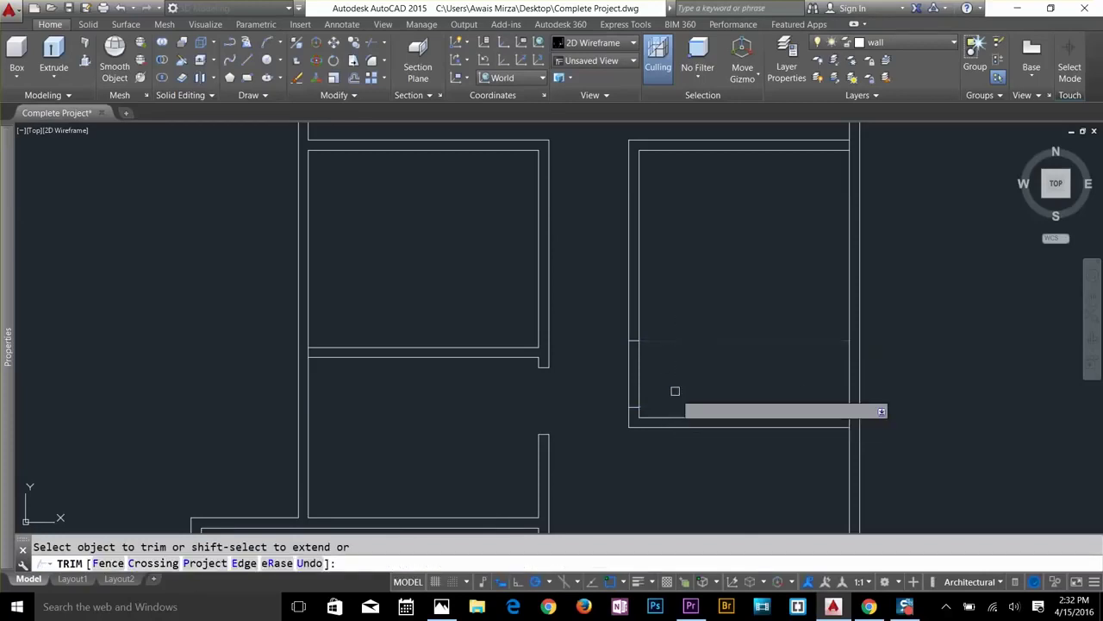
left_click(655, 365)
left_click(598, 385)
scroll(597, 385, "down", 2)
key("Return")
key("Escape")
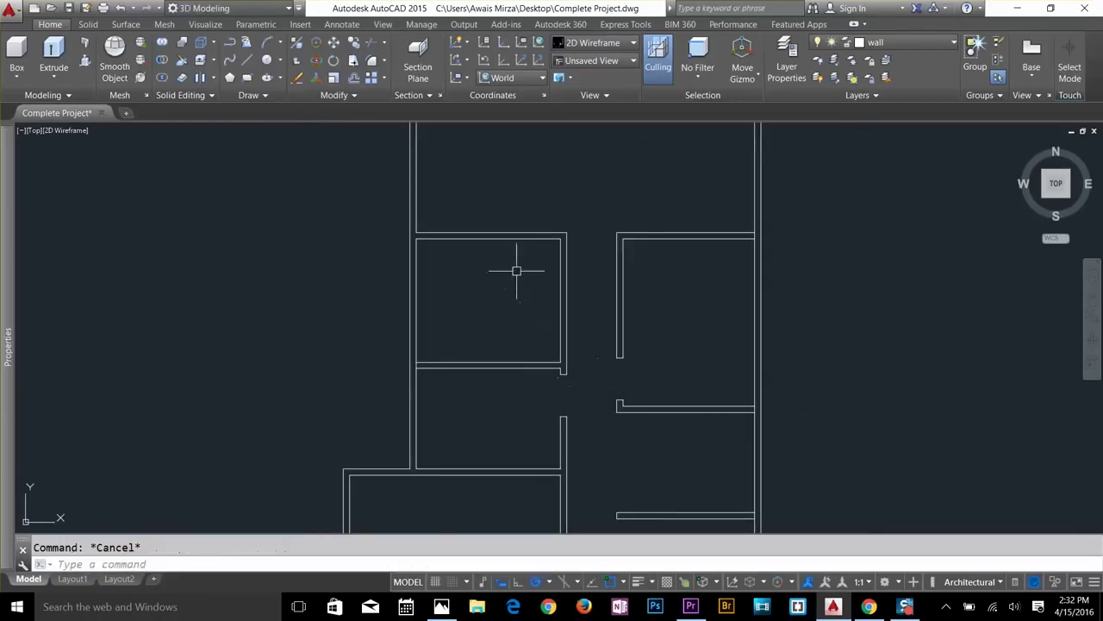
Offset the corridor-side inner wall line of the upper small left room 3' into the room.
middle_click_drag(493, 241, 515, 300)
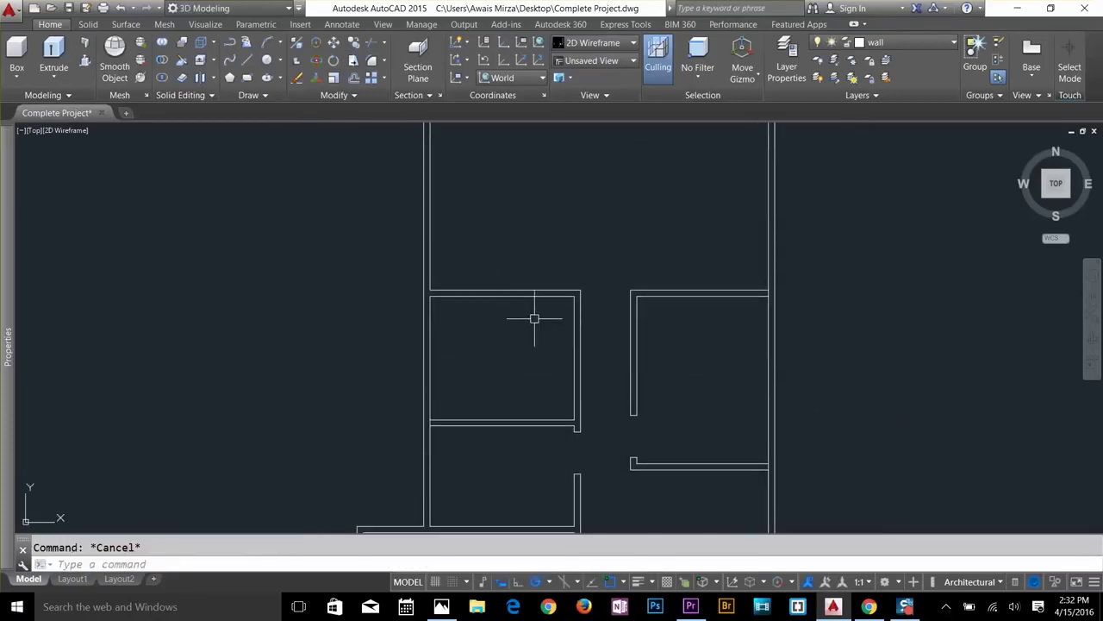
scroll(537, 327, "up", 2)
type("o")
key("Return")
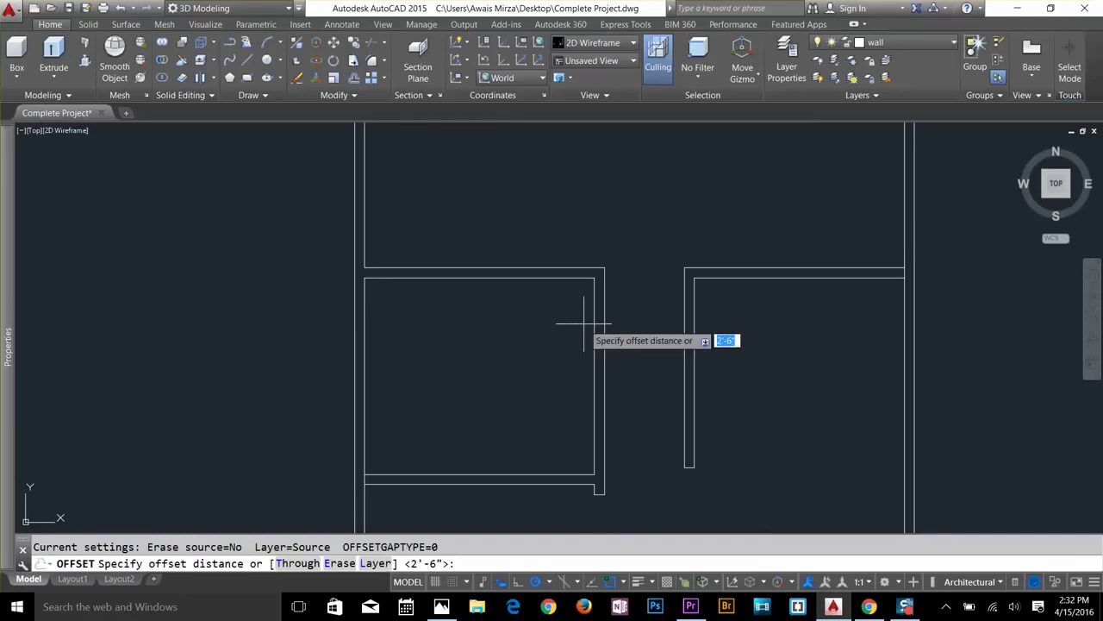
type("3")
key("Return")
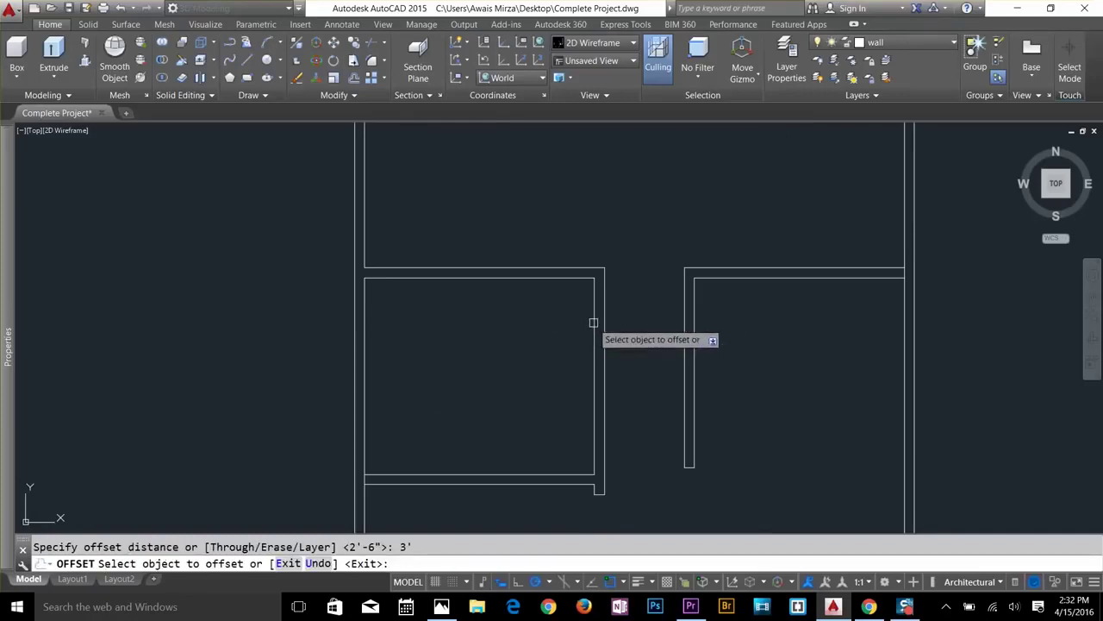
left_click(593, 324)
left_click(554, 328)
key("Escape")
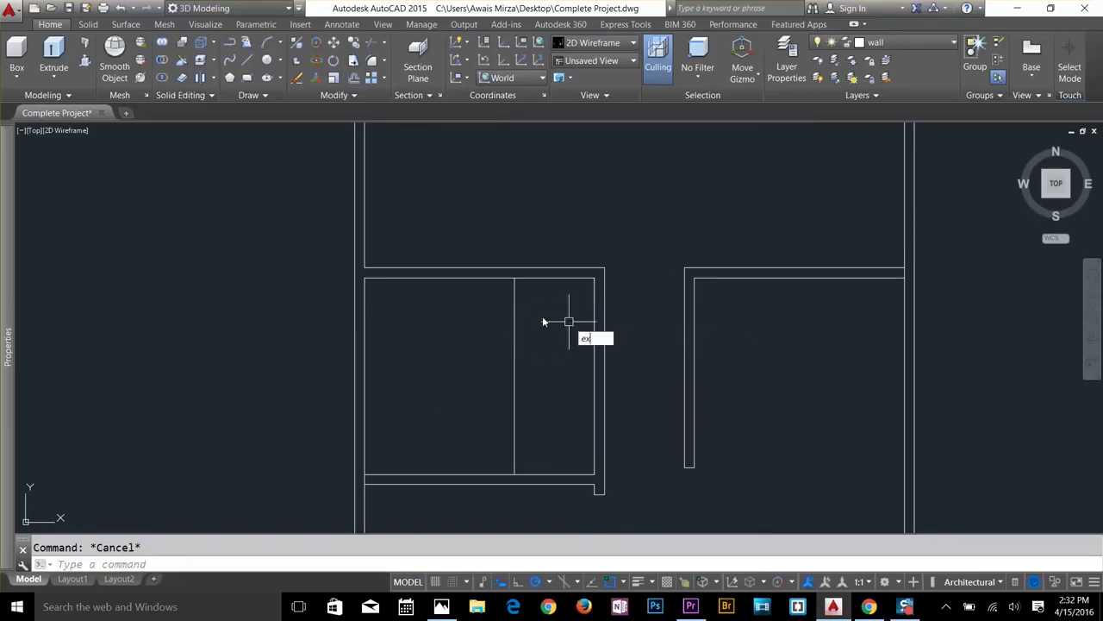
Extend the 3' offset line up through the room's top wall to its outer line.
type("ex")
key("Return")
key("Return")
left_click(515, 292)
key("Escape")
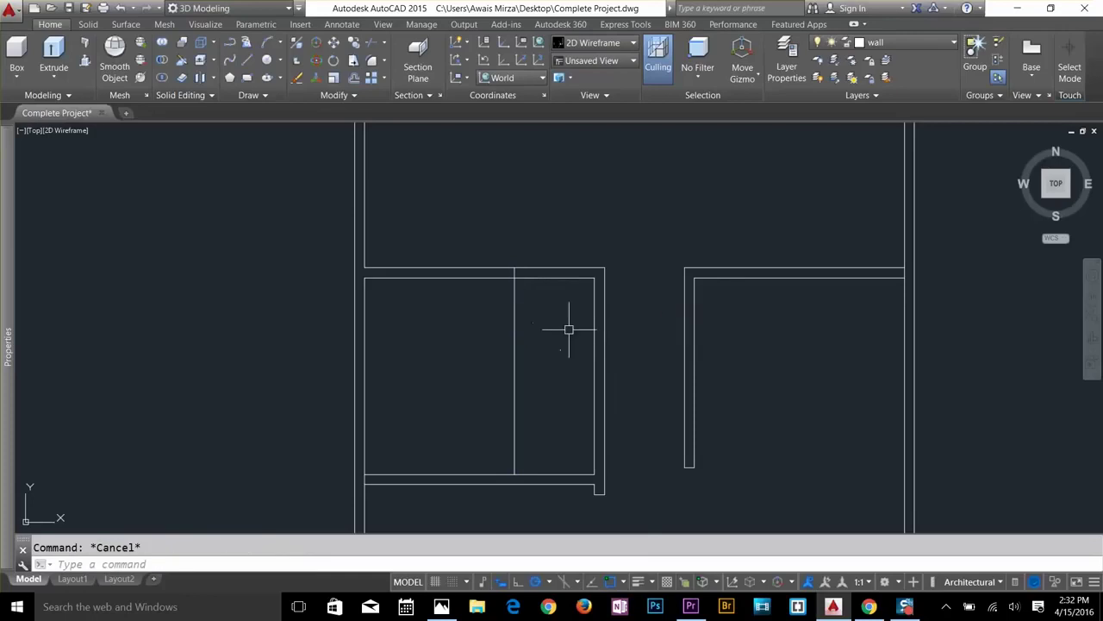
Offset the extended vertical line 4.5" to the left to give the partition its thickness.
type("o")
key("Return")
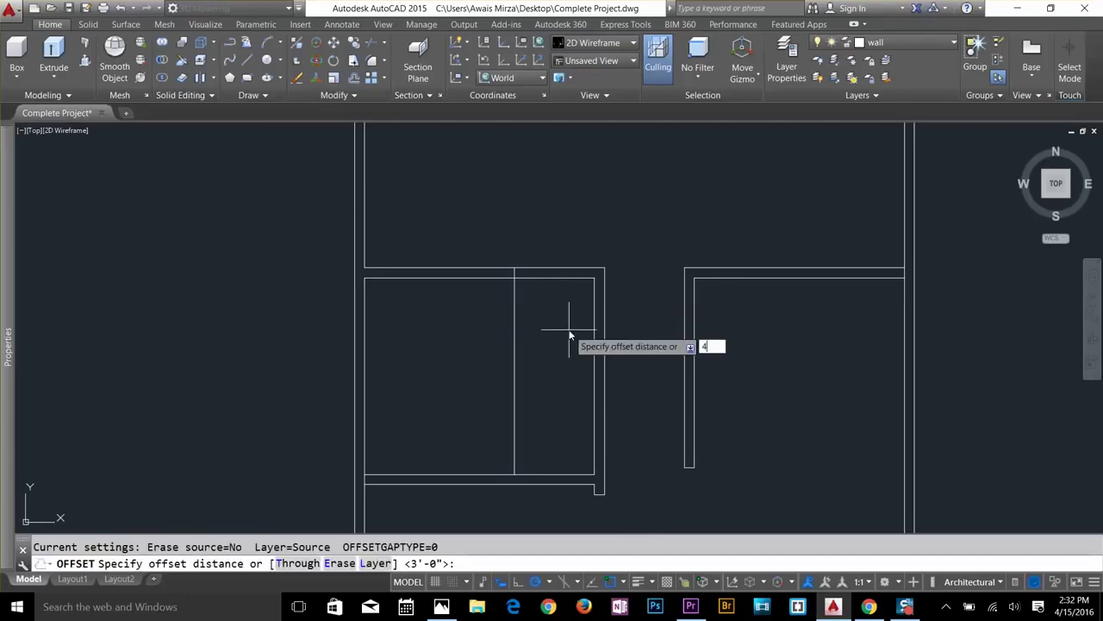
type("4.5")
key("Return")
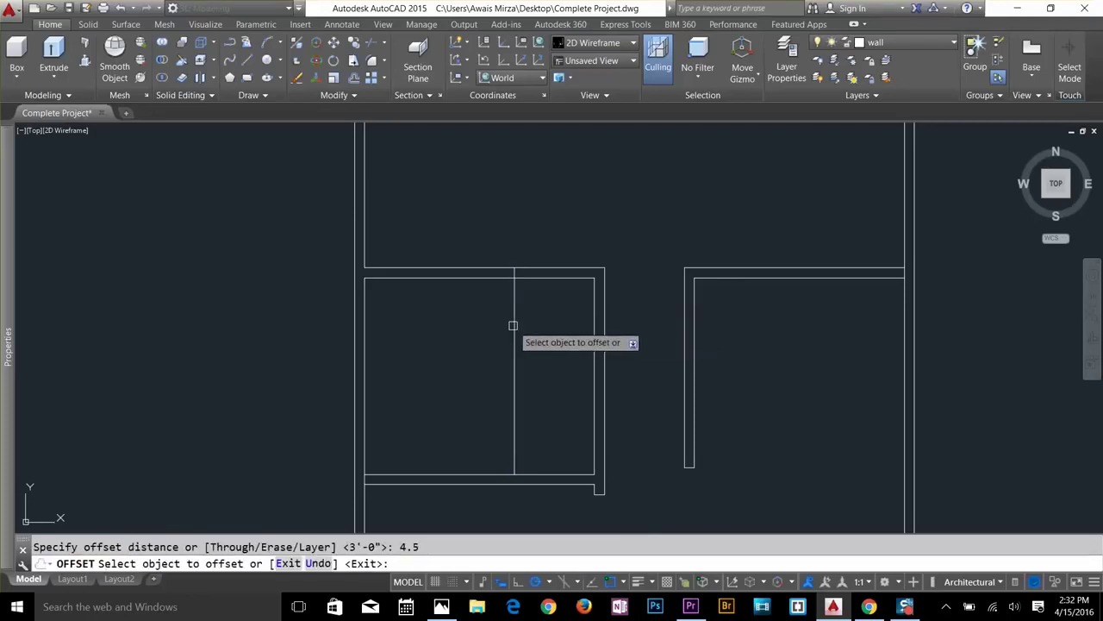
left_click(513, 322)
left_click(480, 323)
key("Escape")
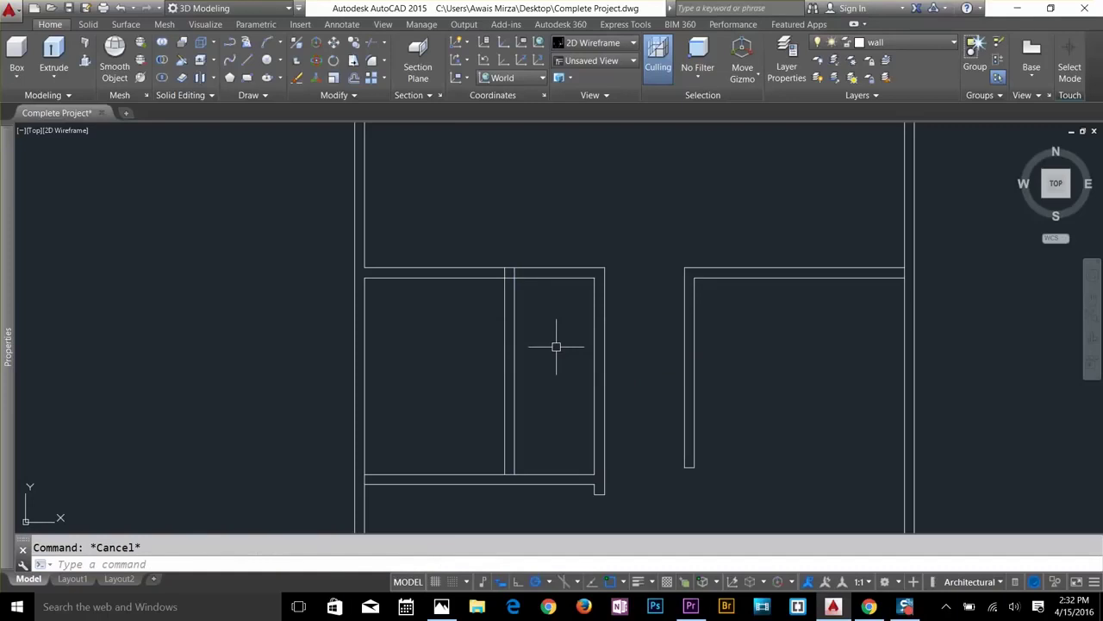
Offset the top inner wall line of the upper small left room 2' downward.
key("Return")
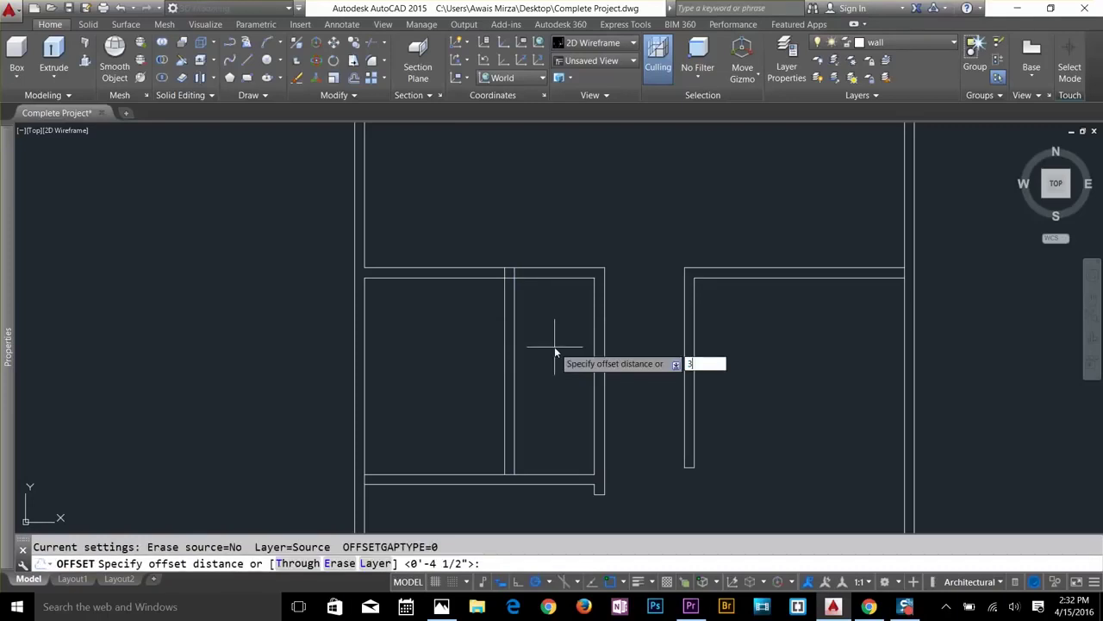
type("3")
key("BackSpace")
type("2'")
key("Return")
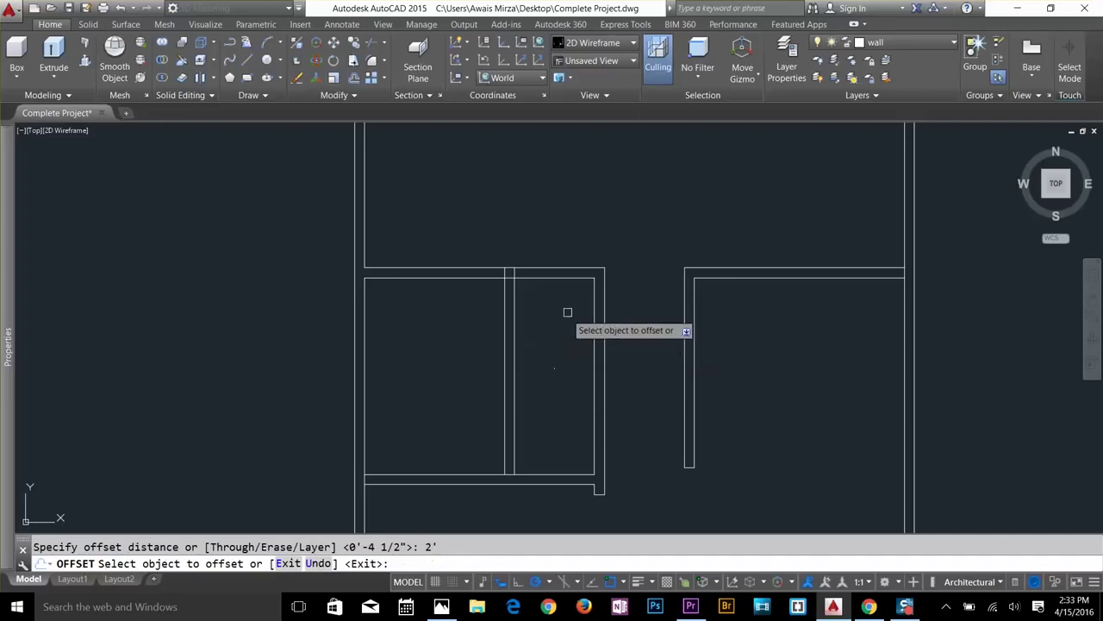
left_click(571, 279)
left_click(577, 322)
key("Escape")
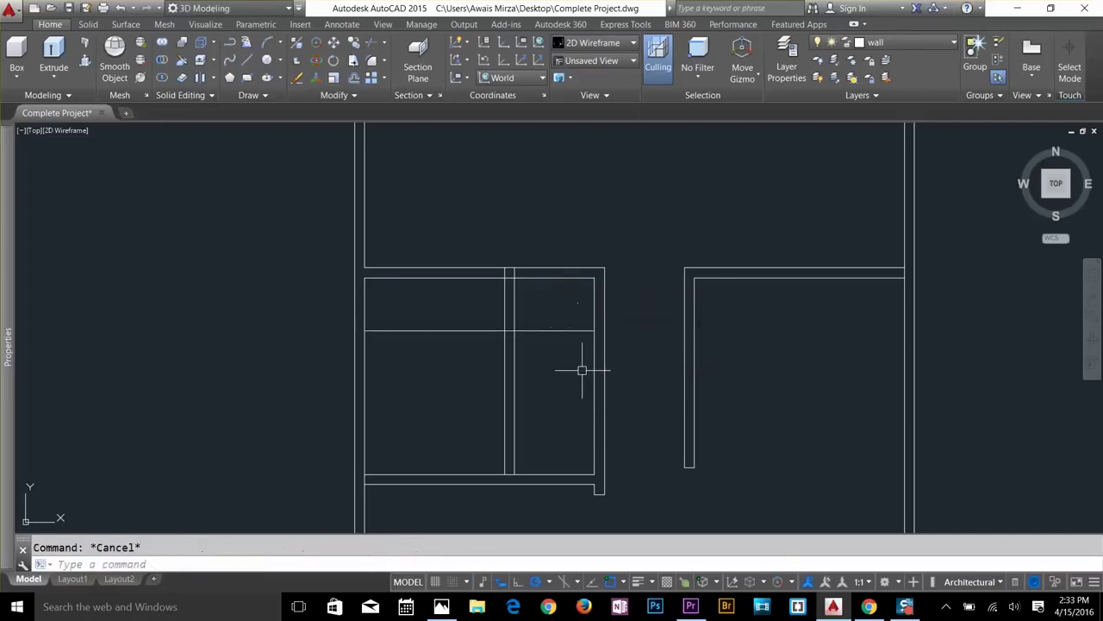
Offset the 2' horizontal line 4.5" downward to form the second partition wall.
key("Return")
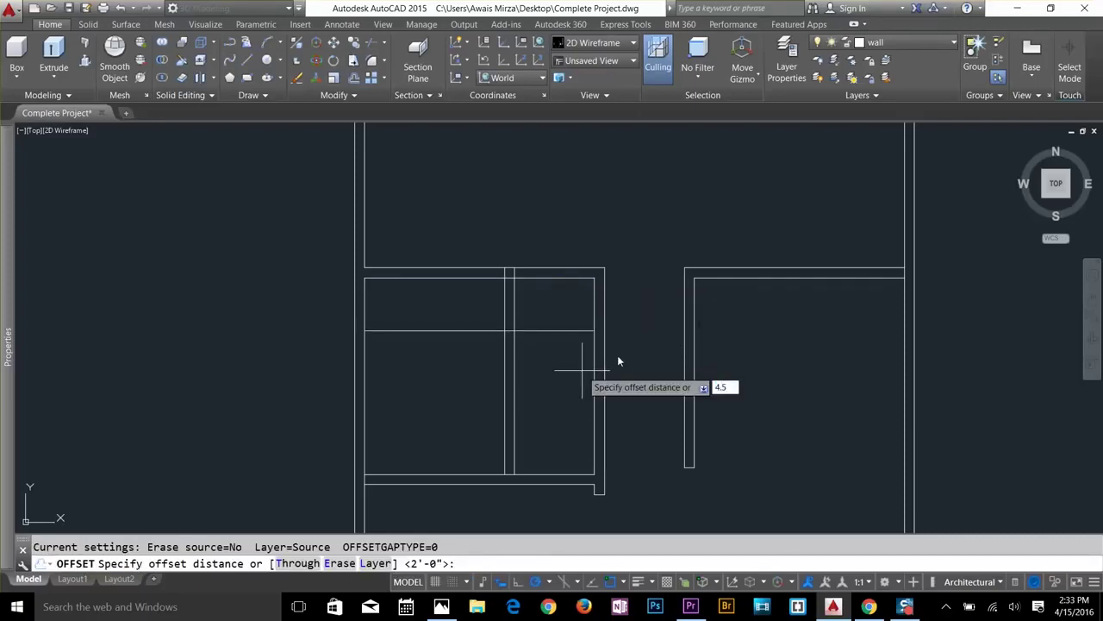
type("4.5")
key("Return")
left_click(562, 331)
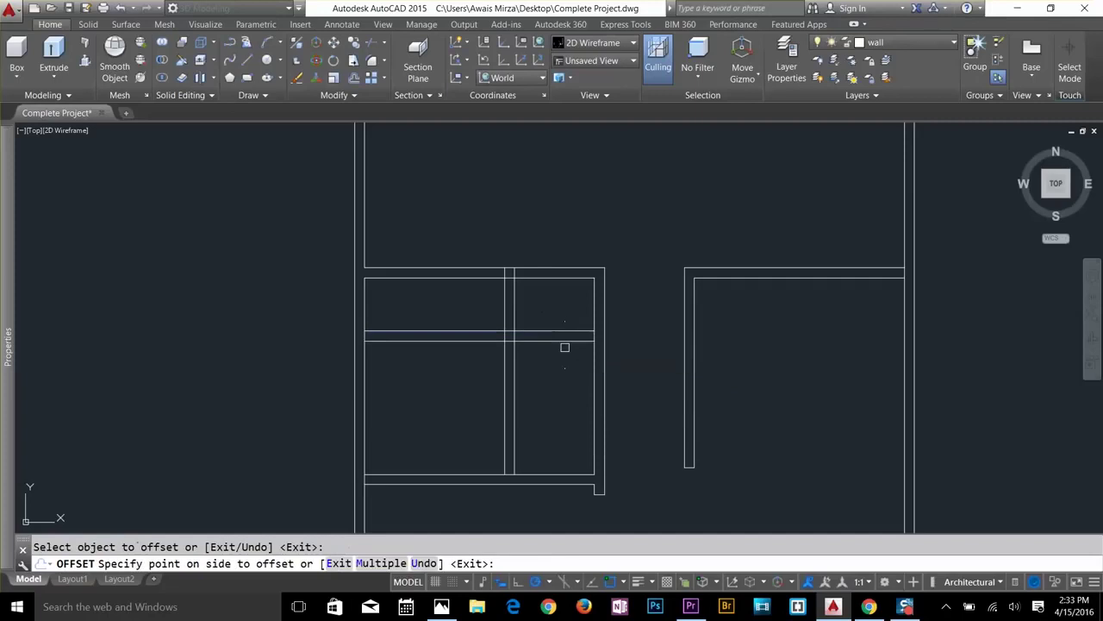
left_click(551, 374)
key("Escape")
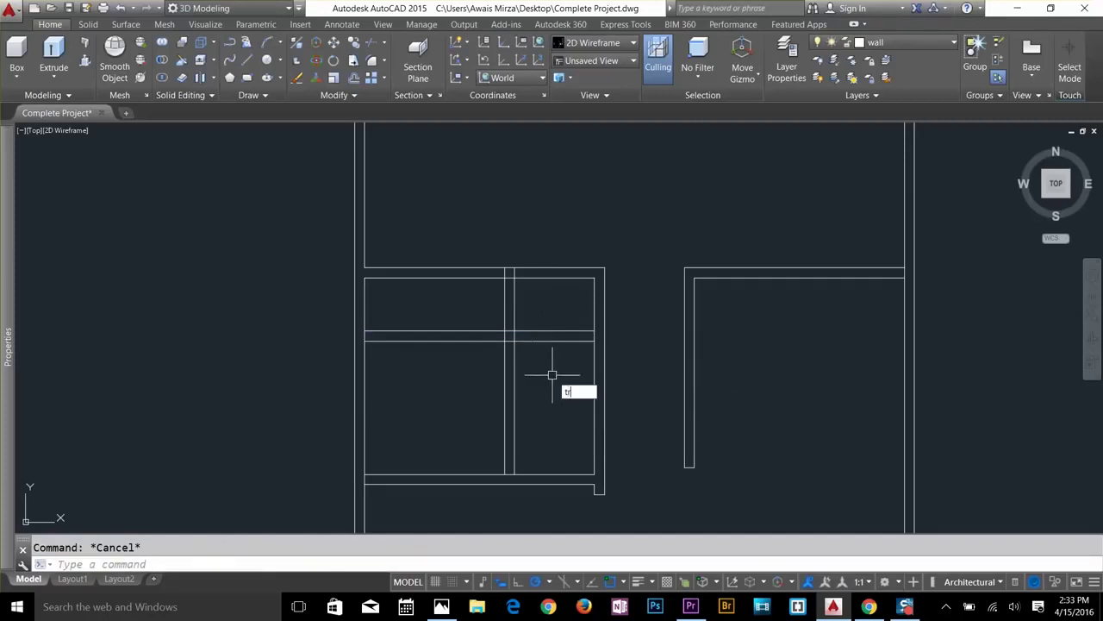
Trim the partition lines beyond their corner and the top wall lines between the vertical partition and the corridor wall.
key("Return")
key("Return")
left_click_drag(524, 374, 443, 369)
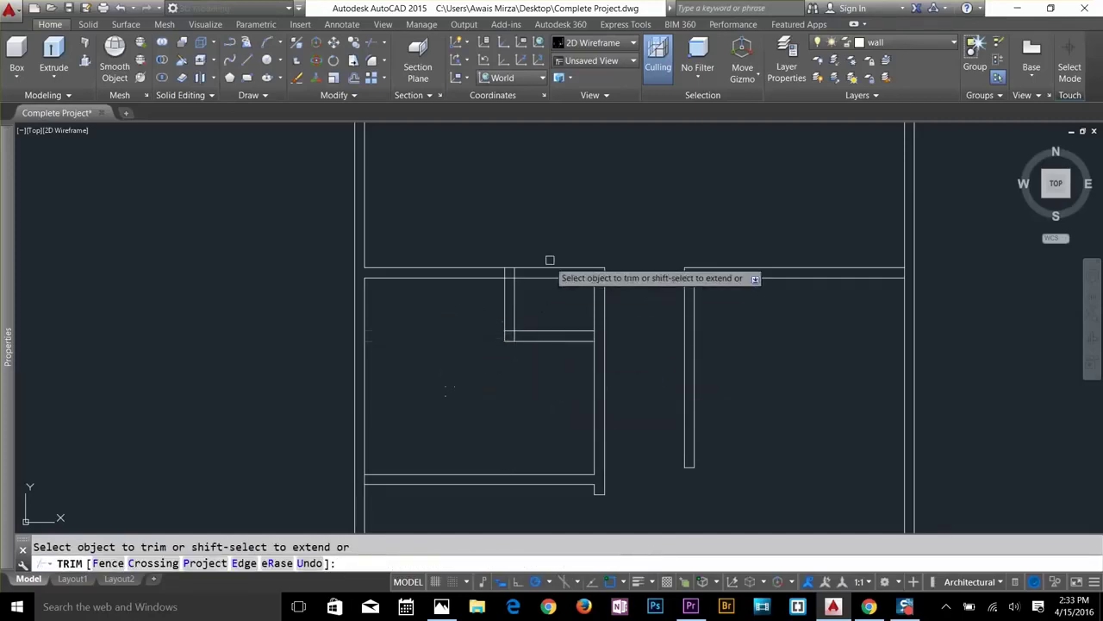
left_click_drag(550, 260, 618, 320)
key("Escape")
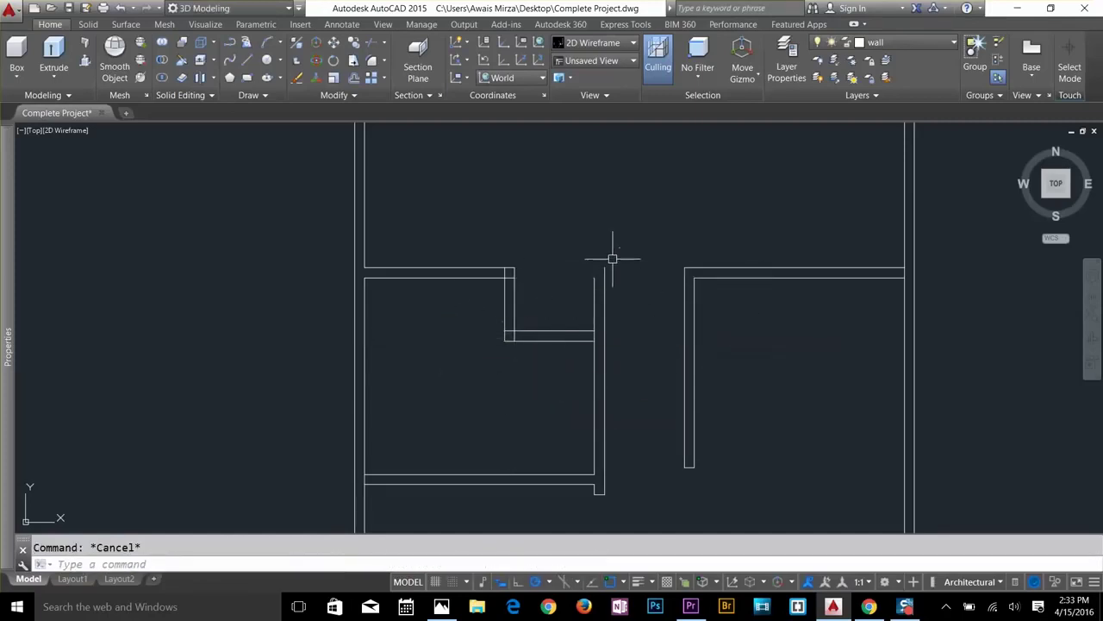
Draw a horizontal line leftward from the top end of the corridor wall's outer line, past its inner line.
type("l")
key("Return")
scroll(611, 256, "up", 2)
left_click(587, 276)
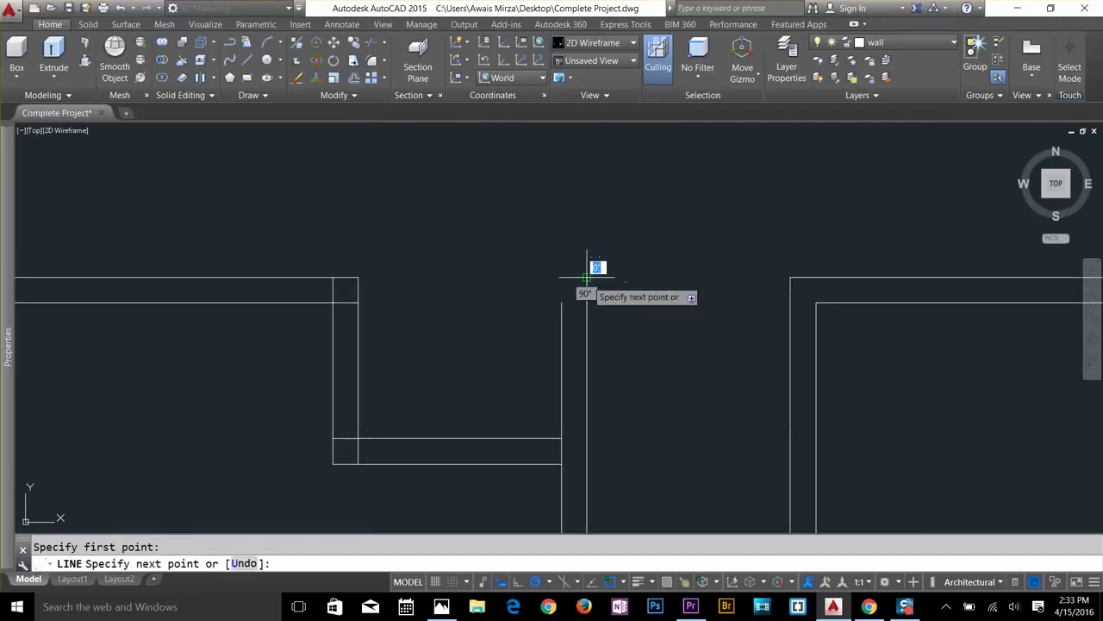
left_click(526, 277)
key("Return")
Fillet the corridor wall's inner line with the short horizontal line to close the wall end.
type("f")
key("Return")
left_click(561, 323)
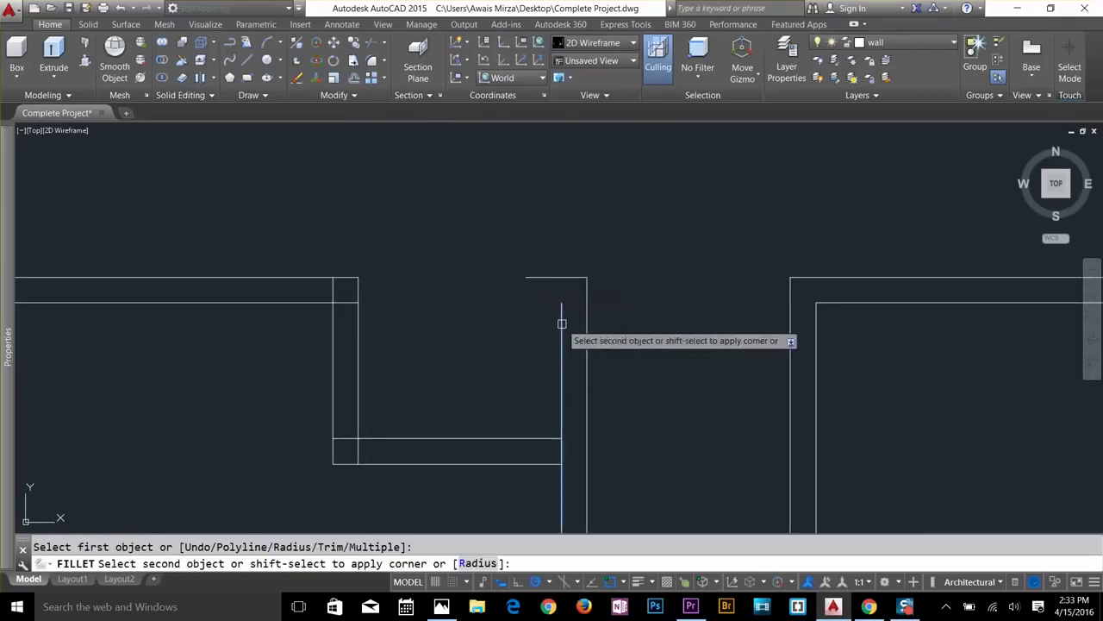
left_click(572, 277)
key("Escape")
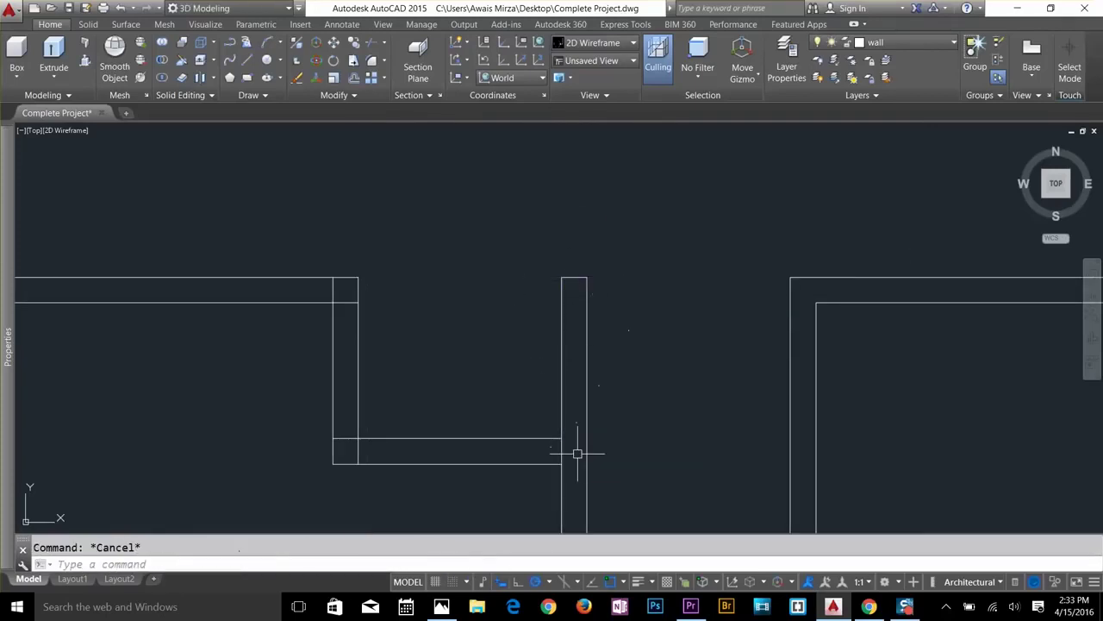
Trim the leftover line segments where the recess walls meet the top wall, each other and the corridor wall.
type("tr")
key("Return")
key("Return")
left_click(483, 463)
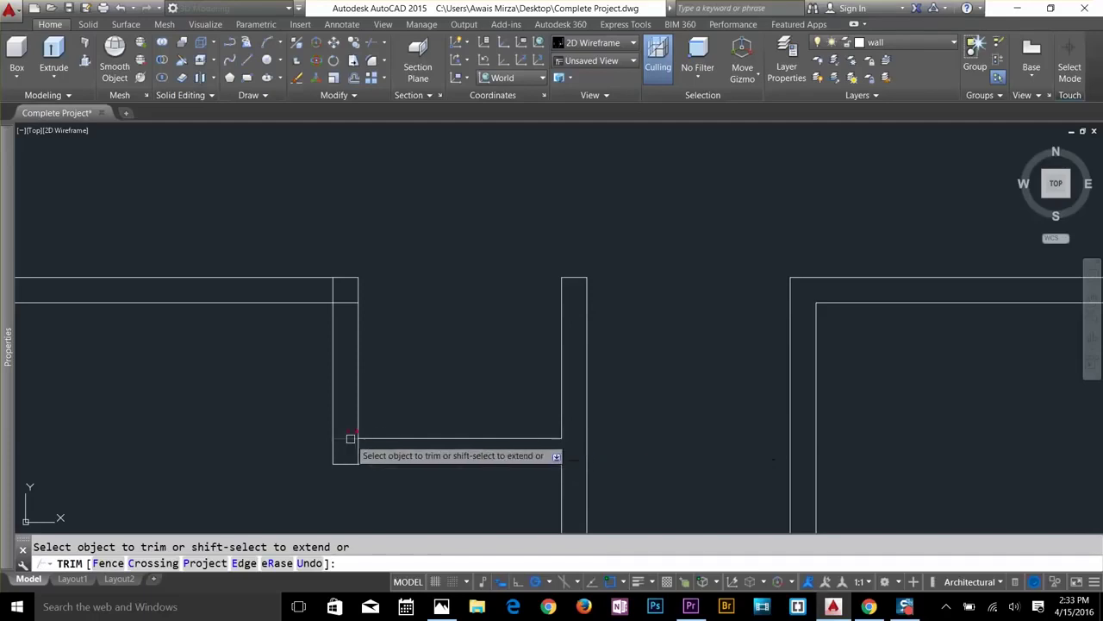
left_click(346, 438)
left_click(345, 303)
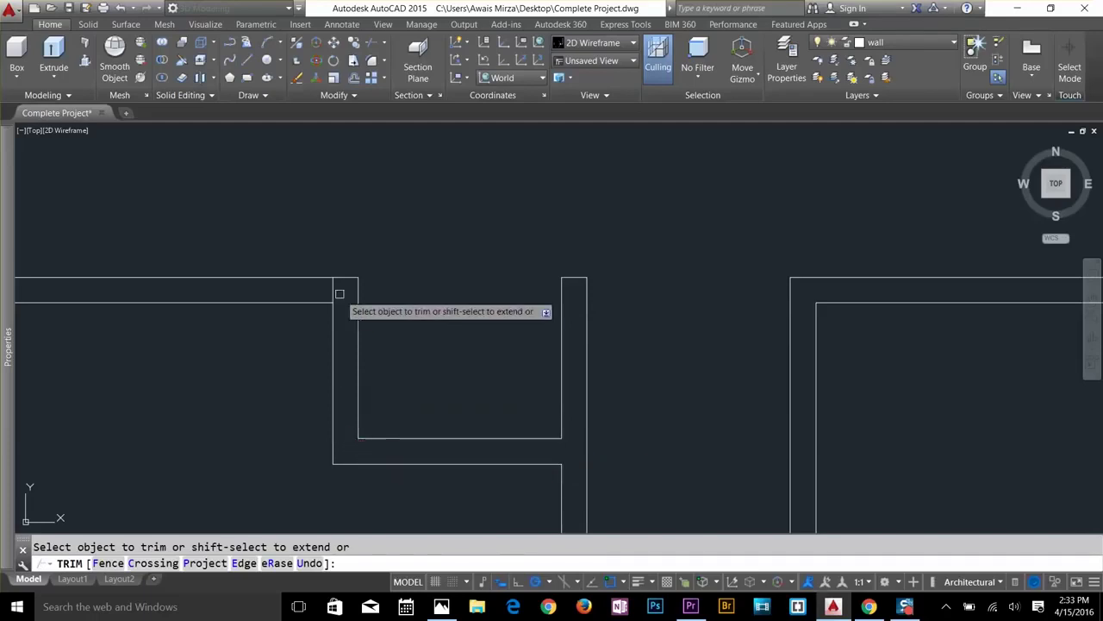
left_click(337, 292)
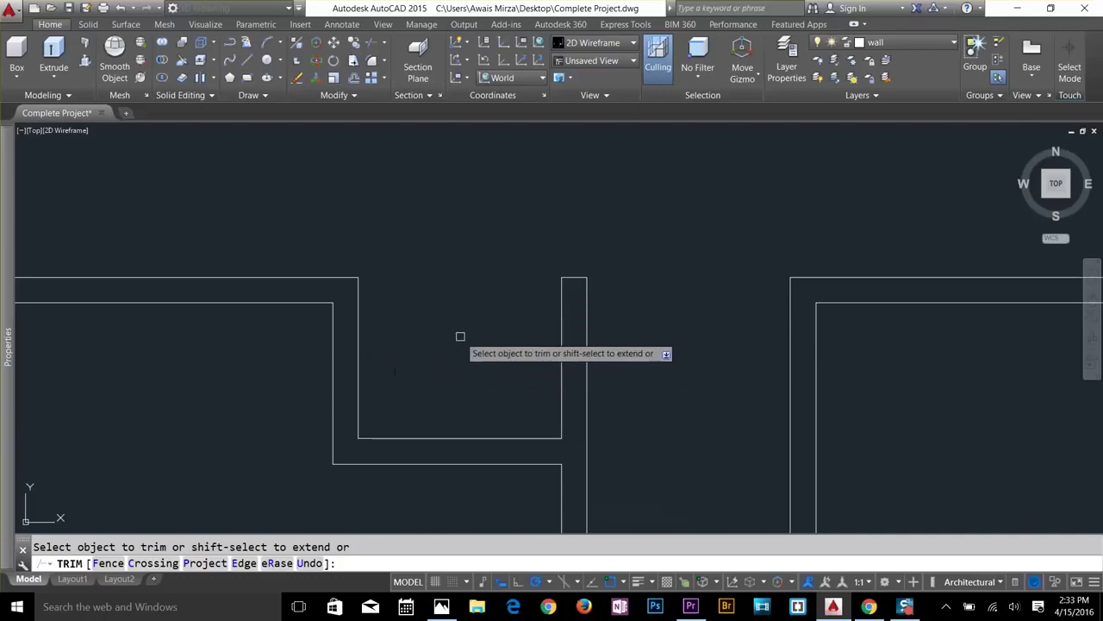
Offset the lower line of the recess's bottom wall 4.5" downward.
scroll(424, 328, "down", 2)
scroll(542, 337, "down", 3)
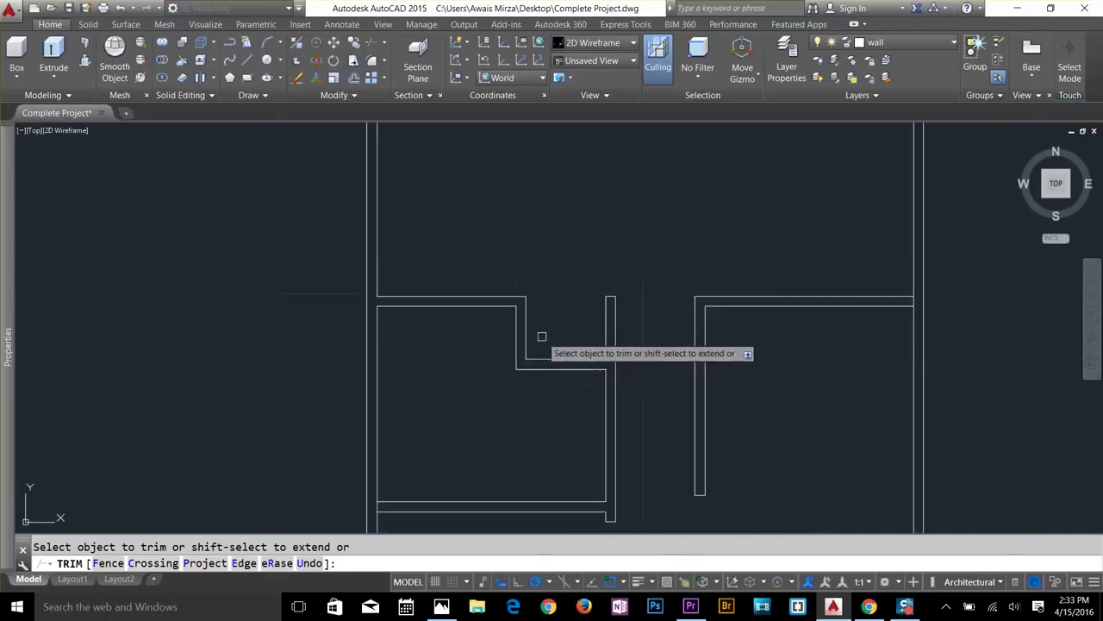
key("Escape")
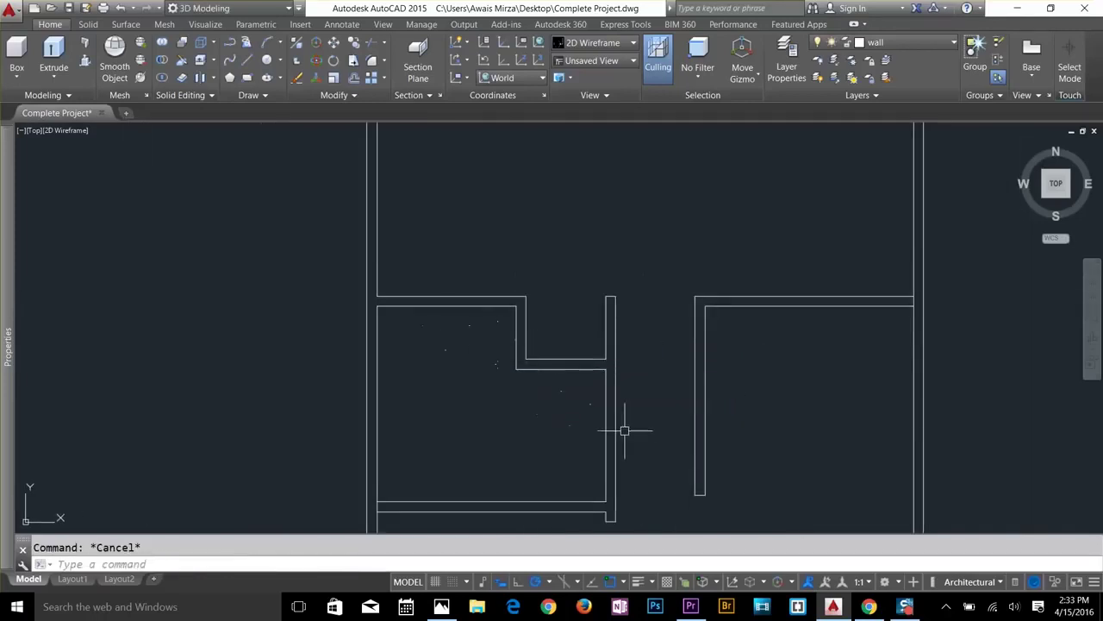
scroll(624, 429, "up", 2)
key("Return")
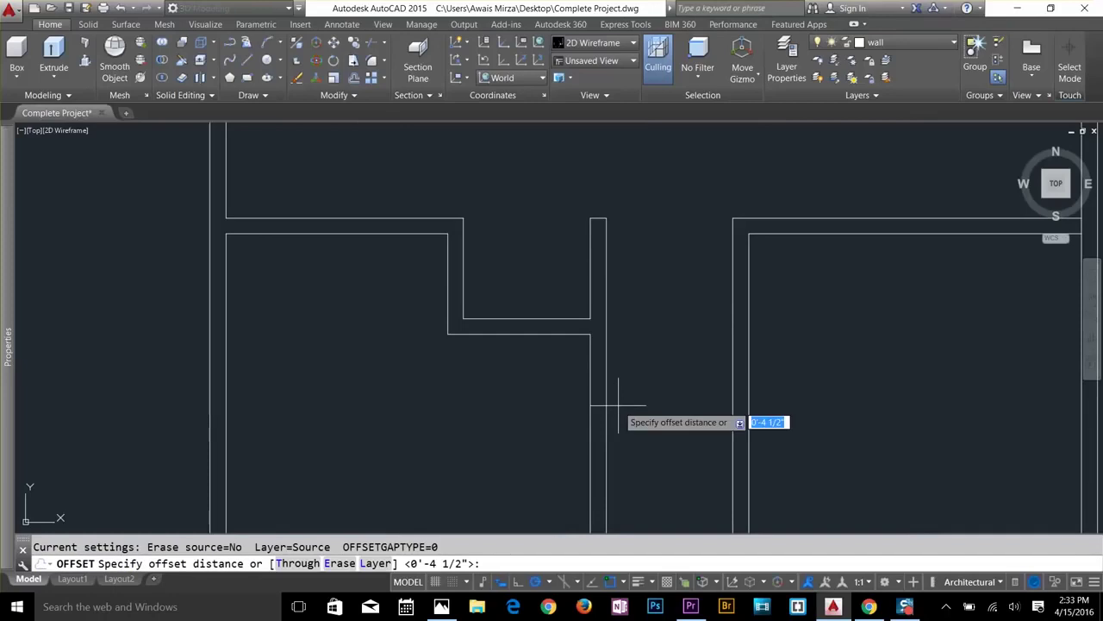
type("4.5")
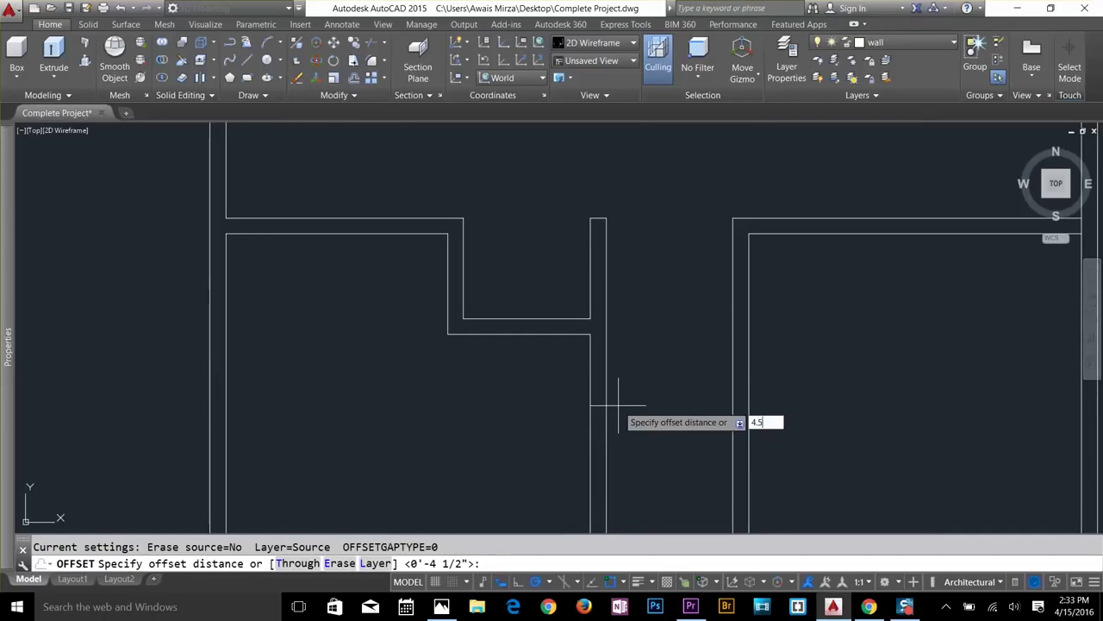
key("Return")
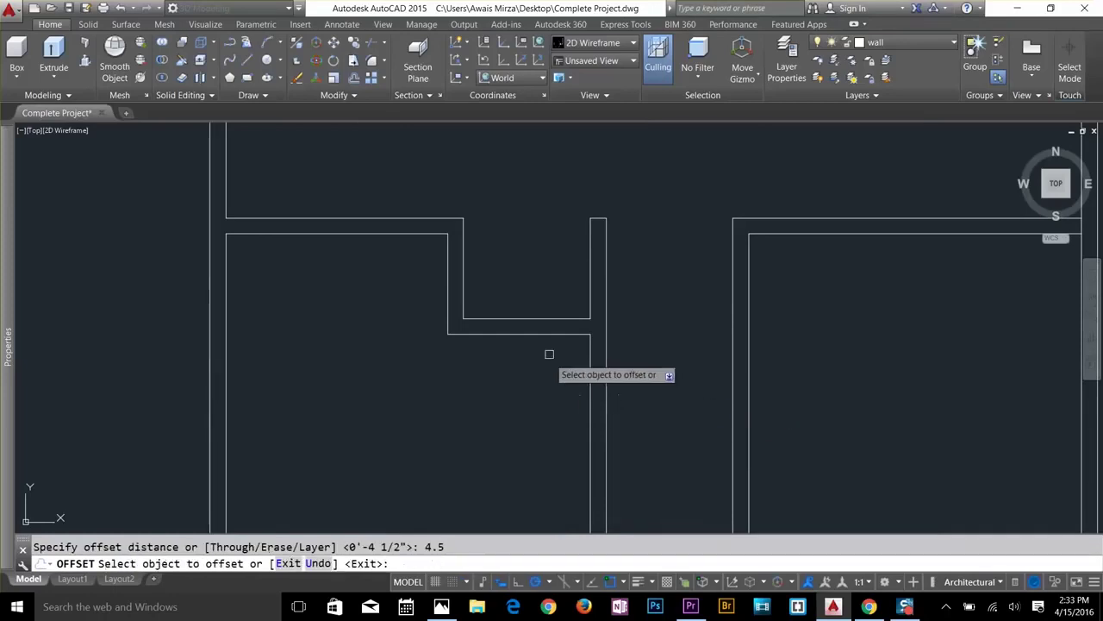
left_click(561, 333)
left_click(568, 373)
key("Escape")
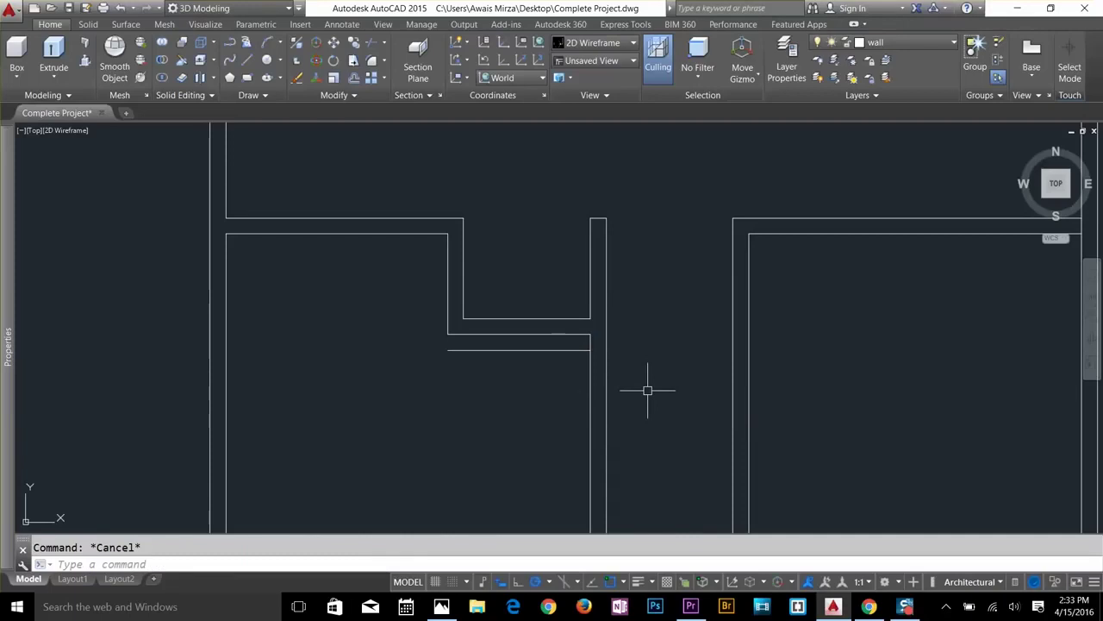
Offset the new line below the recess 2' further downward to mark the other door jamb.
key("Return")
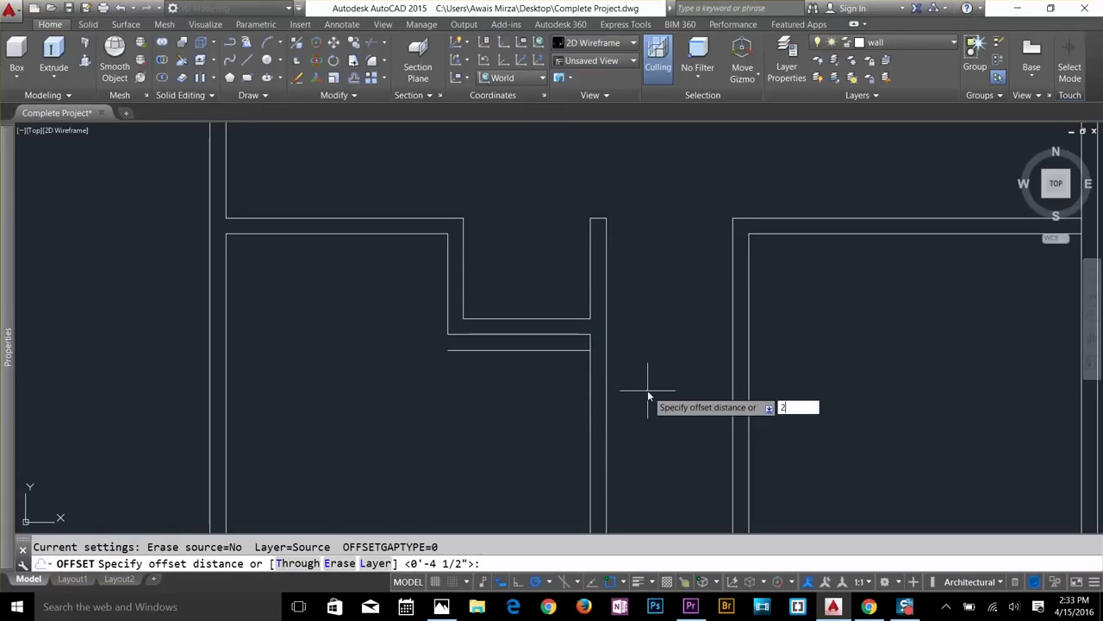
type("2'")
key("Return")
left_click(547, 350)
left_click(595, 409)
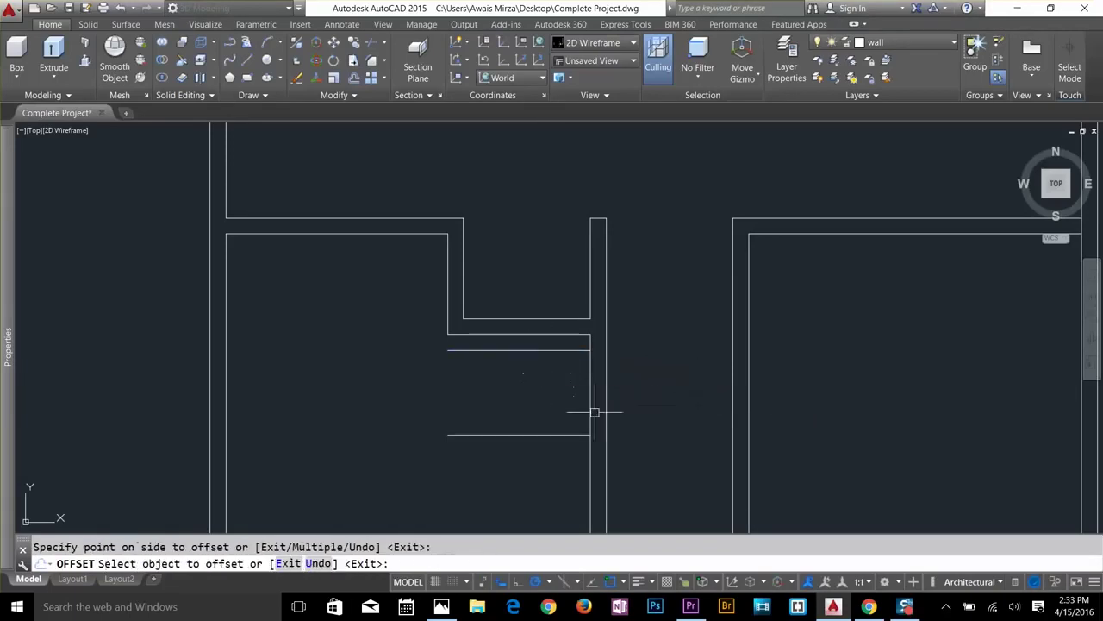
key("Escape")
Extend both door jamb lines across the corridor wall to its outer line.
key("Return")
key("Return")
left_click(565, 427)
left_click(552, 445)
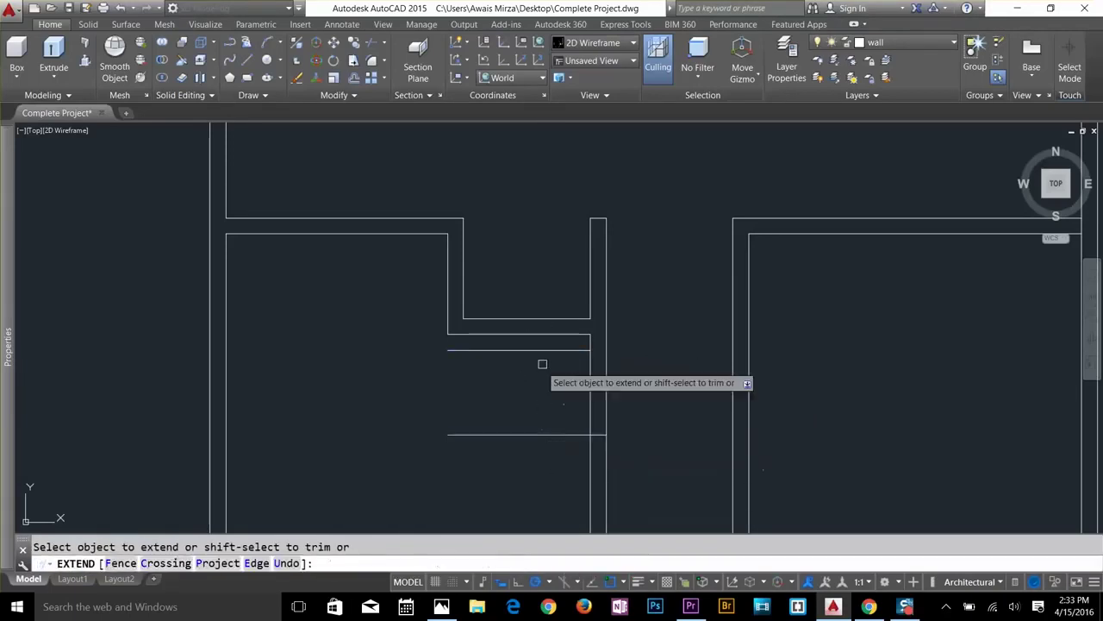
left_click(549, 352)
key("Escape")
Trim the jamb lines inside the room and the corridor wall lines between them to open the doorway.
key("Return")
key("Return")
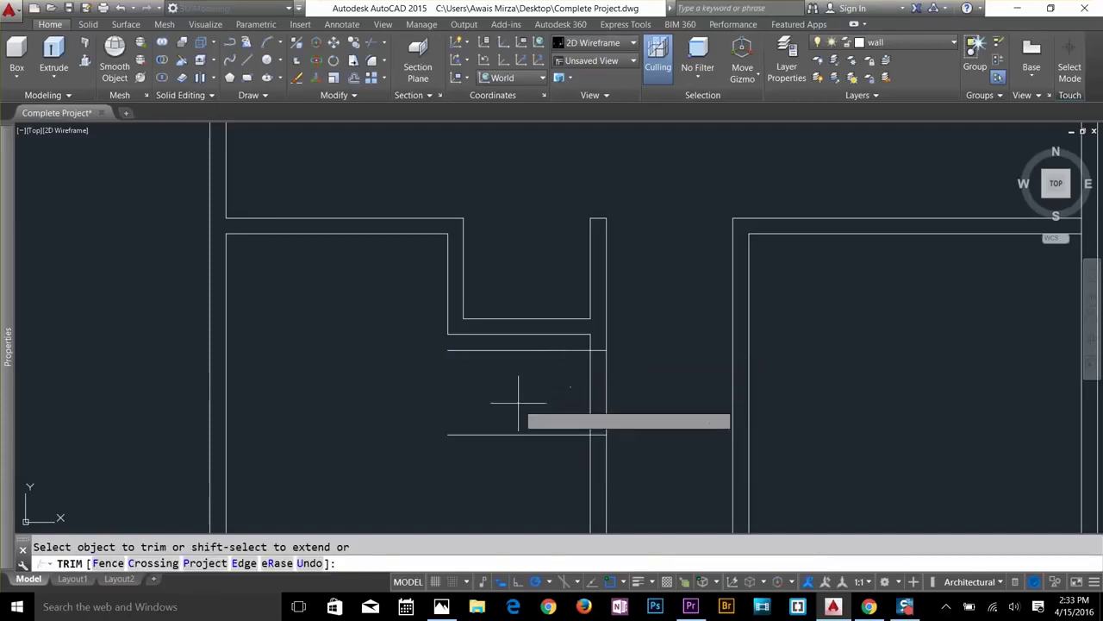
left_click(508, 434)
left_click(517, 350)
left_click(561, 408)
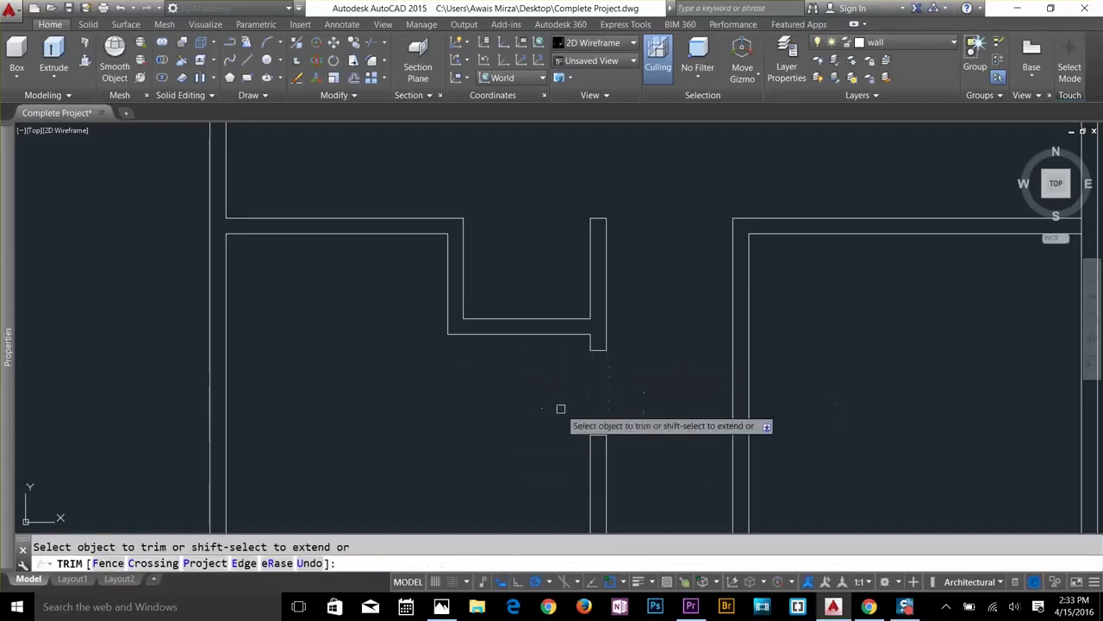
key("Return")
scroll(561, 408, "down", 4)
middle_click_drag(561, 408, 593, 347)
scroll(593, 347, "up", 2)
key("Escape")
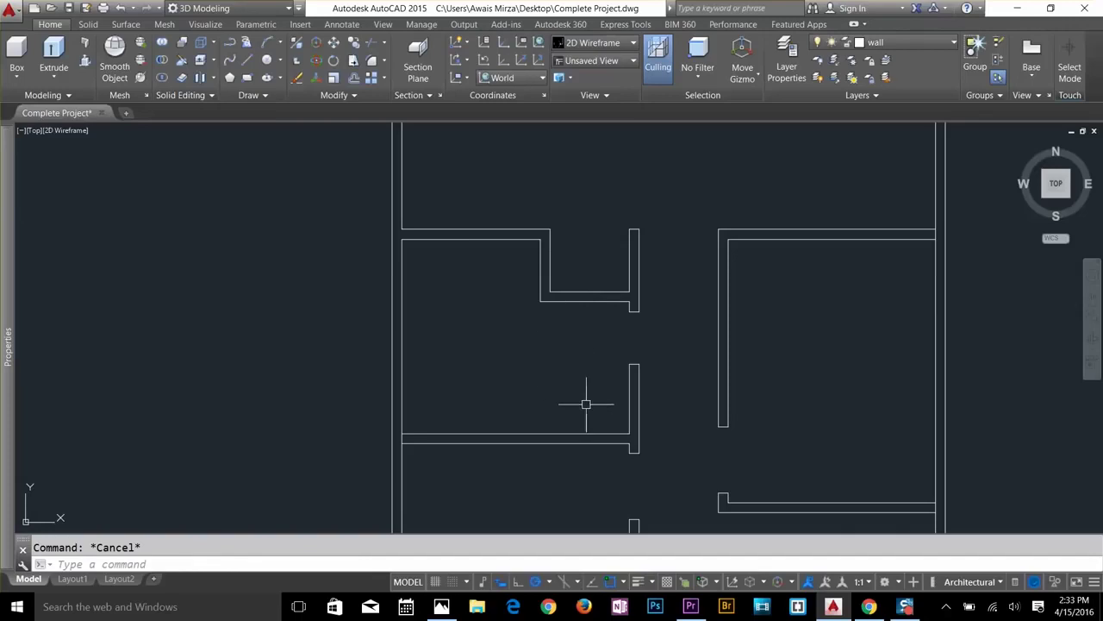
Extend both lines of the recess's vertical wall down to the horizontal partition wall below.
type("ex")
key("Return")
key("Return")
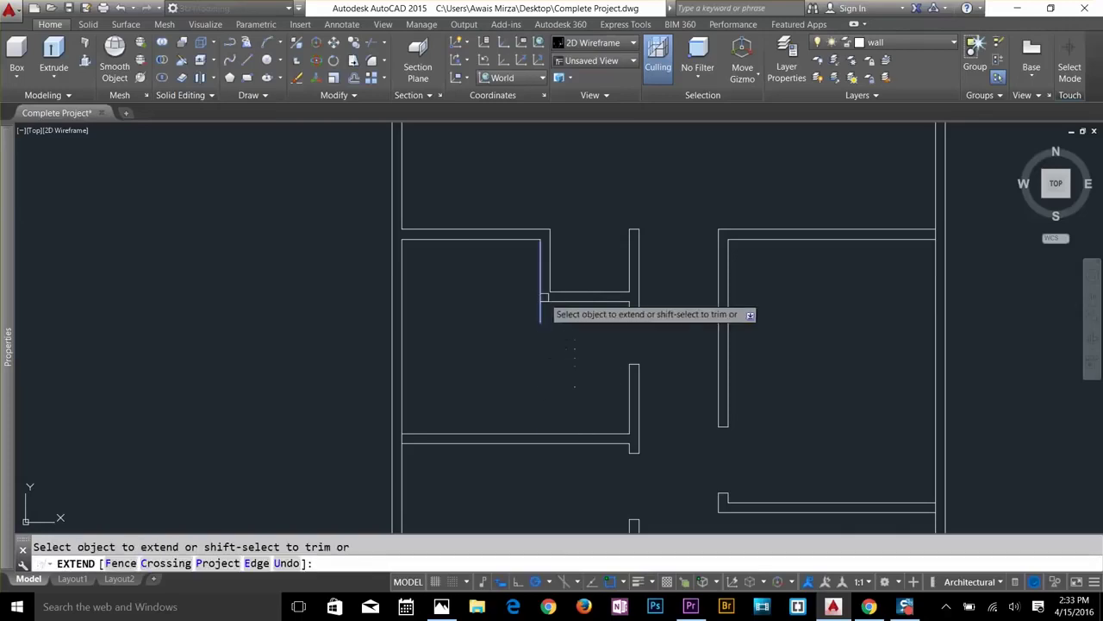
left_click(540, 295)
key("Escape")
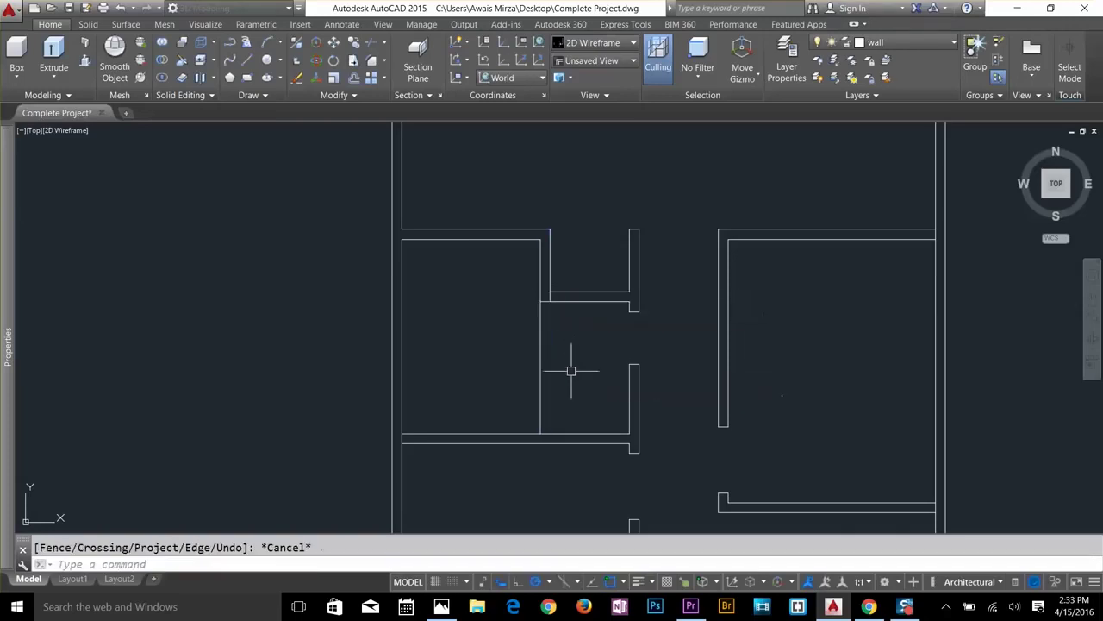
key("Return")
key("Return")
left_click(547, 294)
left_click(547, 300)
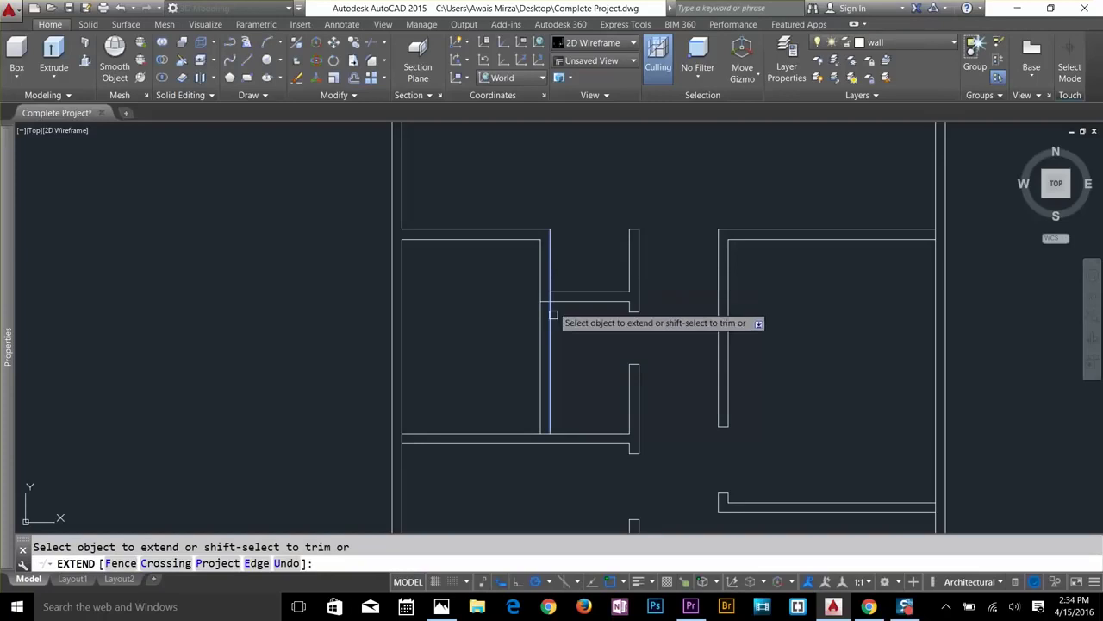
key("Escape")
Trim the overlapping line segments where the recess's bottom wall meets the extended vertical wall.
type("tr")
key("Return")
key("Return")
scroll(543, 294, "up", 5)
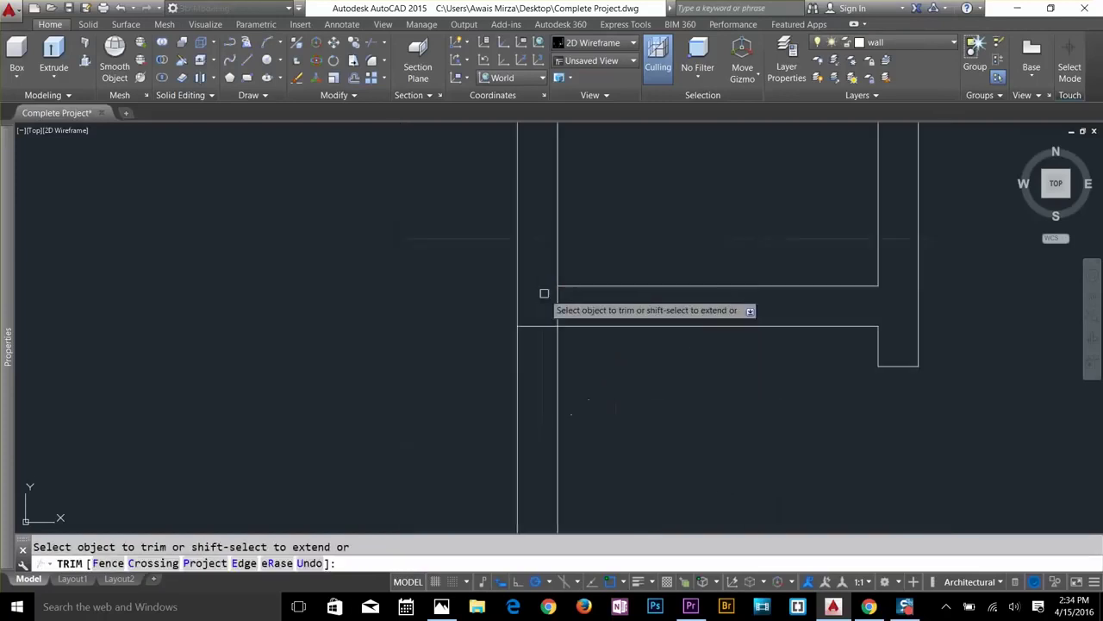
scroll(542, 348, "down", 4)
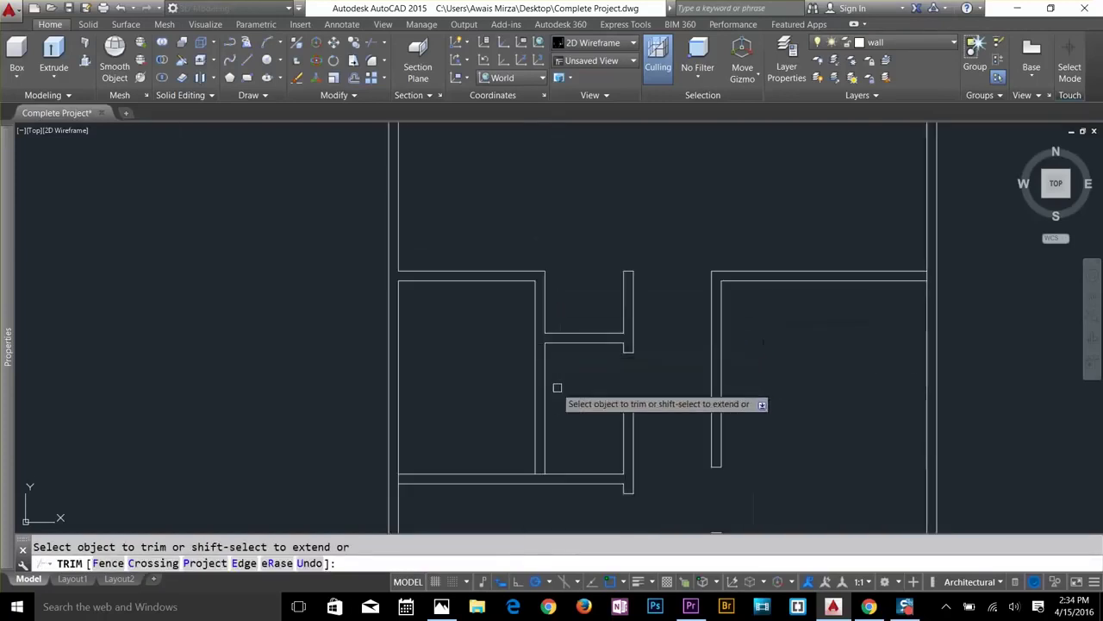
key("Escape")
Trim the horizontal partition's upper line between the two vertical wall lines at their junction.
scroll(558, 496, "up", 2)
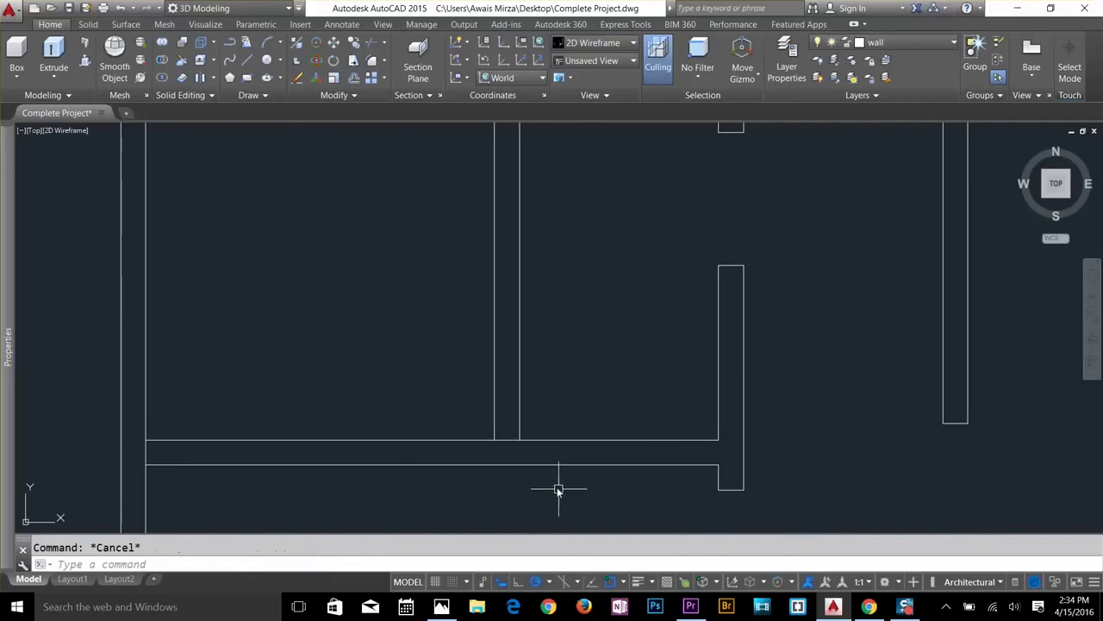
type("tr")
key("Return")
key("Return")
scroll(572, 385, "down", 2)
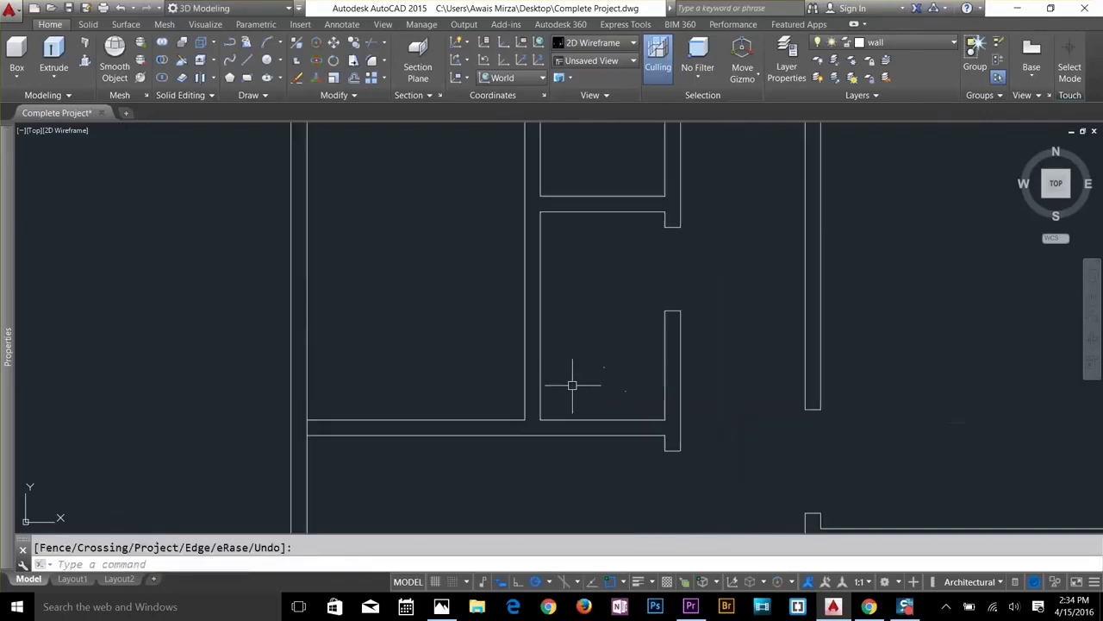
Draw a short vertical line across the upper left room's top wall at the midpoint of its inner line.
scroll(555, 365, "down", 2)
middle_click_drag(508, 317, 555, 359)
scroll(506, 242, "up", 2)
scroll(567, 322, "down", 2)
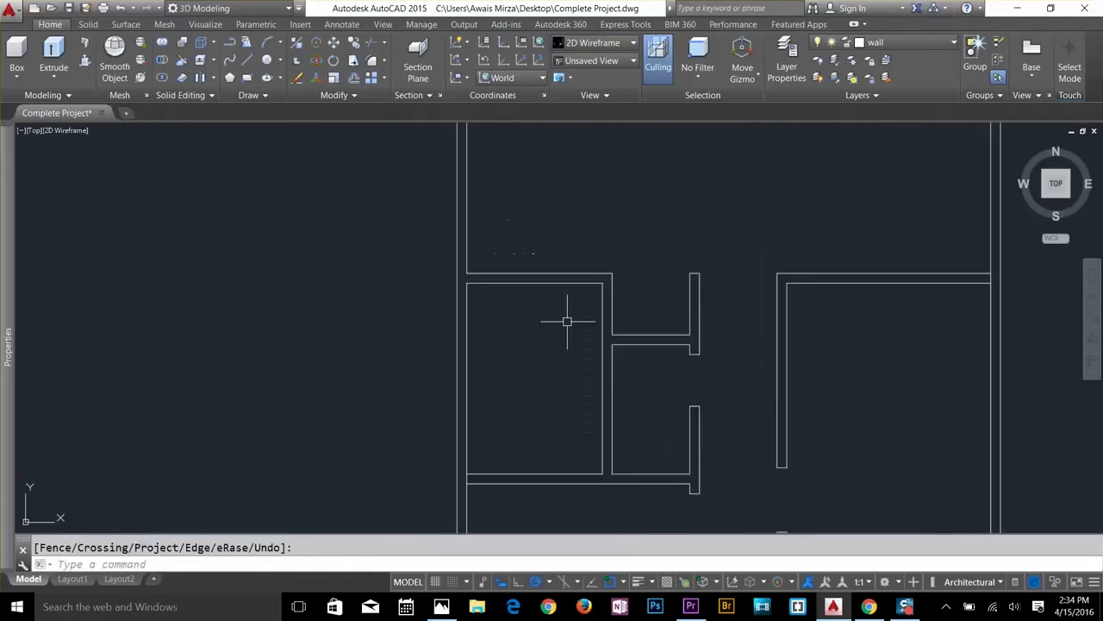
scroll(567, 321, "down", 2)
scroll(520, 289, "up", 4)
key("Escape")
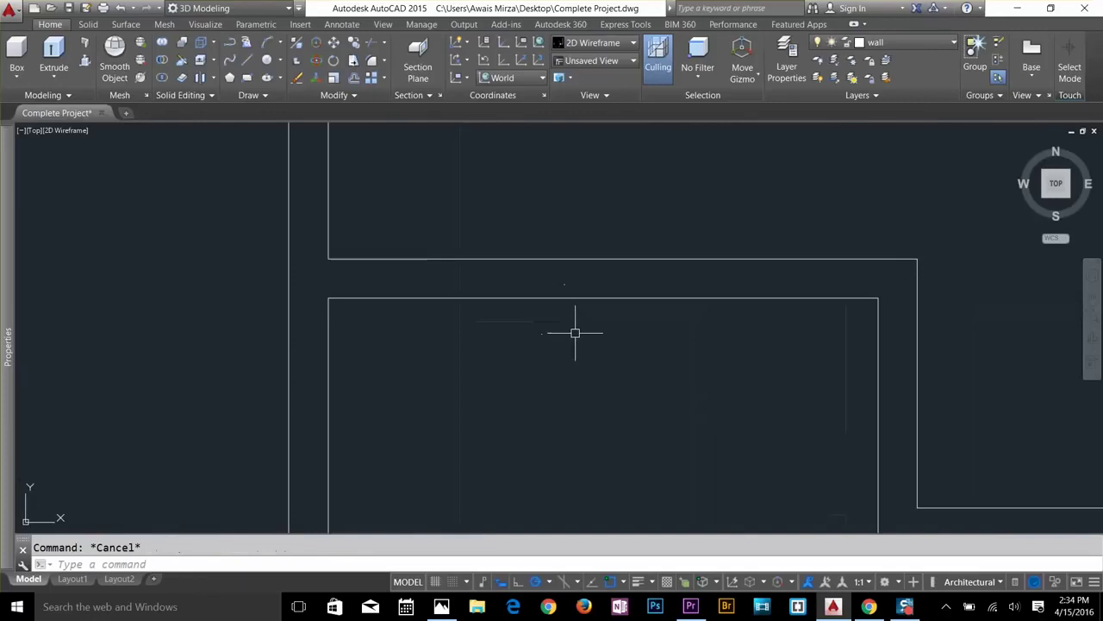
type("l")
key("Return")
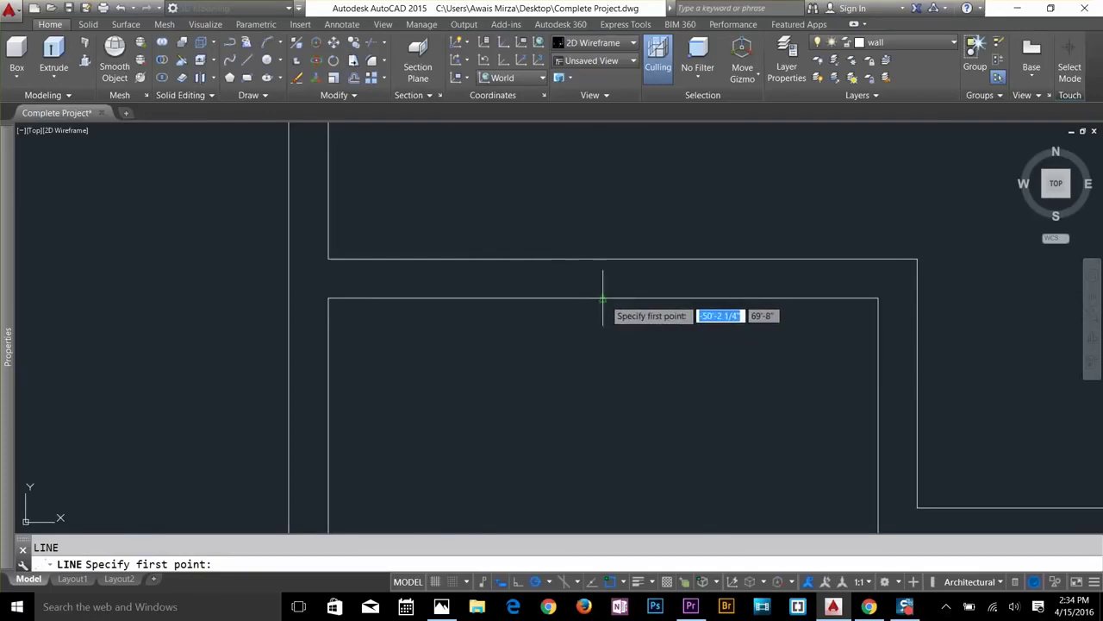
left_click(601, 298)
left_click(602, 258)
key("Return")
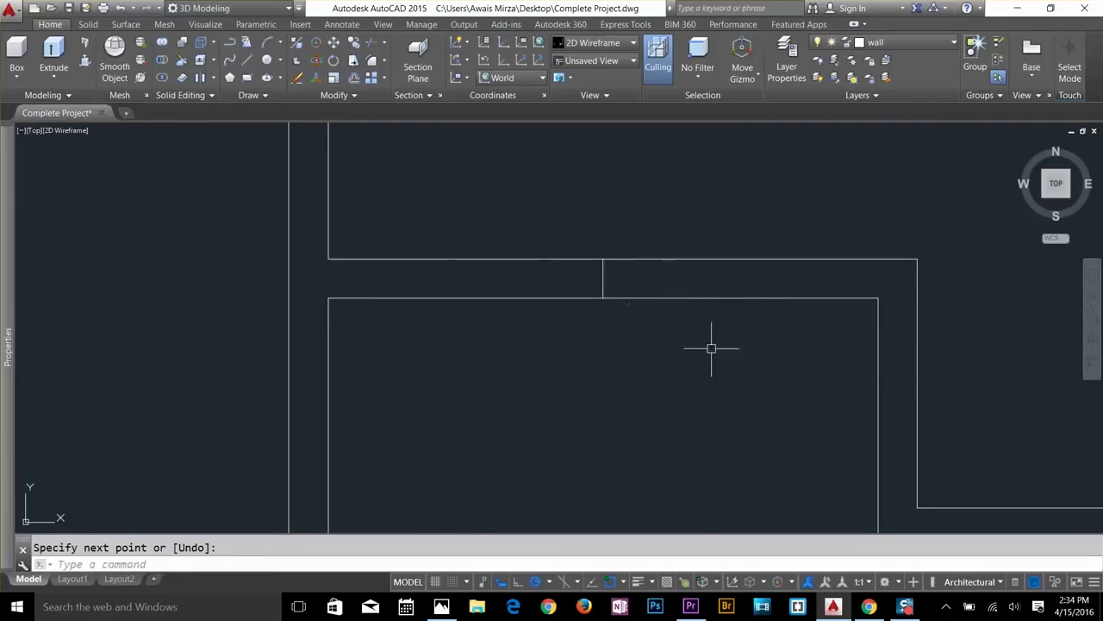
Offset the short vertical line in the top wall 1.5' to both sides.
type("o")
key("Return")
type("1.5")
key("Return")
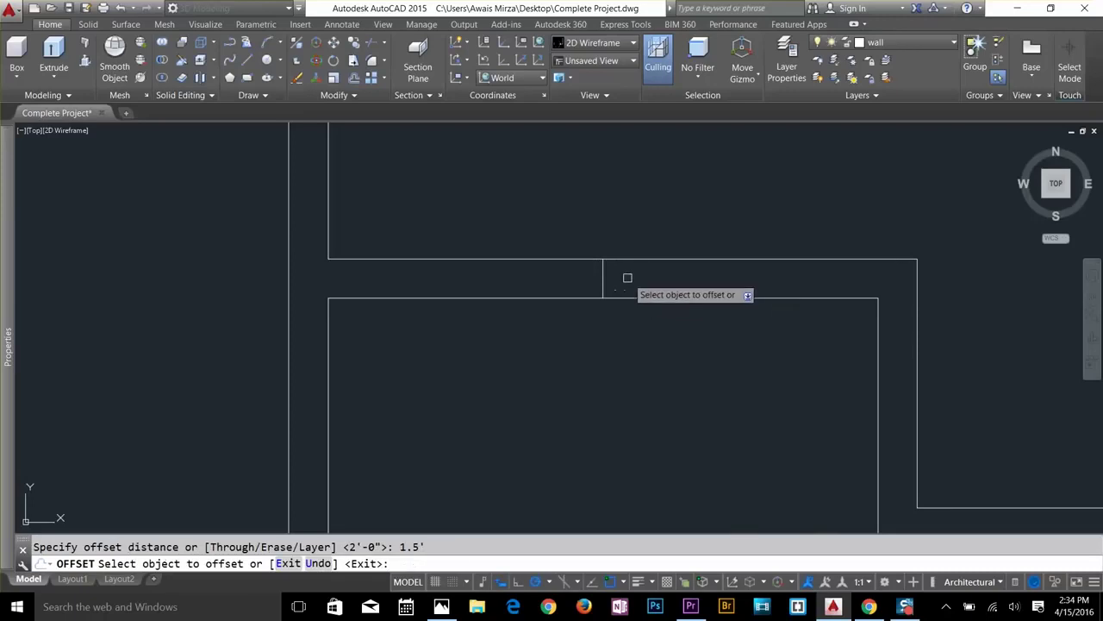
left_click(603, 278)
left_click(675, 269)
left_click(602, 280)
left_click(543, 285)
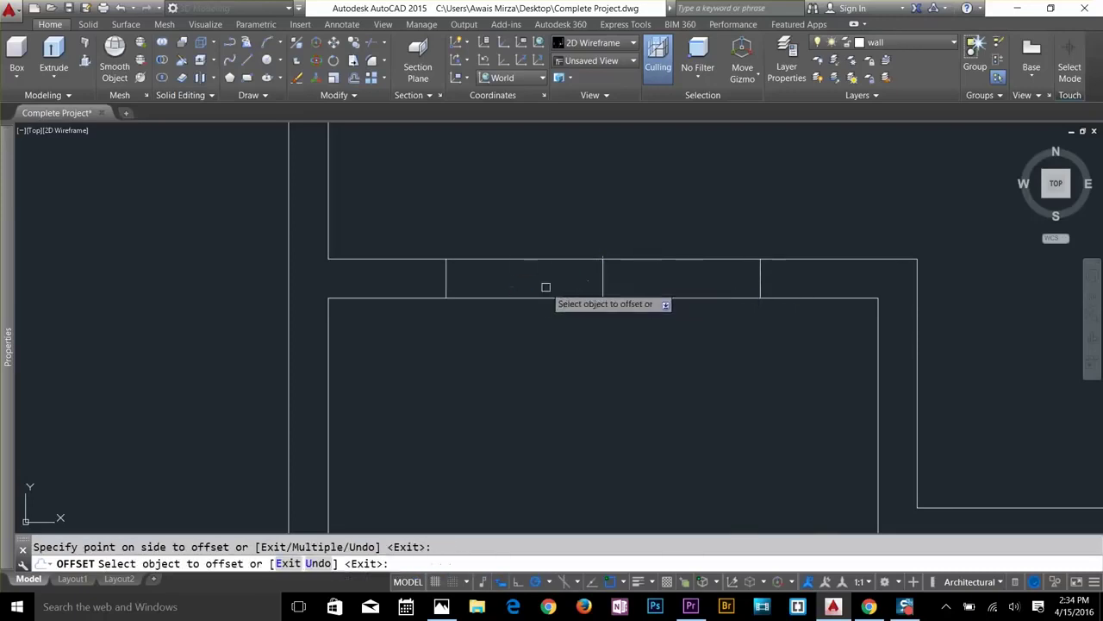
key("Escape")
Delete the middle line and trim the top wall lines between the two offset lines to form an opening.
left_click(546, 212)
left_click(660, 372)
key("Delete")
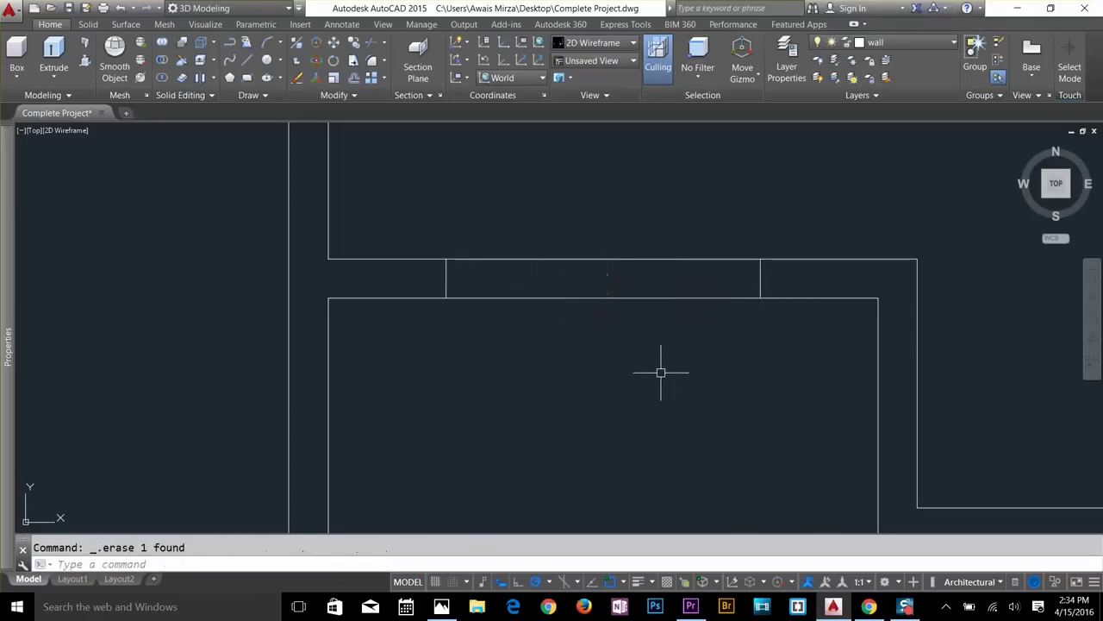
type("tr")
key("Return")
key("Return")
left_click(658, 242)
left_click(642, 352)
key("Return")
scroll(640, 349, "down", 6)
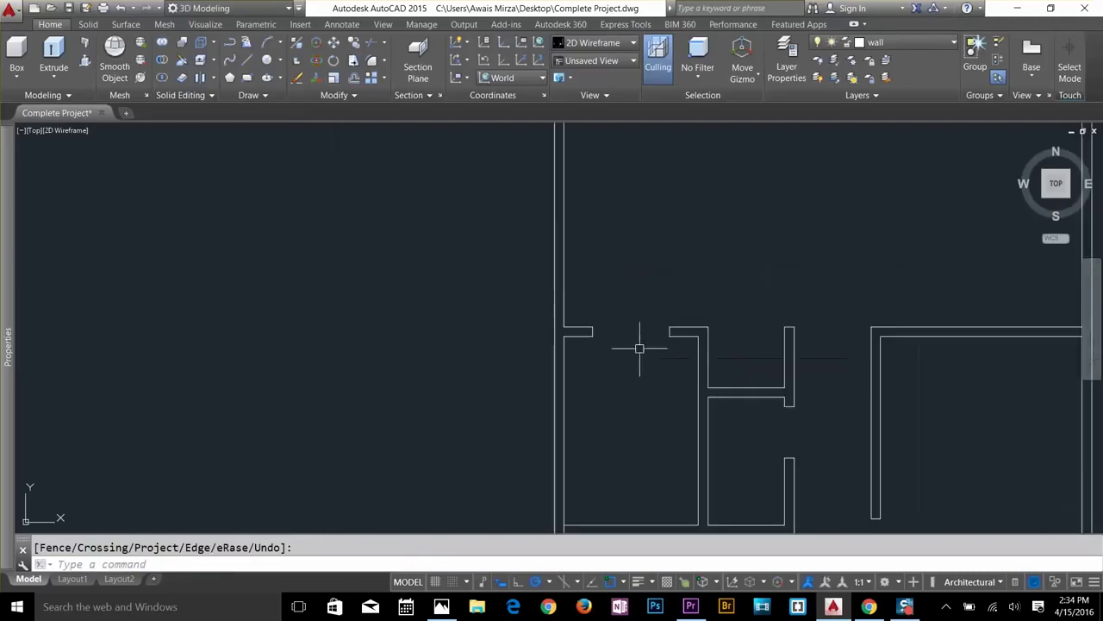
middle_click_drag(633, 341, 611, 187)
scroll(732, 359, "down", 3)
middle_click_drag(733, 359, 637, 305)
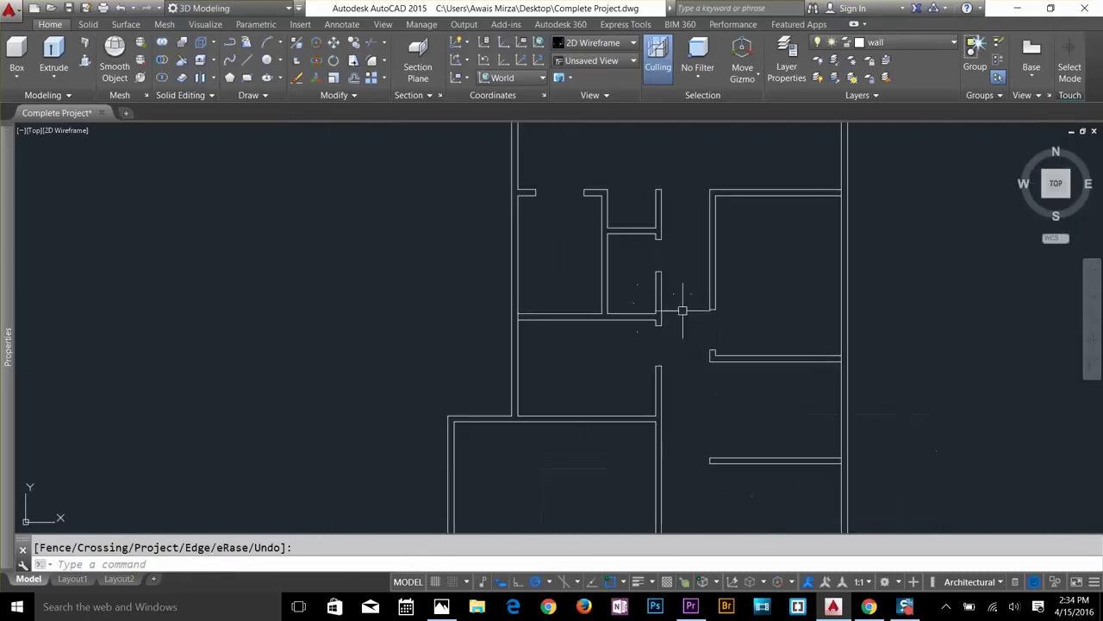
scroll(683, 310, "down", 2)
middle_click_drag(699, 362, 662, 281)
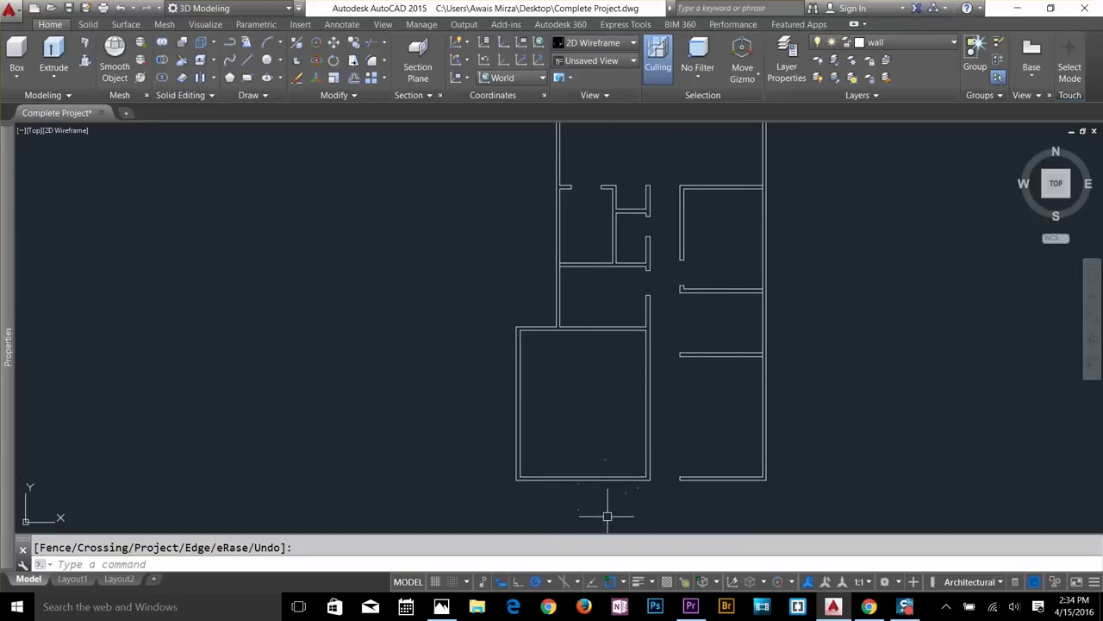
middle_click_drag(607, 517, 616, 433)
scroll(562, 428, "up", 2)
key("Escape")
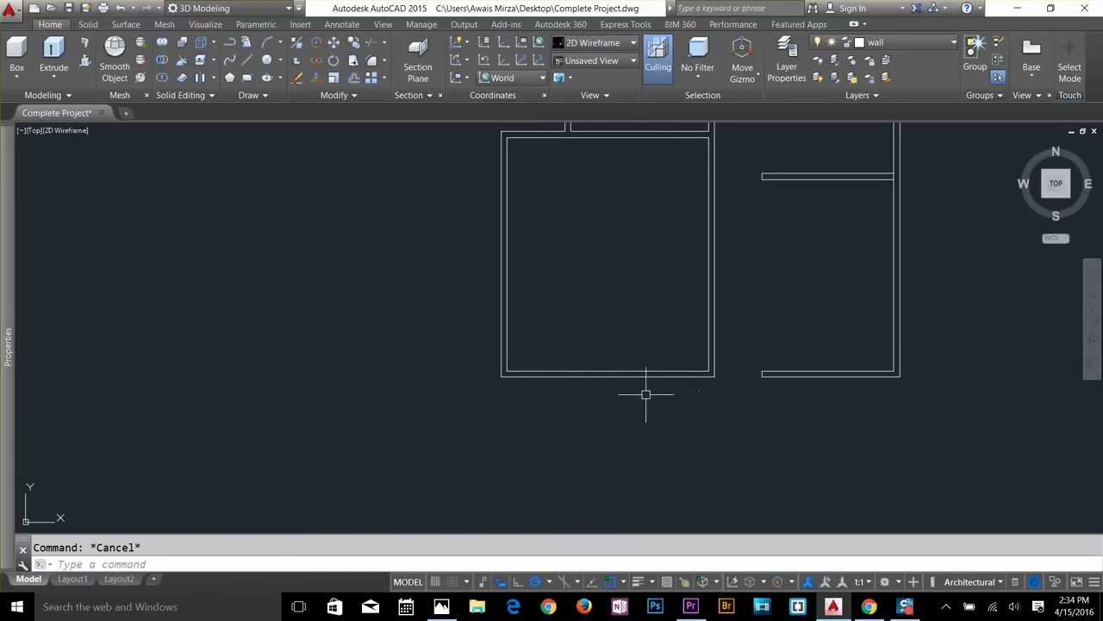
key("Return")
key("Escape")
type("p")
key("Return")
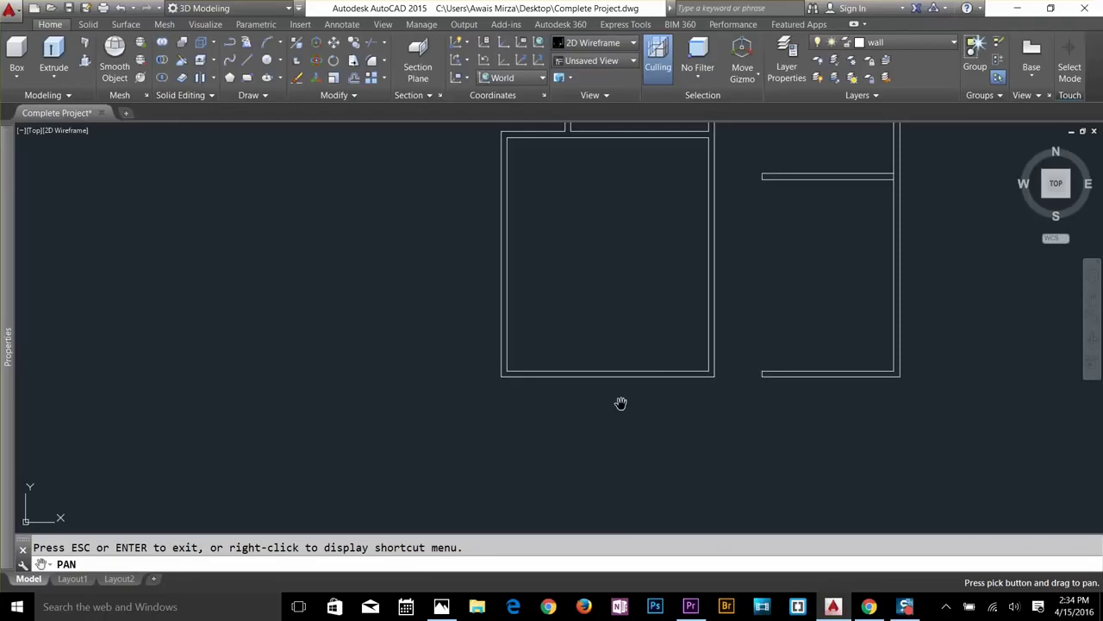
key("Return")
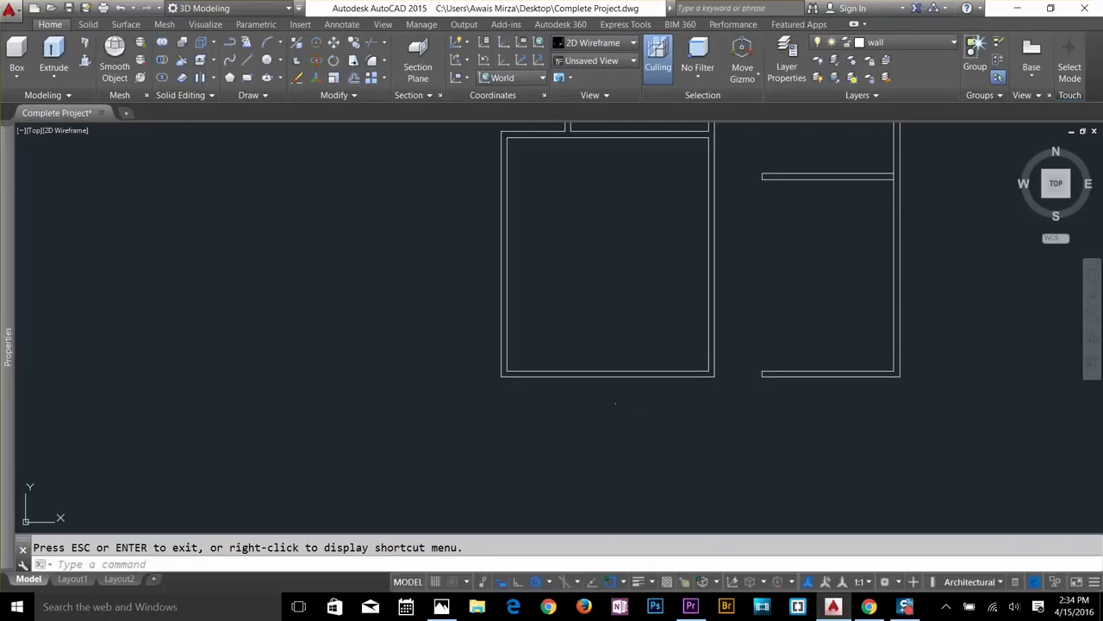
key("Escape")
Offset the outer line of the lower left room's bottom wall 1.5' downward.
type("o")
key("Return")
type("1")
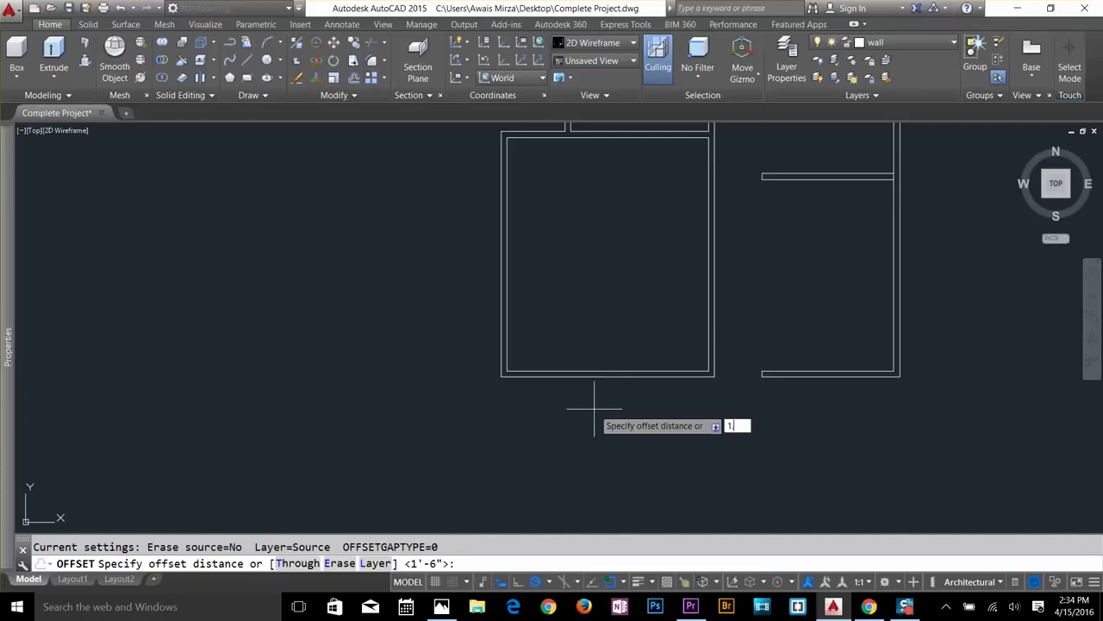
type(".5")
key("Return")
left_click(611, 375)
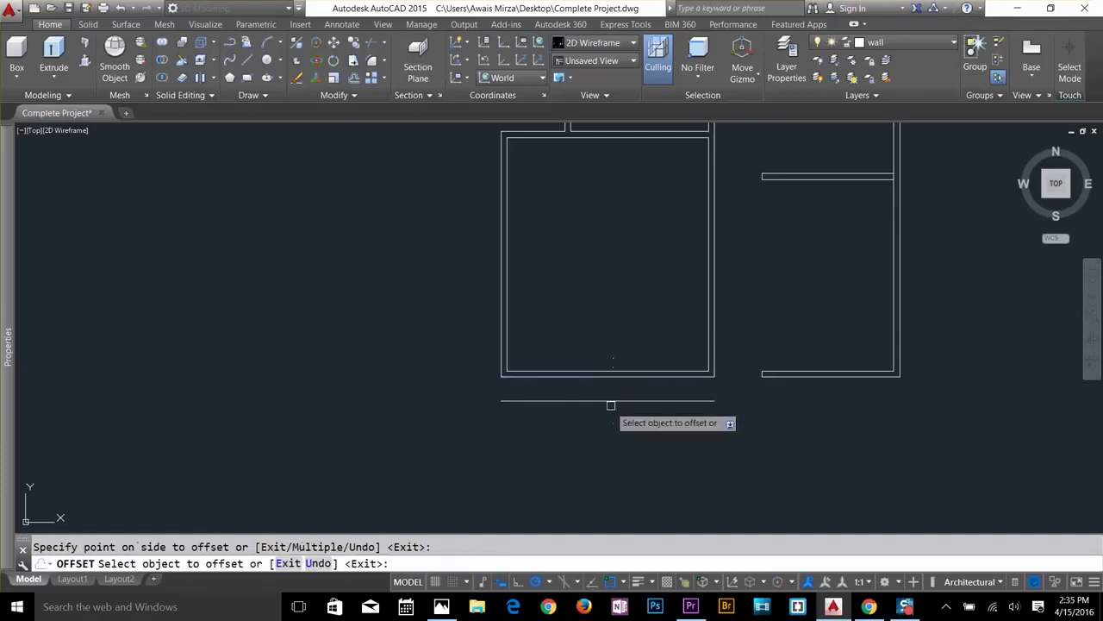
left_click(594, 410)
key("Escape")
Extend the lower left room's side wall lines down to the offset line below its bottom wall.
scroll(518, 424, "up", 2)
key("Return")
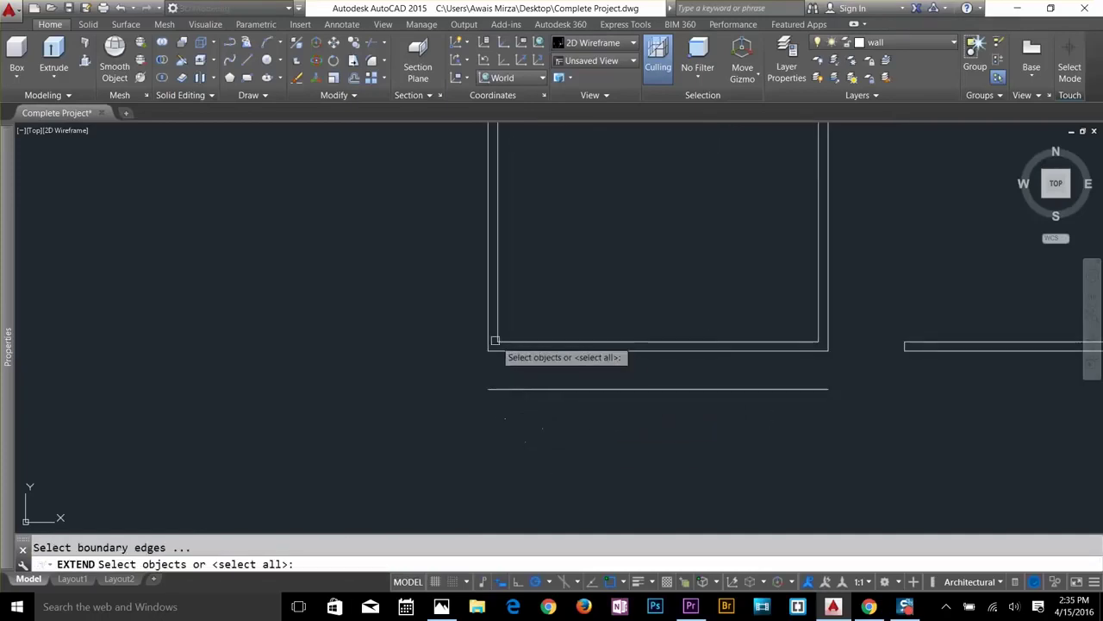
key("Return")
left_click(487, 335)
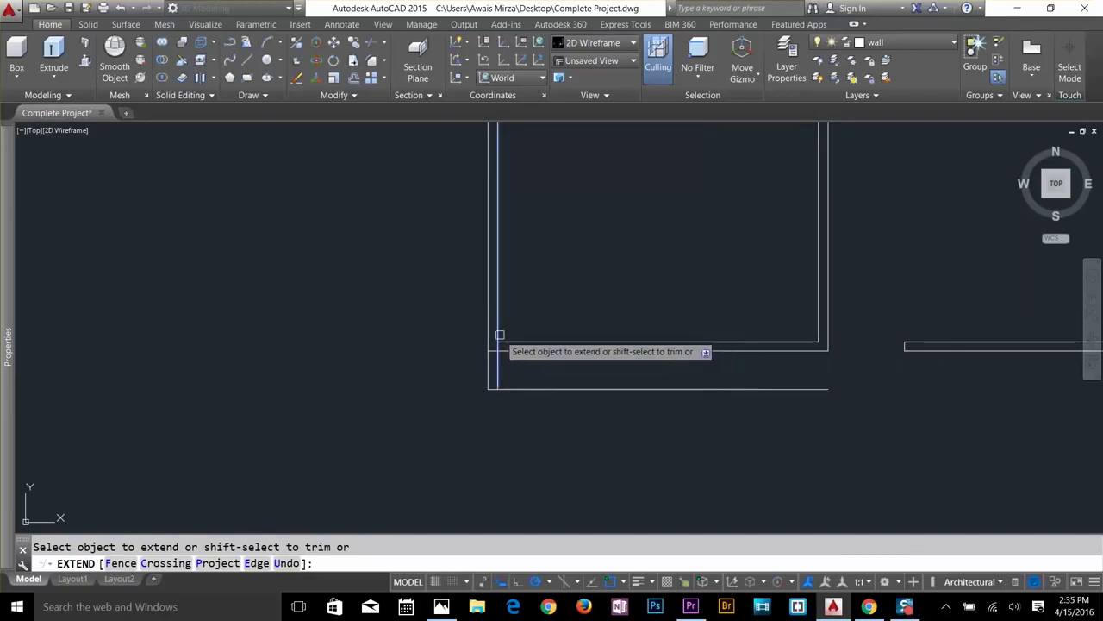
left_click(817, 321)
key("Escape")
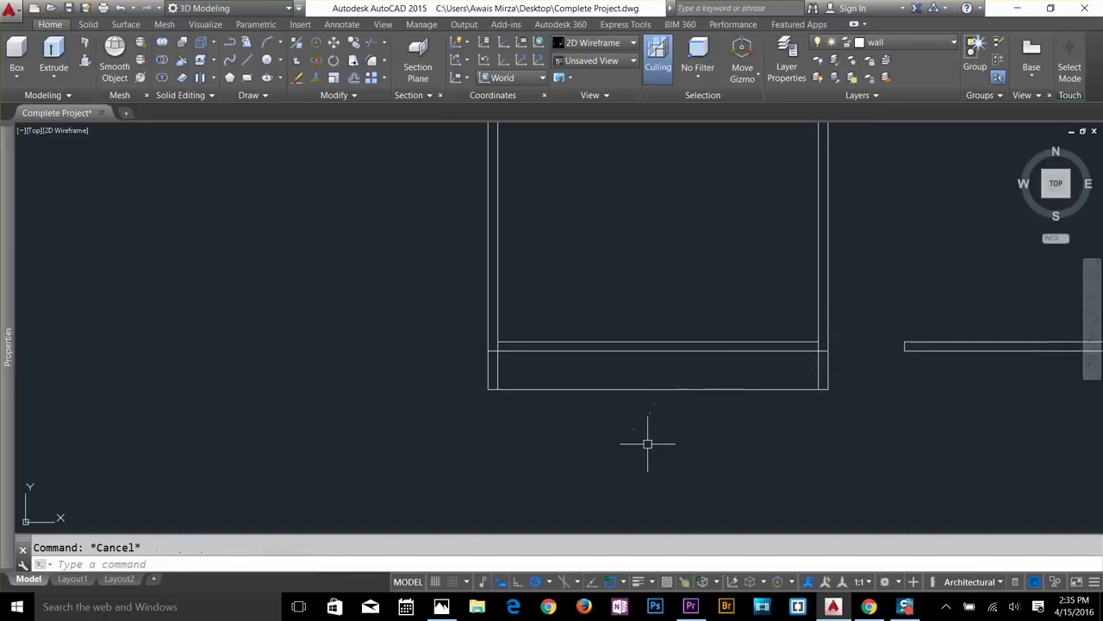
Trim the offset line between the side walls and the bottom wall's outer line where it crosses them.
type("tr")
key("Return")
key("Return")
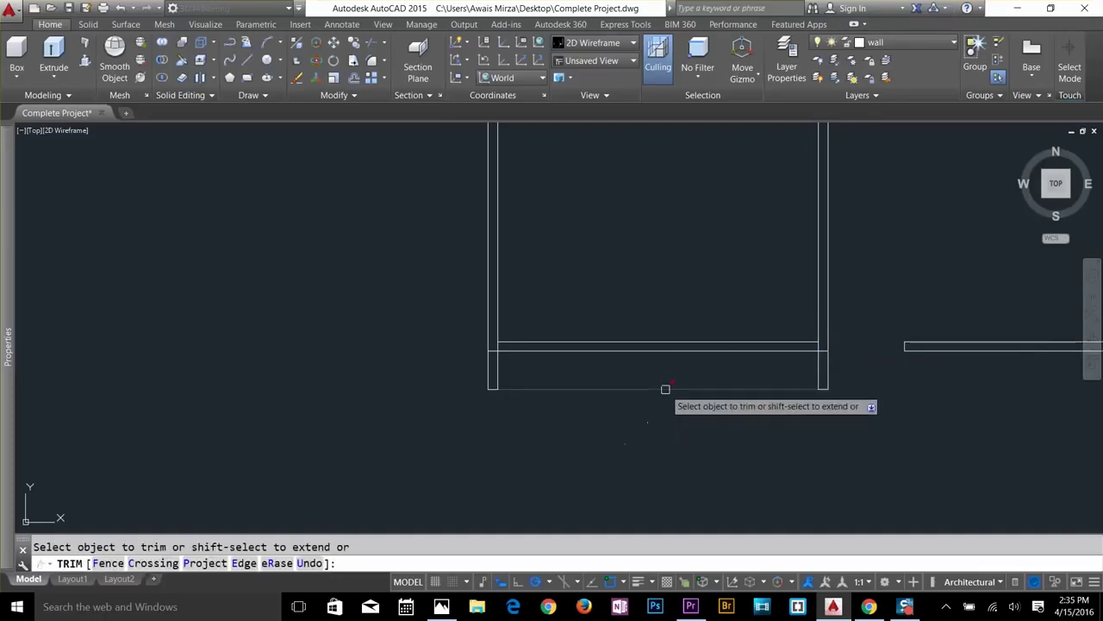
scroll(522, 380, "up", 5)
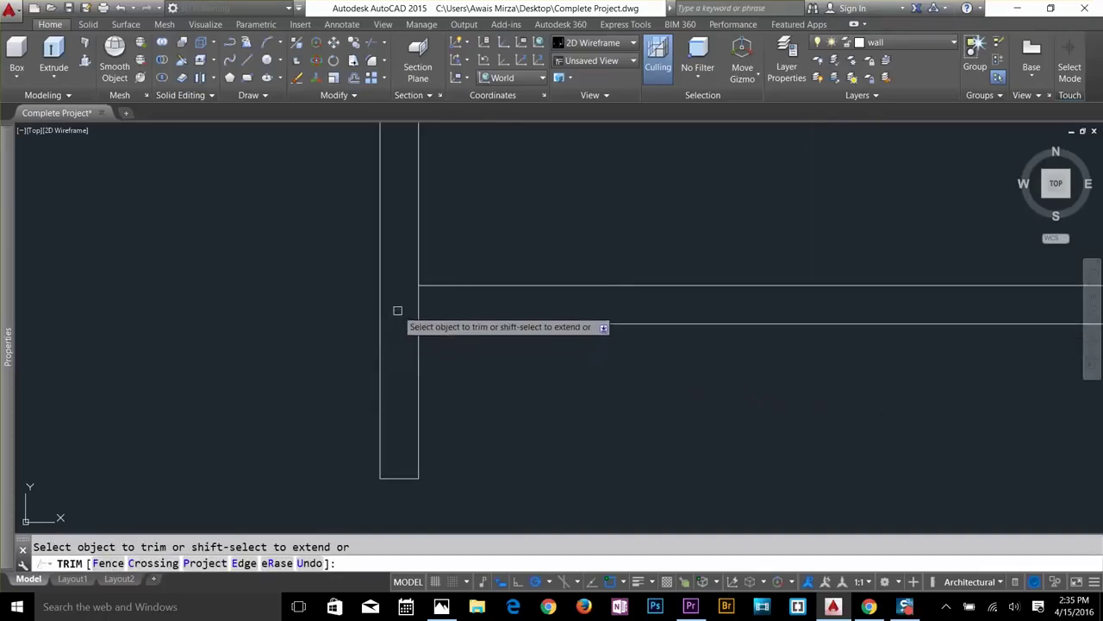
scroll(491, 359, "down", 2)
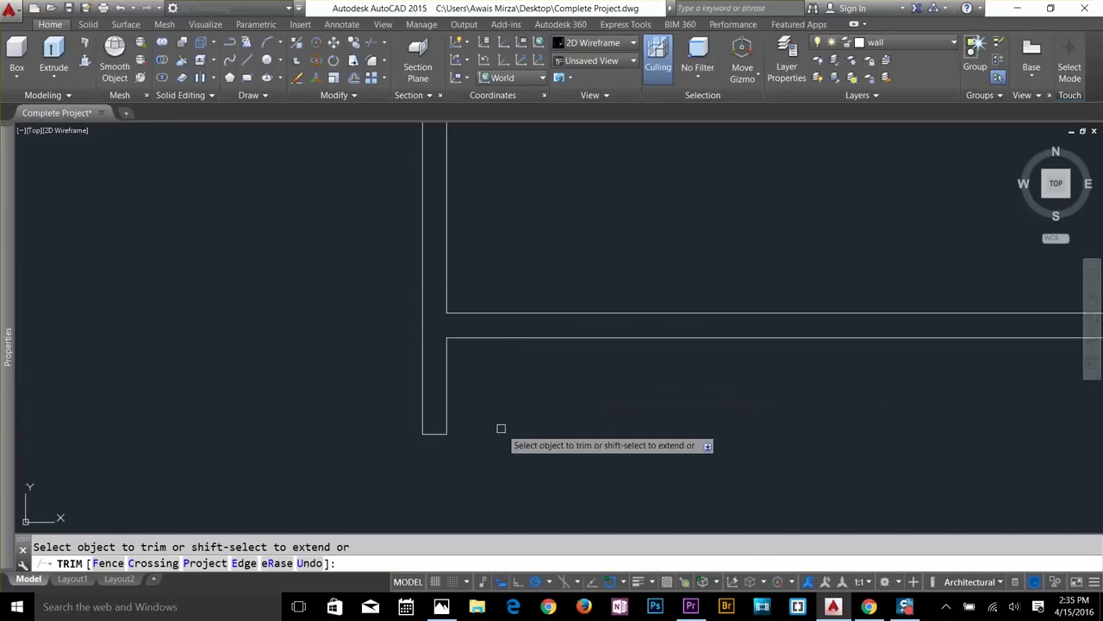
key("Escape")
key("Escape")
Offset the inner lines of the lower left room's two side walls 1' inward.
middle_click_drag(520, 413, 484, 404)
type("1")
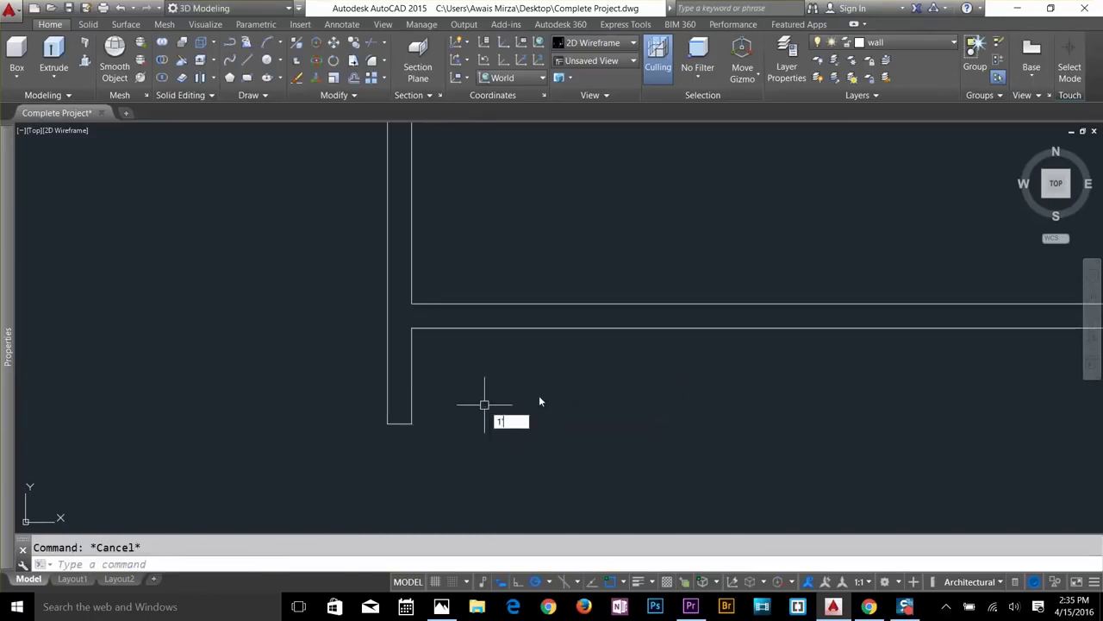
key("Return")
key("Escape")
type("o")
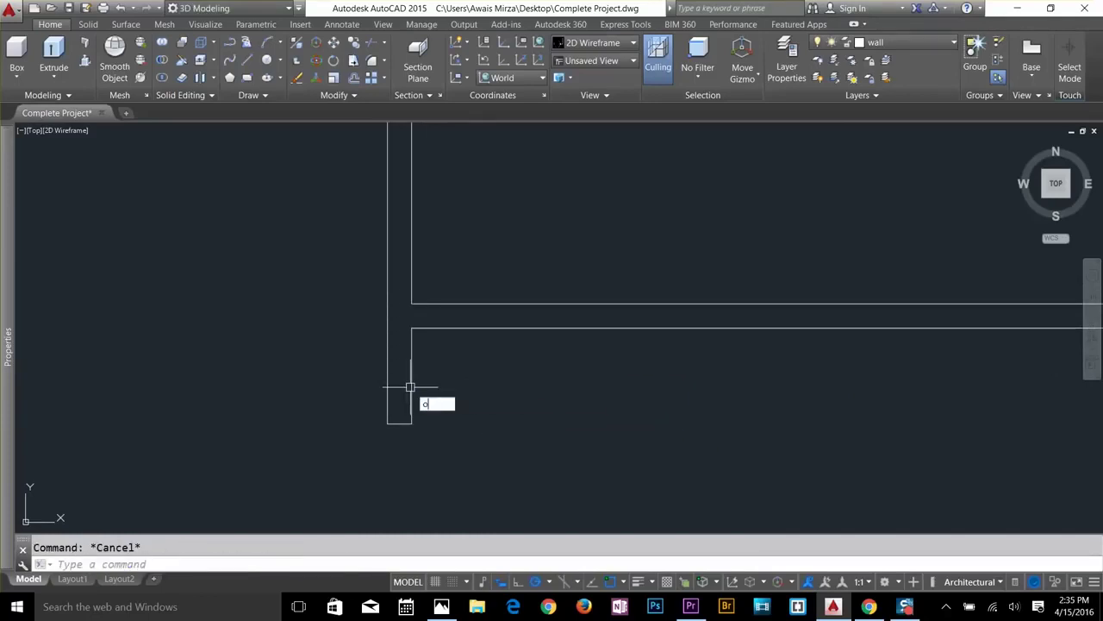
key("Return")
type("1'")
key("Return")
left_click(421, 387)
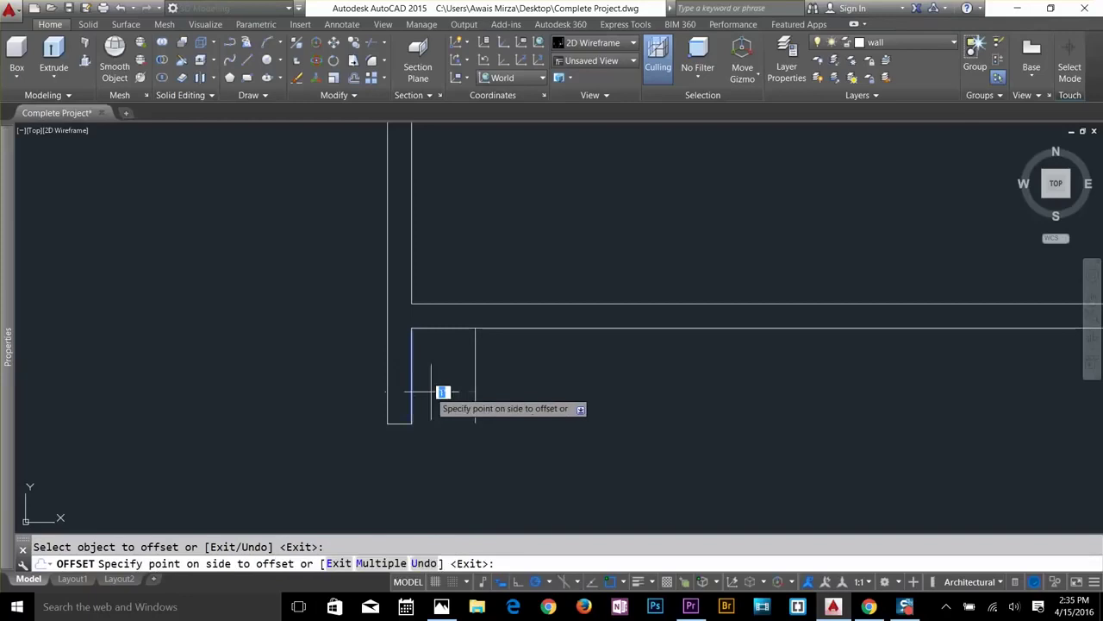
left_click(431, 392)
scroll(561, 397, "down", 2)
left_click(973, 387)
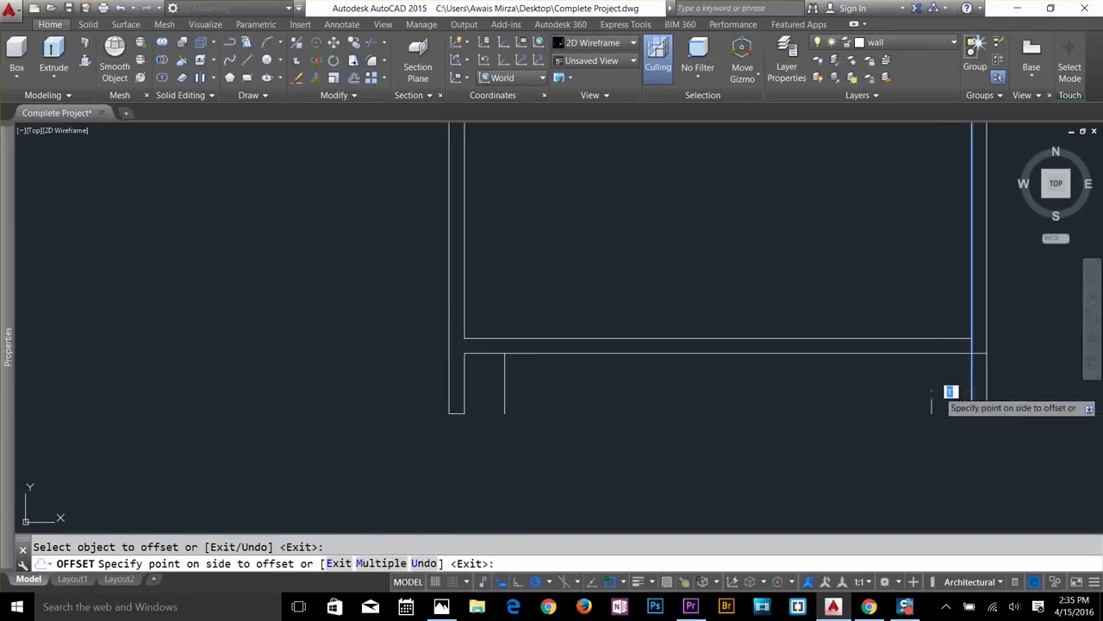
left_click(932, 394)
Trim the right offset line above the bottom wall and clean up the bottom wall's junction with the right side wall.
key("Escape")
key("Return")
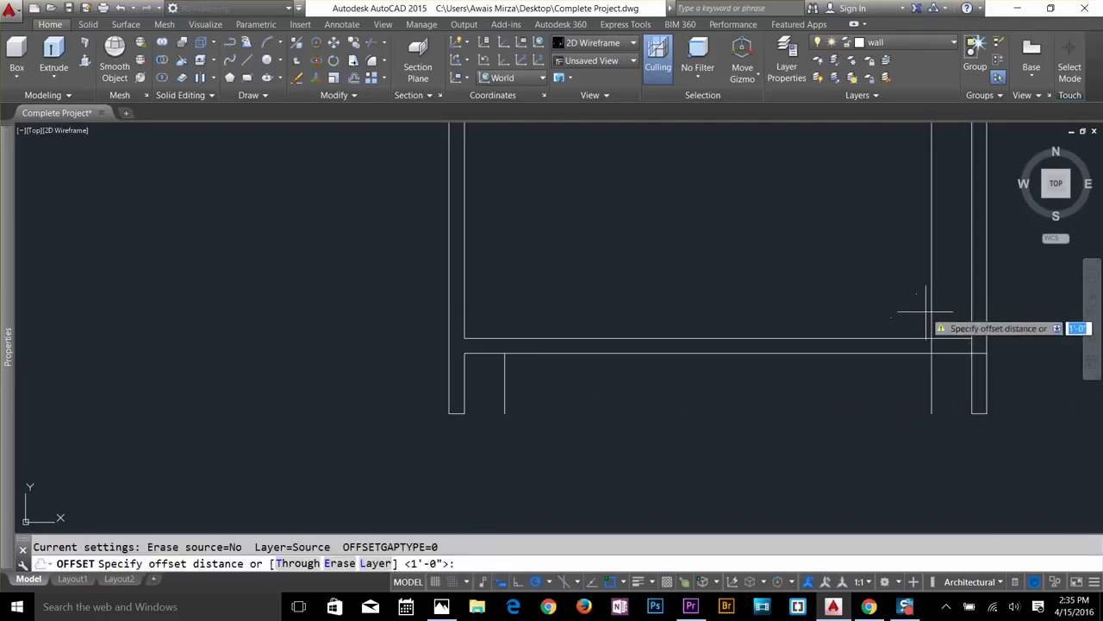
key("Escape")
type("tr")
key("Return")
key("Return")
left_click(931, 313)
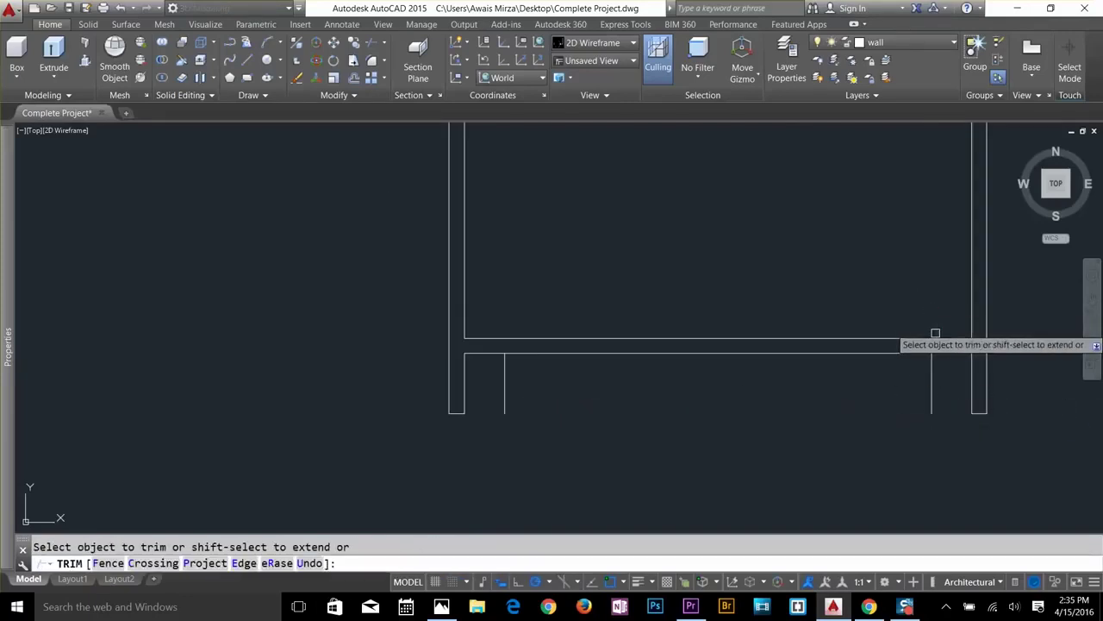
left_click(949, 354)
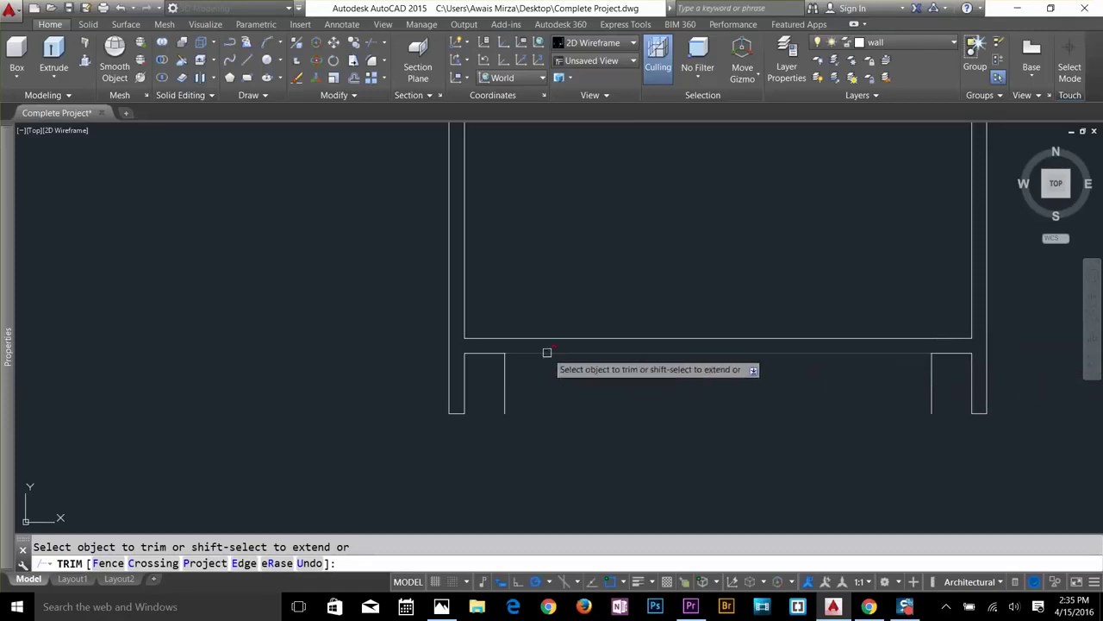
Extend the end line of the right side wall to the 1' offset line, closing the right projection.
key("Escape")
type("ex")
key("Return")
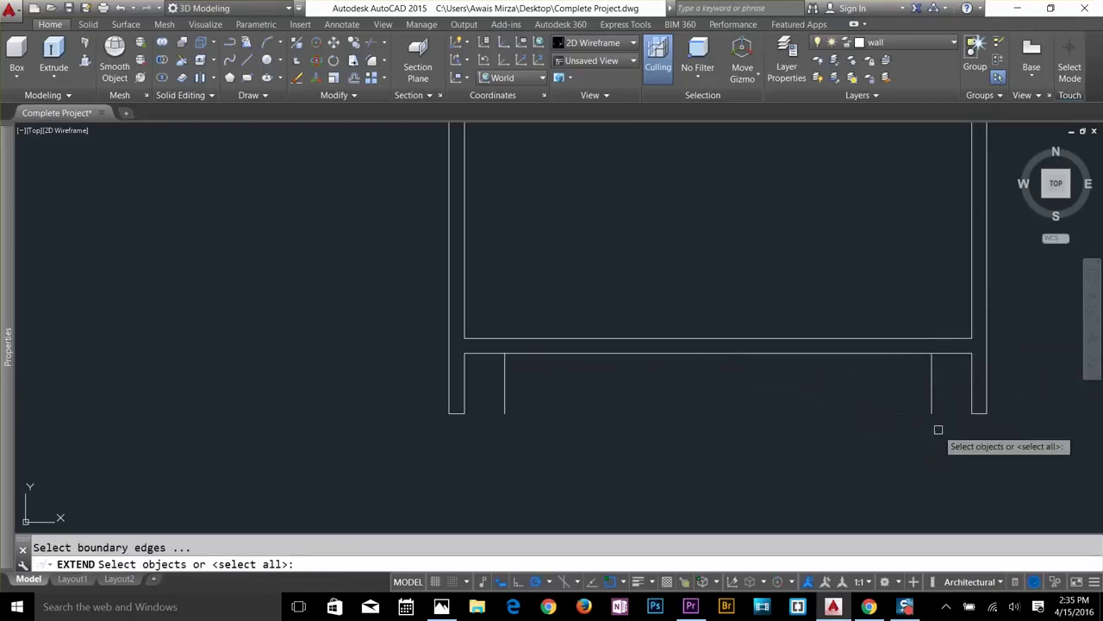
key("Return")
left_click(975, 414)
key("Escape")
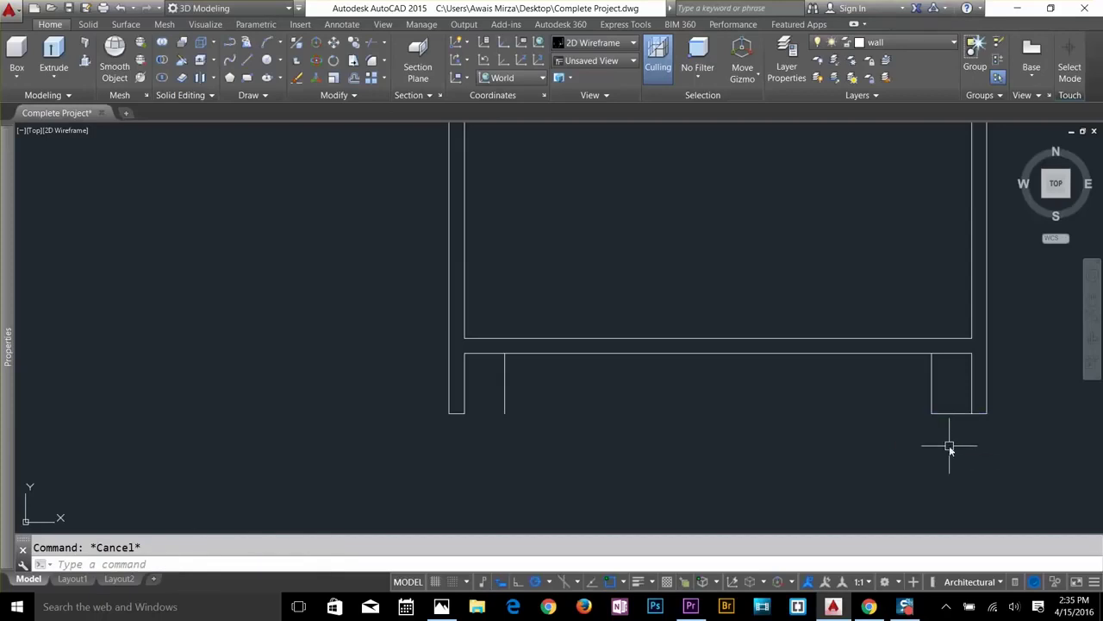
type("tr")
key("Return")
key("Return")
key("Escape")
Stretch the end line of the left side wall to the 1' offset line, closing the left projection.
scroll(906, 431, "down", 2)
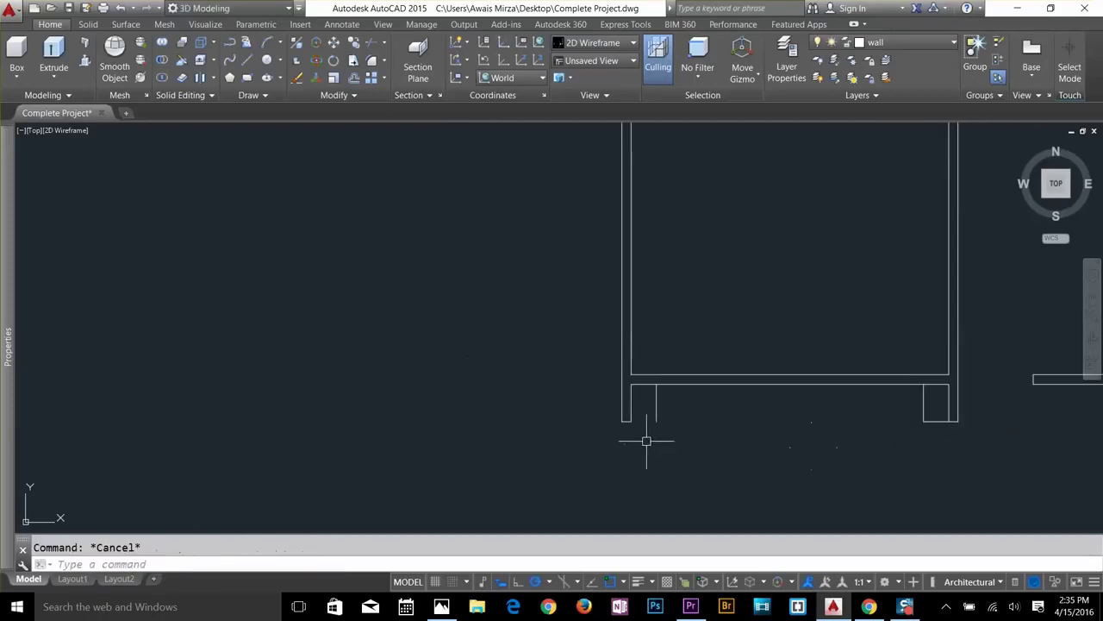
scroll(646, 431, "up", 3)
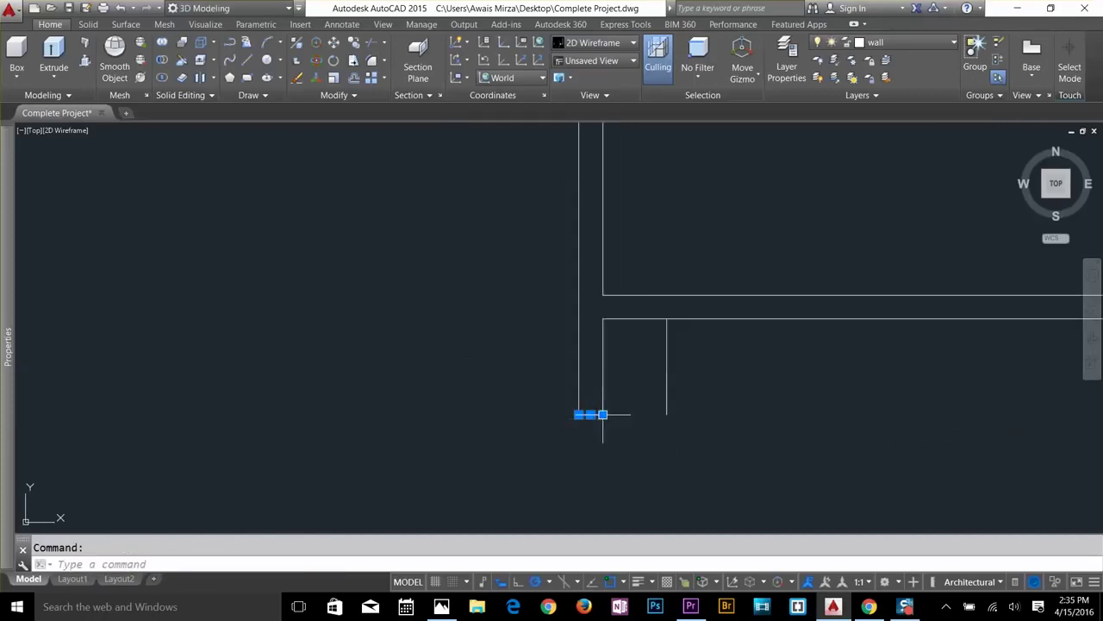
left_click(603, 414)
left_click(666, 414)
scroll(718, 439, "down", 2)
key("Escape")
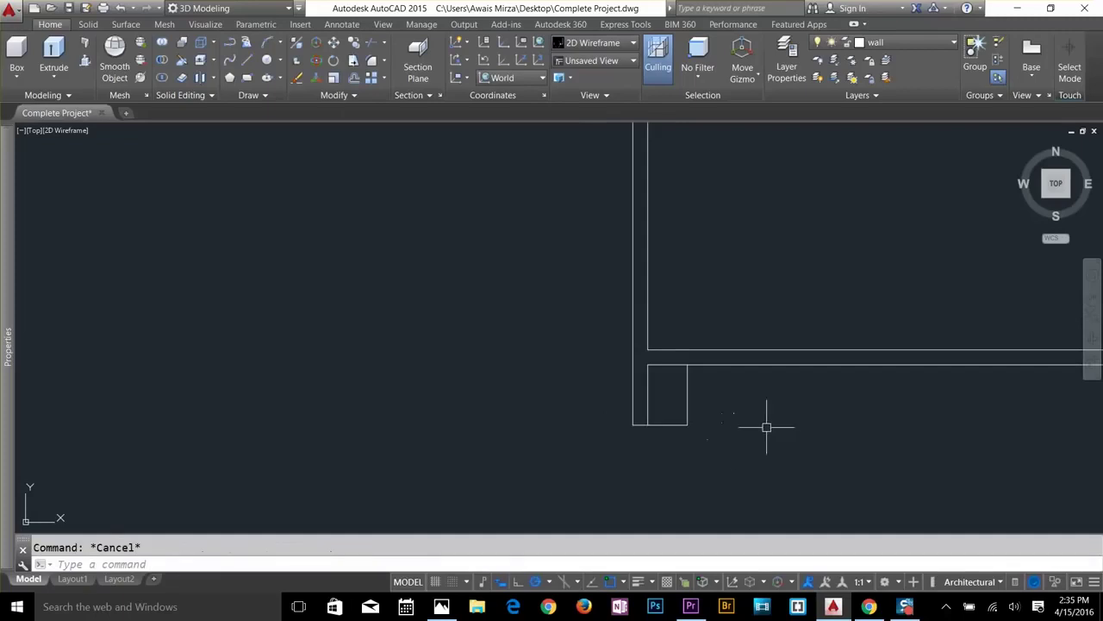
Offset the outer line of the lower right room's bottom wall 1.5' downward.
scroll(766, 423, "down", 3)
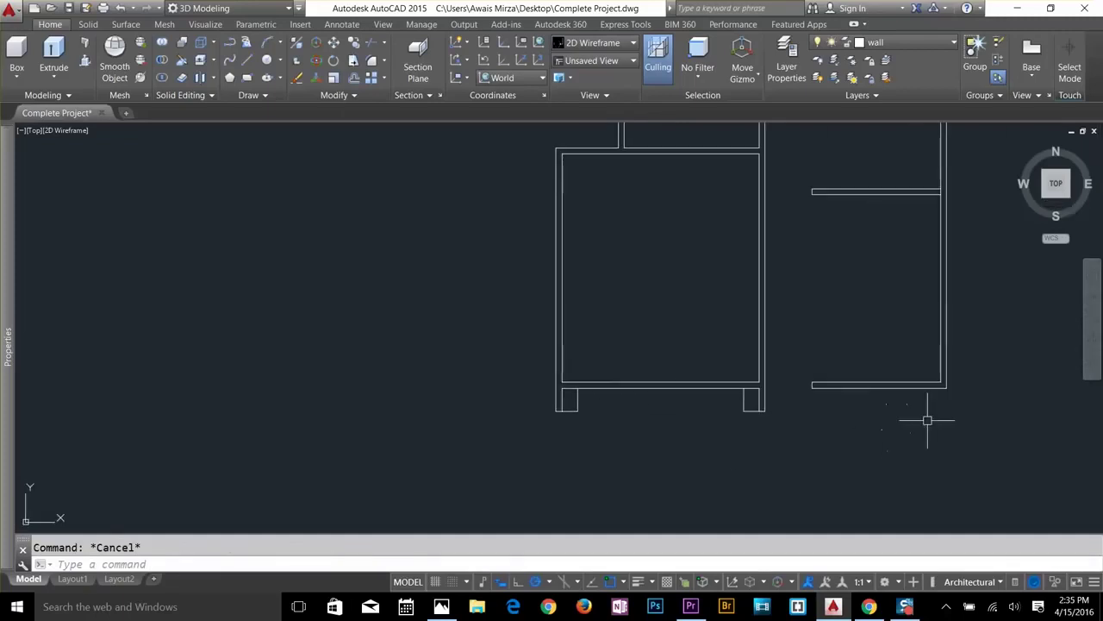
scroll(927, 421, "up", 2)
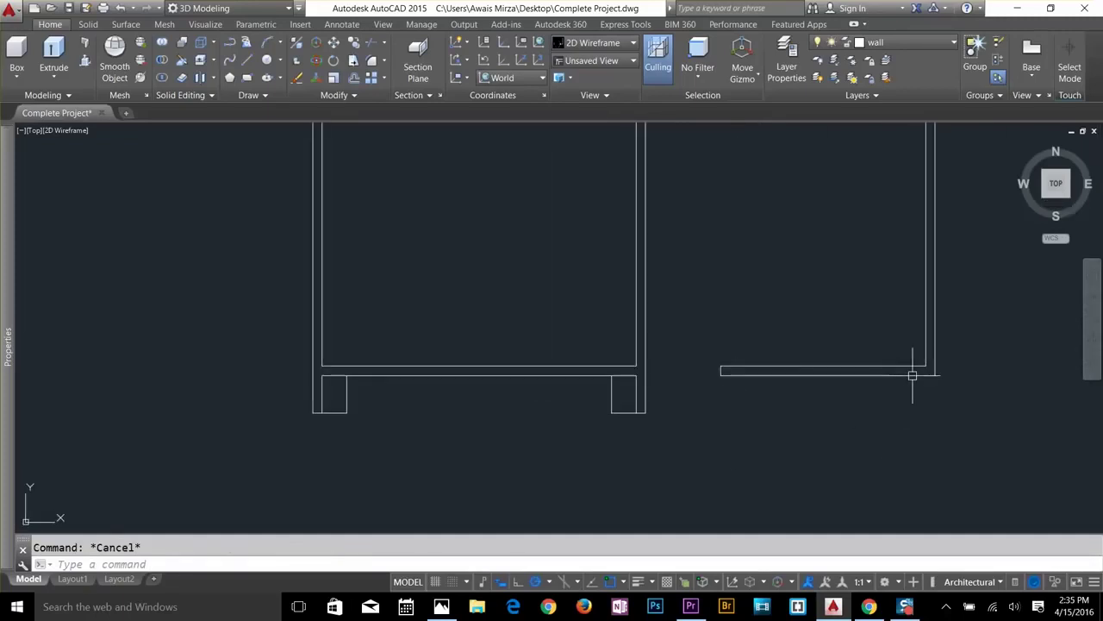
type("o")
key("Return")
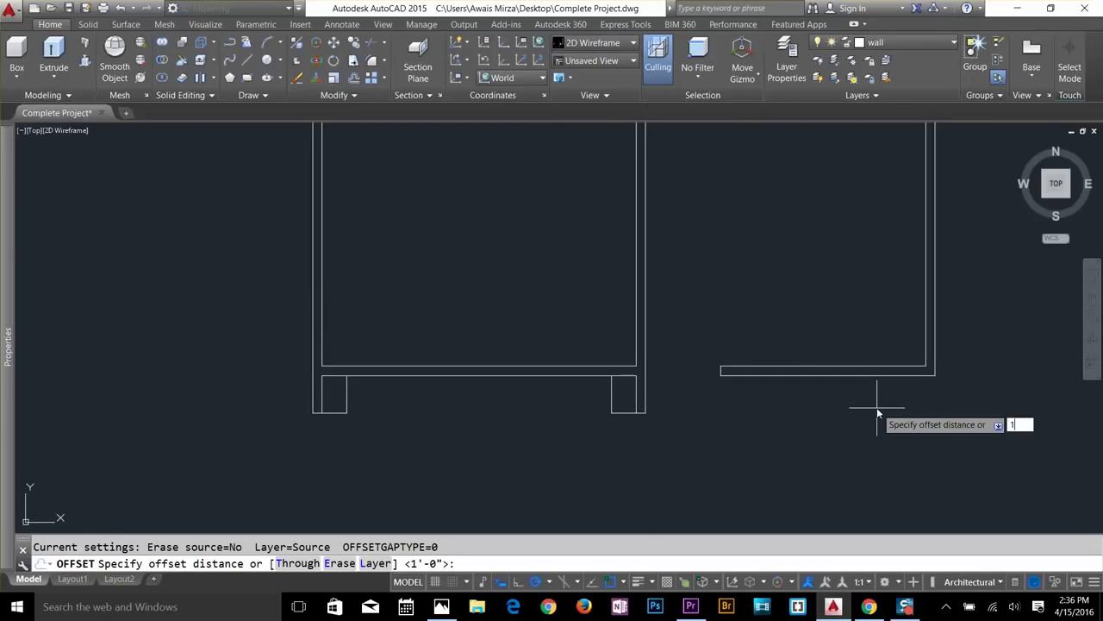
key("Return")
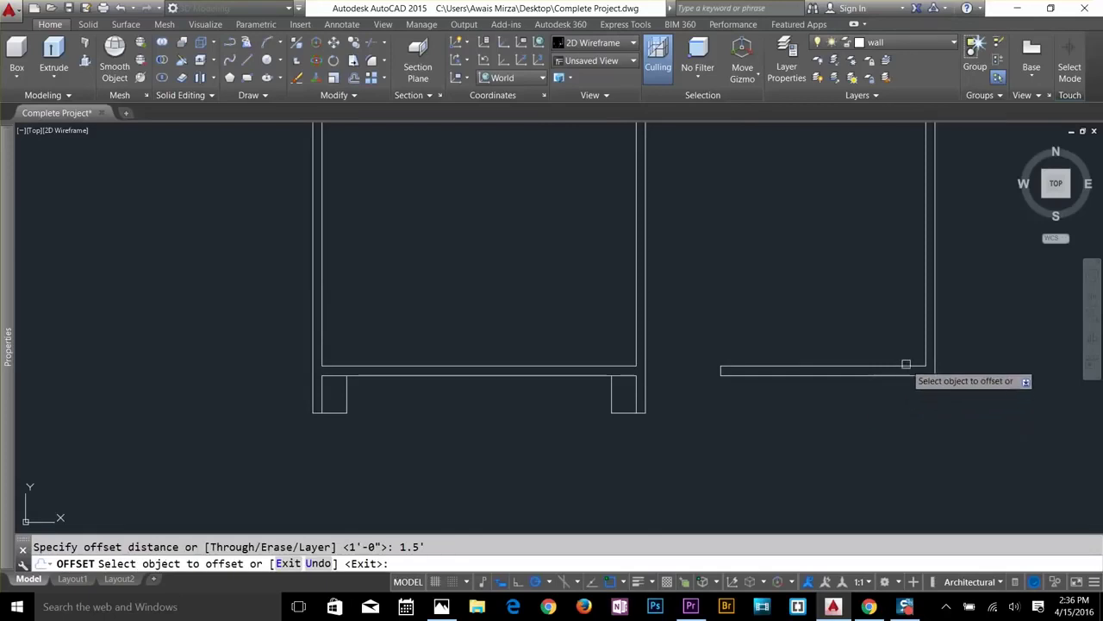
left_click(905, 375)
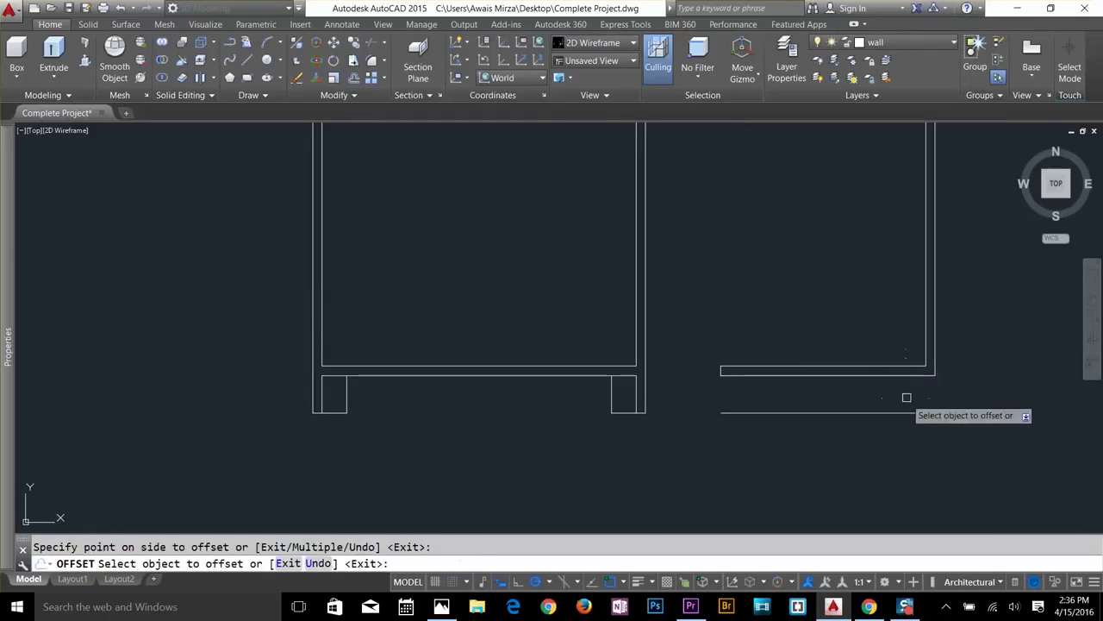
Offset the outer line of the lower right room's right wall 1.5' inward.
left_click(925, 335)
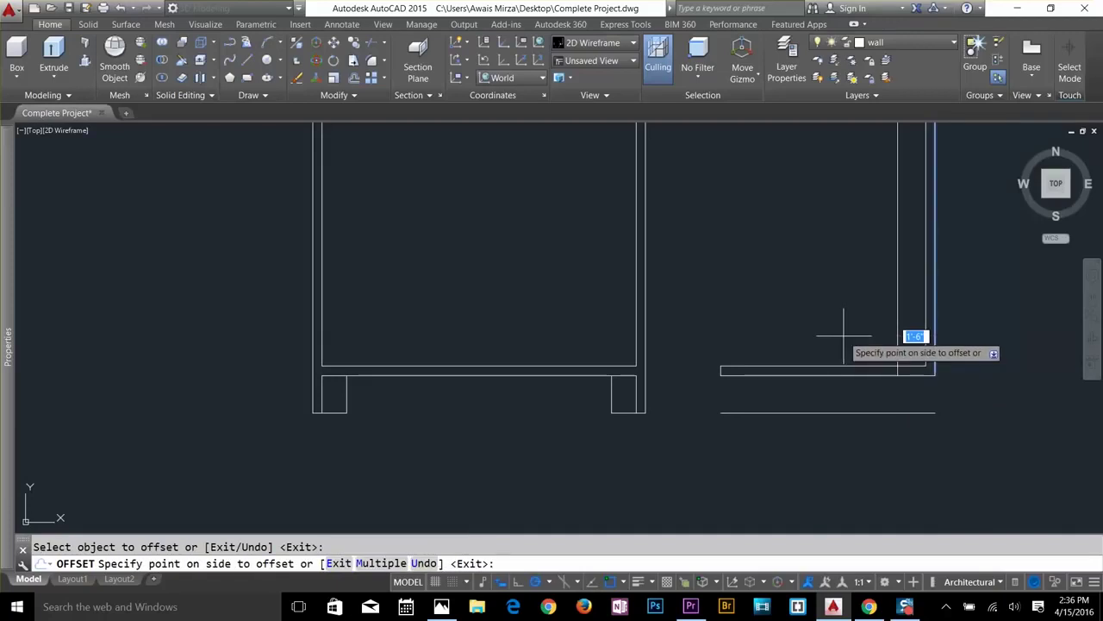
key("Return")
key("Return")
key("Return")
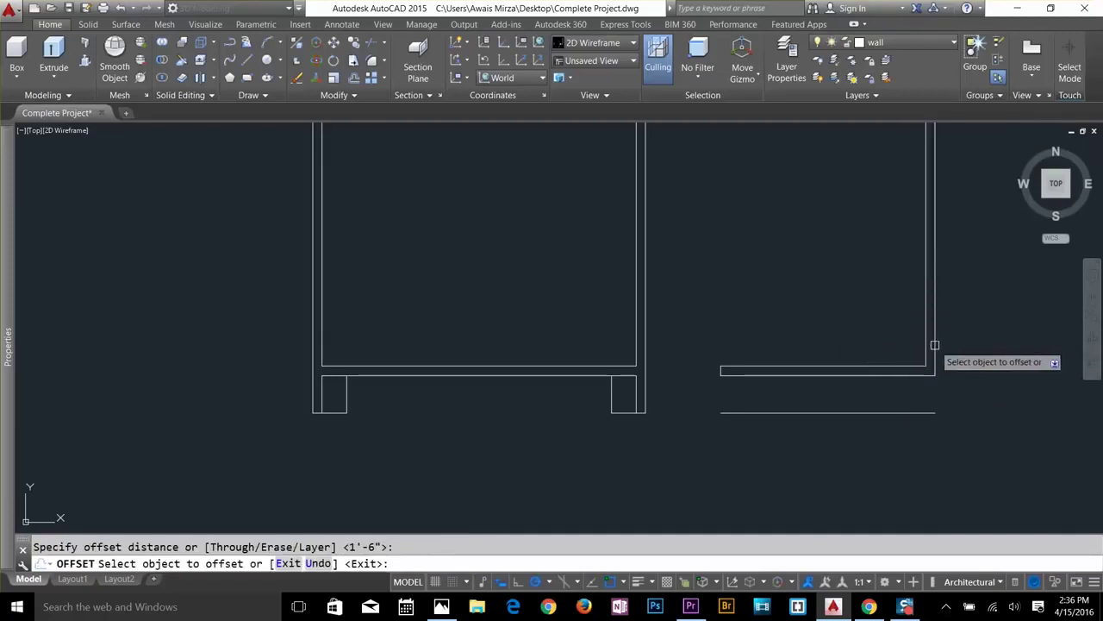
left_click(934, 345)
left_click(866, 339)
key("Escape")
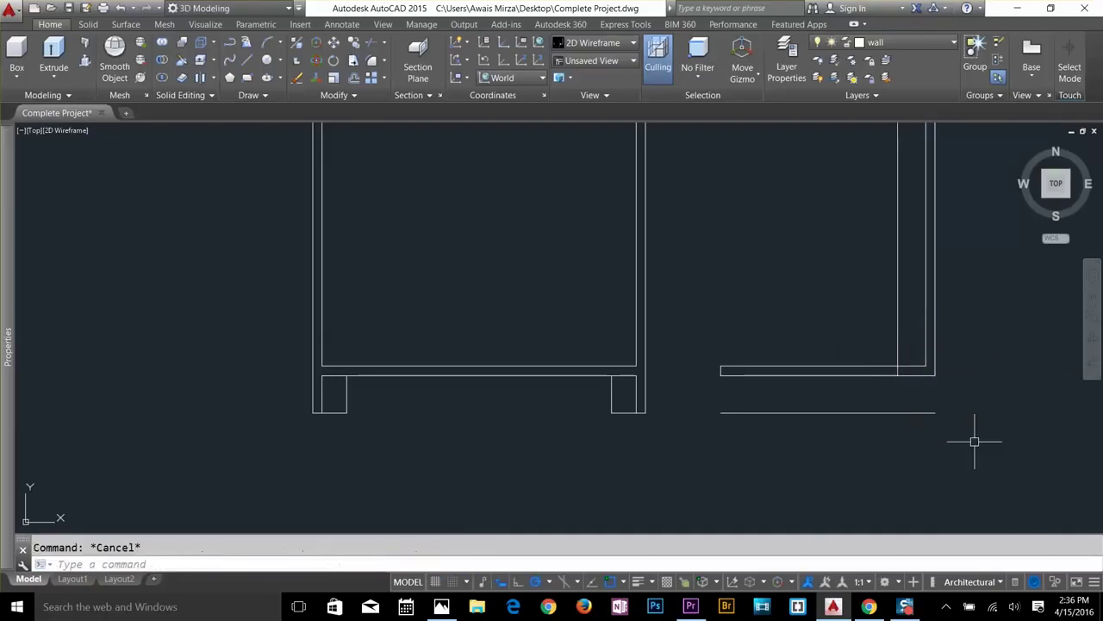
Extend the new vertical offset line down to the offset line below the lower right room's bottom wall.
scroll(955, 415, "up", 2)
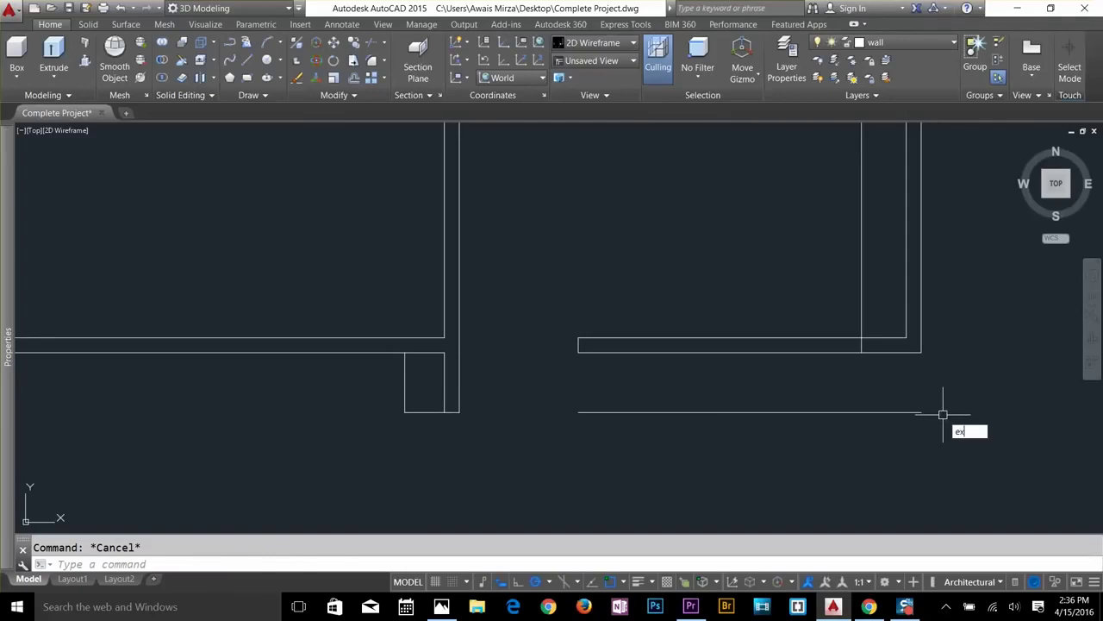
type("ex")
key("Return")
key("Return")
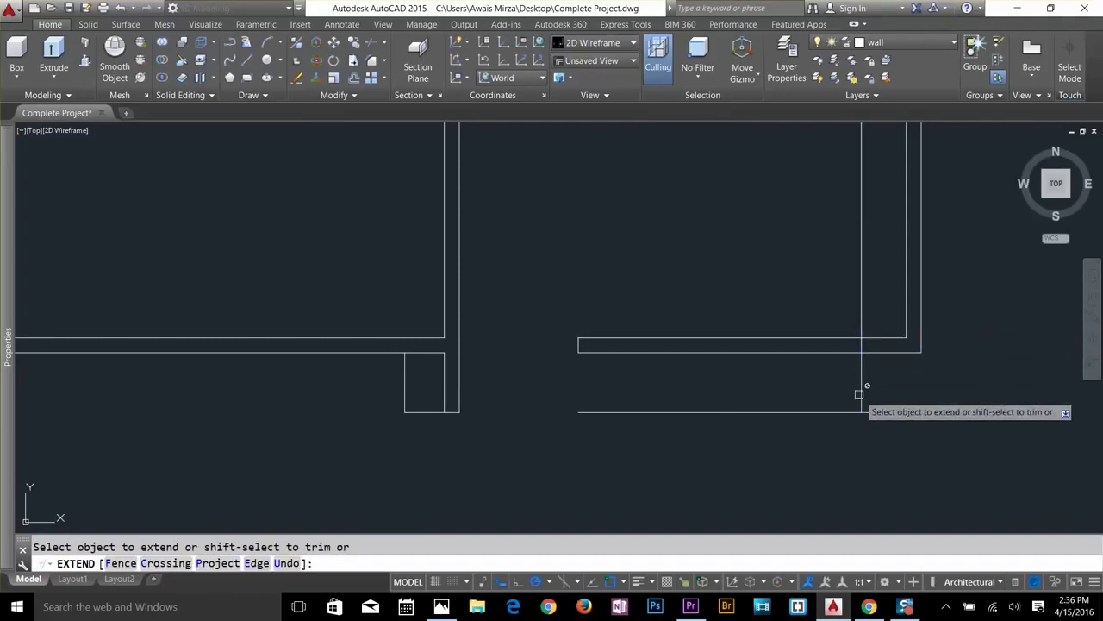
key("Escape")
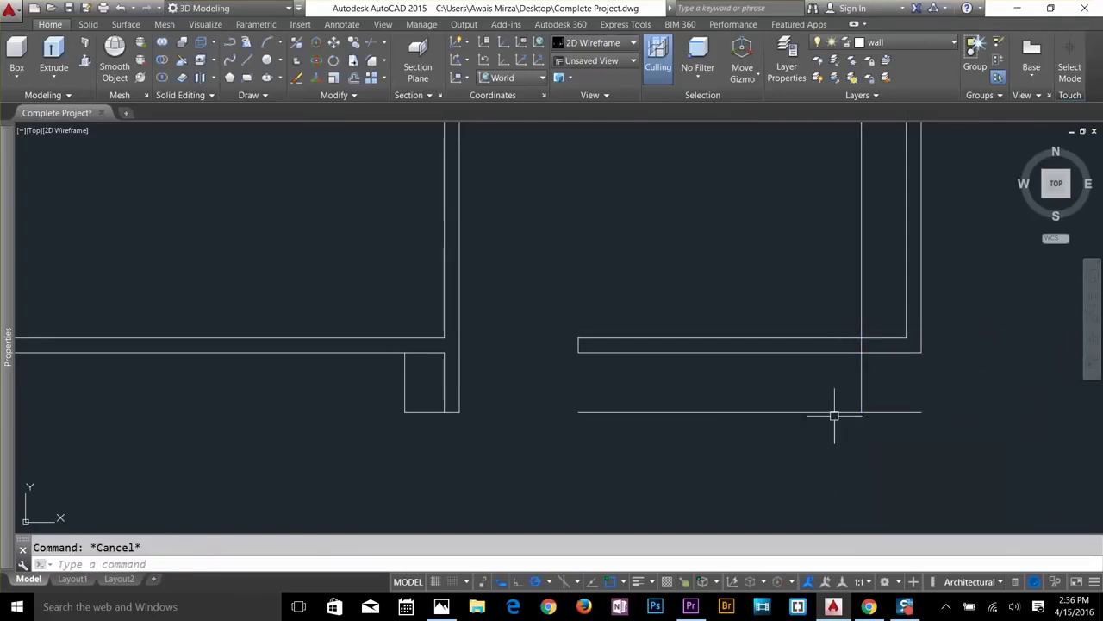
Offset the extended vertical line 4.5" to the left to form the recess's side wall.
type("o")
key("Return")
type("4.5")
key("Return")
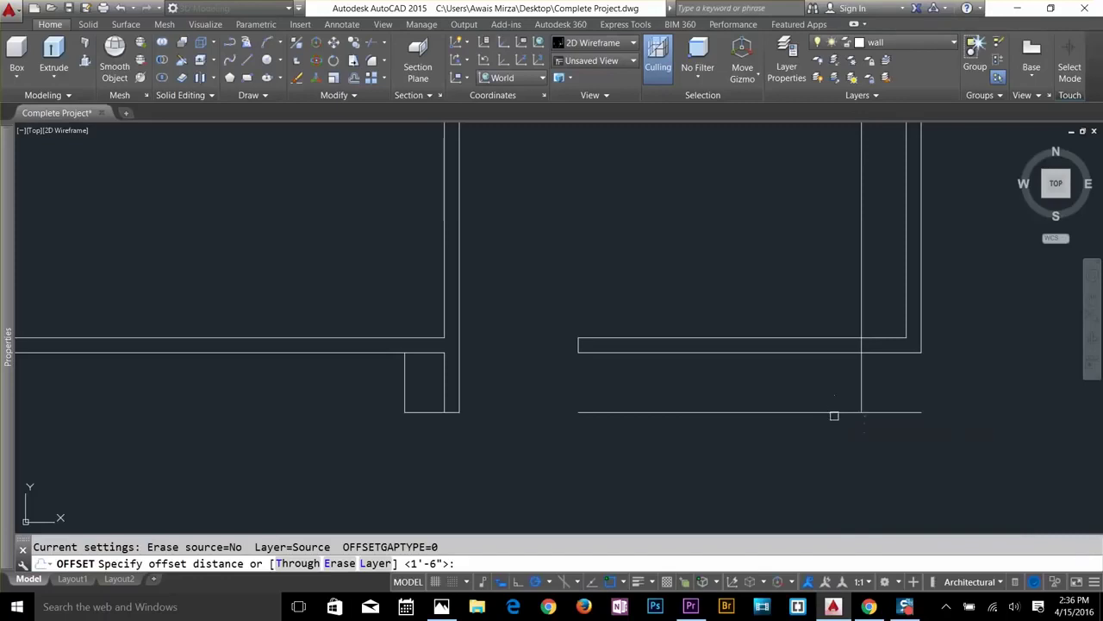
left_click(862, 384)
left_click(867, 443)
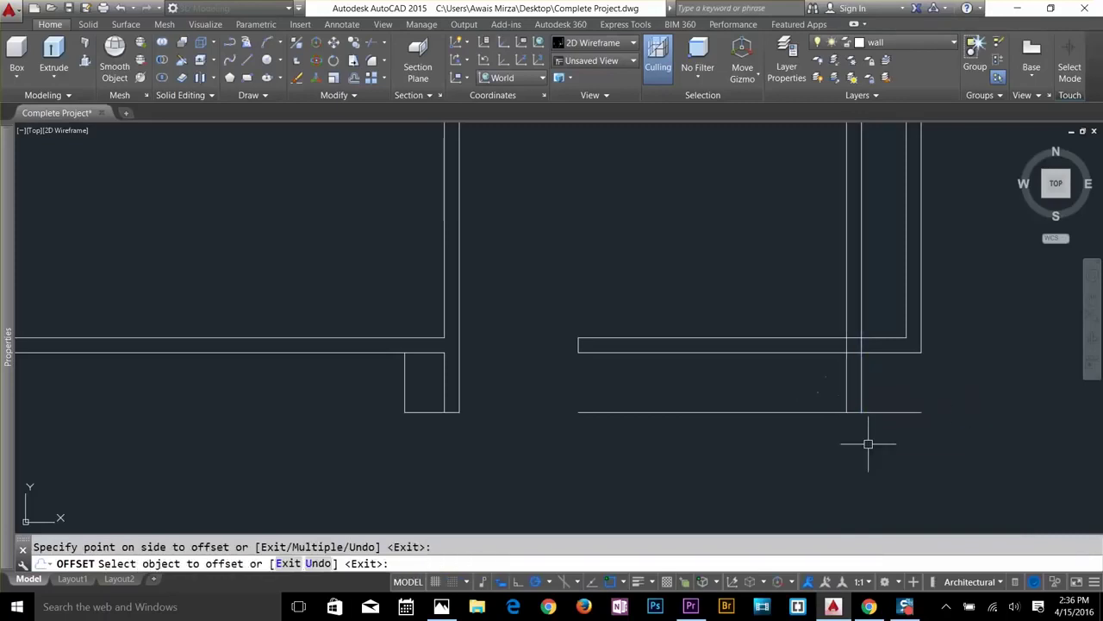
Trim away the lower right room's bottom wall lines to the left of the new vertical wall.
key("Escape")
type("tr")
key("Return")
key("Return")
left_click(782, 335)
left_click(754, 396)
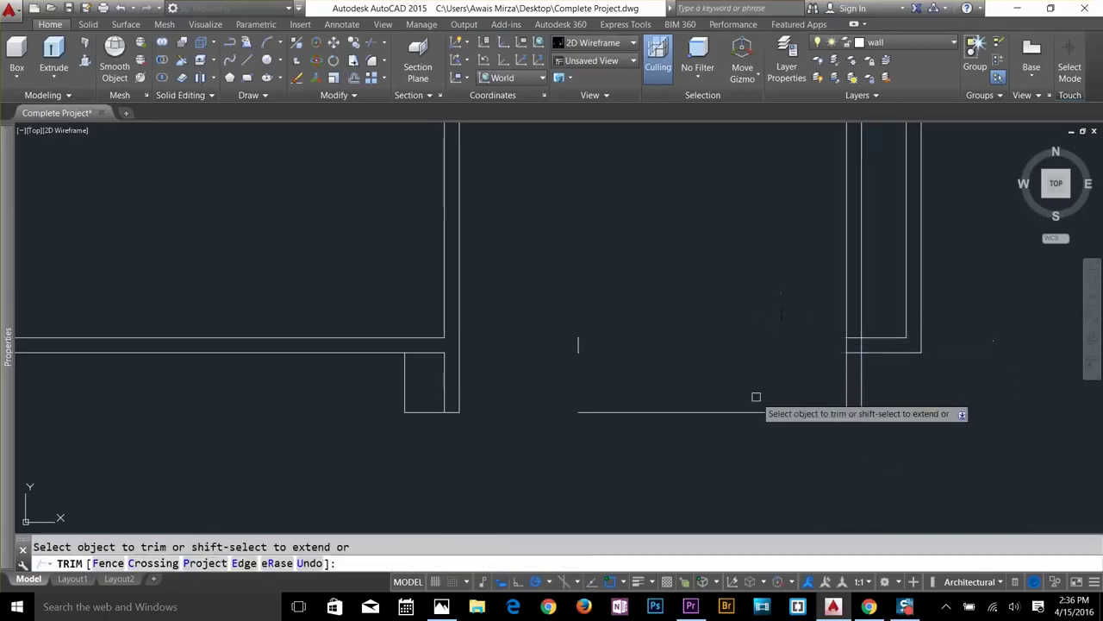
Trim the lower offset line's overhang beyond the new vertical wall and that wall's lines above the bottom wall.
left_click(914, 399)
left_click(908, 437)
left_click(858, 298)
left_click(820, 310)
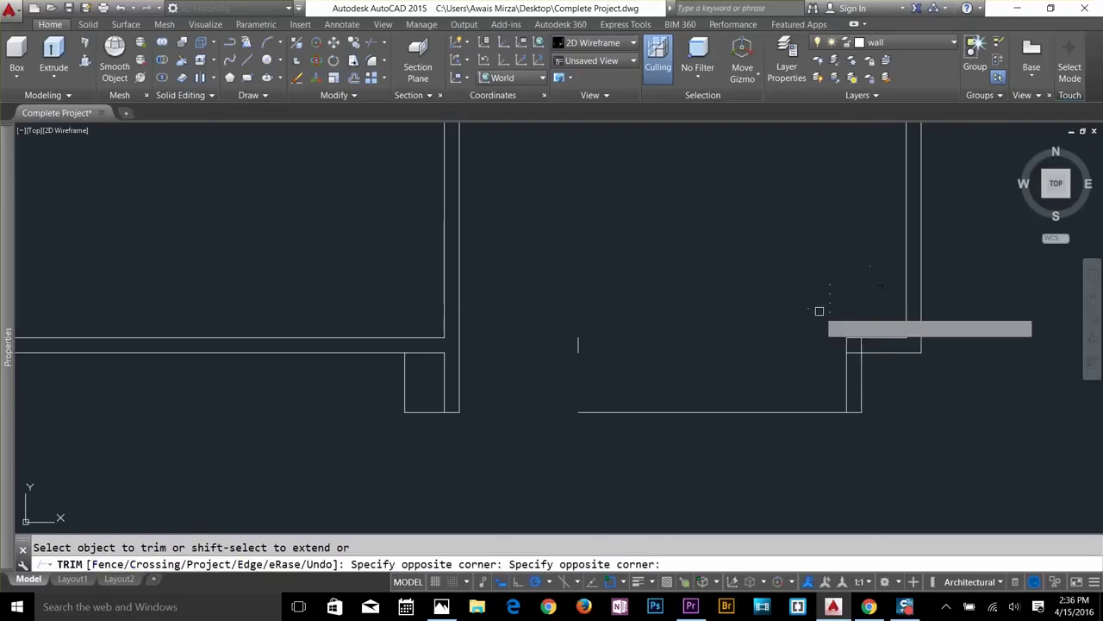
Trim the crossing line segments where the new vertical wall meets the remaining bottom wall, leaving a clean corner.
left_click(852, 372)
scroll(864, 356, "up", 4)
left_click(863, 356)
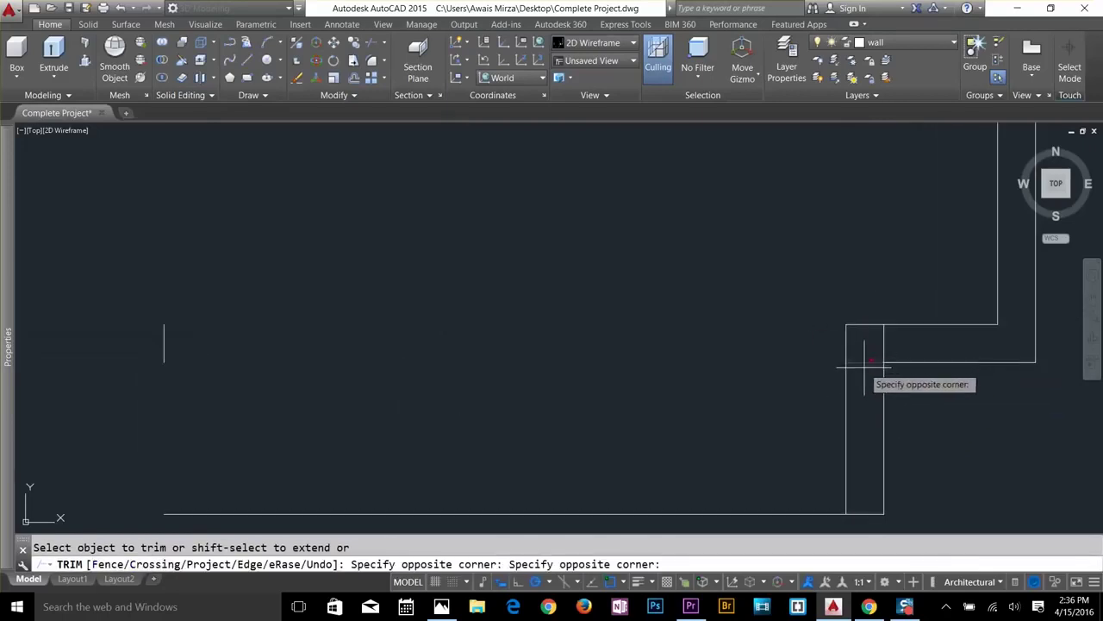
left_click(886, 342)
scroll(869, 360, "down", 3)
scroll(655, 388, "up", 3)
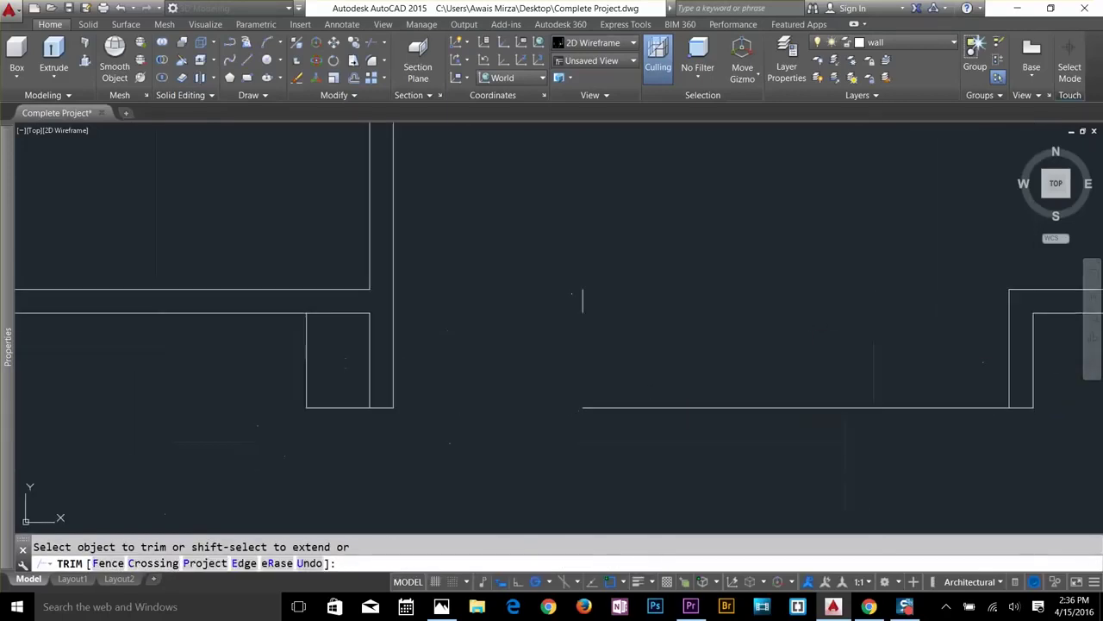
Offset the front projection's bottom line 4.5" upward to form the second wall face.
key("Escape")
key("Return")
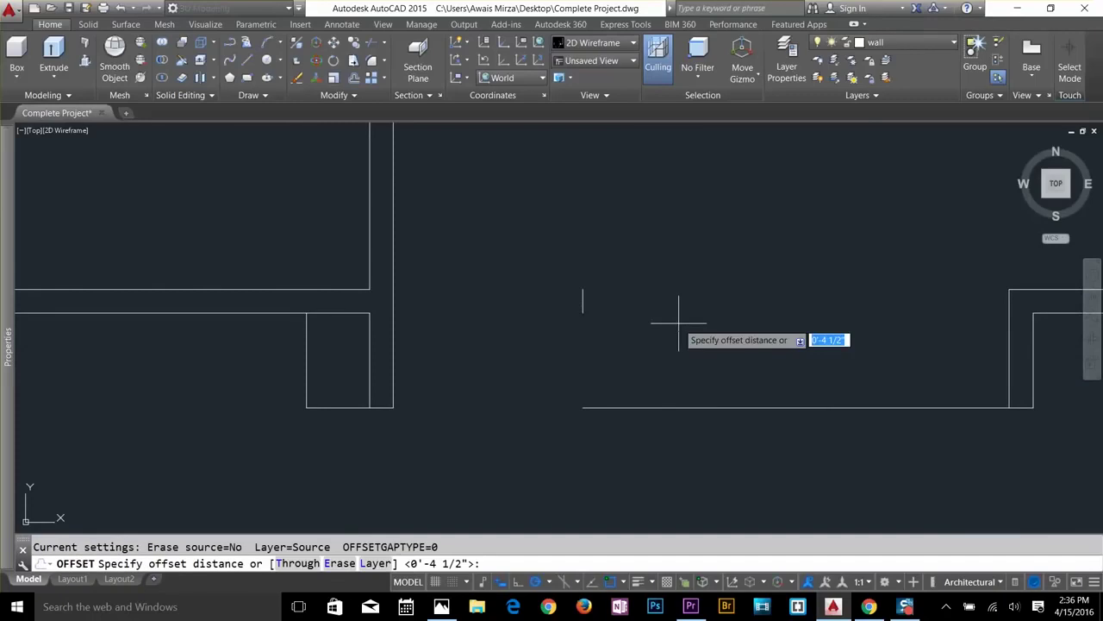
key("Return")
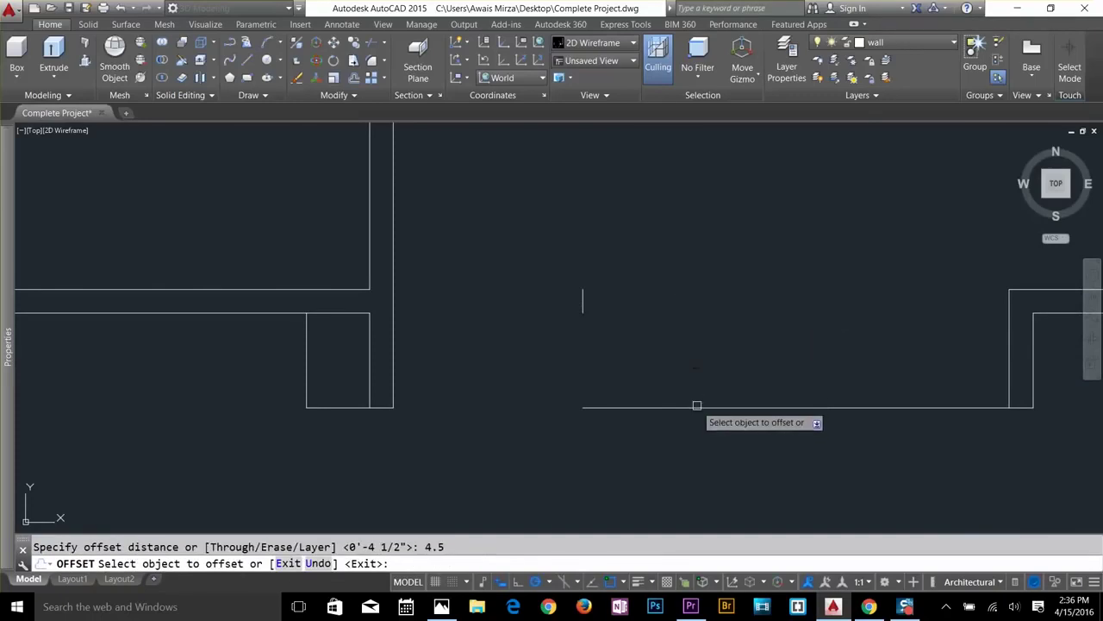
left_click(696, 407)
left_click(703, 373)
key("Escape")
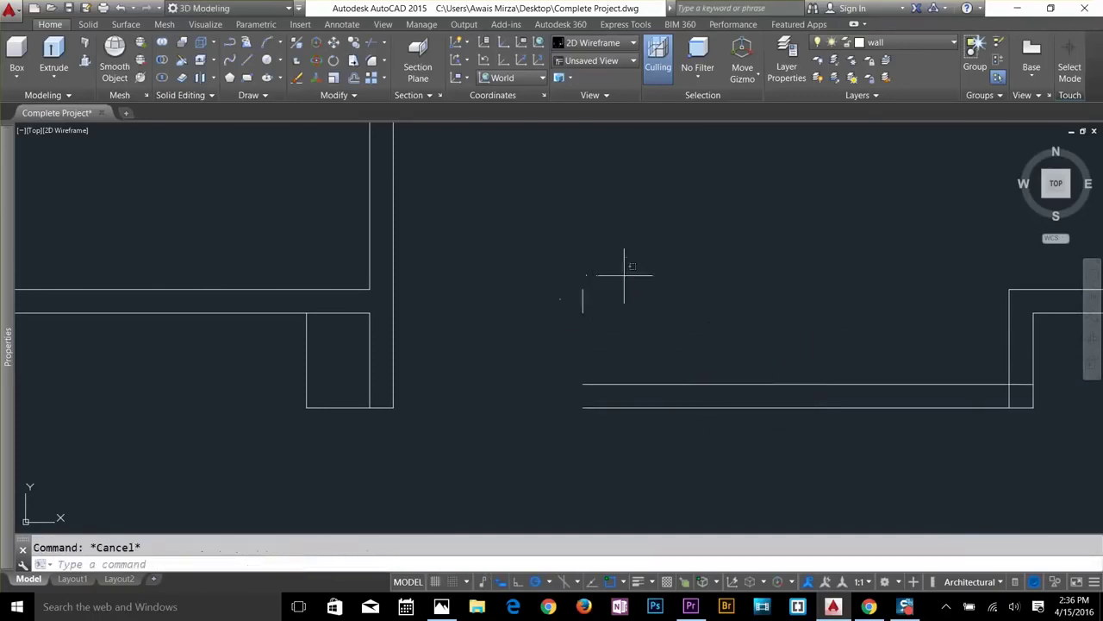
Delete the stray short vertical segment left above the projection's open end.
left_click(573, 284)
left_click(593, 320)
key("Delete")
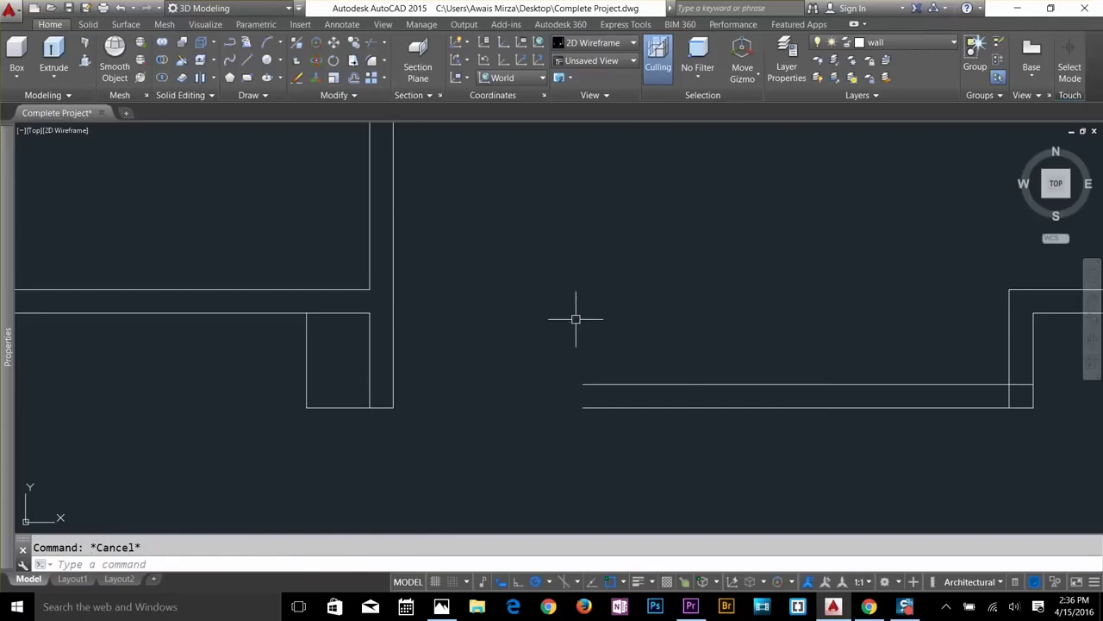
Mirror the projection's two right side wall lines about a vertical axis through the midpoint of its bottom wall, keeping the originals.
middle_click_drag(613, 346, 595, 276)
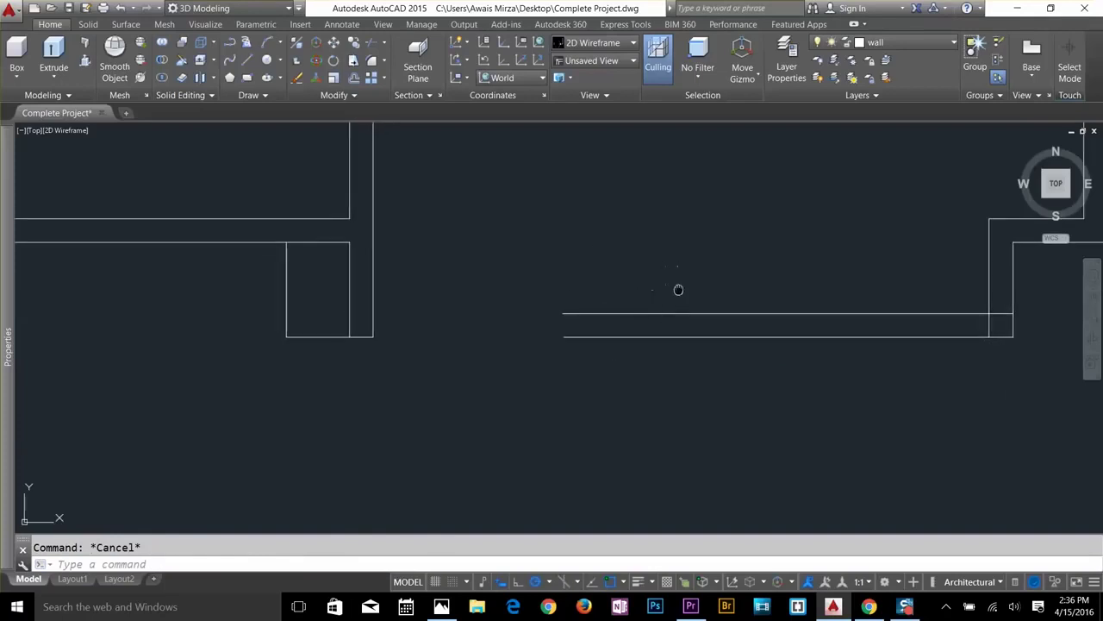
middle_click_drag(678, 288, 590, 348)
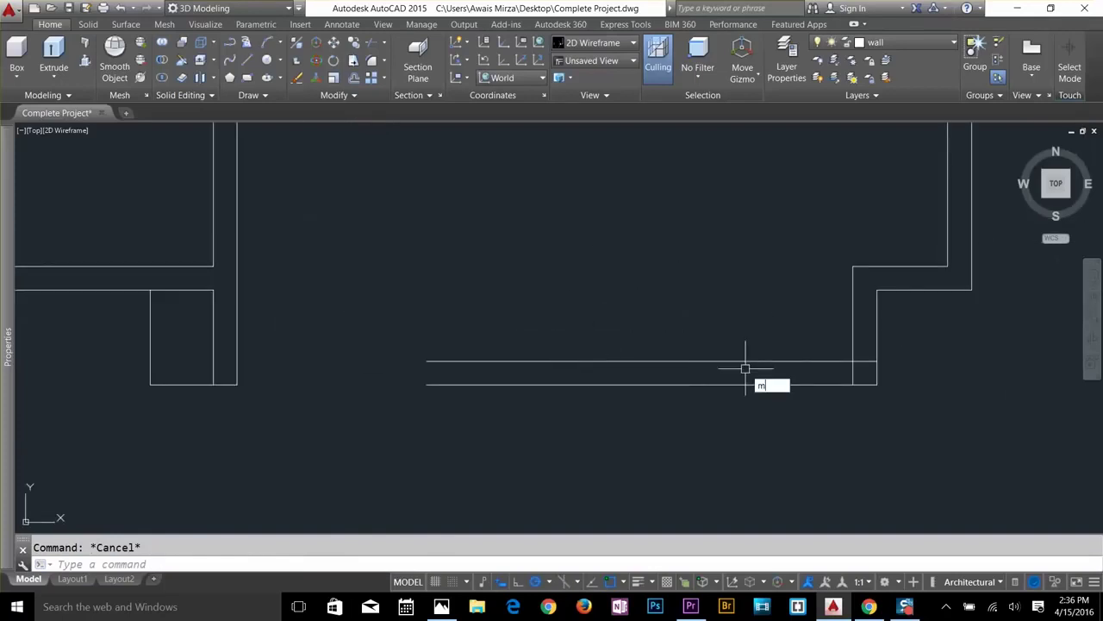
type("i")
key("Return")
left_click(783, 229)
left_click(941, 448)
key("Return")
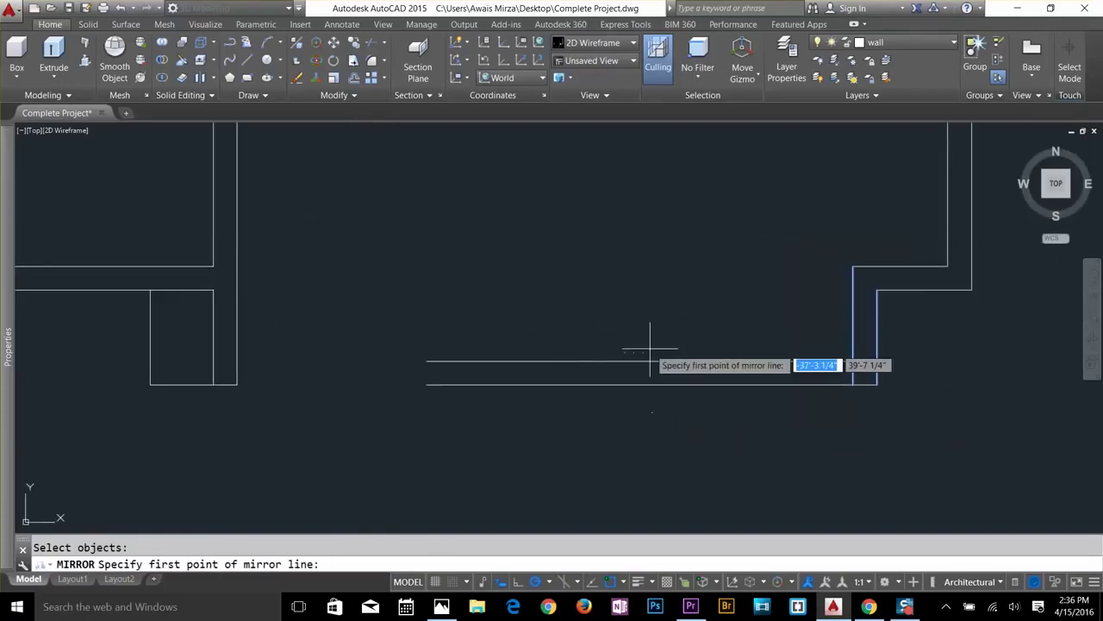
left_click(652, 361)
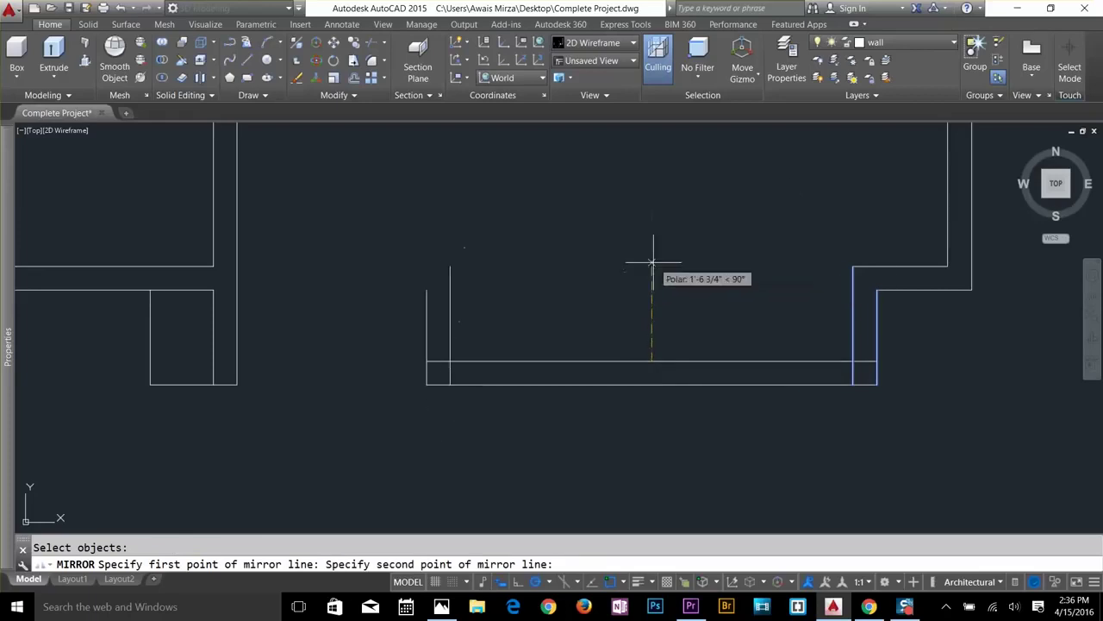
left_click(593, 272)
key("Escape")
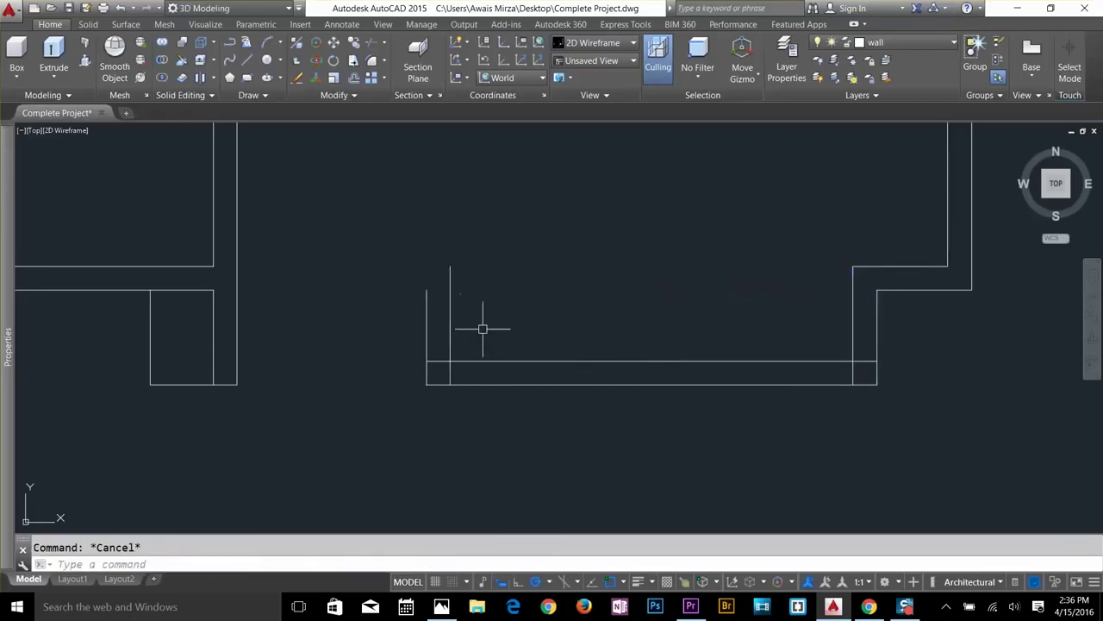
Extend the left room's two bottom wall lines across the partition to the mirrored side wall.
type("e")
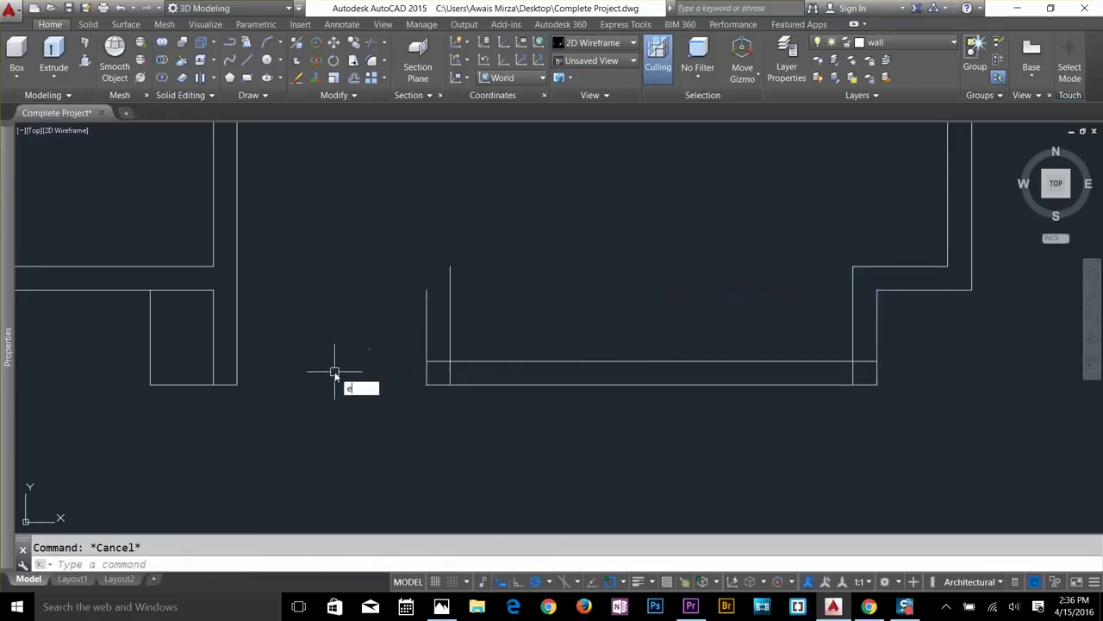
type("x")
key("Return")
key("Return")
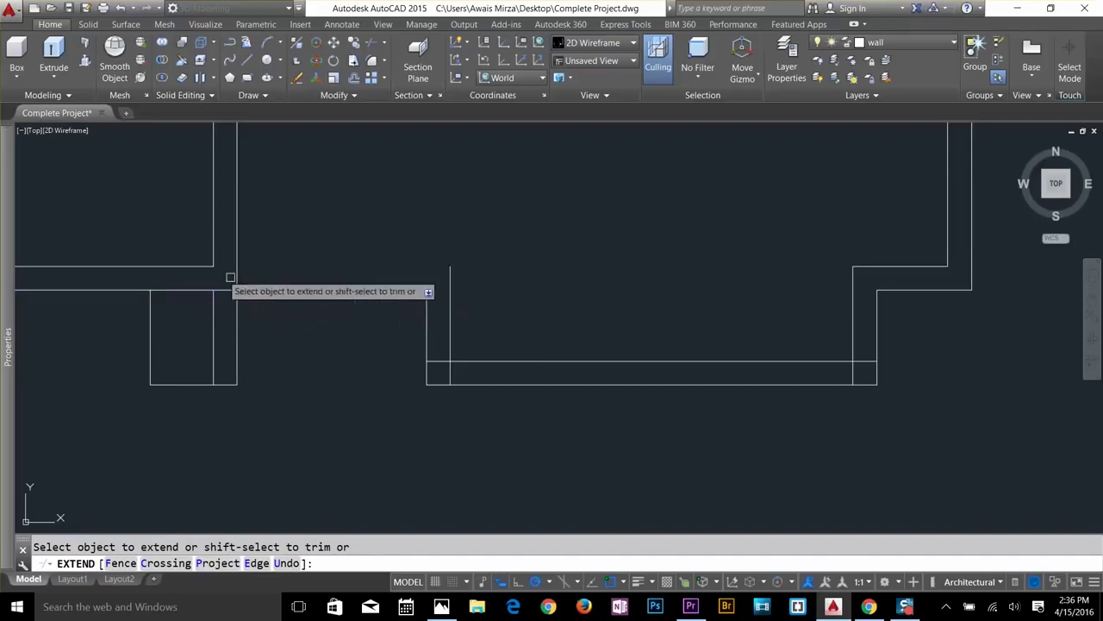
left_click(228, 298)
left_click(222, 264)
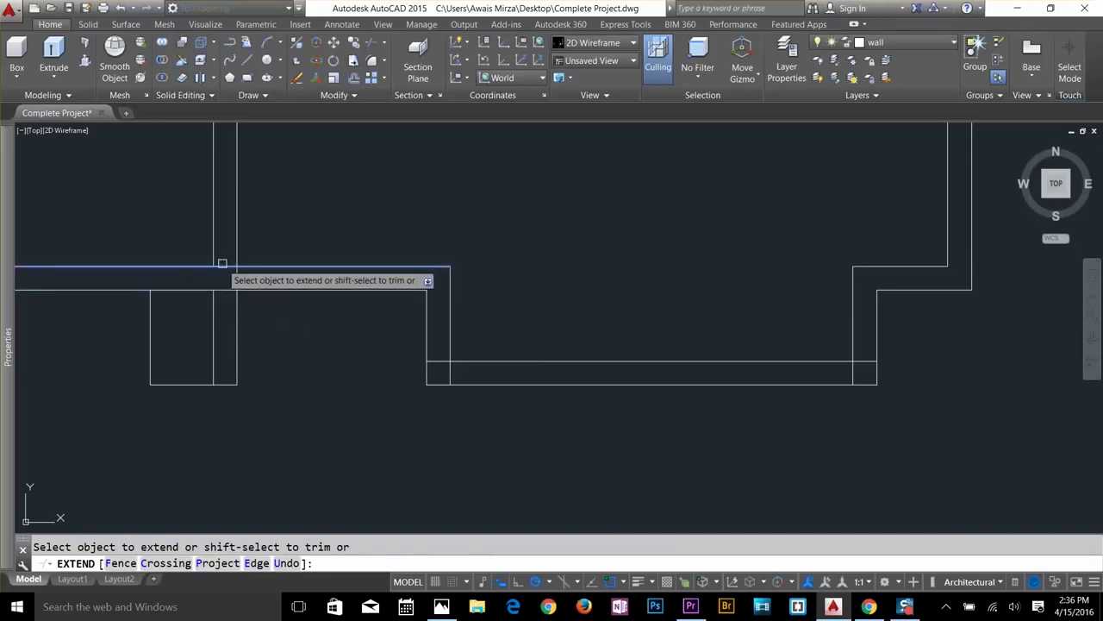
key("Escape")
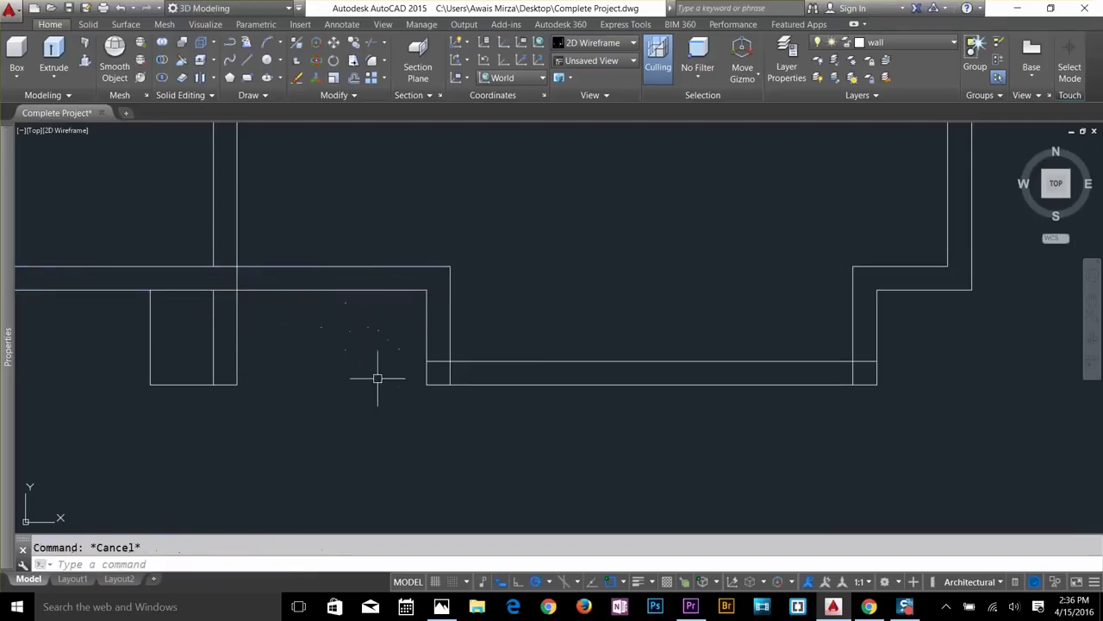
Trim the overlapping segments at the partition junction and at the mirrored side wall's lower corner.
type("tr")
key("Return")
key("Return")
scroll(226, 289, "up", 2)
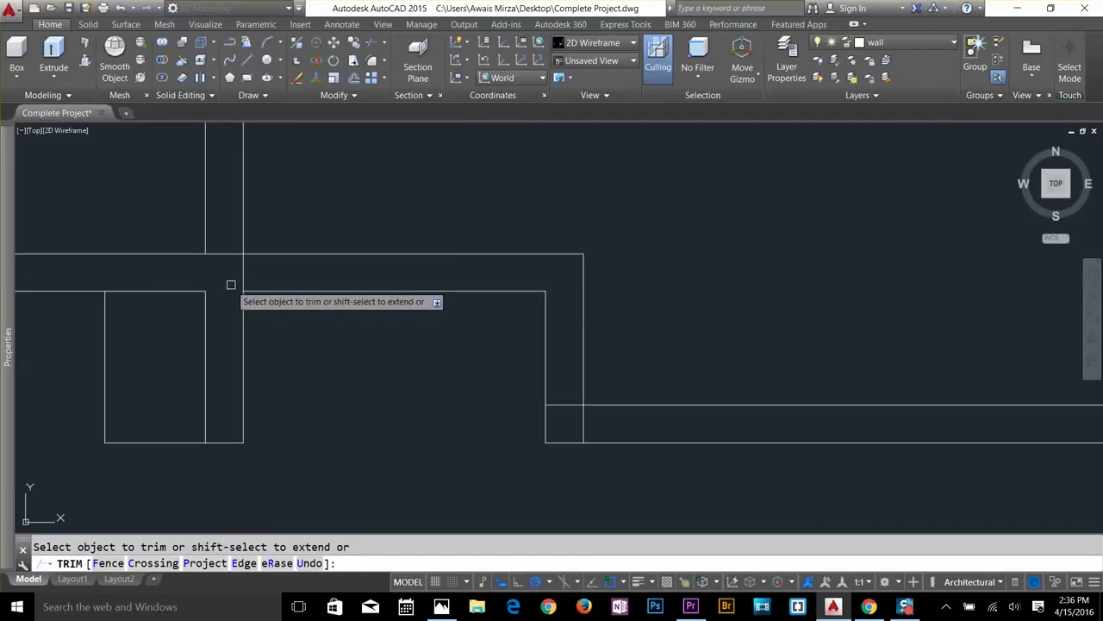
left_click(561, 401)
left_click(581, 417)
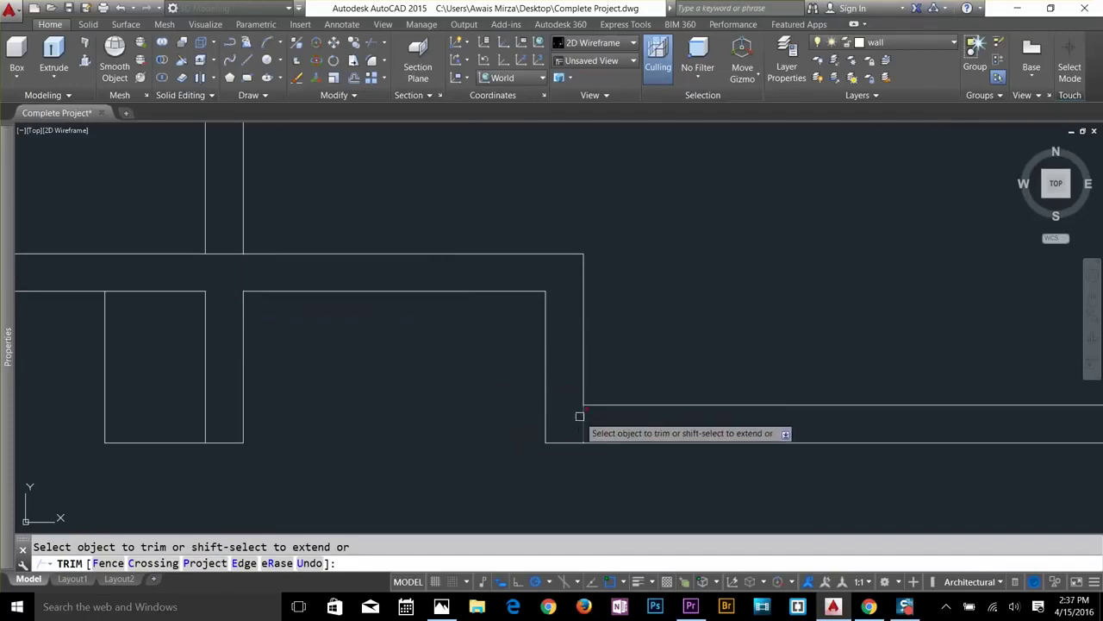
Trim the crossing segments at the front projection's lower right corner, leaving a clean wall corner.
scroll(550, 419, "down", 2)
middle_click_drag(545, 420, 398, 408)
scroll(700, 419, "up", 2)
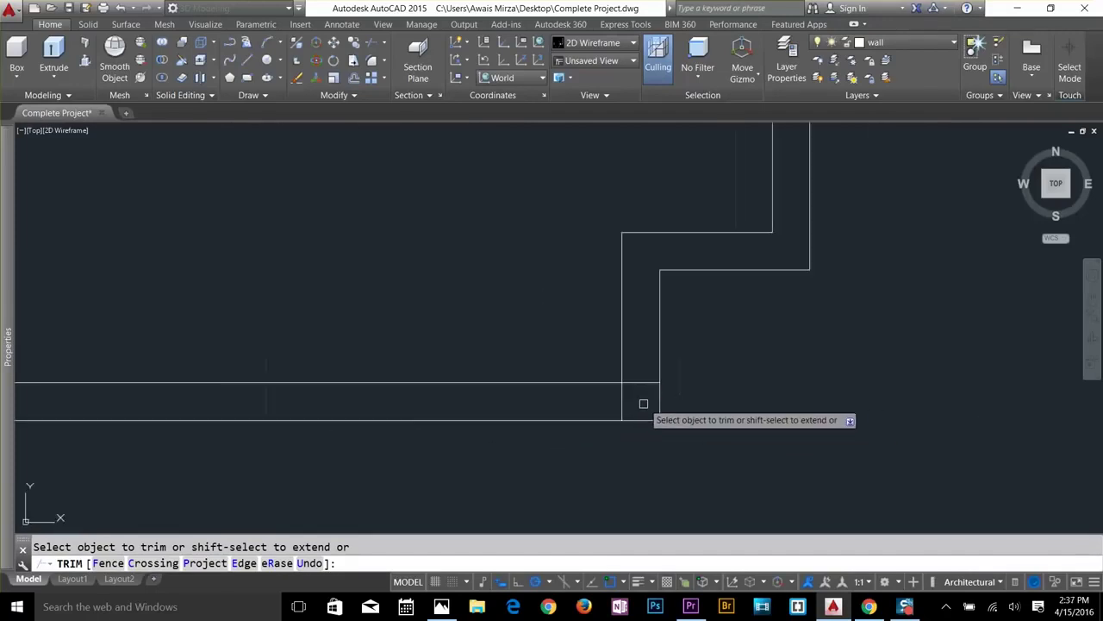
left_click(622, 405)
left_click(639, 387)
left_click(639, 377)
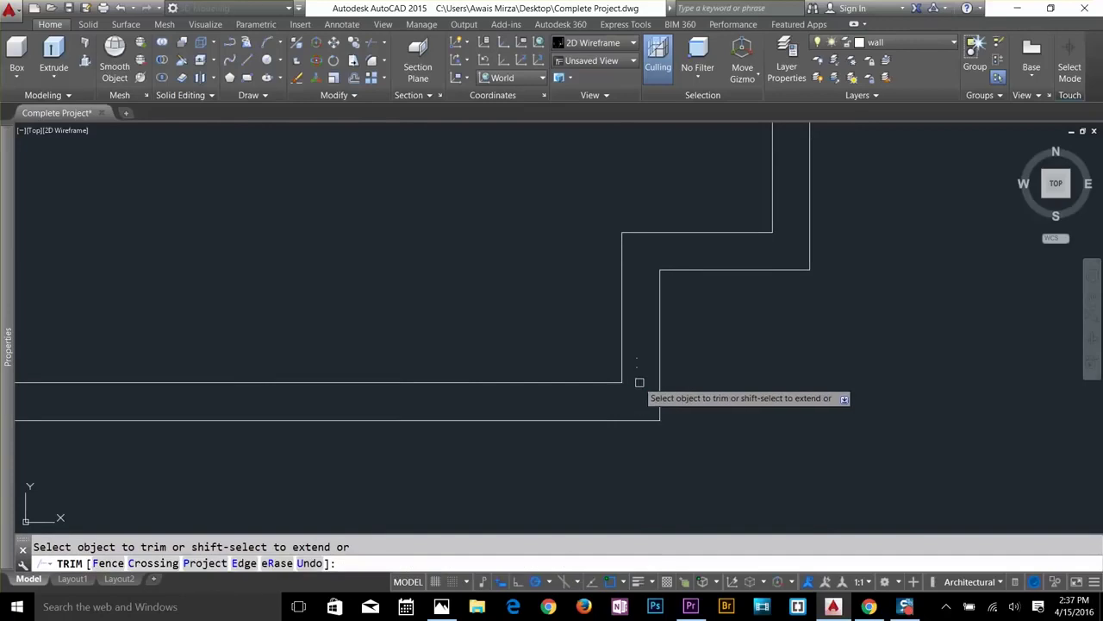
scroll(644, 393, "down", 3)
scroll(563, 370, "down", 4)
middle_click_drag(508, 339, 542, 402)
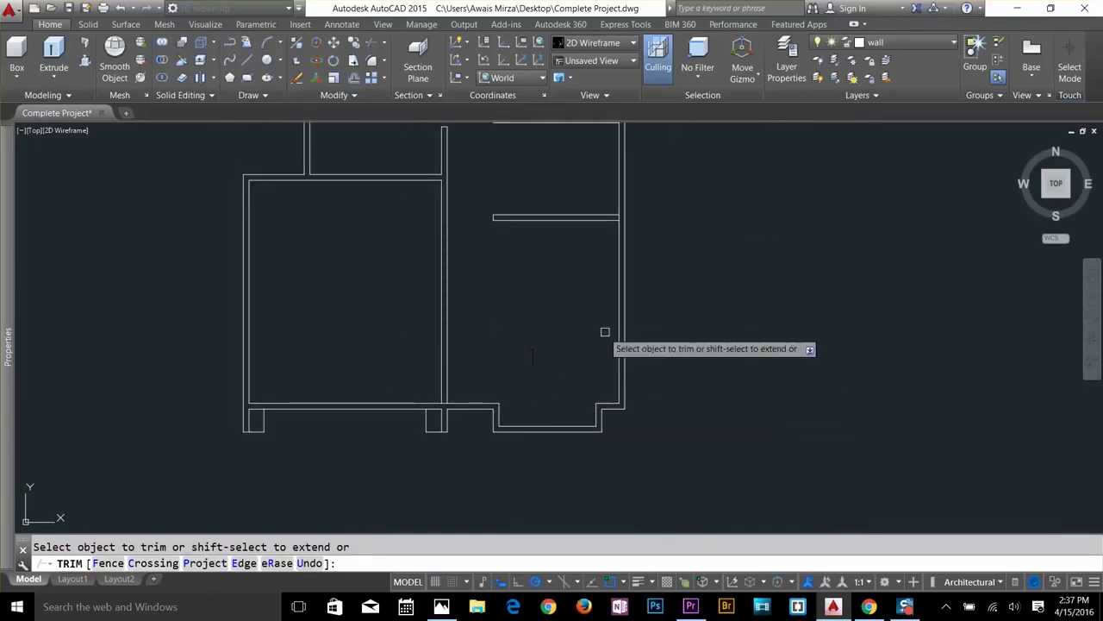
scroll(615, 211, "up", 8)
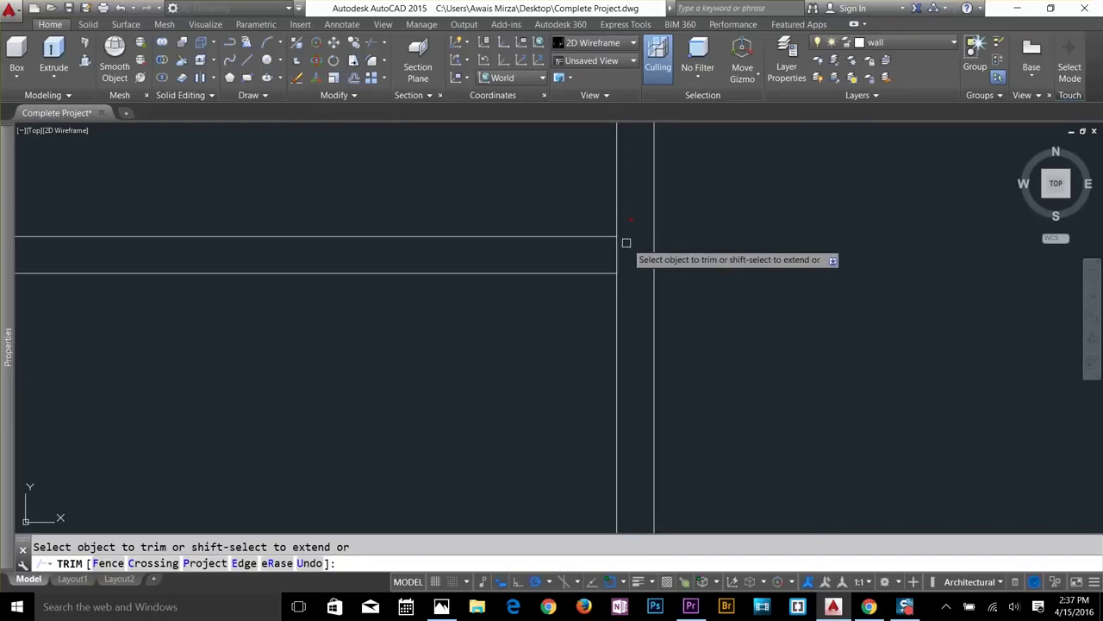
scroll(594, 269, "down", 8)
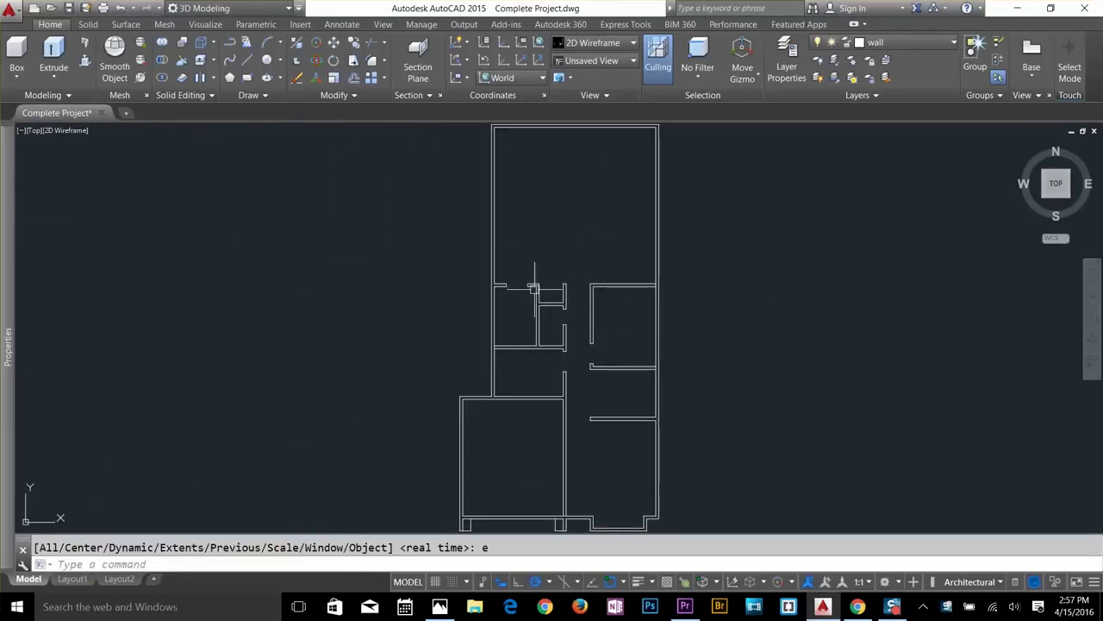
Measure the short wall stub's length from the left outer wall's inner face to the stub's free end.
scroll(555, 252, "up", 3)
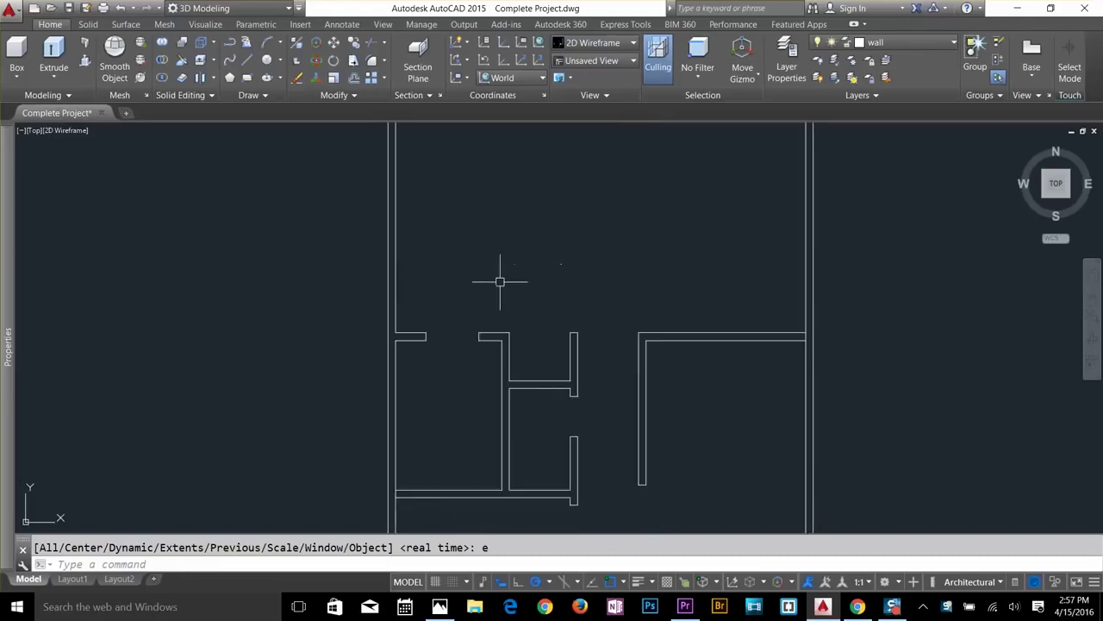
scroll(413, 310, "up", 3)
scroll(439, 297, "up", 3)
scroll(497, 307, "down", 1)
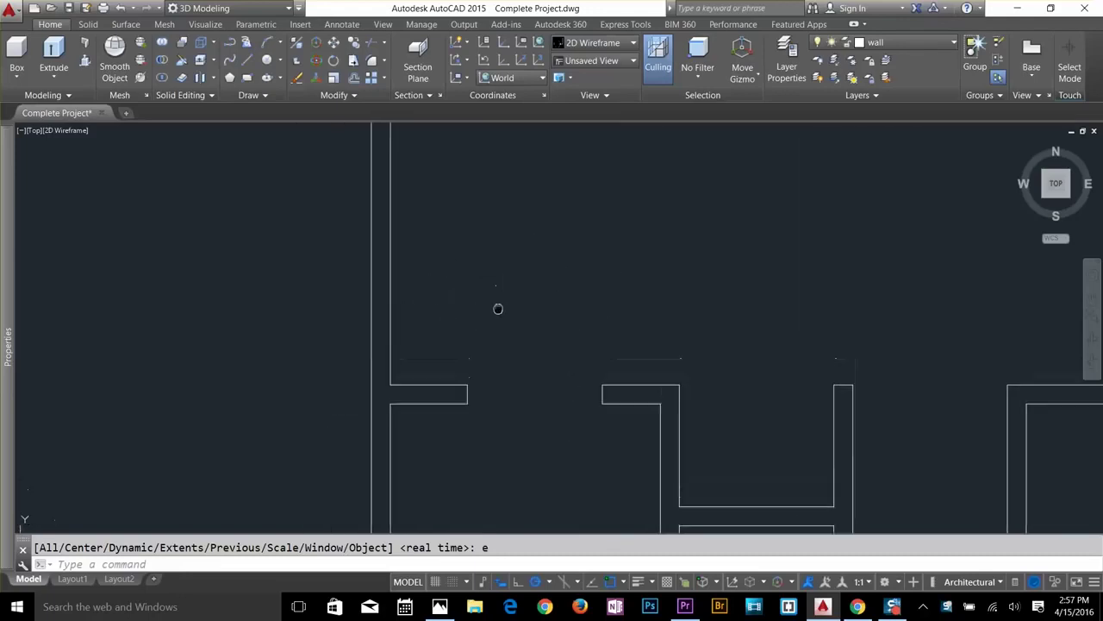
scroll(469, 382, "up", 1)
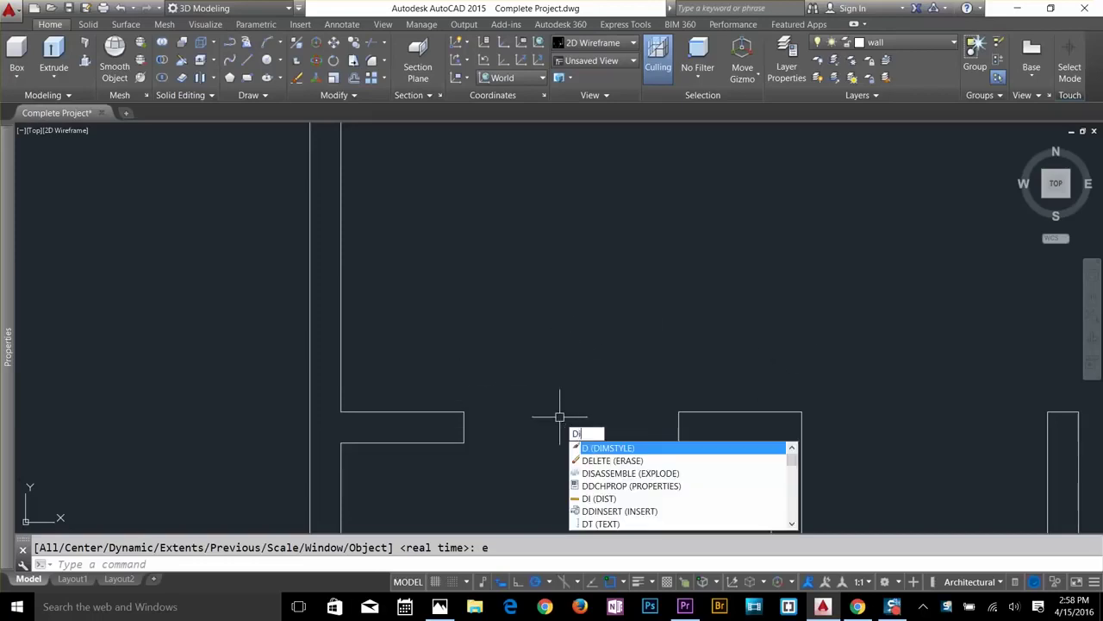
type("i")
key("Return")
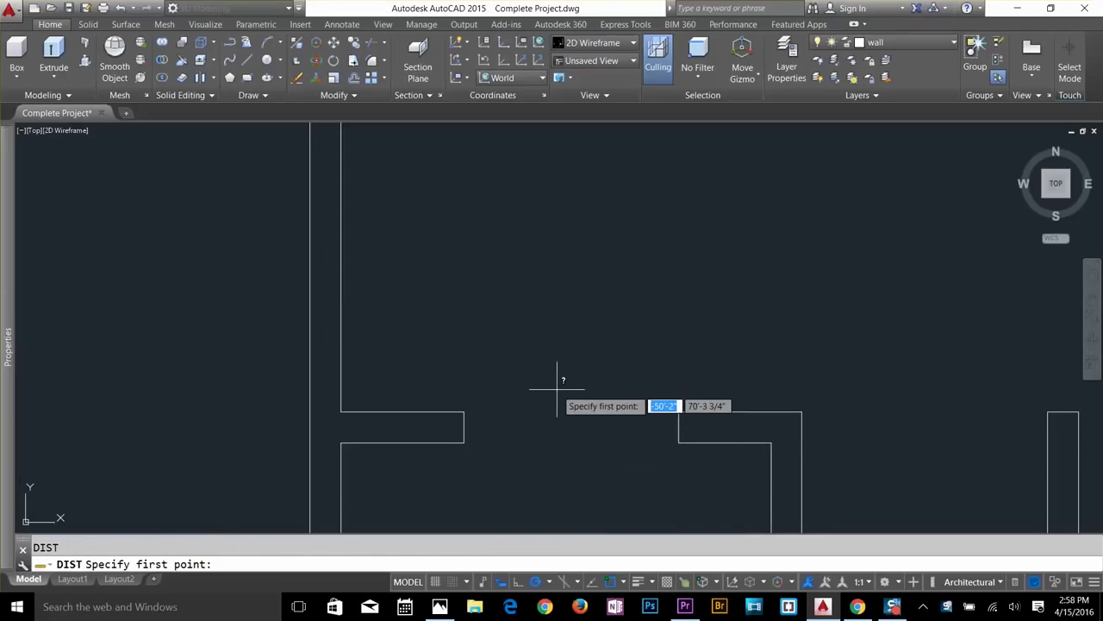
left_click(340, 411)
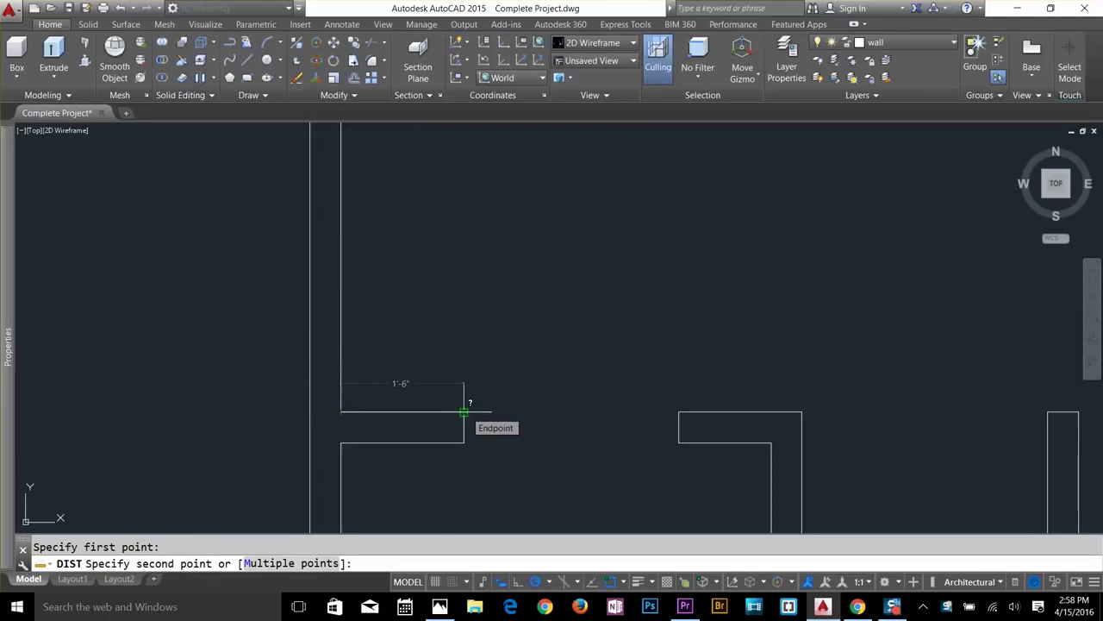
key("Escape")
Offset the left outer wall's inner line 1.5' to the right, in line with the stub's end.
scroll(432, 364, "down", 2)
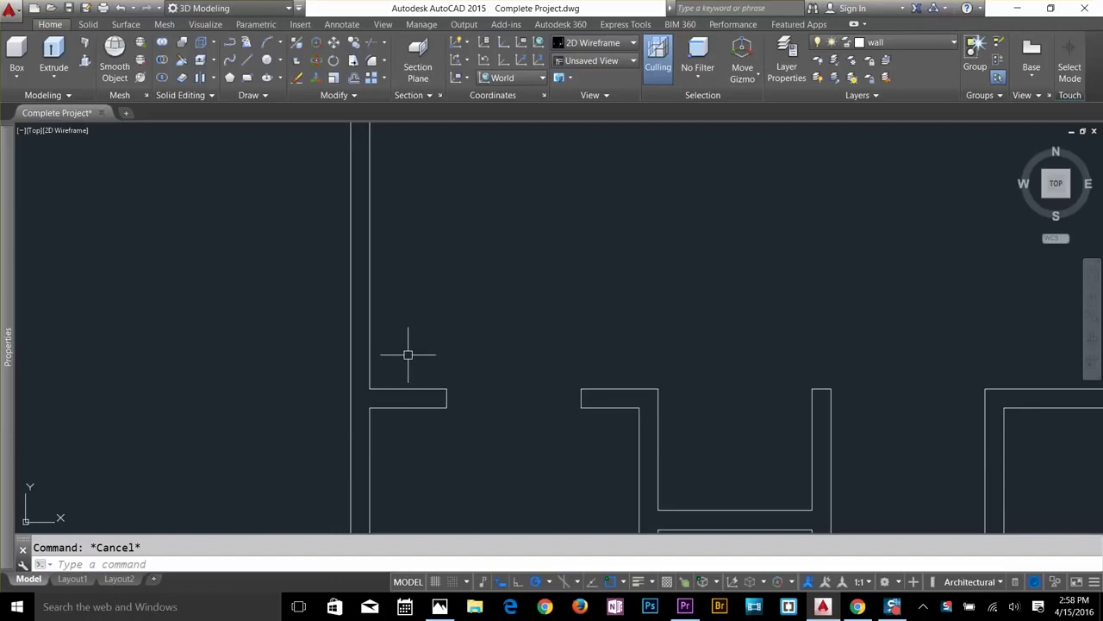
type("o")
key("Return")
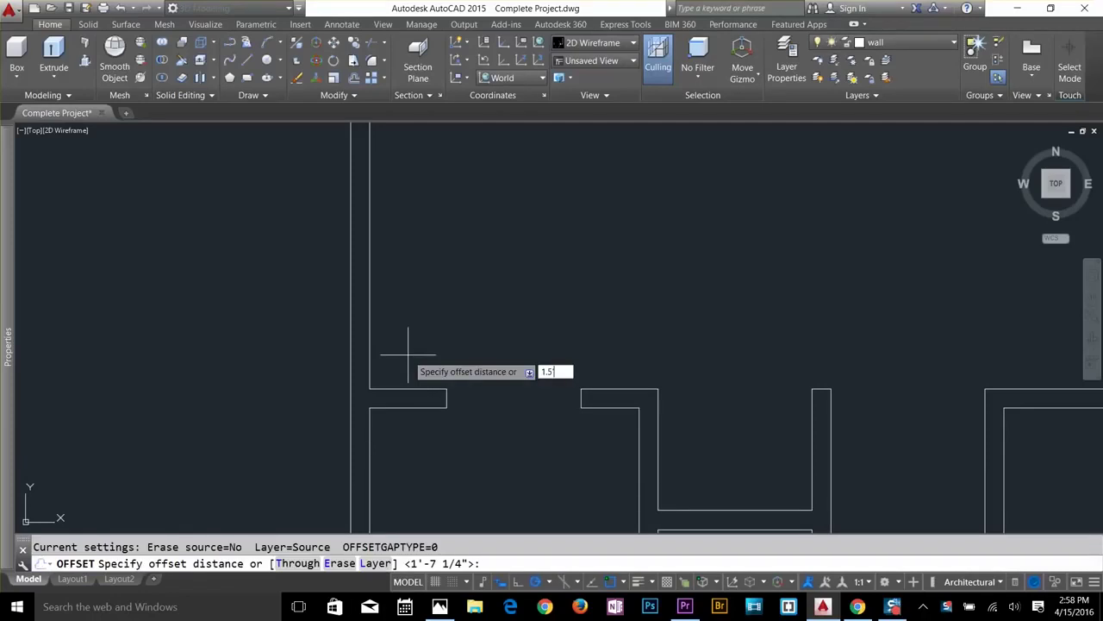
type("1.5")
key("Return")
left_click(370, 353)
left_click(533, 357)
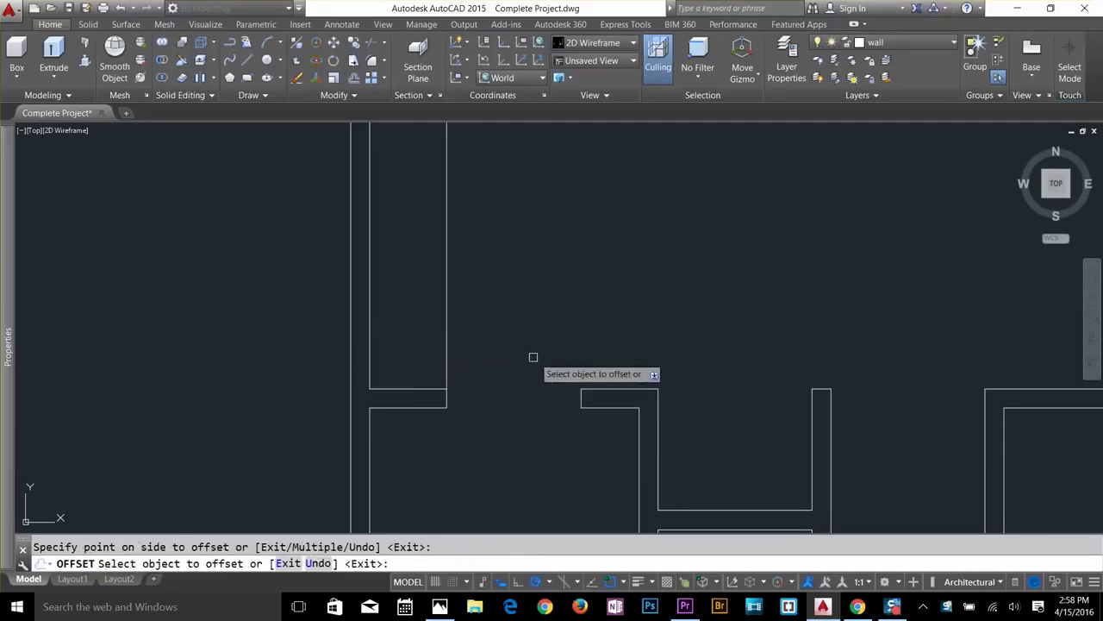
key("Escape")
Offset the short stub's top line 8' upward into the large upper room.
scroll(518, 349, "down", 2)
middle_click_drag(505, 342, 515, 427)
key("Return")
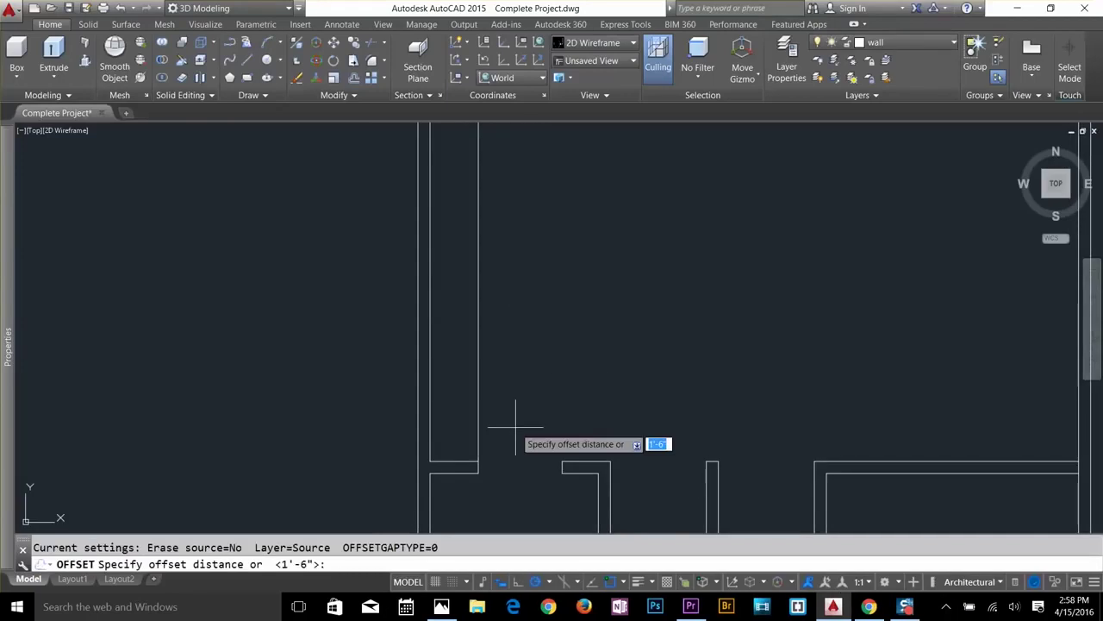
scroll(512, 422, "up", 2)
type("8")
key("Return")
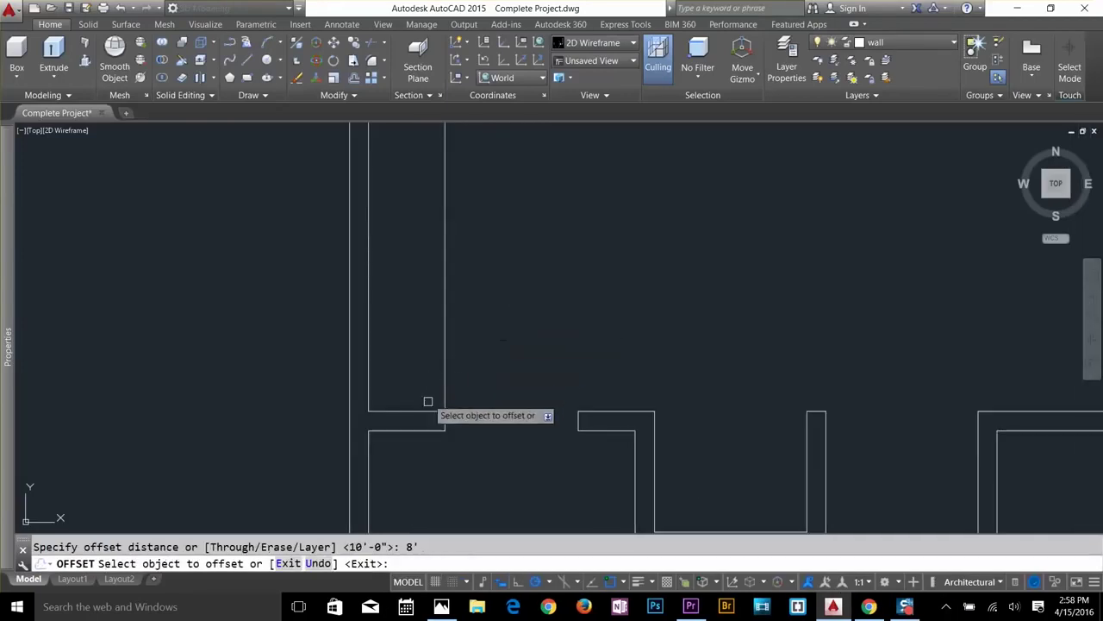
left_click(430, 405)
left_click(441, 355)
scroll(505, 311, "down", 2)
key("Escape")
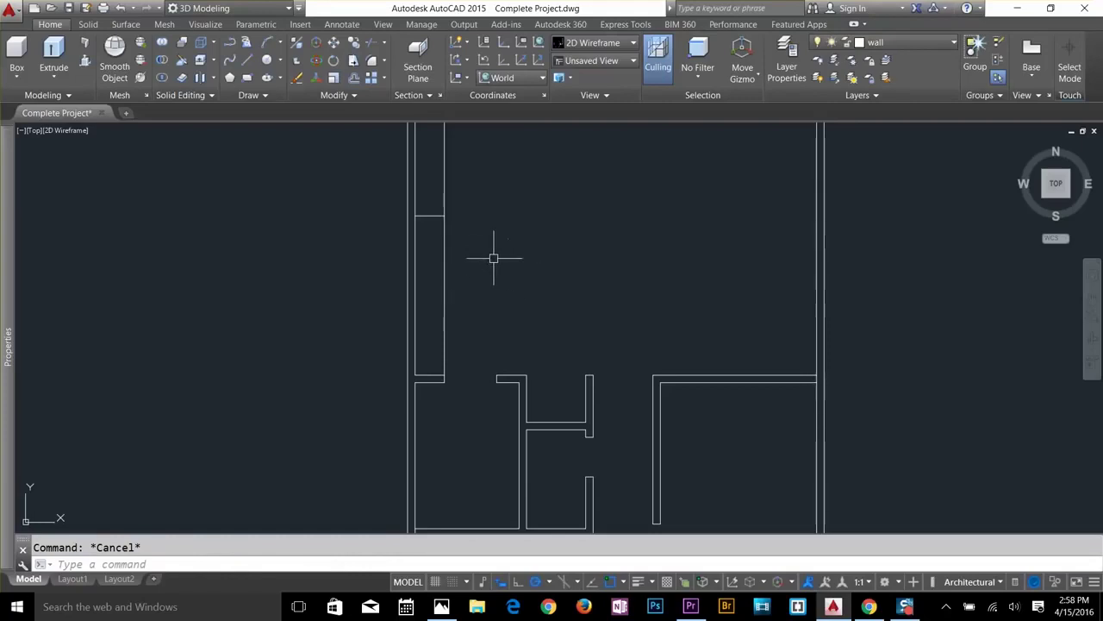
Draw a 4' horizontal line to the right from the end of the new upper offset line.
type("l")
key("Return")
left_click(446, 216)
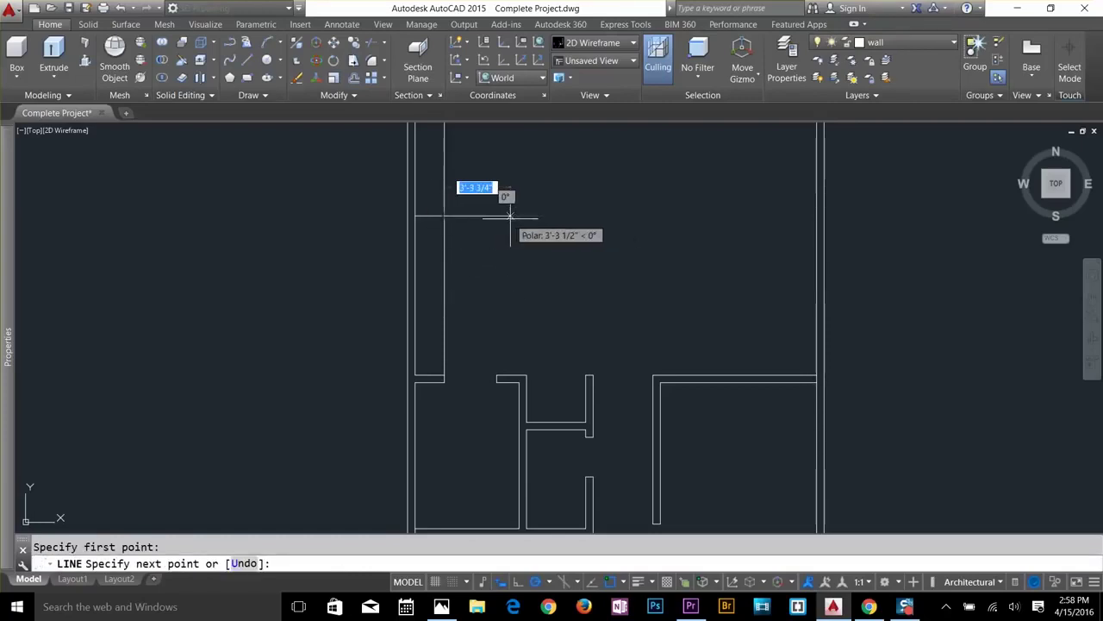
type("4'")
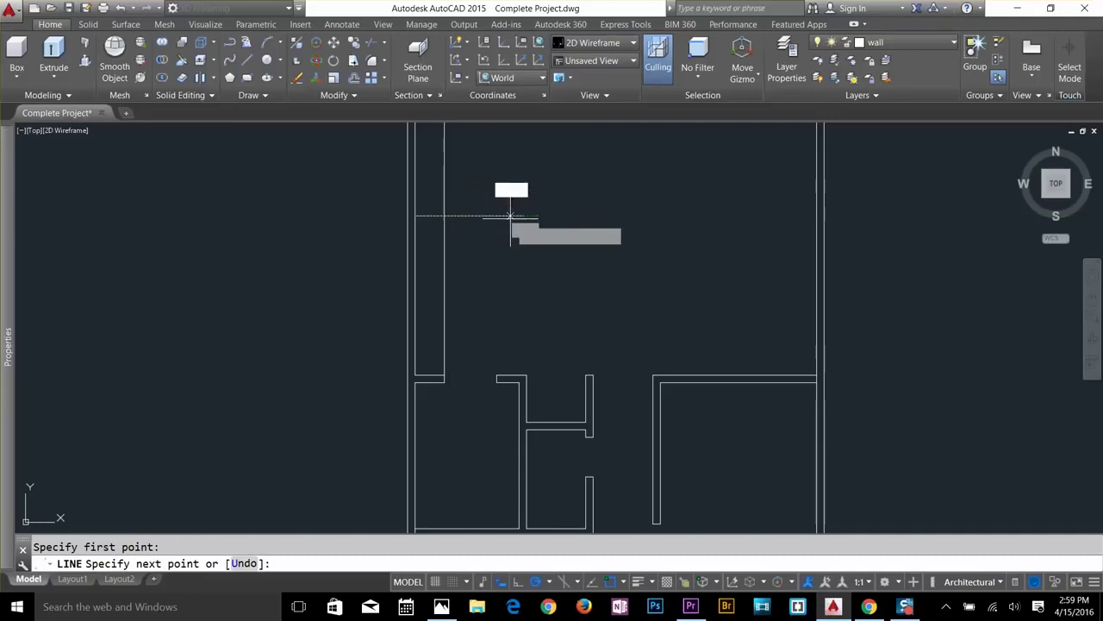
key("Return")
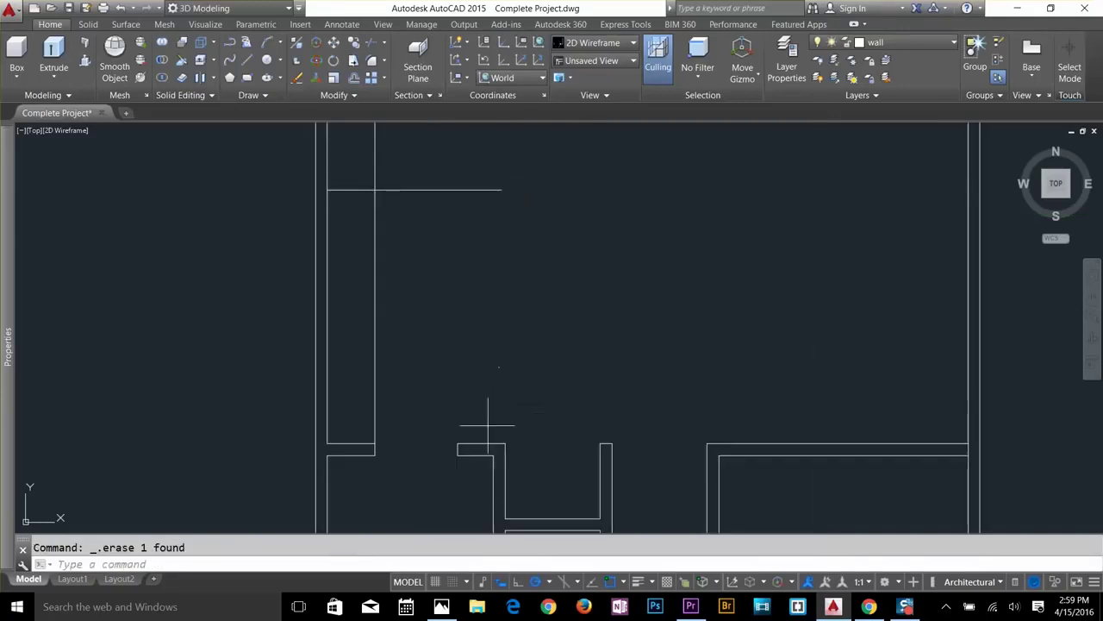
Draw a short vertical line upward from the corner of the wall on the opening's right side.
type("l")
key("Return")
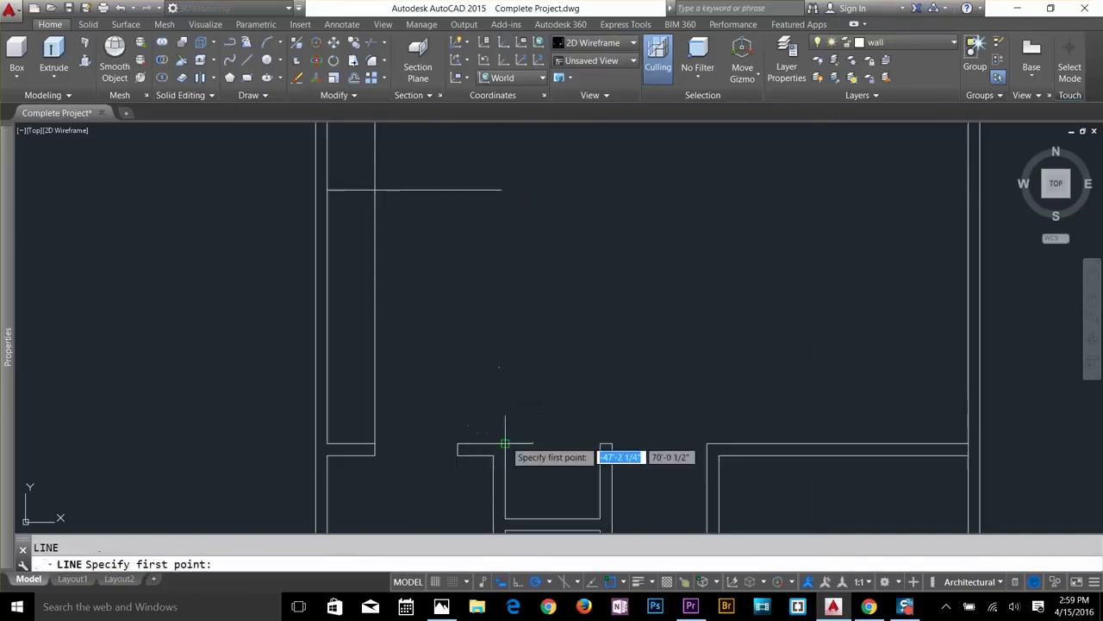
left_click(505, 443)
left_click(504, 365)
key("Escape")
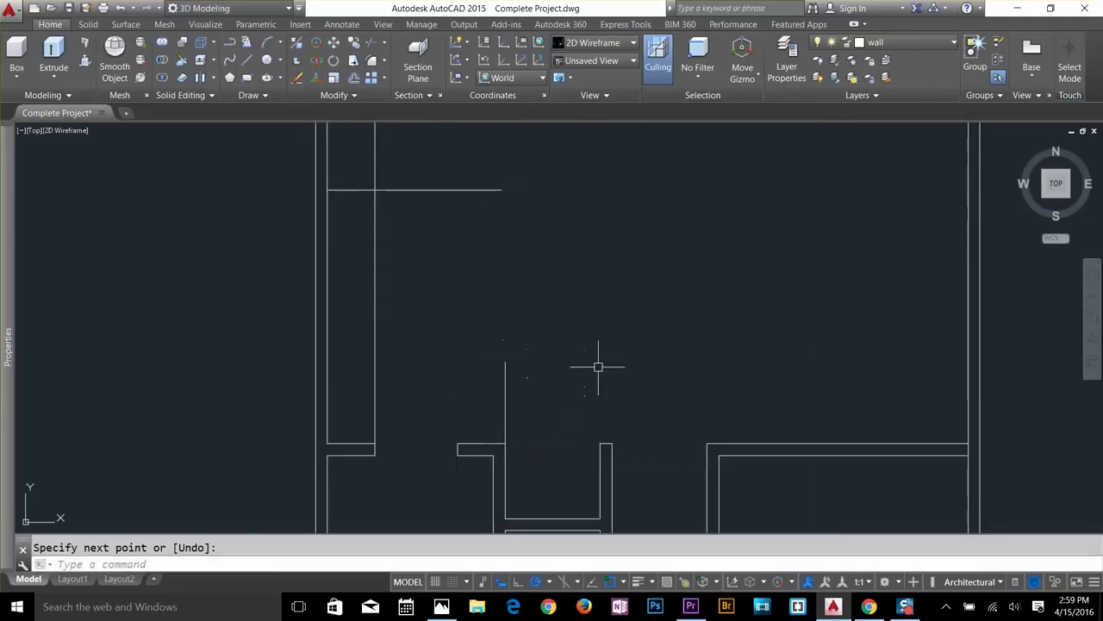
Fillet the new vertical line and the 4' horizontal line into a square corner.
type("f")
key("Return")
left_click(506, 372)
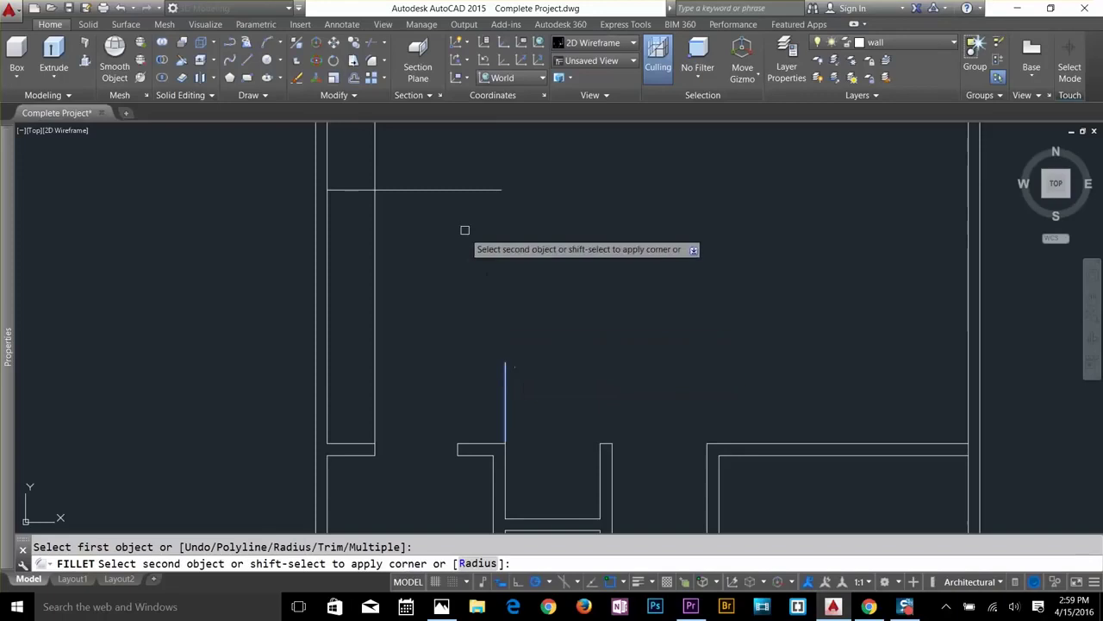
left_click(472, 190)
key("Escape")
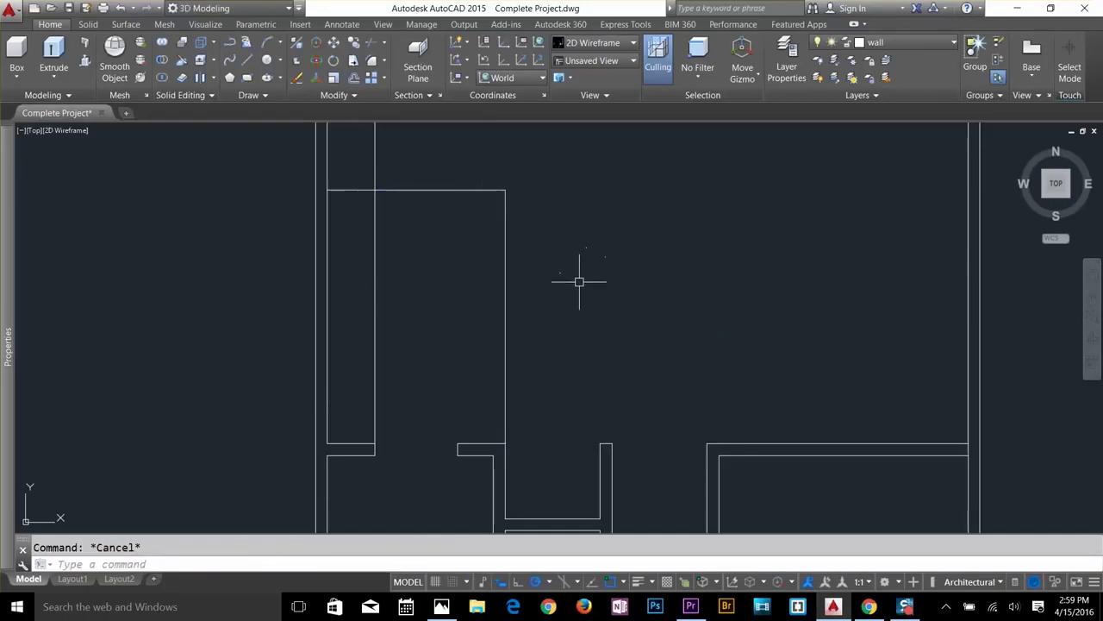
Start an offset for the new partition lines.
type("o")
key("Return")
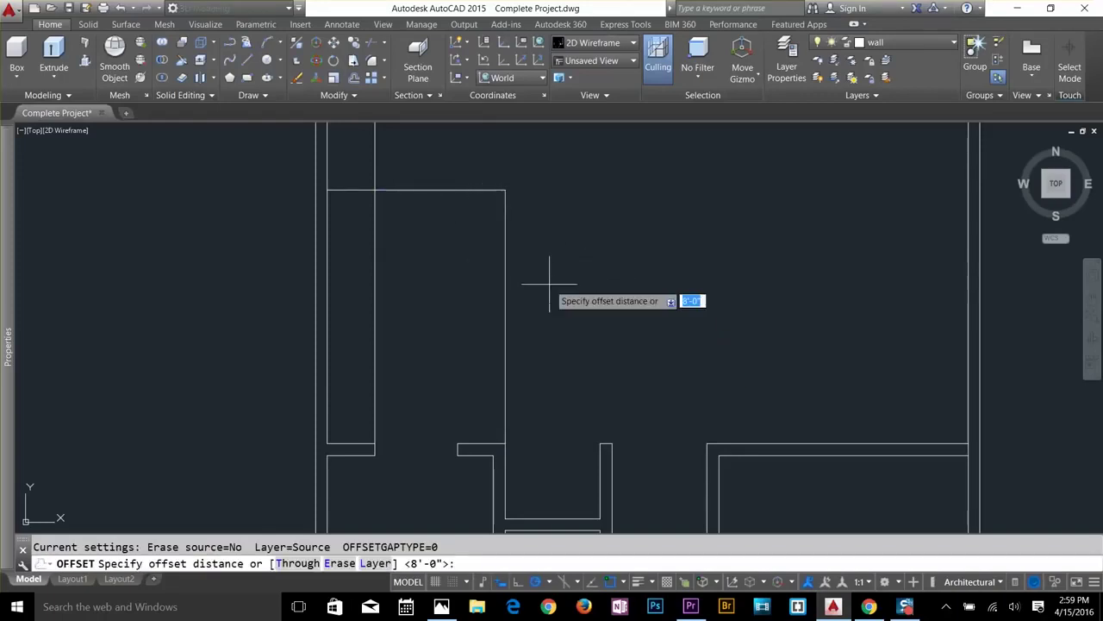
Offset the horizontal line of the rectangle beside the exterior wall 1.5' inward.
key("Return")
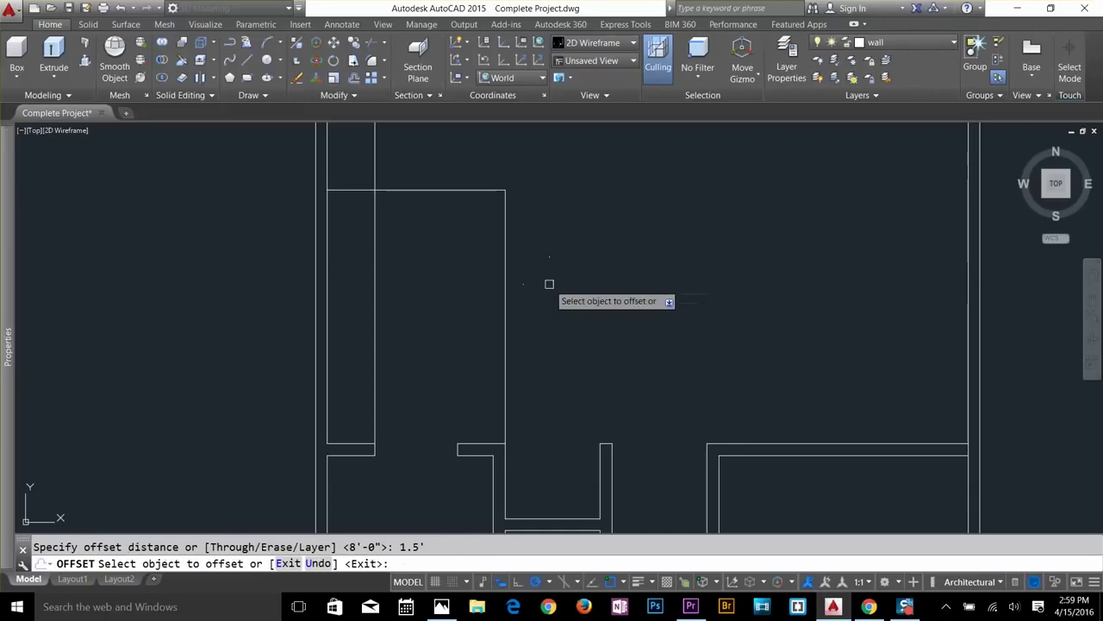
left_click(480, 190)
left_click(485, 247)
key("Escape")
key("Escape")
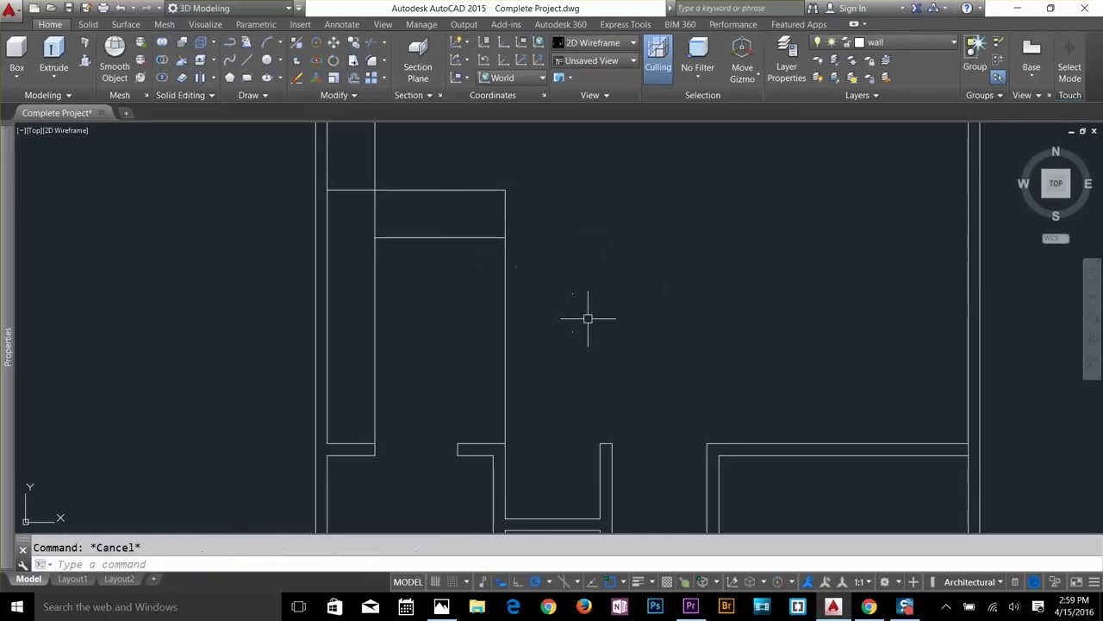
Trim the excess vertical line segments so the two strips form one L-shaped outline against the wall.
type("tr")
key("Return")
key("Return")
left_click(534, 316)
left_click(486, 348)
left_click(393, 157)
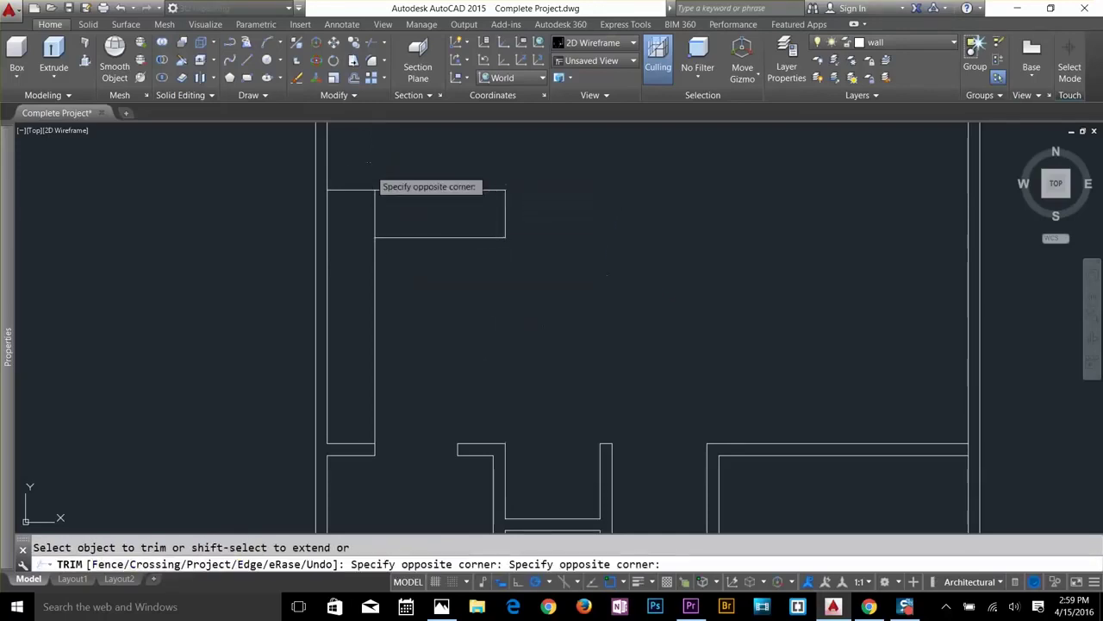
left_click(366, 169)
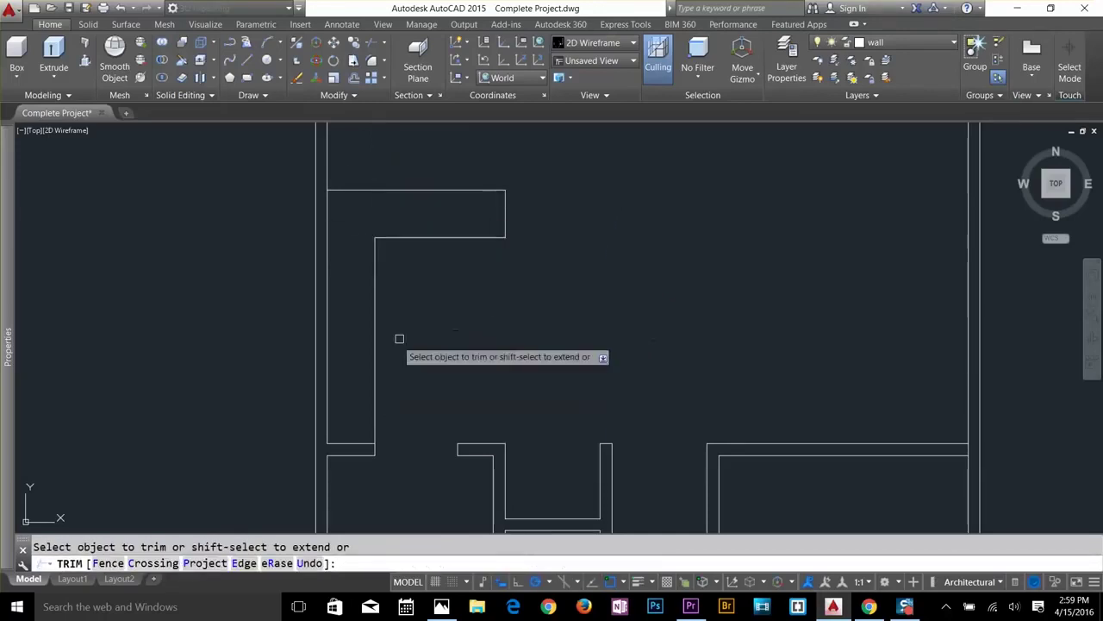
key("Escape")
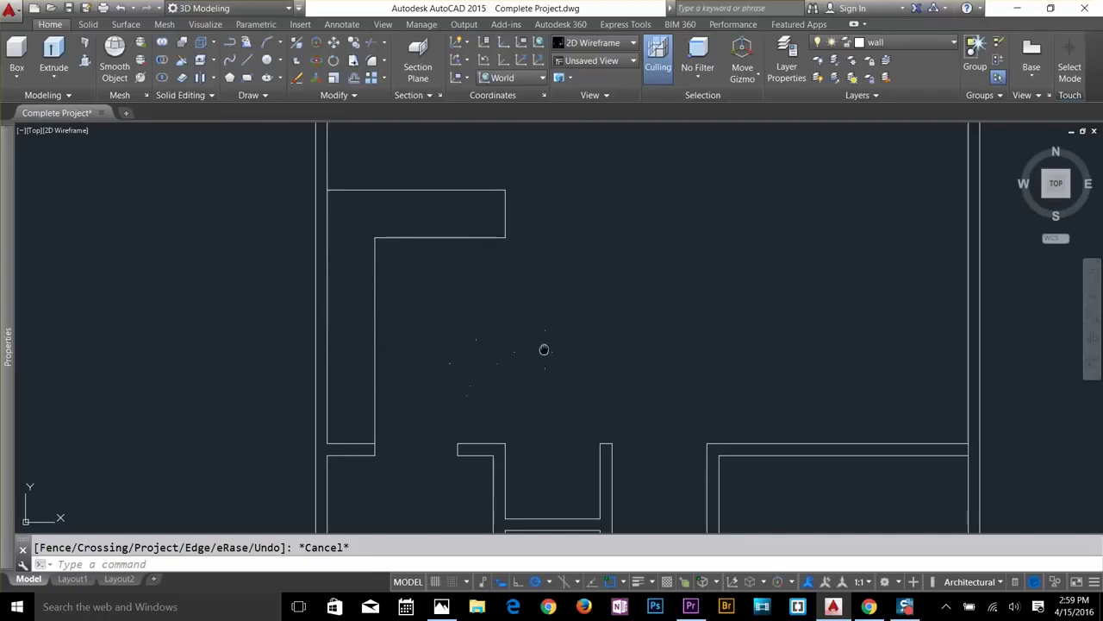
Try to measure the length of the inner line of the projecting bay wall at the front of the plan.
middle_click_drag(544, 349, 468, 377)
scroll(468, 376, "down", 2)
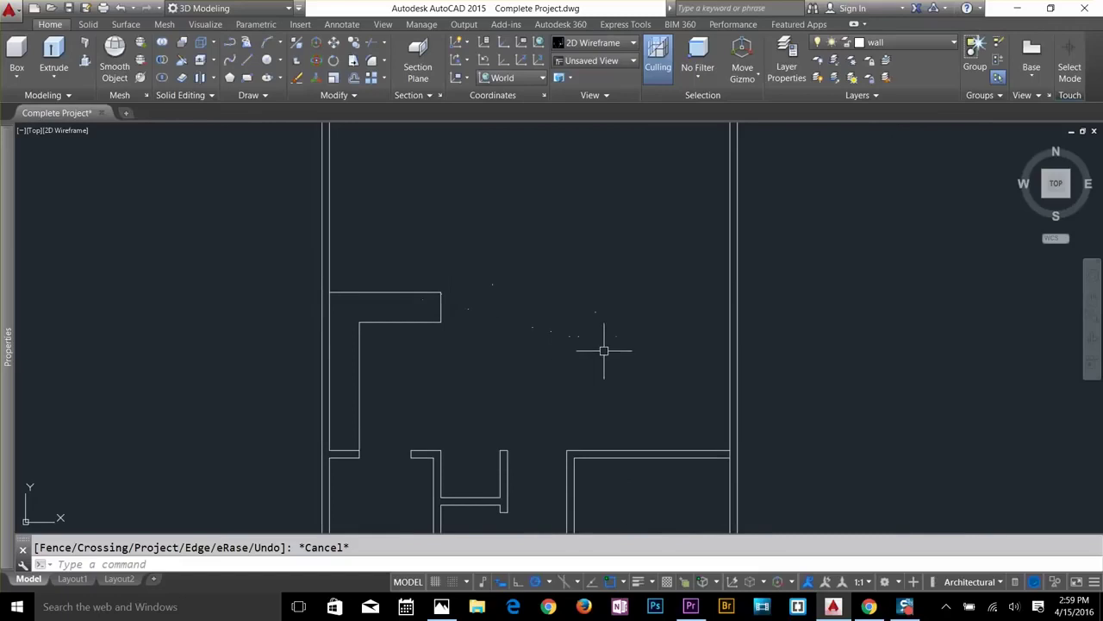
scroll(603, 350, "down", 2)
middle_click_drag(598, 353, 608, 215)
middle_click_drag(598, 387, 606, 218)
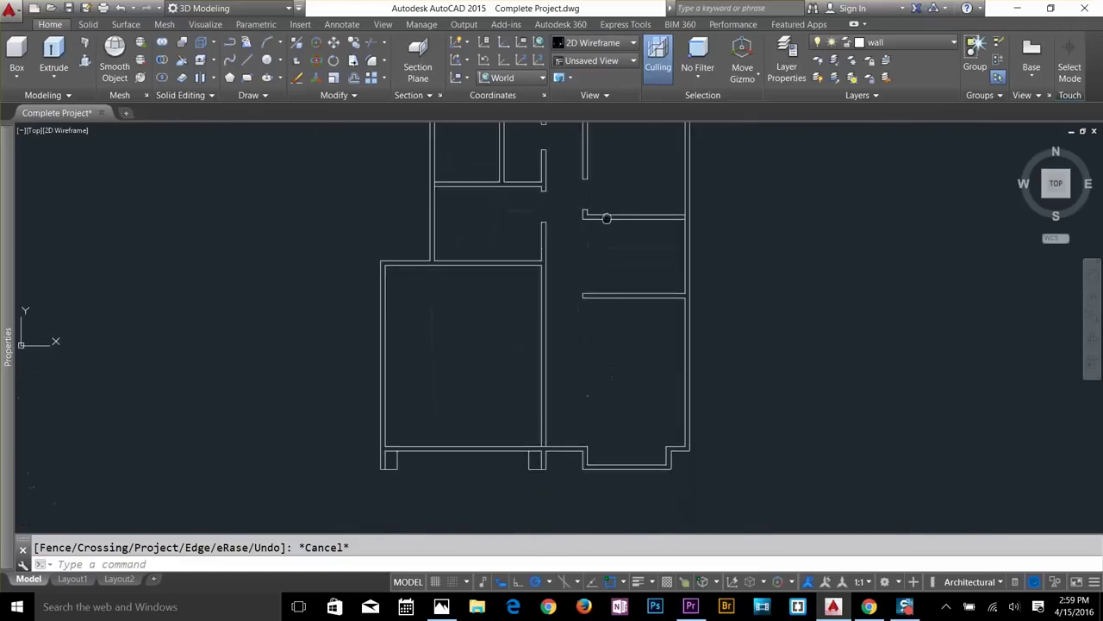
scroll(625, 440, "up", 4)
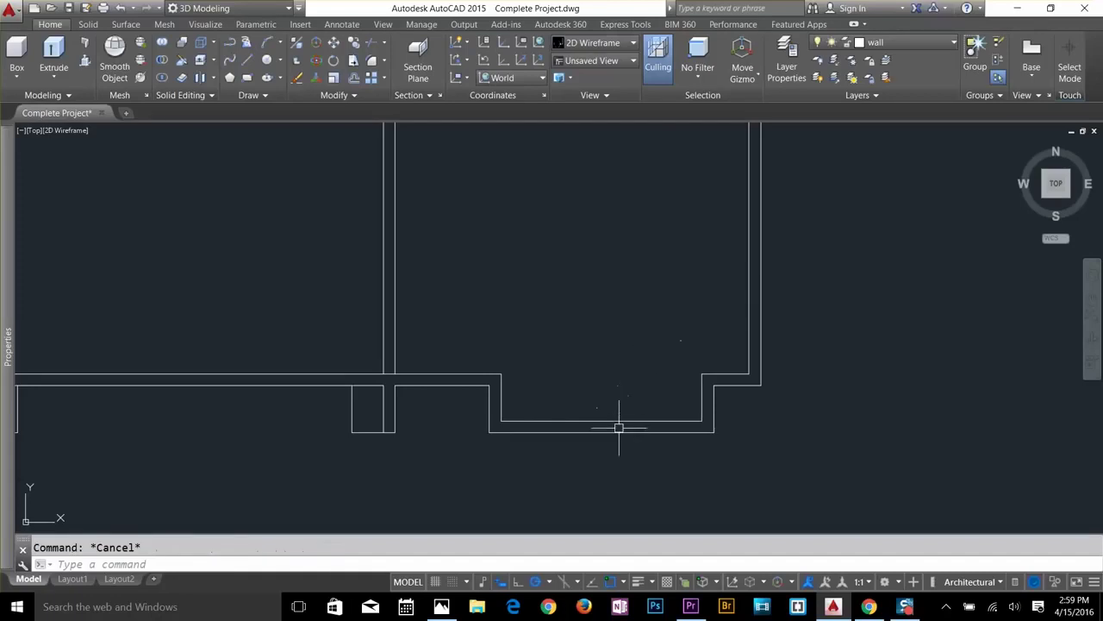
scroll(594, 422, "up", 4)
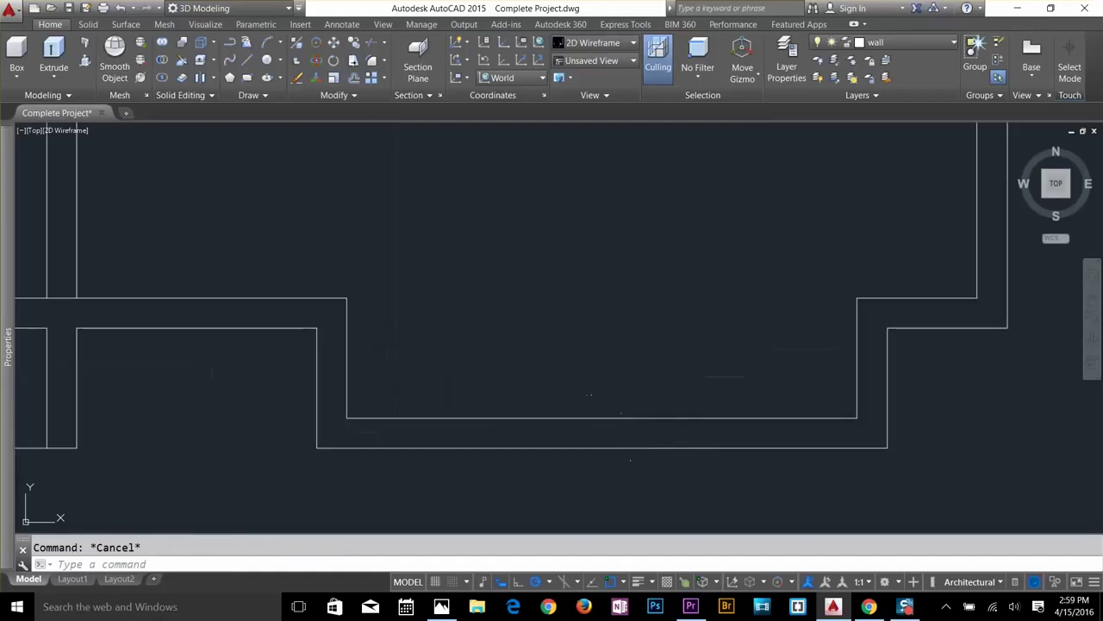
type("ist")
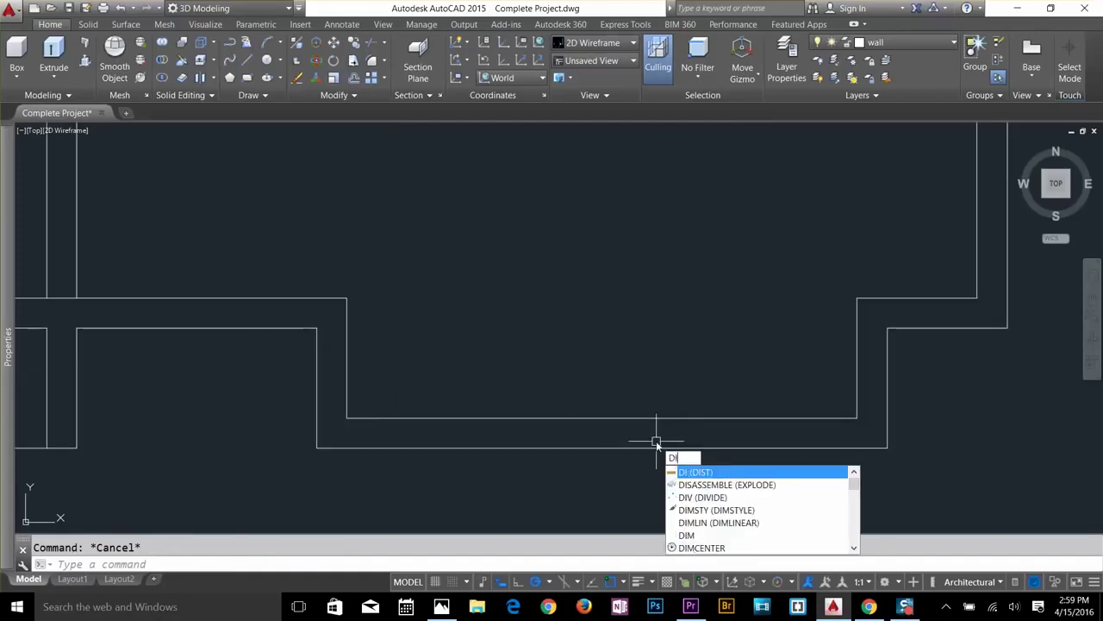
key("Return")
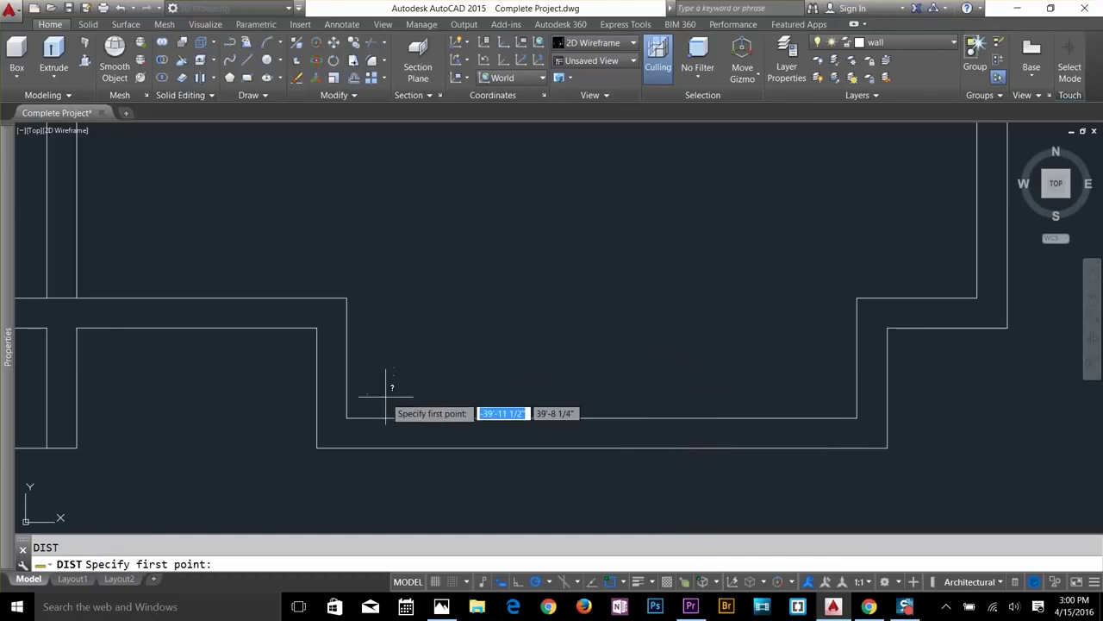
left_click(346, 419)
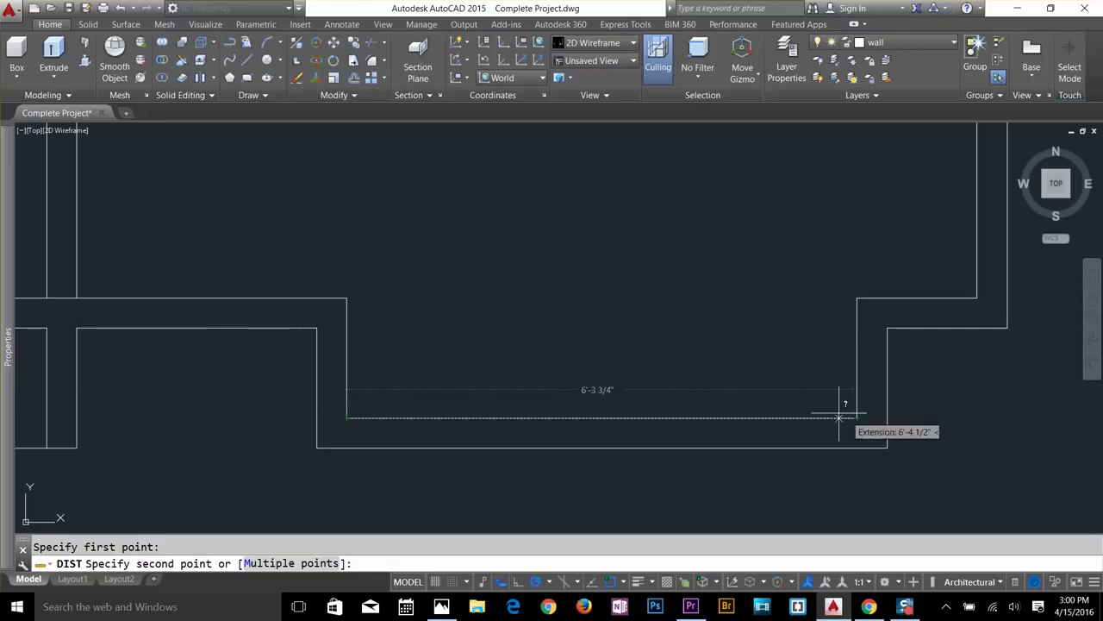
key("Escape")
Draw a line across the bay's front wall from the inner line's midpoint to the outer line.
type("l")
key("Return")
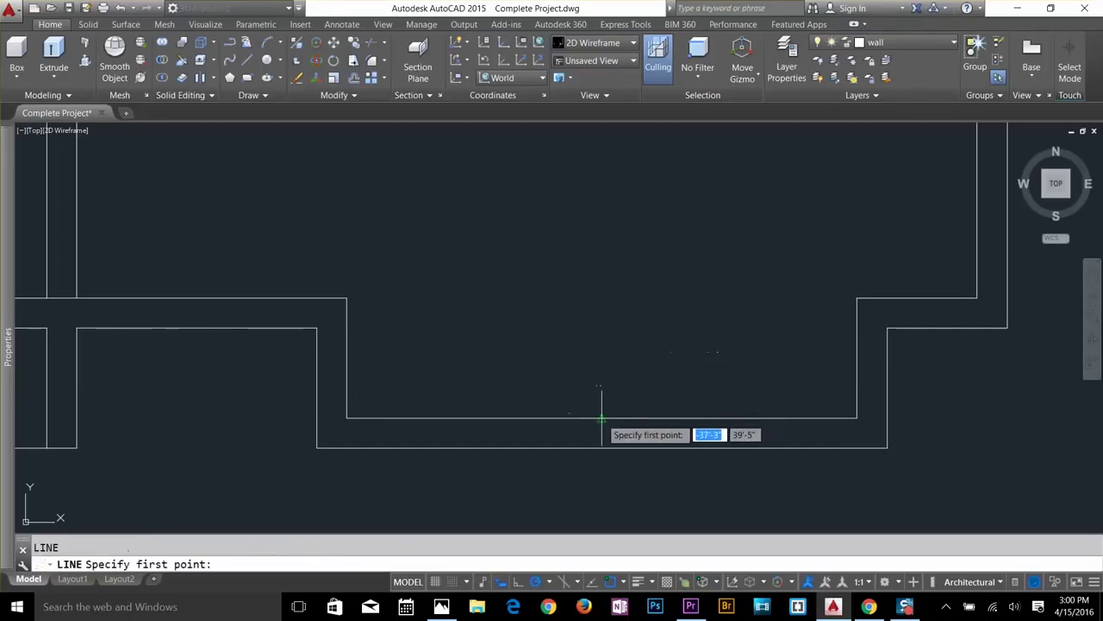
left_click(601, 418)
left_click(601, 447)
key("Return")
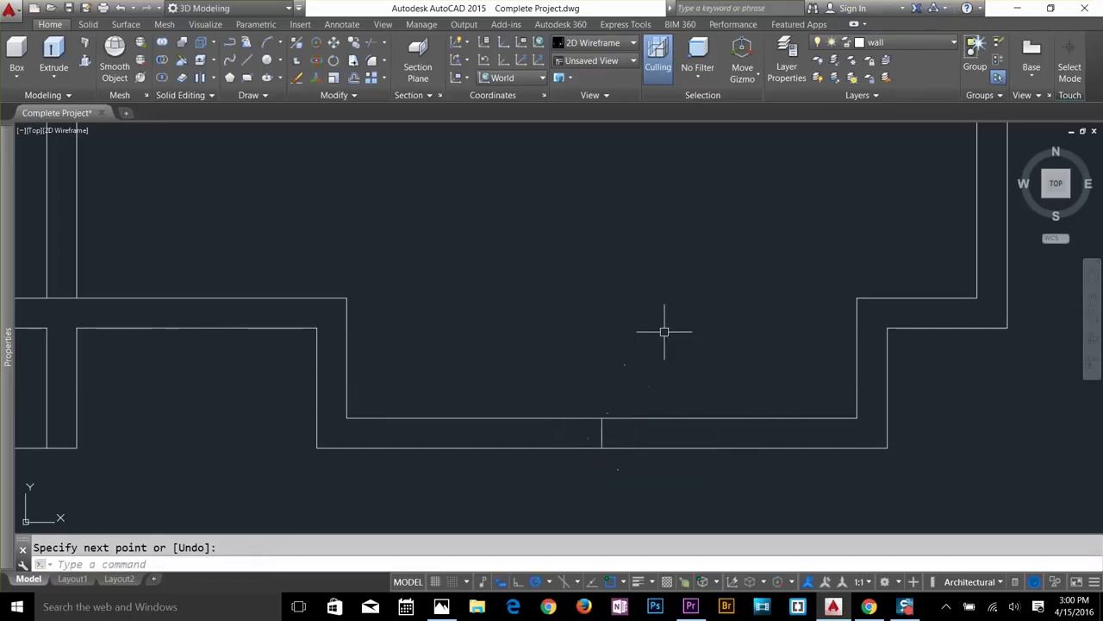
Offset the bay wall's center line 1.5' to both sides.
type("o")
key("Return")
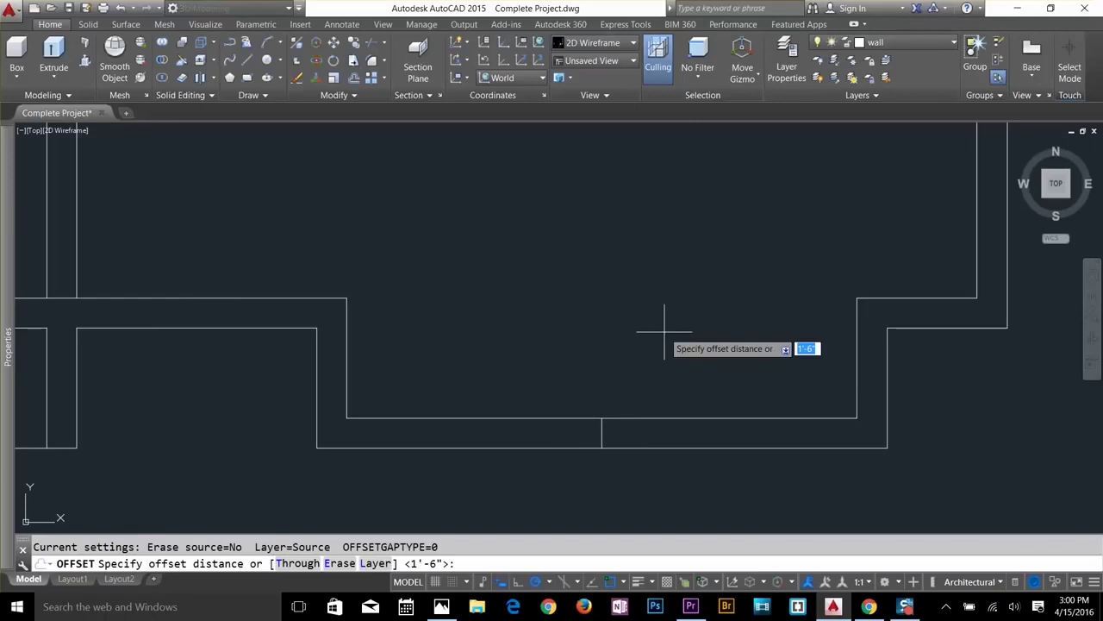
type("1.5'")
key("Return")
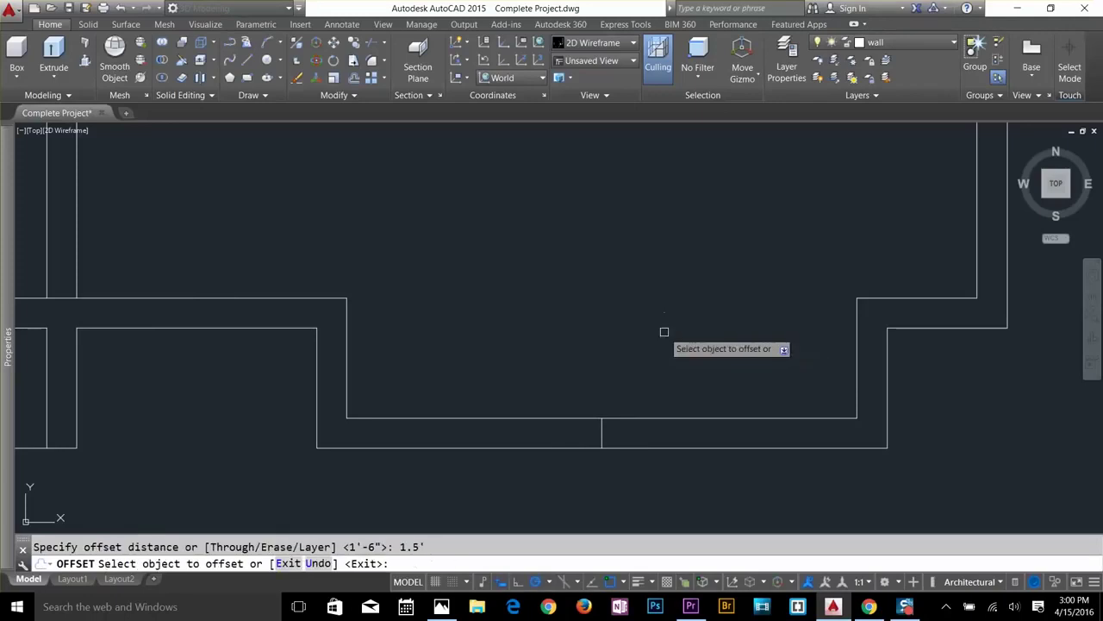
left_click(604, 432)
left_click(629, 431)
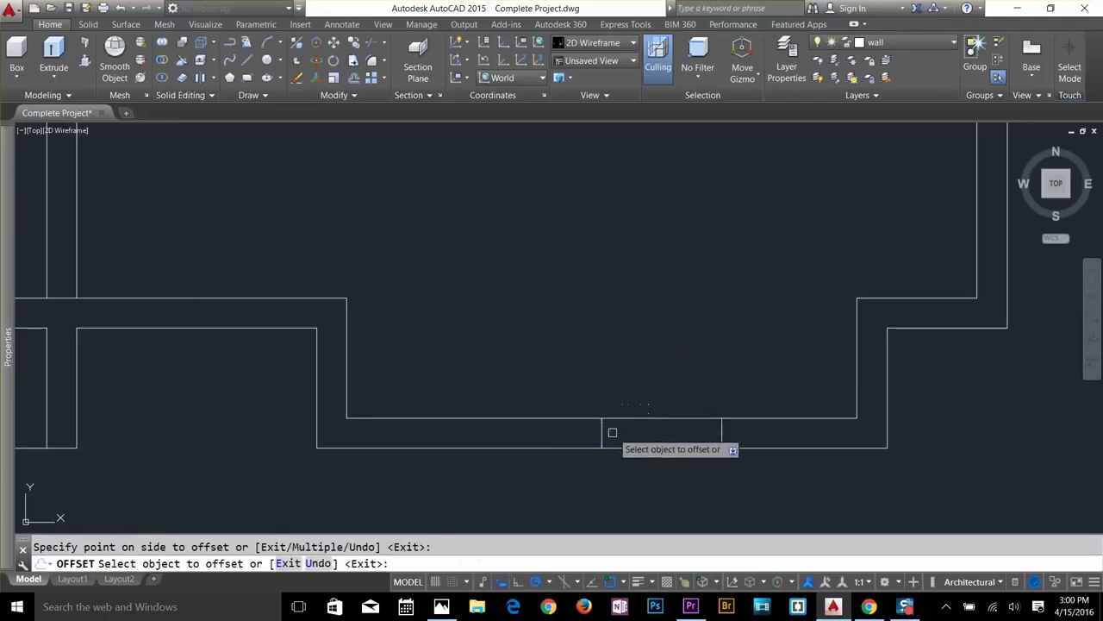
left_click(603, 433)
left_click(541, 434)
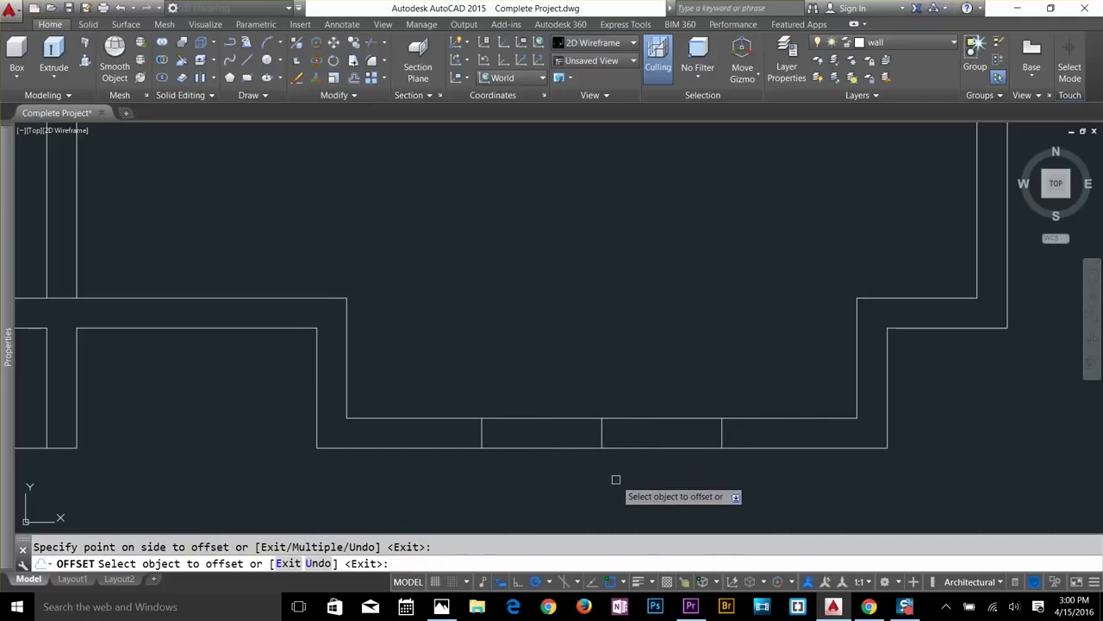
key("Escape")
Delete the center line and trim both wall lines between the two offset lines to form an opening.
left_click(566, 393)
left_click(610, 471)
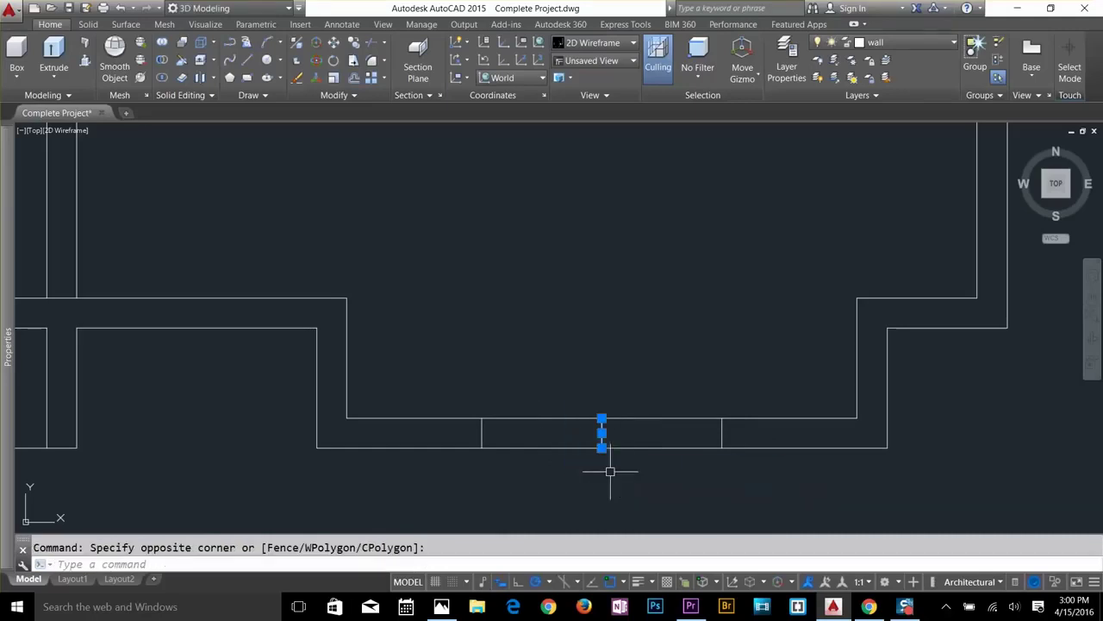
key("Return")
key("Return")
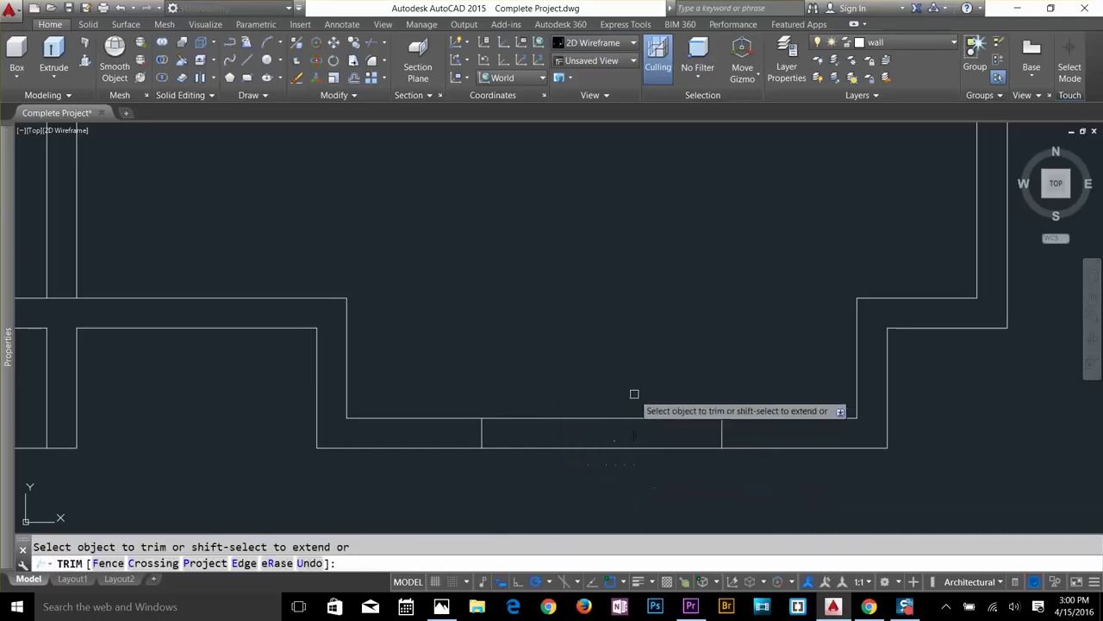
left_click(632, 394)
left_click(595, 459)
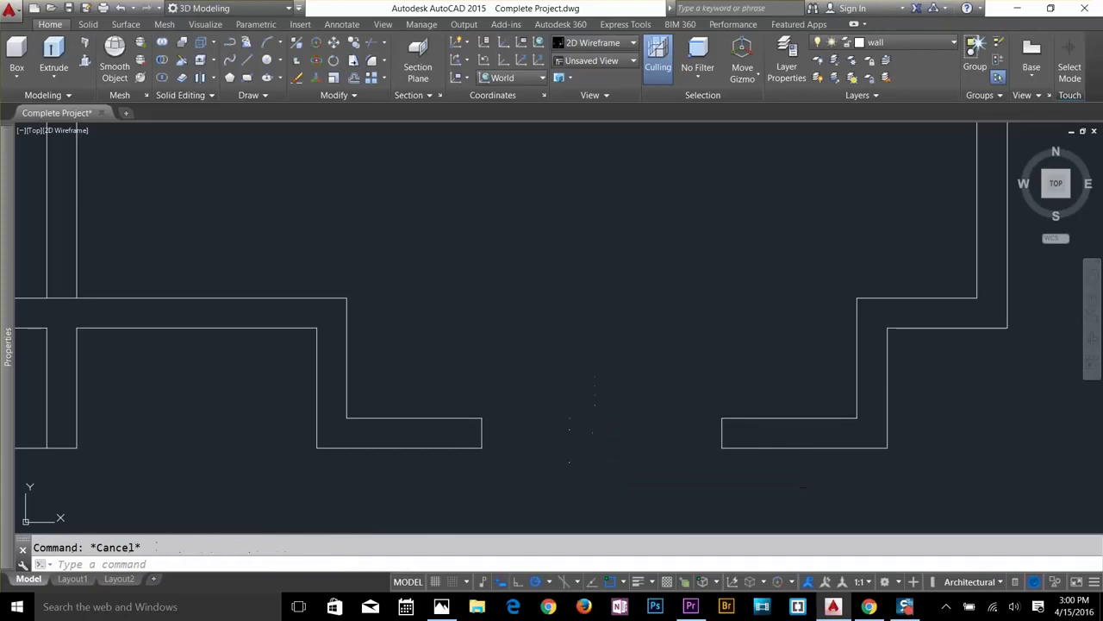
Draw two horizontal lines across the bay wall opening, along its inner and outer faces.
type("l")
key("Return")
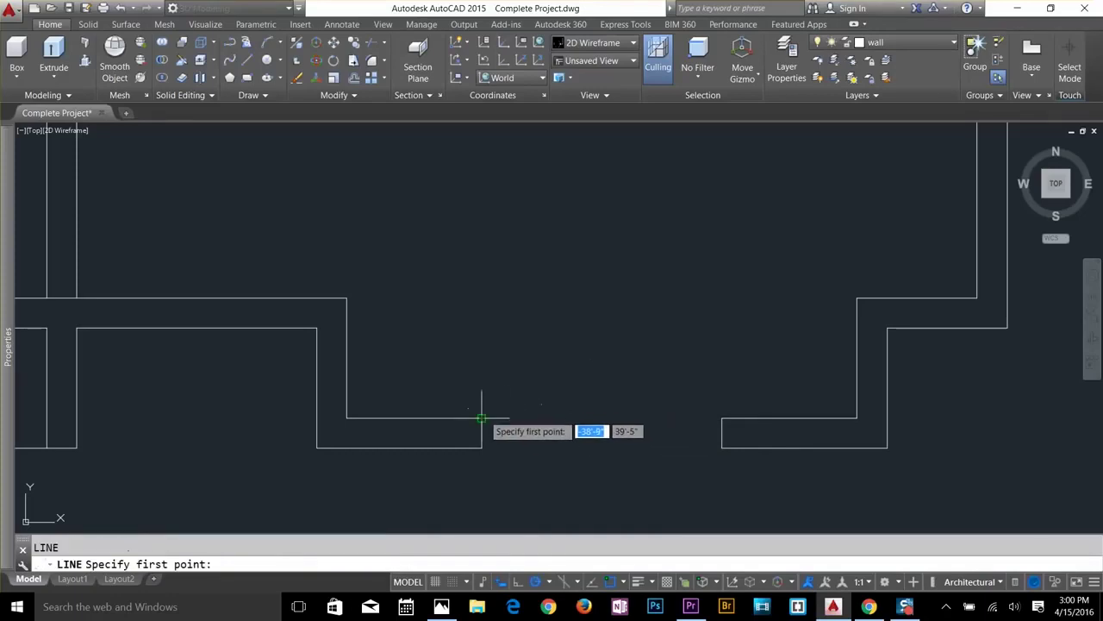
left_click(482, 418)
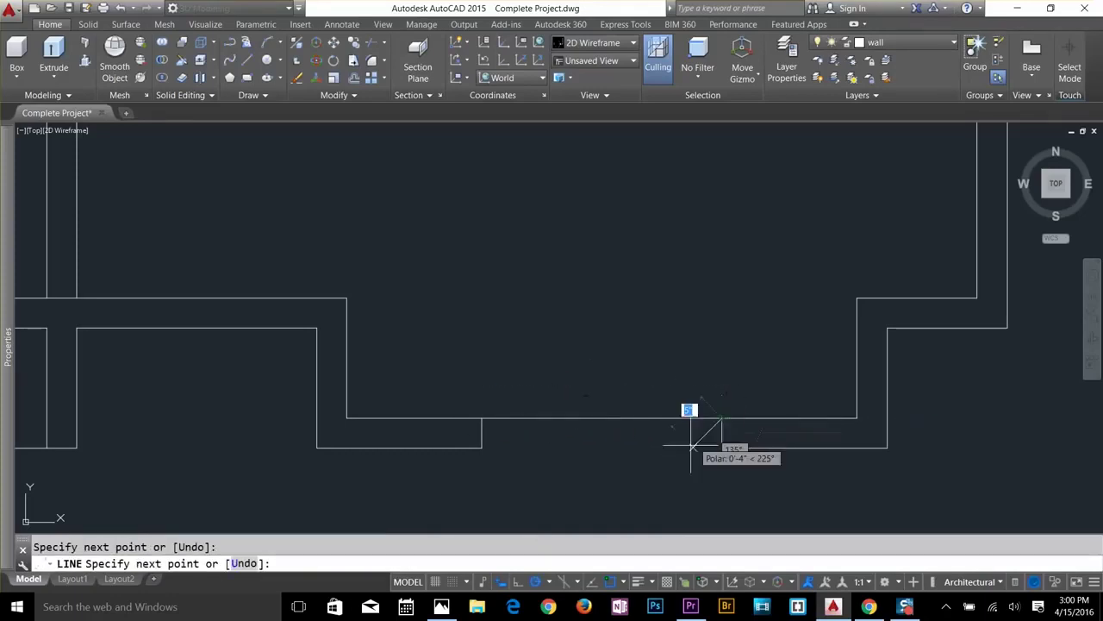
left_click(721, 448)
key("Return")
key("Return")
left_click(723, 450)
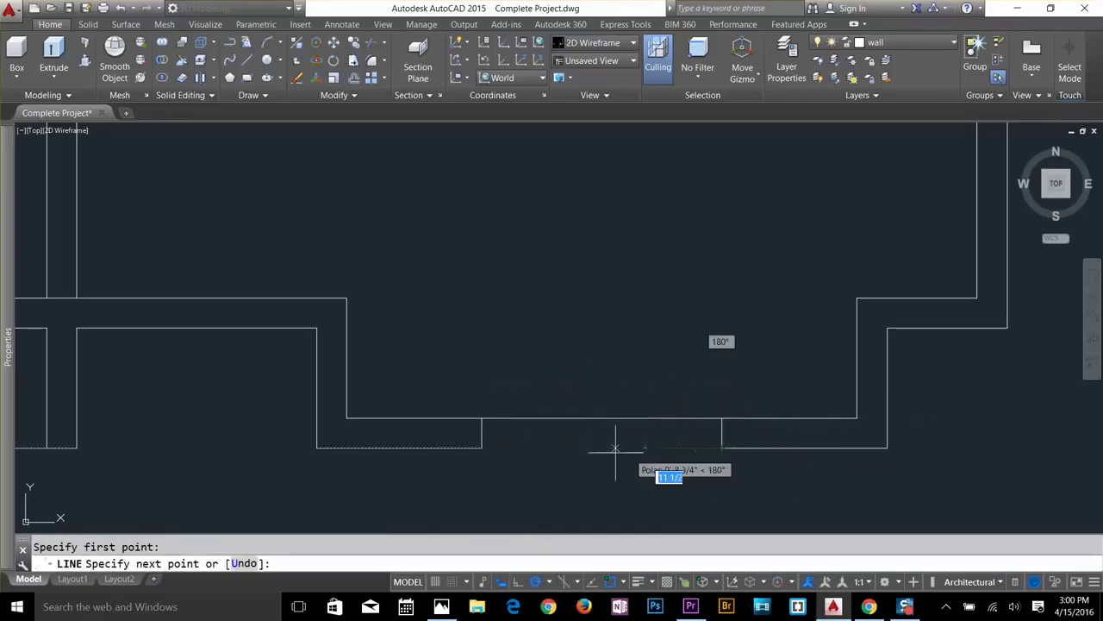
left_click(482, 448)
key("Return")
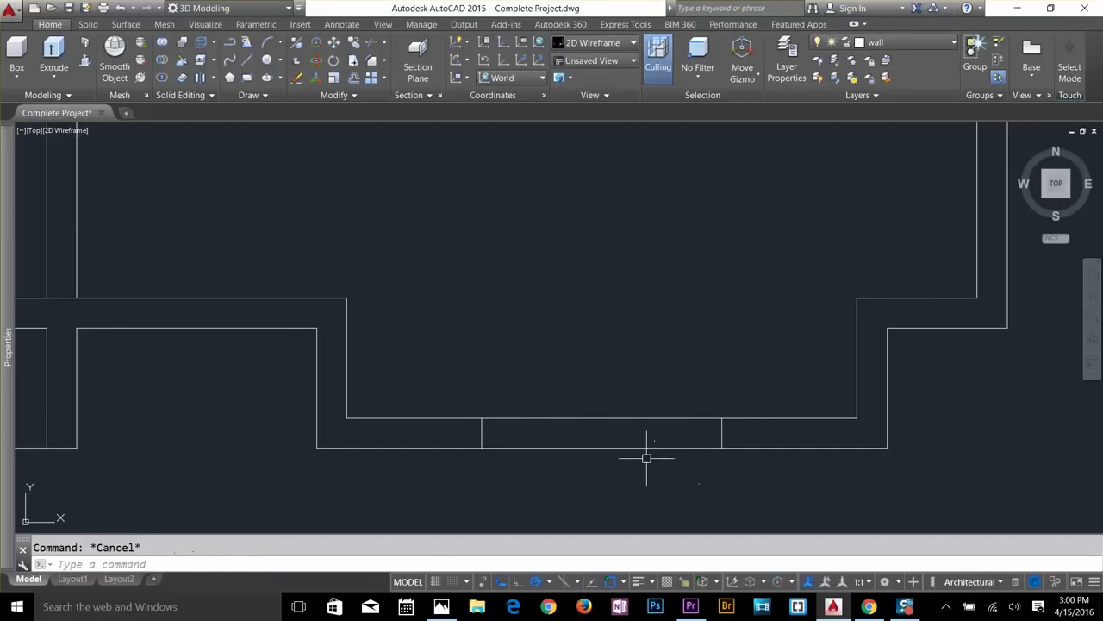
Offset the opening's inner and outer edge lines 2.5" into the wall thickness to form the glass lines.
type("o")
key("Return")
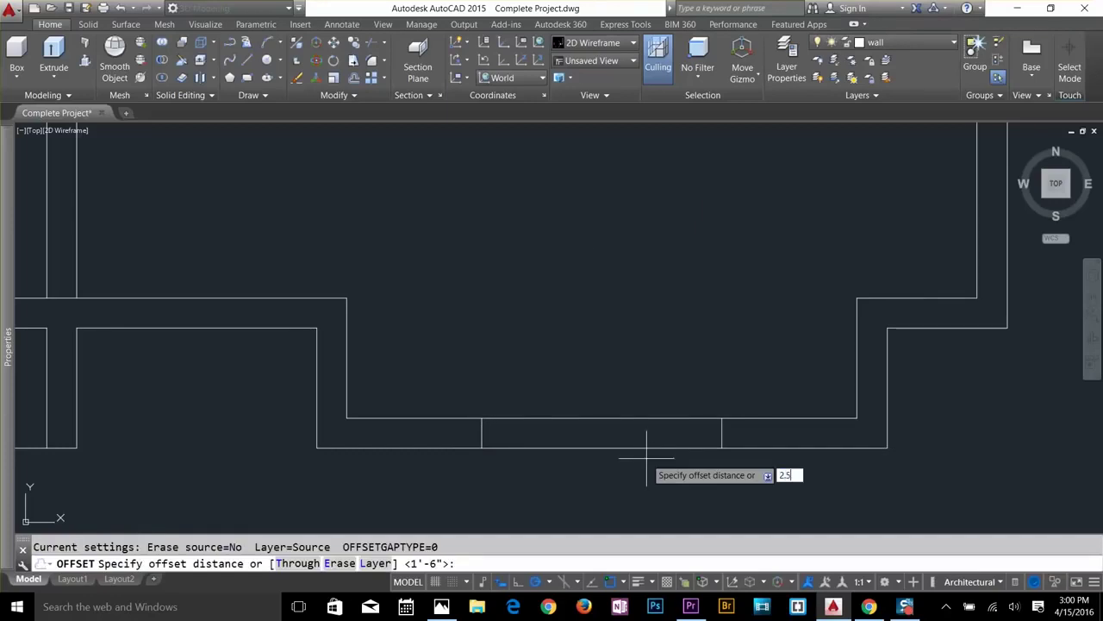
key("Return")
left_click(666, 420)
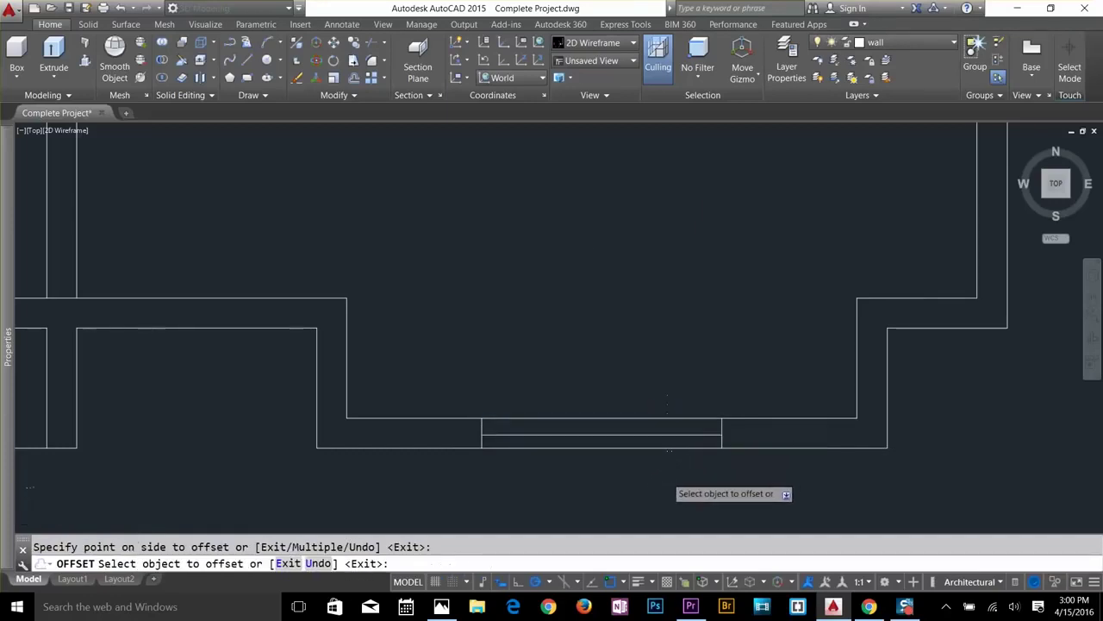
scroll(666, 476, "up", 5)
key("Escape")
key("Return")
key("Return")
left_click(653, 328)
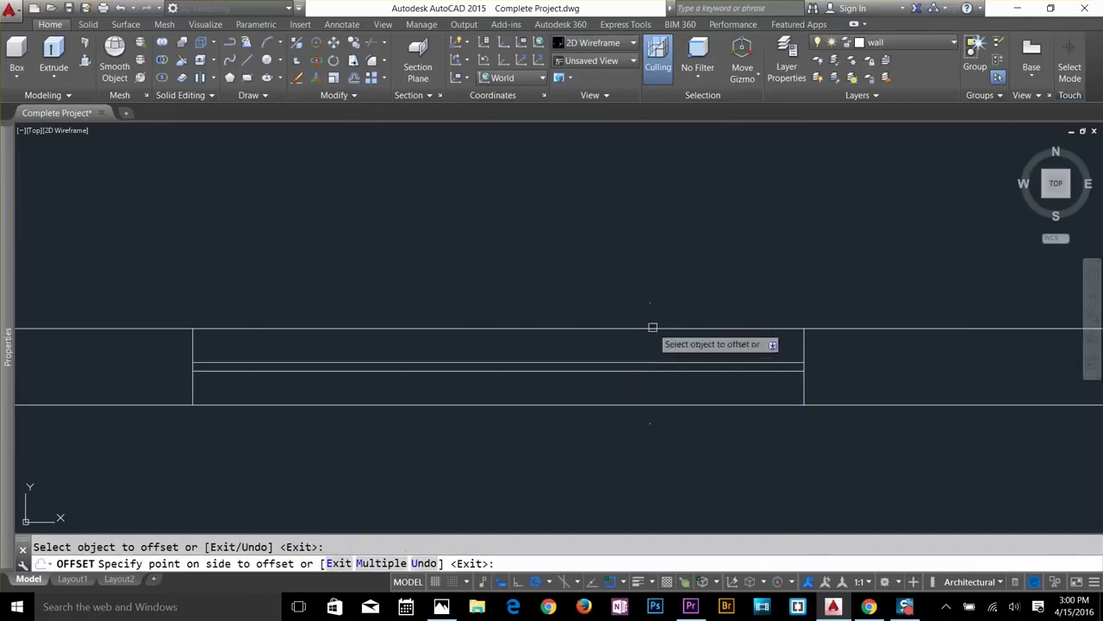
key("Return")
scroll(692, 420, "down", 2)
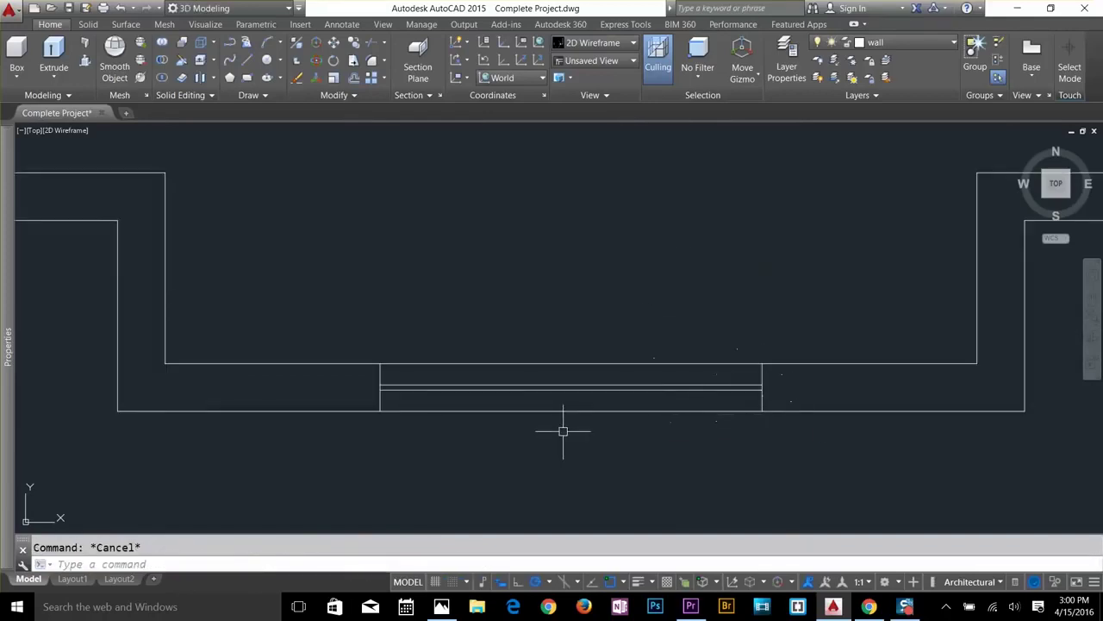
left_click(627, 323)
left_click(556, 441)
key("Escape")
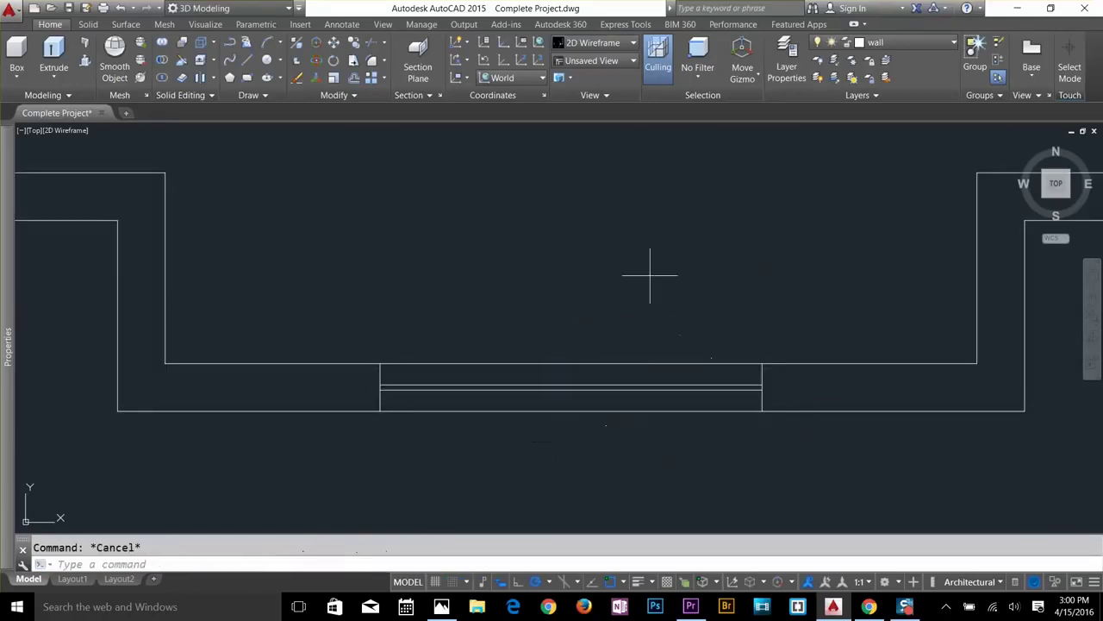
Move the four horizontal lines in the bay wall opening to the window layer.
left_click(650, 275)
left_click(553, 442)
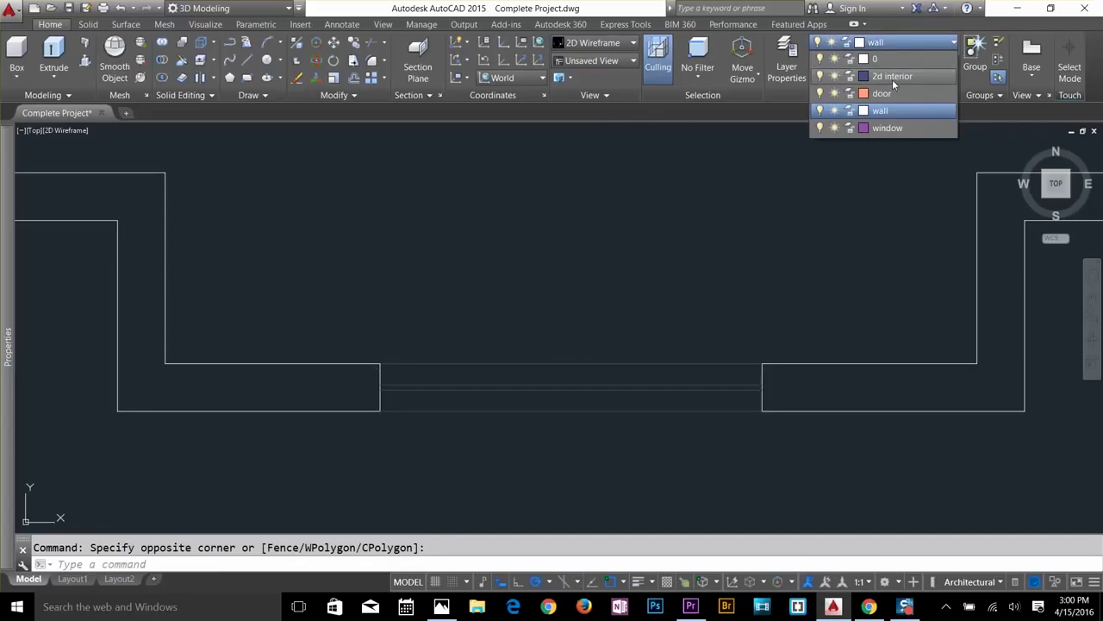
left_click(888, 127)
key("Escape")
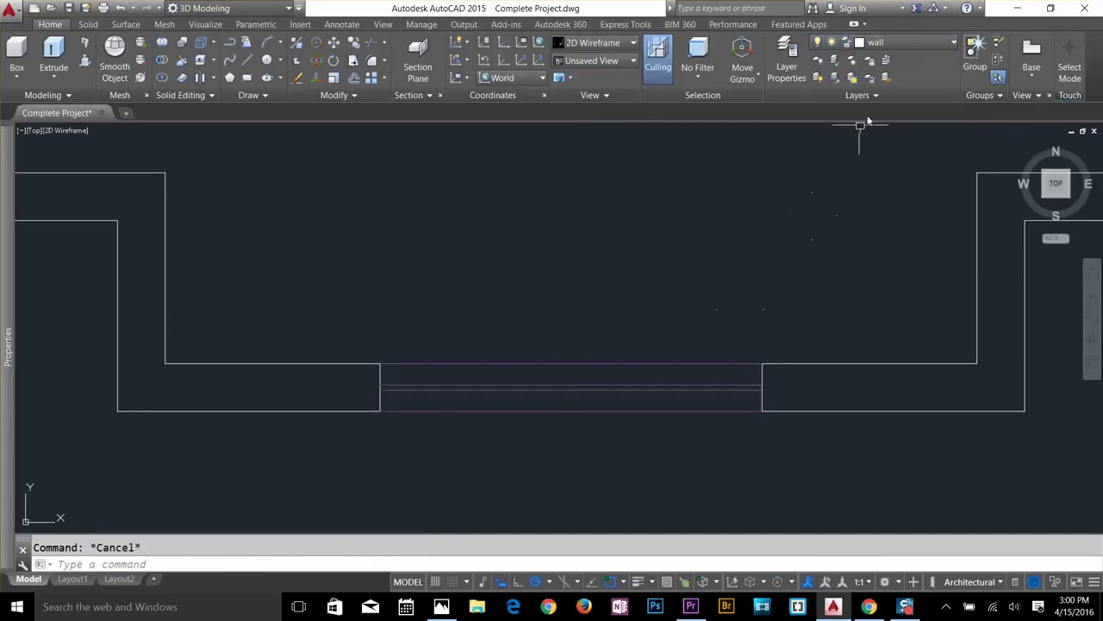
Make window the current layer.
left_click(897, 43)
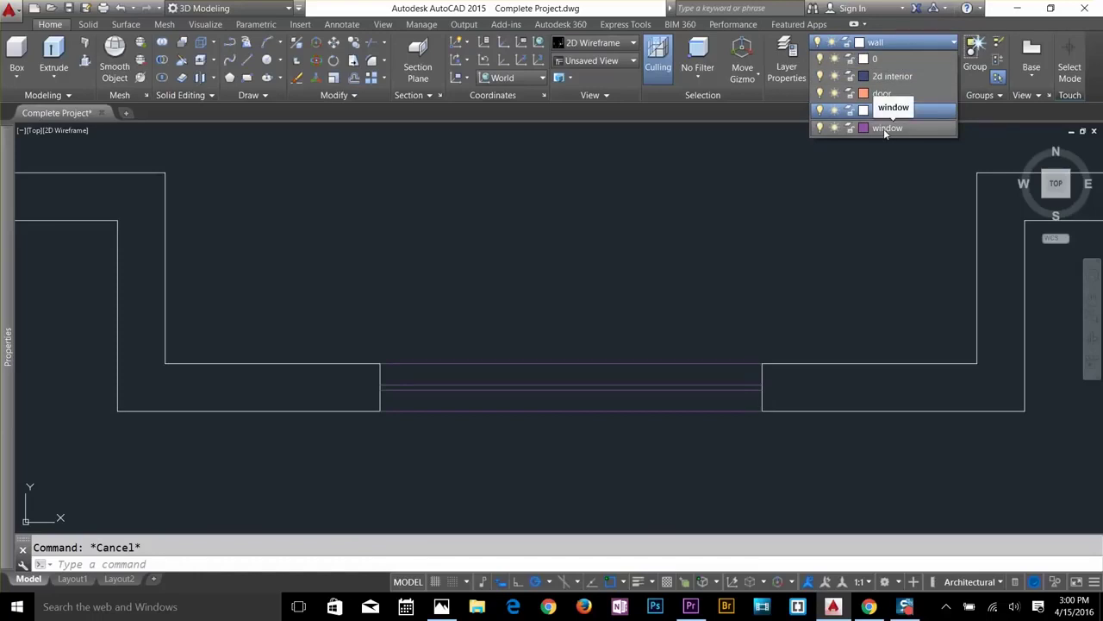
left_click(886, 128)
scroll(660, 273, "down", 2)
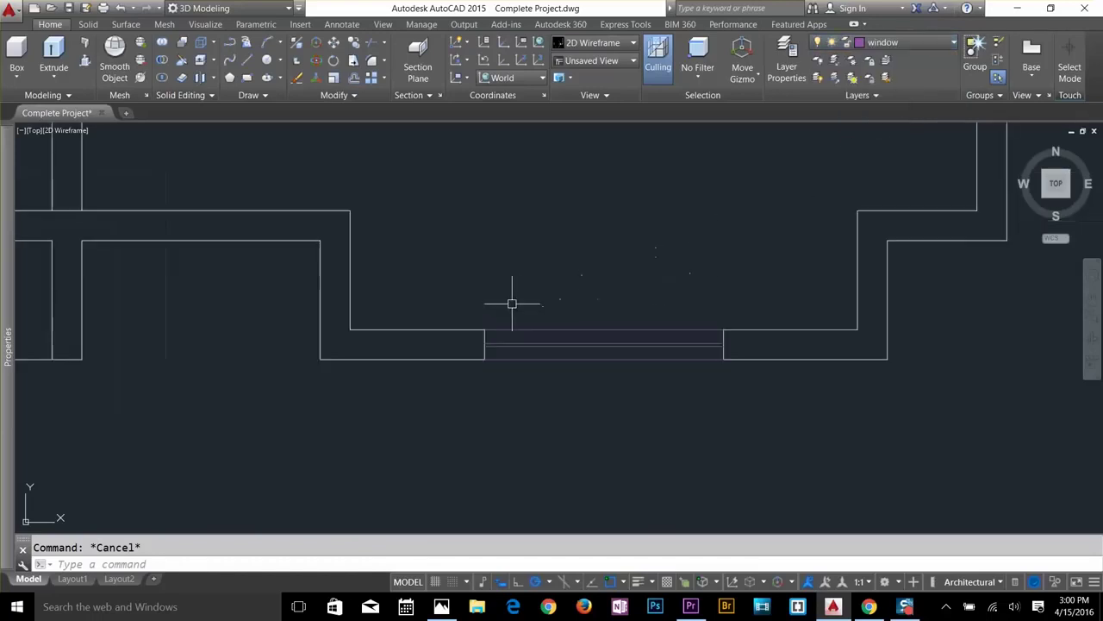
scroll(512, 303, "down", 6)
scroll(573, 265, "up", 2)
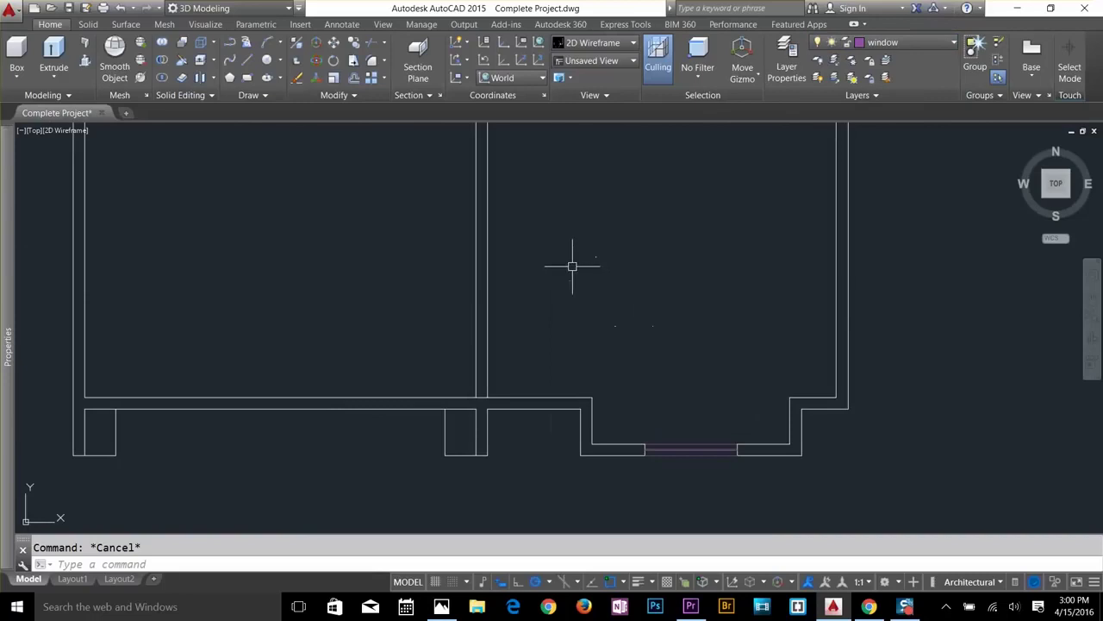
Extend the inner edges of the two piers below the large lower-left room up across the wall thickness.
scroll(584, 273, "down", 4)
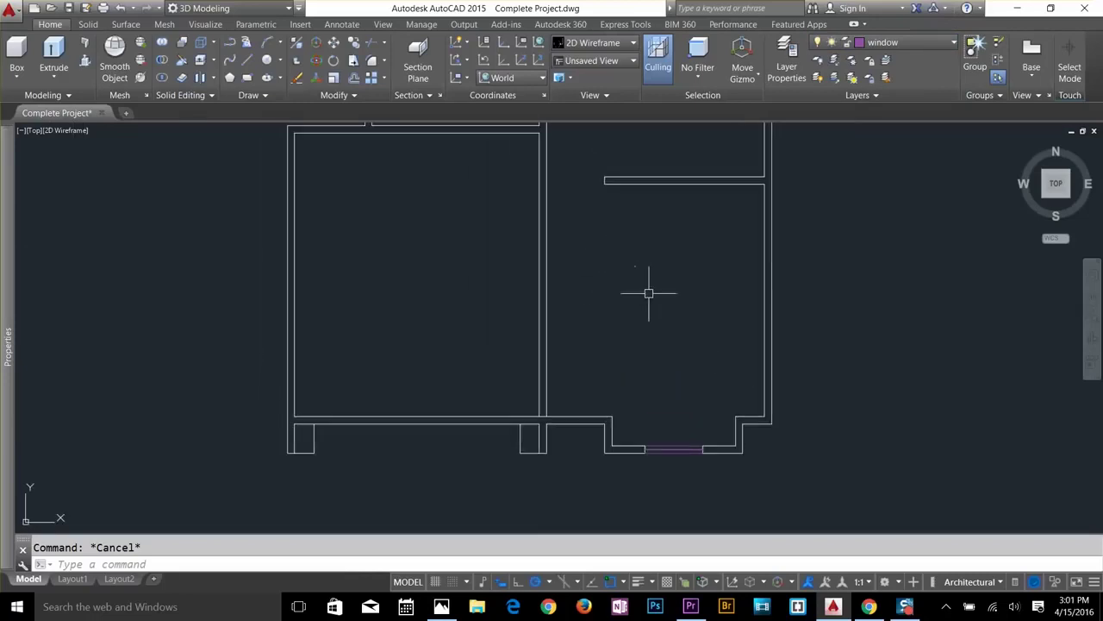
scroll(461, 449, "up", 5)
type("ex")
key("Return")
key("Return")
left_click(409, 423)
left_click(737, 422)
key("Escape")
Offset the extended pier edges inward and trim the wall between them to make the wide front opening.
type("o")
key("Return")
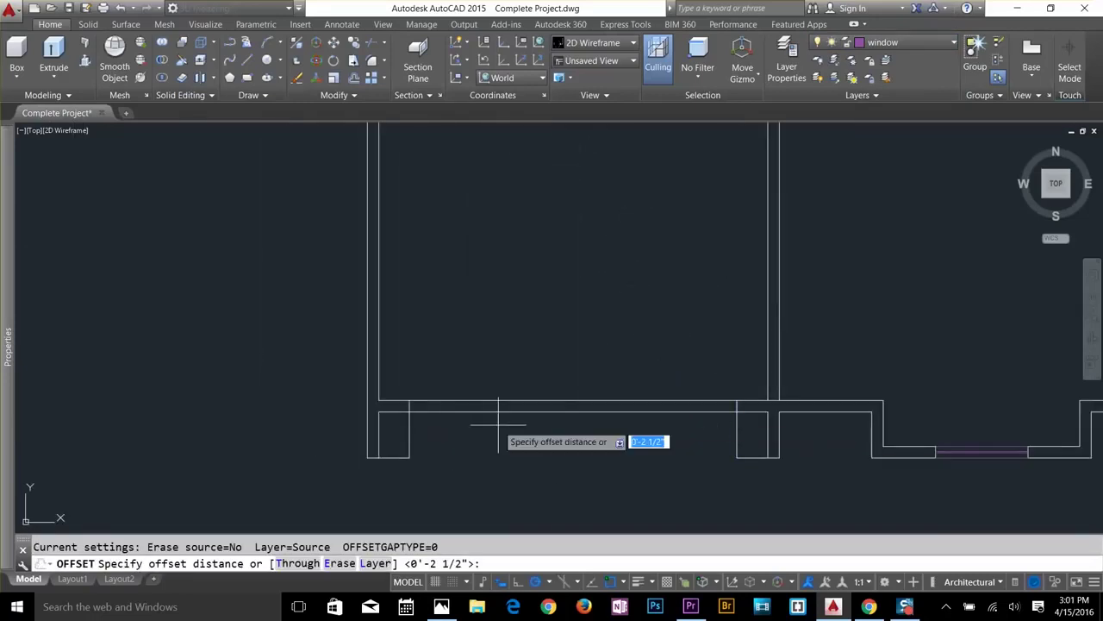
type("tr")
key("Return")
key("Return")
left_click(706, 438)
left_click(441, 436)
scroll(409, 418, "up", 2)
key("Escape")
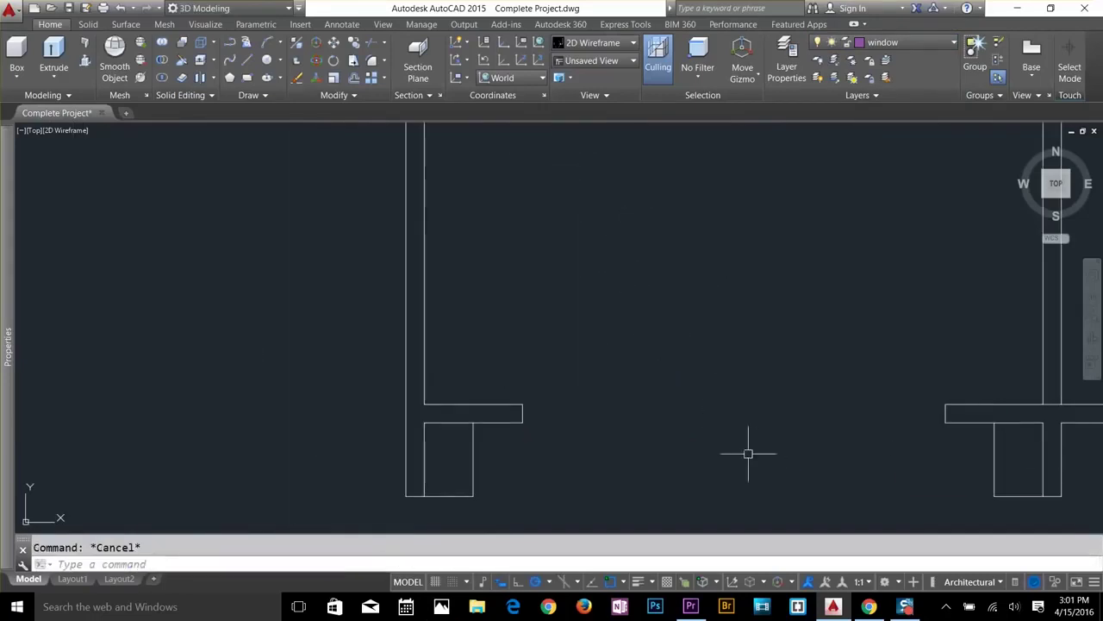
Draw a line across the wide front opening between the midpoints of its two wall ends.
key("l")
key("Return")
left_click(523, 414)
left_click(922, 414)
key("Escape")
type("o")
key("Return")
key("Escape")
Offset the inner face of the large room's front wall 4.5" into the room.
middle_click_drag(690, 438, 652, 381)
type("o")
key("Return")
type("4.5")
key("Return")
left_click(673, 421)
left_click(672, 405)
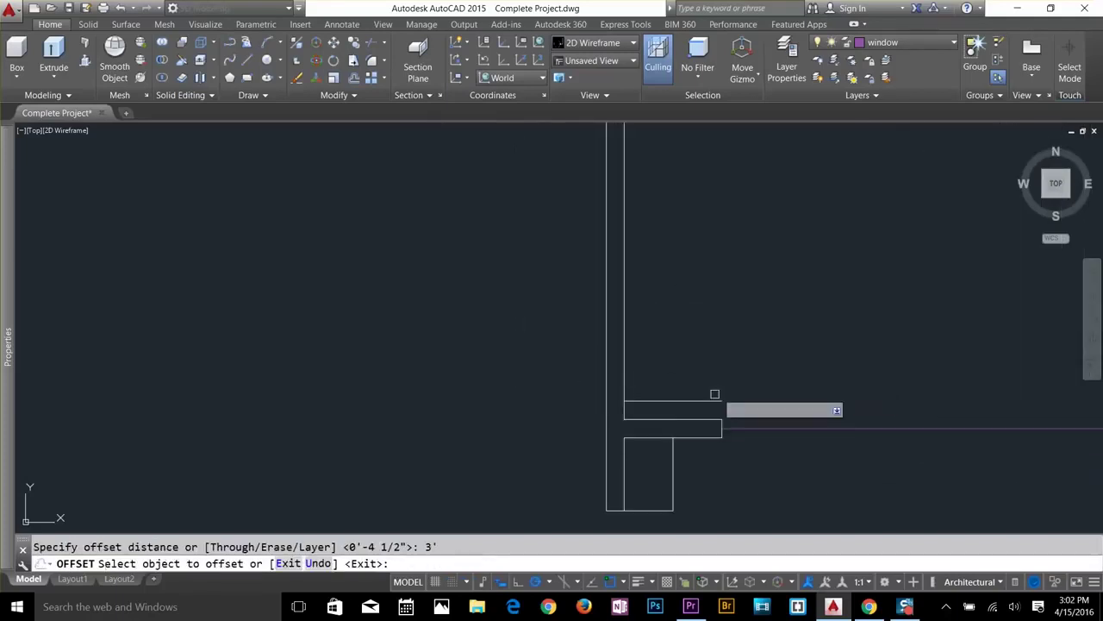
Offset that line 3' and extend and trim the lines to cut an opening in the room's left exterior wall.
type("ex")
key("Return")
key("Return")
type("tr")
key("Return")
key("Return")
type("f")
key("Return")
left_click(726, 401)
key("Escape")
scroll(761, 253, "down", 3)
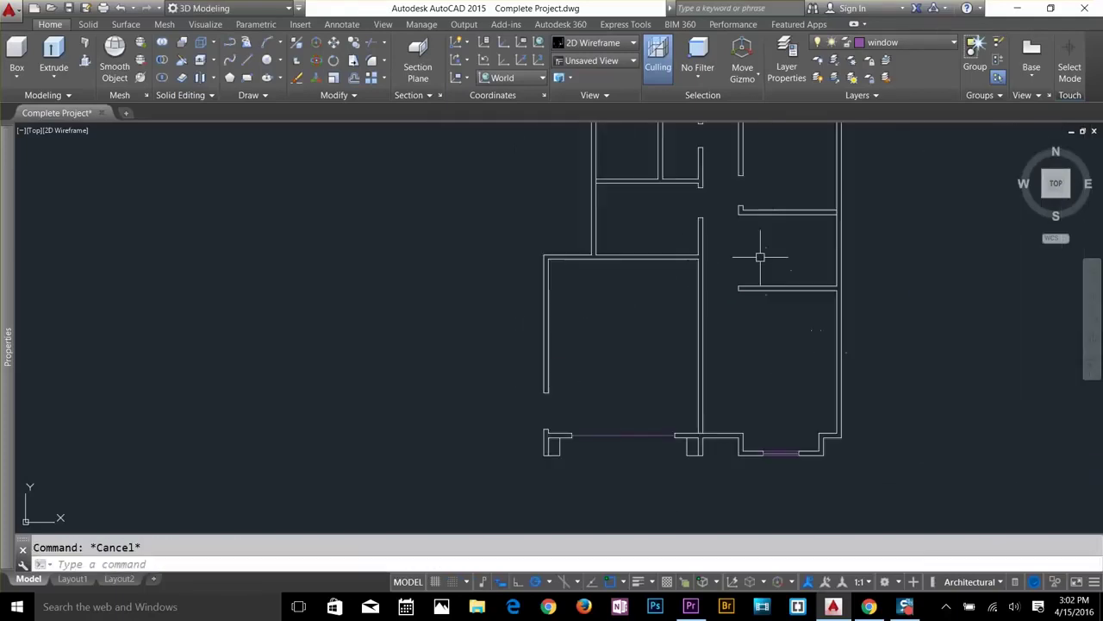
Offset the inner face of the large room's left wall 4.5" into the room near its upper corner.
scroll(569, 243, "up", 3)
scroll(569, 244, "up", 2)
type("o")
key("Return")
type("4.5")
key("Return")
key("Return")
key("Return")
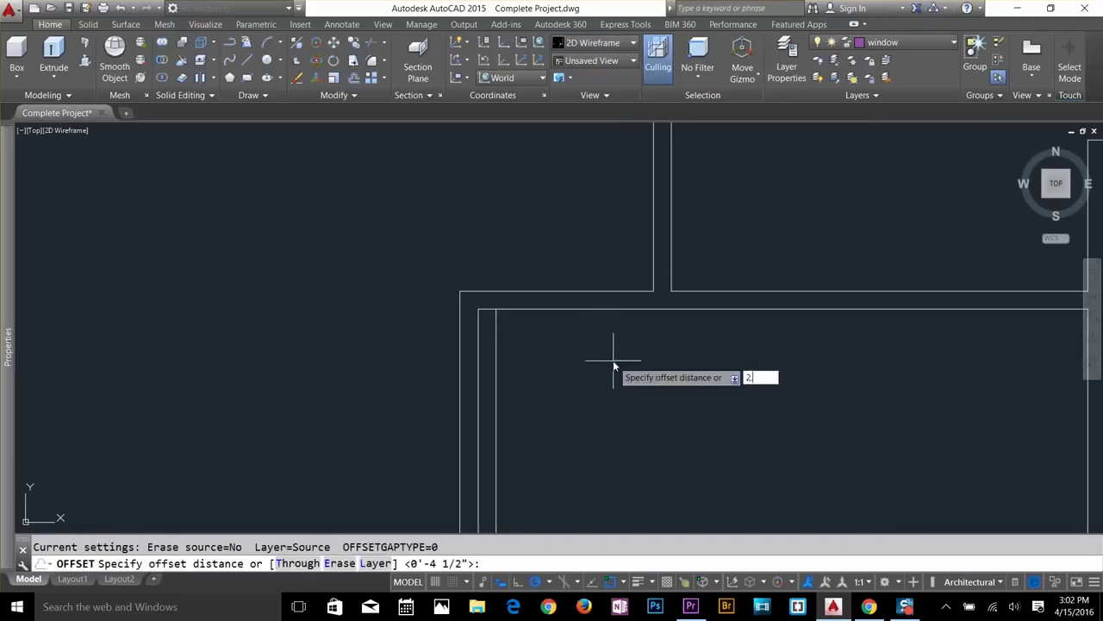
Offset that line 2'-6" and extend and trim the lines to cut a door opening in the room's upper wall.
key("Return")
left_click(616, 362)
left_click(546, 338)
type("ex")
key("Return")
key("Return")
type("tr")
key("Return")
key("Return")
key("Escape")
scroll(665, 308, "down", 2)
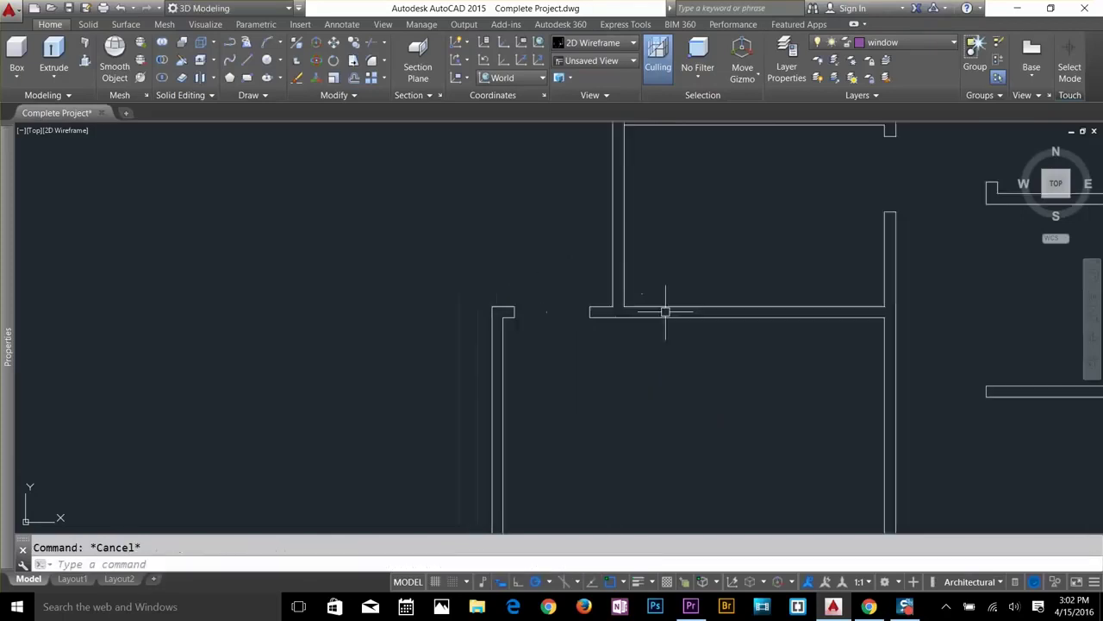
key("Return")
key("Return")
key("Escape")
Draw a line across the midpoint of the next room's left exterior wall and offset it 2' both ways to cut a window opening.
key("l")
key("Return")
left_click(615, 278)
key("Escape")
key("o")
key("Return")
type("2'")
key("Return")
scroll(603, 258, "up", 2)
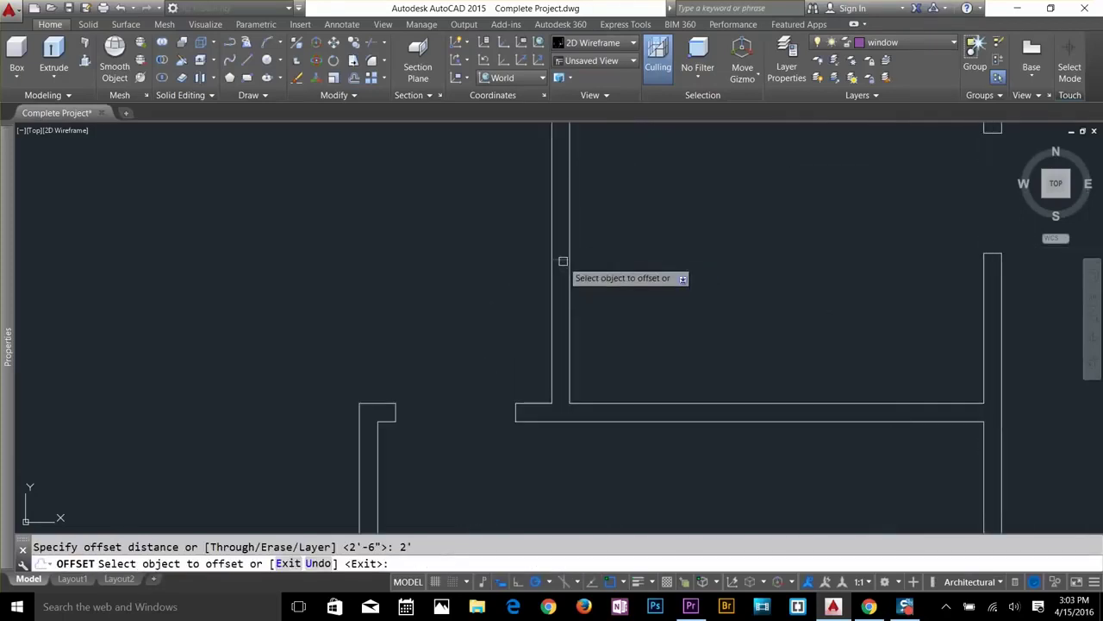
left_click(568, 259)
key("Escape")
Draw lines along both faces of the left wall's window opening and offset them inward to form the glass lines.
type("l")
key("Return")
left_click(544, 247)
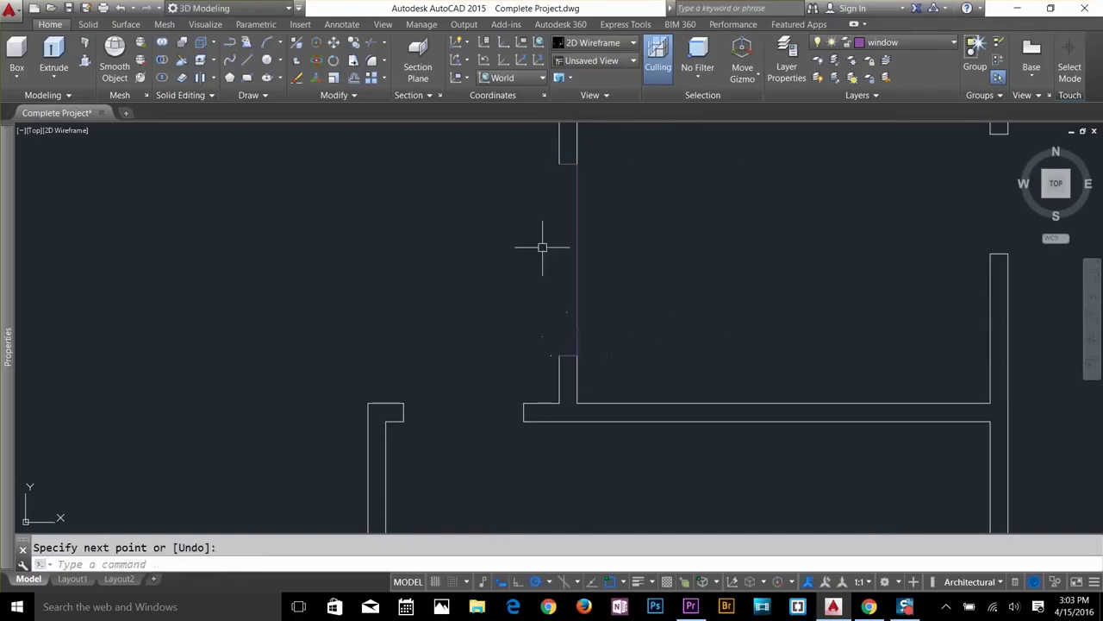
key("o")
key("Return")
key("Return")
key("Escape")
scroll(655, 393, "down", 2)
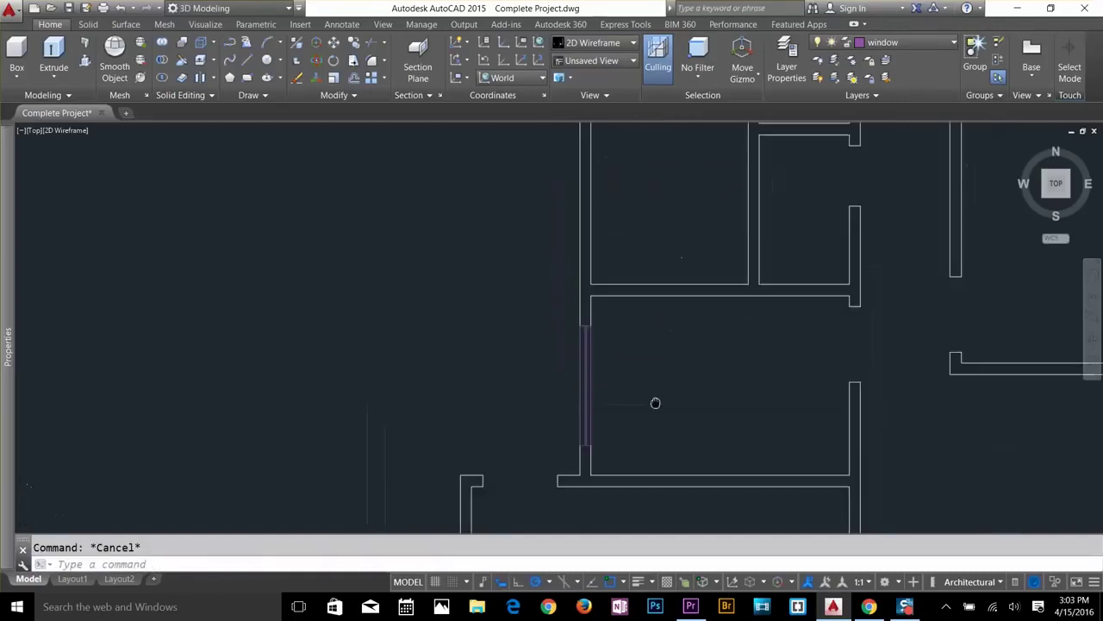
Copy the finished window to the left exterior wall of the room above.
type("co")
key("Return")
left_click(597, 286)
left_click(648, 355)
key("Return")
key("Escape")
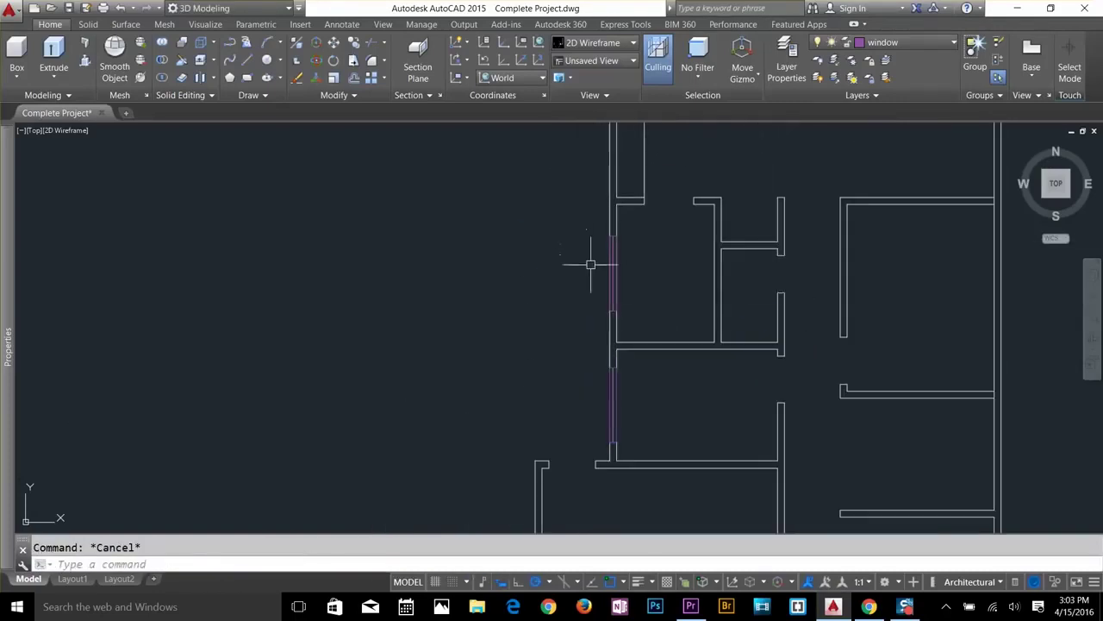
scroll(591, 259, "up", 2)
scroll(561, 290, "down", 1)
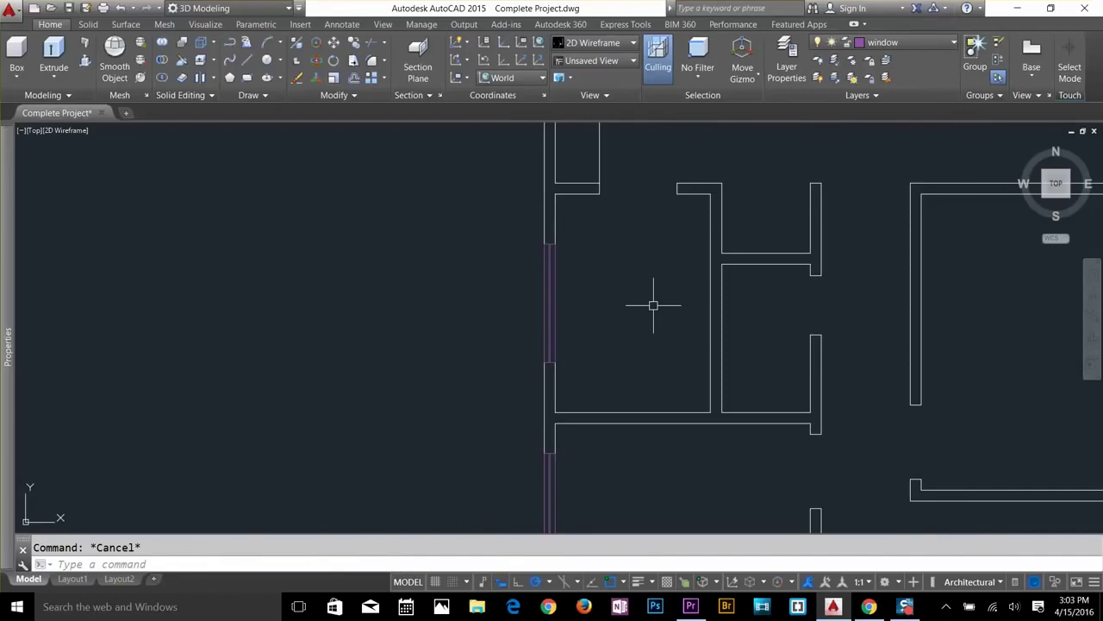
Offset the line across the lower-right room's exterior wall 2' both ways and trim the wall to cut a window opening.
scroll(653, 305, "down", 1)
key("Escape")
key("o")
key("Return")
key("Return")
scroll(783, 270, "up", 3)
left_click(783, 270)
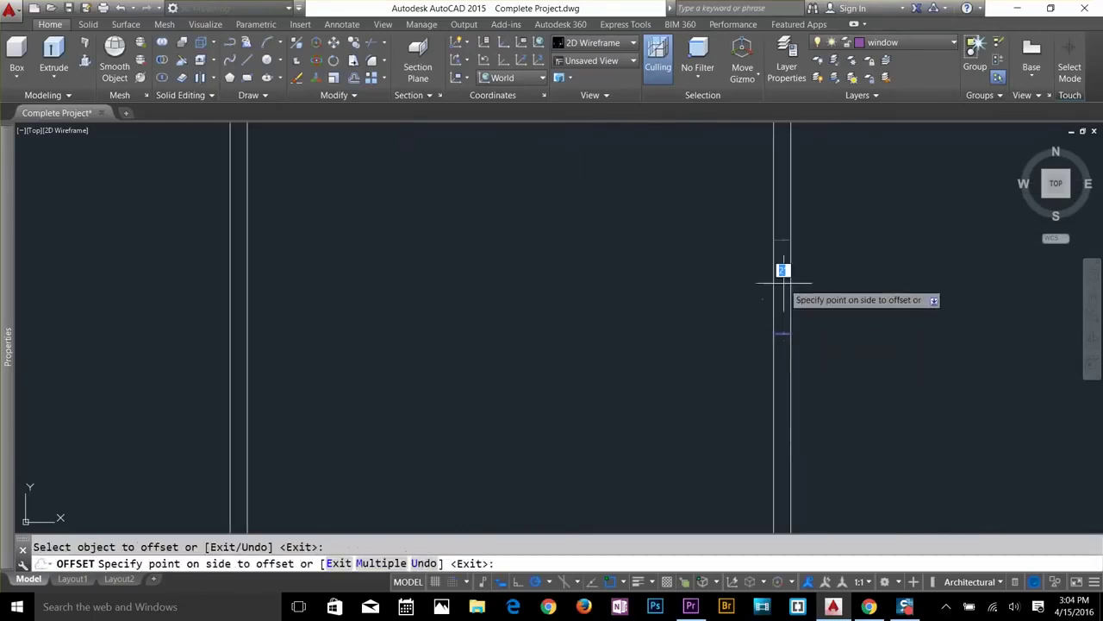
key("Escape")
key("Return")
key("Escape")
left_click(819, 361)
left_click(758, 370)
Copy the left wall's window into the opening in the lower-right room's exterior wall.
scroll(620, 275, "down", 2)
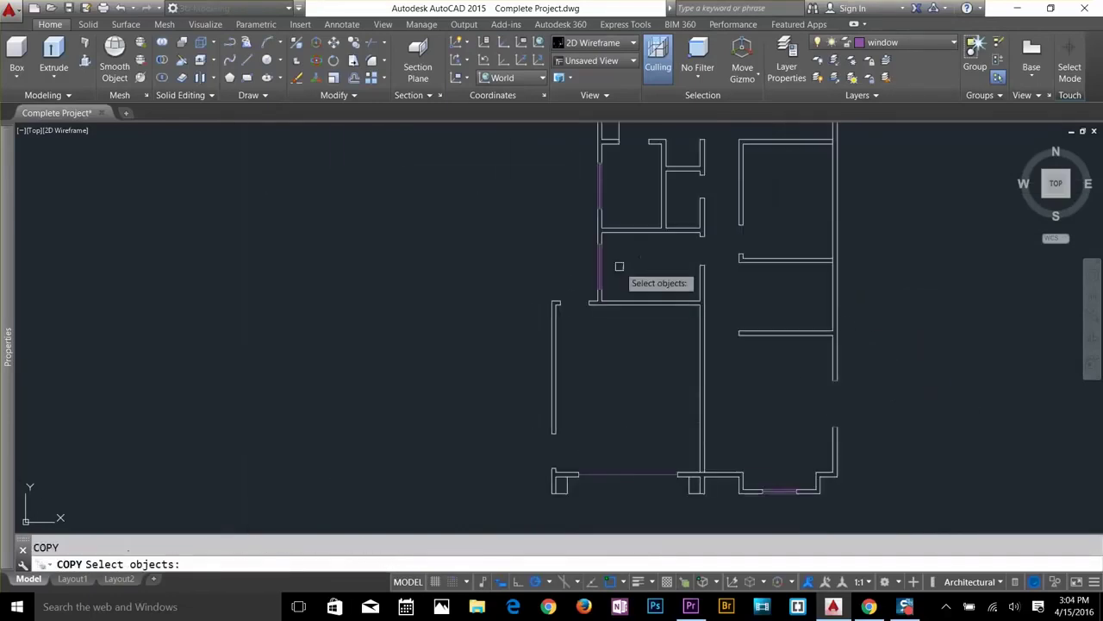
scroll(486, 167, "up", 1)
key("Escape")
scroll(817, 322, "up", 2)
key("l")
key("Return")
left_click(747, 357)
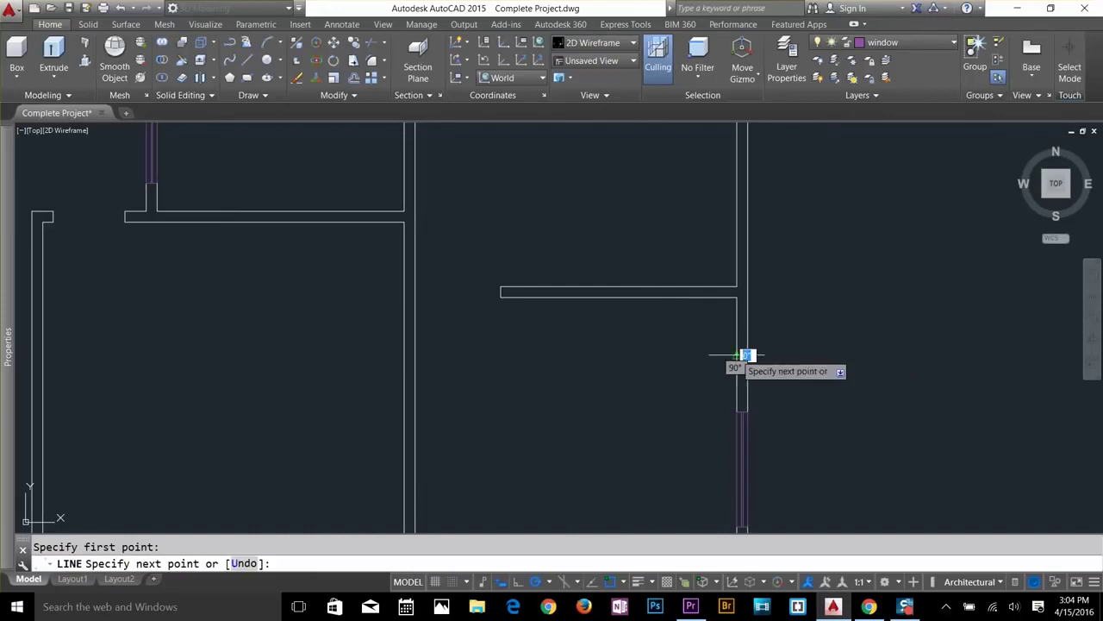
key("Escape")
Offset the lower face of the partition above the lower-right room 4.5" downward, and offset that line another 1.5'.
key("o")
key("Return")
type("4.5")
key("Return")
left_click(714, 297)
left_click(724, 346)
key("Escape")
key("o")
key("Return")
type("1.5'")
key("Return")
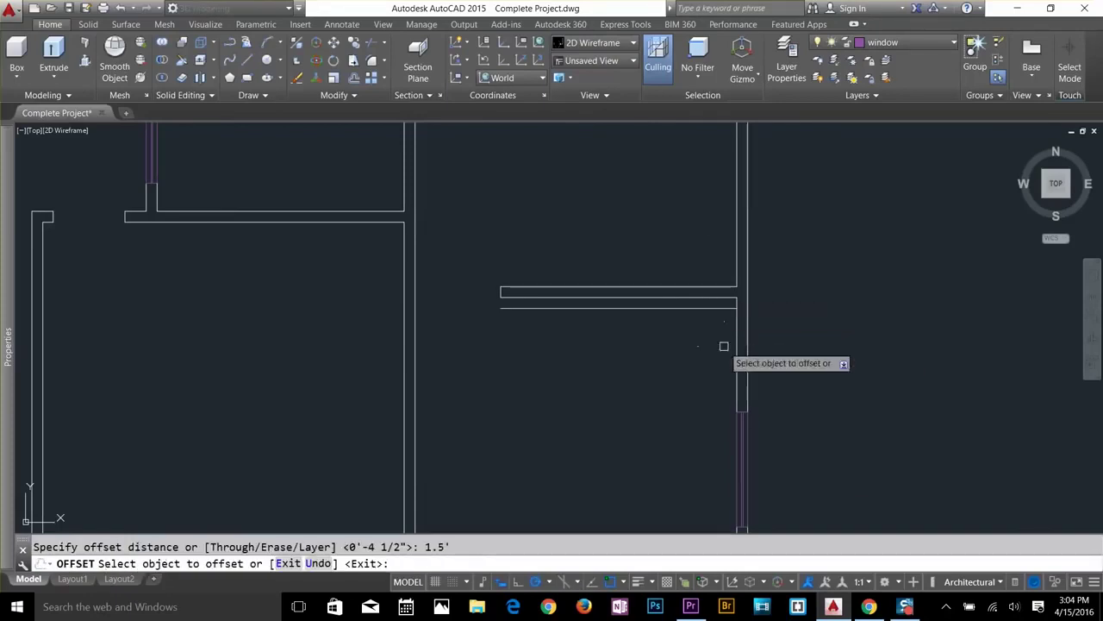
Trim the offset lines and the exterior wall to leave a narrow opening between the partition and the right-wall window.
key("Escape")
key("t")
key("r")
key("Return")
key("Return")
key("f")
key("Return")
left_click(696, 370)
left_click(717, 304)
key("Return")
key("Escape")
scroll(764, 337, "down", 2)
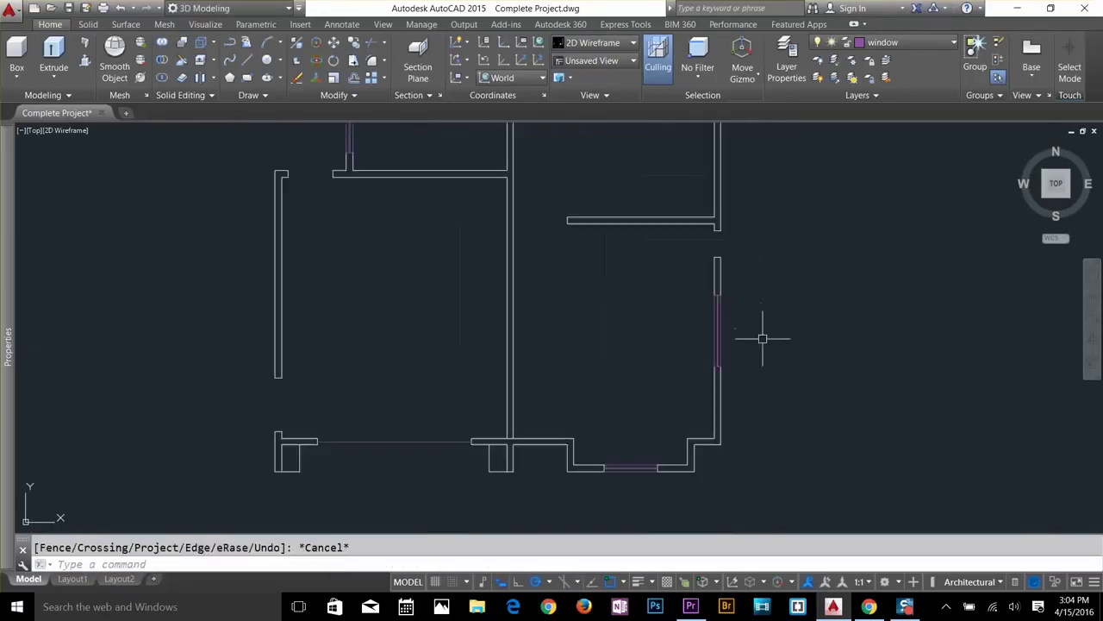
Mirror the narrow opening's edges to the other side of the right-wall window and cut the matching opening there.
key("m")
key("i")
key("Return")
scroll(709, 254, "up", 2)
left_click(702, 215)
left_click(606, 380)
key("Return")
key("Escape")
scroll(692, 406, "up", 3)
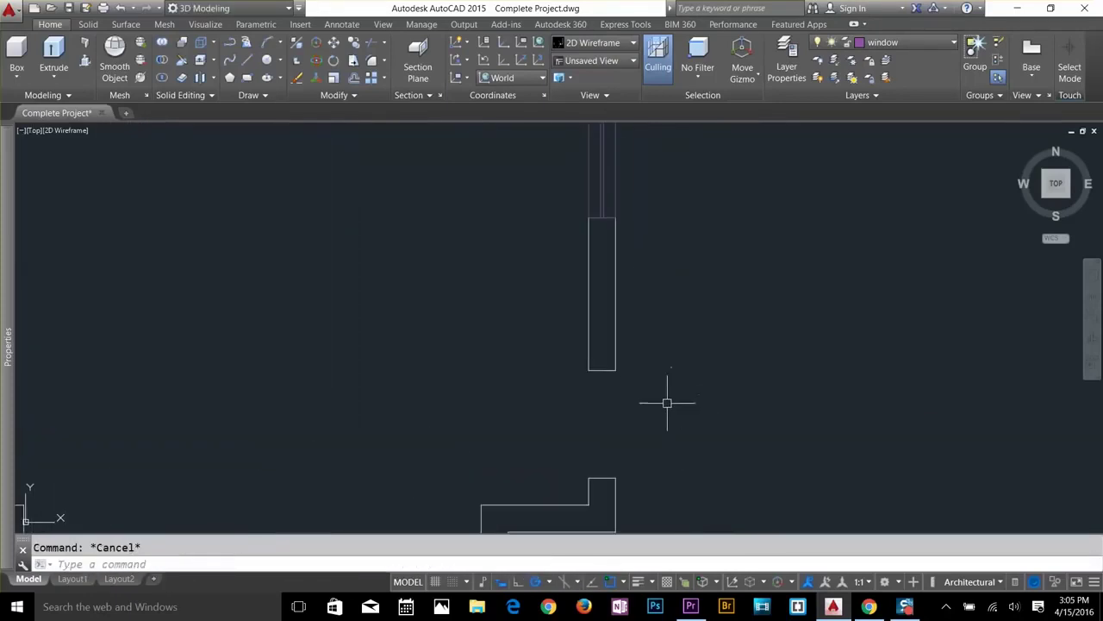
Draw two vertical lines along the outer and inner faces of the lower narrow opening in the right wall.
key("l")
key("Return")
left_click(615, 478)
left_click(615, 370)
key("Escape")
key("l")
key("Return")
left_click(588, 371)
left_click(588, 477)
key("Escape")
Offset the two vertical window lines in the right wall's lower narrow opening 2.5" inward.
key("o")
key("Return")
type("1.5")
key("Return")
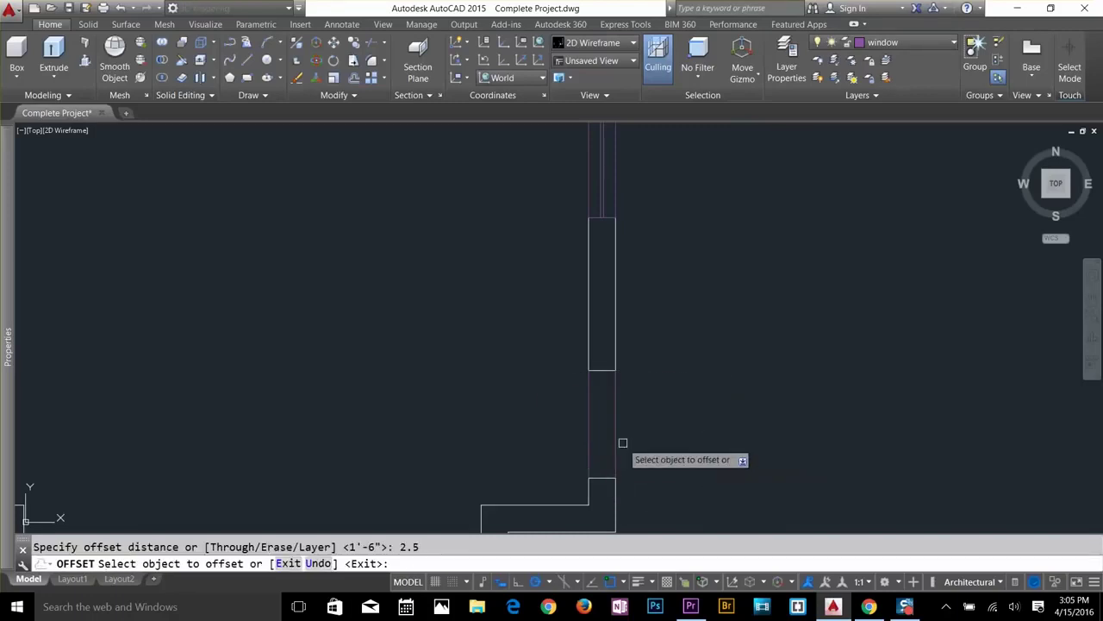
key("Escape")
Mirror the lower narrow window's lines into the matching narrow opening above the right-wall window, keeping the source objects.
left_click(631, 423)
left_click(573, 392)
key("Return")
left_click(593, 290)
left_click(542, 293)
key("Return")
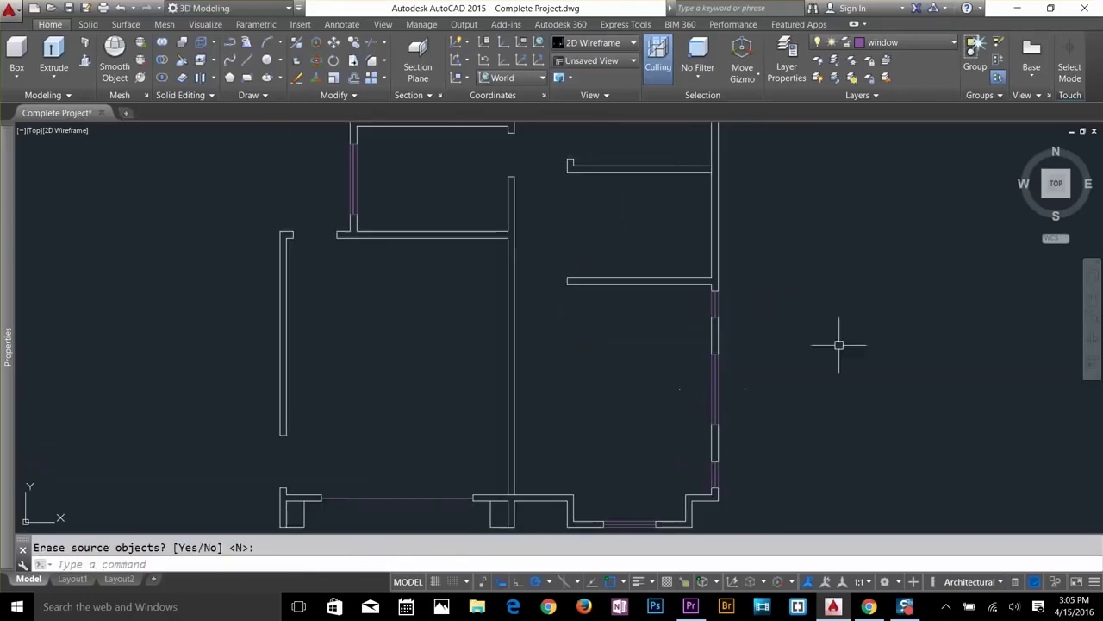
scroll(727, 288, "up", 4)
scroll(696, 308, "down", 4)
scroll(315, 339, "up", 2)
key("c")
key("o")
key("Return")
left_click(305, 246)
left_click(381, 363)
key("Return")
left_click(351, 305)
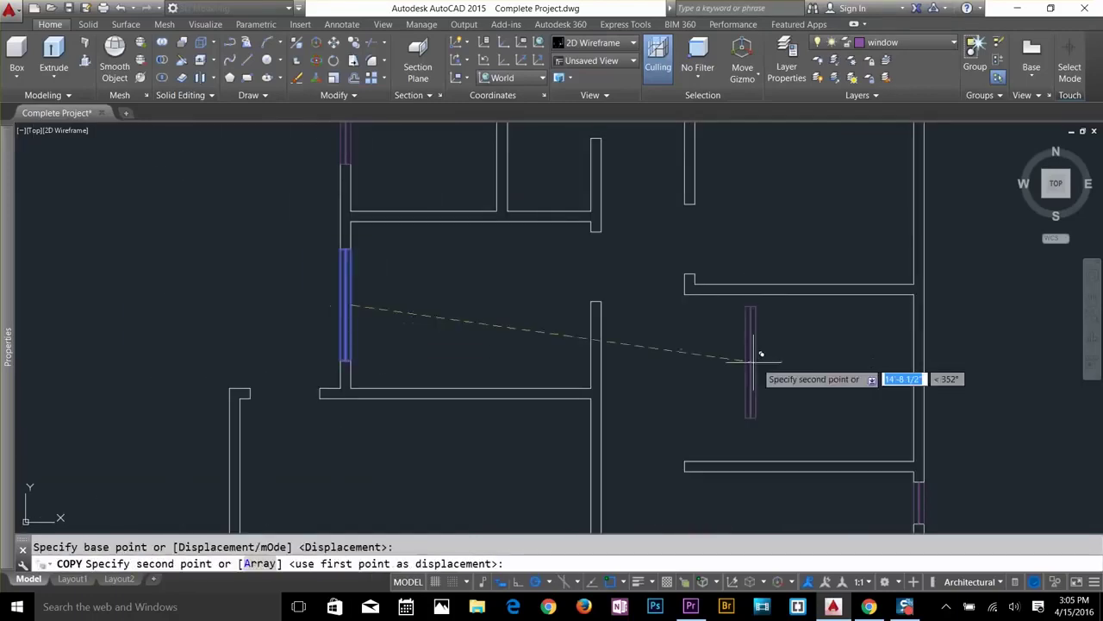
key("Escape")
Copy the lower left-wall window onto the right exterior wall of the room between the two right-hand partitions.
key("Return")
left_click(303, 241)
left_click(338, 303)
left_click(923, 374)
key("Escape")
Trim the wall lines running through the window copied between the two right-hand partitions.
key("t")
key("r")
key("Return")
key("Return")
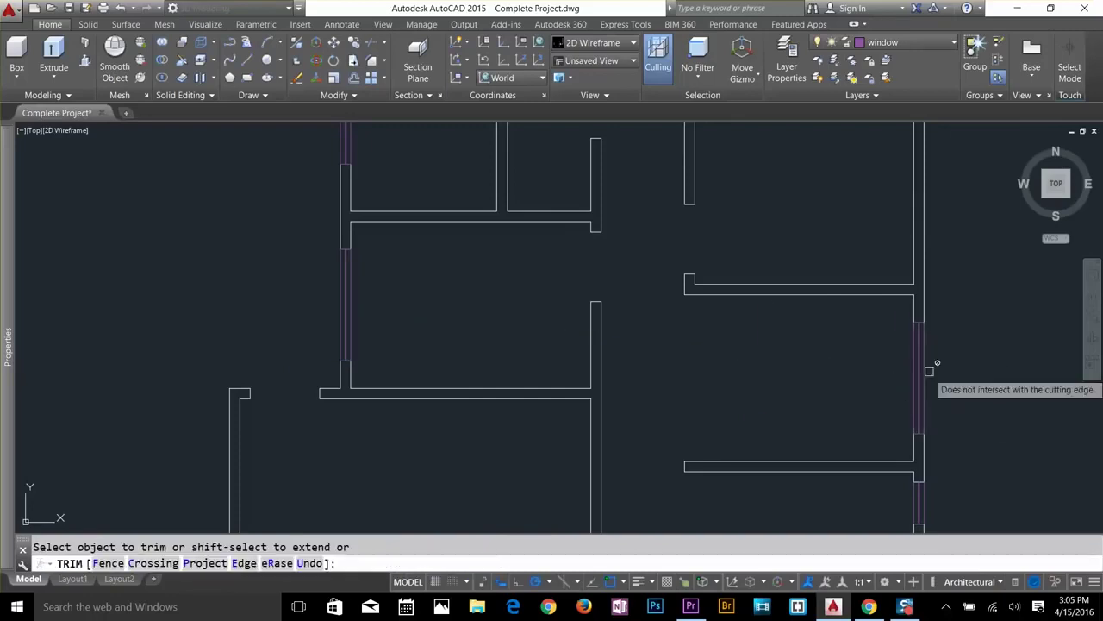
scroll(794, 252, "up", 5)
key("Escape")
scroll(811, 449, "down", 5)
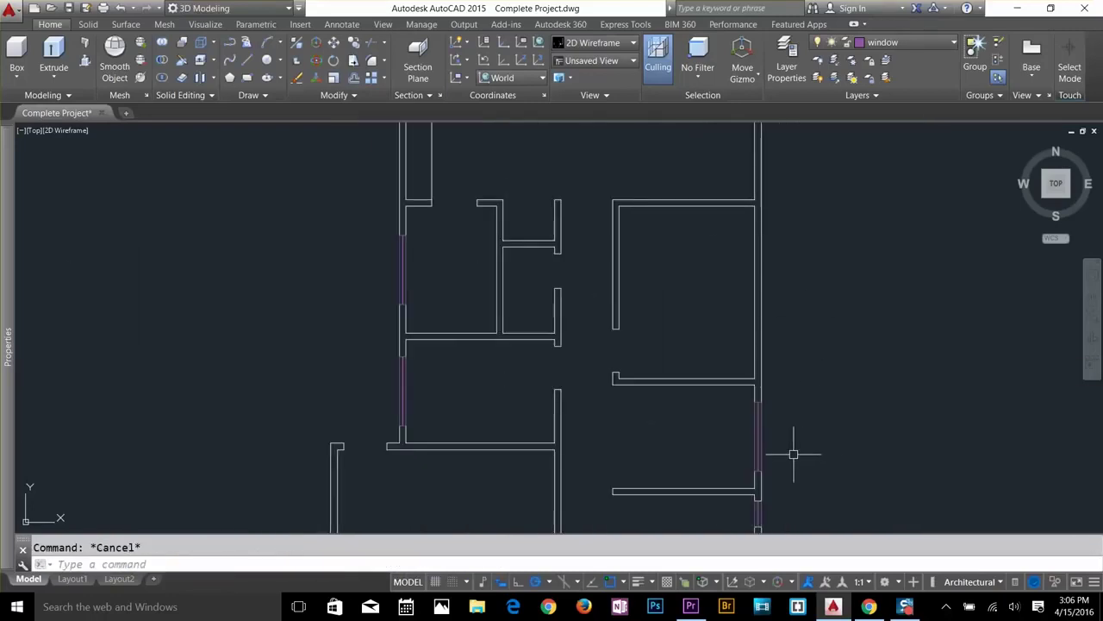
Copy the new right-wall window up the same wall into the next room above.
key("c")
key("o")
key("Return")
left_click(758, 423)
key("Return")
left_click(757, 436)
left_click(757, 293)
key("Return")
Trim the right wall's lines where they cross the window copied into the upper room.
key("t")
key("r")
key("Return")
key("Return")
left_click(724, 303)
middle_click_drag(725, 271, 741, 448)
key("Escape")
Copy the left-wall window of the small room upward, from that room's lower inner corner to its upper inner corner.
scroll(531, 379, "down", 2)
scroll(494, 414, "up", 2)
key("c")
key("o")
key("Return")
left_click(412, 256)
left_click(471, 343)
key("Return")
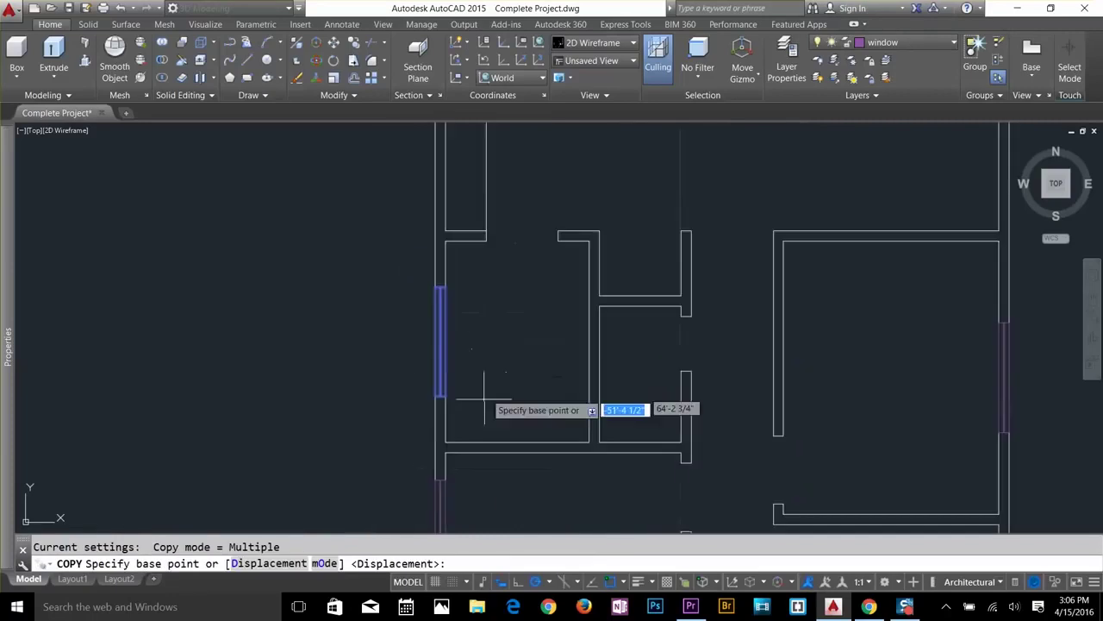
left_click(445, 442)
left_click(445, 230)
scroll(446, 231, "down", 2)
key("Escape")
Trim the left wall's lines through the window copied beside the L-shaped counter.
key("t")
key("r")
key("Return")
key("Return")
left_click(522, 301)
left_click(484, 307)
scroll(485, 319, "down", 2)
middle_click_drag(509, 376, 506, 384)
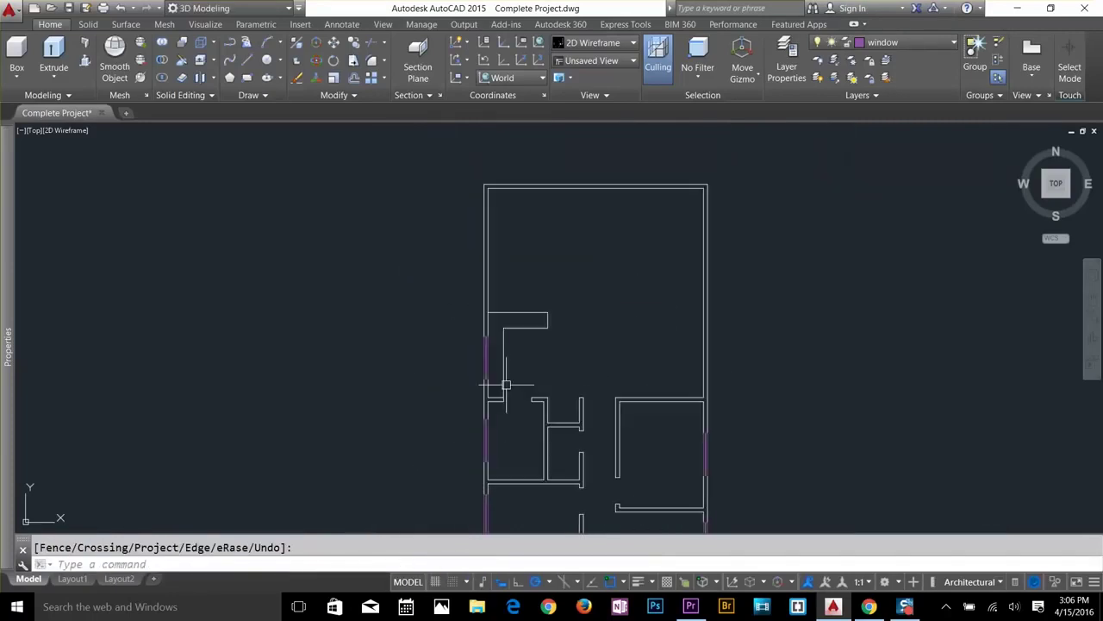
Copy the lower right room's three-window group to the empty space outside the top room's left wall.
scroll(546, 371, "down", 2)
middle_click_drag(544, 340, 518, 234)
scroll(628, 384, "up", 2)
key("c")
key("o")
key("Return")
scroll(630, 385, "up", 2)
left_click(684, 389)
middle_click_drag(726, 435, 714, 269)
left_click(731, 417)
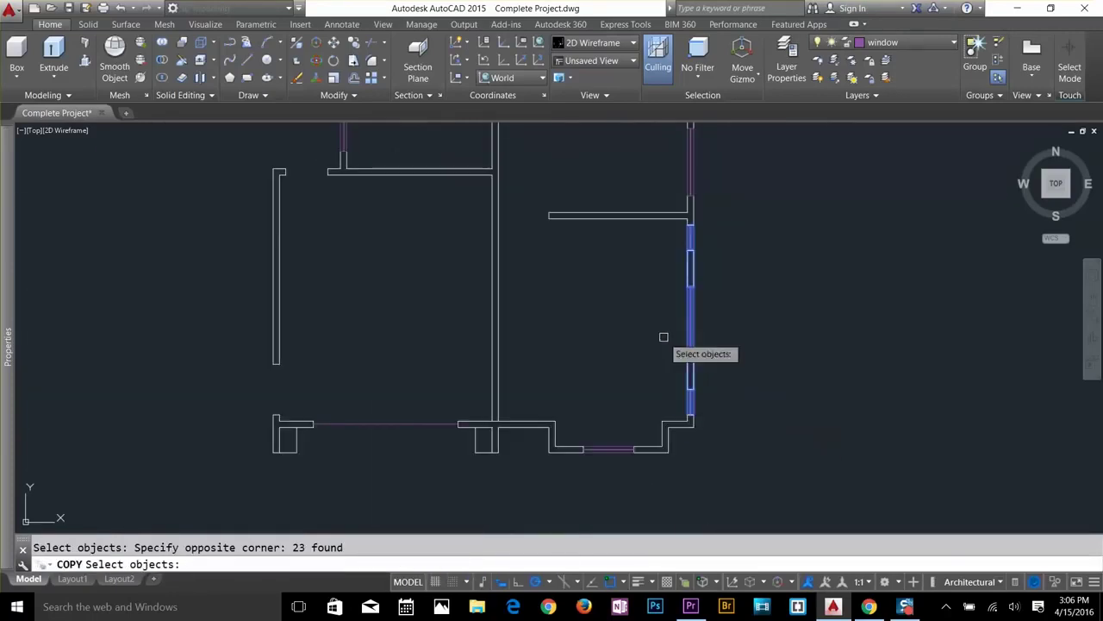
key("Return")
left_click(691, 319)
scroll(691, 320, "down", 4)
middle_click_drag(617, 200, 674, 336)
scroll(627, 237, "up", 4)
left_click(549, 268)
key("Escape")
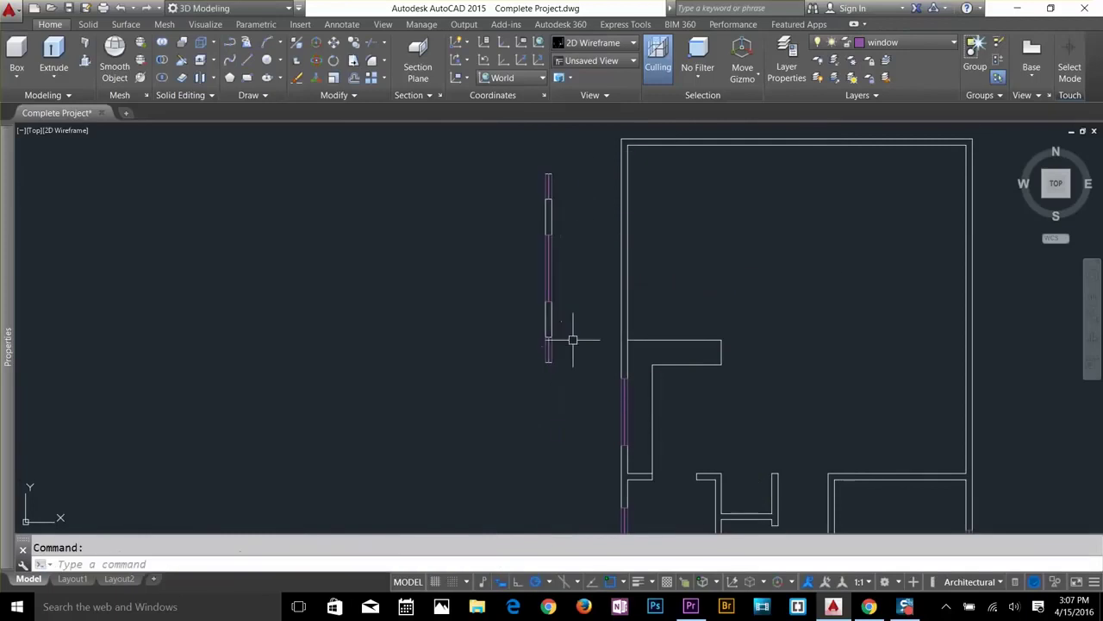
Move the copied three-window group onto the top room's left wall, aligning its lower end with the counter's upper edge.
key("m")
key("Return")
left_click(583, 159)
left_click(524, 380)
left_click(551, 362)
left_click(627, 340)
Trim the top room's left wall lines running through the moved three-window group.
scroll(659, 237, "up", 3)
key("t")
key("r")
key("Return")
key("Return")
left_click(637, 226)
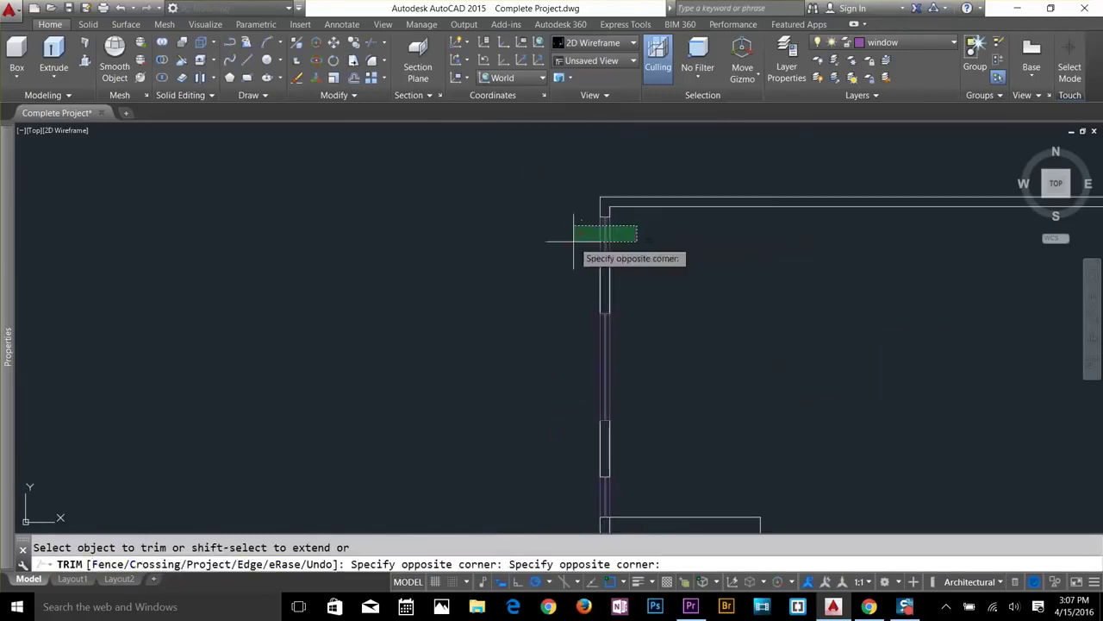
left_click(574, 242)
scroll(578, 250, "down", 2)
key("Escape")
key("Escape")
Copy the top room's left-wall three-window group onto the right wall of the same room.
scroll(597, 259, "up", 2)
scroll(715, 414, "down", 2)
middle_click_drag(720, 426, 664, 297)
middle_click_drag(773, 457, 743, 381)
type("c")
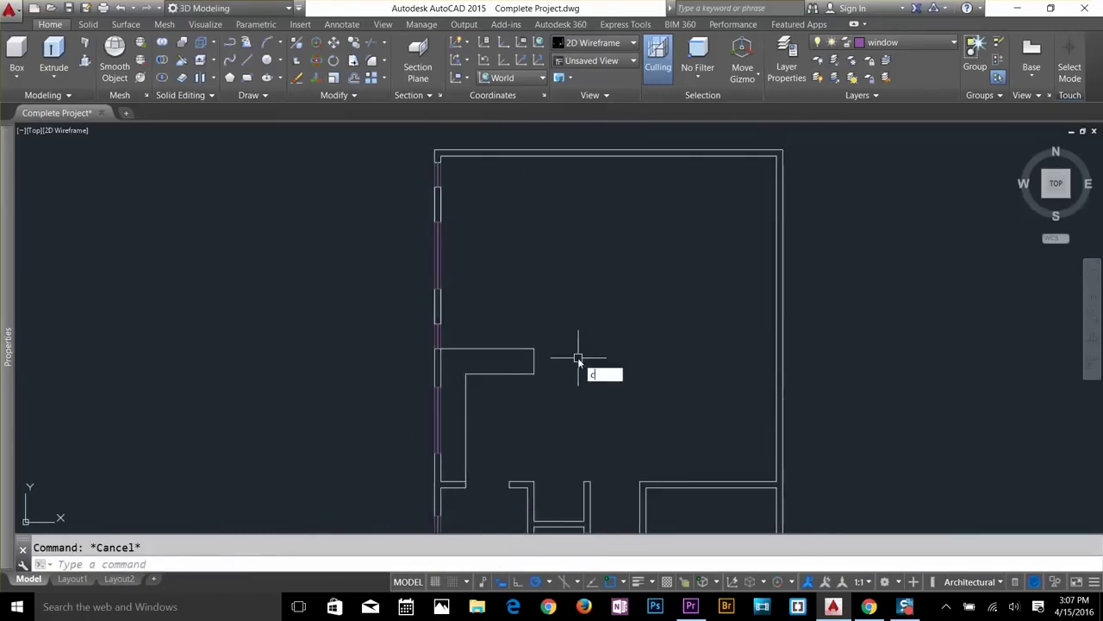
type("o")
key("Return")
left_click(389, 159)
left_click(496, 346)
key("Return")
left_click(440, 256)
left_click(783, 319)
key("Escape")
Delete the stray horizontal line outside the right wall and trim the wall lines through the copied window group.
left_click(836, 395)
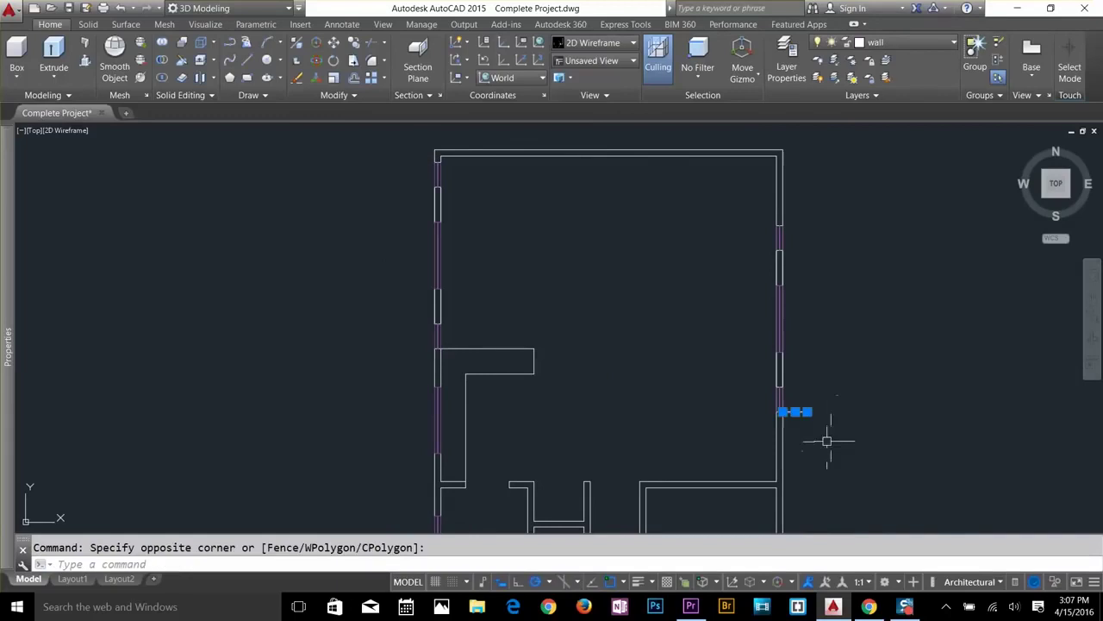
key("Delete")
key("t")
key("r")
key("Return")
key("Return")
key("Escape")
Draw a short vertical line across the thickness of the top exterior wall at its midpoint.
middle_click_drag(610, 156, 634, 238)
key("l")
key("Return")
left_click(634, 238)
left_click(635, 232)
key("Escape")
key("Escape")
Offset the top wall's midpoint line 1'6" to both sides.
scroll(640, 203, "up", 4)
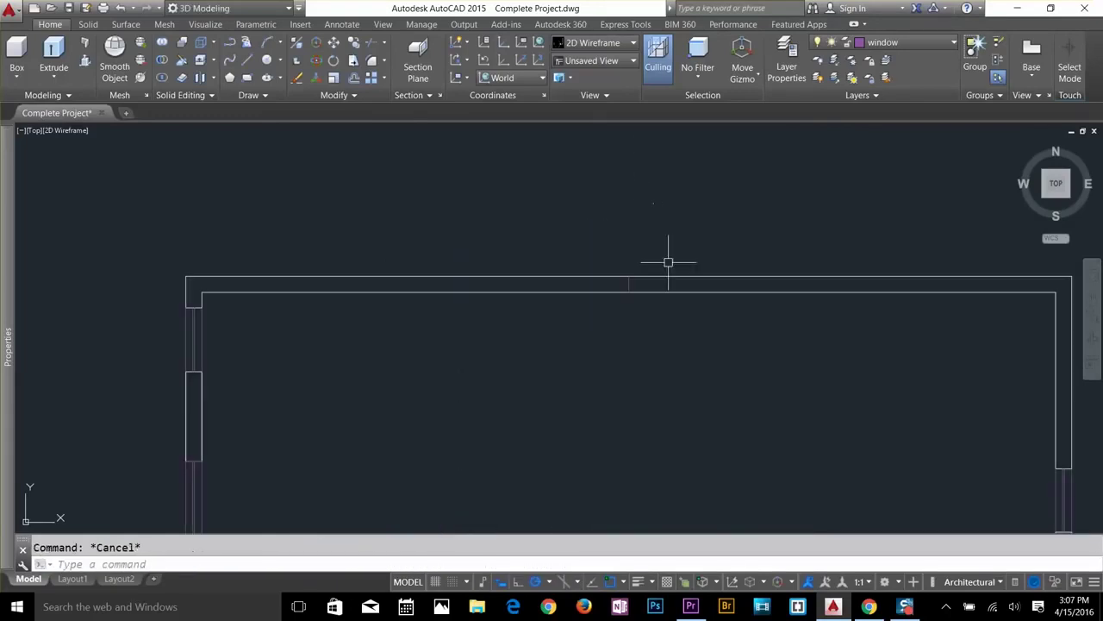
key("o")
key("Return")
type("1'6")
key("Return")
scroll(624, 296, "up", 2)
left_click(631, 280)
left_click(727, 320)
left_click(631, 280)
left_click(477, 317)
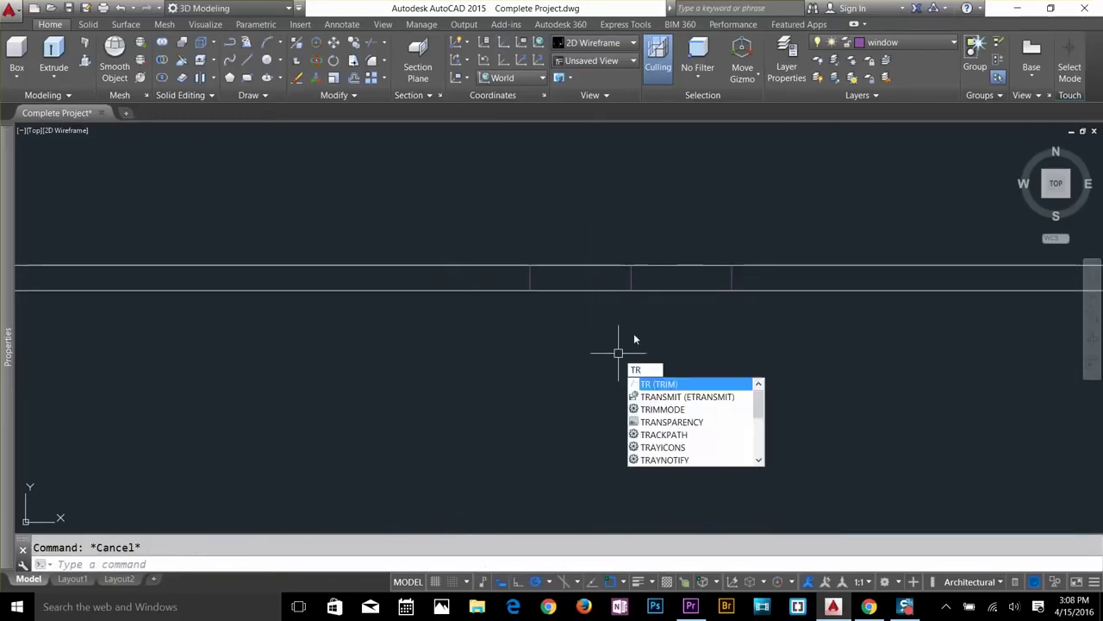
Offset the top exterior wall's inner line 4.5" into the room.
key("Escape")
key("o")
key("Return")
type("4'")
key("Escape")
key("o")
key("Return")
type("4.5")
key("Return")
left_click(650, 292)
left_click(653, 324)
Extend the two lines on either side of the wall's midpoint down to the new offset line.
key("Escape")
key("e")
key("x")
key("Return")
key("Return")
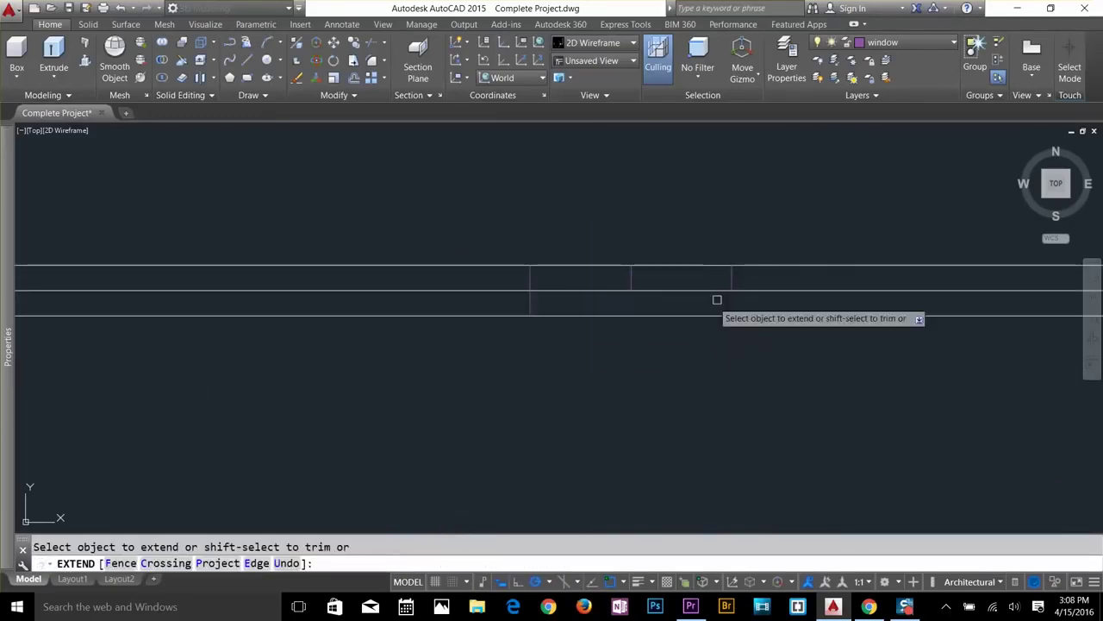
left_click(731, 285)
Trim the offset line and inner wall line, leaving a rectangular projection between the two side lines.
key("Escape")
key("t")
key("r")
key("Return")
key("Return")
left_click(511, 316)
left_click(594, 290)
Delete the midpoint line inside the projection and put its side lines on the wall layer.
left_click(631, 279)
key("Delete")
left_click(906, 42)
scroll(765, 274, "down", 2)
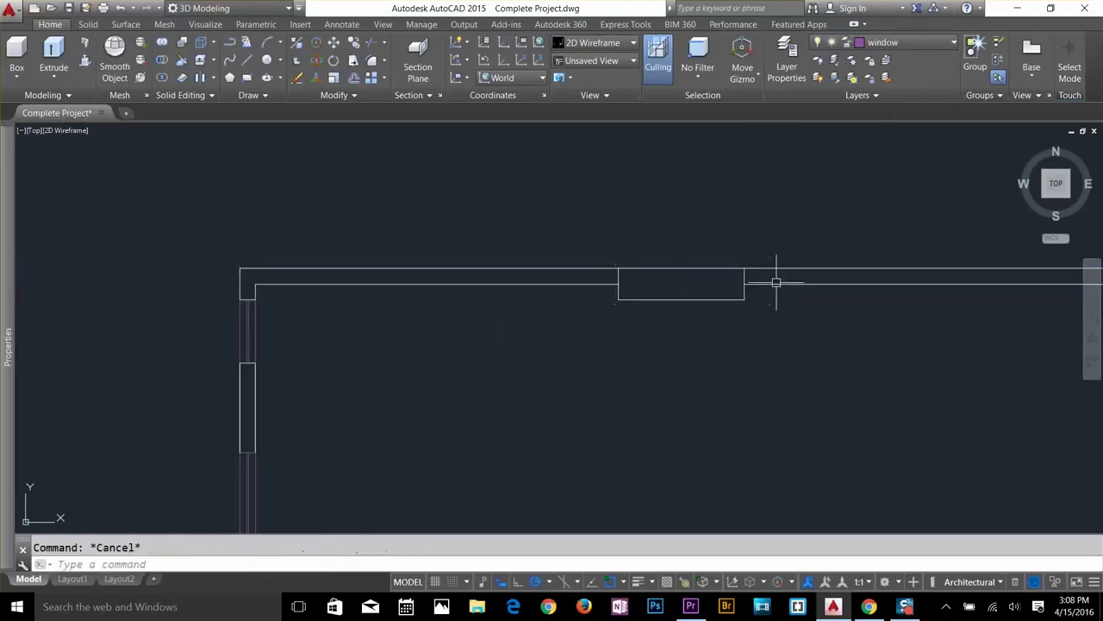
Offset short jamb lines 4.5" from the upper-left corner and from the projection's left side on the top wall.
scroll(776, 281, "down", 4)
middle_click_drag(766, 291, 895, 389)
scroll(402, 288, "up", 4)
key("o")
key("Return")
key("Escape")
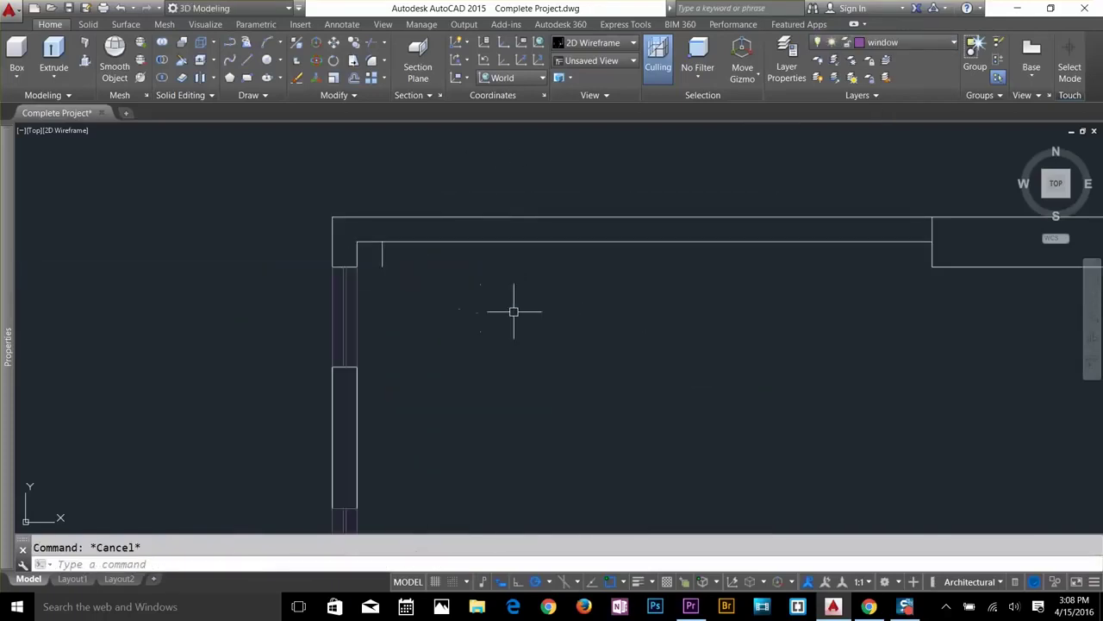
key("Return")
left_click(644, 241)
Trim the top wall lines between the two jamb lines left of the projection.
key("t")
key("r")
key("Return")
key("Return")
left_click(909, 258)
key("Escape")
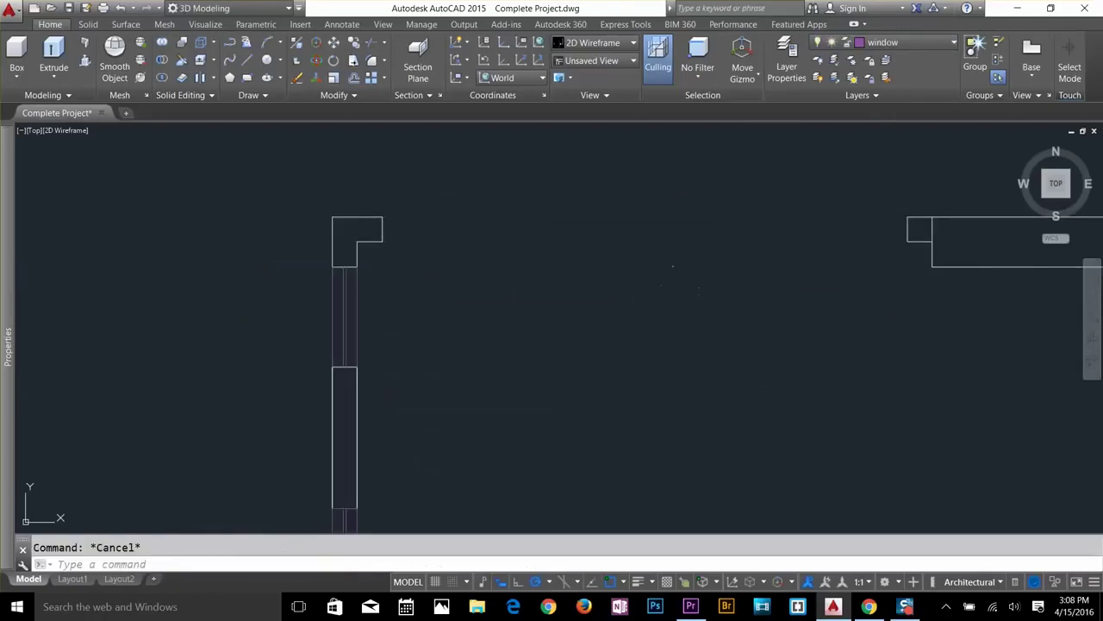
Draw a window line across the left opening between the midpoints of its jambs.
key("l")
key("Return")
left_click(381, 229)
left_click(908, 229)
scroll(862, 289, "down", 4)
middle_click_drag(862, 289, 457, 281)
key("m")
key("i")
key("Return")
left_click(483, 202)
key("Escape")
key("Return")
left_click(483, 224)
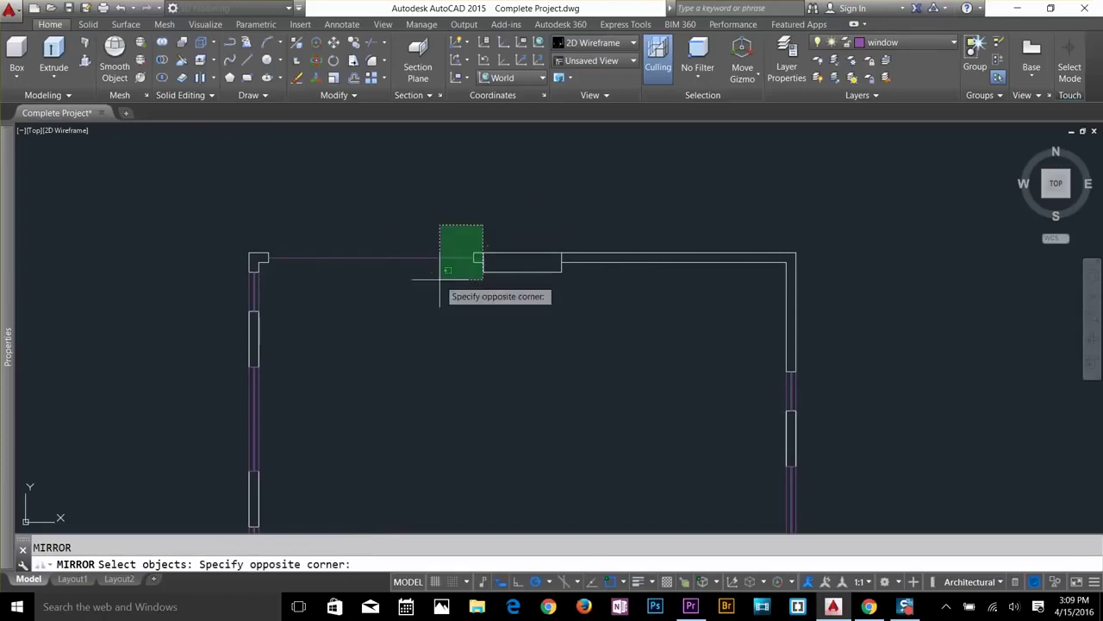
key("Escape")
key("Return")
key("Escape")
Mirror the left opening's jambs and window line about the projection's vertical centreline, keeping the originals.
key("Return")
left_click(263, 217)
left_click(479, 279)
key("Return")
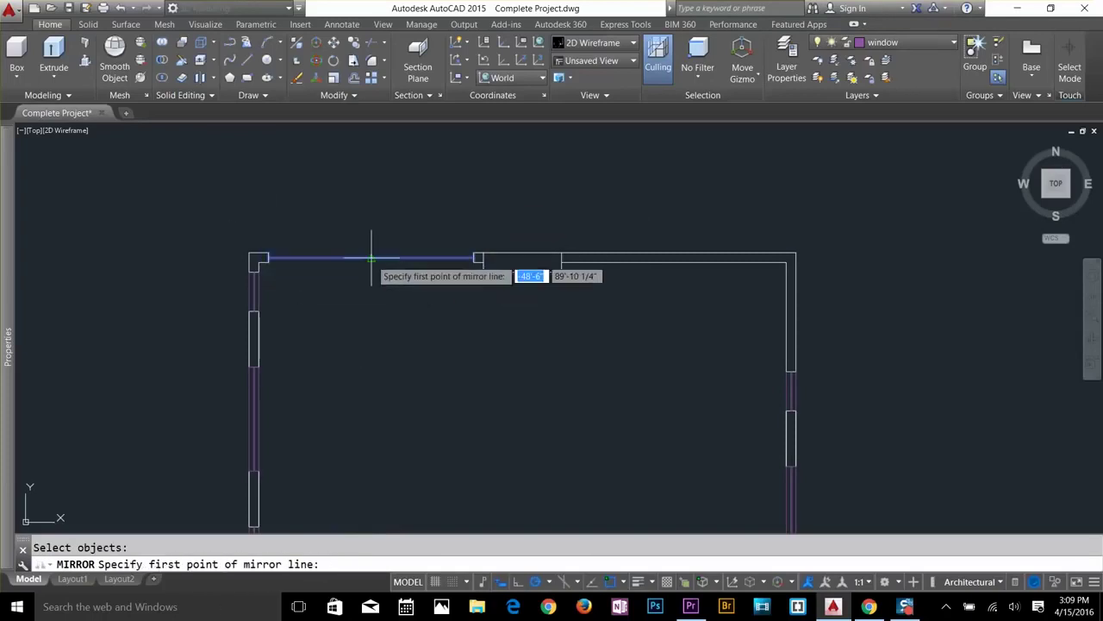
left_click(522, 273)
left_click(524, 216)
key("Return")
key("Escape")
Undo the mirror, the window line and the trimming of the left opening in the top wall.
scroll(608, 304, "down", 4)
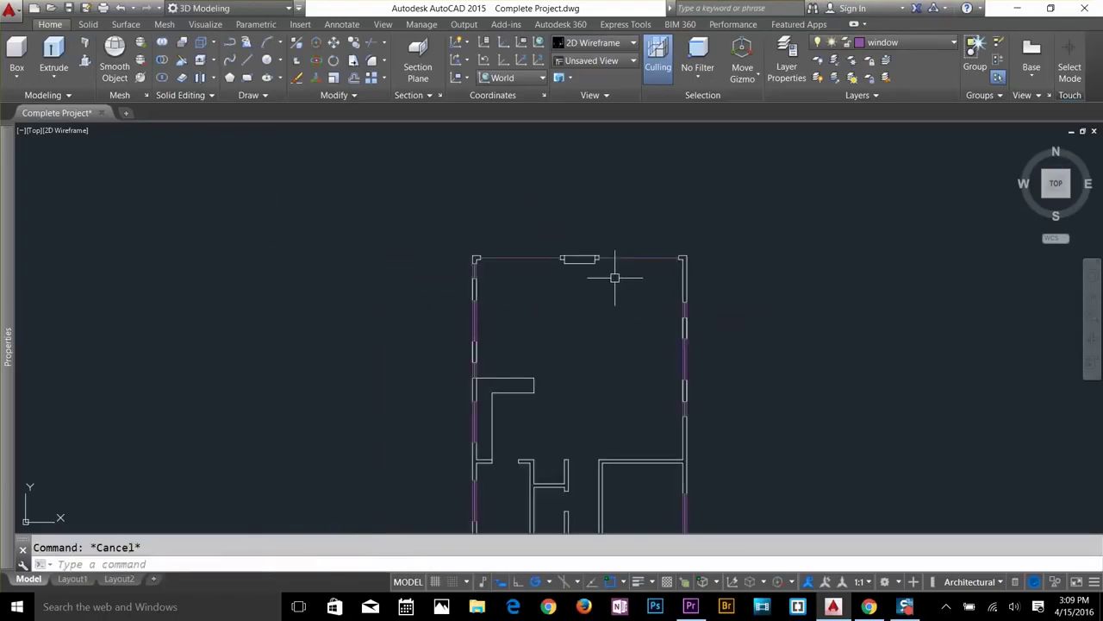
scroll(614, 278, "up", 4)
key("ctrl+z")
key("ctrl+z")
key("ctrl+z")
key("ctrl+z")
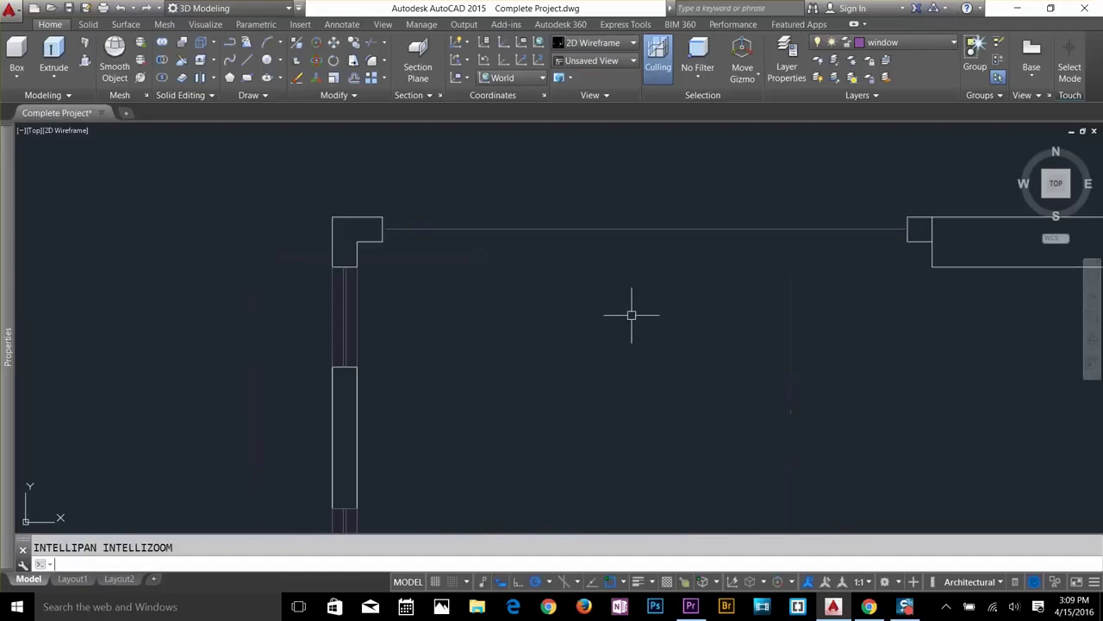
Mirror the two short jamb lines about the projection's vertical centreline, keeping the originals.
key("Escape")
left_click(909, 261)
key("Escape")
scroll(699, 317, "down", 2)
left_click(503, 276)
key("Return")
left_click(907, 255)
left_click(907, 285)
key("Return")
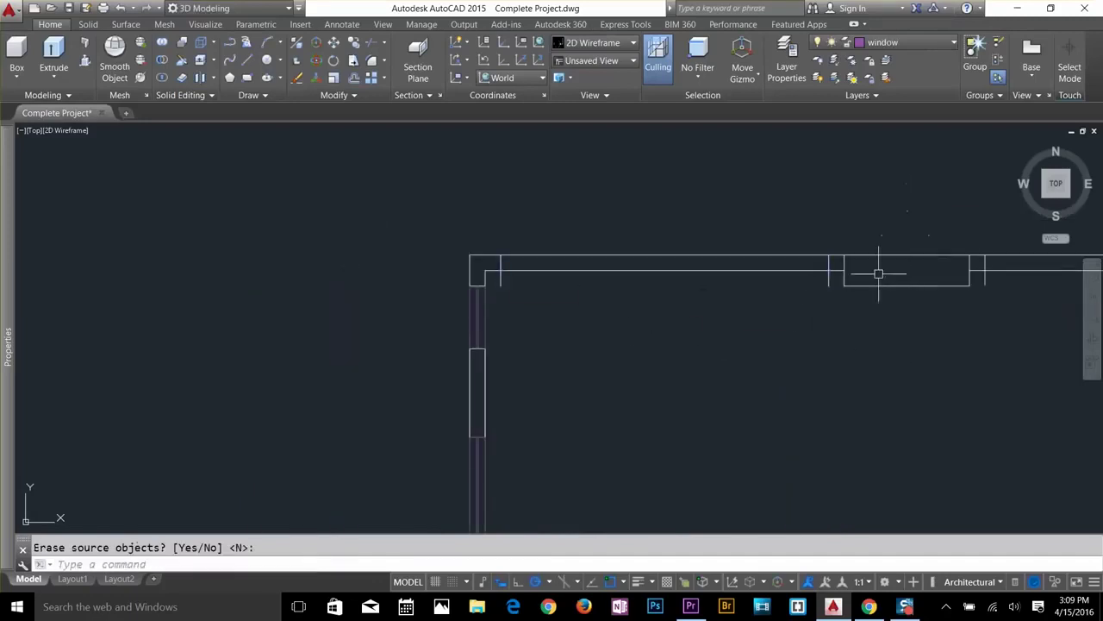
Trim the jamb line ends that overhang the top wall's inner face.
scroll(878, 273, "down", 4)
middle_click_drag(942, 335, 727, 240)
key("Escape")
scroll(787, 209, "up", 2)
type("tr")
key("Return")
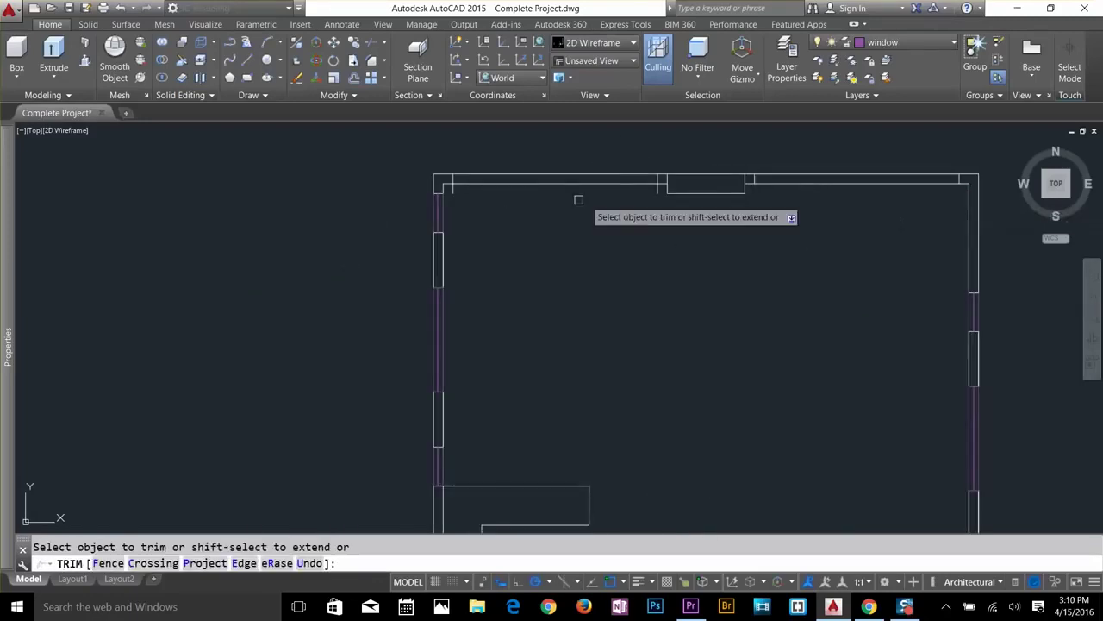
key("Escape")
Try a 15' offset from the top wall.
type("o")
key("Return")
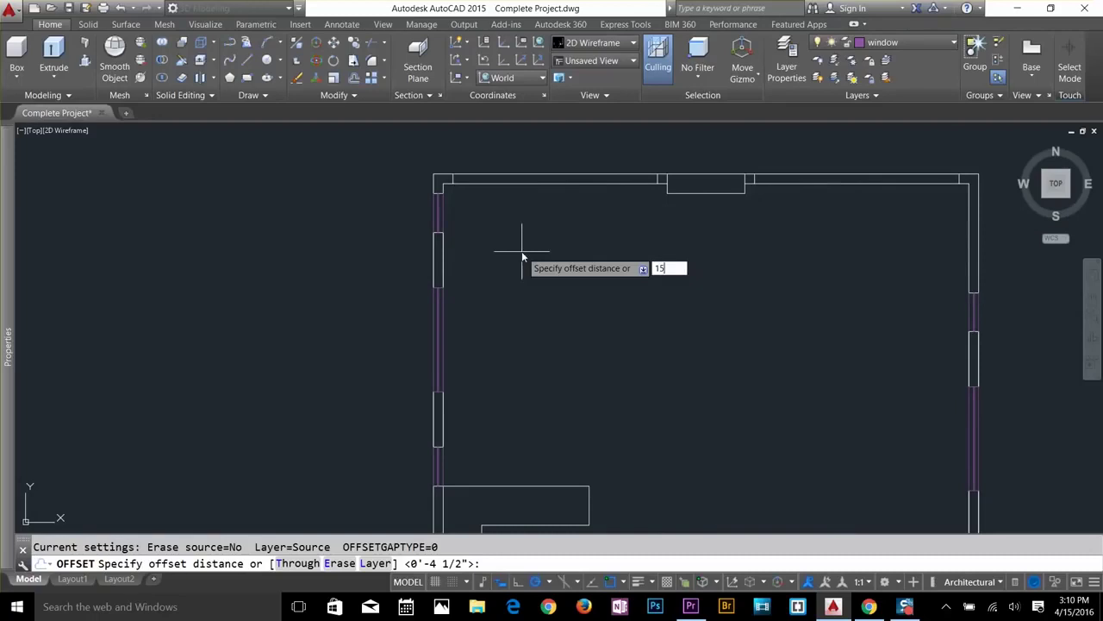
key("Return")
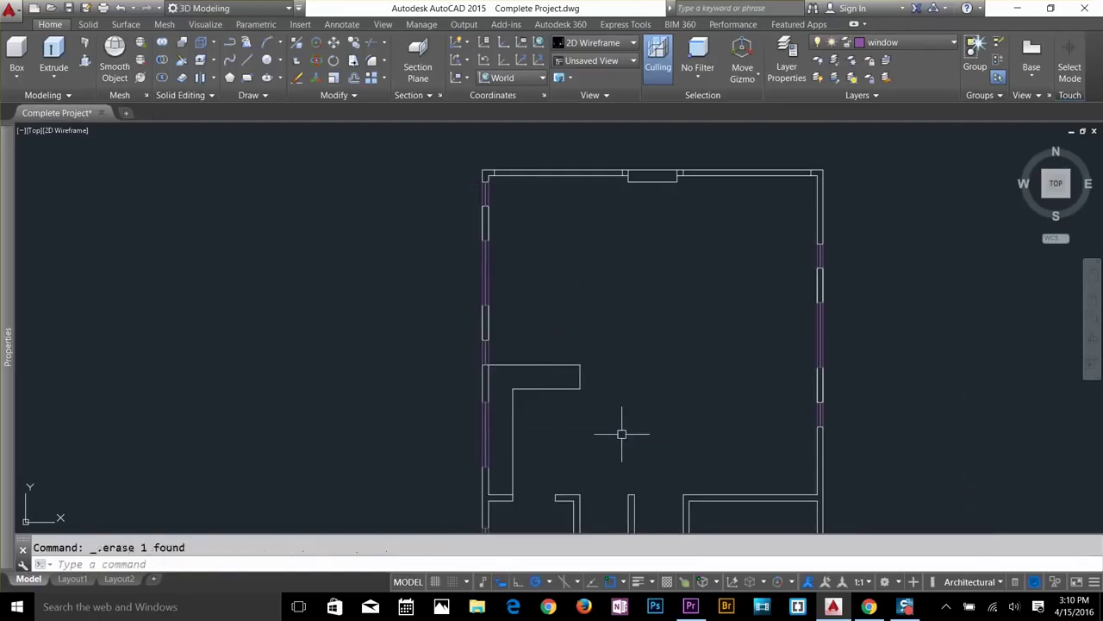
Offset the inner line of the top wall's left part 10' down into the room.
type("o")
key("Return")
type("10")
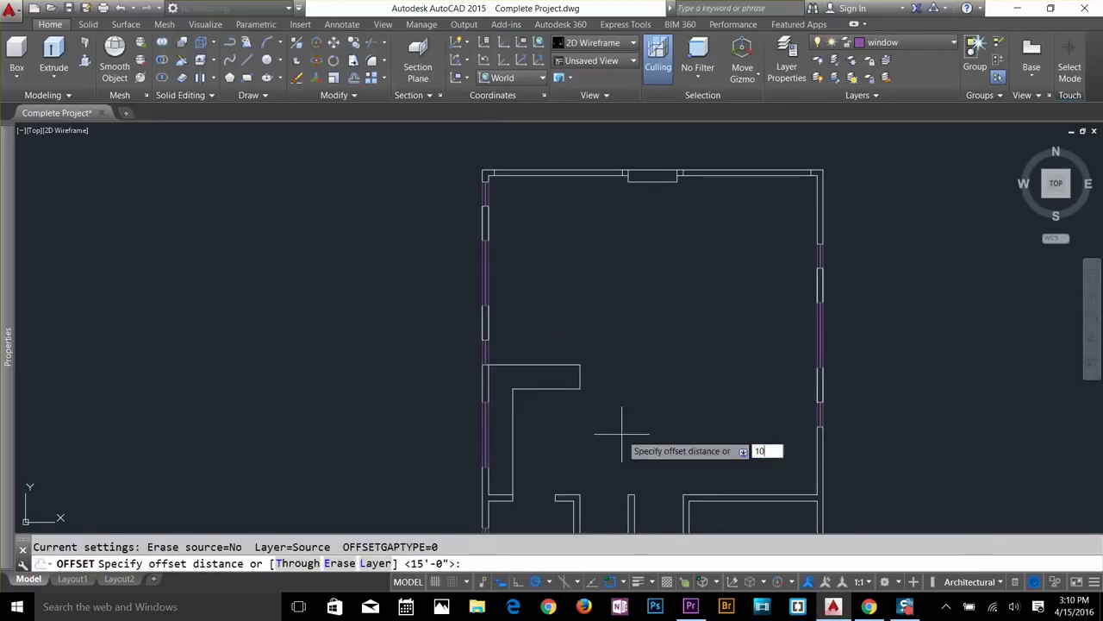
type("'")
key("Return")
left_click(605, 176)
left_click(636, 285)
key("Escape")
key("Escape")
middle_click_drag(677, 383, 693, 314)
scroll(693, 315, "up", 2)
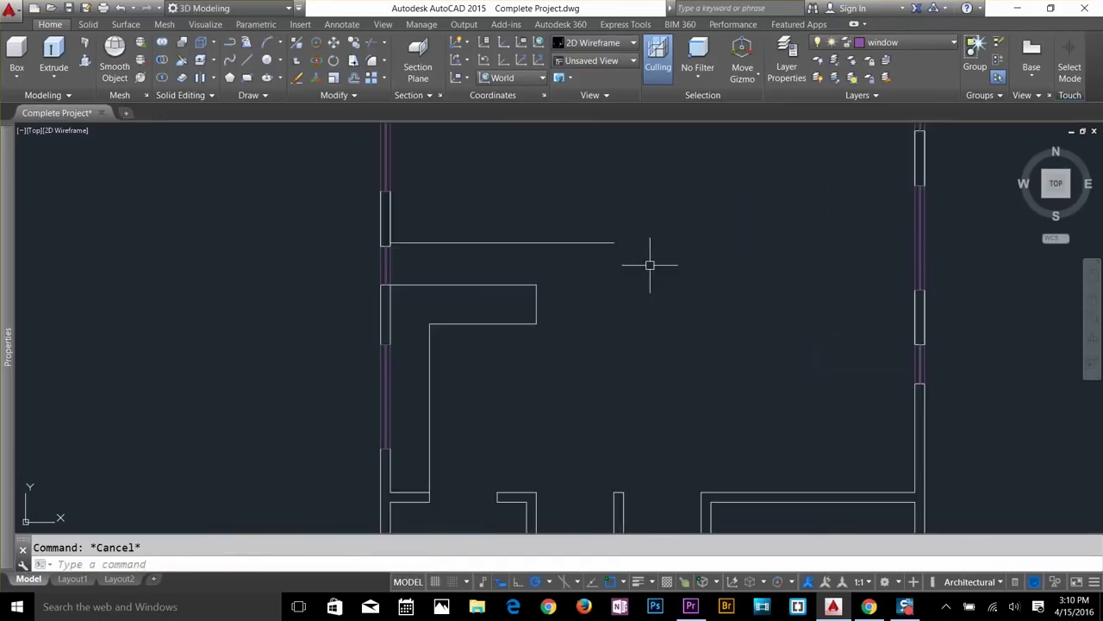
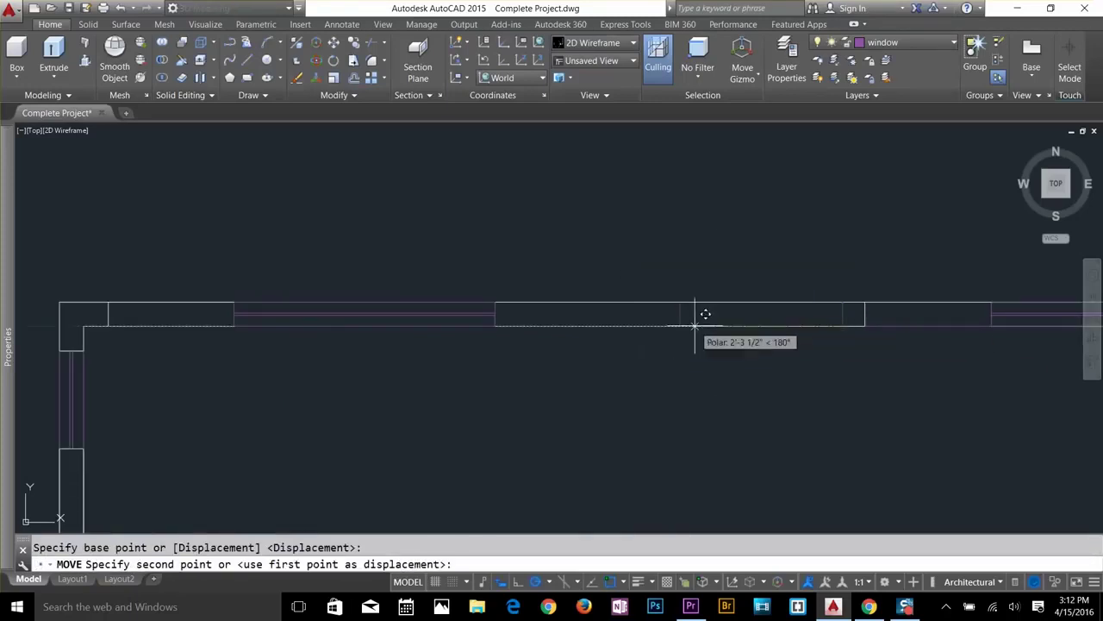
Cancel the pending move and offset the top wall's midpoint line 2'6" to the right.
key("Escape")
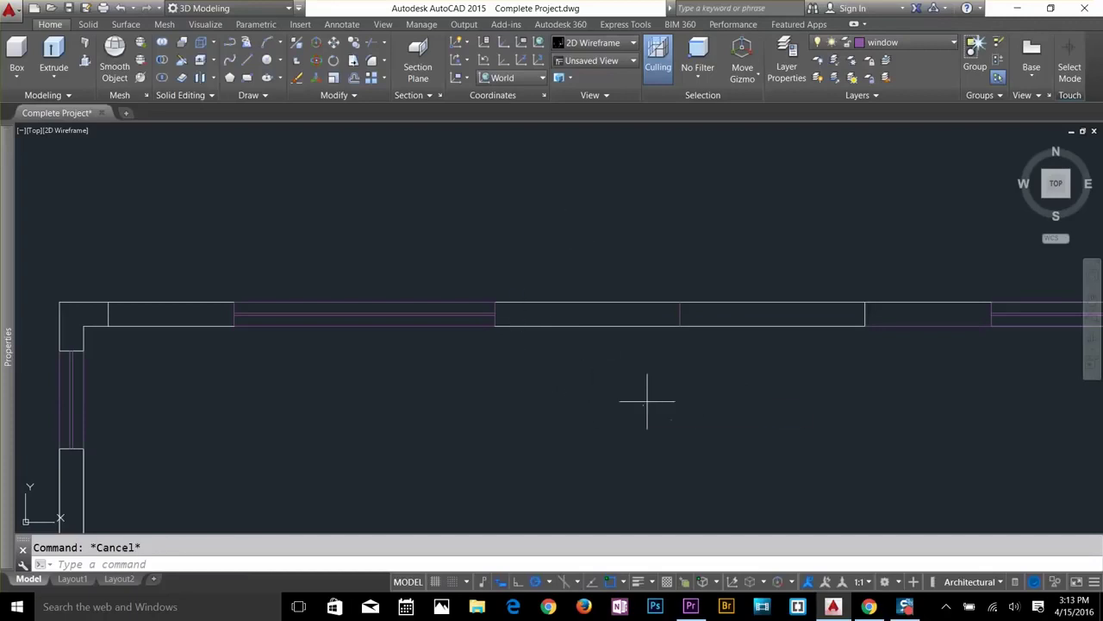
type("o")
key("Return")
key("Return")
left_click(679, 314)
left_click(742, 399)
key("Escape")
Draw a helper line between the two jamb lines and move them by its midpoint to centre the opening on the top wall.
type("l")
left_click(680, 325)
left_click(842, 326)
type("m")
key("Return")
left_click(842, 314)
left_click(679, 314)
key("Return")
left_click(761, 326)
left_click(680, 326)
key("Escape")
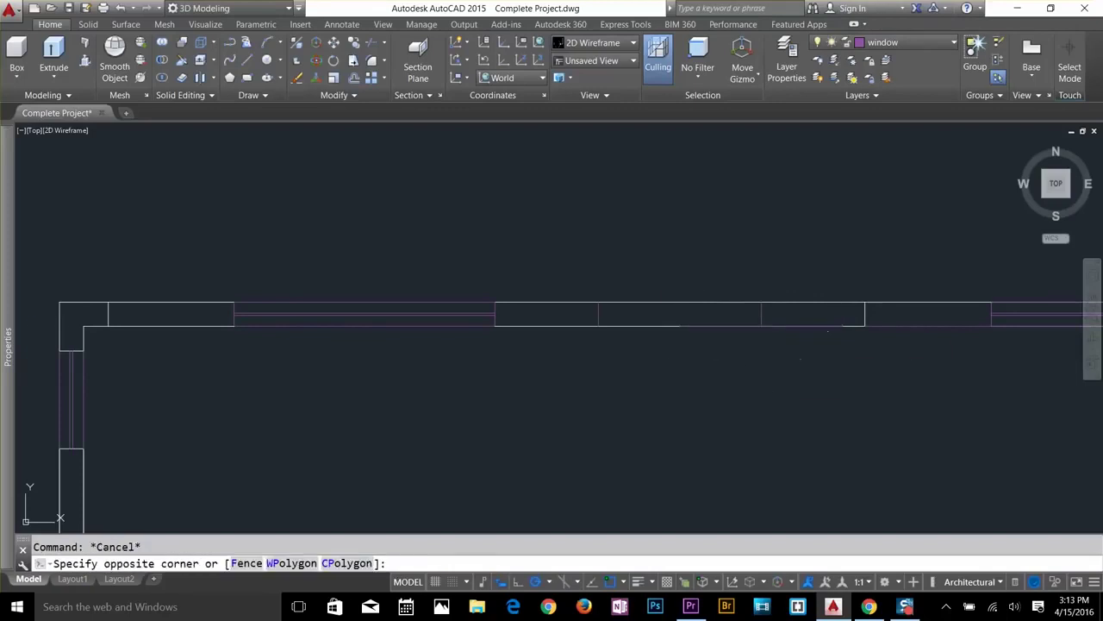
Trim the wall lines between the centred jambs and put the jamb lines on the wall layer.
type("tr")
left_click(894, 43)
left_click(892, 109)
key("Escape")
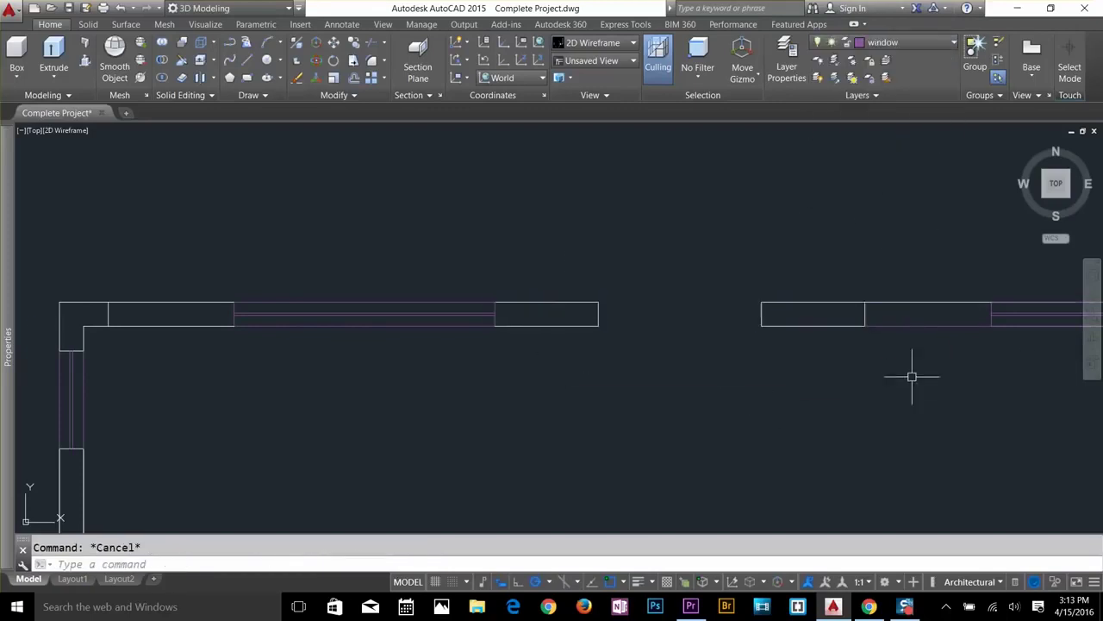
Delete the stray line near the top wall.
key("Escape")
scroll(862, 259, "down", 2)
left_click(894, 174)
key("Delete")
scroll(689, 302, "down", 2)
middle_click_drag(688, 302, 680, 251)
Trim the front wall's line across the junction with the vertical wall between the garage and the front room.
type("z e")
key("Return")
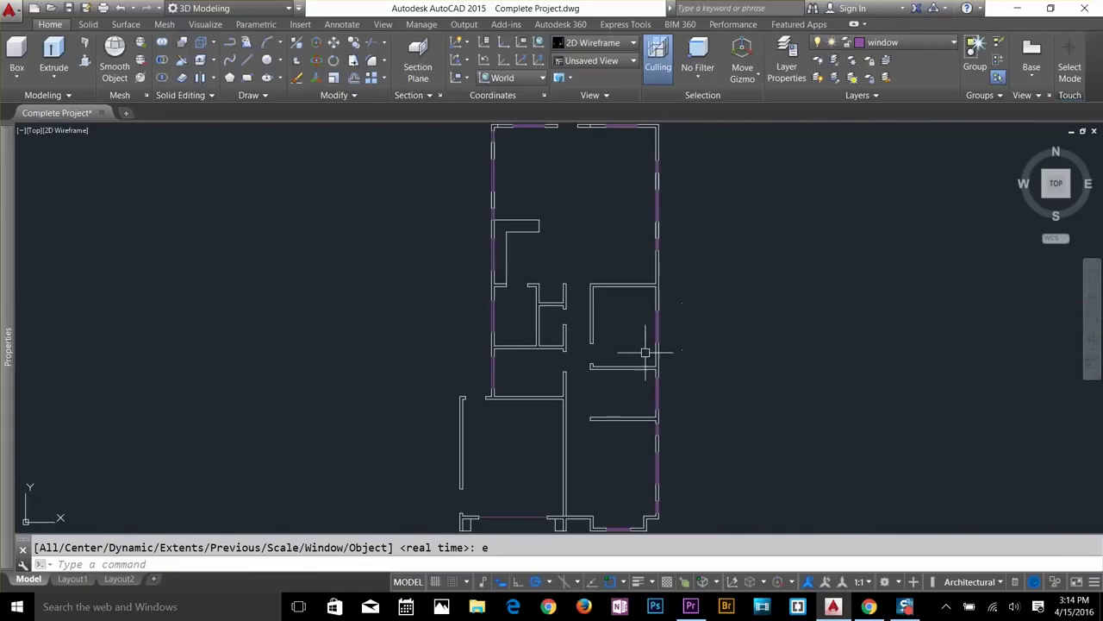
scroll(677, 401, "up", 5)
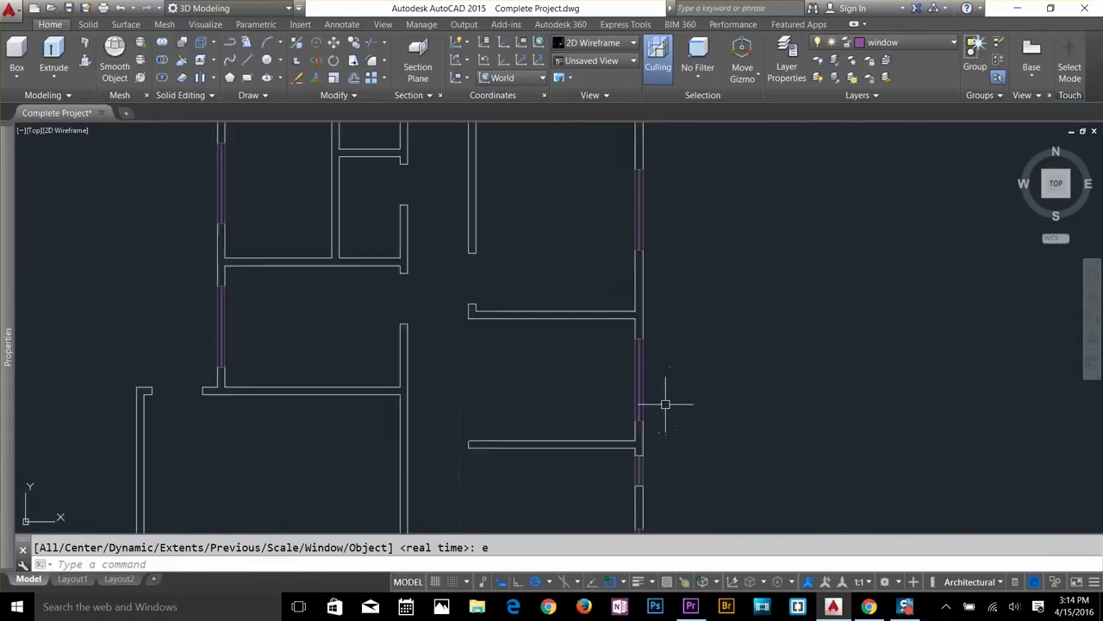
scroll(630, 381, "down", 3)
scroll(630, 382, "up", 1)
middle_click_drag(583, 383, 606, 229)
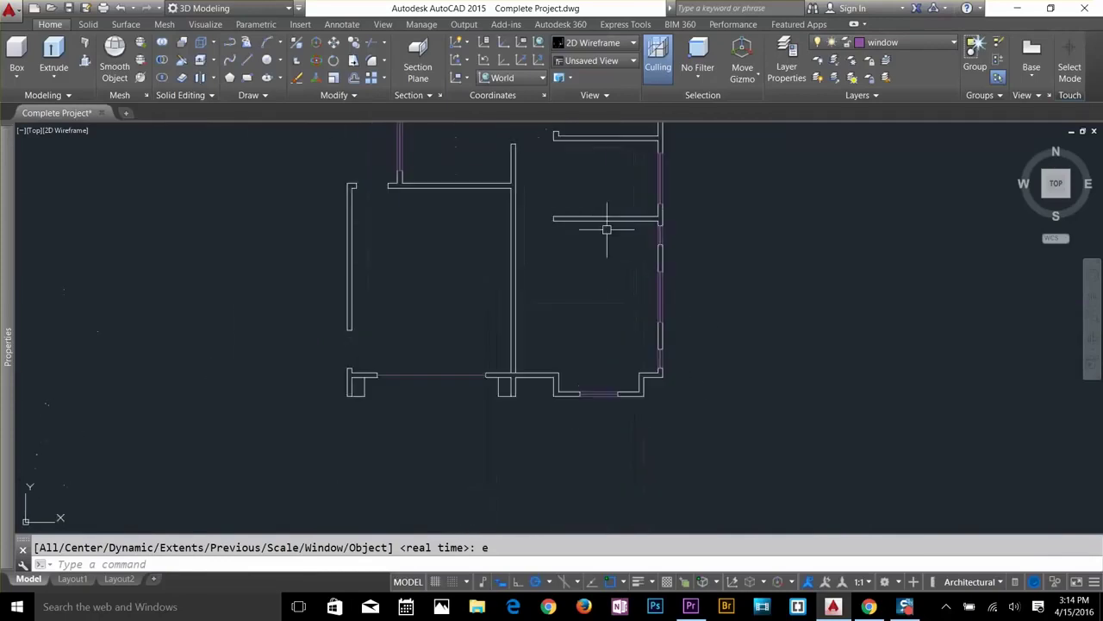
scroll(556, 386, "up", 2)
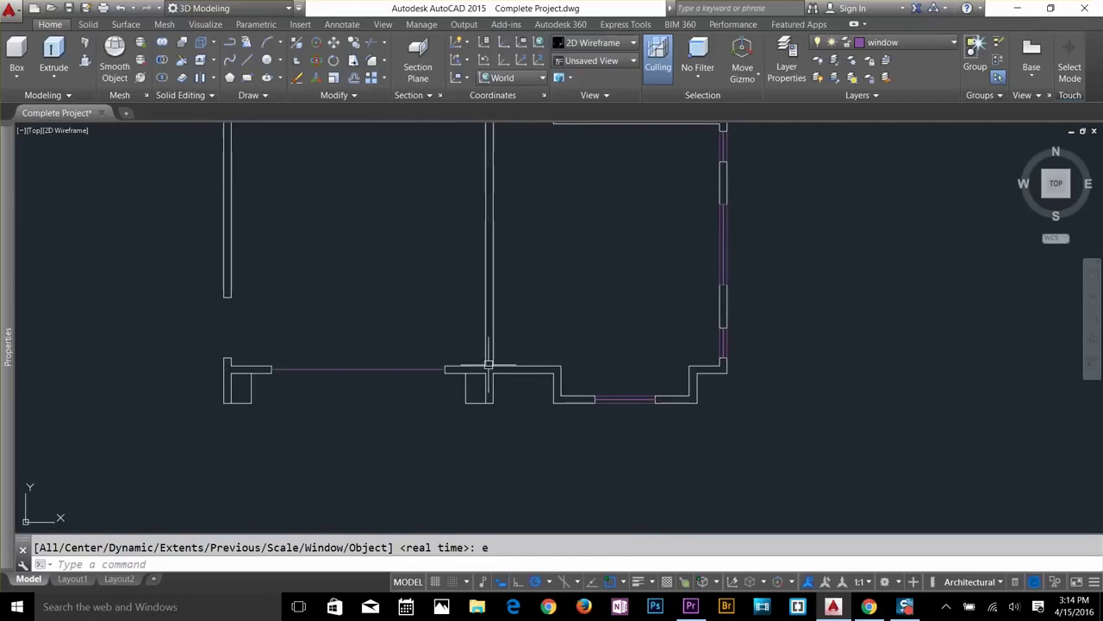
scroll(488, 387, "up", 3)
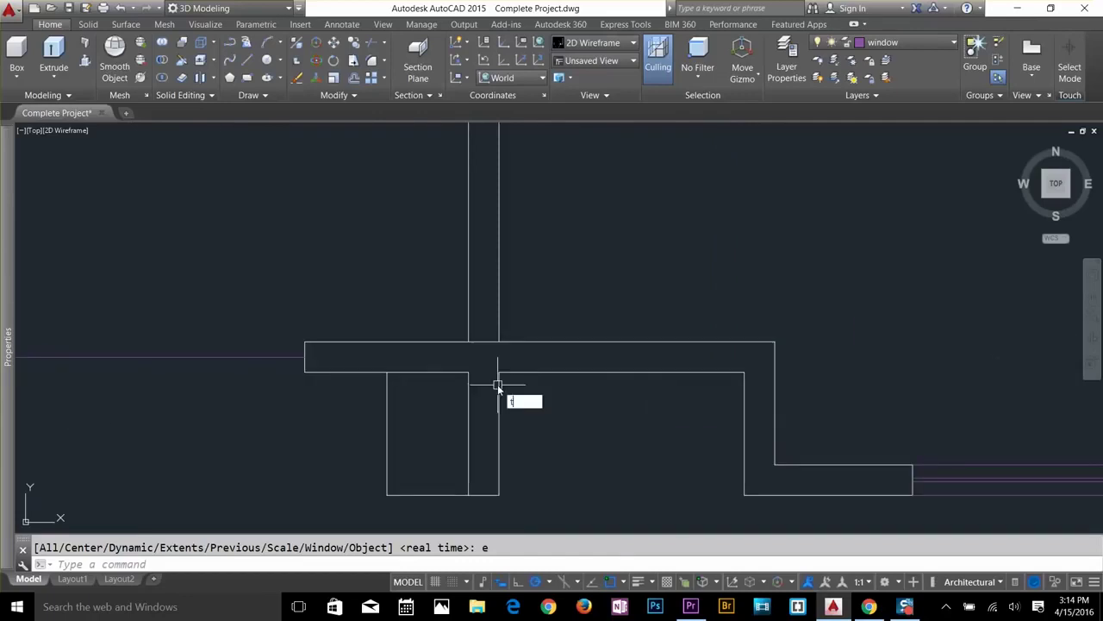
type("r")
key("Return")
key("Return")
left_click(495, 335)
left_click(486, 344)
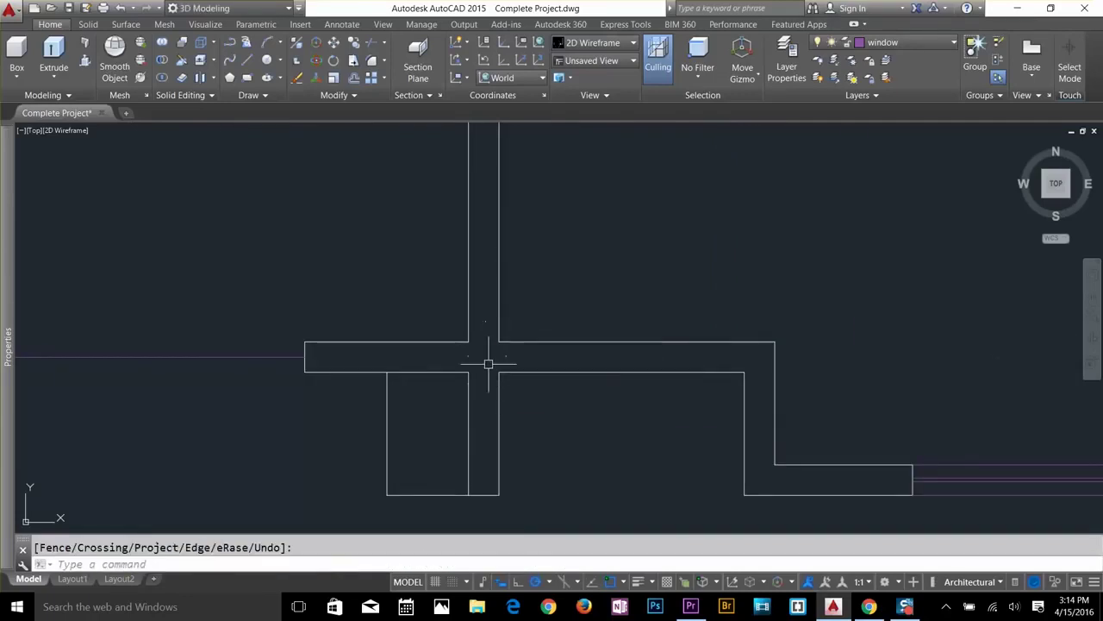
Measure the width of the front entry recess between the junction wall and the bay wall.
scroll(488, 364, "down", 5)
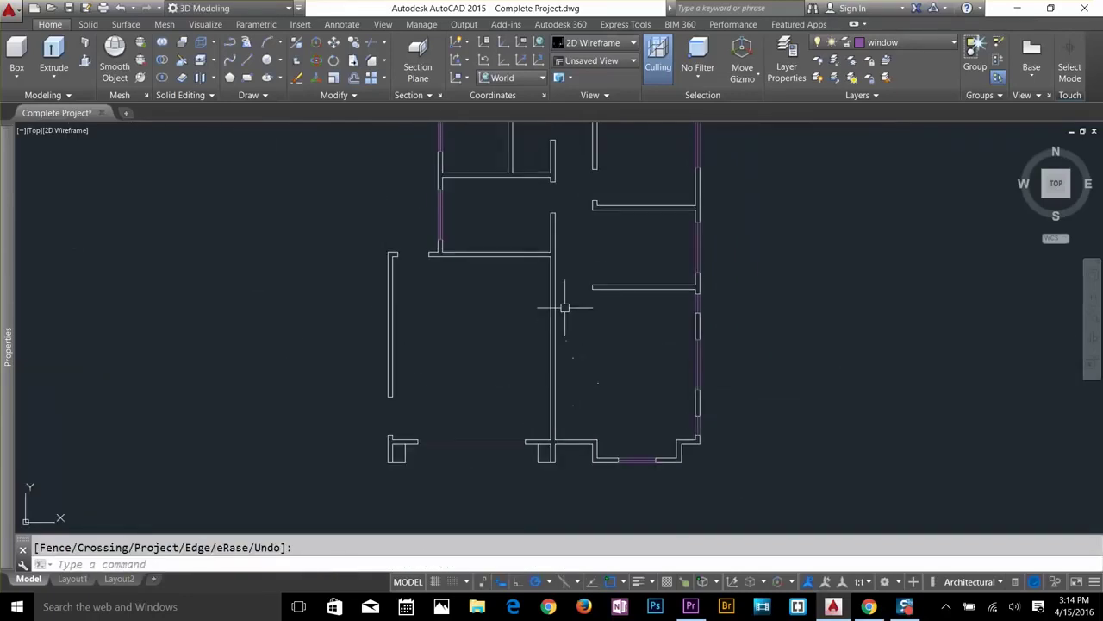
scroll(606, 245, "down", 3)
scroll(597, 390, "up", 1)
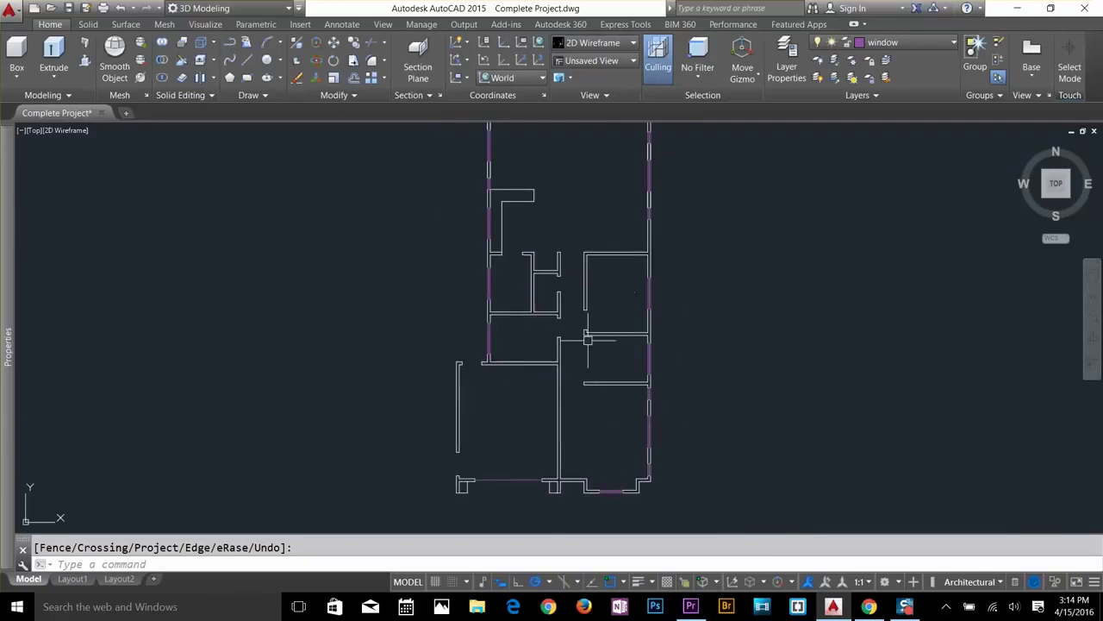
scroll(578, 478, "up", 8)
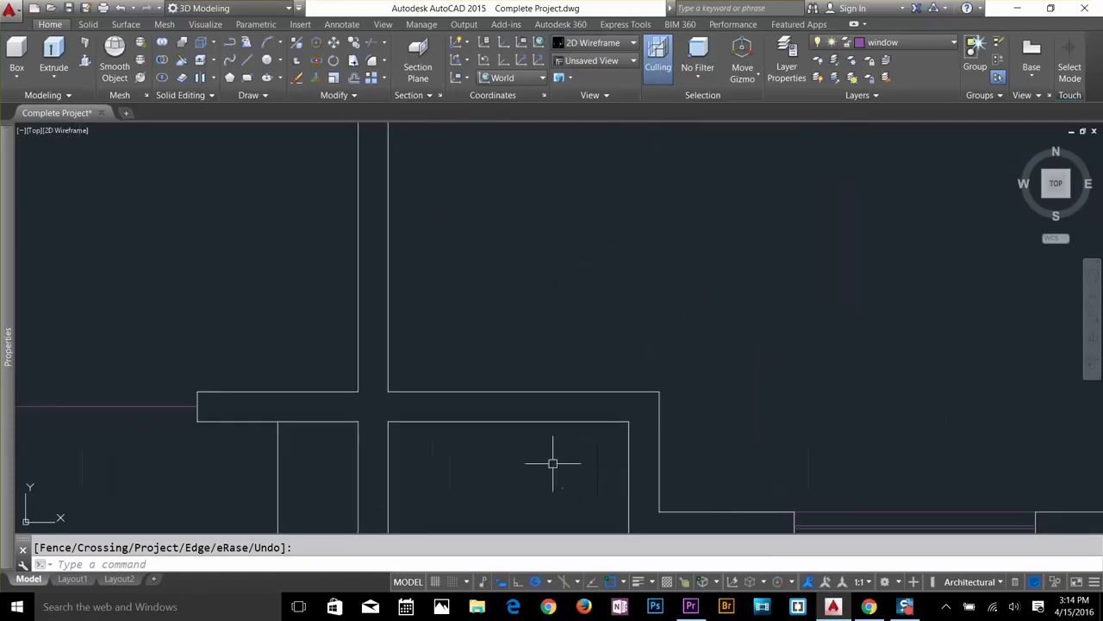
type("dist")
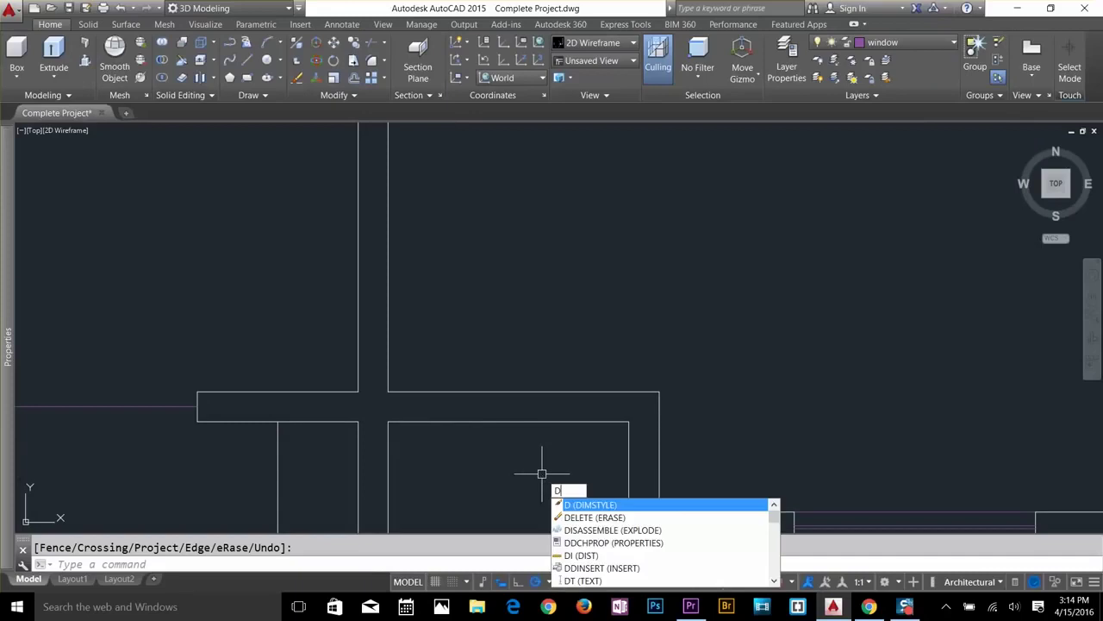
key("Return")
left_click(389, 421)
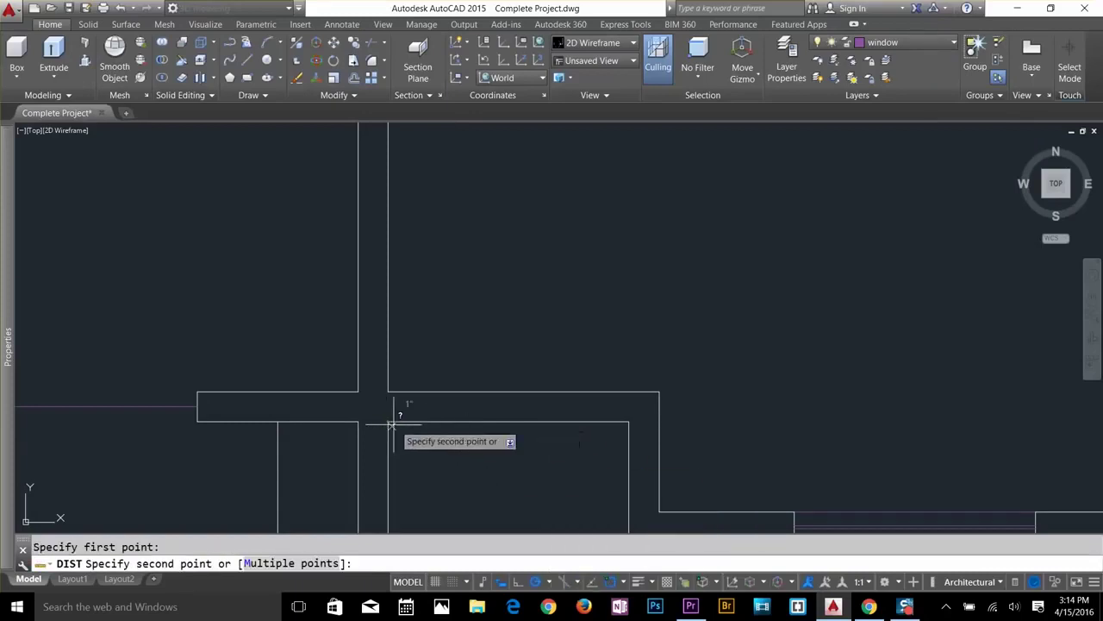
left_click(629, 422)
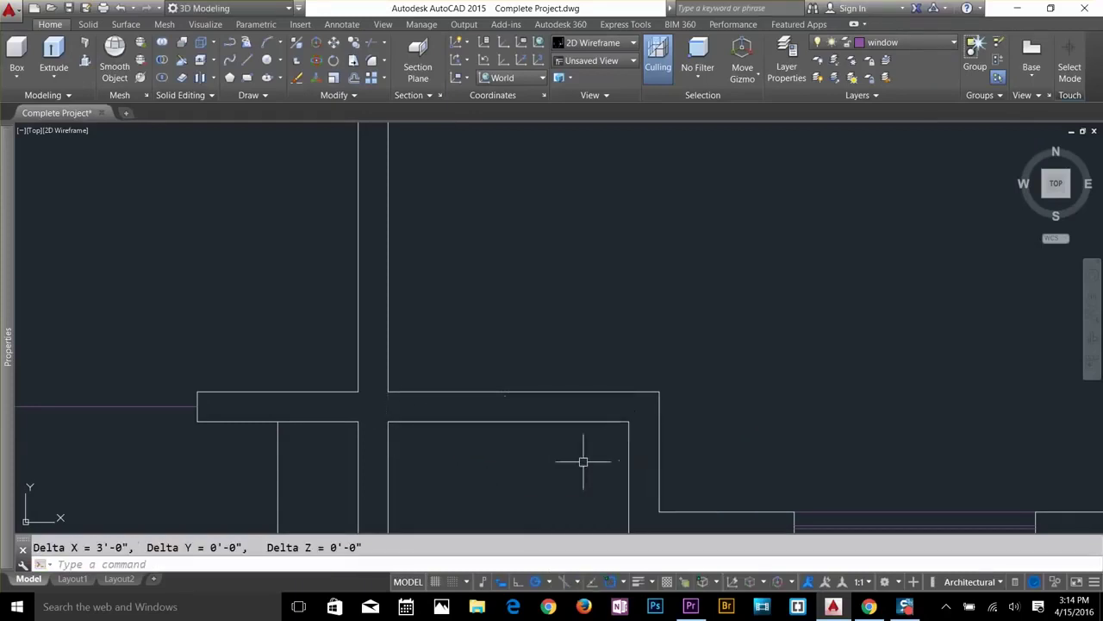
key("Escape")
scroll(480, 448, "down", 2)
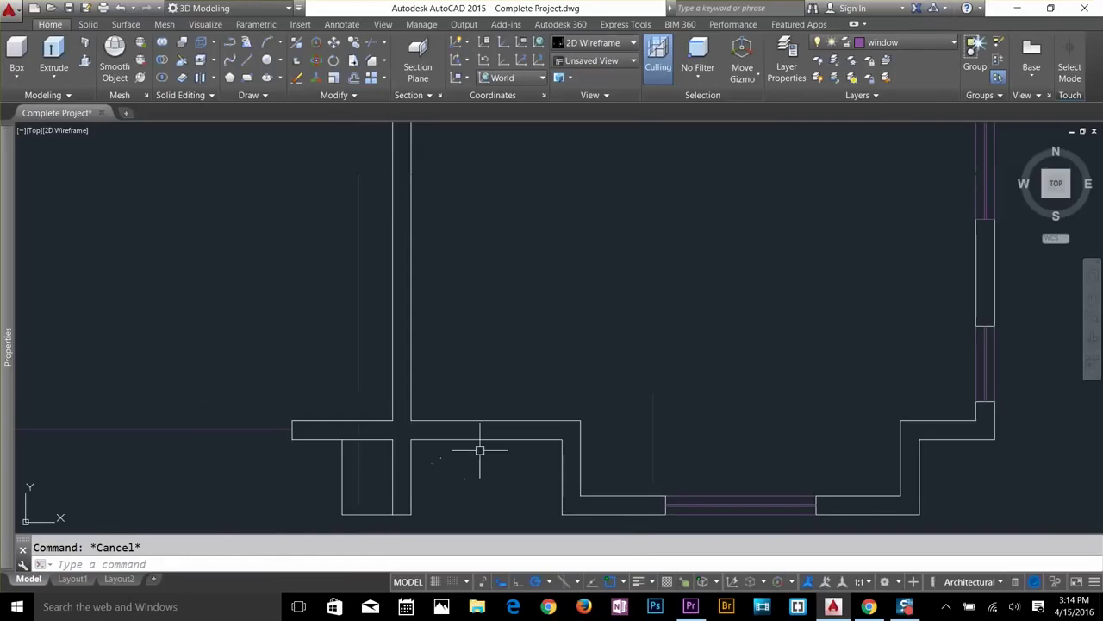
Offset the front-room face of the vertical wall beside the garage by 4.5 inches into the room.
middle_click_drag(494, 448, 517, 370)
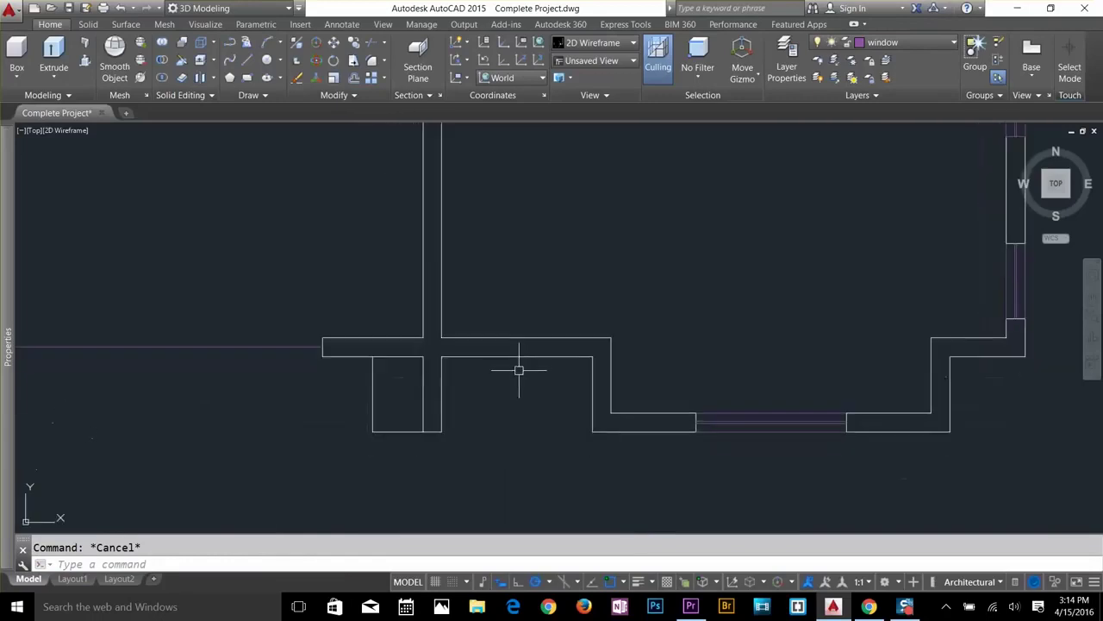
scroll(524, 370, "up", 2)
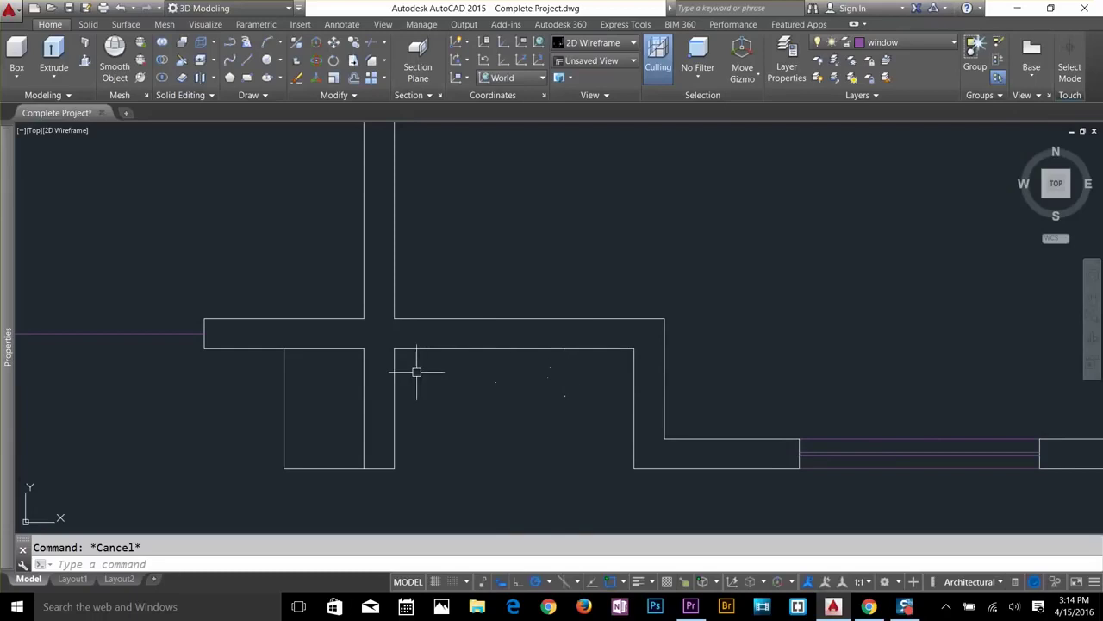
type("o")
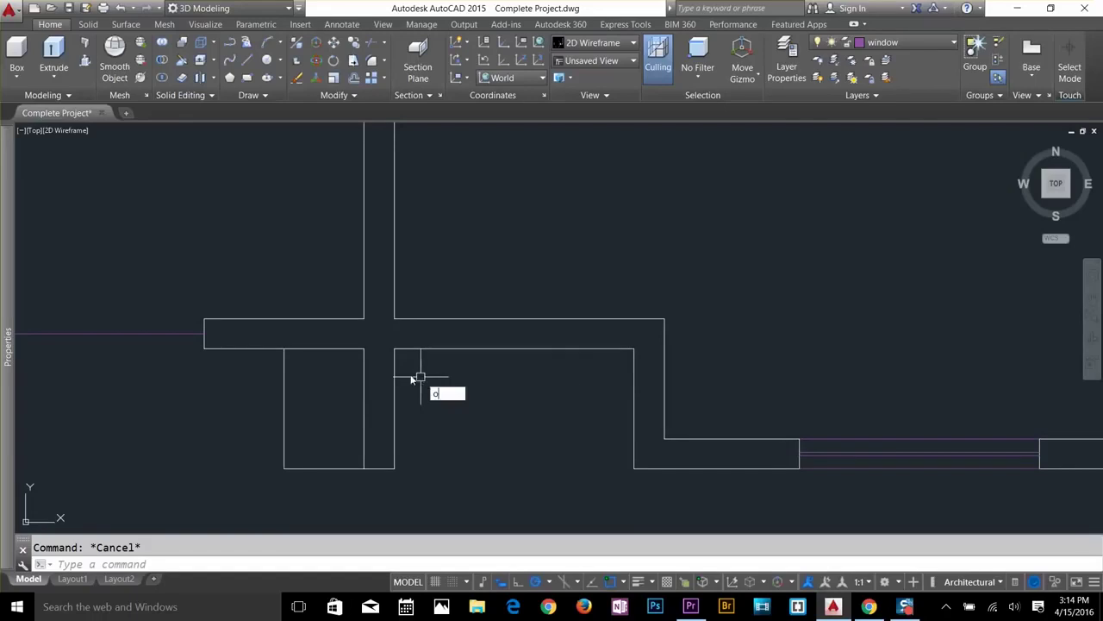
key("Return")
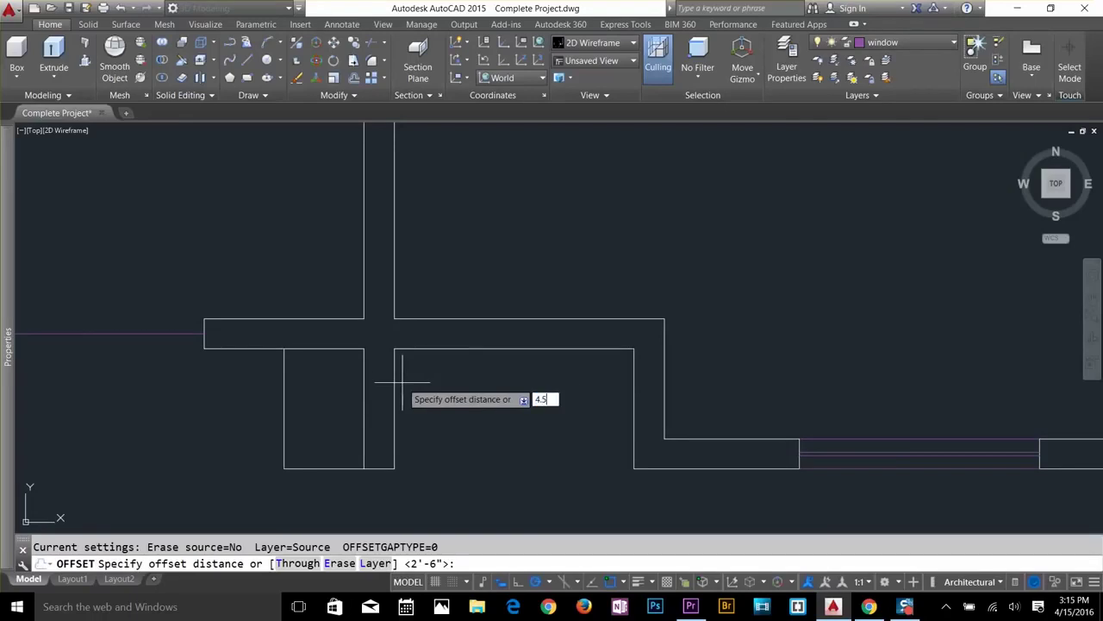
type("4.5")
key("Return")
left_click(394, 312)
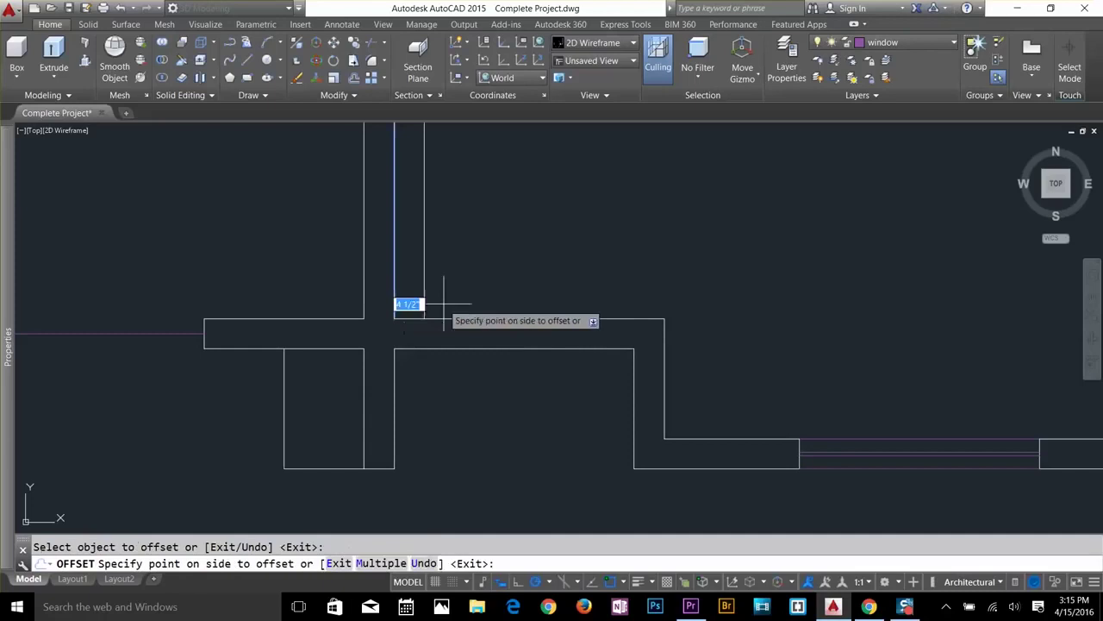
left_click(435, 312)
key("Escape")
Offset the new line another 2.5' toward the bay wall to mark the entry door's width.
key("Return")
type("2.5")
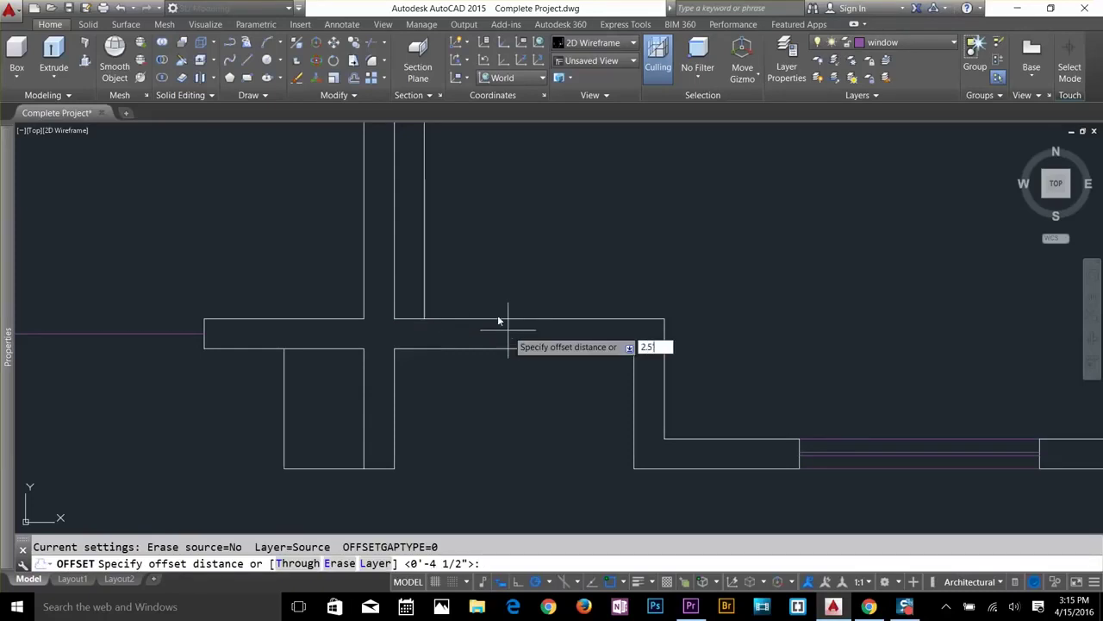
key("Return")
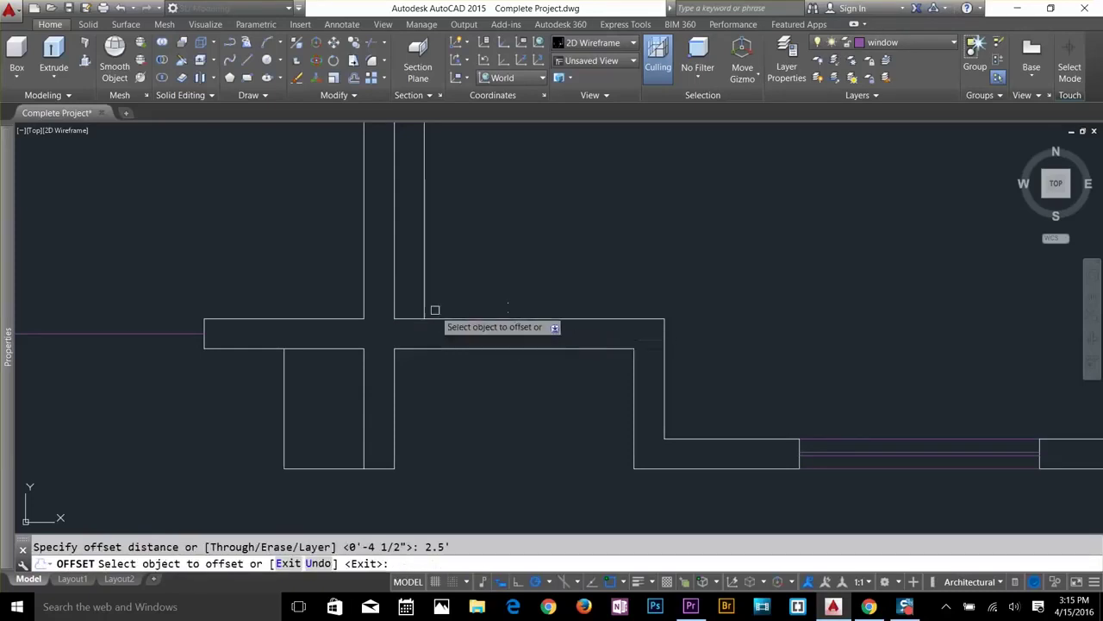
left_click(425, 277)
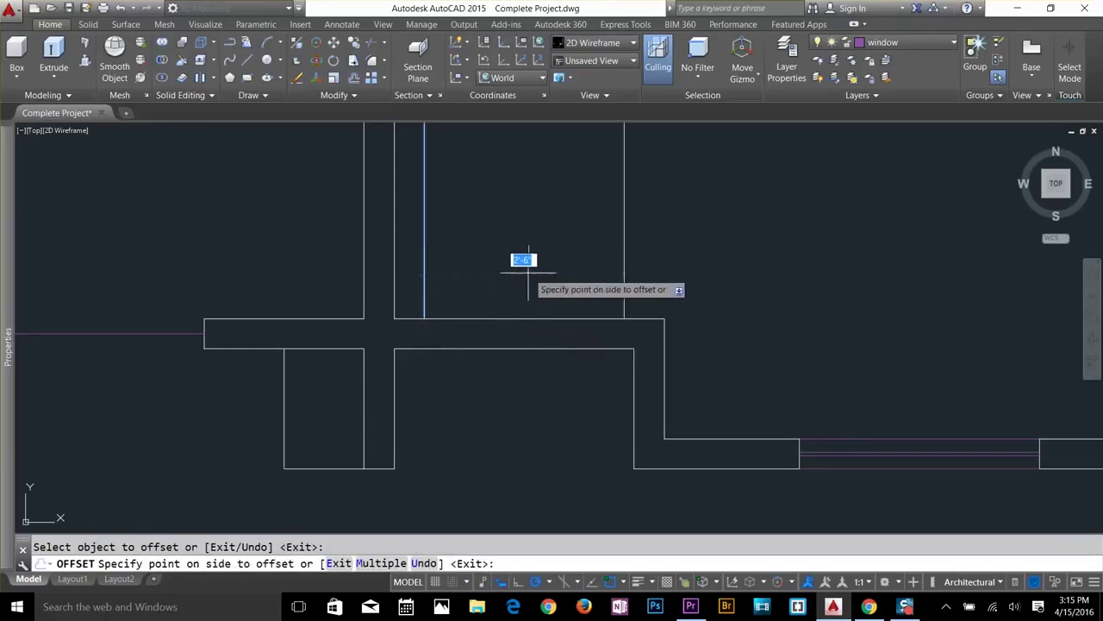
left_click(522, 263)
key("Escape")
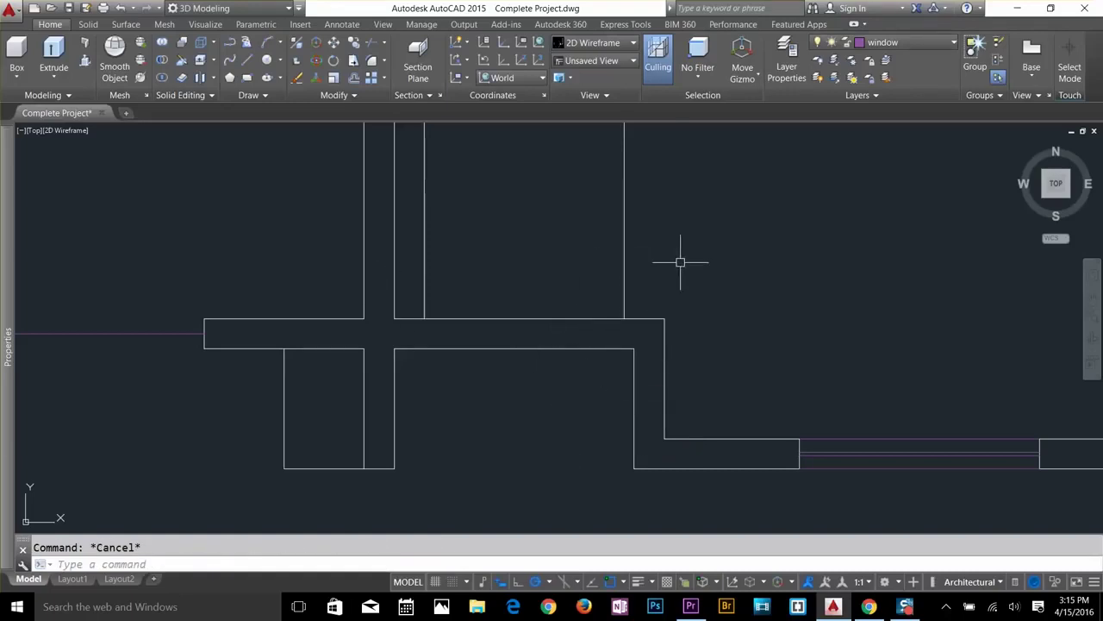
Extend both offset lines through the front entry wall to its outer face.
type("ex")
key("Return")
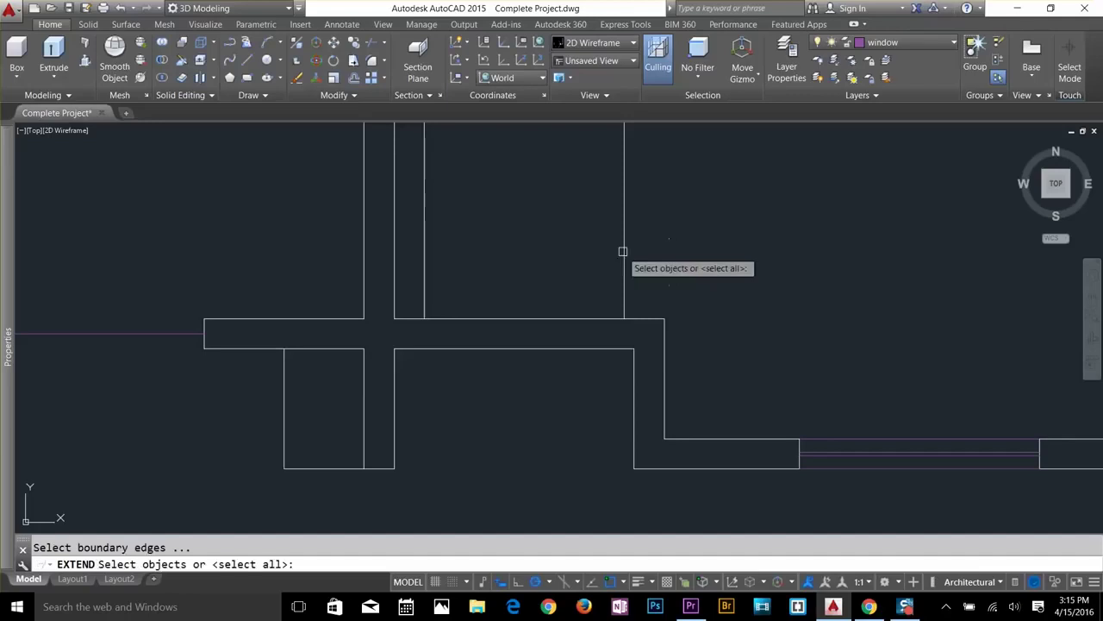
key("Return")
left_click(628, 272)
left_click(426, 291)
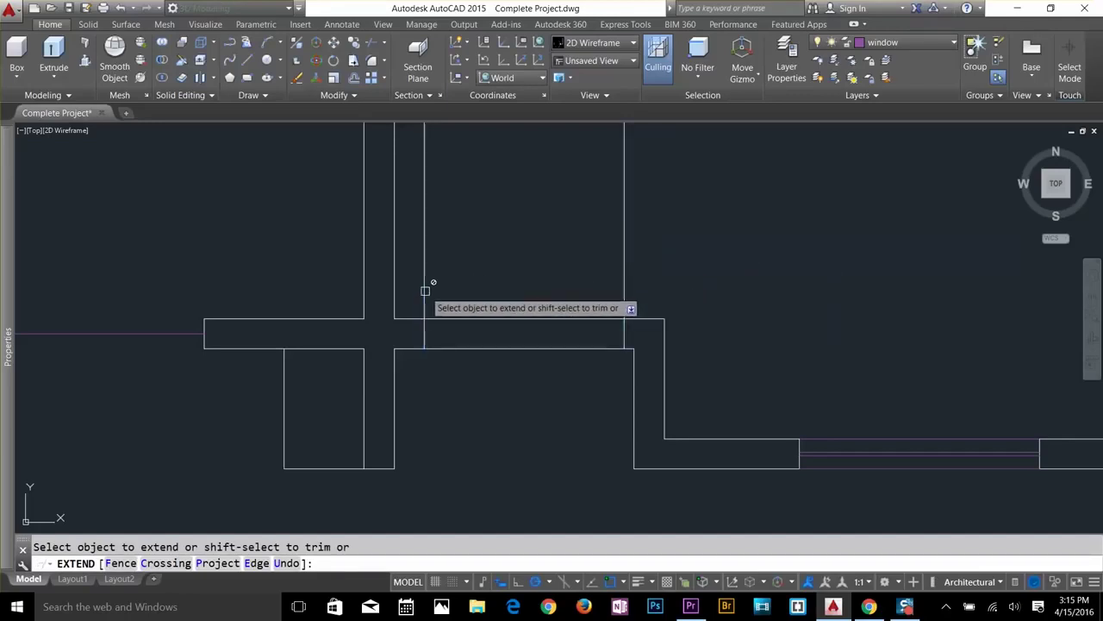
key("Escape")
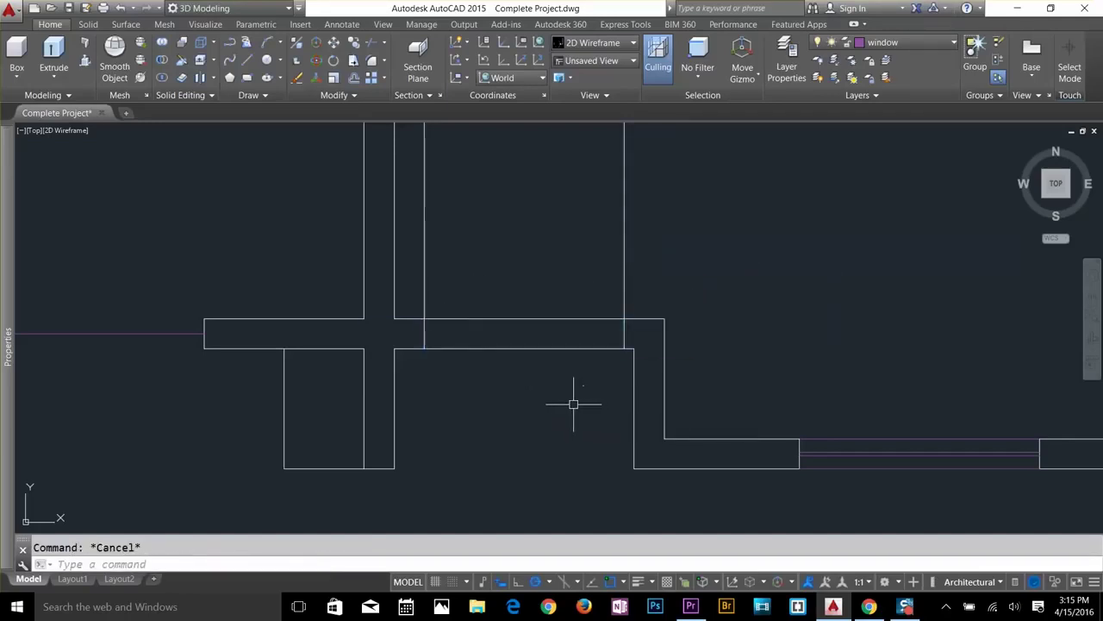
Trim both offset lines above the front entry wall, leaving short jamb lines within the wall thickness.
type("tr")
key("Return")
key("Return")
left_click(634, 255)
left_click(421, 257)
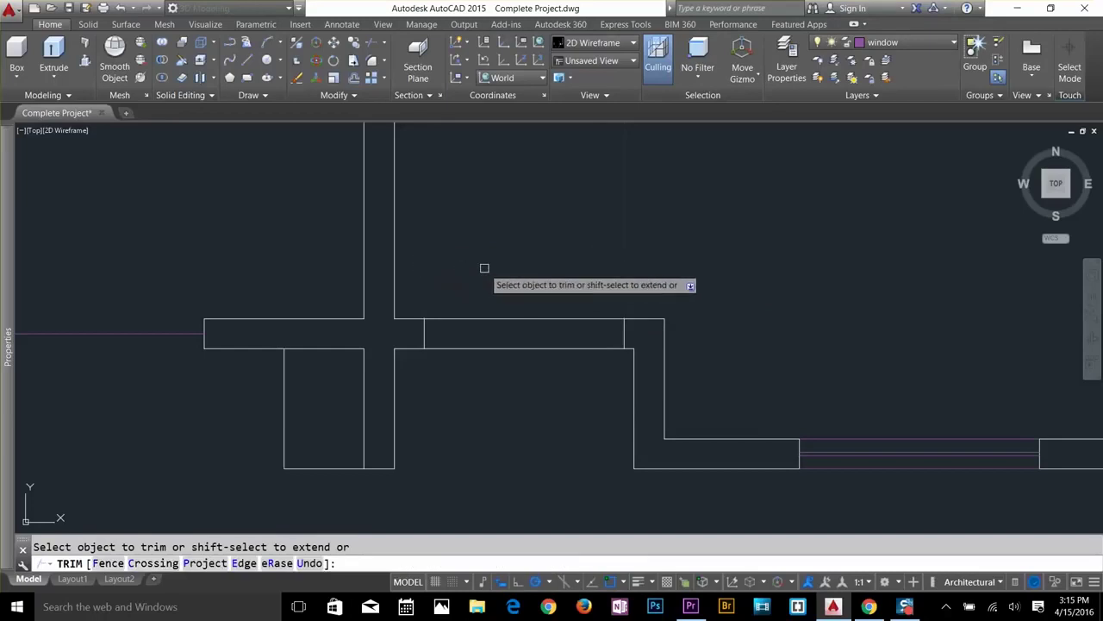
key("Escape")
type("tr")
key("Return")
key("Return")
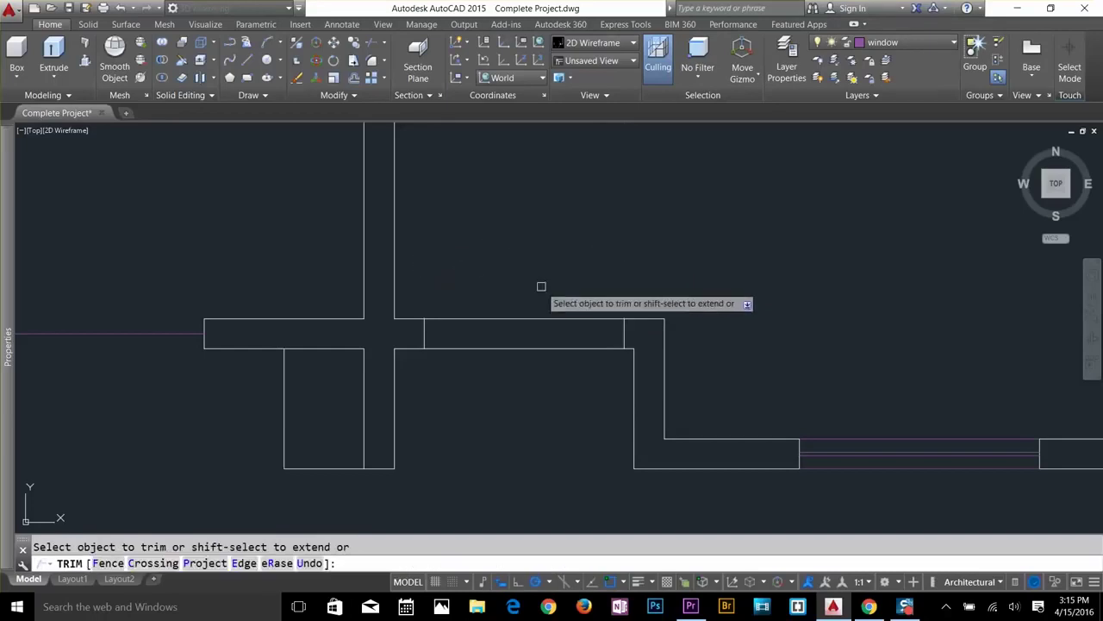
key("Escape")
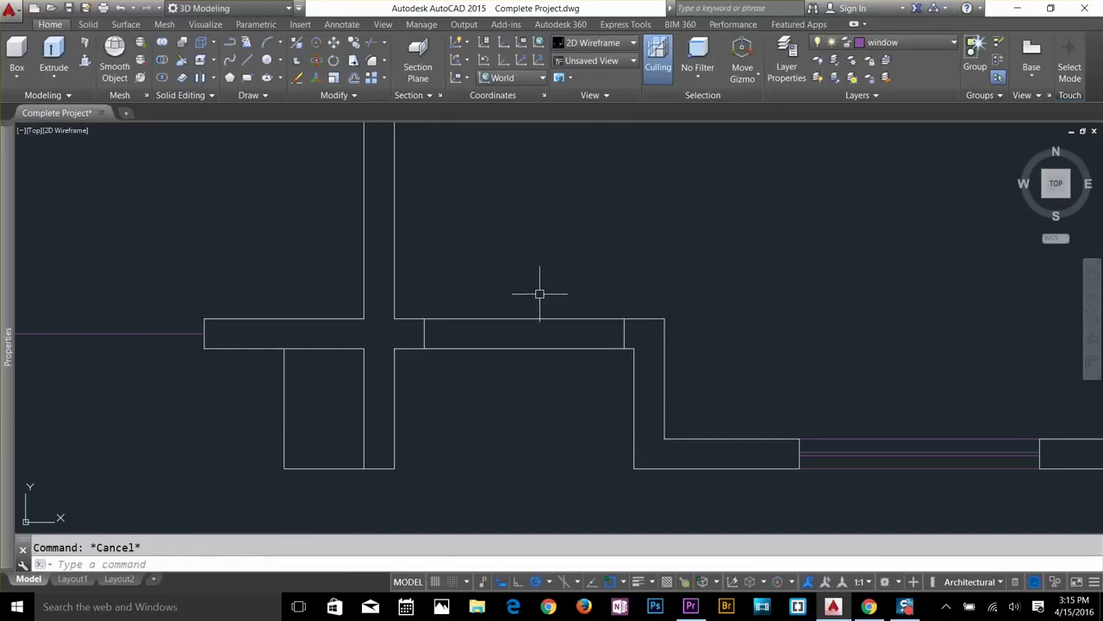
type("m")
key("Return")
left_click(416, 302)
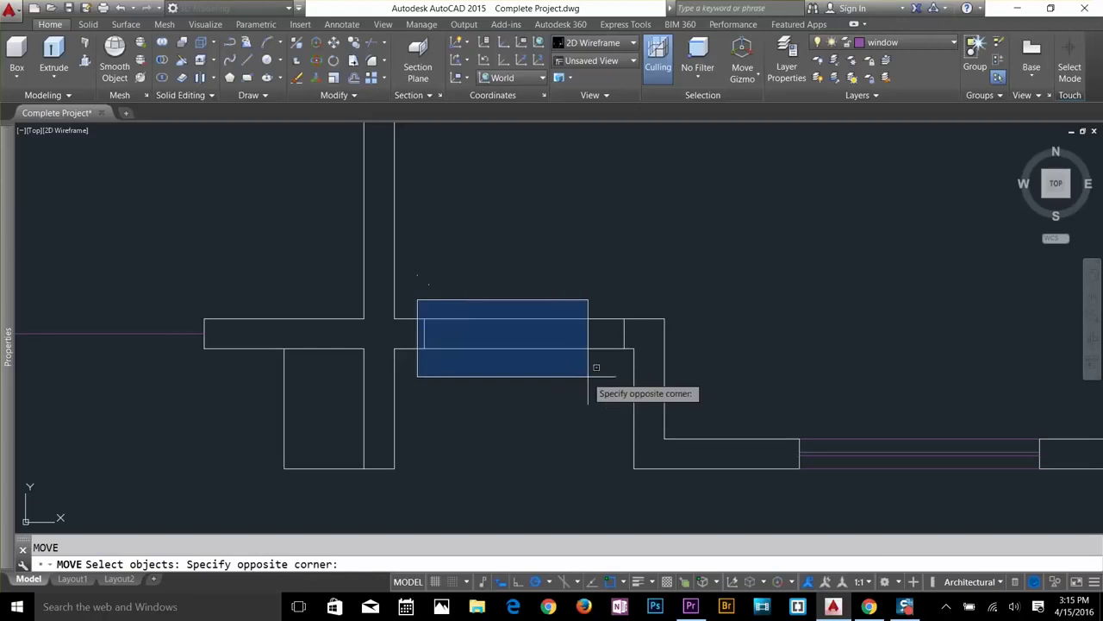
left_click(635, 374)
key("Return")
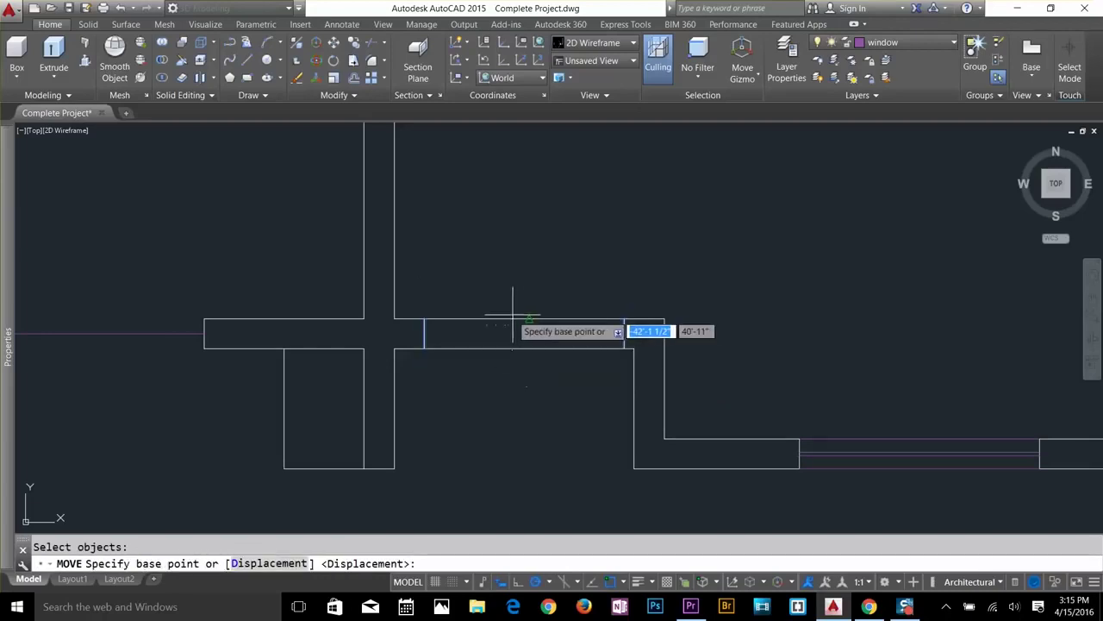
key("Escape")
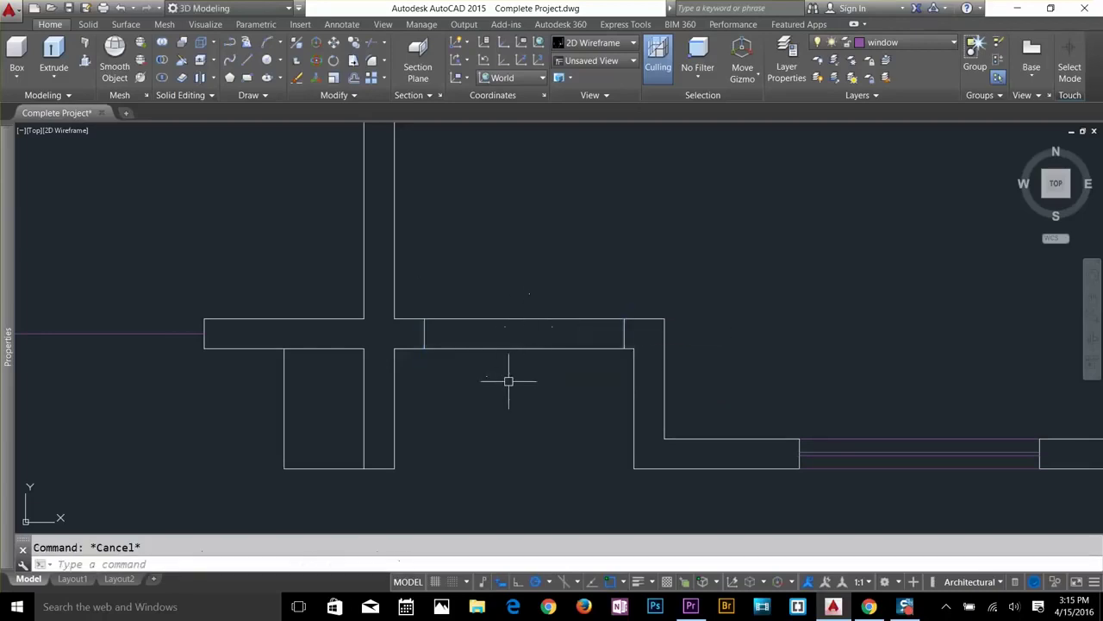
Draw a helper line between the inner ends of the two entry jamb lines.
type("l")
key("Return")
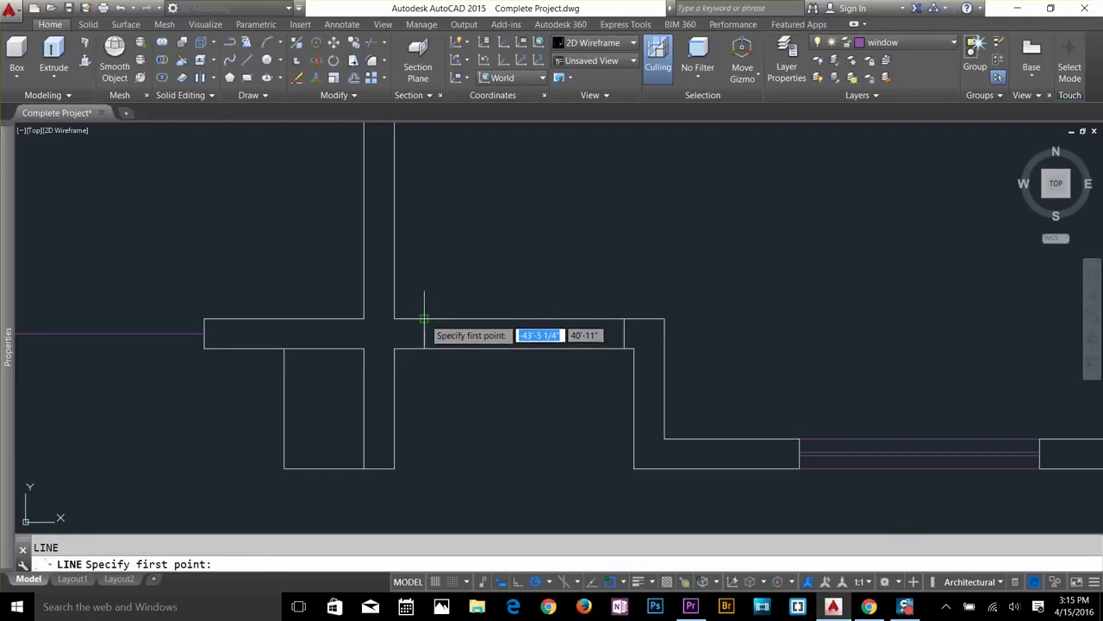
left_click(424, 319)
left_click(624, 319)
key("Return")
key("Escape")
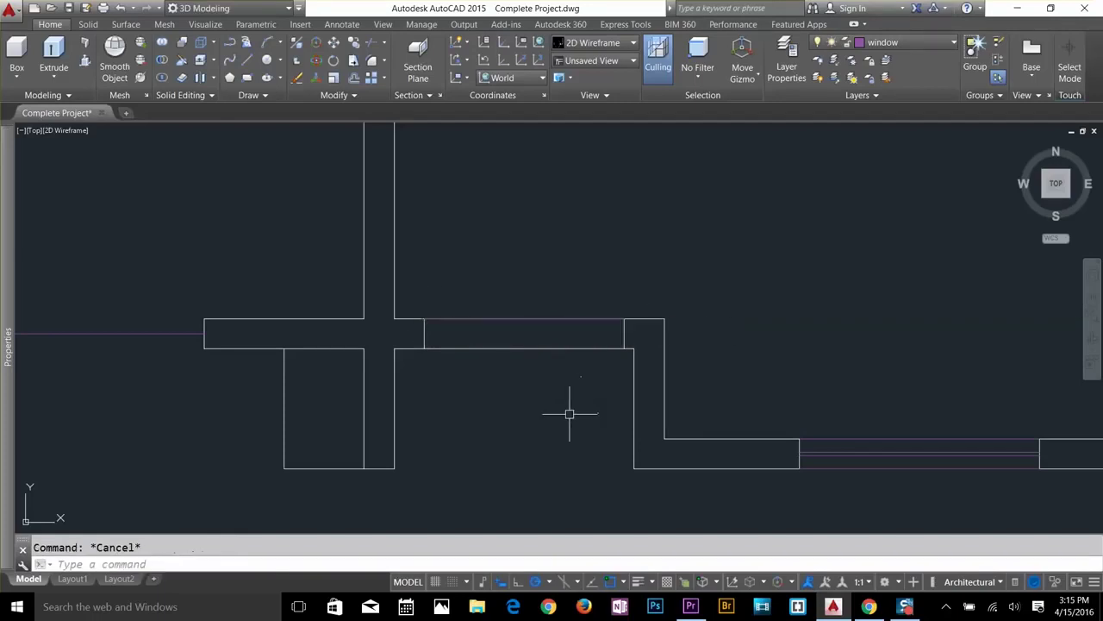
Move both entry jamb lines 3/4 inch toward the garage using the helper line's midpoint as base, and delete the helper line.
type("m")
key("Return")
left_click(406, 302)
left_click(439, 359)
left_click(581, 295)
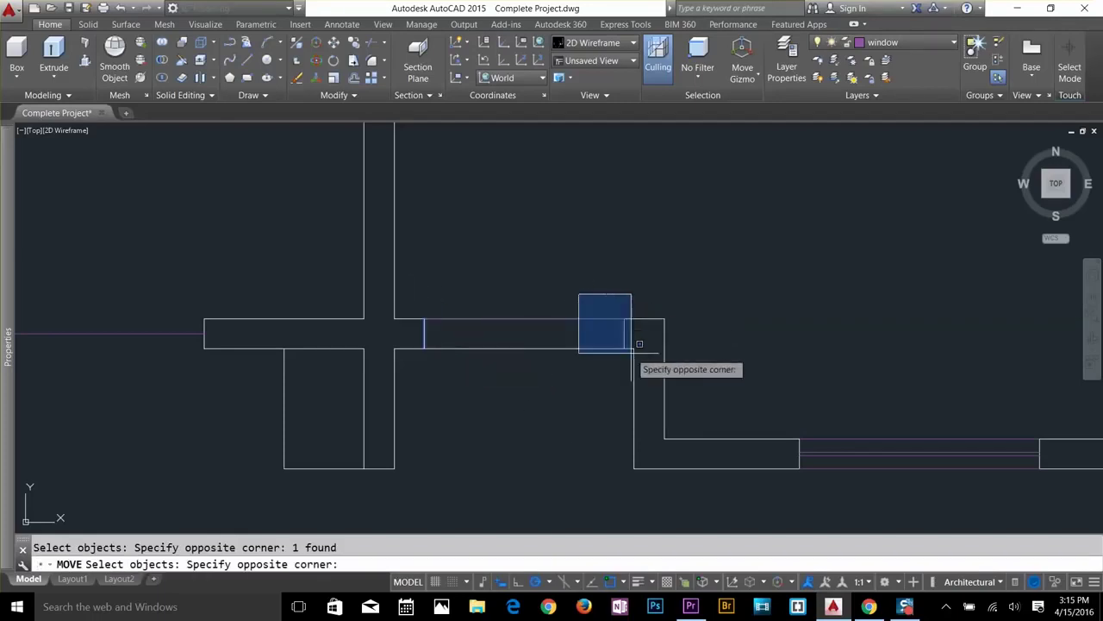
left_click(632, 351)
key("Return")
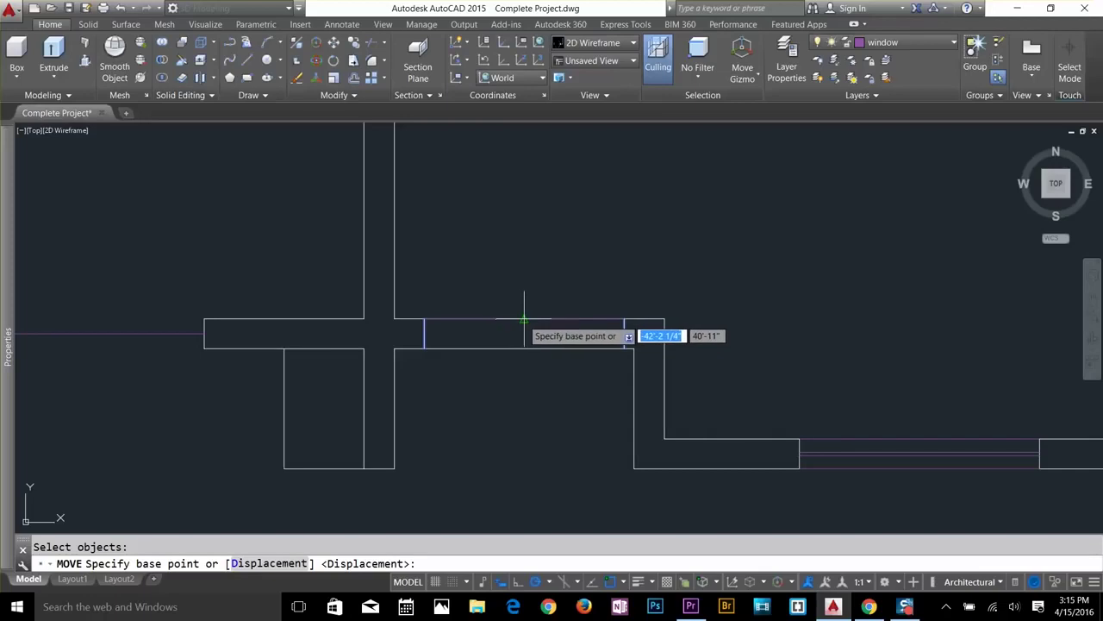
left_click(524, 321)
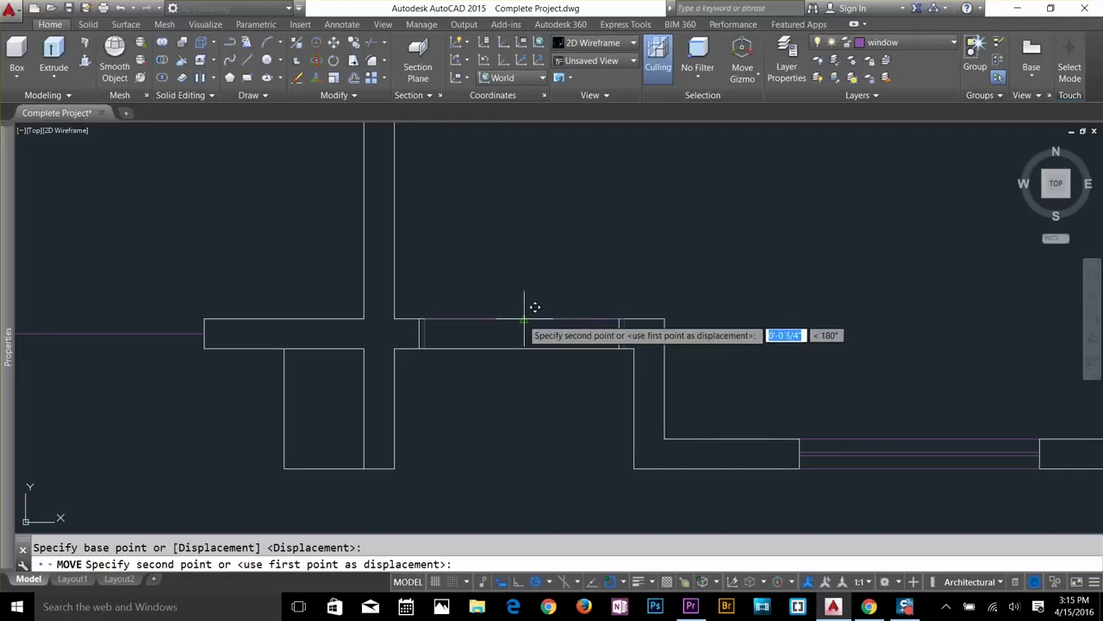
key("Escape")
left_click(527, 321)
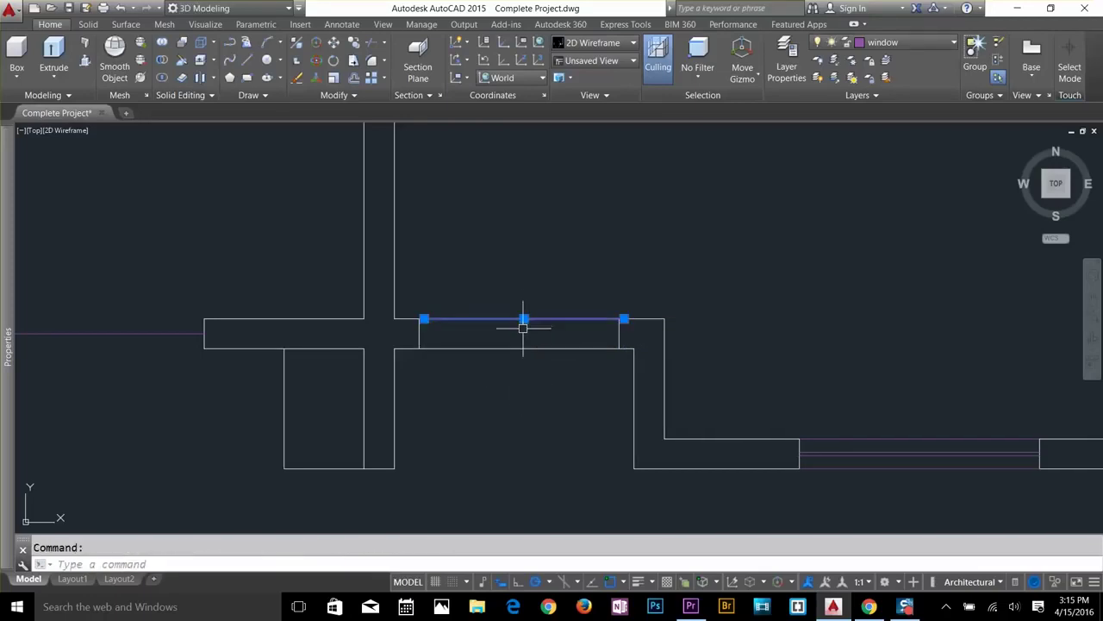
key("Delete")
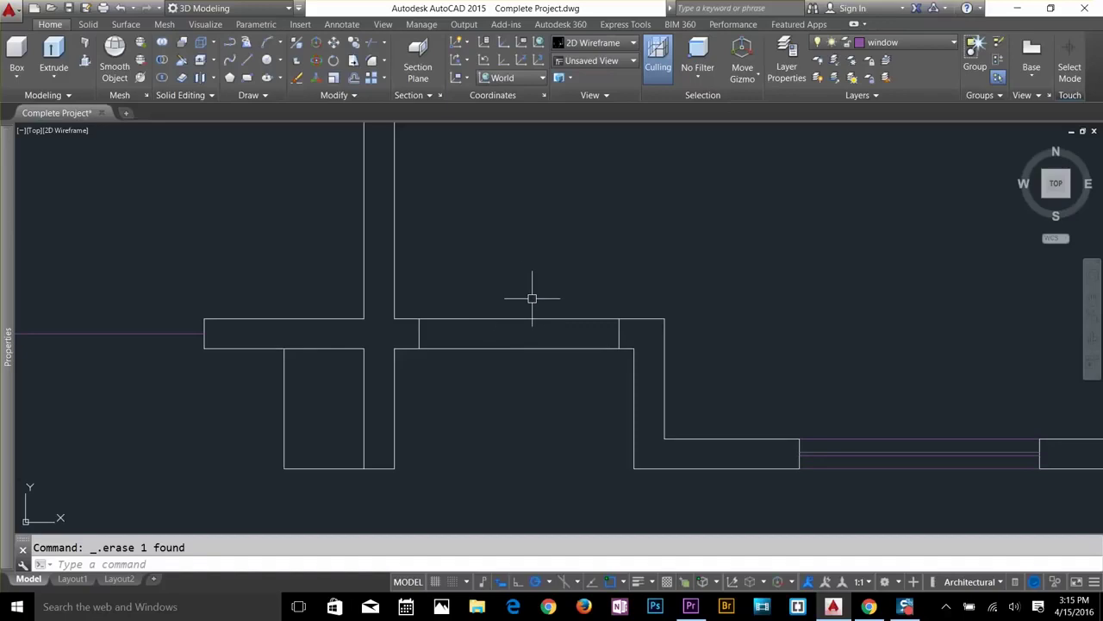
Trim both front wall lines between the jambs to open the entry doorway.
key("F1")
left_click(815, 70)
key("Escape")
type("tr")
key("Return")
key("Return")
key("Escape")
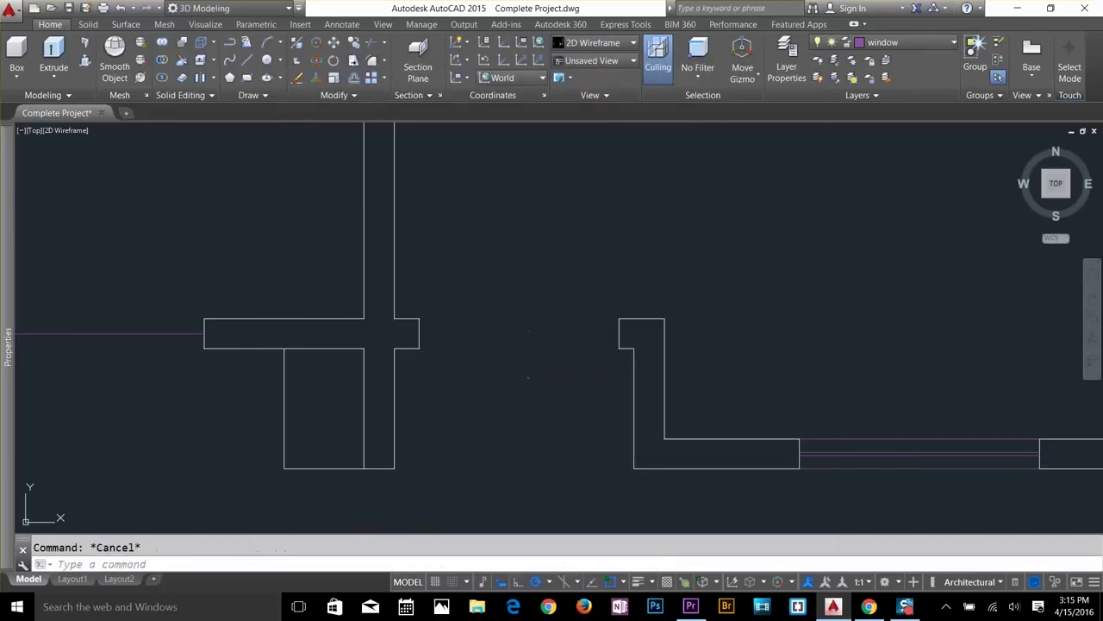
Make the door layer current.
scroll(534, 345, "down", 3)
scroll(543, 362, "up", 3)
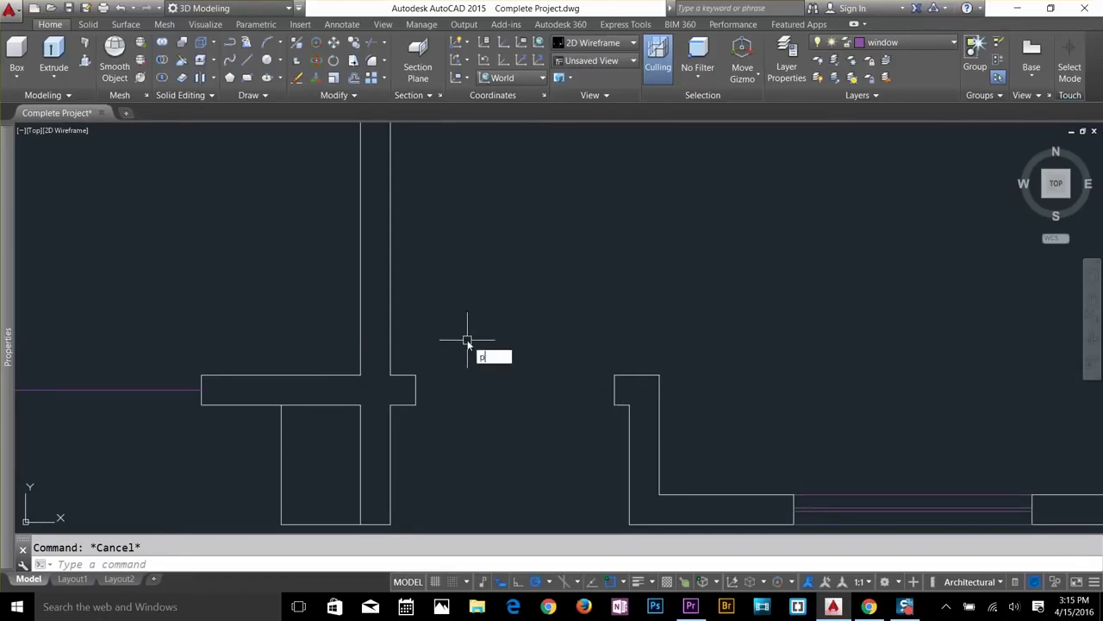
left_click(884, 42)
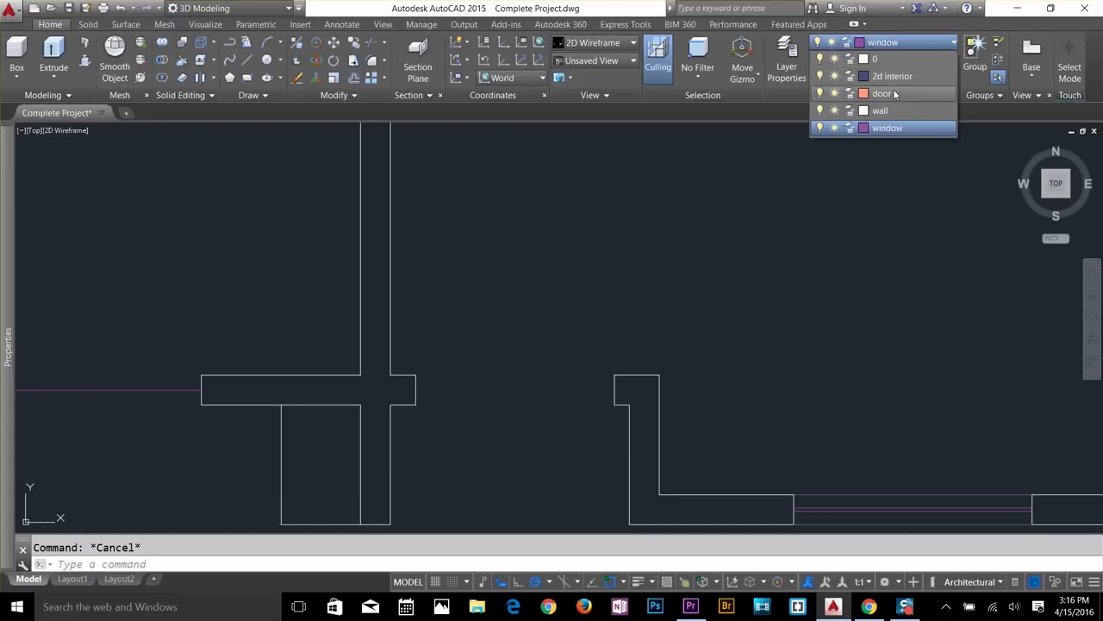
left_click(892, 93)
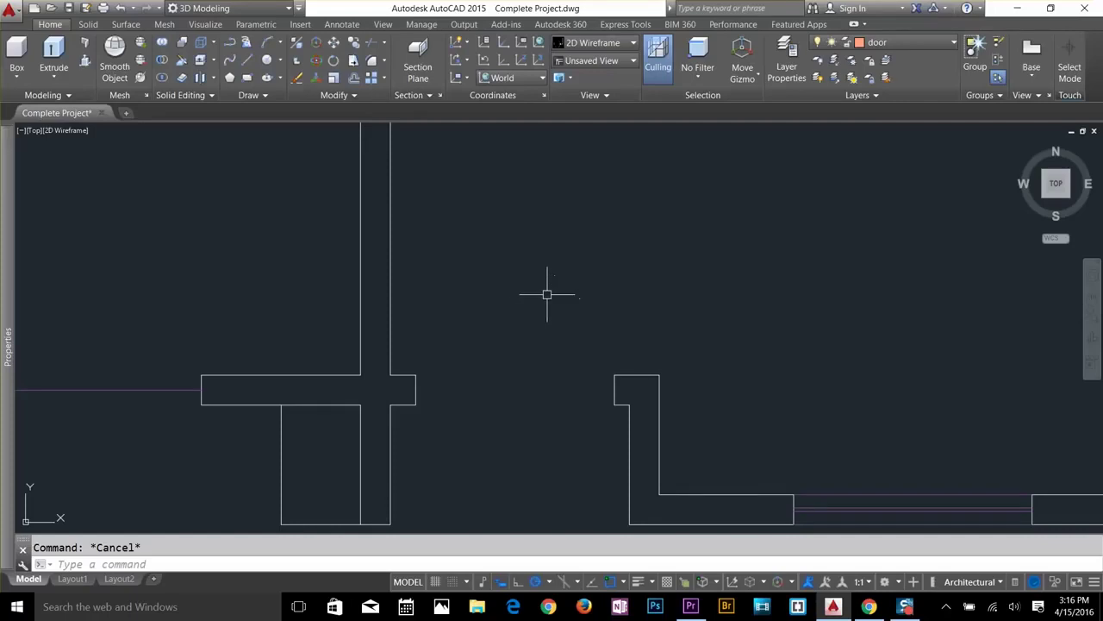
Draw the entry door polyline from the garage-side jamb's midpoint, 2.5' into the house and 1 inch across, switching to arc mode for the swing.
type("pl")
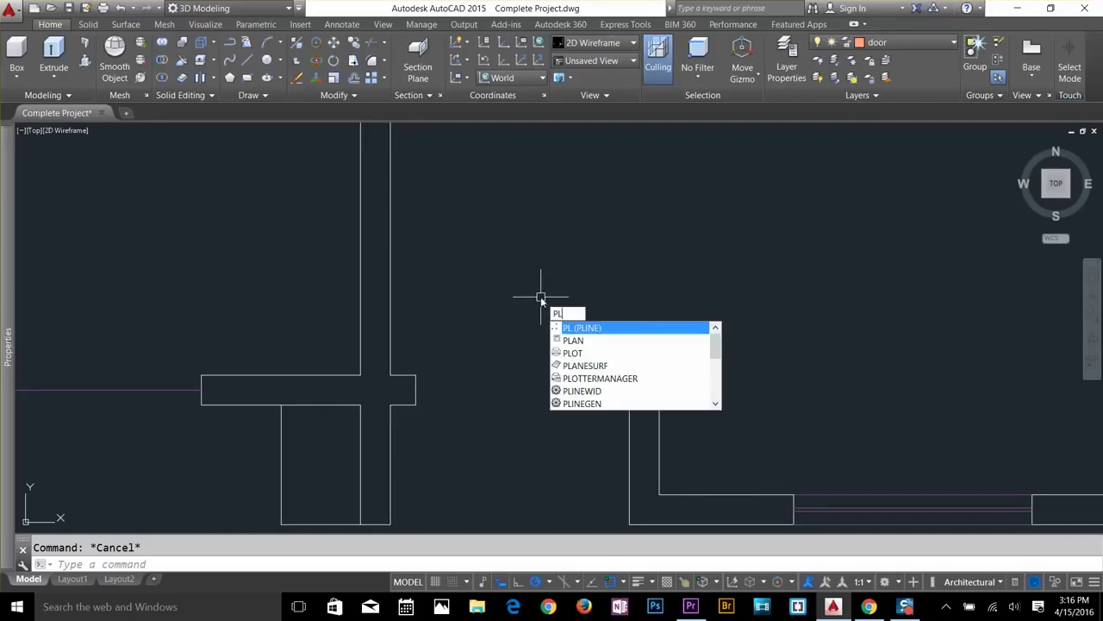
key("Return")
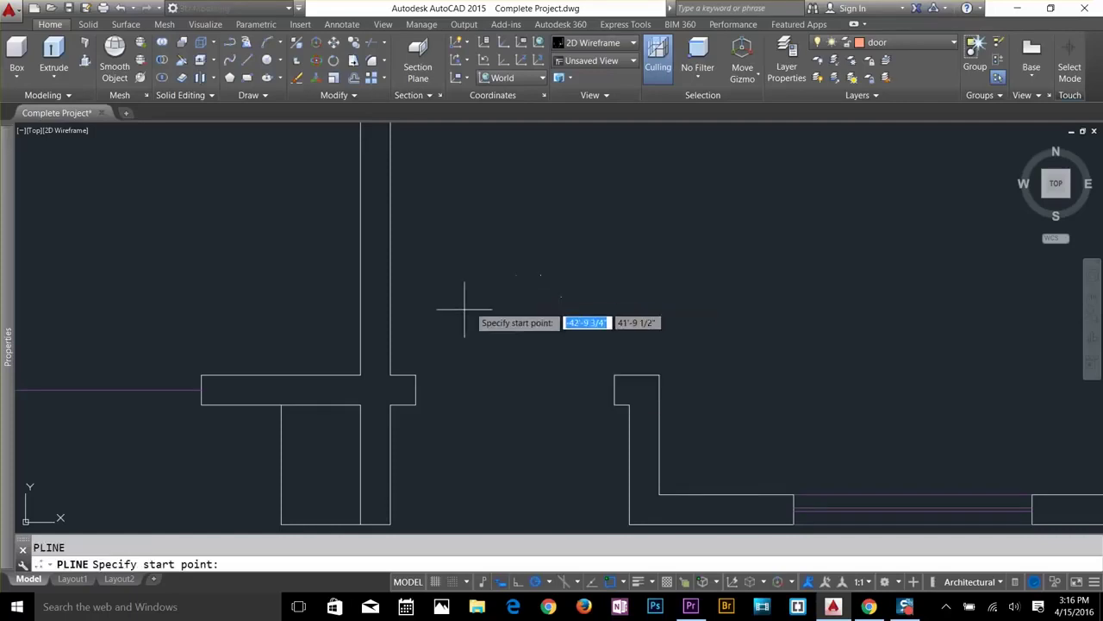
left_click(417, 375)
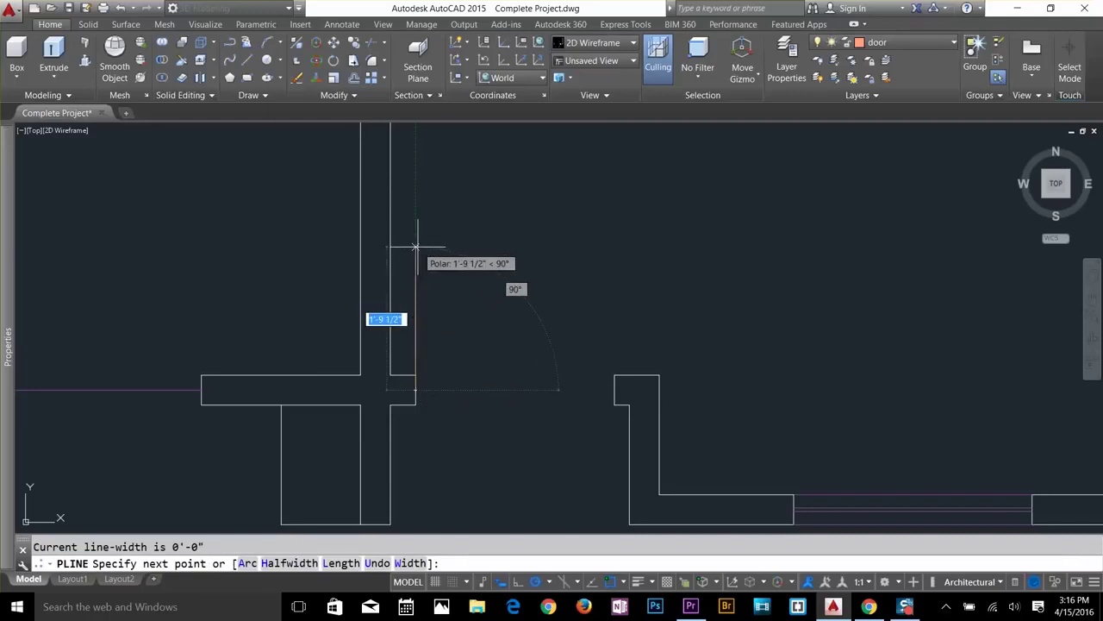
type("2.5")
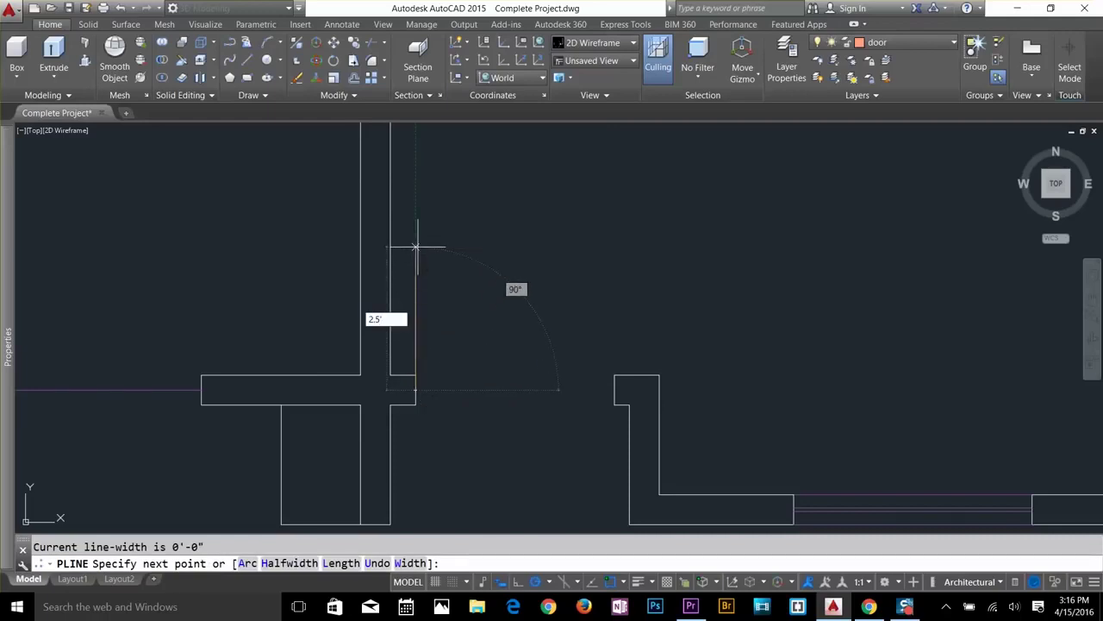
key("Return")
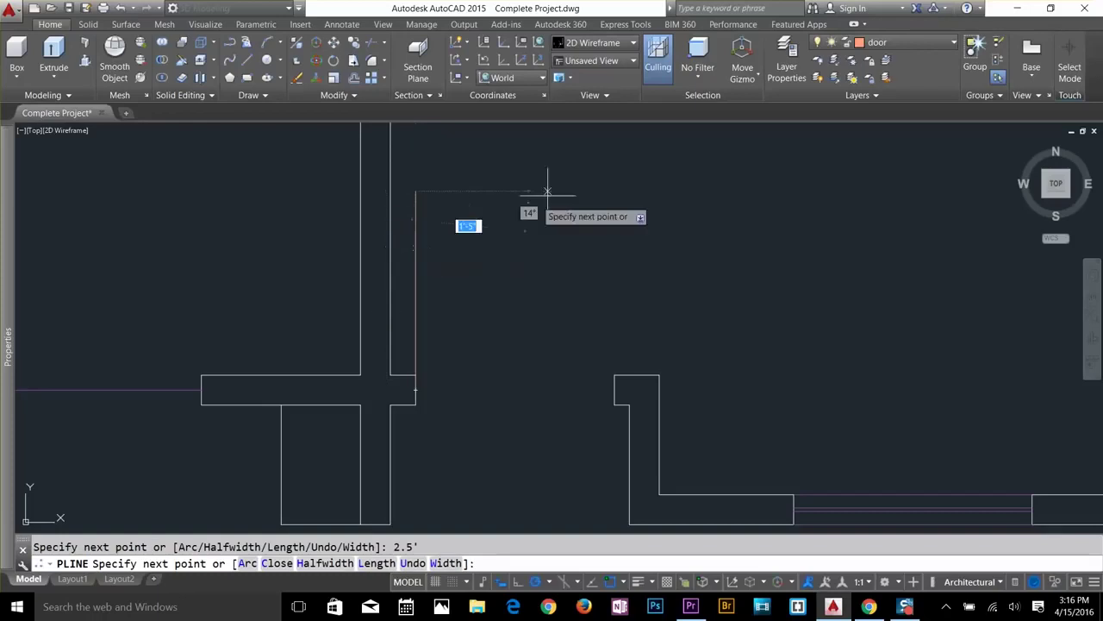
type("1")
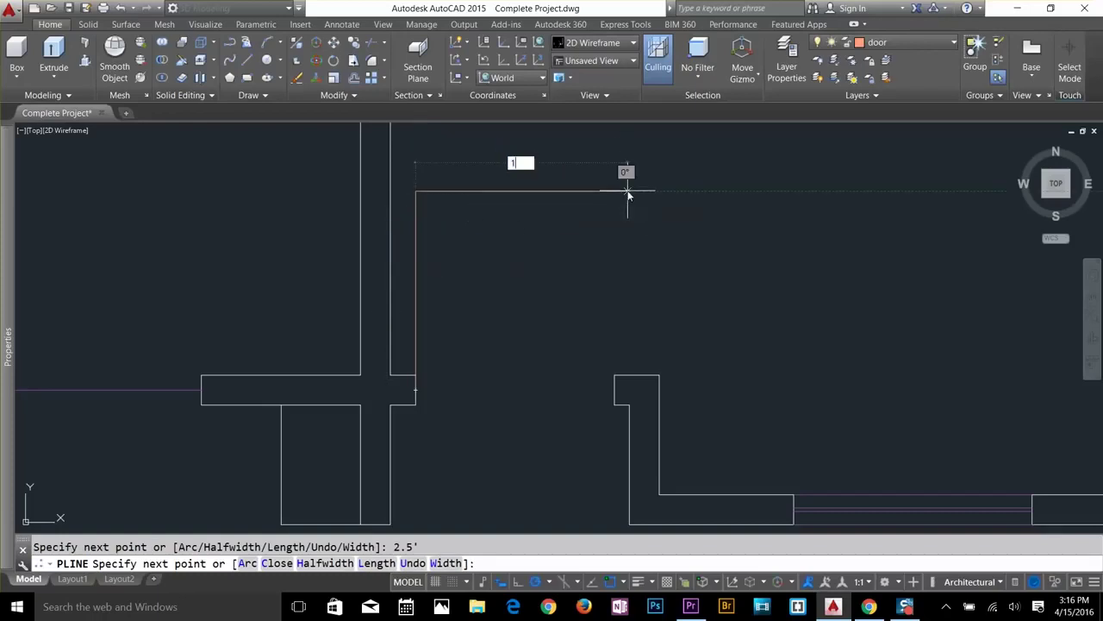
key("Return")
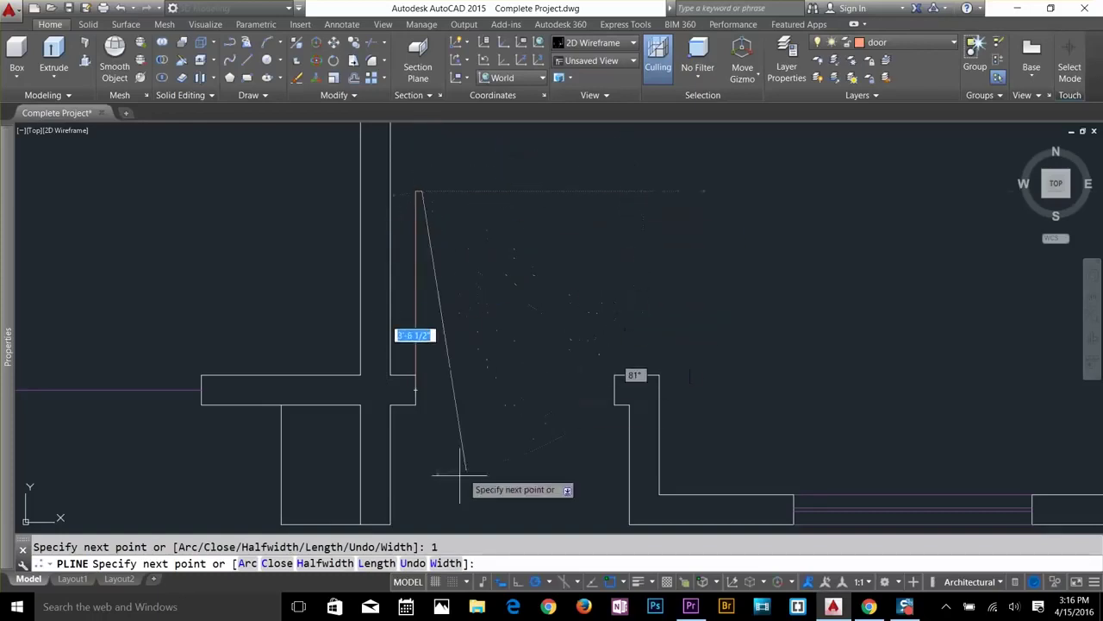
left_click(251, 564)
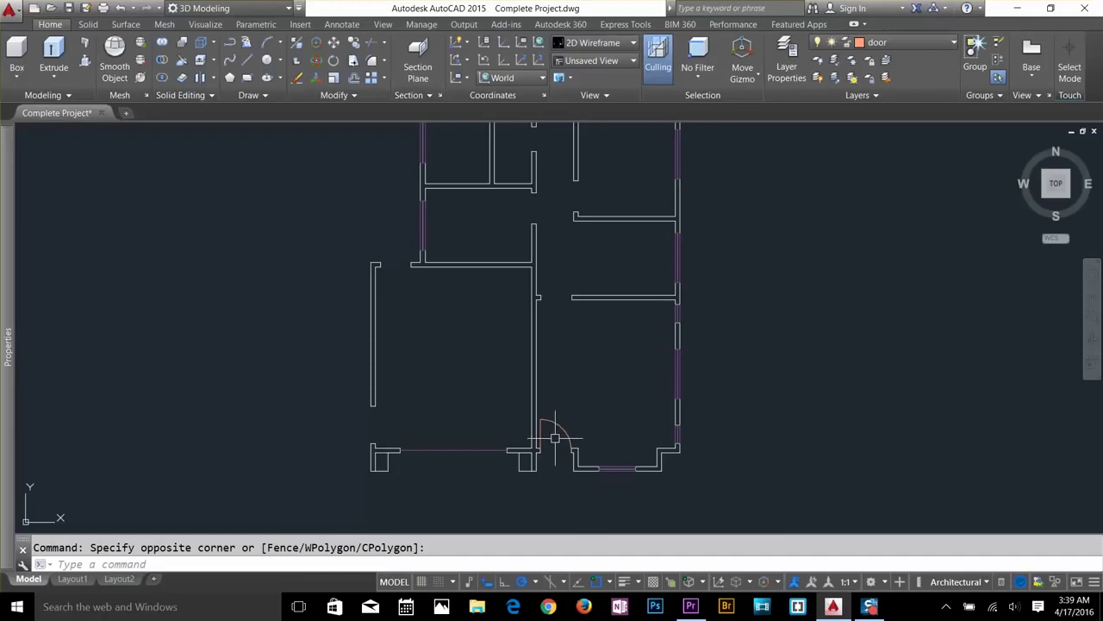
Examine the entry door by selecting it to check whether its leaf and swing form a single object.
scroll(555, 438, "up", 5)
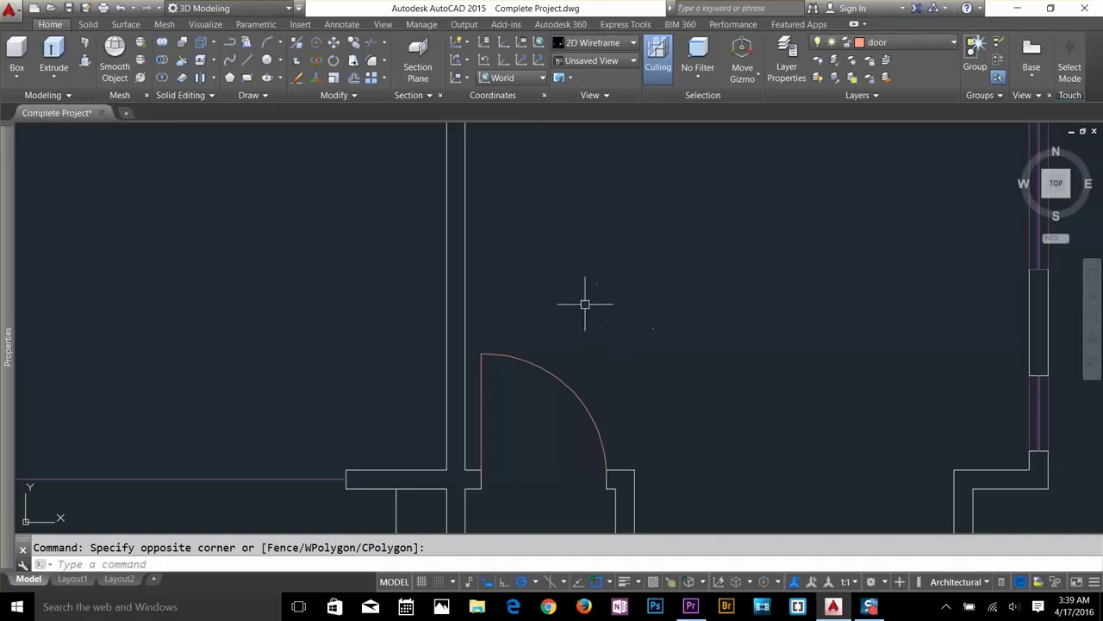
left_click(400, 297)
left_click(715, 402)
left_click(622, 303)
left_click(556, 388)
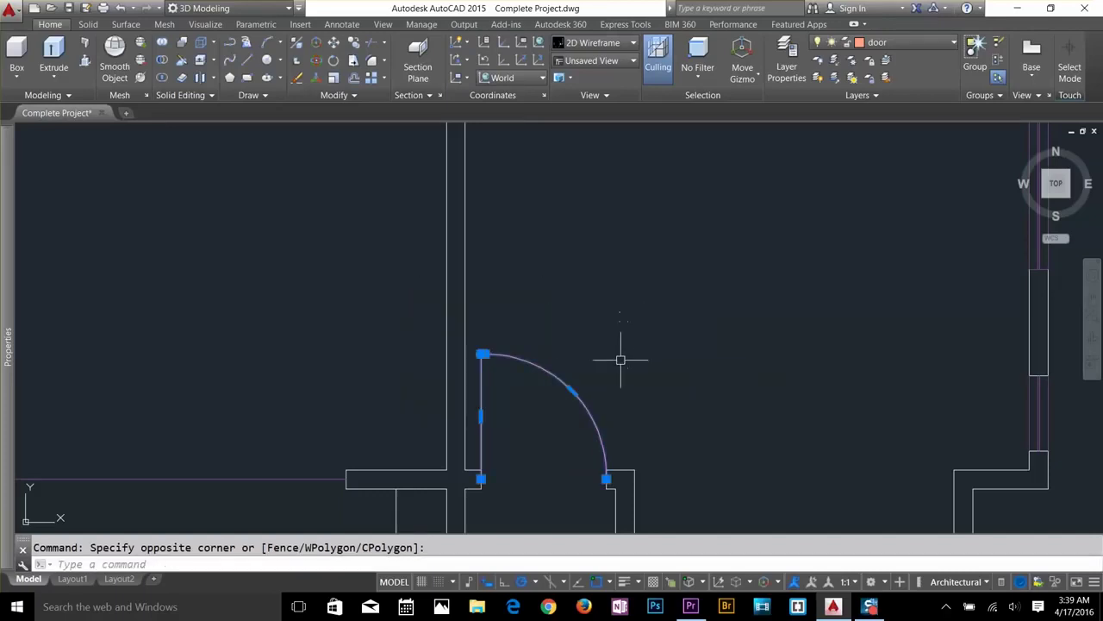
key("Escape")
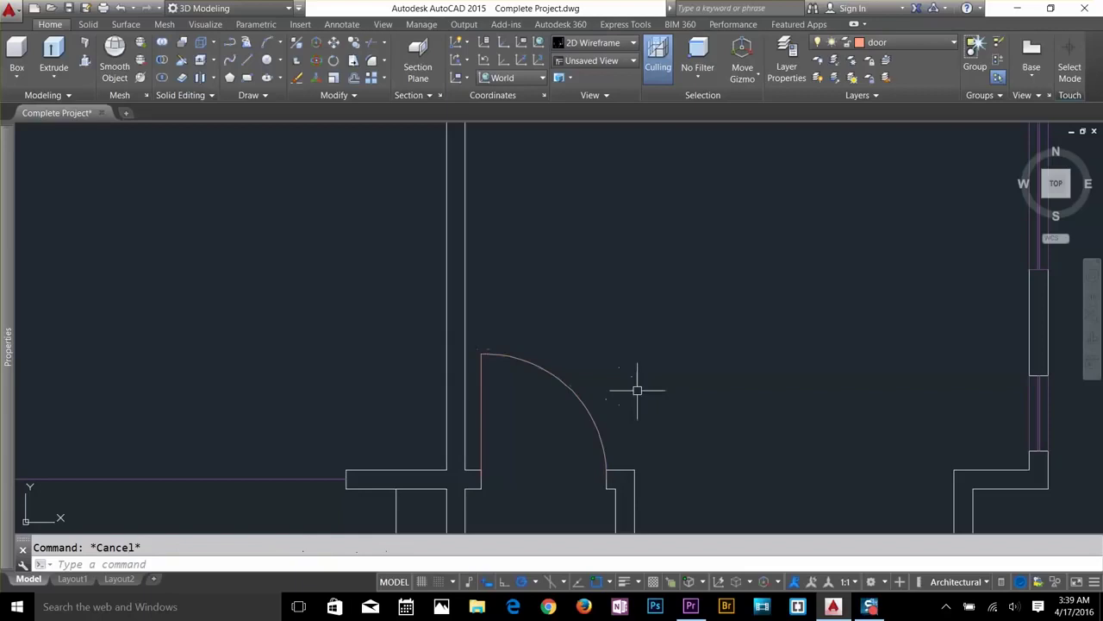
left_click(609, 339)
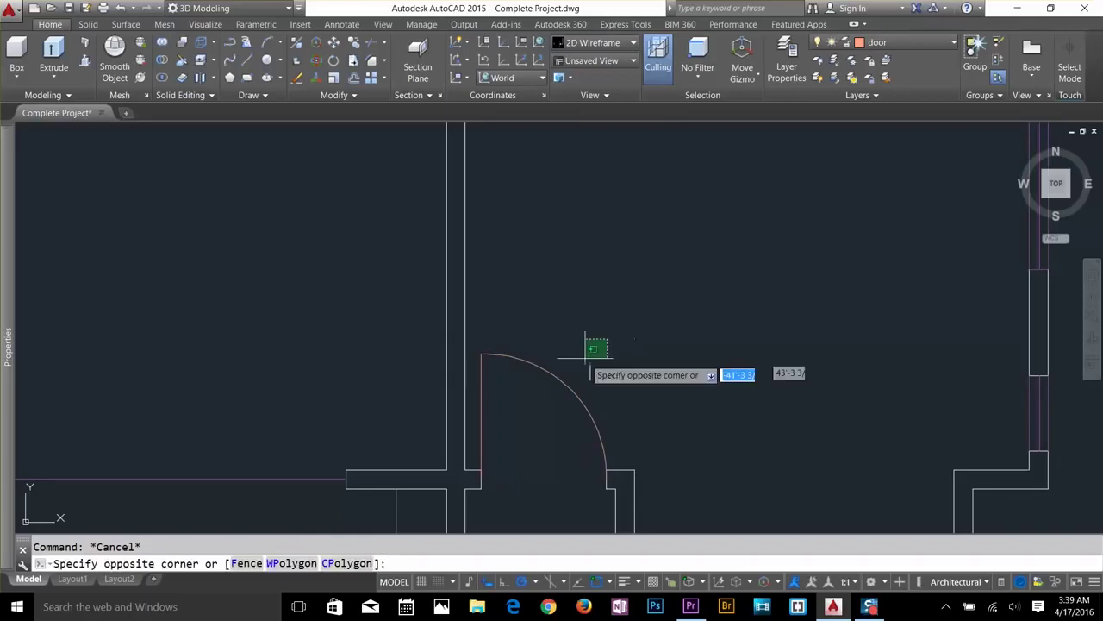
left_click(551, 409)
key("Escape")
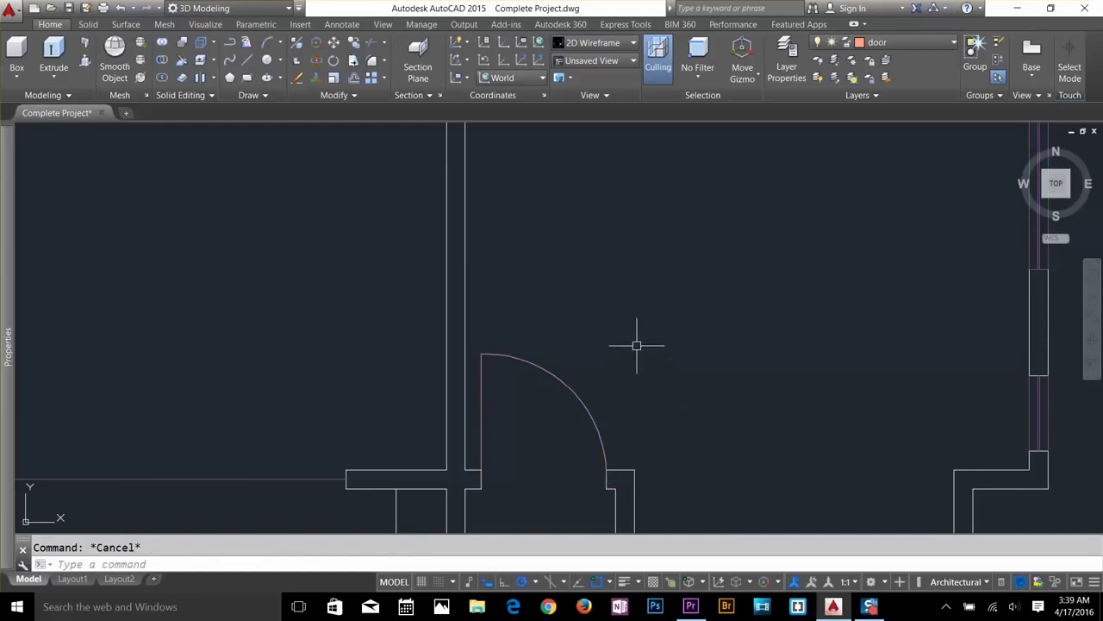
Define a block named "d door" from the door polyline, based at its hinge end on the jamb, and open it in the block editor.
type("b")
key("Return")
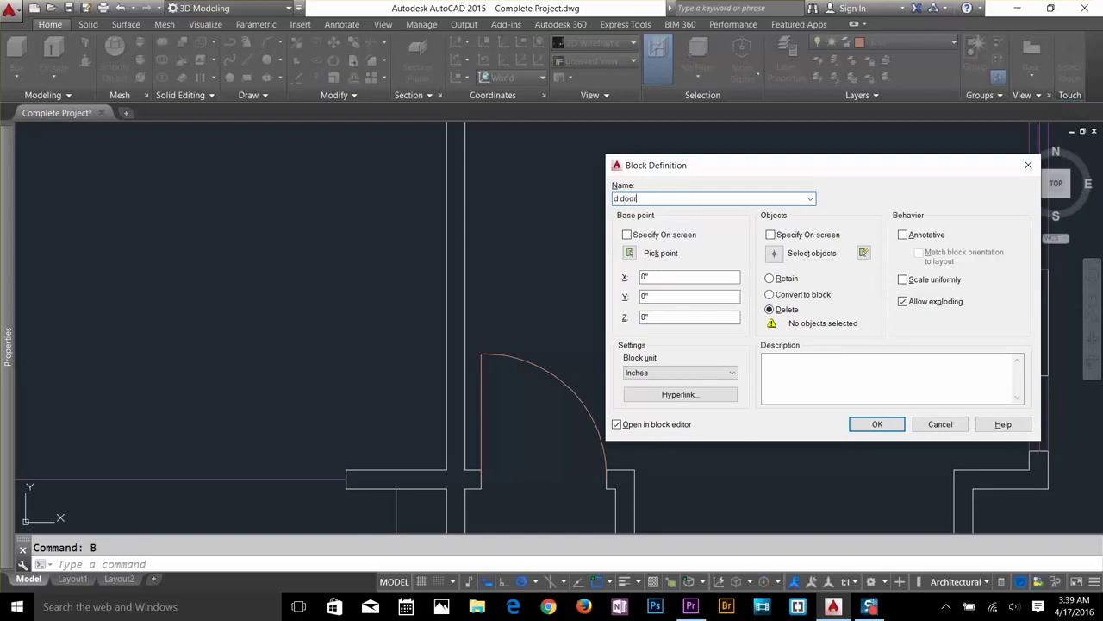
left_click(642, 254)
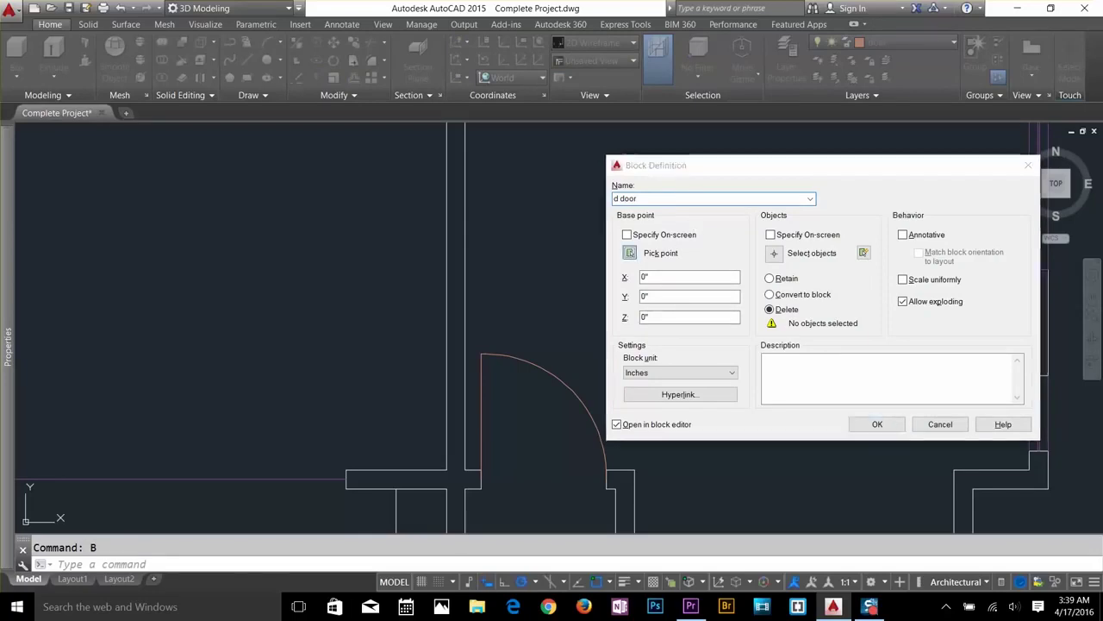
left_click(481, 479)
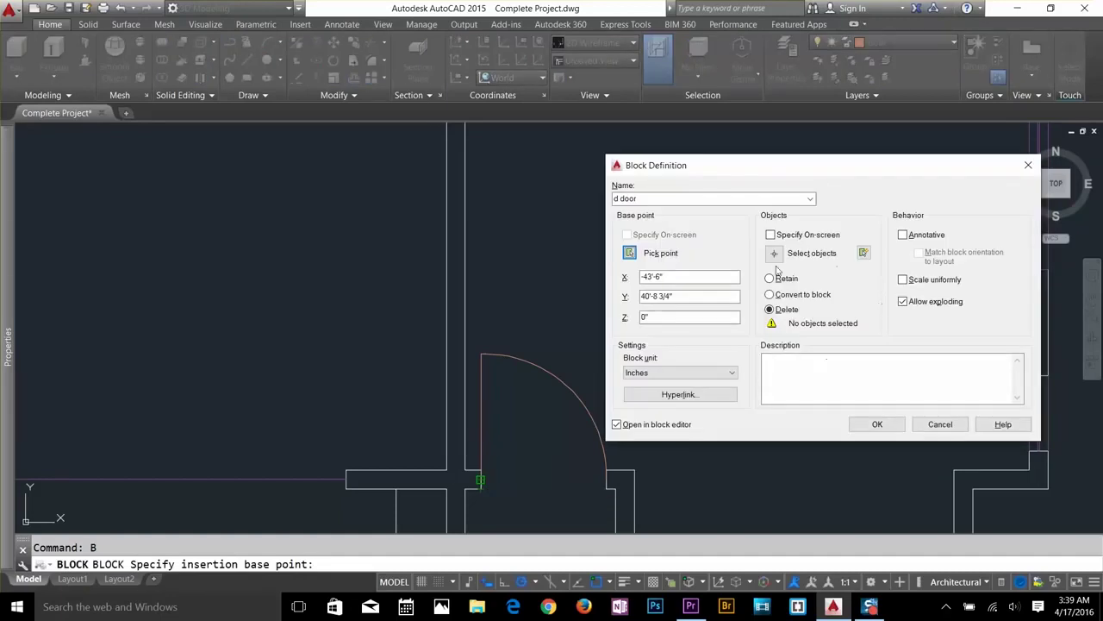
left_click(773, 253)
left_click(578, 399)
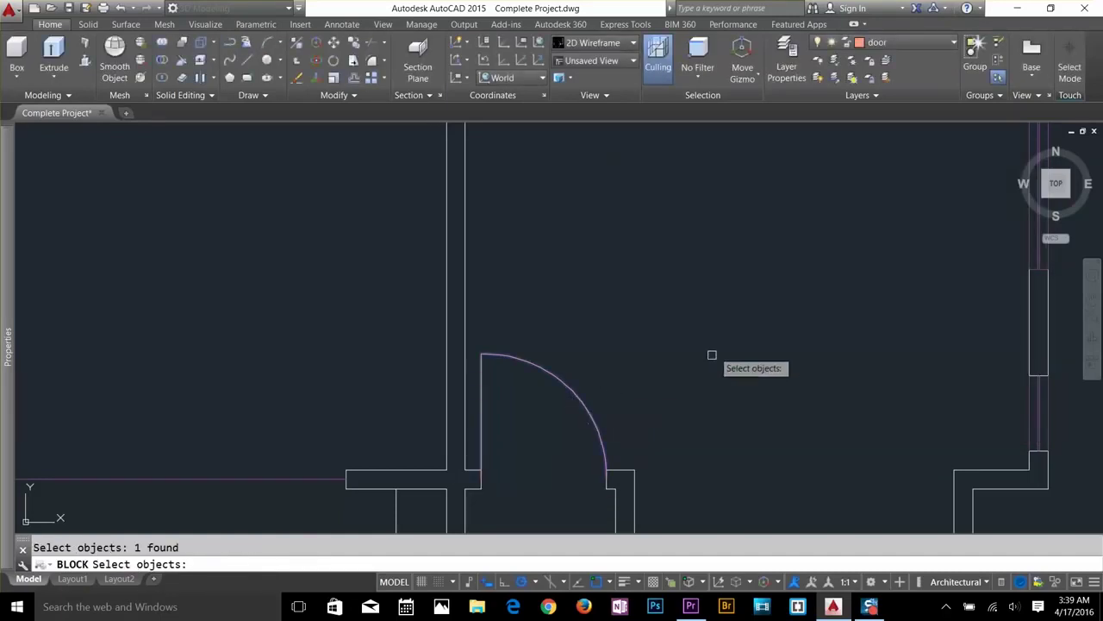
key("Return")
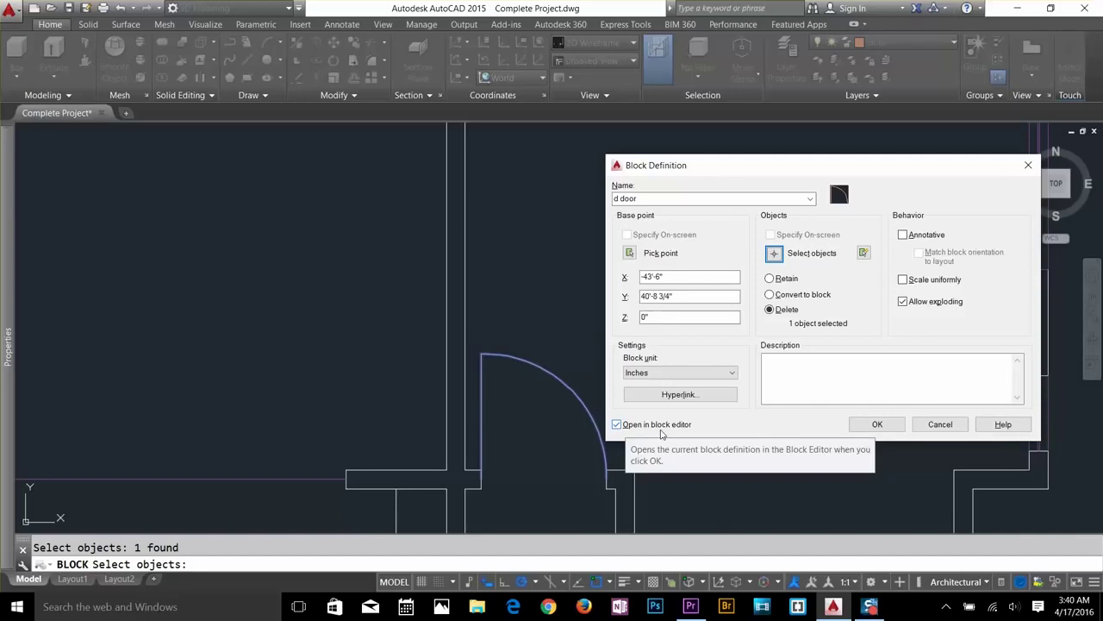
key("Return")
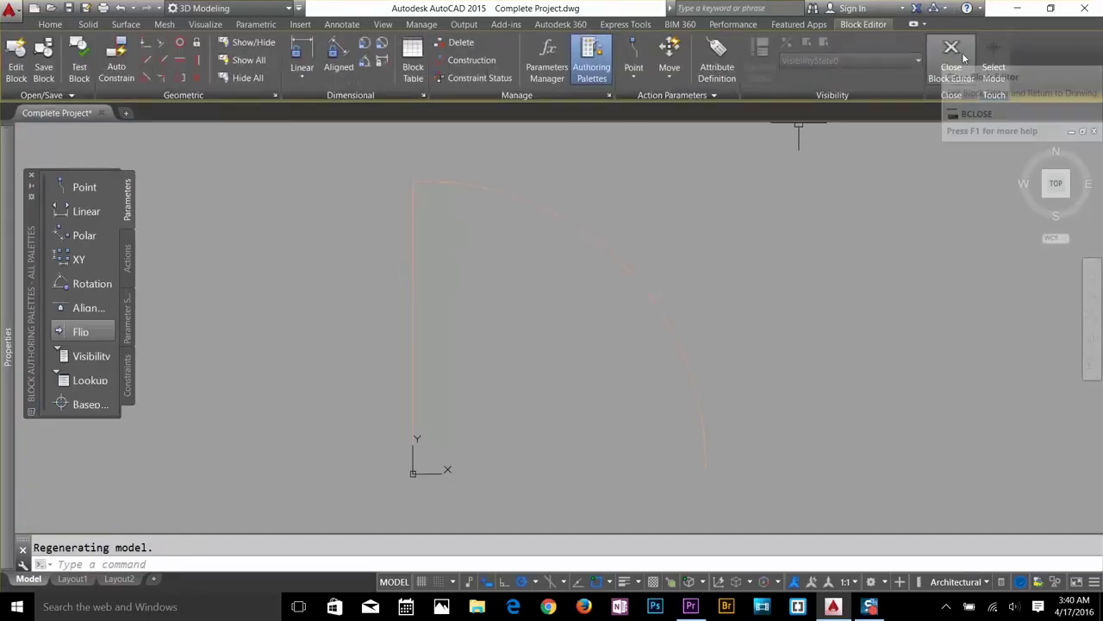
Add a flip parameter with a horizontal reflection line from the hinge point to the swing's end, with its label inside the swing.
left_click(73, 334)
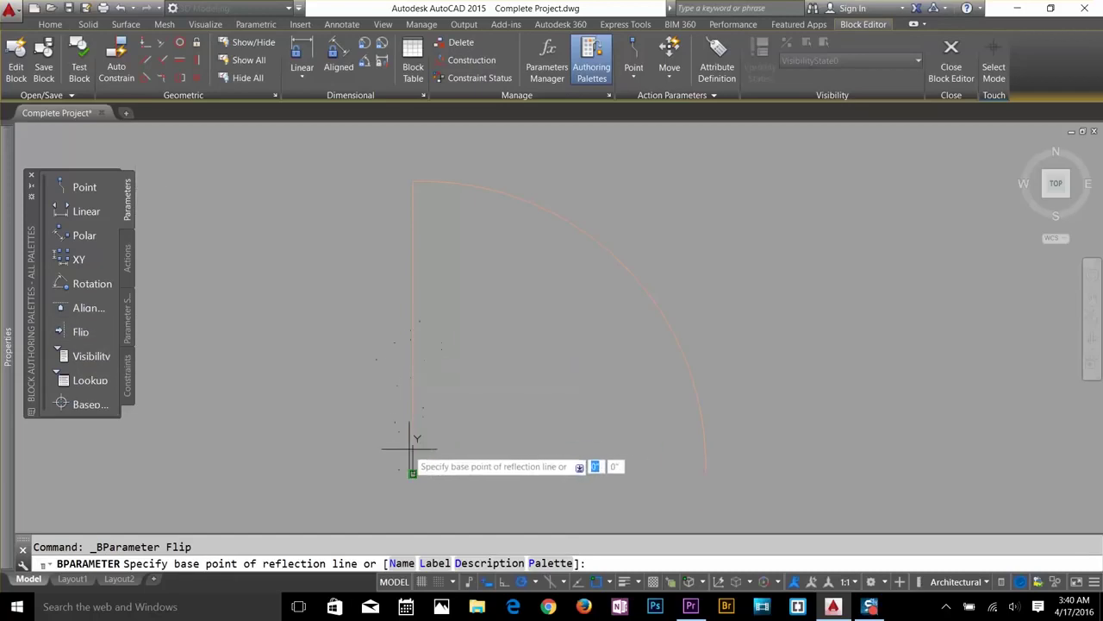
left_click(413, 472)
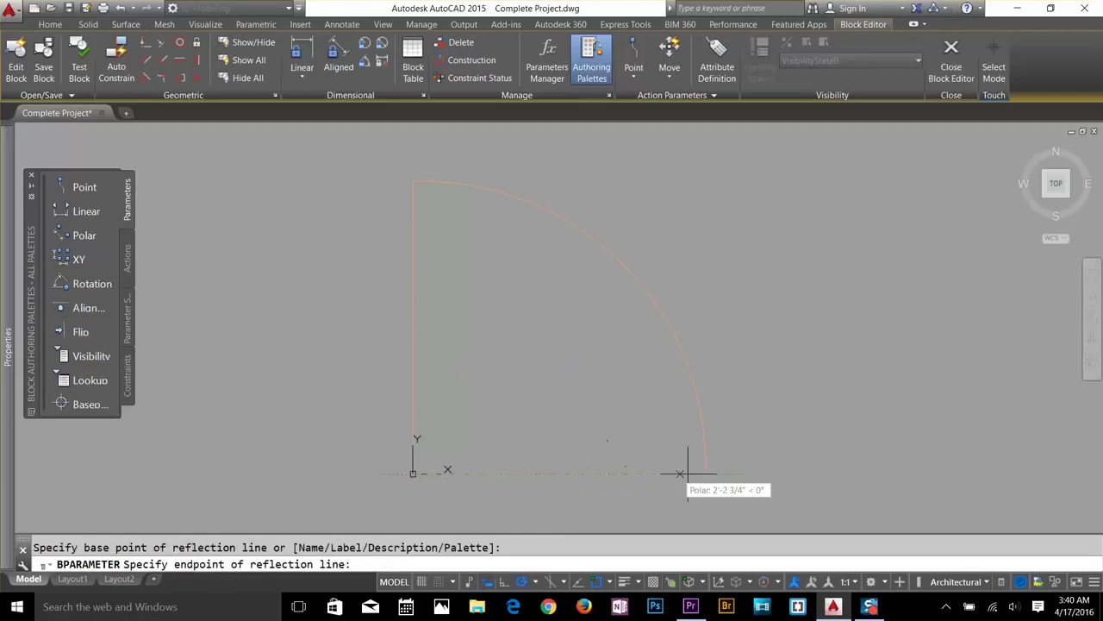
left_click(705, 473)
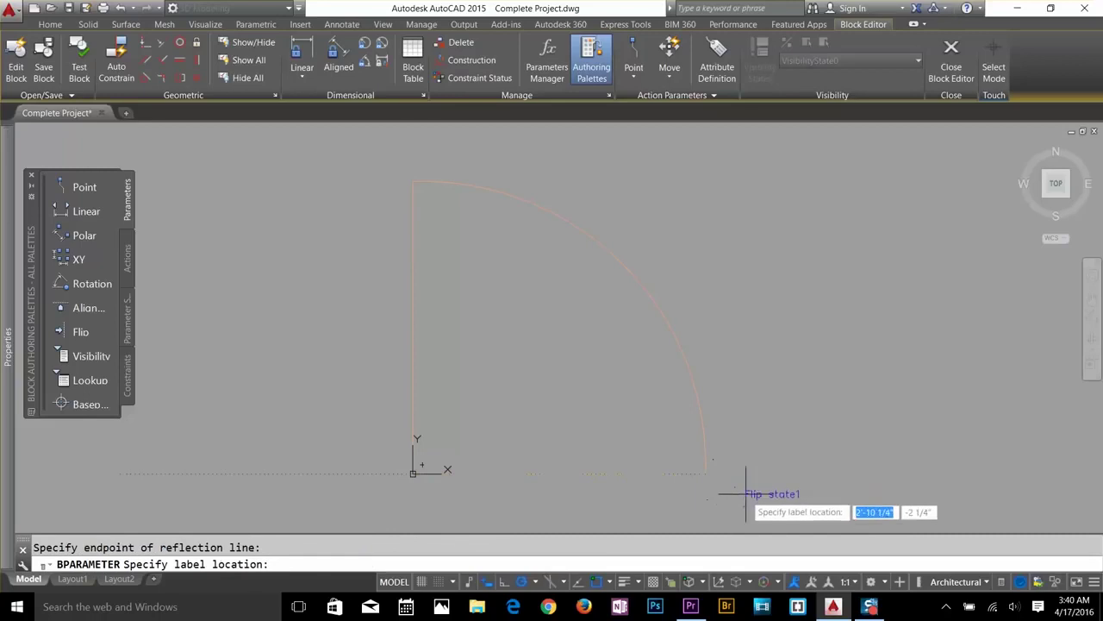
left_click(539, 426)
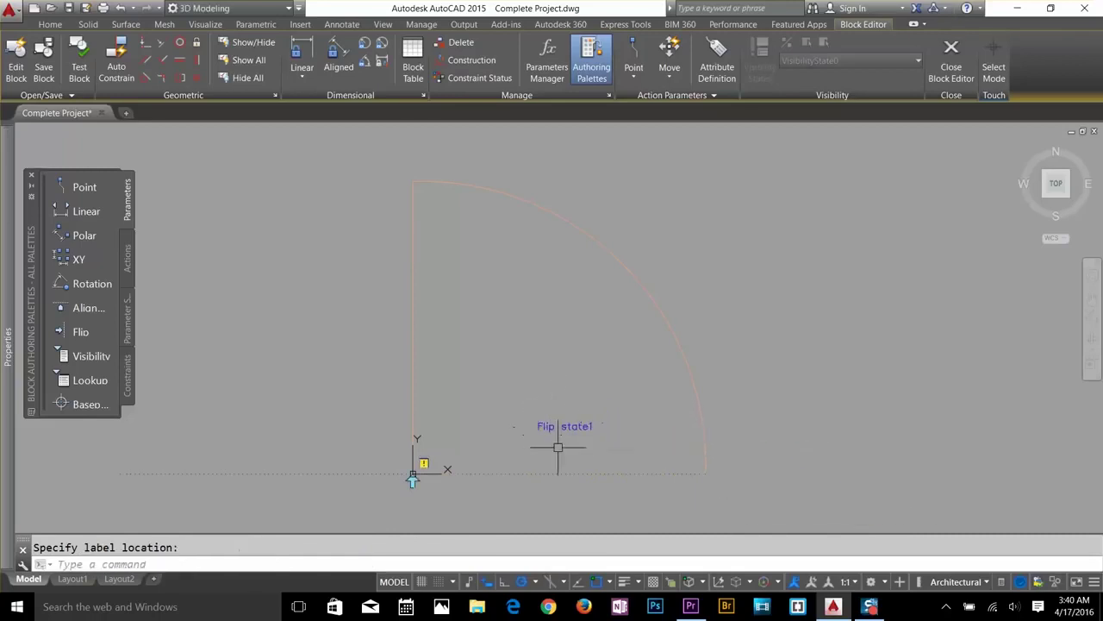
left_click(565, 426)
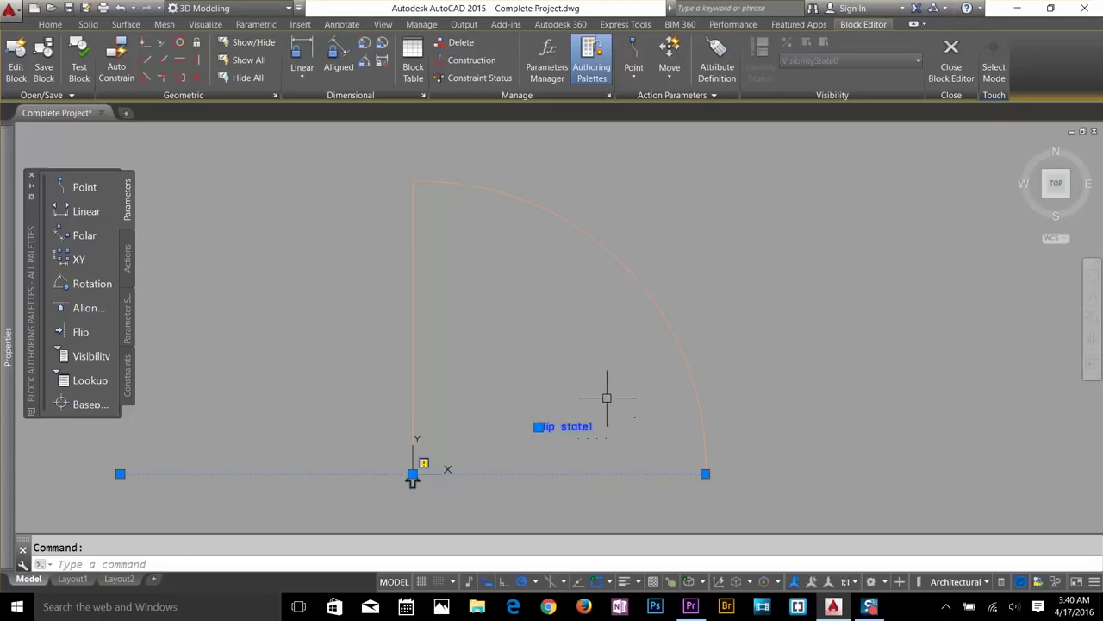
key("Escape")
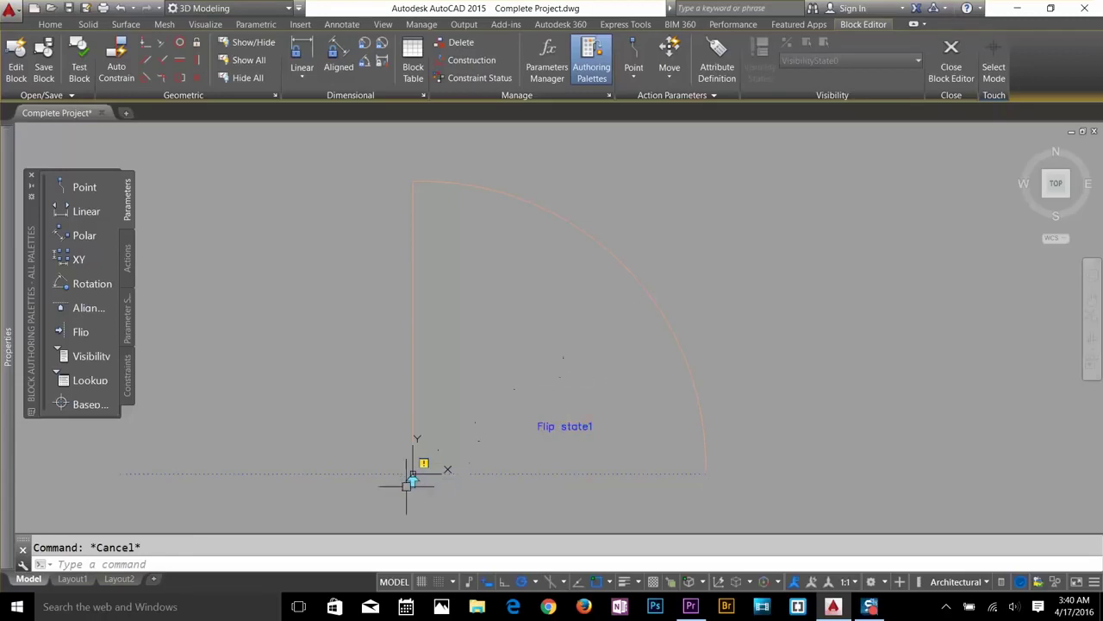
Add a second flip parameter with a vertical reflection line from the hinge point to the leaf's upper end, and pick its base grip.
left_click(82, 333)
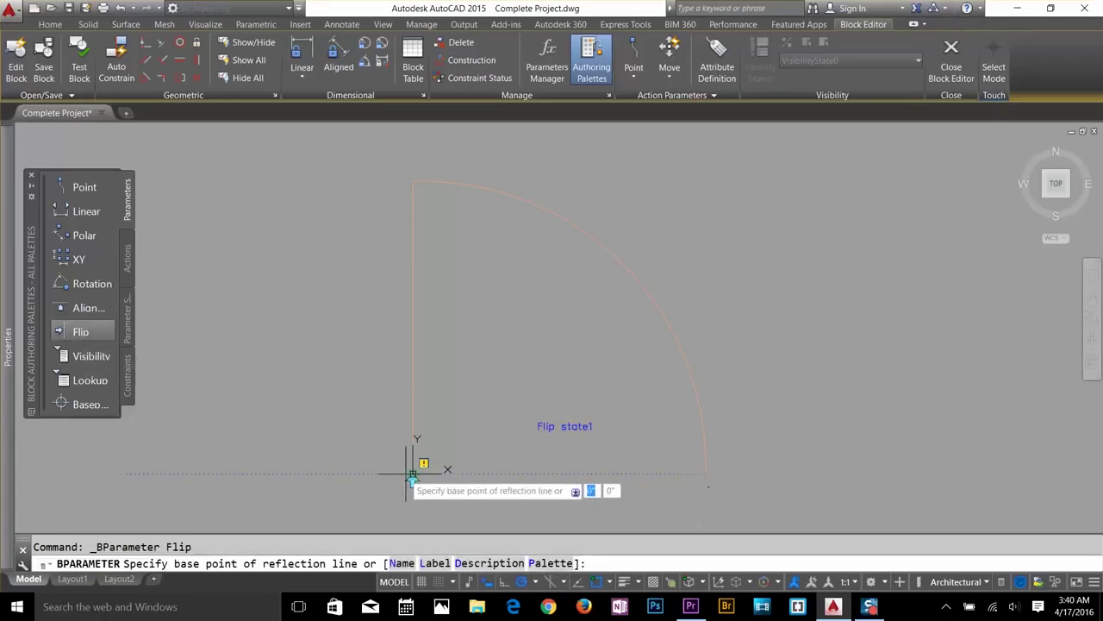
left_click(412, 474)
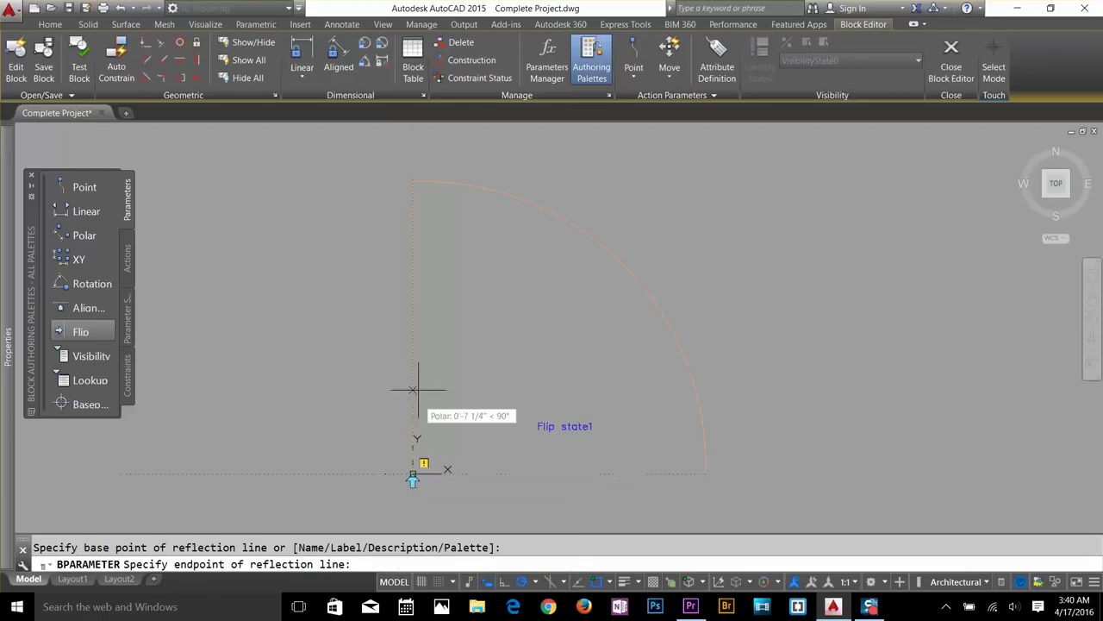
left_click(412, 181)
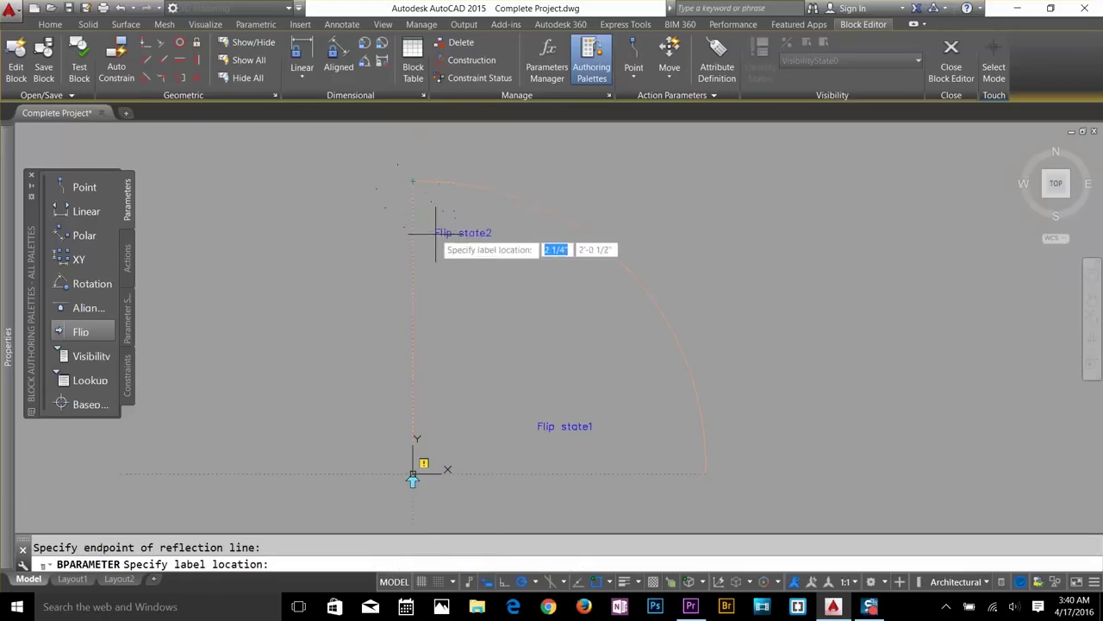
left_click(449, 329)
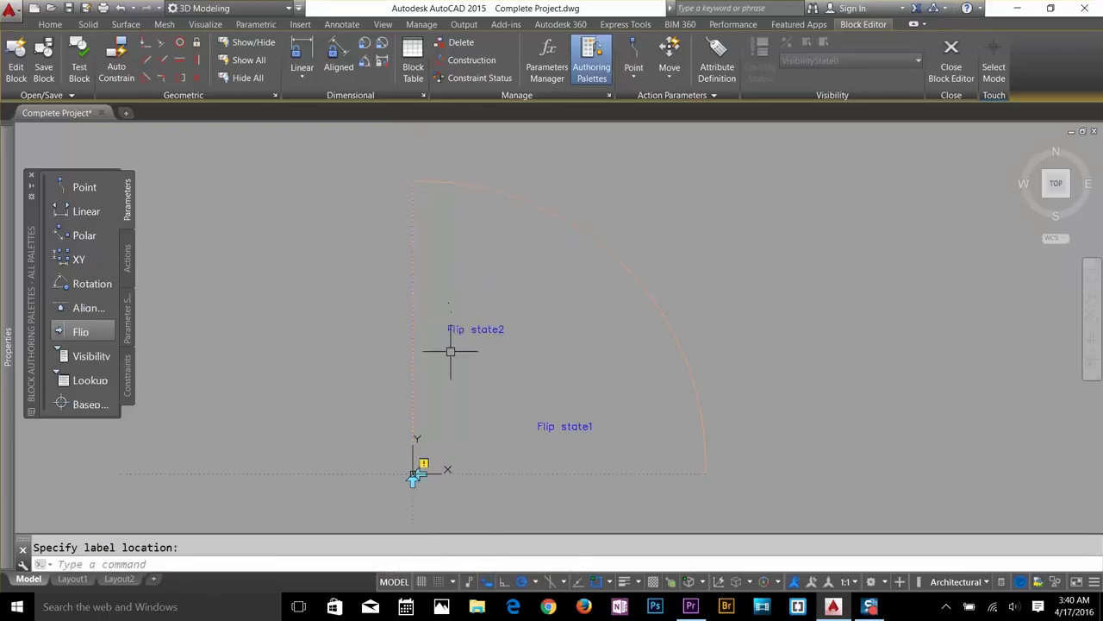
left_click(413, 485)
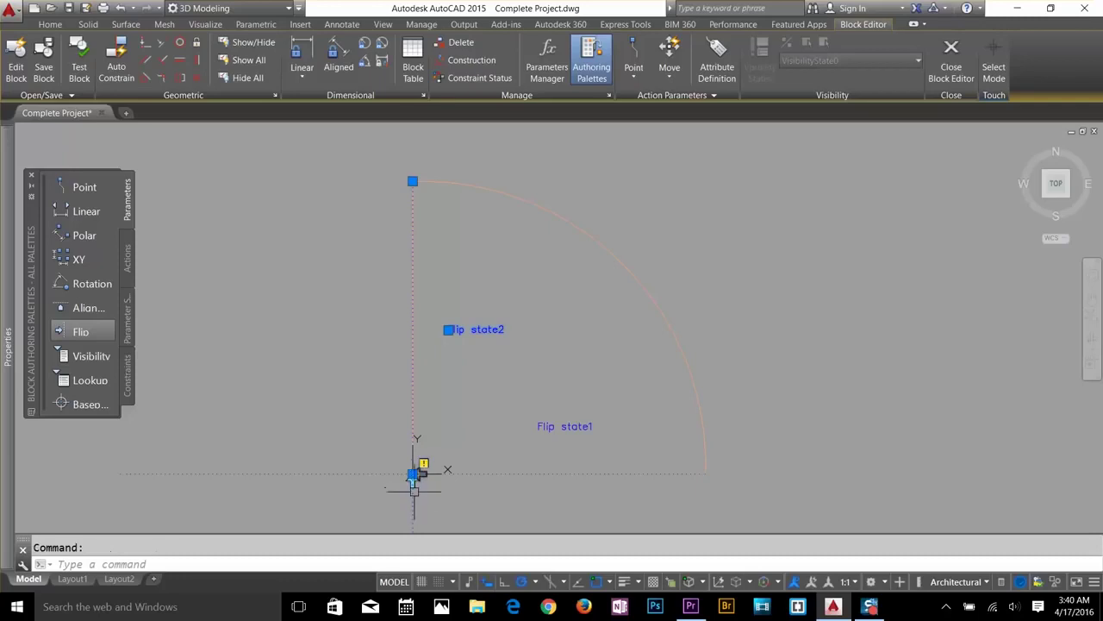
left_click(412, 473)
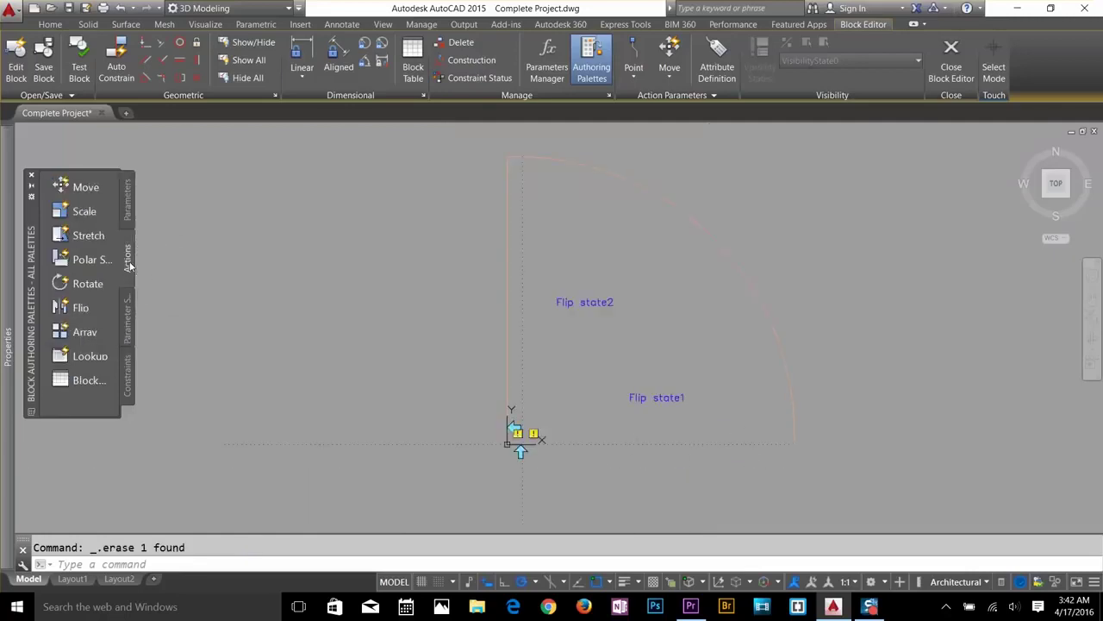
Assign a flip action to the horizontal flip parameter, with the door polyline as its selection set.
left_click(80, 307)
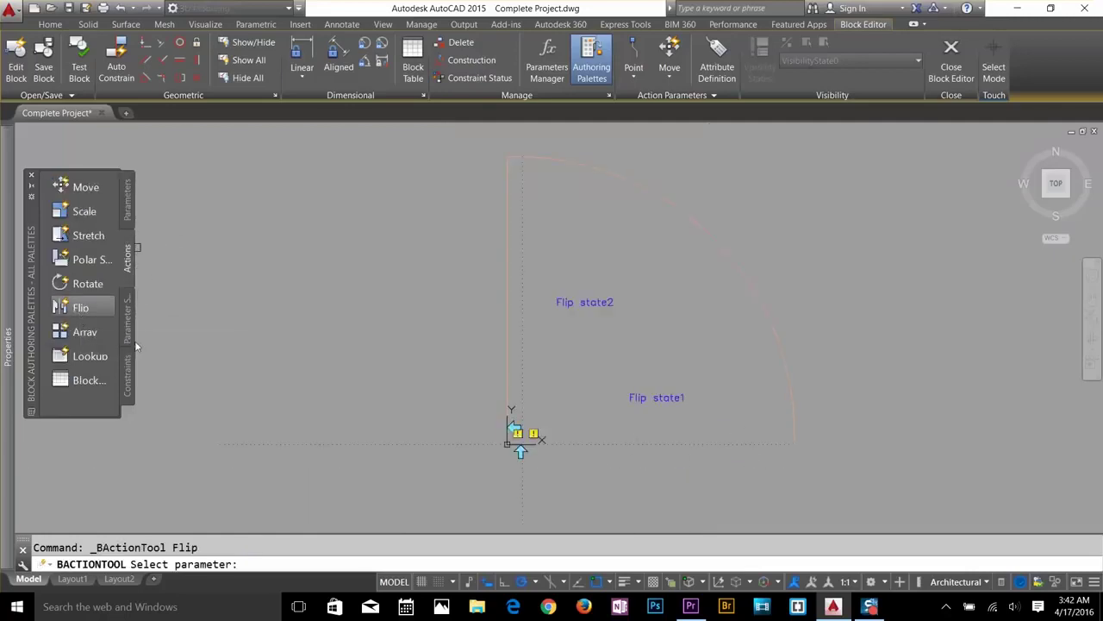
left_click(568, 445)
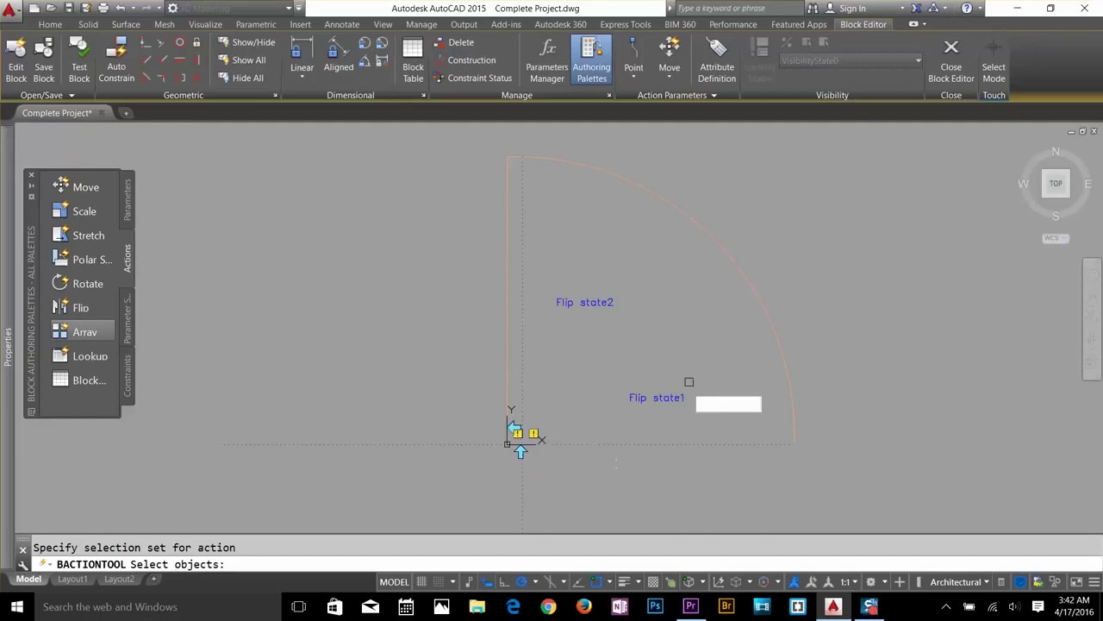
left_click(749, 282)
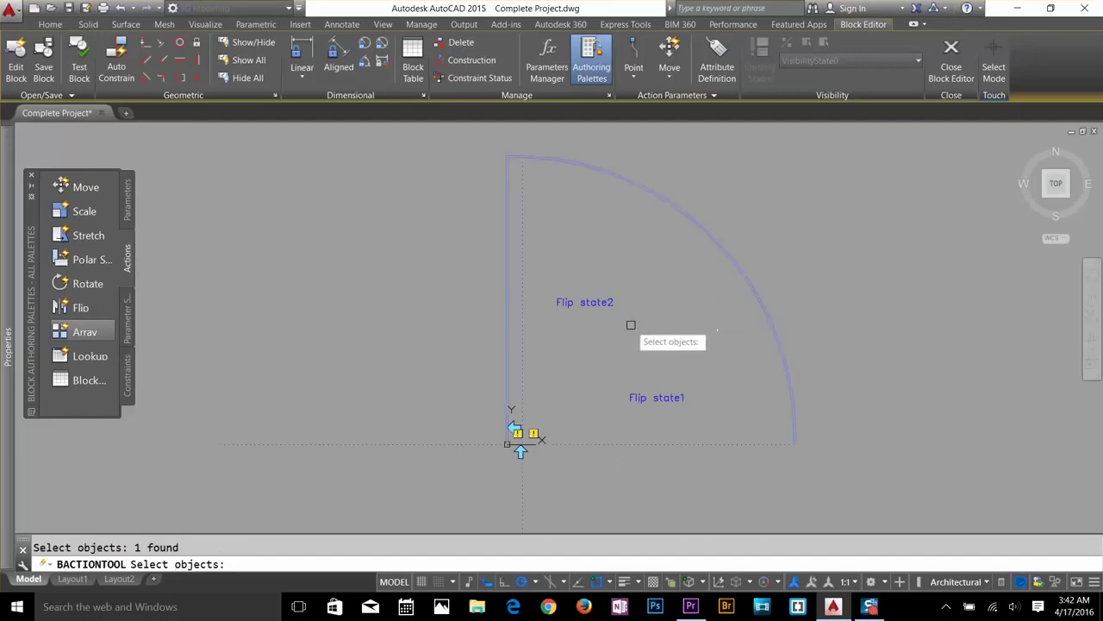
key("Return")
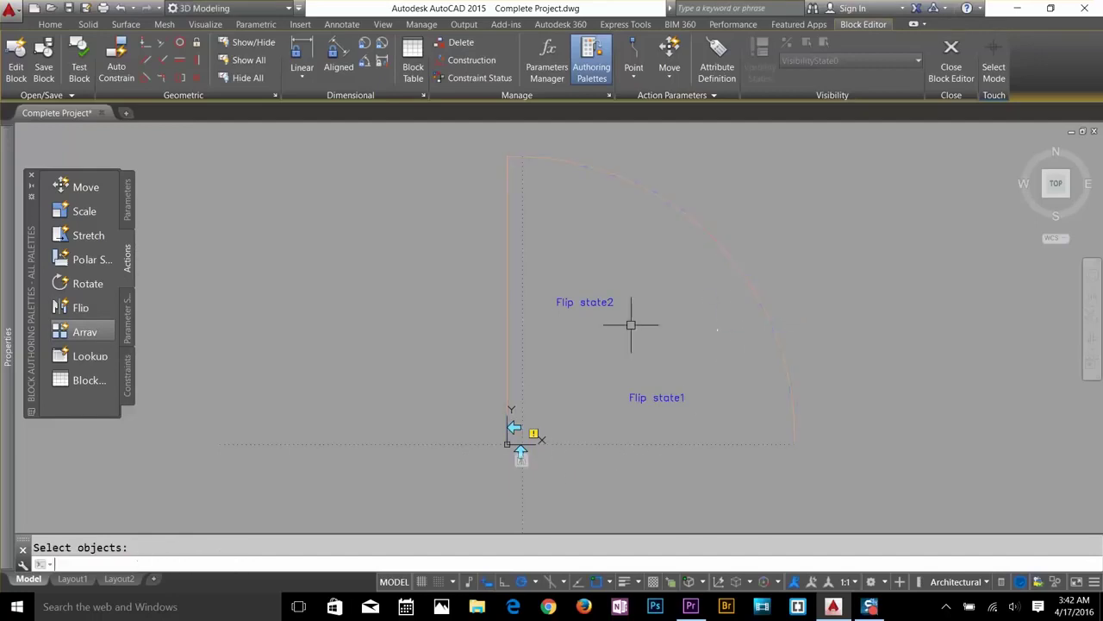
Move the vertical flip parameter's arrow grip up to about the middle of the door leaf.
left_click(515, 429)
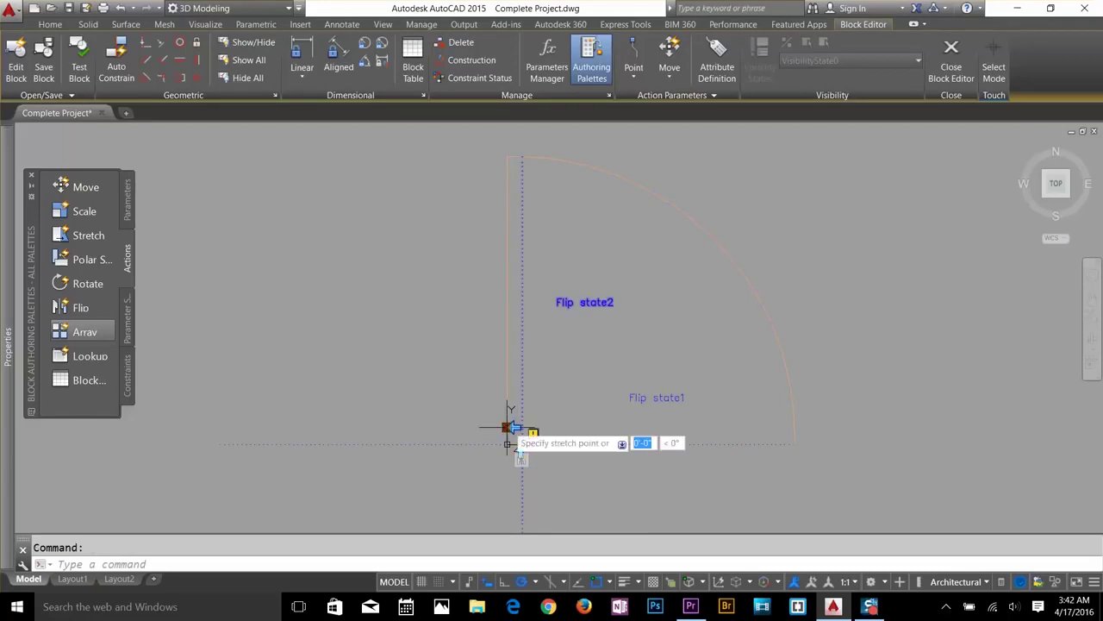
left_click(515, 280)
key("Escape")
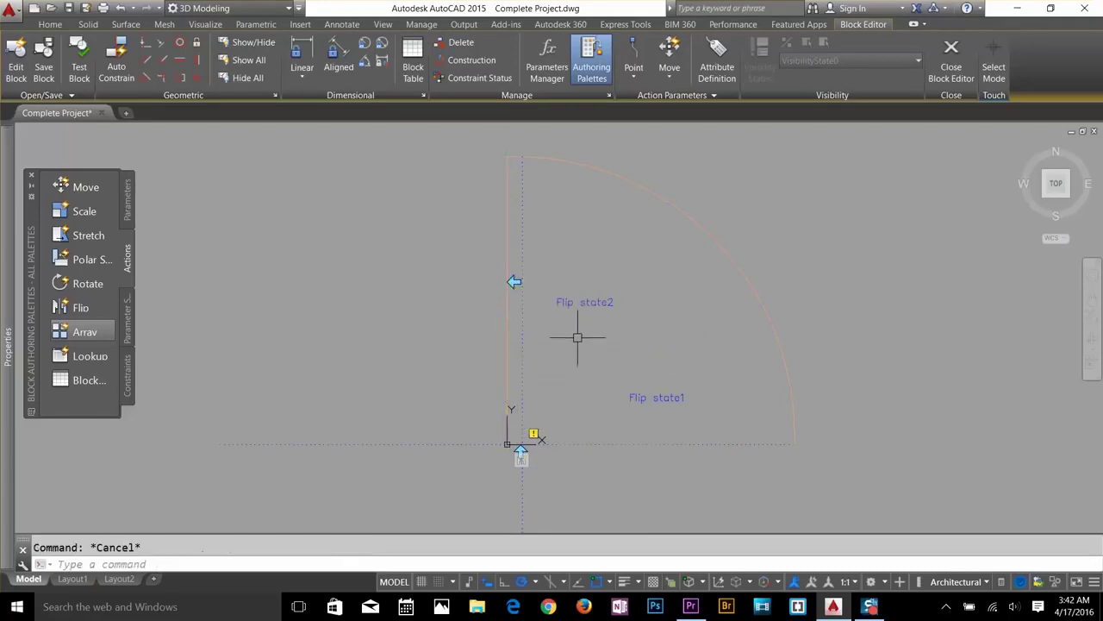
Assign a flip action to the vertical flip parameter, with the door polyline as its selection set.
left_click(81, 308)
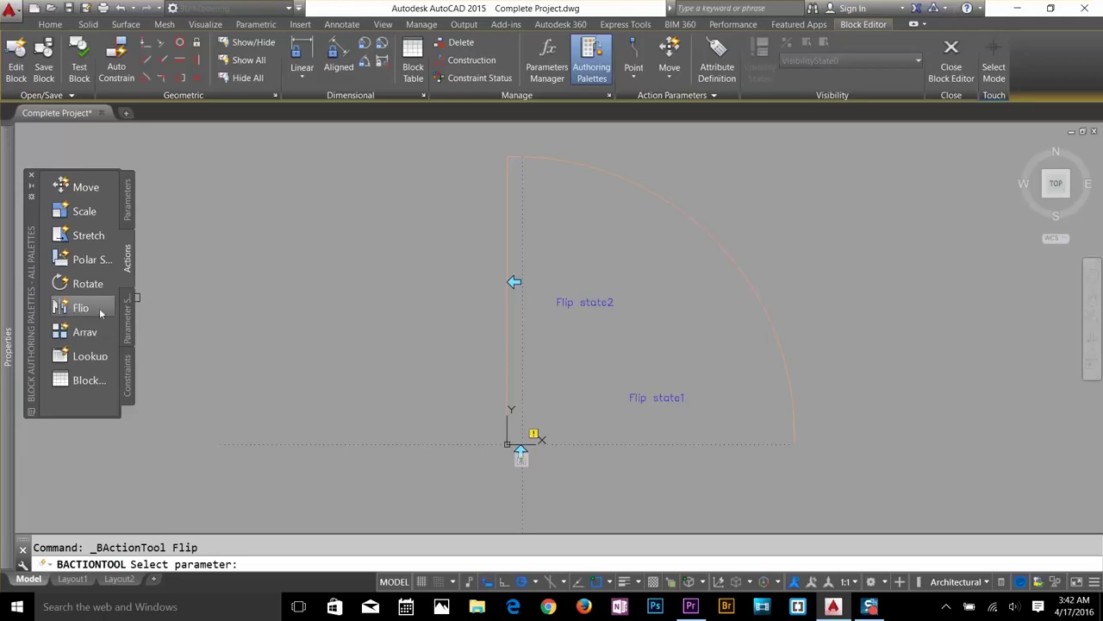
left_click(514, 282)
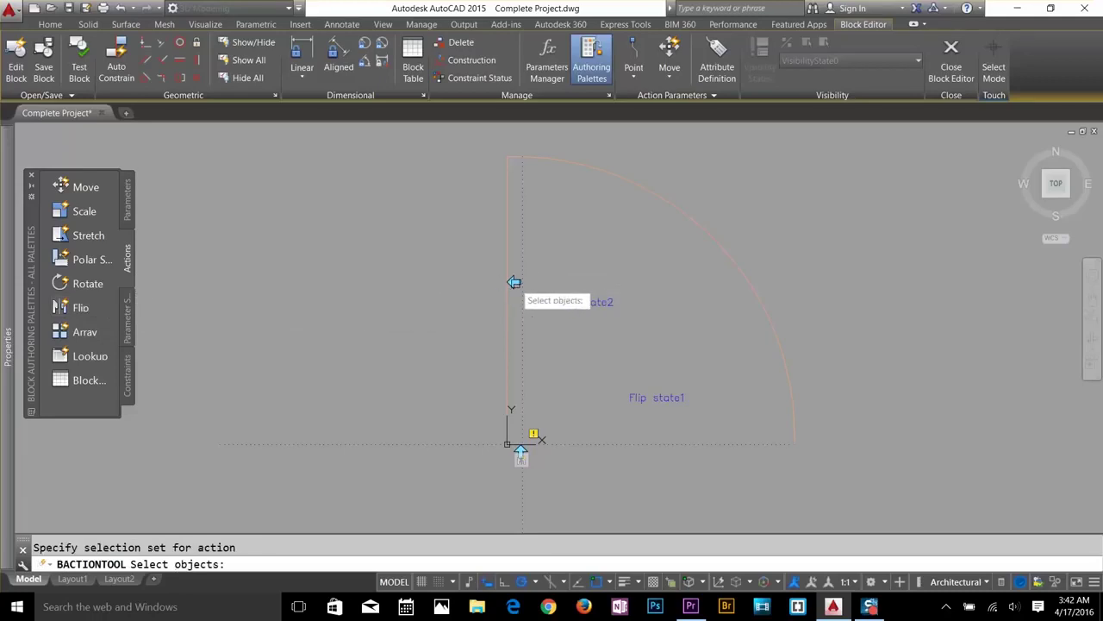
left_click(611, 175)
key("Return")
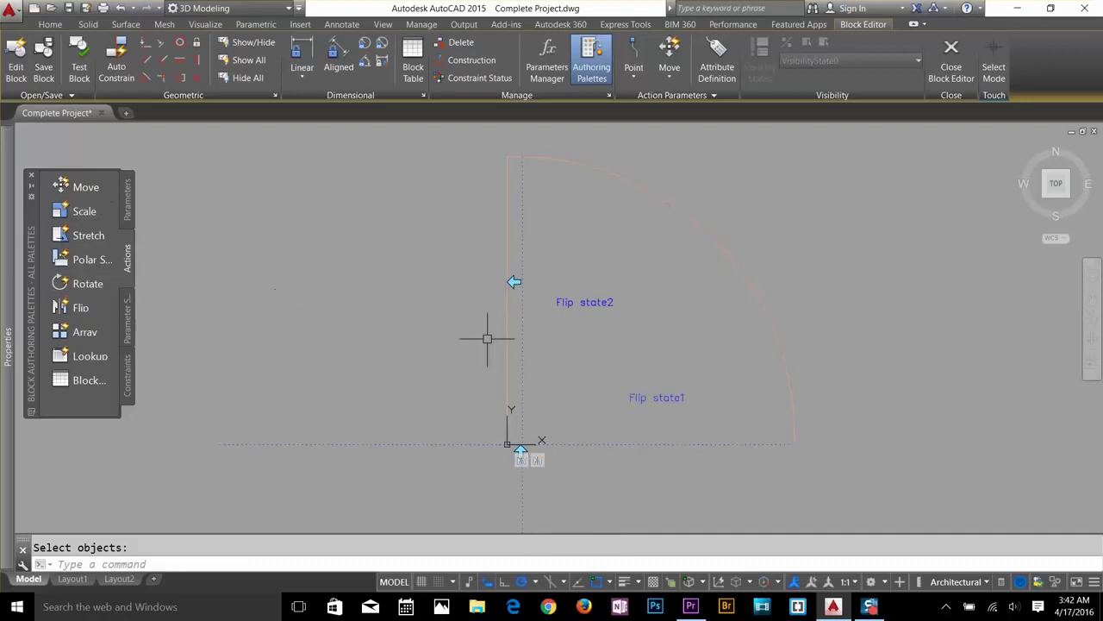
Add a linear parameter from the hinge point to the swing's end, with its label just above the horizontal reflection line.
left_click(63, 212)
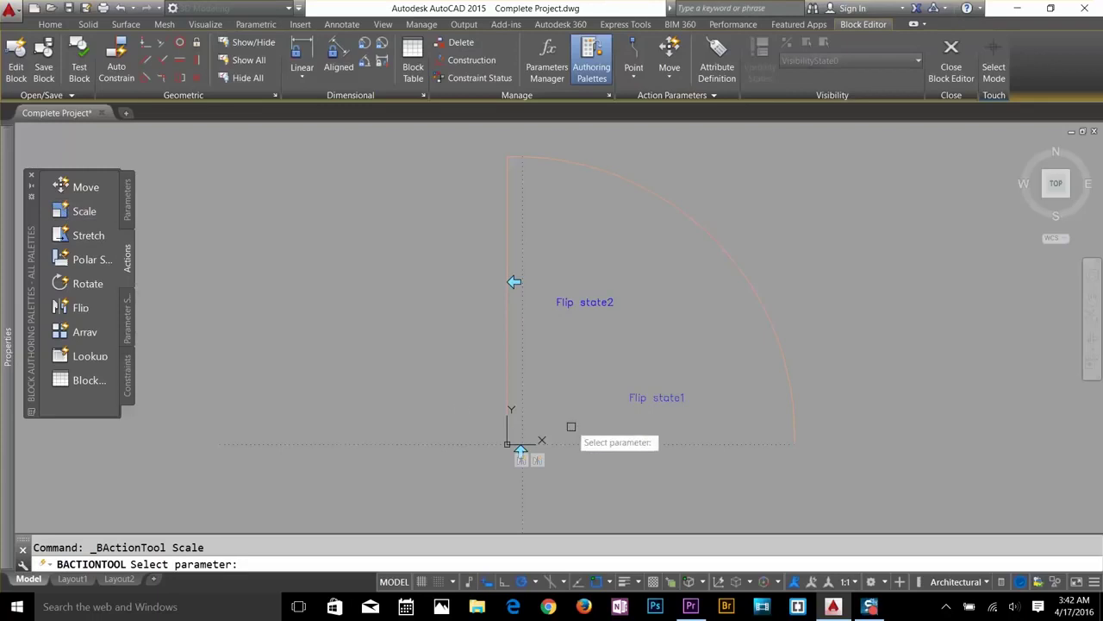
key("Escape")
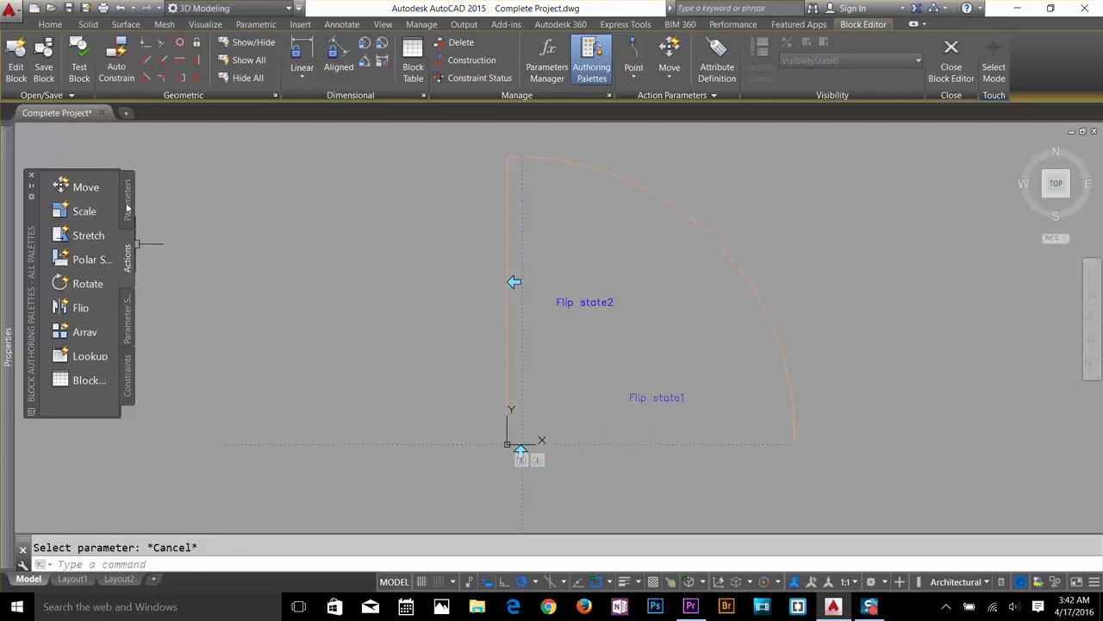
left_click(128, 200)
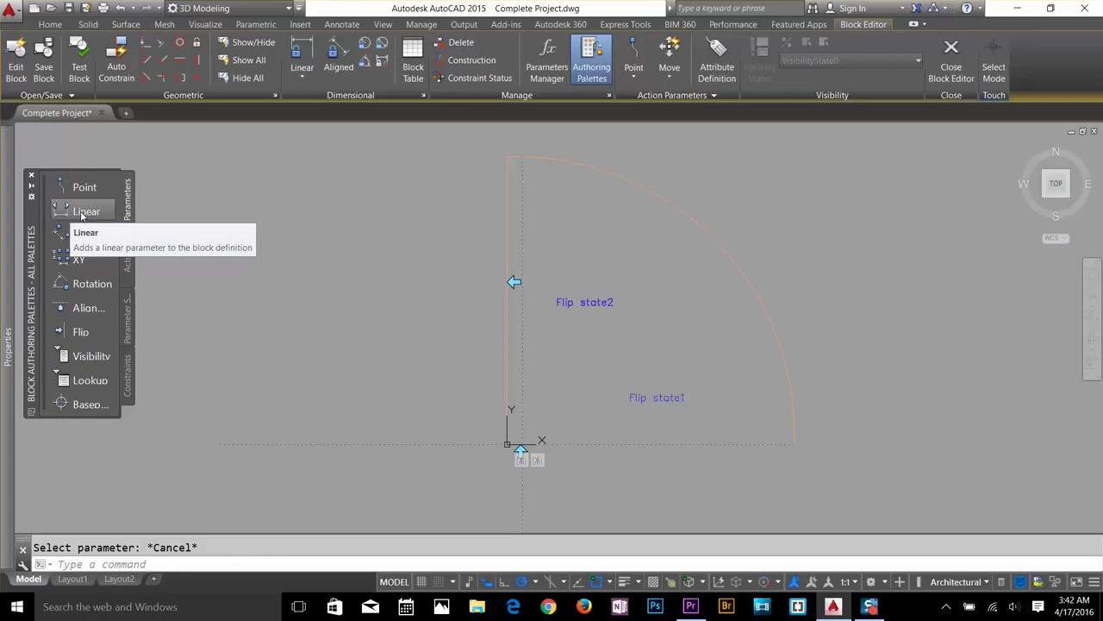
left_click(82, 212)
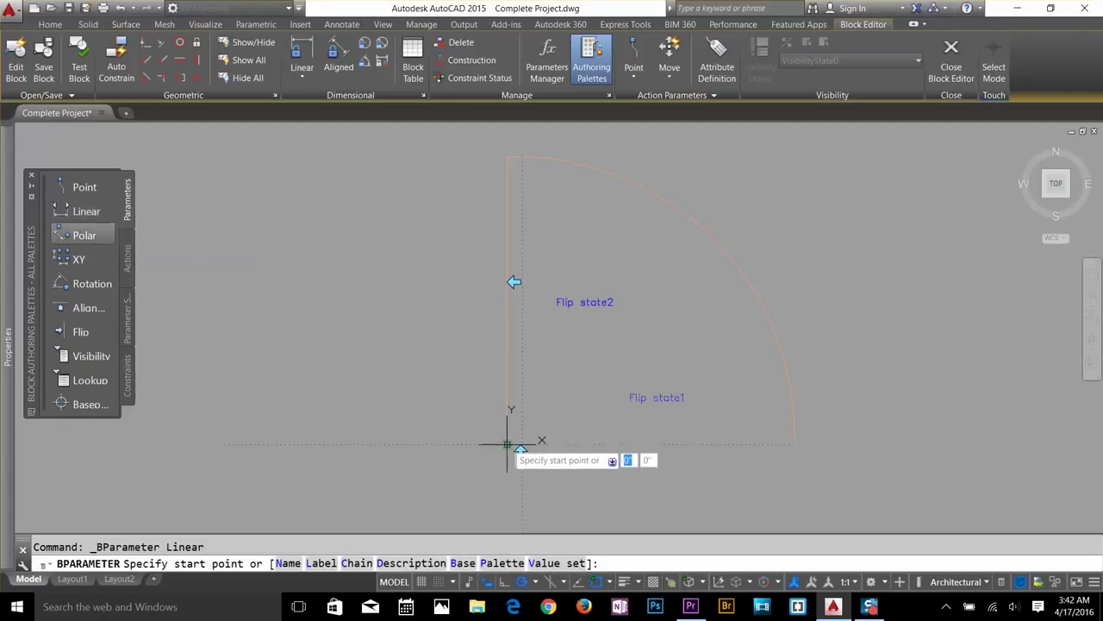
left_click(506, 445)
left_click(794, 444)
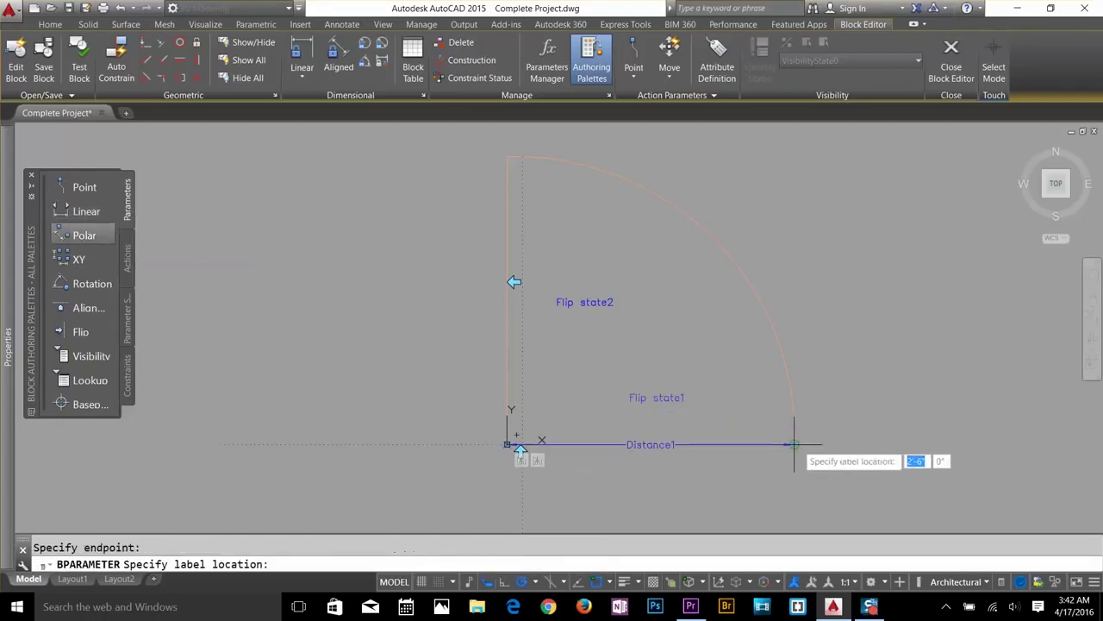
left_click(749, 419)
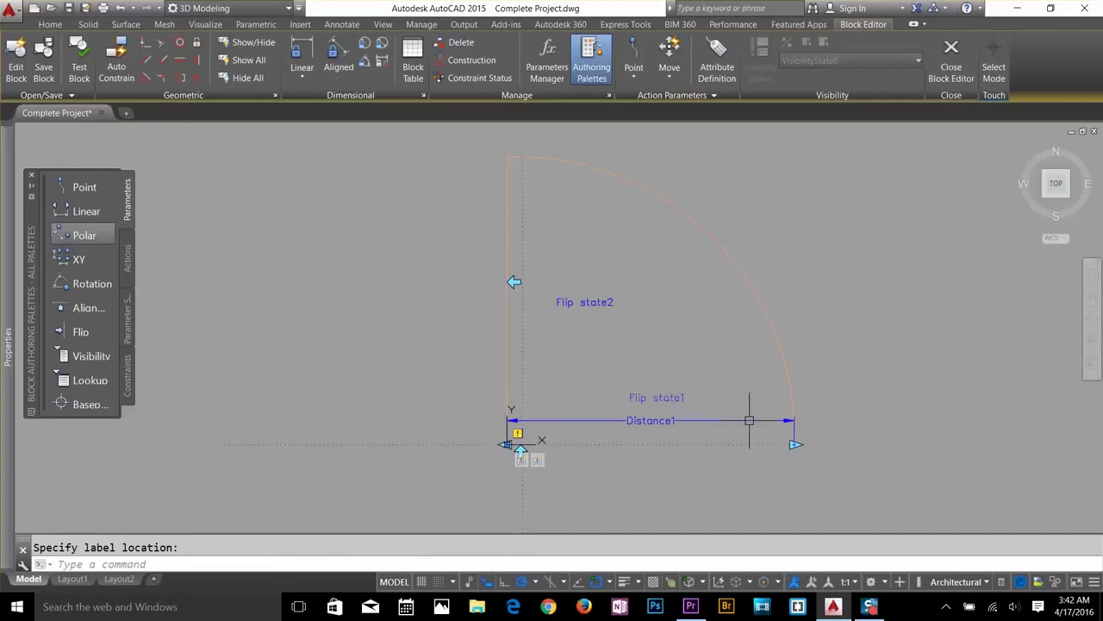
key("Escape")
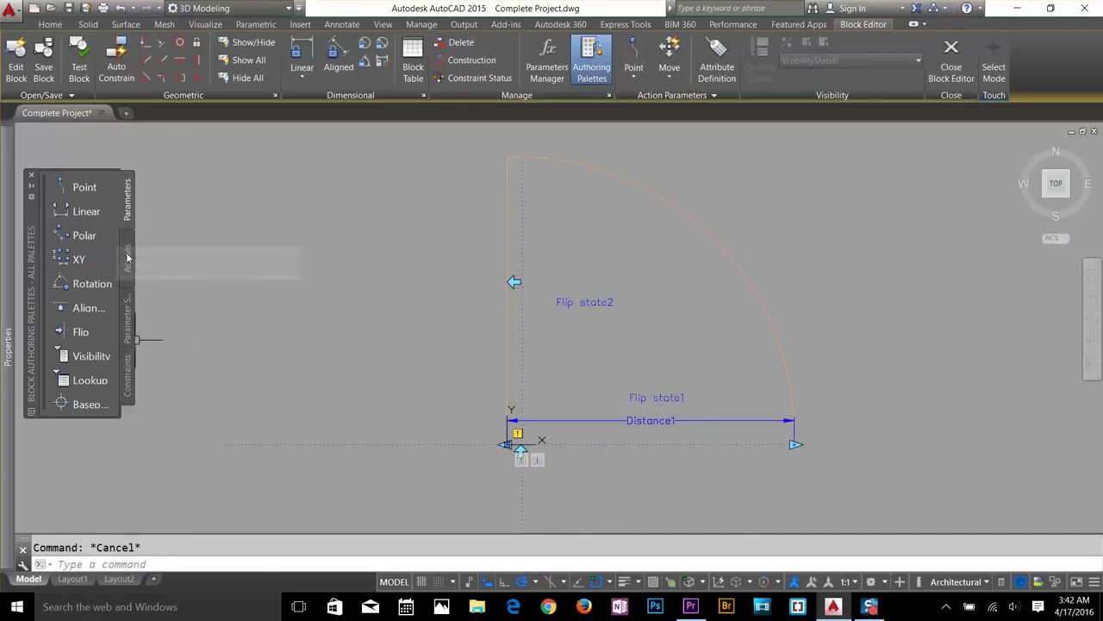
Assign a scale action to the linear parameter, with the door polyline as its selection set.
left_click(128, 257)
left_click(86, 214)
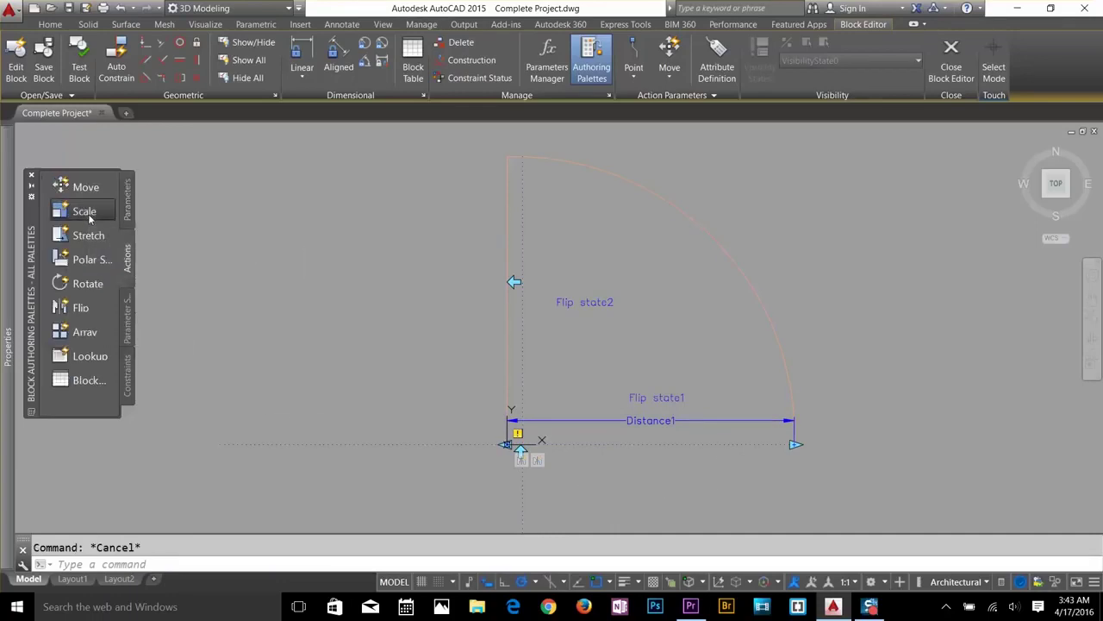
left_click(550, 420)
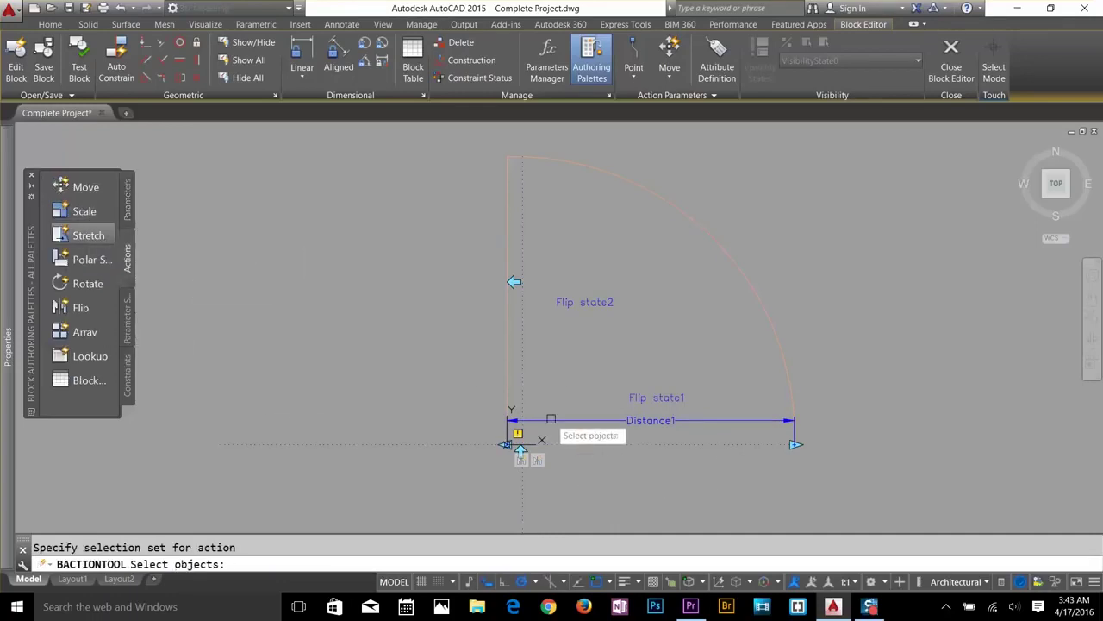
left_click(753, 288)
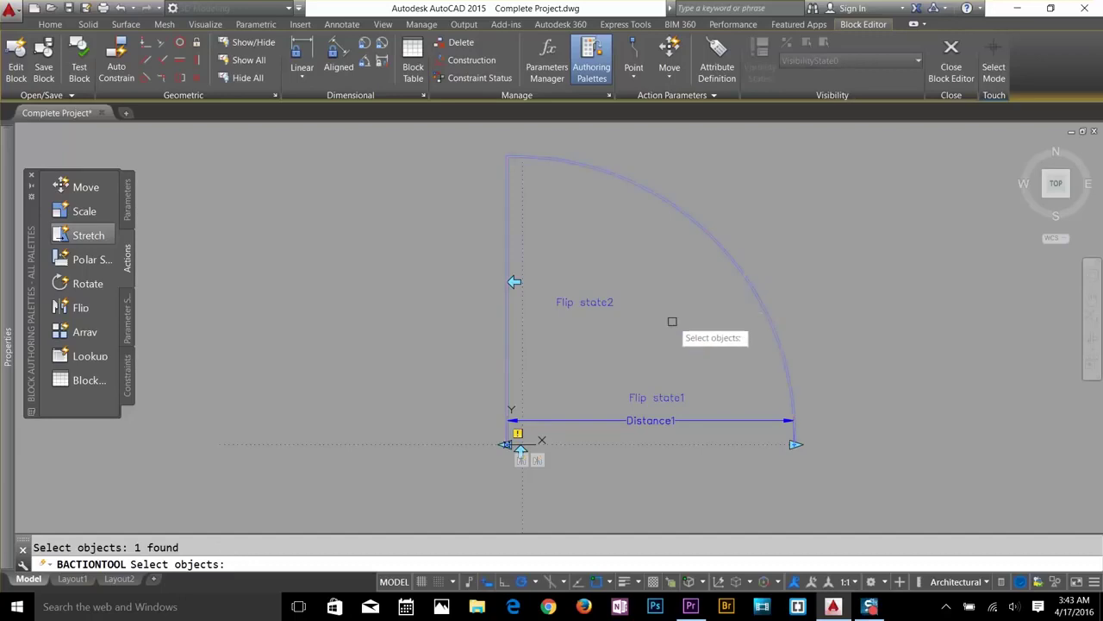
key("Return")
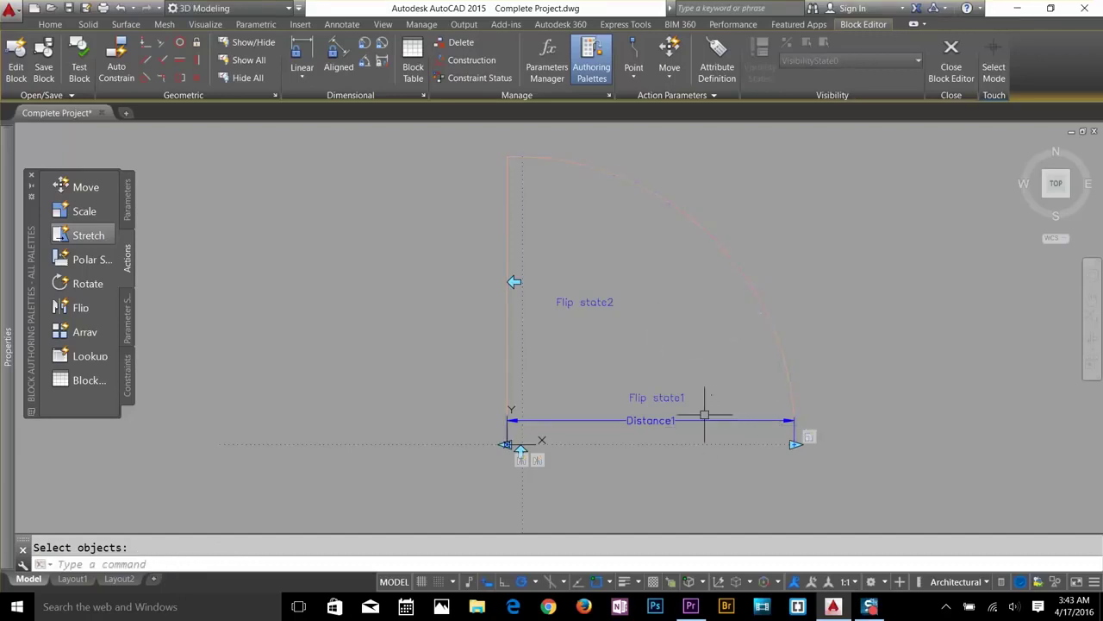
Add a rotation parameter based at the hinge point, its radius reaching the swing's end and its default angle at the leaf's upper end.
left_click(127, 200)
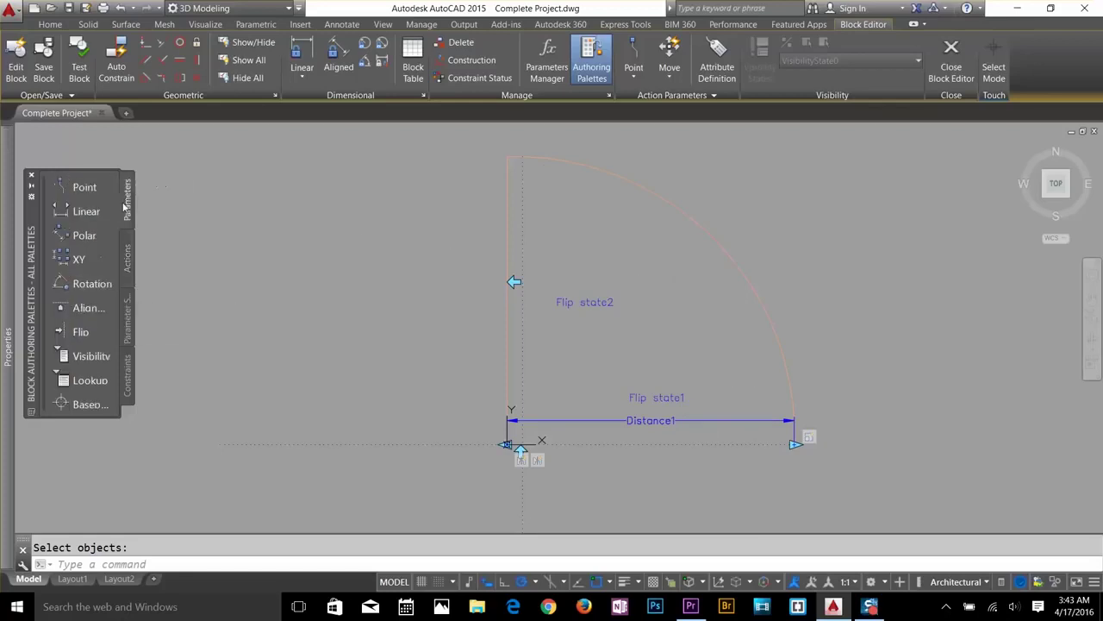
left_click(91, 283)
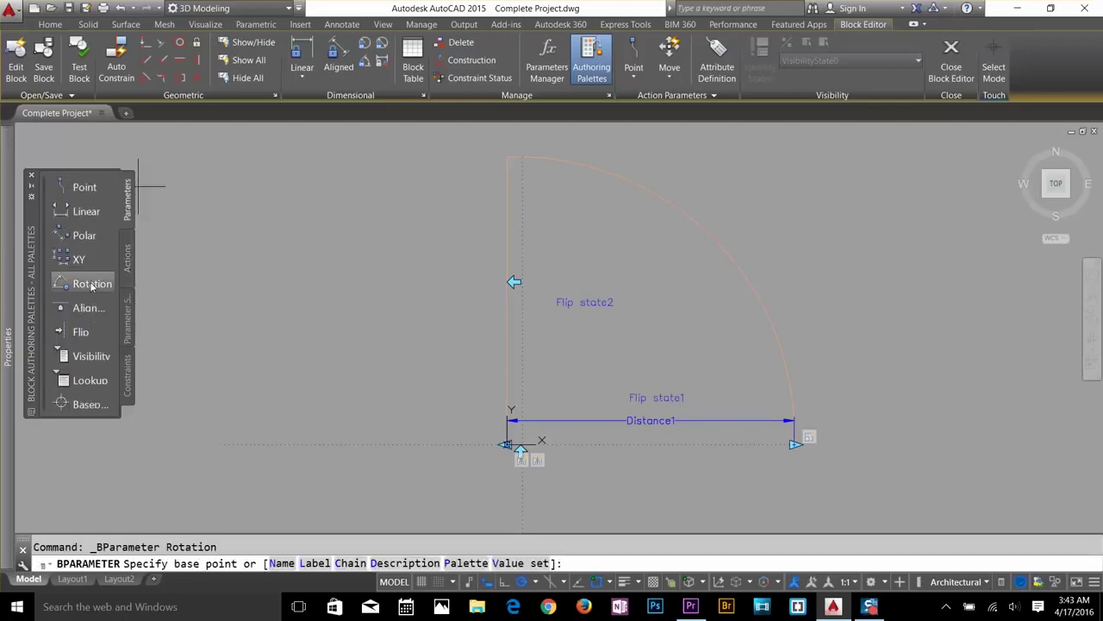
left_click(507, 445)
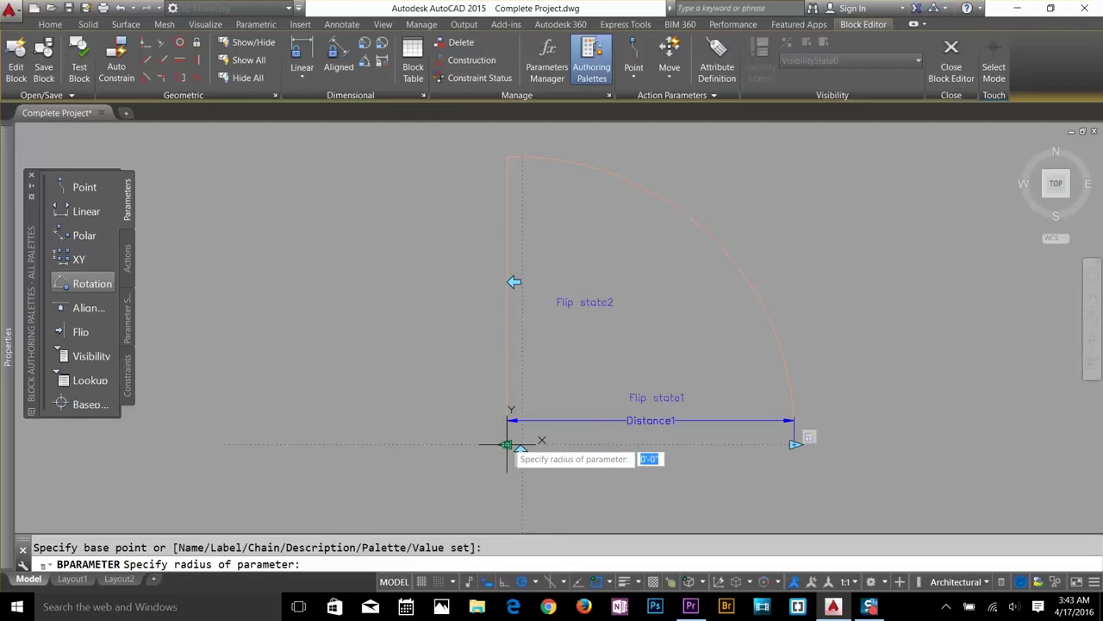
left_click(794, 445)
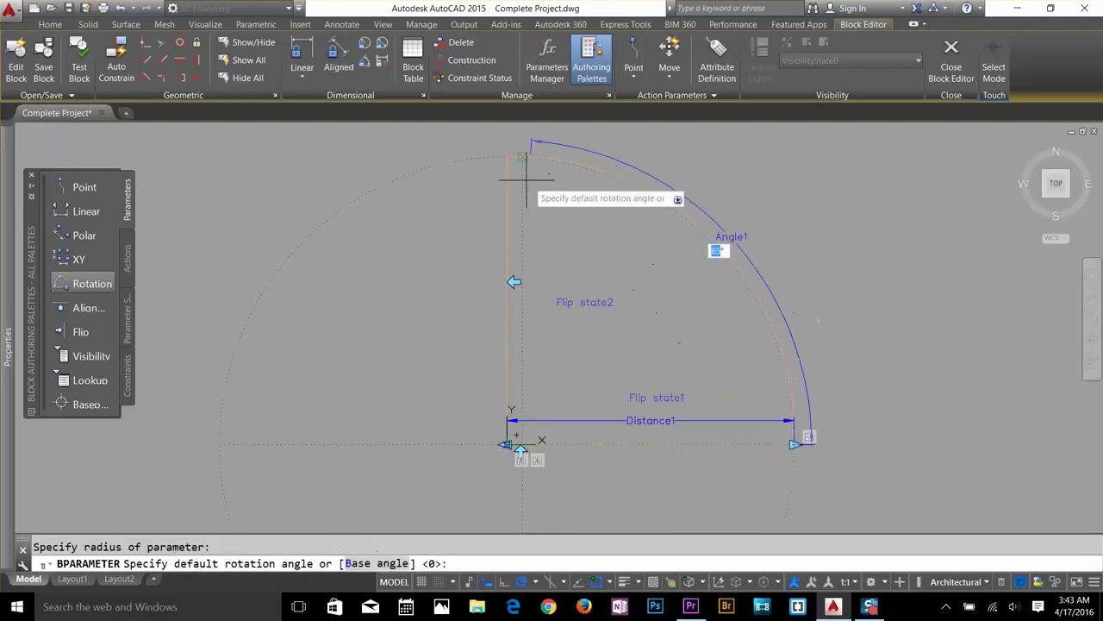
left_click(507, 159)
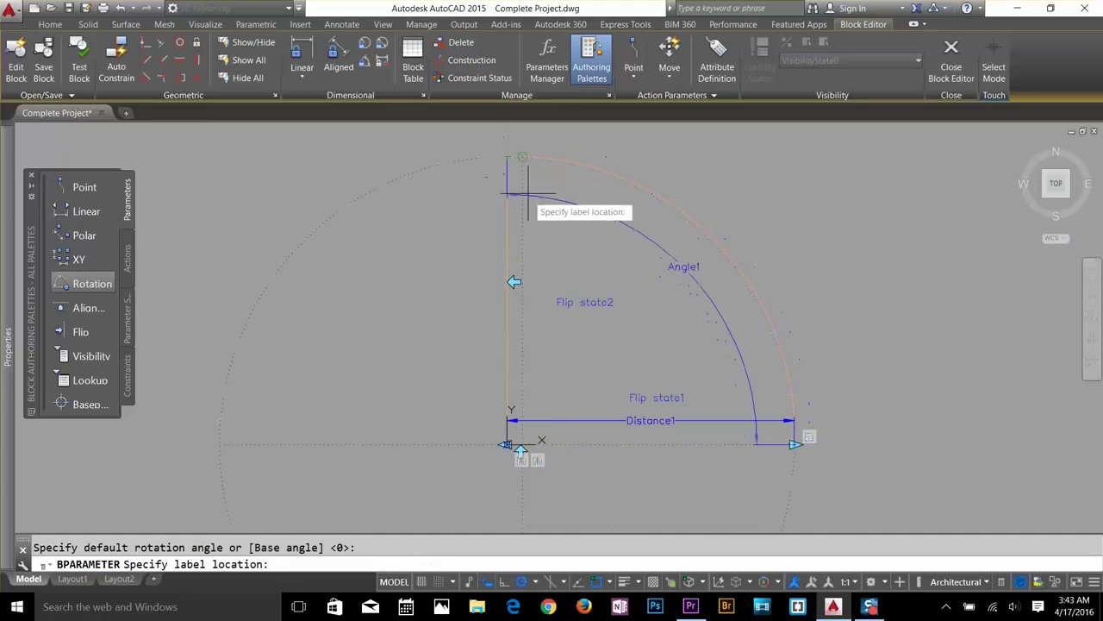
left_click(636, 253)
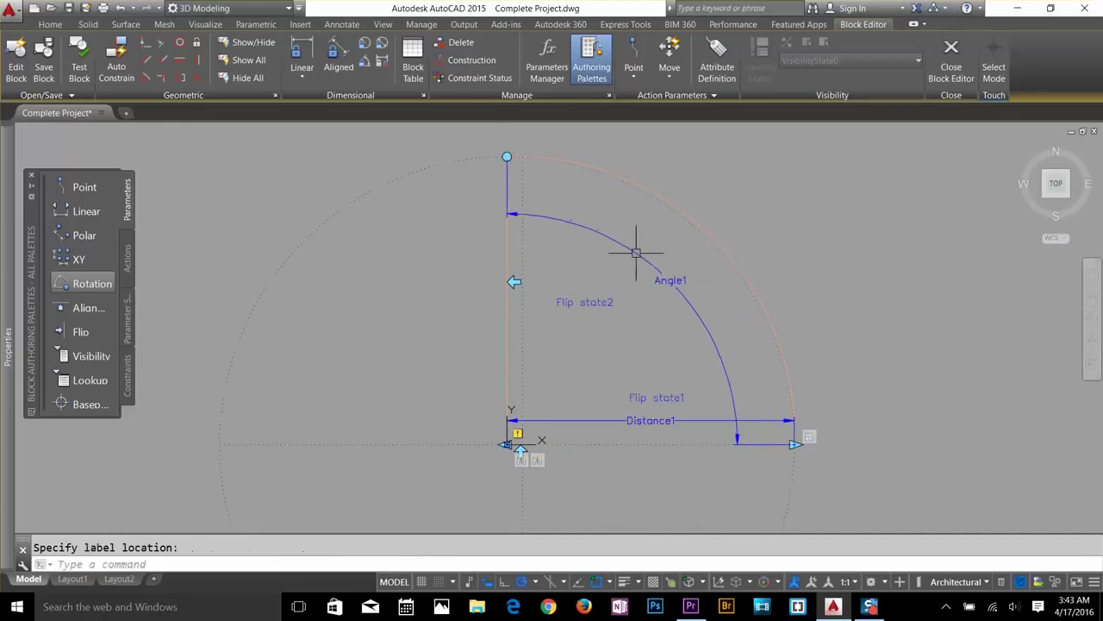
Assign a rotate action to the rotation parameter, with the door polyline as its selection set.
left_click(127, 269)
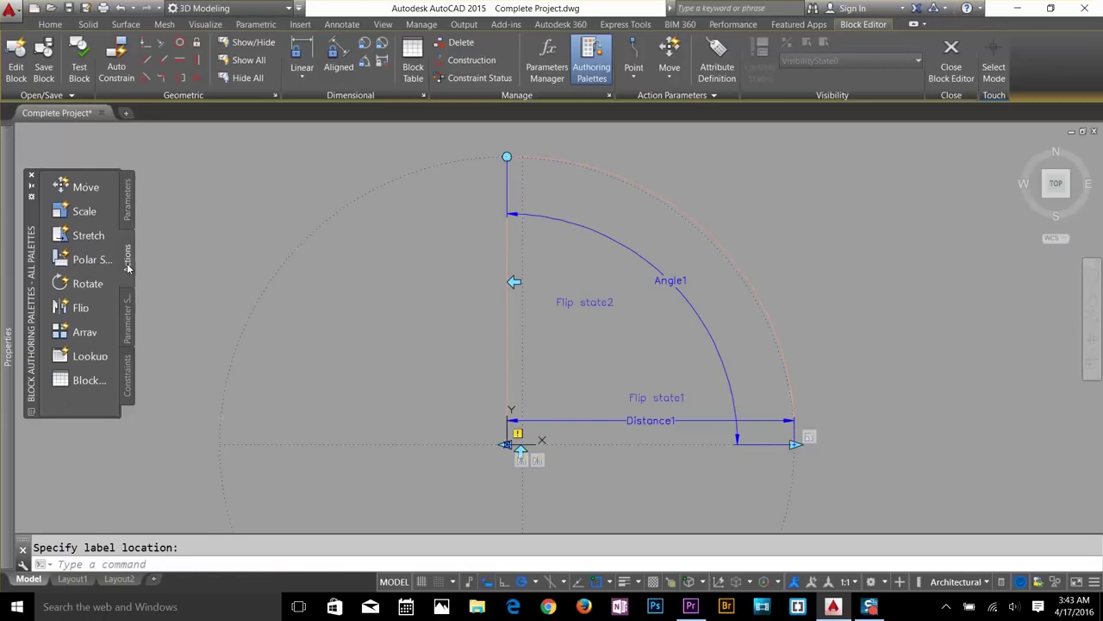
left_click(90, 280)
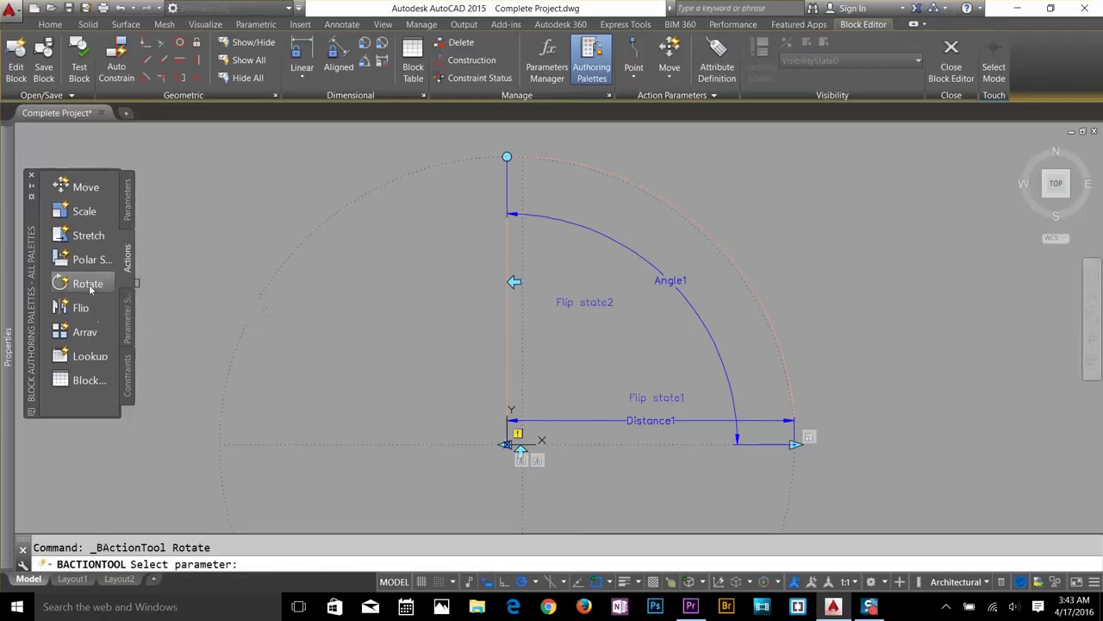
left_click(606, 244)
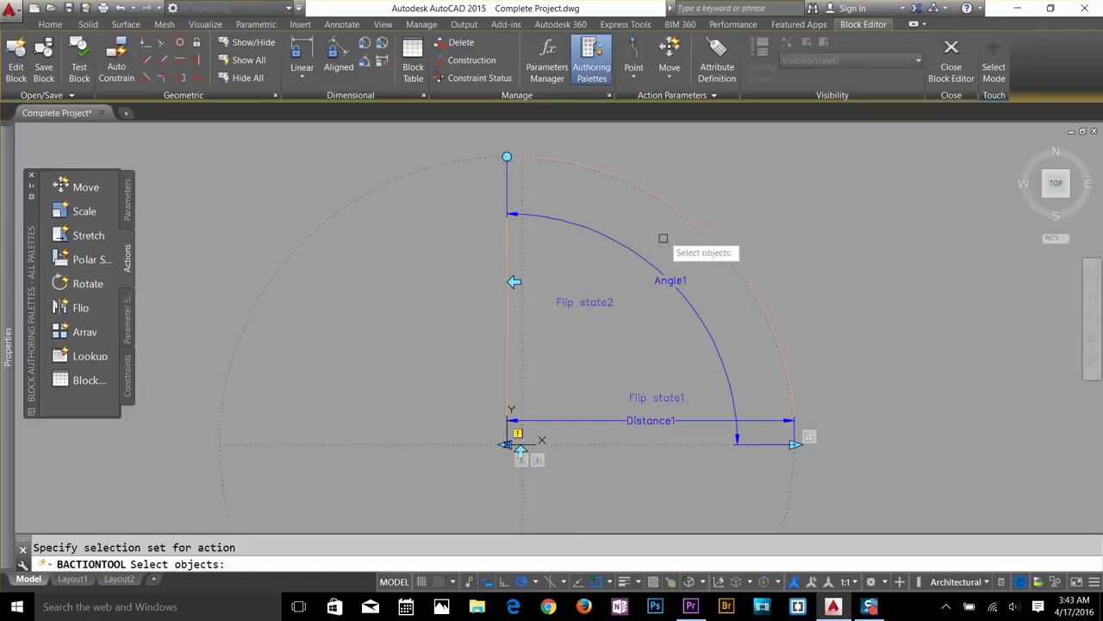
left_click(677, 207)
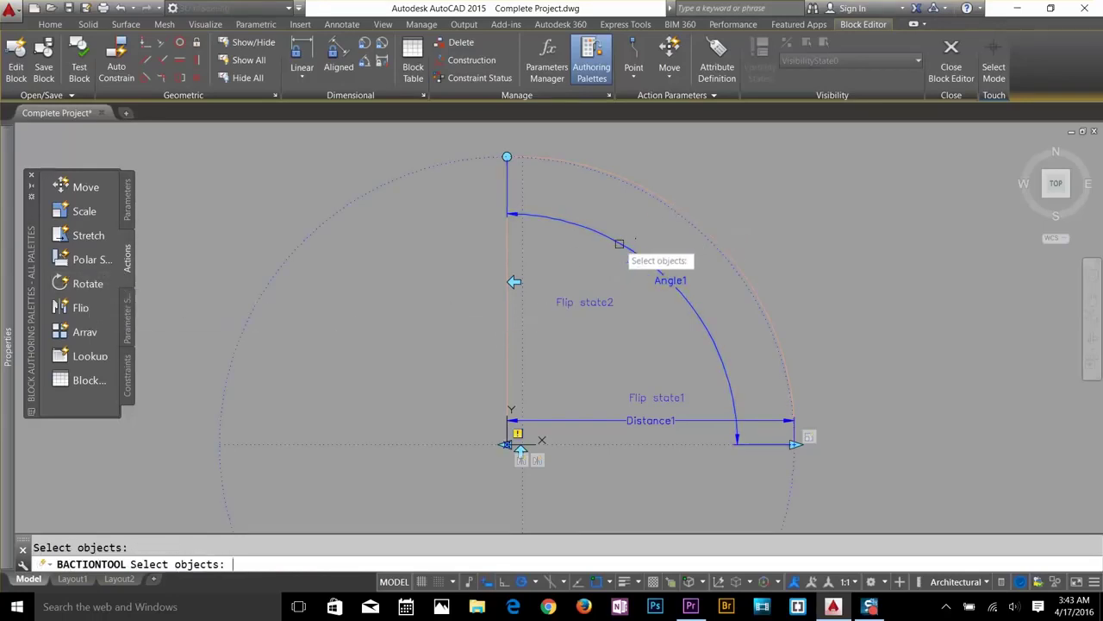
left_click(681, 208)
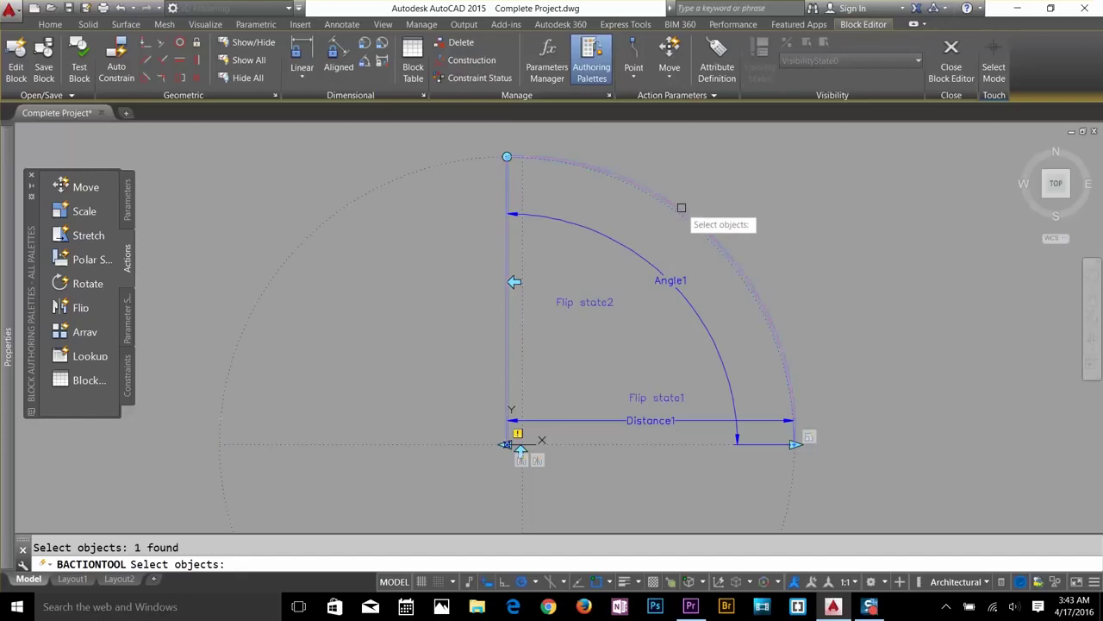
key("Return")
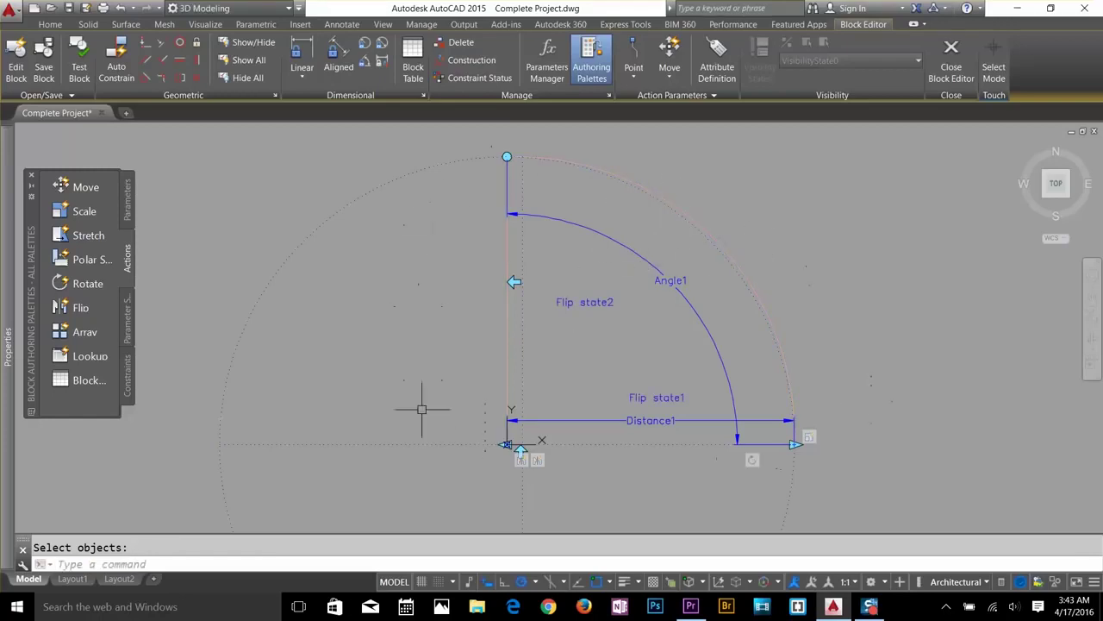
Save the block editor changes to "d door" and insert the block unrotated at scale 1.00 on the front entry's west jamb midpoint.
left_click(955, 71)
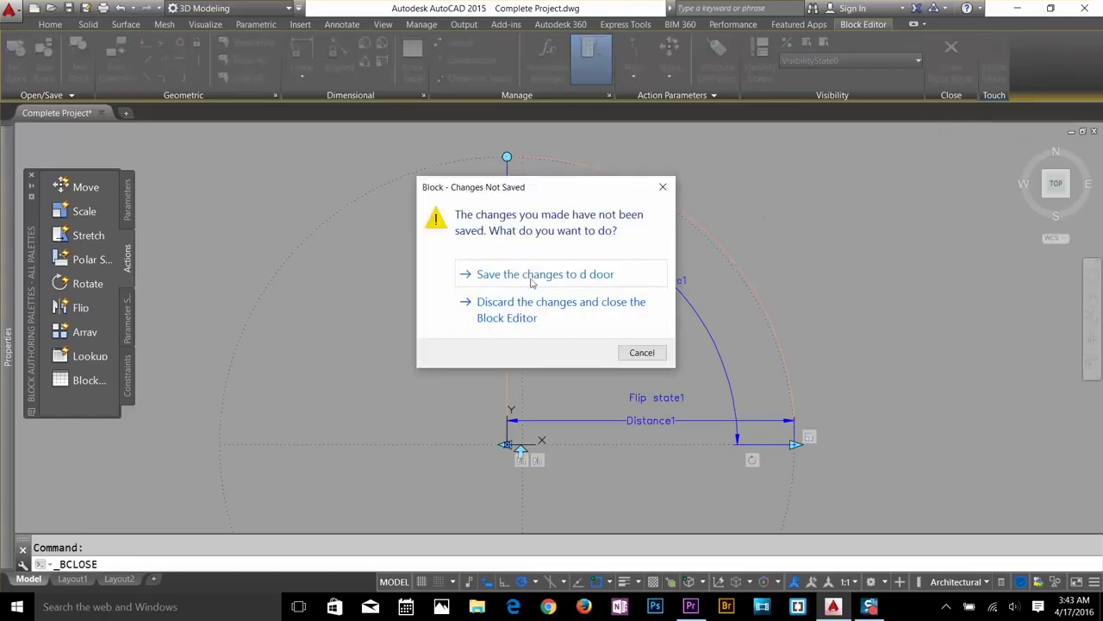
left_click(537, 275)
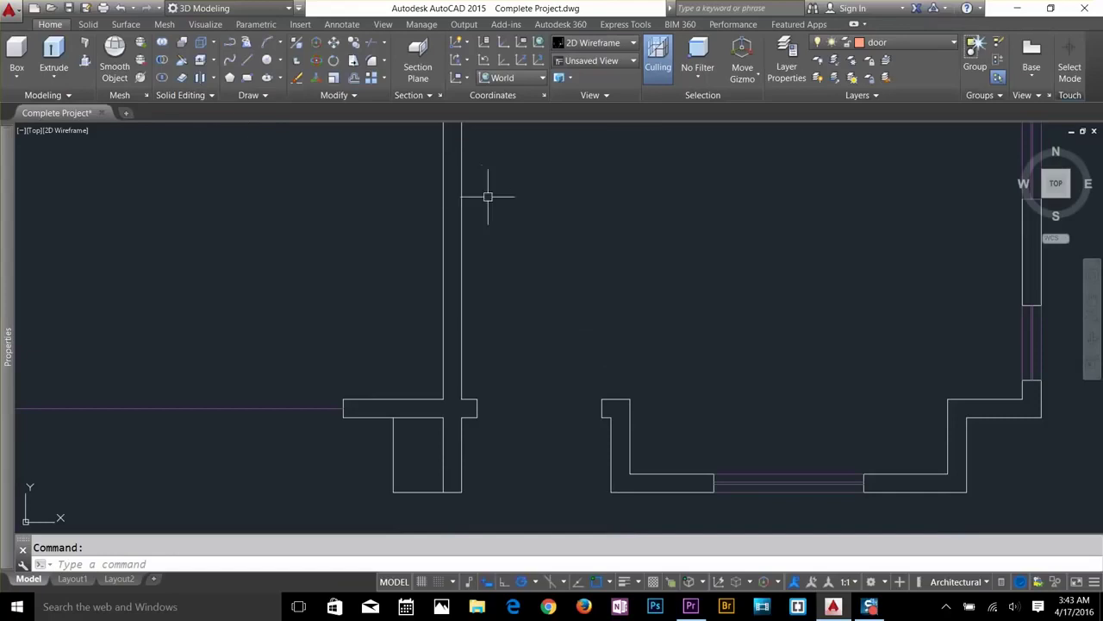
type("i")
key("Return")
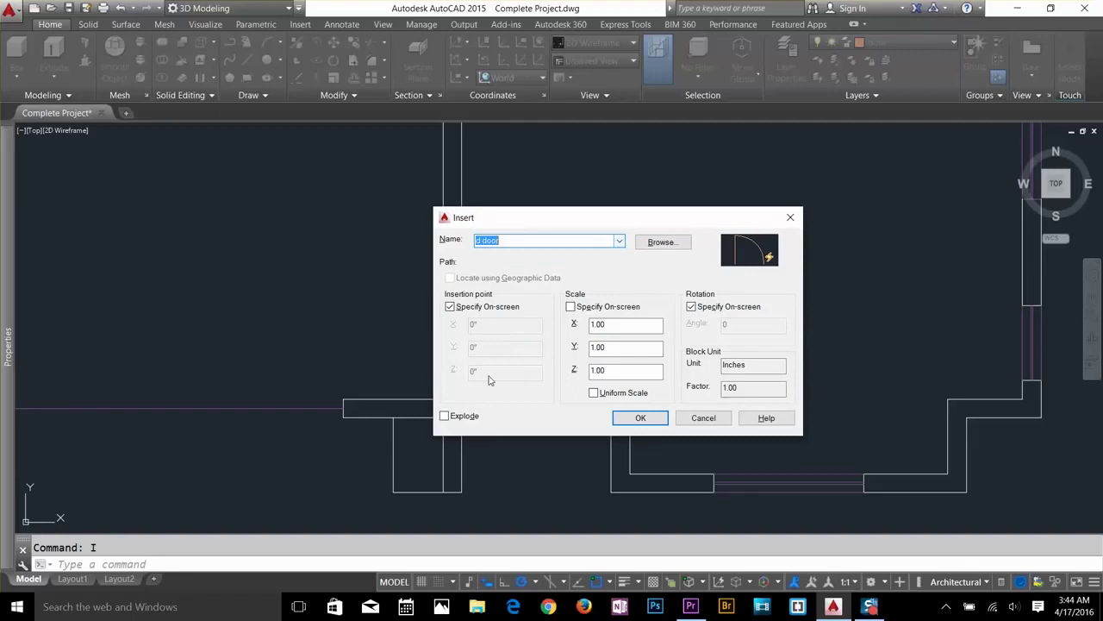
left_click(640, 418)
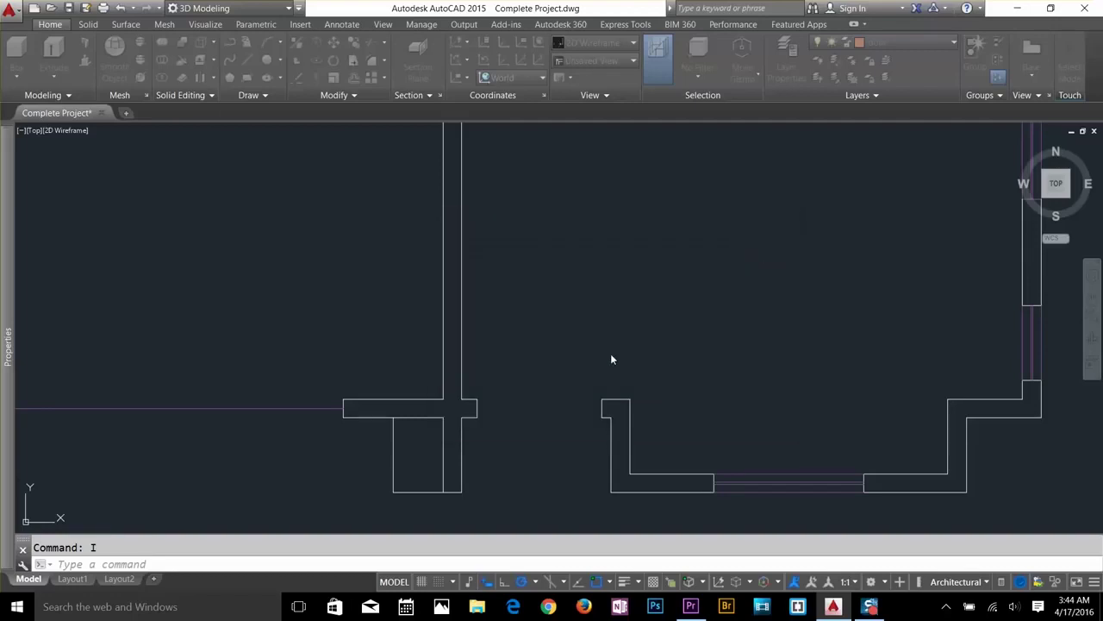
left_click(476, 409)
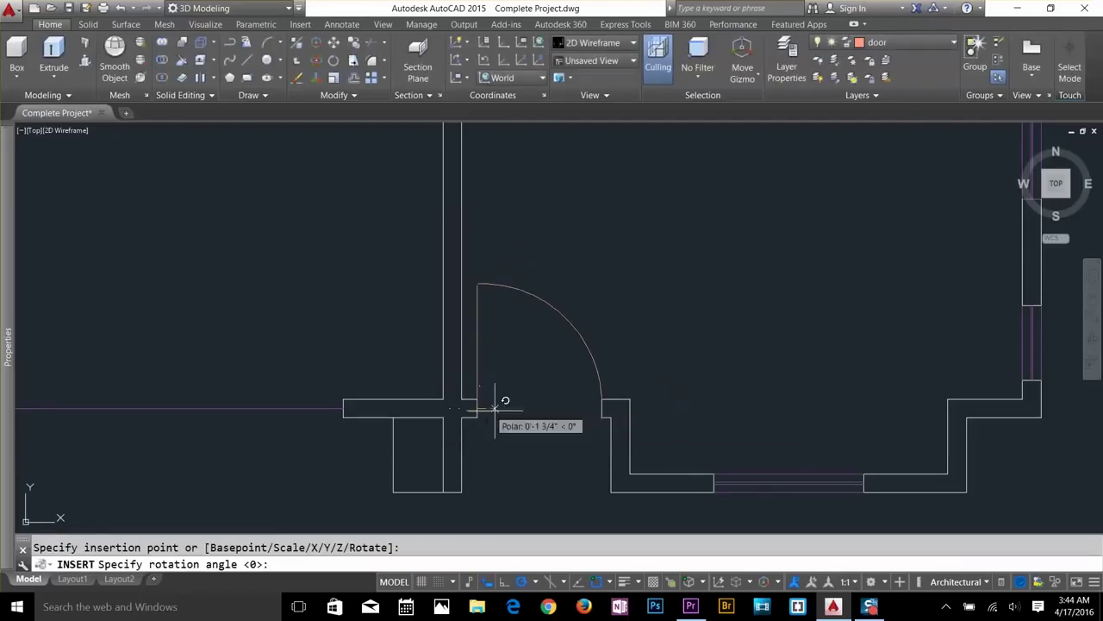
left_click(609, 400)
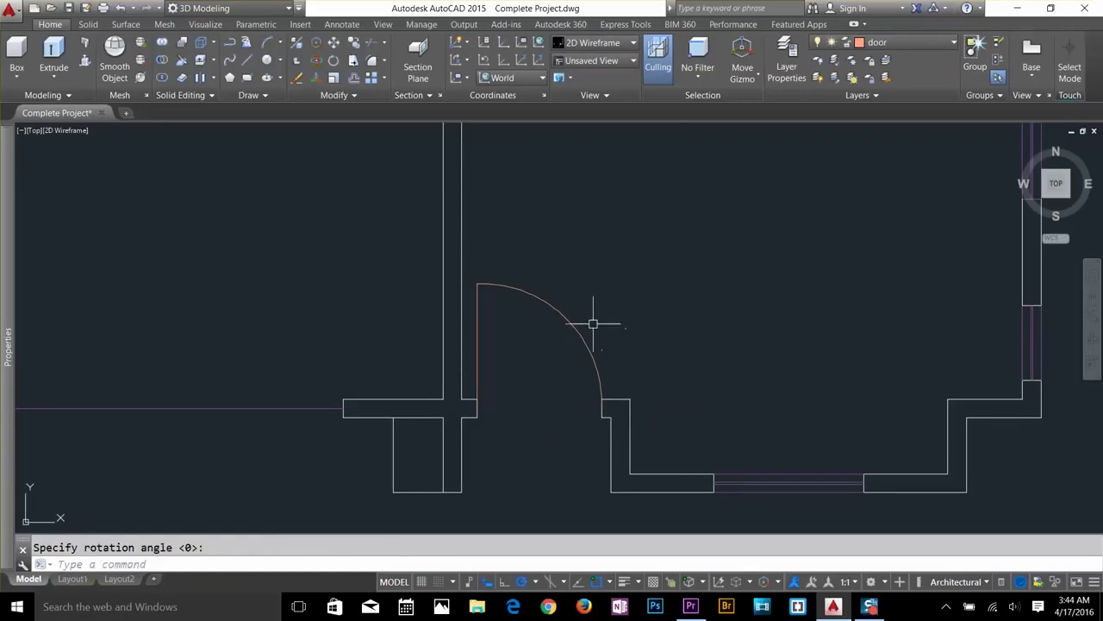
Insert the "d door" block unrotated at scale 1.00 on the west jamb midpoint of the doorway north of the front room.
scroll(569, 321, "down", 1)
middle_click_drag(567, 323, 463, 425)
scroll(451, 262, "up", 1)
scroll(457, 265, "up", 1)
middle_click_drag(458, 268, 586, 559)
scroll(559, 345, "down", 1)
middle_click_drag(558, 340, 544, 526)
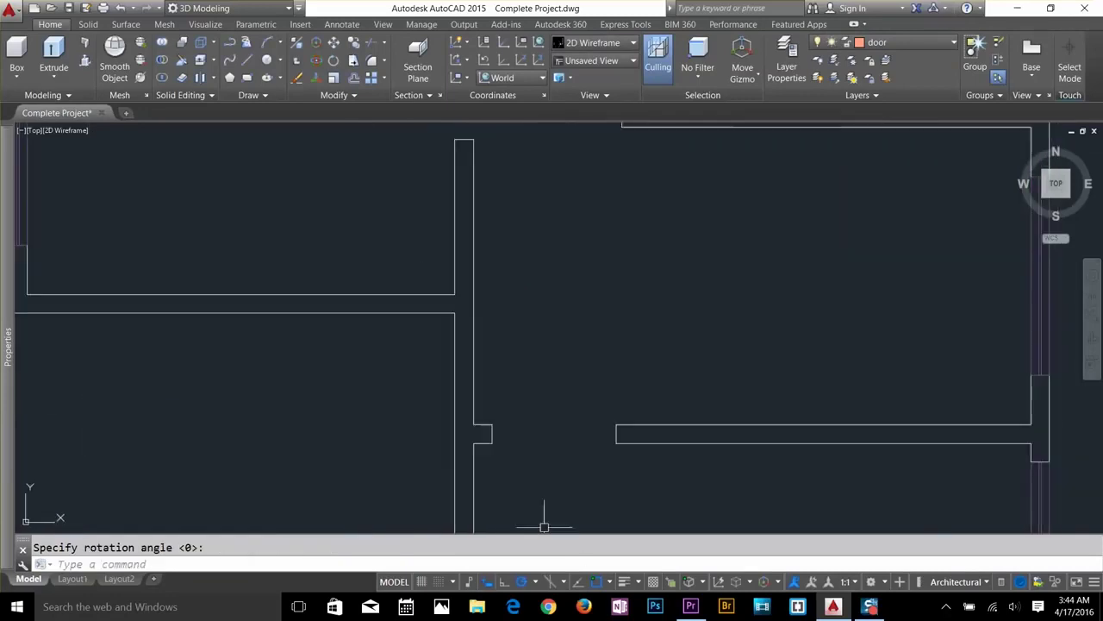
type("i")
key("Return")
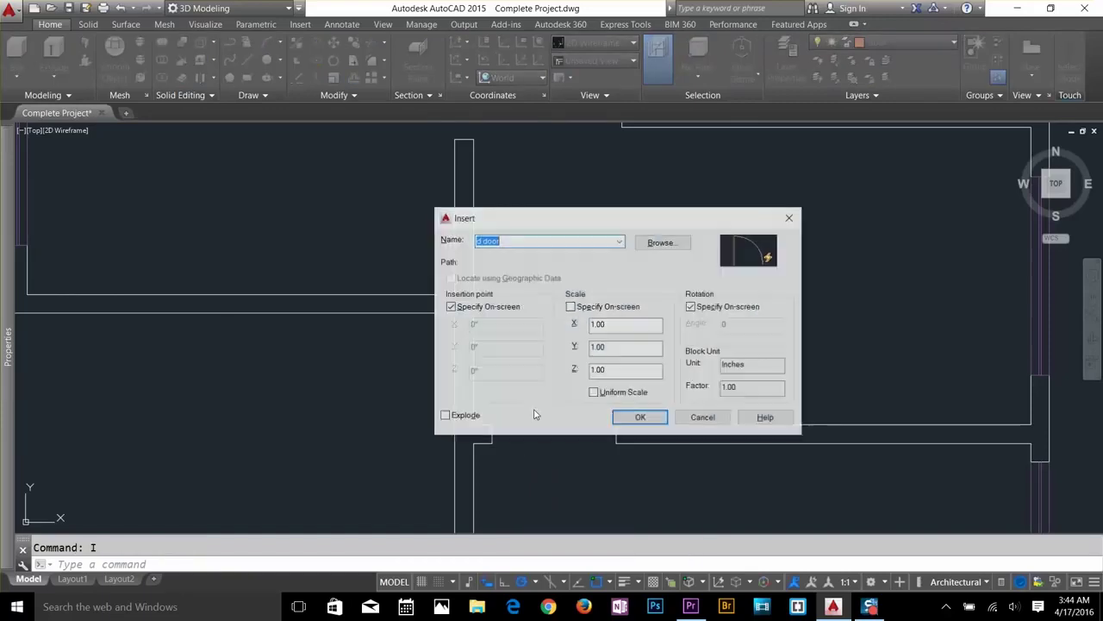
left_click(640, 417)
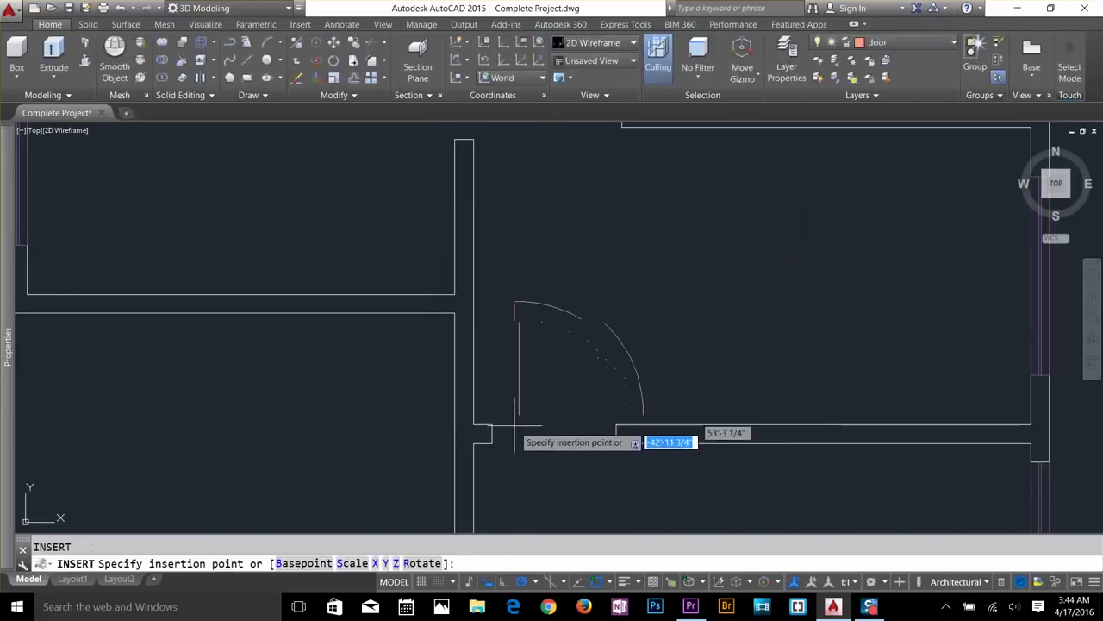
left_click(491, 434)
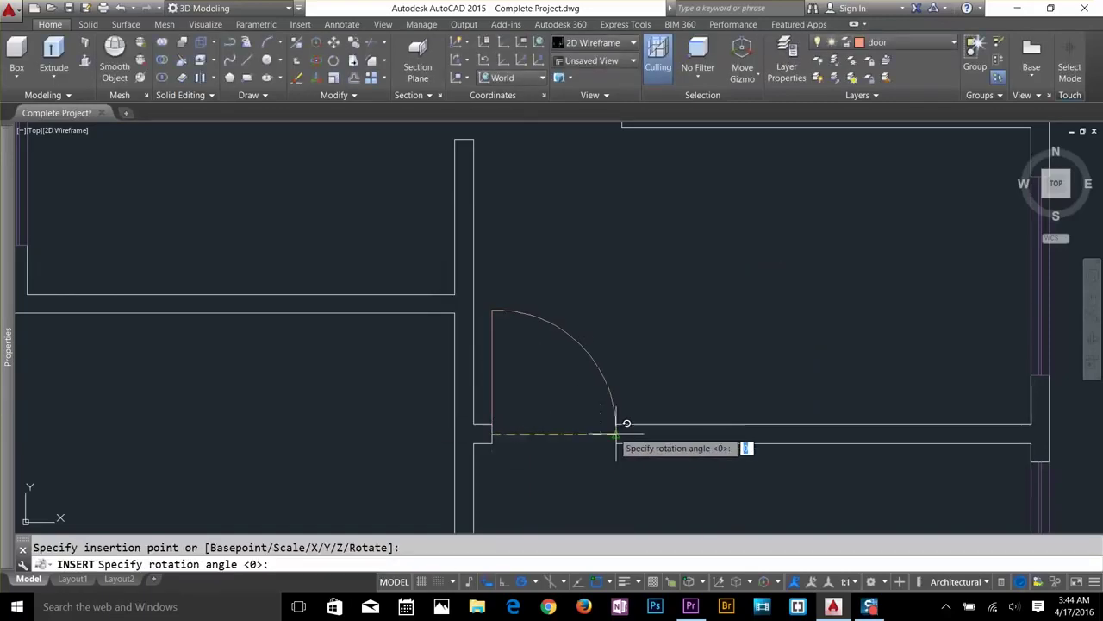
left_click(627, 431)
Insert "d door" on the upper jamb midpoint of the small room's opening west of the hallway, rotated toward the lower jamb.
scroll(470, 421, "down", 2)
middle_click_drag(470, 422, 592, 457)
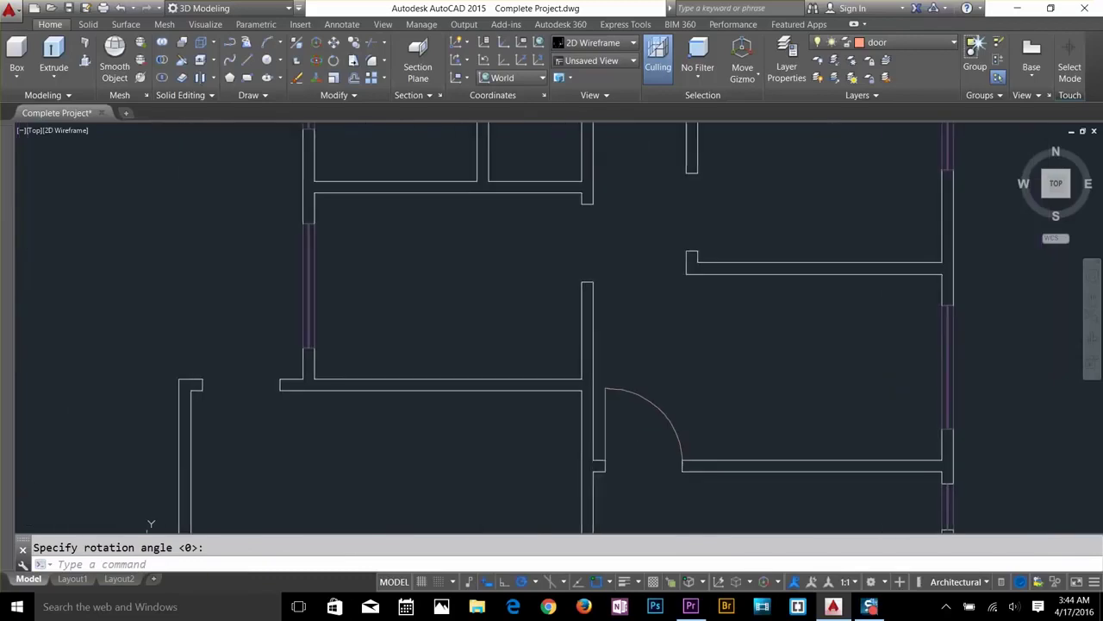
scroll(636, 397, "down", 2)
middle_click_drag(636, 397, 762, 165)
key("Escape")
scroll(487, 446, "up", 2)
middle_click_drag(508, 436, 508, 405)
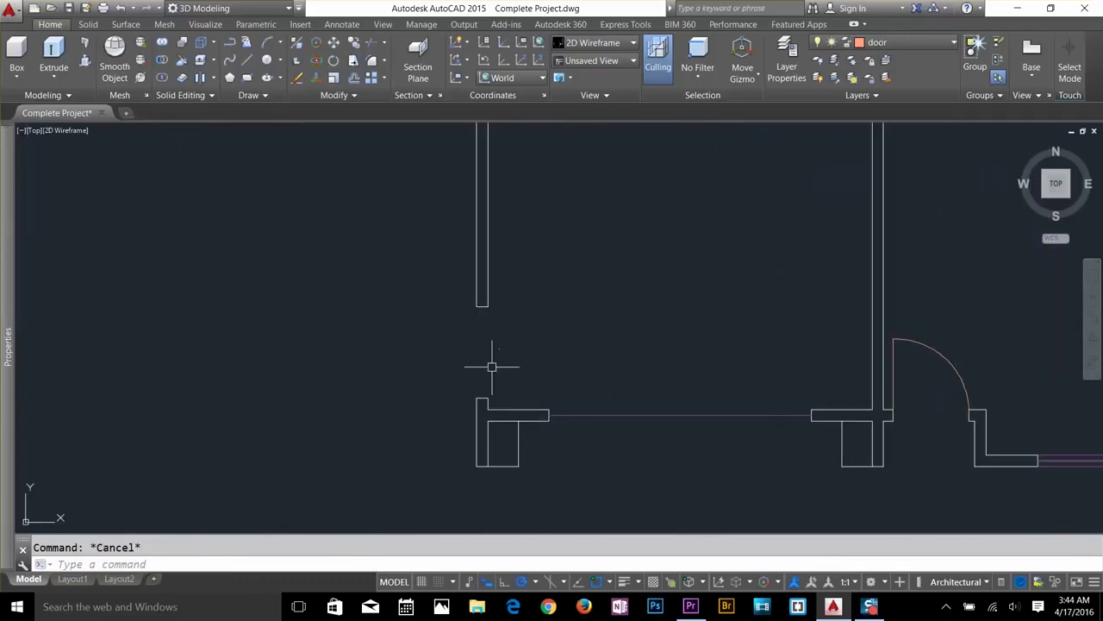
scroll(471, 439, "down", 3)
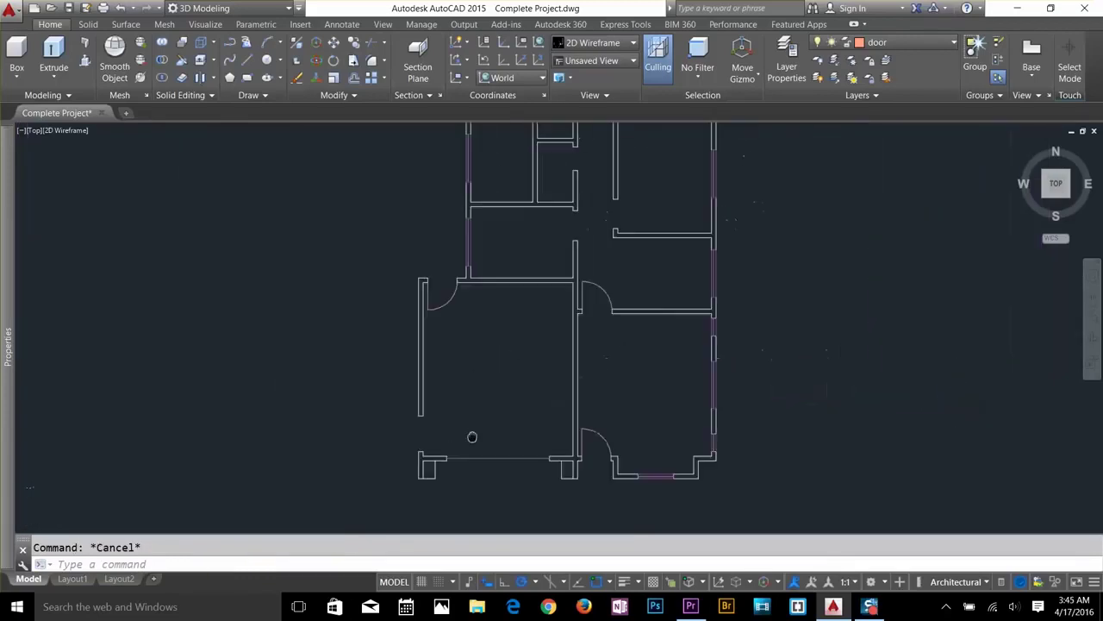
scroll(572, 278, "down", 1)
scroll(502, 298, "up", 4)
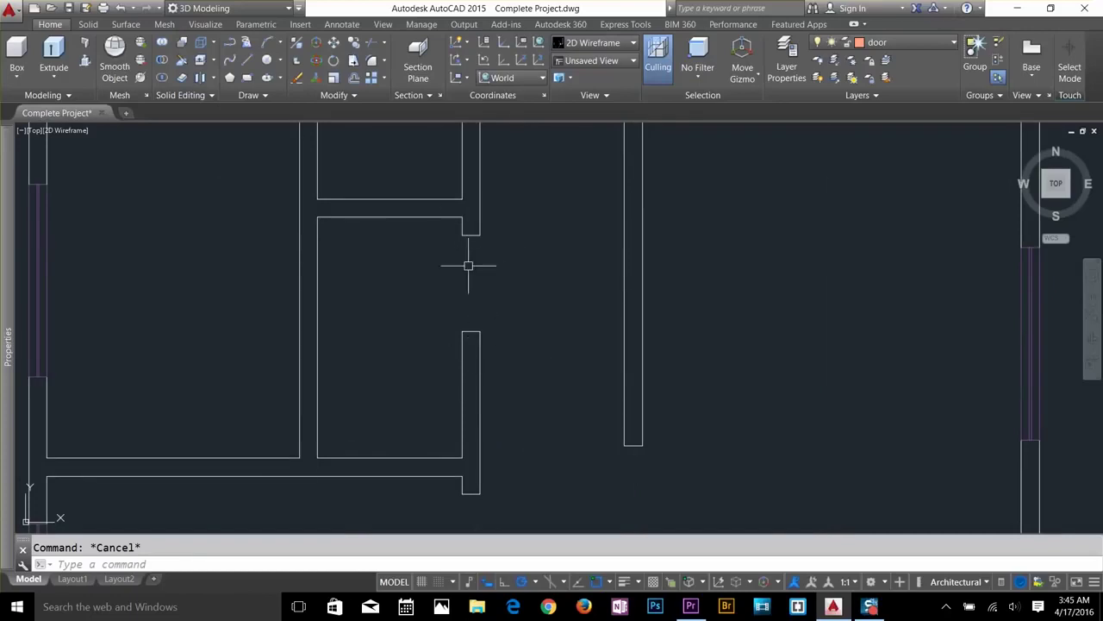
key("Return")
left_click(636, 417)
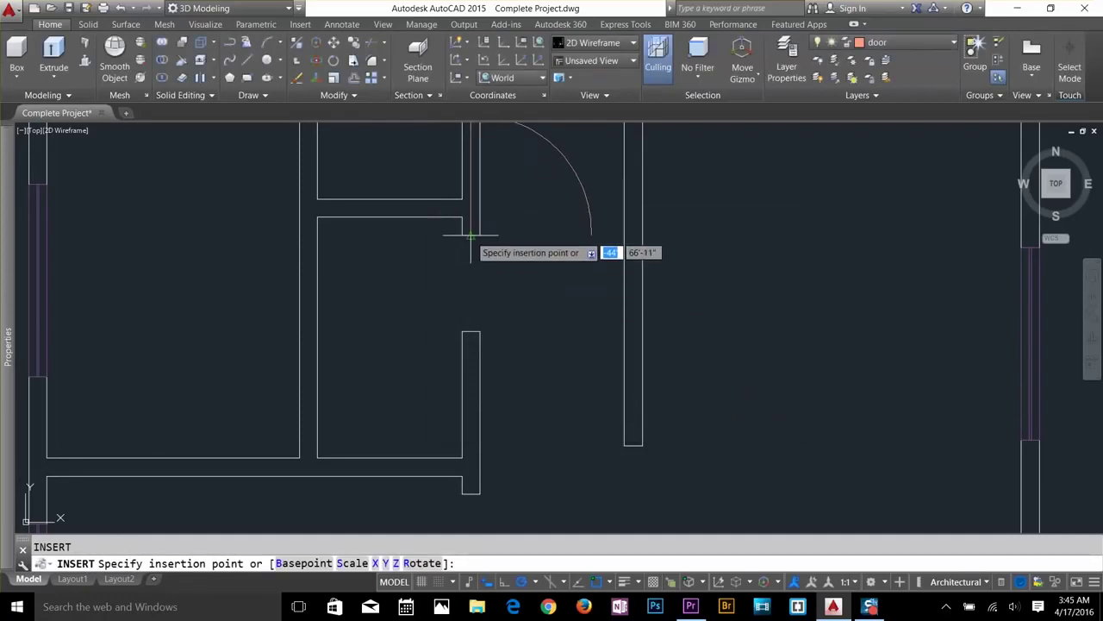
left_click(471, 234)
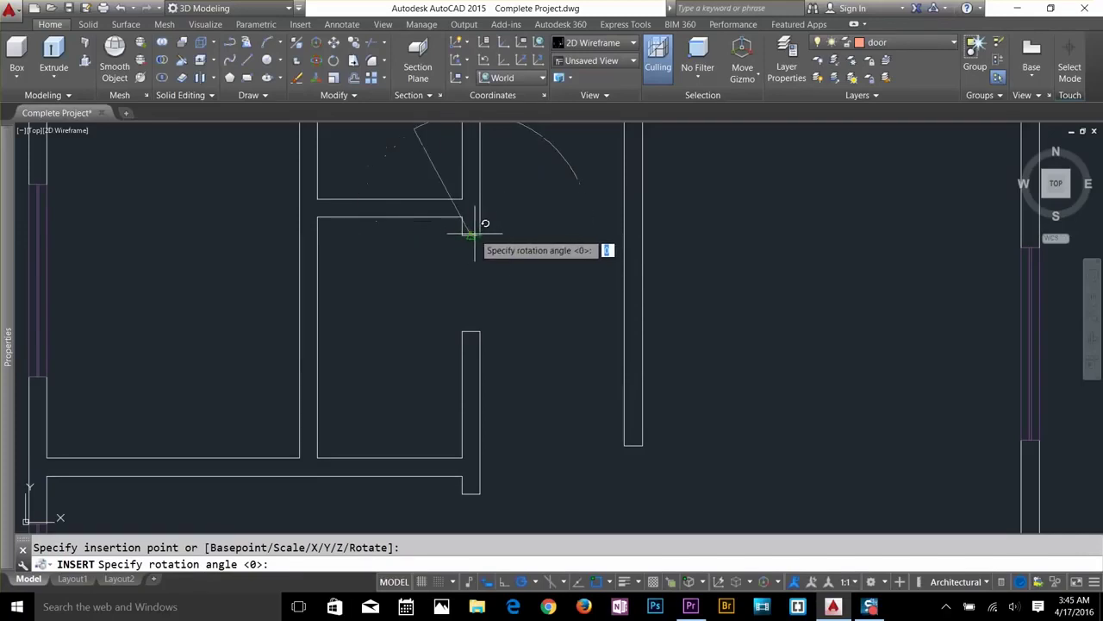
left_click(477, 336)
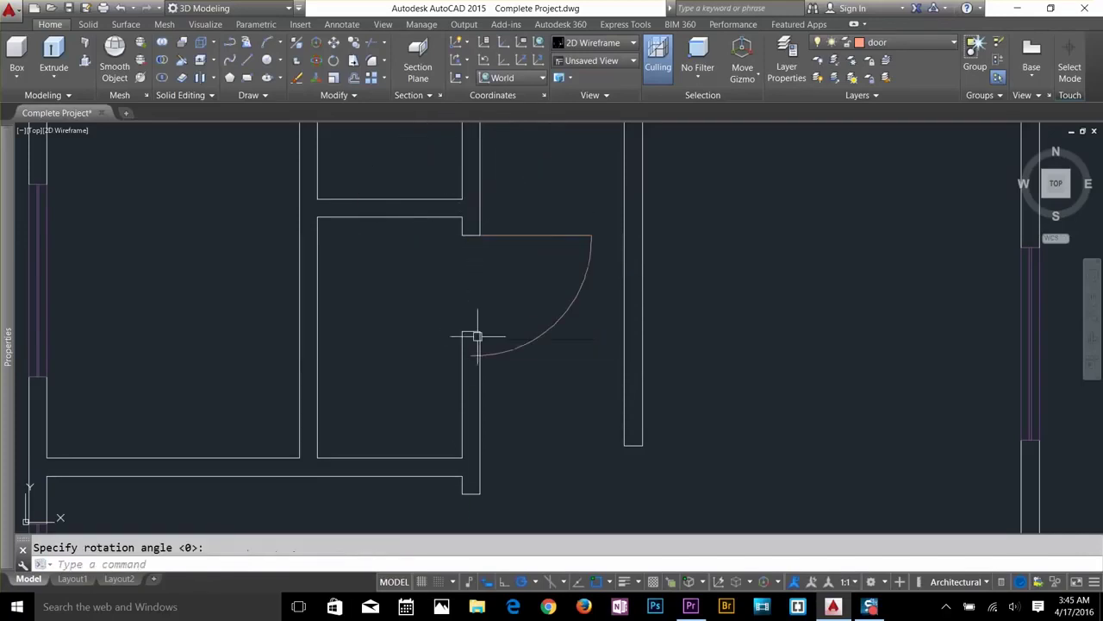
Flip the inserted door so its leaf swings west into the small room.
left_click(566, 318)
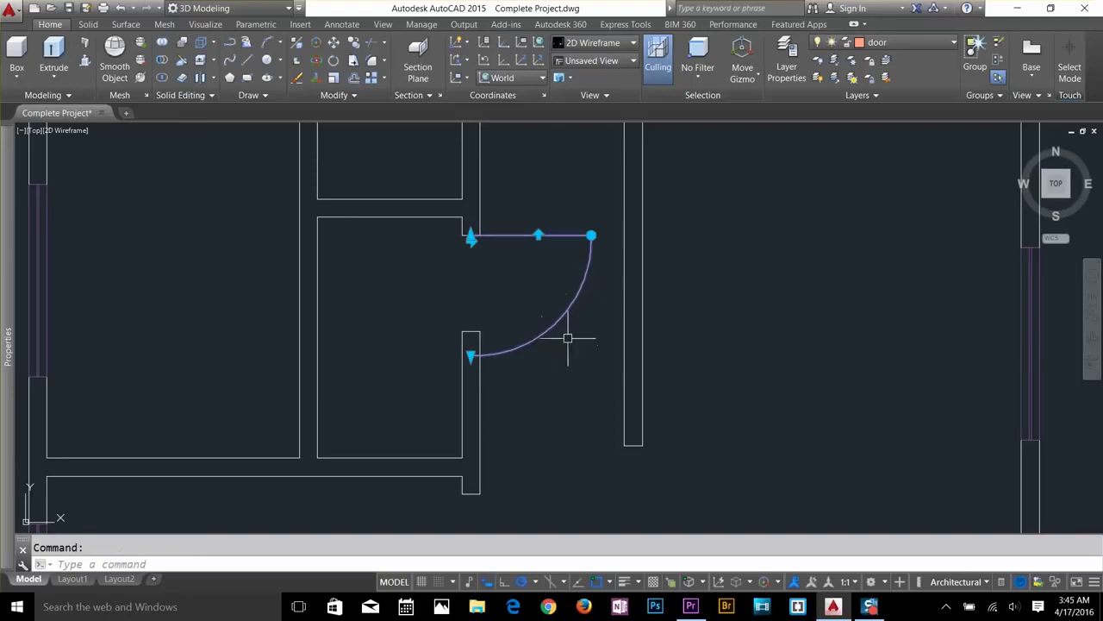
left_click(474, 245)
left_click(474, 247)
left_click(472, 246)
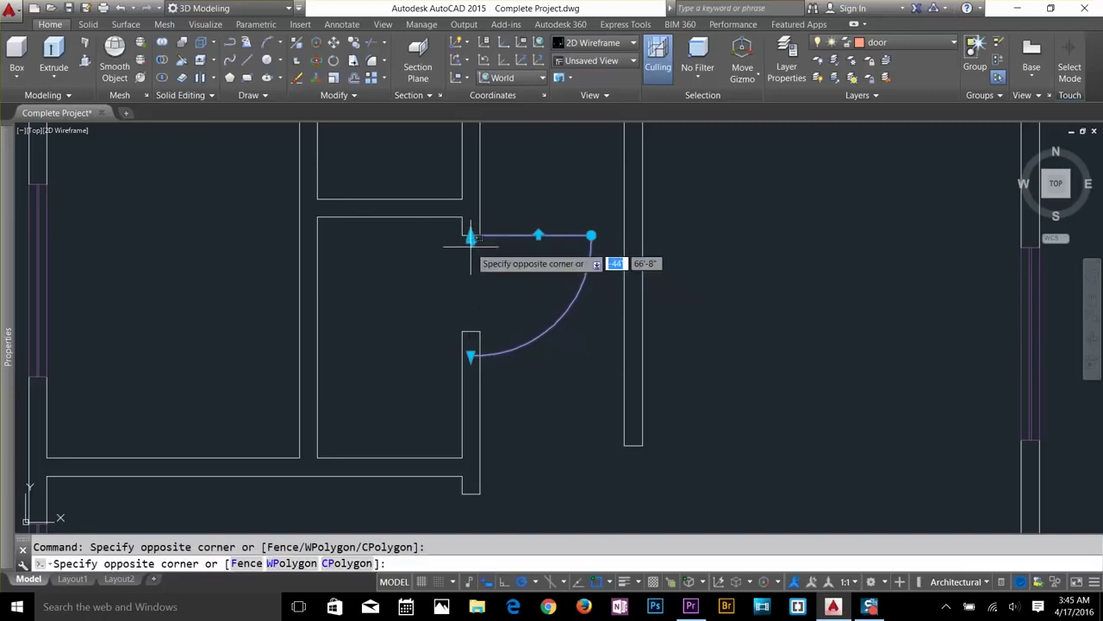
left_click(472, 239)
scroll(471, 239, "up", 8)
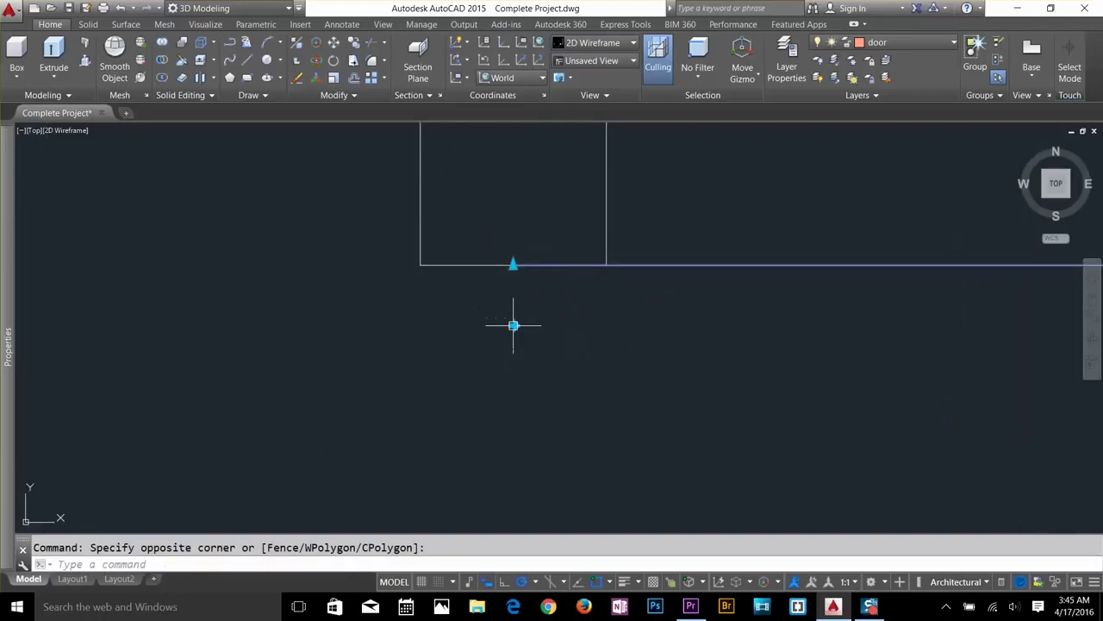
left_click(513, 325)
scroll(513, 327, "down", 3)
key("Escape")
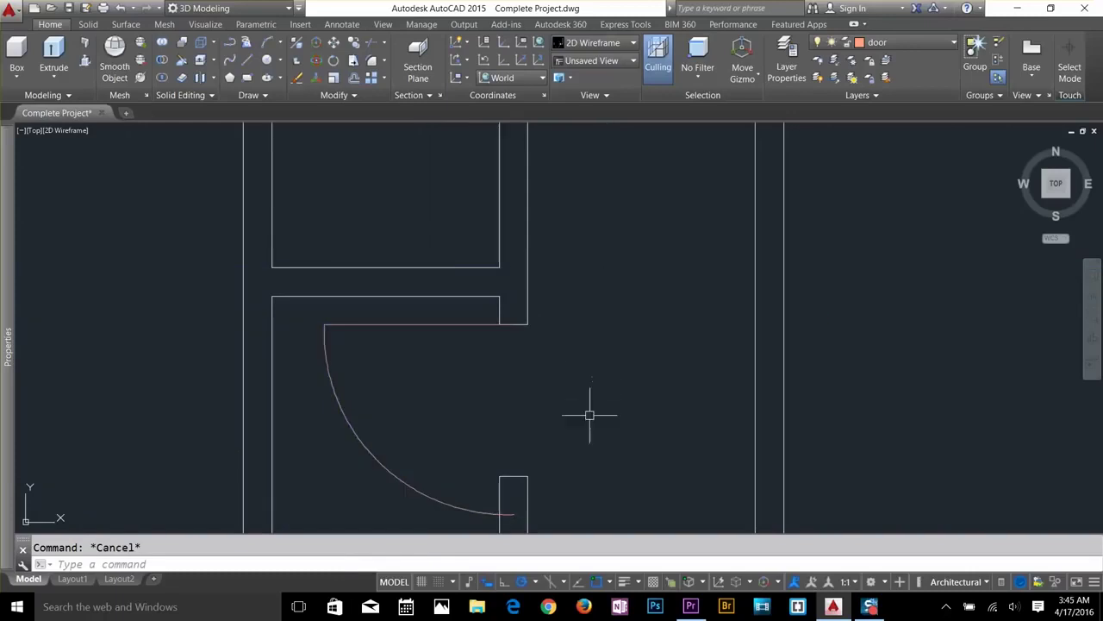
Resize the small room's door with its linear control so the swing ends at the lower jamb's midpoint.
middle_click_drag(589, 407, 604, 261)
left_click(489, 356)
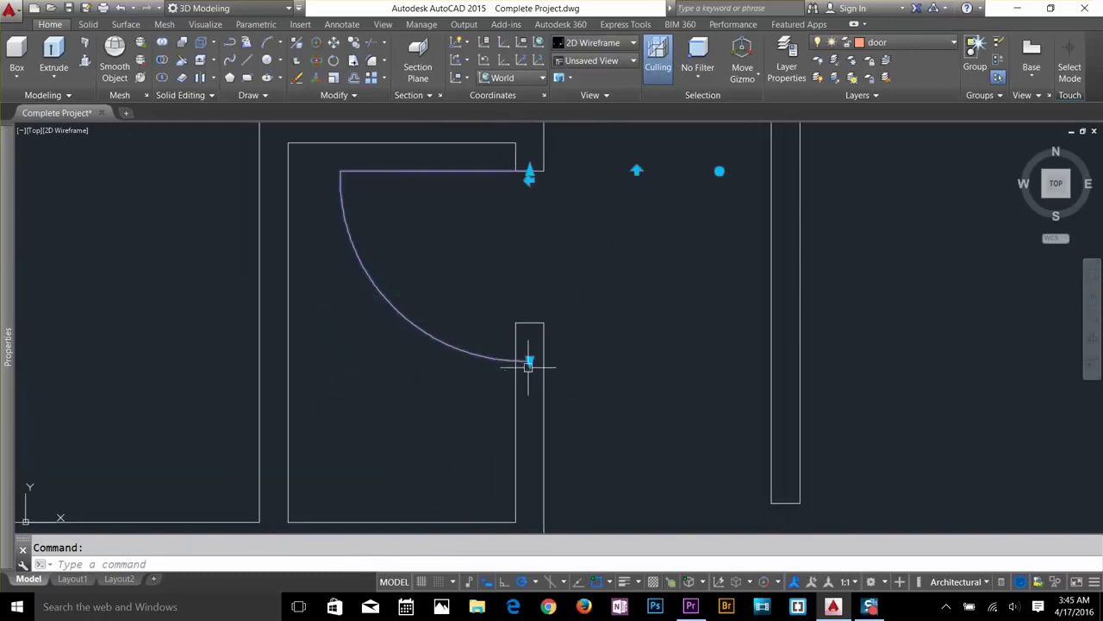
left_click(529, 360)
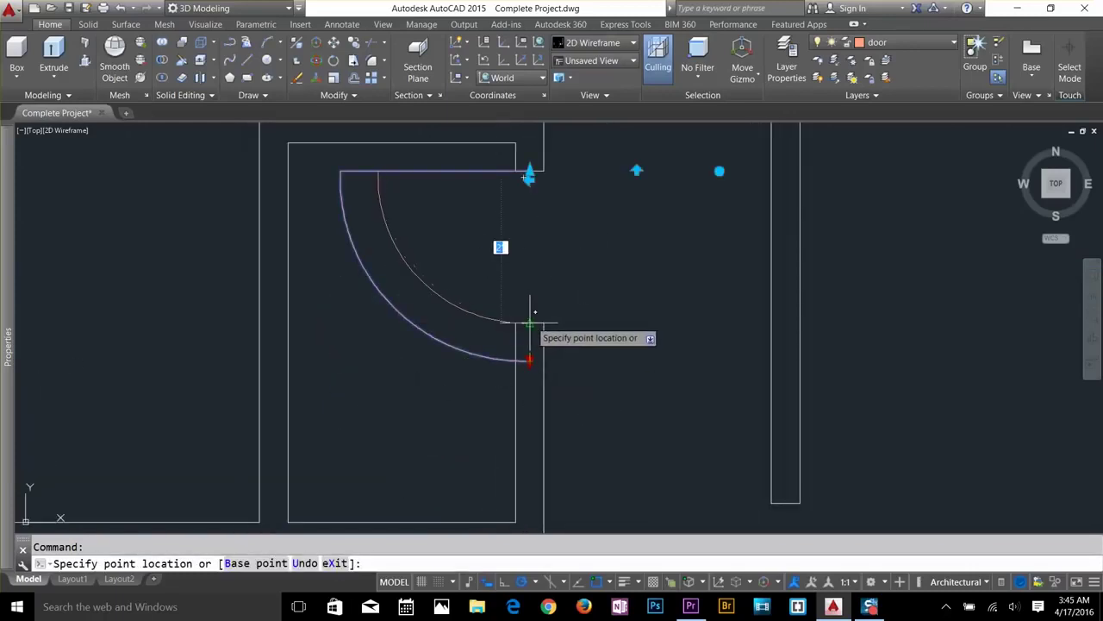
left_click(529, 325)
key("Escape")
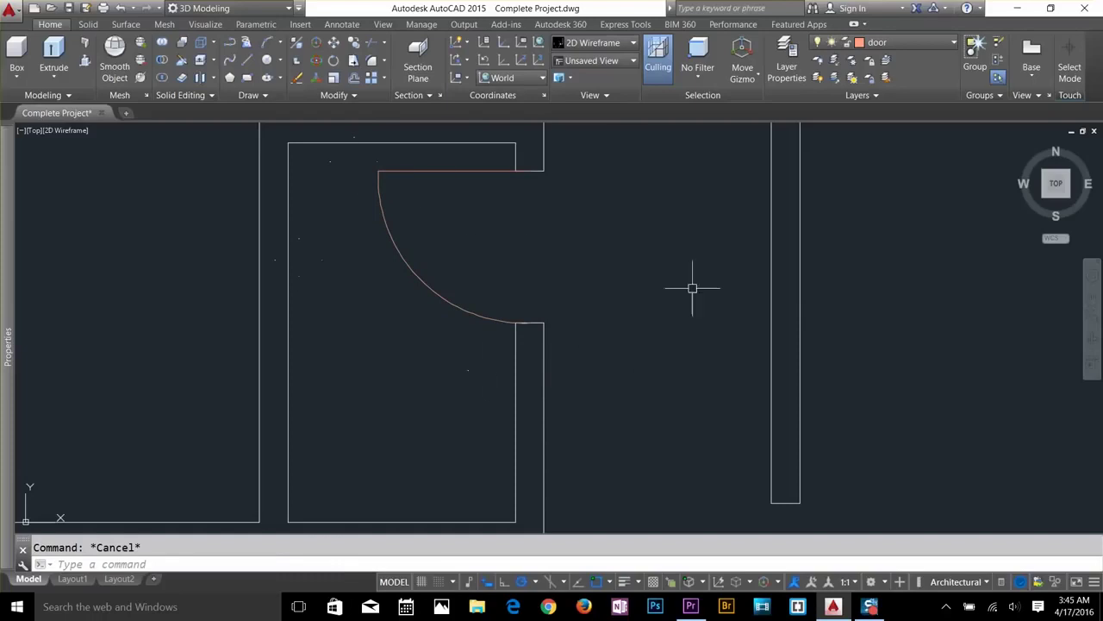
Try inserting "d door" on the upper jamb midpoint of the next hallway opening to the south, with its rotation pointing west.
scroll(509, 257, "down", 8)
scroll(443, 335, "up", 4)
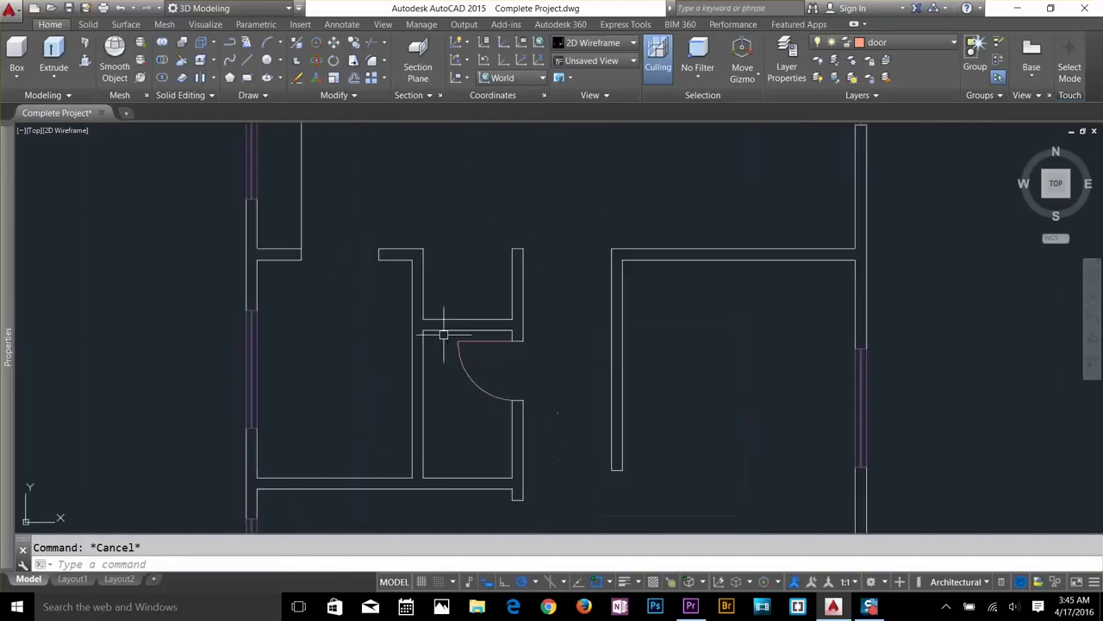
middle_click_drag(620, 396, 597, 159)
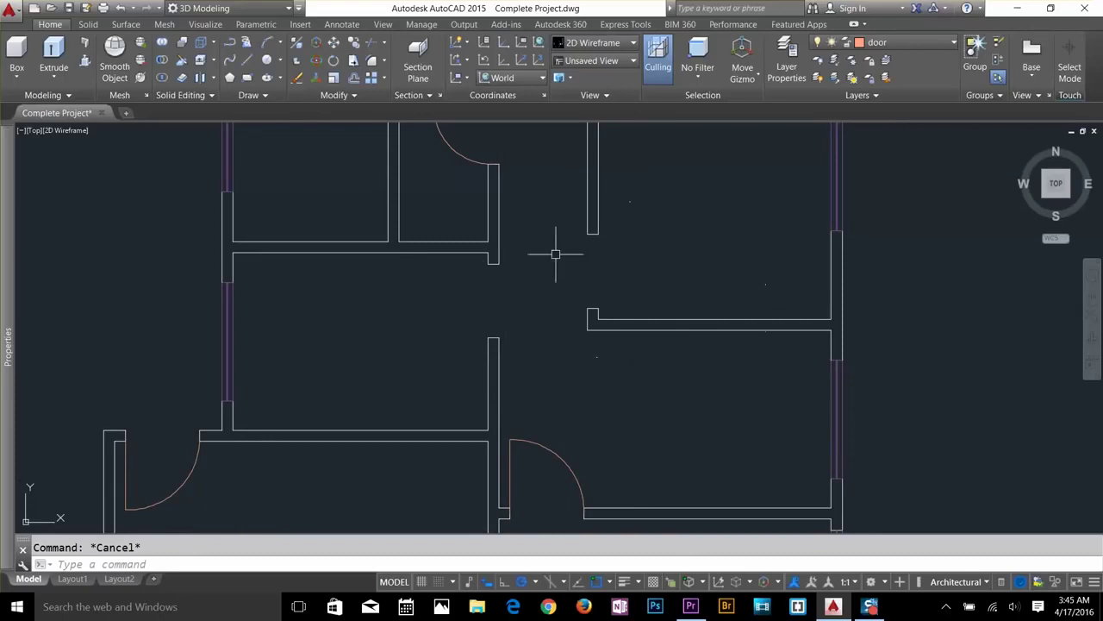
middle_click_drag(476, 252, 457, 315)
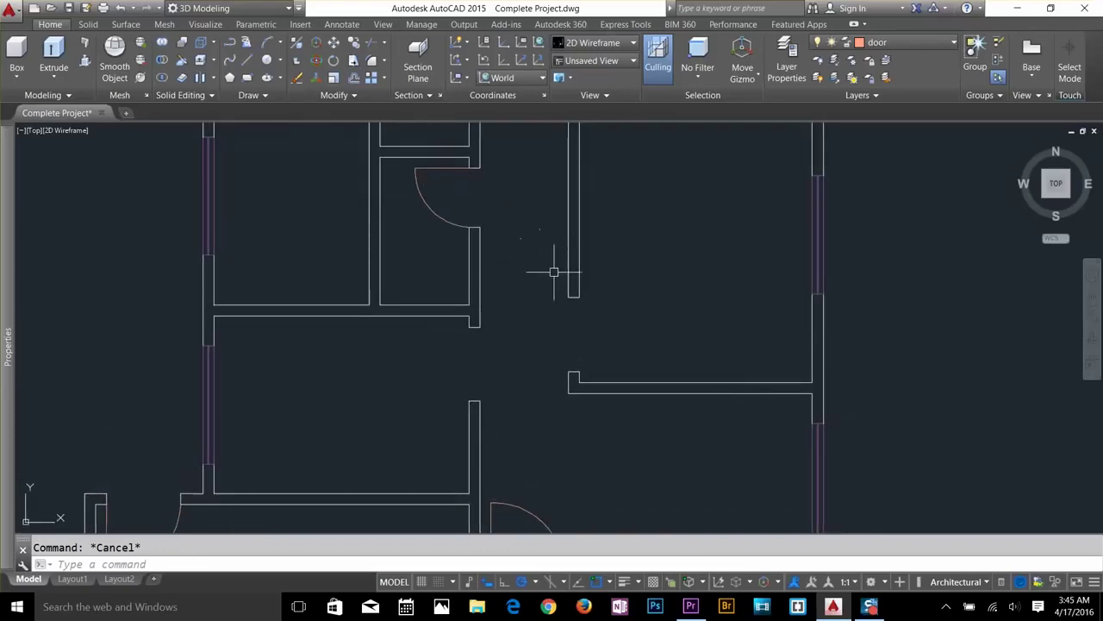
type("i")
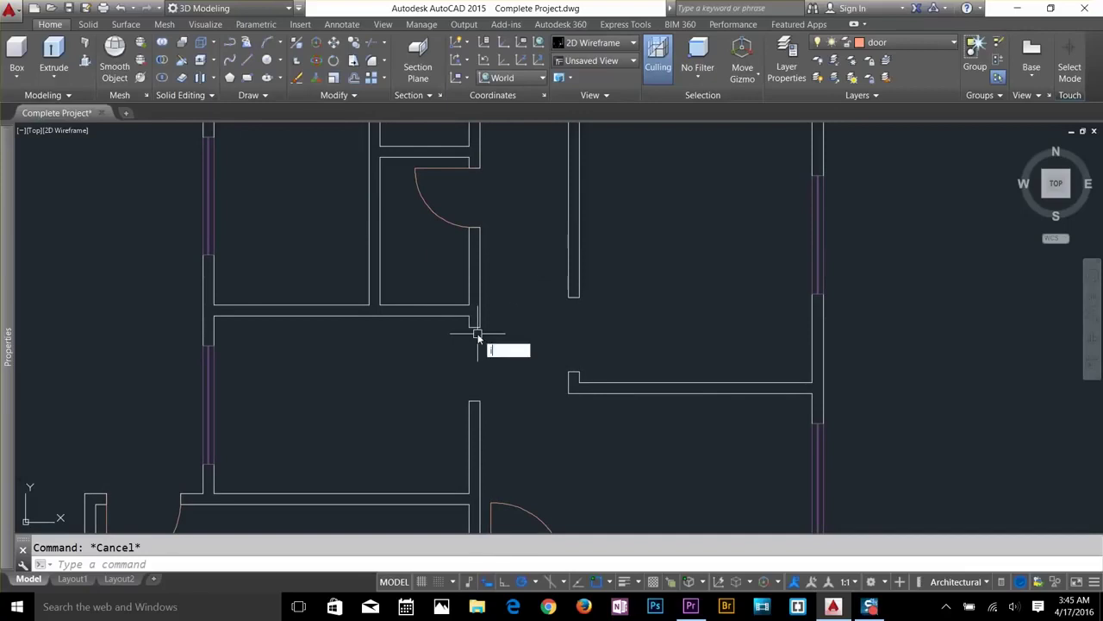
key("Return")
left_click(641, 418)
left_click(475, 327)
left_click(389, 328)
Try to turn this door into the west room with its rotation and flip controls, and delete the block.
left_click(473, 359)
left_click(476, 370)
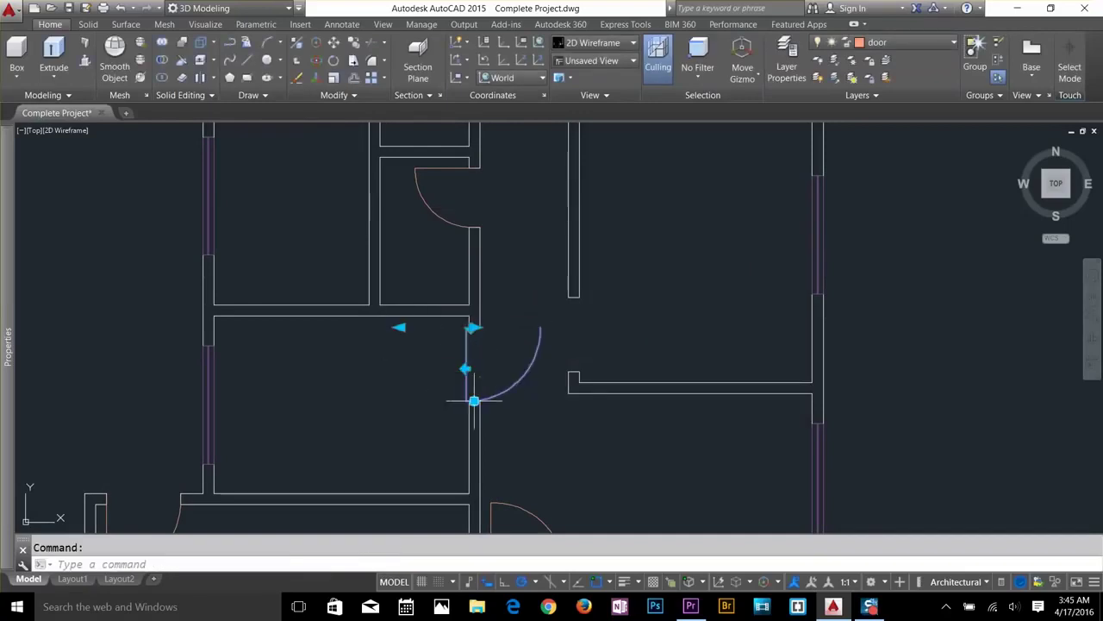
left_click(474, 401)
left_click(475, 397)
left_click(429, 370)
left_click(466, 369)
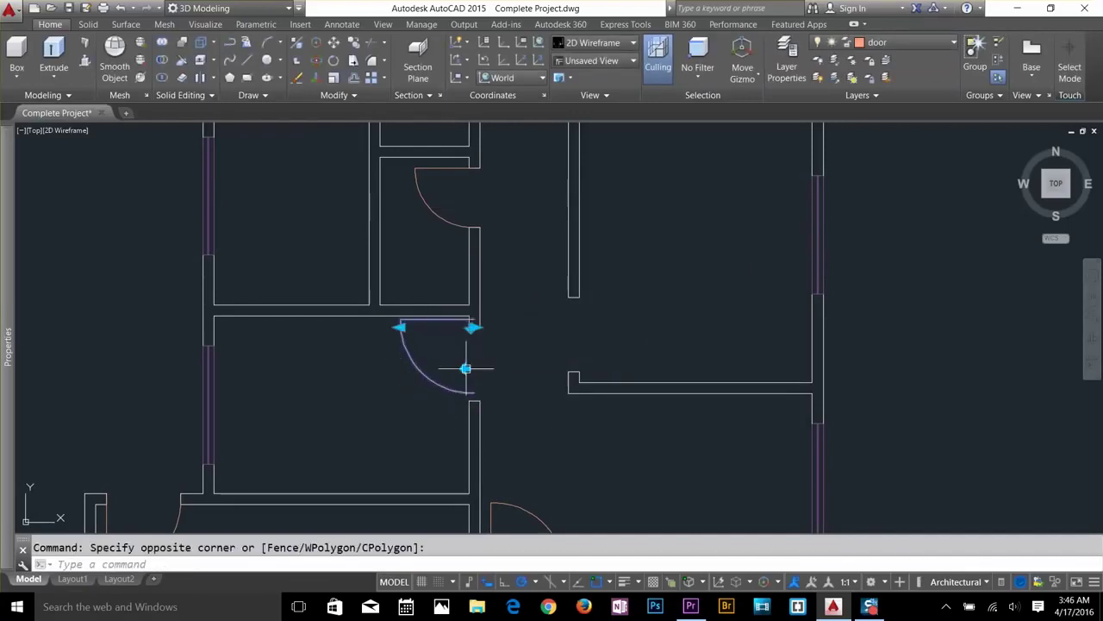
left_click(466, 369)
left_click(475, 328)
key("Escape")
scroll(478, 328, "up", 6)
left_click(452, 326)
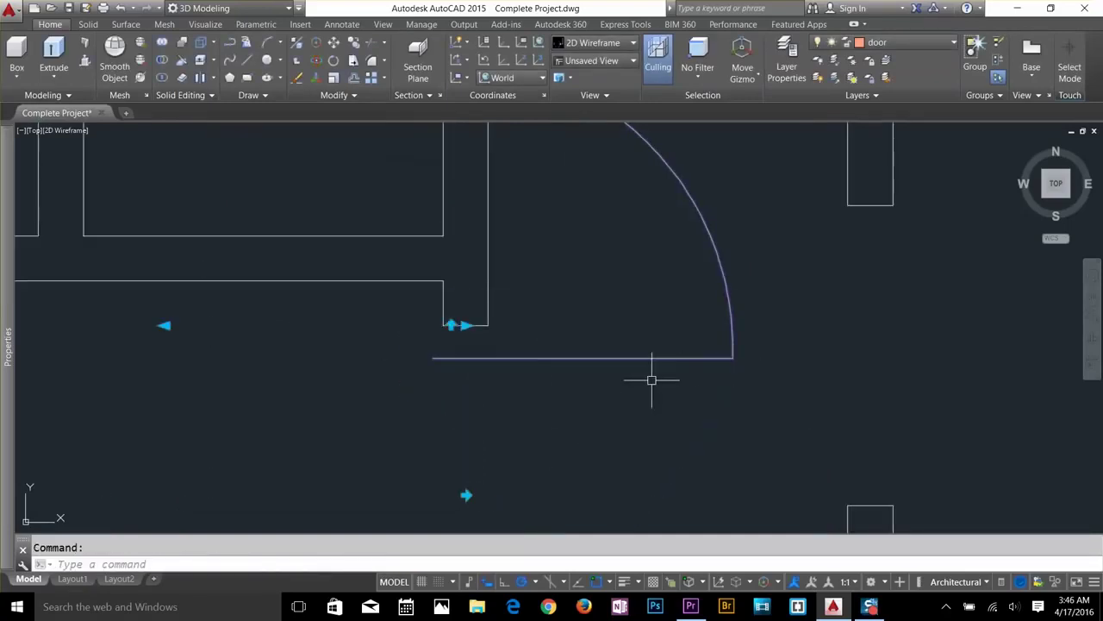
key("Delete")
Try the door block unrotated on the same upper jamb midpoint with its flip control, and delete it.
type("i")
key("Return")
key("Return")
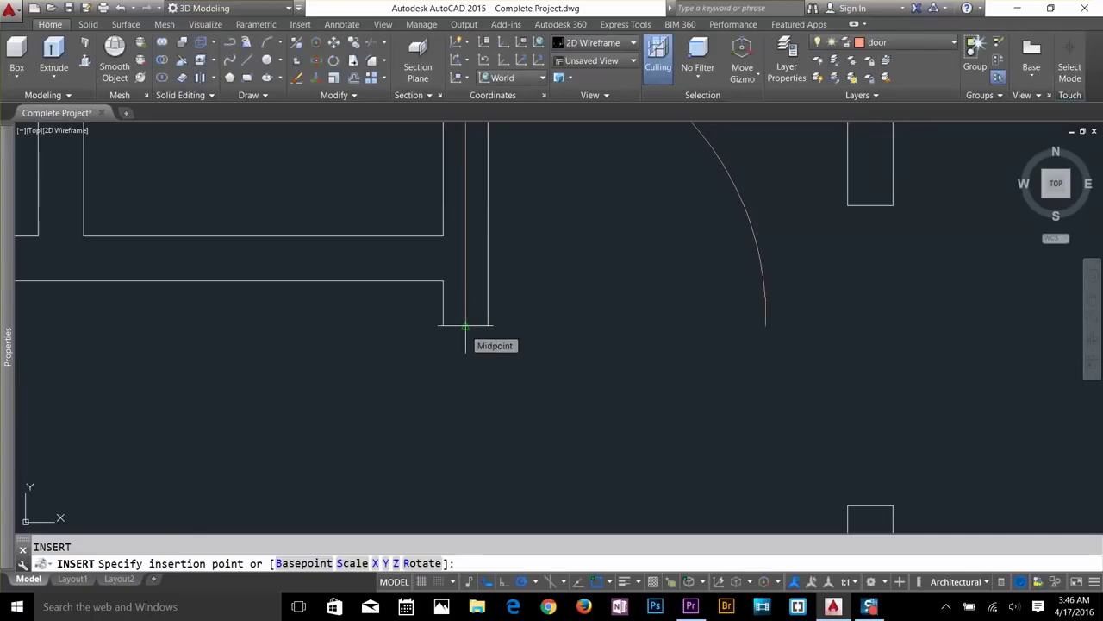
left_click(466, 325)
left_click(622, 322)
scroll(657, 354, "down", 2)
left_click(537, 230)
key("Escape")
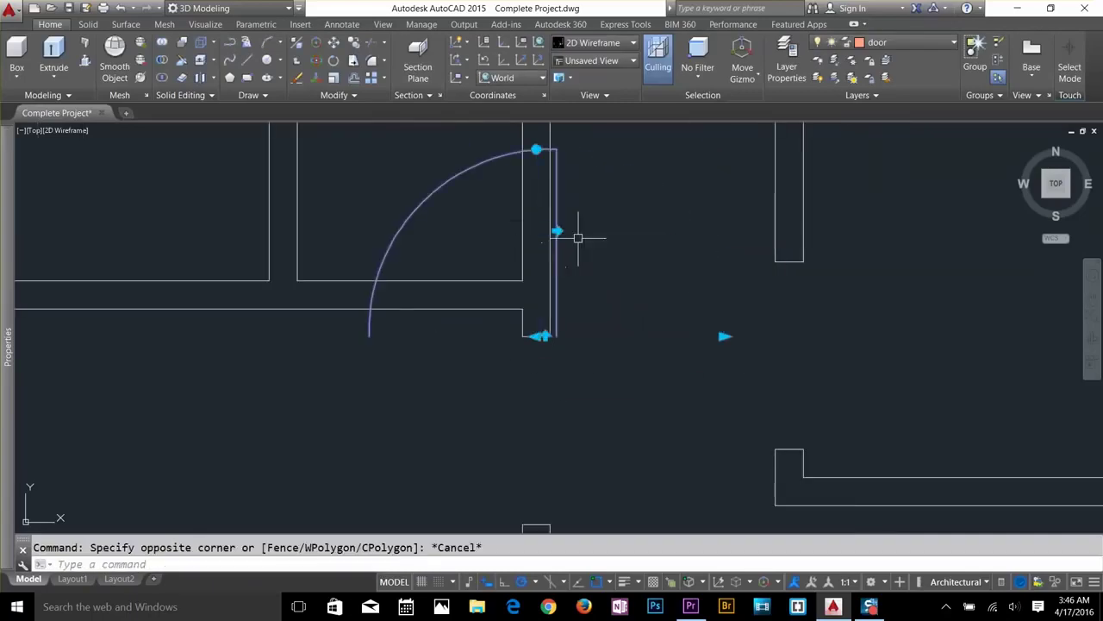
key("Escape")
left_click(559, 311)
key("Delete")
Insert "d door" on that upper jamb midpoint rotated toward the lower jamb, and flip it into the west room.
type("i")
key("Return")
key("Return")
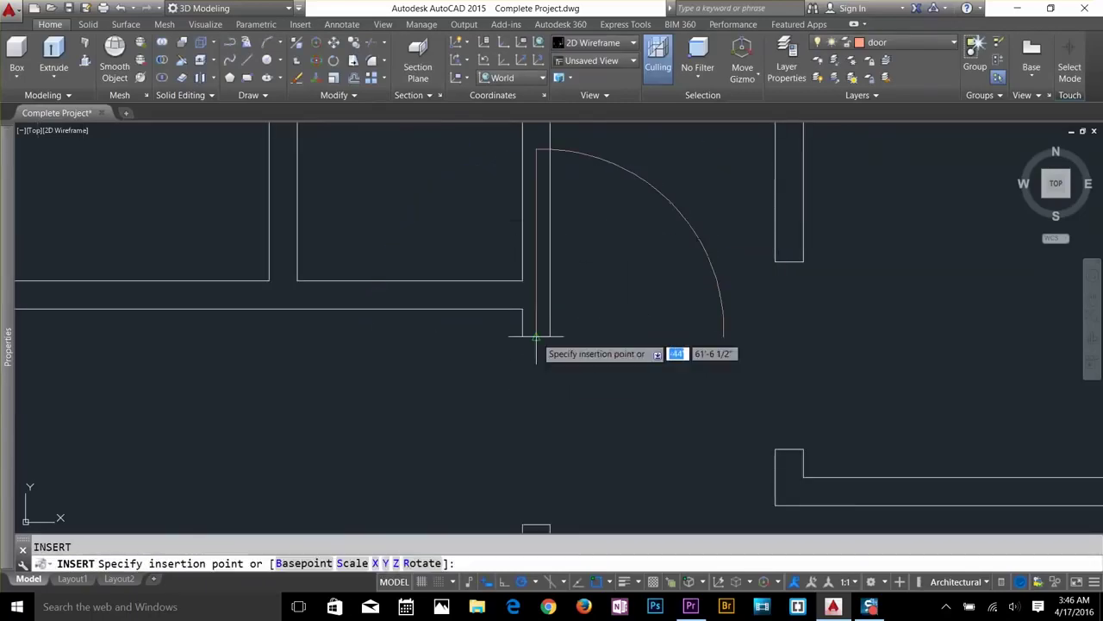
left_click(536, 336)
left_click(536, 523)
left_click(537, 344)
key("Escape")
Insert "d door" on the lower jamb midpoint of the opening across the hallway, rotated toward the upper jamb and flipped into the east room.
middle_click_drag(911, 360, 739, 388)
type("i")
key("Return")
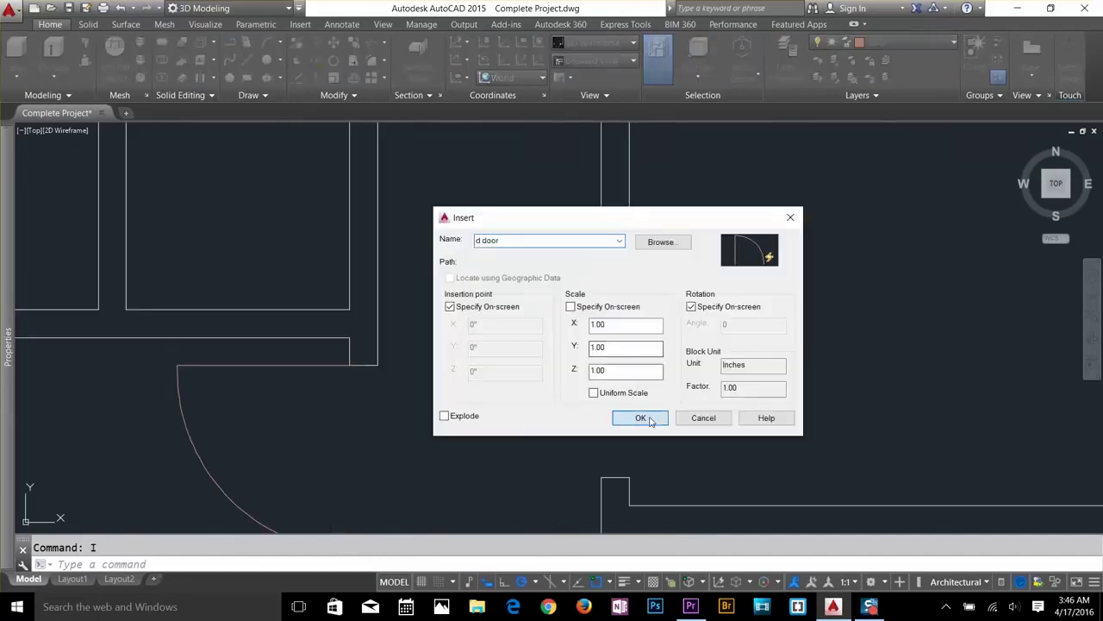
key("Return")
left_click(616, 477)
left_click(615, 291)
left_click(574, 483)
left_click(615, 468)
key("Escape")
scroll(692, 431, "down", 2)
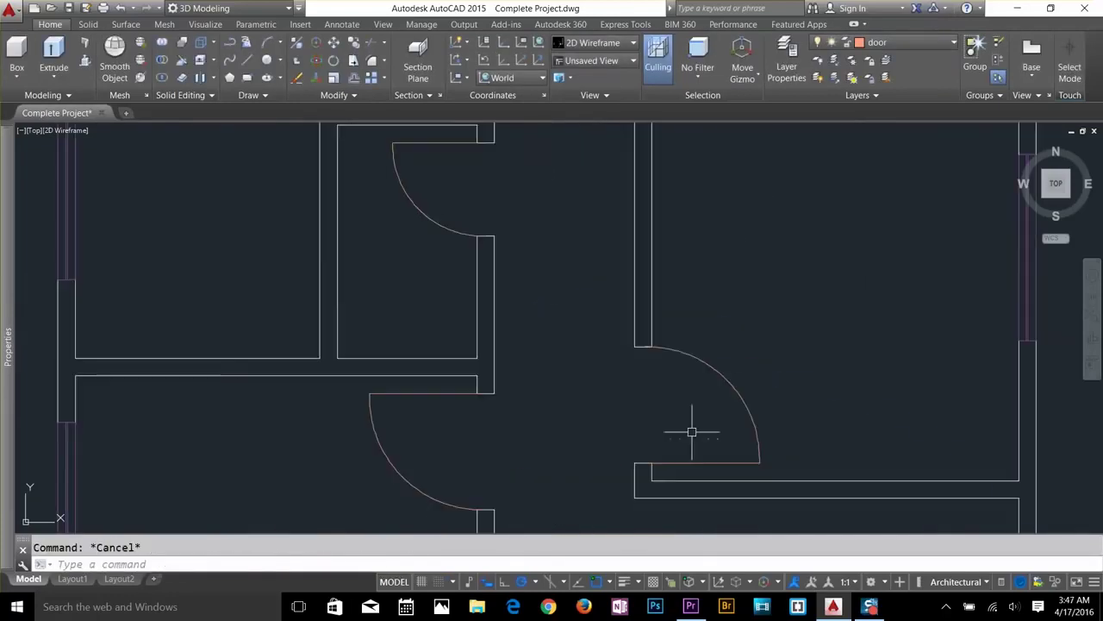
Try to trim the end of the east room door's swing where it overlaps the upper jamb.
left_click(643, 350)
scroll(643, 344, "up", 15)
key("Escape")
type("tr")
key("Return")
key("Return")
left_click(602, 286)
left_click(598, 283)
key("Escape")
scroll(619, 362, "down", 12)
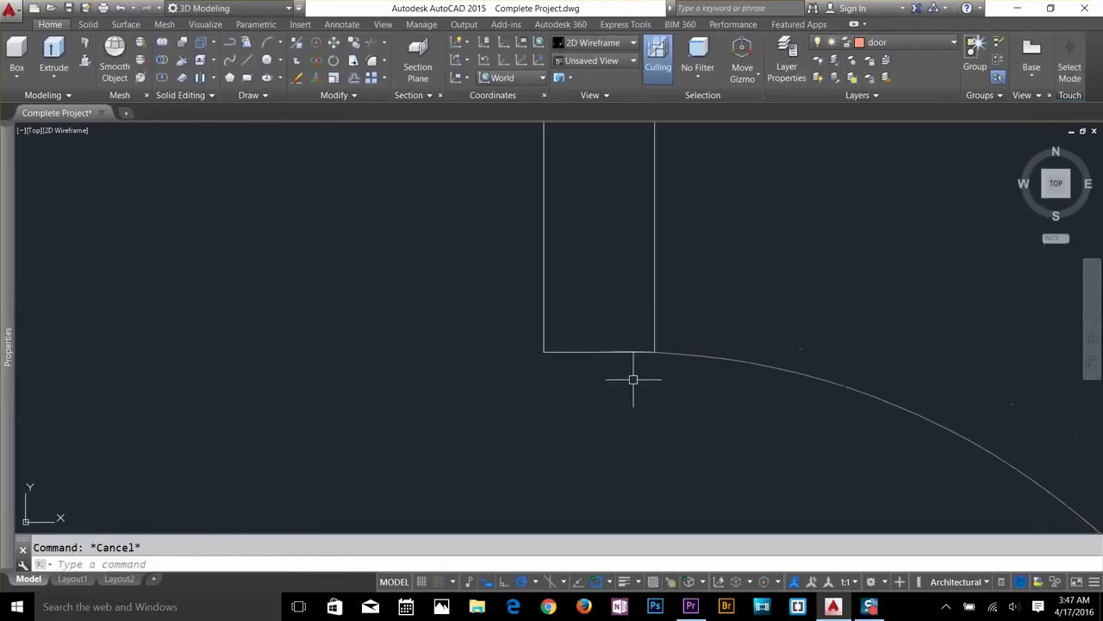
Insert "d door" on the west jamb midpoint of the opening in the north exterior wall, setting its rotation on screen.
middle_click_drag(642, 298, 660, 436)
scroll(633, 190, "up", 4)
type("i")
key("Return")
key("Return")
left_click(514, 323)
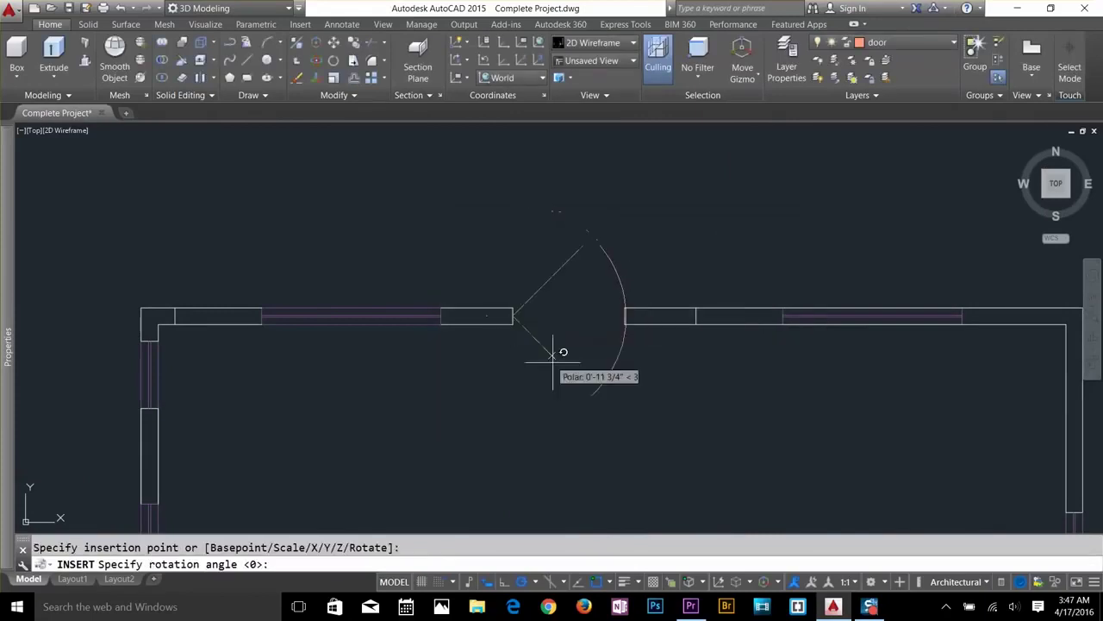
left_click(554, 370)
key("Return")
key("Return")
scroll(634, 411, "down", 2)
scroll(634, 411, "down", 3)
type("l")
key("Return")
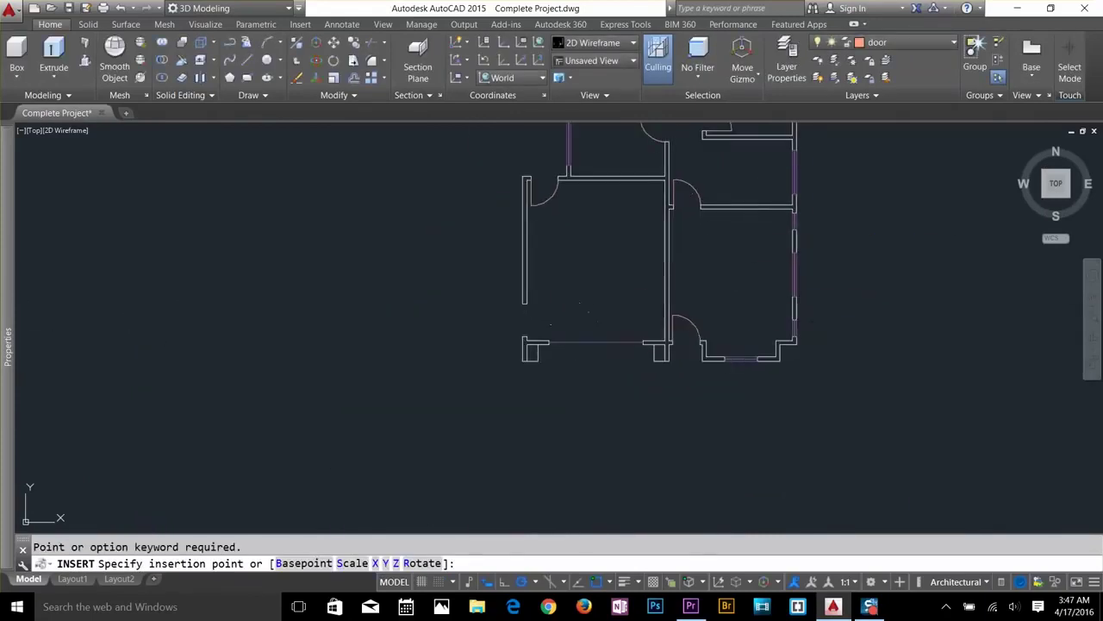
key("Escape")
Draw a vertical line across the garage's west wall opening, from the upper jamb's midpoint to the lower jamb's midpoint.
type("l")
key("Return")
scroll(468, 288, "up", 4)
left_click(439, 219)
left_click(440, 353)
key("Return")
Offset the opening line westward to make two equally spaced parallel copies outside the garage wall.
type("o")
key("Return")
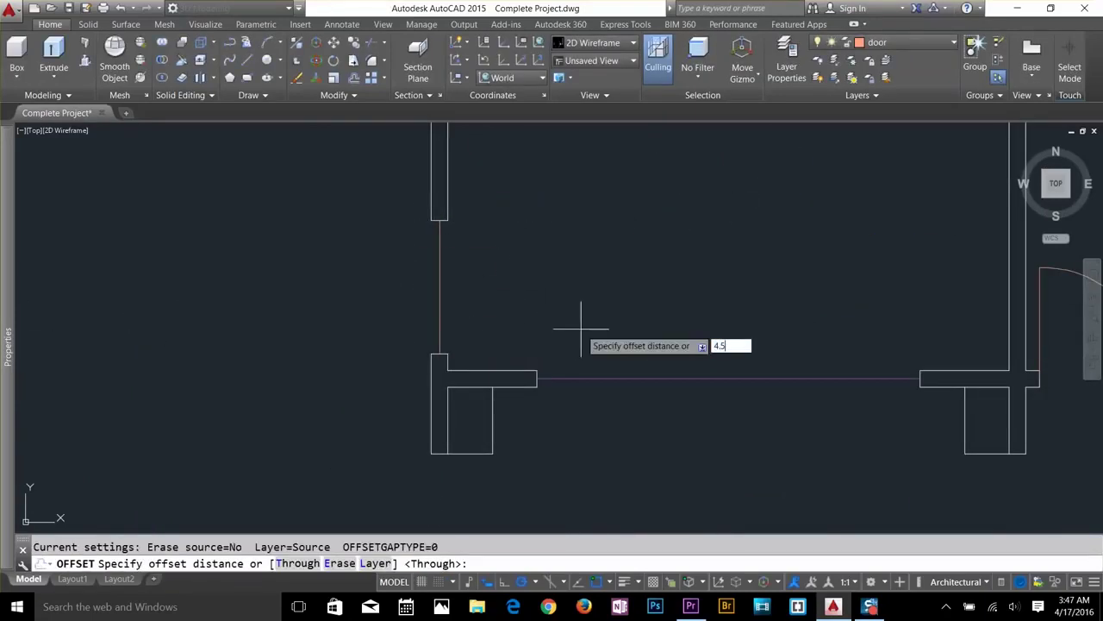
type("6")
key("Return")
left_click(440, 293)
left_click(403, 291)
Draw two horizontal lines joining the outermost offset line's upper and lower ends to the jambs of the garage's west opening.
key("l")
key("space")
left_click(373, 221)
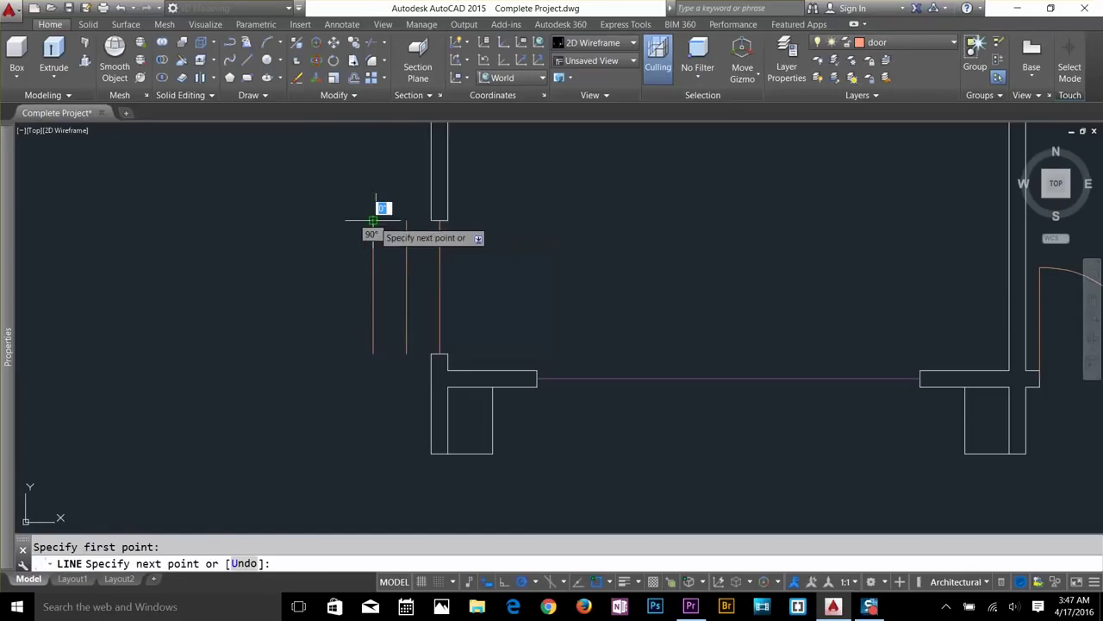
left_click(440, 221)
key("space")
key("space")
left_click(373, 353)
left_click(440, 354)
key("space")
Draw a horizontal line about 8'-3" long from the east hallway window's inner midpoint westward, ending in line with the upper wall's west end.
scroll(555, 323, "down", 8)
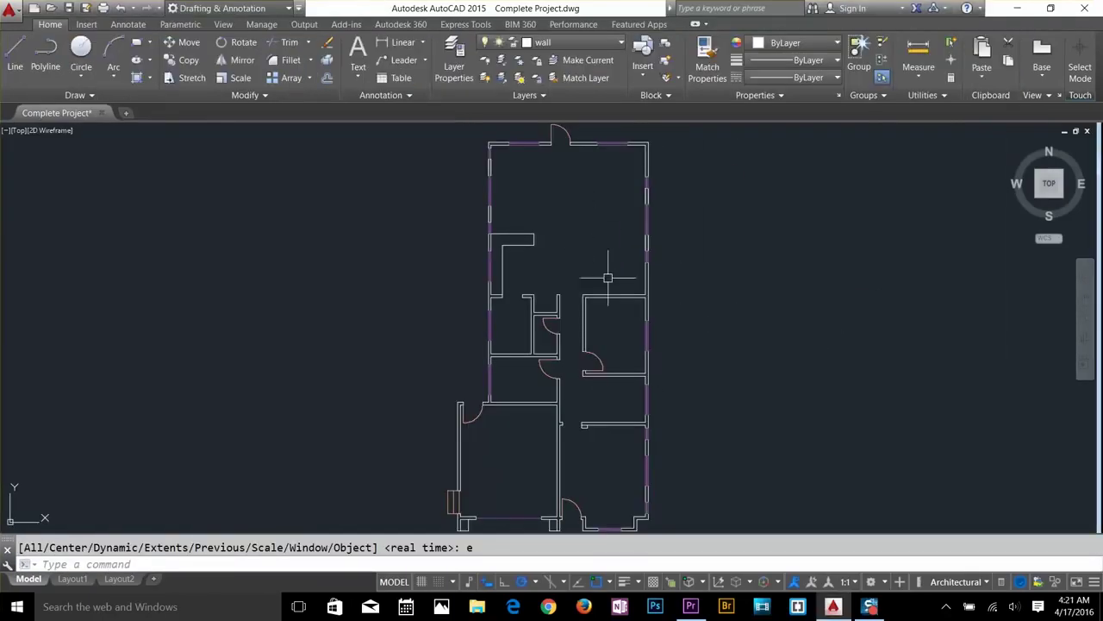
scroll(616, 425, "up", 5)
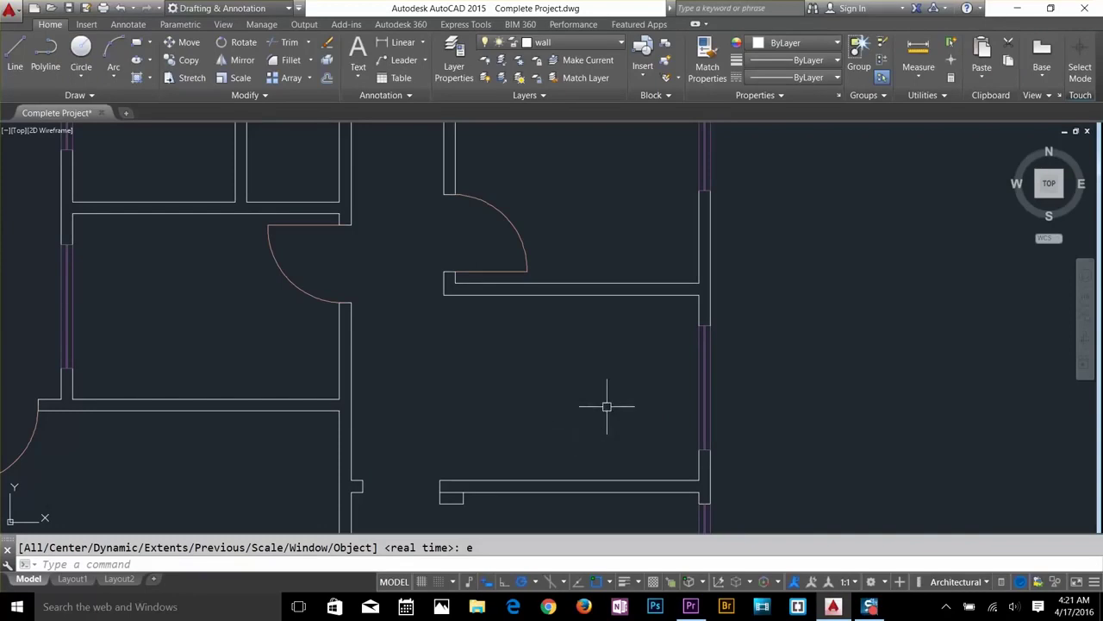
scroll(606, 406, "up", 2)
middle_click_drag(606, 406, 612, 345)
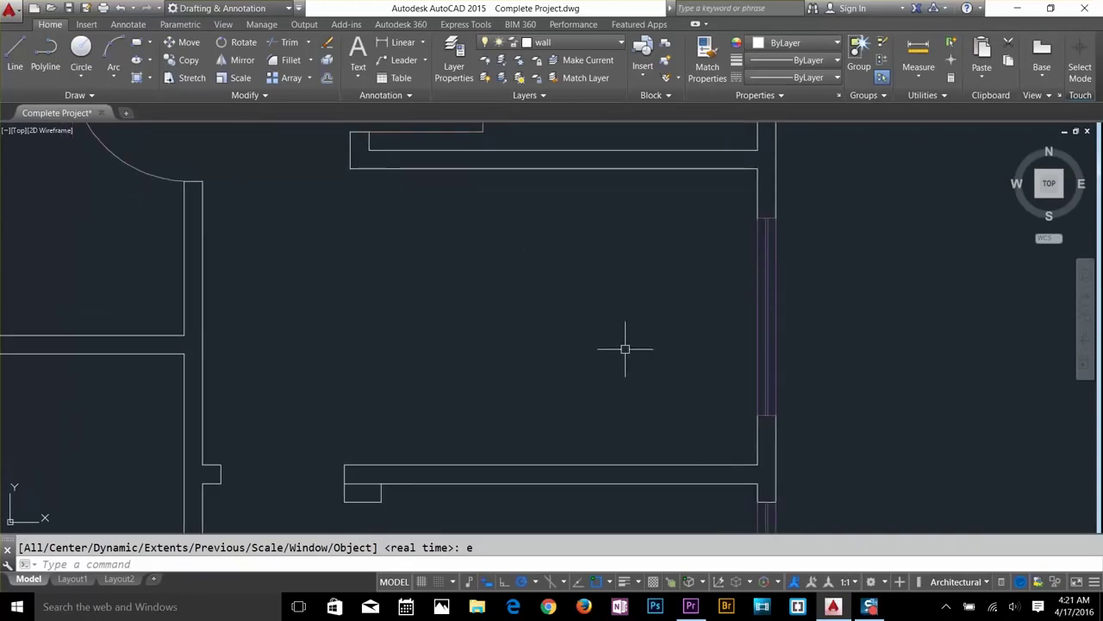
type("l")
key("Return")
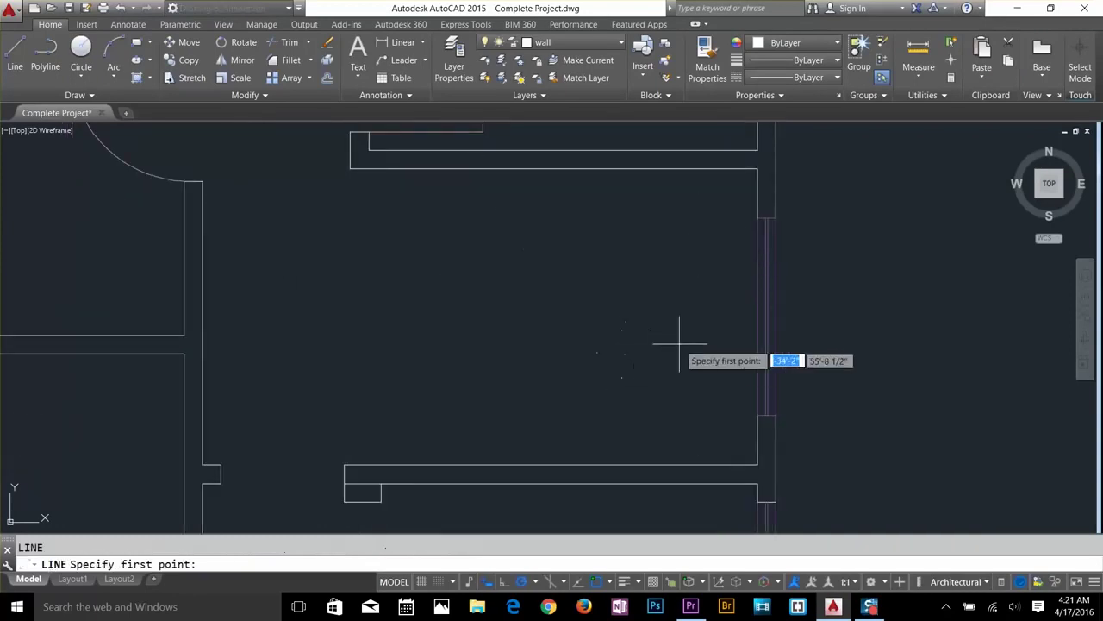
left_click(757, 317)
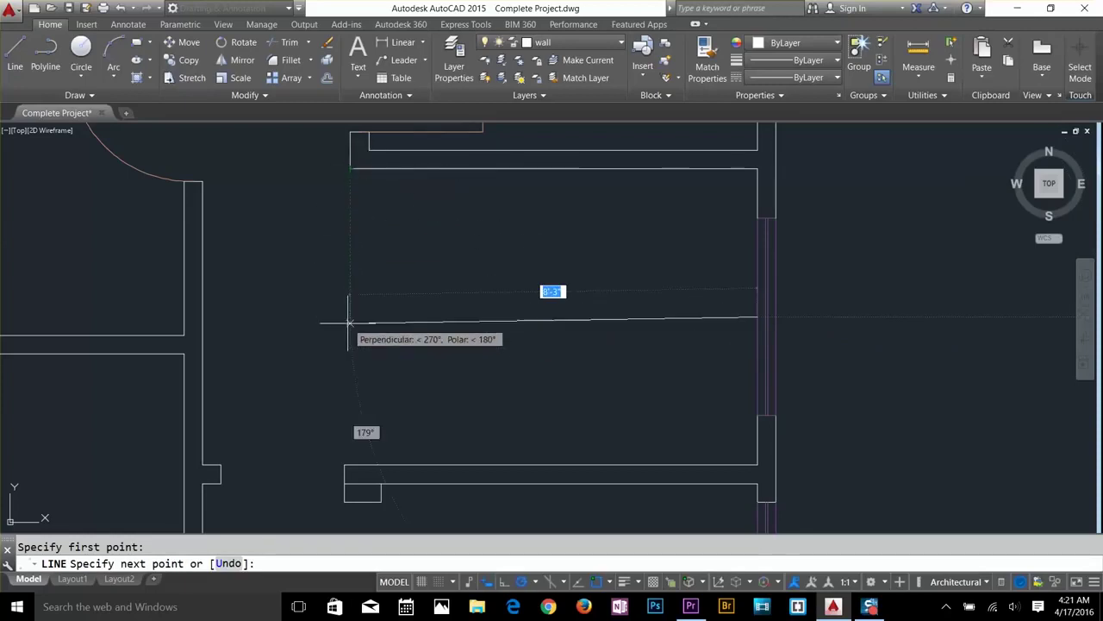
left_click(350, 317)
key("Return")
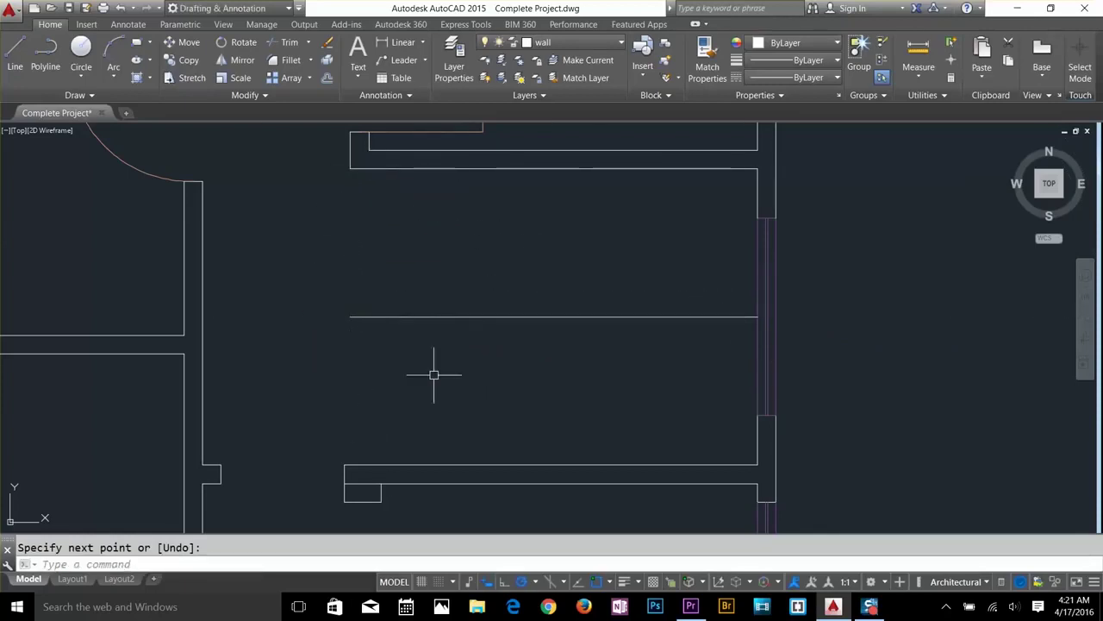
Offset the horizontal line 1.5" to both its lower and upper side.
type("o")
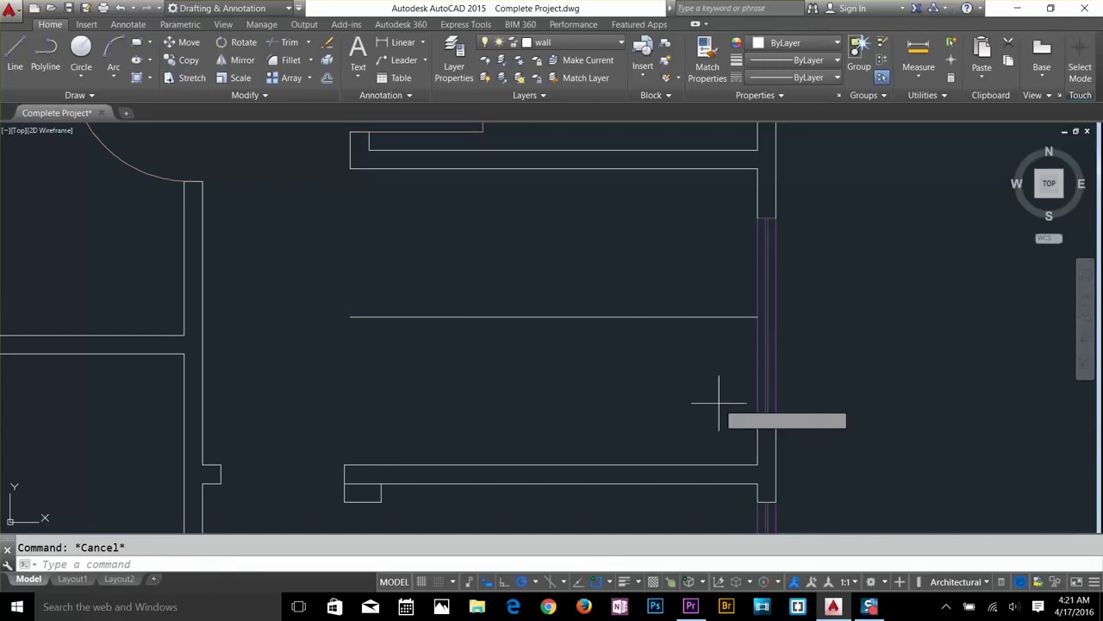
key("Return")
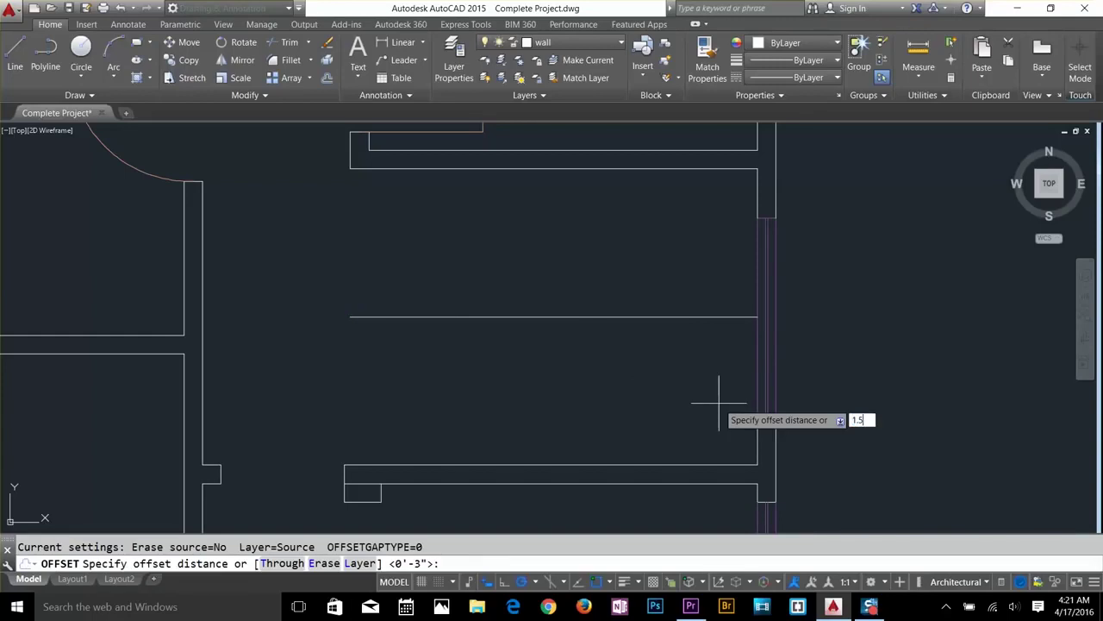
key("Return")
left_click(579, 318)
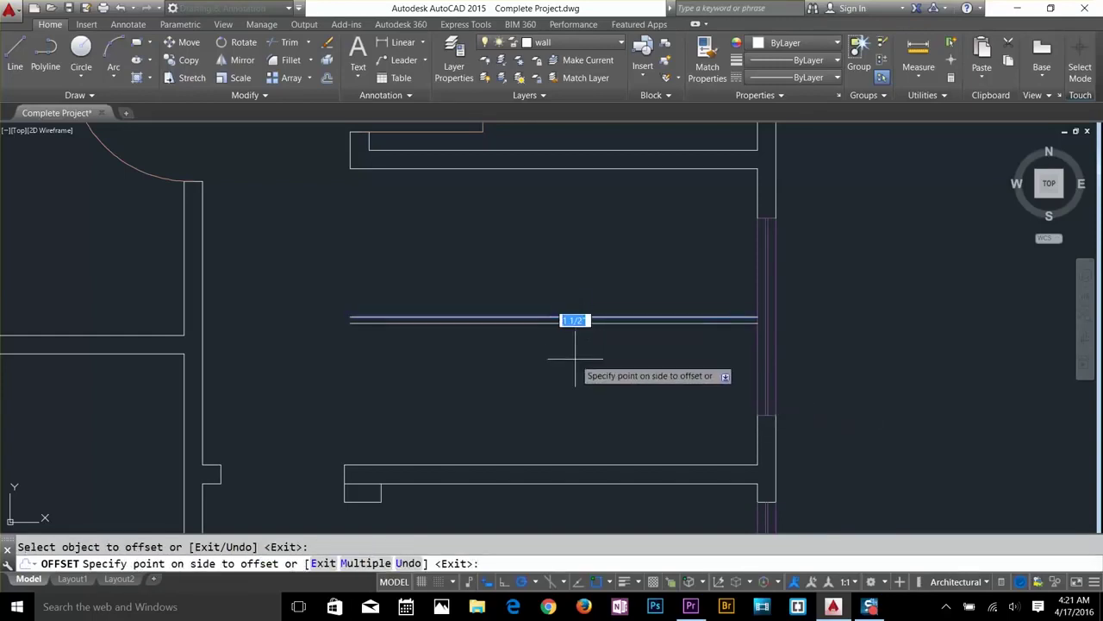
left_click(575, 360)
key("Return")
key("Return")
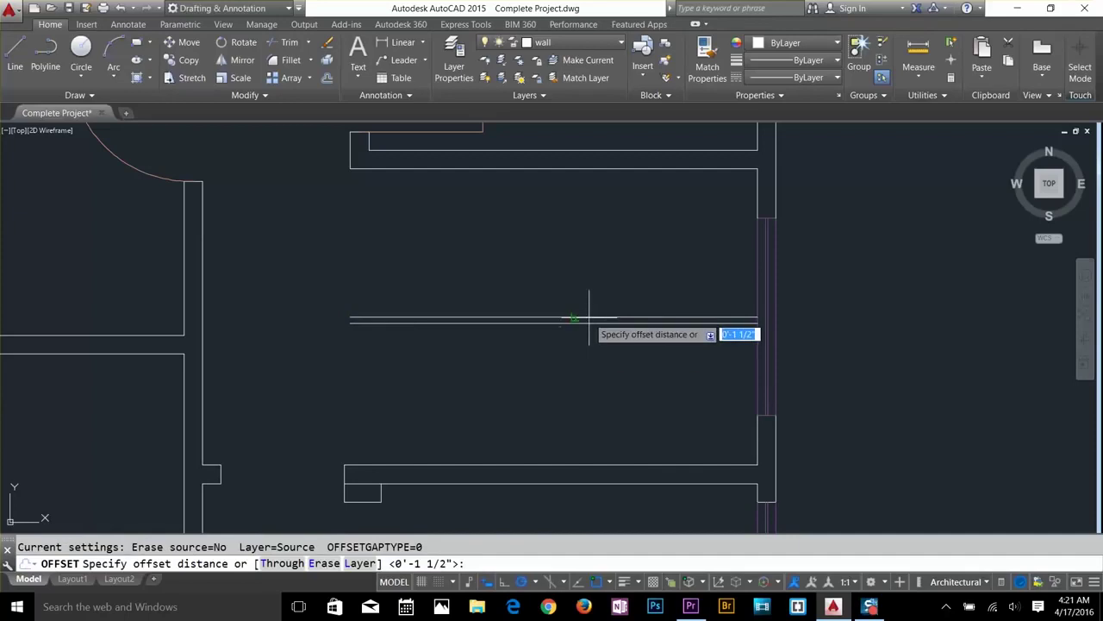
key("Return")
left_click(586, 317)
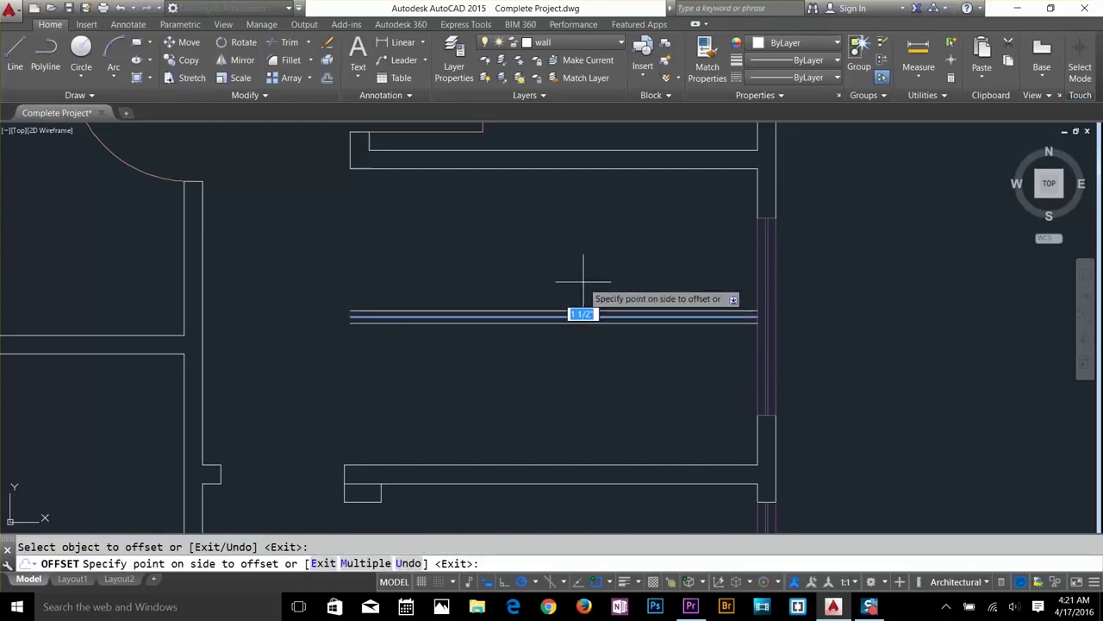
left_click(583, 281)
key("Return")
key("Escape")
scroll(821, 385, "up", 2)
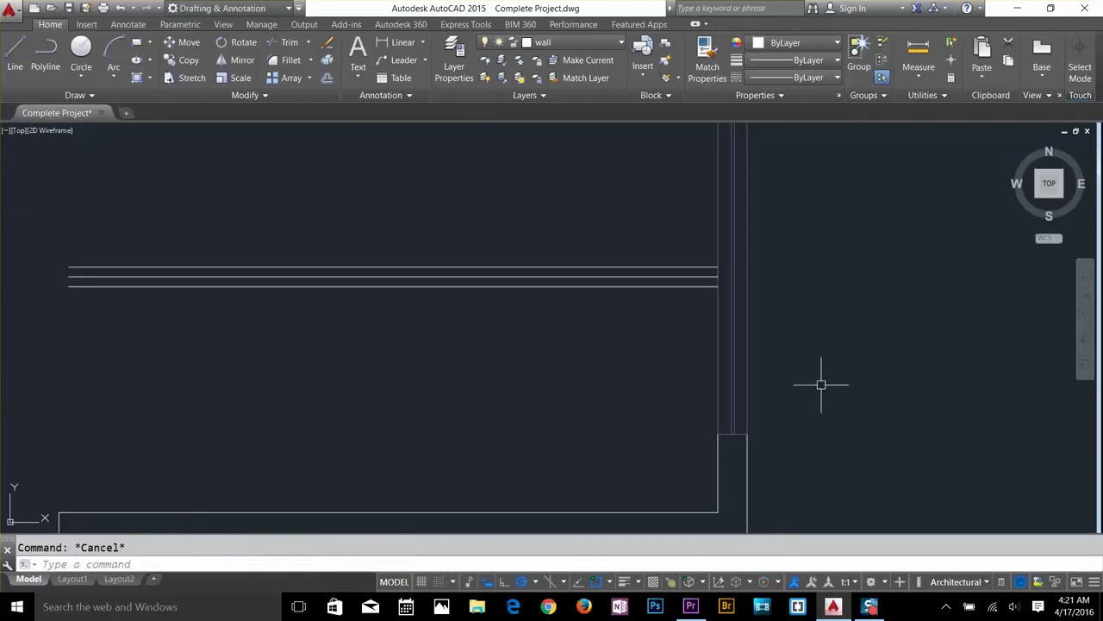
type("l")
key("Return")
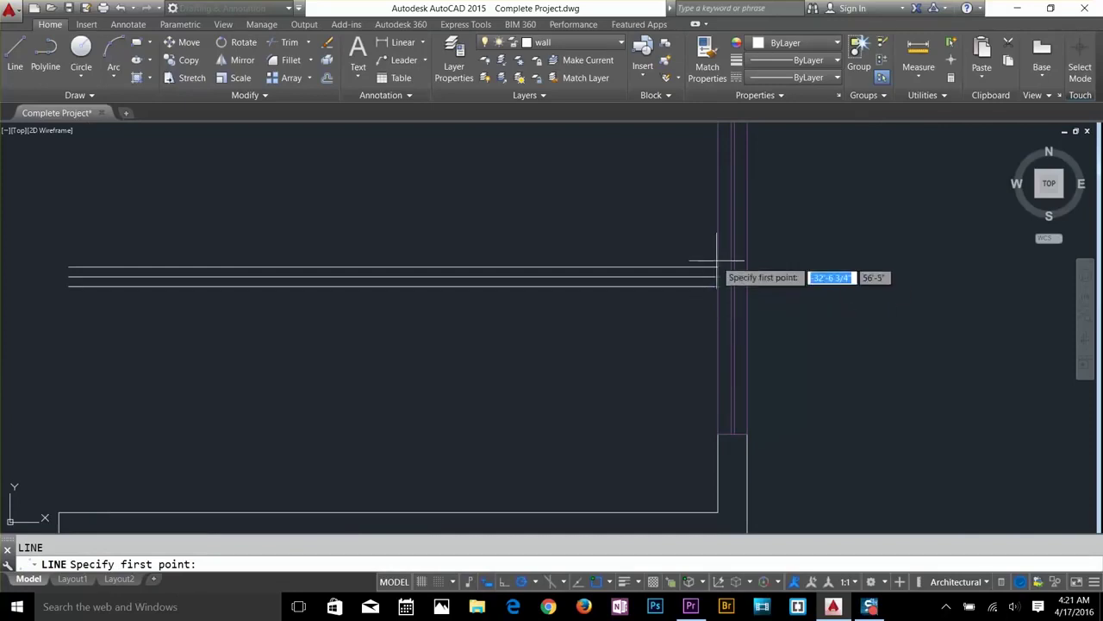
key("Escape")
Delete the middle one of the three parallel horizontal lines.
scroll(655, 343, "down", 4)
scroll(715, 324, "up", 2)
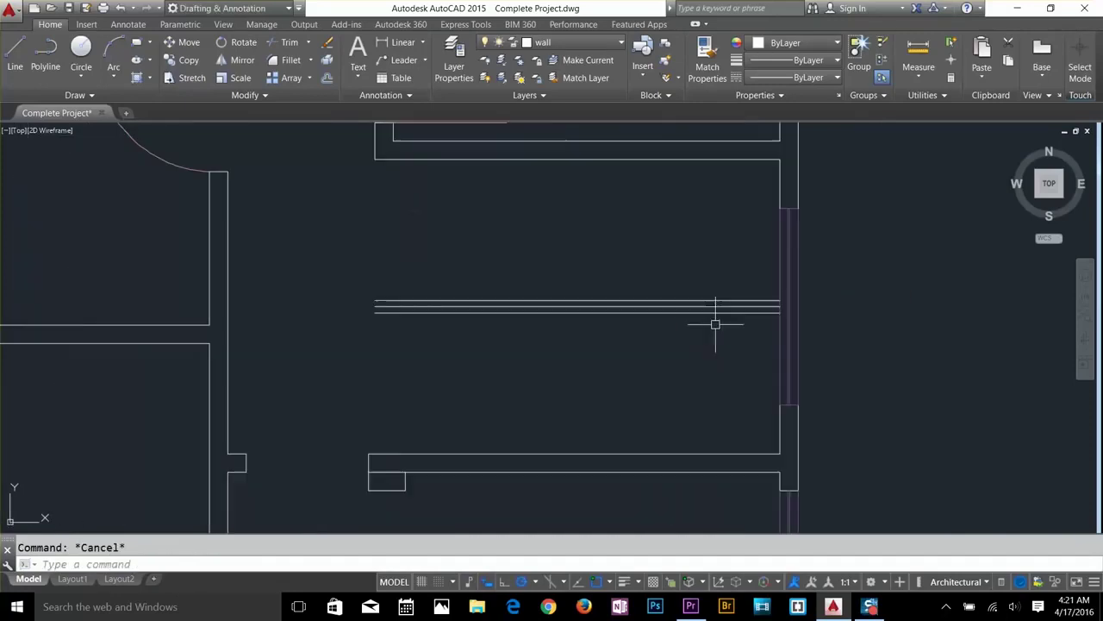
left_click(721, 307)
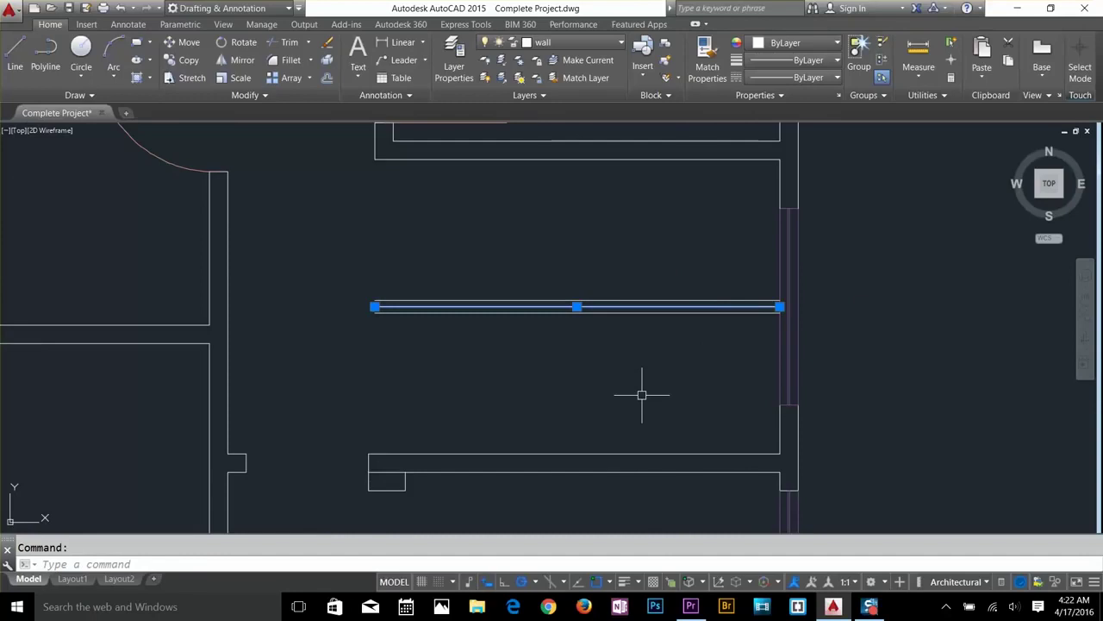
key("Delete")
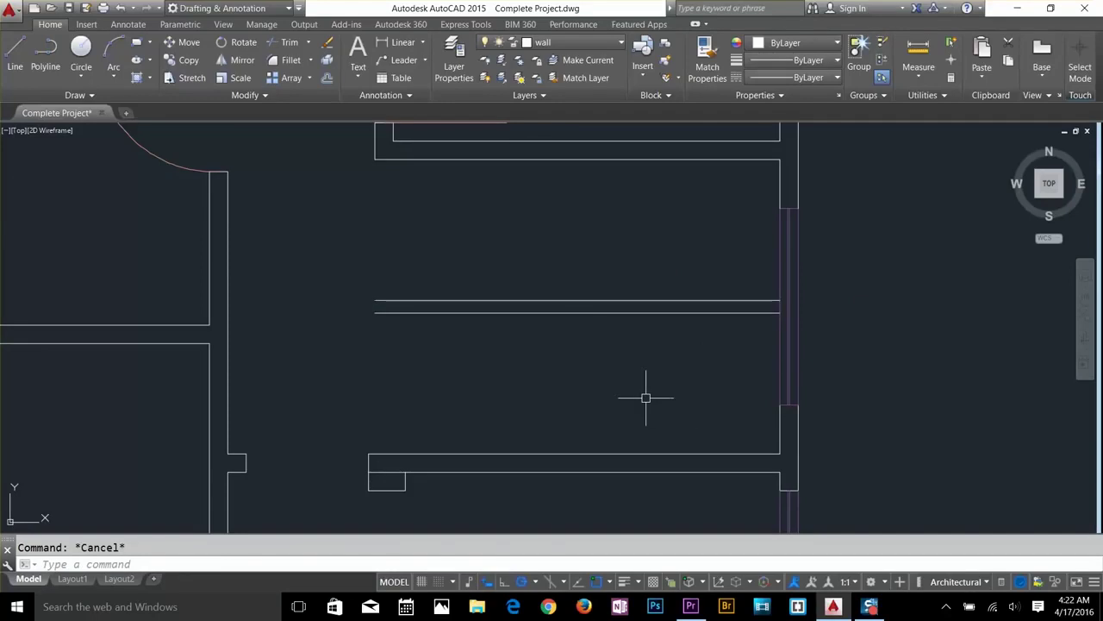
Offset the inner edge of the east wall below the window 2' westward.
type("o")
key("Return")
type("2")
key("Return")
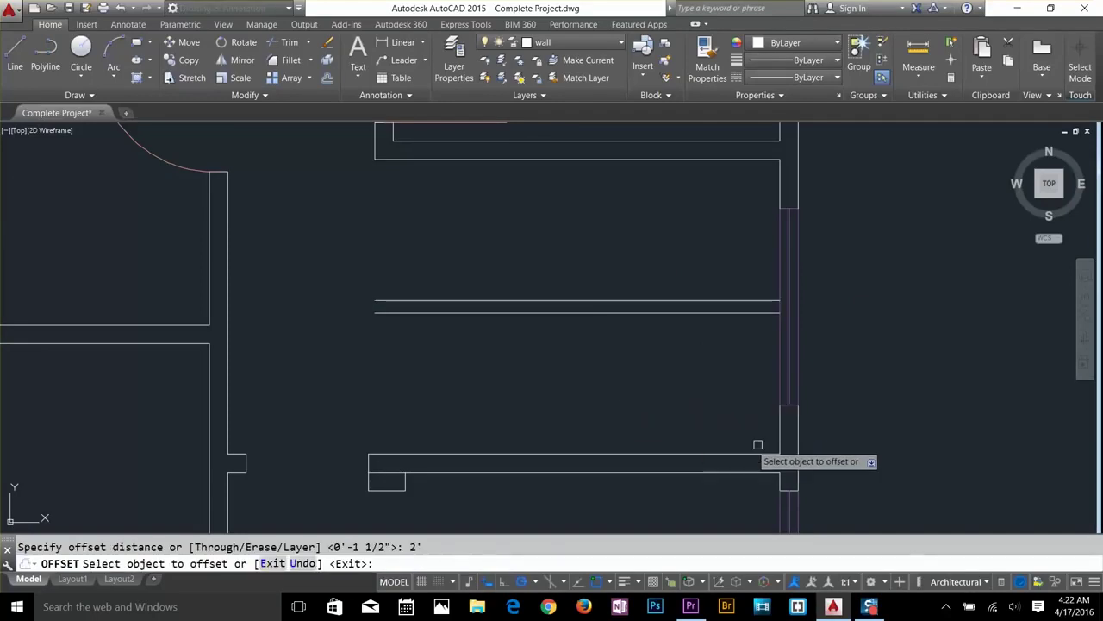
left_click(782, 423)
left_click(684, 420)
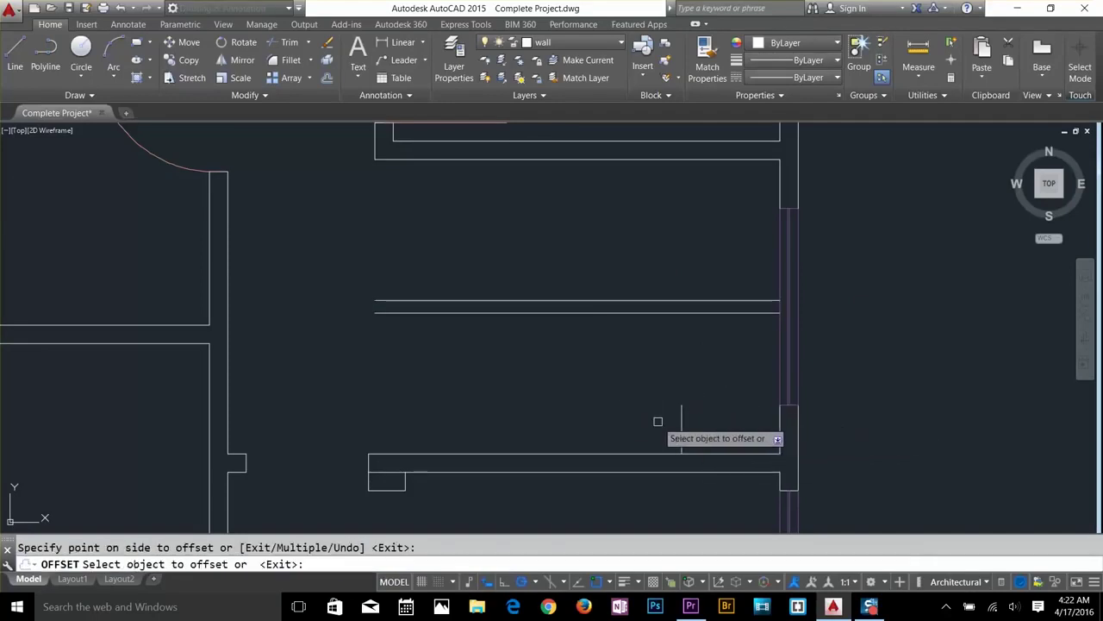
key("Escape")
Lengthen the offset vertical line upward to the lower parallel line, and extend it to the upper parallel line.
left_click(681, 404)
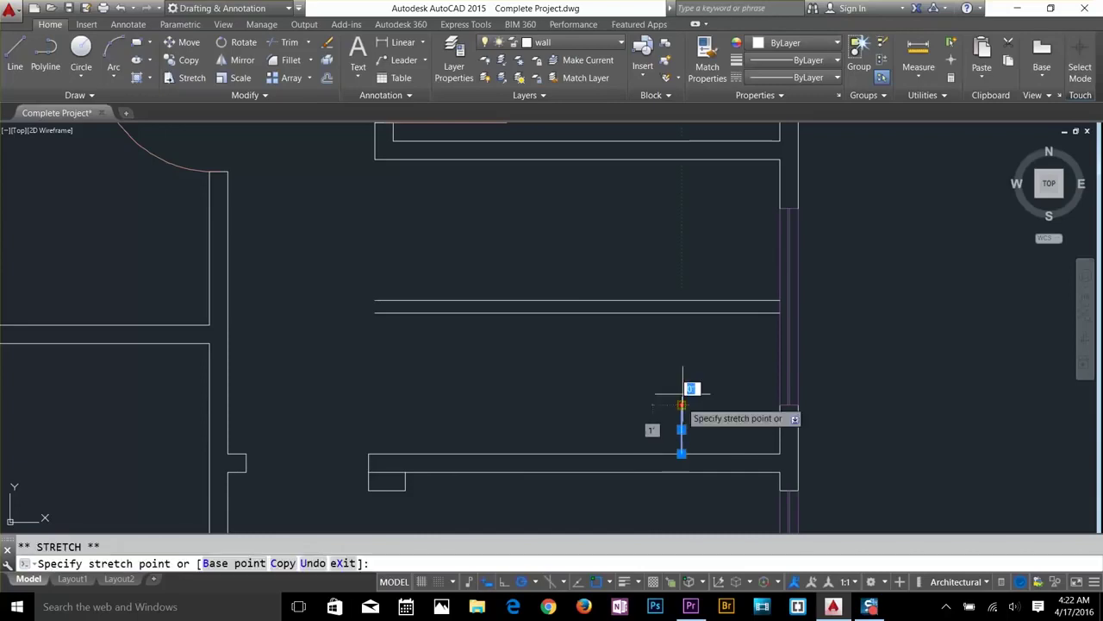
left_click(682, 312)
key("Escape")
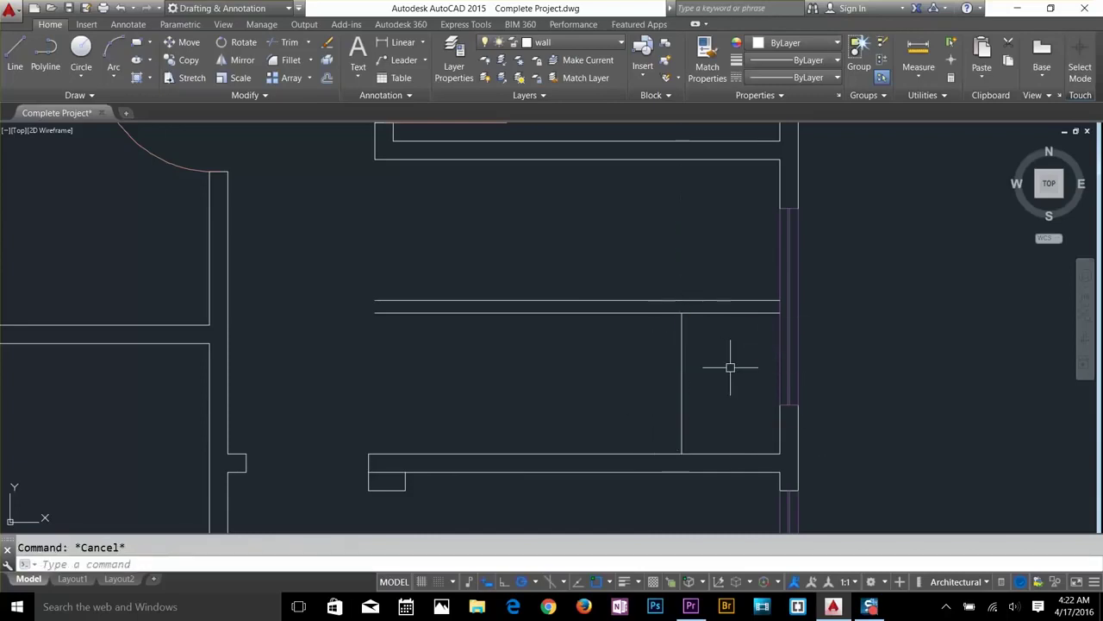
type("ex")
key("Return")
left_click(681, 317)
key("Escape")
Trim away the portions of both parallel horizontal lines between the vertical line and the east window.
type("tr")
key("Return")
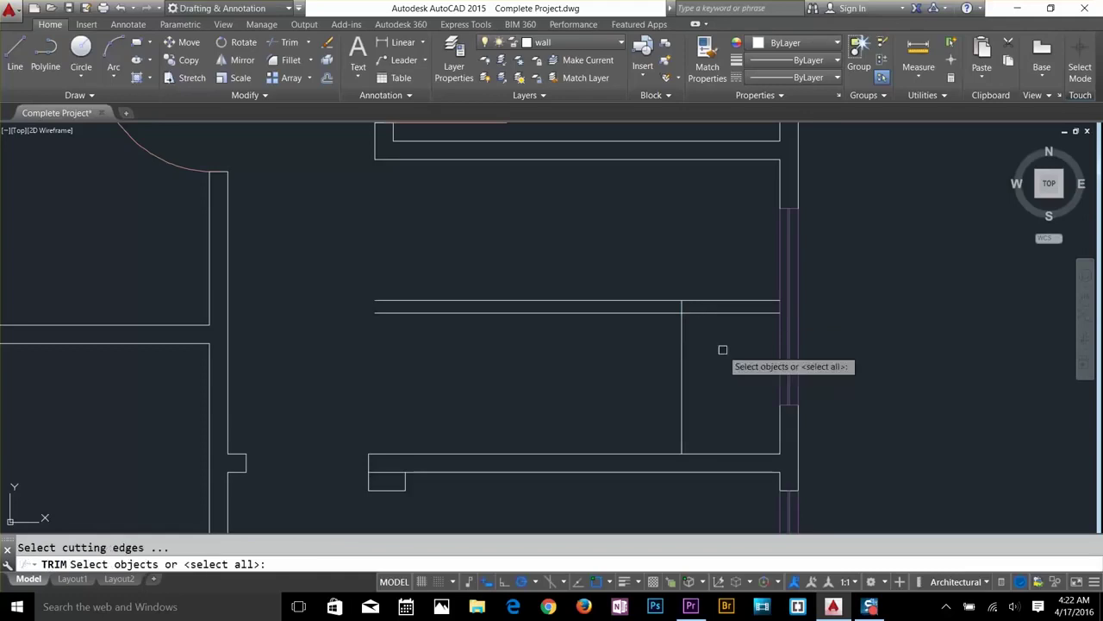
key("Return")
left_click(731, 347)
left_click(702, 295)
key("Escape")
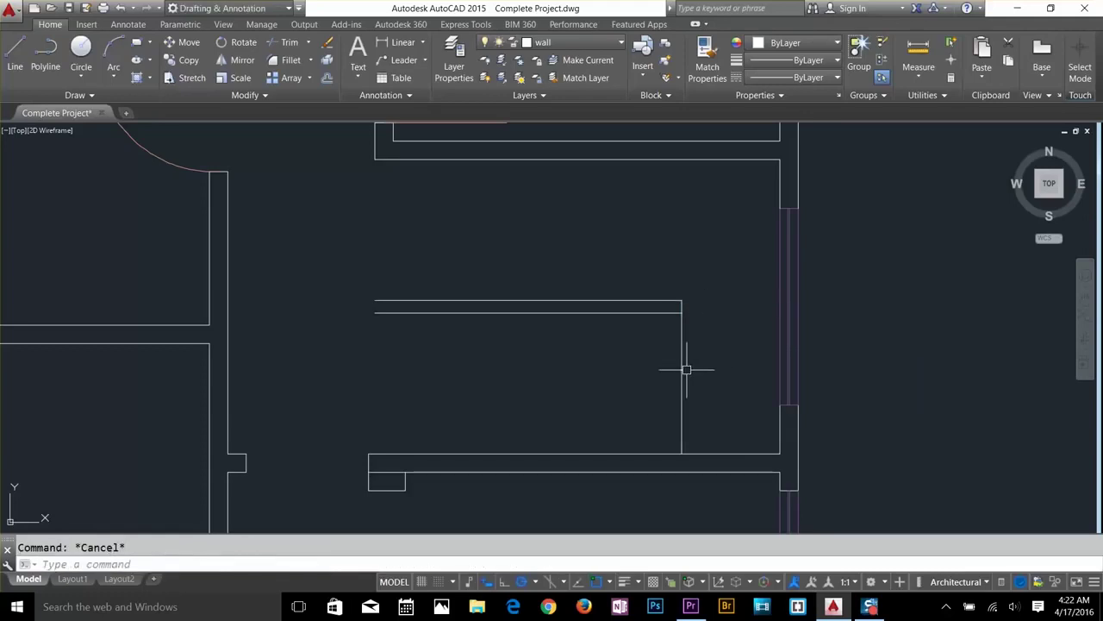
Shorten the vertical line so its upper end stops at the lower parallel line's east endpoint.
left_click(685, 370)
left_click(680, 288)
scroll(680, 288, "up", 8)
key("Escape")
scroll(737, 364, "up", 4)
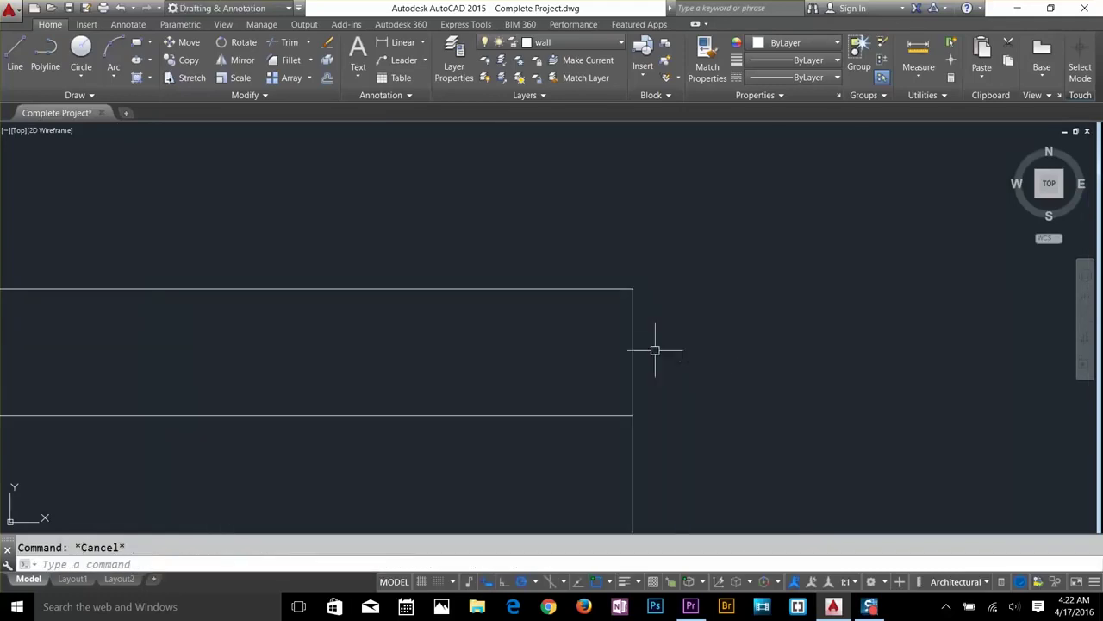
left_click(657, 350)
left_click(633, 289)
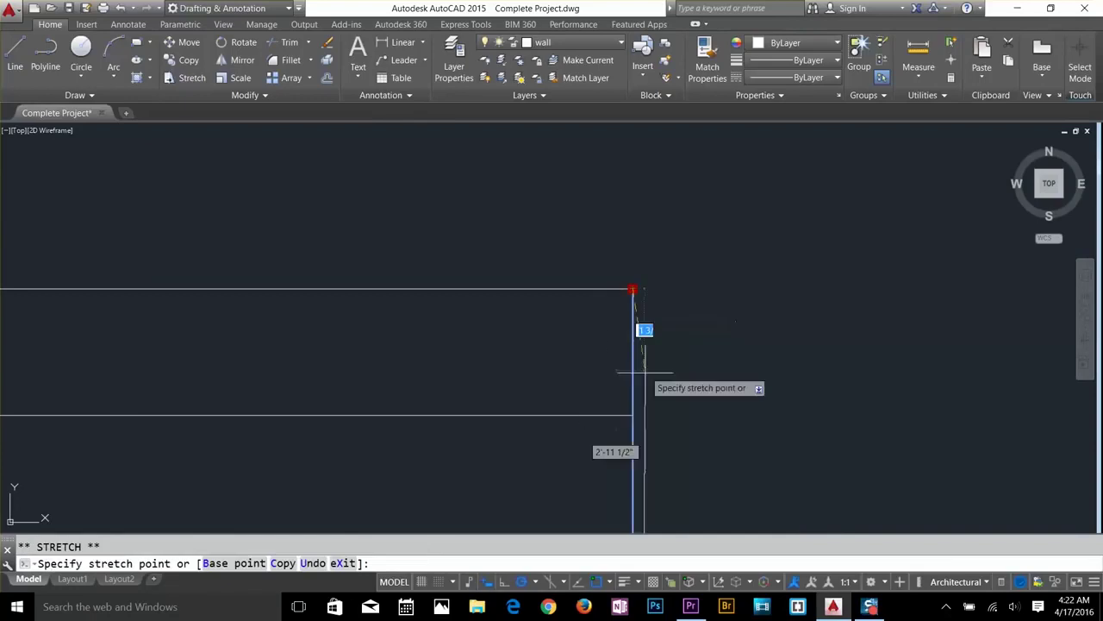
left_click(633, 414)
key("Escape")
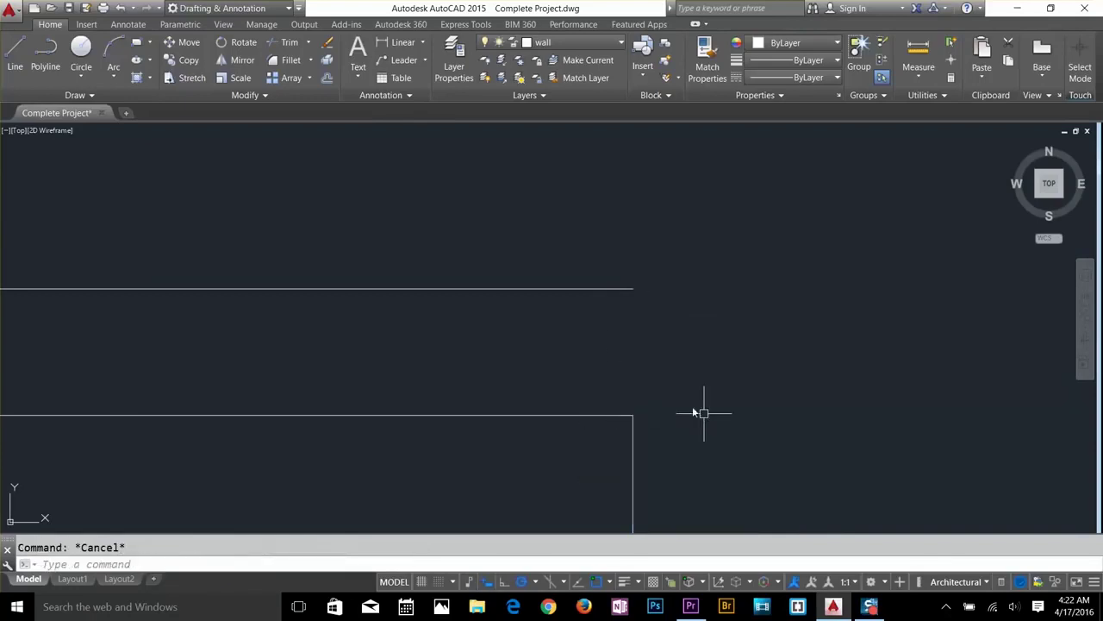
Draw a short vertical line closing the east end between the two parallel horizontal lines.
type("l")
key("Return")
left_click(633, 415)
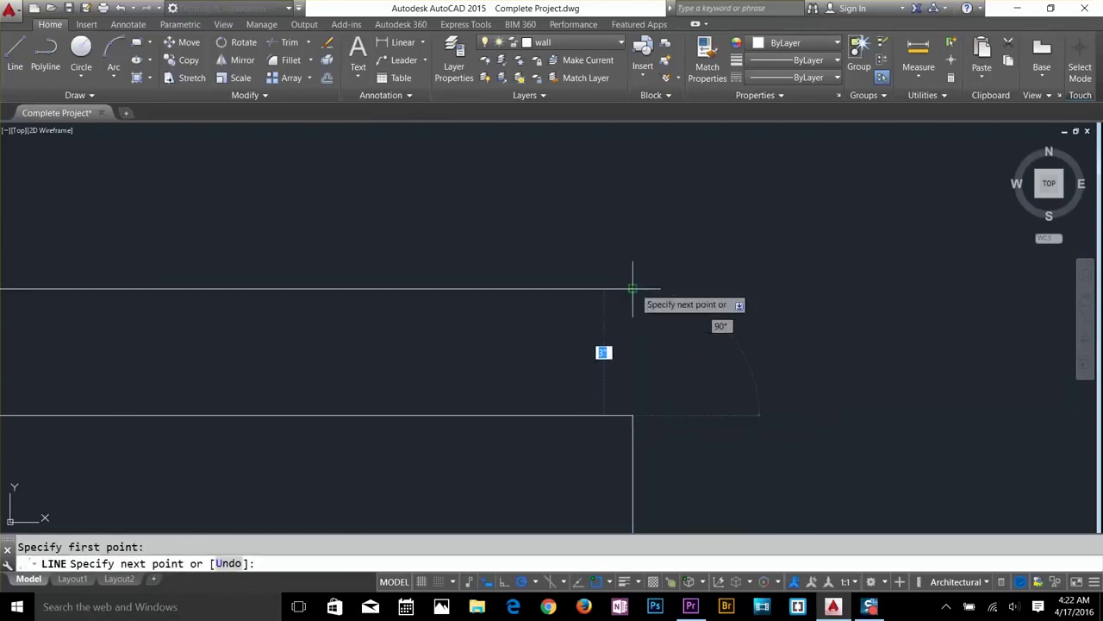
left_click(633, 288)
key("Return")
scroll(667, 377, "down", 3)
scroll(826, 269, "up", 2)
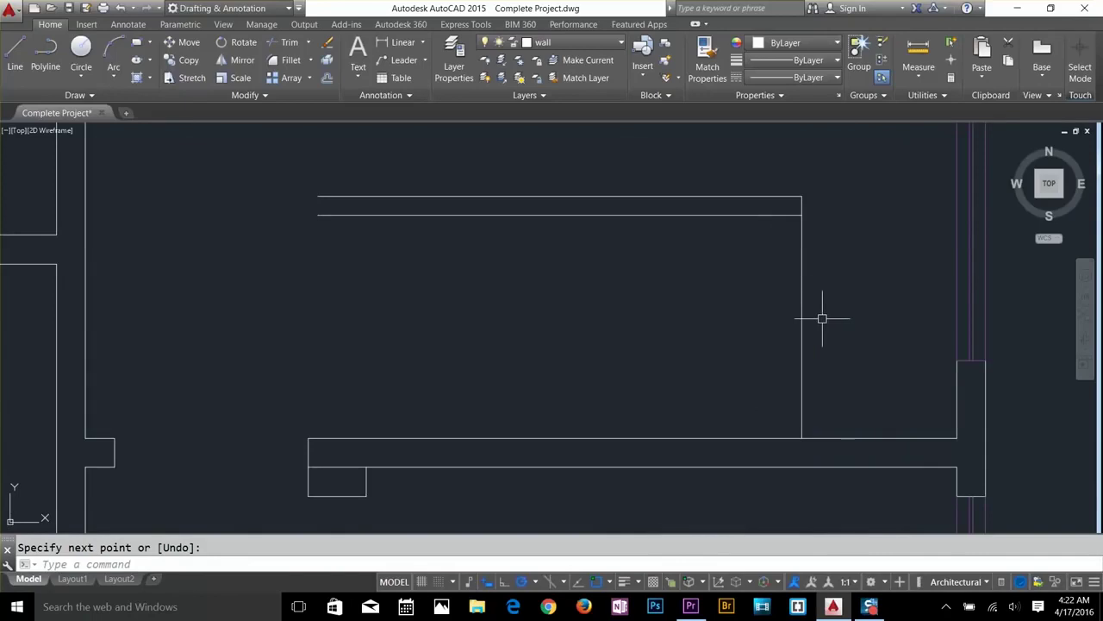
Create a path array of the vertical line along the lower parallel line.
key("Escape")
type("ar")
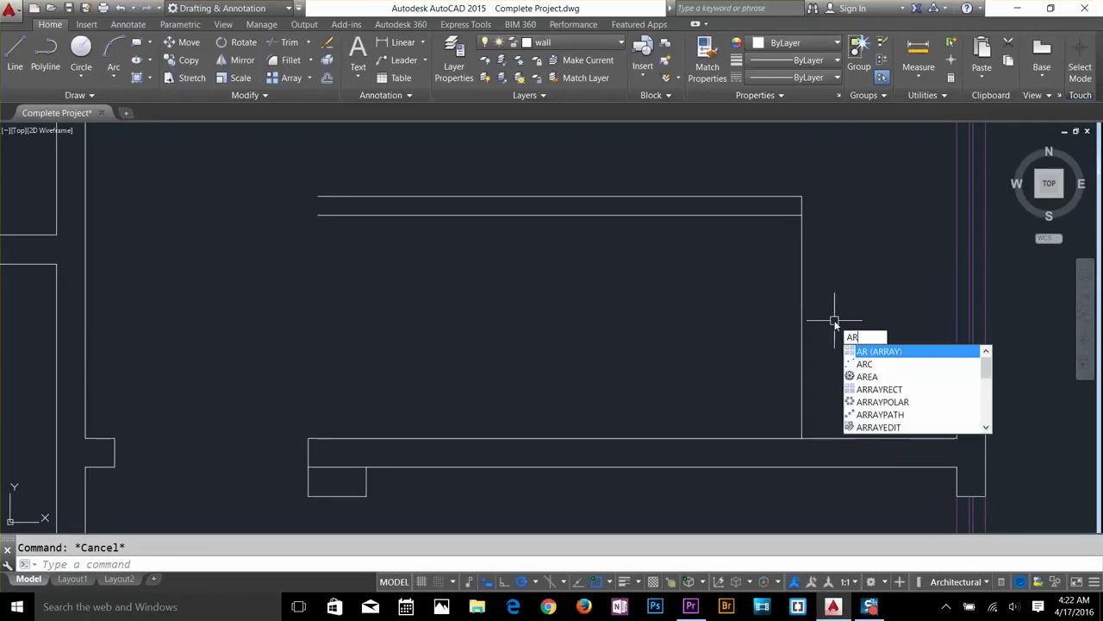
key("Return")
left_click(803, 349)
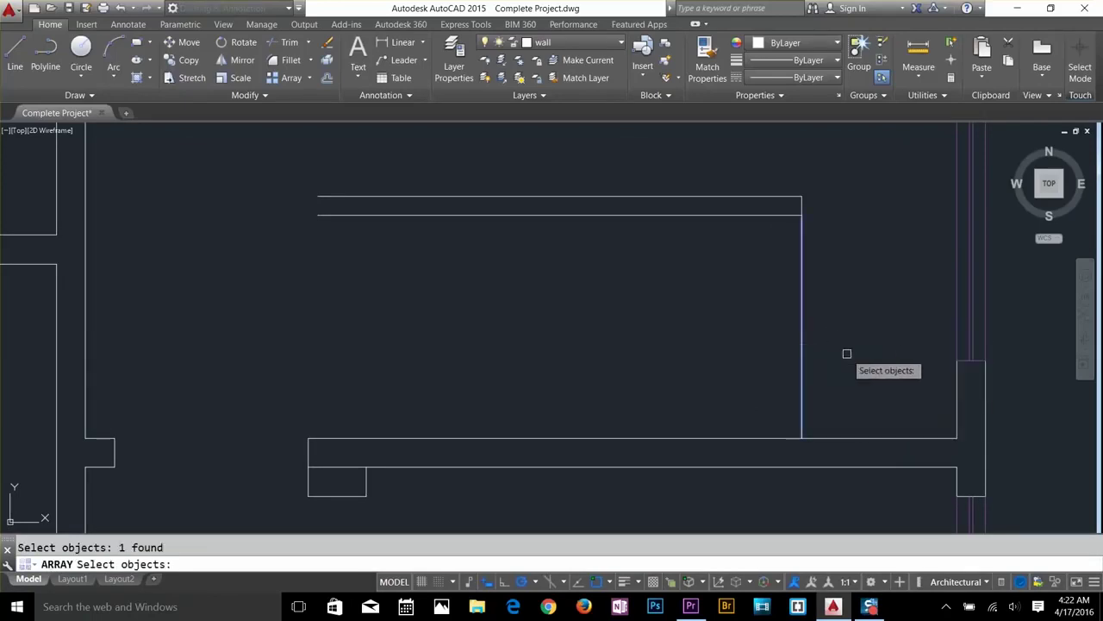
key("Return")
left_click(881, 402)
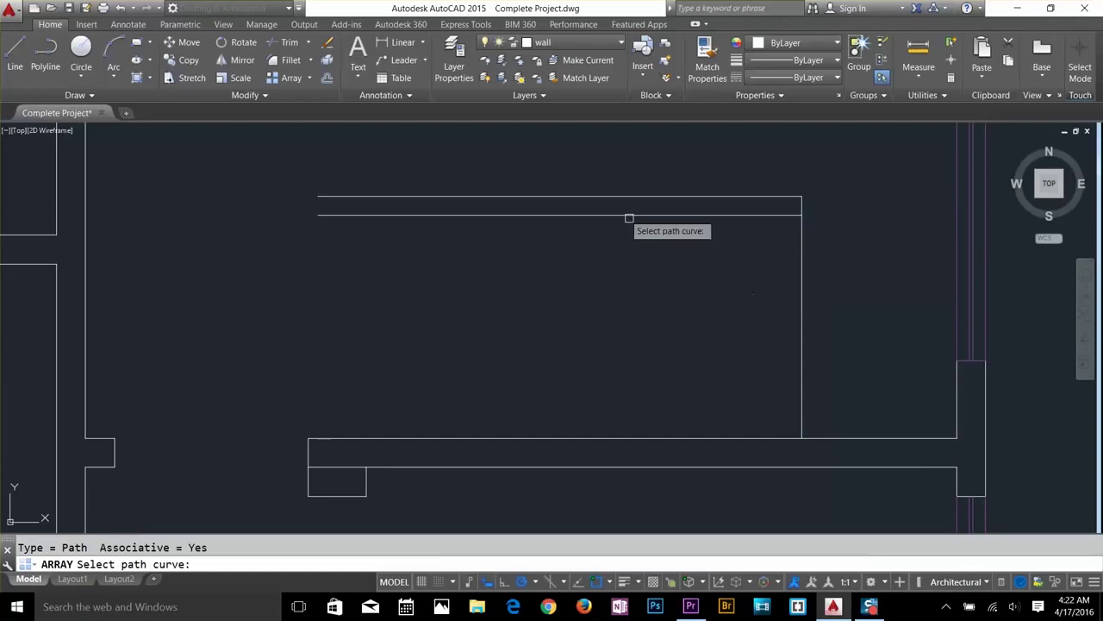
left_click(613, 214)
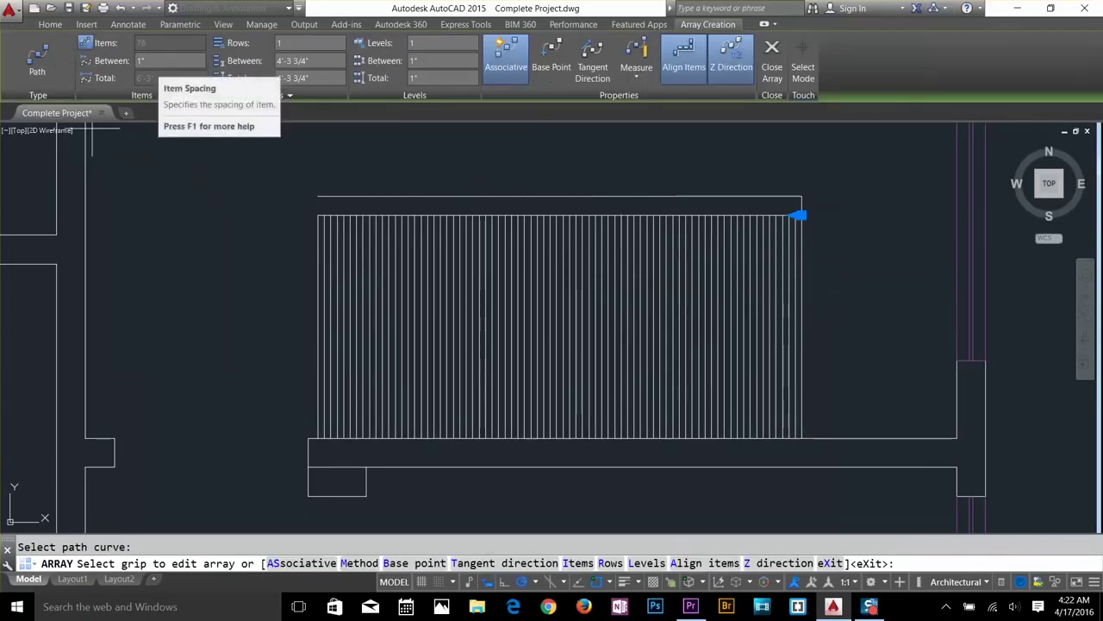
Set the path array's item spacing to 9" and finish the array.
left_click(135, 62)
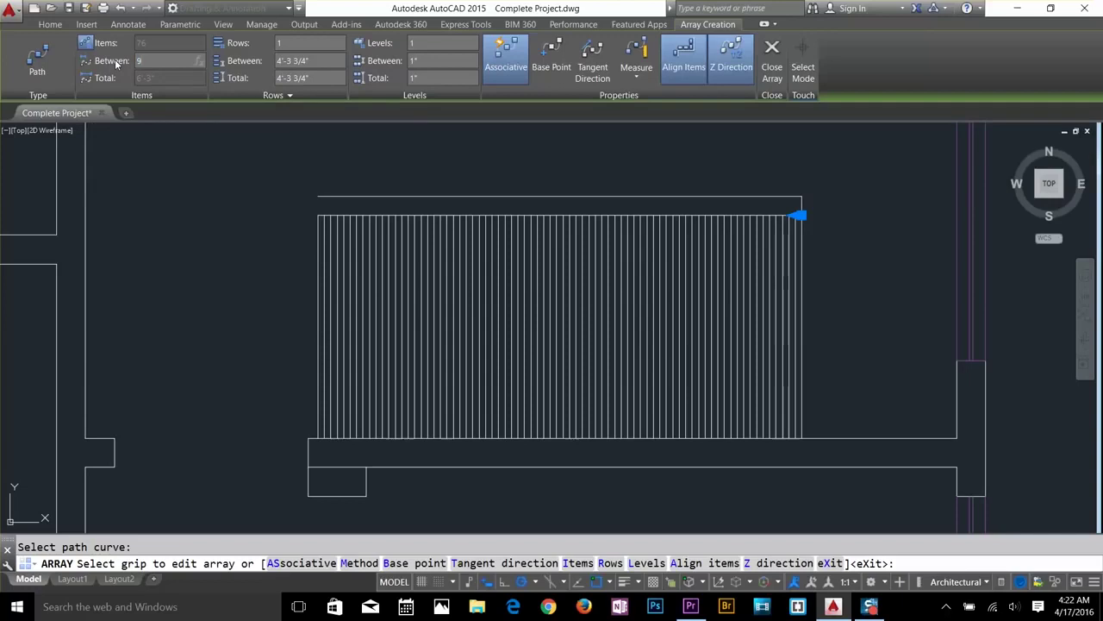
type("9")
key("Return")
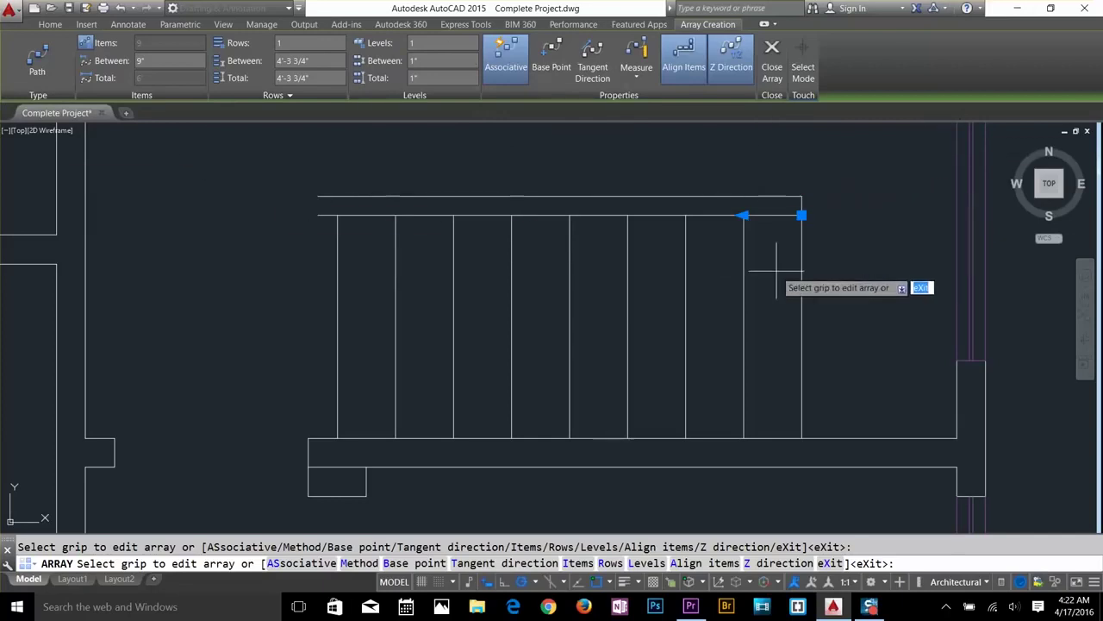
key("Return")
left_click(804, 310)
key("Escape")
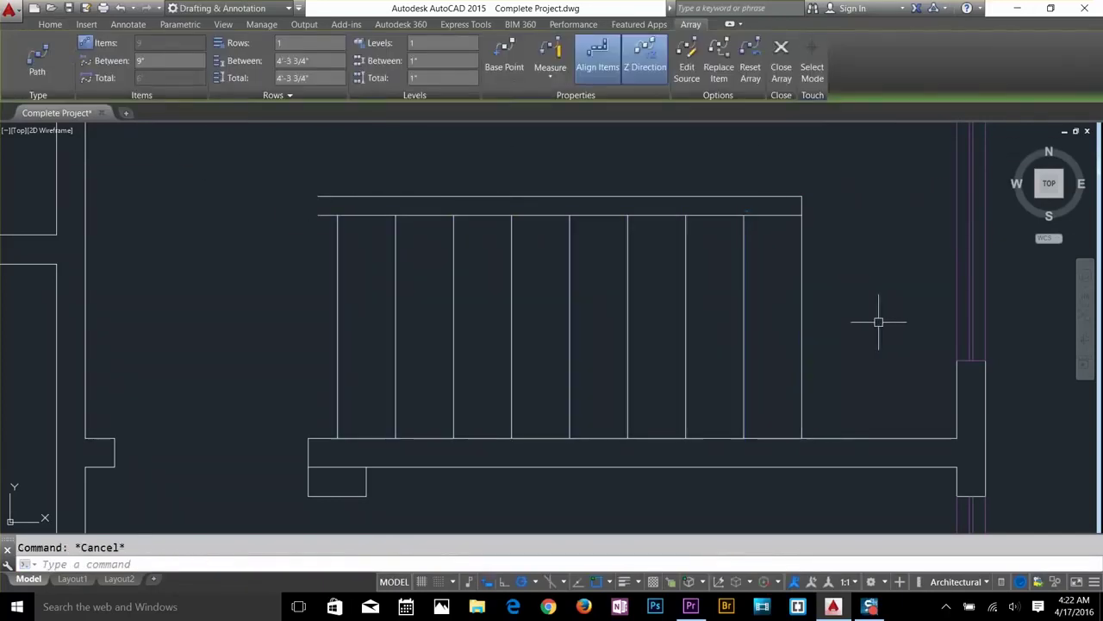
Copy the arrayed treads from the lower flight up to the upper flight, from their lower east end to the railing's upper edge.
type("o")
key("Return")
left_click(800, 332)
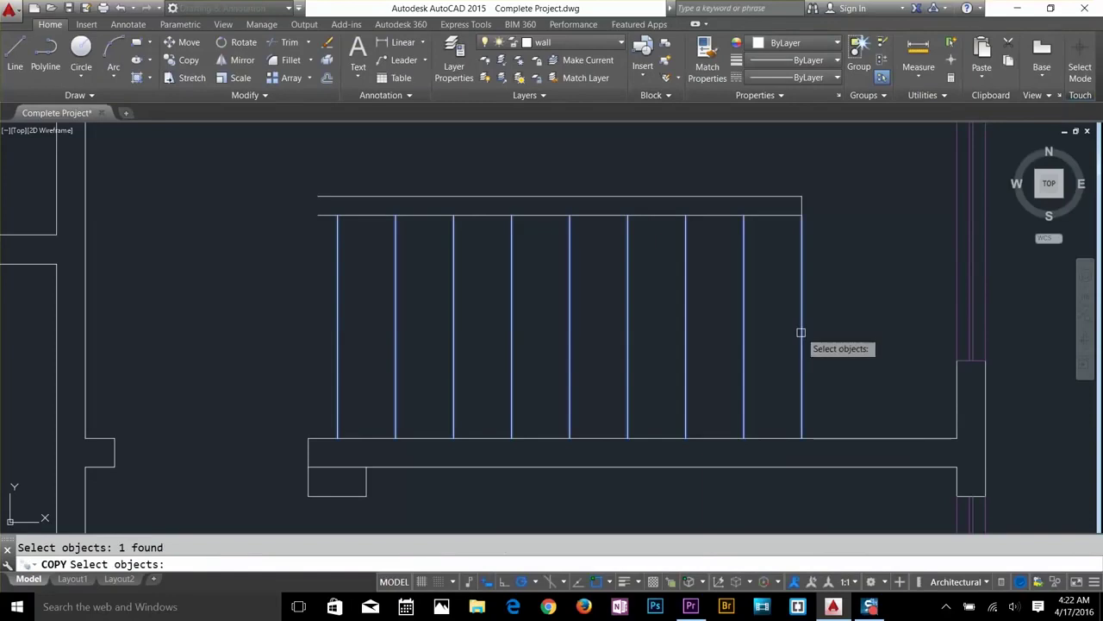
key("Return")
left_click(804, 437)
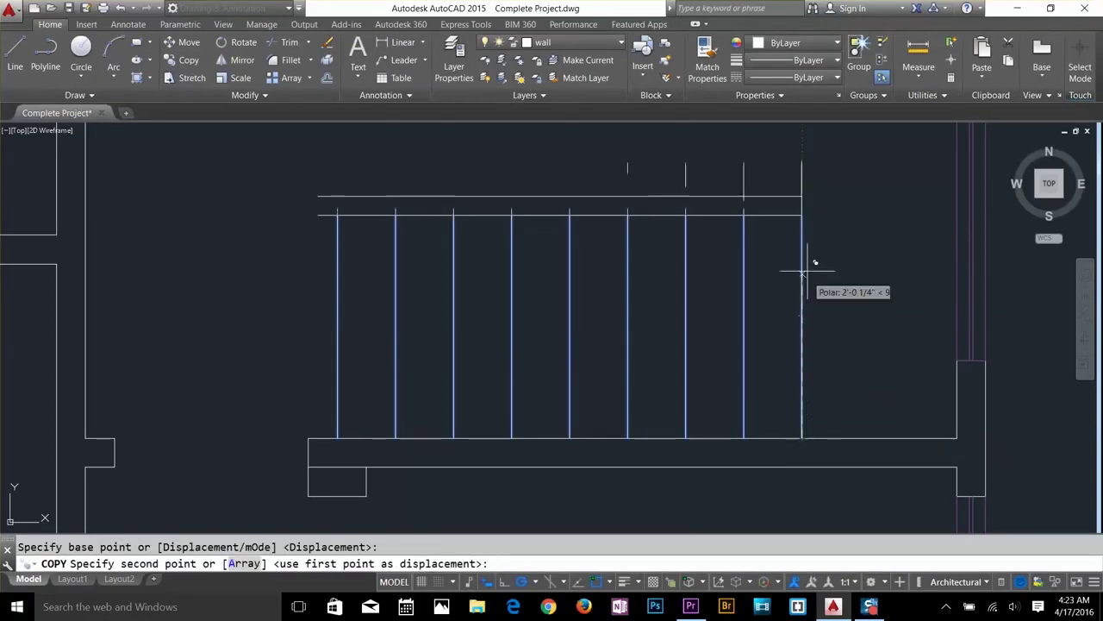
left_click(802, 197)
scroll(813, 316, "down", 2)
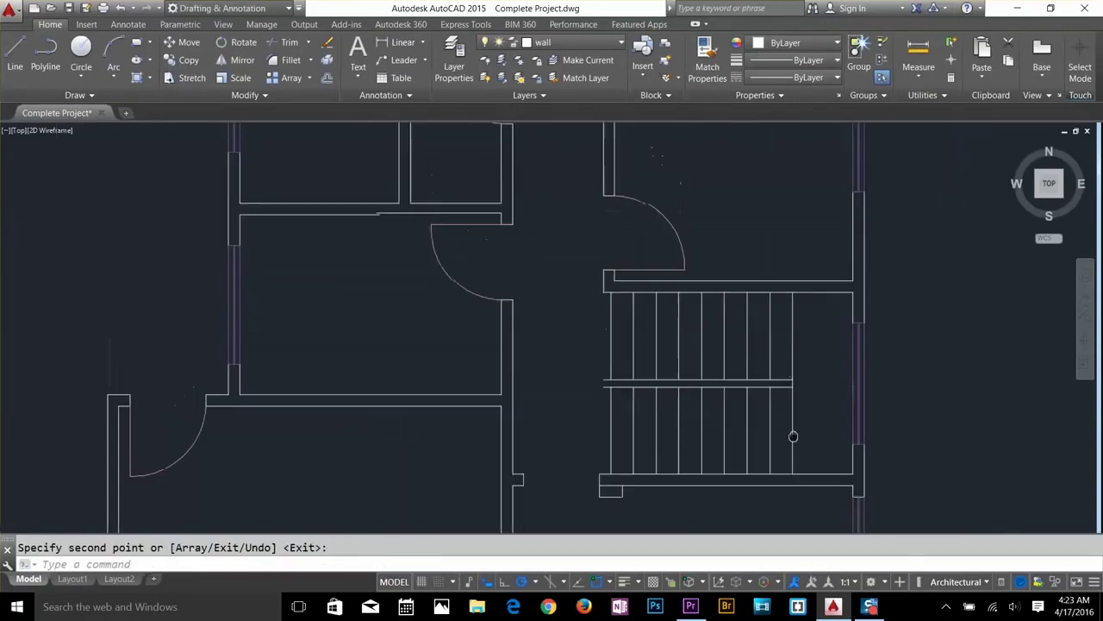
scroll(793, 436, "up", 1)
key("Escape")
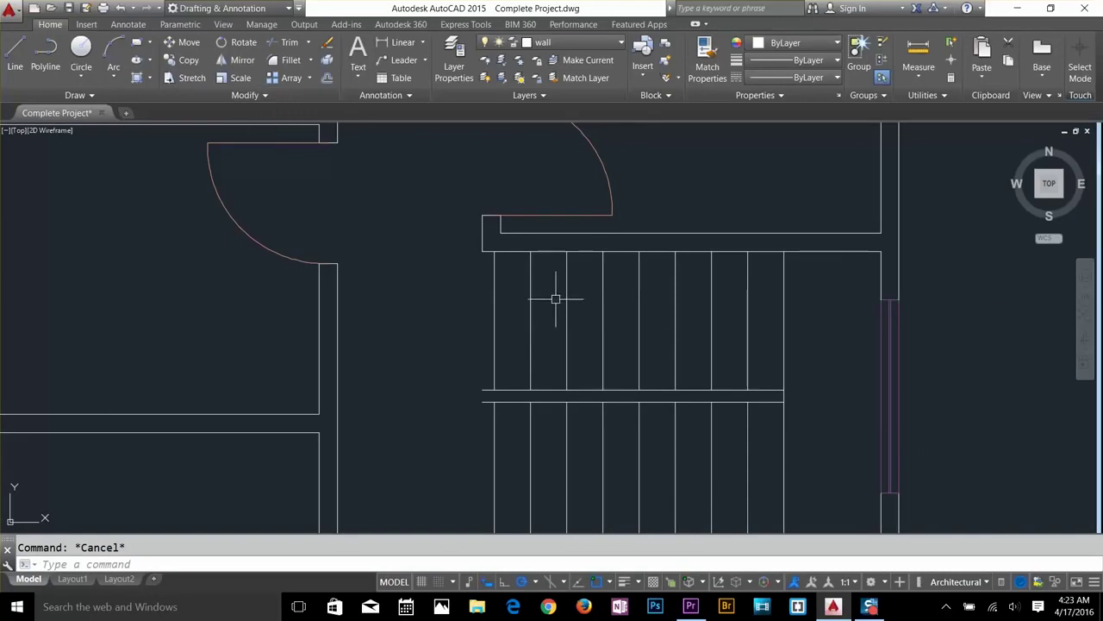
Explode the copied tread array of the upper flight into separate lines.
key("Return")
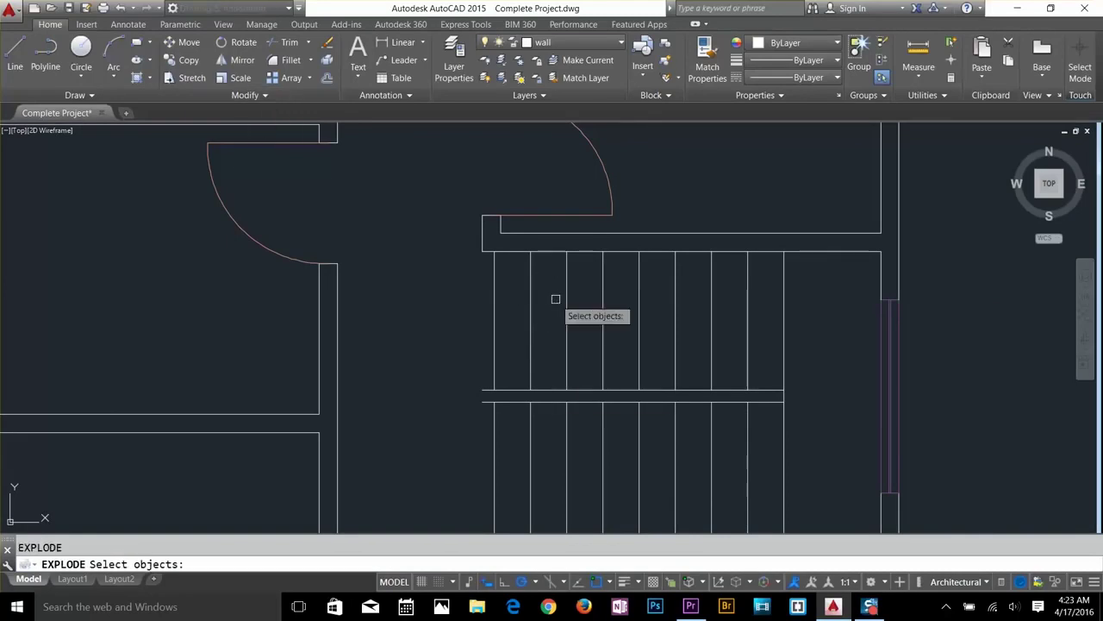
left_click(530, 342)
key("Return")
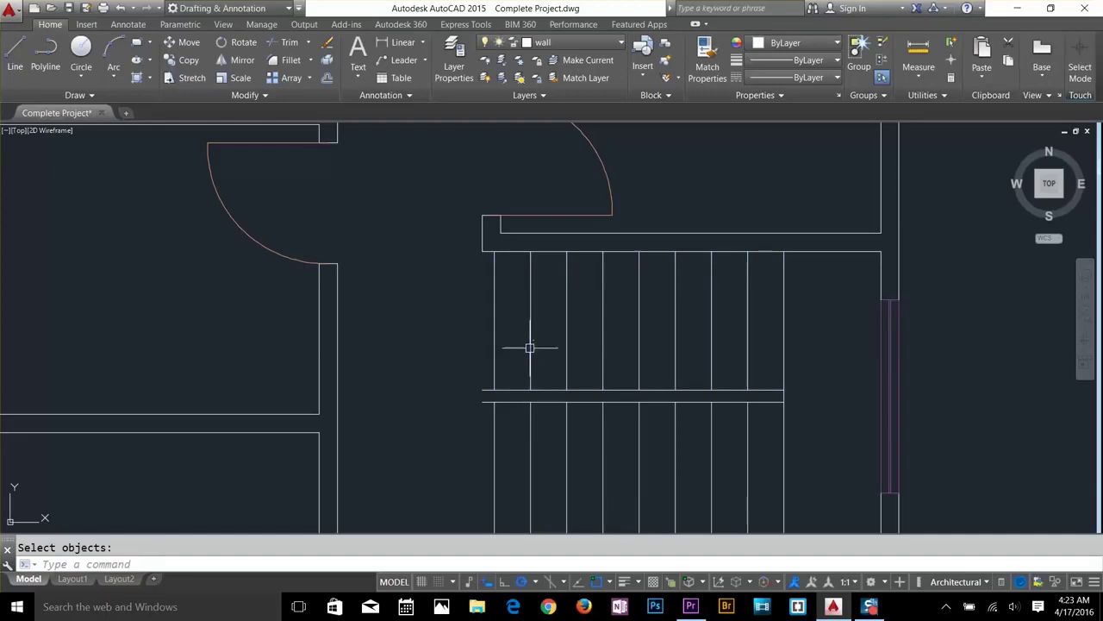
left_click(530, 349)
key("Escape")
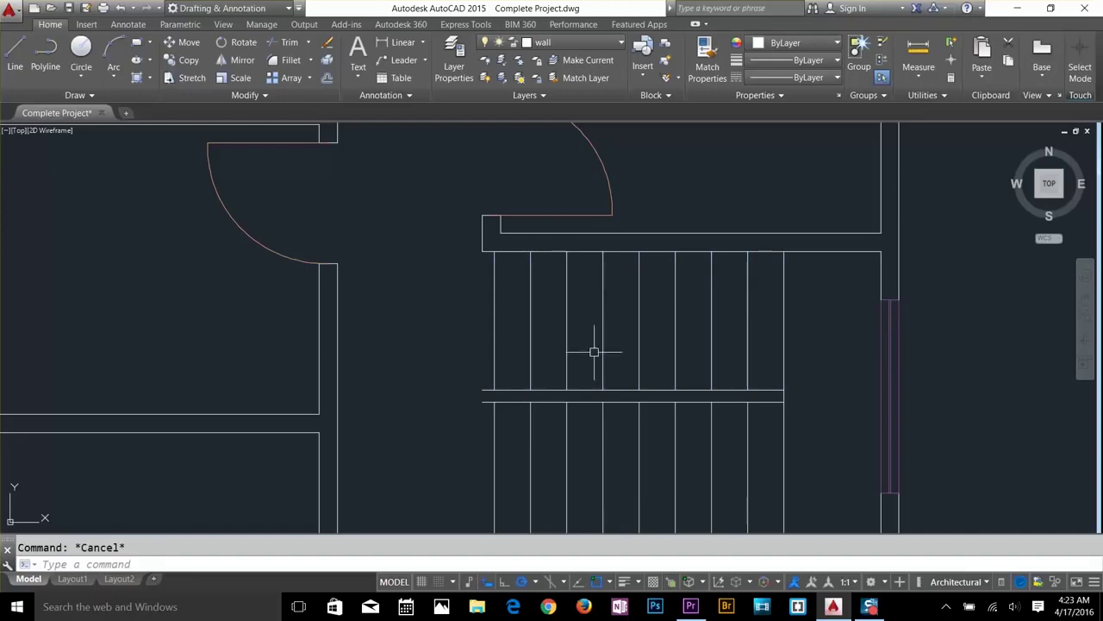
Delete the four westernmost treads of the upper flight.
left_click(623, 342)
left_click(468, 351)
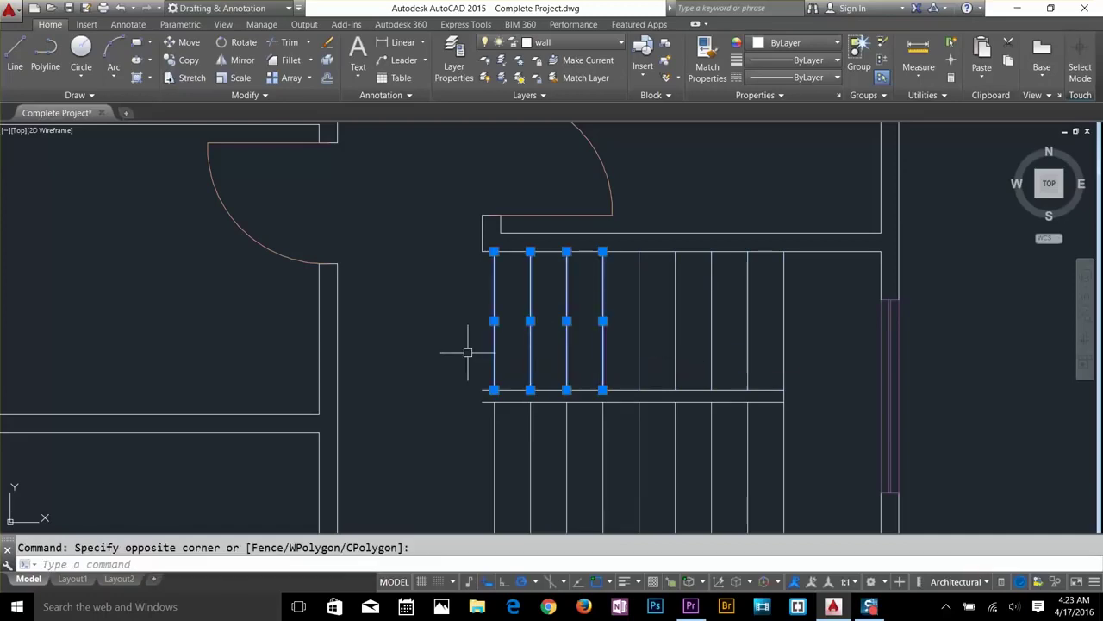
key("Delete")
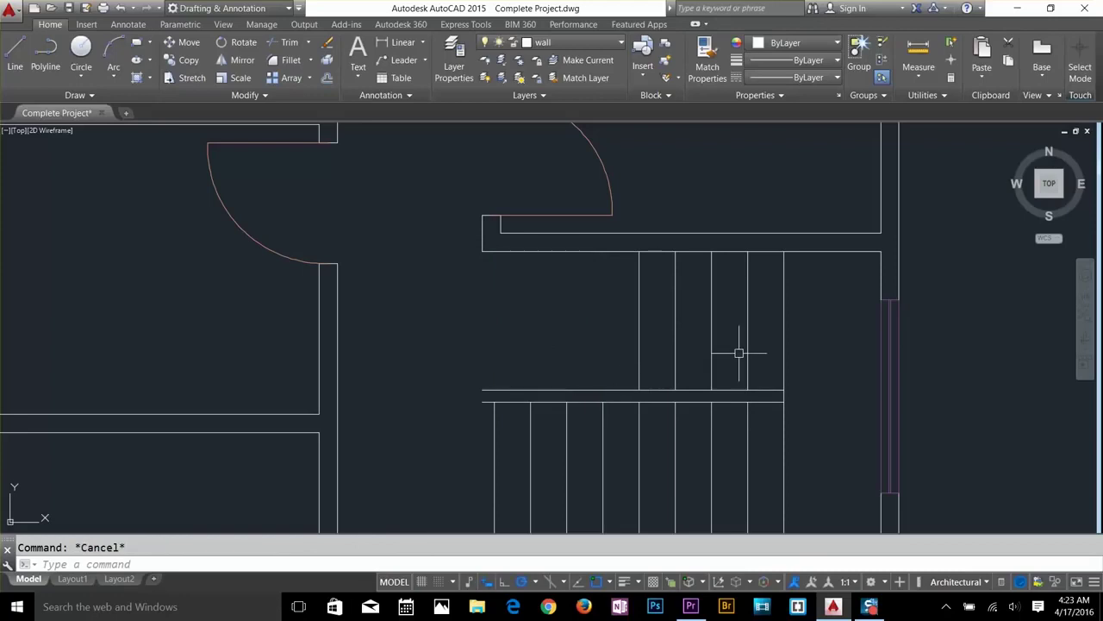
Draw a diagonal line from the upper end of the westernmost remaining tread to the lower end of the adjacent tread.
type("l")
key("Return")
left_click(638, 252)
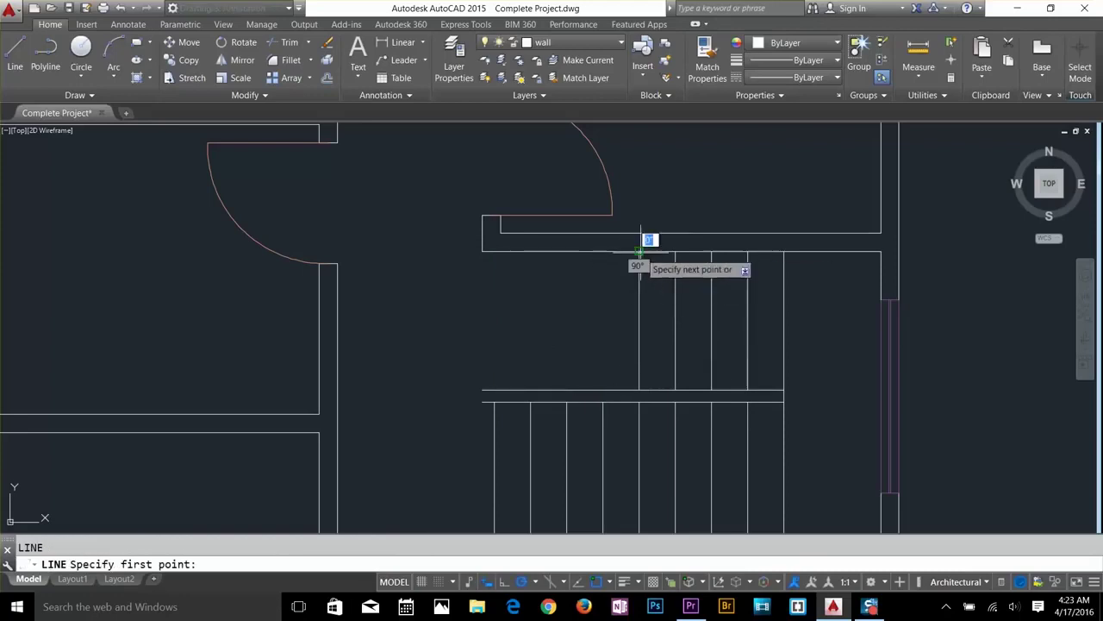
left_click(675, 390)
key("Return")
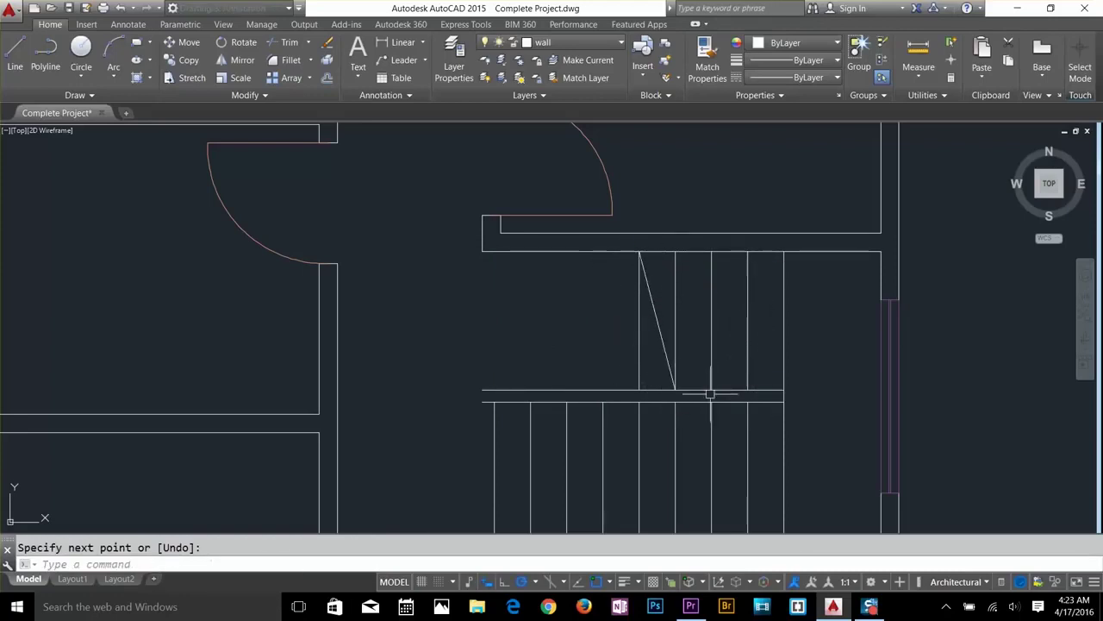
key("Escape")
Delete the vertical tread just west of the diagonal line.
left_click(639, 369)
left_click(611, 372)
key("Delete")
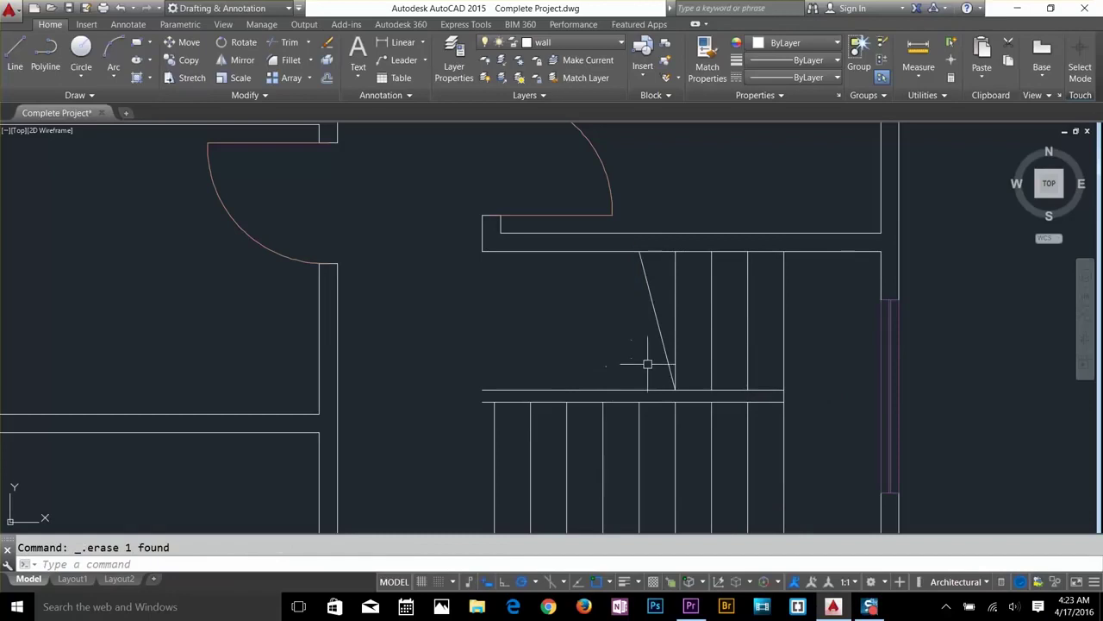
Draw a small three-segment zigzag across the diagonal line, starting and ending on it with the Nearest snap.
scroll(649, 353, "up", 3)
key("Escape")
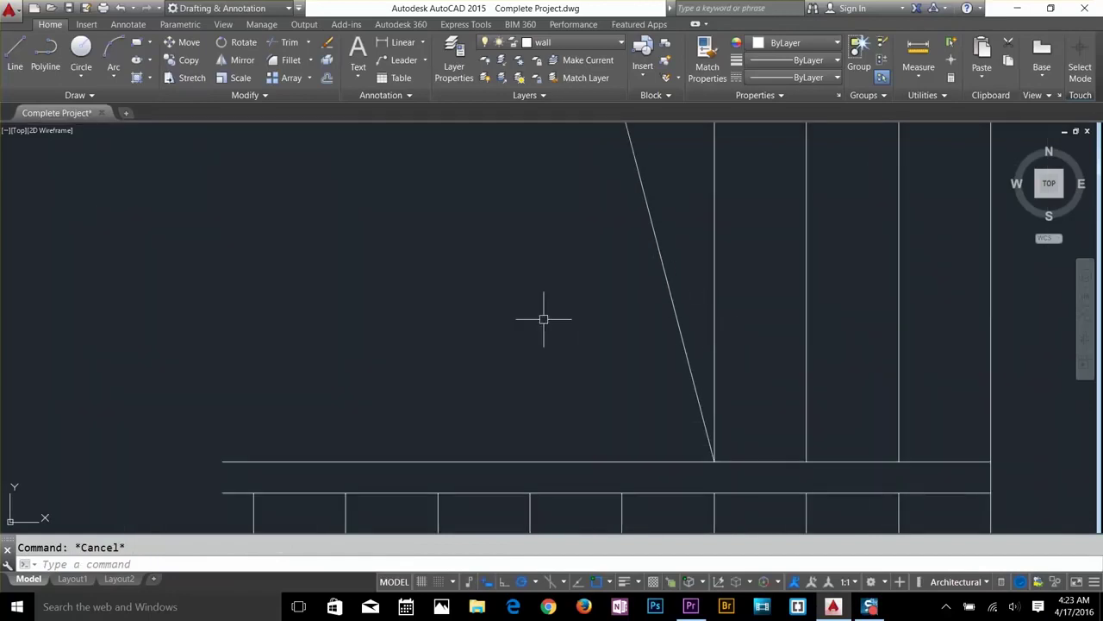
key("l")
key("Return")
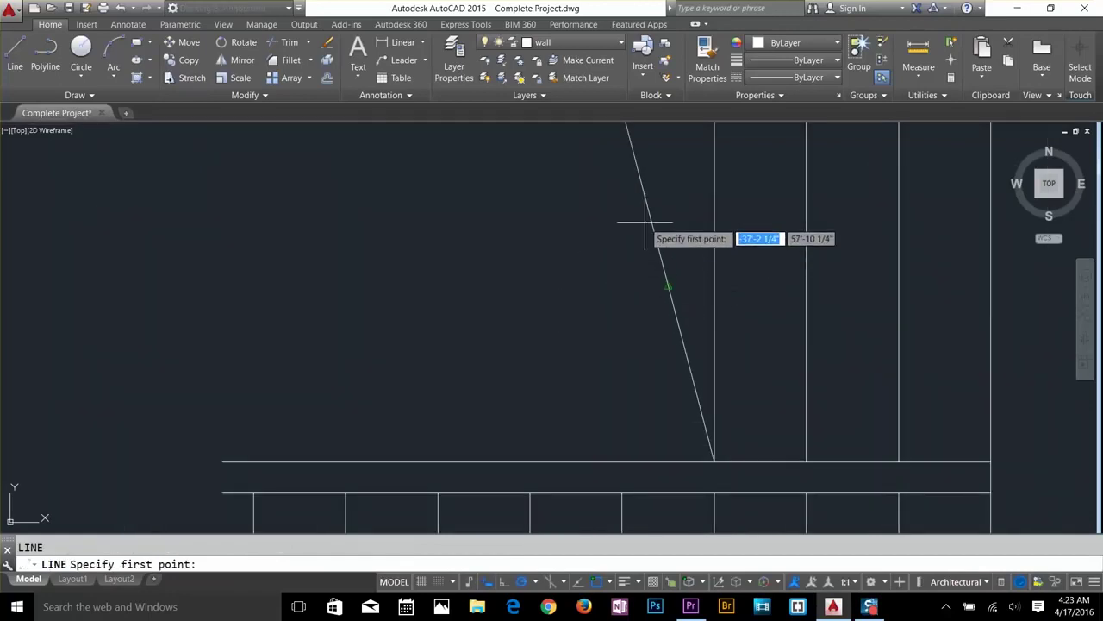
right_click(643, 223, "shift")
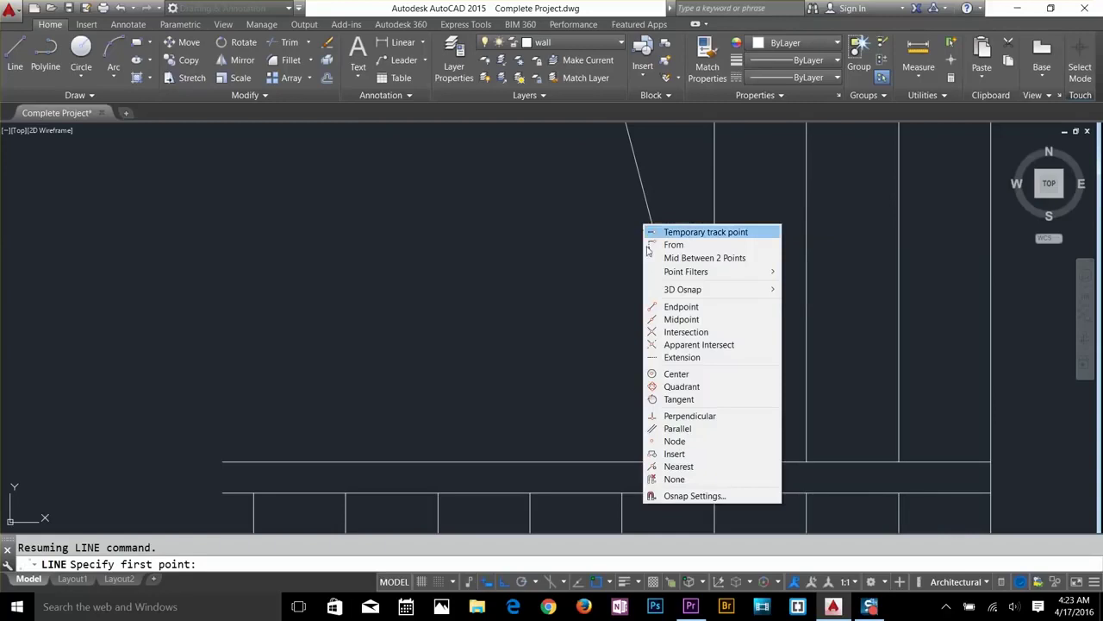
left_click(672, 466)
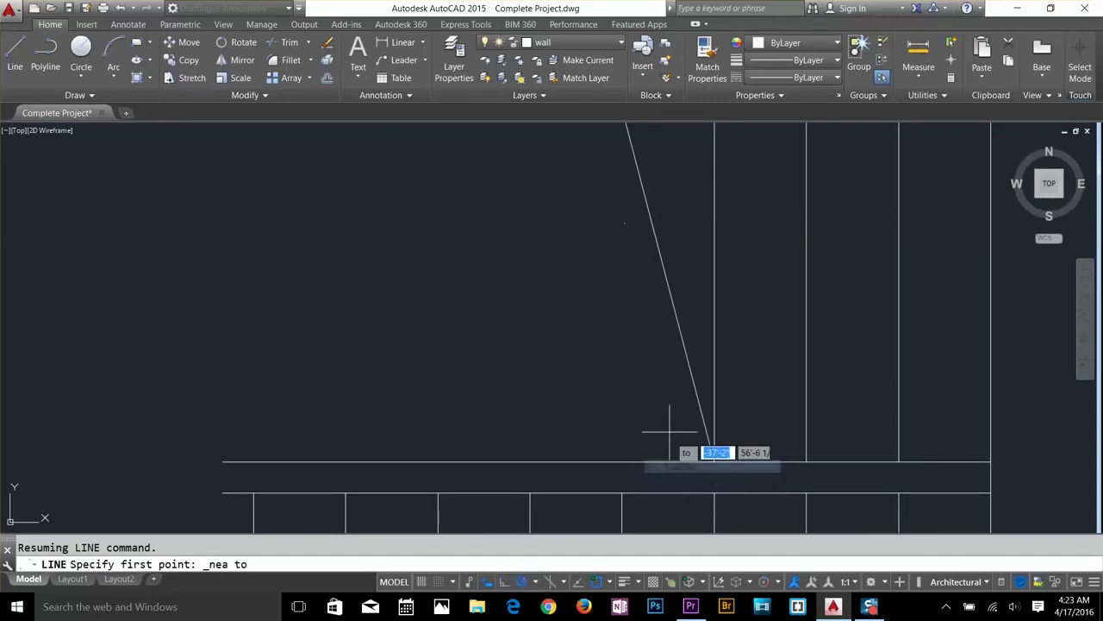
left_click(645, 207)
left_click(646, 232)
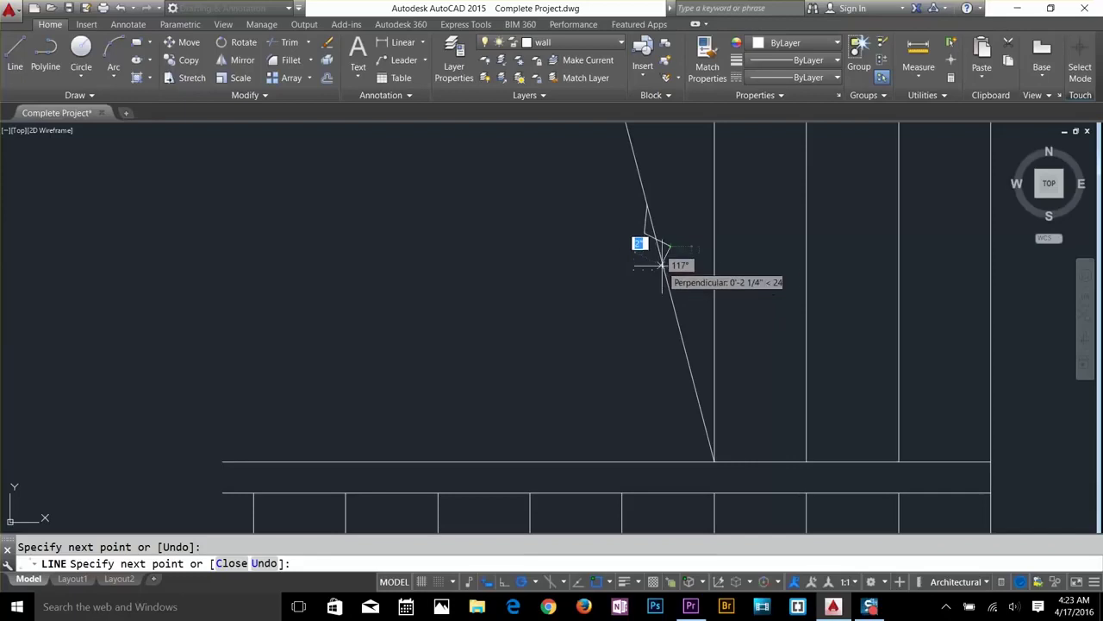
right_click(662, 259, "shift")
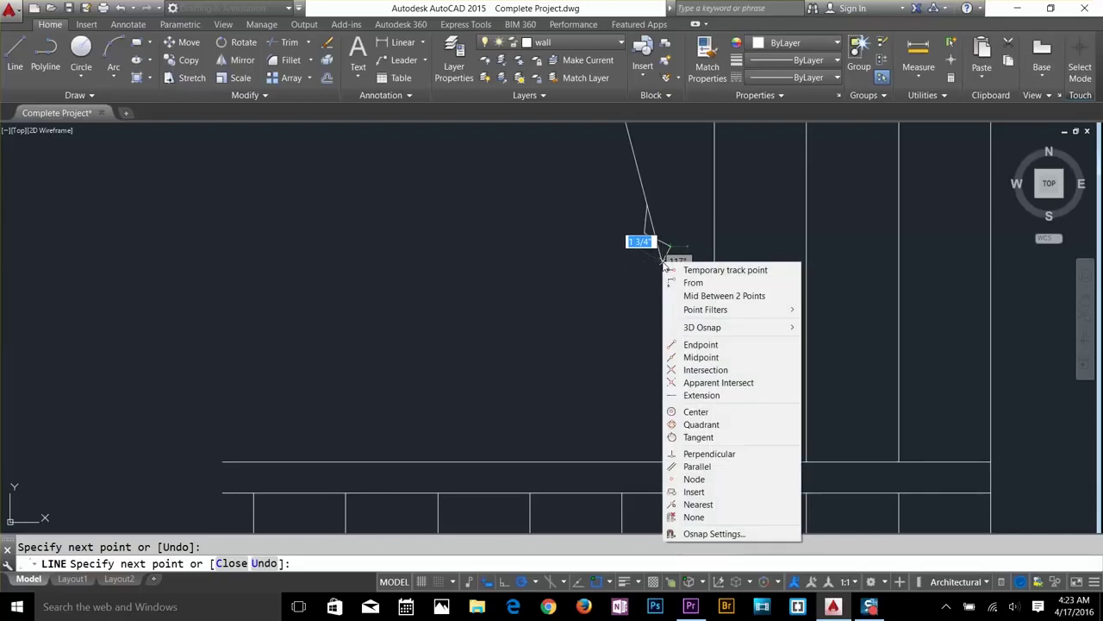
left_click(690, 503)
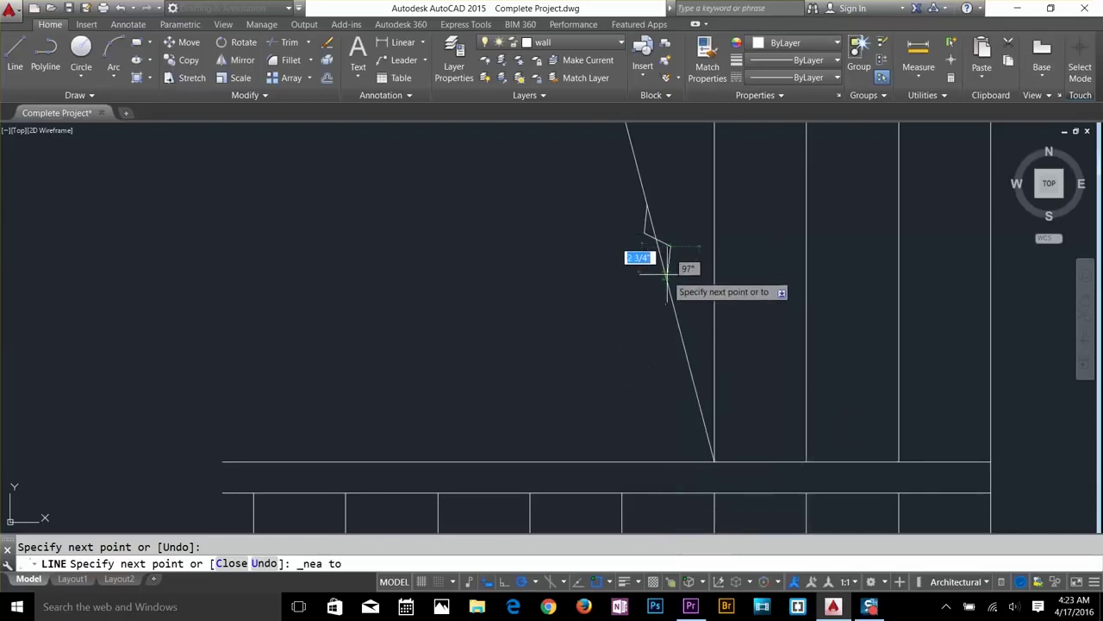
left_click(662, 271)
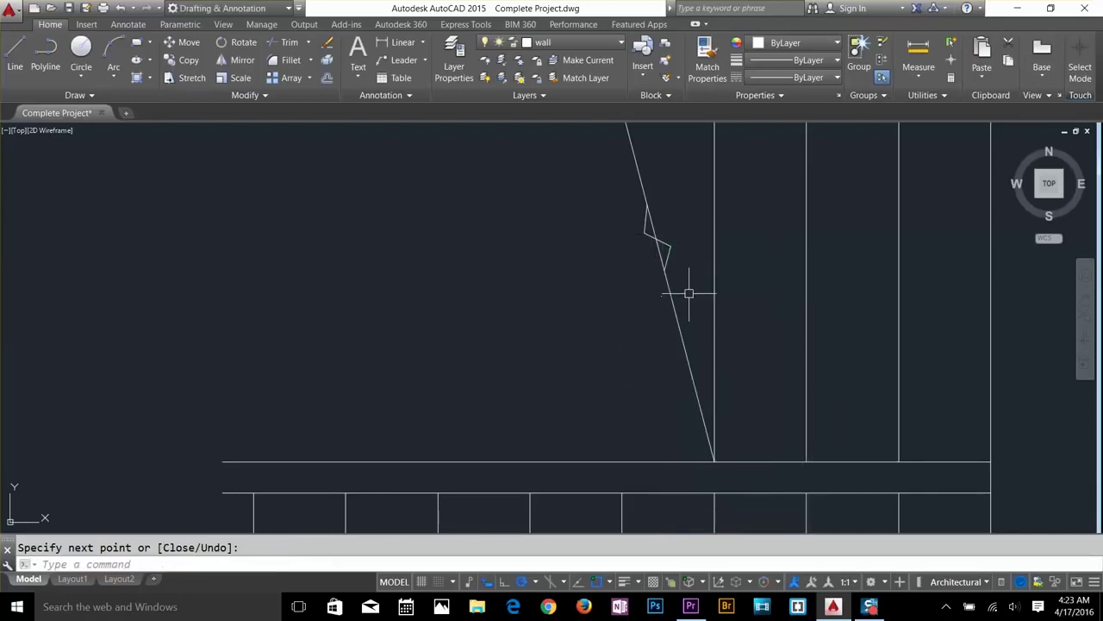
Trim away the part of the diagonal line within the zigzag to form the break symbol.
key("Return")
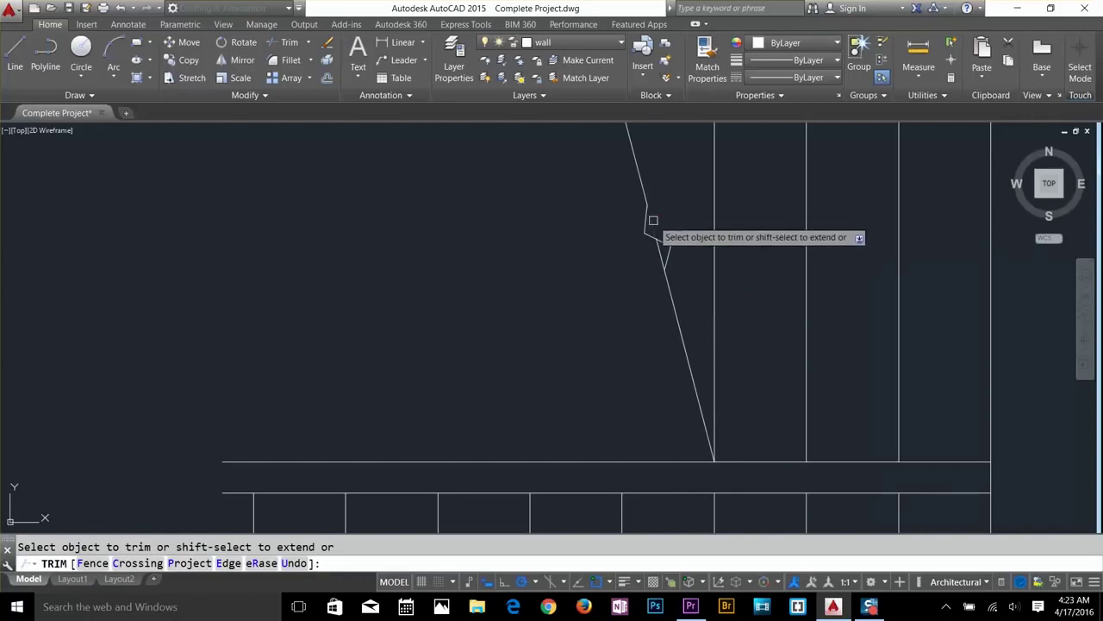
key("Return")
scroll(633, 321, "down", 2)
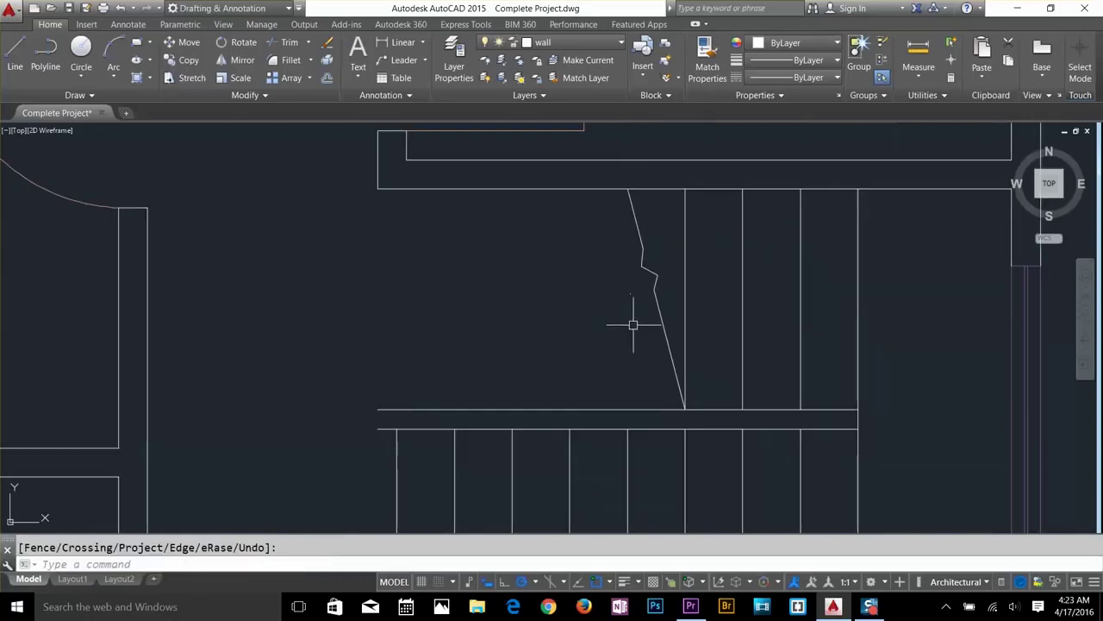
Draw a short vertical line closing the west end of the stair railing between its two parallel lines.
middle_click_drag(687, 410, 727, 266)
key("Escape")
type("l")
key("Return")
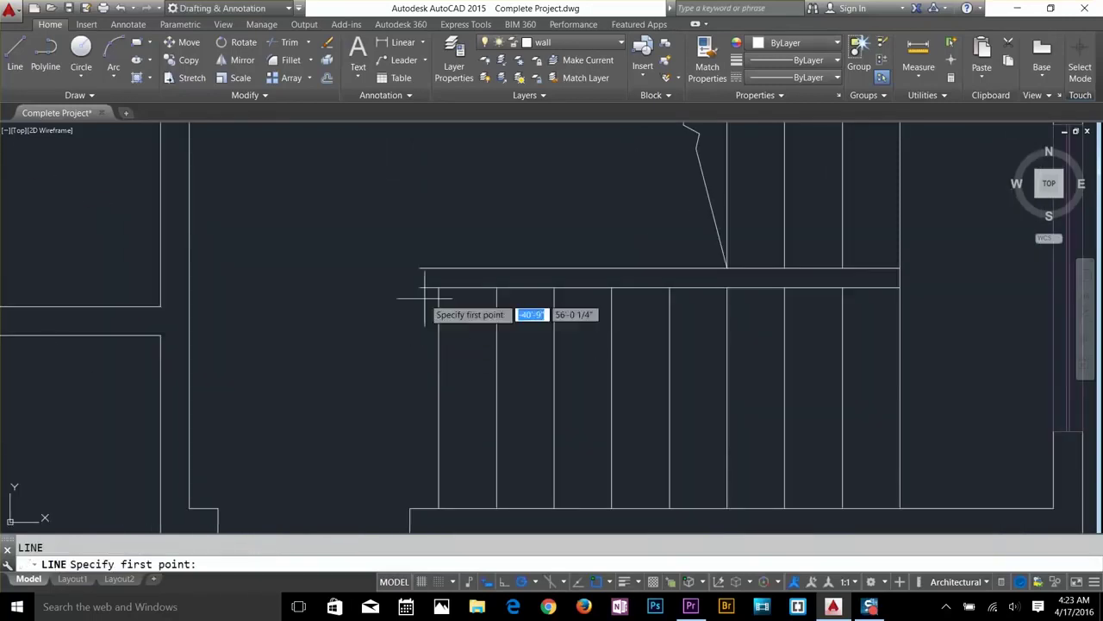
left_click(420, 287)
left_click(420, 268)
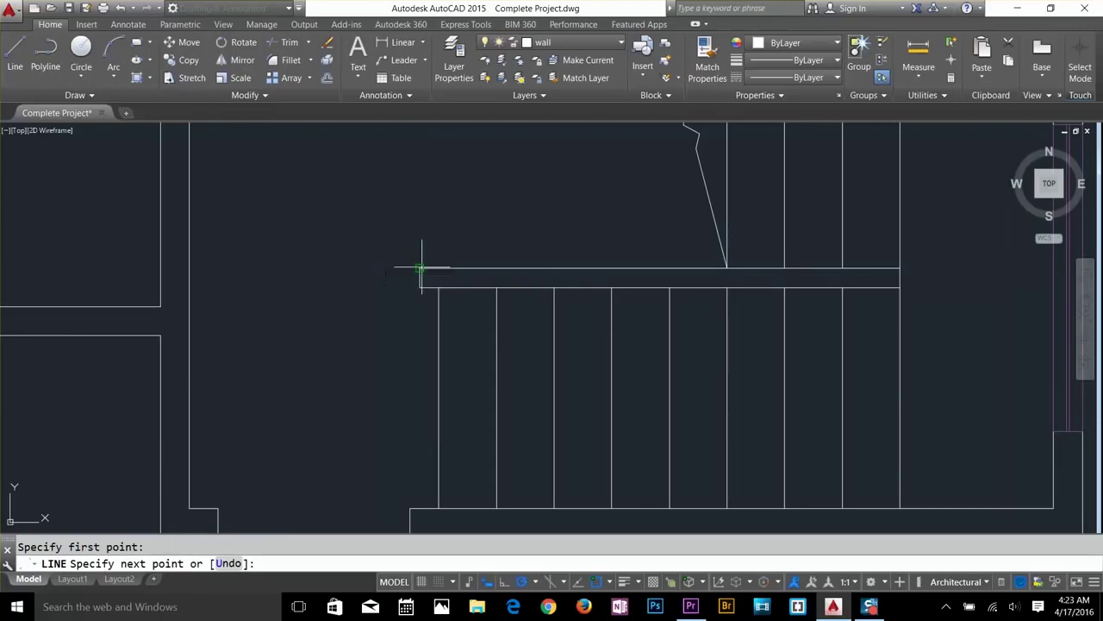
key("Return")
scroll(561, 394, "down", 2)
key("Escape")
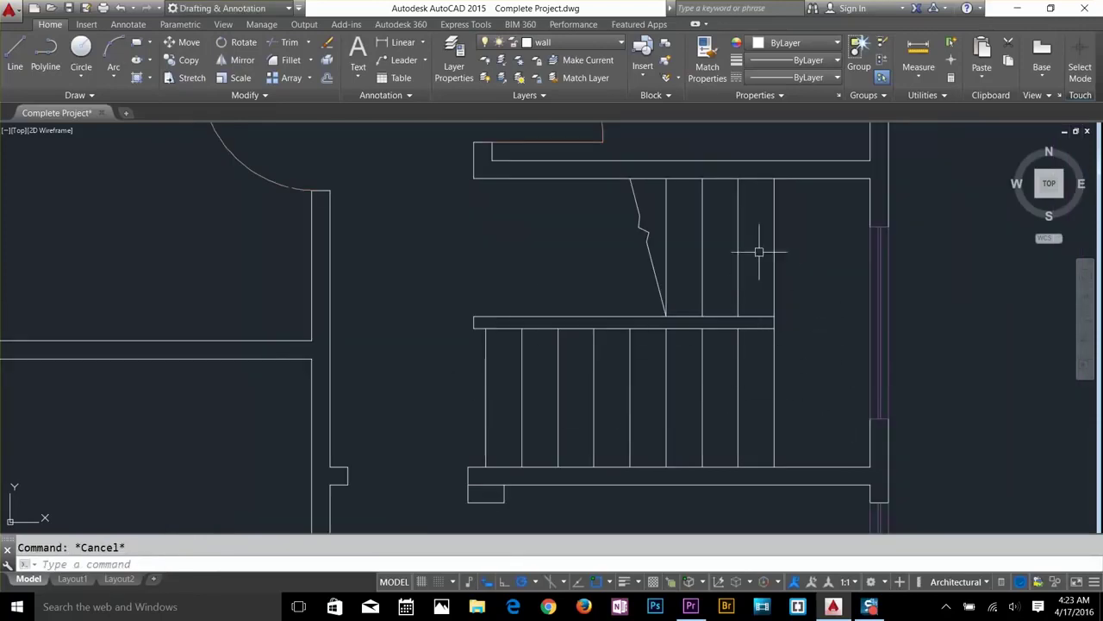
left_click(795, 227)
left_click(459, 393)
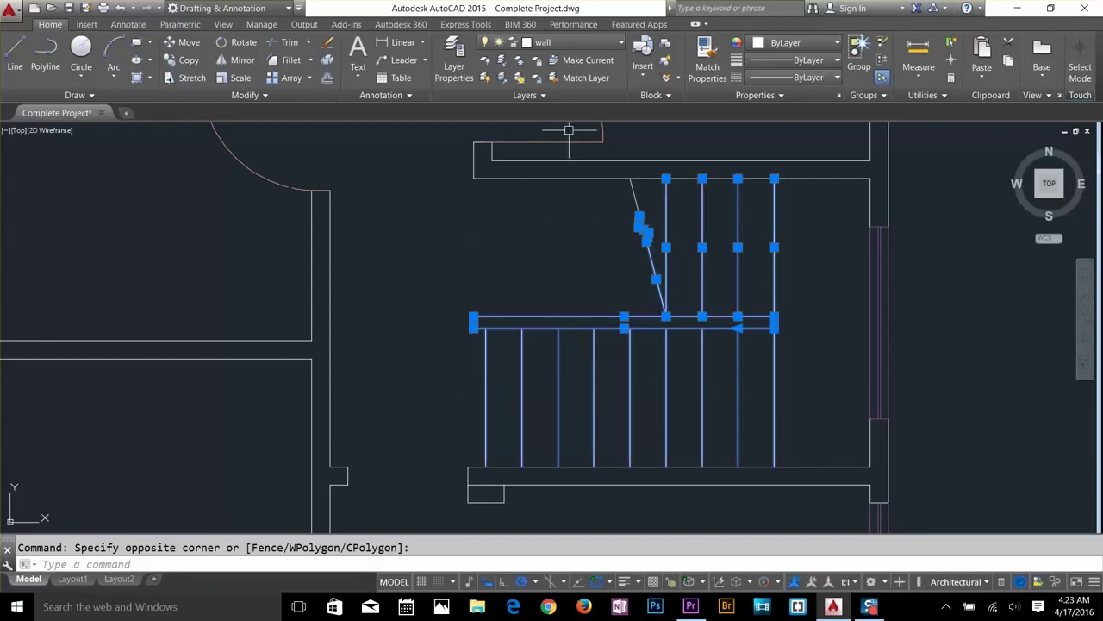
left_click(571, 42)
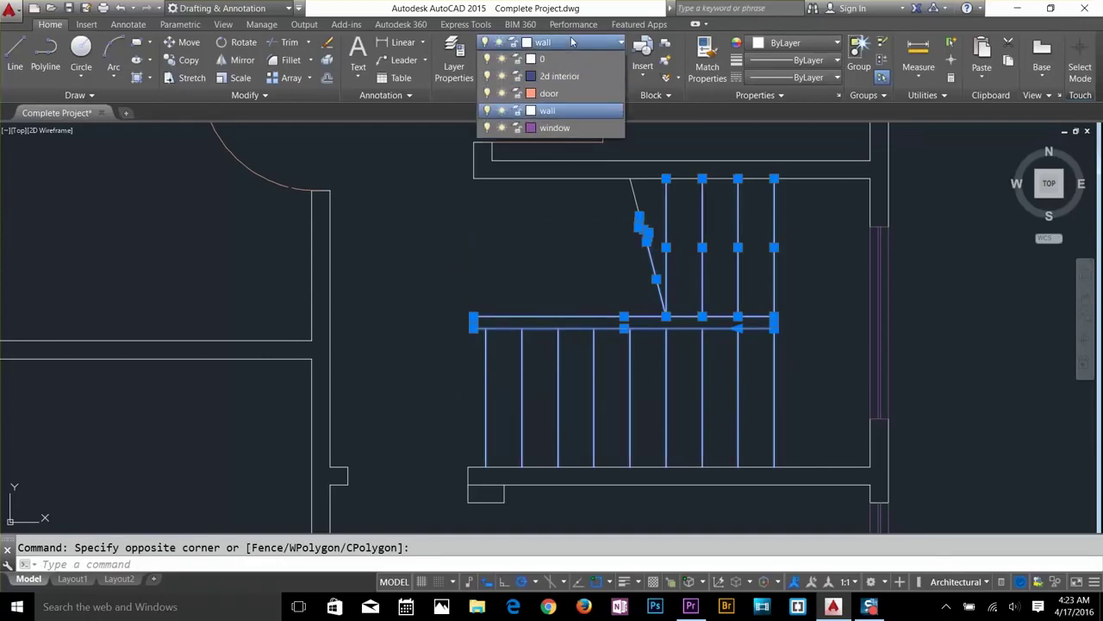
left_click(552, 110)
key("Escape")
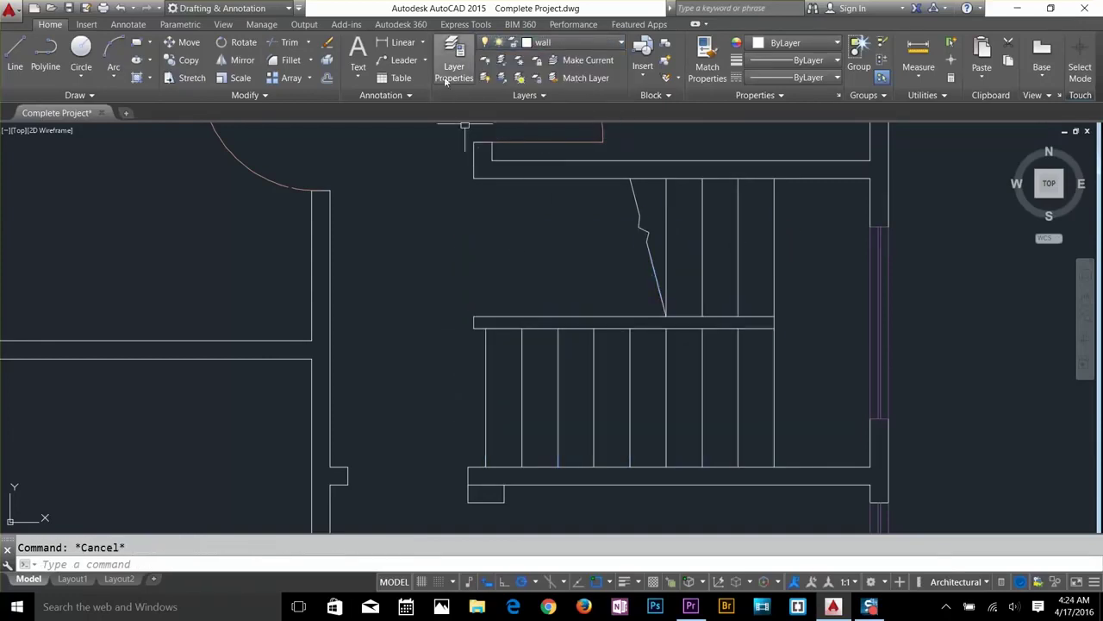
Create a new layer named 2d stairs with index color 95.
left_click(452, 69)
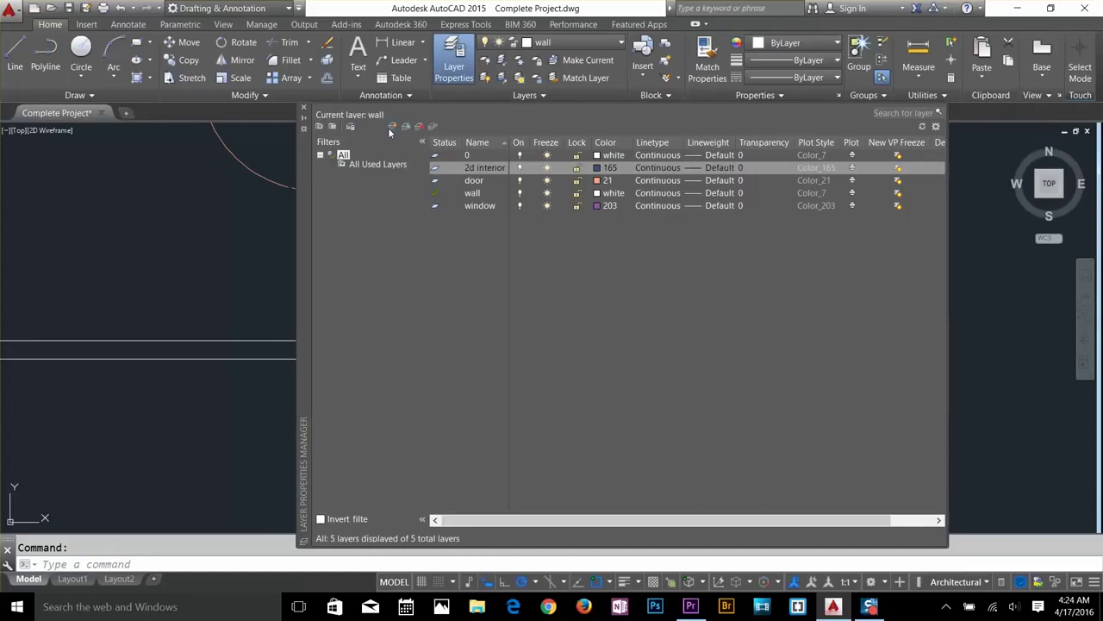
left_click(392, 127)
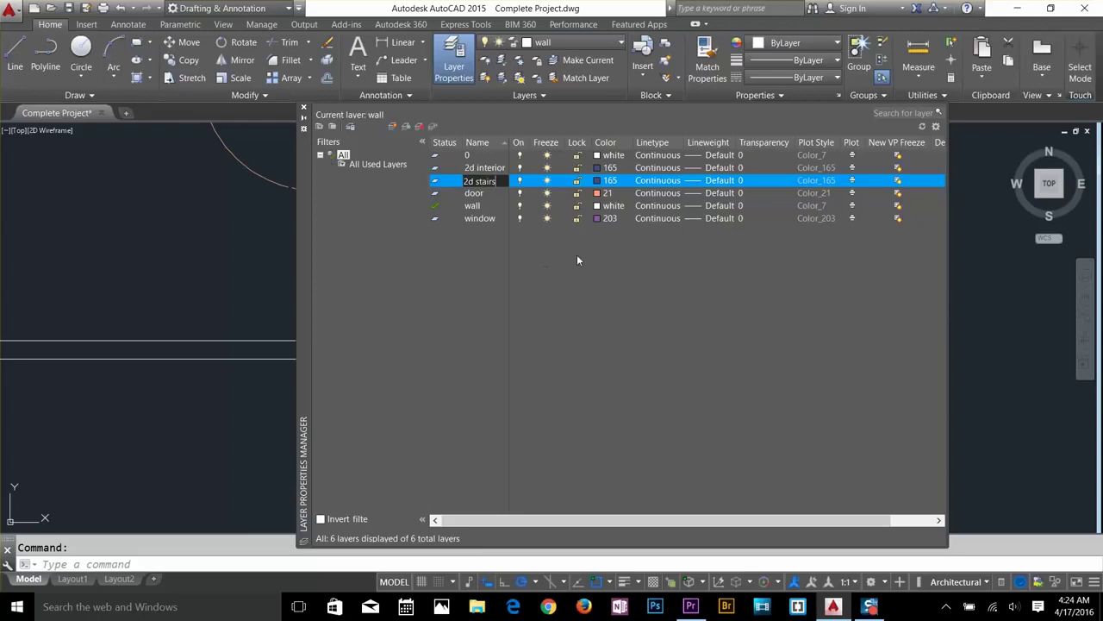
left_click(599, 181)
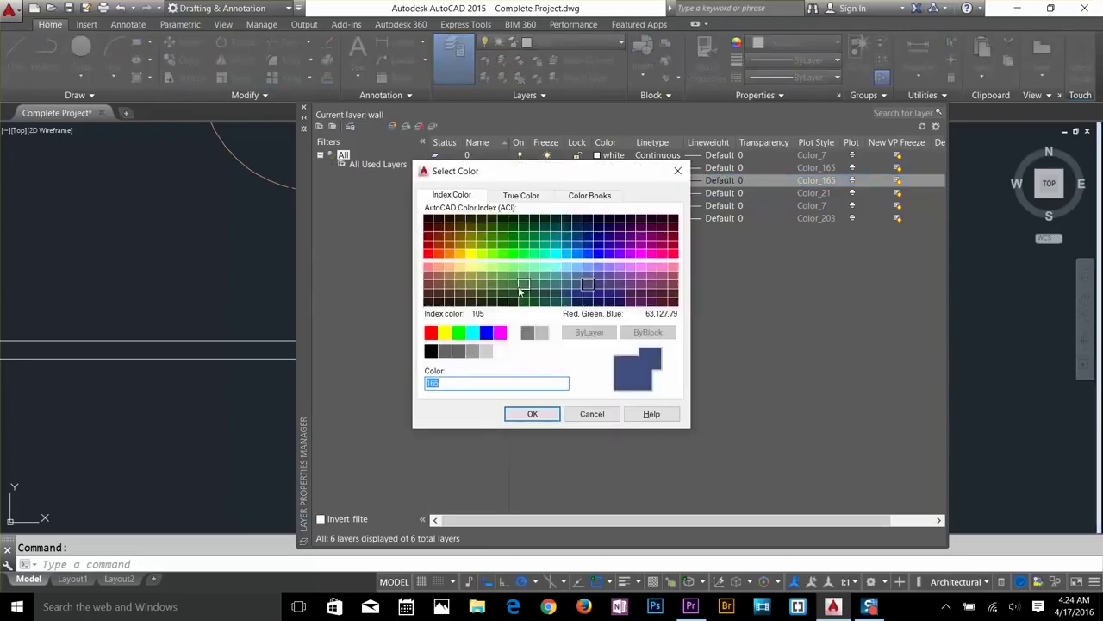
left_click(514, 290)
left_click(532, 414)
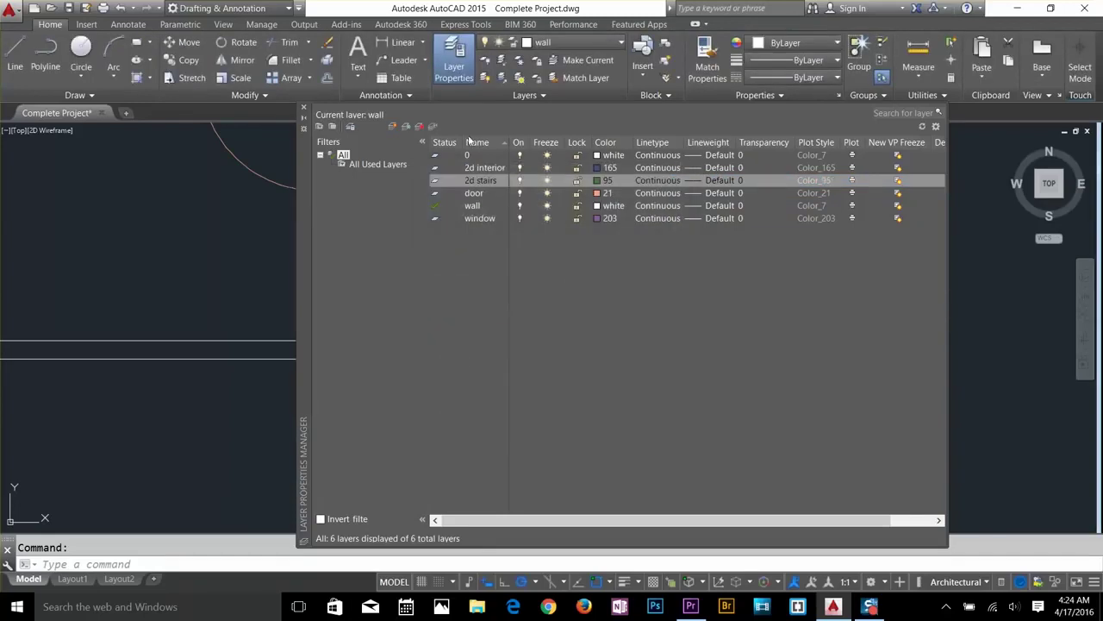
left_click(303, 107)
Move the upper treads, railing, lower tread array and lower part of the break line to the 2d stairs layer.
left_click(833, 248)
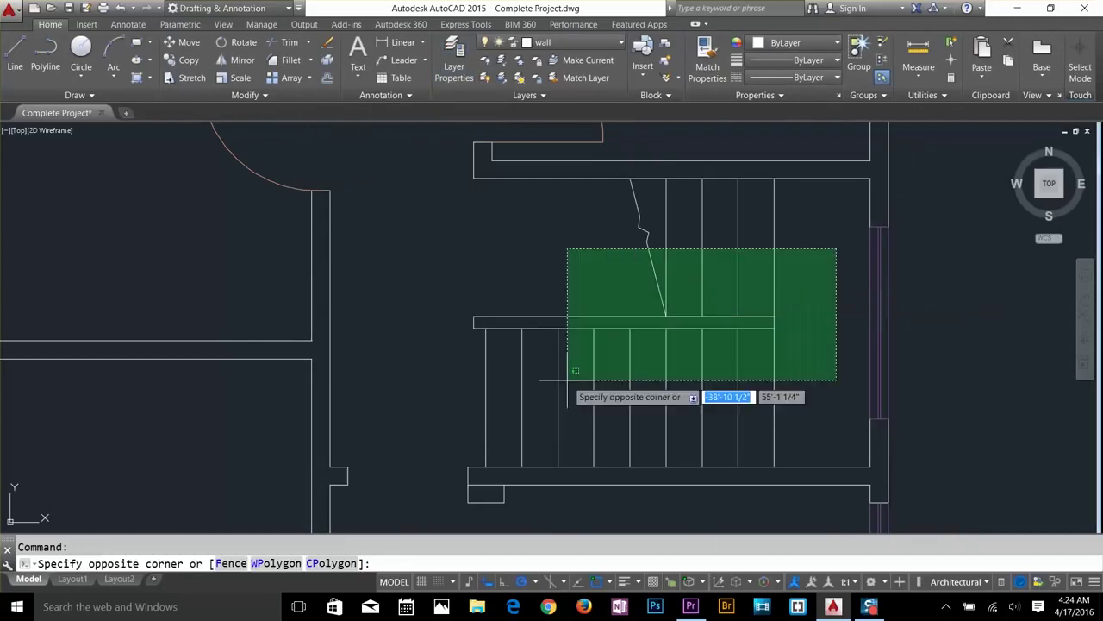
left_click(454, 406)
left_click(552, 42)
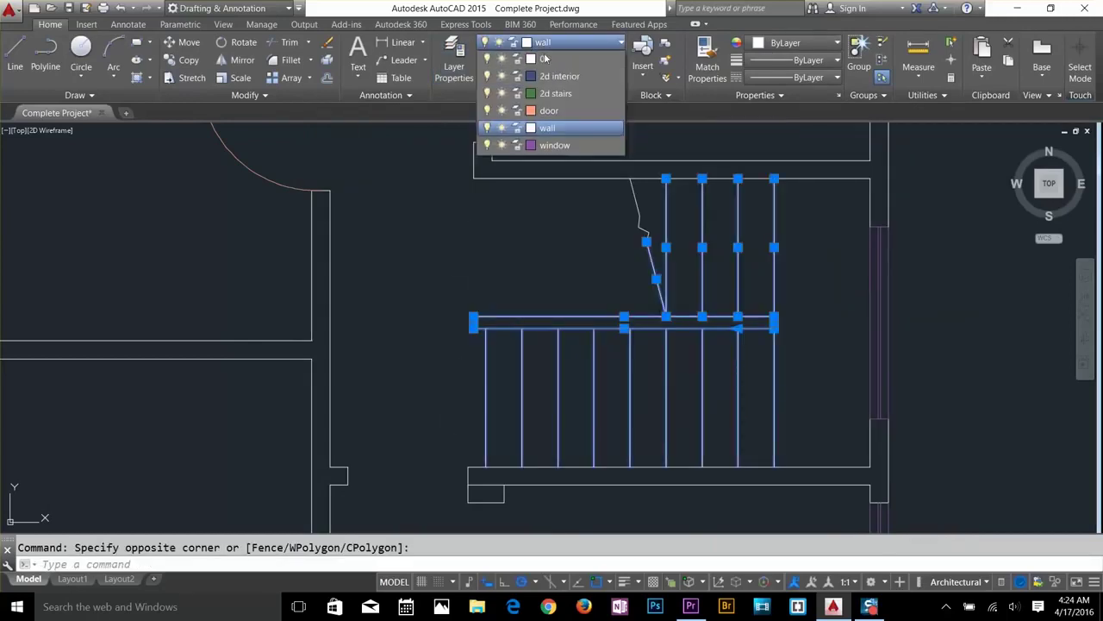
left_click(555, 93)
key("Escape")
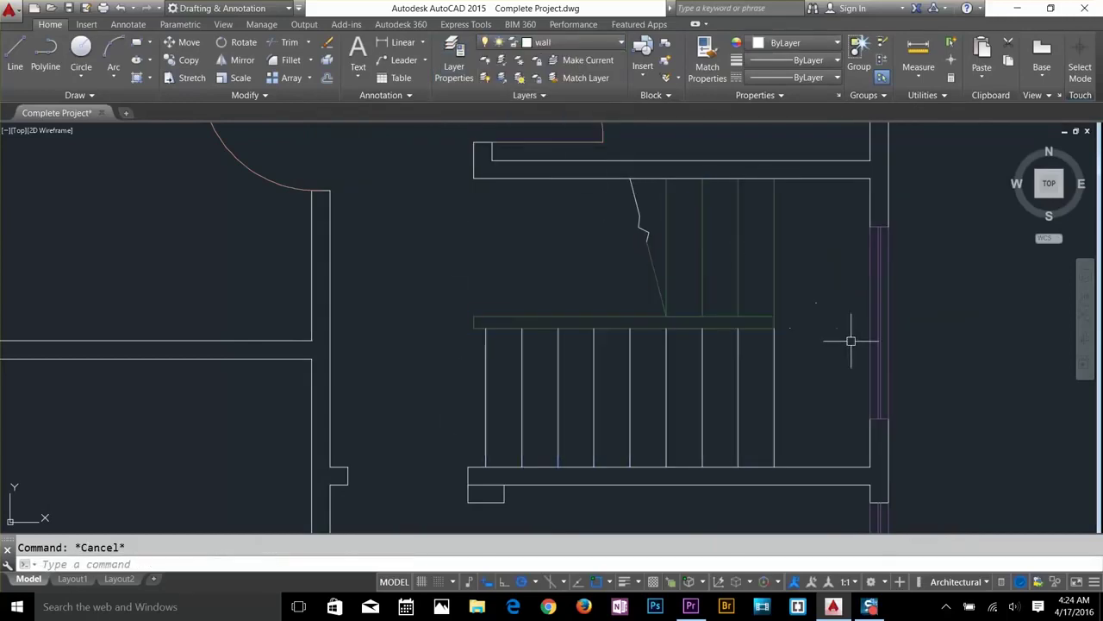
Explode the lower flight's tread array into individual lines.
type("x")
key("Return")
left_click(776, 387)
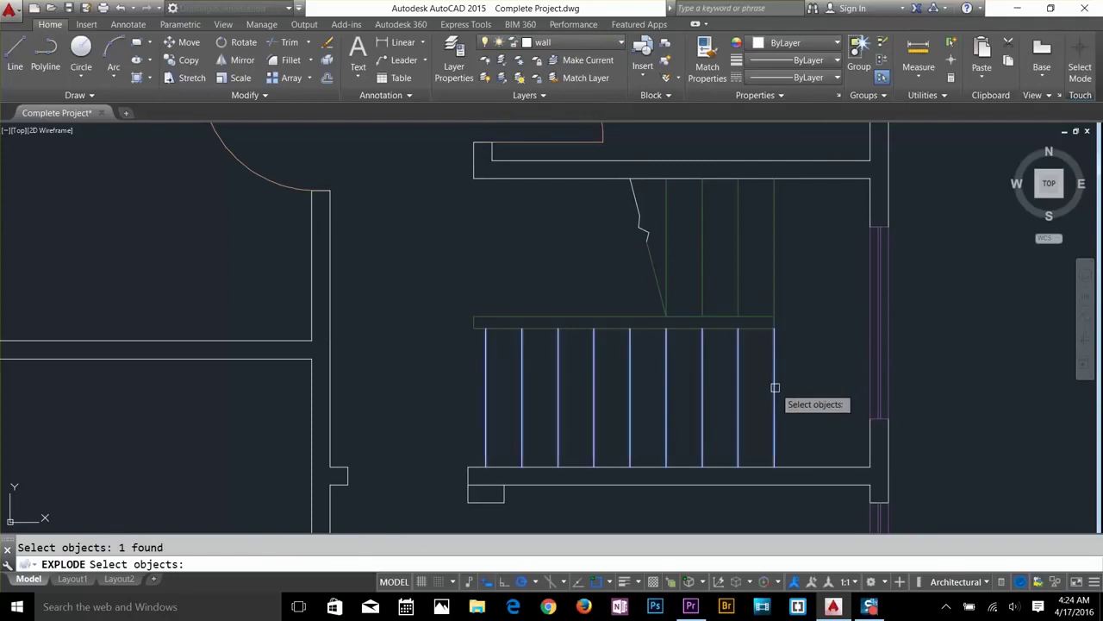
Move all staircase lines, including the lower treads and the whole break line, to the 2d stairs layer.
left_click(780, 224)
left_click(460, 402)
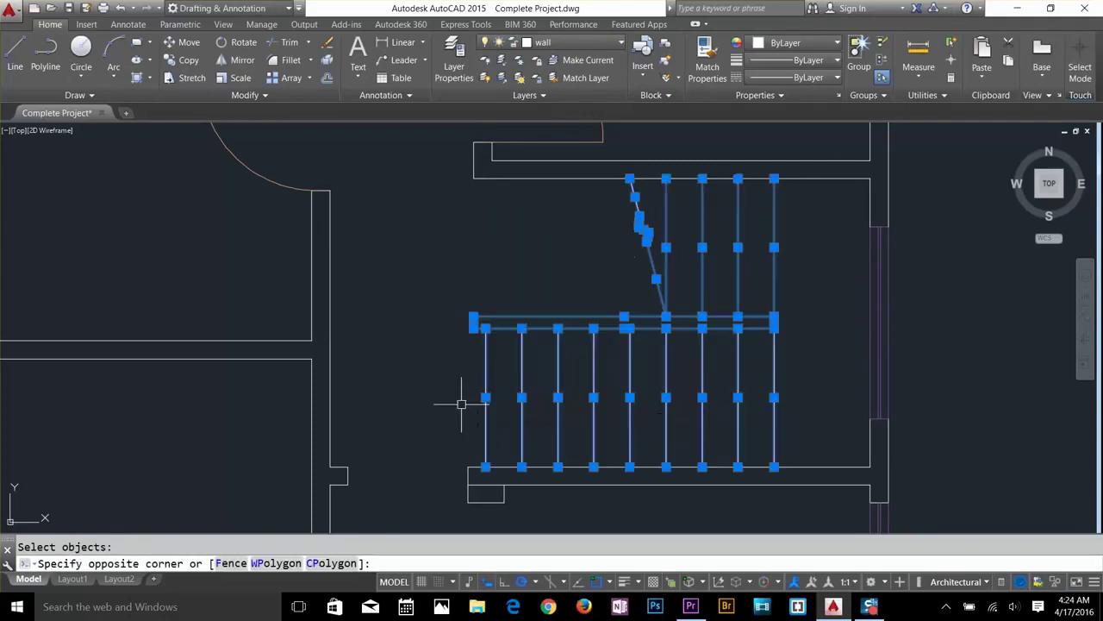
left_click(517, 42)
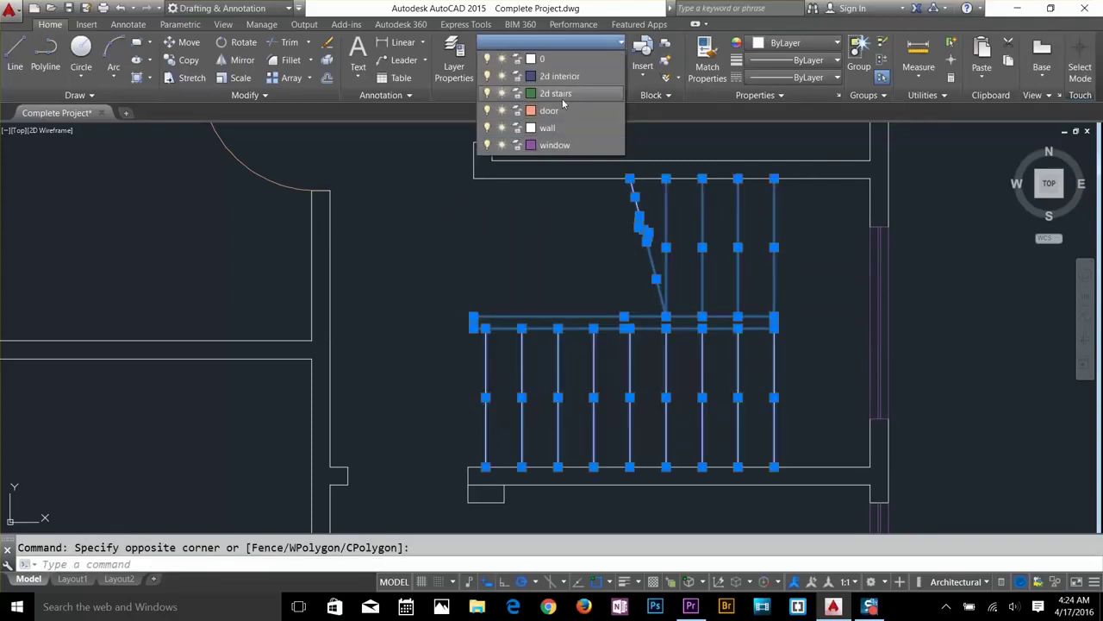
left_click(563, 95)
key("Escape")
scroll(769, 265, "down", 4)
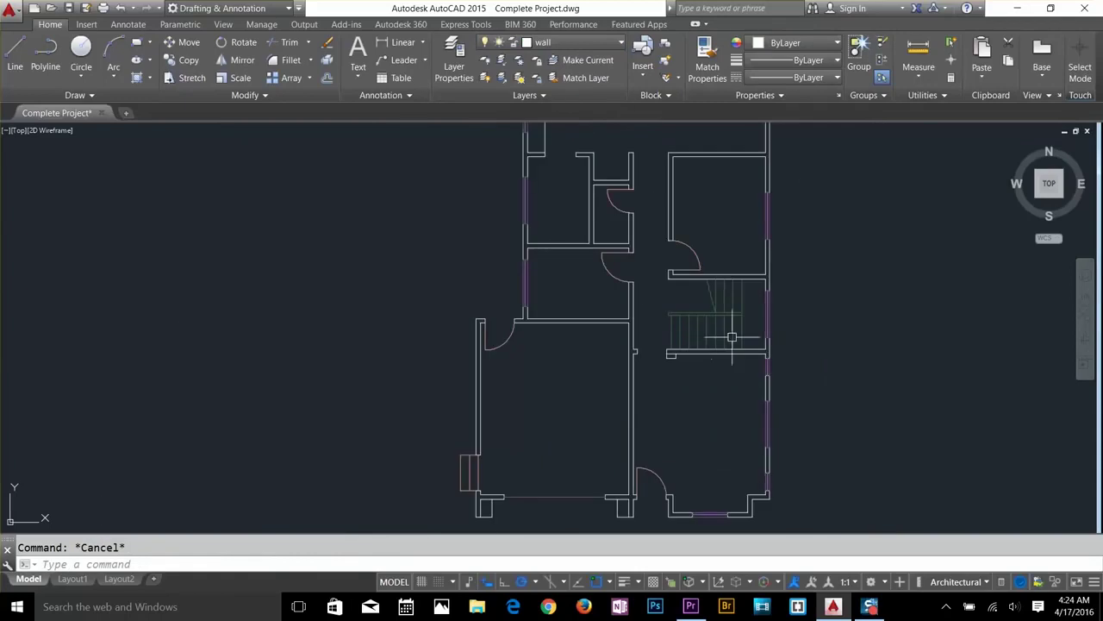
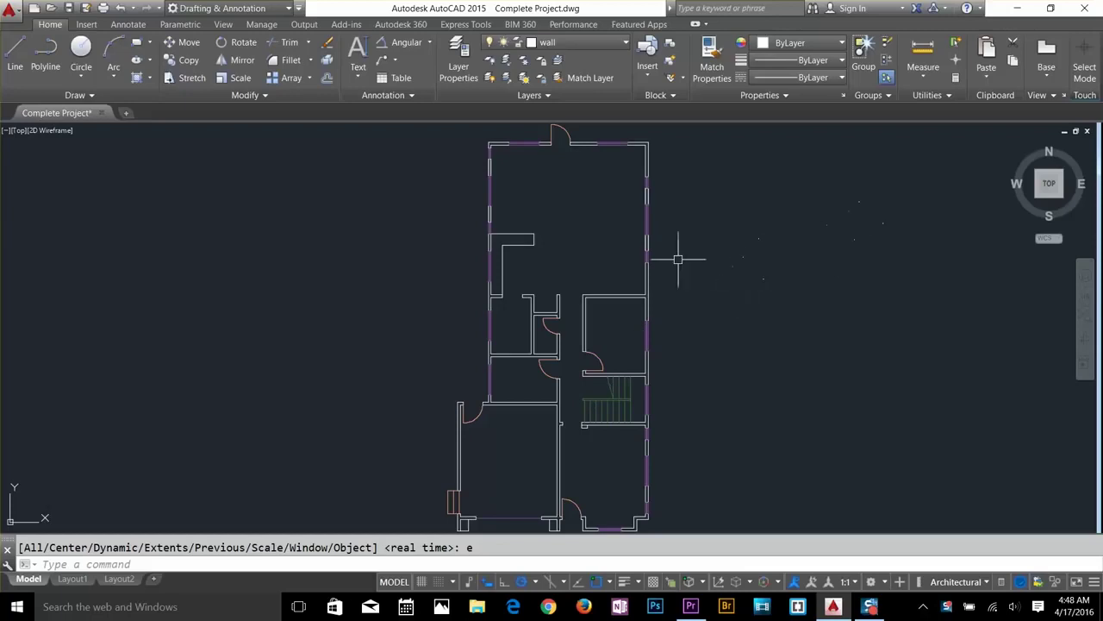
Offset the back wall line of the small closet above the door 1.5' into the closet.
scroll(558, 298, "up", 8)
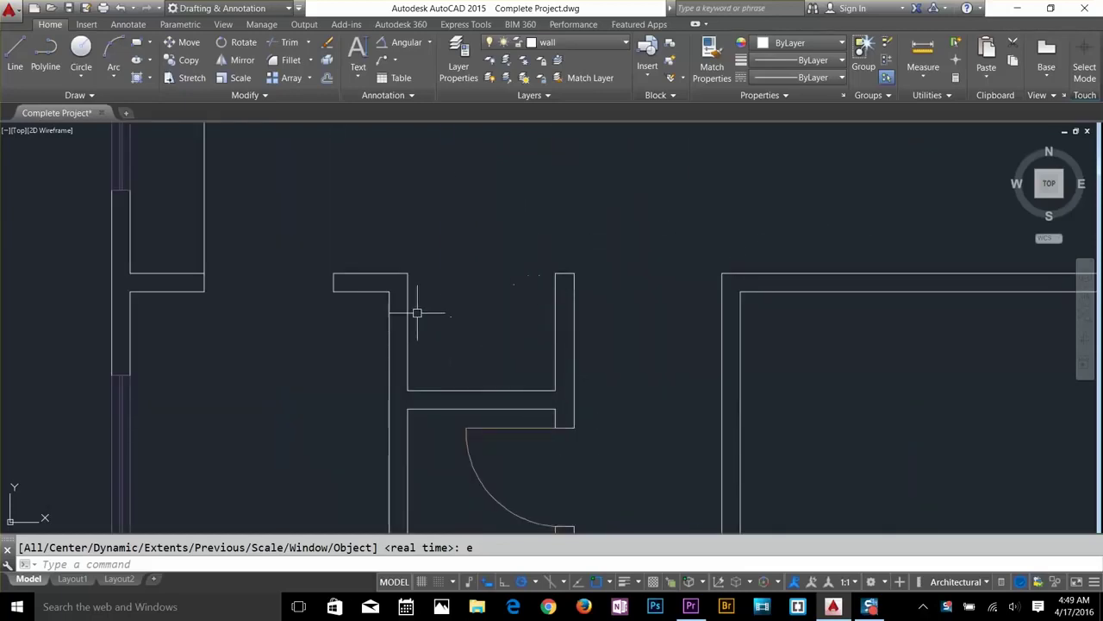
type("o")
key("Return")
type("1")
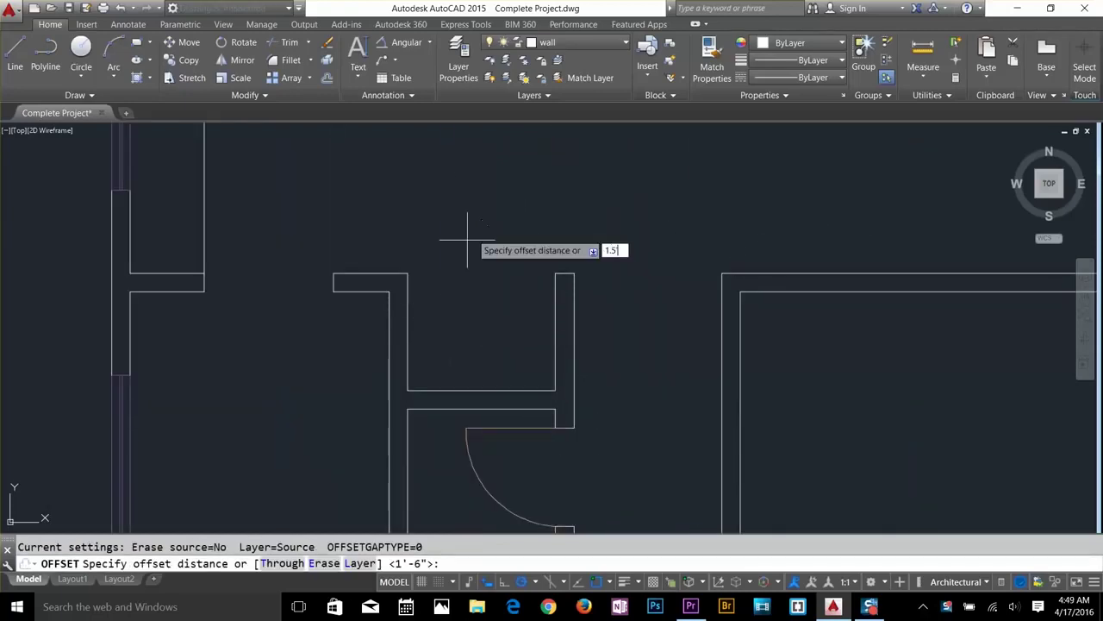
type(".5")
key("Return")
left_click(450, 390)
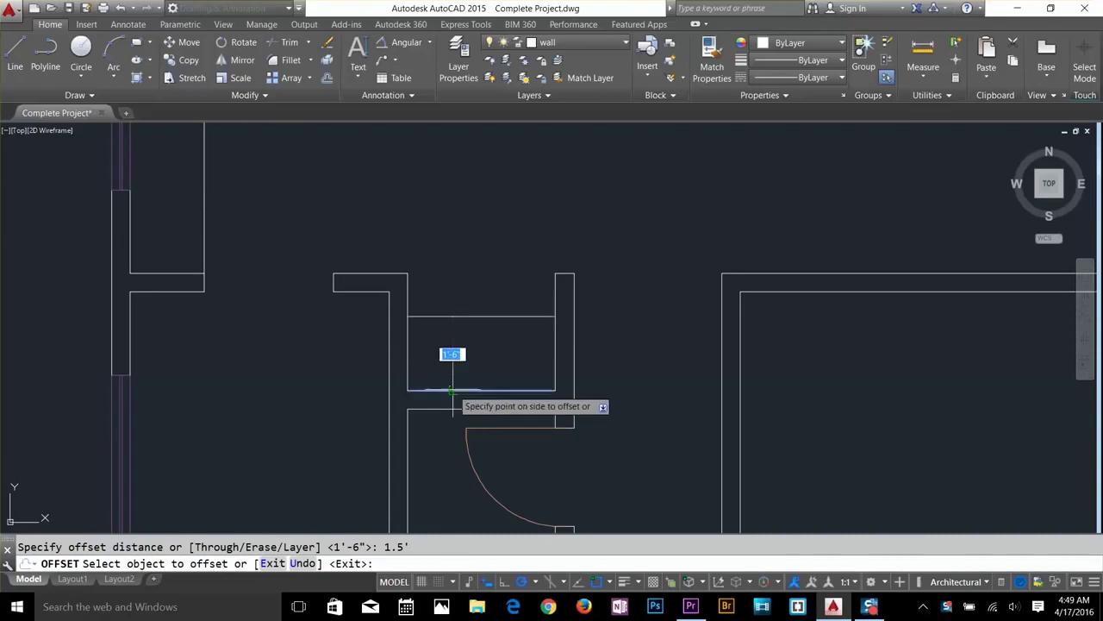
left_click(468, 362)
key("Escape")
Draw two crossing diagonal lines between opposite corners of the closet's shelf rectangle.
type("l")
key("Return")
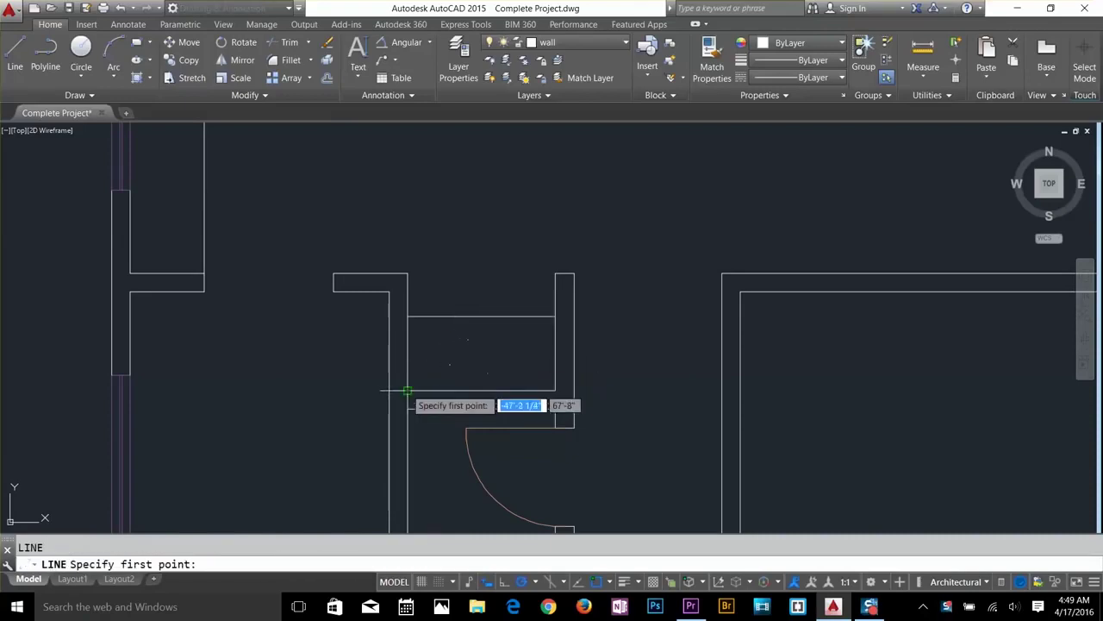
left_click(406, 391)
left_click(555, 316)
key("Return")
key("Return")
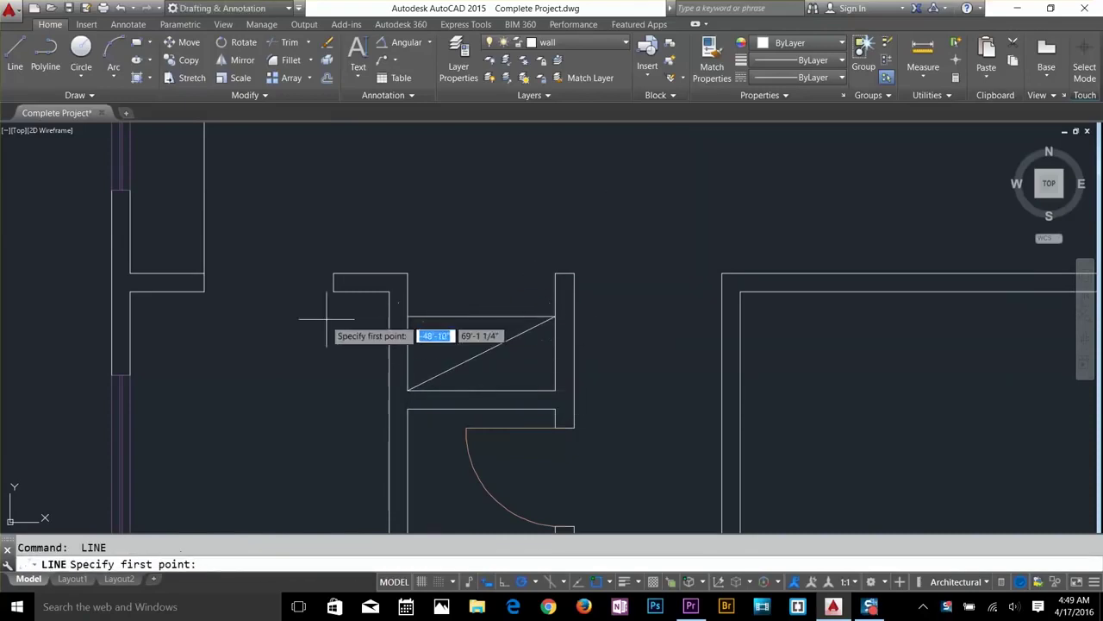
left_click(407, 317)
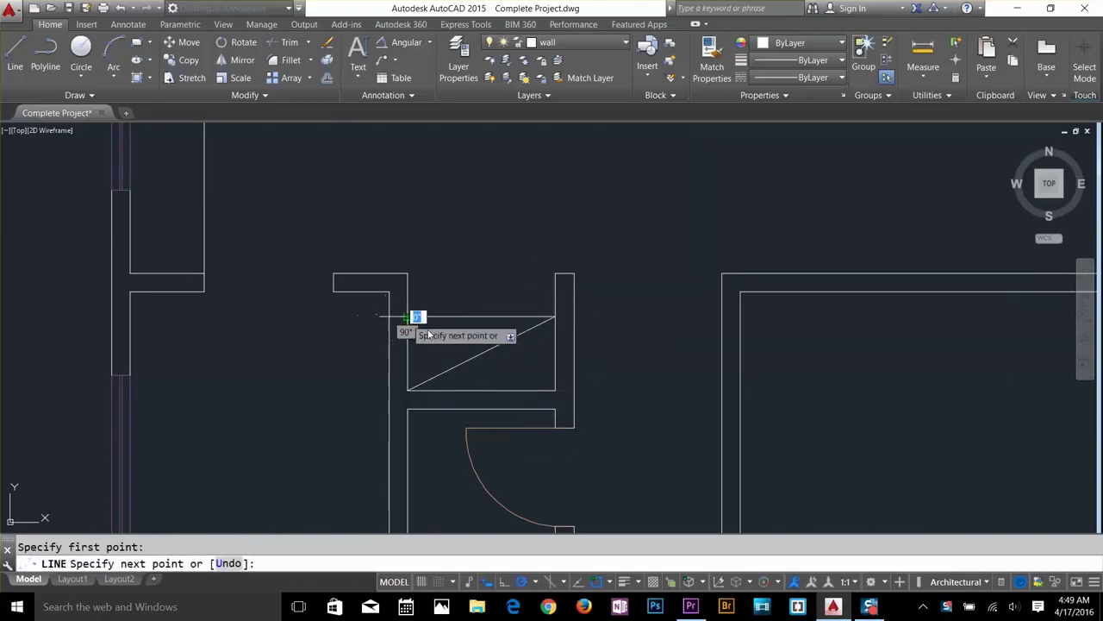
left_click(555, 391)
key("Return")
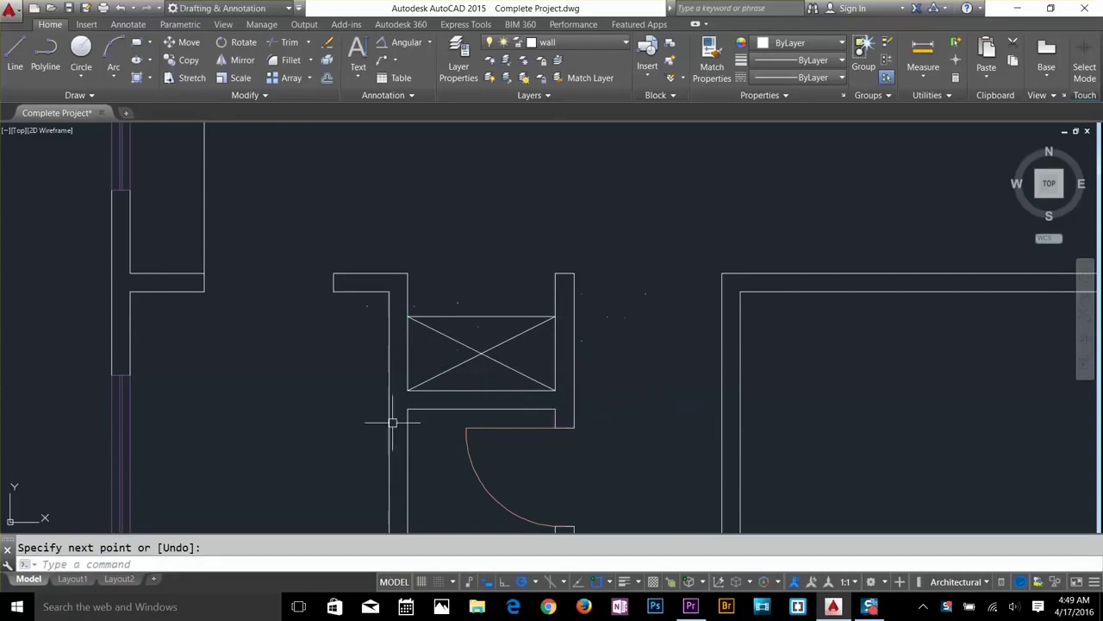
Set the linetype of the shelf line and both diagonals to ACAD_ISO02W100.
left_click(515, 295)
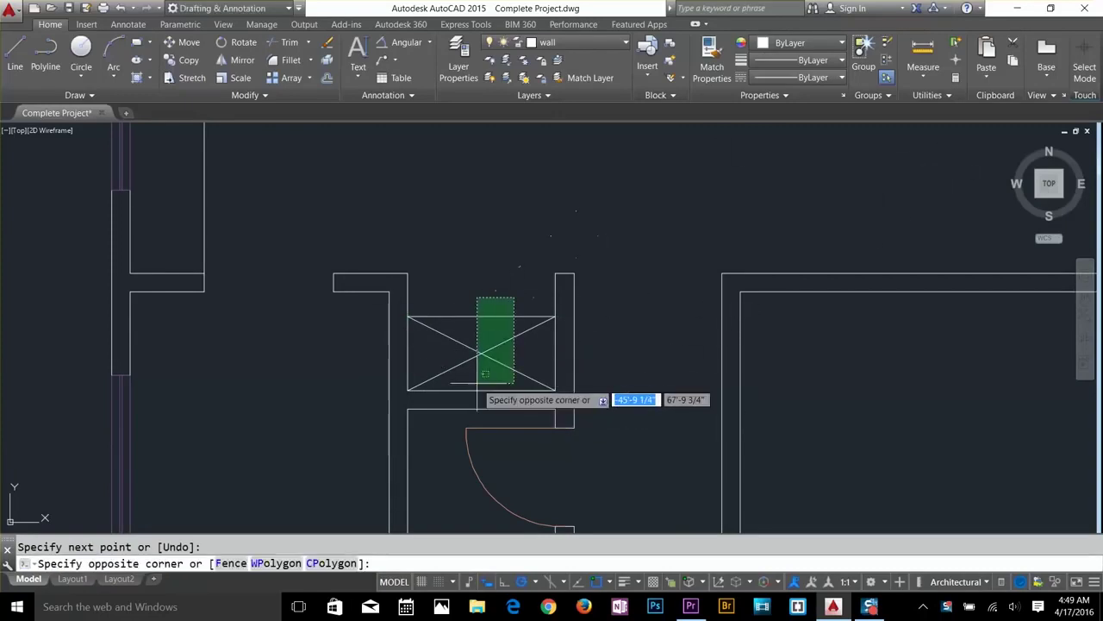
left_click(472, 372)
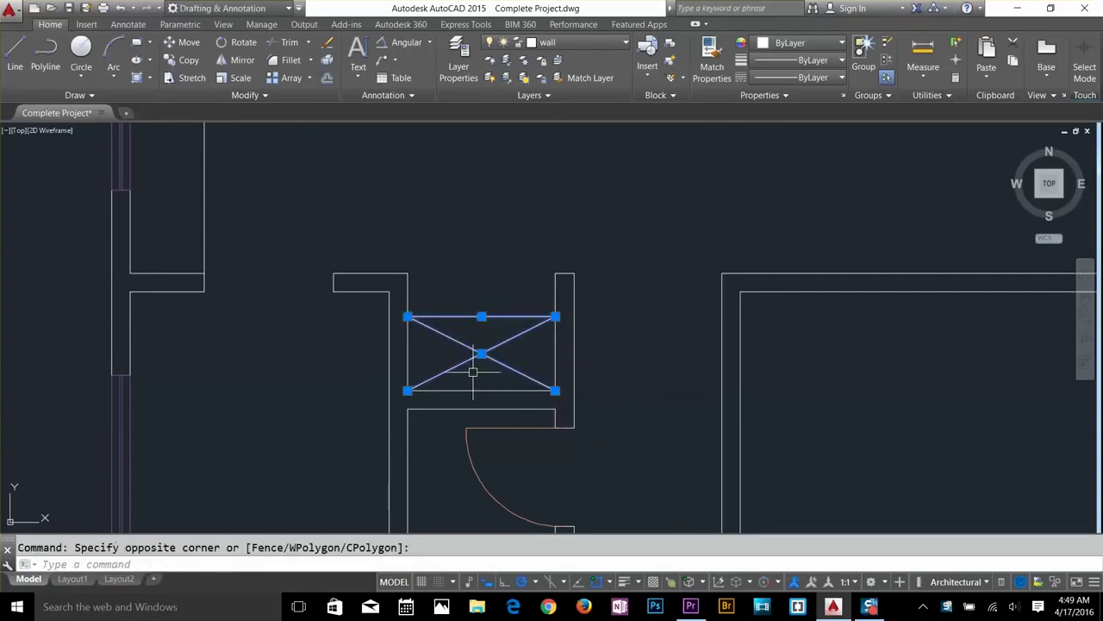
left_click(803, 79)
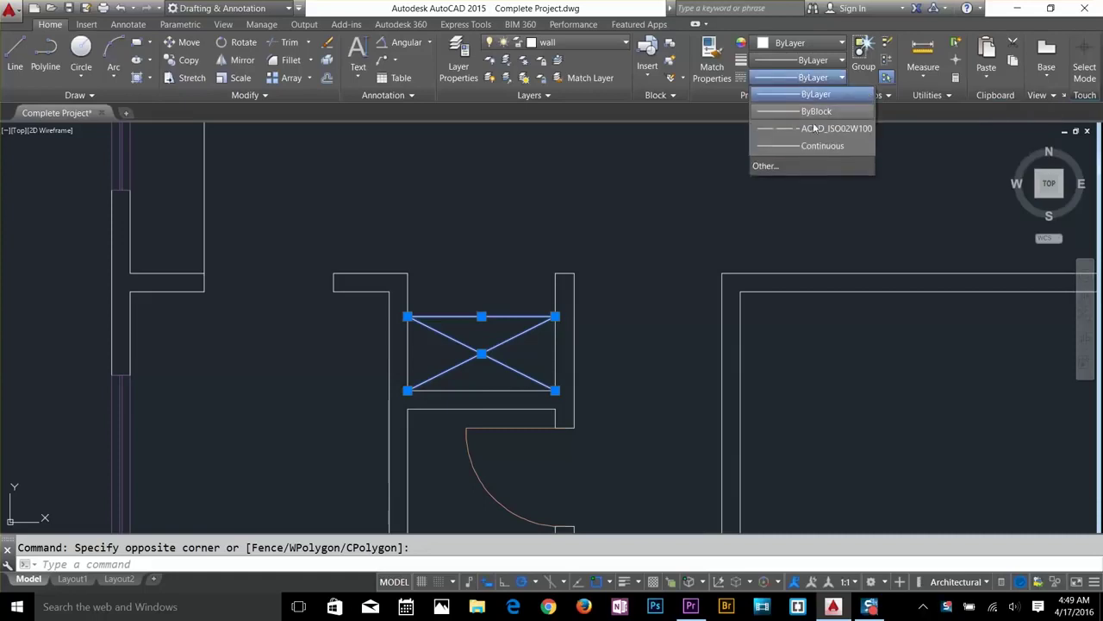
left_click(810, 130)
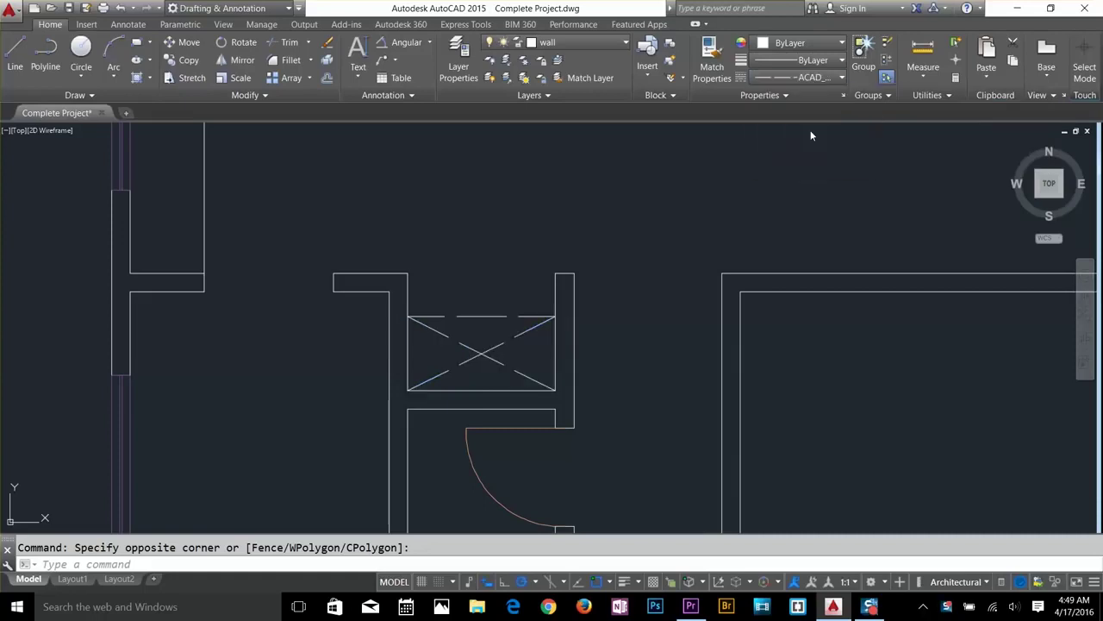
Browse the linetypes available for loading in the Linetype Manager, without loading any.
left_click(802, 78)
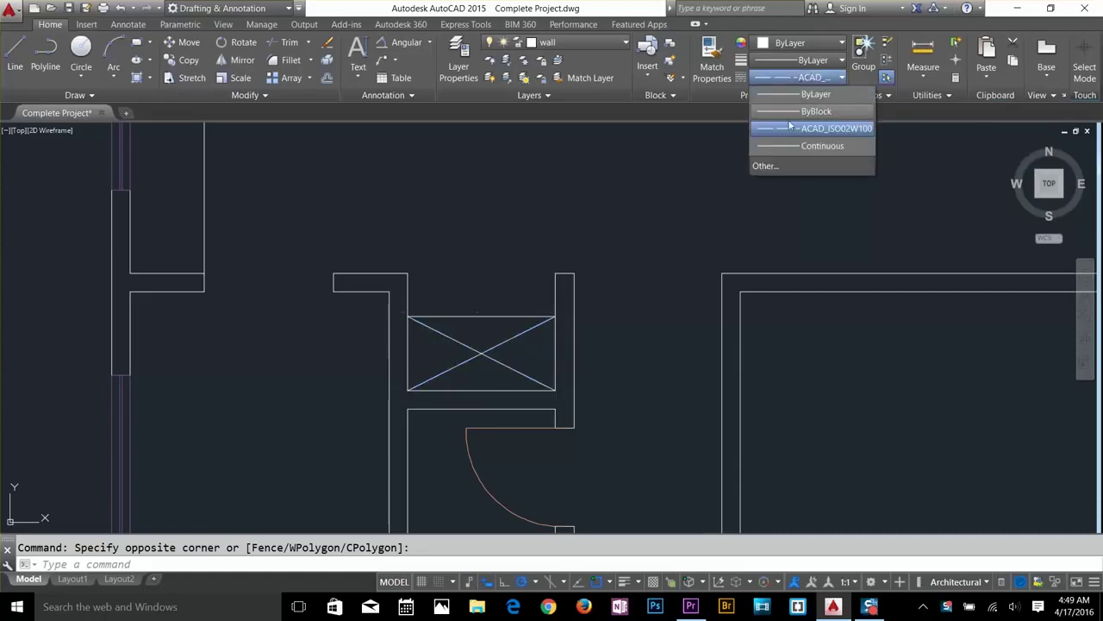
left_click(760, 166)
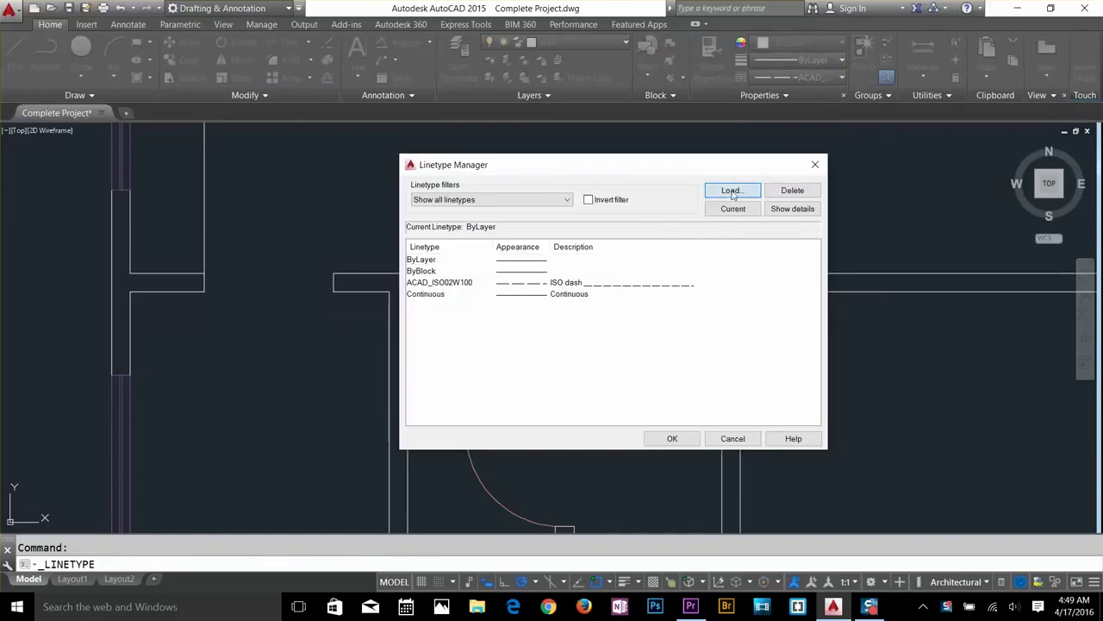
left_click(731, 189)
scroll(554, 307, "down", 2)
scroll(543, 319, "down", 8)
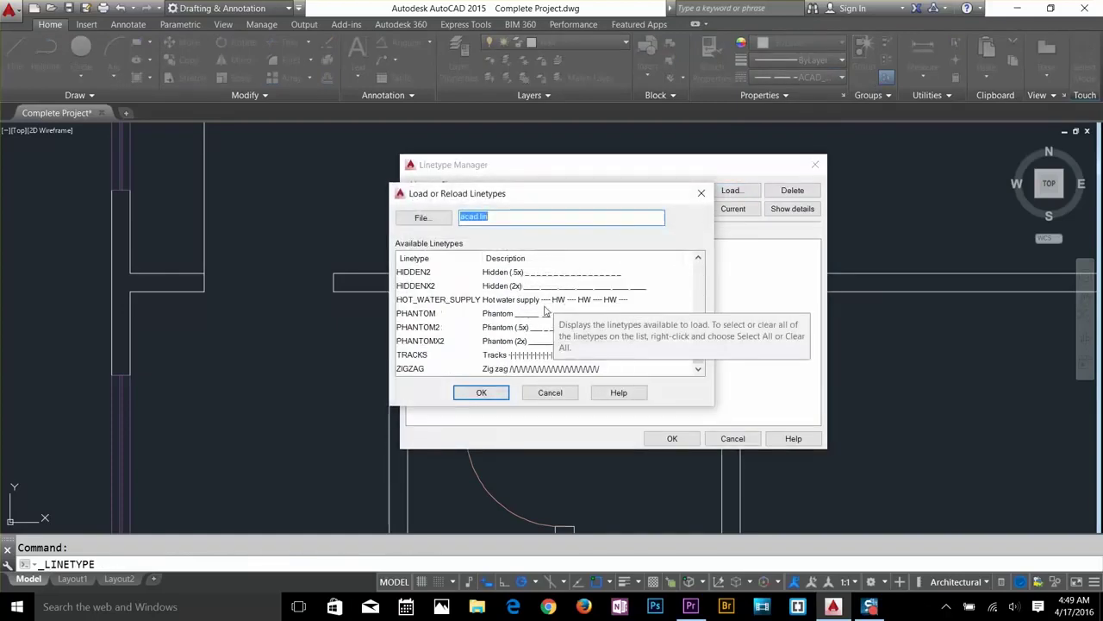
scroll(546, 316, "up", 6)
left_click(550, 393)
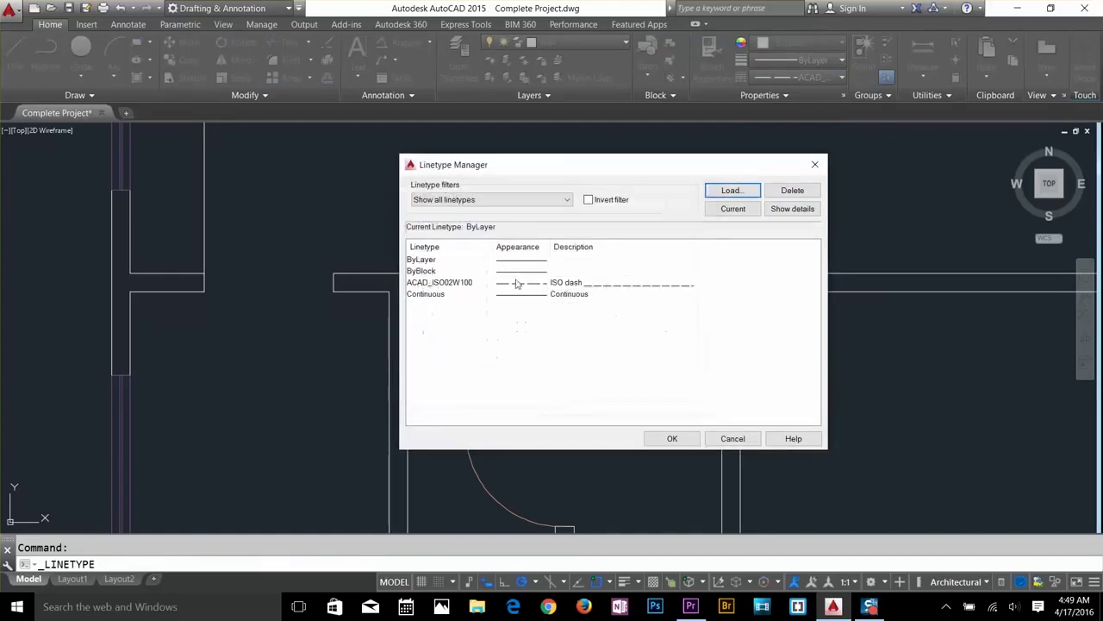
left_click(672, 439)
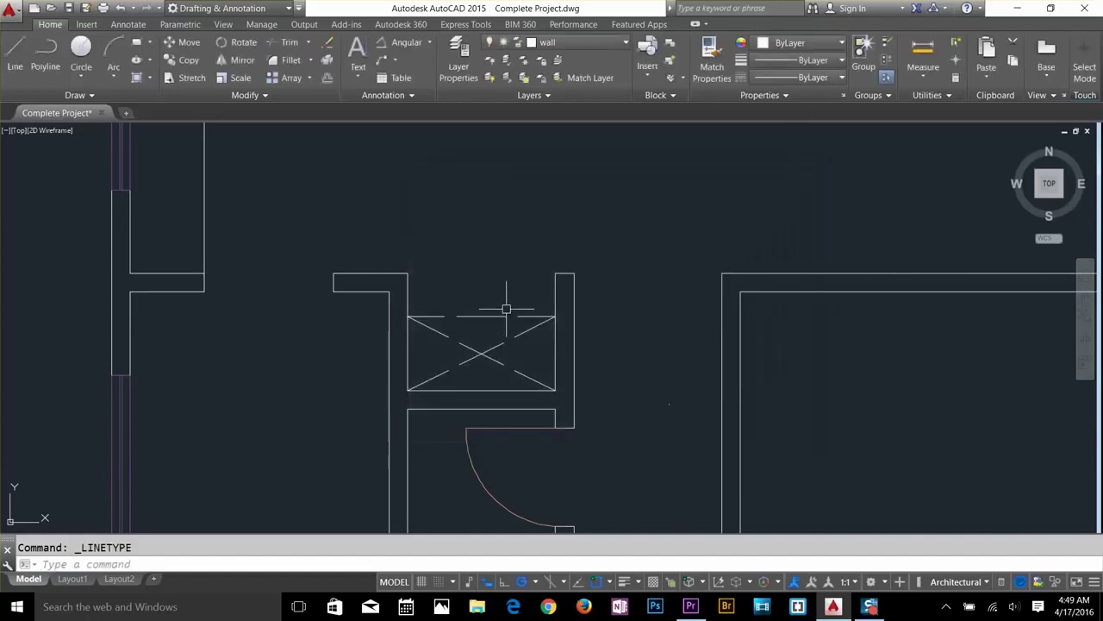
Open DesignCenter and expand the AutoCAD 2015 Sample, en-us and DesignCenter folders to list the sample drawings.
scroll(506, 308, "down", 8)
middle_click_drag(584, 345, 594, 325)
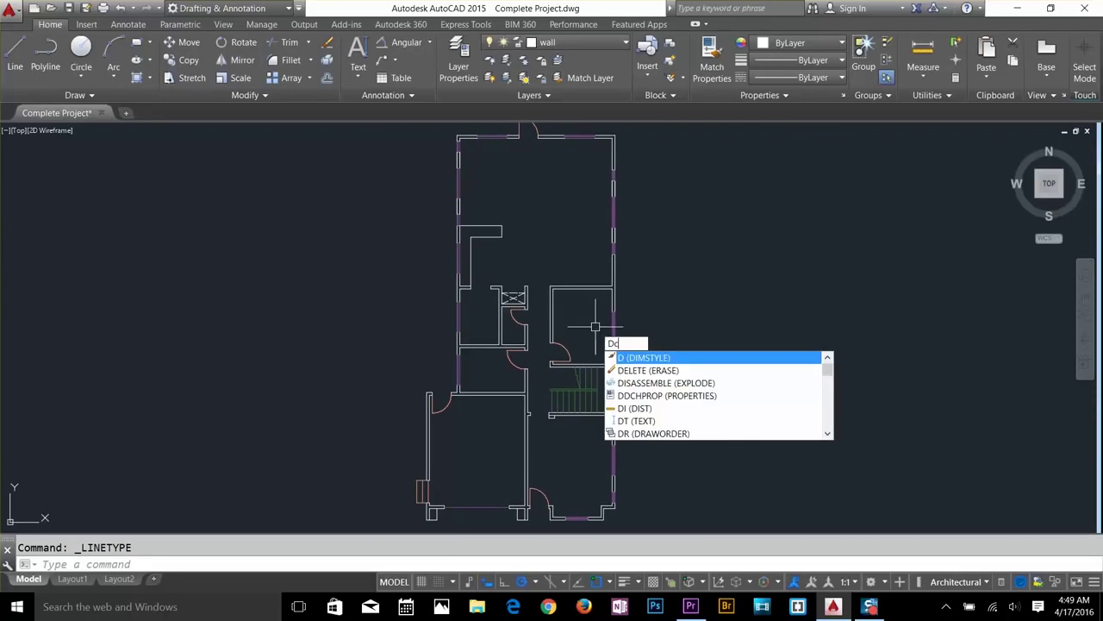
key("Return")
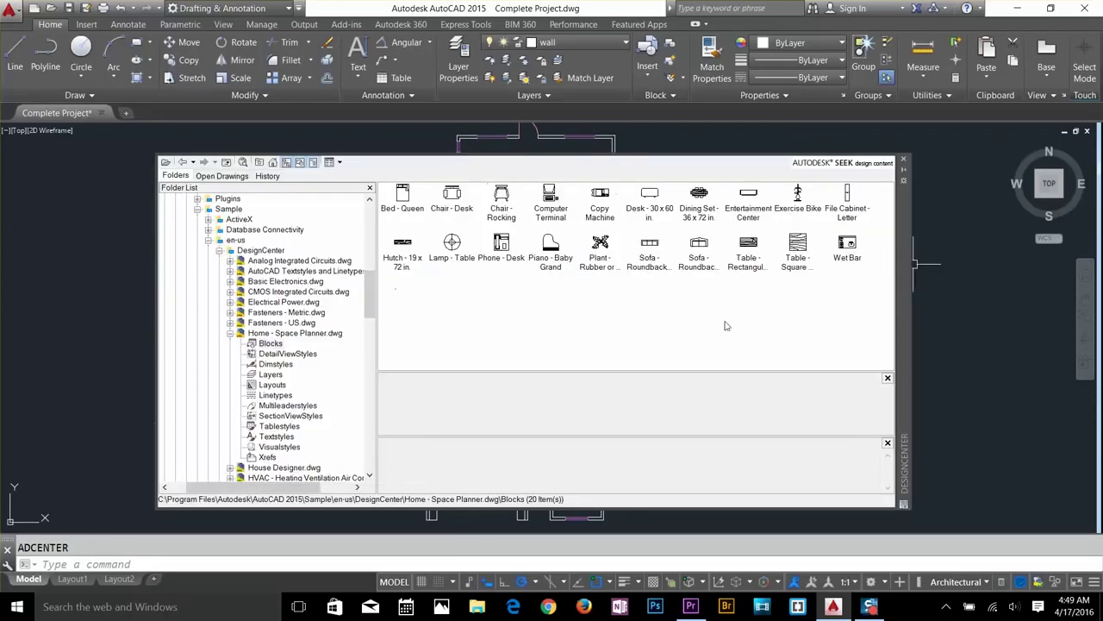
scroll(229, 250, "up", 1)
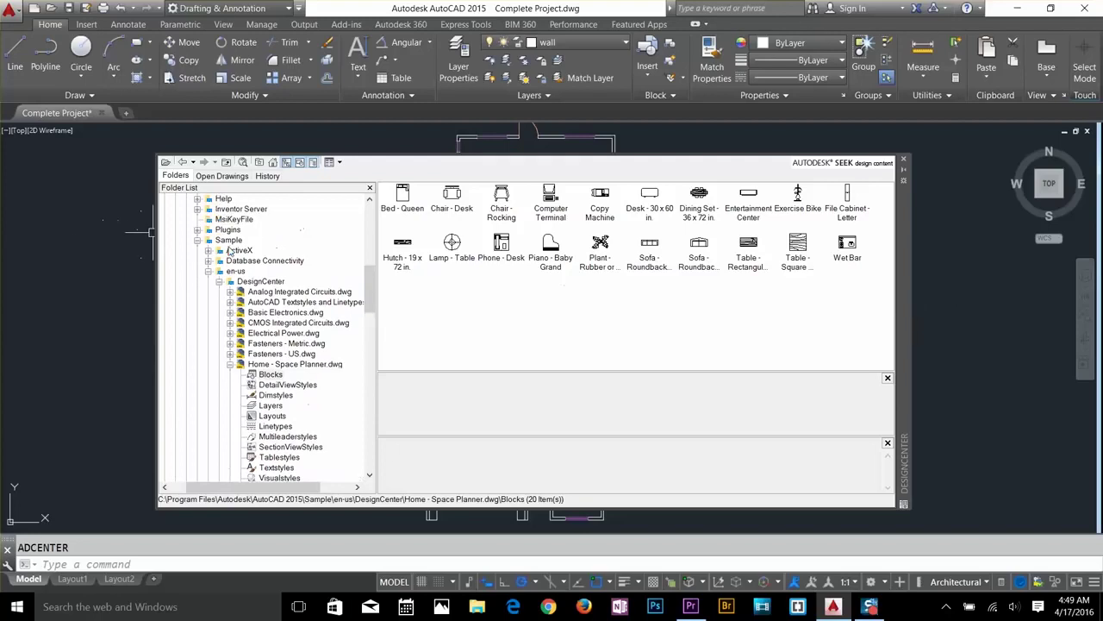
left_click(197, 240)
scroll(247, 306, "up", 5)
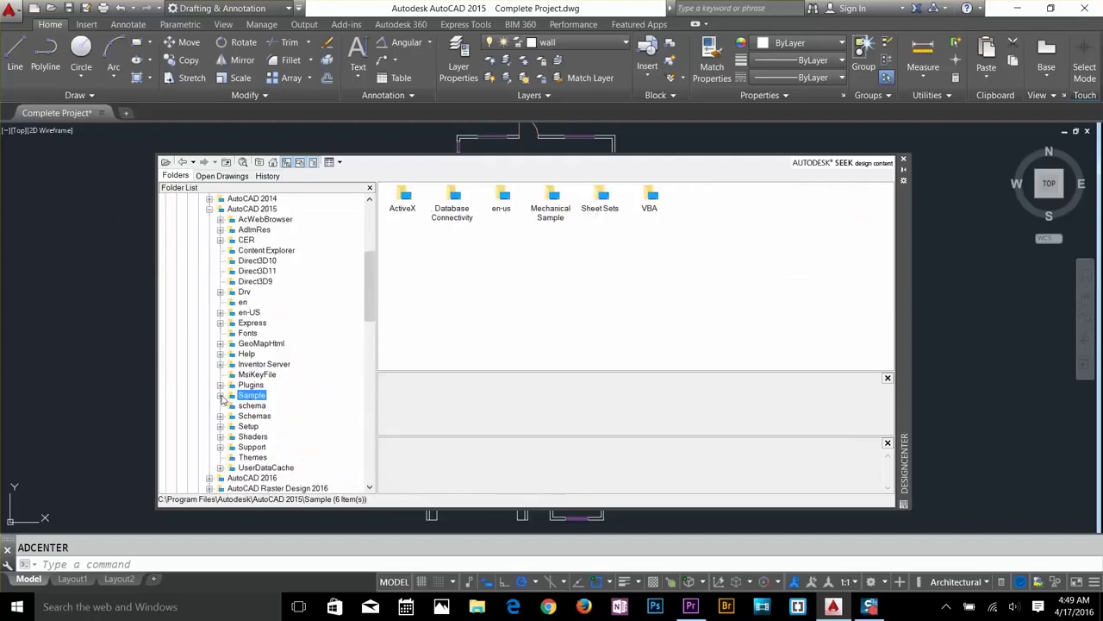
left_click(221, 396)
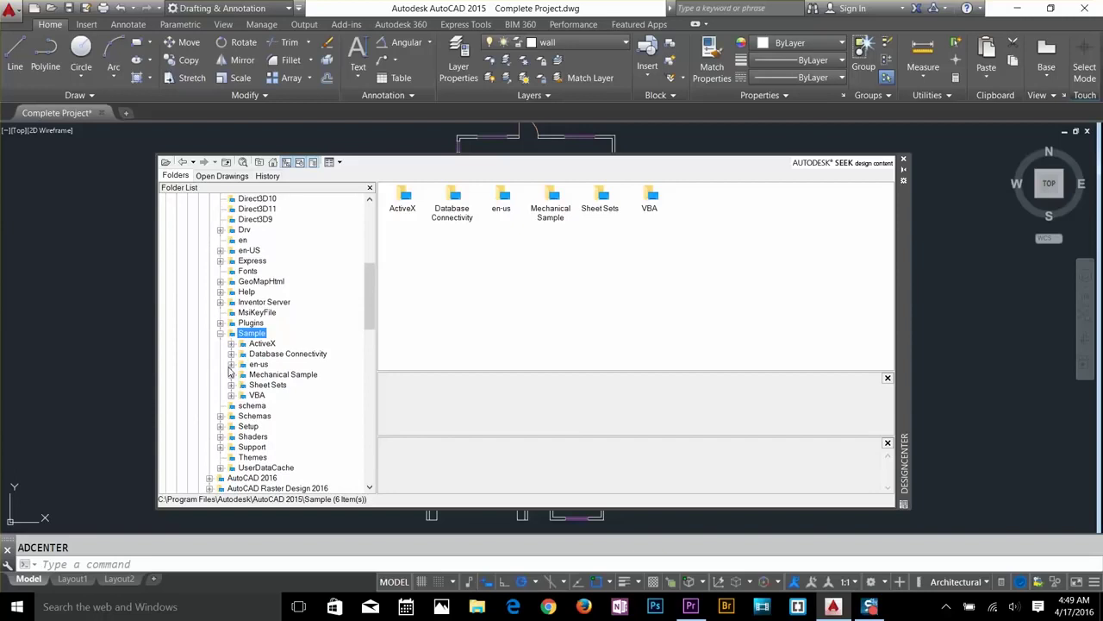
left_click(231, 364)
scroll(239, 371, "down", 2)
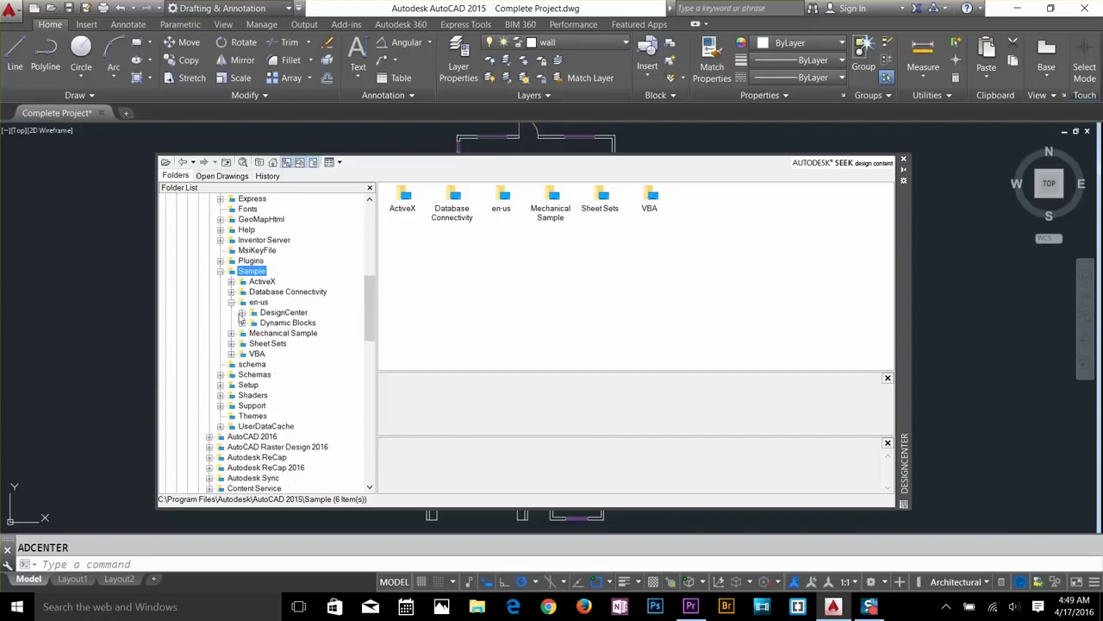
left_click(243, 313)
scroll(284, 379, "down", 1)
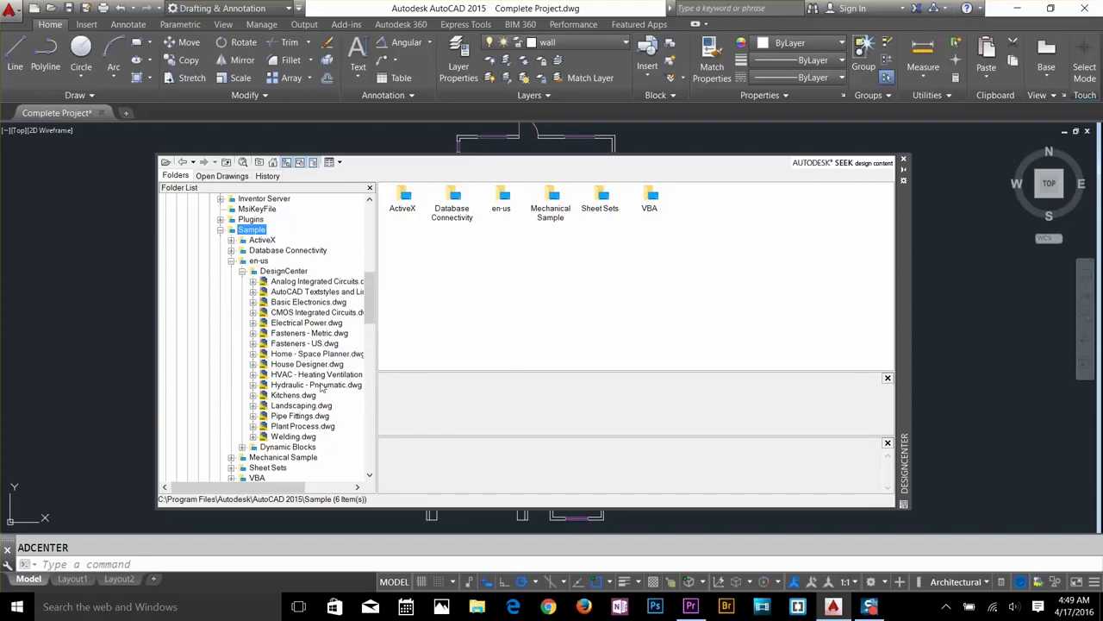
Look through the blocks of Kitchens.dwg in DesignCenter and collapse the drawing's entry.
left_click(294, 395)
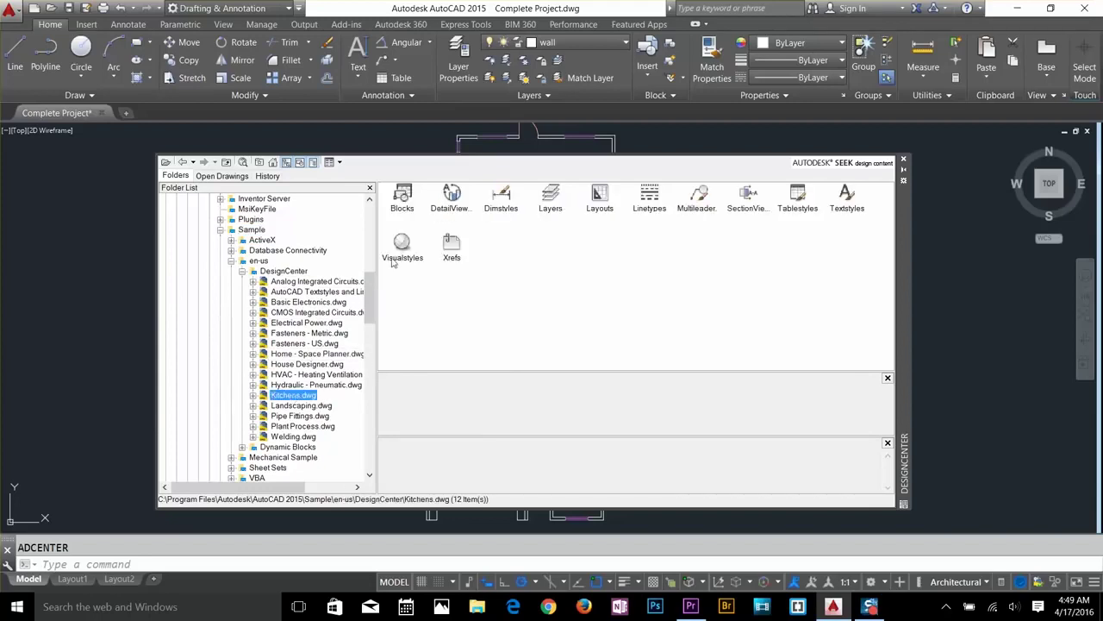
double_click(402, 201)
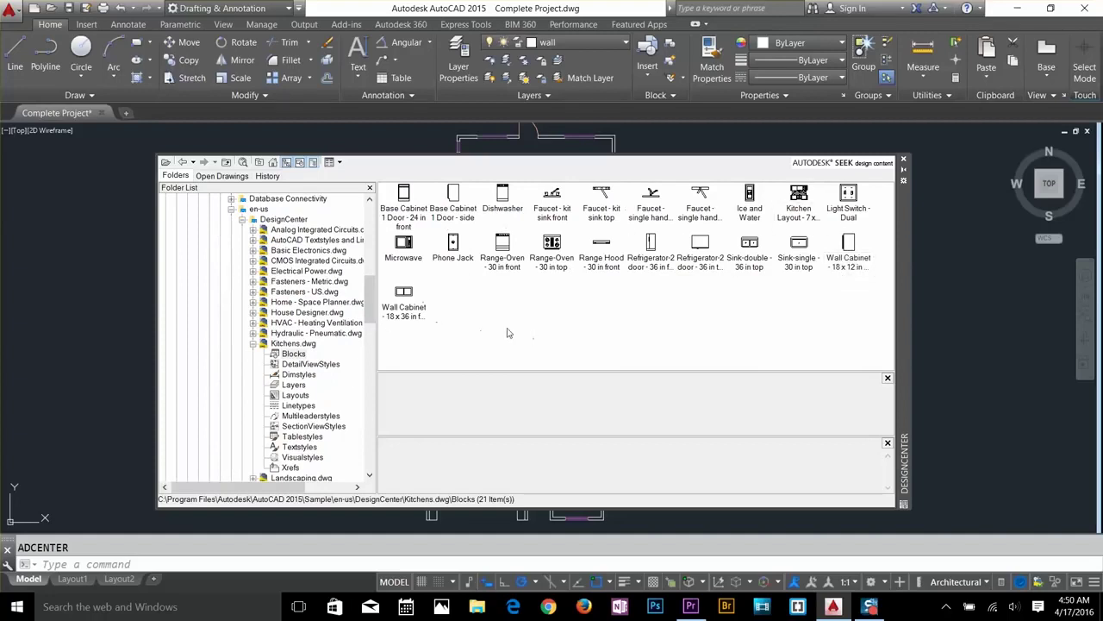
left_click(252, 344)
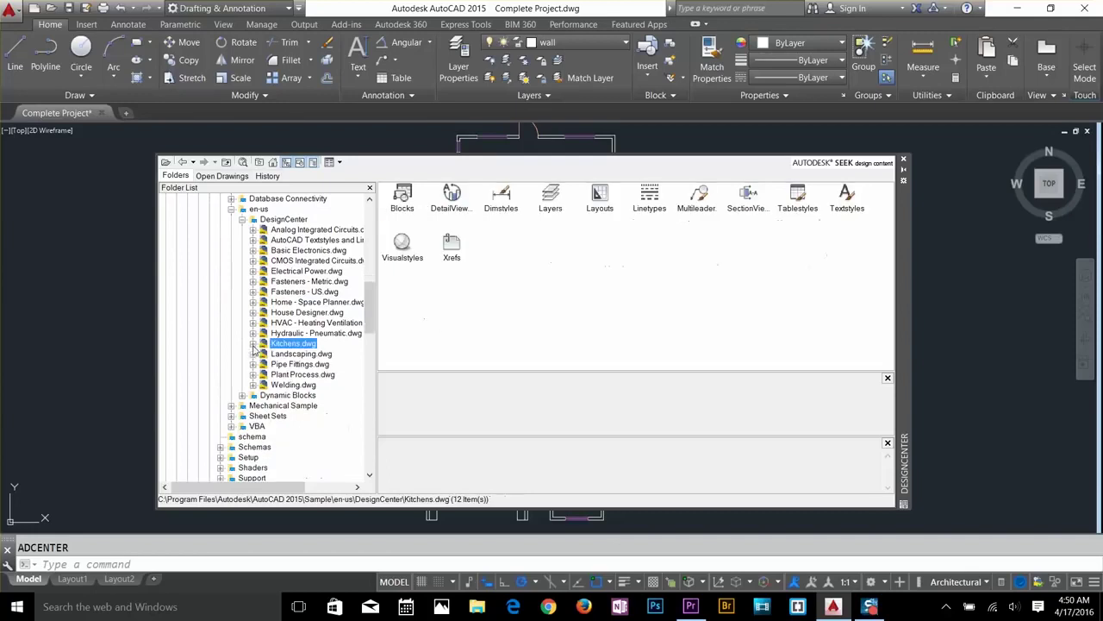
Insert the Bed - Queen block from Home - Space Planner.dwg beside the floor plan at the default rotation.
double_click(307, 302)
left_click(281, 312)
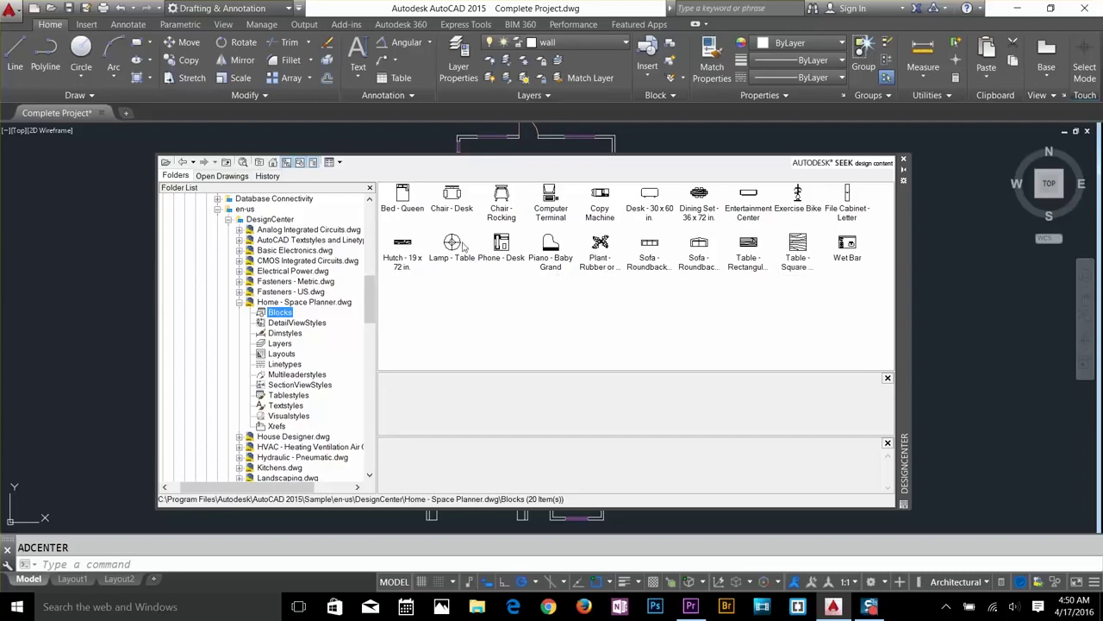
left_click(403, 207)
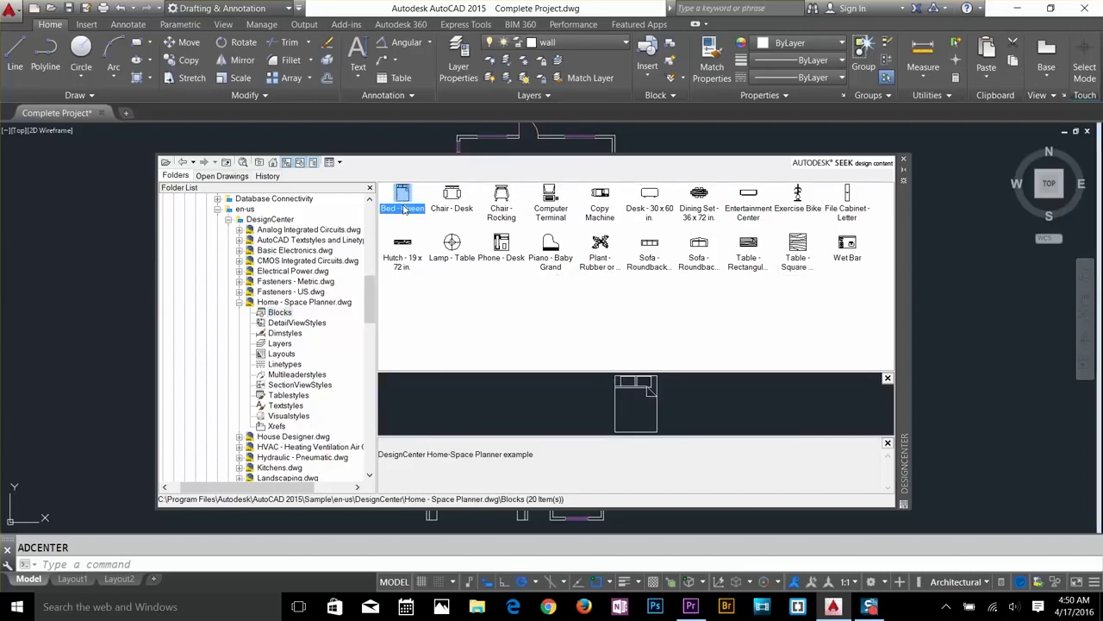
double_click(403, 207)
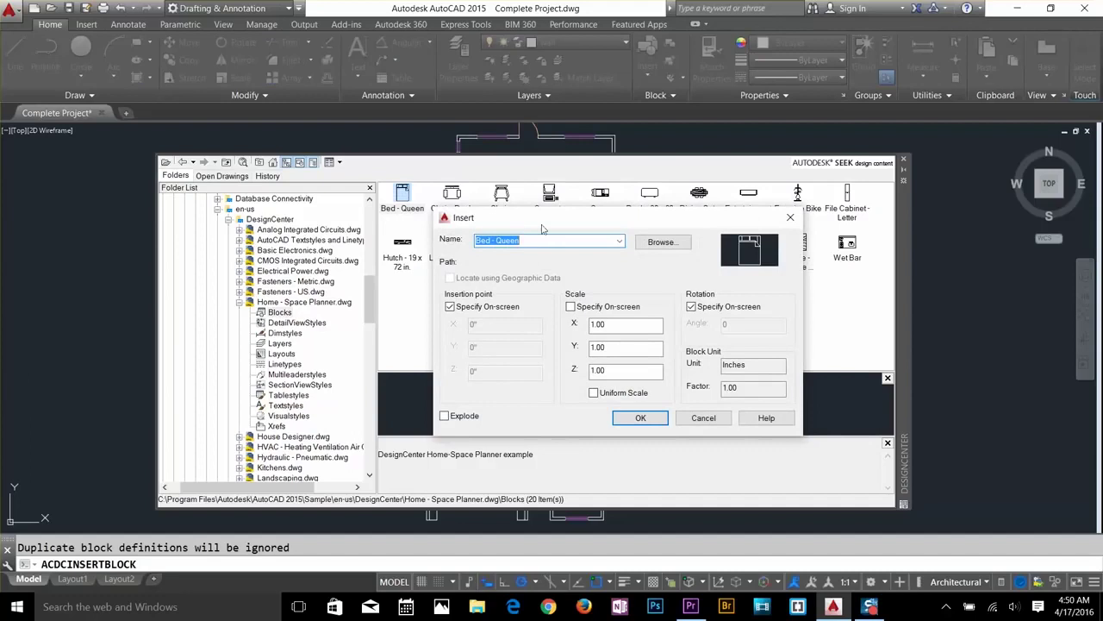
left_click(676, 419)
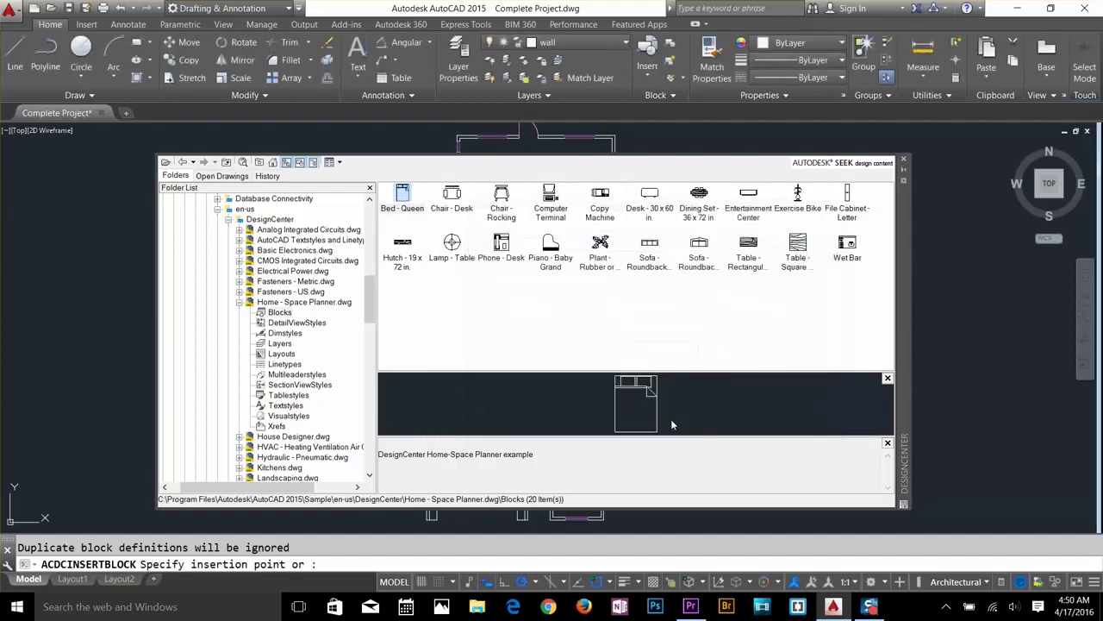
left_click(949, 325)
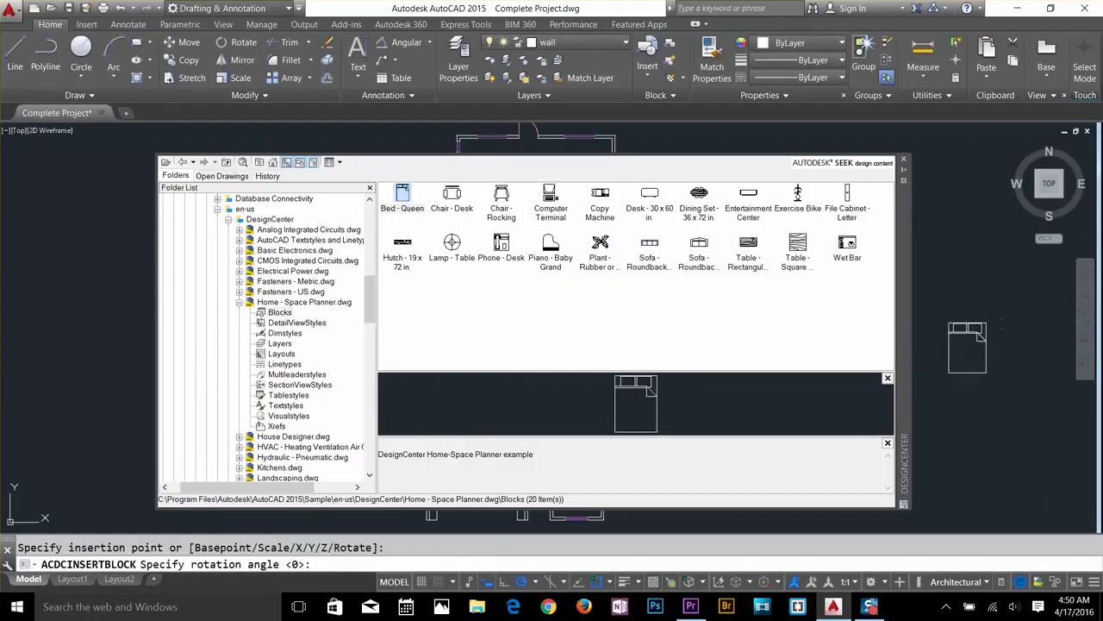
key("Return")
Insert the square table block above the bed beside the floor plan at the default rotation.
left_click(798, 245)
double_click(798, 251)
left_click(676, 419)
left_click(977, 261)
key("Return")
double_click(798, 251)
left_click(738, 419)
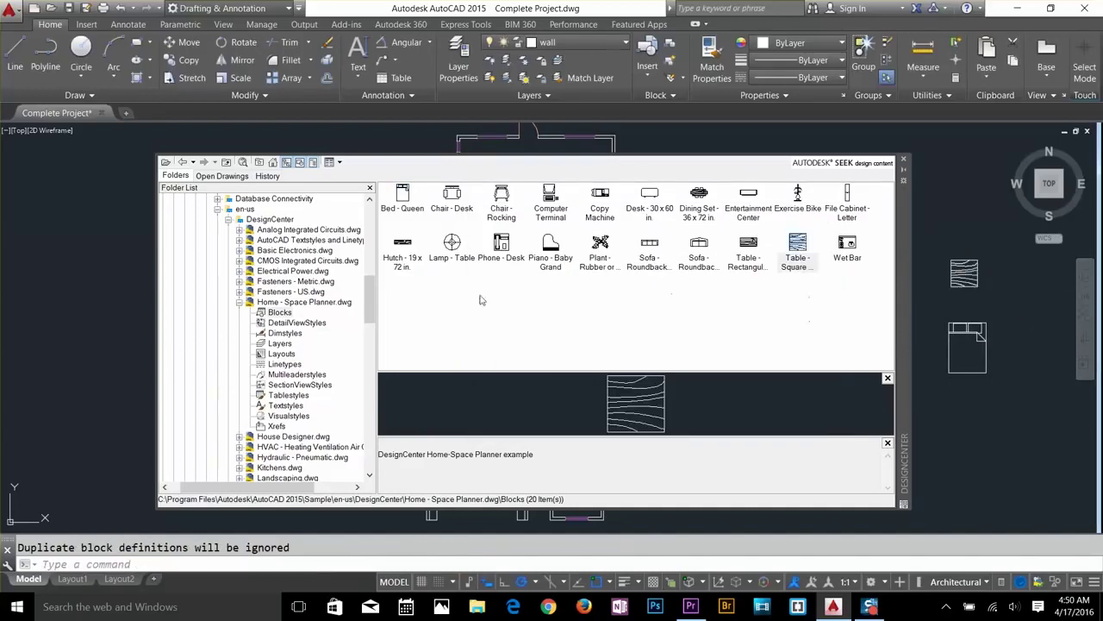
Insert the rocking chair block above the square table beside the floor plan.
double_click(452, 207)
left_click(676, 419)
left_click(964, 226)
key("Return")
Insert the Sofa - Roundback Loveseat 5 ft block below the bed beside the floor plan.
left_click(698, 246)
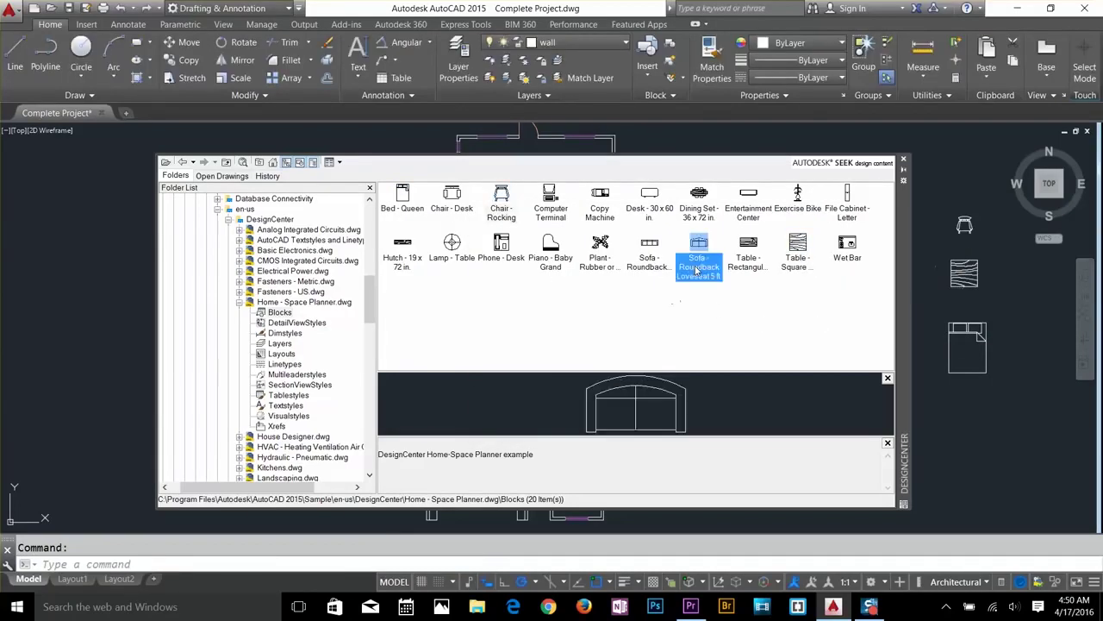
double_click(698, 246)
left_click(676, 418)
left_click(991, 435)
key("Return")
Insert the Entertainment Center block between the bed and the loveseat beside the floor plan.
double_click(748, 195)
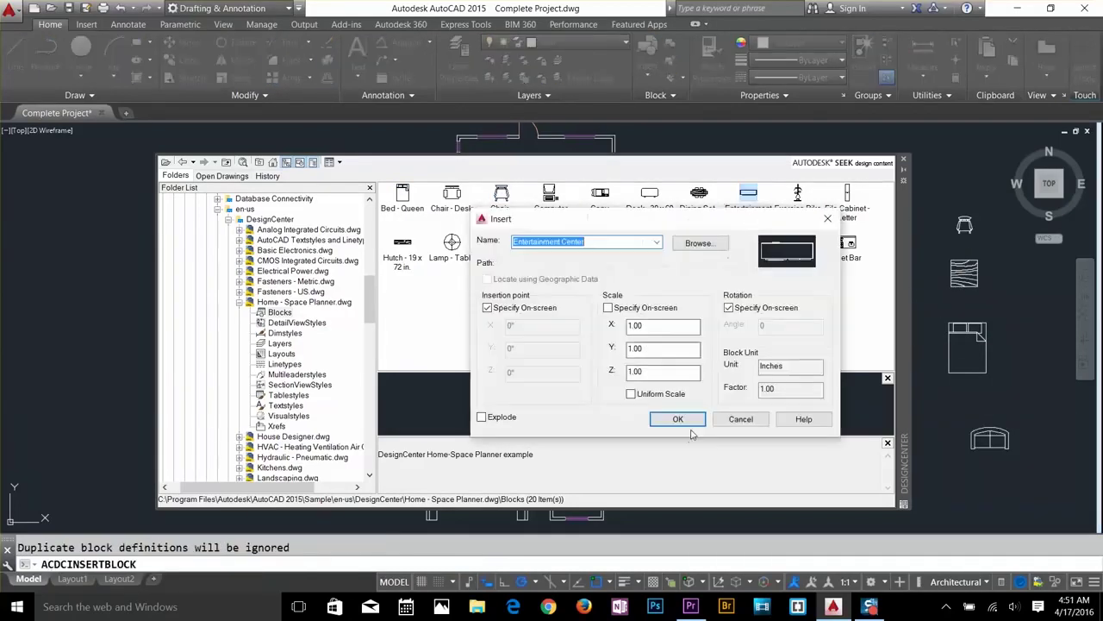
left_click(676, 419)
left_click(987, 402)
key("Return")
Insert the top-view range-oven, double sink, 18 x 12 wall cabinet and single-handle faucet blocks from Kitchens.dwg beside the plan, and close DesignCenter.
left_click(279, 467)
left_click(279, 353)
left_click_drag(552, 246, 994, 497)
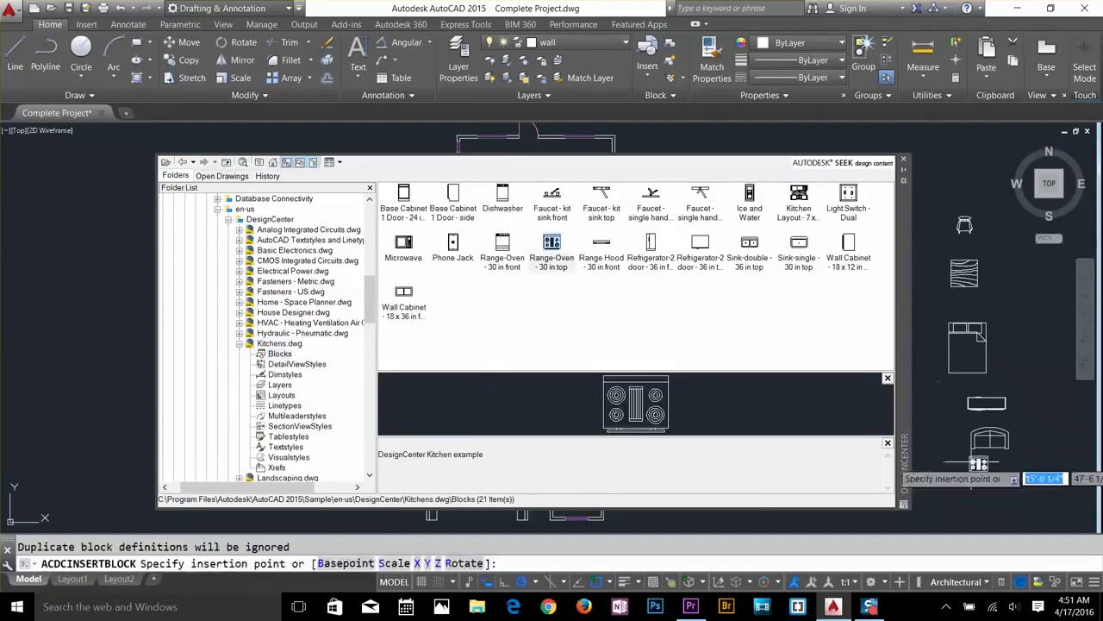
left_click_drag(749, 245, 1025, 474)
left_click_drag(849, 243, 1031, 368)
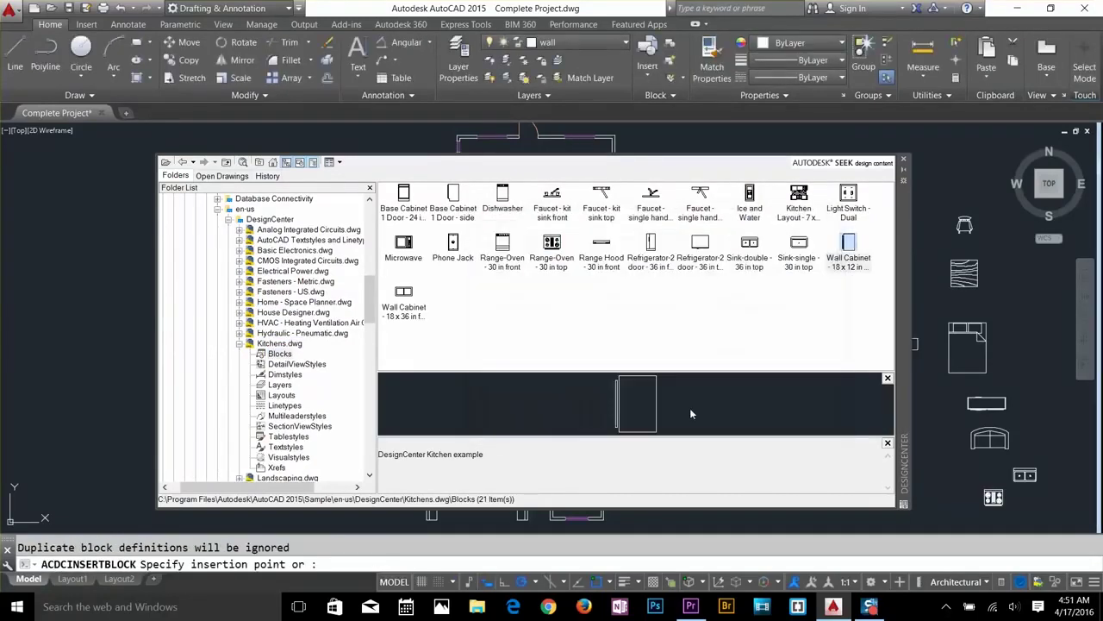
left_click_drag(699, 194, 964, 228)
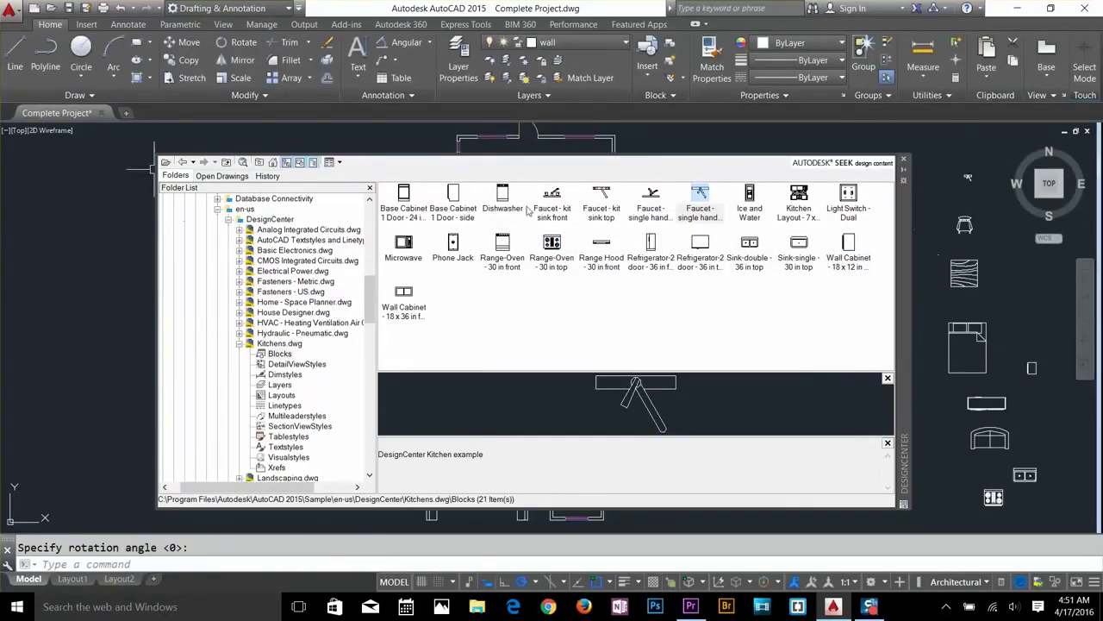
key("ctrl+2")
Move the square table into the upper living area and copy the loveseat to its upper and left sides.
left_click(965, 272)
left_click_drag(964, 272, 572, 199)
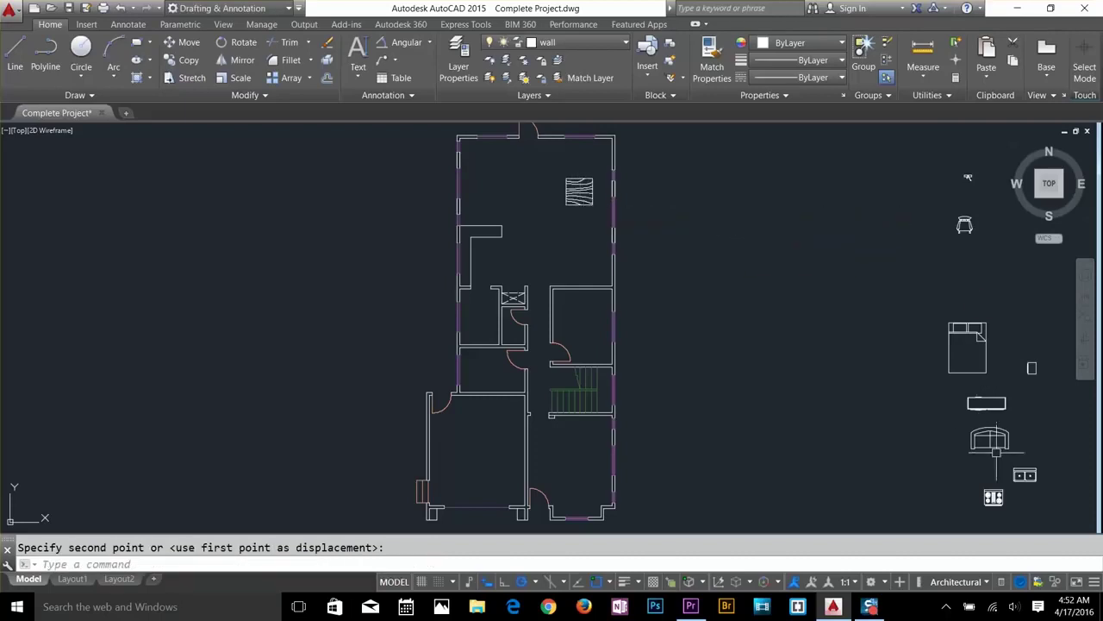
type("co")
left_click(982, 434)
key("space")
left_click(983, 433)
left_click(566, 165)
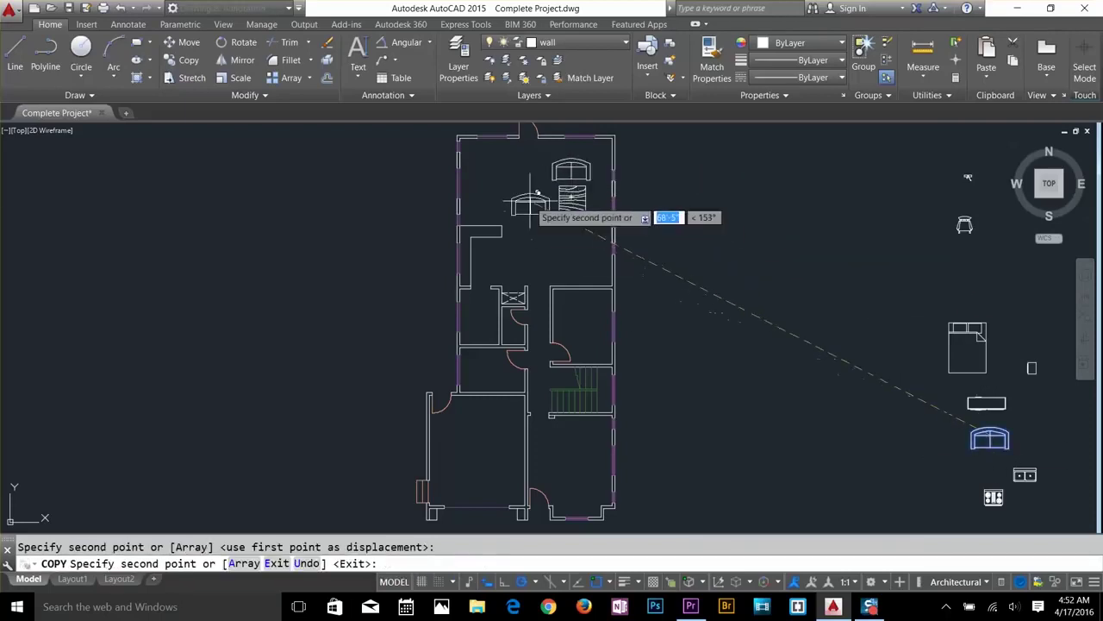
left_click(529, 199)
key("Escape")
key("Escape")
Rotate the loveseat left of the square table 90 degrees to face it, and adjust the table's position.
scroll(526, 125, "up", 5)
left_click(545, 345)
left_click(546, 293)
key("Escape")
left_click(510, 340)
left_click(547, 316)
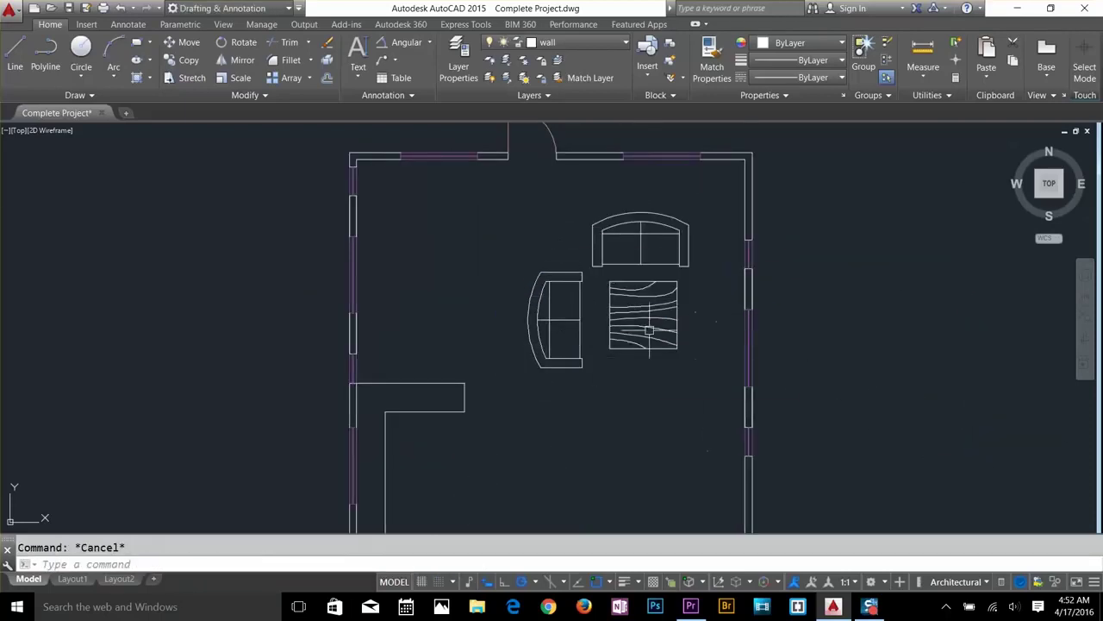
left_click(652, 341)
left_click(647, 339)
Move the entertainment center from beside the plan into the open living area below the sofas.
scroll(647, 340, "down", 5)
type("m")
left_click(949, 392)
left_click(931, 395)
left_click(532, 243)
Rotate the entertainment center upright and move it to the right wall of the living area, facing the square table.
scroll(532, 243, "up", 5)
type("ro")
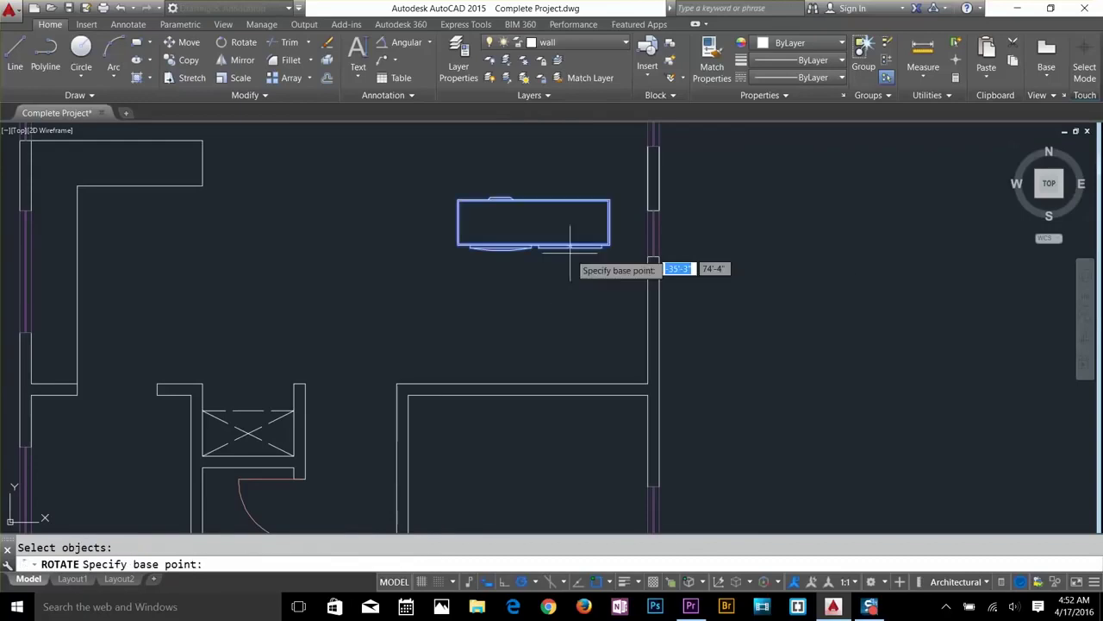
left_click(609, 247)
scroll(606, 298, "down", 4)
left_click(597, 307)
type("m")
left_click(558, 365)
left_click(500, 231)
key("Escape")
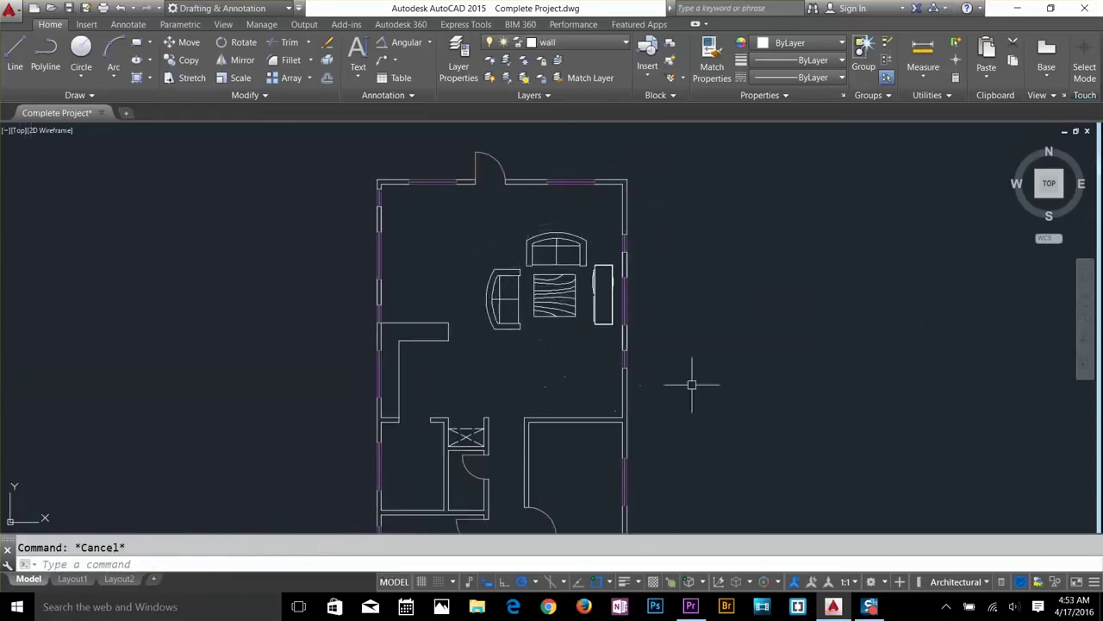
Move the queen bed into the bedroom above the staircase, with its headboard at the upper wall.
middle_click_drag(692, 384, 855, 390)
left_click(911, 272)
left_click(312, 223)
middle_click_drag(312, 223, 684, 435)
scroll(683, 434, "down", 2)
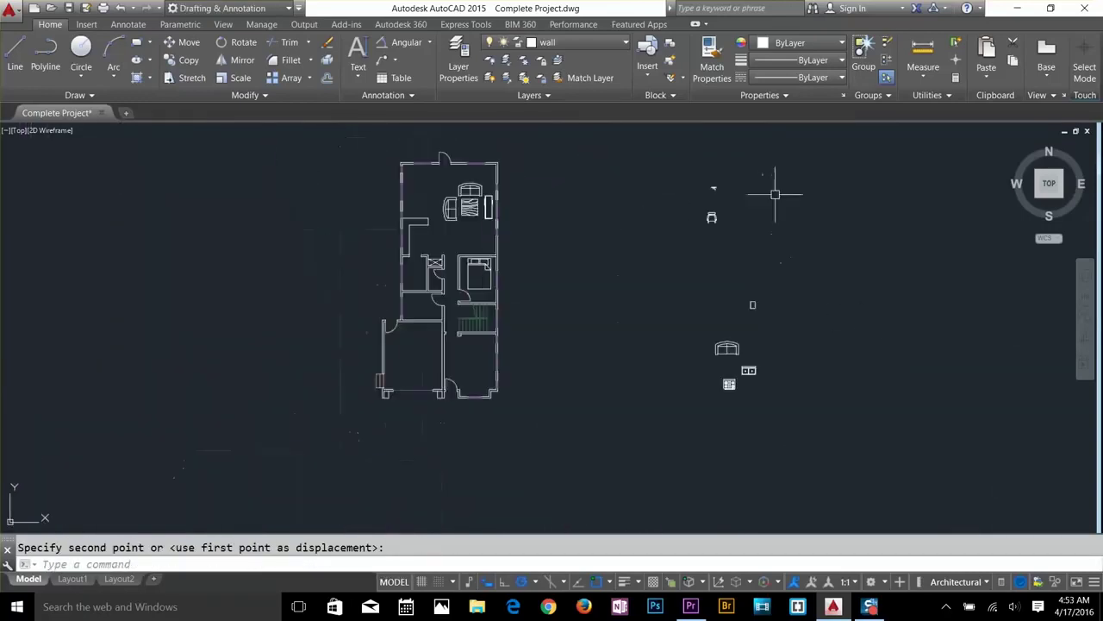
Copy the loveseat into the front room below the staircase.
key("Escape")
scroll(768, 361, "up", 1)
middle_click_drag(768, 361, 833, 391)
scroll(775, 370, "up", 1)
type("co")
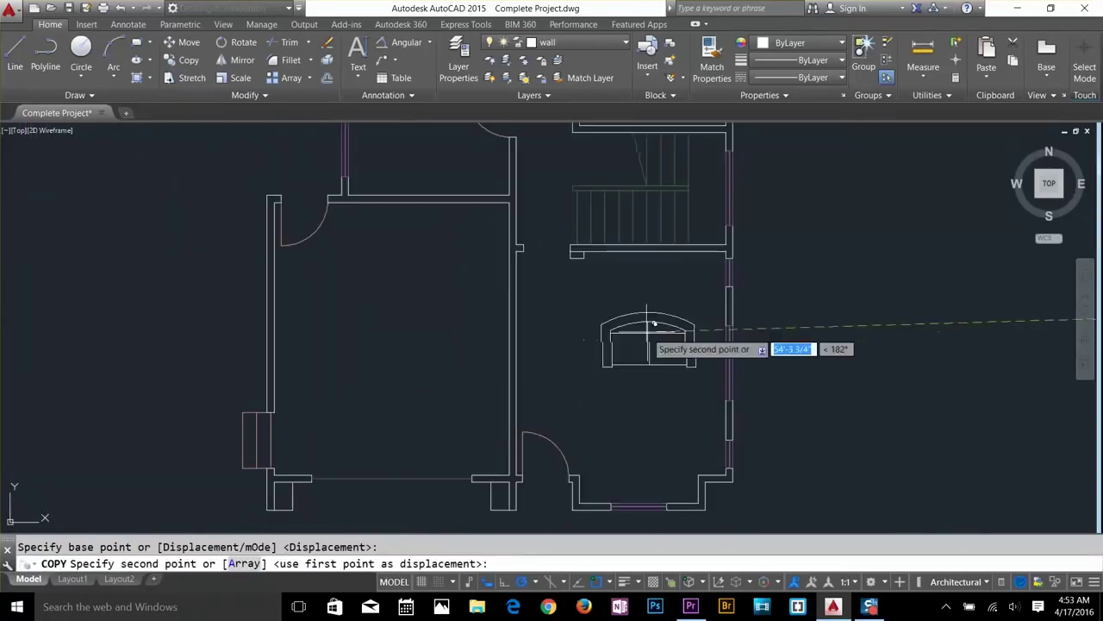
left_click(694, 379)
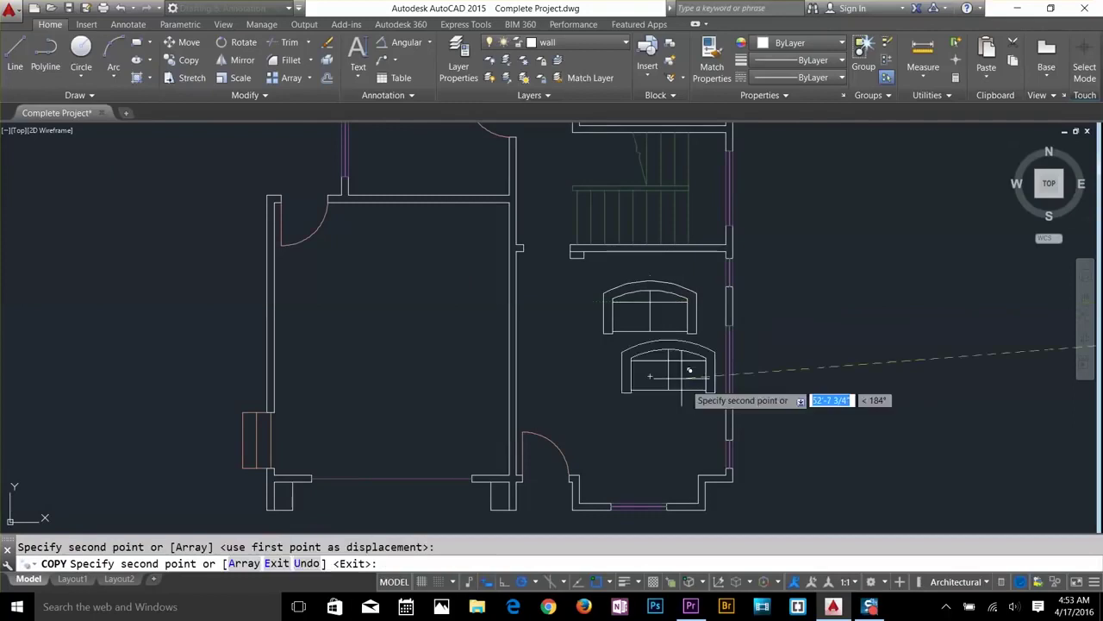
key("Escape")
scroll(623, 443, "down", 4)
Insert the rectangular table block from Home - Space Planner.dwg and move it below the loveseat in the front room.
key("ctrl+2")
left_click(304, 301)
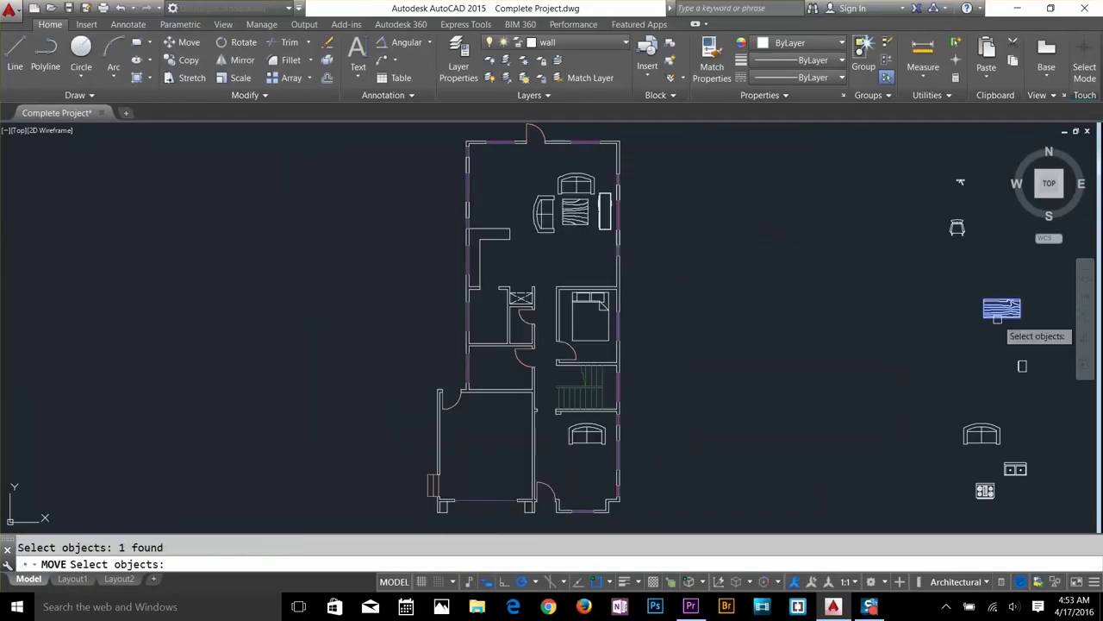
key("Escape")
scroll(603, 345, "up", 3)
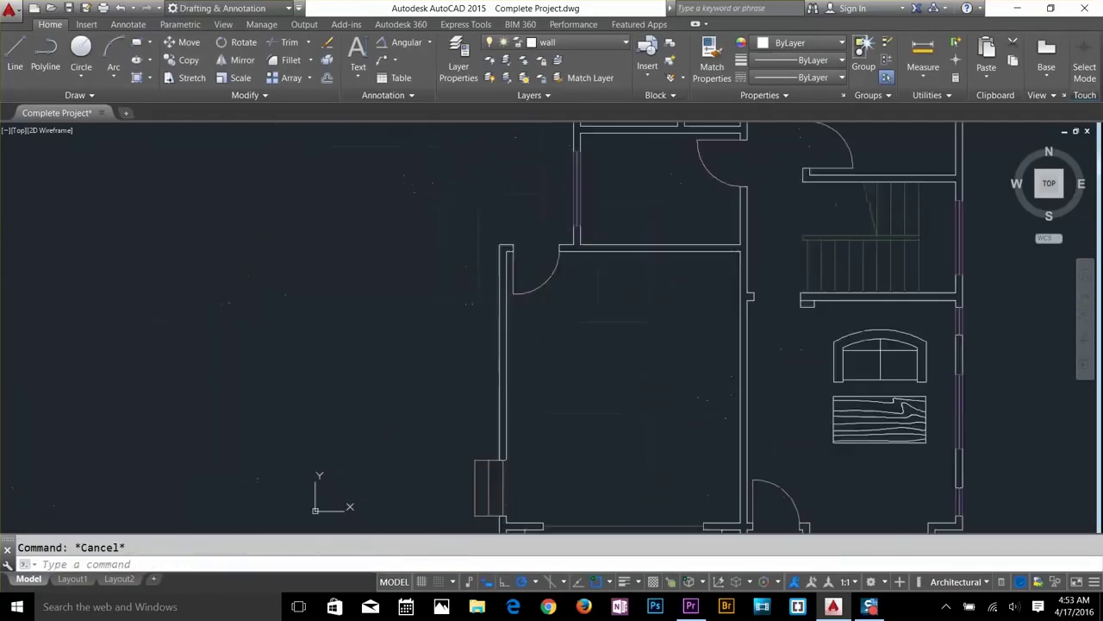
scroll(603, 345, "down", 3)
Place the rotated double sink and the diagonal range on the kitchen counter, trimming the counter edge around them.
left_click(865, 459)
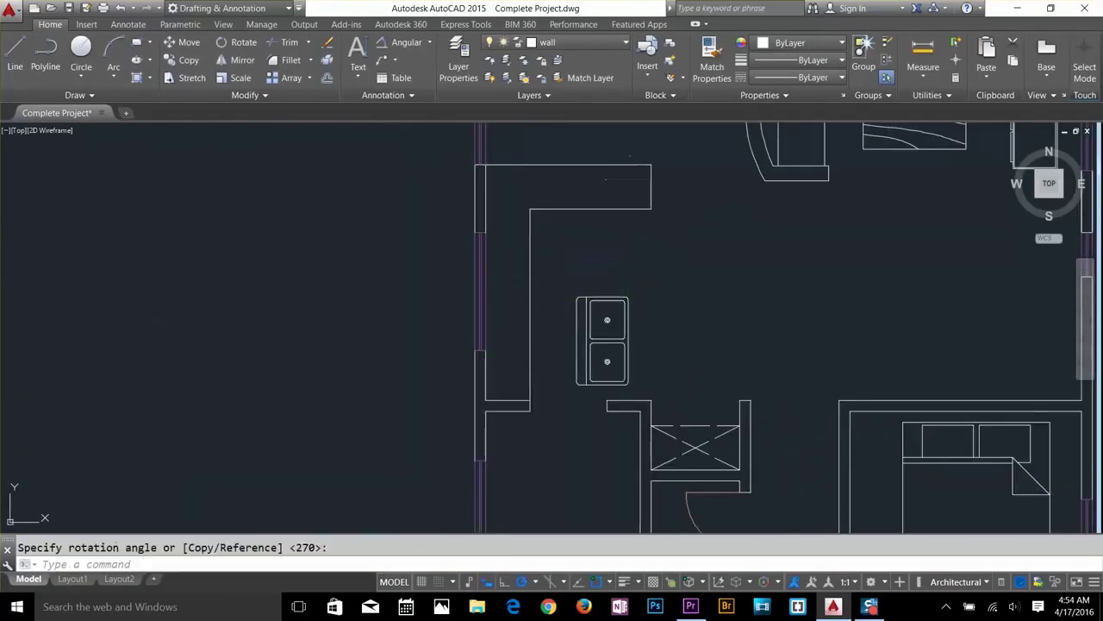
left_click(557, 446)
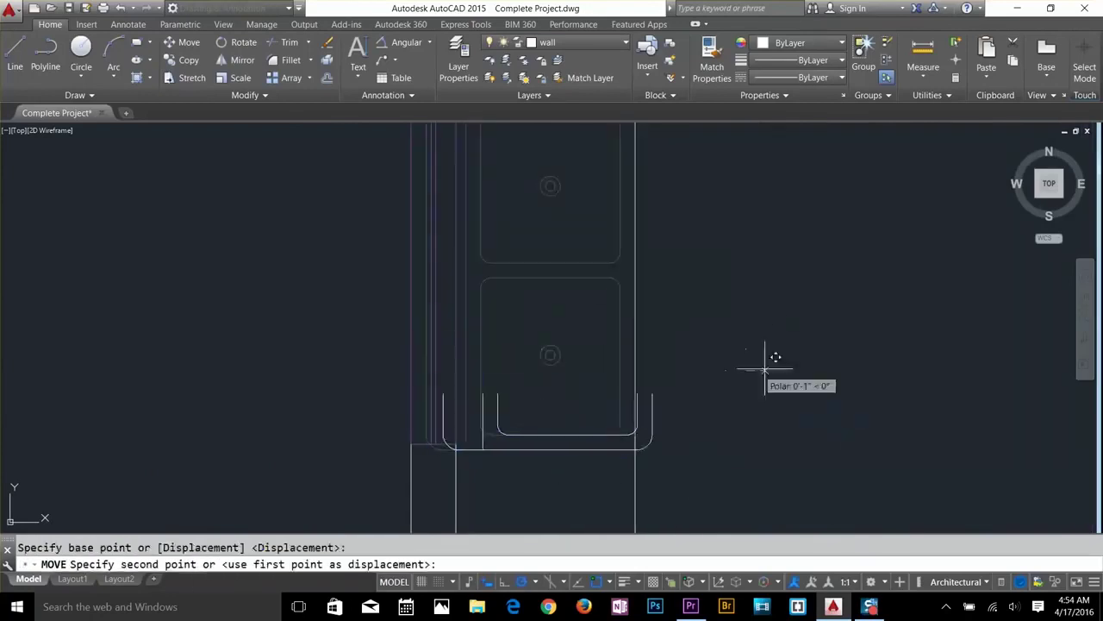
key("Escape")
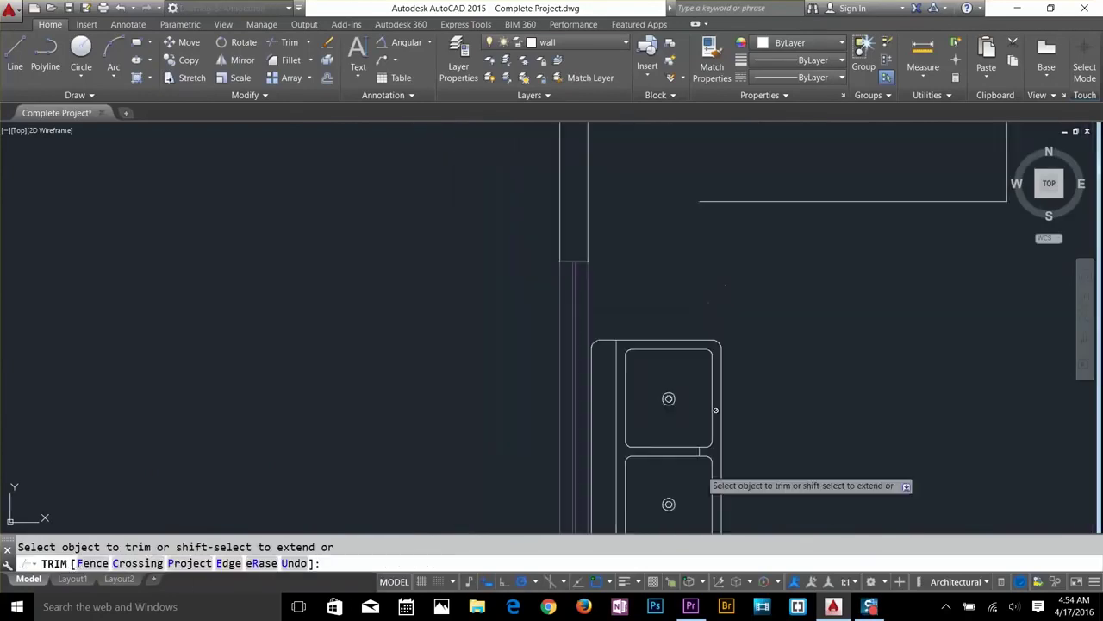
key("Escape")
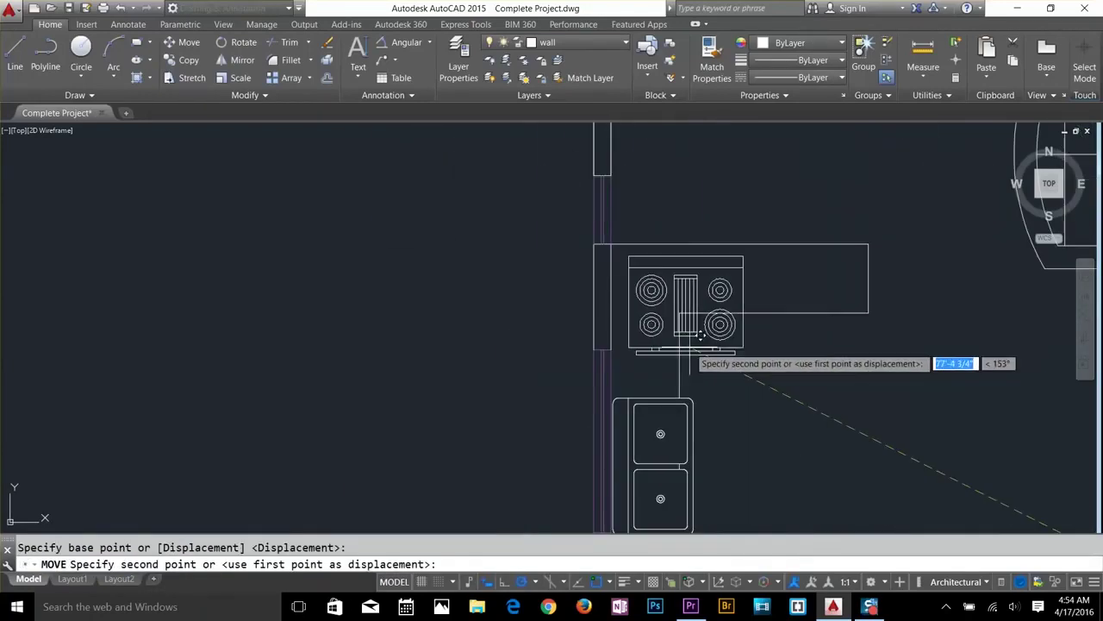
key("Escape")
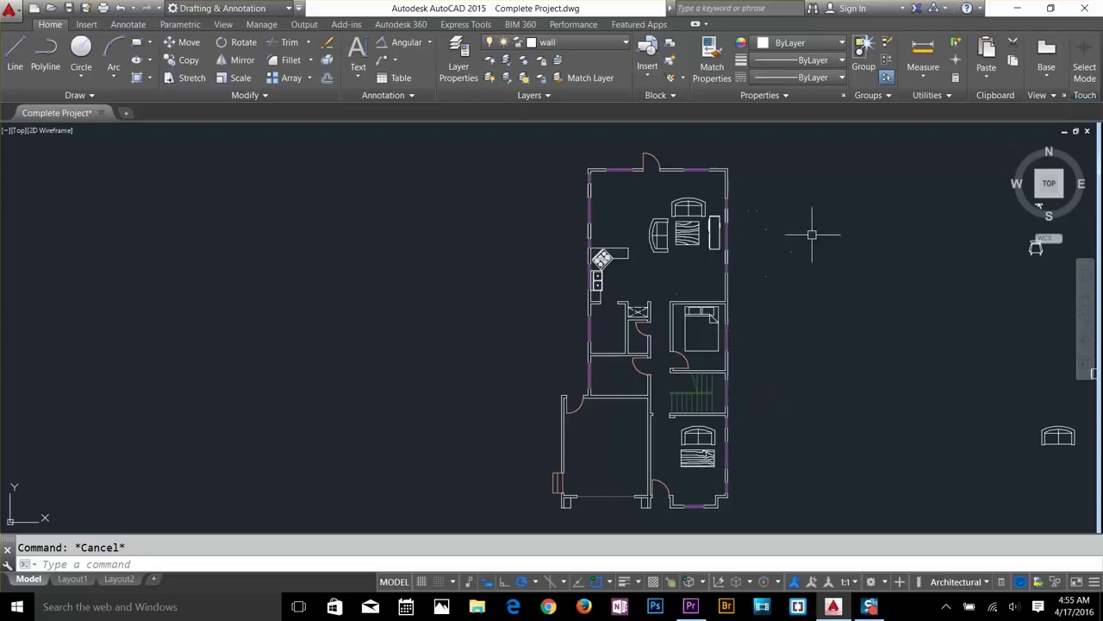
Reopen DesignCenter and insert the File Cabinet - Letter block beside the floor plan.
type("adc")
key("Return")
double_click(848, 204)
left_click(674, 430)
left_click(955, 353)
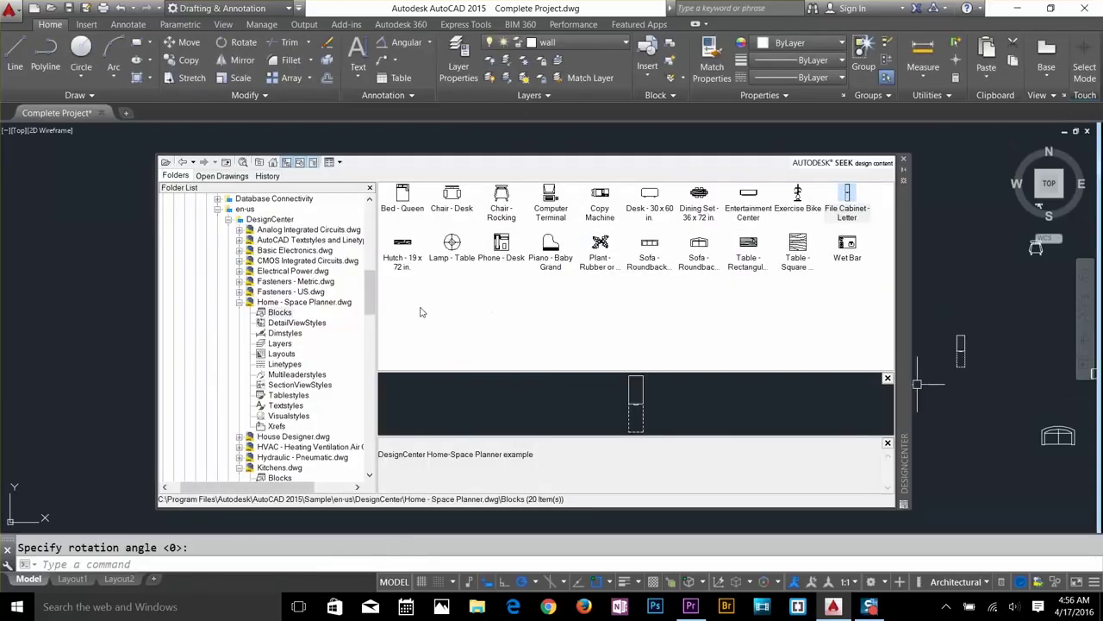
Insert the top-view two-door 36 in refrigerator block from Kitchens.dwg above the file cabinet, and close DesignCenter.
left_click(240, 302)
left_click(283, 356)
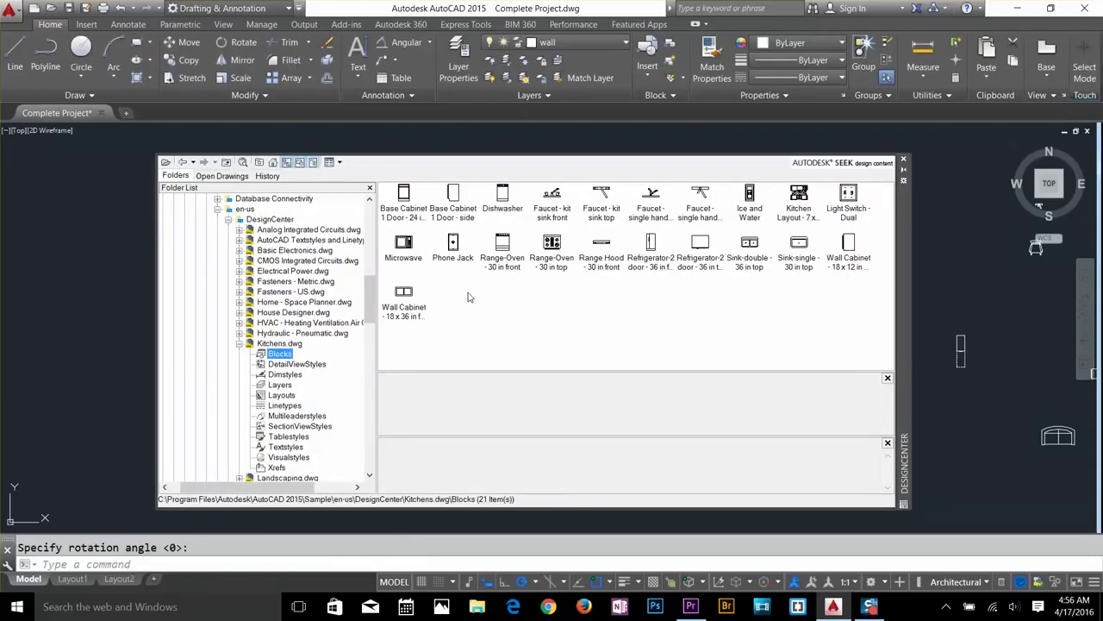
double_click(699, 245)
left_click(694, 422)
left_click(966, 314)
left_click(903, 161)
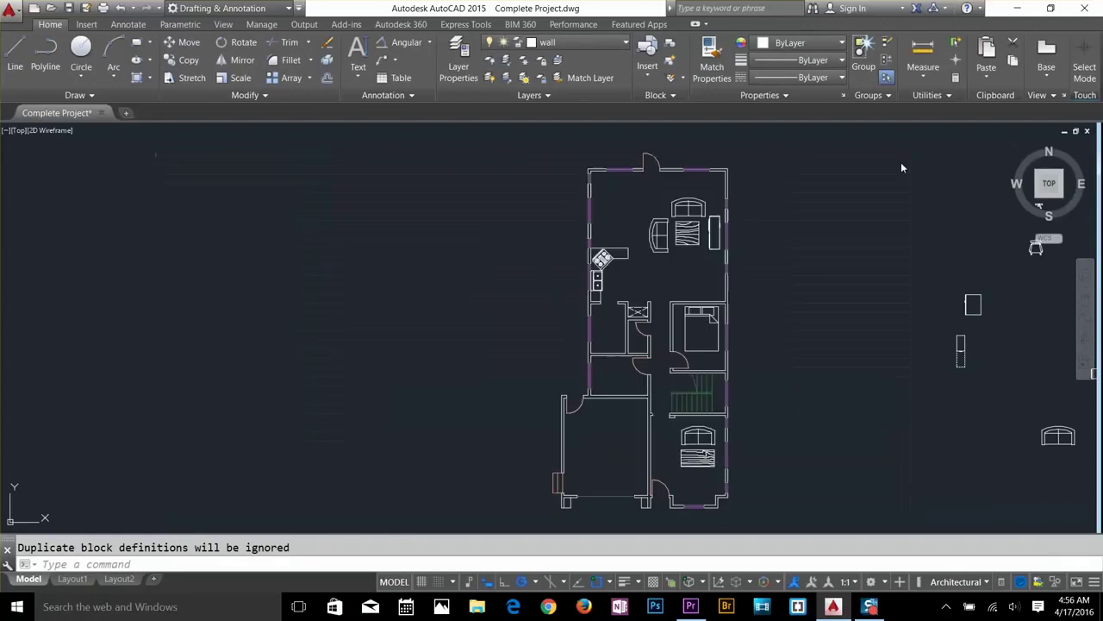
Move the file cabinet close to the bedroom's outer wall and rotate it clockwise to lie horizontally.
scroll(758, 315, "up", 4)
scroll(705, 325, "down", 5)
scroll(776, 362, "up", 4)
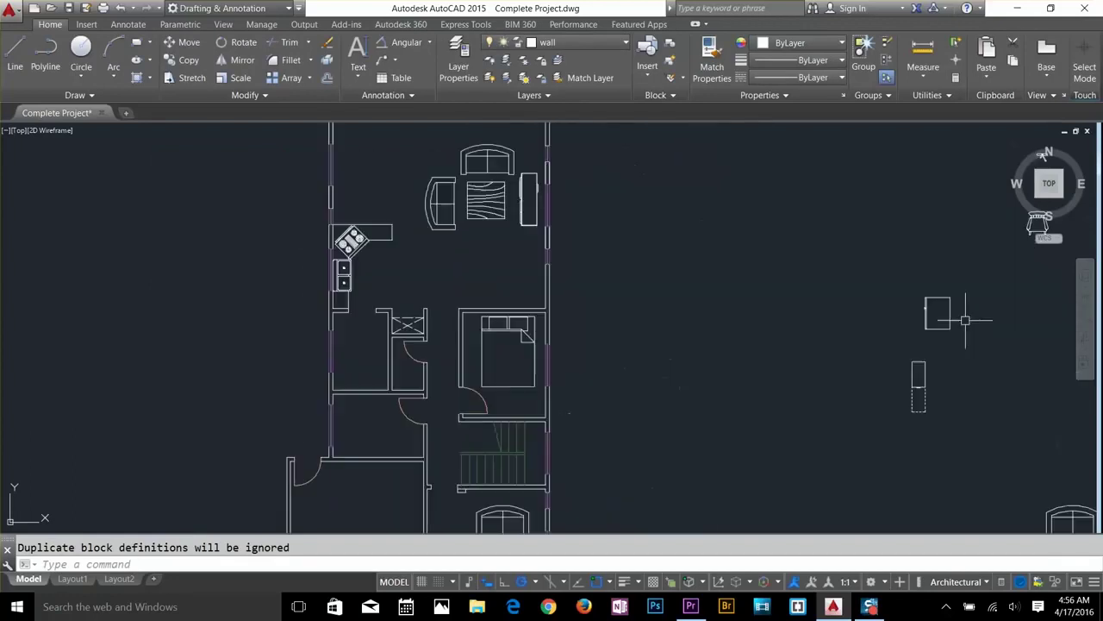
key("Escape")
left_click(917, 406)
left_click(912, 362)
left_click(616, 387)
type("ro")
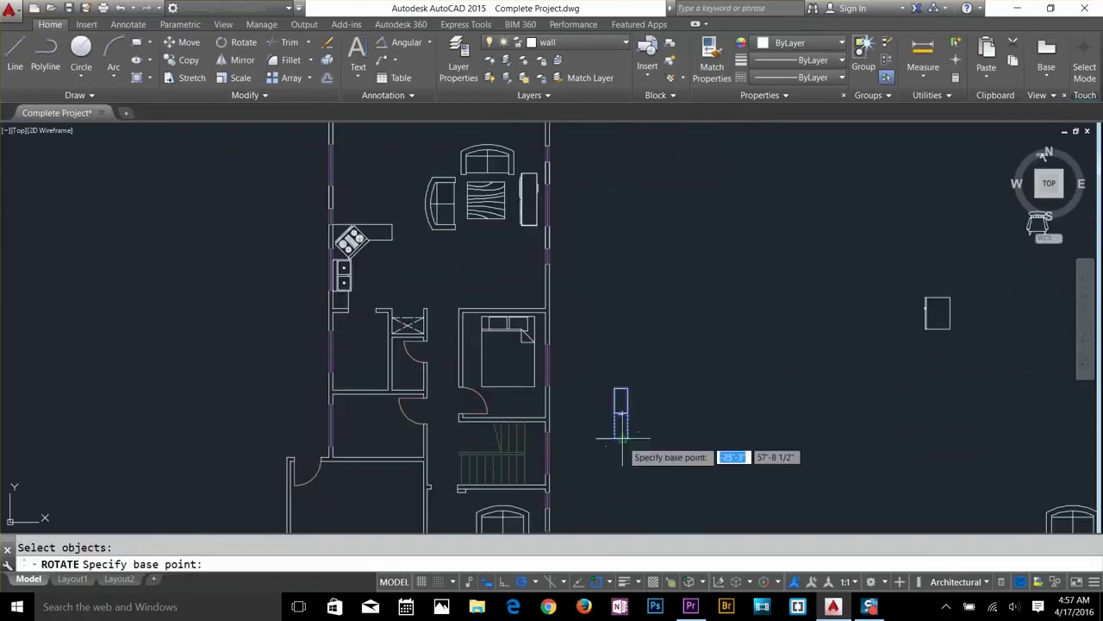
left_click(627, 439)
left_click(630, 478)
Move the horizontal file cabinet into the lower right corner of the bedroom, below the bed.
left_click(680, 438)
scroll(537, 403, "up", 6)
left_click(574, 461)
scroll(577, 448, "down", 5)
key("Escape")
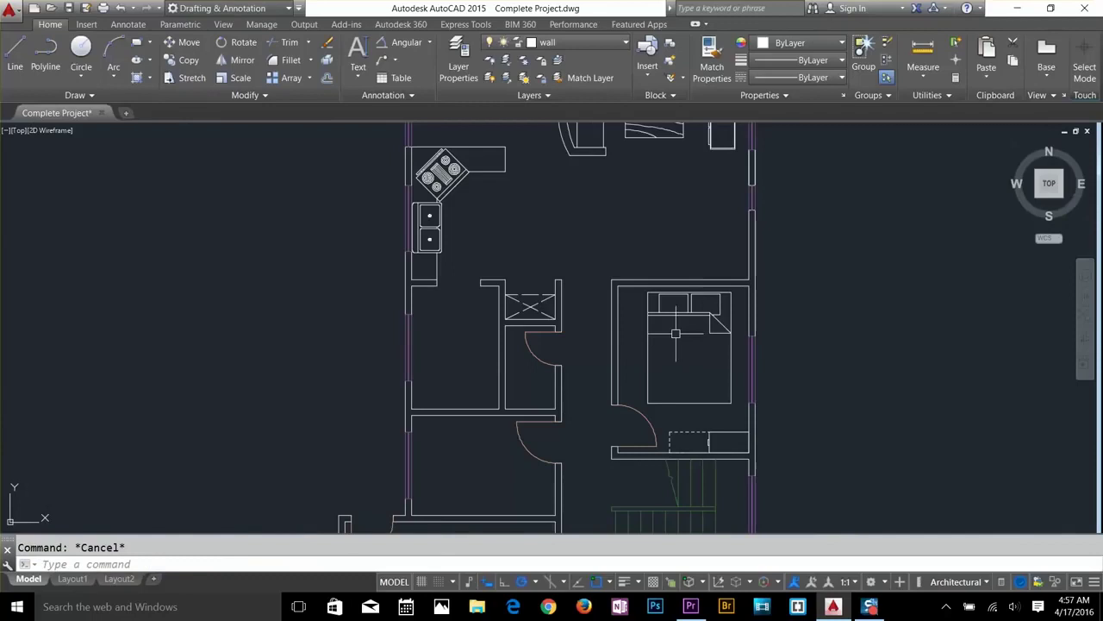
Reopen DesignCenter and display the blocks of House Designer.dwg.
scroll(575, 336, "down", 5)
key("ctrl+2")
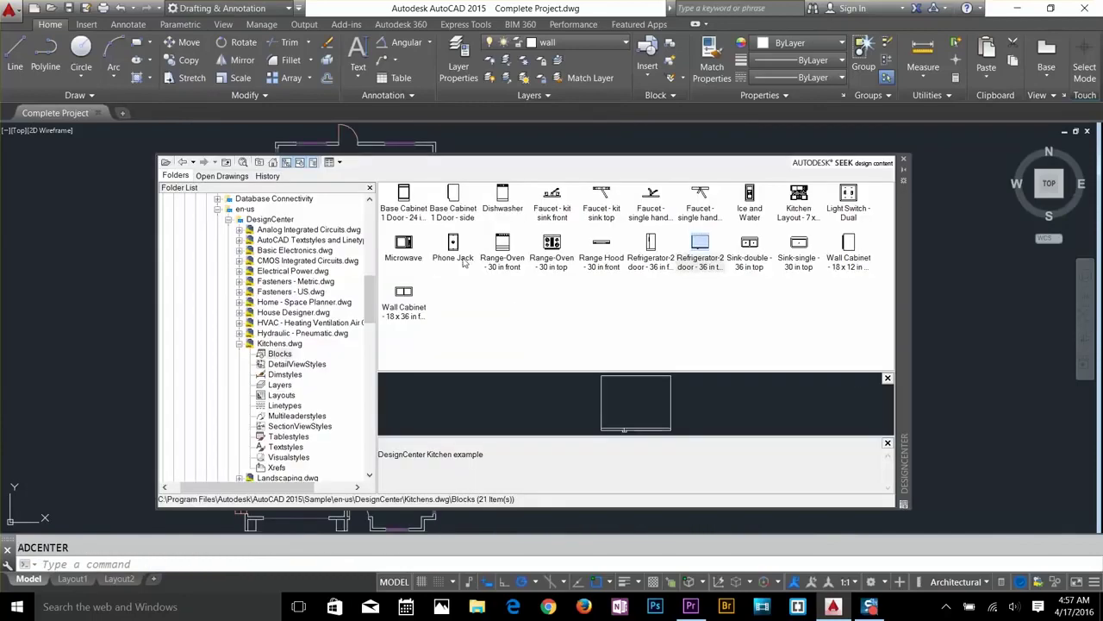
left_click(801, 251)
left_click(239, 343)
left_click(240, 333)
left_click(279, 343)
left_click(240, 333)
left_click(240, 312)
left_click(279, 322)
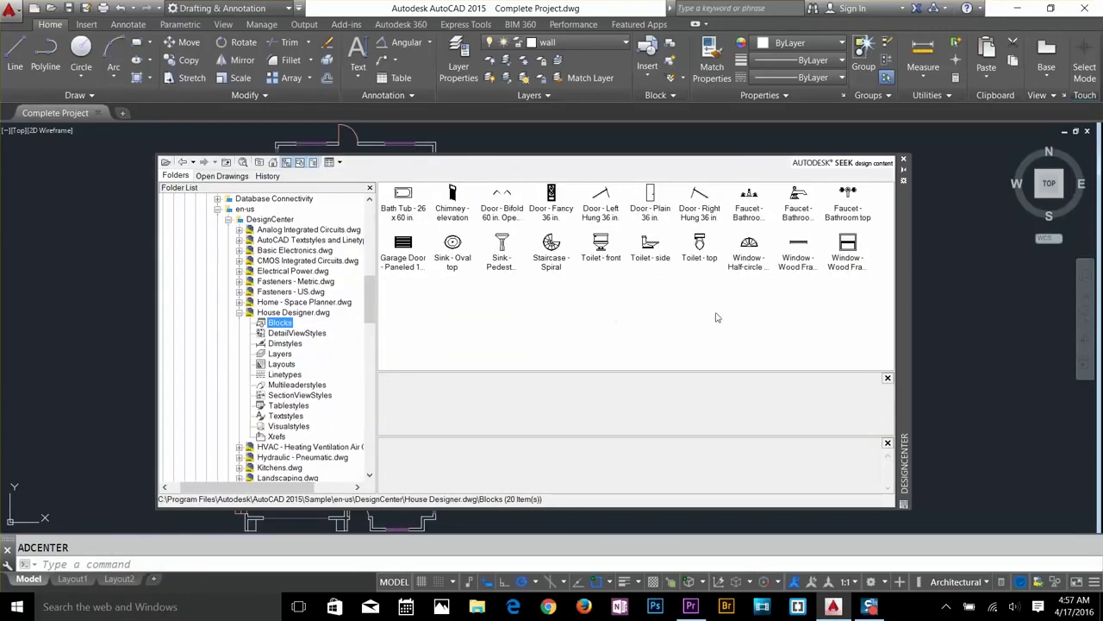
Insert the Toilet - top and Sink - Oval top blocks into the empty area beside the floor plan.
left_click_drag(700, 250, 963, 337)
left_click(928, 360)
left_click(452, 259)
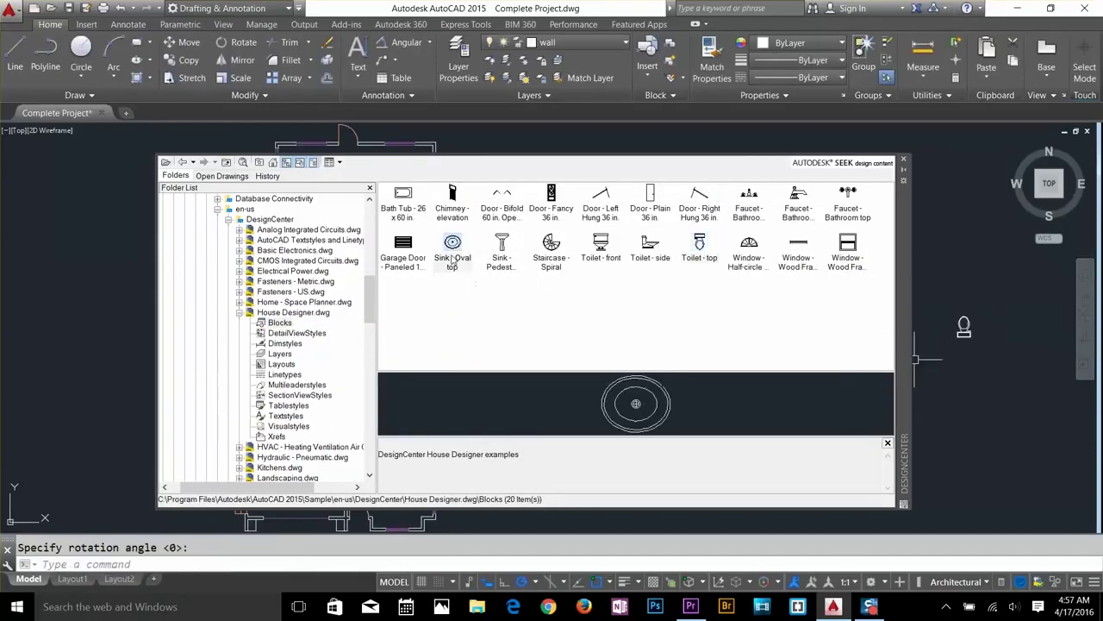
left_click_drag(452, 259, 941, 291)
Insert the Bath Tub - 26 x 60 in. block upright below the toilet, and close DesignCenter.
double_click(407, 214)
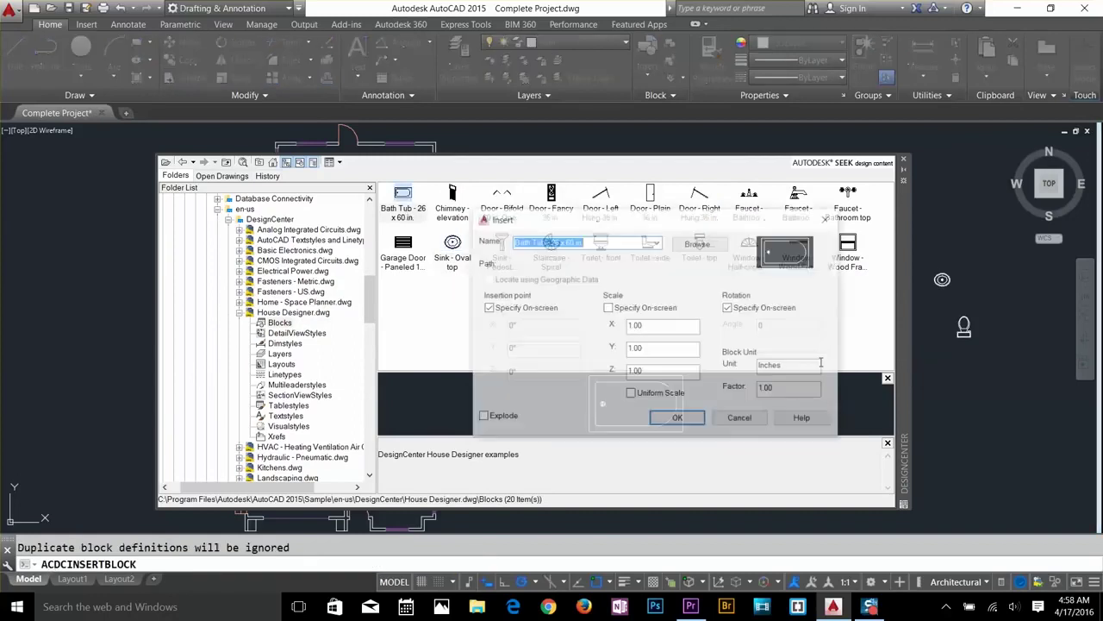
left_click(678, 417)
left_click(956, 389)
left_click(956, 250)
left_click(903, 159)
Move the toilet block into the small room below the closet, against its lower wall.
type("m")
key("Return")
left_click(966, 335)
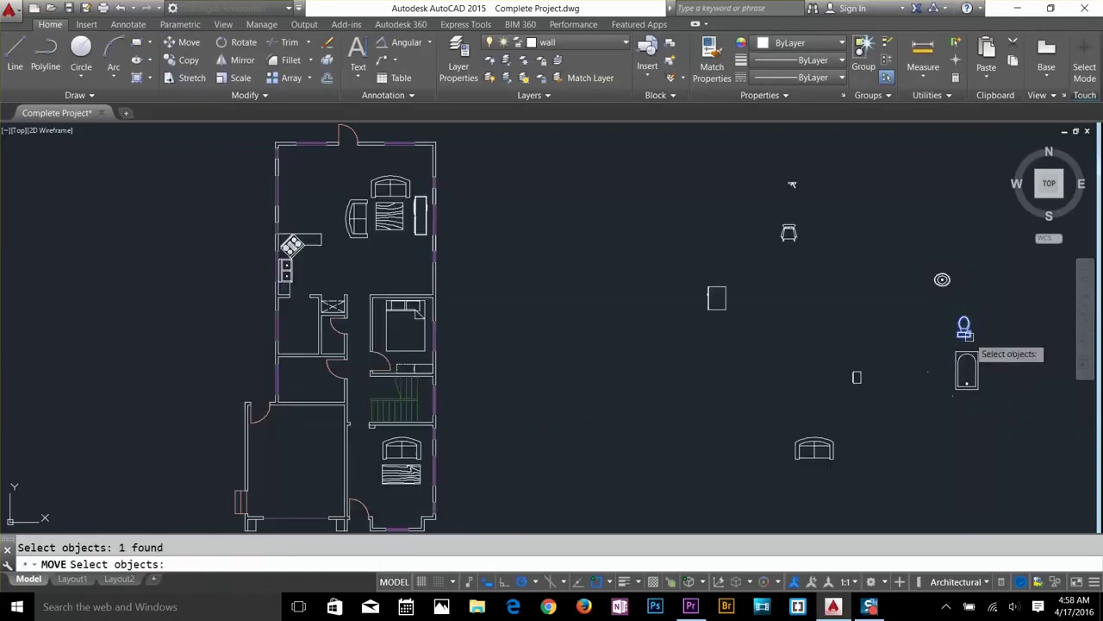
key("Return")
scroll(966, 333, "up", 4)
left_click(965, 329)
scroll(948, 332, "down", 4)
scroll(396, 358, "up", 8)
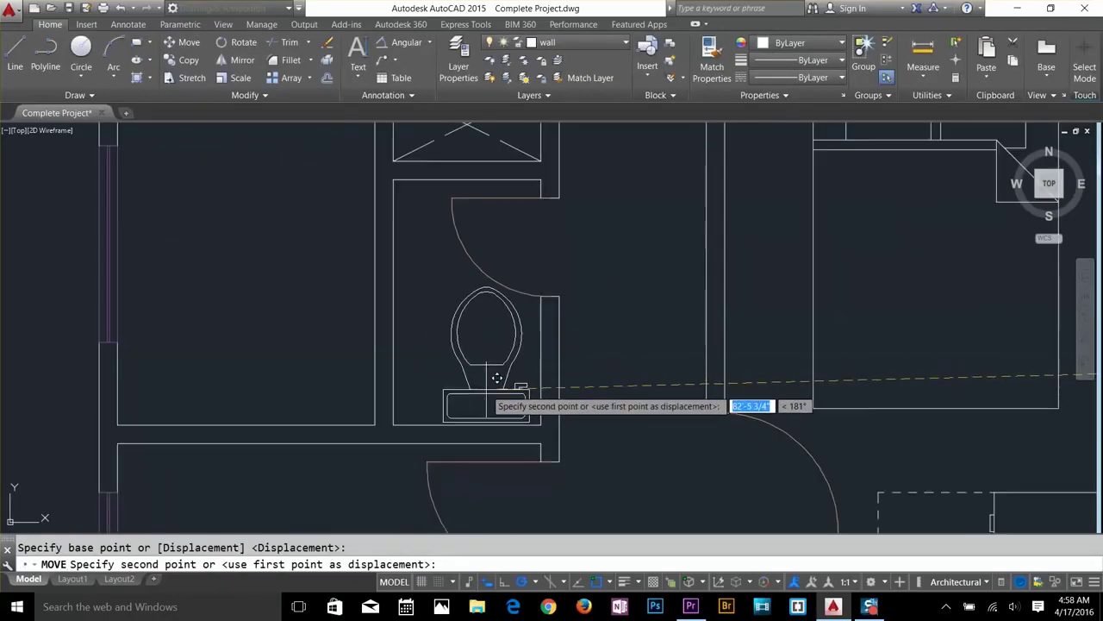
left_click(475, 386)
Rotate the toilet 90° counterclockwise and move it so its tank sits by the small room's right wall.
type("ro")
key("Return")
left_click(482, 387)
left_click(490, 201)
type("m")
left_click(508, 360)
scroll(573, 371, "down", 8)
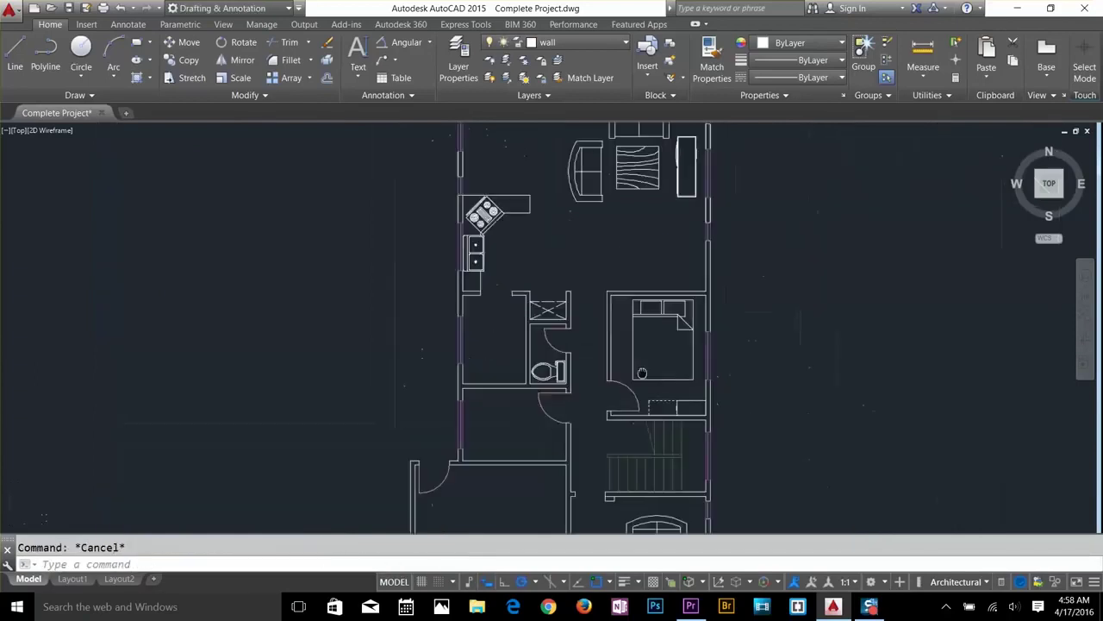
Move the oval sink into the small room above the toilet and scale it by 0.9.
type("m")
left_click(948, 362)
scroll(646, 405, "up", 8)
left_click(644, 417)
type("sc")
left_click(665, 437)
type(".9")
key("Return")
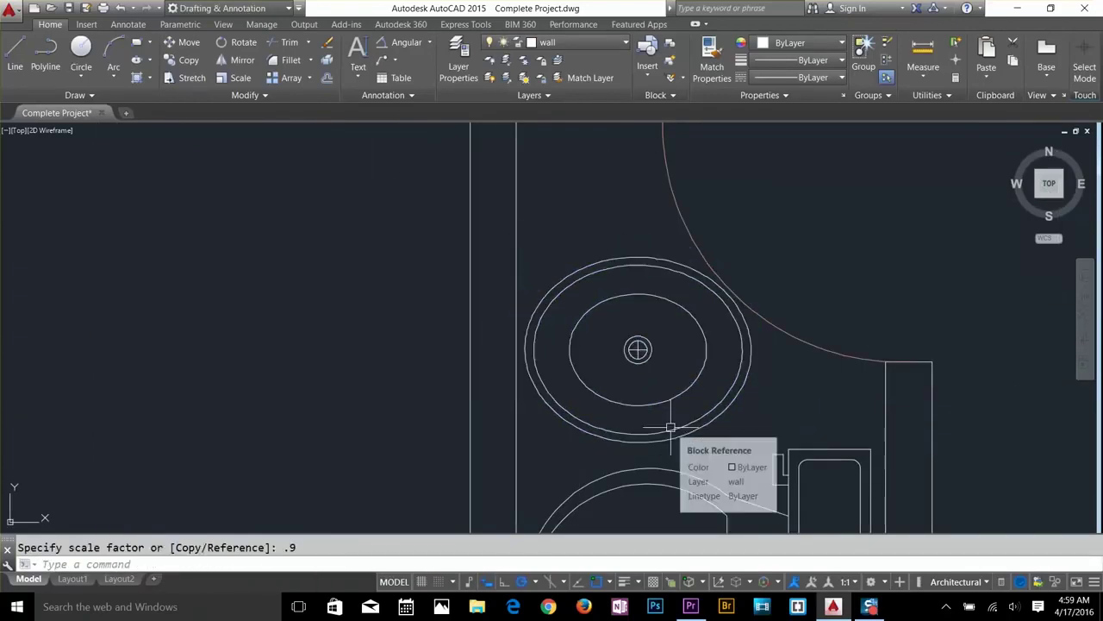
Scale the oval sink down further by factors of 0.8 and 0.9.
key("Escape")
scroll(687, 423, "down", 3)
left_click(701, 422)
key("Return")
left_click(692, 419)
type(".8")
key("Return")
key("Escape")
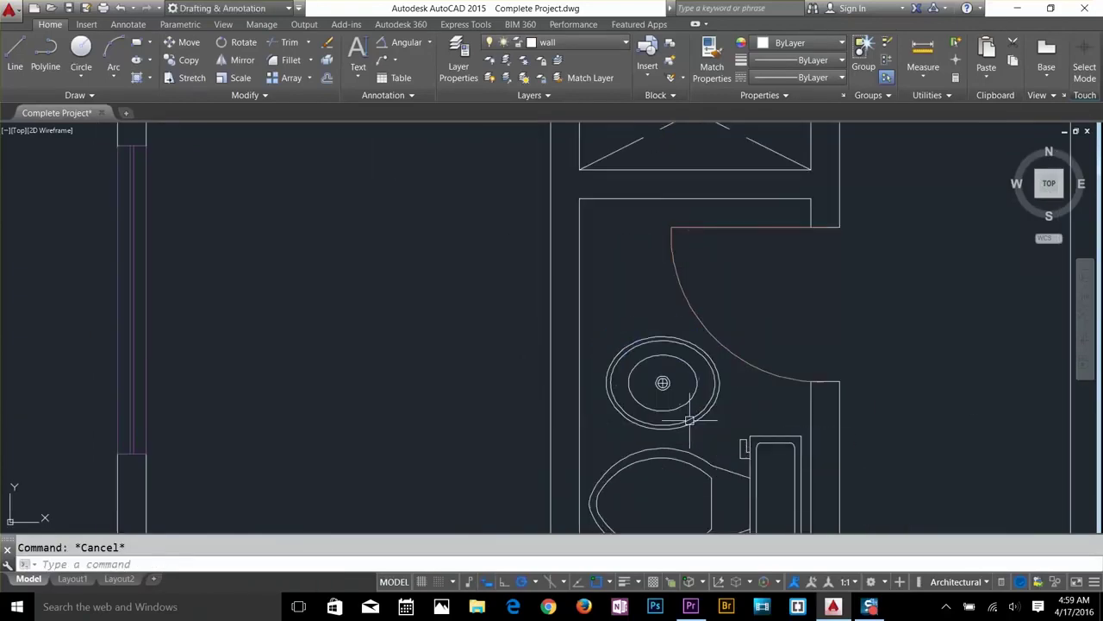
key("Return")
left_click(690, 420)
type(".7.9")
key("Return")
key("Escape")
Rotate the oval sink 90° so it stands upright, and adjust its position above the toilet.
type("ro")
left_click(702, 416)
left_click(668, 391)
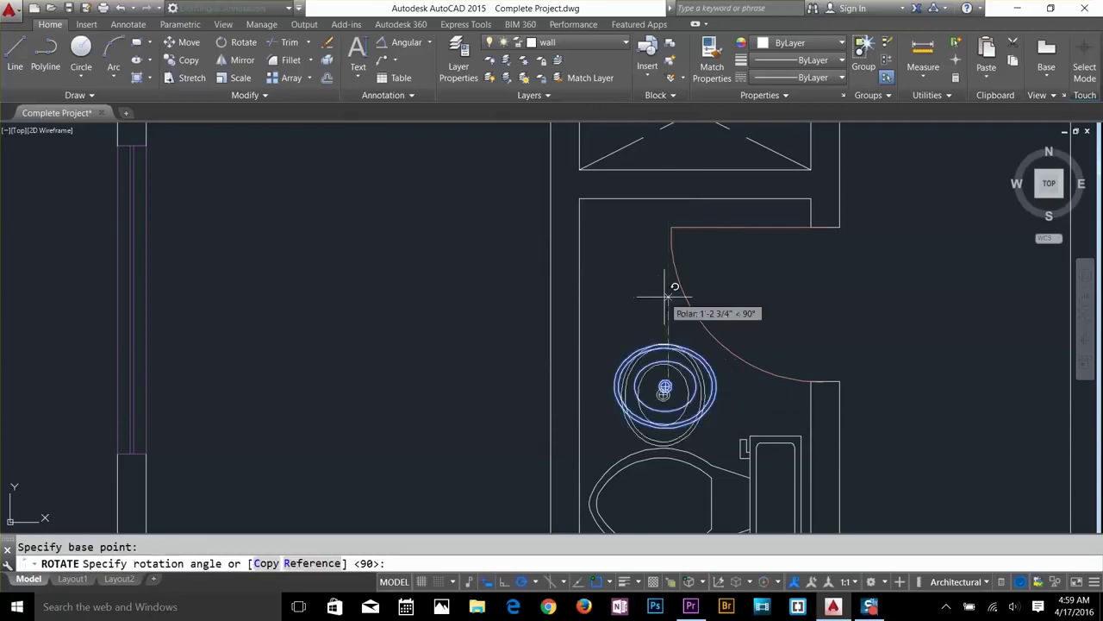
left_click(668, 297)
type("m")
left_click(662, 394)
left_click(663, 394)
Move the bathtub from beside the plan into the room adjoining the toilet room, below the kitchen.
scroll(794, 362, "down", 9)
middle_click_drag(1017, 366, 740, 296)
type("m")
left_click(846, 367)
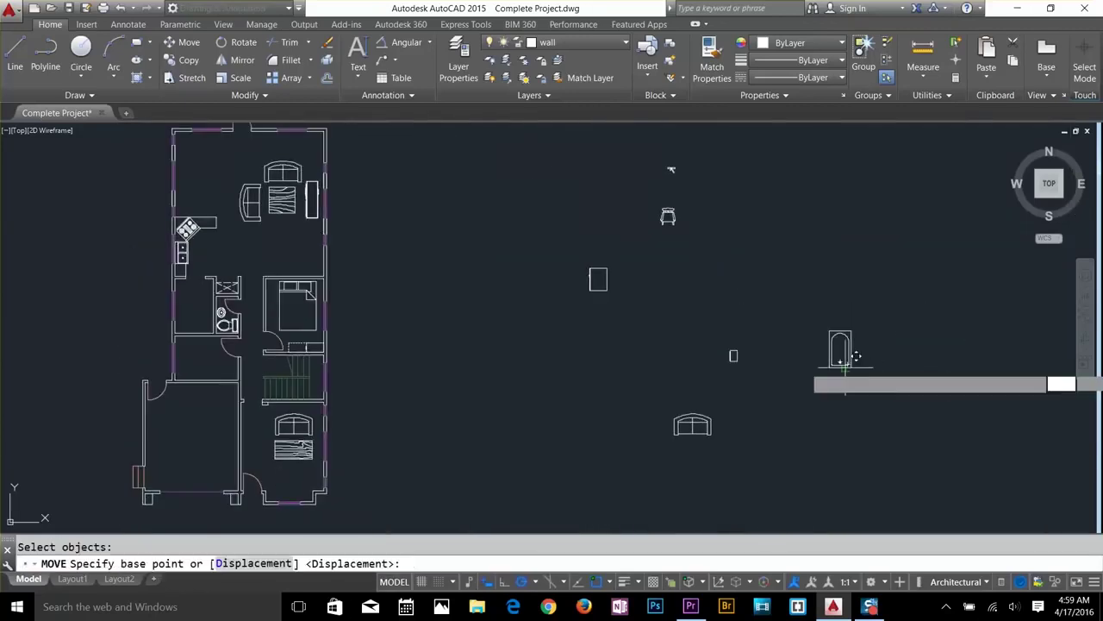
left_click(856, 356)
scroll(212, 338, "up", 4)
middle_click_drag(212, 338, 683, 418)
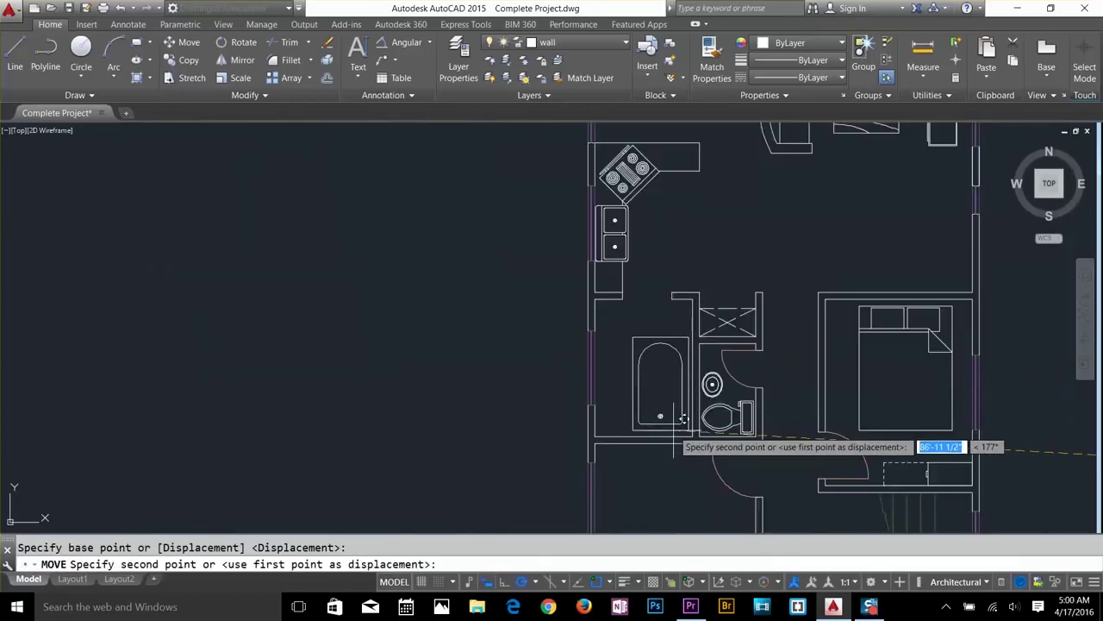
key("Escape")
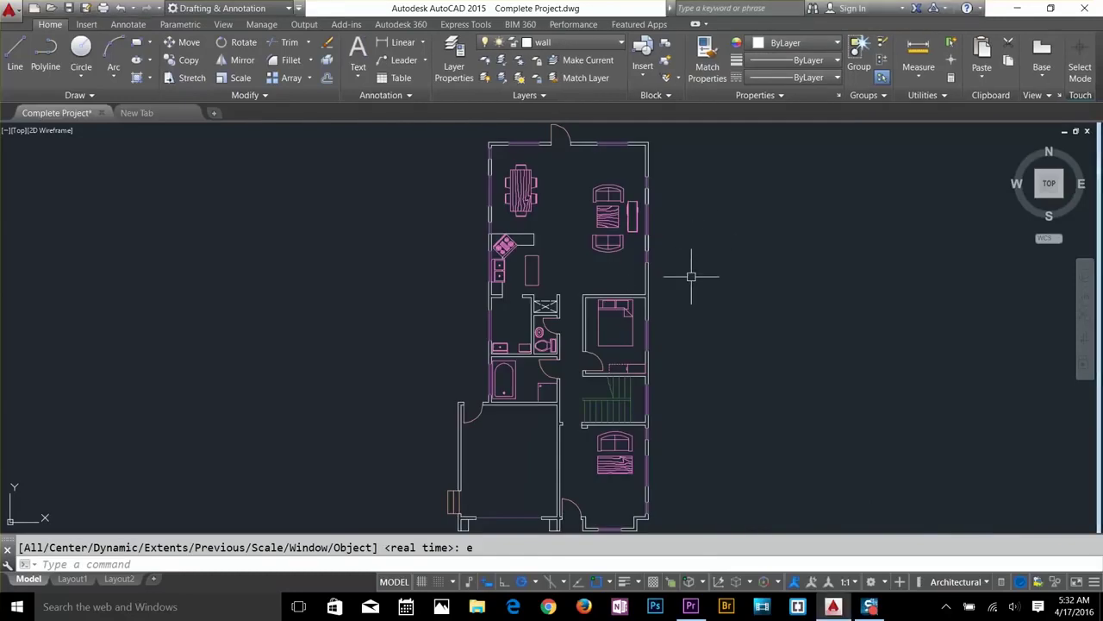
scroll(693, 265, "down", 2)
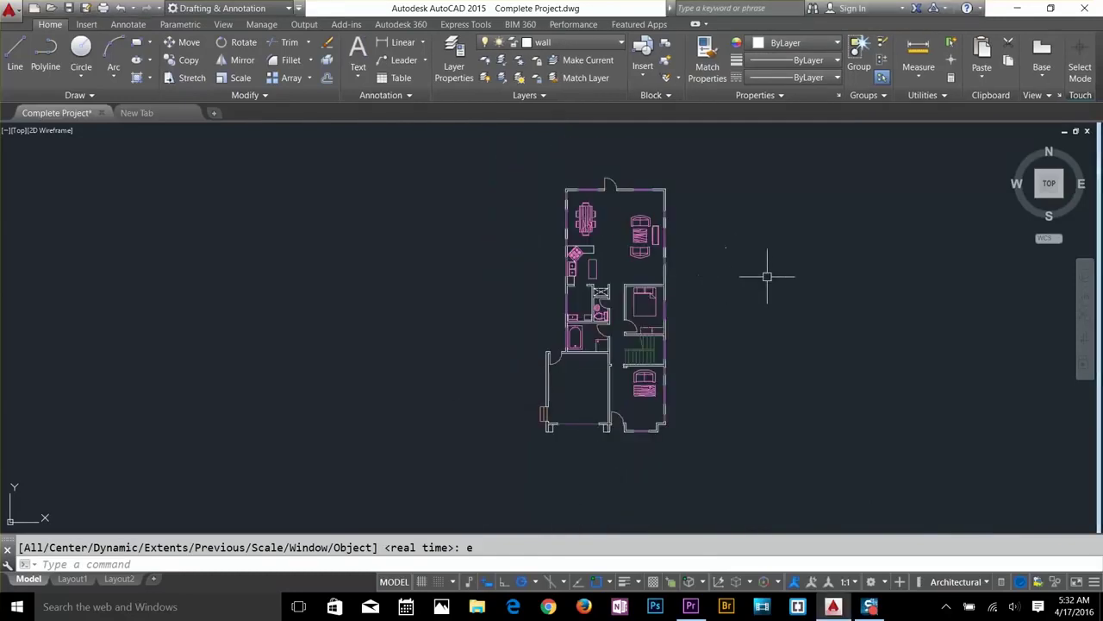
scroll(682, 276, "up", 2)
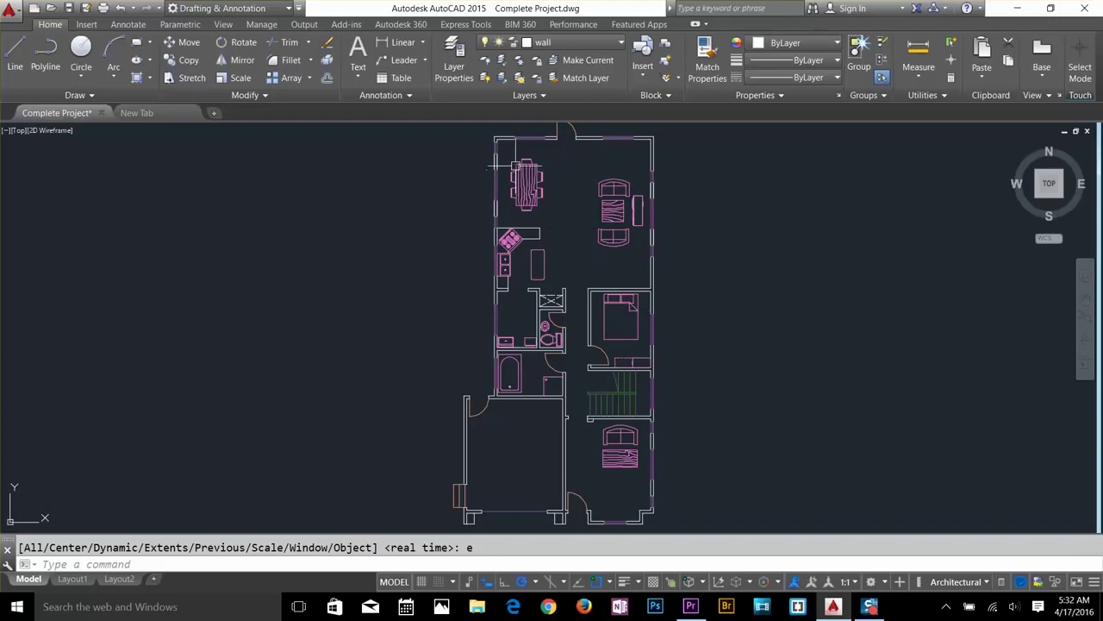
left_click(501, 66)
key("Escape")
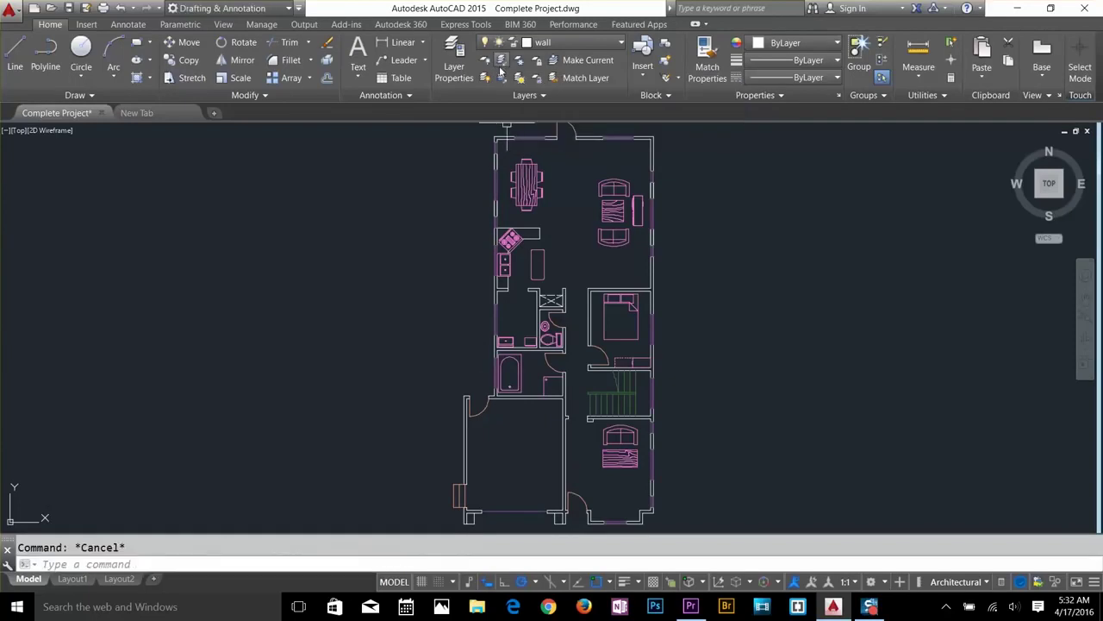
Copy the entire floor plan about 48'-11" horizontally to the left of the original.
left_click(502, 65)
key("Escape")
scroll(566, 258, "down", 2)
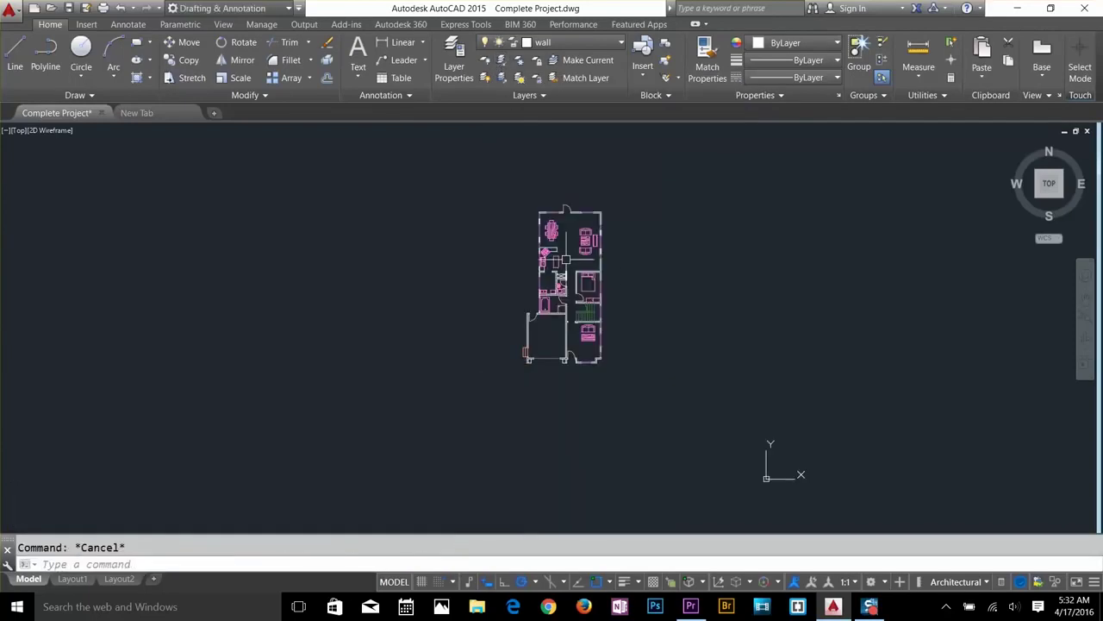
type("co")
key("Return")
left_click(616, 194)
left_click(514, 393)
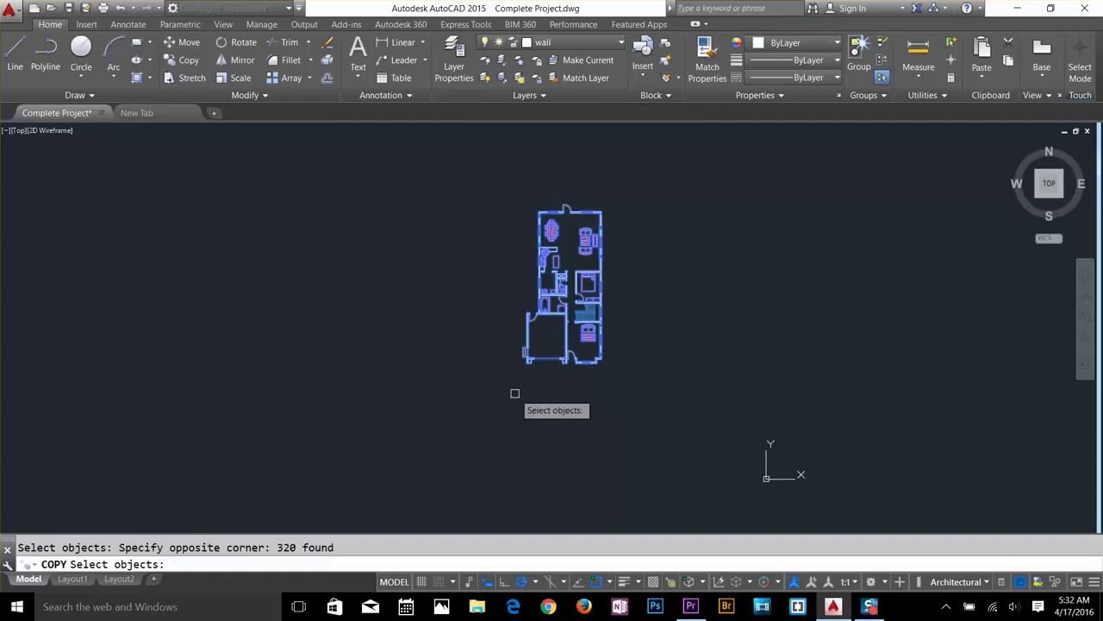
key("Return")
left_click(514, 393)
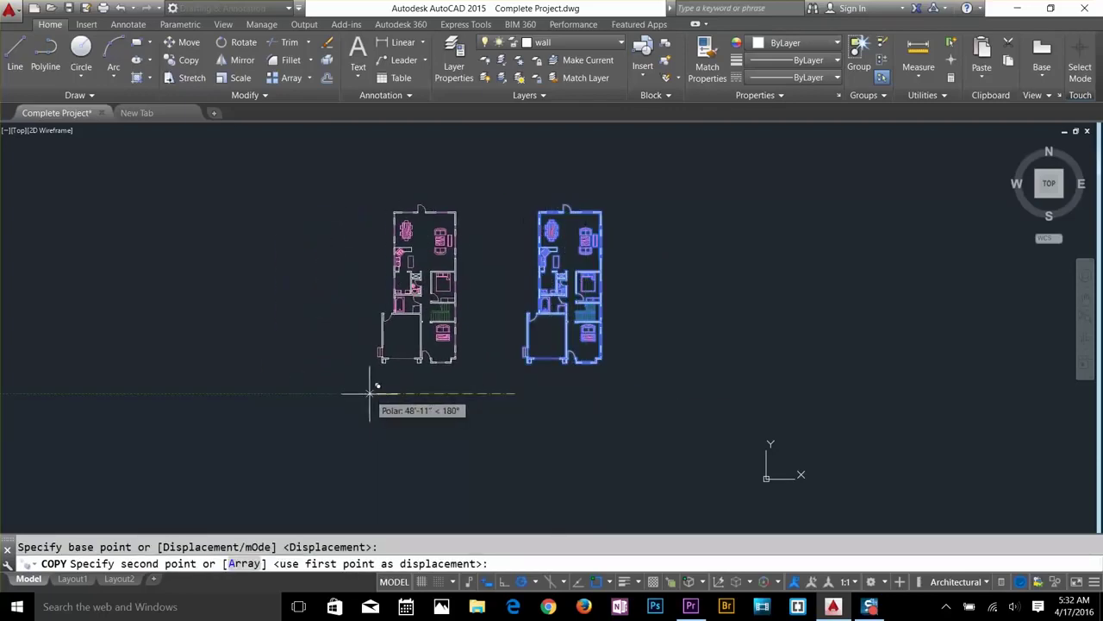
left_click(370, 393)
key("Return")
scroll(442, 307, "up", 4)
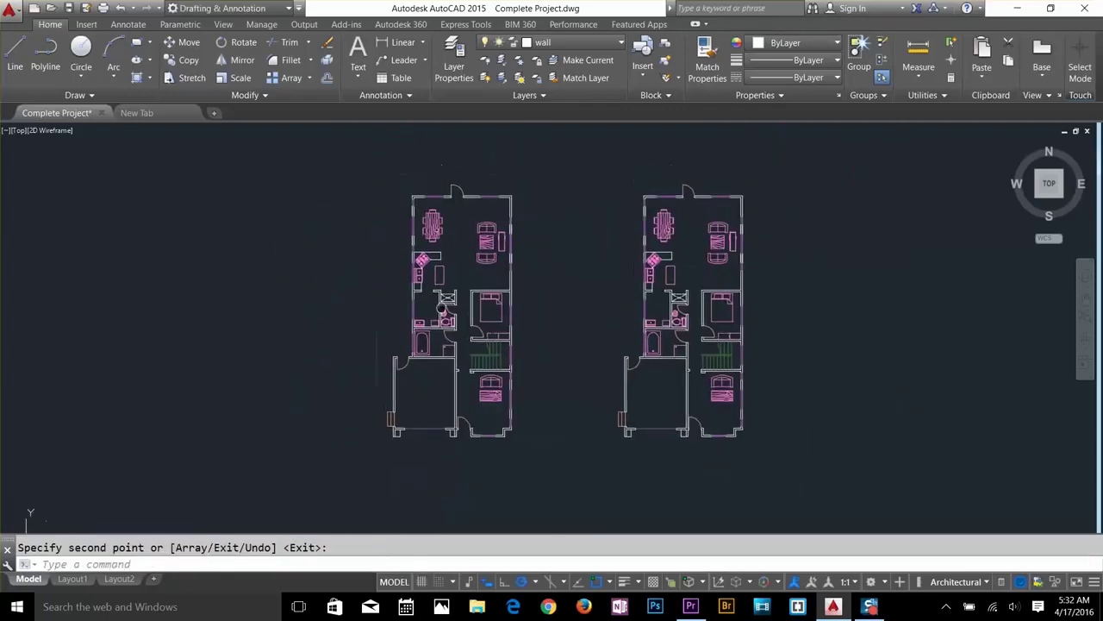
Isolate the Interior layer by picking the dining table in the copied plan.
left_click(501, 60)
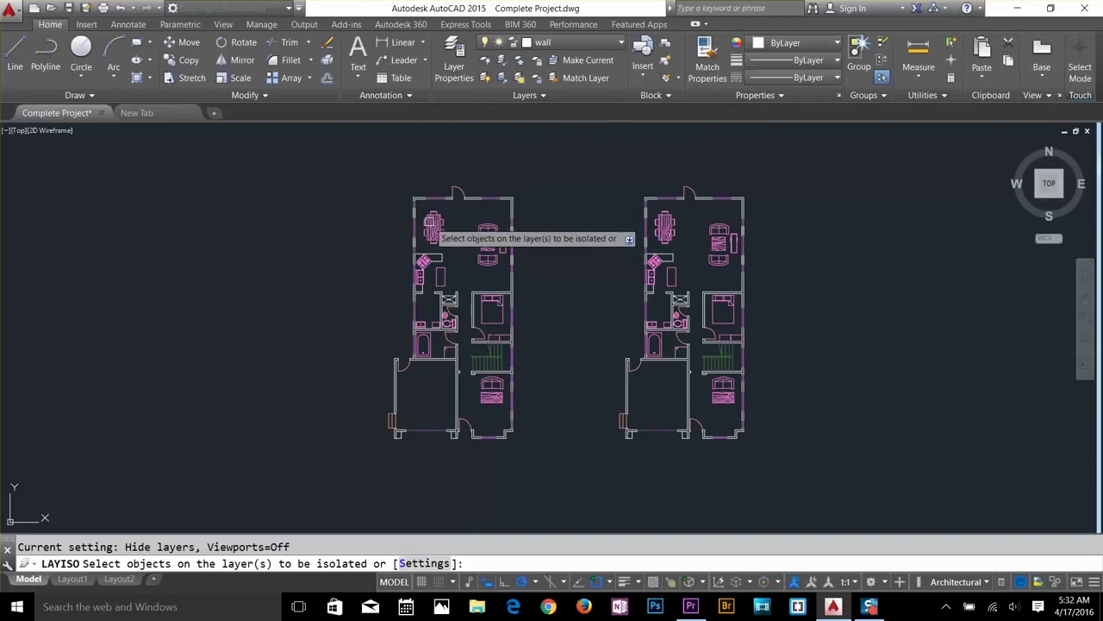
left_click(433, 227)
key("Return")
Delete all furniture and fixtures from the copied plan on the left, and restore the isolated layers.
left_click(543, 191)
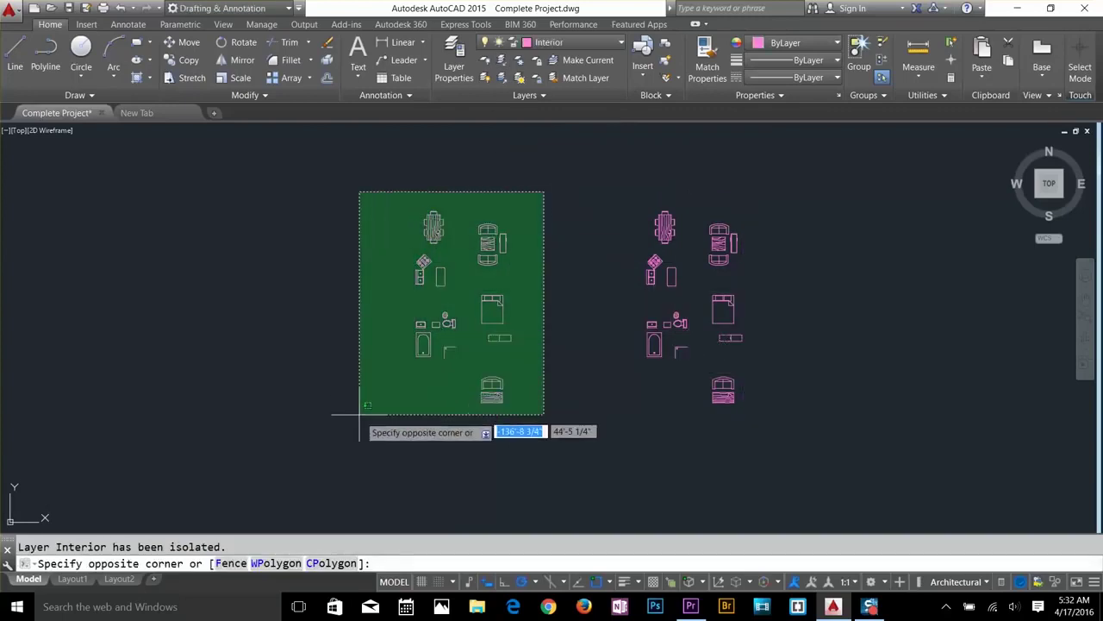
left_click(363, 419)
key("Delete")
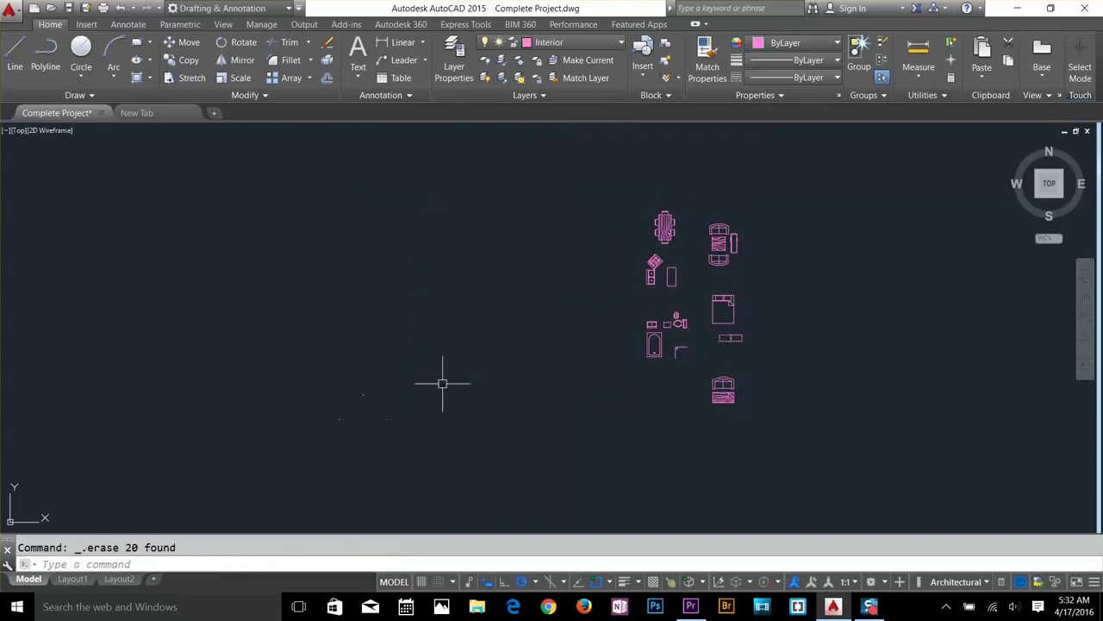
left_click(502, 78)
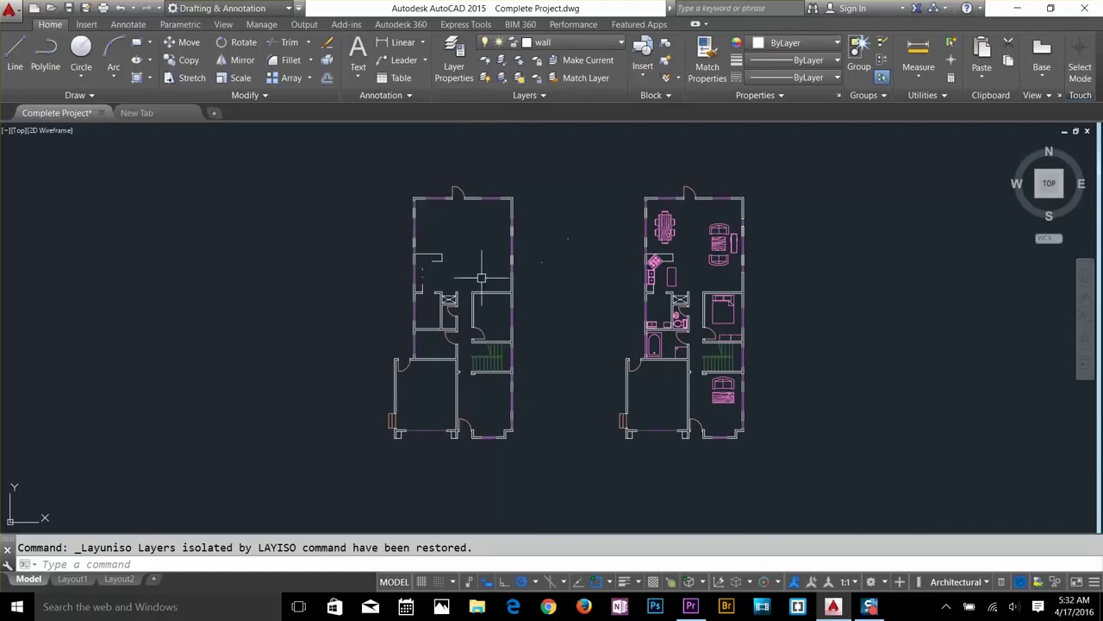
Add the single-line text "Living Room" between the dining table and the sofas in the furnished plan, with height 9 and rotation 0.
scroll(441, 280, "up", 3)
scroll(548, 202, "down", 2)
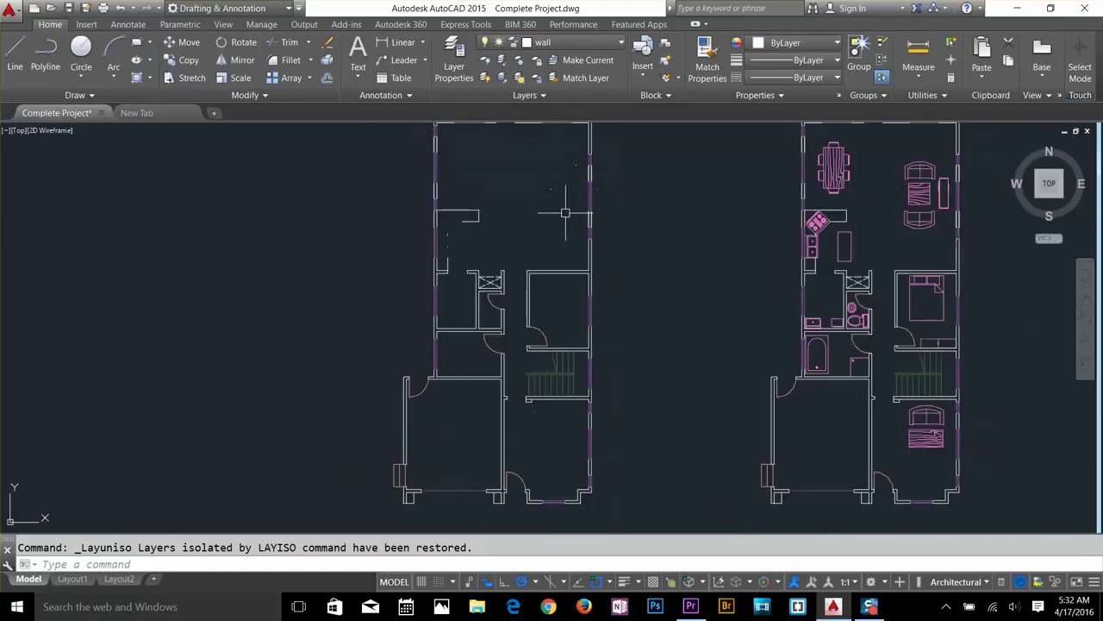
middle_click_drag(778, 271, 623, 297)
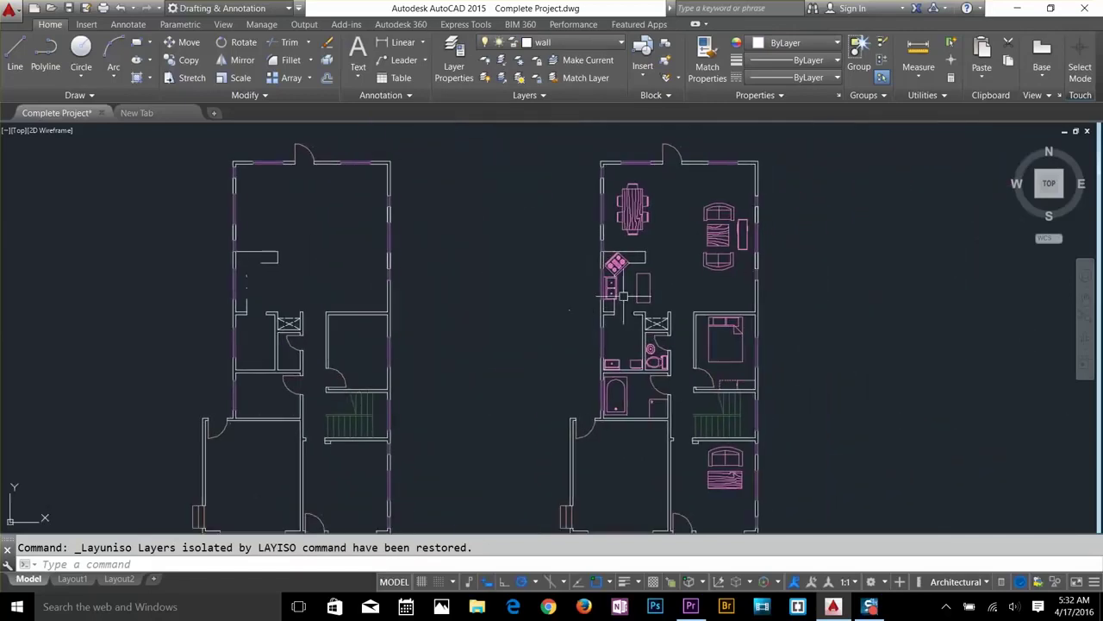
scroll(763, 234, "up", 2)
middle_click_drag(719, 221, 681, 301)
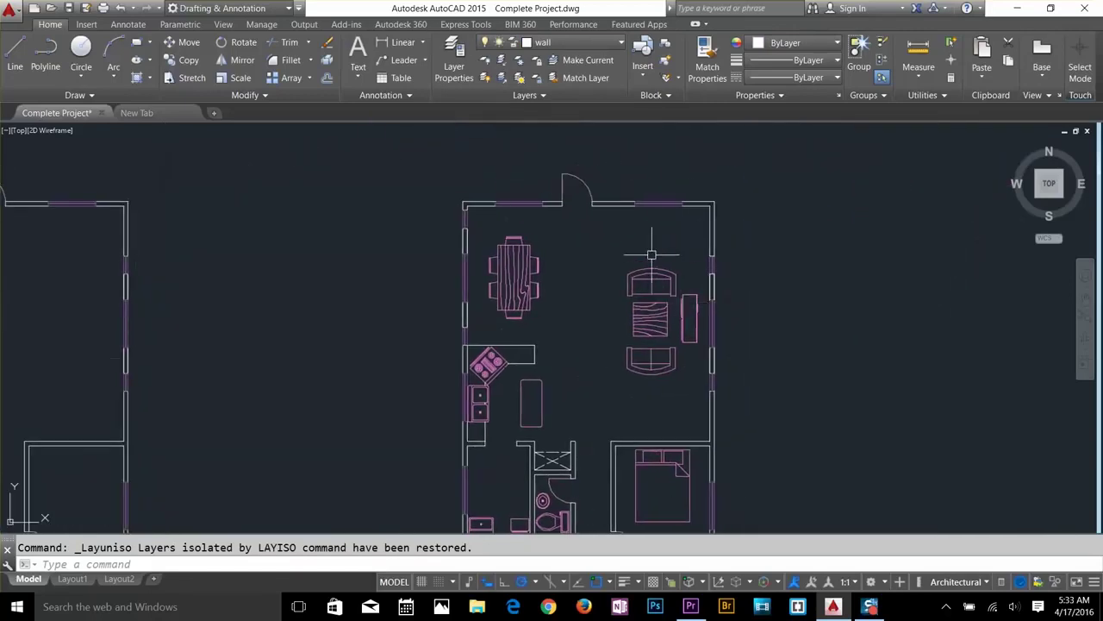
scroll(651, 255, "up", 2)
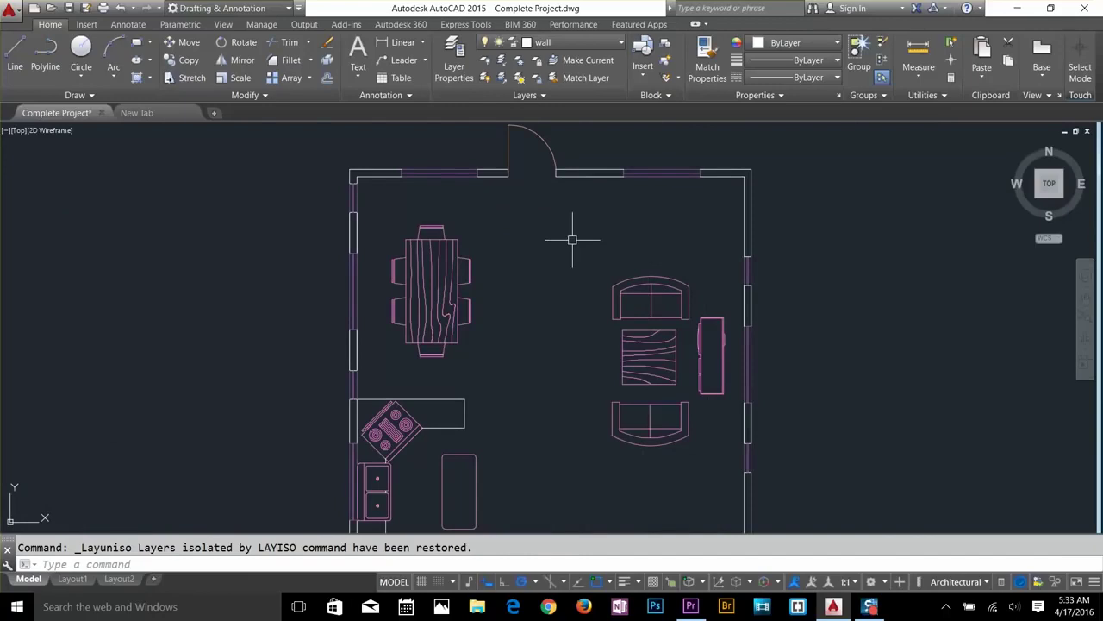
left_click(357, 74)
left_click(383, 128)
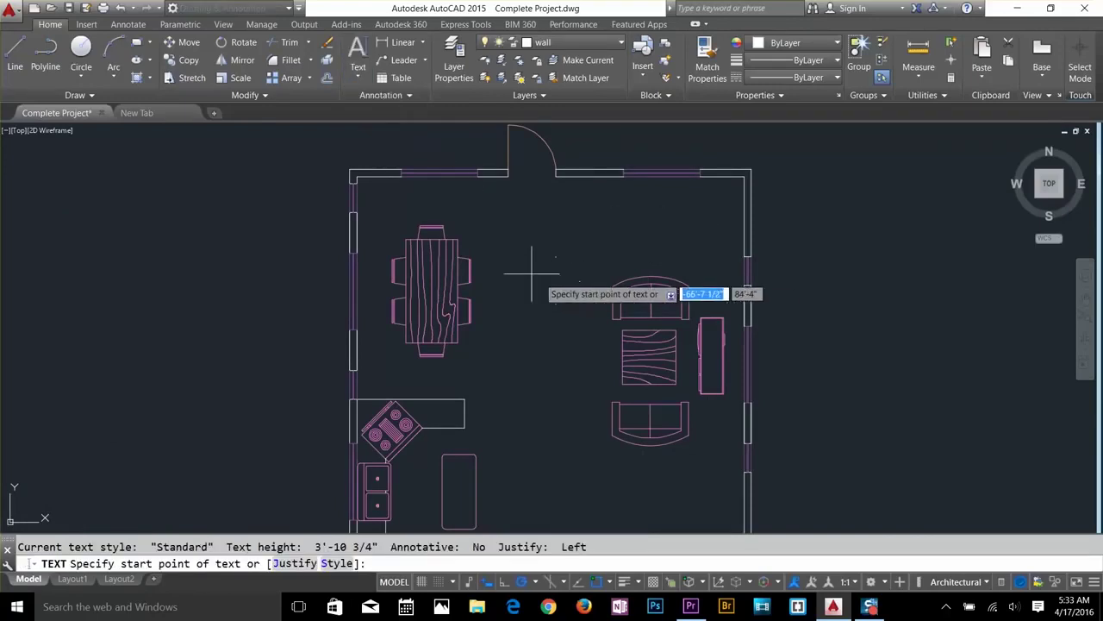
left_click(498, 249)
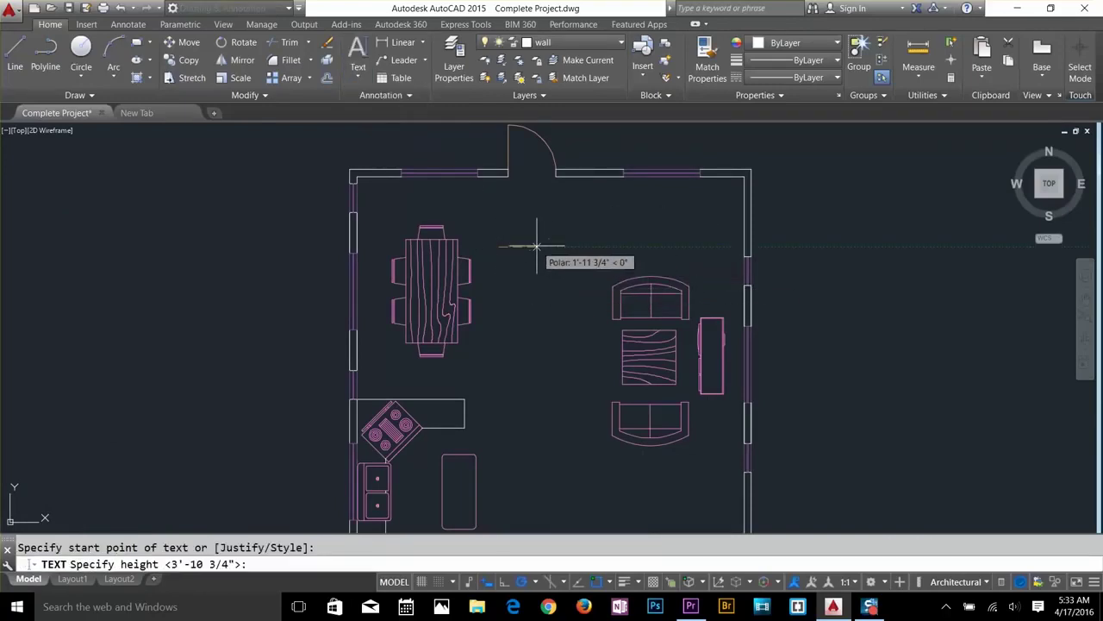
type("9")
key("Return")
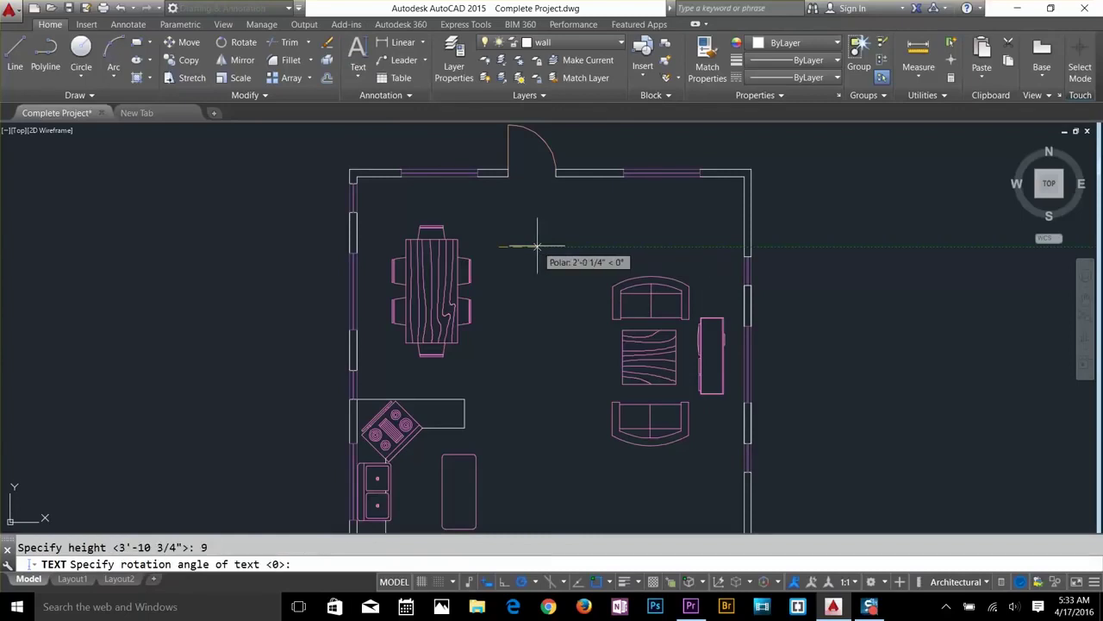
key("Return")
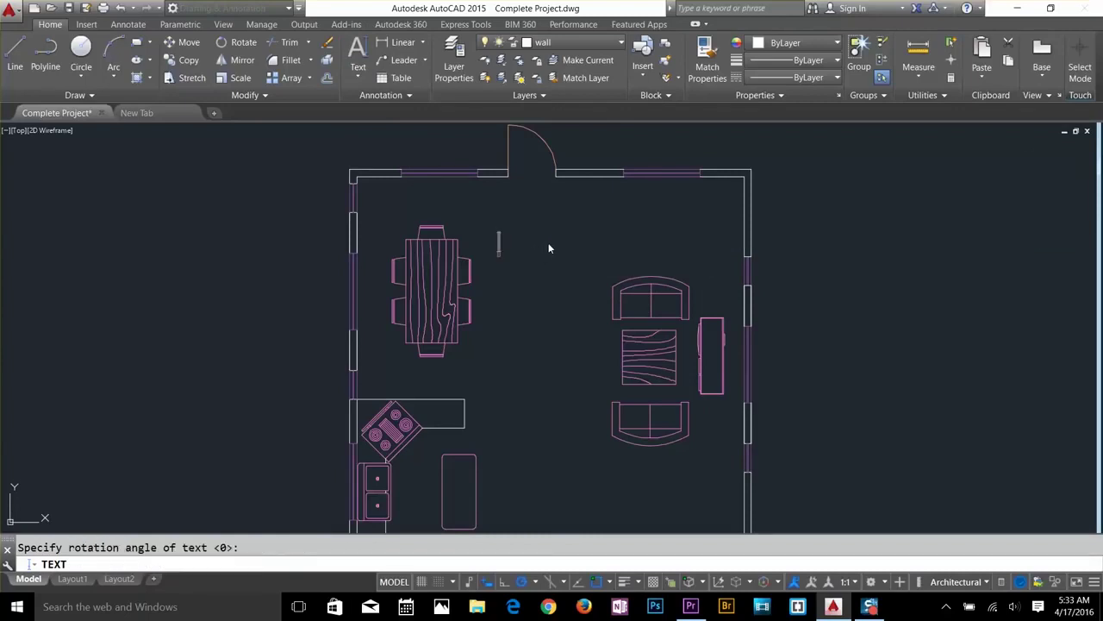
type("Living")
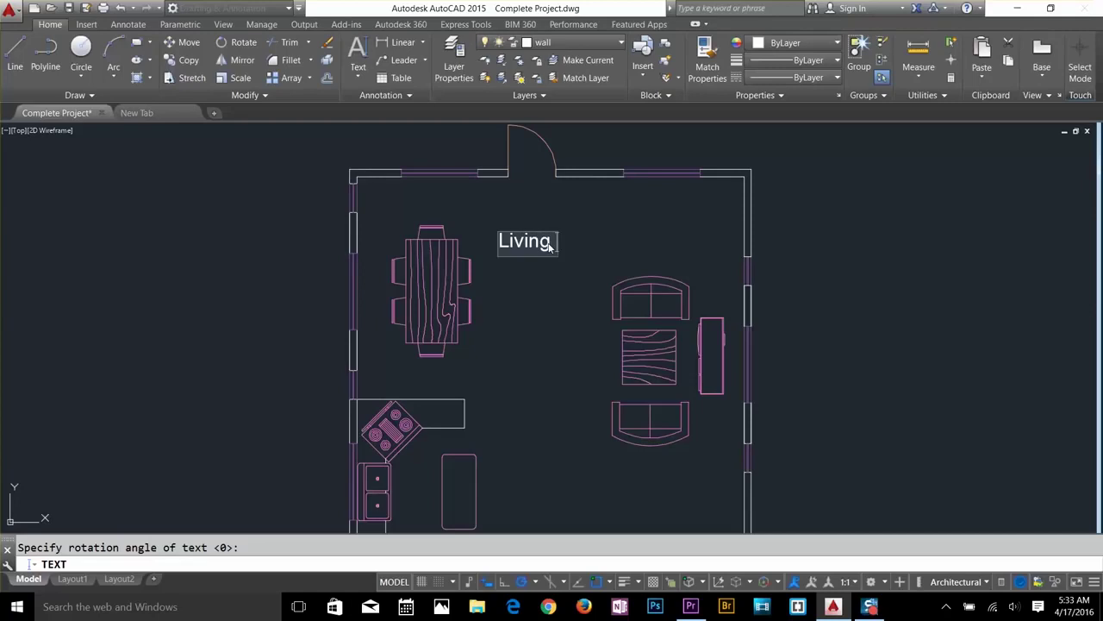
type(" Room")
key("Return")
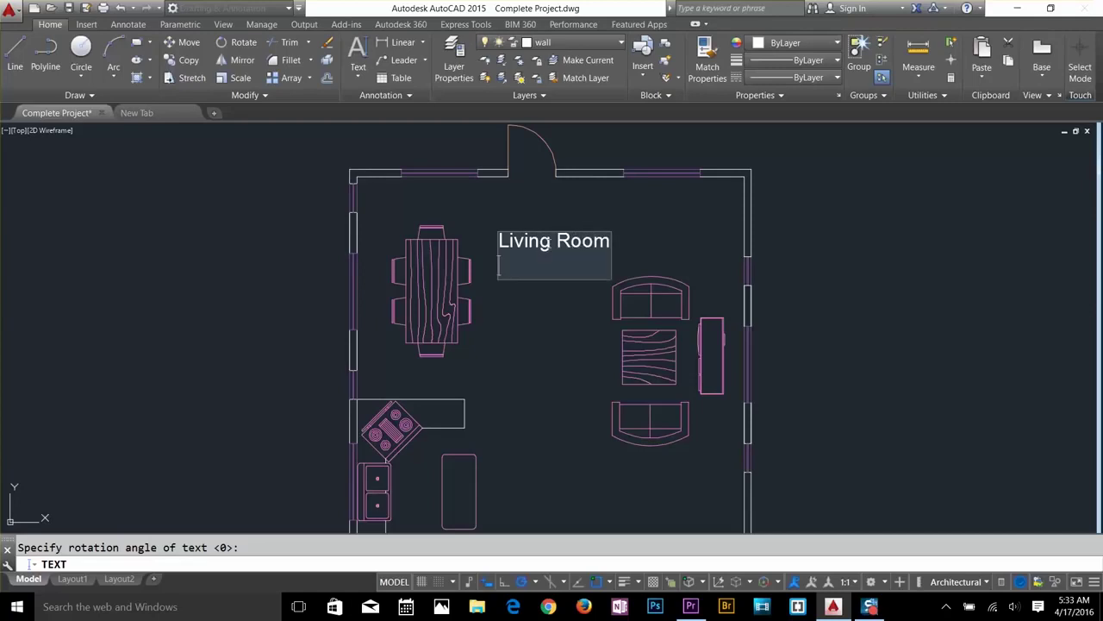
key("Return")
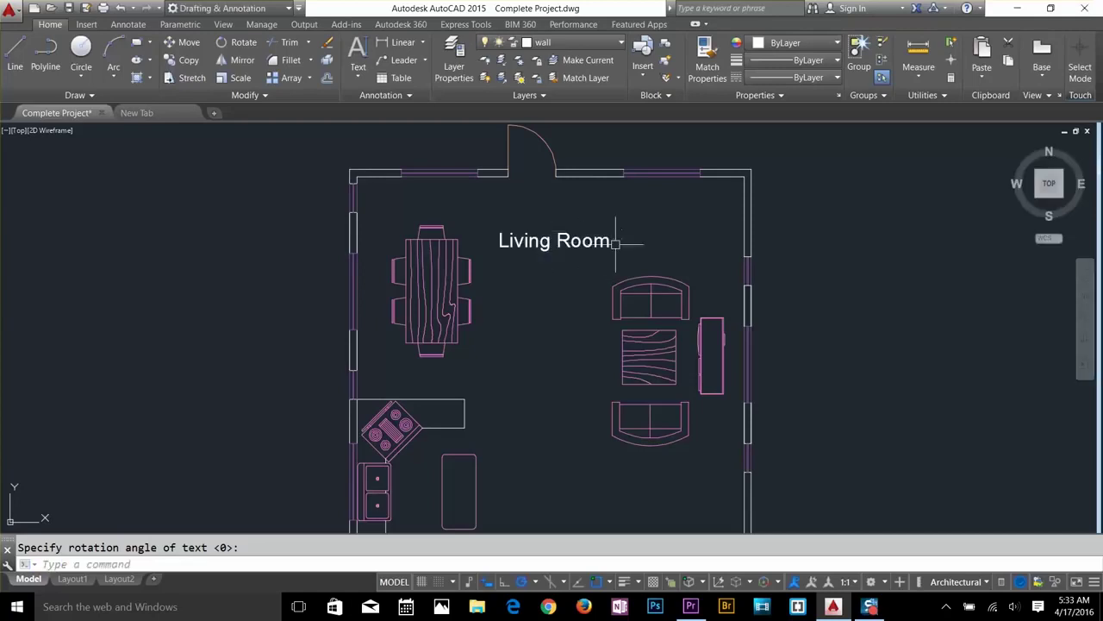
Scale the "Living Room" label by a factor of 0.9.
scroll(616, 244, "up", 2)
key("Escape")
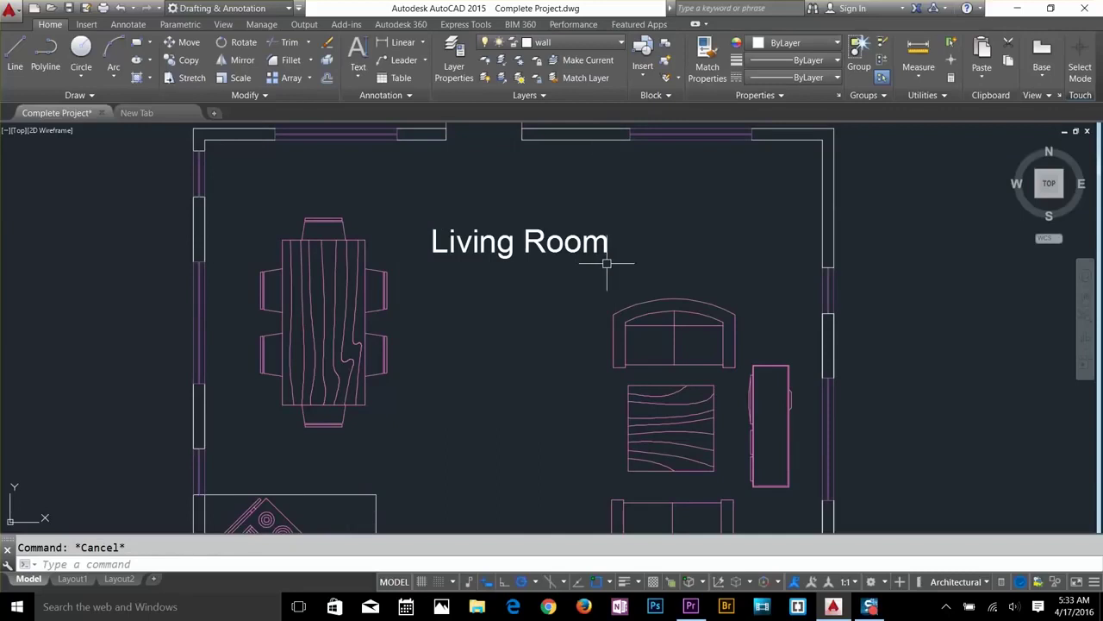
type("sc")
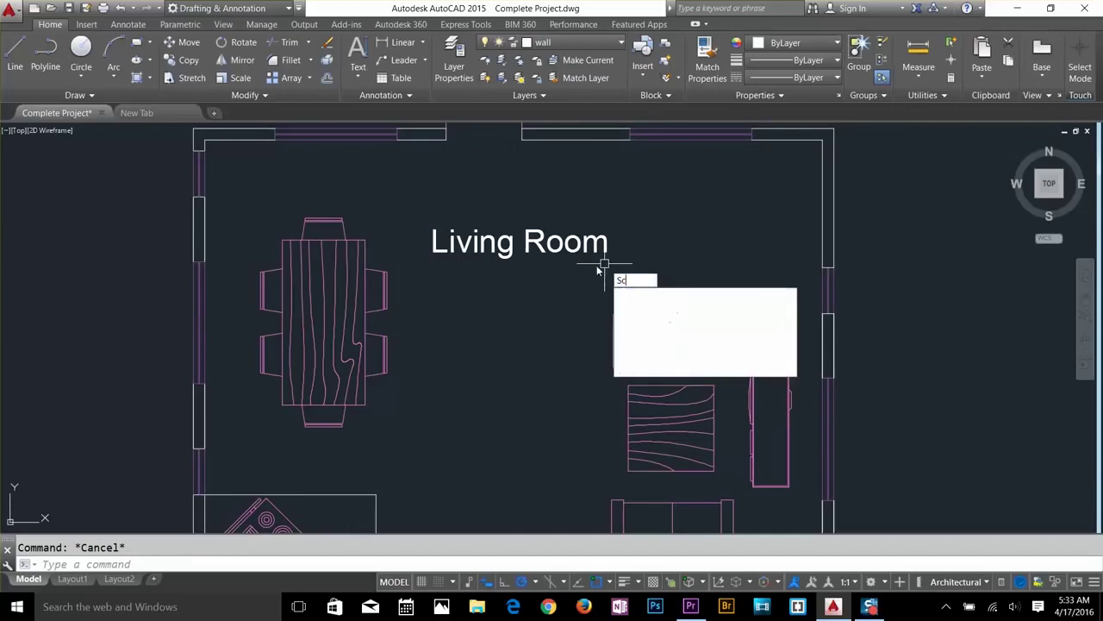
key("Return")
left_click(589, 243)
key("Return")
left_click(590, 244)
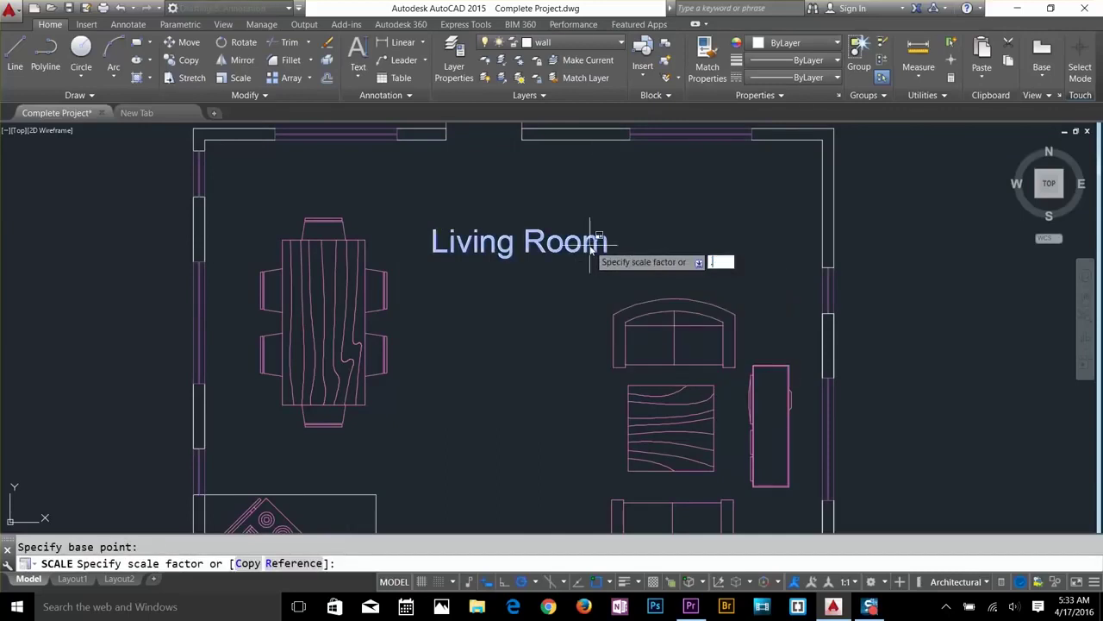
type(".9")
key("Return")
key("Escape")
Copy the "Living Room" label into the garage and below the wooden table in the front room beside it.
scroll(603, 250, "down", 5)
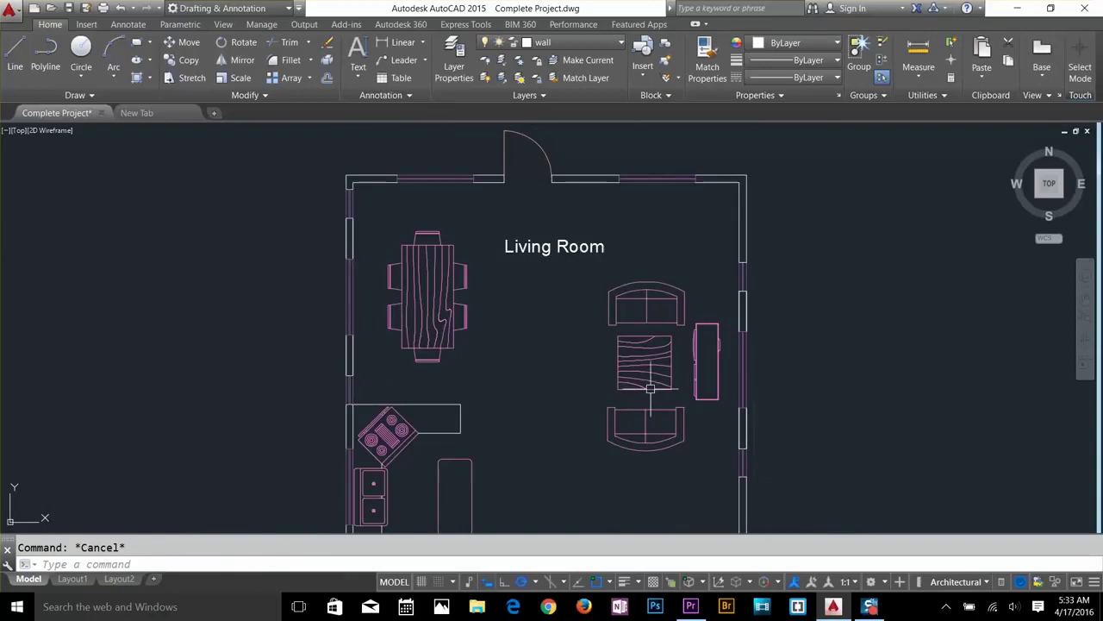
middle_click_drag(627, 351, 622, 342)
scroll(622, 342, "down", 3)
scroll(638, 274, "up", 3)
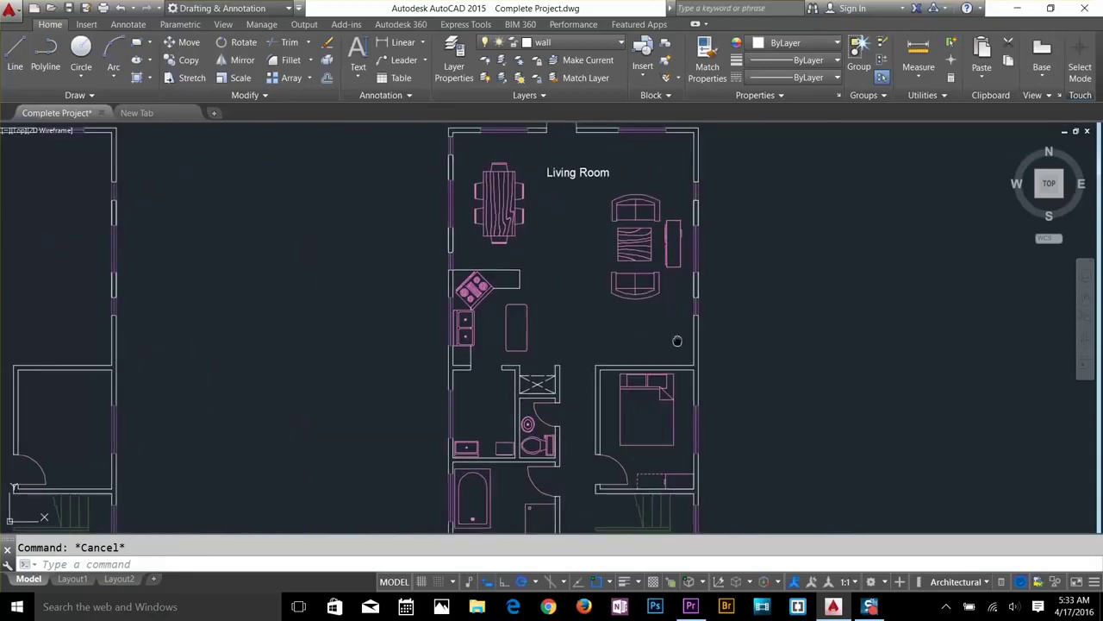
middle_click_drag(677, 342, 675, 359)
type("co")
key("Return")
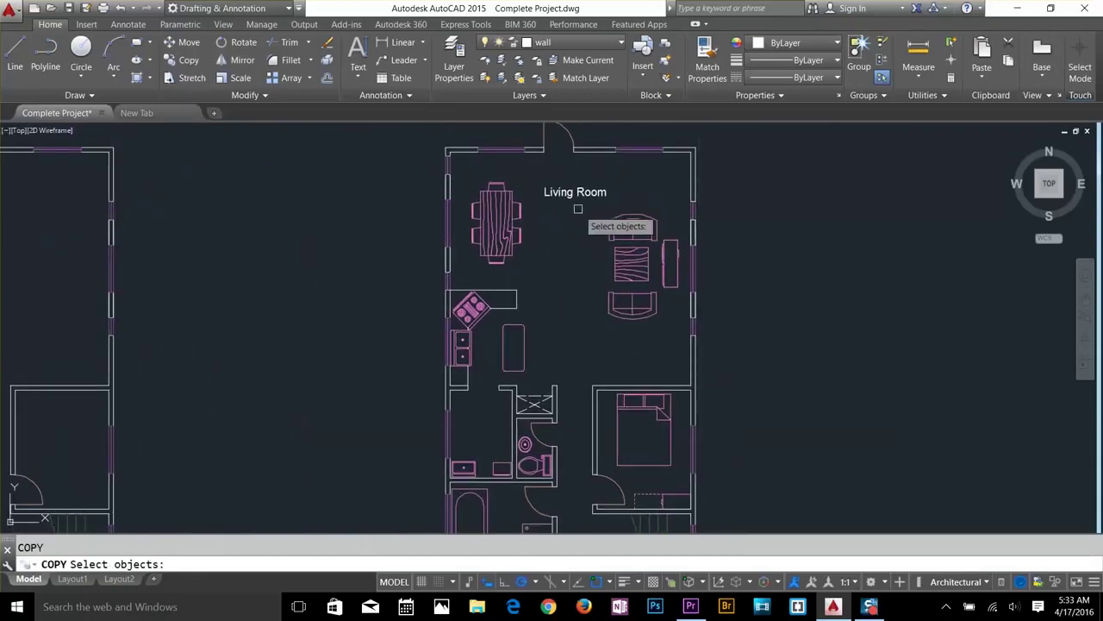
left_click(569, 196)
key("Return")
left_click(567, 198)
scroll(551, 258, "down", 2)
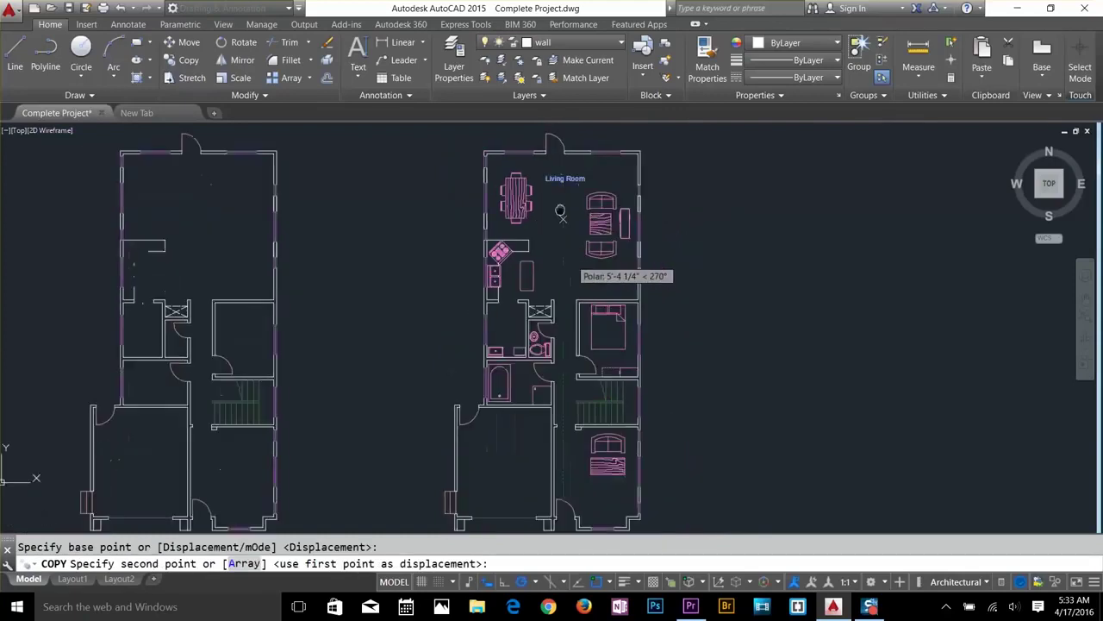
middle_click_drag(535, 284, 531, 232)
left_click(492, 399)
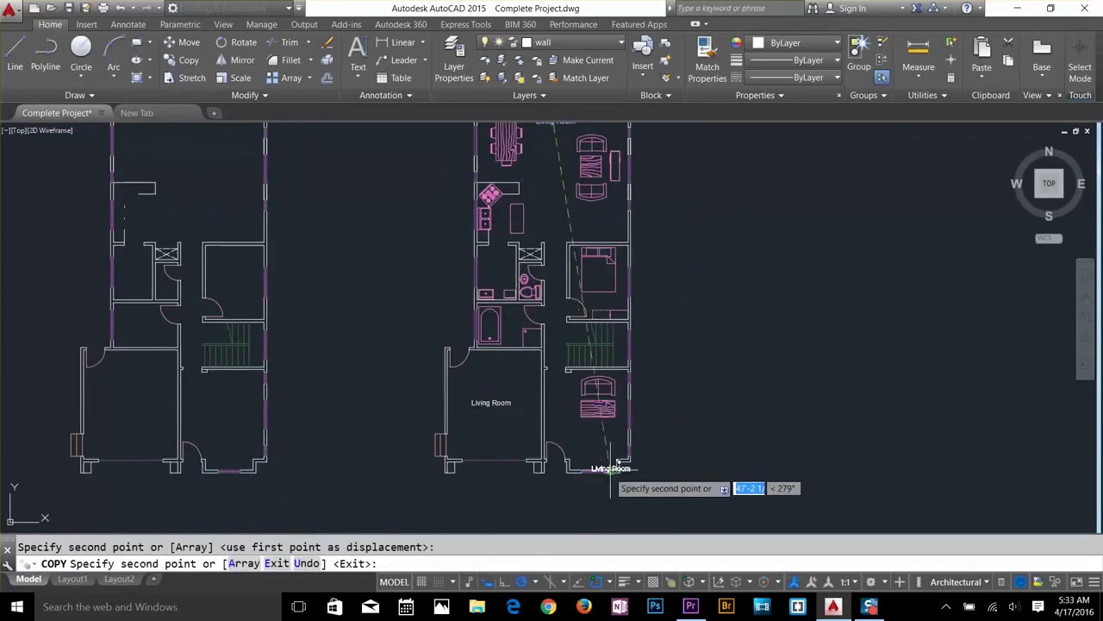
scroll(603, 458, "up", 4)
left_click(576, 386)
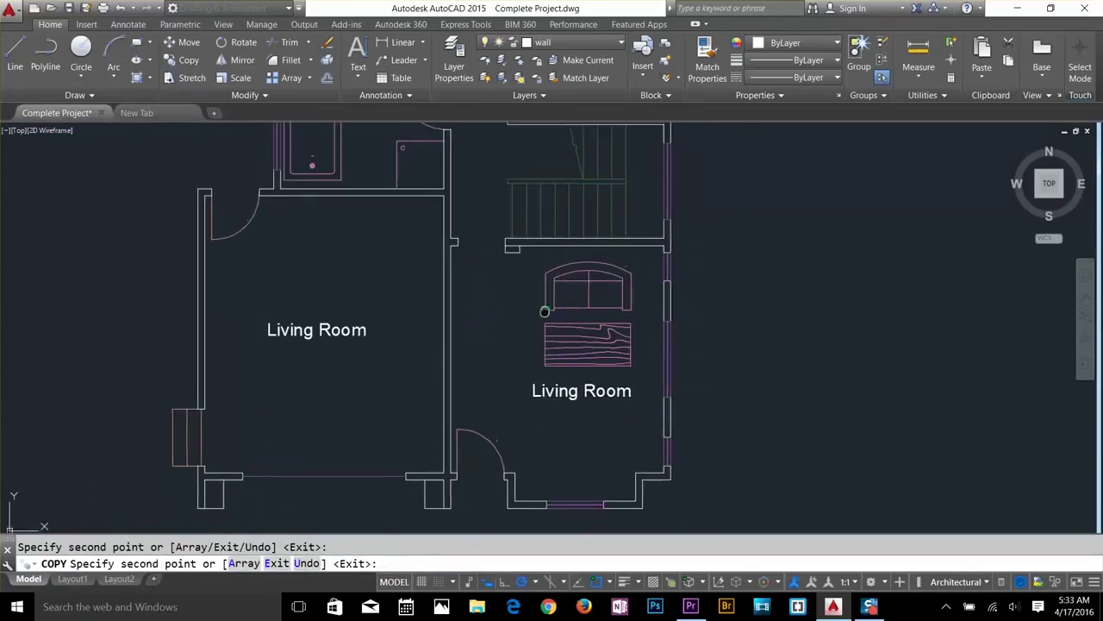
Place further copies of the label in the bedroom, the room below the kitchen, beside the kitchen island and in the bathroom.
middle_click_drag(581, 447, 622, 367)
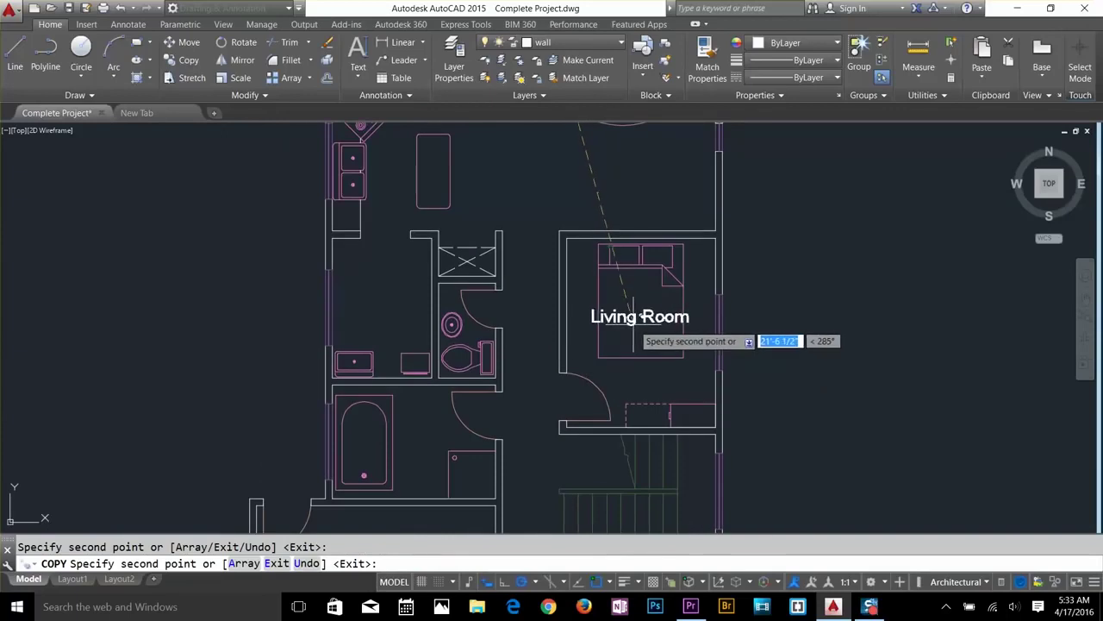
left_click(628, 318)
scroll(498, 337, "down", 3)
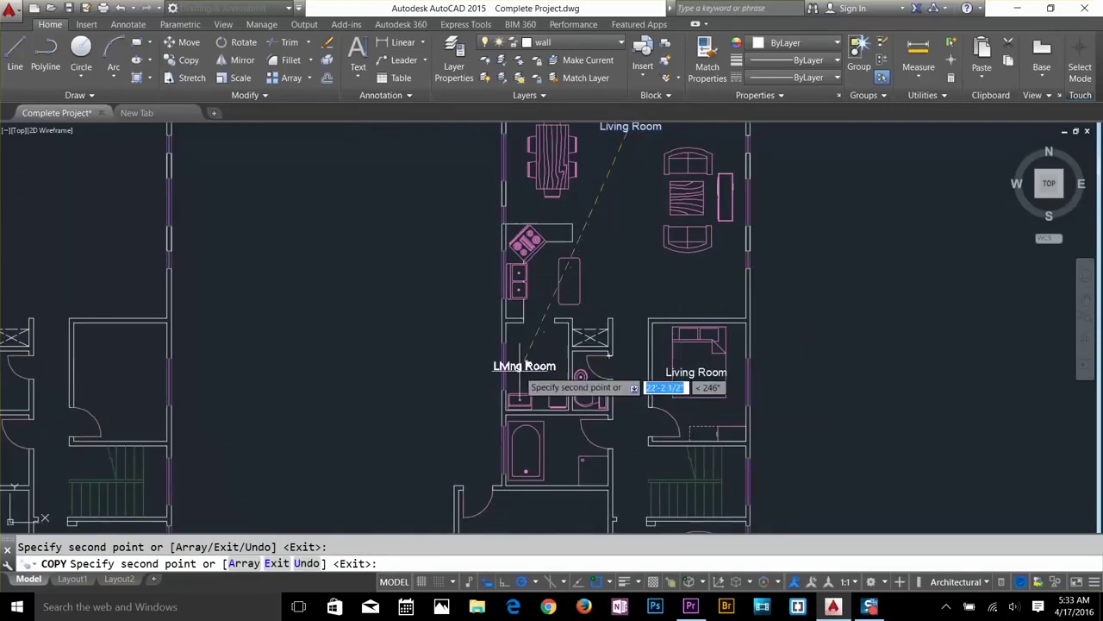
left_click(540, 358)
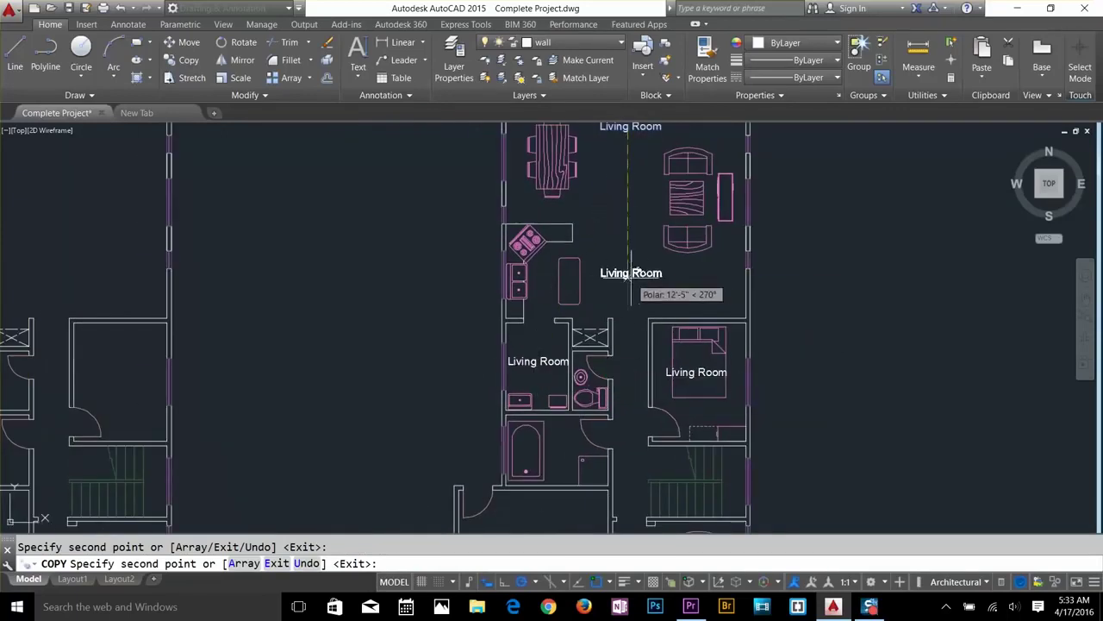
left_click(618, 282)
scroll(789, 306, "down", 3)
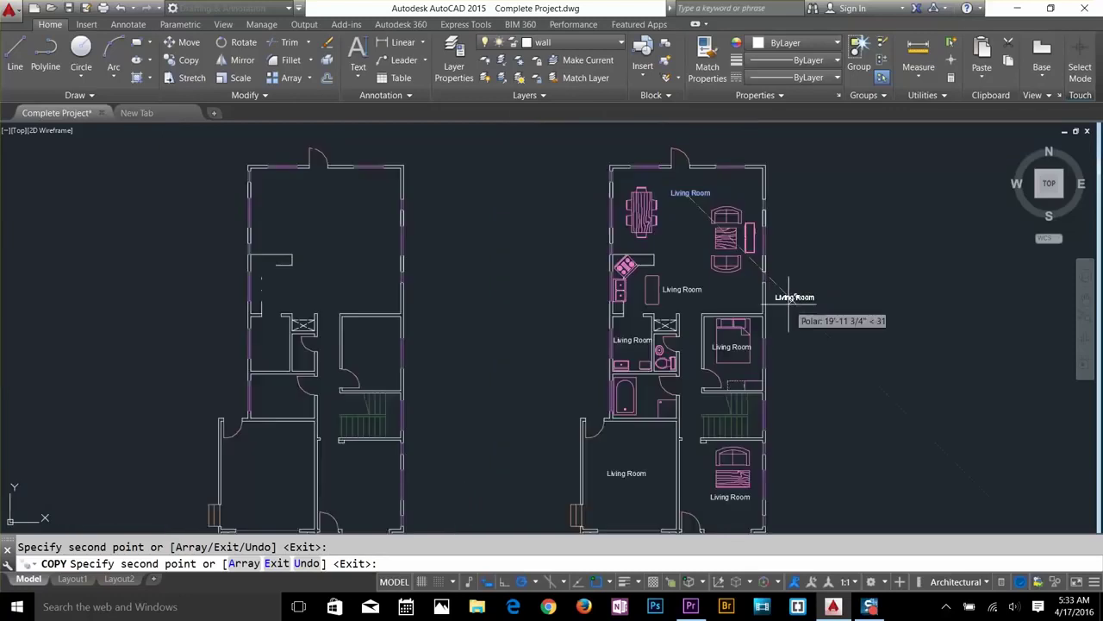
scroll(609, 320, "up", 5)
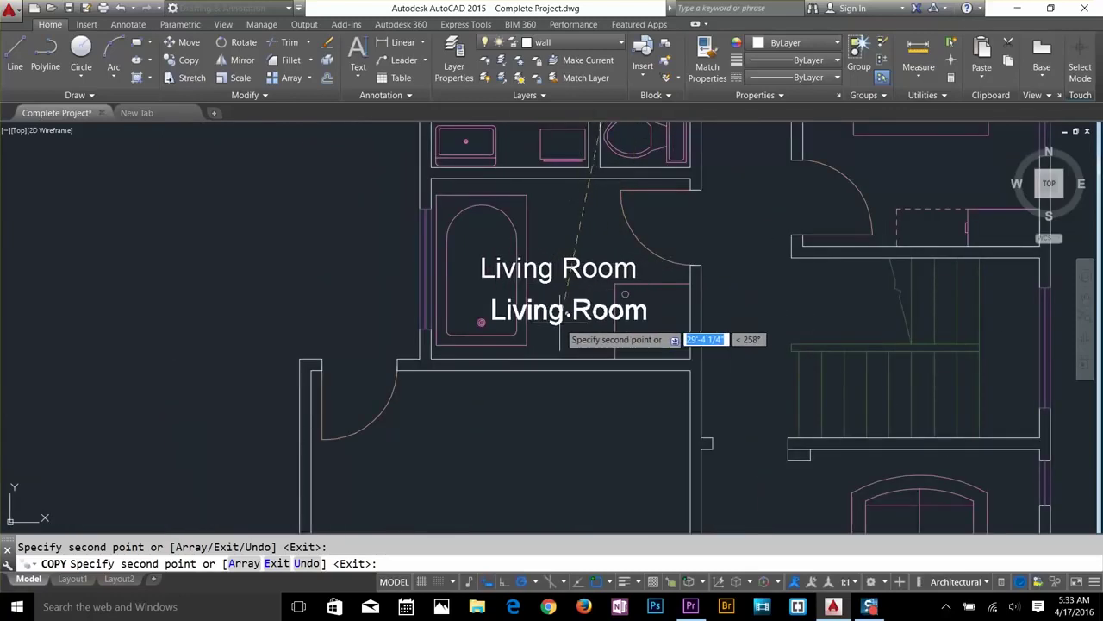
key("Return")
scroll(691, 369, "down", 5)
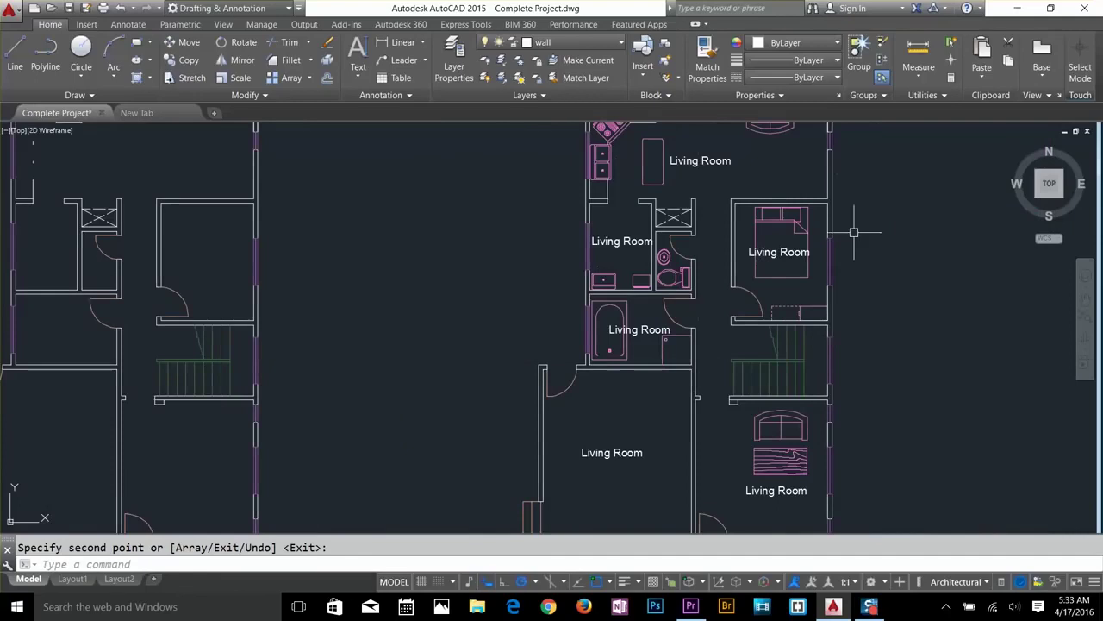
scroll(854, 234, "up", 3)
scroll(706, 289, "down", 3)
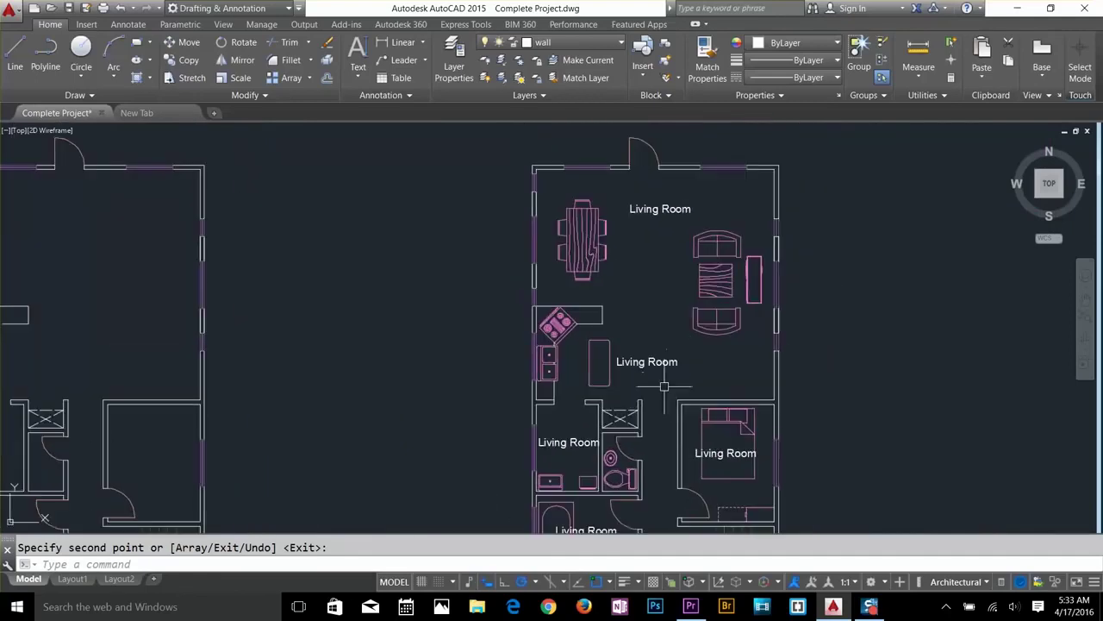
Change the label below the wooden table in the front room to "Study Room".
scroll(689, 457, "up", 3)
middle_click_drag(681, 487, 694, 344)
scroll(727, 320, "up", 2)
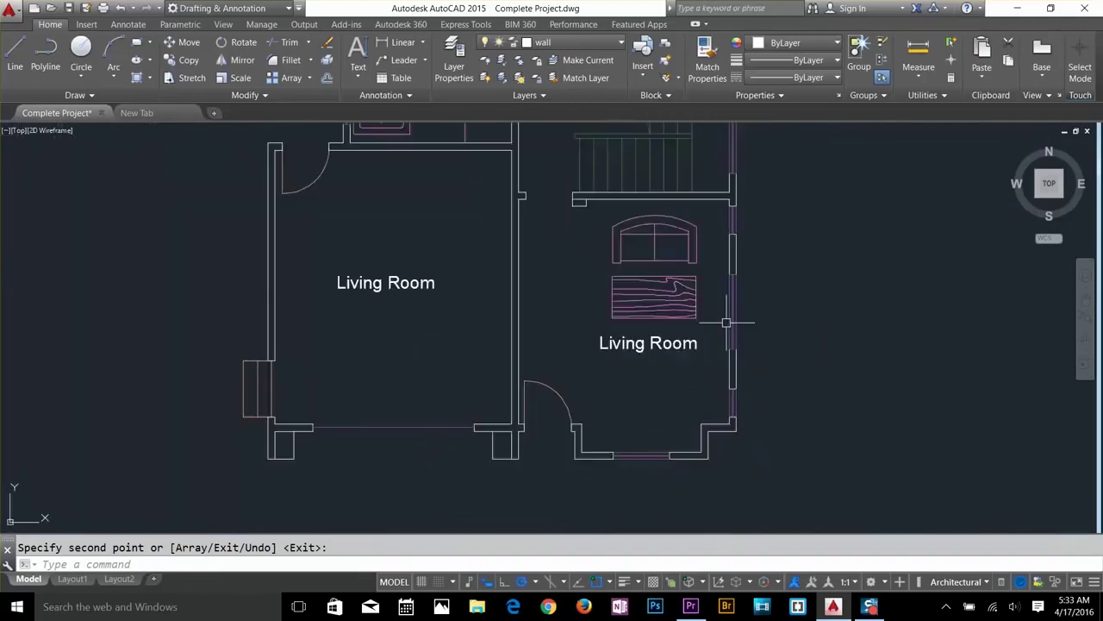
key("Escape")
left_click(662, 345)
double_click(662, 344)
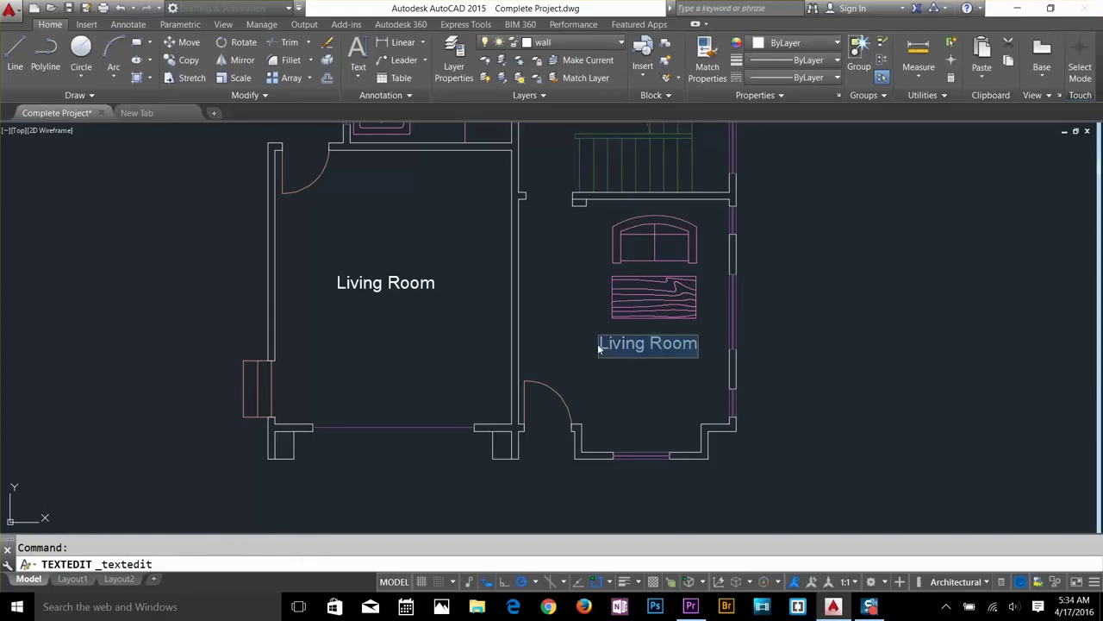
type("Study")
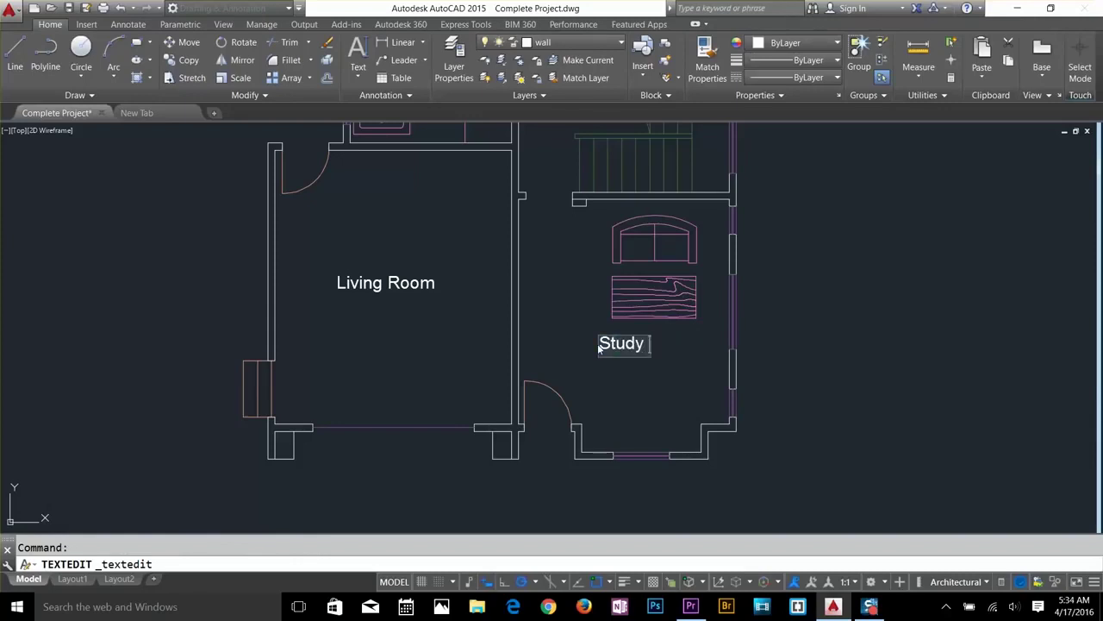
key("Return")
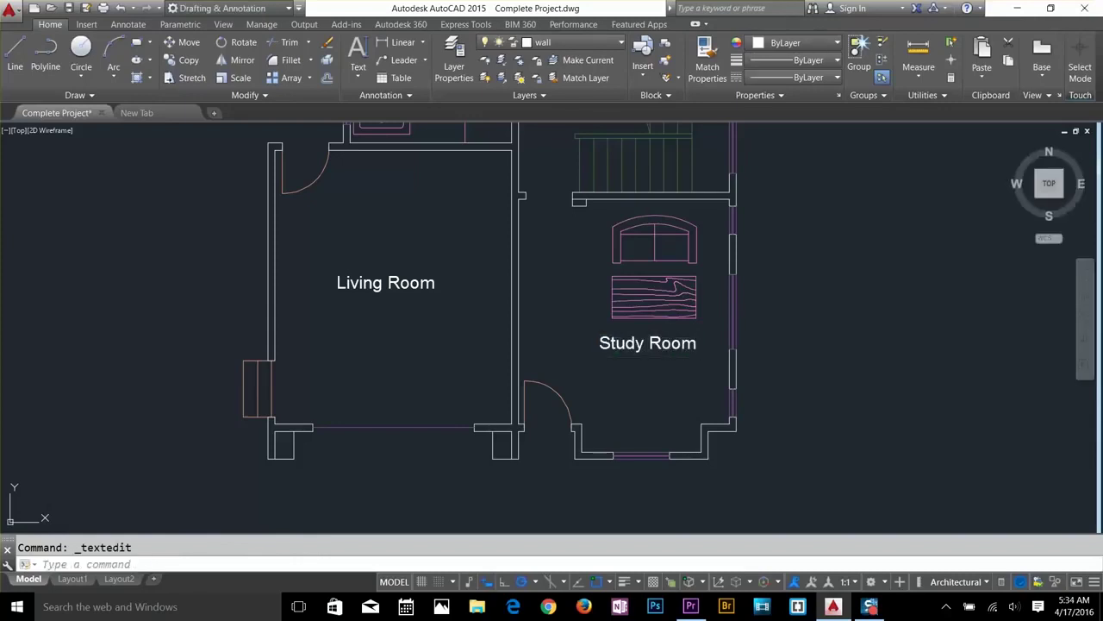
Change the garage's label text to "Gerage".
double_click(427, 283)
type("Gerage")
key("Return")
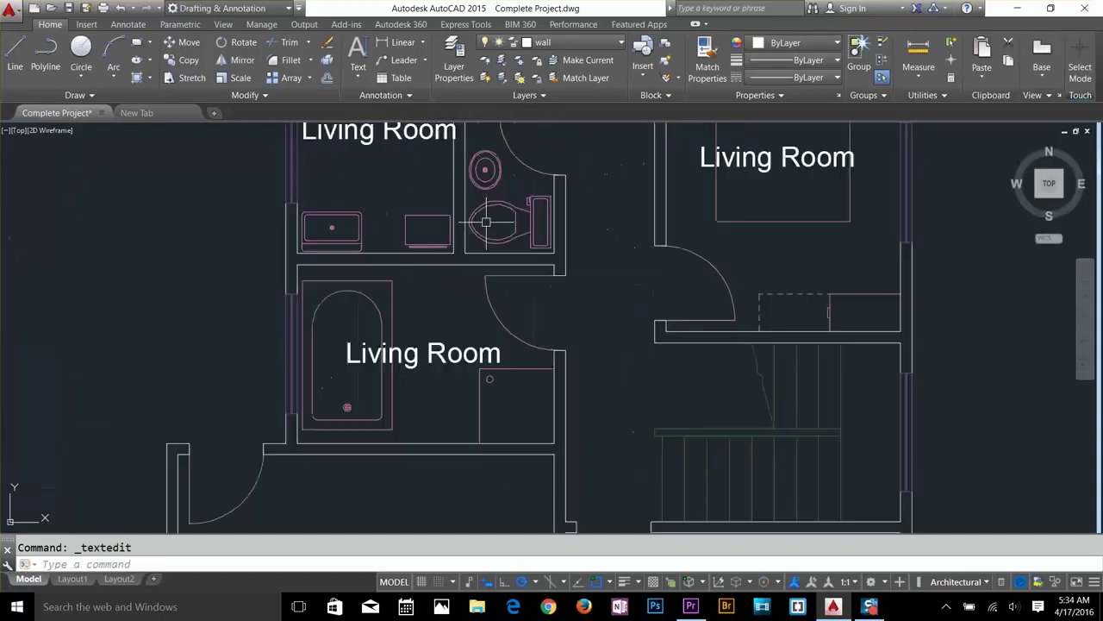
Change the bathroom label to "Bath", placed beside the bathtub, and the label in the room below the kitchen to "Laundry".
scroll(485, 222, "up", 3)
double_click(472, 338)
type("Bath")
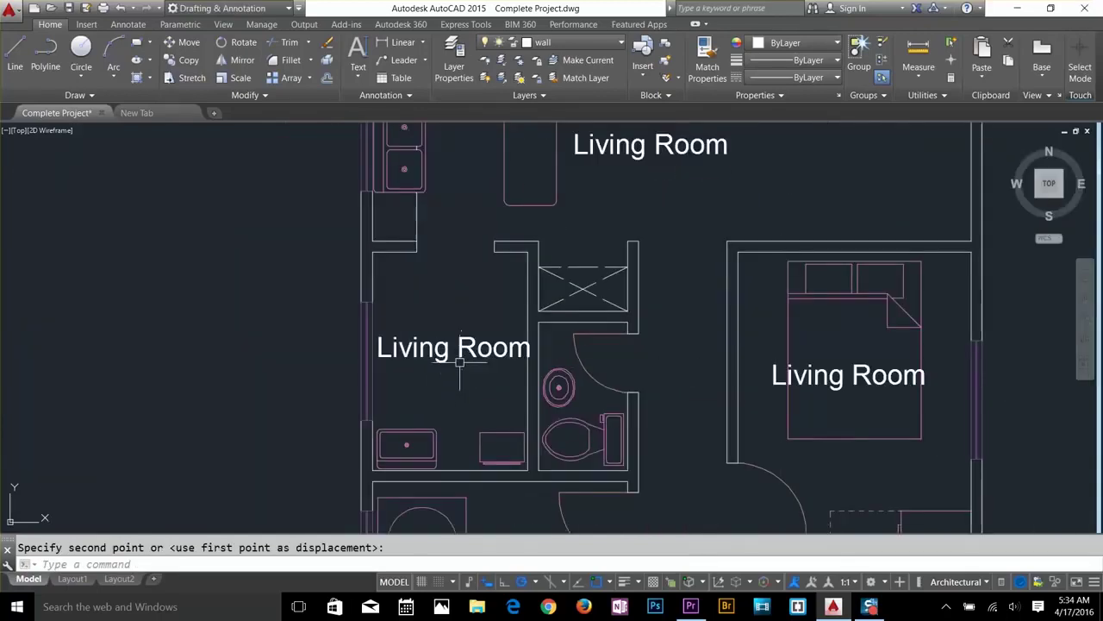
double_click(468, 351)
type("Laundry")
key("Escape")
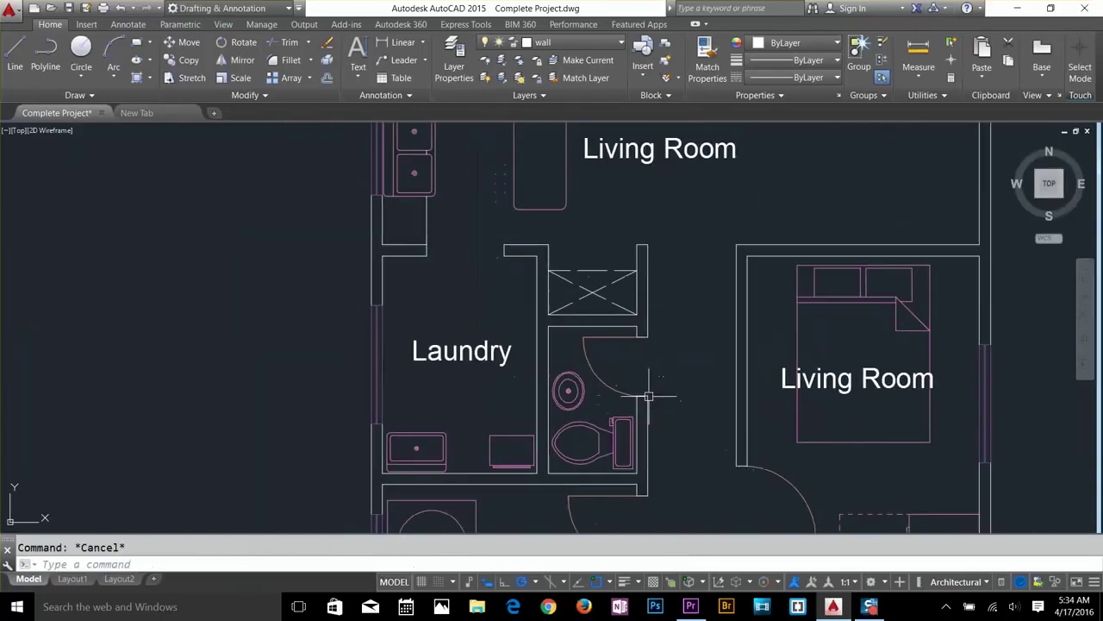
Add a multileader with the text "Toilet" pointing from the hallway into the small toilet room.
left_click(398, 60)
left_click(596, 405)
left_click(642, 380)
type("Toil")
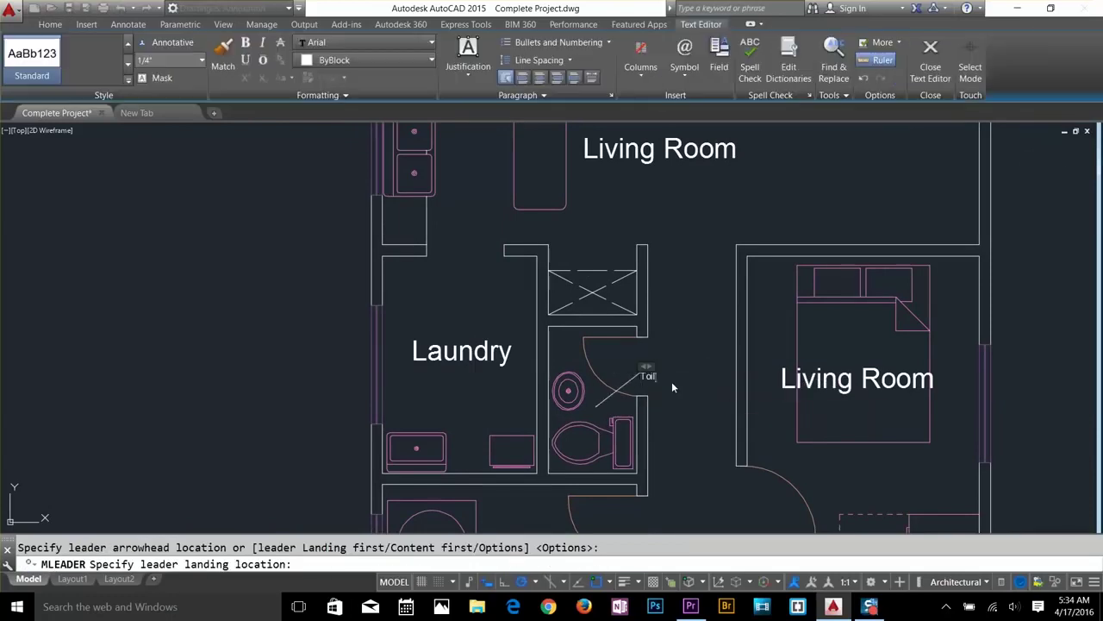
type("et")
Set the text height of the "Toilet" leader to 9" and close the text editor.
scroll(672, 381, "up", 5)
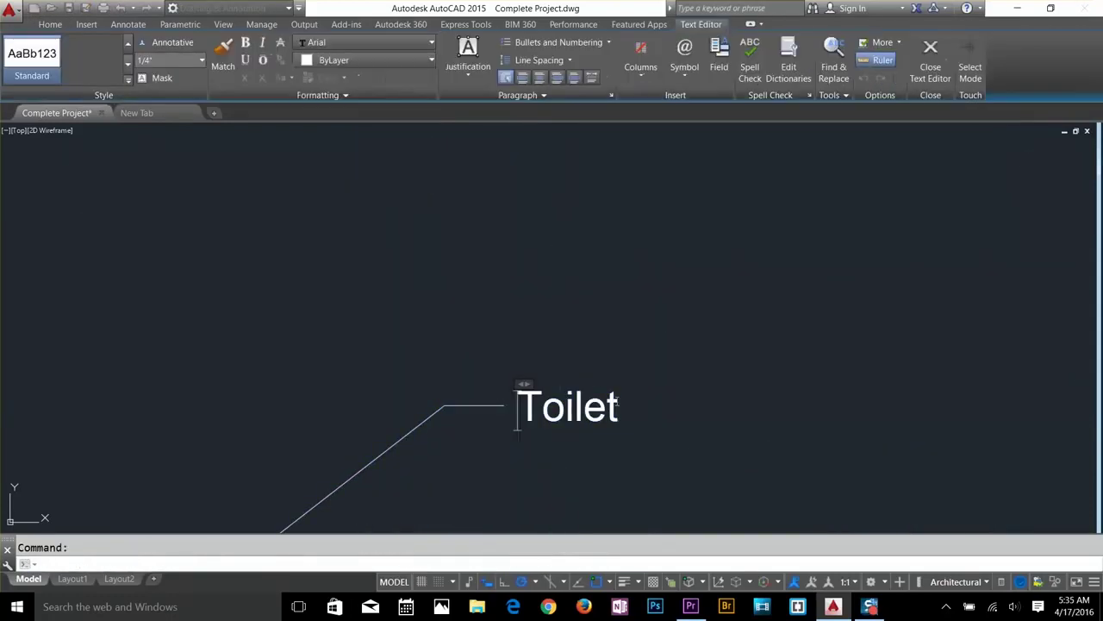
left_click(185, 61)
left_click_drag(518, 412, 618, 412)
left_click(185, 61)
key("Return")
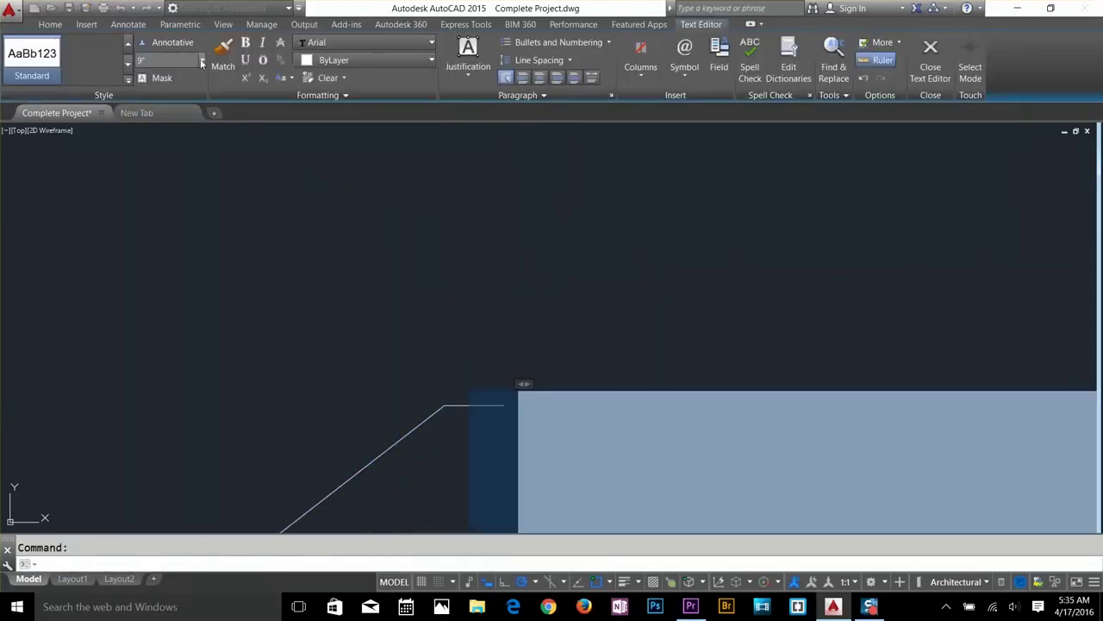
left_click(414, 402)
scroll(413, 401, "down", 10)
scroll(453, 276, "up", 8)
left_click(422, 241)
left_click(422, 242)
left_click(422, 242)
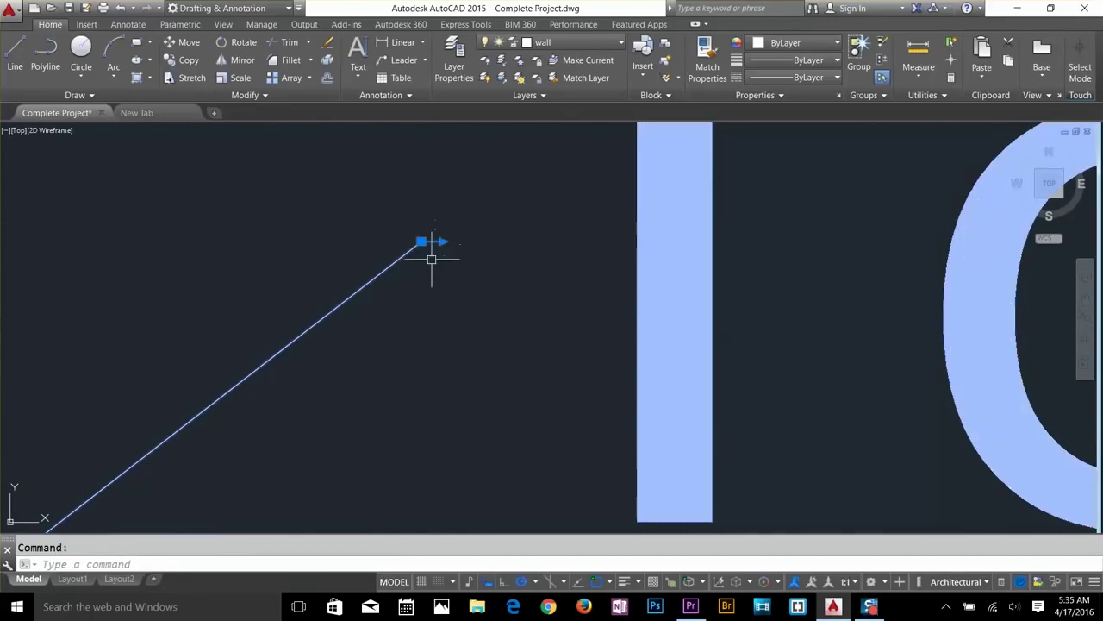
key("Escape")
scroll(530, 274, "down", 5)
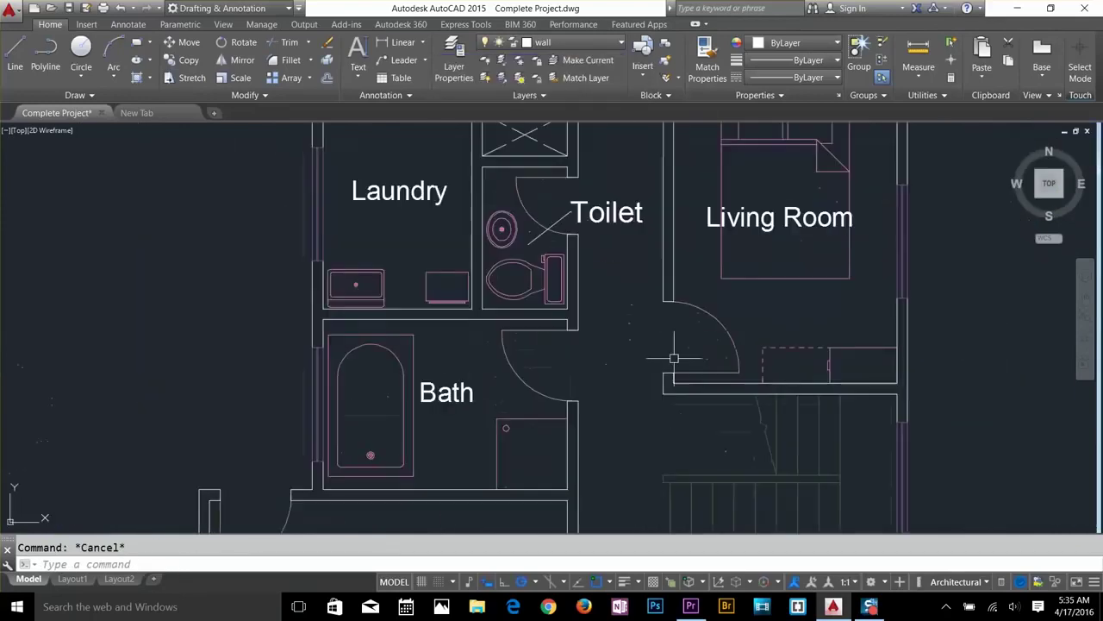
Change the label beside the kitchen island to "Kitchen" and move it between the sink and the island.
middle_click_drag(551, 163, 453, 483)
double_click(483, 316)
type("Kitchen")
left_click(480, 323)
type("m")
key("Return")
left_click(481, 325)
left_click(348, 328)
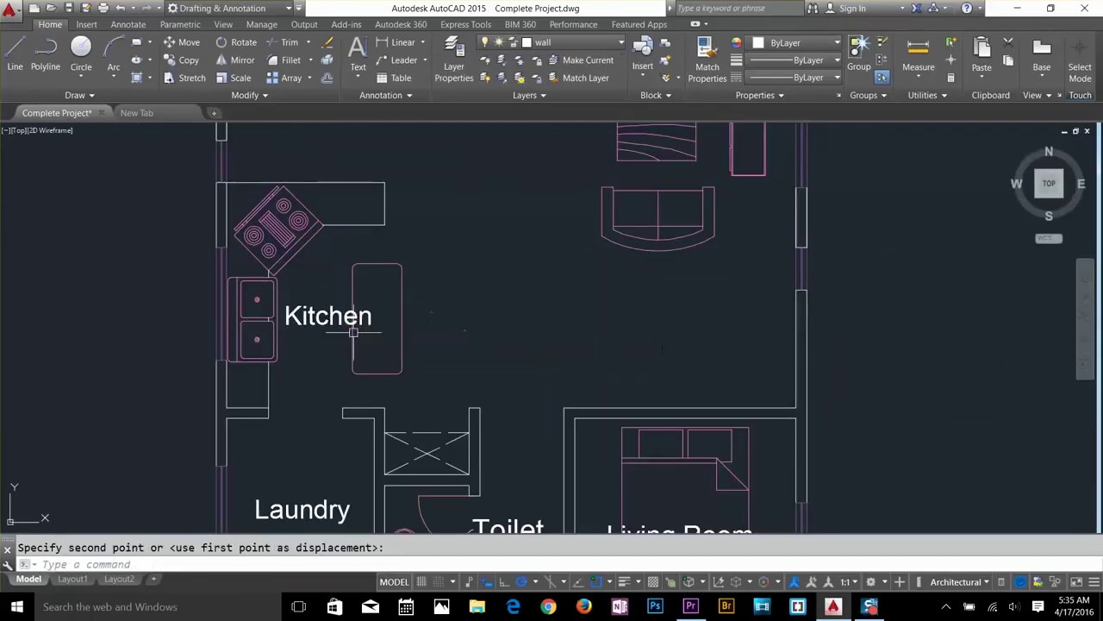
key("Escape")
Save the labelled floor plan drawing.
scroll(581, 262, "down", 6)
key("ctrl+s")
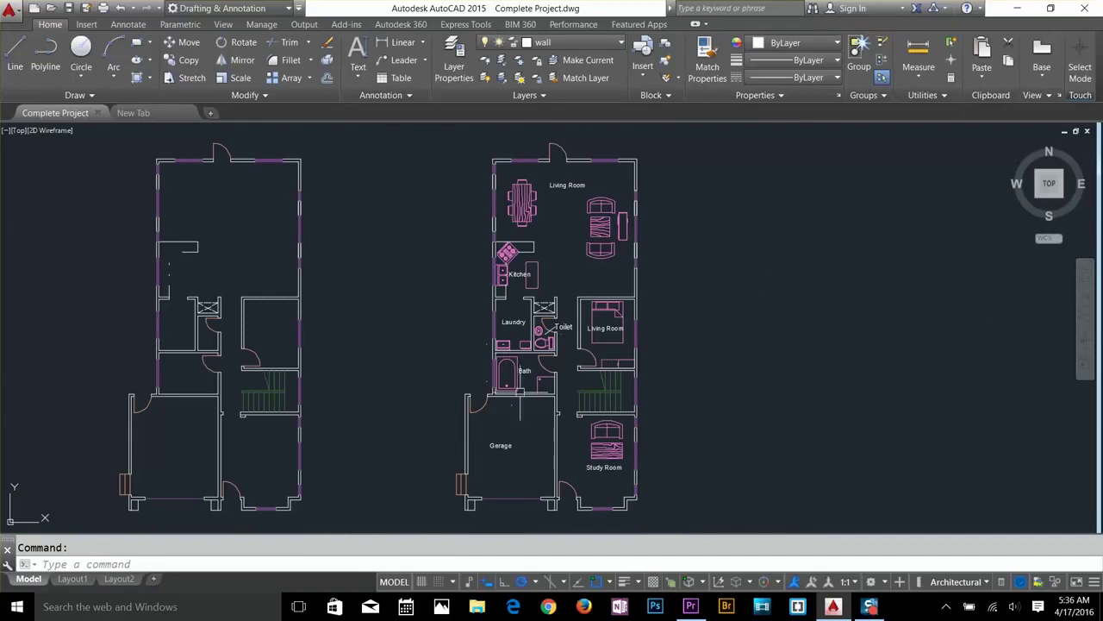
scroll(510, 384, "up", 2)
scroll(552, 332, "down", 4)
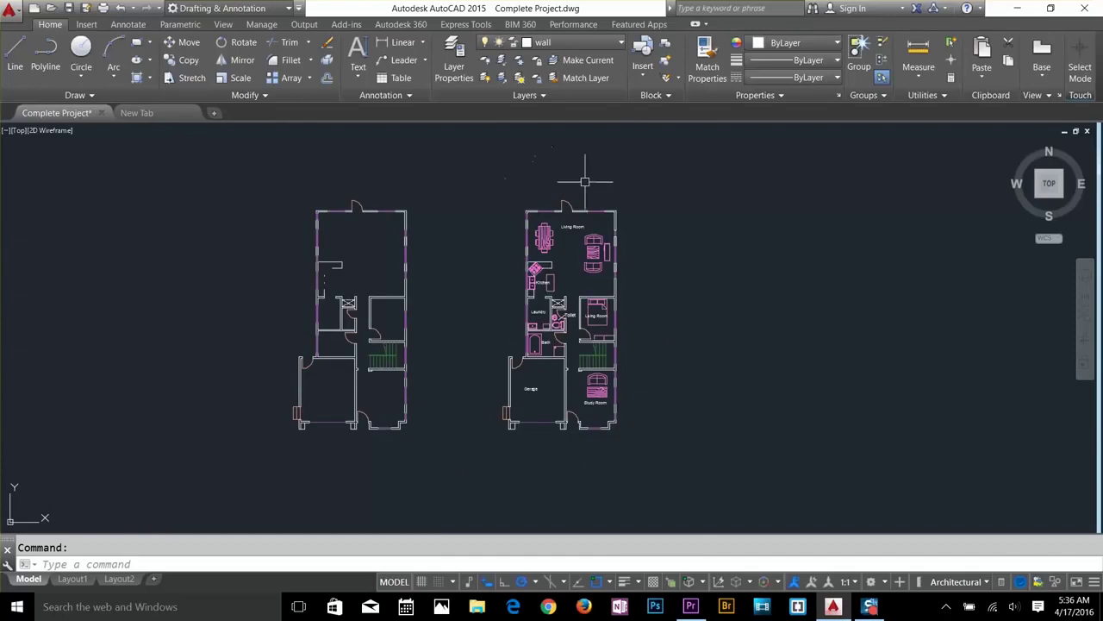
scroll(586, 181, "up", 2)
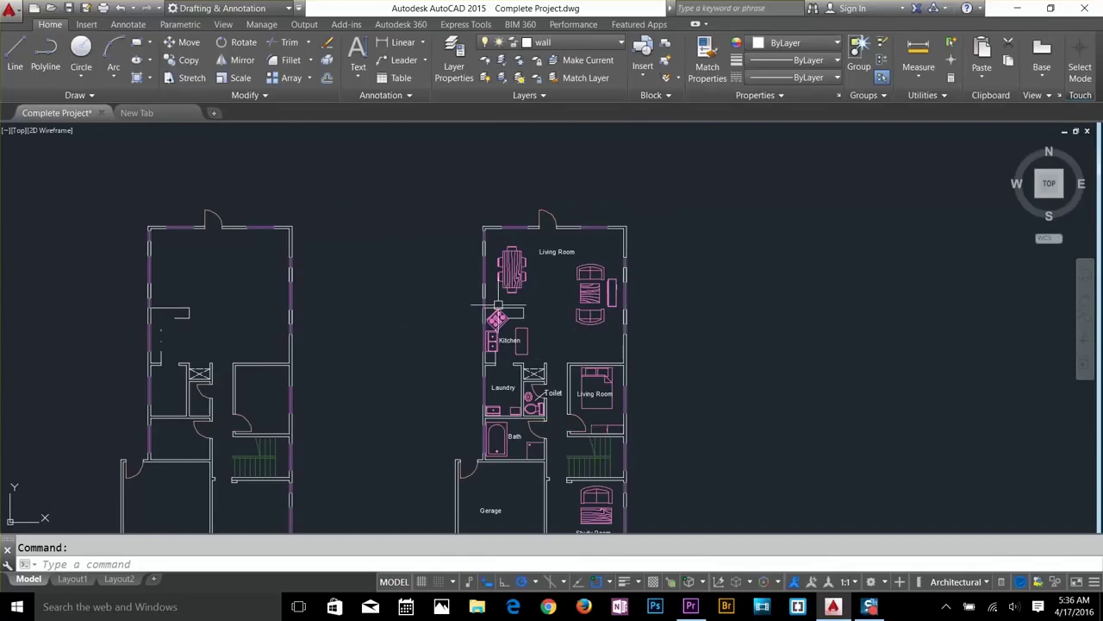
type("l")
key("Return")
key("Escape")
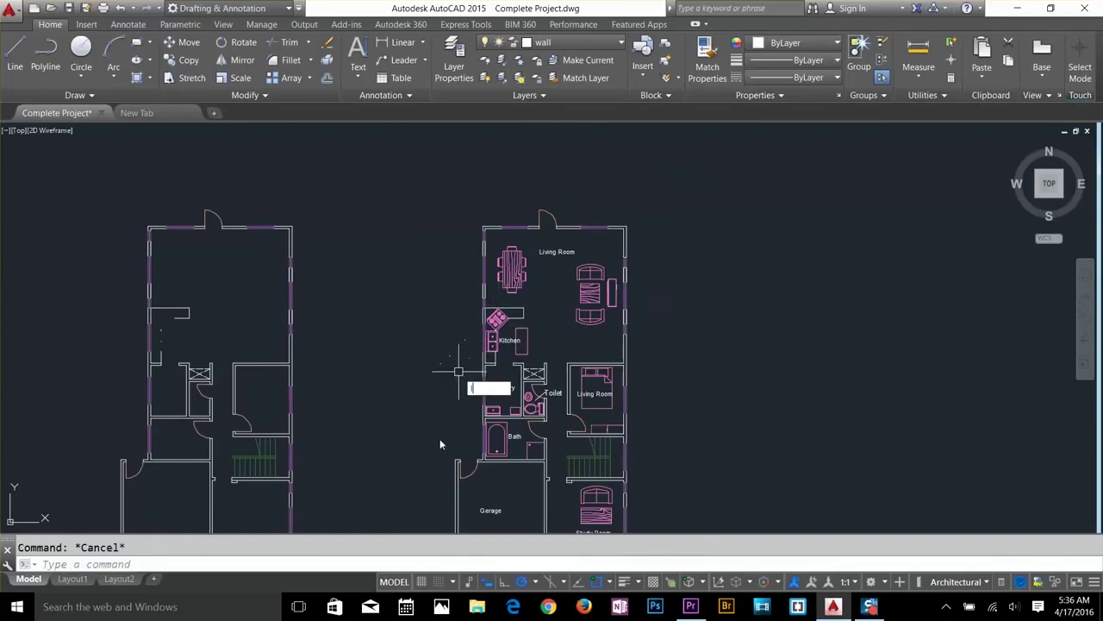
Draw a vertical line from the garage's upper-left outer corner up past the living room's rear wall in the furnished plan.
type("l")
key("Return")
left_click(456, 458)
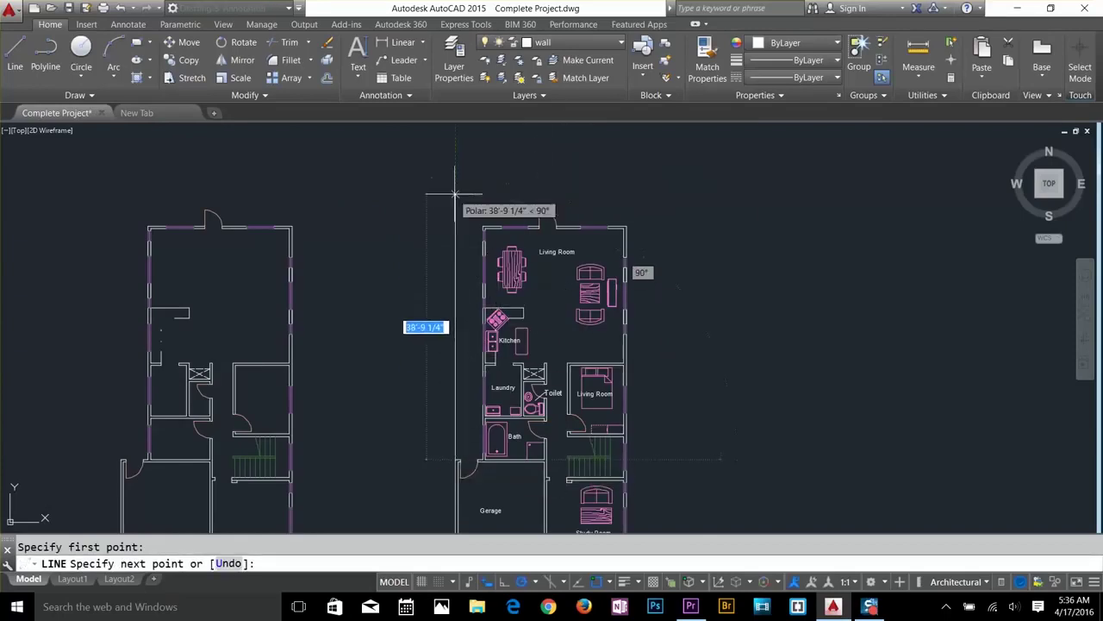
left_click(456, 180)
key("Return")
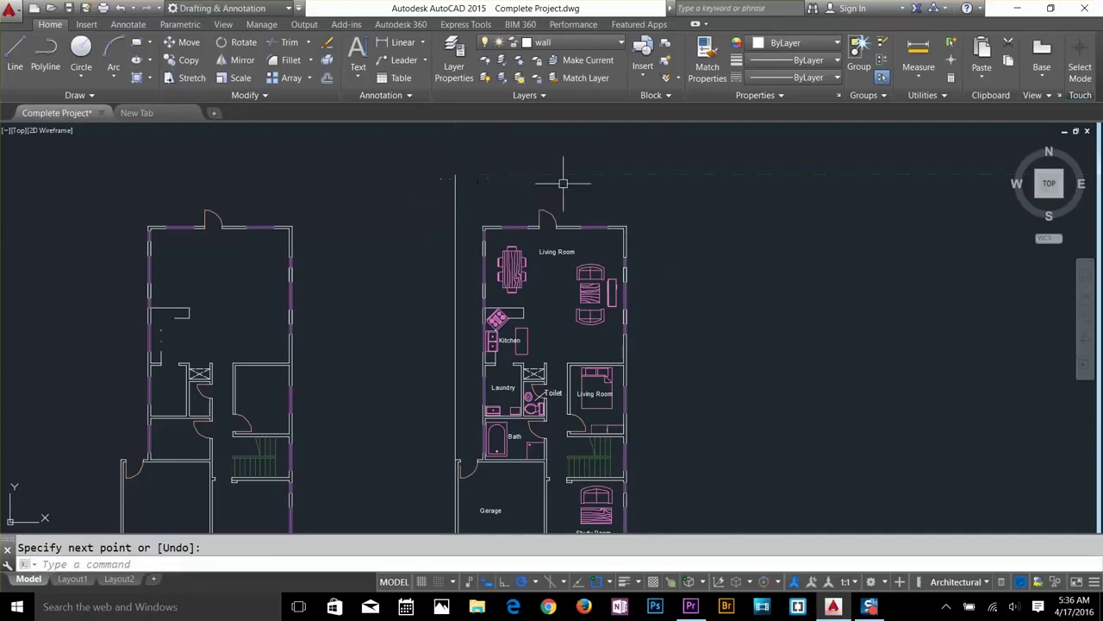
Offset the outer line of the living room's rear wall 8' outward, beside the rear door.
key("Escape")
type("o")
key("Return")
type("8")
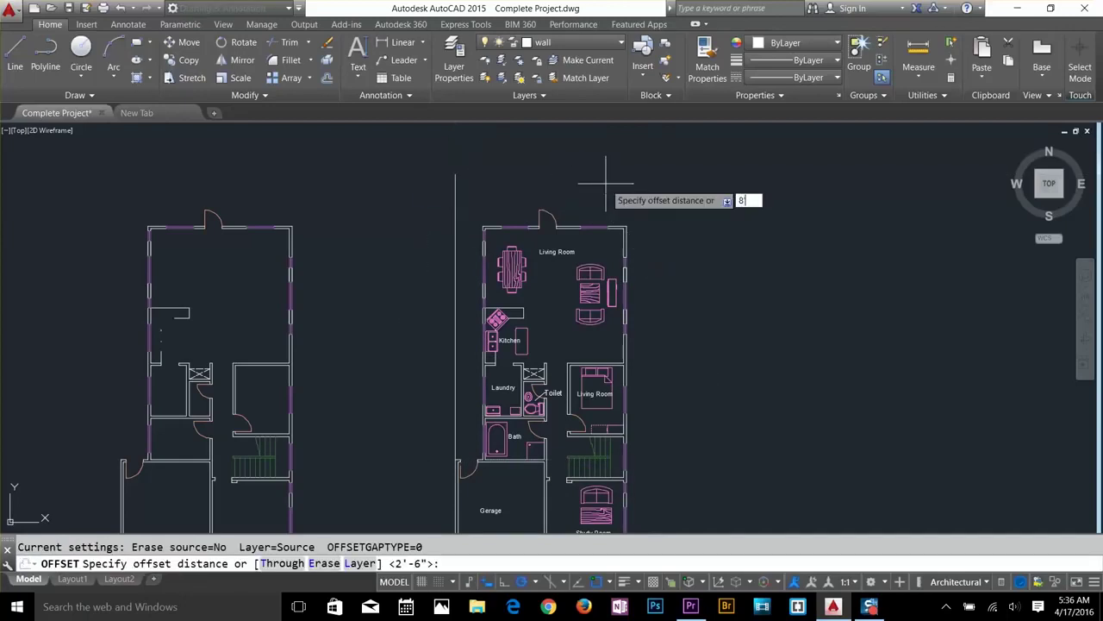
key("Return")
scroll(591, 211, "up", 2)
left_click(582, 225)
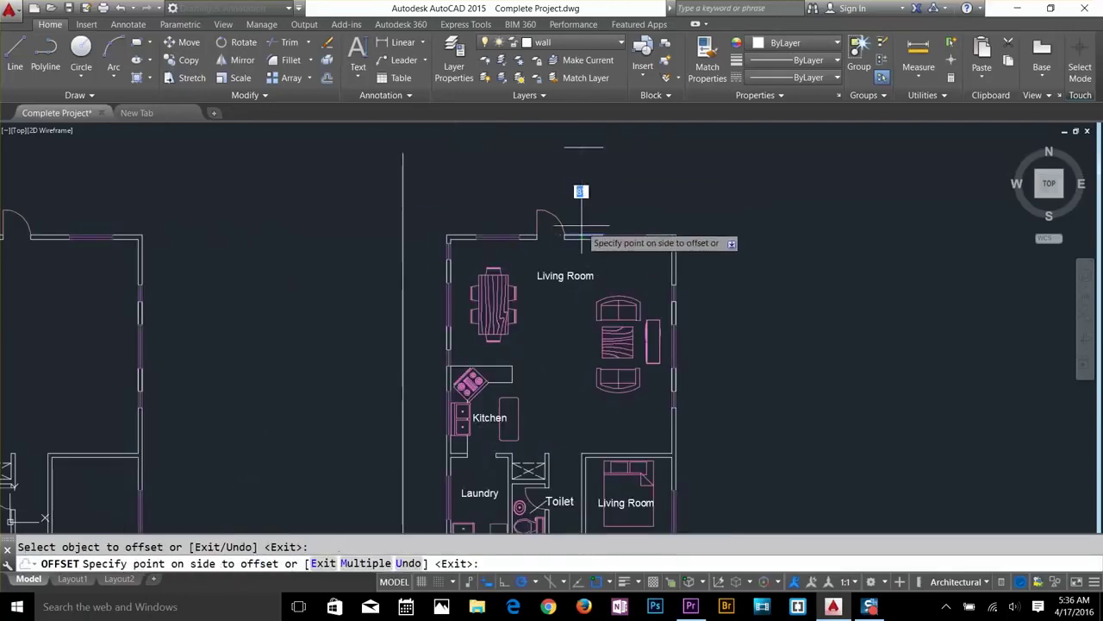
left_click(582, 226)
key("Escape")
Fillet the offset line at radius 0 with the vertical line and with the living room's right outer wall line.
type("f")
key("Return")
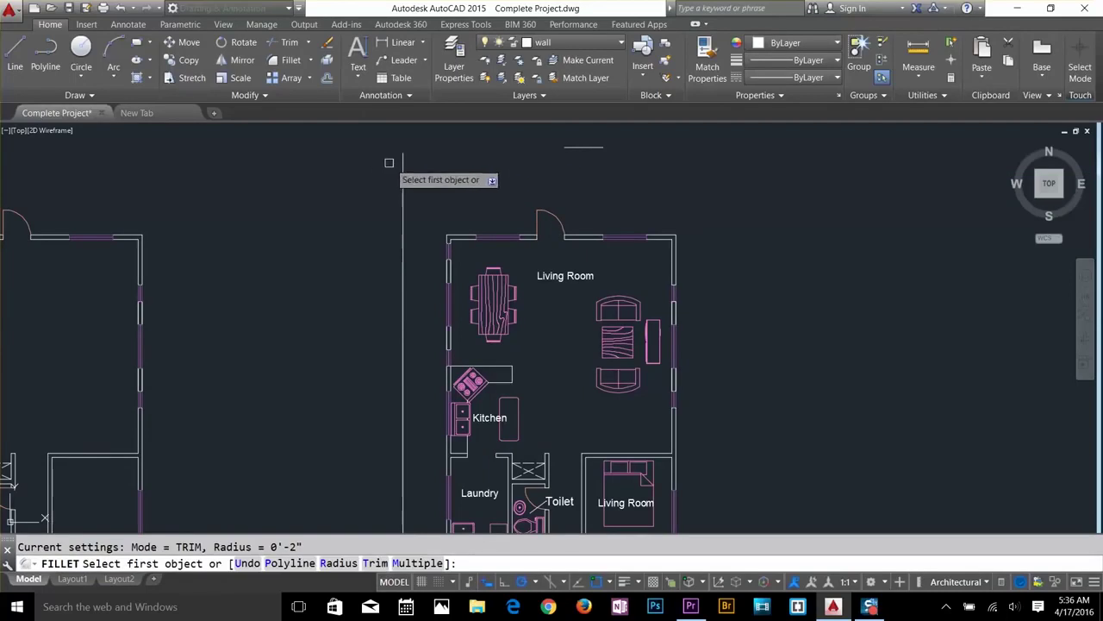
left_click(338, 563)
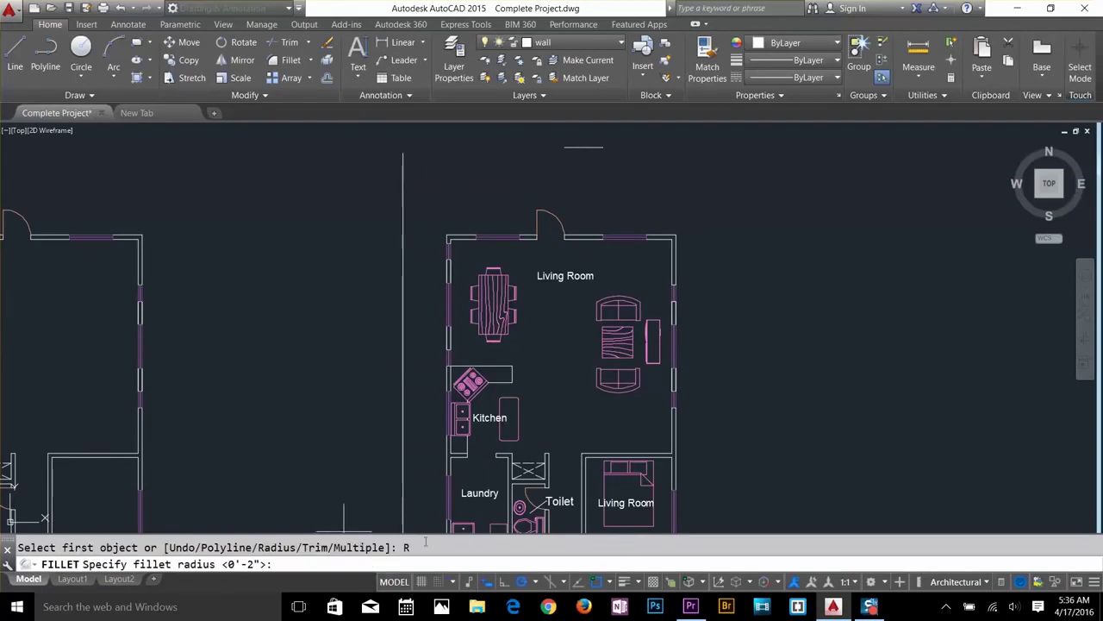
key("Return")
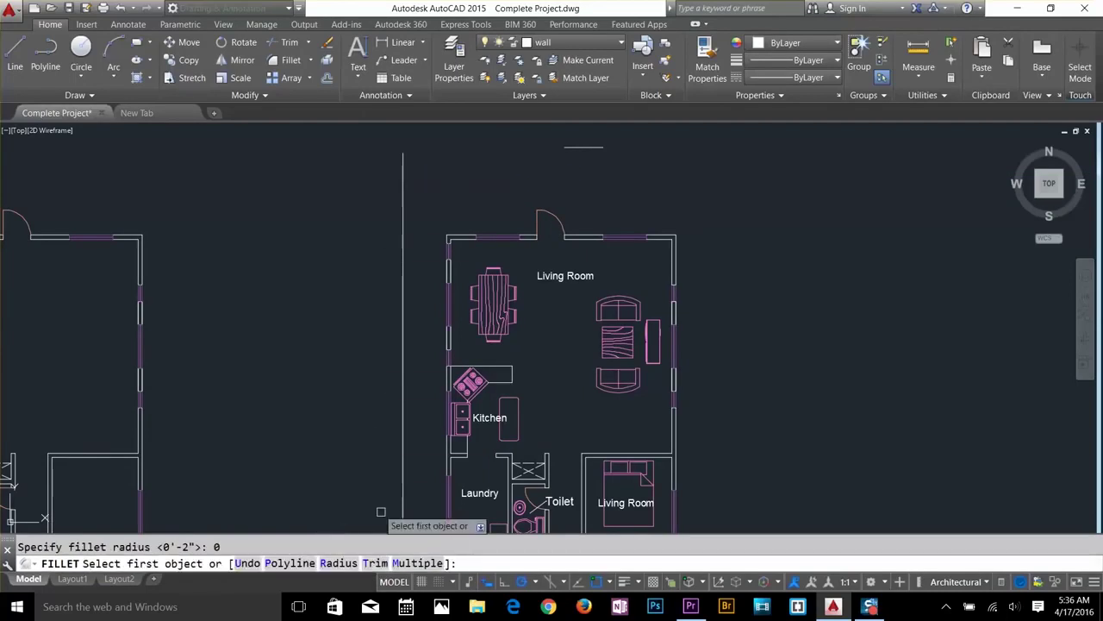
left_click(402, 186)
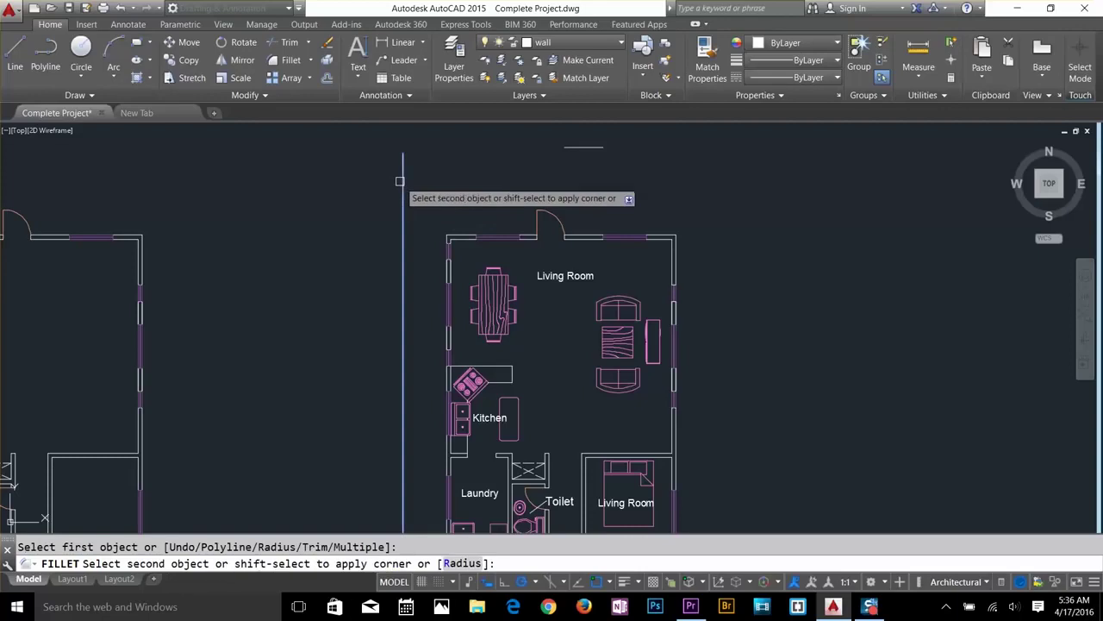
left_click(583, 146)
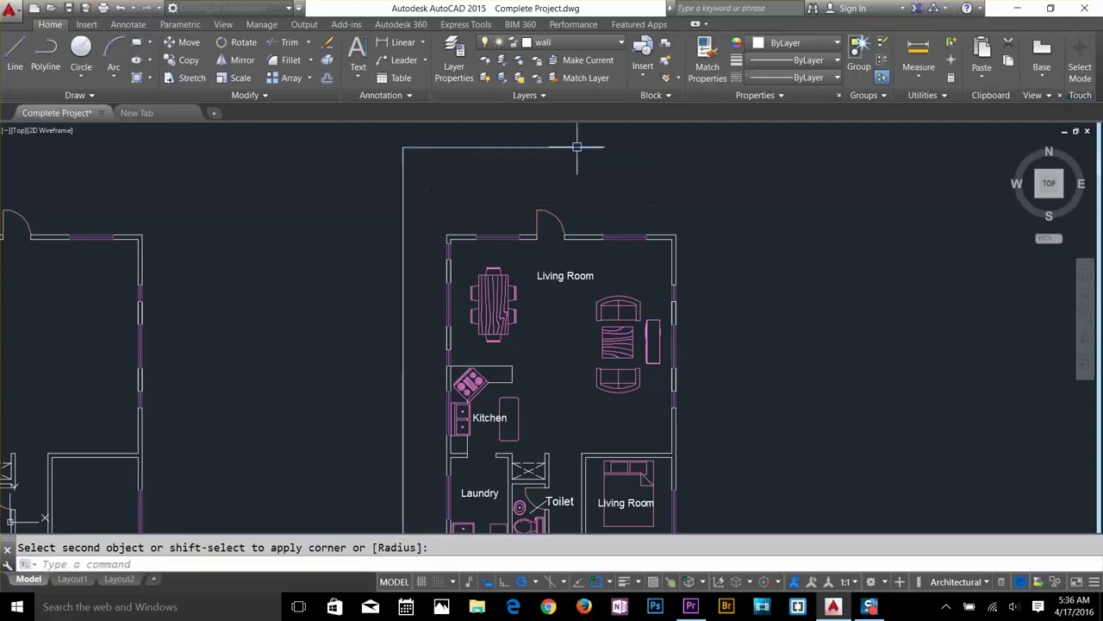
left_click(676, 258)
key("Escape")
Set the linetype of the three boundary lines around the furnished plan to the dashed ACAD linetype.
left_click(719, 140)
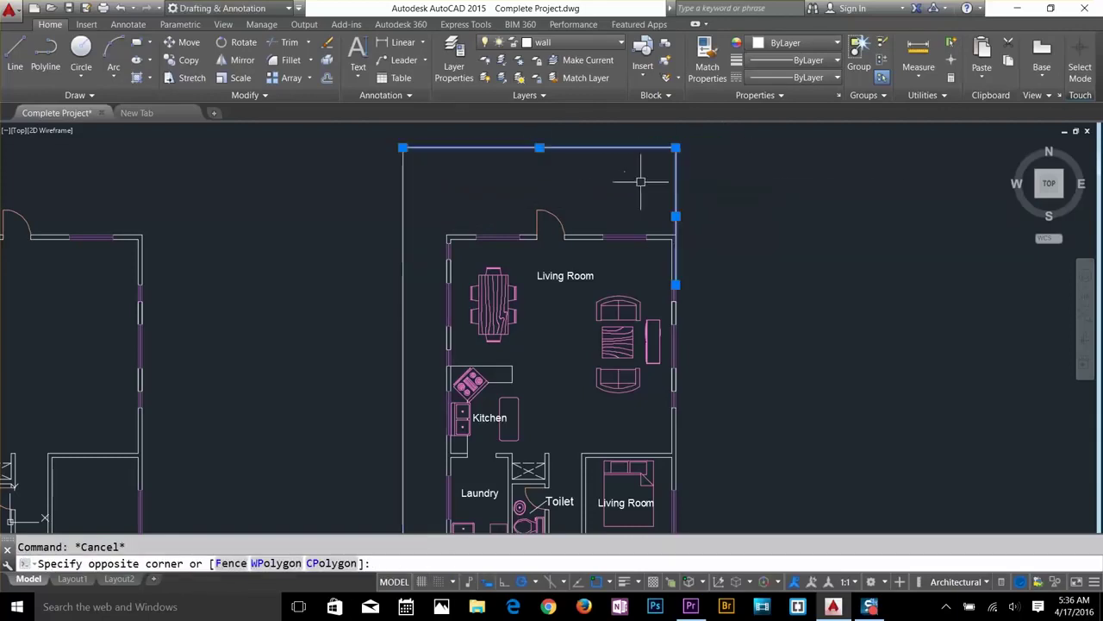
scroll(482, 138, "down", 2)
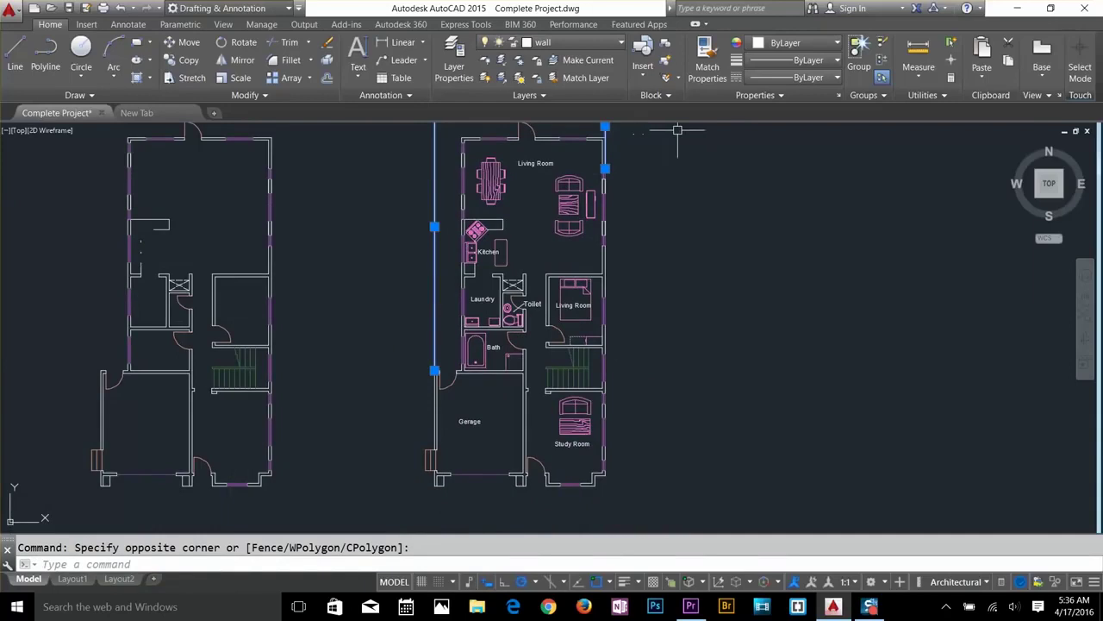
left_click(800, 78)
left_click(806, 129)
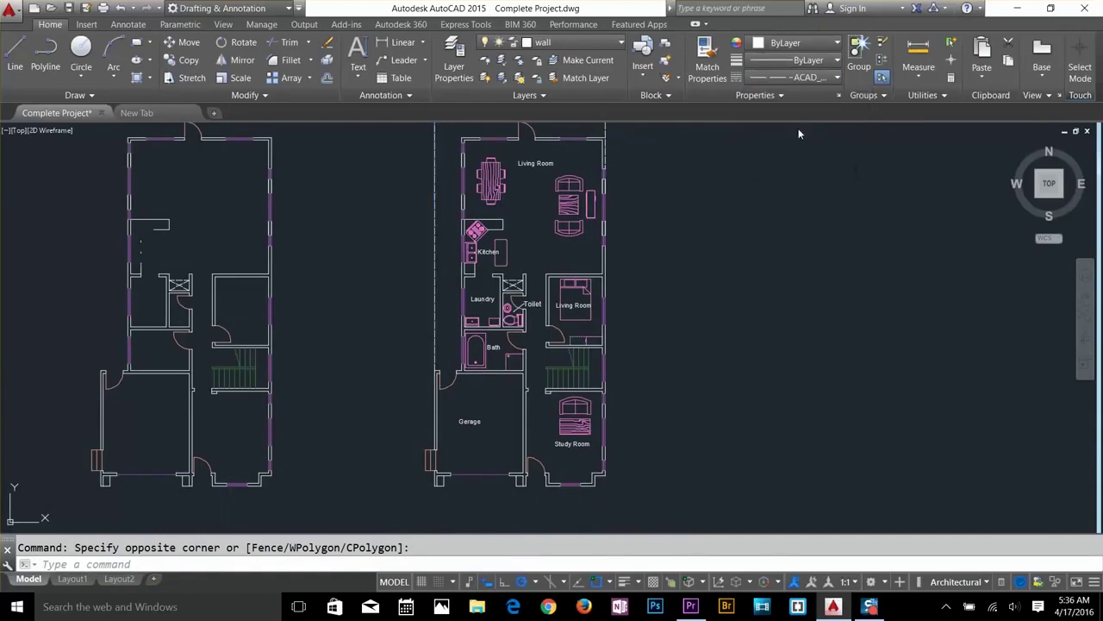
key("Escape")
mouse_move(631, 244)
middle_mouse_down()
mouse_move(642, 275)
mouse_move(711, 352)
middle_mouse_up()
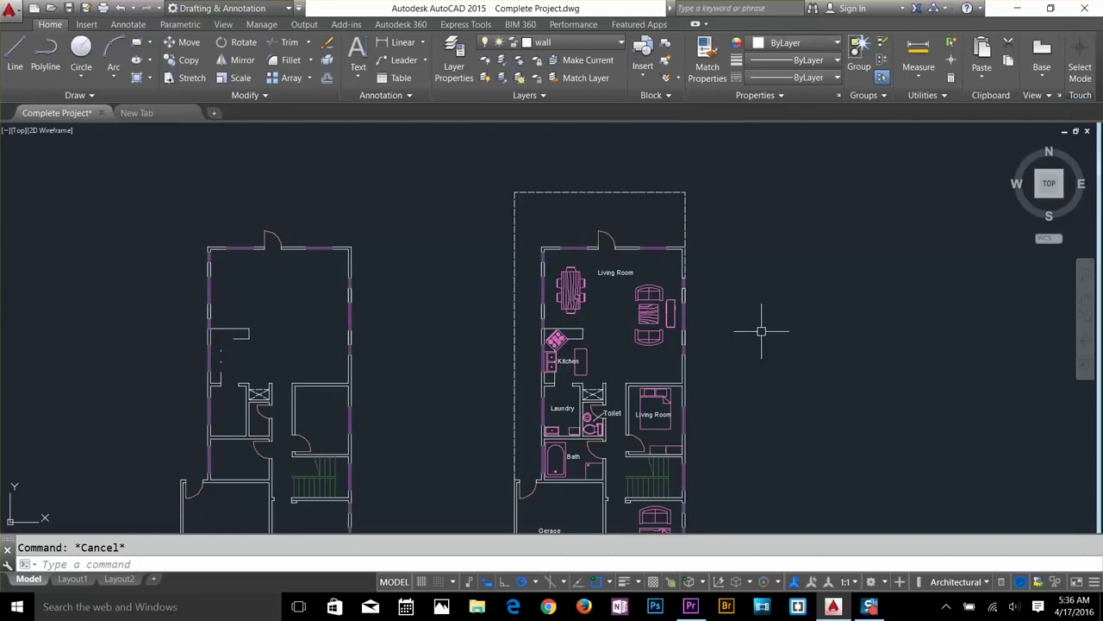
scroll(688, 218, "down", 3)
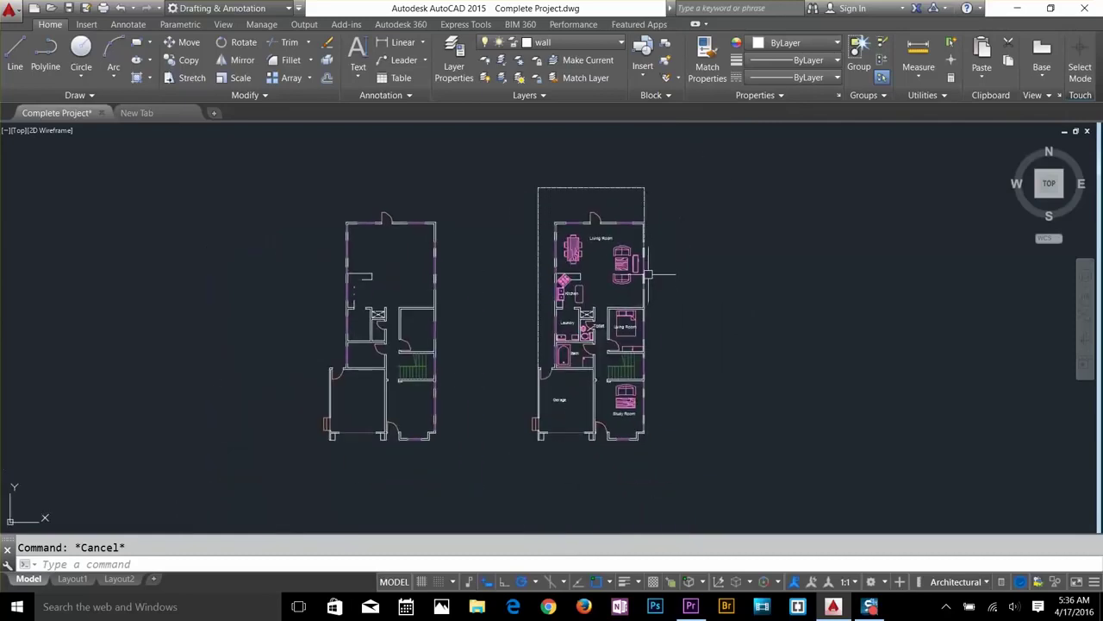
type("z")
key("Return")
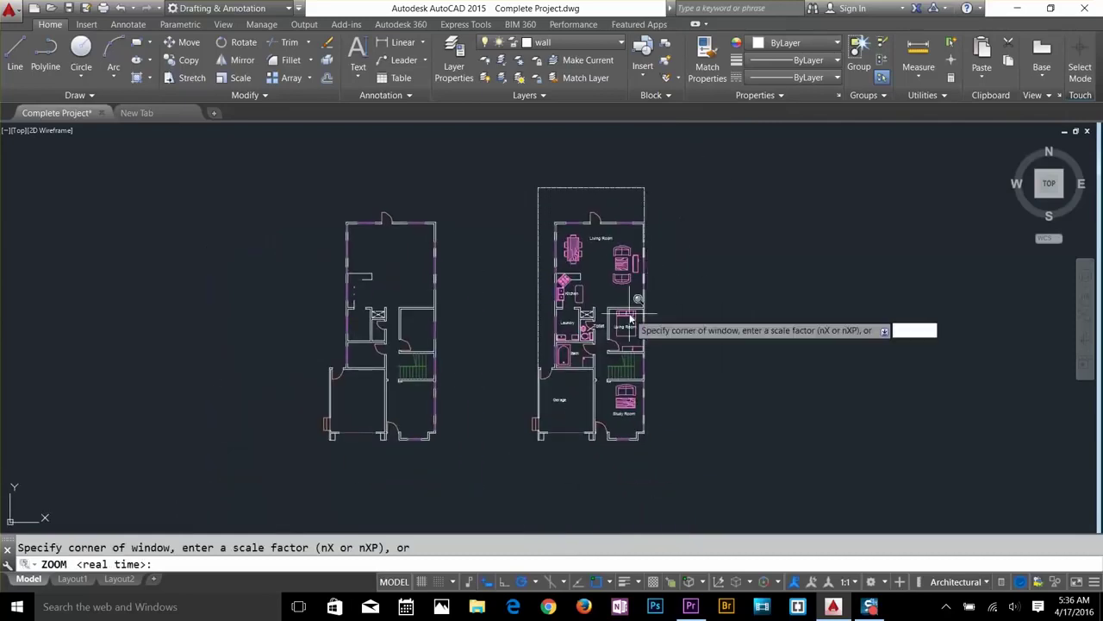
key("Return")
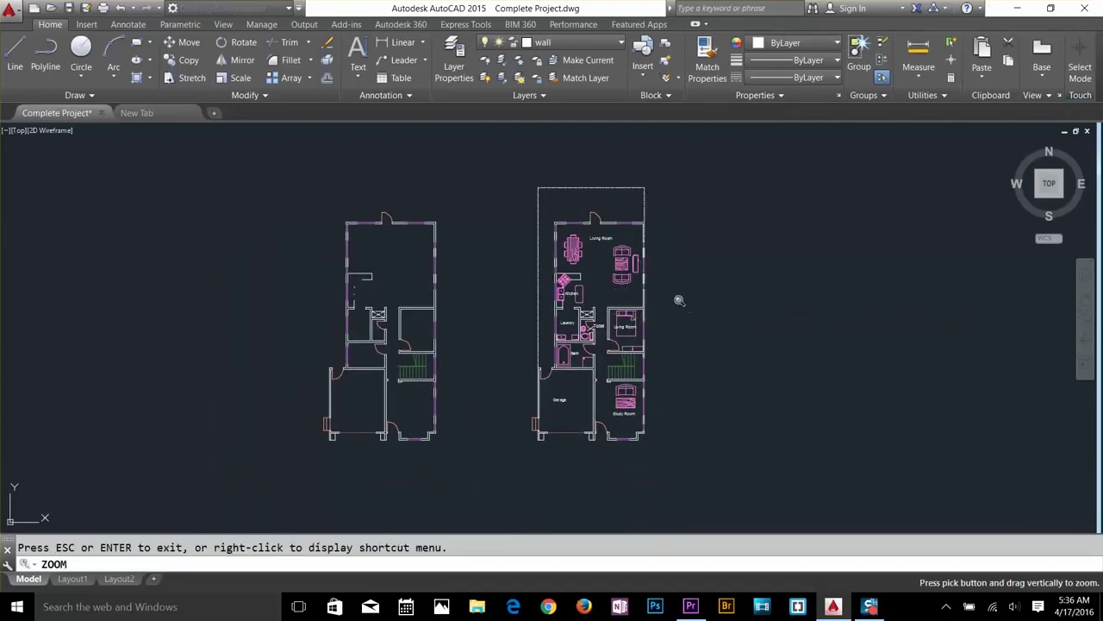
key("Escape")
Zoom to the drawing's extents.
type("z")
key("Return")
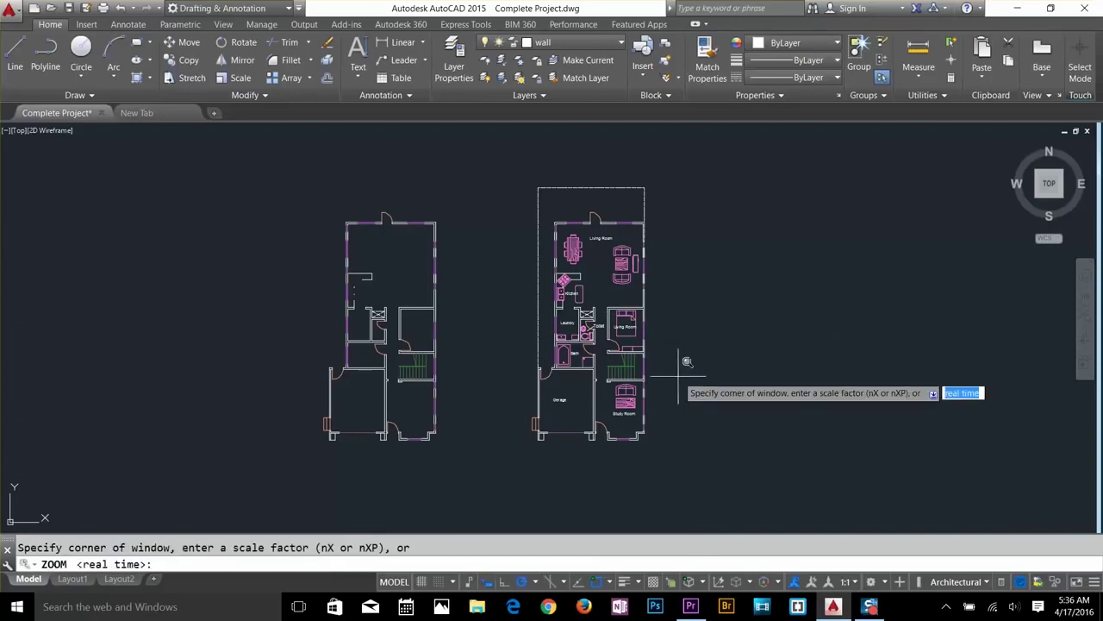
type("e")
key("Return")
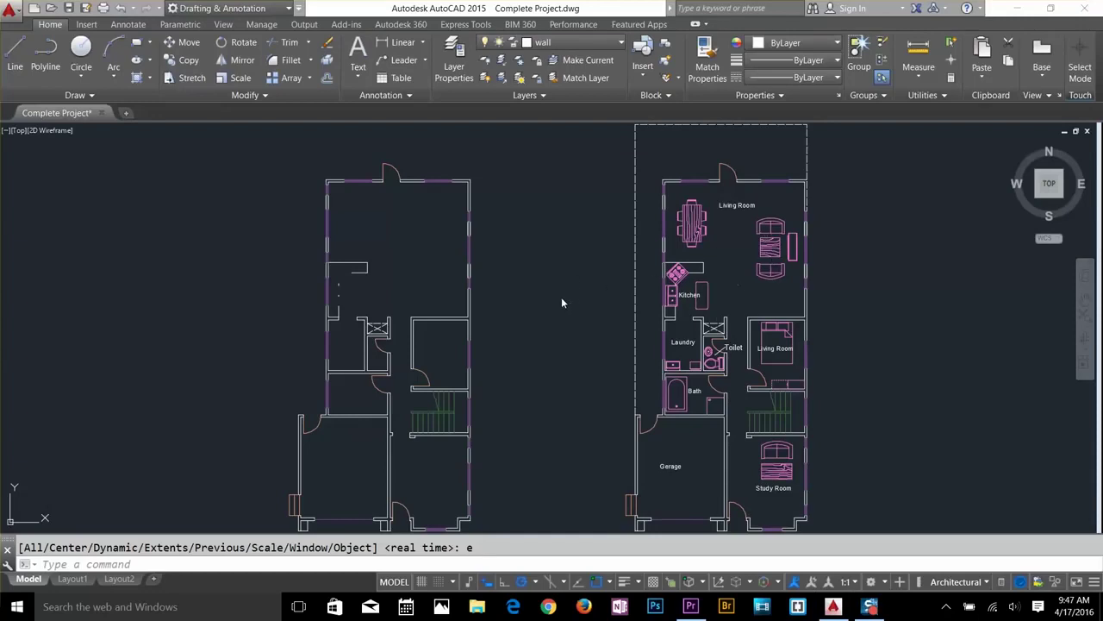
Copy the unfurnished floor plan horizontally about 104'-7 1/4" to the far side of the furnished plan.
scroll(561, 300, "down", 2)
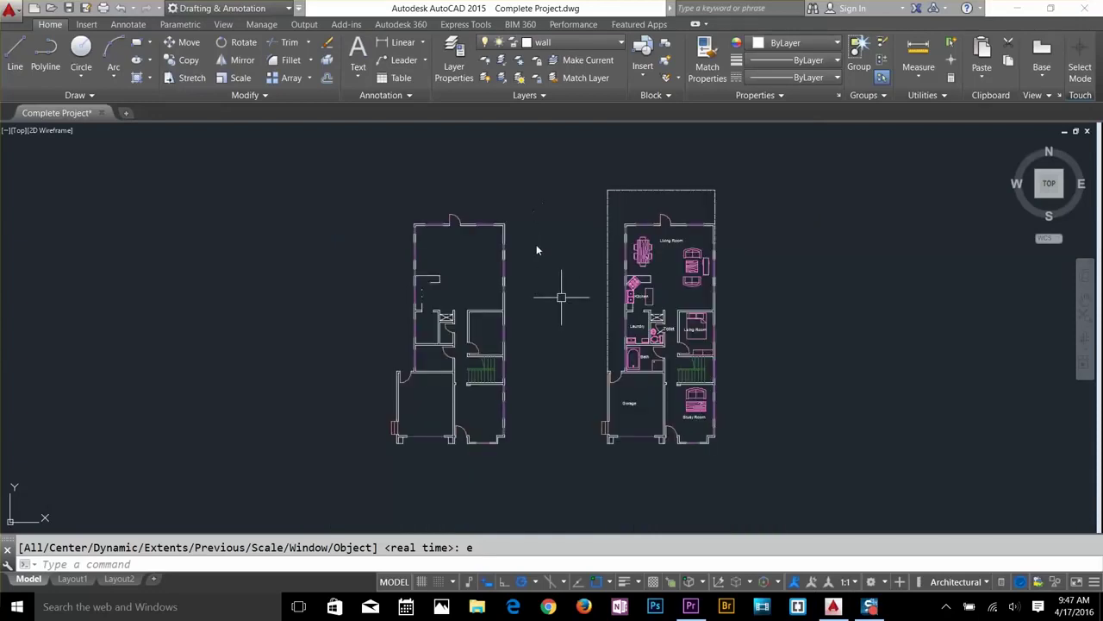
left_click(561, 297)
left_click(519, 366)
type("Co")
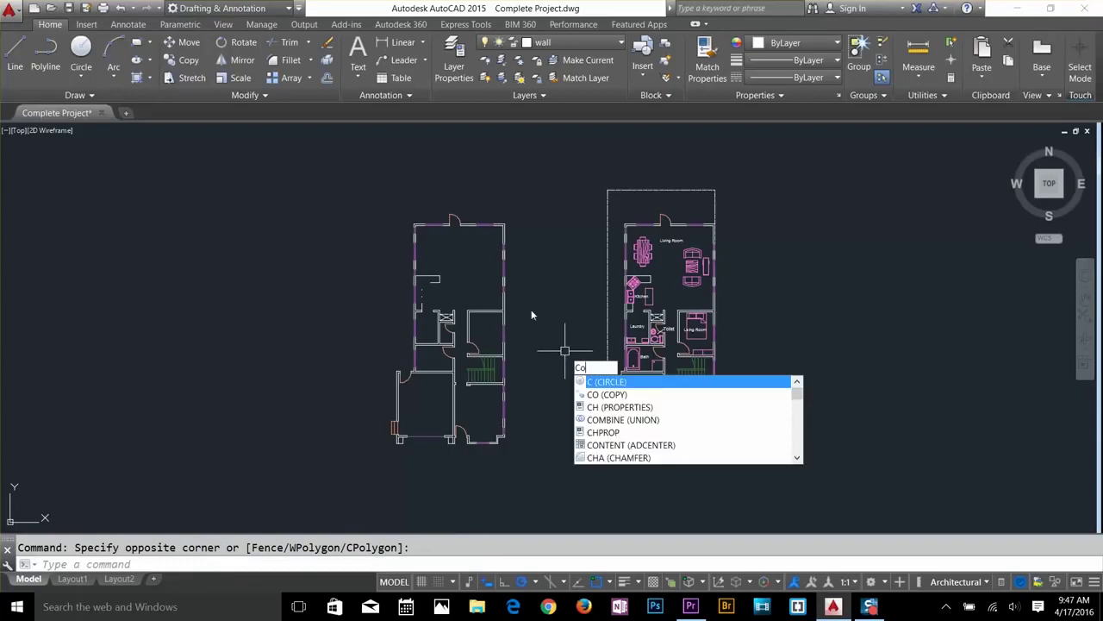
key("Return")
left_click(510, 197)
left_click(389, 466)
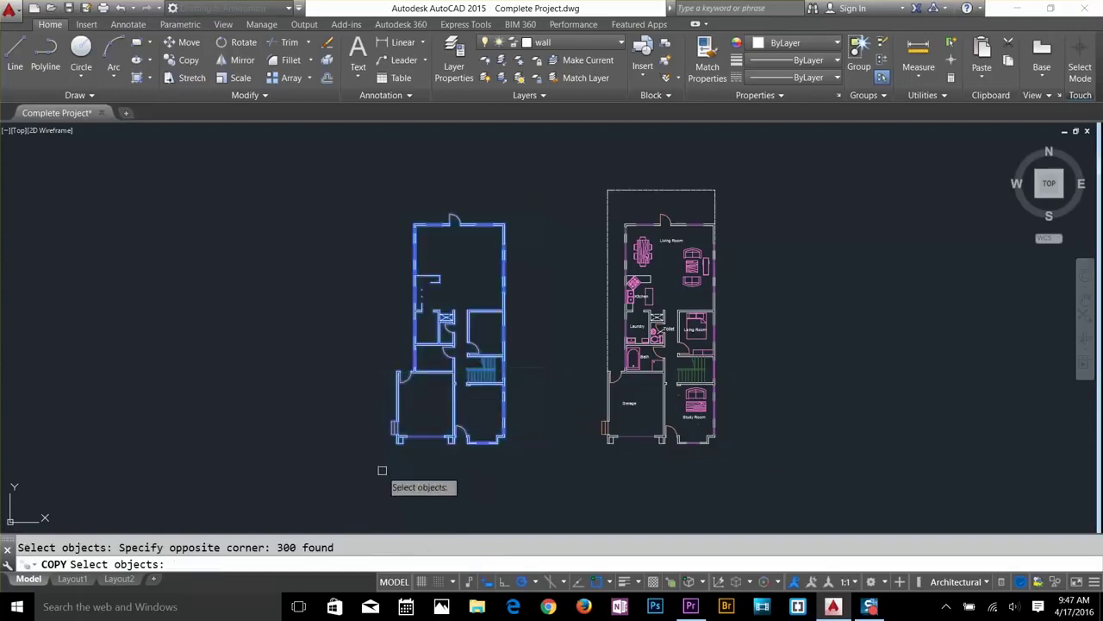
key("Return")
left_click(382, 469)
left_click(834, 471)
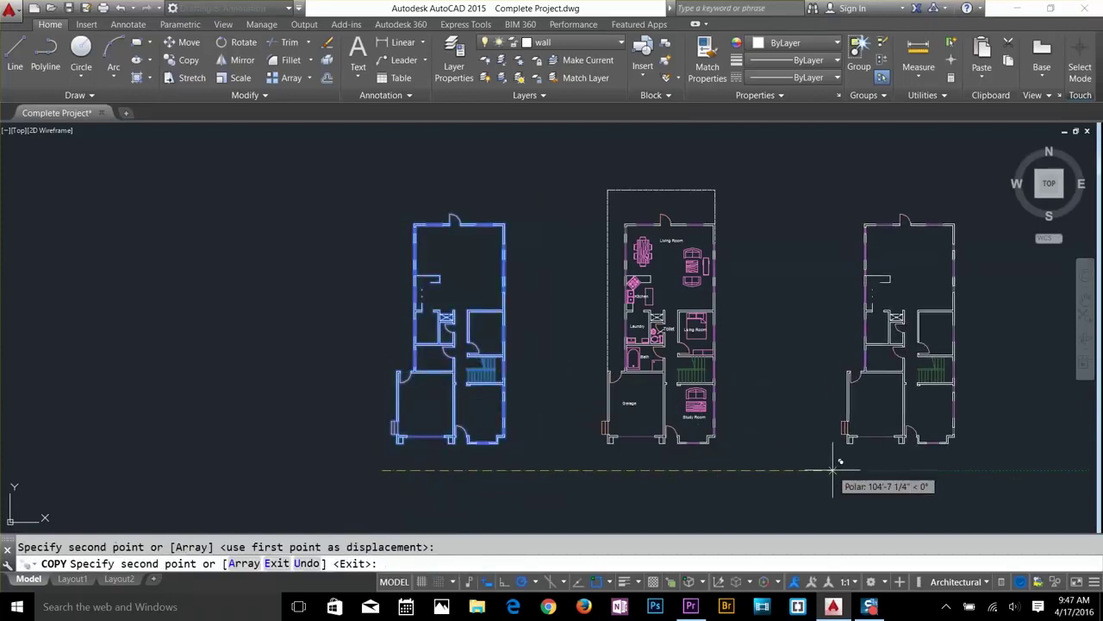
key("Return")
Erase the kitchen, laundry, toilet and bath partitions from the new plan copy.
scroll(995, 431, "up", 2)
scroll(963, 409, "down", 1)
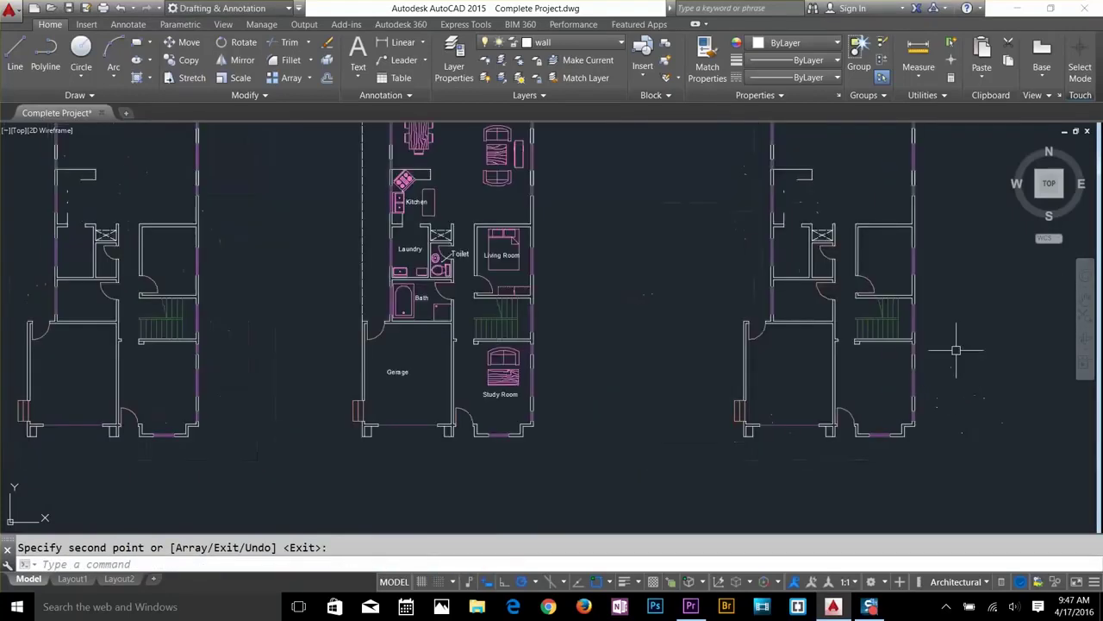
middle_click_drag(916, 345, 849, 367)
left_click(778, 152)
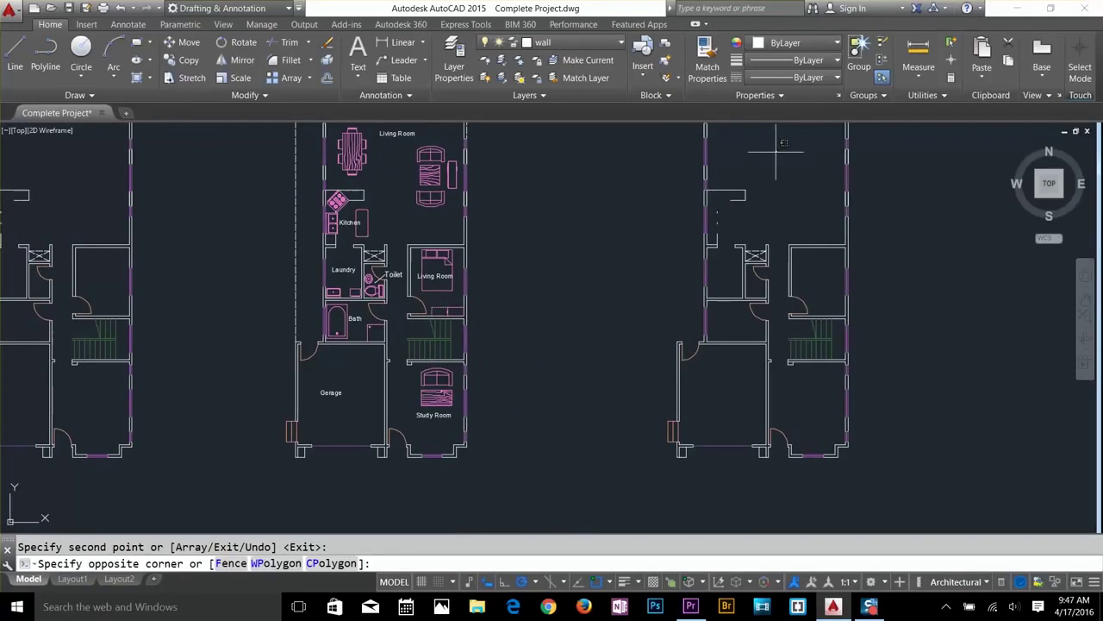
left_click(735, 328)
key("Delete")
left_click(764, 182)
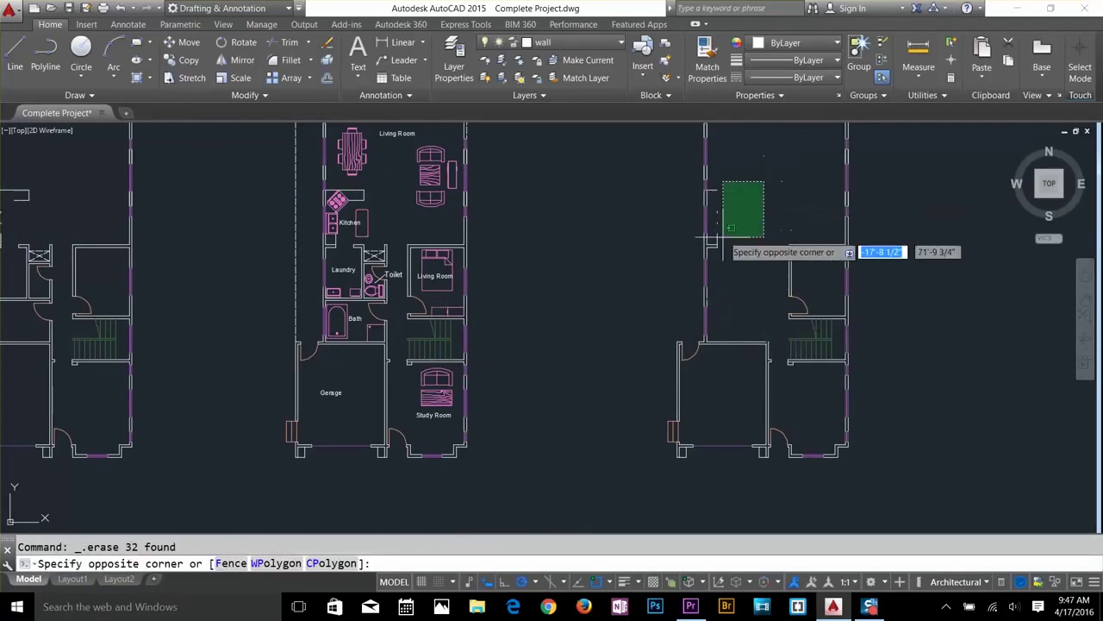
left_click(714, 266)
key("Delete")
Erase the bedroom's walls and door behind the stairs, including the leftover wall line near the stair wall's end.
left_click(793, 295)
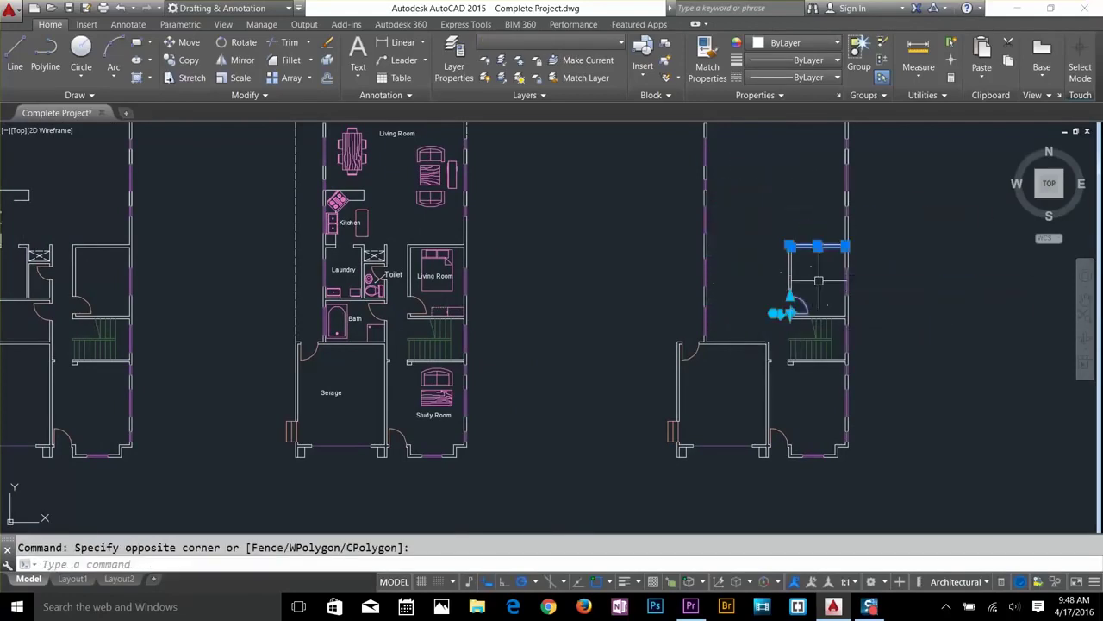
left_click(816, 283)
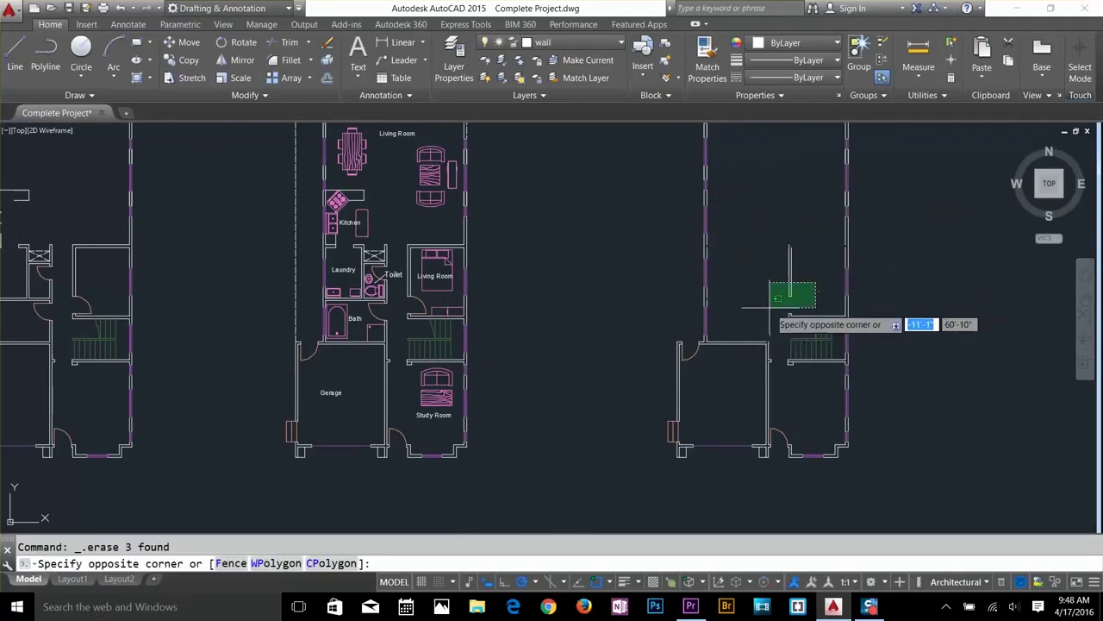
left_click(772, 267)
key("Delete")
scroll(806, 344, "up", 5)
left_click(718, 150)
left_click(613, 188)
key("Delete")
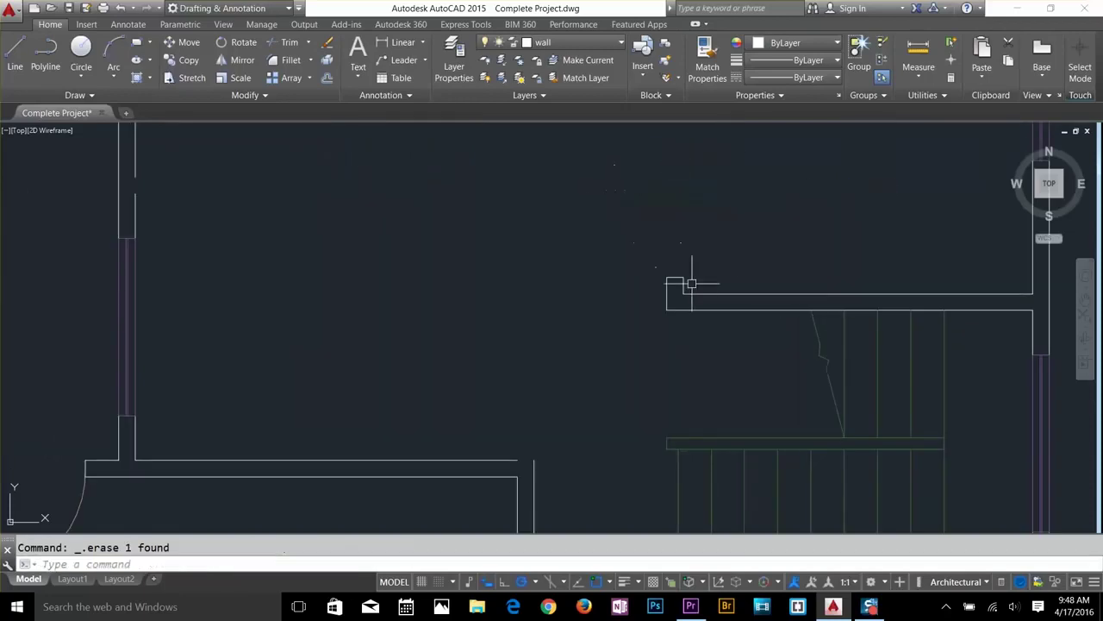
Remove the jog at the rear stair wall's end and close it with a line filleted to the wall.
left_click(711, 270)
left_click(651, 283)
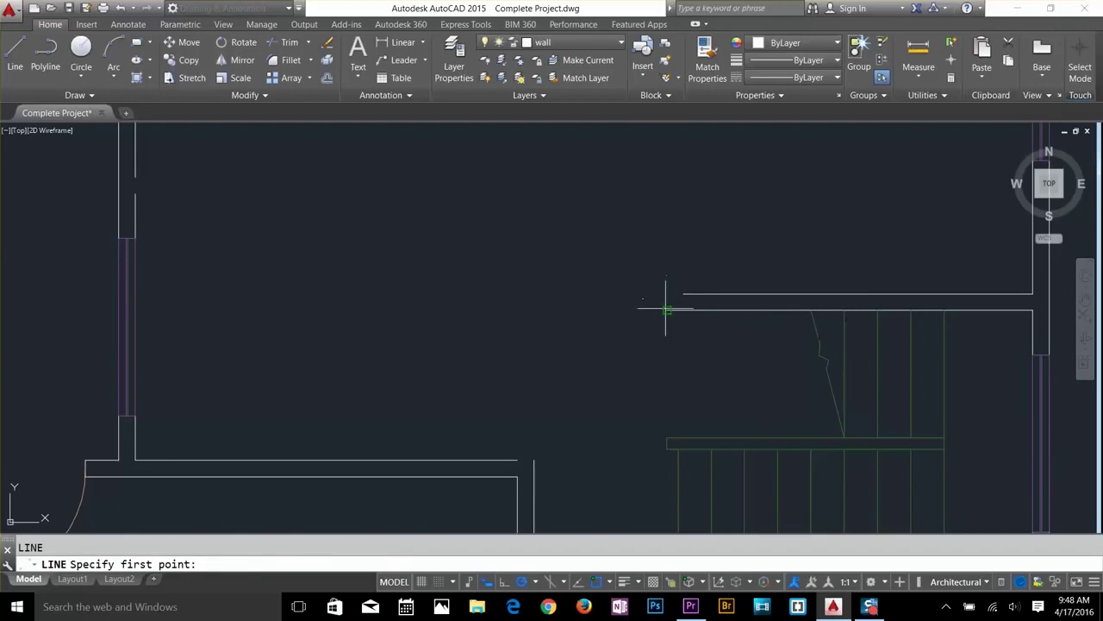
left_click(666, 308)
left_click(667, 299)
key("Return")
type("f")
key("Return")
left_click(698, 292)
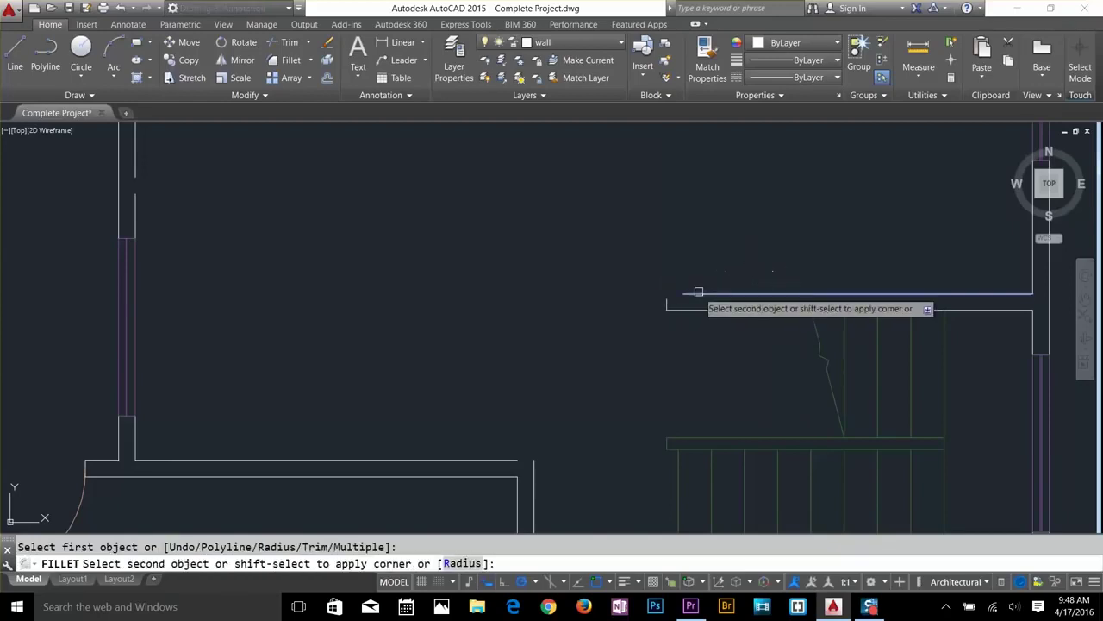
scroll(665, 299, "down", 5)
mouse_move(591, 313)
middle_mouse_down()
mouse_move(702, 184)
mouse_move(662, 272)
mouse_move(660, 238)
middle_mouse_up()
key("Escape")
Erase the garage's rear wall lines and the door beside them.
left_click(614, 223)
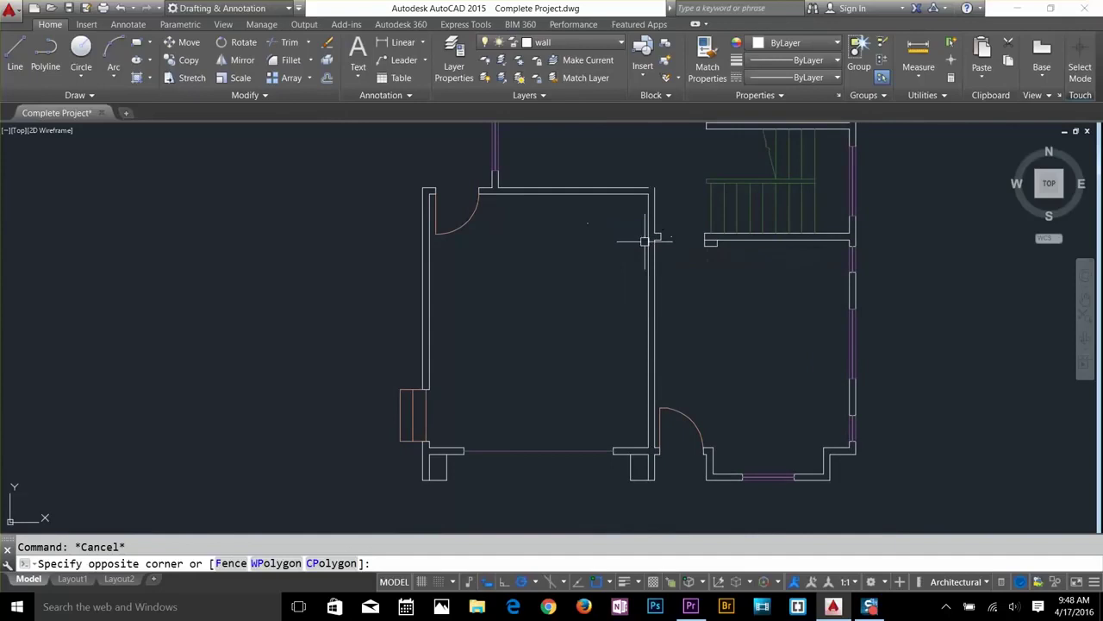
key("Escape")
left_click(655, 155)
left_click(603, 210)
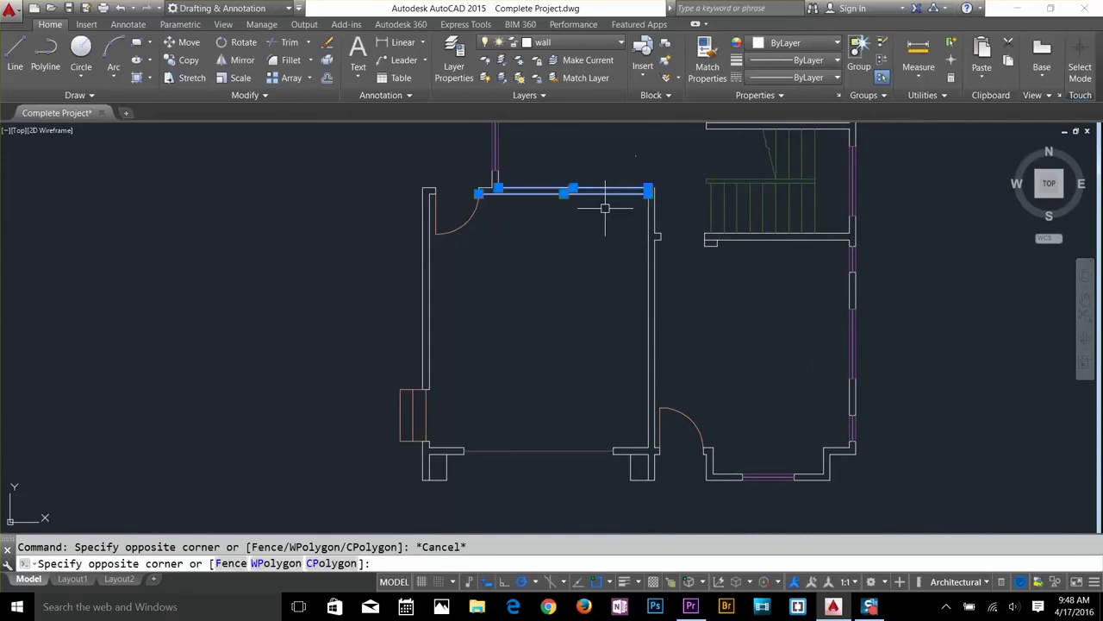
left_click(504, 216)
left_click(464, 240)
key("Delete")
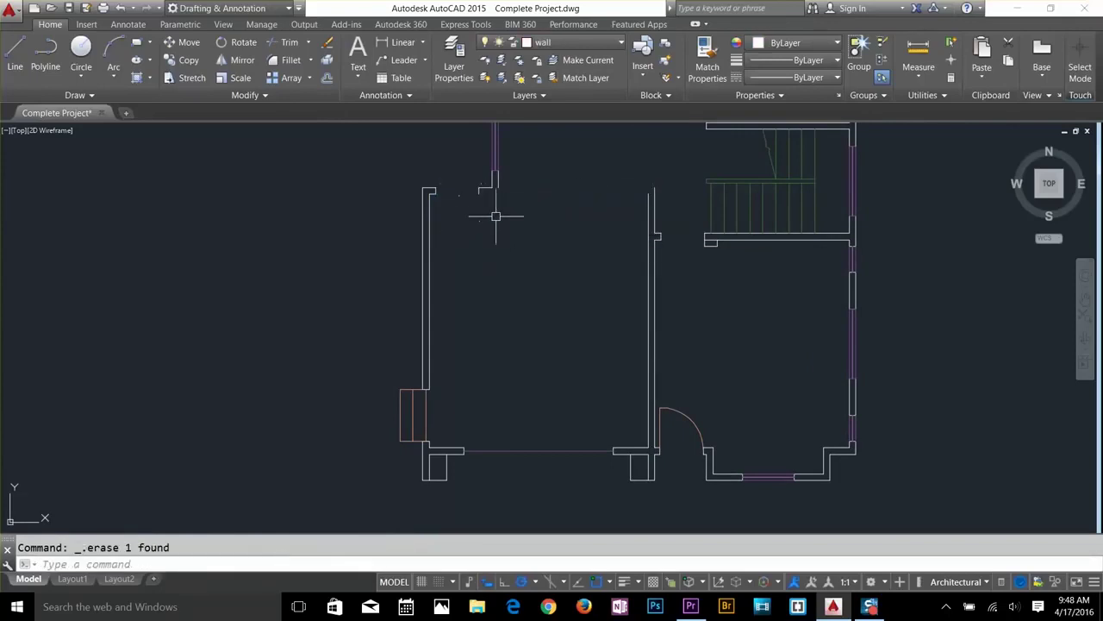
Extend both lines of the front stair wall across to the garage's left outer wall.
scroll(746, 267, "up", 2)
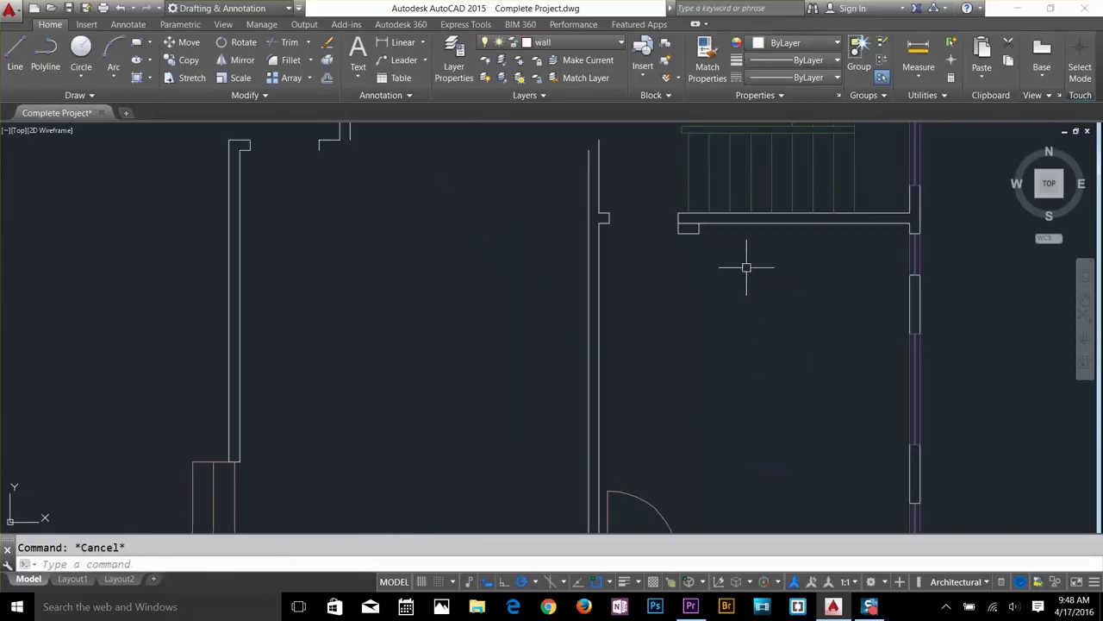
key("Return")
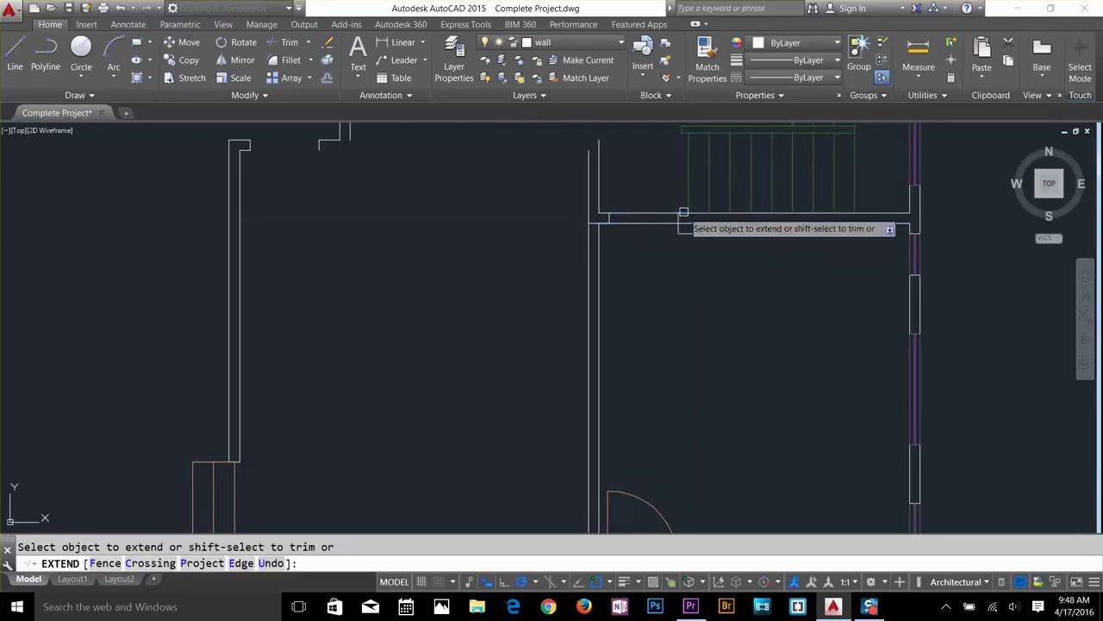
left_click(598, 214)
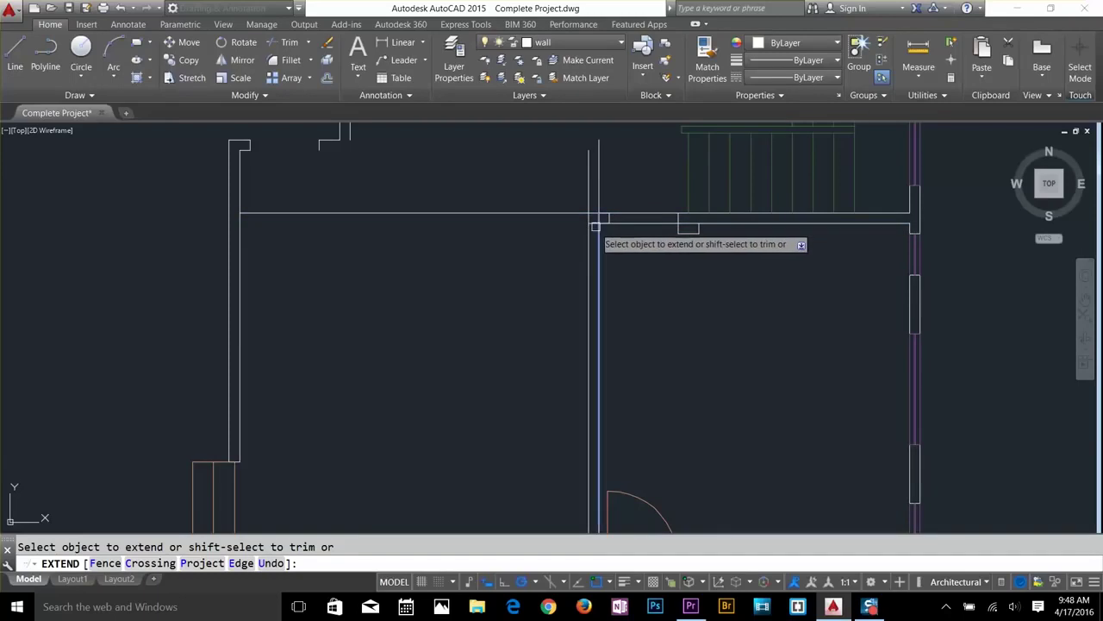
key("Escape")
Erase the wall stub in front of the stairs and the front entry door.
type("tr")
left_click(646, 182)
left_click(673, 162)
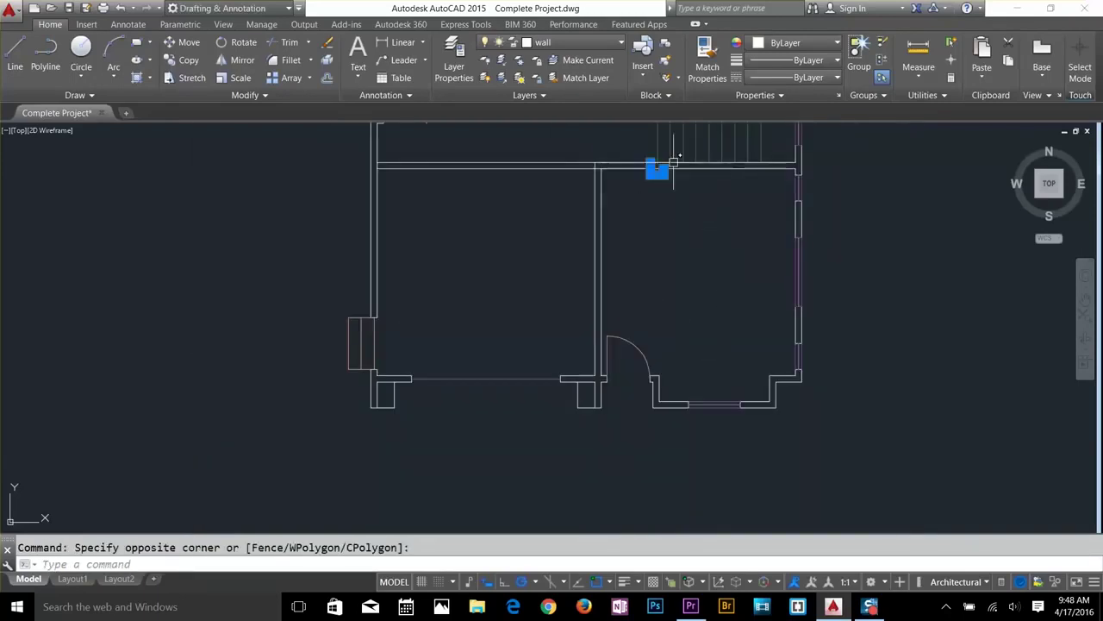
key("Delete")
left_click(649, 372)
key("Delete")
key("Escape")
Extend the new hallway wall's line at the entry's front wall and trim the overlapping wall lines.
type("ex")
key("Return")
key("Return")
left_click(638, 499)
key("Escape")
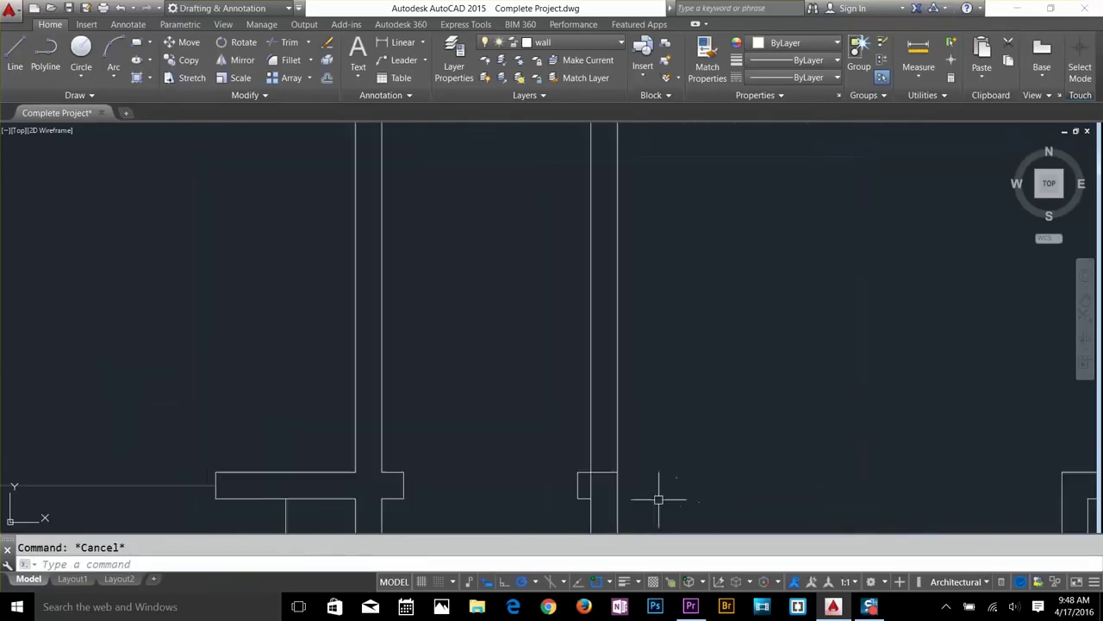
type("tr")
key("Return")
key("Return")
key("Escape")
Erase the wall pieces crossing the hallway and fillet the garage's rear right corner at radius 0.
left_click(557, 226)
left_click(577, 243)
key("Delete")
type("f")
key("Return")
left_click(562, 262)
left_click(538, 231)
key("Escape")
type("tr")
key("Return")
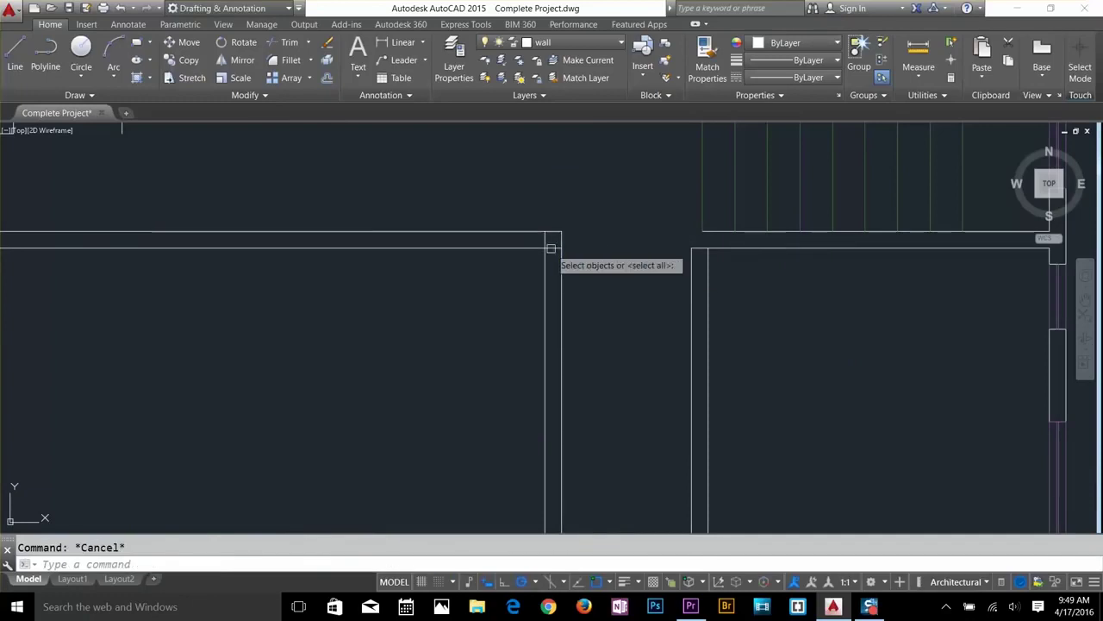
Erase the garage's left outer wall with its side steps and the stub below the left wall's last window.
scroll(646, 305, "down", 4)
key("Escape")
key("Delete")
left_click(453, 205)
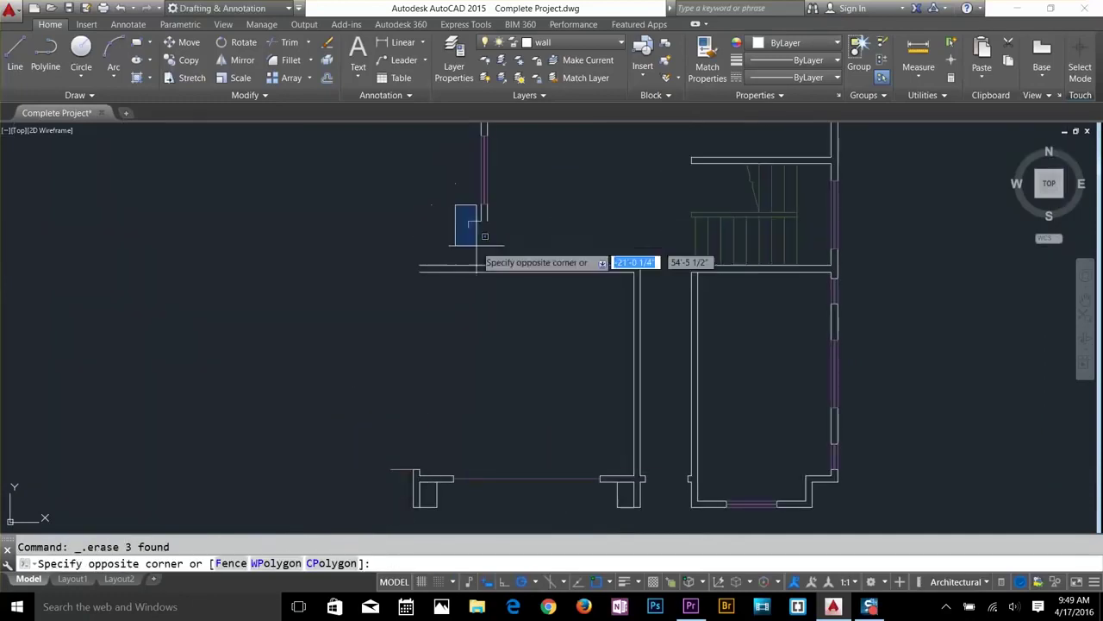
left_click(483, 246)
key("Delete")
Extend the plan's left outer wall lines to the front wall and erase the left front pier.
type("ex")
key("Return")
key("Return")
left_click(482, 260)
middle_click_drag(485, 386, 508, 262)
key("Delete")
Fillet the left outer wall with the front wall at radius 0 and trim the overlapping lines around the former garage.
type("f")
key("Return")
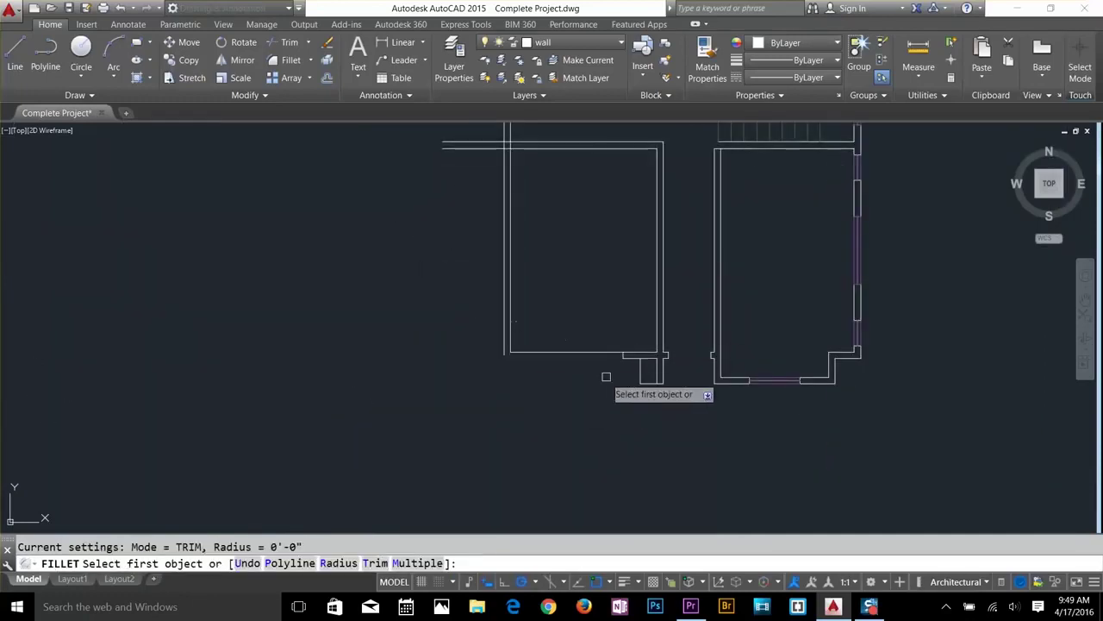
type("tr")
key("Return")
key("Return")
key("Escape")
scroll(517, 244, "up", 8)
scroll(457, 301, "down", 8)
key("Escape")
scroll(595, 413, "up", 3)
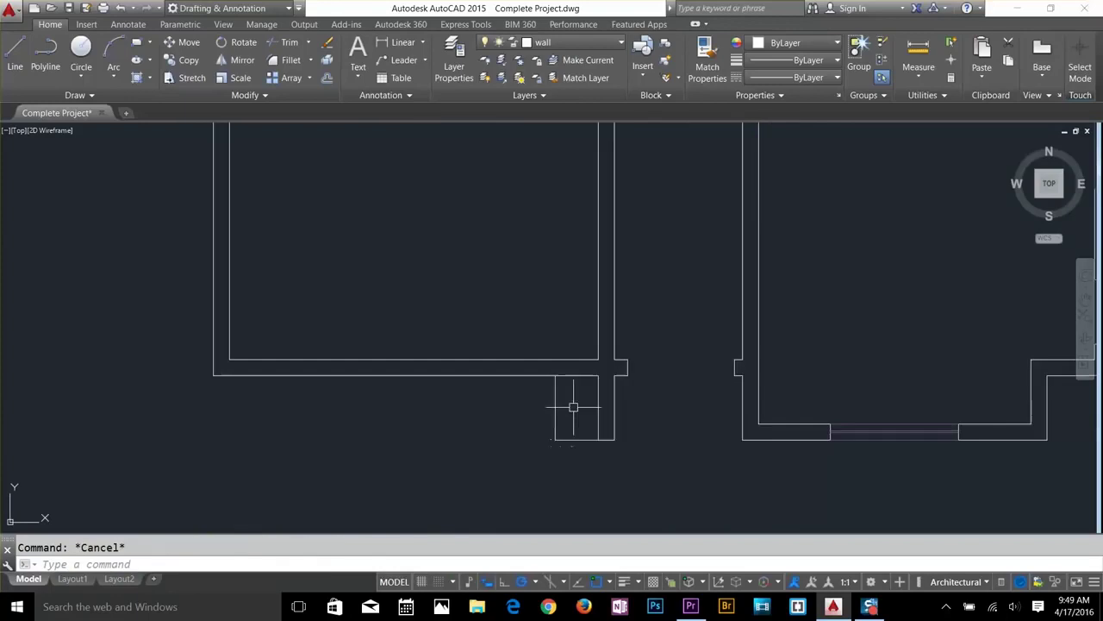
Draw lines across the front entry, one along the pier's front edge and one between the door jambs.
middle_click_drag(755, 476, 739, 387)
left_click(582, 351)
left_click(726, 350)
key("Escape")
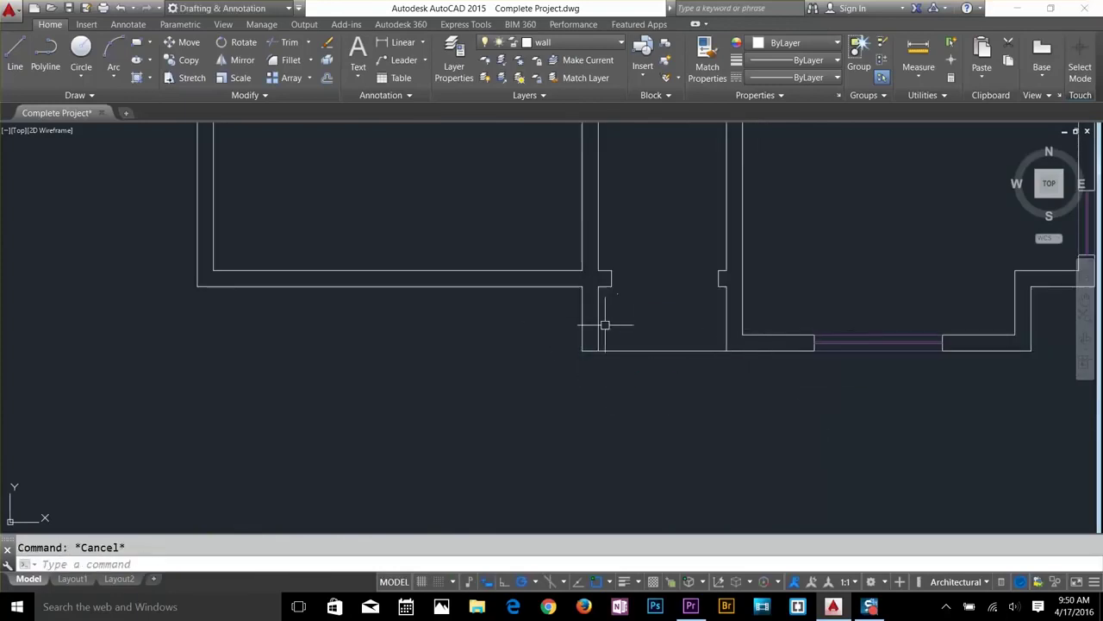
key("Escape")
middle_click_drag(686, 295, 690, 312)
type("l")
left_click(615, 296)
left_click(722, 295)
key("space")
Fillet the front stair wall with the hallway wall and trim the excess lines at their corner.
scroll(669, 281, "down", 4)
middle_click_drag(693, 135, 753, 294)
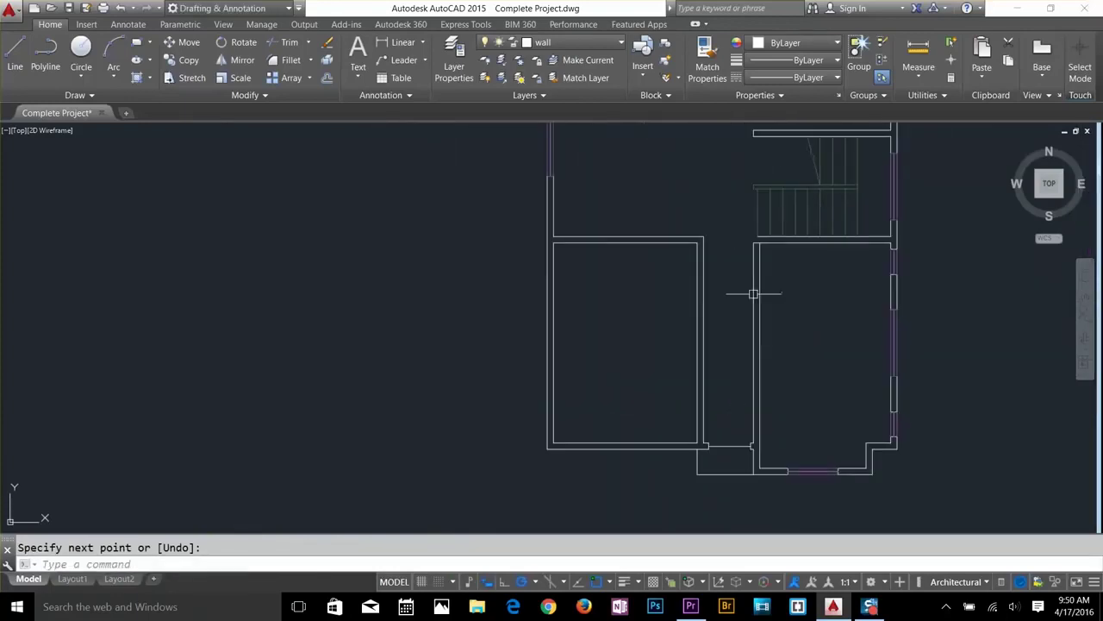
scroll(791, 231, "up", 4)
type("f")
left_click(783, 251)
left_click(697, 289)
type("tr")
left_click(704, 267)
scroll(695, 293, "down", 4)
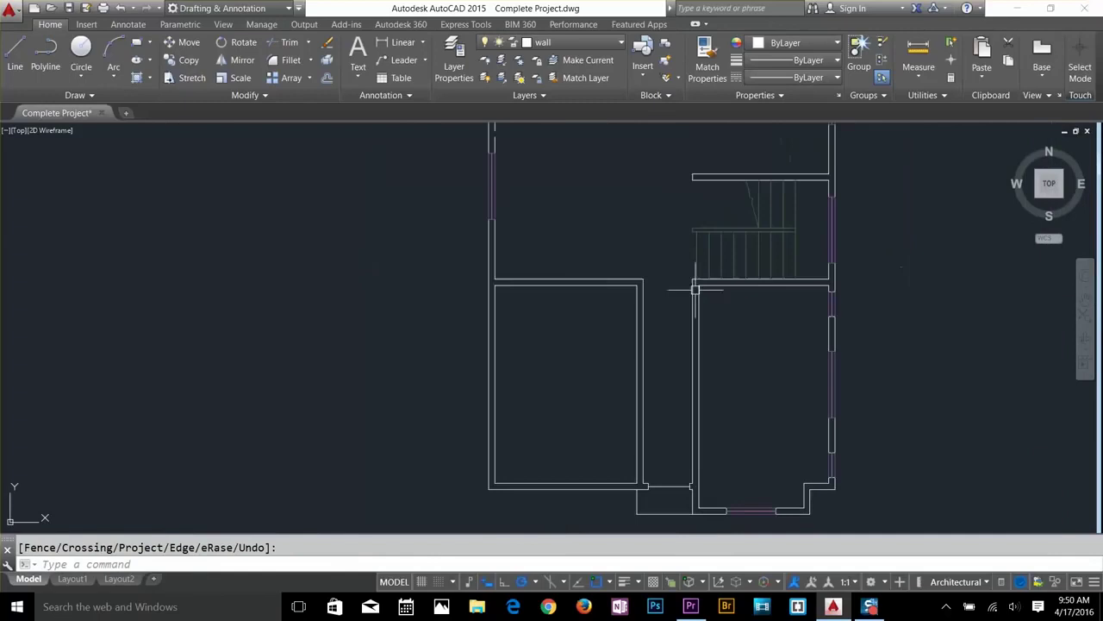
Draw a line over the gap in the left outer wall's inner face.
middle_click_drag(606, 252, 607, 381)
type("l")
left_click(493, 257)
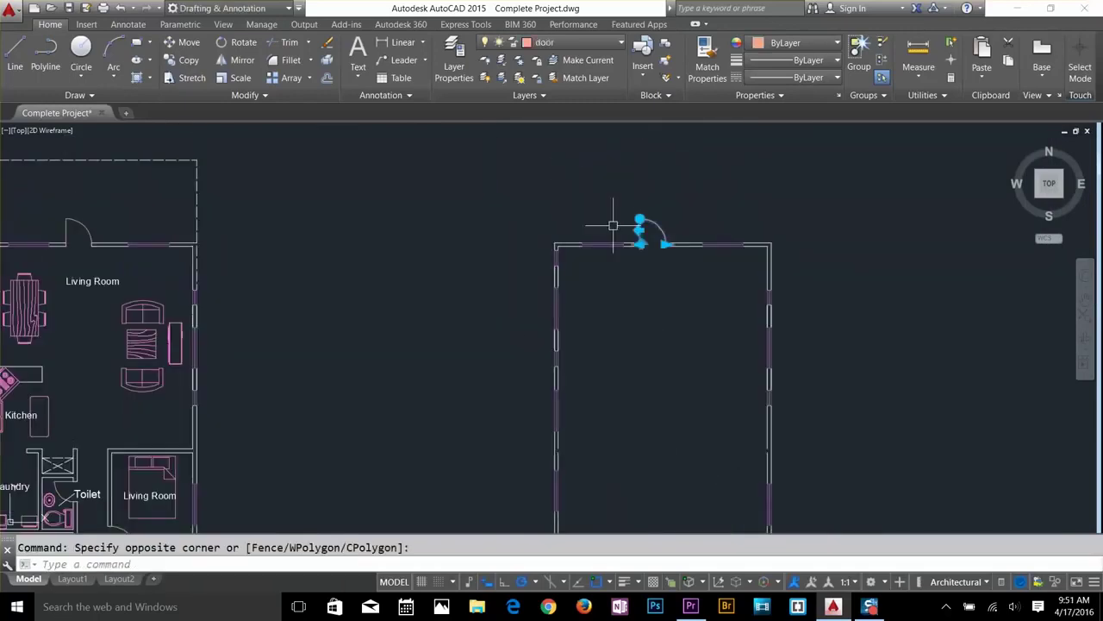
Undo the erasure of the rear door.
key("Escape")
type("o")
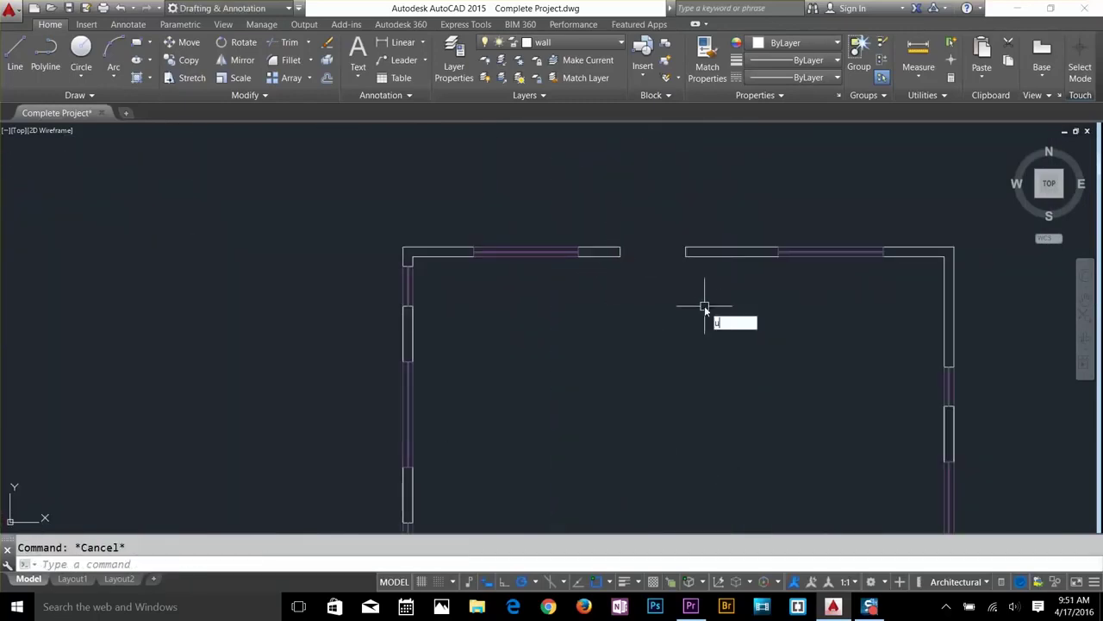
scroll(709, 283, "down", 2)
key("space")
key("space")
key("Escape")
Offset the inner line of the rear wall 12' into the plan.
type("o")
key("space")
key("space")
key("Escape")
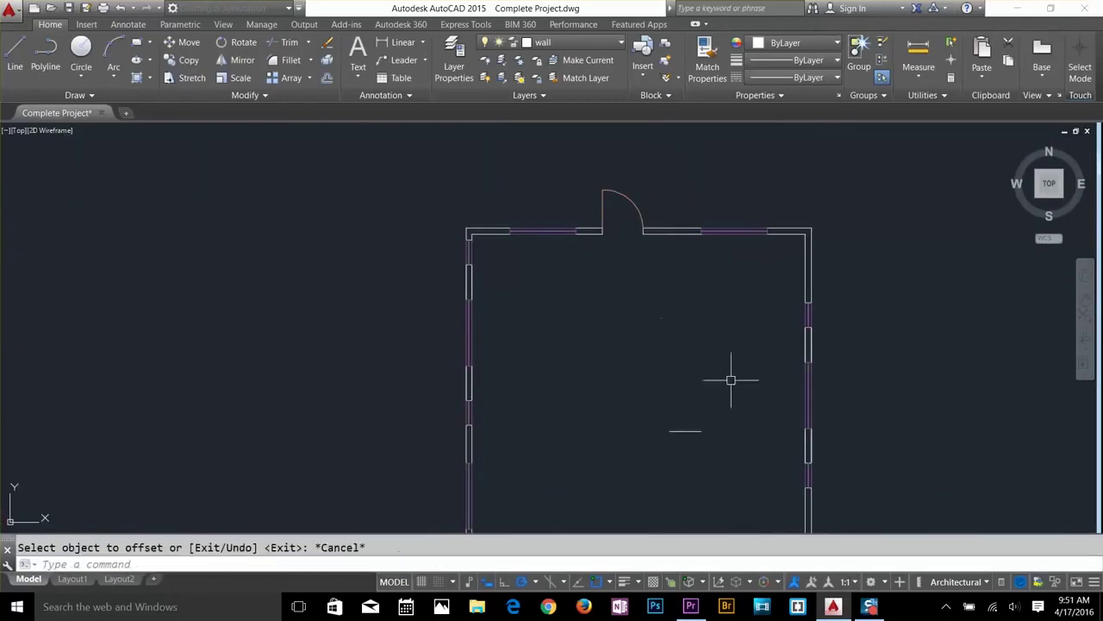
key("Escape")
Run the offset line between both outer side walls and offset it again as the cross wall's second face.
middle_click_drag(777, 467, 785, 371)
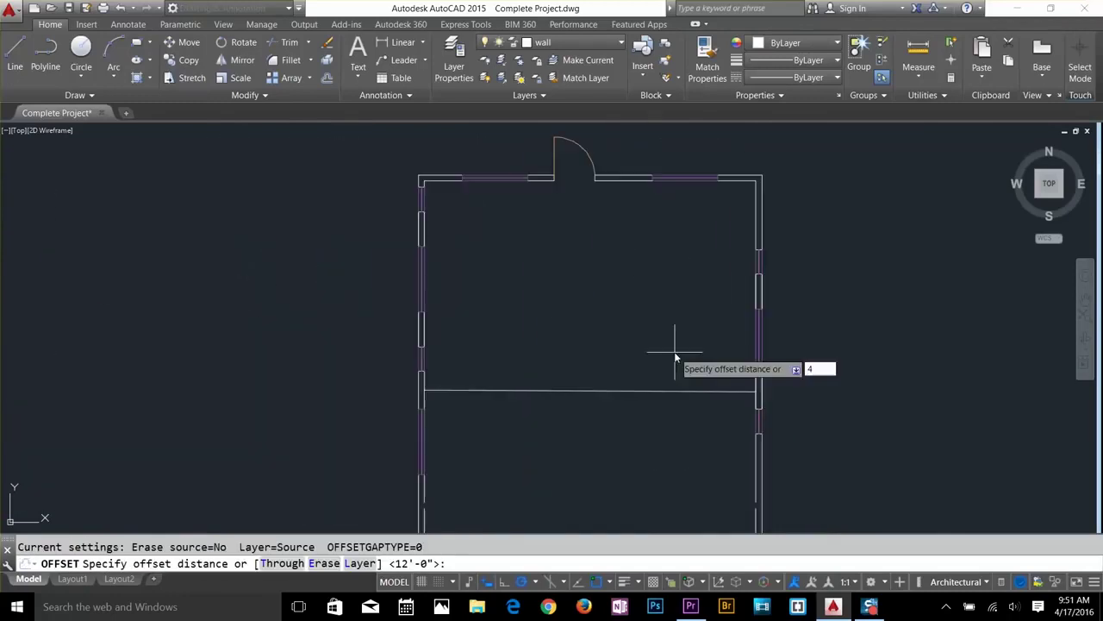
type("3.5")
key("Escape")
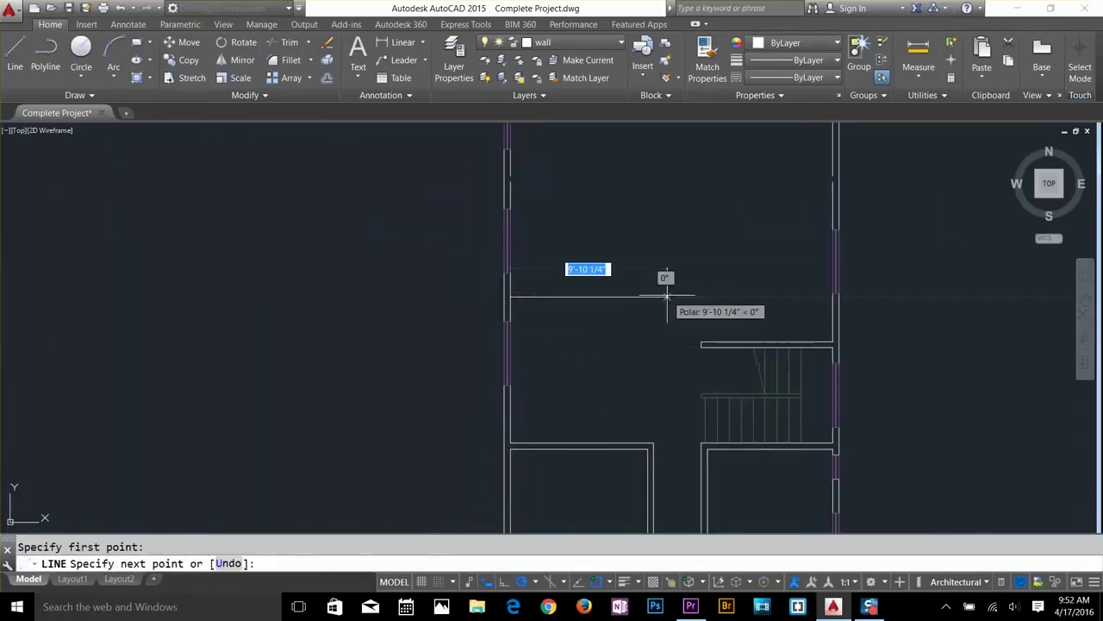
Form the middle left room's partition walls from offset lines and trim their junction with the room in front.
type("o")
key("Return")
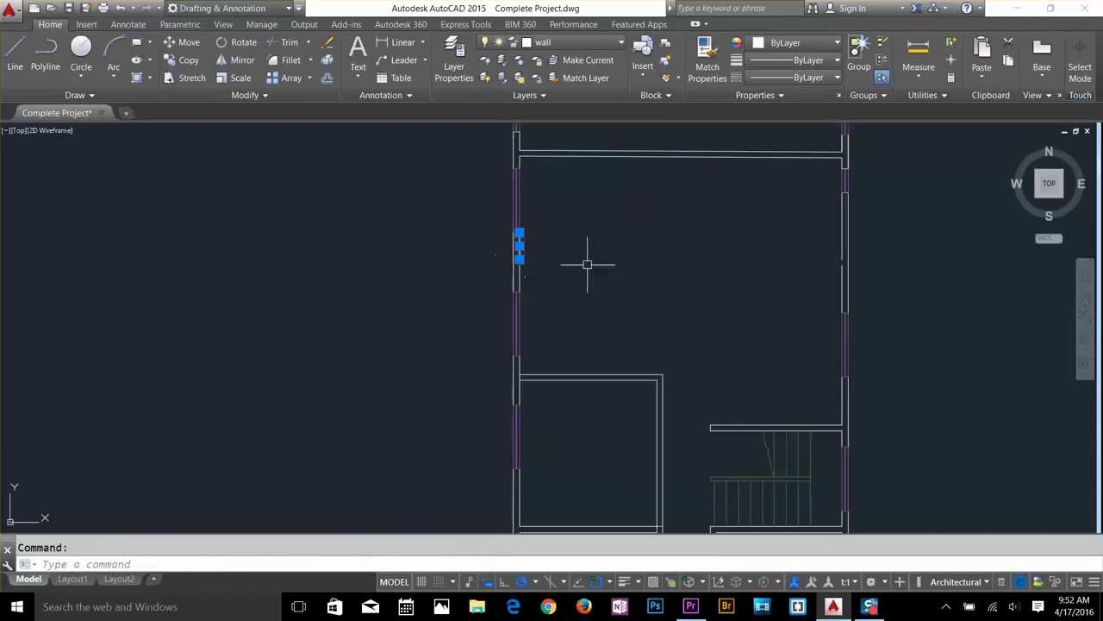
left_click(517, 247)
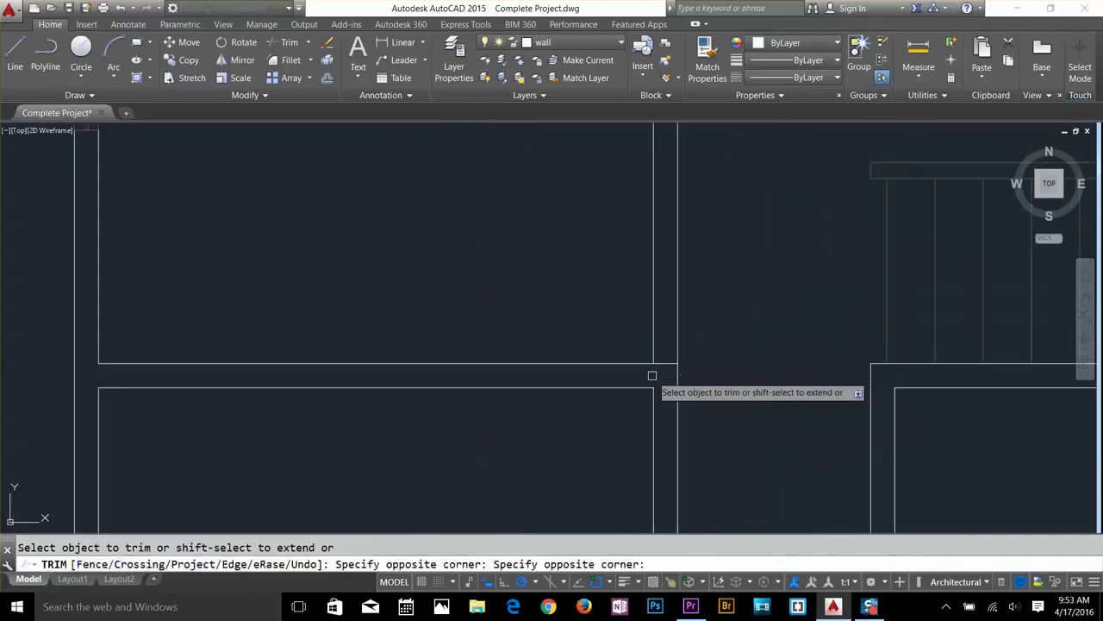
scroll(638, 358, "down", 3)
key("Escape")
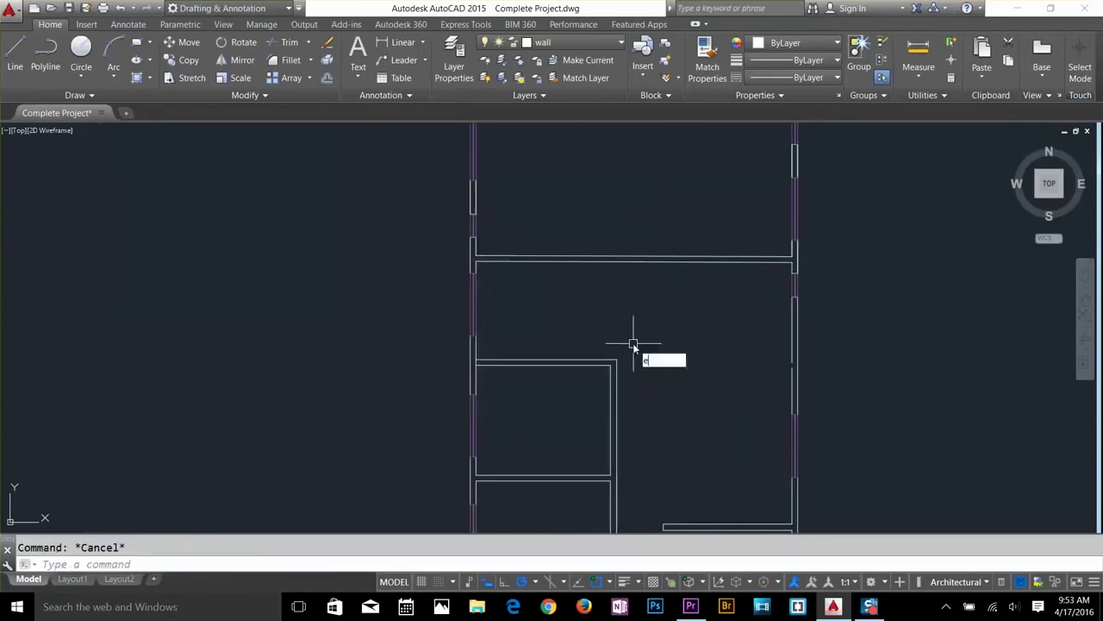
Trim the surplus lines around the middle left room's stepped partition and erase the leftover jamb line across the left outer wall.
scroll(635, 345, "up", 2)
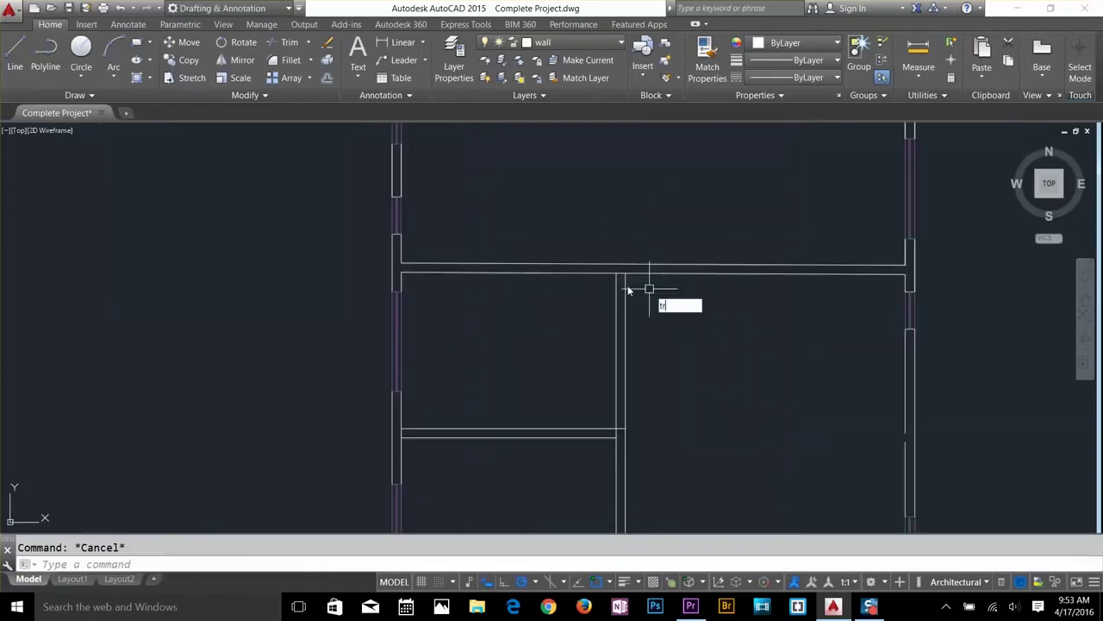
key("Return")
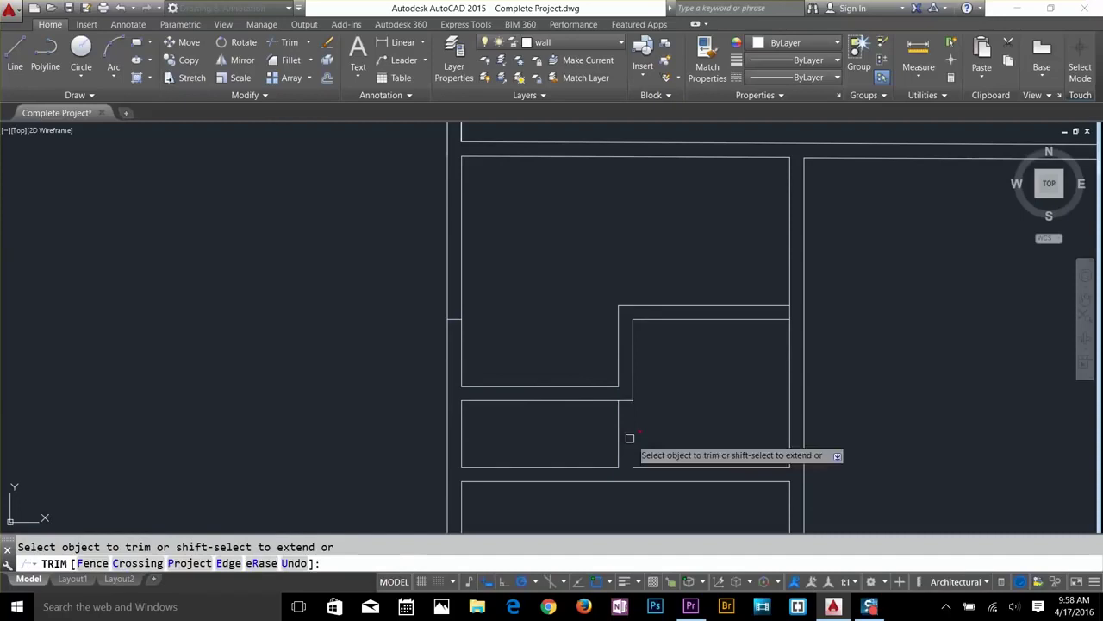
left_click(602, 455)
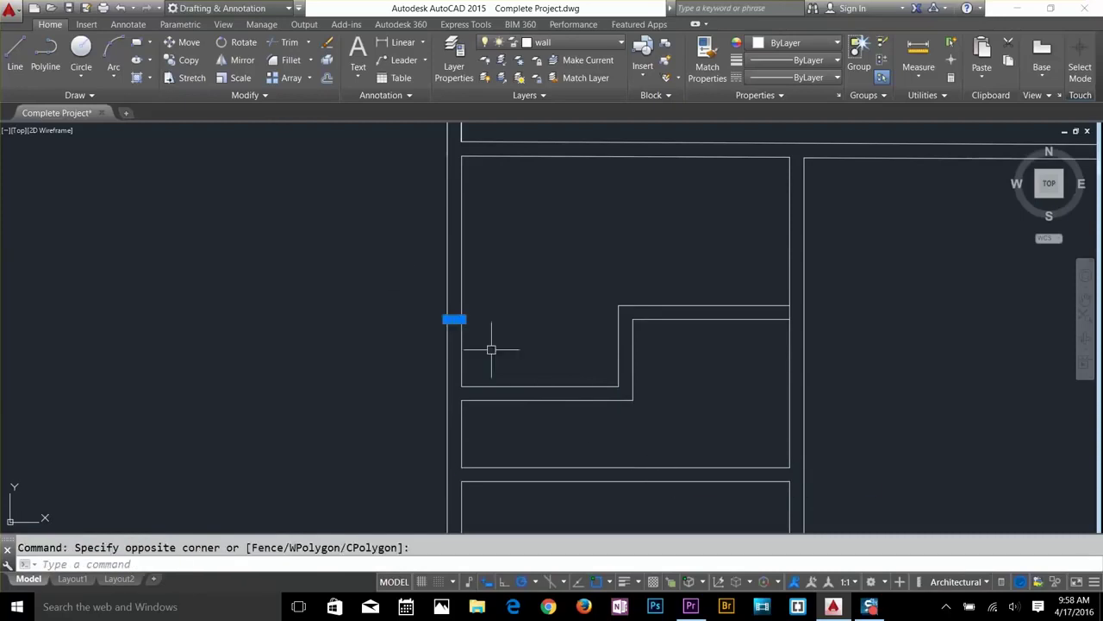
key("Escape")
scroll(792, 372, "down", 3)
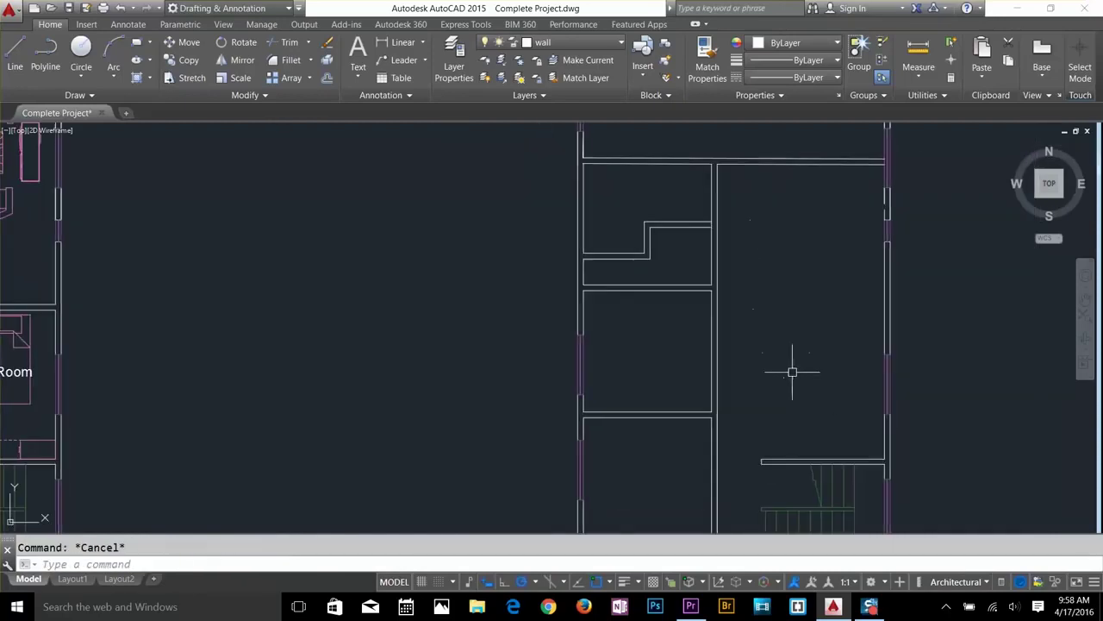
scroll(884, 426, "down", 5)
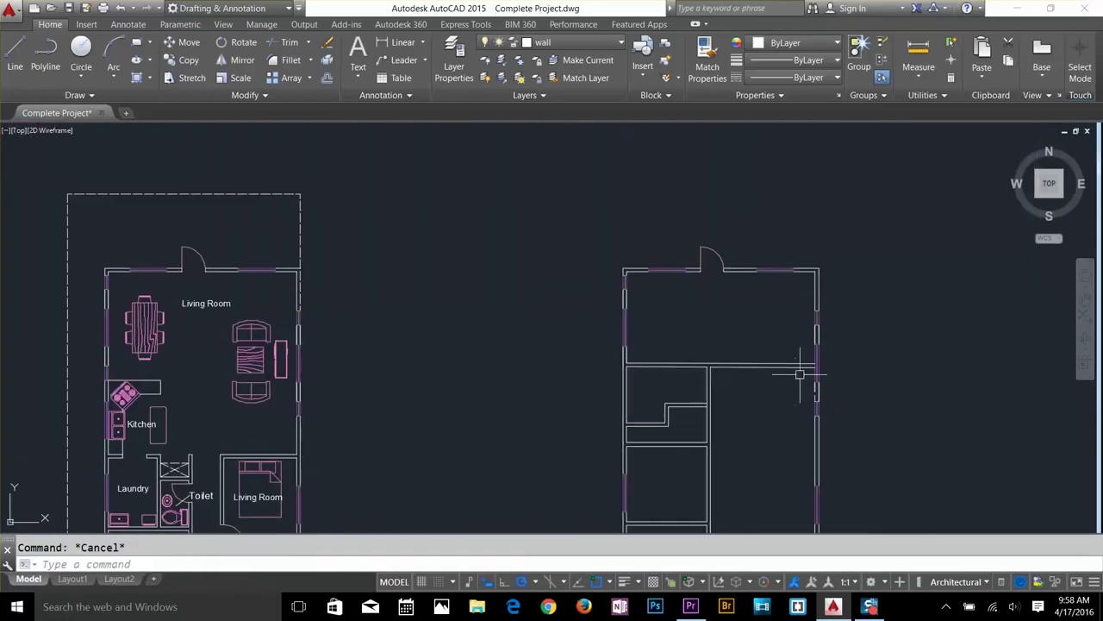
Erase the right outer wall's windows near the rear cross wall and fillet the wall lines to it with zero radius.
scroll(797, 374, "up", 5)
key("Delete")
left_click(814, 258)
key("Escape")
scroll(758, 188, "down", 3)
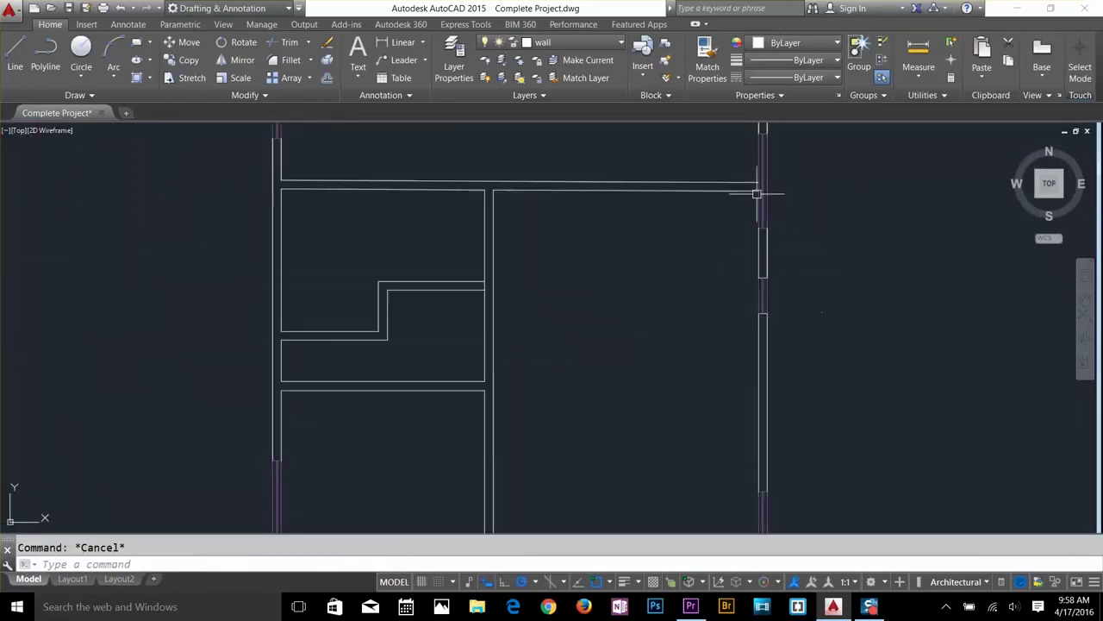
left_click(783, 258)
left_click(862, 372)
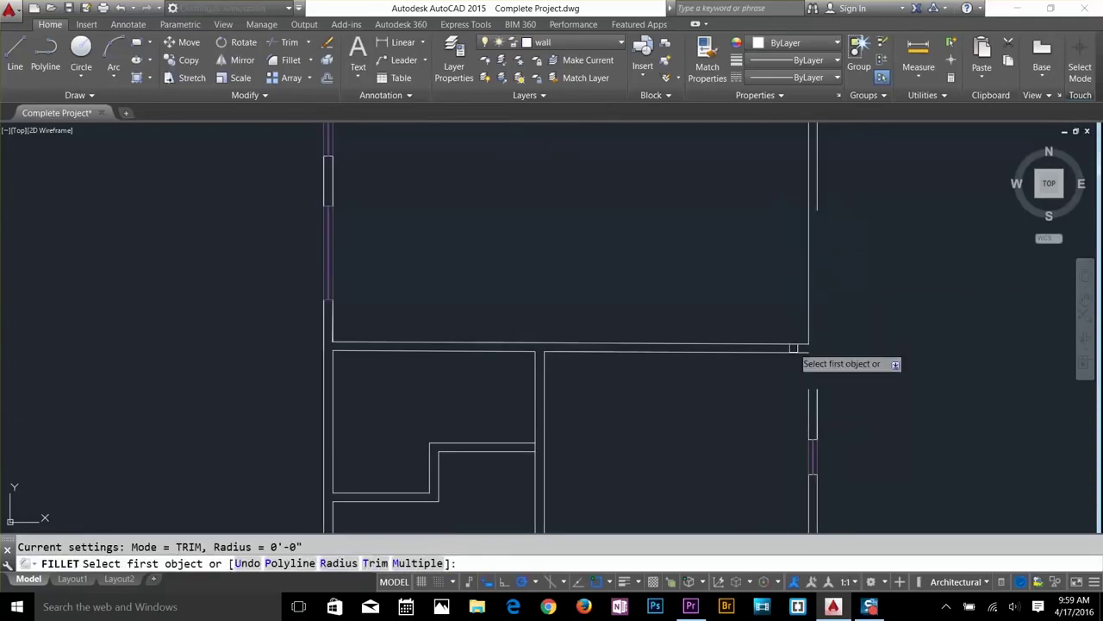
key("Escape")
scroll(793, 348, "down", 2)
scroll(610, 213, "up", 2)
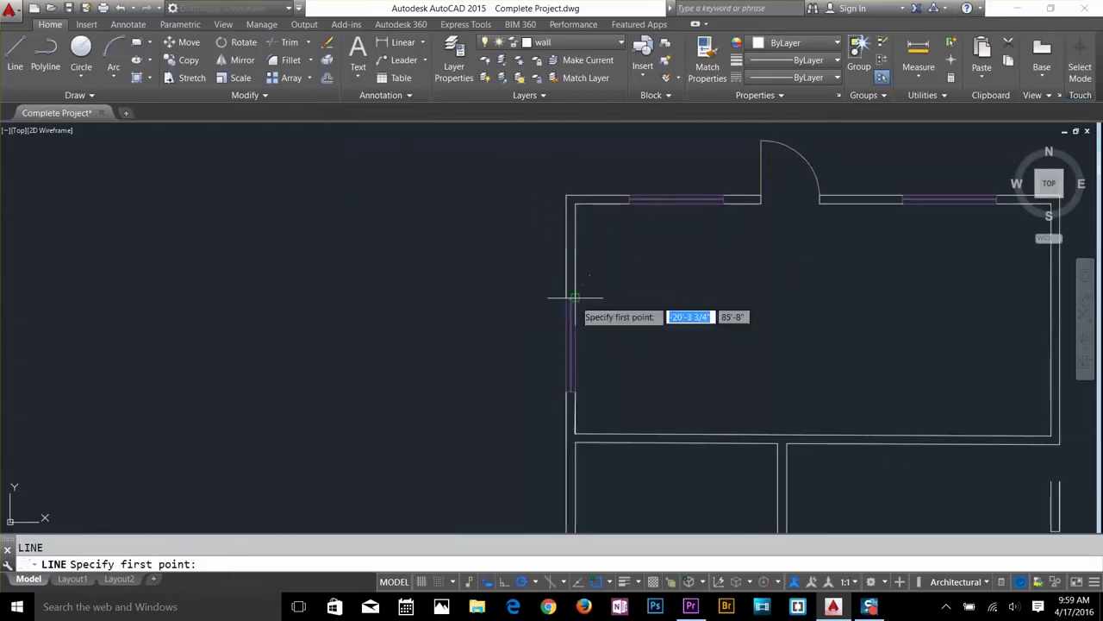
Copy the rear room's left window onto the right outer wall and back so both windows line up.
key("Escape")
left_click(570, 345)
type("co")
key("Return")
left_click(569, 310)
scroll(610, 338, "down", 3)
left_click(888, 327)
key("Escape")
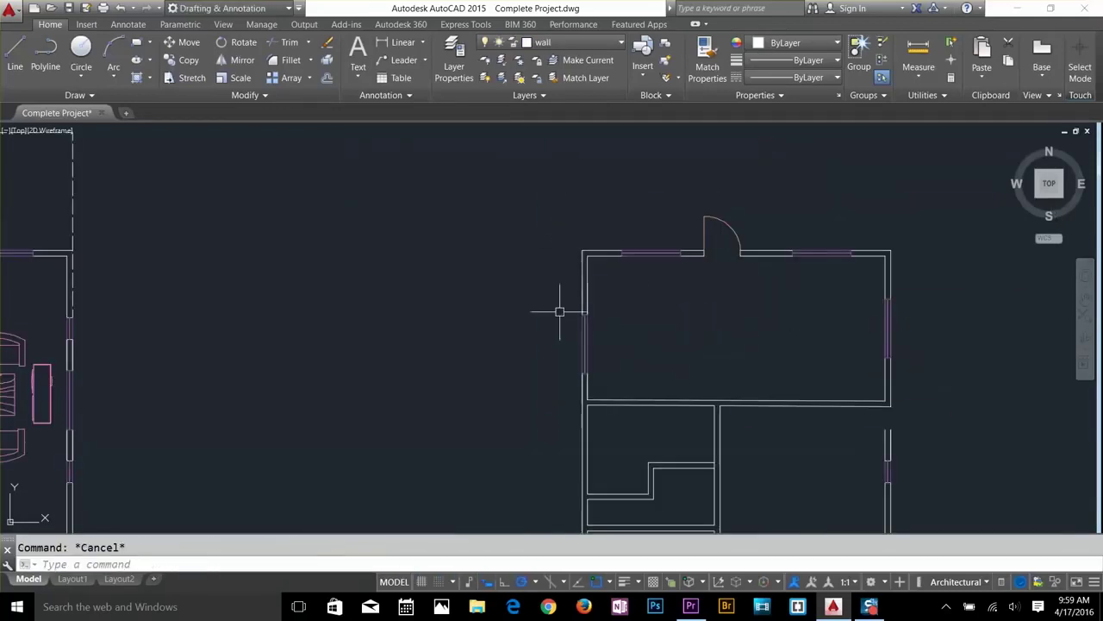
left_click(586, 320)
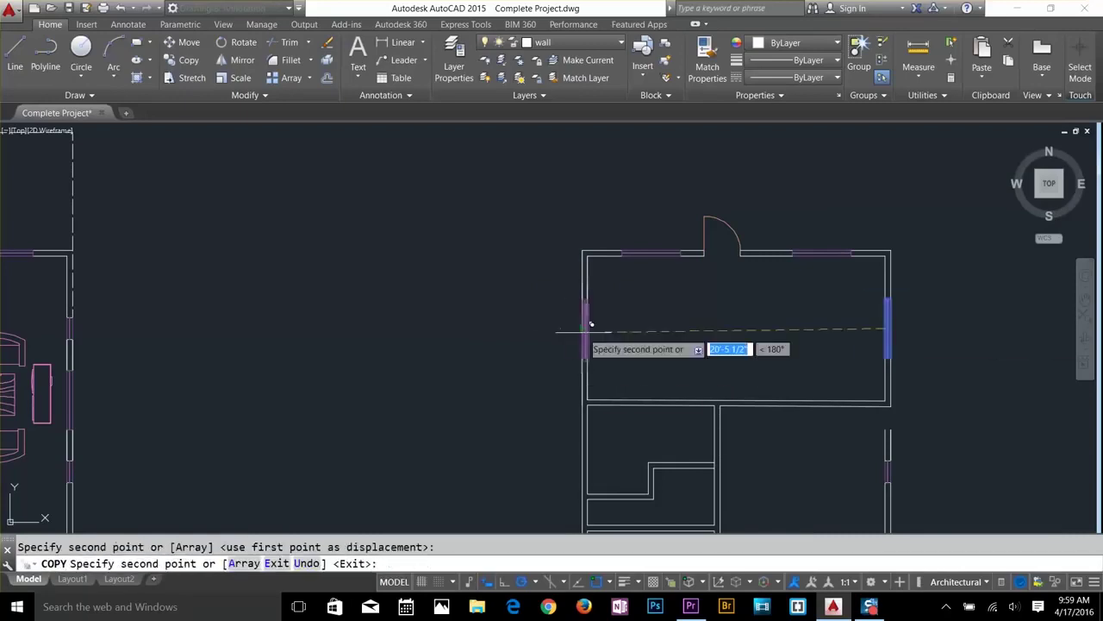
key("Escape")
Trim the side wall lines at both rear room windows.
type("tr")
key("Return")
key("Return")
left_click_drag(778, 359, 576, 342)
scroll(604, 344, "down", 2)
left_click_drag(928, 387, 891, 365)
key("Escape")
Stretch the right outer wall's inner line up to the cross wall and extend its outer line across the gap.
scroll(914, 320, "up", 3)
left_click(840, 358)
left_click(840, 328)
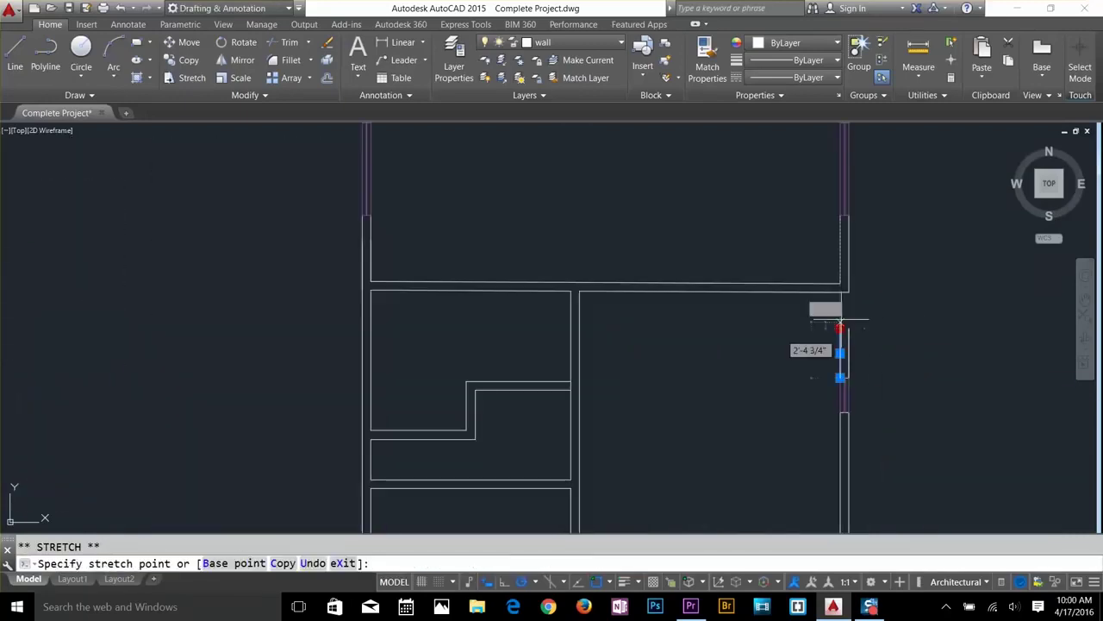
scroll(853, 291, "up", 5)
type("tr")
key("Return")
key("Return")
left_click(833, 345)
key("Delete")
type("ex")
key("Return")
key("Return")
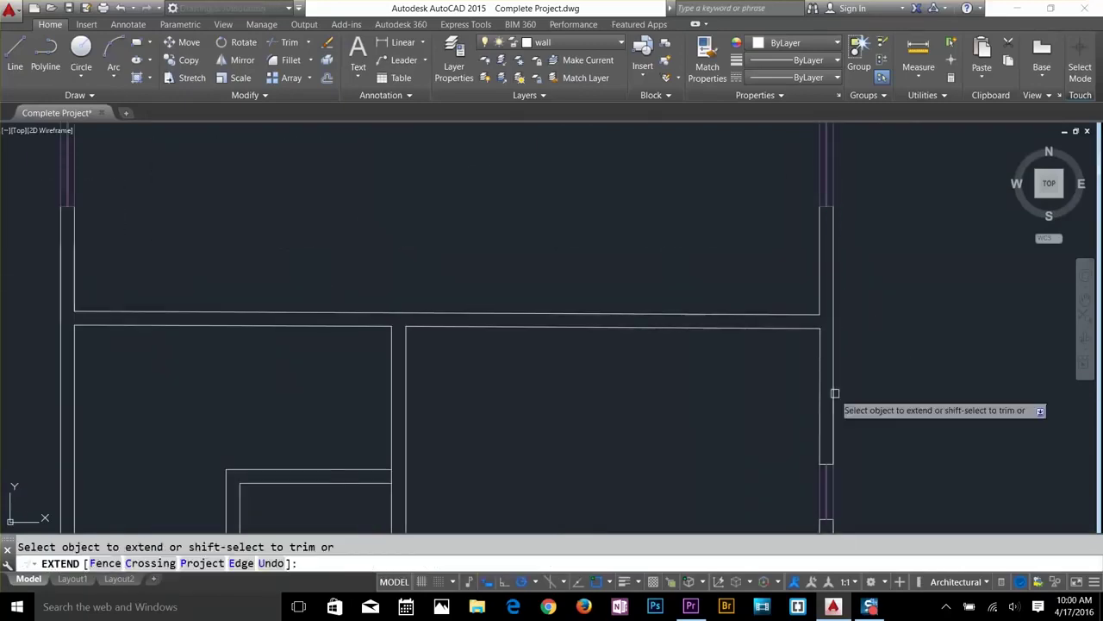
Offset the wall line behind the stairs rearward to place the far wall of a new right-hand room.
middle_click_drag(689, 483, 683, 391)
scroll(683, 391, "up", 4)
type("o")
key("Return")
key("Escape")
scroll(820, 348, "down", 5)
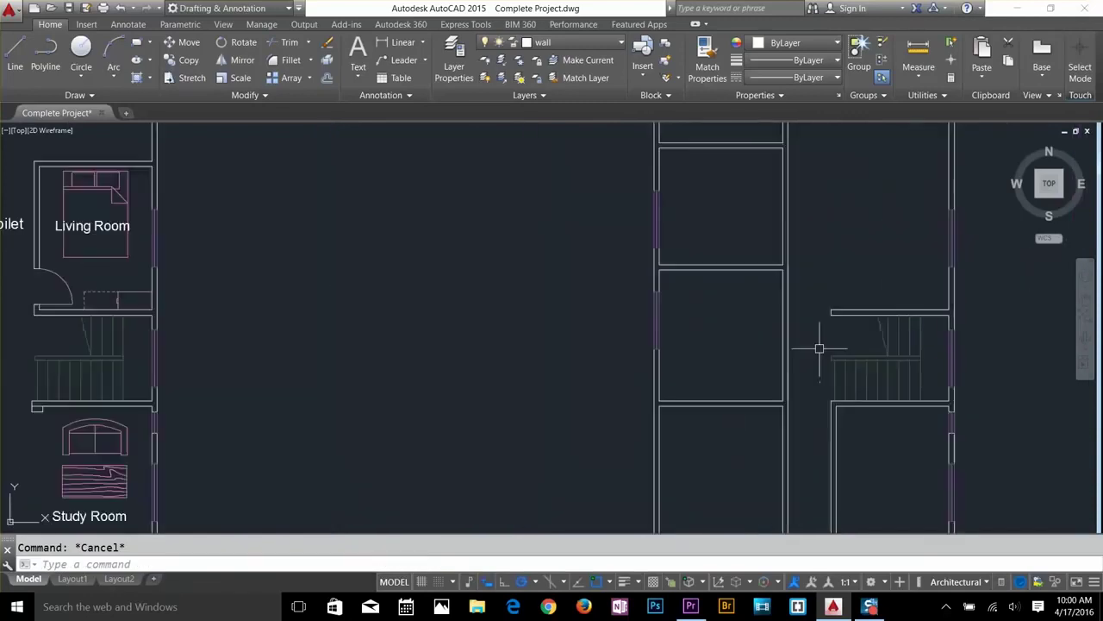
scroll(812, 220, "down", 1)
middle_click_drag(812, 220, 781, 333)
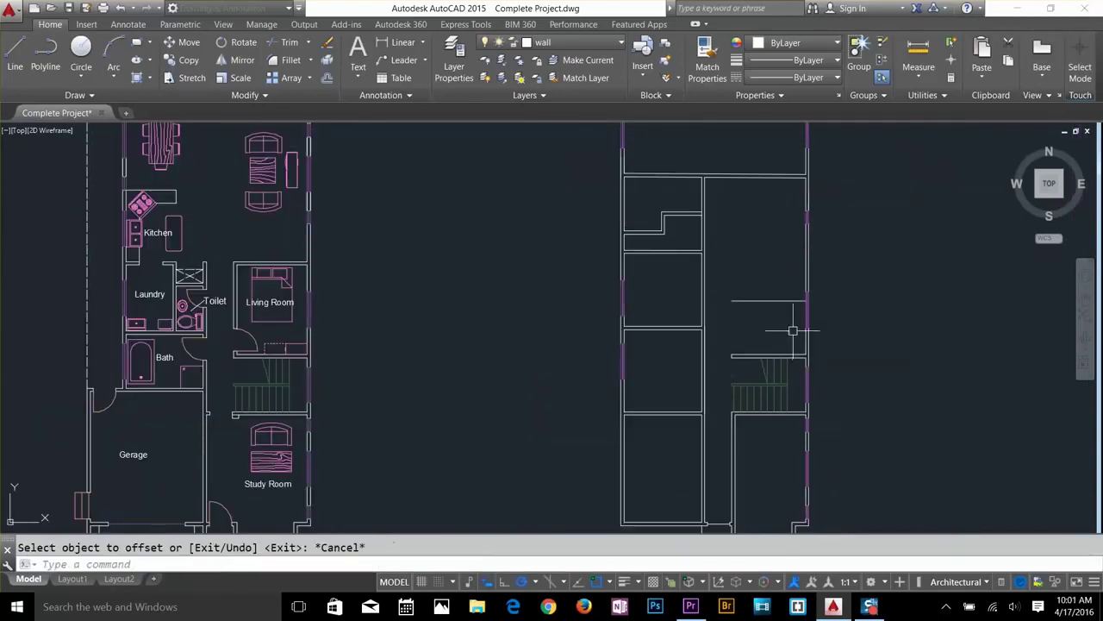
Draw the new room's hall-side wall line down to the stair wall and offset it 4.5" to give the wall thickness.
left_click(784, 301)
left_click(779, 296)
key("Escape")
key("Escape")
scroll(779, 296, "up", 6)
type("l")
key("Return")
left_click(572, 307)
middle_click_drag(586, 496, 584, 291)
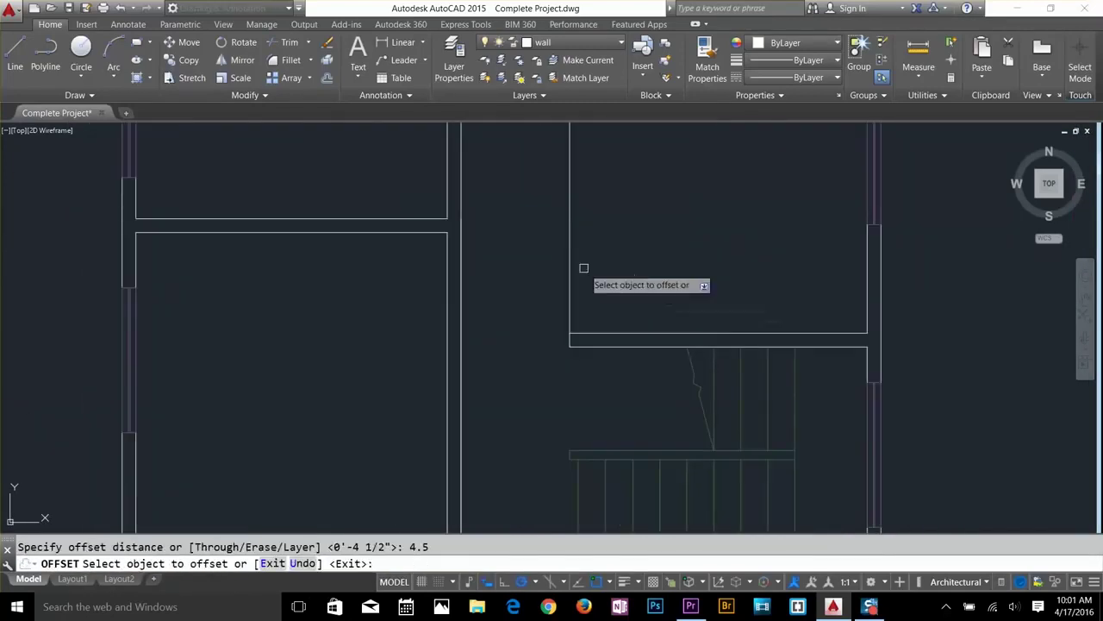
scroll(771, 215, "down", 3)
key("Escape")
scroll(845, 256, "down", 2)
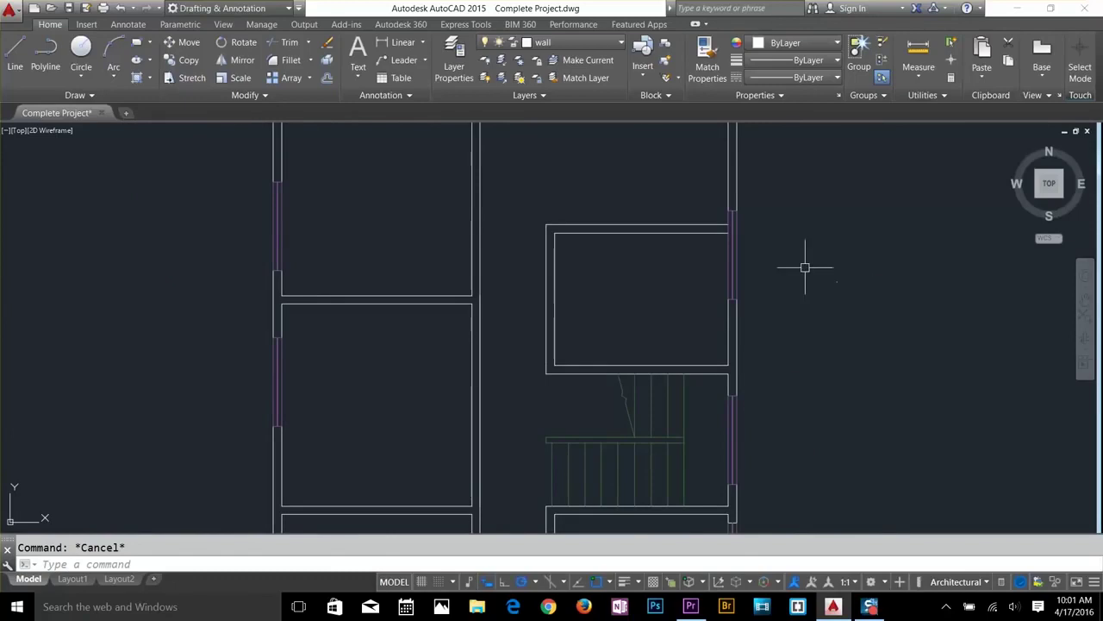
Move the right outer wall's window forward so it sits between the new room's two cross walls.
type("tr")
key("Return")
left_click(693, 193)
left_click(760, 303)
key("Return")
left_click(733, 255)
left_click(734, 299)
key("Escape")
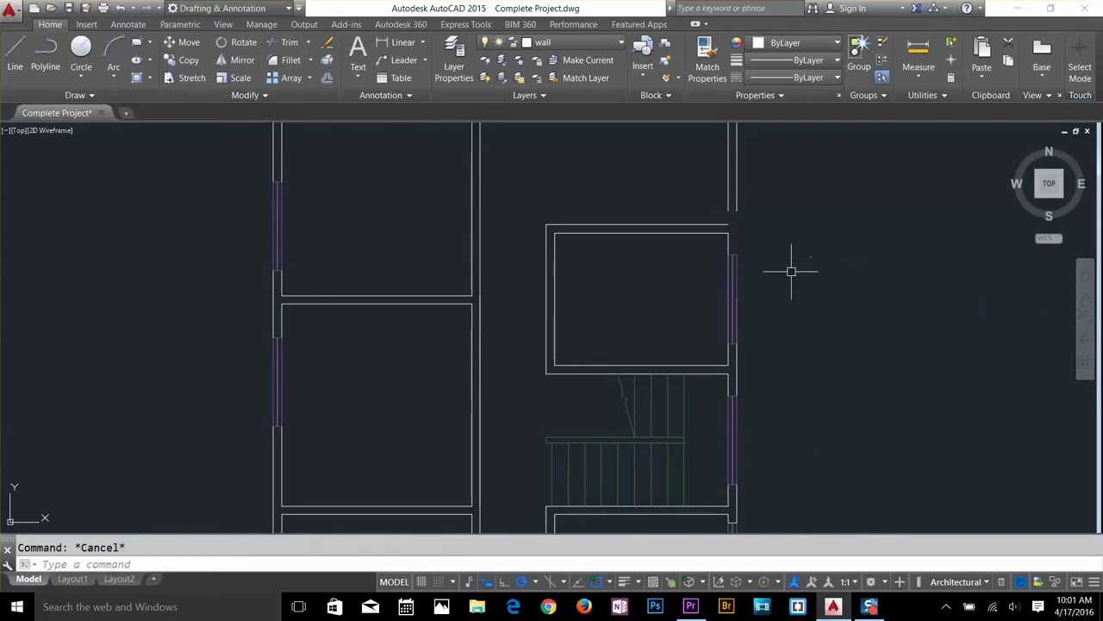
Extend the right outer wall's inner line to the new room's wall and stretch its outer line to the moved window.
key("Return")
left_click(728, 208)
key("Escape")
left_click(737, 200)
left_click(737, 210)
left_click(737, 255)
type("l")
key("Return")
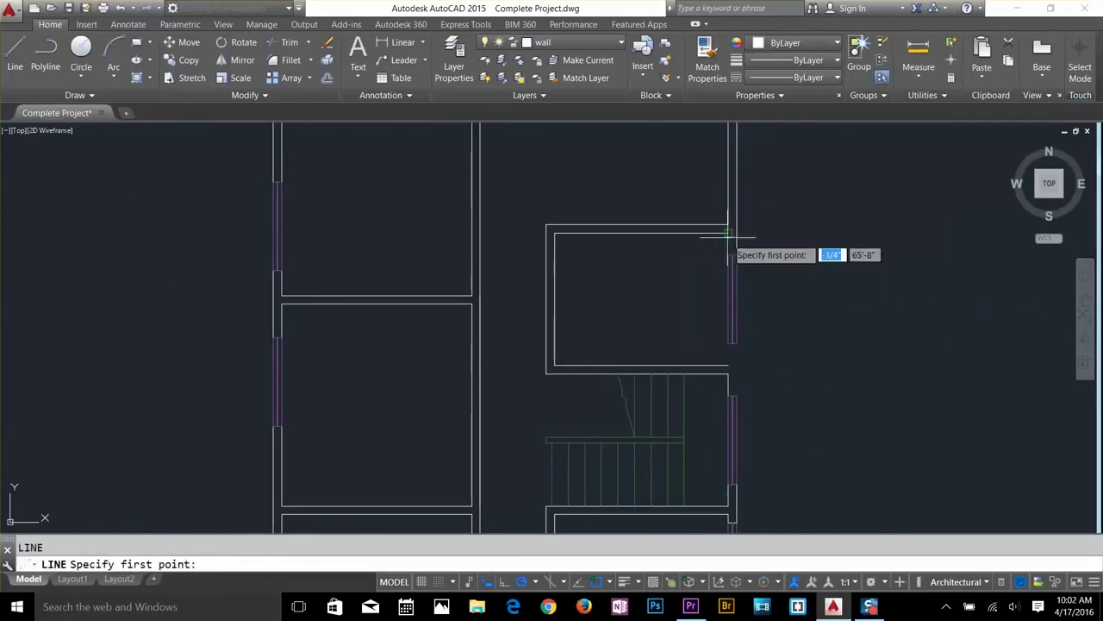
Stretch the right outer wall's inner line from the new room up to the rear cross wall.
scroll(744, 353, "down", 3)
scroll(825, 387, "up", 3)
key("Escape")
left_click(790, 362)
left_click(789, 273)
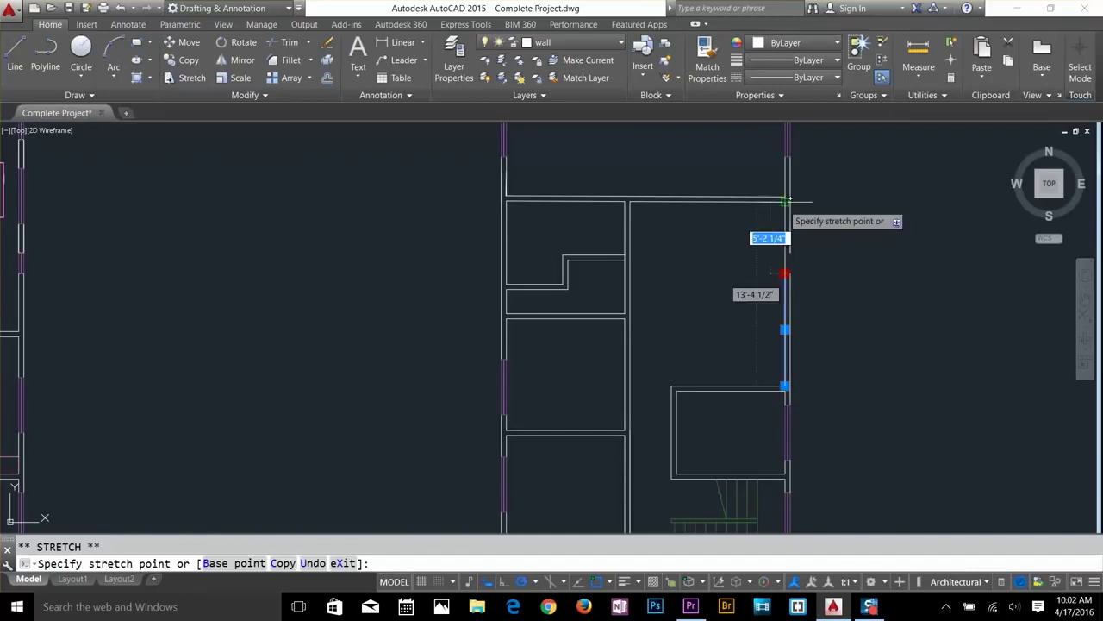
key("Escape")
scroll(660, 271, "up", 2)
scroll(710, 433, "down", 3)
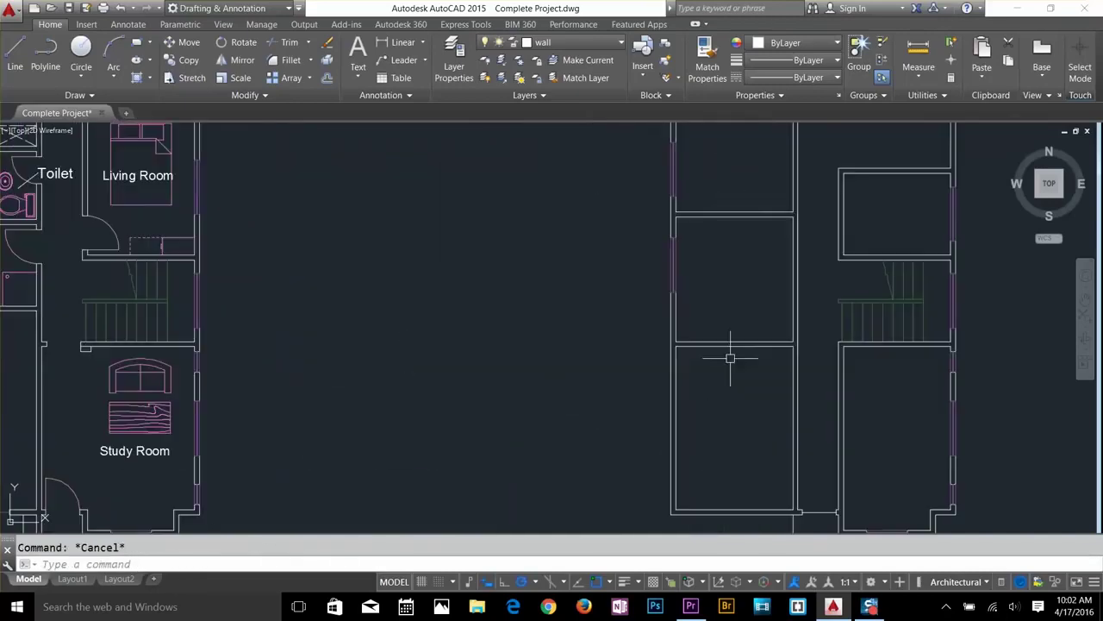
Copy the window of the room behind it onto the front left room's outer wall.
scroll(669, 281, "up", 3)
scroll(680, 271, "down", 2)
key("Escape")
type("co")
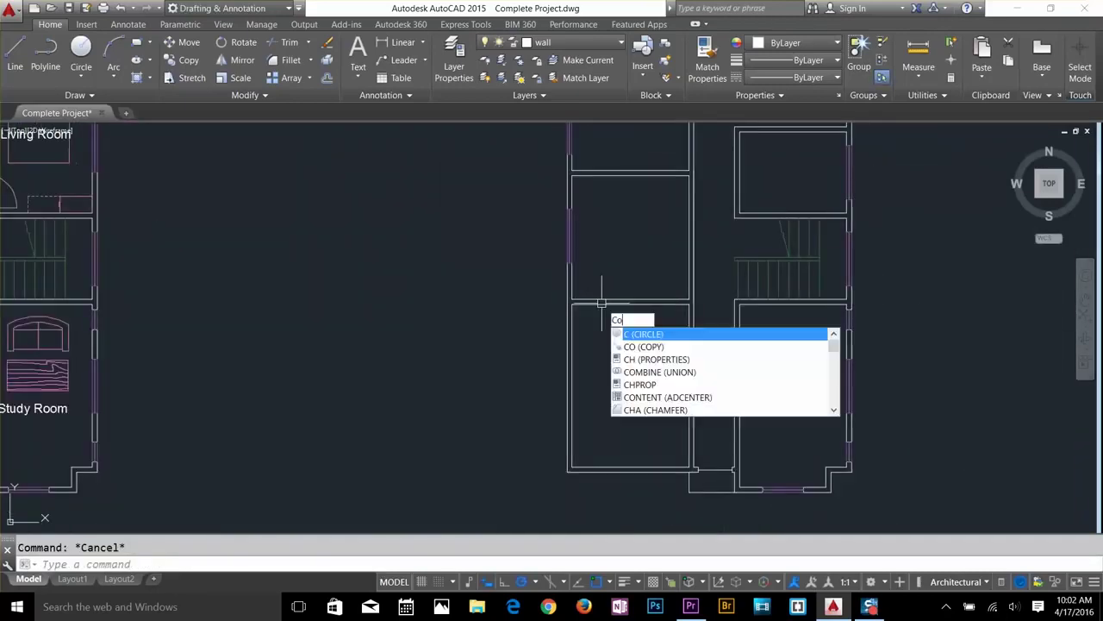
key("Return")
left_click(572, 237)
key("Return")
left_click(571, 234)
left_click(572, 382)
scroll(699, 402, "up", 3)
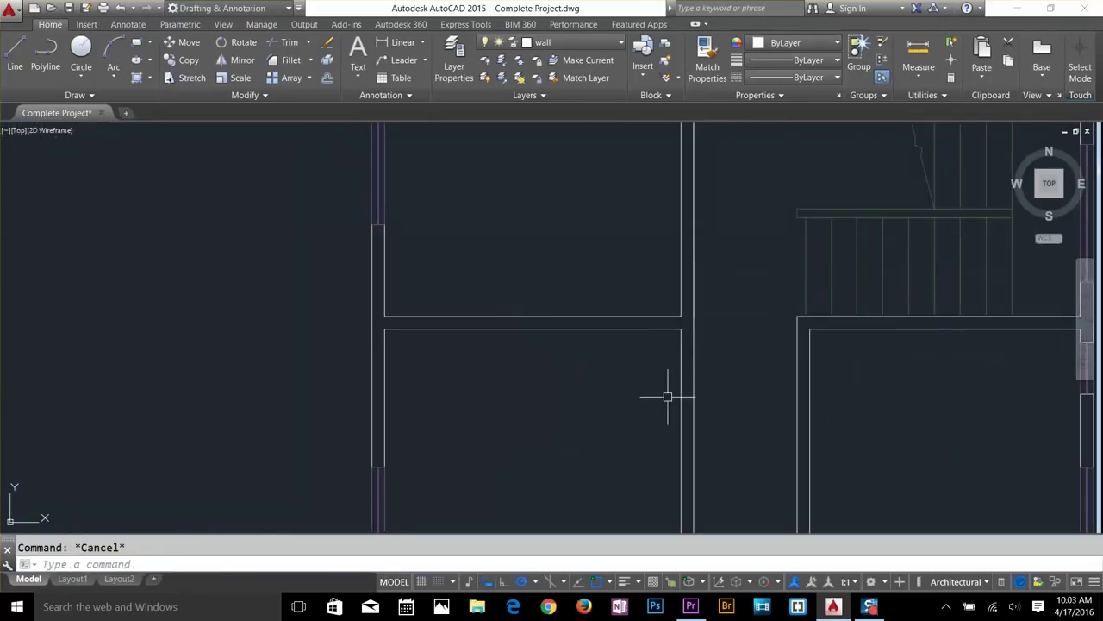
Form two door jamb lines across the hall wall of the front left room and trim their excess.
key("Return")
key("Return")
key("Escape")
type("ex")
key("Return")
key("Escape")
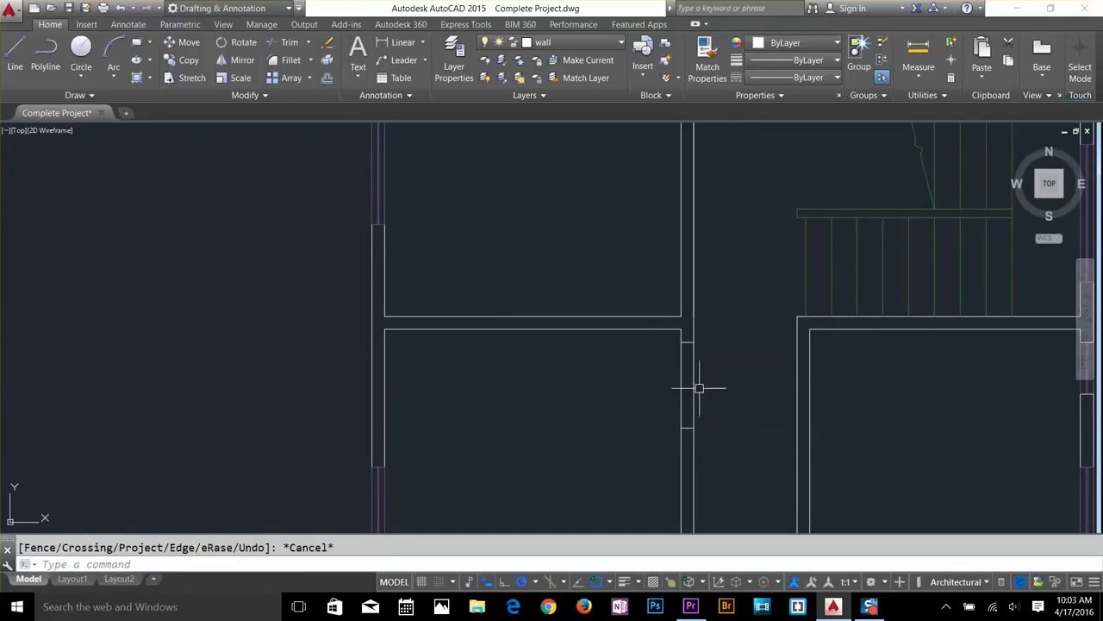
Mirror the two jamb lines about the partition between the left rooms to mark the adjoining room's doorway.
type("l")
key("Return")
left_click(681, 330)
key("Escape")
type("mi")
key("Return")
left_click(656, 334)
left_click(714, 441)
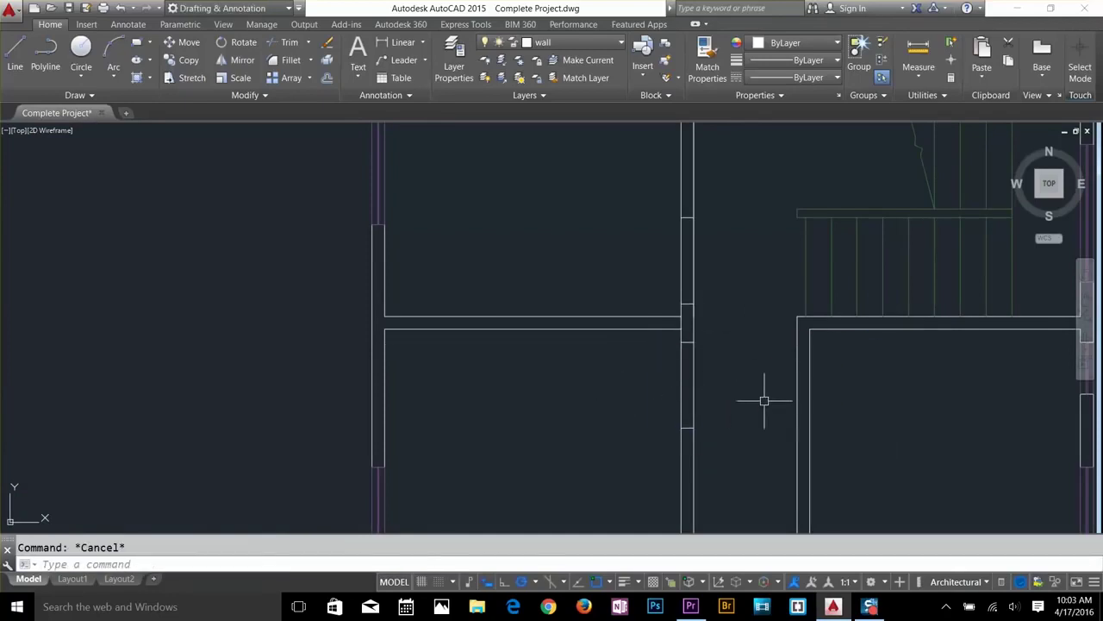
Insert a door block at the front left room's opening and rotate and flip it to swing into the room.
type("i")
key("Return")
key("Return")
left_click(687, 339)
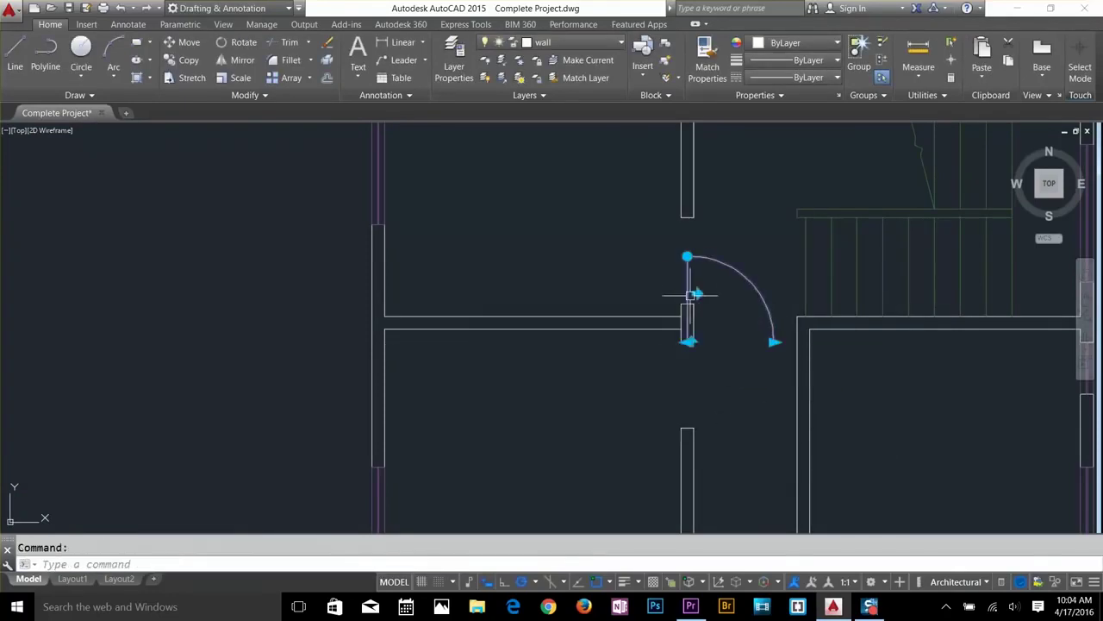
left_click(697, 290)
scroll(695, 356, "up", 4)
scroll(707, 353, "down", 2)
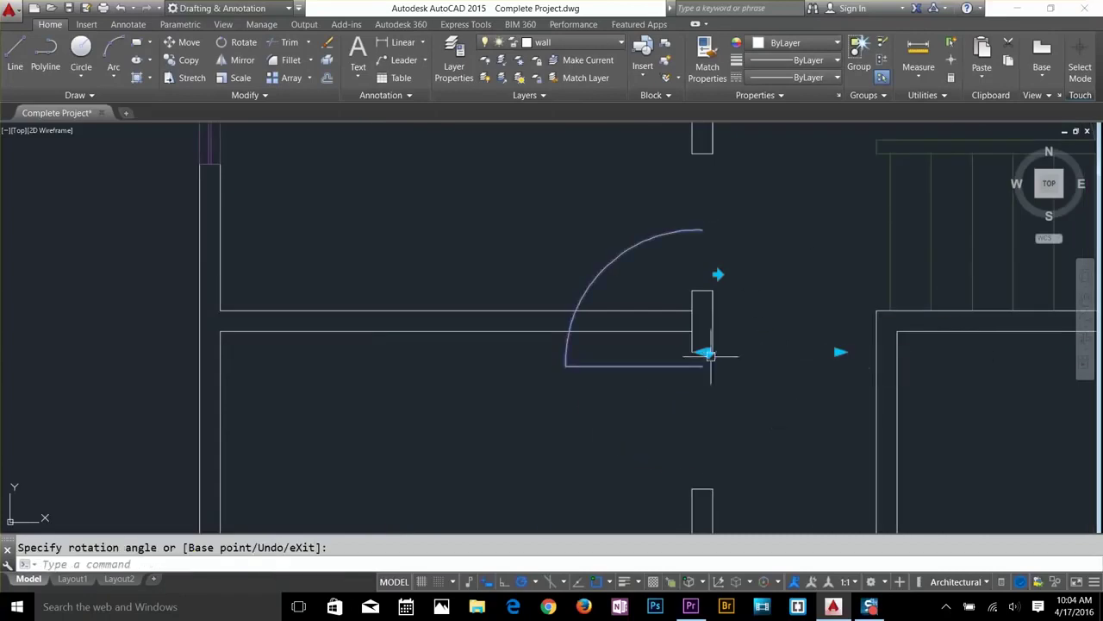
key("Escape")
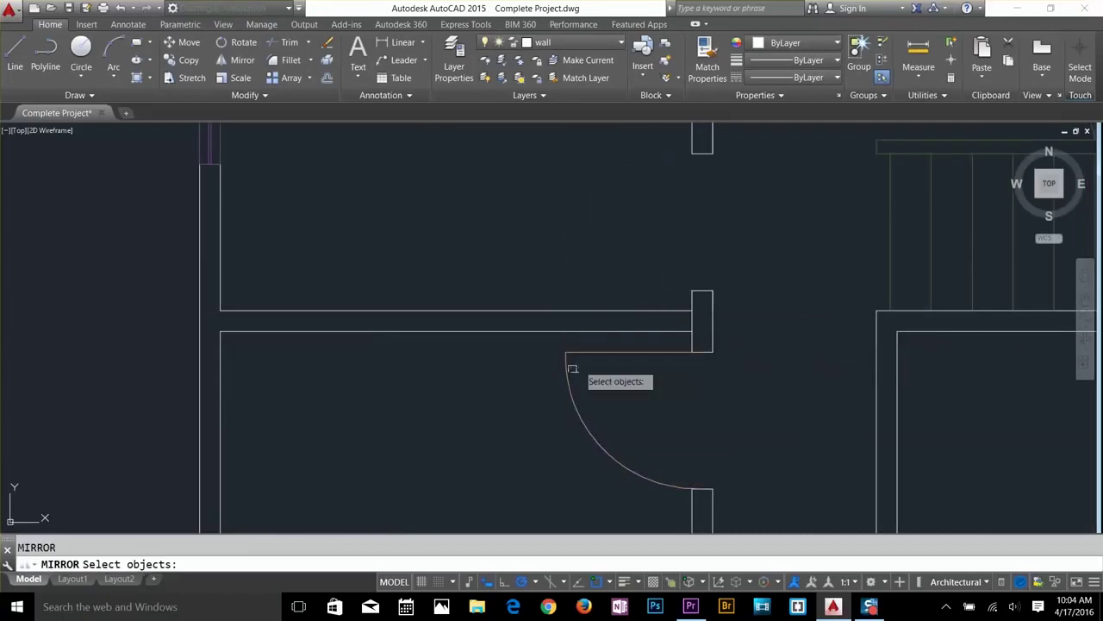
Mirror the front left room's door about the middle of the wall stub into the adjoining room's opening.
left_click(572, 368)
key("Return")
left_click(702, 320)
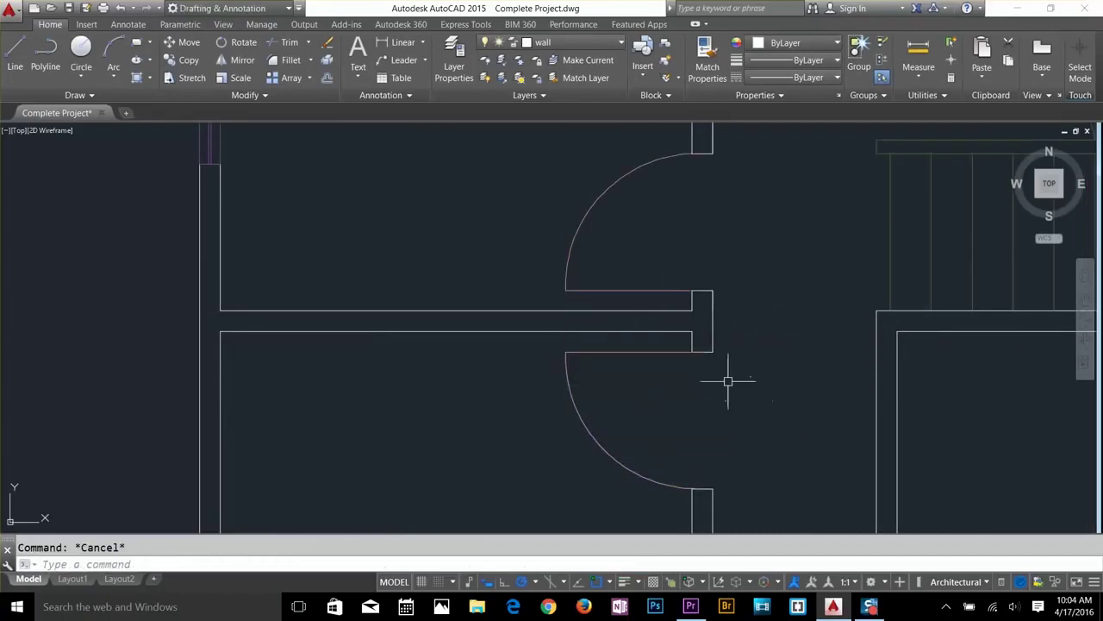
Draw a guide line across the hall and mirror the front left door with its opening about the line's midpoint.
left_click(713, 321)
left_click(877, 321)
key("Escape")
type("mi")
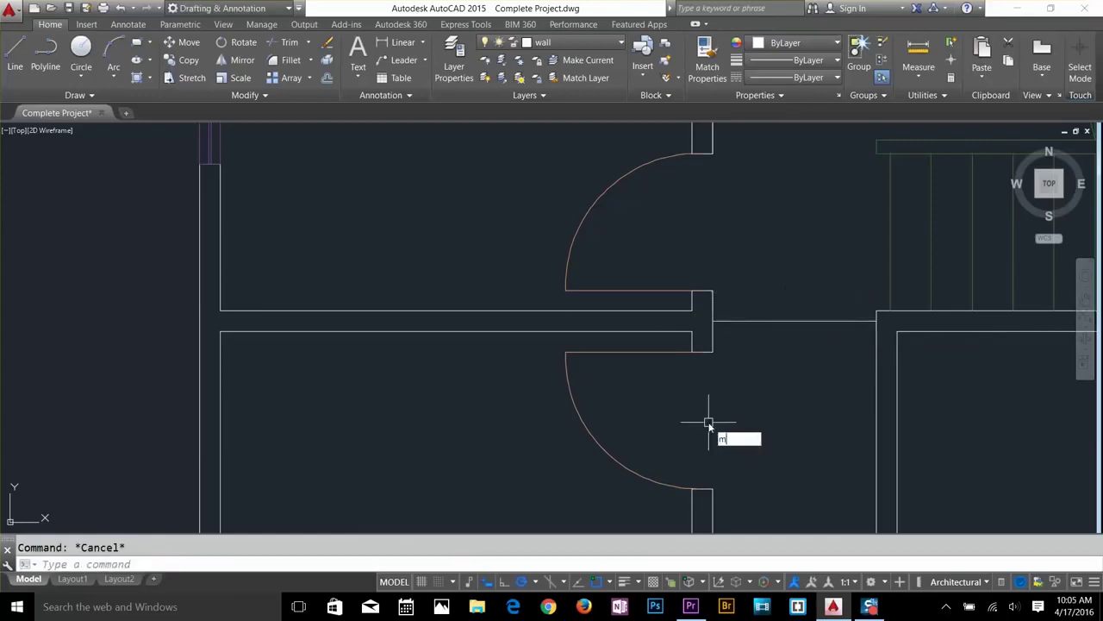
key("Return")
left_click(794, 321)
left_click(793, 202)
key("Return")
key("Escape")
left_click(947, 444)
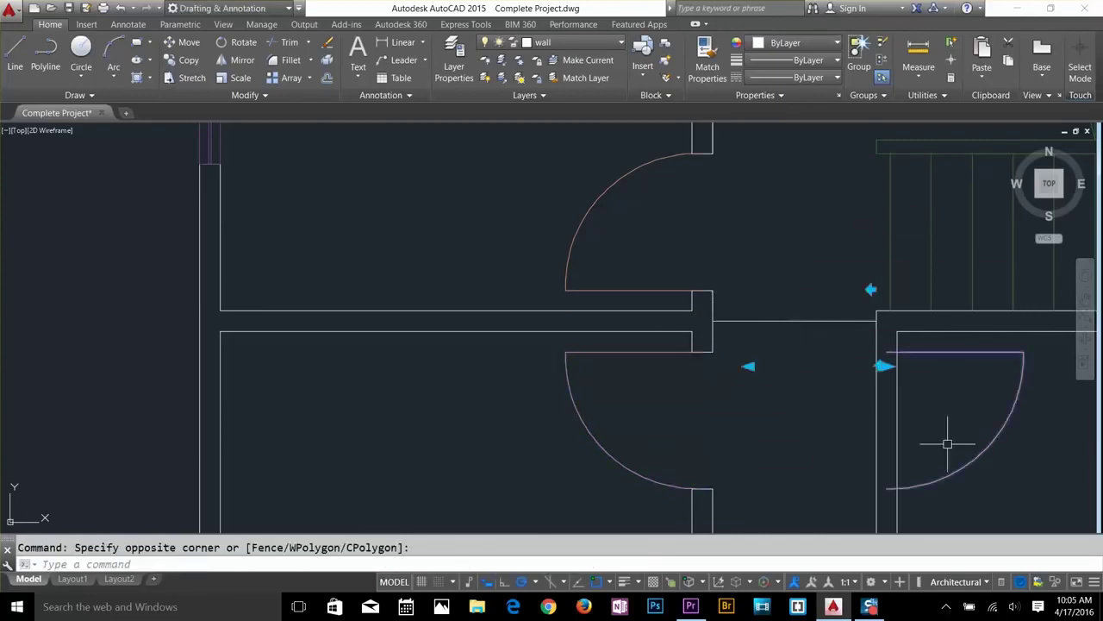
scroll(776, 414, "down", 2)
middle_click_drag(784, 431, 712, 442)
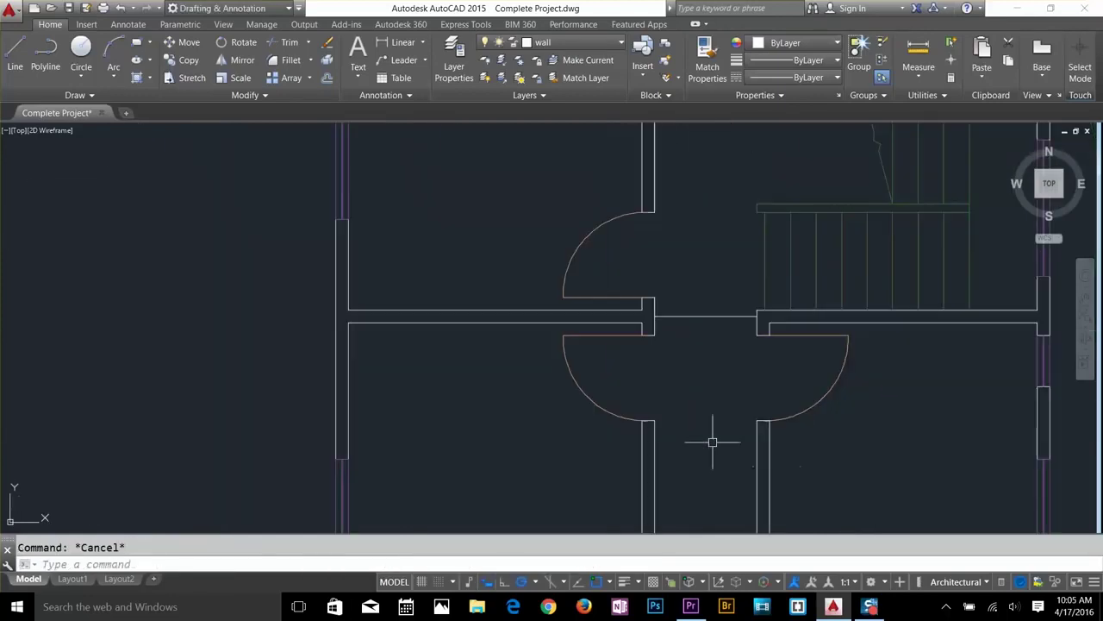
Copy the door jamb lines to the inner corner of the room behind the stairs.
middle_click_drag(696, 384, 711, 511)
type("co")
key("Return")
left_click(638, 325)
left_click(687, 428)
key("Return")
left_click(656, 429)
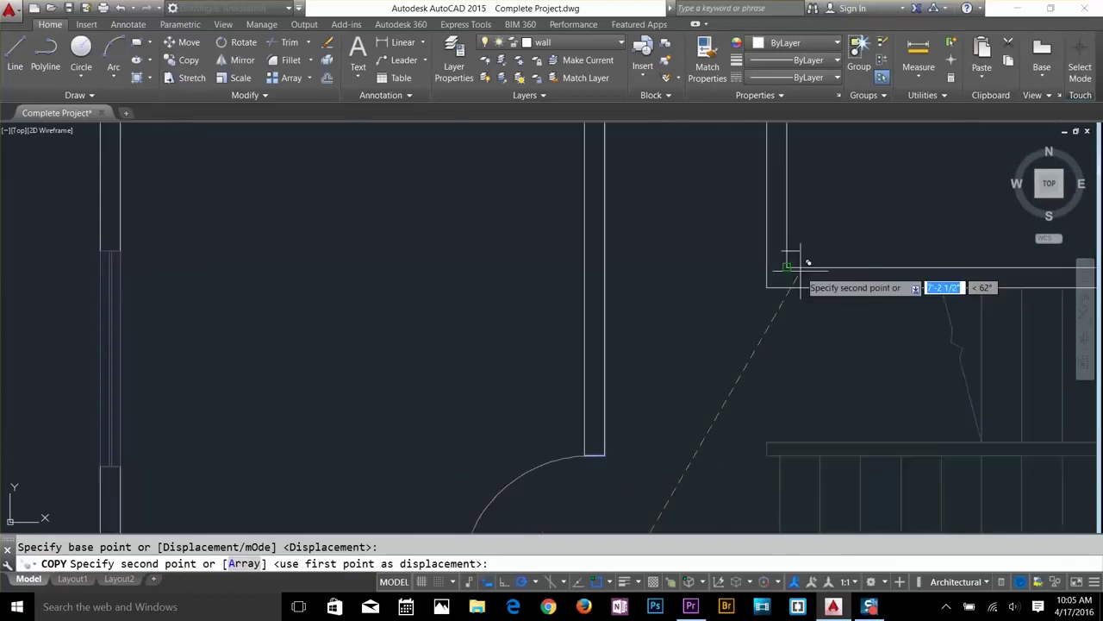
left_click(788, 266)
key("Escape")
Copy a door into the room behind the stairs and move it into line with the jamb.
scroll(761, 372, "down", 5)
type("co")
key("Return")
left_click(727, 348)
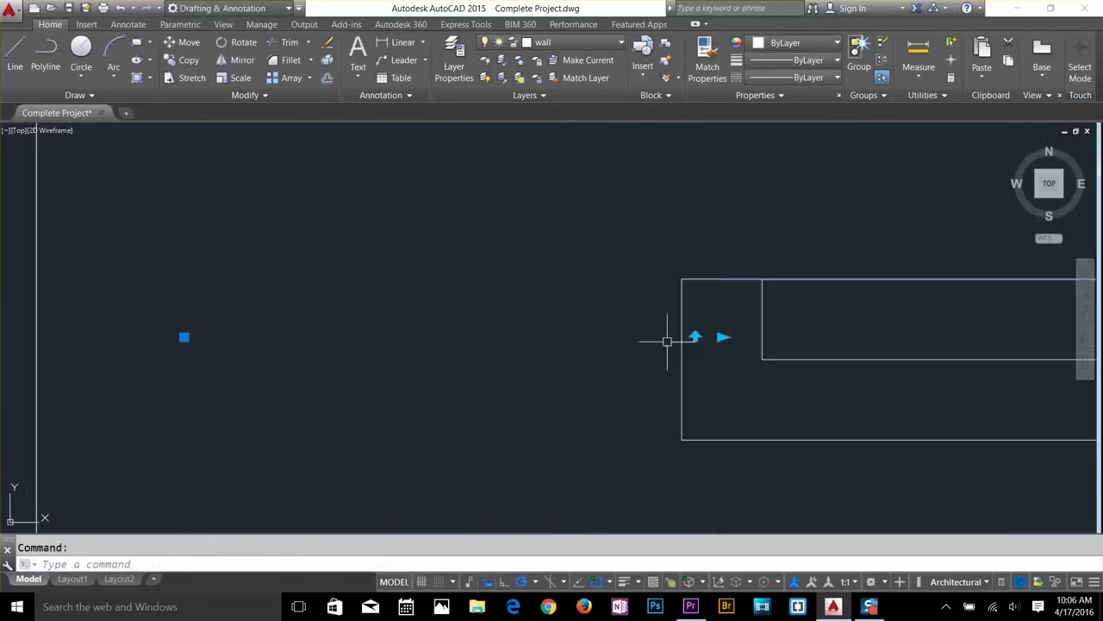
type("m")
key("Return")
left_click(806, 317)
key("Escape")
Copy the hall-side door with its jamb line from the room opposite the stairs to the room directly above.
scroll(806, 317, "down", 3)
scroll(778, 268, "down", 5)
scroll(744, 318, "up", 5)
type("co")
key("Return")
left_click(699, 296)
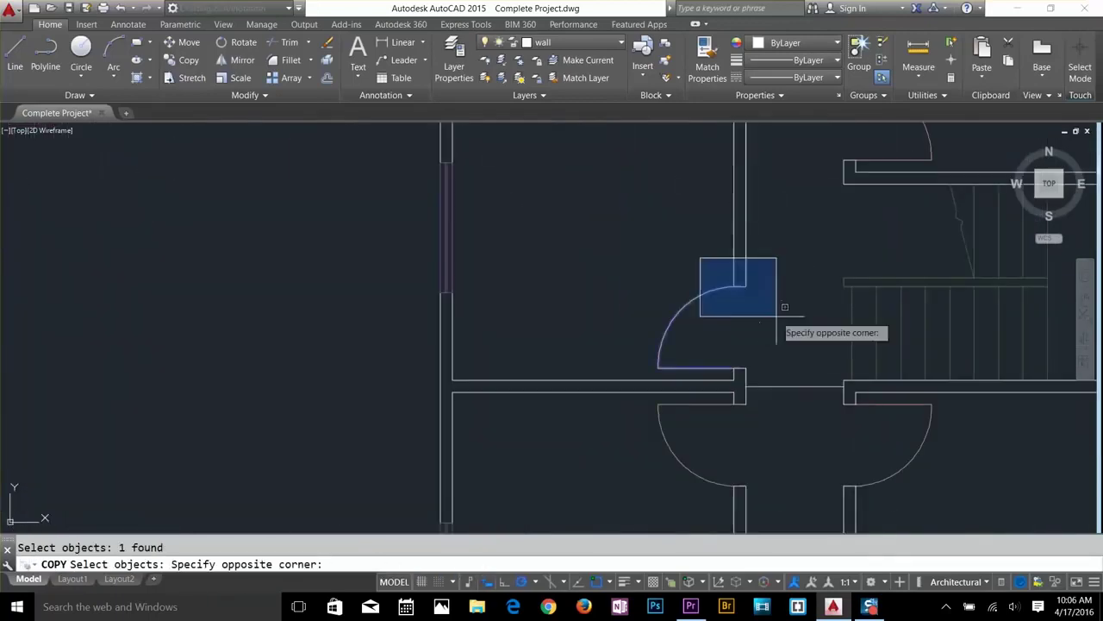
left_click(739, 370)
key("Escape")
Mark a 2'-6" door opening in the narrow bathroom's lower wall by offsetting the inner wall line, and trim the walls.
scroll(764, 456, "up", 5)
type("o")
key("Return")
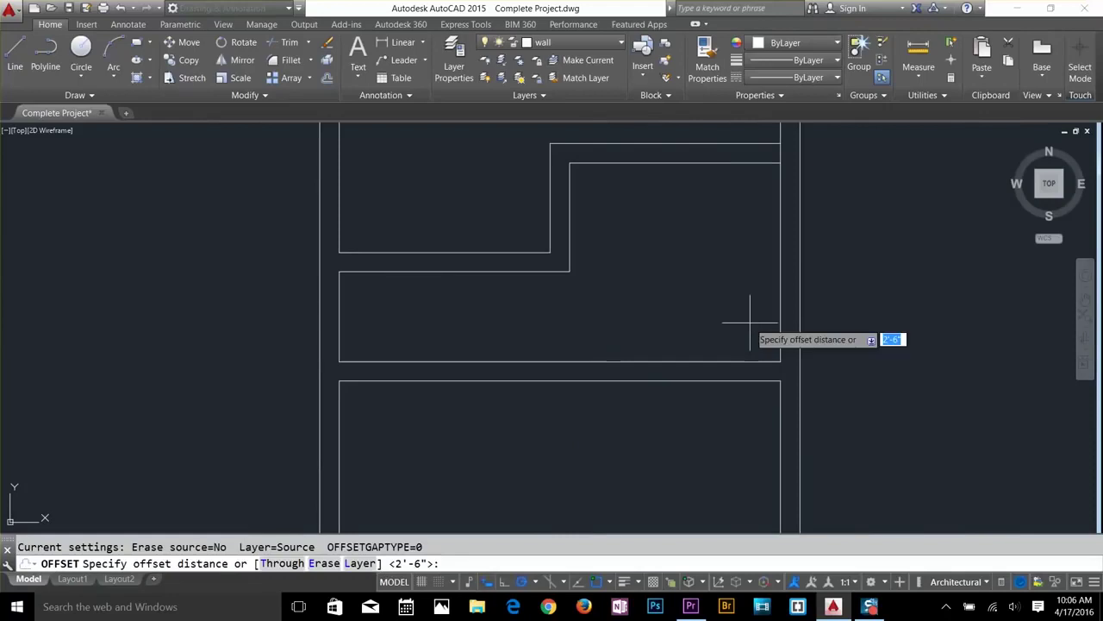
key("Escape")
scroll(773, 413, "down", 2)
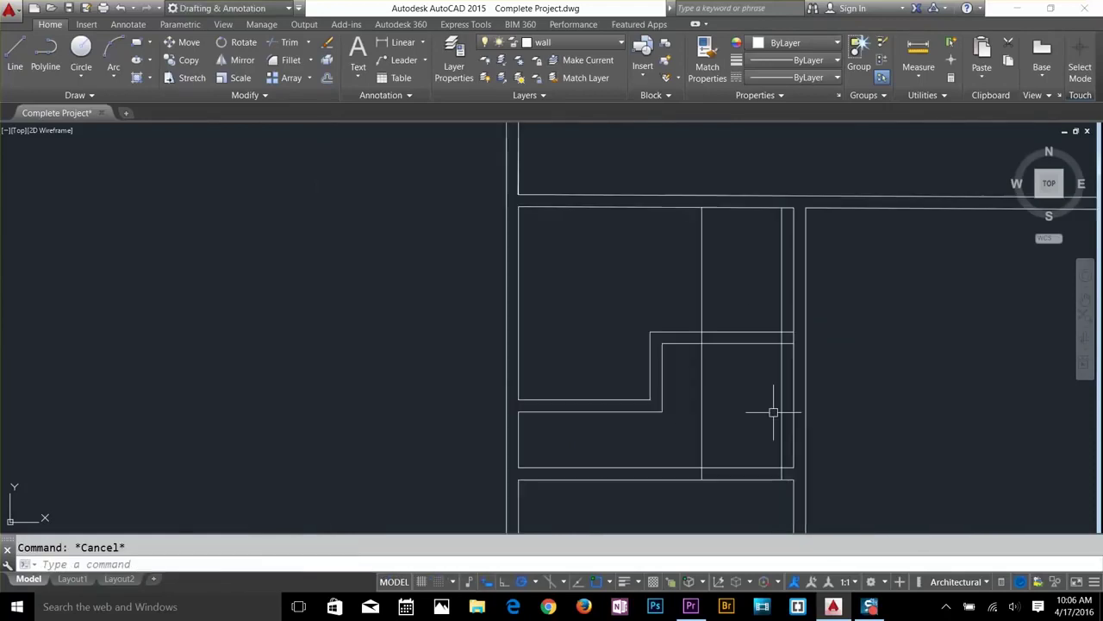
key("Return")
left_click(722, 510)
key("Escape")
Insert a door at the narrow bathroom's opening, flip it to swing inside, and align it with the jamb.
type("i")
key("Return")
left_click(685, 431)
left_click(782, 473)
left_click(783, 434)
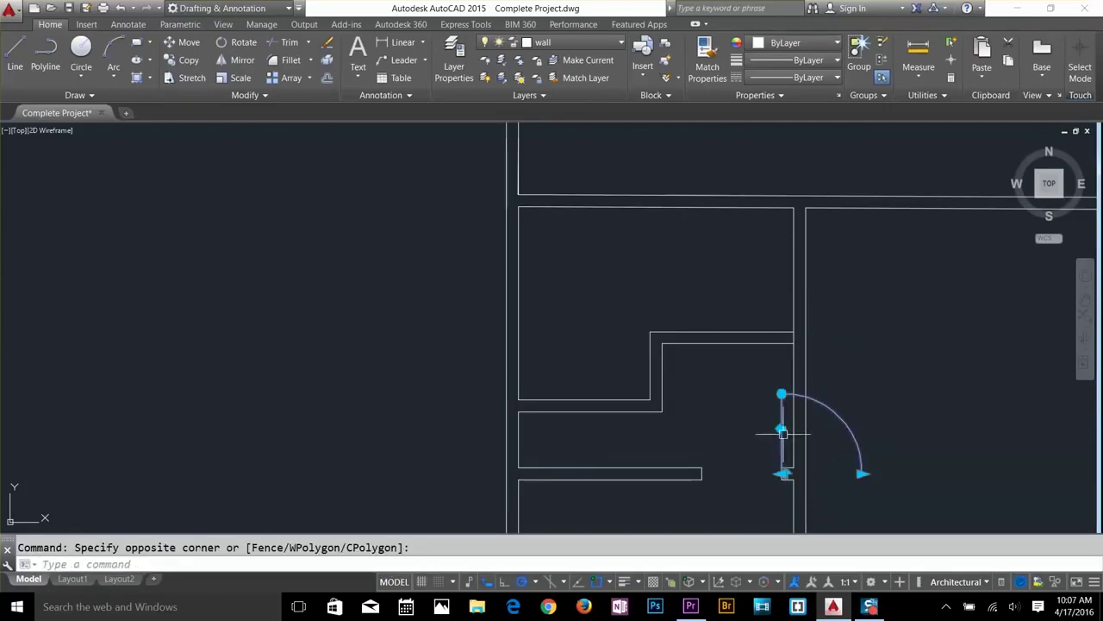
left_click(792, 449)
key("Return")
scroll(790, 488, "up", 6)
left_click(791, 419)
left_click(757, 396)
scroll(857, 497, "down", 6)
middle_click_drag(856, 497, 806, 395)
key("Escape")
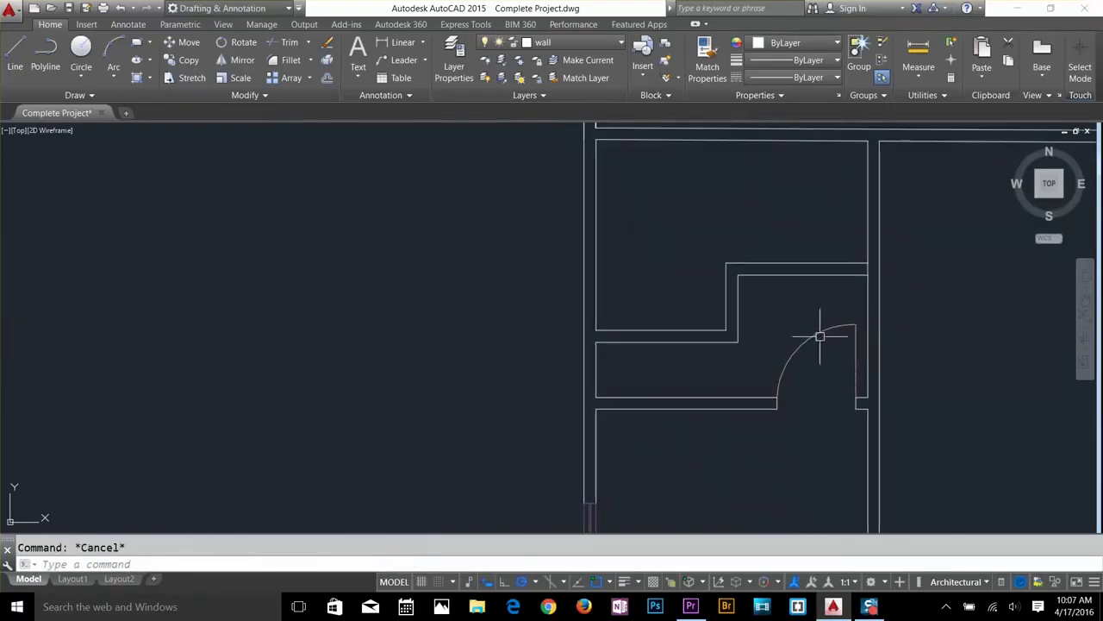
Draw a small circle as the drain near the lower inner corner of the narrow bathroom's shower.
scroll(780, 346, "up", 5)
type("c")
key("Return")
left_click(810, 314)
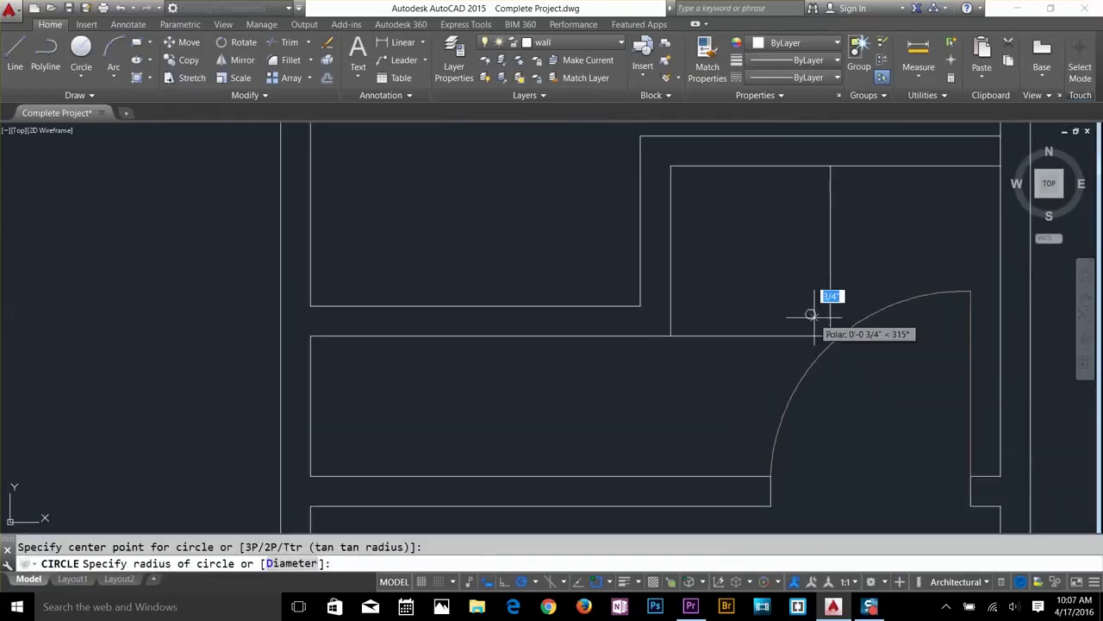
left_click(817, 317)
Place a toilet in the narrow bathroom between the outer wall and the shower.
scroll(775, 321, "down", 12)
left_click(662, 374)
left_click(671, 372)
left_click(706, 322)
key("Escape")
Scale the narrow bathroom's toilet by a factor of 0.9 and move it against the outer wall.
type("sc")
key("Return")
left_click(751, 355)
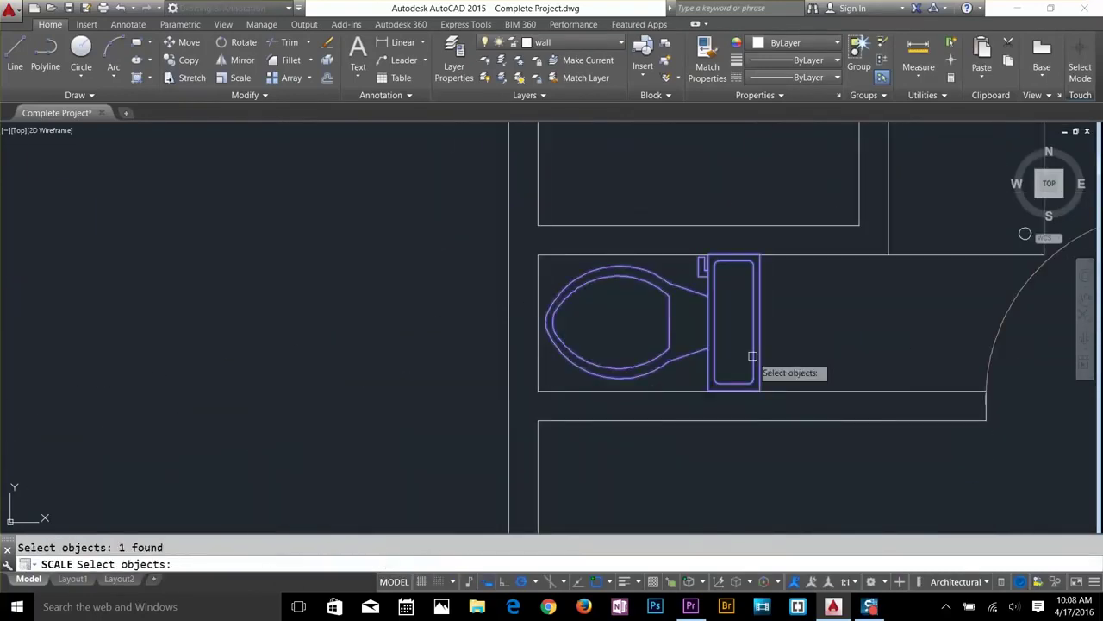
key("Return")
left_click(780, 351)
type(".9")
left_click(753, 326)
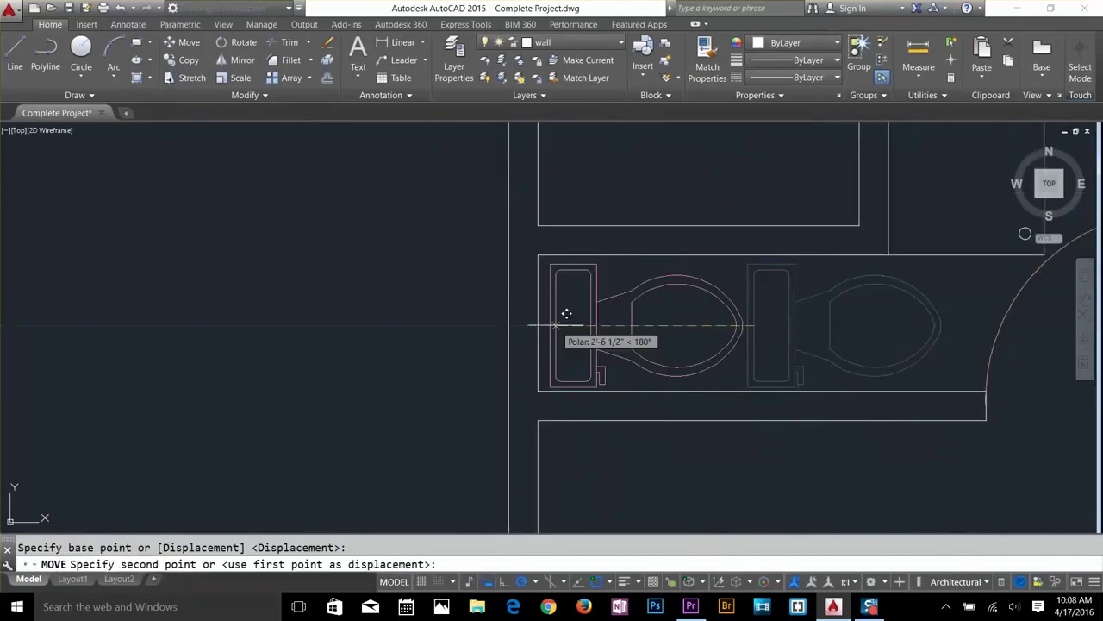
left_click(556, 325)
Copy the toilet straight up into the adjoining upper bathroom beside the outer wall.
scroll(587, 424, "down", 5)
mouse_move(739, 227)
middle_mouse_down()
mouse_move(771, 330)
mouse_move(755, 348)
middle_mouse_up()
type("co")
key("Return")
left_click(660, 446)
left_click(662, 441)
left_click(662, 375)
key("Escape")
Offset the wall lines to outline a corner shower in the upper bathroom and add a circular drain.
type("o")
key("Return")
key("Return")
key("Escape")
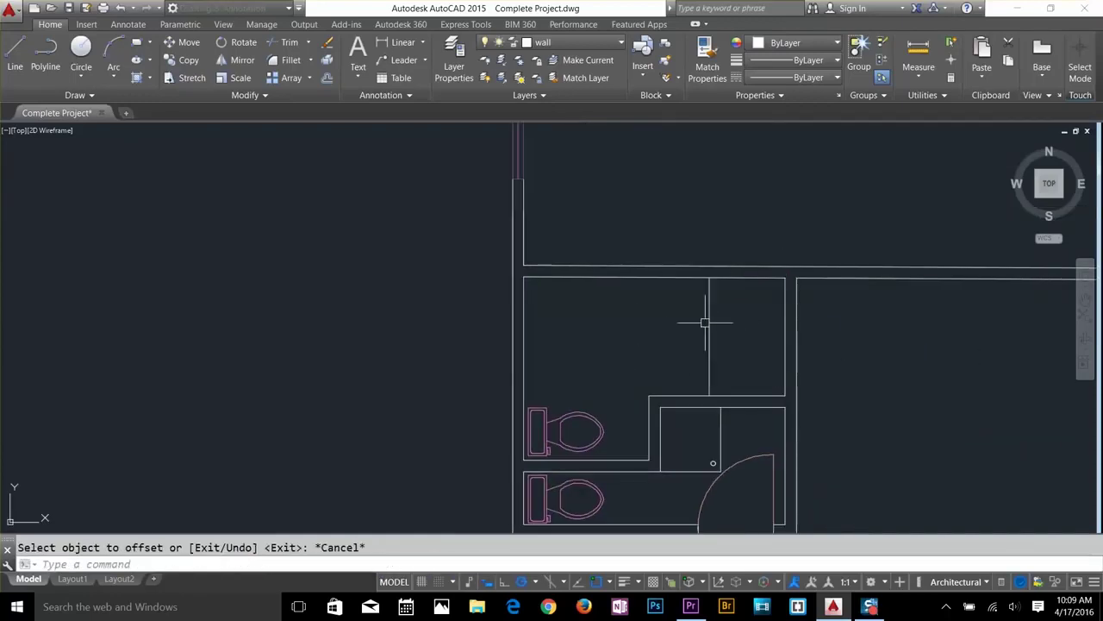
key("Escape")
type("c")
key("Return")
scroll(713, 344, "up", 4)
key("Escape")
Offset the outer wall's inner line and stretch it to form a door jamb in the upper bathroom's top wall.
scroll(709, 301, "down", 5)
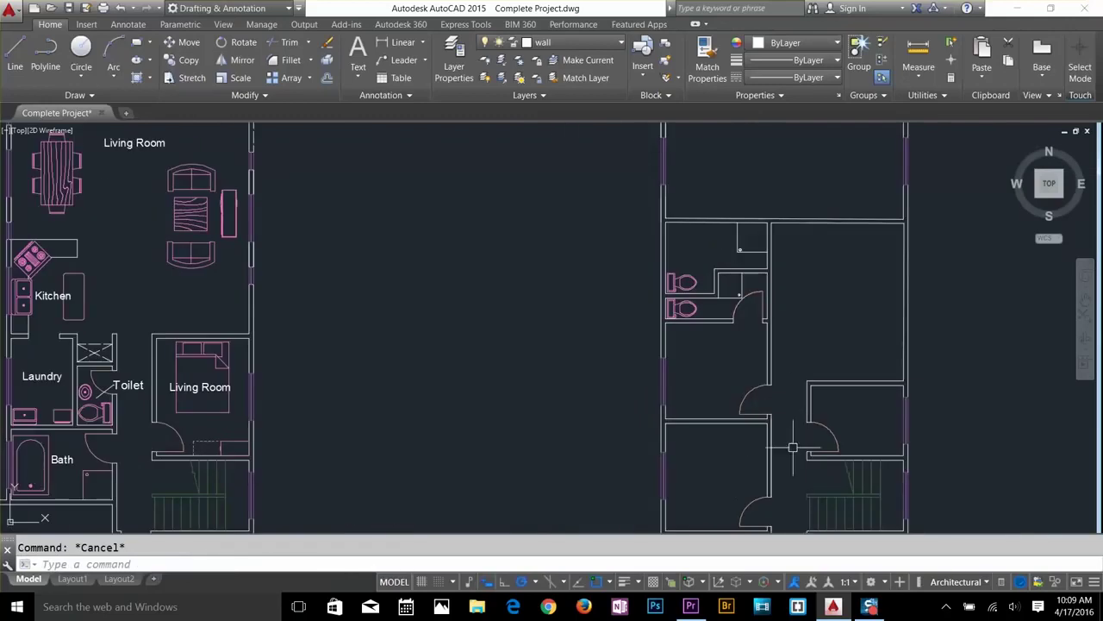
scroll(647, 267, "up", 5)
type("o")
key("Return")
key("Return")
key("Escape")
scroll(653, 312, "down", 2)
left_click(649, 357)
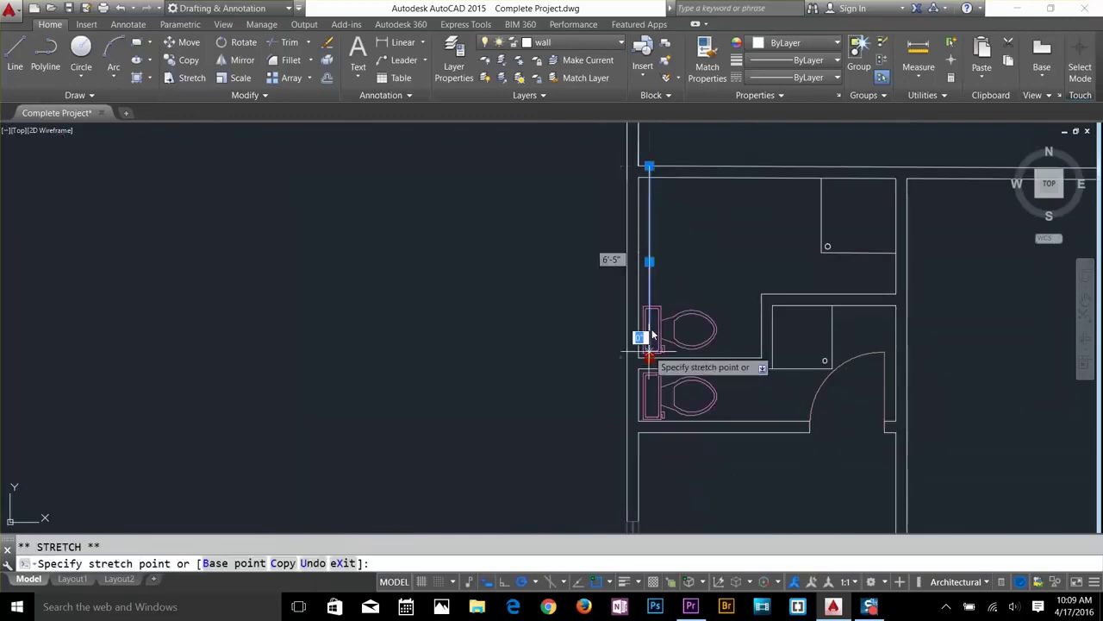
scroll(661, 164, "up", 6)
left_click(608, 227)
Offset the jamb line 2.5' along the upper bathroom's top wall to mark the door opening.
type("o")
key("Return")
type("2.5'")
key("Return")
left_click(609, 209)
left_click(726, 243)
Insert a door in the upper bathroom's top opening and flip it to swing into the bathroom.
type("i")
key("Return")
left_click(677, 418)
left_click(666, 268)
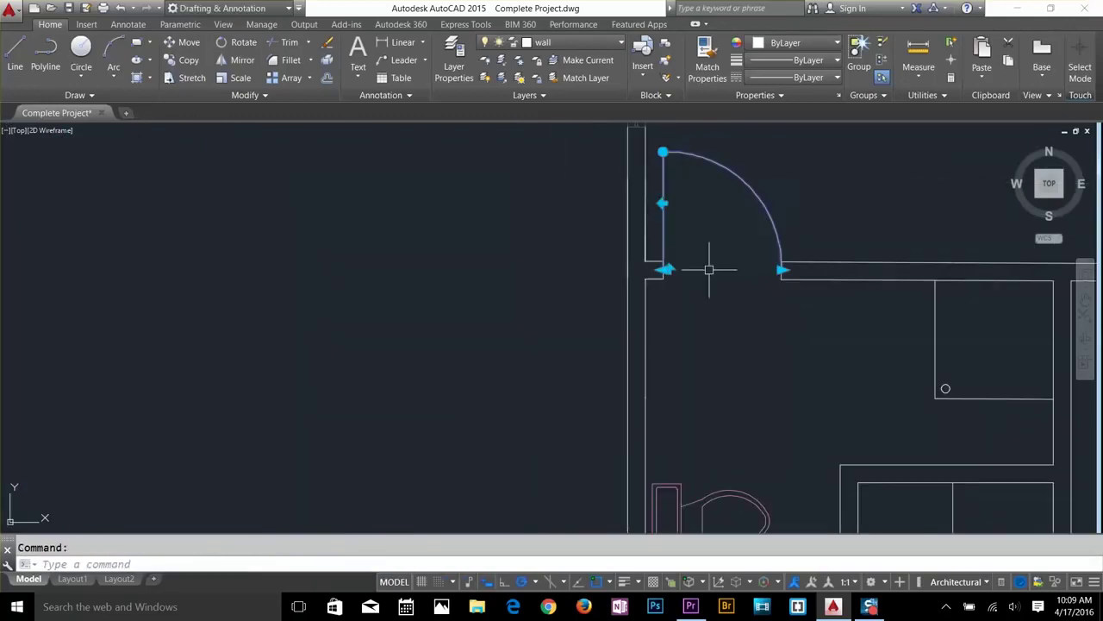
key("Escape")
Offset the wall lines 2.5' to outline a corner shower in the room behind the stairs and draw its circular drain.
scroll(748, 237, "down", 6)
scroll(778, 252, "up", 5)
type("o")
key("Return")
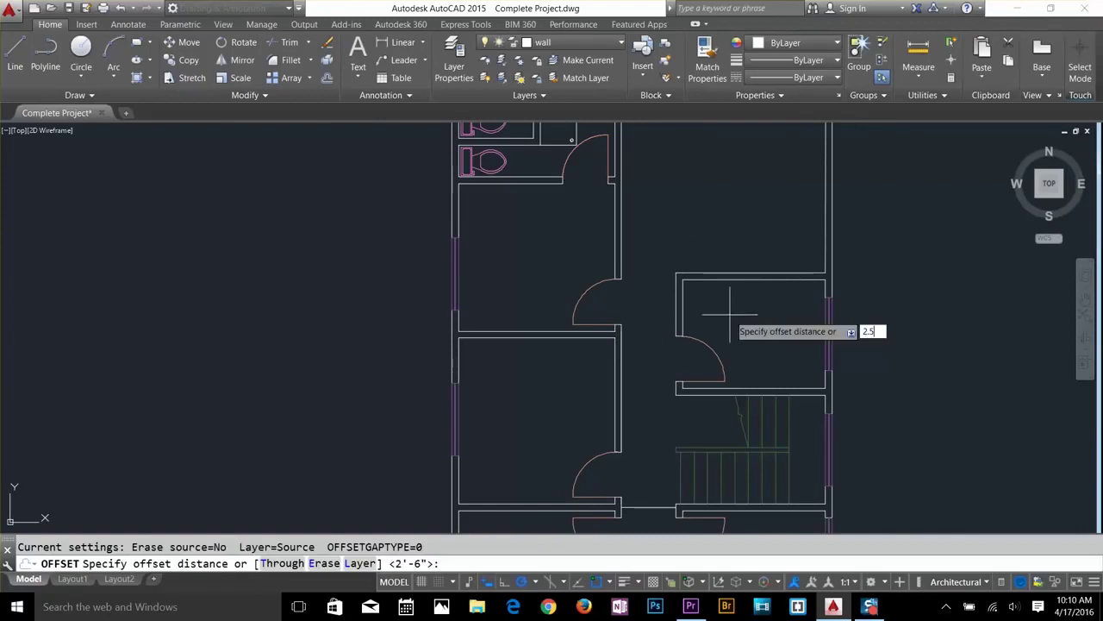
key("Return")
scroll(631, 320, "up", 3)
left_click(709, 296)
key("Escape")
scroll(732, 351, "up", 3)
type("c")
key("Return")
left_click(758, 356)
Copy the upper bathroom's toilet into the room behind the stairs and rotate it so its tank faces the stair-side wall.
scroll(768, 371, "down", 6)
type("co")
key("Return")
left_click(705, 257)
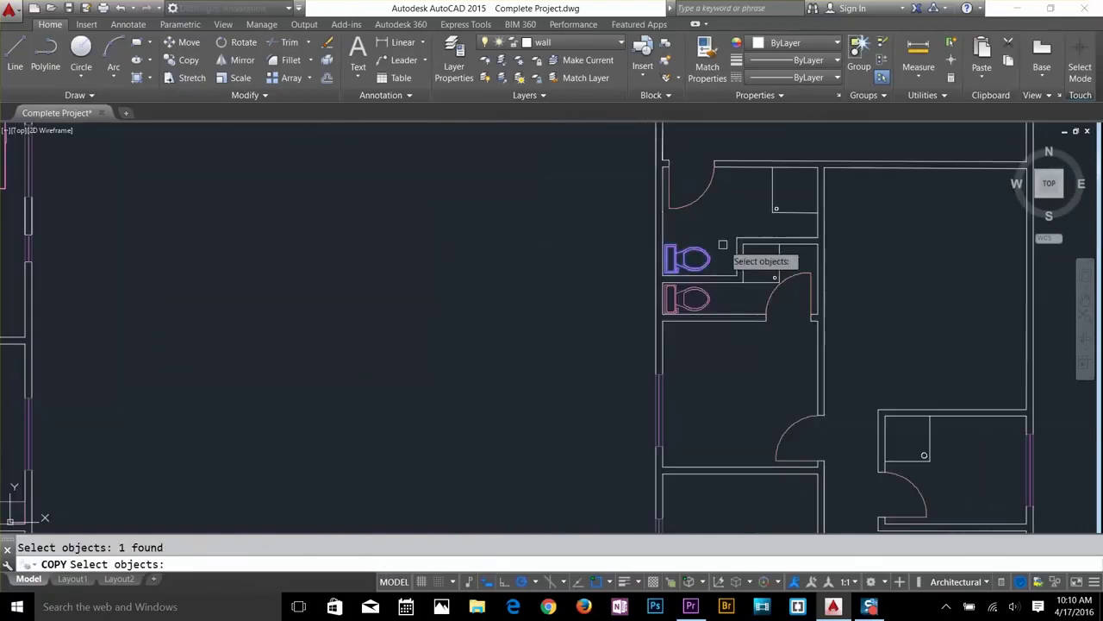
left_click(675, 265)
left_click(692, 363)
type("ro")
key("Return")
left_click(733, 371)
left_click(695, 347)
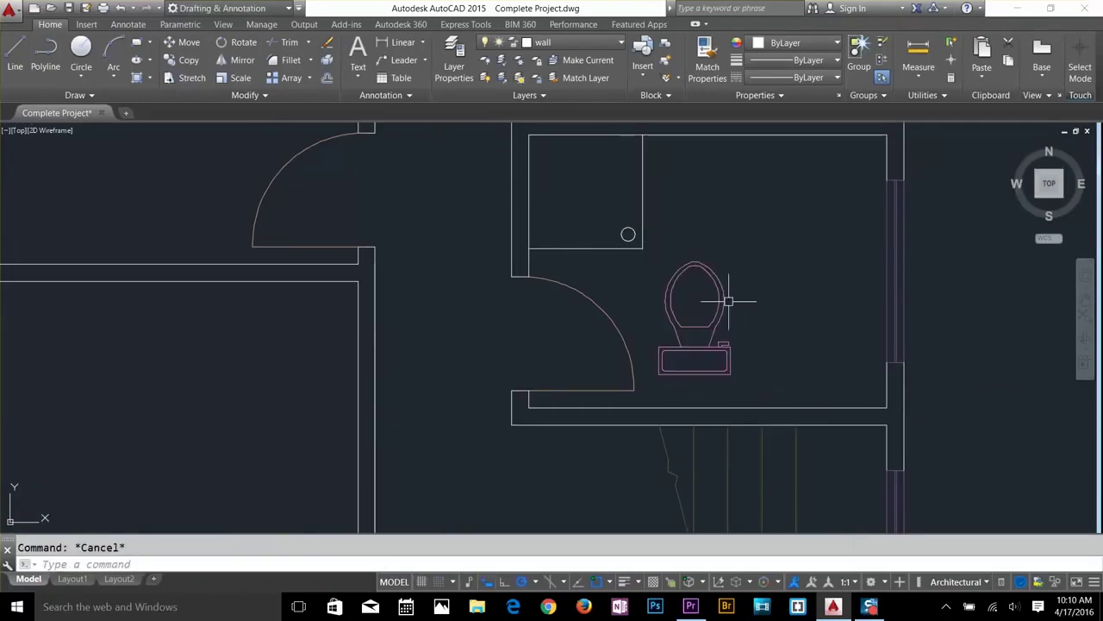
Open DesignCenter and display the blocks of House Designer.dwg.
scroll(813, 298, "down", 6)
type("adc")
key("Return")
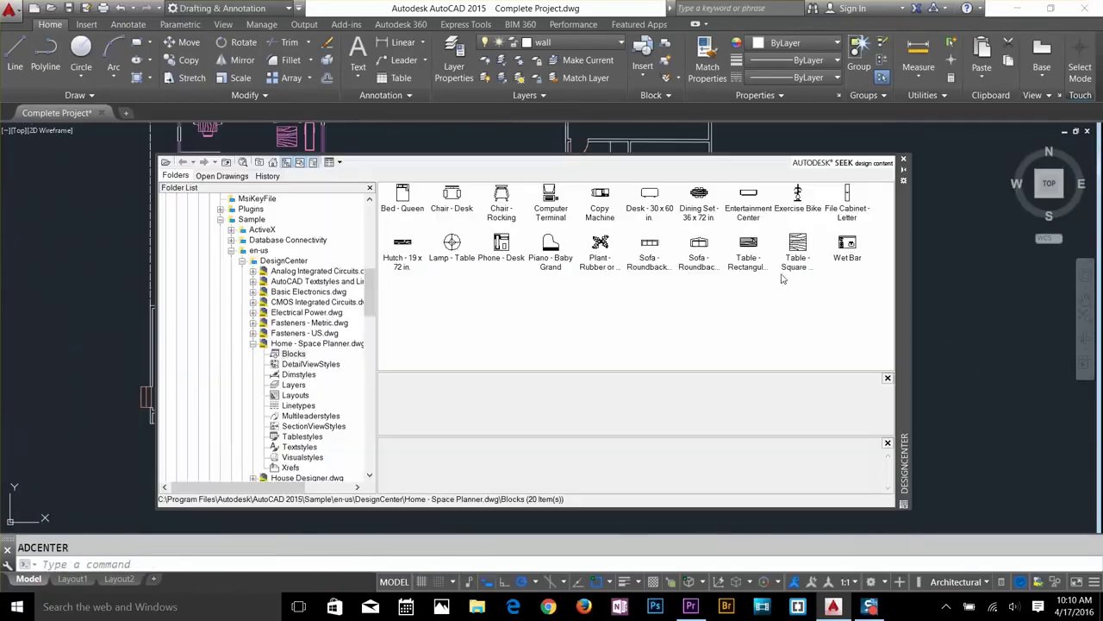
double_click(262, 343)
left_click(289, 394)
double_click(299, 343)
left_click(280, 354)
double_click(262, 343)
double_click(261, 354)
left_click(280, 354)
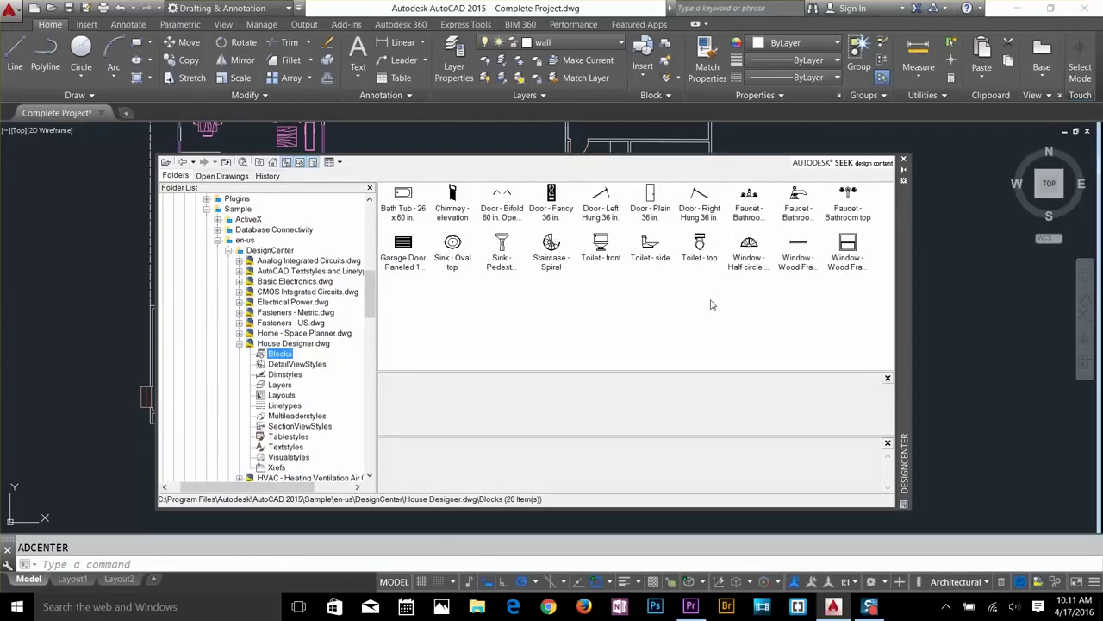
Insert the Bath Tub - 26 x 60 in. and Sink - Oval top blocks beside the plan and close DesignCenter.
left_click(403, 194)
left_click_drag(403, 194, 969, 369)
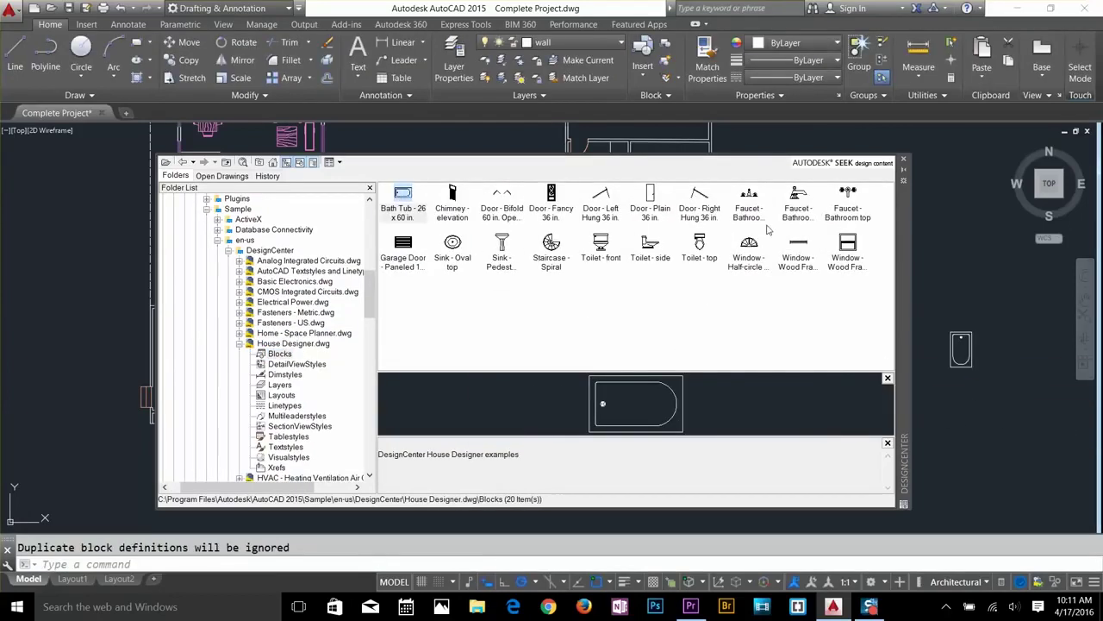
mouse_move(456, 240)
left_mouse_down()
mouse_move(1017, 277)
mouse_move(981, 284)
left_mouse_up()
left_click(903, 160)
Move the bathtub into the upper outer corner of the bathroom behind the stairs.
type("m")
key("Return")
left_click(958, 412)
left_click(940, 367)
scroll(521, 217, "up", 8)
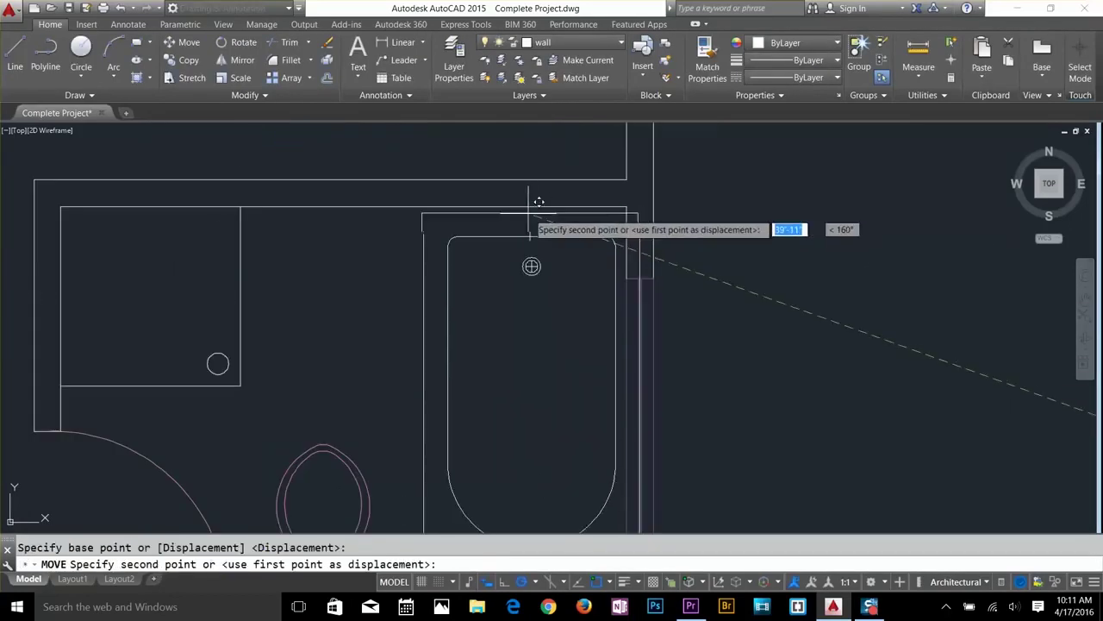
left_click(627, 206)
scroll(673, 250, "down", 2)
middle_click_drag(733, 312, 702, 284)
scroll(672, 301, "down", 6)
Move the oval sink between the shower and the bathtub in the bathroom behind the stairs.
key("Return")
left_click(1057, 370)
key("Return")
left_click(1057, 360)
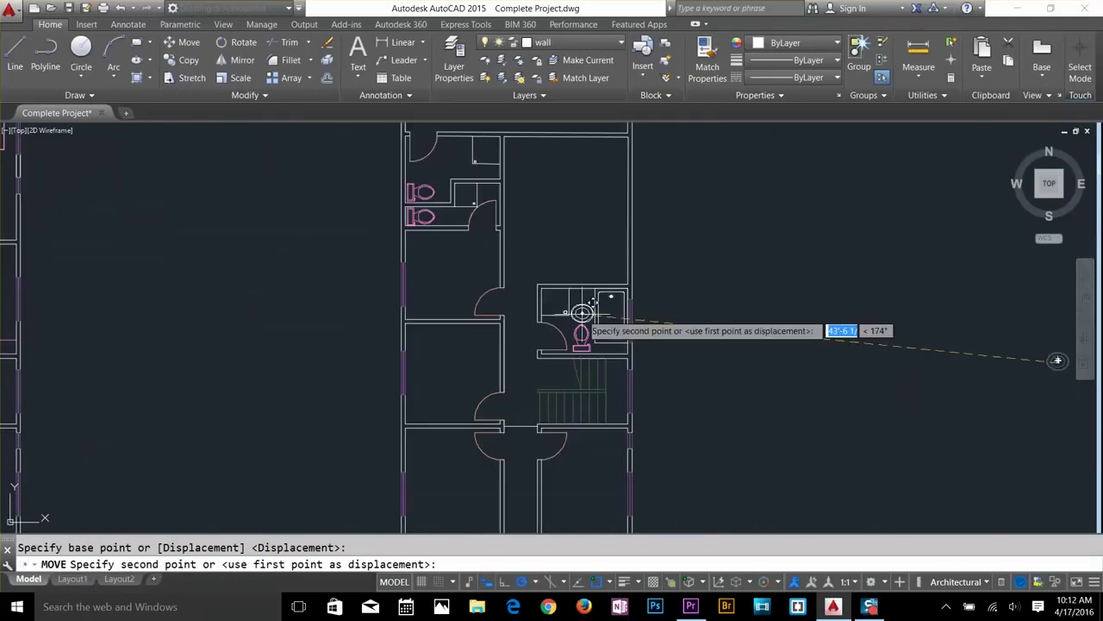
scroll(583, 304, "up", 10)
left_click(571, 257)
scroll(722, 302, "down", 4)
scroll(820, 366, "down", 6)
Copy the Living Room label from the furnished plan into the new layout's large room.
middle_click_drag(305, 262, 716, 357)
key("Escape")
type("co")
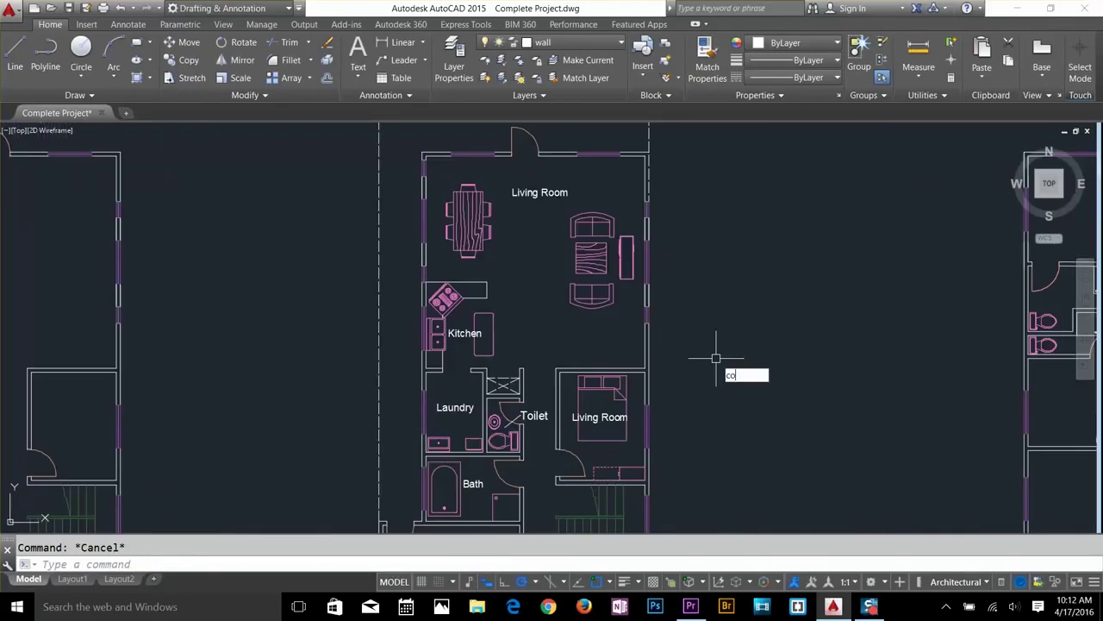
key("Return")
scroll(719, 365, "down", 3)
scroll(713, 247, "up", 3)
Stretch the window opening in the outer wall of the room below the two small bathrooms upward along the wall.
type("s")
key("Return")
left_click(670, 213)
left_click(633, 304)
left_click(576, 308)
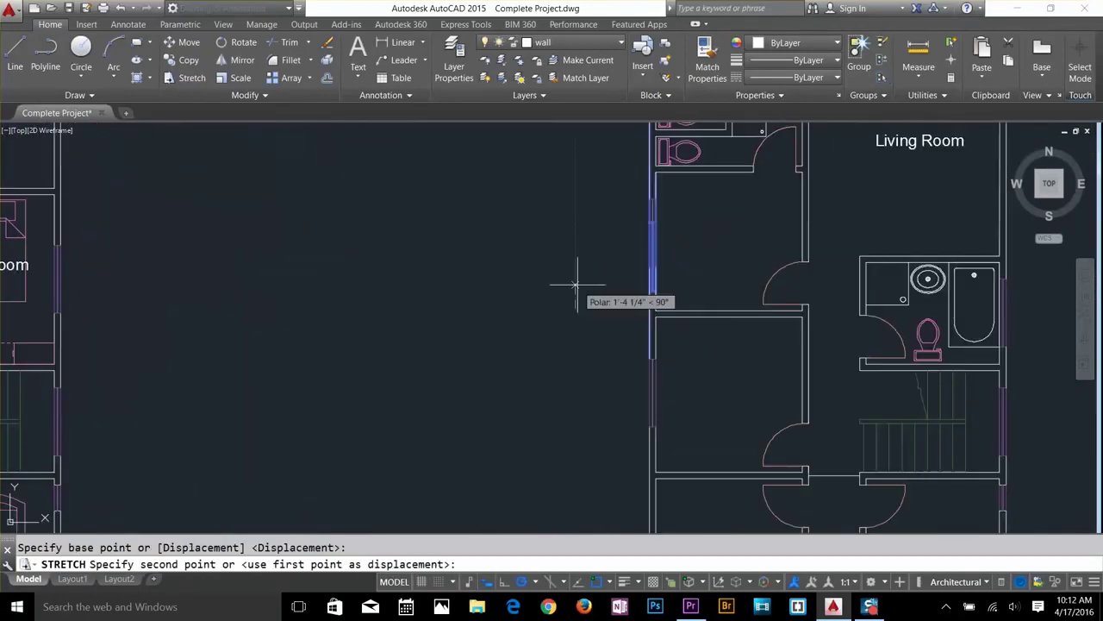
left_click(575, 285)
Centre the windows in the outer wall and the front wall of the new layout's lower corner room.
scroll(689, 345, "down", 3)
middle_click_drag(700, 500, 702, 318)
scroll(699, 321, "up", 3)
left_click(647, 284)
left_click(650, 377)
left_click(717, 309)
left_click(751, 380)
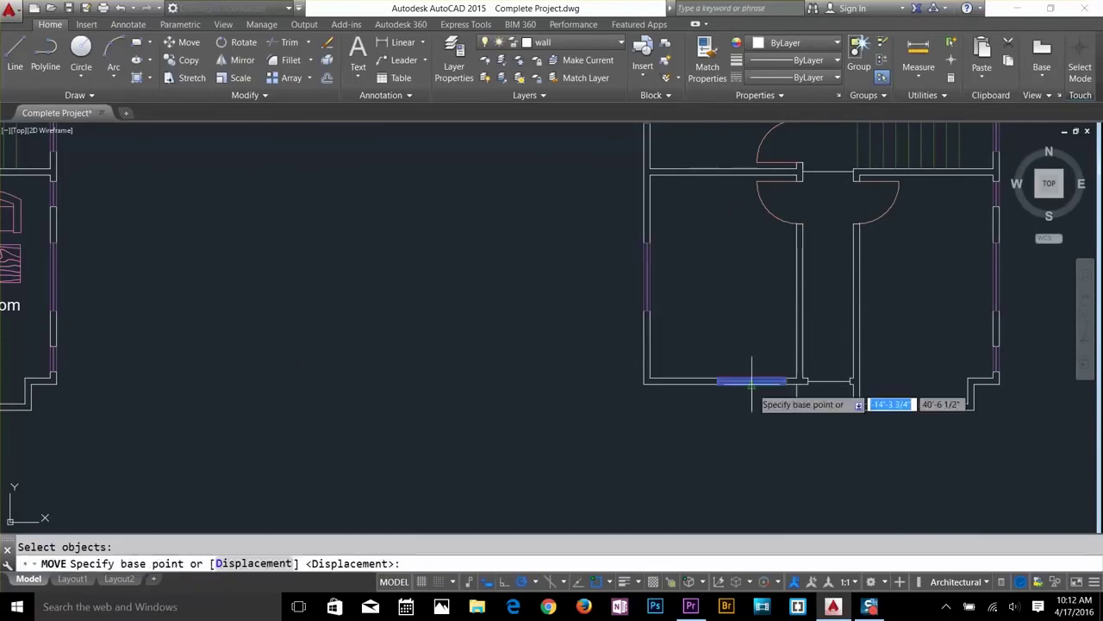
key("Escape")
scroll(701, 406, "down", 5)
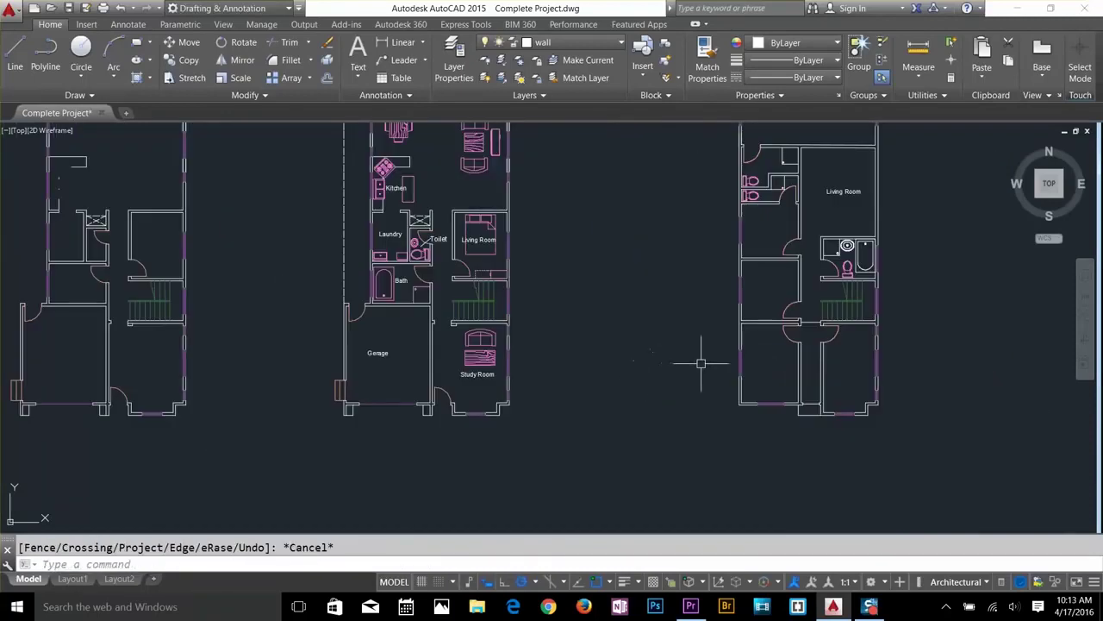
Copy the dashed boundary outline from the furnished plan to the new layout, using the garage's front outer corner as base point.
type("co")
key("Return")
left_click(537, 296)
scroll(536, 426, "up", 5)
left_click(572, 323)
scroll(572, 325, "down", 5)
left_click(772, 215)
key("Return")
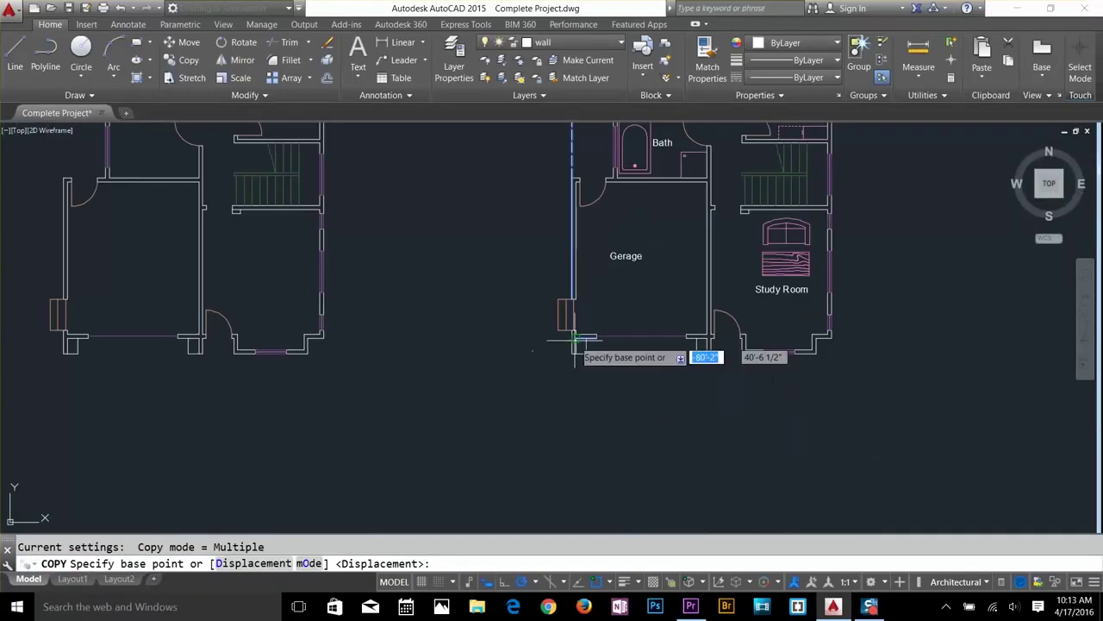
middle_click_drag(787, 381, 428, 413)
left_click(429, 414)
scroll(428, 414, "down", 5)
key("Escape")
Stretch the end of the copied front boundary line to the outer wall face of the lower corner room.
scroll(776, 405, "up", 5)
left_click(749, 406)
left_click(814, 406)
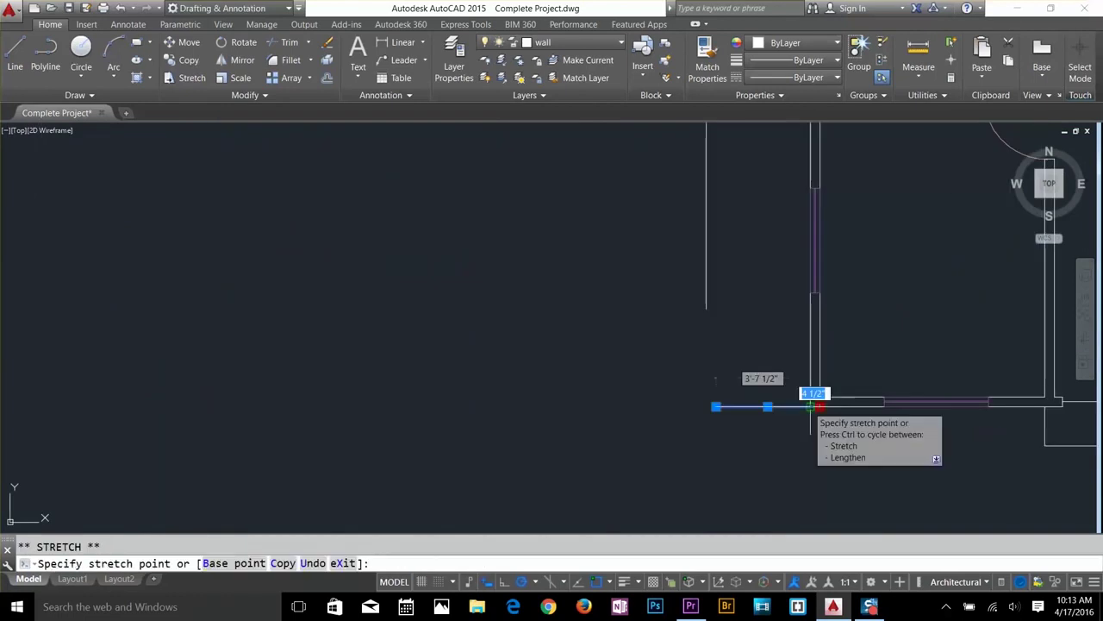
key("Escape")
scroll(814, 406, "down", 5)
scroll(854, 215, "up", 1)
Draw the diagonal lines across the dashed open area behind the new layout's upper room.
left_click(854, 214)
key("Escape")
scroll(704, 253, "up", 5)
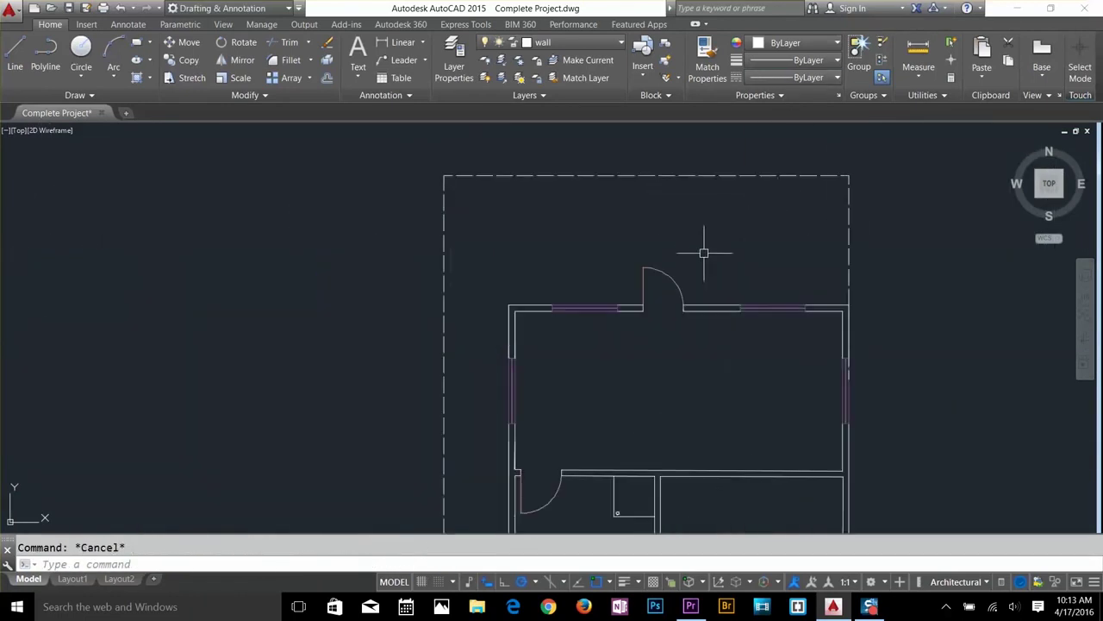
left_click(509, 306)
left_click(849, 176)
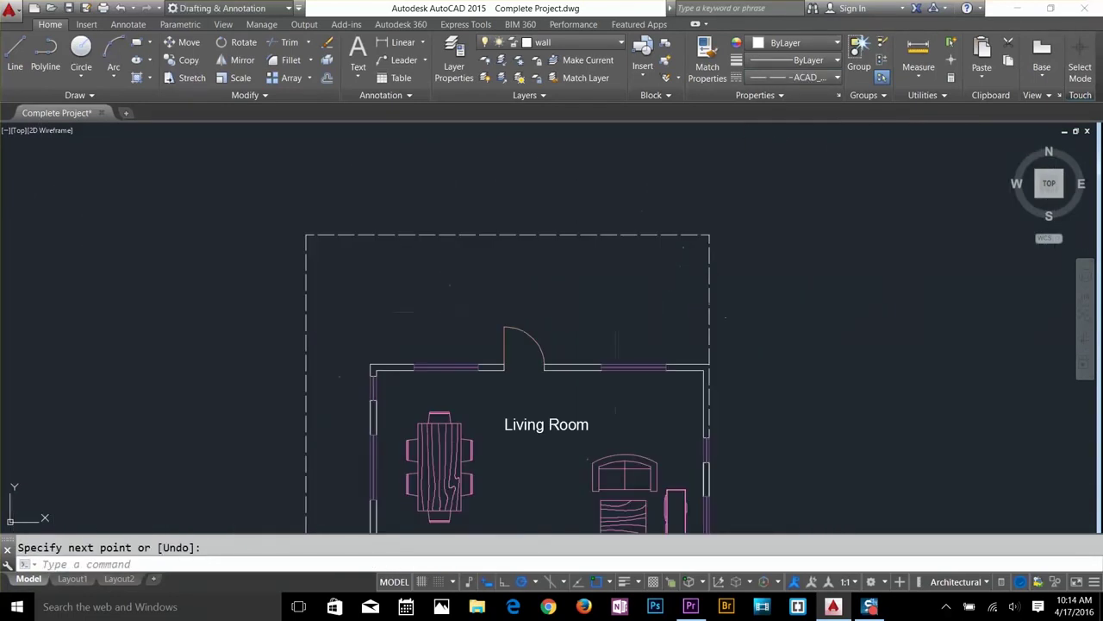
Draw a small square column in the upper outer corner of the furnished plan's dashed terrace.
type("rec")
key("Return")
left_click(708, 234)
left_click(689, 255)
key("Return")
Copy the square column to the other corners of the furnished plan's terrace.
type("O")
key("Return")
left_click(699, 255)
key("Return")
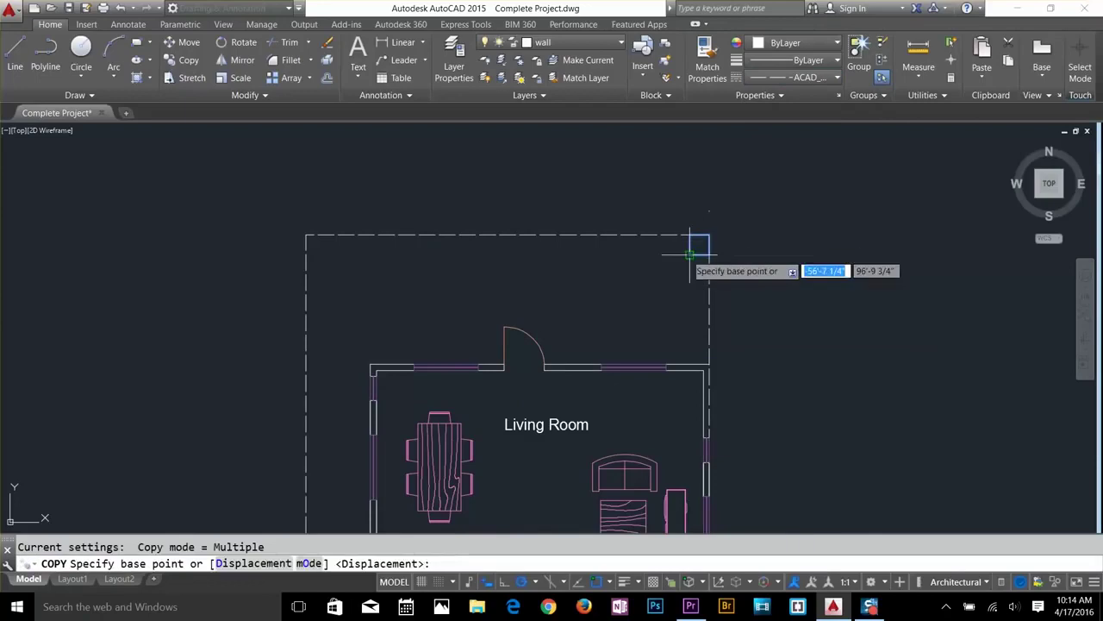
left_click(689, 255)
left_click(371, 364)
key("Escape")
type("CO")
left_click(709, 364)
key("Return")
scroll(600, 184, "down", 6)
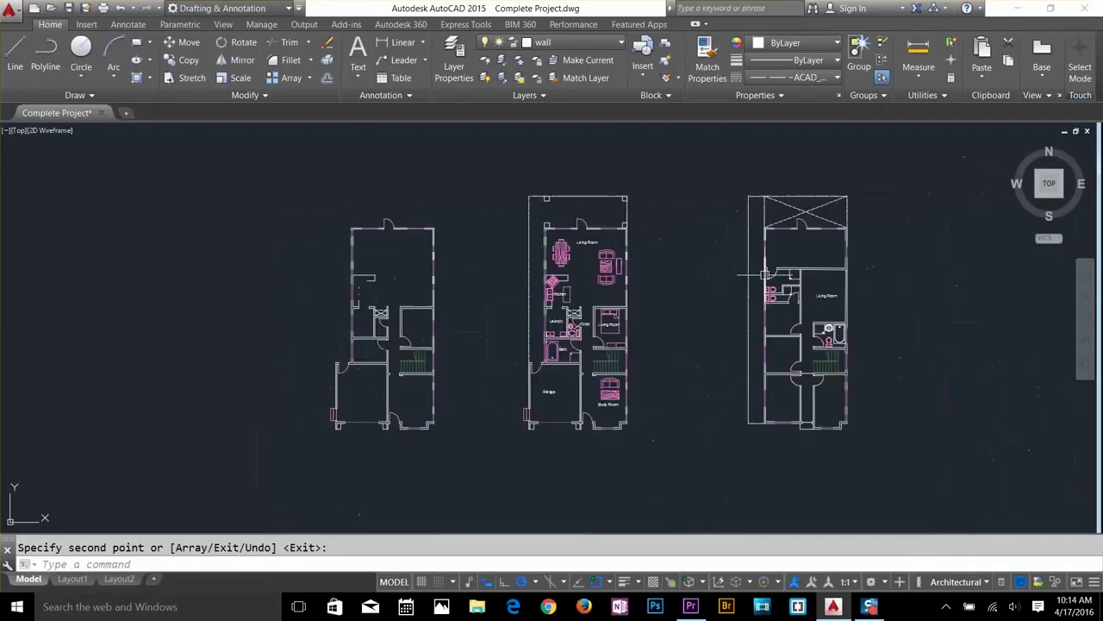
Copy the furnished plan's bed into the upper room and the two lower outer rooms of the new layout.
scroll(788, 275, "up", 2)
key("Escape")
type("CO")
key("Return")
left_click(504, 334)
left_click(854, 220)
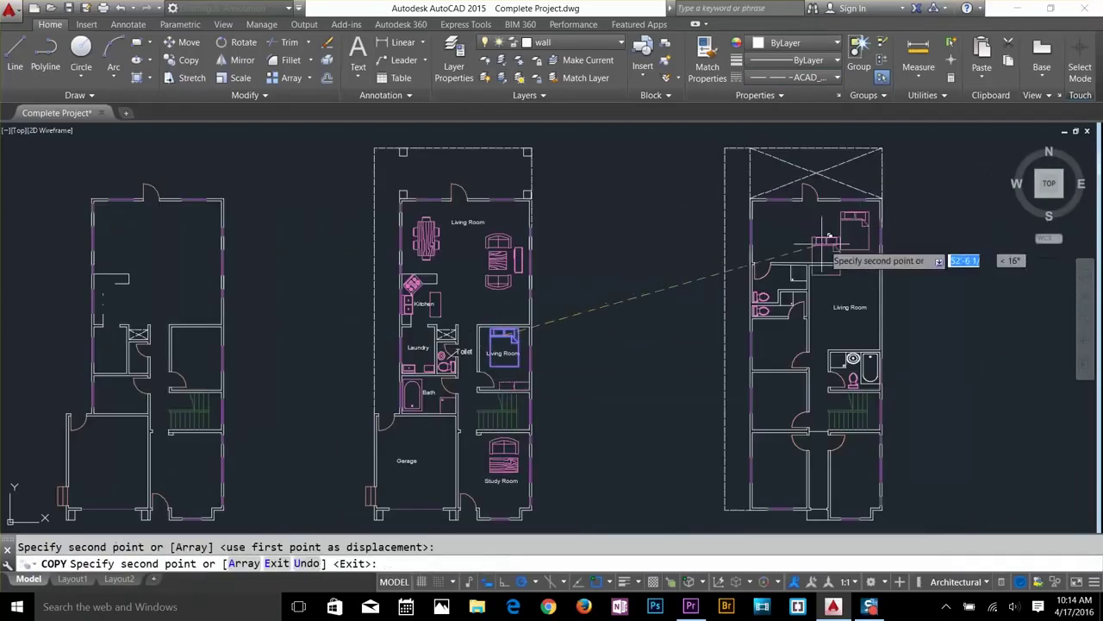
left_click(776, 464)
left_click(776, 384)
key("Return")
Rotate the bed in the new layout's upper room so its headboard faces the outer wall.
scroll(782, 420, "up", 2)
middle_click_drag(849, 185, 771, 323)
type("RO")
left_click(823, 284)
key("Return")
left_click(823, 257)
left_click(824, 311)
key("Escape")
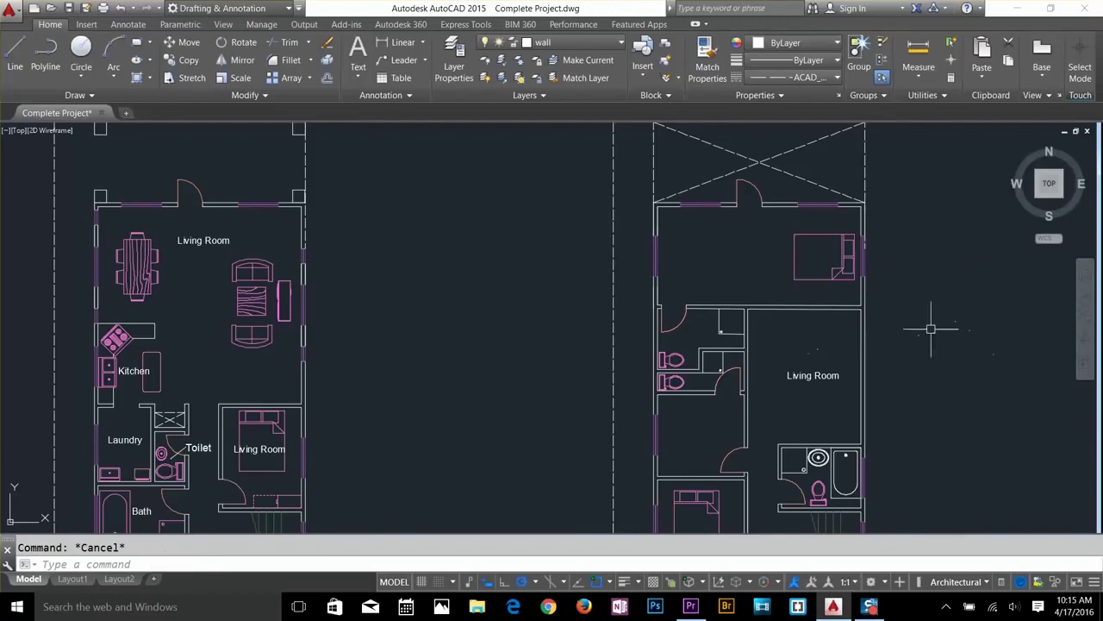
Copy the wardrobe from the furnished plan's bedroom to the bathroom-side wall of the new layout's upper room.
scroll(745, 366, "down", 2)
scroll(396, 332, "up", 2)
type("CO")
left_click(455, 308)
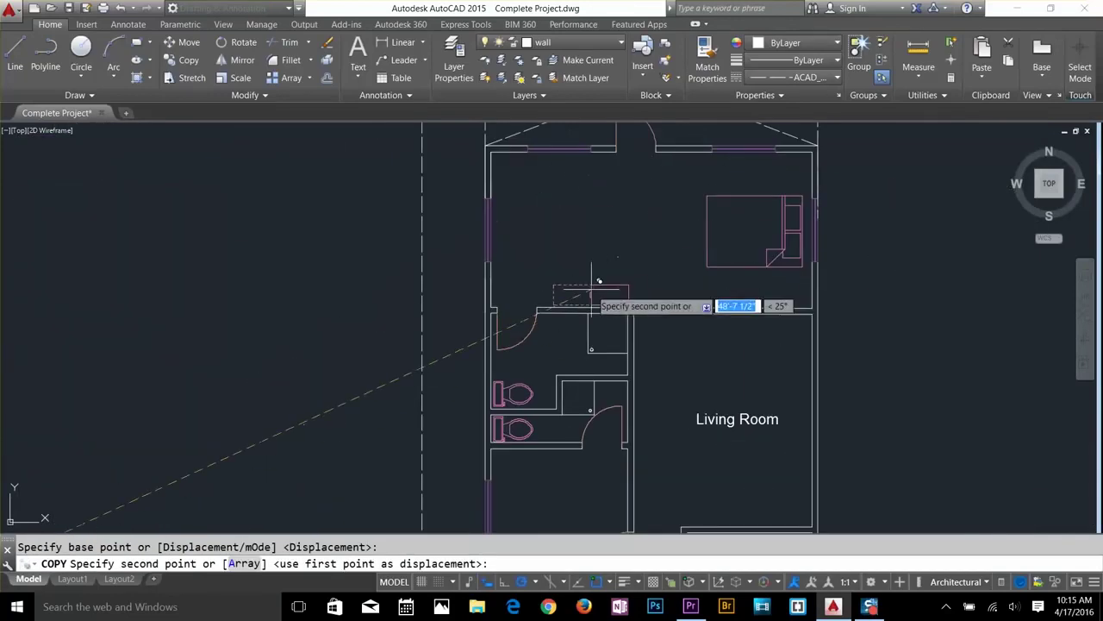
left_click(593, 285)
key("Return")
Rotate the bed in the middle bedroom and move it with its headboard against the outer wall.
middle_click_drag(565, 482, 645, 322)
middle_click_drag(625, 462, 632, 298)
type("RO")
left_click(633, 298)
key("Return")
left_click(654, 341)
left_click(680, 207)
type("m")
left_click(667, 320)
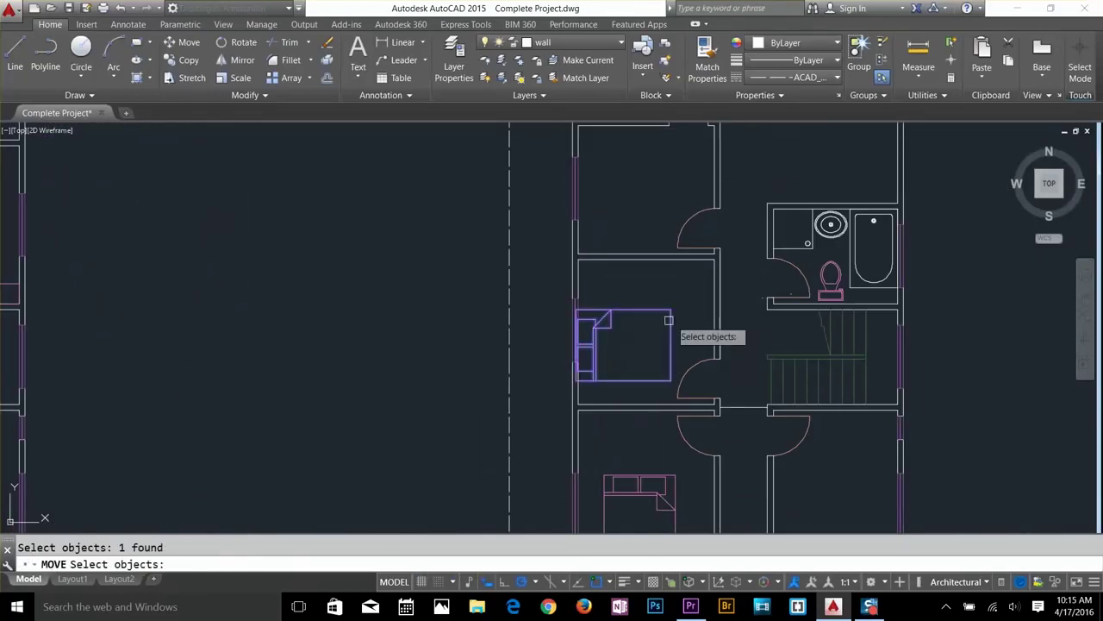
key("Return")
Rotate the bed in the lower corner bedroom and move its headboard against the outer wall.
middle_click_drag(650, 500, 737, 331)
type("ro")
left_click(761, 355)
type("m")
scroll(726, 331, "down", 5)
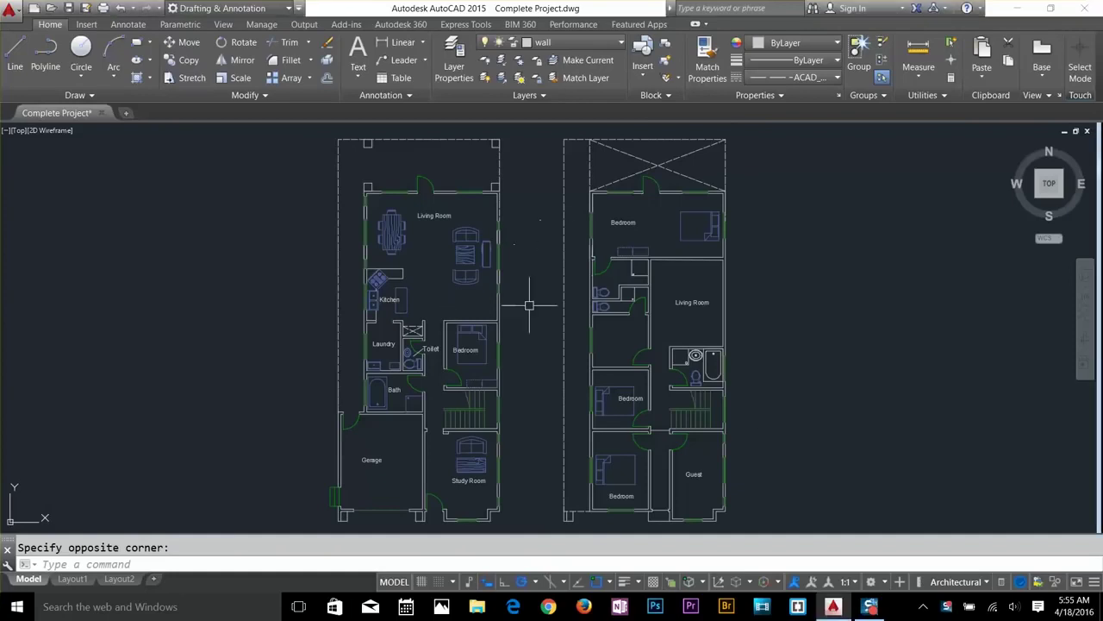
Start a SOLID hatch and fill the ground floor's walls around the Living Room.
mouse_move(527, 307)
middle_mouse_down()
mouse_move(539, 243)
mouse_move(515, 299)
middle_mouse_up()
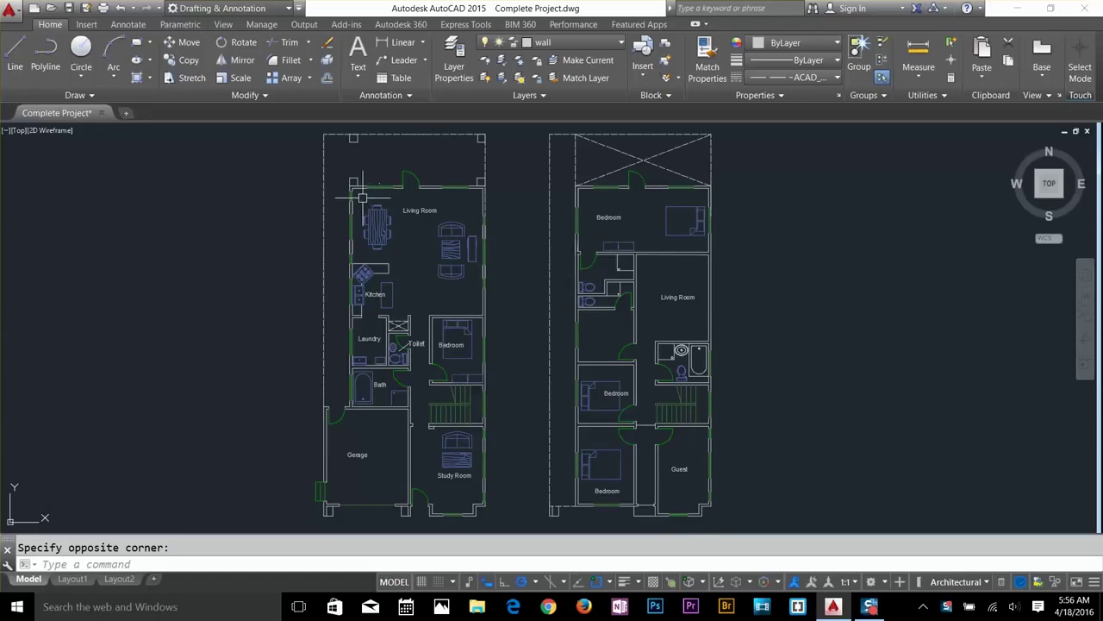
scroll(380, 179, "up", 4)
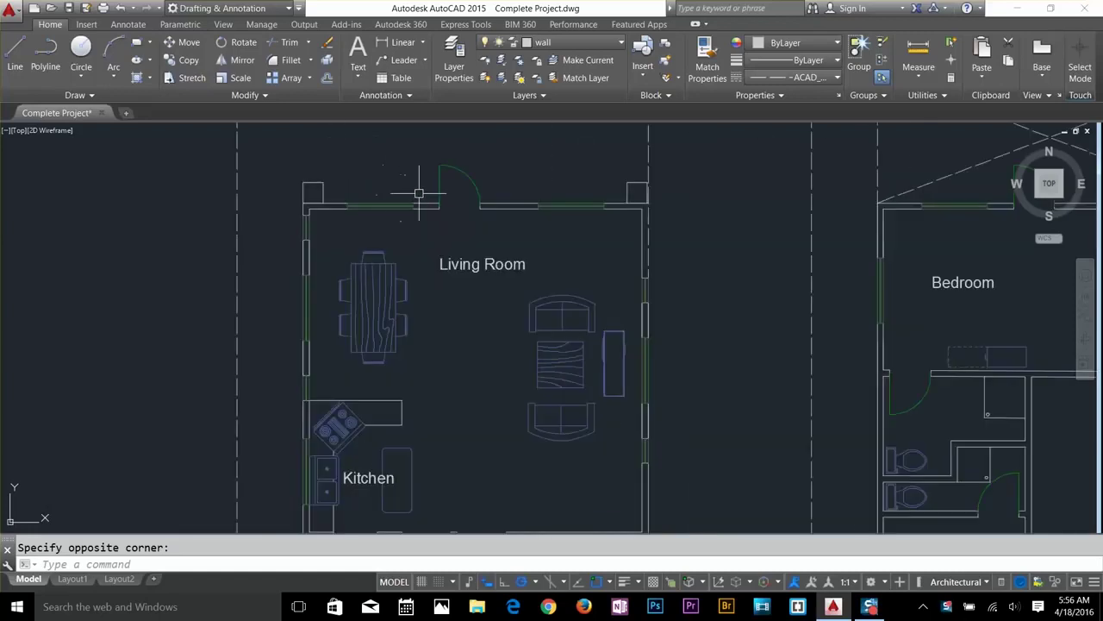
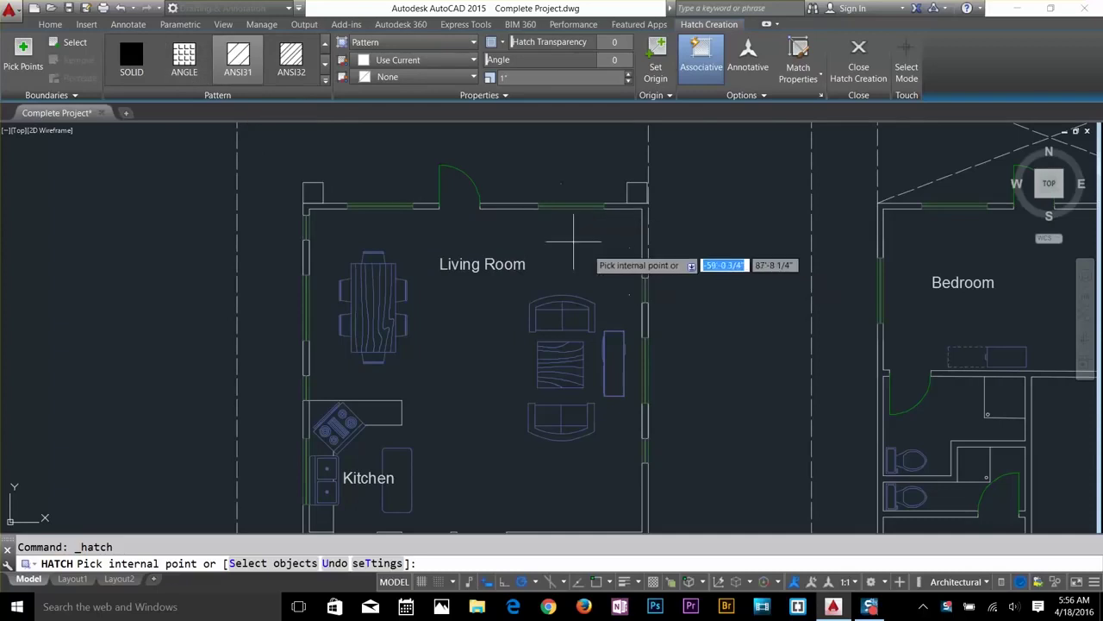
left_click(133, 62)
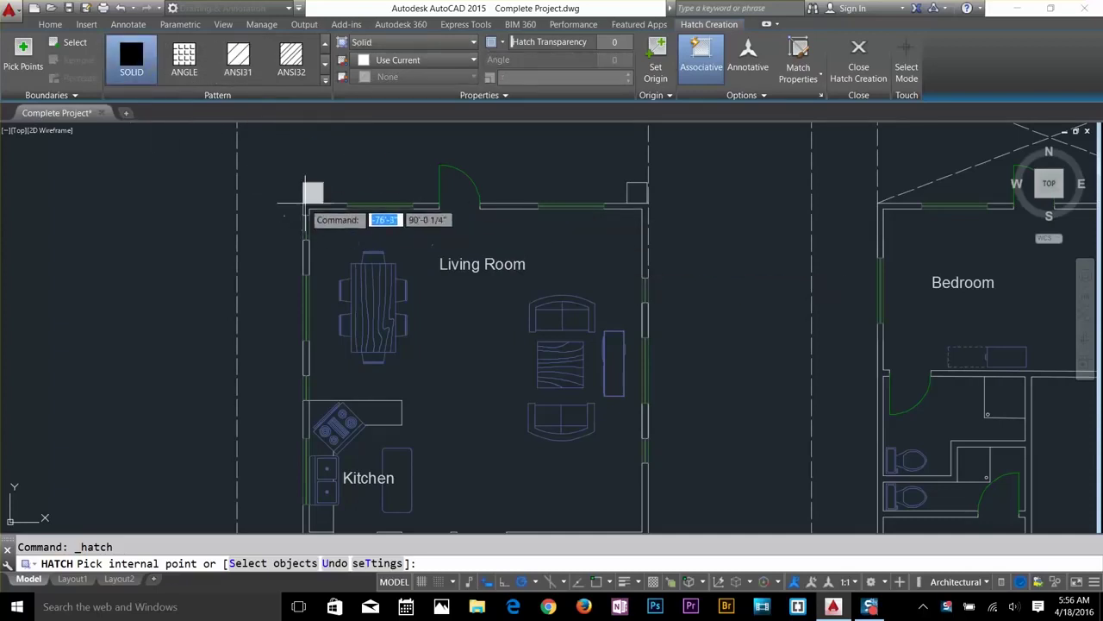
left_click(431, 226)
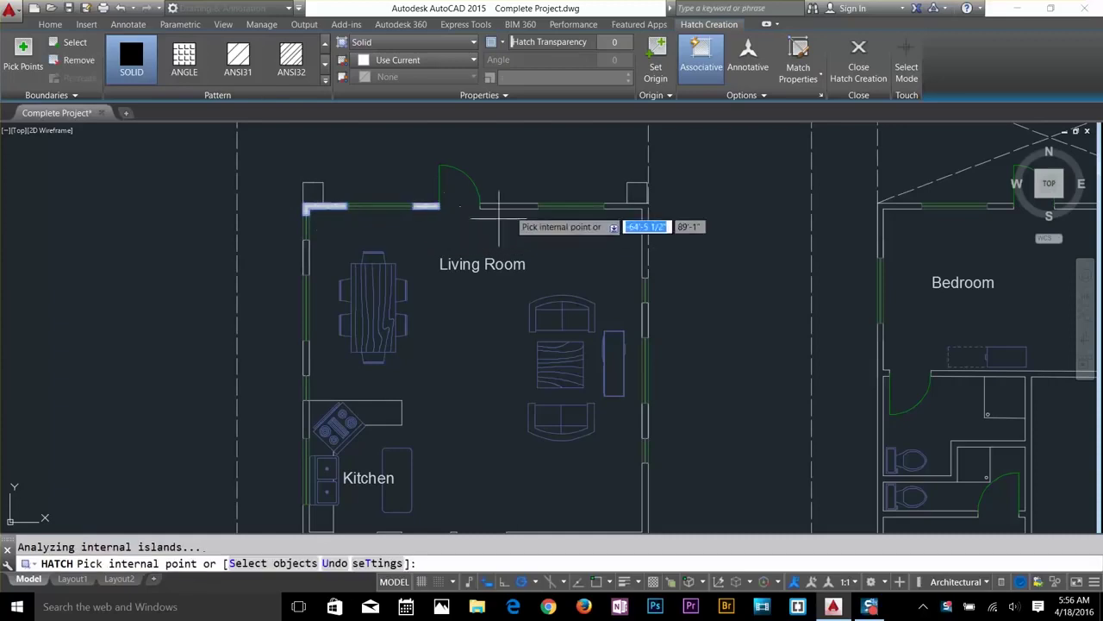
scroll(565, 173, "down", 2)
left_click(609, 192)
left_click(608, 260)
left_click(607, 302)
left_click(608, 419)
Fill the remaining ground-floor walls around the bedroom, stairs, Study Room, garage and kitchen side with the solid hatch.
mouse_move(608, 421)
middle_mouse_down()
mouse_move(608, 346)
mouse_move(642, 340)
middle_mouse_up()
left_click(607, 428)
left_click(644, 366)
left_click(679, 343)
left_click(642, 376)
left_click(522, 413)
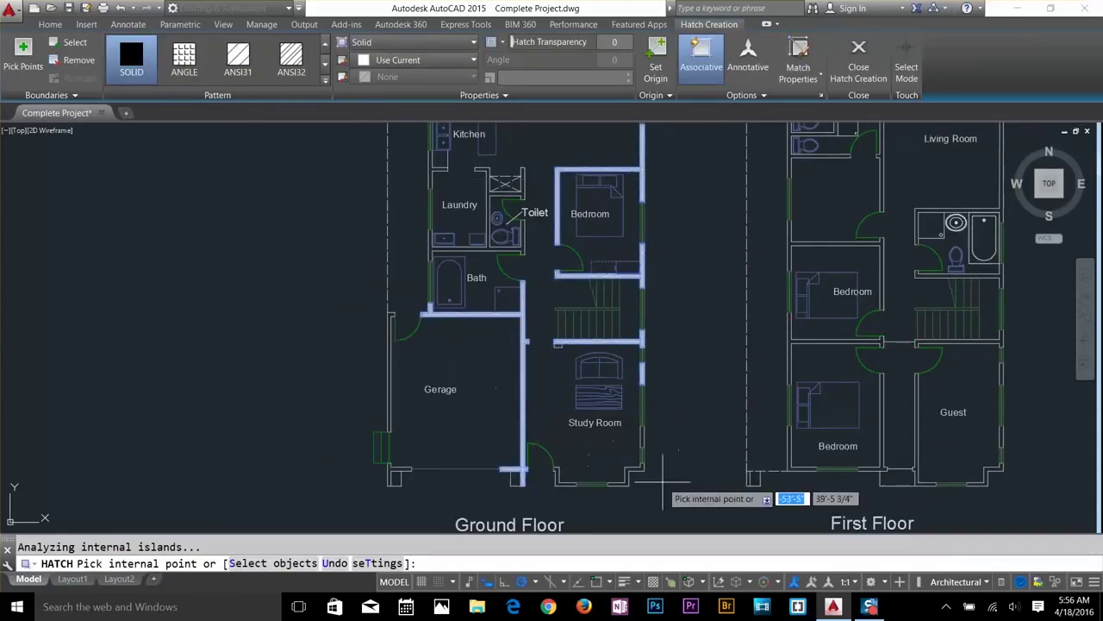
left_click(635, 470)
middle_click_drag(416, 250, 453, 508)
left_click(435, 370)
key("Return")
Finish copying the First Floor plan beside the unfurnished layout, and solid-hatch the original's walls around the upper Bedroom and Living Room.
scroll(566, 312, "down", 5)
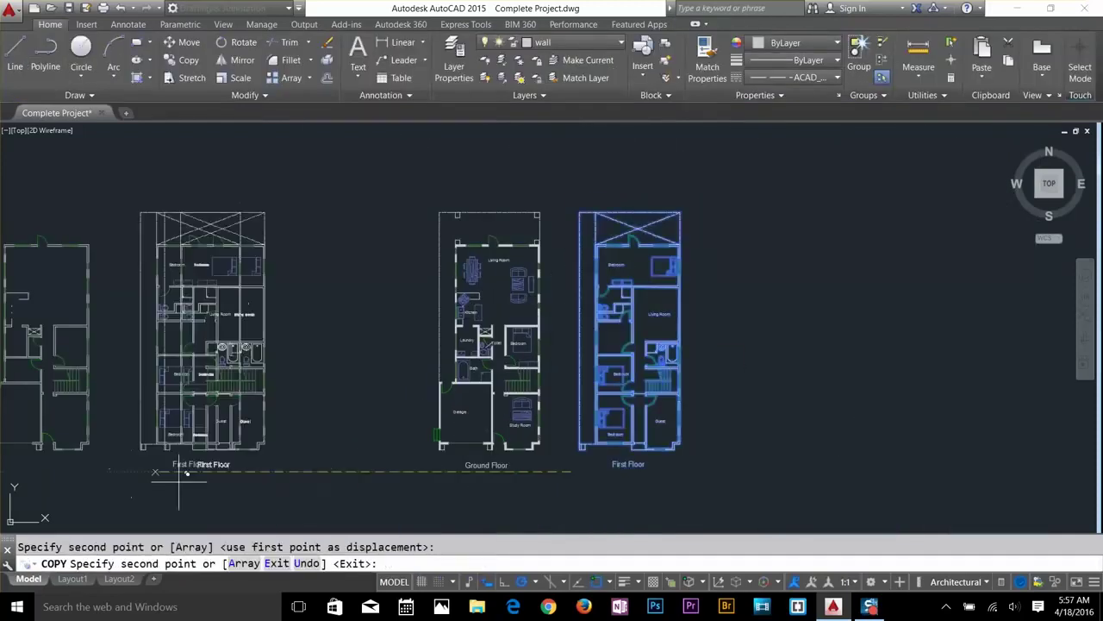
key("Return")
scroll(687, 282, "up", 4)
left_click(137, 77)
left_click(595, 387)
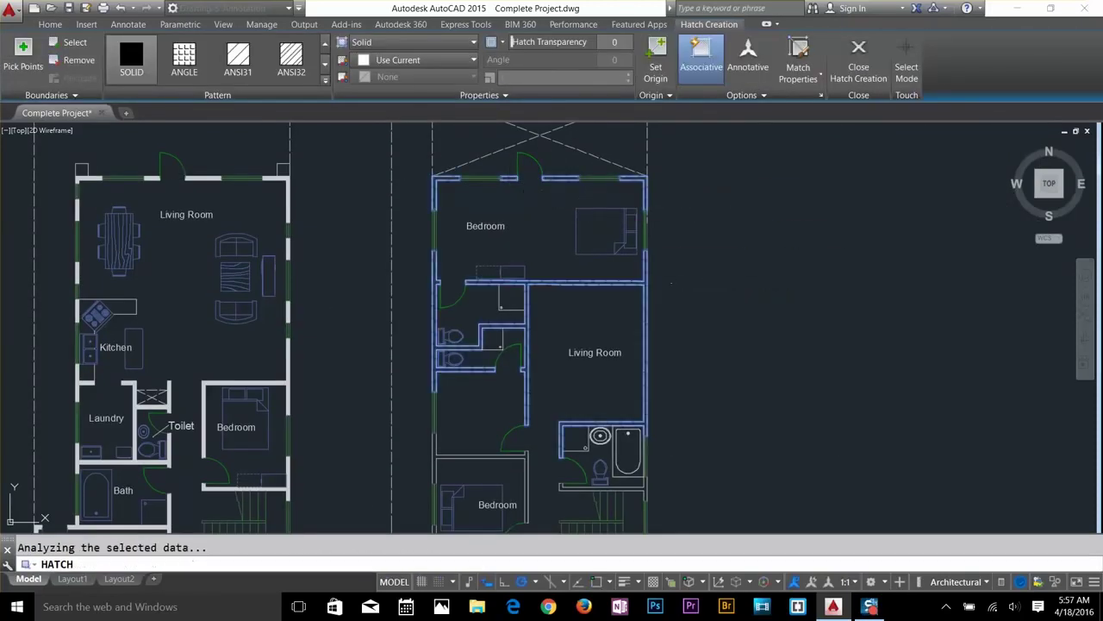
Fill the First Floor's remaining walls around the lower bedrooms, stairs and Guest room with the solid hatch.
middle_click_drag(621, 493, 608, 338)
middle_click_drag(425, 406, 457, 272)
left_click(456, 273)
left_click(635, 310)
left_click(509, 345)
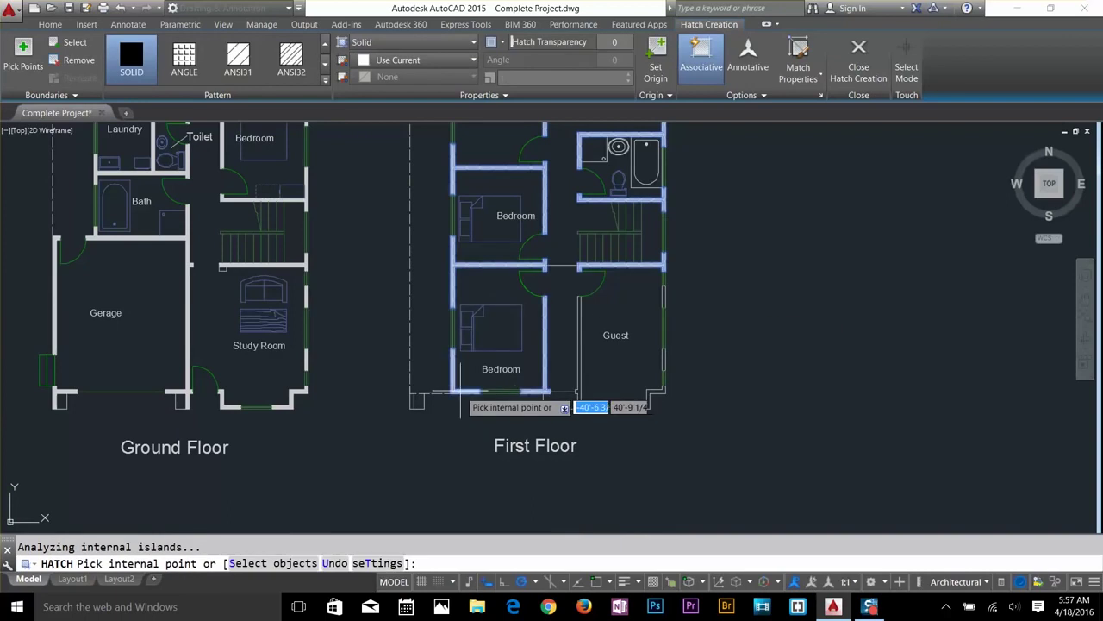
left_click(621, 362)
left_click(651, 412)
left_click(680, 318)
scroll(696, 301, "down", 3)
middle_click_drag(477, 401, 488, 448)
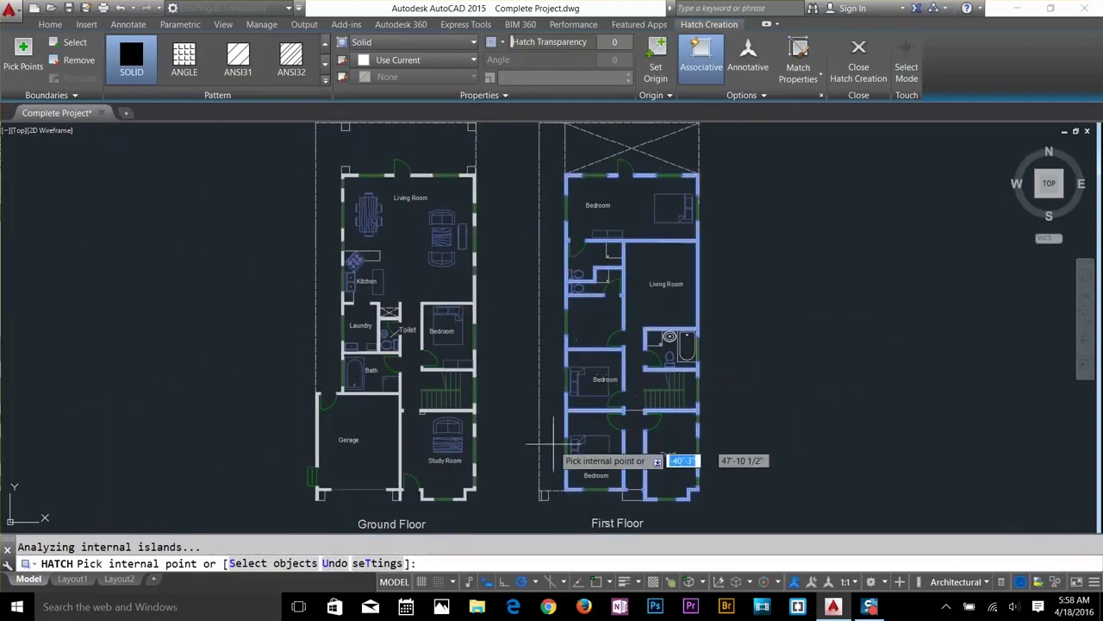
key("Return")
Draw a driveway rectangle extending forward from the garage front between its two corner piers.
scroll(368, 475, "up", 3)
key("Escape")
type("rec")
key("Return")
scroll(319, 352, "up", 5)
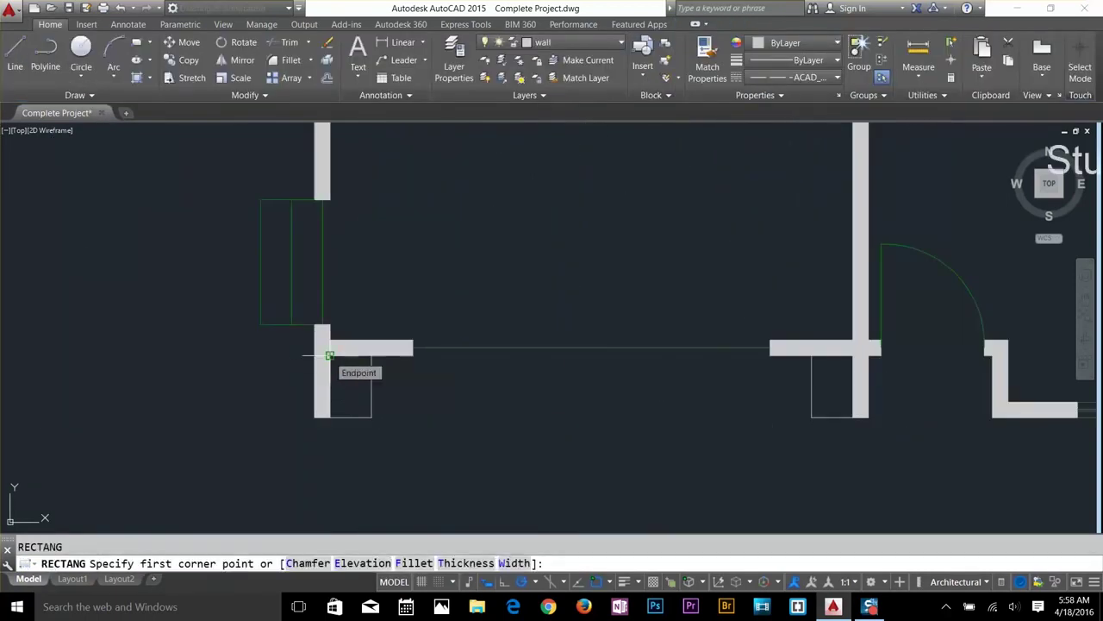
left_click(329, 352)
scroll(827, 475, "down", 5)
left_click(811, 461)
Move the Ground Floor title clear of the driveway, below the Study Room.
left_click(827, 449)
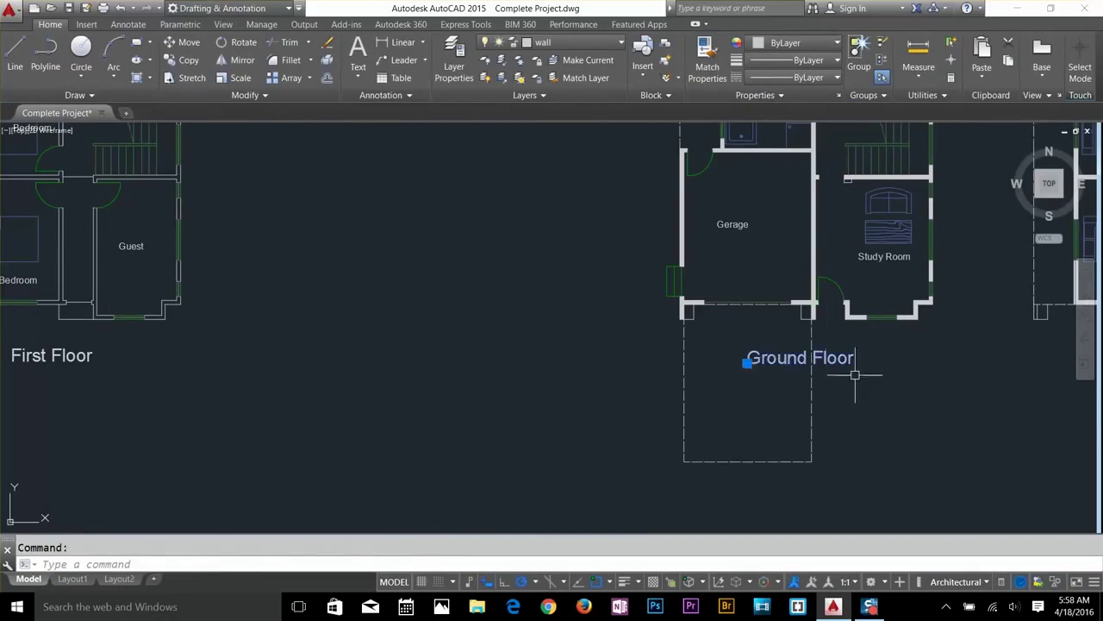
left_click_drag(854, 468, 980, 402)
left_click(980, 402)
Hatch the driveway rectangle with the AR-B816 pattern.
left_click(136, 59)
left_click(326, 66)
left_click(239, 52)
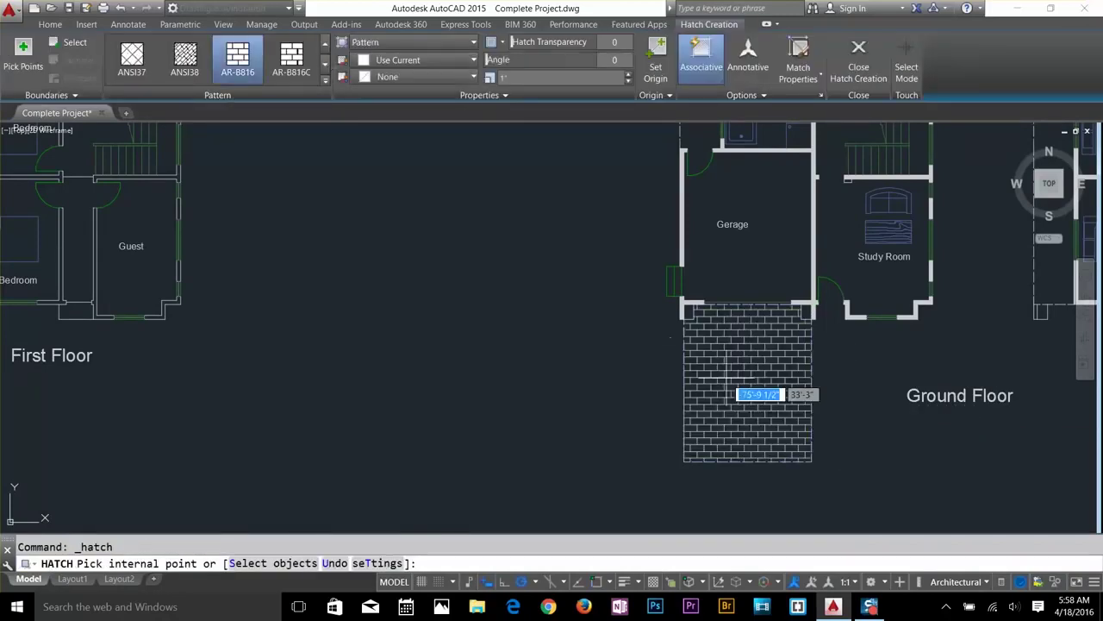
left_click(747, 384)
key("Escape")
Draw a narrow walkway rectangle beside the driveway, from the front entrance door down to the driveway's end.
middle_click_drag(849, 371, 503, 374)
key("Escape")
type("rec")
key("Return")
scroll(468, 306, "up", 4)
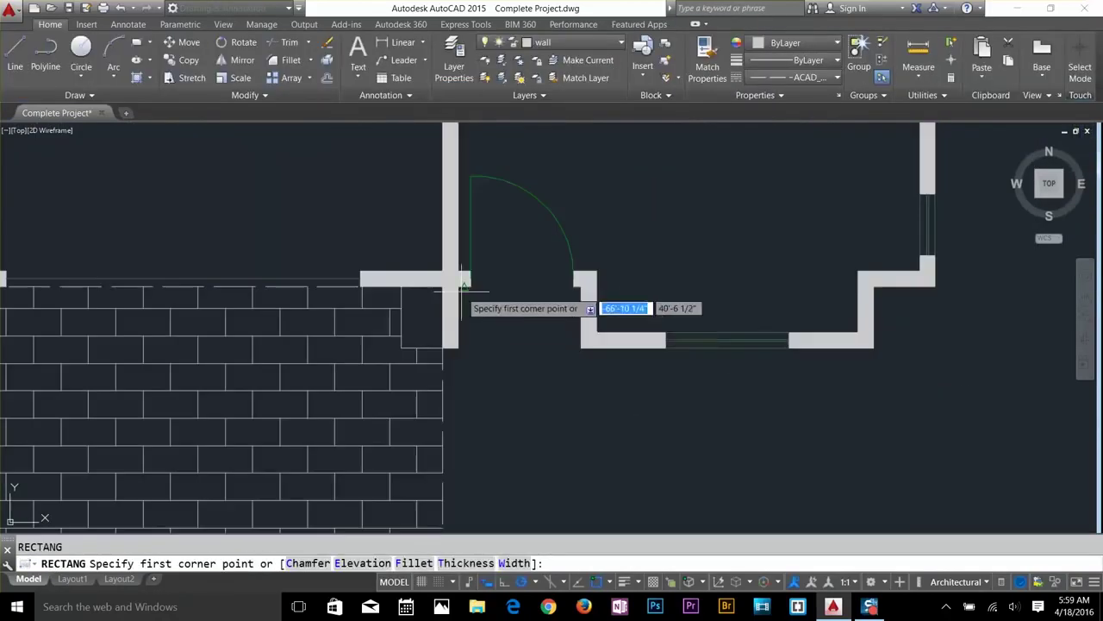
left_click(469, 309)
scroll(591, 246, "down", 3)
scroll(579, 375, "up", 1)
left_click(592, 376)
key("Escape")
Hatch the narrow walkway rectangle beside the driveway with the AR-B816 pattern.
left_click(136, 60)
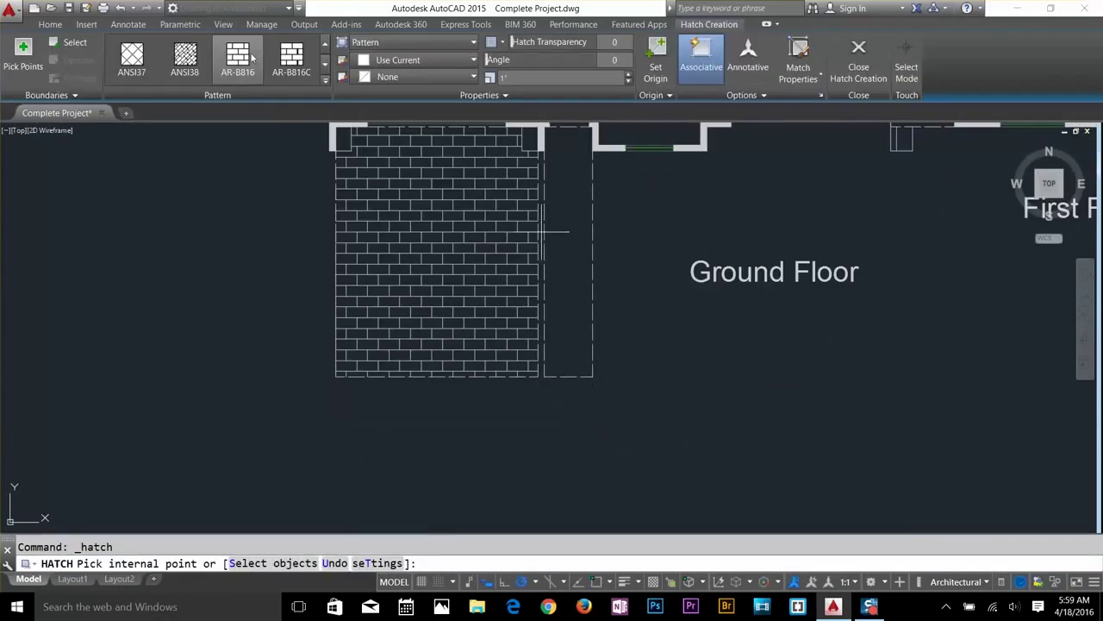
left_click(568, 258)
key("Escape")
Set the driveway hatch's scale to 2.
left_click(537, 267)
left_click(552, 77)
type("2")
key("Return")
key("Escape")
scroll(591, 387, "up", 2)
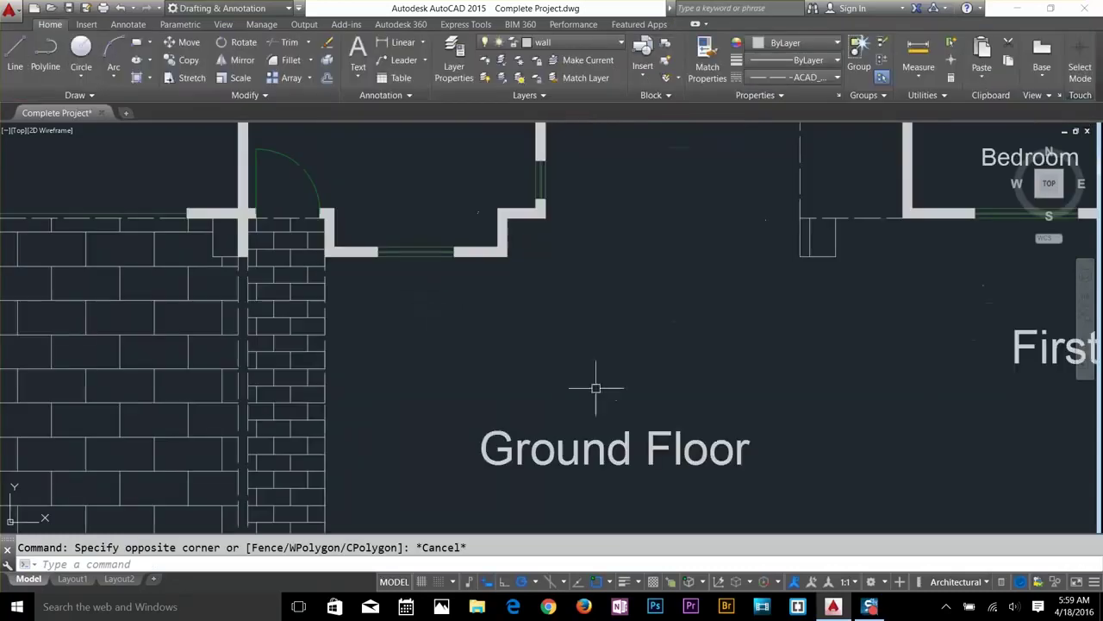
Draw a front-yard rectangle beside the walkway, from the Study Room bay's front down to the walkway's end.
type("rec")
key("Return")
scroll(473, 216, "down", 3)
left_click(485, 250)
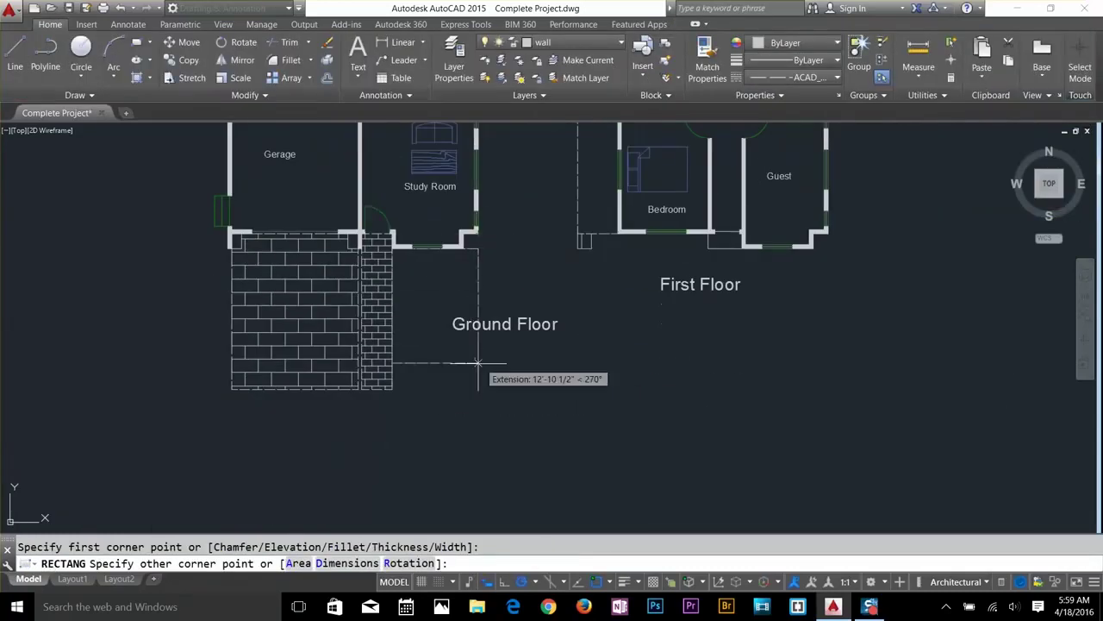
key("Escape")
Trim the front-yard rectangle's upper edge where it crosses the recess beside the Study Room bay.
scroll(486, 246, "up", 5)
type("tr")
key("Return")
key("Return")
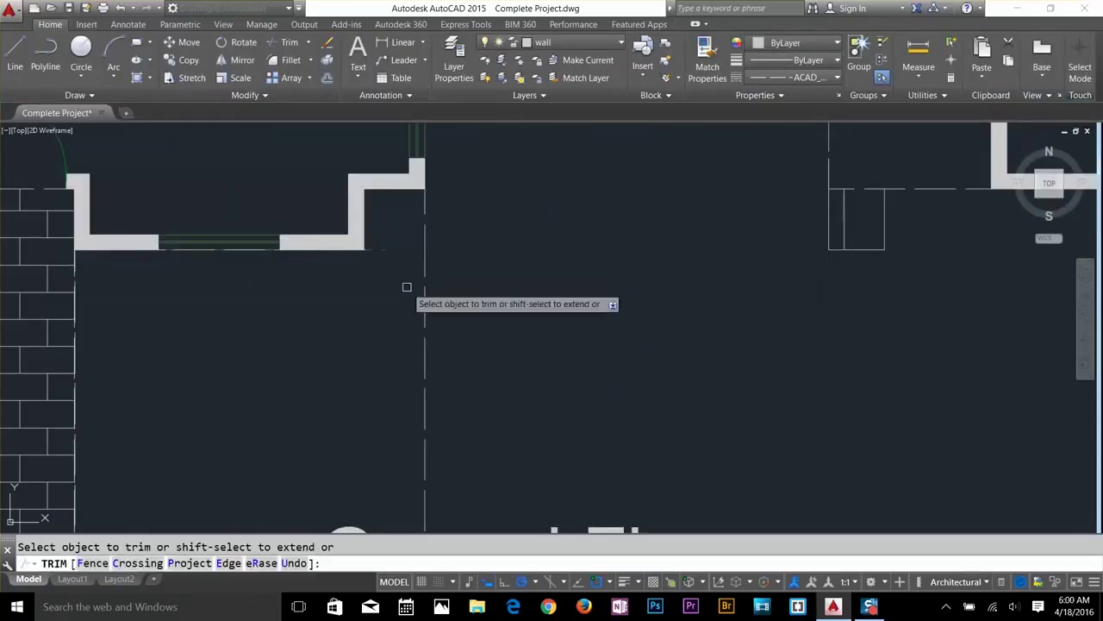
Move the Ground Floor title out of the front yard to below the driveway and walkway.
scroll(419, 259, "down", 2)
scroll(622, 297, "down", 4)
type("m")
key("Return")
left_click(621, 316)
scroll(512, 328, "up", 2)
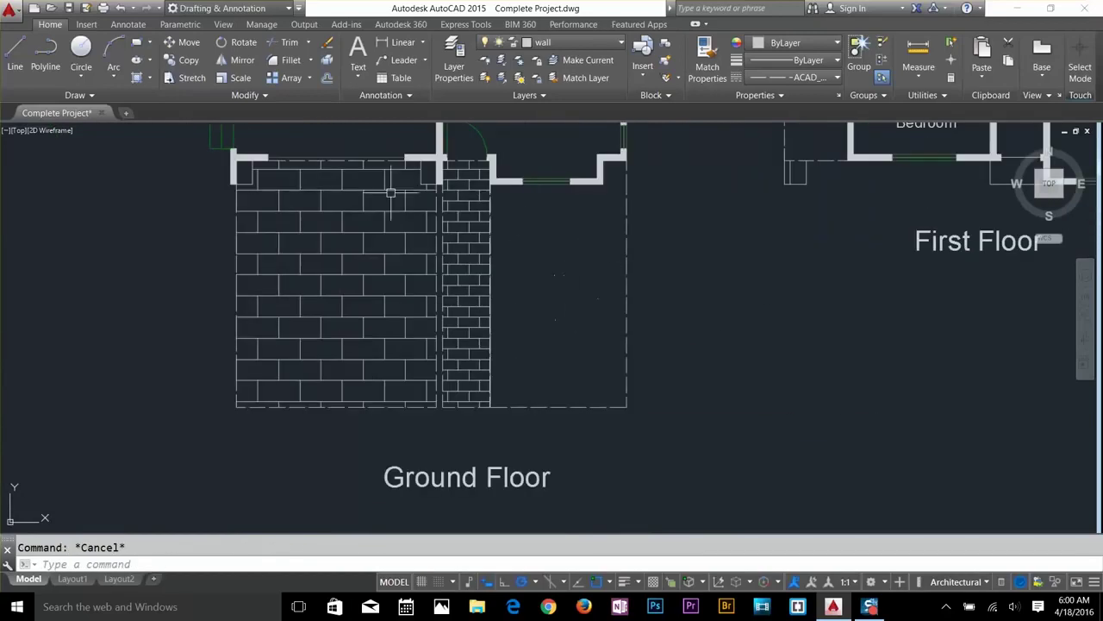
Hatch the front-yard area in front of the Study Room with the AR-SAND pattern.
left_click(138, 78)
left_click(329, 81)
scroll(290, 209, "down", 4)
left_click(137, 125)
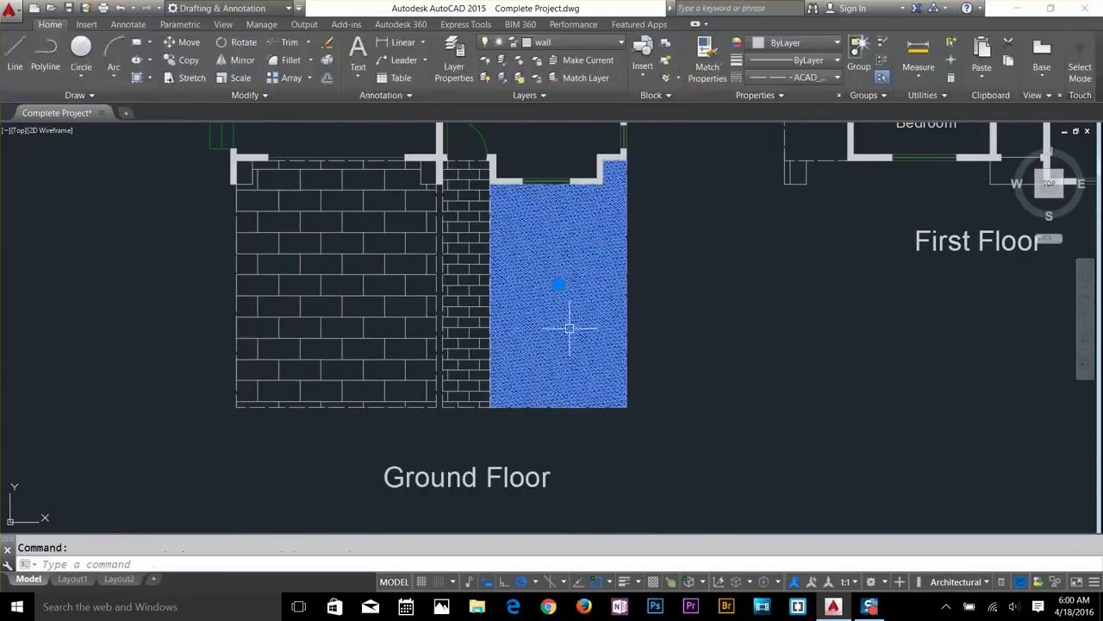
left_click(560, 293)
key("Escape")
Erase the crossing diagonal lines from the first-floor terrace above the rear Bedroom.
scroll(653, 276, "down", 3)
scroll(598, 255, "up", 1)
scroll(598, 255, "down", 2)
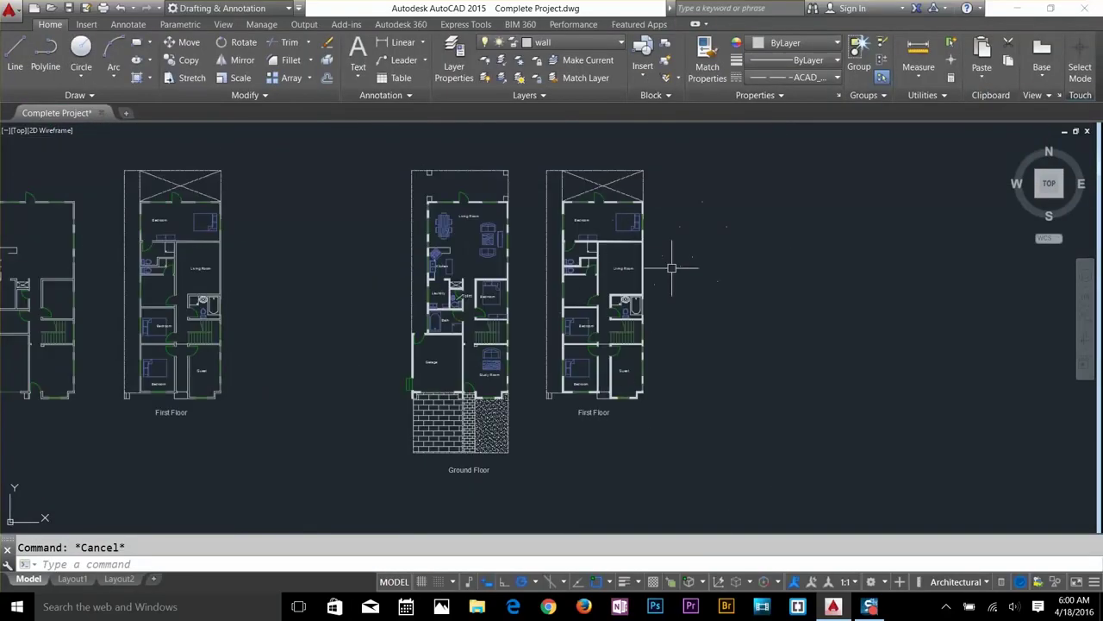
scroll(670, 238, "up", 4)
left_click(702, 167)
key("Delete")
scroll(543, 178, "up", 2)
middle_click_drag(542, 178, 617, 263)
key("Escape")
Hatch the first-floor terrace above the rear Bedroom with the AR-B816 pattern.
left_click(138, 78)
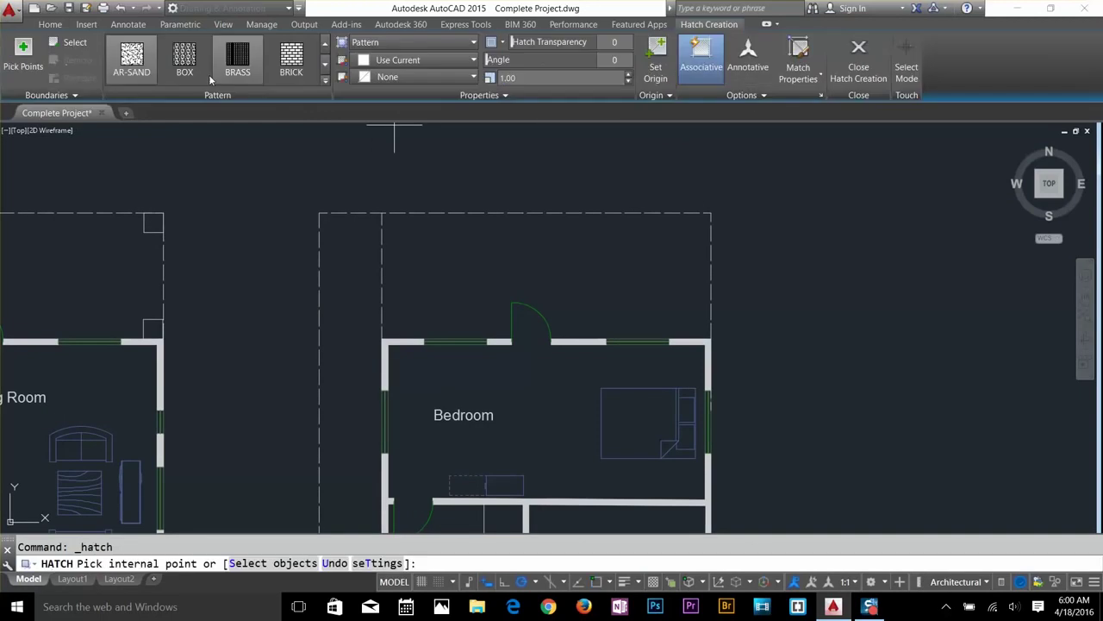
scroll(212, 80, "up", 3)
left_click(239, 56)
left_click(556, 256)
key("Escape")
Erase the extra object at the first floor's small front balcony between Bedroom and Guest, and hatch the balcony with the same brick pattern.
scroll(555, 256, "down", 2)
scroll(646, 492, "up", 4)
key("Delete")
scroll(629, 456, "up", 2)
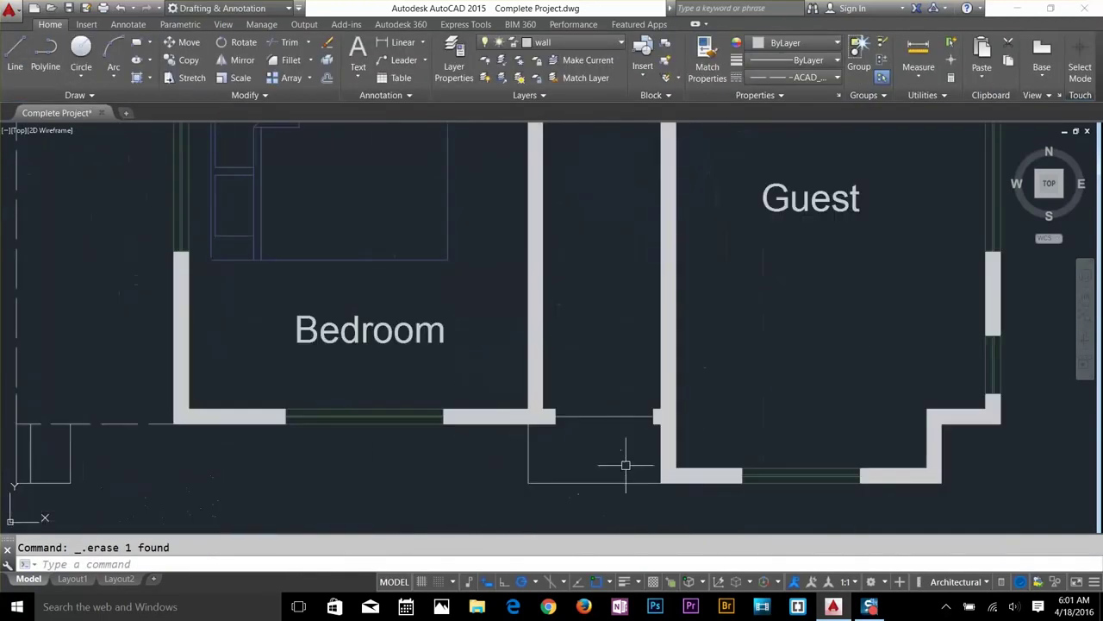
key("space")
key("Escape")
Review the hatched ground and first floor plans at full extents and around the Living Room terrace.
scroll(628, 422, "down", 5)
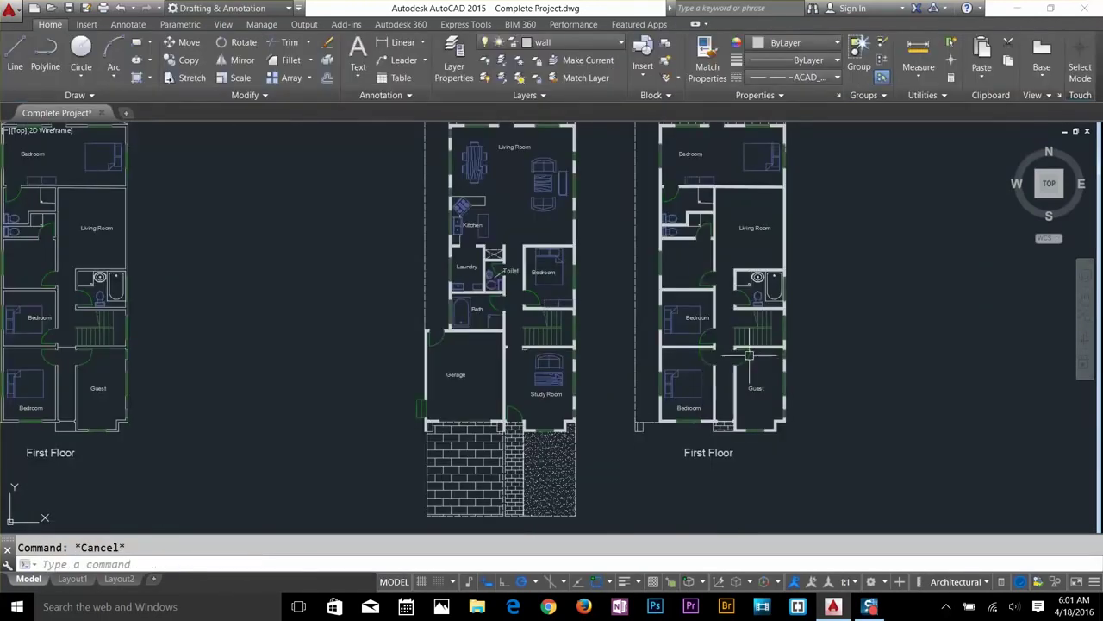
middle_click_drag(749, 354, 720, 380)
type("z")
key("Return")
type("e")
key("Return")
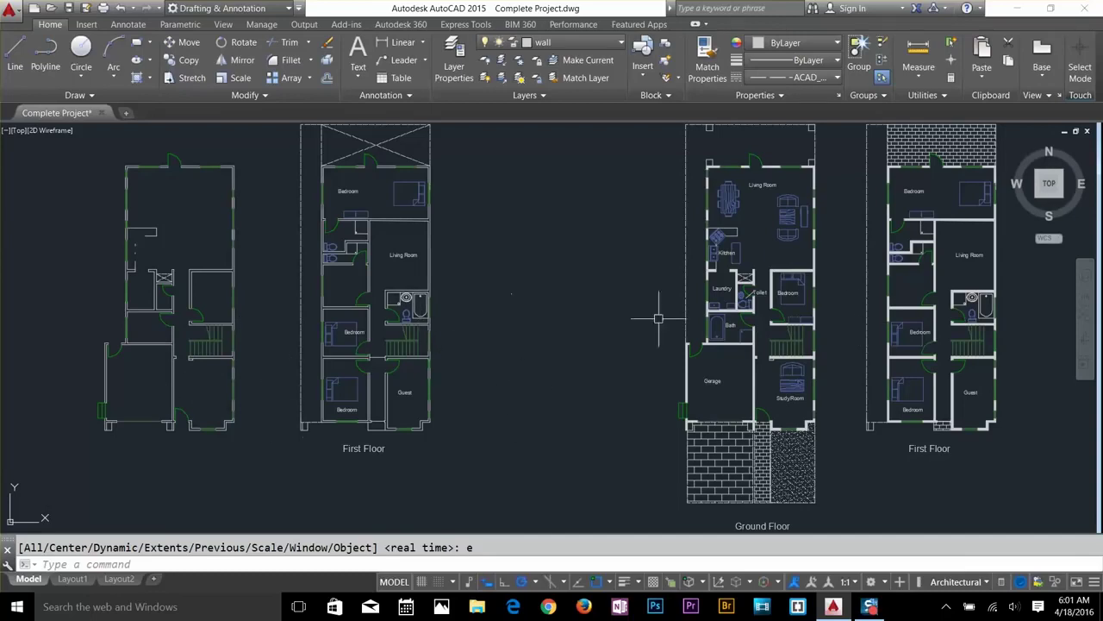
middle_click_drag(659, 318, 412, 391)
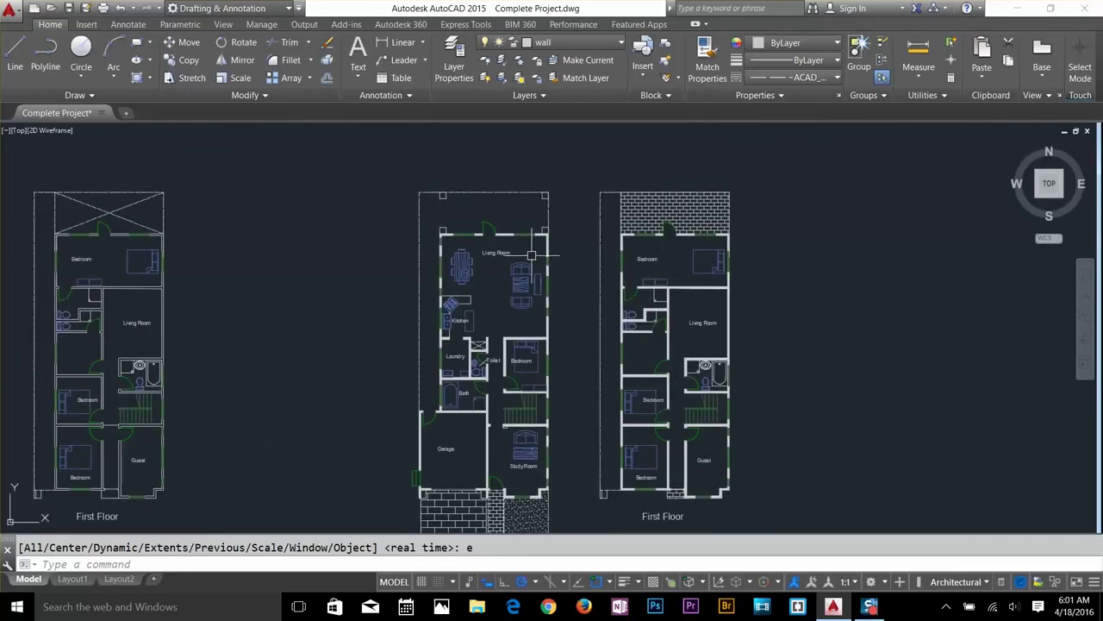
scroll(461, 204, "up", 2)
scroll(459, 177, "up", 2)
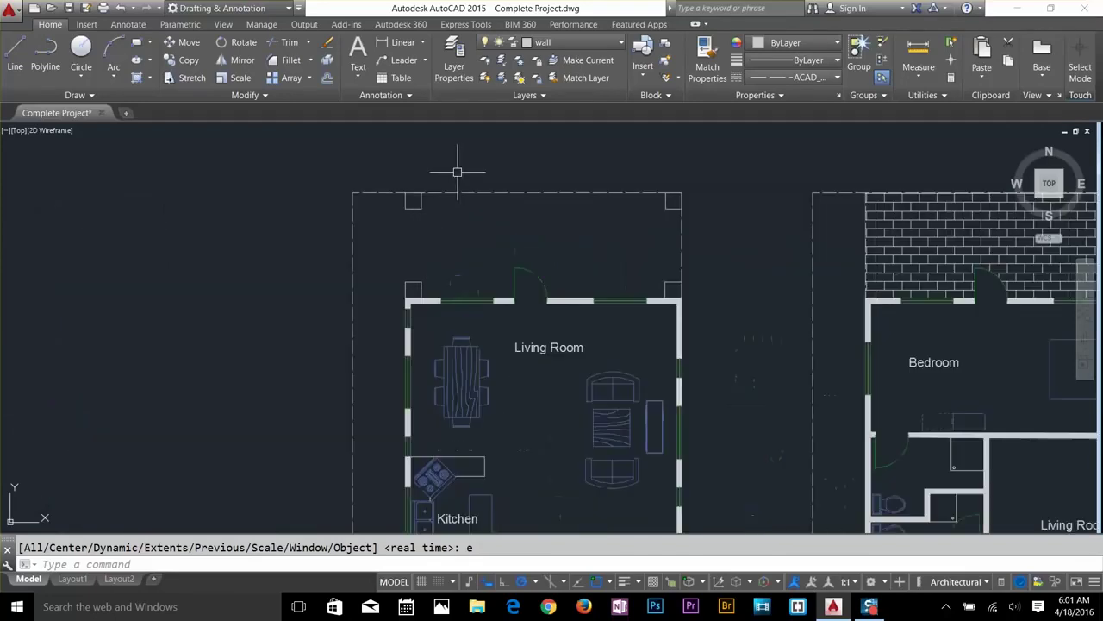
scroll(556, 288, "down", 2)
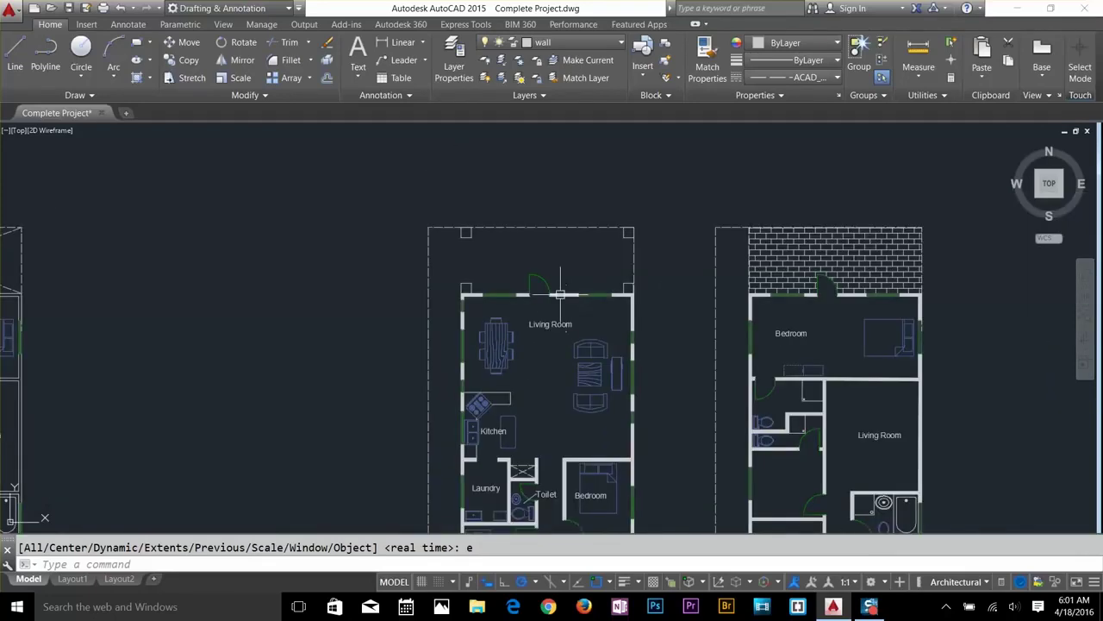
middle_click_drag(651, 186, 567, 282)
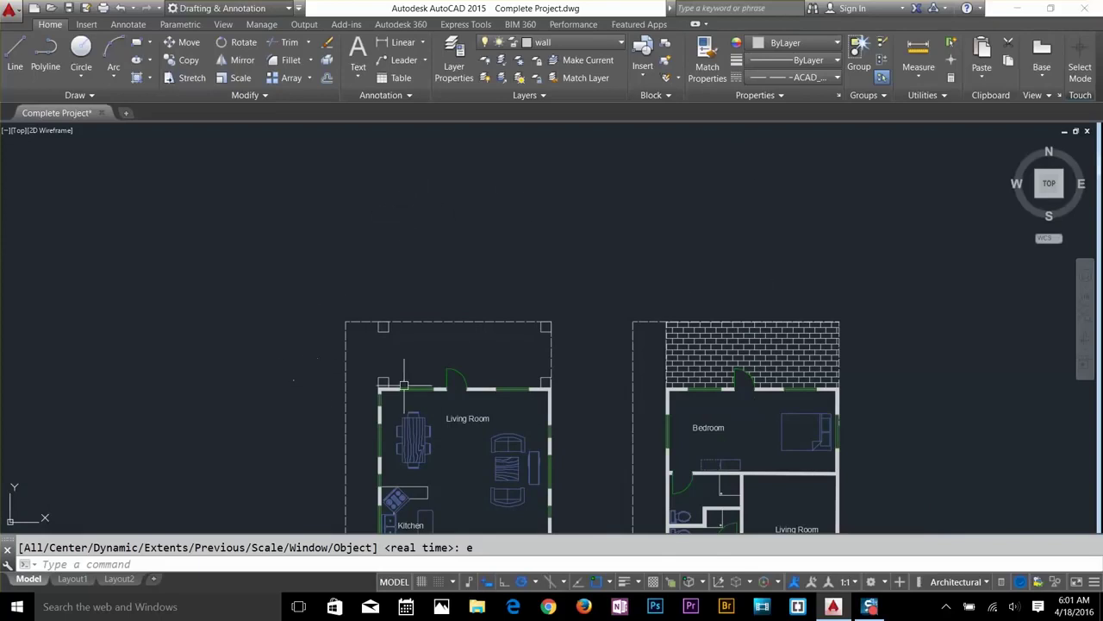
key("Escape")
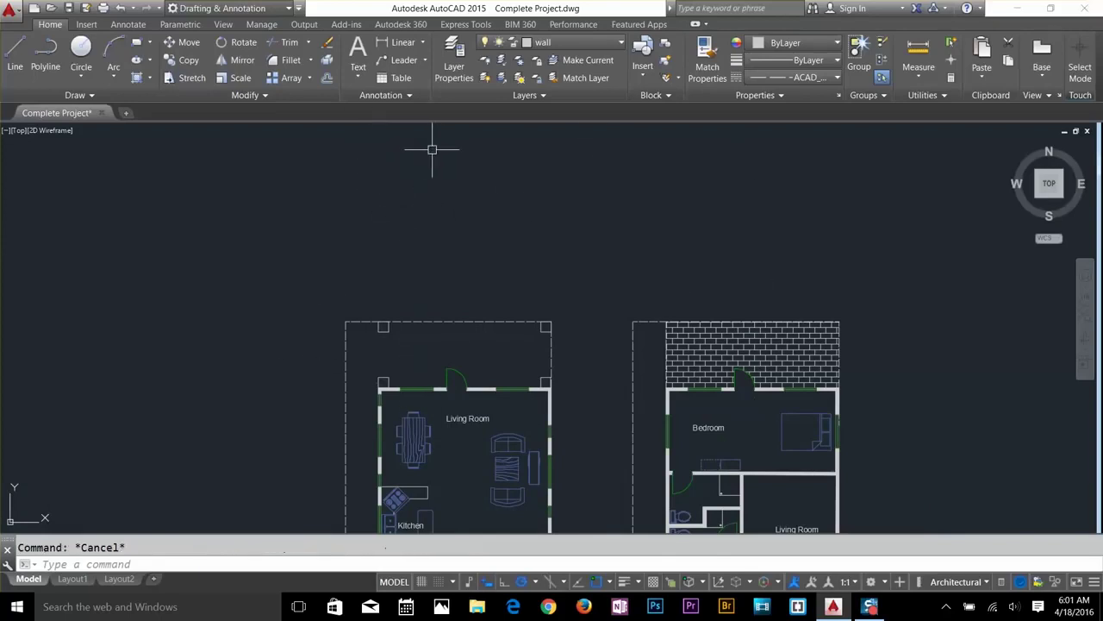
Modify the Standard dimension style to use Architectural primary units with 0'-0 1/4" precision.
left_click(126, 25)
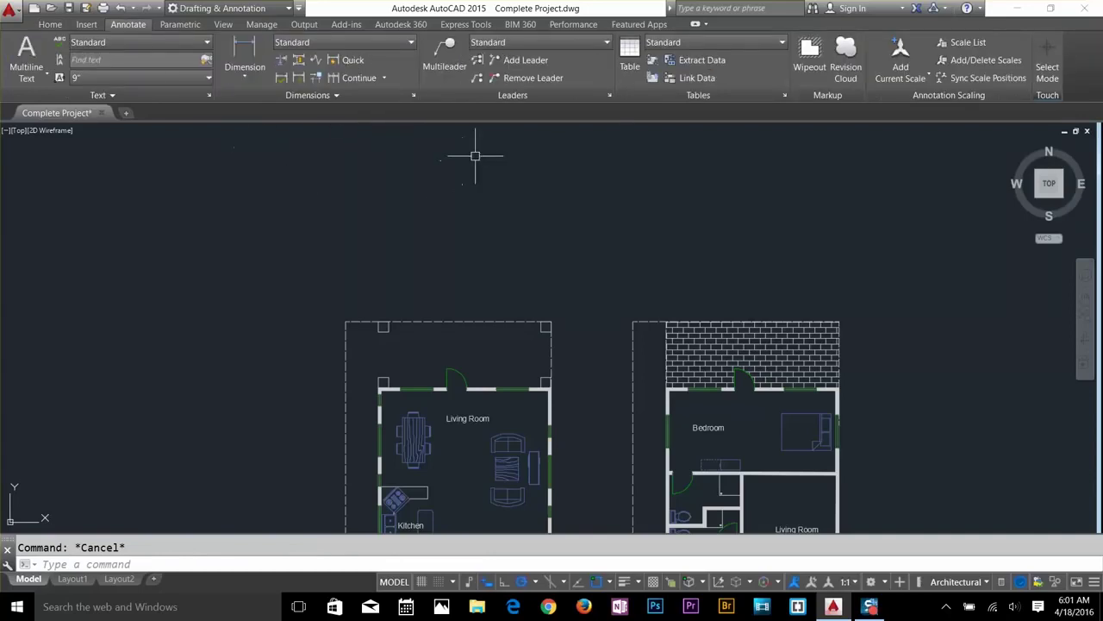
left_click(340, 95)
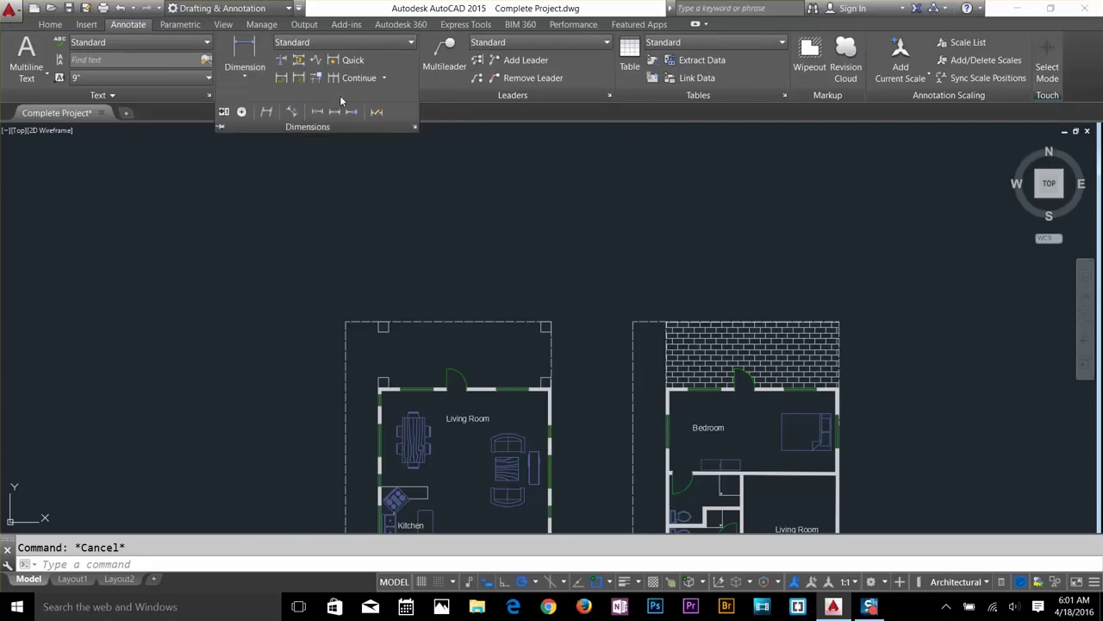
left_click(416, 128)
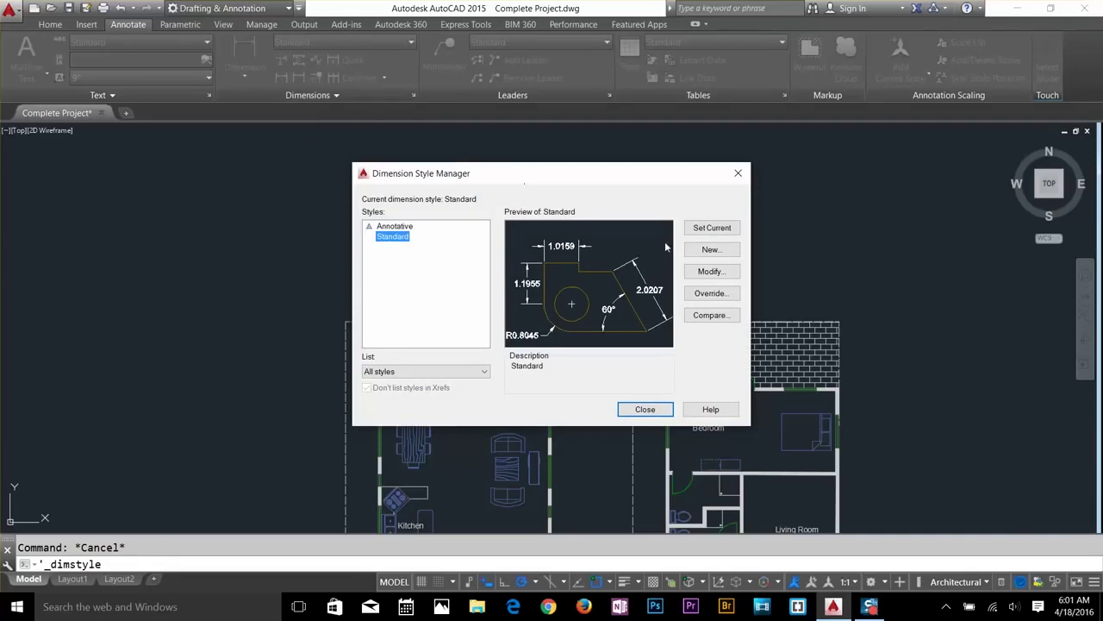
left_click(703, 273)
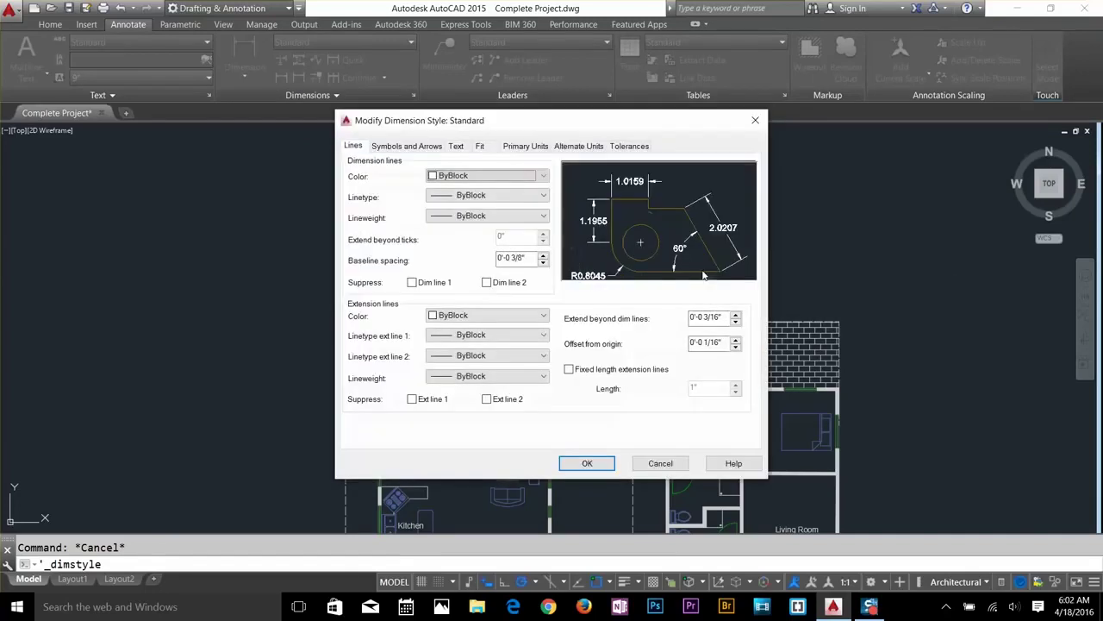
left_click(521, 146)
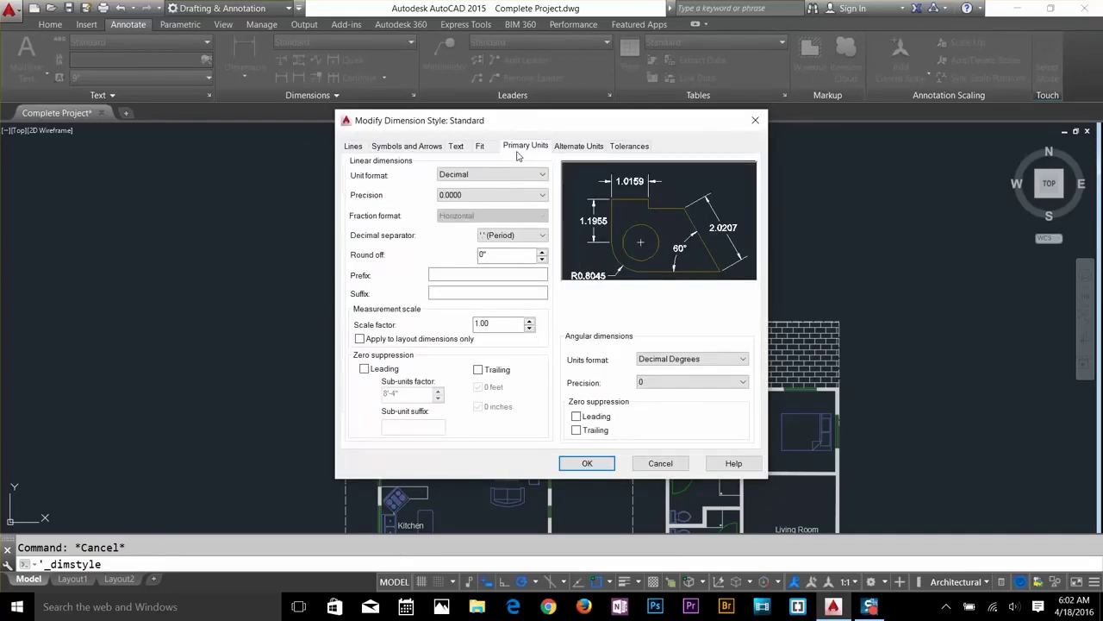
left_click(505, 175)
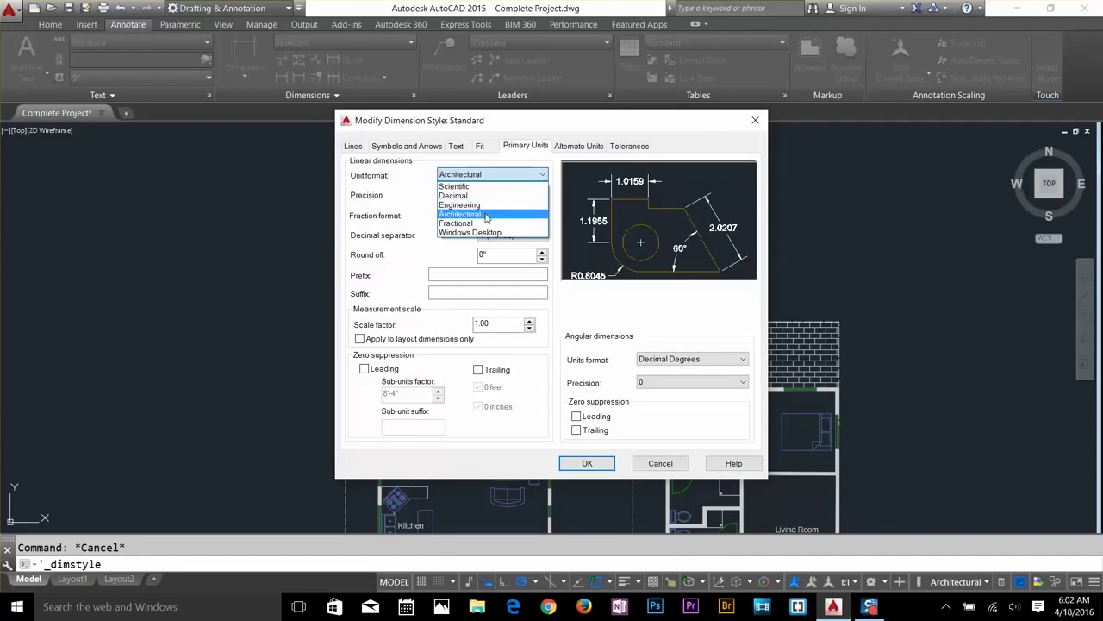
left_click(487, 217)
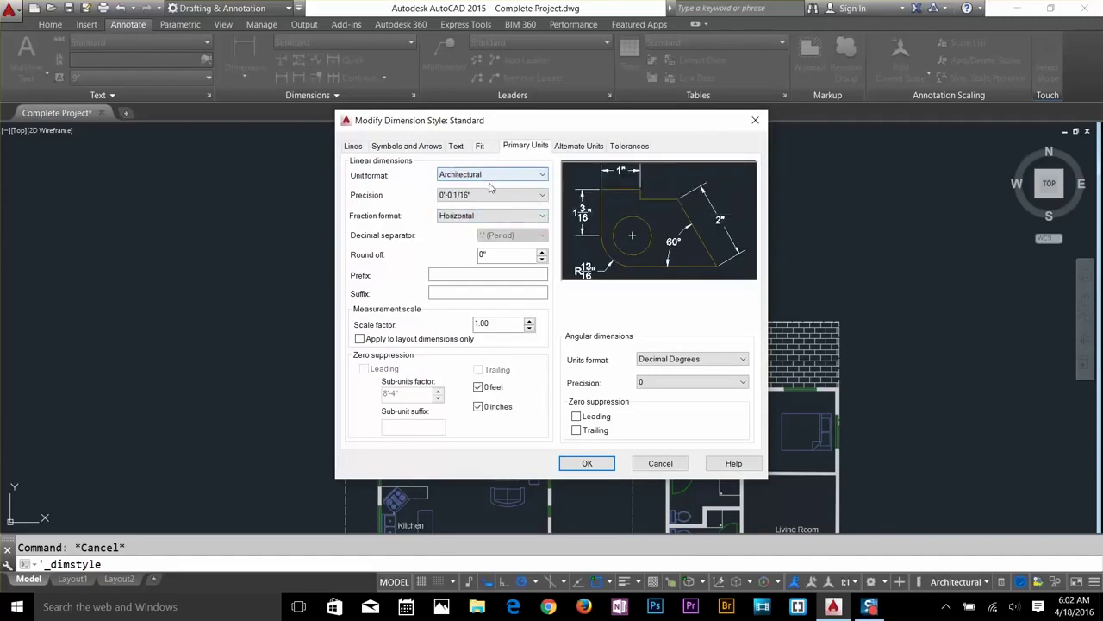
left_click(489, 195)
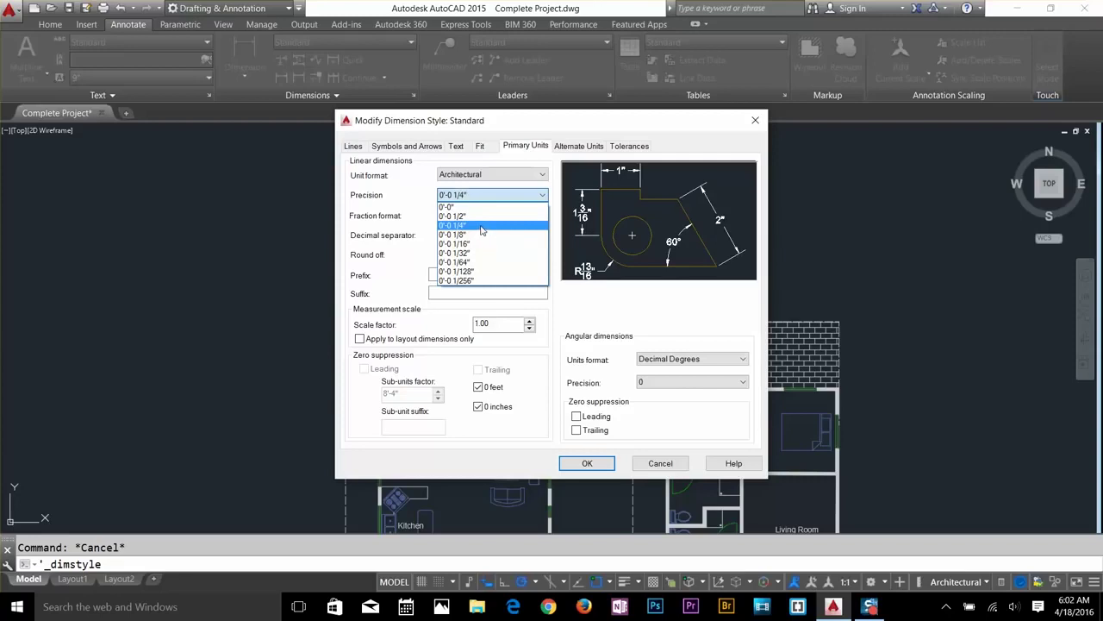
left_click(481, 226)
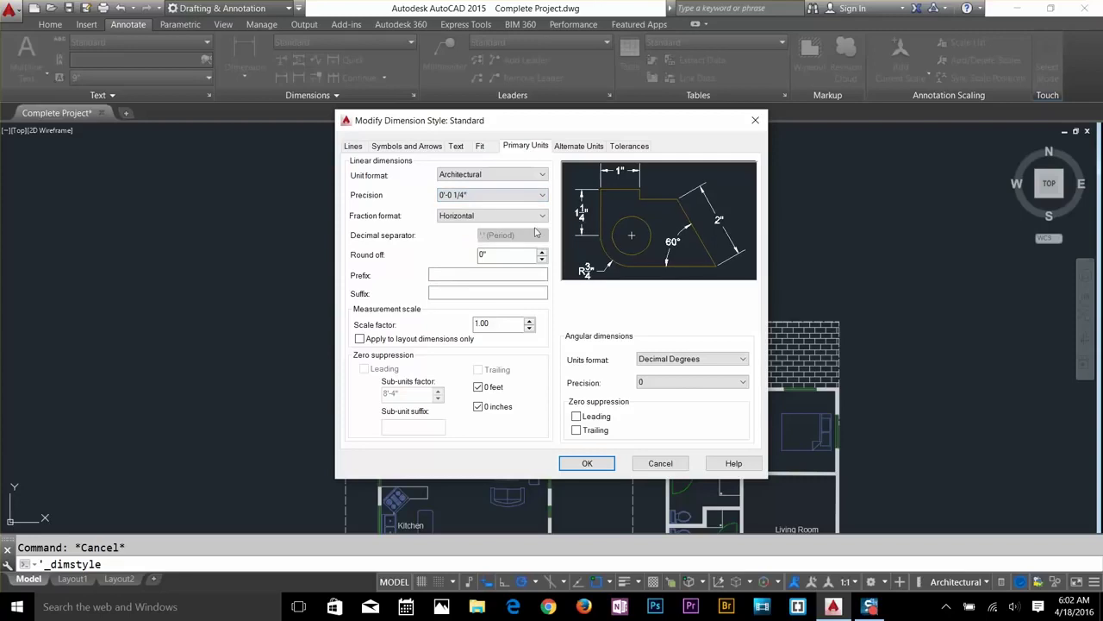
Set the Standard style's dimension text height to 9", align the text with the dimension line, and save the style.
left_click(456, 148)
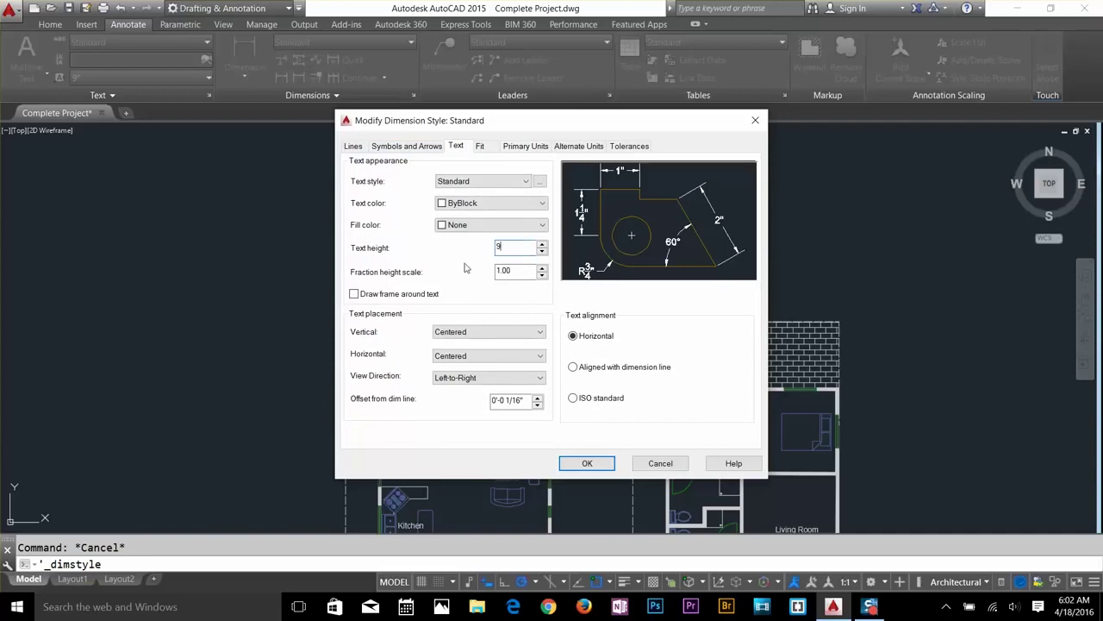
left_click(518, 272)
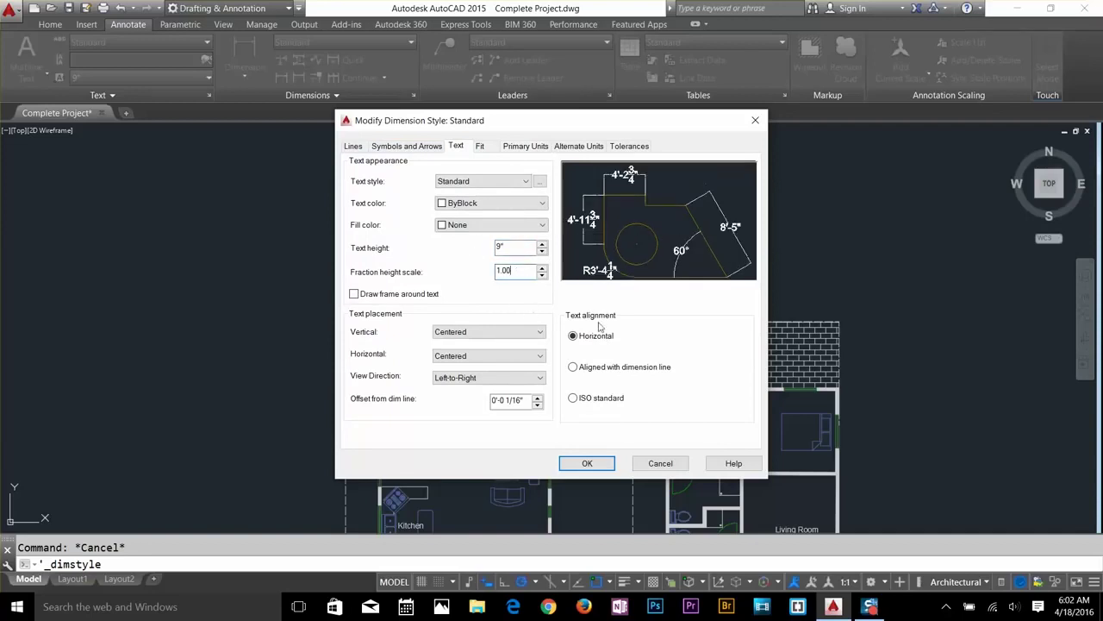
left_click(606, 369)
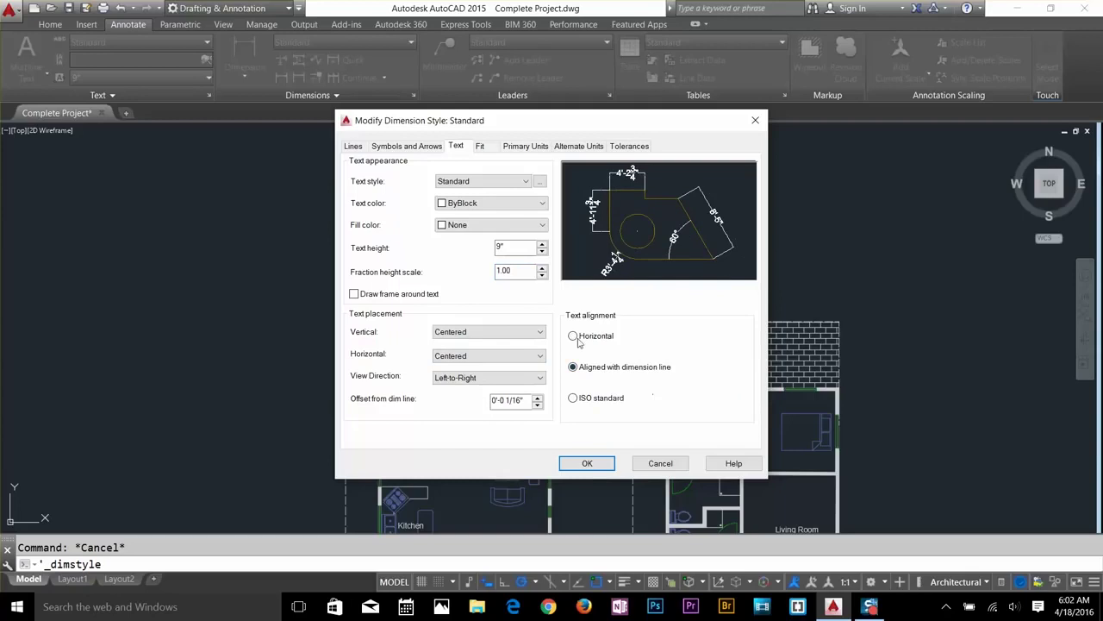
left_click(421, 146)
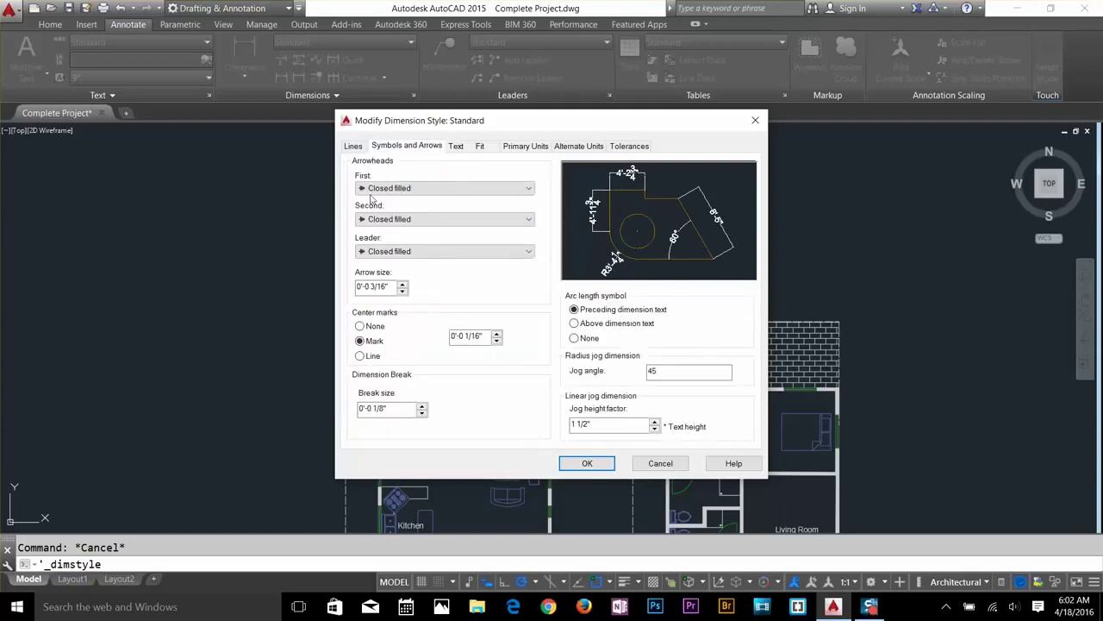
left_click(354, 147)
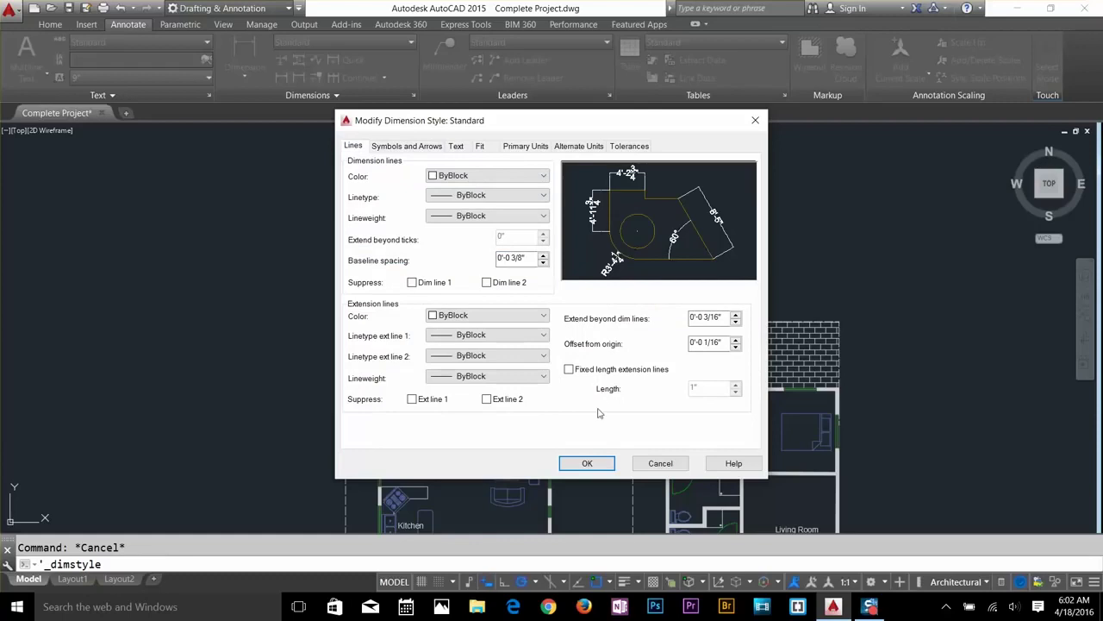
left_click(601, 463)
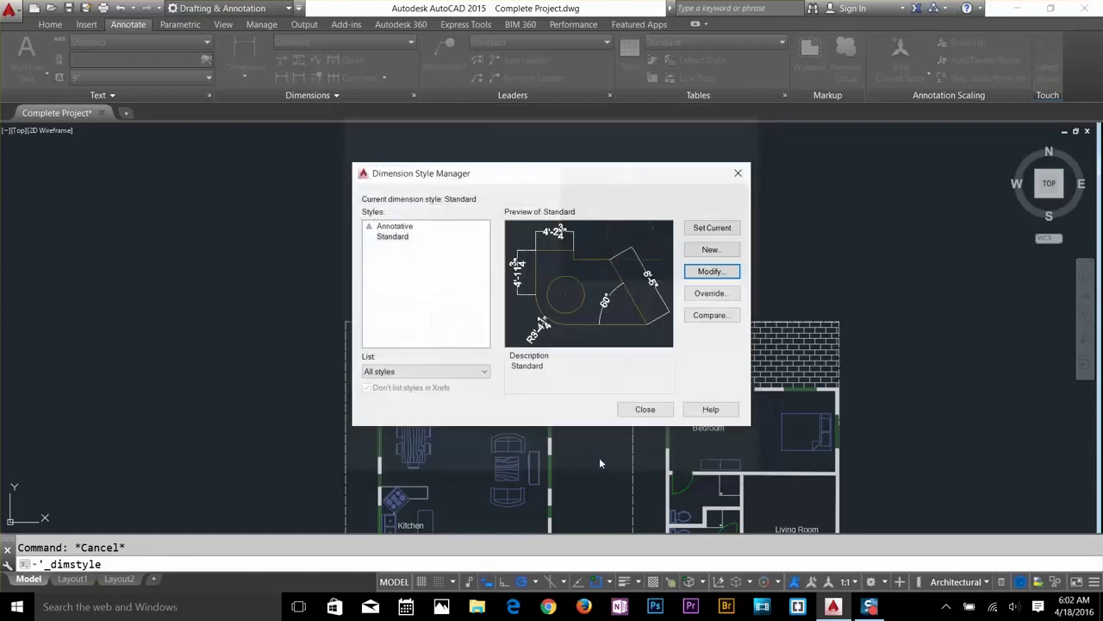
left_click(648, 407)
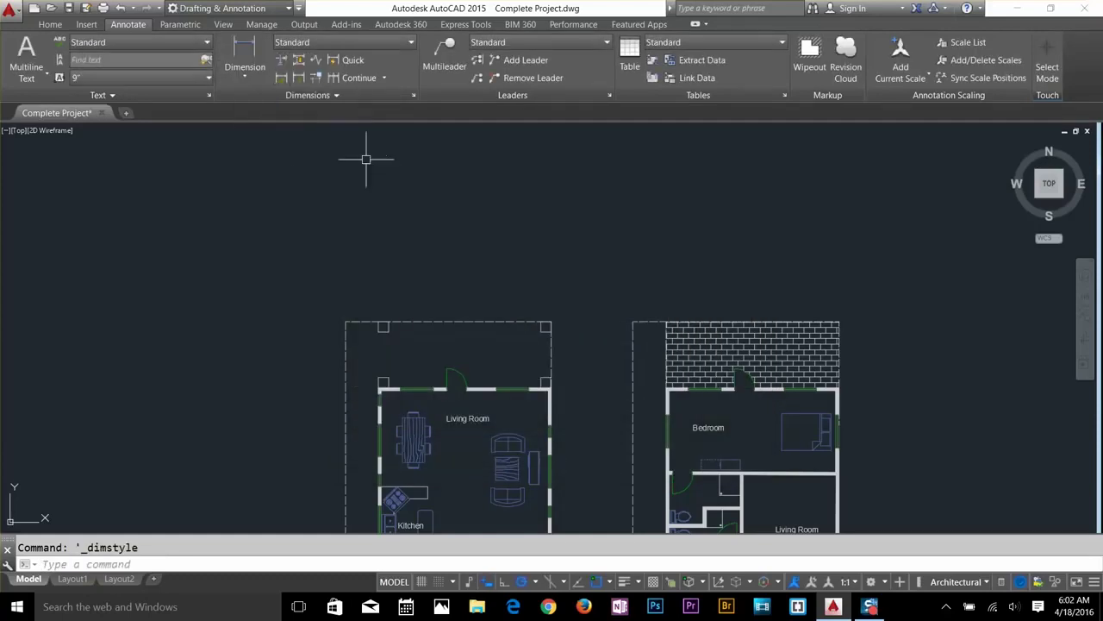
Add a linear dimension across the full width of the ground floor Living Room's terrace wall, with the dimension line on the terrace.
mouse_move(437, 337)
middle_mouse_down()
mouse_move(423, 316)
mouse_move(423, 231)
mouse_move(547, 211)
middle_mouse_up()
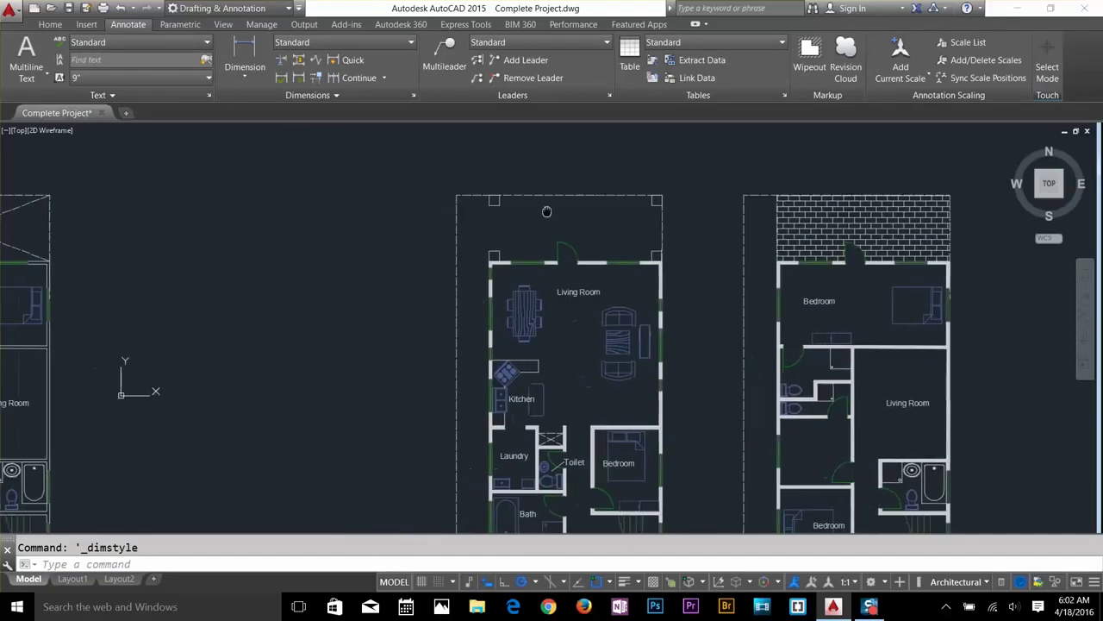
scroll(586, 218, "up", 2)
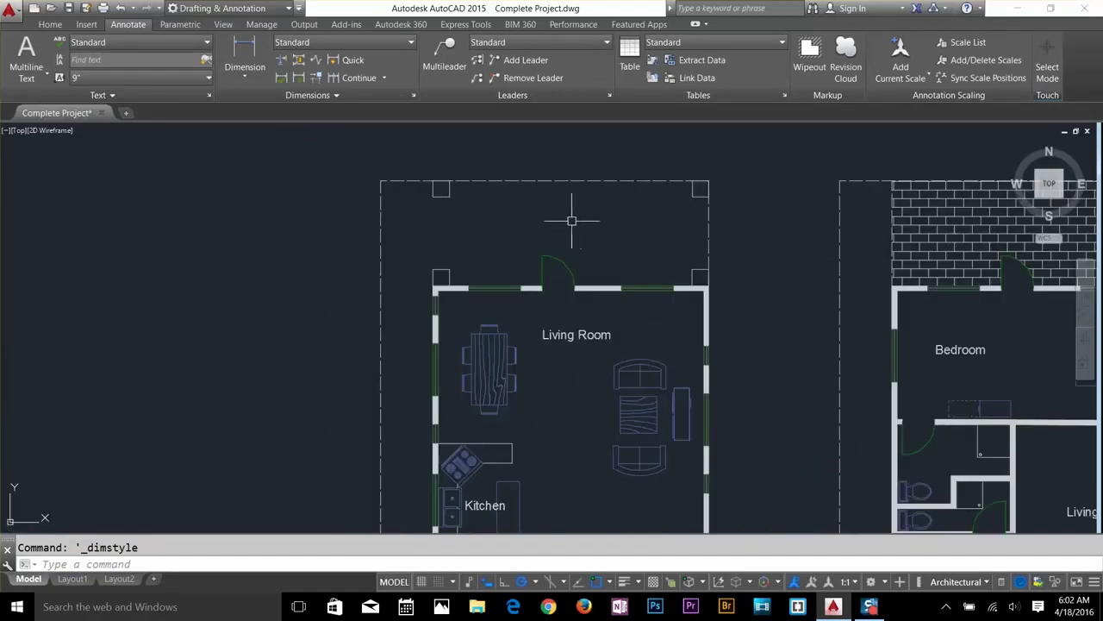
left_click(242, 69)
scroll(483, 289, "up", 2)
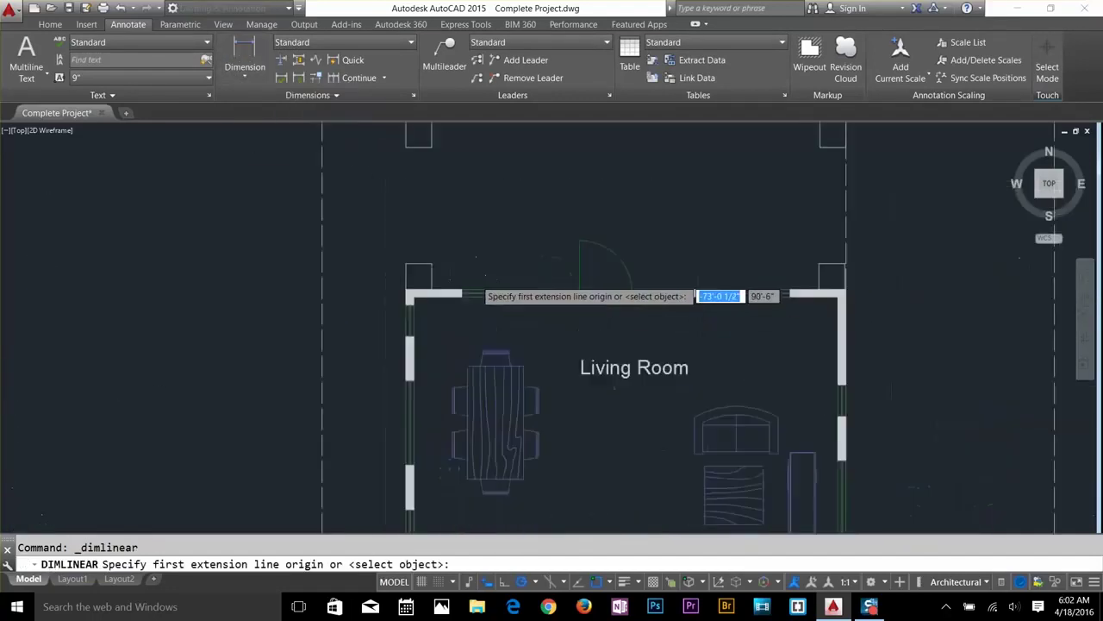
scroll(482, 291, "up", 2)
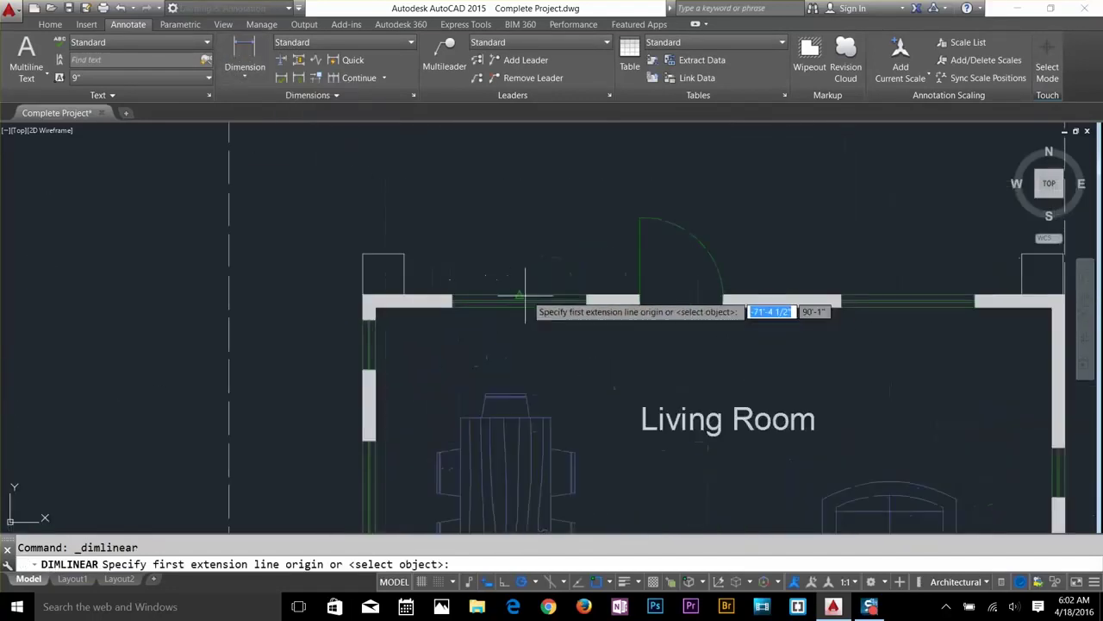
left_click(367, 306)
scroll(517, 298, "down", 2)
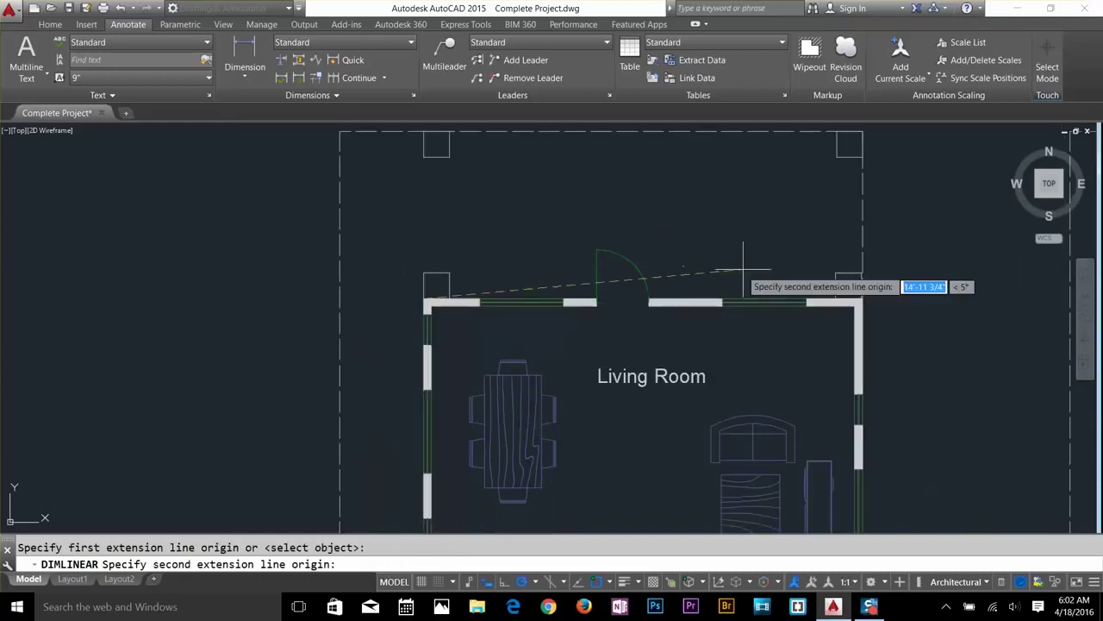
left_click(859, 302)
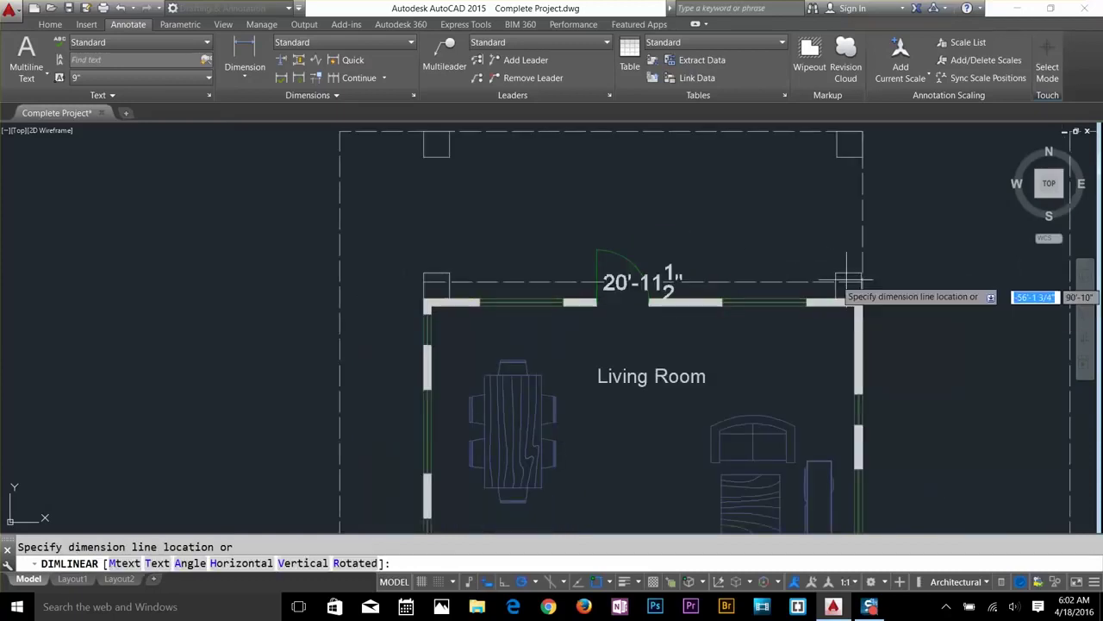
left_click(786, 183)
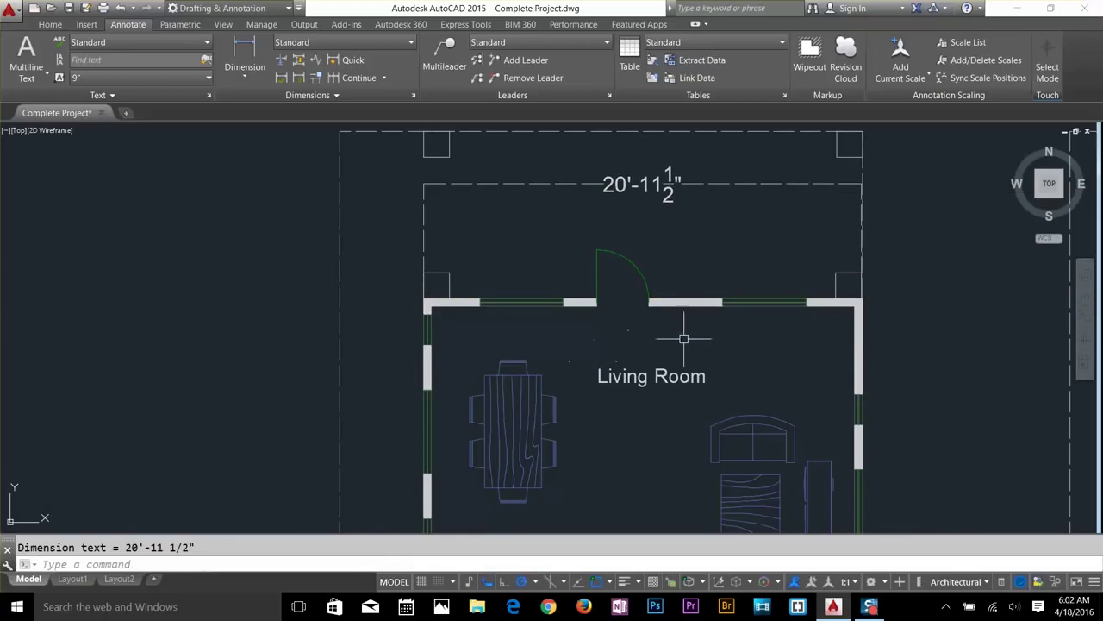
Dimension the widths of both windows in the Living Room's terrace wall, placing the dimensions just outside the wall.
key("Return")
left_click(722, 302)
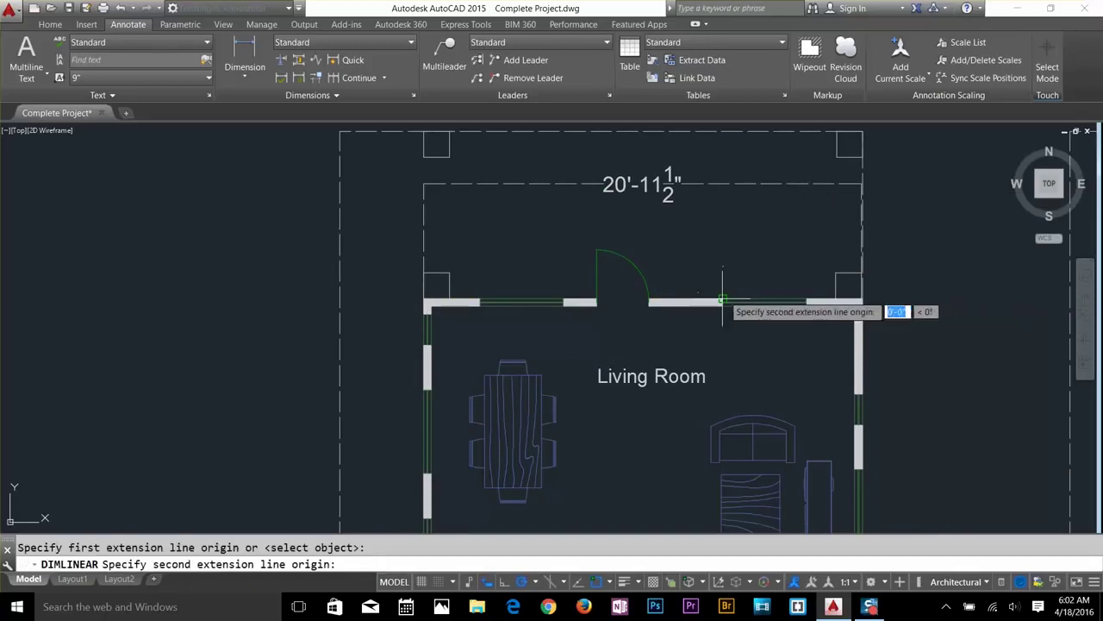
left_click(806, 301)
left_click(799, 261)
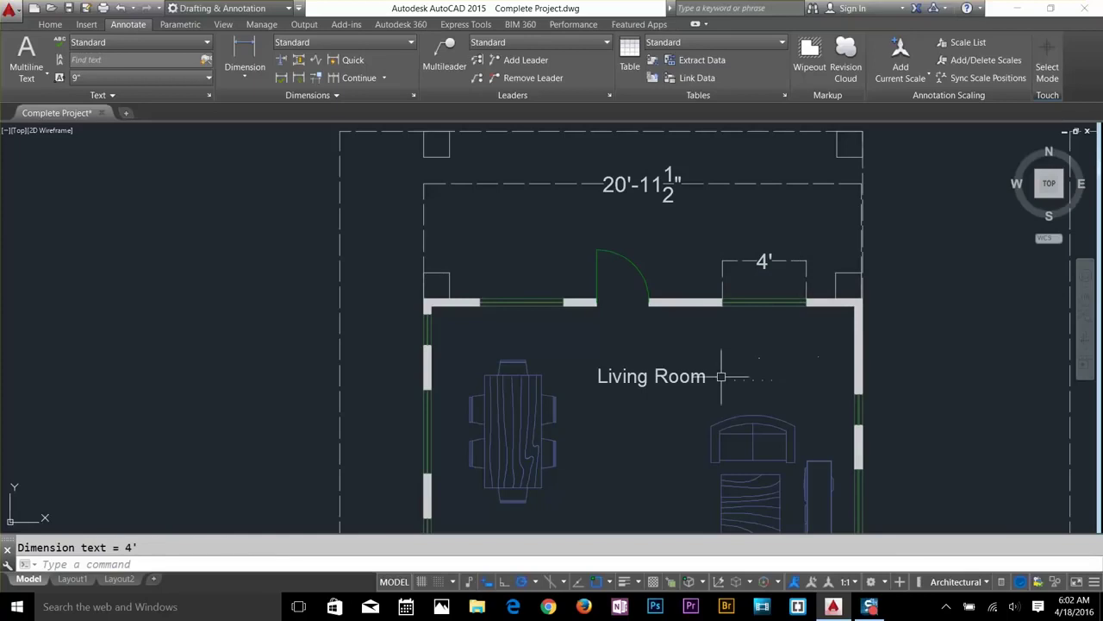
key("Return")
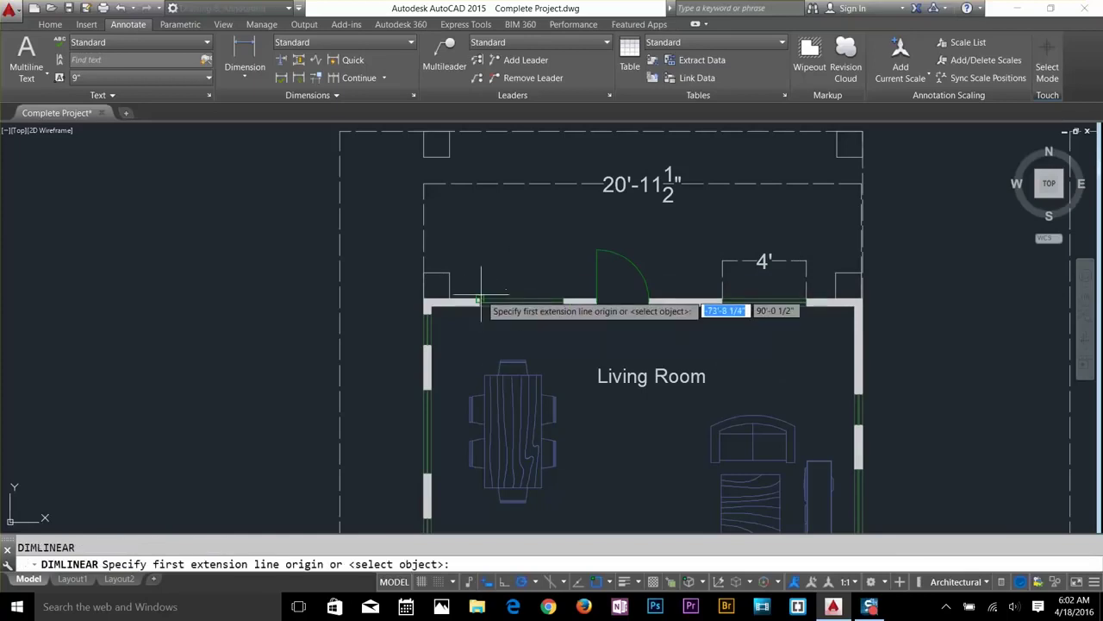
left_click(479, 302)
left_click(564, 302)
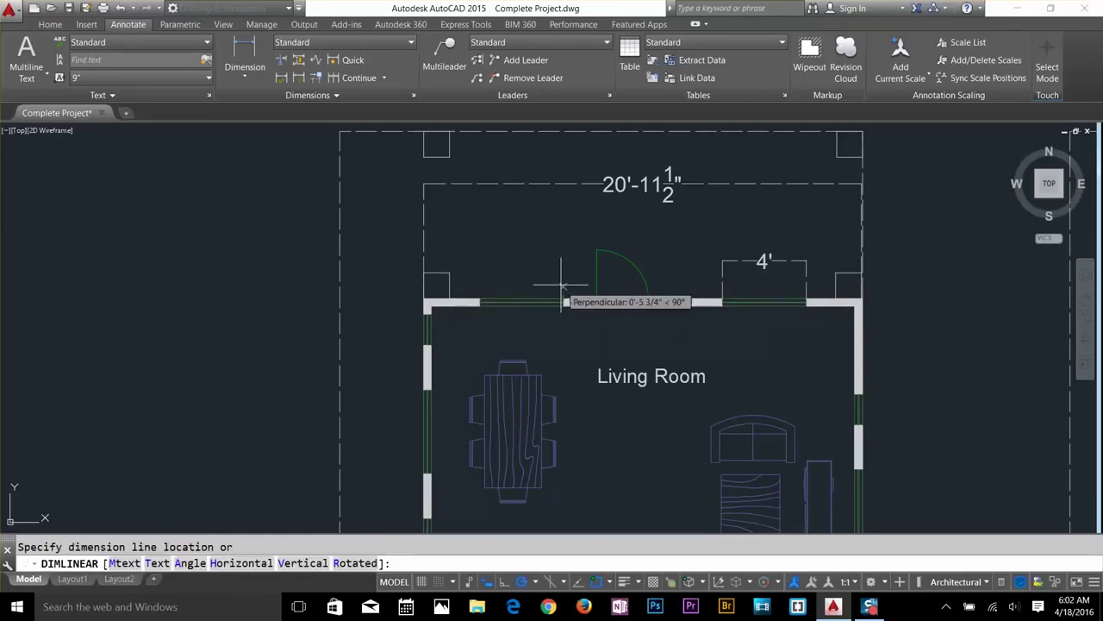
left_click(561, 279)
Dimension the terrace door opening of the Living Room, placing the dimension just inside the room.
key("Return")
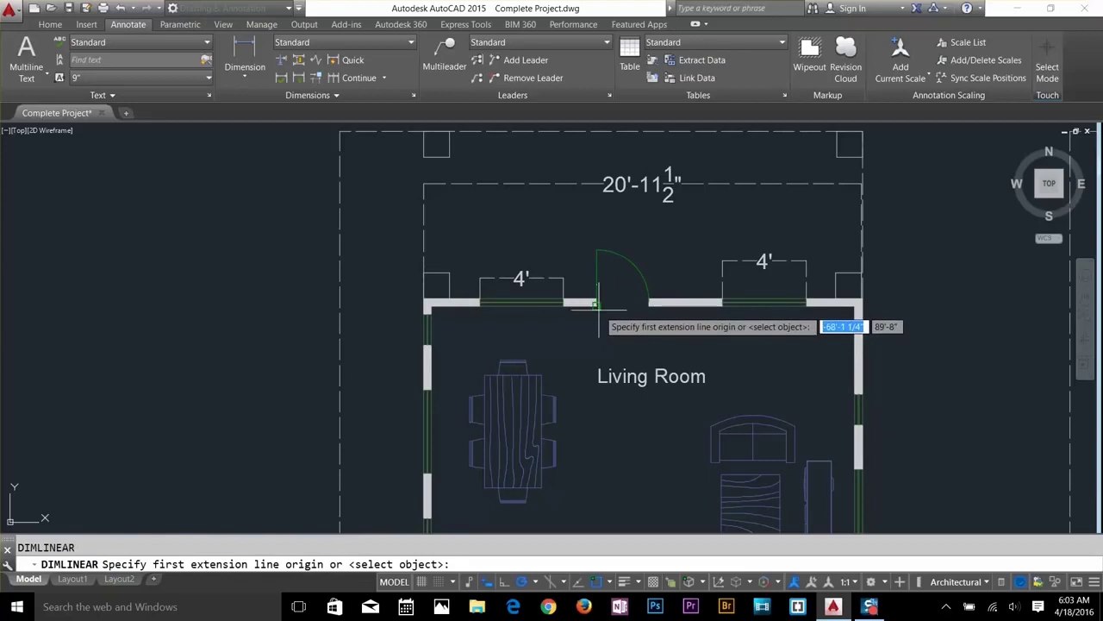
left_click(597, 302)
left_click(649, 303)
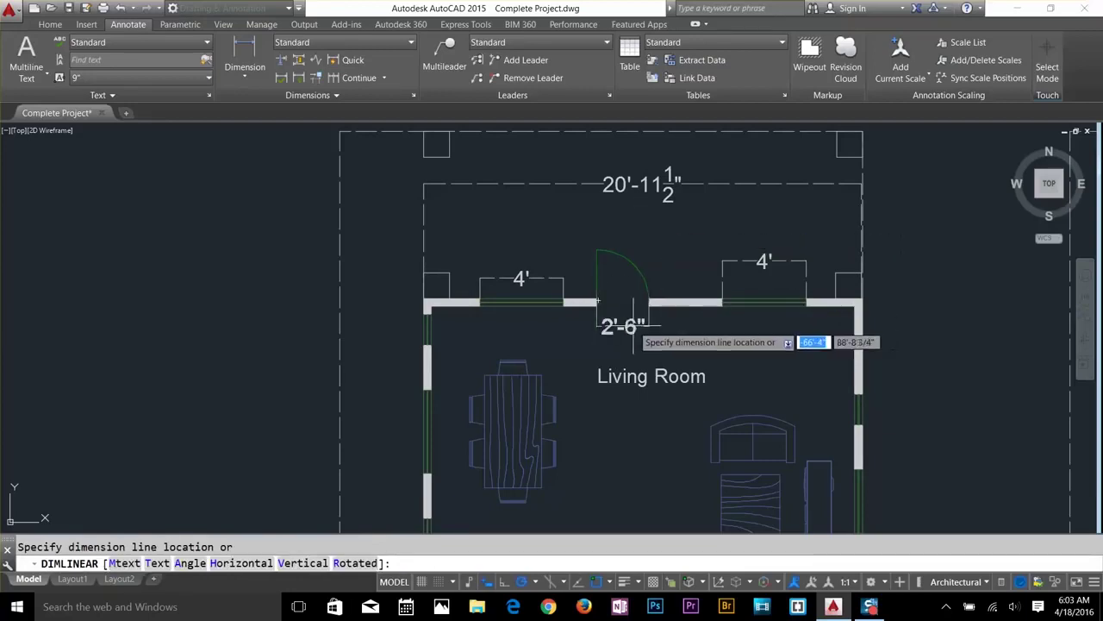
left_click(633, 321)
Add linear dimensions for the interior width and depth of the ground floor Garage, placing both inside the room.
scroll(697, 249, "down", 2)
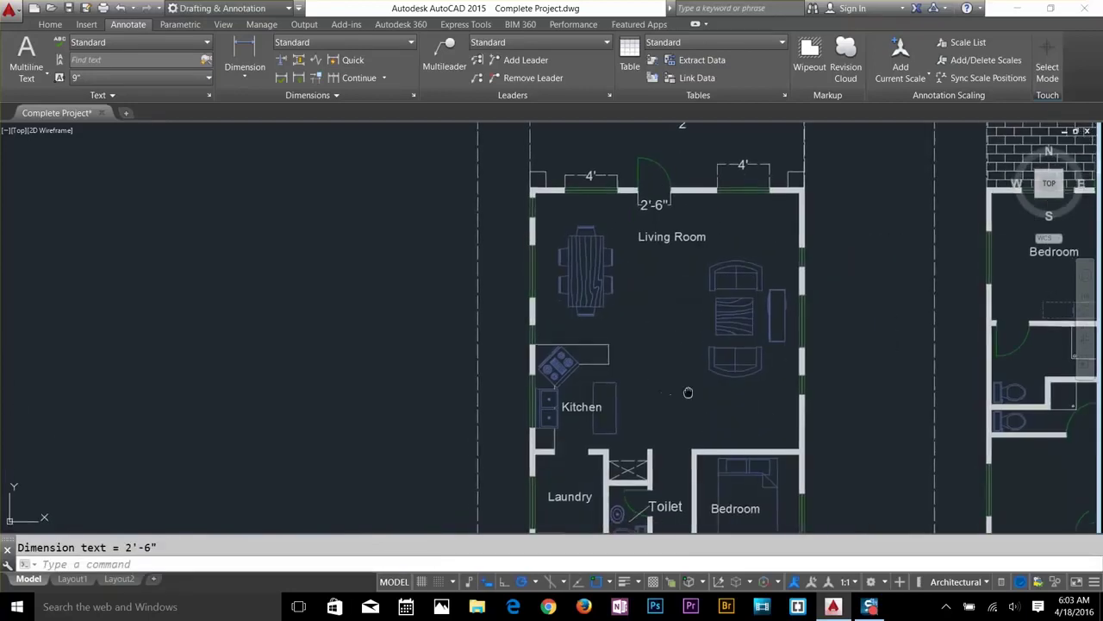
middle_click_drag(690, 388, 677, 179)
middle_click_drag(620, 423, 641, 251)
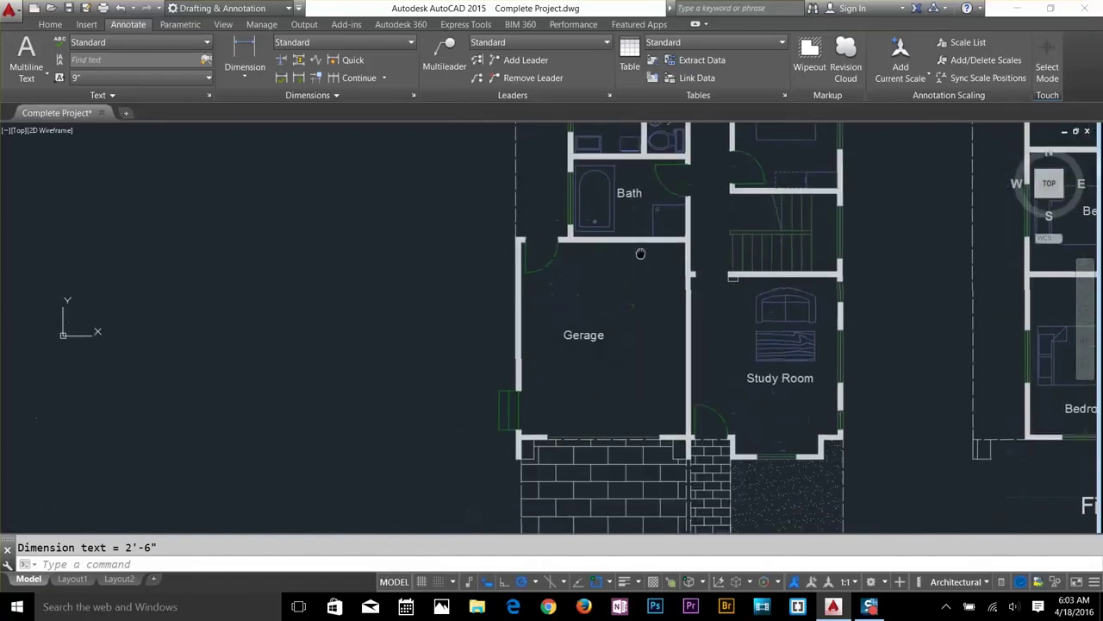
key("Return")
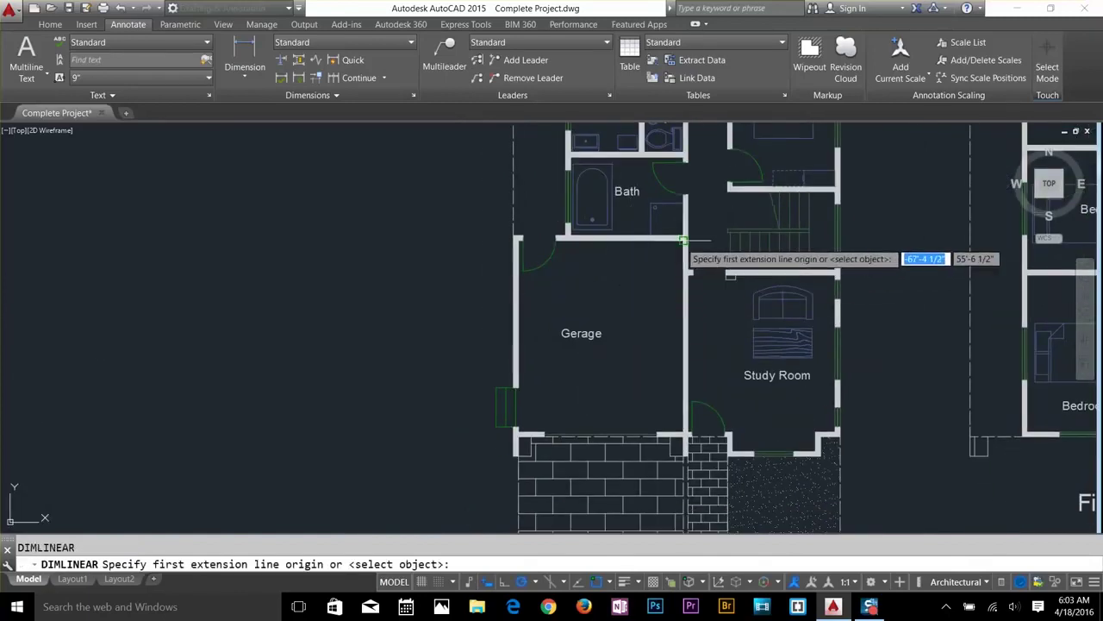
left_click(680, 240)
left_click(518, 239)
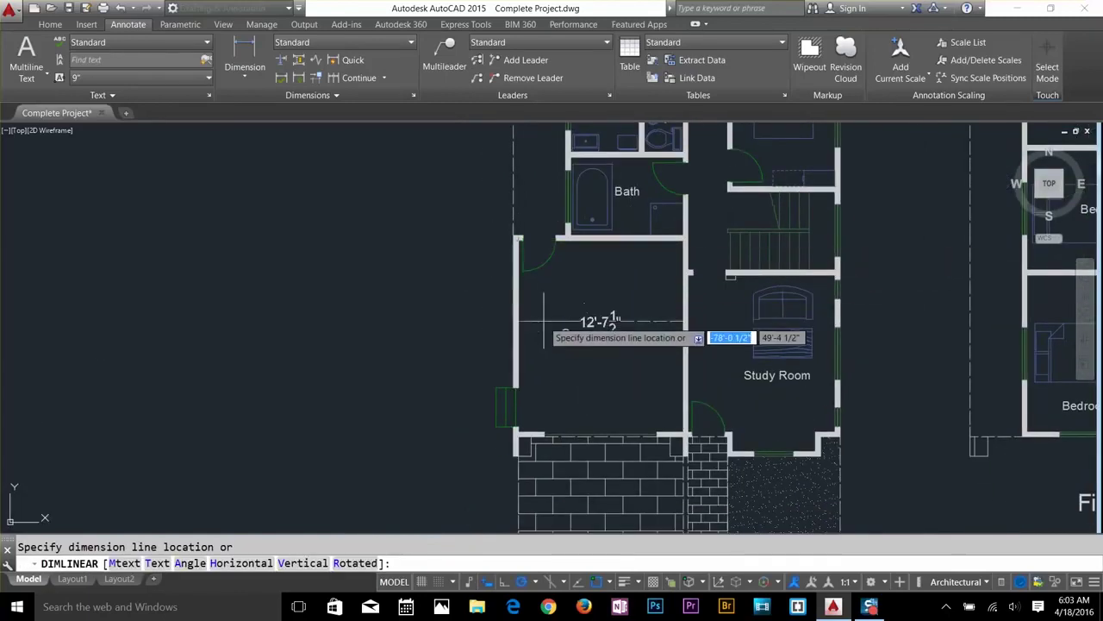
left_click(550, 295)
key("Return")
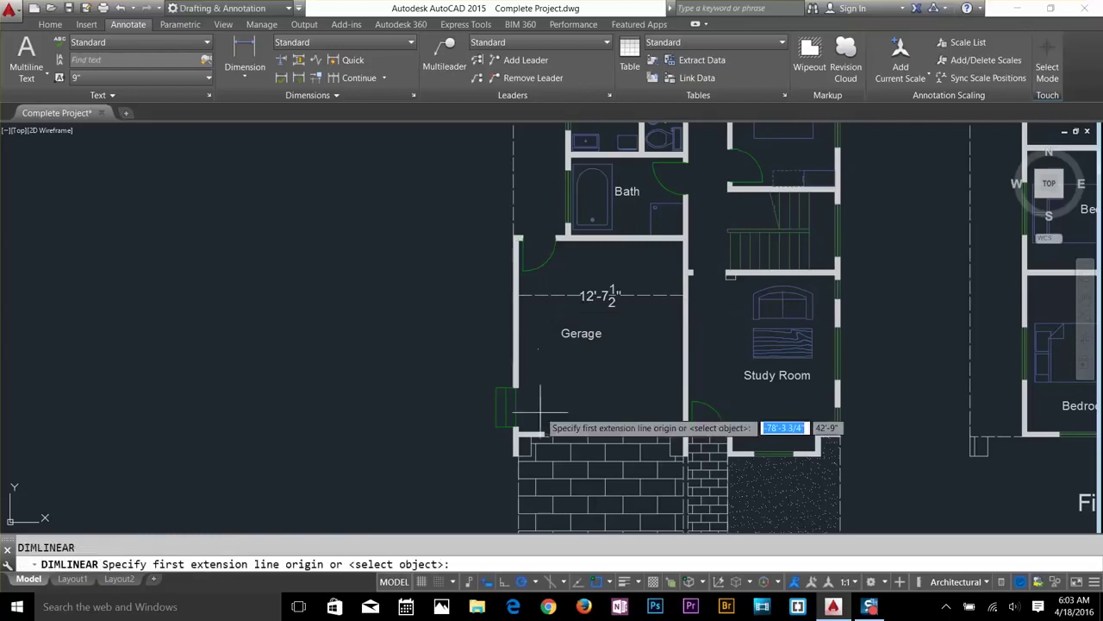
left_click(516, 429)
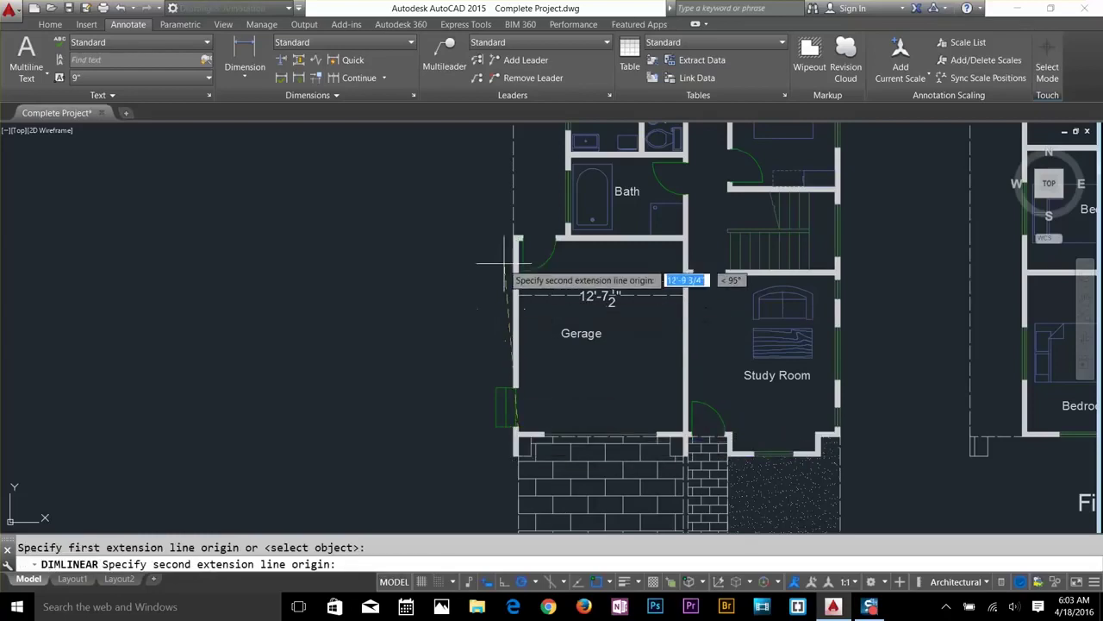
left_click(516, 240)
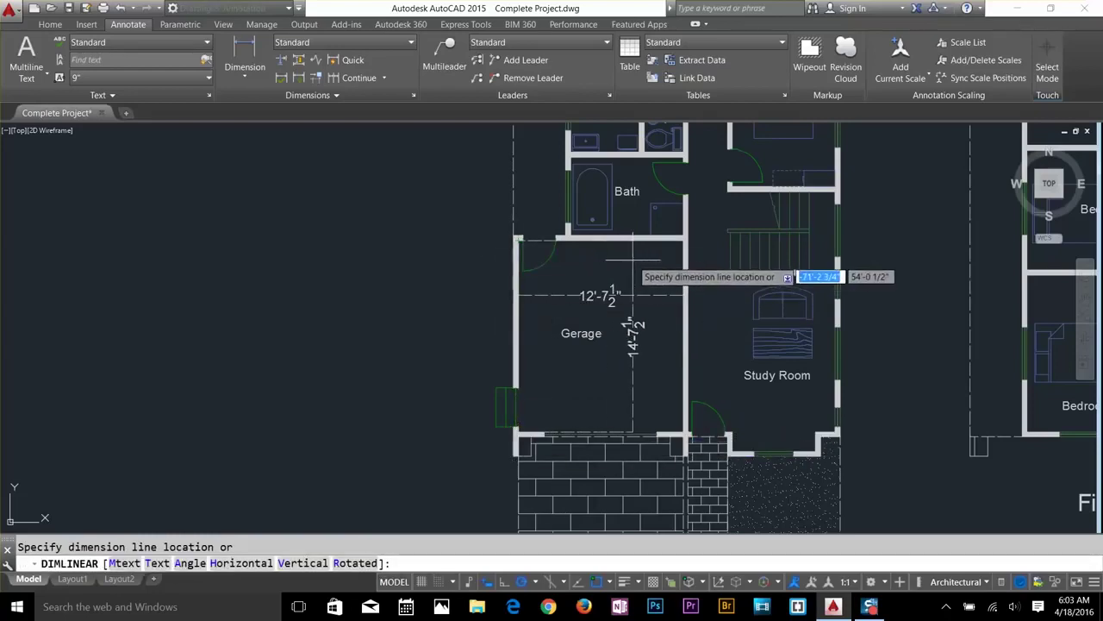
left_click(634, 291)
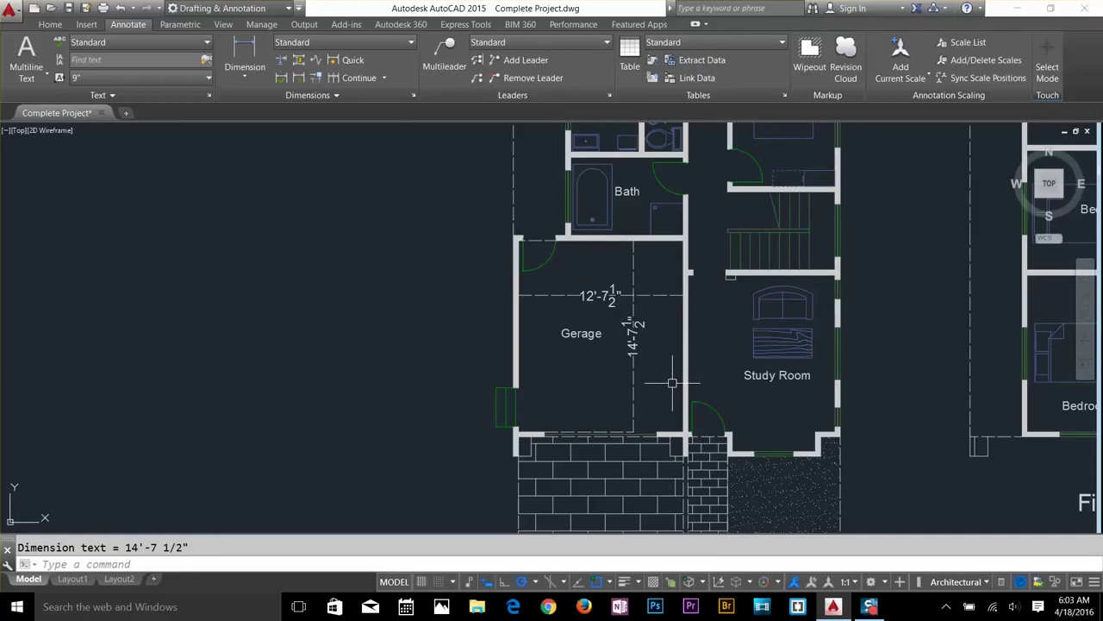
Erase the width and depth dimensions inside the Garage.
scroll(655, 414, "down", 3)
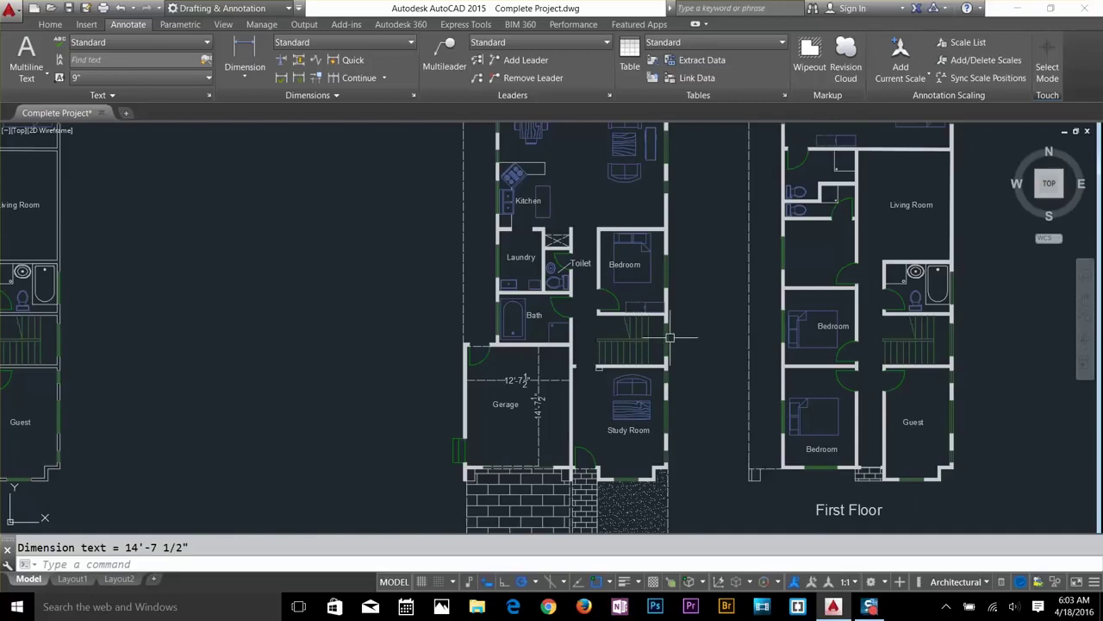
middle_click_drag(664, 213, 676, 331)
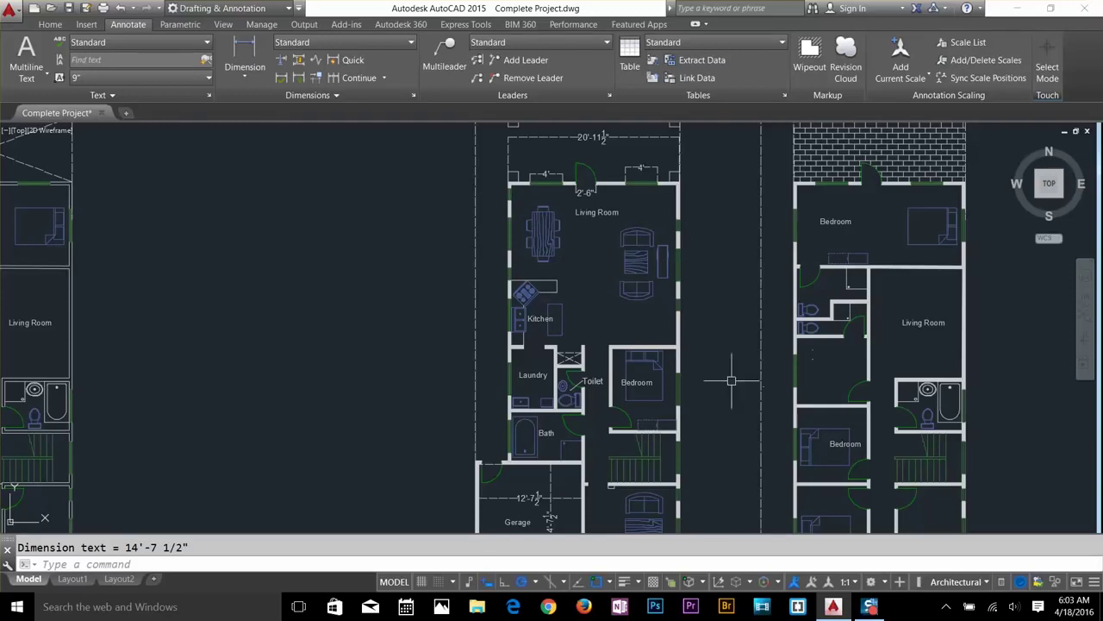
scroll(668, 417, "up", 4)
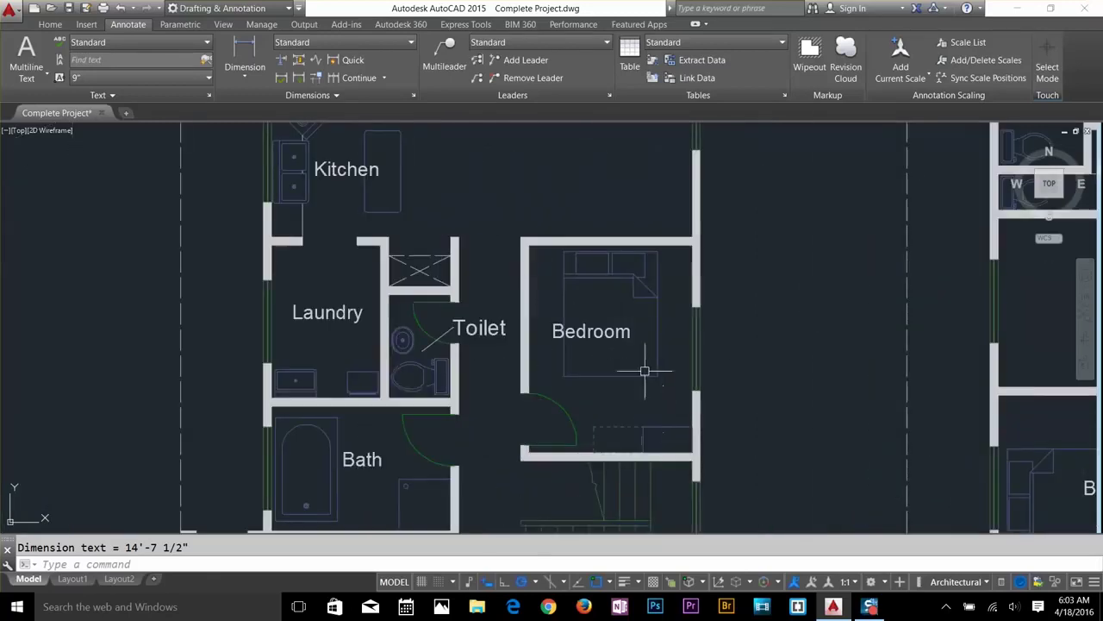
scroll(534, 363, "down", 4)
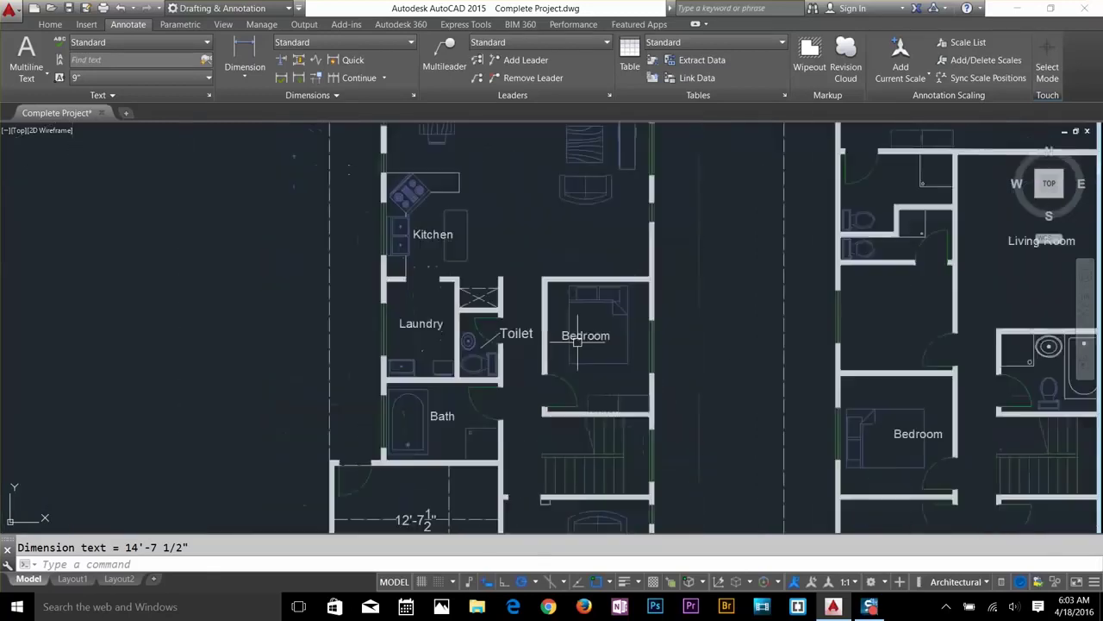
middle_click_drag(573, 349, 596, 172)
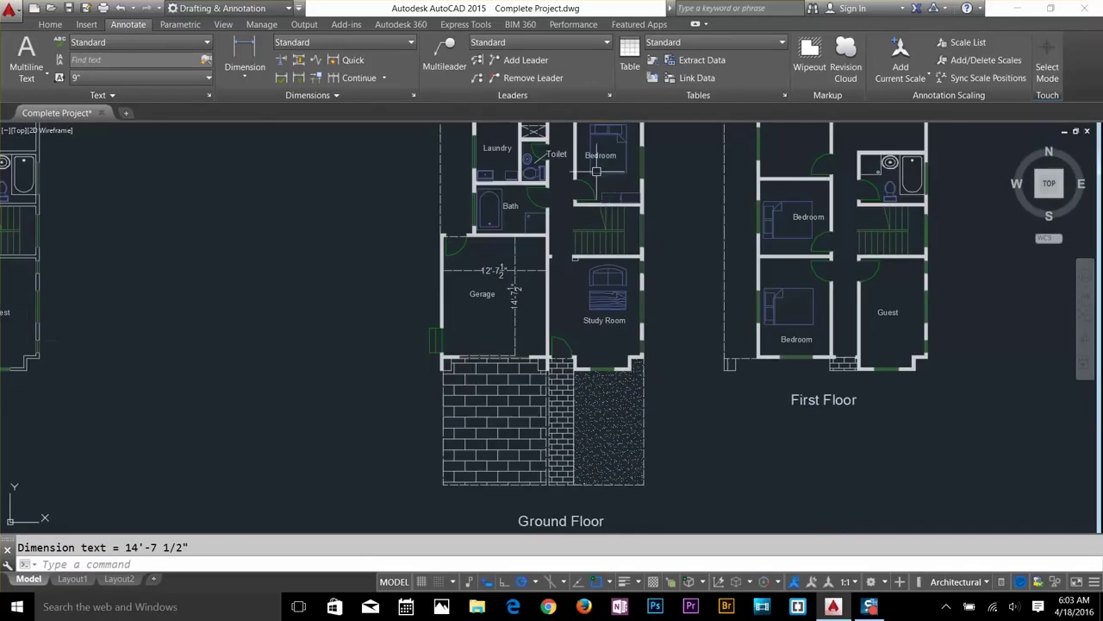
left_click(526, 257)
left_click(503, 281)
key("Delete")
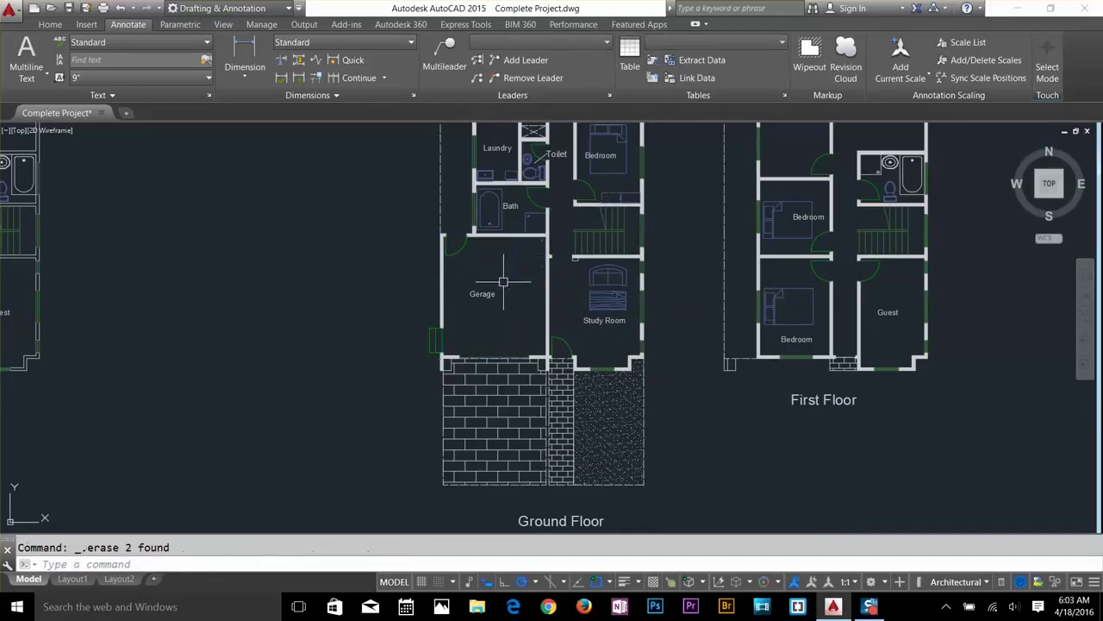
Erase the overall wall, window and door dimensions around the Living Room's terrace wall.
middle_click_drag(504, 281, 497, 476)
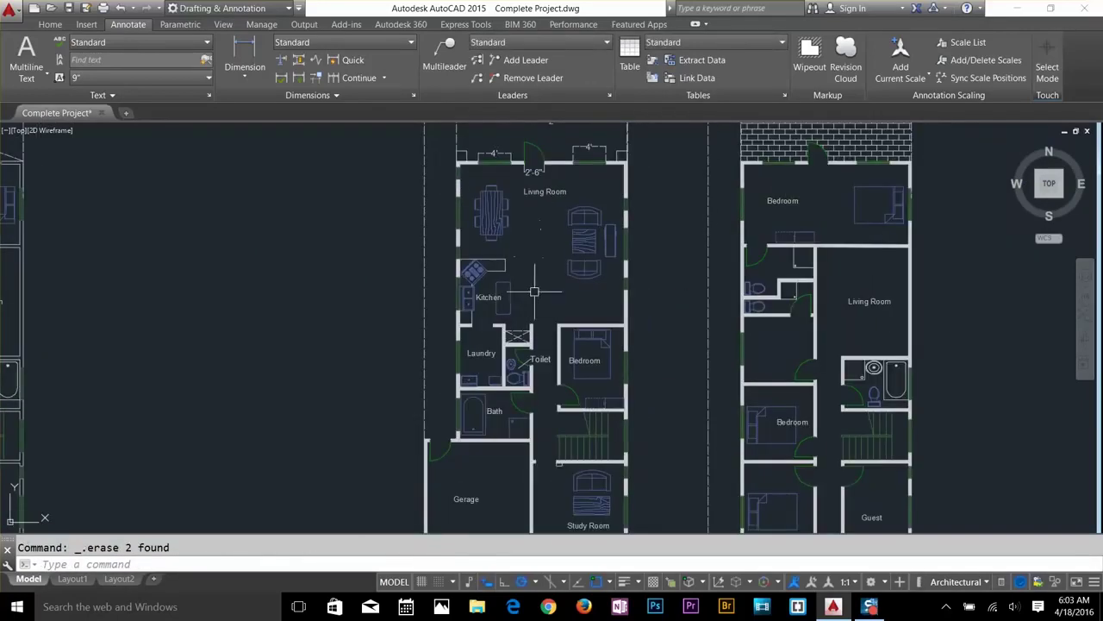
scroll(541, 201, "up", 2)
middle_click_drag(536, 170, 534, 301)
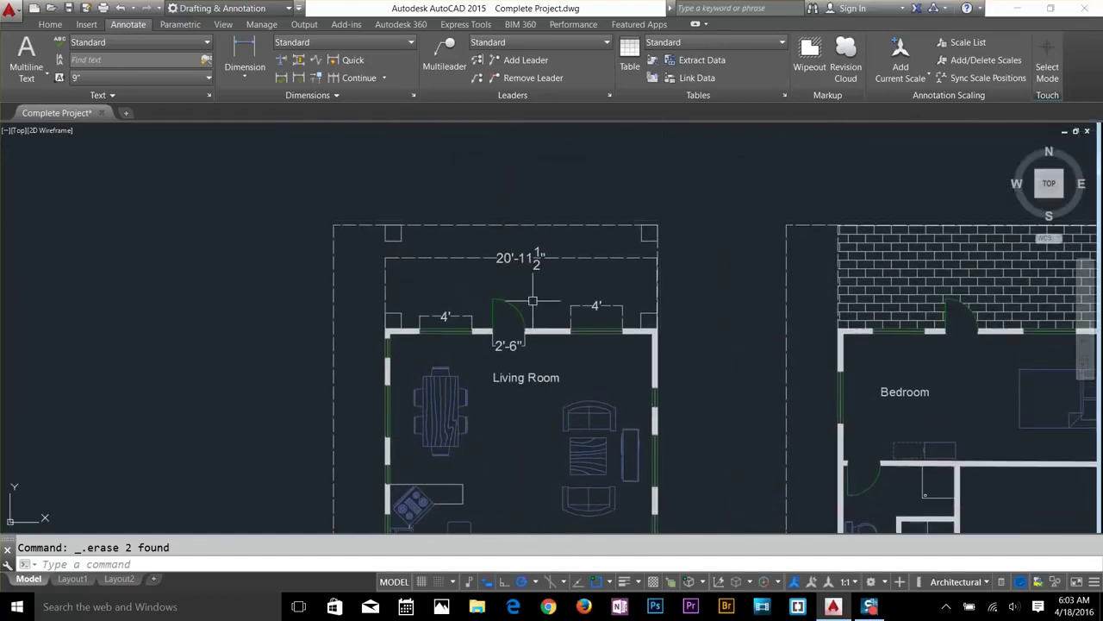
left_click(541, 259)
key("Delete")
left_click(596, 308)
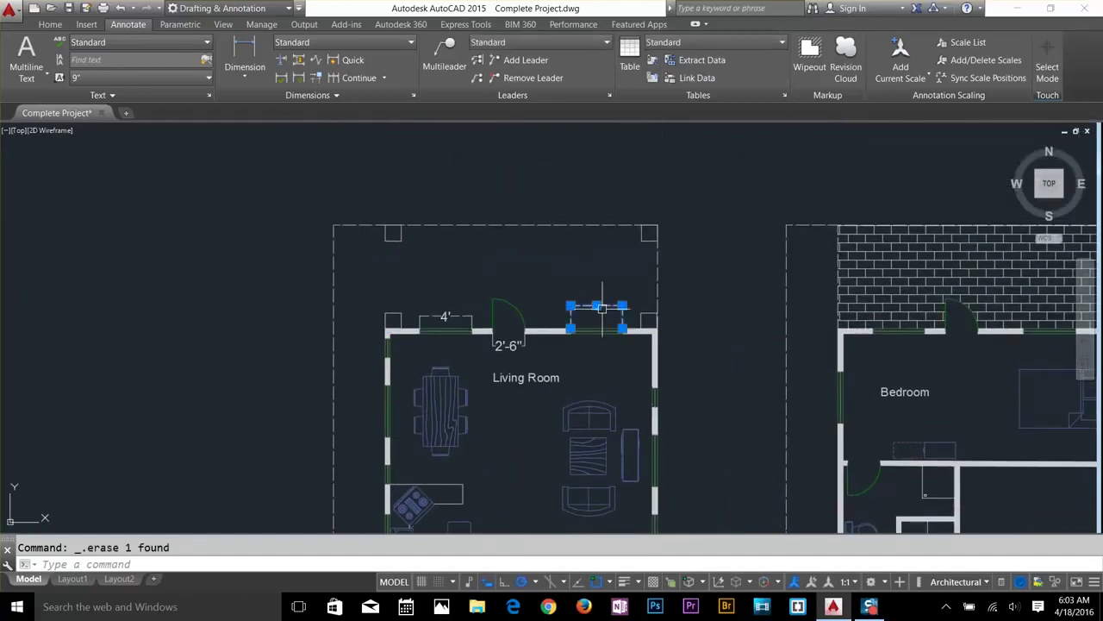
key("Delete")
left_click(509, 345)
key("Delete")
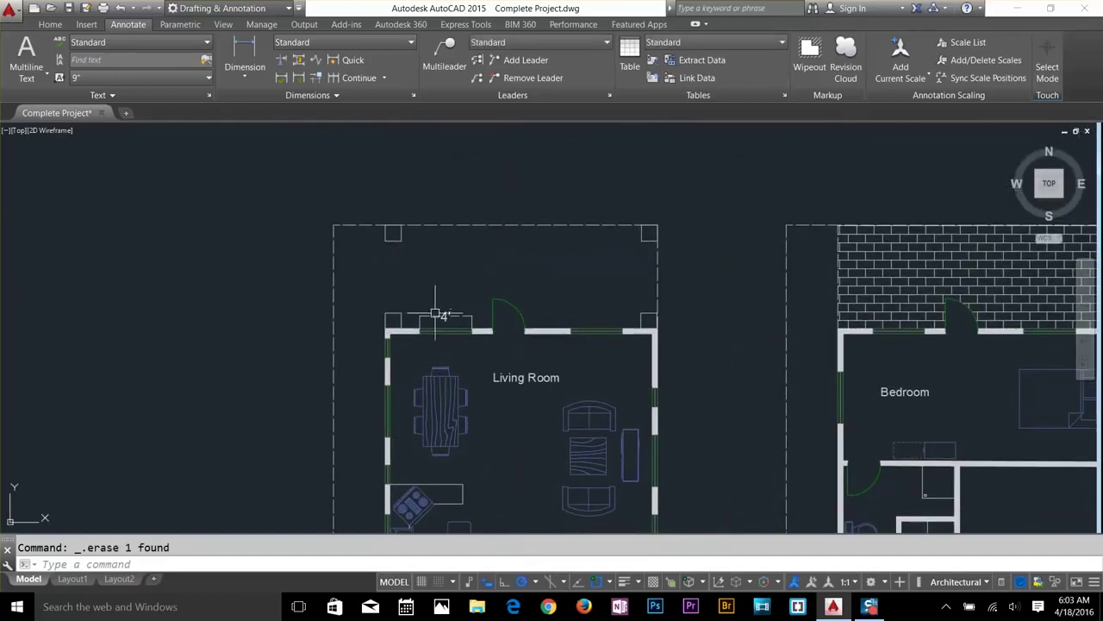
left_click(440, 317)
key("Delete")
Copy the unfurnished ground floor plan into the empty area well beyond the hatched first floor plan.
type("z")
key("Return")
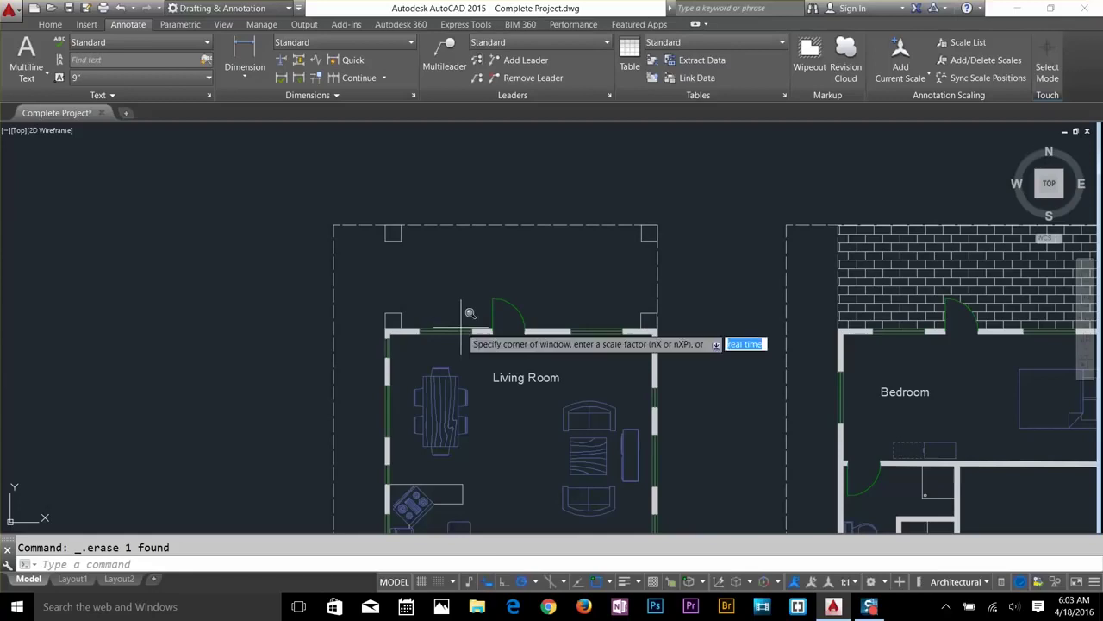
type("e")
key("Return")
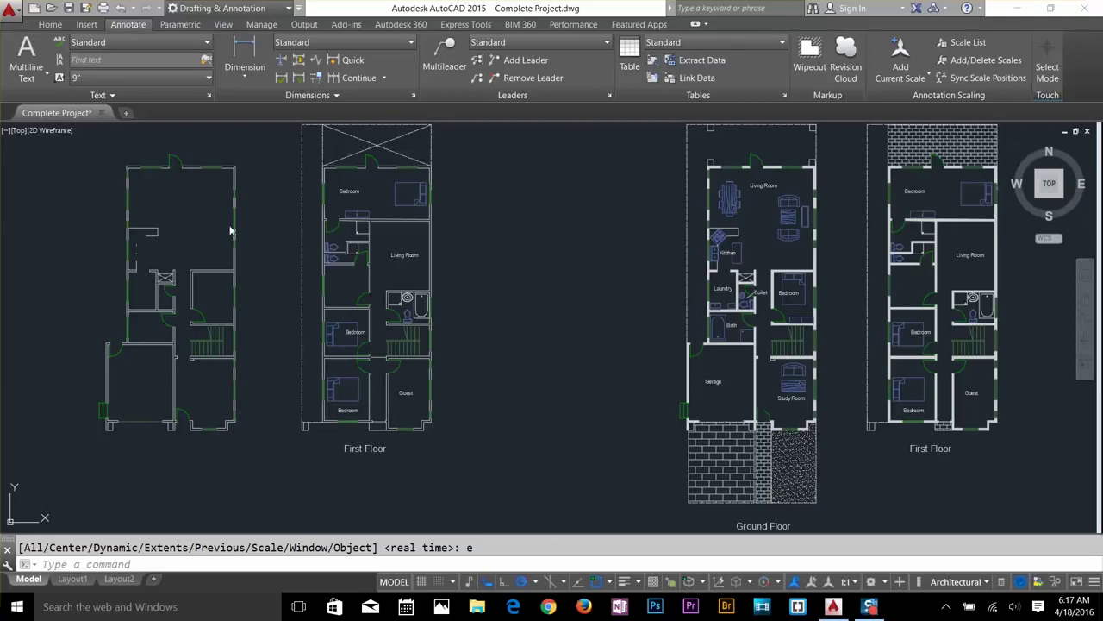
left_click(267, 220)
key("Escape")
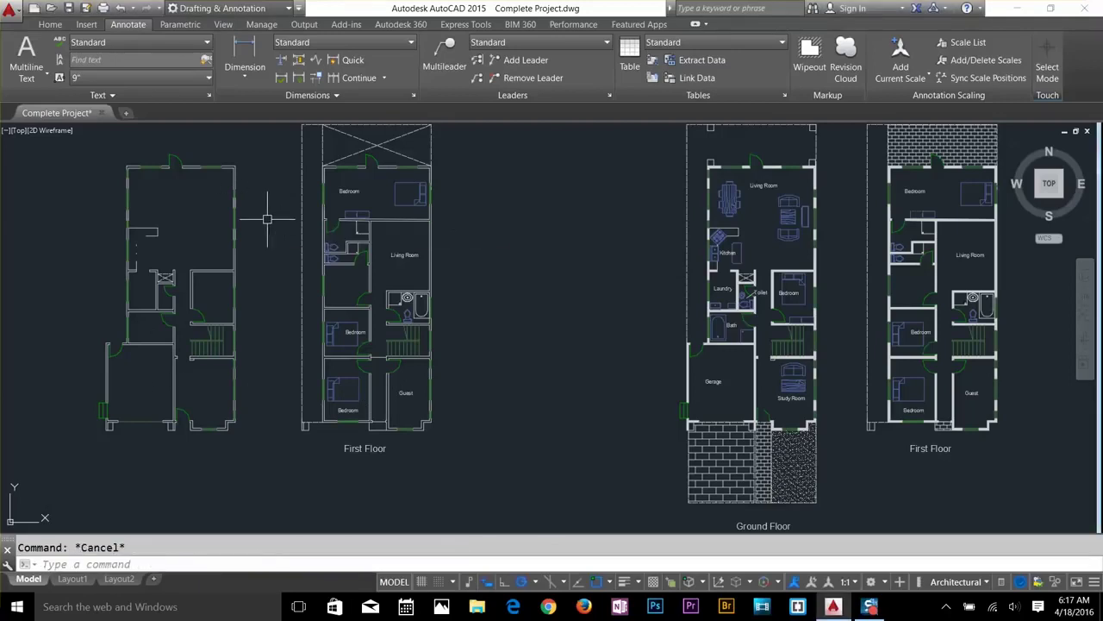
type("co")
key("Return")
left_click(253, 143)
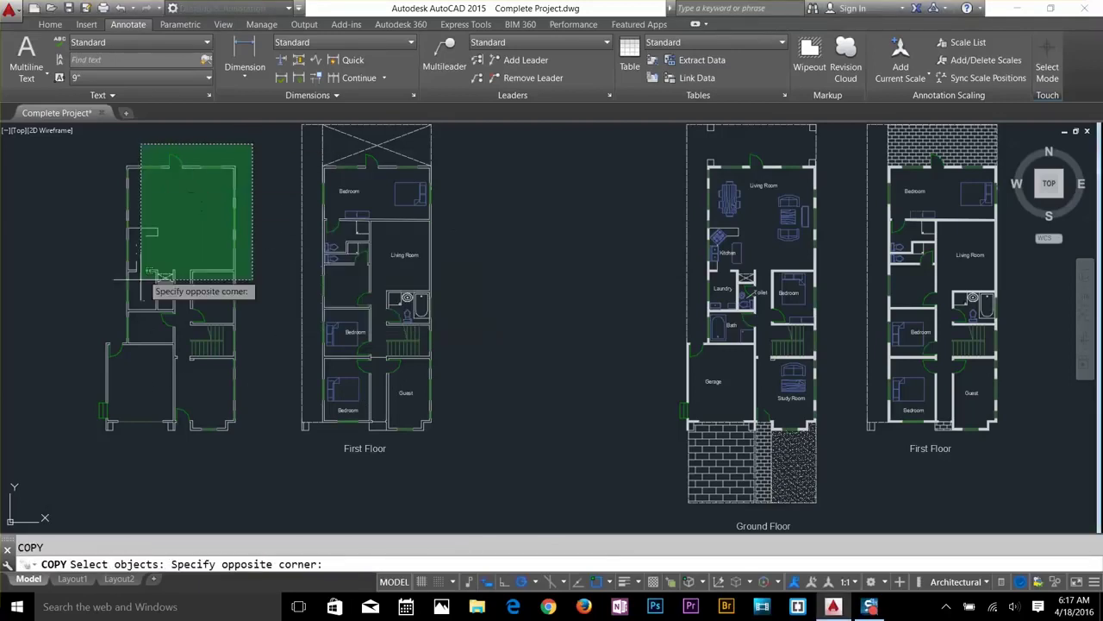
left_click(97, 458)
key("Return")
left_click(97, 459)
scroll(231, 460, "down", 4)
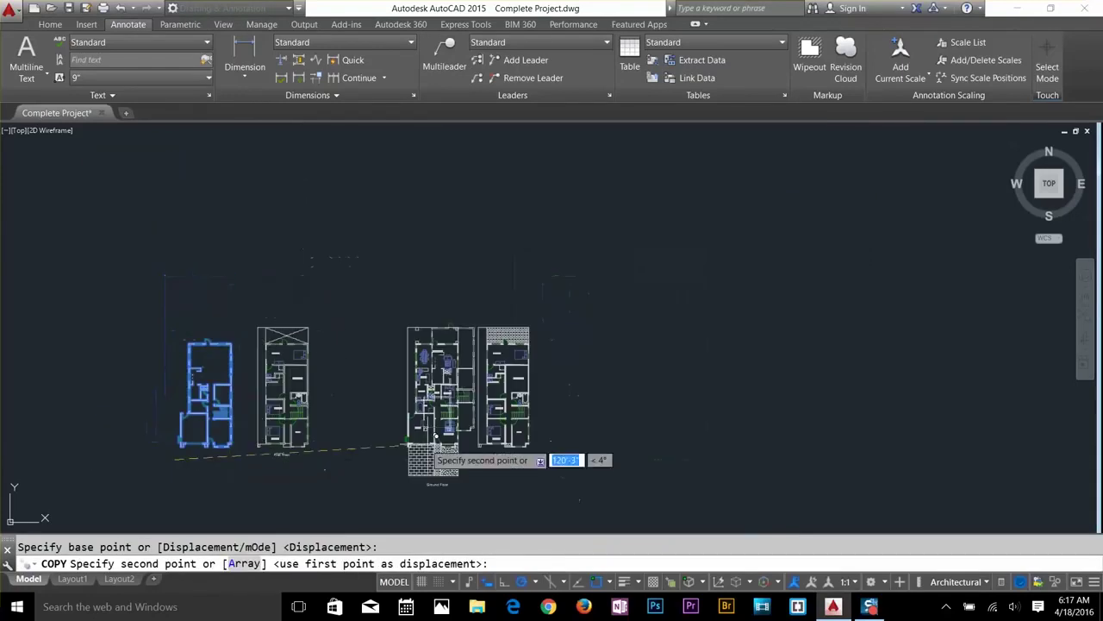
left_click(748, 407)
key("Return")
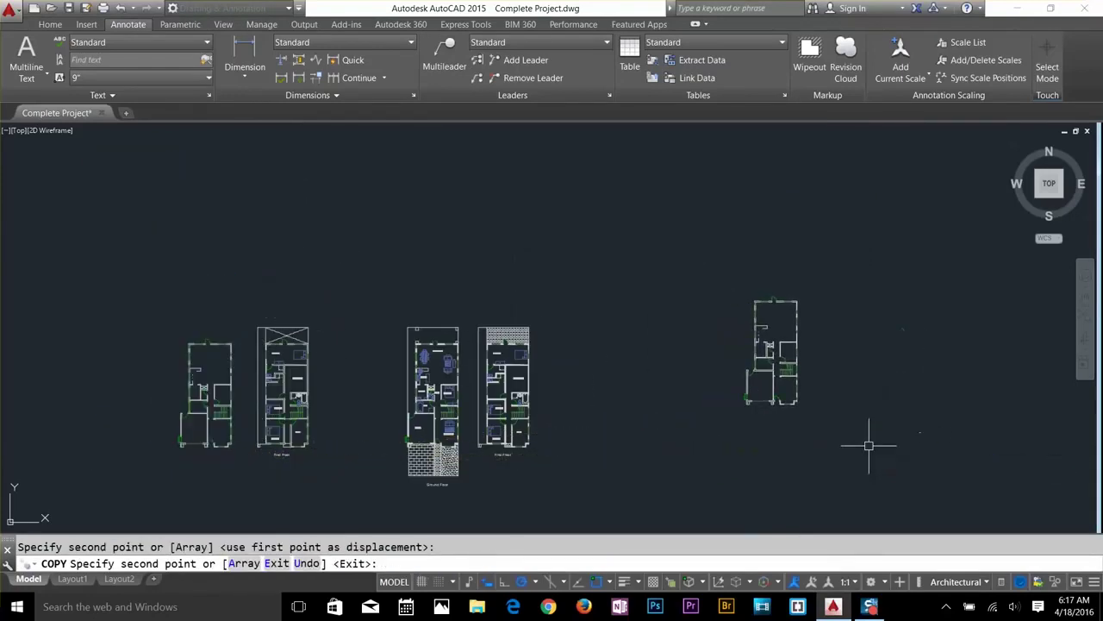
Switch the workspace from Drafting & Annotation to 3D Basics.
left_click(217, 9)
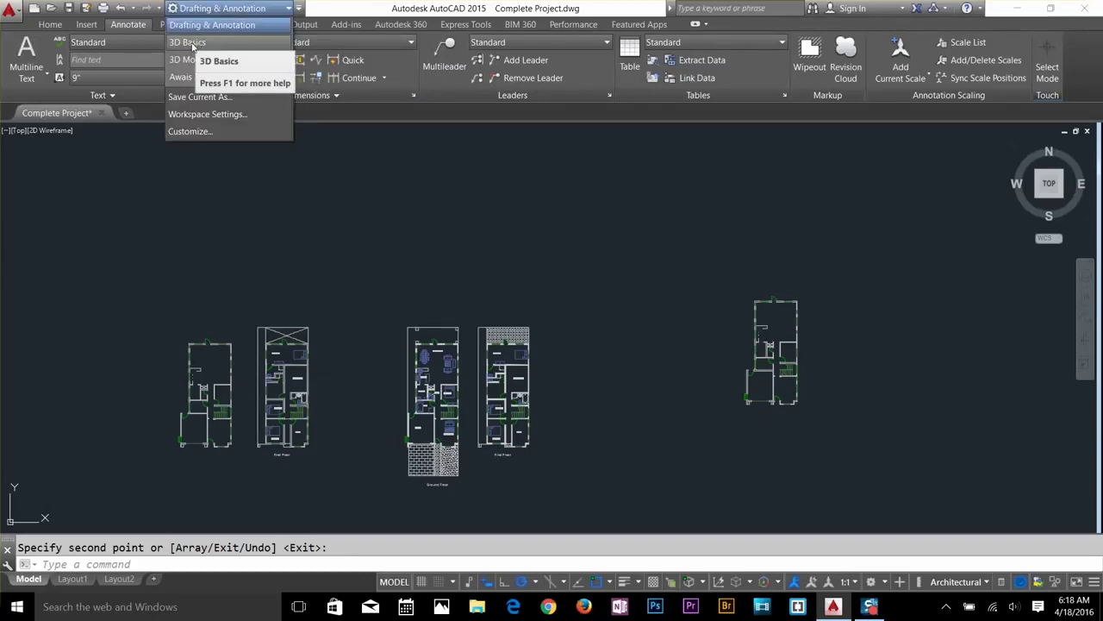
left_click(193, 45)
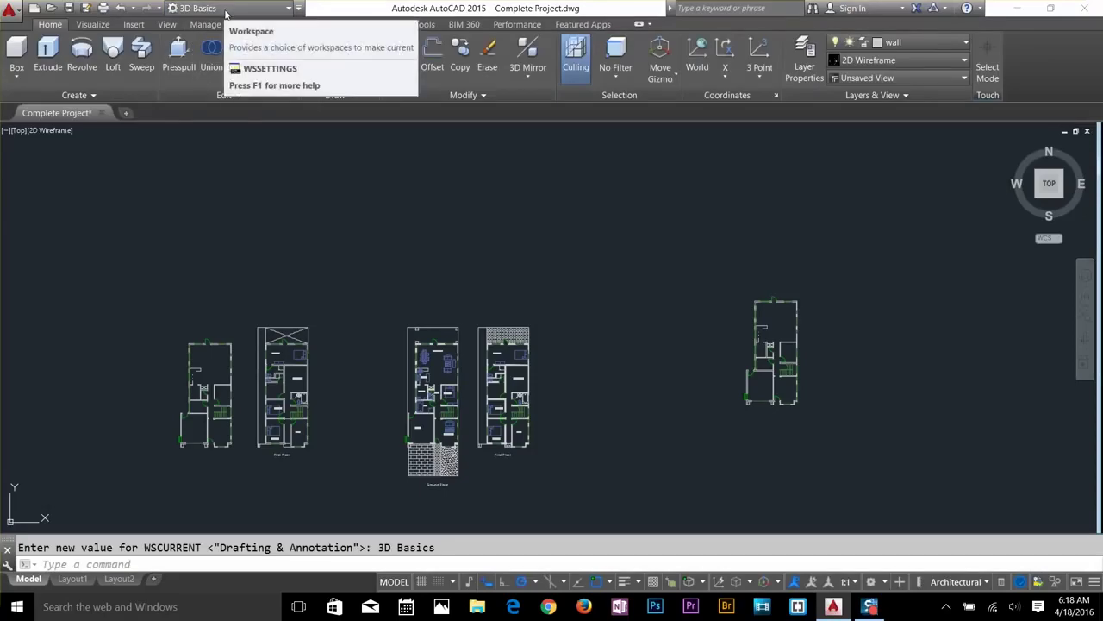
left_click(226, 8)
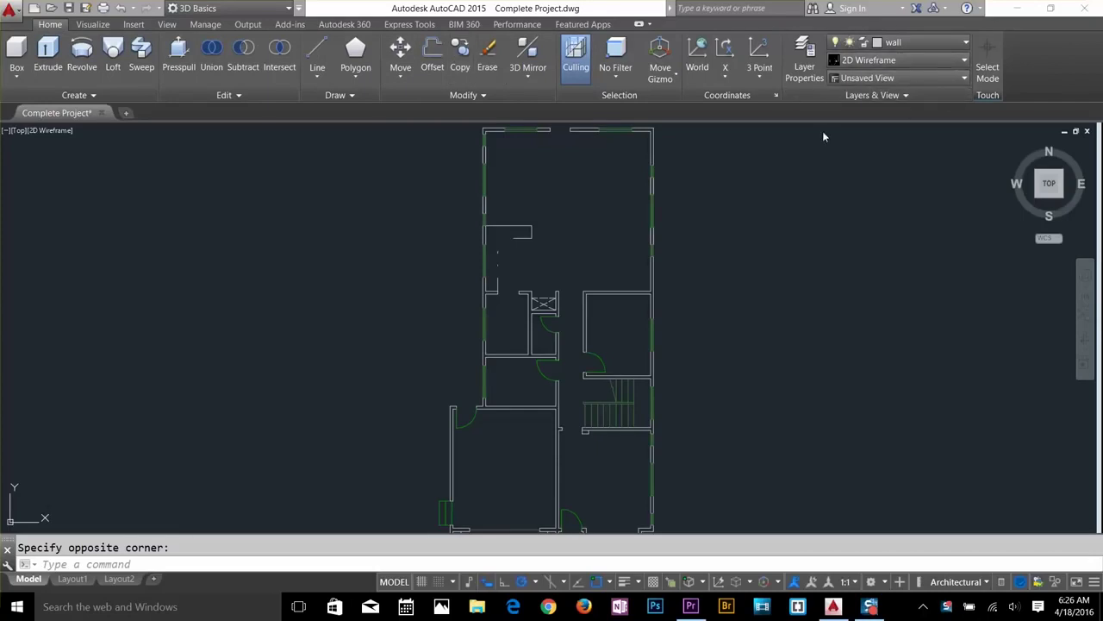
Create a new layer named "3d wall" and give it the orange-red index color 20.
left_click(804, 53)
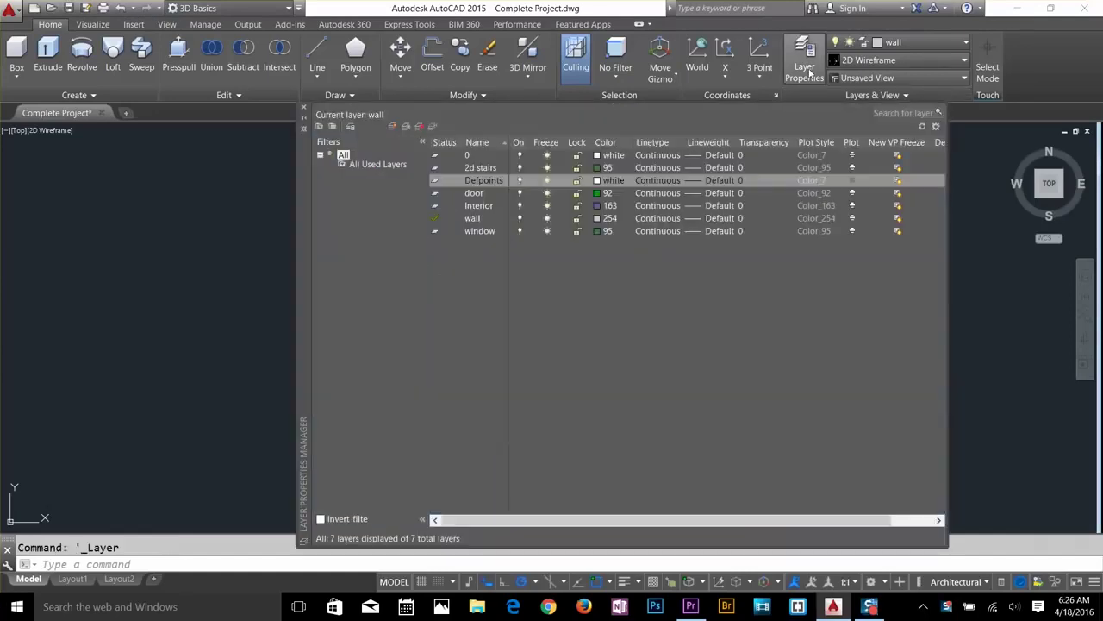
left_click(392, 127)
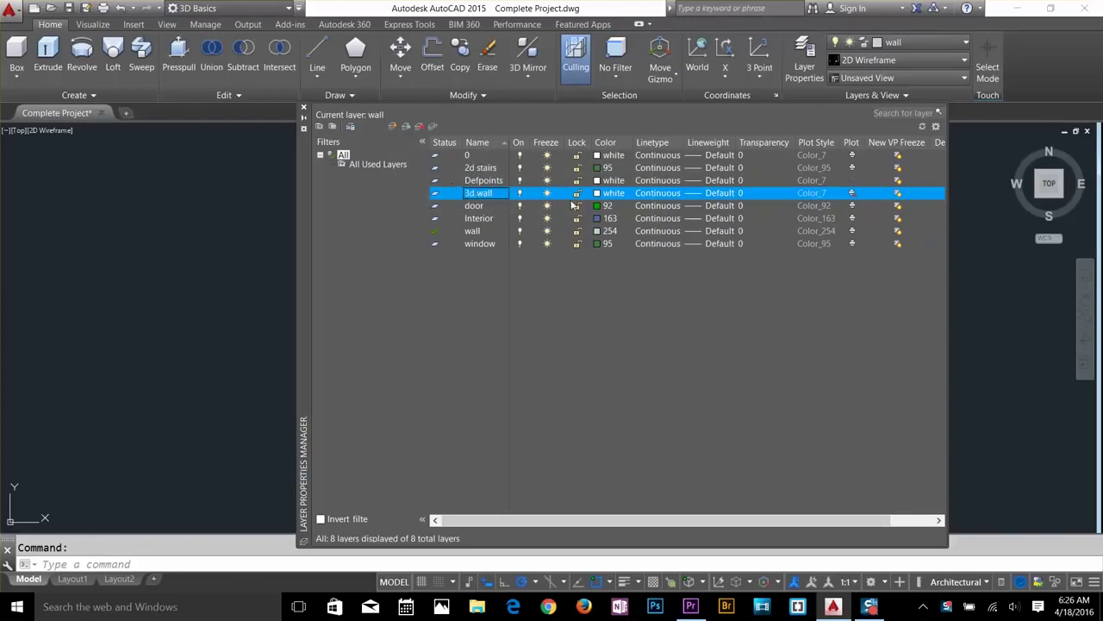
left_click(607, 193)
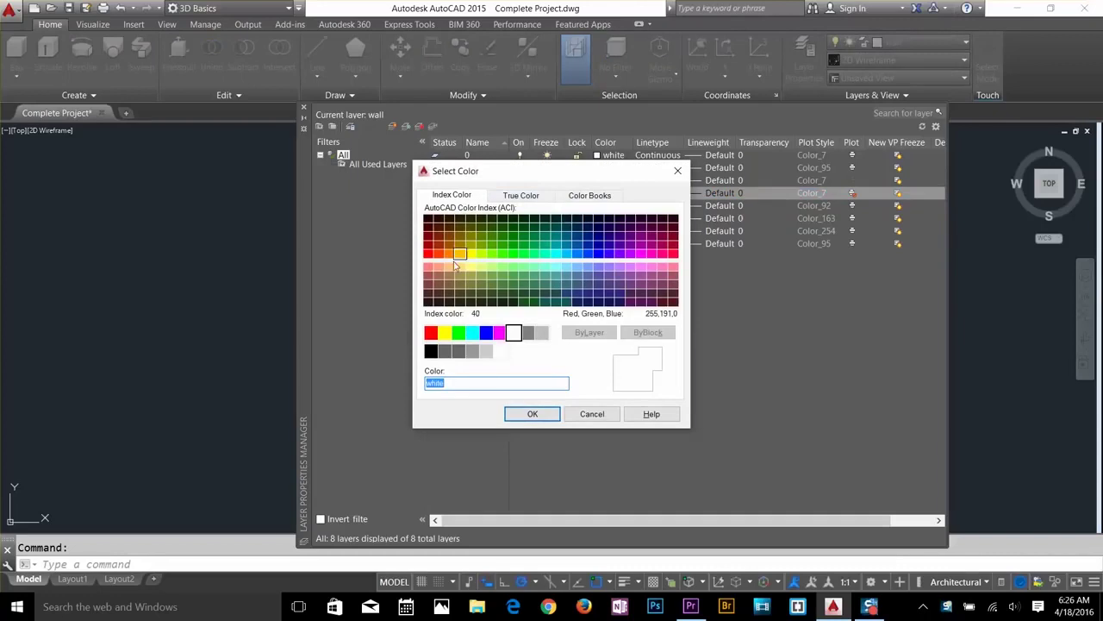
left_click(438, 254)
left_click(533, 414)
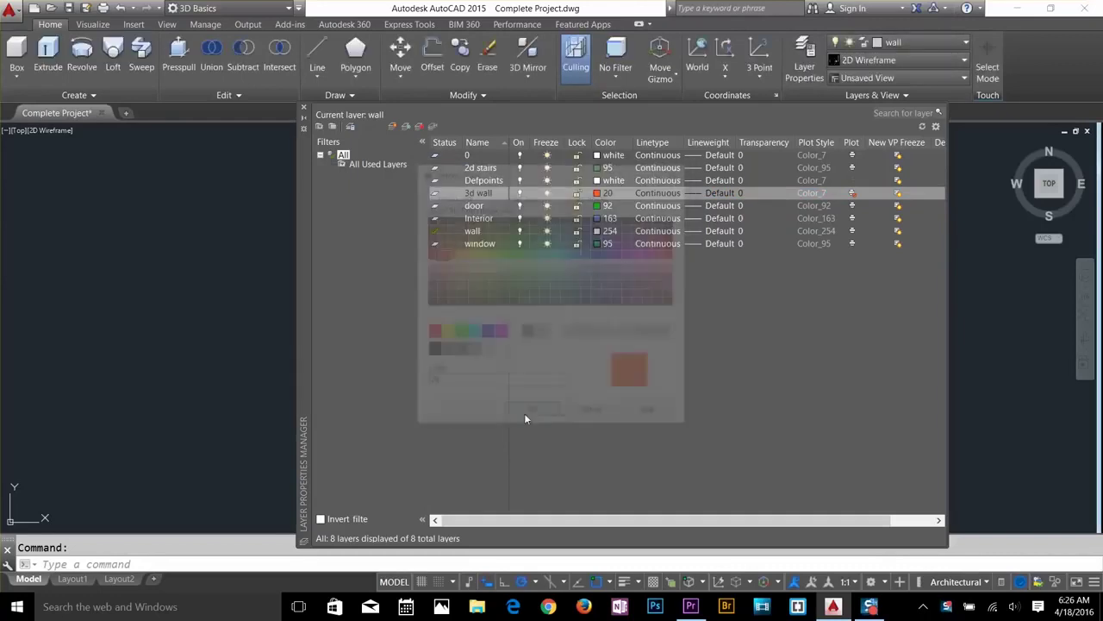
left_click(303, 109)
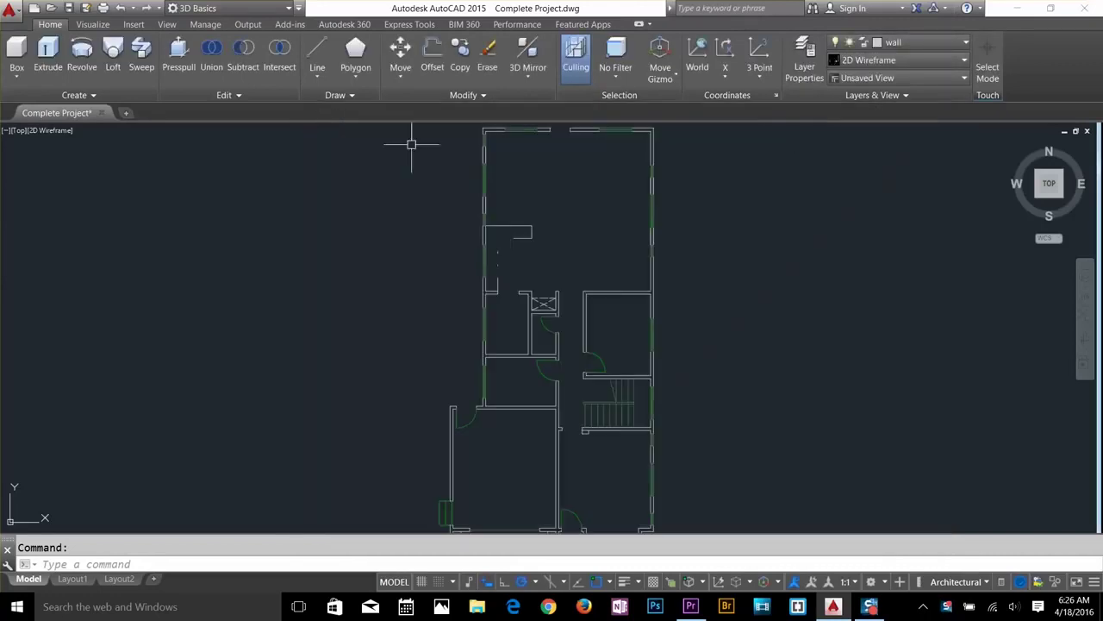
scroll(730, 198, "up", 2)
middle_click_drag(729, 197, 728, 244)
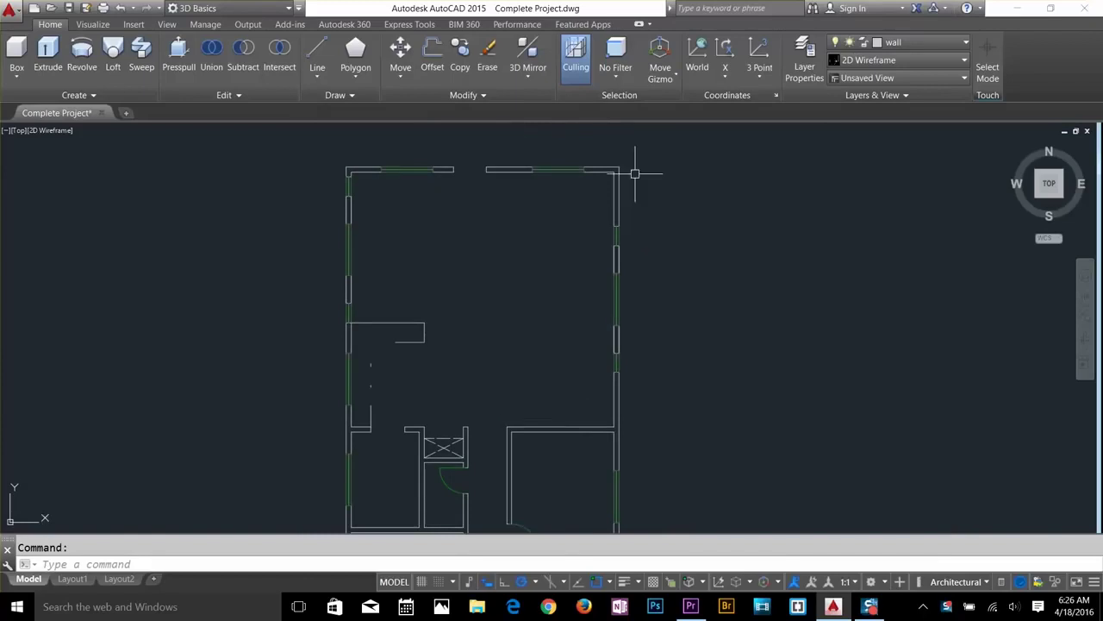
scroll(613, 167, "up", 2)
key("Escape")
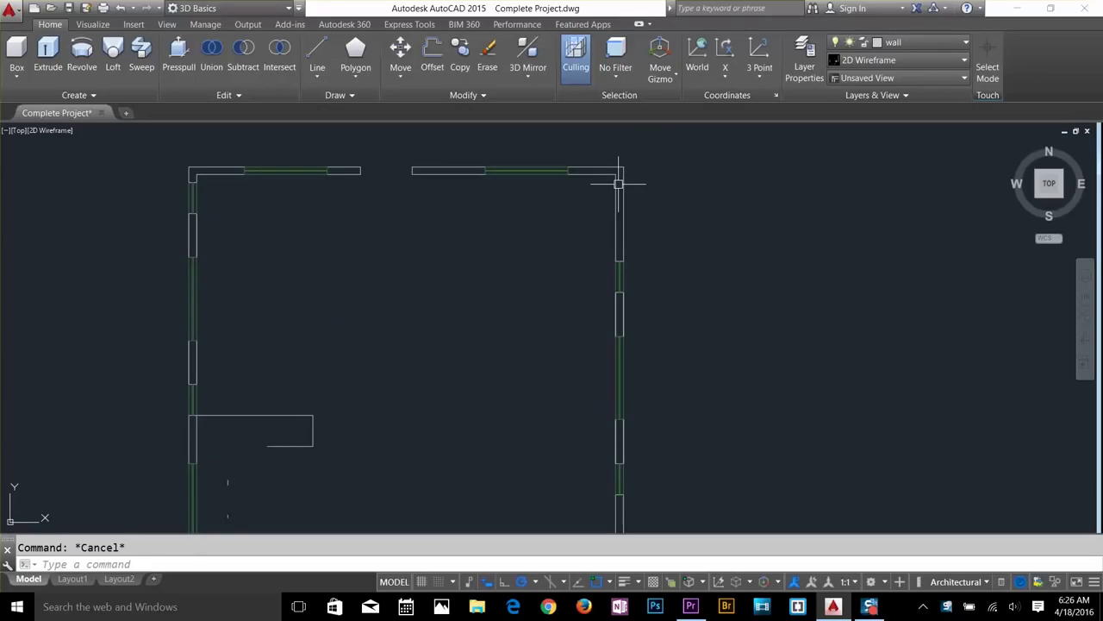
type("pl")
key("Return")
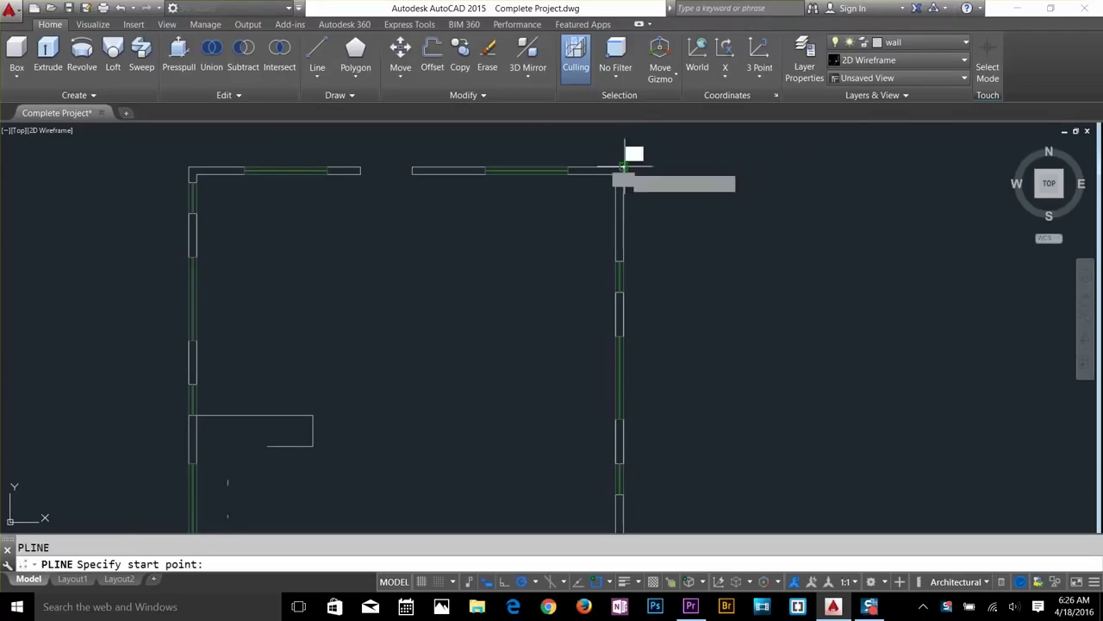
left_click(624, 166)
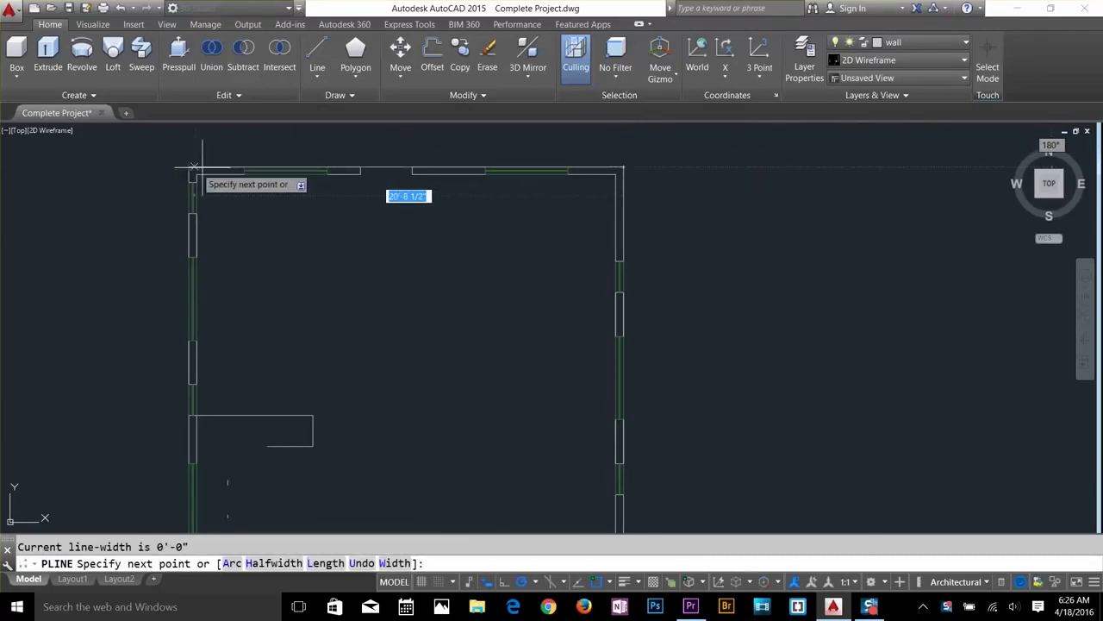
key("Escape")
Make the 3d wall layer current and trace a polyline along the copied plan's outer rear and side walls to the garage corner.
left_click(922, 41)
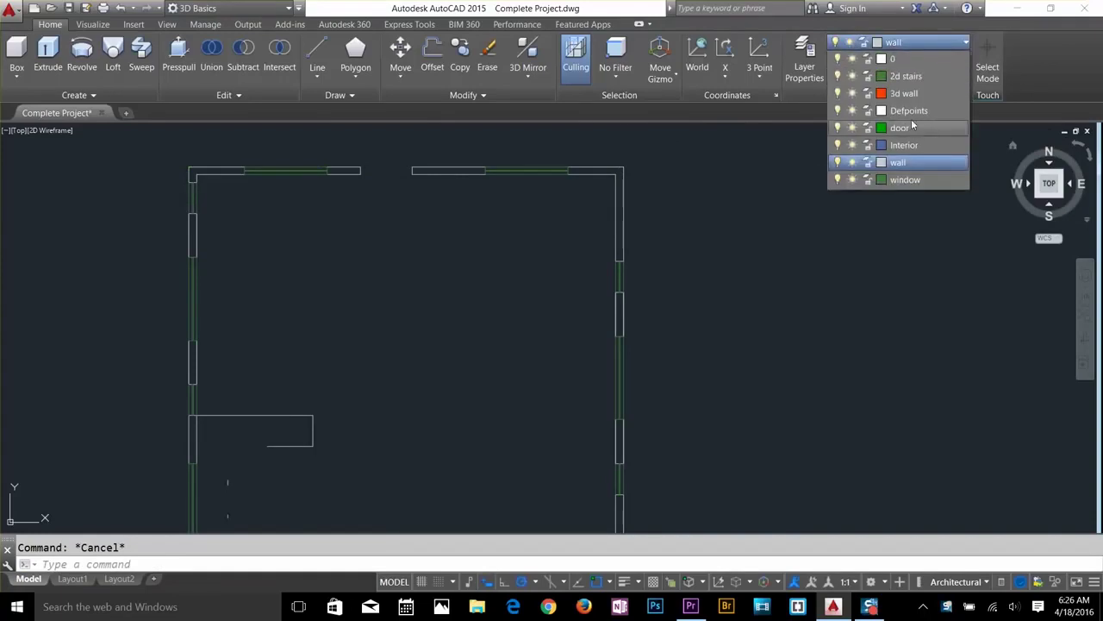
left_click(905, 93)
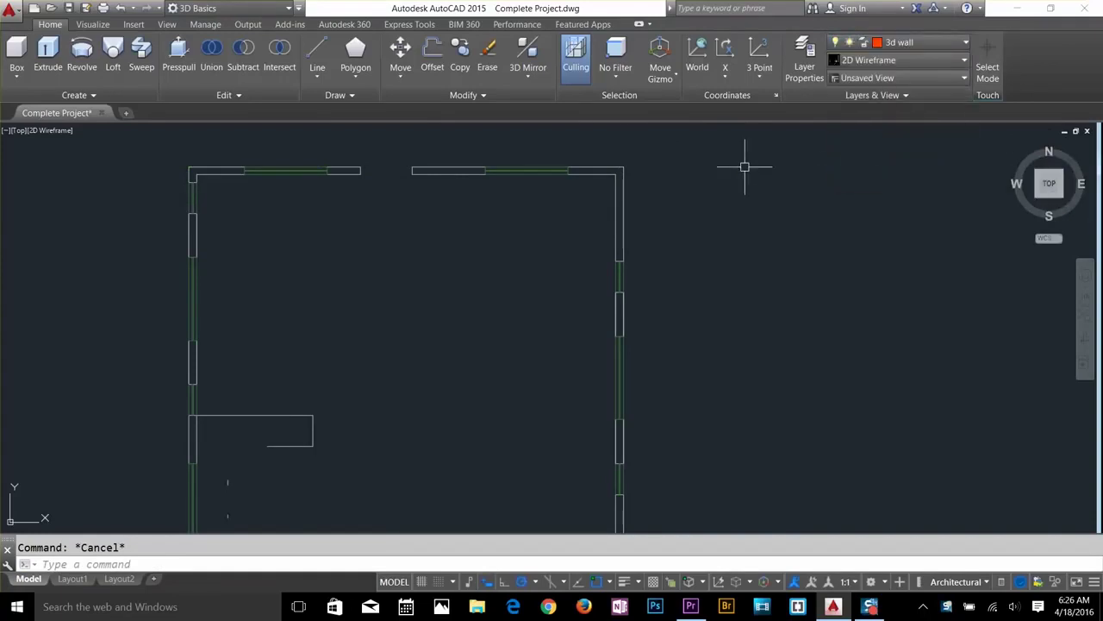
type("pline")
key("Return")
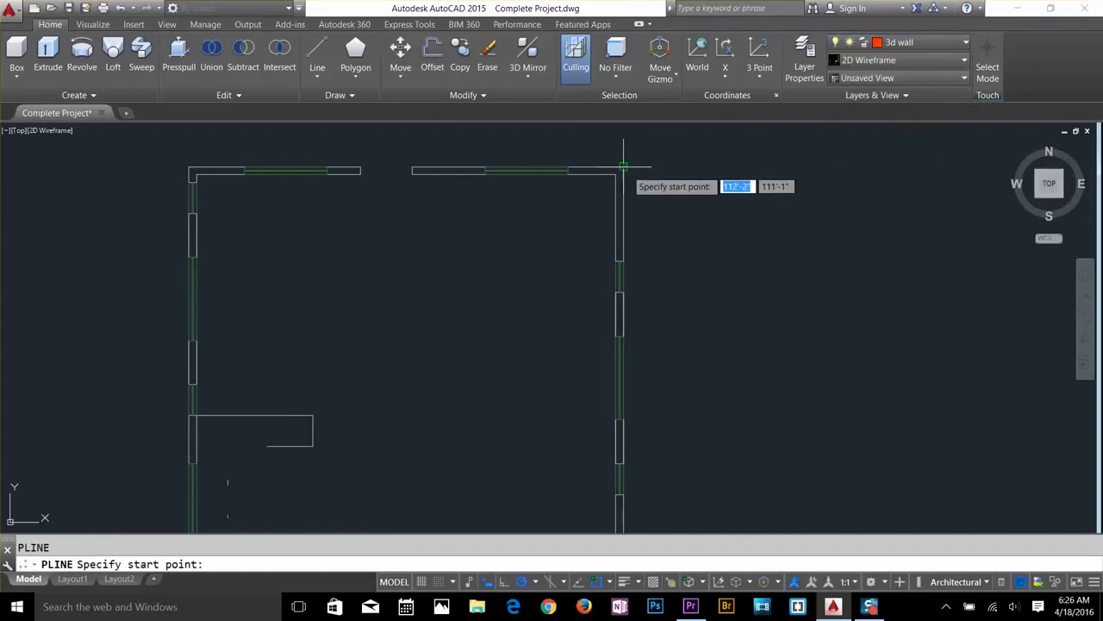
left_click(624, 166)
left_click(189, 167)
middle_click_drag(310, 327, 676, 156)
middle_click_drag(607, 435, 600, 155)
scroll(539, 328, "up", 2)
left_click(515, 332)
left_click(394, 333)
Continue the polyline down the garage's outer side wall and across its front, following the outlines of both projecting end piers.
middle_click_drag(407, 449, 413, 164)
scroll(418, 413, "up", 2)
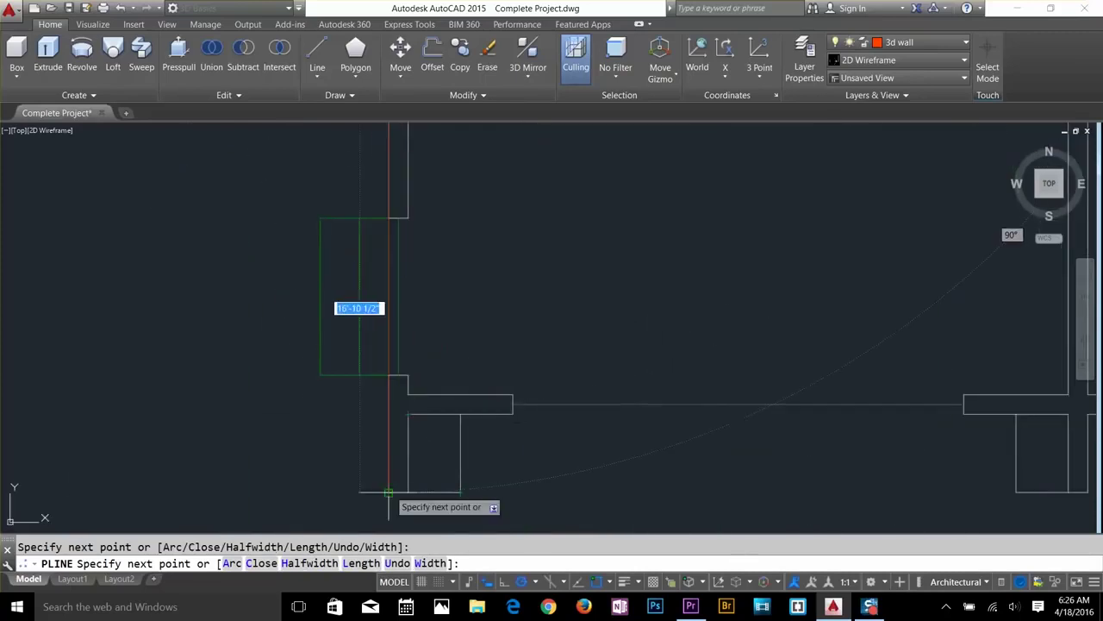
left_click(389, 493)
left_click(409, 492)
left_click(408, 414)
scroll(648, 433, "down", 2)
left_click(912, 422)
left_click(912, 471)
left_click(924, 471)
left_click(924, 421)
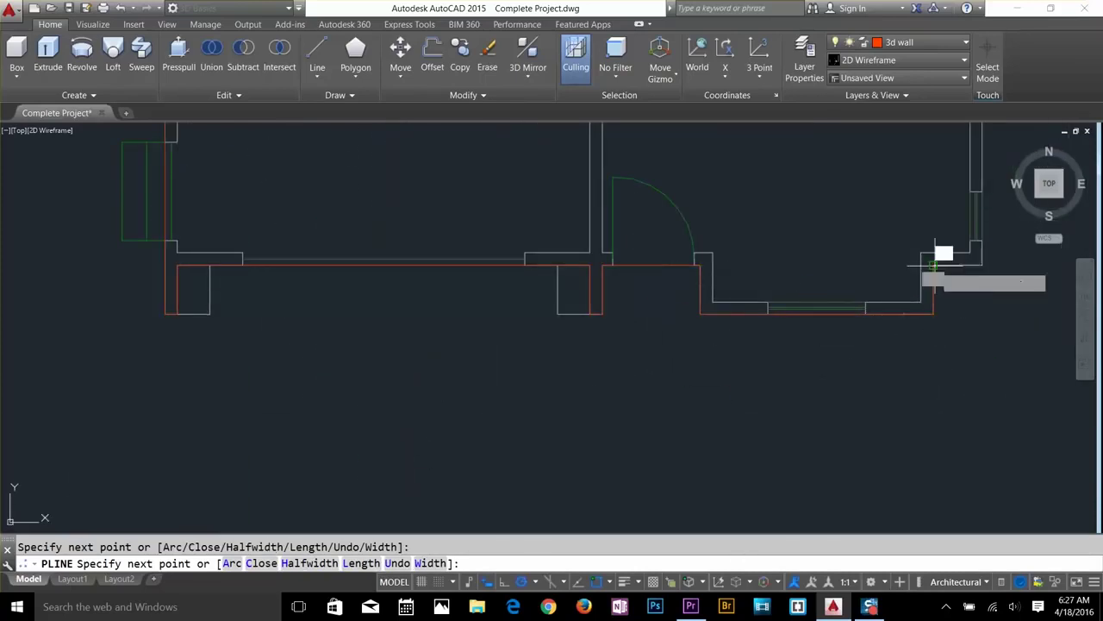
Finish the outer wall polyline past the front bay and along the remaining side wall back to its starting corner.
left_click(934, 265)
left_click(983, 264)
scroll(985, 268, "down", 4)
middle_click_drag(996, 259, 700, 499)
middle_click_drag(690, 207, 655, 457)
scroll(655, 457, "up", 2)
left_click(644, 221)
key("Return")
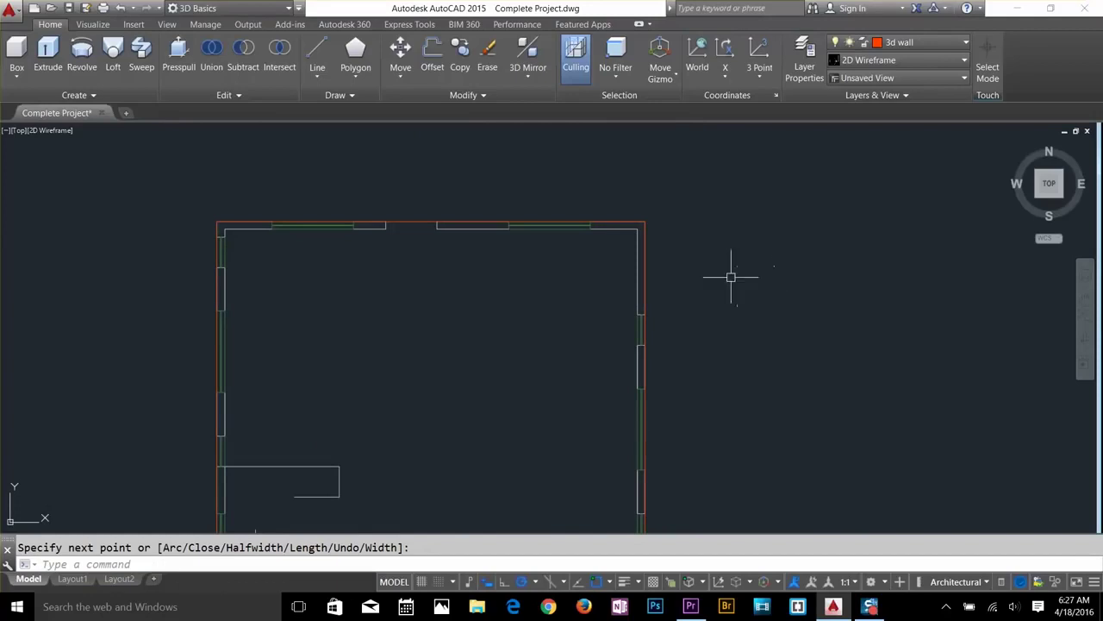
Offset the outer wall polyline inward by 4.5 inches to form the inner wall face.
type("o")
key("Return")
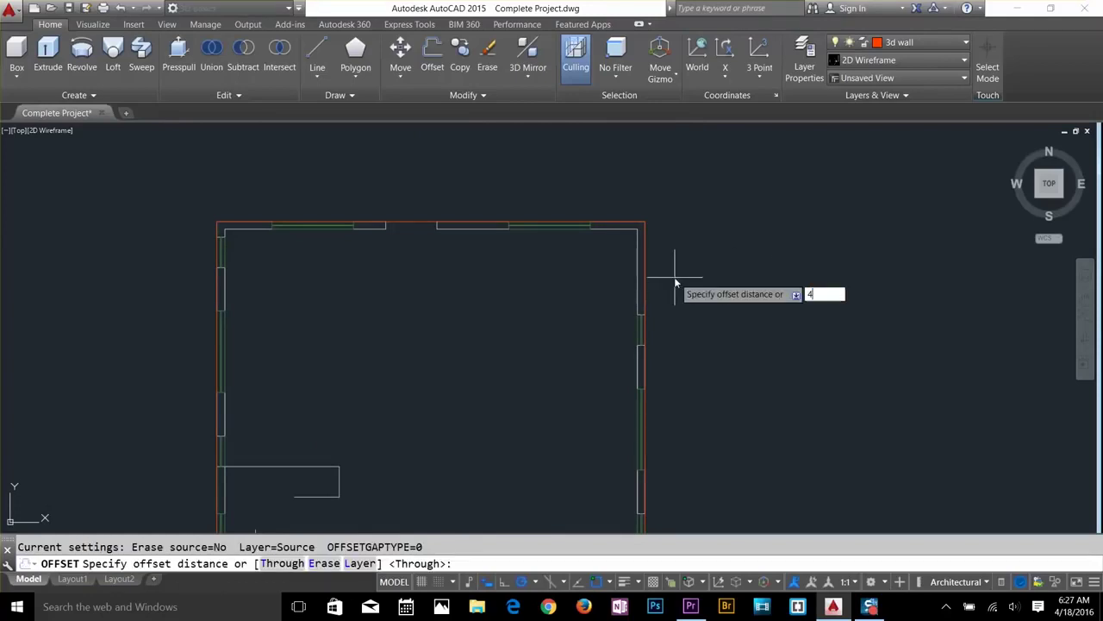
key("Return")
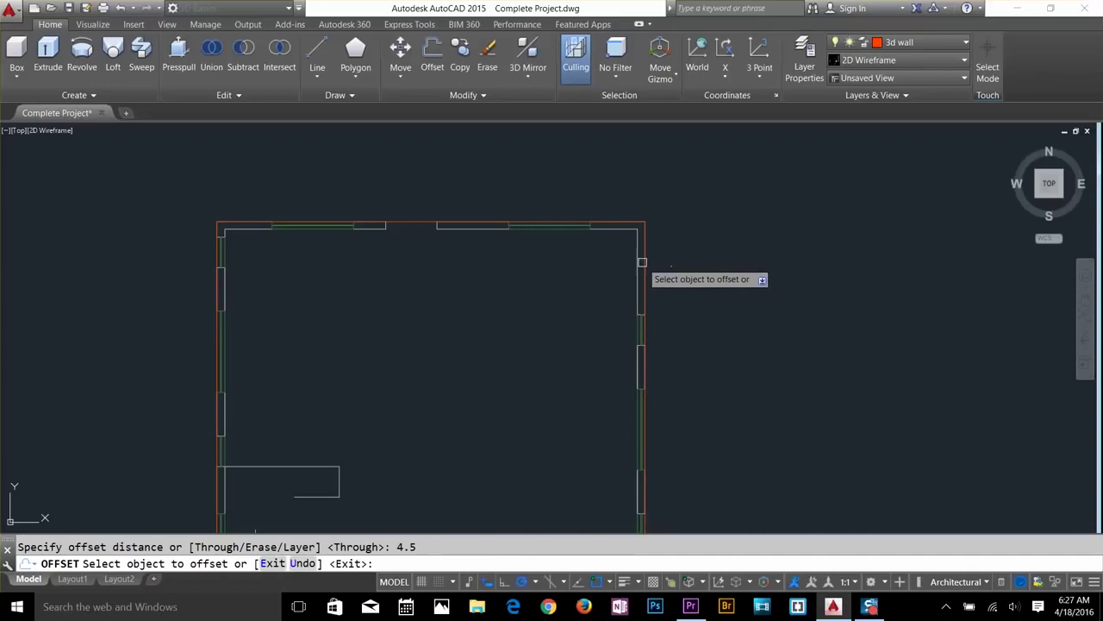
left_click(643, 259)
left_click(608, 250)
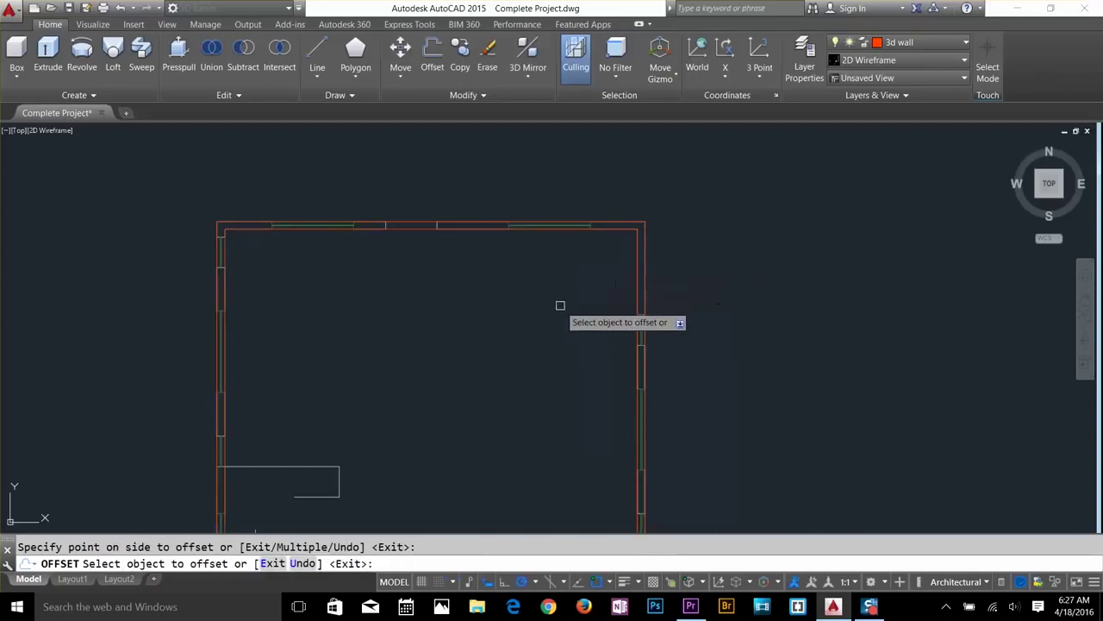
key("Return")
Switch the model to the SW Isometric view.
scroll(558, 337, "down", 3)
middle_click_drag(557, 337, 598, 146)
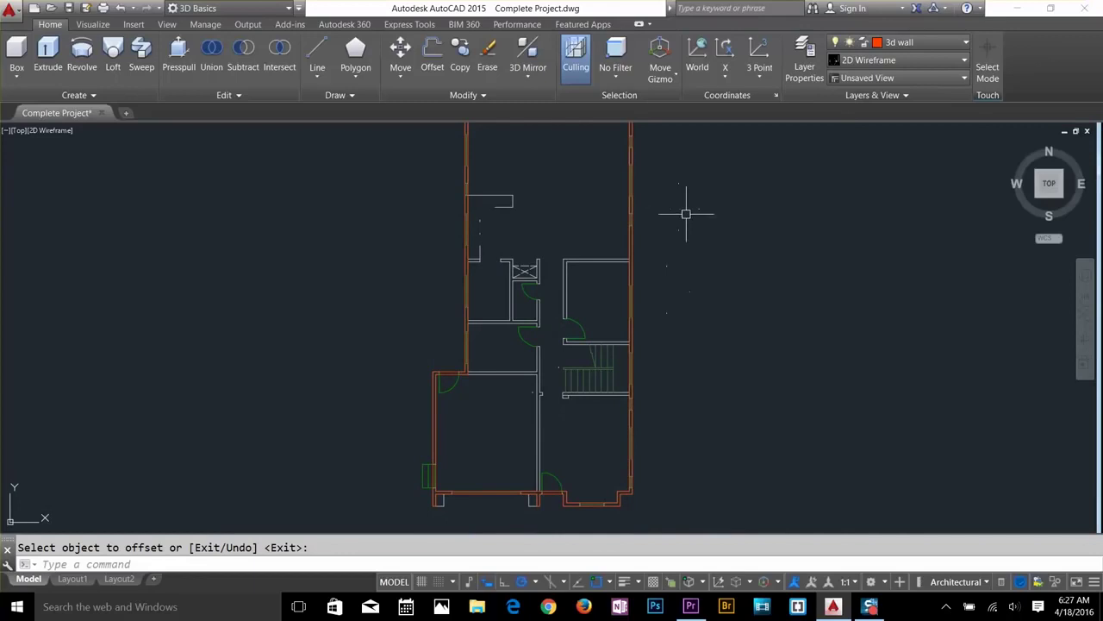
left_click(885, 79)
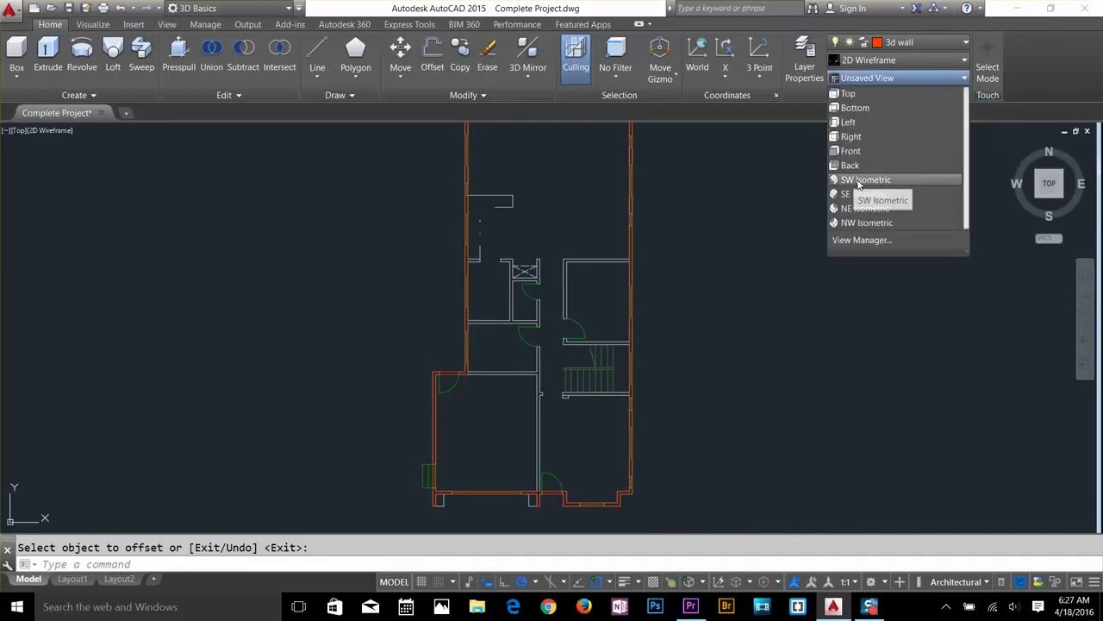
left_click(870, 180)
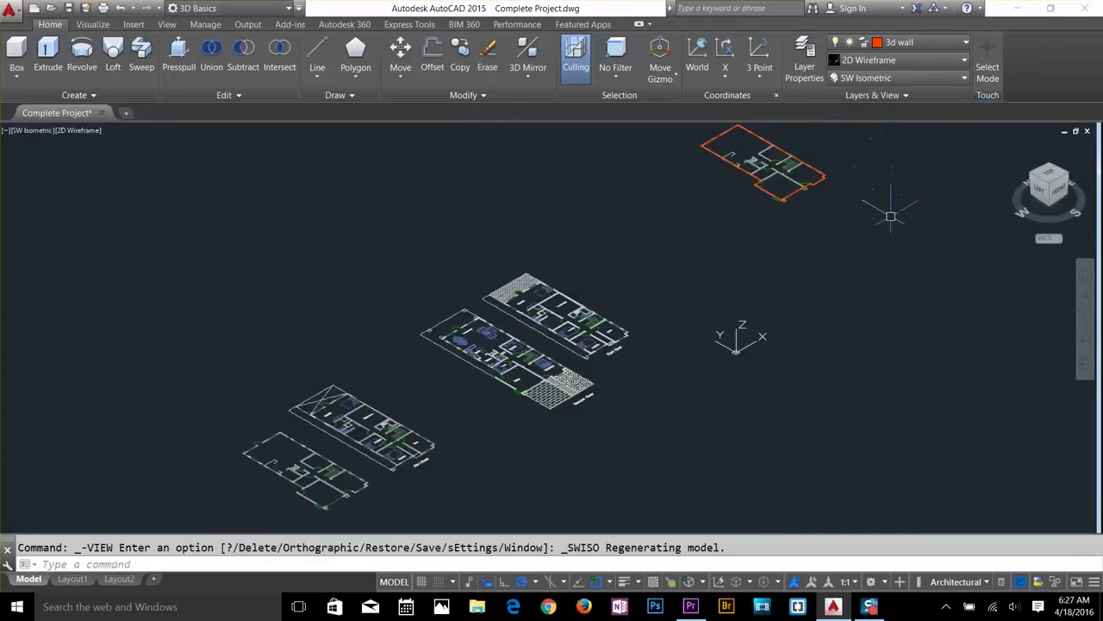
scroll(871, 212, "up", 2)
scroll(763, 224, "up", 5)
middle_click_drag(728, 288, 761, 227)
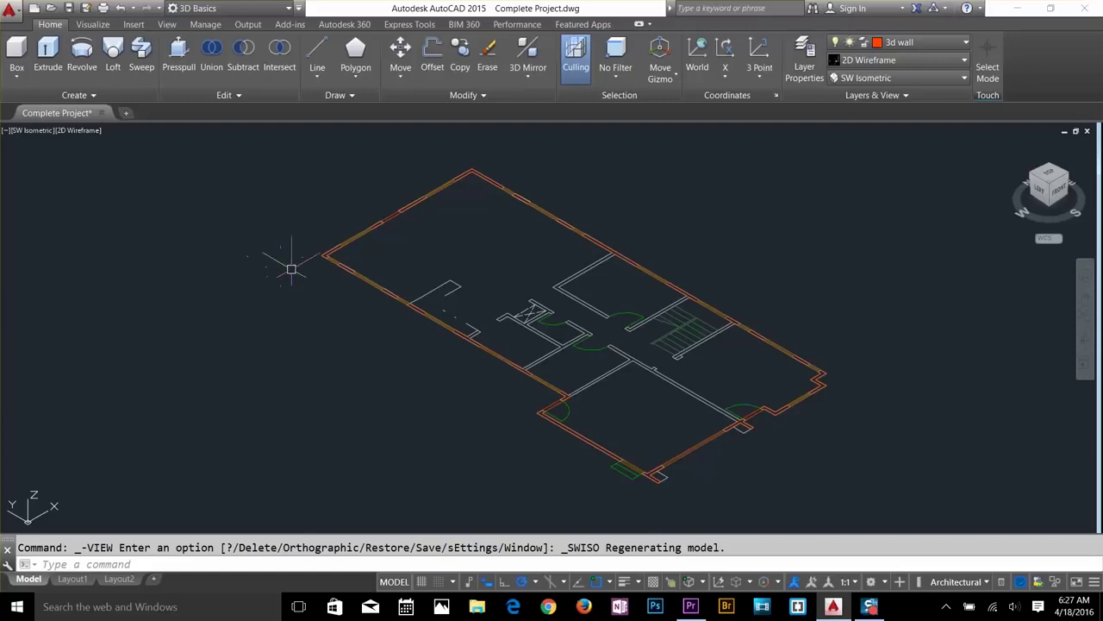
Copy the outer and inner wall outlines together to the empty area beside the traced plan.
key("Escape")
type("co")
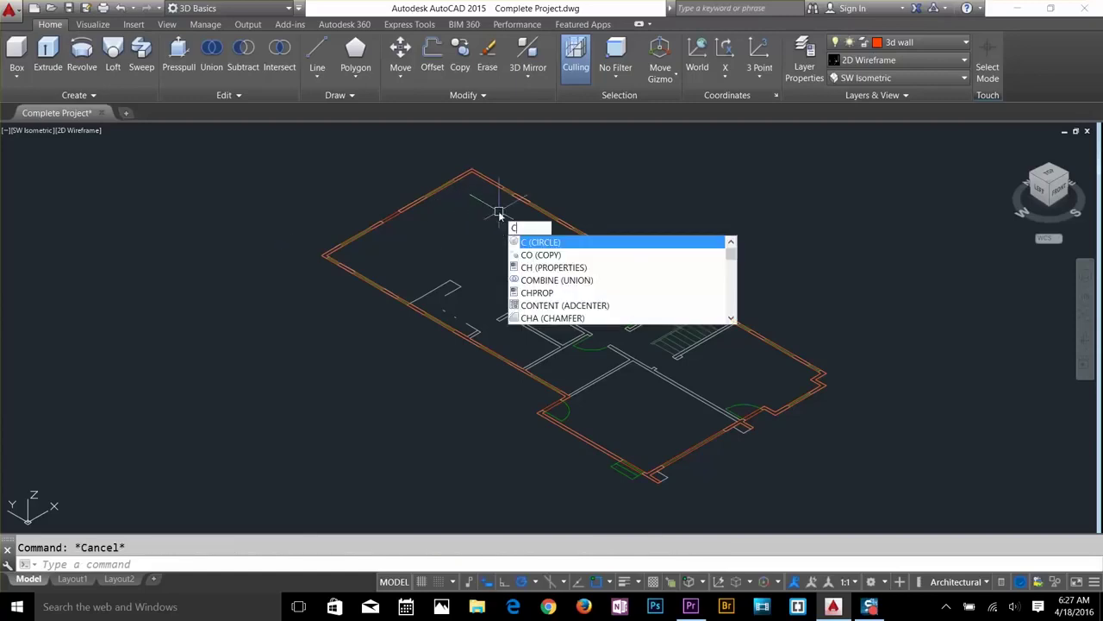
key("Return")
left_click(355, 277)
left_click(353, 231)
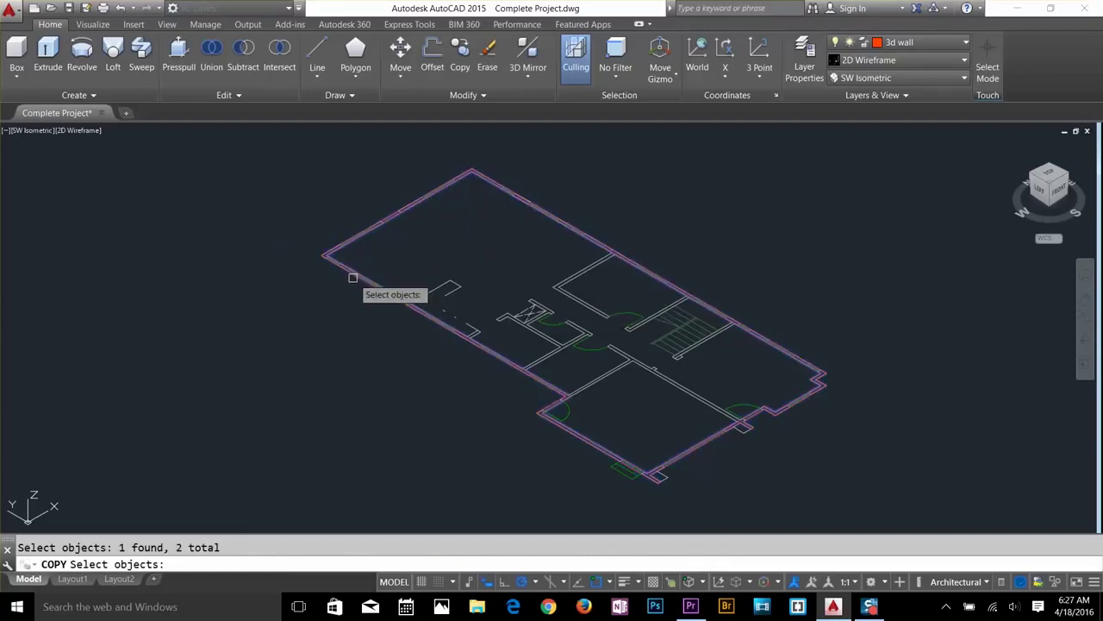
key("Return")
scroll(349, 292, "down", 4)
left_click(341, 280)
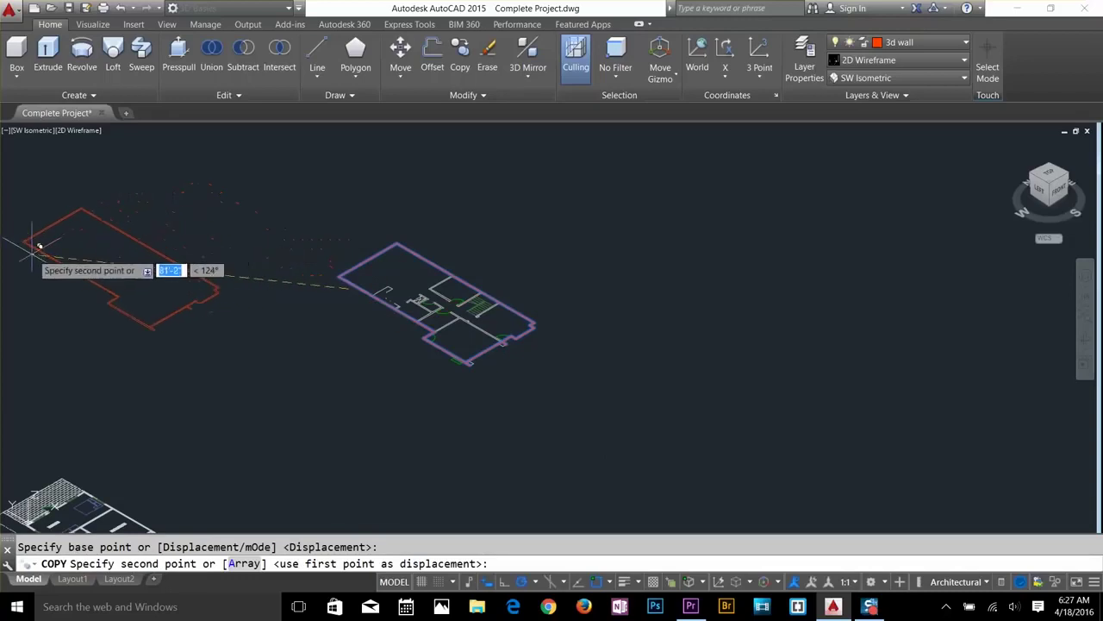
left_click(8, 275)
key("Return")
scroll(424, 308, "up", 5)
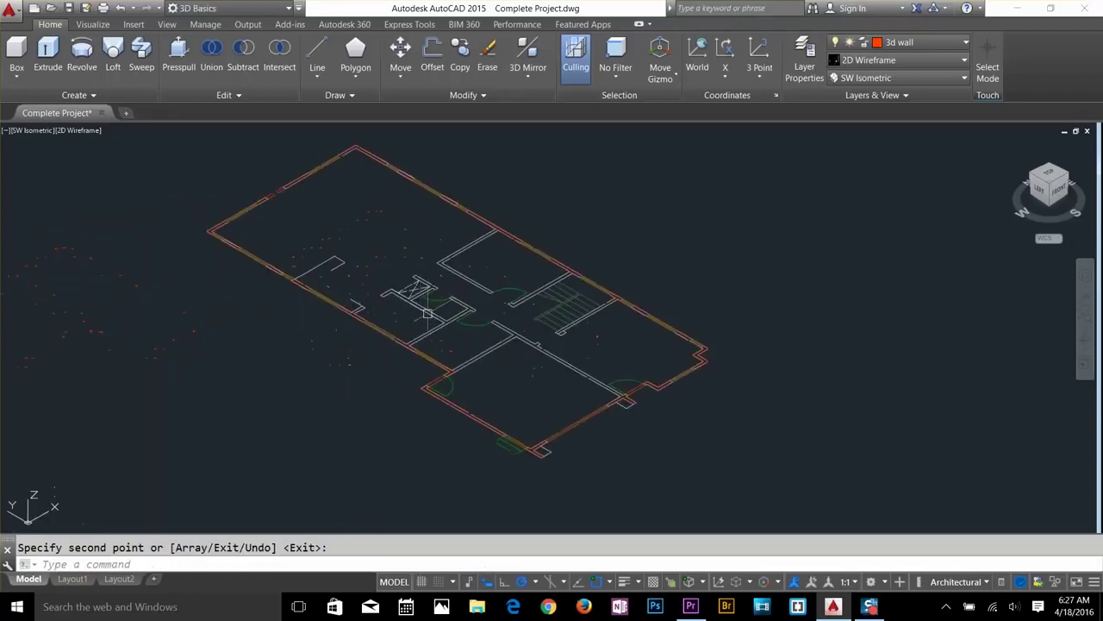
Extrude the copied outer and inner wall outlines together to a height of 10'.
key("Escape")
right_click(505, 347)
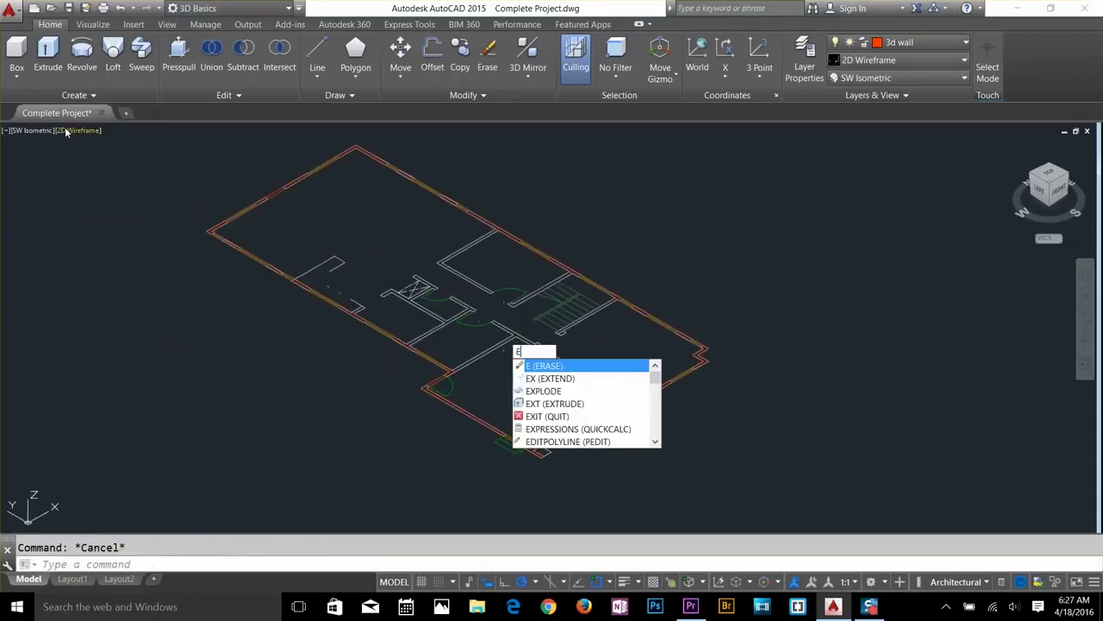
key("Escape")
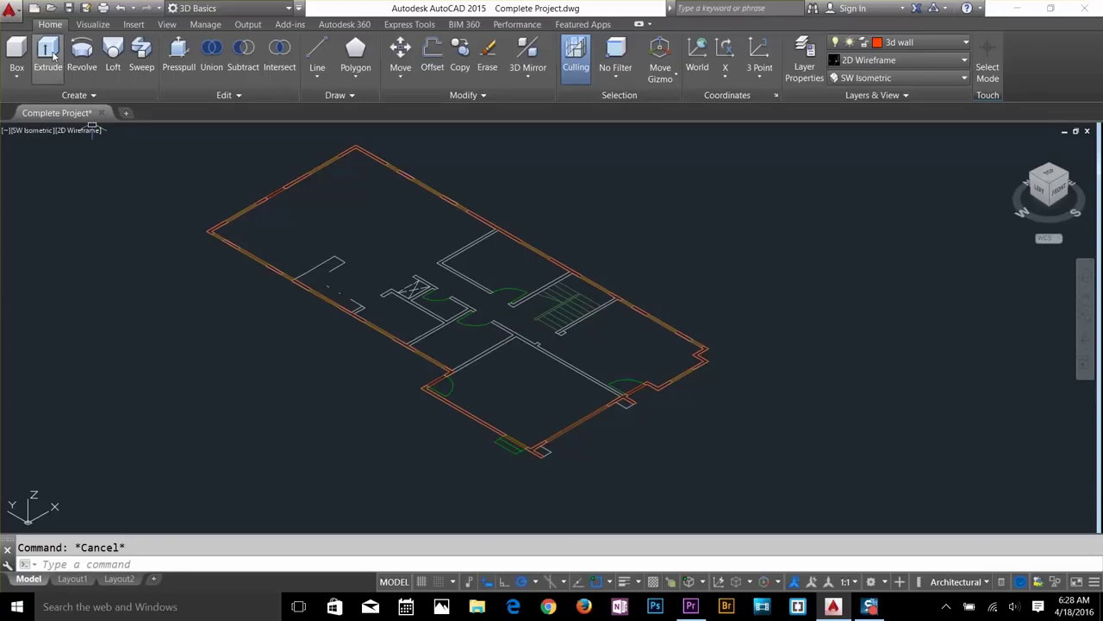
type("EXT")
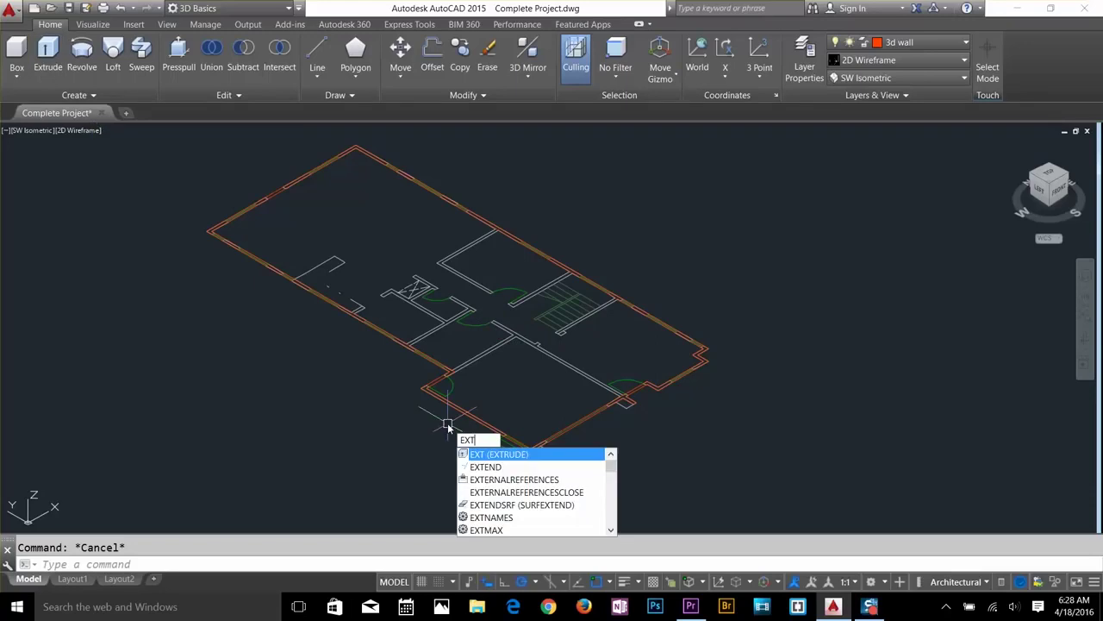
key("Return")
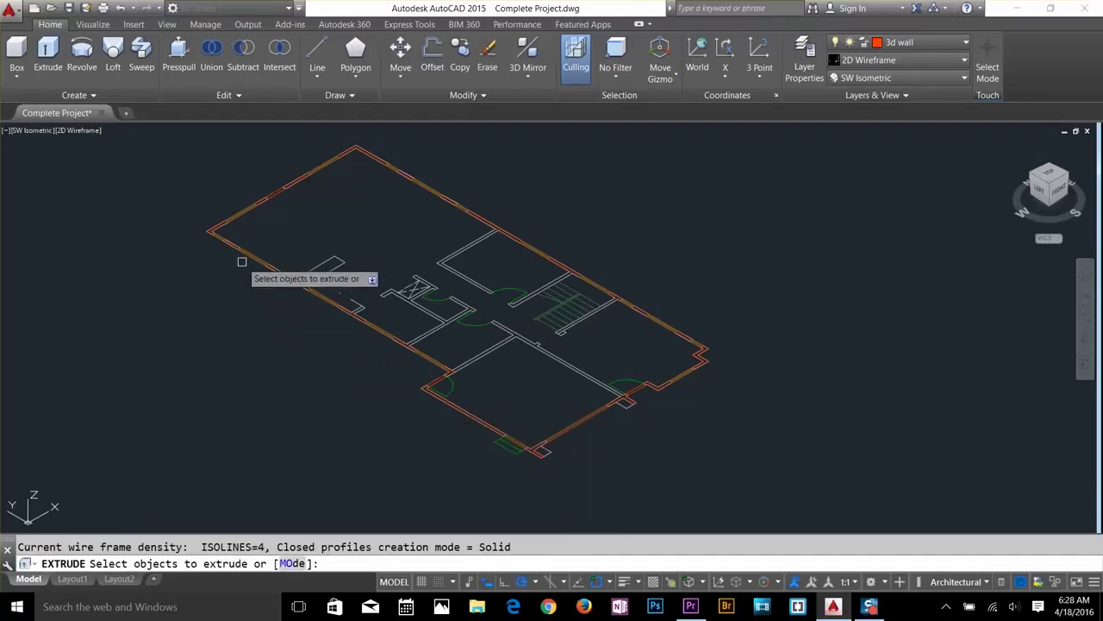
left_click(243, 259)
left_click(247, 266)
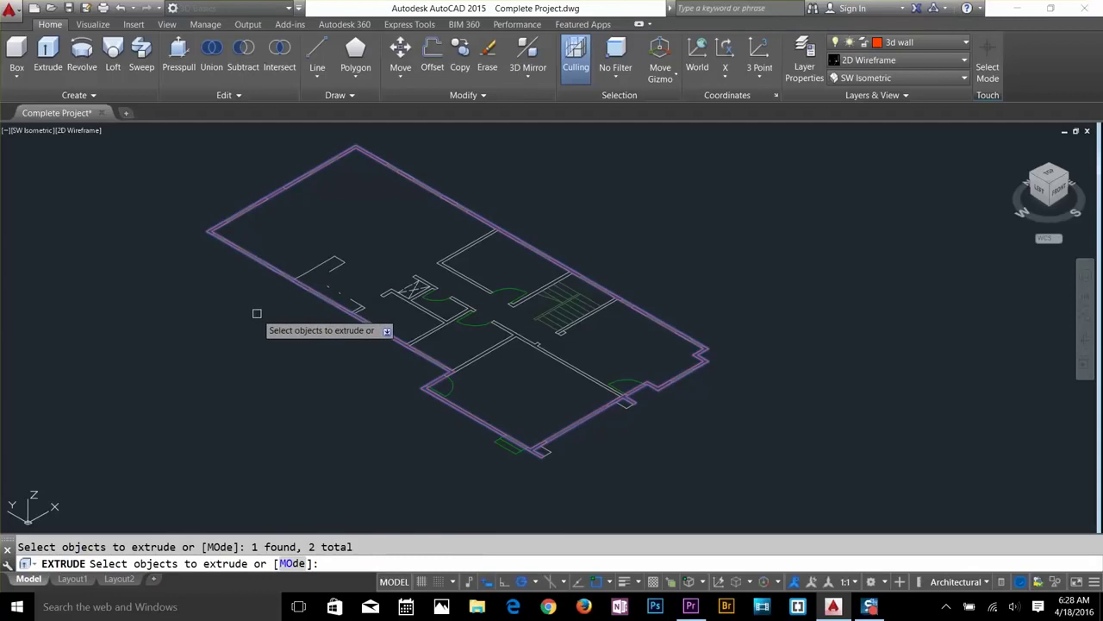
key("Return")
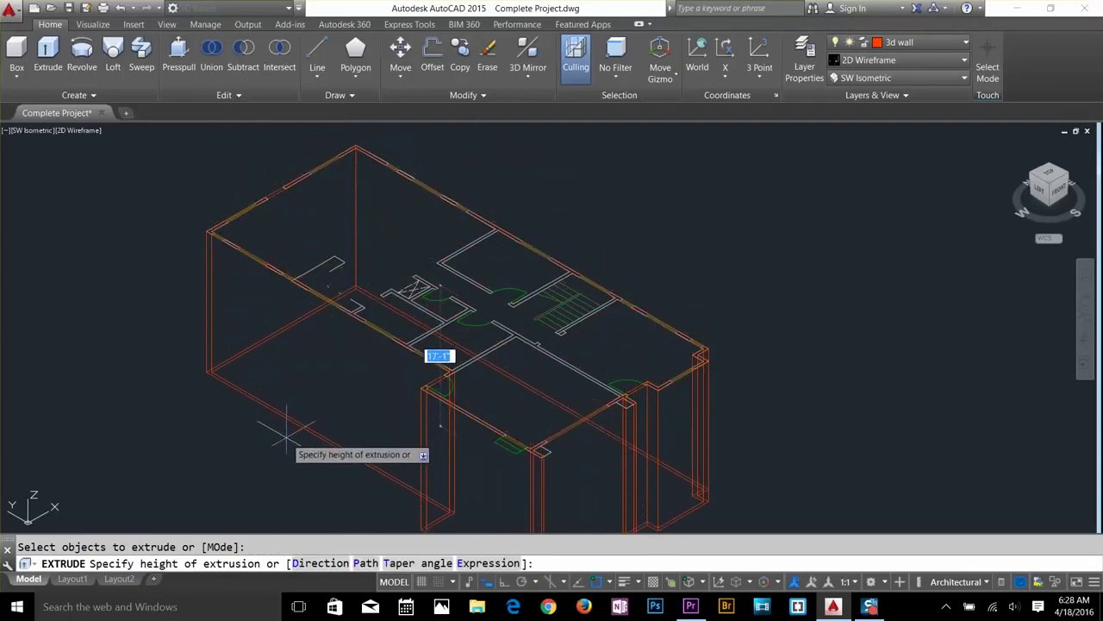
middle_click_drag(320, 249, 363, 256)
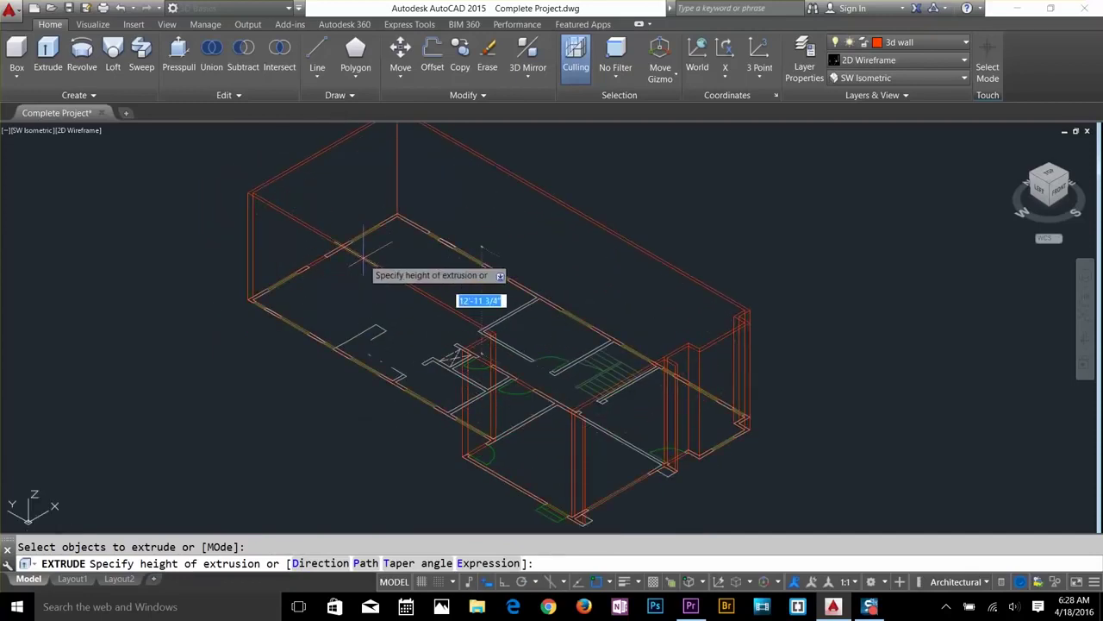
type("10")
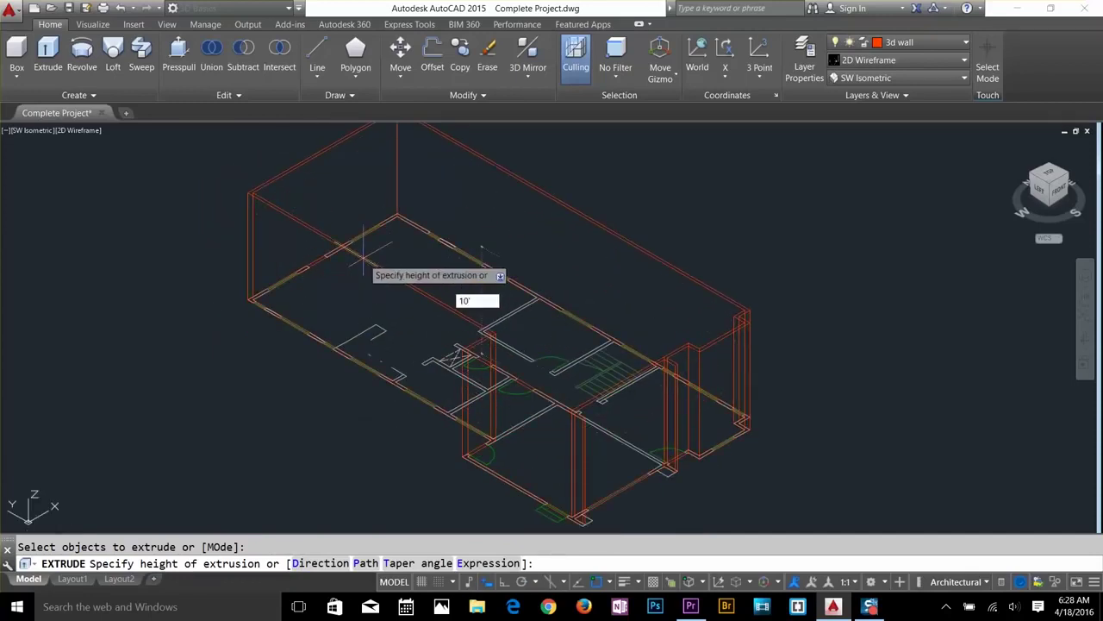
key("Return")
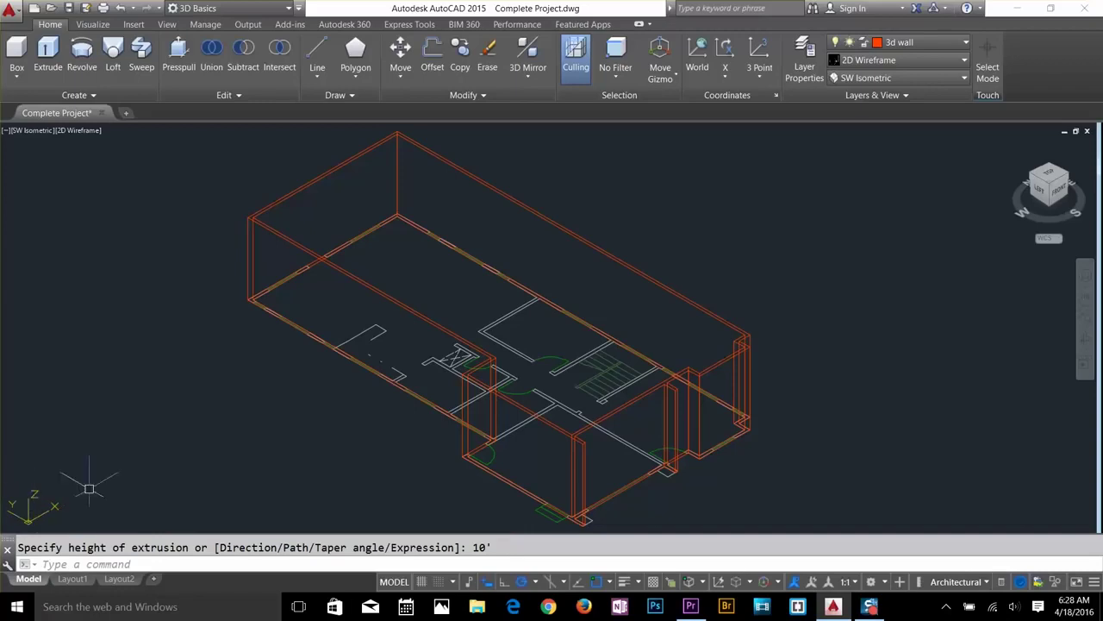
Preview the two extruded solids in the Shaded visual style and switch the display to Wireframe.
left_click(880, 61)
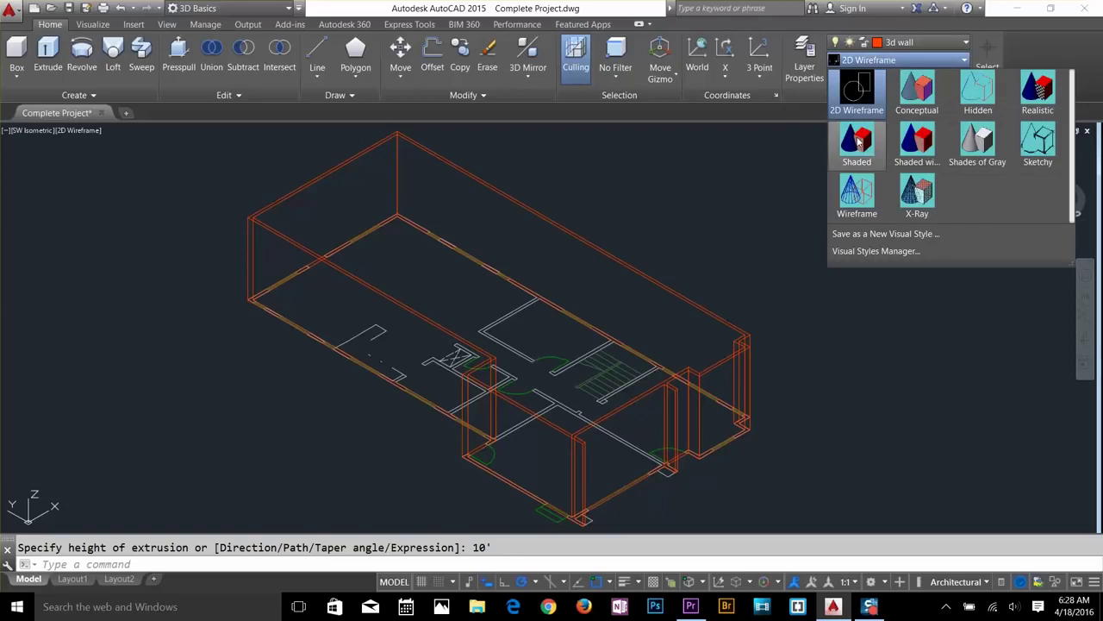
left_click(857, 141)
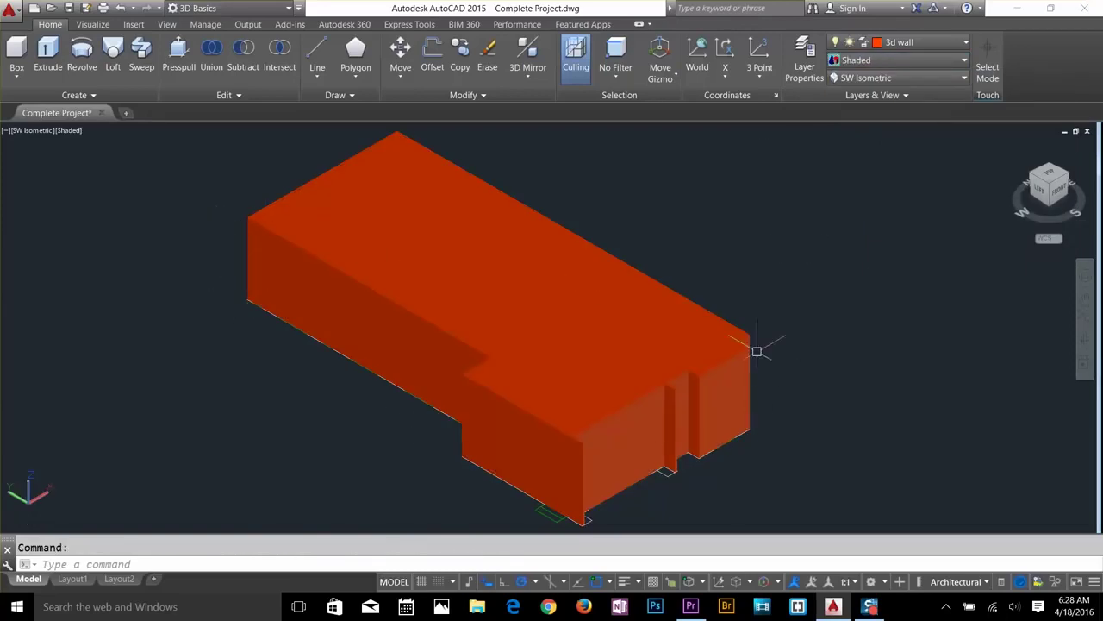
left_click(897, 61)
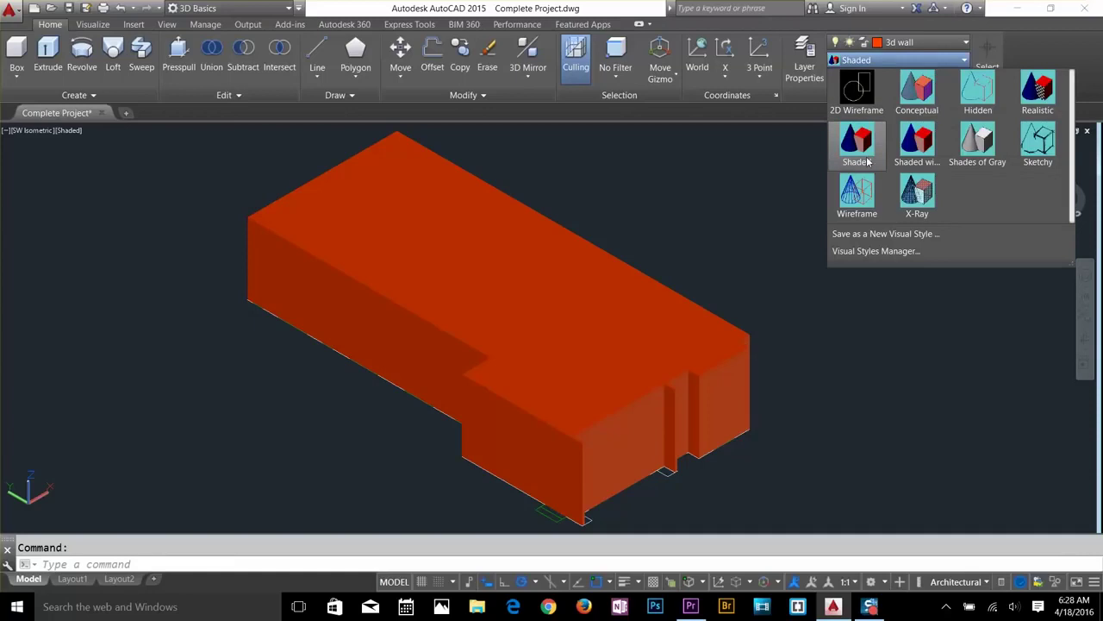
left_click(865, 193)
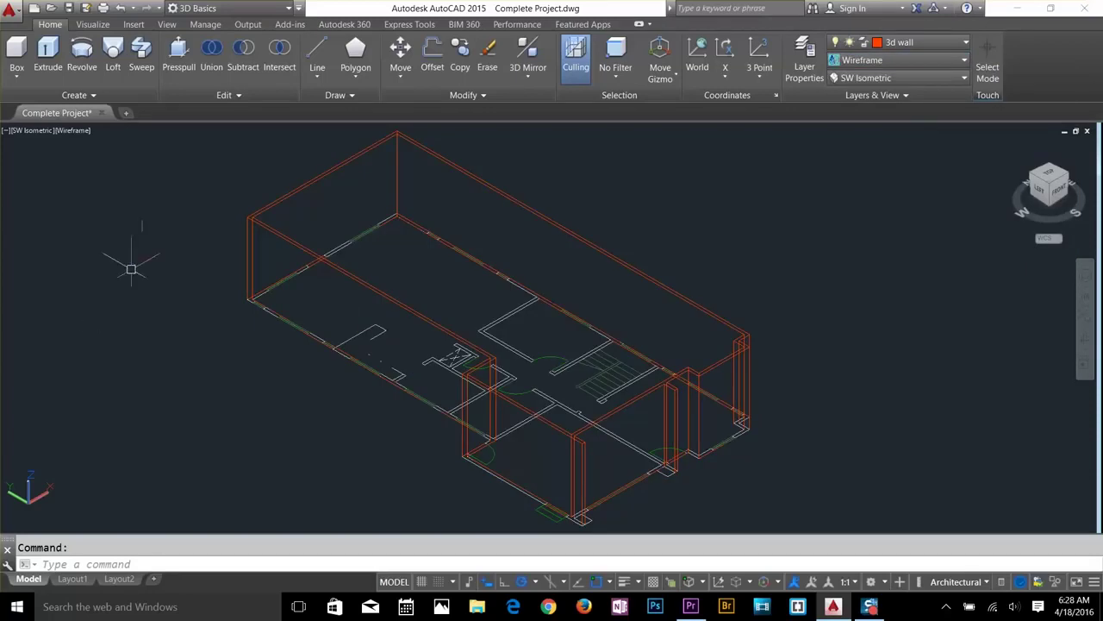
Subtract the inner wall solid from the outer wall solid to hollow out the house shell.
left_click(243, 59)
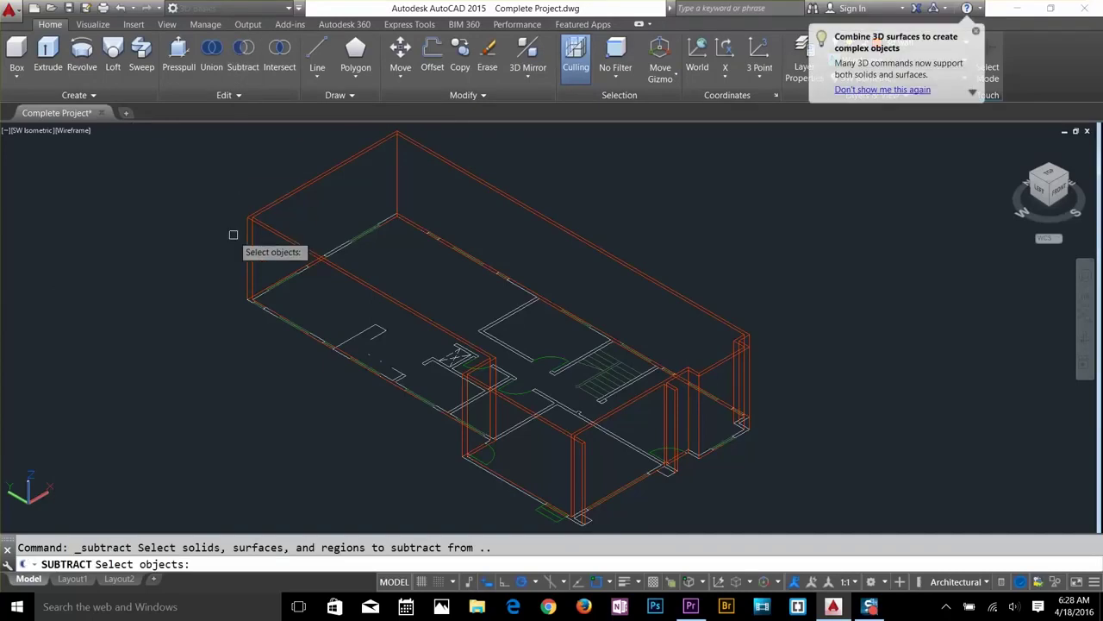
left_click(245, 228)
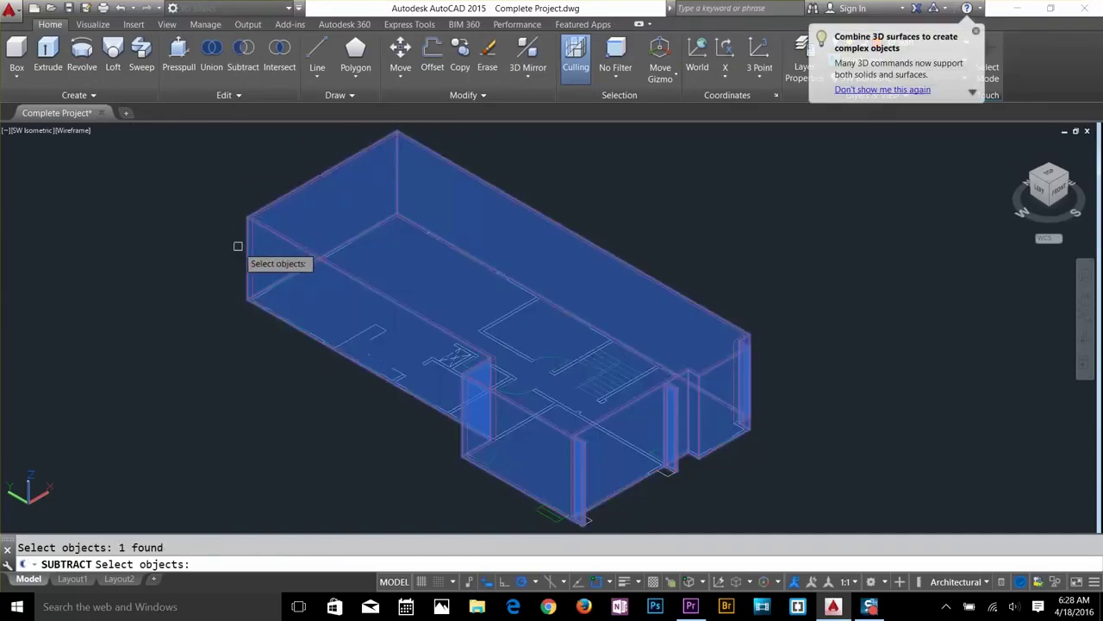
key("Return")
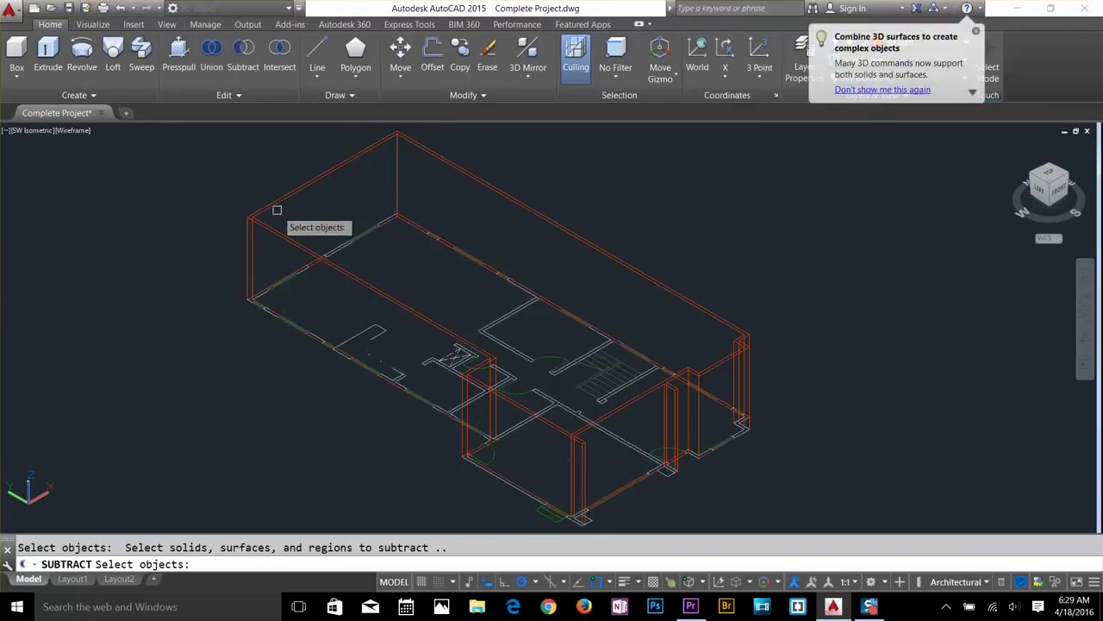
left_click(268, 255)
key("Return")
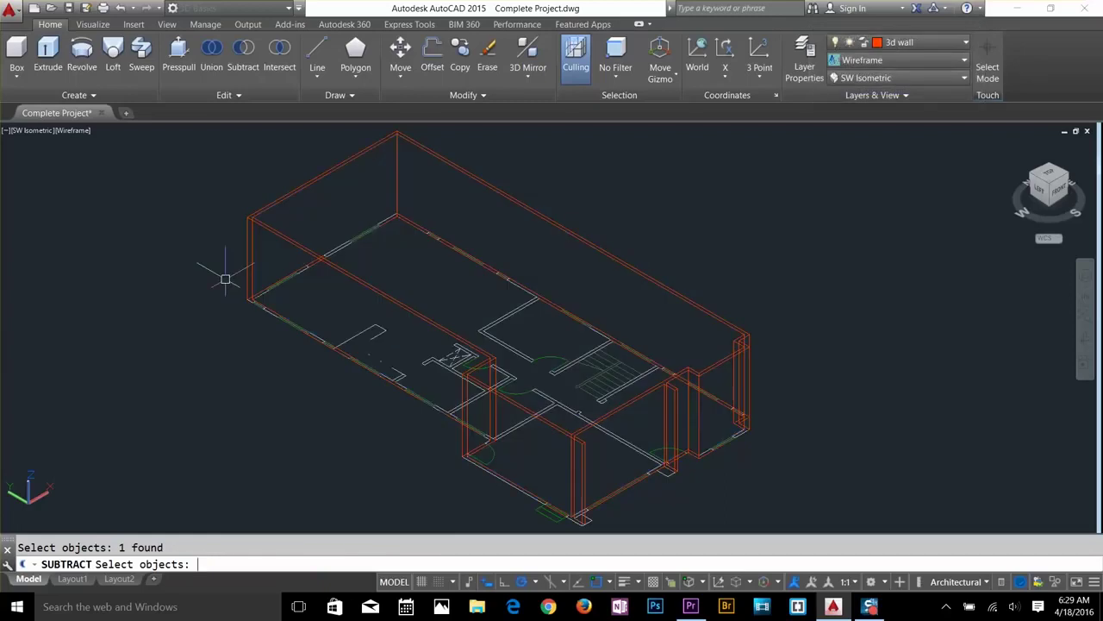
Check the hollowed wall shell in the Shaded visual style and return to Wireframe.
left_click(903, 64)
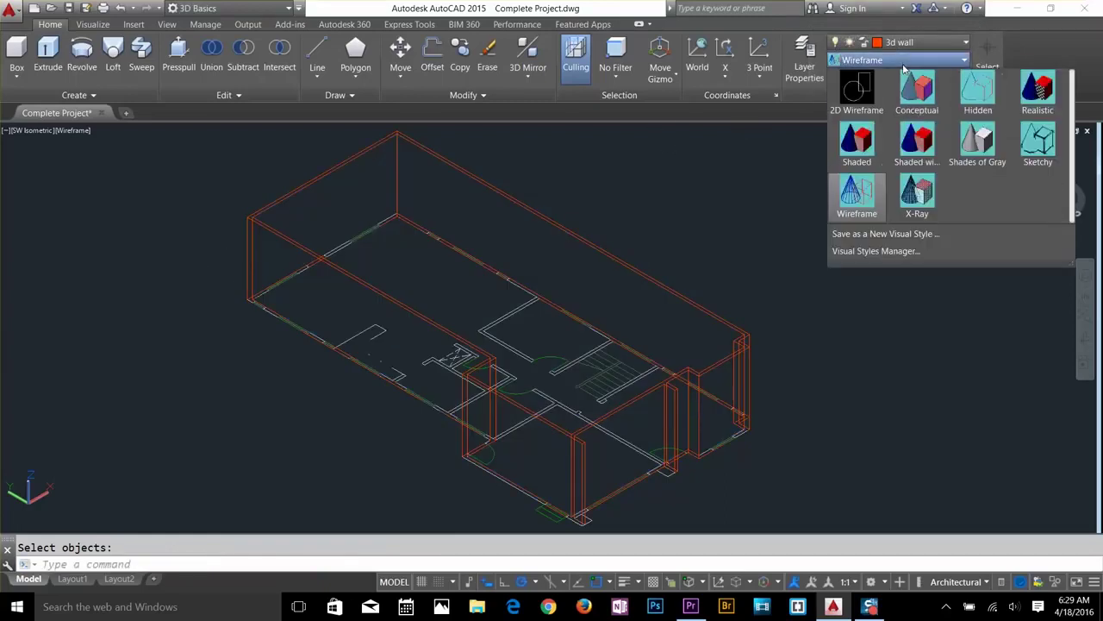
left_click(856, 147)
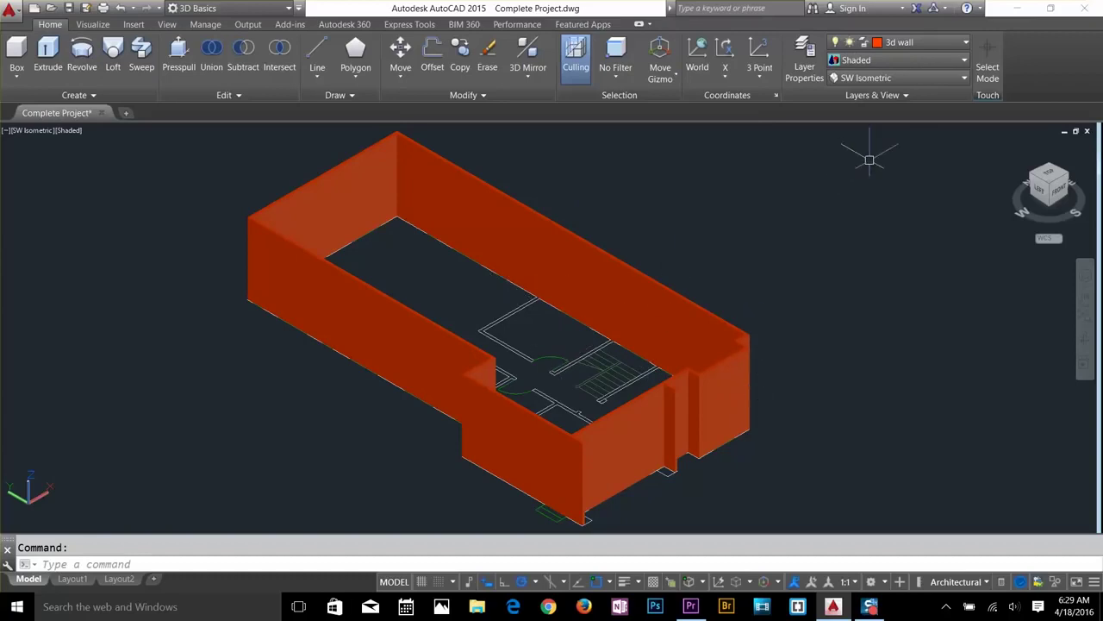
left_click(896, 59)
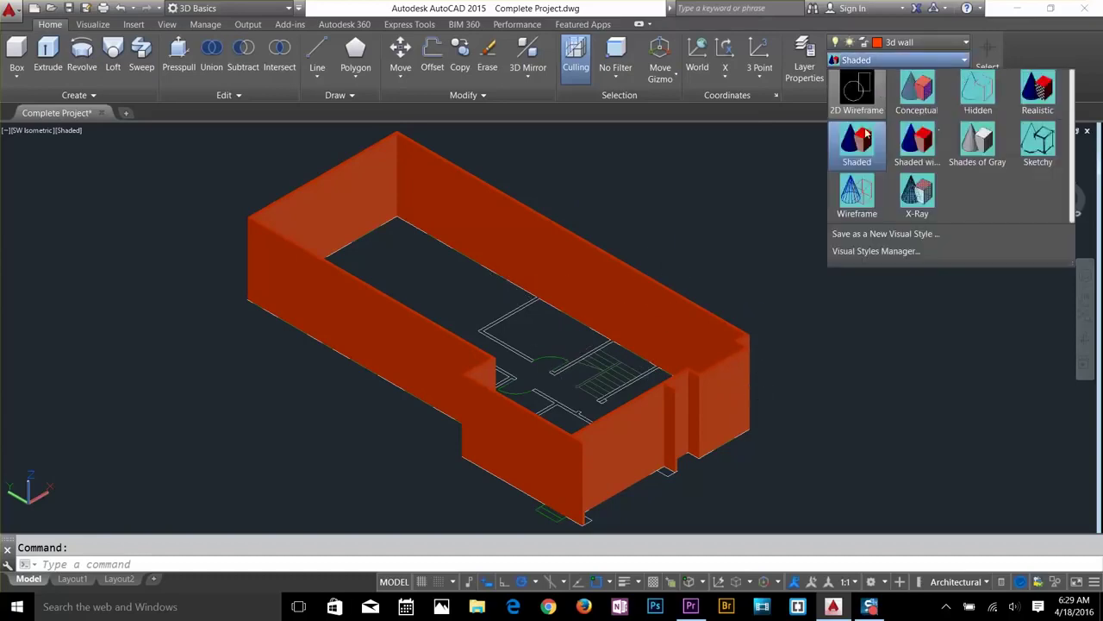
left_click(857, 202)
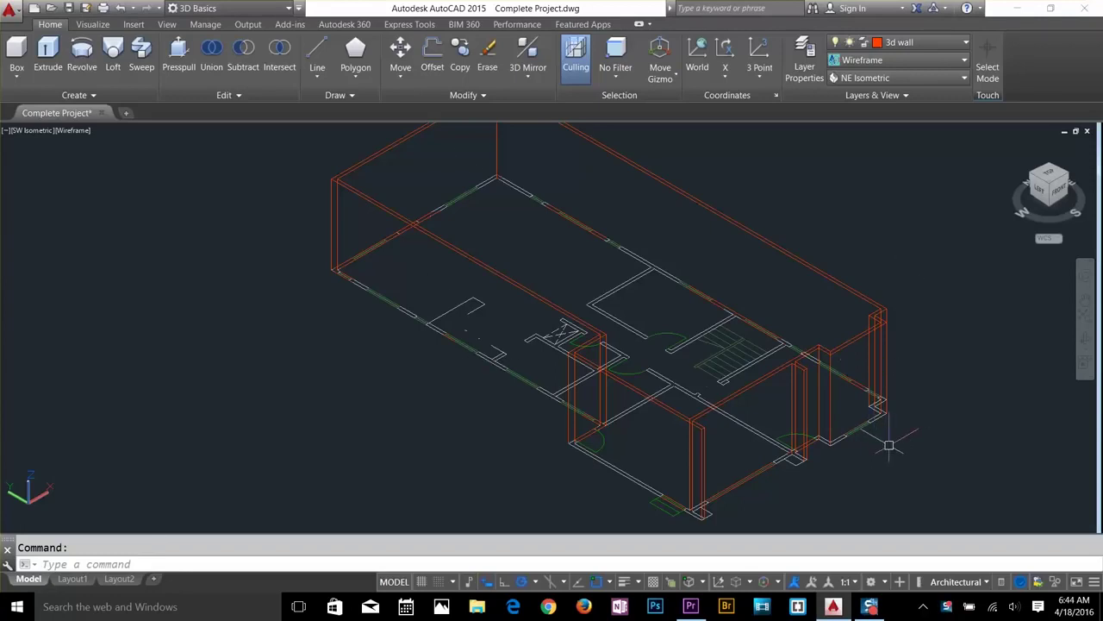
Create a new layer named 3d windows with index color 181.
scroll(889, 446, "up", 3)
scroll(876, 406, "up", 2)
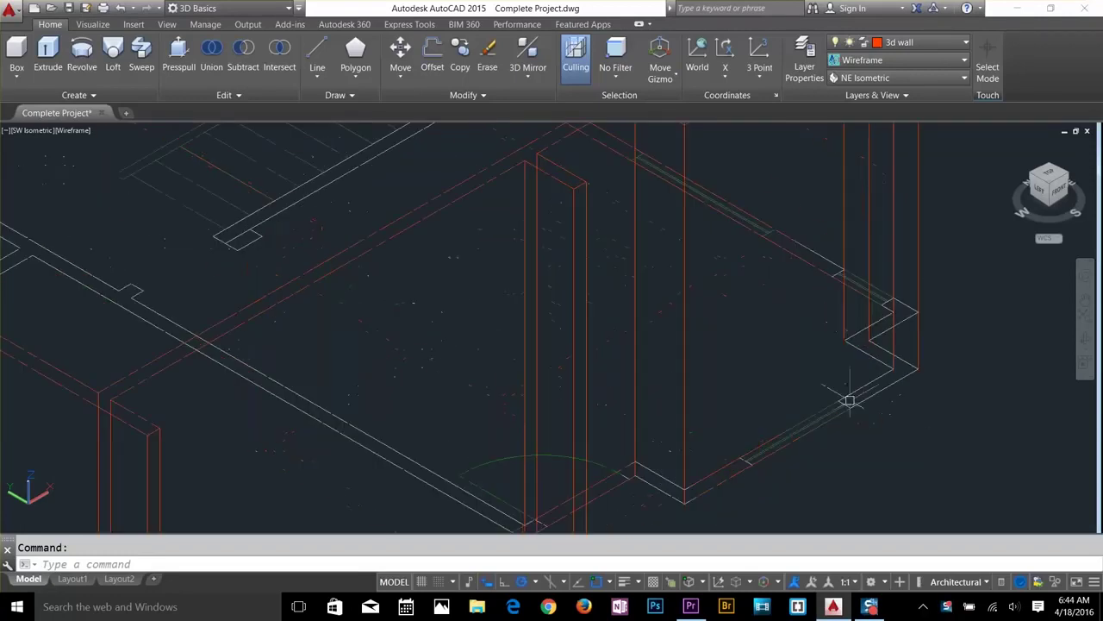
left_click(804, 65)
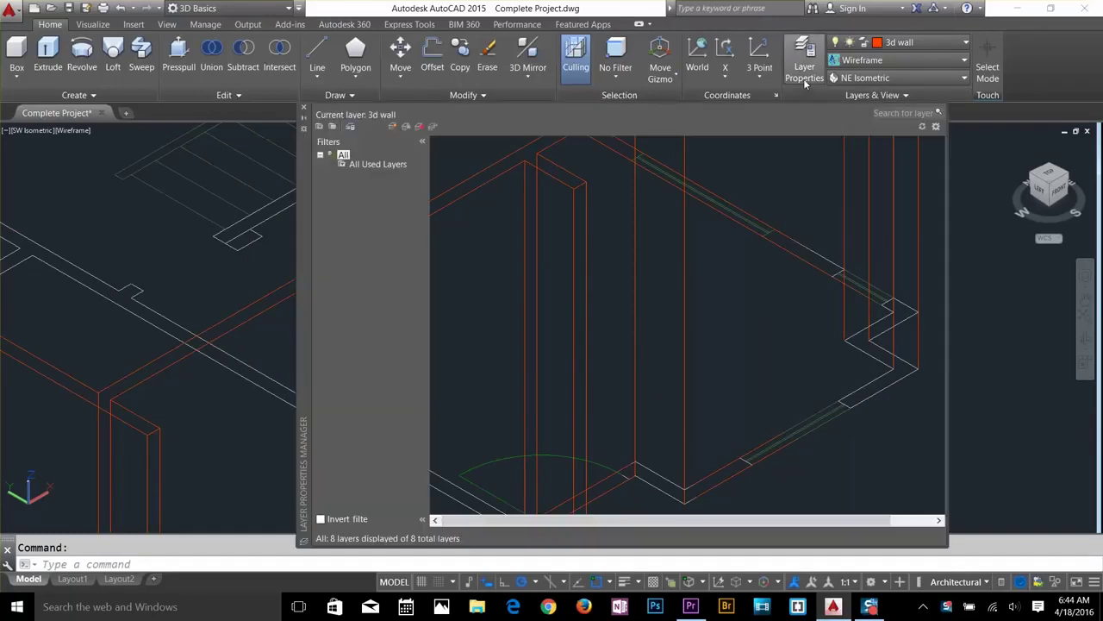
left_click(393, 127)
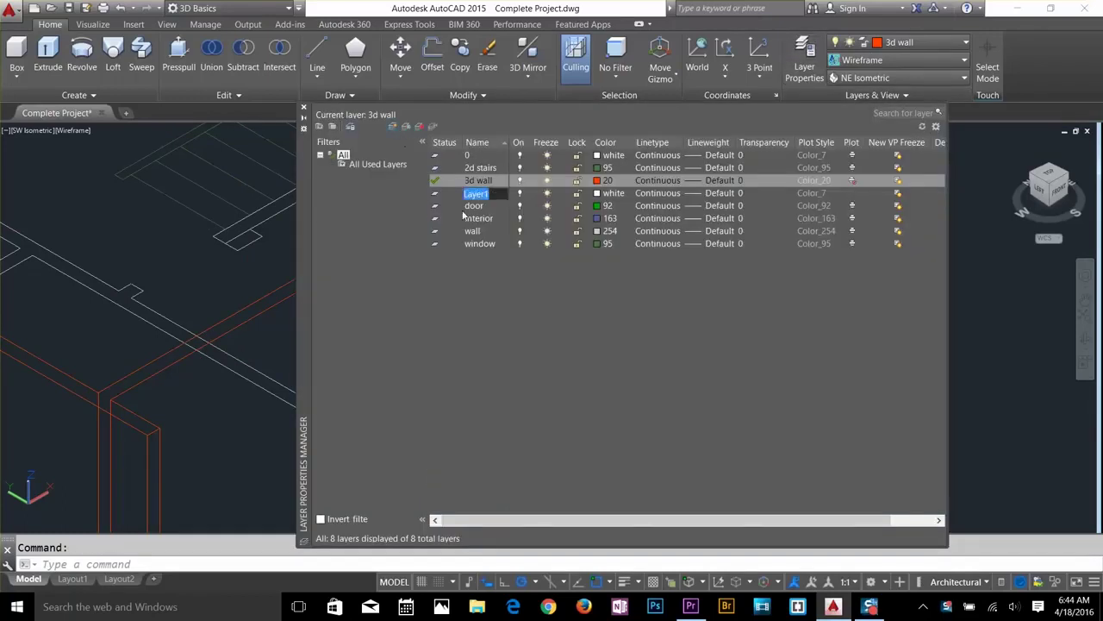
type("3d windows")
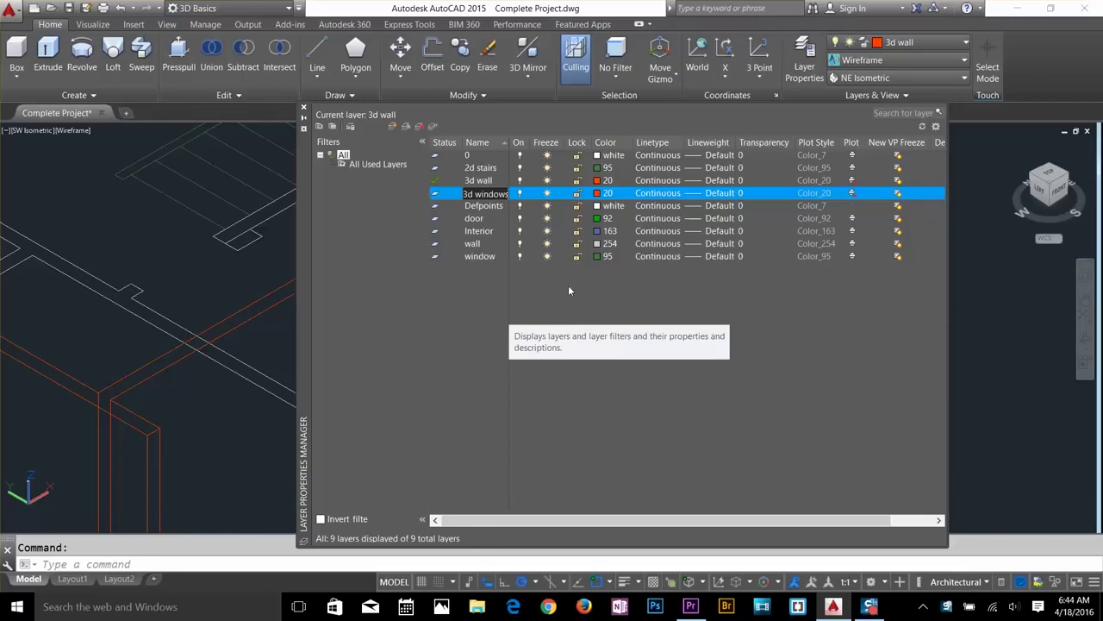
left_click(602, 195)
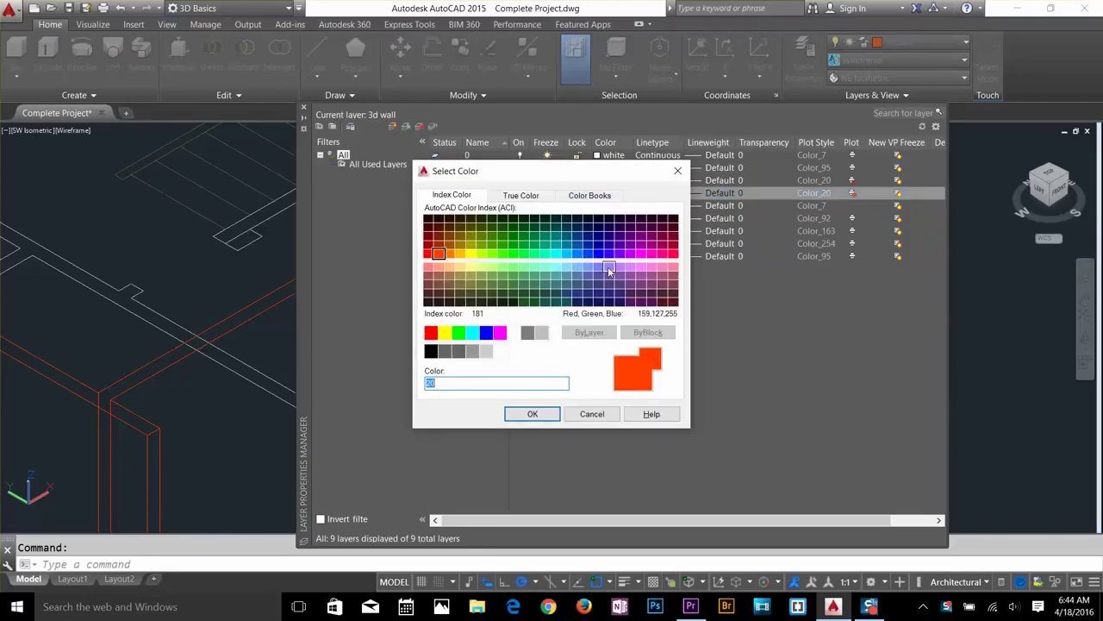
left_click(608, 267)
left_click(552, 418)
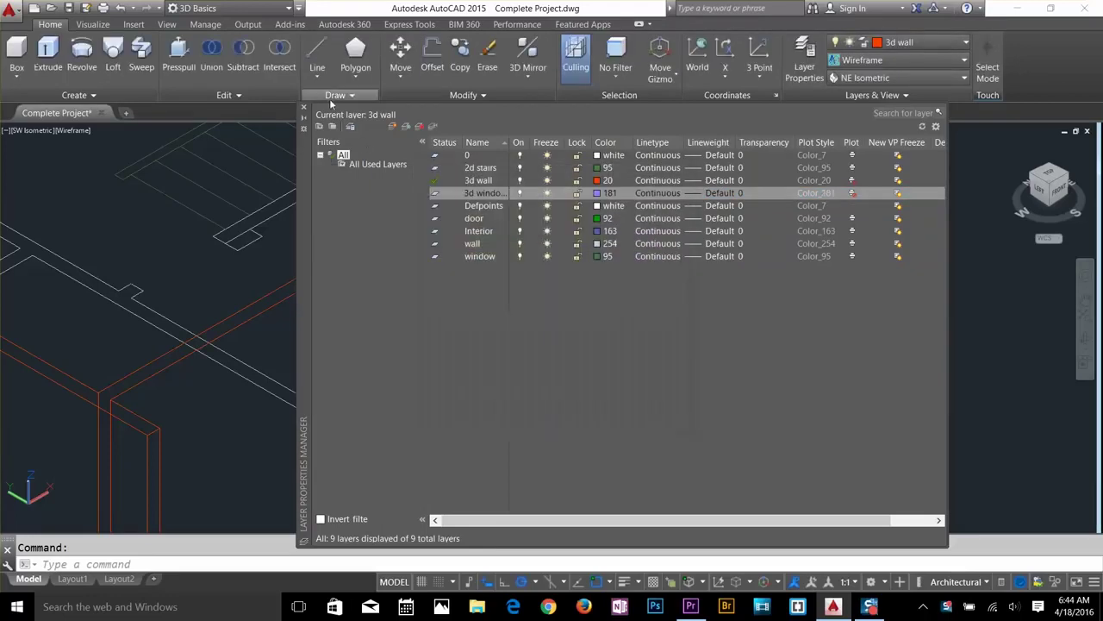
left_click(304, 108)
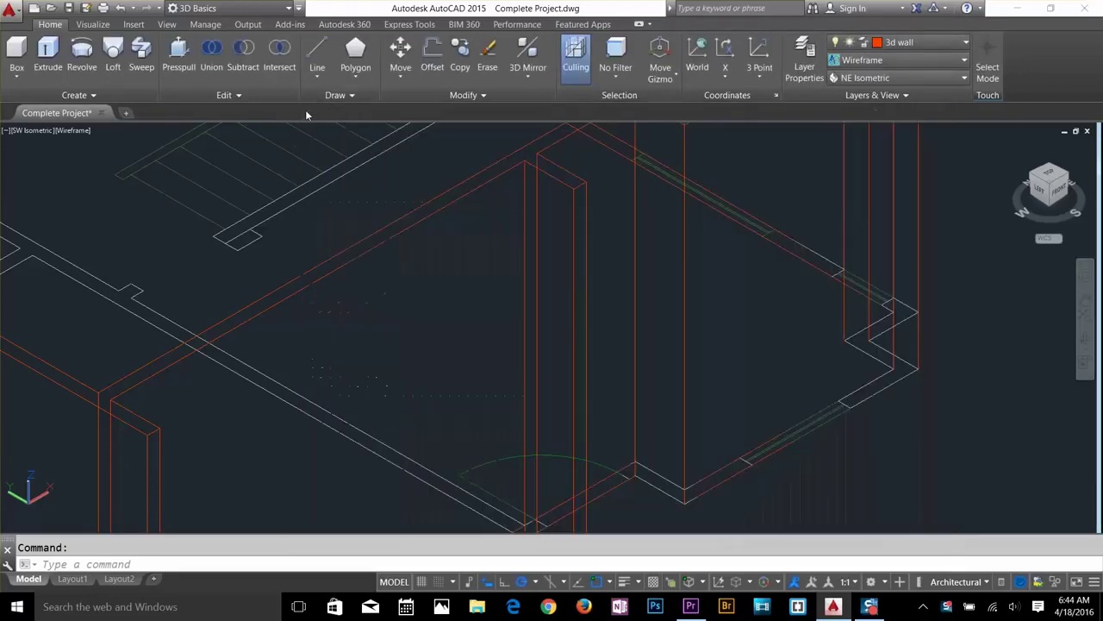
Make 3d windows the current layer.
left_click(918, 42)
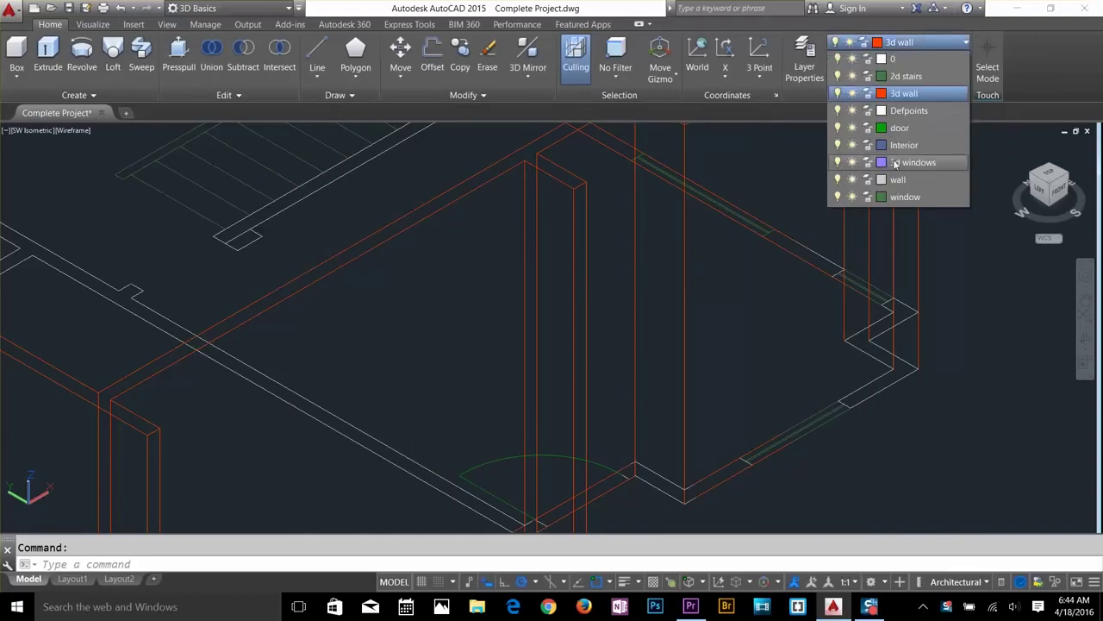
left_click(896, 163)
key("Escape")
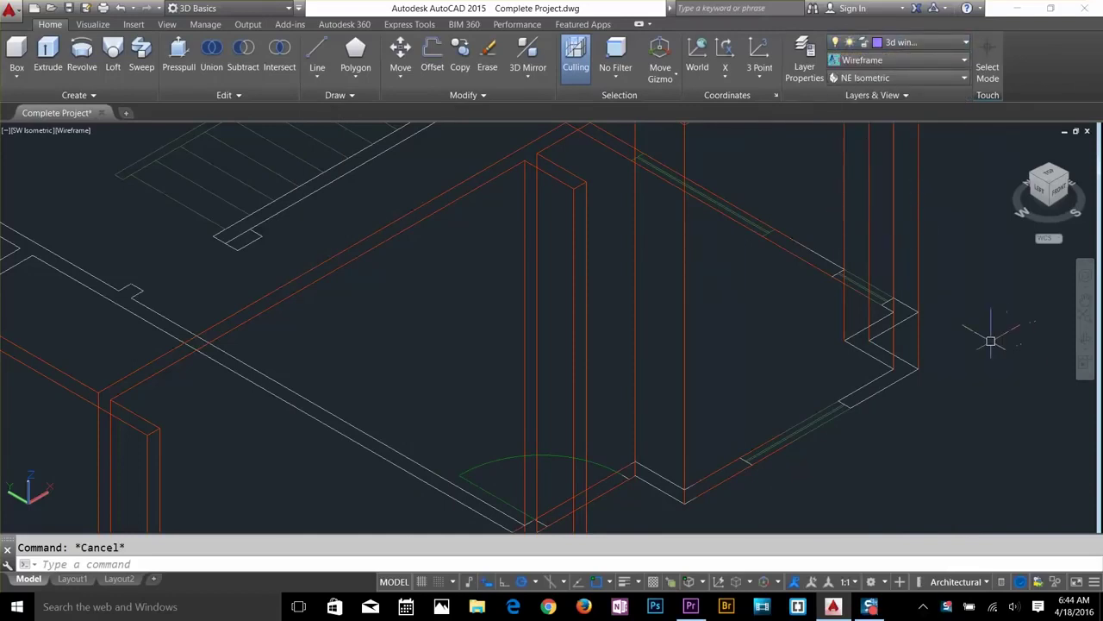
Draw a rectangle over the front wall's window opening, between opposite corners of the window in the floor plan.
type("rec")
key("Return")
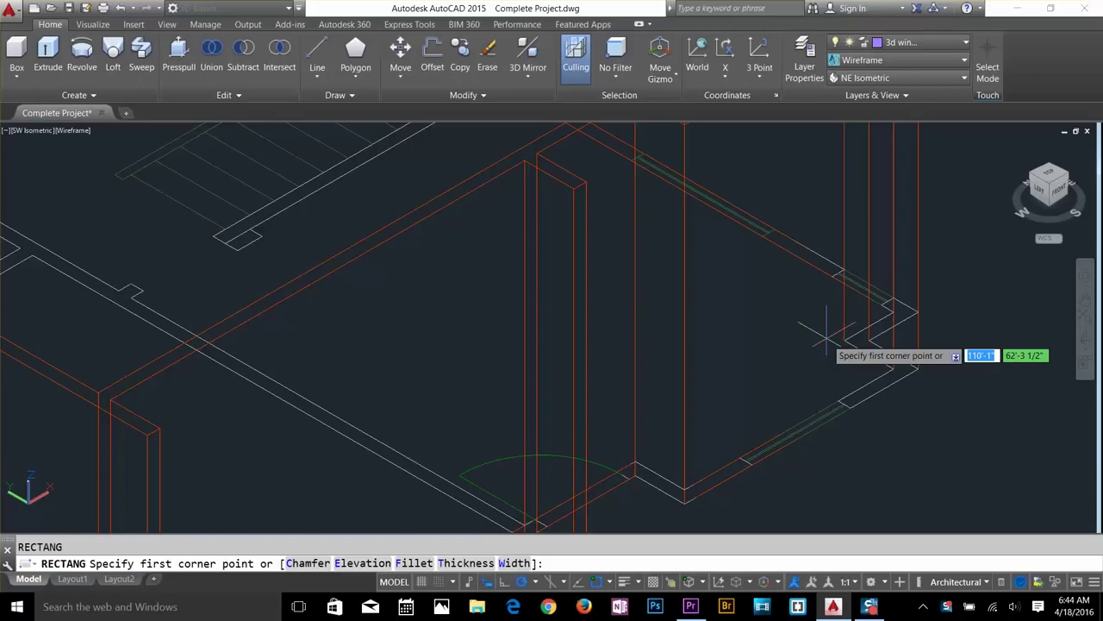
scroll(826, 338, "up", 3)
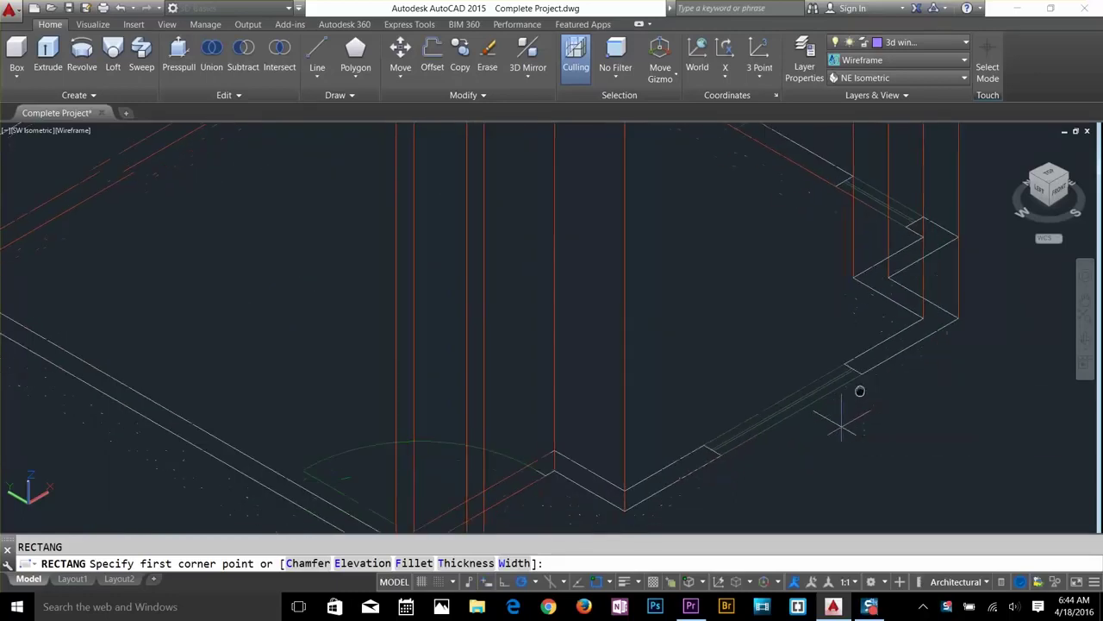
left_click(845, 334)
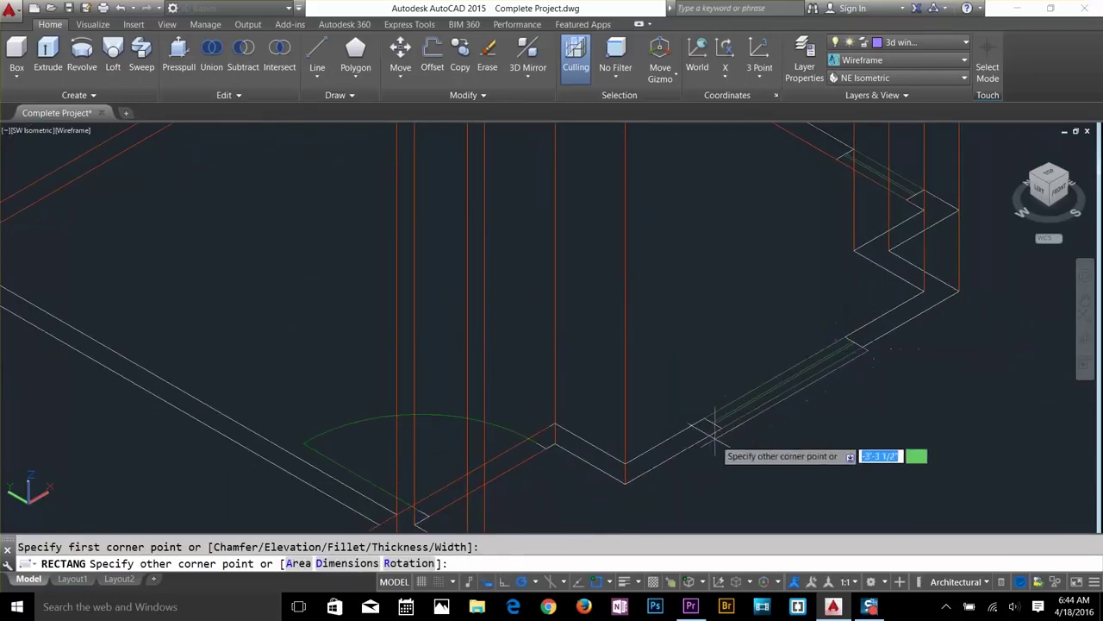
left_click(715, 422)
Draw a rectangle over the narrow window opening in the right side wall, nearest the front corner.
key("Return")
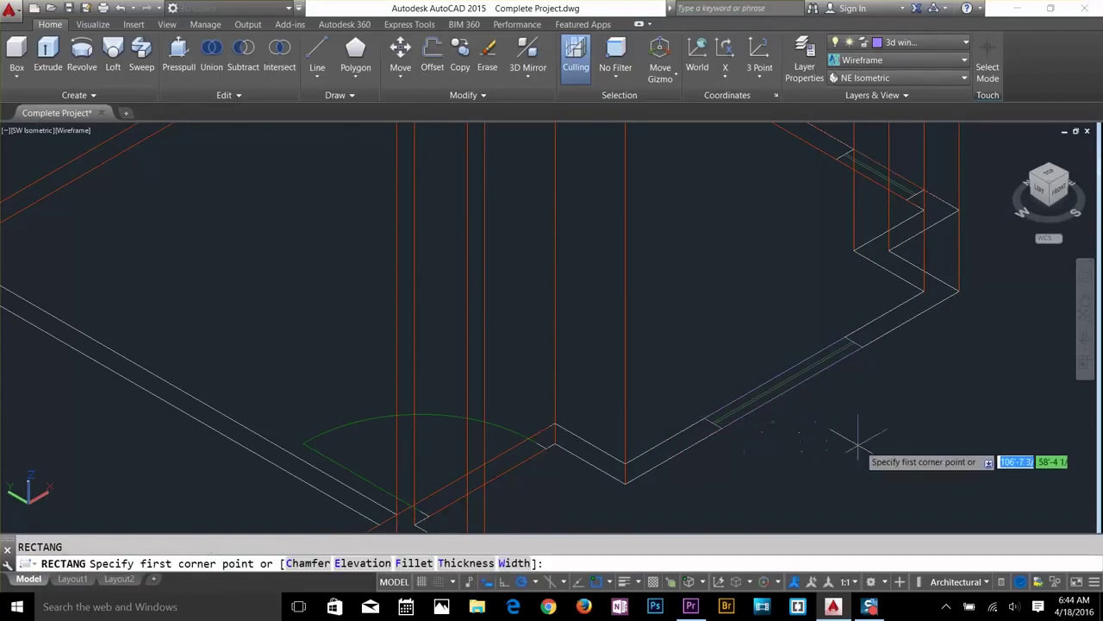
key("Escape")
key("Return")
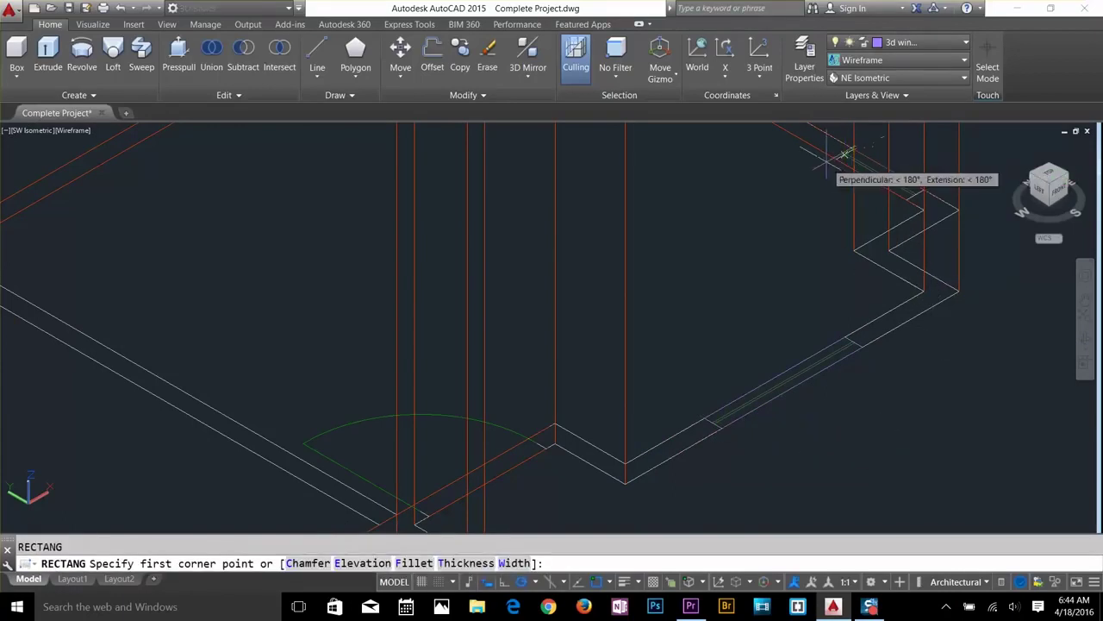
left_click(898, 184)
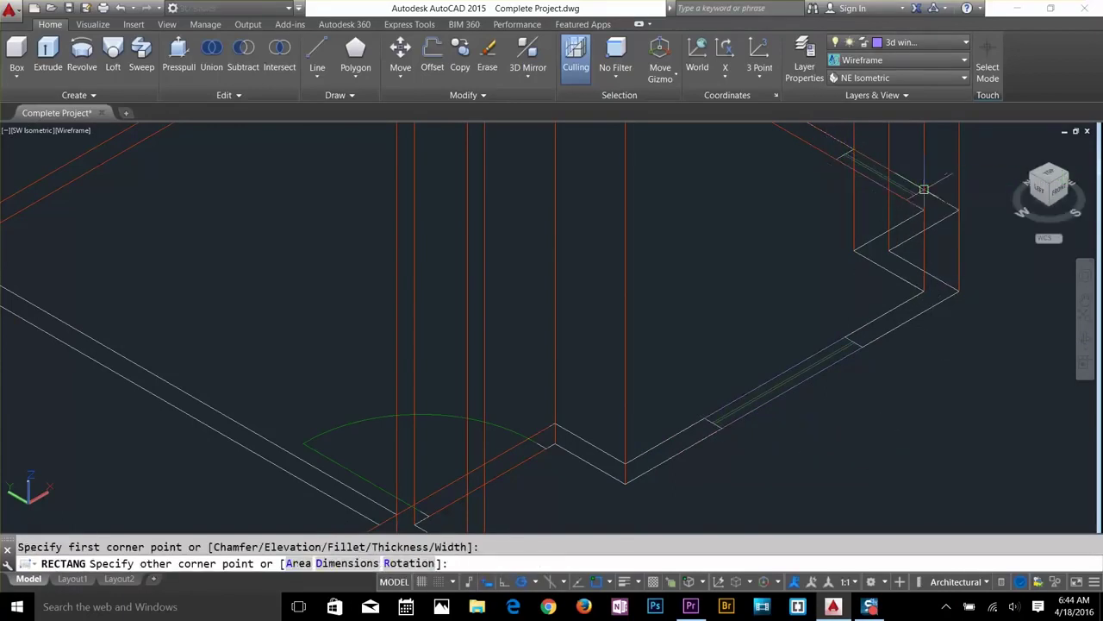
key("Escape")
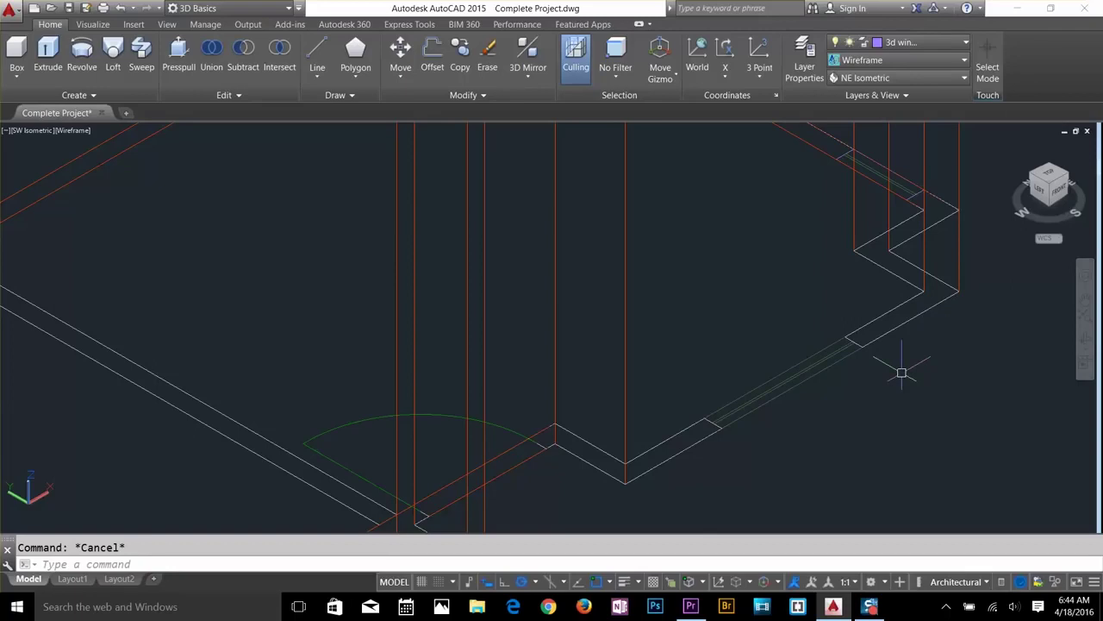
Move both window rectangles straight up by a displacement of 0,0,2'.
type("m")
key("Return")
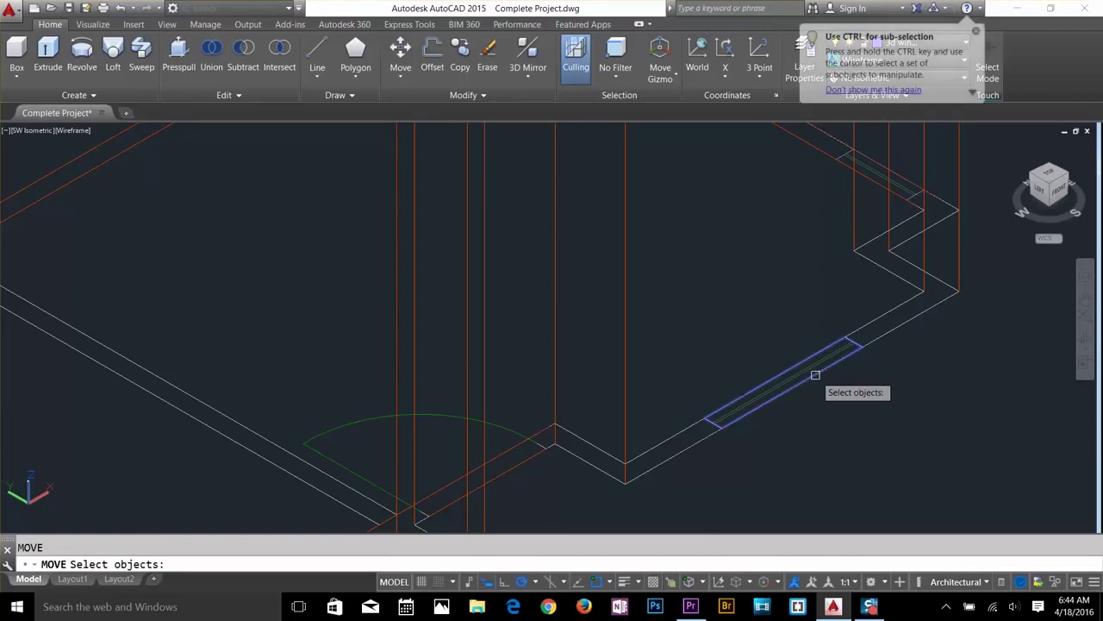
left_click(815, 374)
left_click(905, 193)
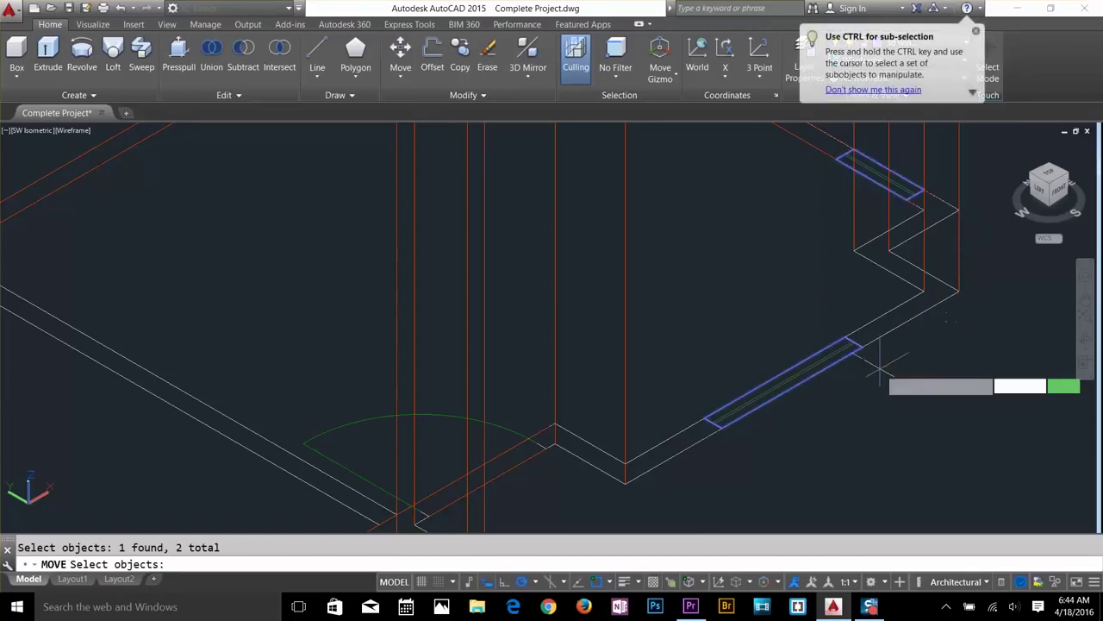
key("Return")
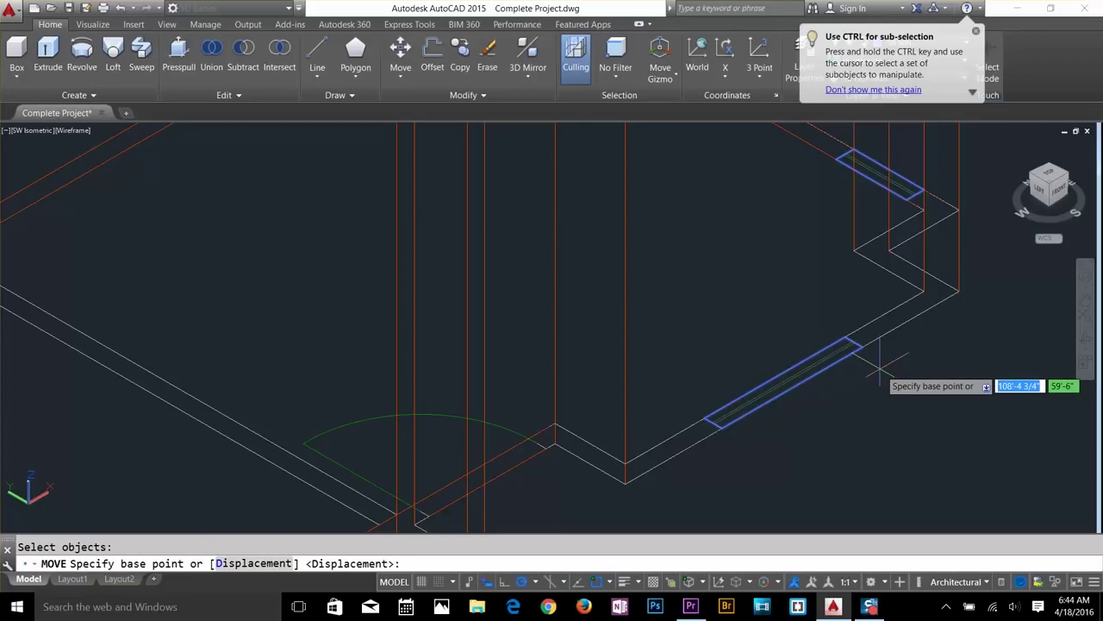
type("0")
key("Tab")
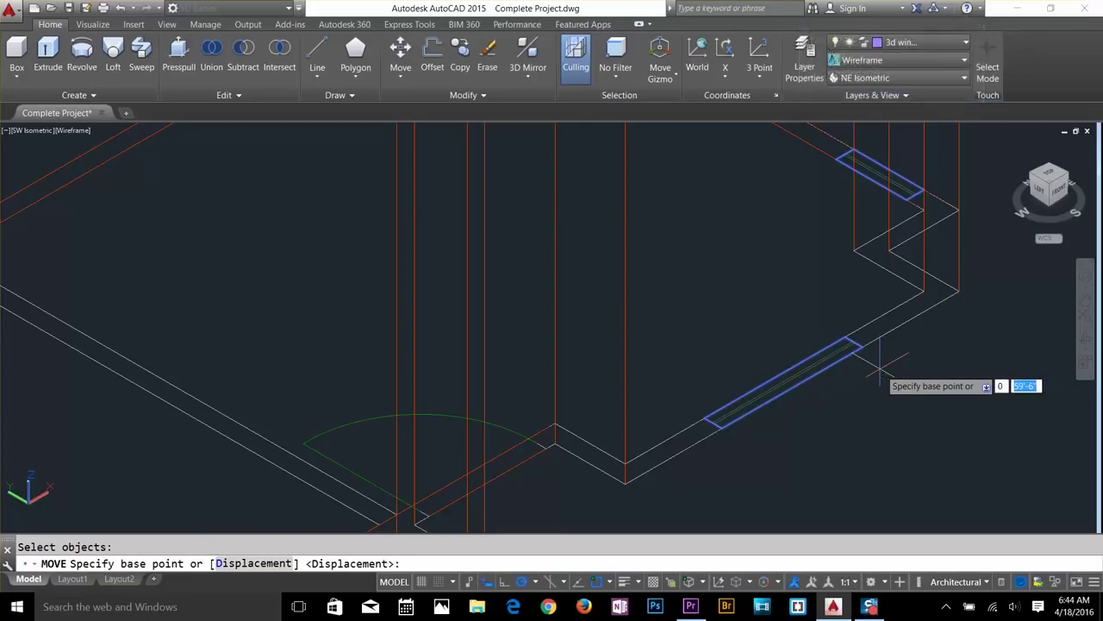
key("Tab")
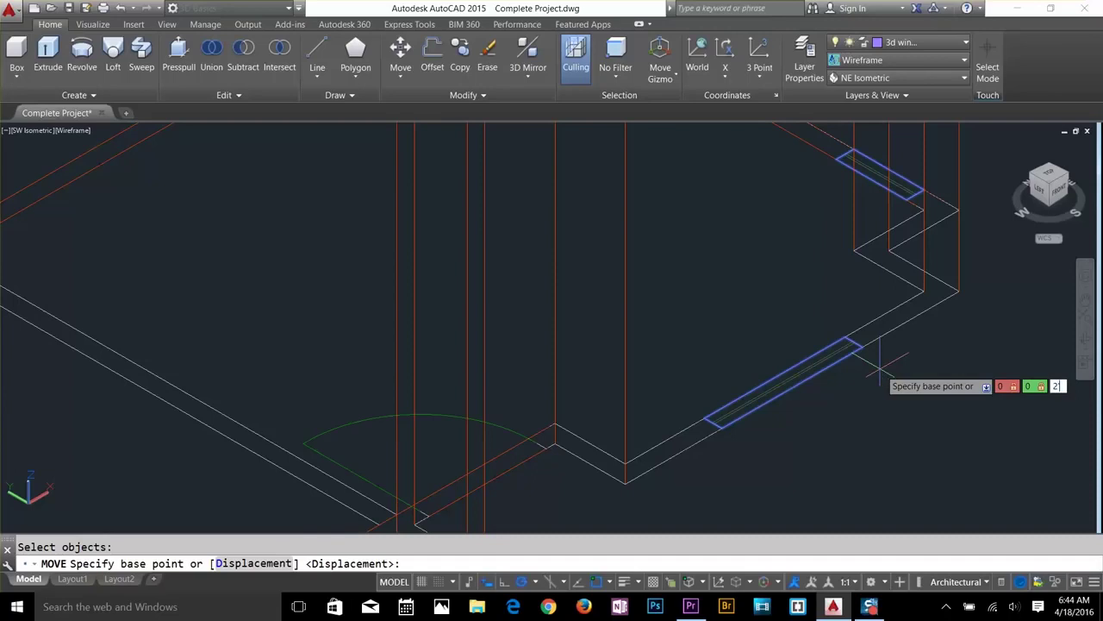
key("Return")
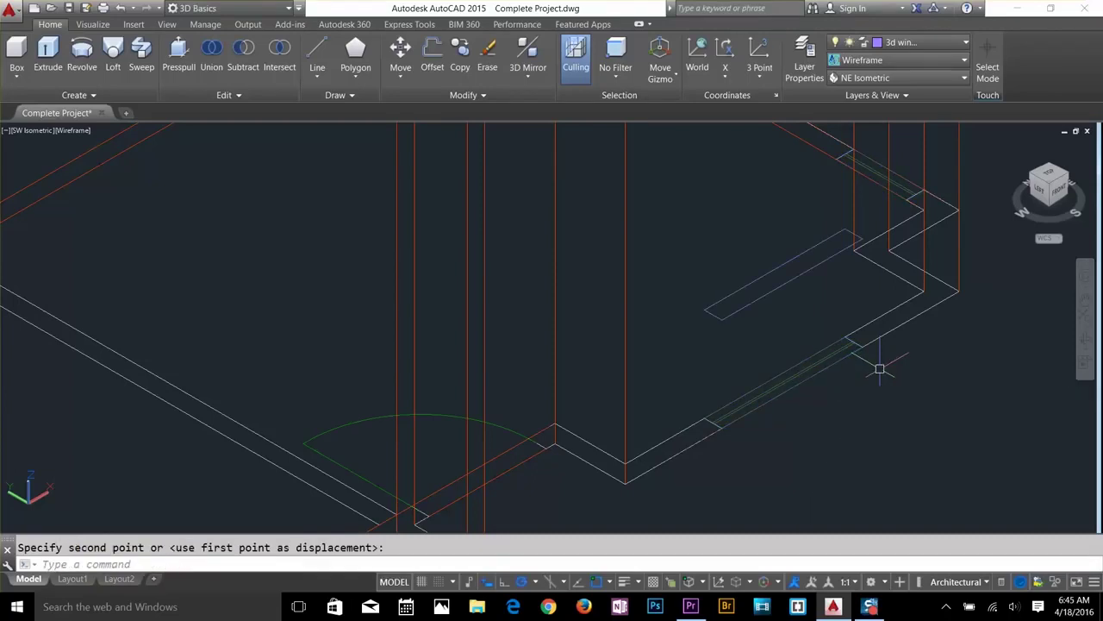
key("Return")
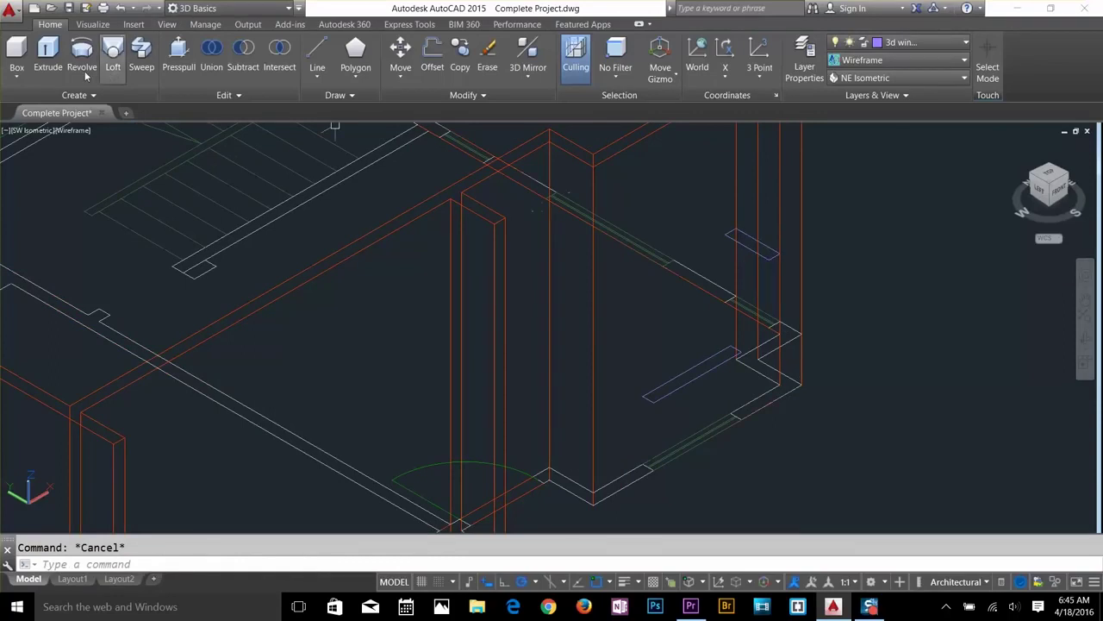
Extrude the two raised window rectangles to a height of 6'.
left_click(47, 54)
left_click(690, 380)
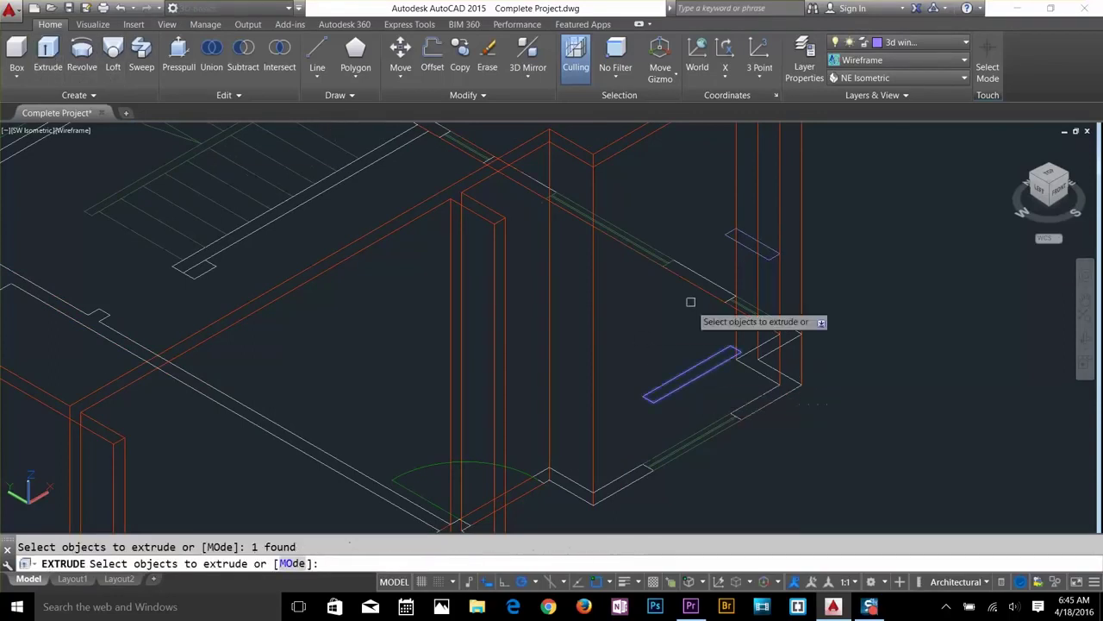
left_click(724, 237)
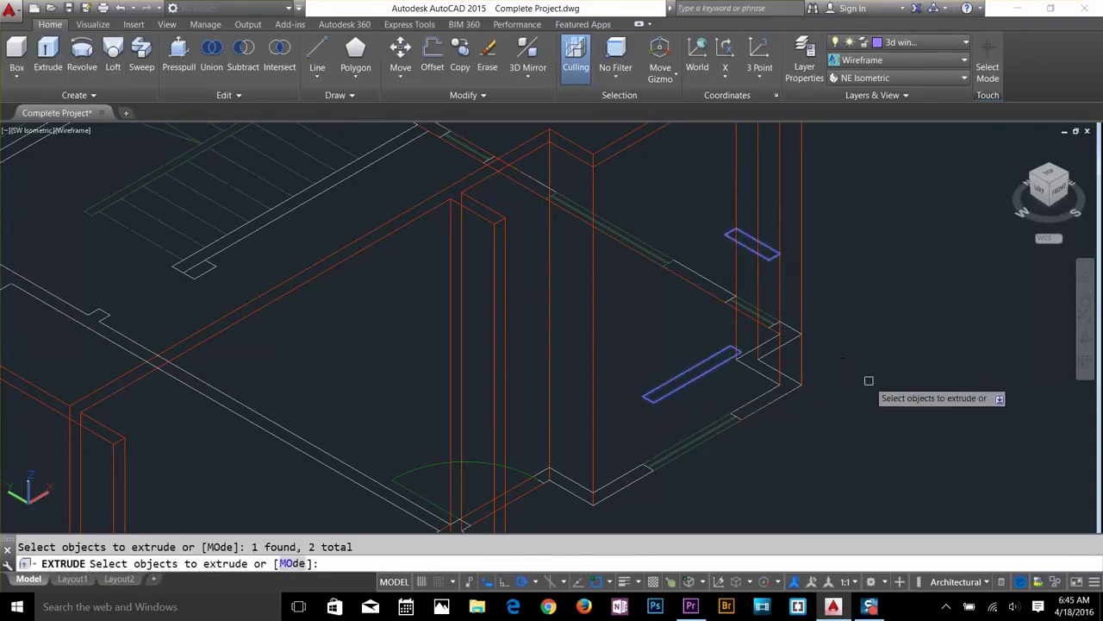
key("Return")
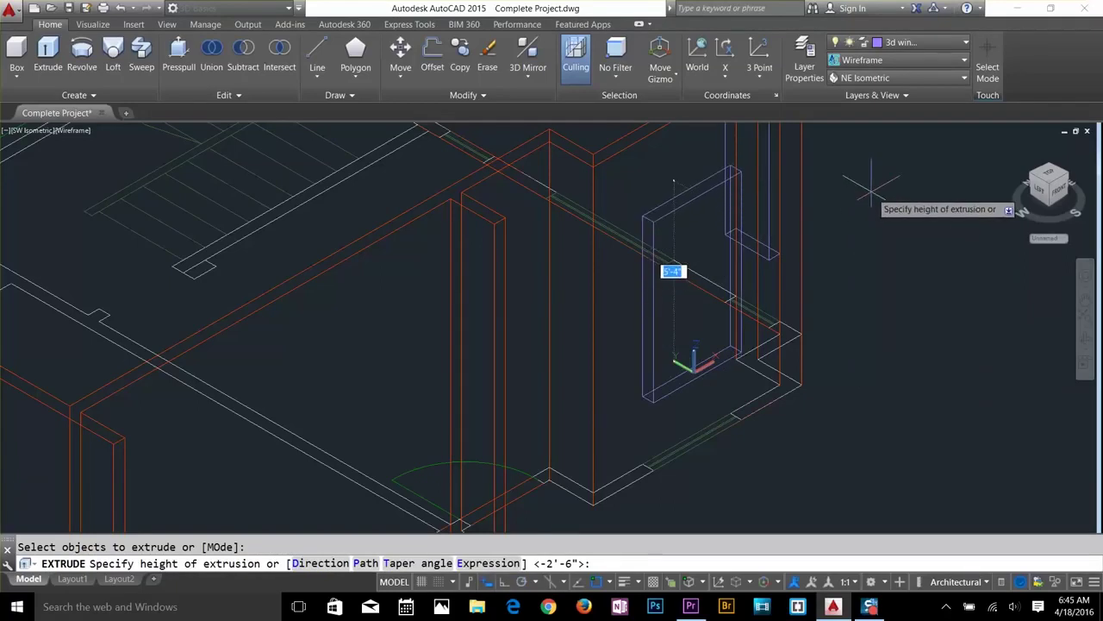
type("6'")
key("Return")
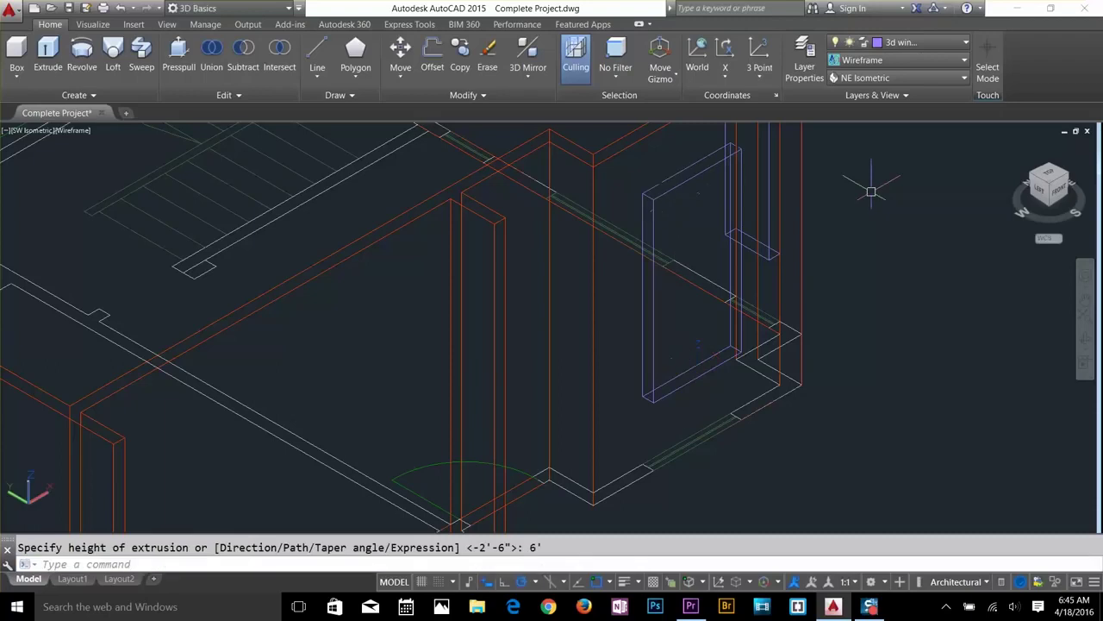
Inspect the two extruded window blocks against the walls and switch to the NE Isometric view.
mouse_move(862, 382)
middle_mouse_down("shift")
mouse_move(690, 377)
mouse_move(861, 385)
middle_mouse_up("shift")
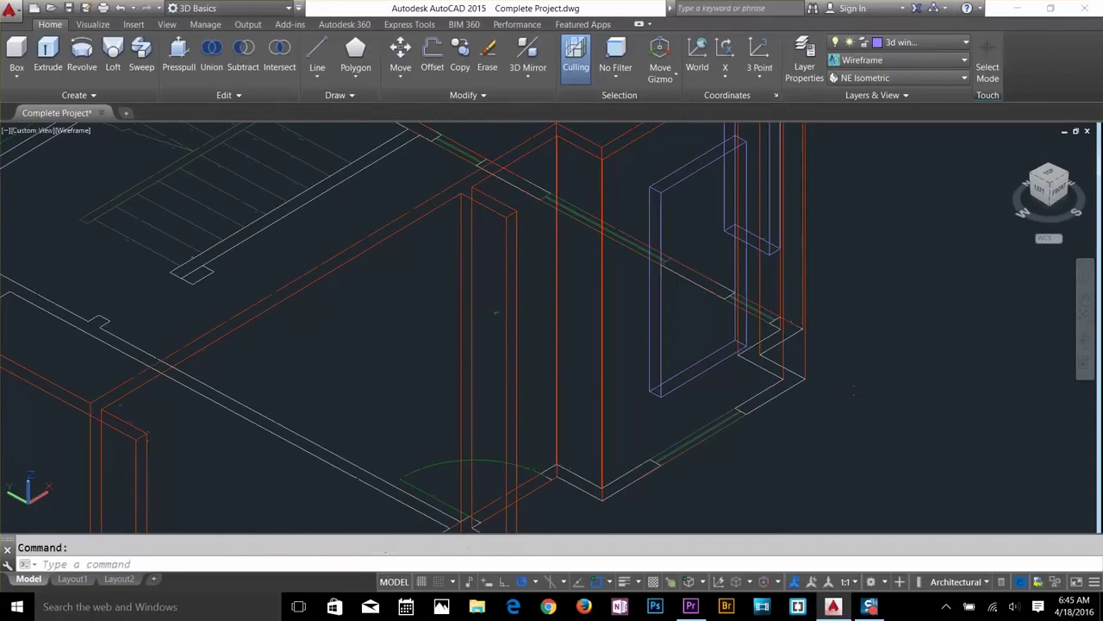
scroll(845, 331, "down", 2)
middle_click_drag(828, 310, 774, 365)
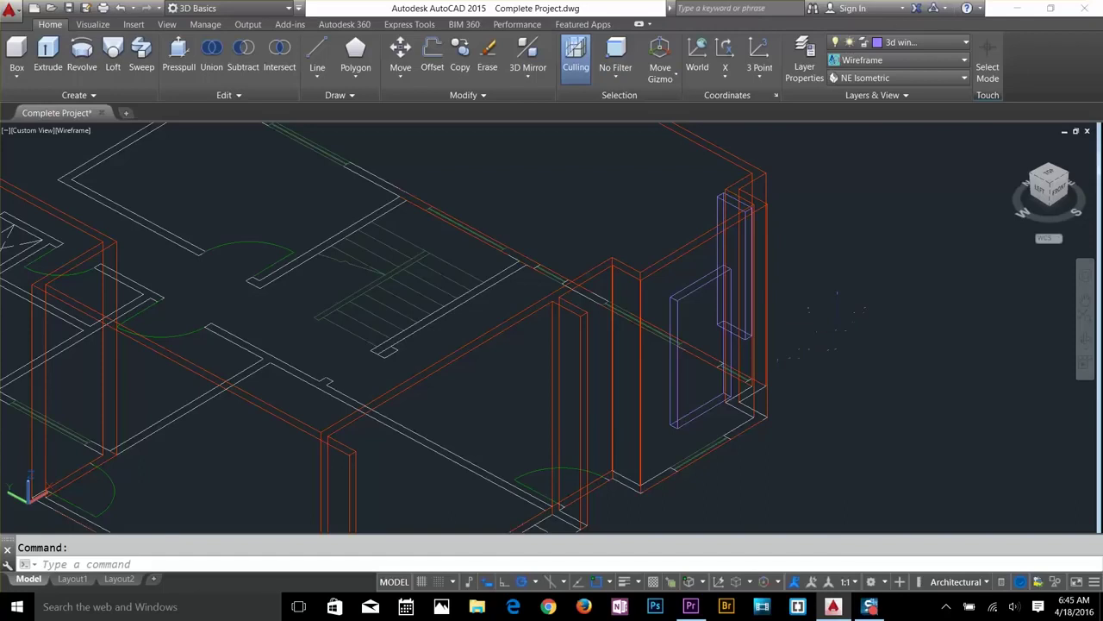
middle_click_drag(768, 374, 780, 350)
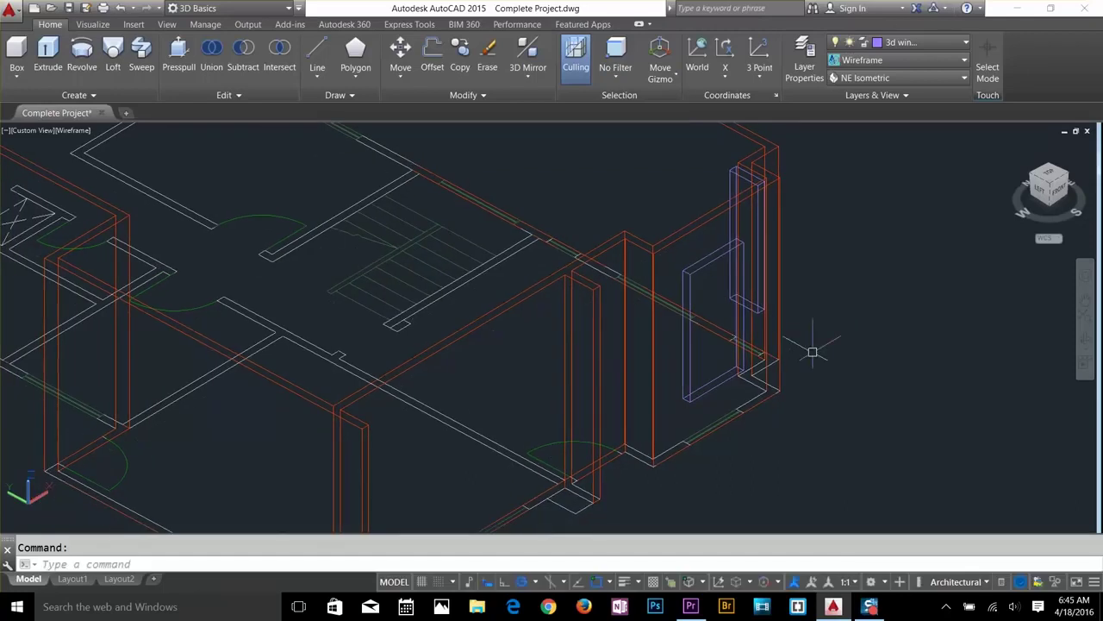
middle_click_drag(819, 343, 769, 343, "shift")
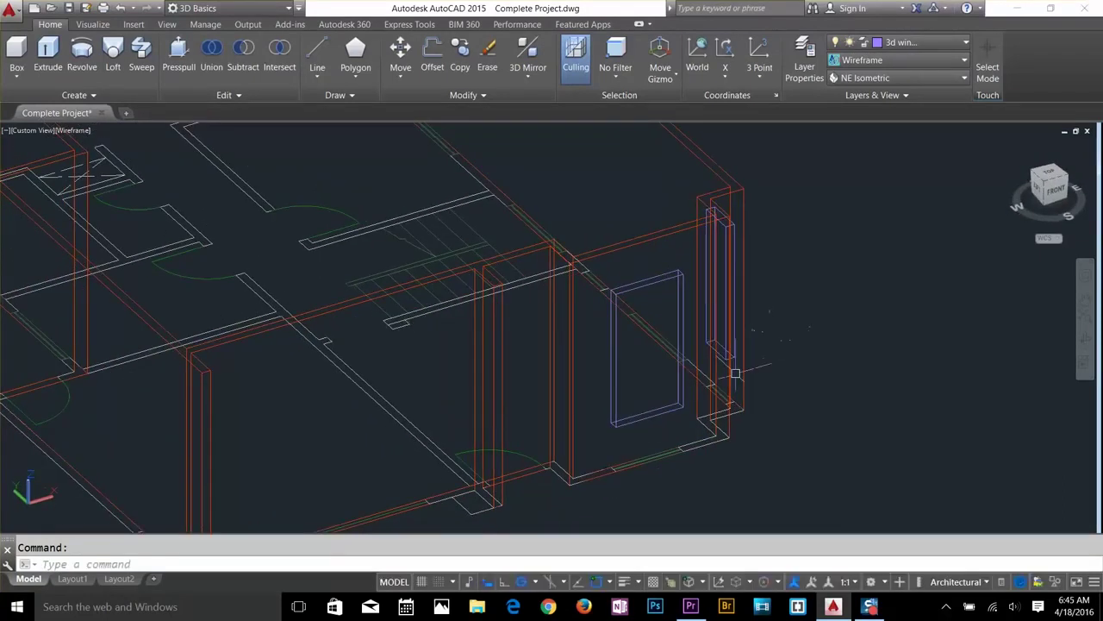
scroll(734, 371, "down", 3)
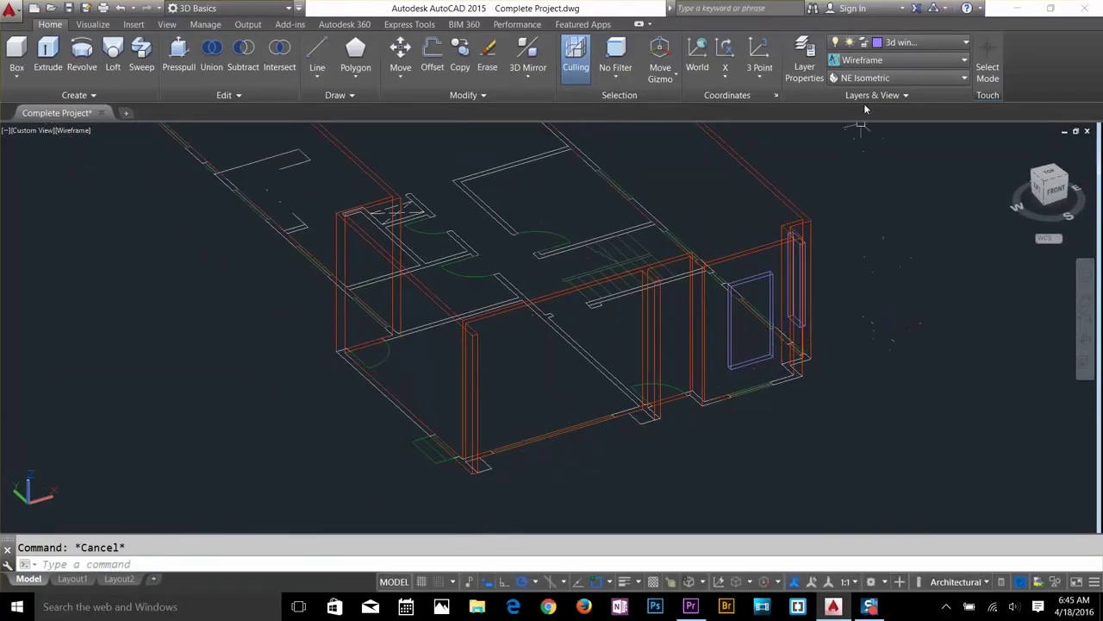
left_click(867, 78)
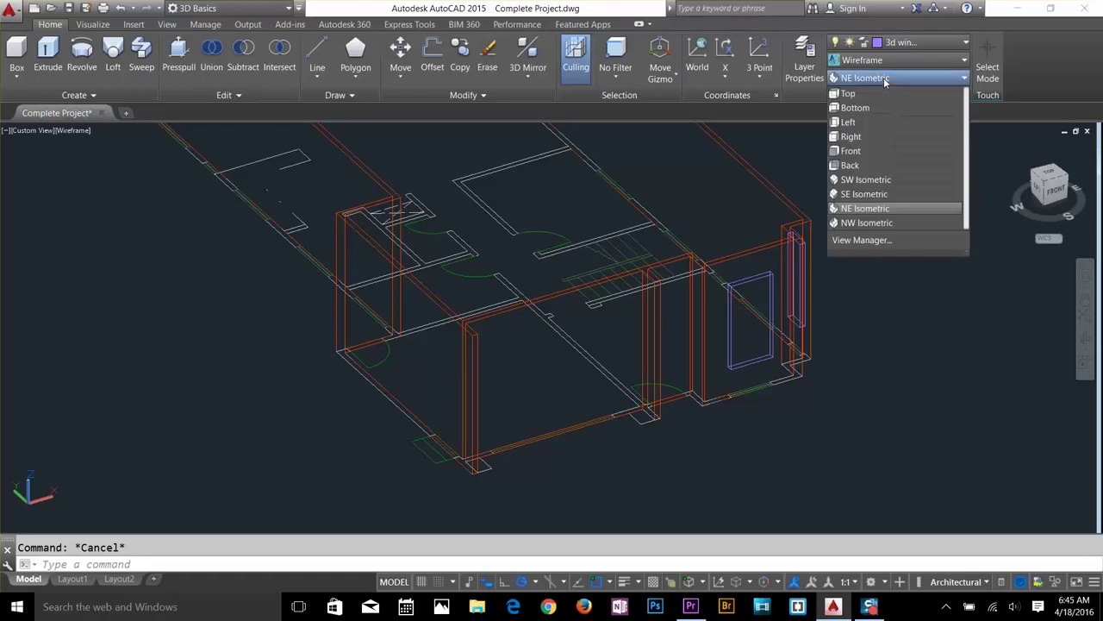
left_click(865, 208)
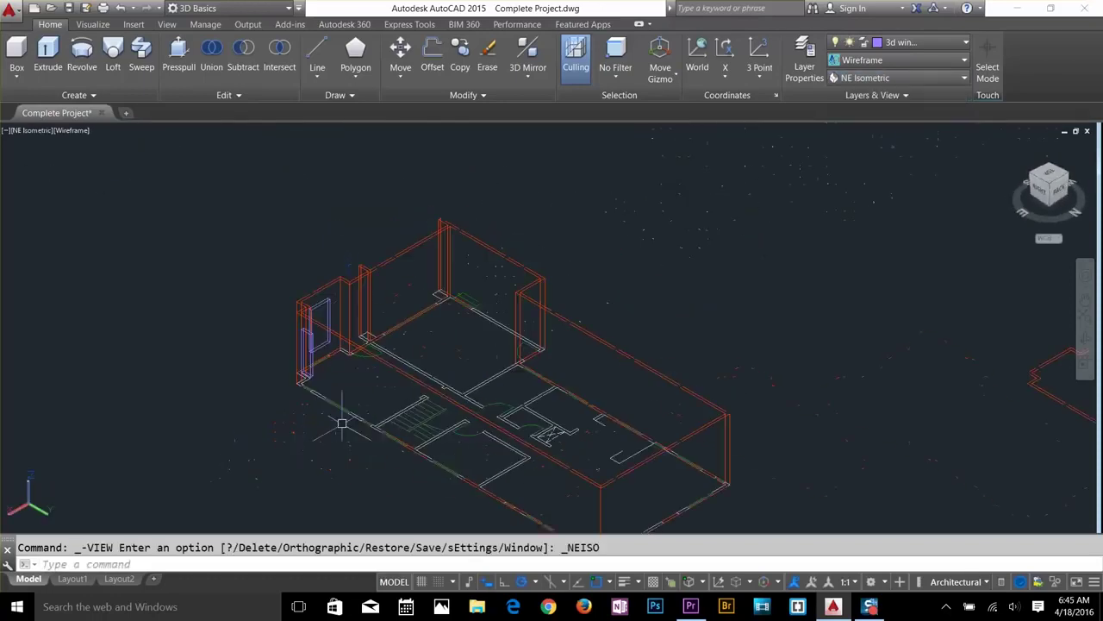
Copy the narrow window block from its base corner to the three other narrow openings along the right side wall.
scroll(342, 424, "up", 4)
mouse_move(352, 414)
middle_mouse_down()
mouse_move(463, 322)
mouse_move(530, 293)
middle_mouse_up()
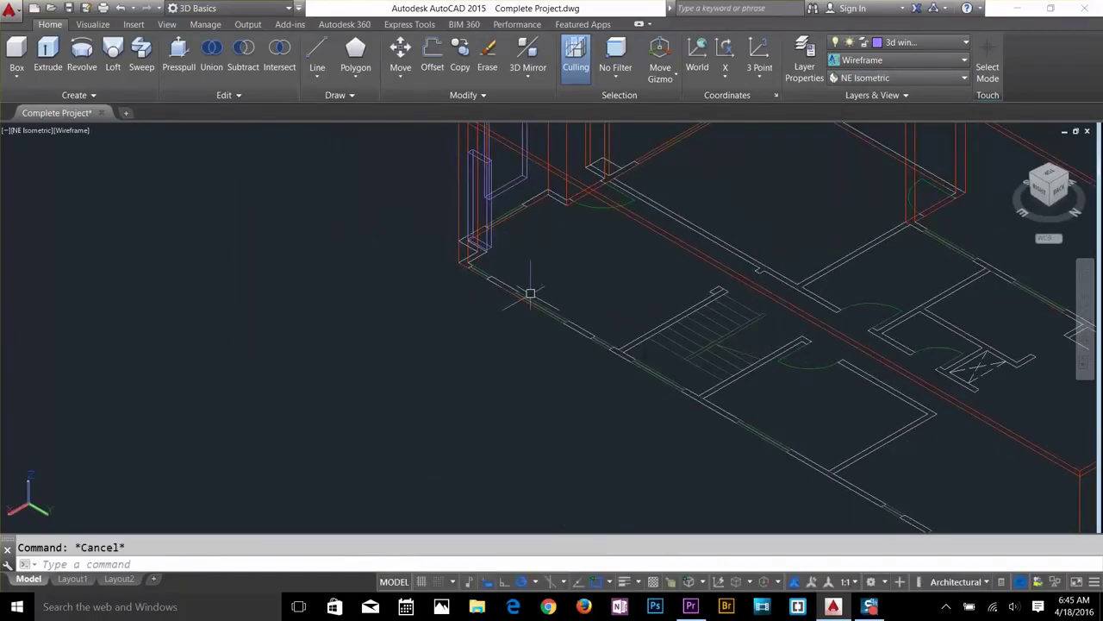
type("co")
key("Return")
left_click(491, 226)
scroll(478, 264, "up", 5)
key("Return")
left_click(452, 178)
scroll(457, 186, "down", 5)
scroll(583, 280, "up", 4)
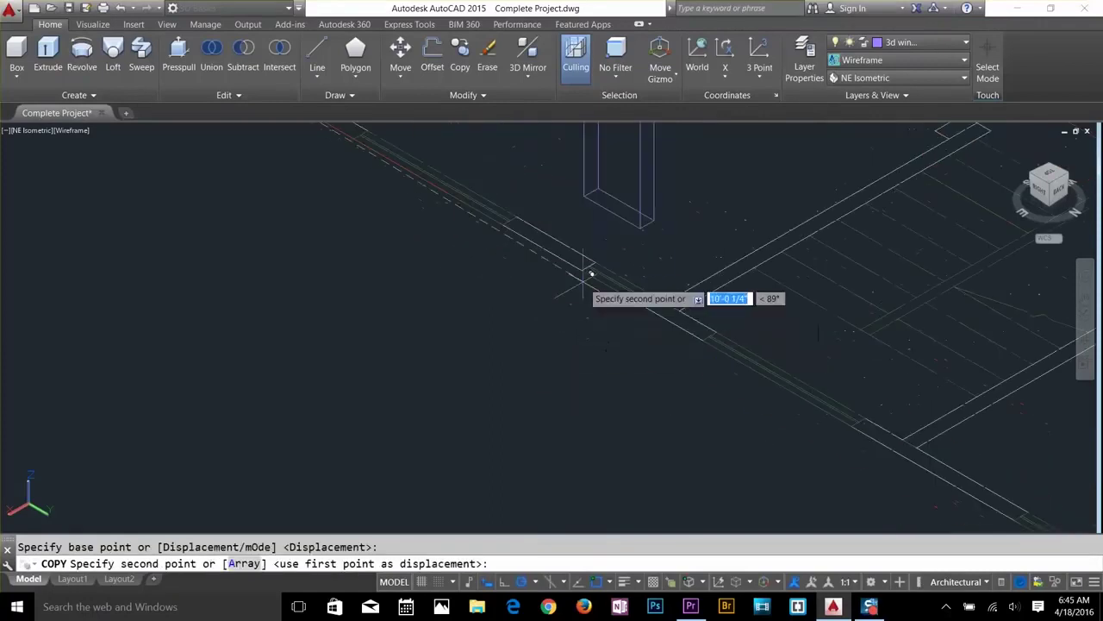
left_click(583, 275)
middle_click_drag(914, 452, 613, 283)
left_click(615, 283)
scroll(836, 370, "down", 4)
left_click(879, 381)
Place two more copies of the narrow window block at the narrow openings of the opposite side wall.
middle_click_drag(948, 285, 457, 375)
left_click(818, 302)
middle_click_drag(568, 173, 722, 312)
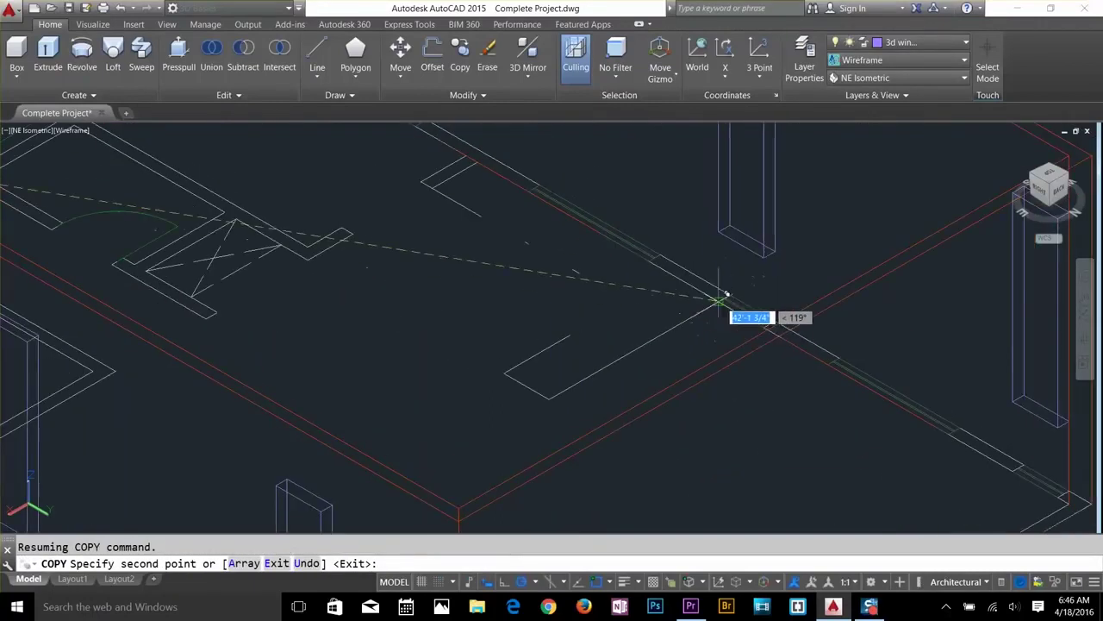
left_click(719, 301)
scroll(719, 306, "down", 5)
key("Return")
Draw a rectangle over the first wide window opening in the right side wall, between its opposite corners.
scroll(470, 401, "up", 5)
type("rec")
key("Return")
left_click(487, 285)
left_click(700, 389)
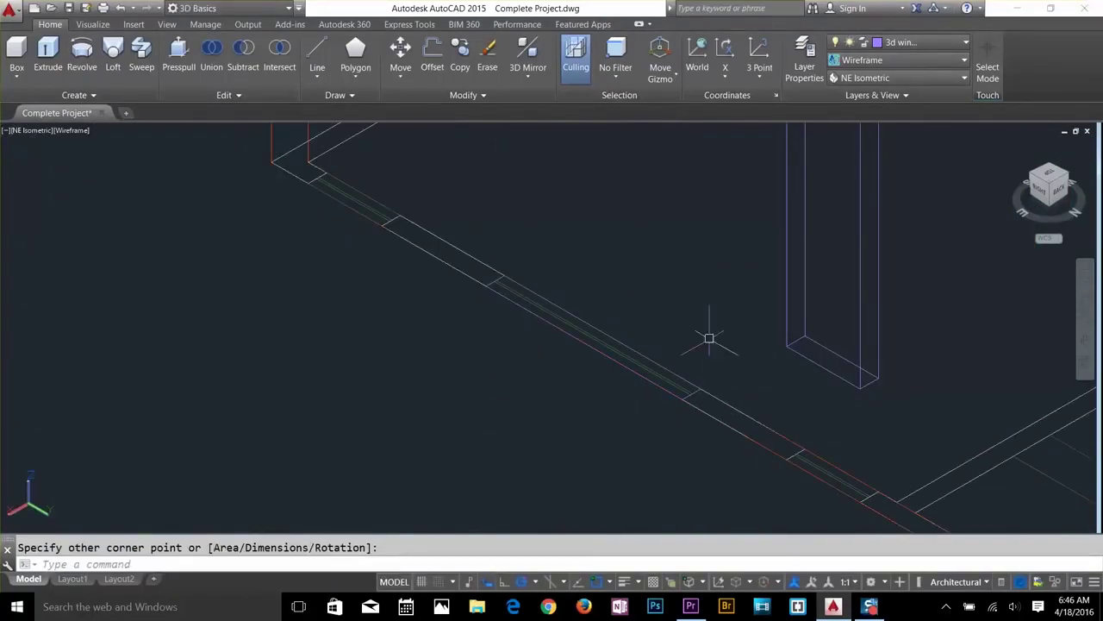
Move the wide window rectangle up by 0,0,2' and extrude it 6'.
type("m")
left_click(693, 394)
type("0,0,2'ext6'")
Copy the wide window block to the three remaining wide openings along the right side wall.
scroll(709, 193, "down", 5)
type("co")
left_click(704, 226)
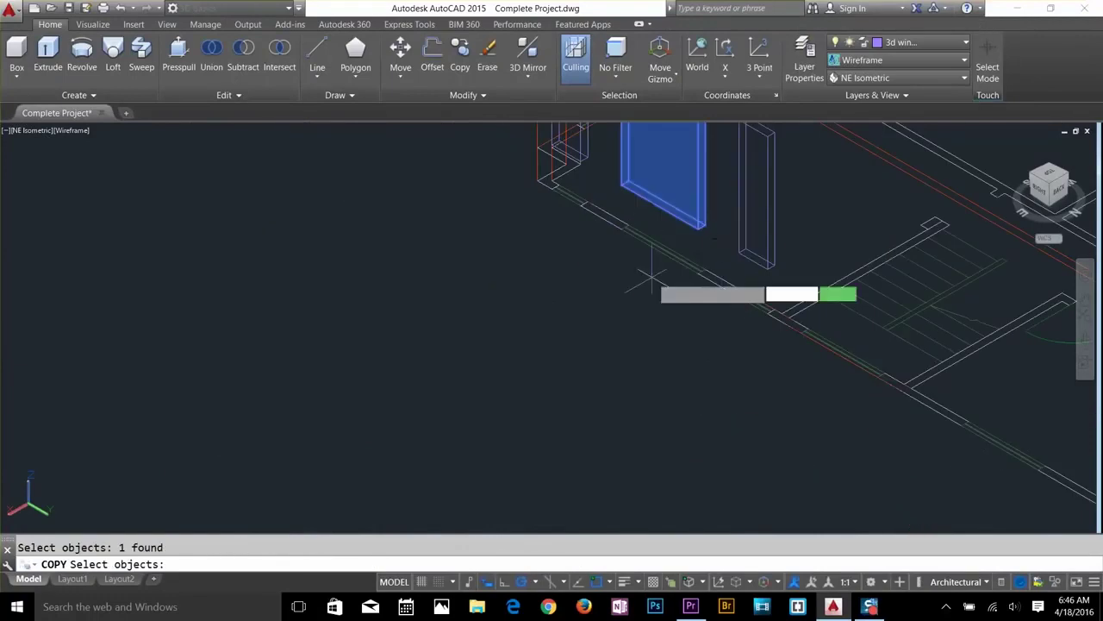
key("Return")
left_click(627, 227)
left_click(805, 332)
middle_click_drag(871, 419, 778, 391)
left_click(871, 394)
middle_click_drag(914, 469, 478, 143)
left_click(717, 231)
Place four more copies of the wide window block at the wide openings of the opposite side wall.
middle_click_drag(926, 308, 572, 404)
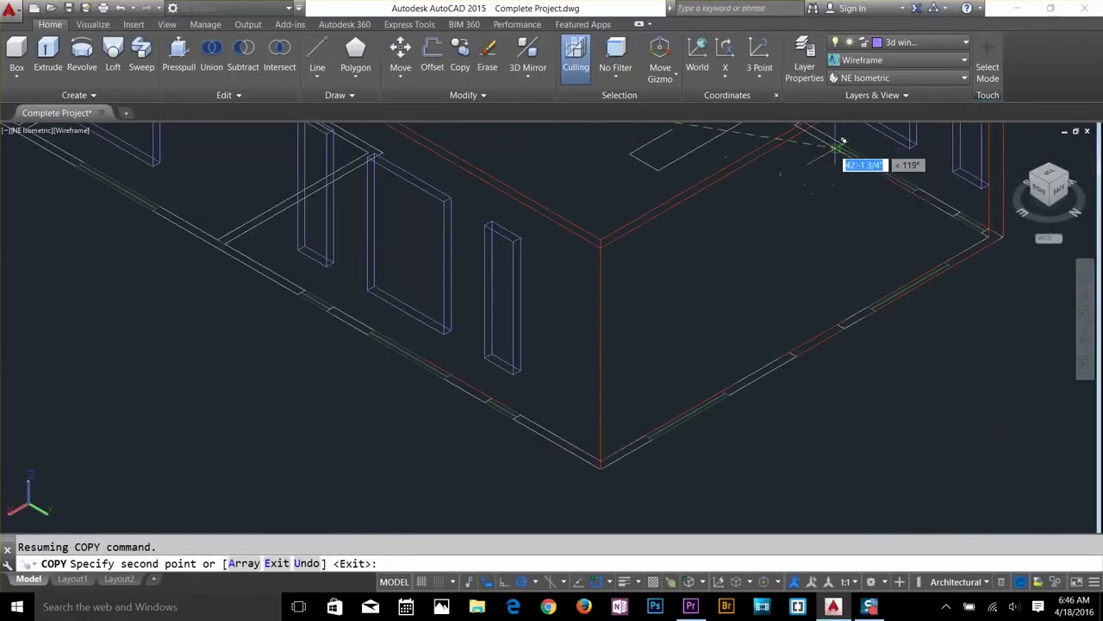
left_click(836, 148)
middle_click_drag(810, 151, 909, 334)
left_click(746, 221)
middle_click_drag(733, 215, 925, 371)
left_click(793, 295)
left_click(660, 219)
middle_click_drag(660, 219, 876, 434)
key("Return")
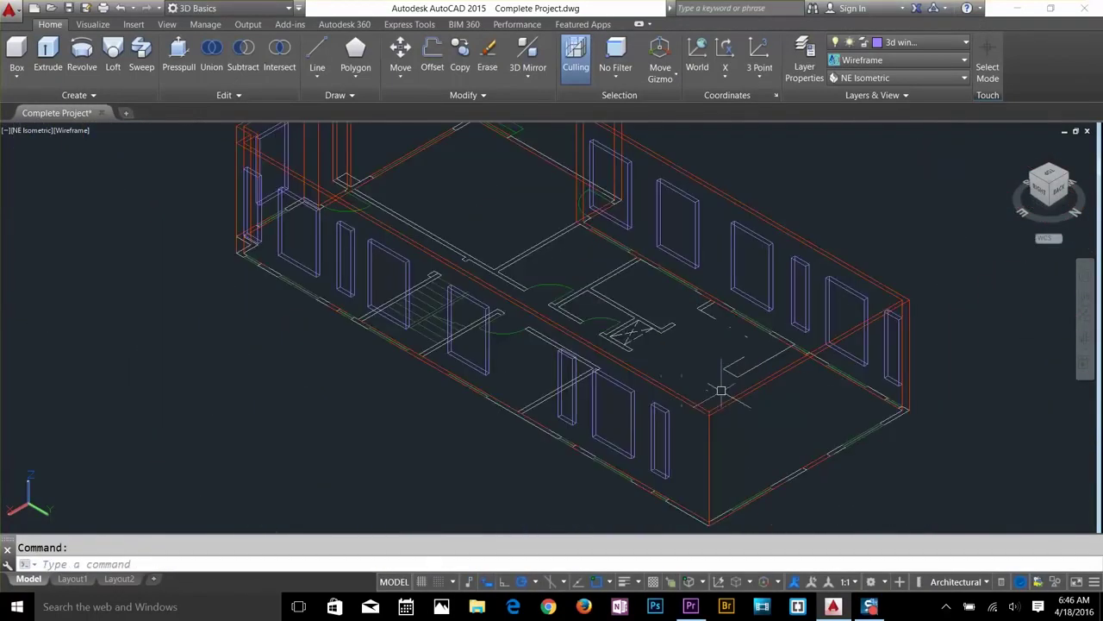
Copy a wide window block from the right side wall to the nearest window opening in the rear wall.
key("Escape")
type("co")
left_click(633, 424)
left_click(593, 458)
scroll(780, 493, "up", 5)
left_click(636, 412)
Rotate the copied window block about its lower corner so that it runs parallel to the rear wall.
type("ro")
left_click(636, 348)
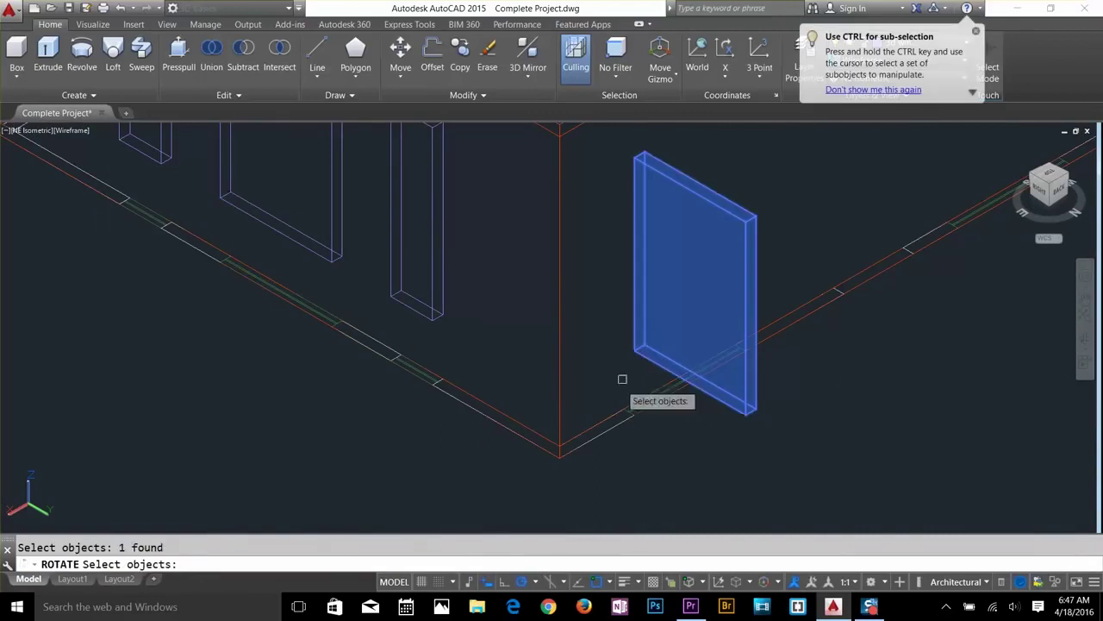
key("Return")
left_click(635, 348)
left_click(887, 470)
key("Escape")
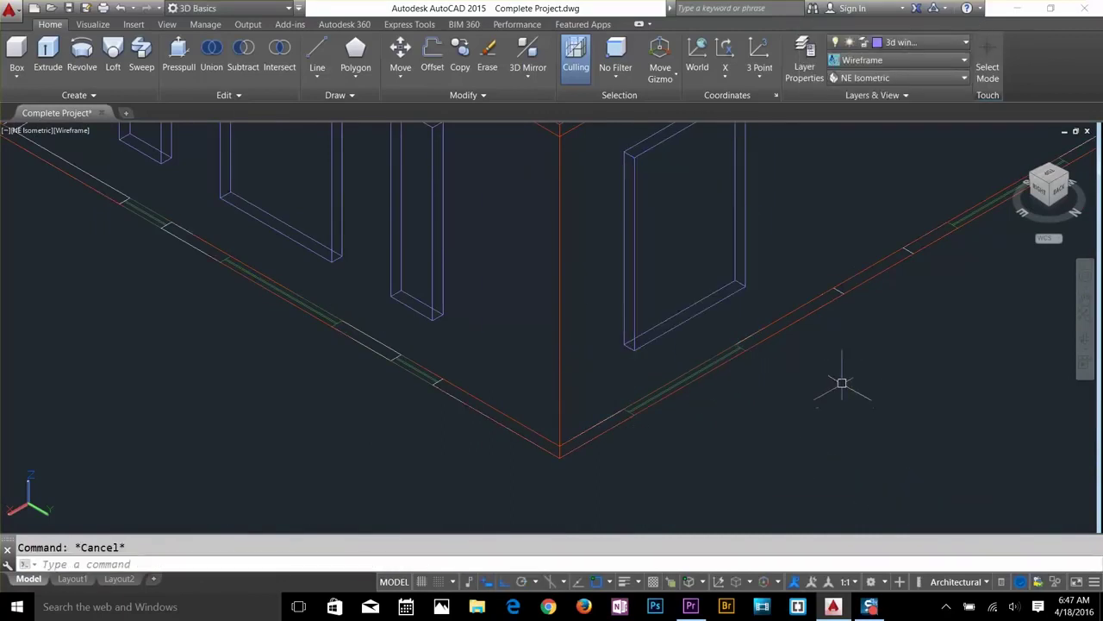
Measure the width of the rear wall opening below the rotated window block with the DIST command.
scroll(544, 324, "down", 2)
middle_click_drag(758, 286, 919, 357)
scroll(537, 257, "down", 2)
scroll(839, 313, "up", 3)
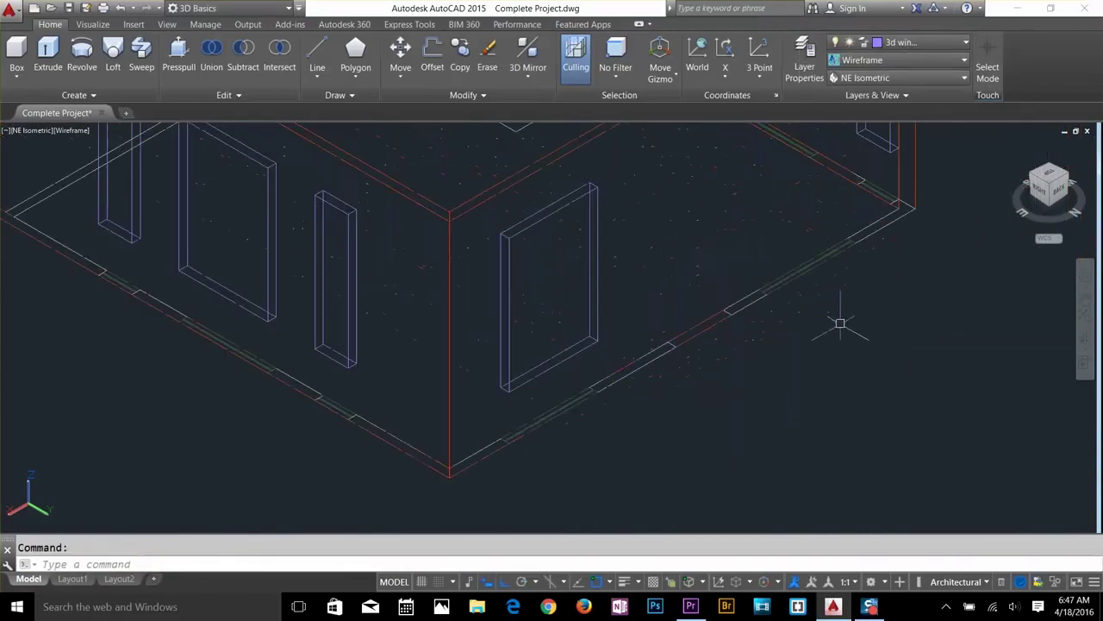
scroll(525, 418, "up", 4)
key("Escape")
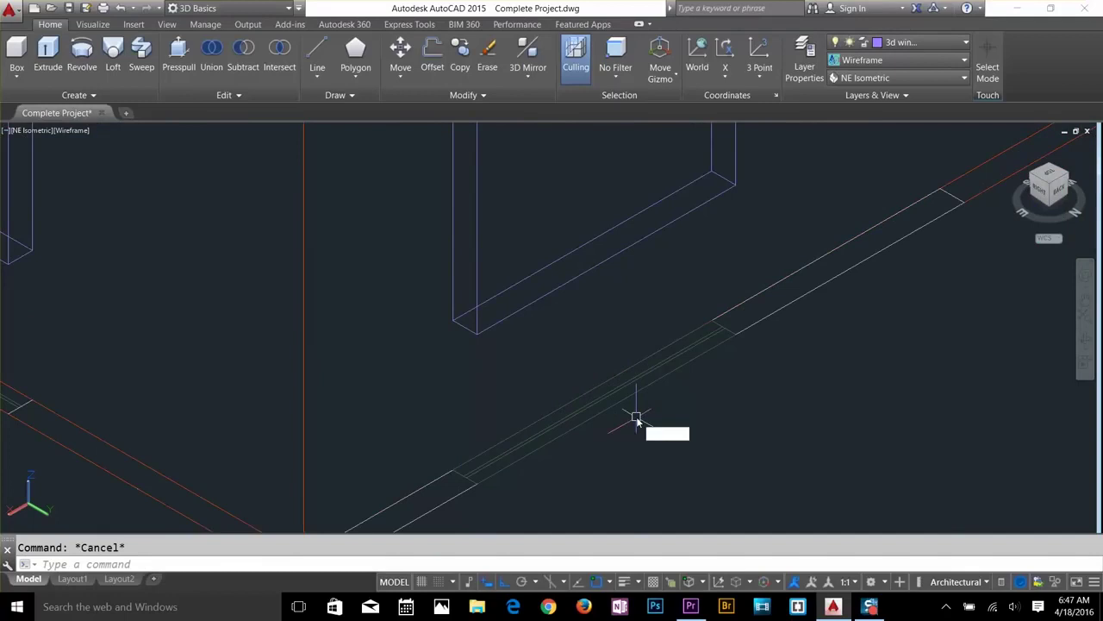
type("di")
key("Return")
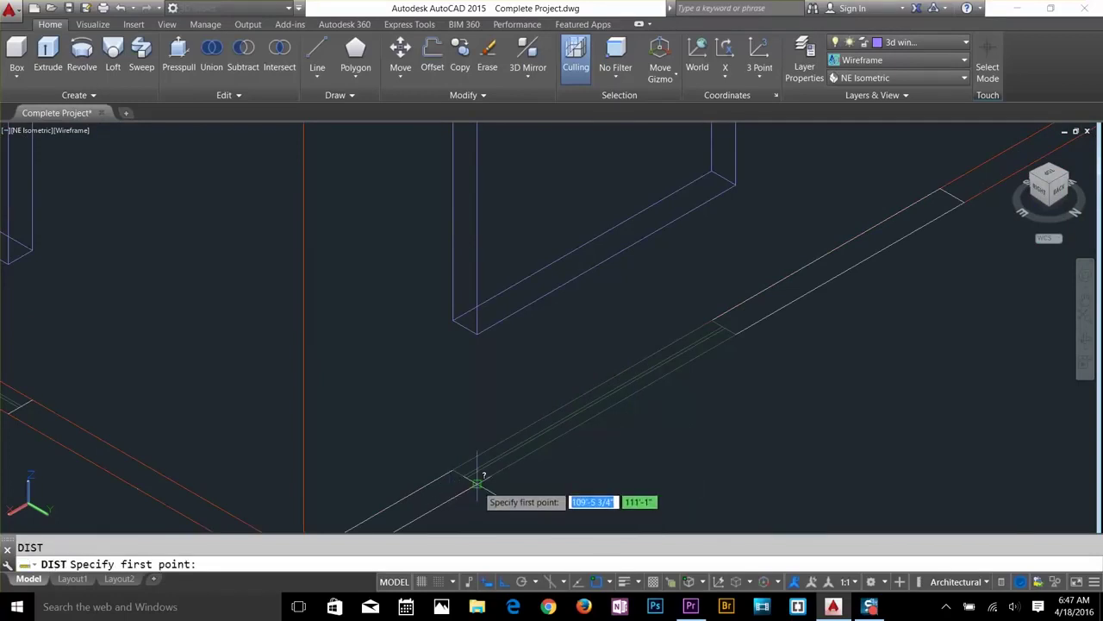
left_click(476, 482)
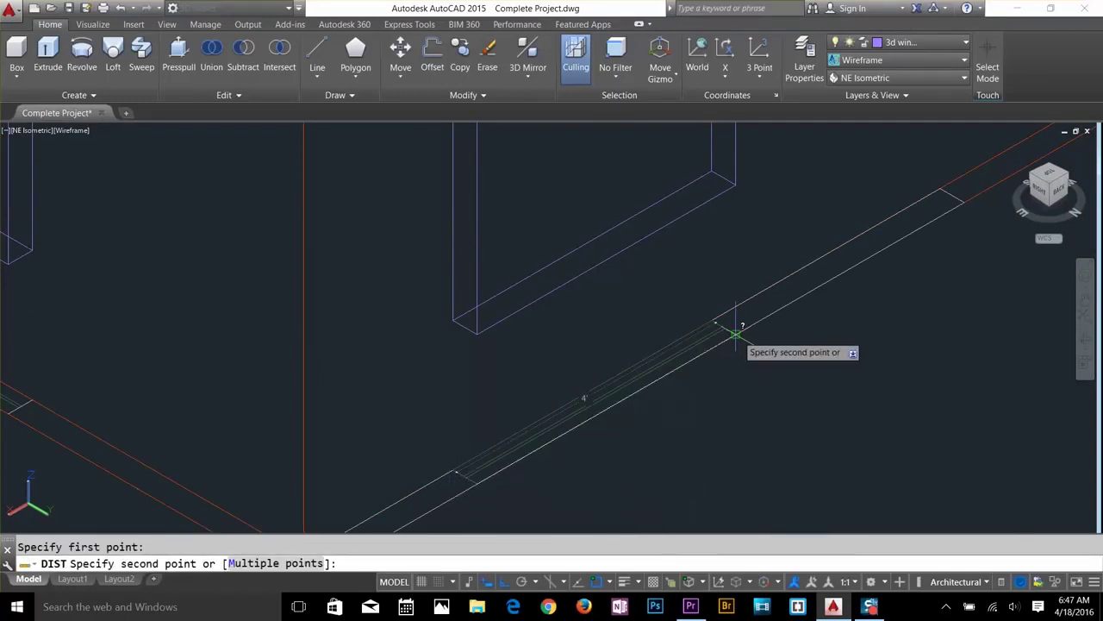
scroll(735, 333, "down", 3)
key("Escape")
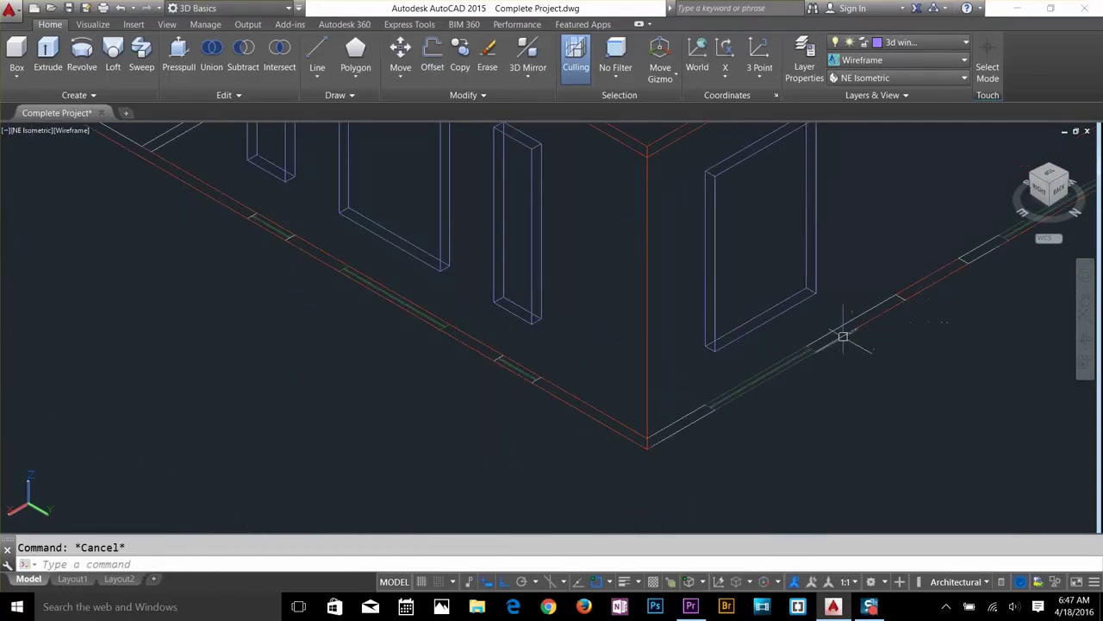
Measure the width of the rotated window block along its lower edge.
type("di")
key("Return")
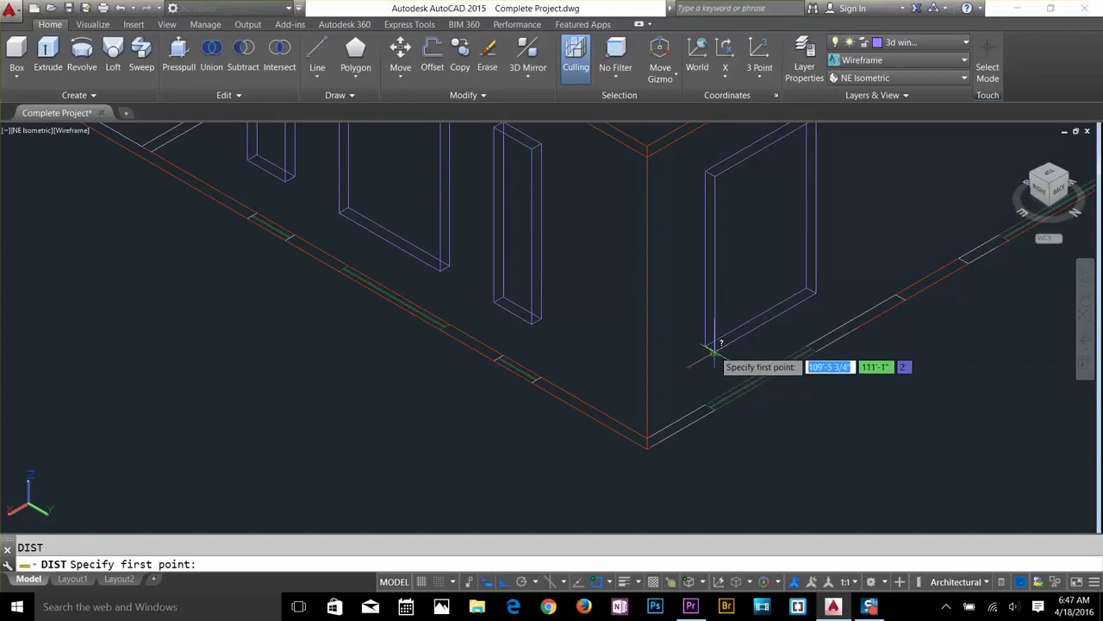
left_click(714, 348)
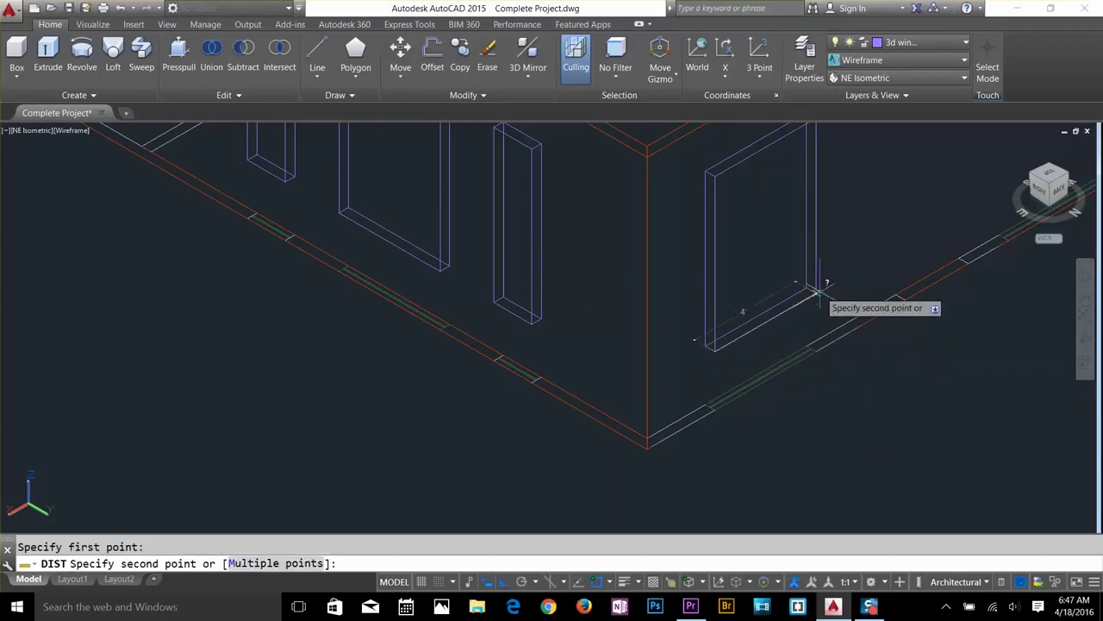
key("Escape")
Copy the rotated window block from its opening corner to the matching corner of the second rear wall window opening.
type("co")
key("Return")
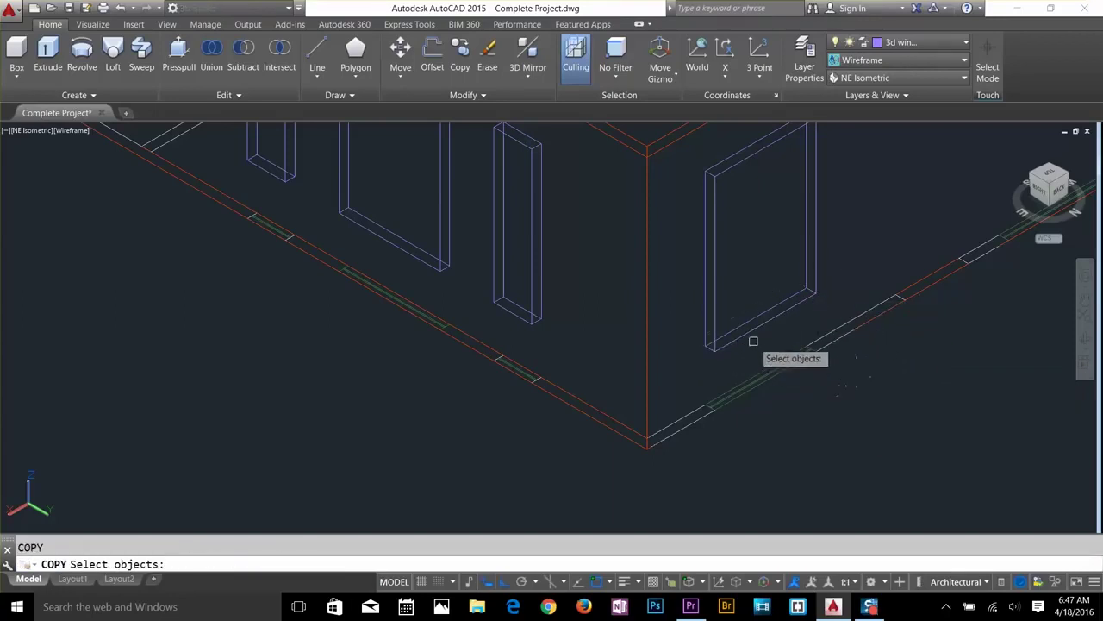
left_click(762, 331)
left_click(725, 355)
key("Return")
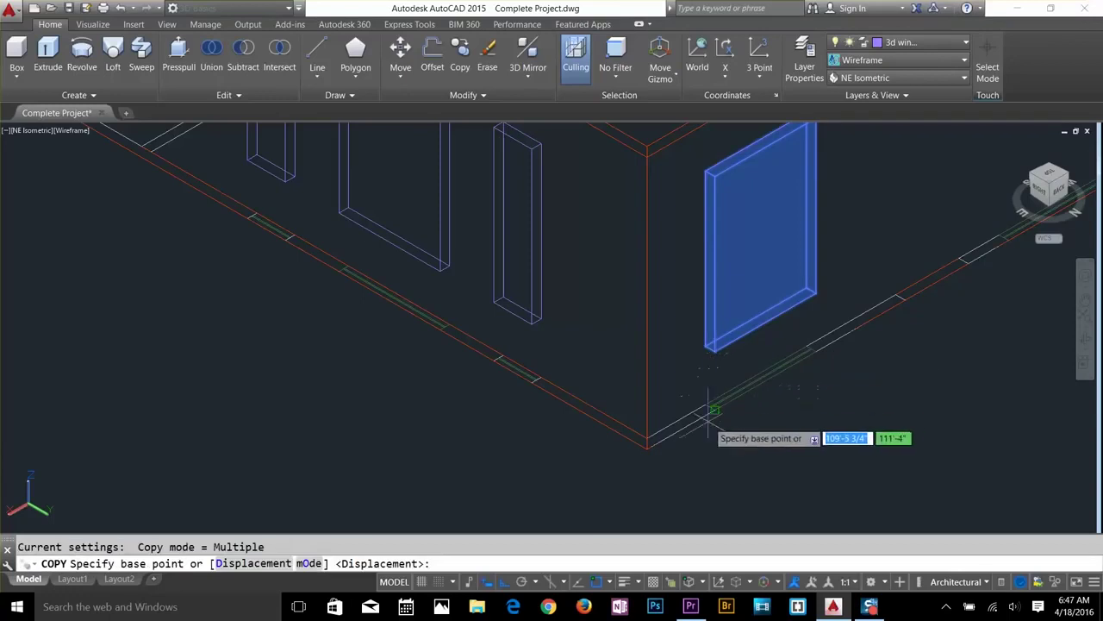
left_click(714, 403)
middle_click_drag(916, 294, 668, 402)
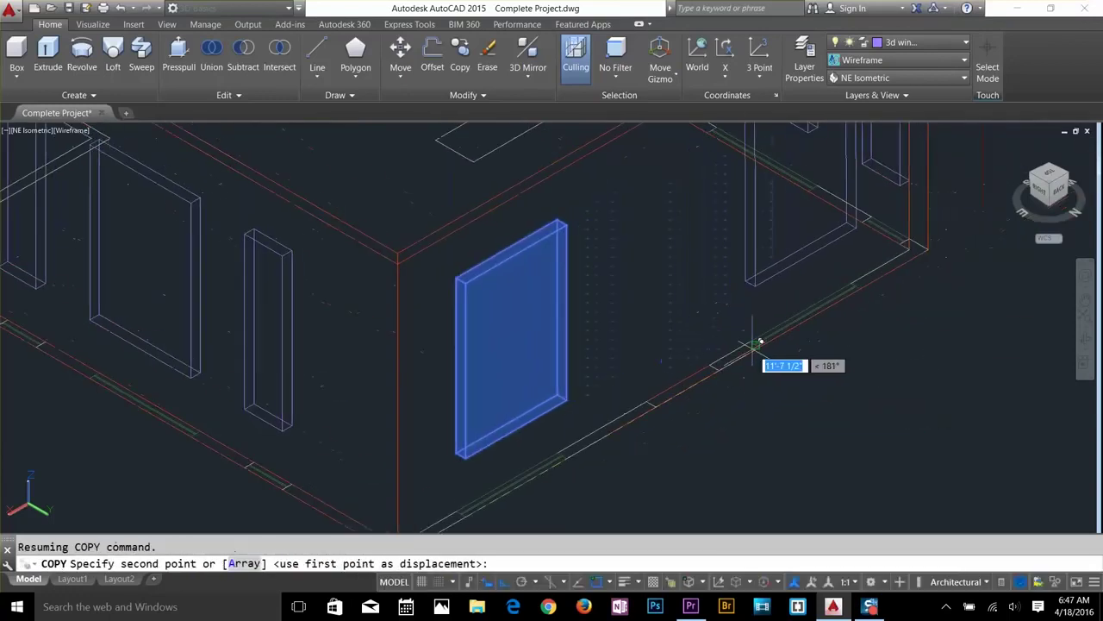
left_click(761, 345)
key("Escape")
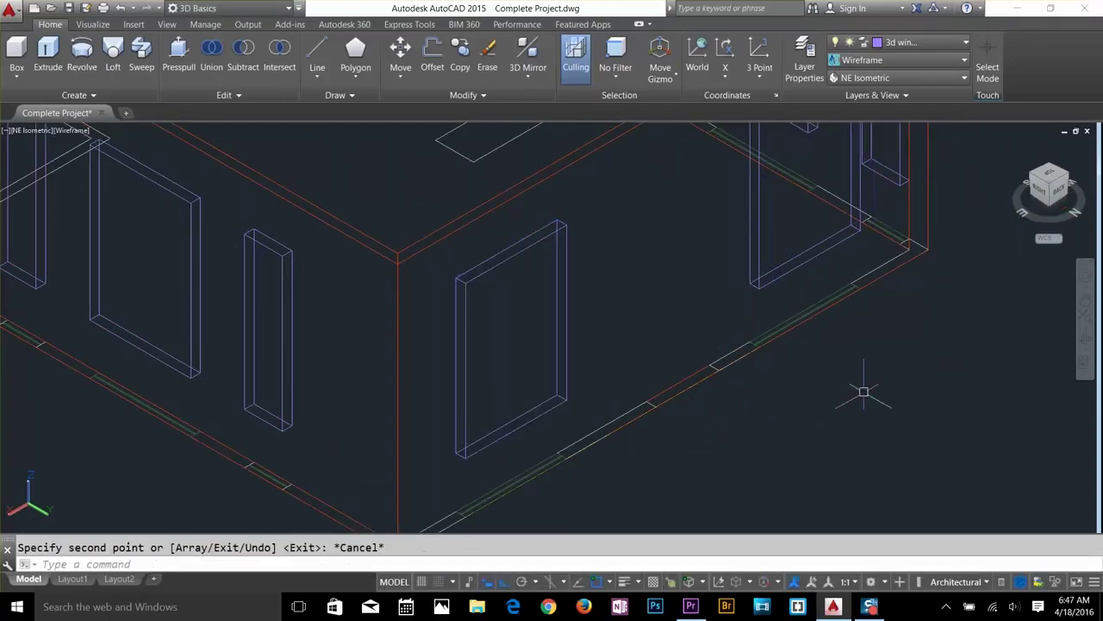
middle_click_drag(780, 343, 841, 465)
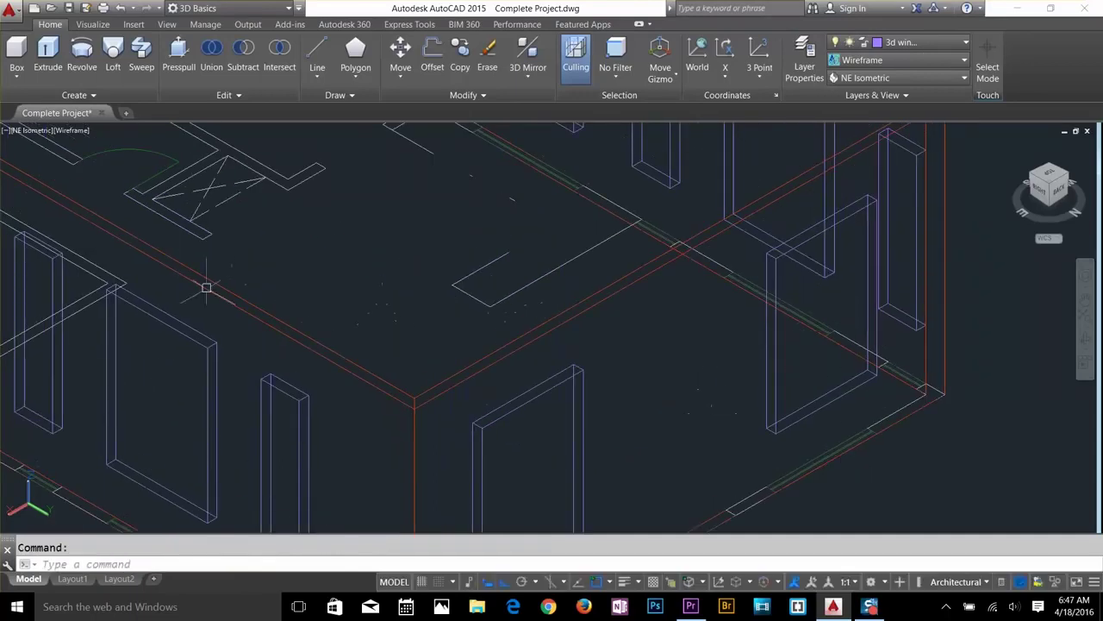
left_click(179, 54)
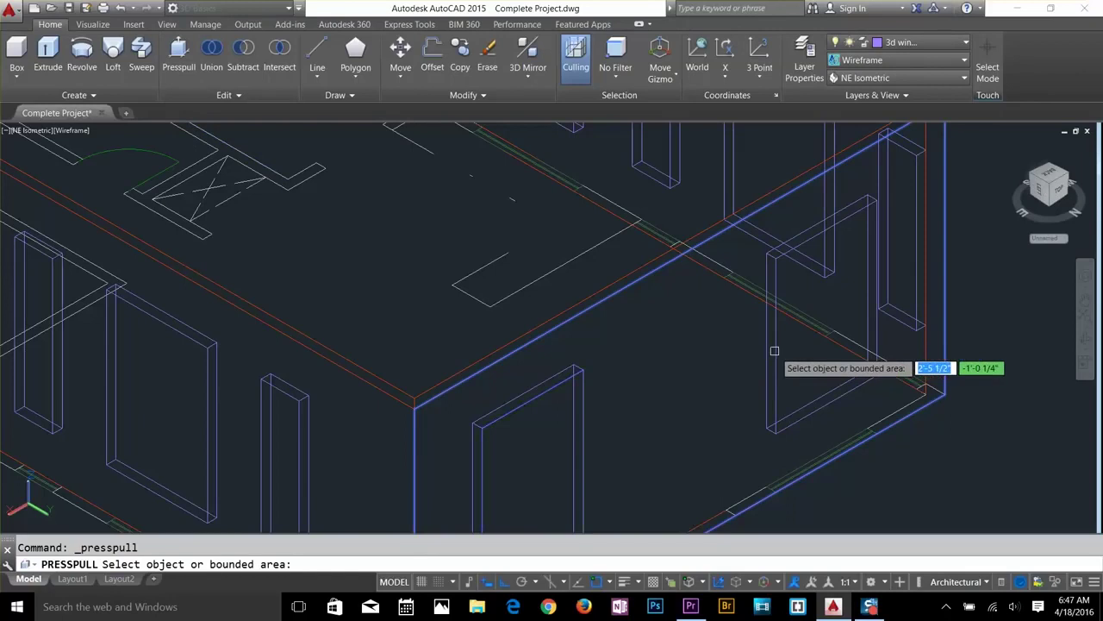
key("Escape")
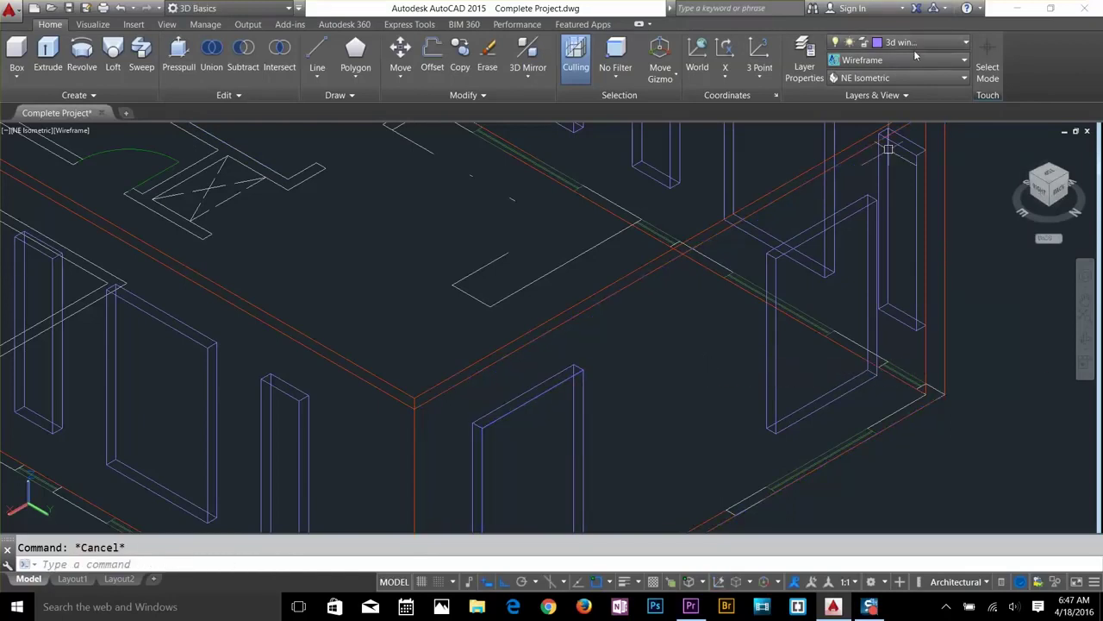
Turn off the 3d wall layer so the window block faces can be picked without the walls.
left_click(915, 59)
left_click(919, 43)
left_click(919, 43)
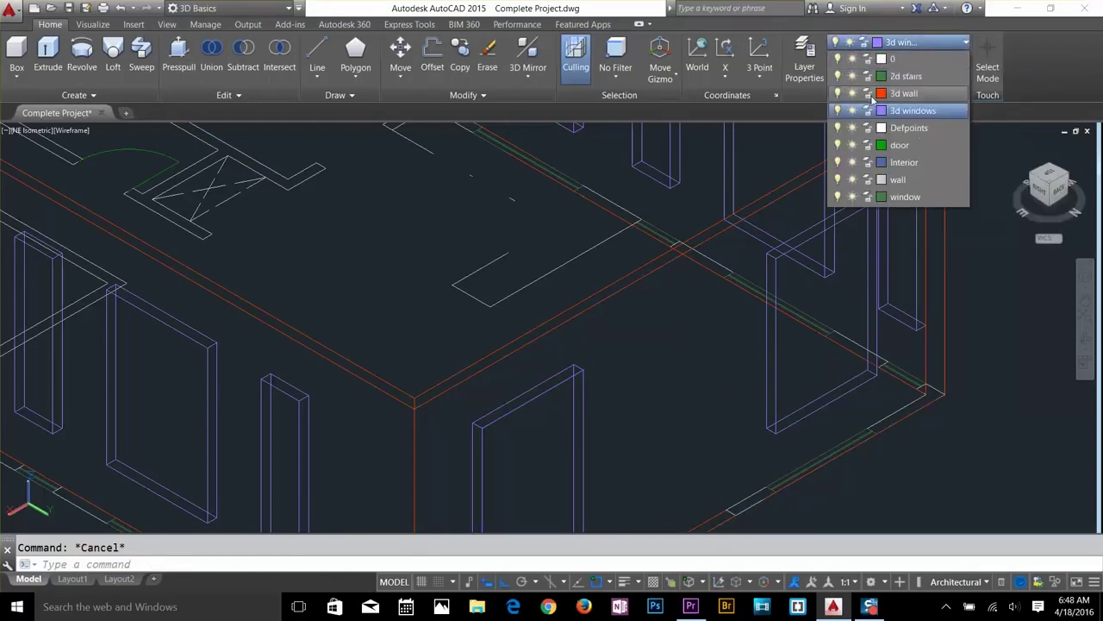
left_click(838, 95)
left_click(761, 397)
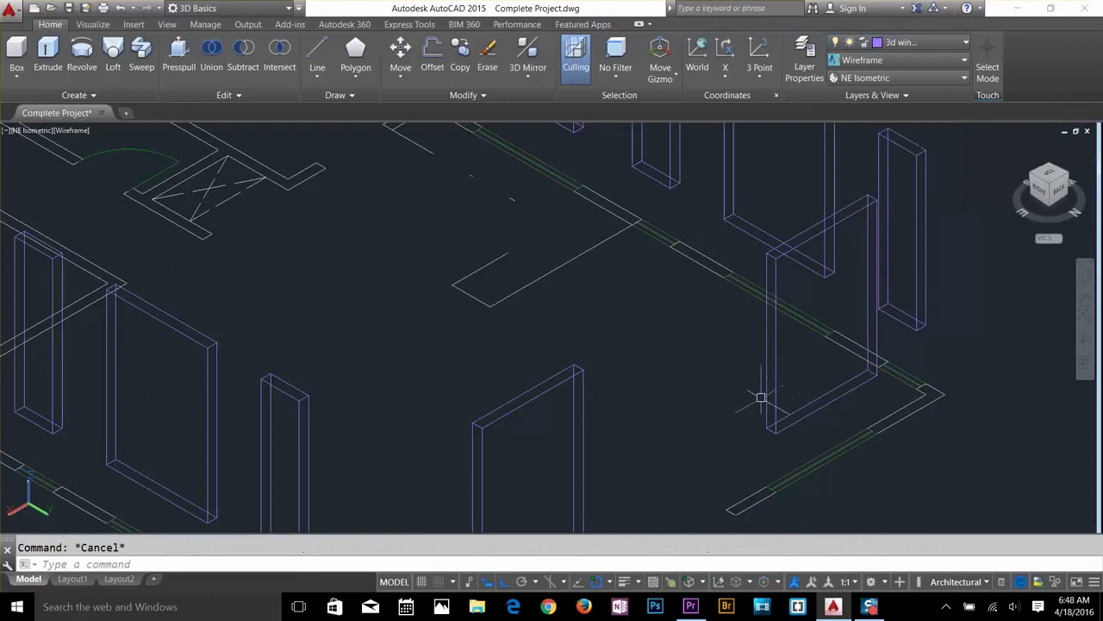
Presspull the narrow end face of the second rear window block, on the side nearer the first rear window.
left_click(179, 53)
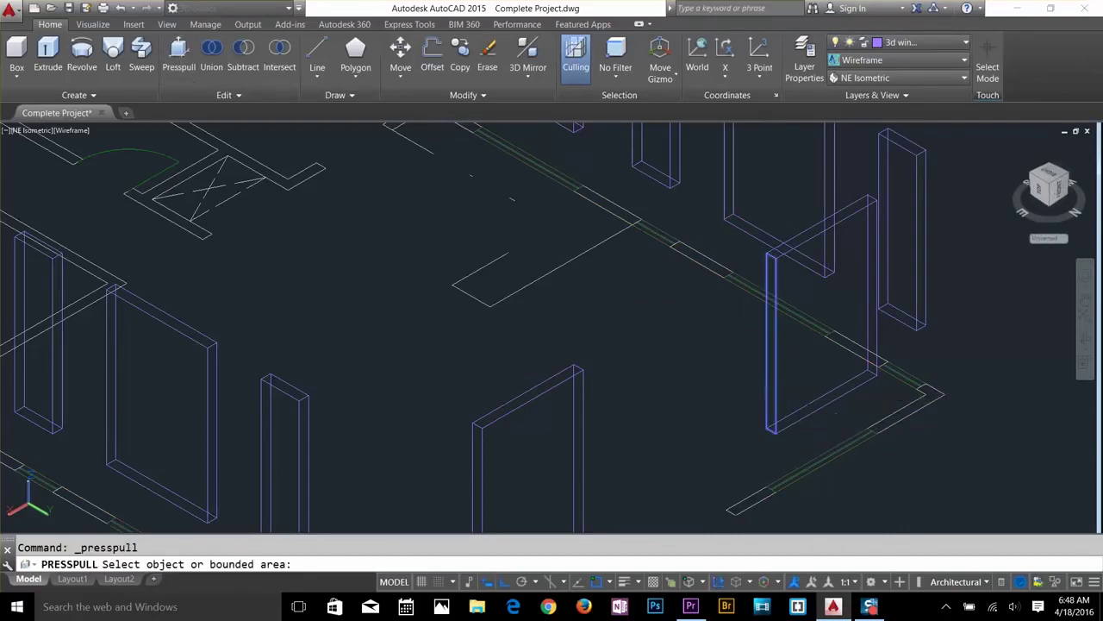
left_click(771, 385)
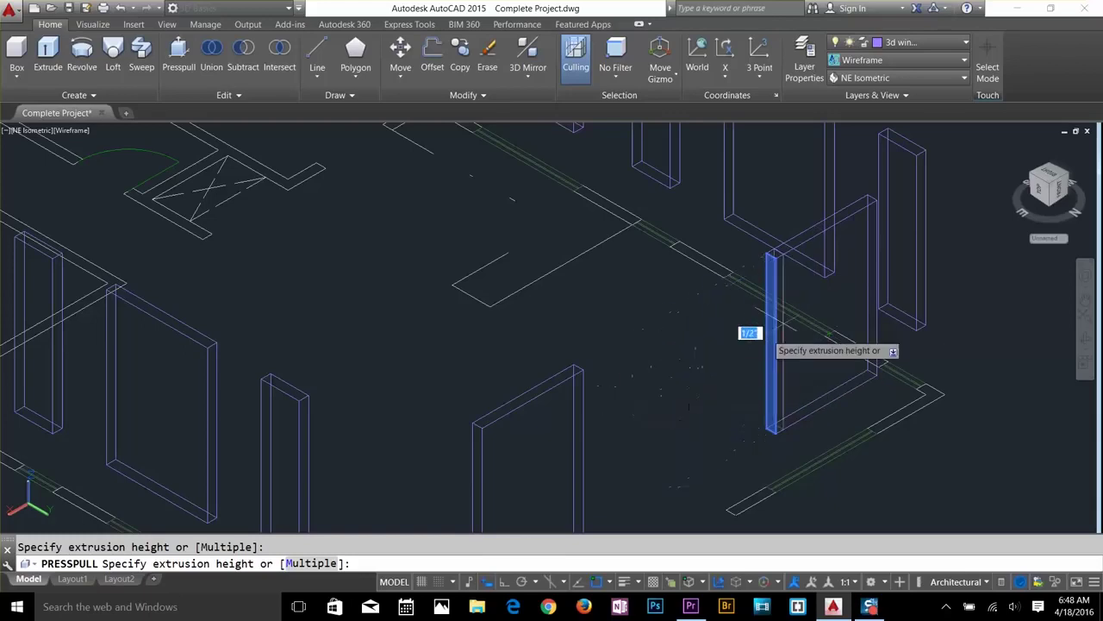
left_click(699, 364)
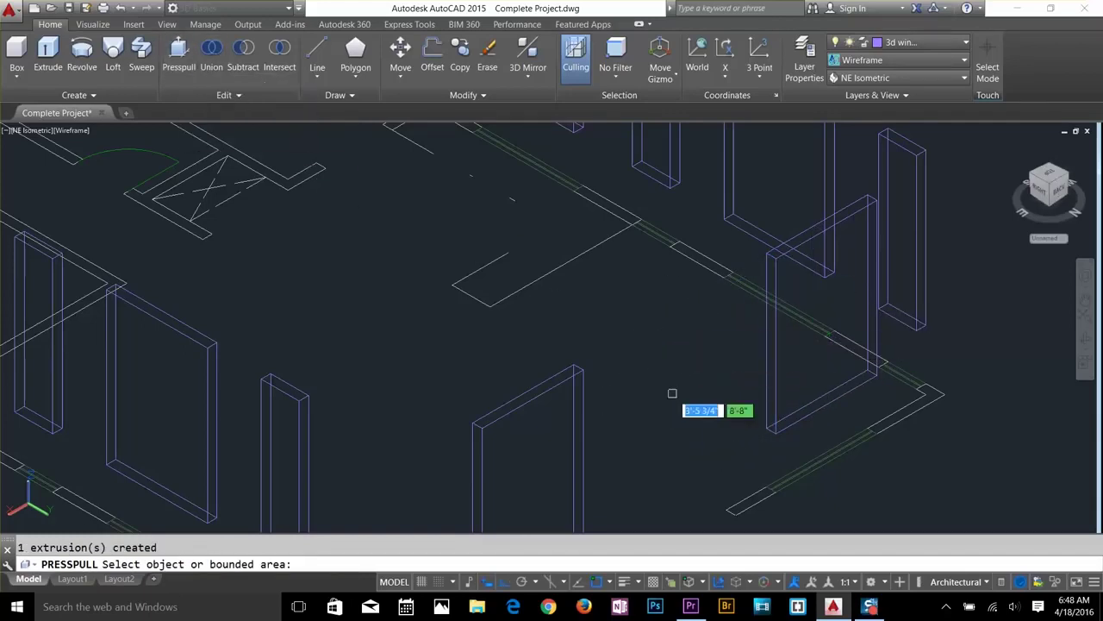
key("Return")
Turn the 3d wall layer back on and display the model in the Shaded with edges visual style.
left_click(867, 45)
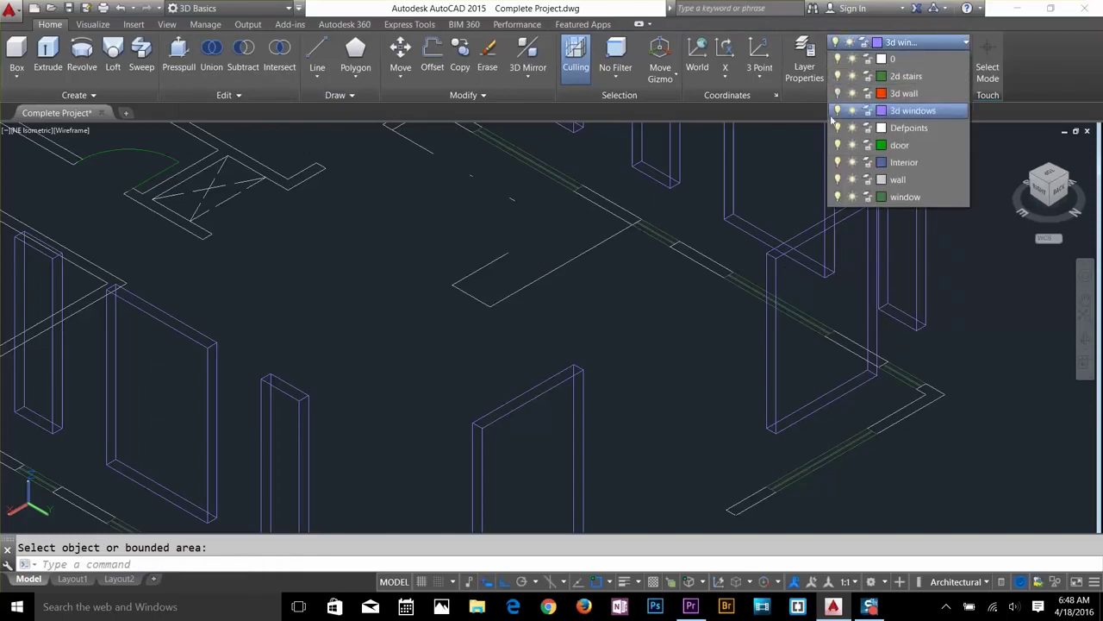
left_click(837, 95)
scroll(756, 329, "down", 3)
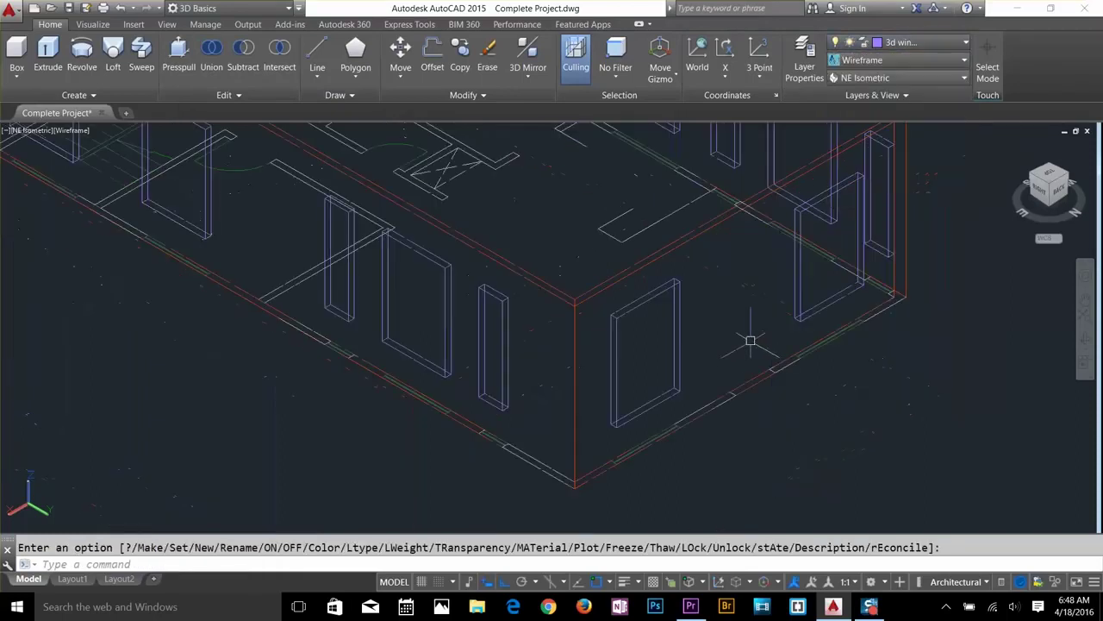
scroll(583, 360, "down", 2)
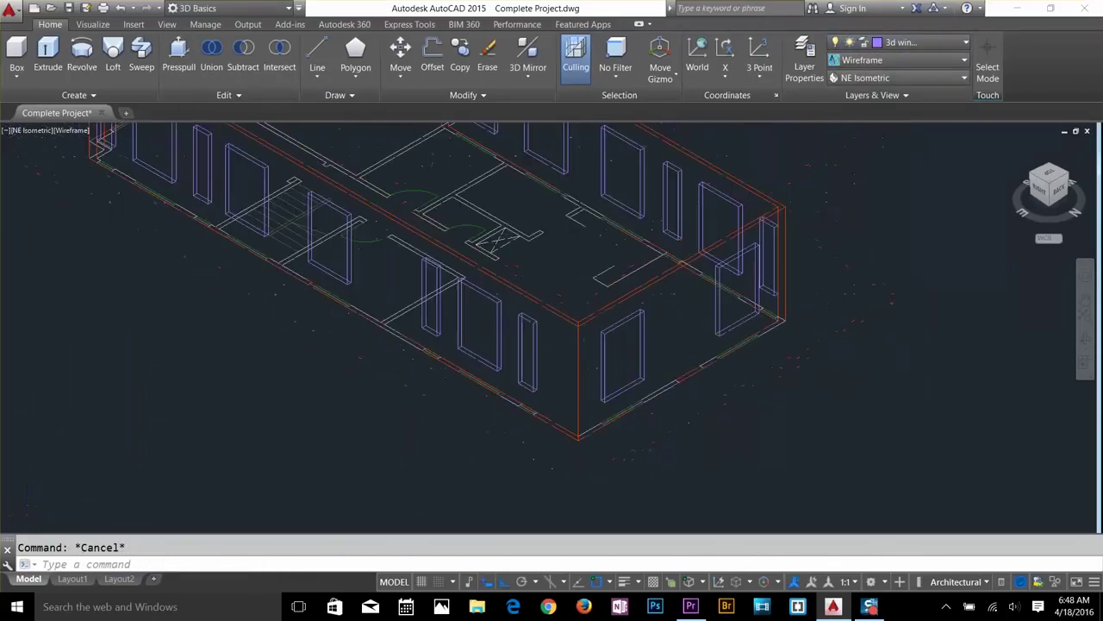
middle_click_drag(481, 332, 800, 395)
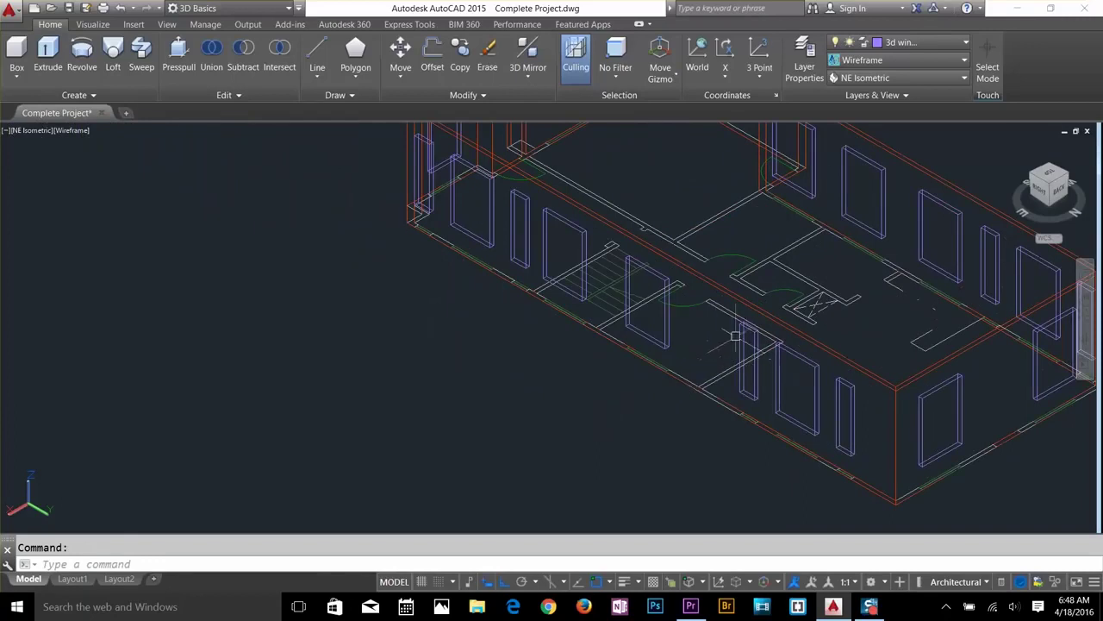
left_click(885, 59)
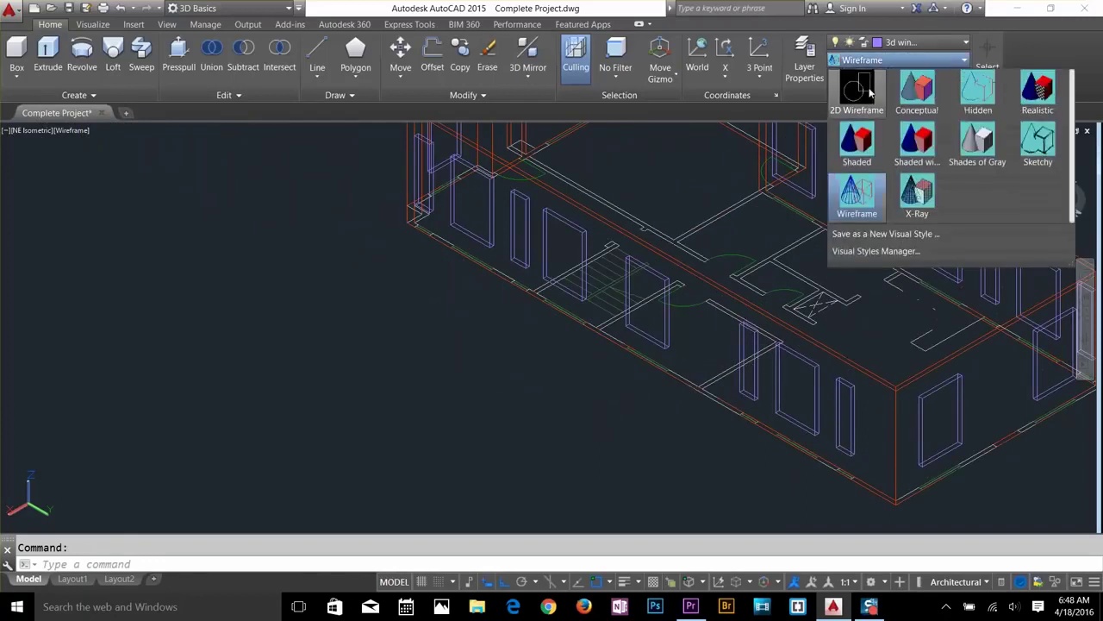
left_click(922, 148)
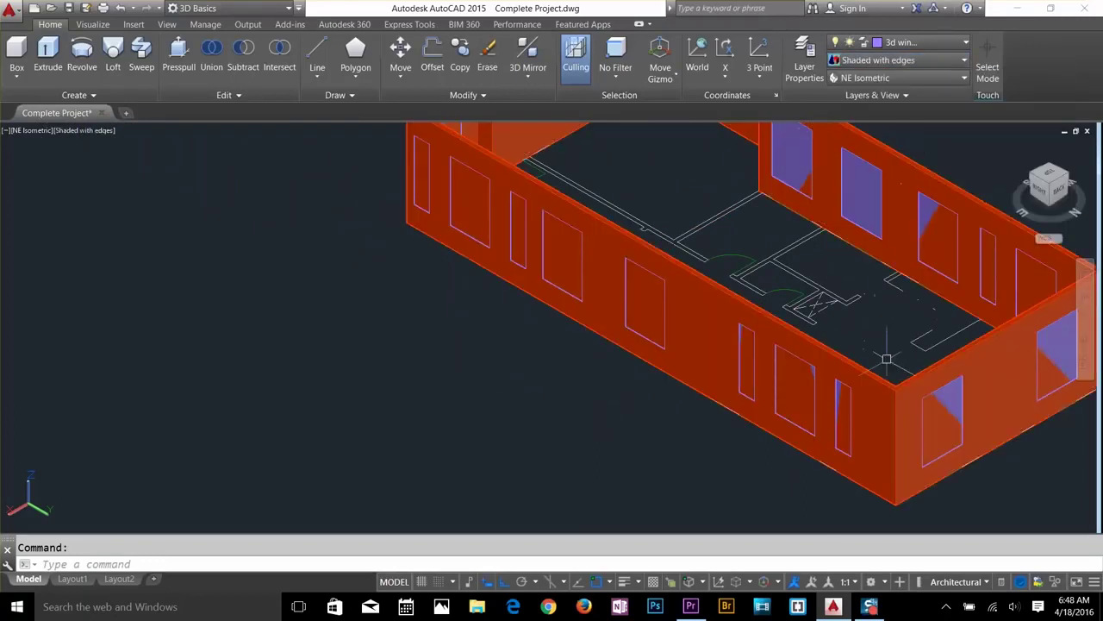
middle_click_drag(886, 358, 727, 401)
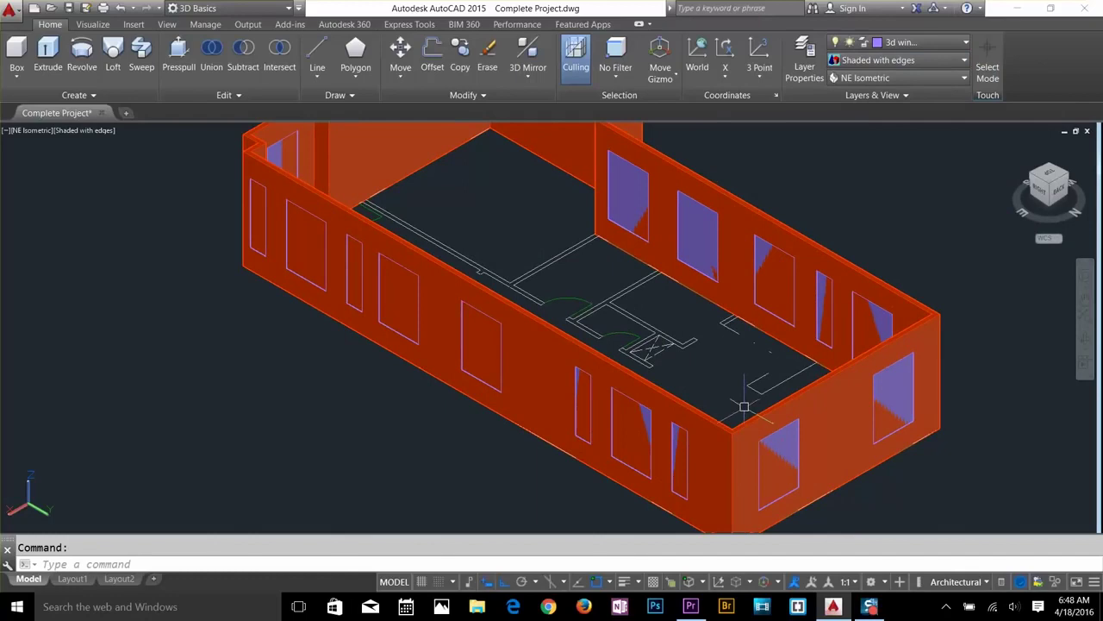
Start a Subtract operation with the extruded exterior walls as the solid to subtract from.
left_click(245, 51)
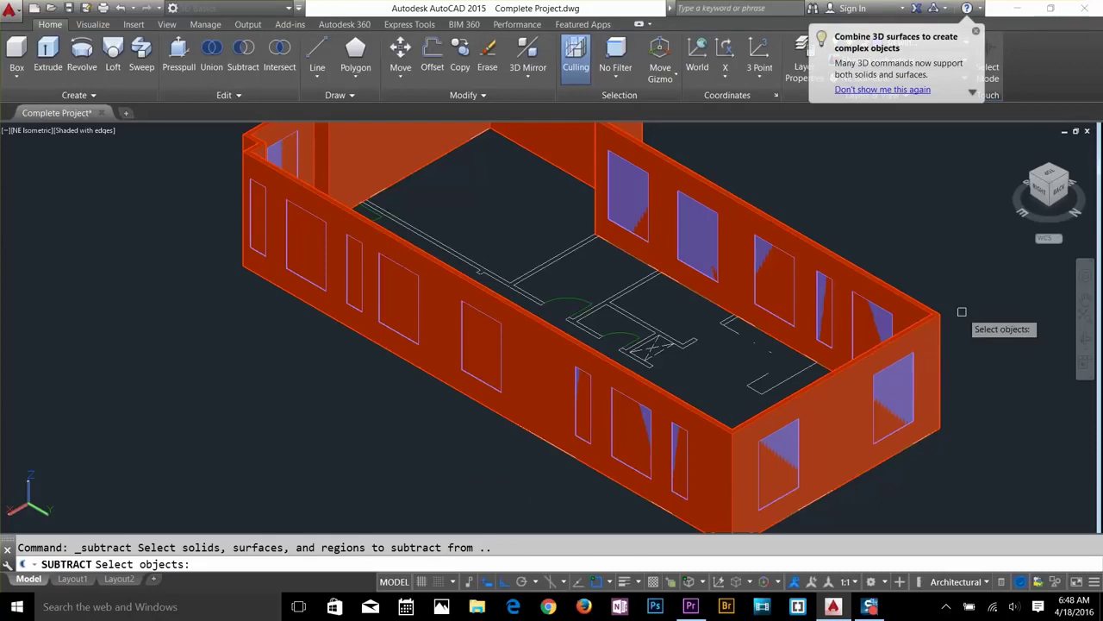
left_click(934, 319)
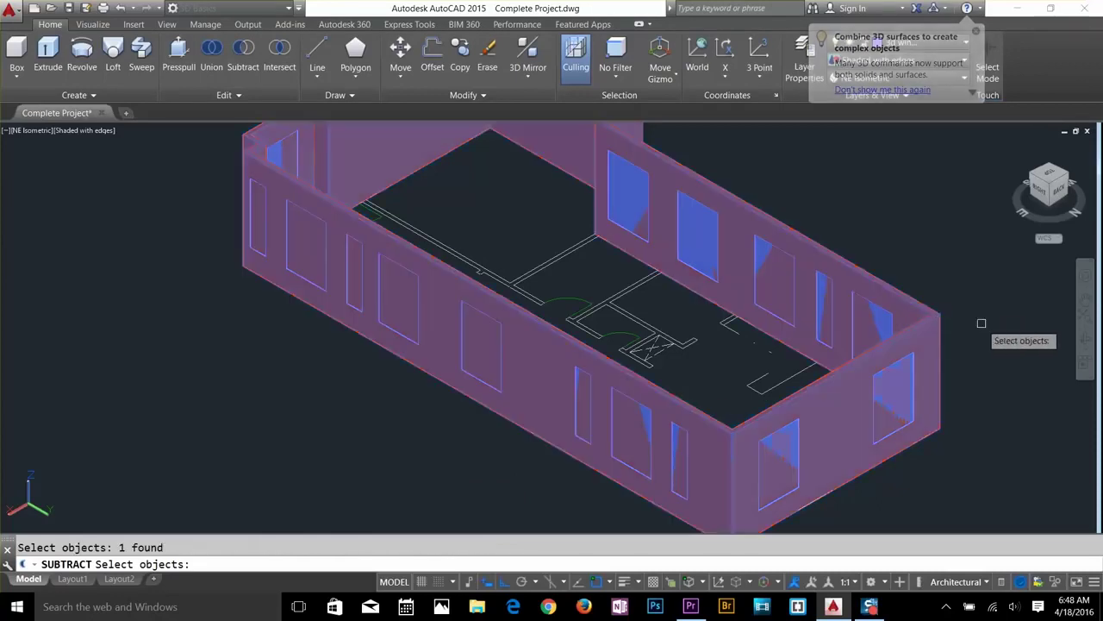
key("Return")
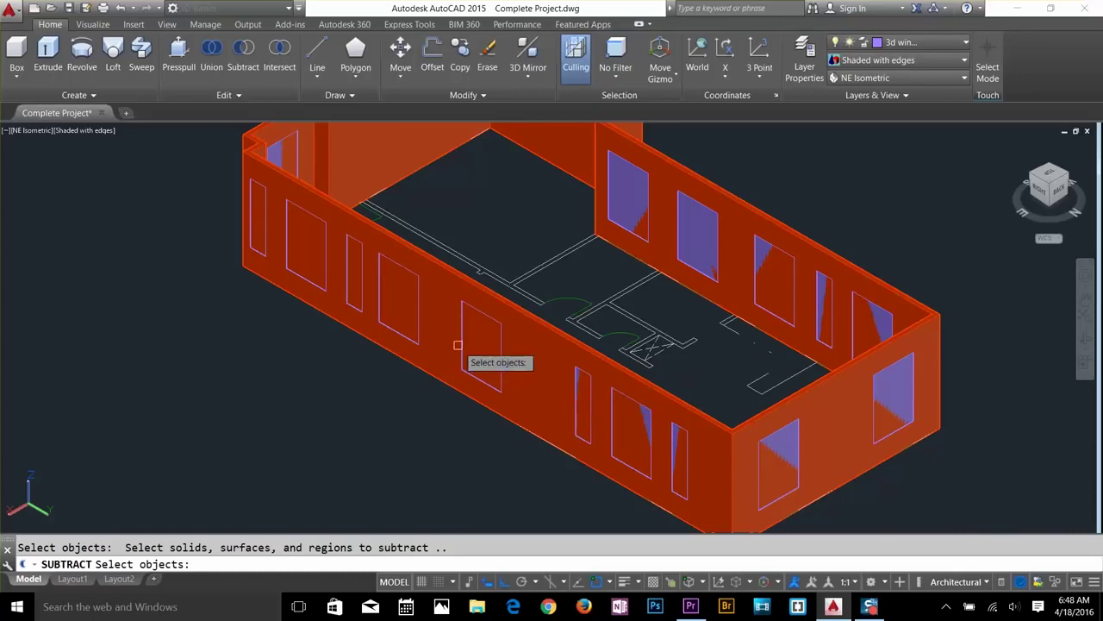
scroll(458, 345, "down", 2)
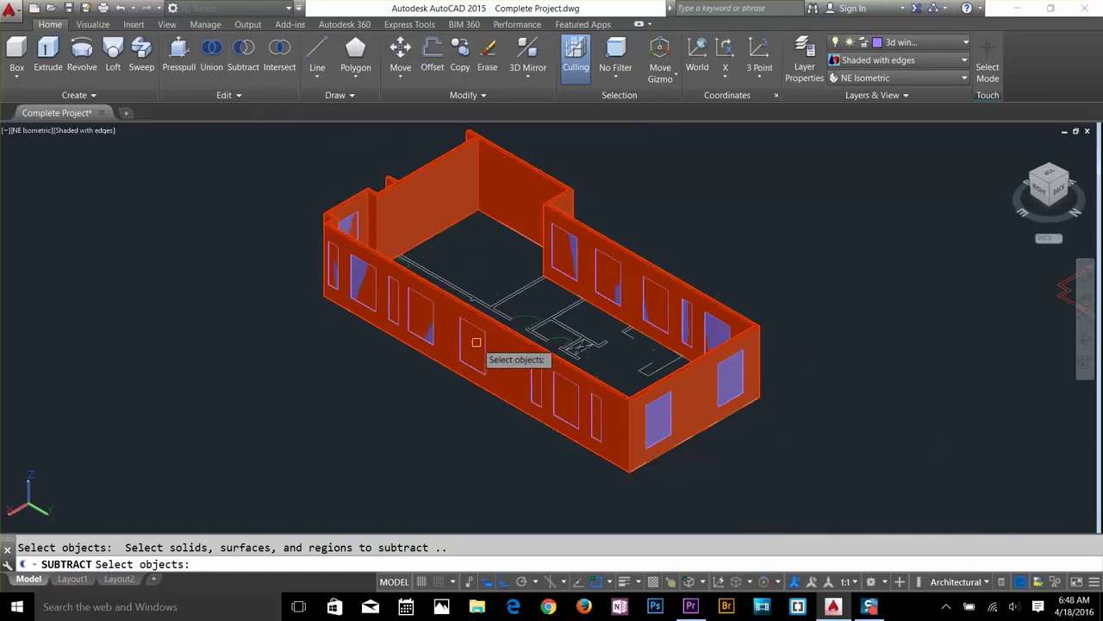
Select the window solids on the recessed short wall and the first half of the near long wall for subtraction, leaving the wall itself out.
left_click(353, 225)
left_click(346, 254)
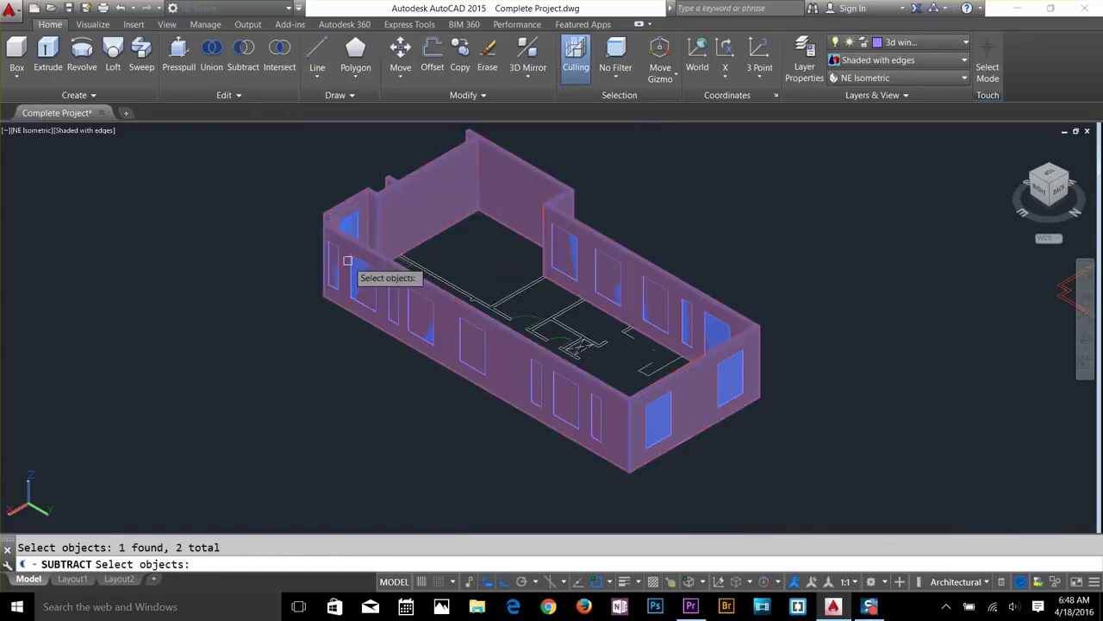
left_click(362, 244, "shift")
scroll(338, 259, "up", 4)
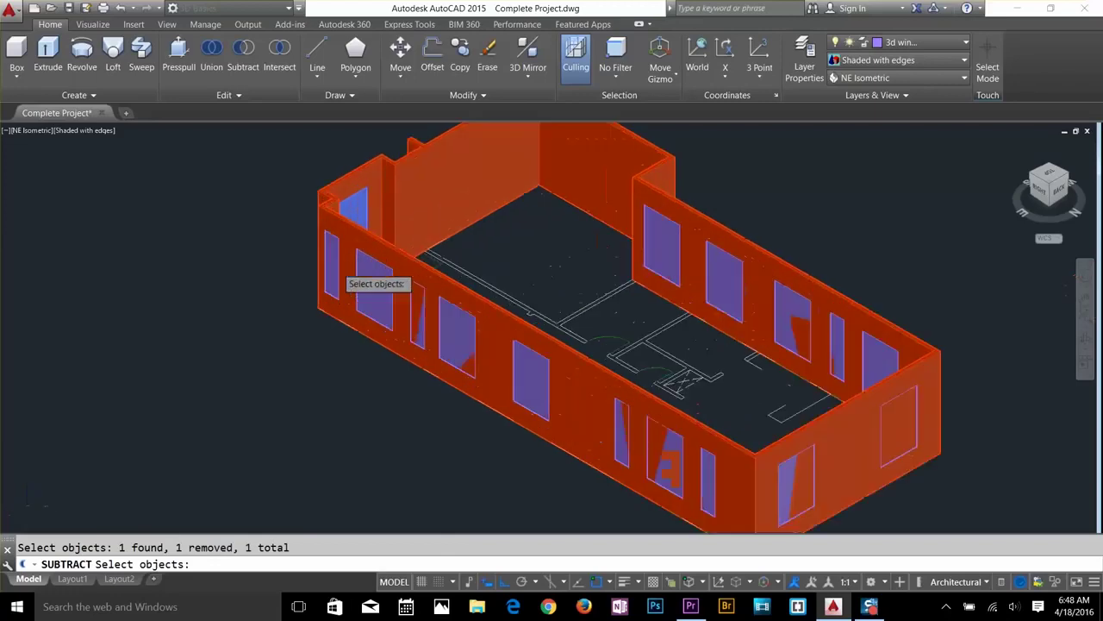
left_click(367, 286)
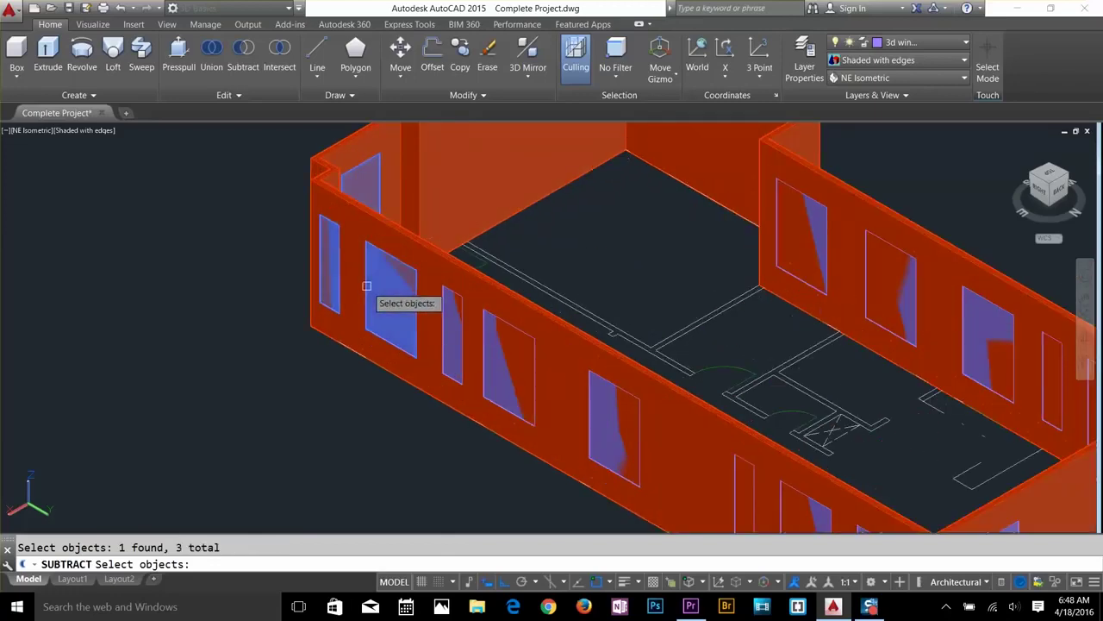
left_click(444, 327)
left_click(485, 353)
left_click(590, 426)
Add the remaining three window solids of the near long wall and both end-wall windows to the subtraction set, keeping the wall deselected.
middle_click_drag(720, 500, 543, 280)
left_click(559, 289)
left_click(605, 295)
left_click(683, 333)
left_click(791, 353)
left_click(937, 310)
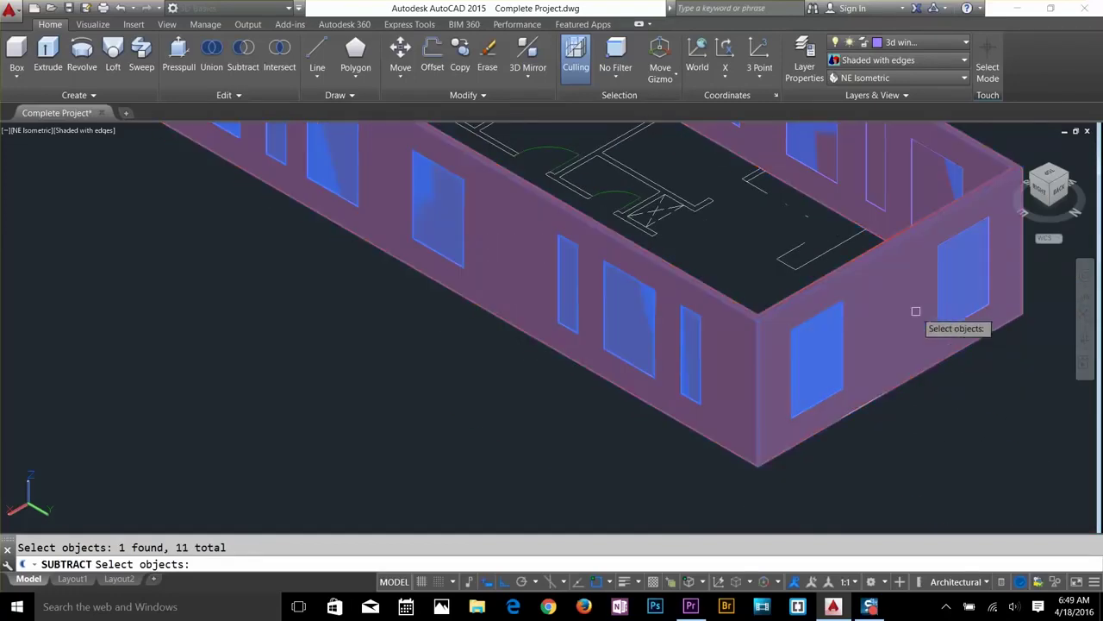
left_click(873, 256, "shift")
left_click(937, 290)
Add the window solids of the far long wall and complete the subtraction, cutting all window openings out of the walls.
left_click(912, 199)
middle_click_drag(837, 142, 799, 297)
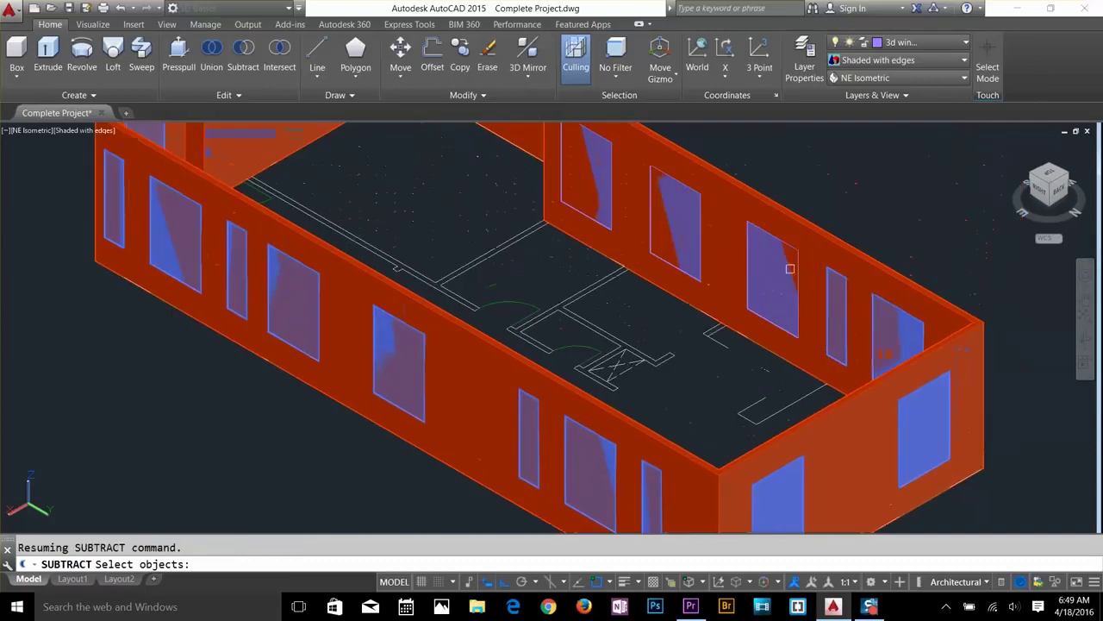
left_click(791, 269)
left_click(701, 279)
left_click(614, 225)
middle_click_drag(618, 230, 672, 247)
key("Return")
scroll(765, 350, "down", 3)
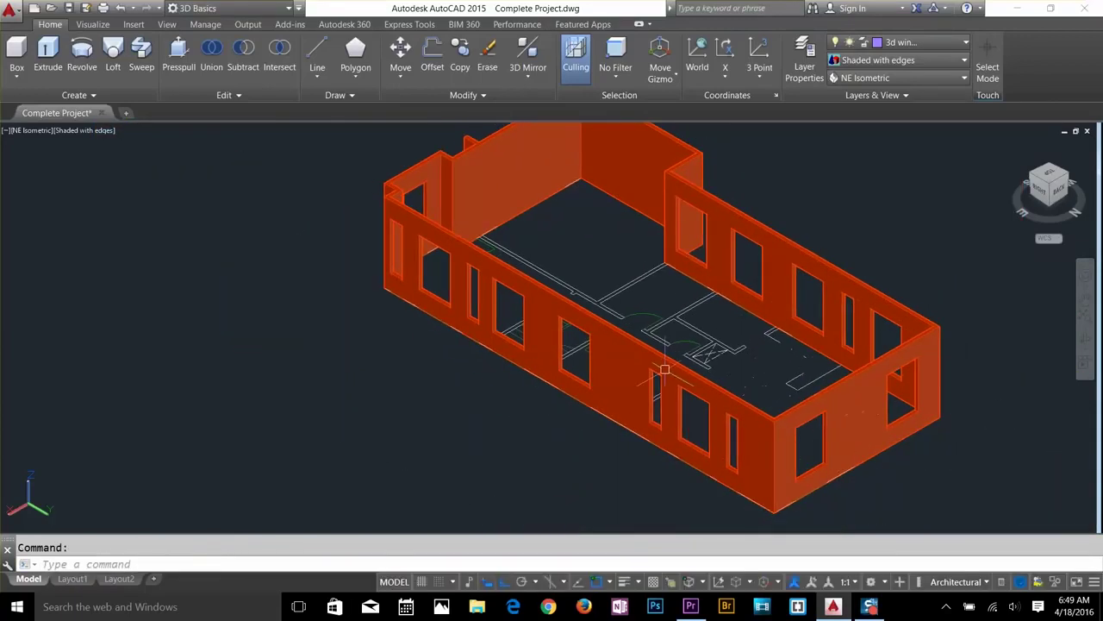
Create a new layer named "3d door" with index color 55.
middle_click_drag(704, 390, 603, 396, "shift")
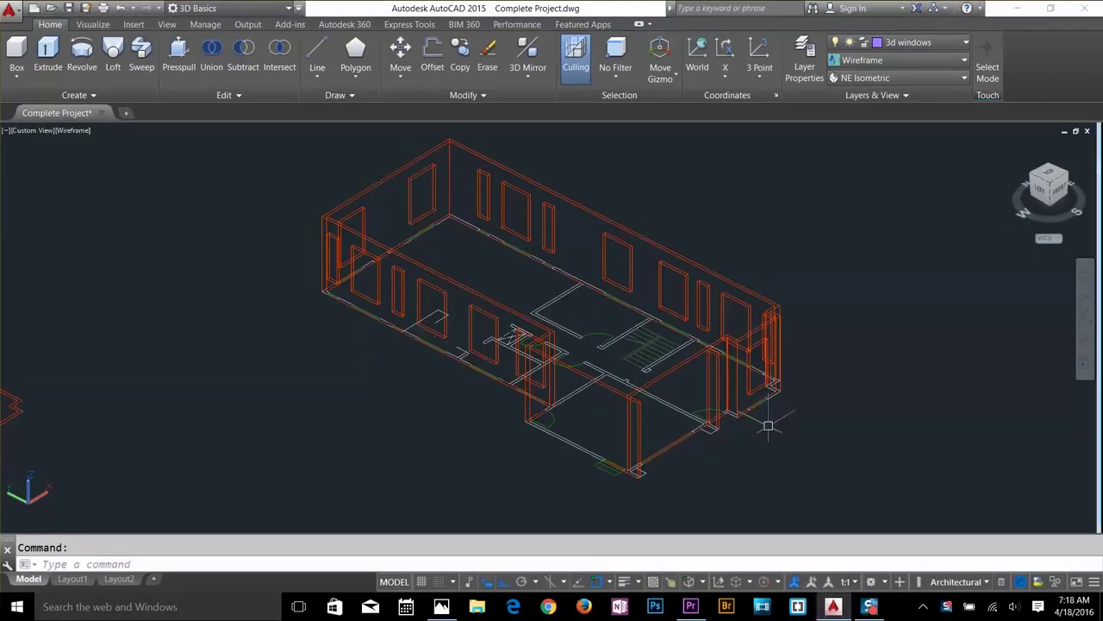
scroll(766, 422, "up", 6)
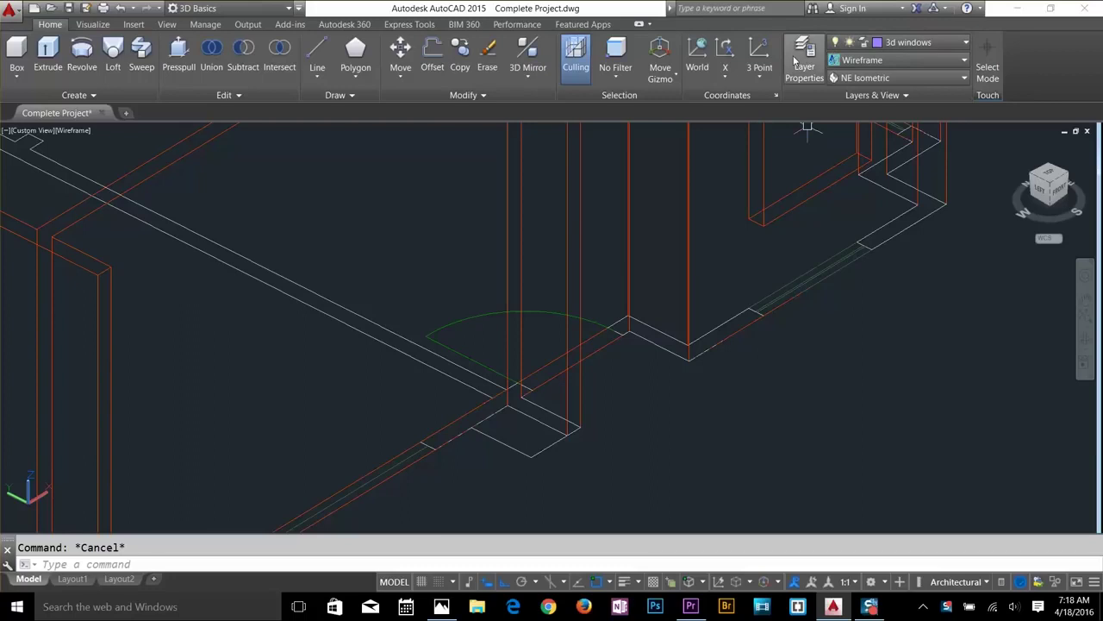
left_click(797, 58)
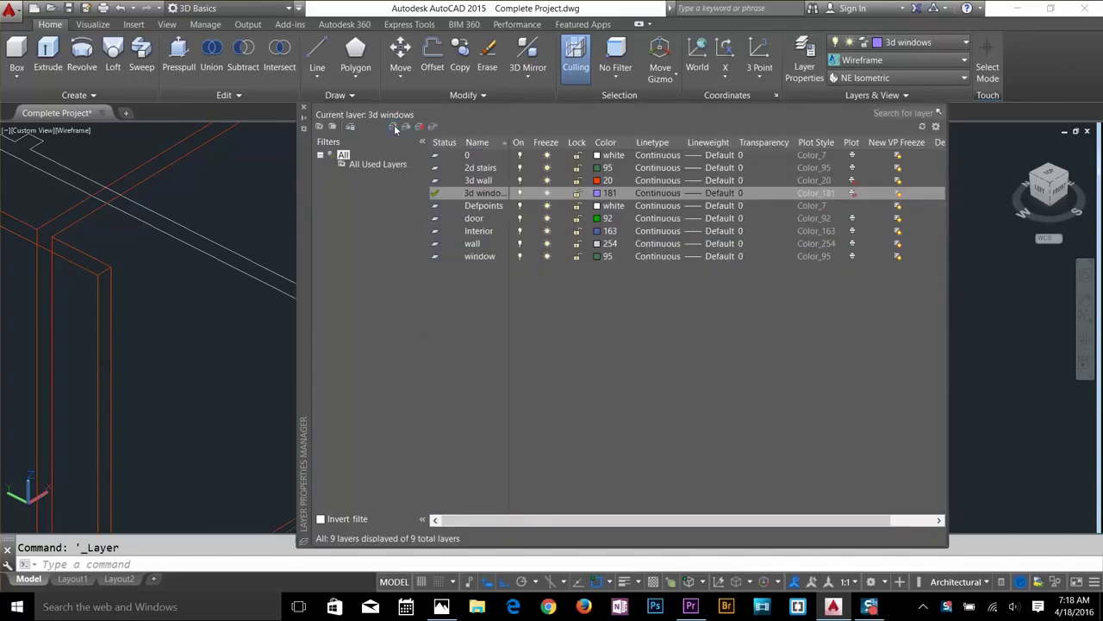
left_click(394, 126)
type("3d door")
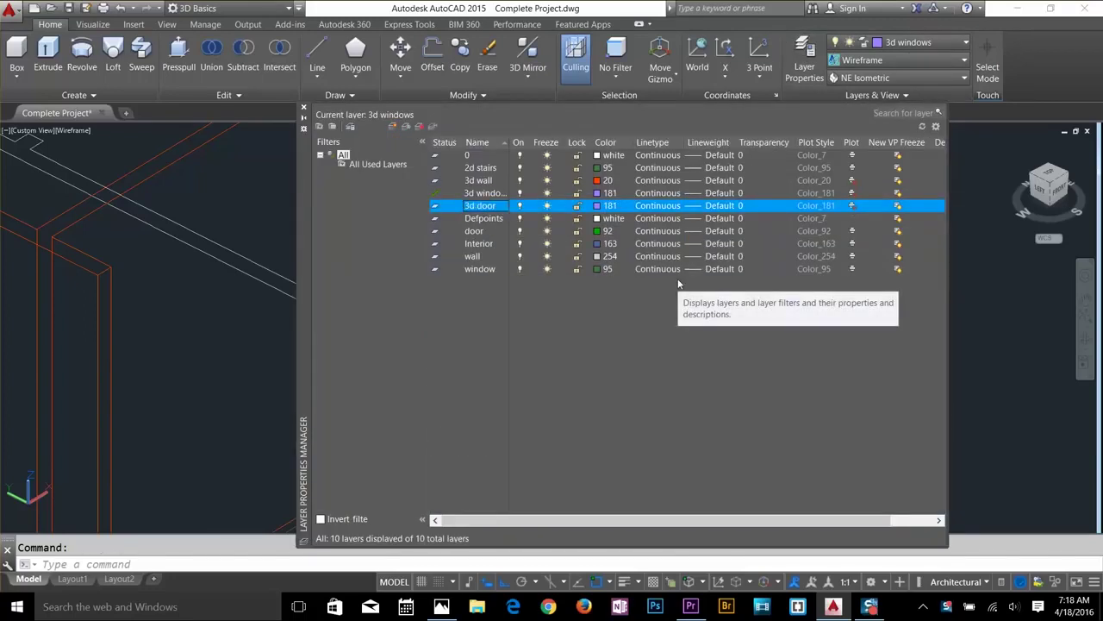
left_click(597, 206)
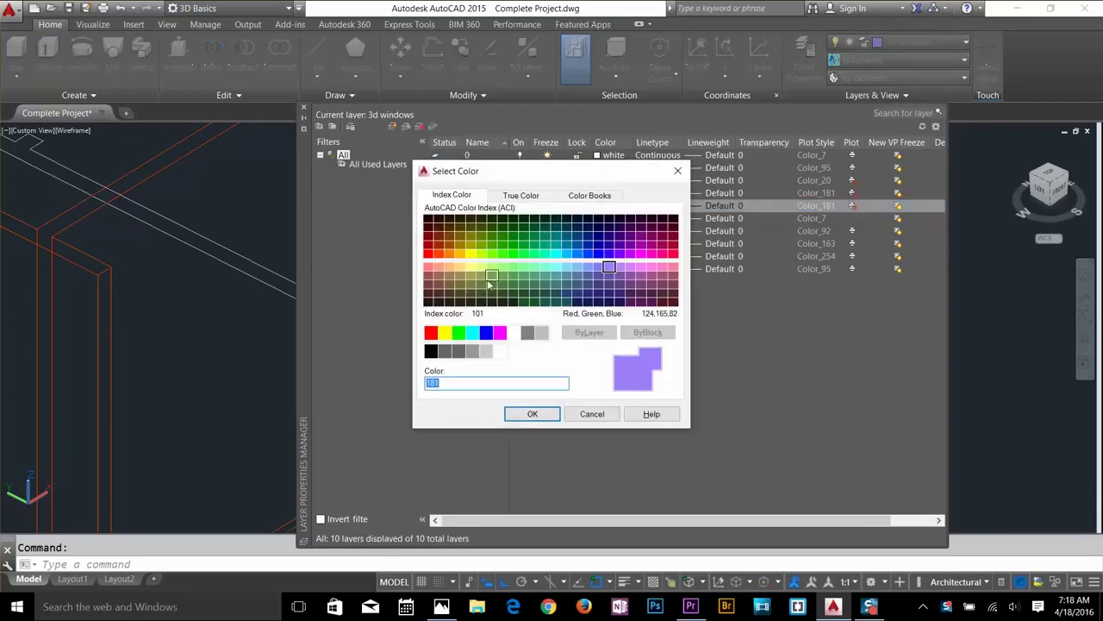
left_click(532, 414)
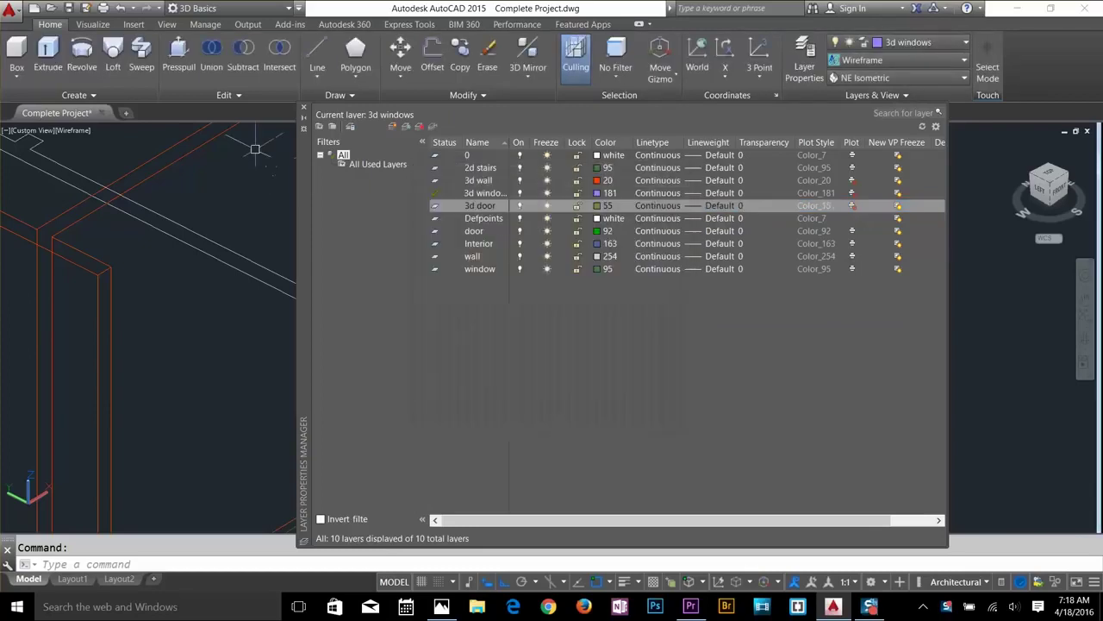
left_click(304, 108)
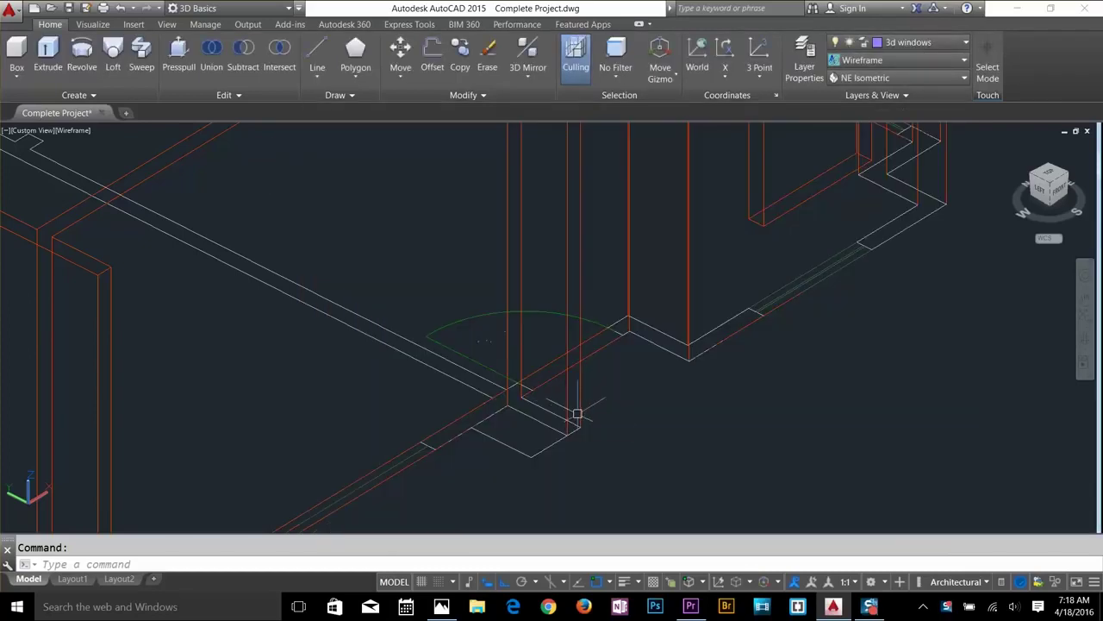
Draw a rectangle of about 2'-6" by 4 1/2" across the exterior door opening, between the two wall jambs beside the door swing.
type("rec")
key("Return")
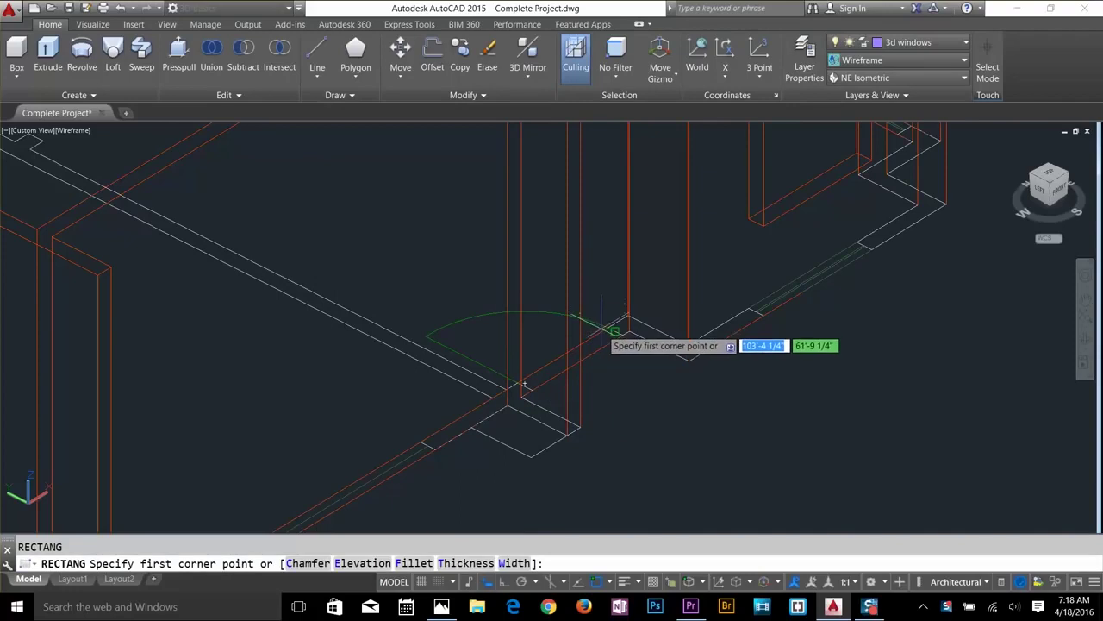
scroll(609, 326, "up", 2)
scroll(609, 326, "up", 2)
left_click(610, 310)
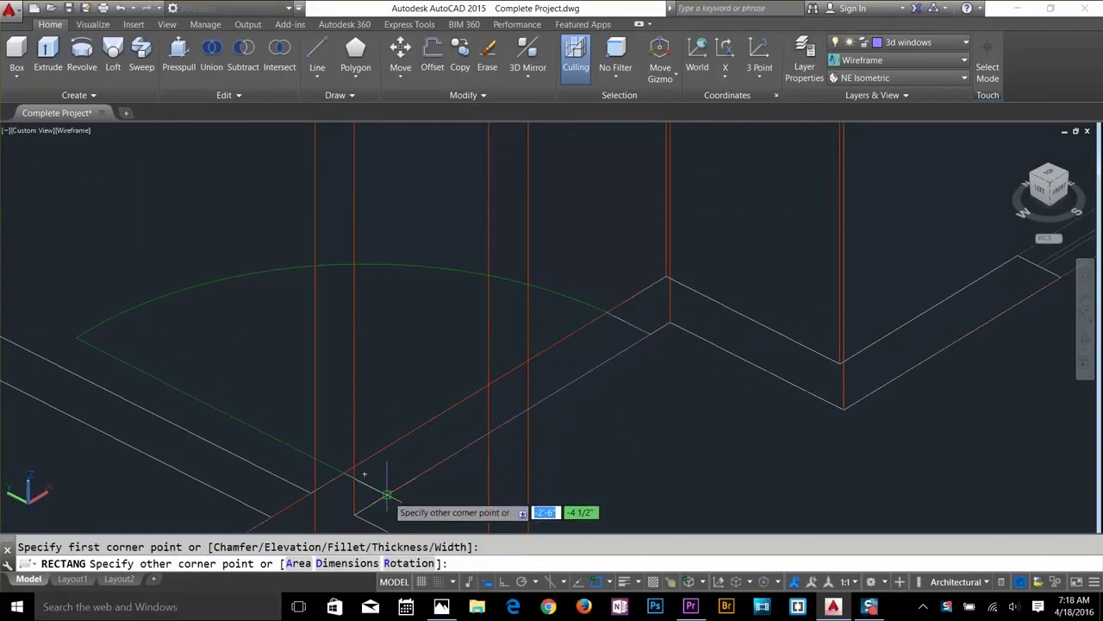
key("Escape")
type("w")
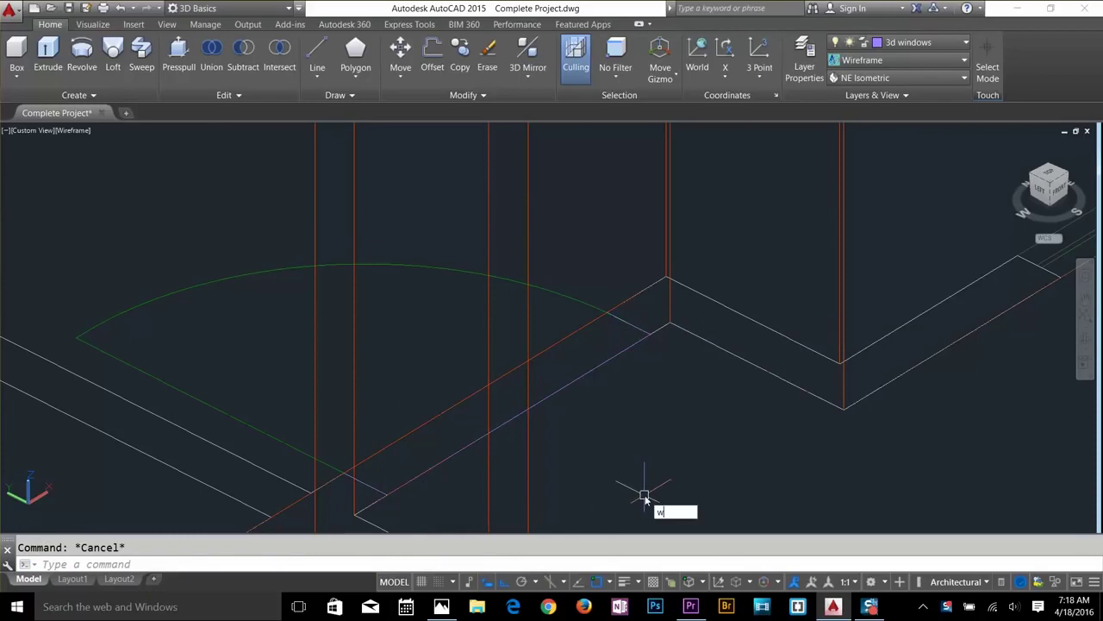
type("xt")
key("Return")
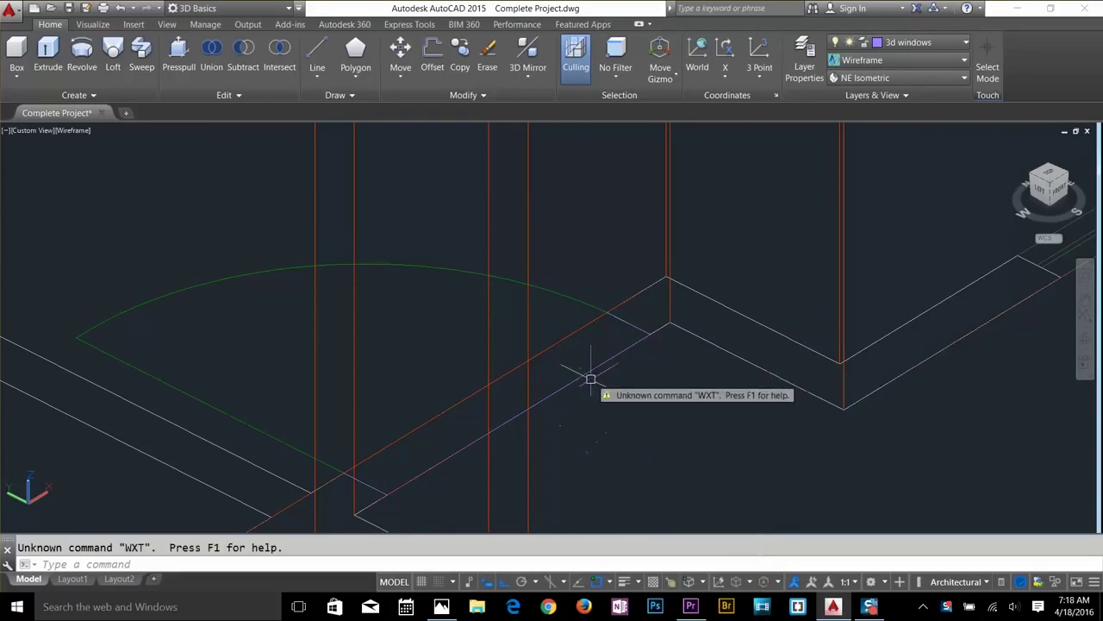
key("Escape")
Extrude the rectangle in the door opening to a height of 8'.
type("ext")
key("Return")
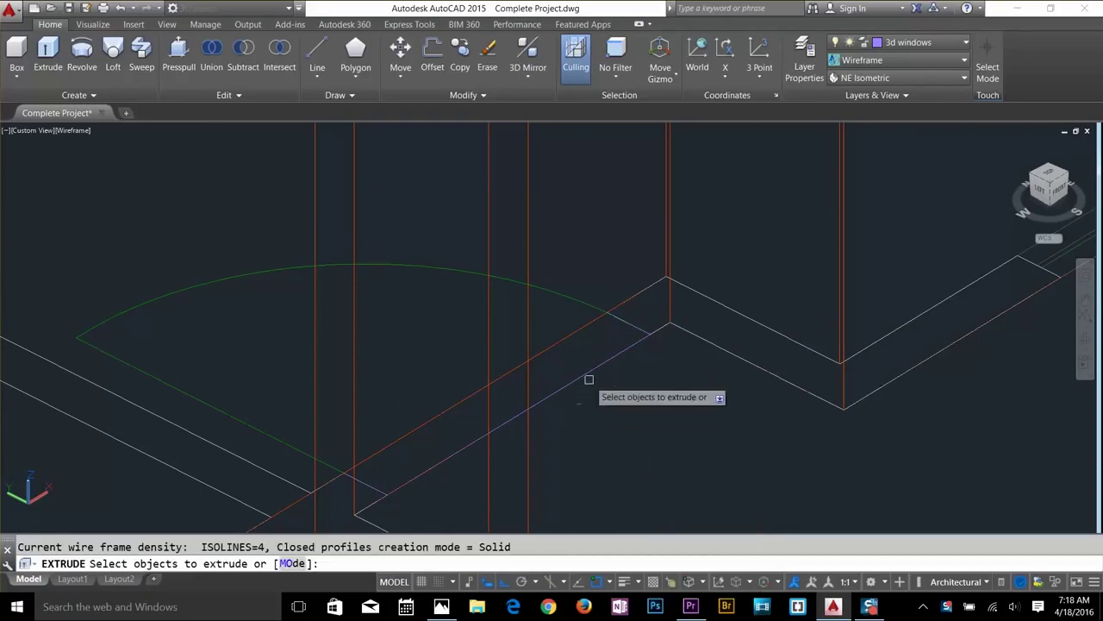
left_click(592, 390)
key("Return")
scroll(603, 289, "down", 3)
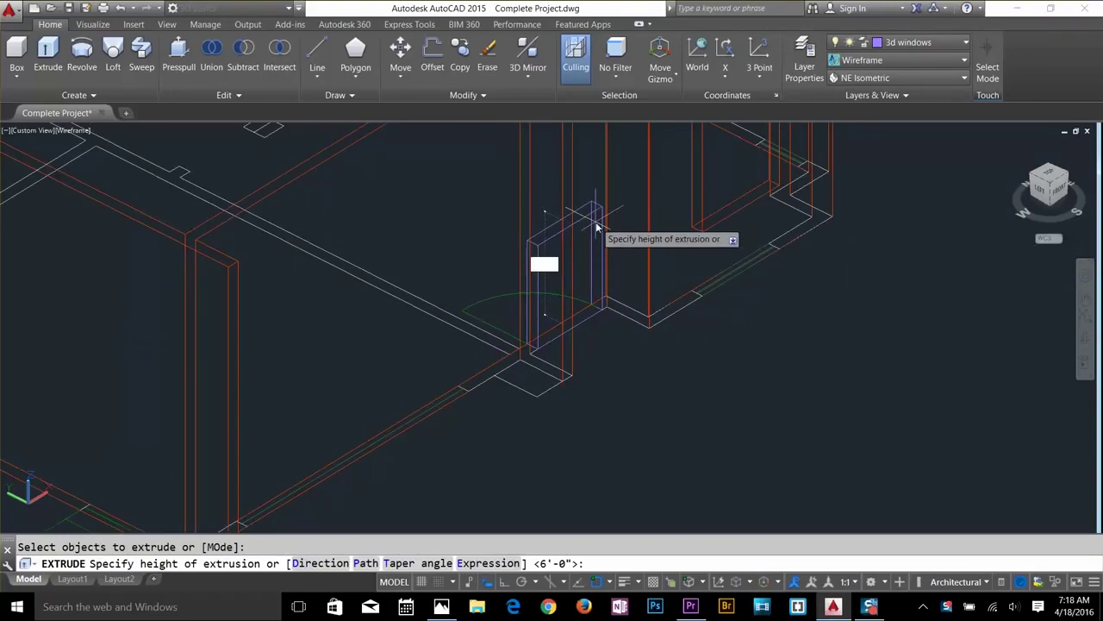
type("8'")
key("Return")
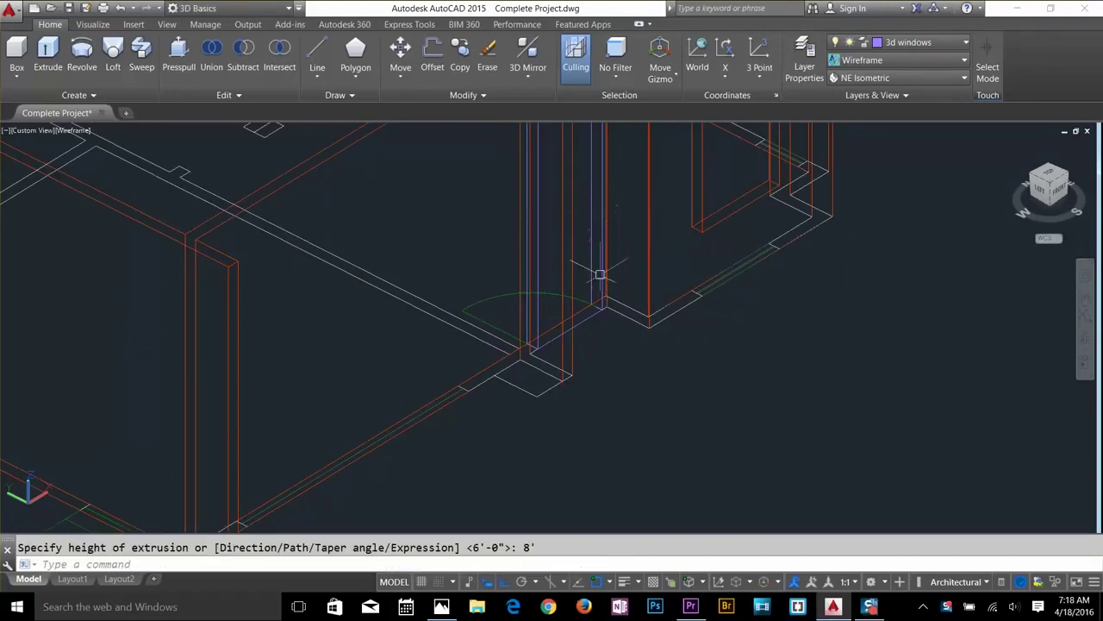
scroll(669, 409, "up", 2)
key("Escape")
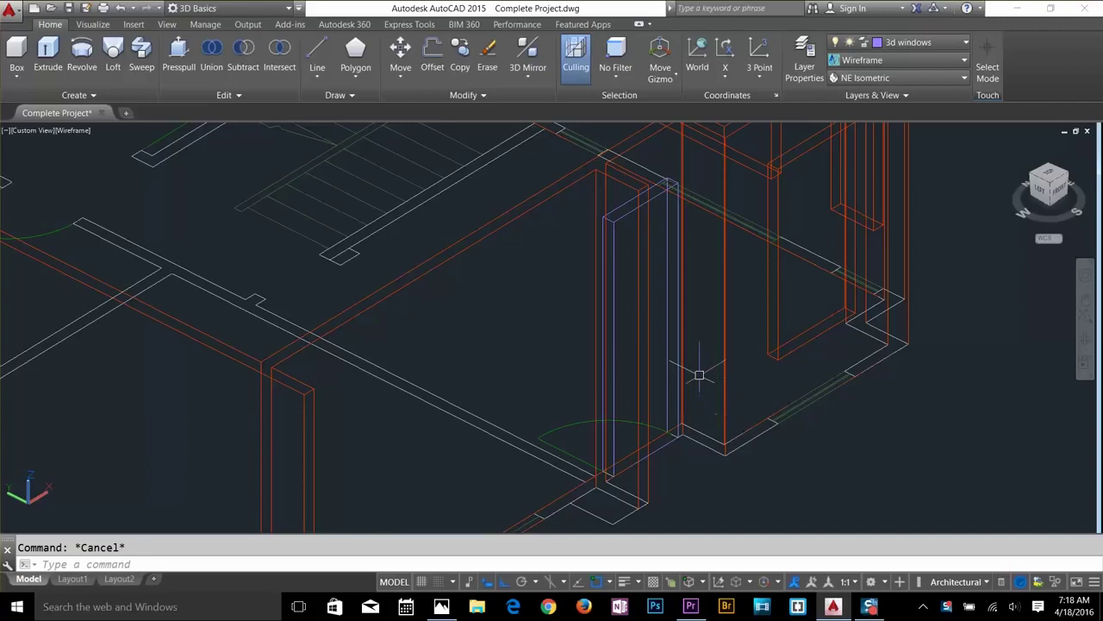
Copy the door solid, from a base point on its bottom end edge, to the door opening on the opposite side of the projecting room.
type("co")
key("Return")
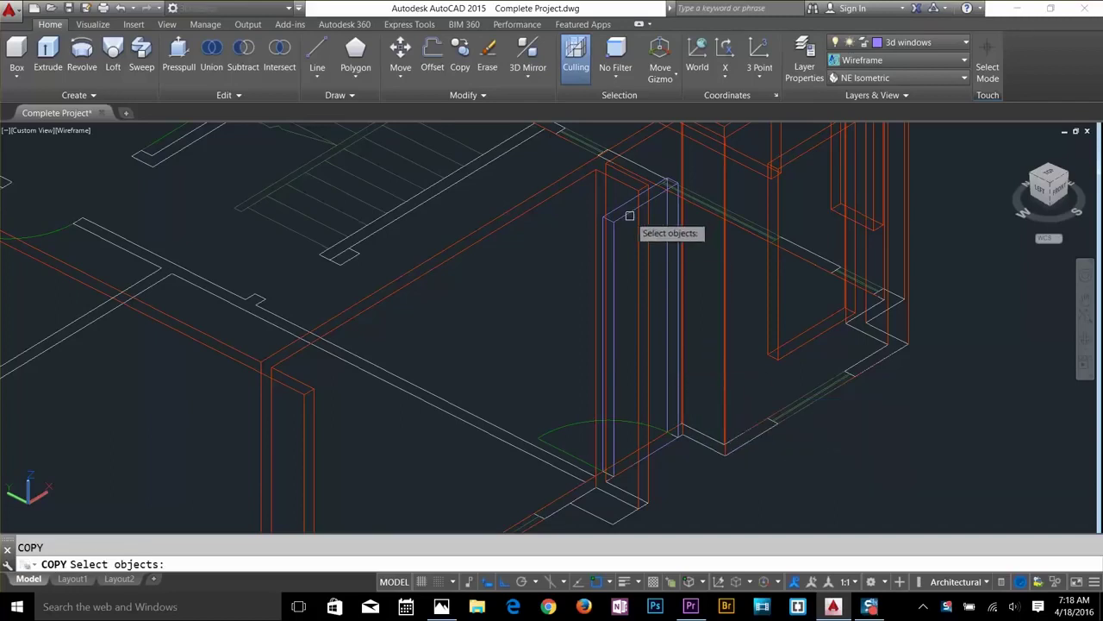
left_click(630, 216)
key("Return")
scroll(610, 426, "up", 3)
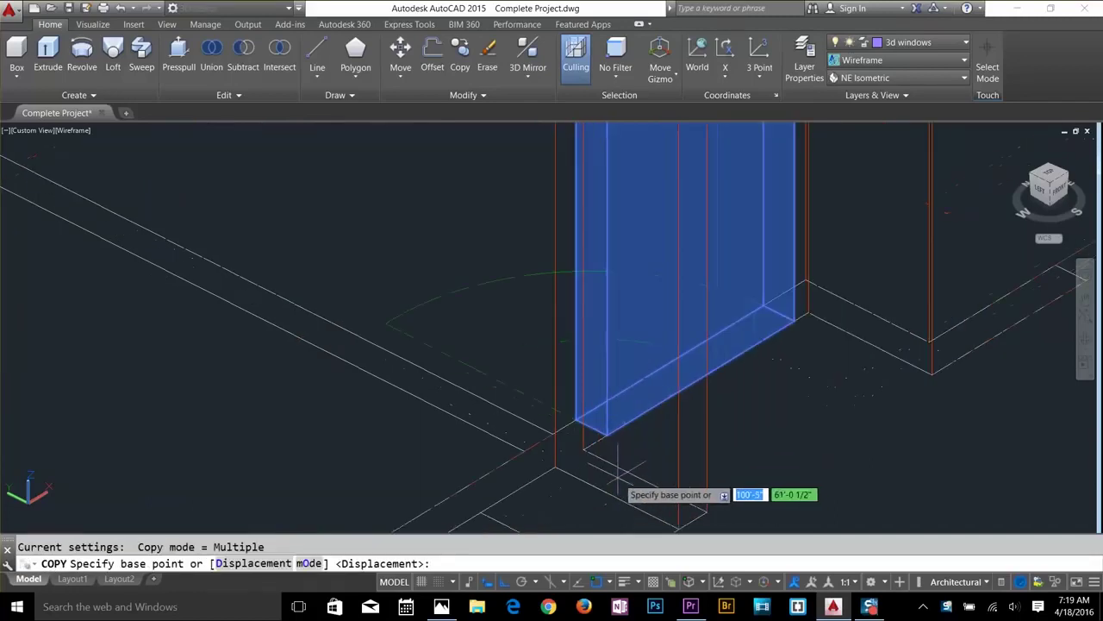
left_click(595, 435)
scroll(546, 439, "down", 5)
middle_click_drag(431, 423, 593, 493)
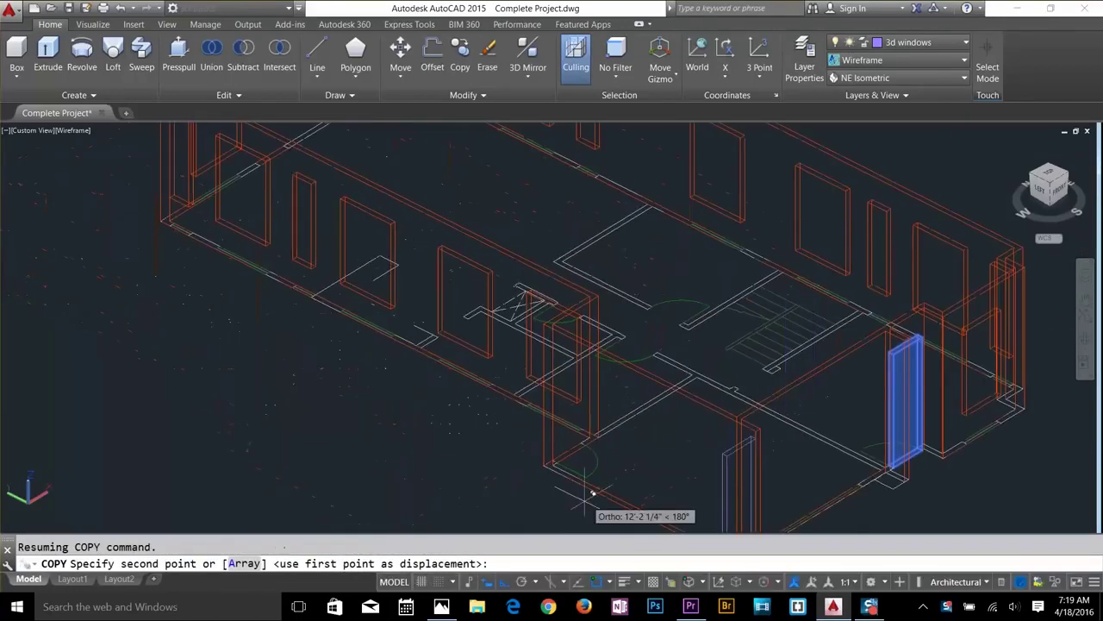
scroll(593, 493, "up", 5)
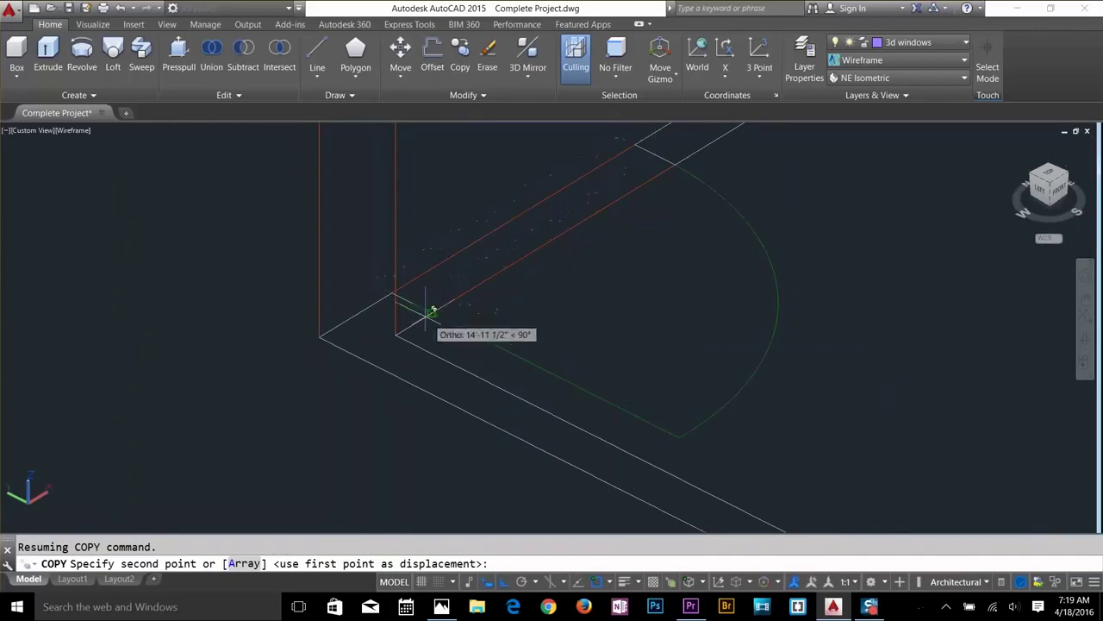
left_click(436, 309)
Place another copy of the door solid in the opening between the two windows of the far end wall and finish copying.
scroll(418, 293, "down", 5)
scroll(756, 526, "up", 3)
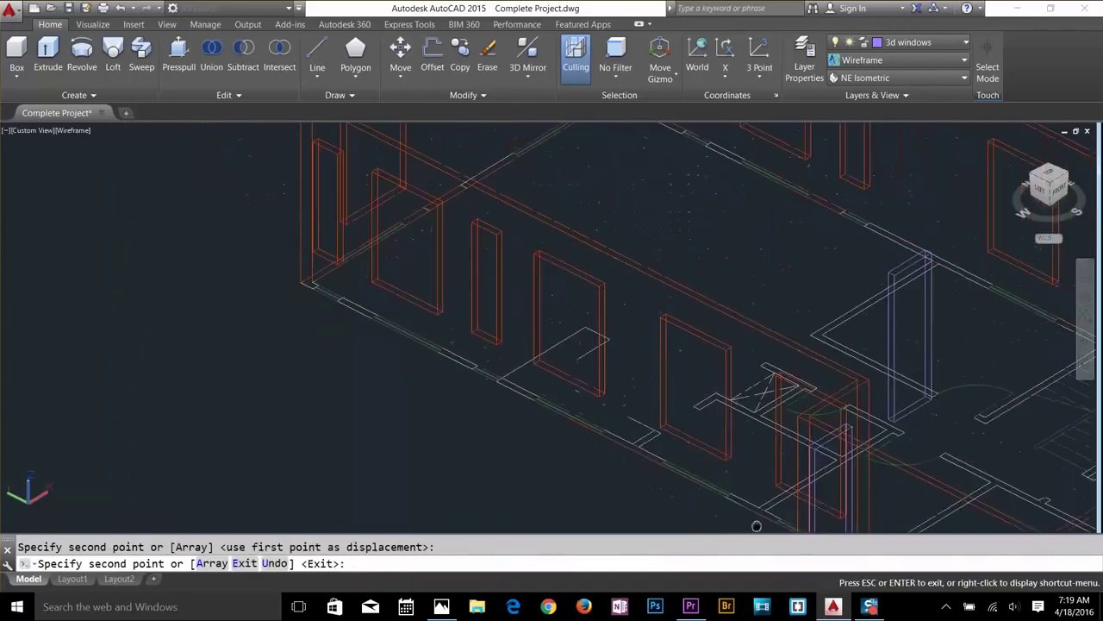
scroll(492, 246, "up", 3)
scroll(517, 190, "up", 3)
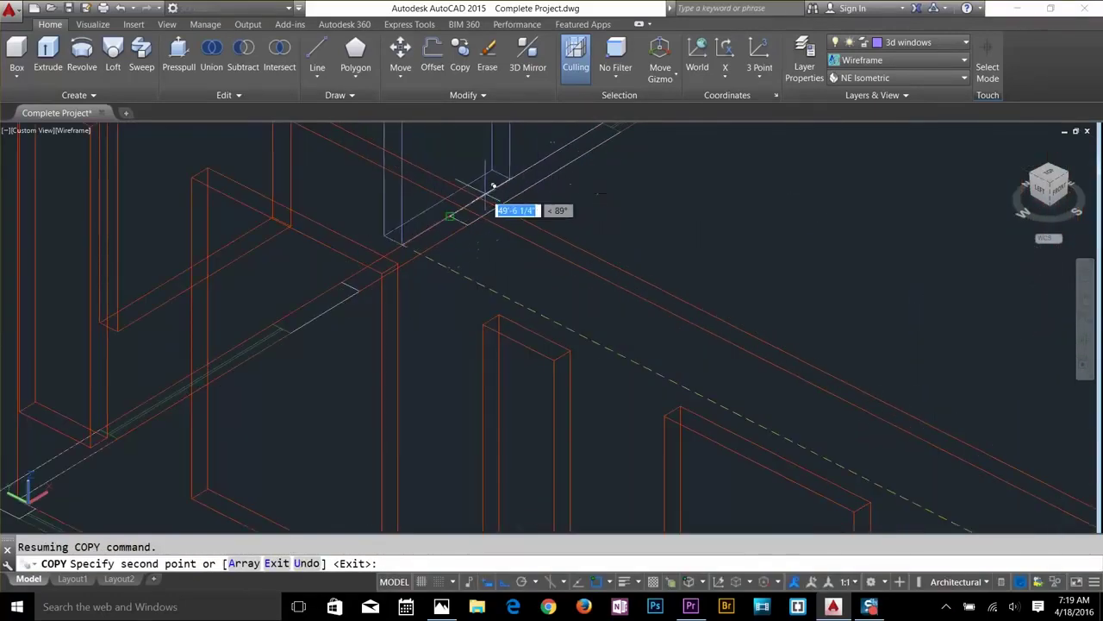
scroll(485, 191, "up", 1)
scroll(634, 261, "down", 6)
middle_click_drag(683, 285, 620, 344)
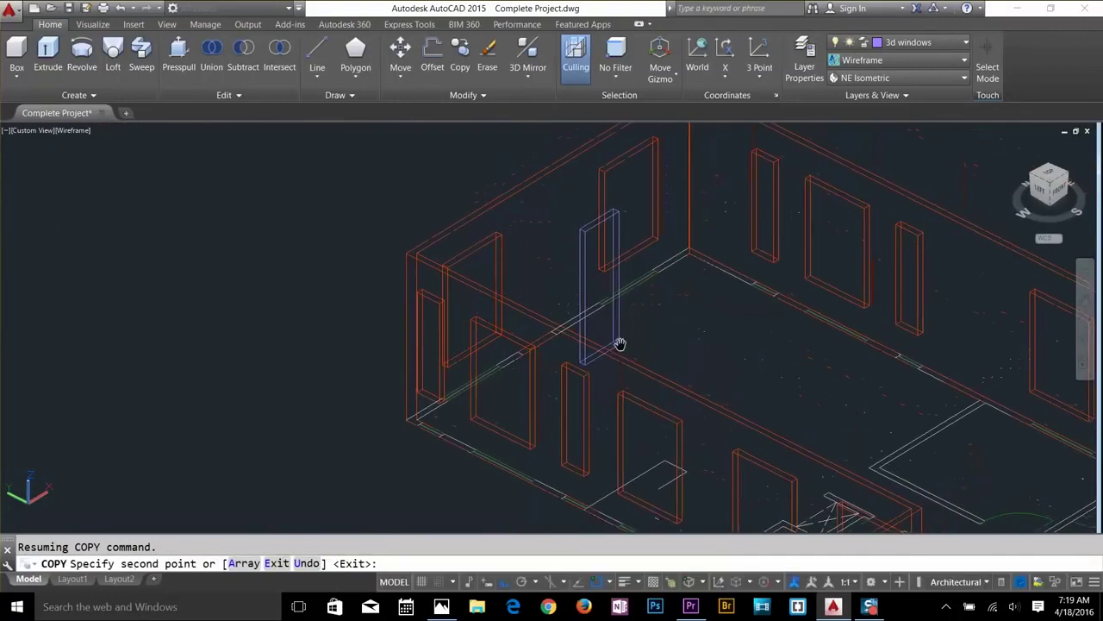
scroll(619, 344, "up", 5)
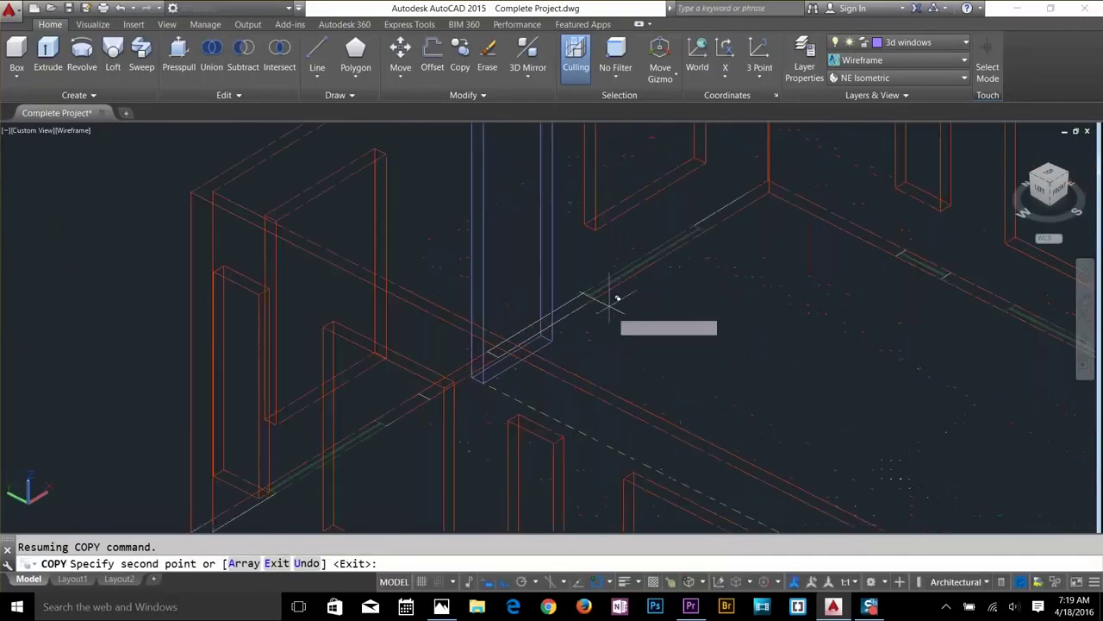
left_click(450, 377)
key("Return")
Subtract the three door solids from the exterior wall solid to cut the door openings.
scroll(735, 405, "down", 4)
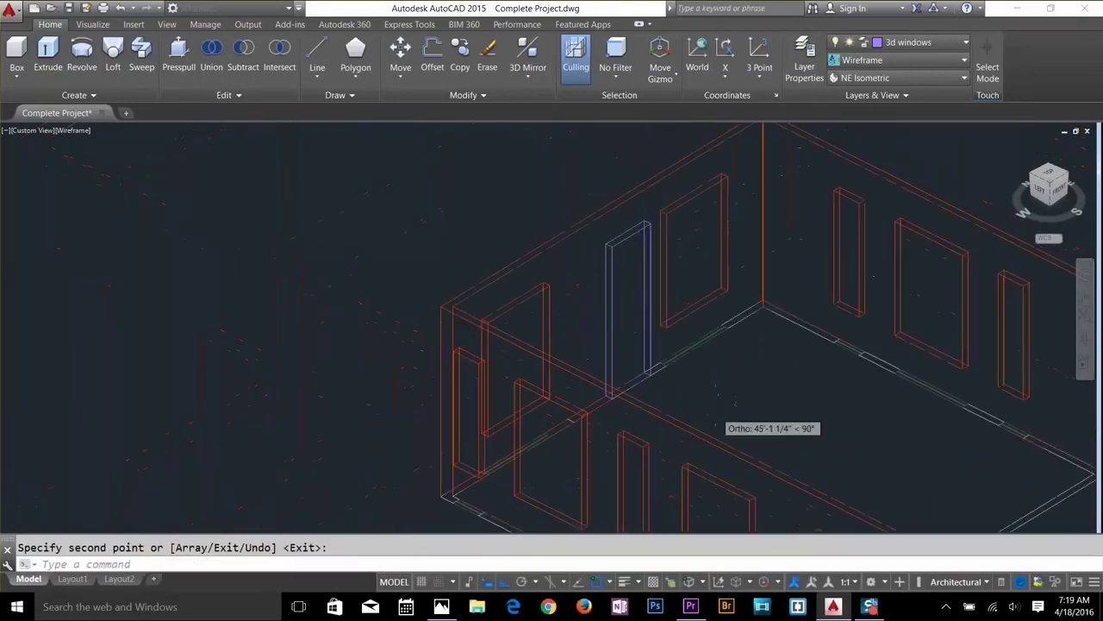
scroll(716, 411, "down", 3)
middle_click_drag(801, 454, 630, 272)
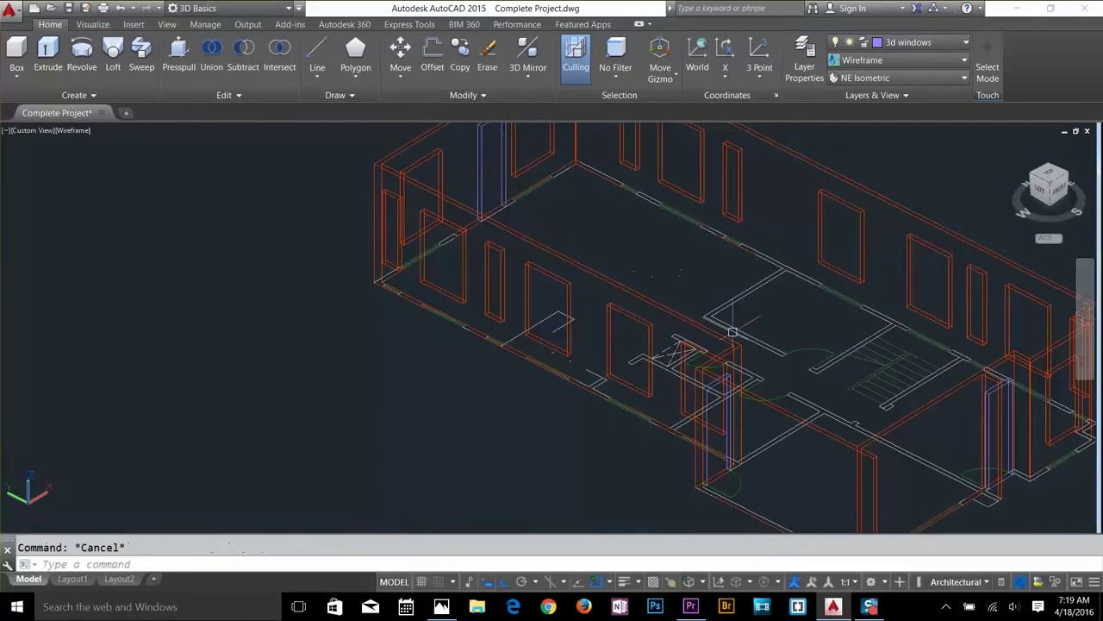
type("su")
key("Return")
left_click(560, 246)
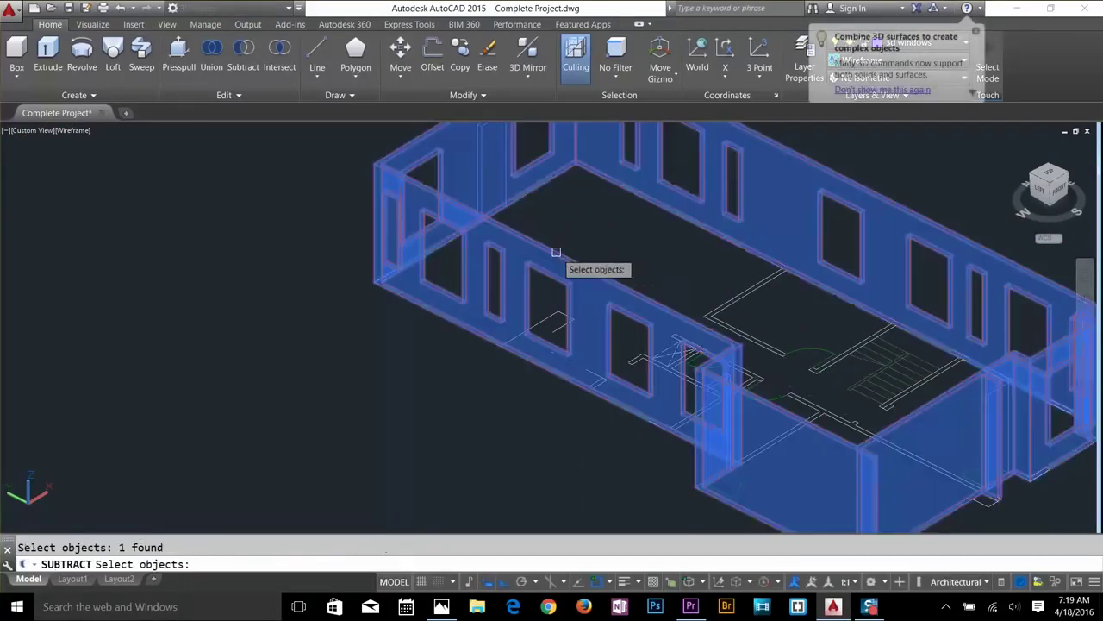
key("Return")
middle_click_drag(808, 372, 645, 256)
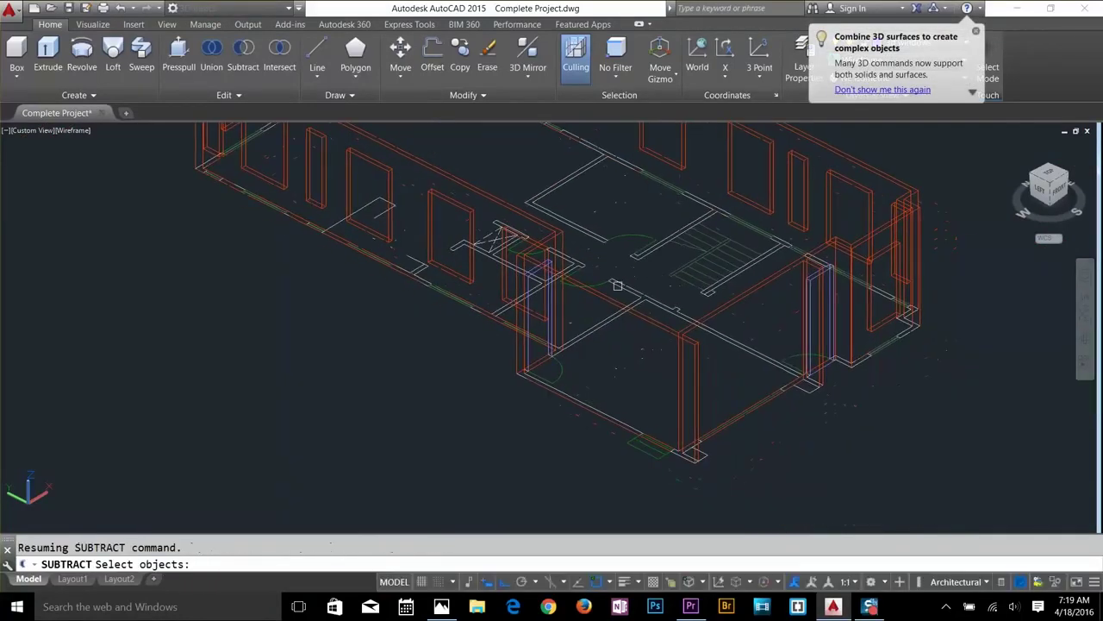
left_click(547, 298)
left_click(830, 273)
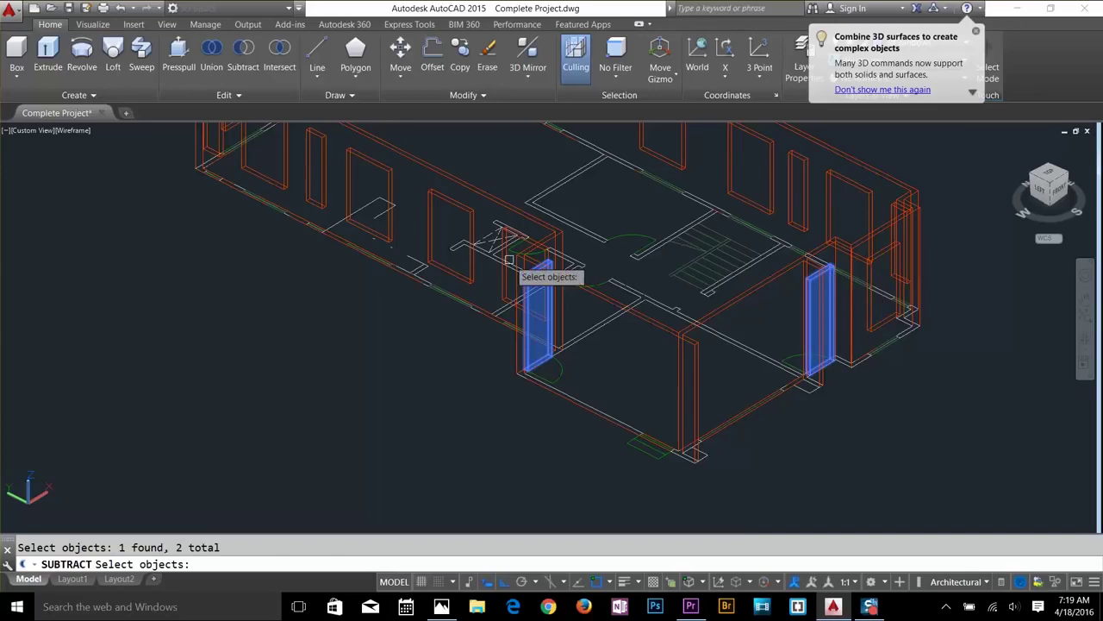
middle_click_drag(474, 258, 741, 483)
left_click(586, 230)
key("Return")
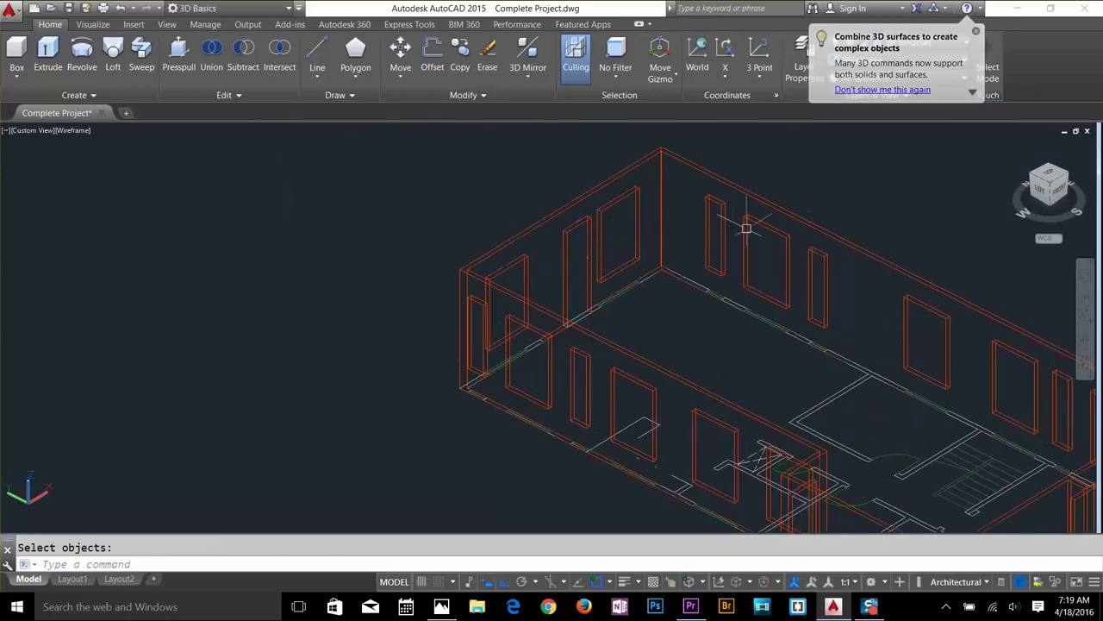
Inspect the cut door openings and projecting room in the Shaded visual style, ending back in Wireframe.
left_click(904, 77)
left_click(905, 60)
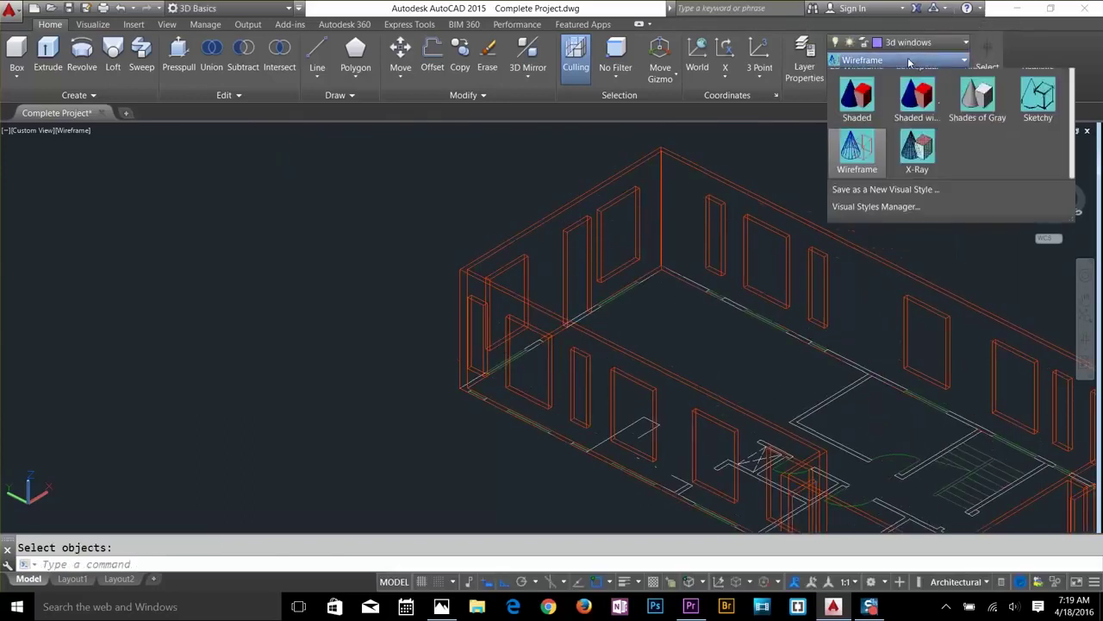
left_click(860, 138)
mouse_move(879, 127)
middle_mouse_down("shift")
mouse_move(726, 239)
mouse_move(986, 461)
mouse_move(927, 344)
middle_mouse_up("shift")
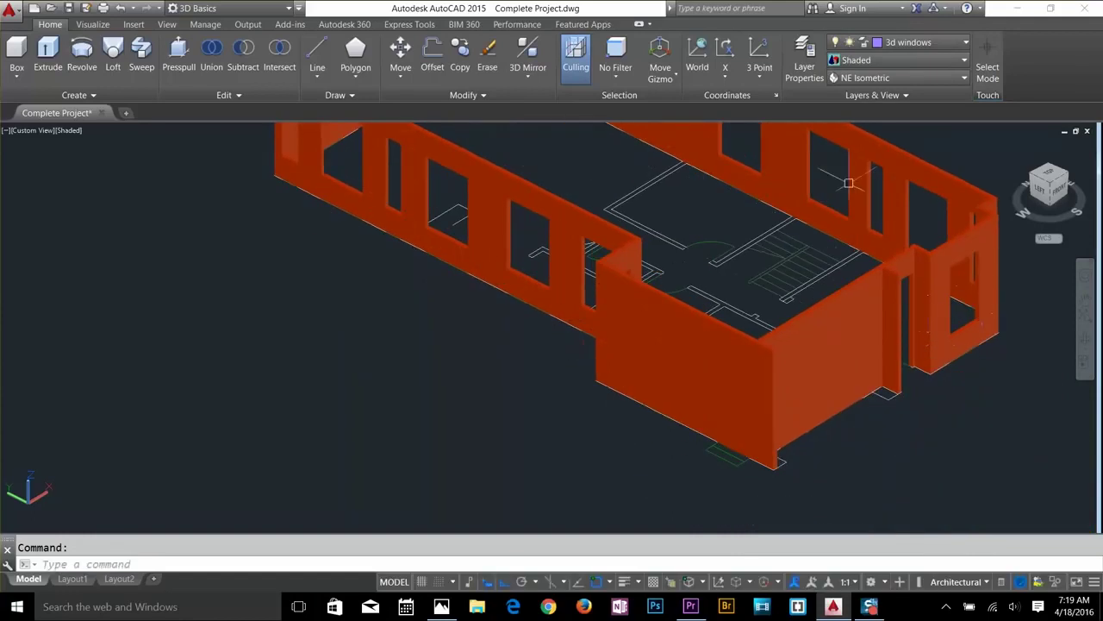
left_click(841, 77)
left_click(862, 61)
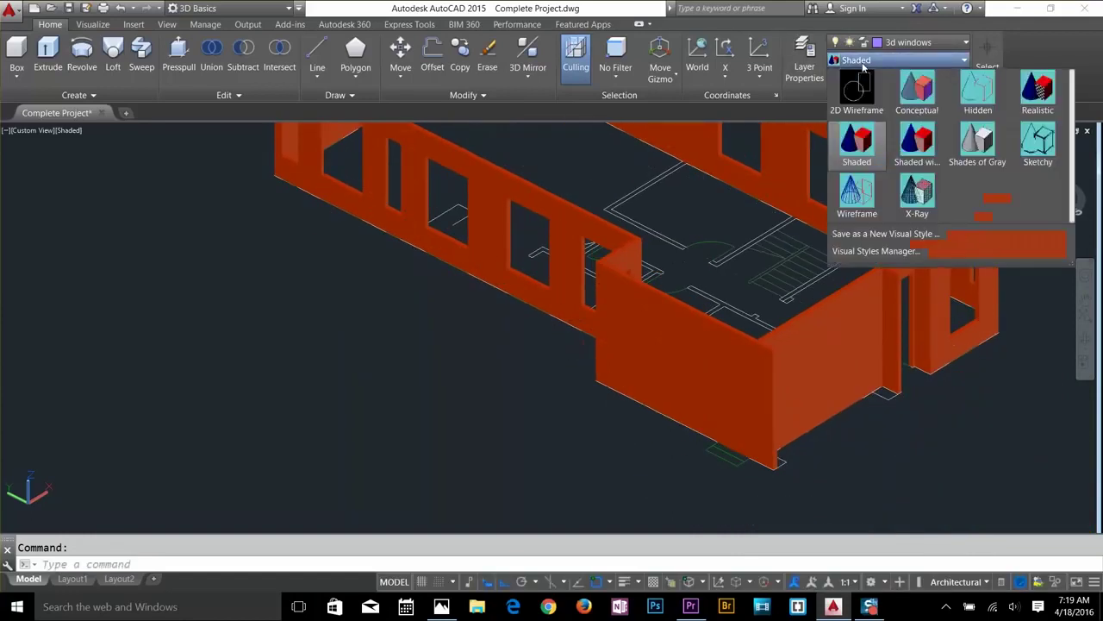
left_click(858, 195)
Presspull the end face of the wall stub protruding past the projecting room's outer corner back flush with the adjoining wall.
scroll(845, 403, "up", 2)
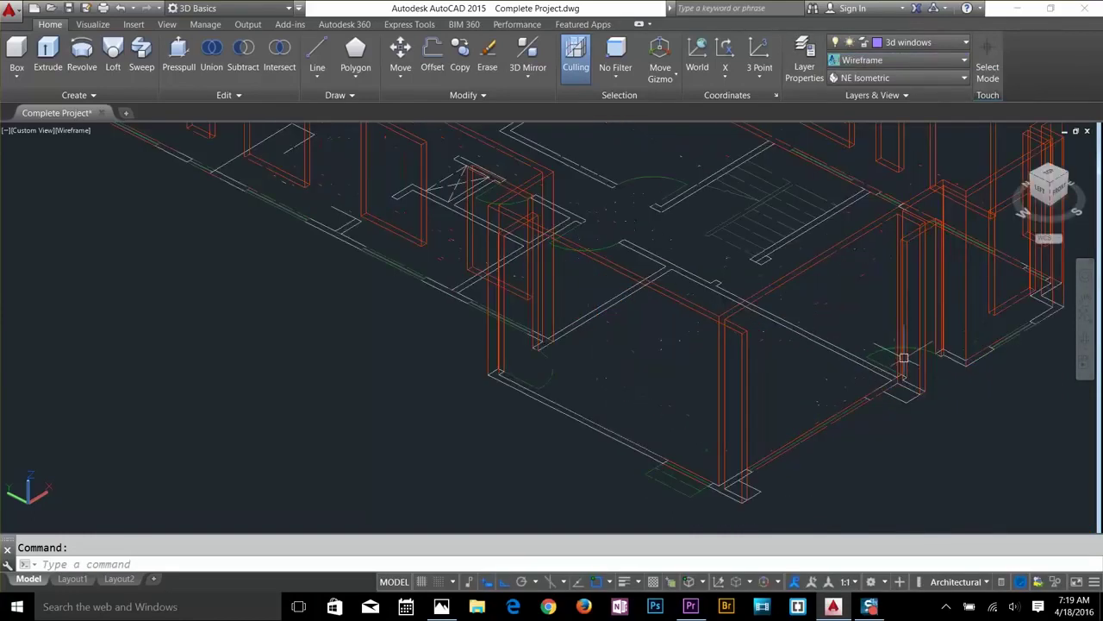
middle_click_drag(902, 358, 677, 344)
scroll(551, 345, "up", 2)
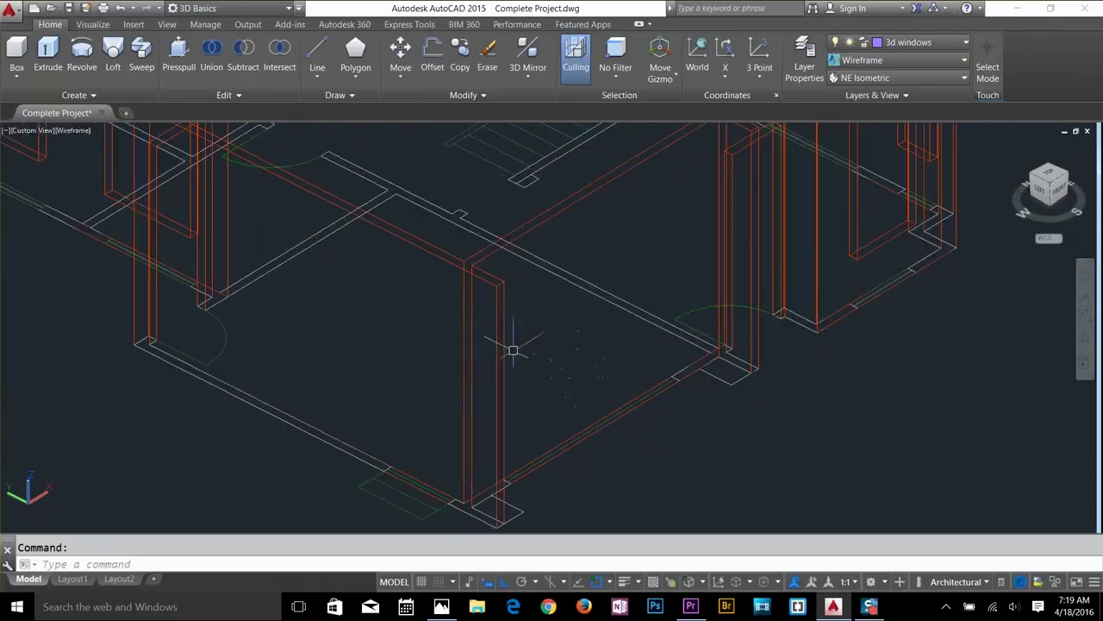
scroll(504, 327, "up", 2)
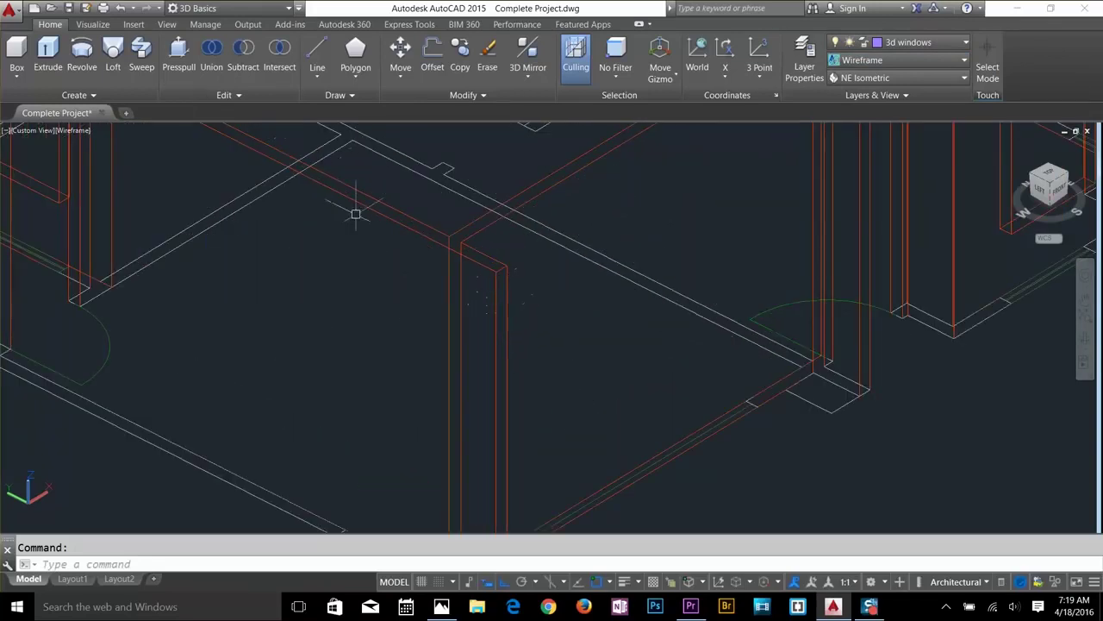
scroll(471, 227, "down", 2)
middle_click_drag(569, 279, 648, 336)
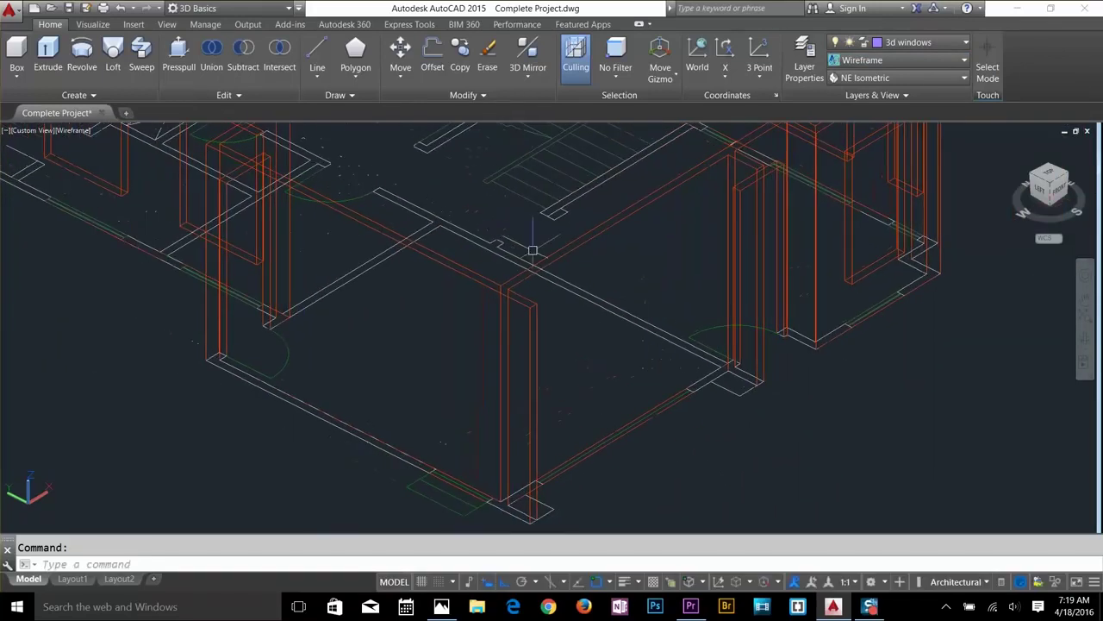
left_click(169, 67)
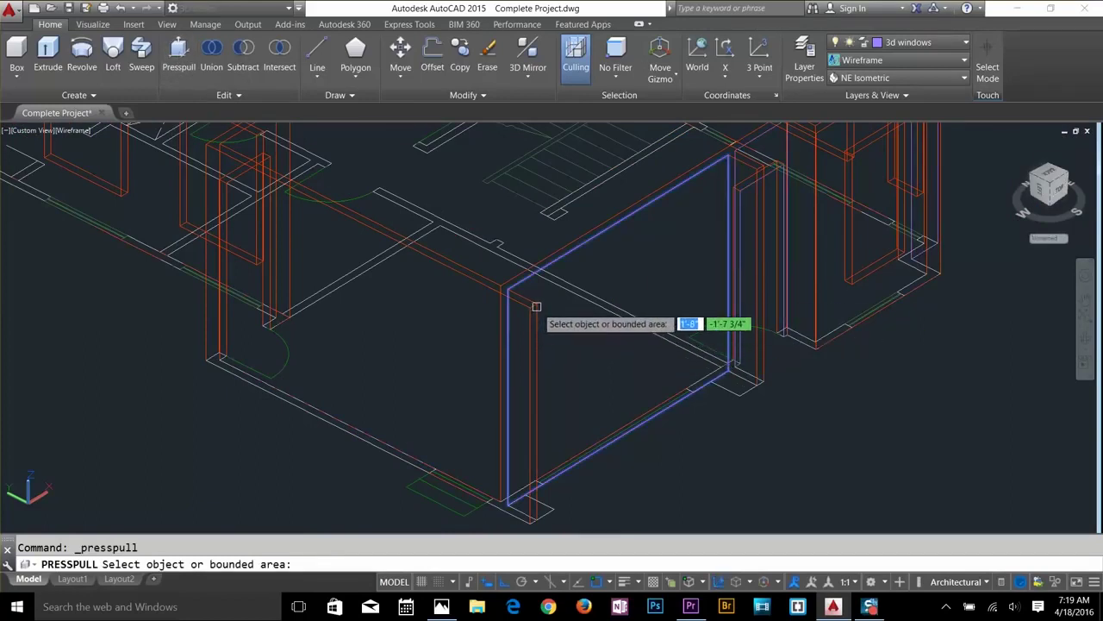
scroll(558, 342, "up", 2)
middle_click_drag(557, 350, 416, 310, "shift")
middle_click_drag(328, 185, 551, 465)
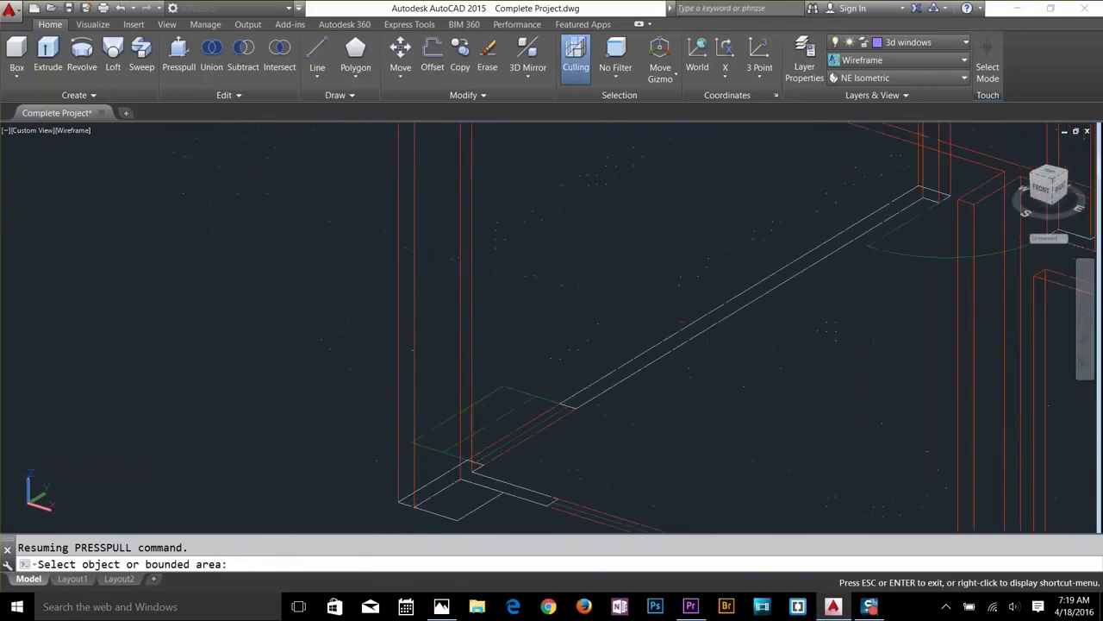
left_click(406, 283)
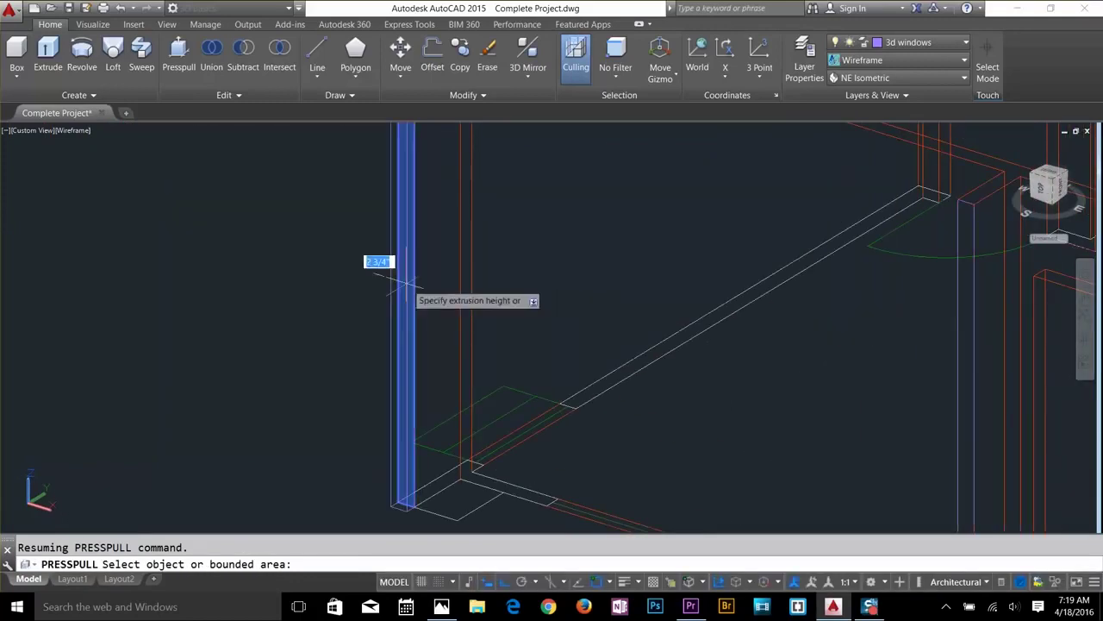
scroll(443, 244, "down", 2)
middle_click_drag(443, 244, 429, 420)
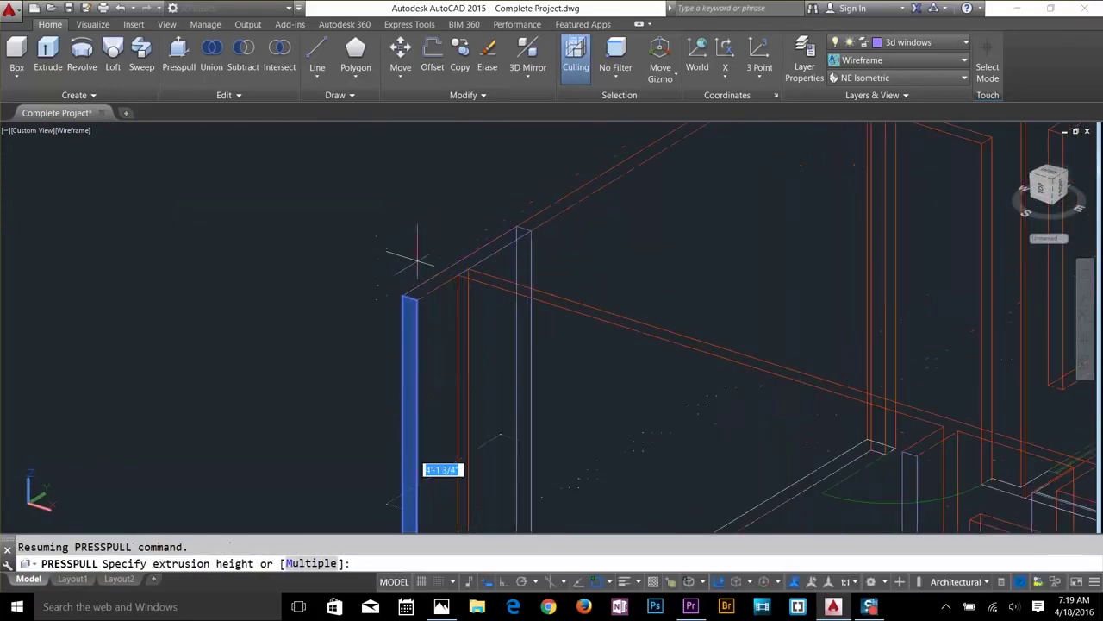
scroll(458, 267, "up", 2)
left_click(460, 275)
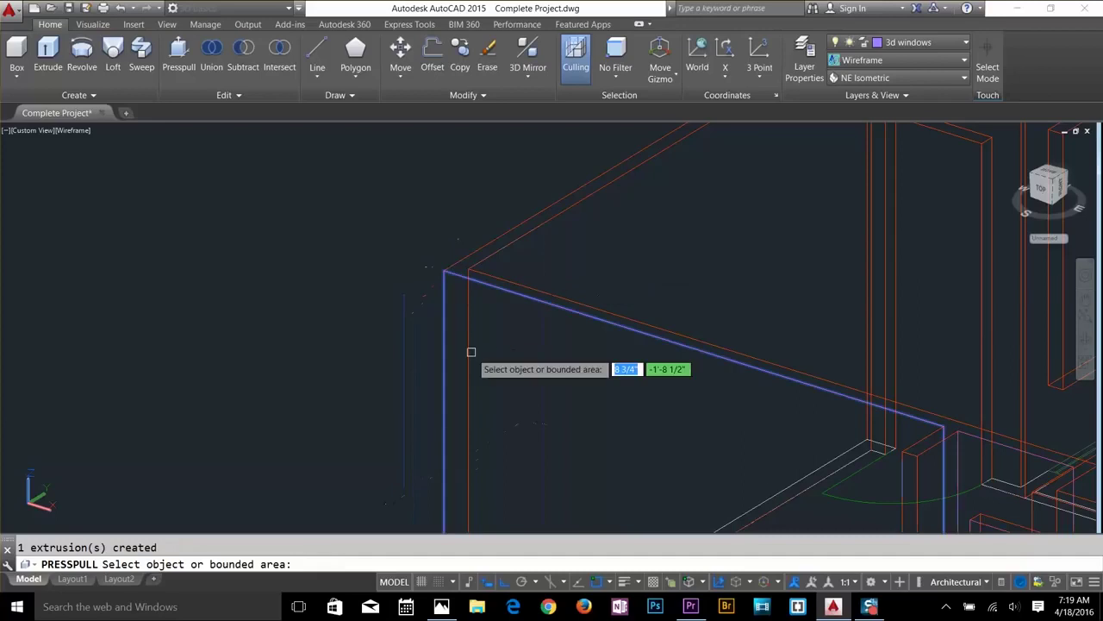
Presspull the end face of the wall stub beside the door opening back flush with the projecting room's wall.
mouse_move(579, 402)
middle_mouse_down("shift")
mouse_move(735, 411)
mouse_move(338, 309)
mouse_move(104, 281)
middle_mouse_up("shift")
middle_click_drag(685, 321, 272, 410)
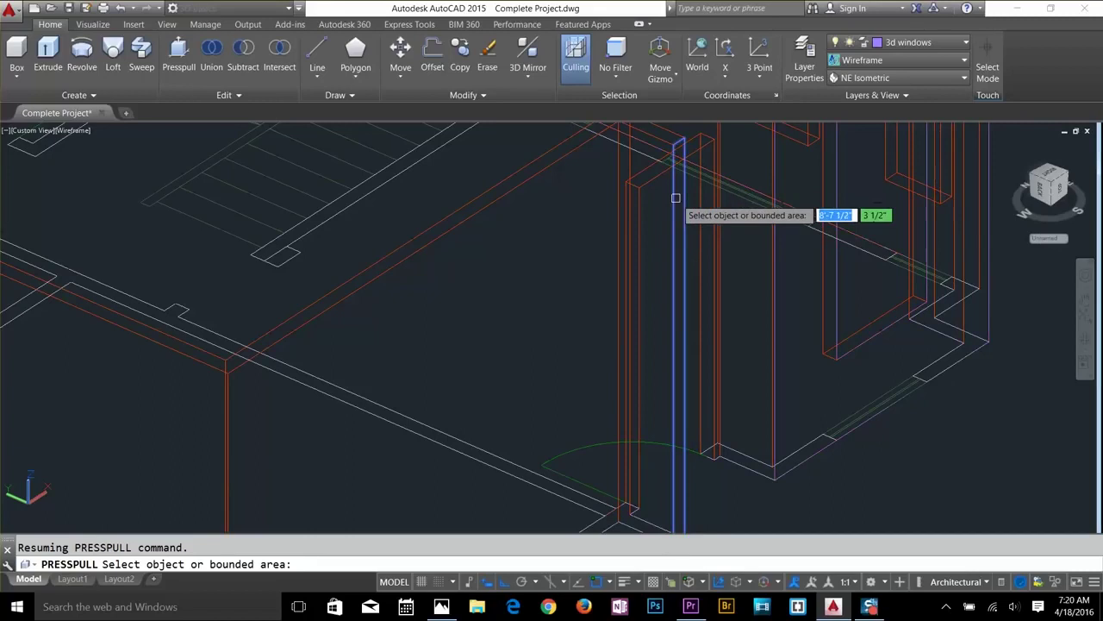
left_click(676, 171)
middle_click_drag(566, 170, 632, 327)
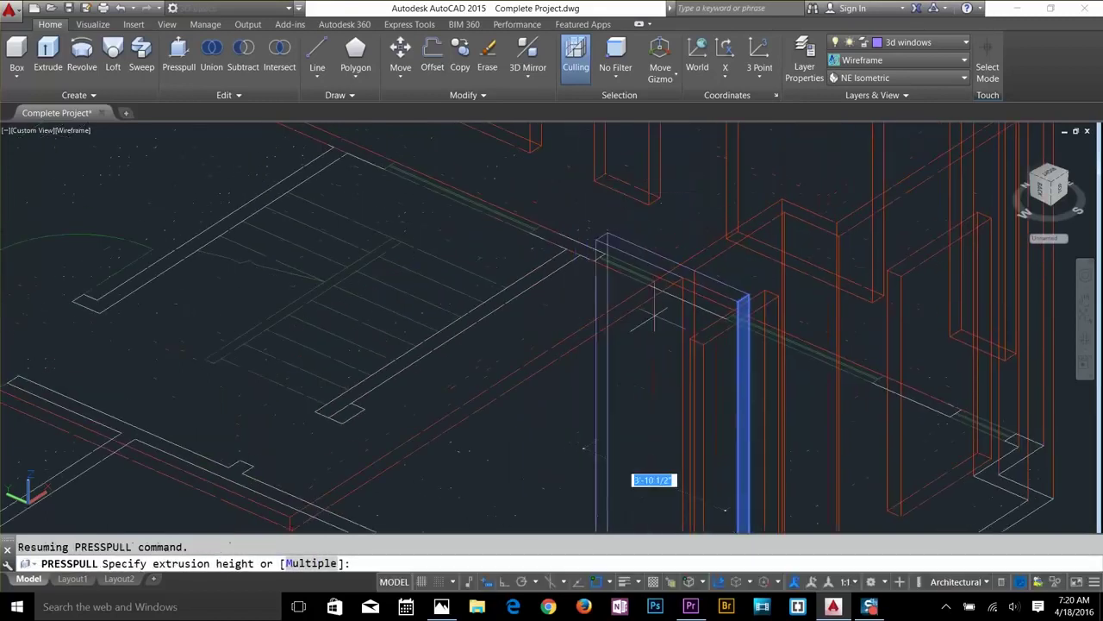
left_click(675, 307)
scroll(675, 307, "down", 3)
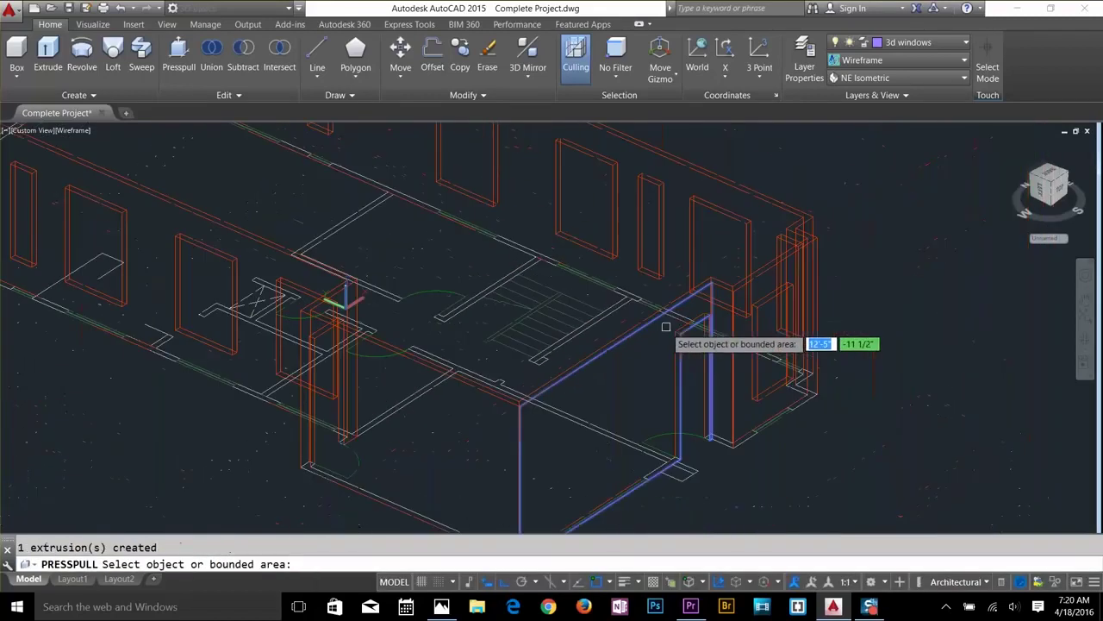
Set the visual style to Shaded and erase the inner lines of the two small white rectangles outside the projecting room's wall.
left_click(888, 60)
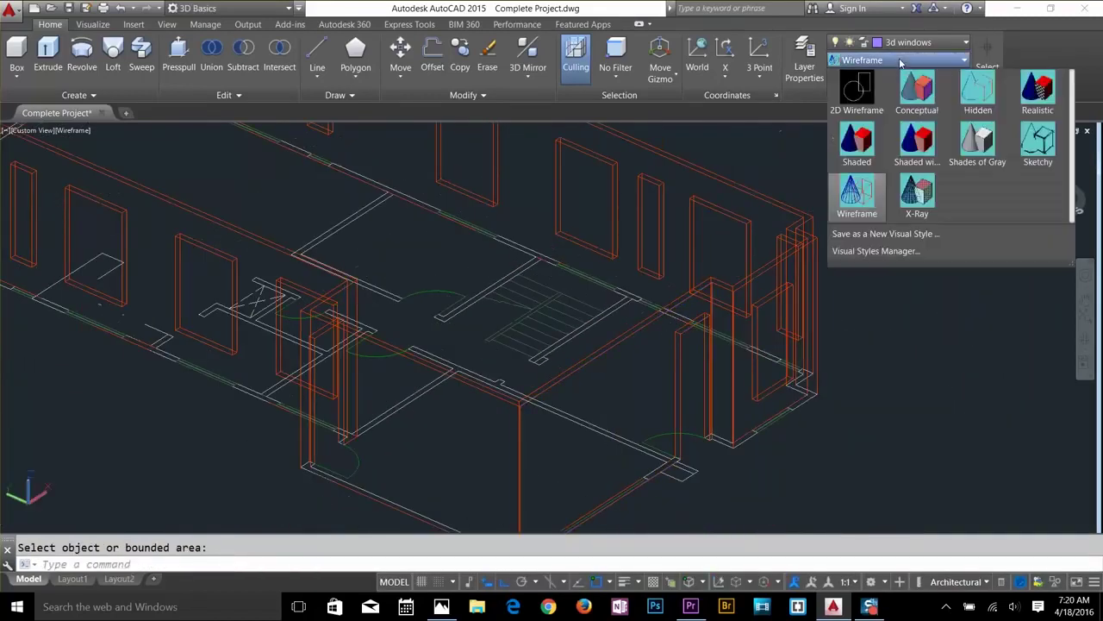
left_click(851, 155)
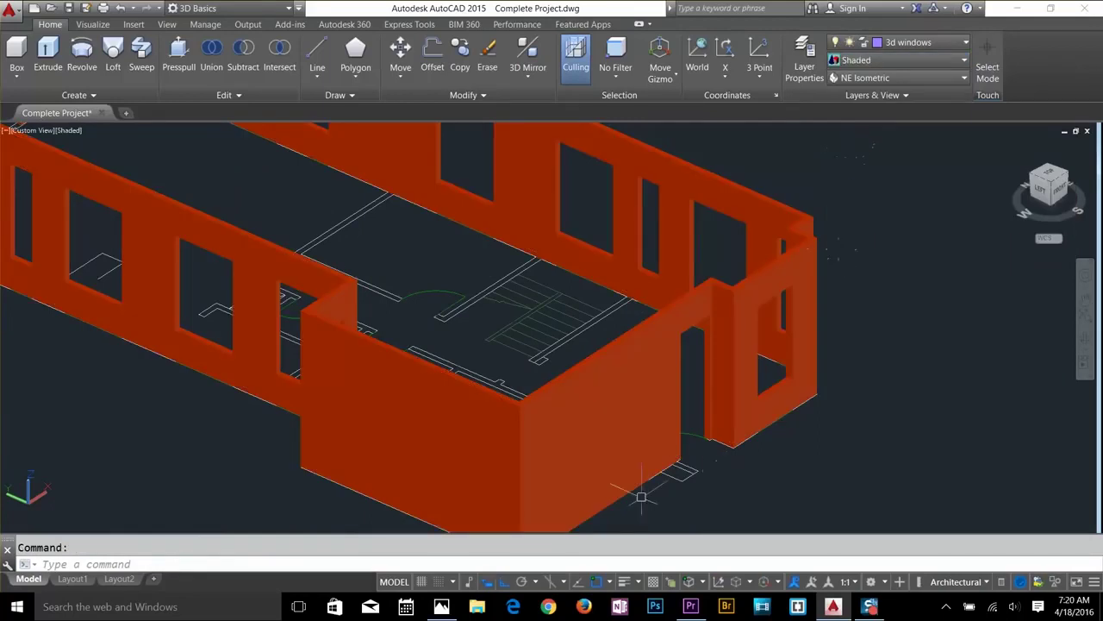
middle_click_drag(687, 445, 761, 316)
scroll(749, 418, "up", 2)
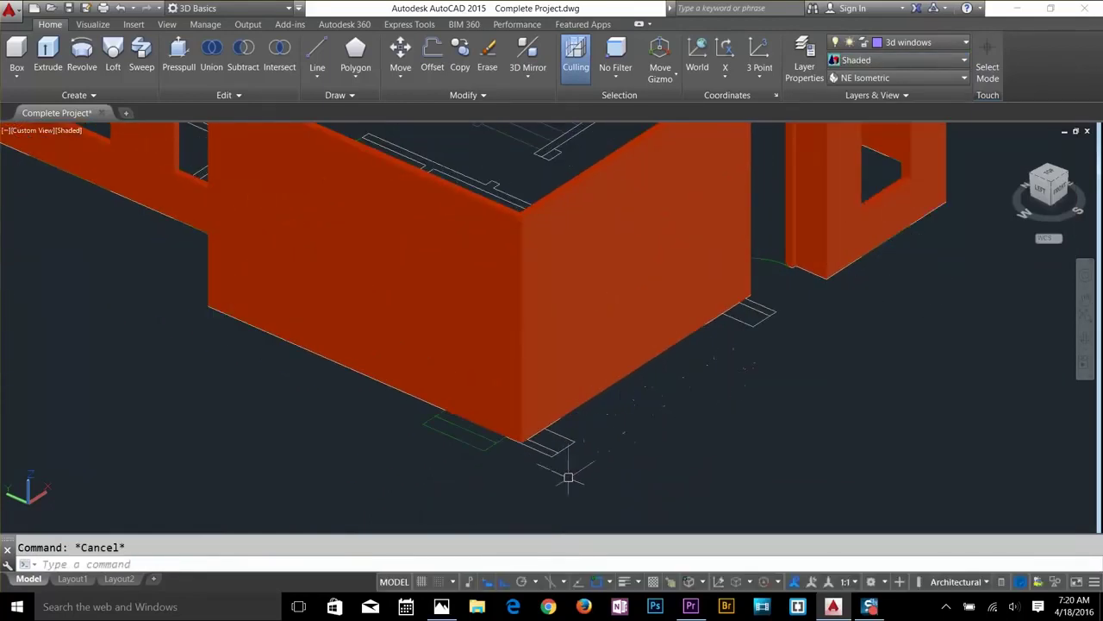
scroll(568, 476, "up", 1)
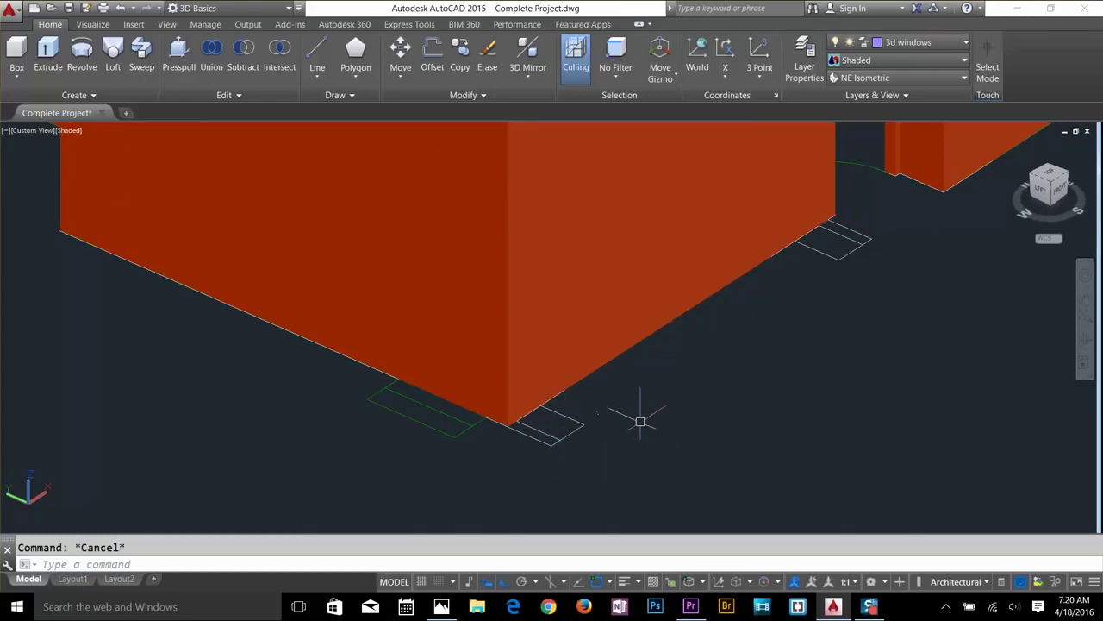
scroll(657, 420, "down", 2)
scroll(673, 376, "down", 1)
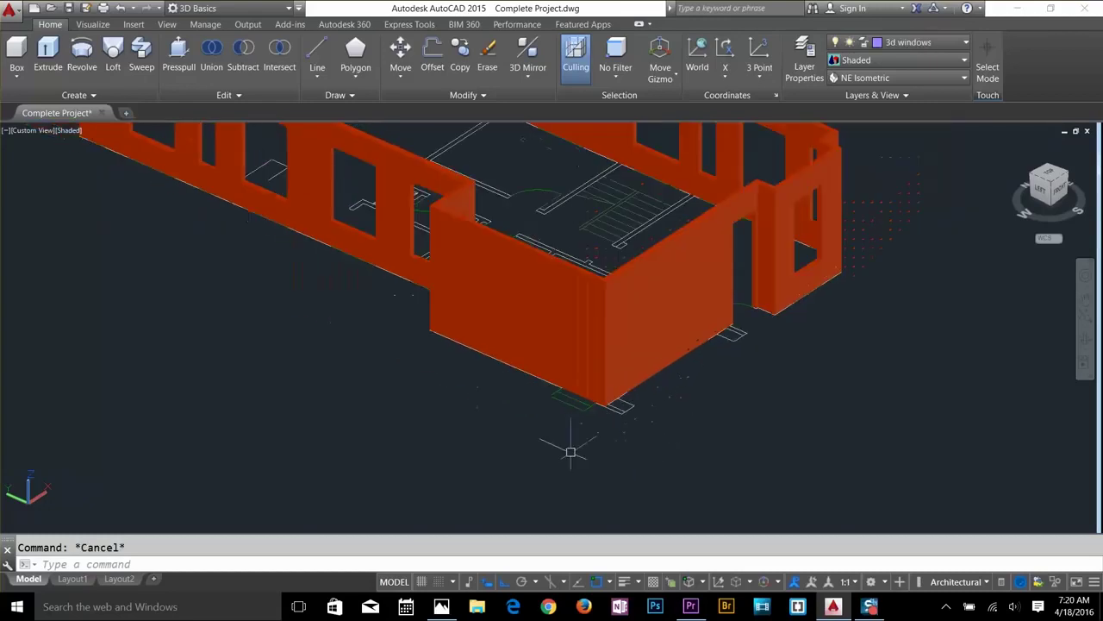
scroll(637, 422, "up", 4)
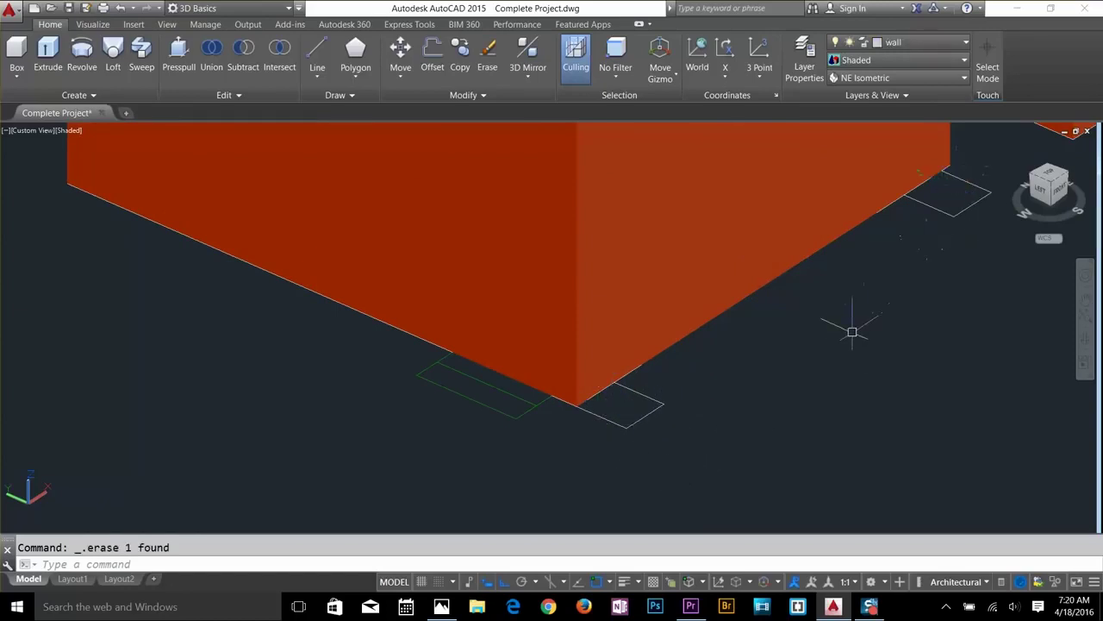
Offset the outer end line of the small rectangle near the door opening outward by 1'.
scroll(851, 345, "down", 2)
middle_click_drag(854, 394, 739, 446)
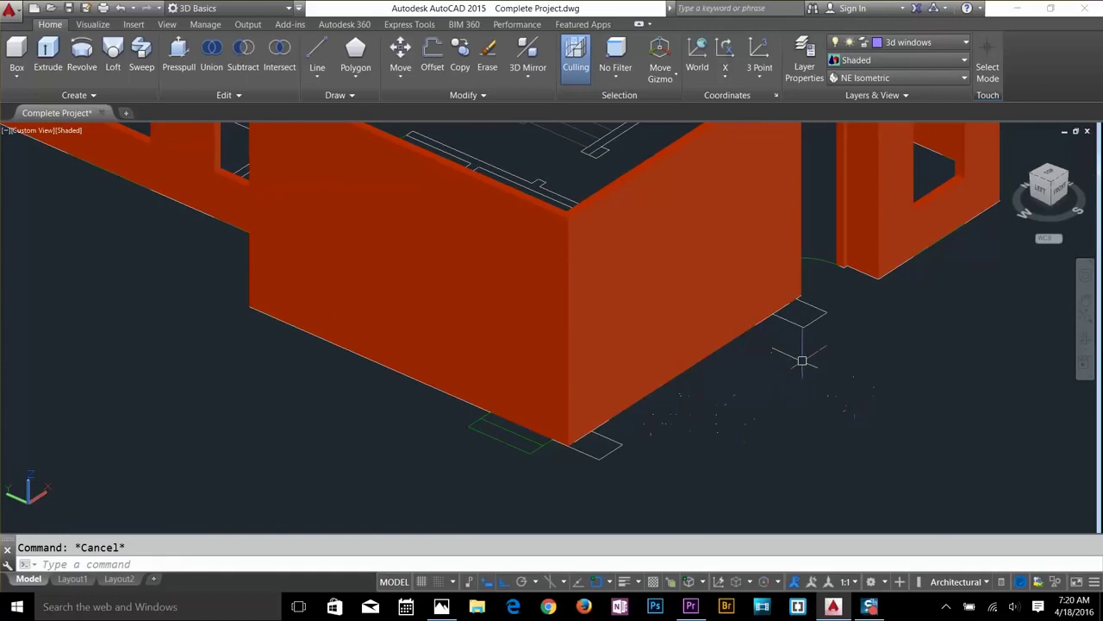
type("o")
key("Return")
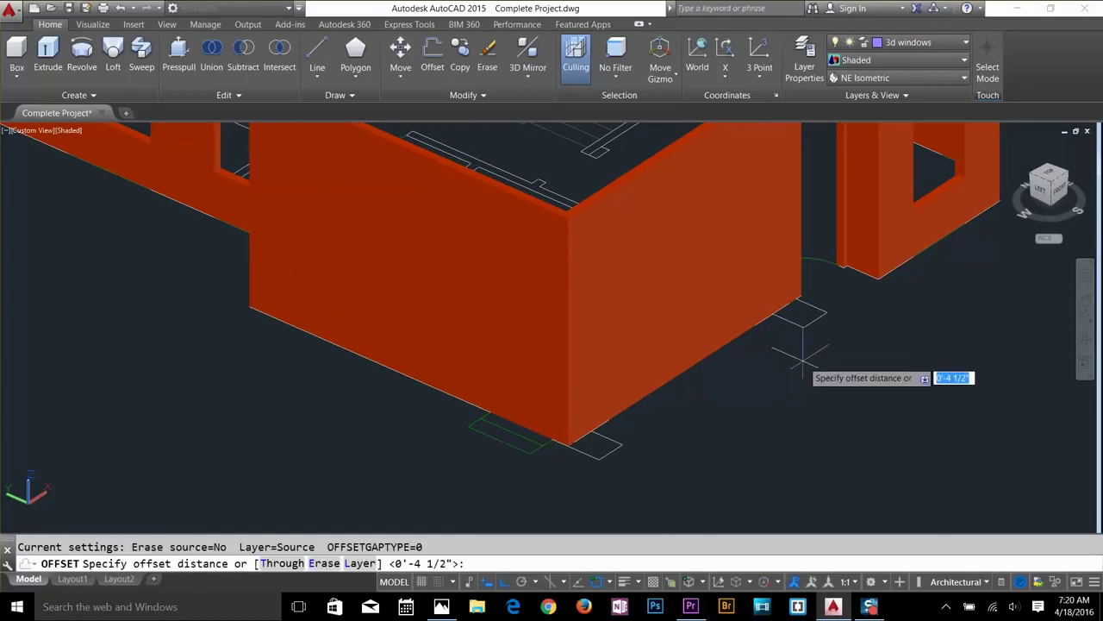
type("1'")
key("Return")
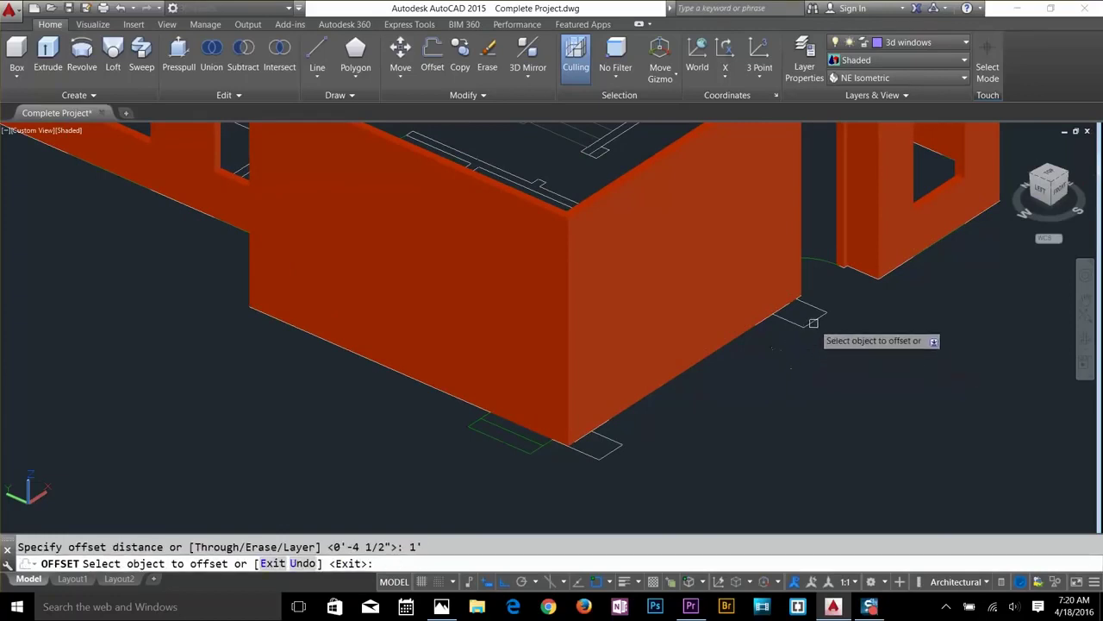
left_click(821, 335)
left_click(805, 366)
Offset the outer end line of the small rectangle at the projecting room's corner outward by 1'.
left_click(614, 451)
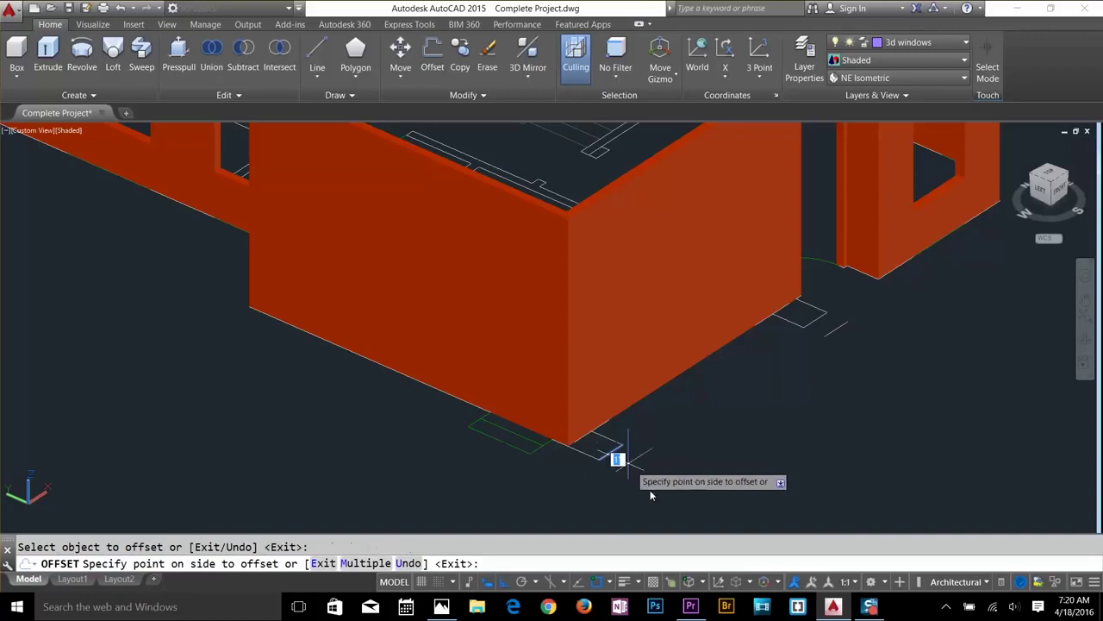
key("Escape")
key("Return")
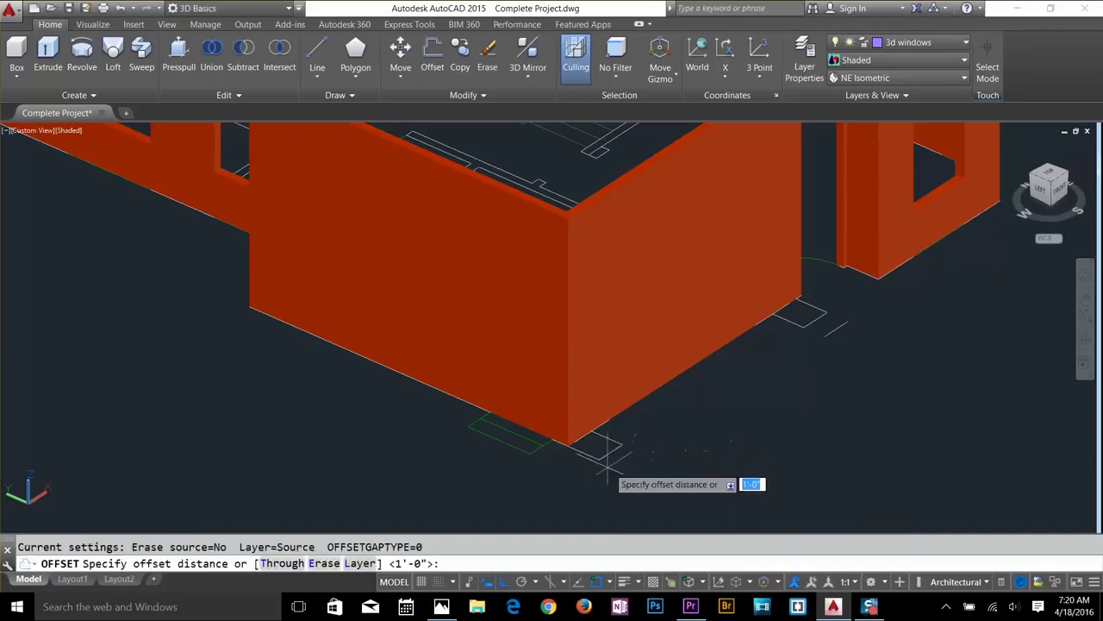
key("Return")
left_click(609, 449)
left_click(664, 505)
key("Escape")
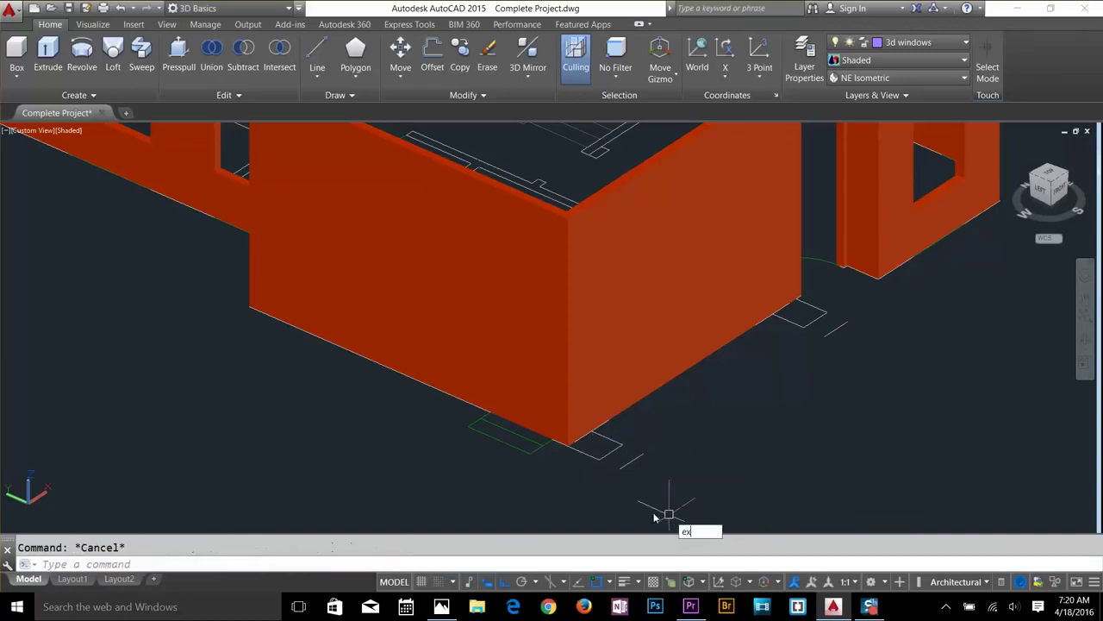
key("Return")
left_click(584, 455)
key("Return")
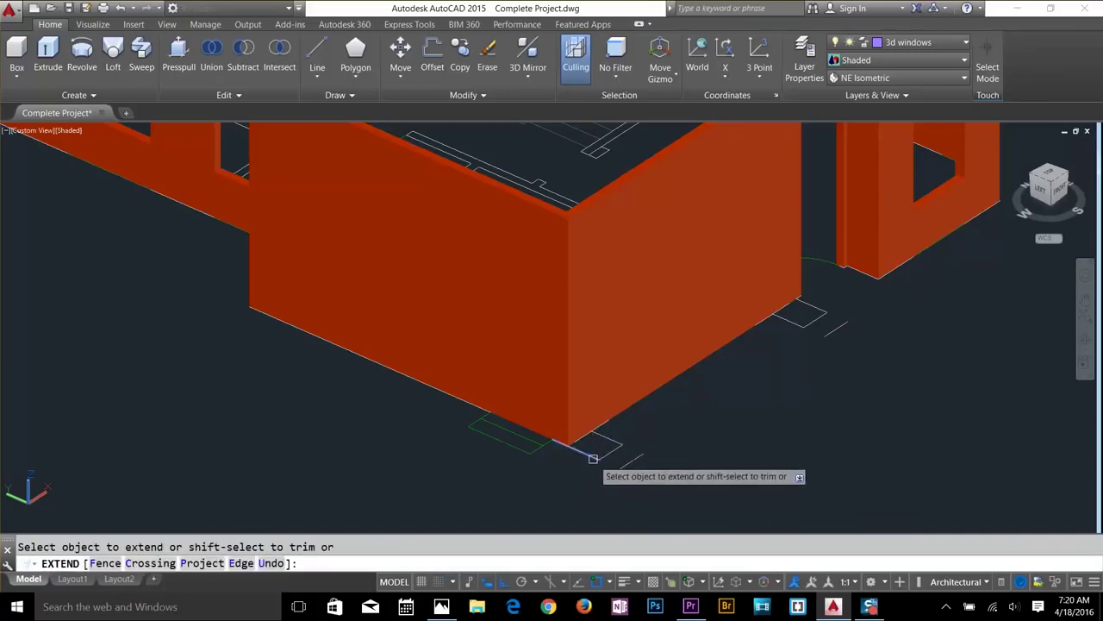
key("Escape")
Extend the side lines of both small rectangles to the offset end lines and erase the old end lines.
type("ex")
key("Return")
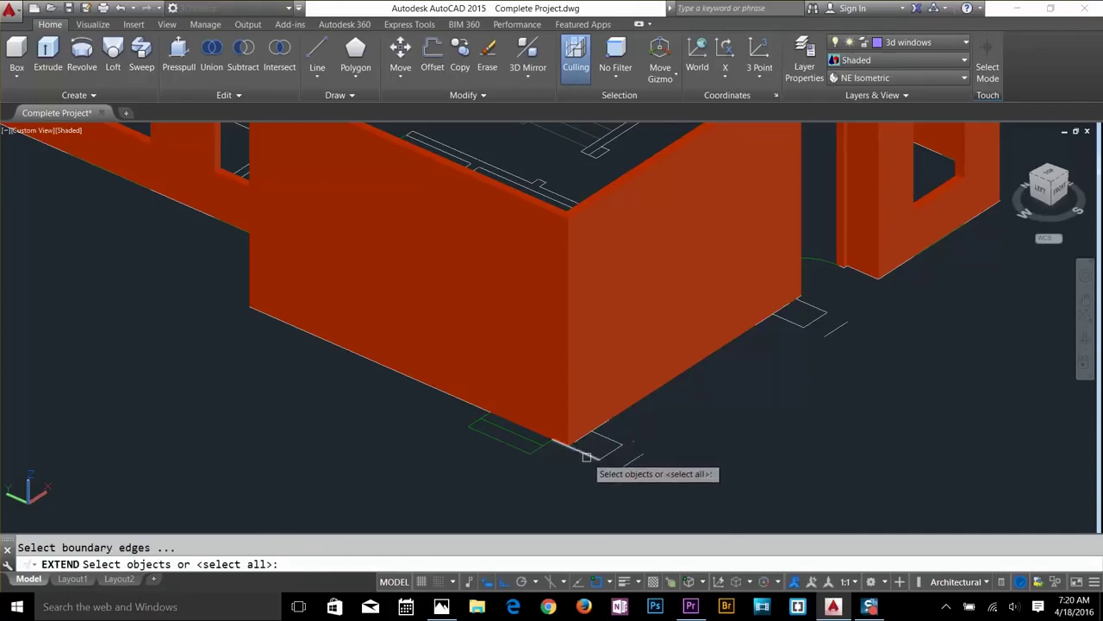
key("Return")
left_click(616, 443)
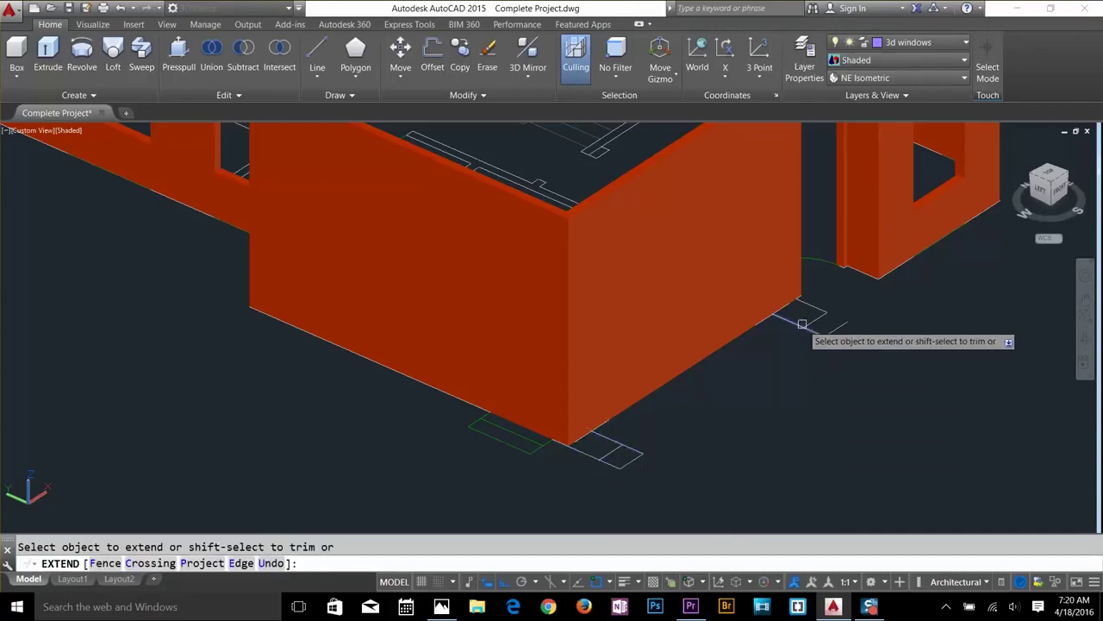
key("Escape")
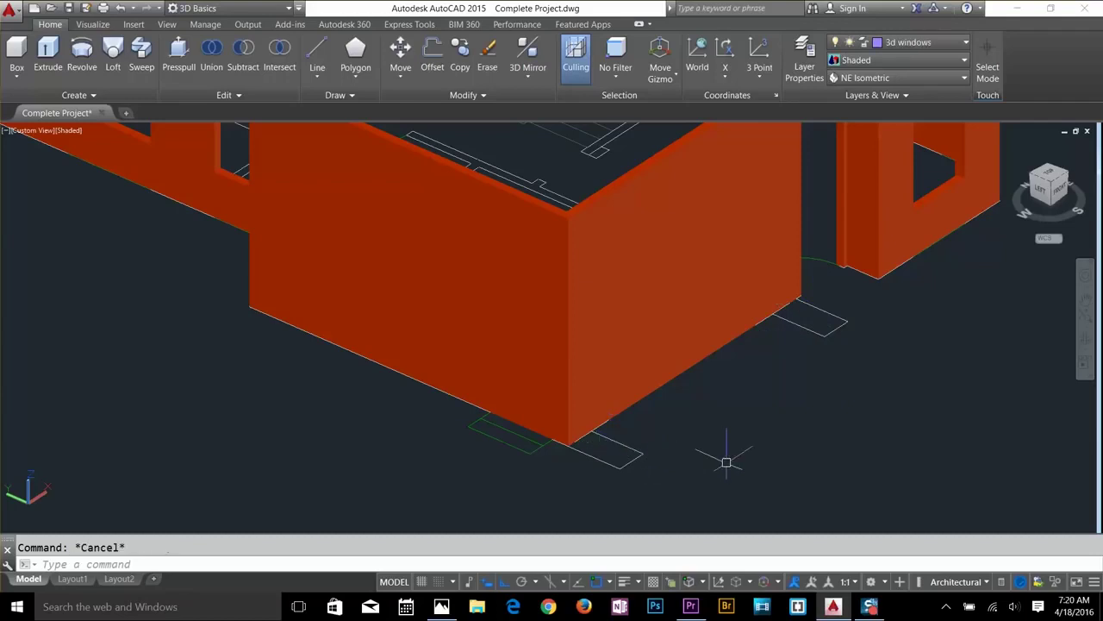
Copy the corner rectangle's three lines, based at the projecting room's bottom corner, to the wall corner beyond the door opening.
type("ct o")
key("Return")
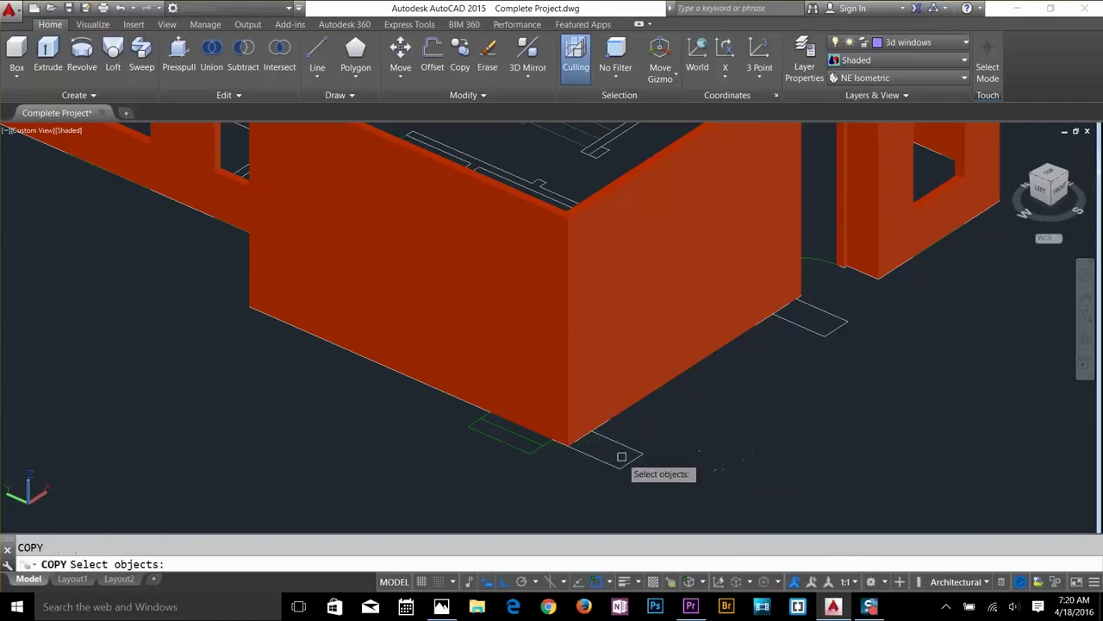
left_click(659, 443)
left_click(596, 482)
scroll(596, 483, "up", 3)
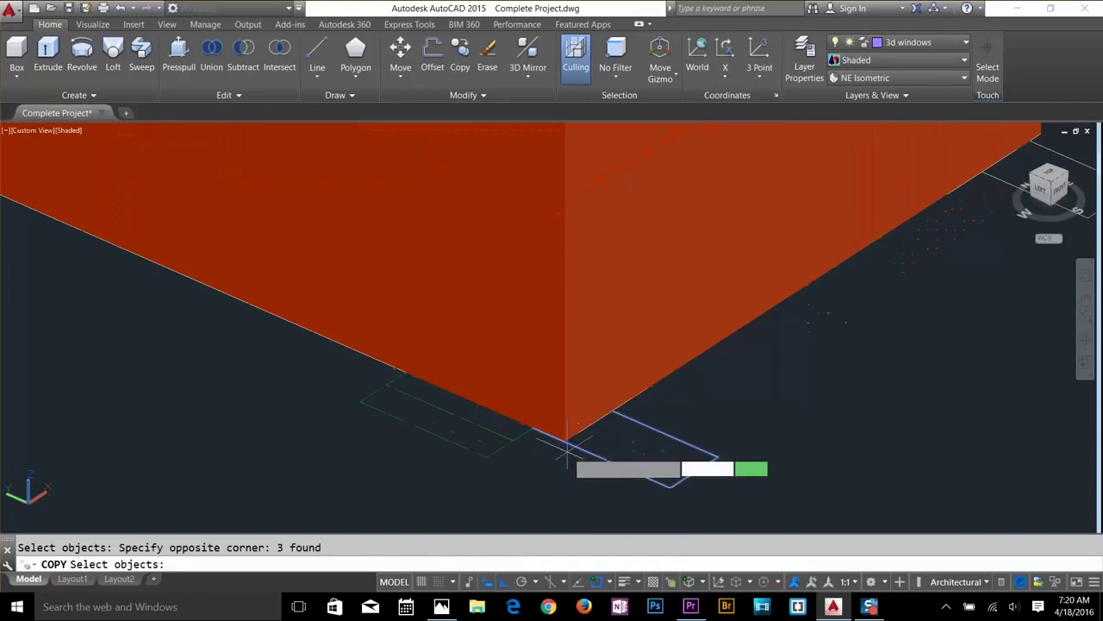
key("Return")
left_click(573, 432)
scroll(837, 370, "down", 5)
scroll(862, 365, "up", 4)
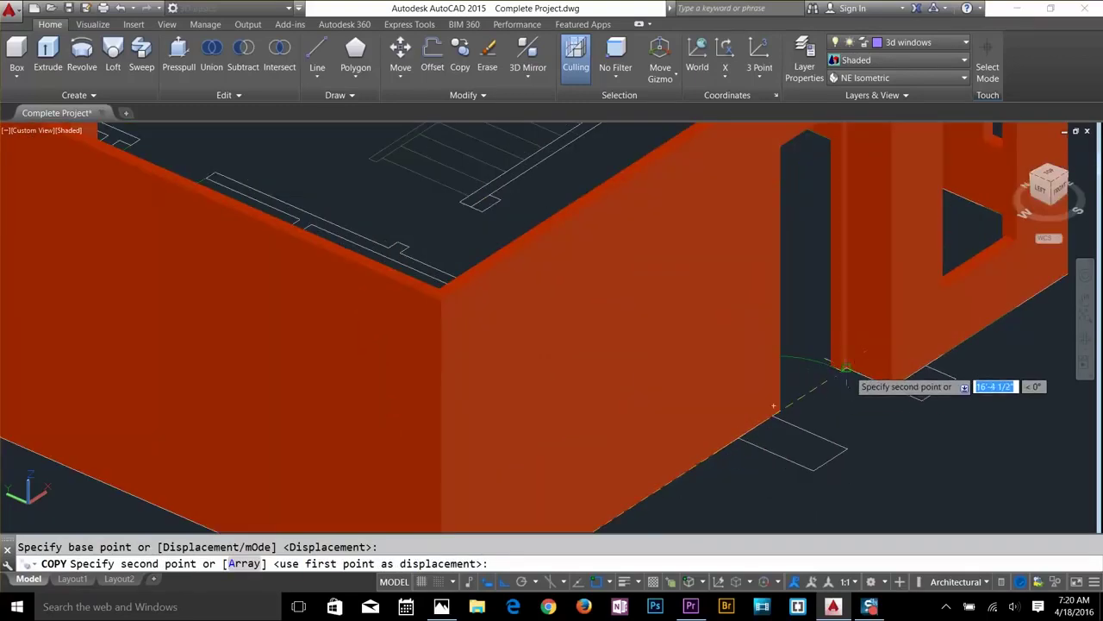
left_click(877, 448)
key("Escape")
scroll(877, 451, "down", 3)
scroll(878, 451, "down", 4)
middle_click_drag(877, 451, 833, 367)
scroll(834, 366, "up", 3)
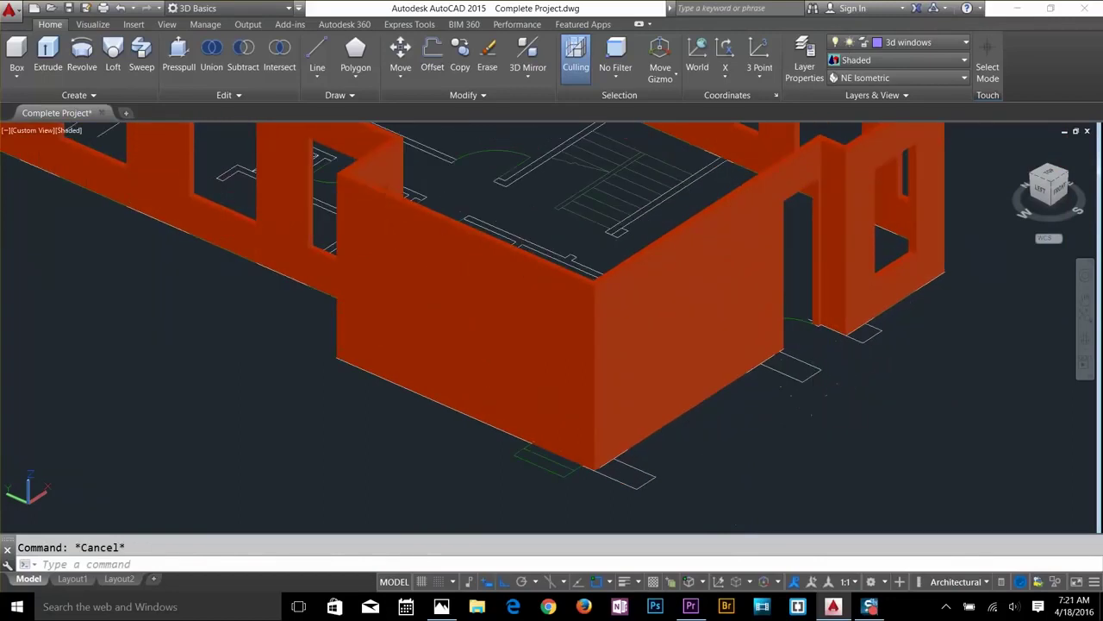
Create closed boundary polylines from the three small projecting outlines at the wall corners.
type("bo")
key("Return")
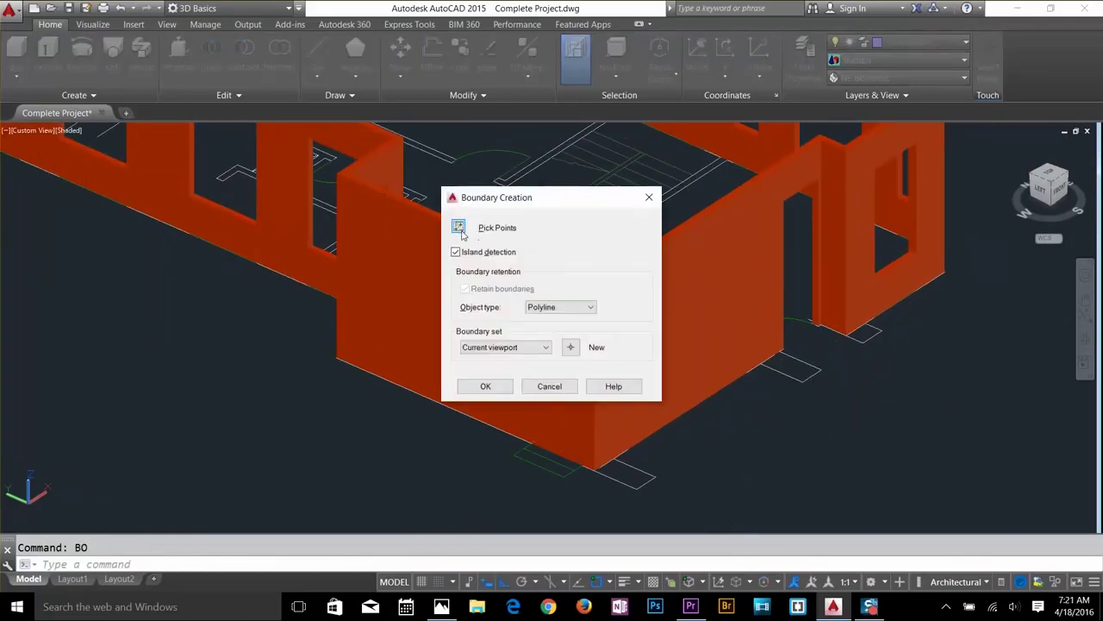
left_click(459, 230)
left_click(626, 480)
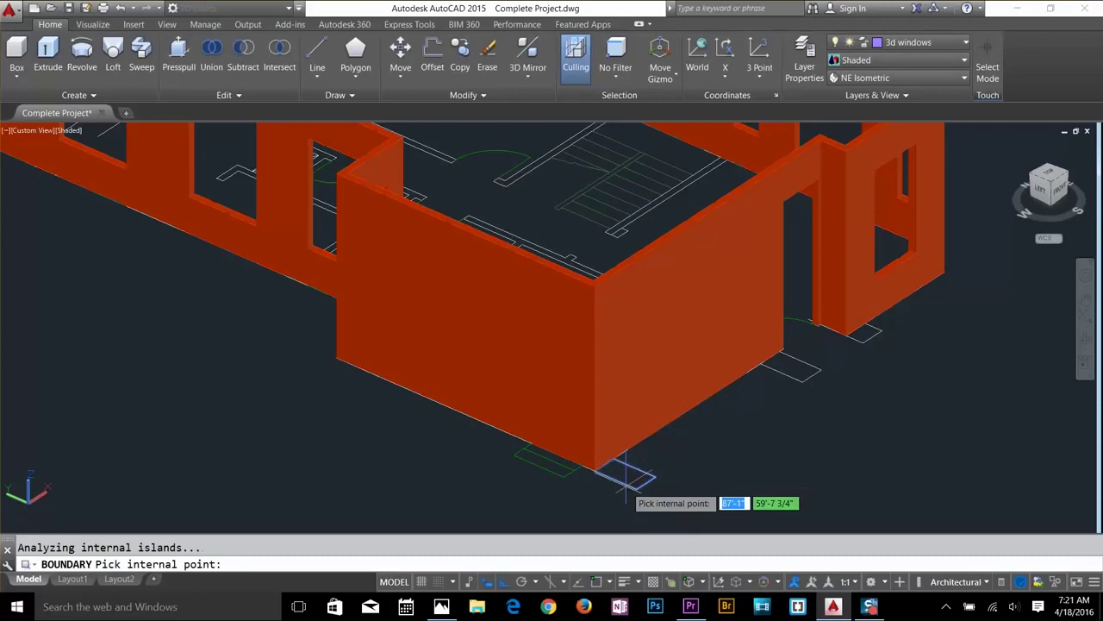
left_click(795, 369)
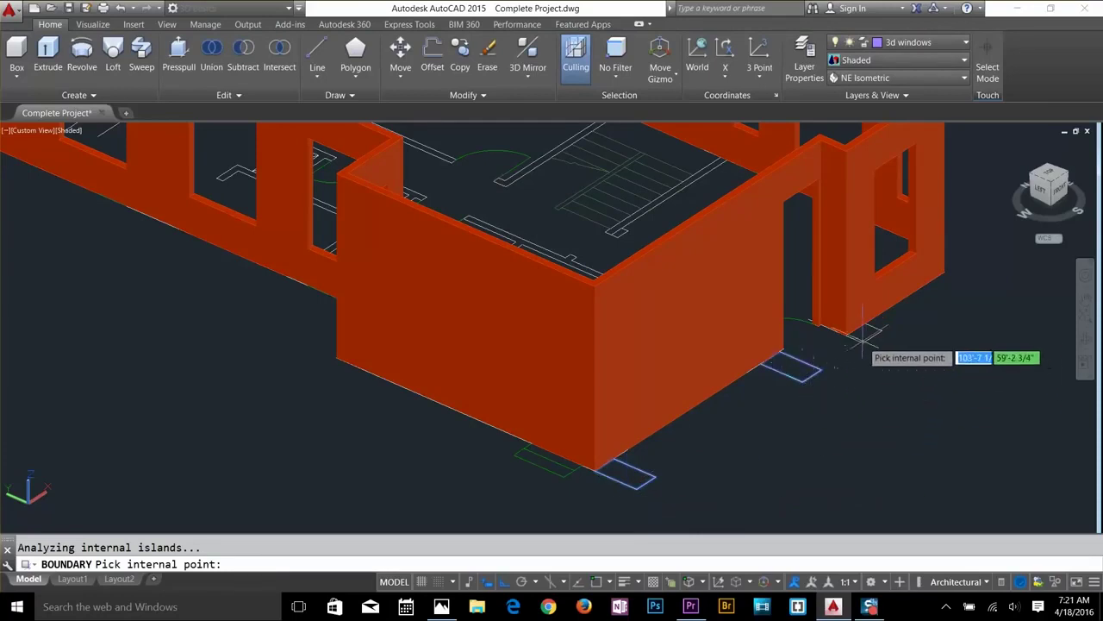
key("Escape")
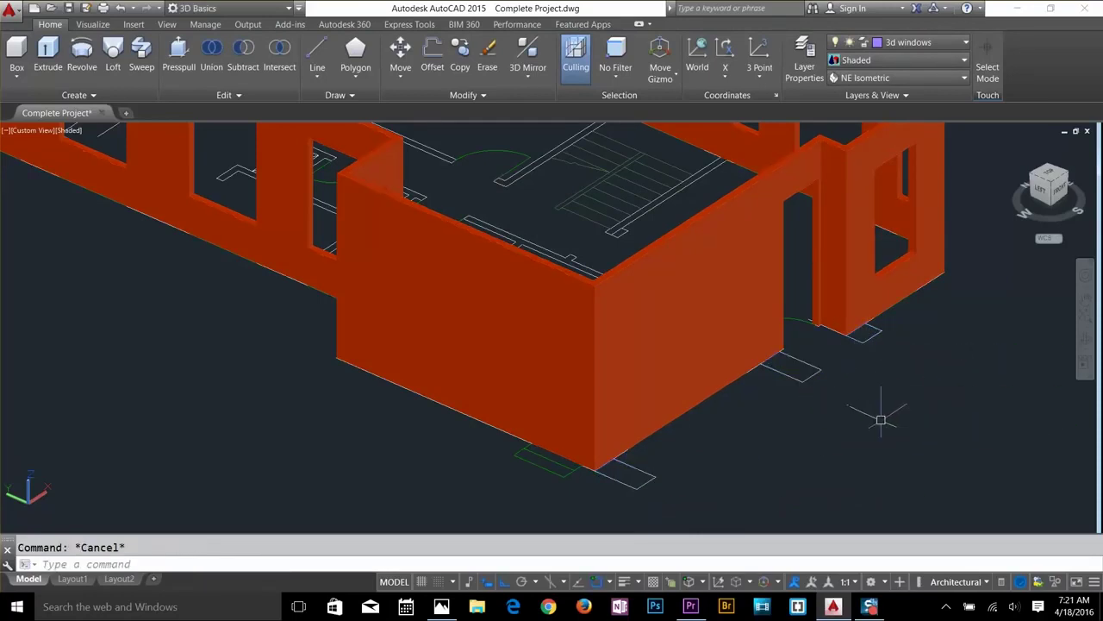
Extrude the three small corner outlines 10' upward into solid columns.
type("t")
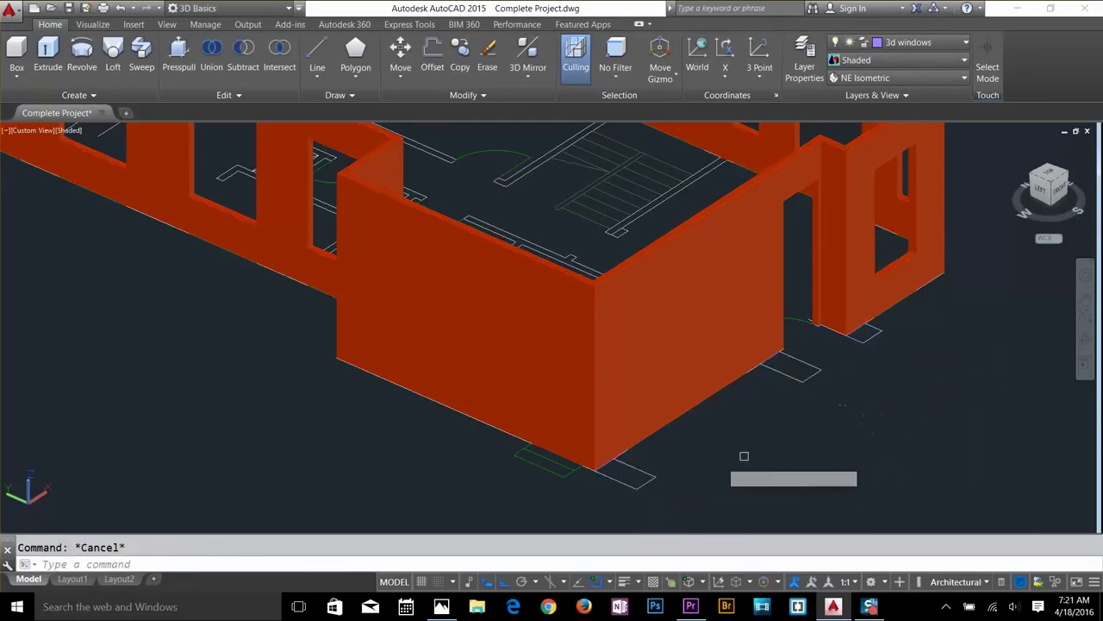
key("Return")
left_click(655, 476)
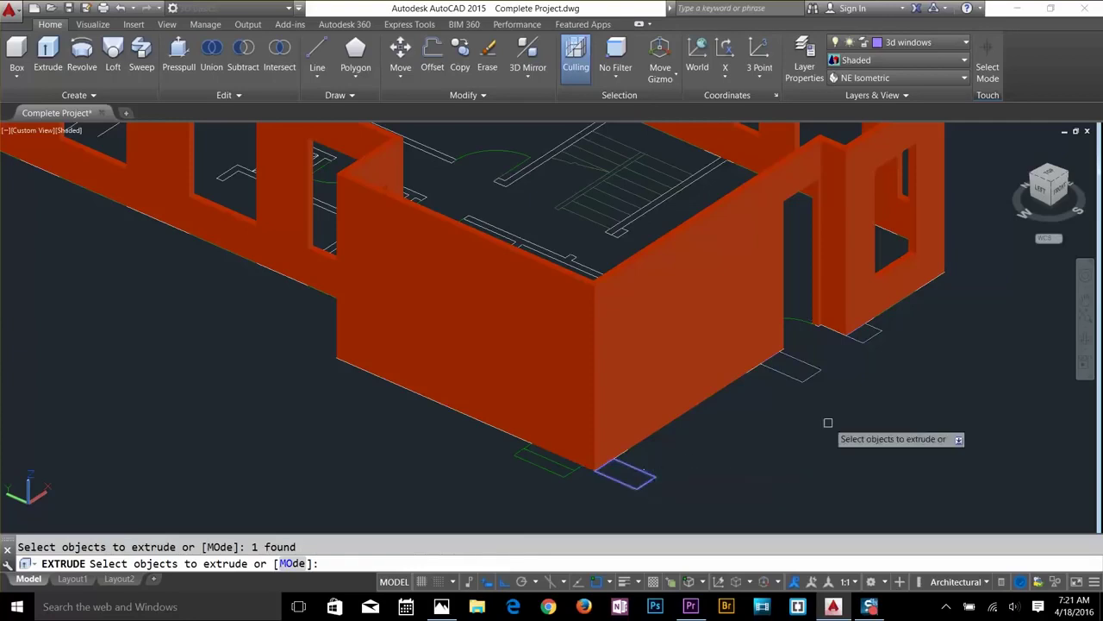
left_click(814, 369)
left_click(870, 336)
key("Return")
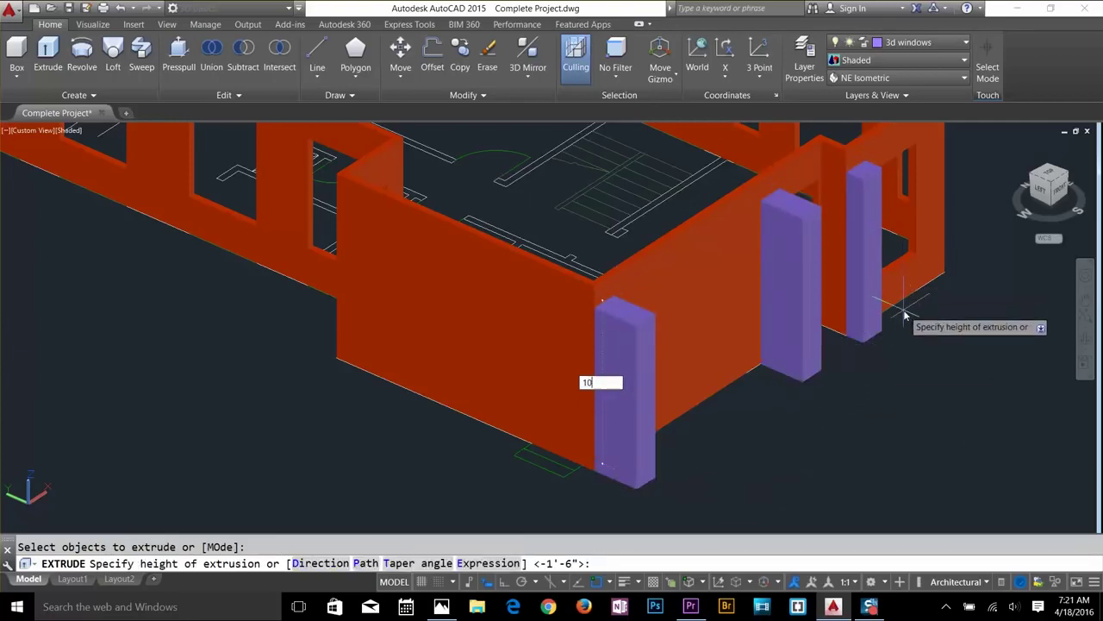
key("Return")
key("Escape")
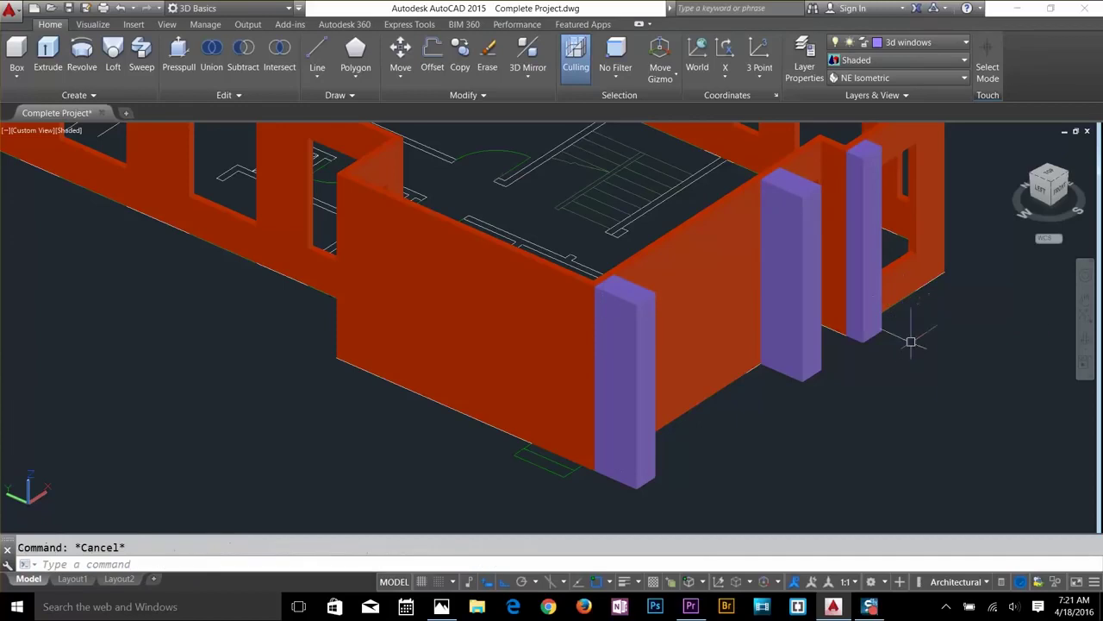
Switch to wireframe display and draw a rectangle over the wide opening's outline in the front wall between the two larger columns.
middle_click_drag(934, 399, 855, 405, "shift")
key("Escape")
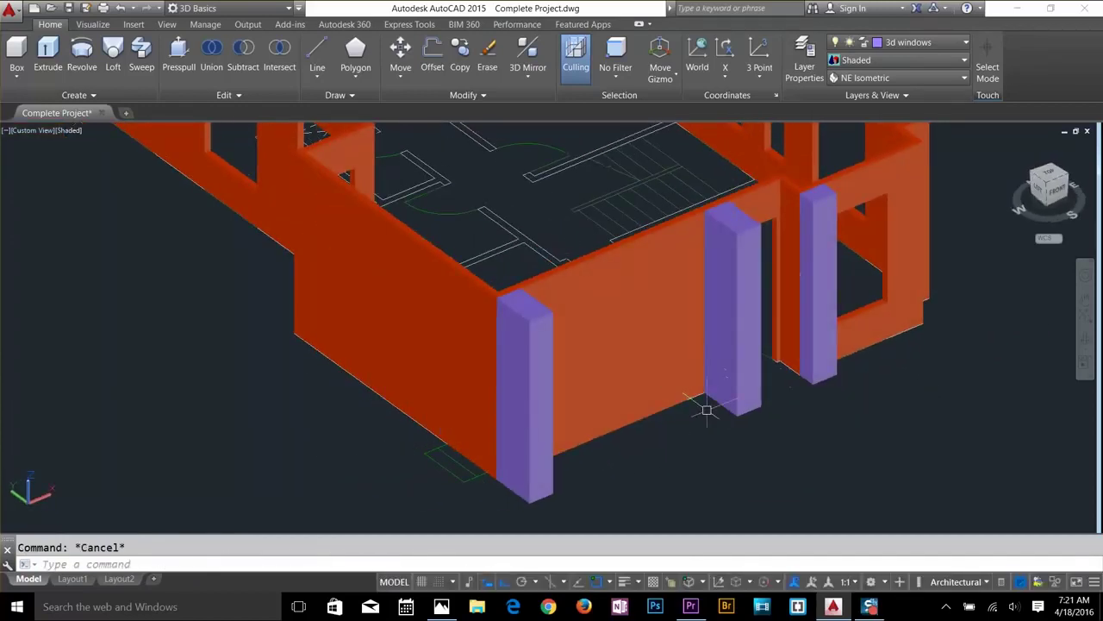
scroll(637, 386, "up", 2)
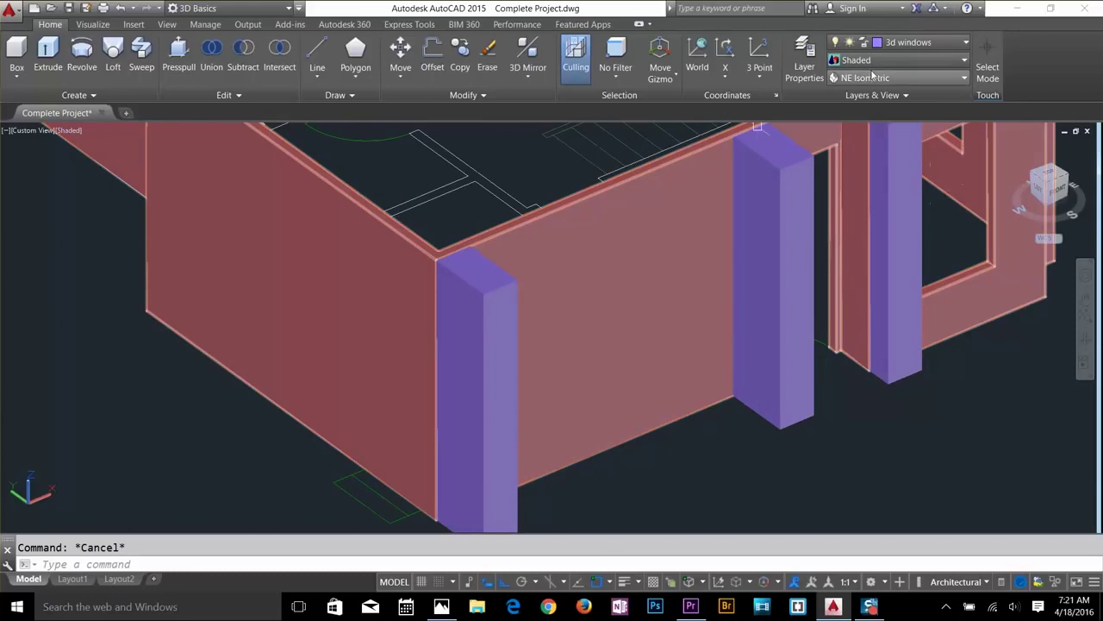
left_click(861, 61)
left_click(852, 186)
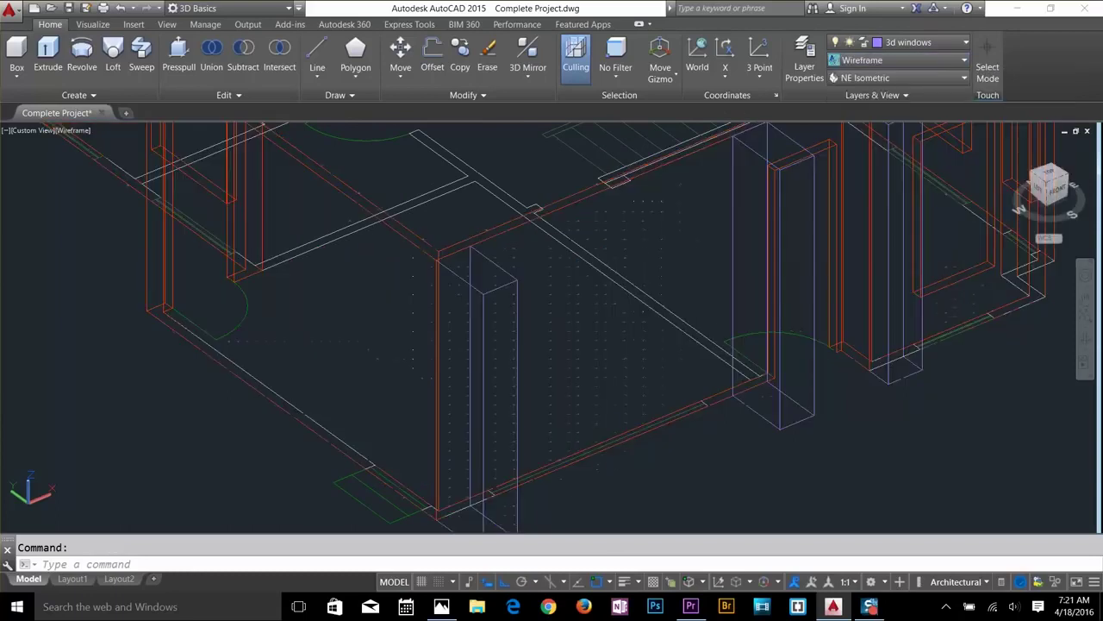
type("rec")
key("Return")
scroll(507, 494, "up", 3)
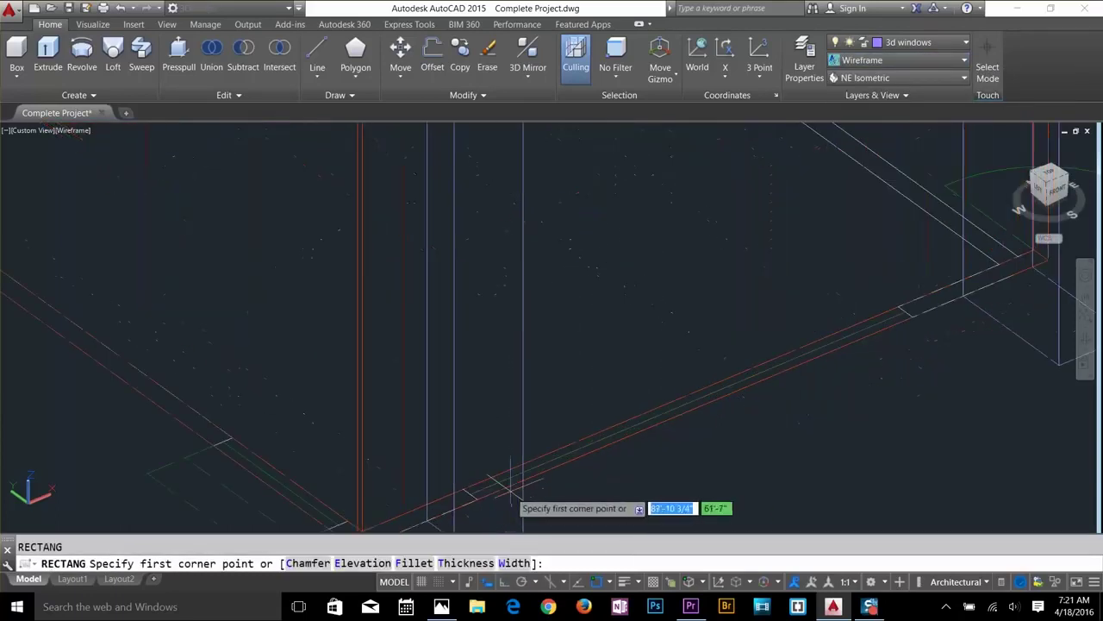
left_click(462, 489)
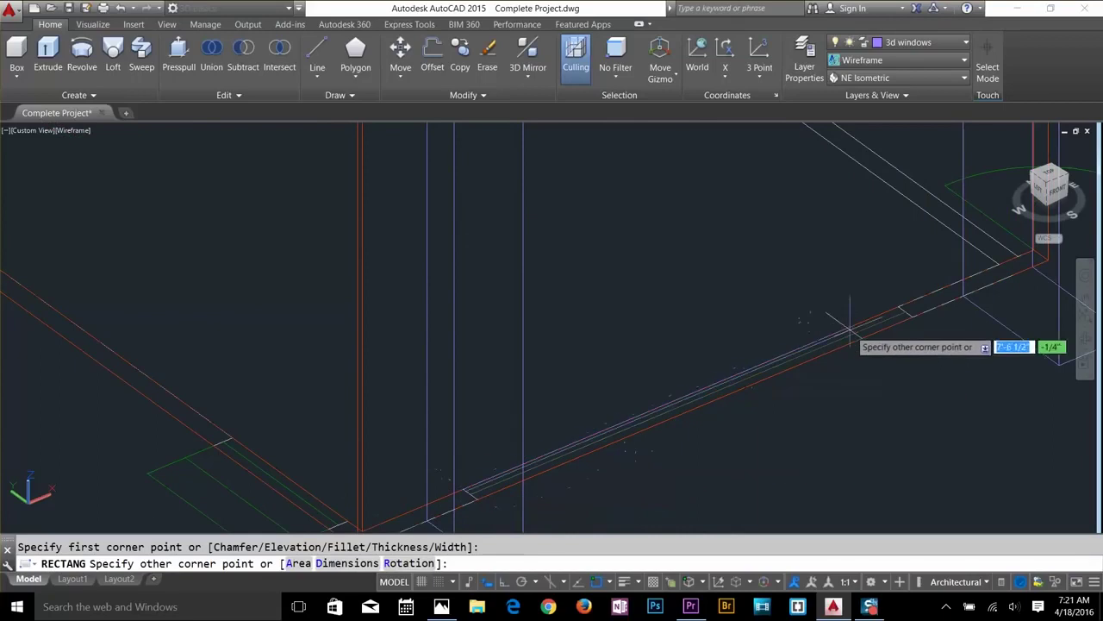
key("Escape")
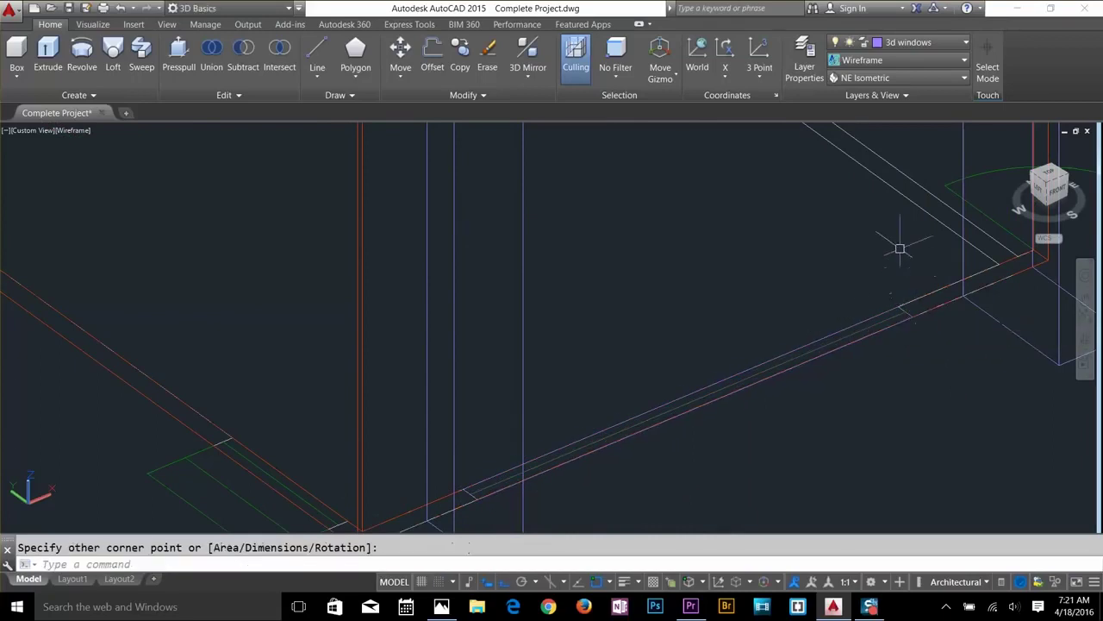
Extrude the rectangle over the wide front wall opening to a height of 8'6".
type("ext")
key("Return")
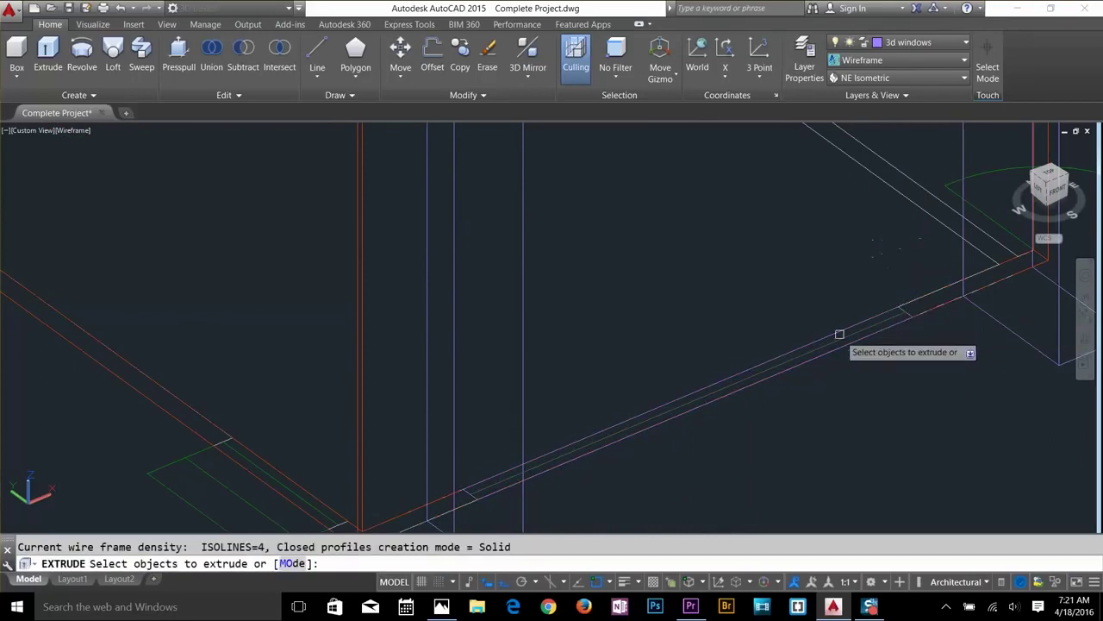
left_click(840, 347)
key("Return")
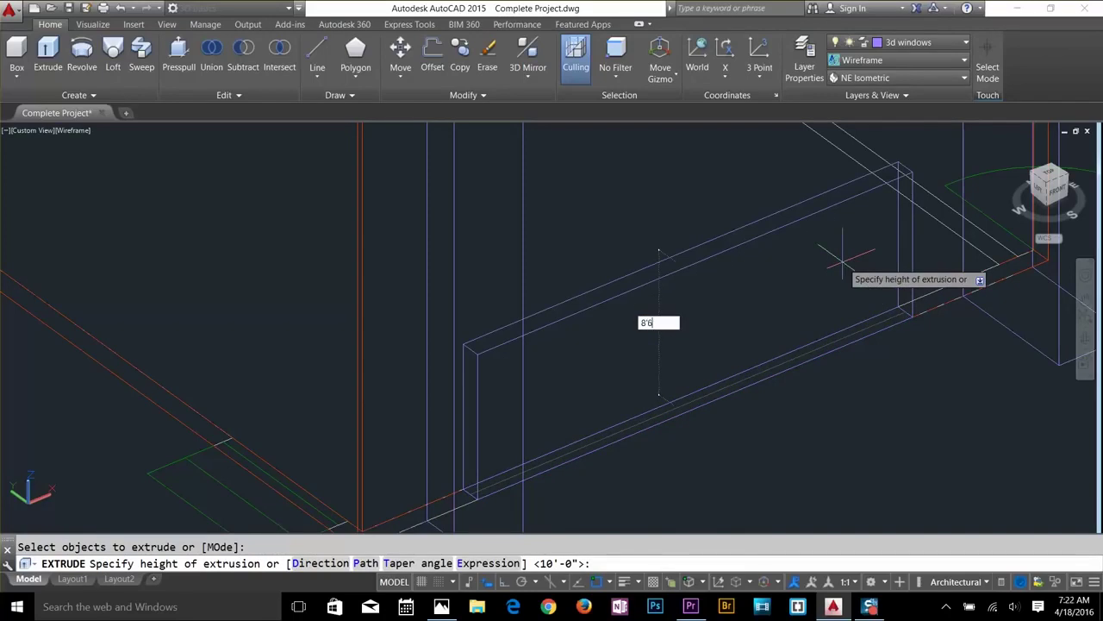
key("Escape")
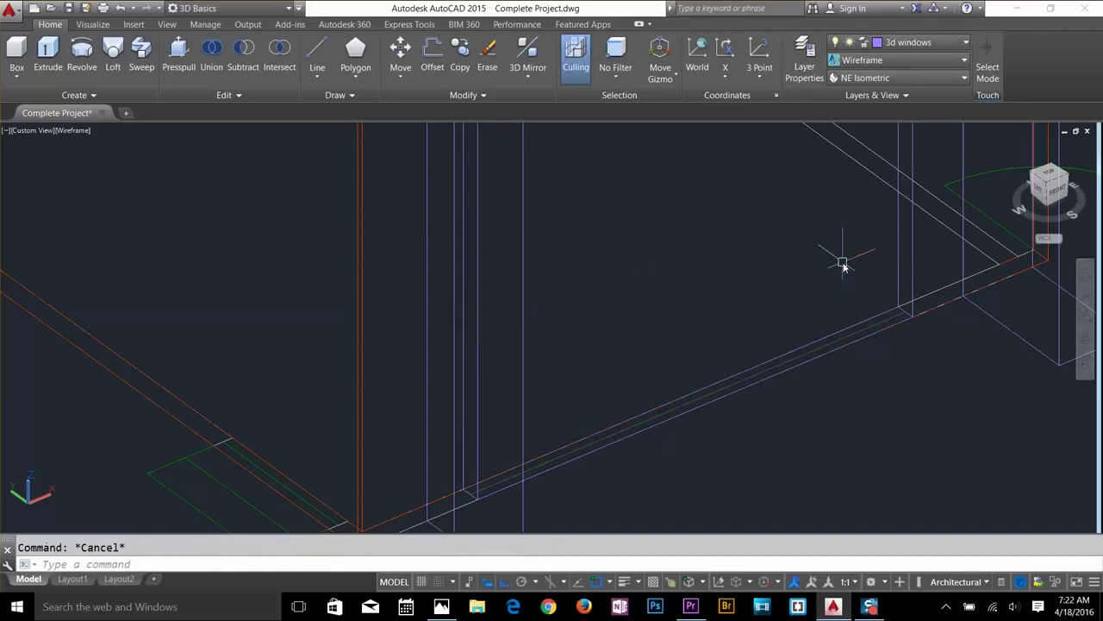
Subtract the extruded opening block from the exterior walls and restore the Shaded visual style.
type("su")
key("Return")
scroll(771, 327, "down", 5)
left_click(652, 185)
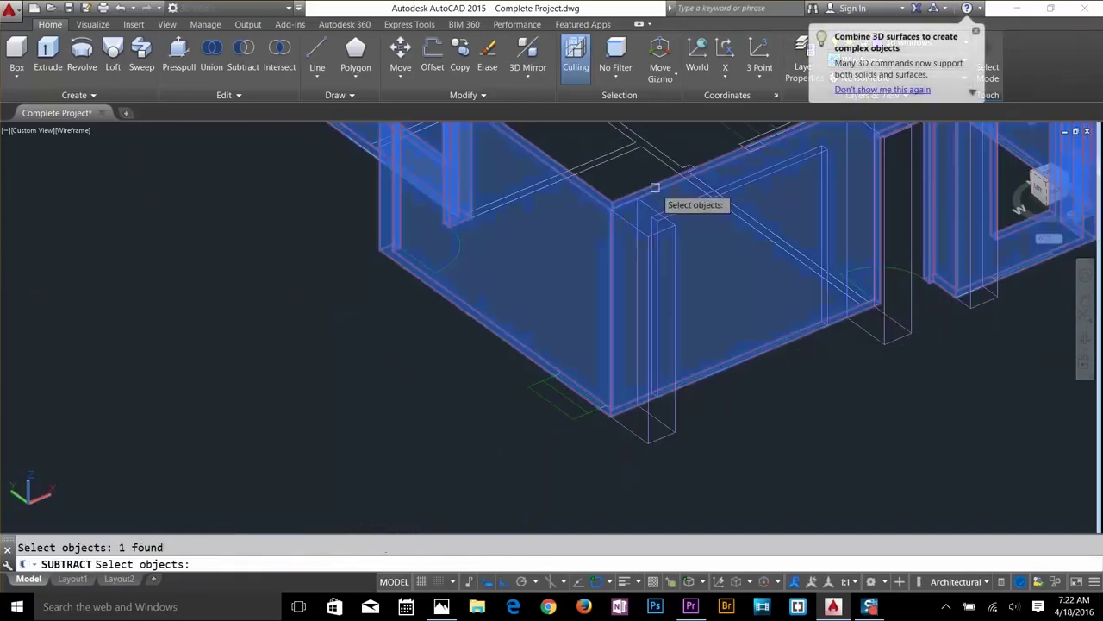
key("Return")
left_click(686, 205)
key("Return")
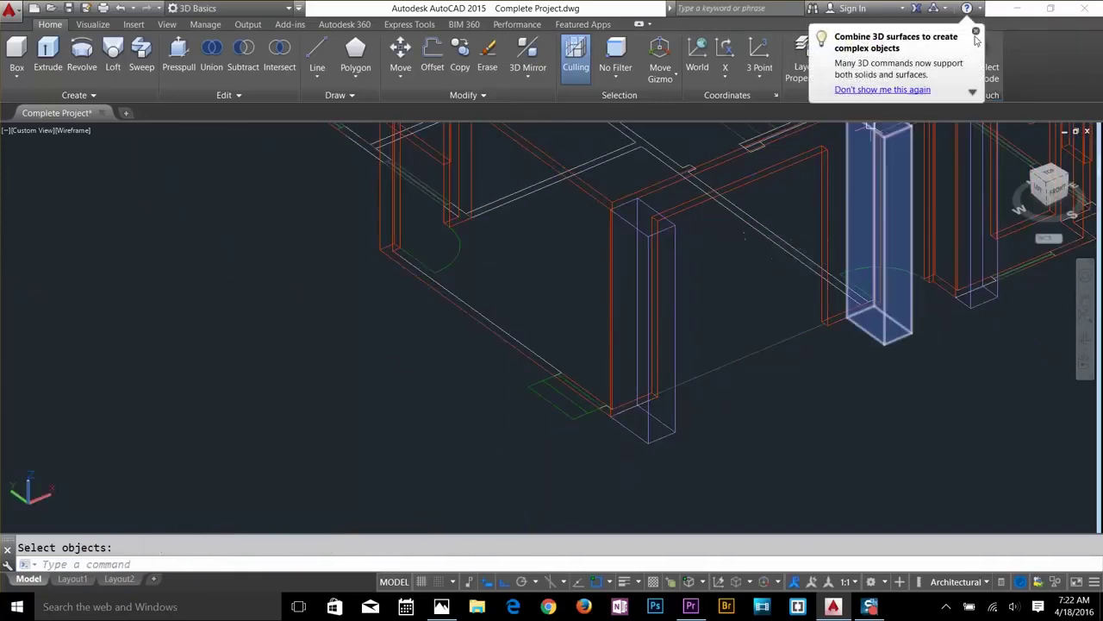
left_click(975, 32)
left_click(922, 60)
left_click(858, 151)
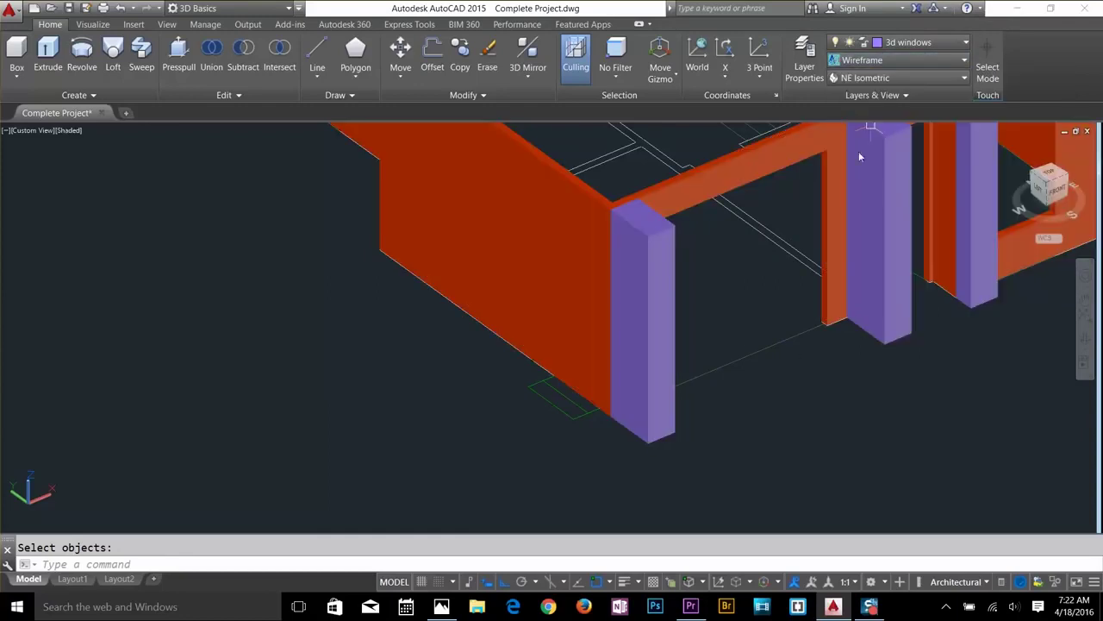
Examine the wide front opening, the columns and the surrounding walls from several angles.
middle_click_drag(868, 342, 711, 322, "shift")
middle_click_drag(609, 346, 654, 333, "shift")
middle_click_drag(480, 304, 577, 394, "shift")
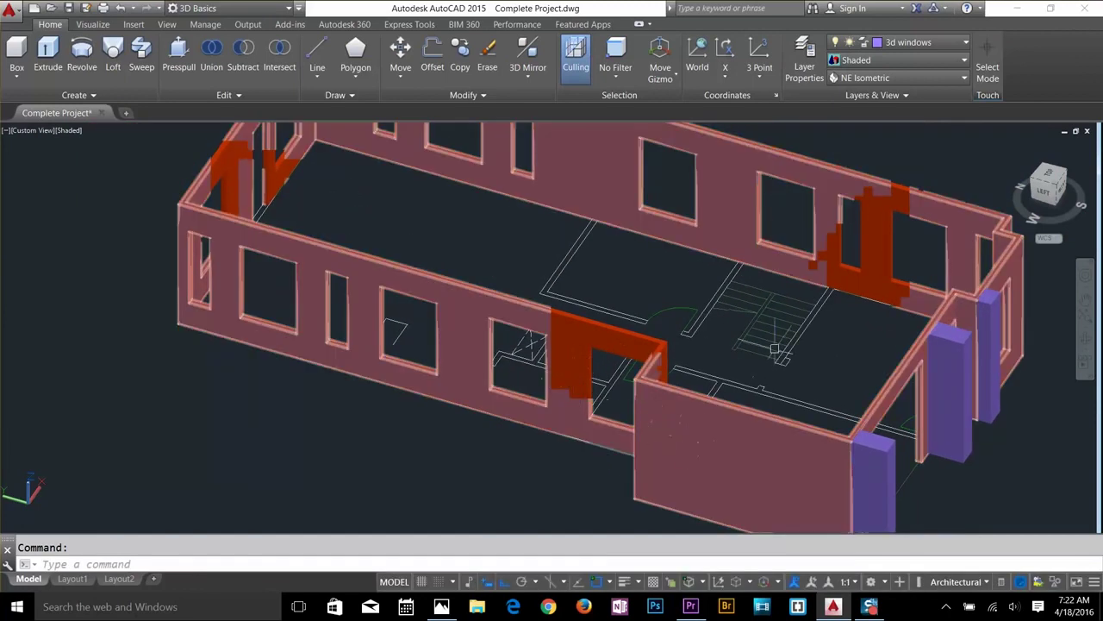
middle_click_drag(924, 426, 978, 367, "shift")
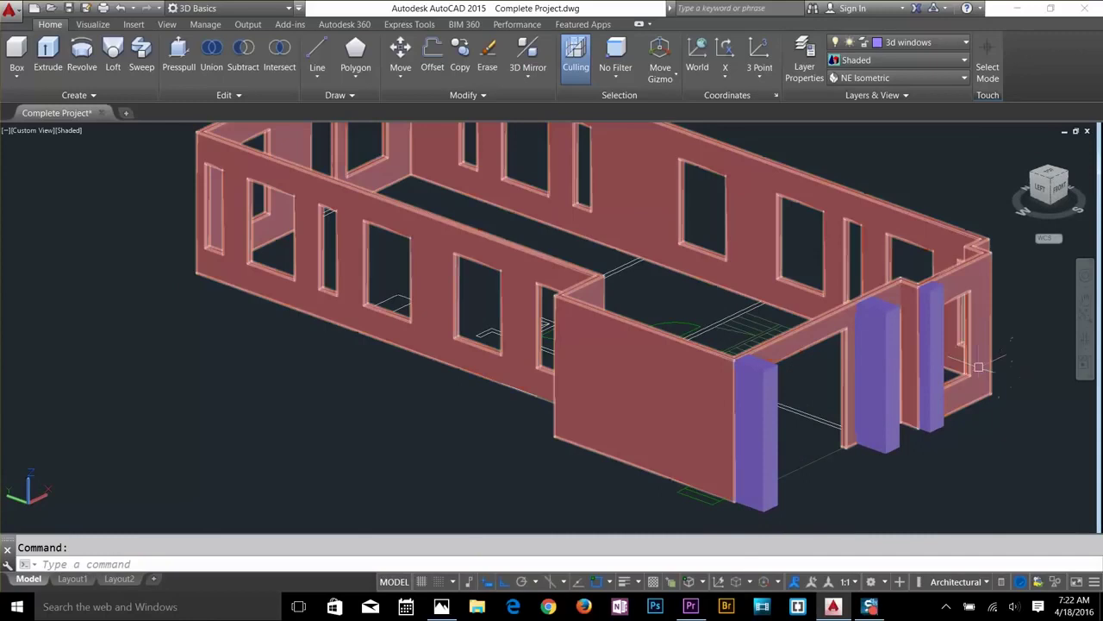
middle_click_drag(489, 375, 414, 335, "shift")
middle_click_drag(670, 337, 488, 276)
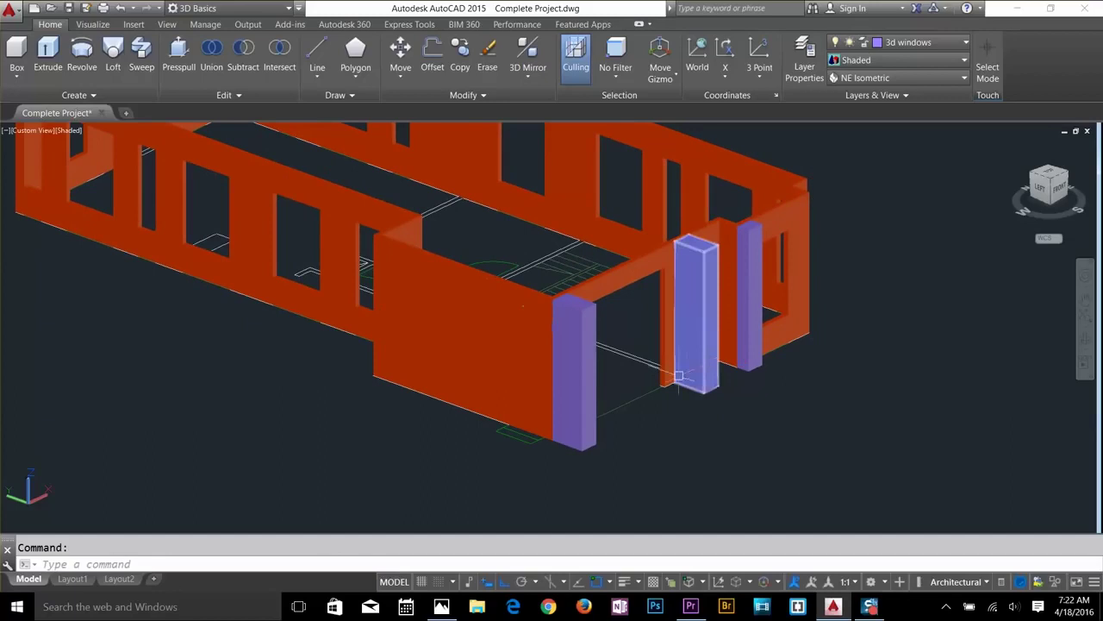
middle_click_drag(685, 365, 721, 387, "shift")
scroll(845, 374, "up", 3)
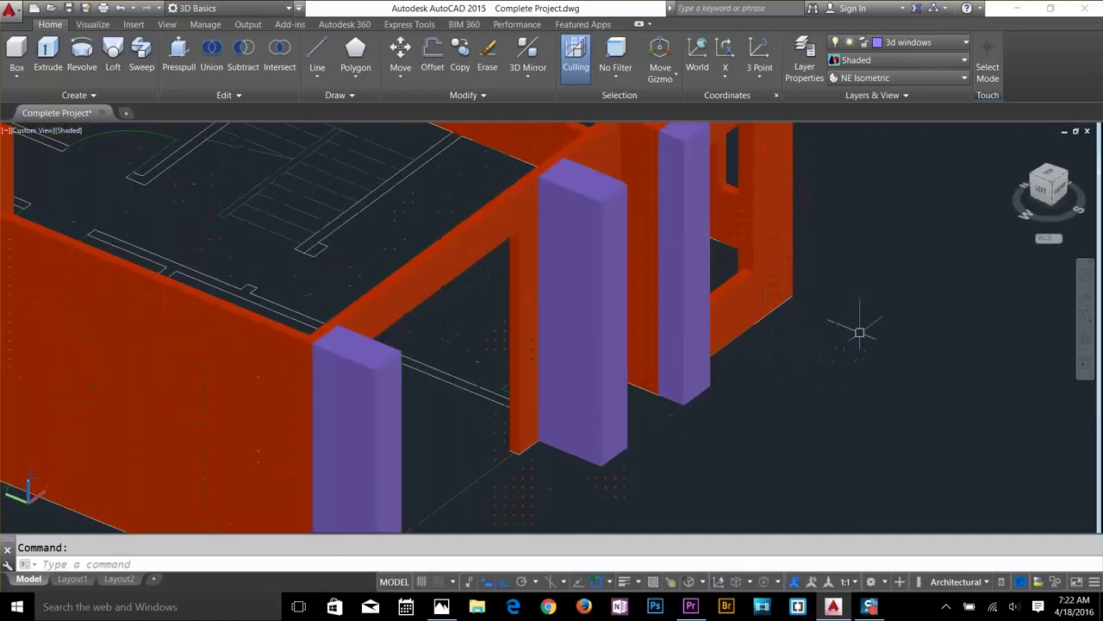
Measure the height of the window opening in the long side wall near the projecting room.
scroll(630, 383, "down", 3)
middle_click_drag(630, 383, 944, 405, "shift")
scroll(493, 281, "up", 4)
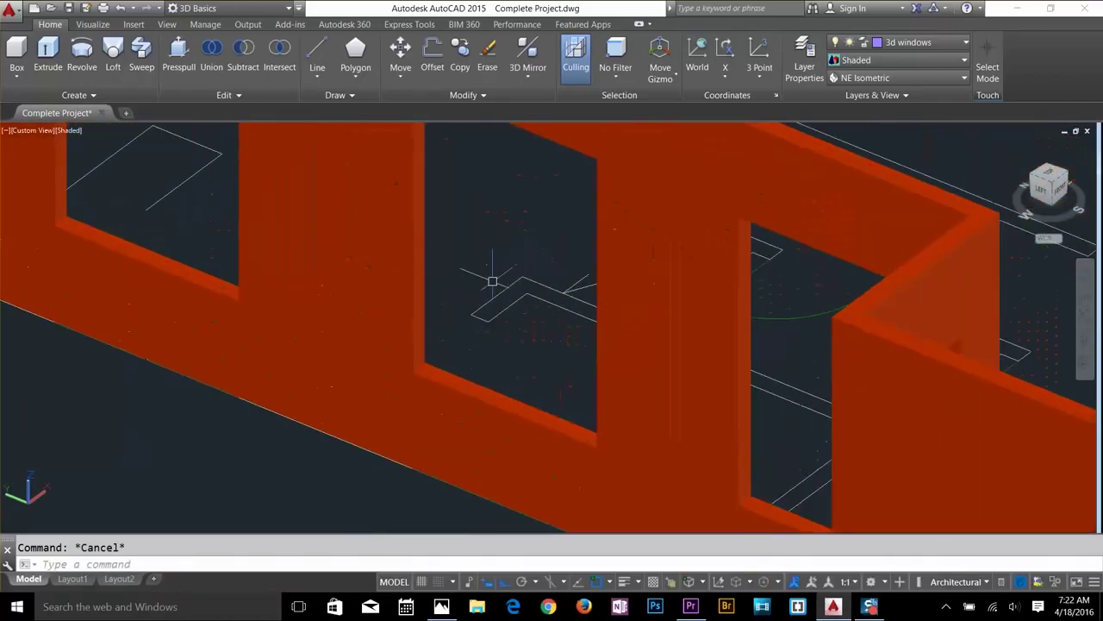
type("i")
key("Return")
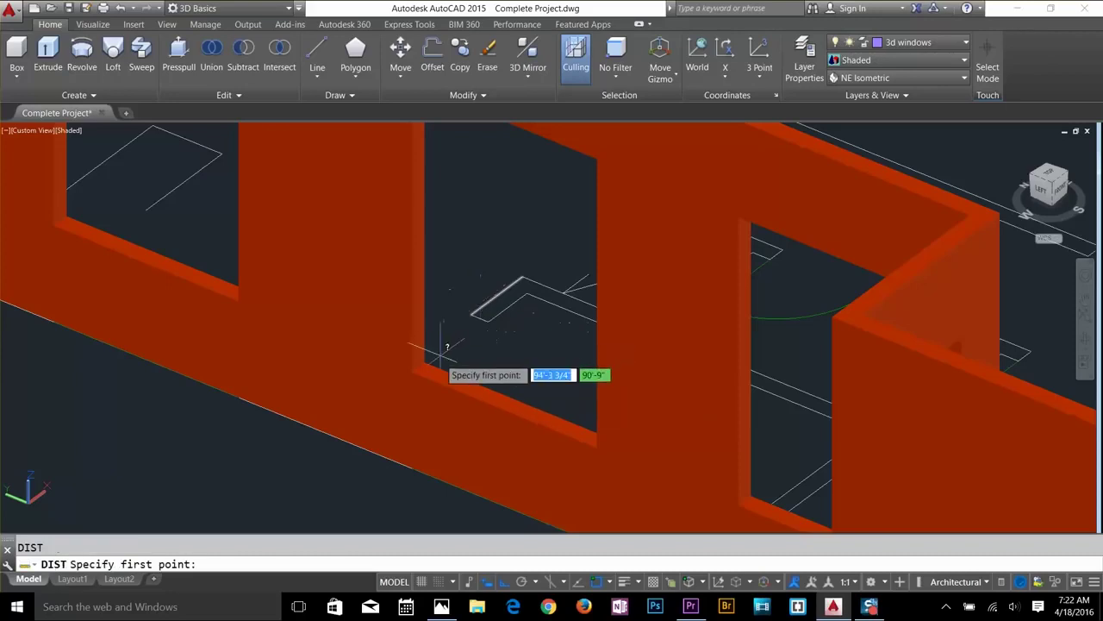
left_click(412, 370)
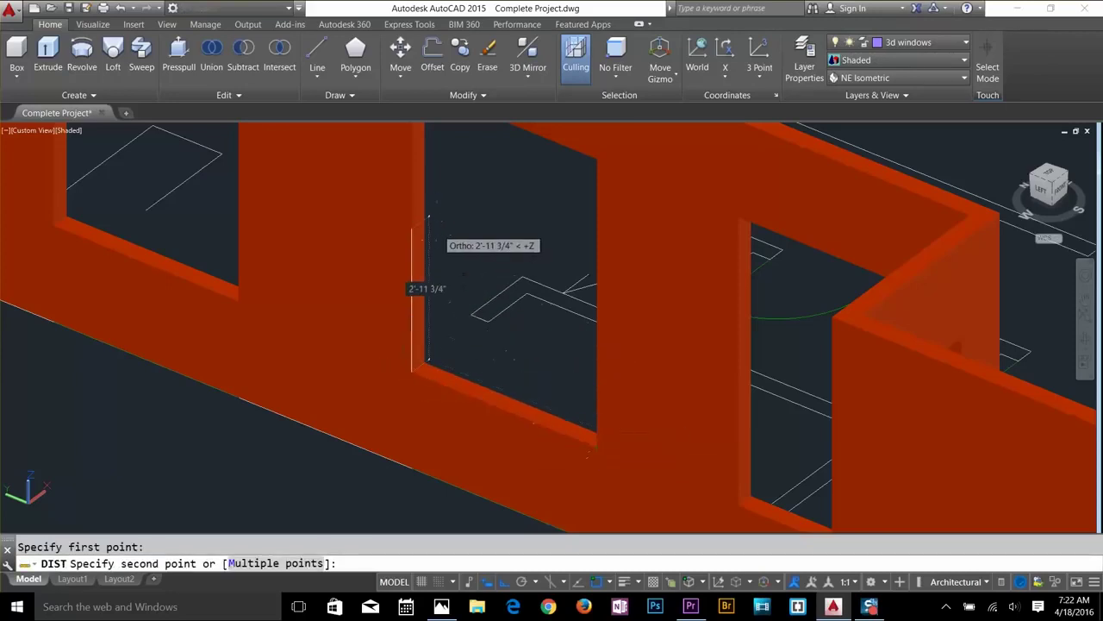
middle_click_drag(405, 226, 442, 377)
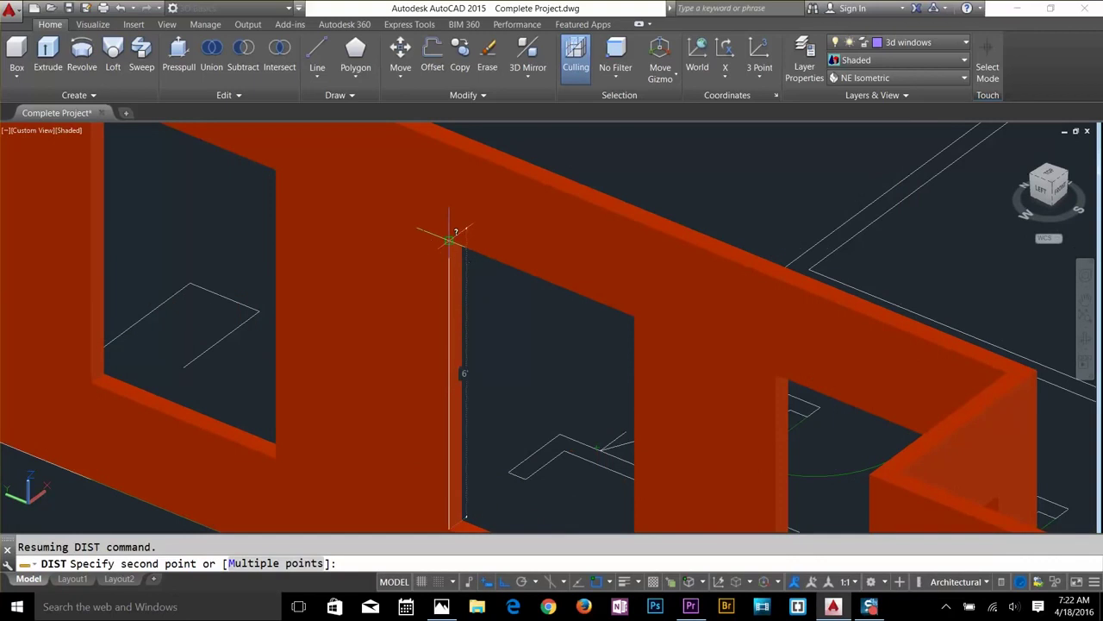
key("Escape")
scroll(517, 349, "down", 8)
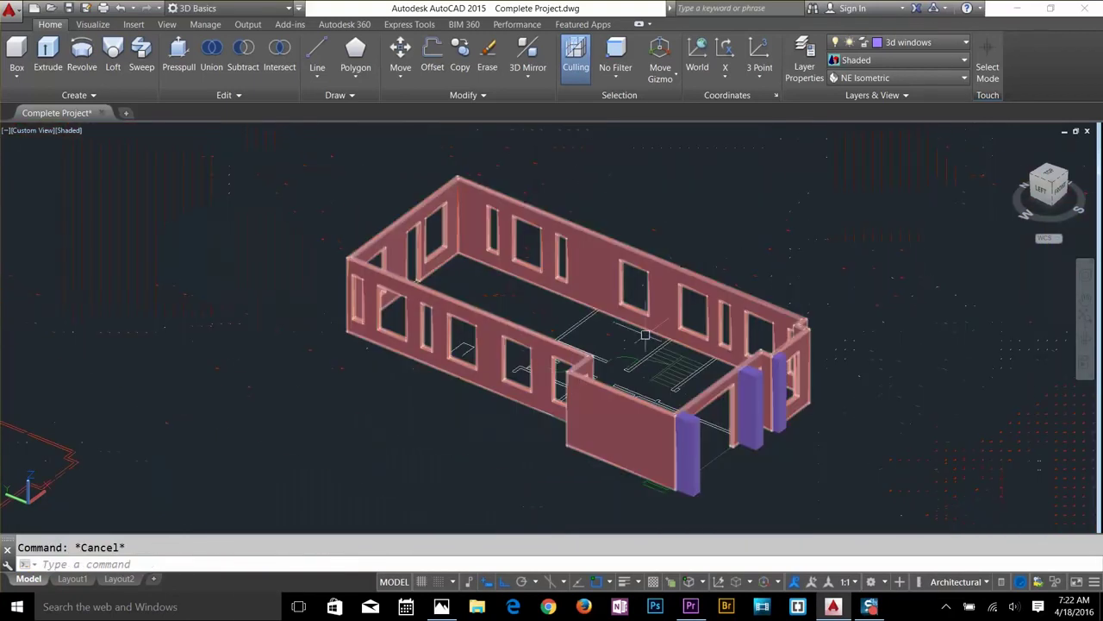
Set the visual style to Wireframe and the view to Top.
left_click(871, 62)
left_click(858, 197)
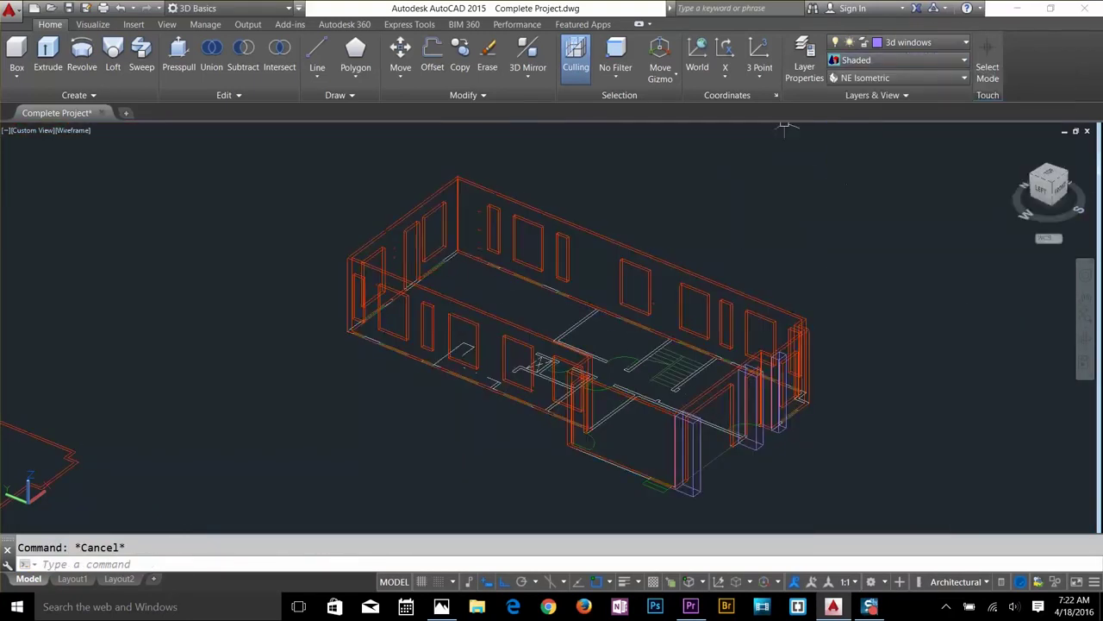
left_click(886, 79)
left_click(875, 93)
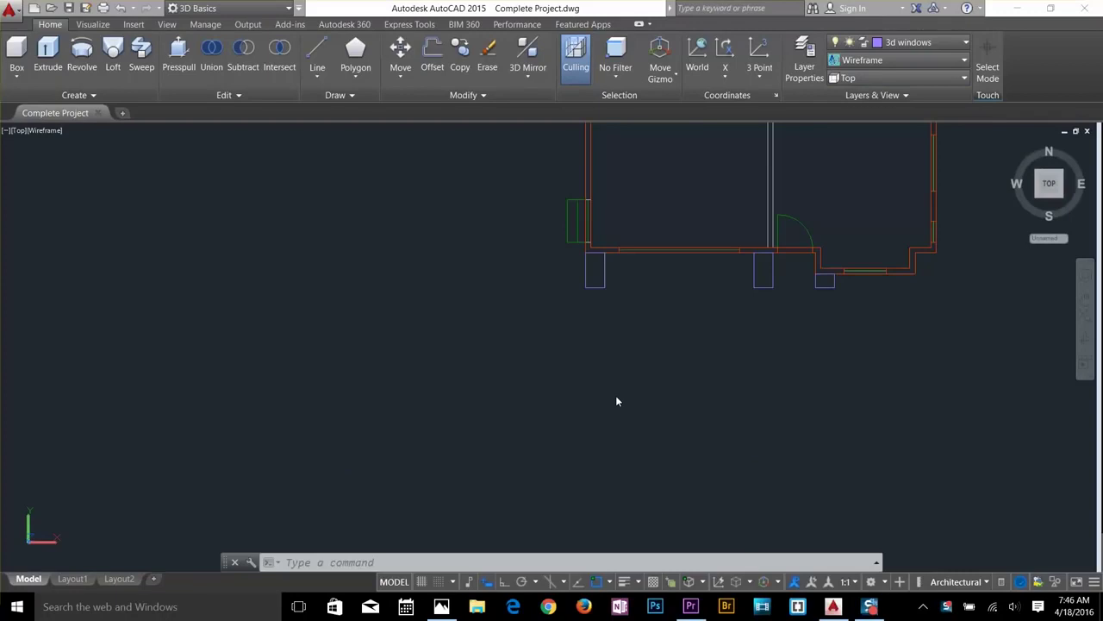
Draw a rectangle with a length of 4' and a width of 6' in the empty area below the floor plan.
key("Escape")
key("Escape")
key("Escape")
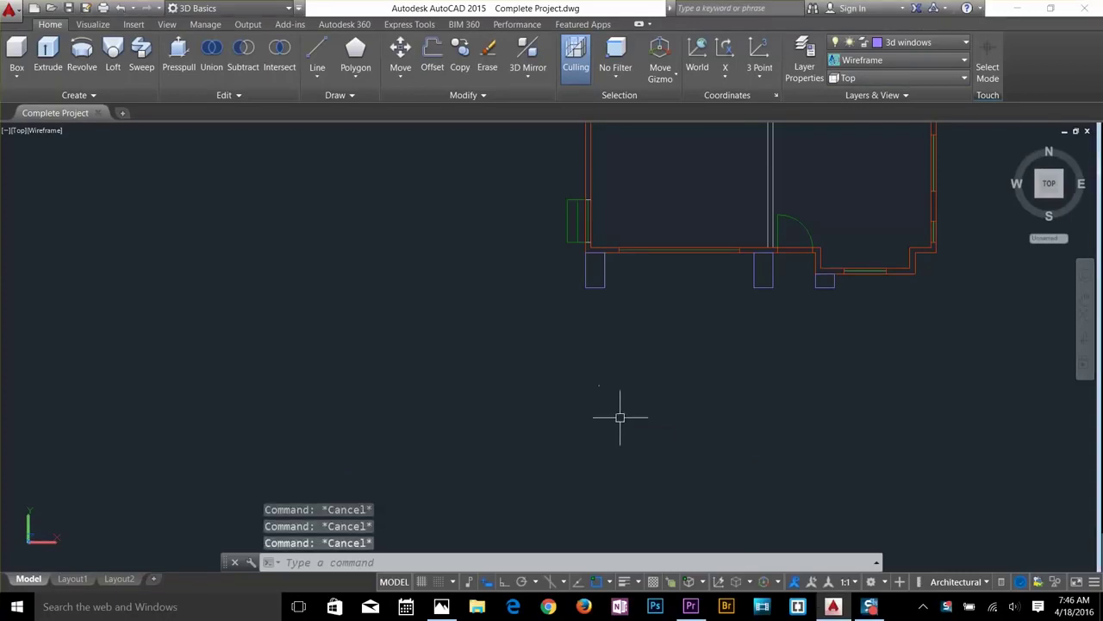
type("rec")
key("Return")
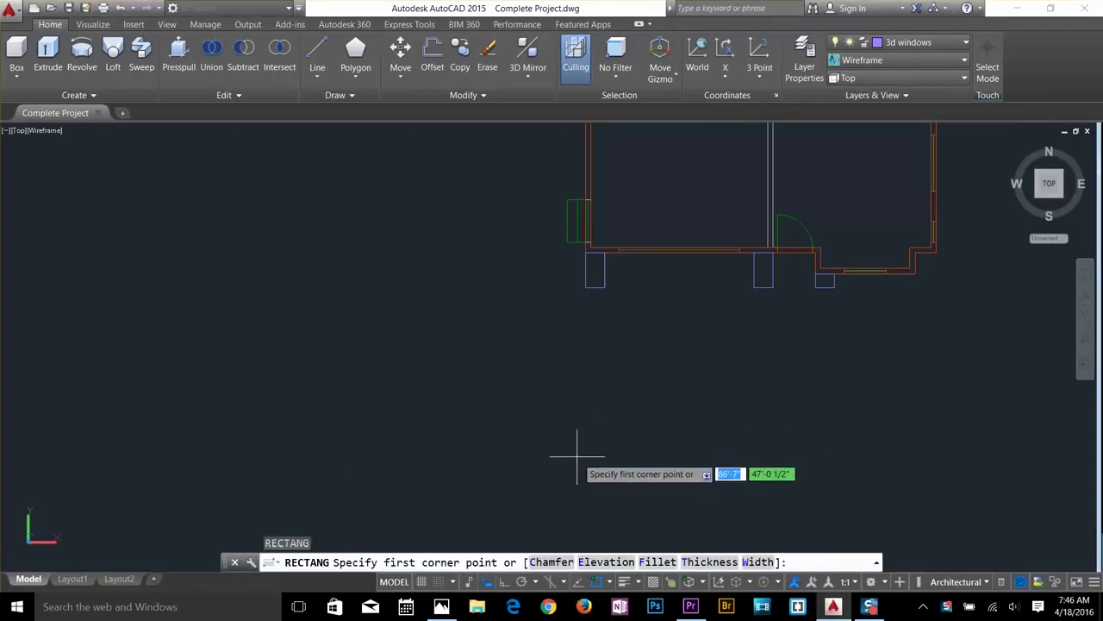
left_click(576, 457)
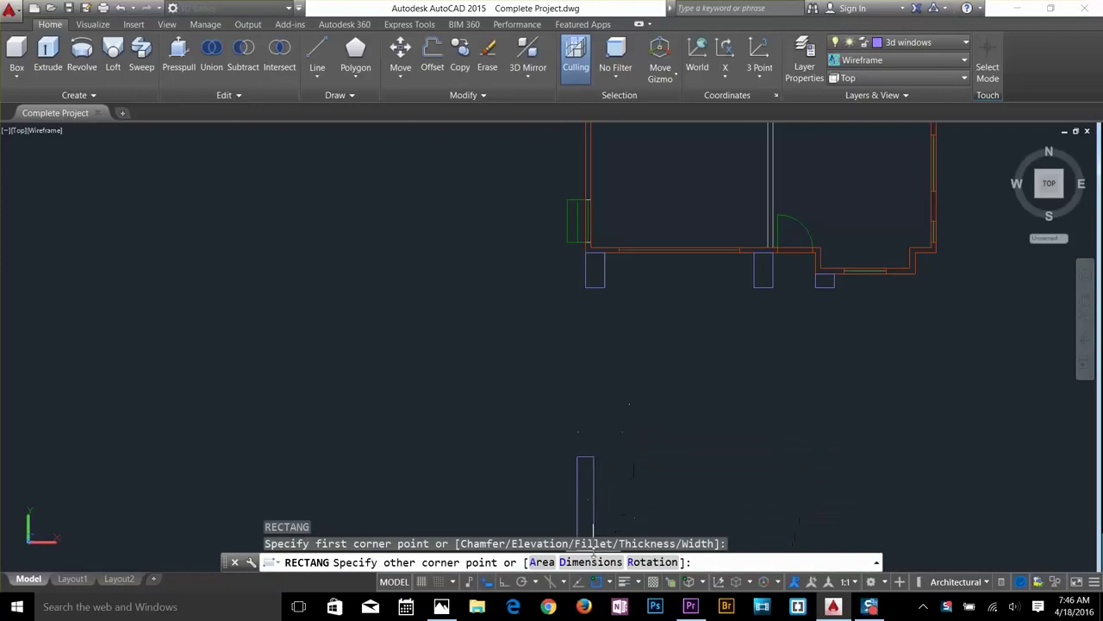
left_click(593, 561)
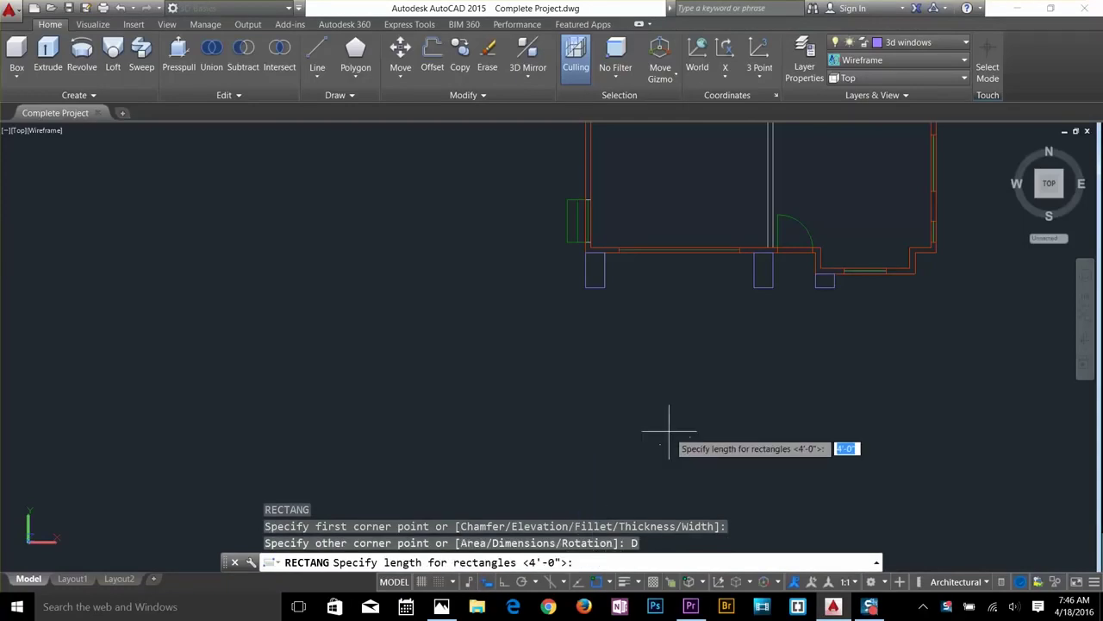
type("4'")
key("Return")
key("Return")
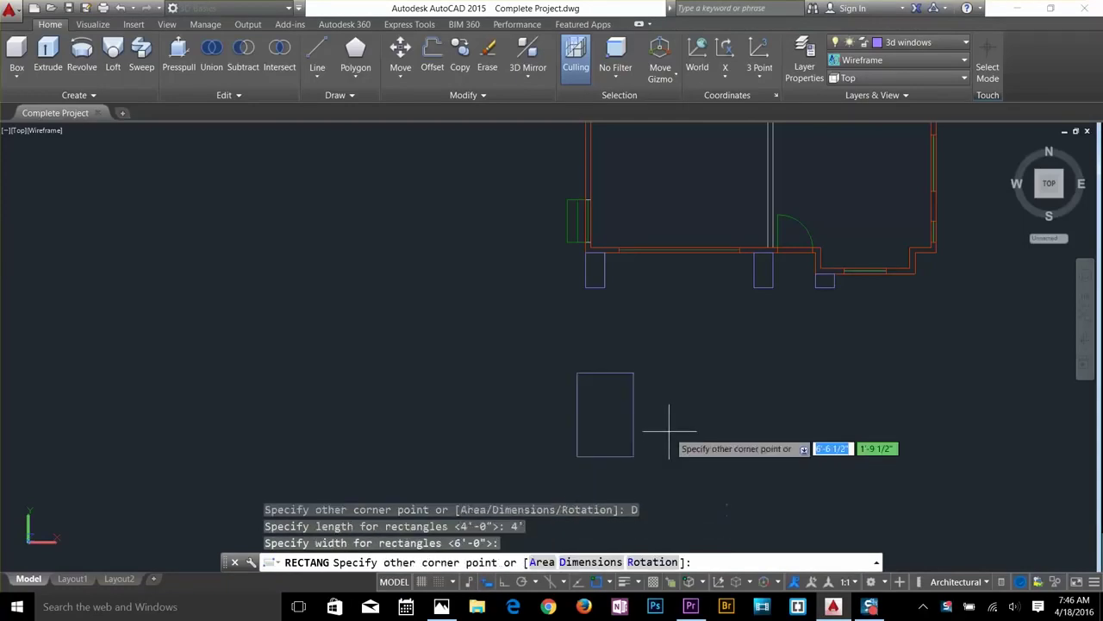
key("Return")
left_click(668, 431)
key("Escape")
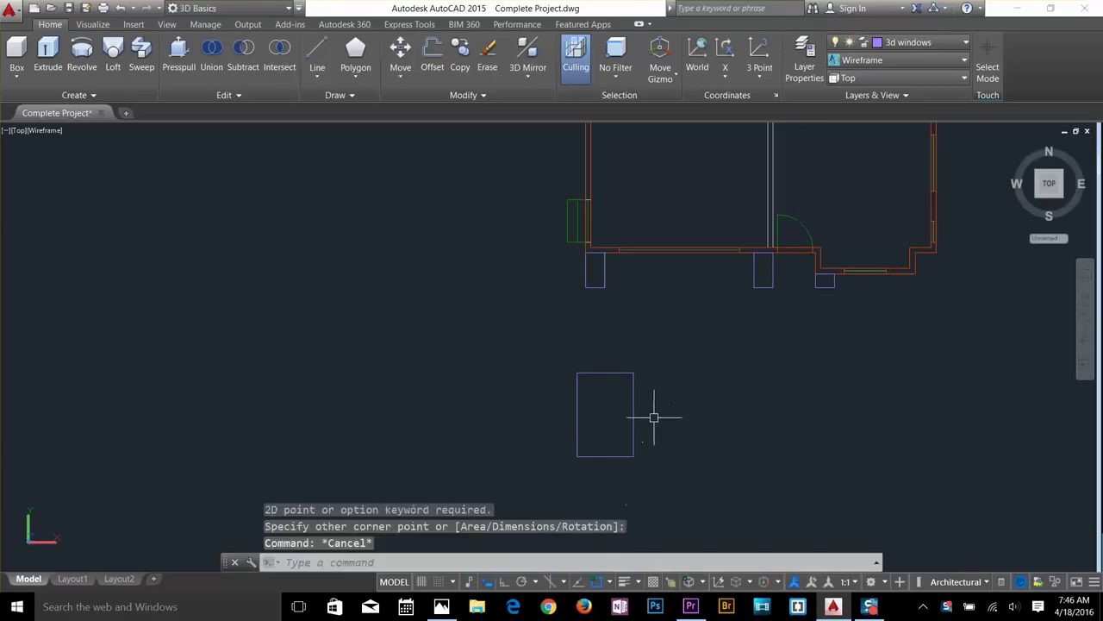
key("Escape")
Offset the new rectangle 2" inward to form the window frame outline.
scroll(640, 423, "up", 3)
key("Escape")
key("Return")
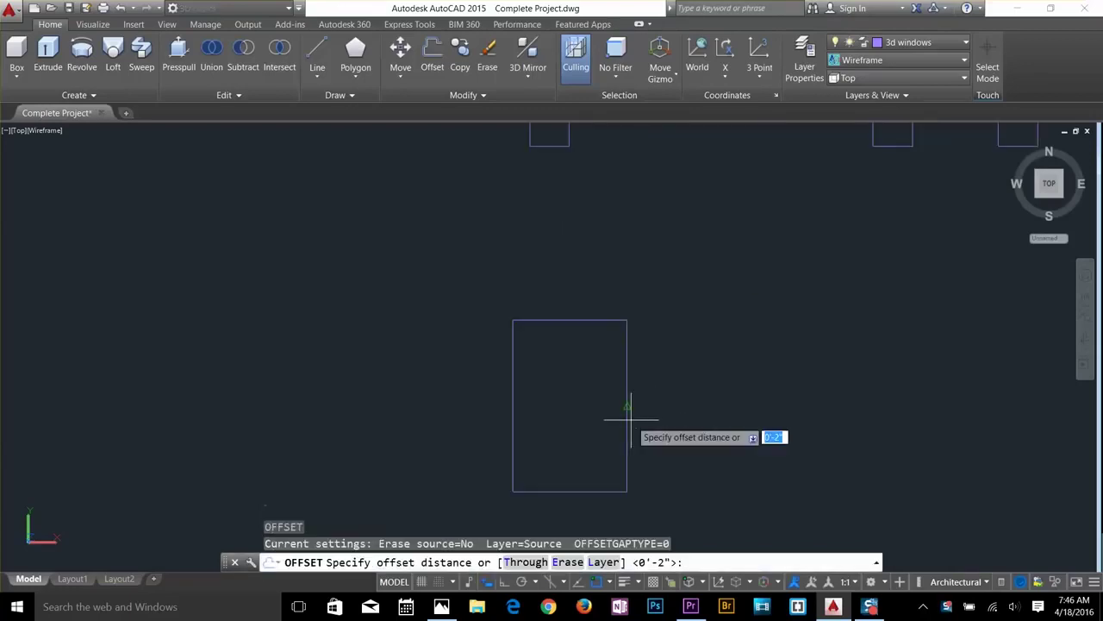
type("2")
key("Return")
left_click(627, 406)
left_click(621, 422)
key("Escape")
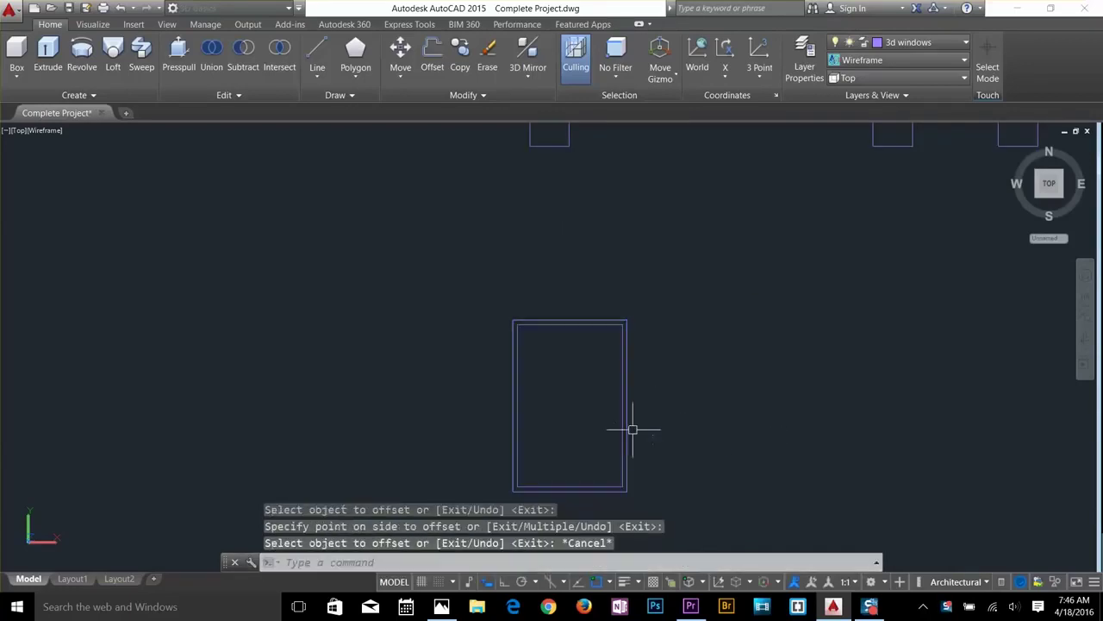
key("Escape")
key("Escape")
Copy both frame rectangles about 8'-9 1/2" horizontally to the east of the originals.
type("co")
key("Return")
left_click(639, 428)
left_click(609, 406)
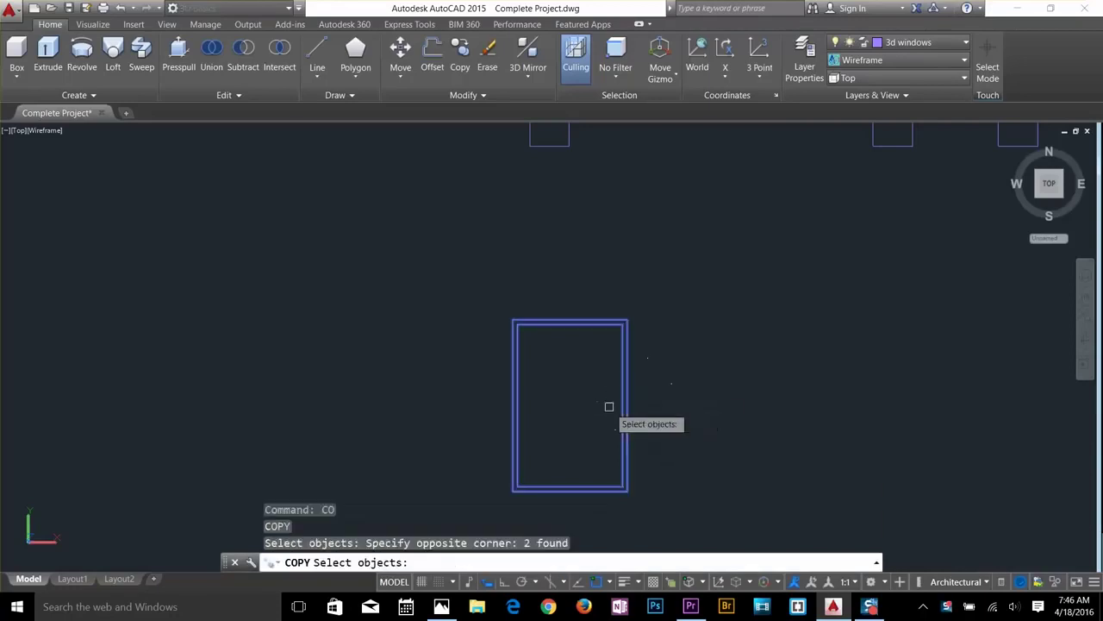
key("Return")
left_click(608, 406)
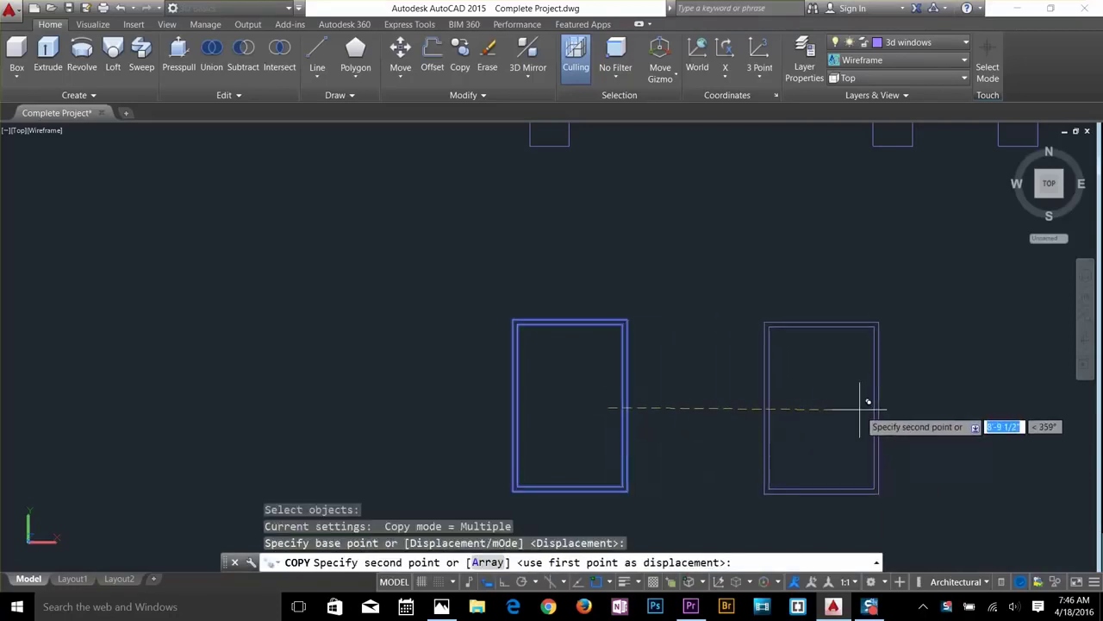
left_click(859, 408)
key("Escape")
key("Escape")
key("Escape")
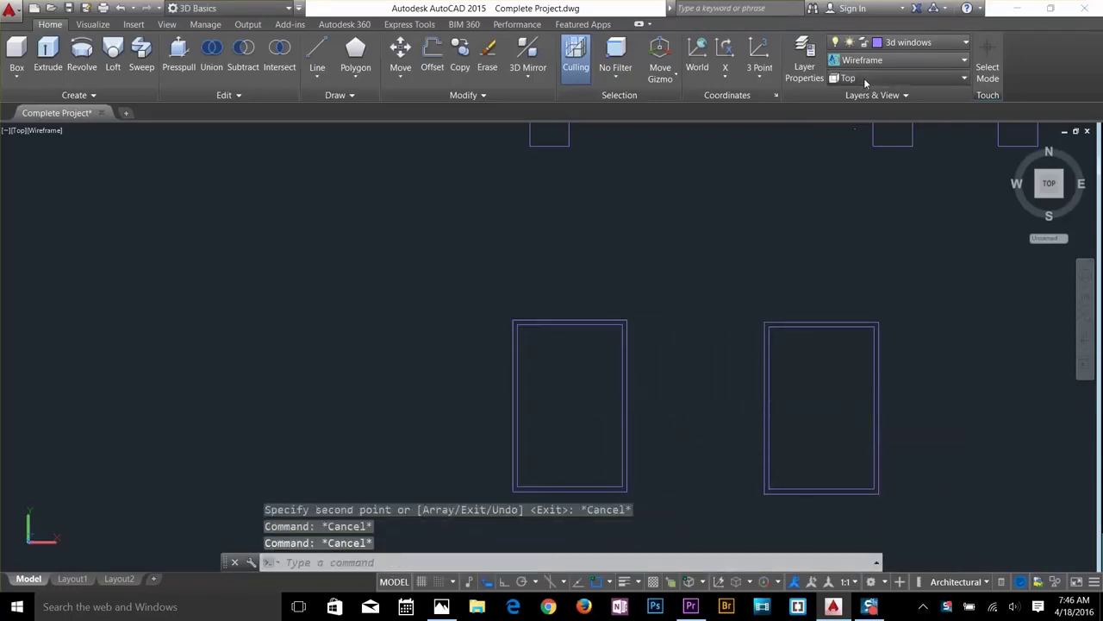
Switch to the SW Isometric view and extrude both original frame rectangles 2".
left_click(853, 78)
left_click(854, 179)
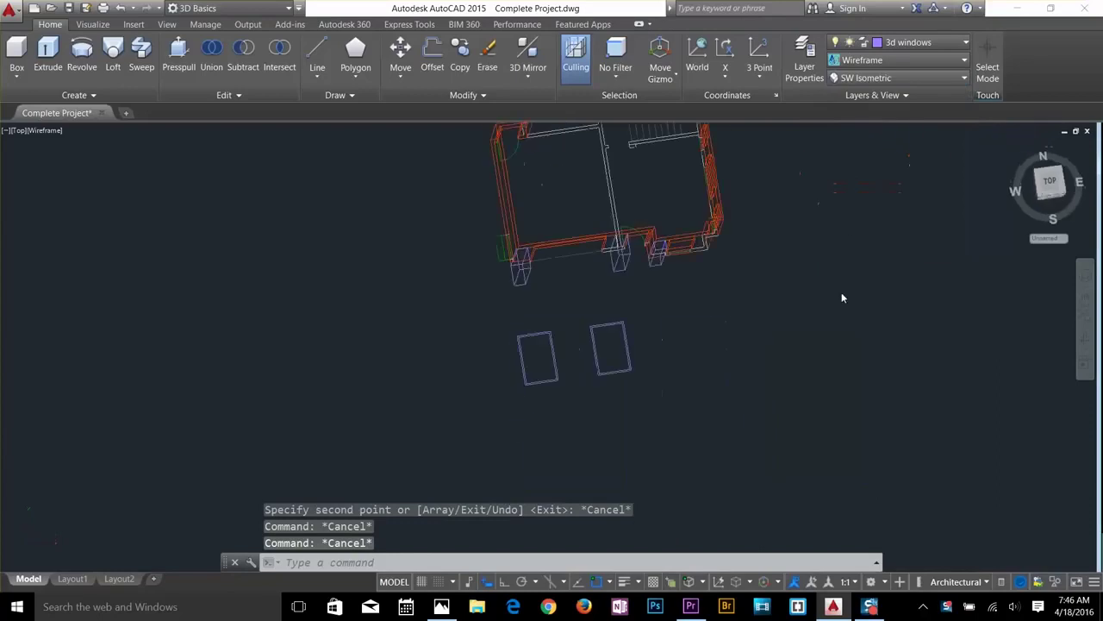
scroll(827, 258, "up", 10)
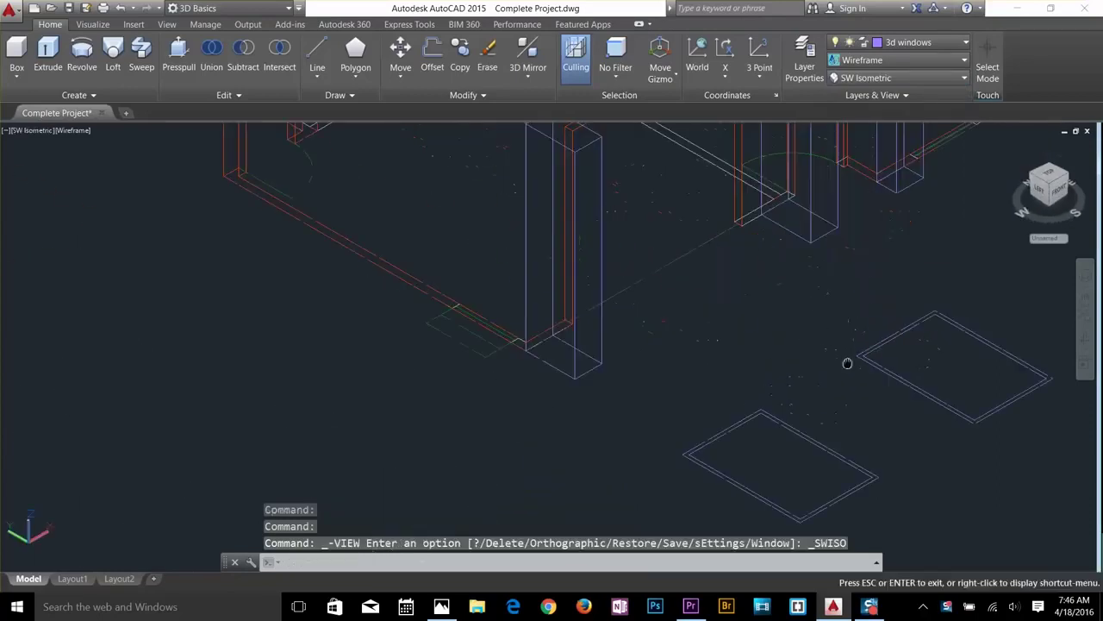
key("Escape")
key("Escape")
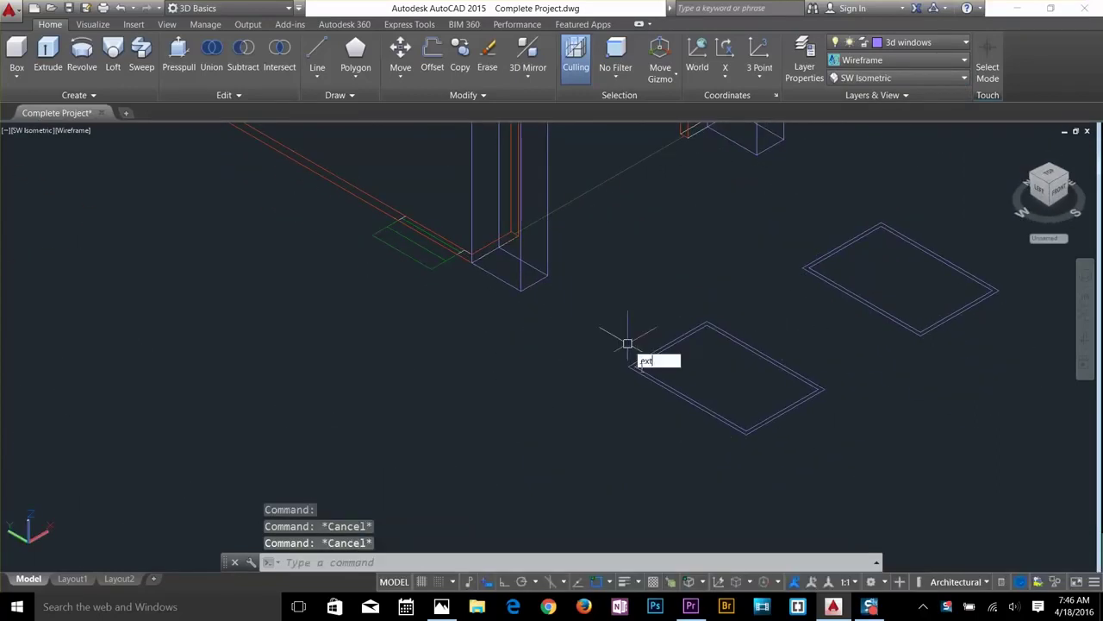
type("ext")
key("Return")
left_click(664, 365)
left_click(646, 394)
key("Return")
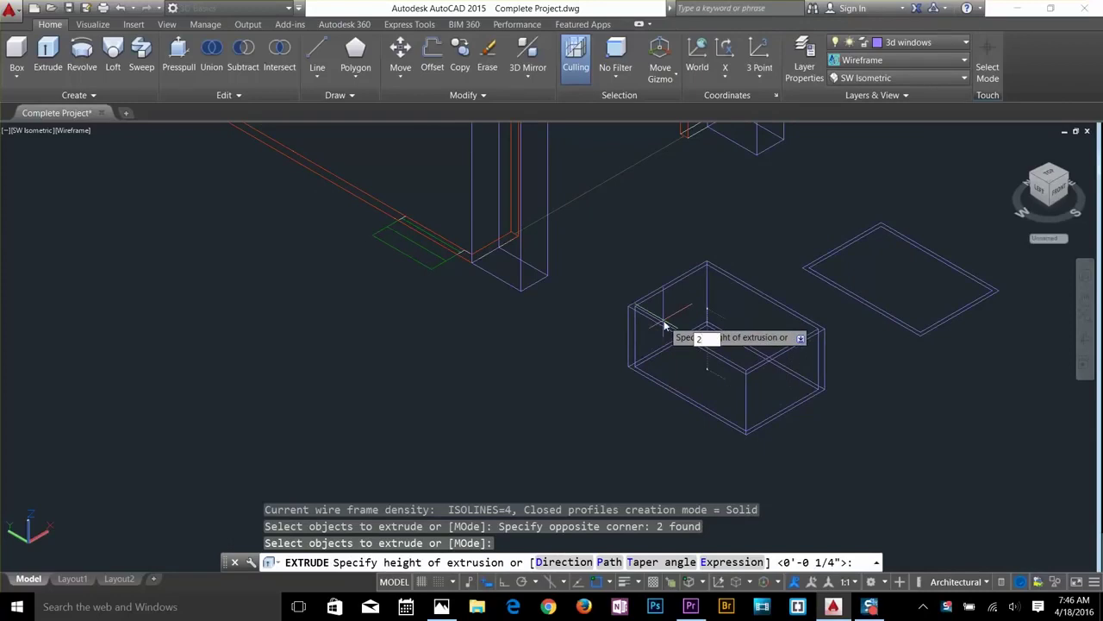
key("Return")
key("Escape")
key("Escape")
key("Escape")
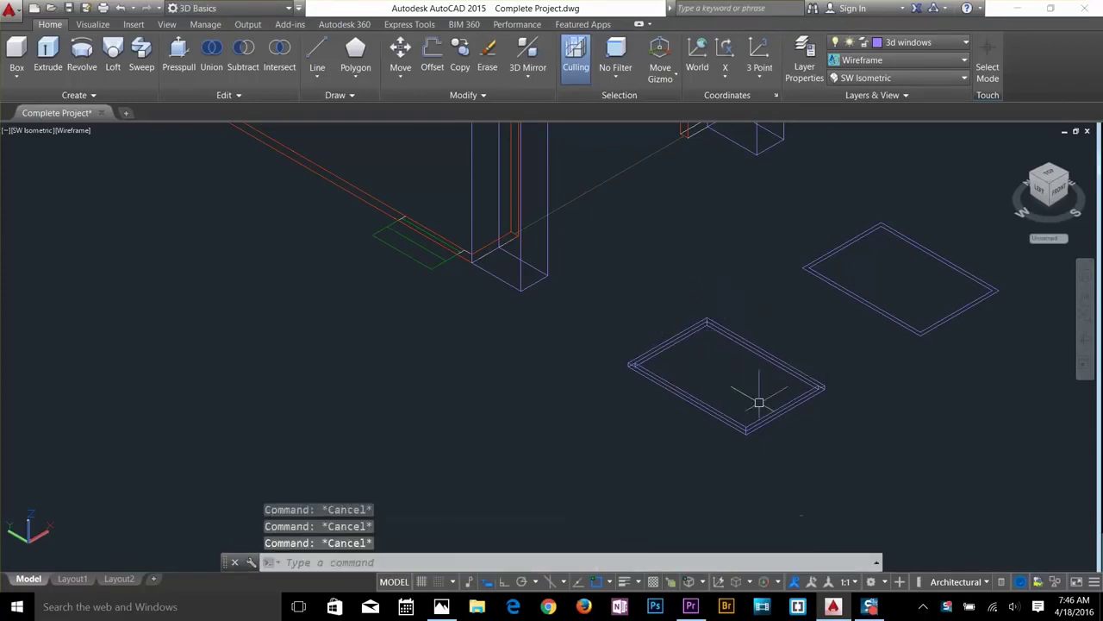
Try to subtract the inner extruded block from the outer one to hollow out the window frame.
type("su")
key("Return")
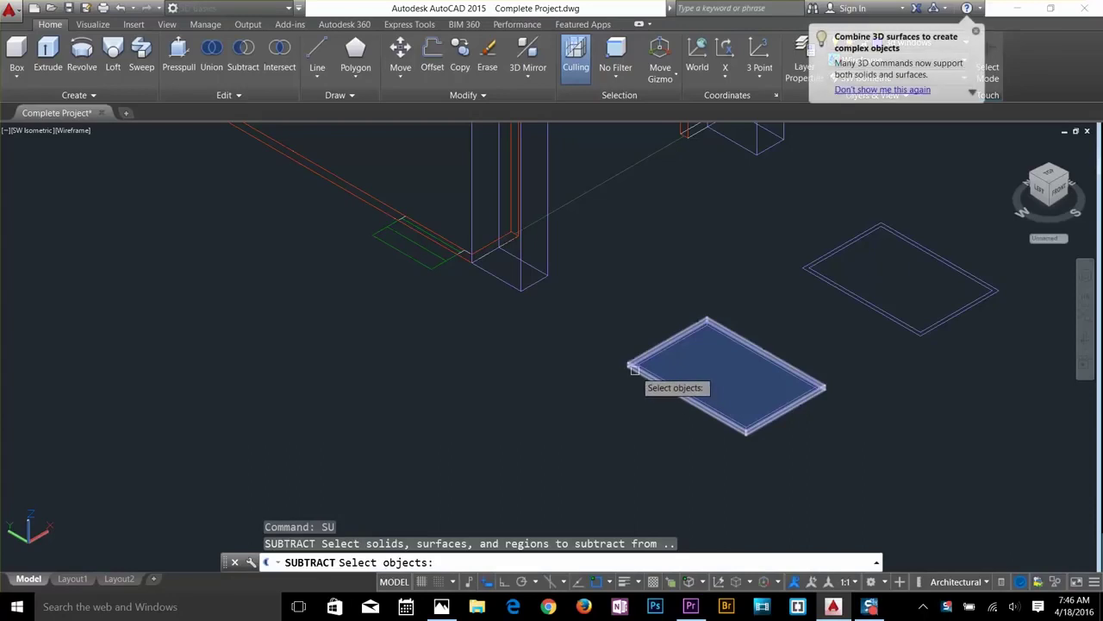
left_click(628, 367)
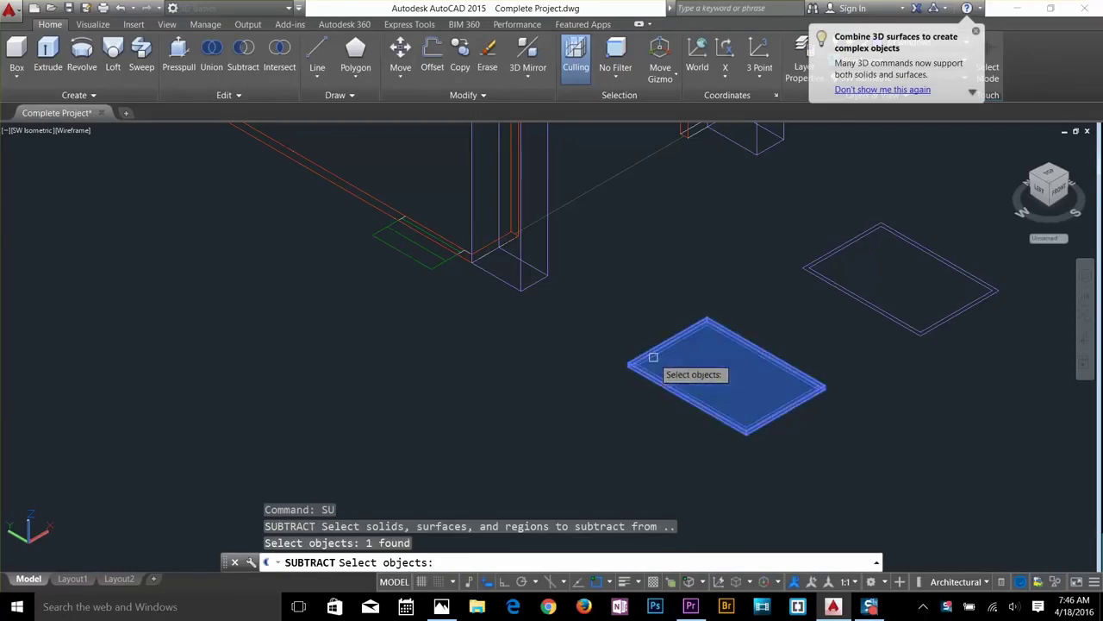
left_click(652, 362)
key("Return")
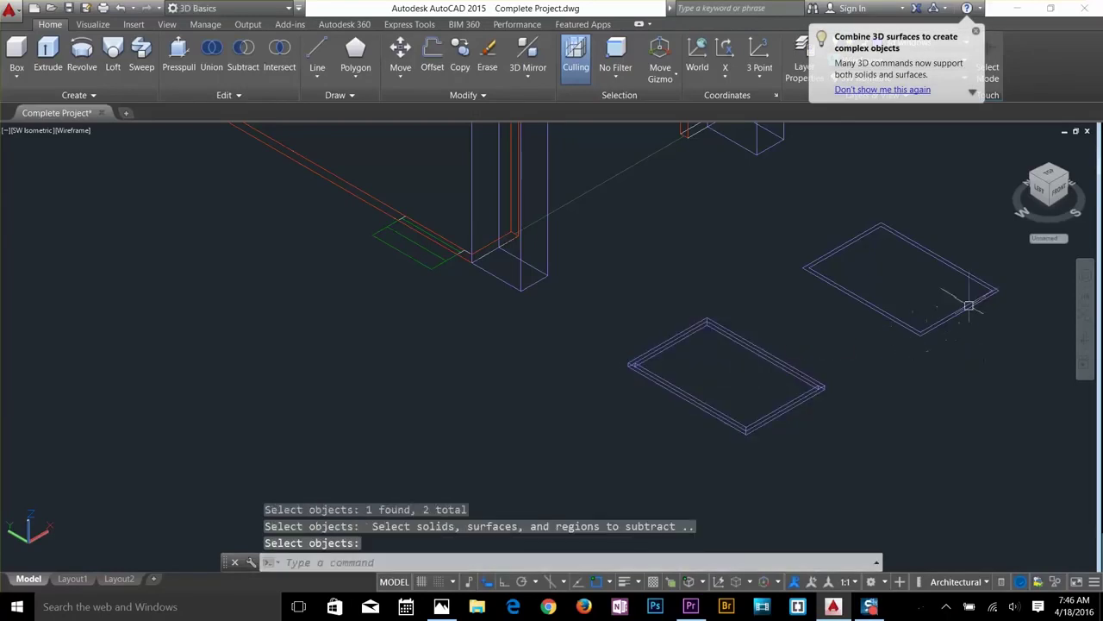
scroll(982, 288, "up", 2)
key("Escape")
key("Escape")
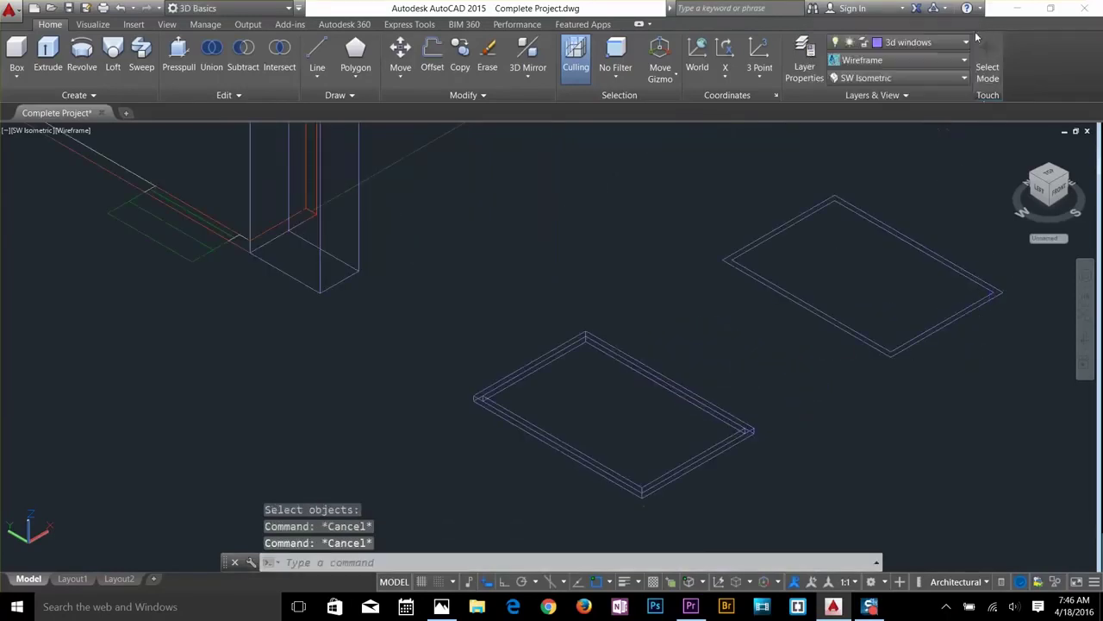
key("Escape")
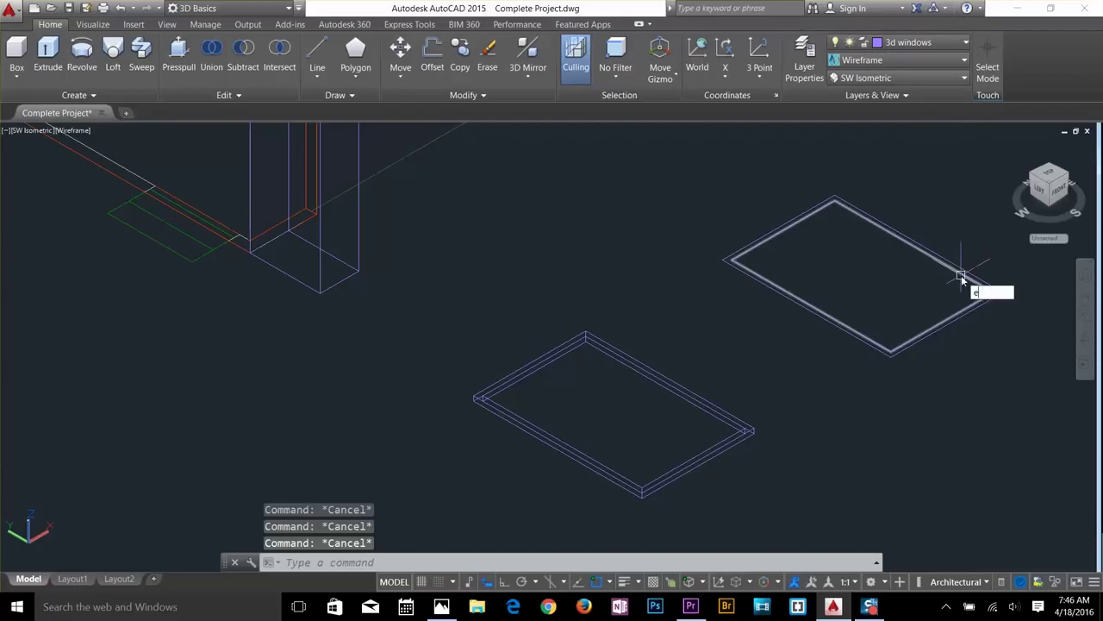
key("Return")
left_click(969, 297)
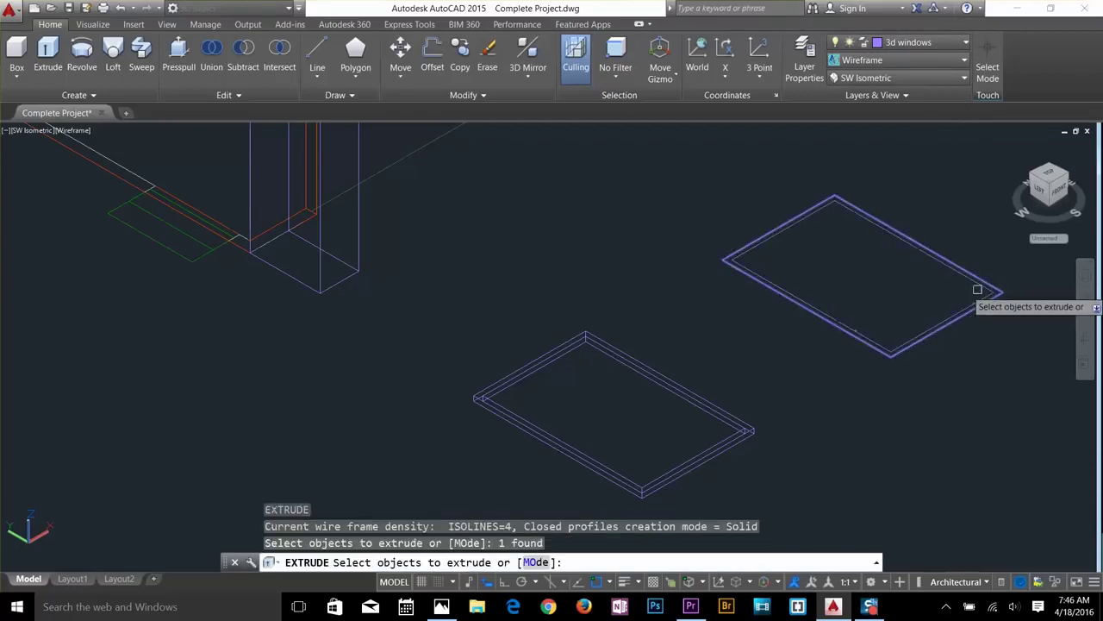
key("Escape")
Extrude the inner rectangle of the copied pair 0.2" as the glass pane.
key("Return")
left_click(980, 299)
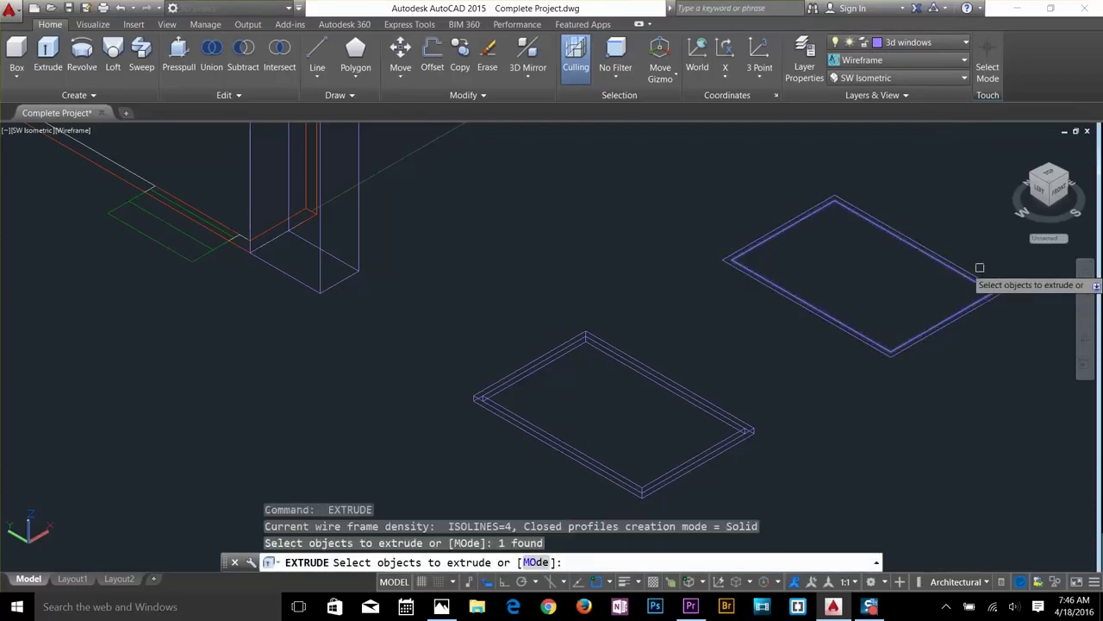
key("Return")
key("Escape")
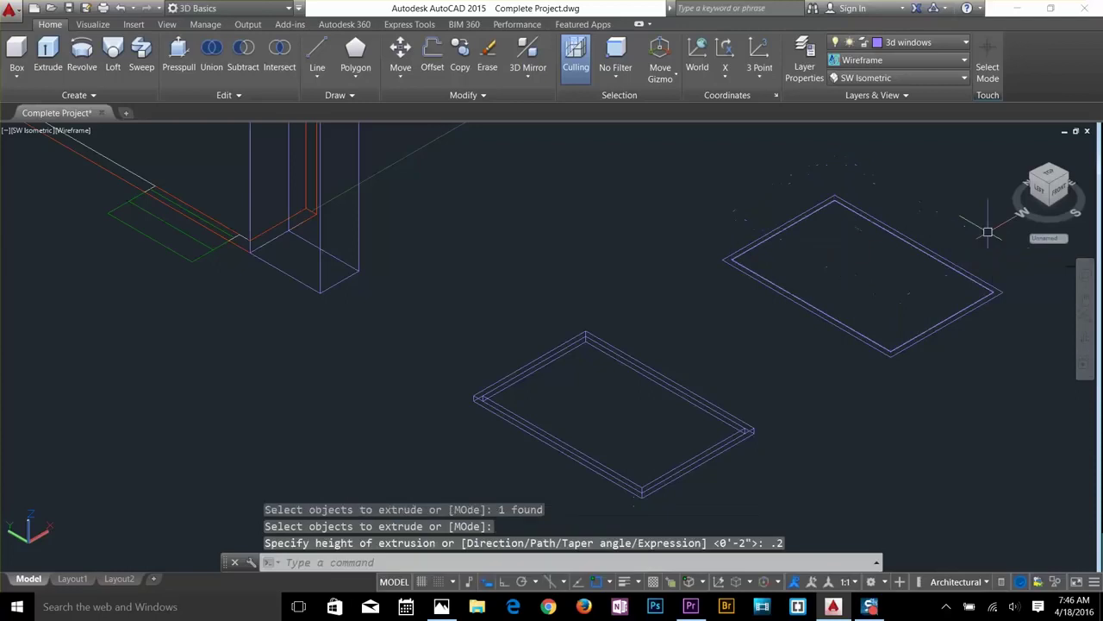
key("Escape")
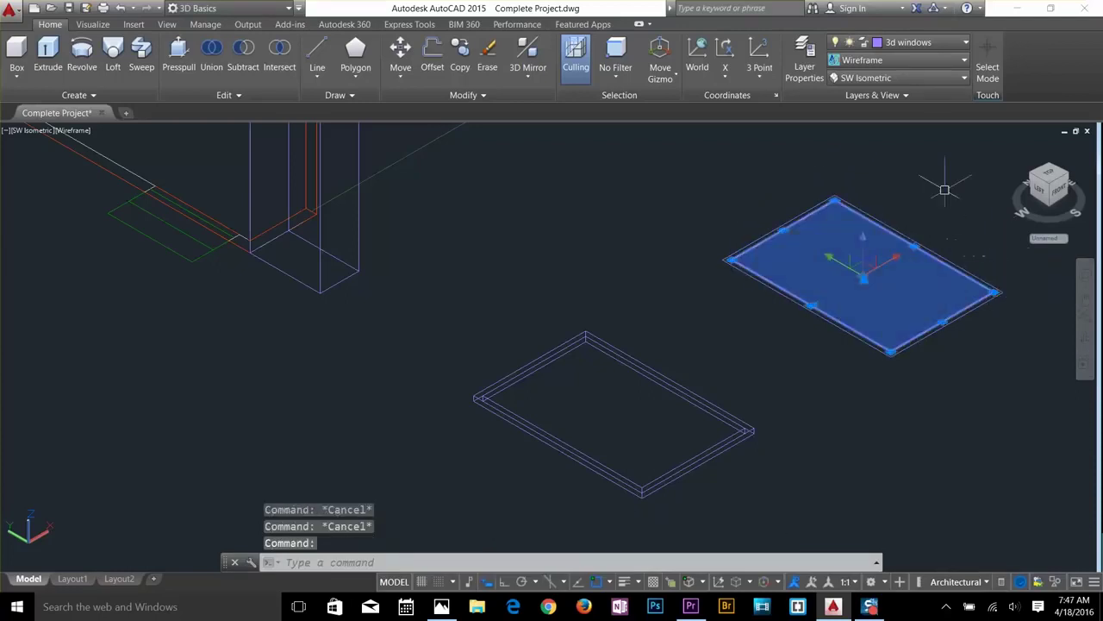
Assign the thin extruded glass pane to the 3d glass layer.
left_click(927, 45)
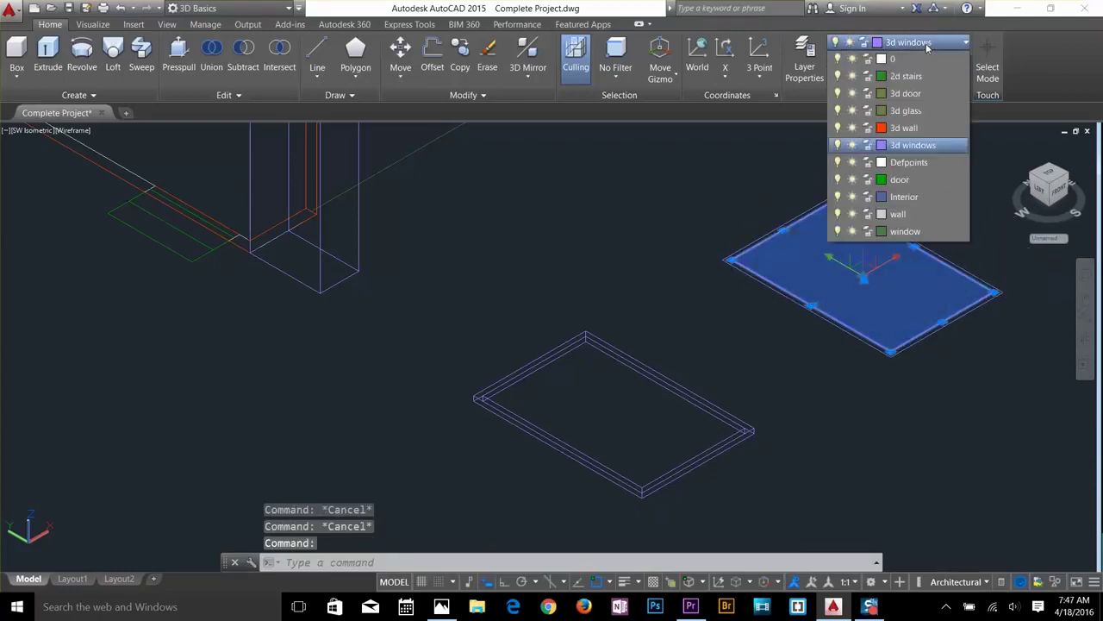
left_click(905, 111)
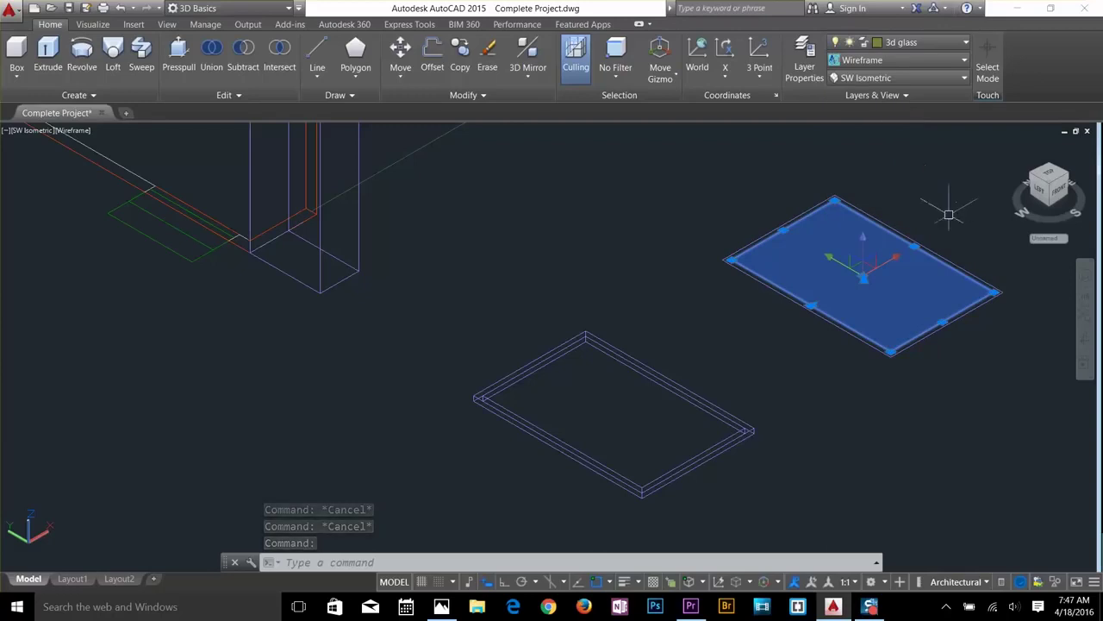
key("Escape")
Move the glass pane by its corner edge midpoint onto the matching inner corner midpoint of the 2" frame, and apply the Shaded visual style.
type("m")
key("Return")
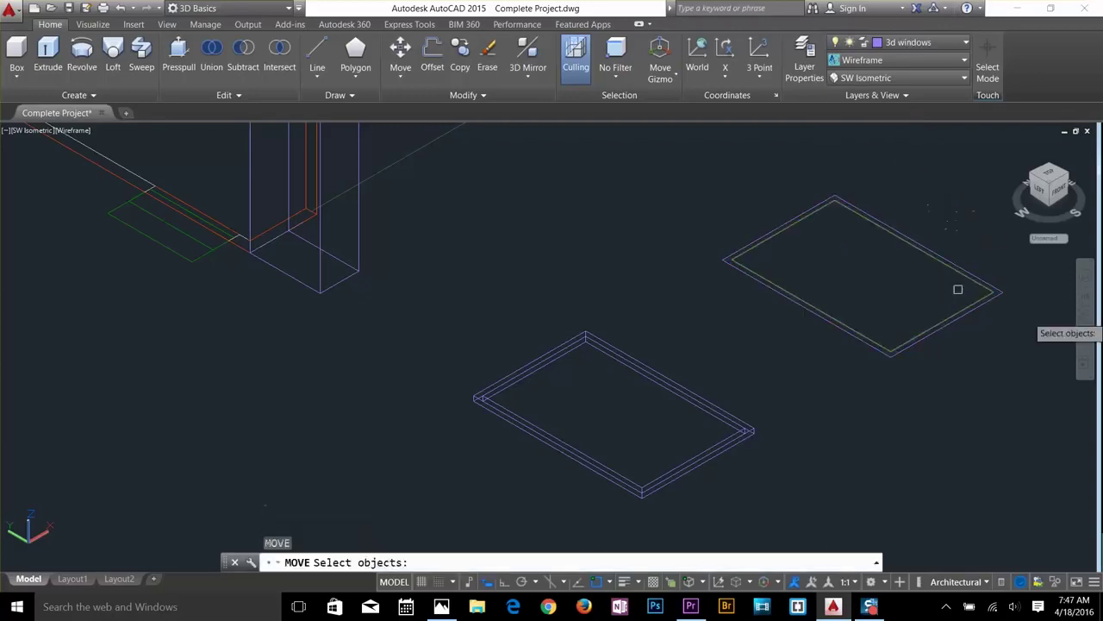
scroll(928, 273, "up", 5)
left_click(686, 244)
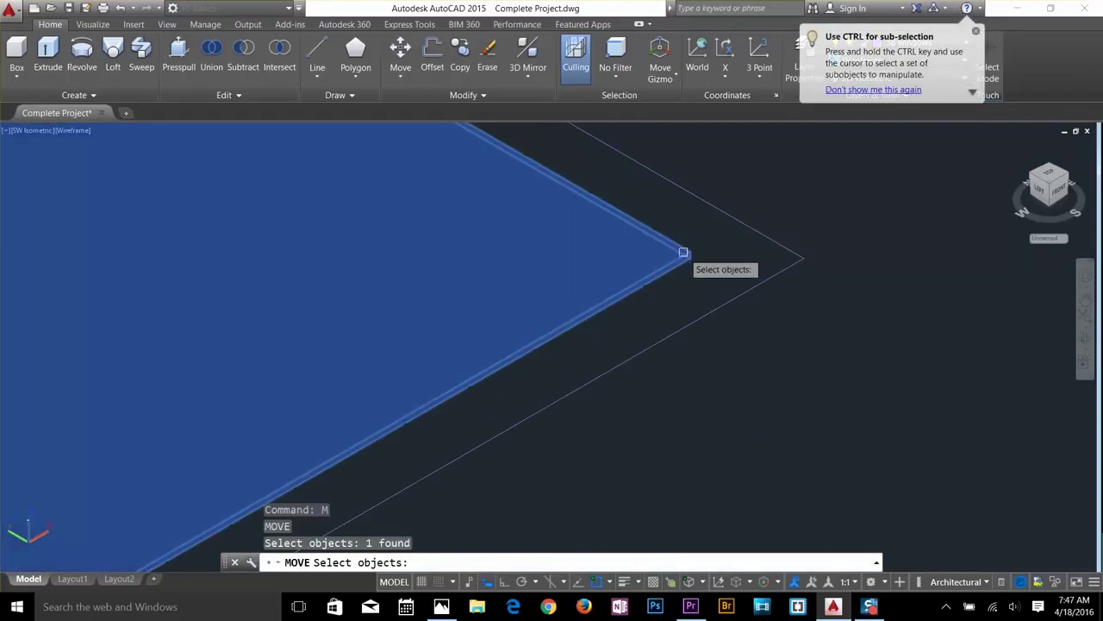
key("Return")
scroll(715, 246, "up", 4)
left_click(717, 219)
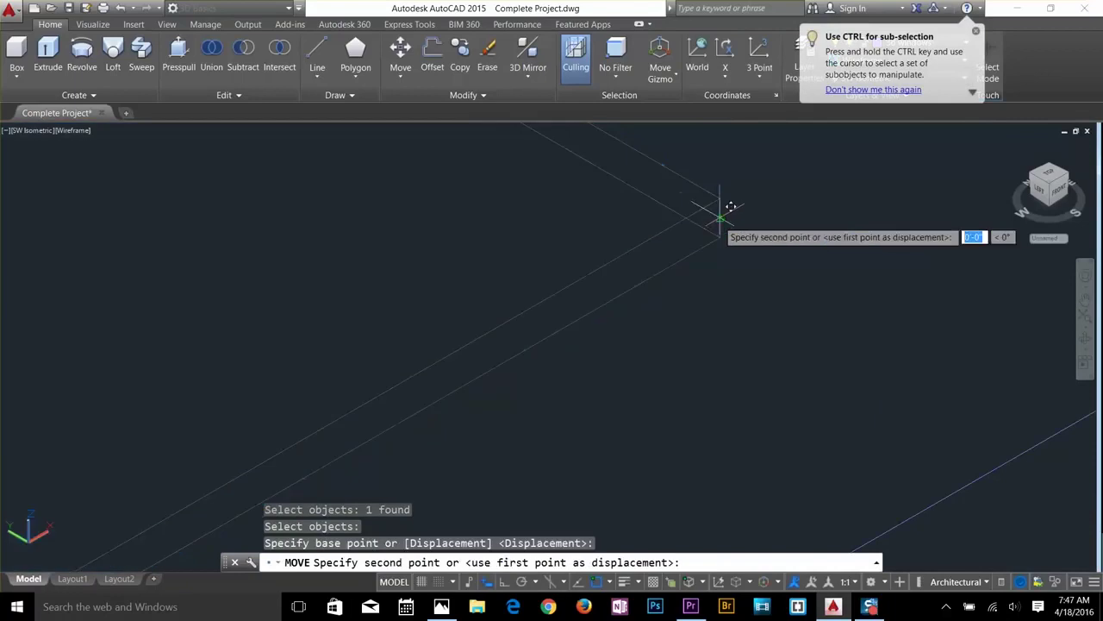
scroll(598, 264, "down", 5)
scroll(655, 319, "down", 3)
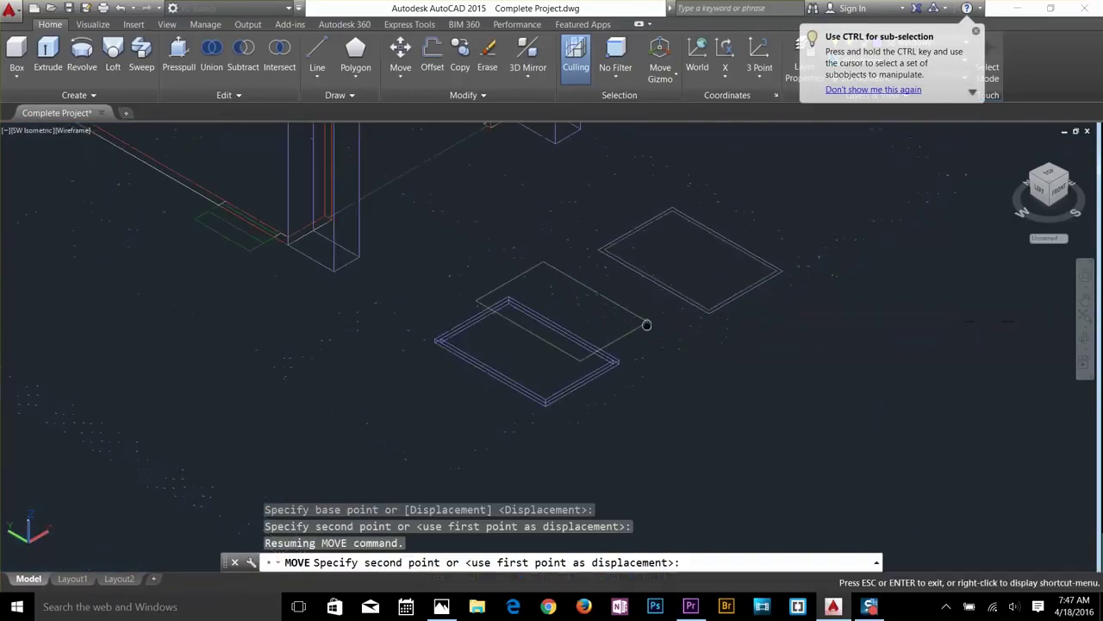
scroll(661, 314, "up", 7)
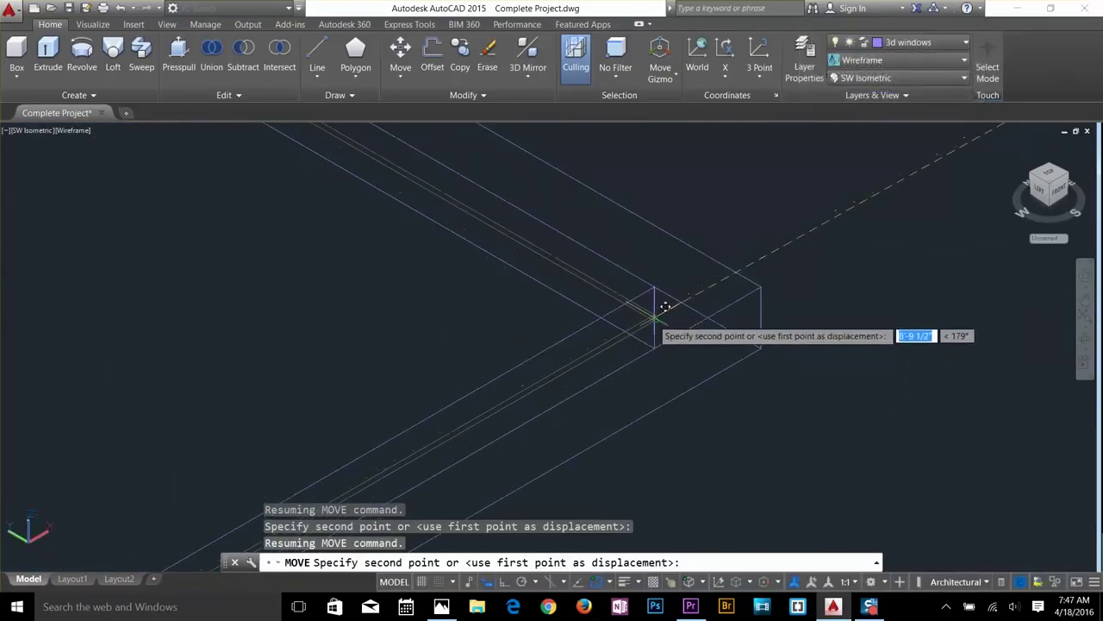
left_click(656, 310)
scroll(680, 336, "down", 5)
scroll(679, 336, "down", 3)
key("Escape")
key("Escape")
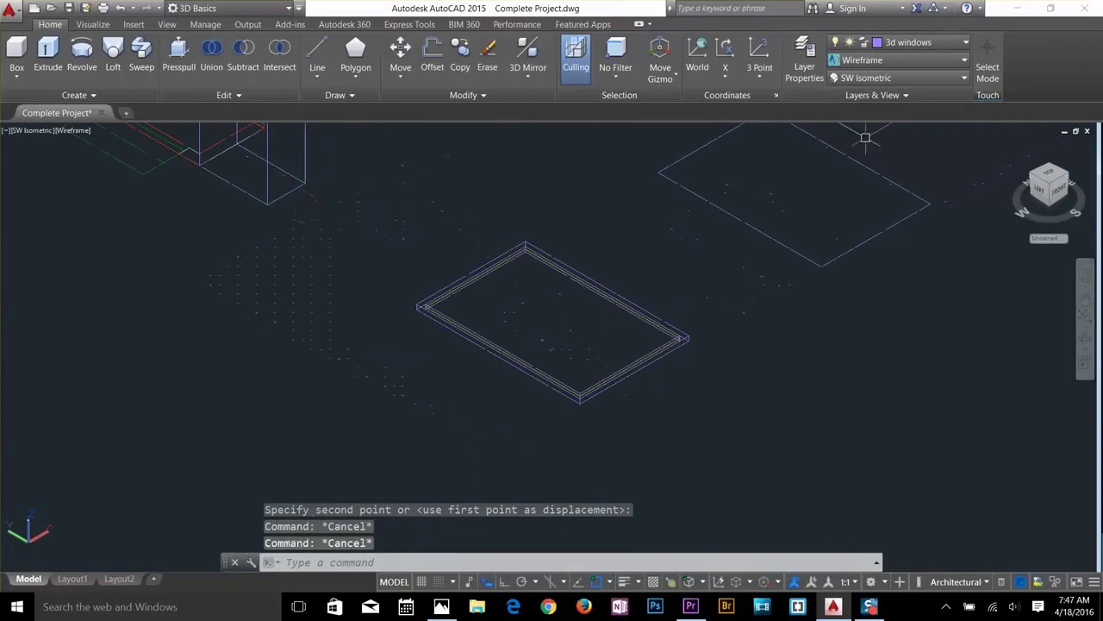
left_click(915, 64)
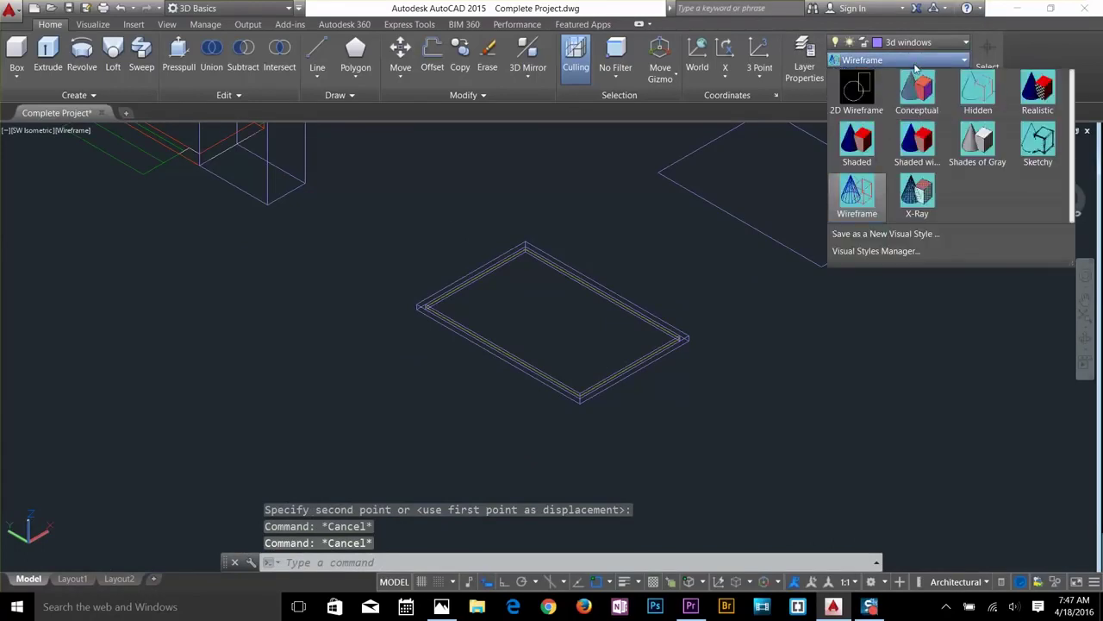
left_click(865, 144)
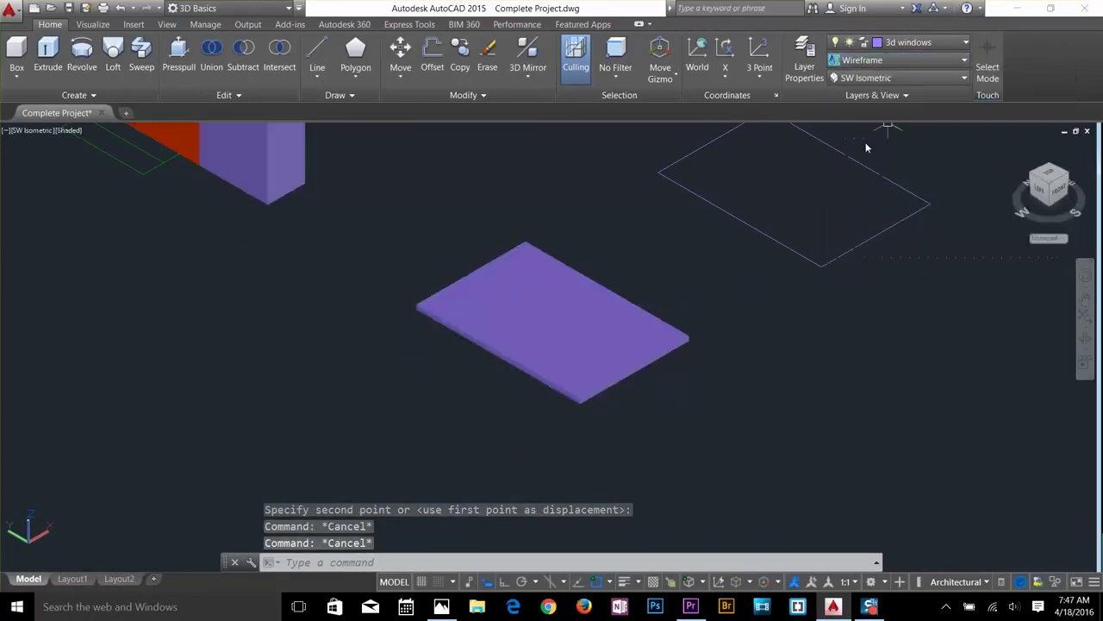
Subtract the inner block from the outer extruded block to hollow out the window frame around the glass pane.
scroll(449, 339, "up", 5)
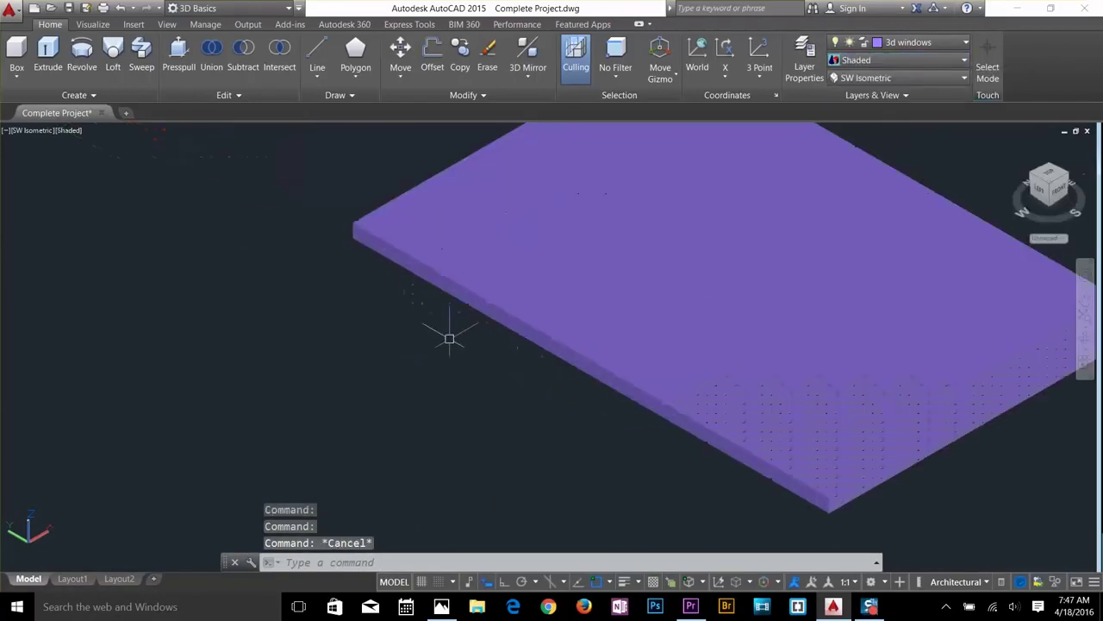
type("su")
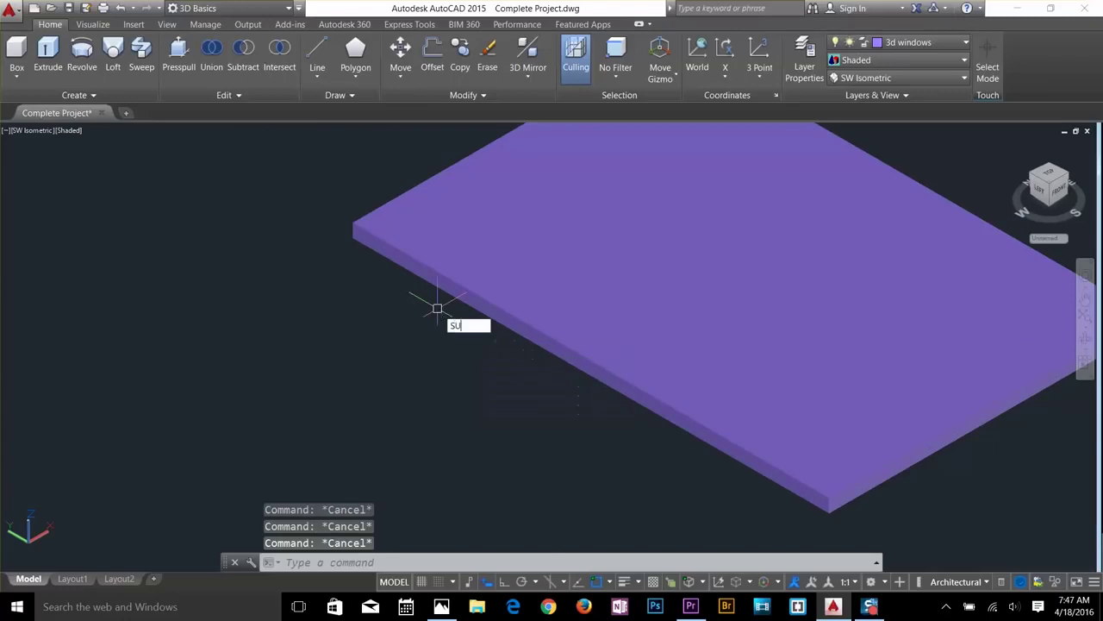
key("Return")
left_click(355, 224)
key("Return")
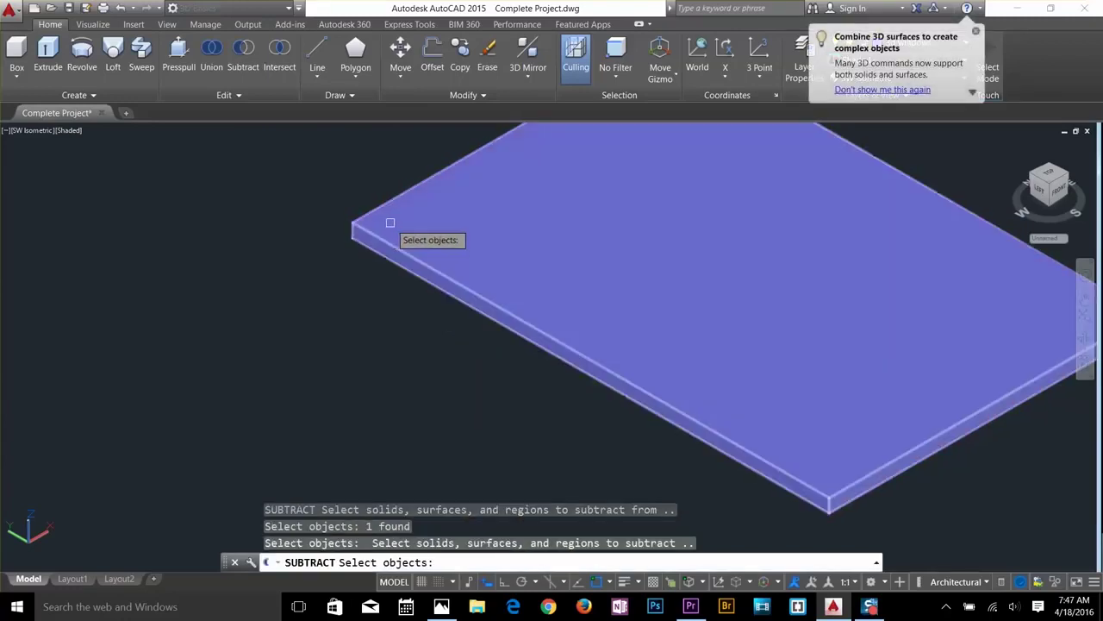
left_click(402, 217)
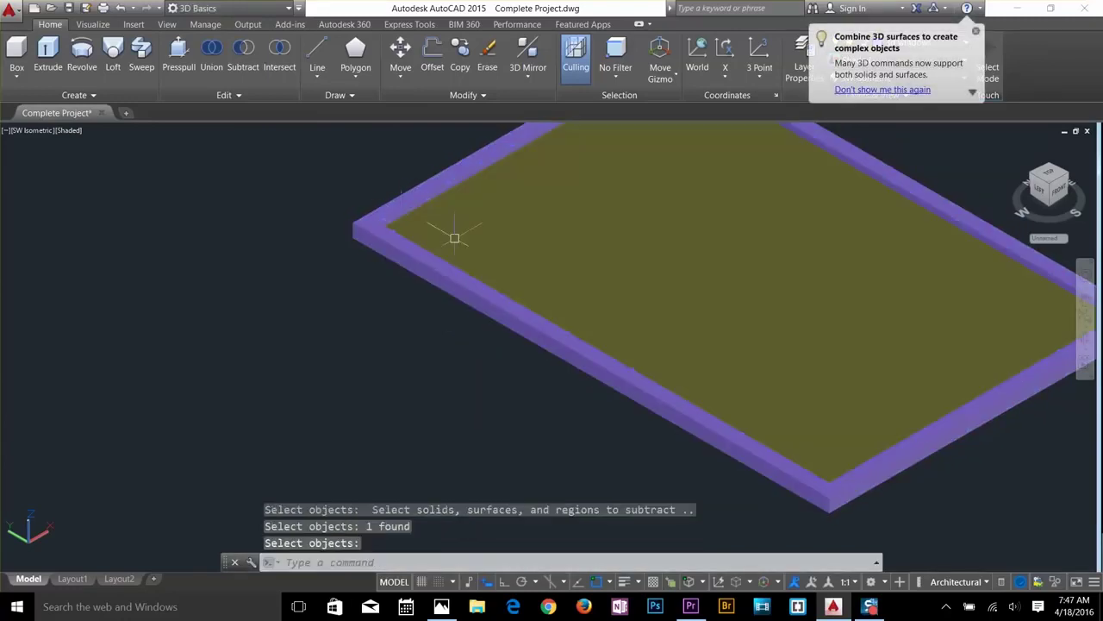
scroll(559, 271, "down", 5)
scroll(720, 259, "up", 3)
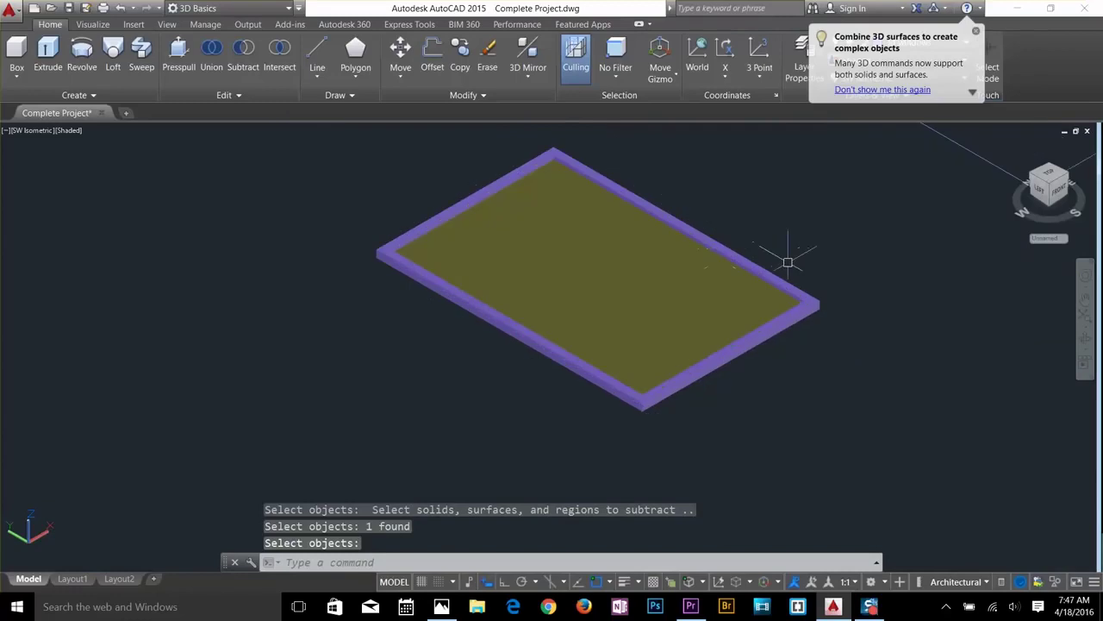
Delete the leftover rectangle outline beside the finished window frame.
scroll(788, 262, "down", 3)
left_click(917, 216)
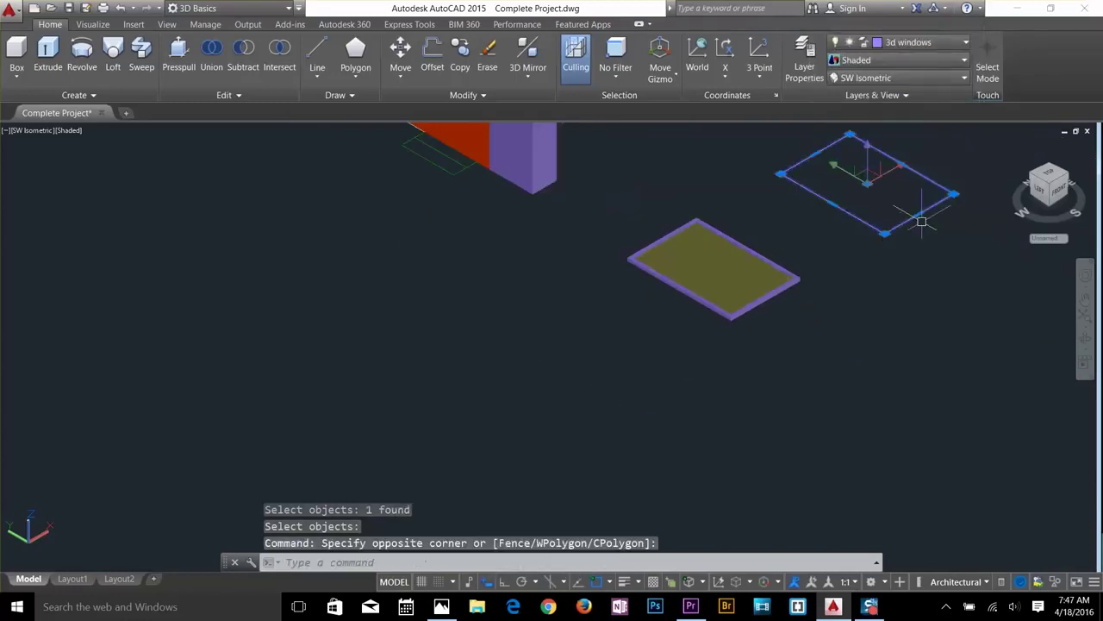
key("Delete")
scroll(781, 287, "up", 4)
key("Escape")
key("Escape")
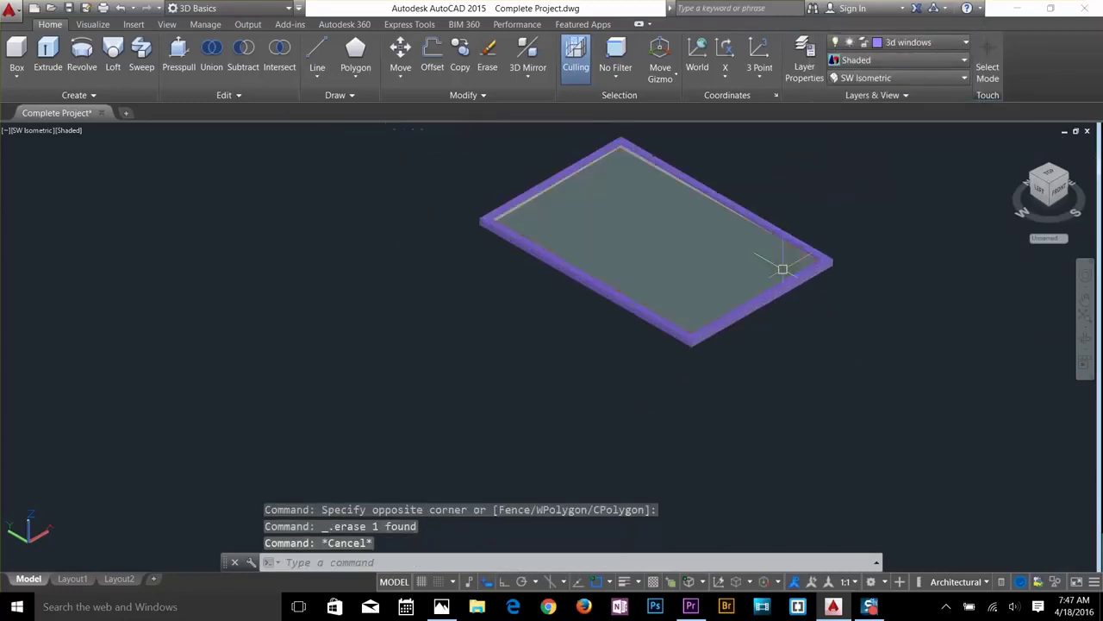
Use 3DROTATE to stand the window frame and glass upright about the X axis from the lower corner, with Ortho on.
scroll(783, 259, "down", 5)
middle_click_drag(782, 238, 755, 365)
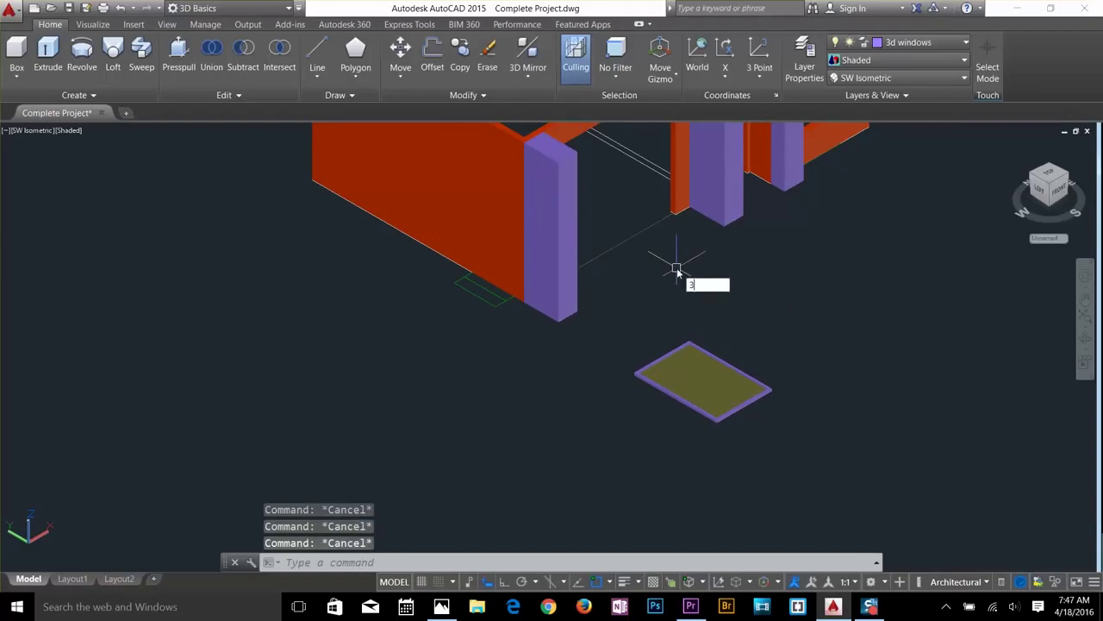
type("DROTATE")
left_click(715, 299)
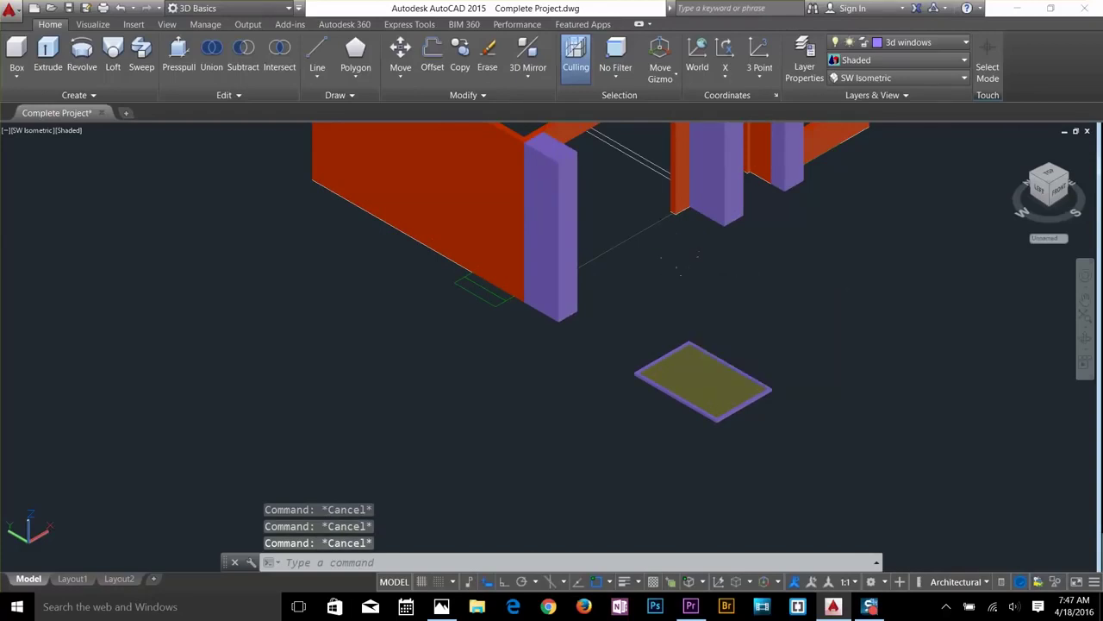
left_click(789, 375)
left_click(726, 435)
scroll(726, 435, "up", 4)
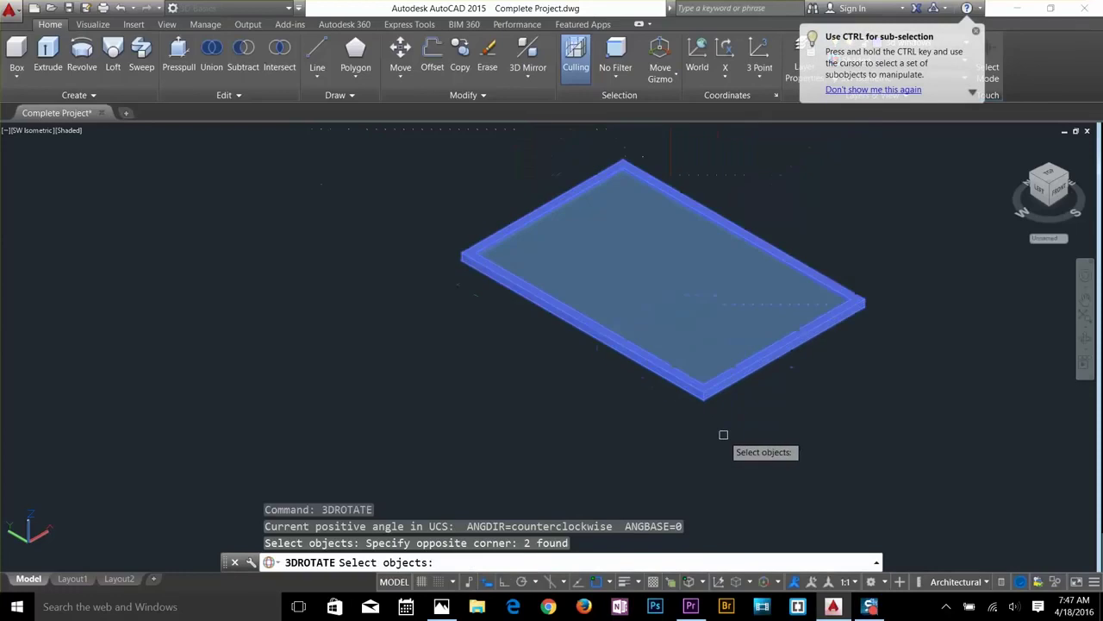
key("Return")
left_click(702, 395)
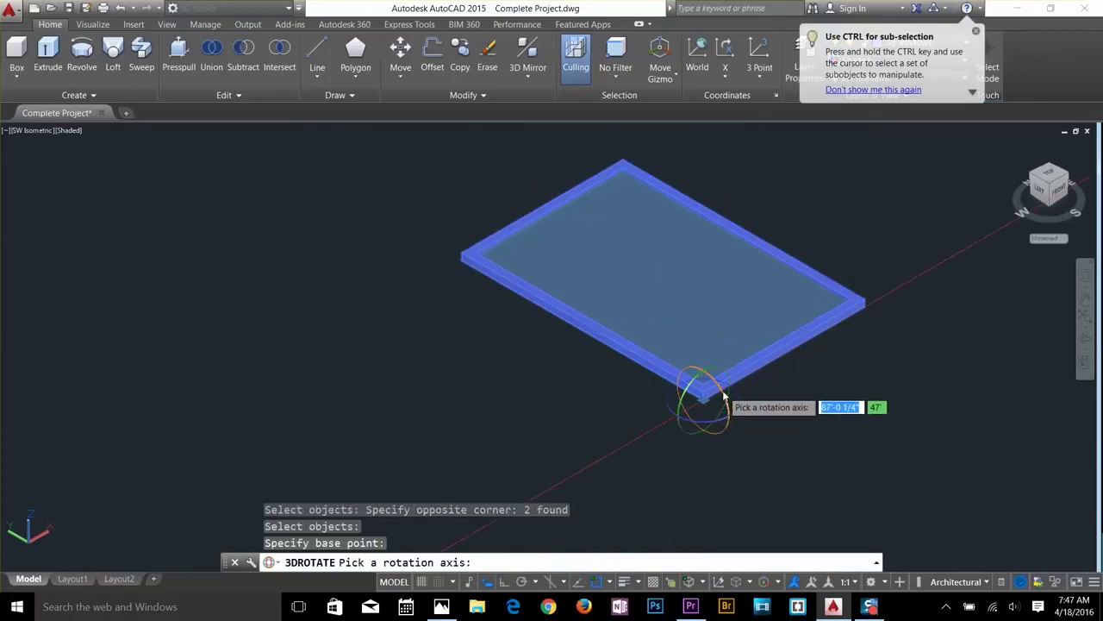
left_click(724, 396)
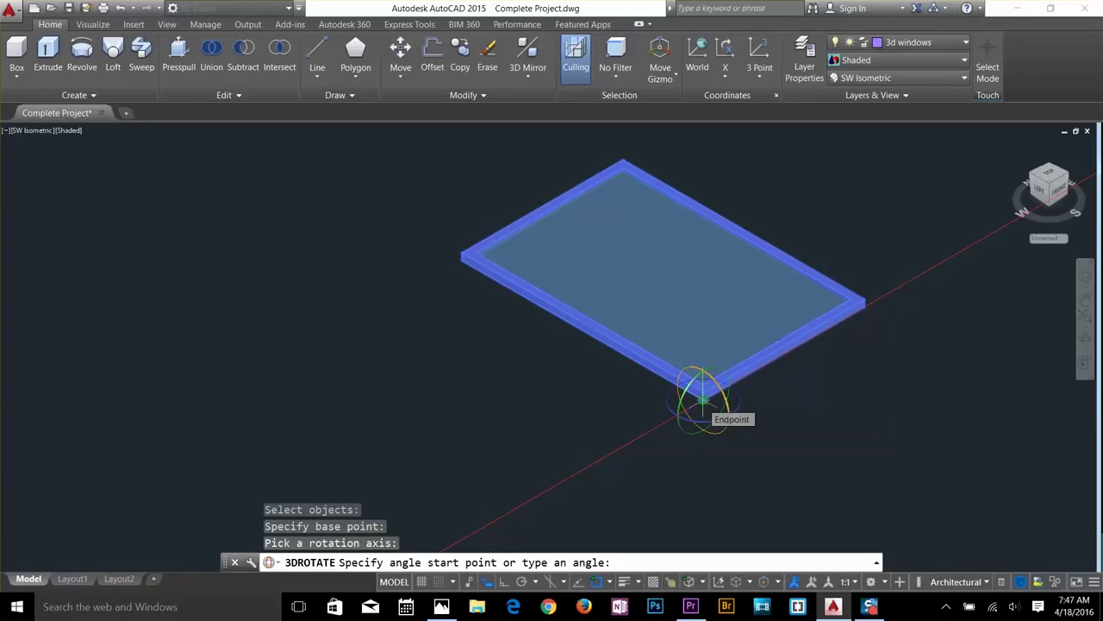
left_click(704, 398)
scroll(716, 215, "down", 3)
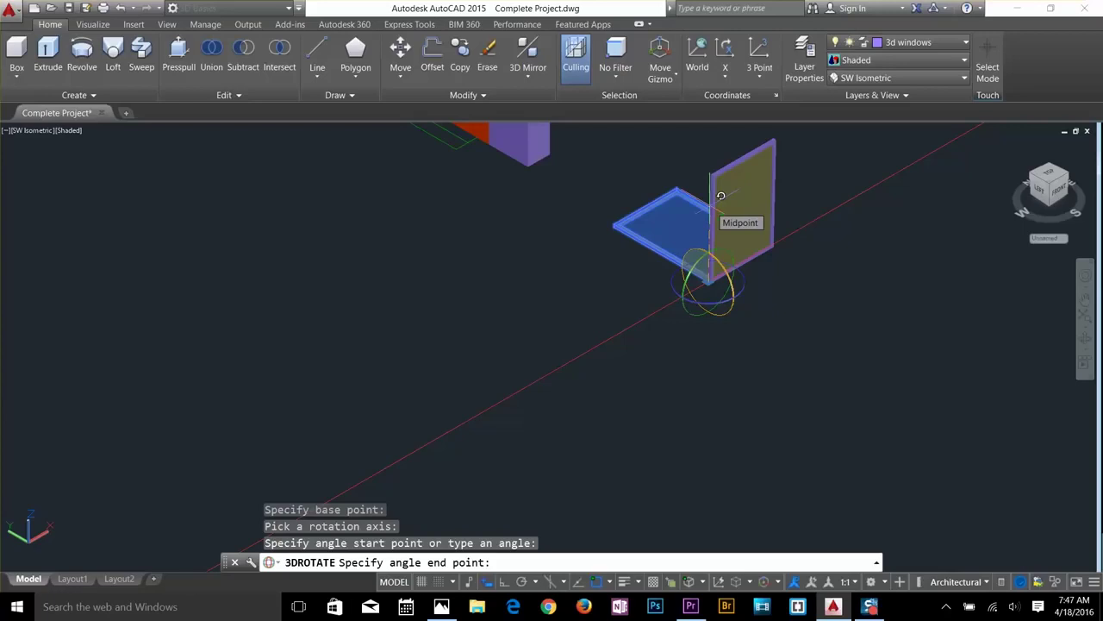
key("F8")
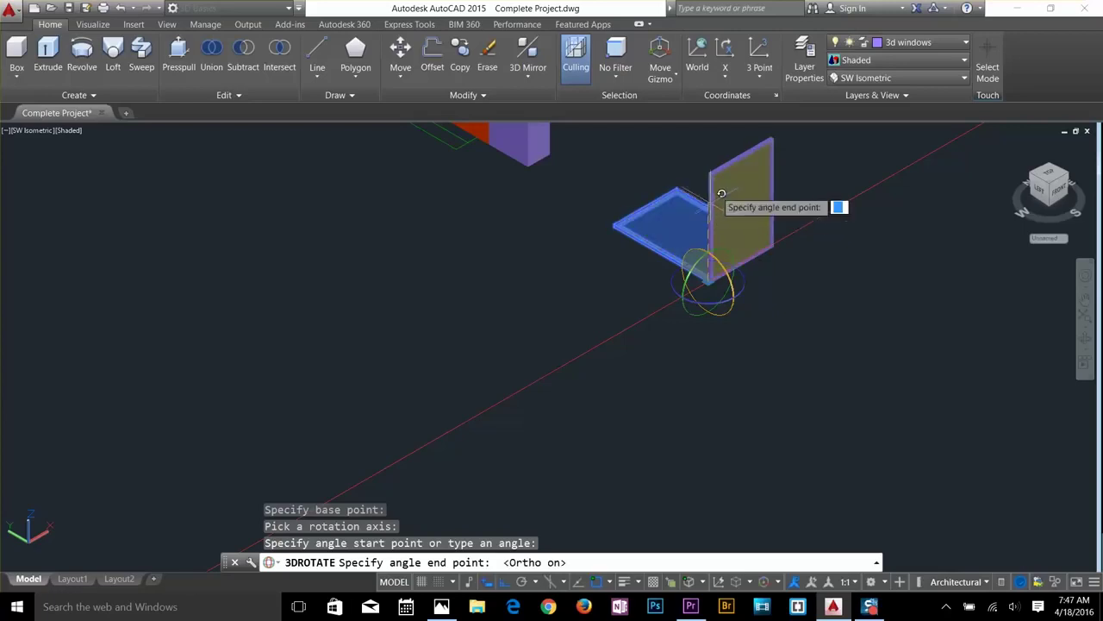
scroll(721, 241, "up", 2)
scroll(715, 222, "up", 2)
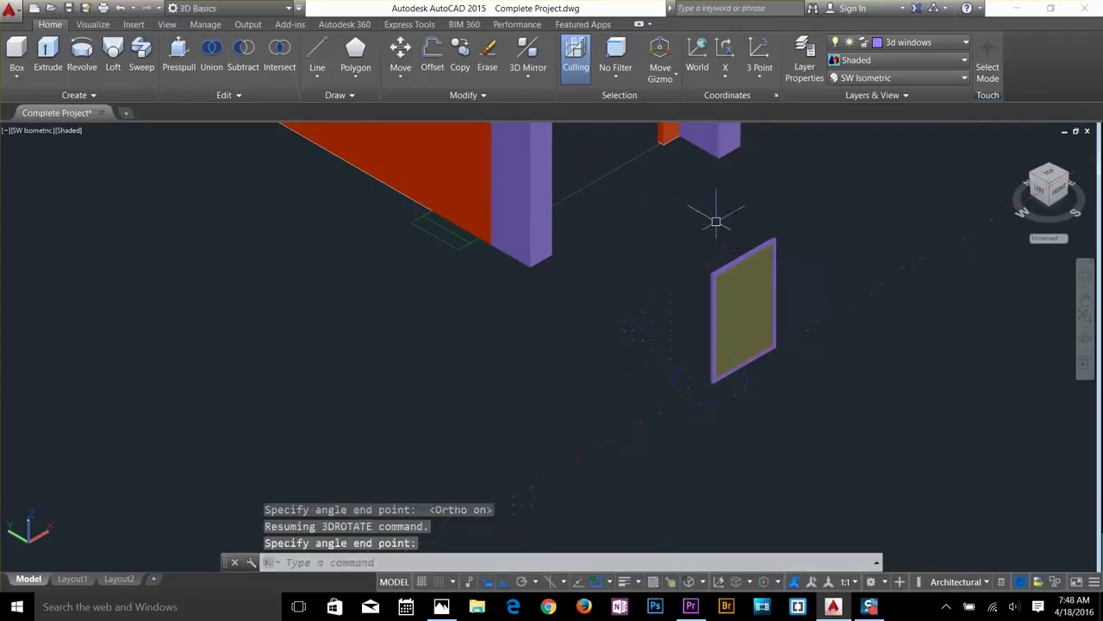
key("Escape")
key("Escape")
key("Escape")
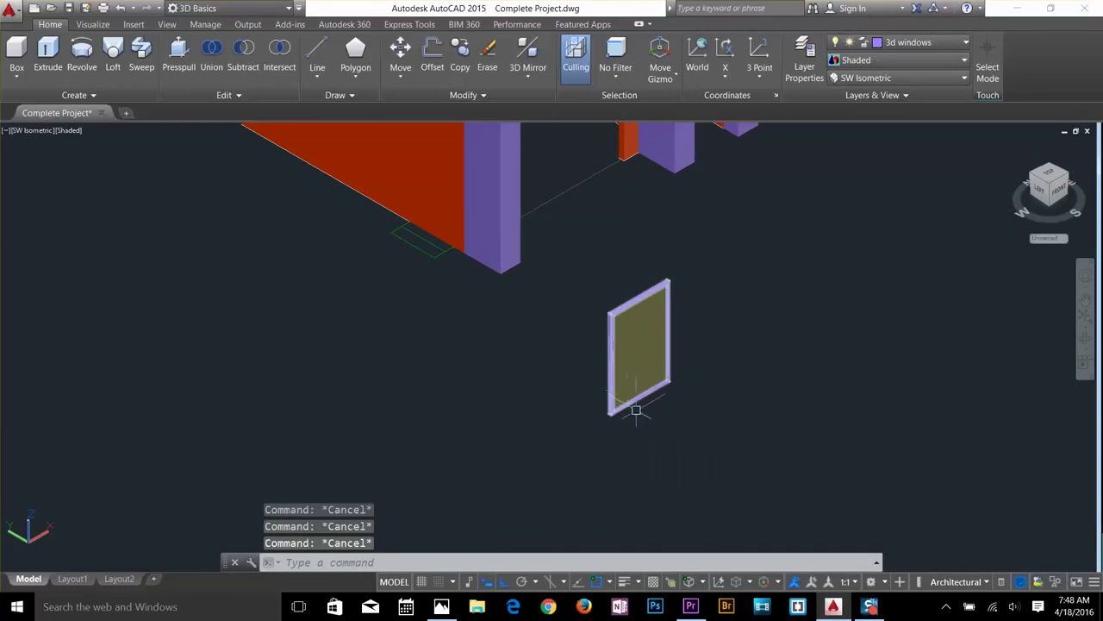
Rotate the upright frame and glass 270 degrees about the lower corner to align the window with the long walls.
scroll(640, 409, "up", 2)
type("r")
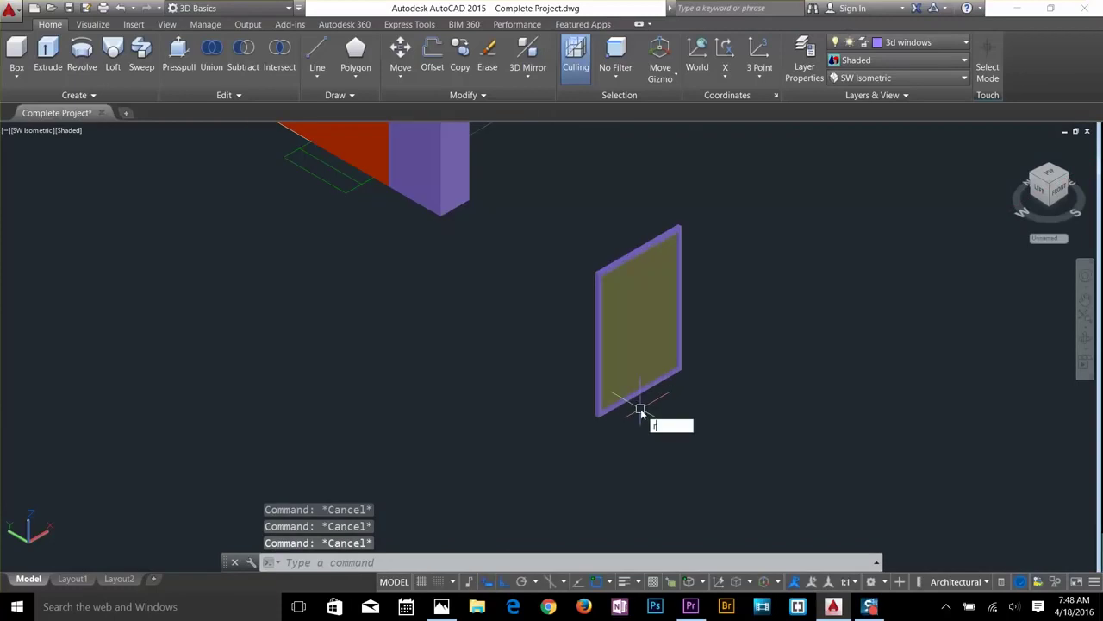
type("o")
key("Return")
left_click(714, 229)
left_click(629, 418)
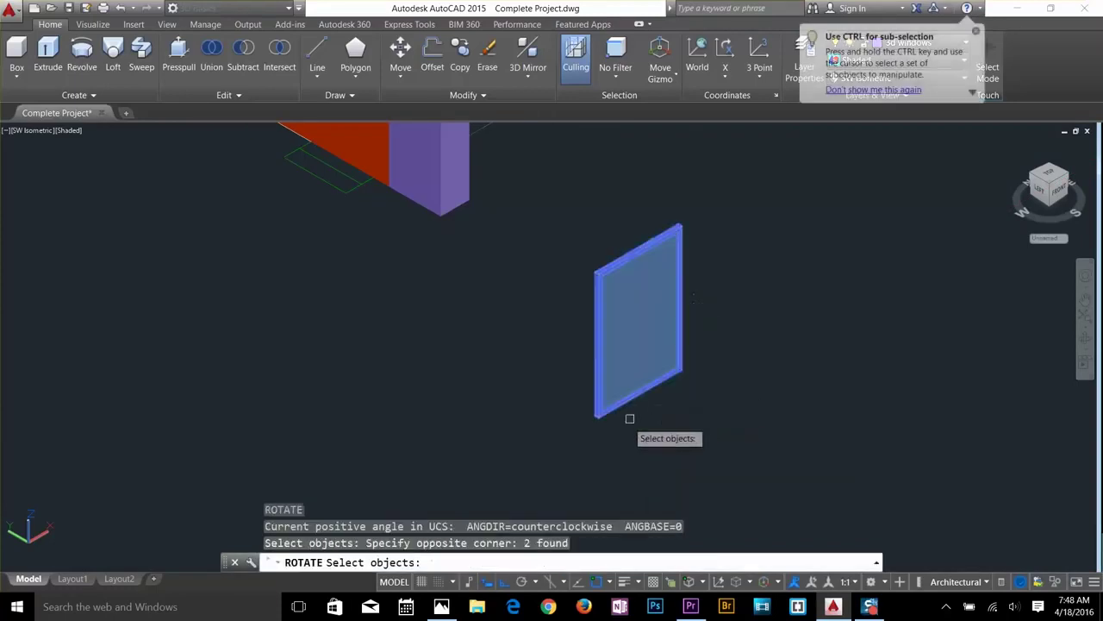
key("Return")
scroll(595, 440, "up", 4)
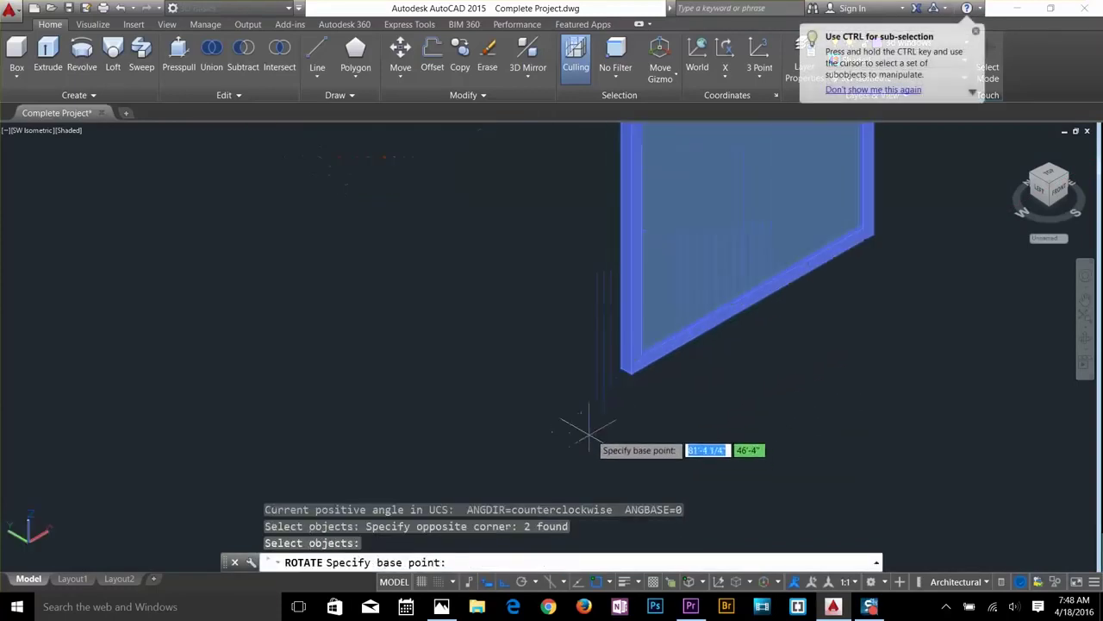
left_click(627, 371)
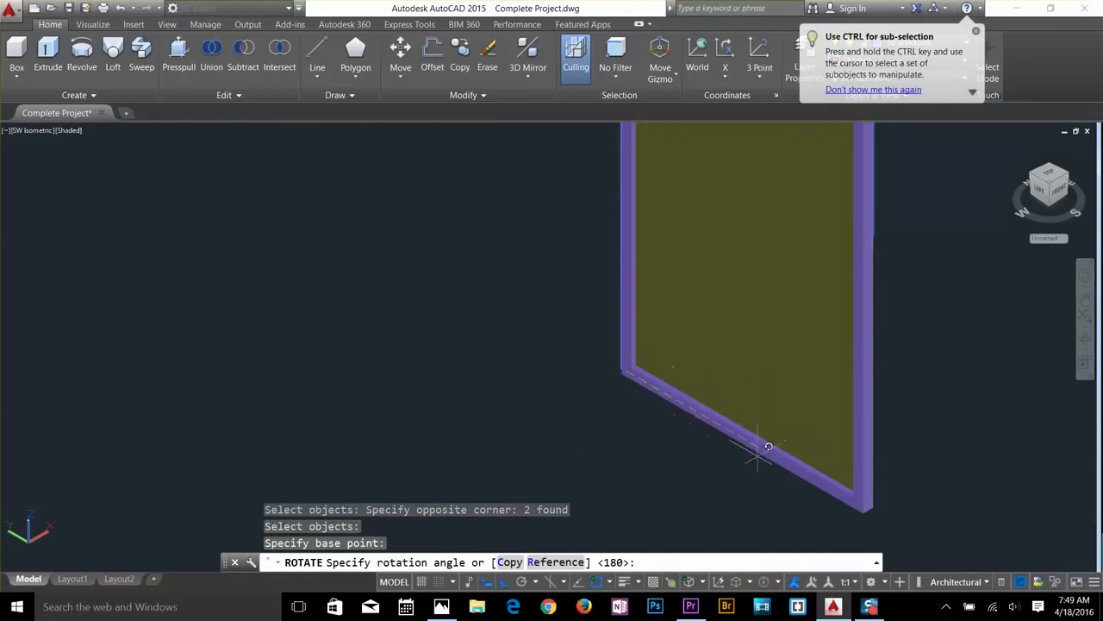
key("Escape")
scroll(931, 483, "down", 4)
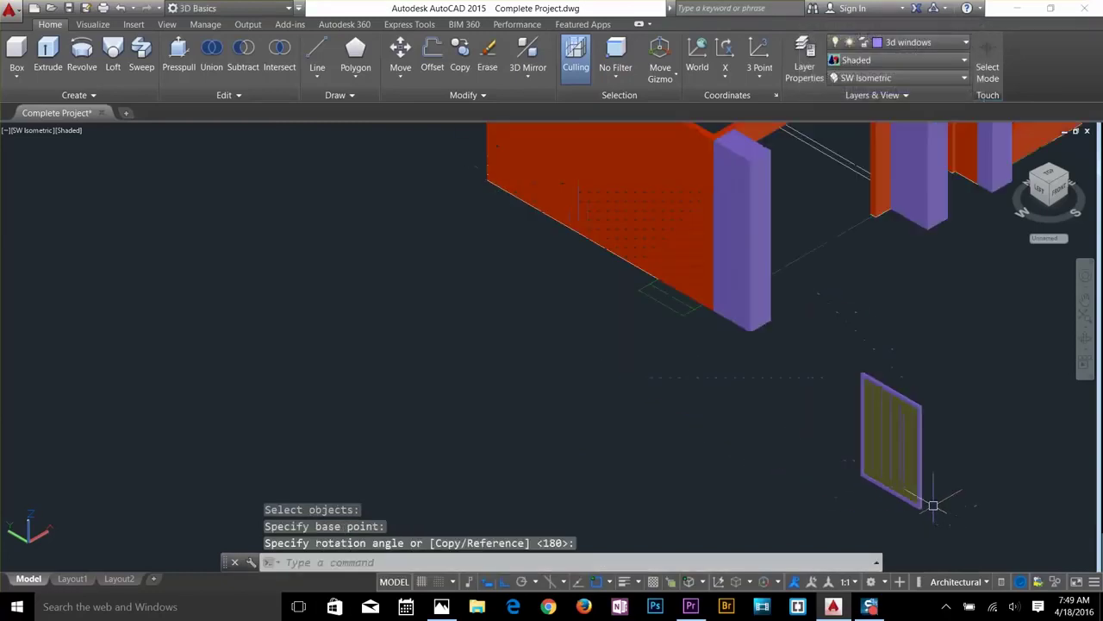
key("Escape")
key("Escape")
key("Escape")
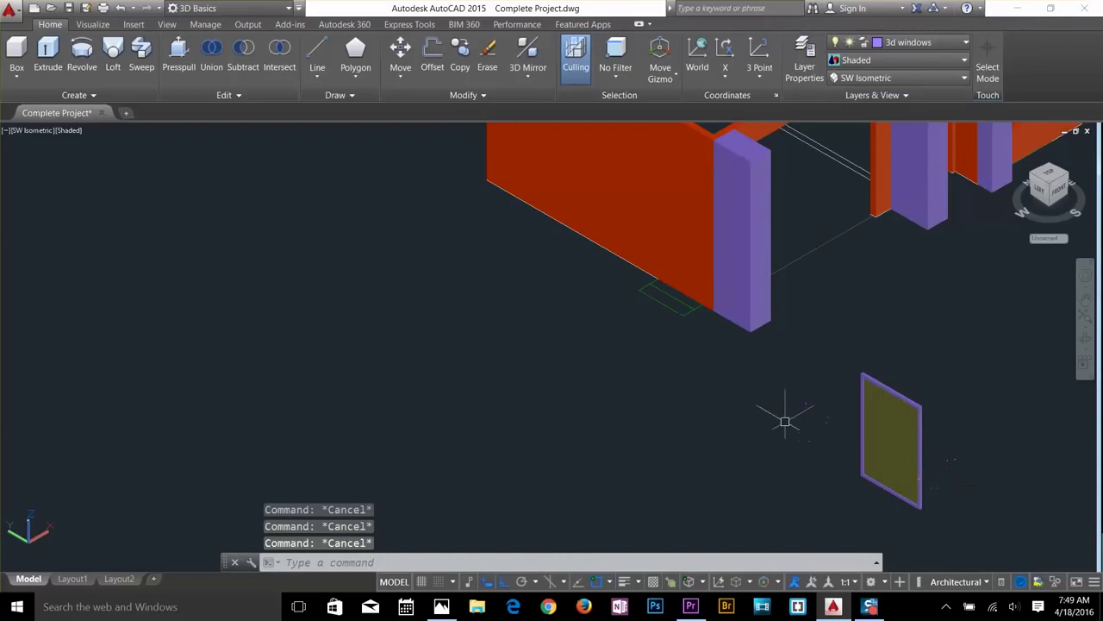
Apply the Wireframe visual style and copy the window by its lower corner into the wide openings of the near long wall.
scroll(733, 383, "down", 3)
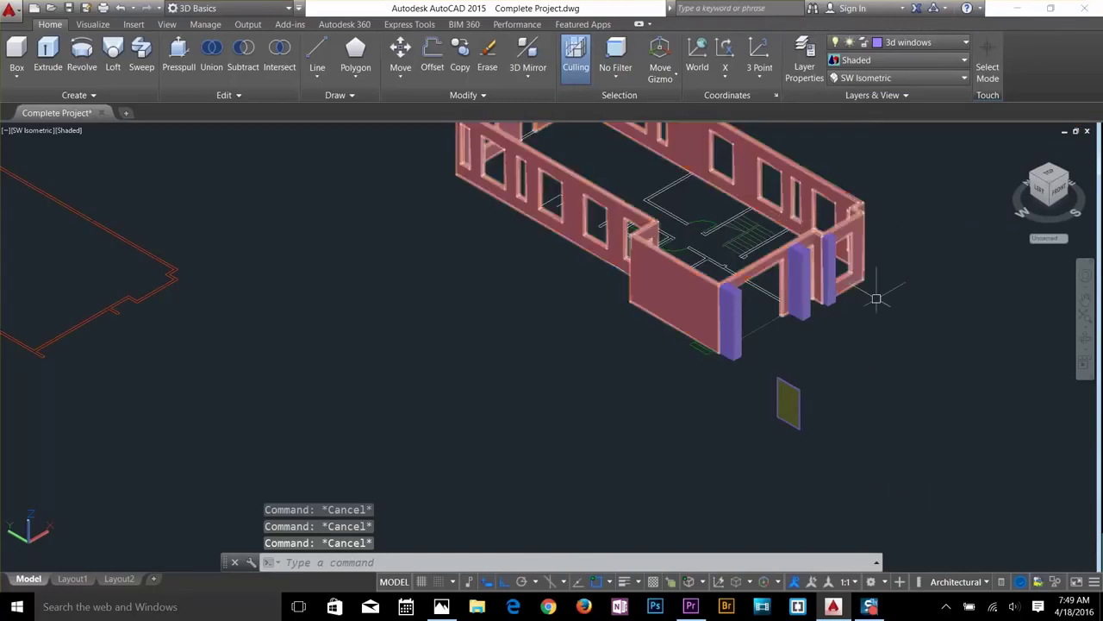
scroll(801, 443, "down", 2)
scroll(806, 448, "up", 3)
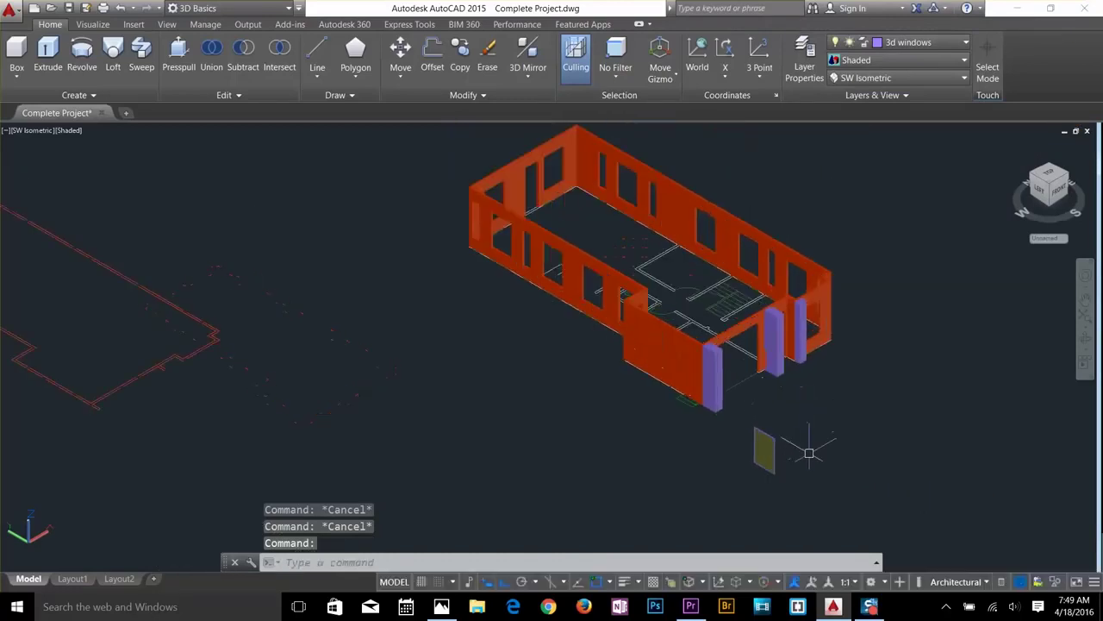
left_click(856, 60)
left_click(836, 220)
type("co")
left_click_drag(813, 482, 742, 448)
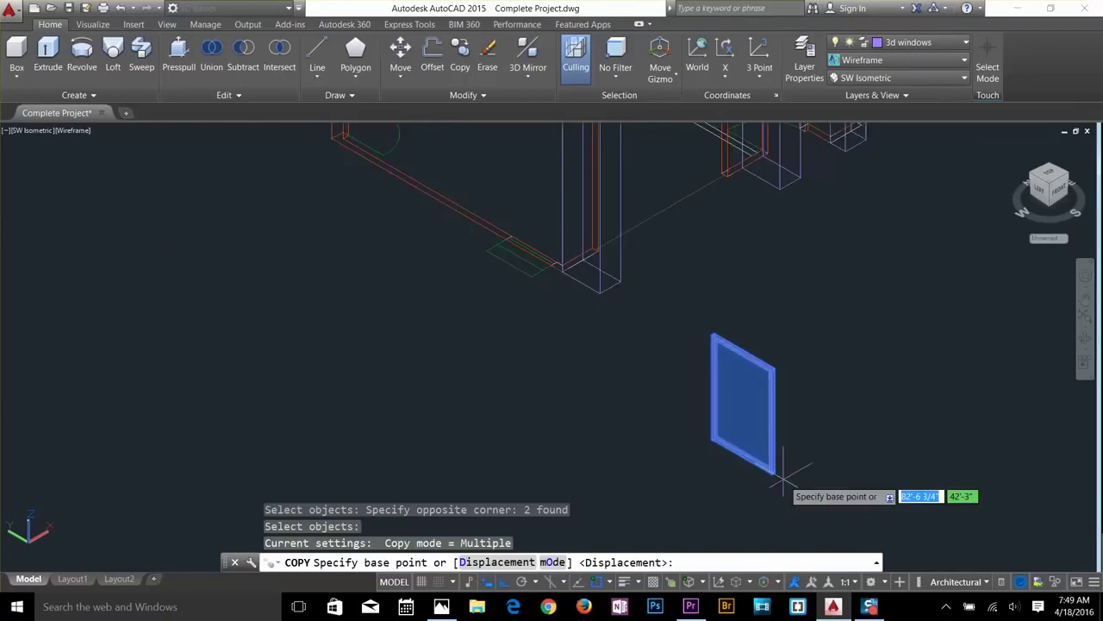
left_click(776, 472)
scroll(586, 388, "down", 4)
key("F8")
scroll(405, 267, "up", 5)
left_click(349, 241)
left_click(545, 355)
middle_click_drag(328, 198, 547, 384)
left_click(730, 518)
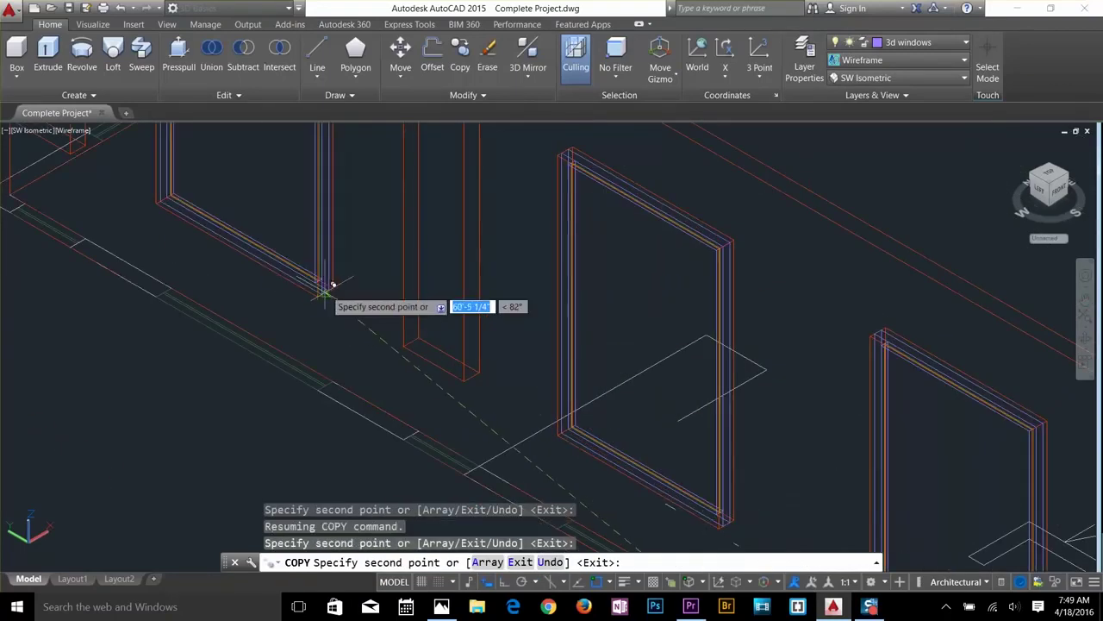
left_click(325, 293)
Place further copies of the window in the wide openings of the far long wall.
scroll(325, 293, "down", 5)
left_click(822, 369)
middle_click_drag(914, 431, 542, 295)
scroll(707, 392, "down", 6)
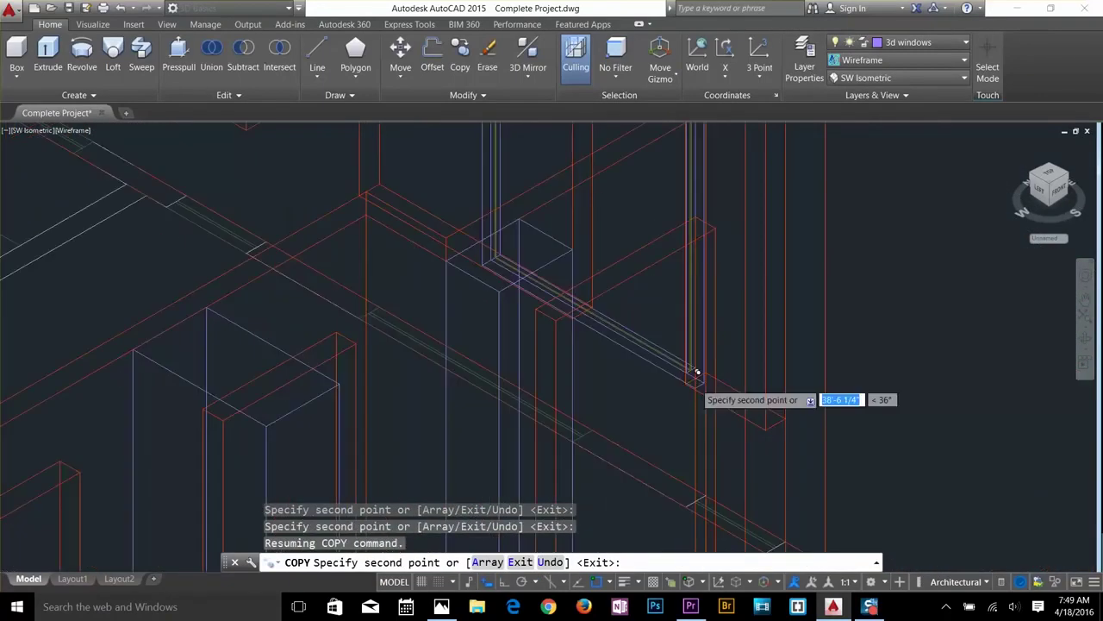
key("Return")
Rotate the original window a quarter turn about its lower corner to align it with the short walls.
scroll(685, 471, "up", 8)
type("ro")
left_click_drag(638, 413, 569, 362)
left_click(593, 438)
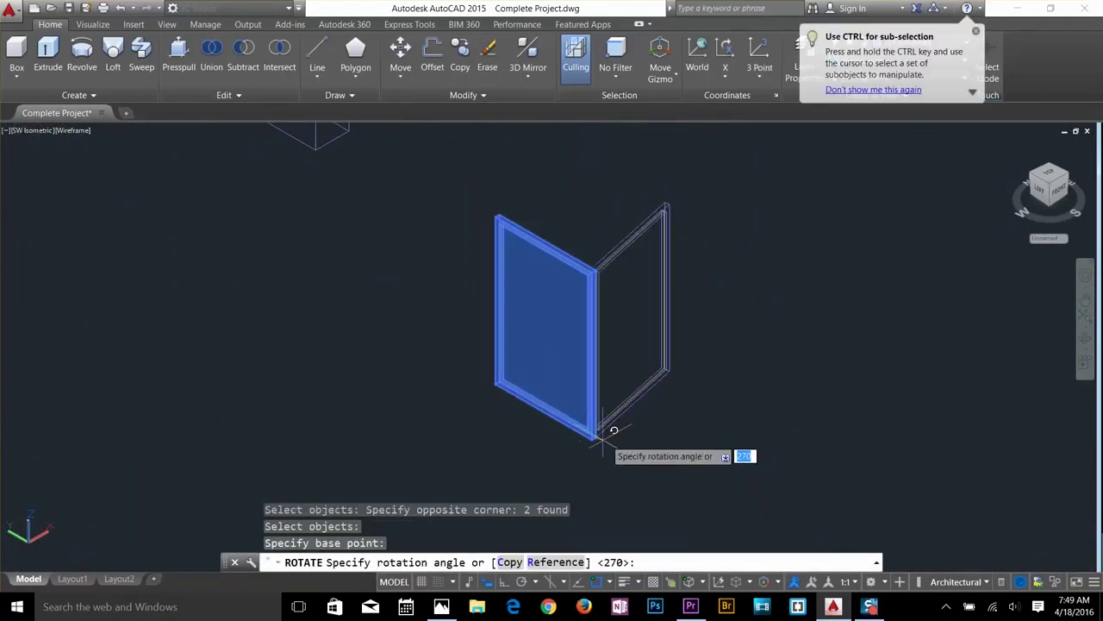
key("F8")
left_click(647, 459)
Copy the rotated window by its lower corner into the matching openings of the short end wall, with Ortho off.
type("co")
left_click_drag(642, 455, 581, 393)
key("Return")
left_click(593, 438)
scroll(593, 431, "down", 5)
key("F8")
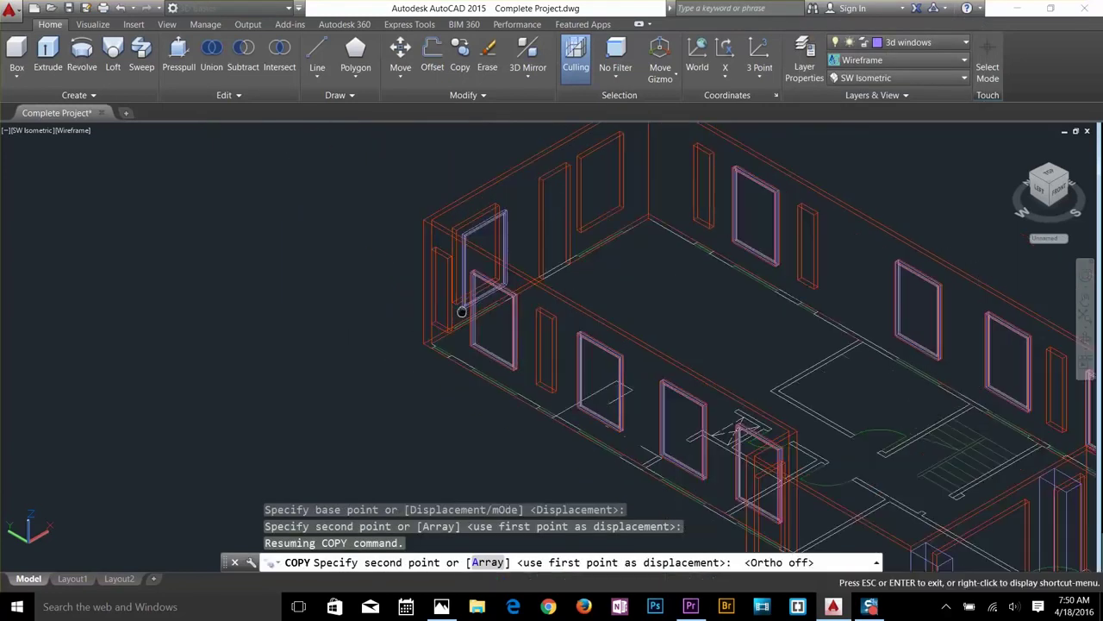
scroll(460, 307, "up", 7)
left_click(352, 430)
left_click(652, 363)
scroll(642, 369, "down", 7)
key("Escape")
key("Escape")
Delete the original window left standing outside the house.
scroll(731, 443, "up", 3)
key("Escape")
scroll(591, 402, "up", 3)
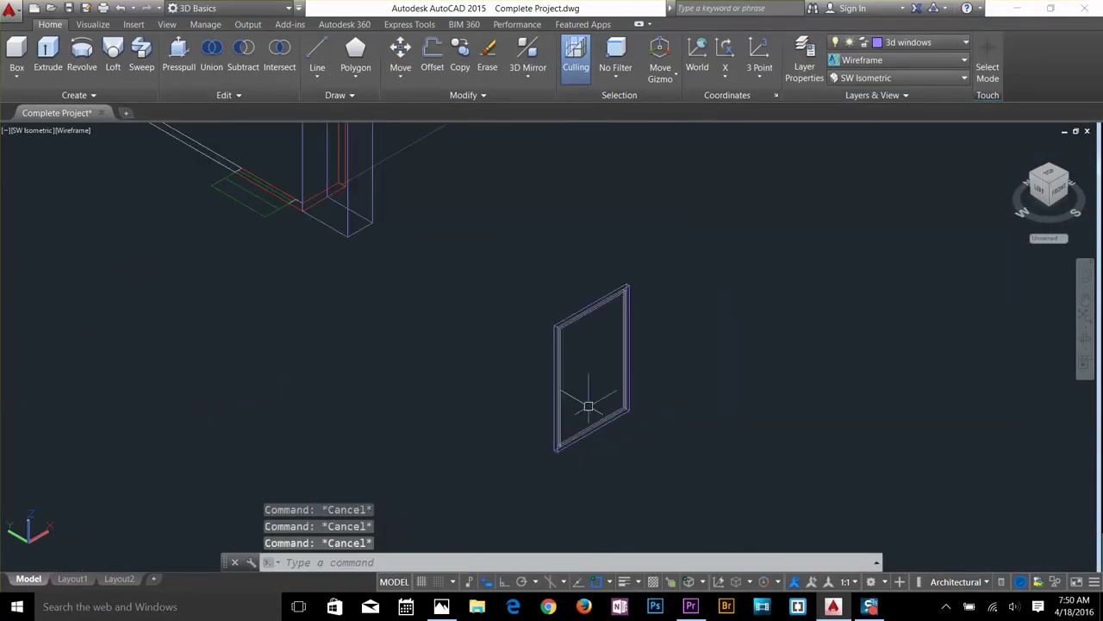
scroll(653, 313, "up", 2)
left_click(644, 312)
key("Delete")
Measure the narrow window opening in the near long wall from its lower corner.
scroll(624, 355, "down", 3)
scroll(591, 414, "up", 4)
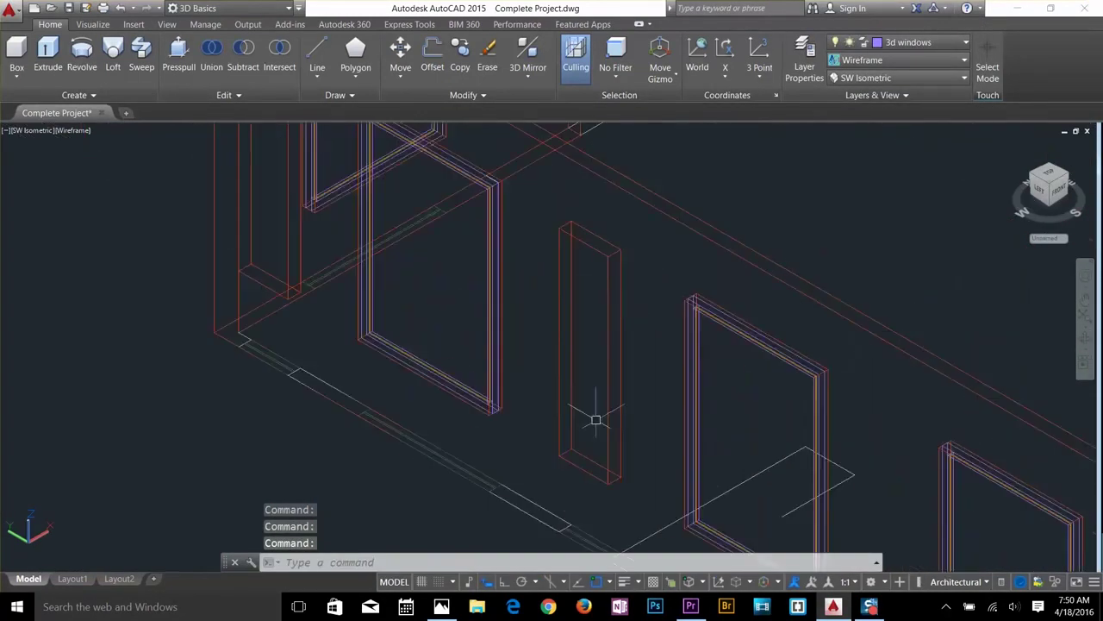
type("di")
left_click(560, 454)
key("Escape")
key("Escape")
scroll(648, 468, "down", 4)
Draw a rectangle 1.5' wide outside the house as the outline of the narrow window frame.
type("rec")
left_click(614, 471)
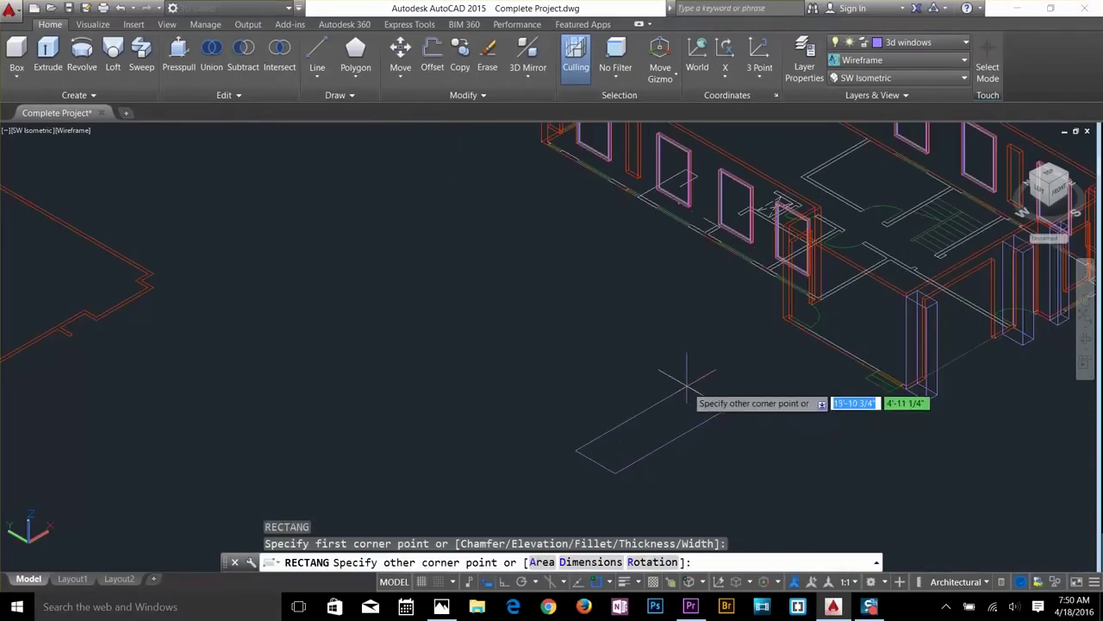
type("d")
key("Return")
type("1.5'")
key("Return")
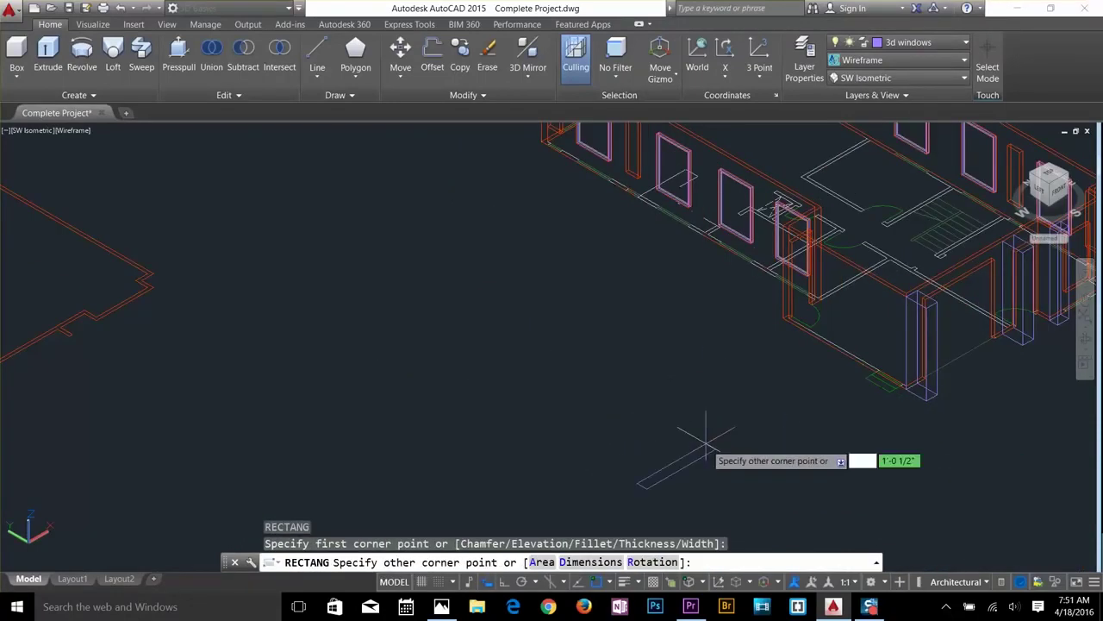
type("d")
key("Return")
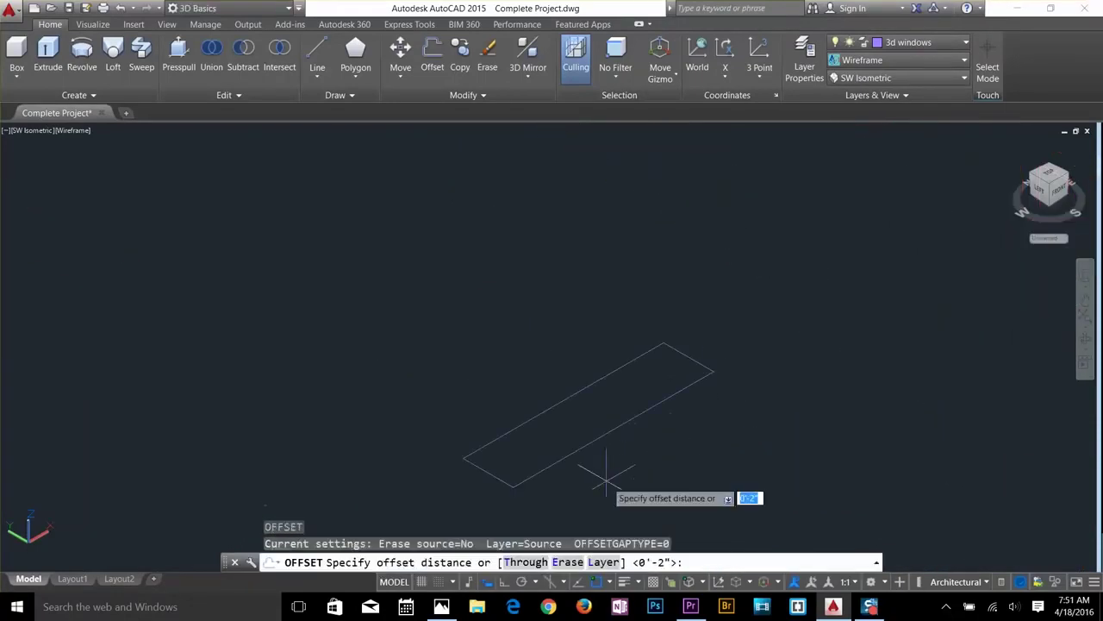
key("Escape")
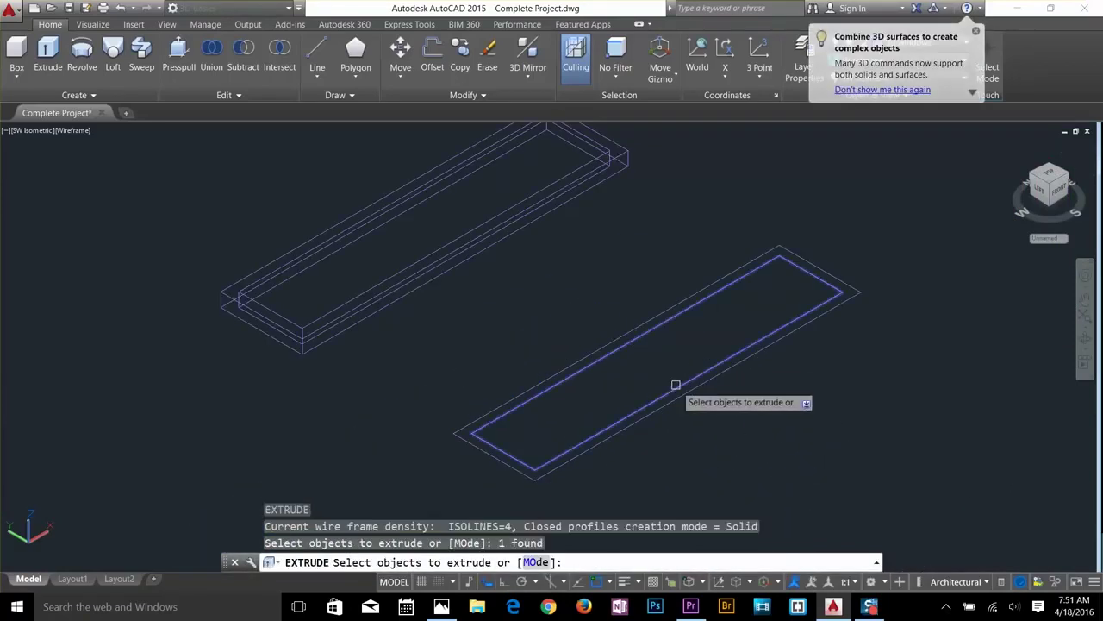
Cancel the extrusion and assign the narrow window's inner outline to the 3d glass layer.
key("Escape")
key("Escape")
left_click(827, 274)
left_click(900, 41)
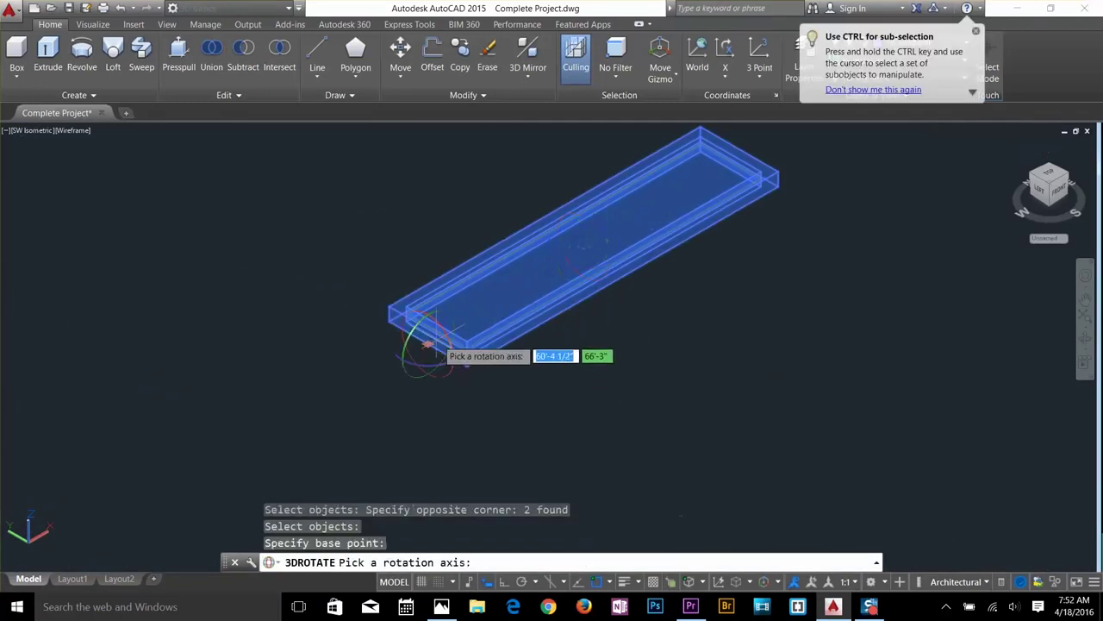
Rotate the assembled narrow window upright and copy it into the narrow openings of the long walls.
left_click(417, 327)
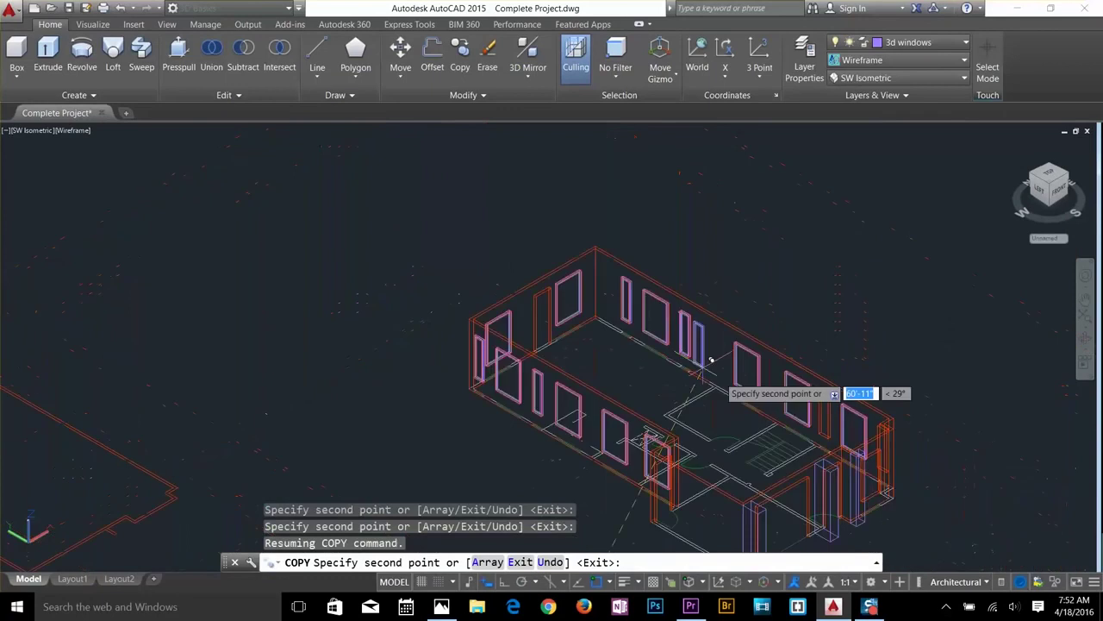
scroll(711, 360, "up", 5)
key("Escape")
Draw a 3' by 6' rectangle outside the house near the front columns as the front window's outline.
type("rectang")
key("Return")
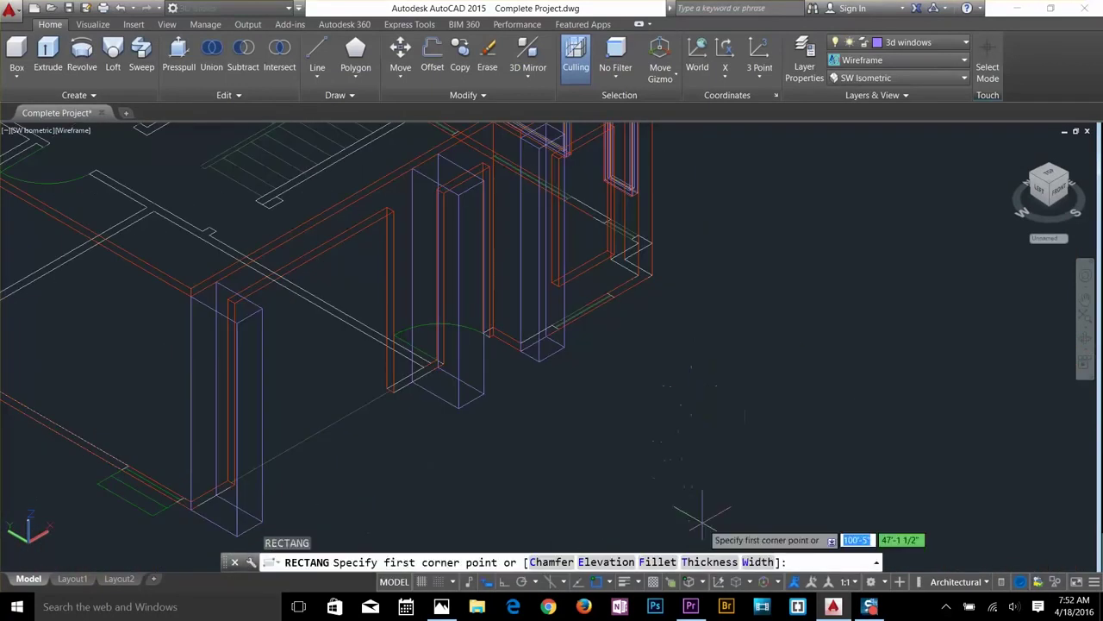
left_click(703, 521)
key("d")
key("Return")
type("3'")
key("Return")
type("6'")
key("Return")
left_click(746, 417)
Offset the front window's outline and subtract the inner solid from the outer one to form the frame.
key("o")
key("Return")
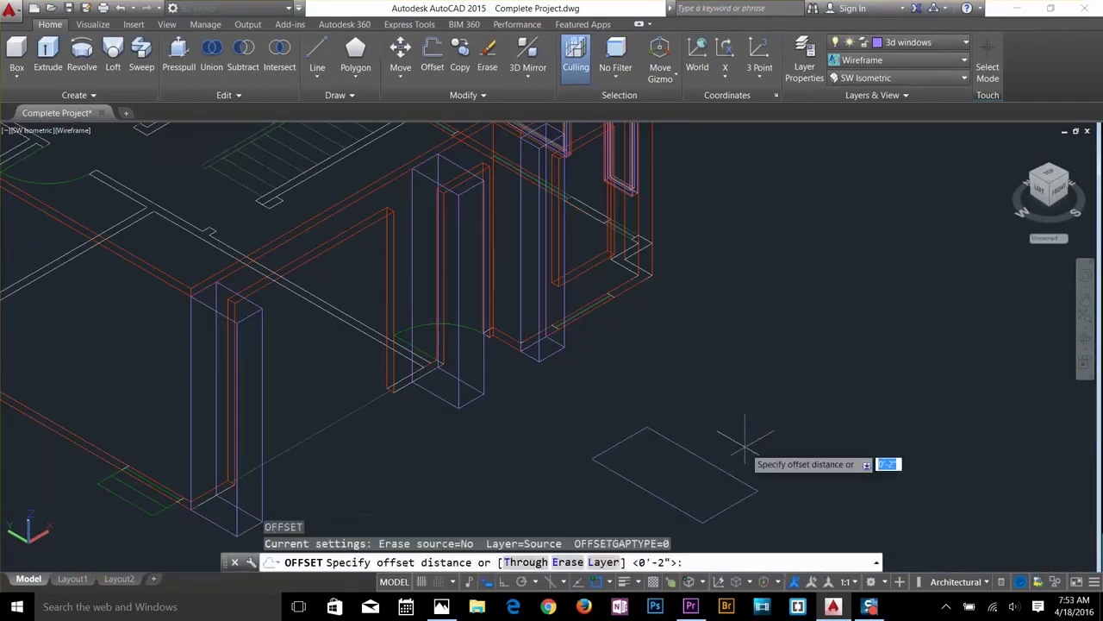
type("su")
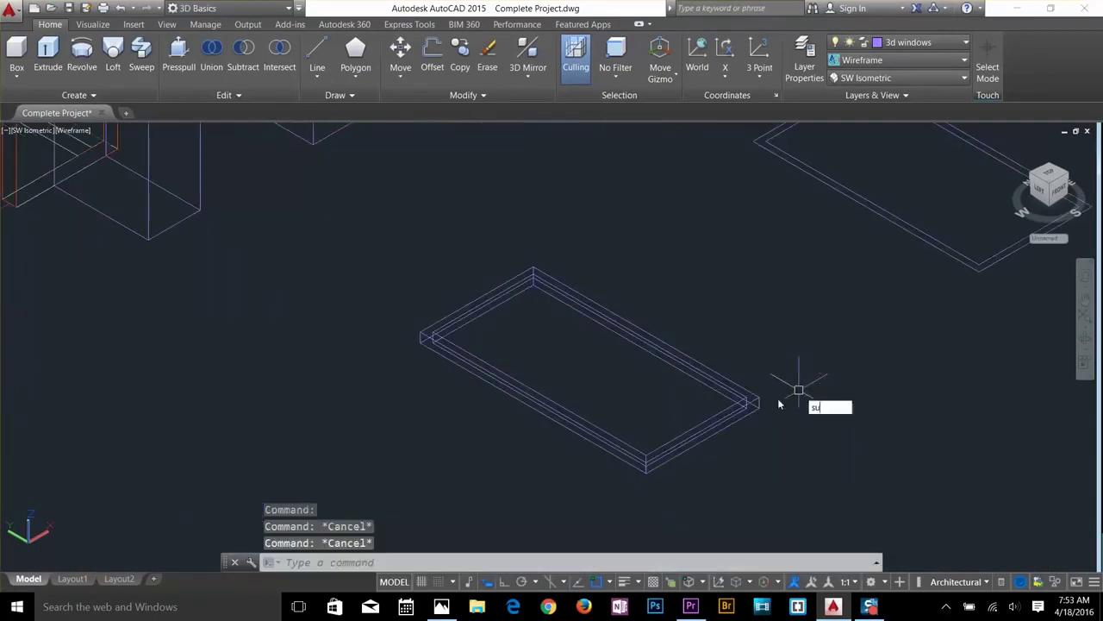
key("Return")
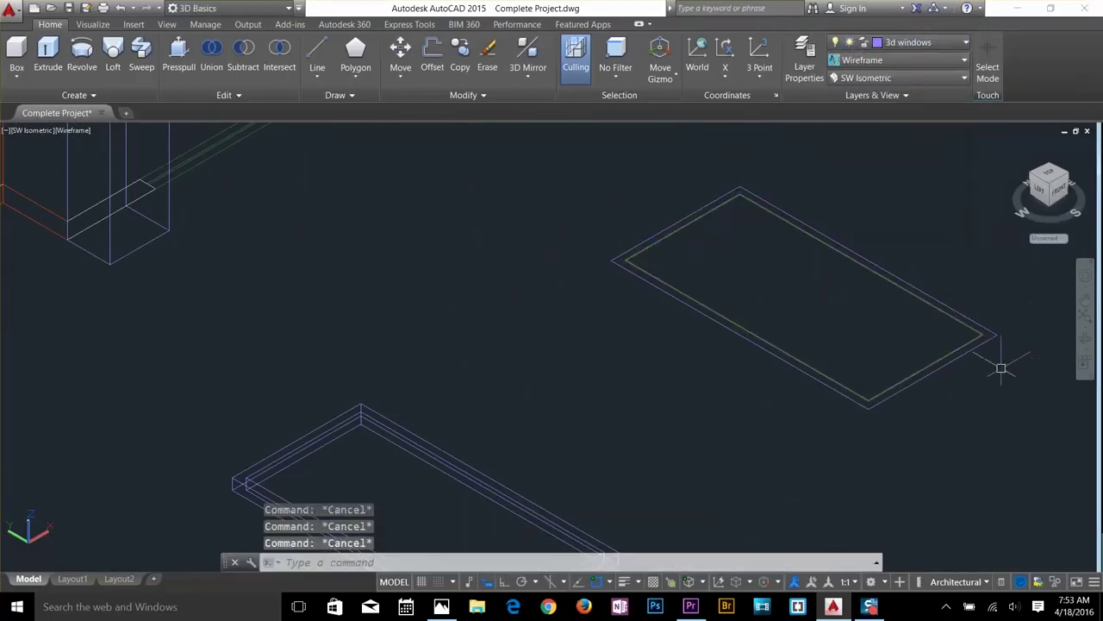
Move the front window's glass pane by its corner into the frame and delete the leftover outline.
key("m")
key("Return")
left_click(948, 343)
key("Return")
left_click(973, 329)
scroll(974, 332, "down", 5)
scroll(586, 457, "up", 10)
left_click(716, 325)
key("Delete")
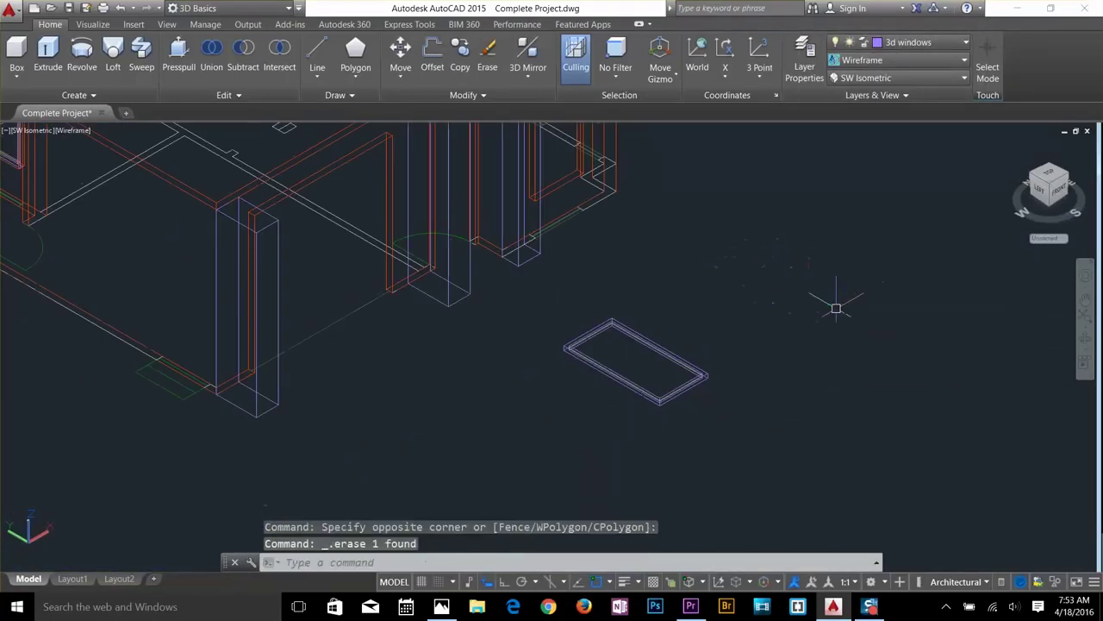
Rotate the front window frame and glass by 90 degrees about the lower corner to stand them upright.
type("3drotate")
key("Return")
key("Return")
left_click(662, 390)
left_click(658, 364)
type("90")
key("Return")
Move the upright window by its lower corner into the opening of the front wall beside the columns.
key("m")
key("Return")
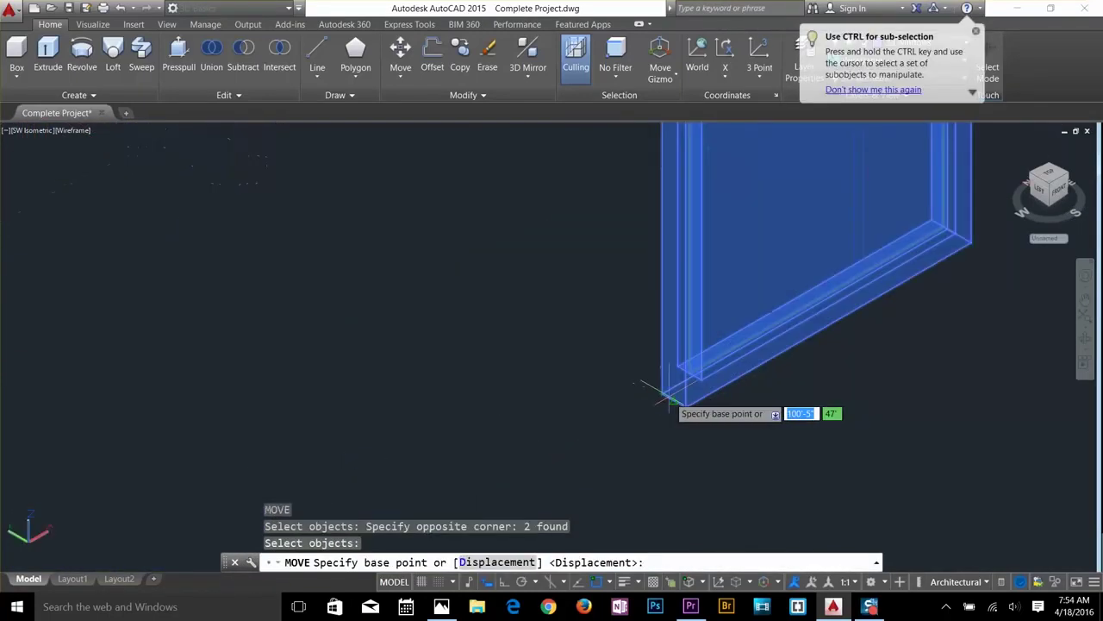
left_click(668, 398)
scroll(587, 336, "down", 8)
left_click(743, 345)
scroll(752, 343, "up", 5)
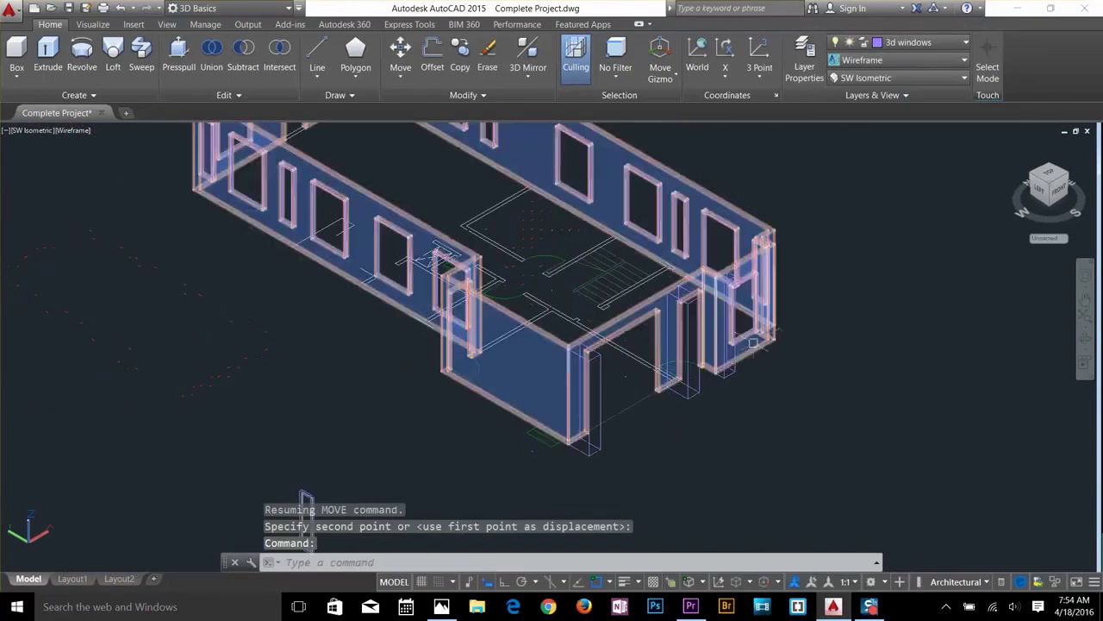
Display the model in the Shaded visual style and inspect the garage opening between the front columns.
left_click(902, 43)
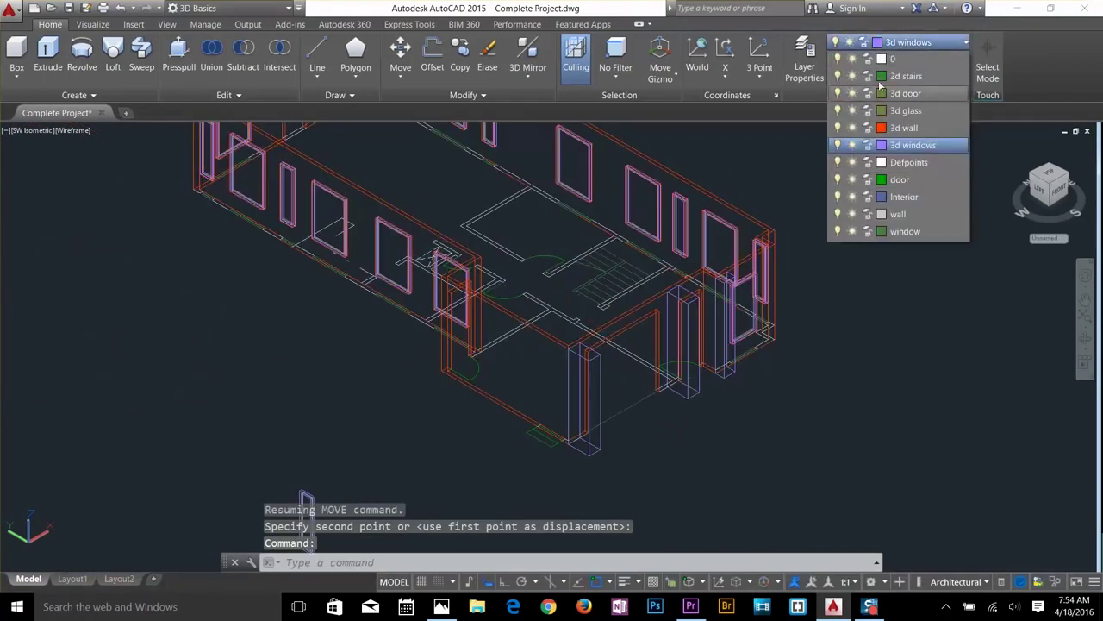
left_click(897, 43)
left_click(897, 60)
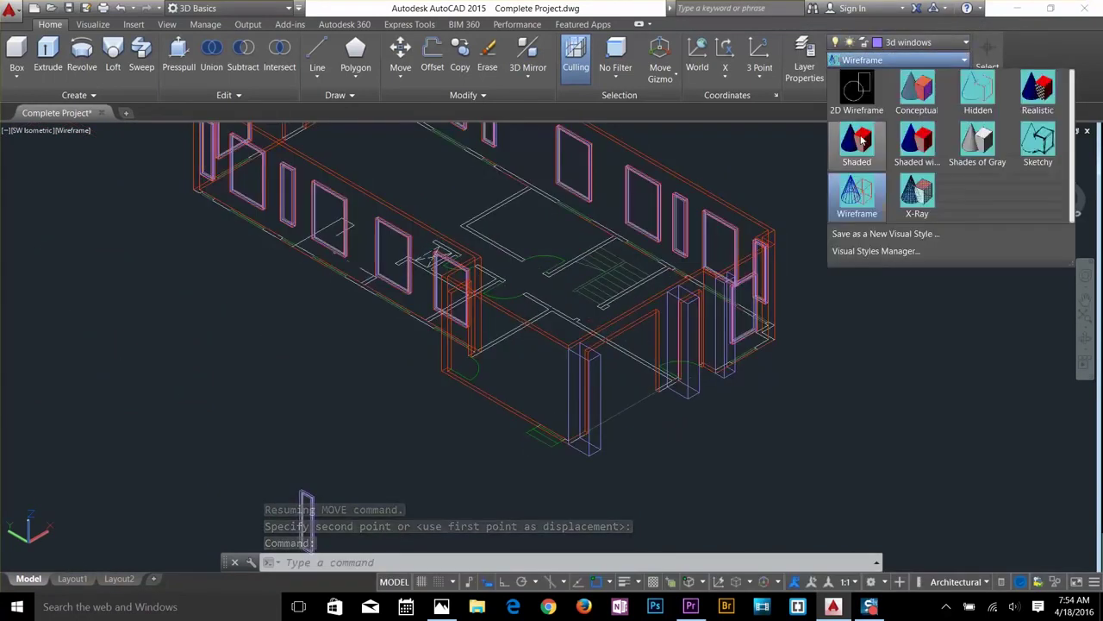
left_click(858, 163)
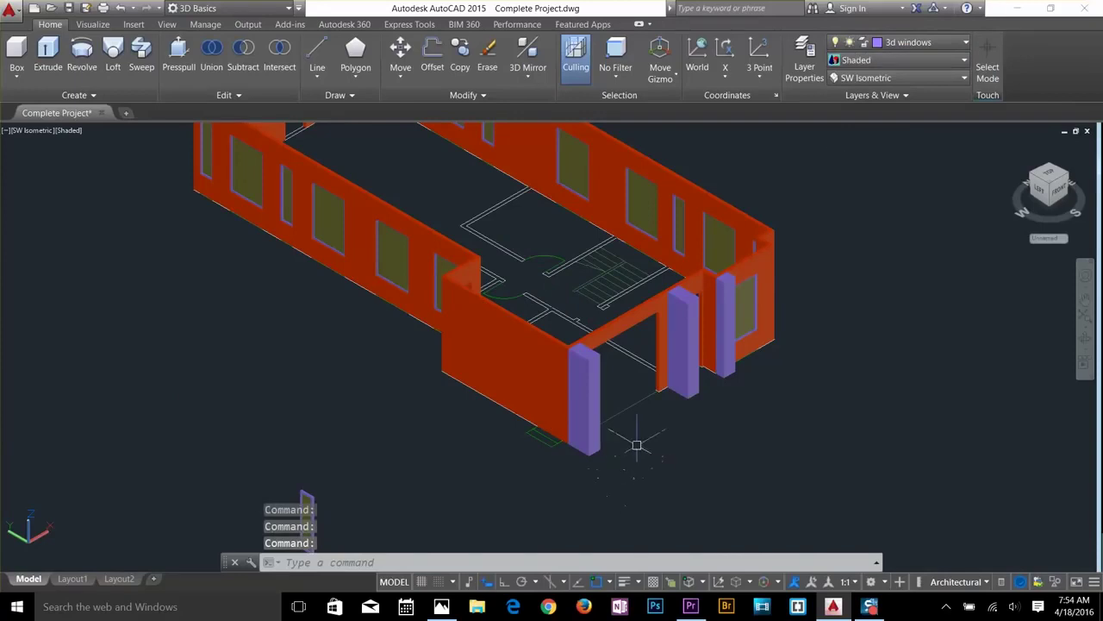
middle_click_drag(636, 444, 729, 438)
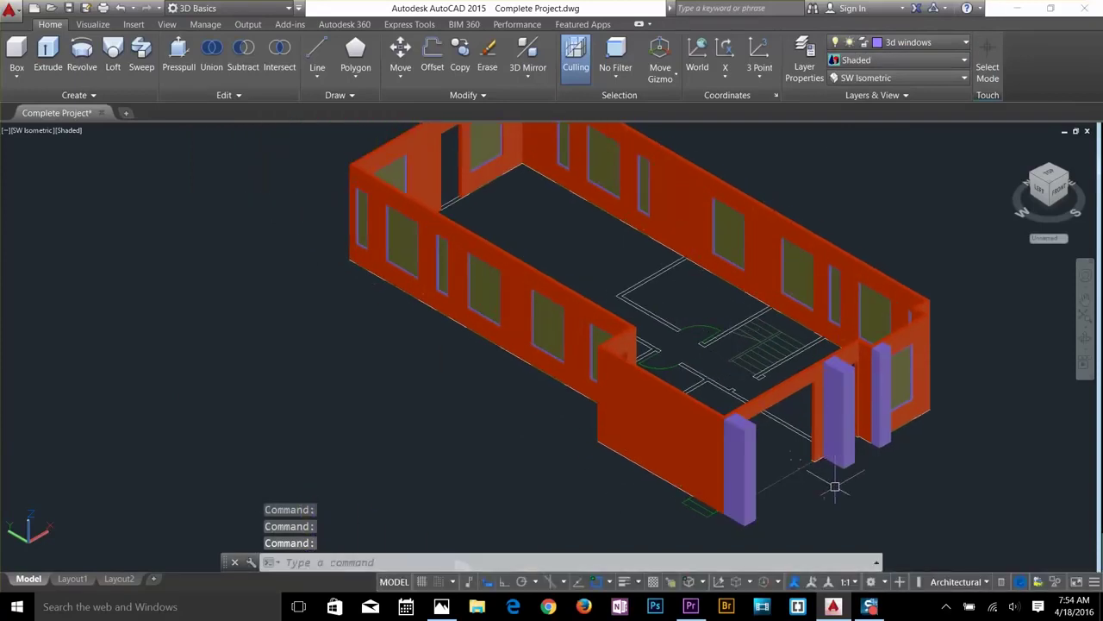
scroll(834, 487, "up", 3)
scroll(896, 468, "up", 4)
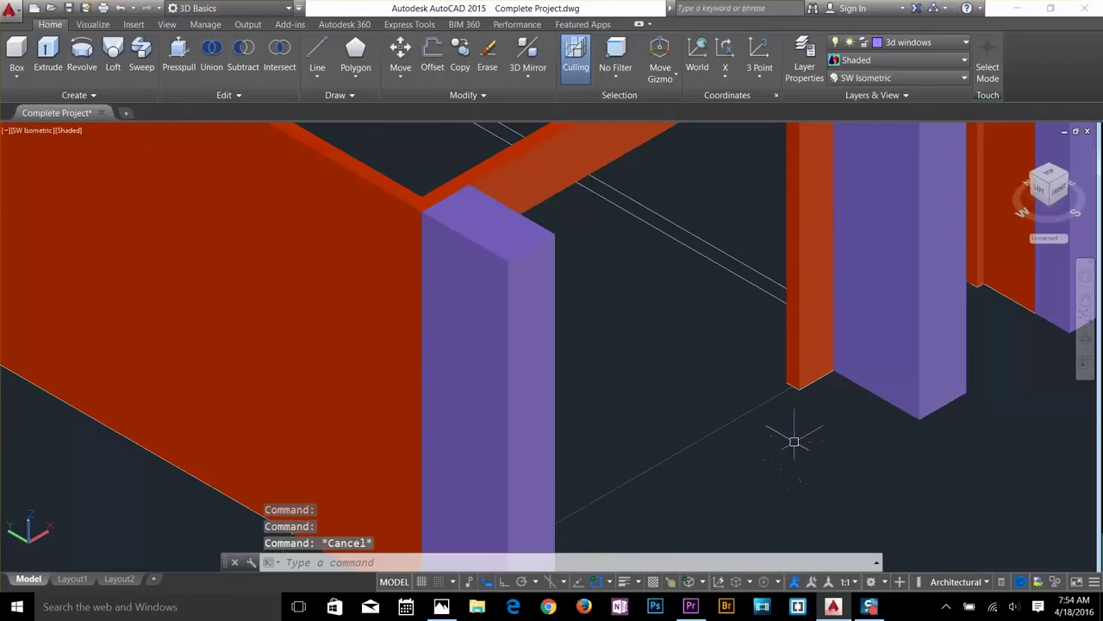
scroll(792, 402, "up", 2)
scroll(741, 419, "down", 2)
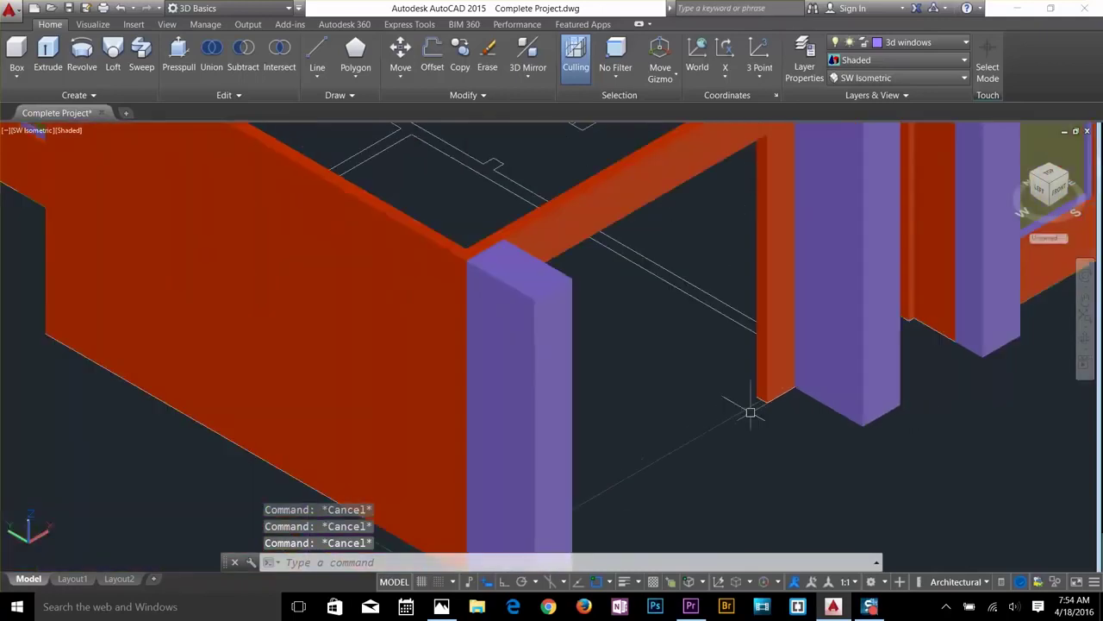
Create a new layer for the garage door and choose its color.
left_click(793, 66)
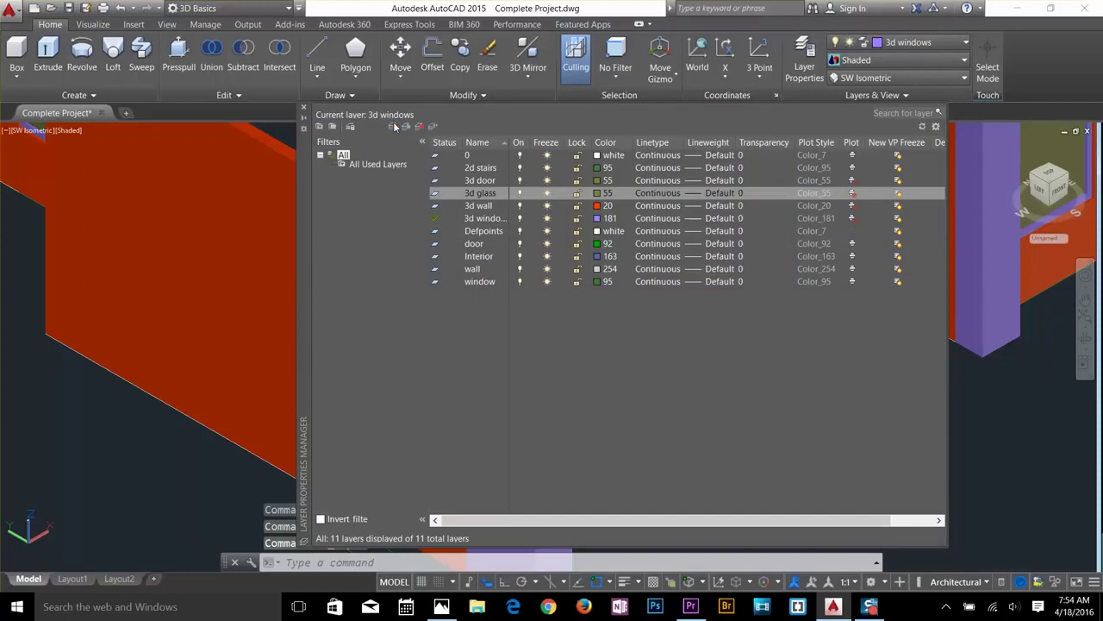
left_click(392, 125)
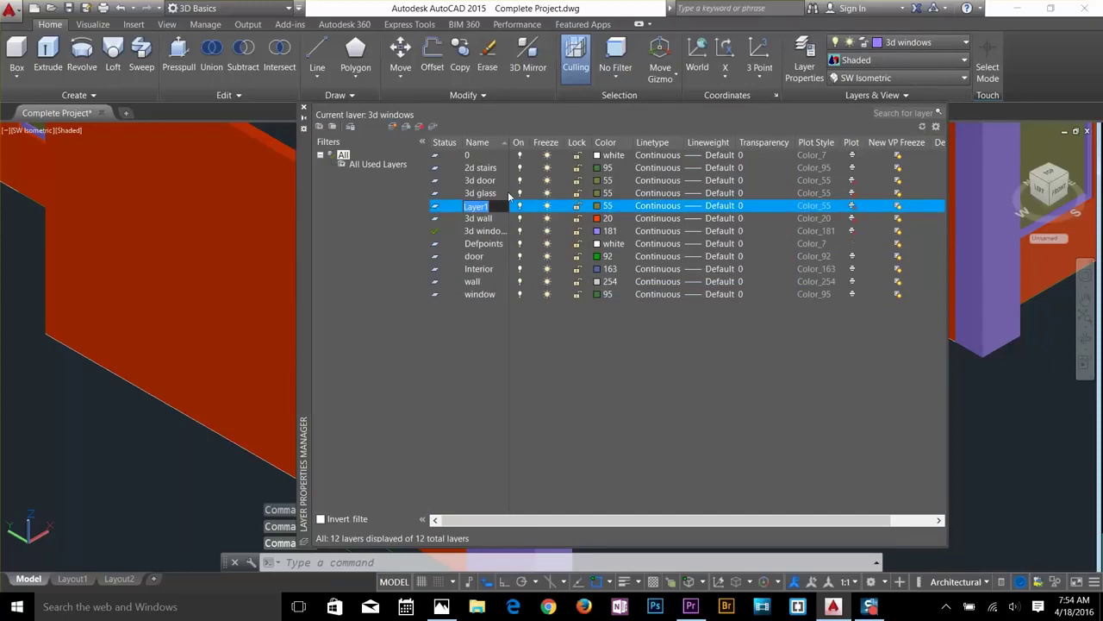
type("gerage d...")
left_click(596, 207)
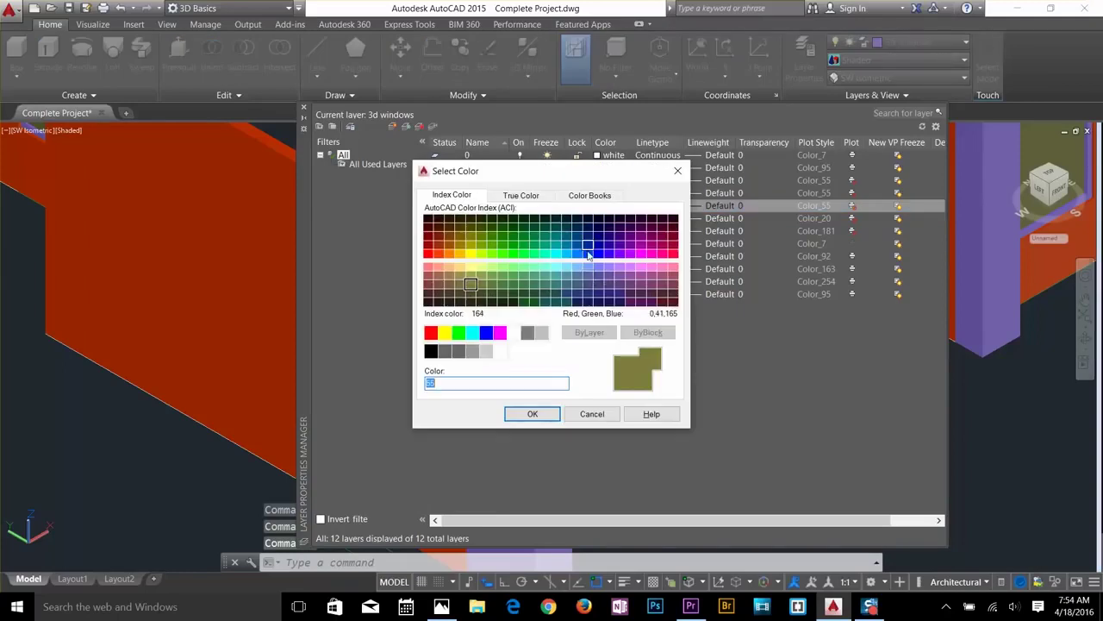
left_click(533, 414)
left_click(302, 111)
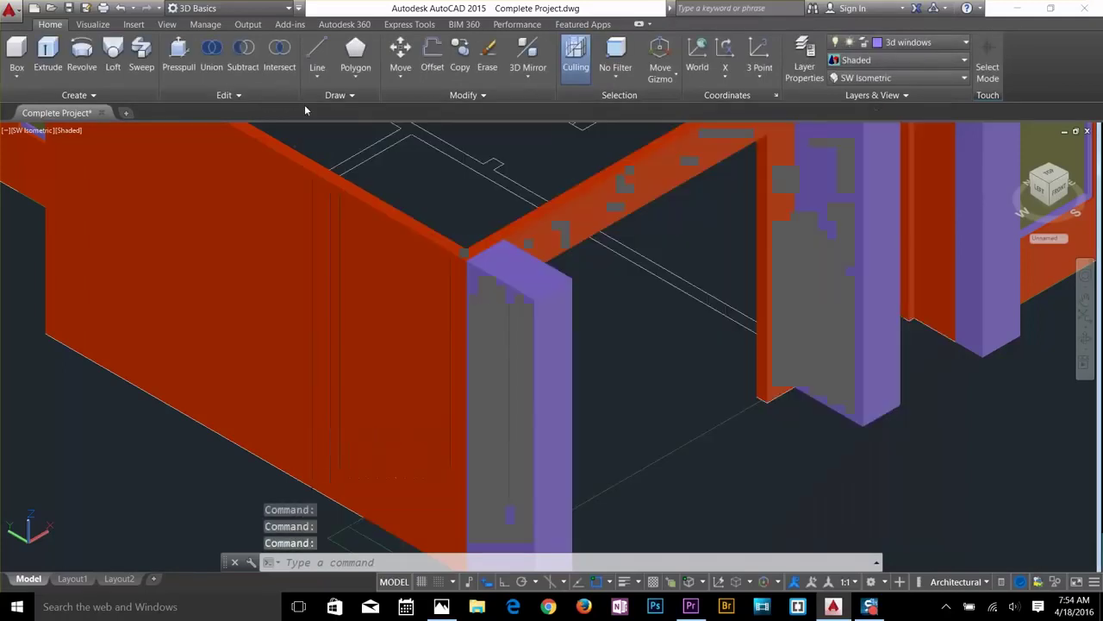
Extrude the ground line across the garage opening to a height of 8.5', and open the layer list for the resulting surface.
type("ext")
key("Return")
left_click(717, 426)
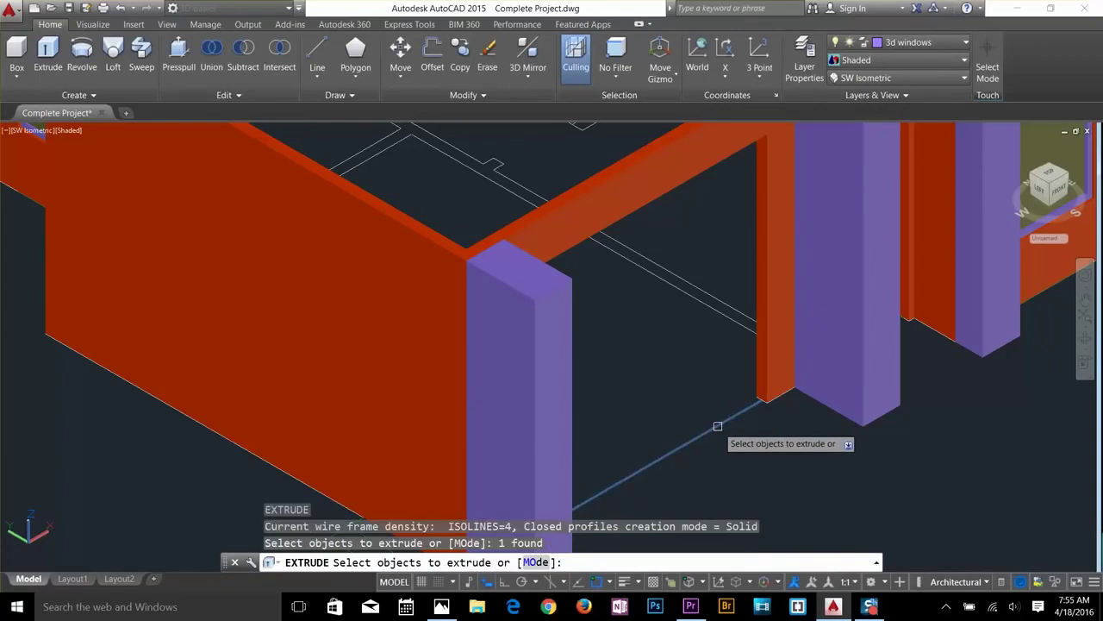
key("Return")
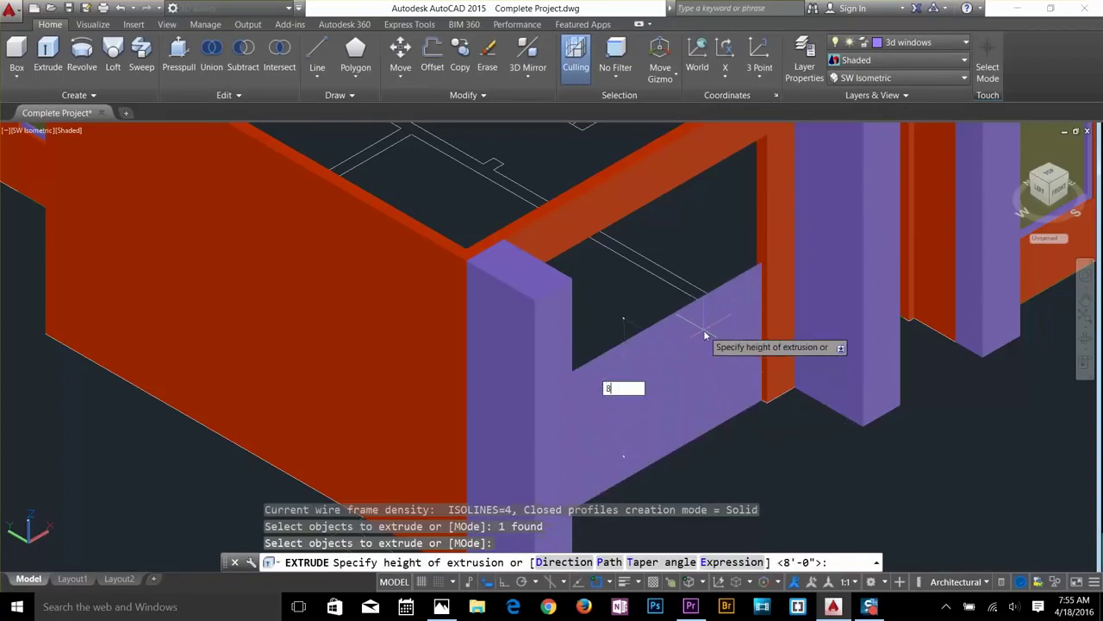
type("8.5'")
key("Return")
mouse_move(739, 448)
middle_mouse_down("shift")
mouse_move(692, 382)
mouse_move(737, 445)
mouse_move(724, 454)
middle_mouse_up("shift")
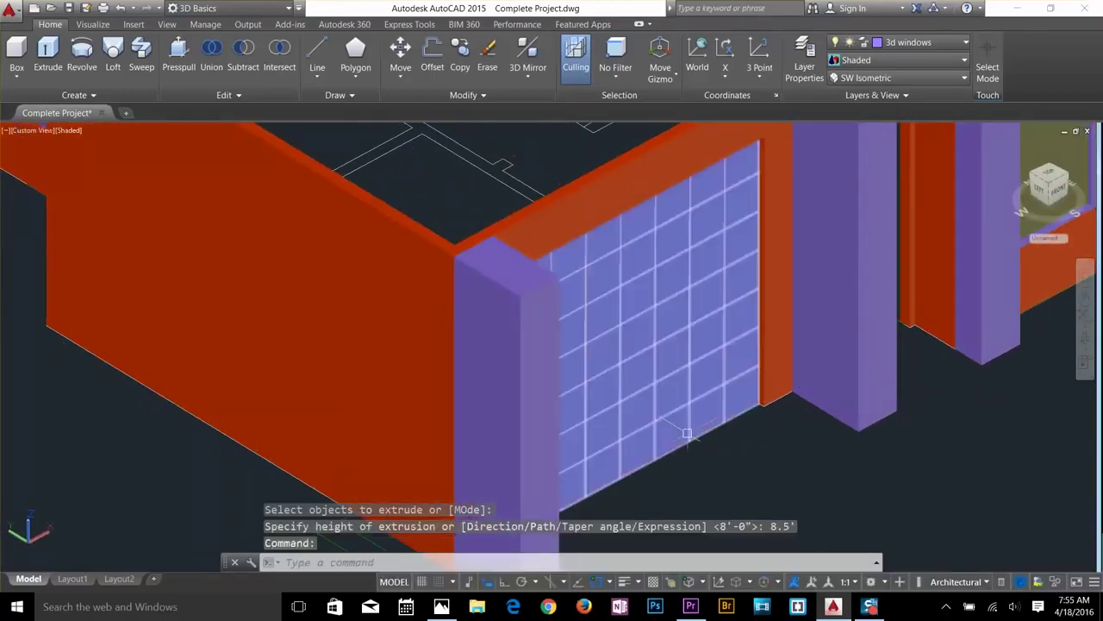
left_click(687, 433)
left_click(902, 42)
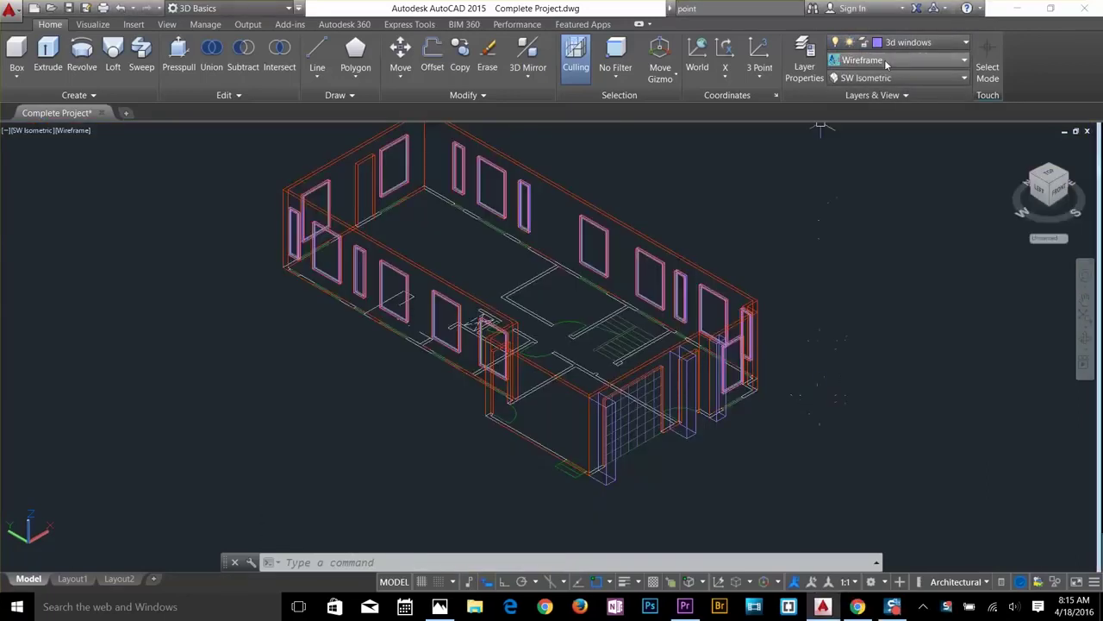
Switch the model to the Top view and bring the area in front of the house into sight.
left_click(862, 78)
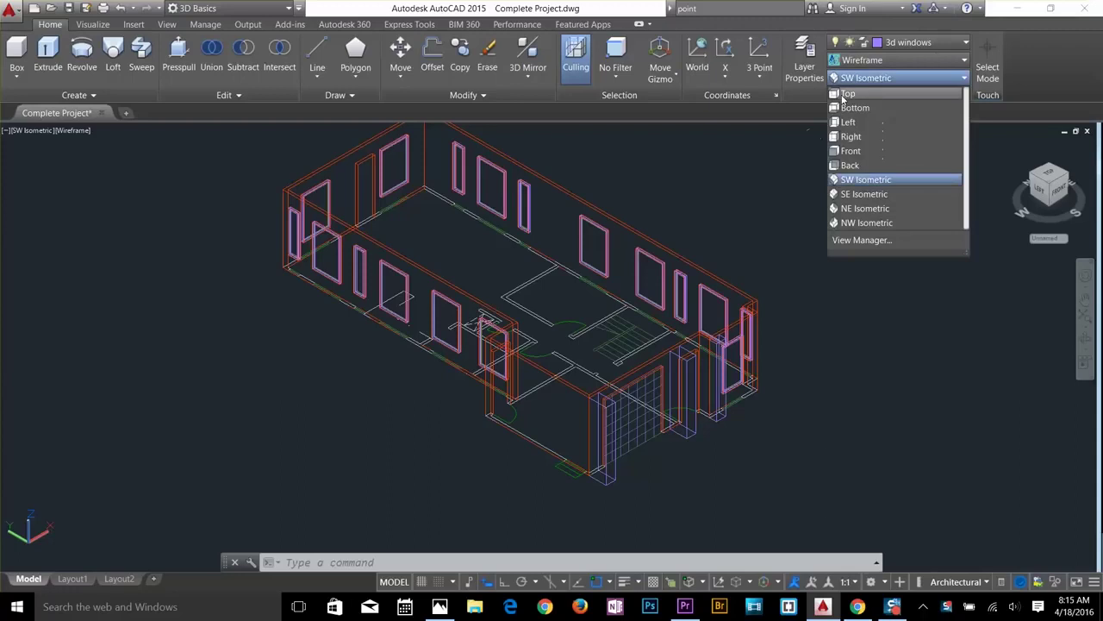
left_click(844, 93)
scroll(977, 455, "up", 3)
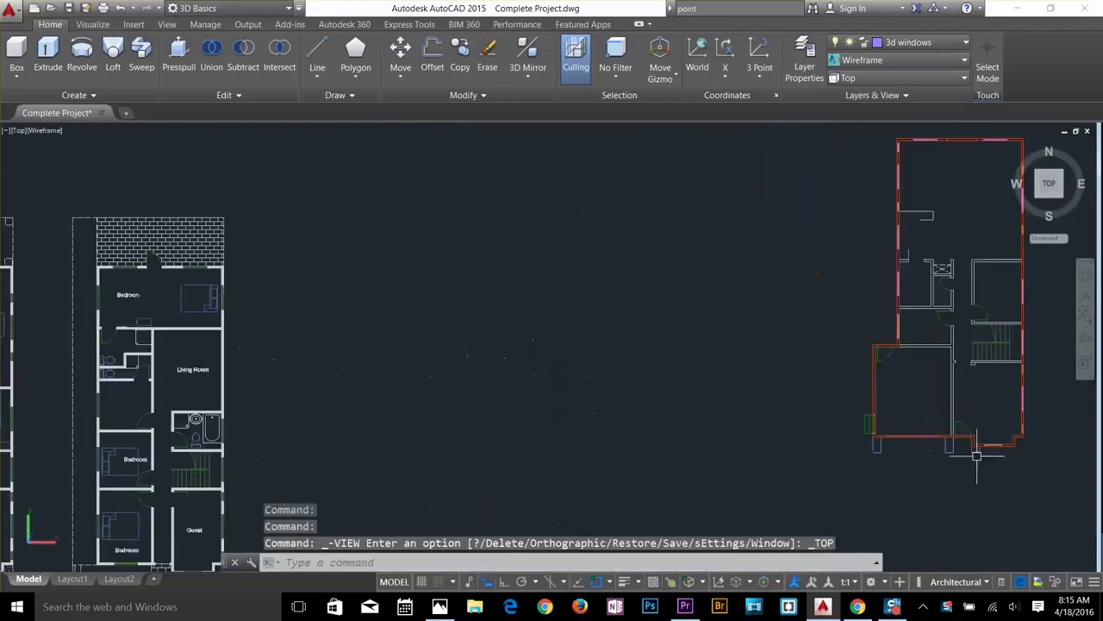
scroll(972, 466, "up", 5)
middle_click_drag(968, 468, 852, 256)
scroll(824, 276, "down", 5)
middle_click_drag(834, 301, 800, 300)
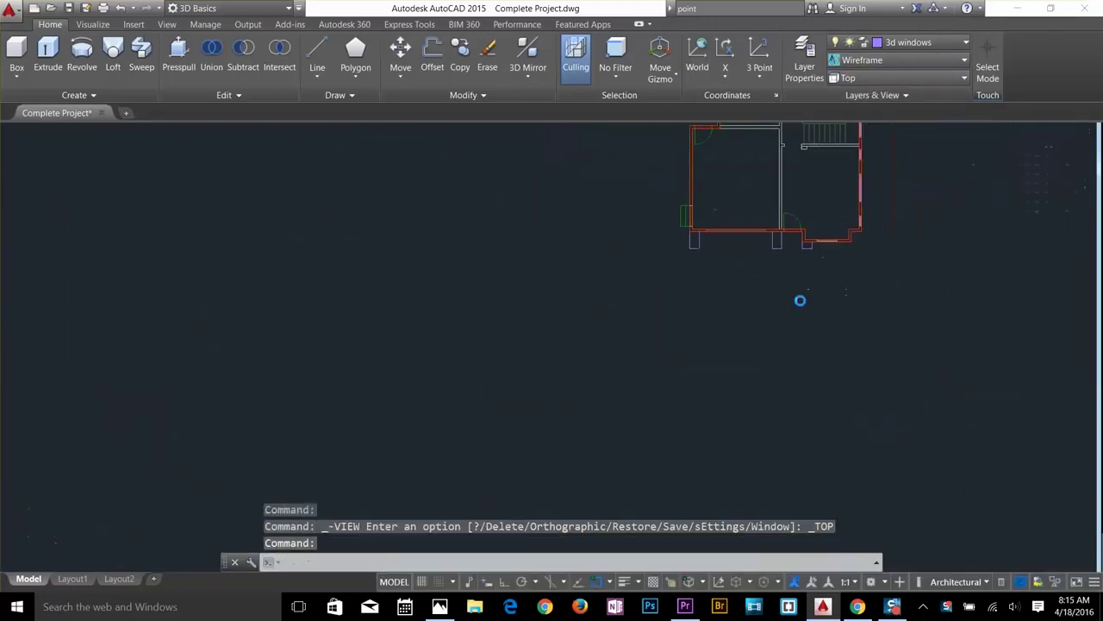
Draw a 2'-6" by 8' rectangle in the empty area in front of the house as a door outline.
key("Escape")
type("rec")
key("Return")
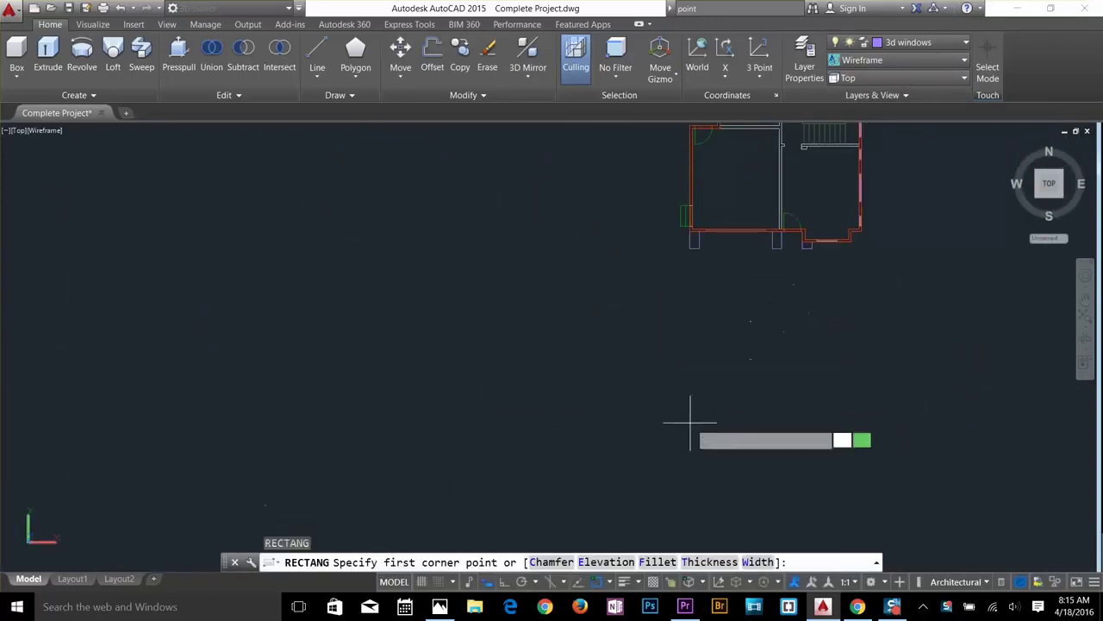
left_click(689, 423)
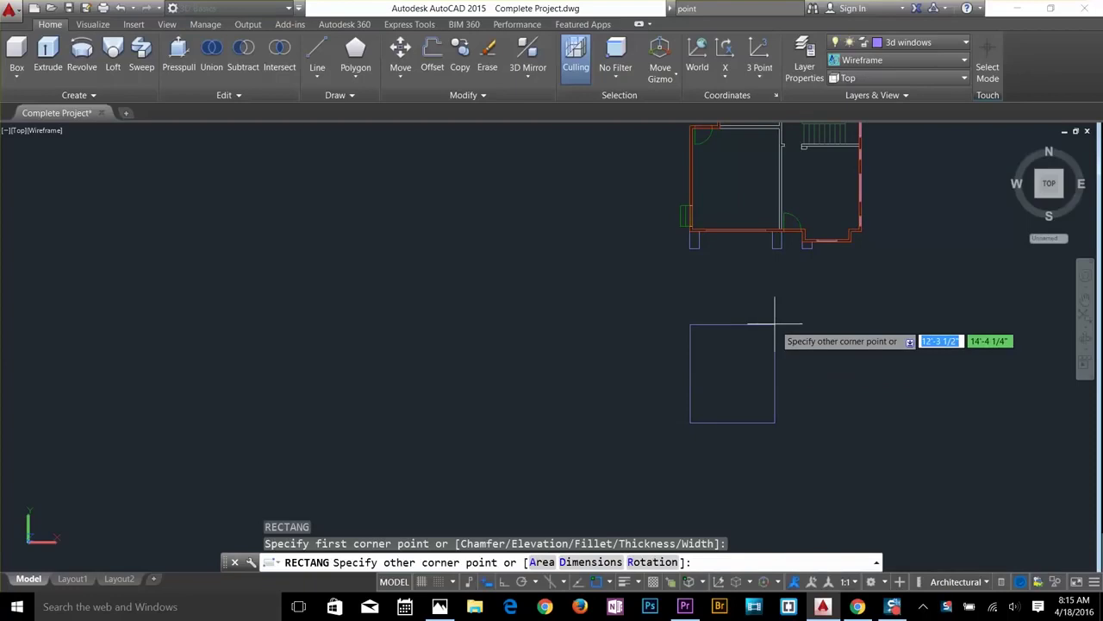
type("d")
key("Return")
key("Return")
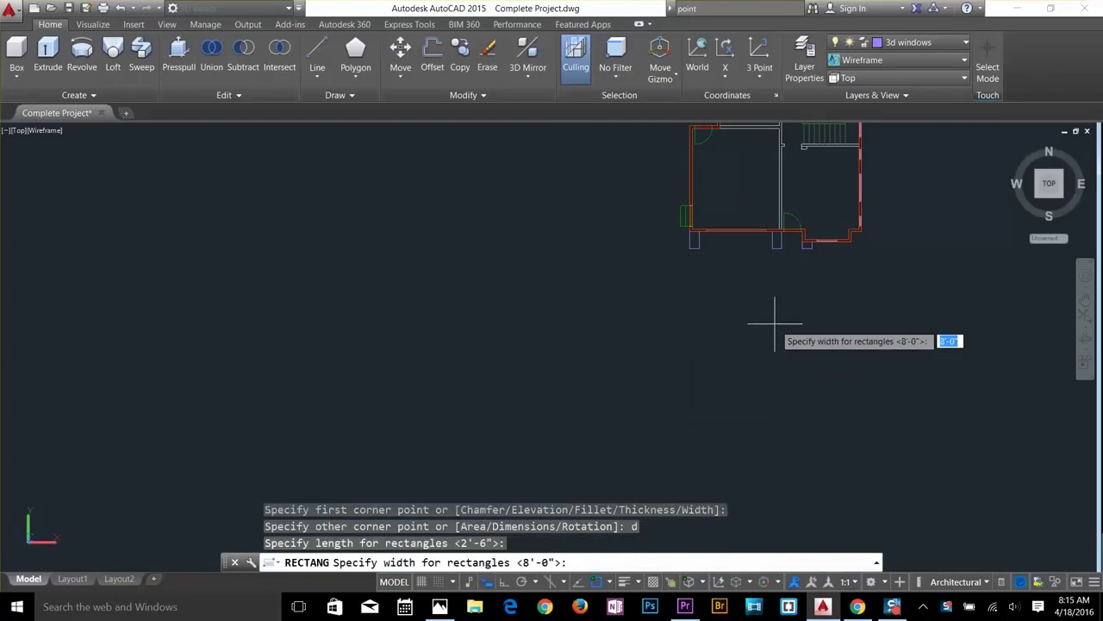
key("Return")
key("Escape")
key("Escape")
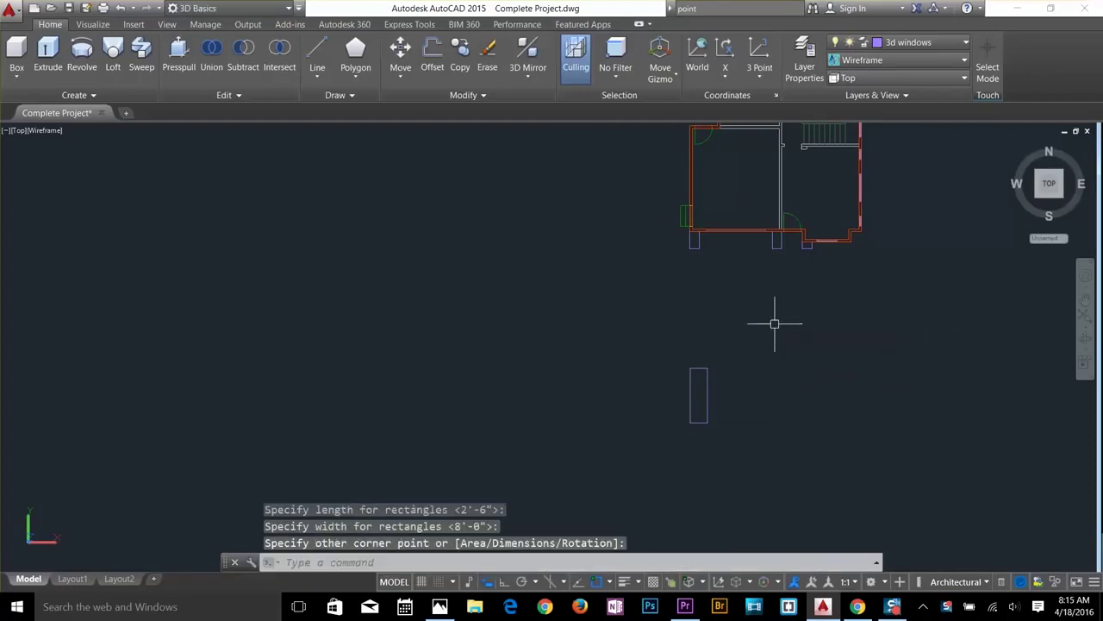
Offset the door outline inward by 2 inches.
scroll(694, 392, "up", 5)
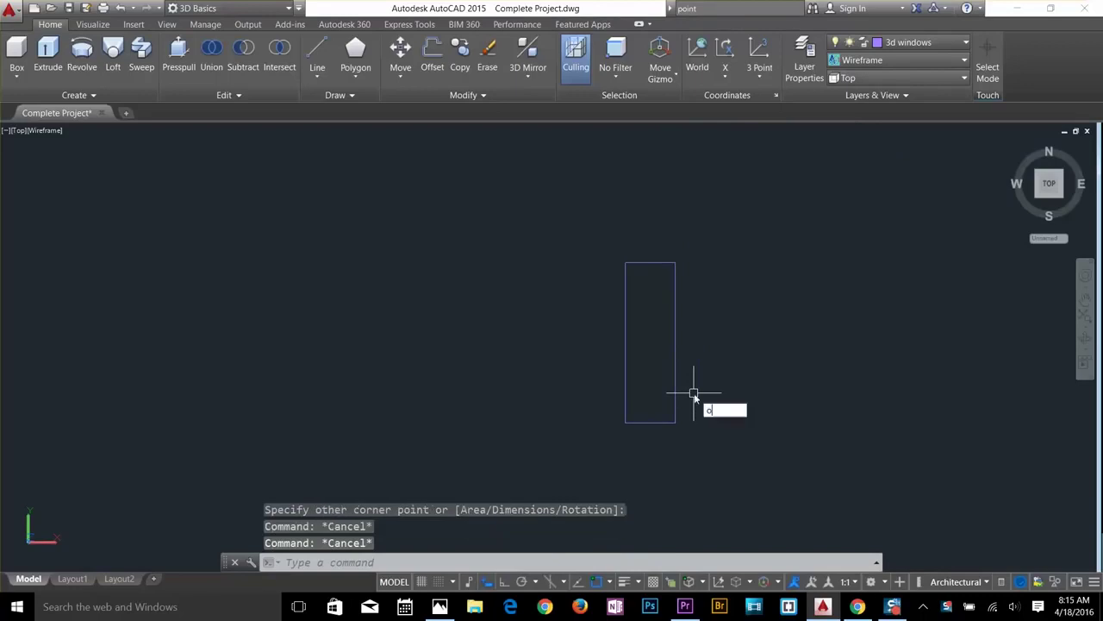
key("Return")
key("Return")
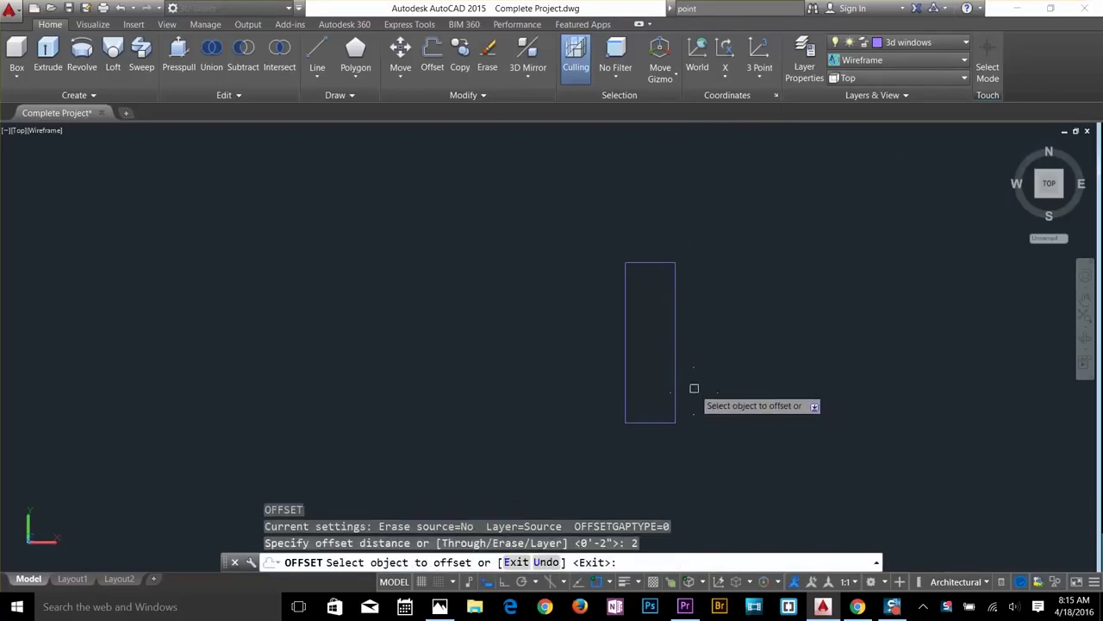
left_click(676, 385)
left_click(641, 385)
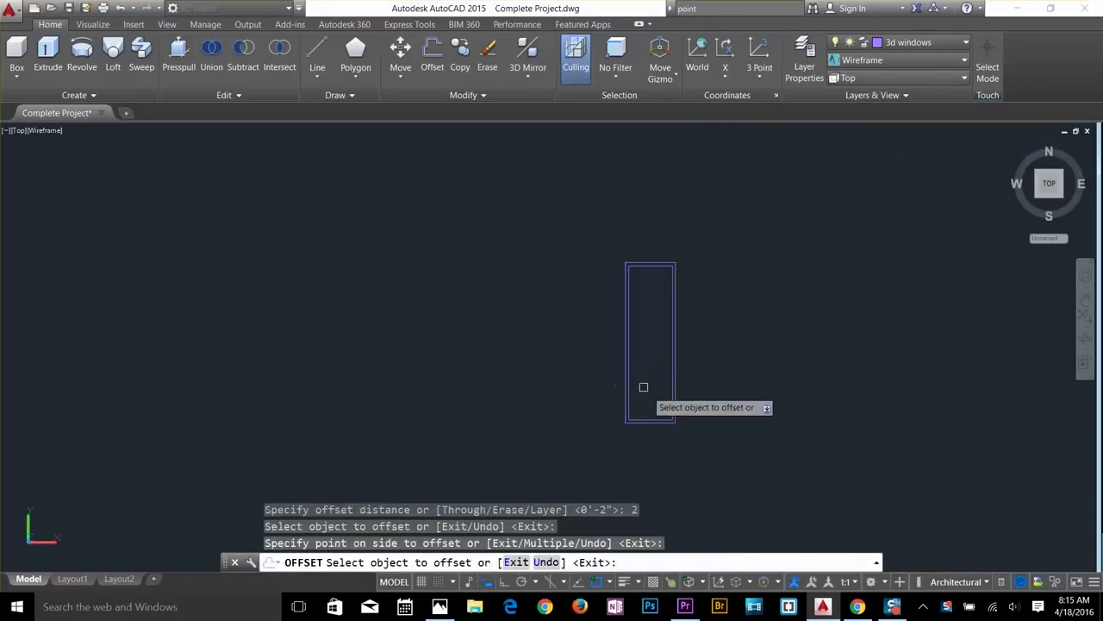
scroll(650, 401, "up", 3)
key("Escape")
key("Escape")
key("Escape")
scroll(655, 411, "down", 6)
scroll(661, 360, "up", 3)
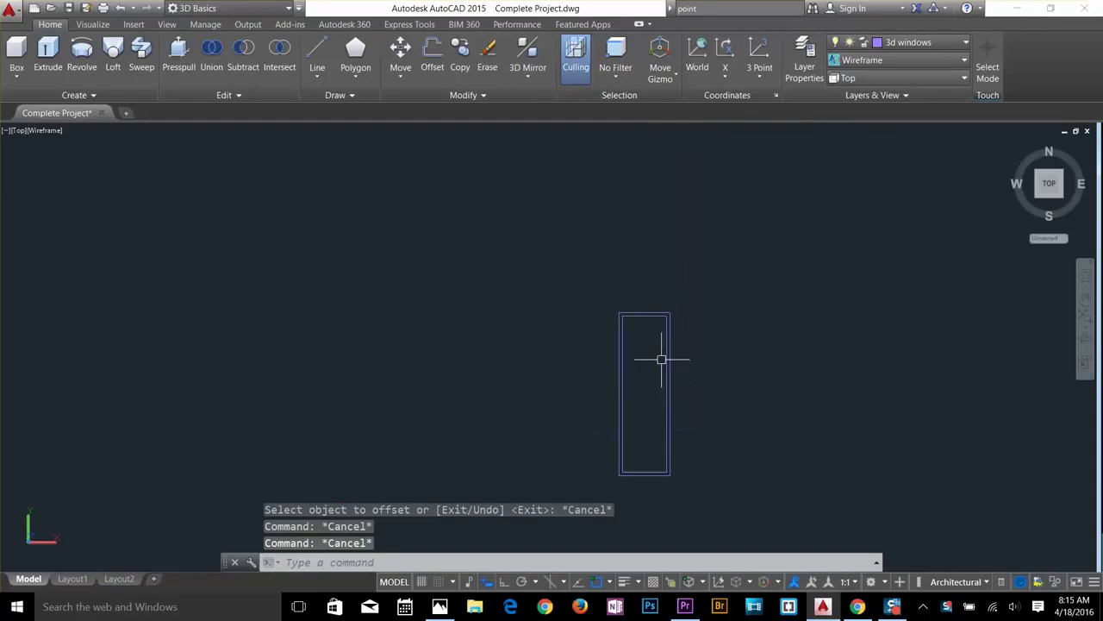
key("Escape")
scroll(665, 397, "up", 2)
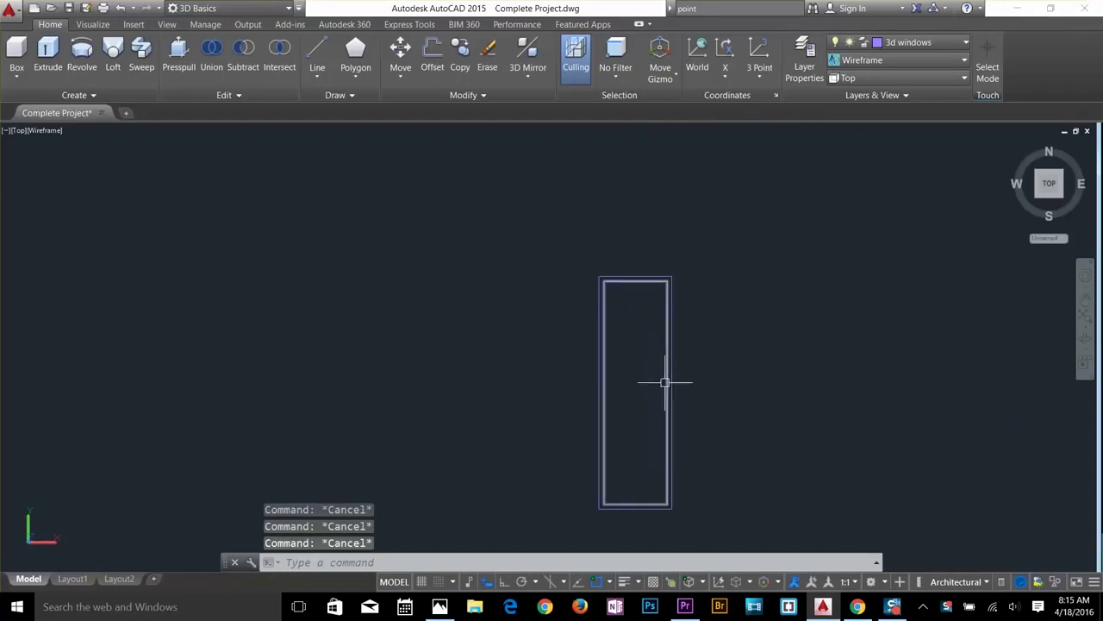
Explode the inner rectangle of the door outline into separate lines.
type("x")
key("Return")
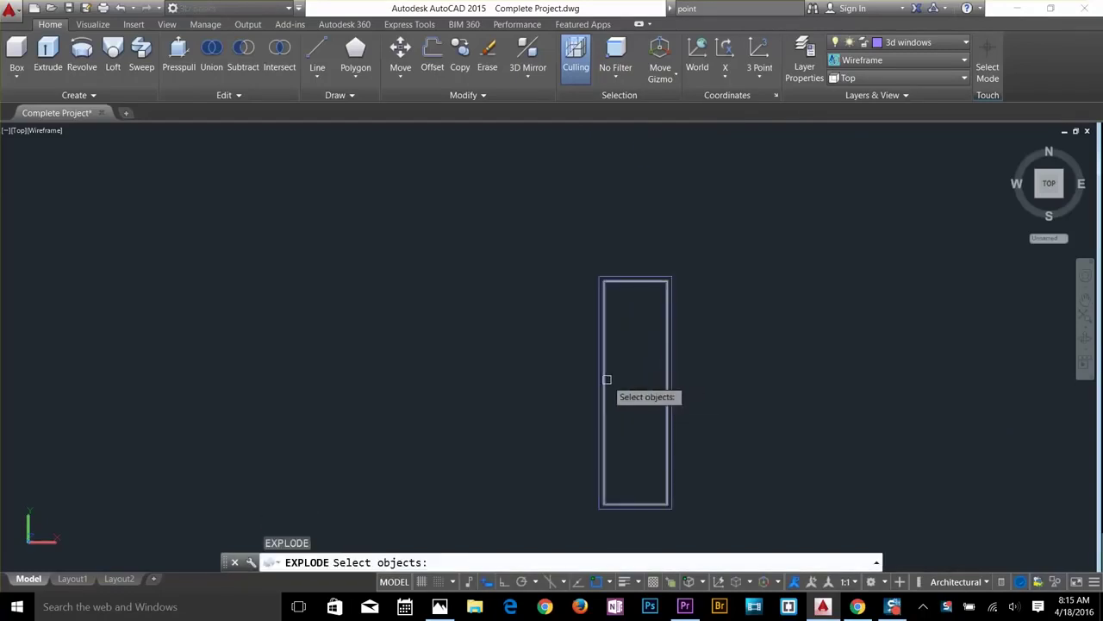
left_click(607, 379)
key("Return")
scroll(640, 413, "up", 2)
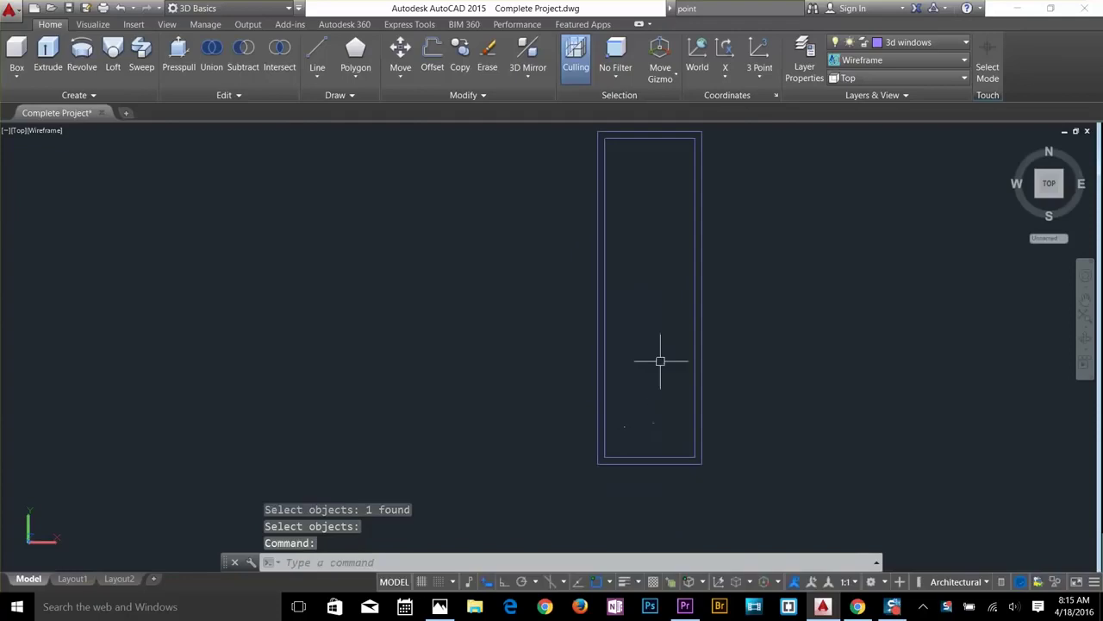
middle_click_drag(661, 346, 631, 376)
Divide the left inner line of the door frame into 6 equal segments.
type("d")
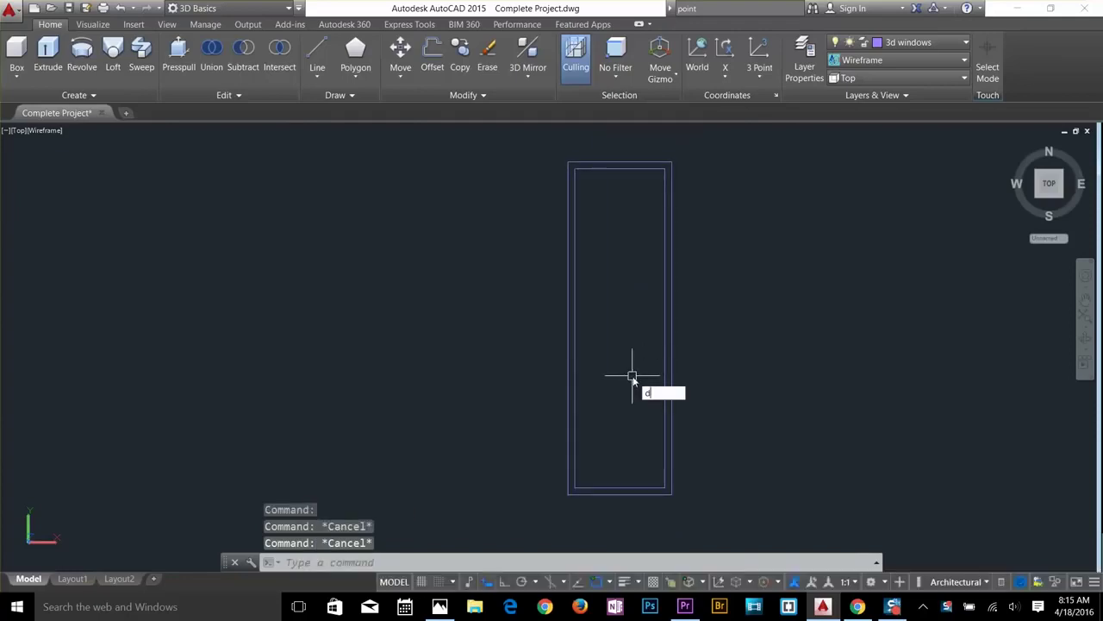
type("iv")
key("Return")
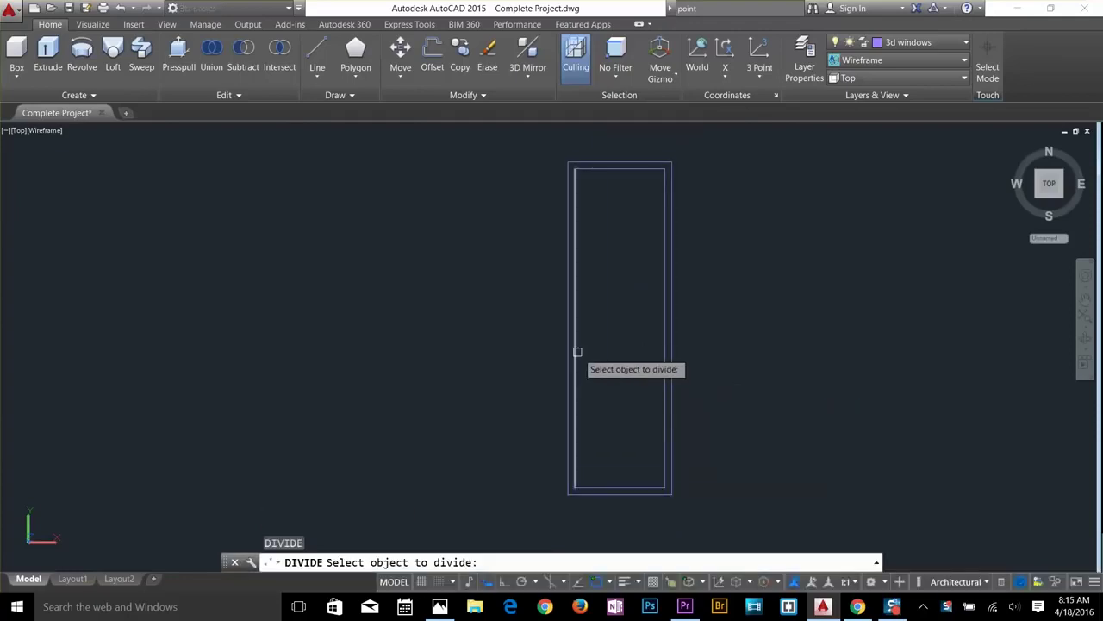
left_click(578, 351)
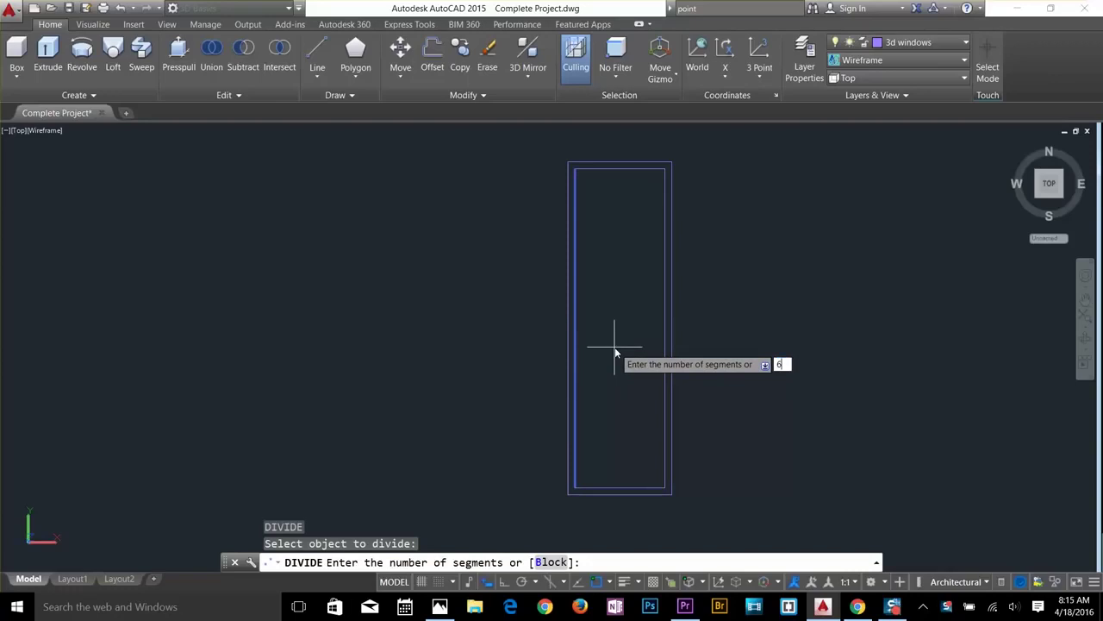
key("Return")
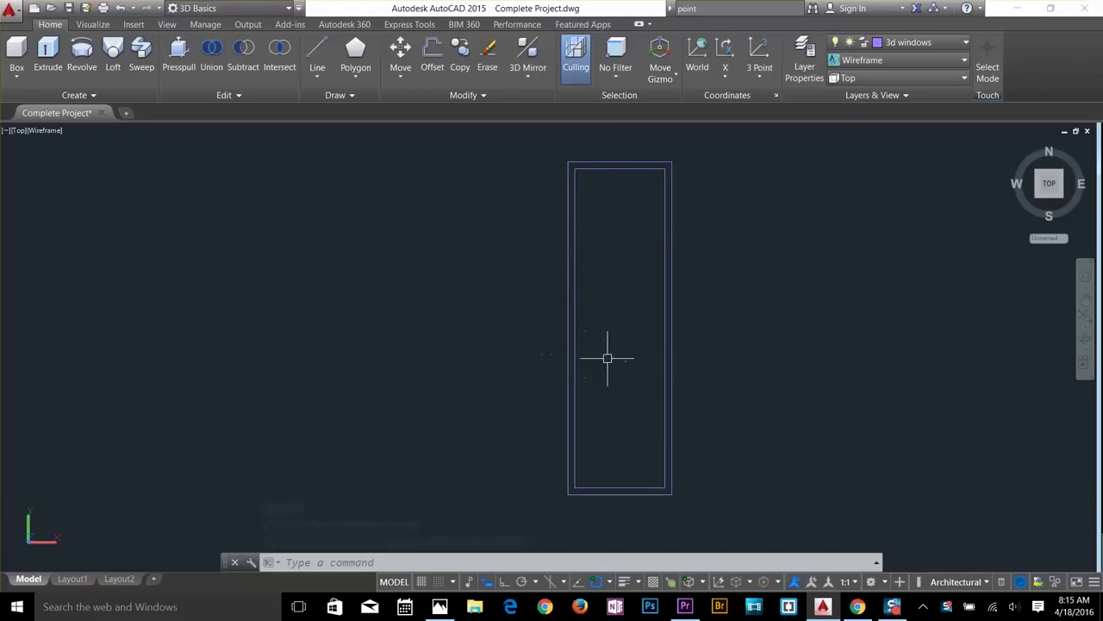
key("Escape")
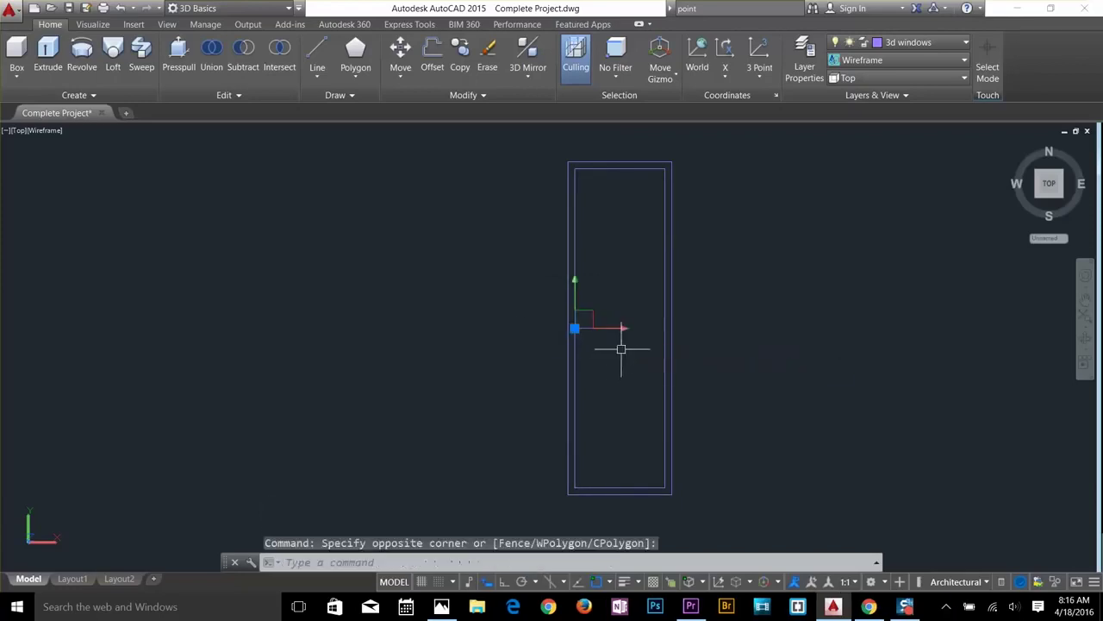
key("Escape")
key("Escape")
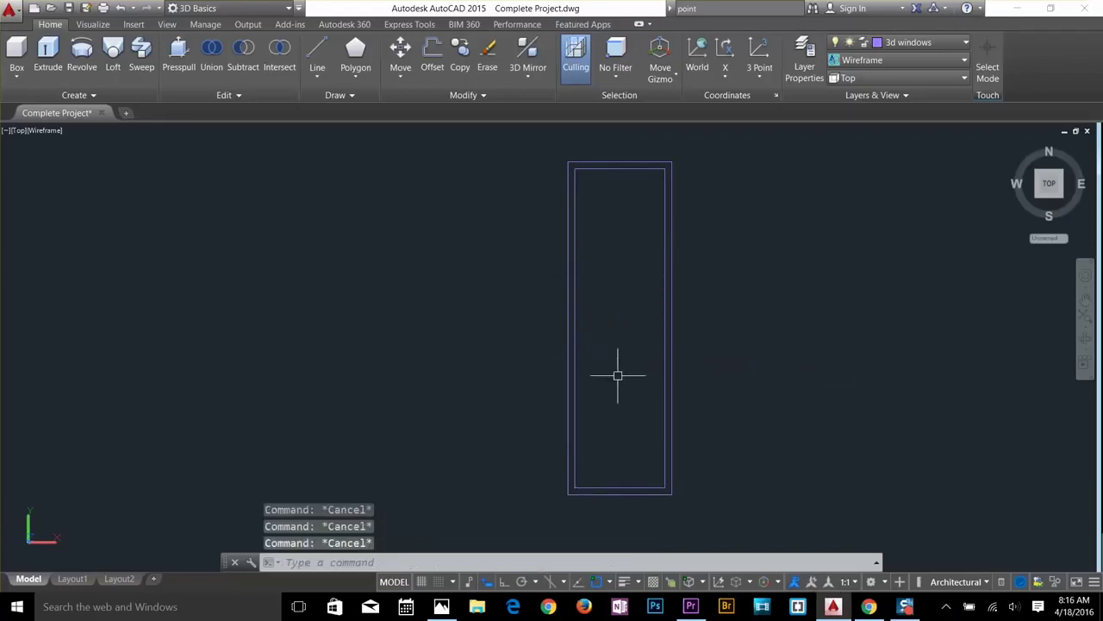
Set the point style to the plus-shaped marker with DDPTYPE, keeping the size relative to the screen.
type("DDPTYPE")
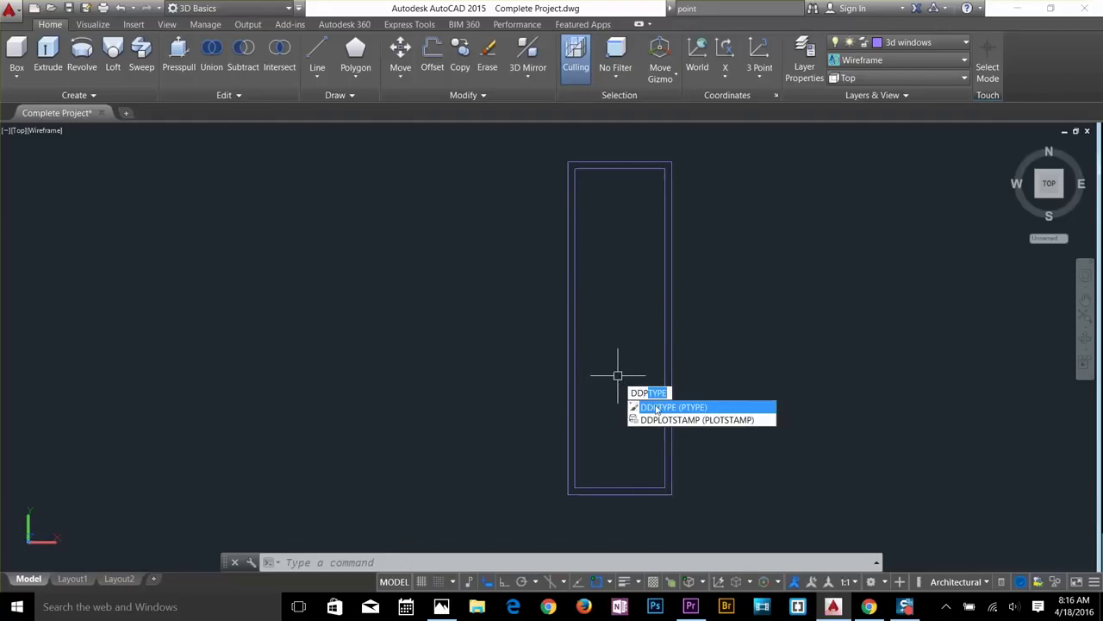
left_click(660, 408)
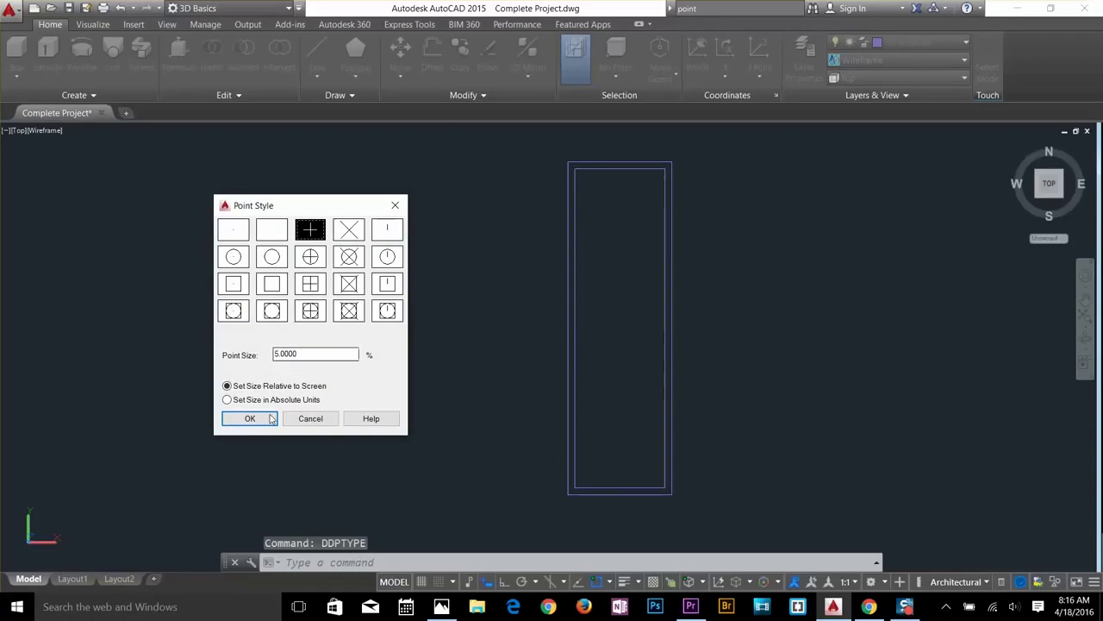
left_click(253, 421)
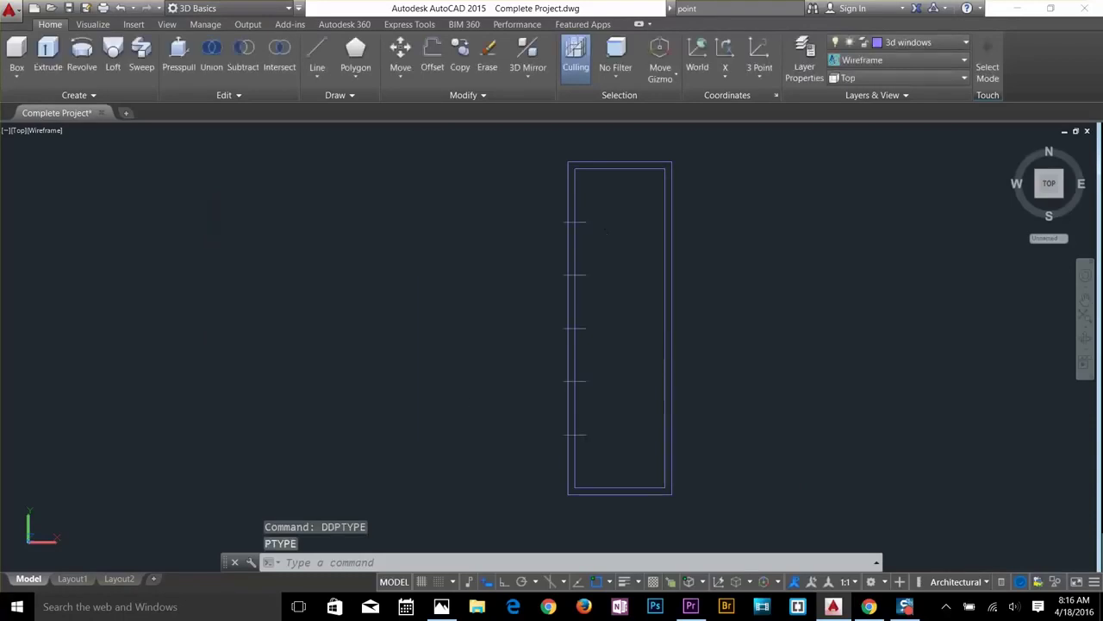
key("Escape")
key("Escape")
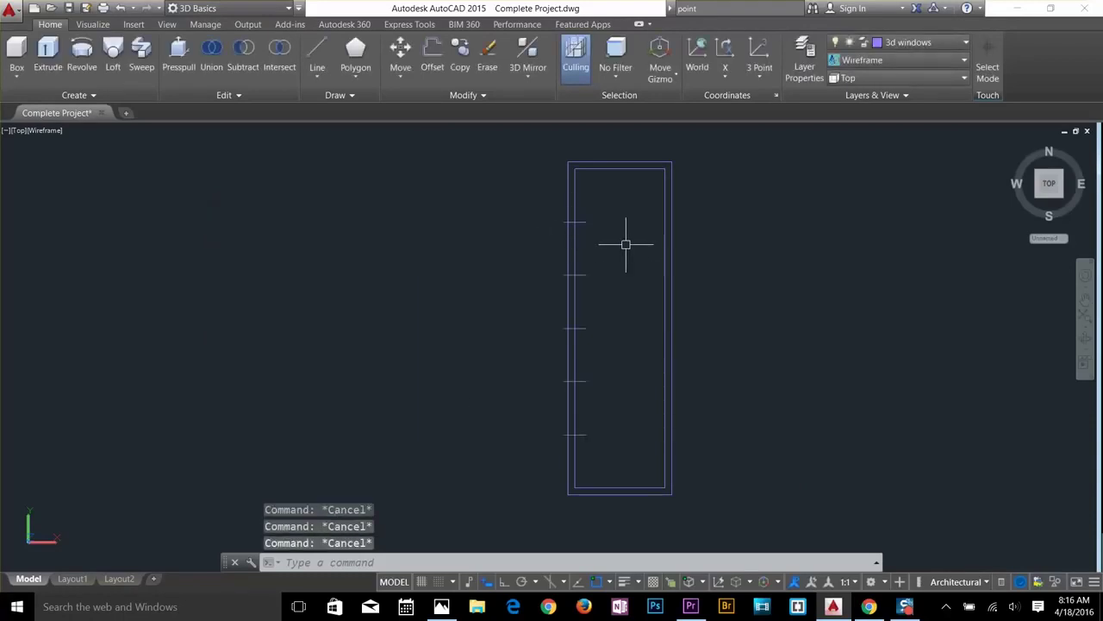
Draw a horizontal line from the uppermost division point across to the opposite inner edge of the door.
type("l")
key("Return")
left_click(575, 222)
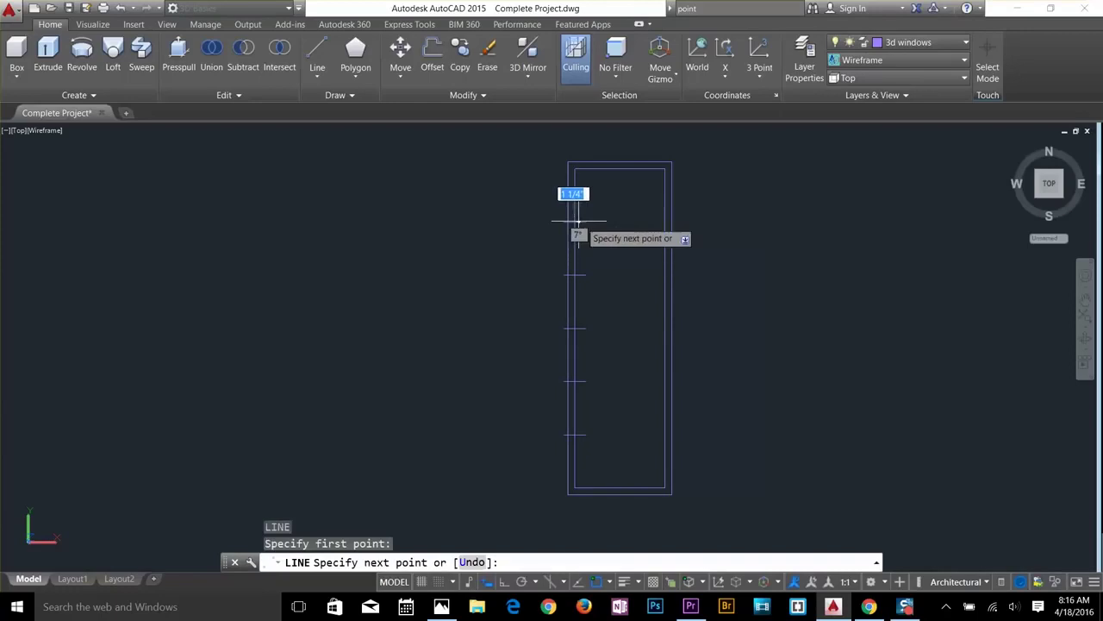
left_click(663, 222)
key("Escape")
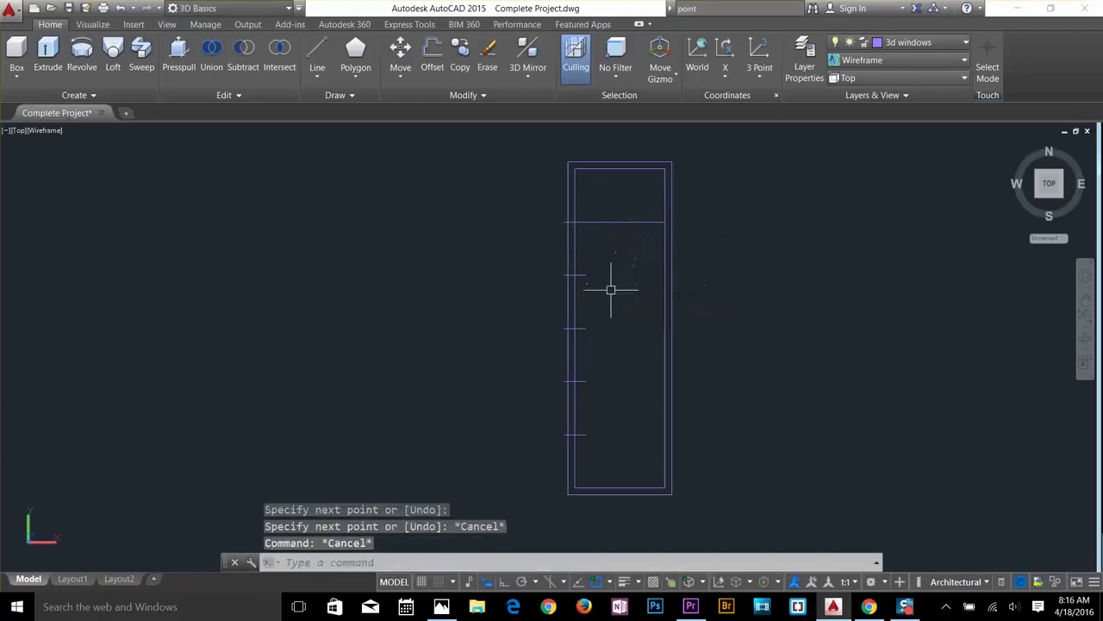
key("Escape")
Offset the horizontal line by 1 inch both downward and upward to form a crossbar.
type("o")
key("Return")
type("1")
key("Return")
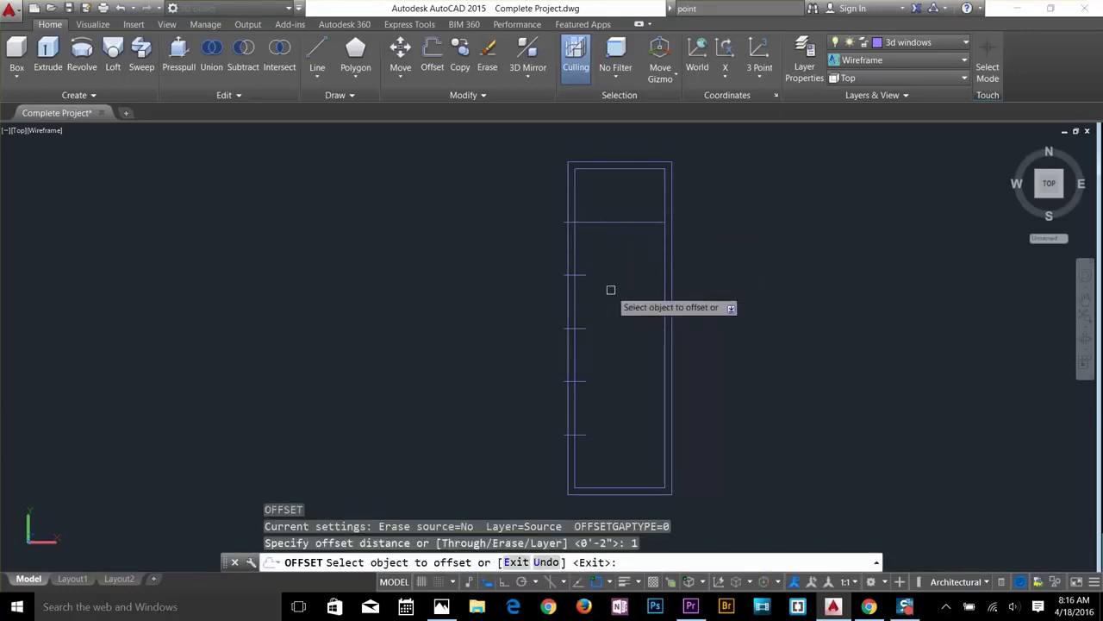
left_click(620, 219)
left_click(618, 288)
scroll(635, 210, "up", 5)
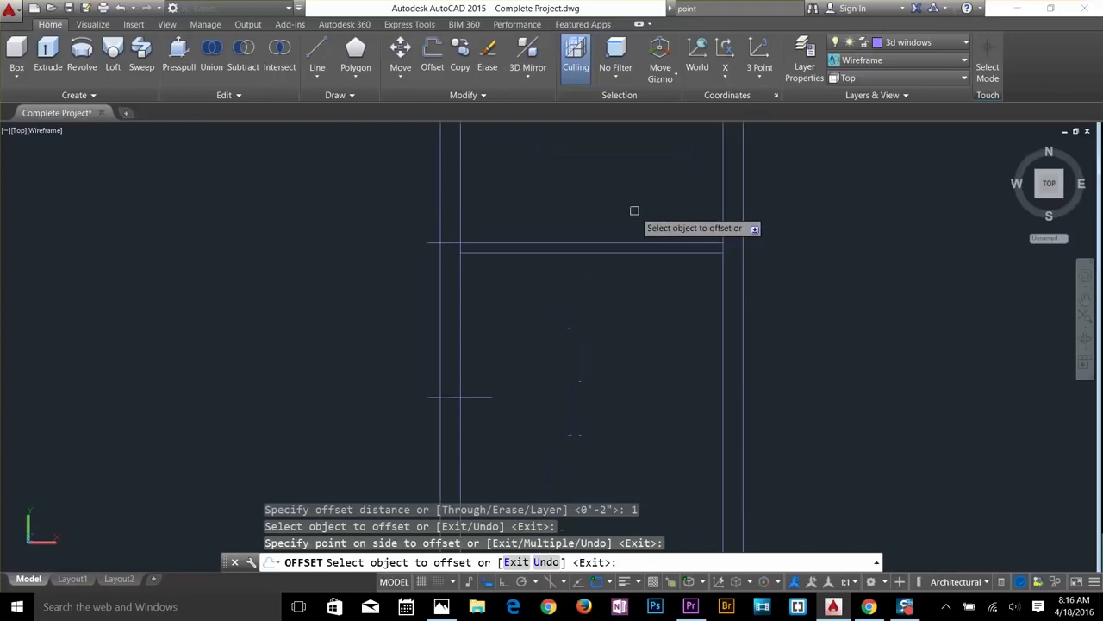
left_click(615, 243)
left_click(615, 188)
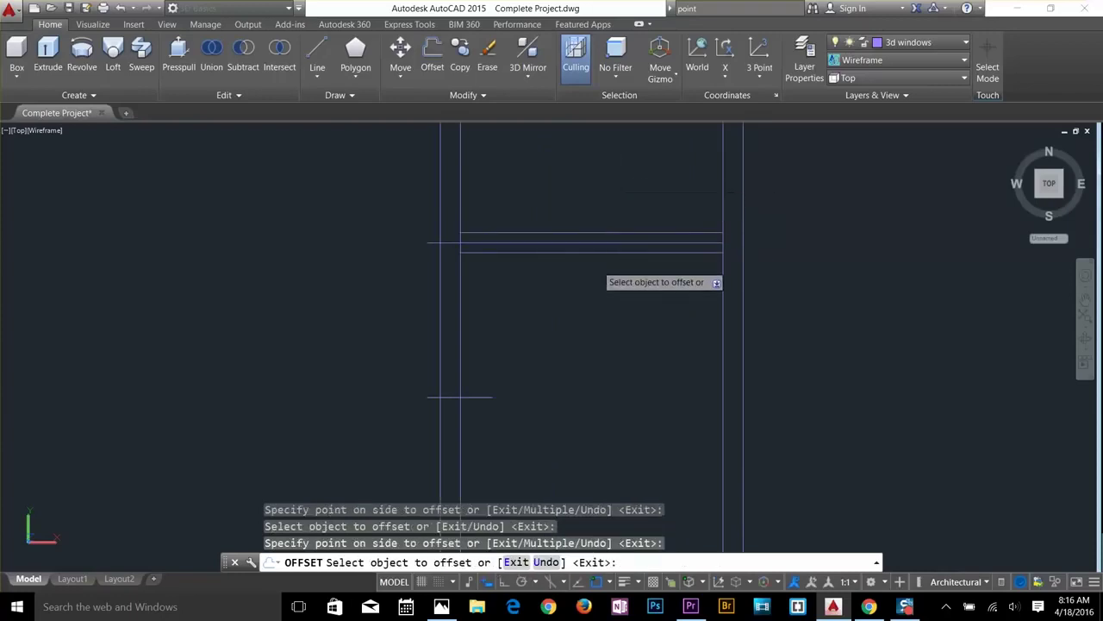
key("Escape")
key("Escape")
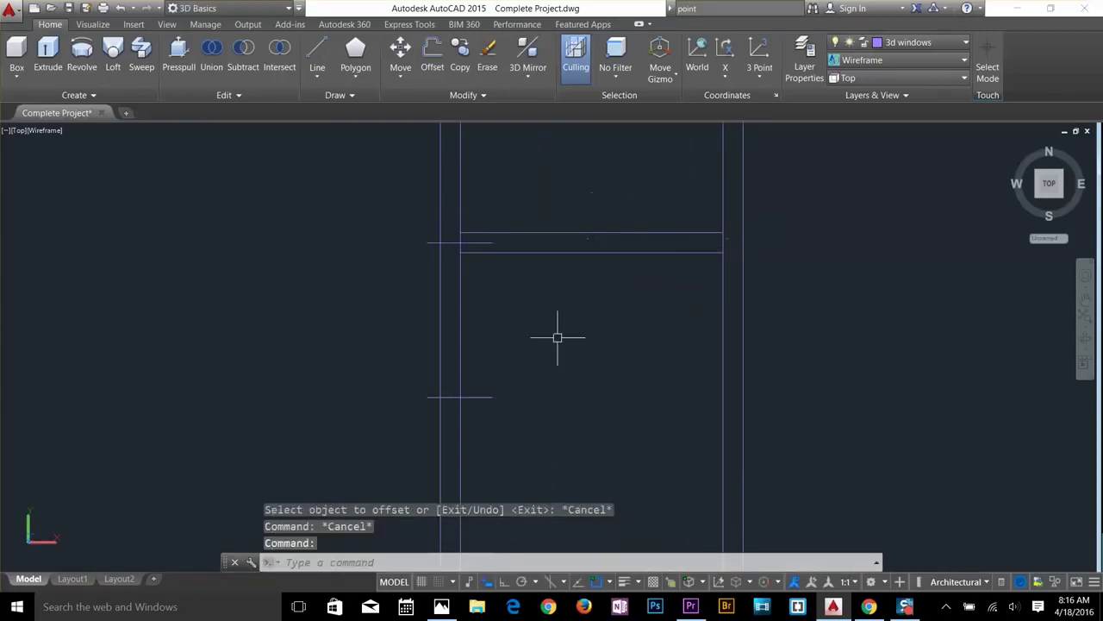
Erase the original centre line between the two crossbar lines.
key("Delete")
key("Escape")
key("Escape")
Copy the pair of crossbar lines from the uppermost division point to each of the four division points below.
scroll(403, 228, "down", 4)
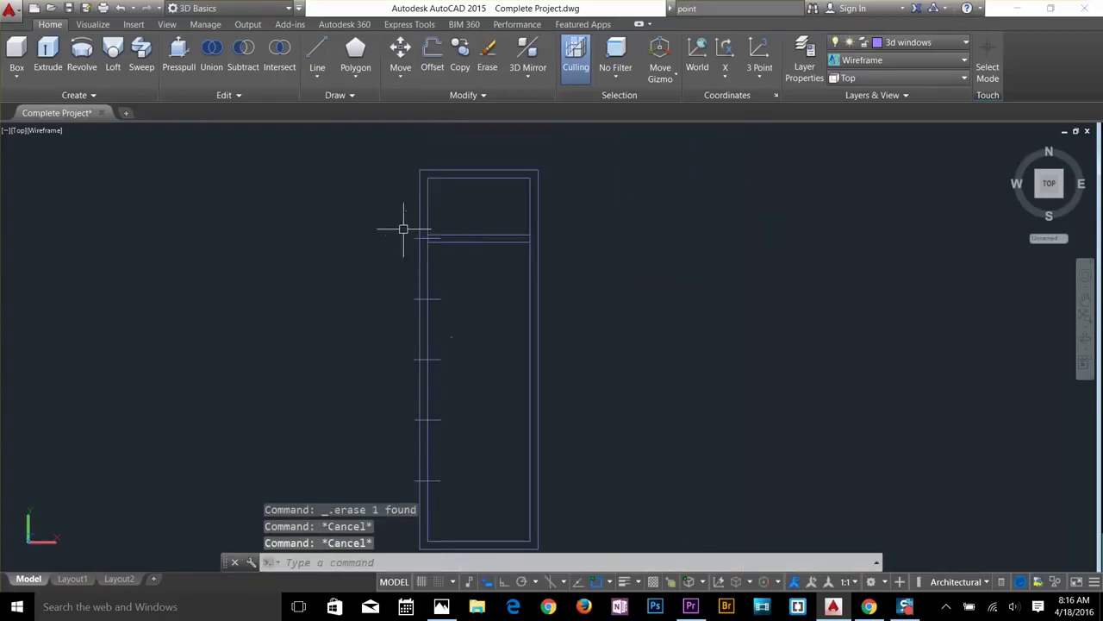
key("Return")
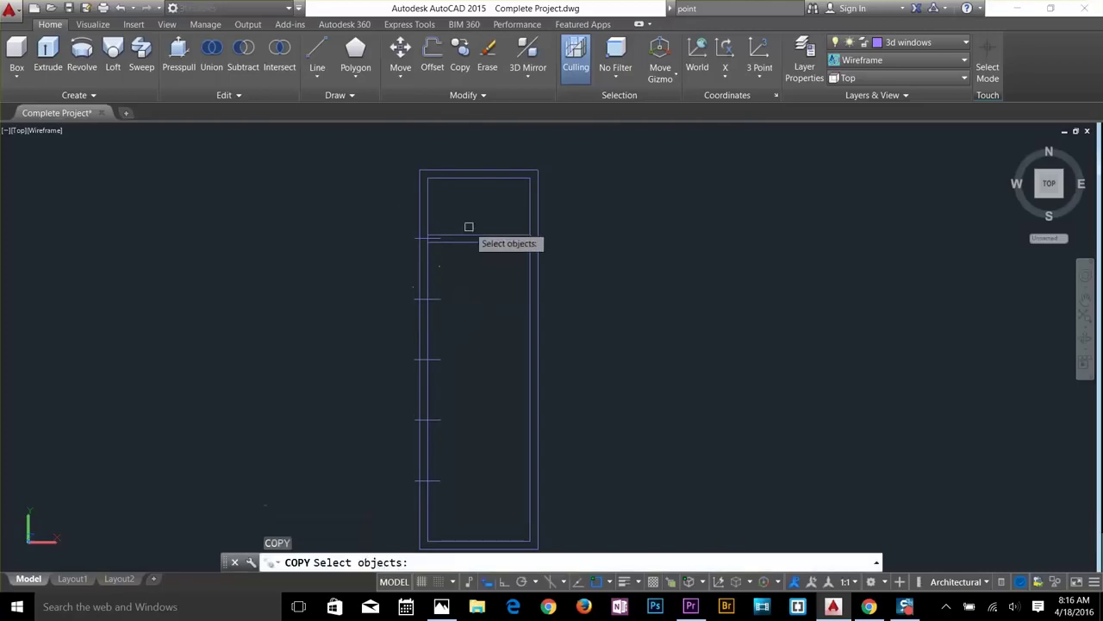
left_click(468, 229)
left_click(470, 259)
key("Return")
left_click(427, 238)
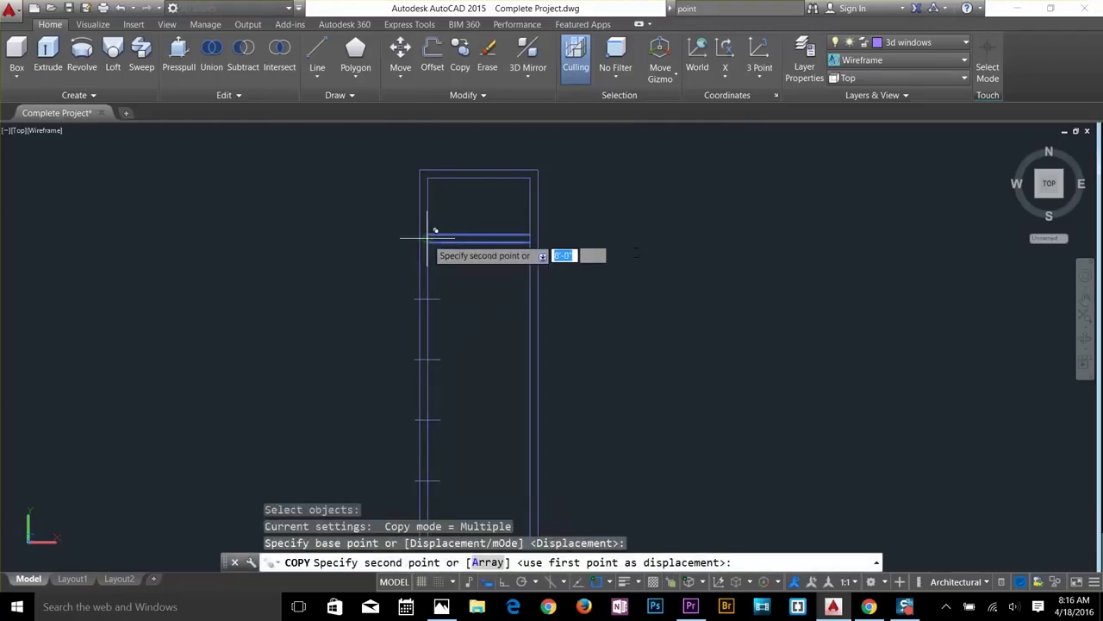
left_click(427, 300)
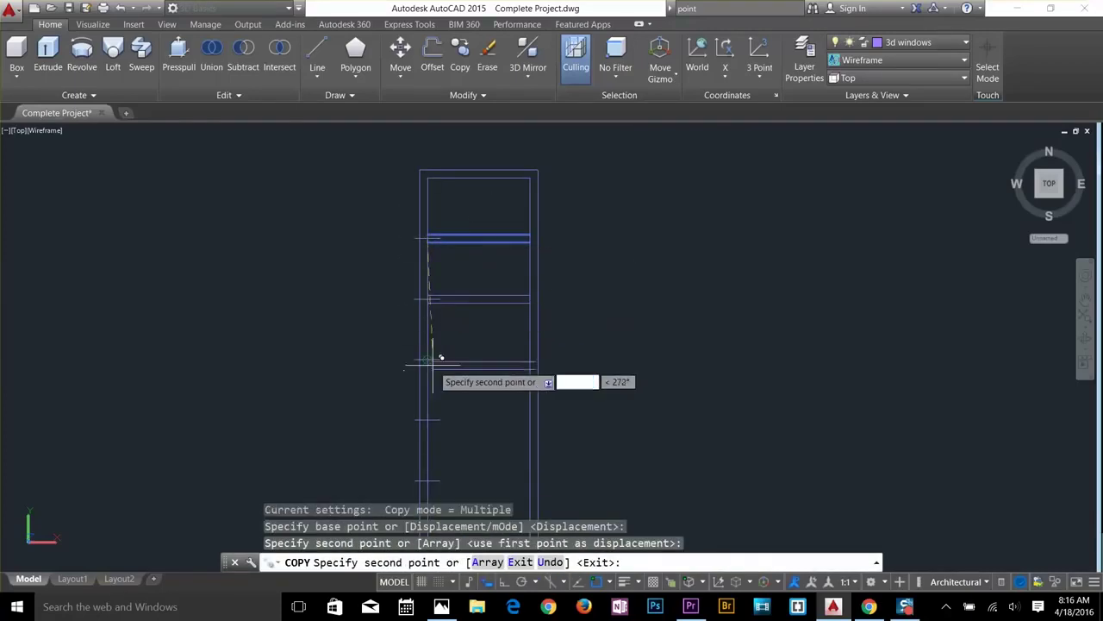
left_click(427, 358)
left_click(428, 418)
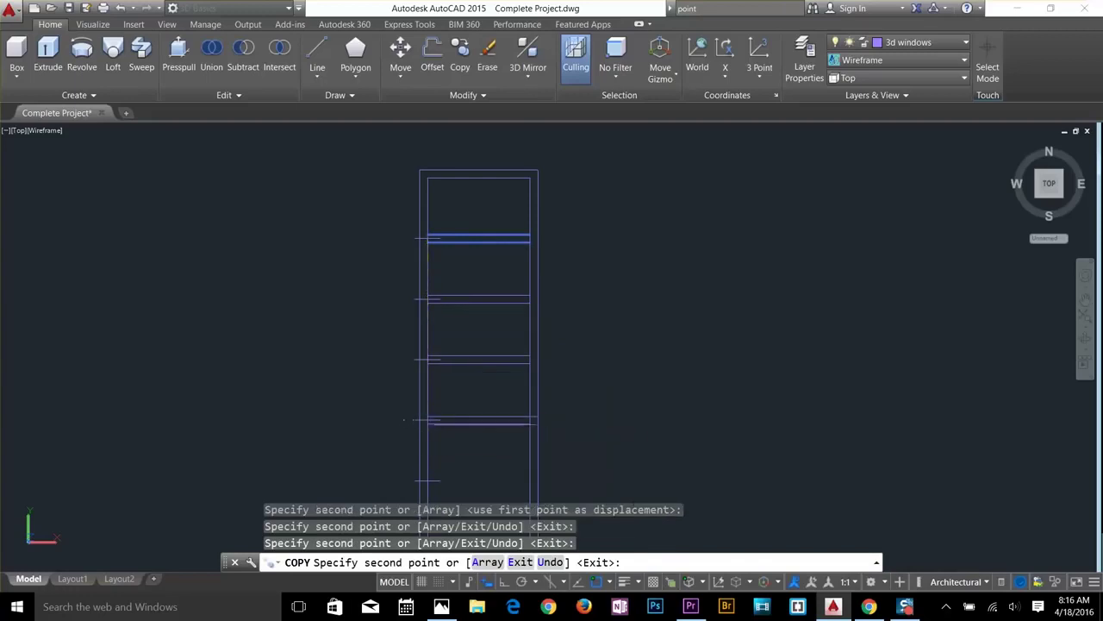
middle_click_drag(428, 418, 527, 244)
left_click(526, 305)
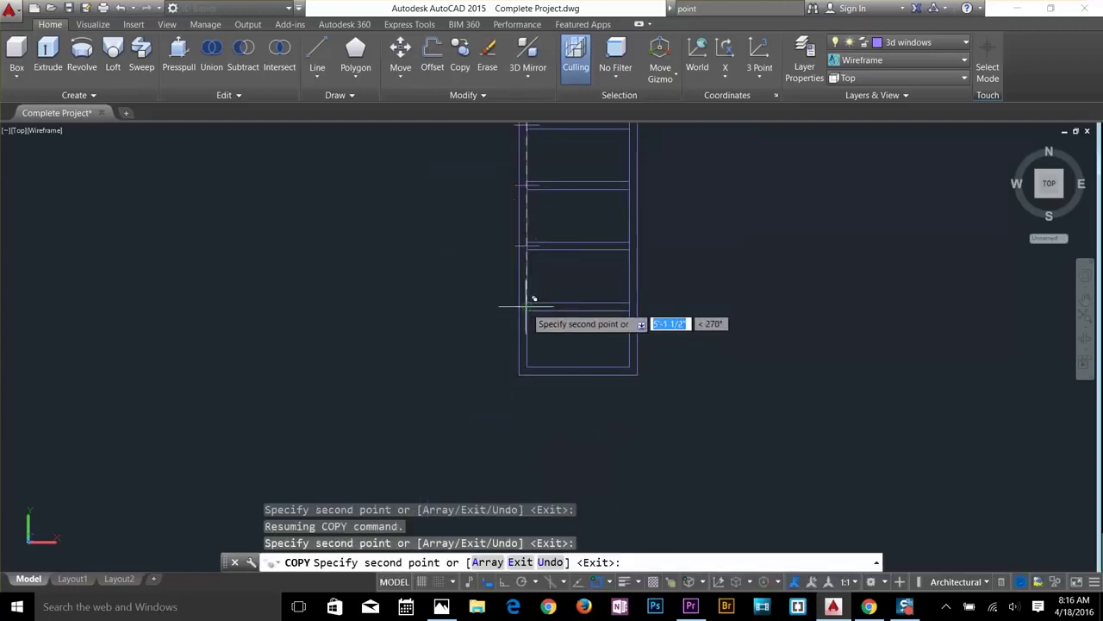
key("Return")
Erase the five division points along the left inner line of the door.
scroll(629, 356, "down", 1)
left_click(507, 157)
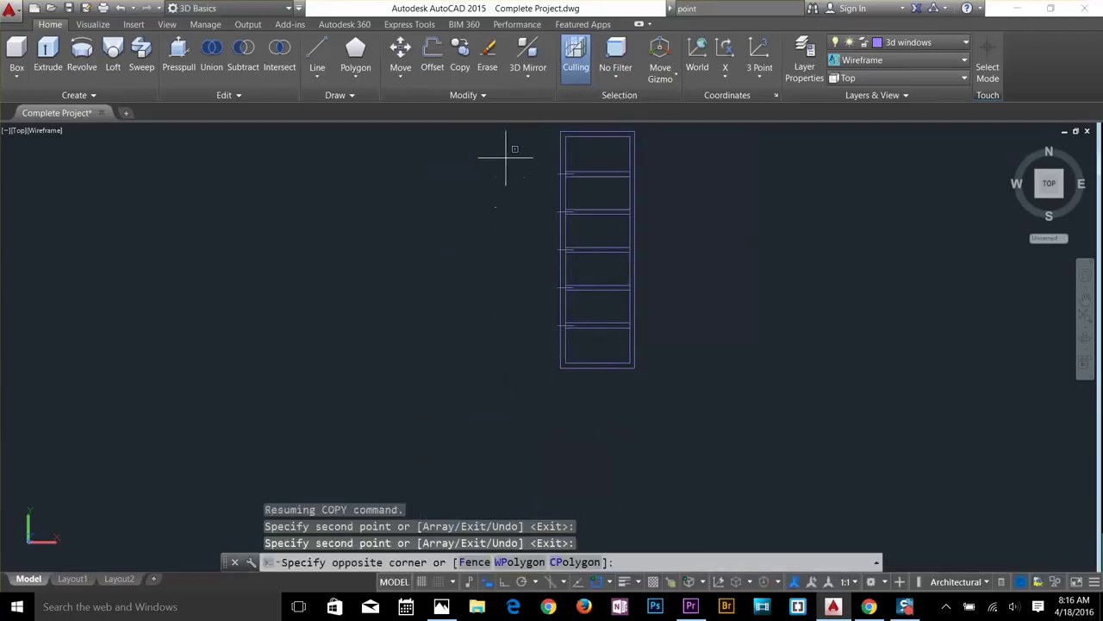
left_click(619, 344)
key("Delete")
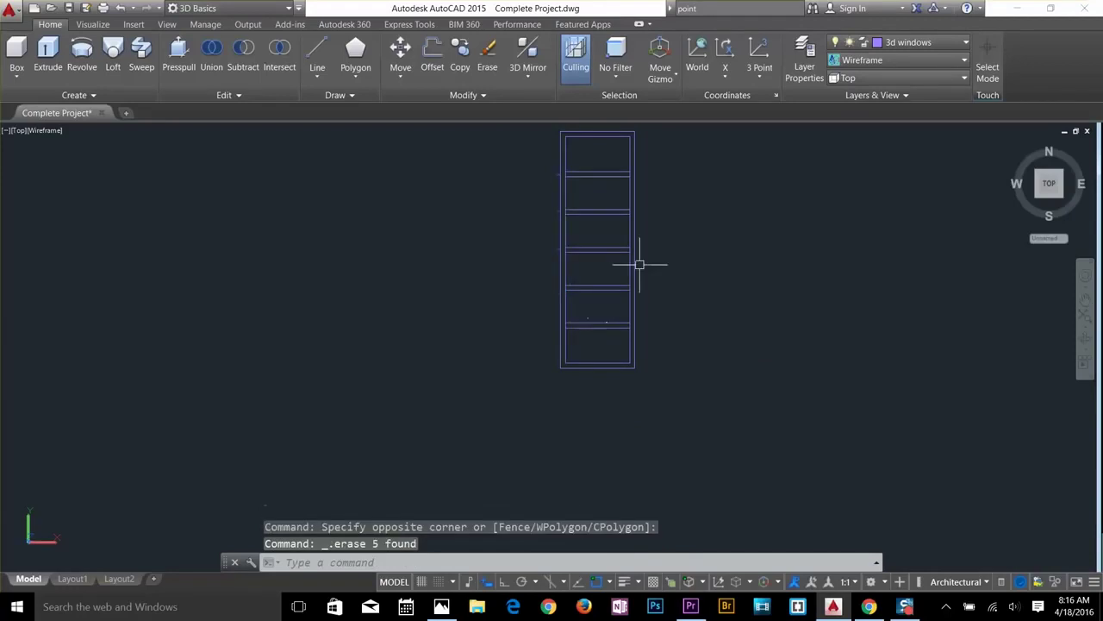
key("Escape")
key("Escape")
Trim the inner vertical lines between each crossbar's two edges with a fence, leaving six separate panel openings.
scroll(629, 189, "up", 1)
type("t")
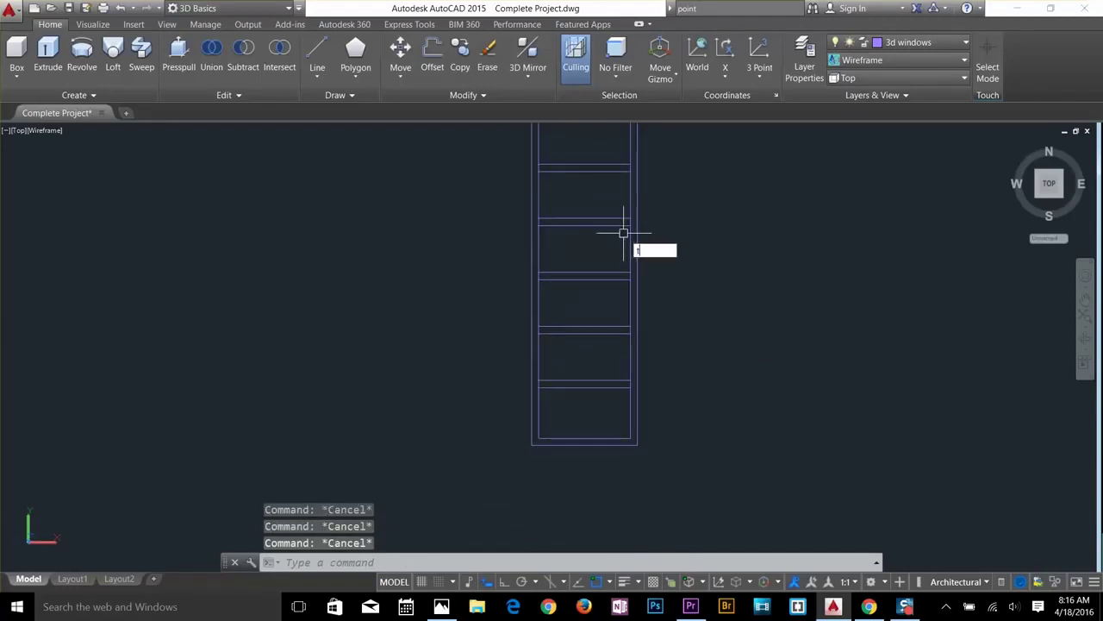
type(" or")
key("Return")
key("Return")
type("f")
key("Return")
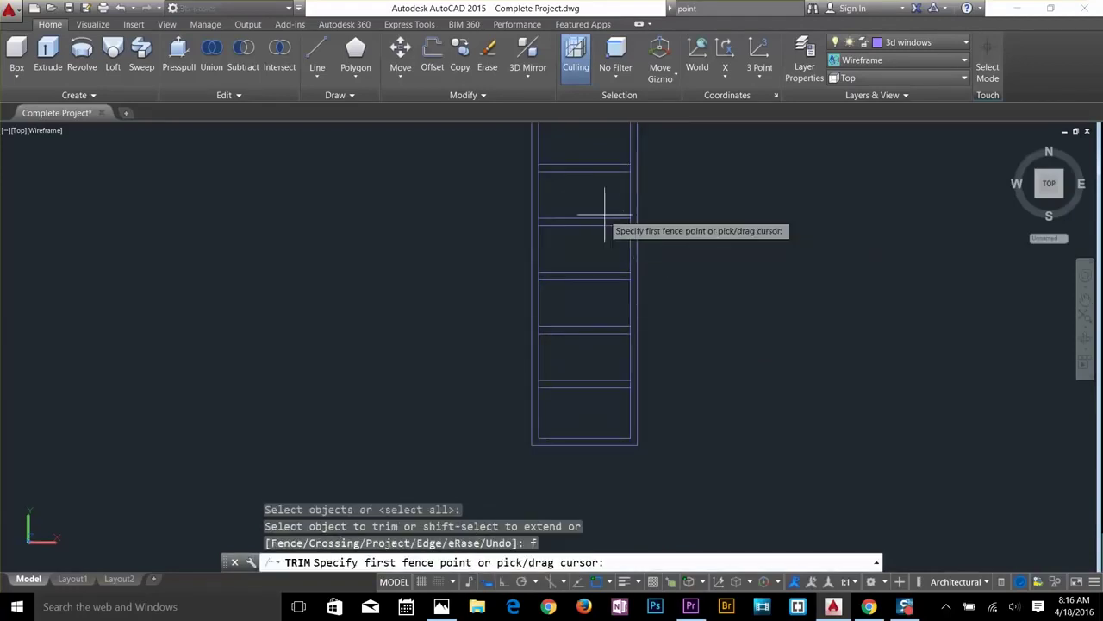
left_click(536, 165)
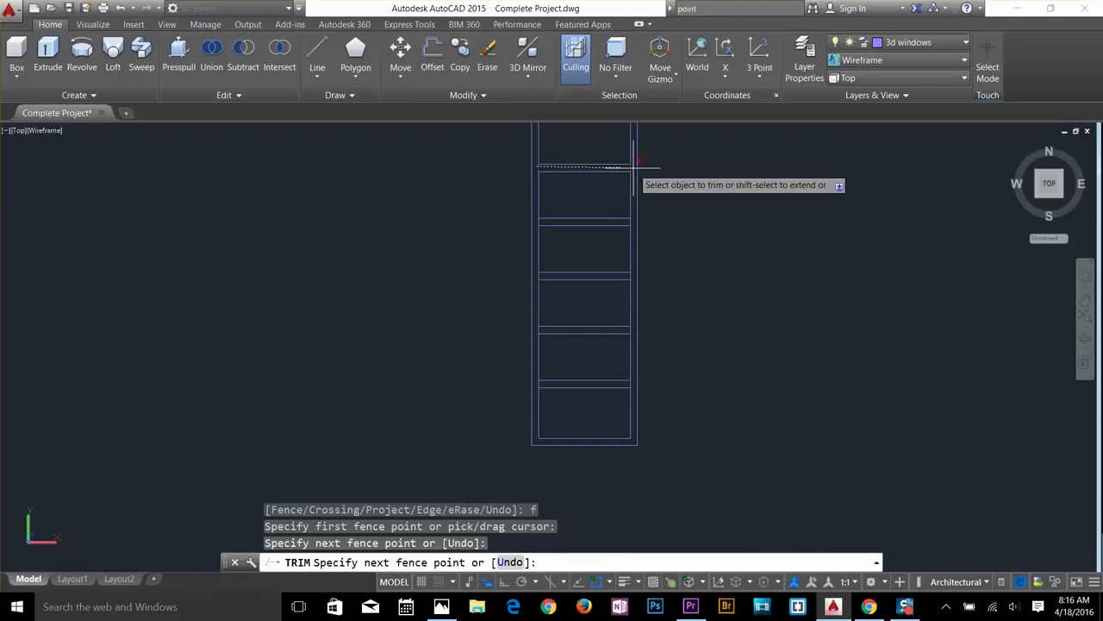
middle_click_drag(701, 317, 729, 386)
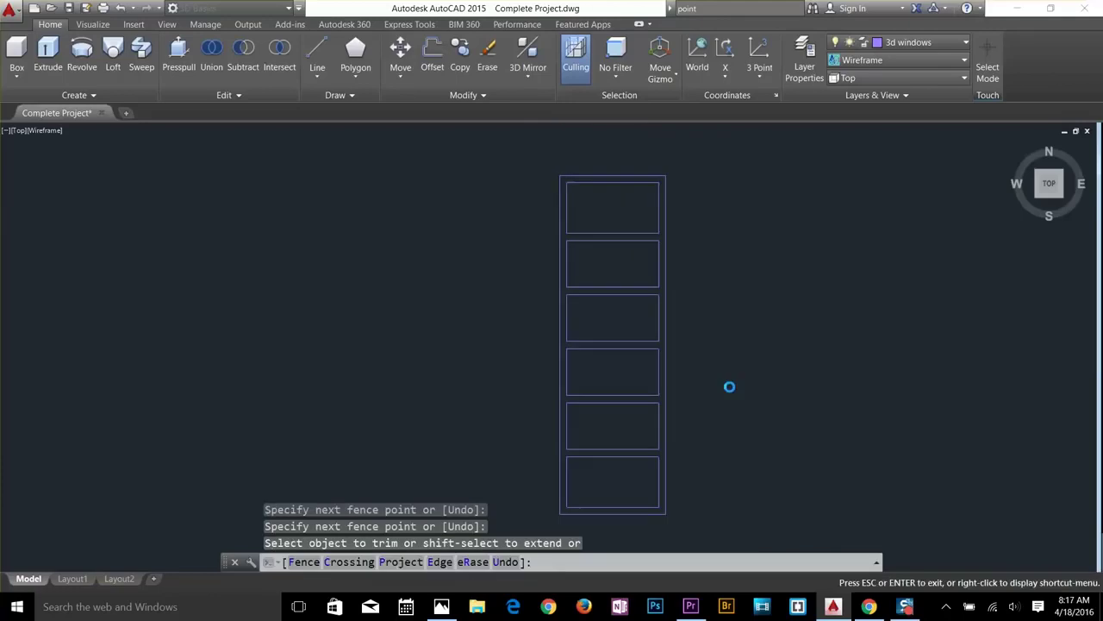
key("Return")
key("Escape")
key("Escape")
key("Escape")
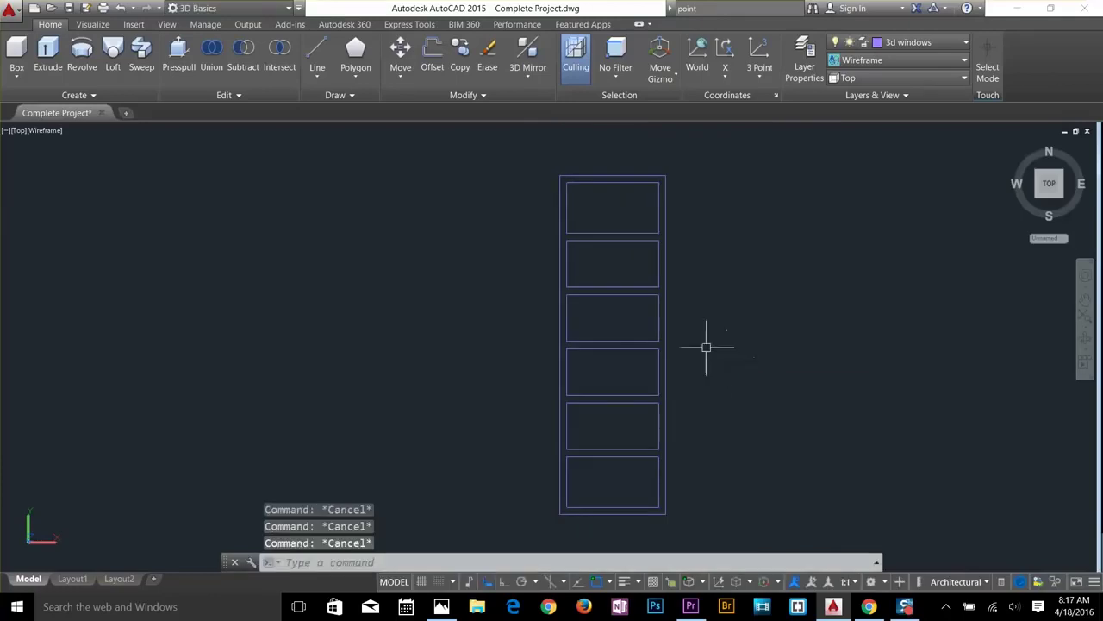
key("Escape")
Switch to the SW Isometric view and bring the door outline into the middle of the view.
left_click(880, 78)
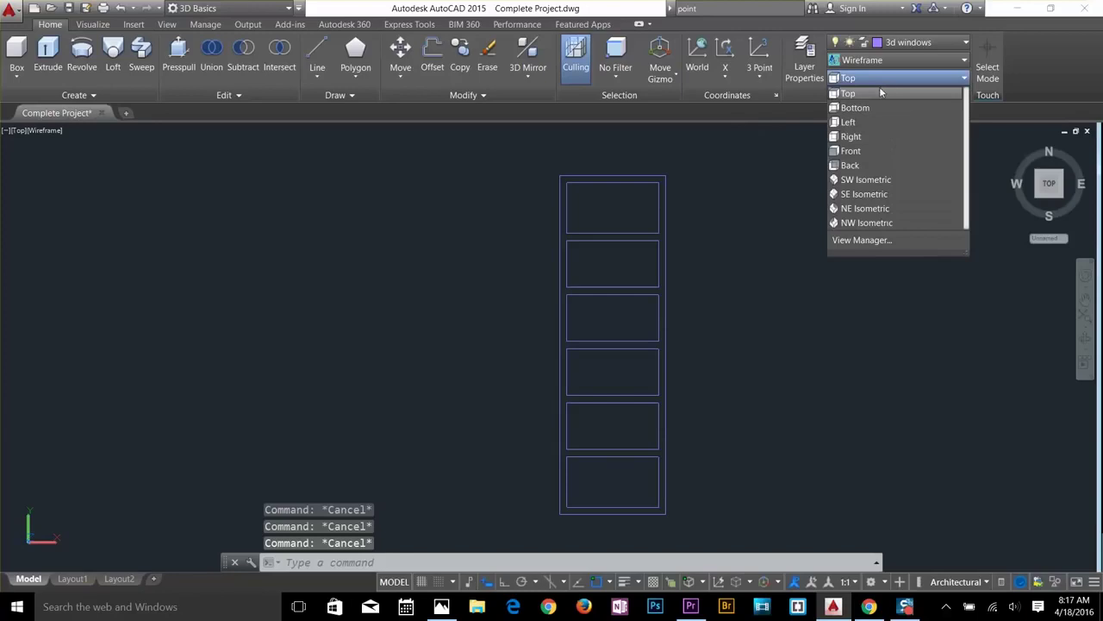
left_click(880, 179)
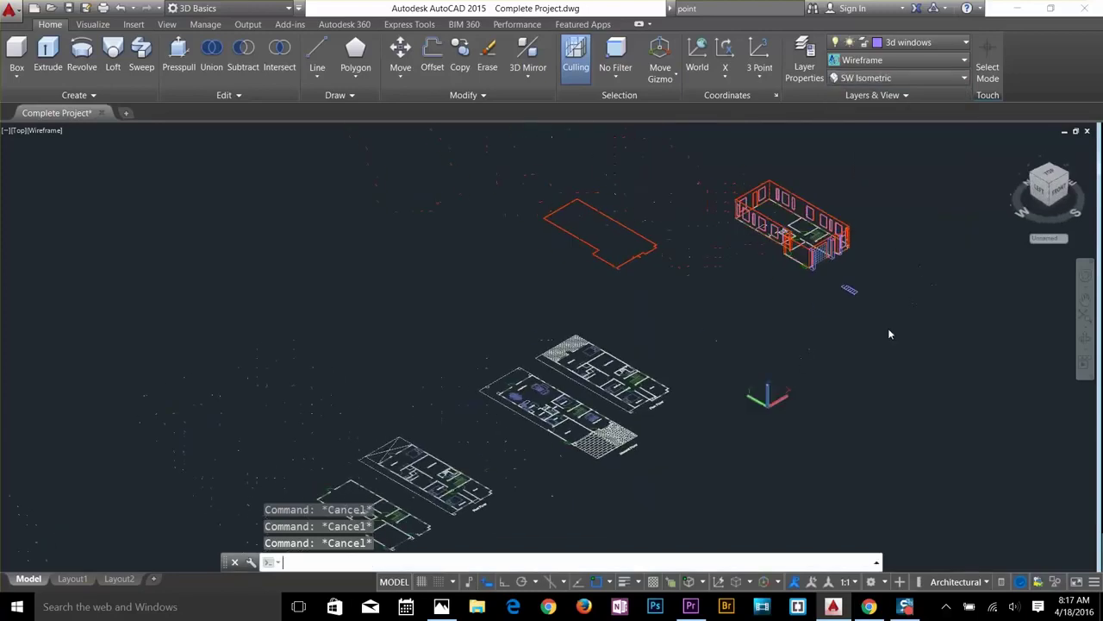
scroll(840, 276, "up", 5)
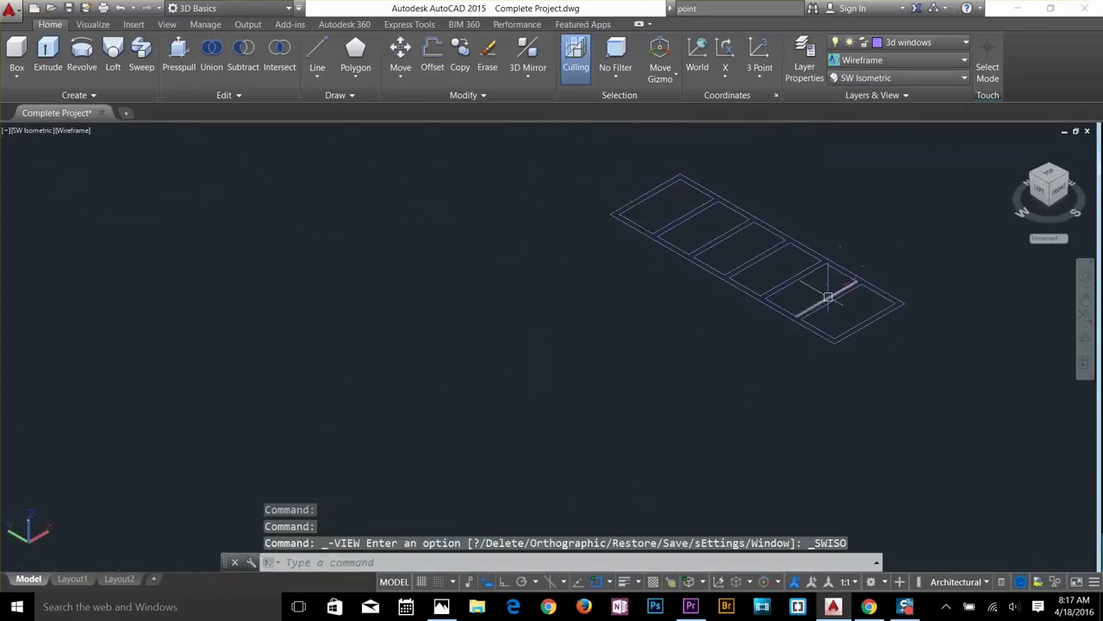
left_click(828, 297)
key("Escape")
key("Escape")
middle_click_drag(907, 269, 761, 351)
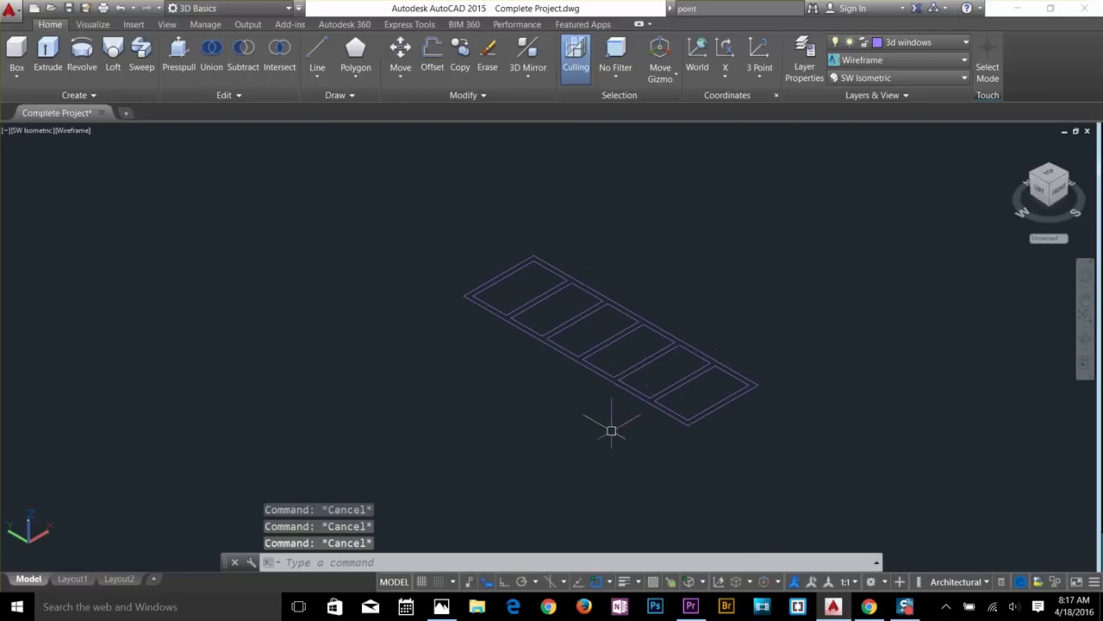
Create closed boundary polylines inside all six panel openings of the door outline.
type("bo")
key("Return")
left_click(458, 227)
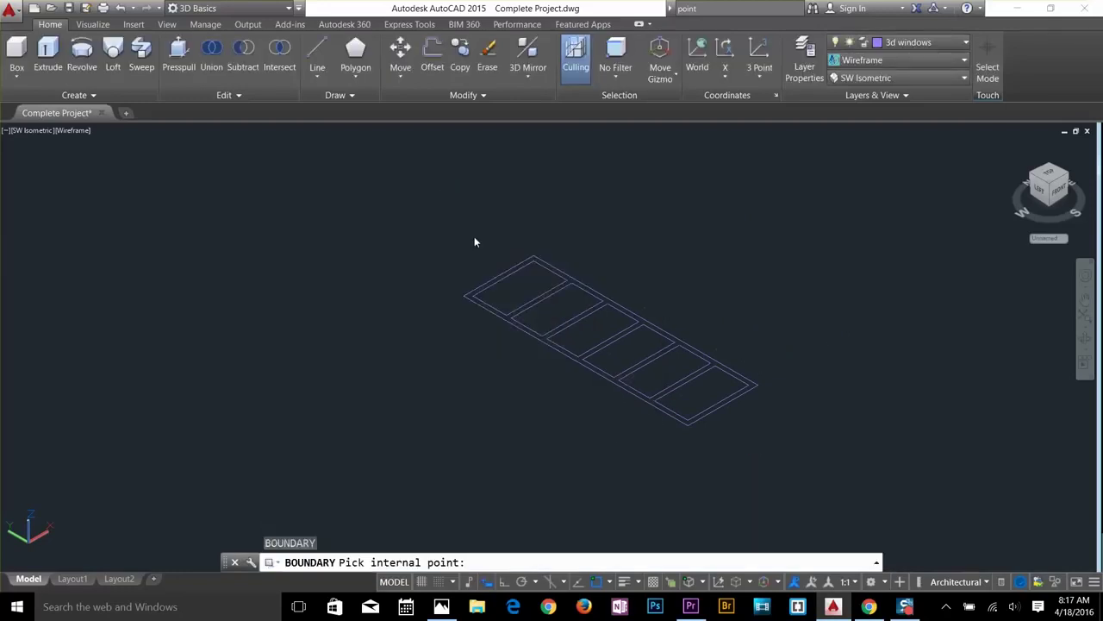
left_click(524, 282)
left_click(557, 320)
left_click(591, 331)
left_click(628, 360)
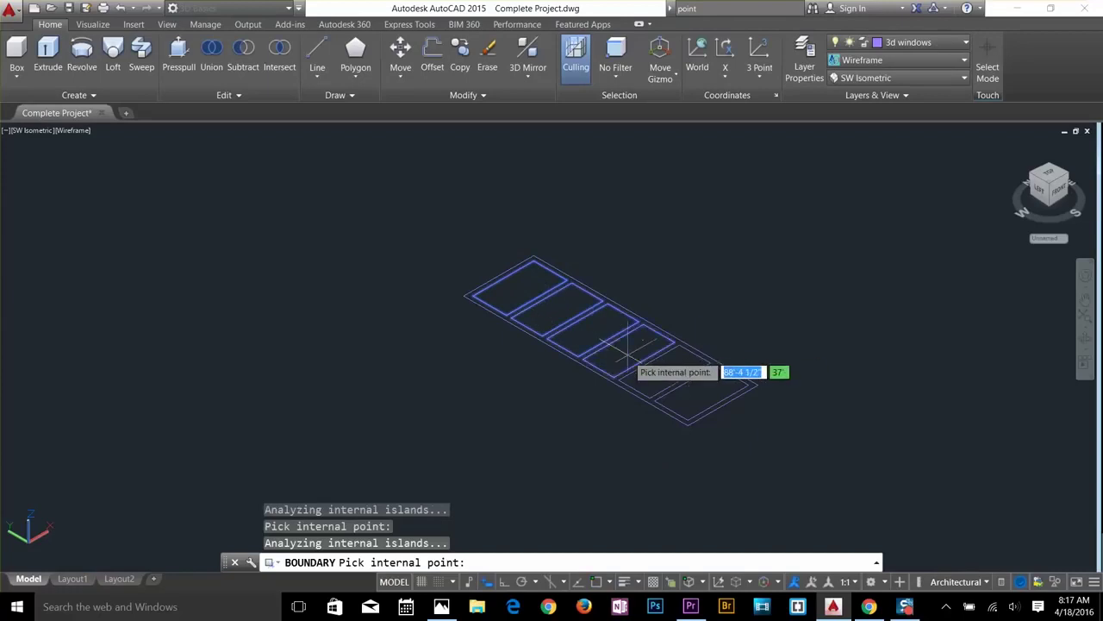
left_click(662, 381)
left_click(715, 402)
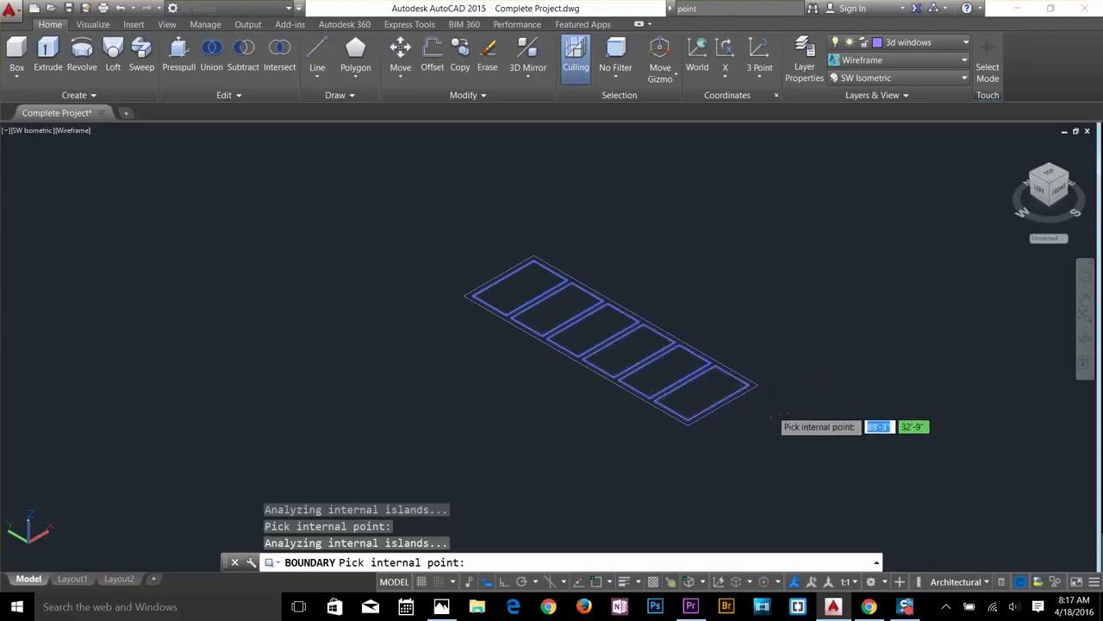
key("Return")
key("Escape")
key("Escape")
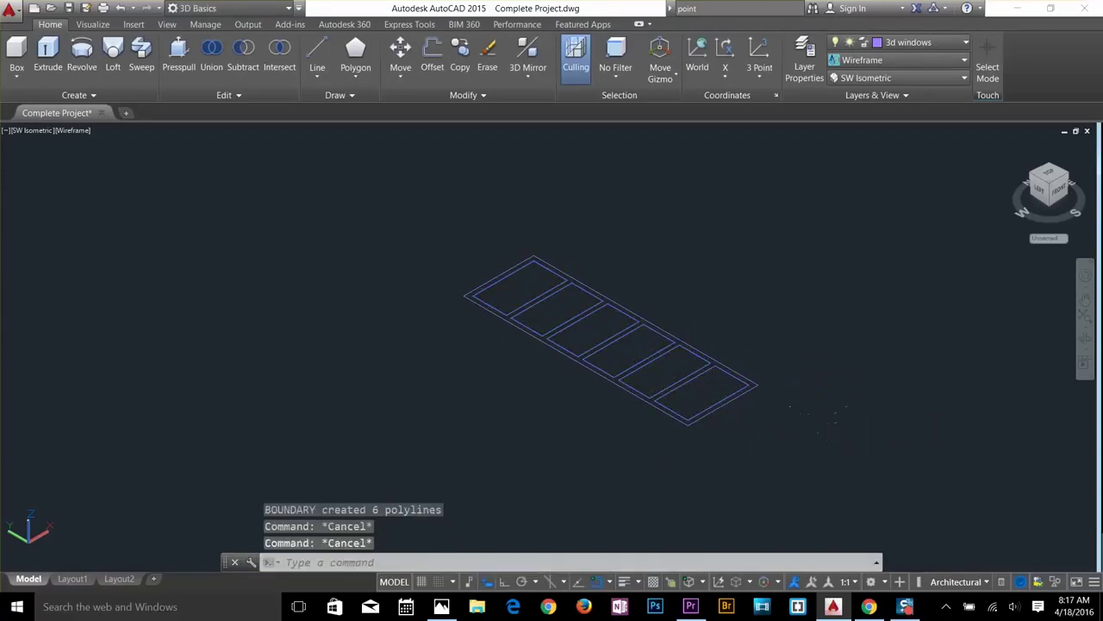
Move the outer door rectangle and the six panel boundary polylines clear of the original construction lines.
type("m")
key("Return")
left_click(744, 393)
left_click(734, 394)
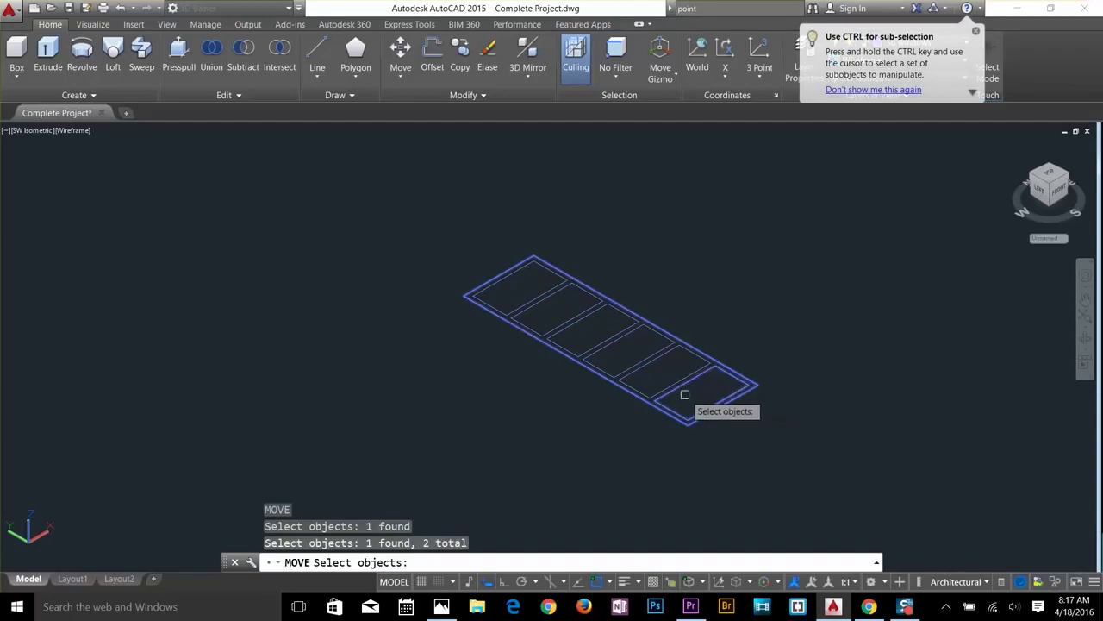
left_click(679, 376)
left_click(645, 352)
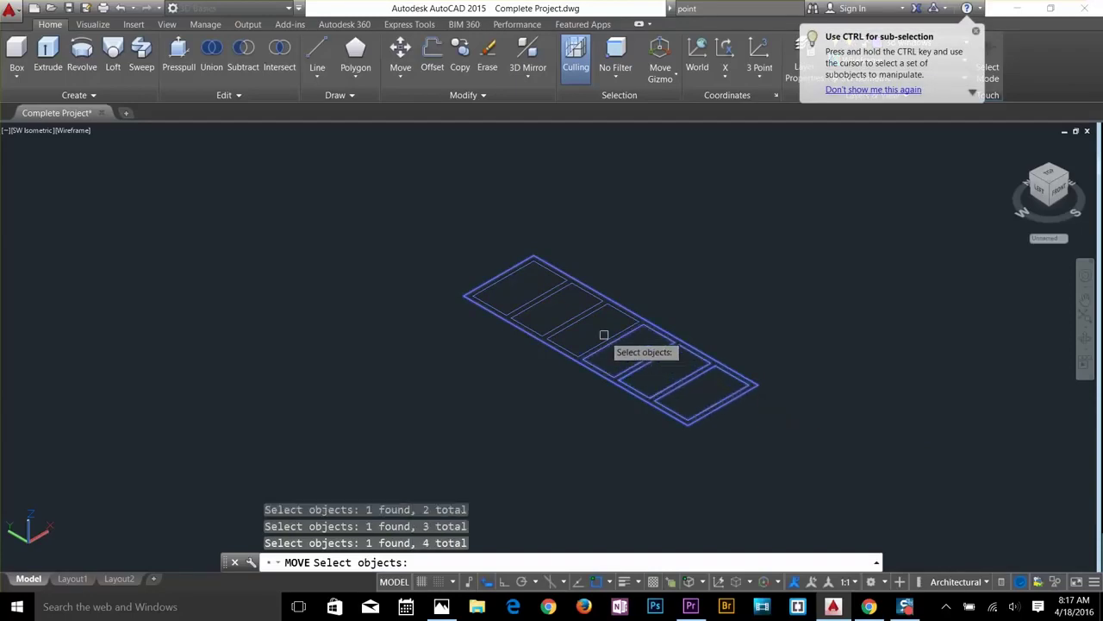
left_click(562, 310)
left_click(546, 288)
key("Return")
left_click(505, 373)
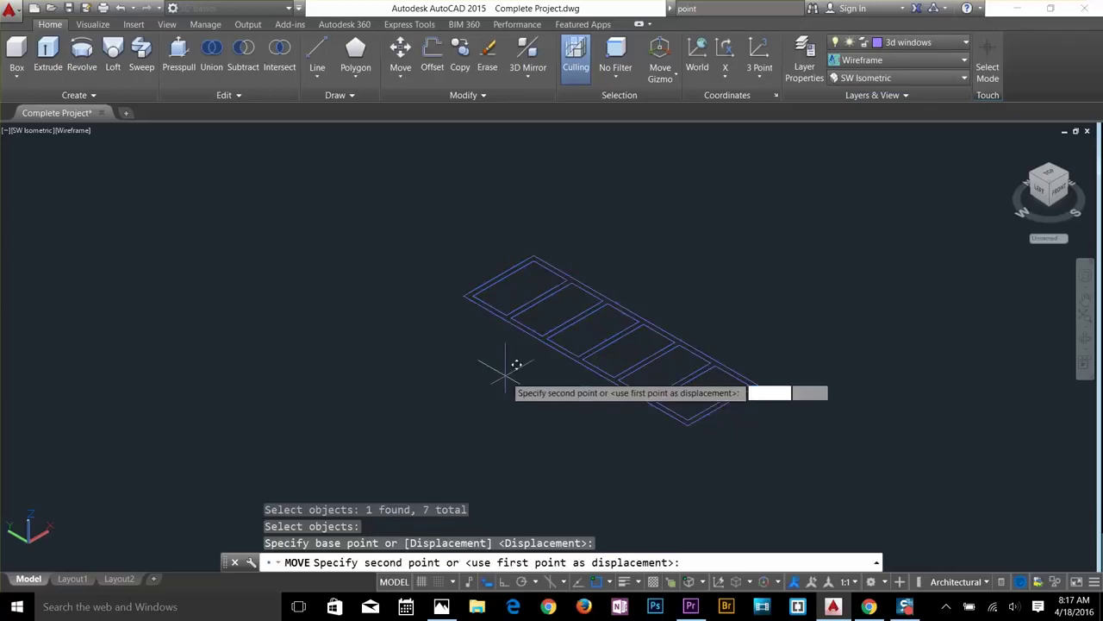
left_click(741, 332)
key("Escape")
key("Escape")
Erase the leftover crossbar and inner frame lines at the door's original location.
left_click(690, 283)
left_click(515, 412)
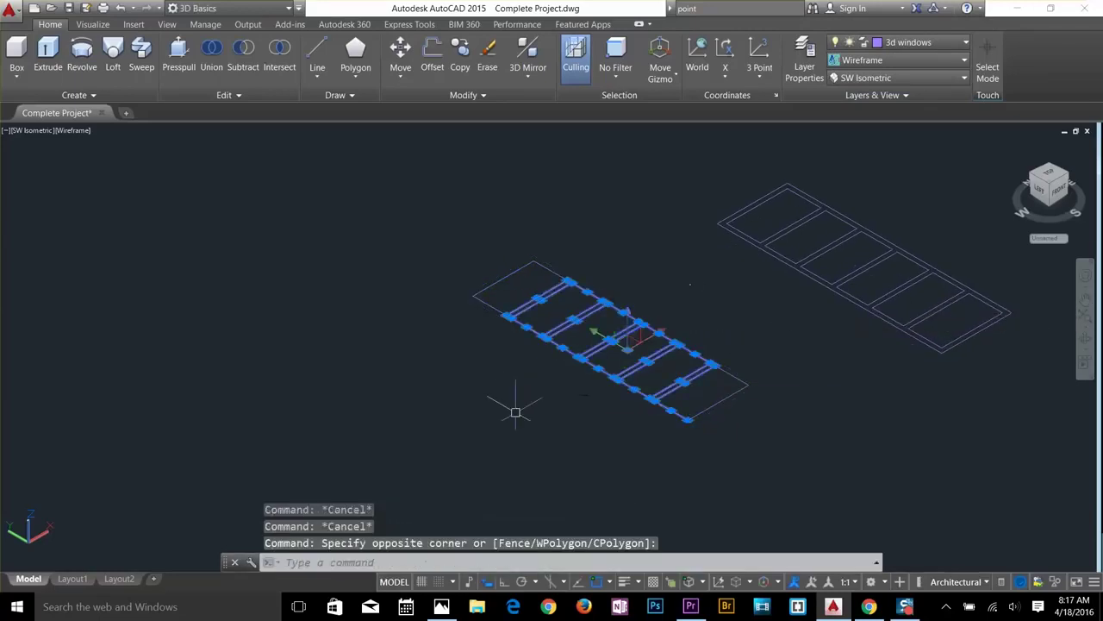
key("Delete")
left_click(575, 253)
left_click(470, 324)
key("Delete")
left_click(765, 369)
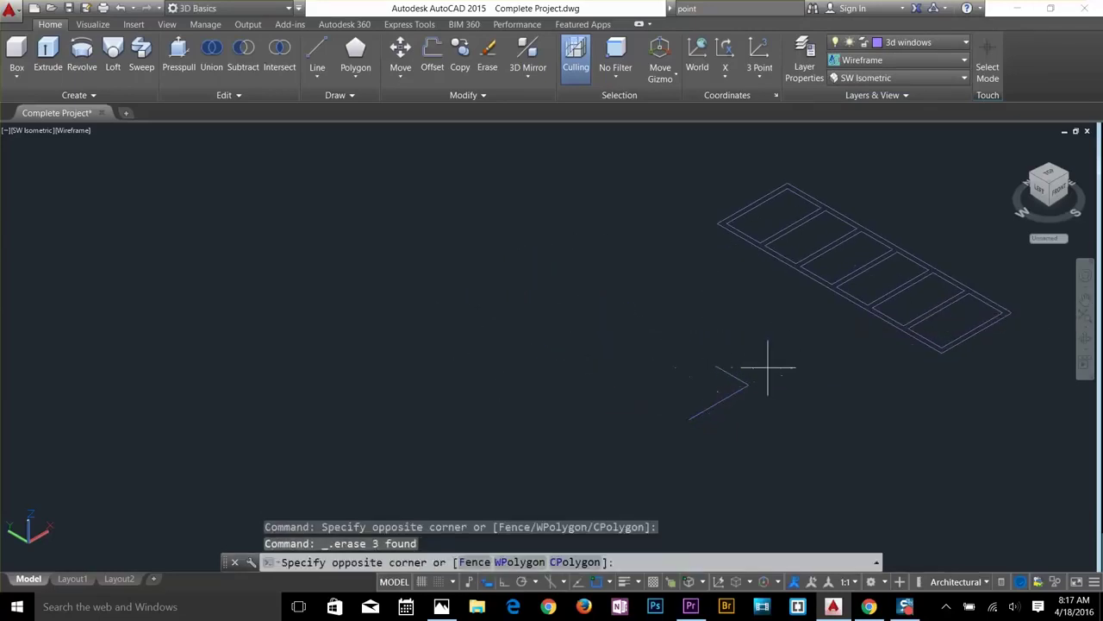
left_click(647, 443)
key("Delete")
Copy the outer door rectangle with its six panel polylines to the empty area beside the original.
scroll(648, 439, "down", 4)
key("Escape")
key("Escape")
type("c")
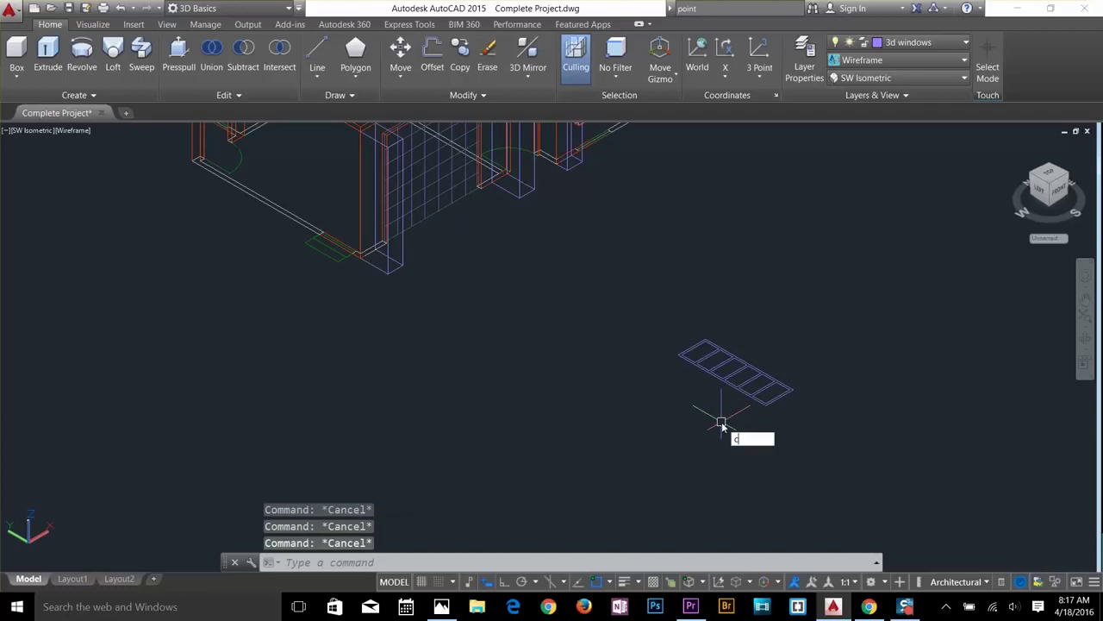
type("o")
key("Return")
left_click(821, 324)
left_click(591, 460)
key("Return")
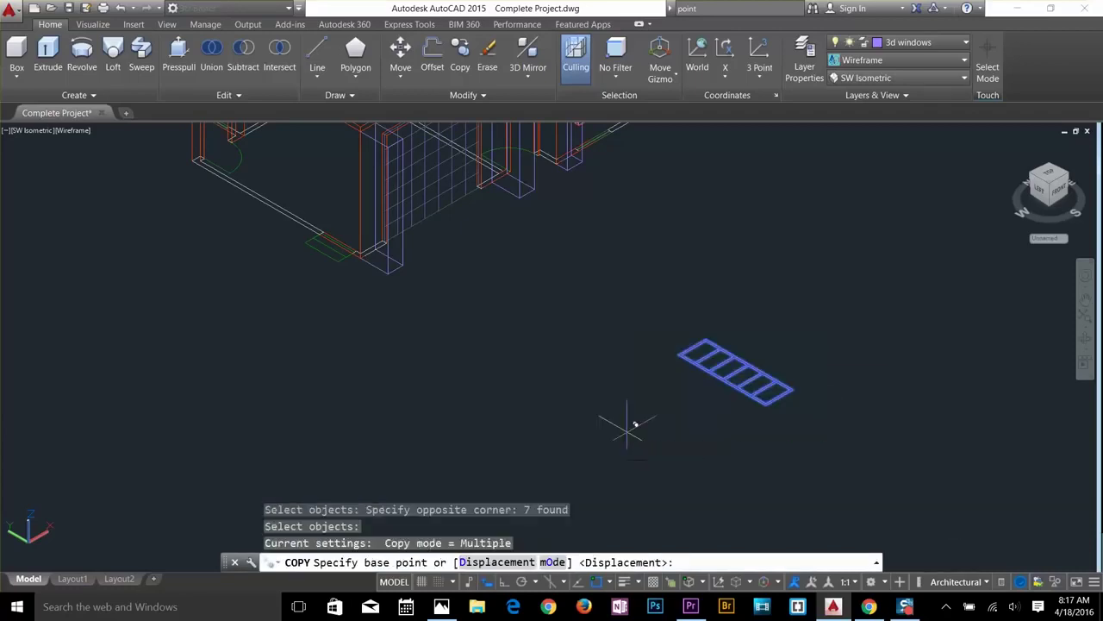
left_click(627, 425)
left_click(708, 361)
key("Escape")
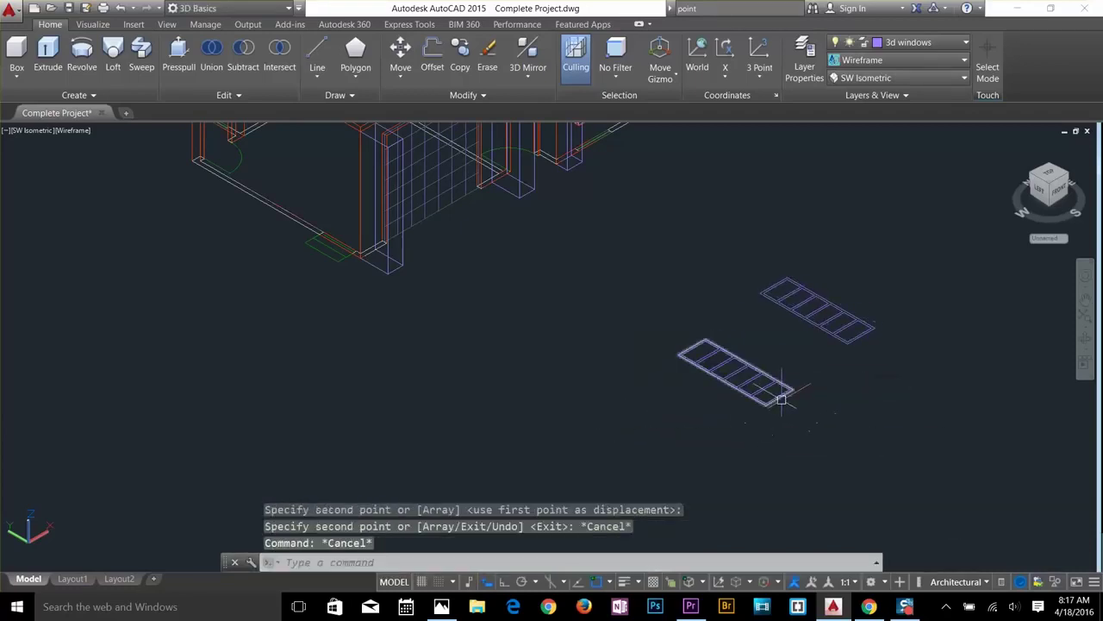
key("Escape")
key("Escape")
Extrude the outer rectangle and six panel polylines of the door outline nearer the viewer to a height of 3".
scroll(782, 398, "up", 3)
type("ext")
key("Return")
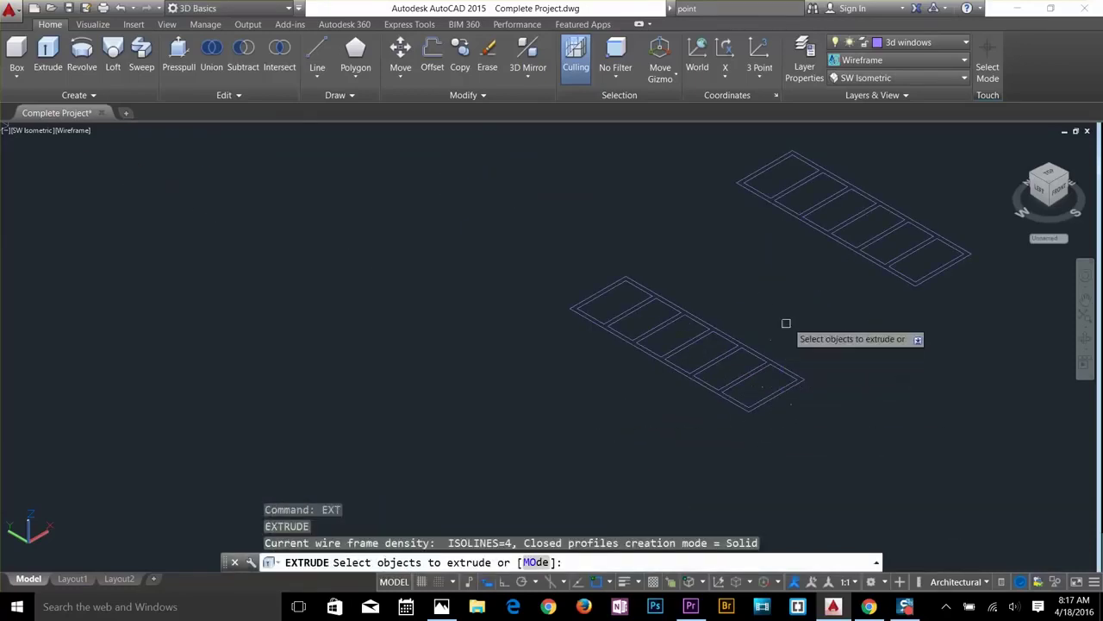
left_click(800, 308)
left_click(615, 458)
left_click(677, 280)
left_click(547, 376)
key("Return")
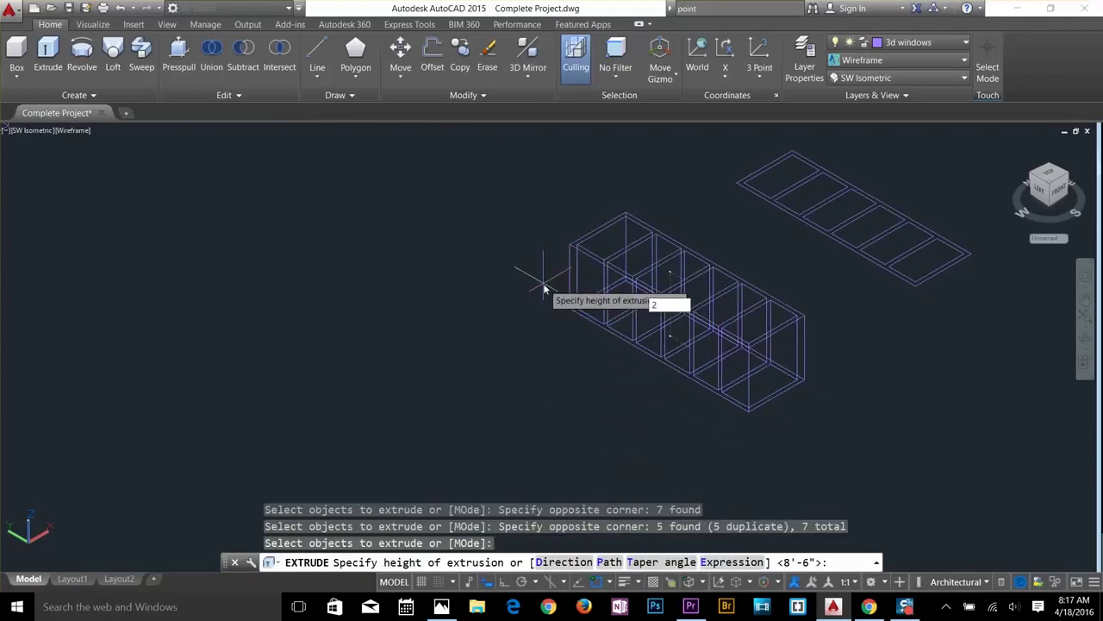
type("3")
key("Return")
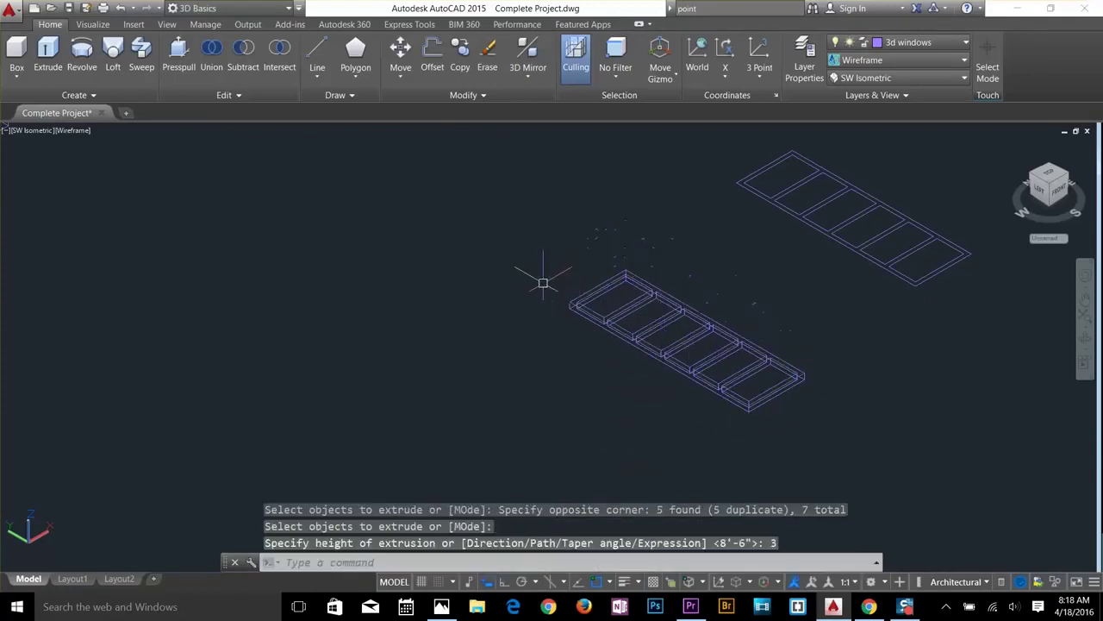
key("Escape")
key("Escape")
Subtract the six extruded panel solids from the outer door solid to leave an open frame.
type("su")
key("Return")
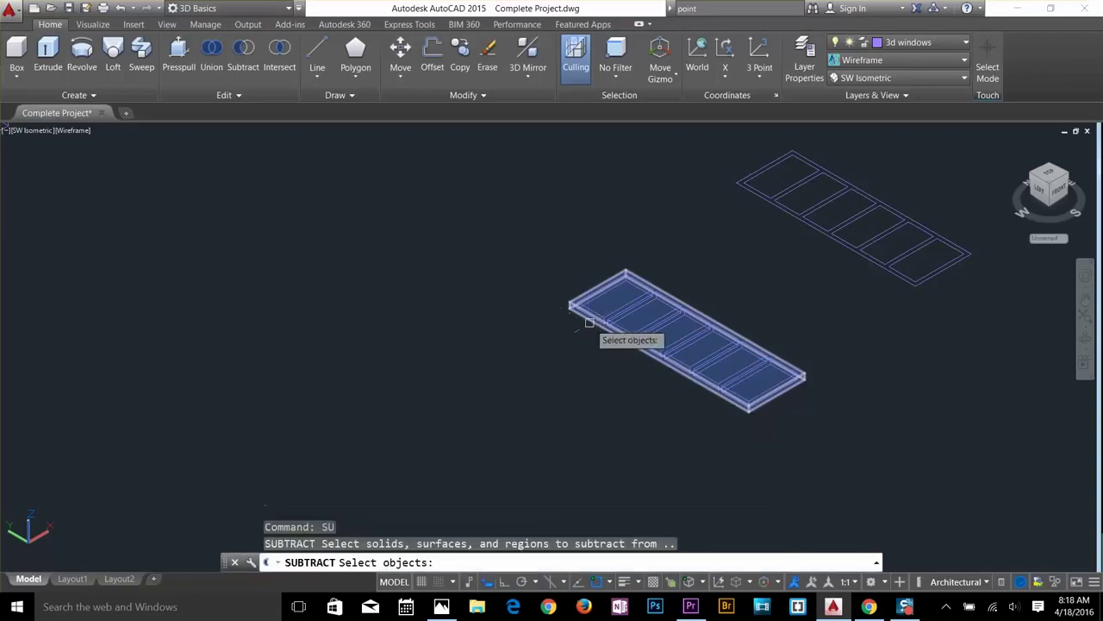
scroll(590, 326, "up", 2)
left_click(611, 342)
key("Return")
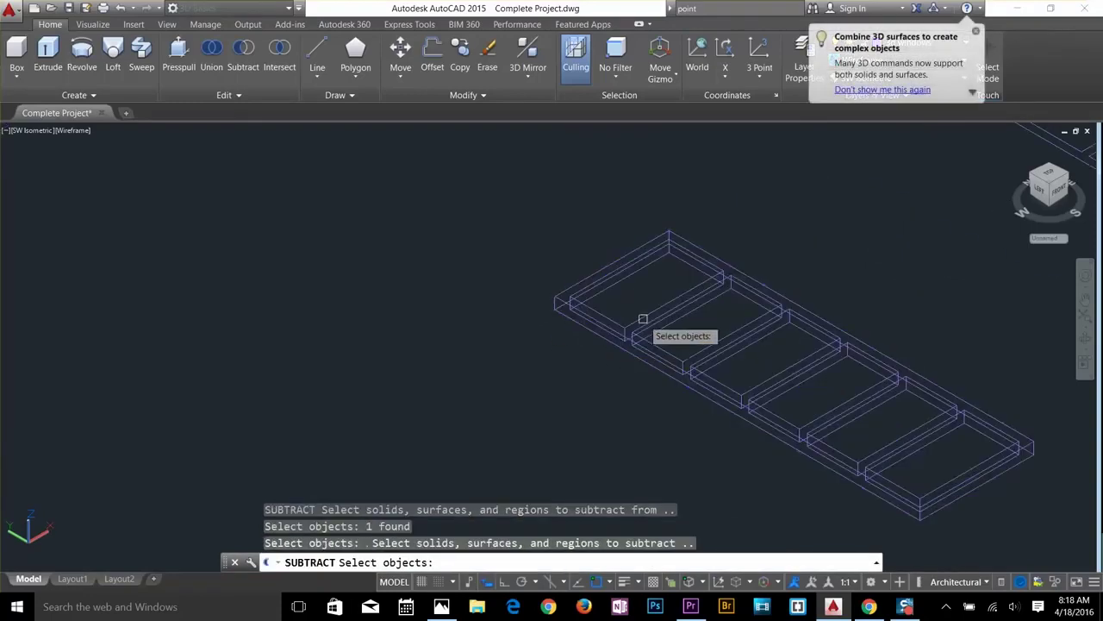
left_click(662, 321)
left_click(723, 358)
left_click(738, 362)
left_click(793, 397)
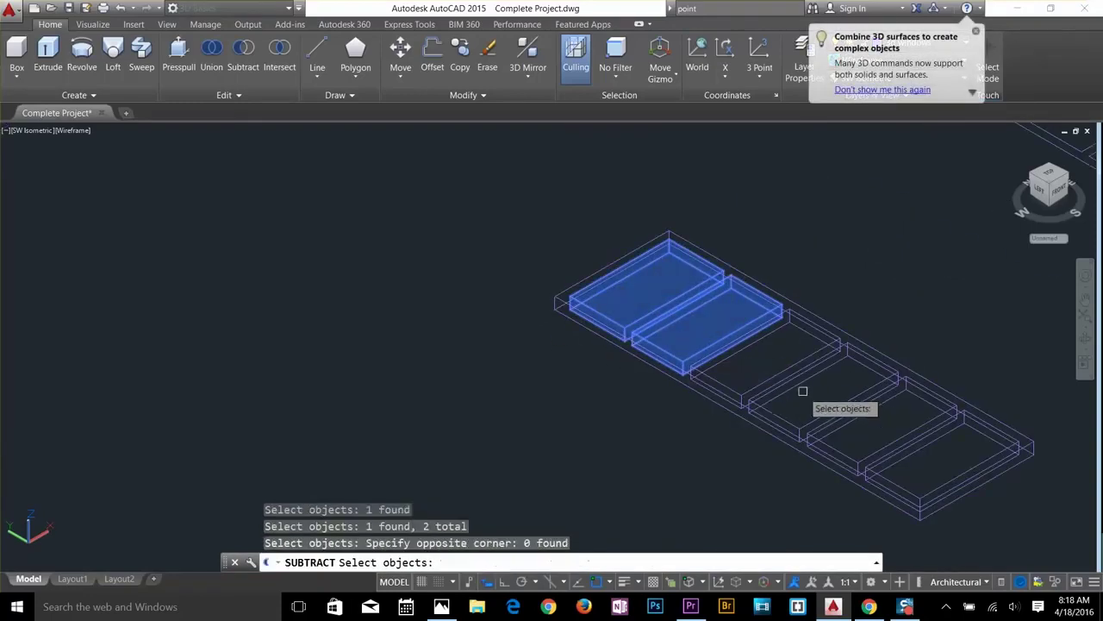
left_click(851, 392)
left_click(797, 373)
left_click(878, 423)
left_click(838, 397)
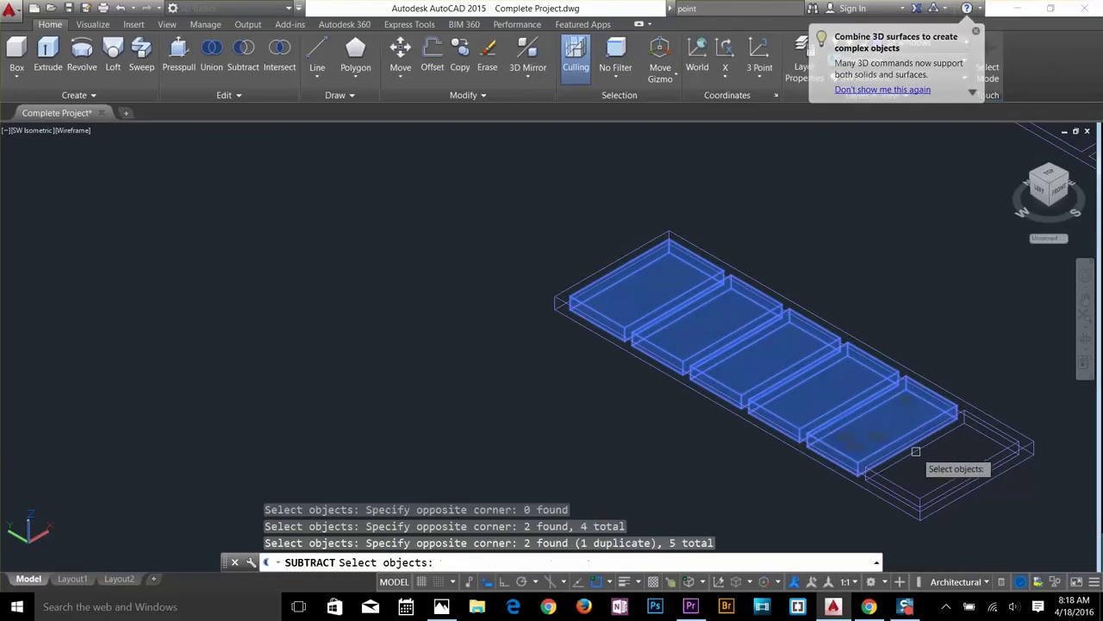
left_click(913, 451)
left_click(887, 433)
left_click(889, 436)
left_click(872, 441)
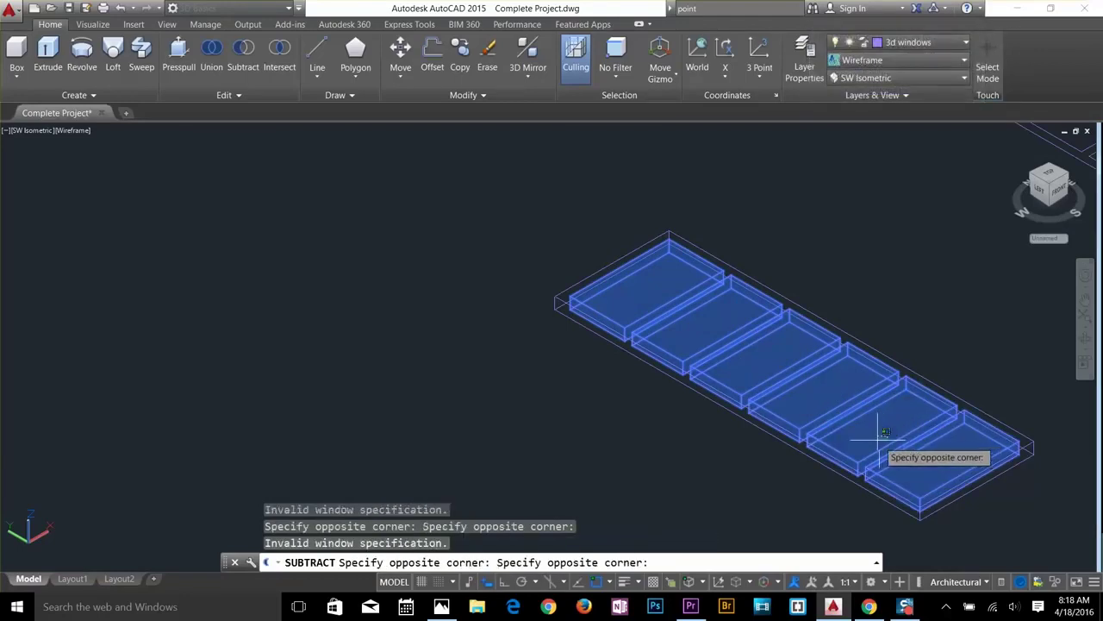
left_click(871, 439)
key("Return")
scroll(870, 438, "down", 2)
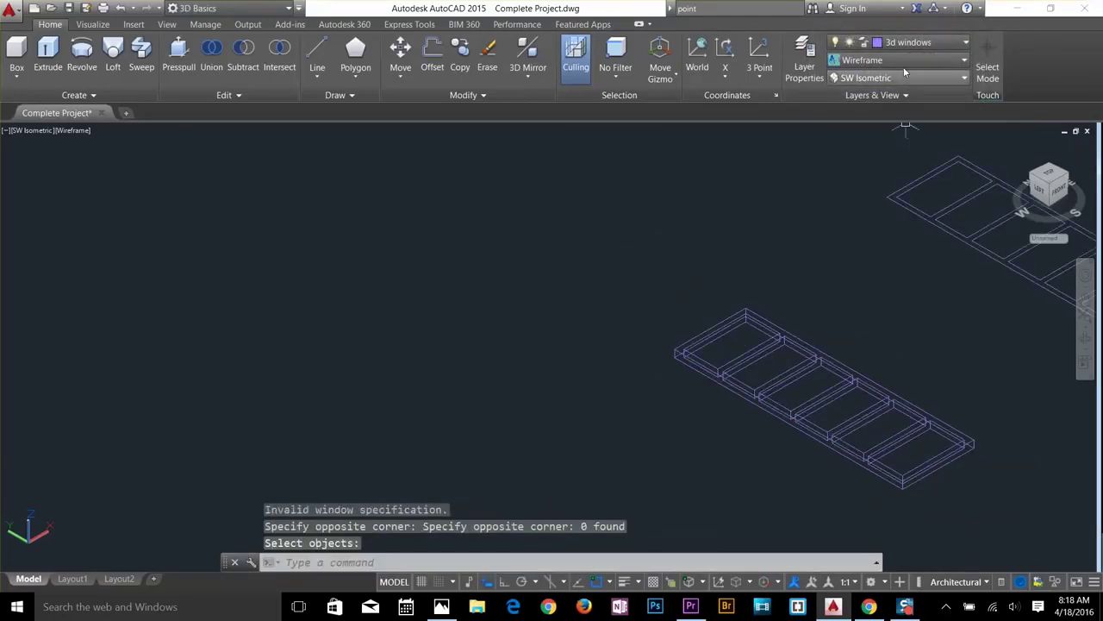
Display the model in the Shaded visual style and view the door frame up close.
left_click(897, 61)
left_click(862, 159)
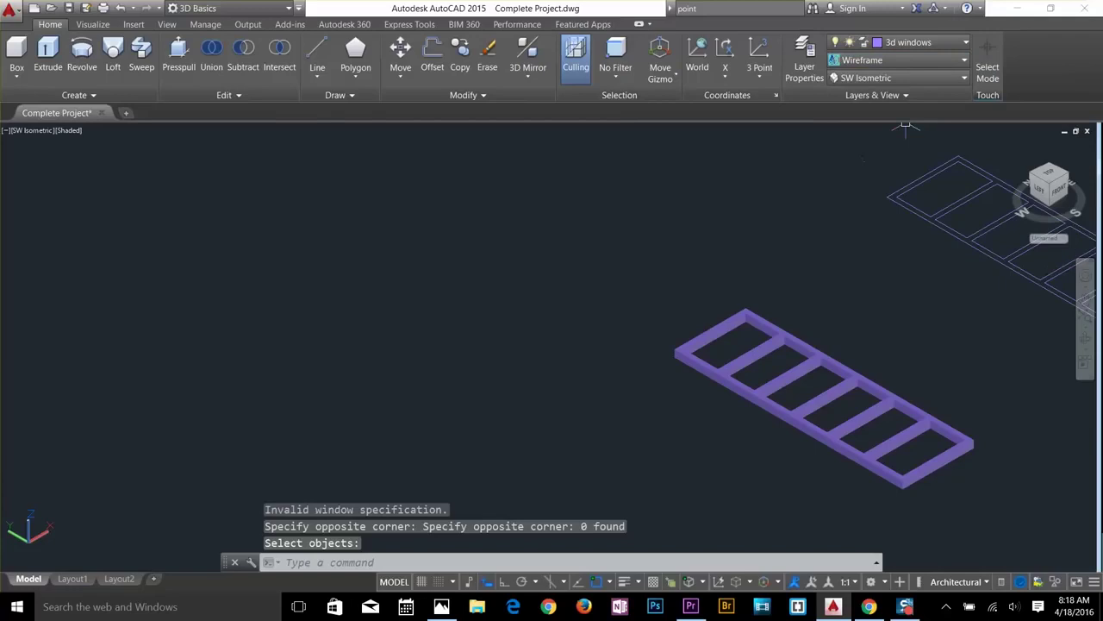
scroll(905, 429, "up", 2)
middle_click_drag(905, 422, 759, 386)
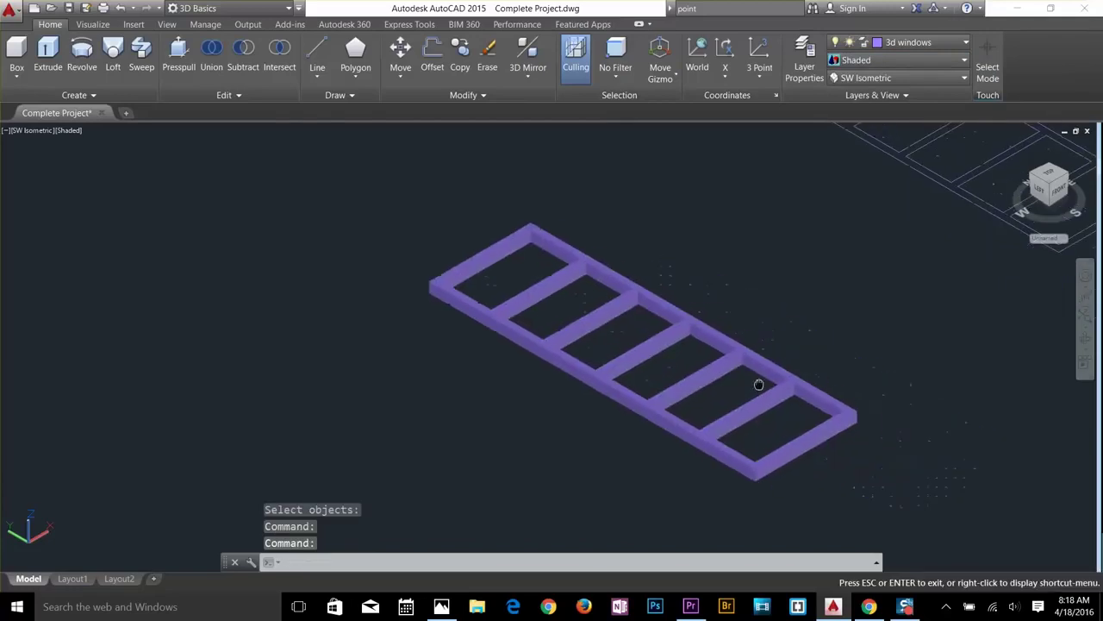
scroll(797, 390, "down", 2)
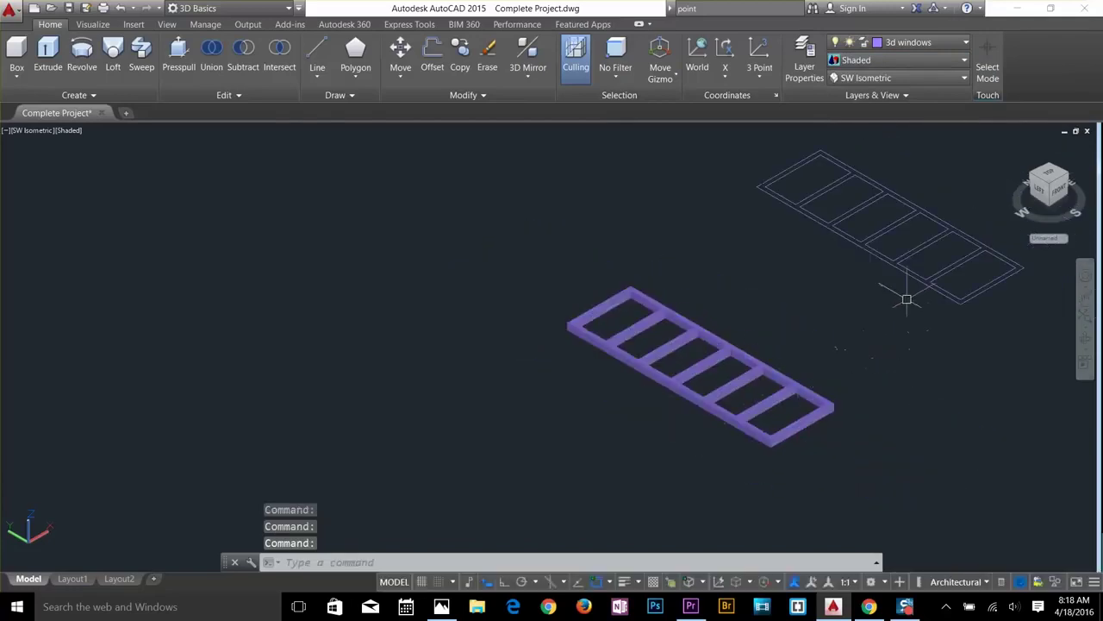
key("Escape")
key("Escape")
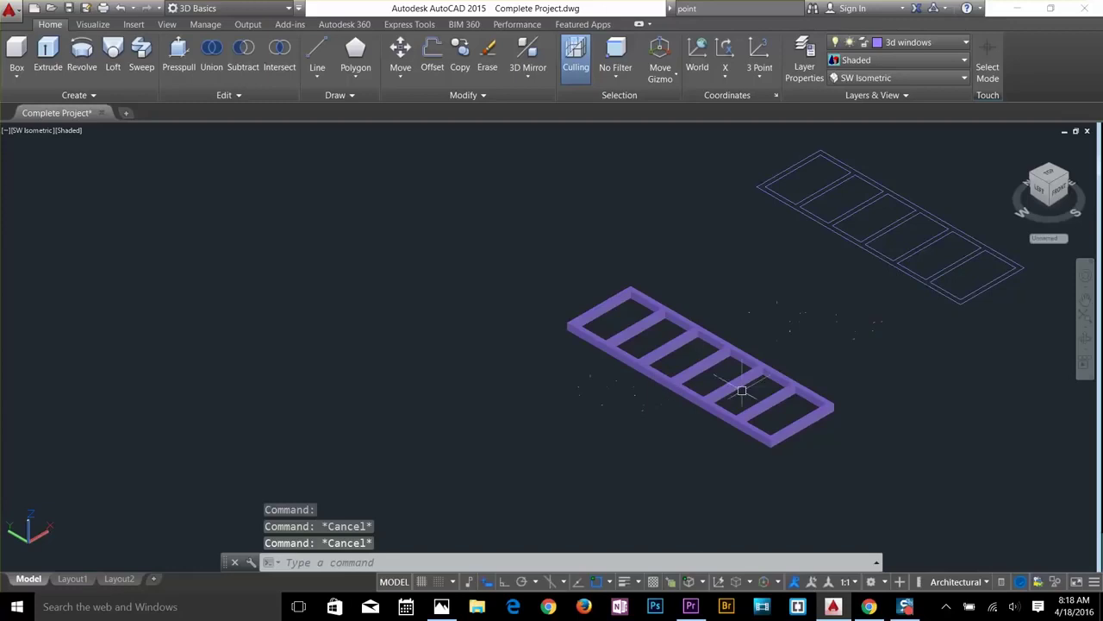
Fillet the upper inner edges around the six panel openings of the shaded door frame with a 0.3" radius.
scroll(741, 391, "up", 2)
scroll(710, 339, "up", 2)
scroll(637, 314, "up", 1)
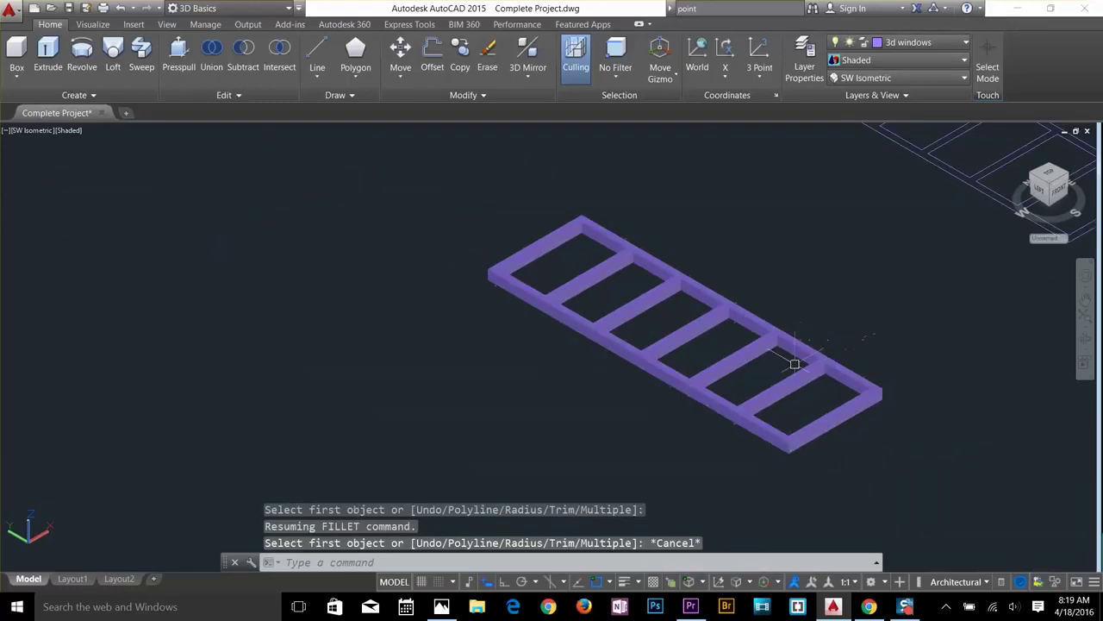
scroll(603, 241, "up", 3)
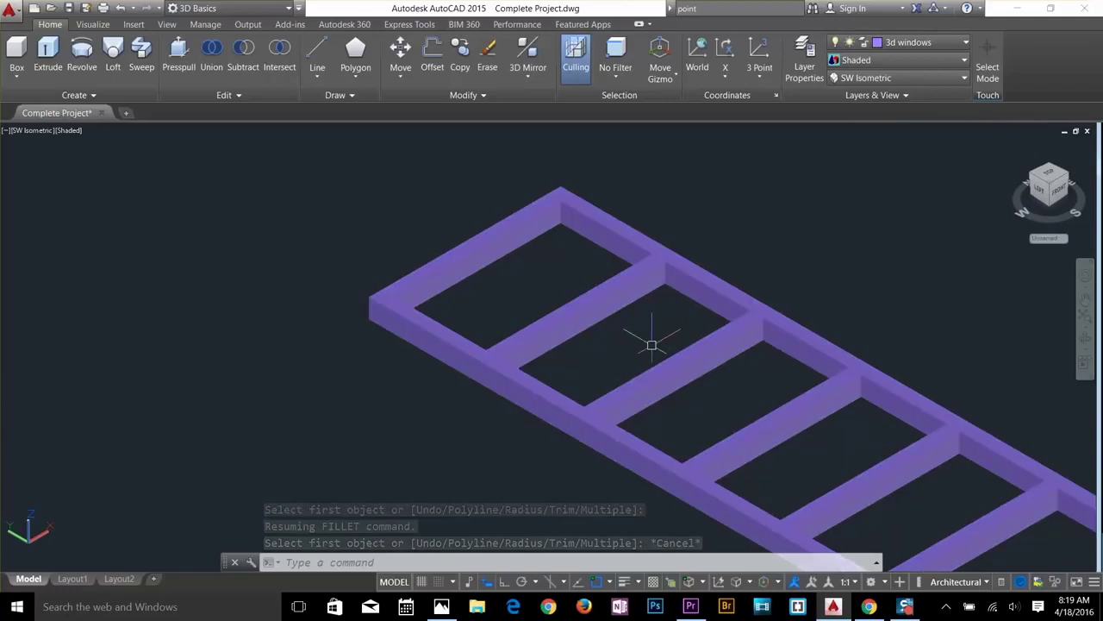
key("Escape")
key("Escape")
key("Return")
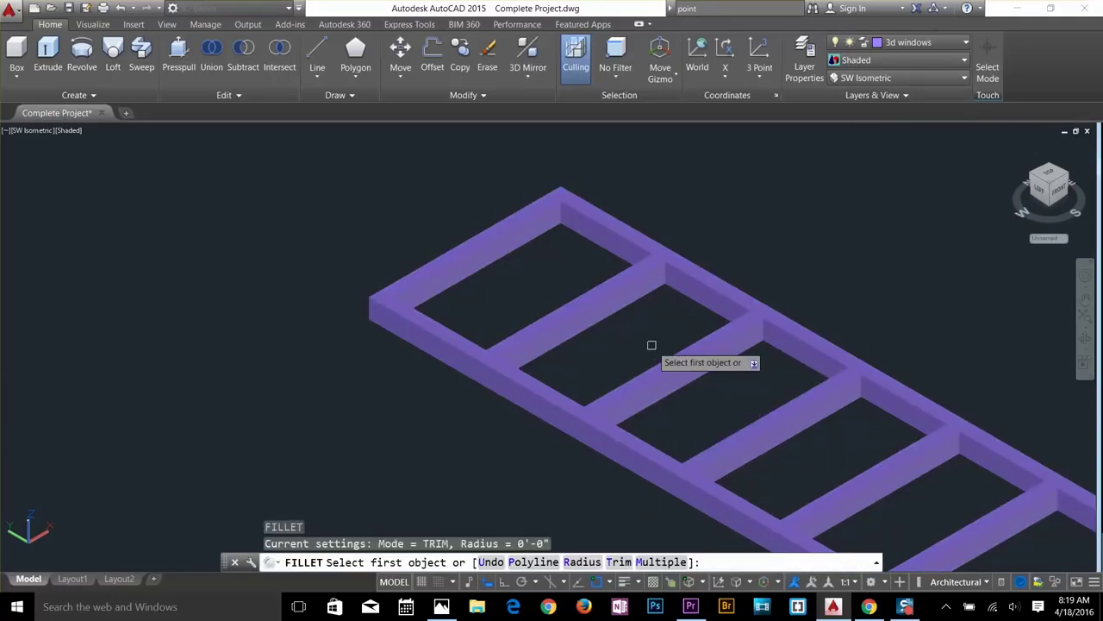
type("r")
key("Return")
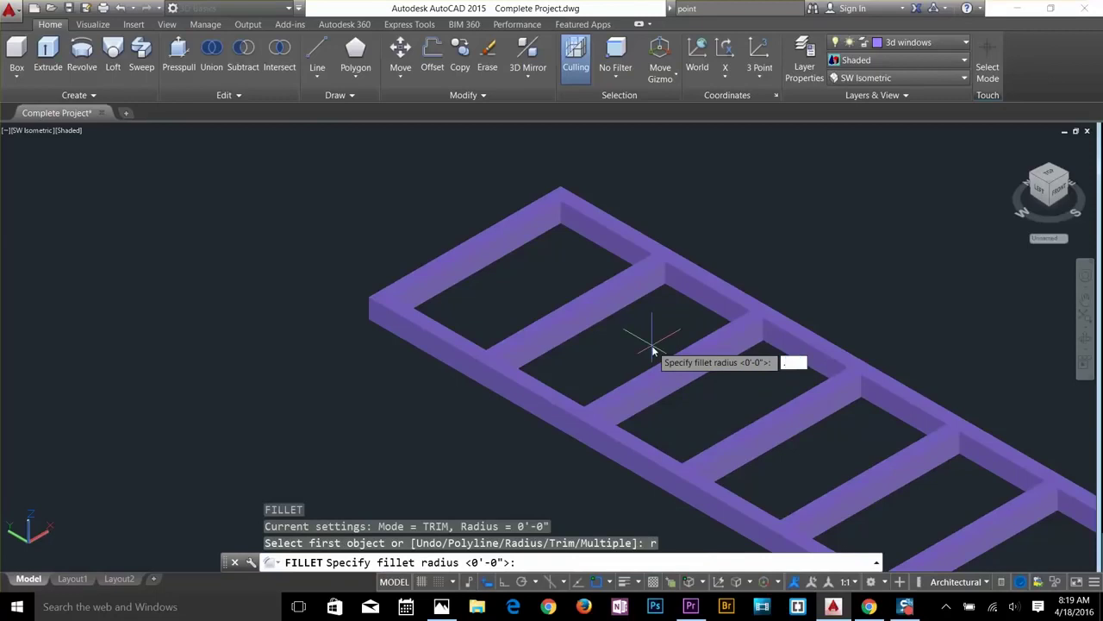
type(".3")
key("Return")
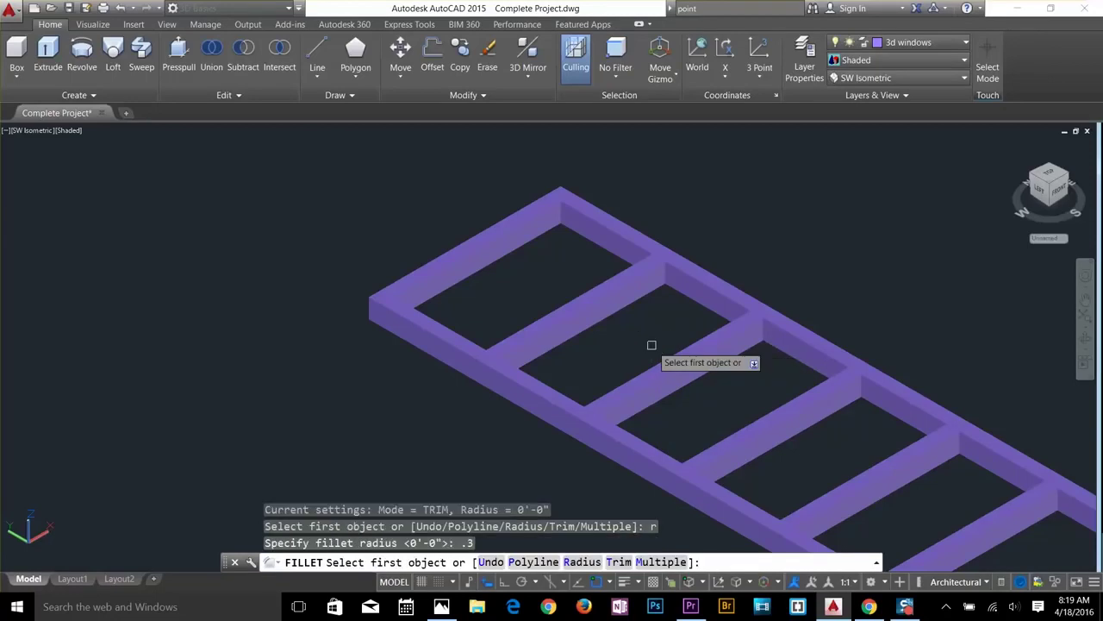
left_click(622, 235)
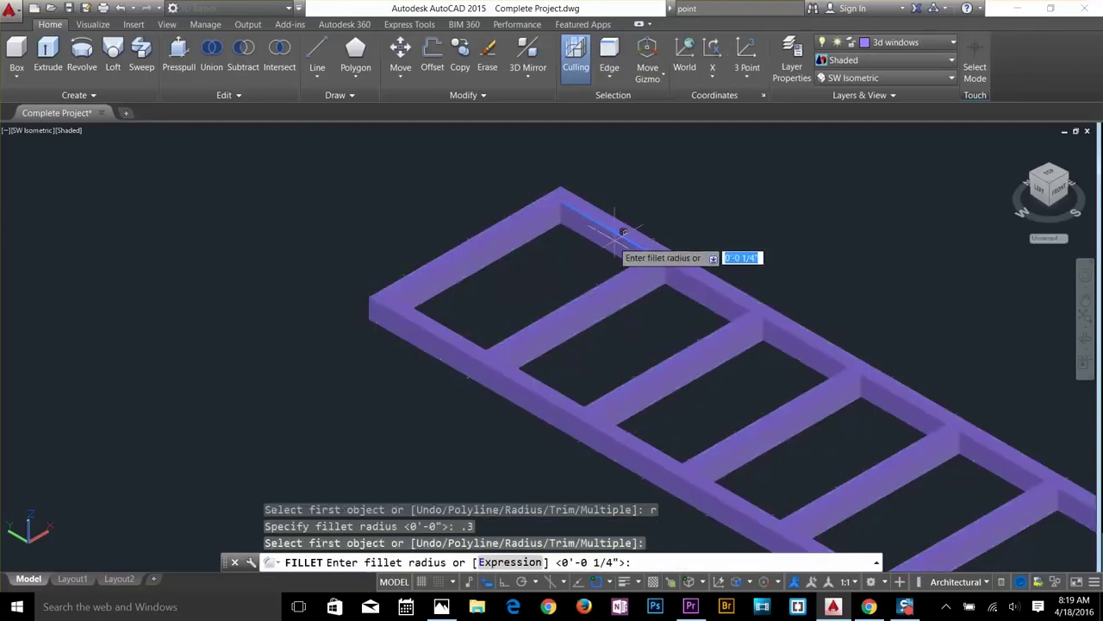
key("Return")
left_click(523, 231)
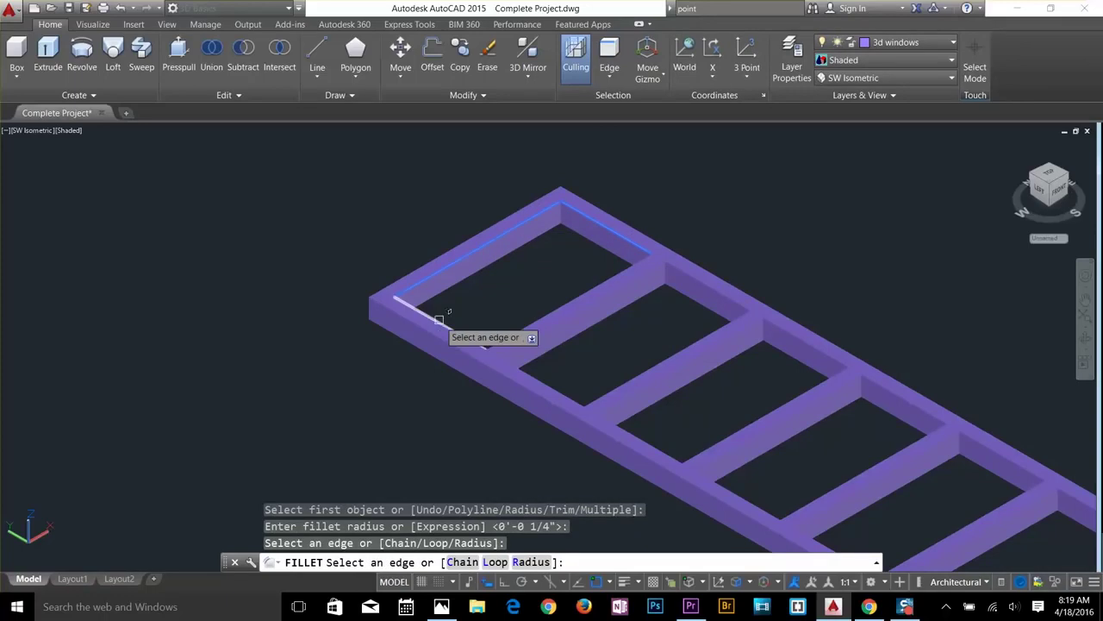
left_click(440, 315)
left_click(575, 299)
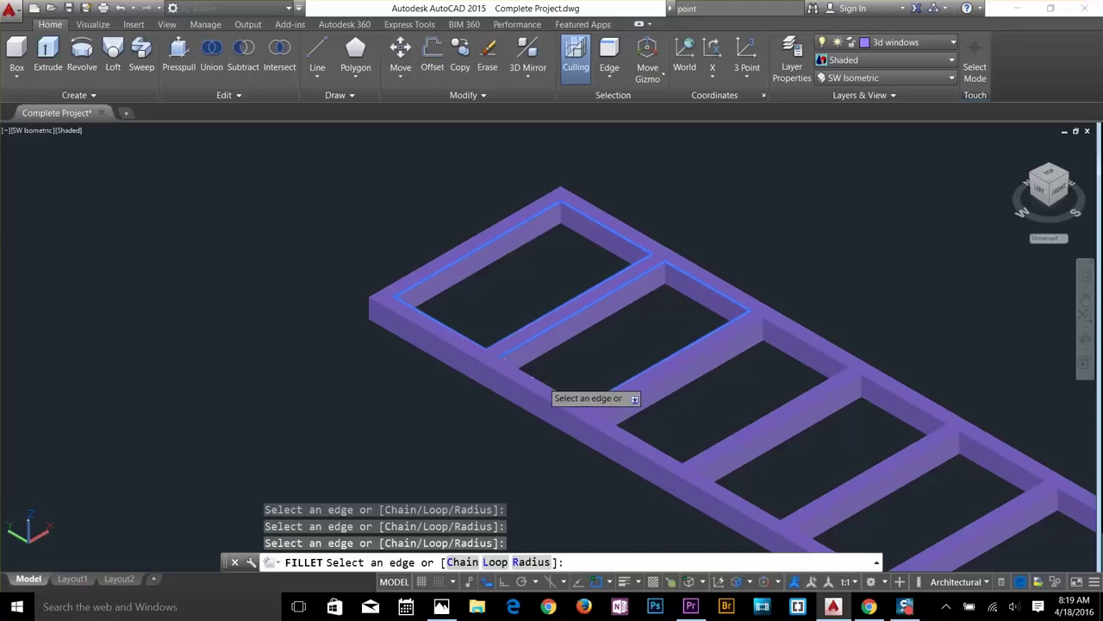
left_click(662, 376)
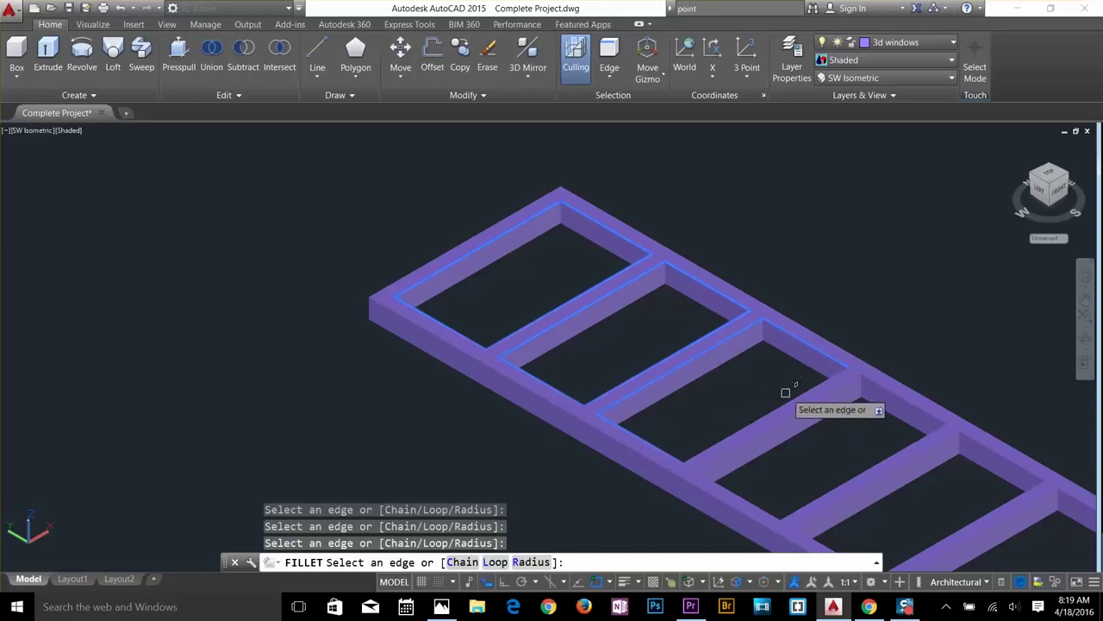
middle_click_drag(766, 370, 652, 216)
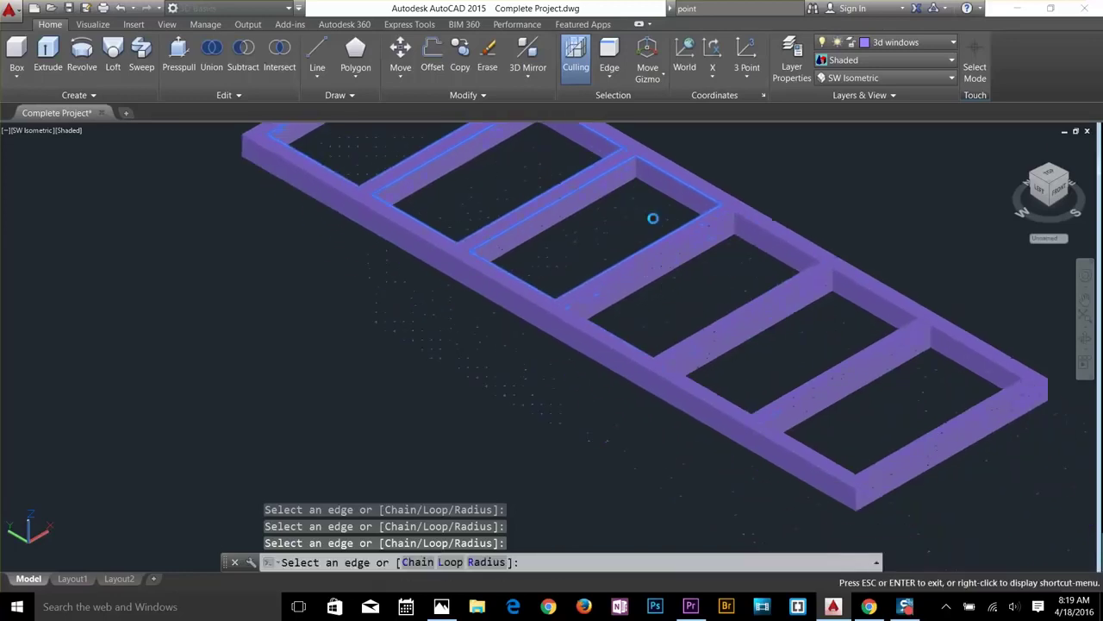
left_click(641, 336)
left_click(729, 314)
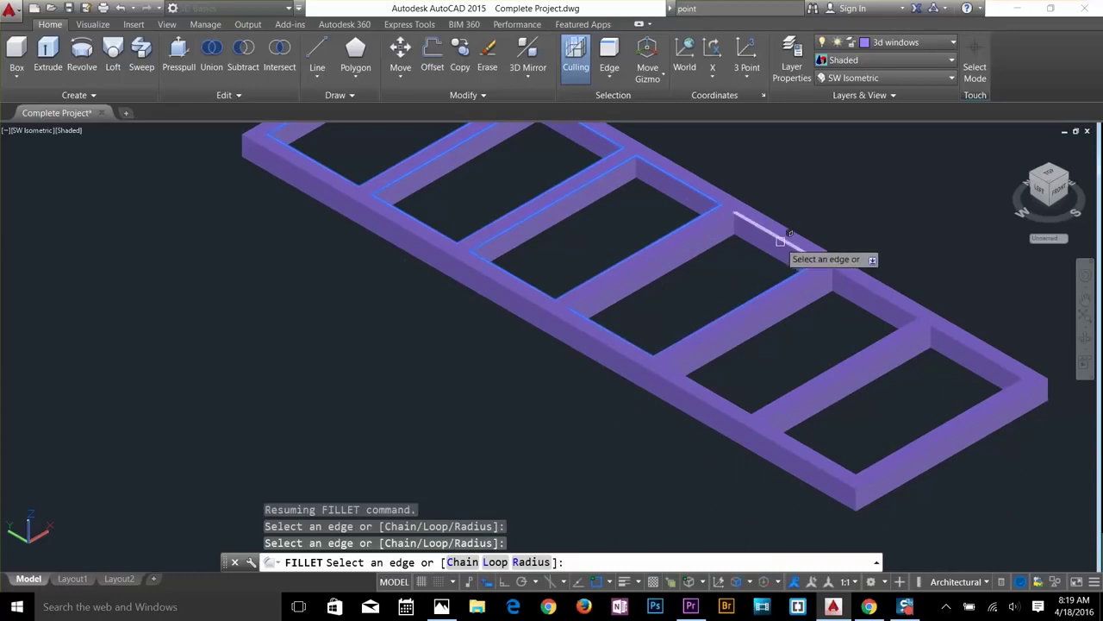
left_click(781, 248)
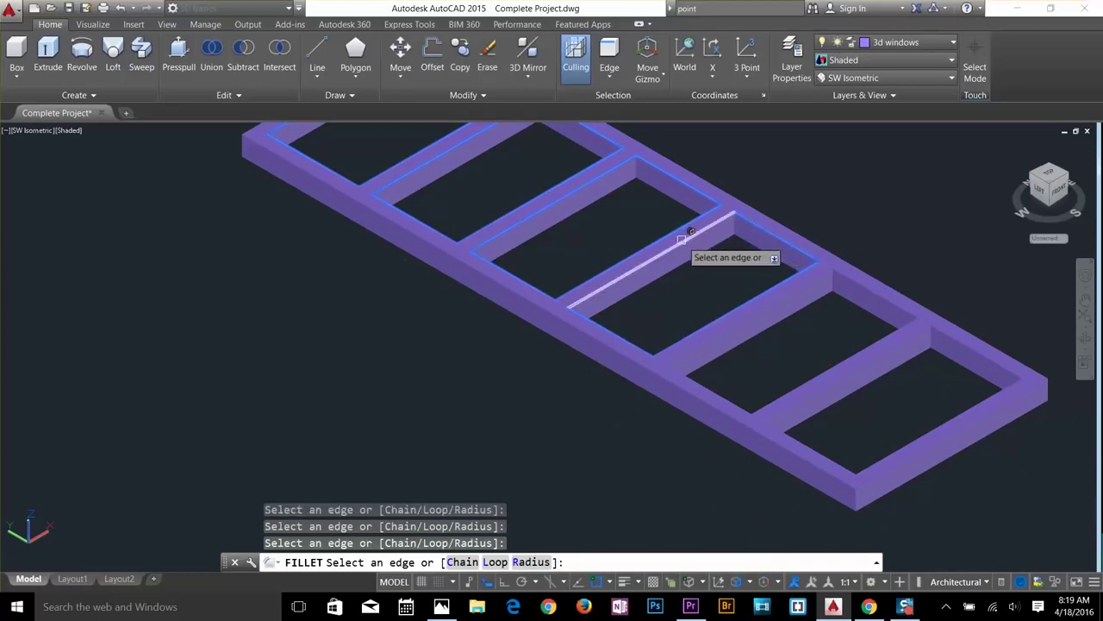
left_click(681, 240)
left_click(808, 377)
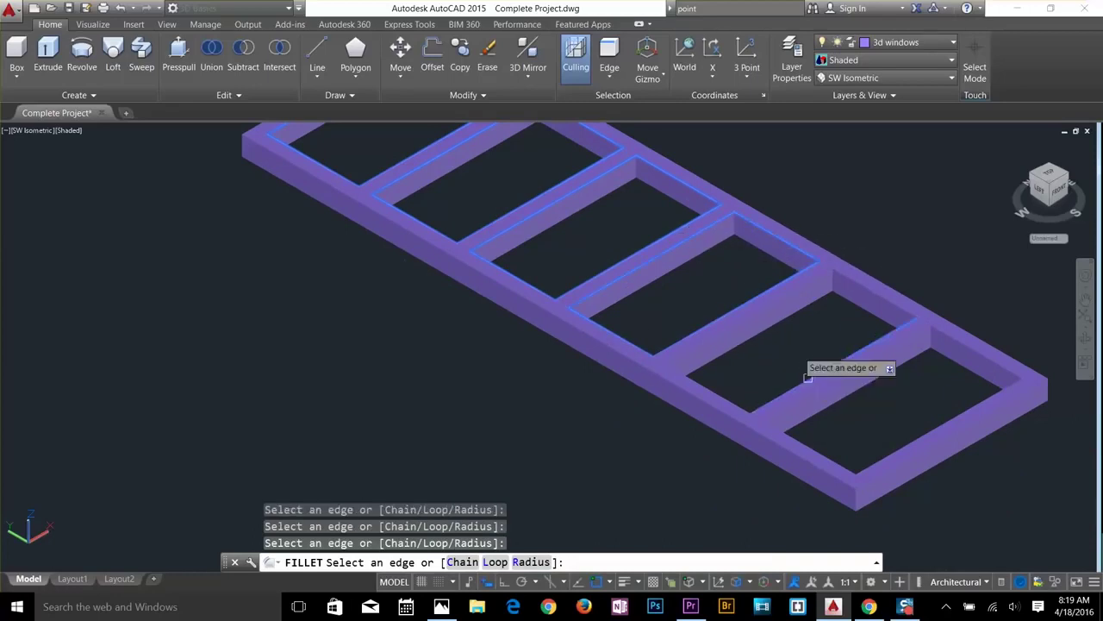
left_click(711, 387)
left_click(847, 376)
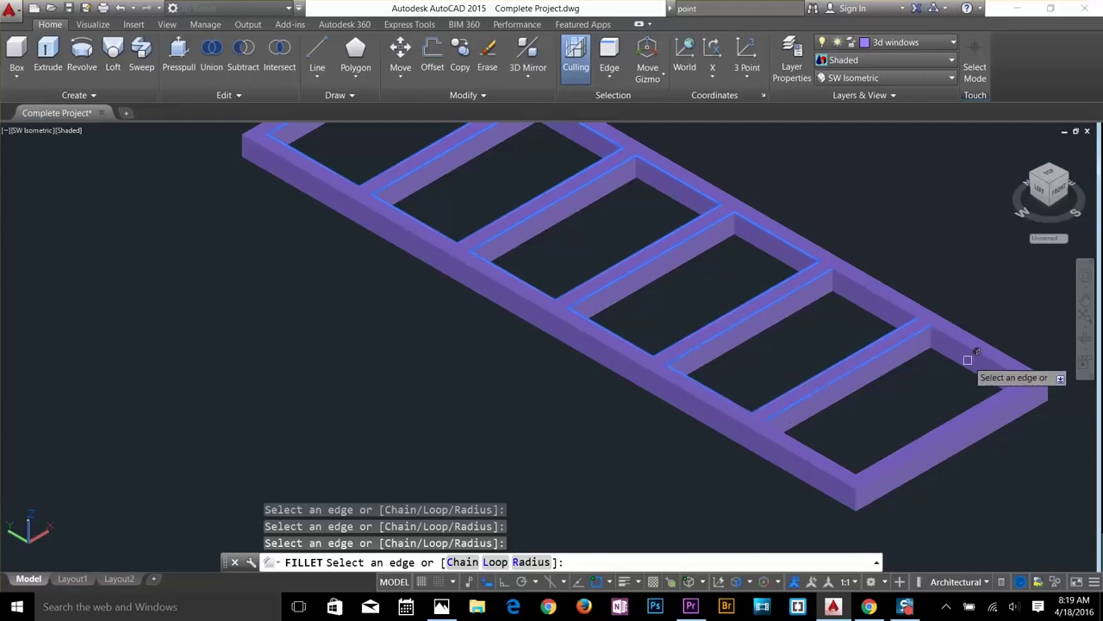
left_click(974, 352)
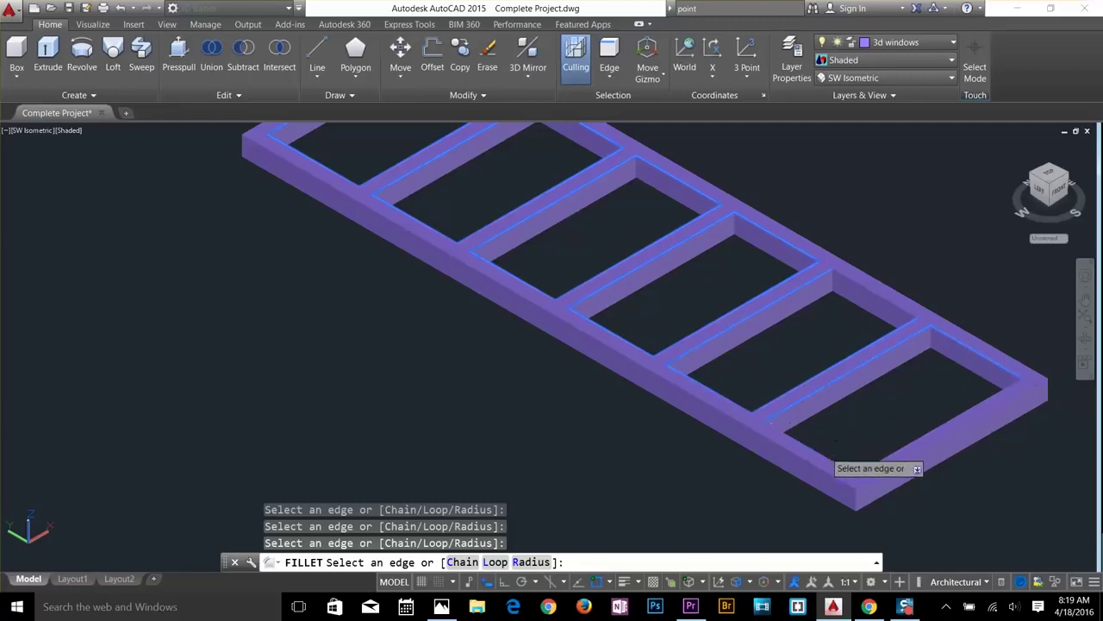
key("Return")
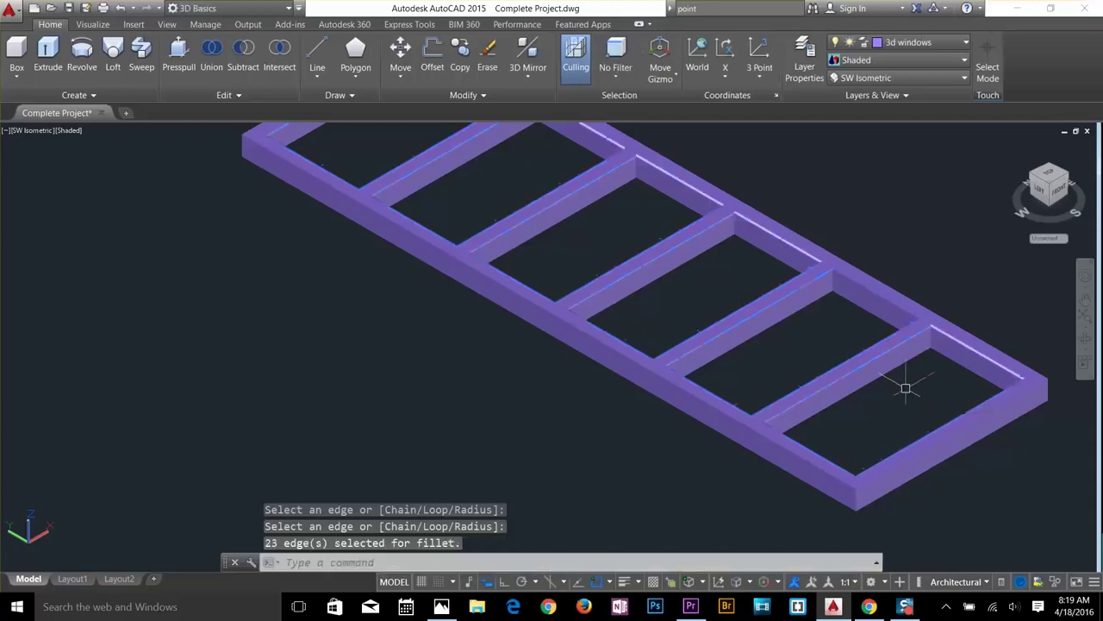
scroll(905, 388, "down", 2)
middle_click_drag(854, 316, 683, 328)
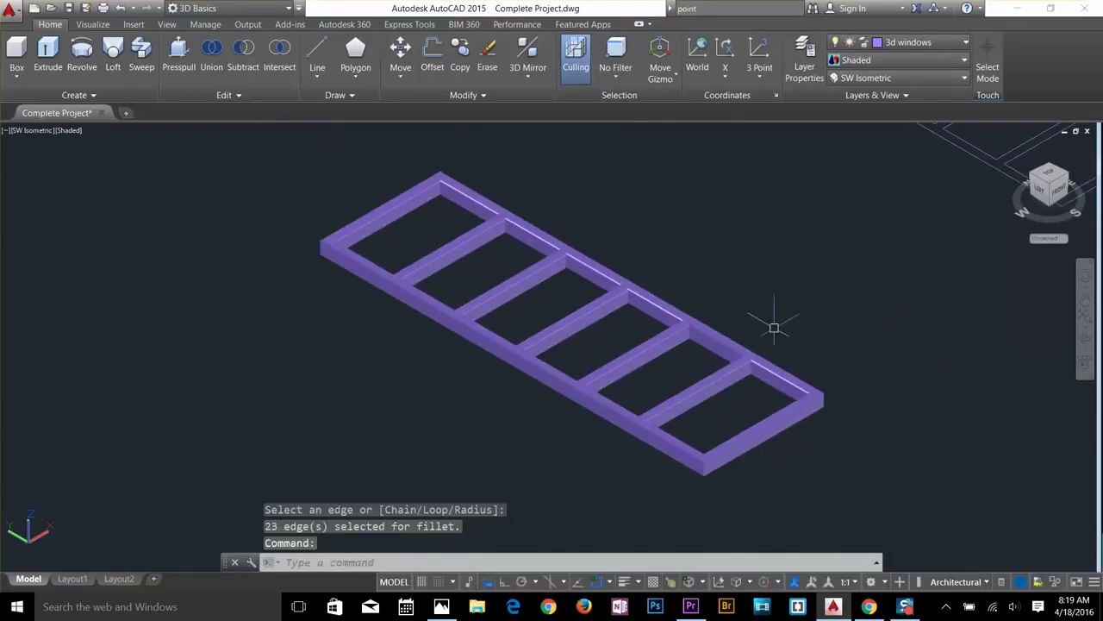
Extrude the six inner panel polylines of the remaining door outline to a height of 0.2".
middle_click_drag(966, 246, 677, 327)
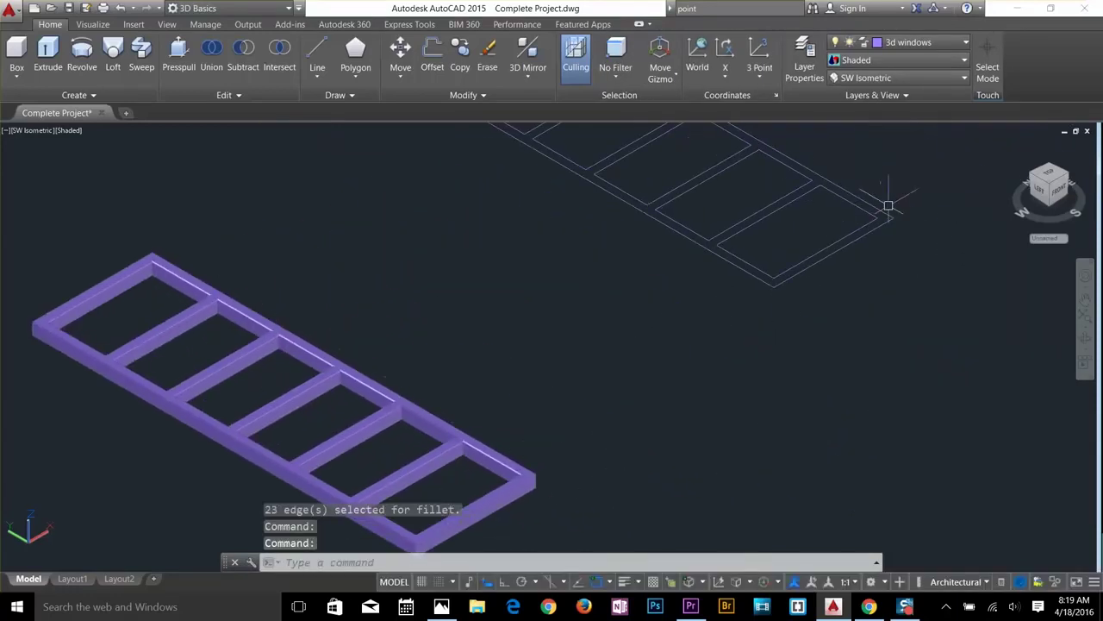
key("Escape")
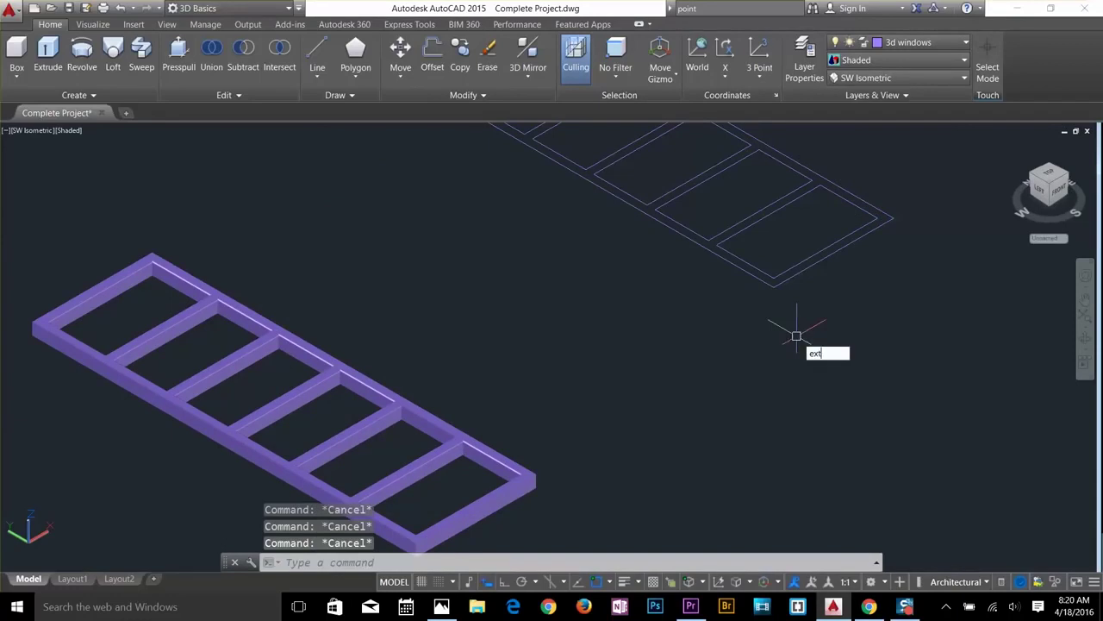
type("ext")
key("Return")
left_click(780, 271)
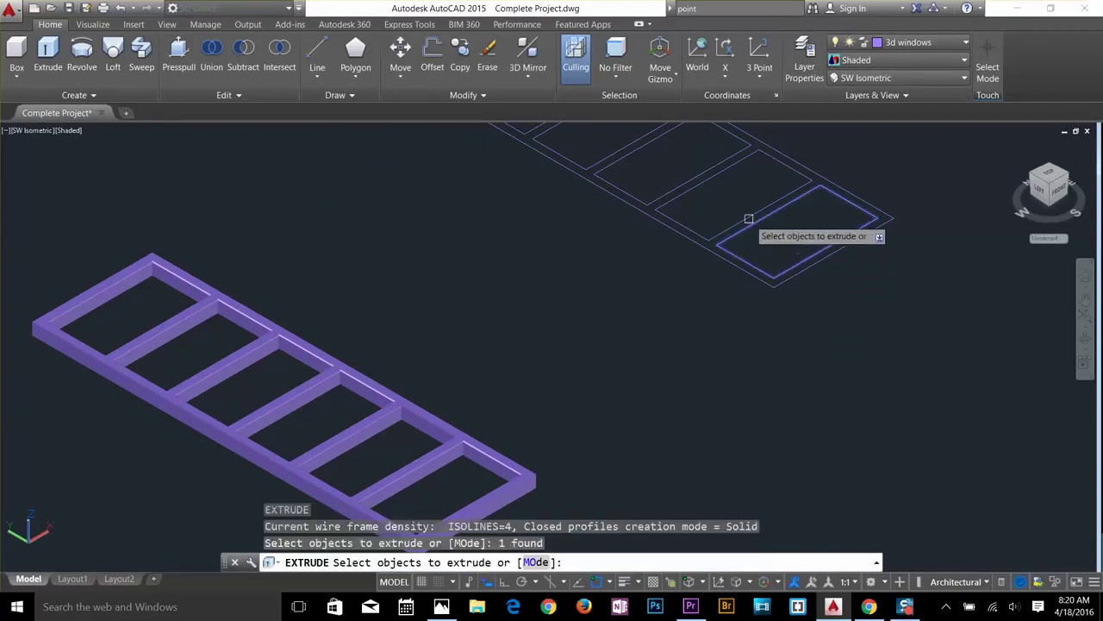
left_click(728, 241)
middle_click_drag(710, 285, 788, 408)
left_click(460, 226)
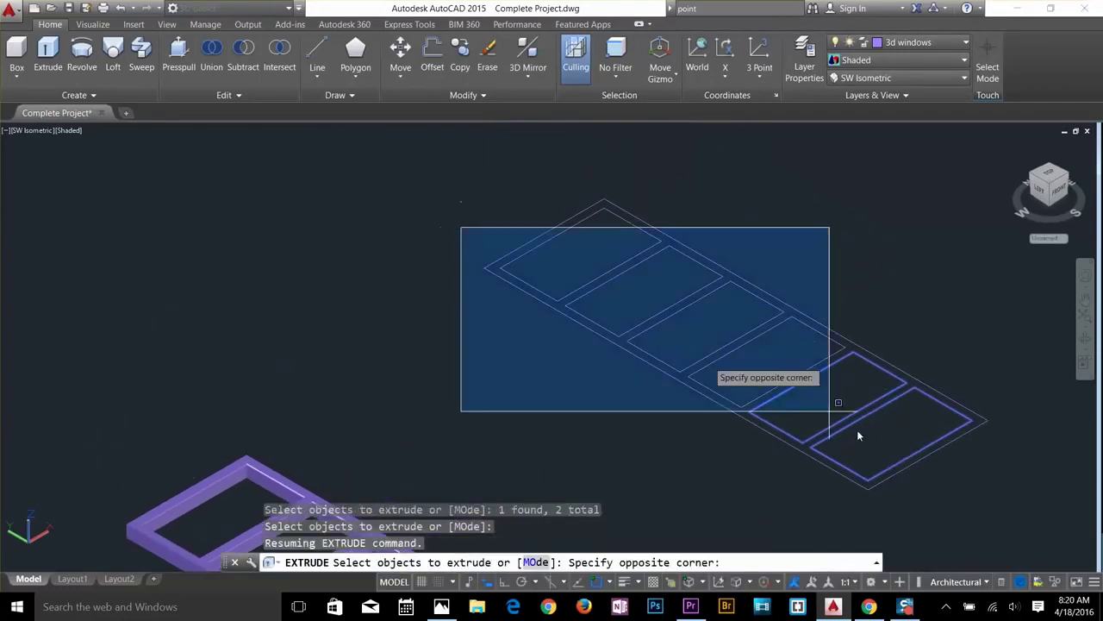
left_click(858, 435)
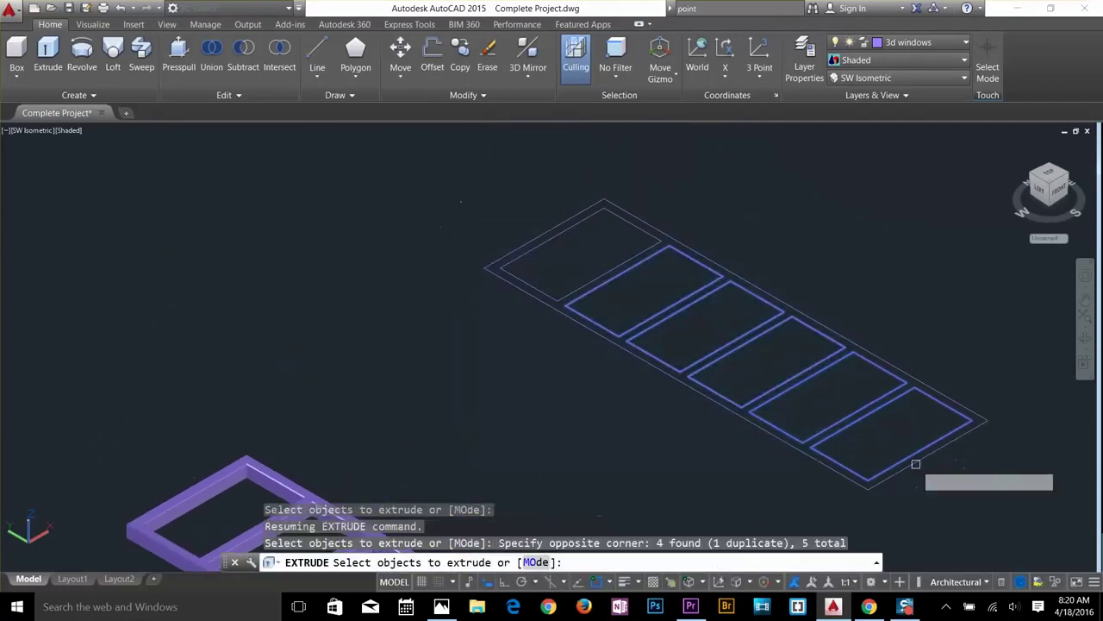
left_click(616, 269)
key("Return")
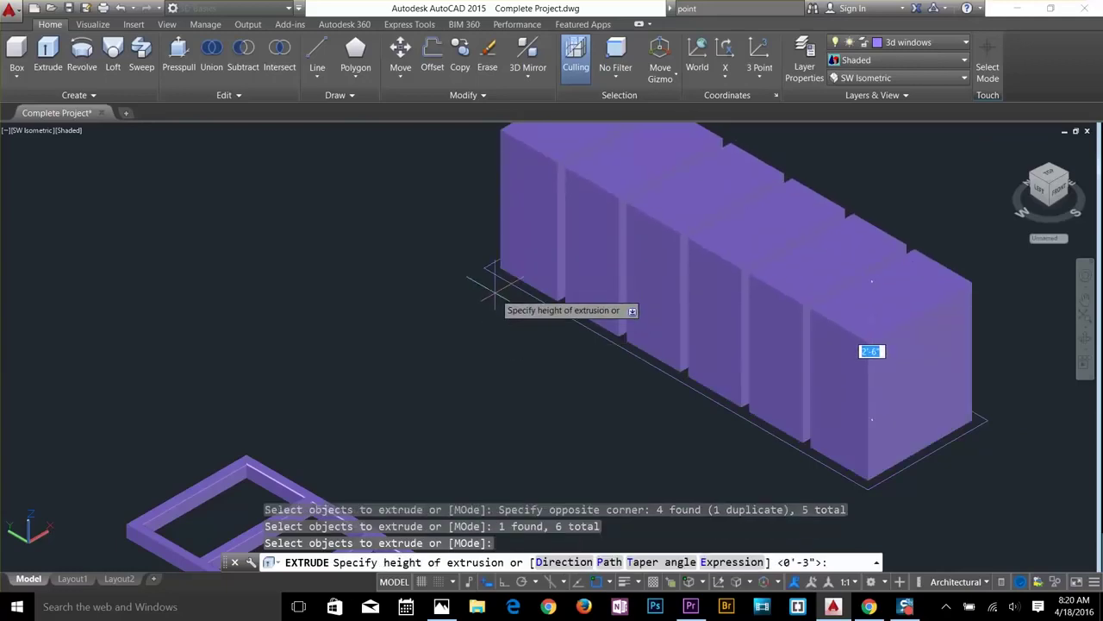
type(".2")
key("Return")
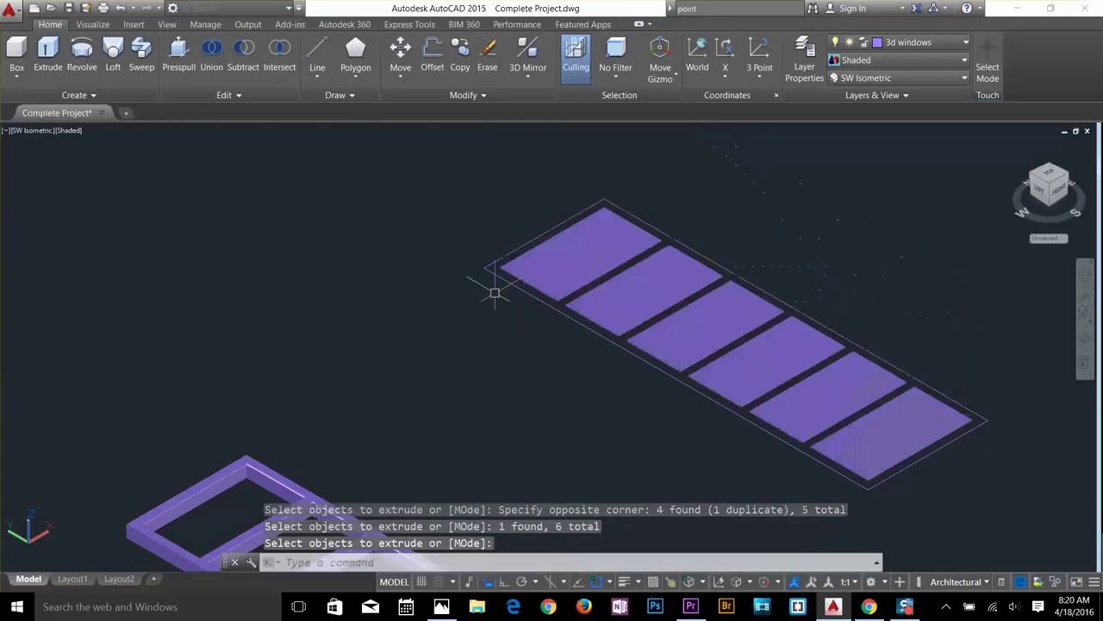
Assign the six thin extruded panels to the 3d glass layer.
key("Escape")
left_click(484, 177)
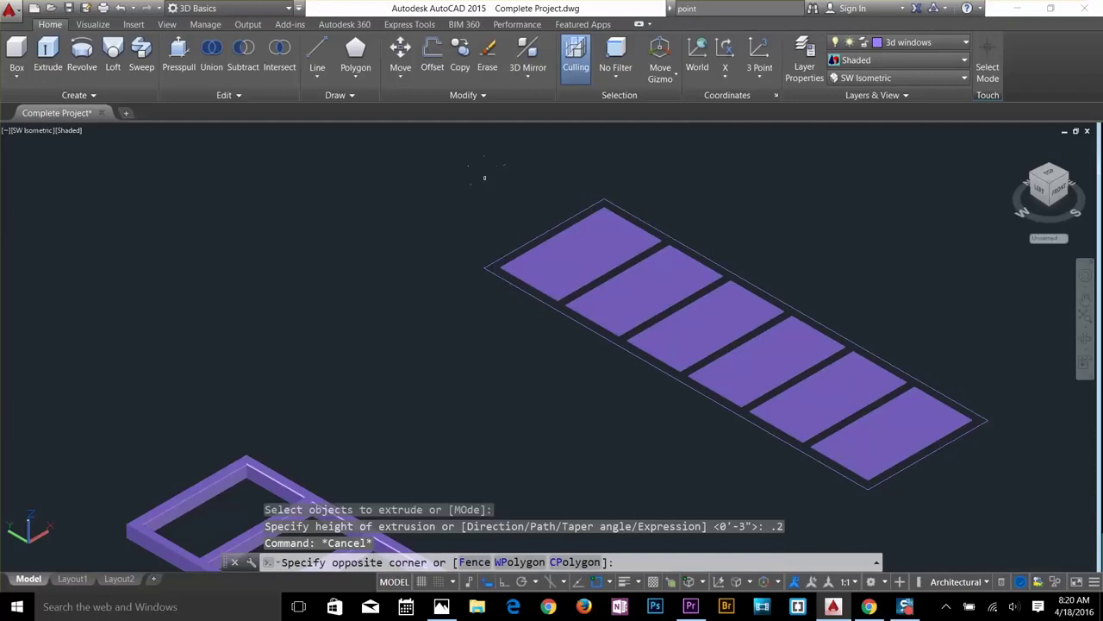
left_click(980, 510)
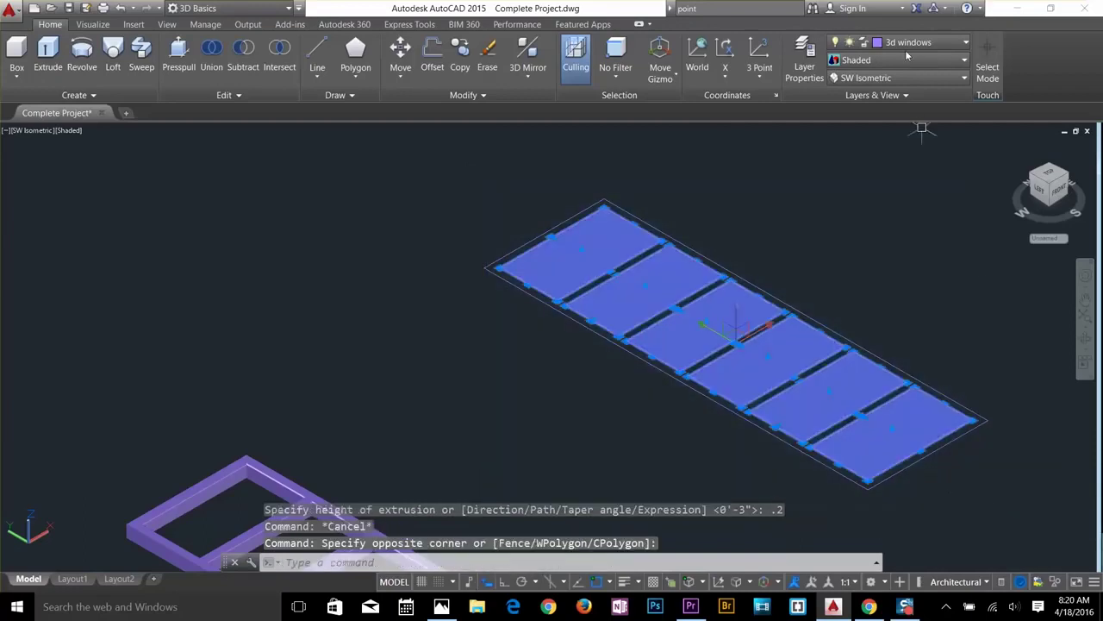
left_click(914, 42)
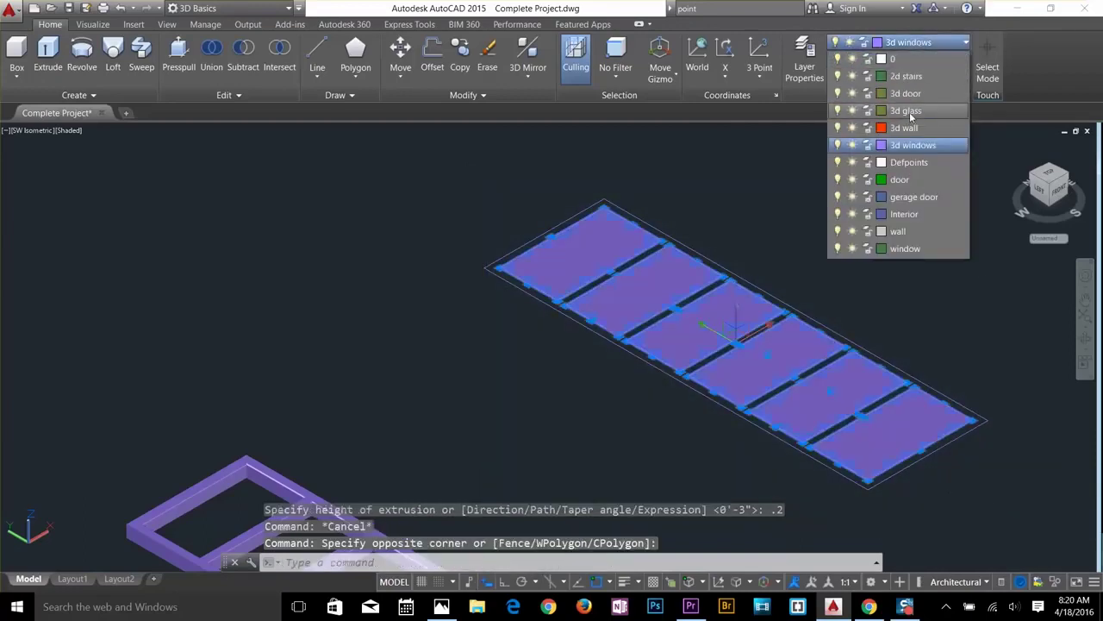
left_click(905, 111)
key("Escape")
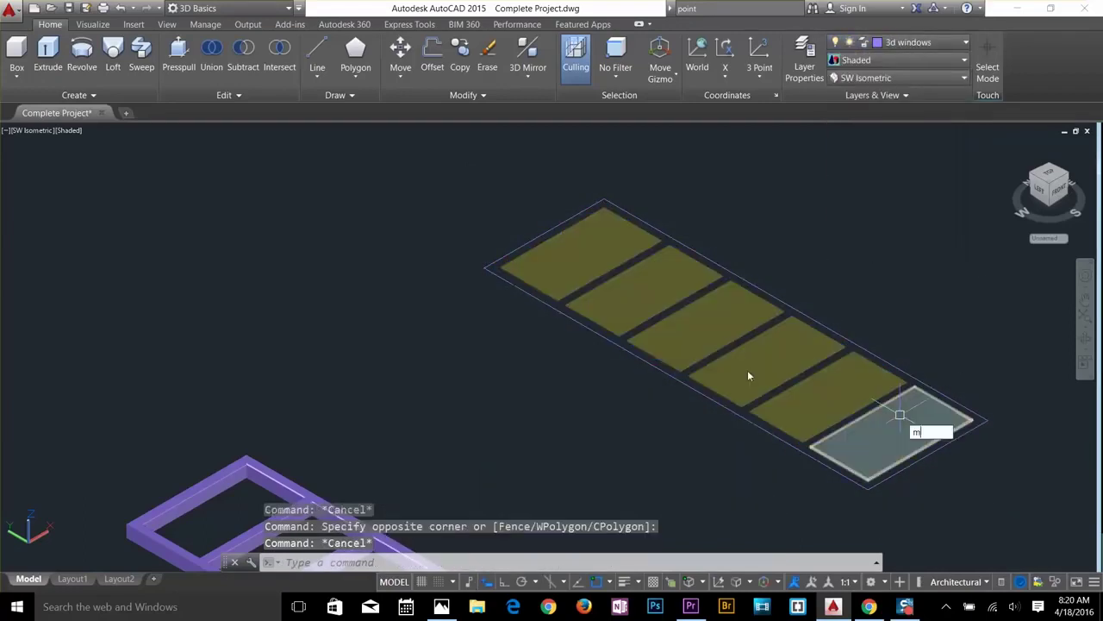
type("m")
key("Return")
key("Escape")
key("Escape")
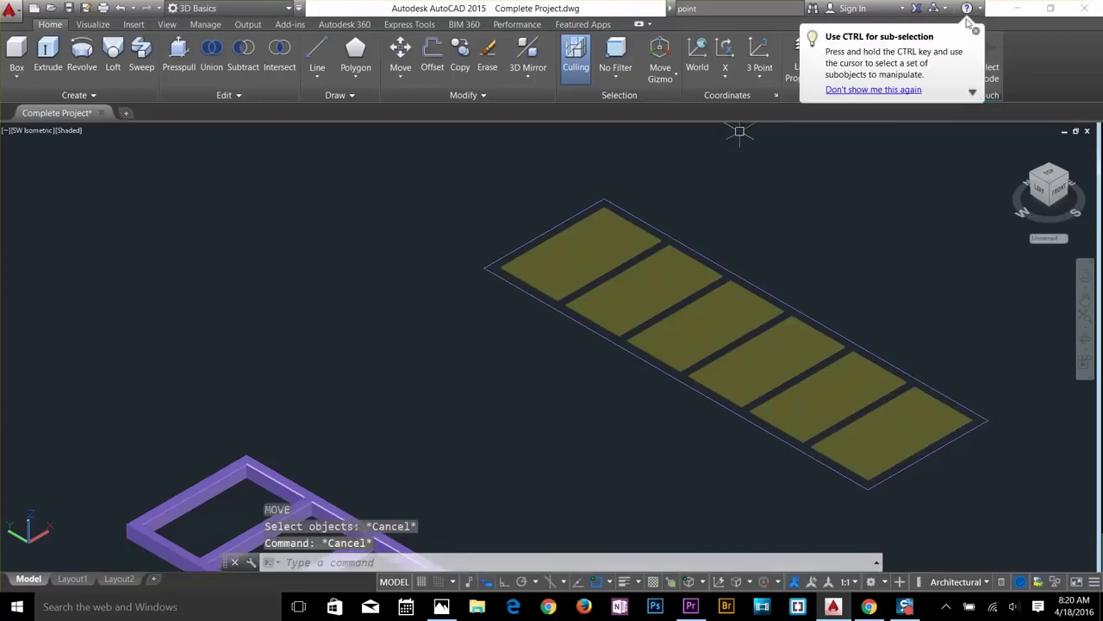
left_click(976, 32)
In the Wireframe visual style, move the six glass panels from a panel's corner-edge midpoint to the matching corner-edge midpoint of the door frame's opening.
left_click(862, 59)
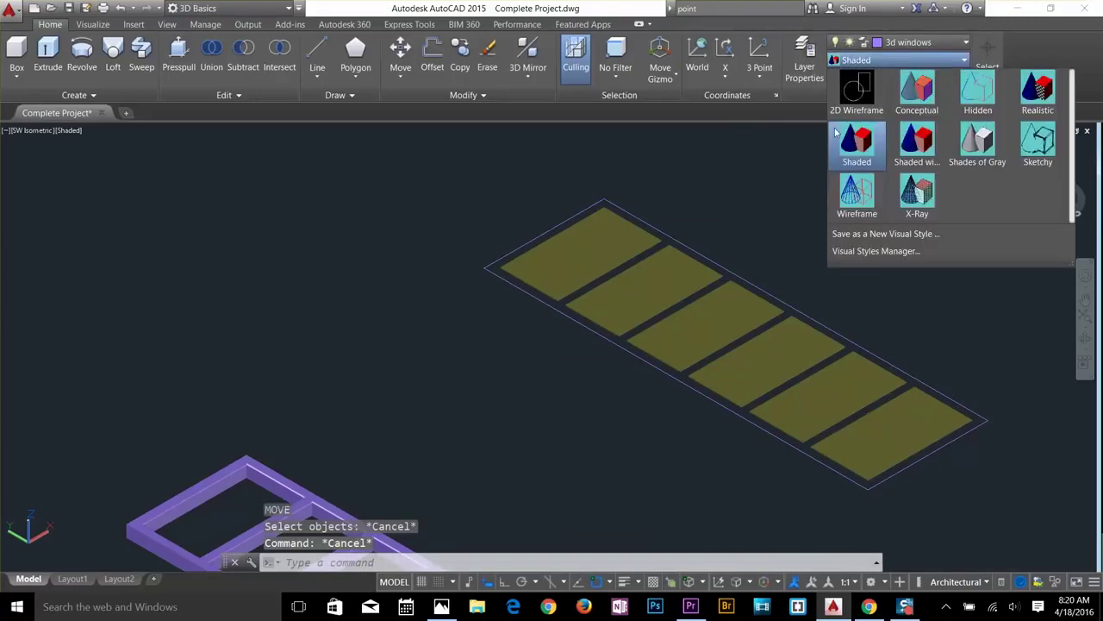
left_click(860, 191)
type("m")
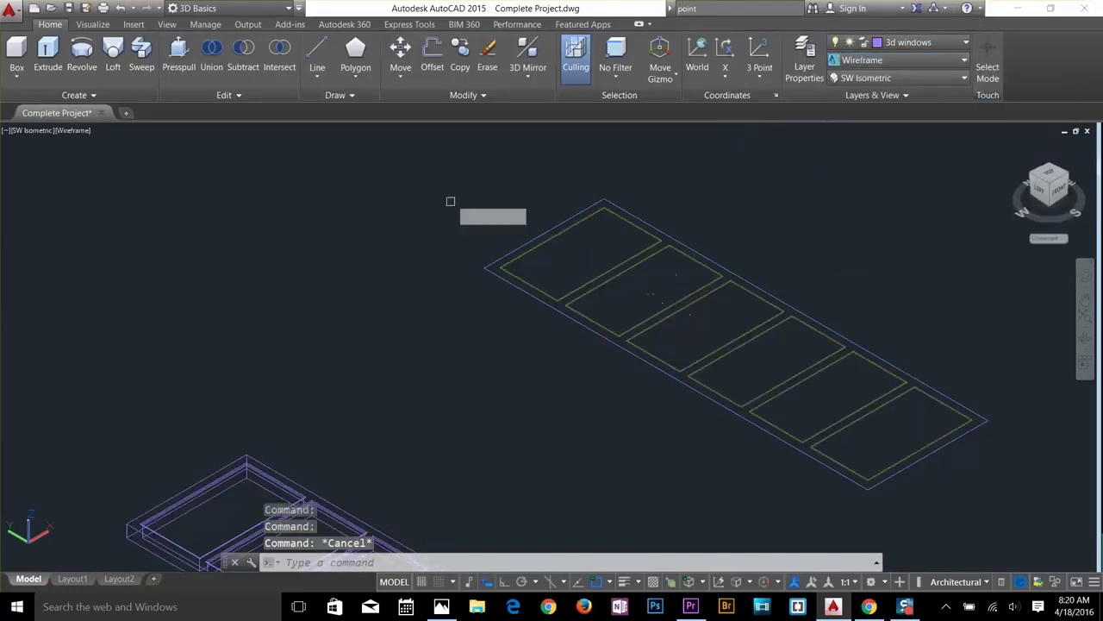
key("Return")
left_click(476, 171)
left_click(981, 517)
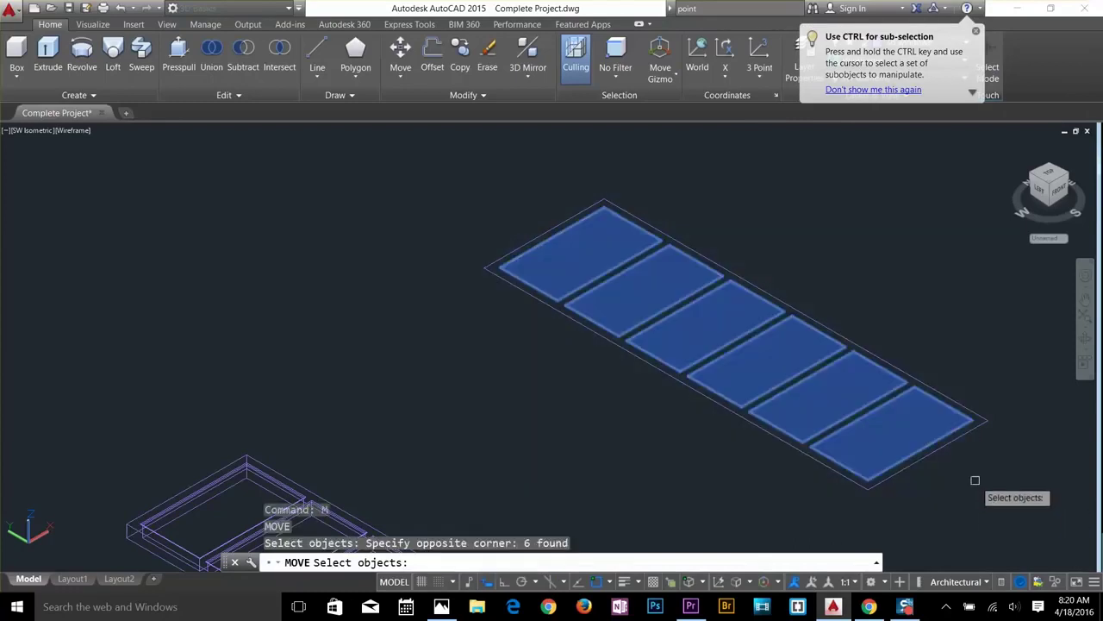
key("Return")
scroll(948, 465, "up", 3)
scroll(956, 452, "up", 5)
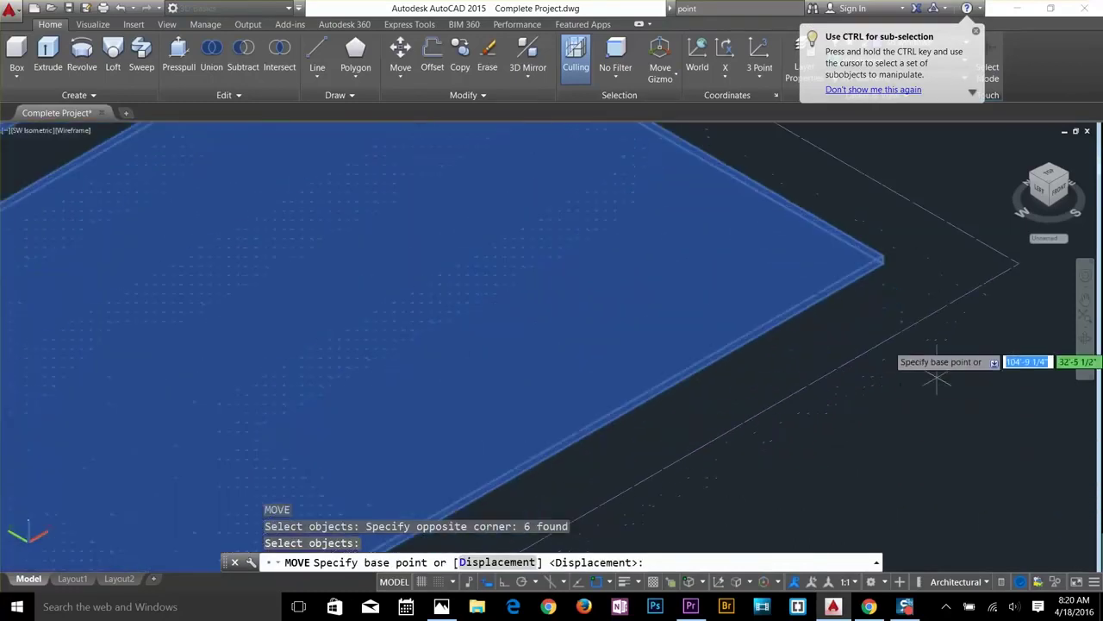
left_click(892, 274)
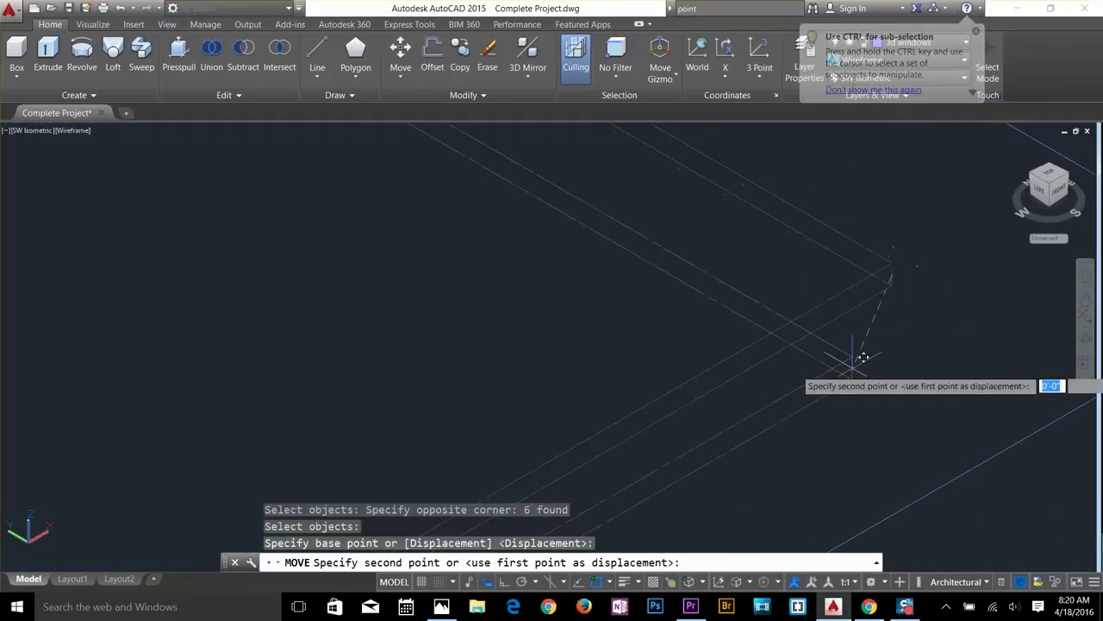
scroll(819, 362, "down", 6)
scroll(738, 399, "up", 10)
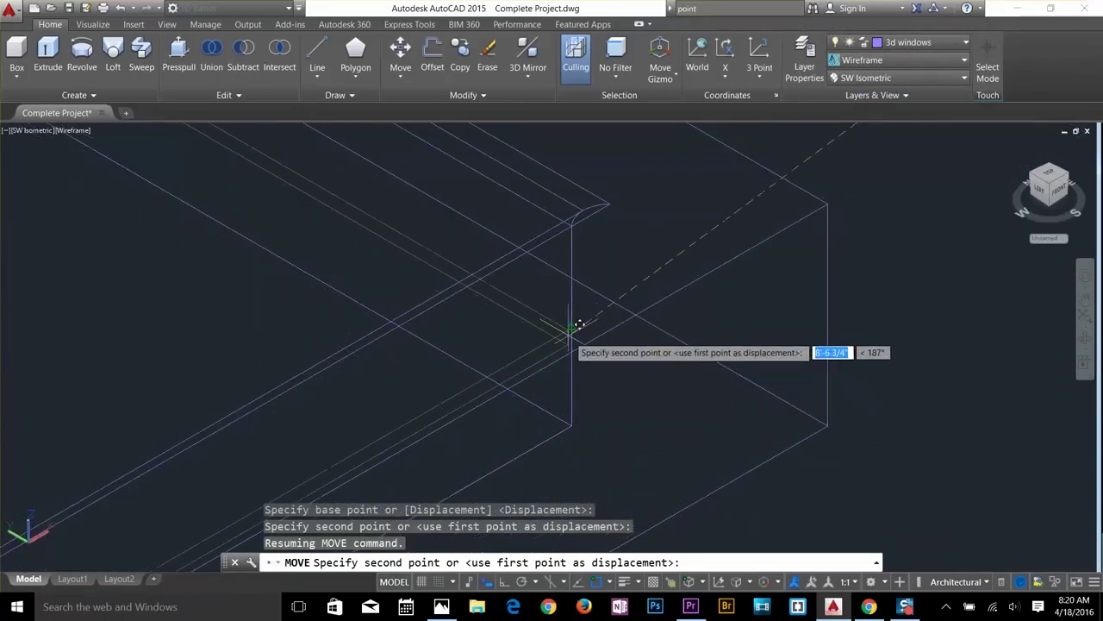
left_click(594, 362)
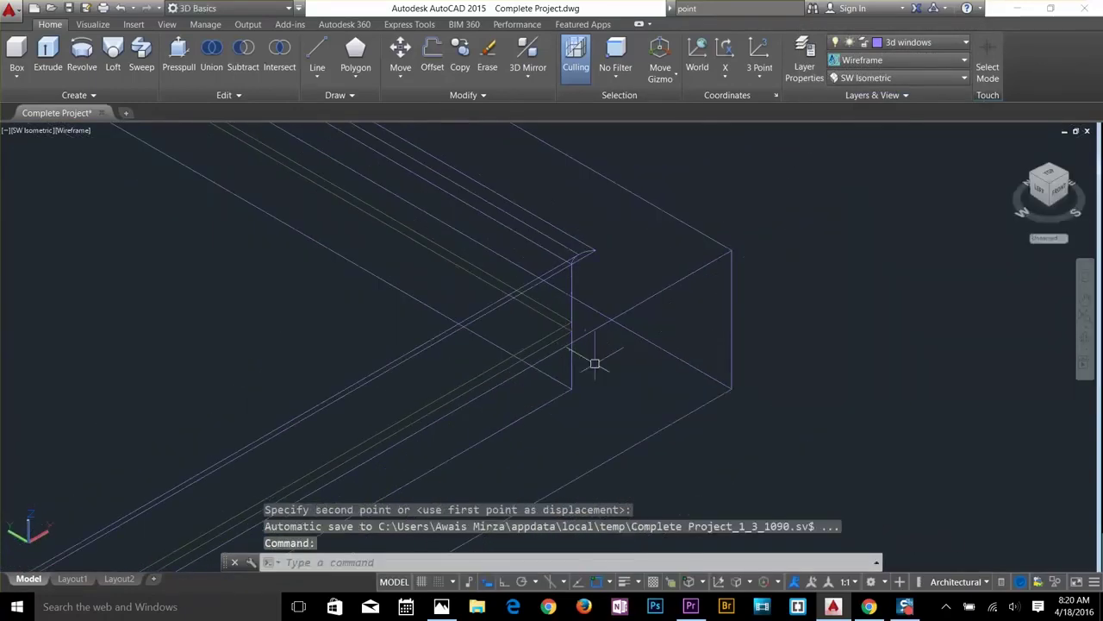
Display the model in the Shaded visual style and view the whole door with its glass panels.
scroll(596, 363, "down", 5)
left_click(927, 62)
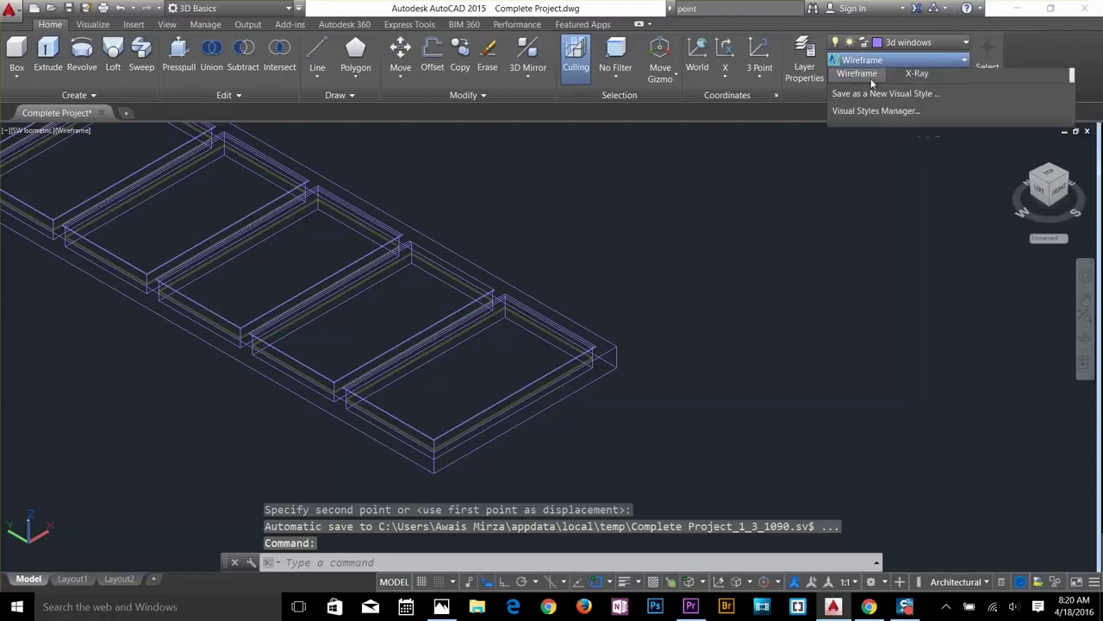
left_click(851, 153)
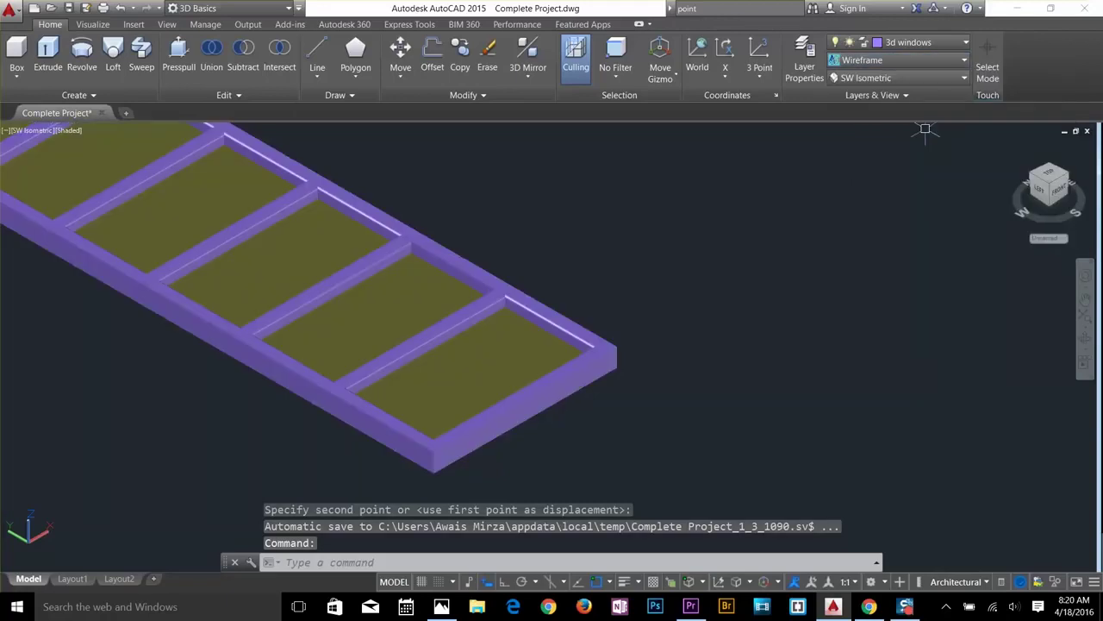
mouse_move(607, 320)
middle_mouse_down()
mouse_move(461, 266)
mouse_move(781, 320)
mouse_move(822, 372)
middle_mouse_up()
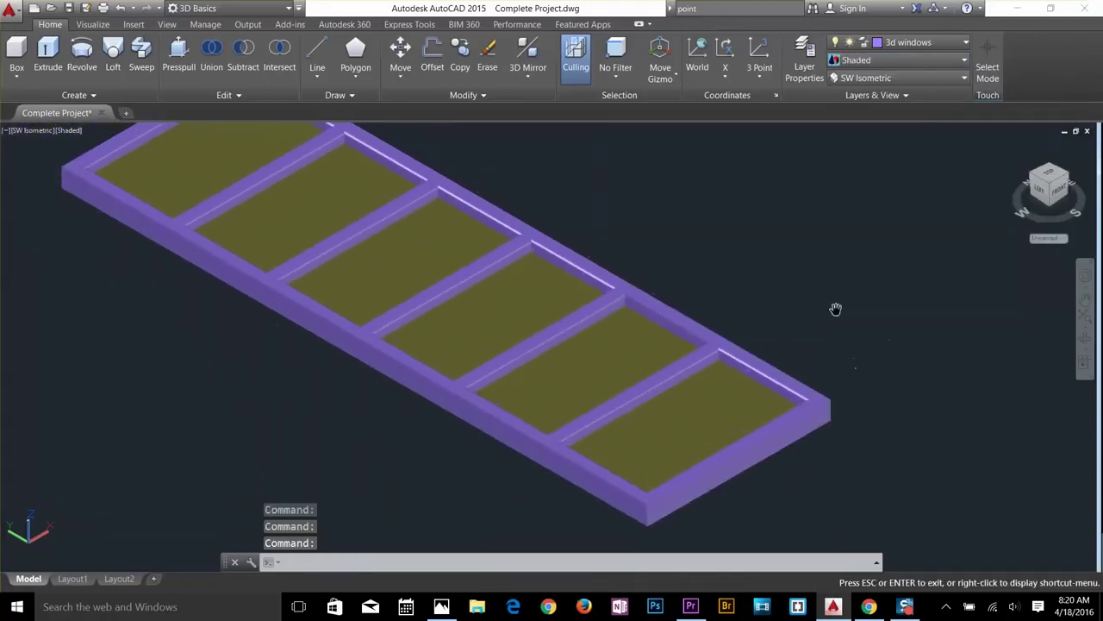
middle_click_drag(694, 304, 731, 308)
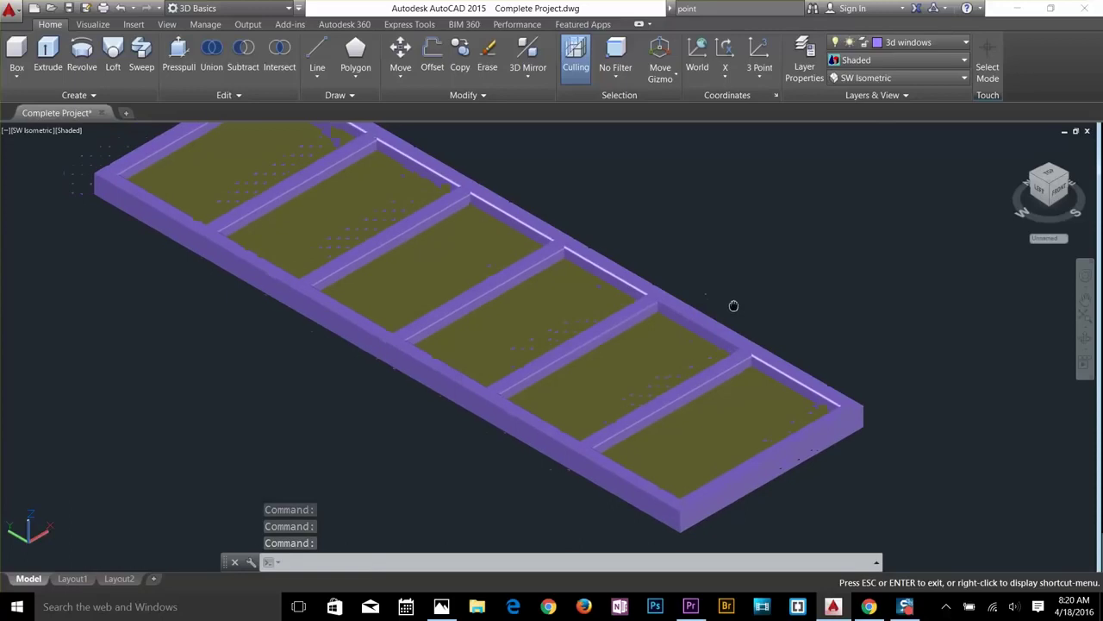
scroll(724, 300, "down", 4)
scroll(733, 299, "down", 3)
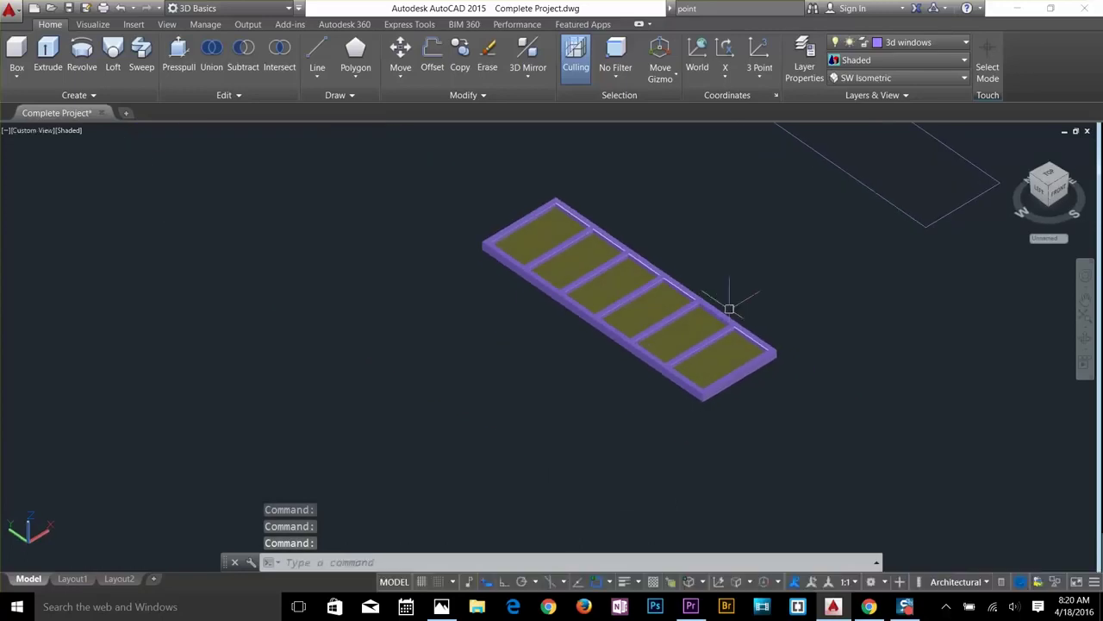
Delete the leftover rectangular door outline beside the finished glass-panelled door.
left_click(957, 186)
left_click(837, 277)
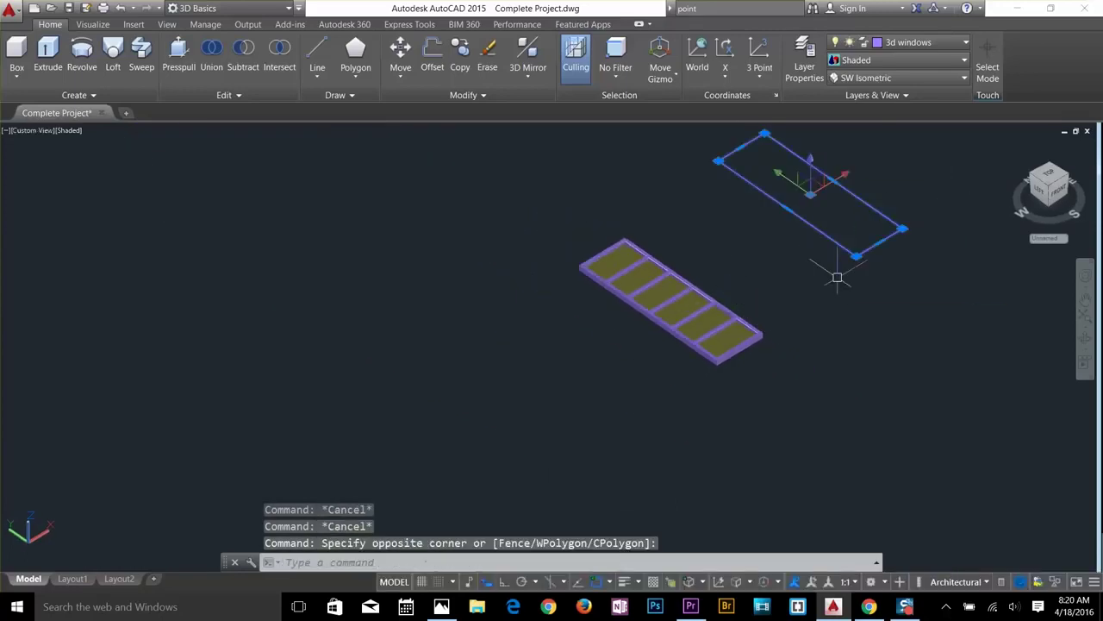
key("Delete")
key("Escape")
key("Escape")
key("Escape")
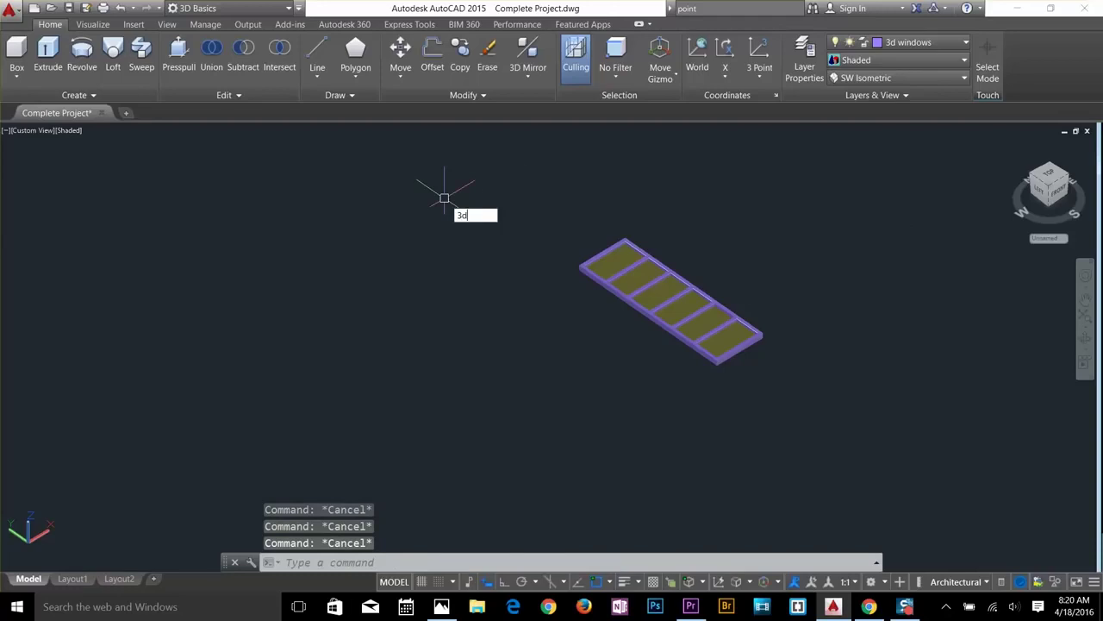
Stand the glass-panelled door upright by 3D rotating its frame and panels 90° about the X axis at the bottom corner.
key("Return")
left_click(793, 217)
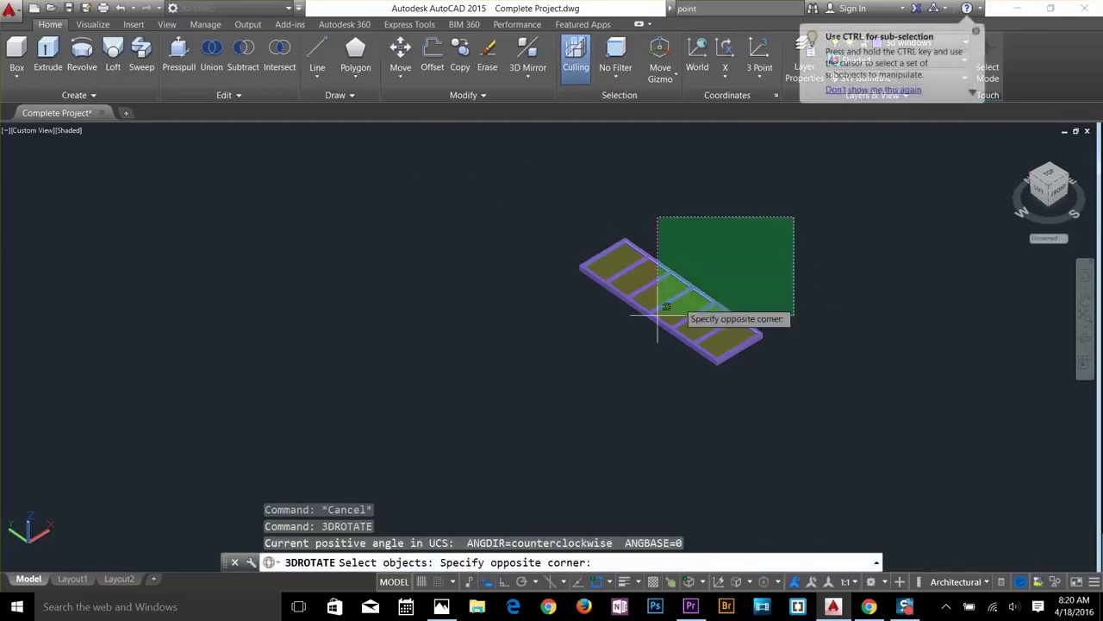
left_click(529, 394)
key("Return")
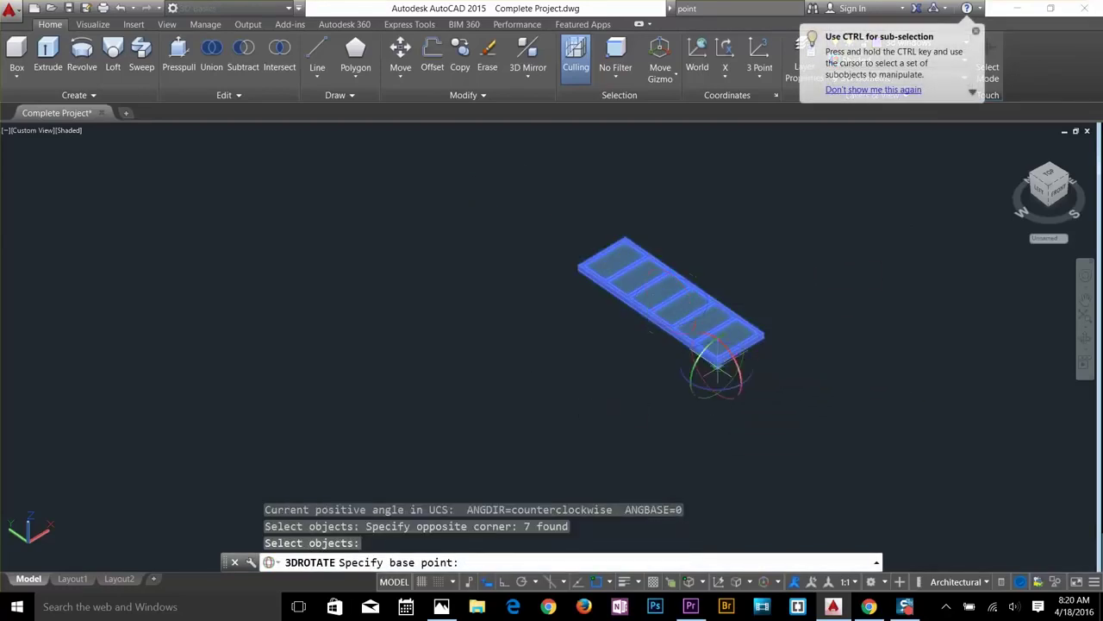
left_click(719, 362)
left_click(734, 364)
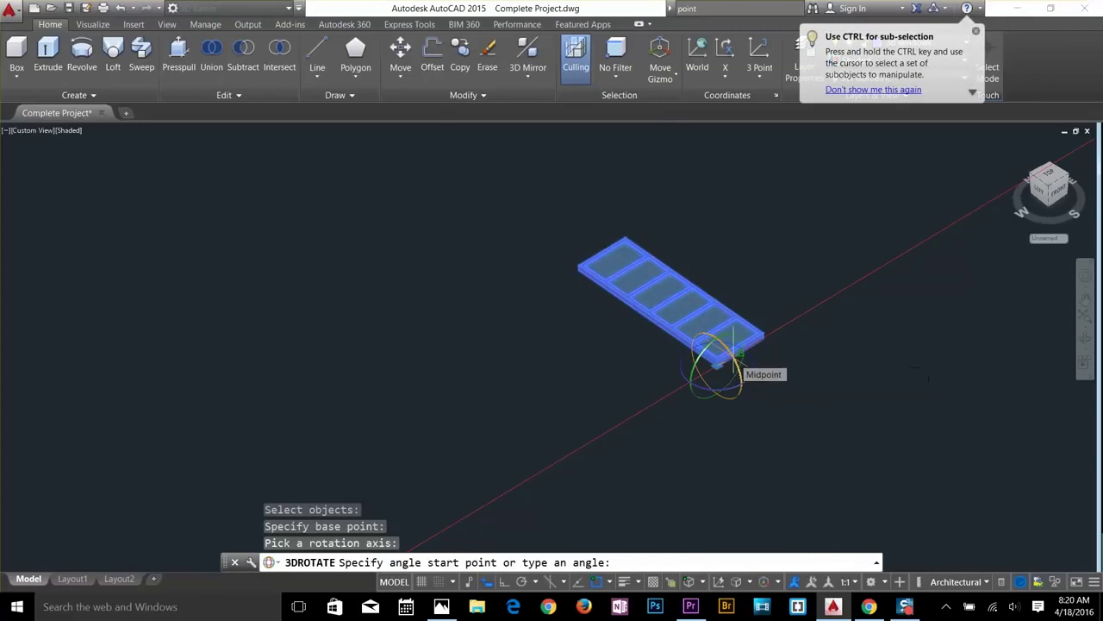
type("90")
key("Return")
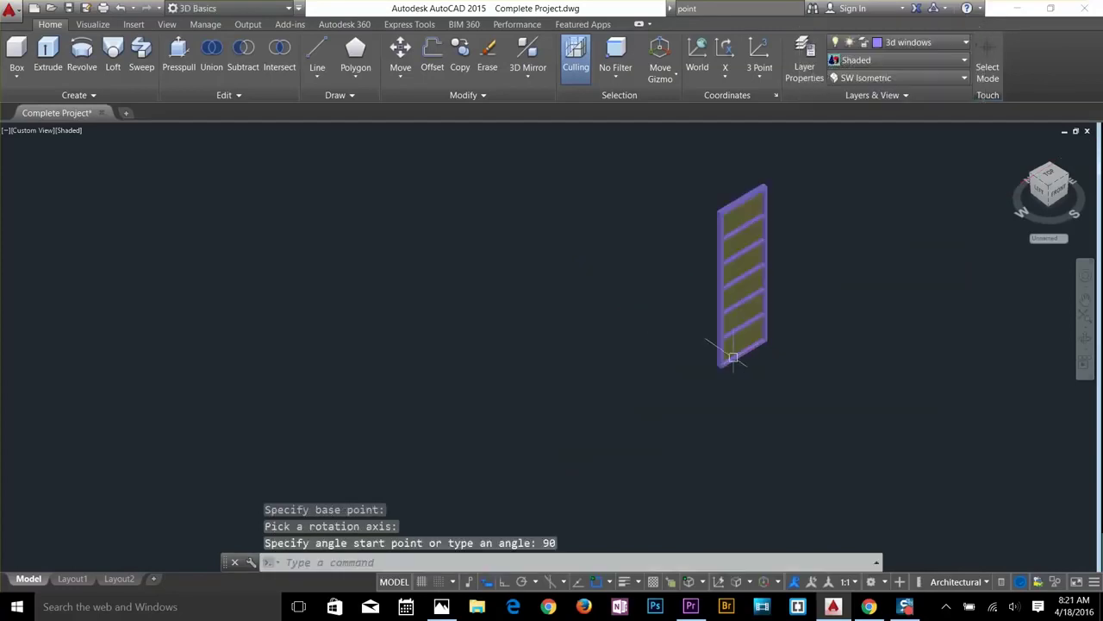
key("Escape")
key("Escape")
key("Escape")
type("c")
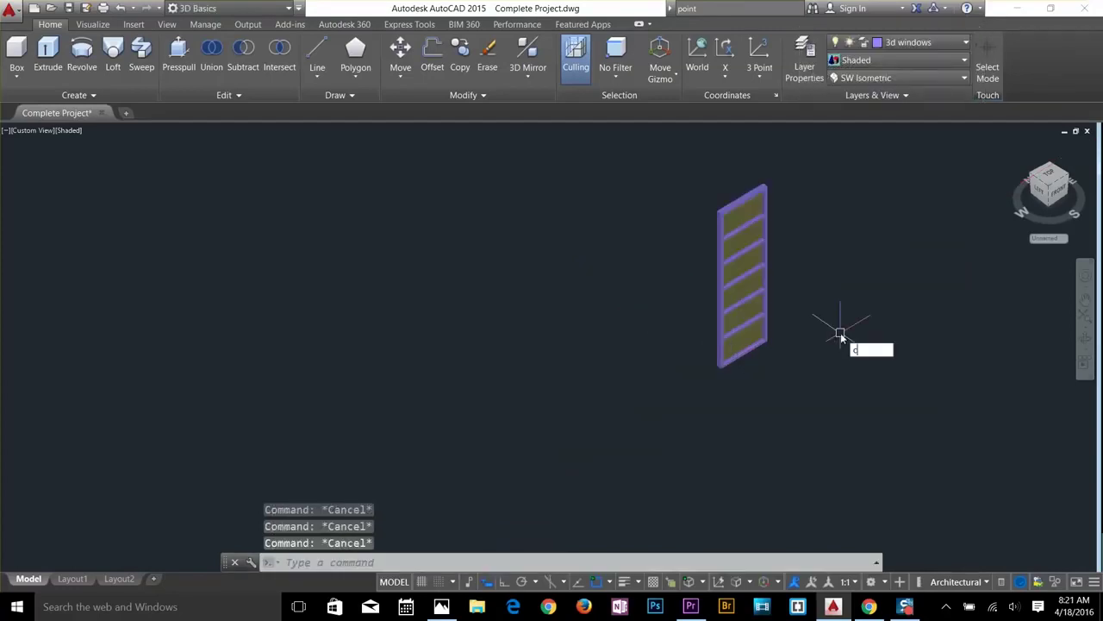
type("o")
key("Return")
left_click(801, 177)
left_click(703, 382)
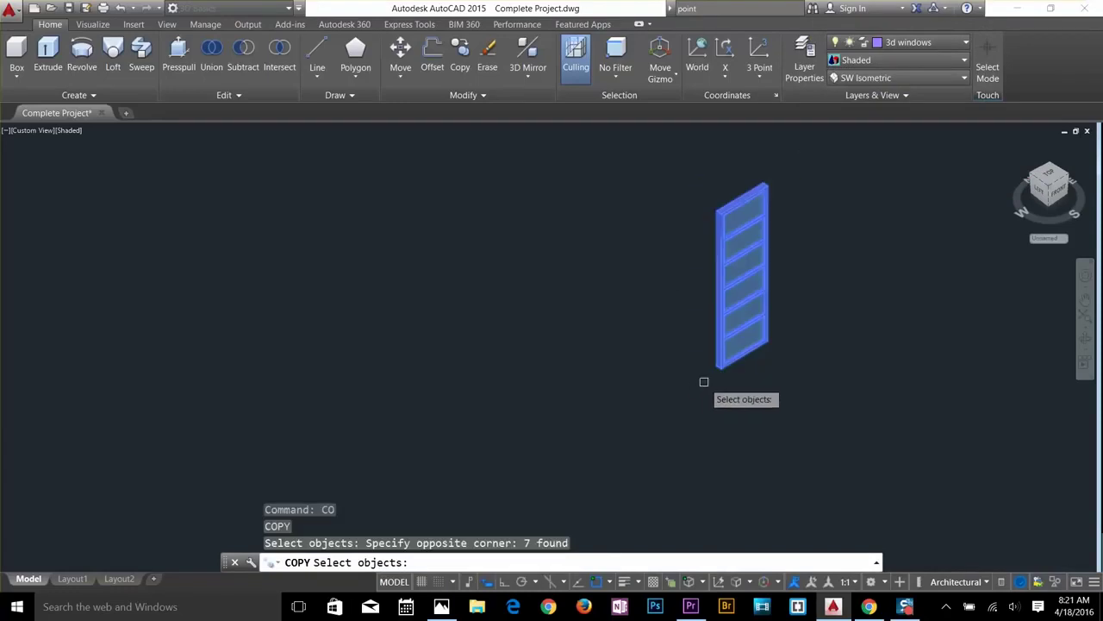
key("Return")
scroll(707, 379, "up", 5)
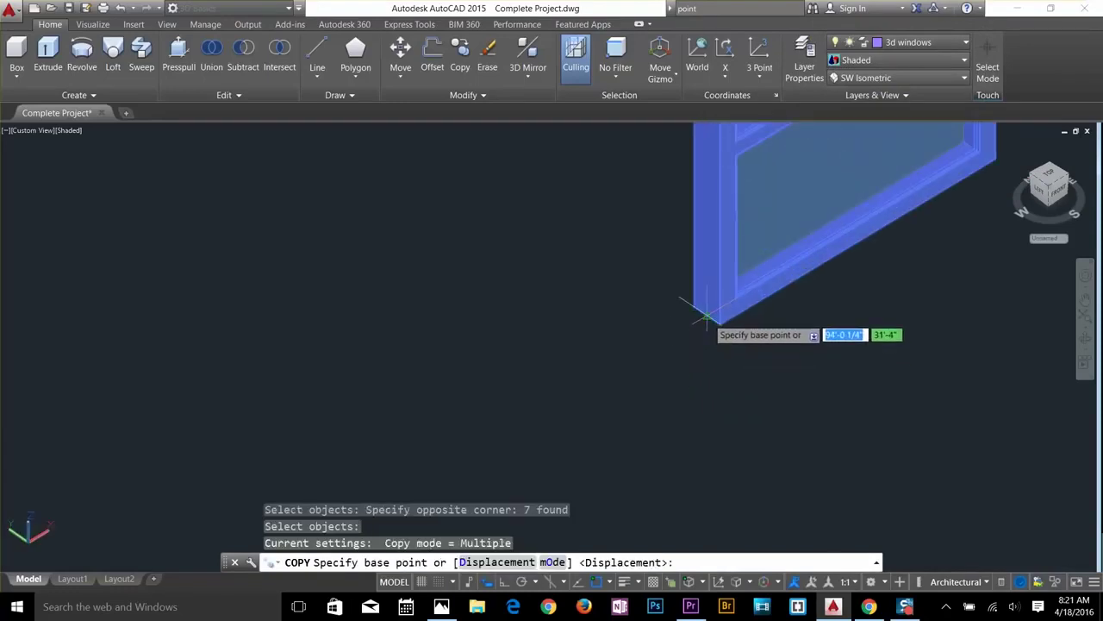
left_click(705, 318)
scroll(705, 317, "down", 8)
scroll(647, 249, "up", 3)
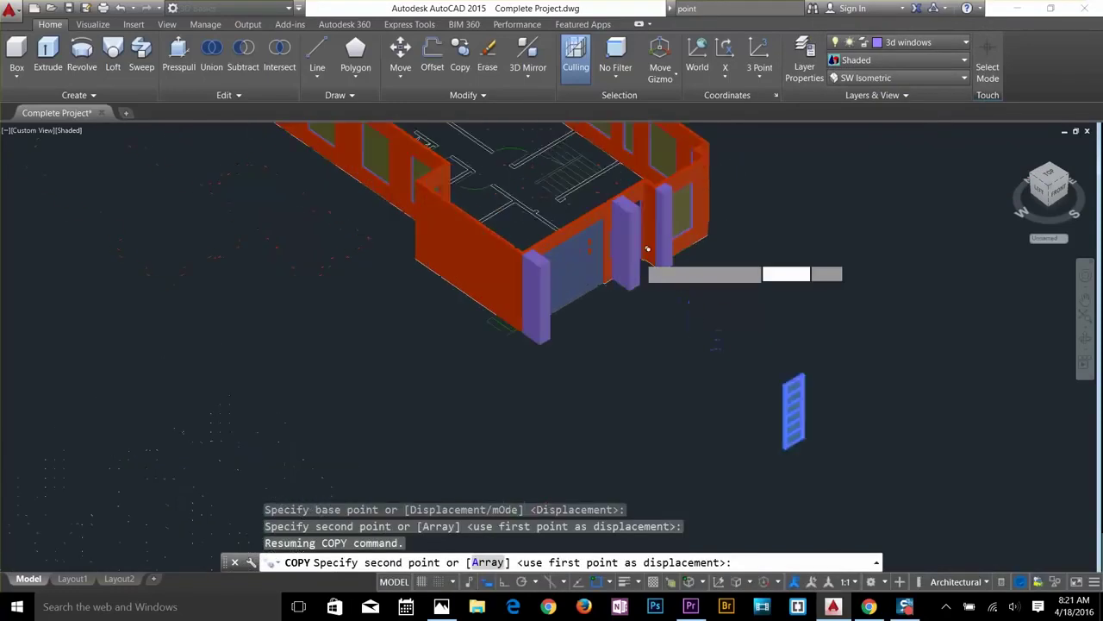
scroll(647, 249, "up", 2)
key("Escape")
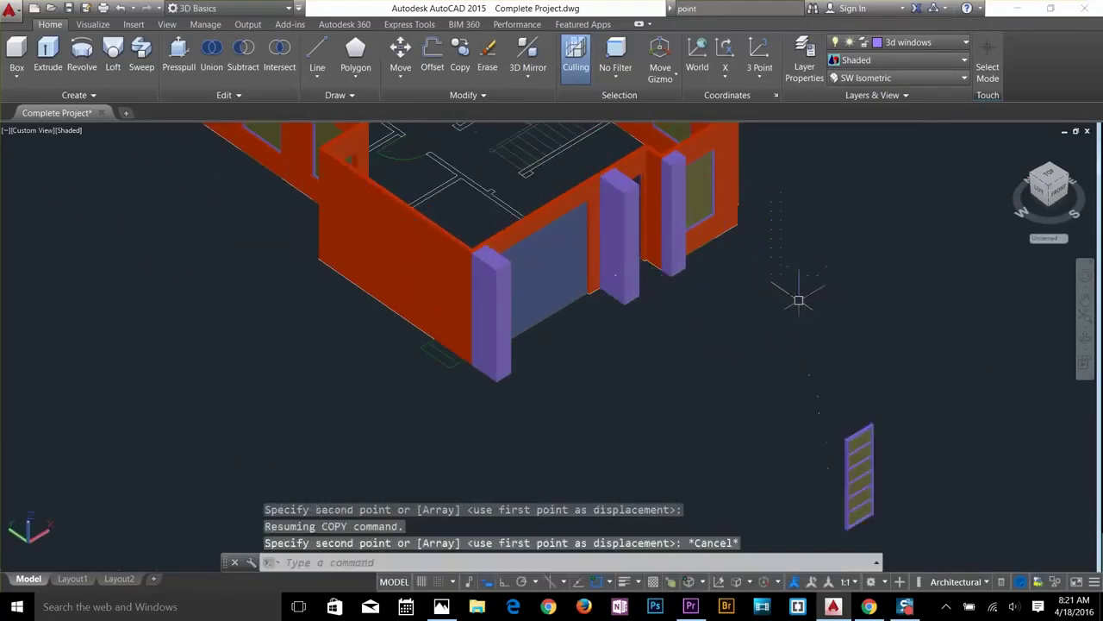
In the Wireframe visual style, copy the upright door from its bottom side-edge midpoint into the doorway opening beside the garage door.
left_click(892, 60)
left_click(857, 200)
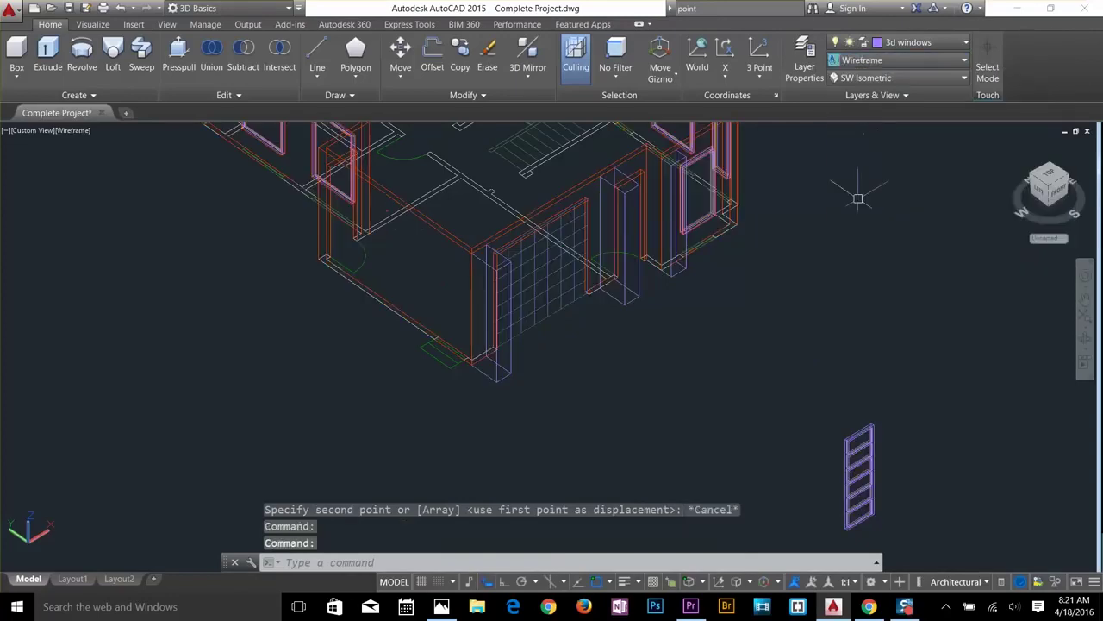
key("Return")
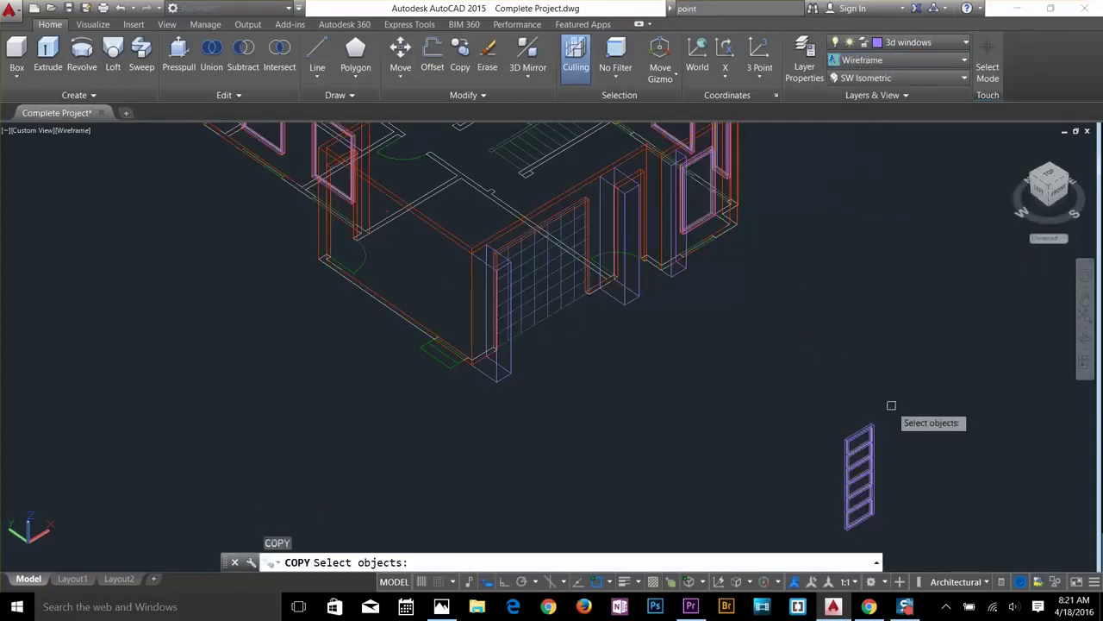
left_click(889, 406)
left_click(839, 547)
key("Return")
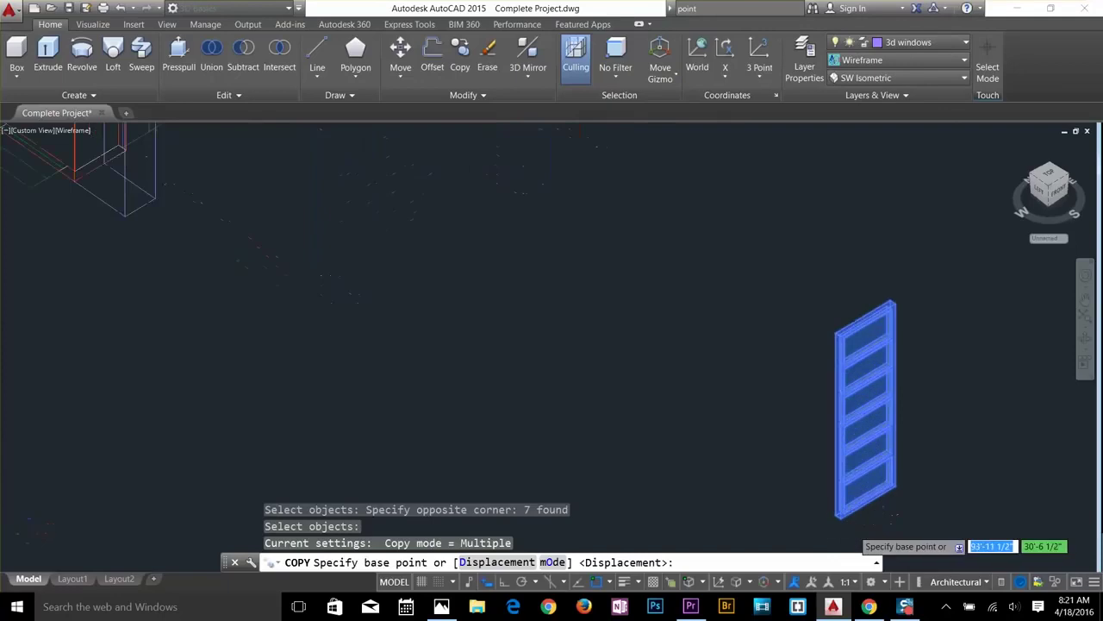
scroll(870, 526, "up", 5)
left_click(810, 493)
scroll(774, 472, "down", 4)
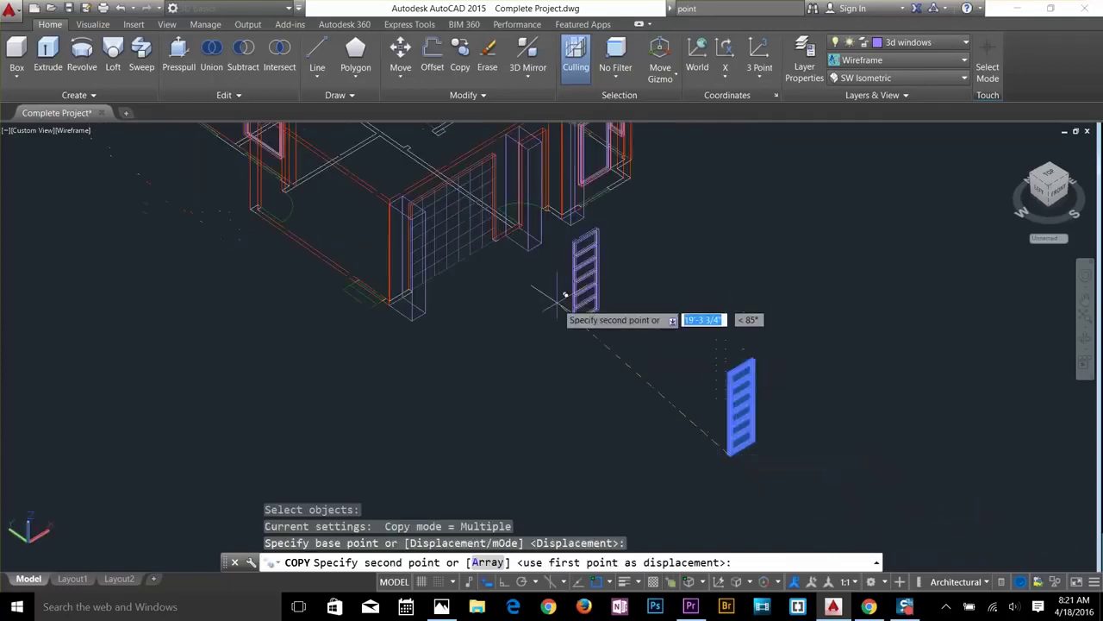
scroll(521, 214, "up", 6)
scroll(617, 205, "up", 3)
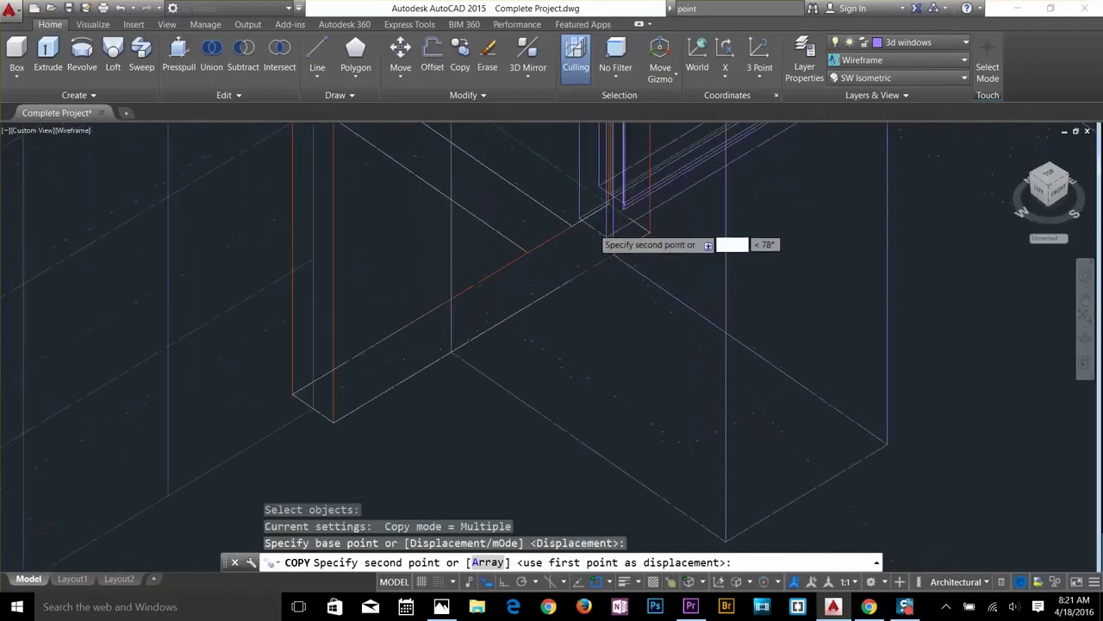
left_click(653, 207)
scroll(672, 267, "down", 8)
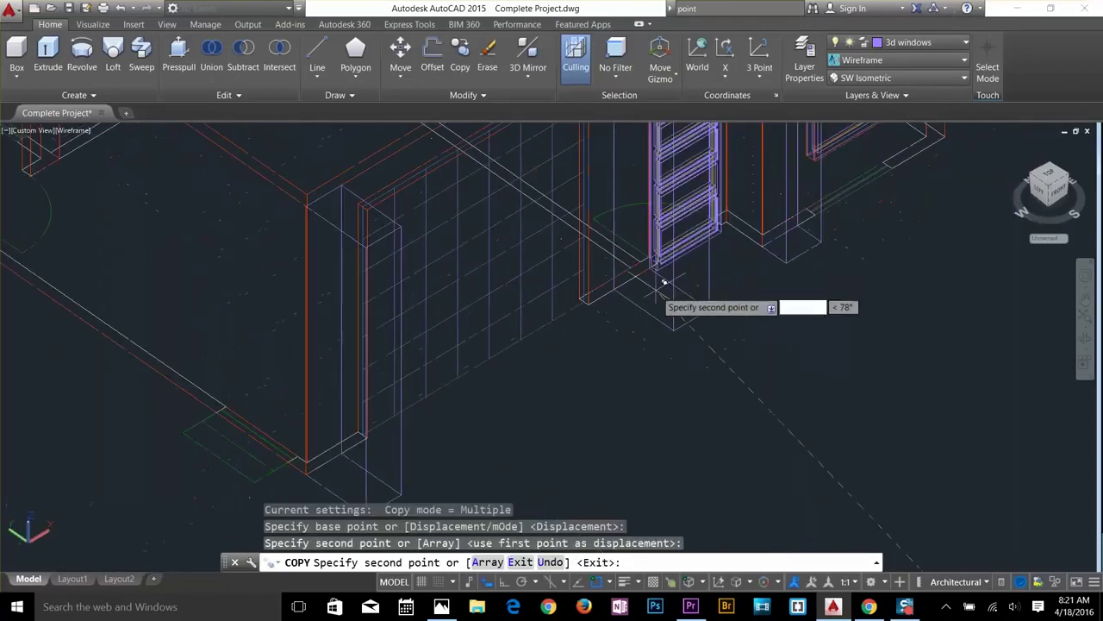
key("Return")
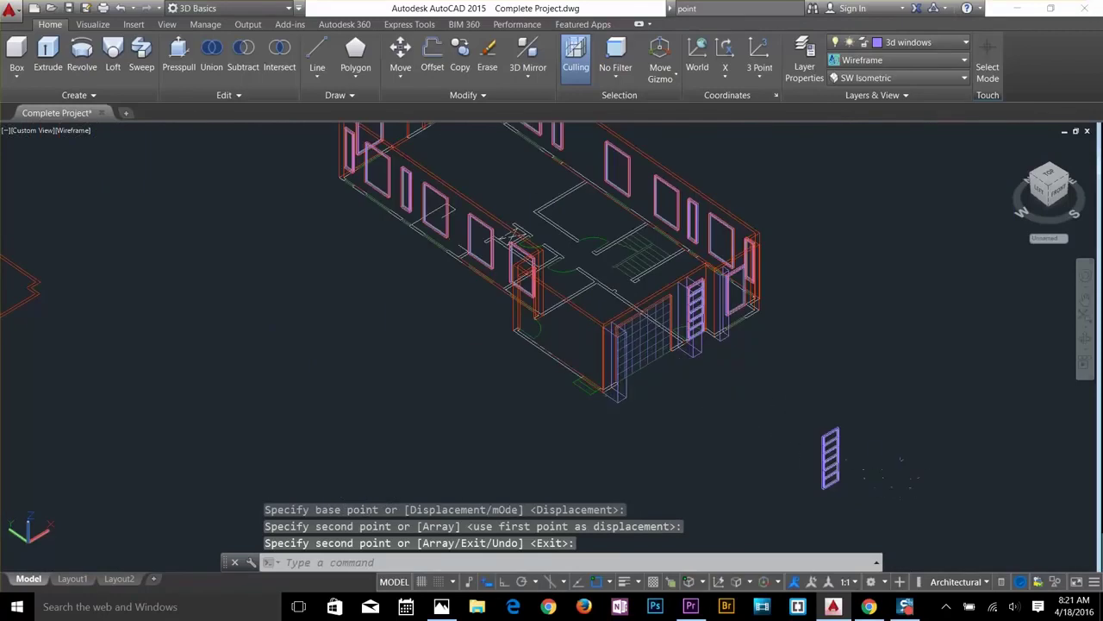
key("Escape")
key("Escape")
key("Escape")
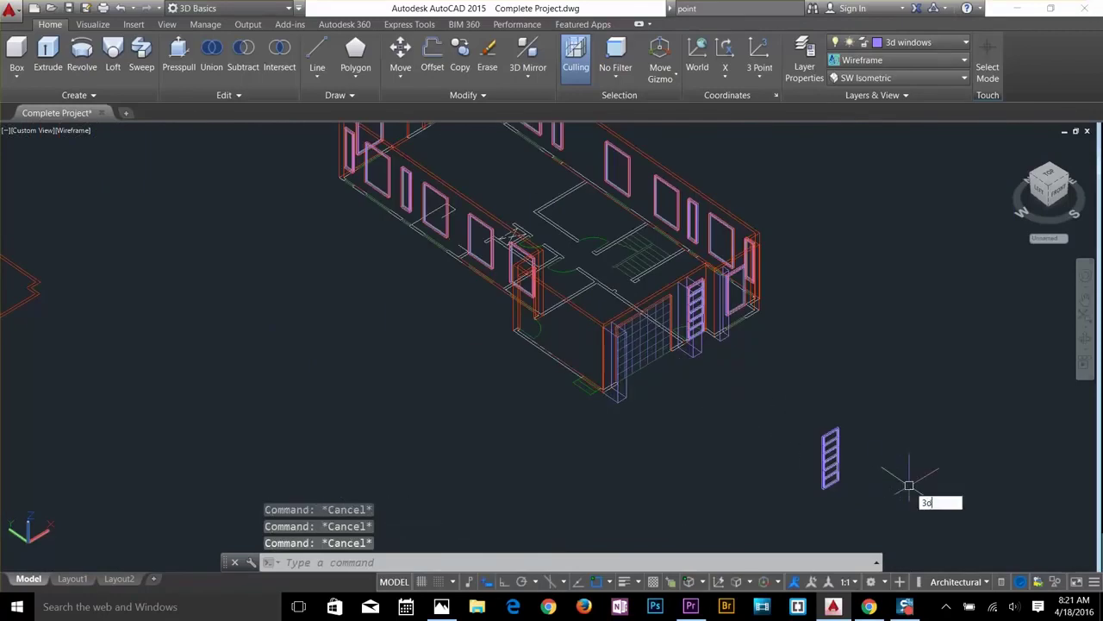
Turn the spare glass-panelled door, frame and panels, by 3D rotating it 180° about the Z axis at its bottom corner.
left_click(946, 516)
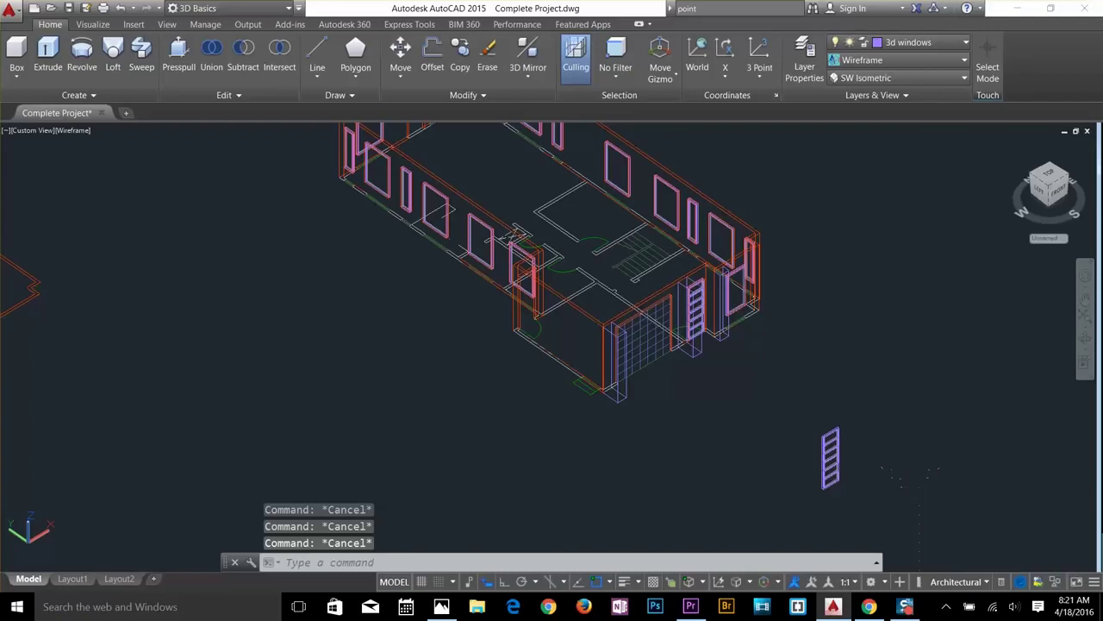
left_click(853, 409)
left_click(816, 517)
scroll(816, 517, "up", 8)
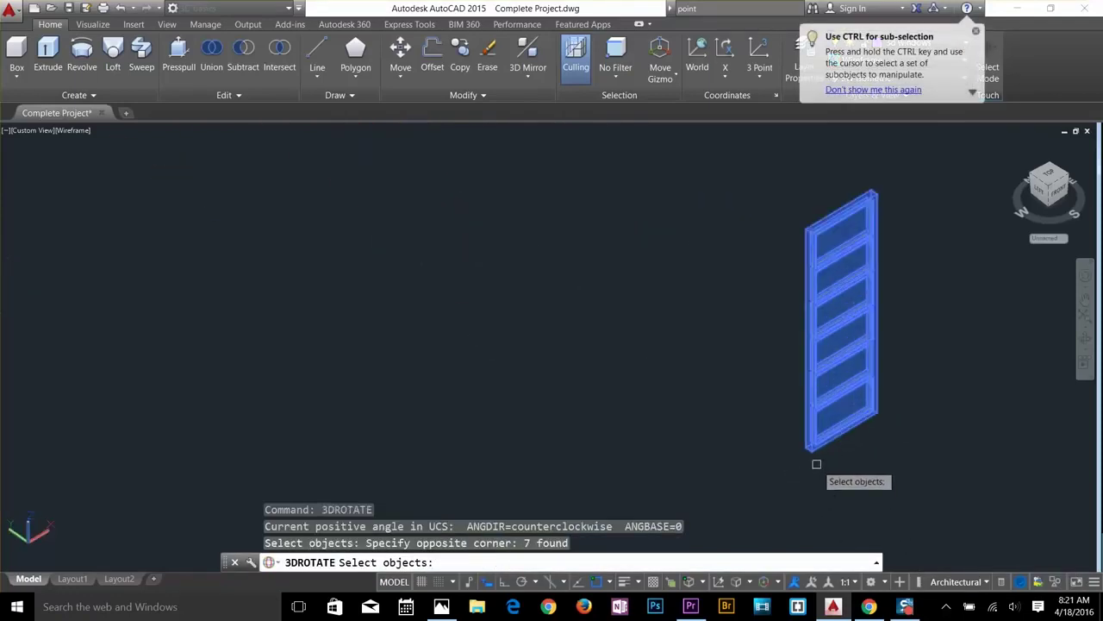
key("Return")
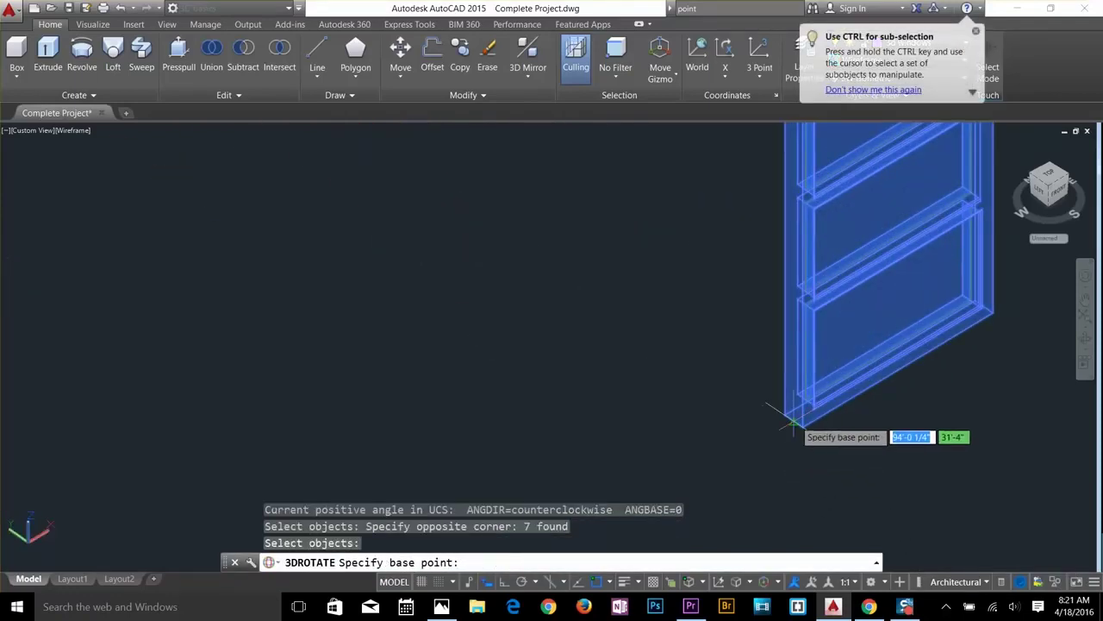
left_click(791, 421)
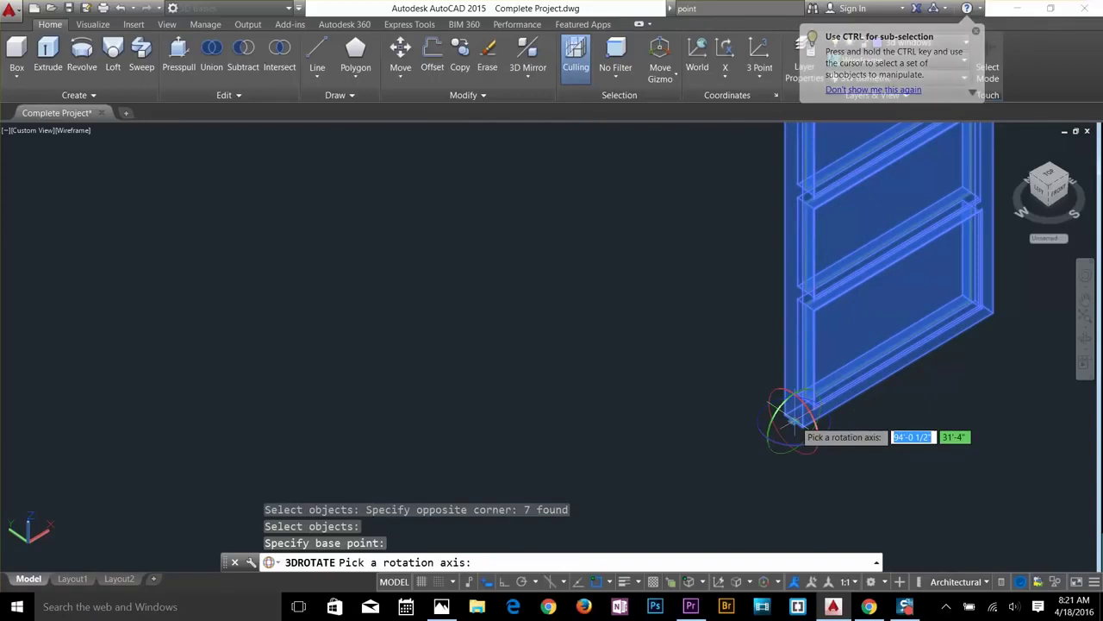
left_click(762, 439)
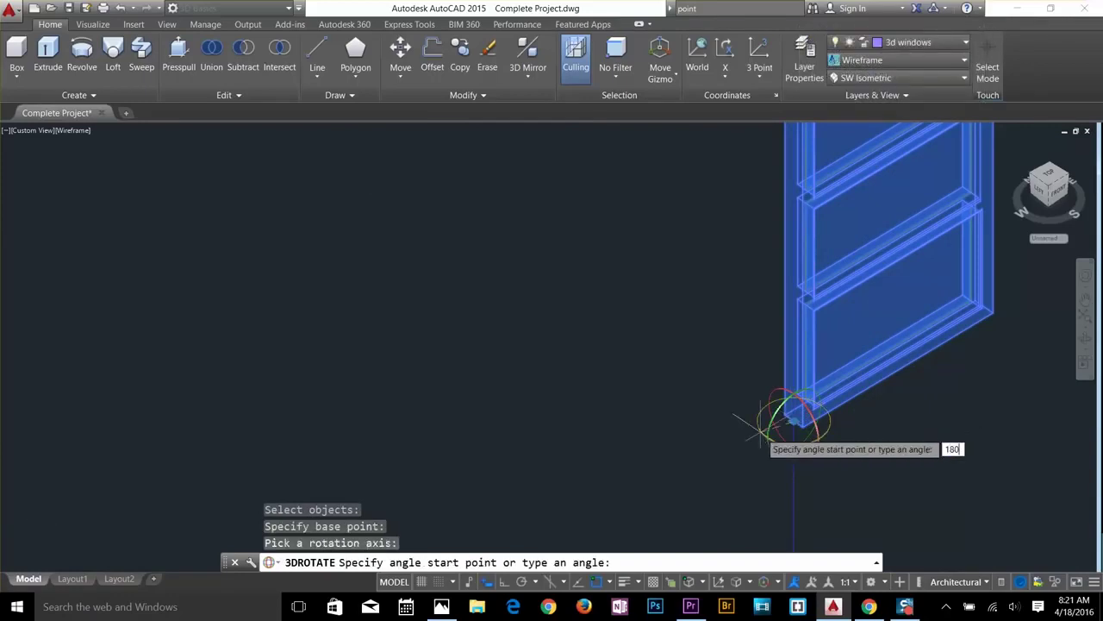
key("Return")
key("Escape")
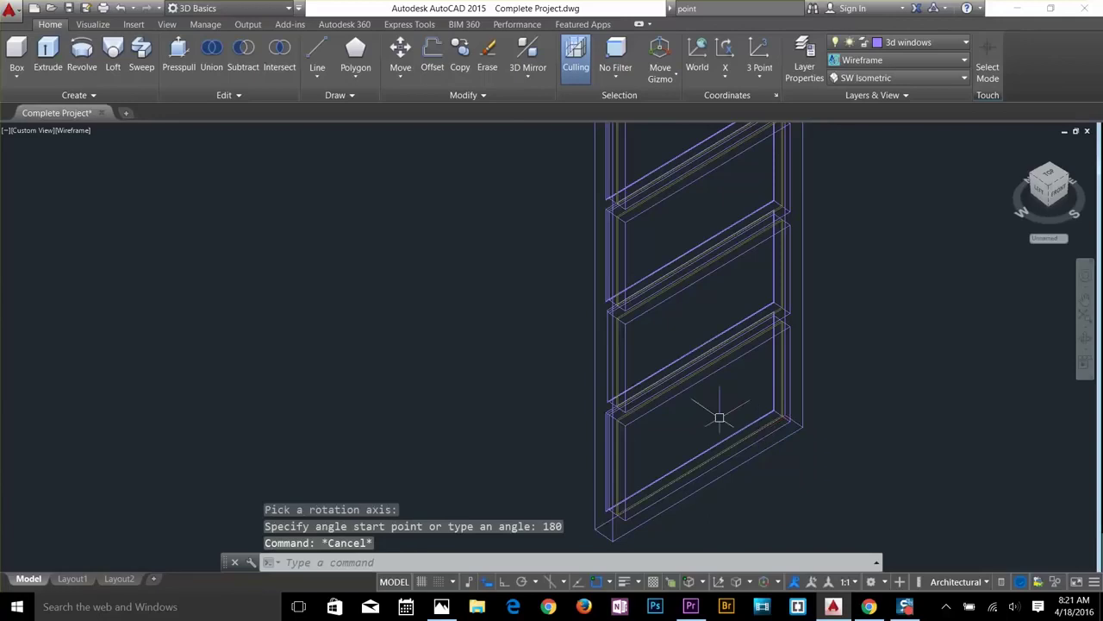
Copy the rotated door from the midpoint of its bottom side edge into the doorway opening at the garage's back wall.
scroll(718, 414, "down", 5)
scroll(703, 404, "up", 3)
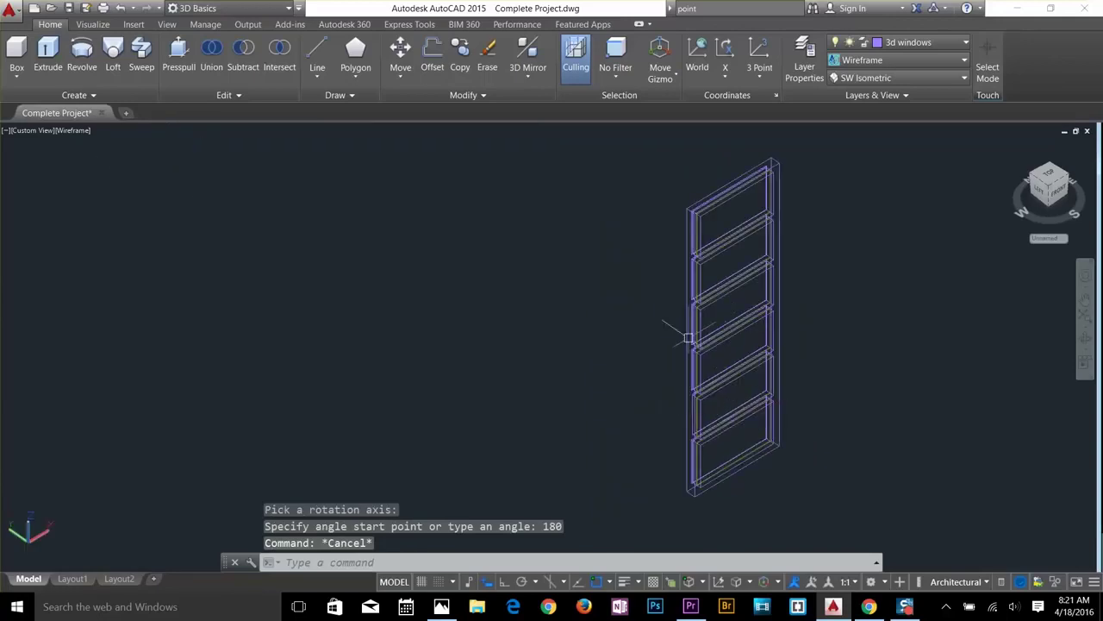
scroll(698, 345, "up", 4)
scroll(750, 371, "down", 6)
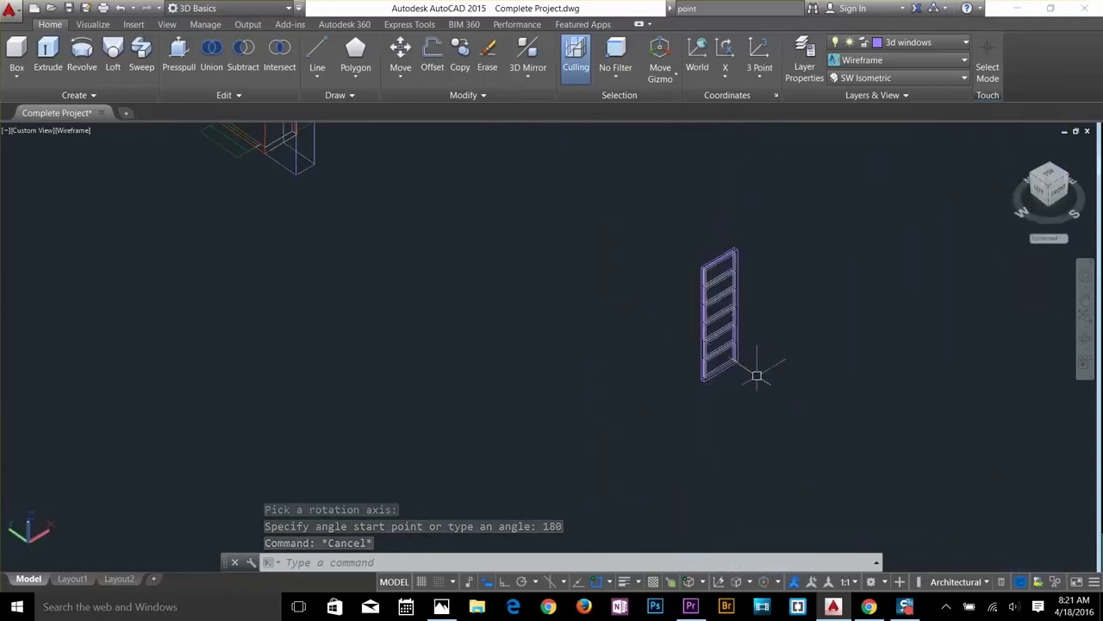
key("Escape")
key("Escape")
type("co")
key("Return")
left_click(734, 231)
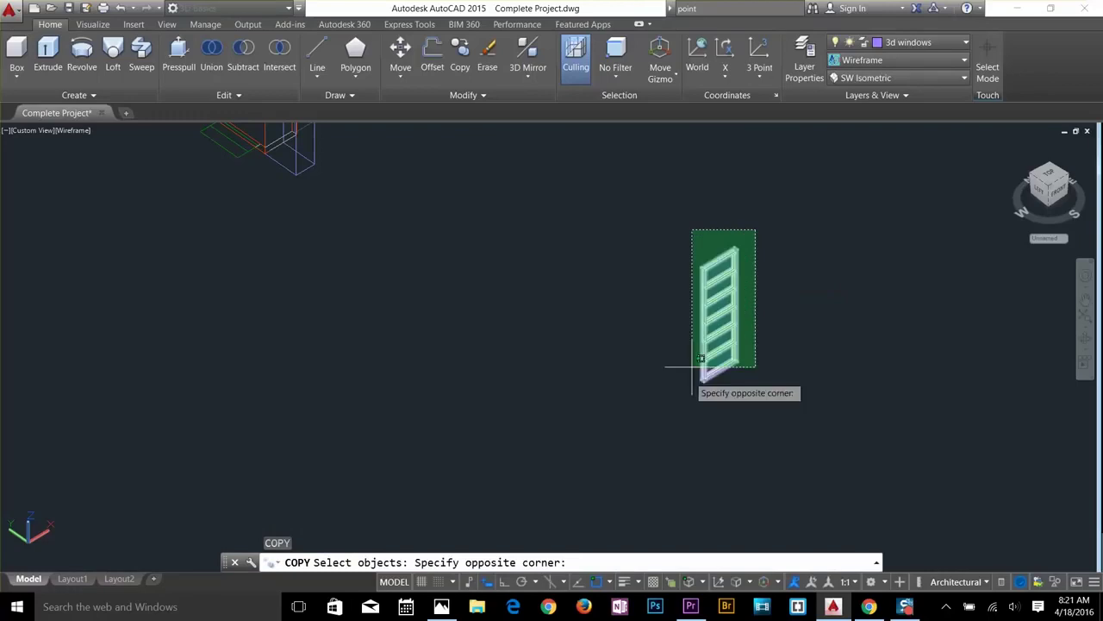
left_click(699, 385)
key("Return")
scroll(698, 389, "up", 3)
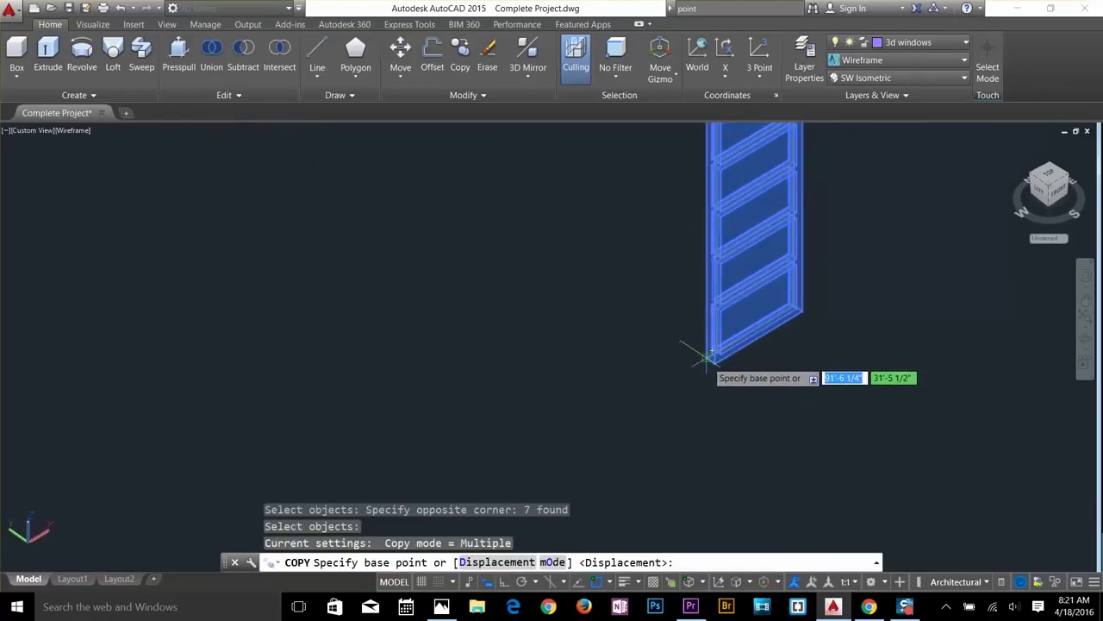
scroll(539, 359, "down", 7)
scroll(268, 209, "up", 5)
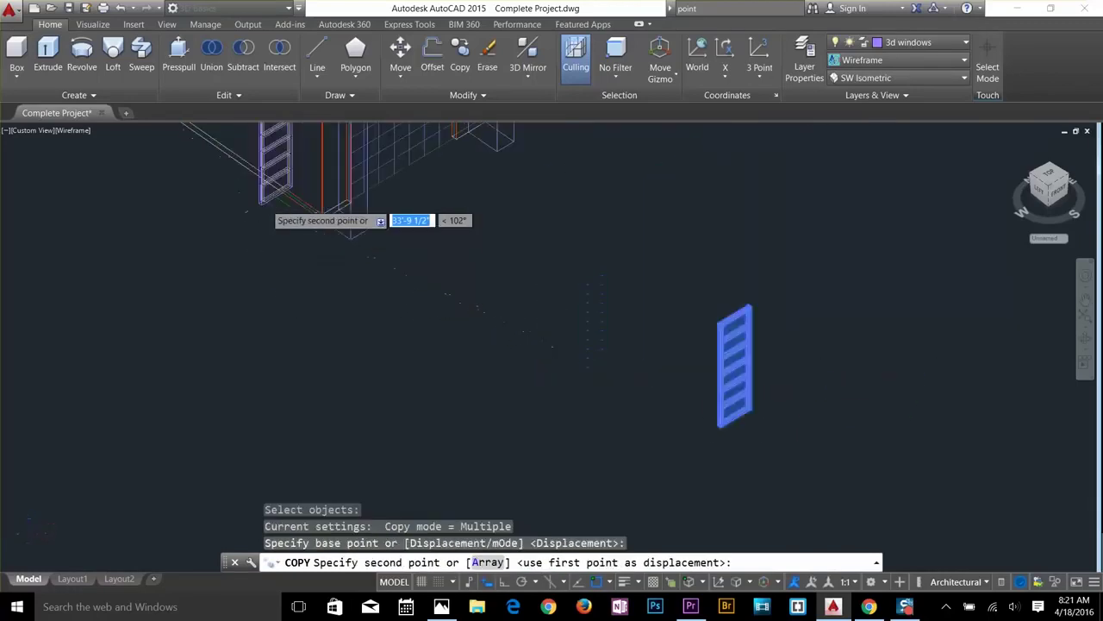
middle_click_drag(261, 204, 424, 293)
scroll(427, 293, "up", 6)
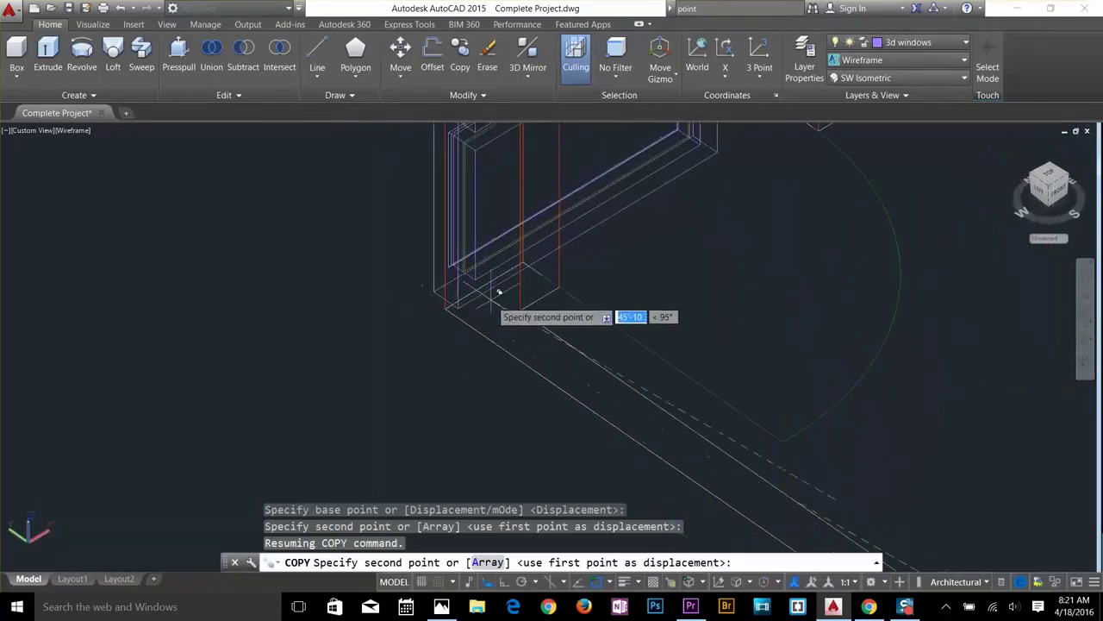
left_click(538, 278)
Place another copy of the door in the doorway opening of the house's rear wall and finish copying.
scroll(534, 274, "down", 6)
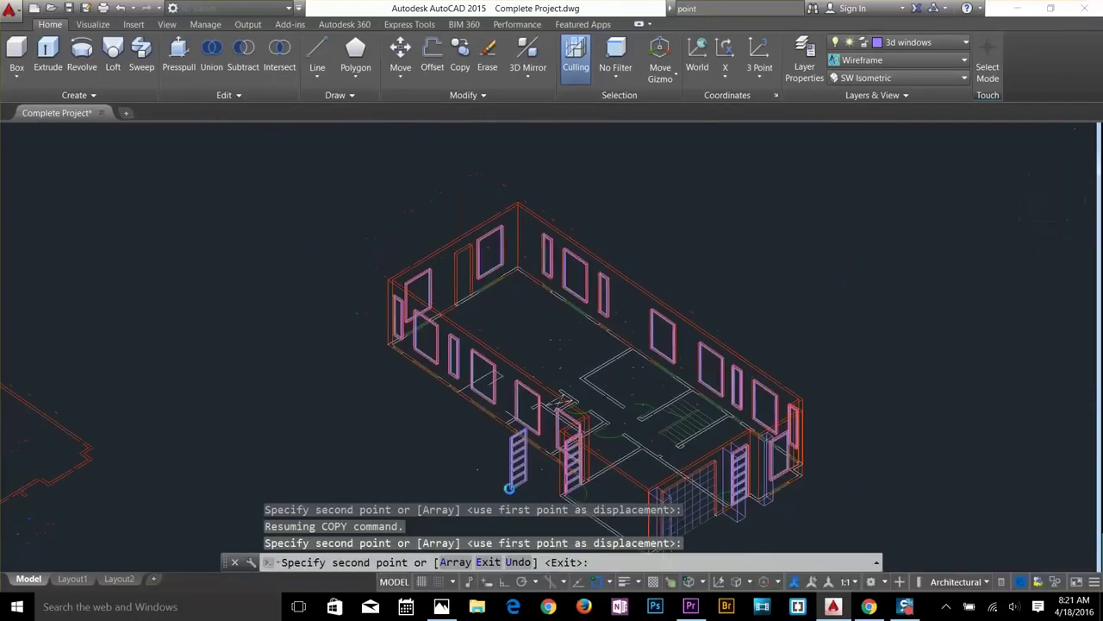
middle_click_drag(449, 255, 470, 250)
scroll(469, 250, "up", 6)
scroll(496, 355, "up", 5)
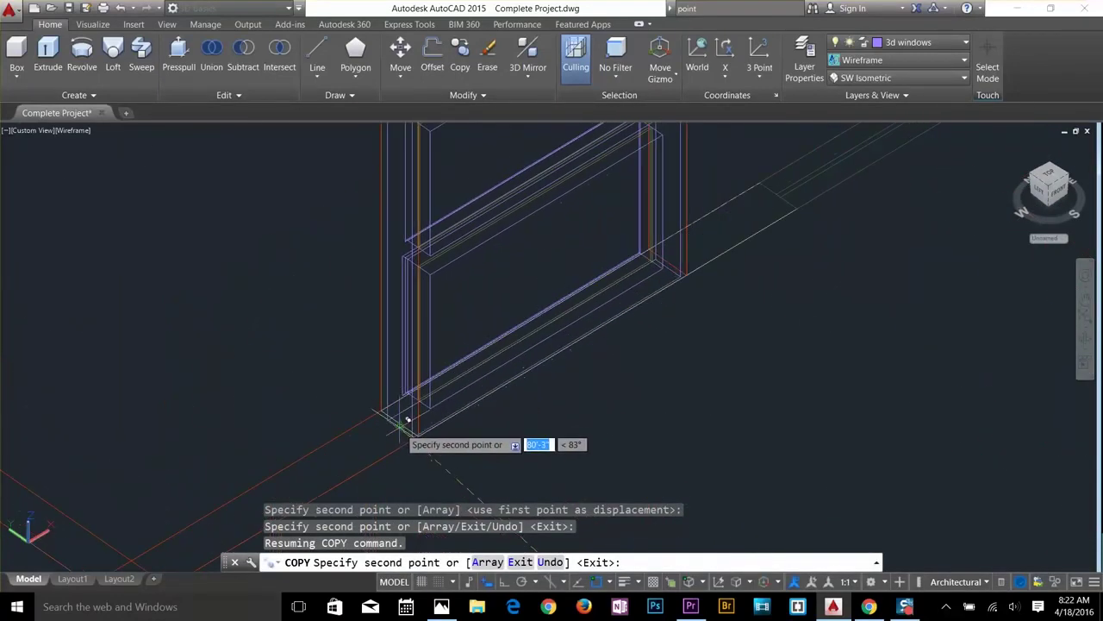
scroll(426, 432, "down", 10)
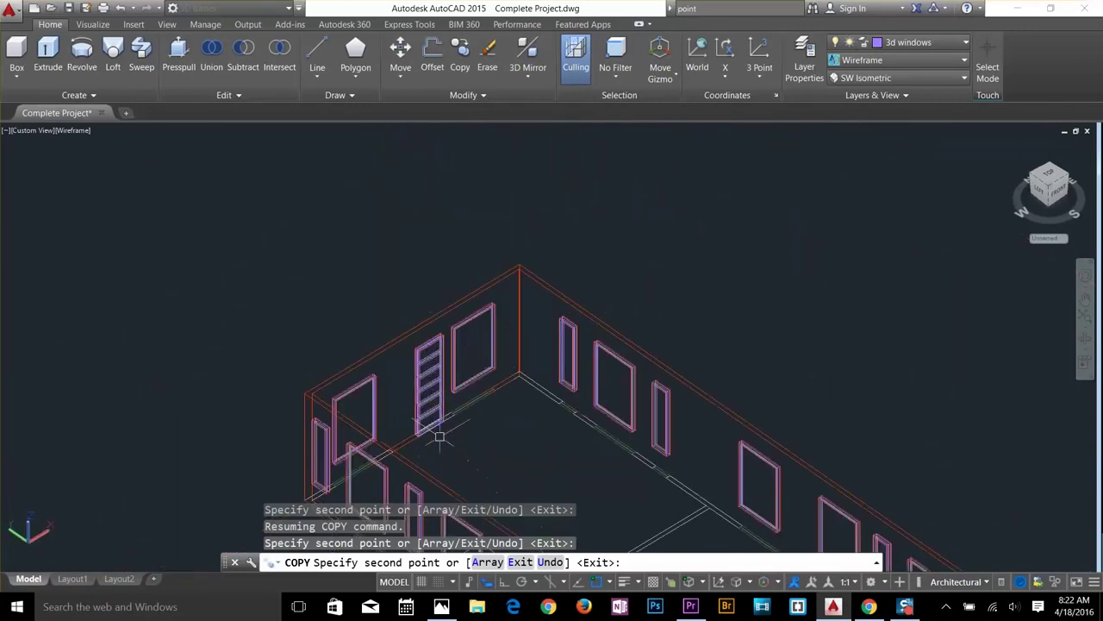
key("Return")
Delete the leftover spare door standing outside in front of the house.
middle_click_drag(556, 273, 444, 233)
scroll(534, 362, "up", 5)
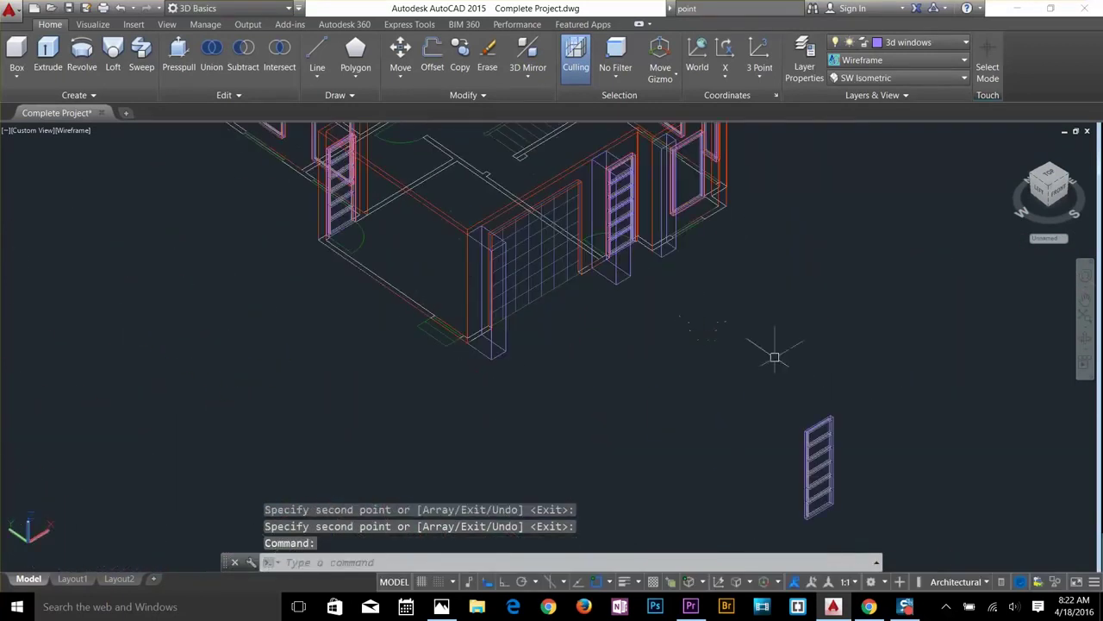
left_click(845, 371)
left_click(782, 530)
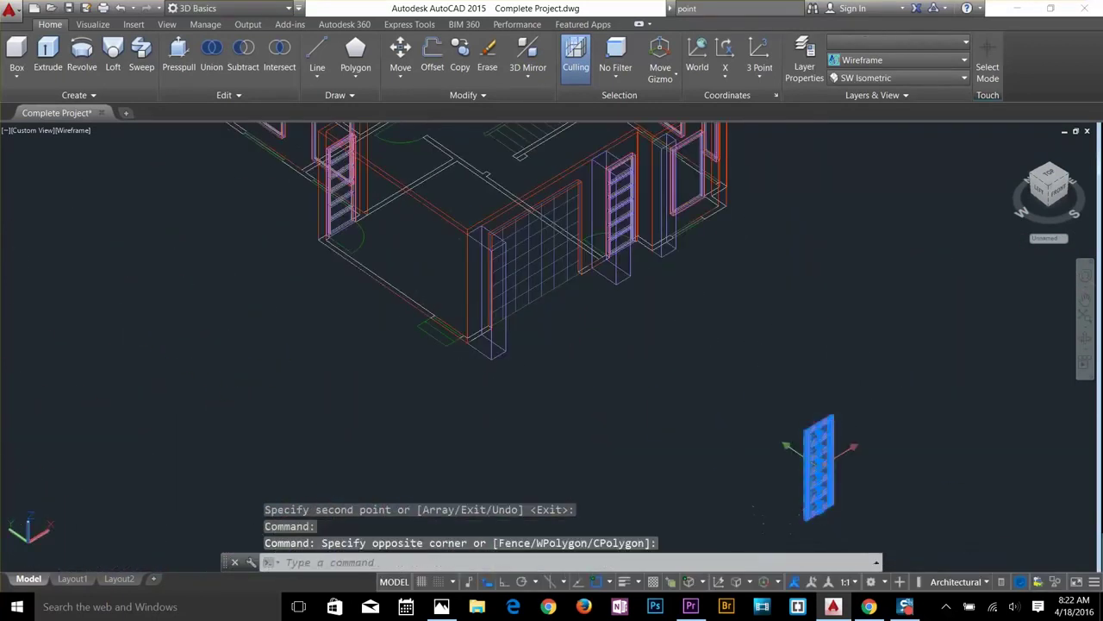
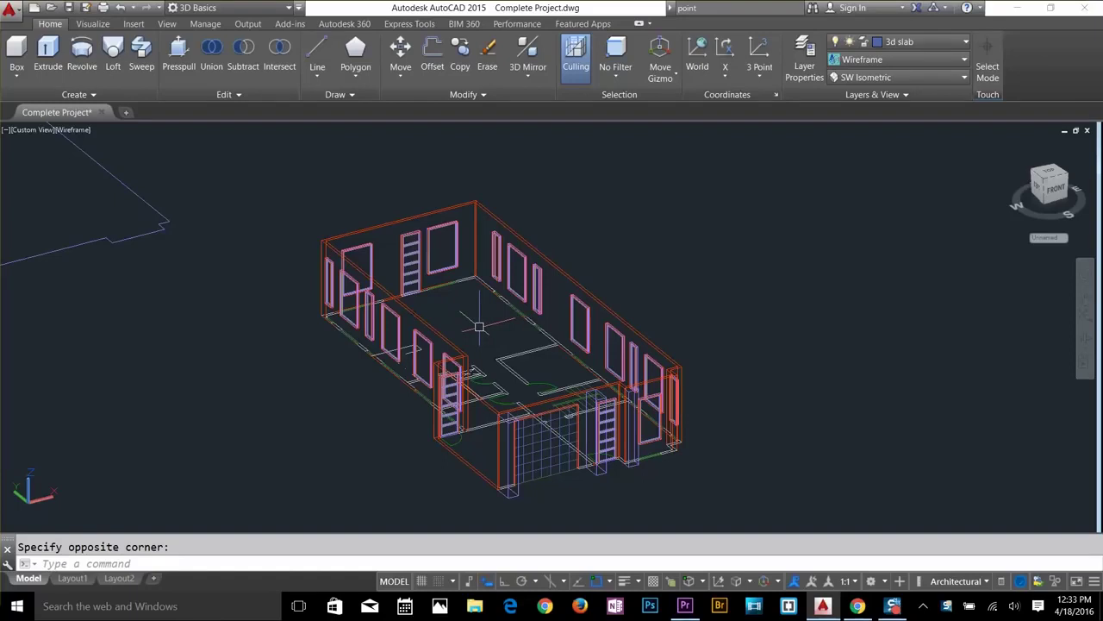
Switch the drawing to the Top view.
left_click(406, 328)
scroll(547, 339, "down", 6)
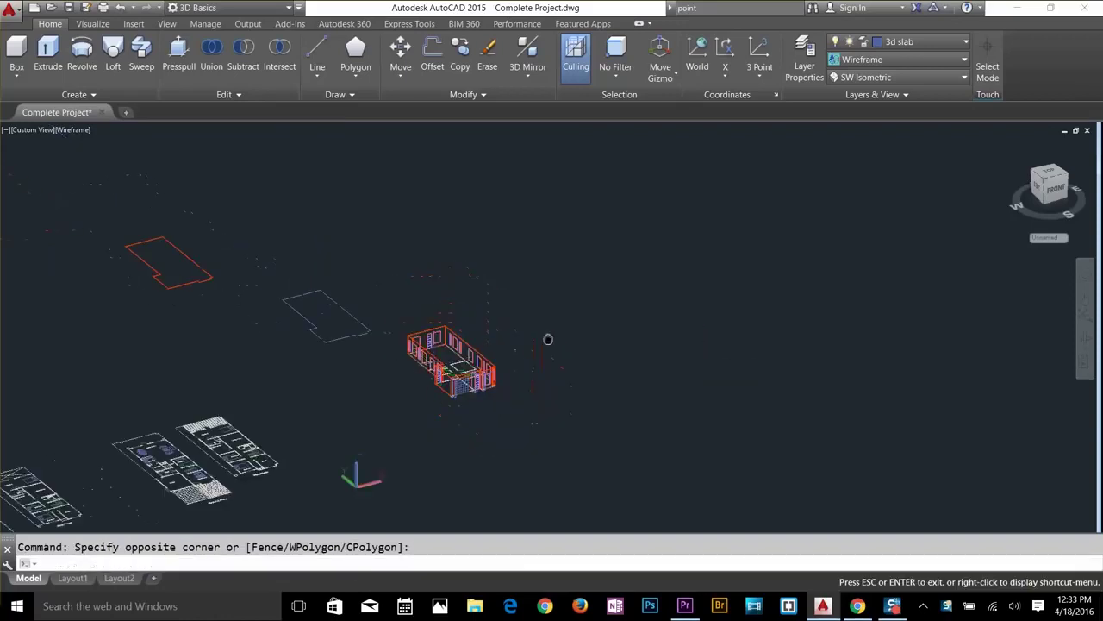
middle_click_drag(548, 339, 805, 284)
scroll(524, 445, "up", 4)
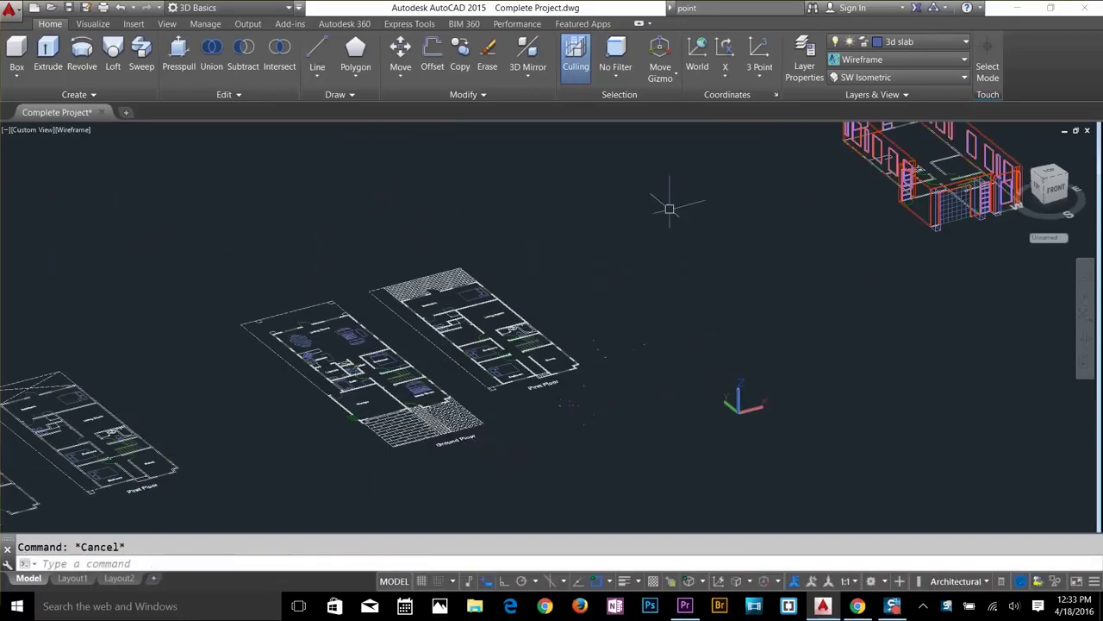
left_click(896, 76)
left_click(861, 177)
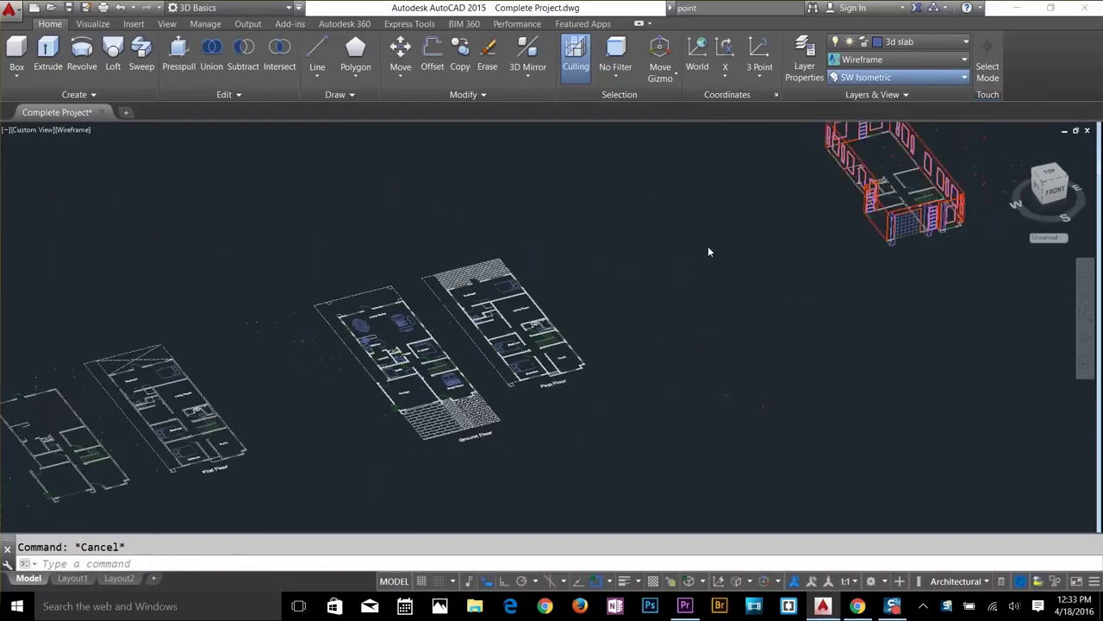
Copy the First Floor plan with its title from beside the Ground Floor plan to the free space beside the 3D house model.
scroll(594, 472, "up", 5)
middle_click_drag(594, 475, 641, 357)
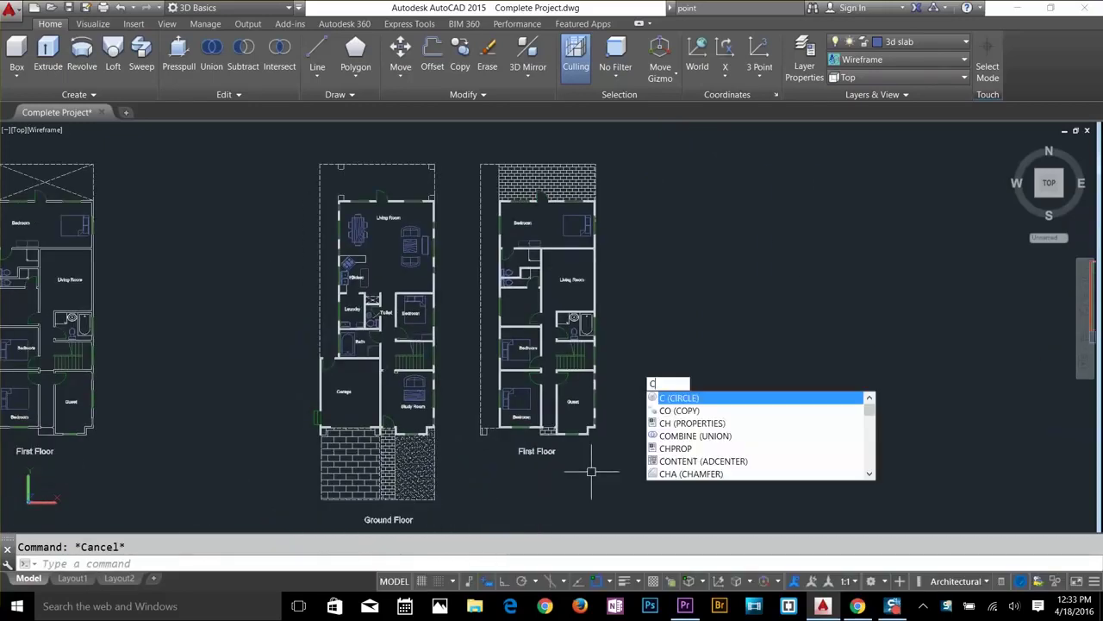
type("o")
key("Return")
left_click(630, 142)
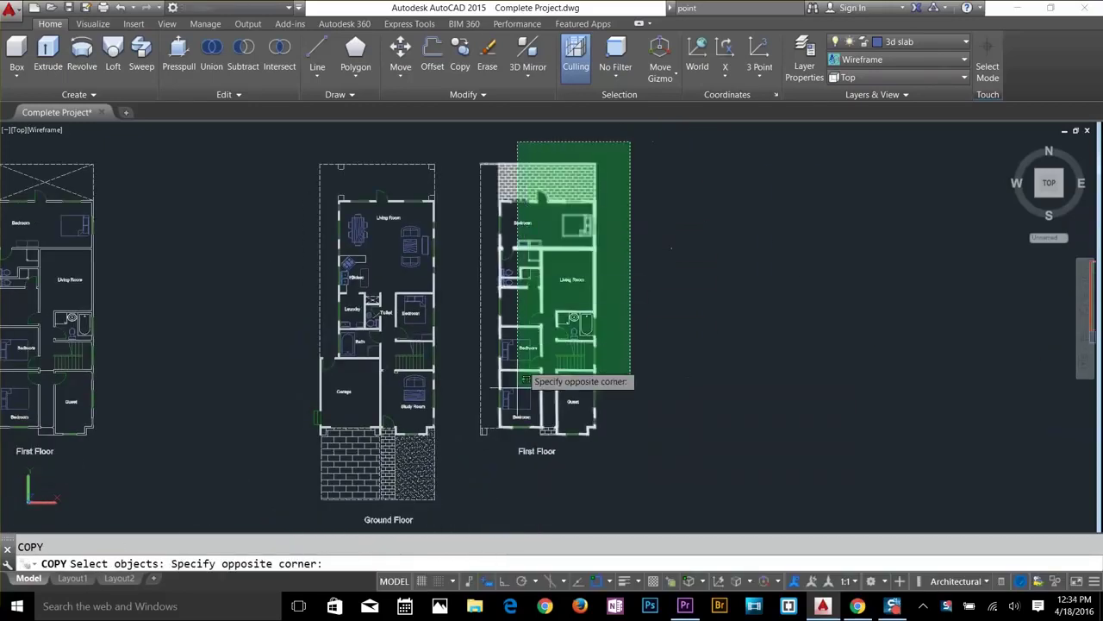
left_click(471, 463)
key("Return")
left_click(474, 461)
scroll(474, 461, "down", 4)
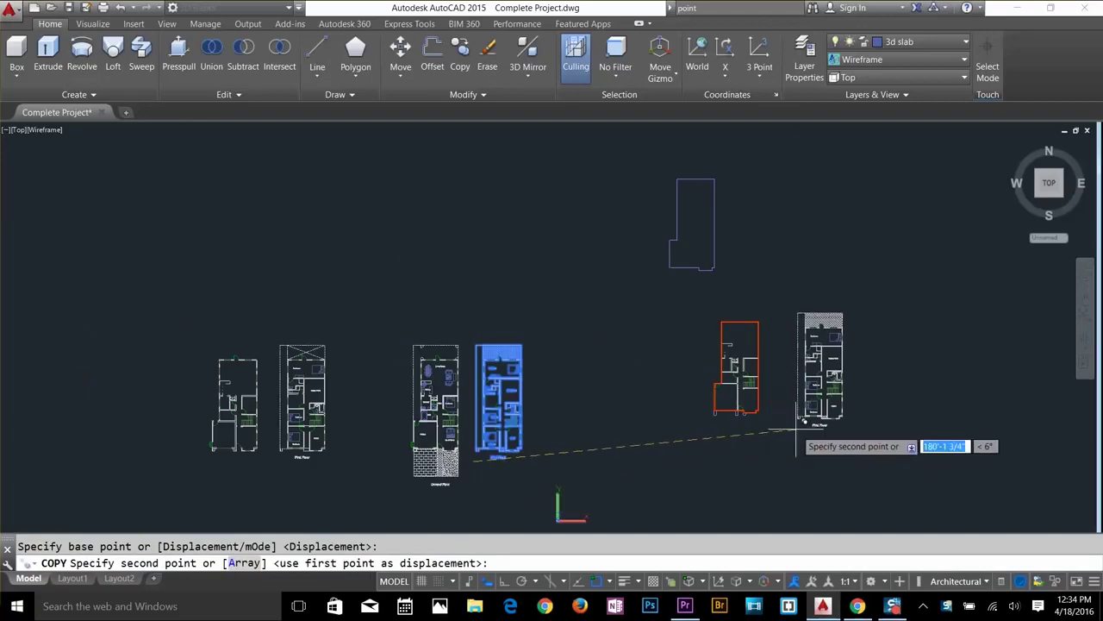
left_click(825, 443)
left_click(923, 434)
key("Return")
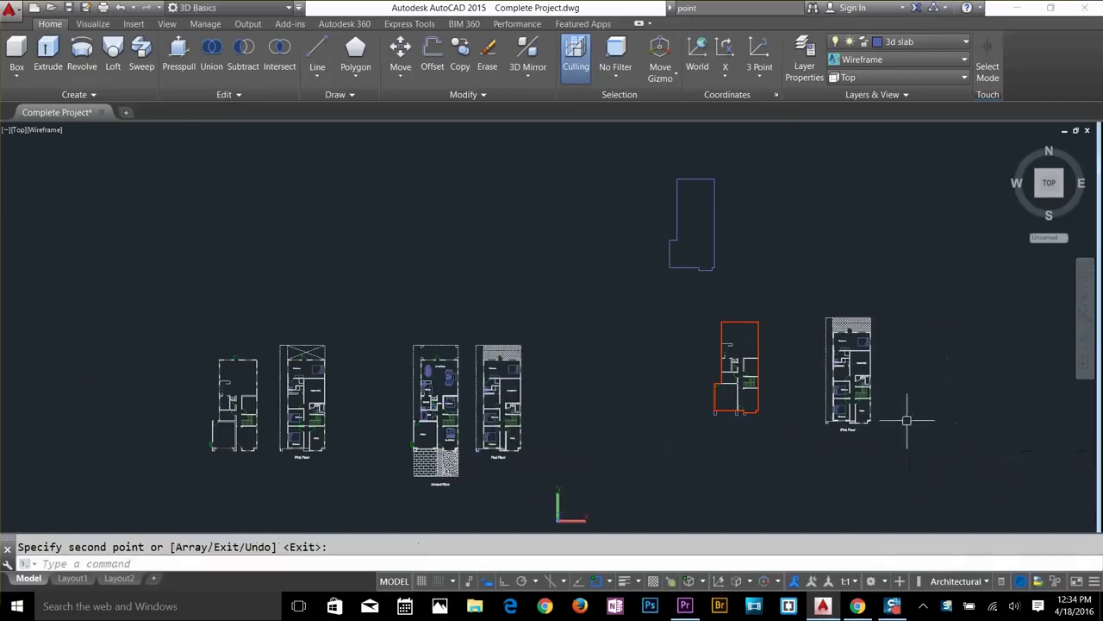
Switch to the Drafting & Annotation workspace and close the Design Feed palette.
scroll(876, 405, "up", 6)
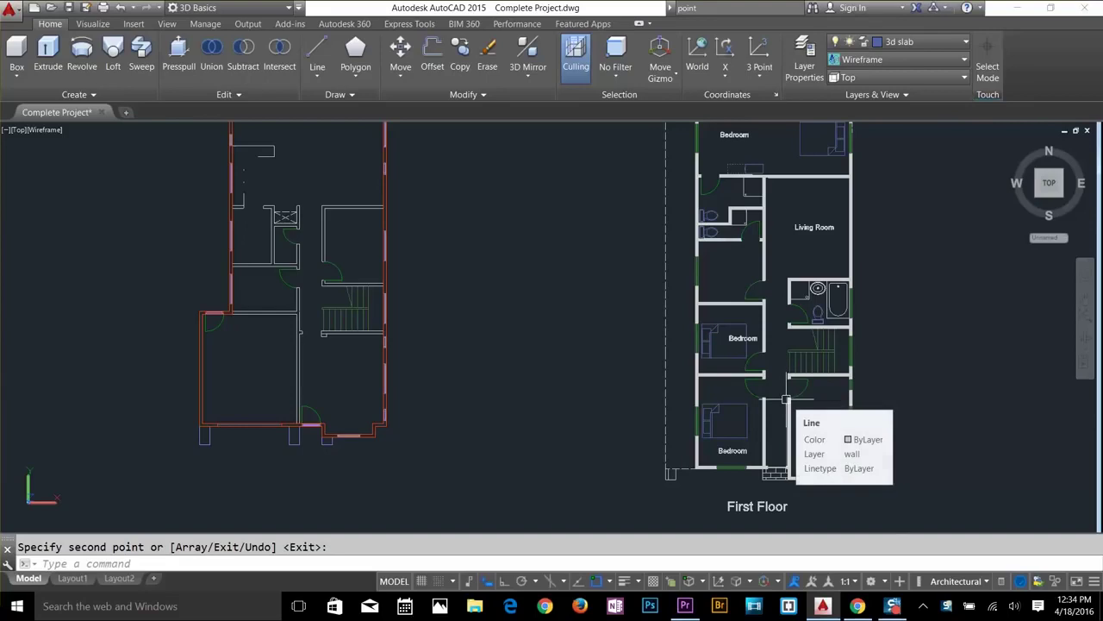
type("I")
key("Escape")
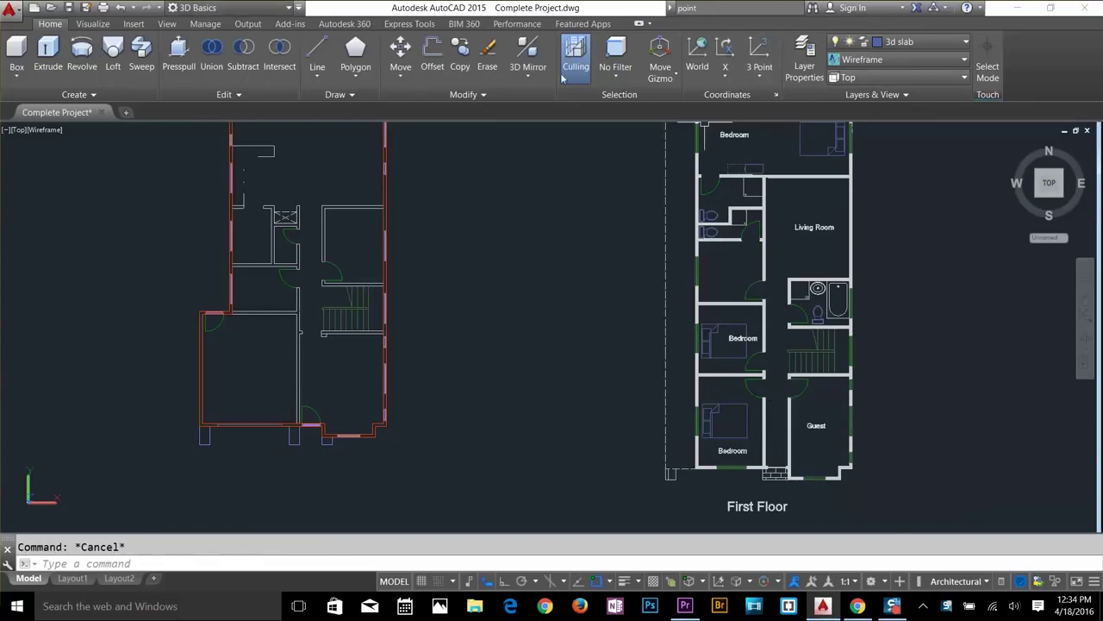
left_click(235, 8)
left_click(211, 24)
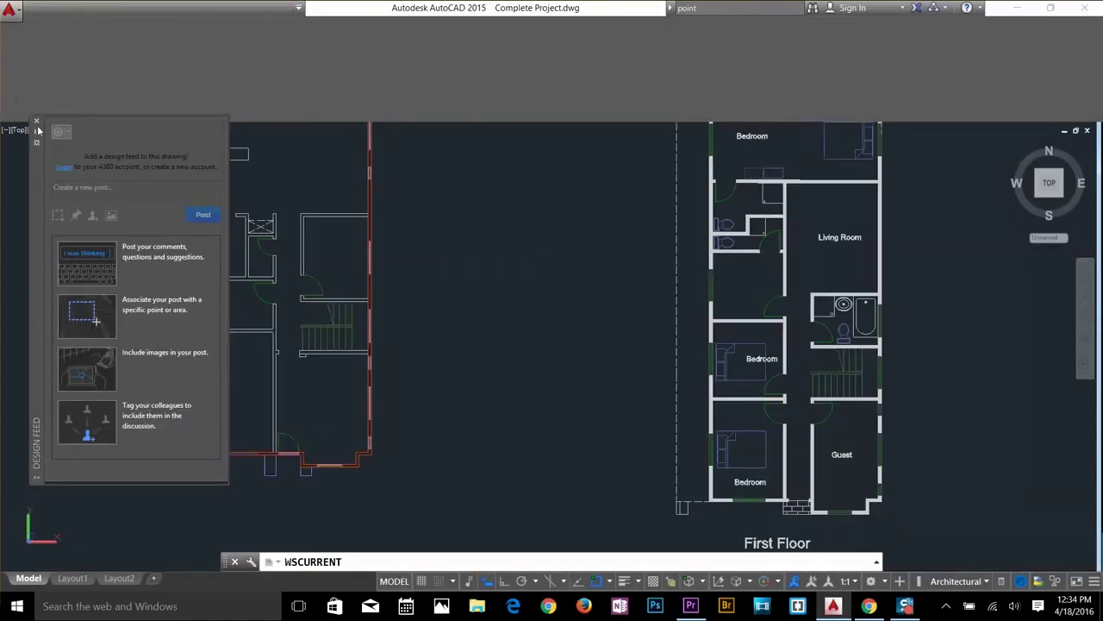
left_click(36, 122)
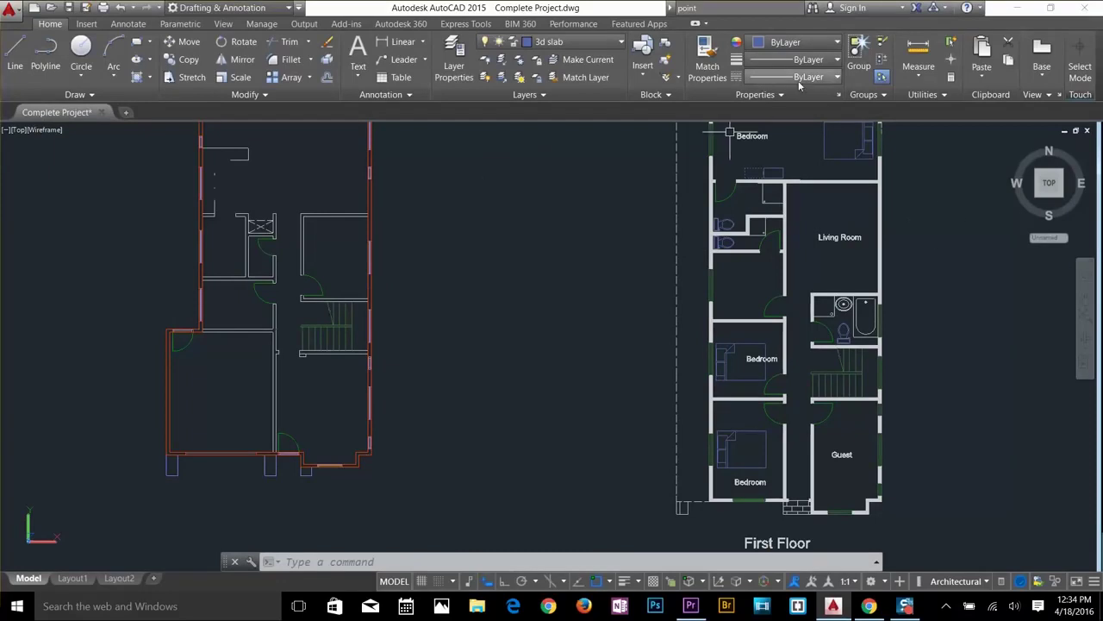
Isolate the Interior layer using a bed in the copied First Floor plan, and delete all the plan's furniture and fixtures on it.
left_click(501, 62)
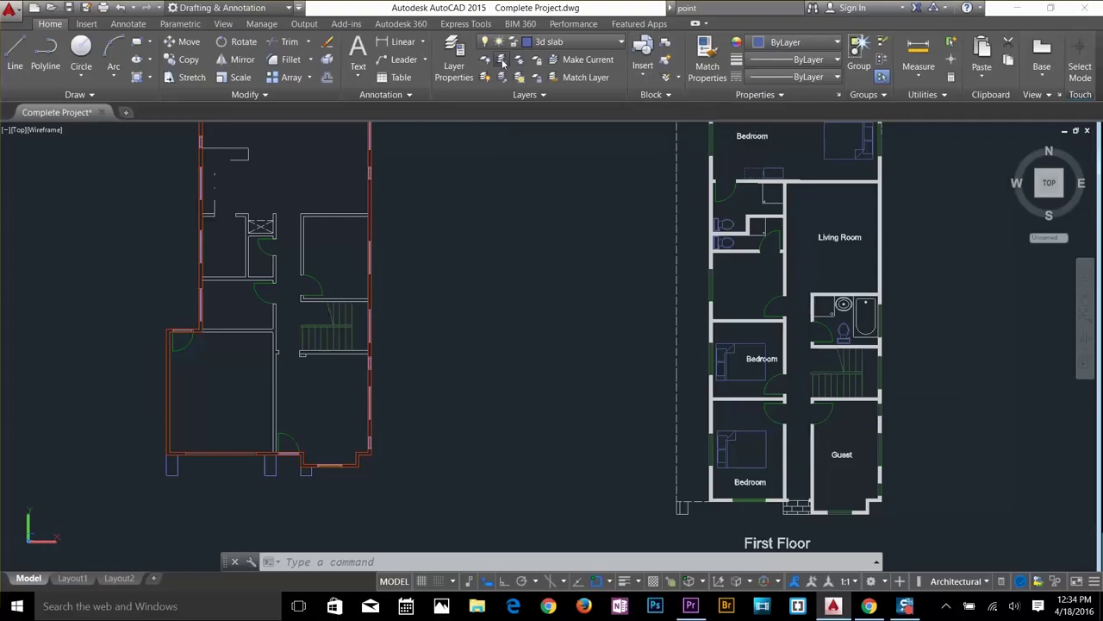
left_click(753, 430)
key("Return")
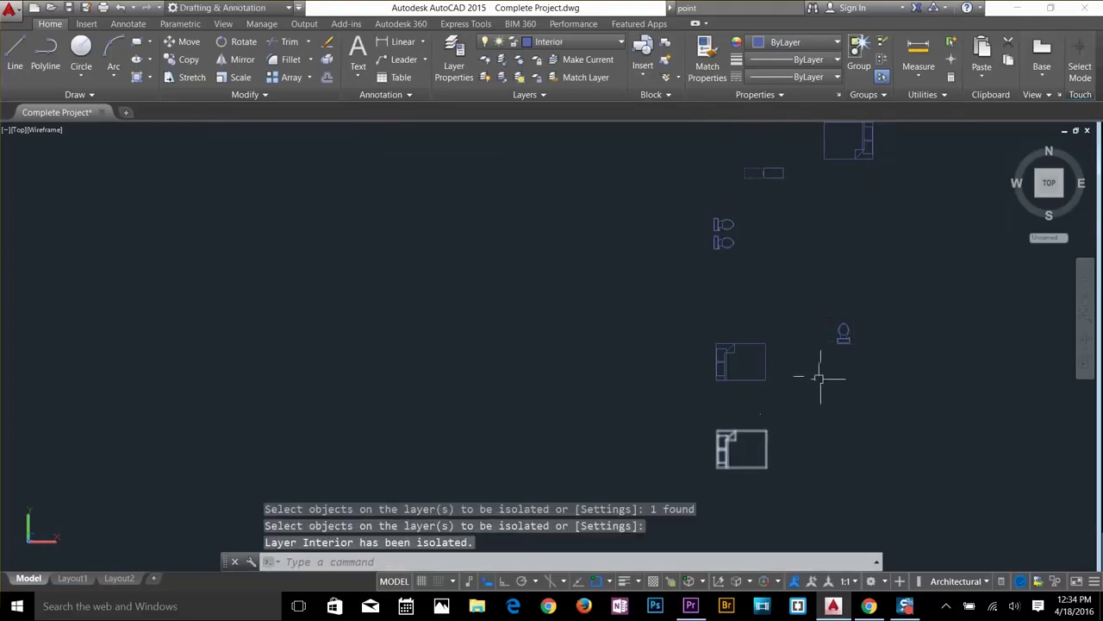
scroll(820, 377, "down", 2)
left_click(892, 198)
left_click(722, 453)
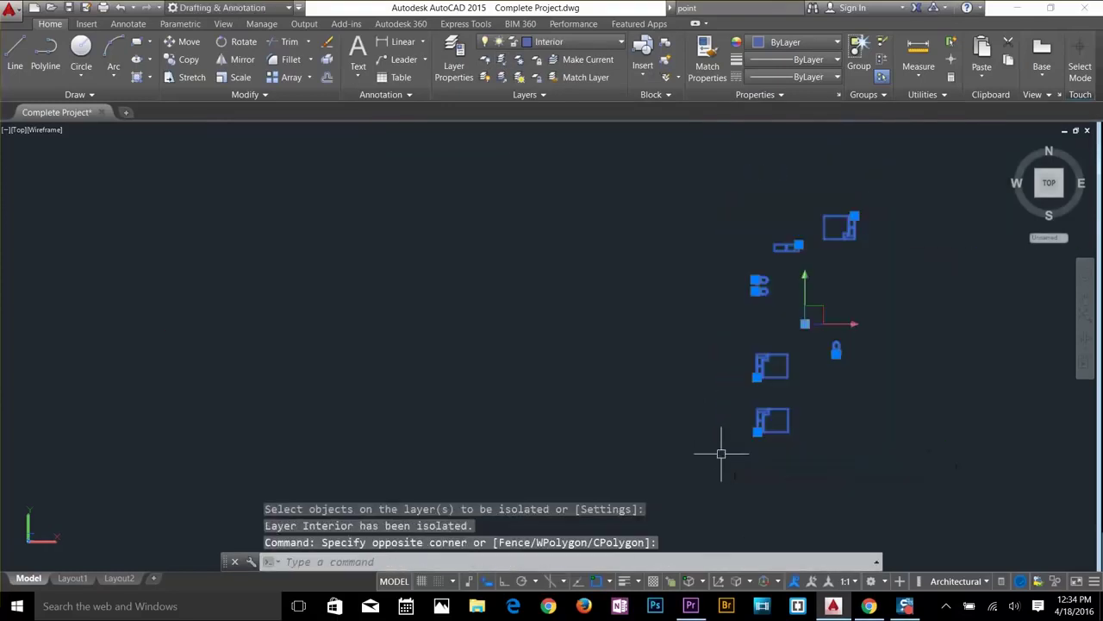
key("Delete")
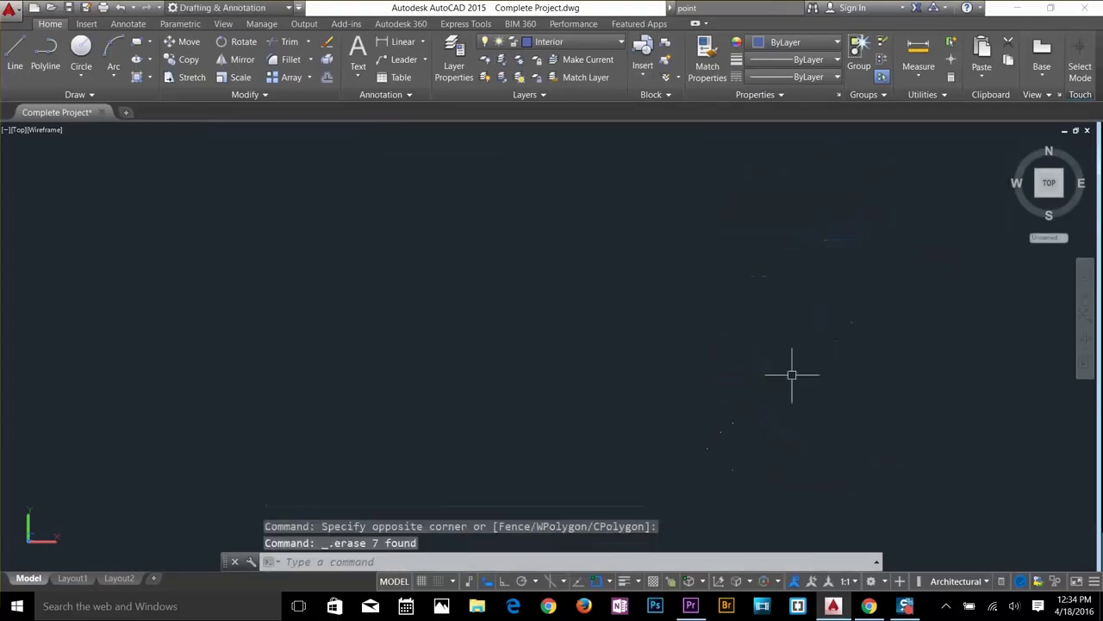
Unisolate the layers to restore the rest of the drawing around the copied First Floor plan.
left_click(506, 77)
scroll(890, 421, "up", 1)
scroll(895, 399, "down", 1)
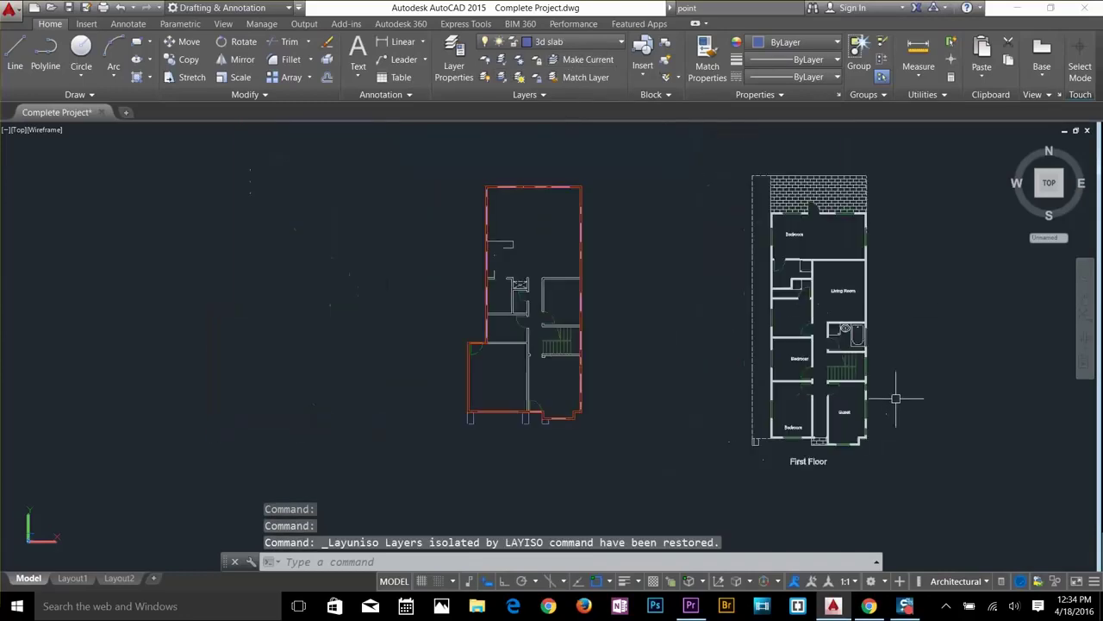
scroll(910, 300, "up", 2)
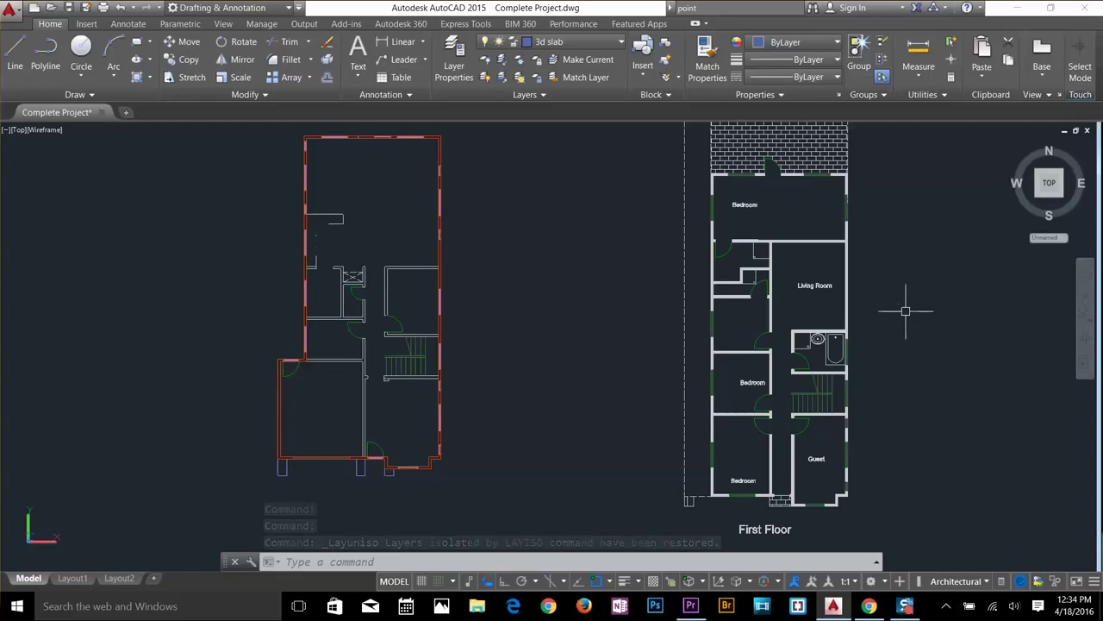
Switch to the 3D Basics workspace.
key("Escape")
key("Escape")
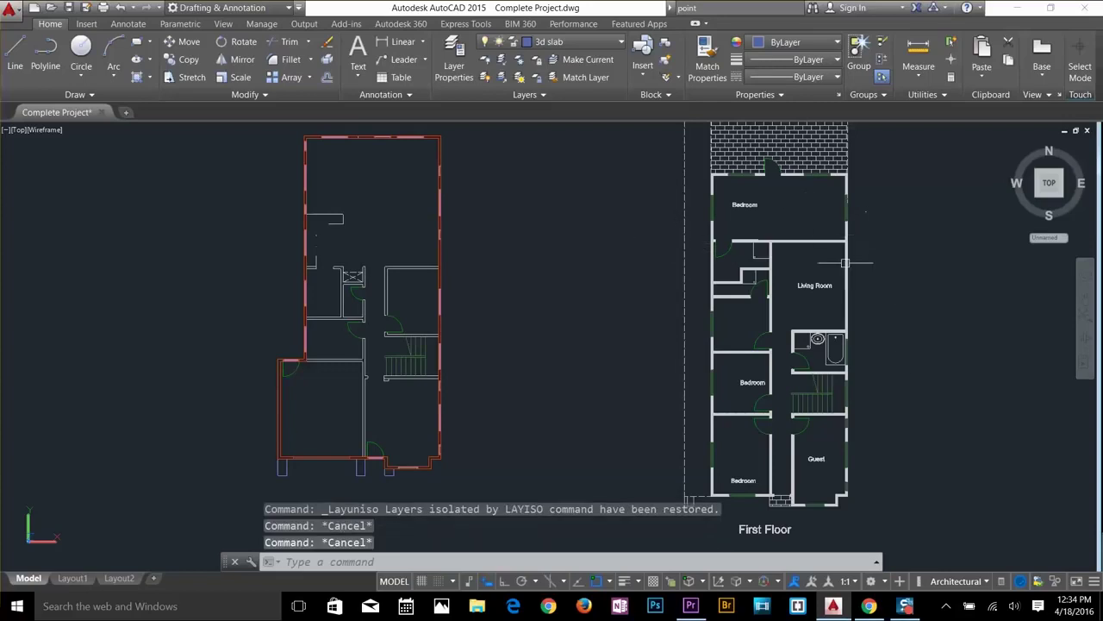
left_click(272, 10)
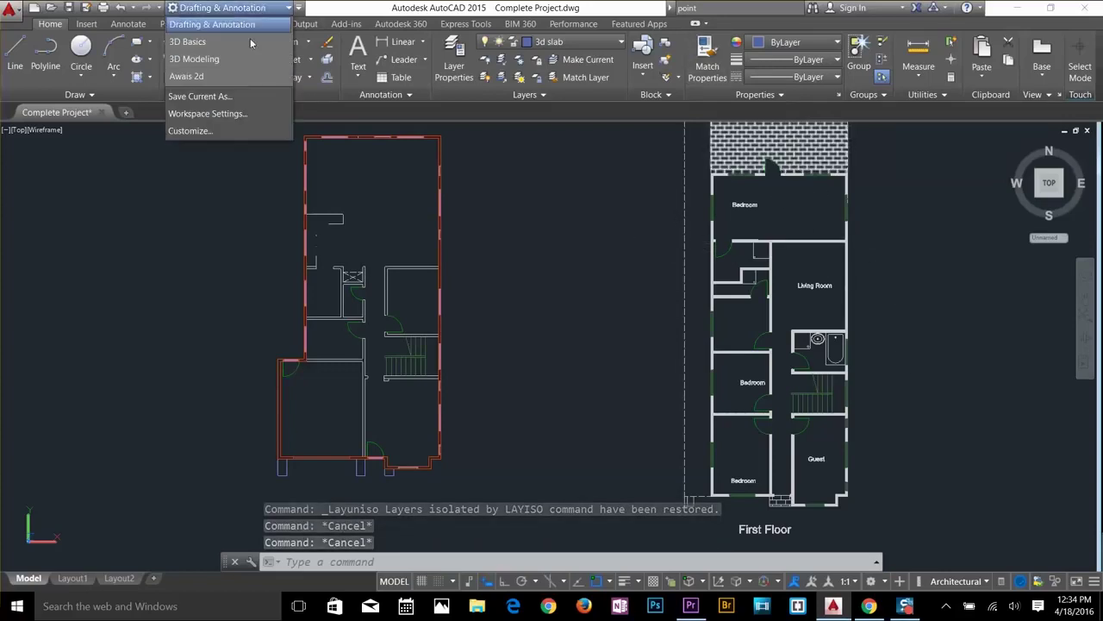
left_click(203, 39)
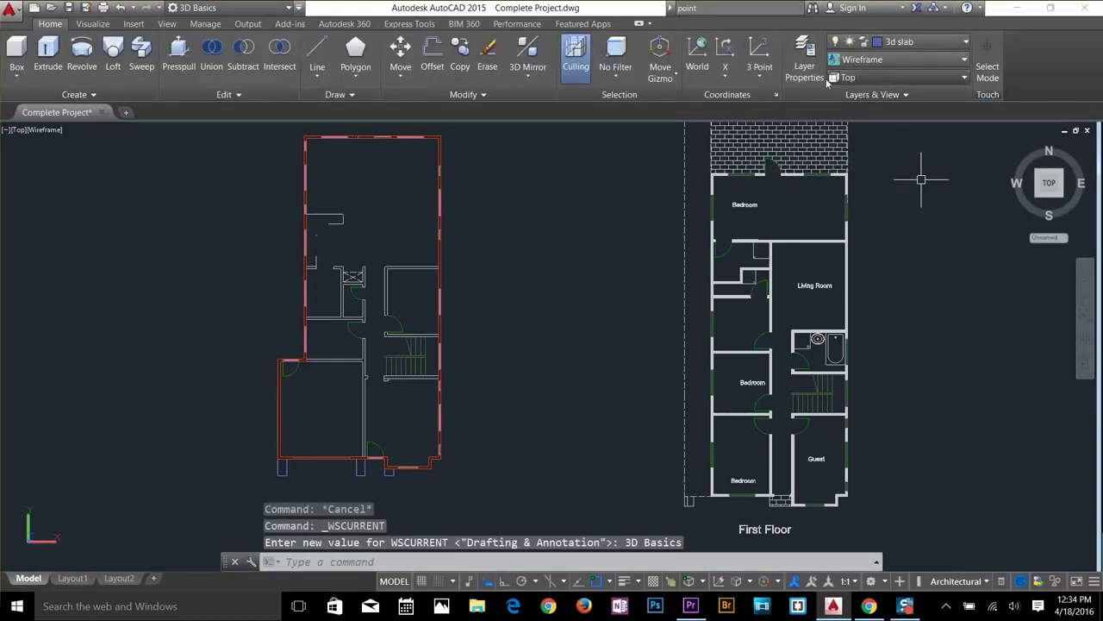
Create a layer named 3d wall first with index color 40 and make it the current layer.
left_click(897, 78)
left_click(804, 62)
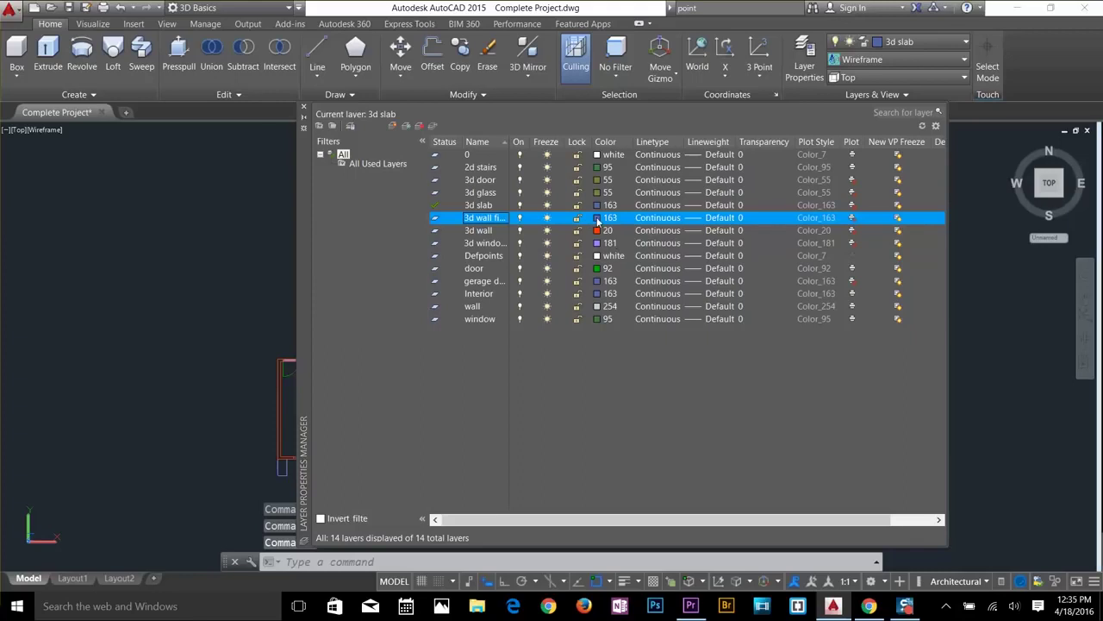
left_click(598, 218)
left_click(470, 266)
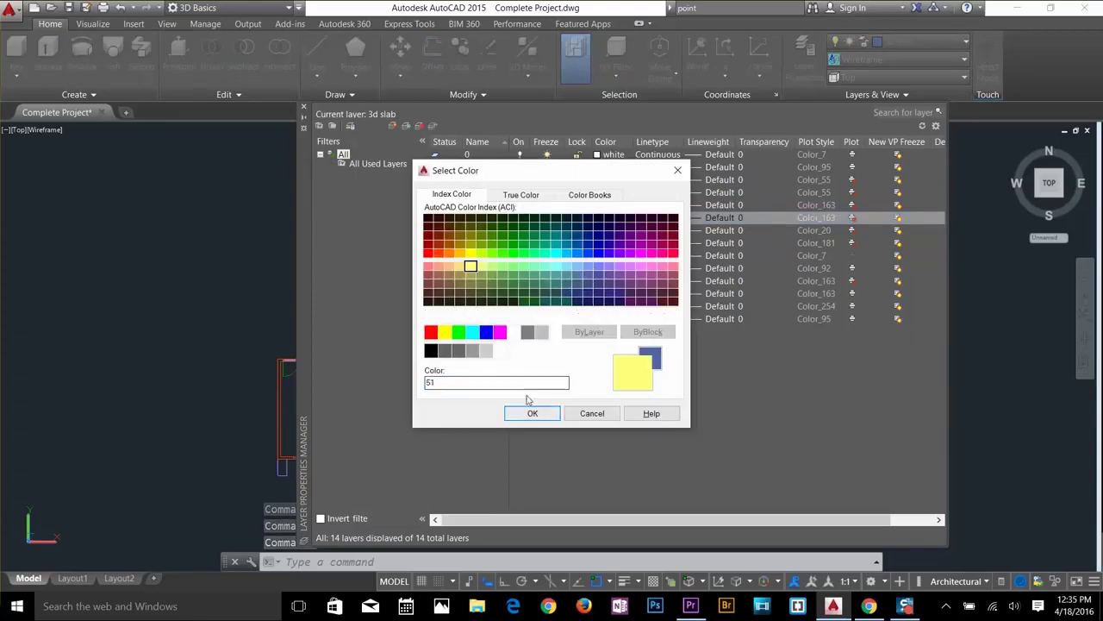
left_click(480, 251)
left_click(470, 252)
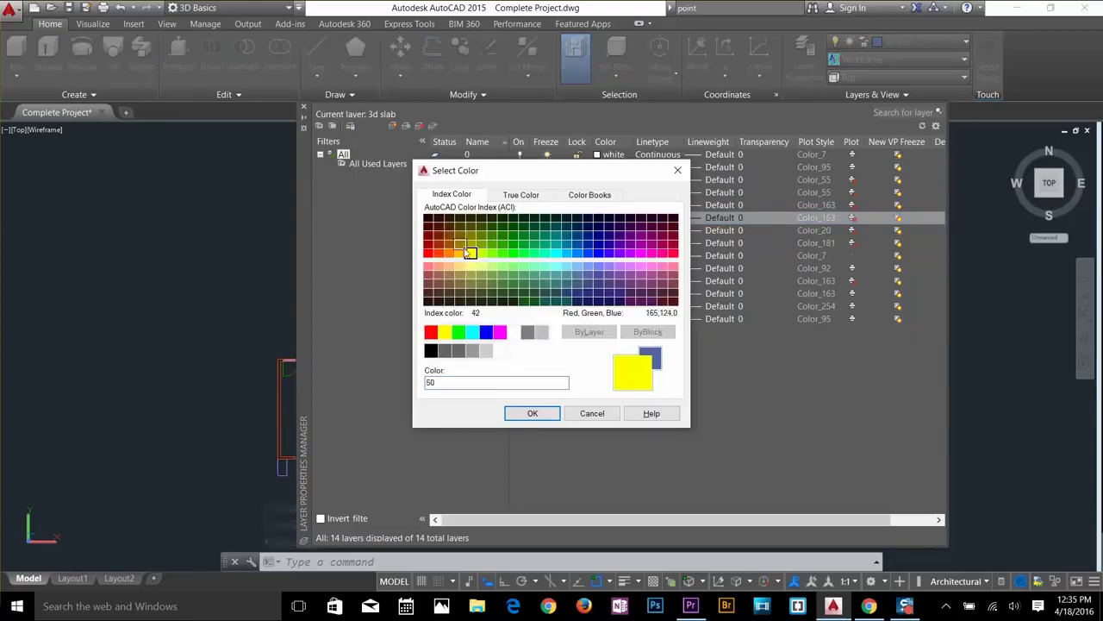
left_click(470, 246)
left_click(463, 253)
left_click(532, 413)
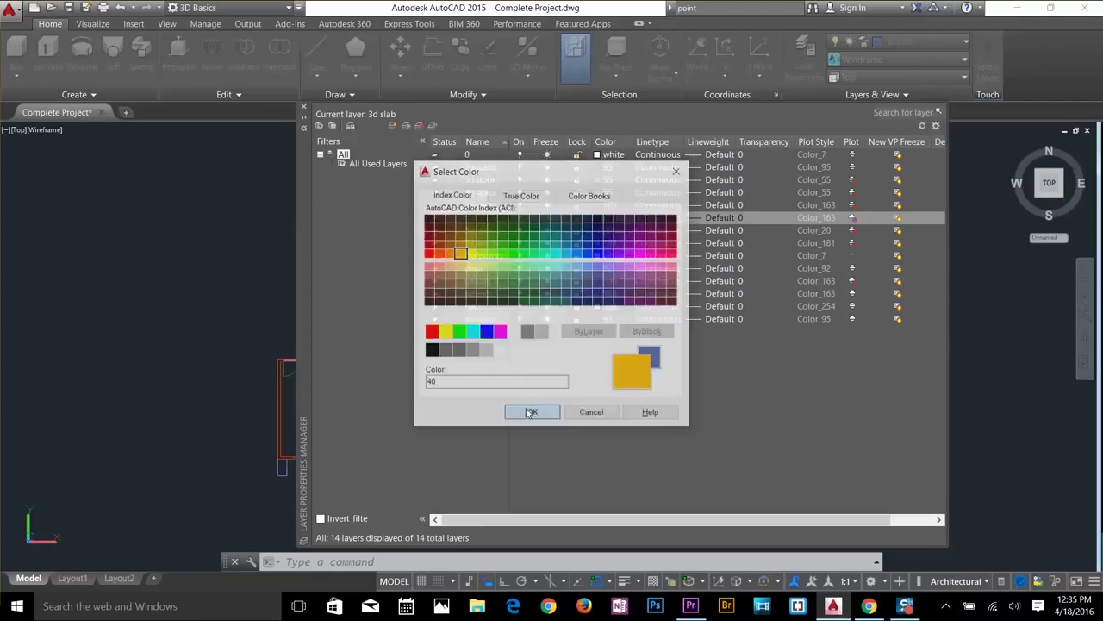
left_click(303, 110)
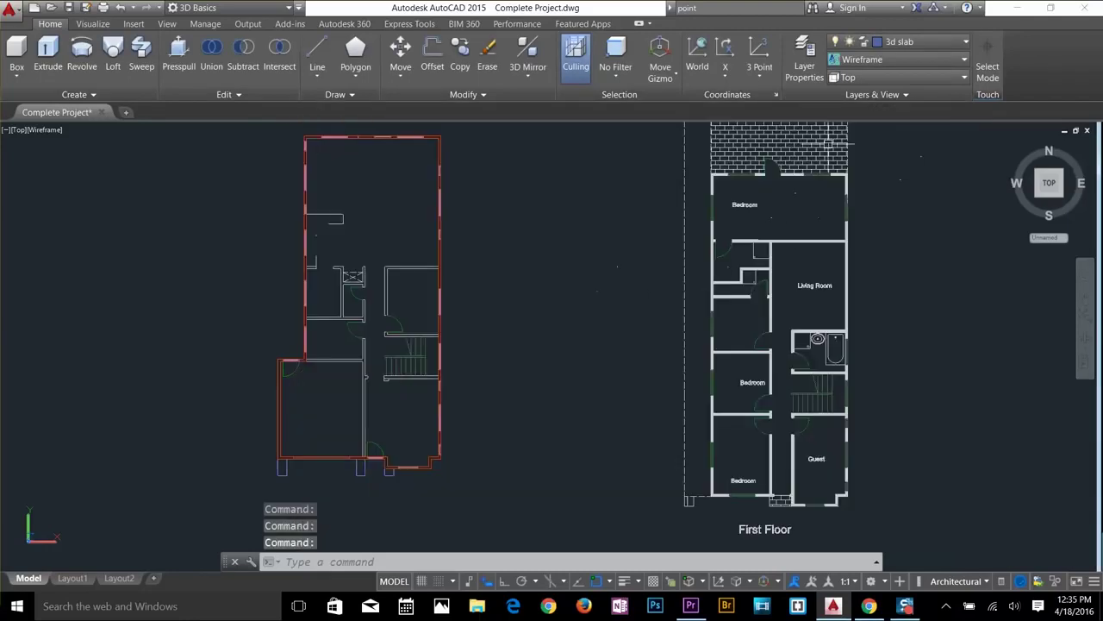
left_click(905, 41)
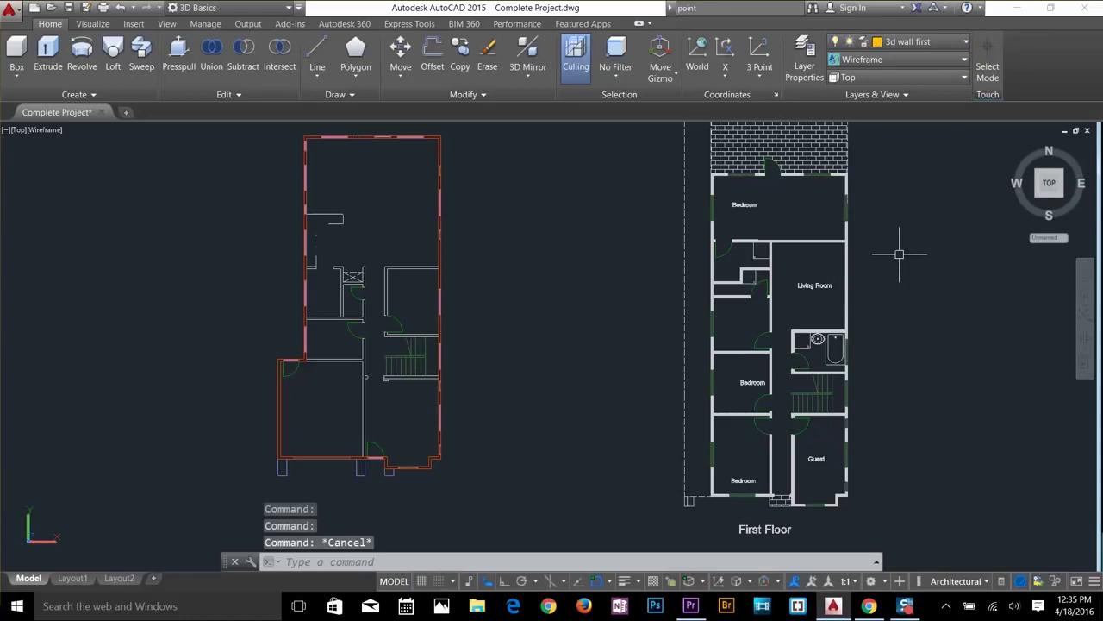
Start a polyline at the copied First Floor plan's upper right outer corner and trace the rear and left outer walls to the front left corner.
type("pl")
key("Return")
scroll(843, 178, "up", 5)
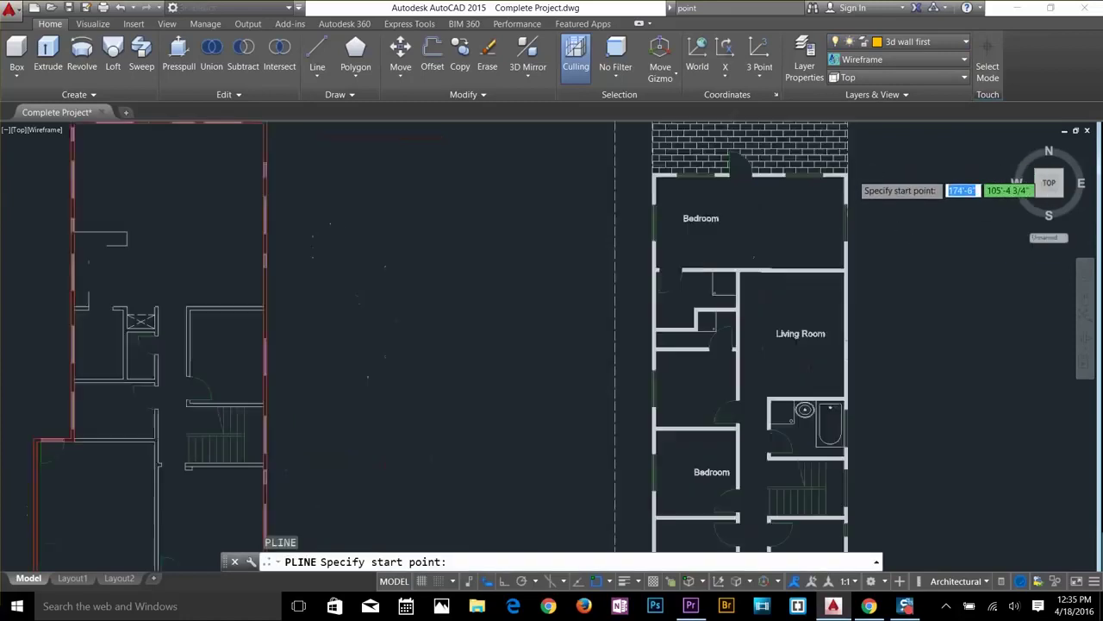
left_click(847, 173)
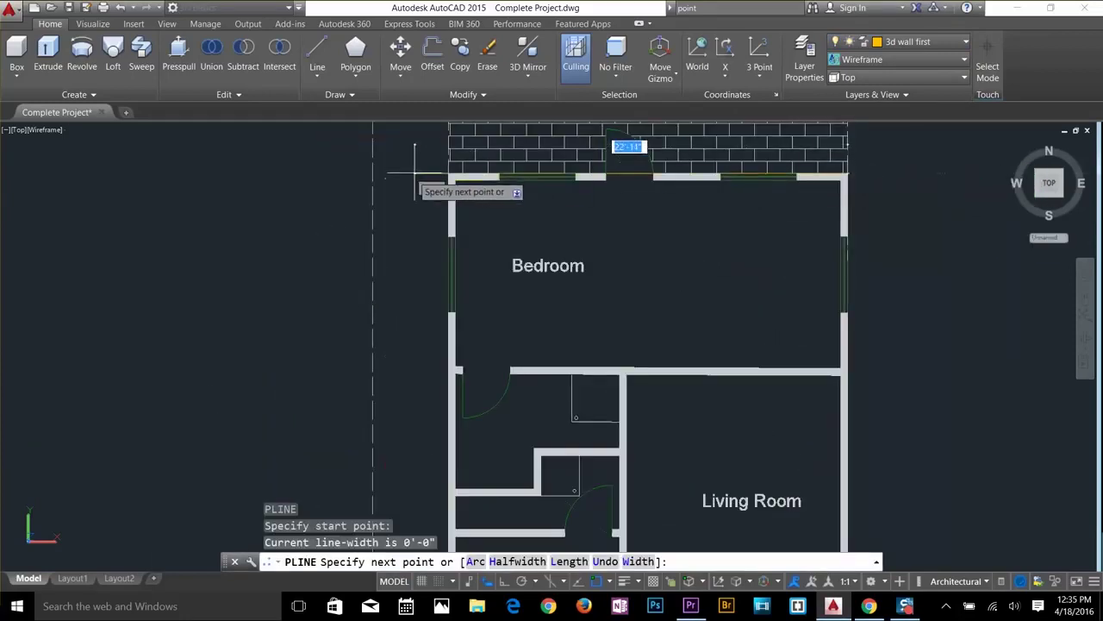
left_click(447, 174)
scroll(448, 174, "down", 5)
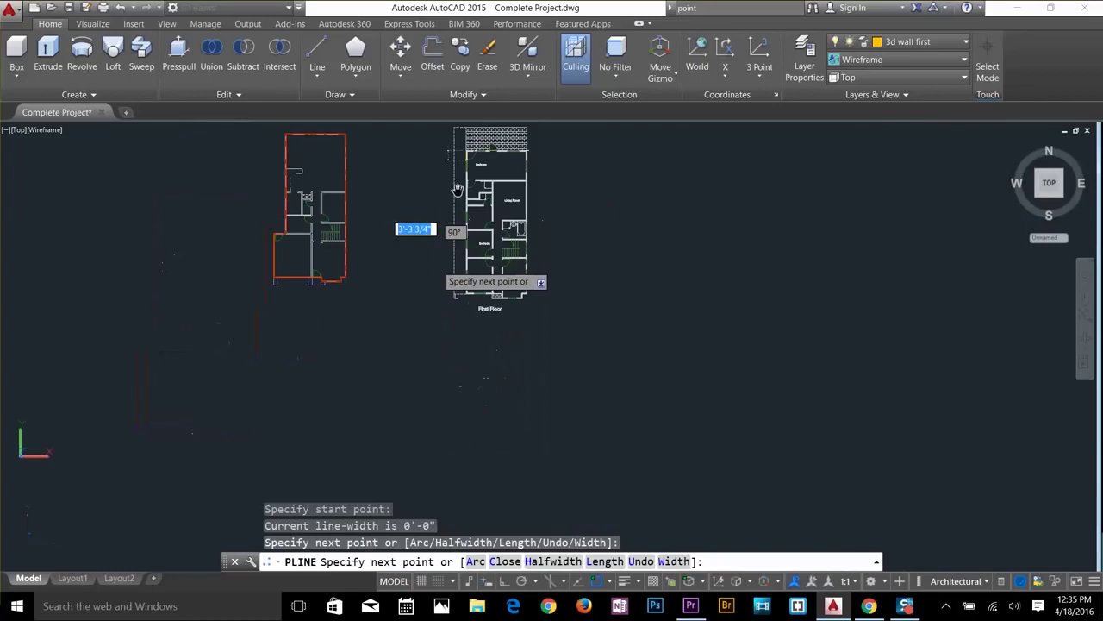
scroll(470, 295, "up", 4)
scroll(470, 295, "up", 5)
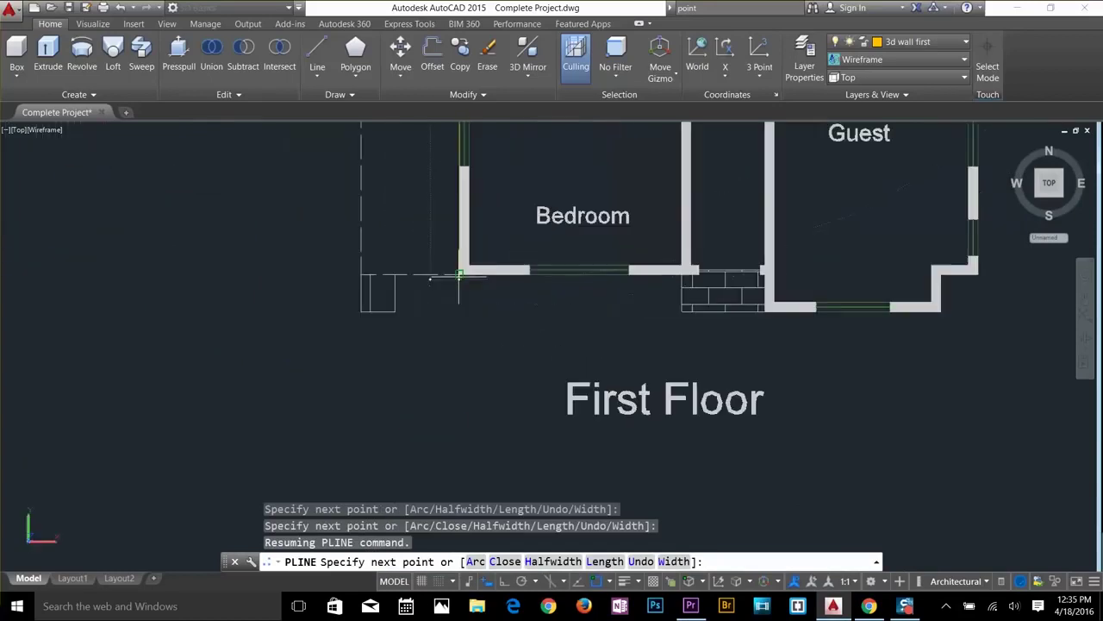
left_click(431, 274)
Continue the polyline along the First Floor plan's front outer wall, past the brick porch and around the Guest room's projection.
scroll(751, 280, "up", 5)
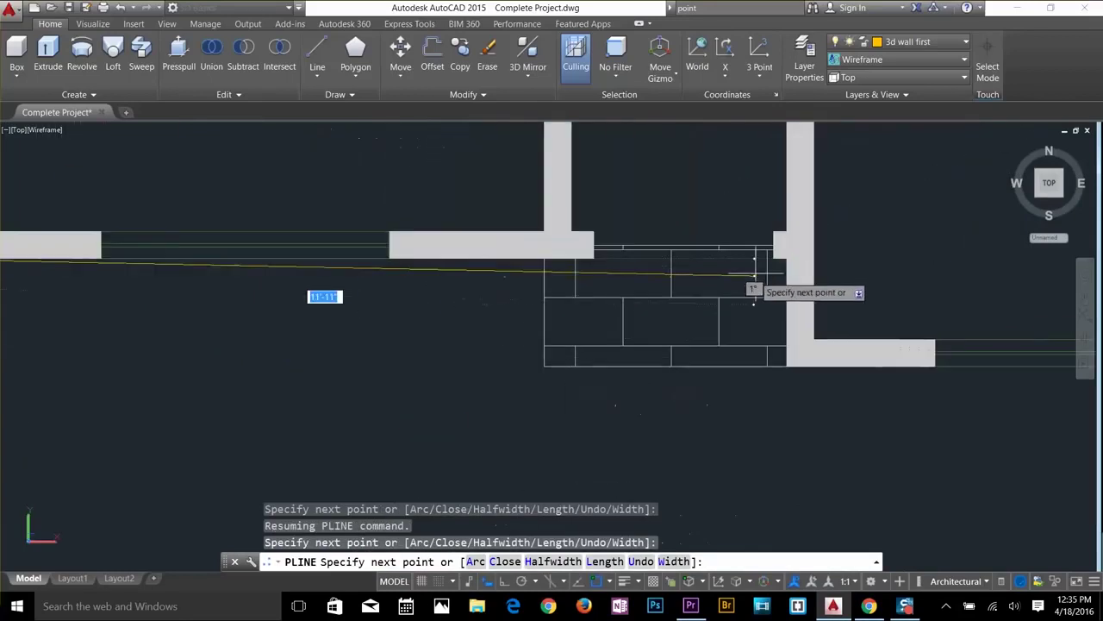
left_click(785, 257)
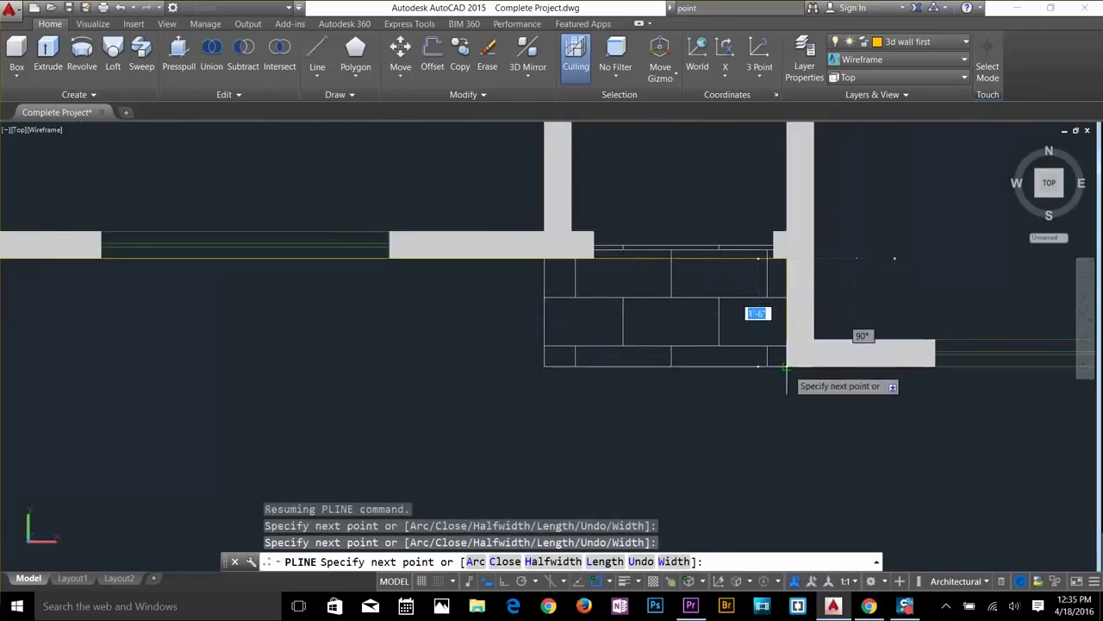
left_click(786, 366)
scroll(786, 366, "down", 4)
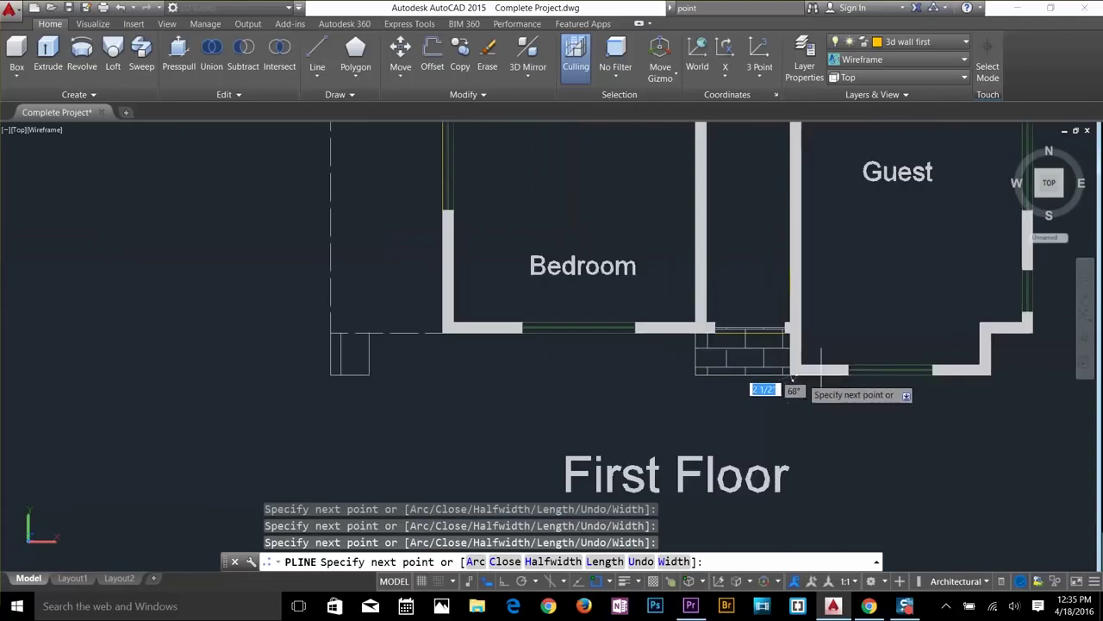
left_click(993, 374)
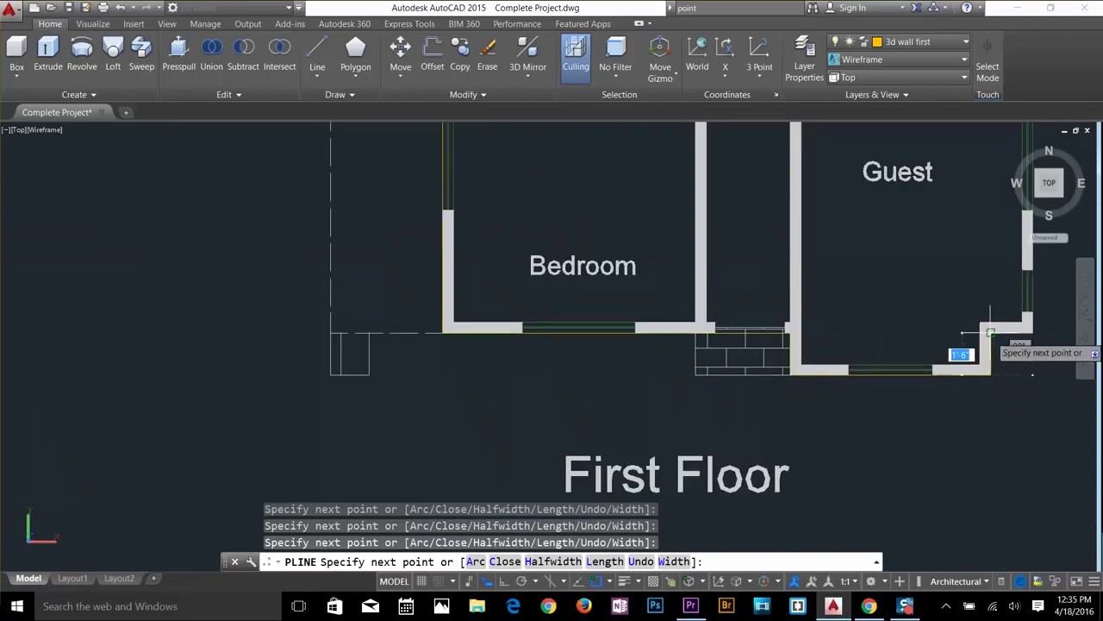
scroll(1032, 331, "down", 5)
middle_click_drag(1031, 332, 902, 409)
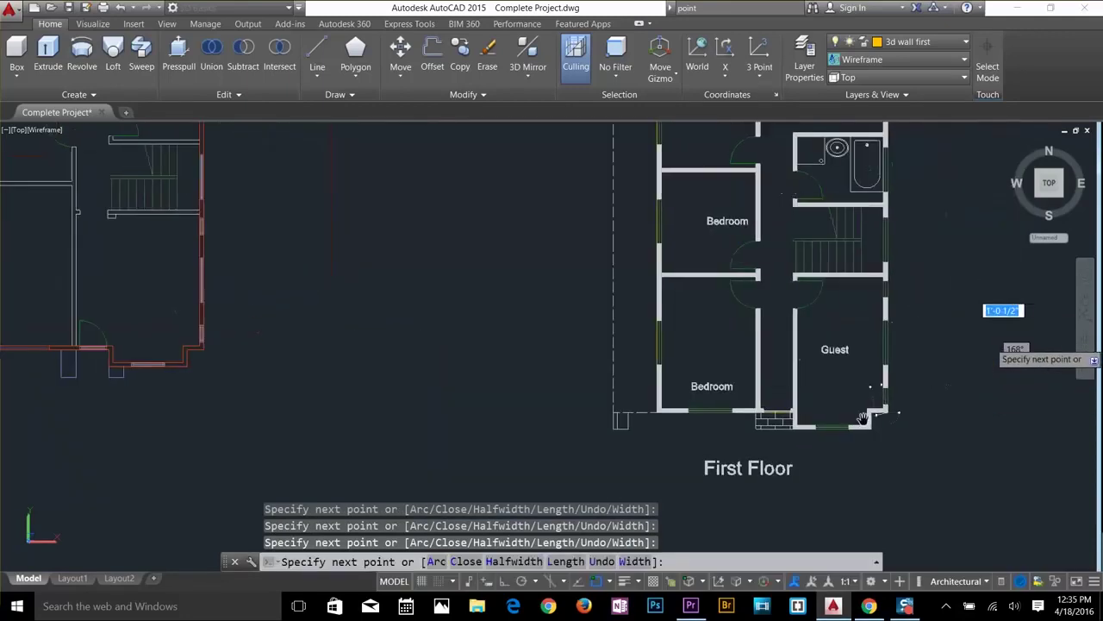
Finish the polyline tracing the first-floor plan's outer wall along its east side up to the rear corner.
scroll(933, 237, "up", 5)
middle_click_drag(929, 225, 901, 412)
scroll(837, 299, "down", 2)
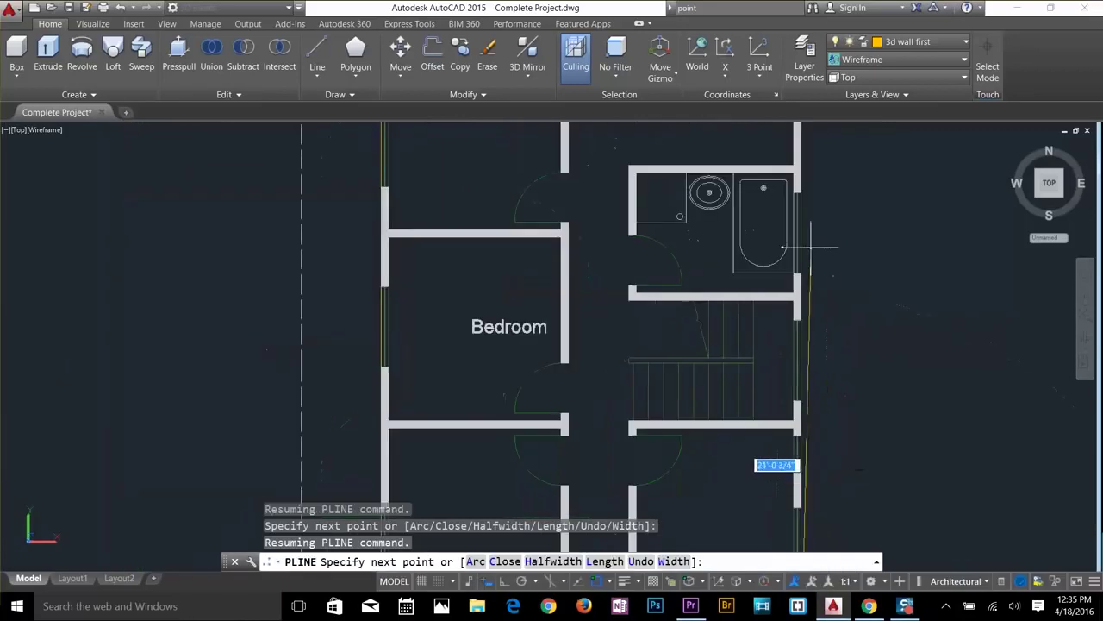
middle_click_drag(810, 246, 794, 450)
scroll(776, 296, "down", 2)
middle_click_drag(763, 296, 783, 405)
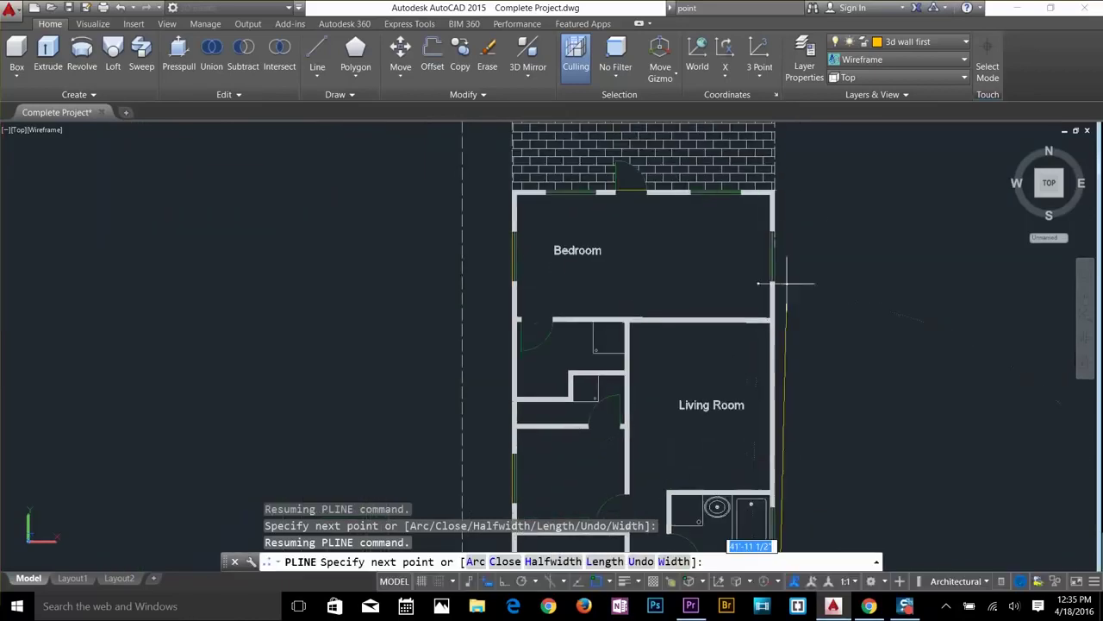
scroll(724, 194, "up", 6)
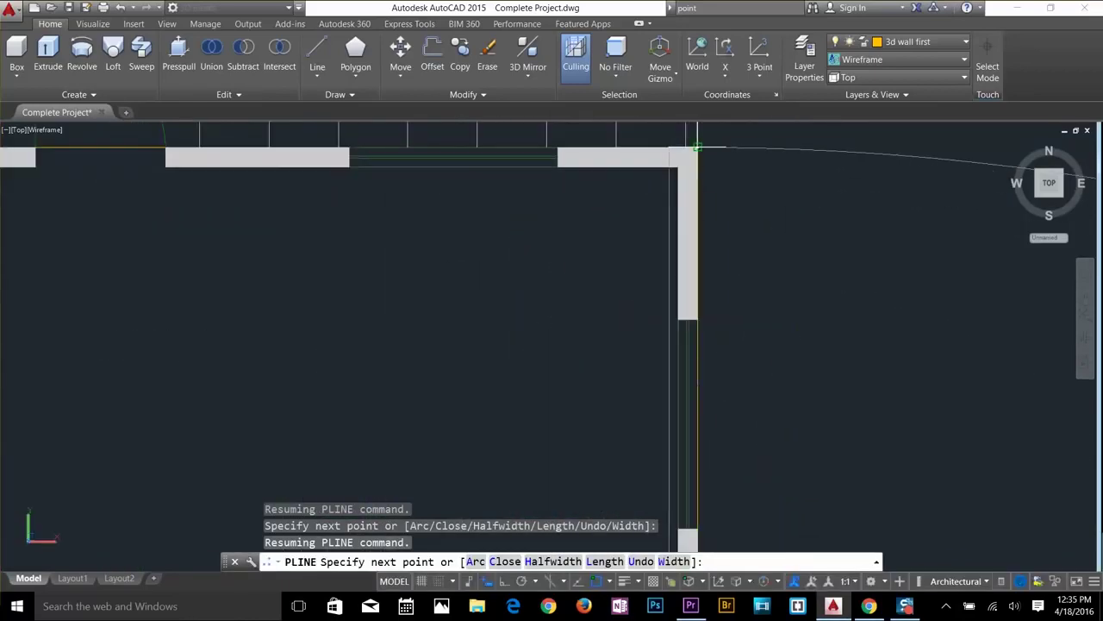
key("Escape")
key("Escape")
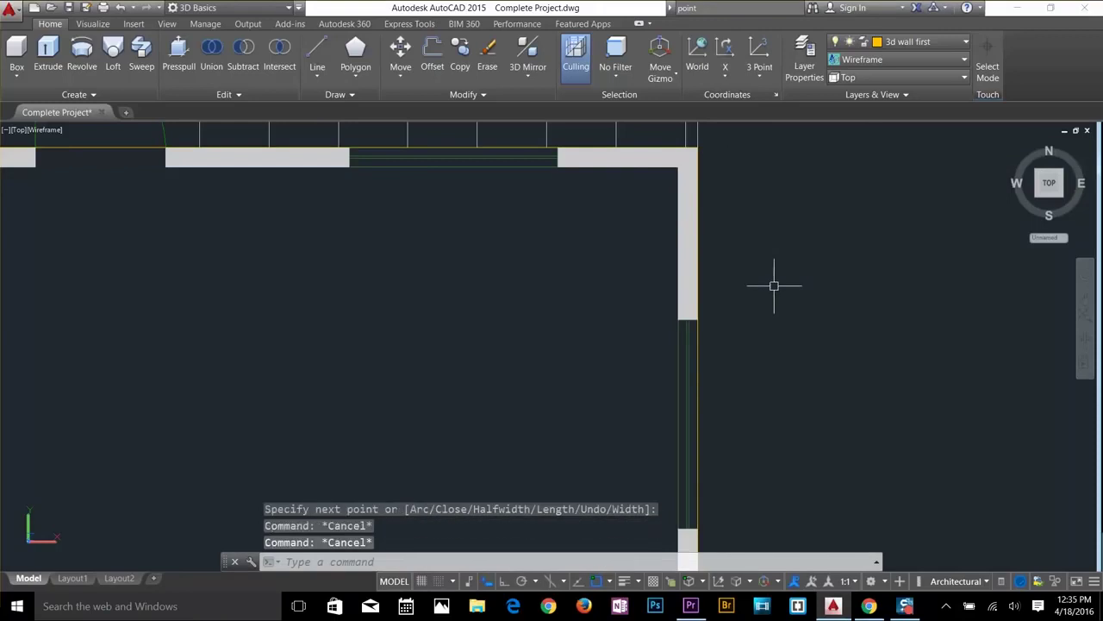
Offset the first-floor wall outline 4.5 inches toward the inside of the building.
type("o")
key("Return")
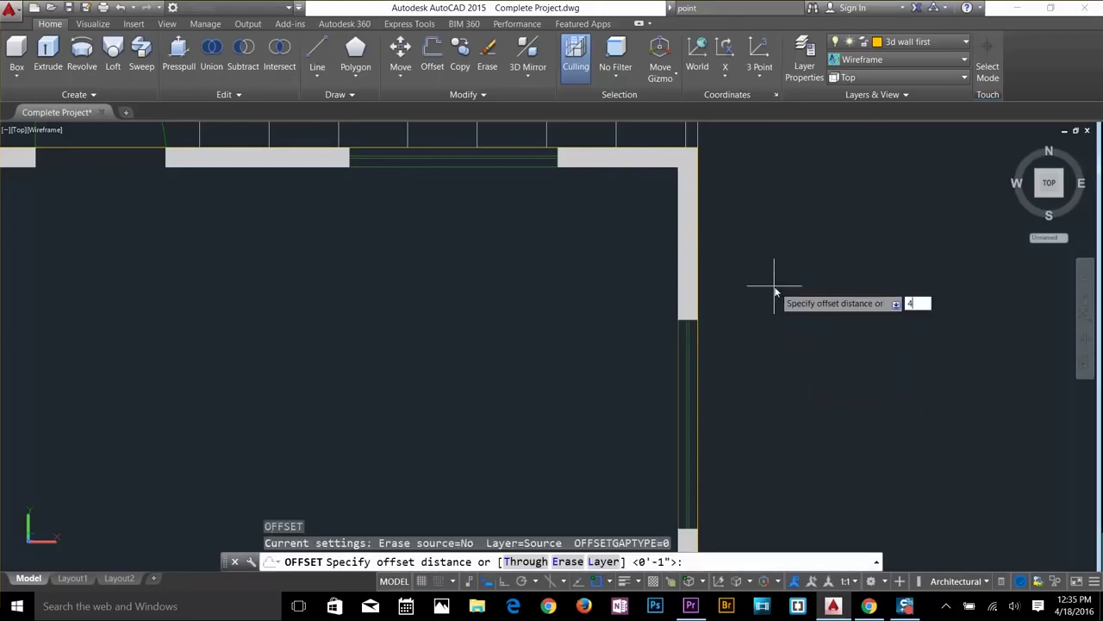
type("4.5")
key("Return")
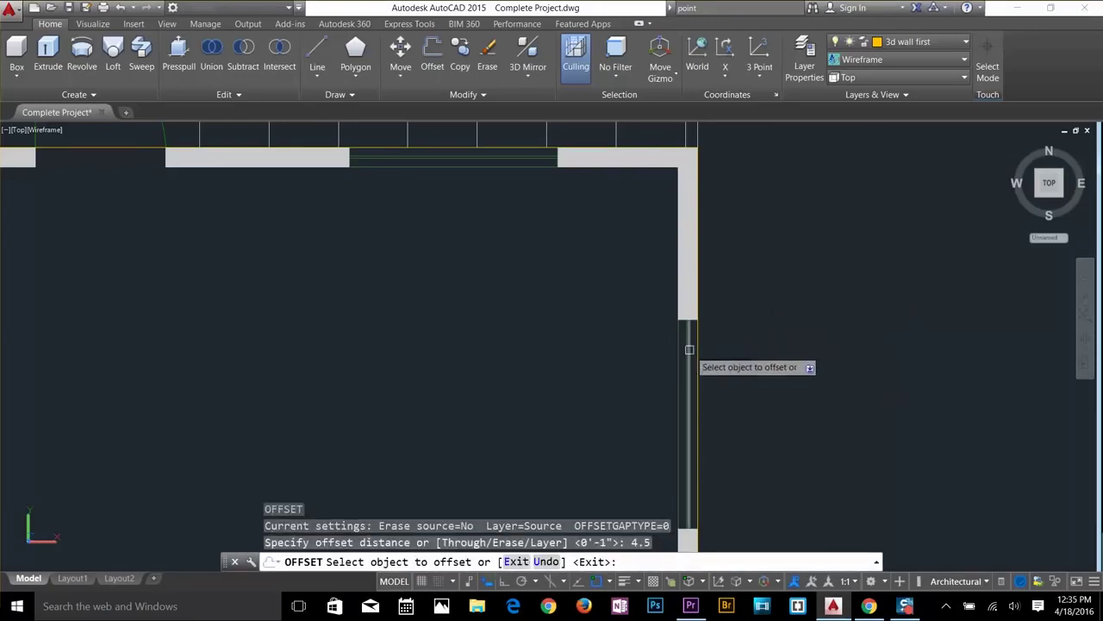
left_click(697, 348)
left_click(615, 357)
key("Return")
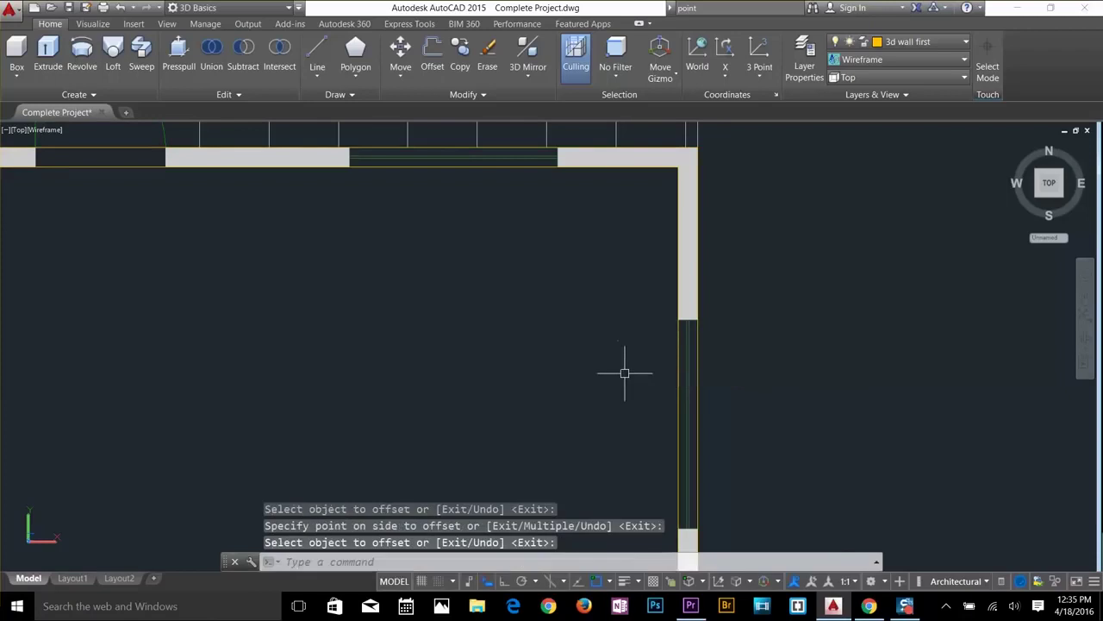
Switch the model to the SW Isometric view and bring the first-floor plan into focus.
scroll(626, 374, "down", 4)
left_click(876, 79)
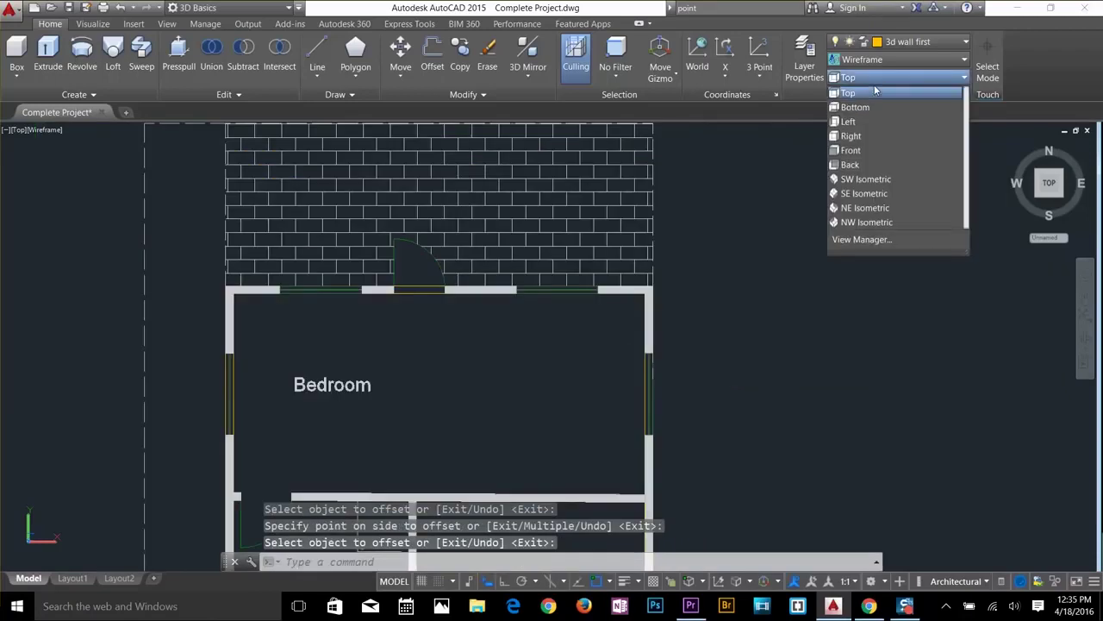
left_click(866, 179)
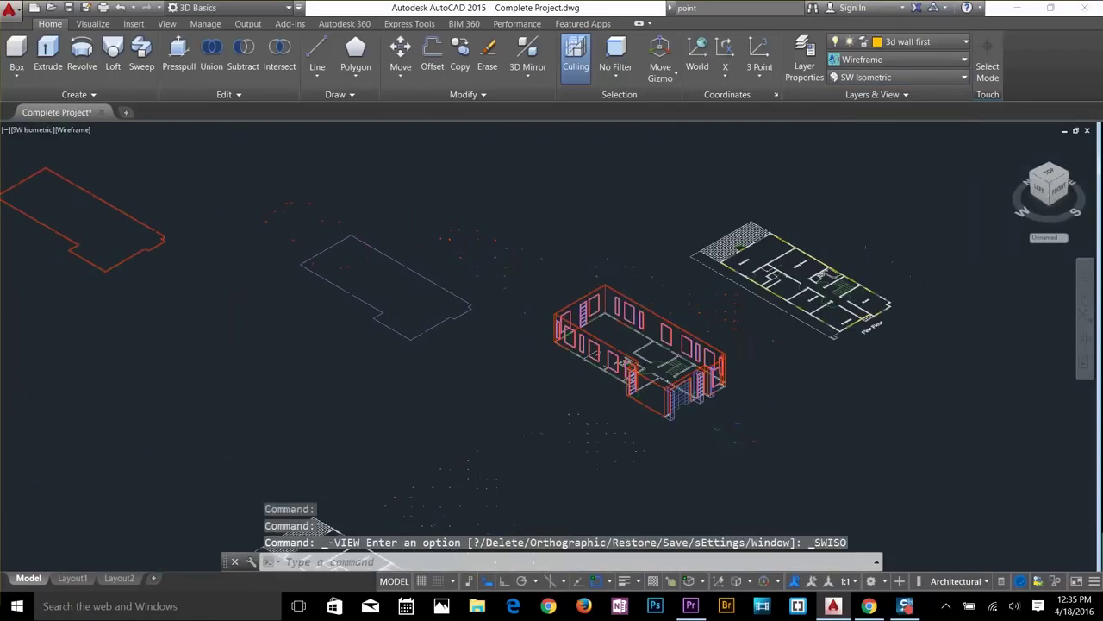
scroll(865, 278, "up", 5)
key("Escape")
key("Escape")
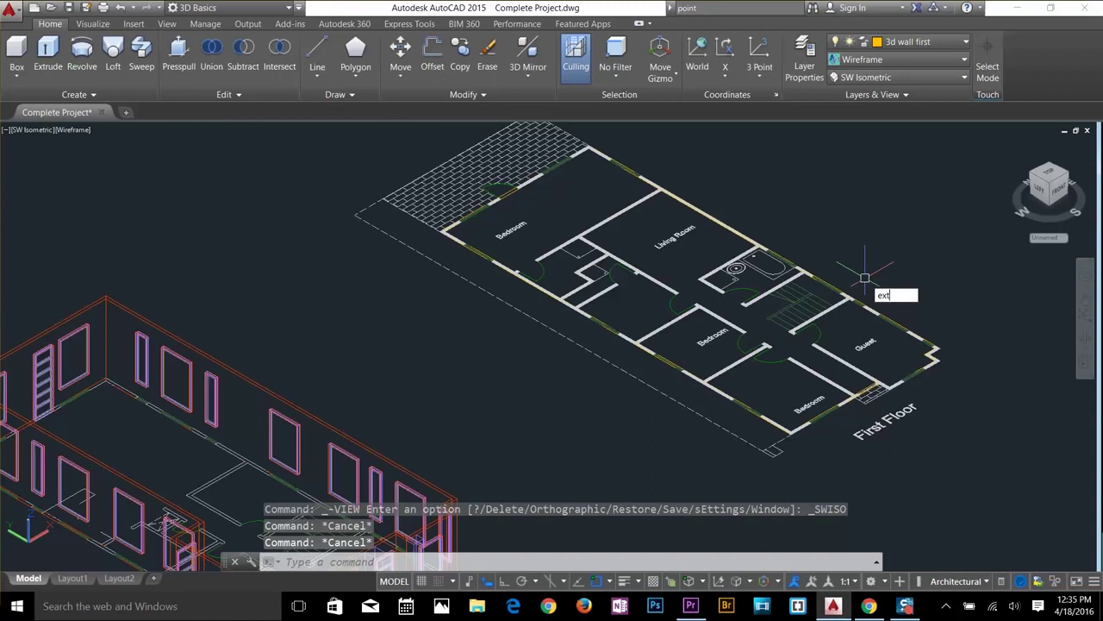
key("Return")
scroll(607, 318, "up", 3)
left_click(594, 338)
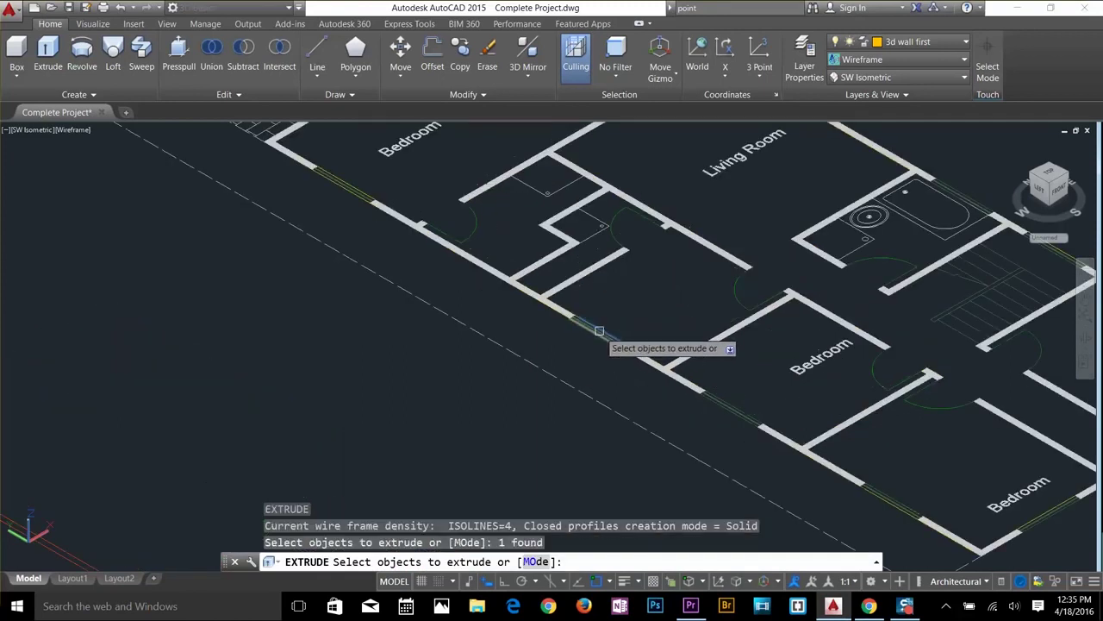
left_click(594, 339)
key("Escape")
key("Return")
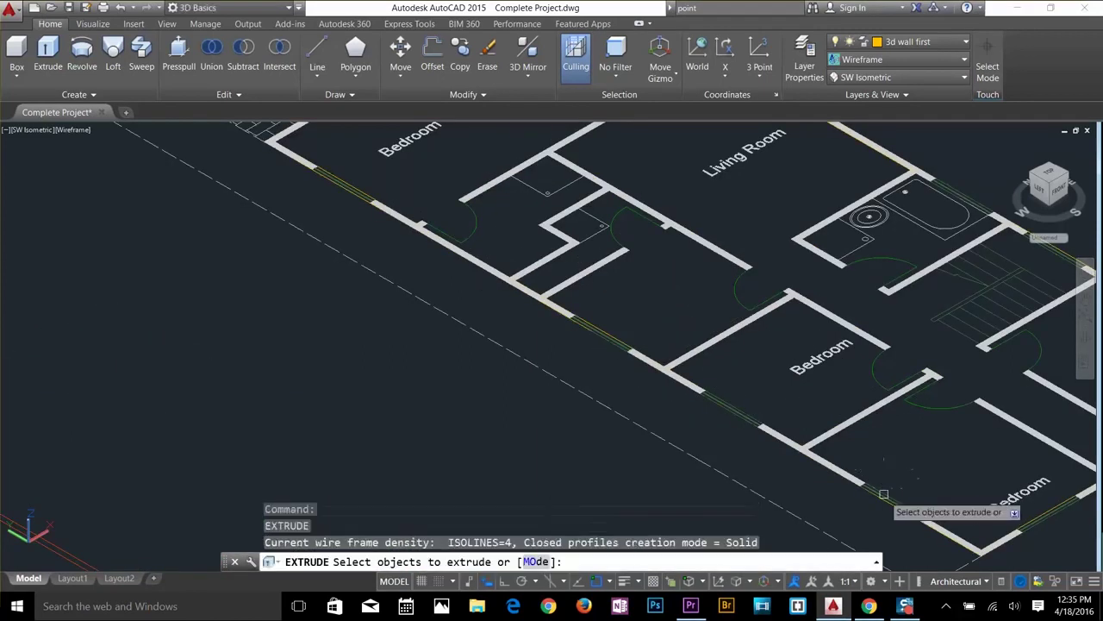
left_click(883, 509)
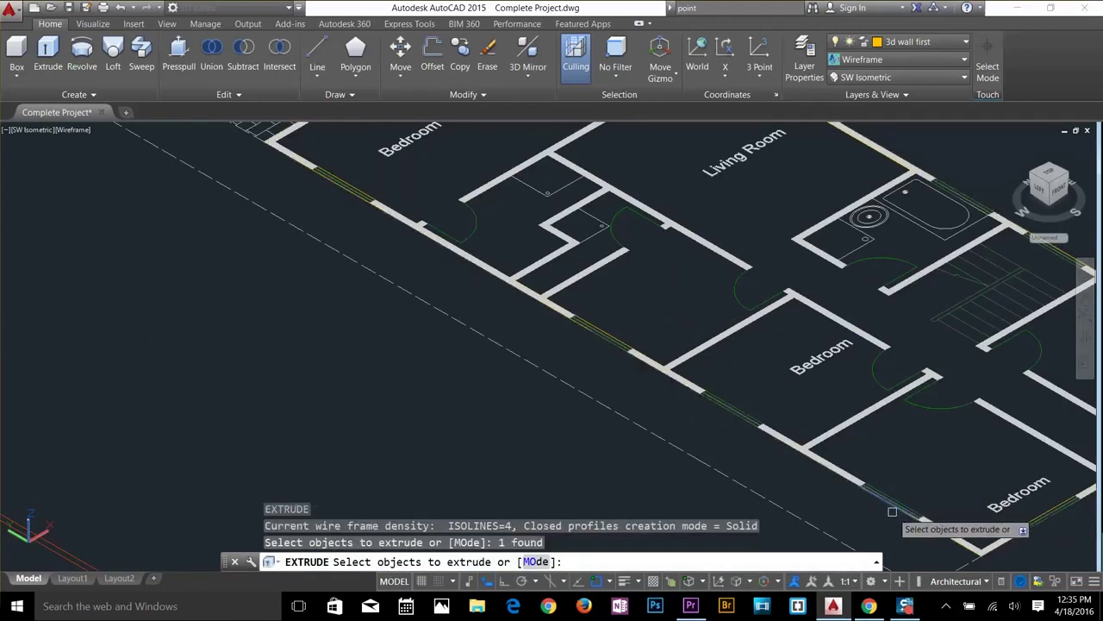
left_click(889, 515)
scroll(890, 515, "up", 5)
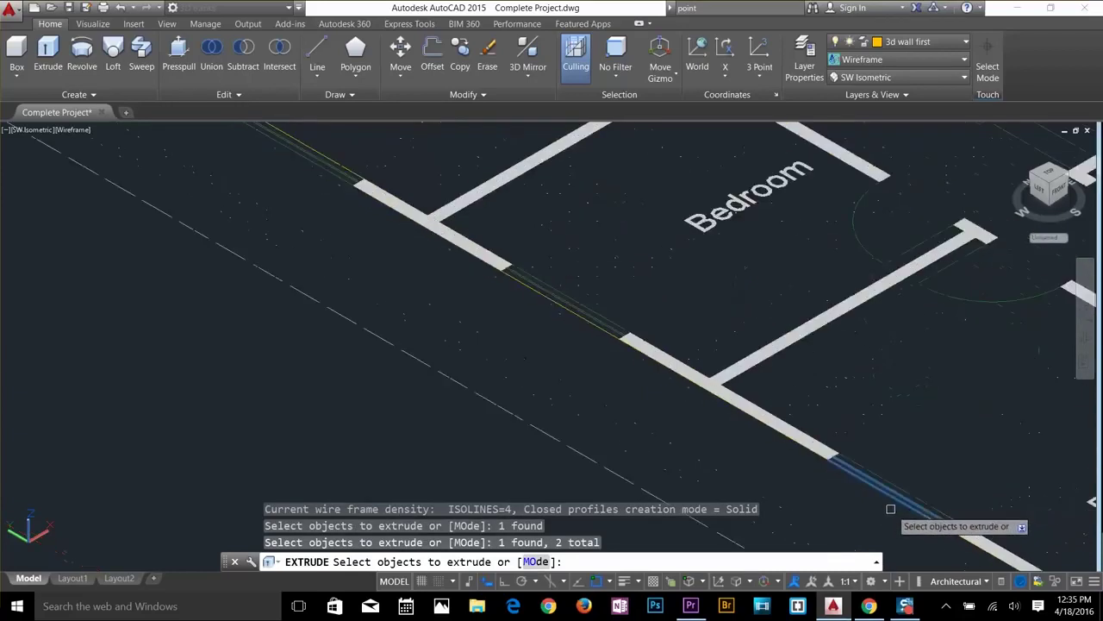
key("Escape")
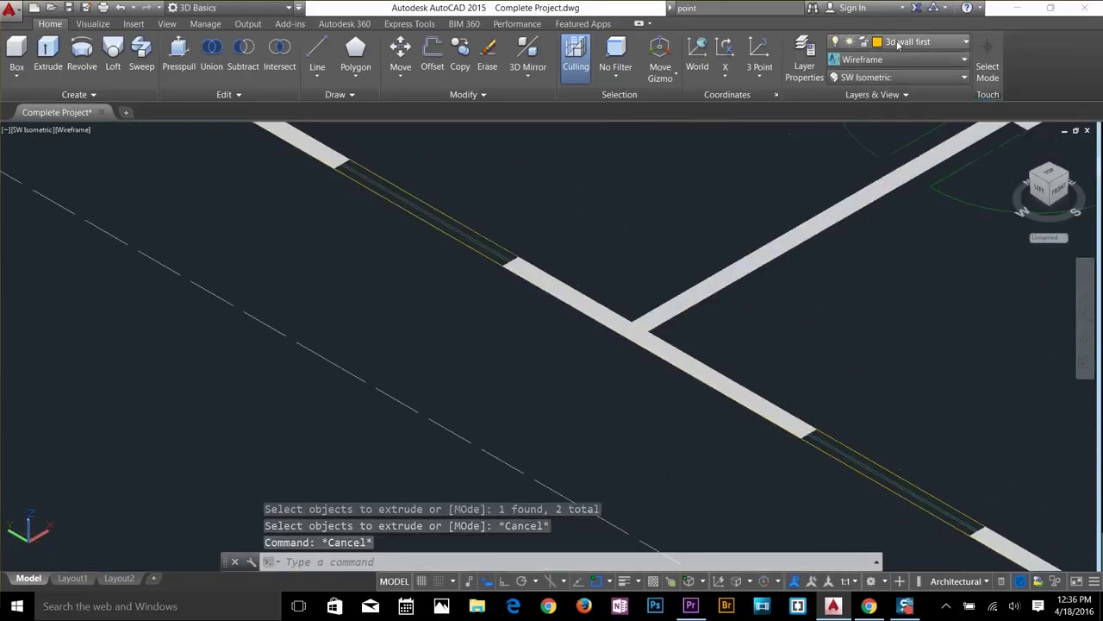
Turn off the window layer so only the wall outlines remain selectable at the openings.
left_click(901, 41)
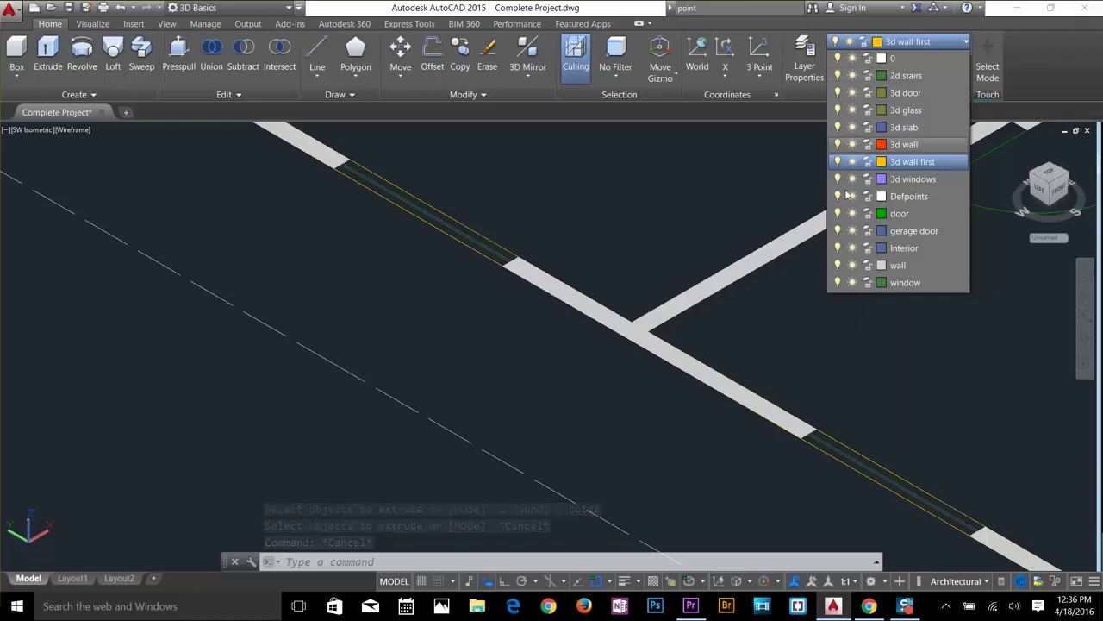
left_click(837, 282)
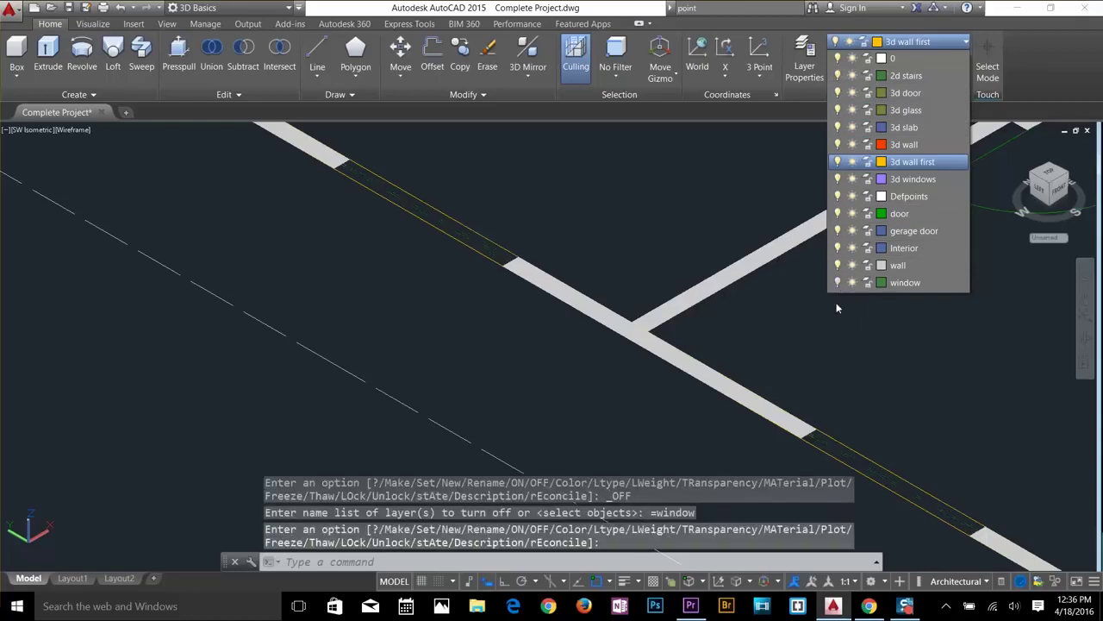
key("Escape")
Extrude both the outer and inner first-floor wall outlines to a height of 10'.
scroll(892, 483, "down", 5)
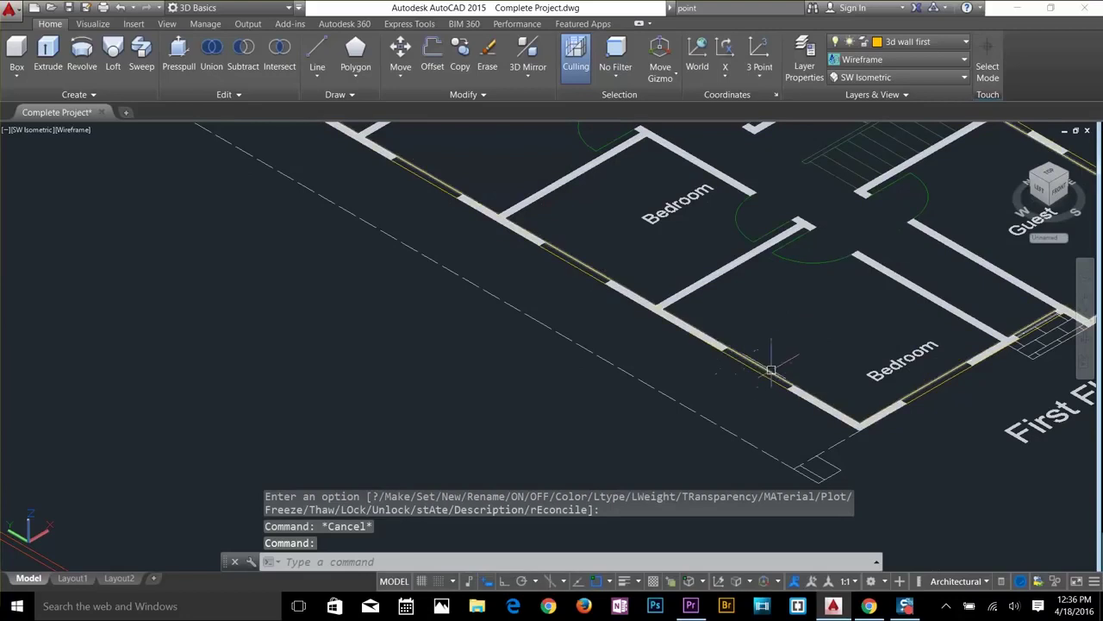
key("Escape")
key("Escape")
key("Escape")
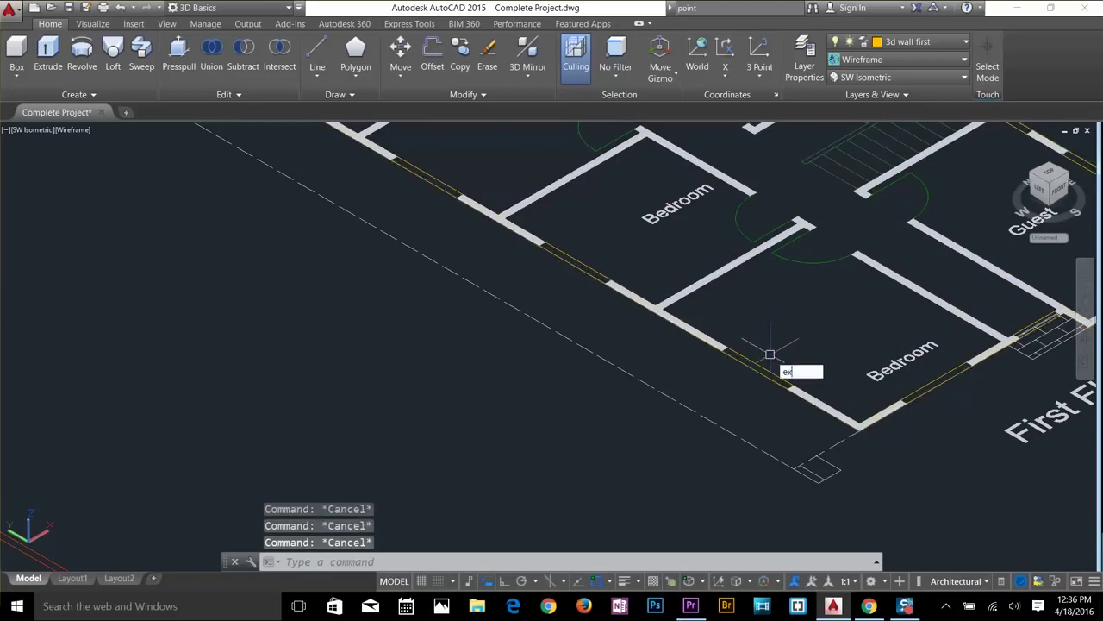
type("ext")
key("Return")
left_click(752, 360)
left_click(755, 359)
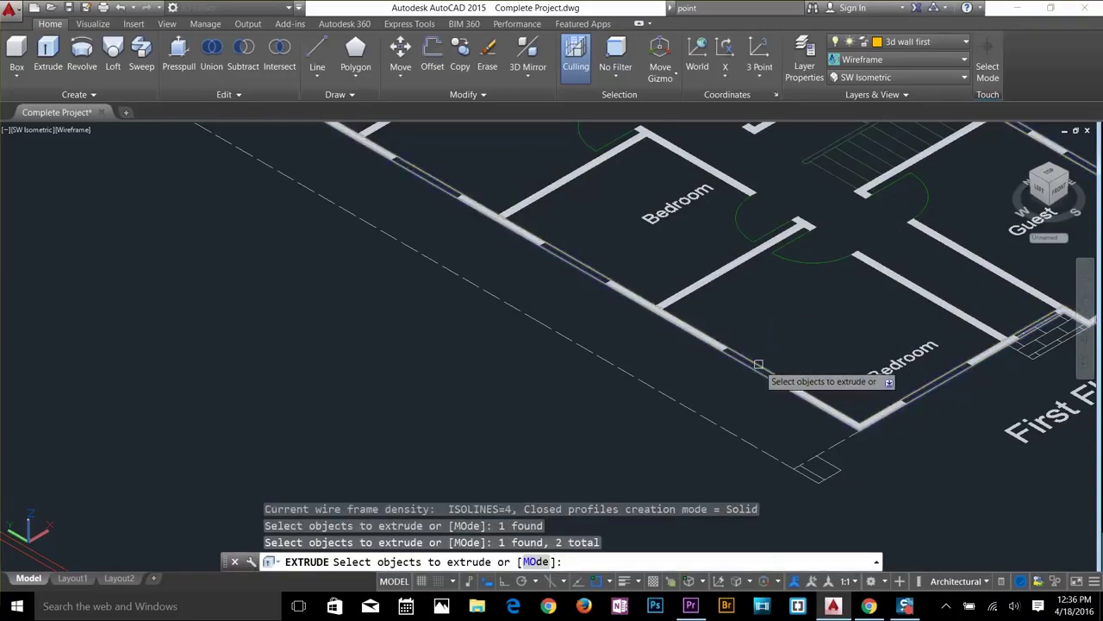
key("Return")
scroll(759, 341, "down", 6)
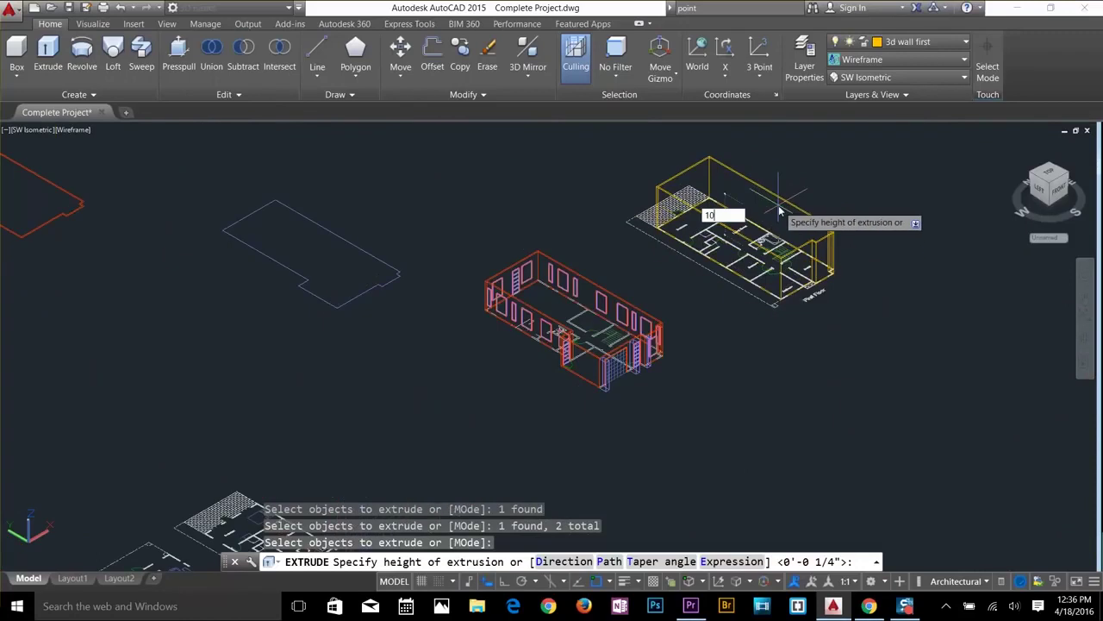
key("Return")
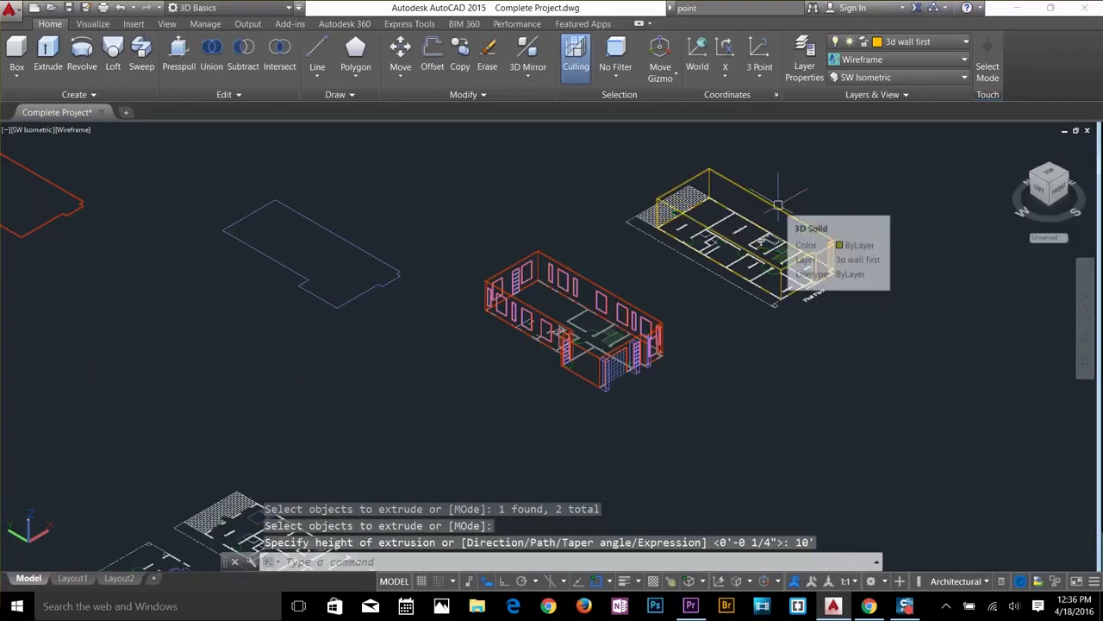
Subtract the inner extruded solid from the outer one to form the hollow first-floor exterior walls.
scroll(789, 220, "up", 4)
scroll(646, 211, "up", 2)
key("Escape")
key("Escape")
key("Escape")
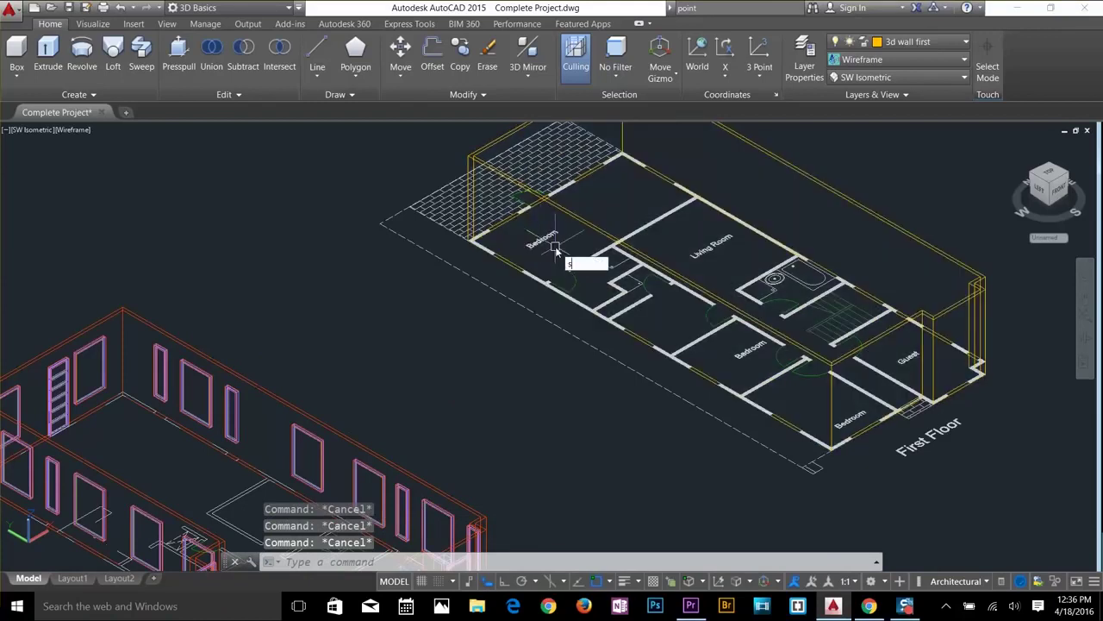
key("Return")
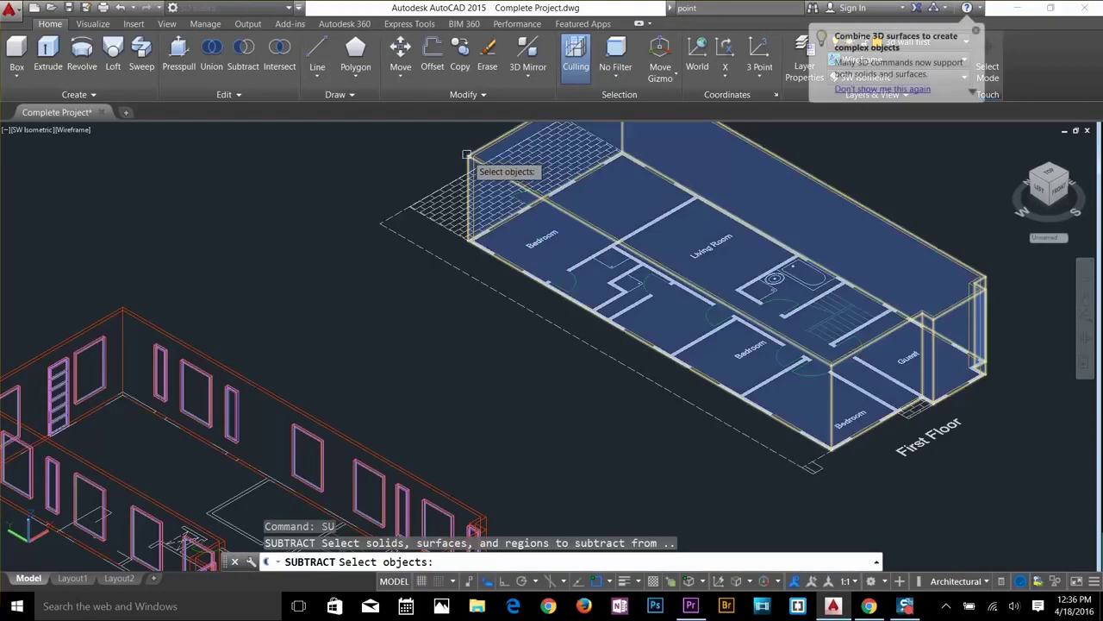
left_click(481, 157)
key("Return")
left_click(481, 156)
key("Return")
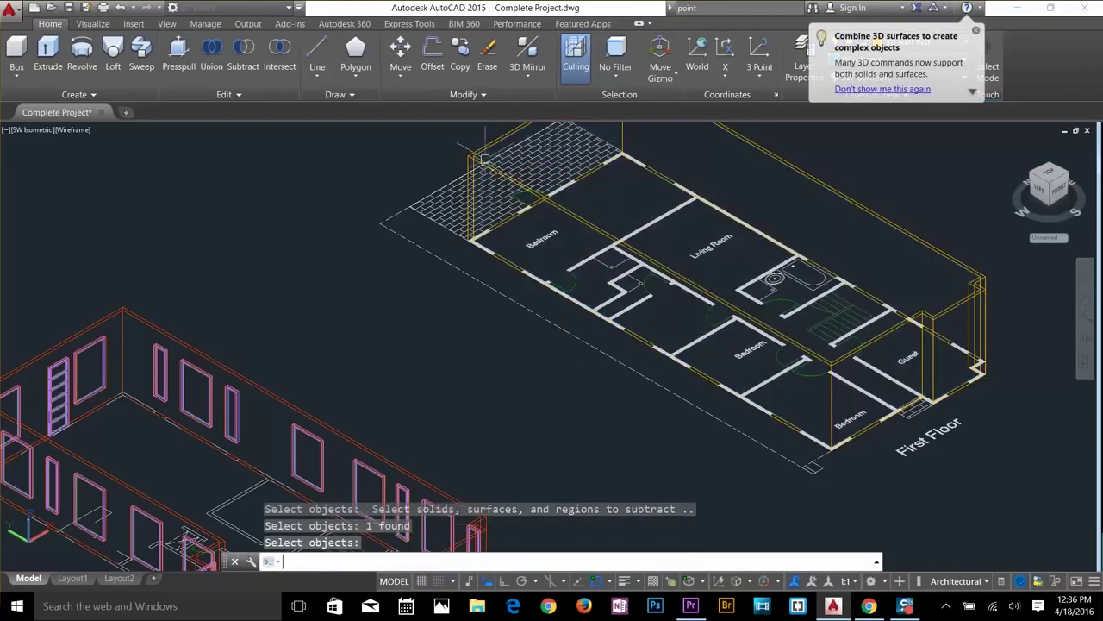
Check the first-floor walls in the Shaded visual style and return to Wireframe.
left_click(975, 32)
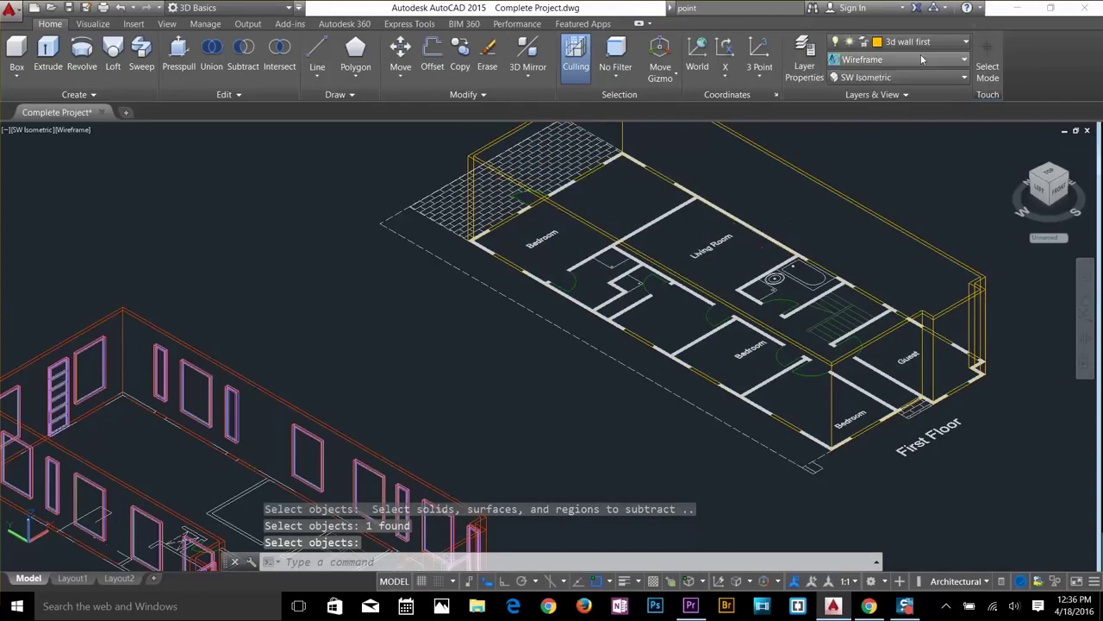
left_click(865, 60)
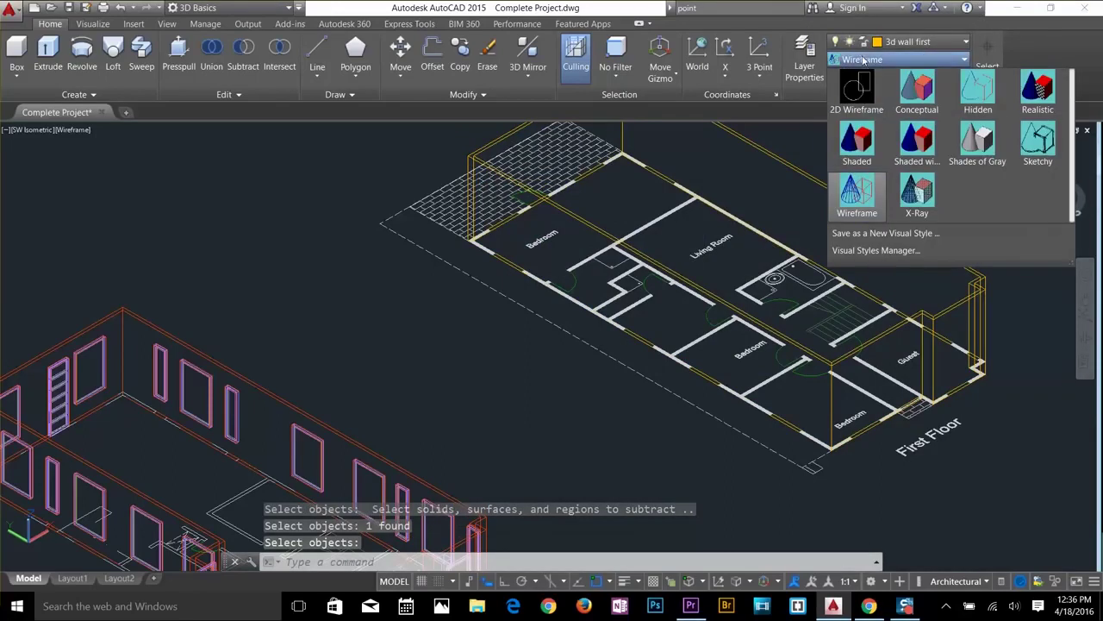
left_click(853, 130)
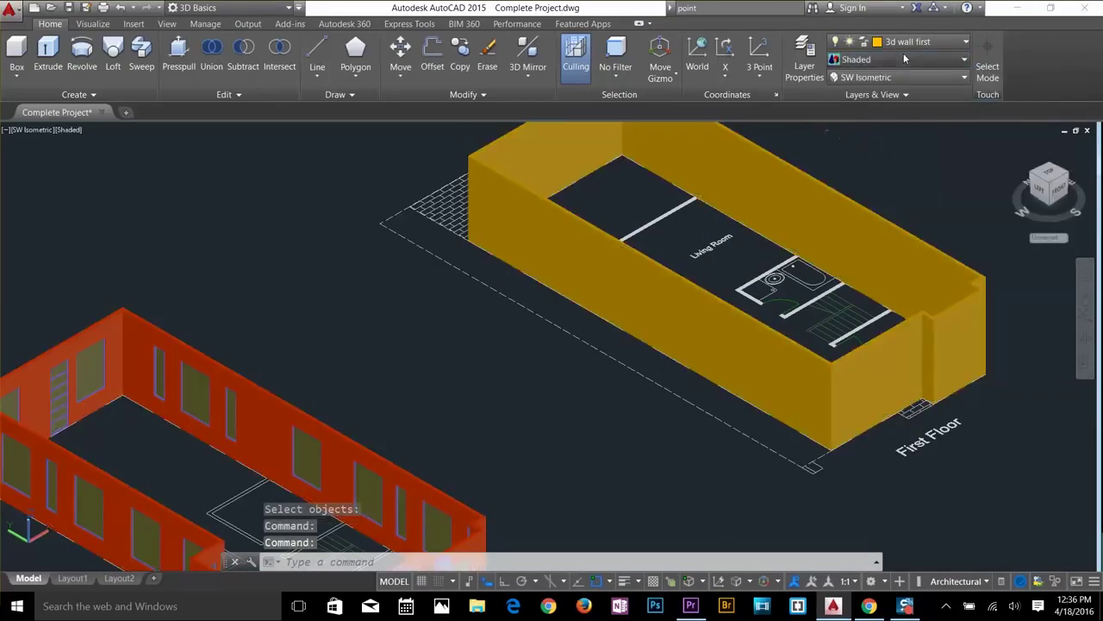
left_click(904, 59)
left_click(863, 181)
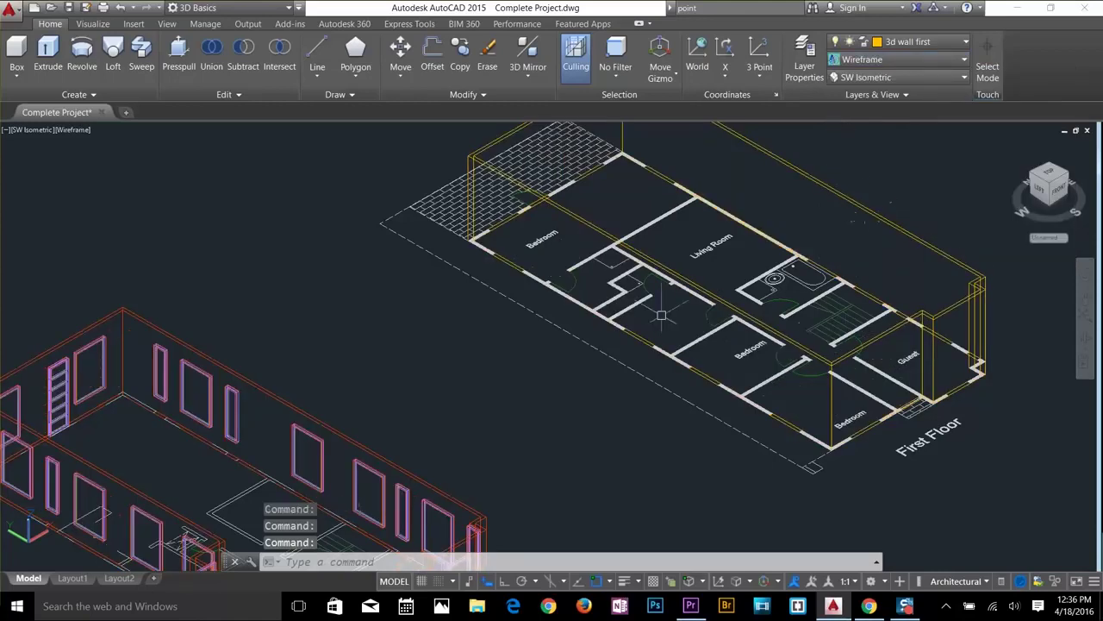
Turn the window layer back on.
left_click(918, 42)
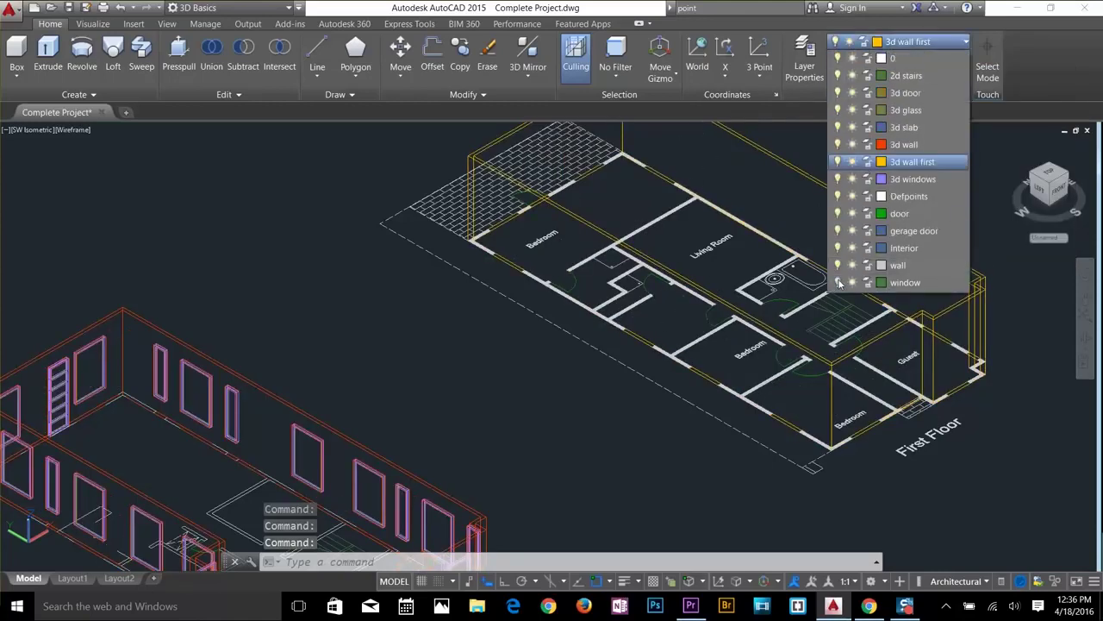
left_click(839, 283)
left_click(813, 381)
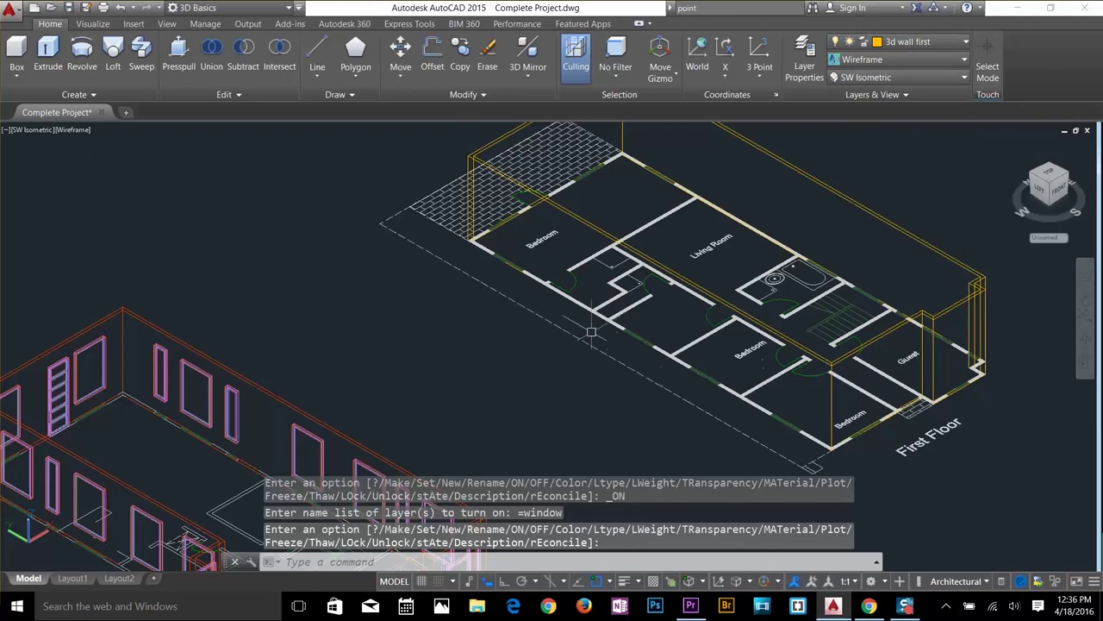
Draw a rectangle over the side-wall window opening of the rear bedroom, from corner to opposite corner.
scroll(511, 263, "up", 6)
key("Escape")
key("Escape")
type("rec")
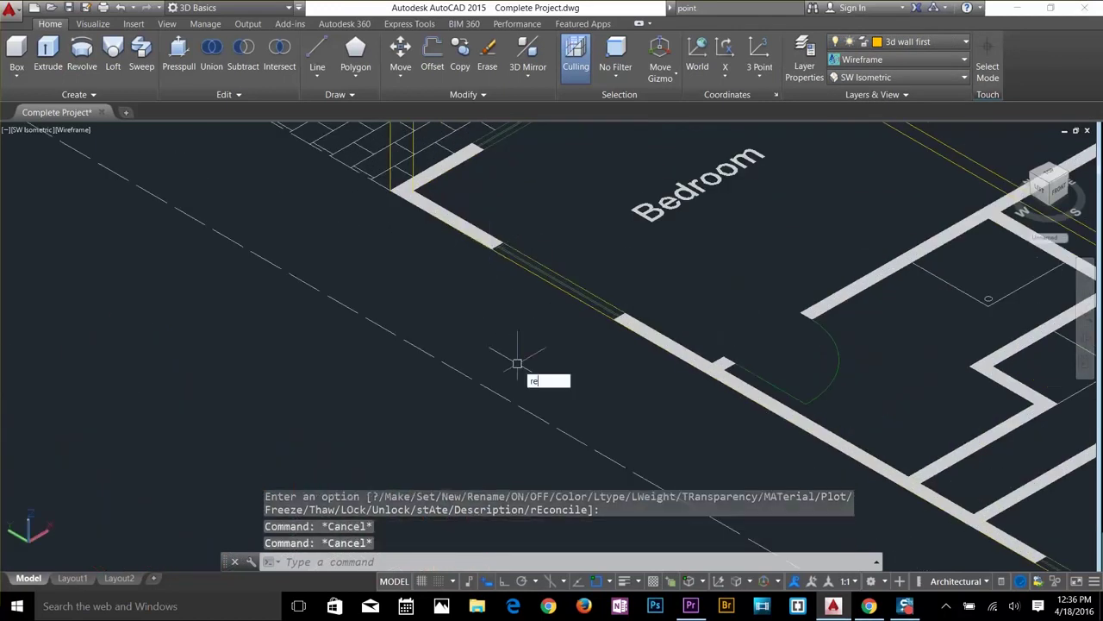
key("Return")
left_click(491, 213)
left_click(764, 346)
Move the window rectangle straight up by a displacement of 0,0,2'.
type("m")
key("Return")
left_click(726, 322)
key("Return")
type("0,0,2'")
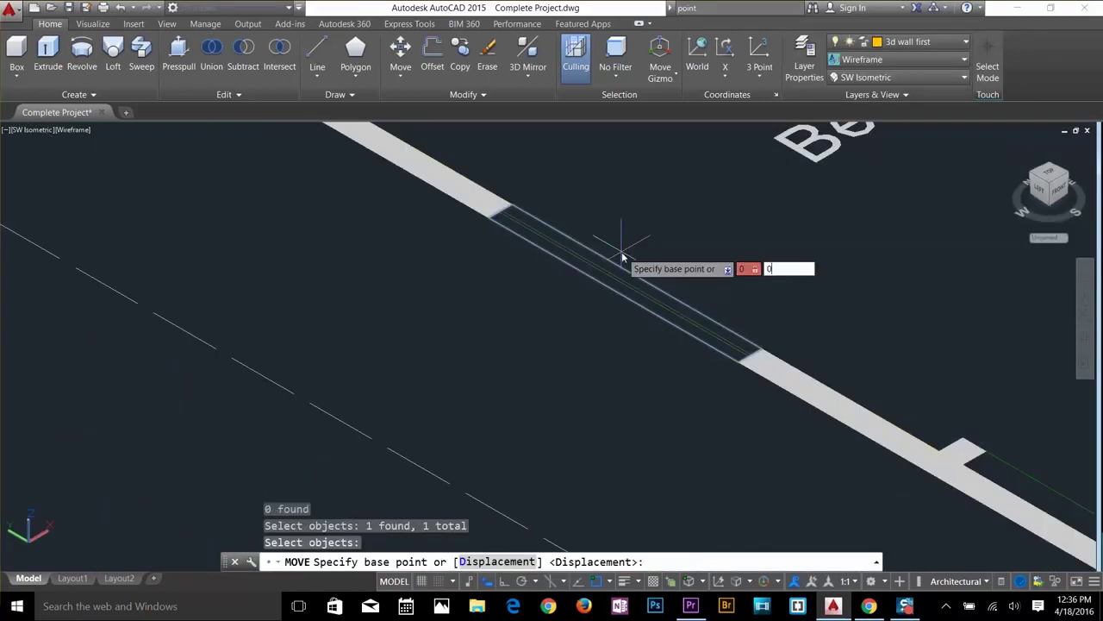
key("Return")
key("Return")
Extrude the raised window rectangle to a height of 5'.
key("Escape")
key("Escape")
scroll(623, 257, "down", 4)
type("ext")
key("Return")
left_click(671, 216)
key("Return")
type("5'")
key("Return")
key("Escape")
key("Escape")
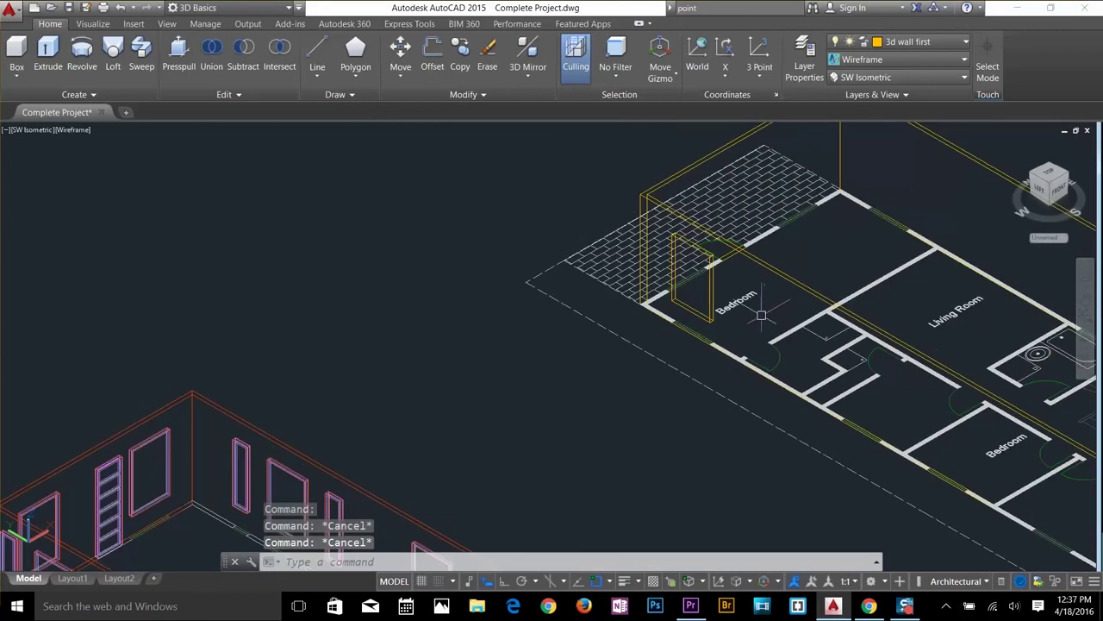
Copy the extruded window box from its corner onto the remaining window openings along both side walls.
type("co")
left_click(715, 302)
key("Return")
left_click(733, 330)
middle_click_drag(862, 431, 846, 496)
scroll(1007, 445, "down", 4)
left_click(821, 424)
scroll(771, 409, "up", 3)
left_click(467, 201)
left_click(787, 387)
scroll(1010, 369, "up", 2)
left_click(943, 373)
left_click(640, 341)
scroll(255, 151, "up", 4)
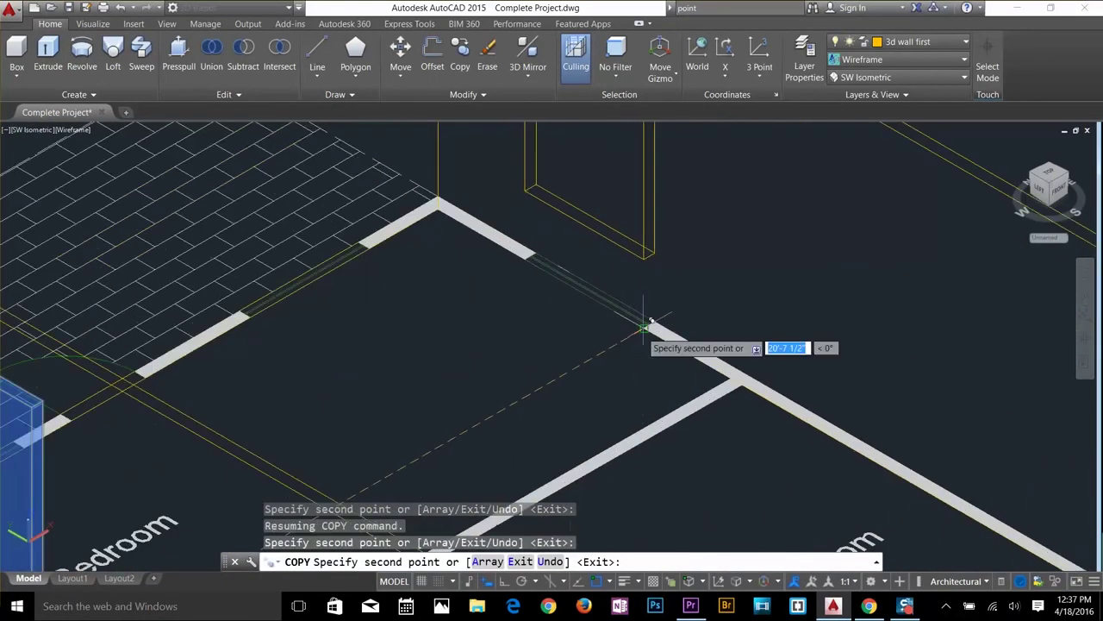
left_click(646, 323)
scroll(285, 354, "down", 3)
key("Escape")
Rotate a copied window box about its bottom corner until it runs parallel to the rear wall.
type("ro")
left_click(399, 143)
key("Return")
scroll(412, 261, "up", 6)
left_click(352, 295)
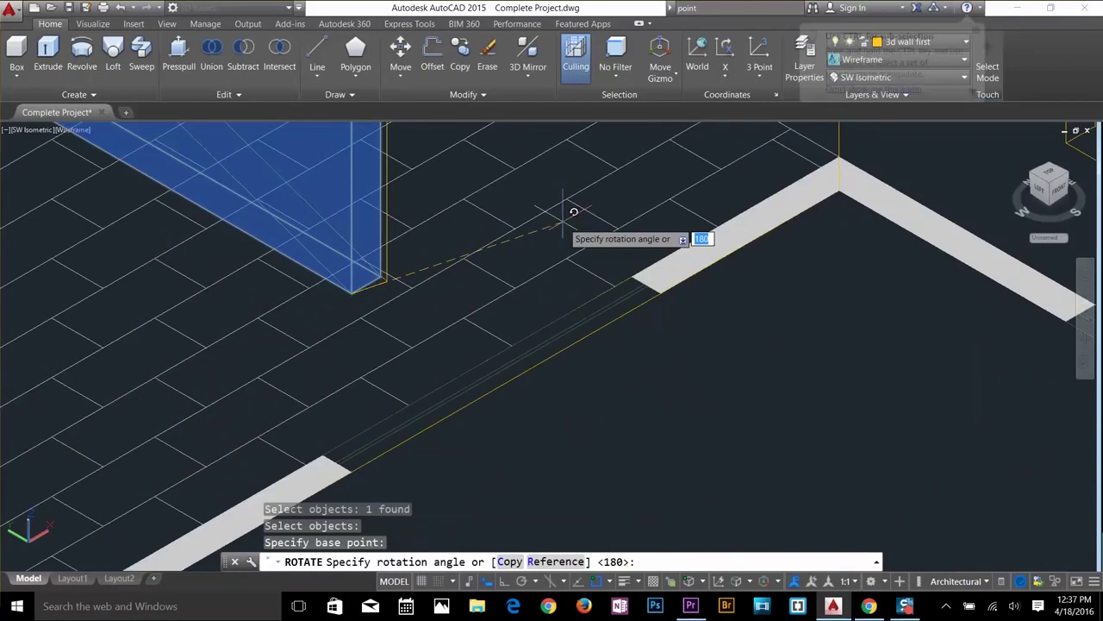
scroll(651, 200, "down", 4)
key("F8")
key("Return")
Move the rotated window box onto the rear-wall opening and raise it by a displacement of 0,0,2'.
type("m")
left_click(529, 247)
key("Return")
scroll(579, 386, "up", 5)
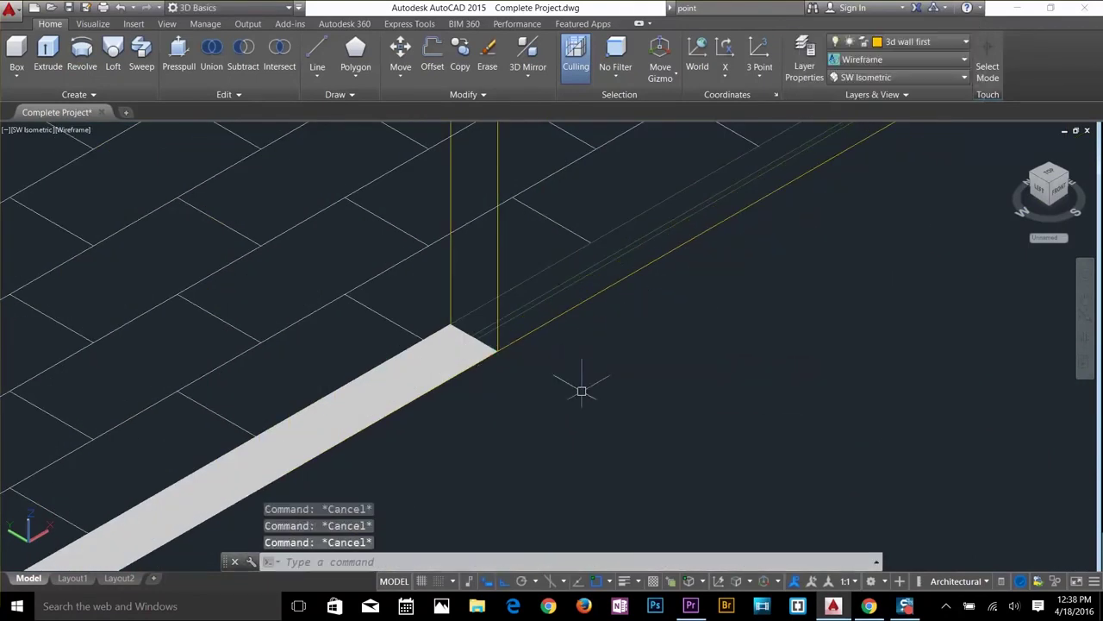
type("0,0,2'")
key("Return")
key("Return")
key("Escape")
Copy the raised rear-wall window box onto the rear window opening of the bedroom.
scroll(451, 279, "down", 5)
type("co")
left_click(480, 231)
key("Return")
left_click(457, 282)
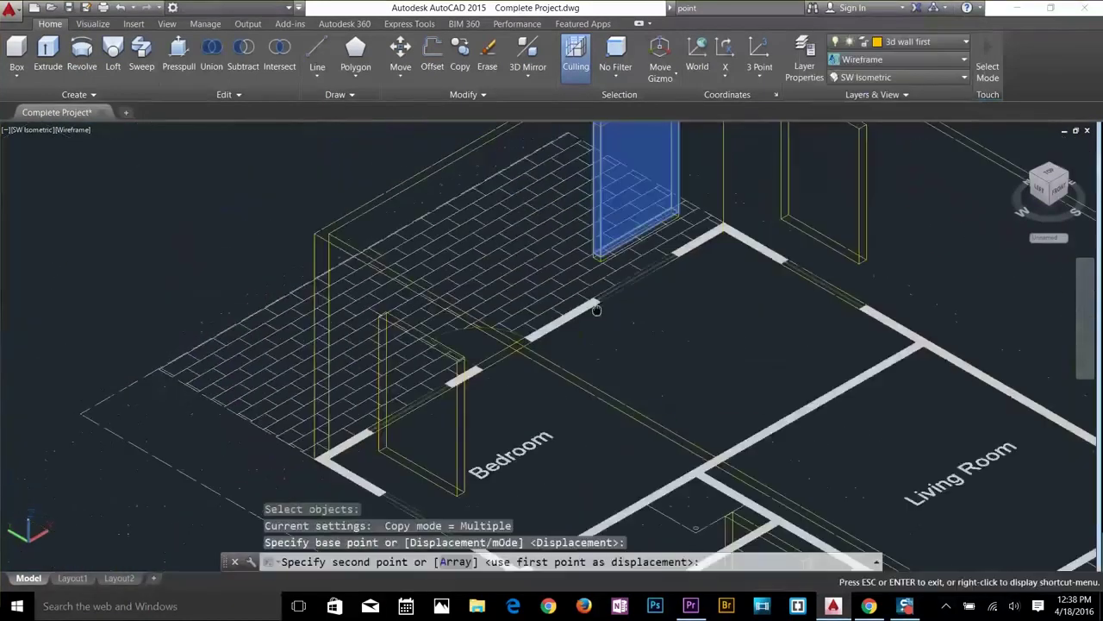
left_click(377, 423)
scroll(449, 453, "down", 5)
Delete the surplus window box.
left_click(451, 205)
key("Delete")
key("Escape")
key("Escape")
middle_click_drag(507, 257, 561, 306)
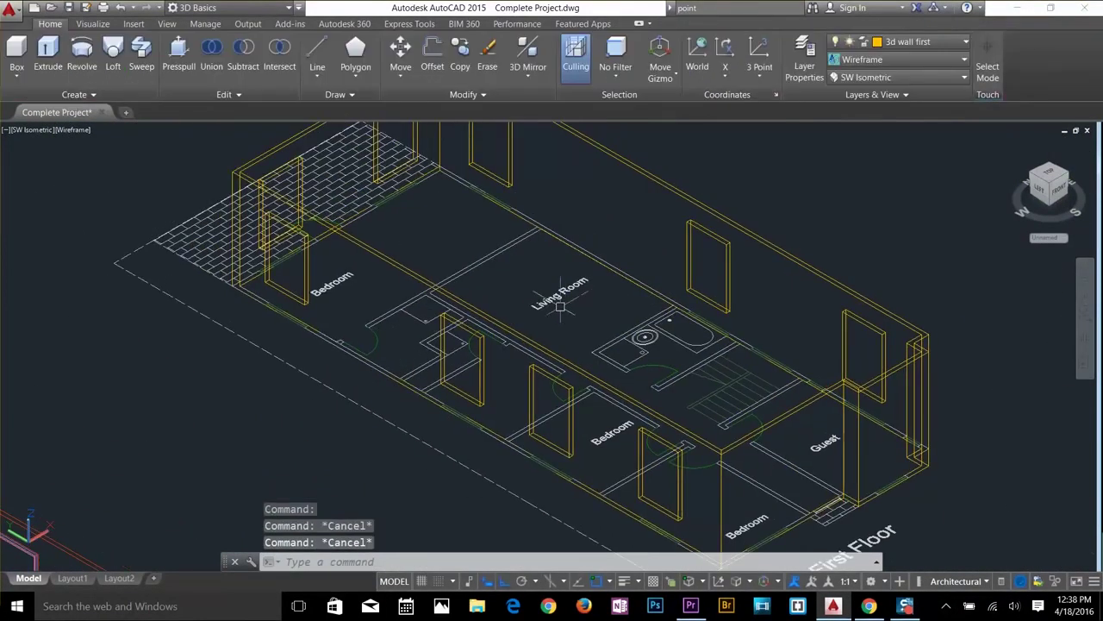
Subtract the window boxes on the side and rear walls from the first-floor exterior wall solid.
type("su")
left_click(673, 188)
key("Return")
left_click(688, 229)
left_click(844, 329)
middle_click_drag(642, 431, 763, 260)
left_click(762, 285)
left_click(654, 224)
middle_click_drag(552, 190, 710, 350)
left_click(586, 288)
key("Return")
key("Return")
key("Escape")
key("Escape")
key("Escape")
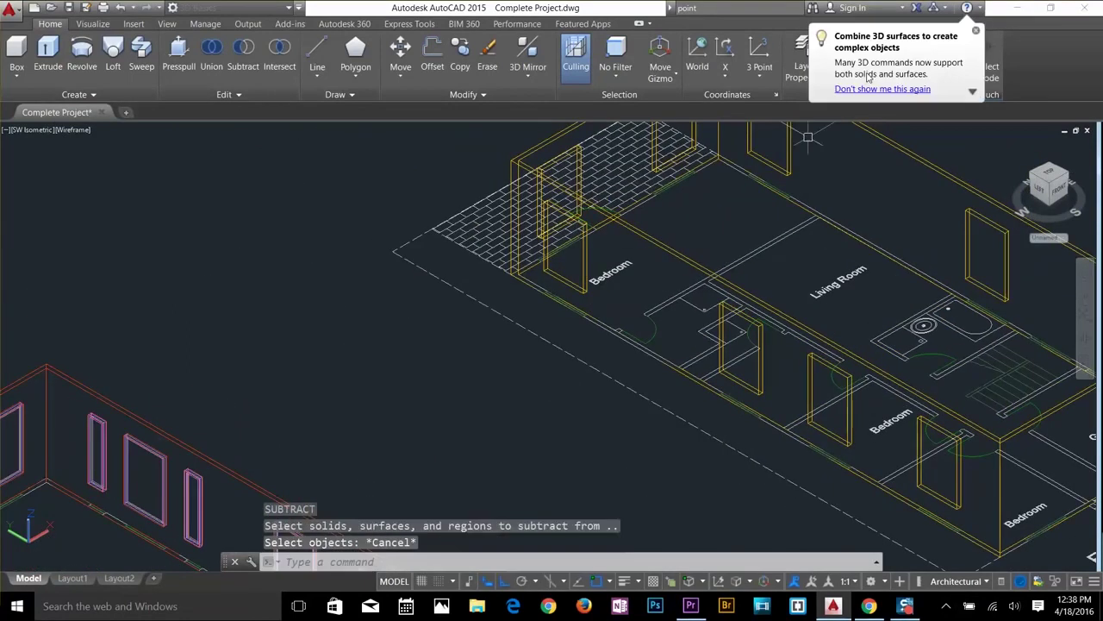
left_click(901, 60)
left_click(916, 90)
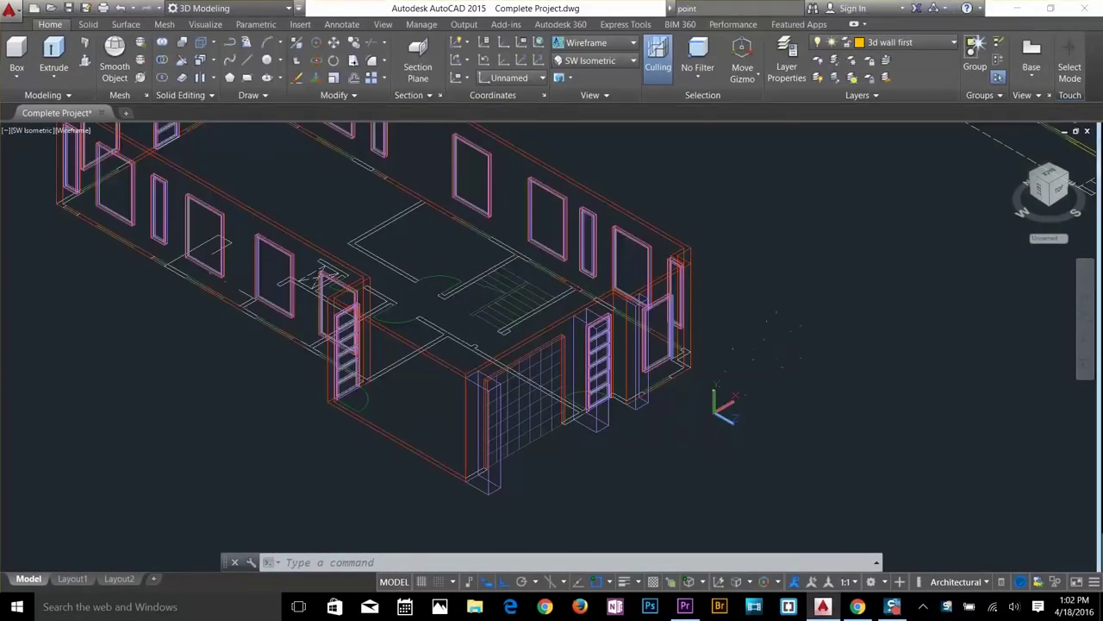
middle_click_drag(775, 344, 477, 429)
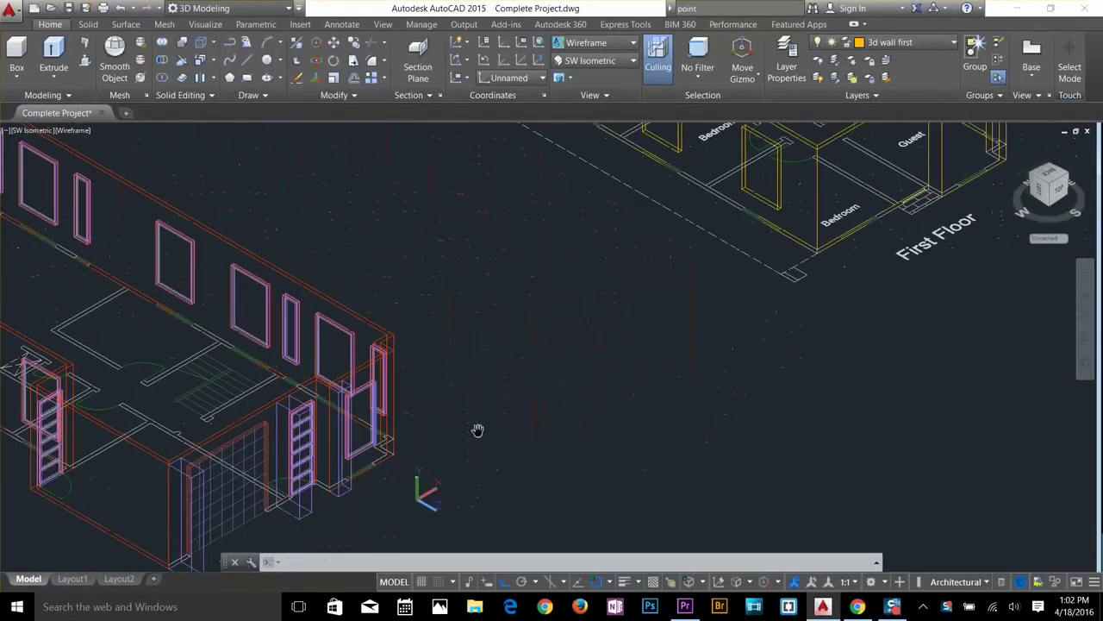
middle_click_drag(935, 201, 750, 350)
scroll(845, 288, "up", 6)
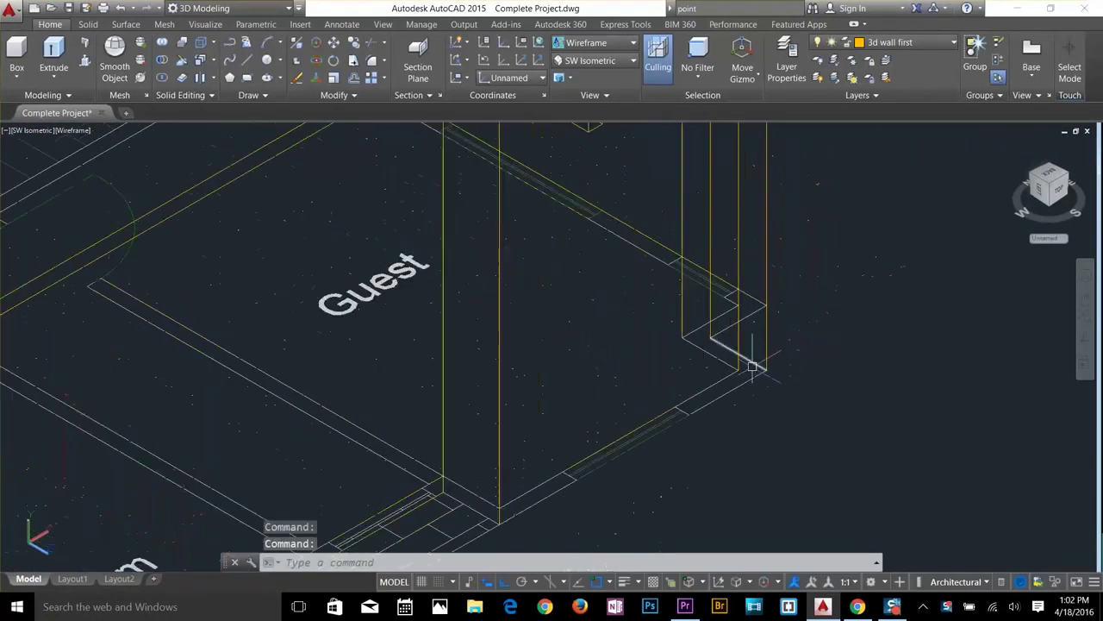
key("Return")
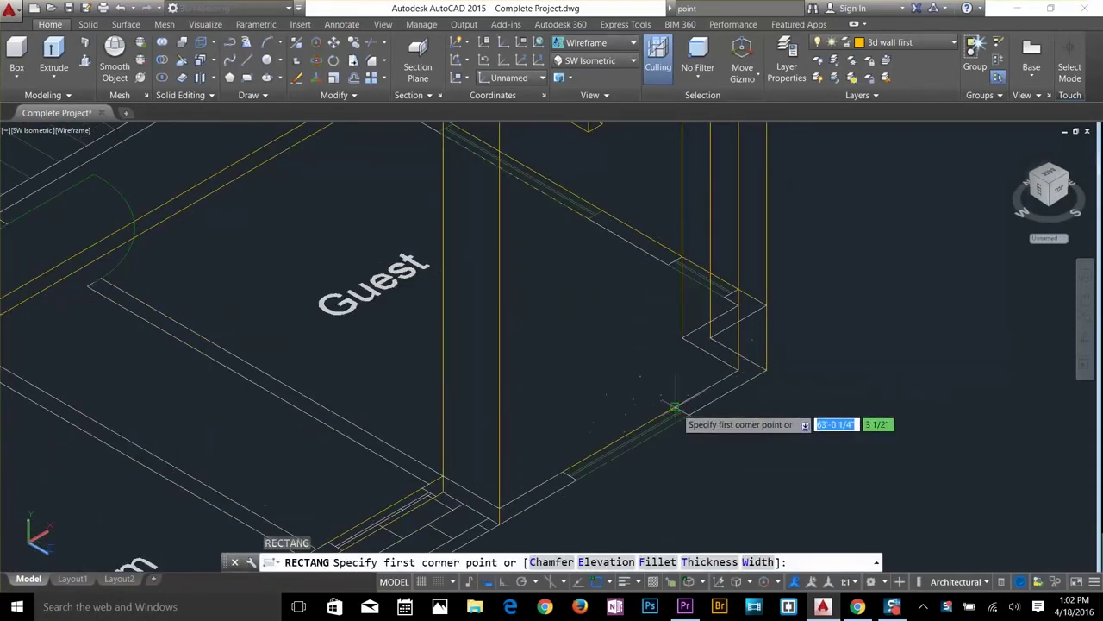
key("Escape")
key("Escape")
key("Escape")
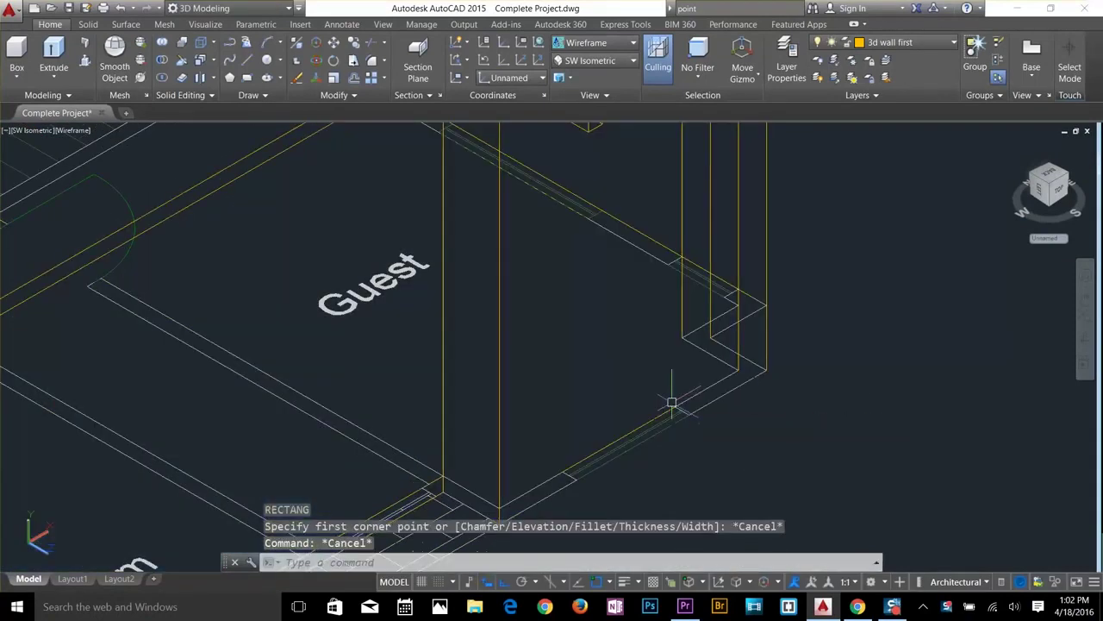
Reset the UCS to World and draw a rectangle over the Guest room's front-wall window opening, from corner to opposite corner.
key("Return")
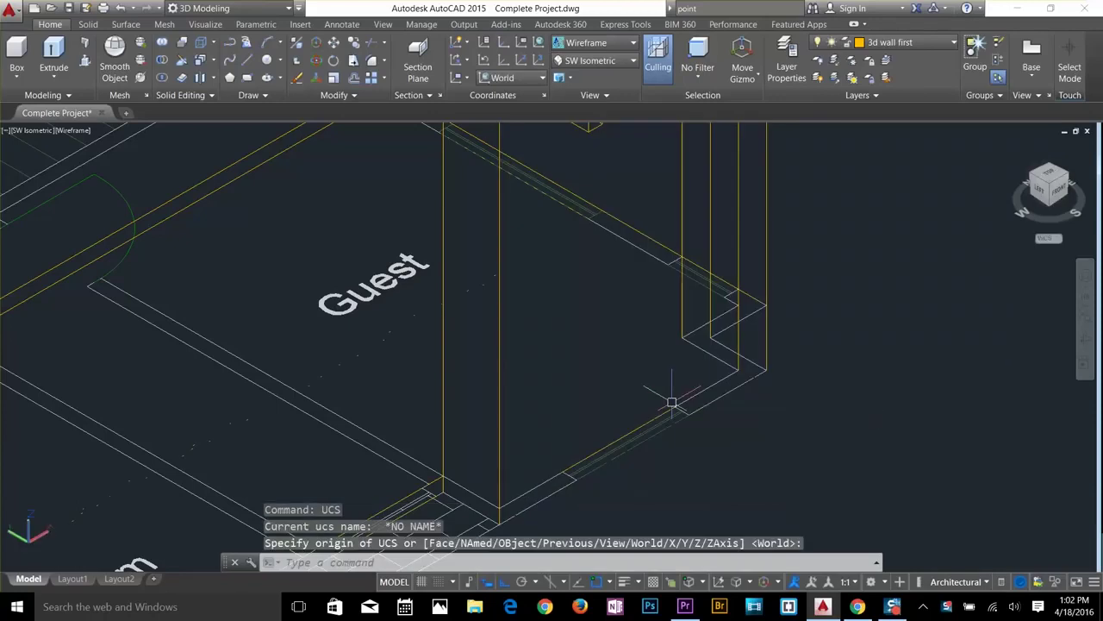
type("rec")
key("Return")
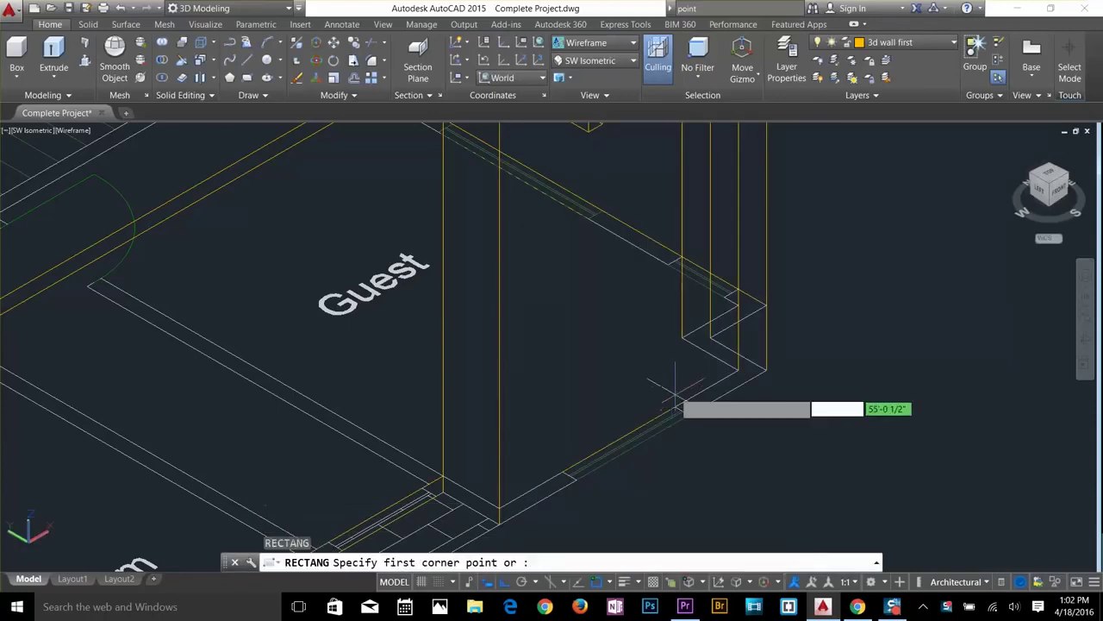
left_click(672, 403)
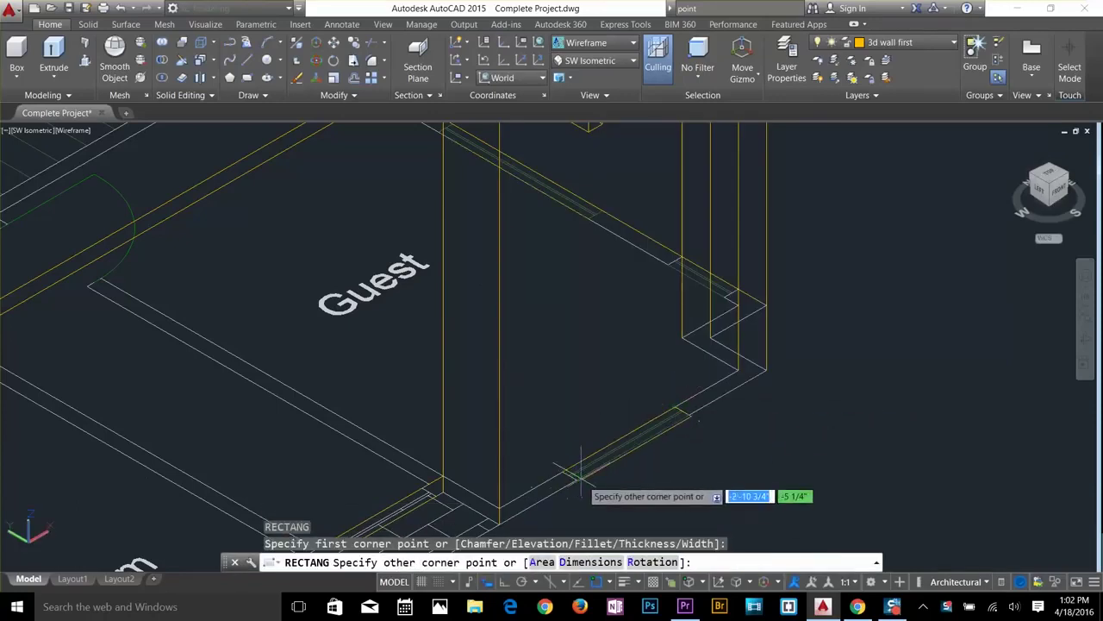
key("Escape")
key("Escape")
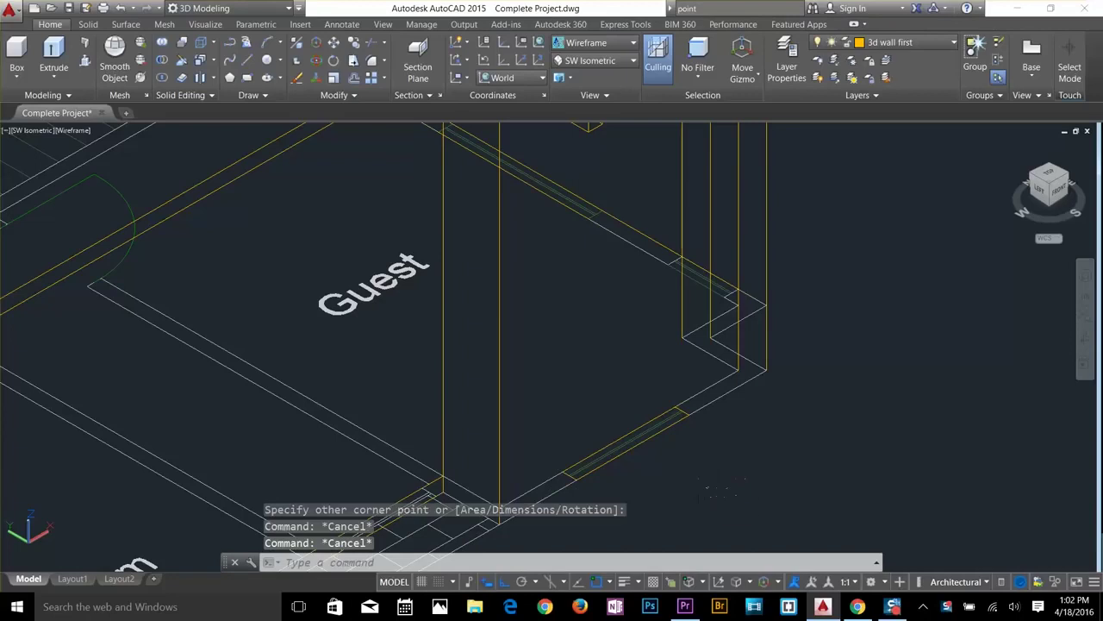
Move the Guest room window rectangle straight up by a displacement of 0,0,2'.
type("m")
key("Return")
left_click(638, 444)
key("Return")
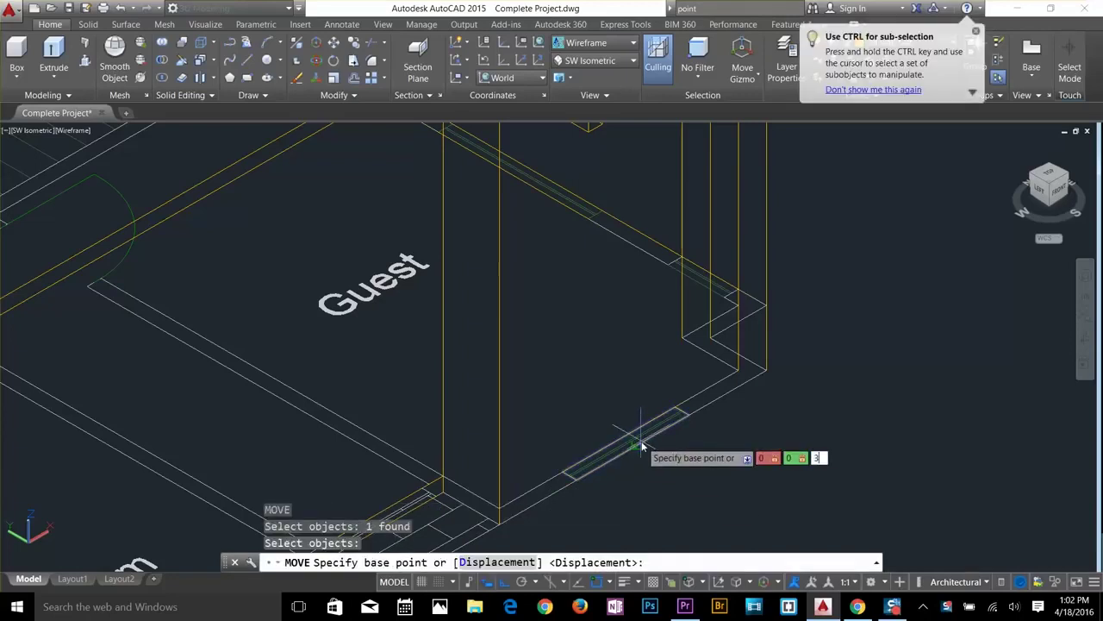
type("0,0,2'")
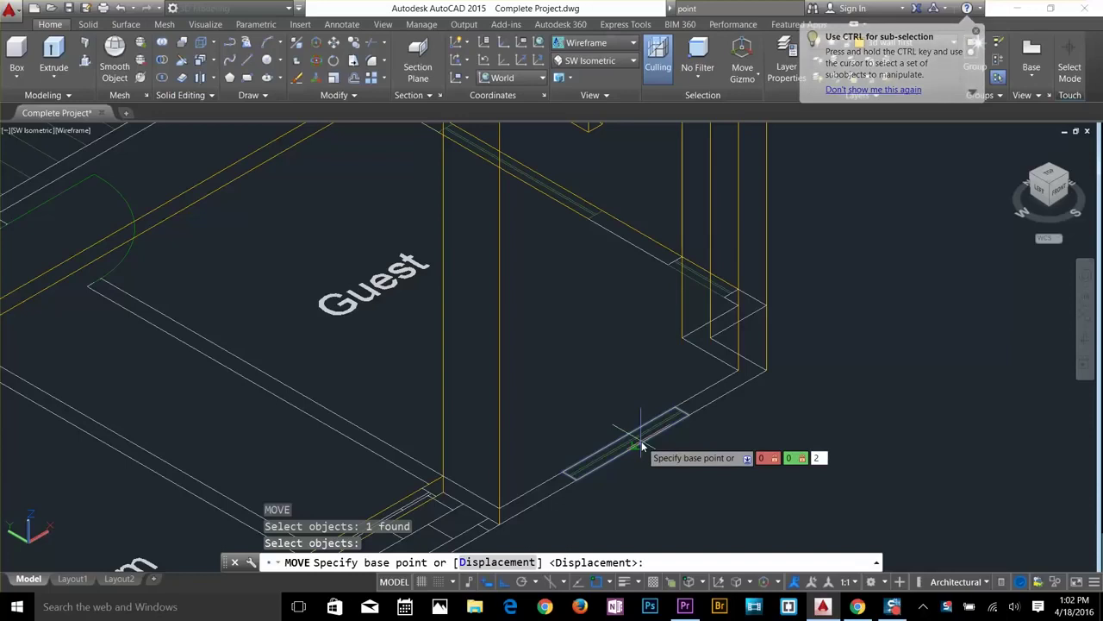
key("Return")
key("Escape")
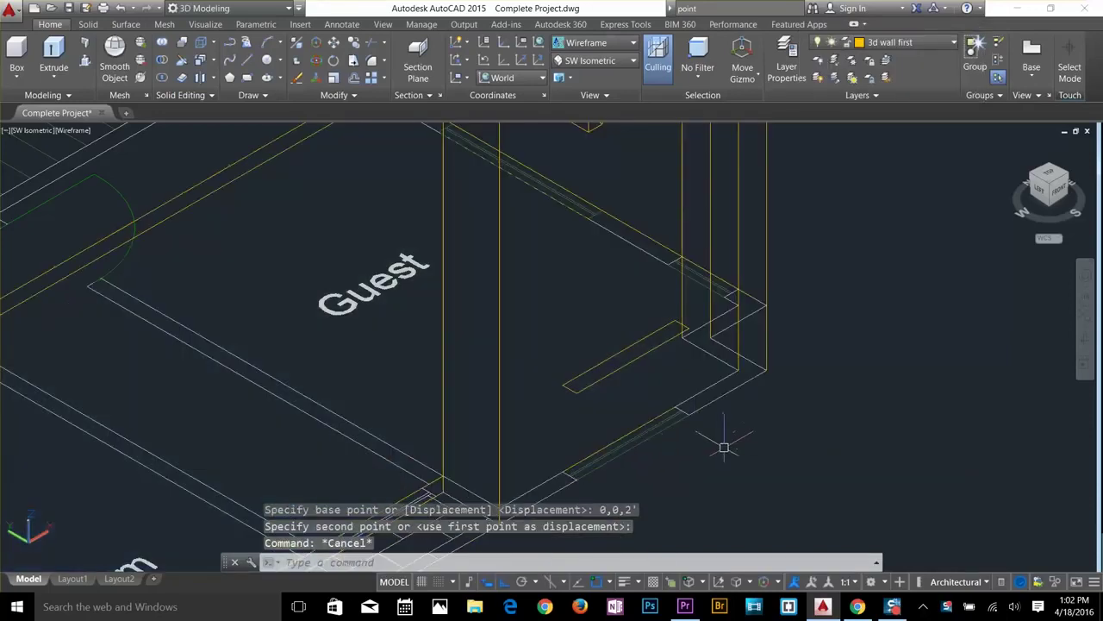
Extrude the raised Guest room window rectangle to a height of 6'.
type("ext")
key("Return")
left_click(630, 349)
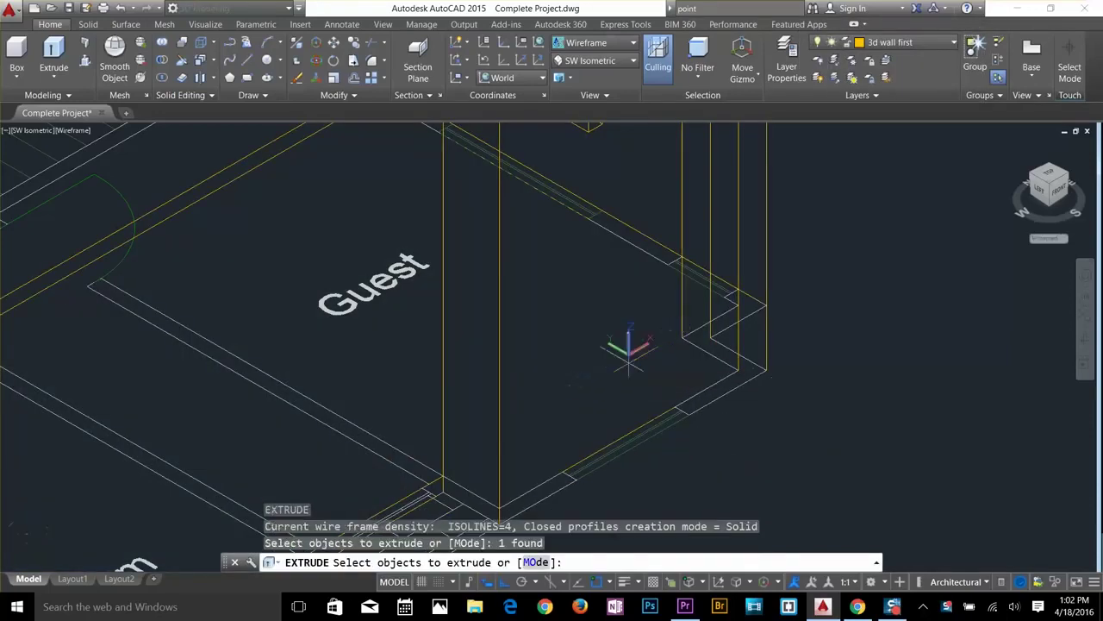
key("Return")
type("6")
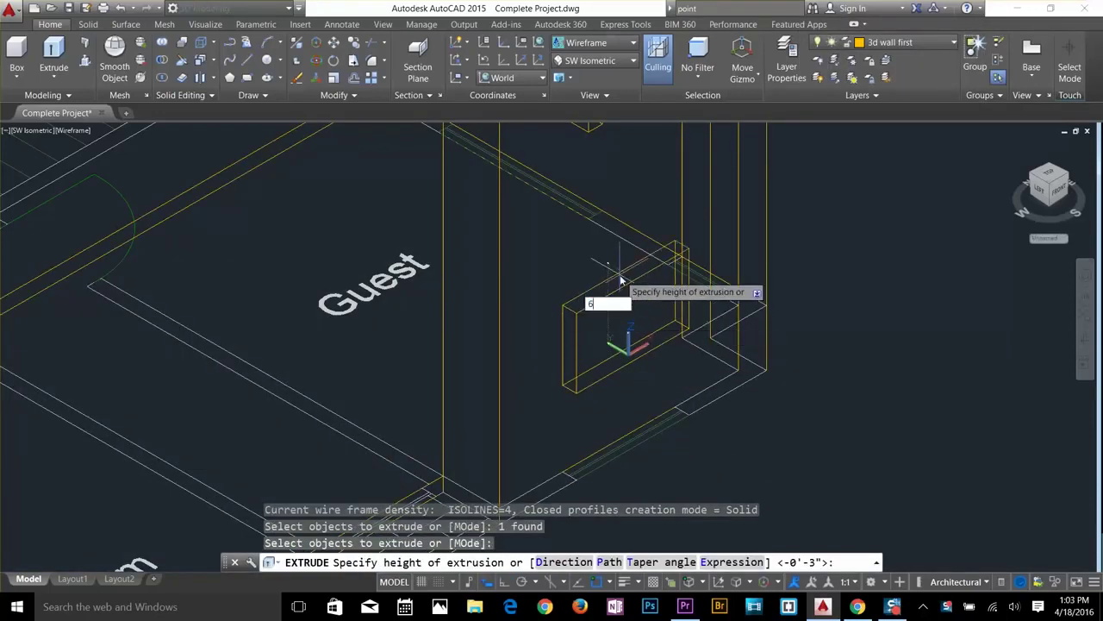
type("'")
key("Return")
key("Escape")
key("Escape")
scroll(654, 316, "down", 2)
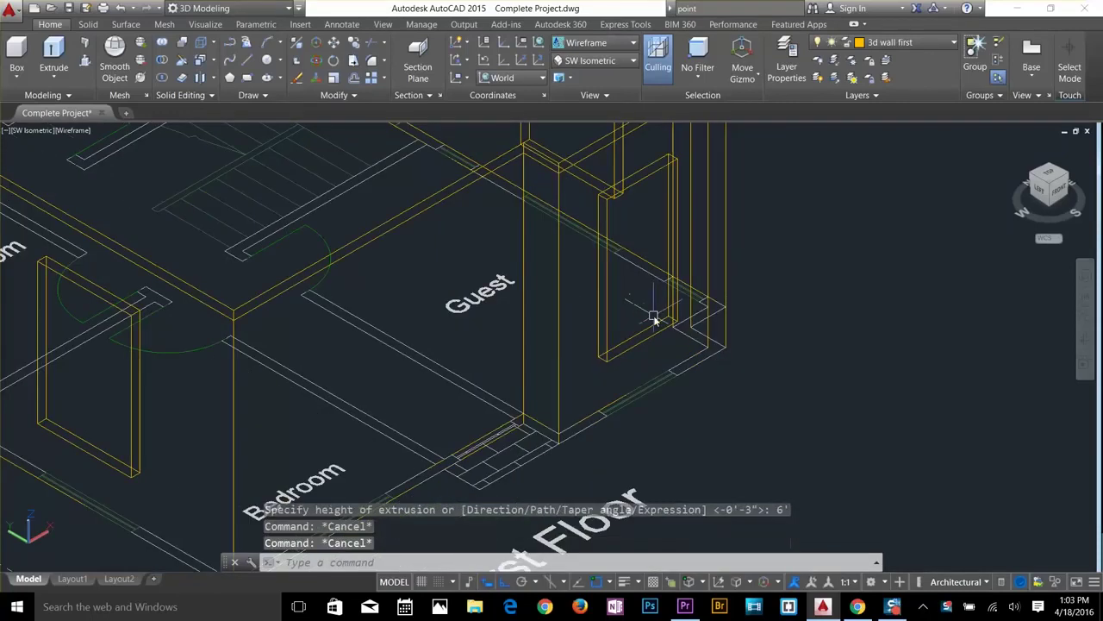
Subtract the Guest room window box from the first-floor exterior wall solid.
type("su")
key("Return")
left_click(556, 267)
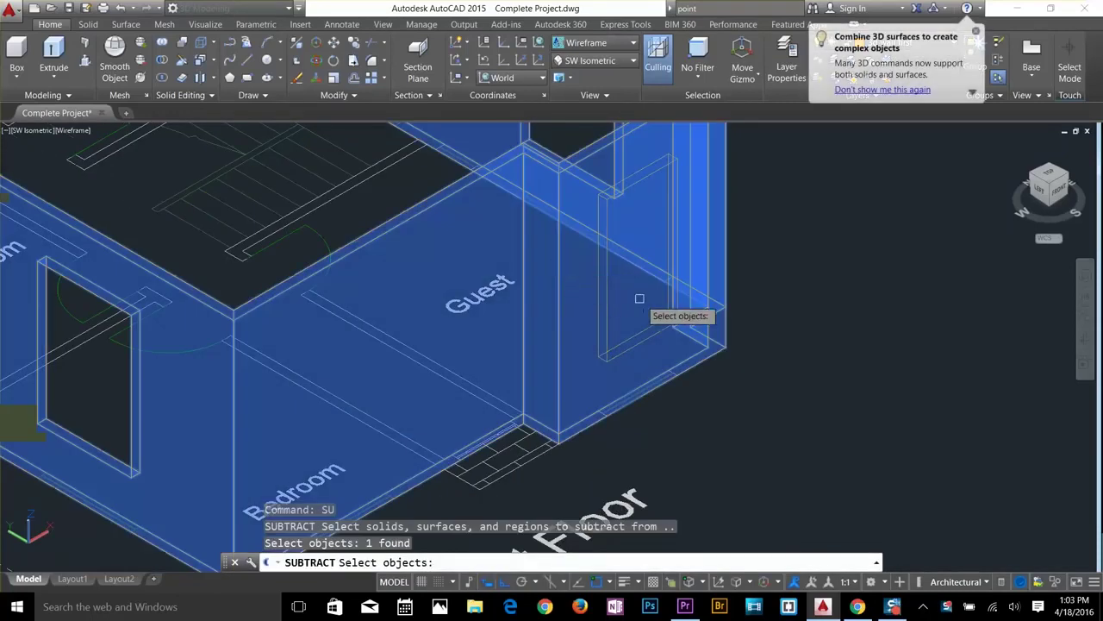
key("Return")
left_click(656, 329)
key("Return")
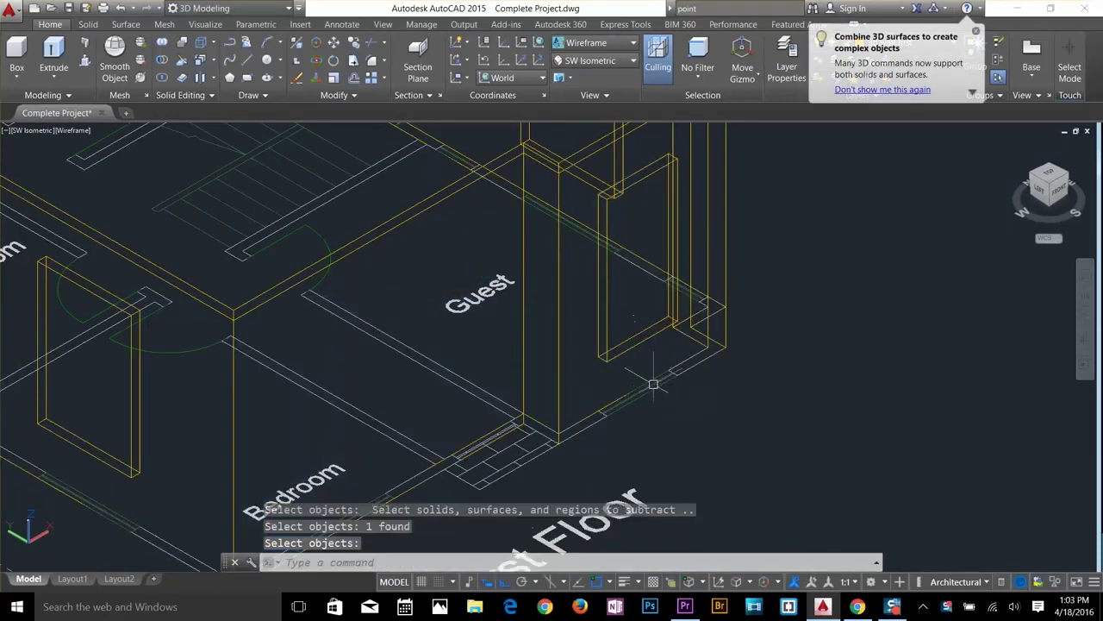
key("Escape")
key("Escape")
Copy the ground-floor front window's frame and glass from its lower outer corner to the matching corner of the Guest room's front window opening.
scroll(665, 355, "down", 4)
middle_click_drag(589, 400, 661, 306)
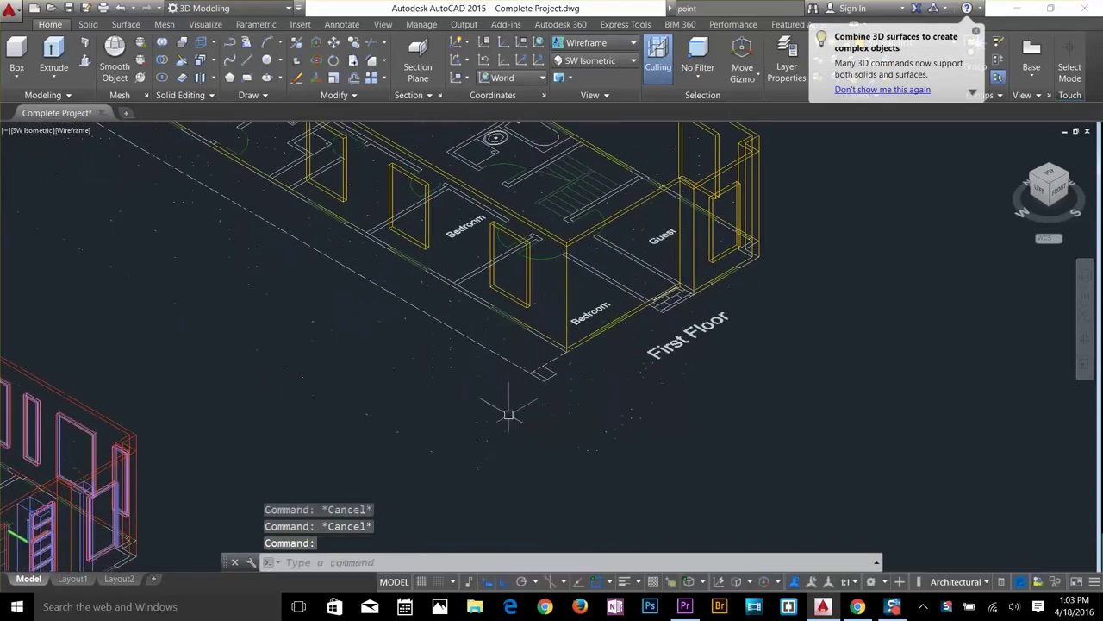
middle_click_drag(509, 415, 823, 235)
scroll(483, 406, "up", 6)
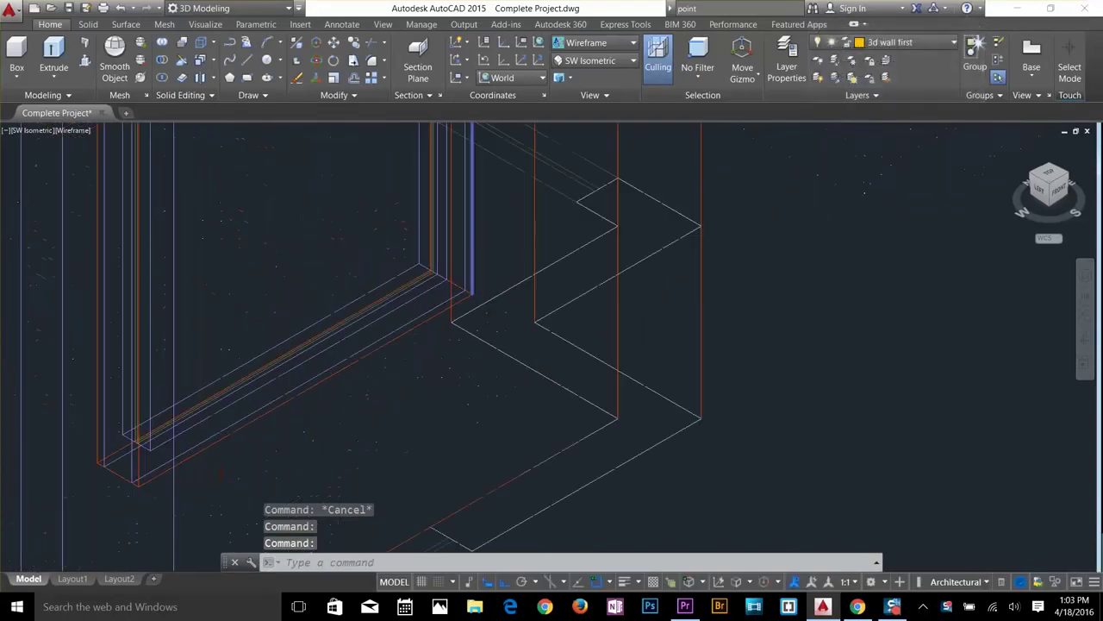
type("co")
key("Return")
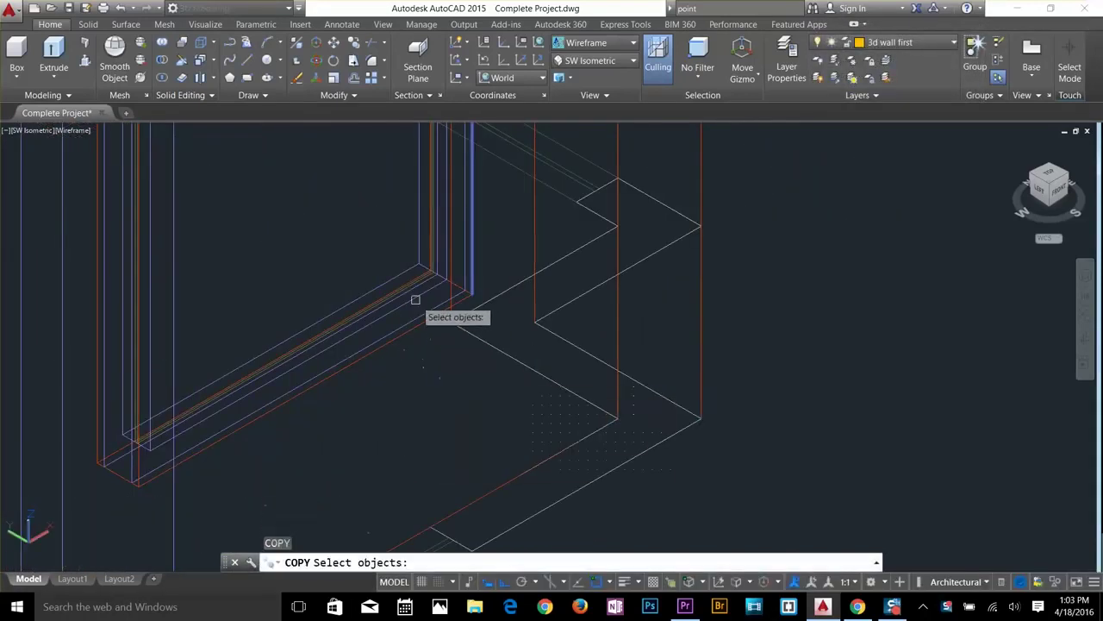
left_click(412, 300)
scroll(426, 290, "up", 2)
left_click(442, 221)
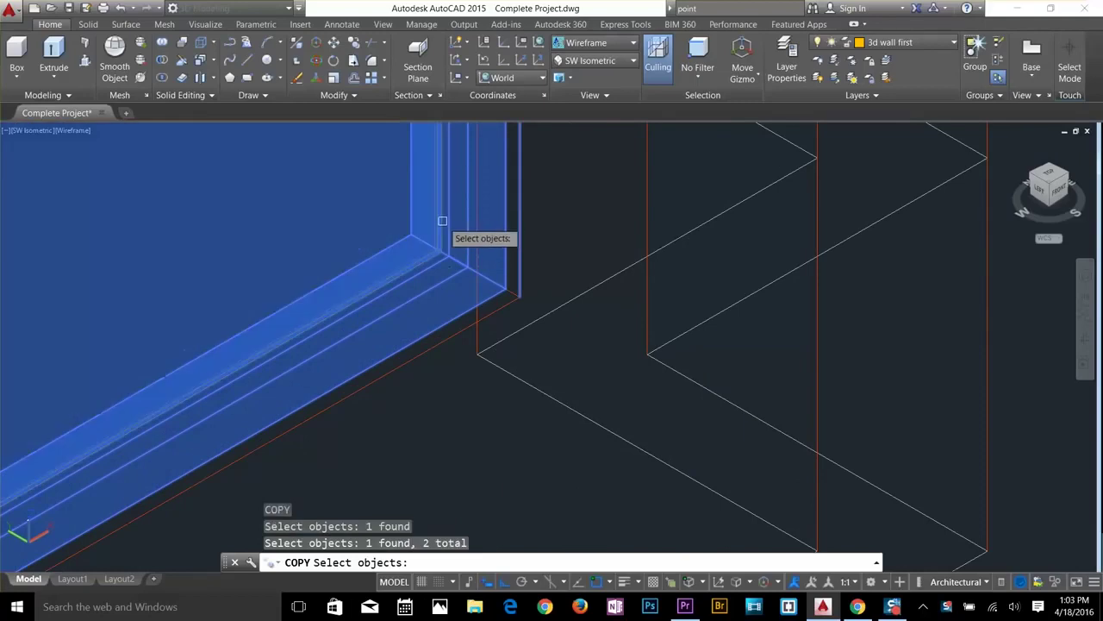
key("Return")
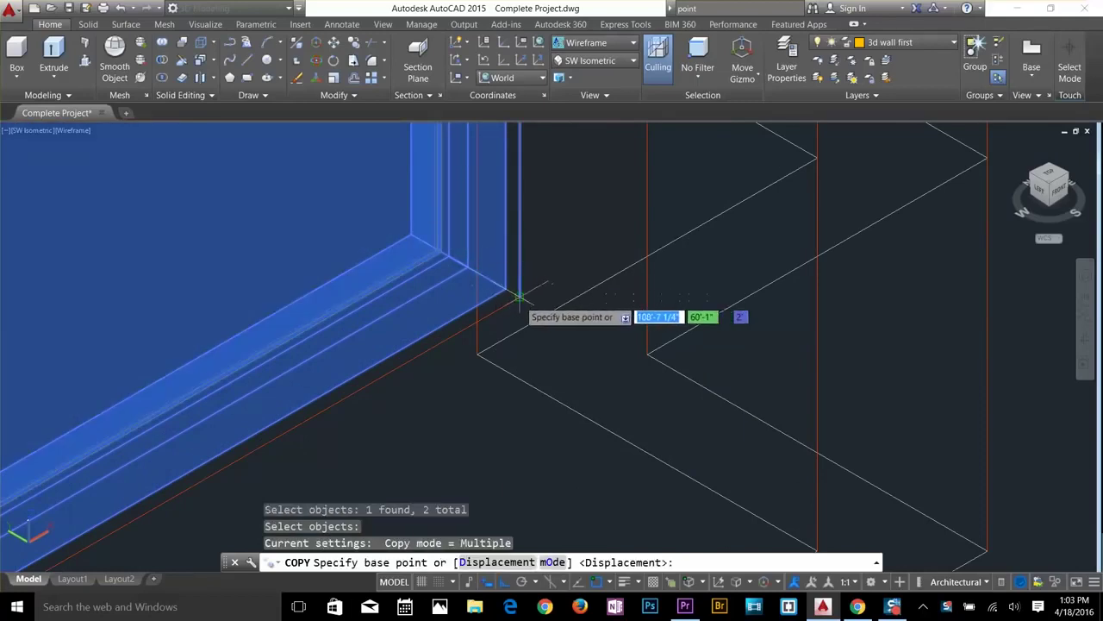
left_click(519, 297)
scroll(543, 342, "down", 6)
middle_click_drag(717, 294, 324, 493)
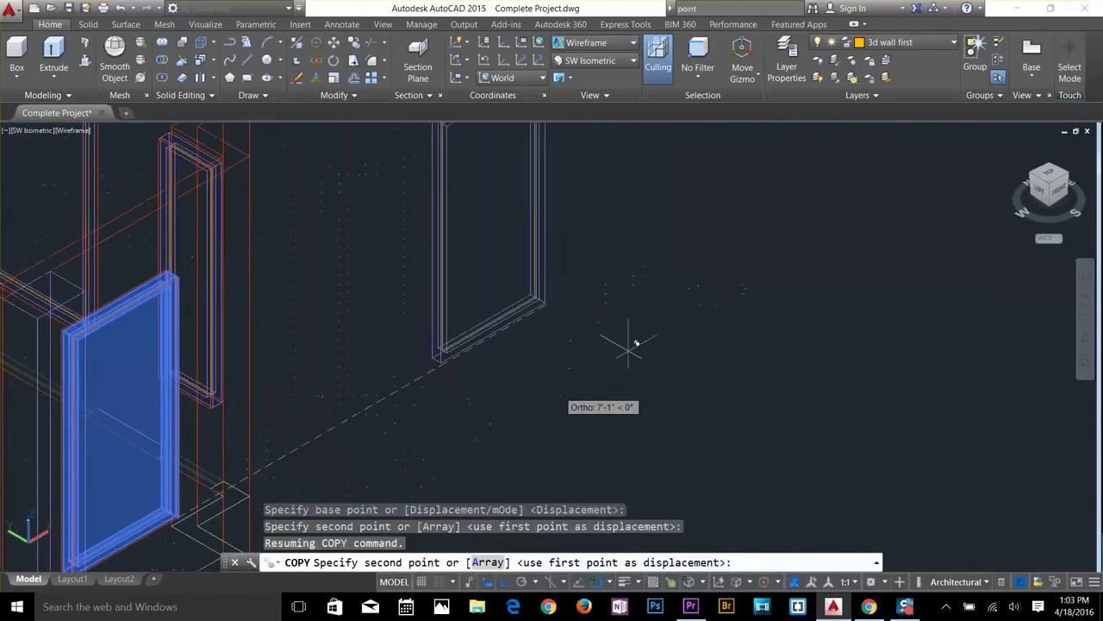
scroll(631, 348, "down", 3)
middle_click_drag(692, 306, 228, 461)
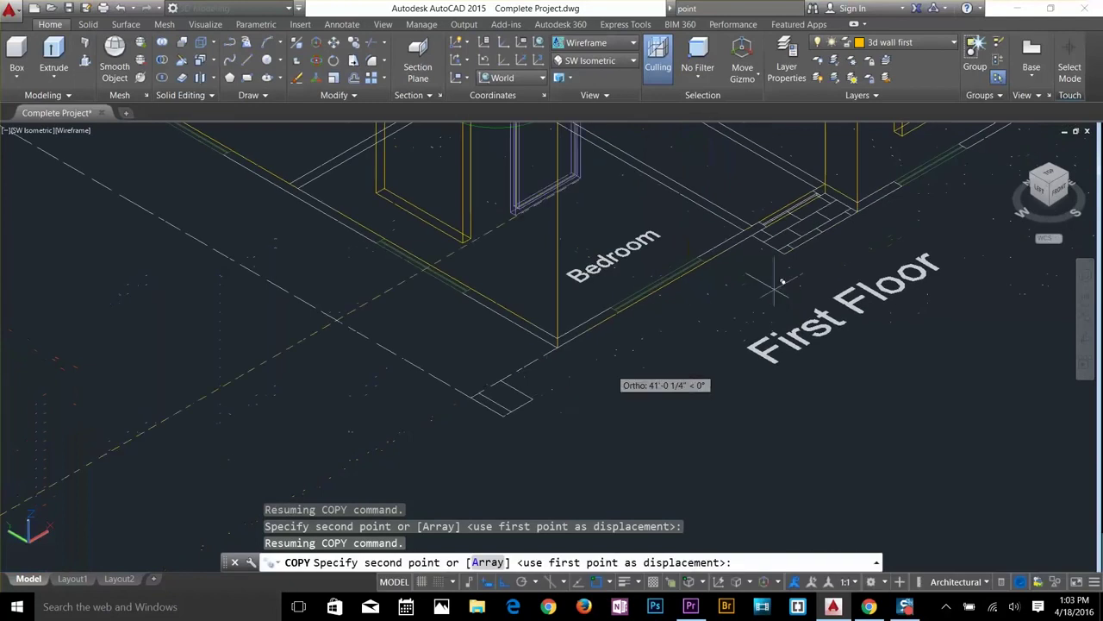
middle_click_drag(915, 177, 655, 540)
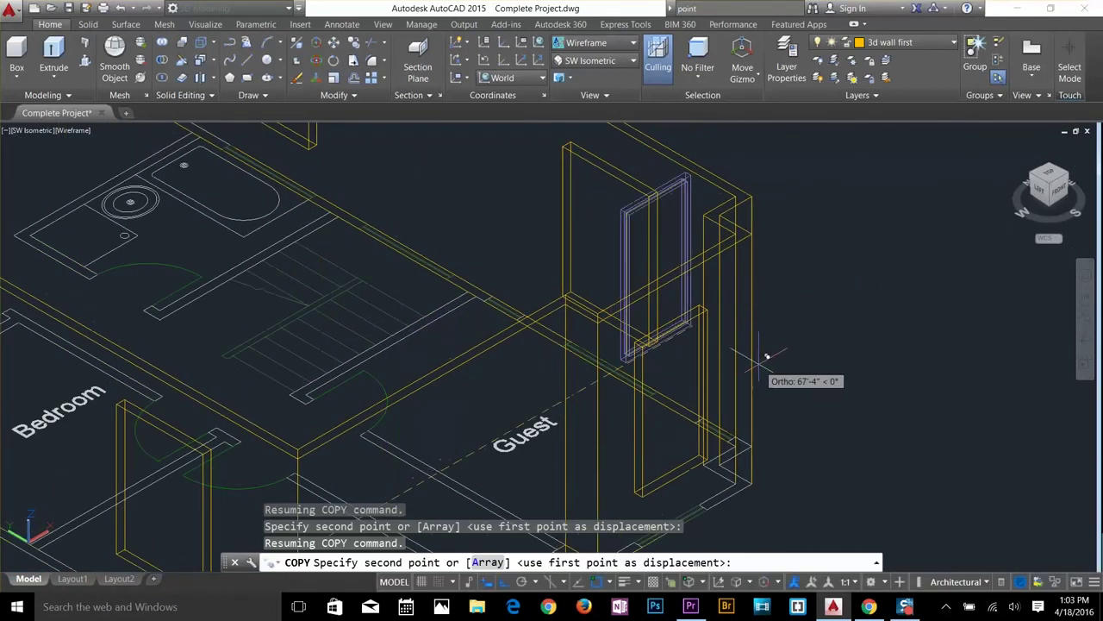
scroll(728, 465, "up", 5)
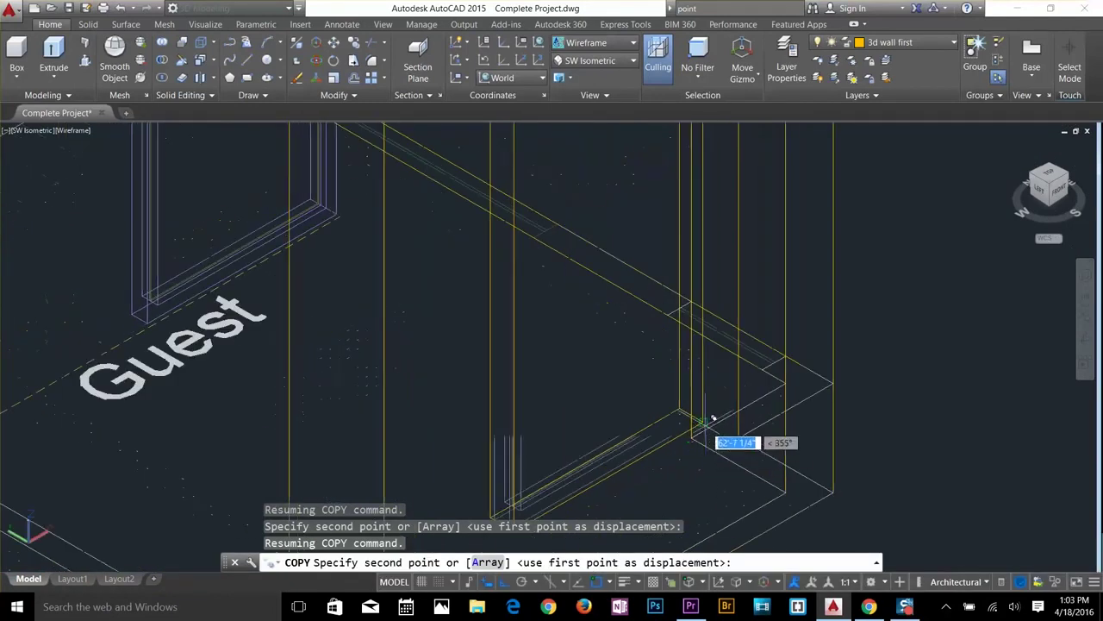
left_click(712, 420)
scroll(713, 422, "down", 4)
key("Return")
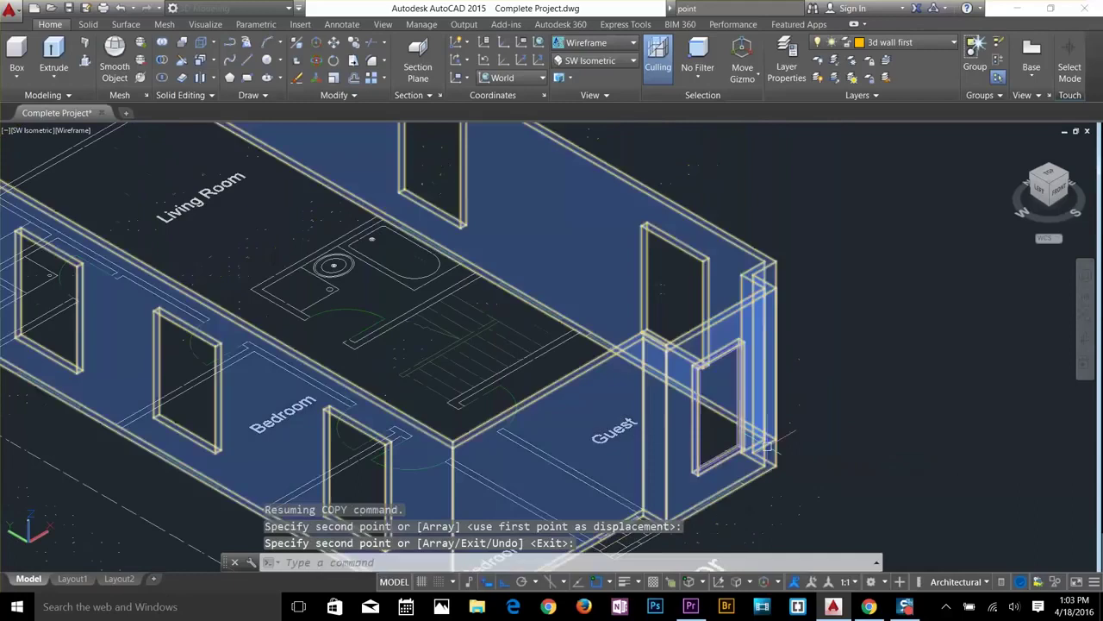
scroll(767, 447, "down", 2)
middle_click_drag(815, 463, 847, 327)
scroll(740, 352, "up", 4)
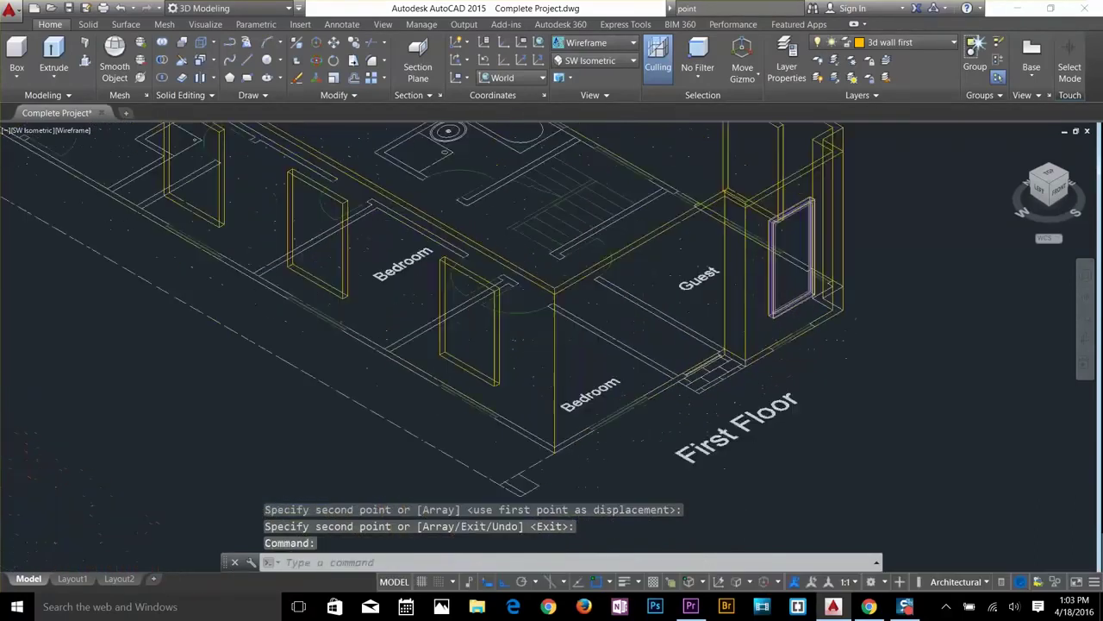
key("Escape")
key("Escape")
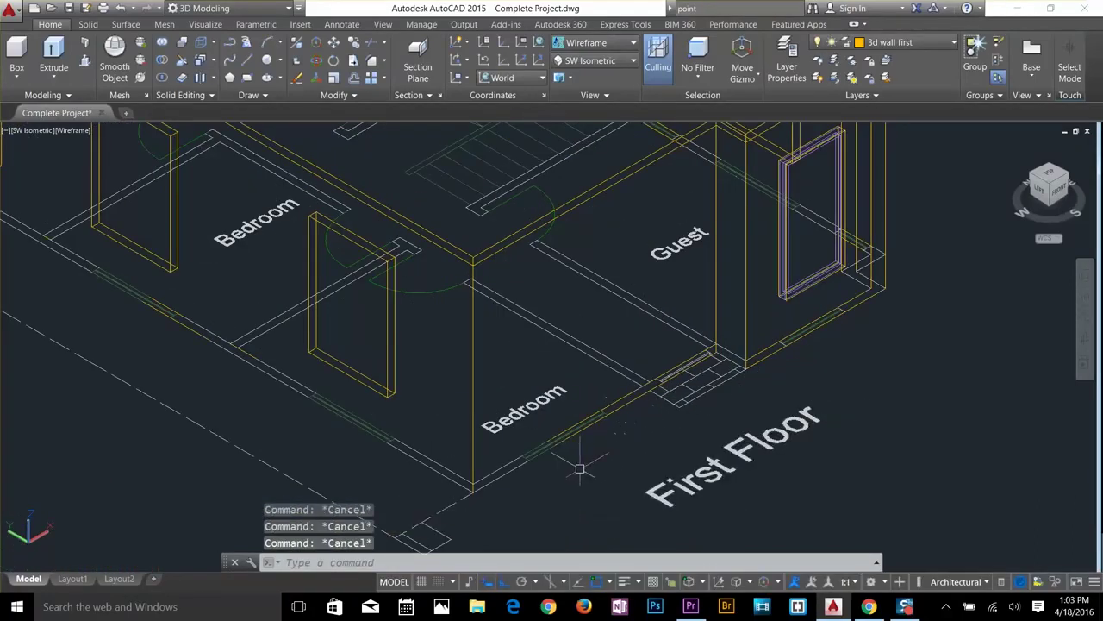
Draw a rectangle over the front Bedroom window outline in the first-floor plan.
left_click(371, 406)
key("Escape")
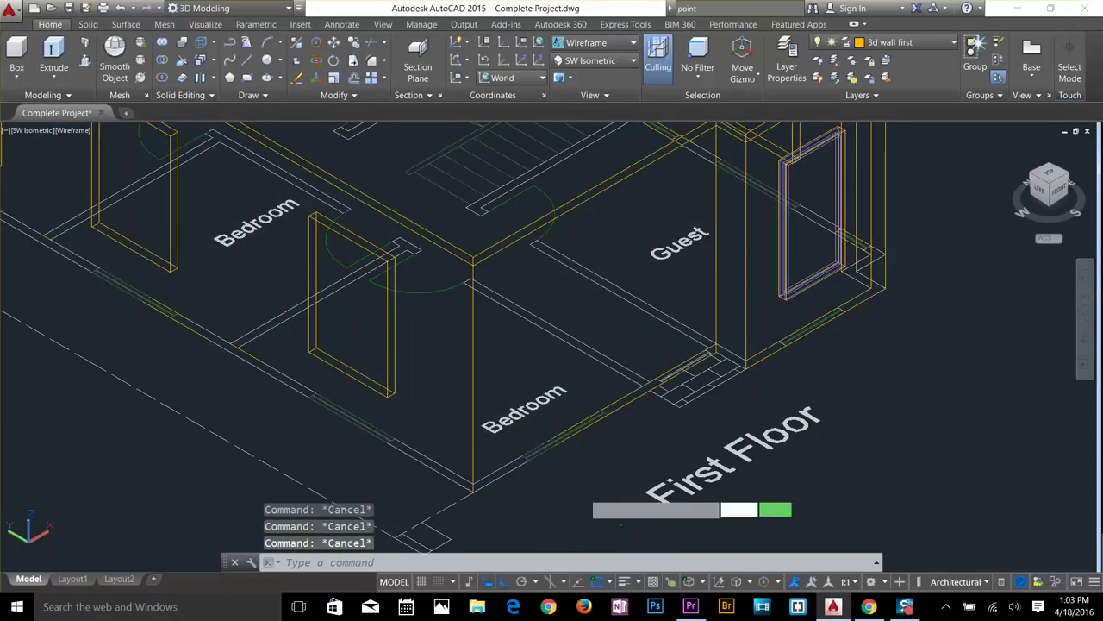
type("rec")
key("Return")
left_click(592, 431)
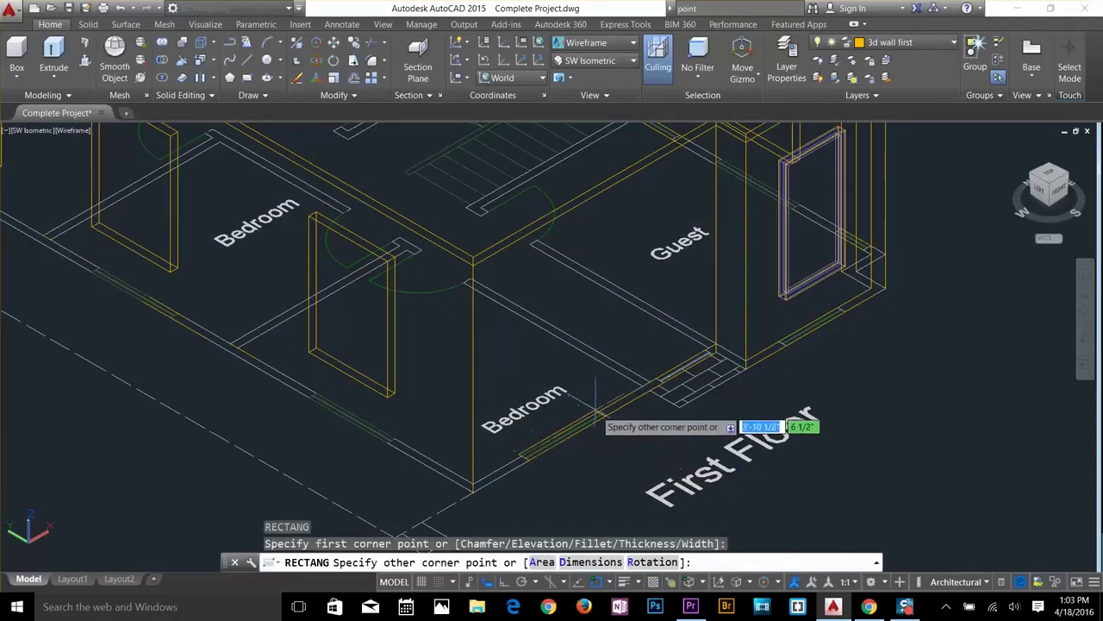
key("Escape")
key("Escape")
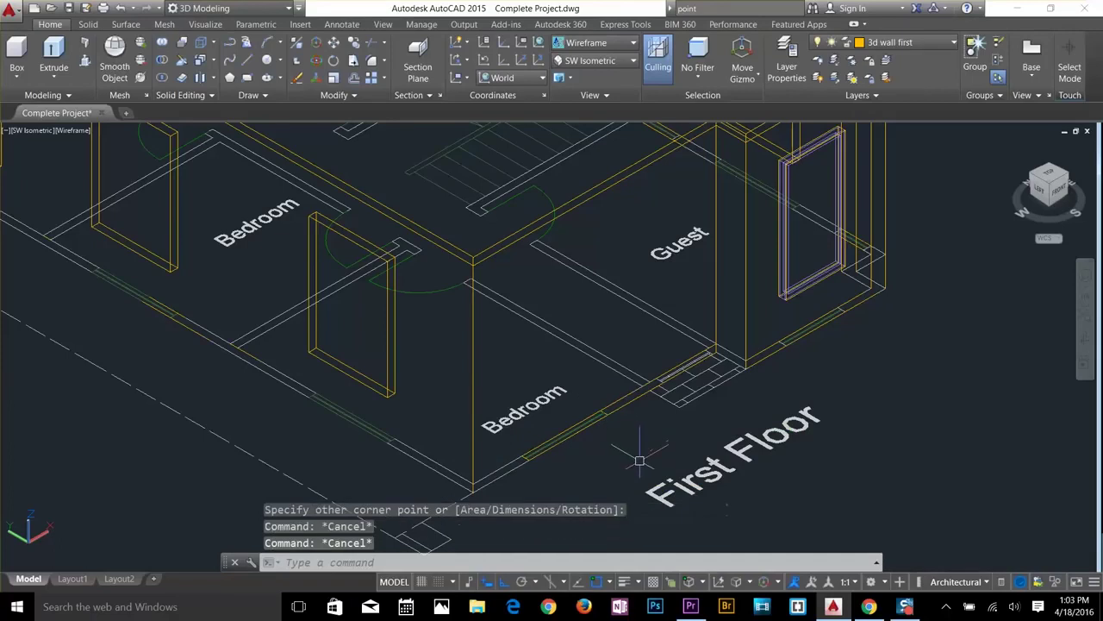
Move the front Bedroom window rectangle straight up by a displacement of 0,0,3'.
type("m")
key("Return")
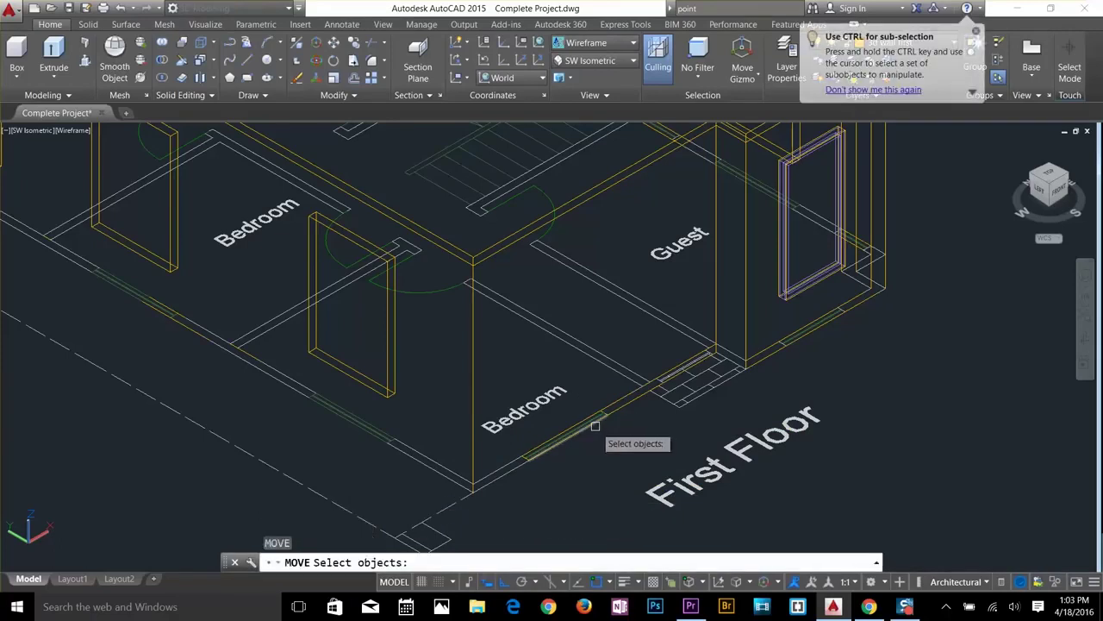
left_click(595, 427)
key("Return")
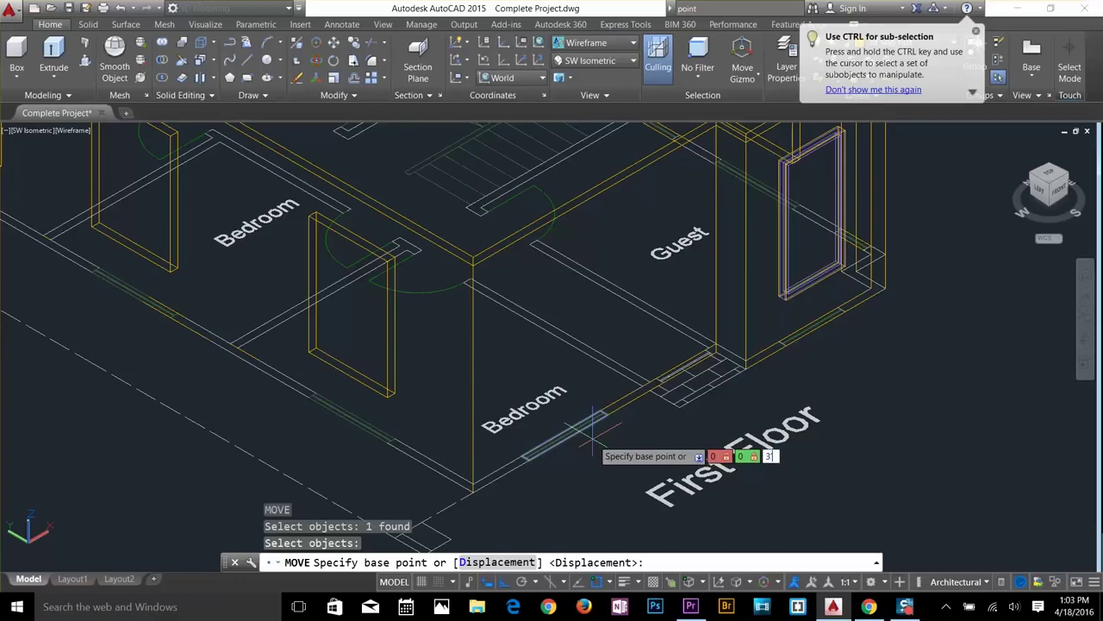
key("Return")
key("Escape")
key("Escape")
Extrude the raised front Bedroom window rectangle to a height of 6' as a solid box.
type("ext")
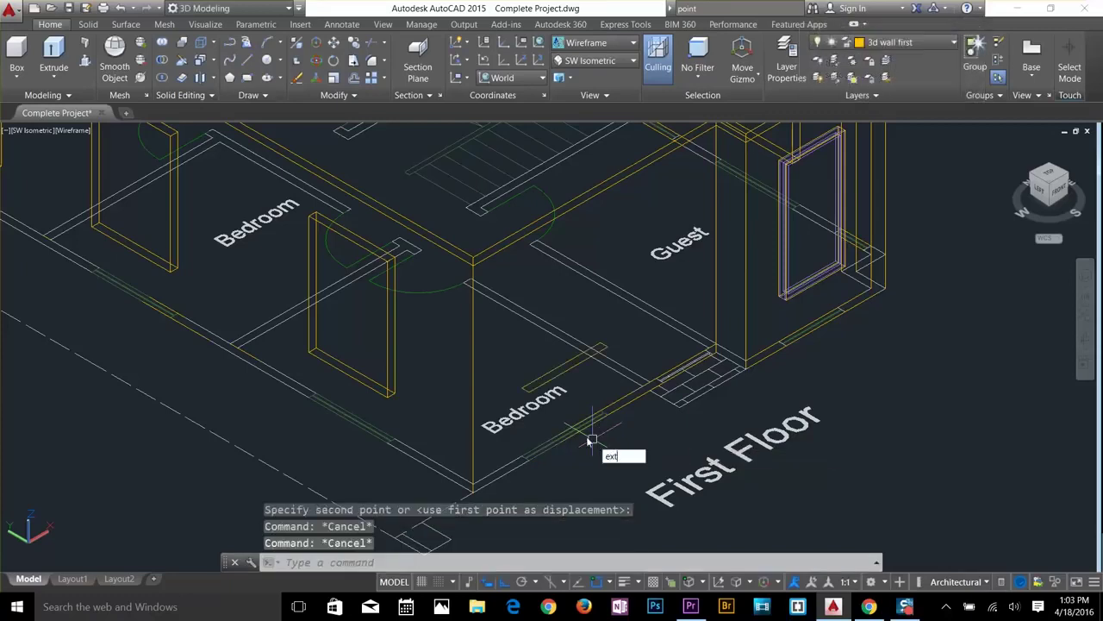
key("Return")
left_click(581, 364)
key("Return")
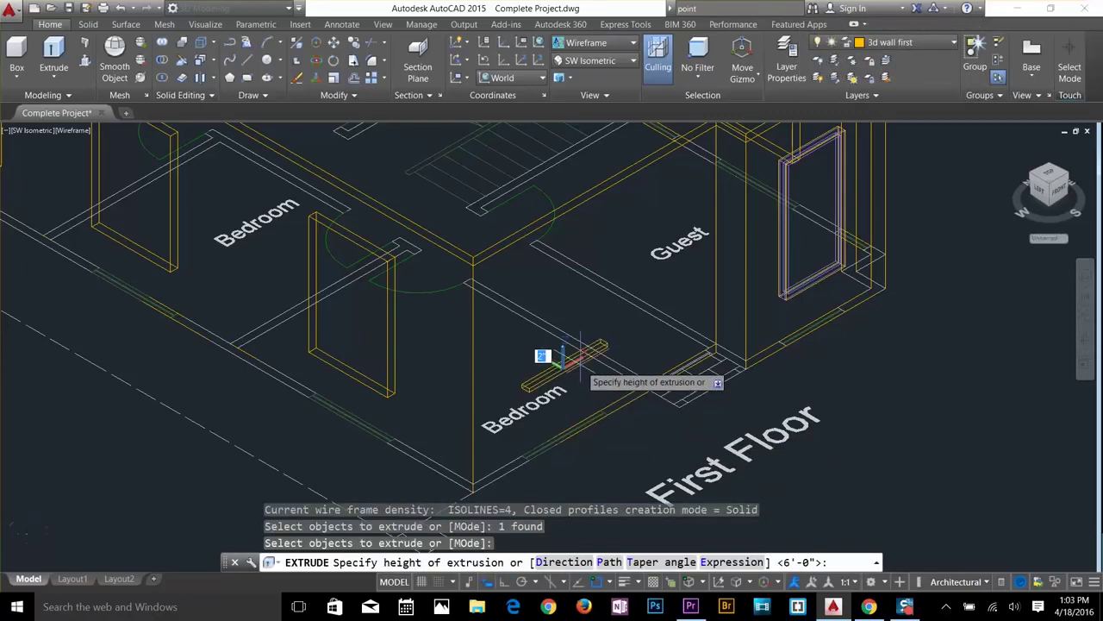
type("6")
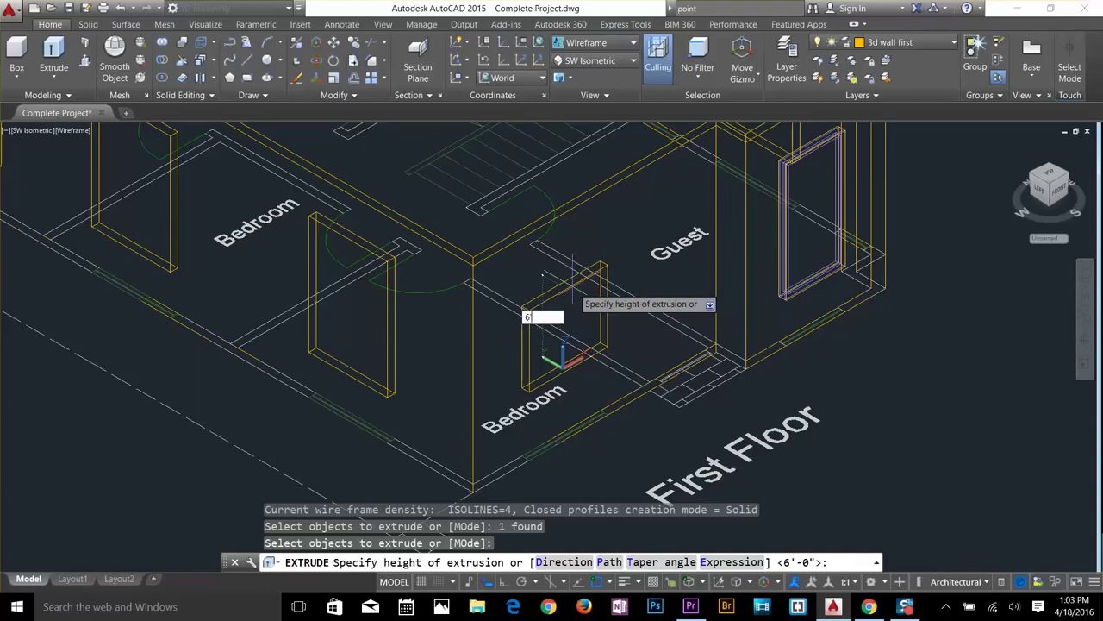
type("'")
key("Return")
key("Escape")
key("Escape")
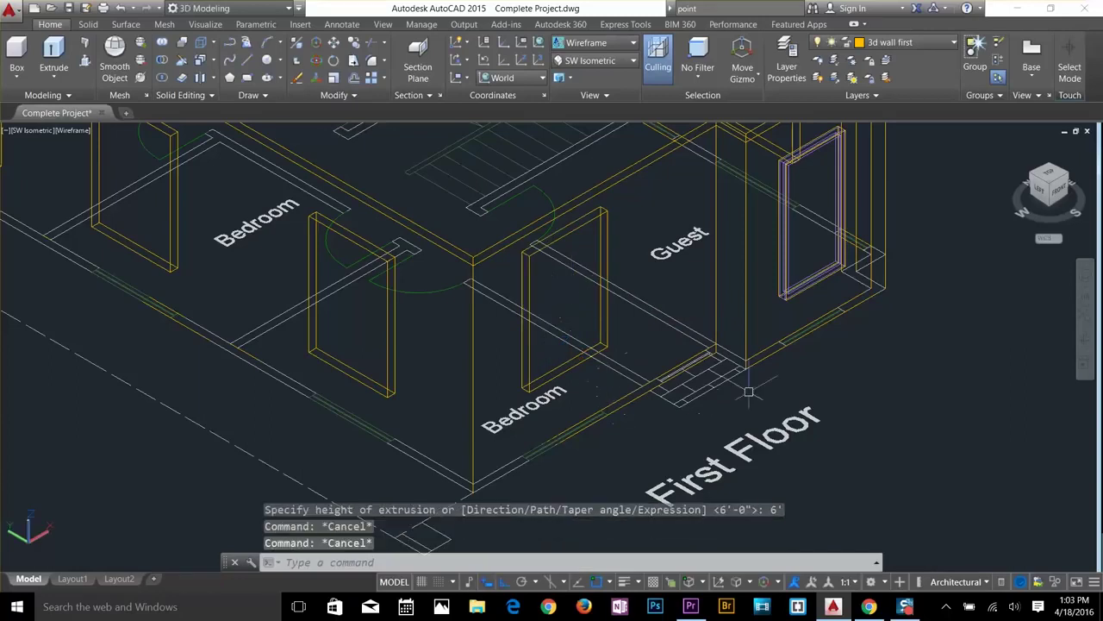
Delete the front Bedroom window box.
left_click(589, 356)
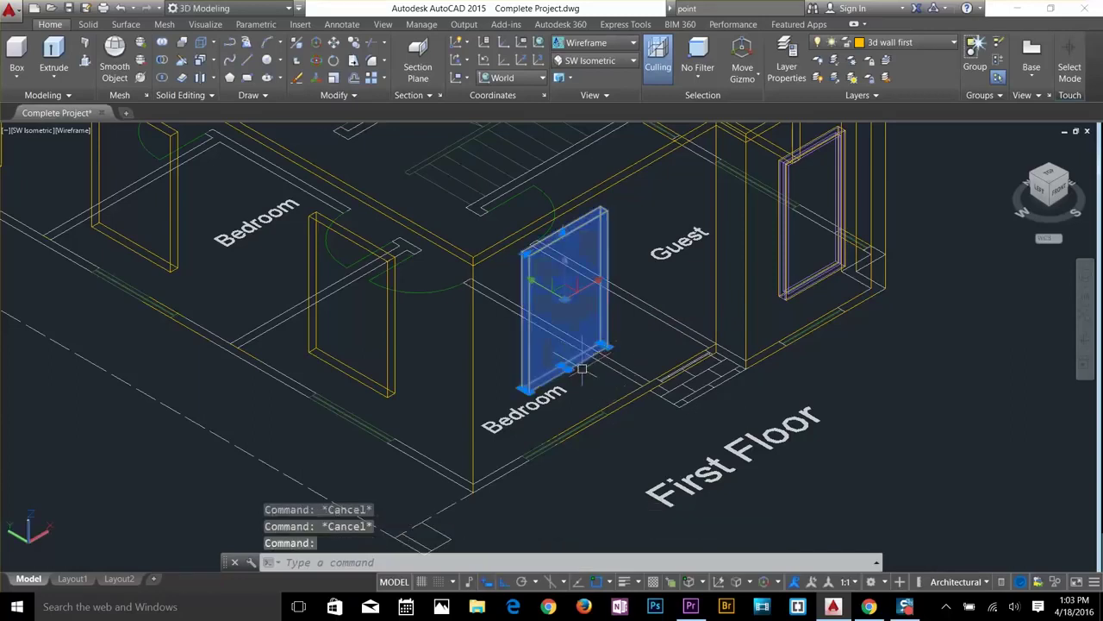
key("Delete")
scroll(586, 379, "up", 5)
key("Escape")
key("Escape")
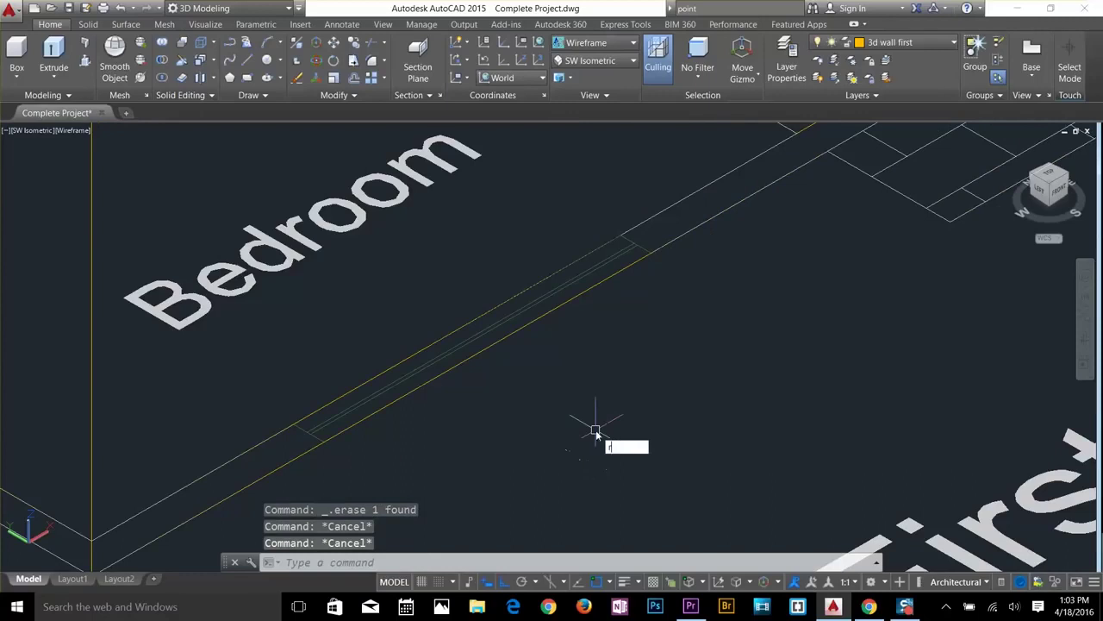
Draw a new rectangle between opposite corners of the front Bedroom window, spanning the full wall thickness.
key("Return")
left_click(618, 234)
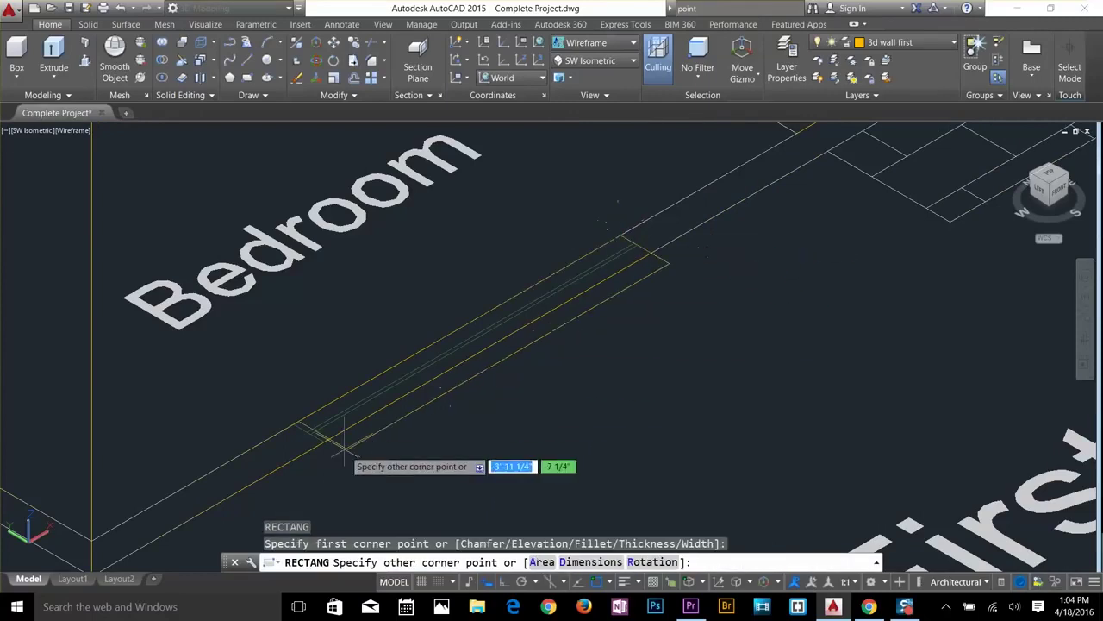
left_click(320, 442)
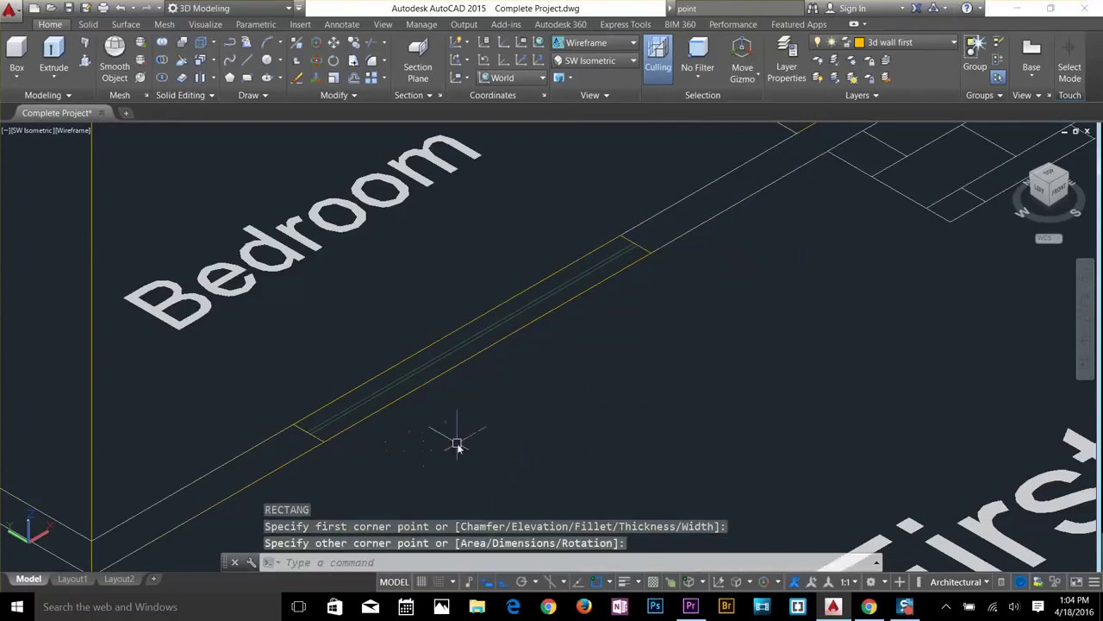
Move the new front Bedroom window rectangle straight up by a displacement of 0,0,2'.
type("m")
key("Return")
left_click(450, 379)
key("Return")
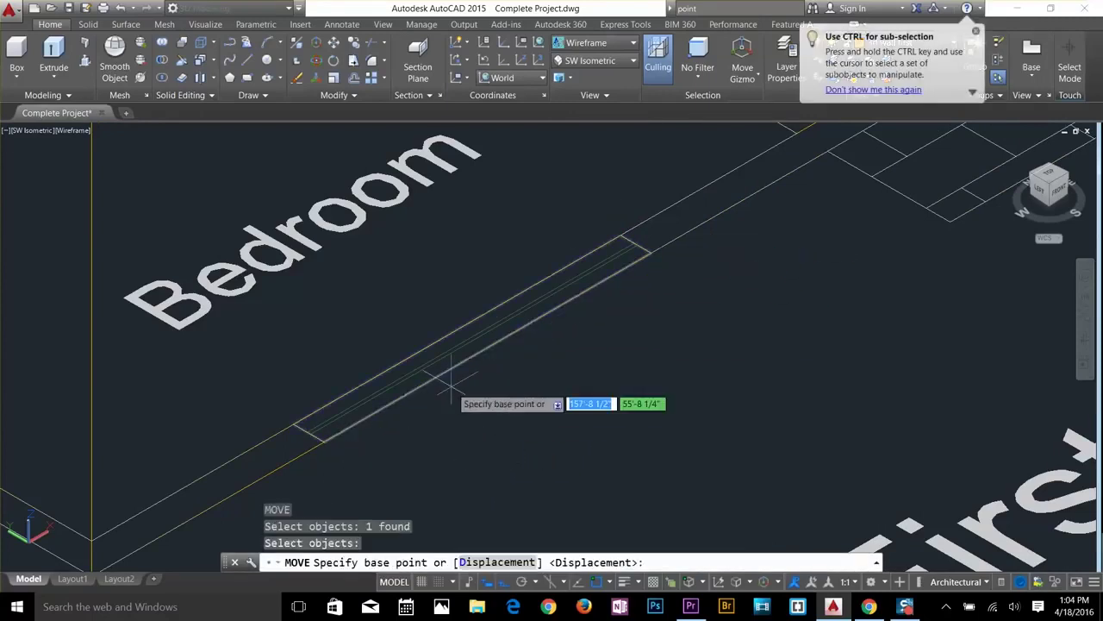
type("0,0,2")
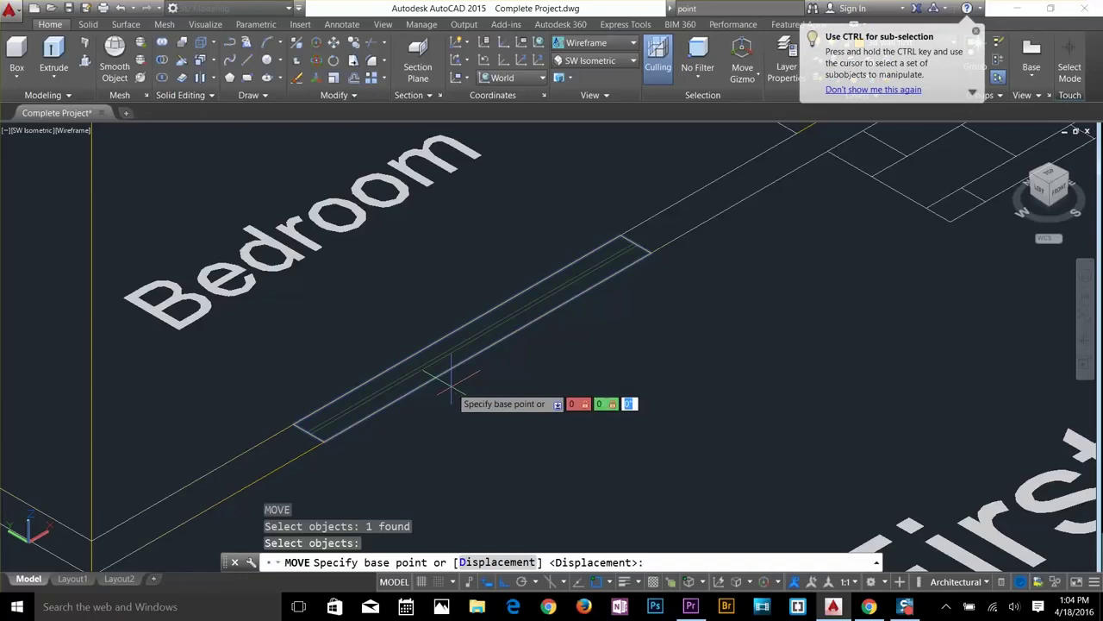
type("'")
key("Return")
scroll(451, 387, "down", 4)
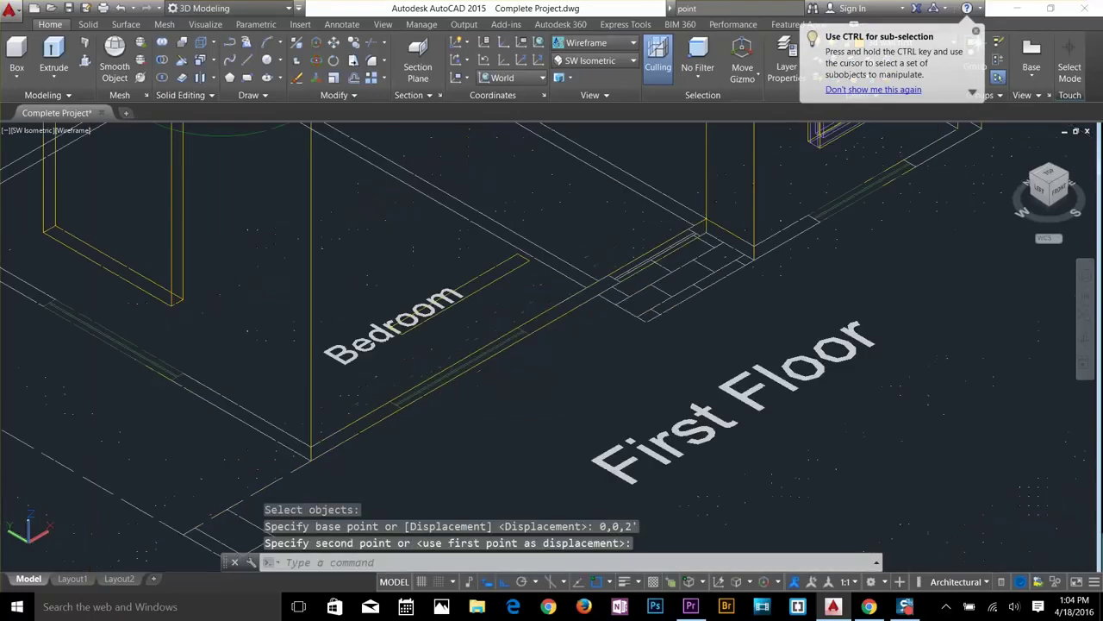
key("Escape")
key("Escape")
Extrude the front Bedroom window rectangle raised by 2' to a height of 6'.
left_click(504, 272)
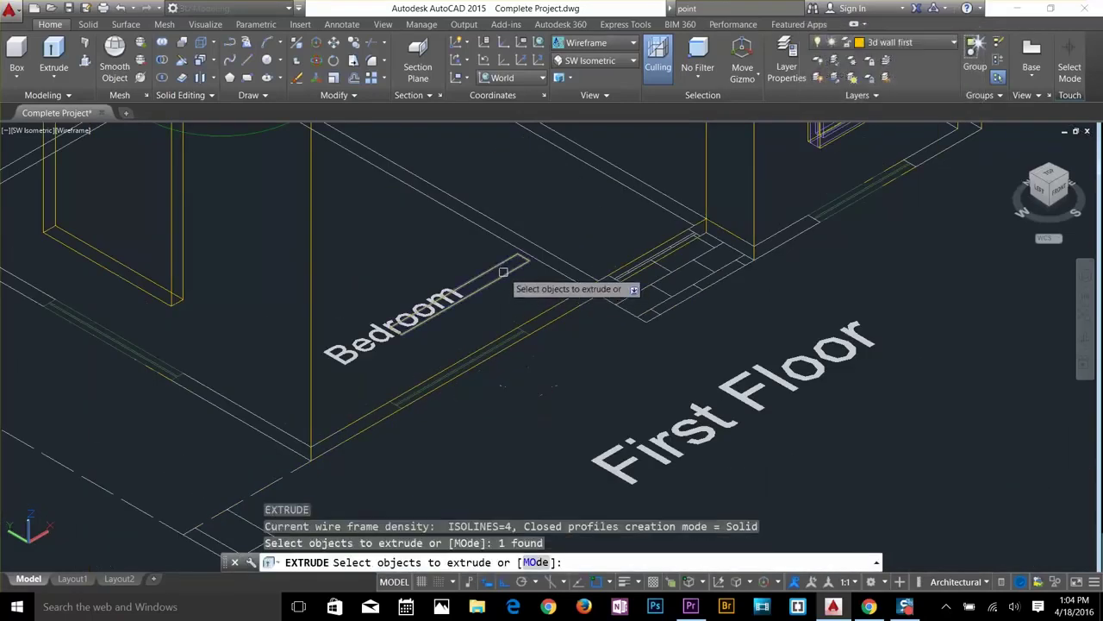
key("Return")
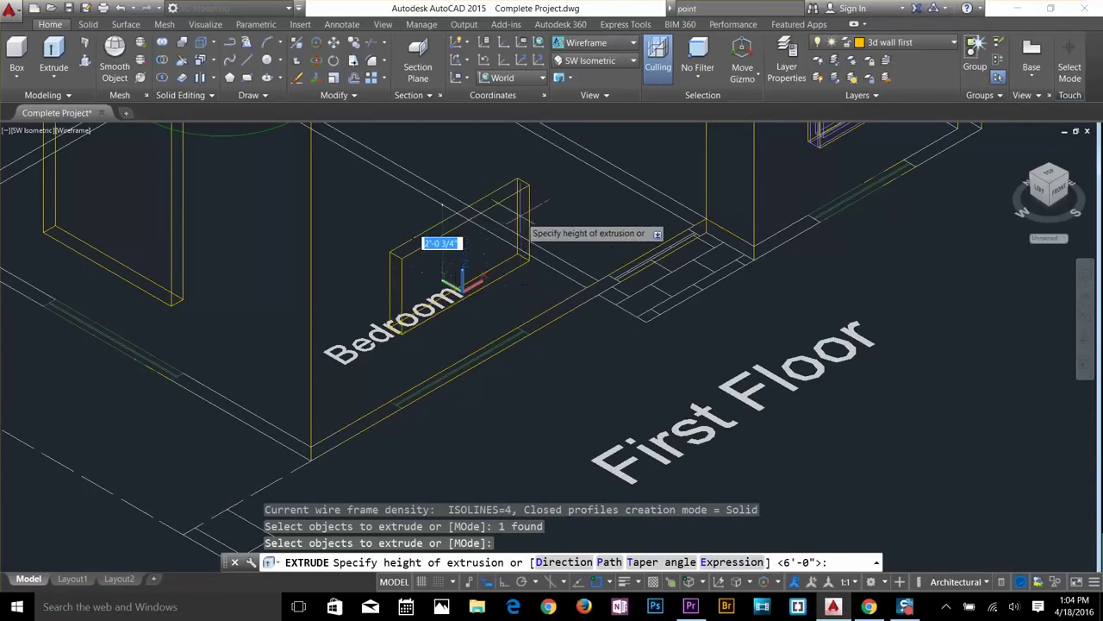
key("Return")
scroll(573, 284, "down", 3)
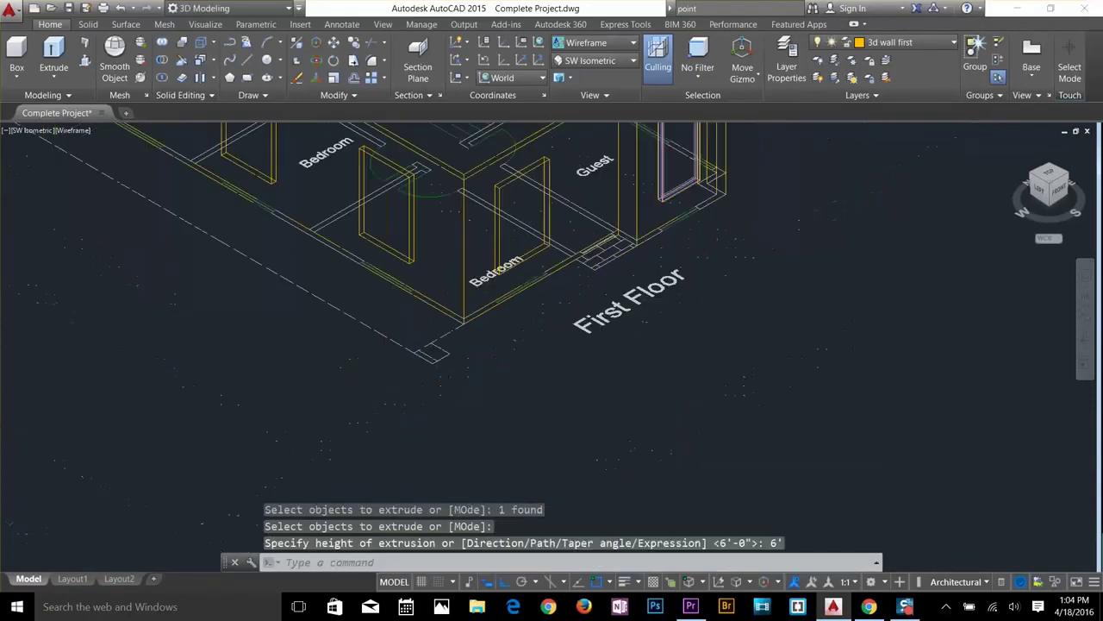
key("Escape")
key("Escape")
Subtract the front Bedroom window box from the first-floor exterior wall solid and erase the Bedroom label beside that window.
type("su")
key("Return")
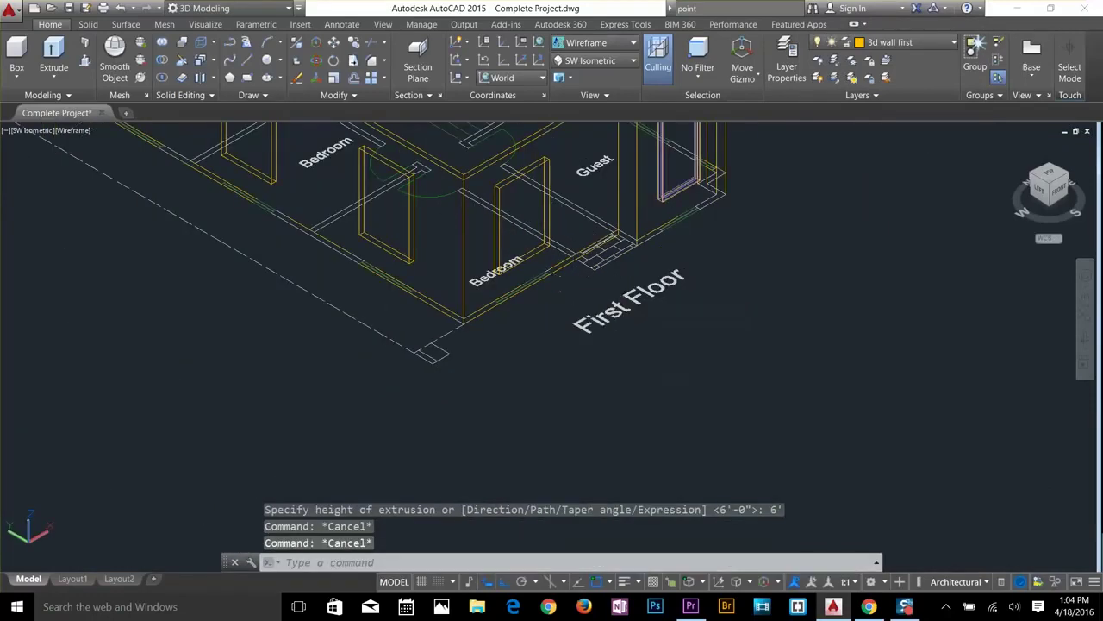
left_click(498, 230)
key("Return")
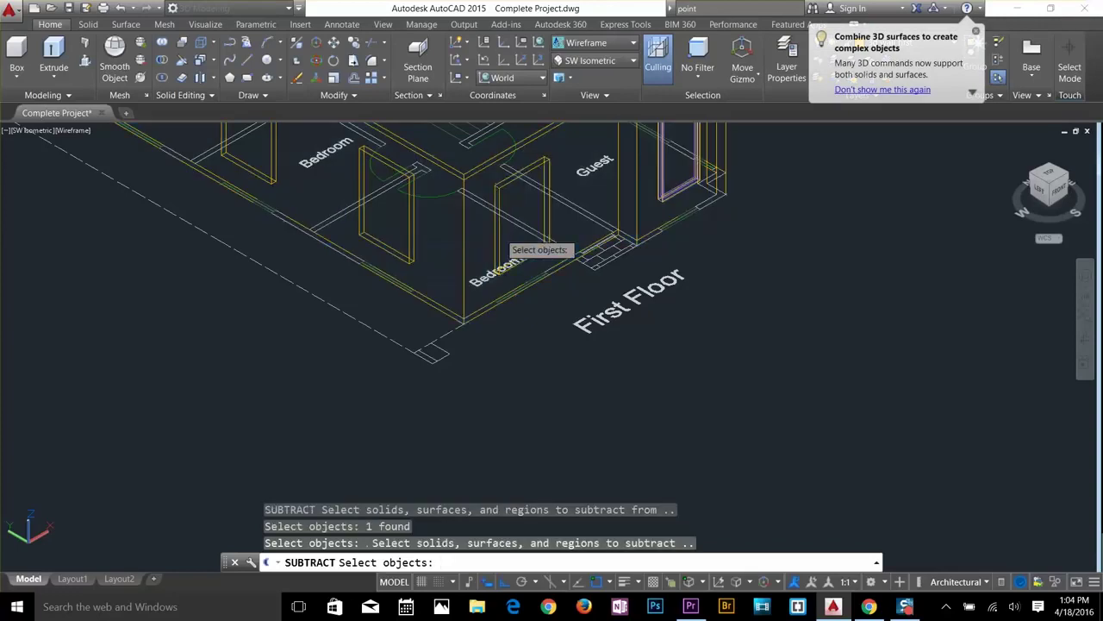
left_click(499, 231)
scroll(532, 362, "down", 2)
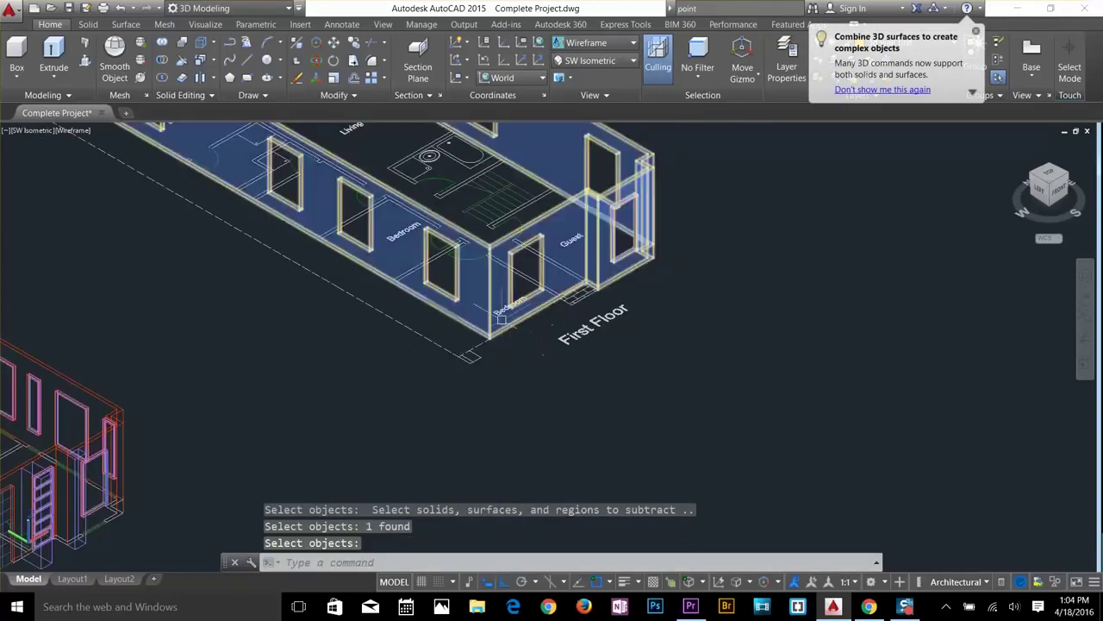
key("Return")
key("Delete")
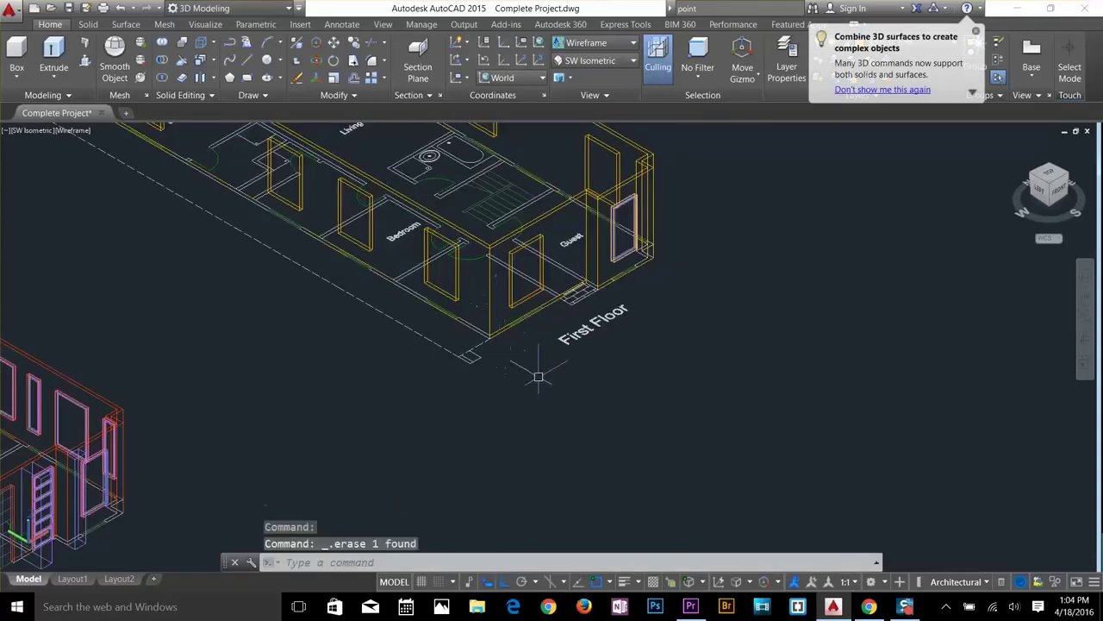
Open the Properties palette and dismiss the warning about invalid shortcuts.
mouse_move(434, 379)
middle_mouse_down()
mouse_move(643, 333)
mouse_move(695, 337)
middle_mouse_up()
scroll(333, 396, "up", 3)
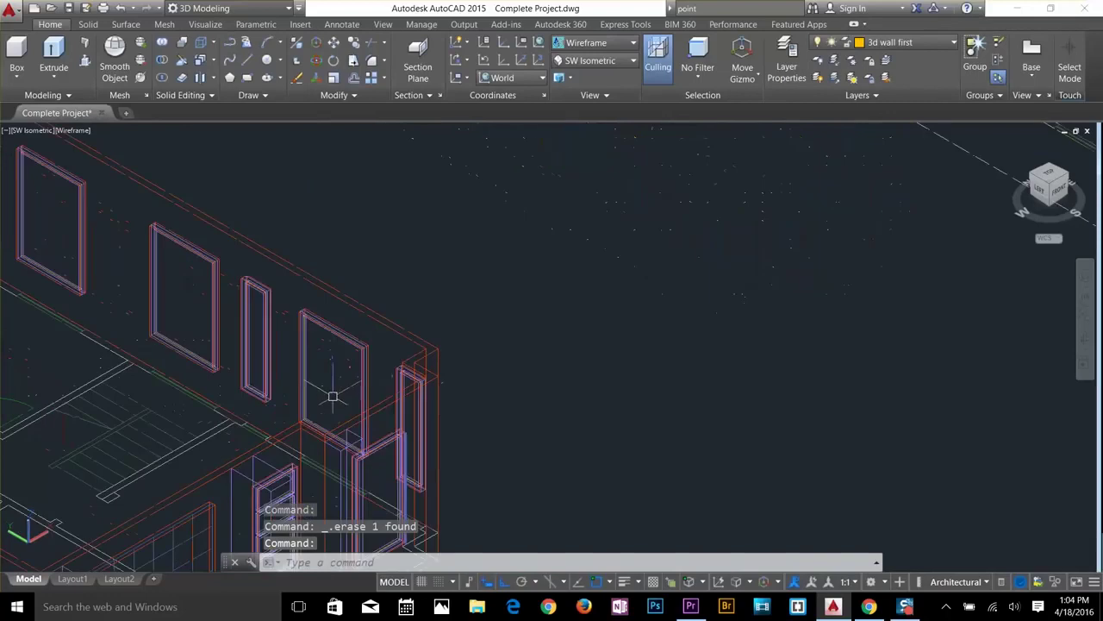
scroll(333, 396, "up", 6)
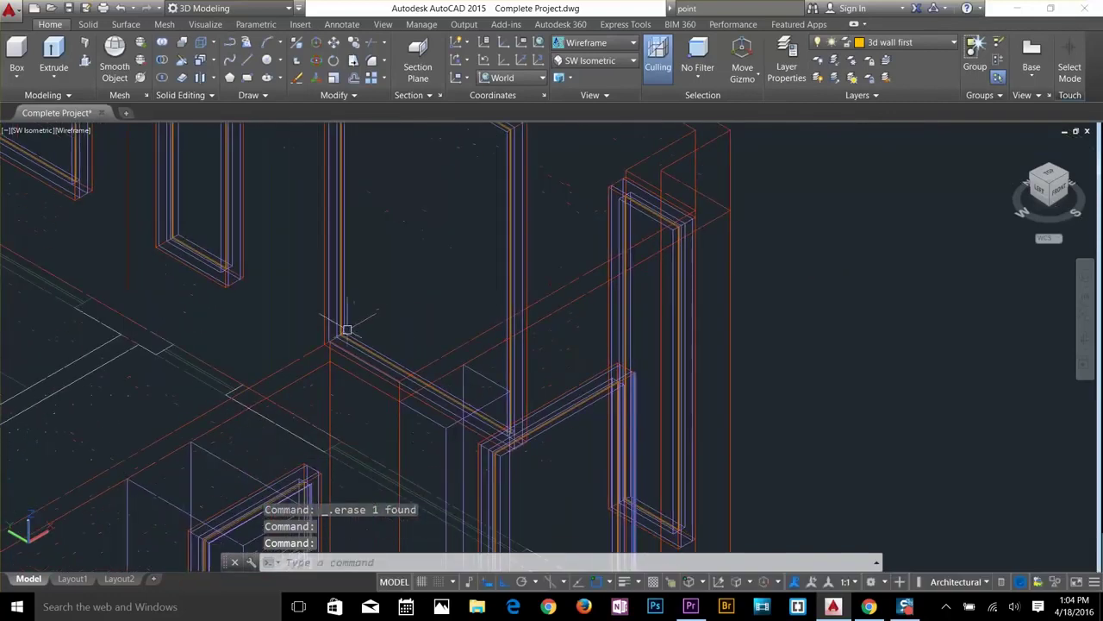
scroll(346, 330, "up", 2)
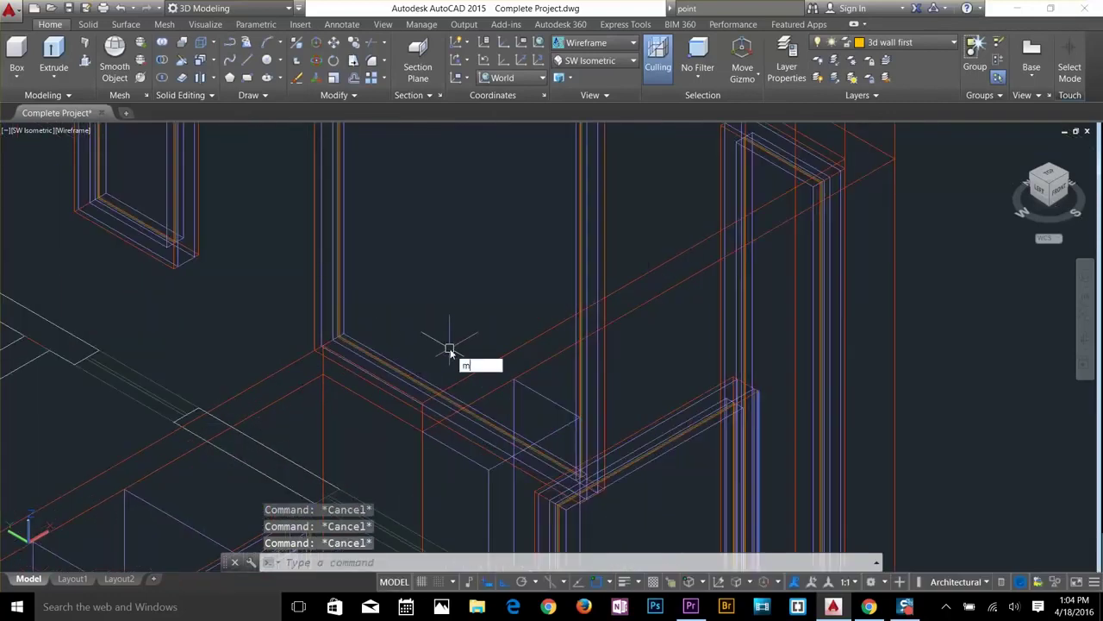
type("mo")
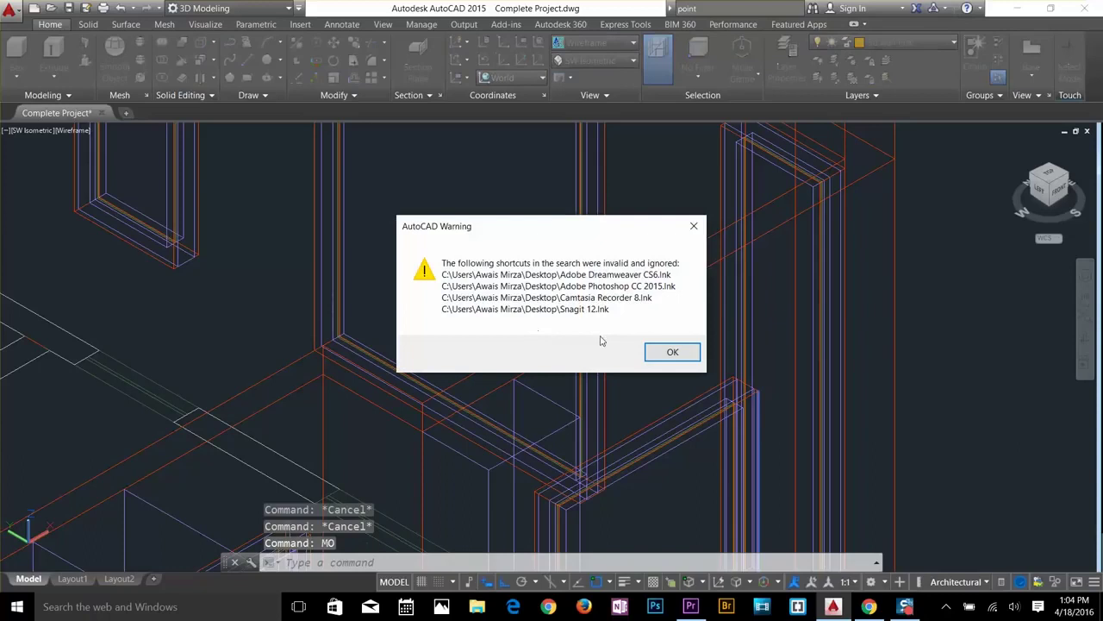
left_click(670, 353)
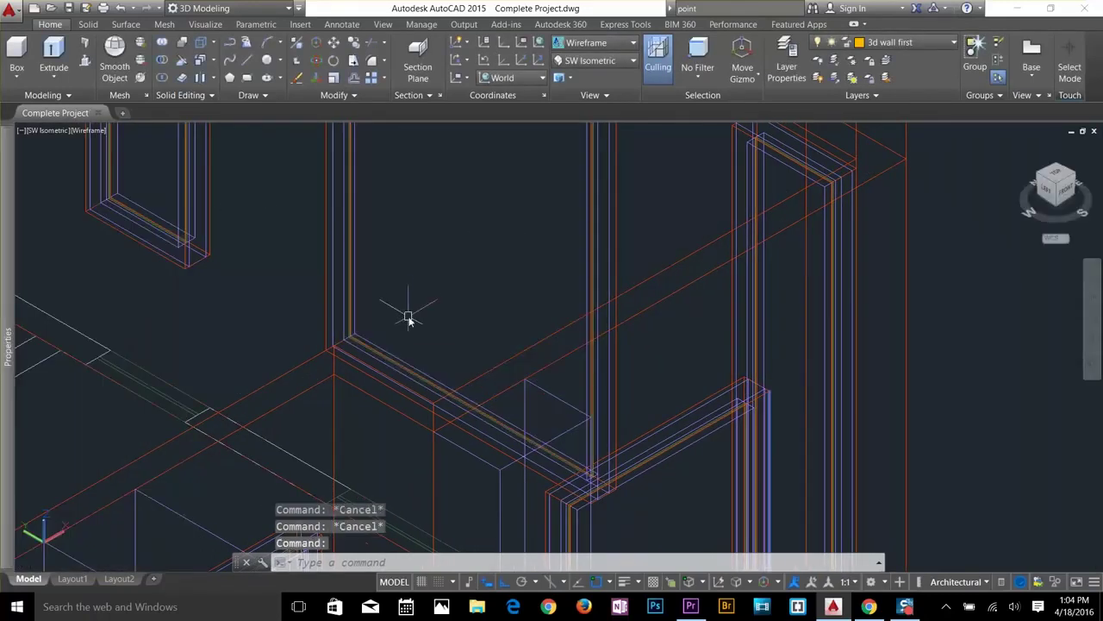
Copy the ground-floor side window's frame and glass from its lower corner edge midpoint to the matching midpoint of the corner Bedroom's side opening, with Ortho off.
key("Return")
scroll(334, 317, "up", 3)
left_click(333, 319)
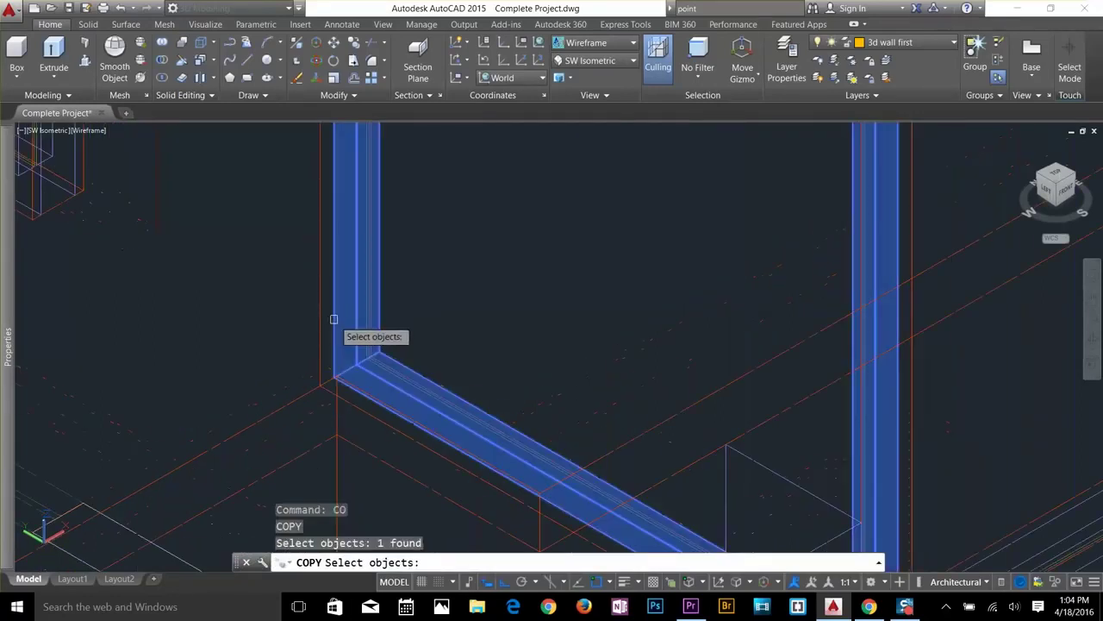
left_click(395, 373)
key("Return")
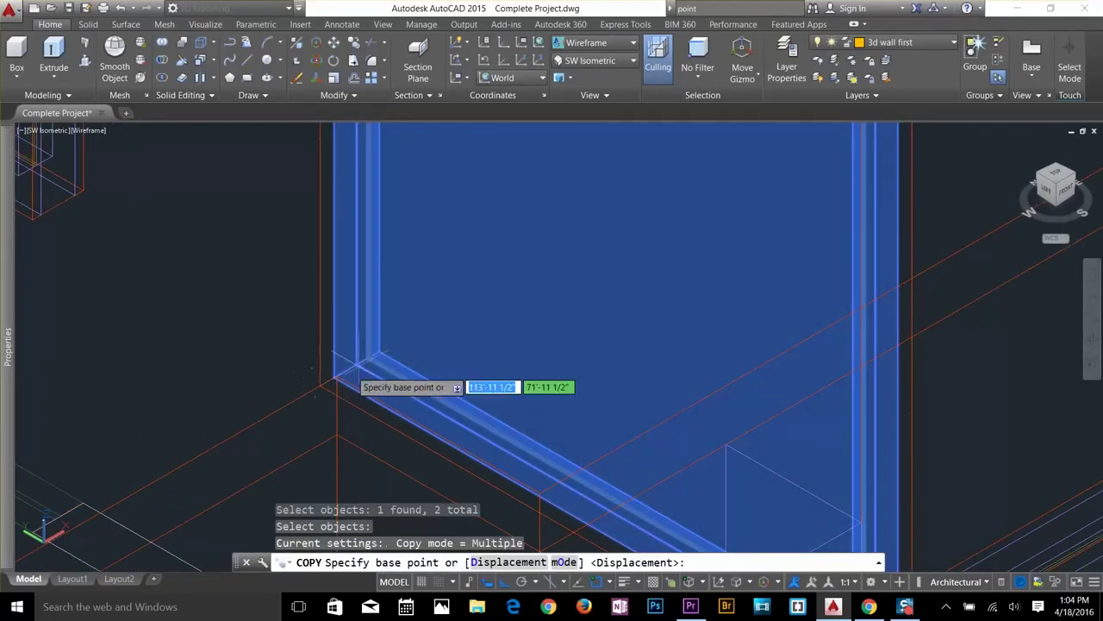
scroll(333, 385, "up", 2)
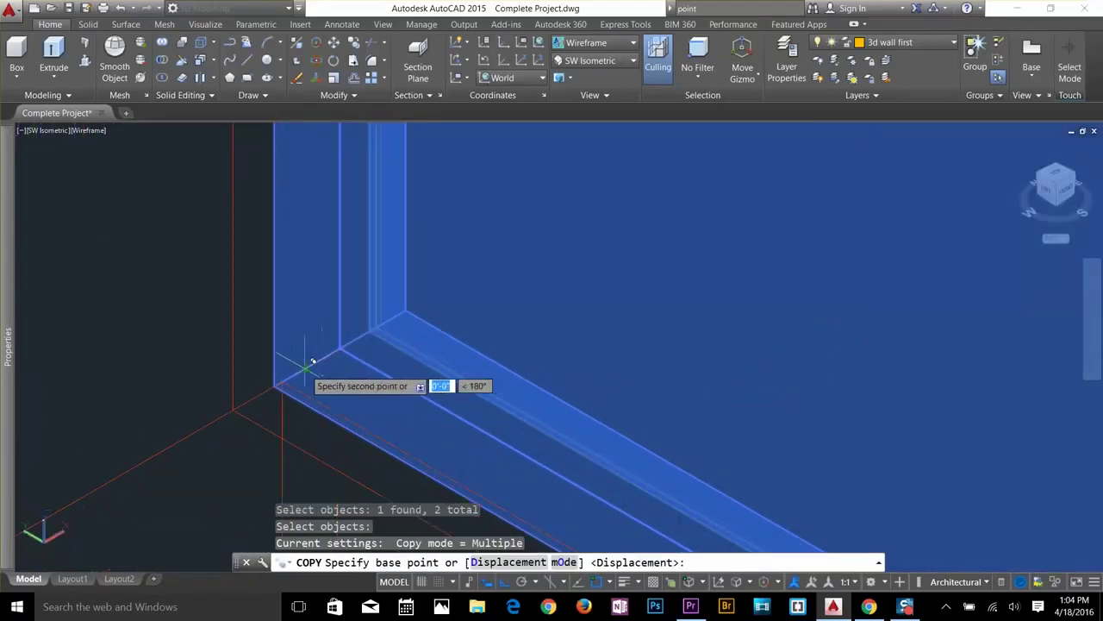
scroll(310, 370, "down", 8)
middle_click_drag(823, 343, 608, 420)
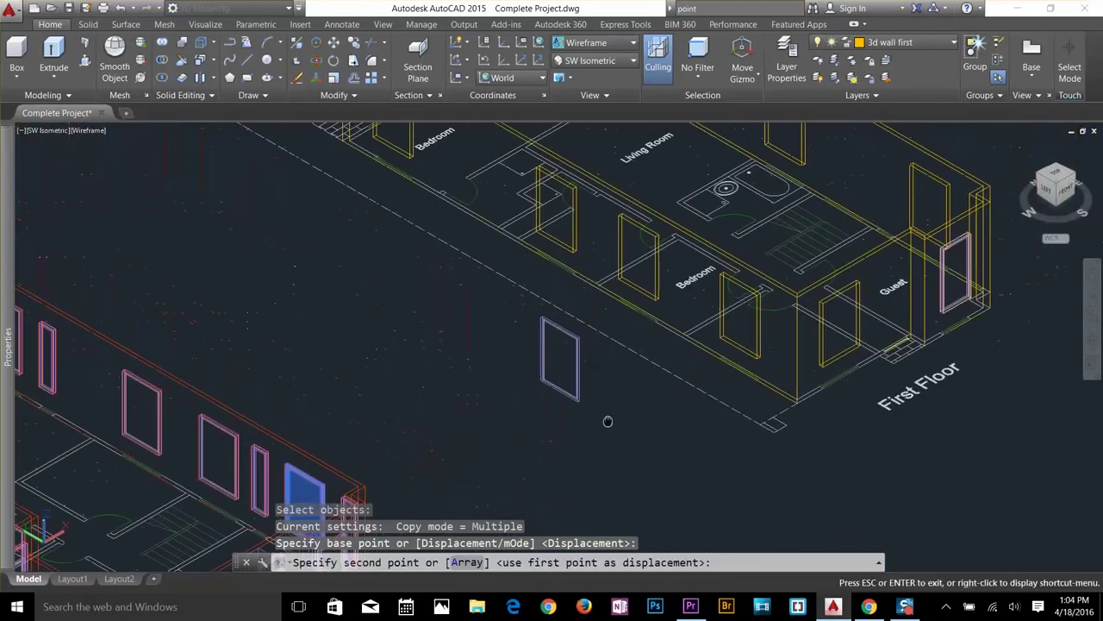
key("F8")
scroll(754, 368, "up", 6)
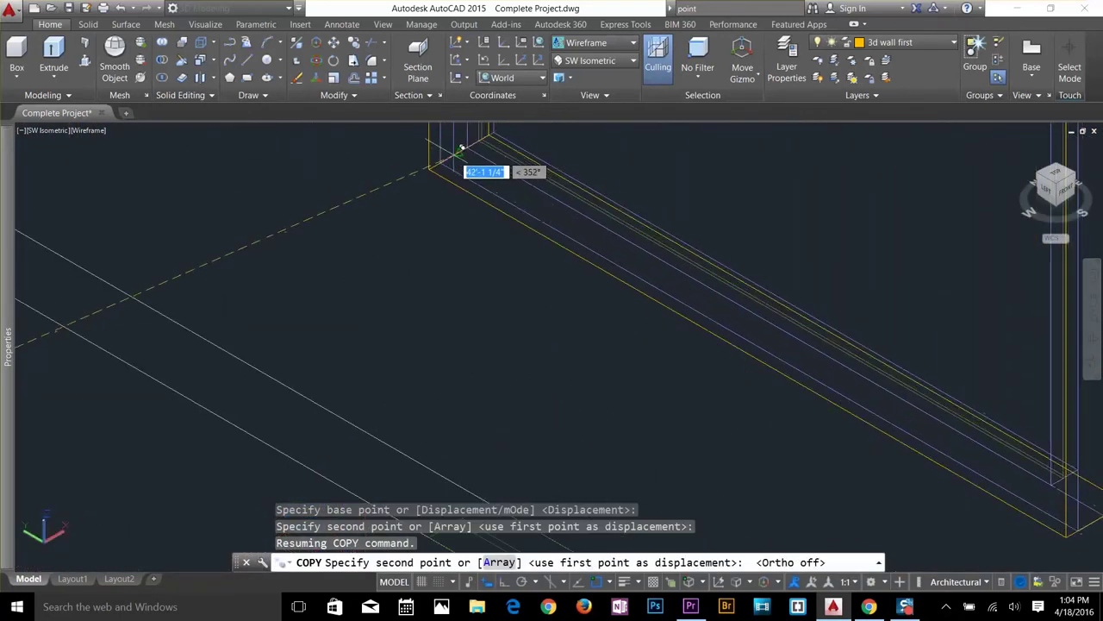
left_click(455, 156)
Place copies of the side window in the next two openings along the Bedroom side wall, at their lower corner edge midpoints.
scroll(454, 156, "down", 6)
middle_click_drag(454, 156, 767, 508)
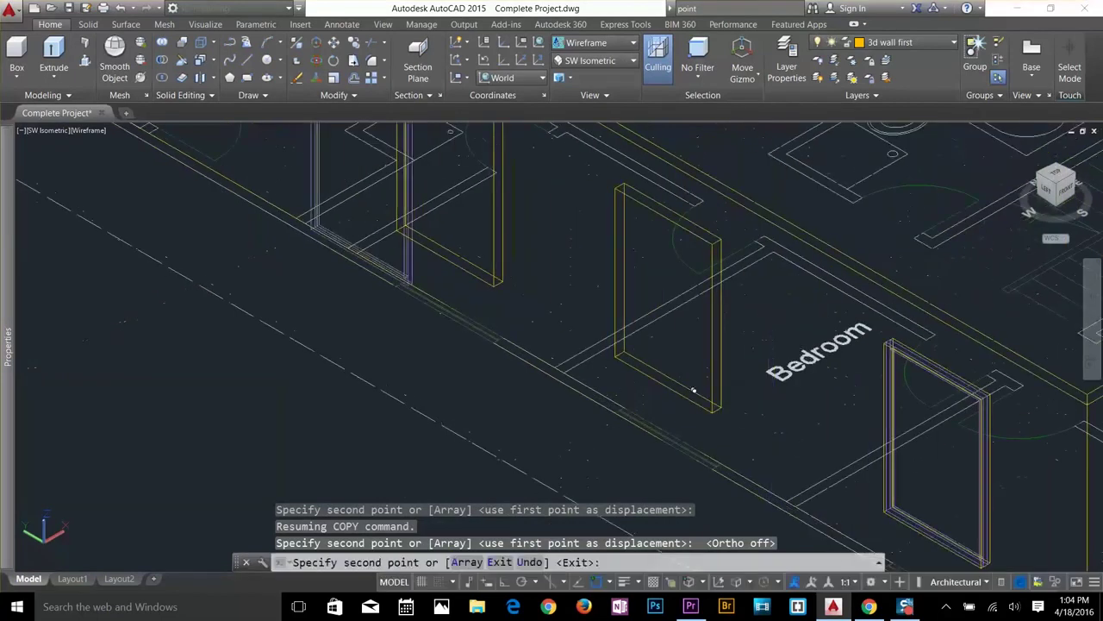
scroll(646, 369, "up", 5)
scroll(491, 293, "up", 2)
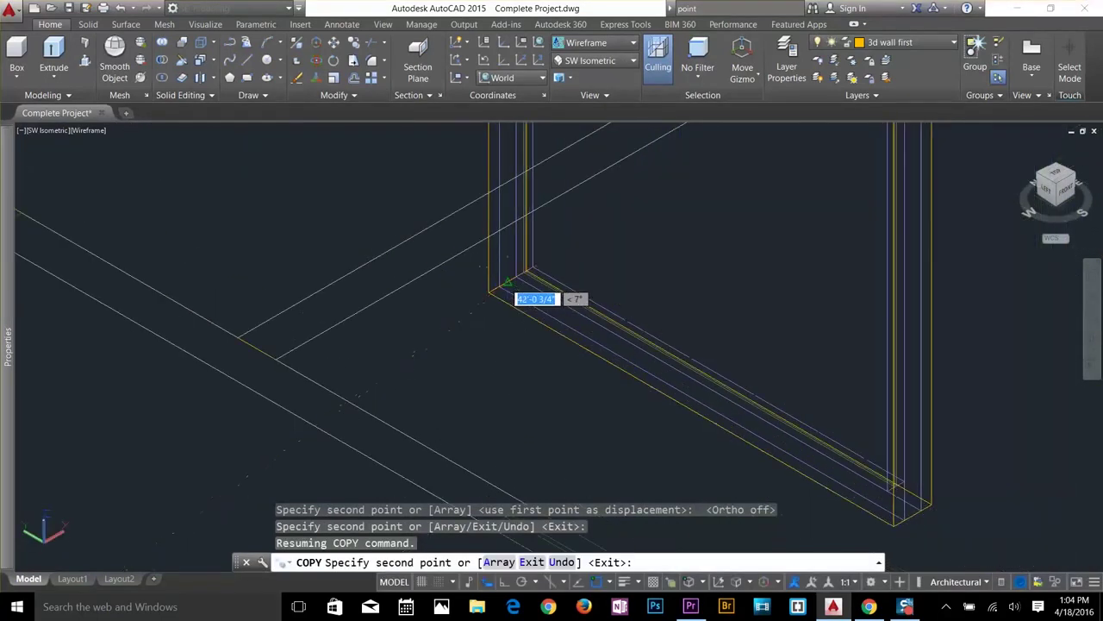
left_click(503, 289)
scroll(502, 289, "down", 6)
scroll(338, 263, "up", 5)
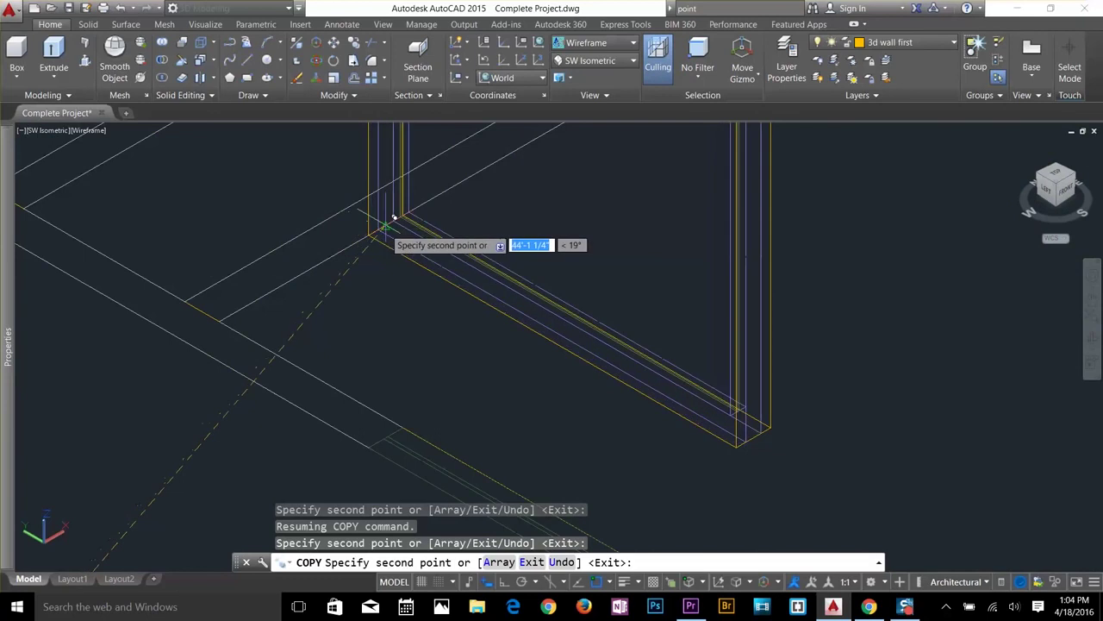
left_click(371, 216)
Place another side-window copy in the opening of the Bedroom beside the tiled terrace, at its lower corner edge midpoint.
scroll(345, 258, "down", 4)
middle_click_drag(320, 250, 475, 320)
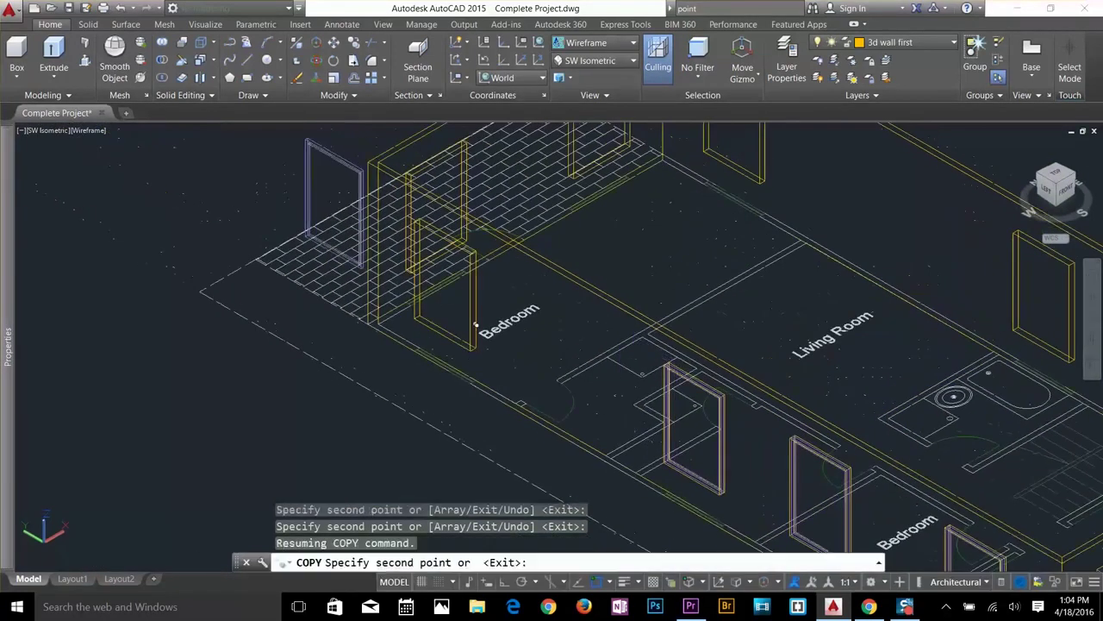
scroll(470, 341, "up", 5)
scroll(380, 285, "up", 2)
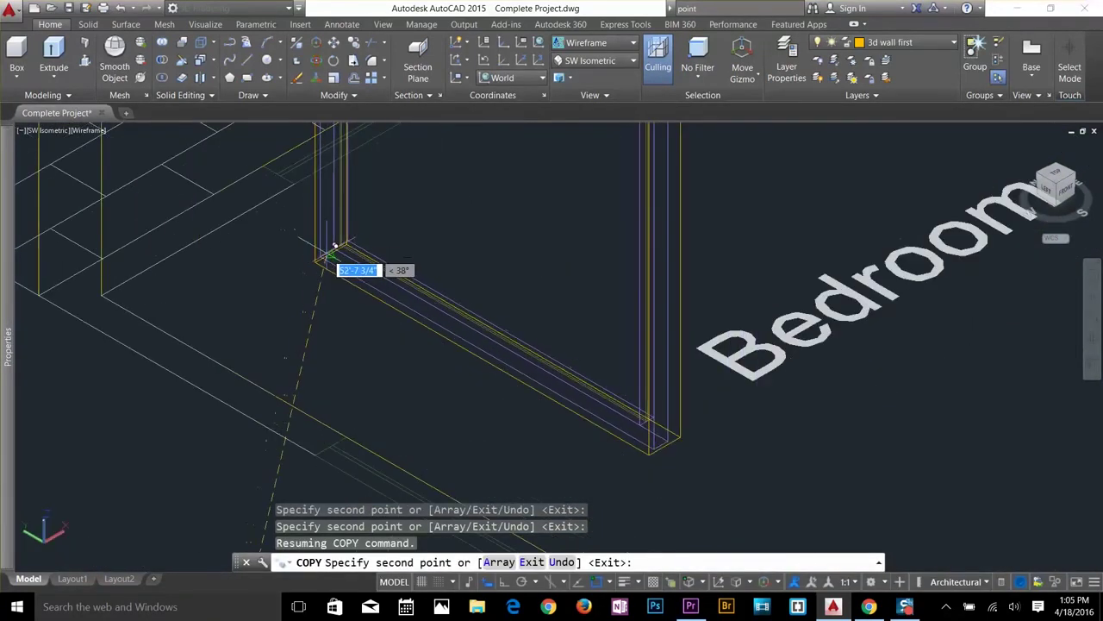
left_click(344, 250)
Place a window copy in the opposite long wall's opening behind the bathroom, at its lower corner edge midpoint.
scroll(345, 259, "down", 10)
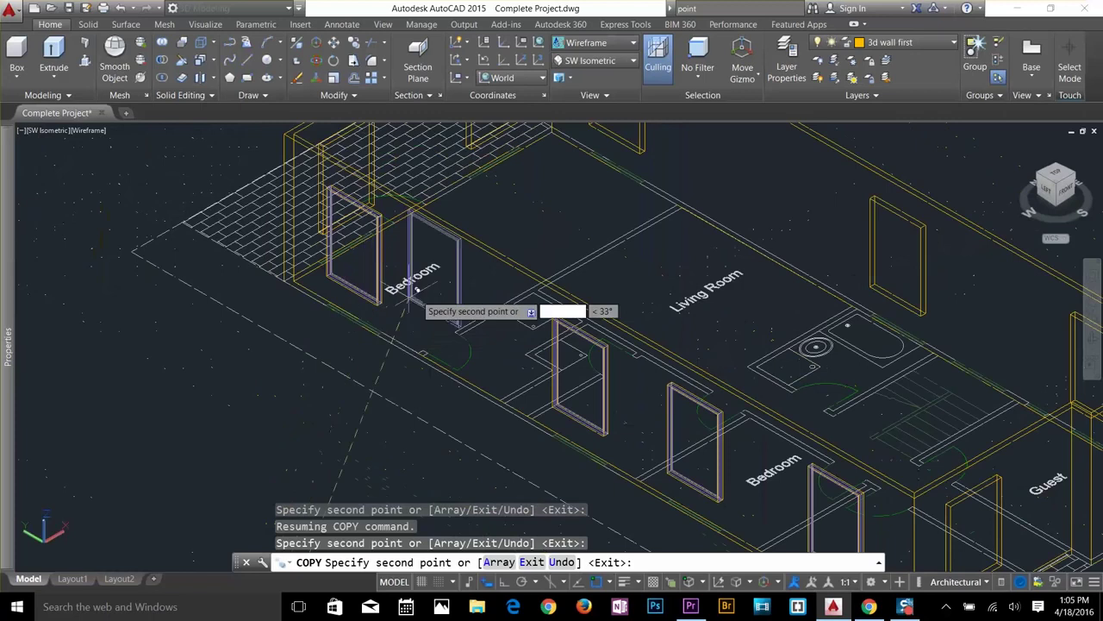
scroll(442, 287, "up", 10)
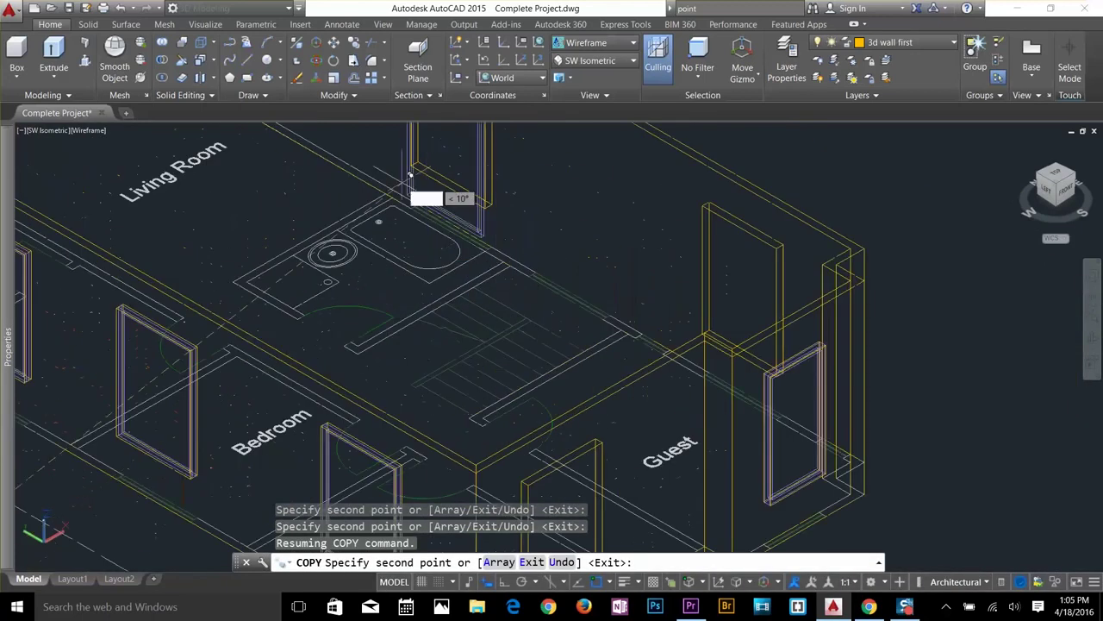
middle_click_drag(414, 284, 416, 365)
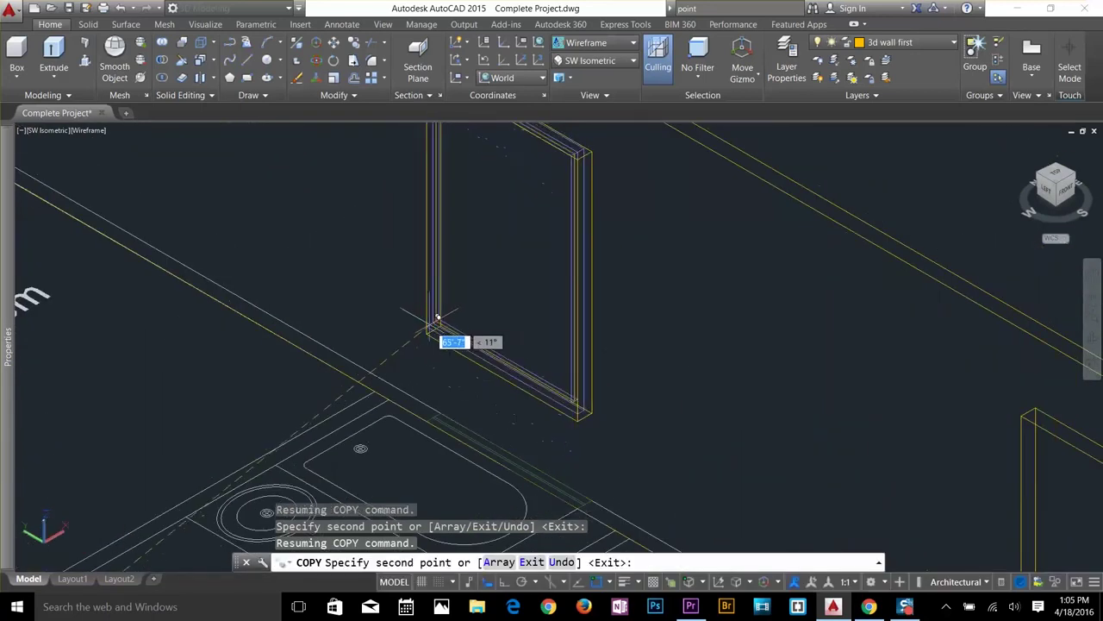
scroll(442, 321, "down", 4)
Place a window copy in the opposite long wall's opening nearest the Guest end, snapping to the midpoint of its lower corner edge.
scroll(517, 362, "up", 3)
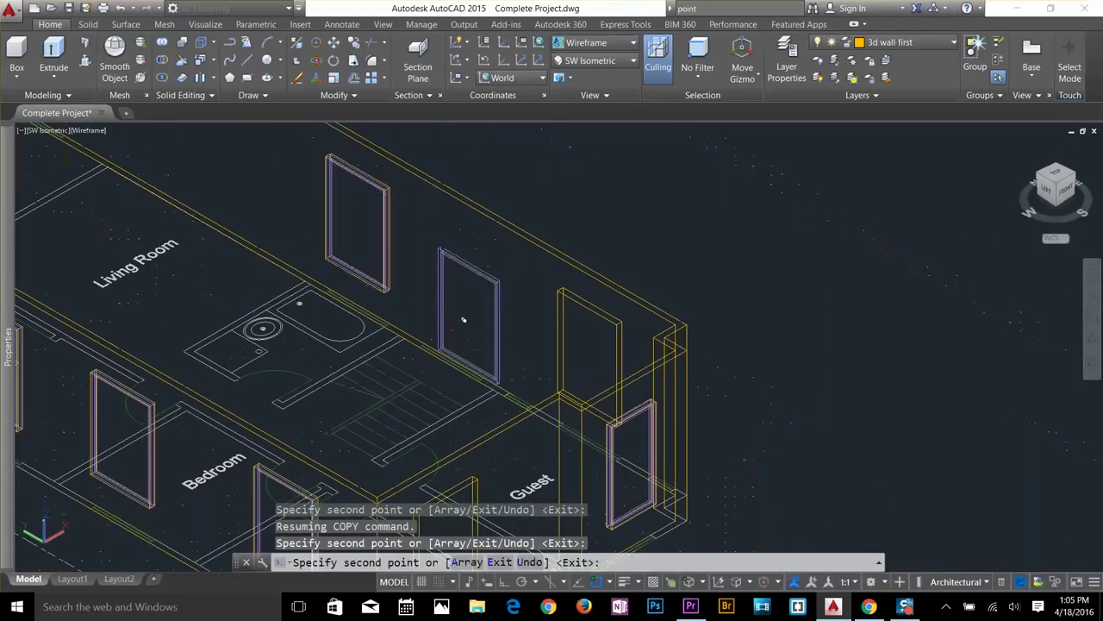
scroll(543, 377, "up", 4)
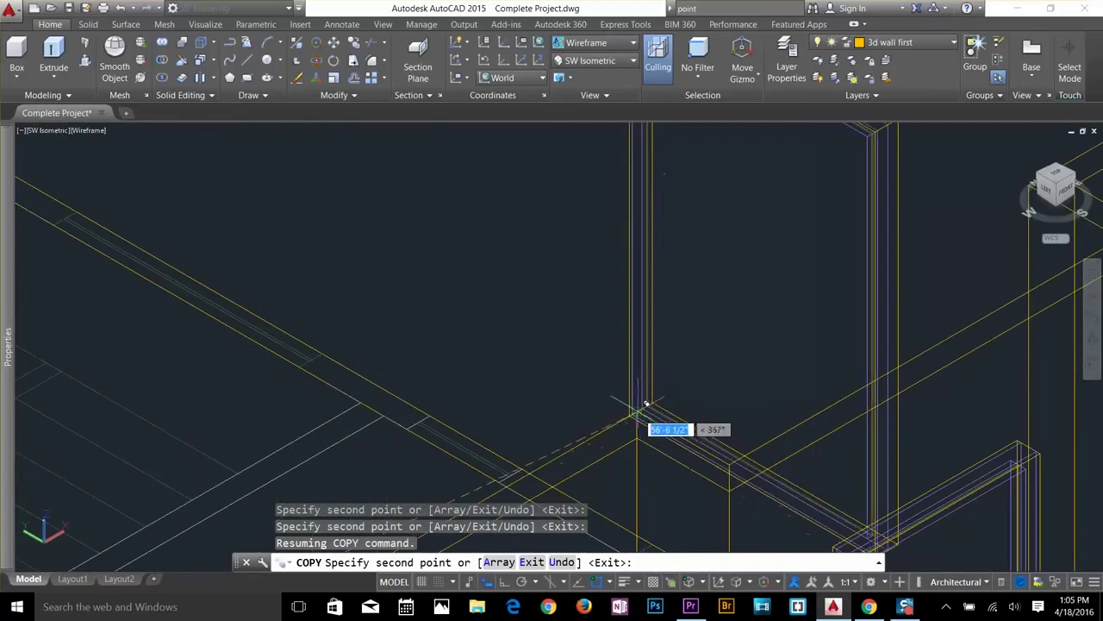
scroll(648, 405, "up", 2)
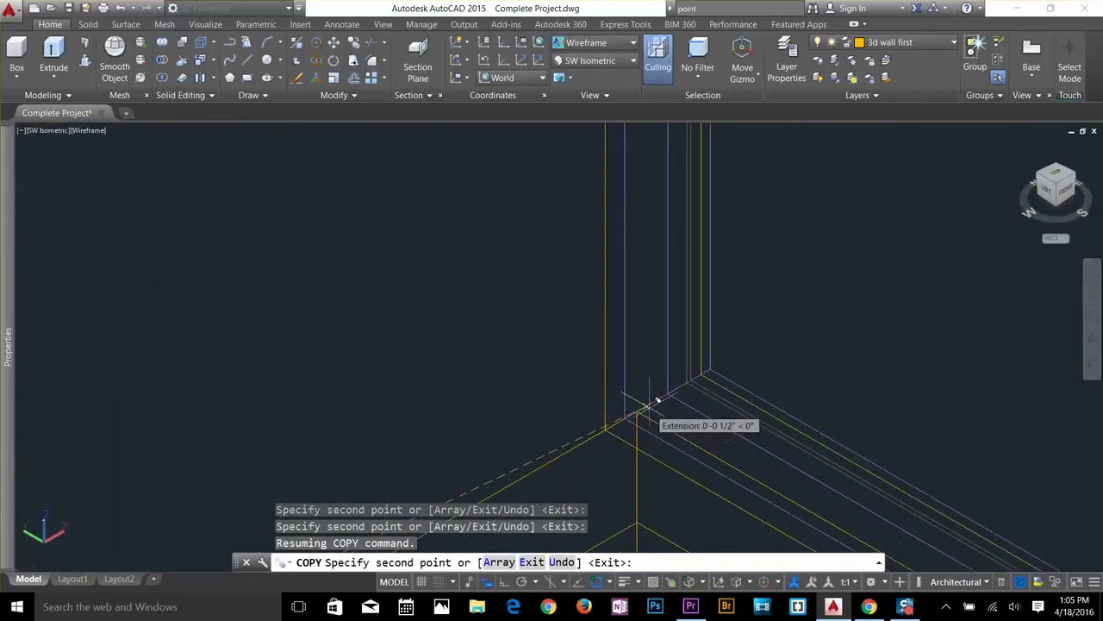
scroll(657, 401, "up", 2)
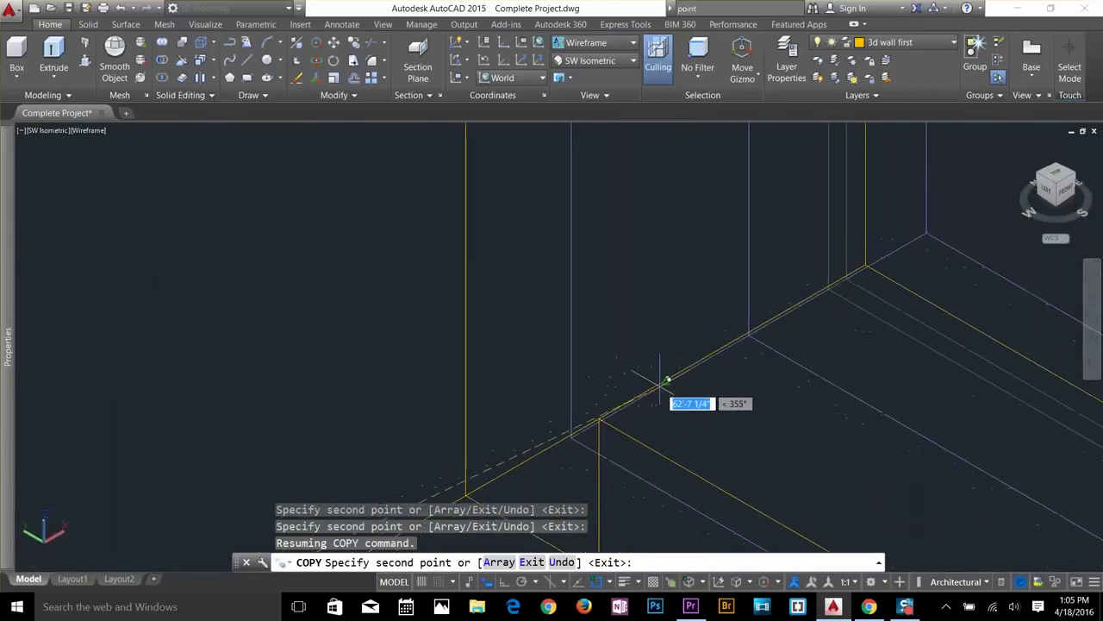
scroll(655, 392, "down", 5)
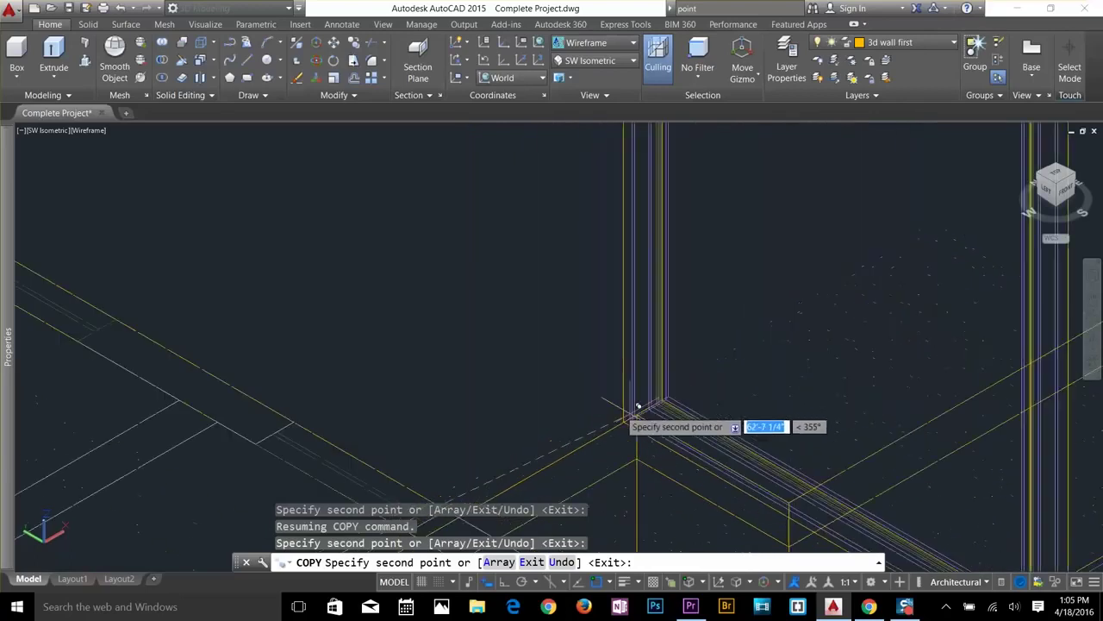
Place the last window copy in the opposite long wall's opening near the tiled terrace and finish copying.
scroll(411, 342, "down", 5)
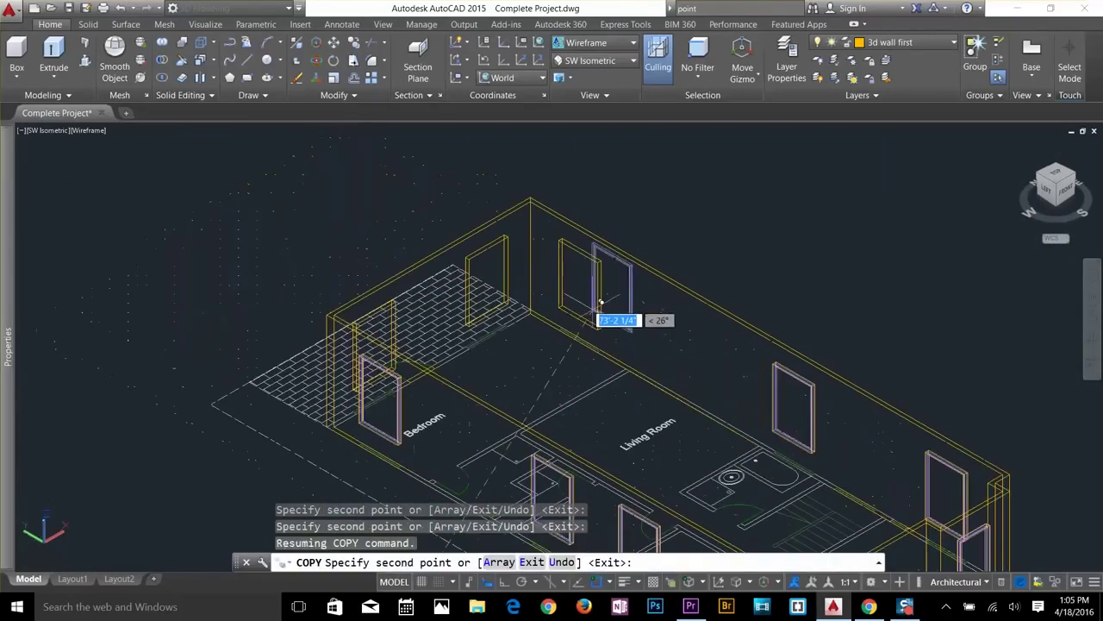
scroll(593, 298, "up", 6)
scroll(552, 310, "up", 4)
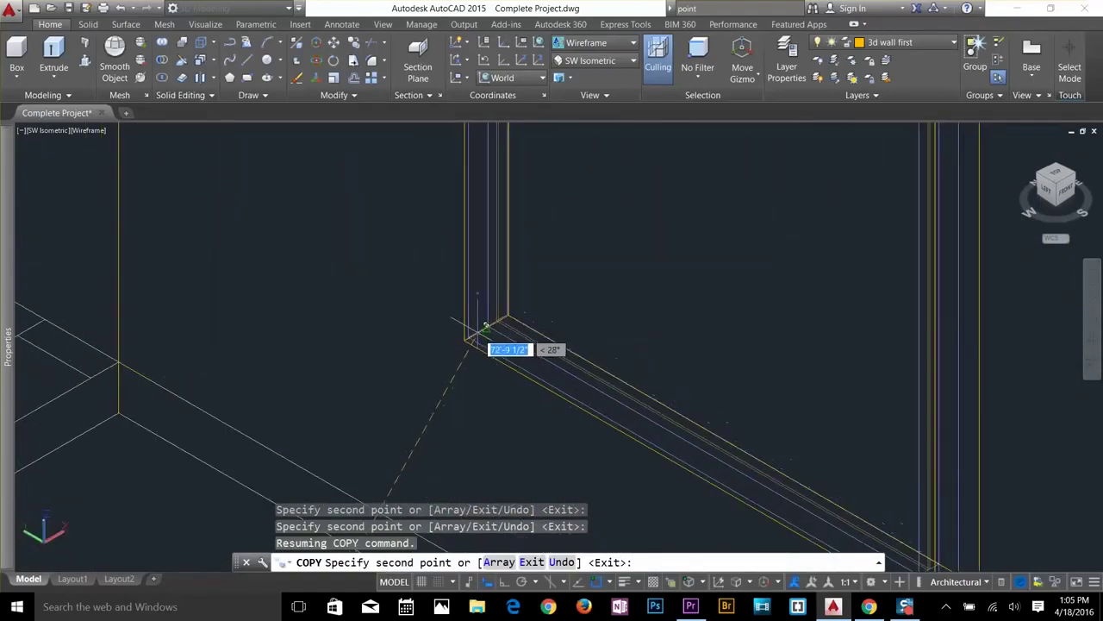
scroll(399, 369, "down", 6)
key("Return")
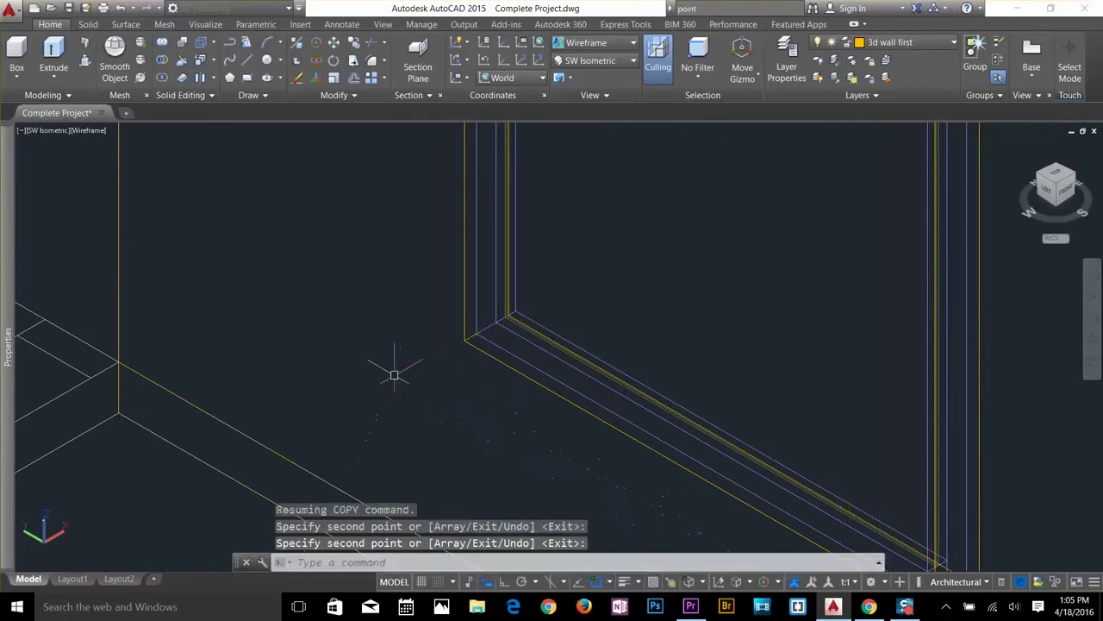
Copy the frame and glass of the ground-floor end-wall window beside the panelled door to the far opening in the first-floor terrace wall, matching lower edge midpoints.
scroll(341, 375, "down", 10)
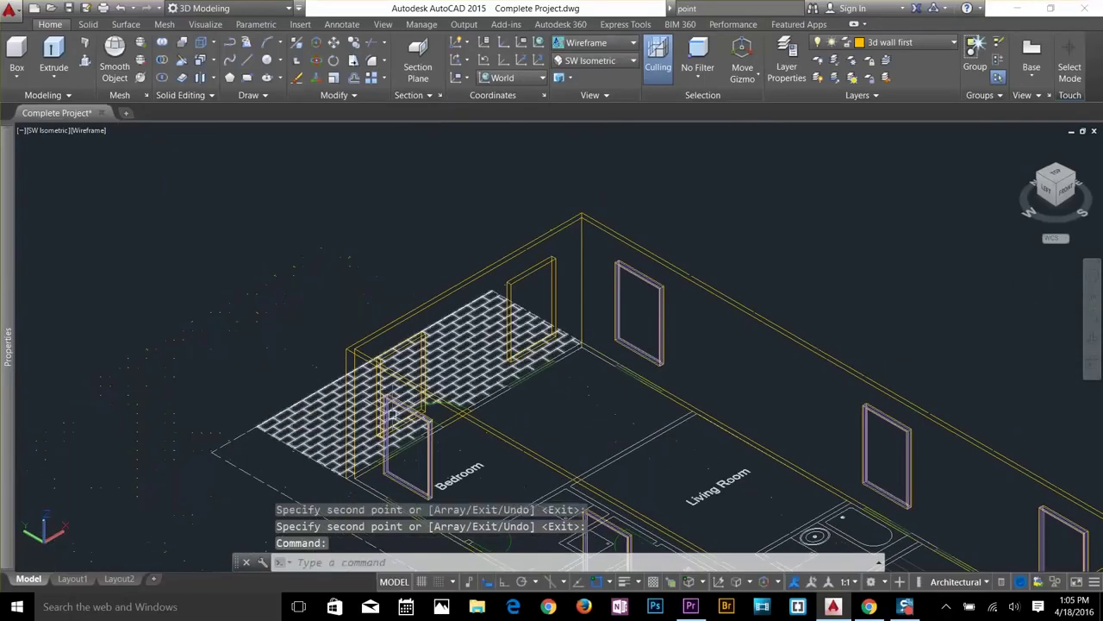
scroll(423, 366, "up", 10)
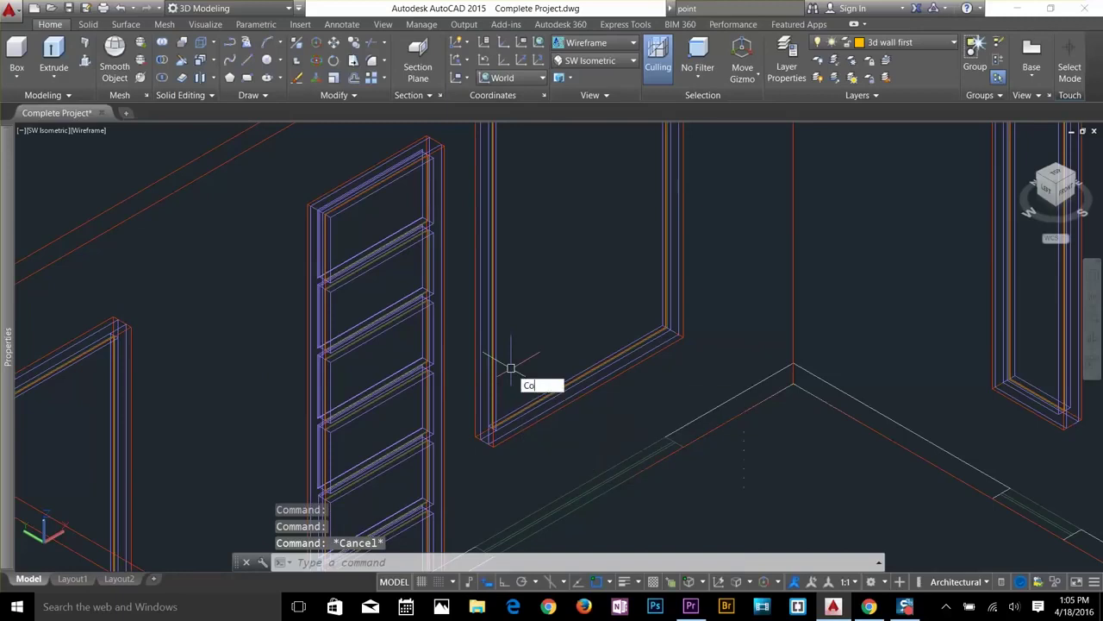
key("Return")
scroll(483, 428, "up", 4)
left_click(470, 432)
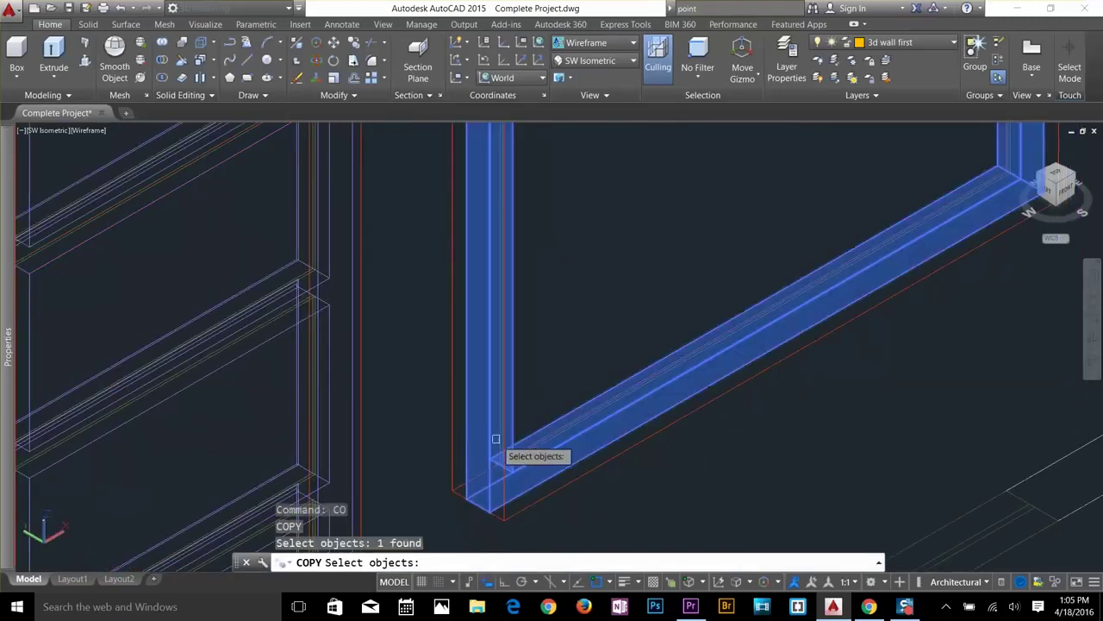
left_click(504, 446)
key("Return")
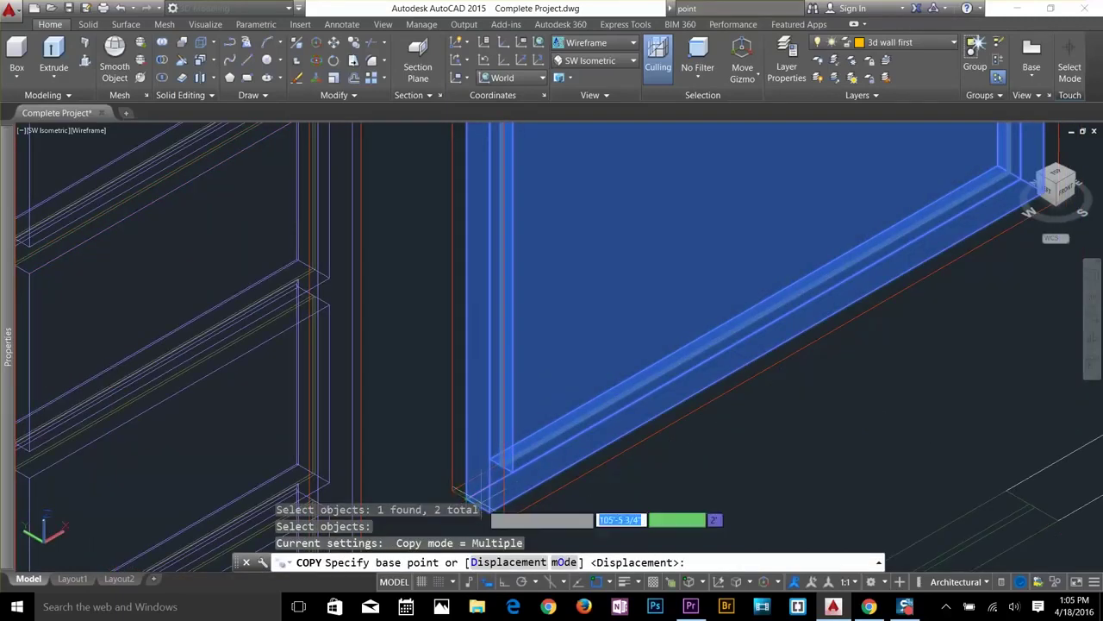
middle_click_drag(474, 500, 535, 400)
left_click(535, 402)
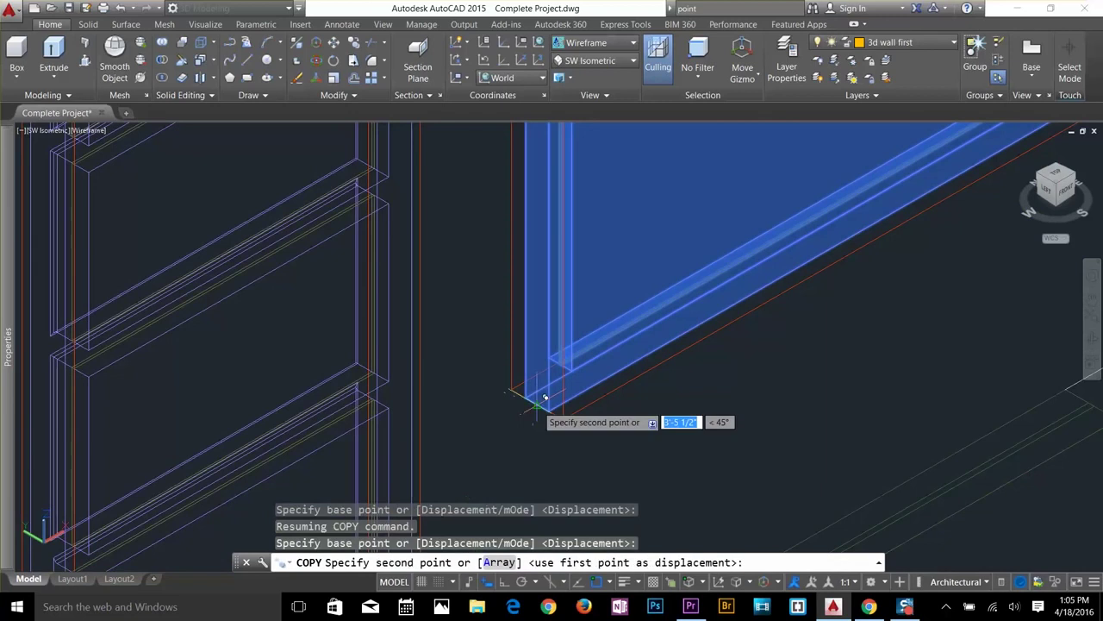
scroll(538, 394, "down", 5)
scroll(897, 226, "up", 8)
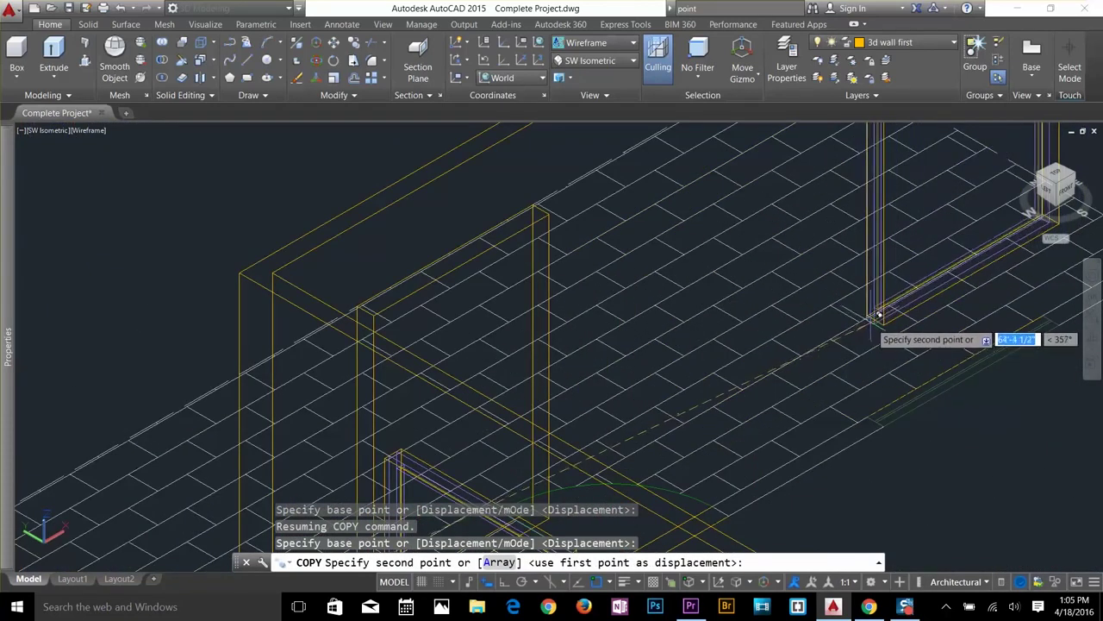
left_click(872, 317)
Place a second copy of the end-wall window in the other terrace-wall opening beside the Bedroom and finish copying.
scroll(841, 362, "down", 5)
middle_click_drag(599, 419, 727, 323)
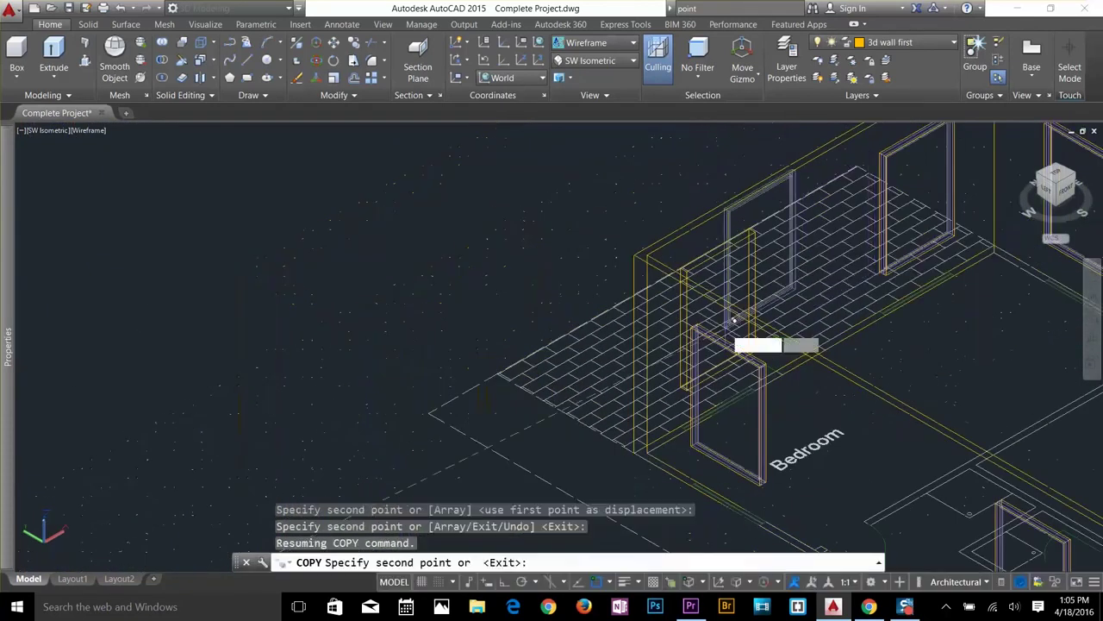
scroll(727, 332, "up", 7)
middle_click_drag(571, 466, 808, 218)
scroll(719, 436, "up", 5)
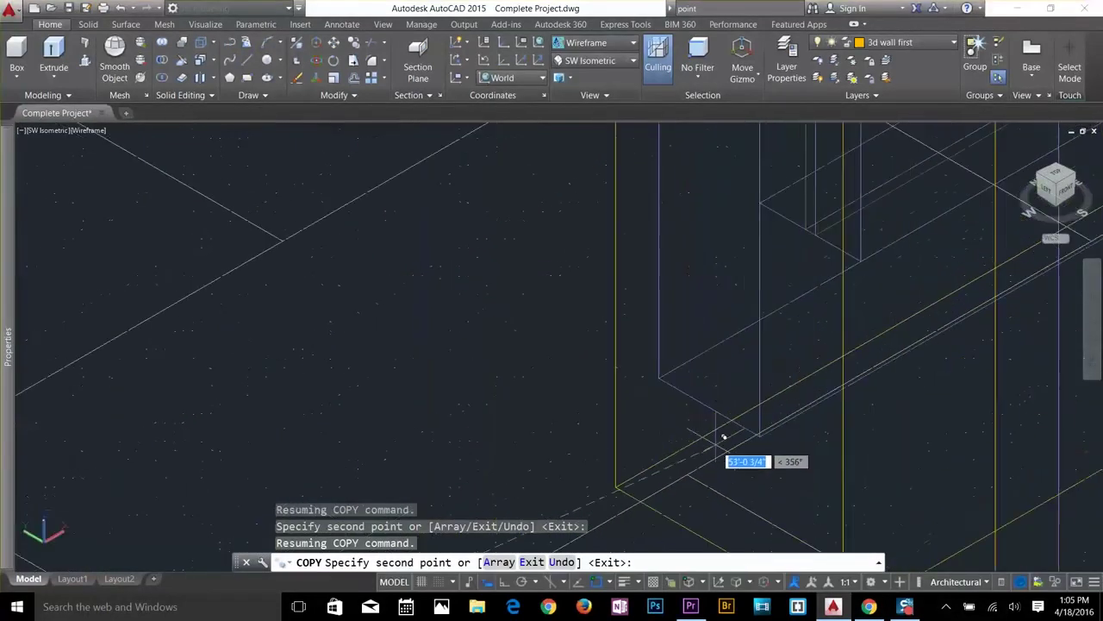
middle_click_drag(719, 436, 756, 264)
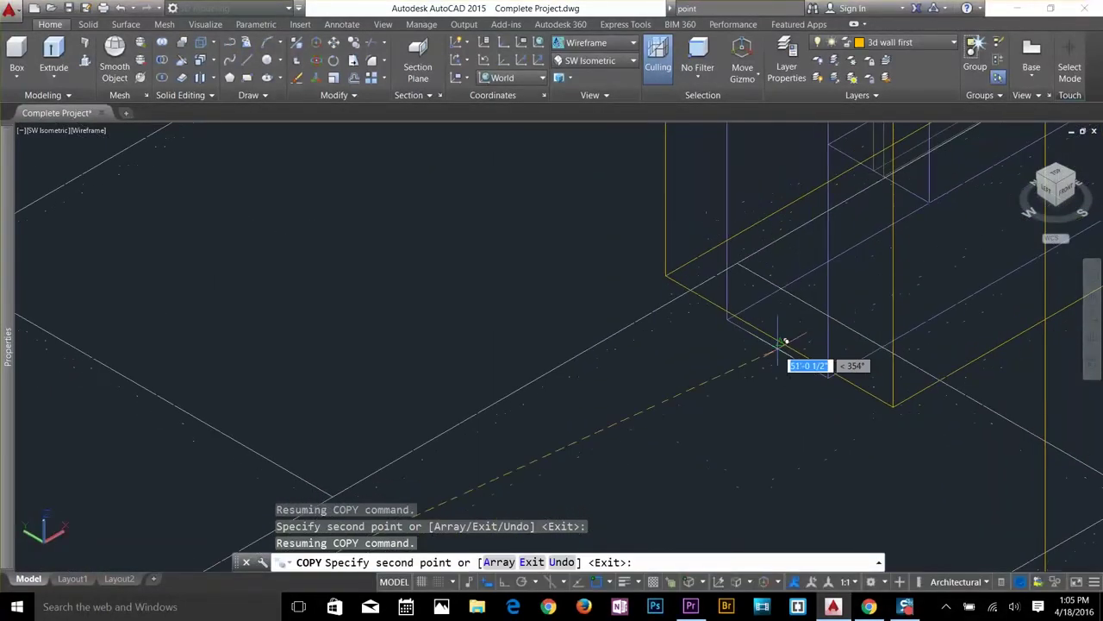
scroll(759, 349, "down", 3)
key("Return")
Measure the width of the narrow ground-floor side window from its lower corner with the Distance command.
scroll(752, 351, "down", 9)
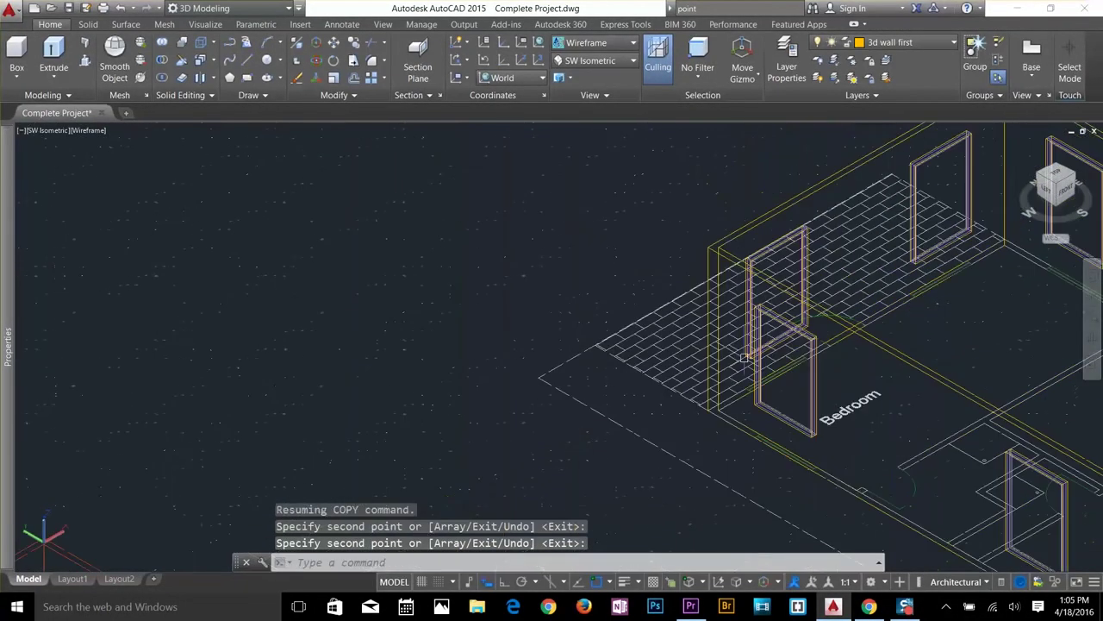
middle_click_drag(852, 382, 593, 332)
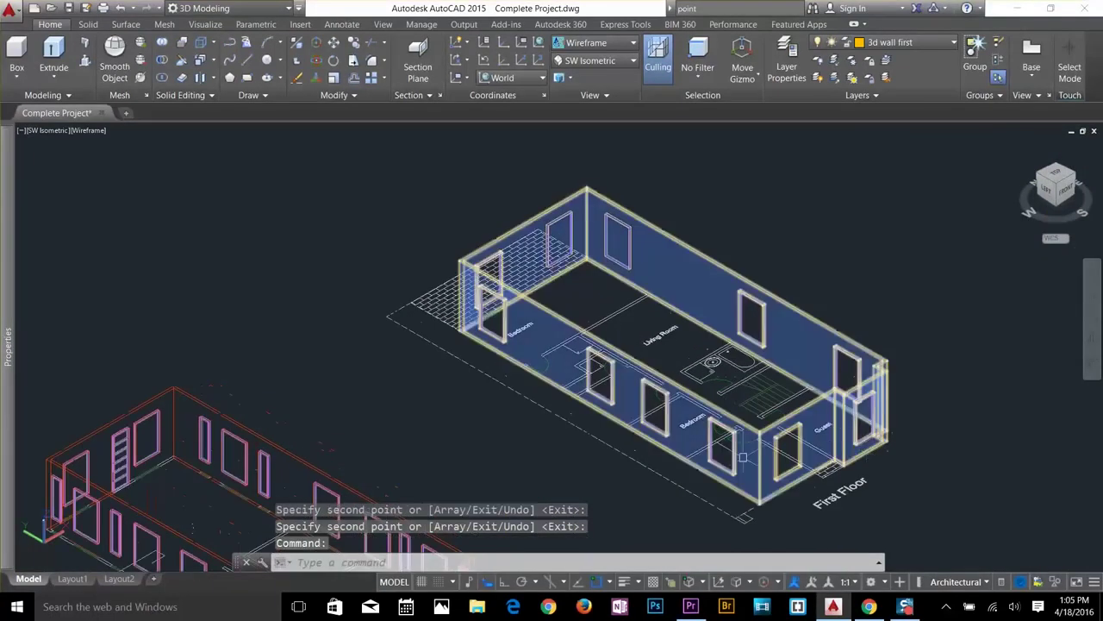
middle_click_drag(741, 423, 858, 189)
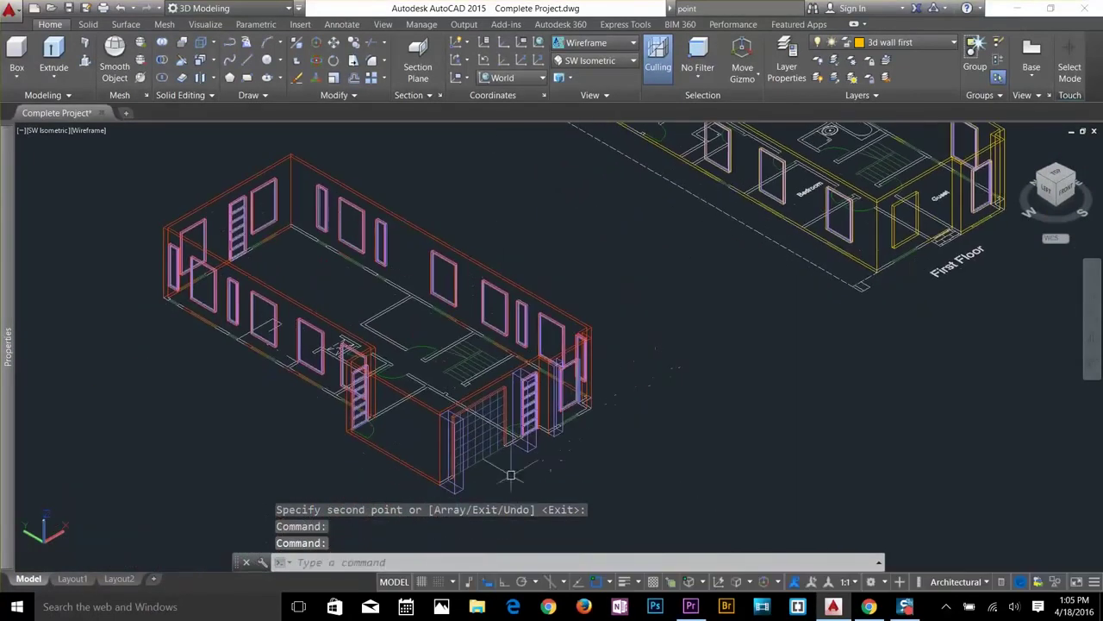
scroll(242, 348, "up", 10)
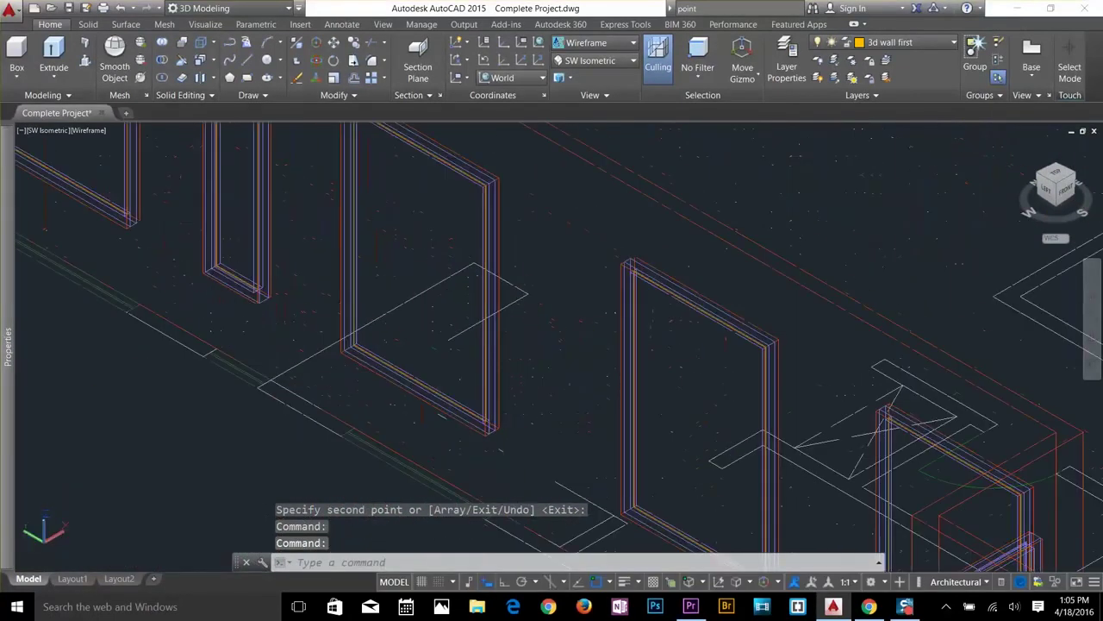
type("i")
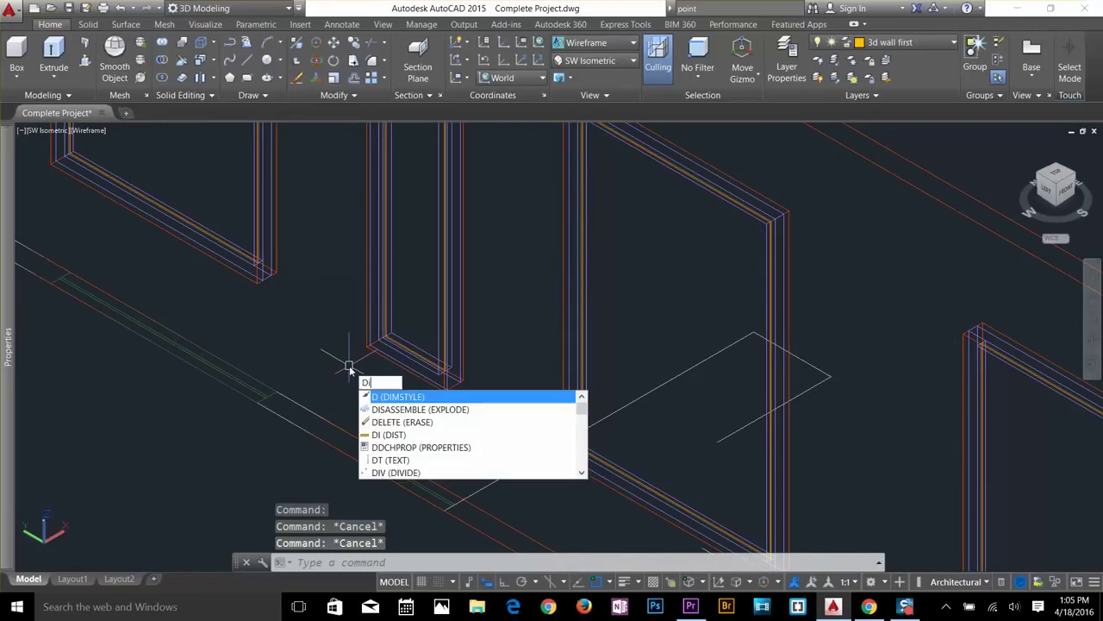
key("Return")
left_click(365, 346)
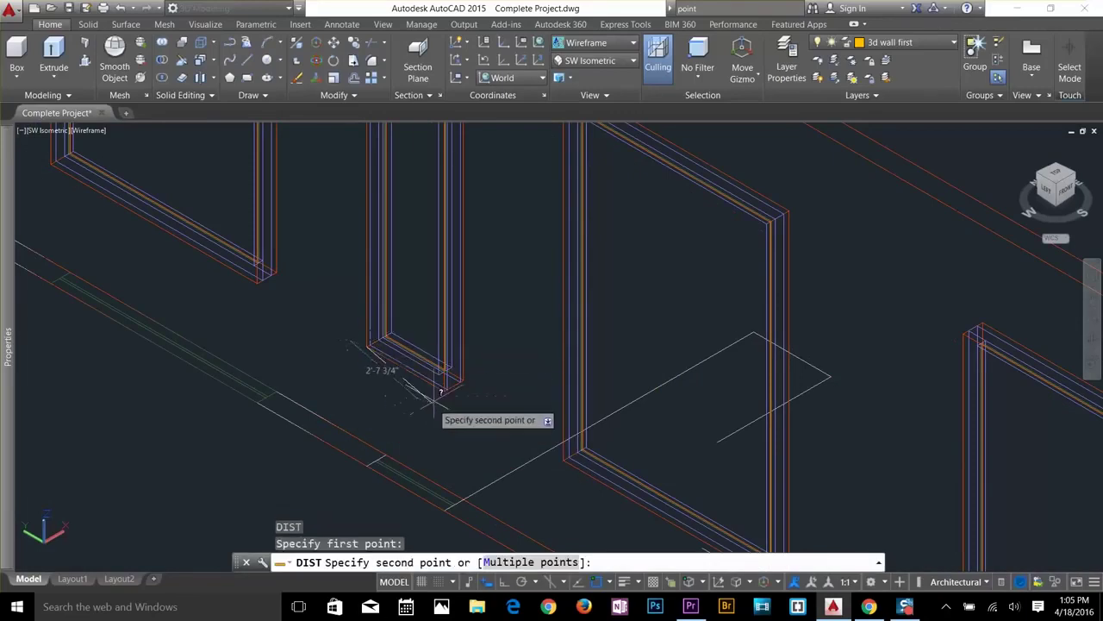
key("Escape")
scroll(517, 410, "down", 6)
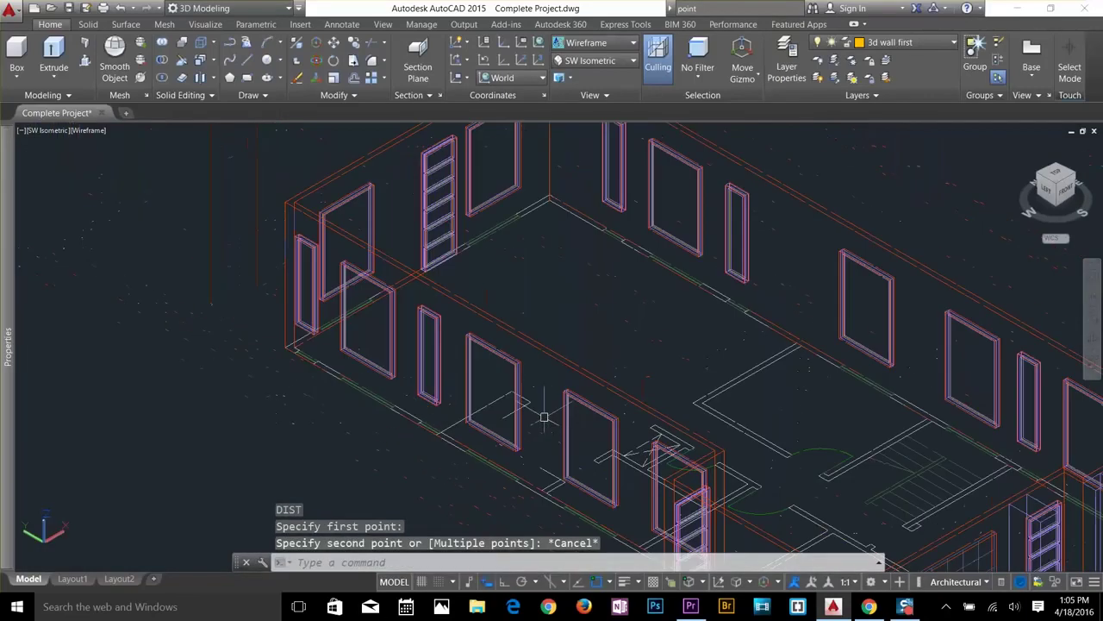
Examine the ground-floor front entrance door and the door position in the first-floor front wall beside the Guest room.
middle_click_drag(1017, 521, 540, 362)
scroll(612, 488, "up", 6)
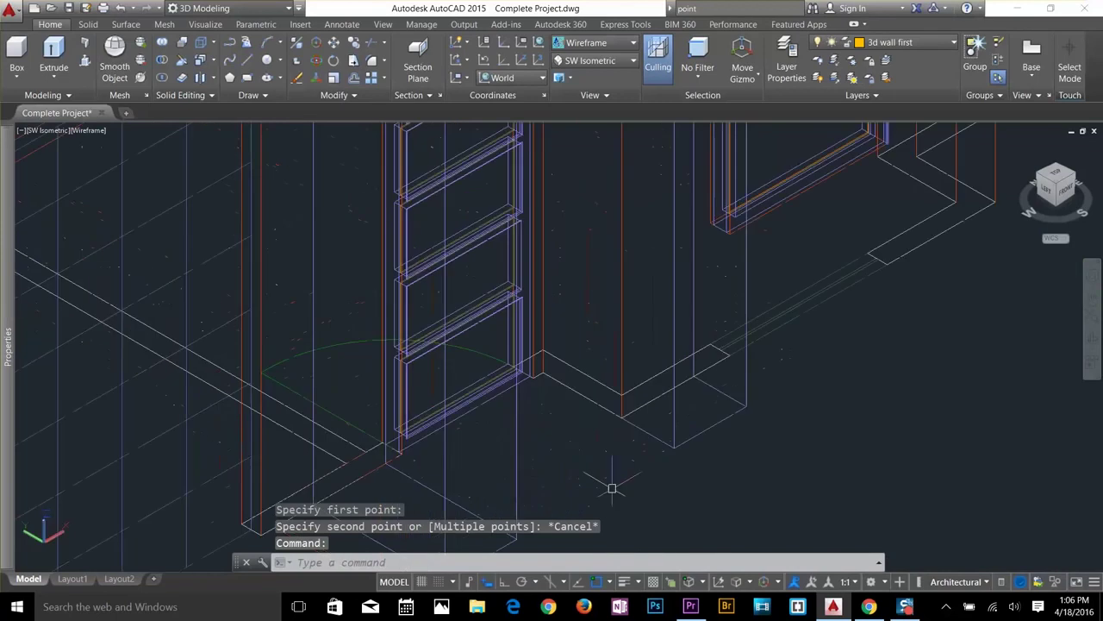
scroll(681, 451, "down", 8)
middle_click_drag(1025, 250, 458, 411)
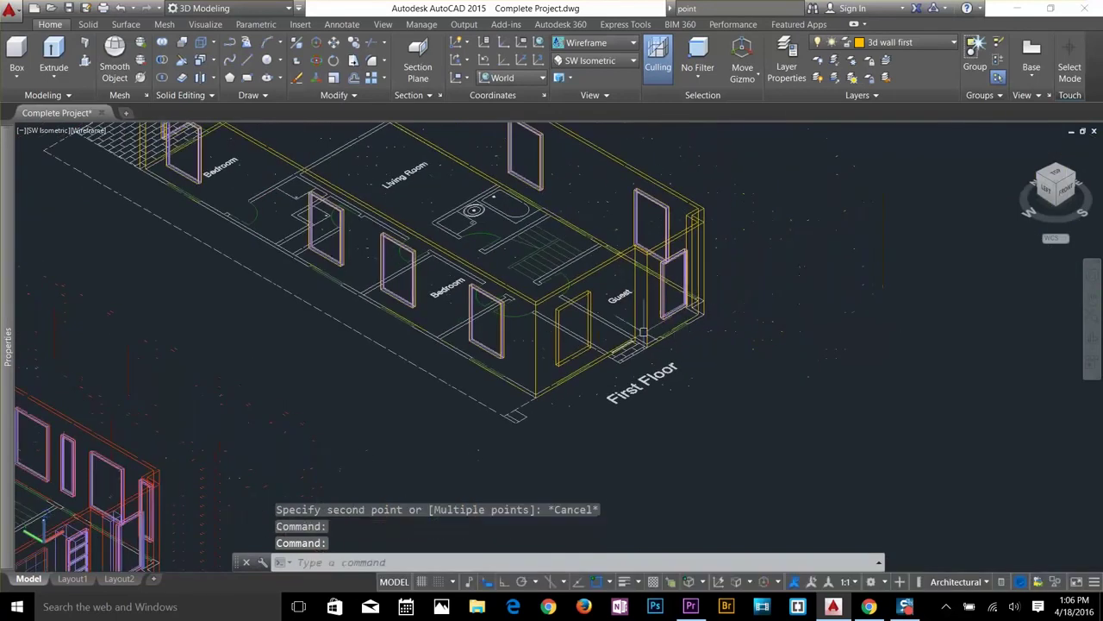
scroll(645, 334, "up", 6)
scroll(571, 396, "up", 4)
key("Escape")
key("Escape")
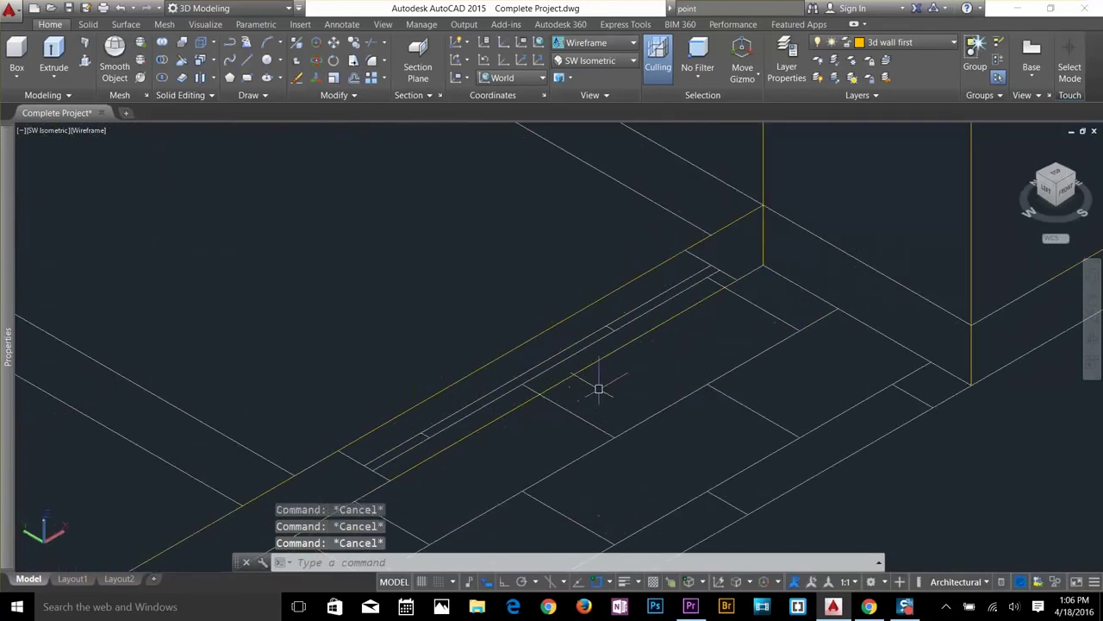
Draw a closed 1.5' by 4.5" polyline rectangle across the first-floor front wall beside the Guest room, starting at the opening's inner corner.
type("l")
key("Return")
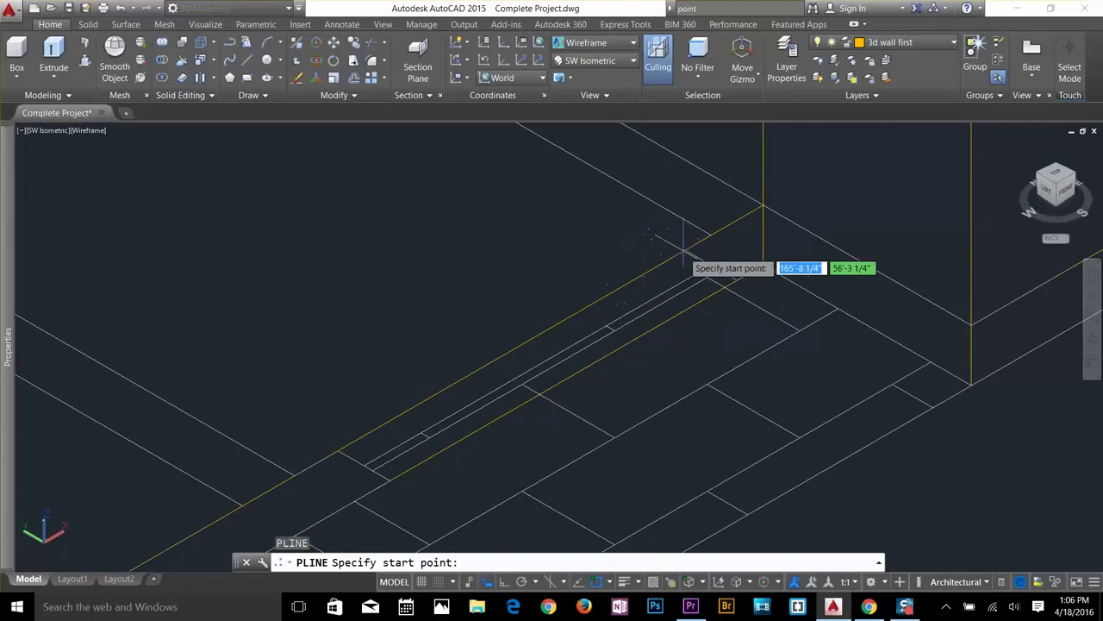
left_click(686, 250)
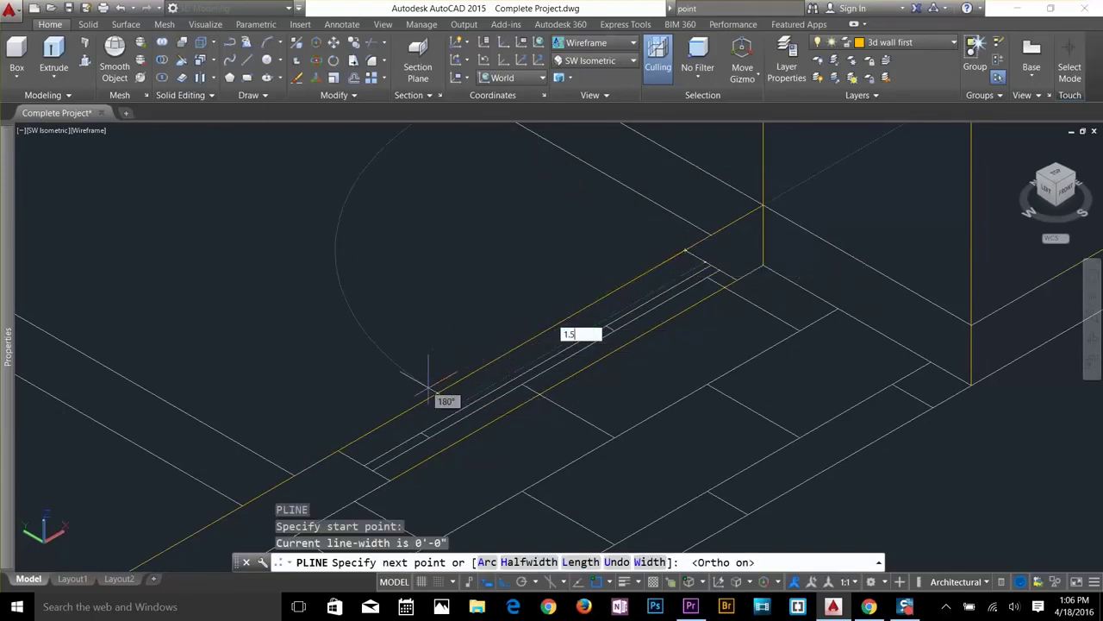
type("1.5'")
key("Return")
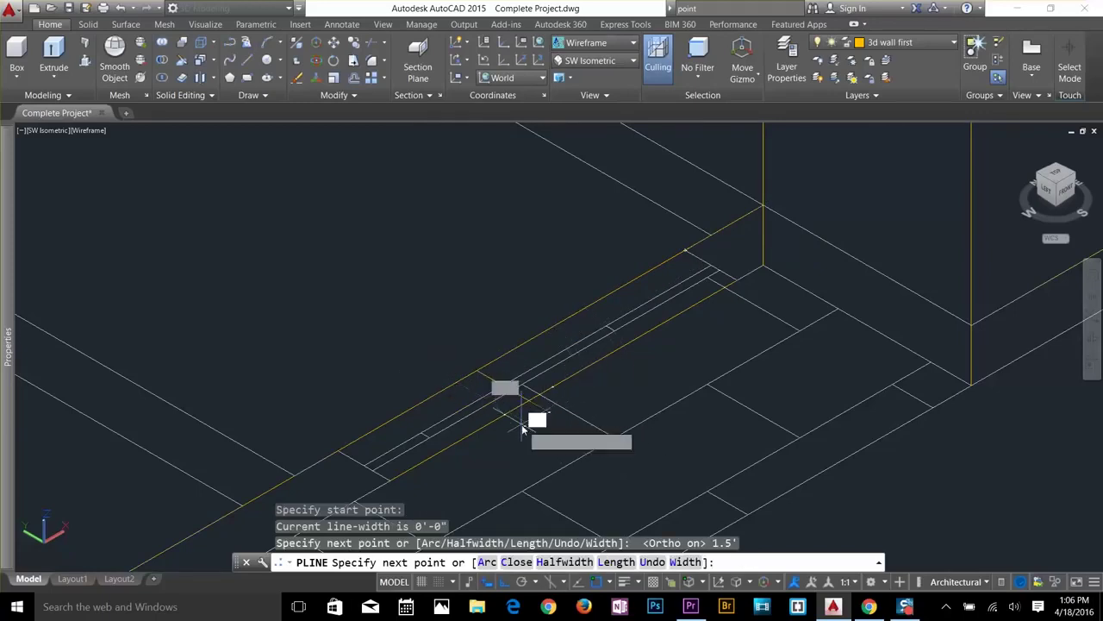
type("4.5")
key("Return")
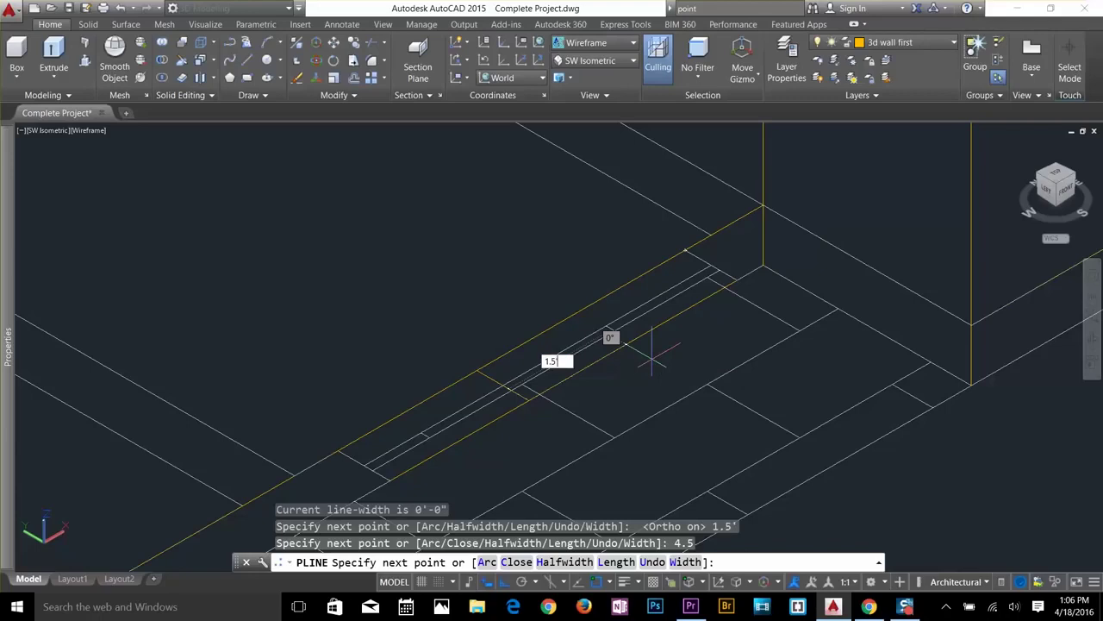
type("1.5'")
key("Return")
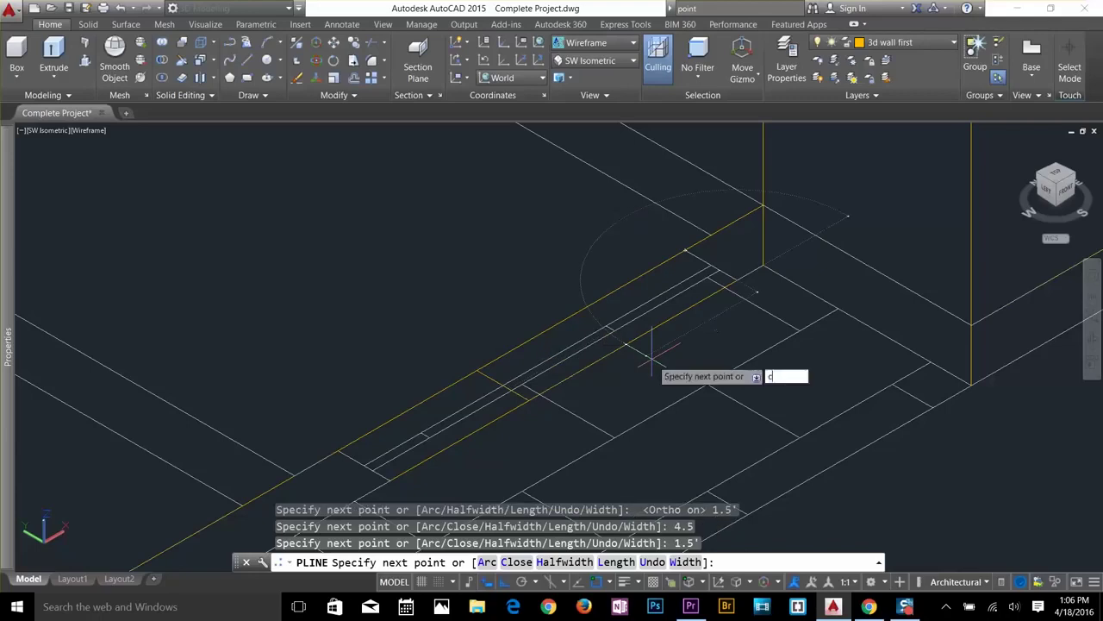
type("c")
key("Return")
Raise the new front-wall rectangle 2' vertically with the Move command.
type("m")
key("Return")
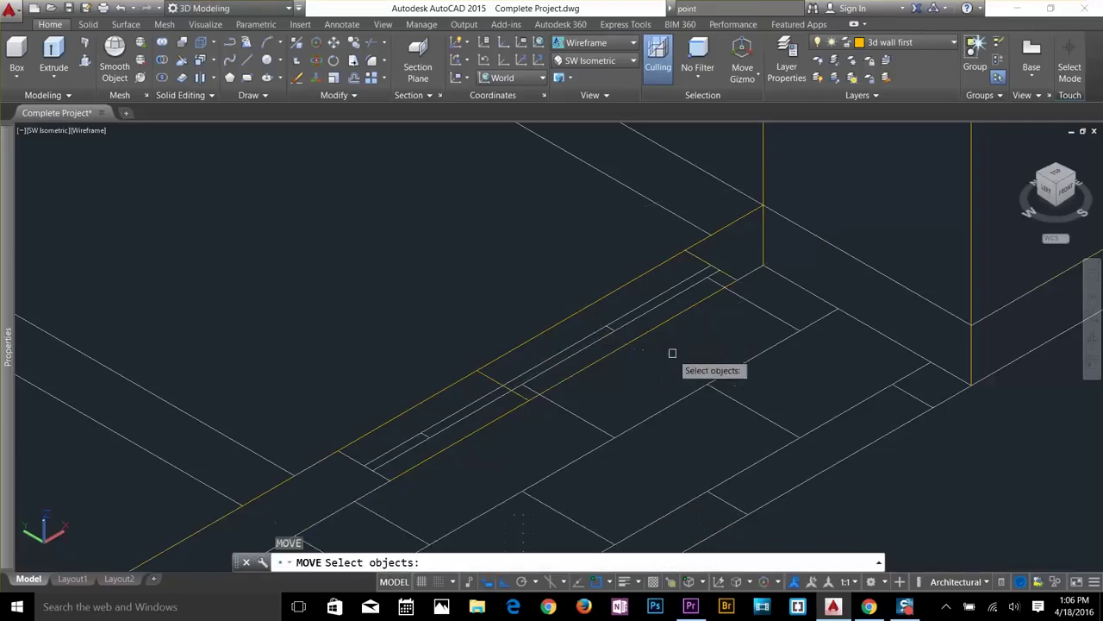
left_click(669, 321)
key("Return")
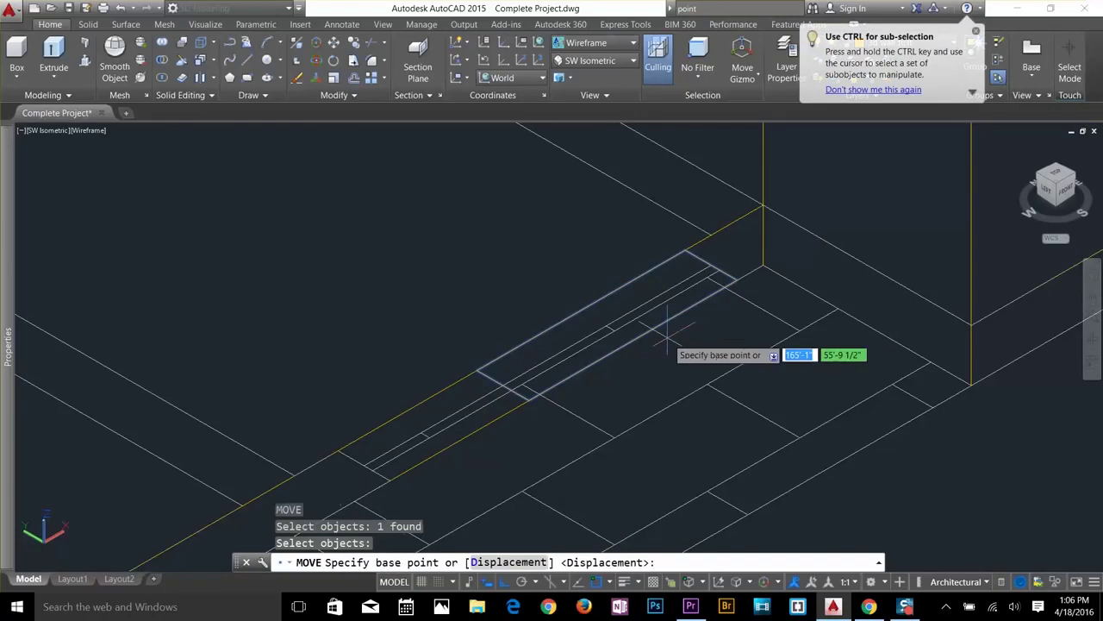
type("0,0,2")
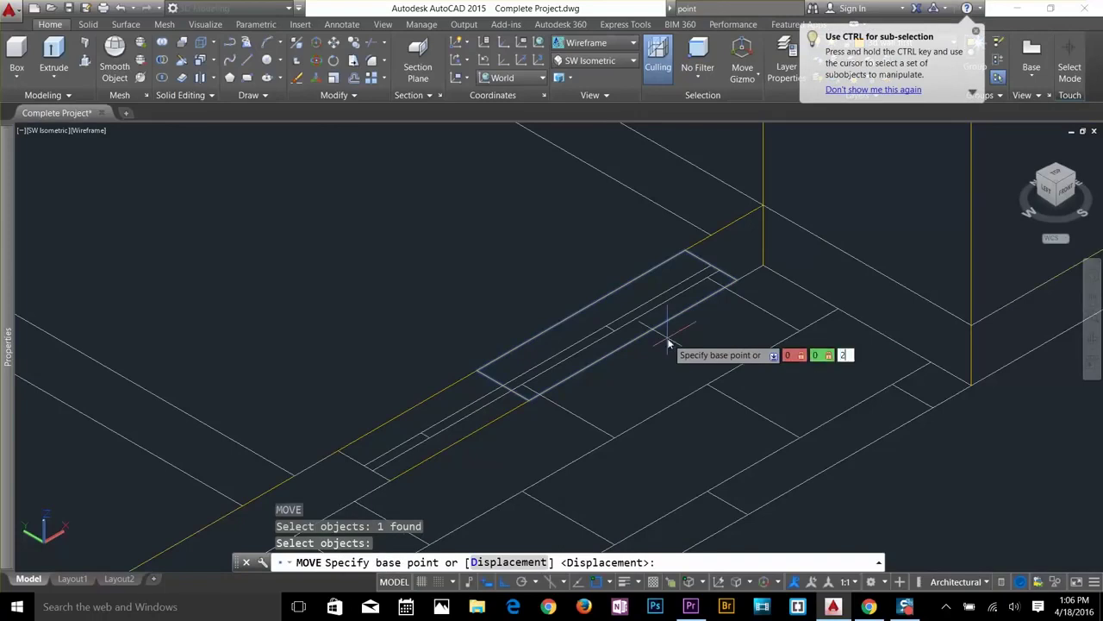
type("'")
key("Return")
scroll(668, 338, "down", 6)
key("Escape")
key("Escape")
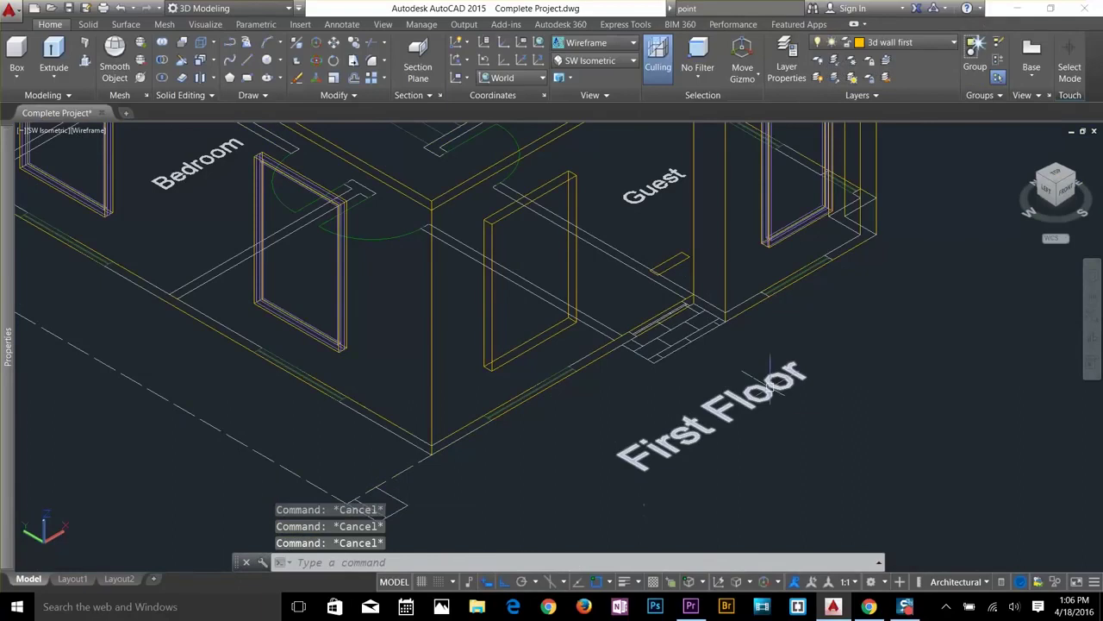
Extrude the raised rectangle beside the Guest room to a height of 6'.
type("ext")
key("Return")
left_click(672, 265)
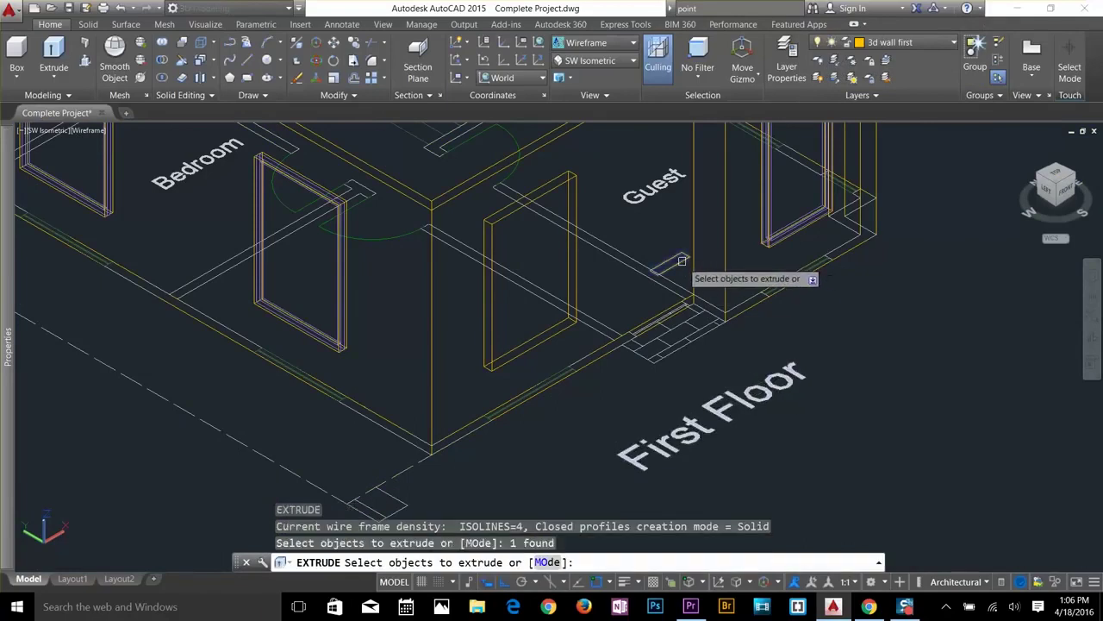
key("Return")
type("6")
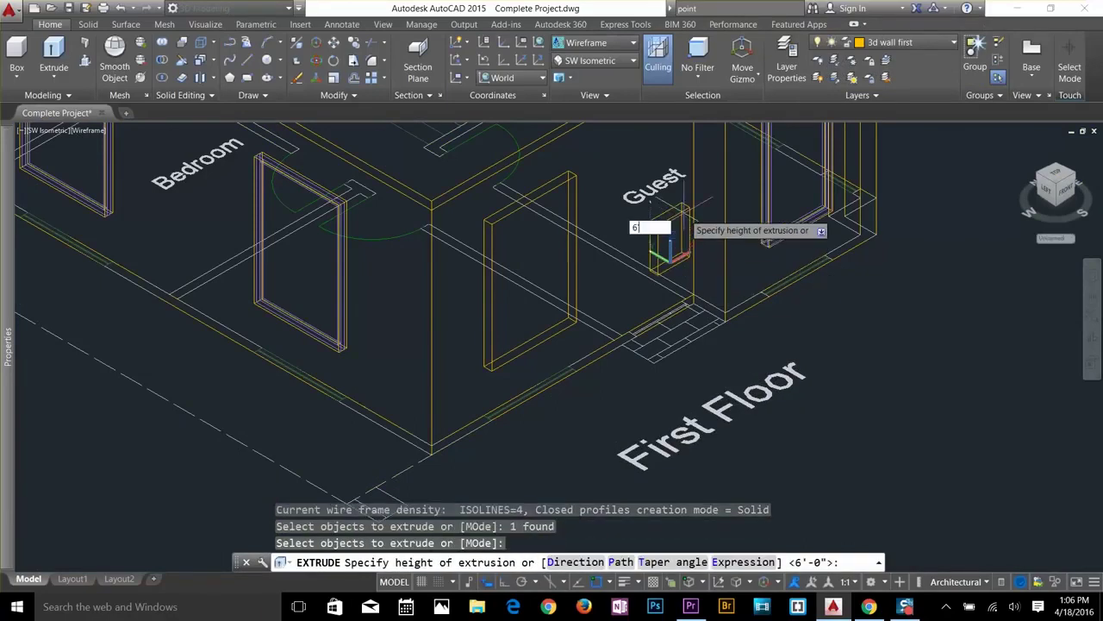
type("'")
key("Return")
key("Escape")
key("Escape")
Subtract the extruded narrow block from the first-floor wall solid to cut the side window opening beside the Guest room.
type("su")
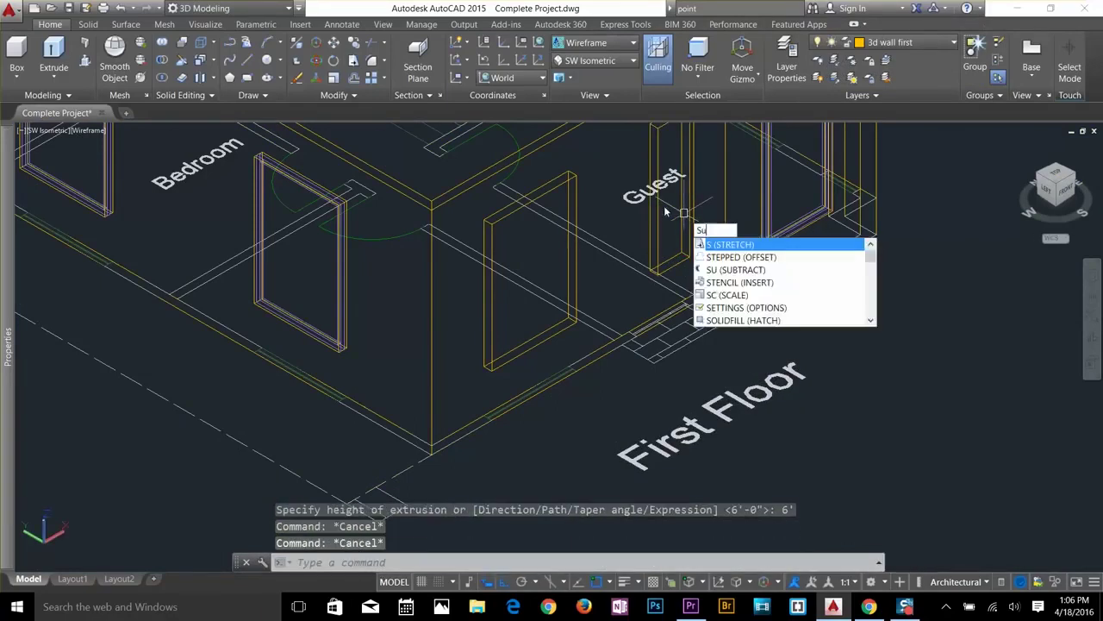
key("Return")
left_click(565, 131)
key("Return")
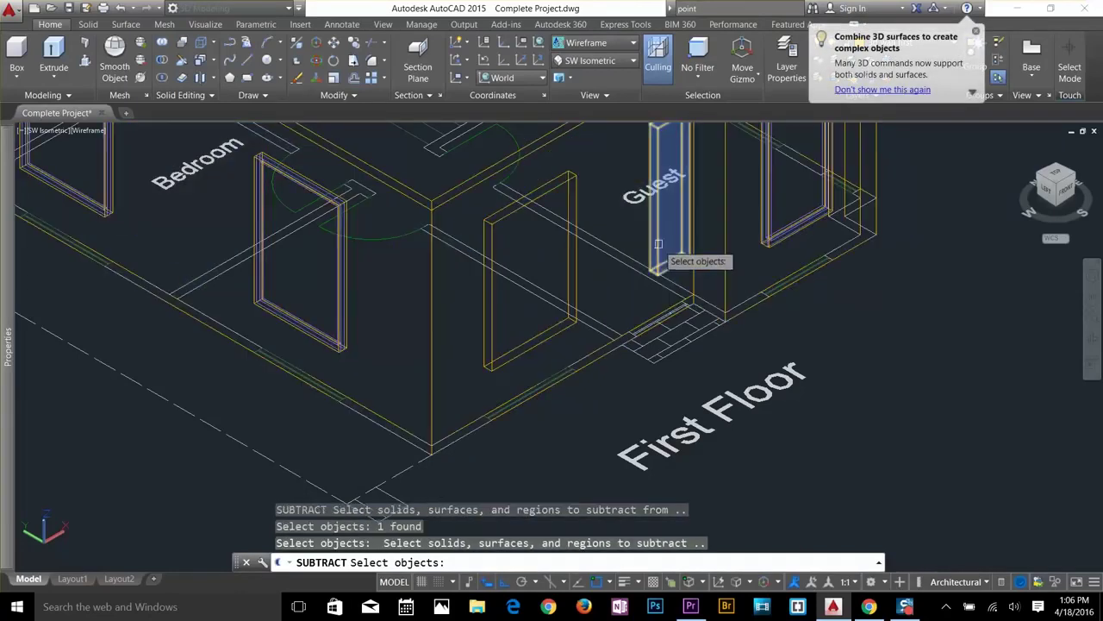
left_click(659, 242)
key("Return")
scroll(666, 251, "down", 6)
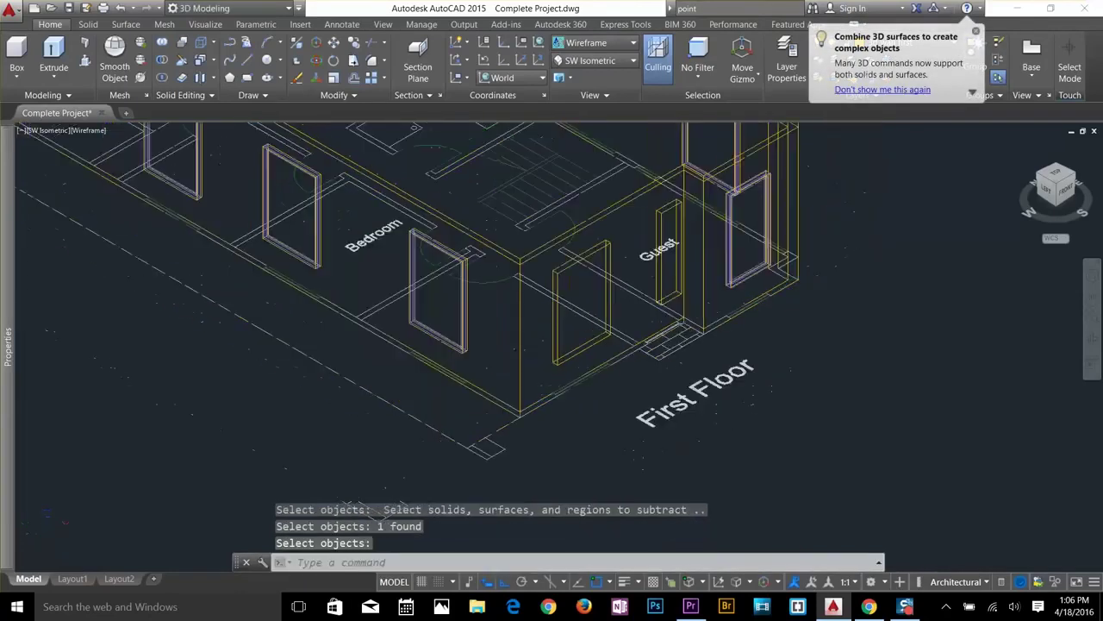
middle_click_drag(269, 377, 429, 332)
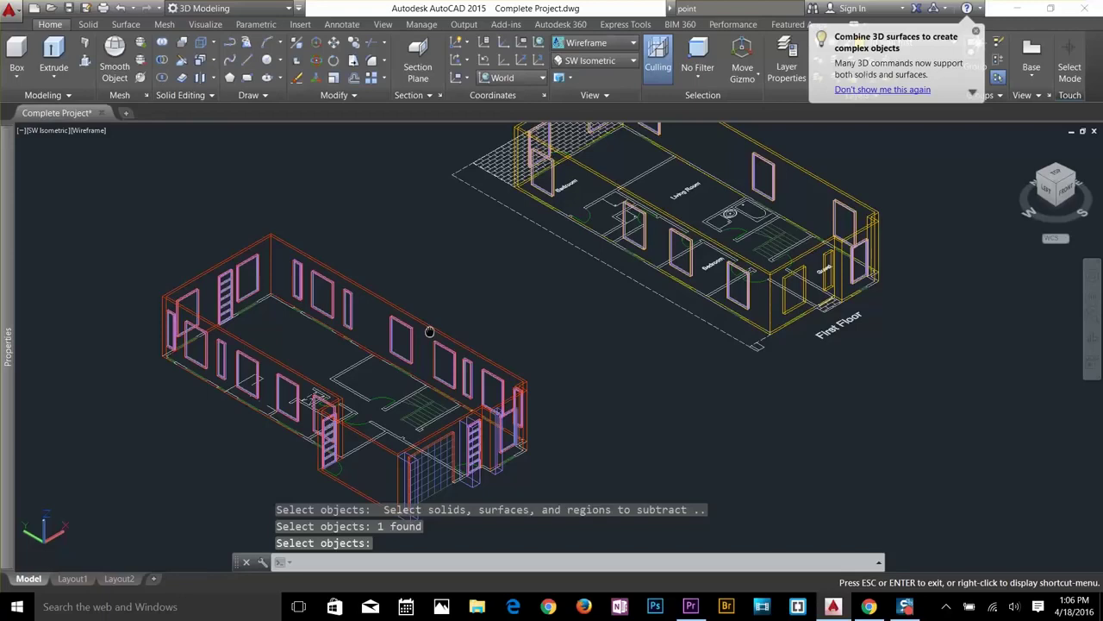
Rotate the copied narrow window beside the First Floor plan about its lower corner with Ortho toggled.
type("ro")
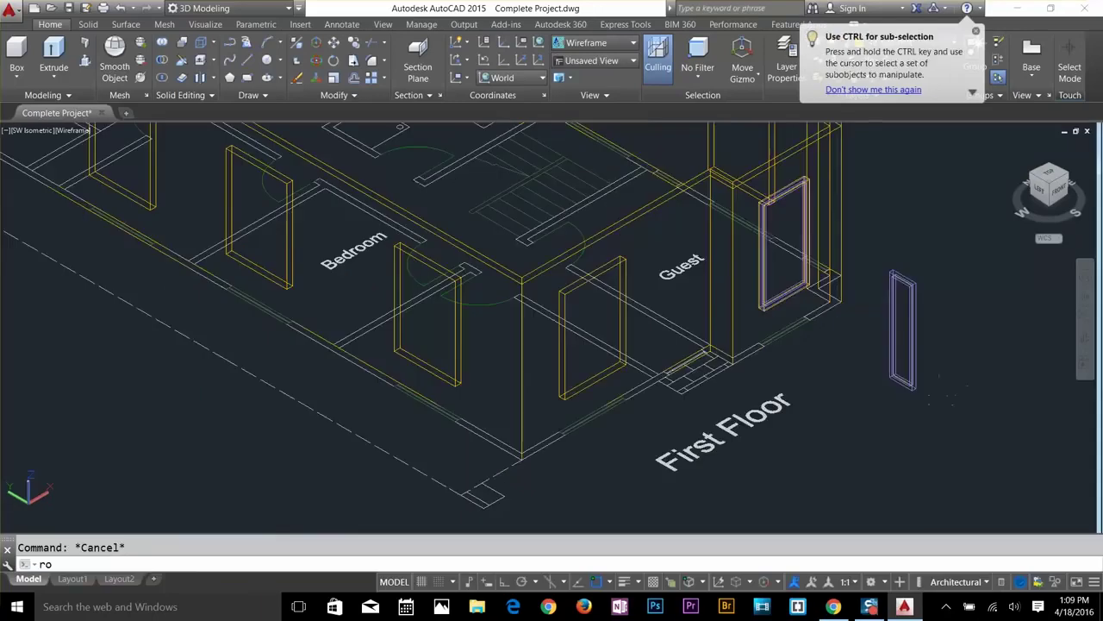
key("Return")
left_click(853, 258)
key("Return")
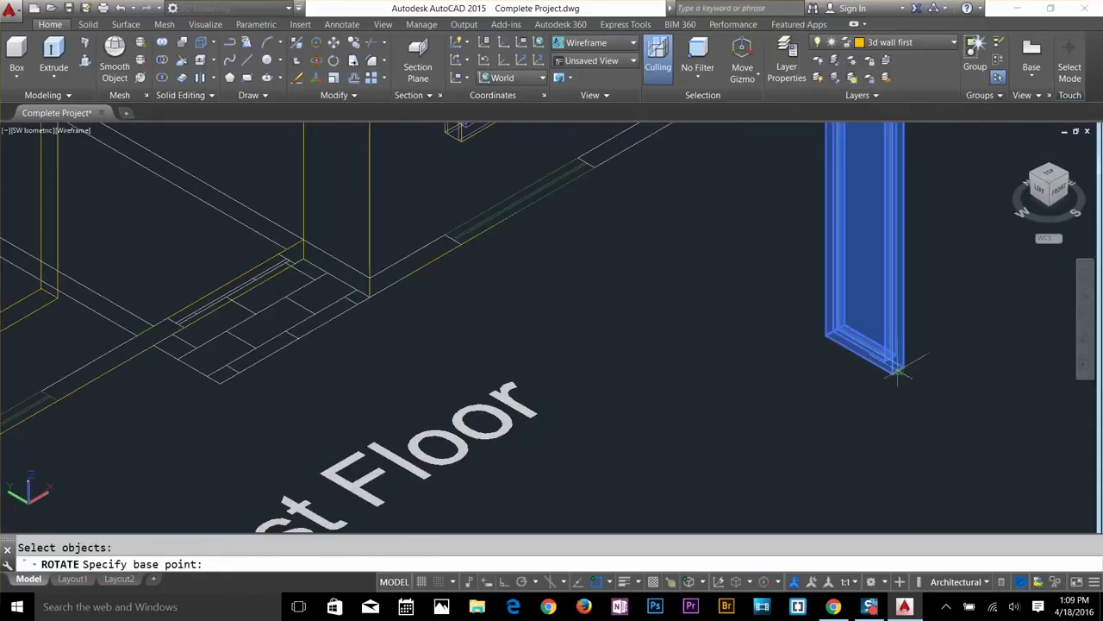
left_click(862, 375)
key("F8")
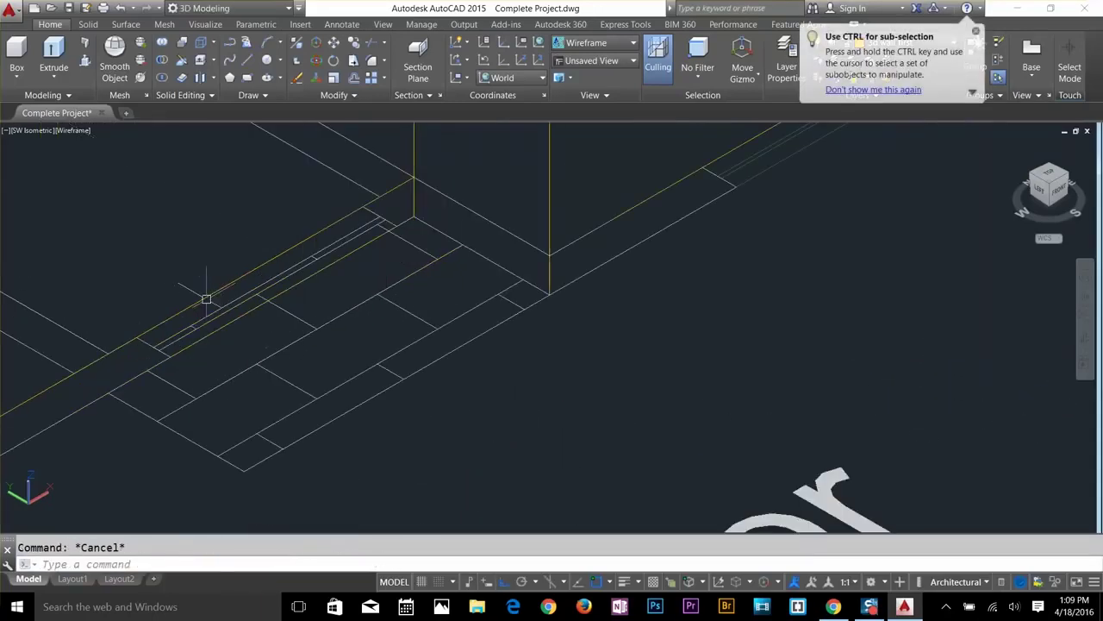
Draw a 1.5' long rectangle across the front wall beside the Guest room and shift it along the wall.
type("pl")
key("Return")
left_click(284, 242)
type("1.5'")
key("Return")
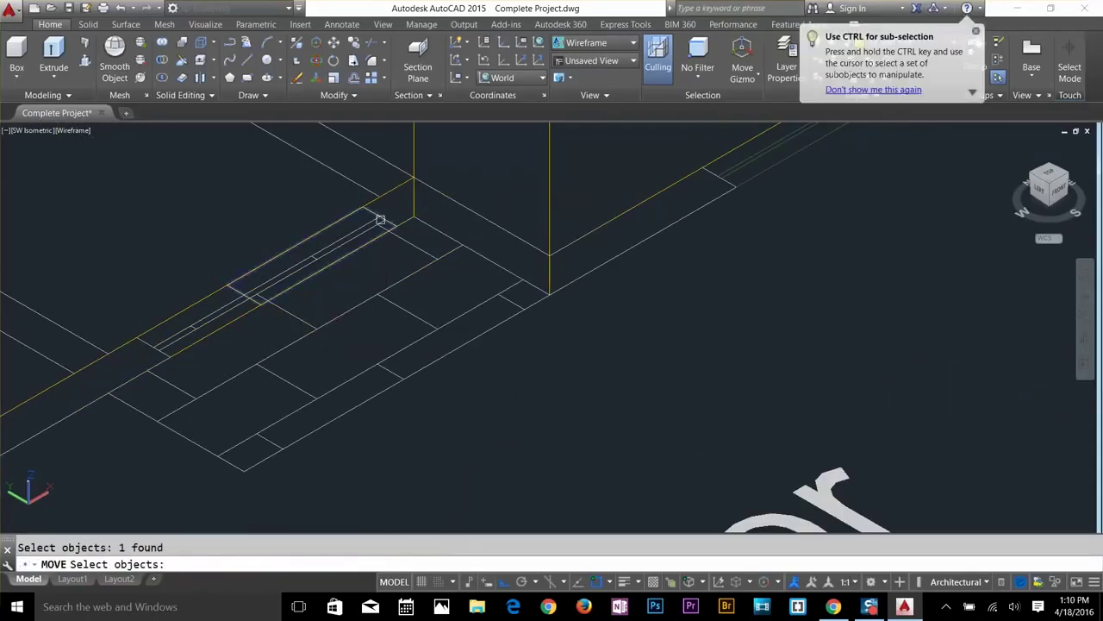
key("Return")
left_click(264, 296)
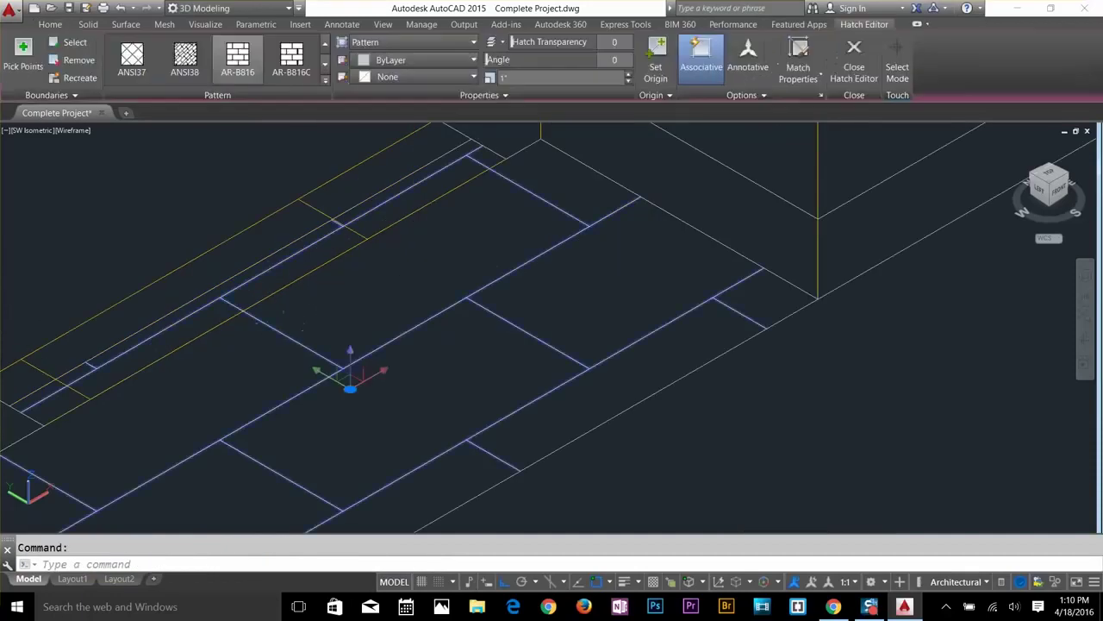
Delete the brick hatch at the front entrance and reposition the narrow rectangle along the wall by its long edge midpoint.
key("Escape")
left_click(354, 231)
key("Escape")
type("m")
key("Return")
left_click(334, 256)
key("Return")
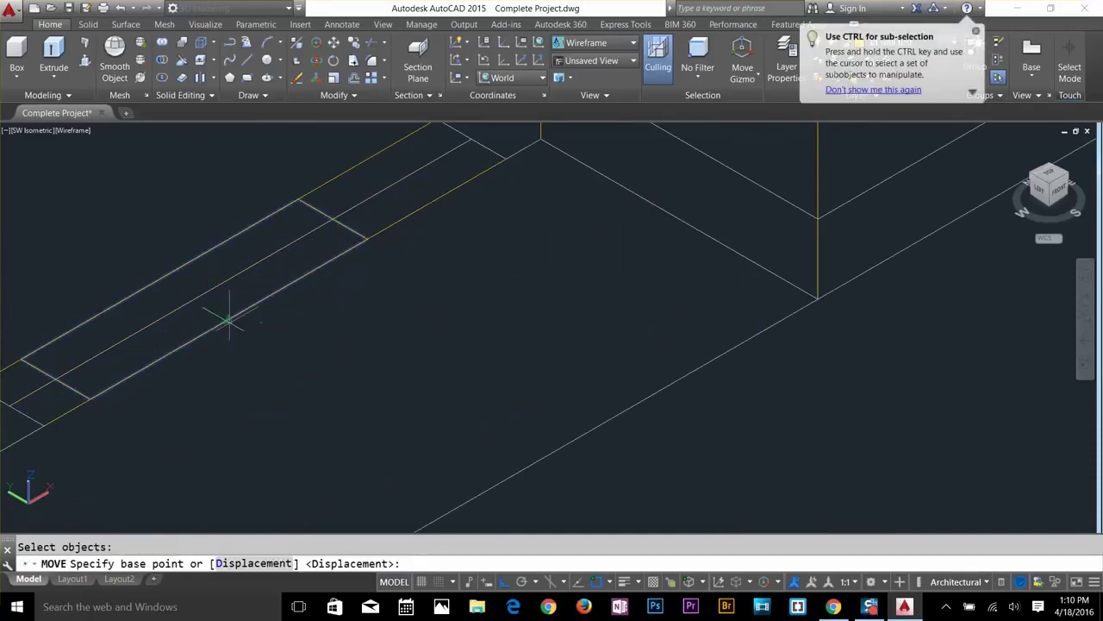
left_click(229, 319)
key("Escape")
scroll(368, 225, "down", 3)
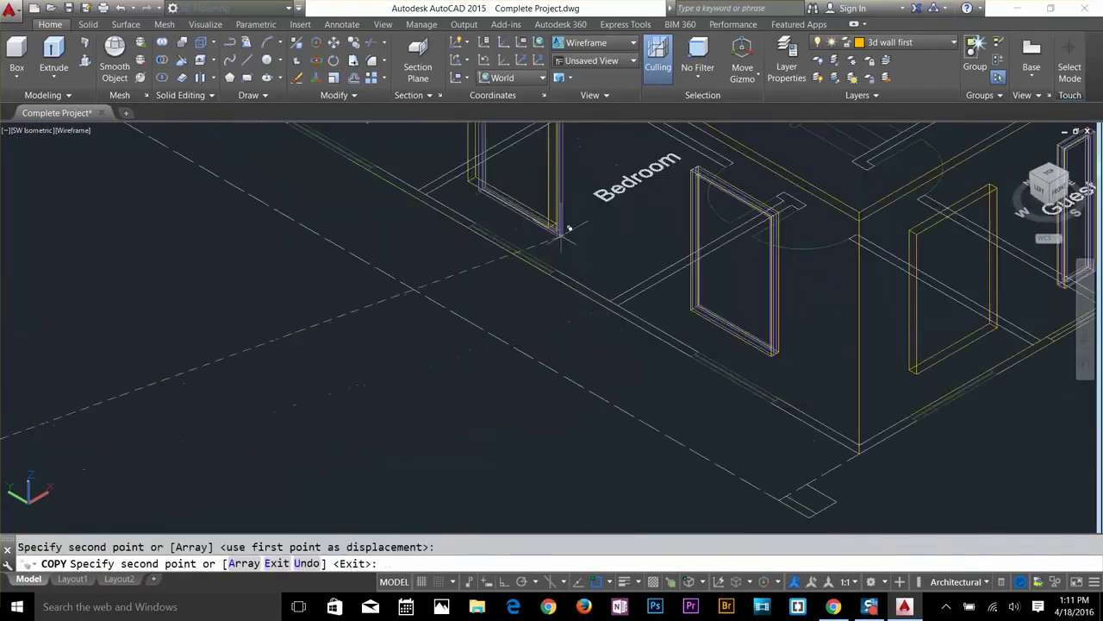
Copy the window into the side-wall opening beside the Bedroom and the far-wall opening by the Living Room, matching lower corners.
scroll(569, 228, "up", 5)
left_click(450, 386)
scroll(450, 385, "down", 5)
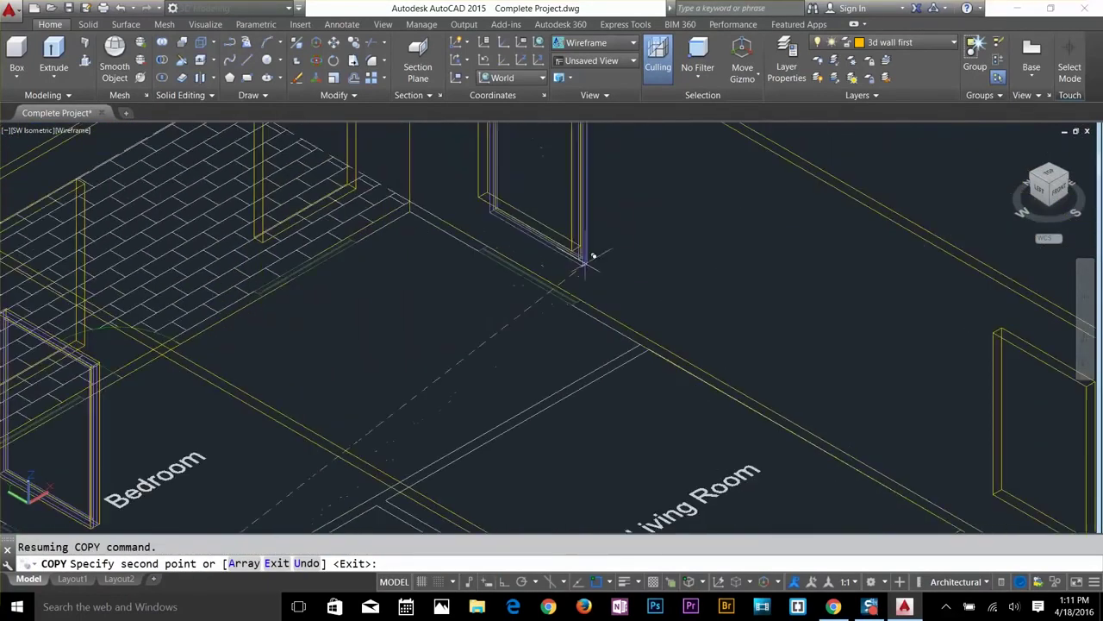
left_click(587, 265)
scroll(655, 351, "up", 3)
left_click(655, 351)
left_click(587, 346)
Place a window copy at the lower corner of the front-wall opening near the Guest room and rotate it in line with the wall.
scroll(587, 345, "down", 7)
middle_click_drag(587, 346, 703, 236)
scroll(456, 387, "up", 5)
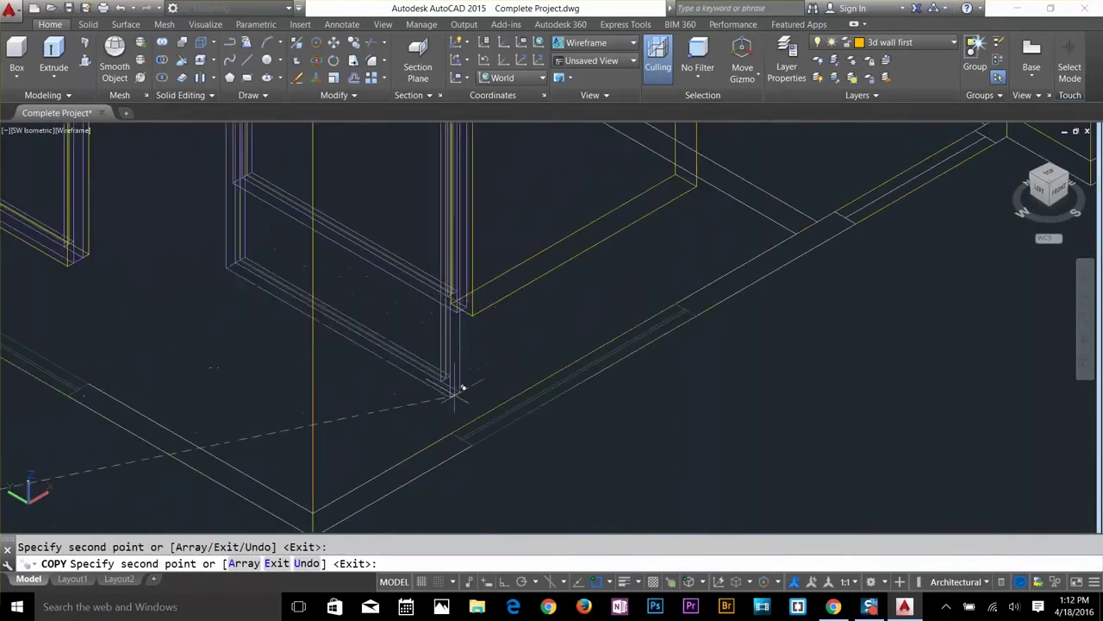
scroll(641, 394, "down", 3)
key("Escape")
type("ro")
key("Return")
left_click(500, 362)
key("Return")
left_click(520, 382)
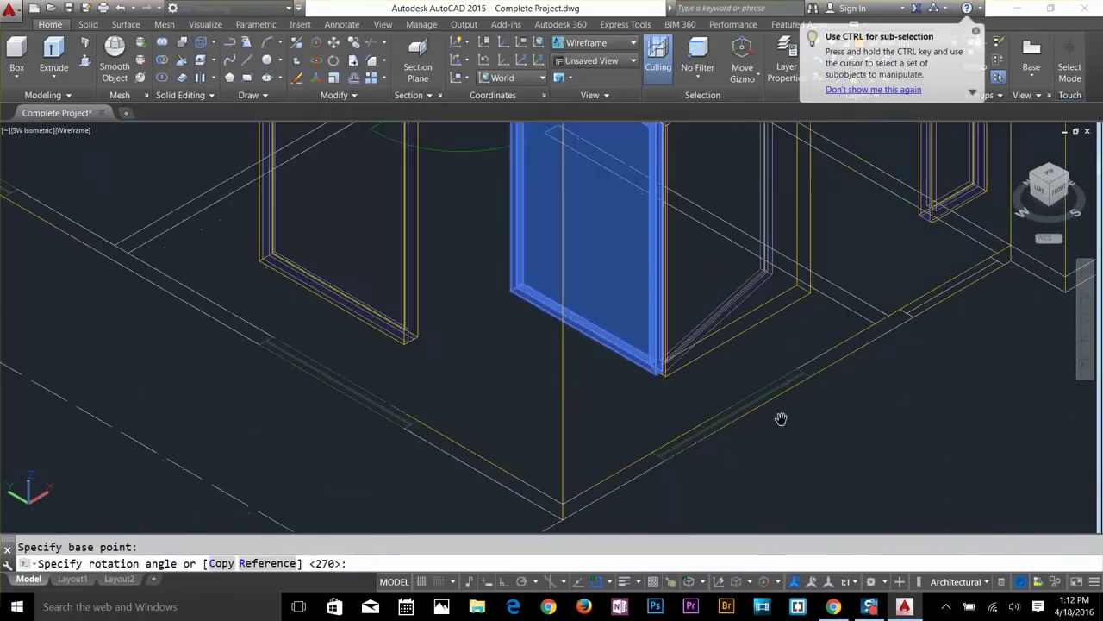
left_click(781, 418)
key("Return")
key("Escape")
Copy the rotated front-wall window to the lower corner of the terrace-wall opening with Ortho toggled, then finish copying.
type("co")
key("Return")
left_click(706, 345)
left_click(614, 399)
scroll(534, 387, "up", 3)
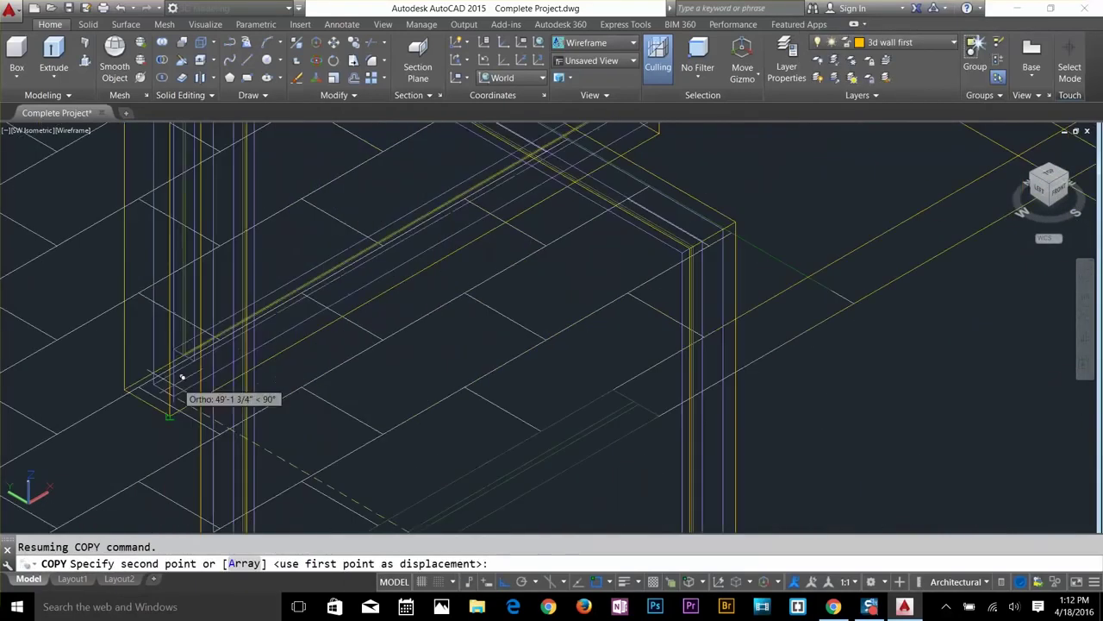
key("F8")
left_click(184, 382)
scroll(522, 313, "down", 6)
key("Escape")
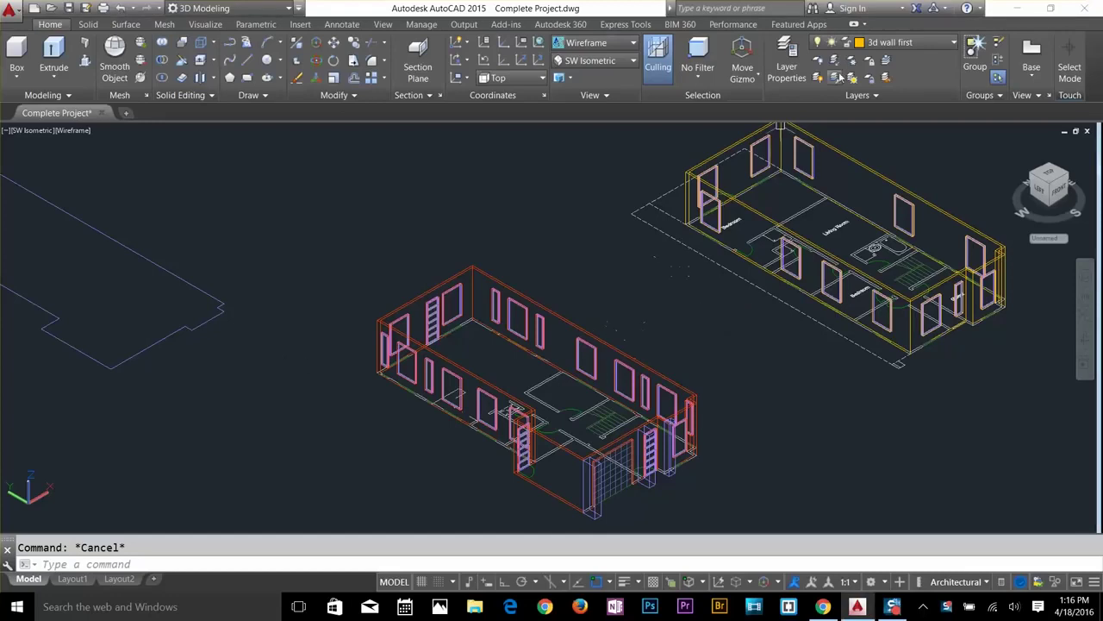
Turn off the 2d stairs, door, Interior and window layers, leaving the wall layer on.
left_click(870, 42)
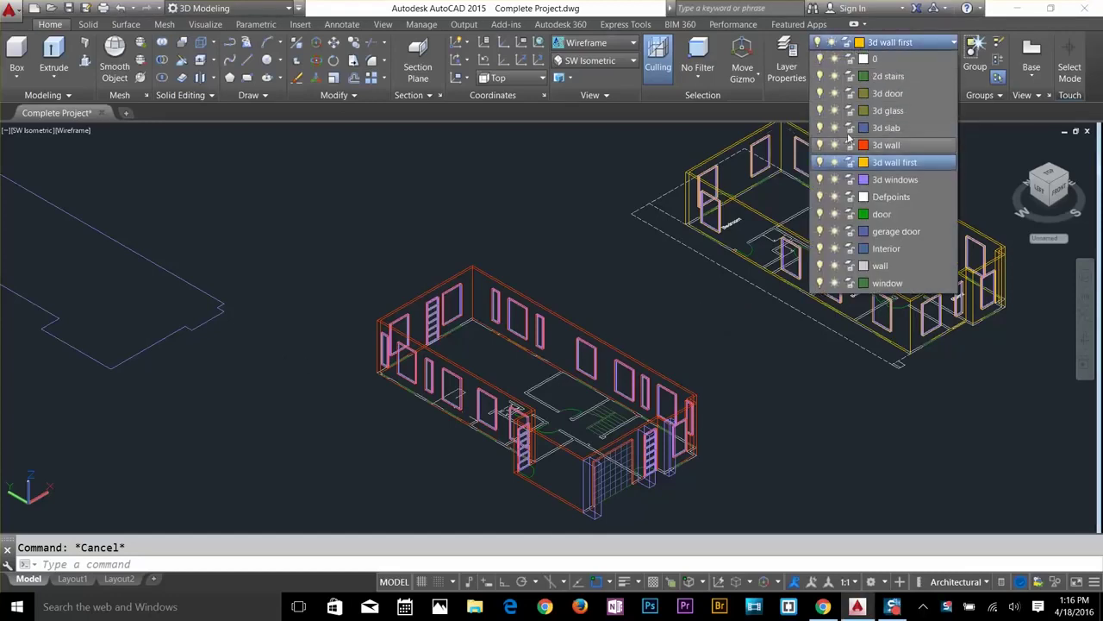
left_click(825, 80)
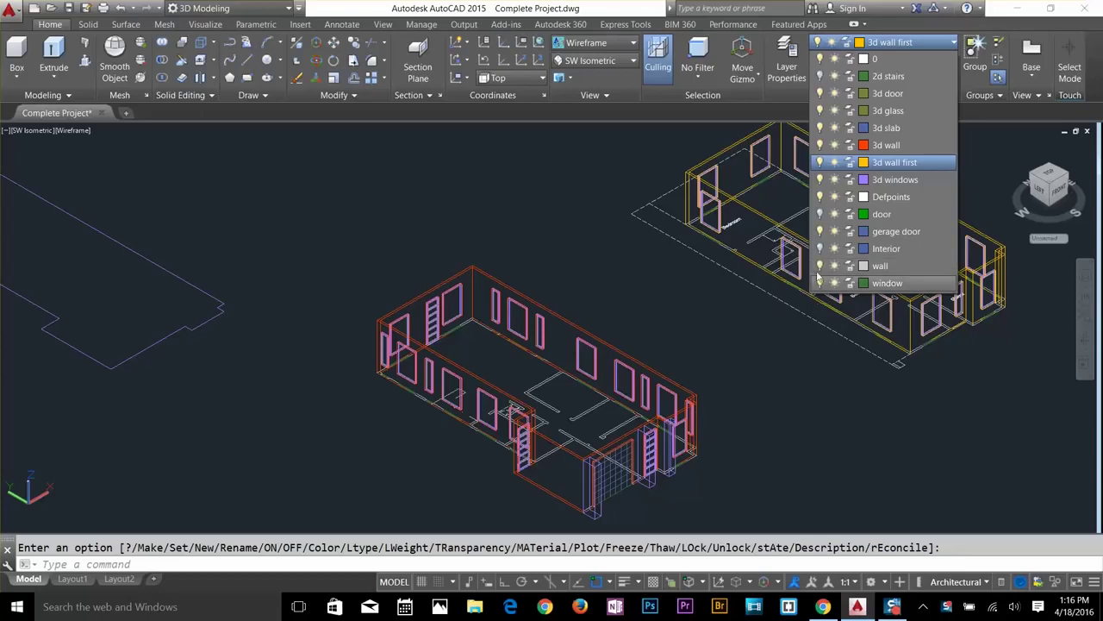
left_click(820, 266)
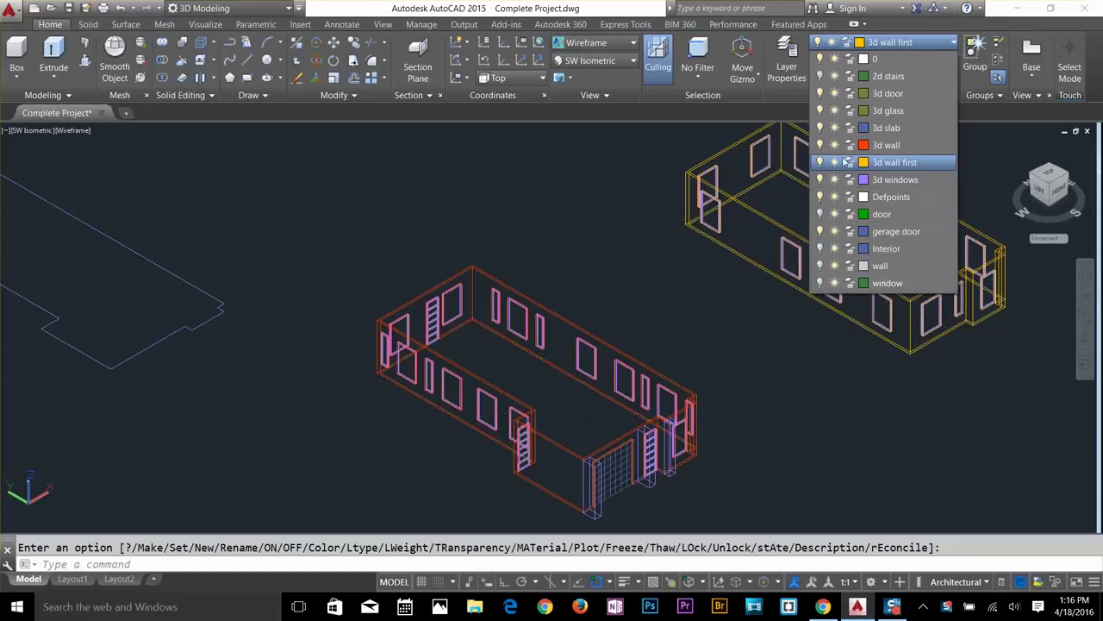
left_click(818, 267)
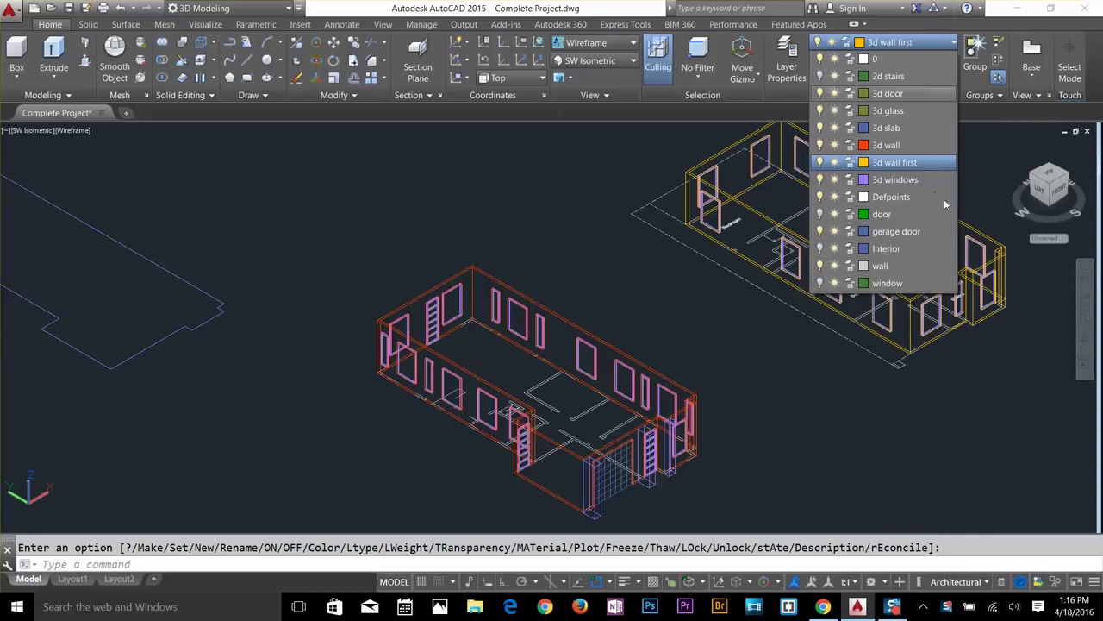
key("Escape")
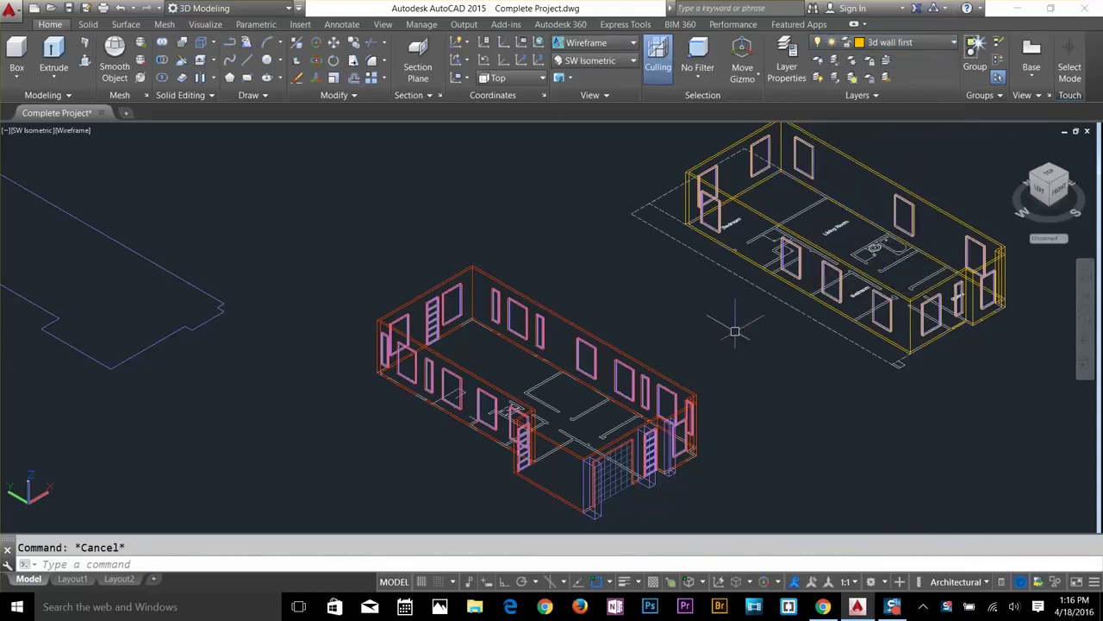
Copy the two dashed terrace outline lines from the first-floor model onto the separate floor outline, matching the small front corner.
type("co")
key("Return")
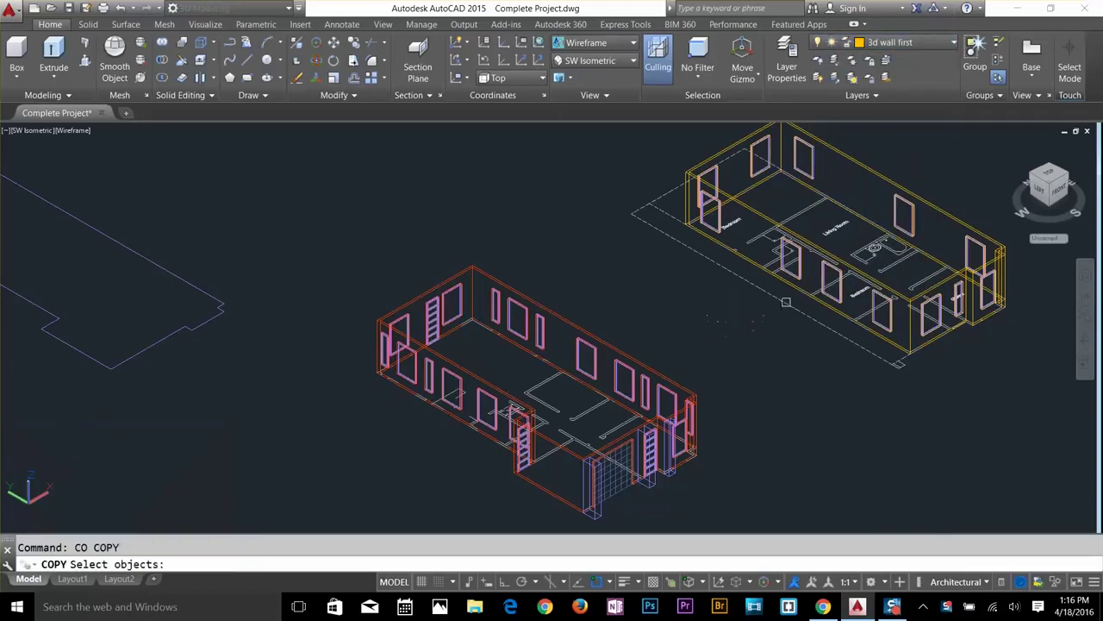
left_click(785, 303)
left_click(662, 193)
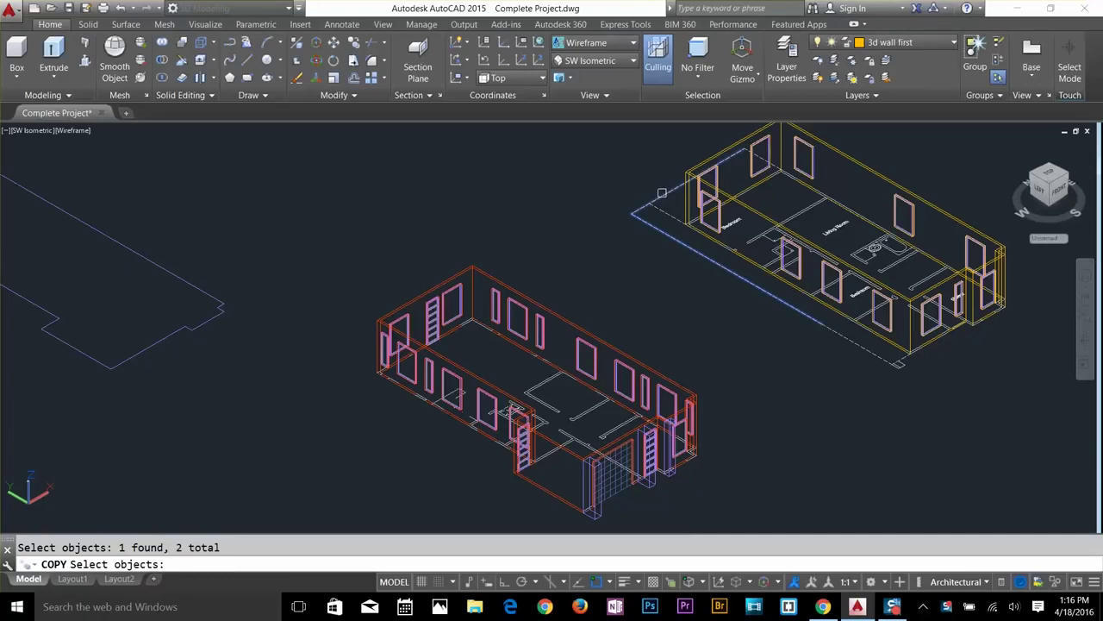
scroll(763, 158, "up", 5)
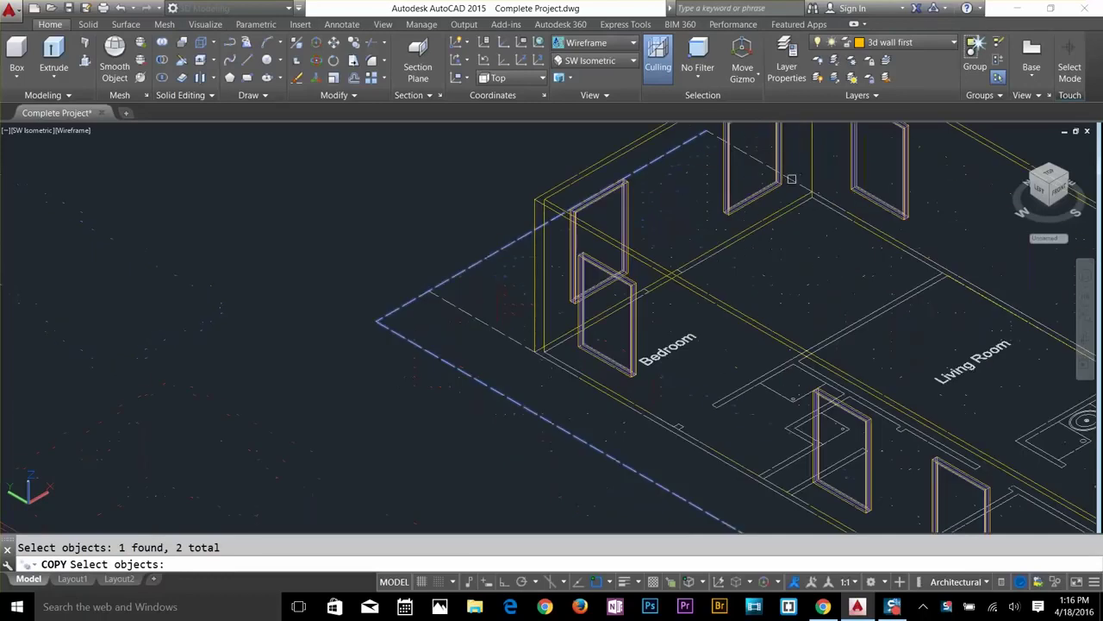
scroll(748, 274, "down", 5)
middle_click_drag(744, 276, 599, 128)
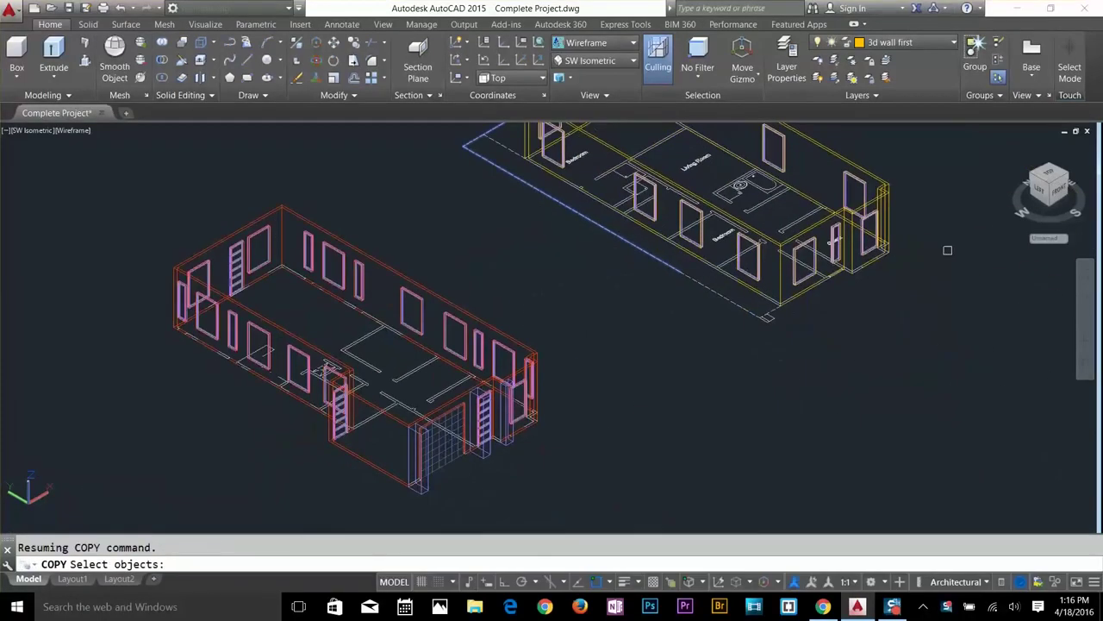
key("Return")
scroll(944, 243, "up", 4)
scroll(876, 249, "up", 3)
left_click(781, 273)
scroll(781, 274, "down", 9)
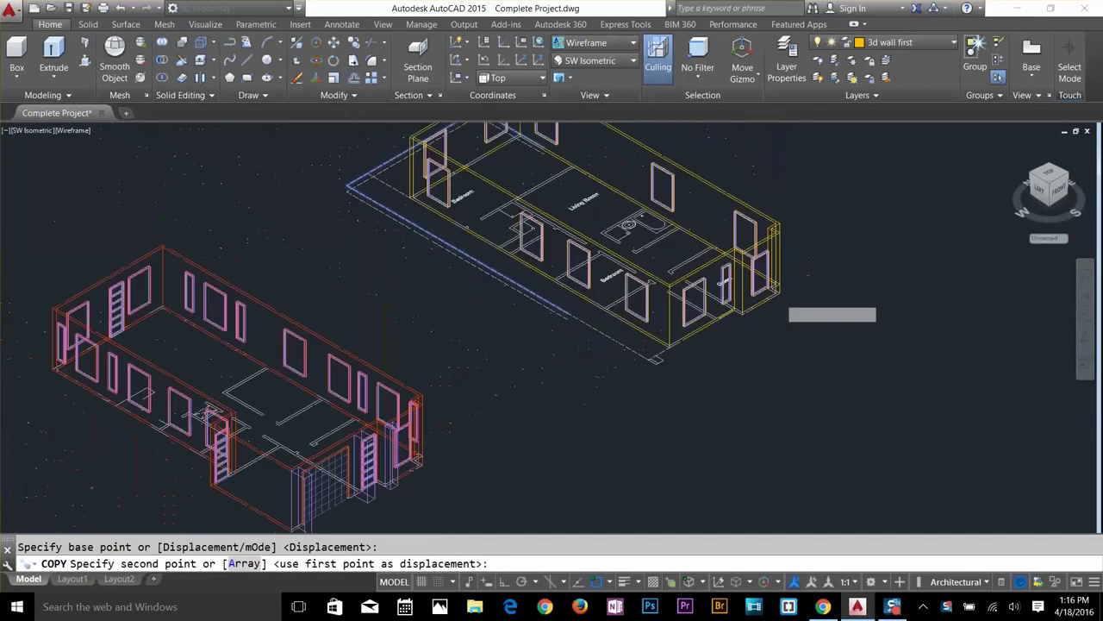
middle_click_drag(305, 274, 636, 333)
scroll(562, 343, "up", 3)
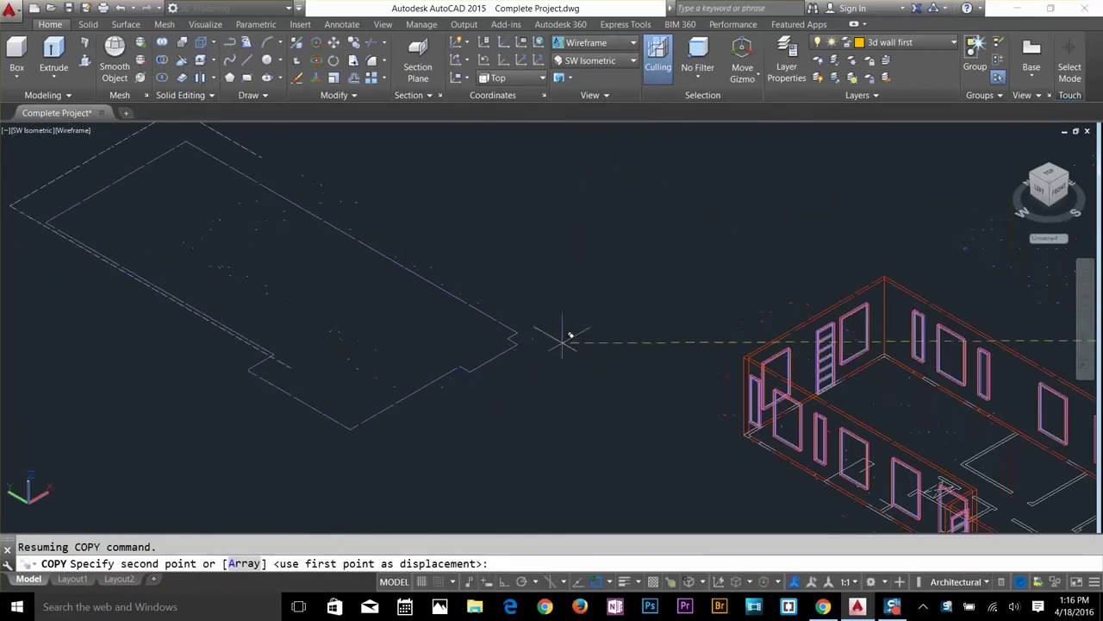
left_click(517, 343)
scroll(510, 387, "down", 5)
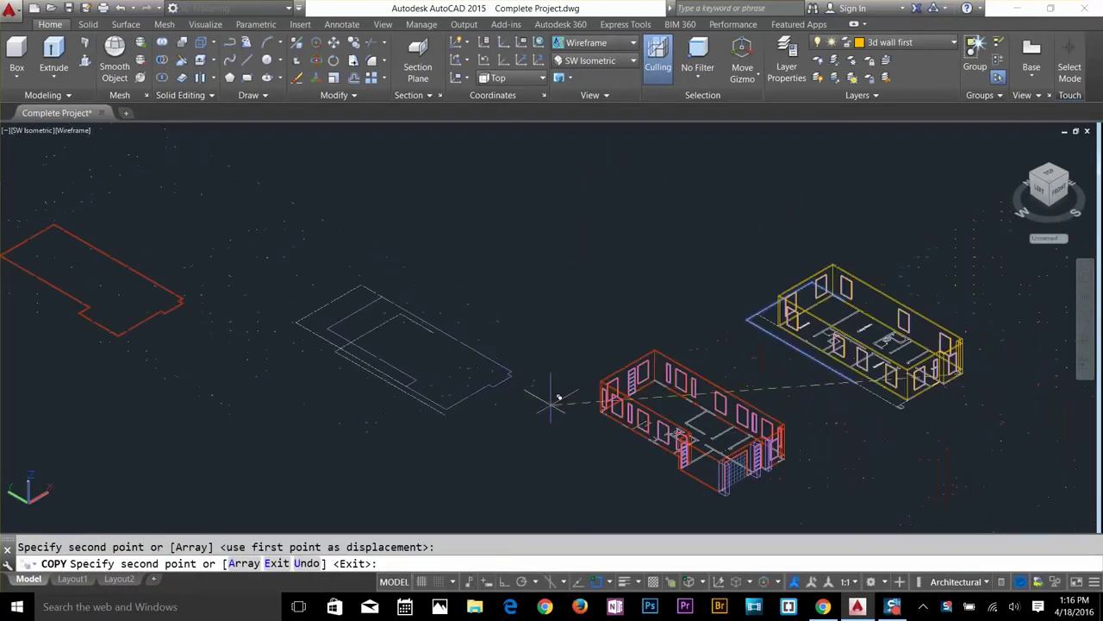
scroll(554, 394, "up", 5)
key("Escape")
Explode the 3d windows layer floor outline inside the copied dashed lines into separate segments.
type("x")
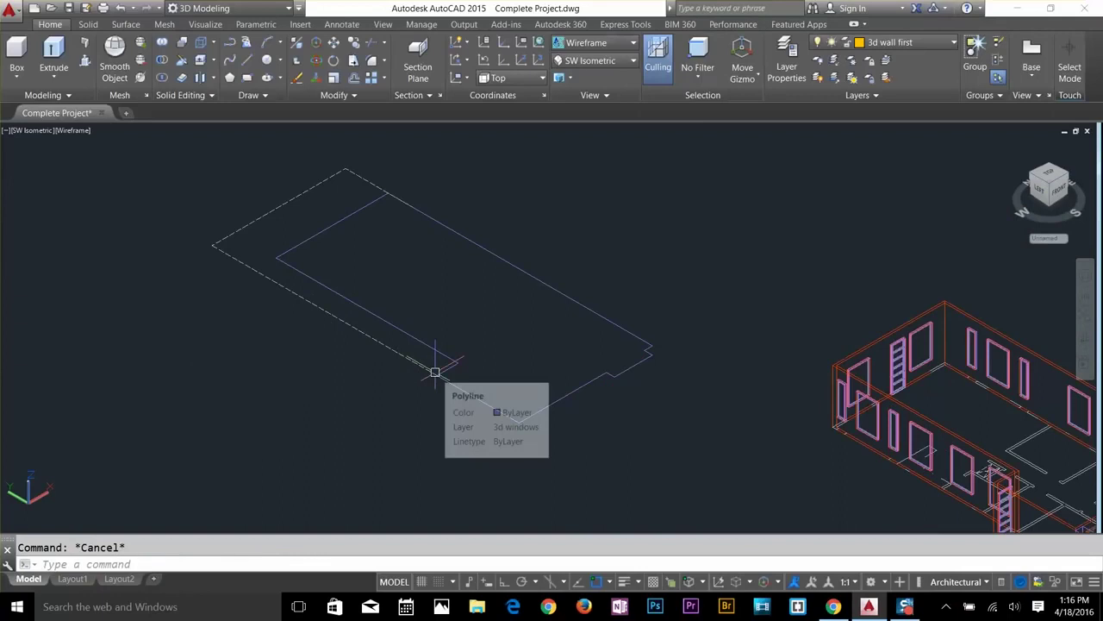
key("Return")
left_click(445, 359)
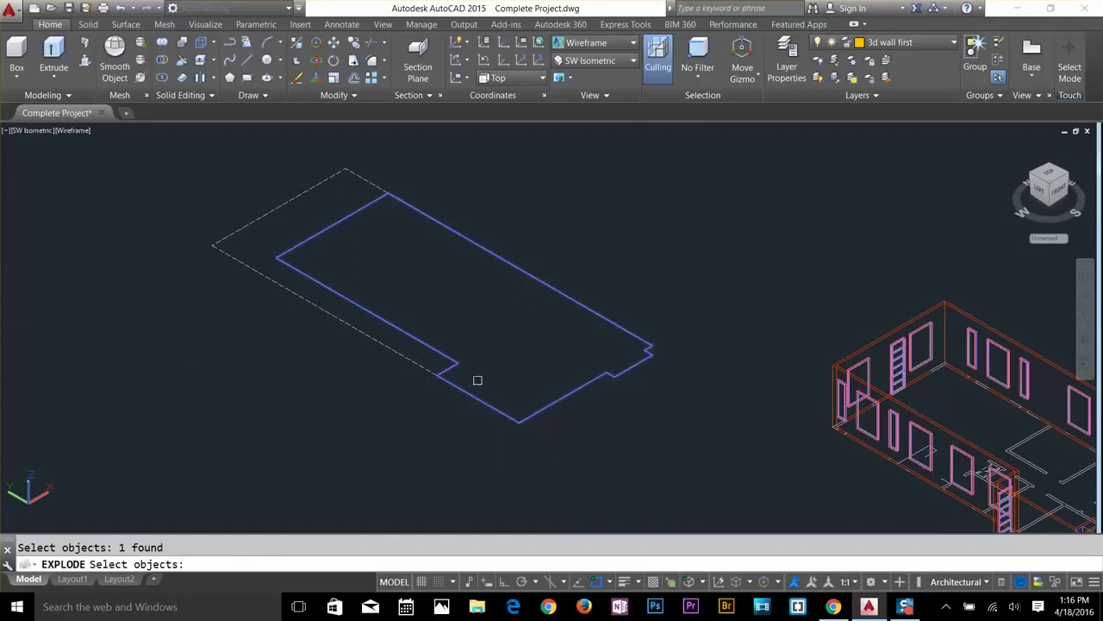
key("Return")
Delete the three floor outline segments that lie inside the dashed lines, leaving a single outer perimeter.
left_click(472, 371)
left_click(452, 361)
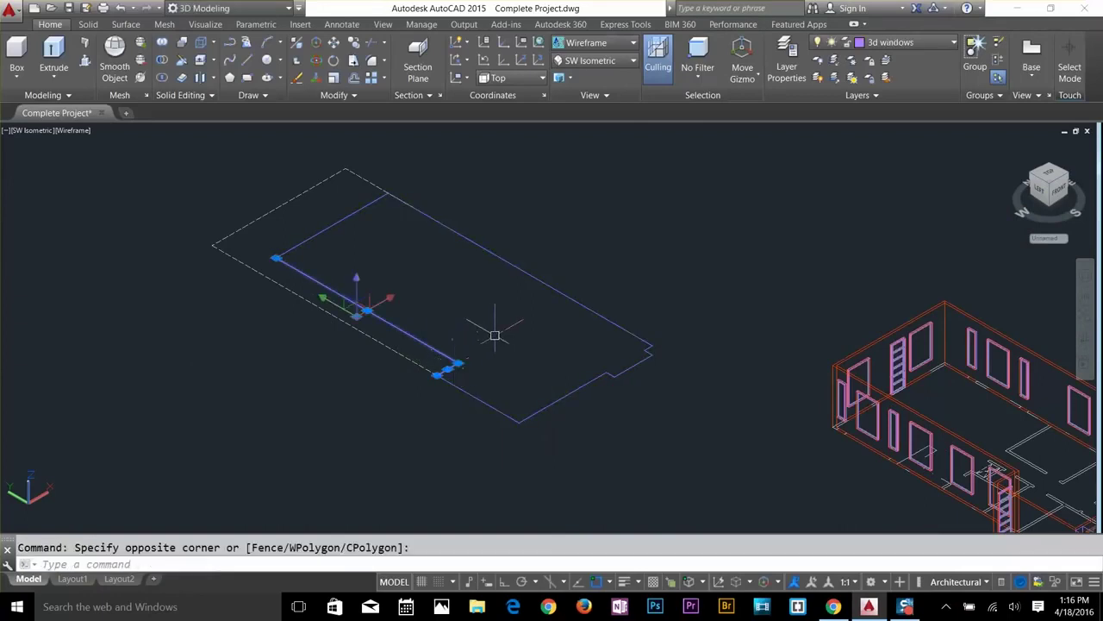
key("Delete")
left_click(345, 219)
left_click(324, 248)
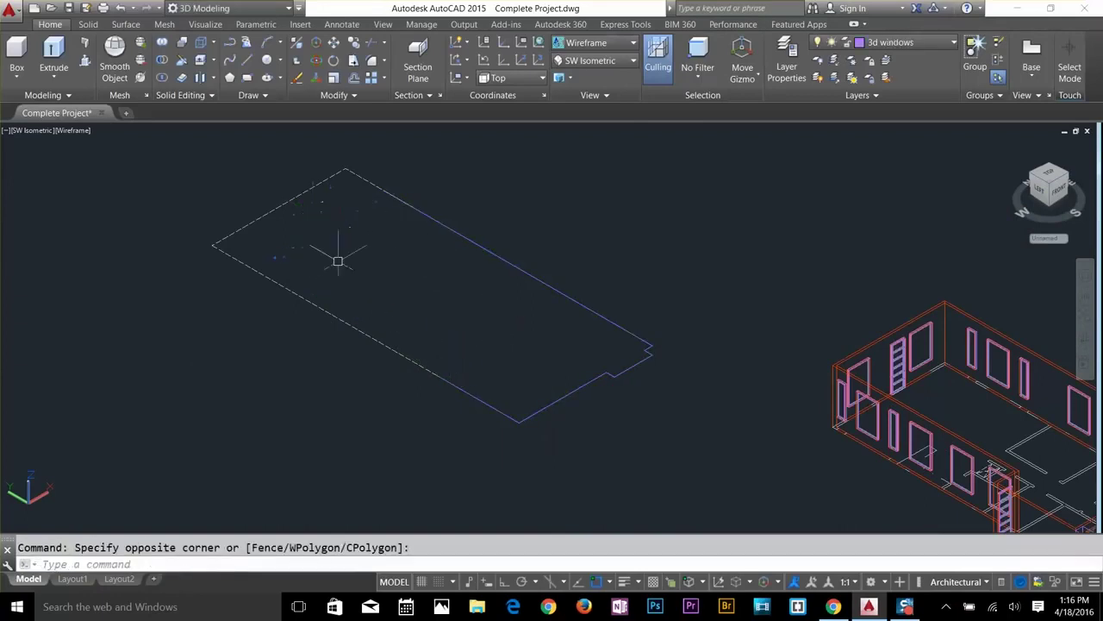
key("Delete")
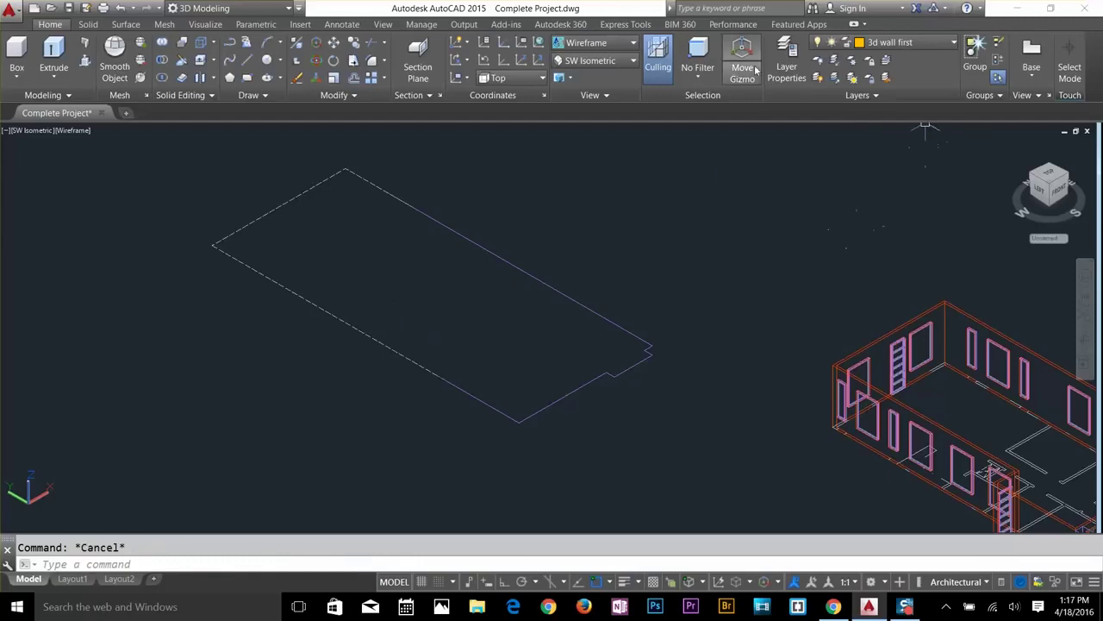
Add a new layer with default settings and set the existing 3d slab layer as current.
left_click(786, 67)
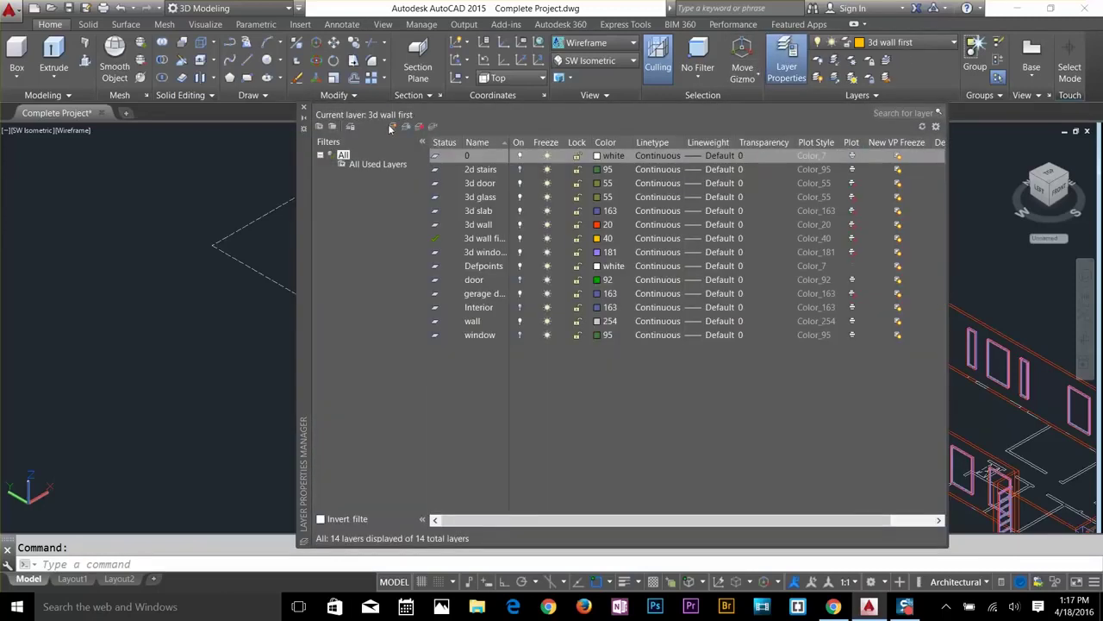
left_click(392, 126)
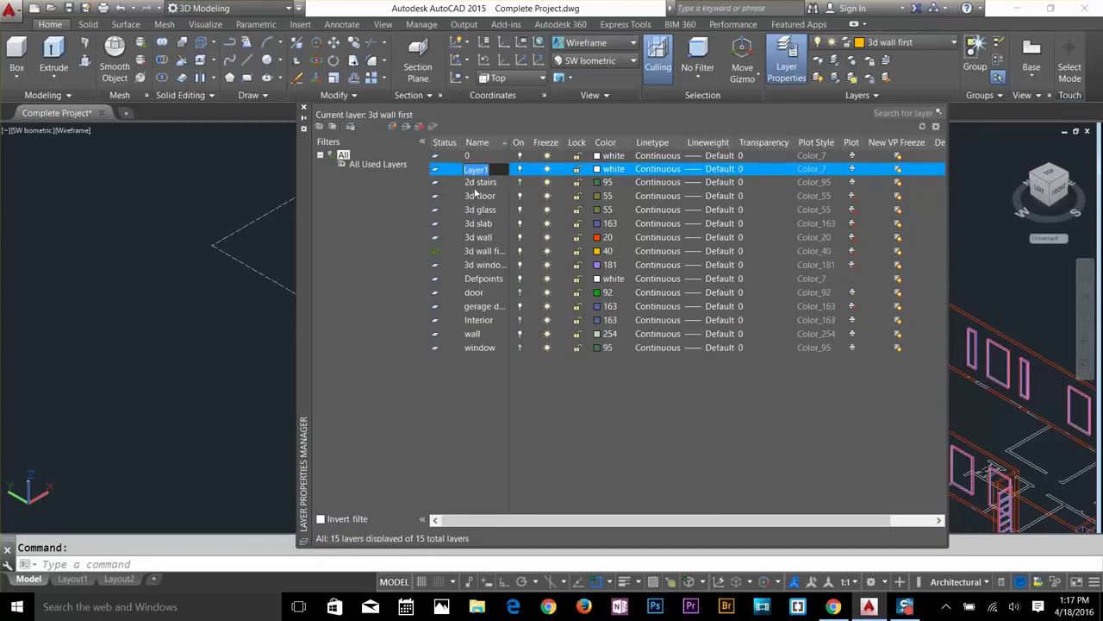
left_click(483, 226)
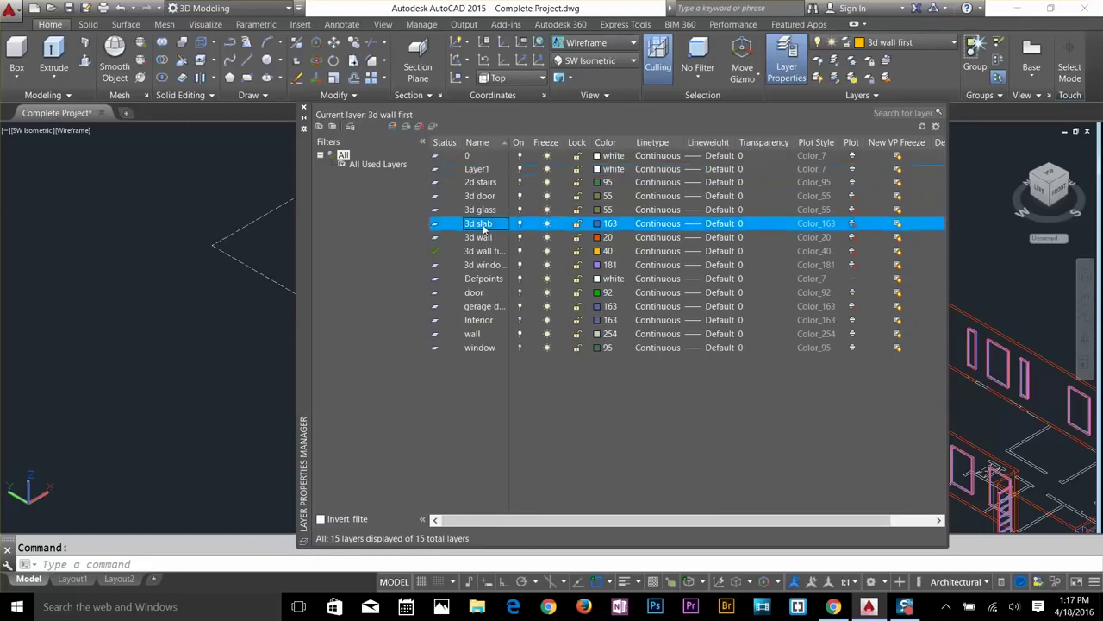
left_click(304, 107)
left_click(866, 45)
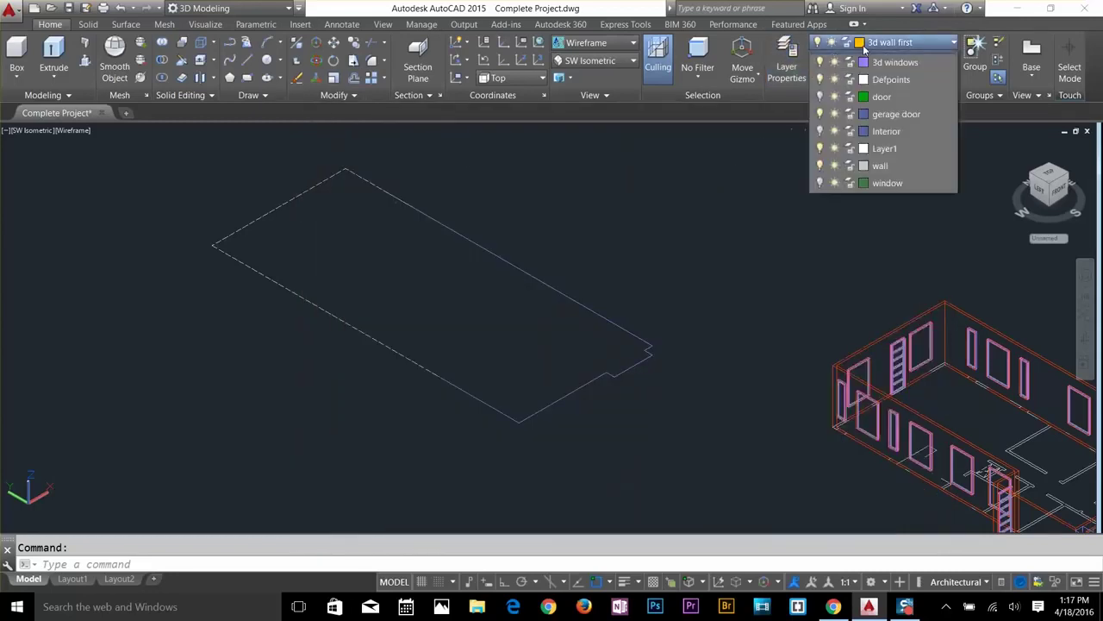
left_click(887, 127)
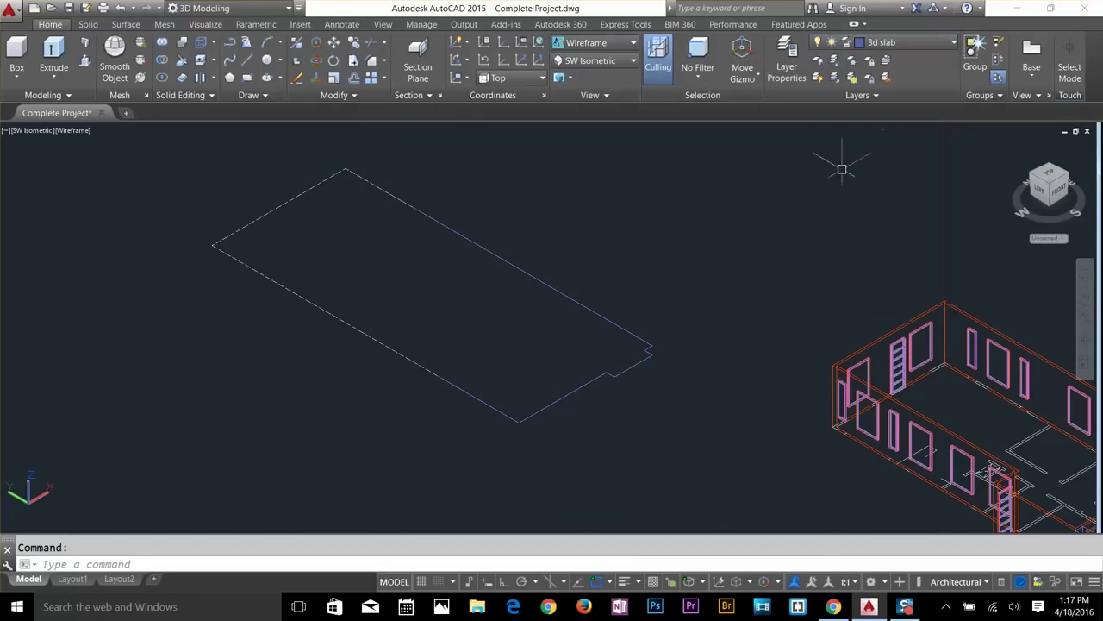
key("Escape")
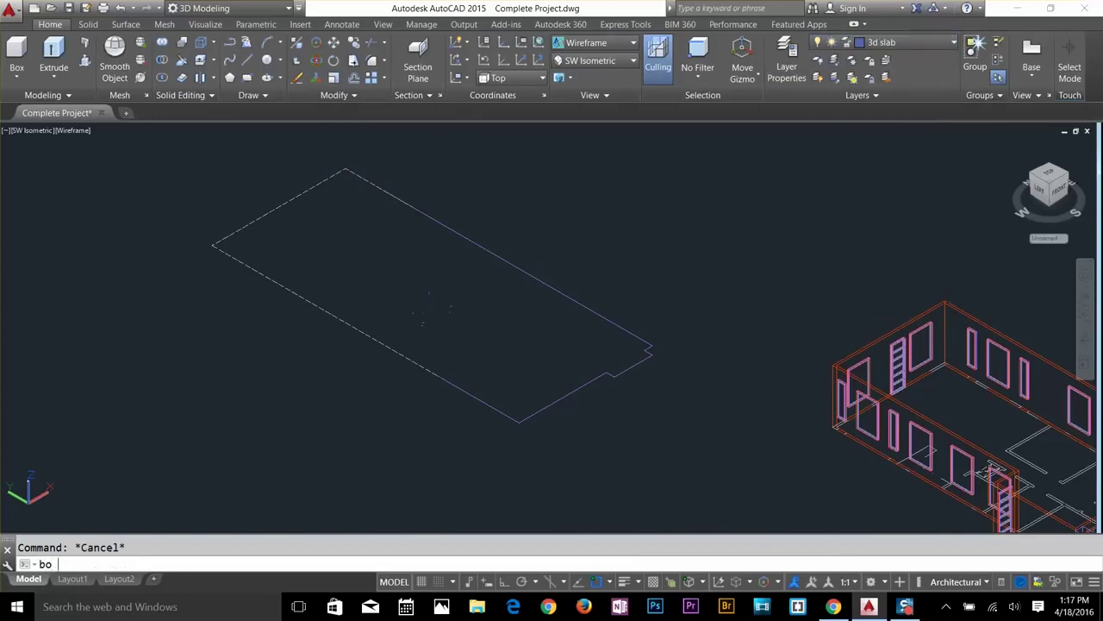
Create a boundary polyline on the 3d slab layer from a point picked inside the combined floor outline.
type("bo")
key("Return")
left_click(462, 229)
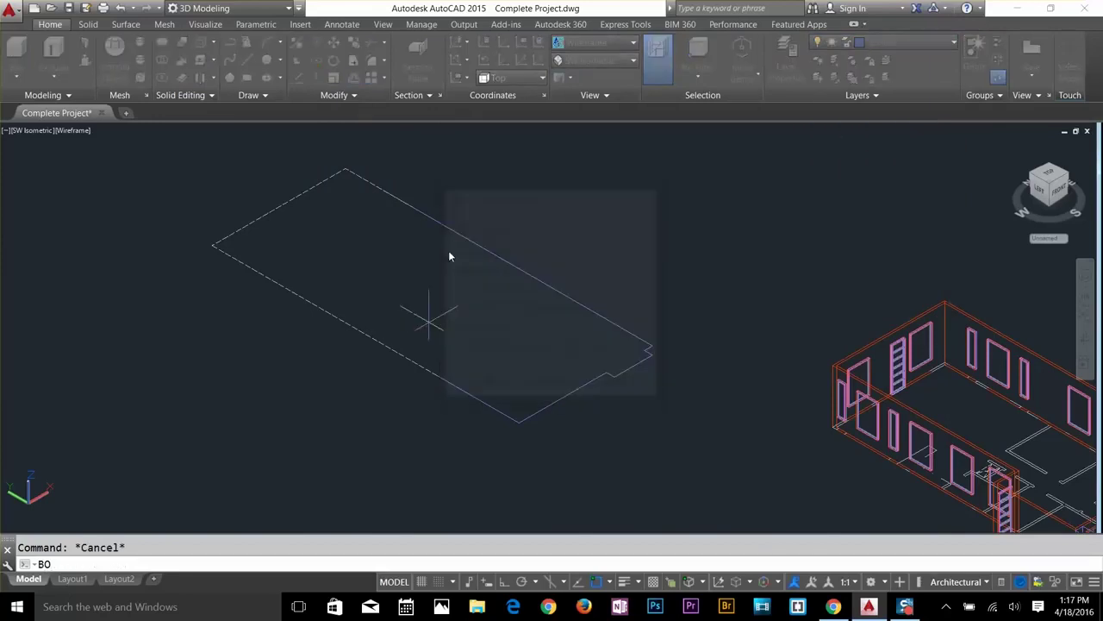
left_click(440, 306)
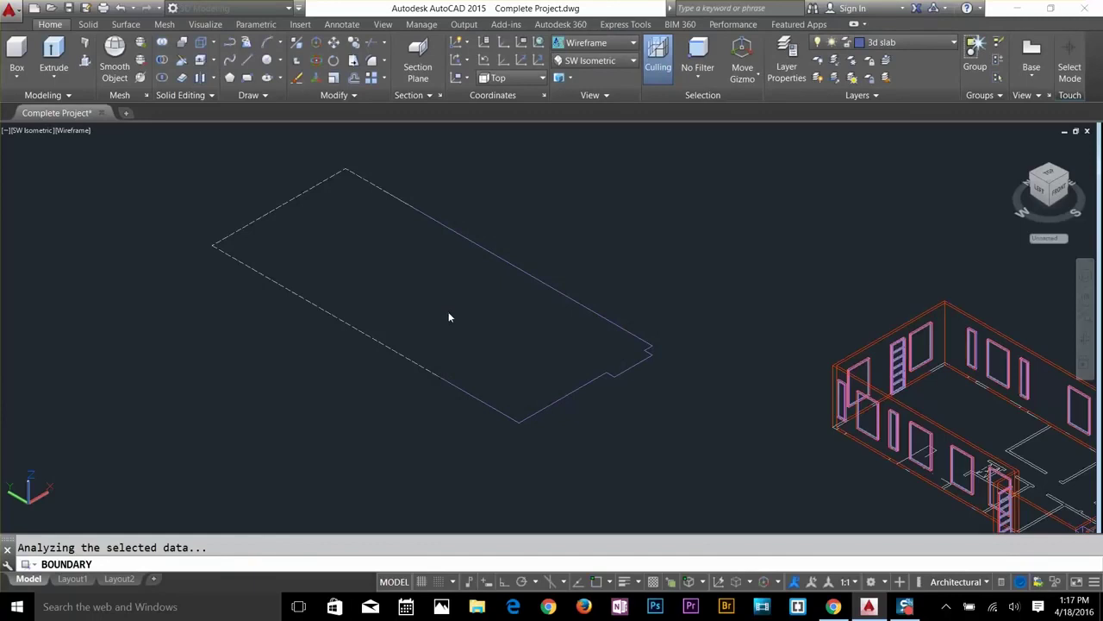
key("Return")
key("Escape")
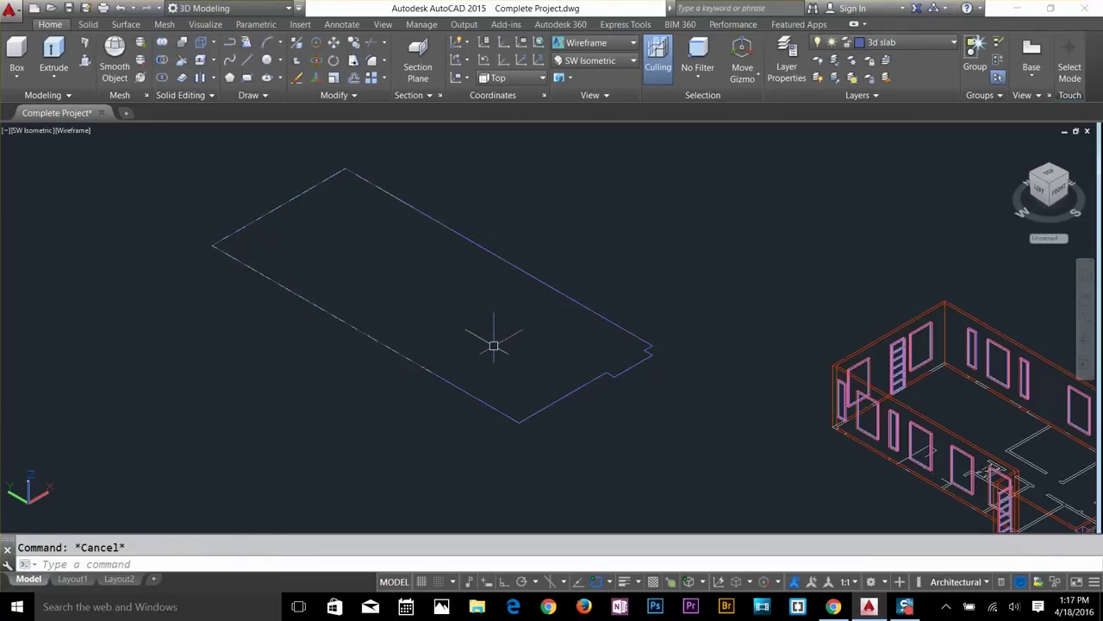
Copy the slab boundary to the empty area just below the red floor outline.
type("co")
key("Return")
left_click(492, 408)
key("Return")
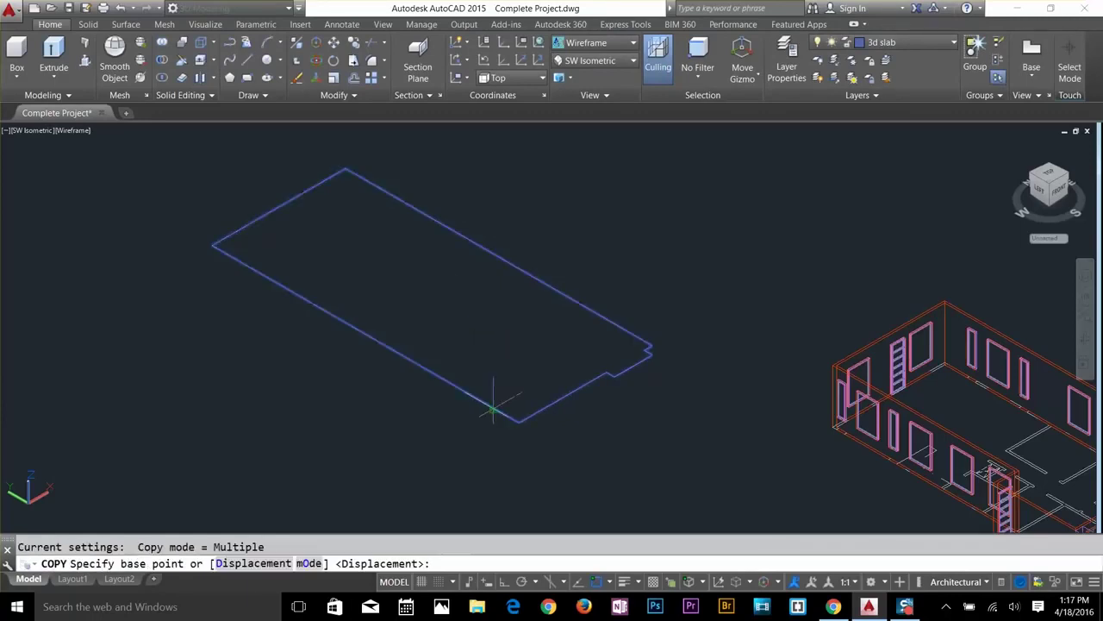
scroll(492, 394, "down", 3)
left_click(500, 394)
middle_click_drag(500, 394, 431, 251)
left_click(312, 282)
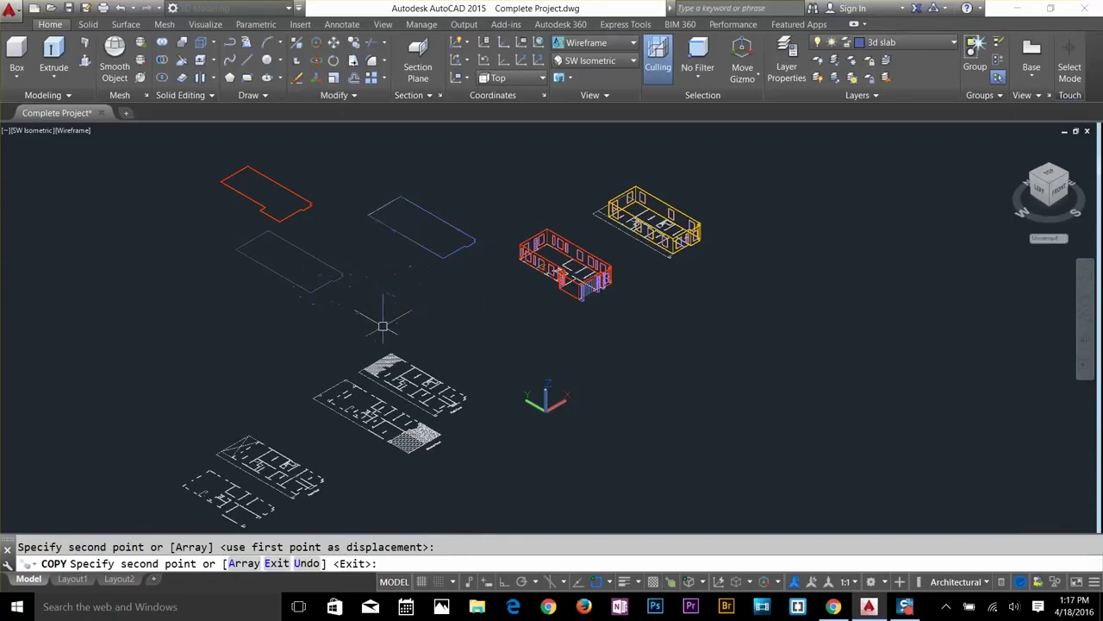
key("Escape")
key("Escape")
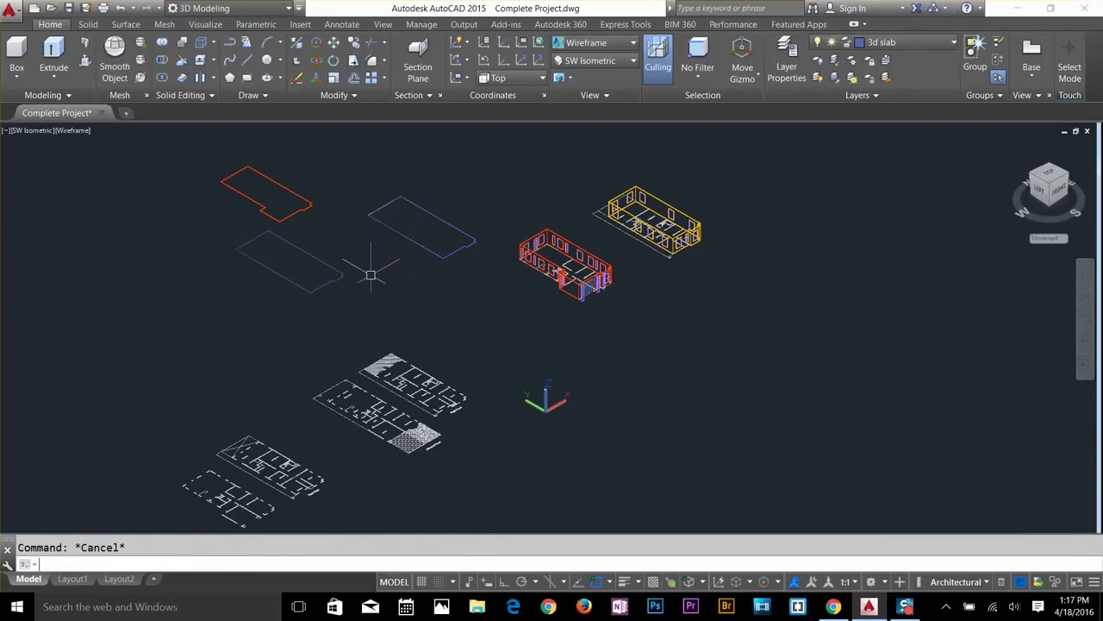
Place another copy of the slab boundary in the open space between the ground-floor model and the 2D plans.
type("co")
key("Return")
left_click(303, 290)
key("Return")
left_click(312, 285)
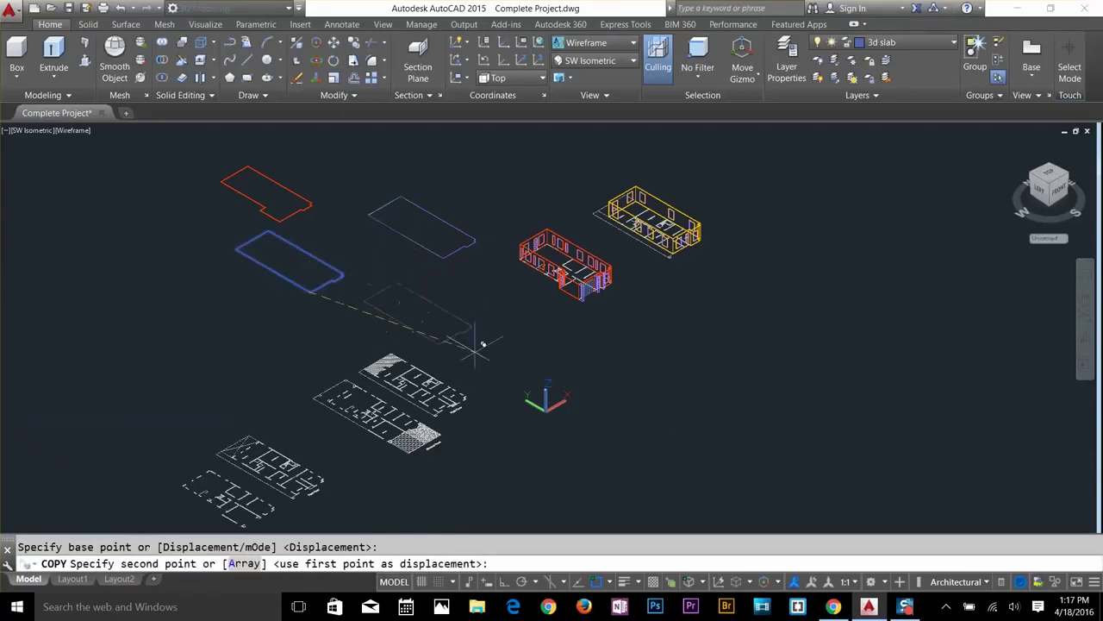
left_click(481, 345)
key("Escape")
scroll(500, 327, "up", 3)
middle_click_drag(500, 327, 574, 360)
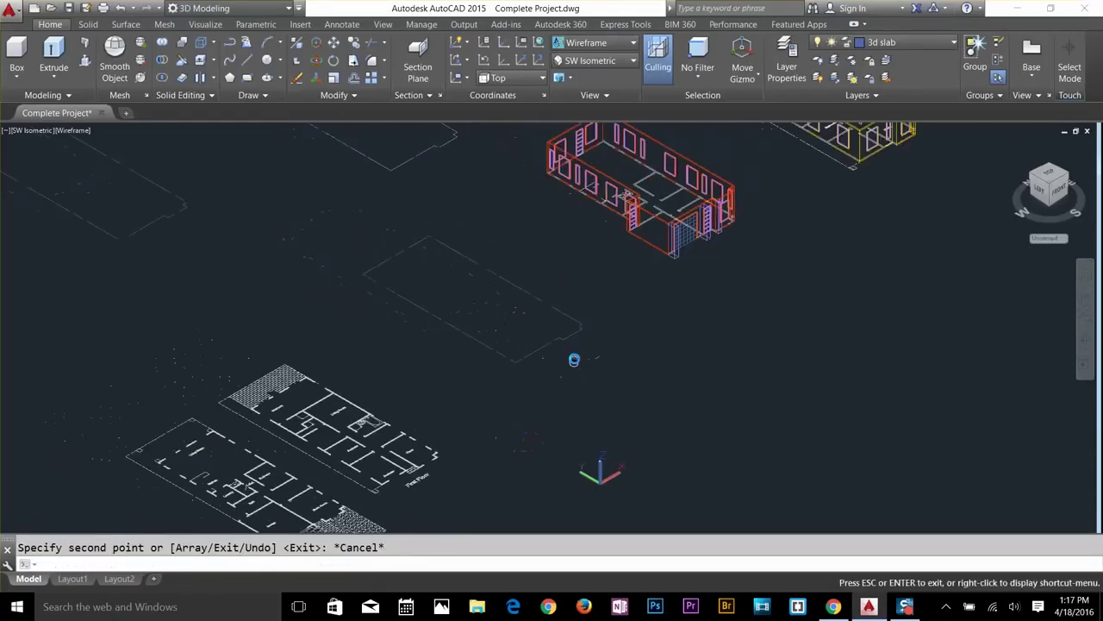
Extrude the newest slab boundary copy to a height of 4.5.
key("Escape")
type("ext")
key("Return")
left_click(544, 346)
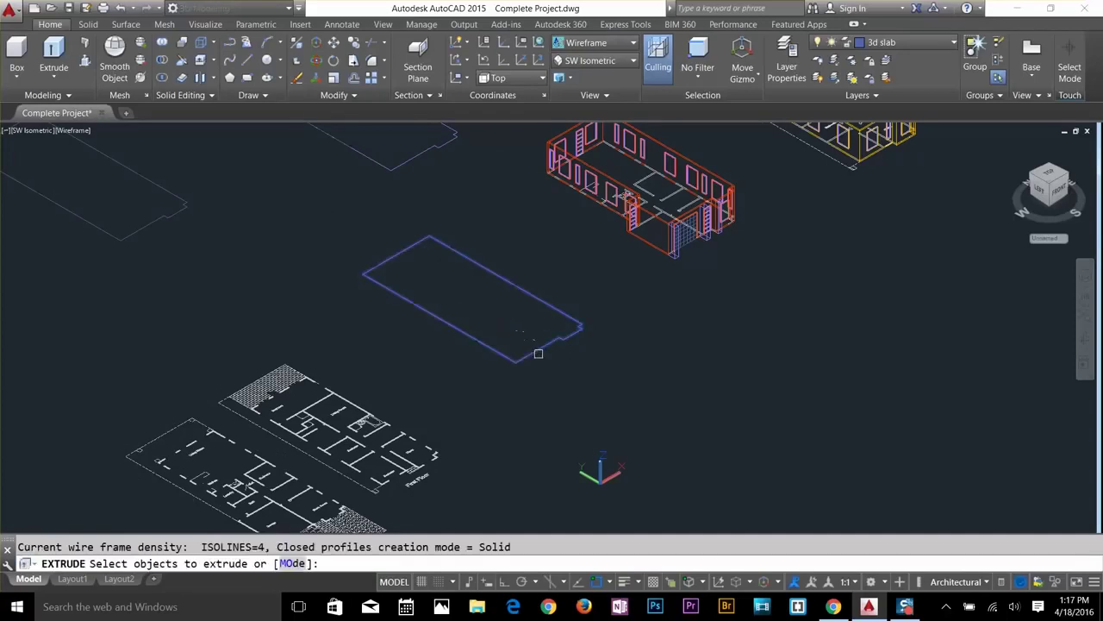
key("Return")
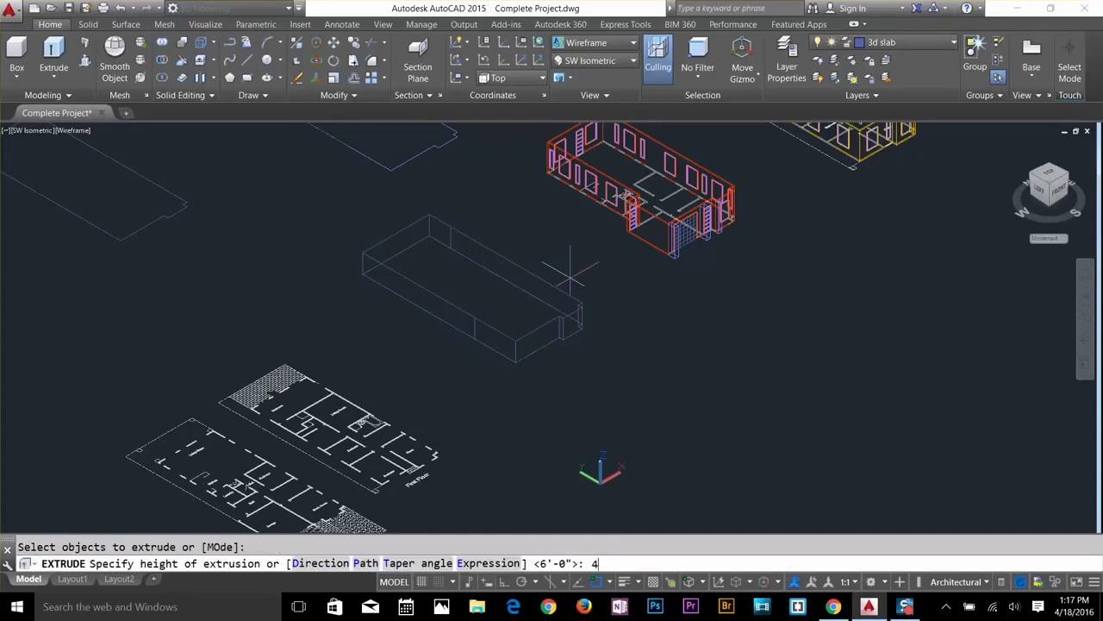
key("Return")
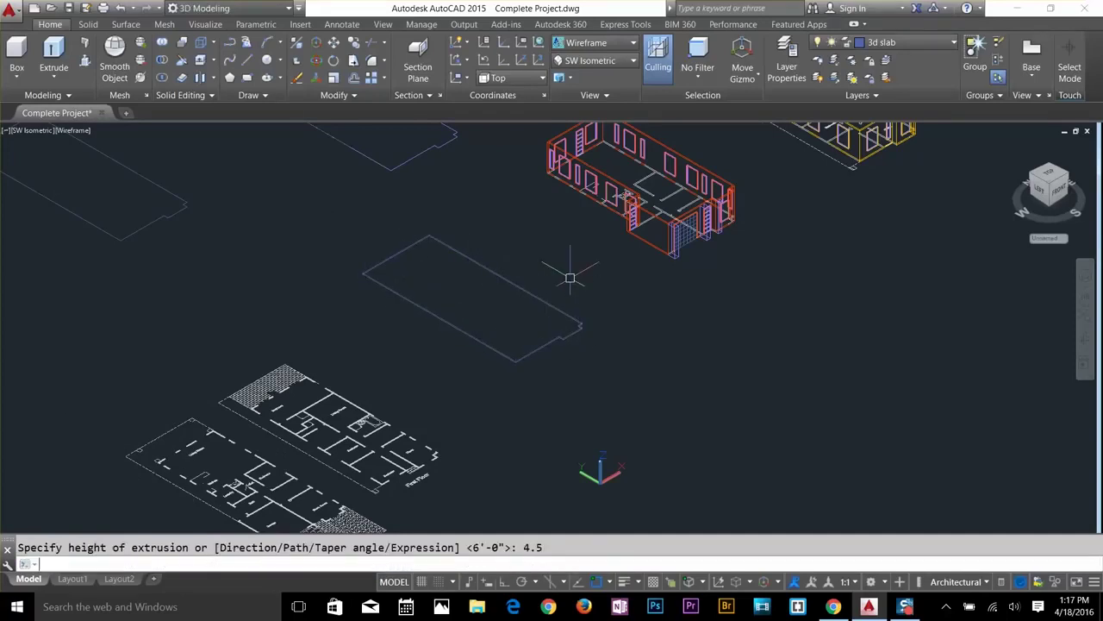
scroll(409, 277, "up", 5)
key("Escape")
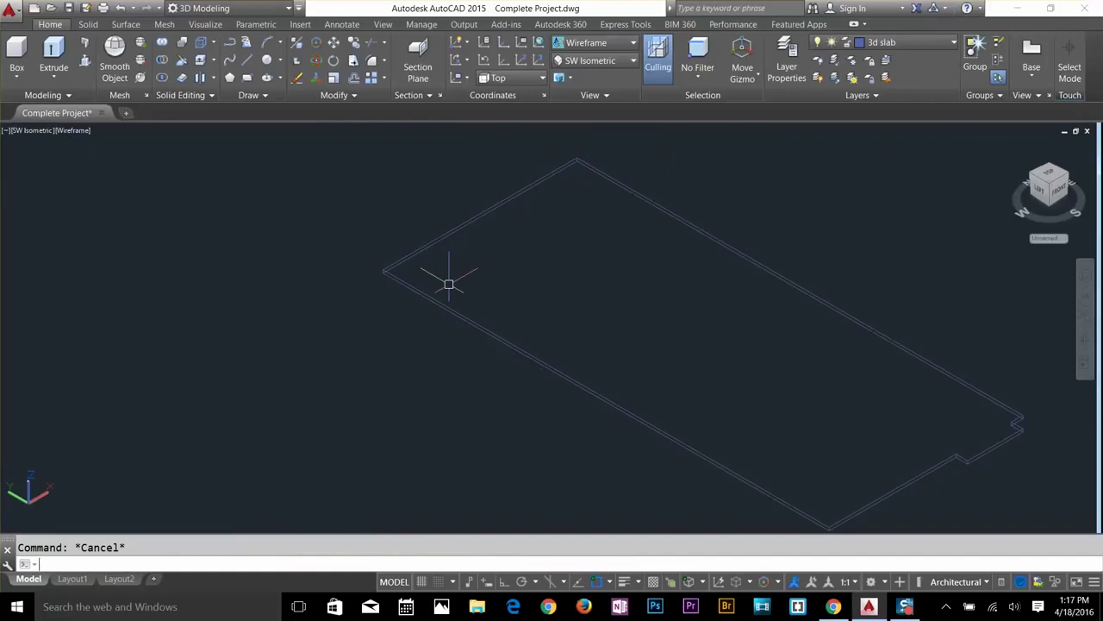
Move the extruded slab by its lower front corner onto the matching top corner of the ground-floor walls.
type("m")
key("Return")
left_click(712, 362)
scroll(618, 310, "down", 3)
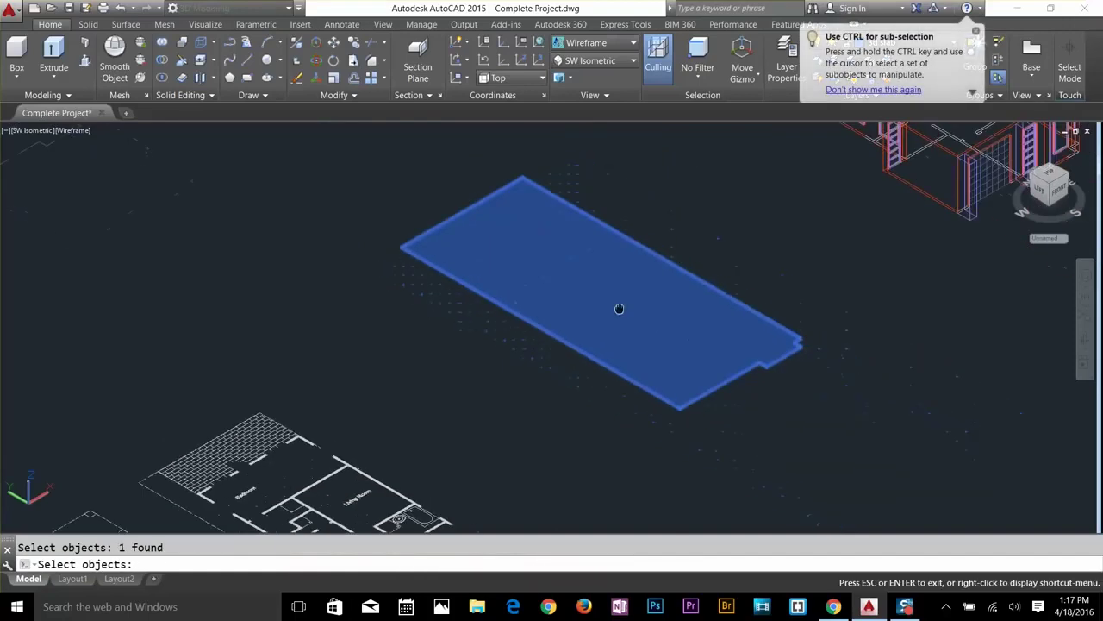
scroll(828, 349, "up", 4)
key("Return")
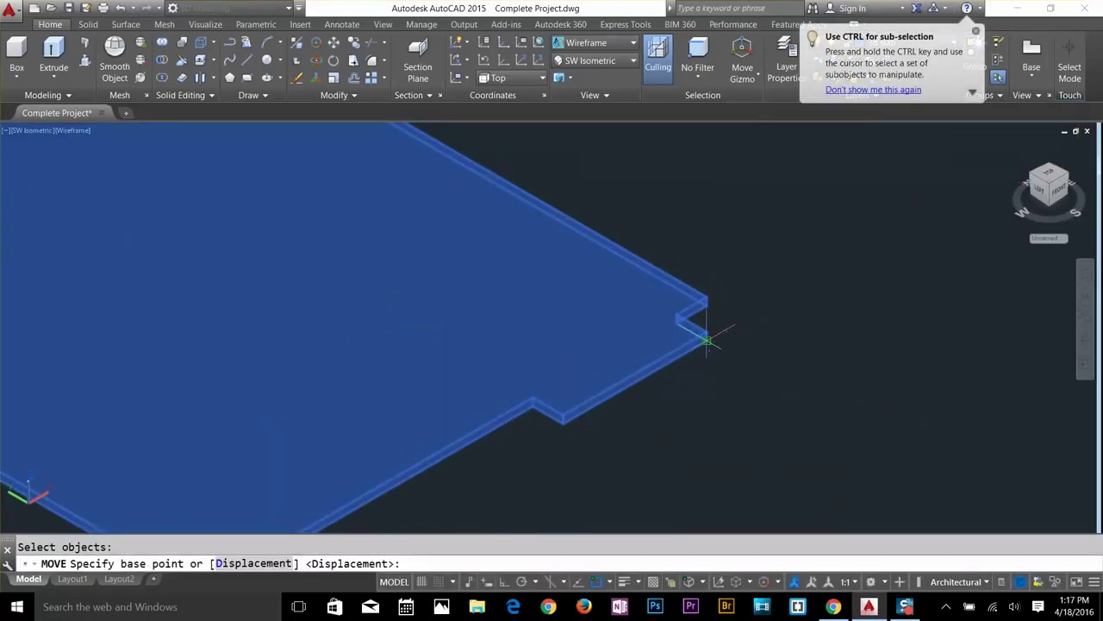
left_click(707, 340)
scroll(708, 337, "down", 5)
middle_click_drag(964, 191, 701, 339)
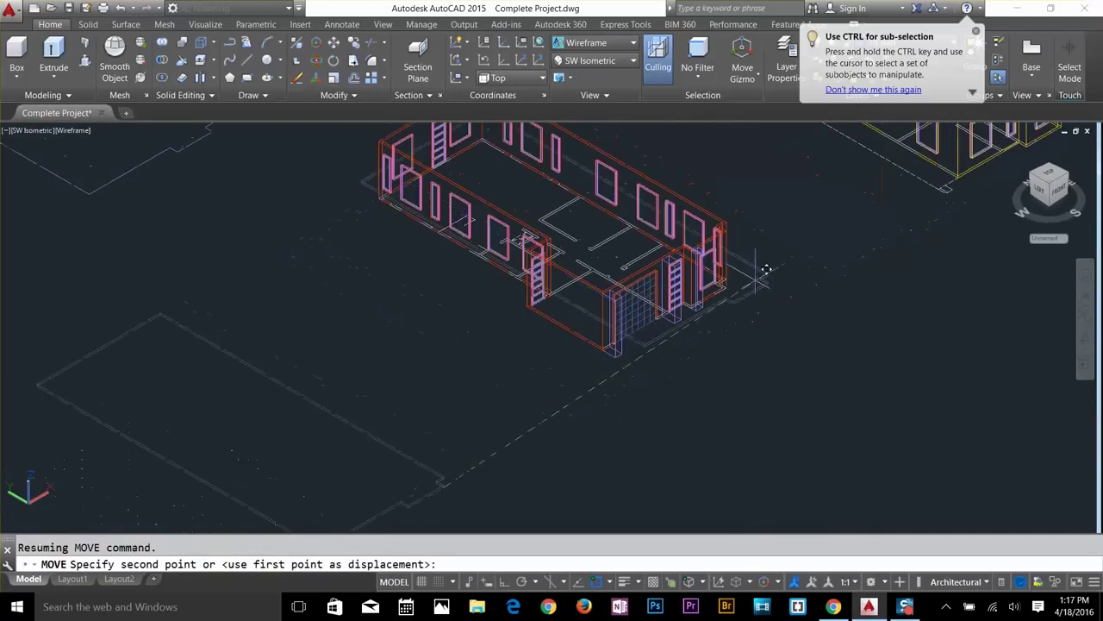
scroll(742, 233, "up", 4)
scroll(731, 245, "up", 2)
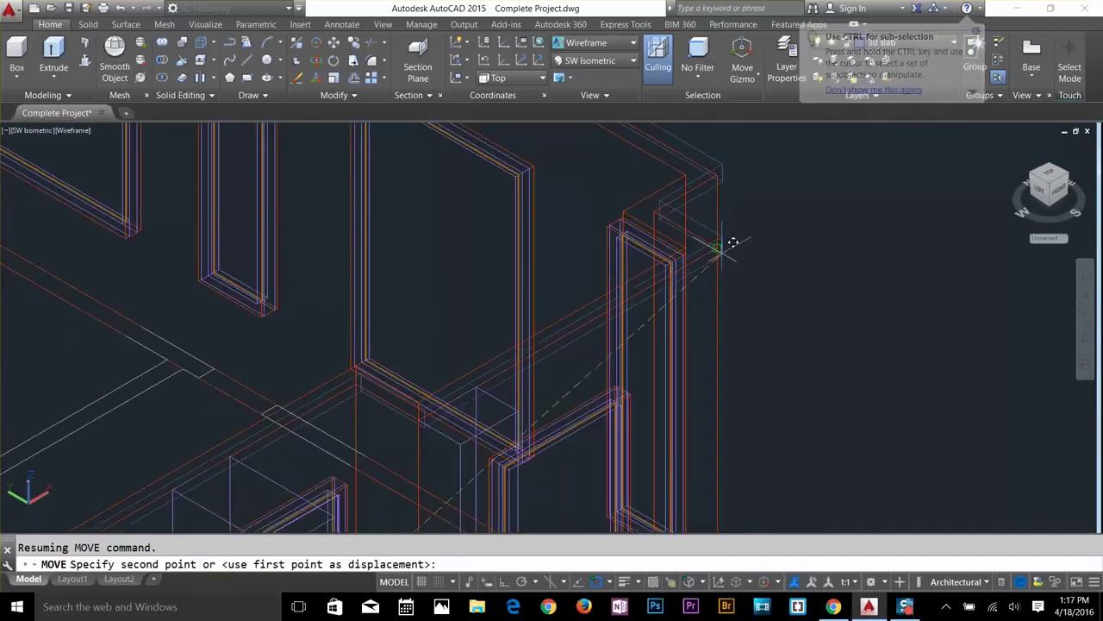
left_click(722, 243)
scroll(761, 291, "down", 5)
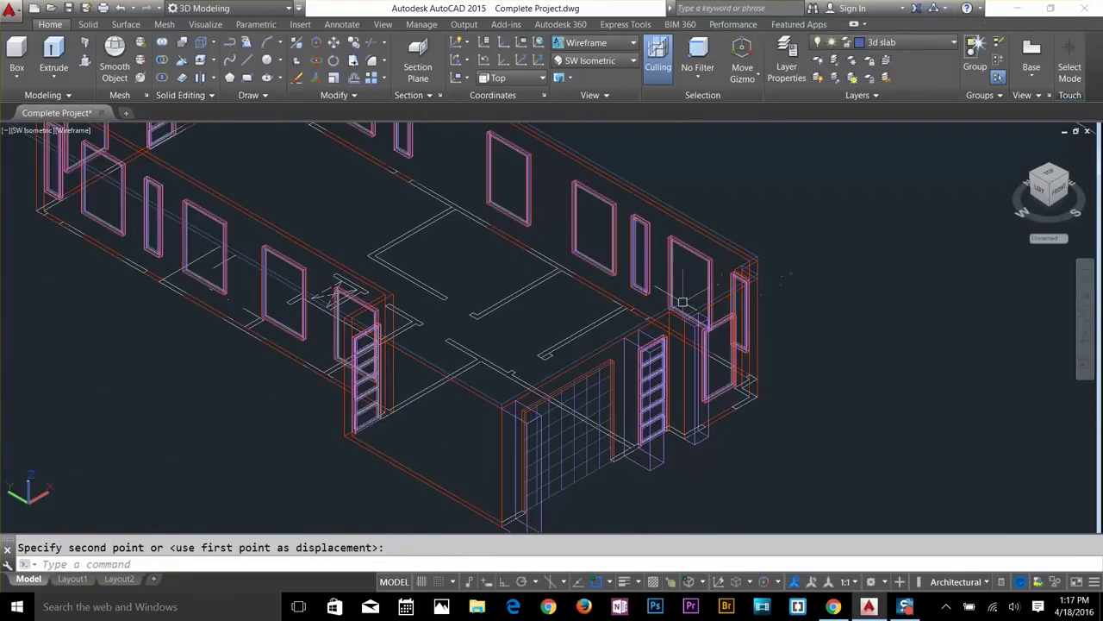
Turn off the wall layer so only the 3D walls, windows and slab outlines are displayed.
scroll(682, 301, "down", 3)
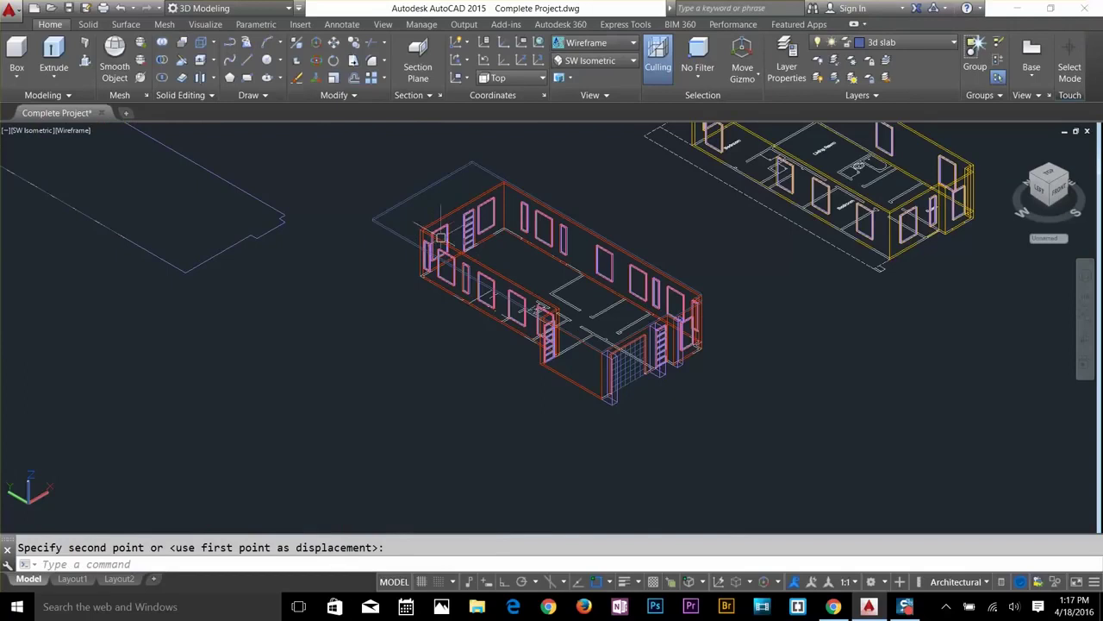
middle_click_drag(887, 299, 793, 337)
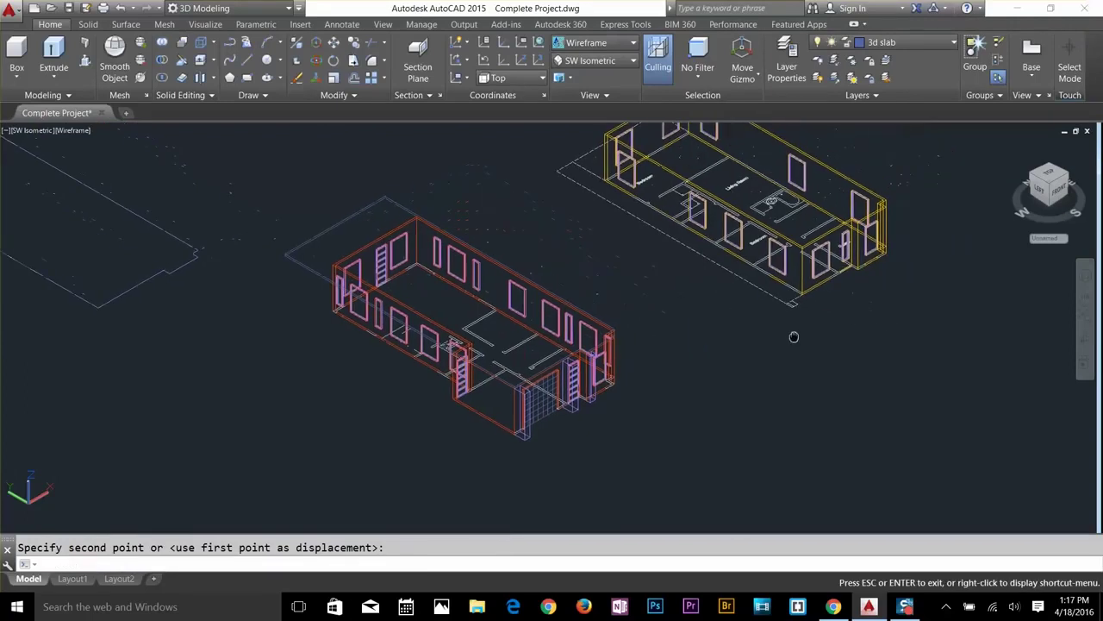
key("Escape")
scroll(894, 196, "up", 4)
key("Escape")
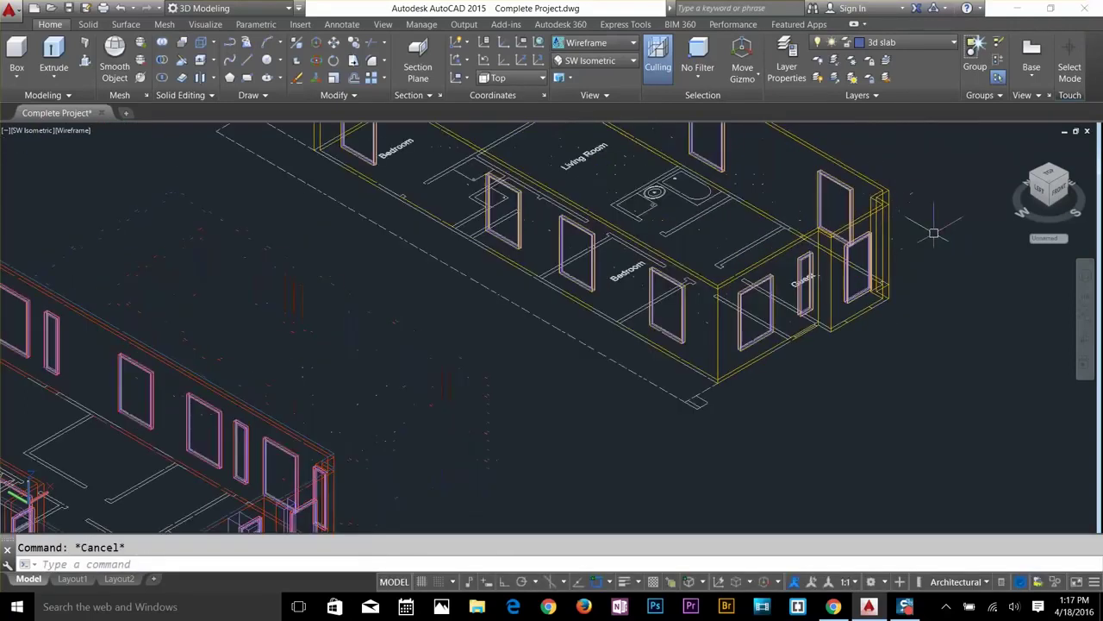
left_click(915, 40)
left_click(819, 283)
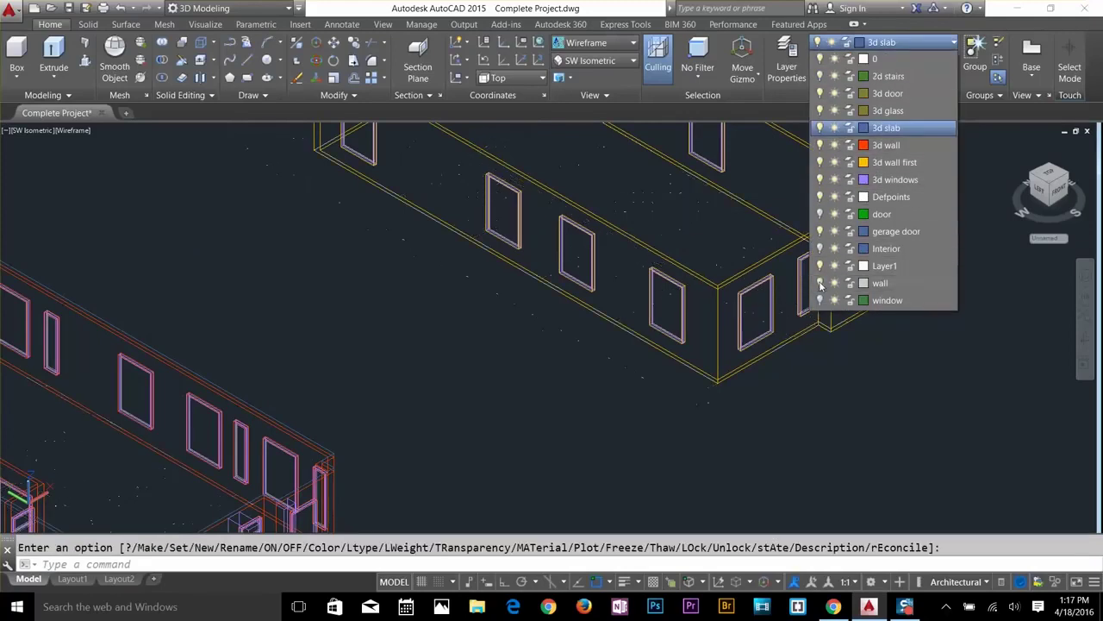
scroll(810, 332, "down", 5)
middle_click_drag(813, 332, 787, 394)
key("Escape")
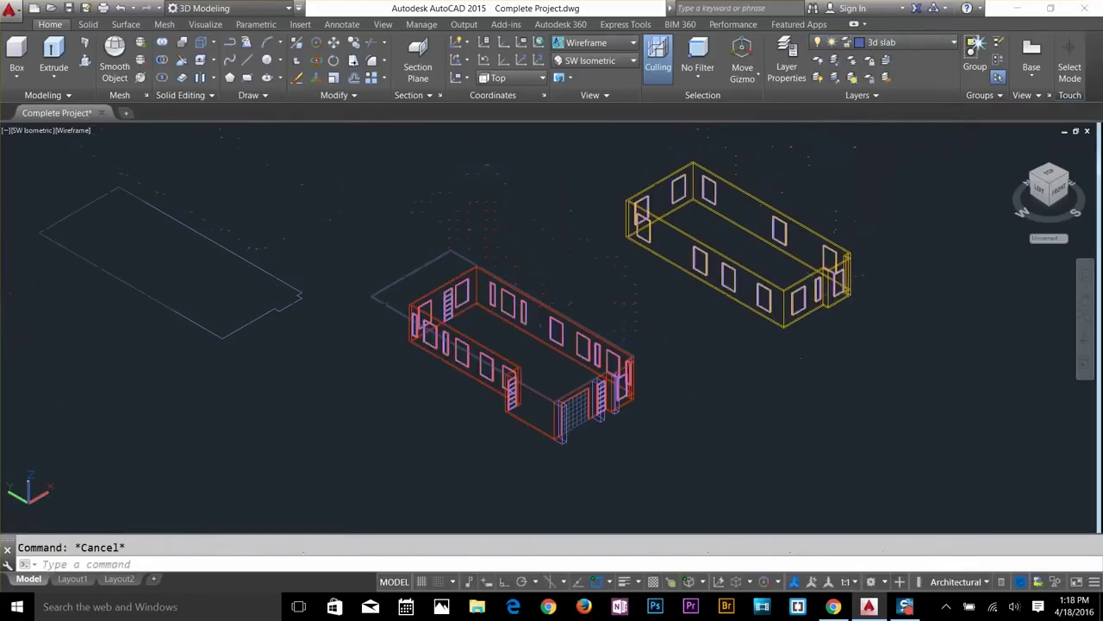
key("Return")
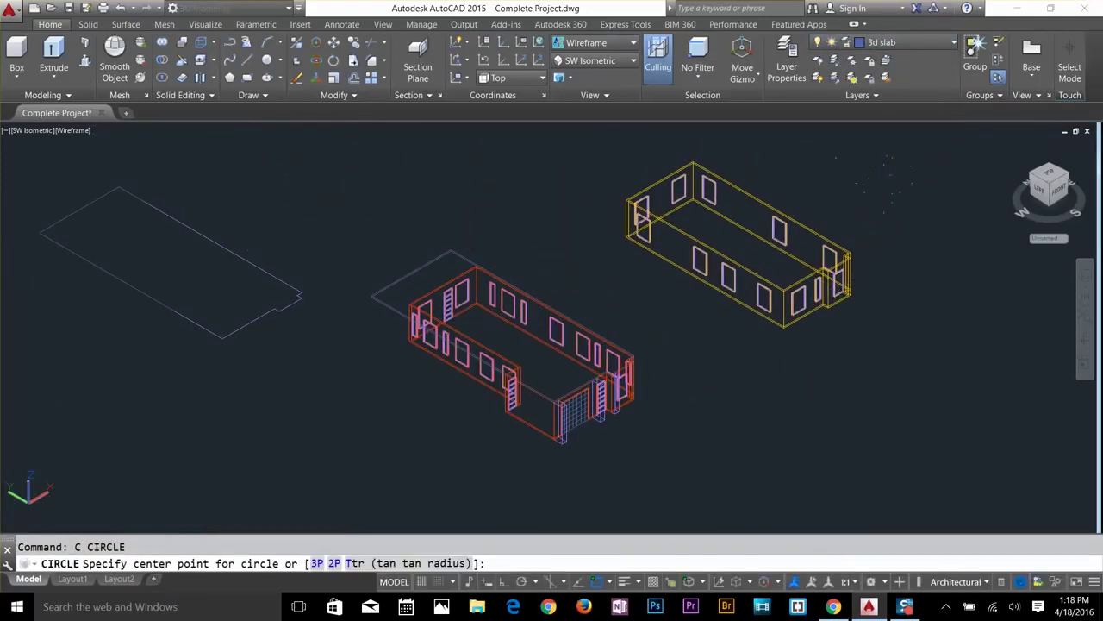
left_click(888, 186)
key("Escape")
Copy the first-floor walls and windows by their lower outer front corner onto the matching top corner of the slab over the ground-floor walls.
type("c")
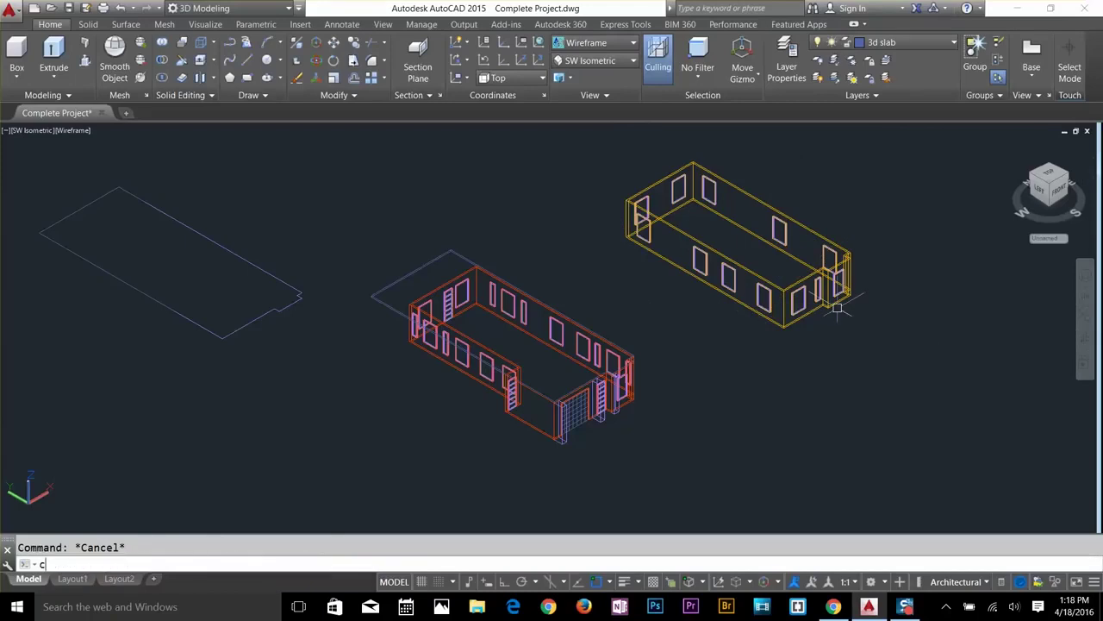
type("o")
key("Return")
left_click(882, 196)
left_click(744, 340)
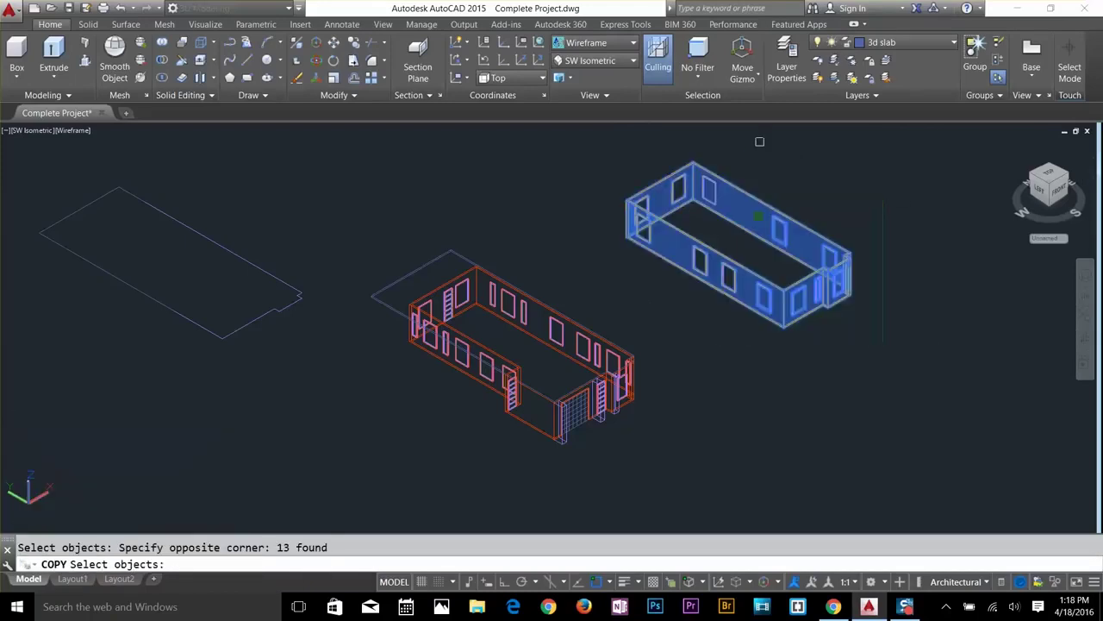
left_click(760, 141)
left_click(624, 257)
scroll(846, 309, "up", 4)
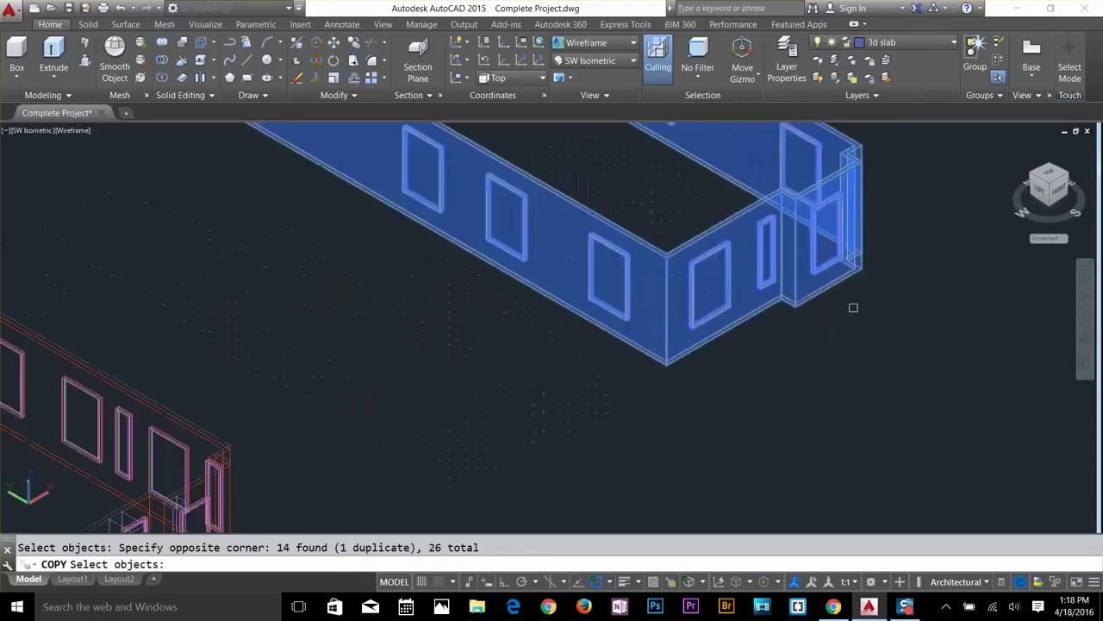
key("Return")
left_click(861, 268)
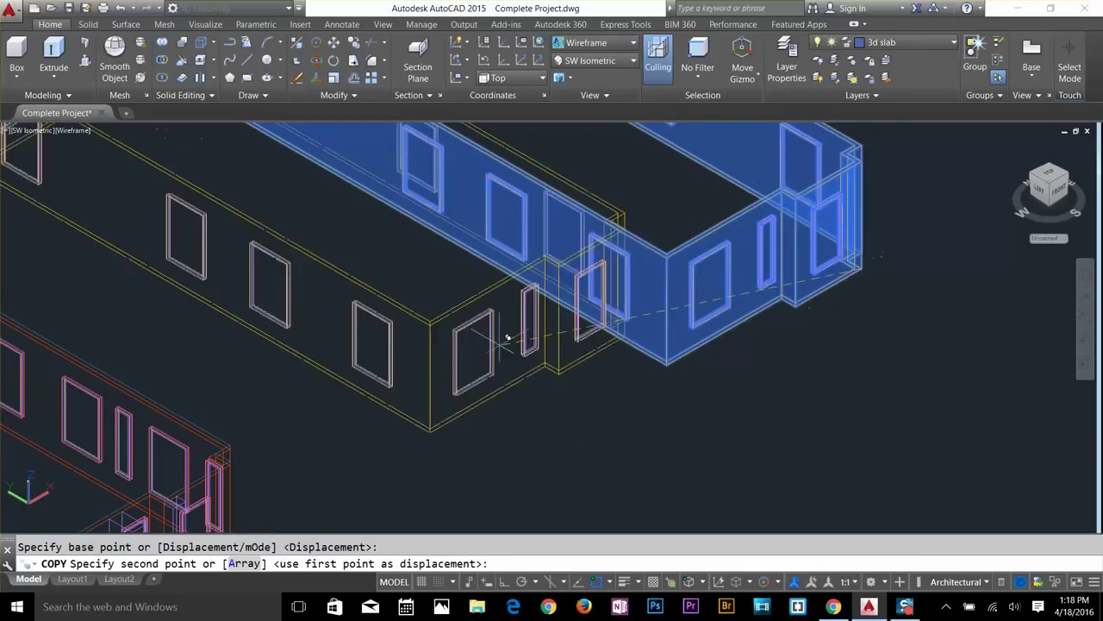
scroll(362, 409, "up", 5)
middle_click_drag(363, 410, 813, 178)
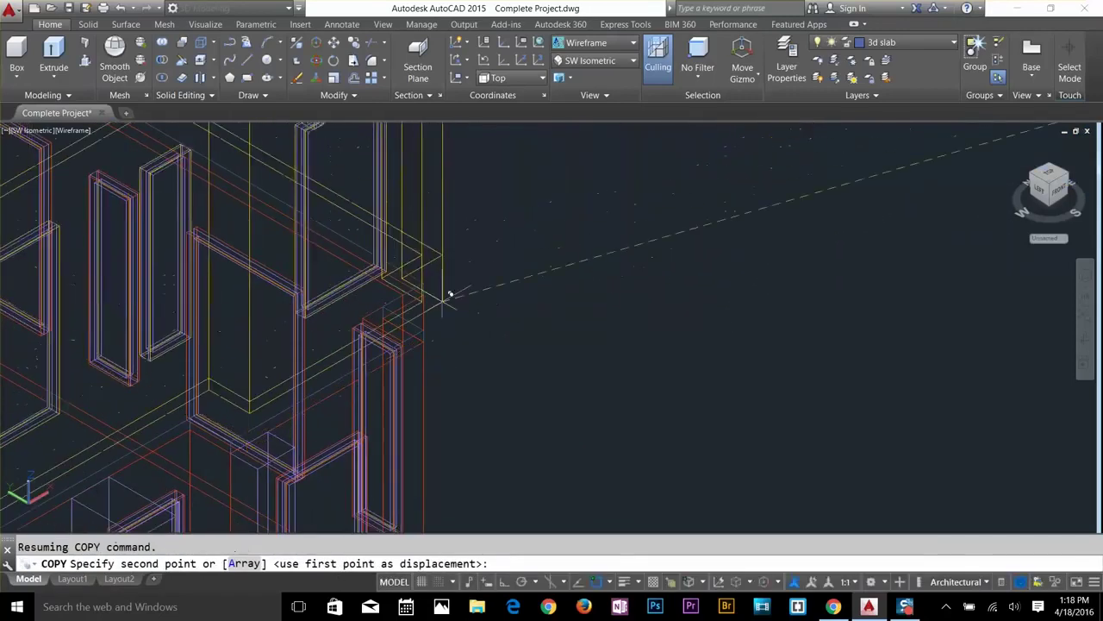
scroll(443, 301, "up", 5)
left_click(388, 383)
scroll(532, 382, "down", 6)
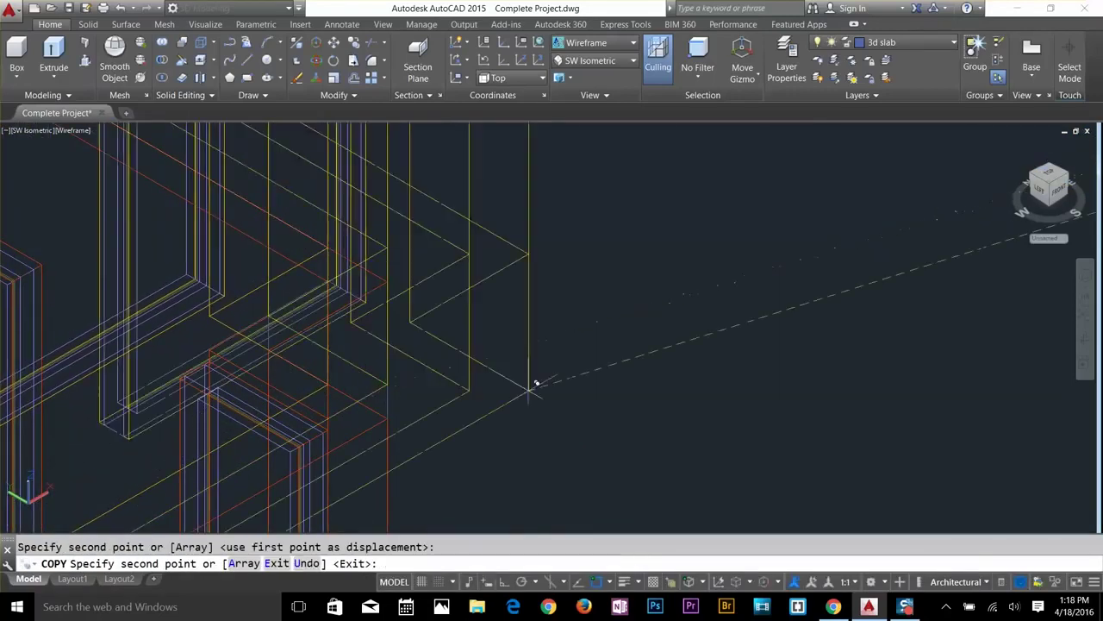
key("Return")
scroll(629, 367, "down", 2)
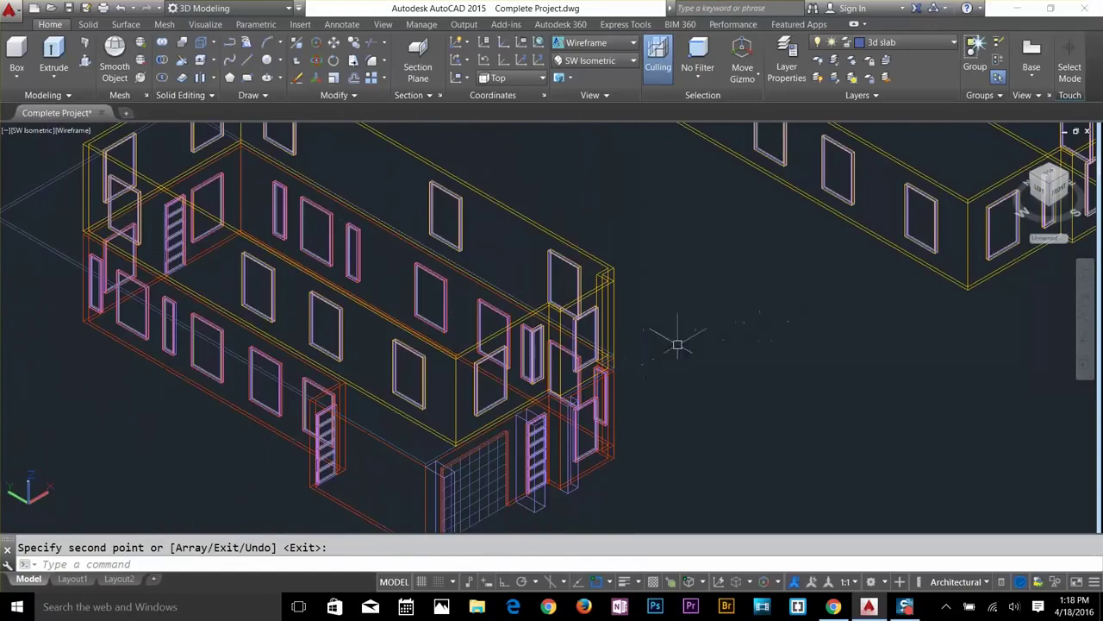
middle_click_drag(677, 345, 712, 286)
key("Return")
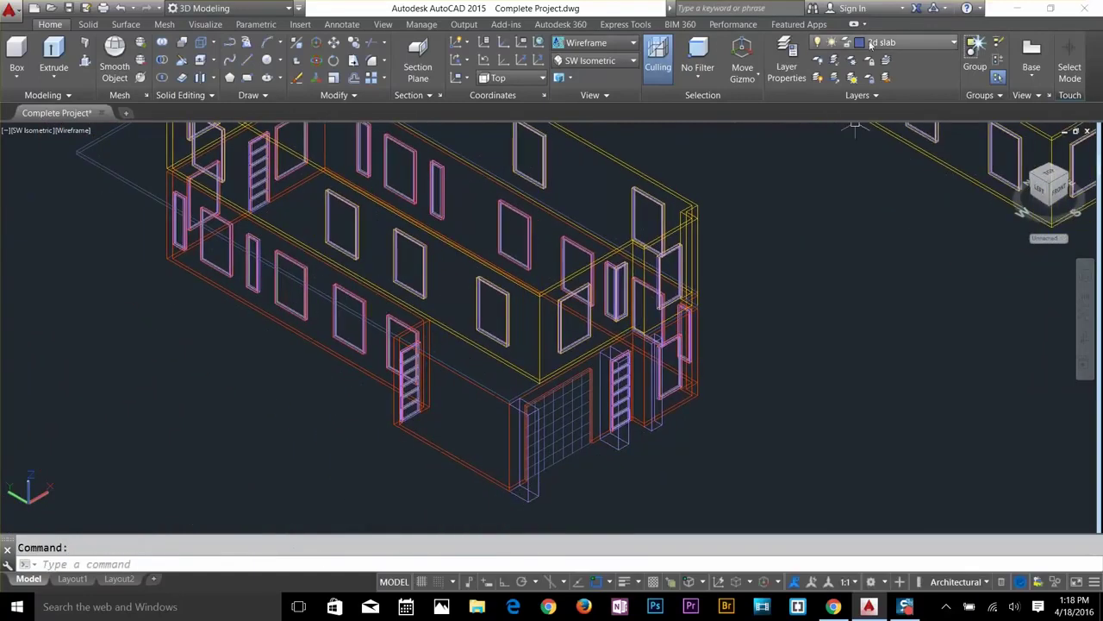
Display the model in the Shaded visual style and inspect the stacked floors and slab from the front and side.
left_click(633, 43)
left_click(588, 144)
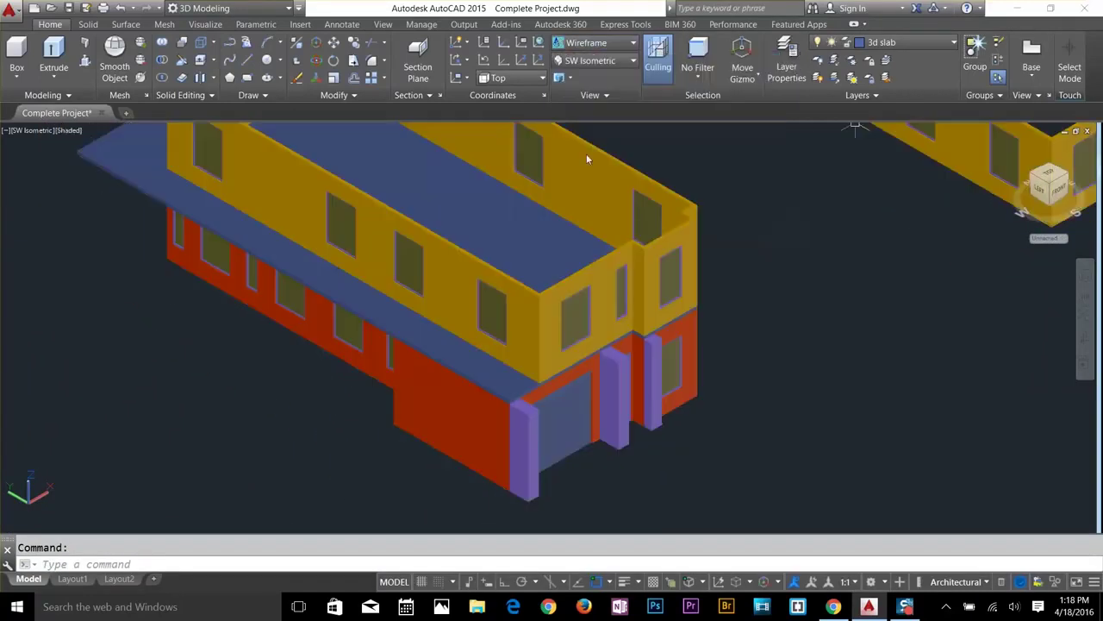
mouse_move(727, 353)
middle_mouse_down("shift")
mouse_move(704, 347)
mouse_move(695, 315)
mouse_move(700, 346)
middle_mouse_up("shift")
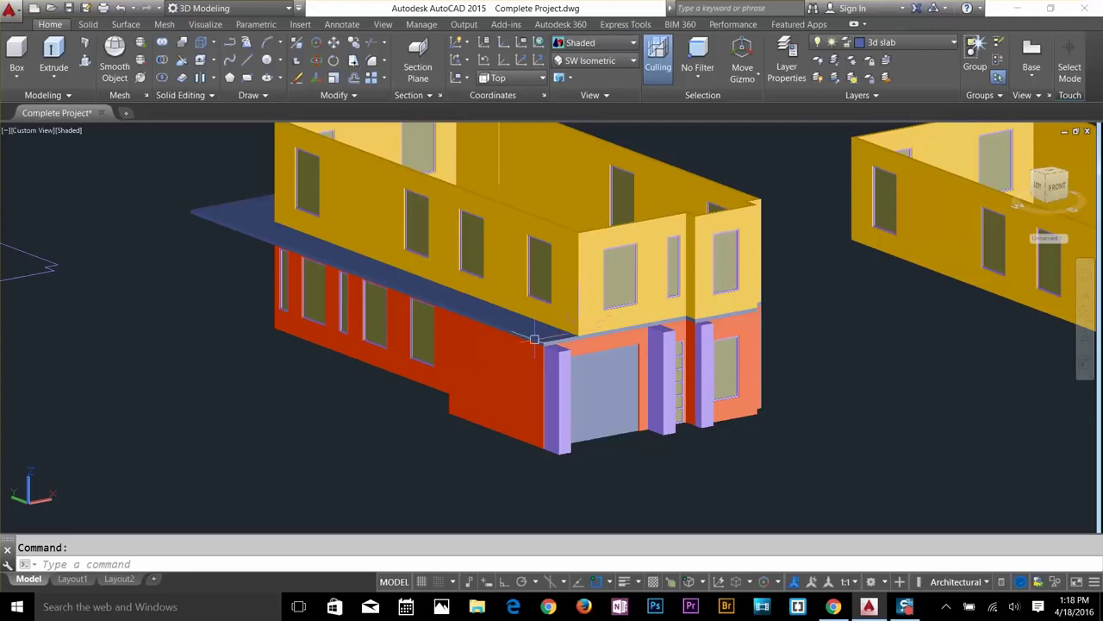
middle_click_drag(390, 309, 551, 376, "shift")
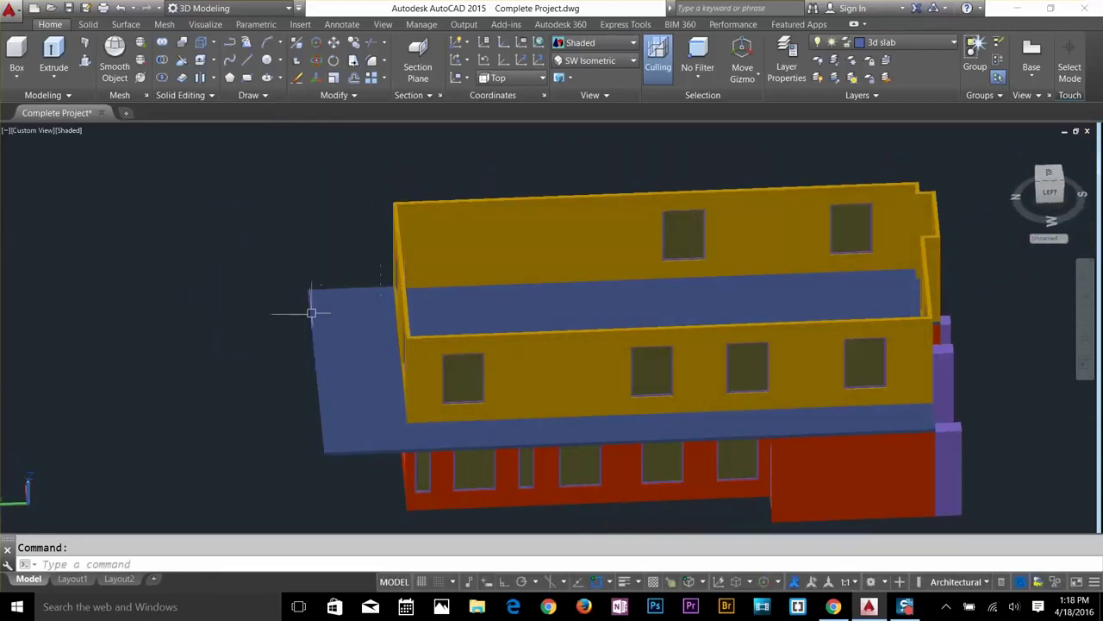
middle_click_drag(784, 429, 699, 395, "shift")
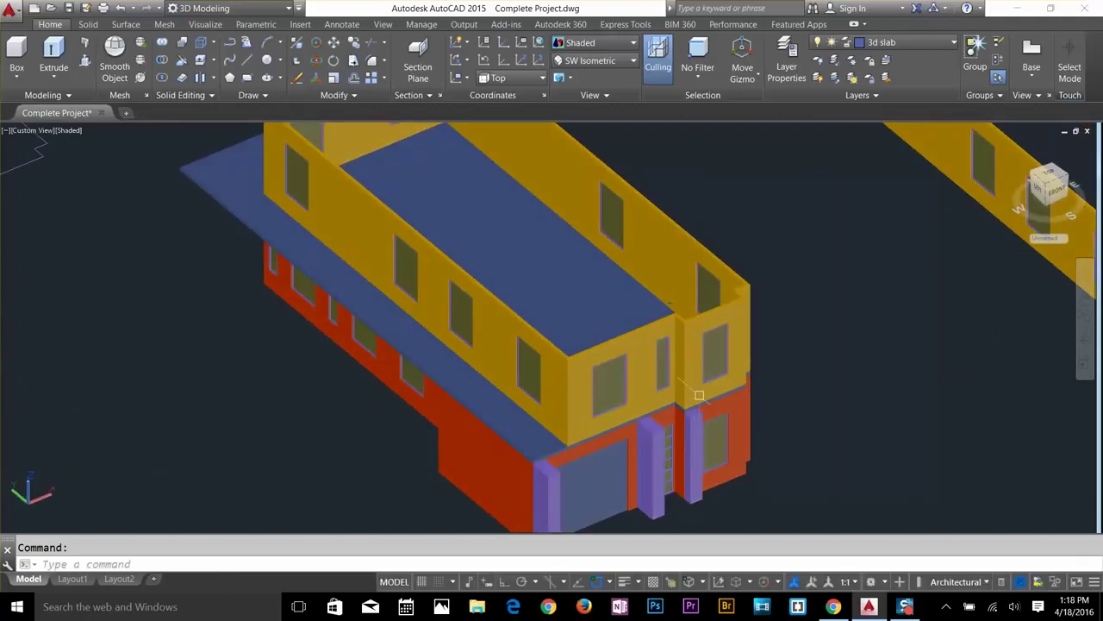
Return the model to the Wireframe visual style.
left_click(604, 60)
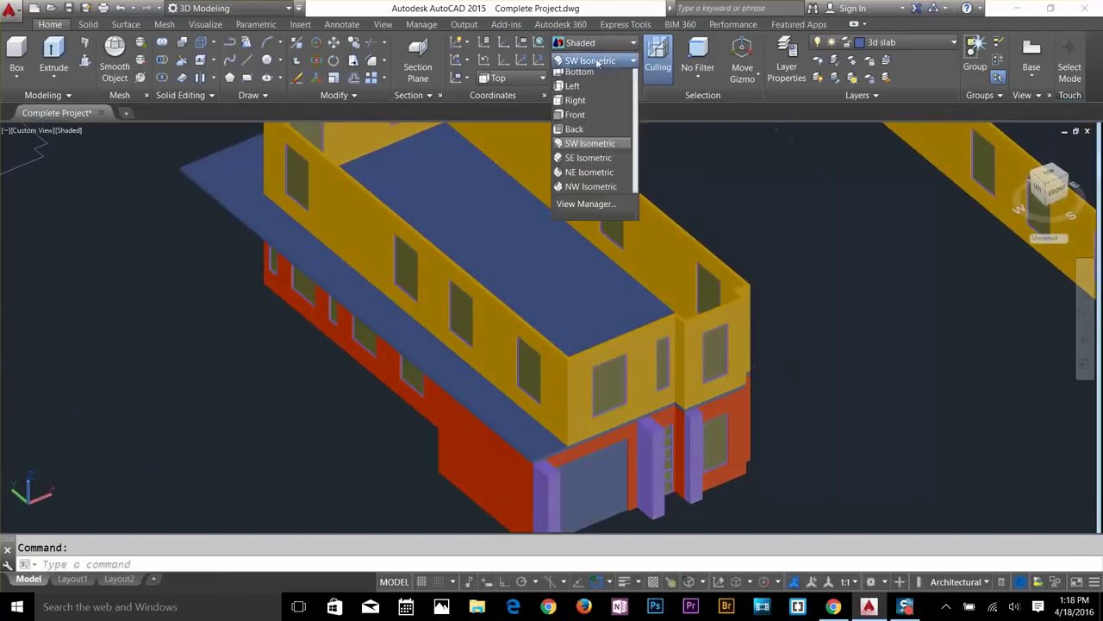
left_click(599, 48)
left_click(599, 44)
left_click(581, 175)
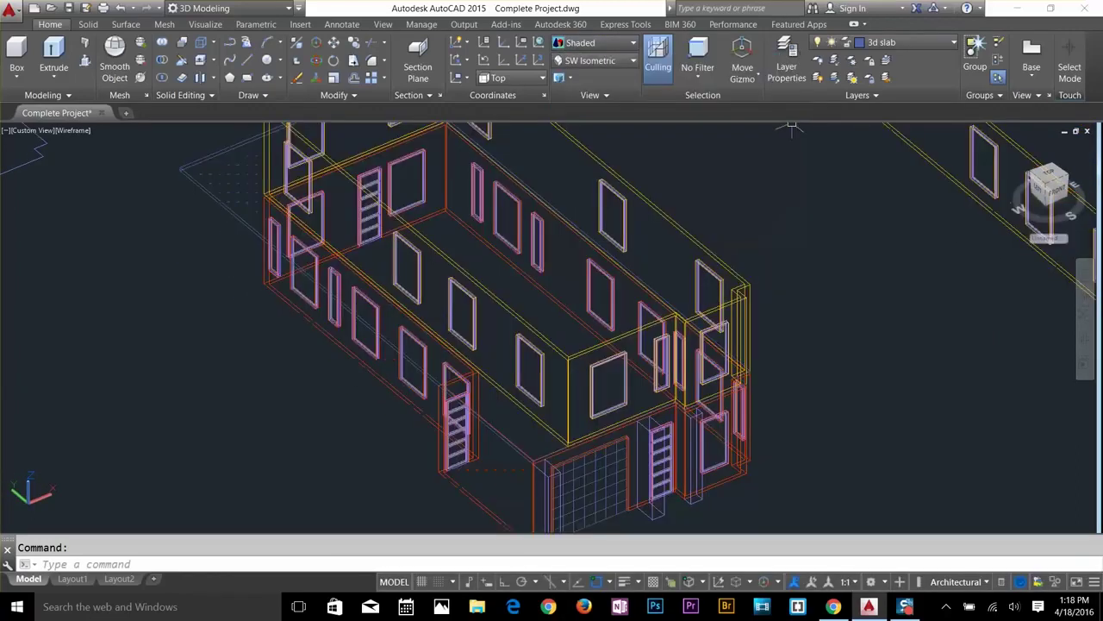
Turn the wall layer back on to show the 2D floor plans with the 3D walls.
left_click(909, 42)
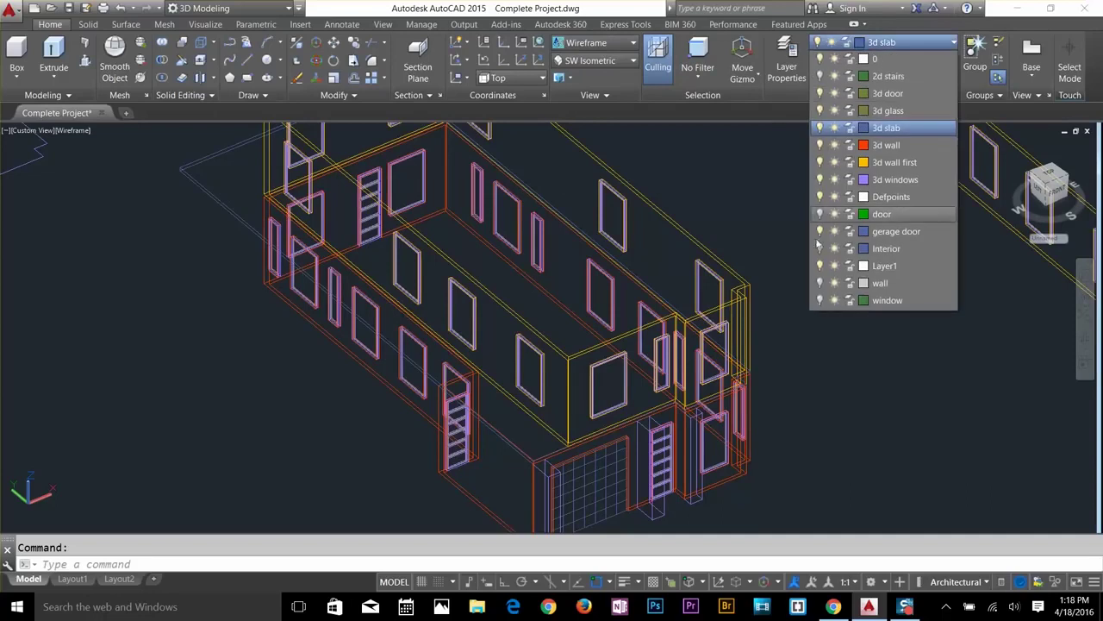
left_click(818, 287)
scroll(824, 357, "down", 3)
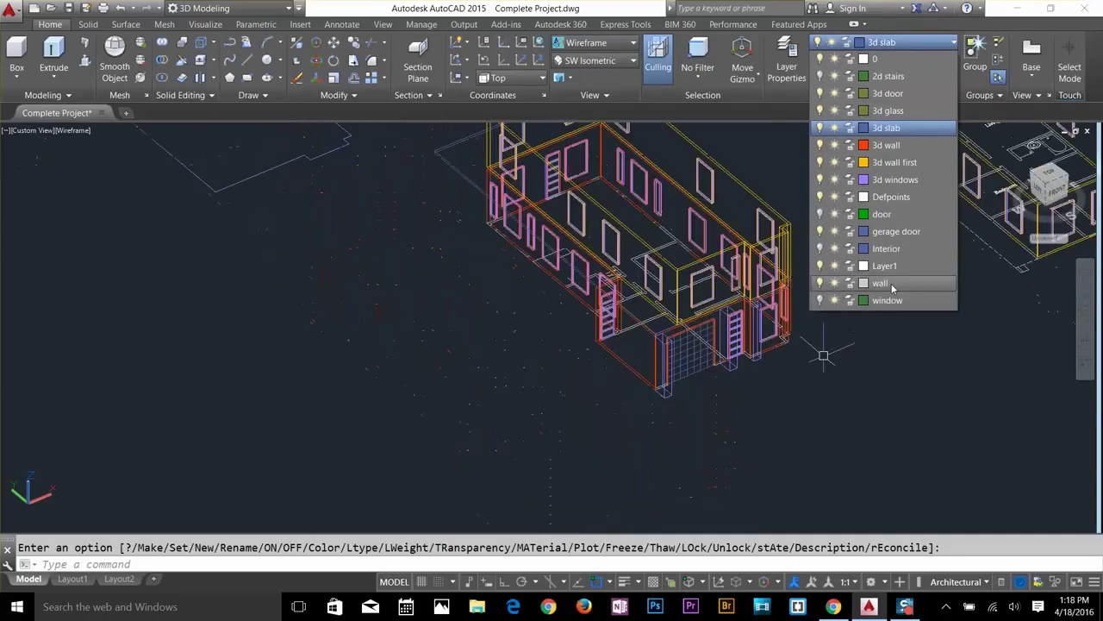
left_click(895, 362)
middle_click_drag(944, 320, 723, 463)
key("Escape")
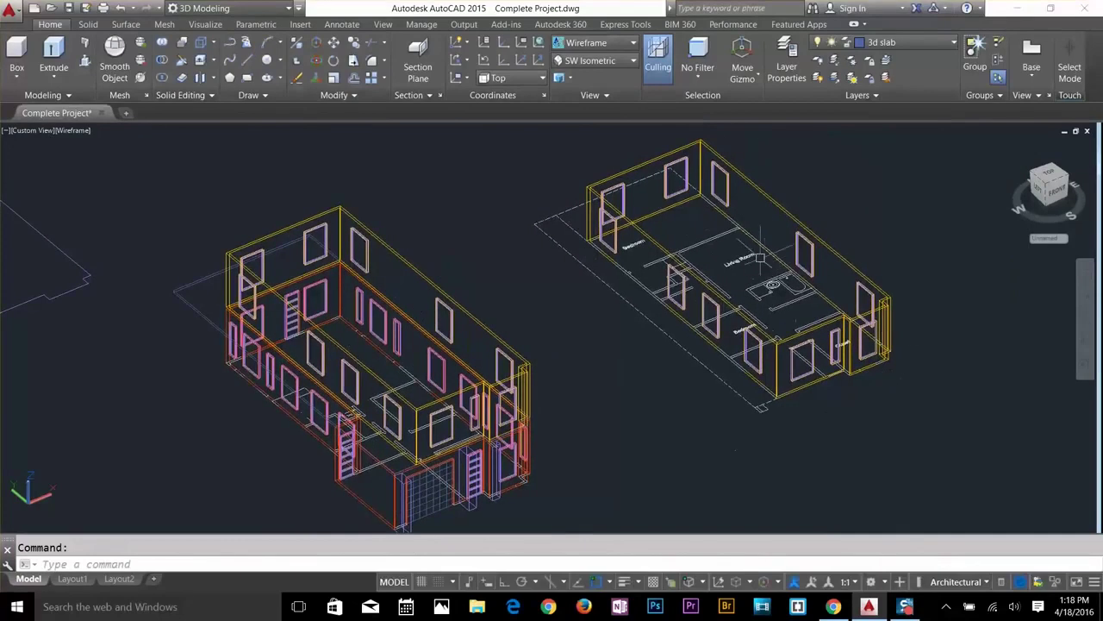
key("Escape")
Switch the model to the Top view, framing the stacked building and the separate first-floor plan.
left_click(603, 61)
left_click(594, 76)
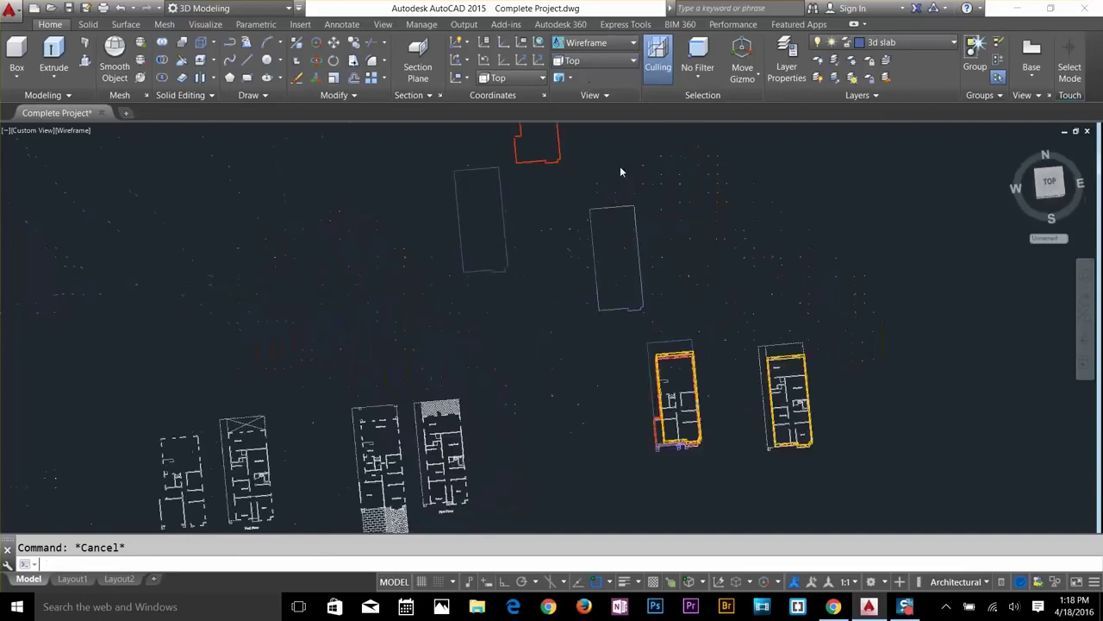
scroll(862, 474, "up", 5)
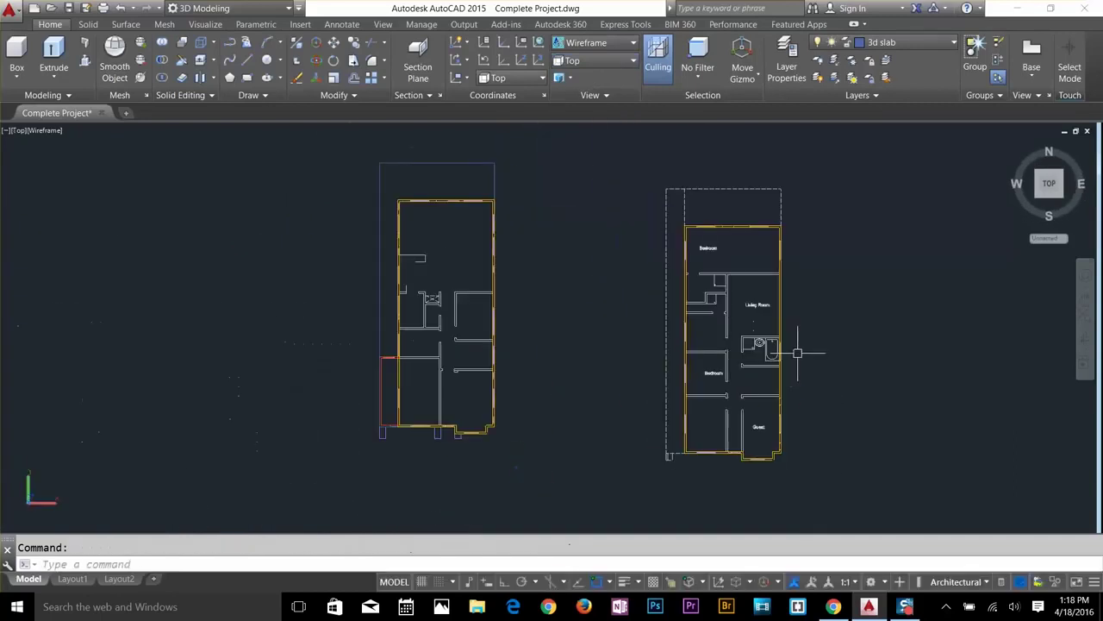
key("Escape")
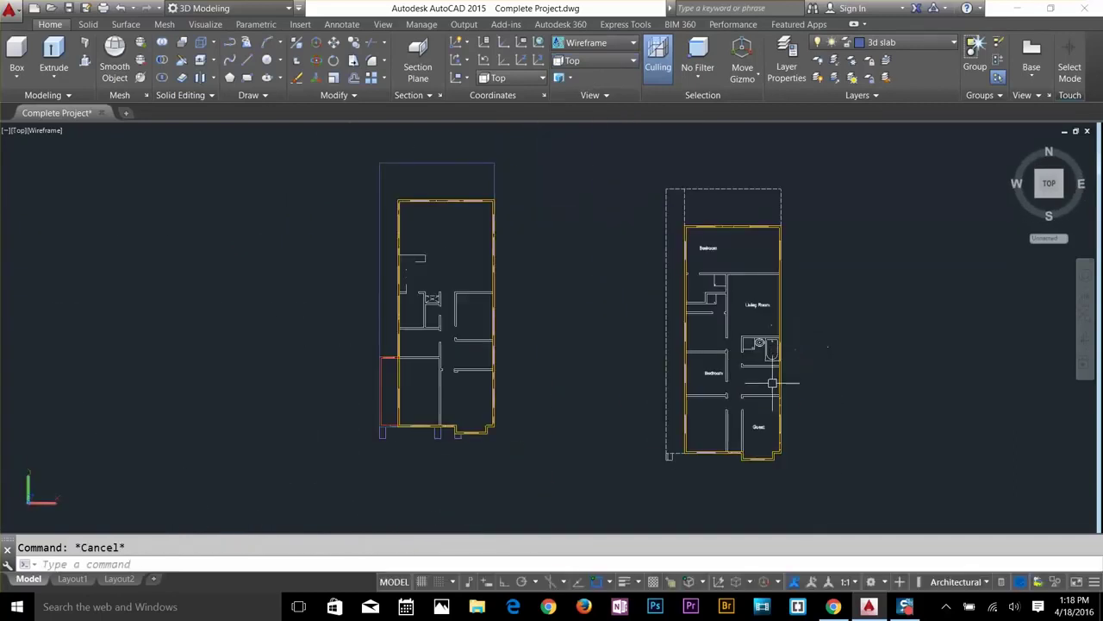
Copy the dashed outer boundary lines of the first-floor plan by their lower-left corner into the empty area east of it.
scroll(772, 382, "up", 2)
type("co")
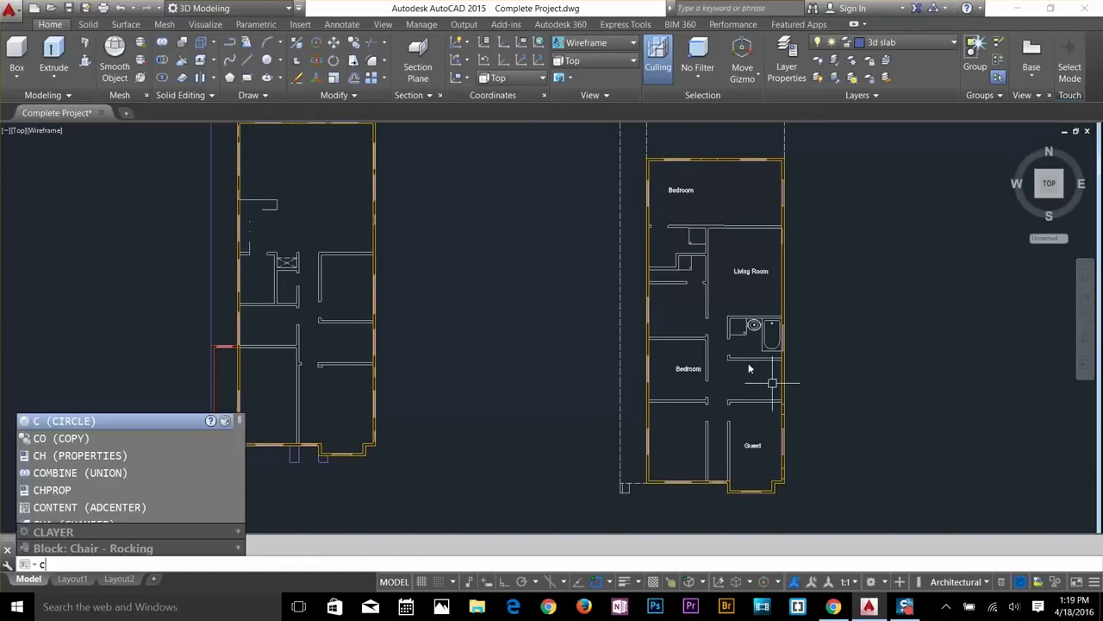
key("Return")
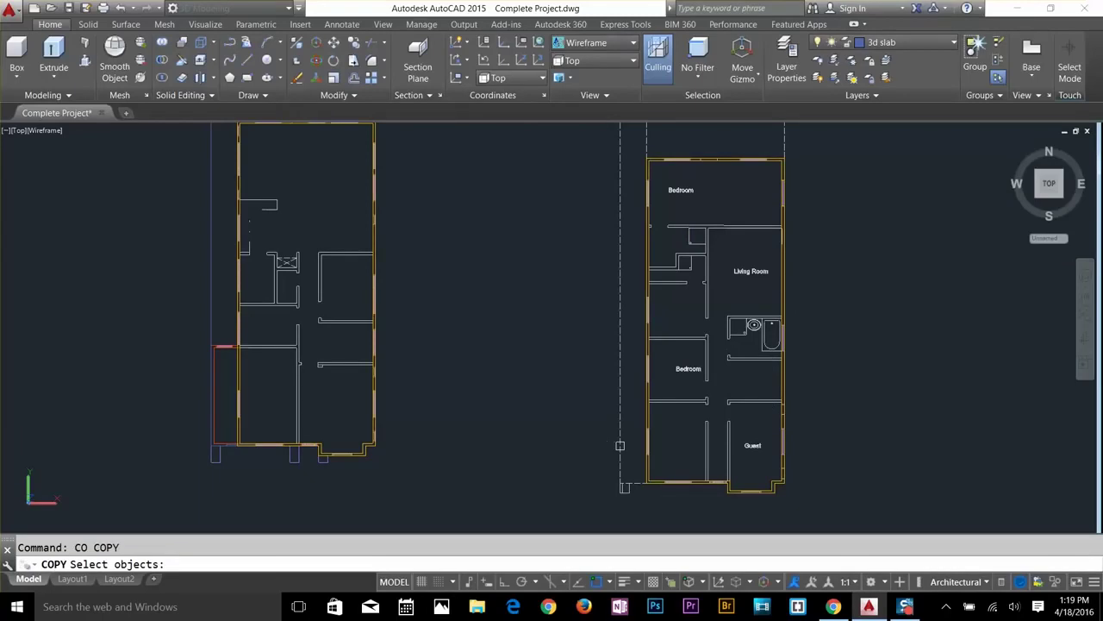
left_click(621, 445)
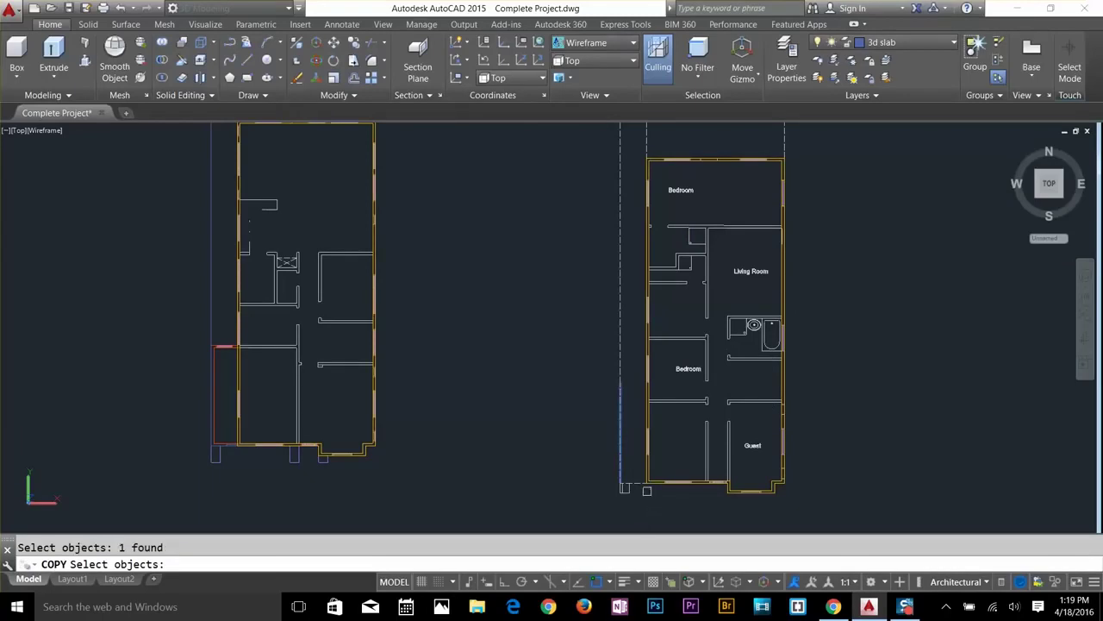
left_click(625, 362)
left_click(622, 363)
left_click(622, 362)
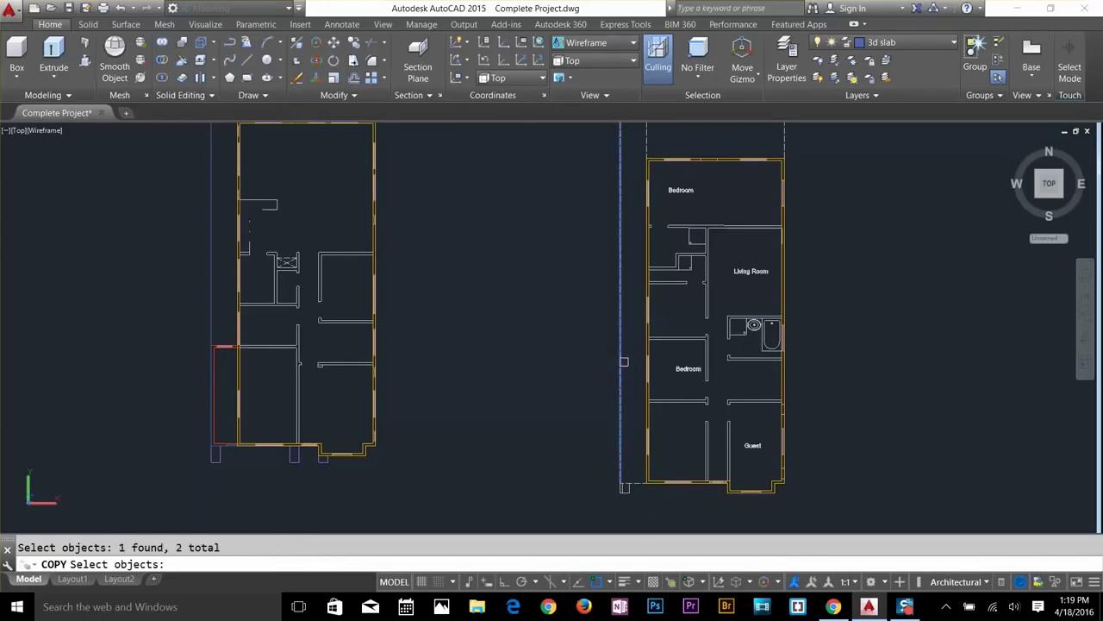
scroll(636, 357, "down", 3)
middle_click_drag(634, 360, 613, 494)
left_click(660, 331)
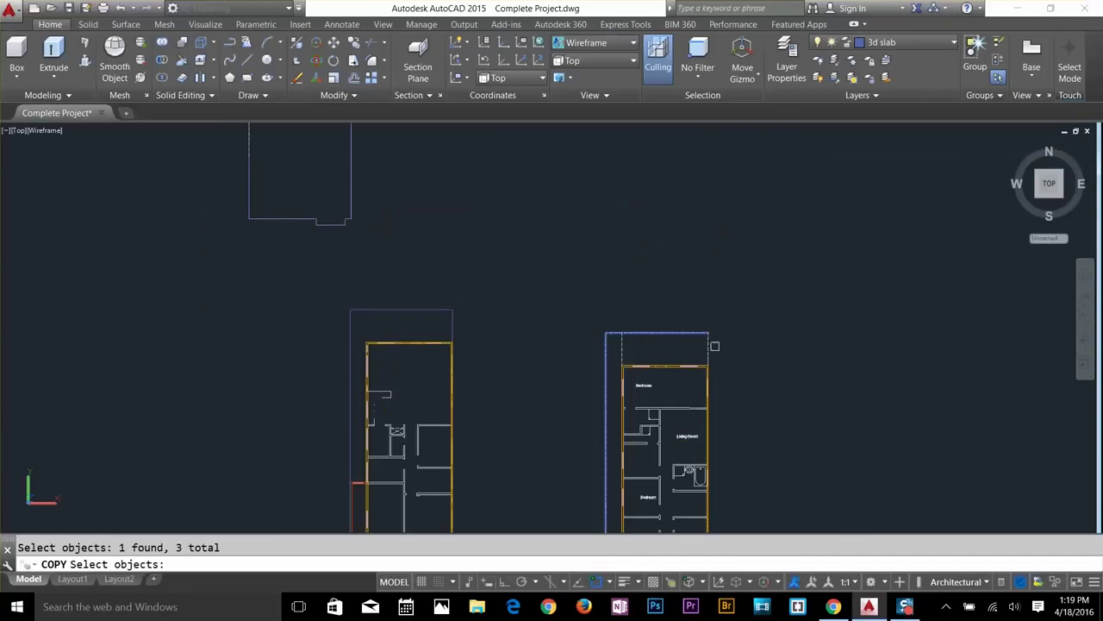
mouse_move(715, 346)
middle_mouse_down()
mouse_move(770, 384)
mouse_move(717, 350)
middle_mouse_up()
scroll(717, 350, "up", 5)
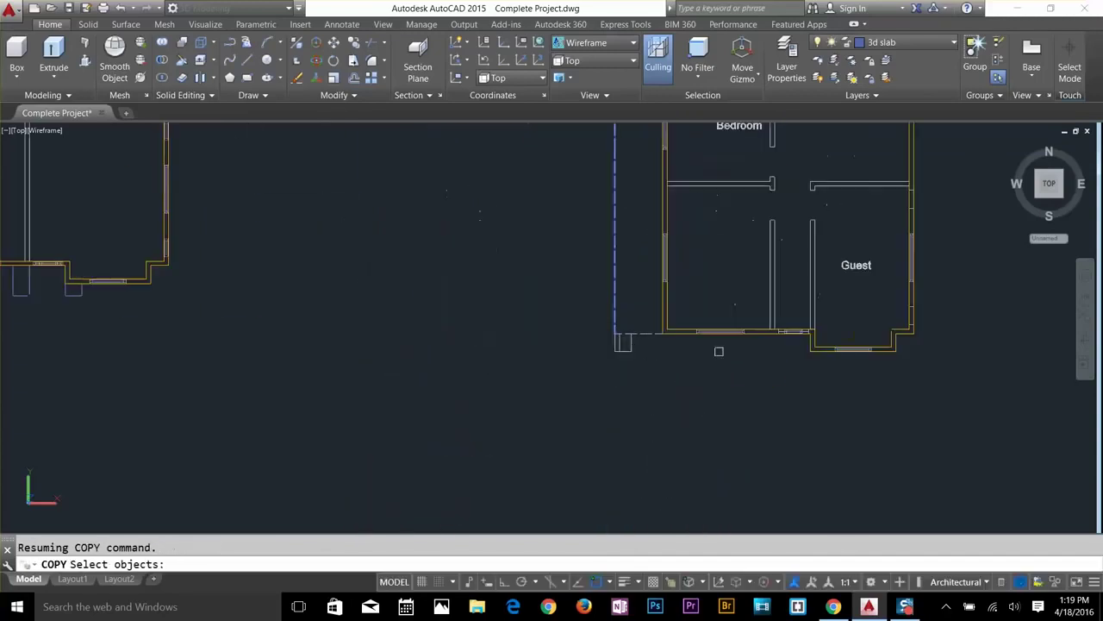
left_click(653, 304)
key("Return")
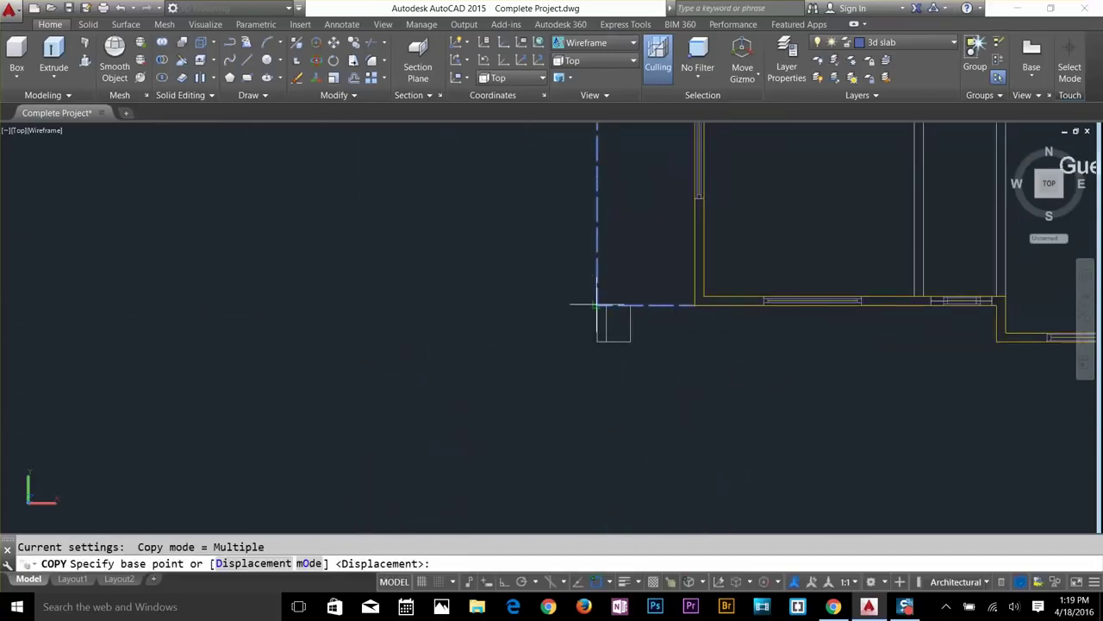
left_click(594, 322)
scroll(594, 323, "down", 3)
scroll(550, 379, "down", 2)
left_click(801, 355)
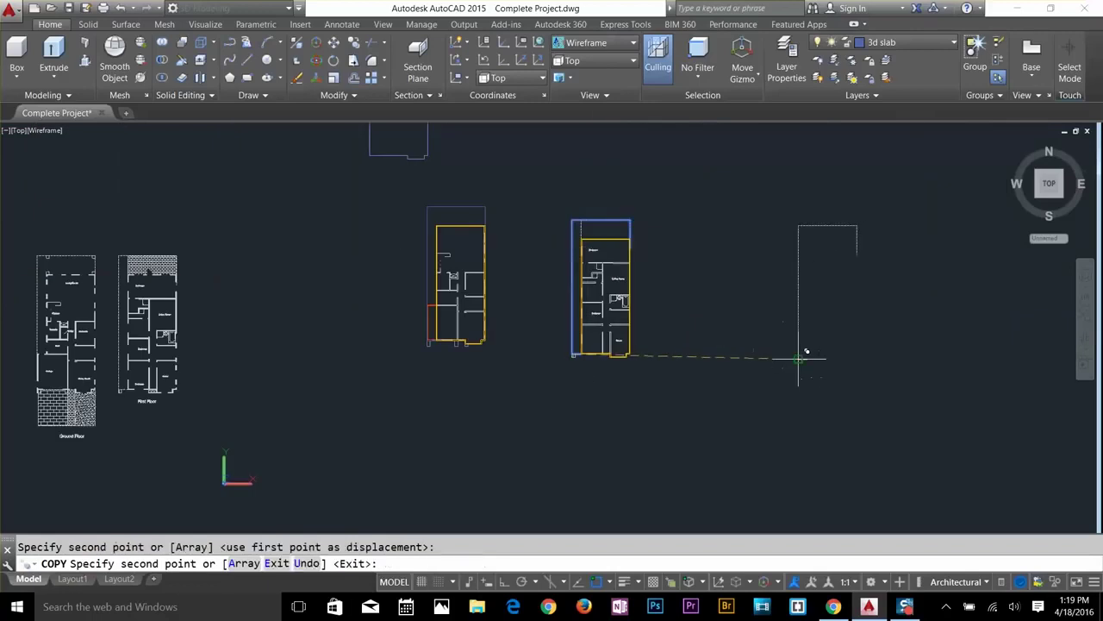
key("Escape")
scroll(843, 359, "up", 5)
middle_click_drag(783, 326, 753, 414)
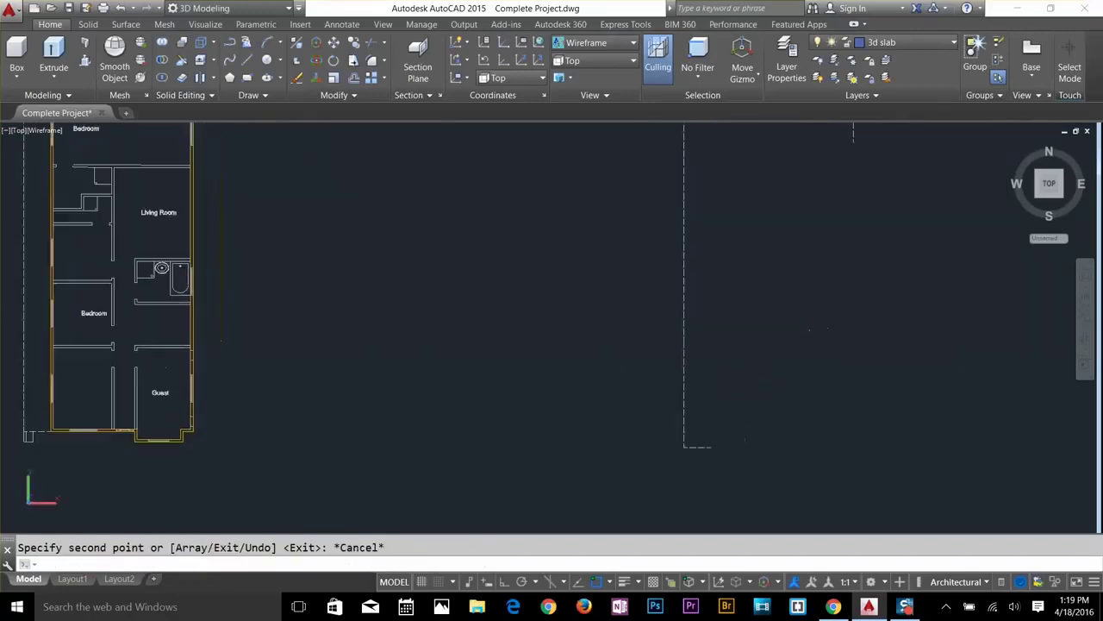
Join the copied dashed boundary lines of the first-floor plan into a single outline.
scroll(748, 419, "down", 4)
scroll(762, 411, "up", 3)
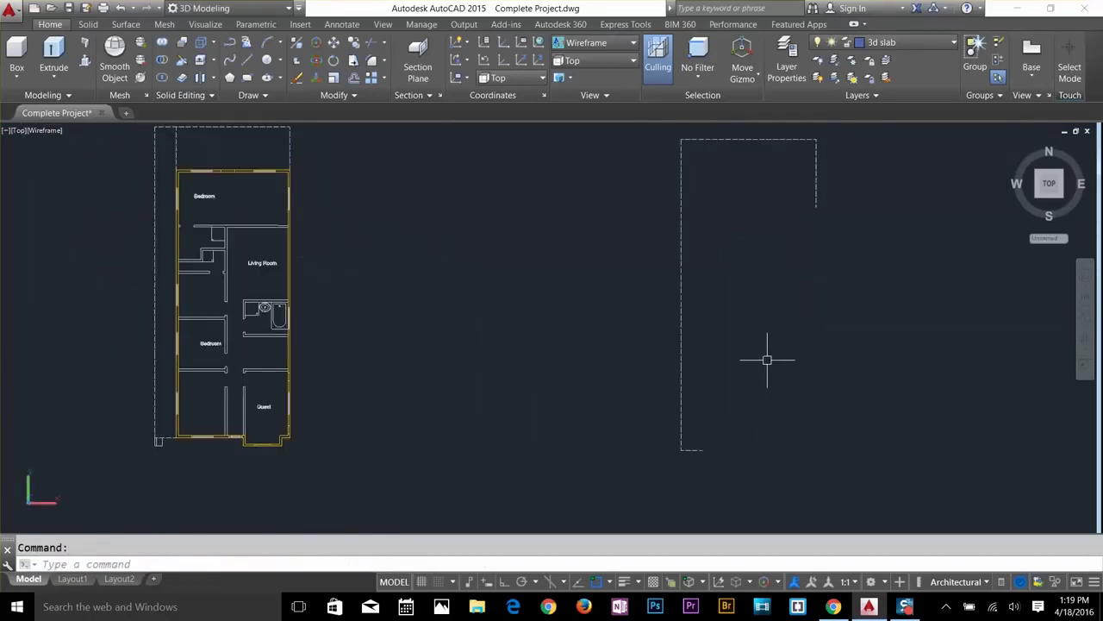
type("join")
key("Return")
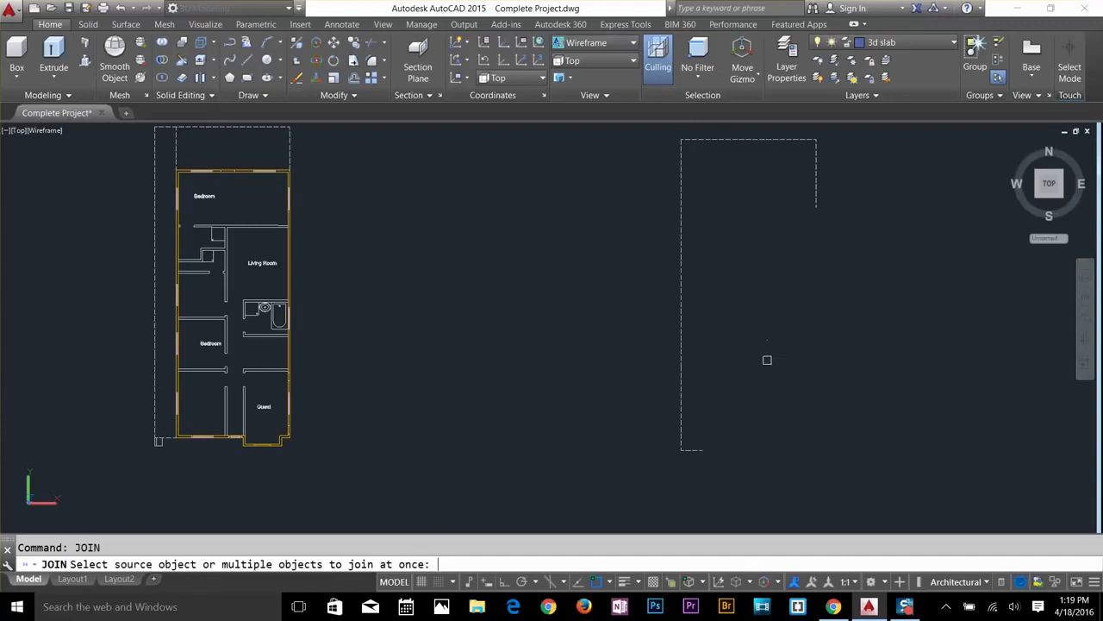
left_click(875, 133)
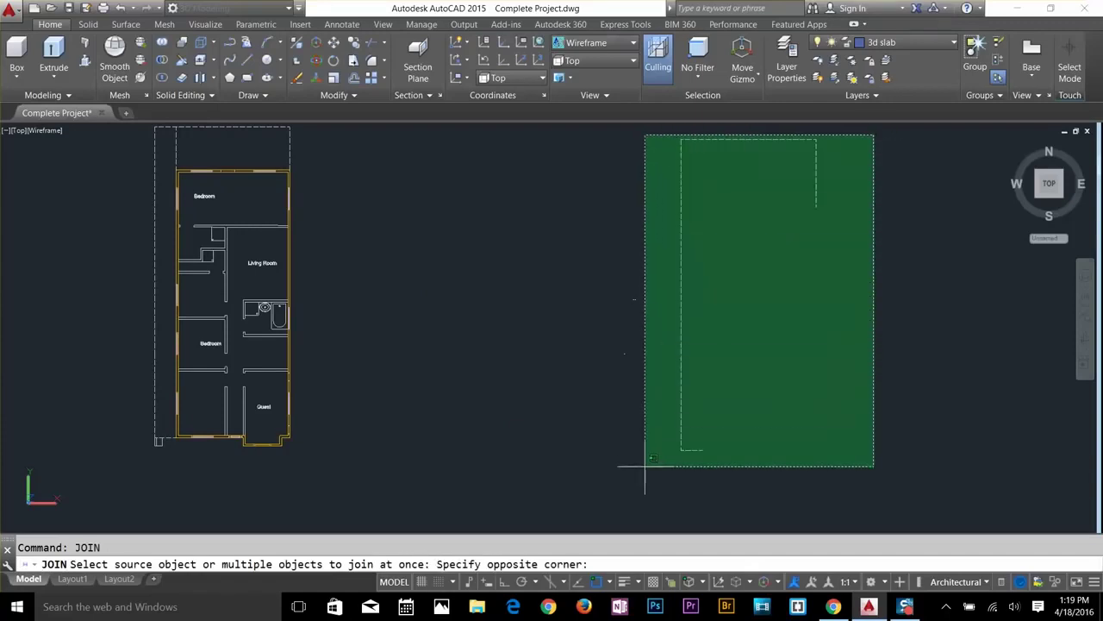
left_click(617, 495)
key("Return")
left_click(682, 449)
key("Escape")
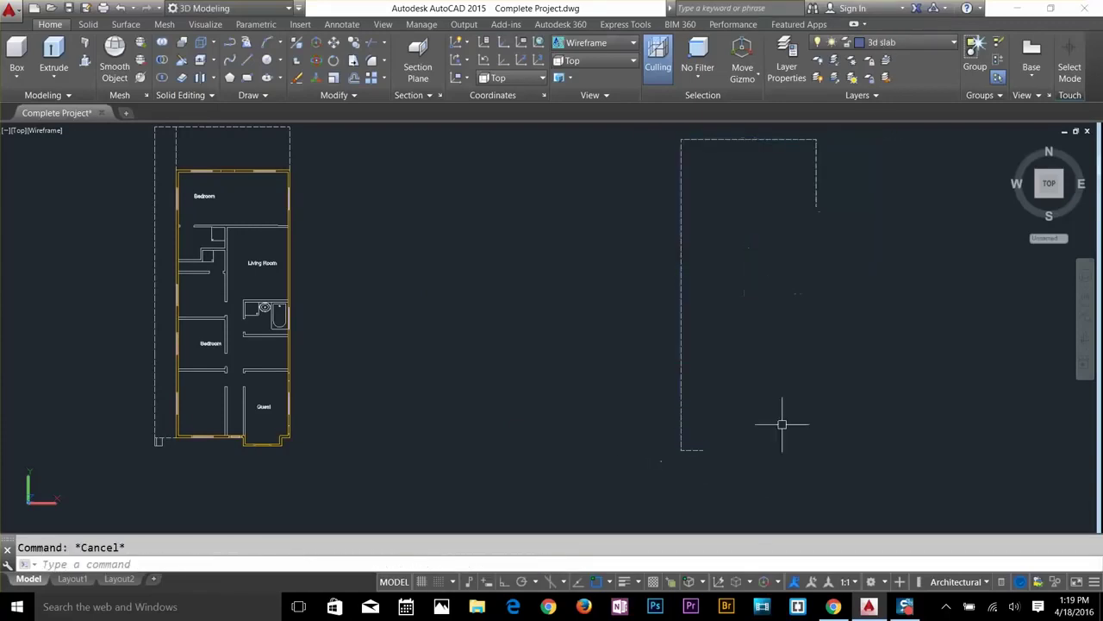
left_click(702, 453)
key("Escape")
In the SW Isometric view, draw a vertical line 2.5' high from the open end of the outline's short return segment, with Ortho on.
scroll(738, 461, "up", 2)
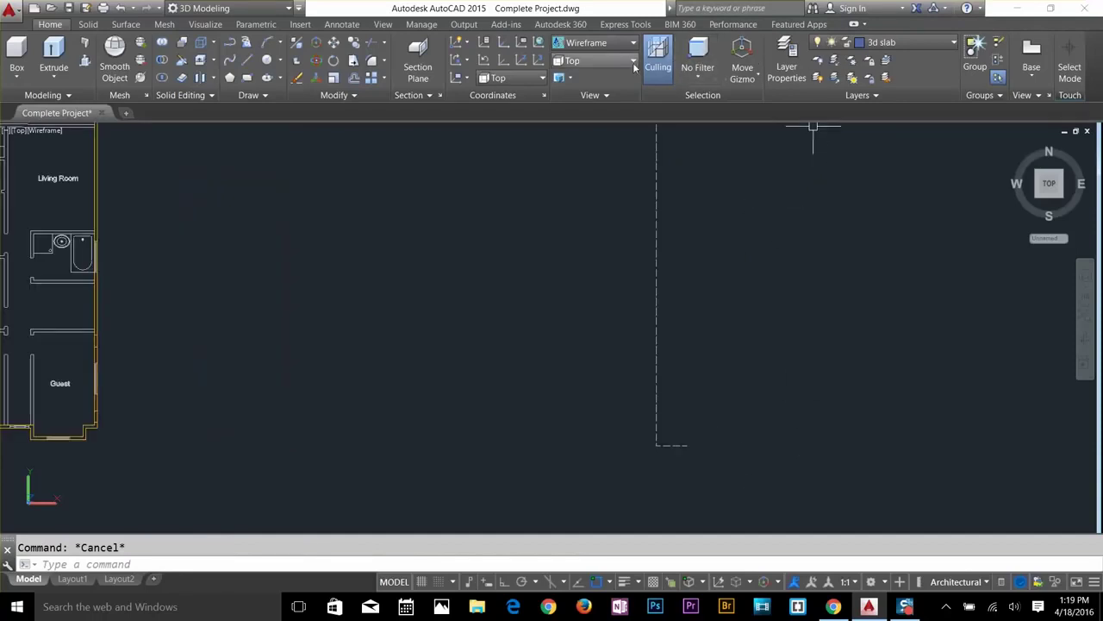
left_click(595, 60)
left_click(595, 203)
scroll(747, 319, "up", 1)
key("Escape")
type("l")
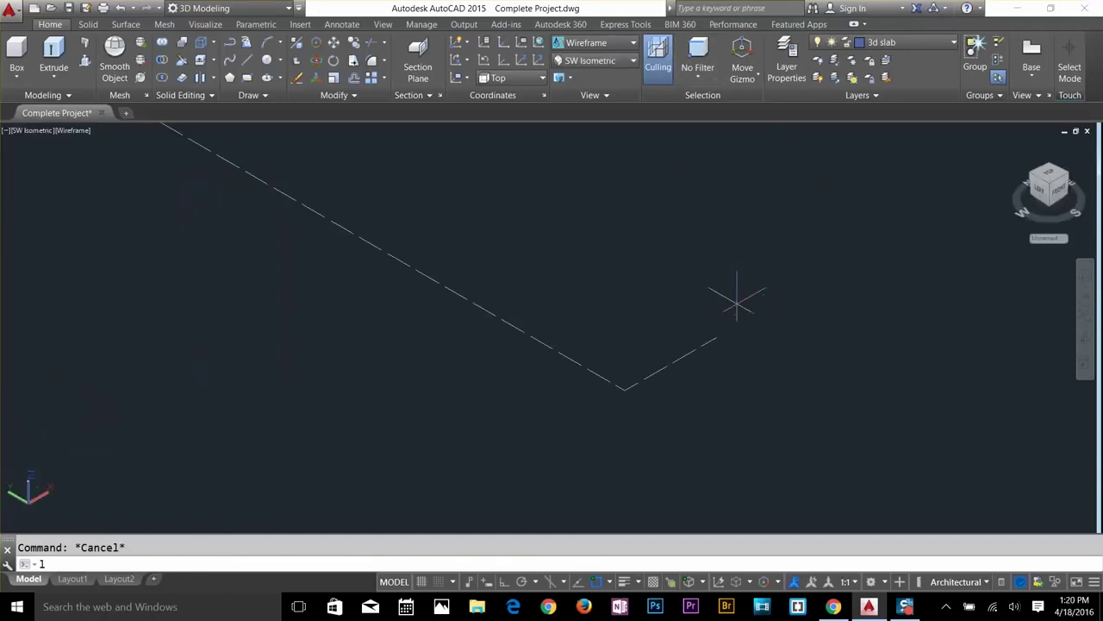
key("Return")
left_click(716, 337)
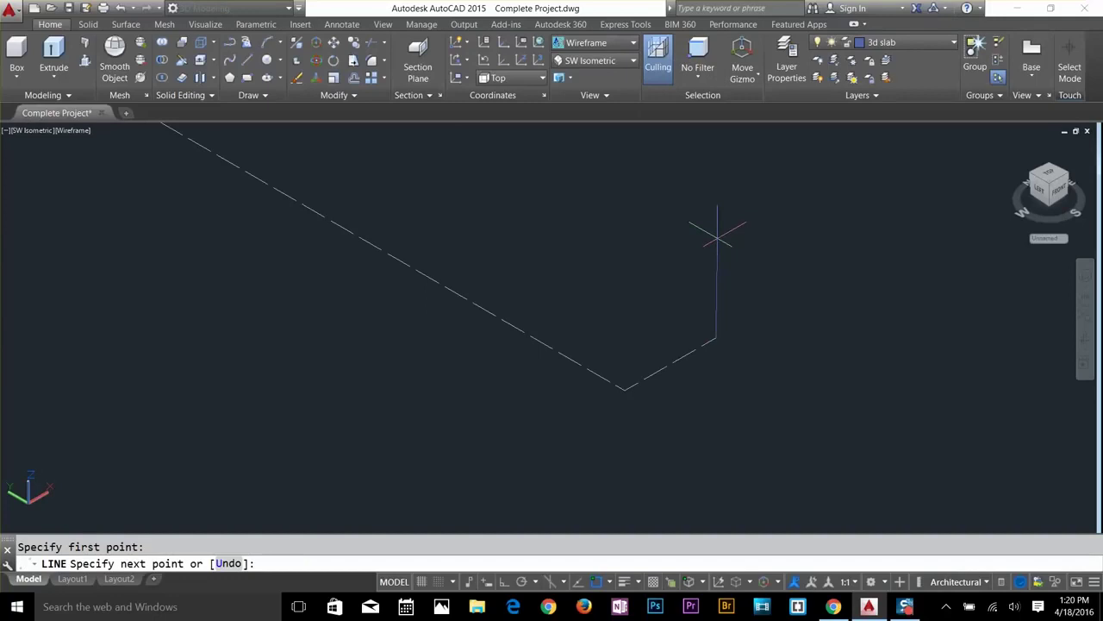
key("F8")
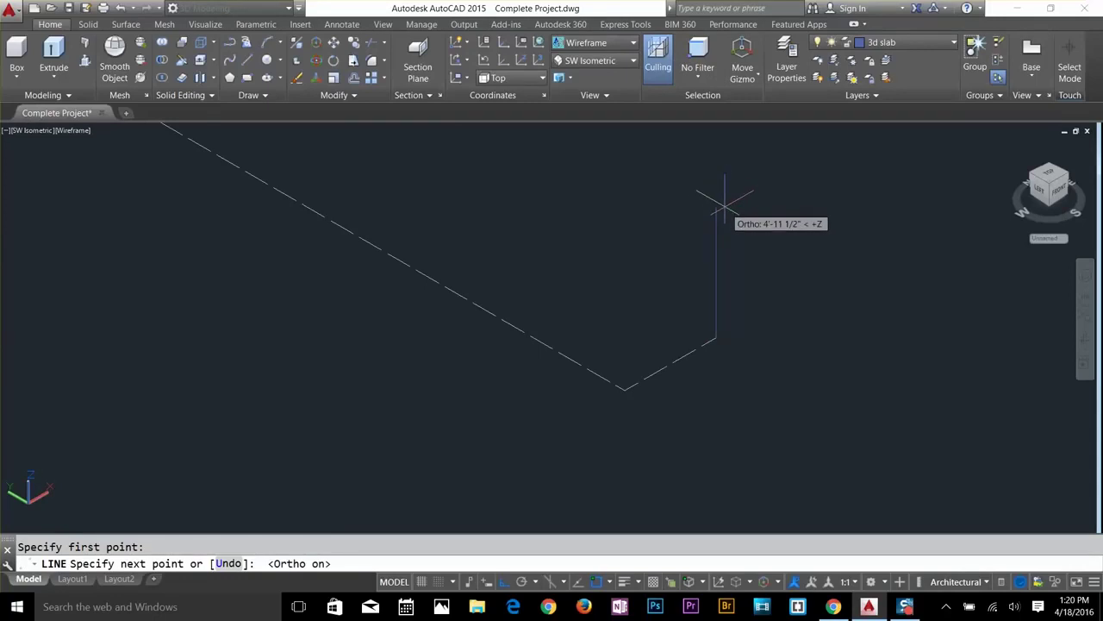
type("2.5'")
key("Return")
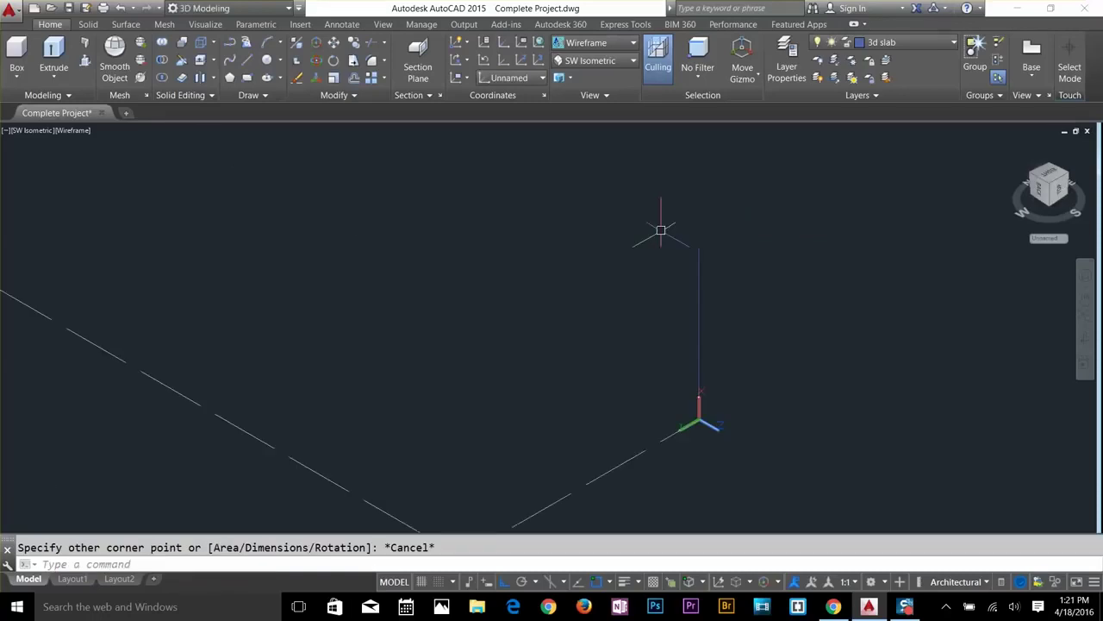
type("rec")
key("Return")
key("Escape")
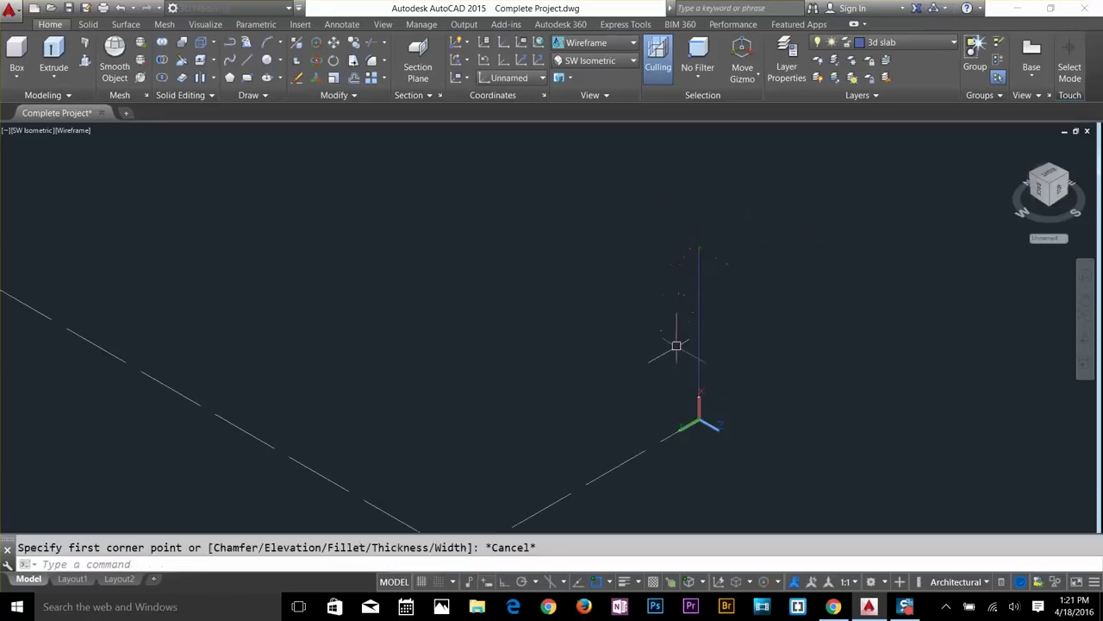
Set the UCS origin at the vertical line's base, with X parallel to the outline's long side and Y up the vertical line.
type("ucs")
key("Return")
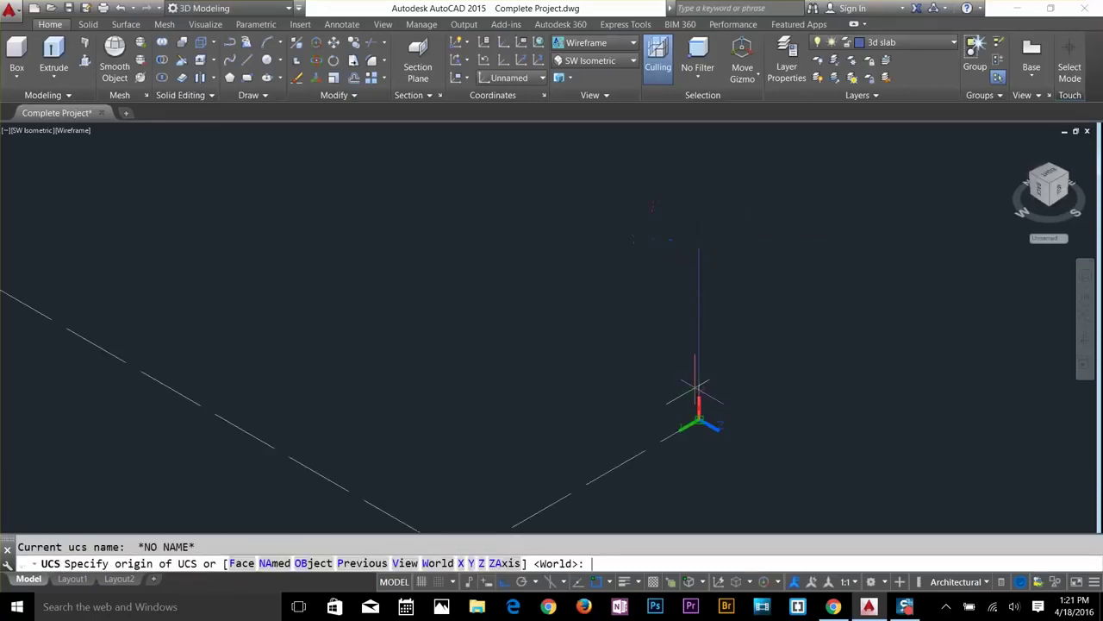
left_click(699, 421)
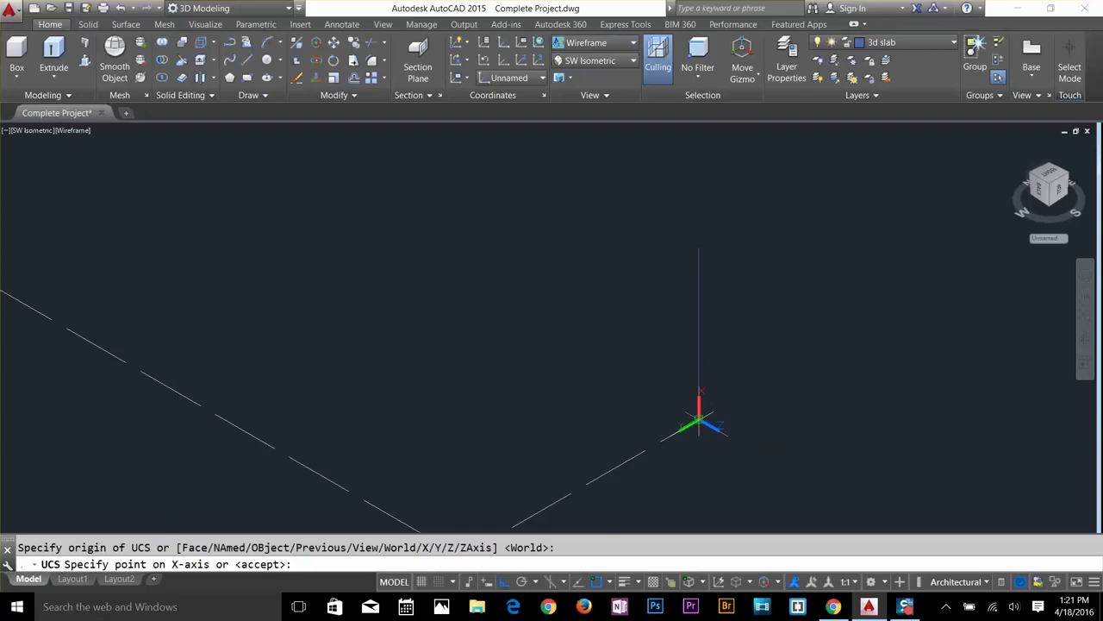
left_click(603, 362)
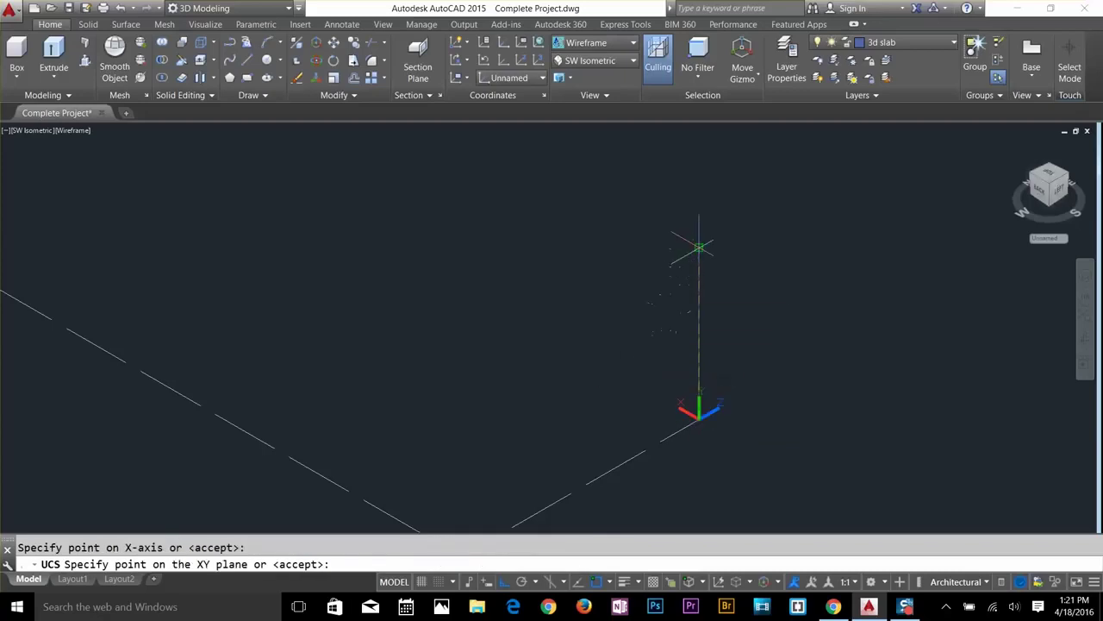
left_click(699, 248)
key("Escape")
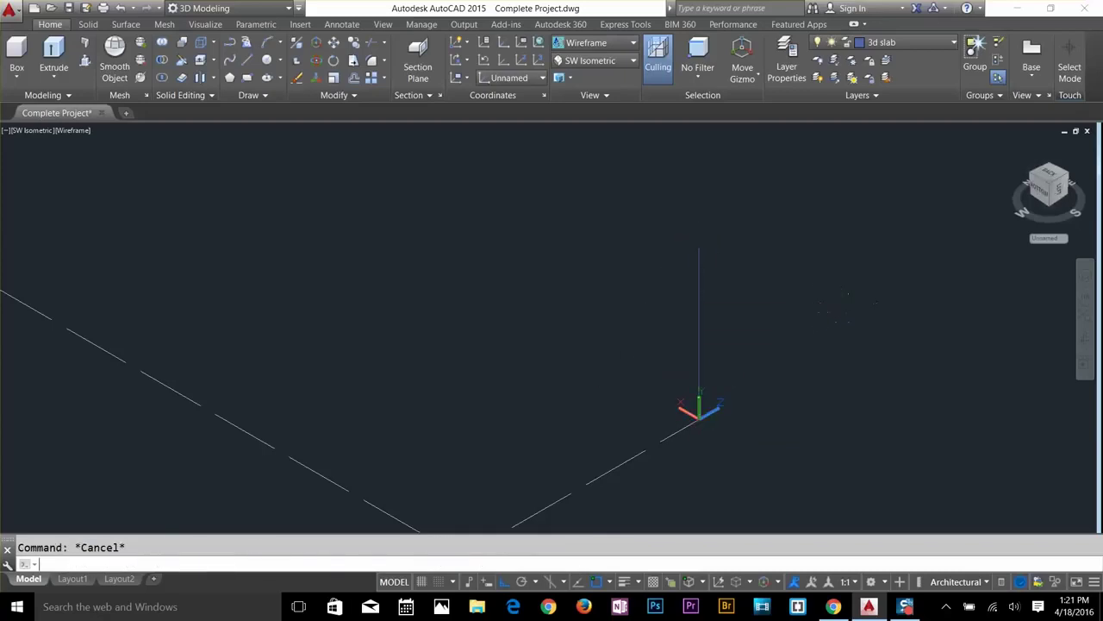
Draw a 4.5" by 4.5" rectangle with a corner at the vertical line's upper end, extending downward along it.
type("rec")
key("Return")
left_click(695, 250)
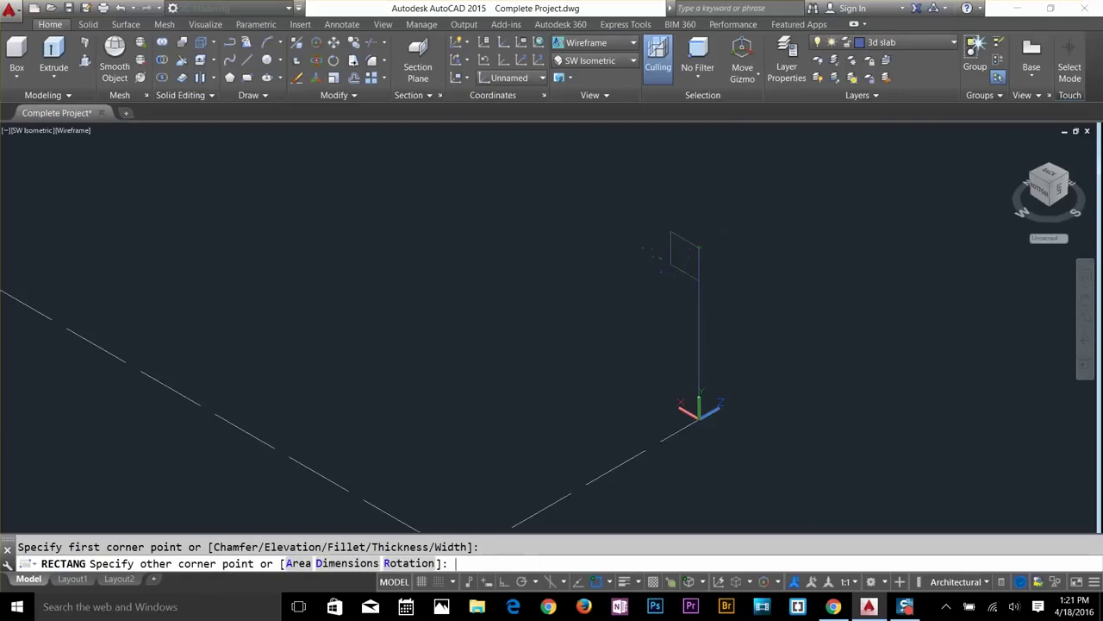
type("d")
key("Return")
key("Return")
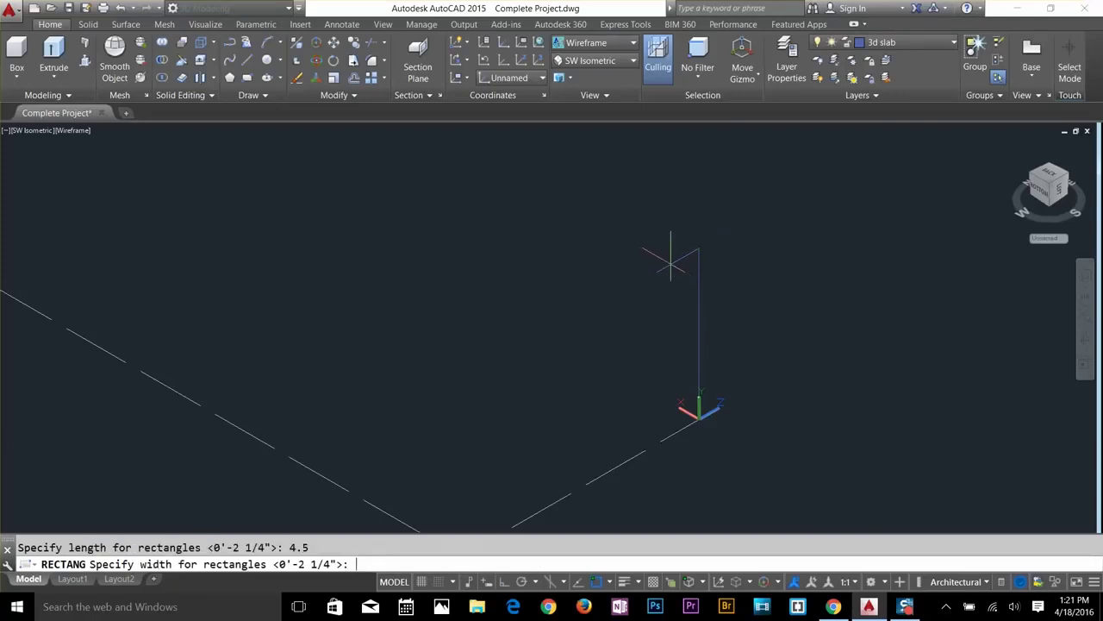
type("4.5")
key("Return")
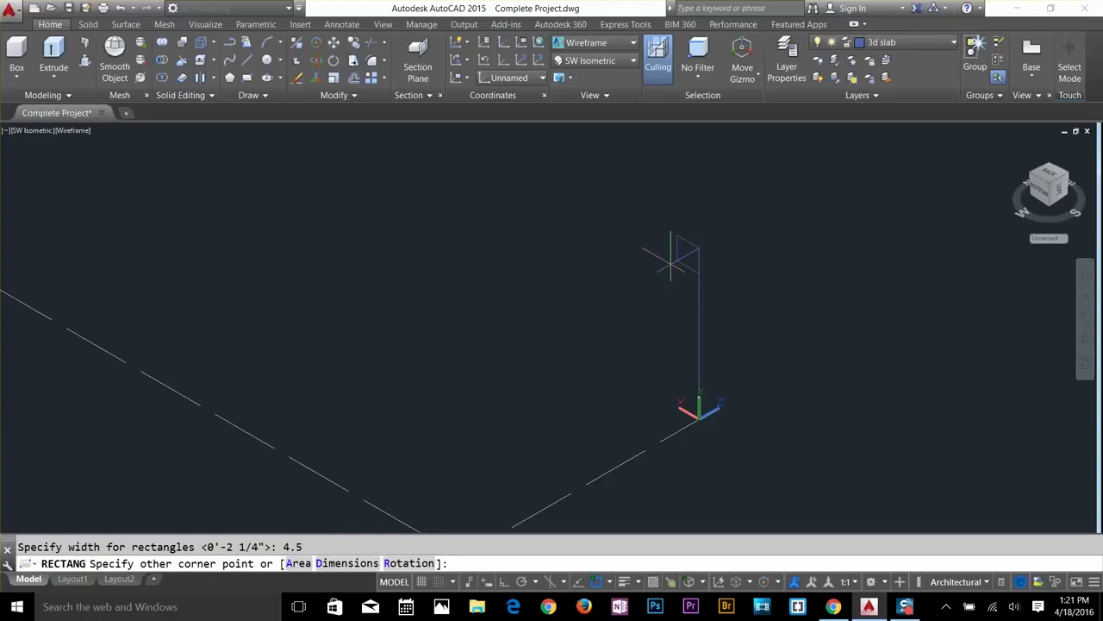
key("Return")
left_click(697, 269)
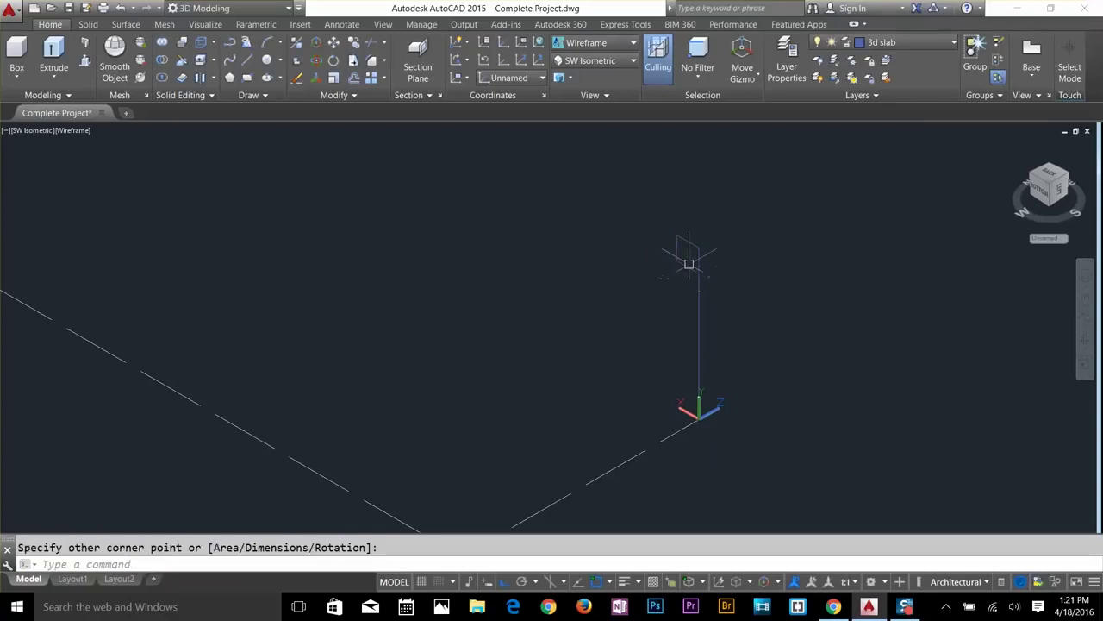
Fillet the rectangle's two upper corners with a 1" radius.
scroll(693, 257, "up", 5)
key("Escape")
type("f")
key("Return")
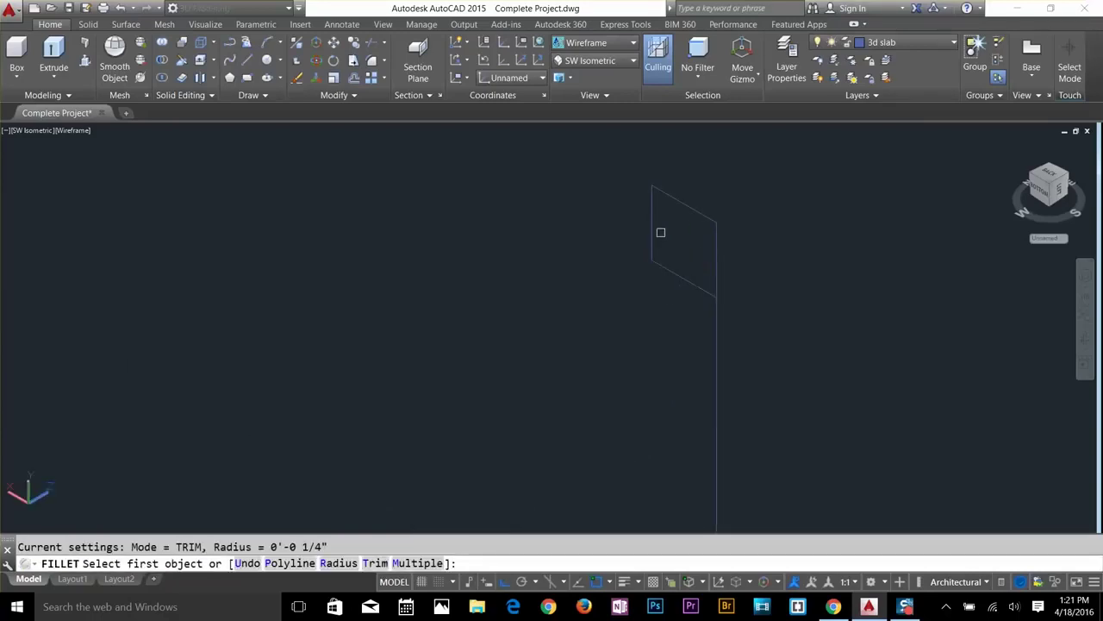
type("r")
key("Return")
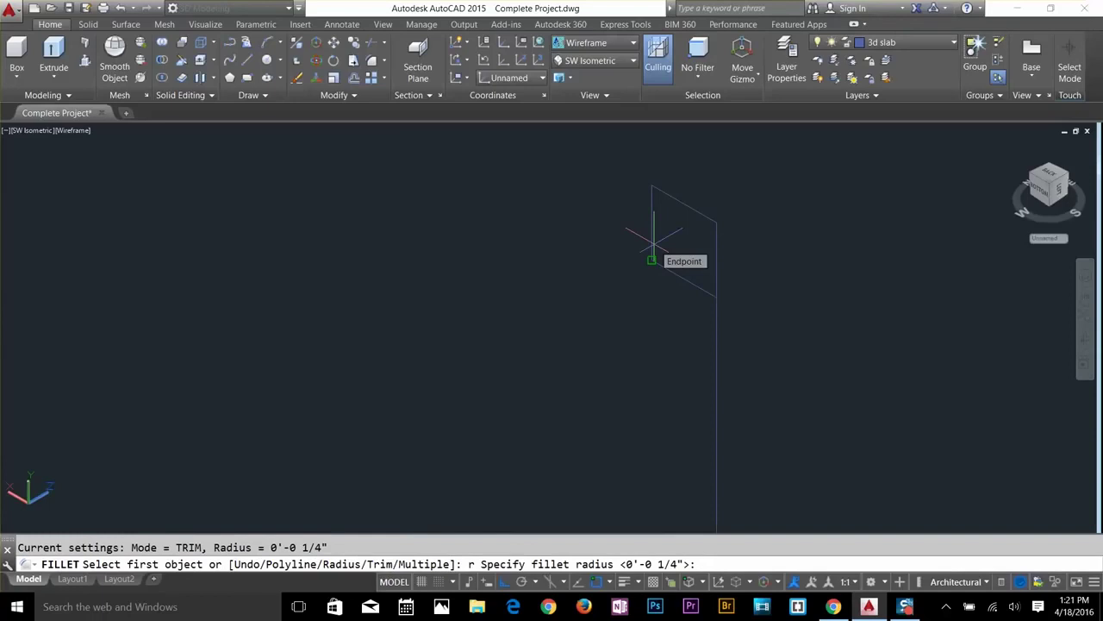
type("1")
key("Return")
left_click(655, 202)
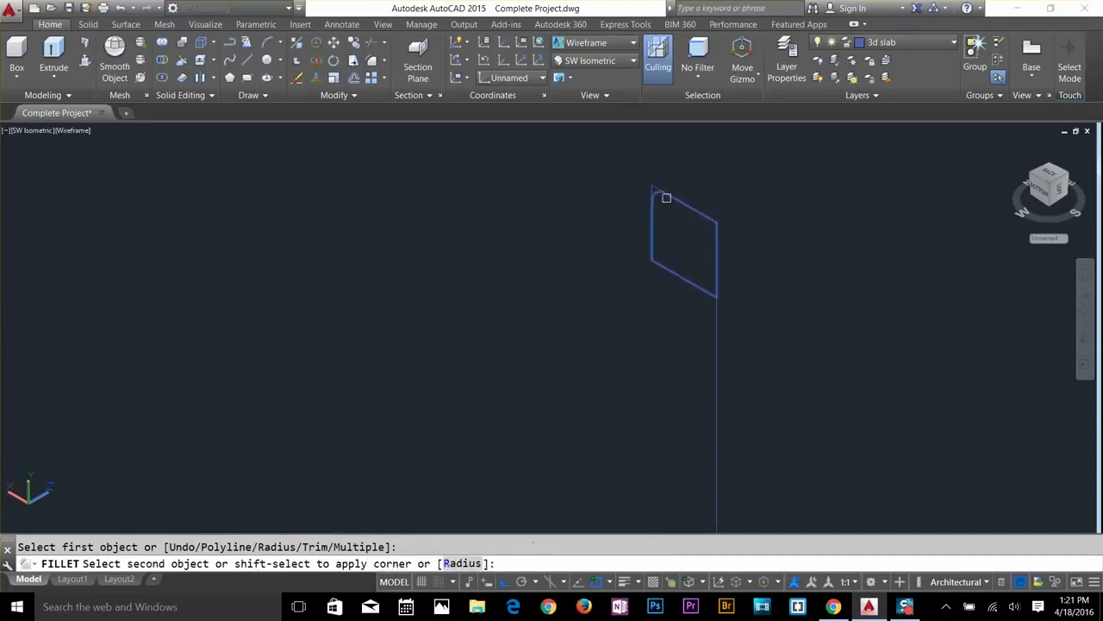
left_click(666, 195)
key("Return")
left_click(718, 230)
left_click(710, 222)
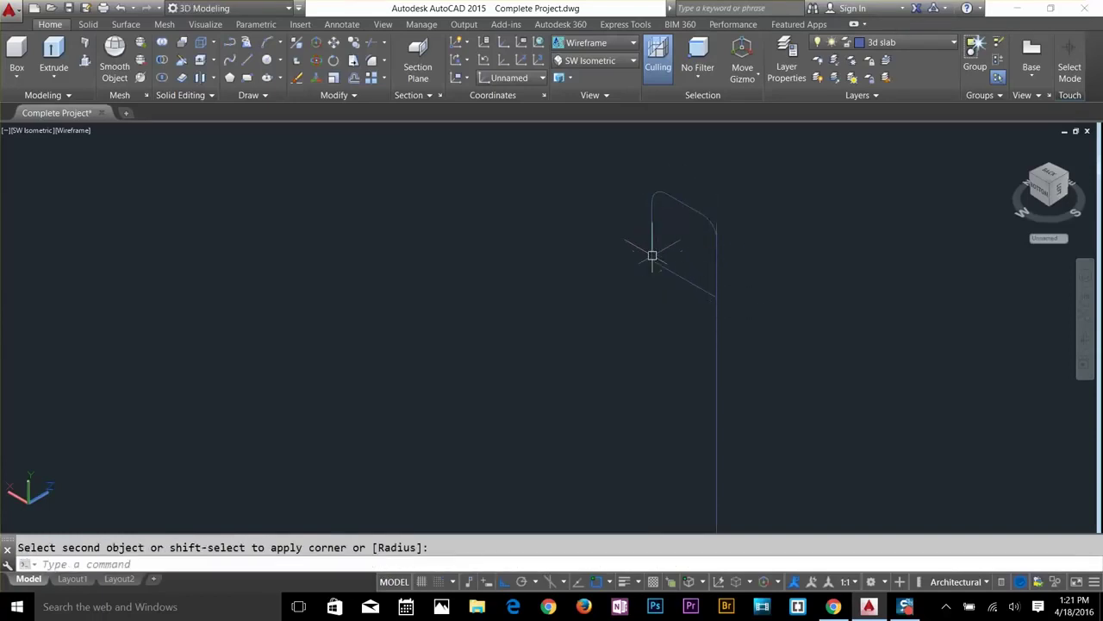
left_click(697, 310)
key("Return")
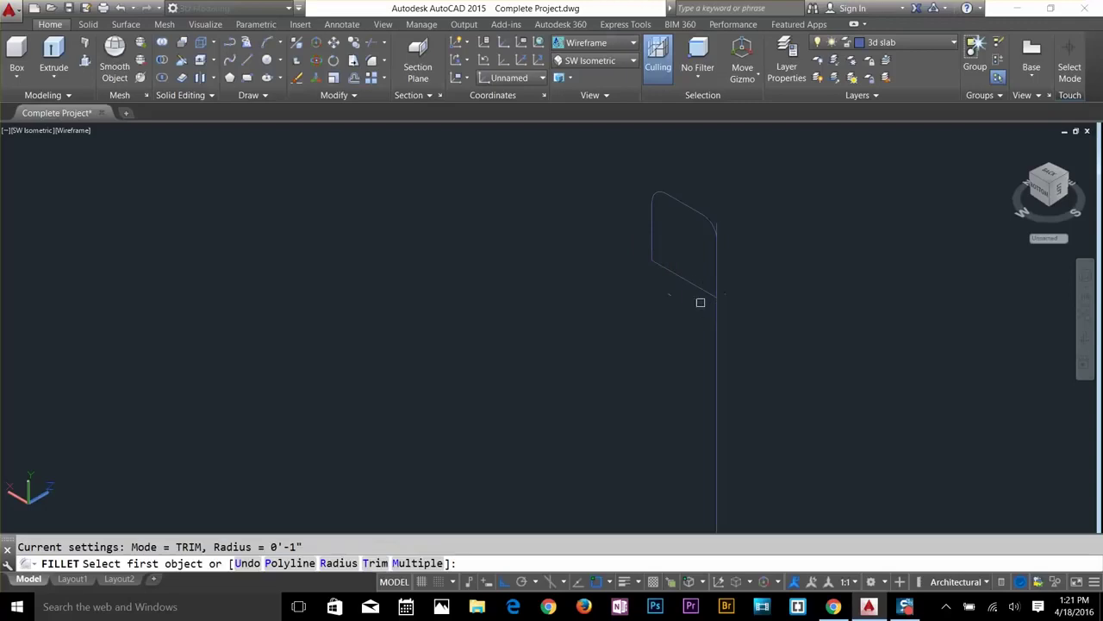
left_click(702, 287)
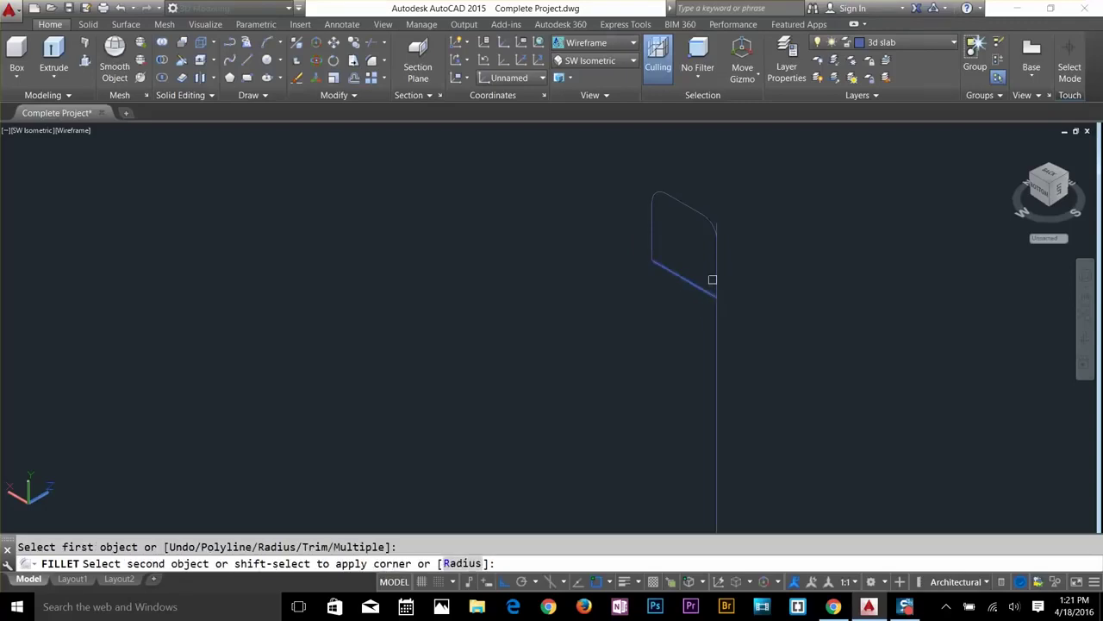
key("Escape")
Copy the joined boundary outline into the empty area east of it, keeping the original in place.
scroll(726, 340, "down", 10)
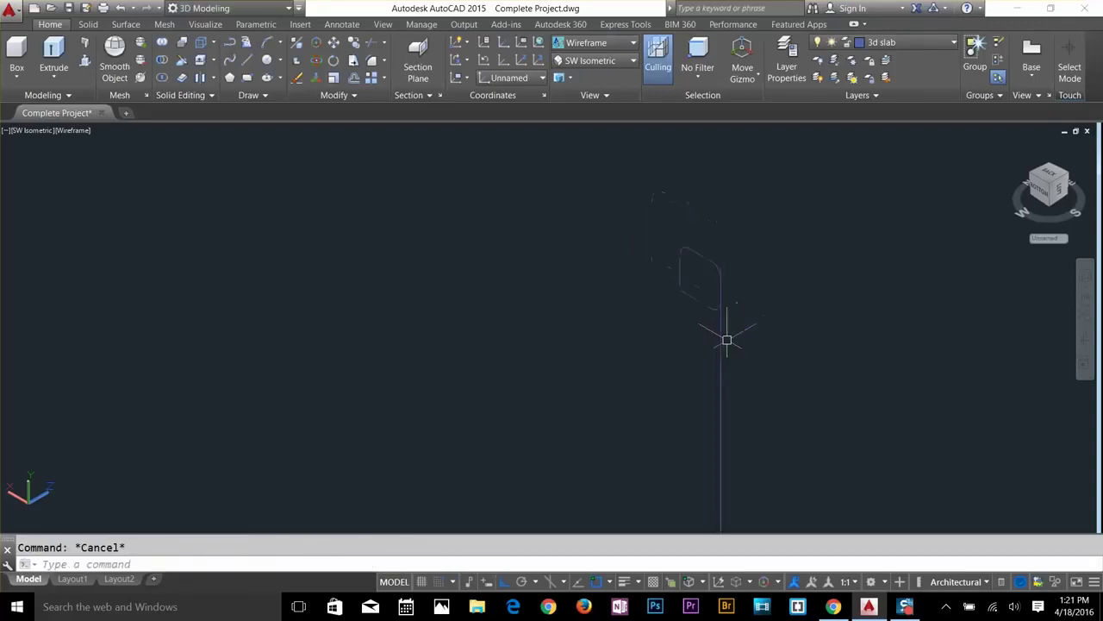
type("co")
key("Return")
left_click(744, 459)
left_click(675, 429)
key("Return")
left_click(677, 433)
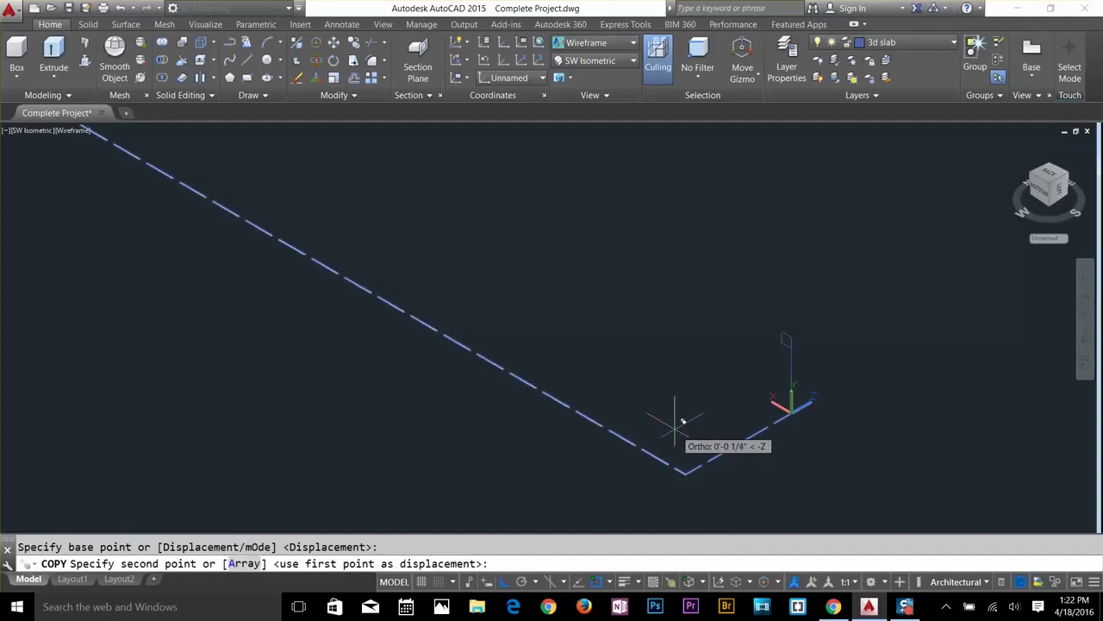
scroll(672, 429, "down", 3)
scroll(974, 398, "down", 2)
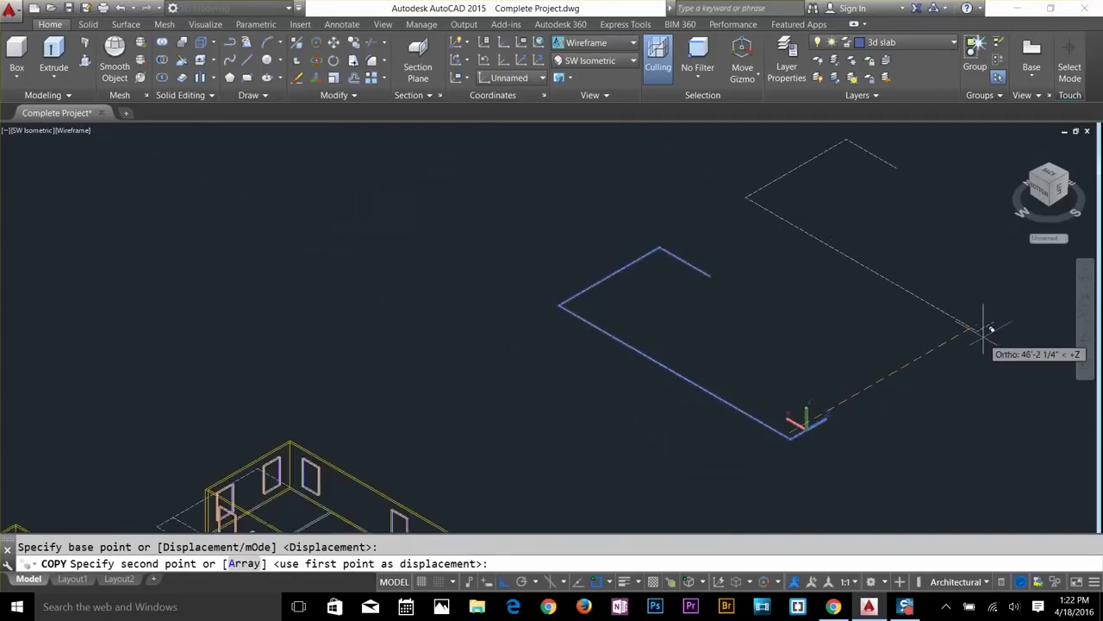
left_click(995, 384)
key("Return")
scroll(826, 407, "up", 3)
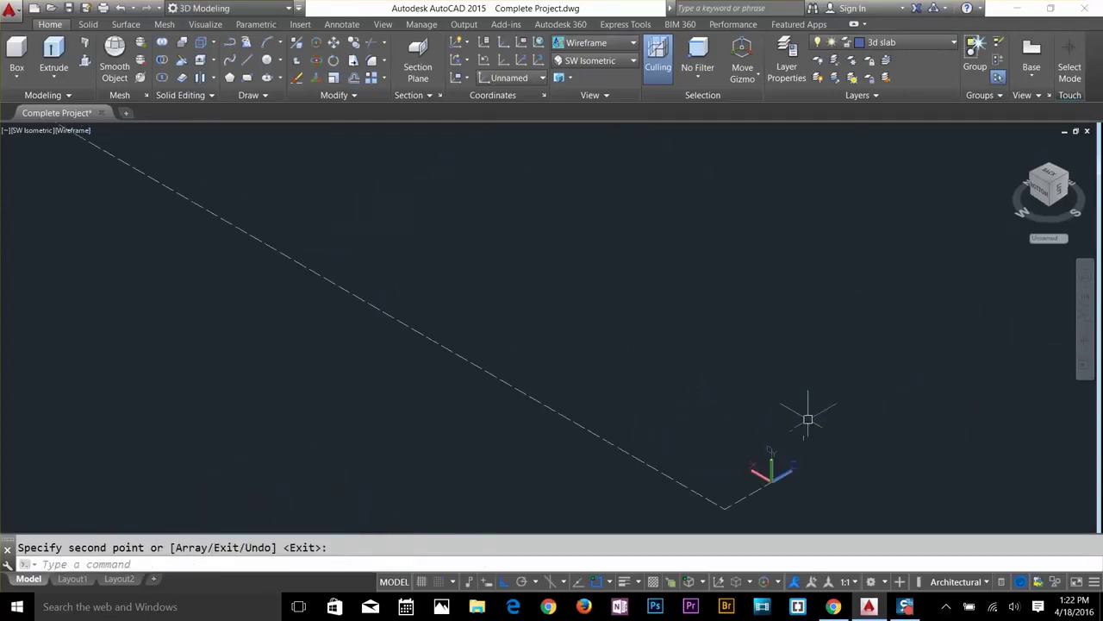
key("Return")
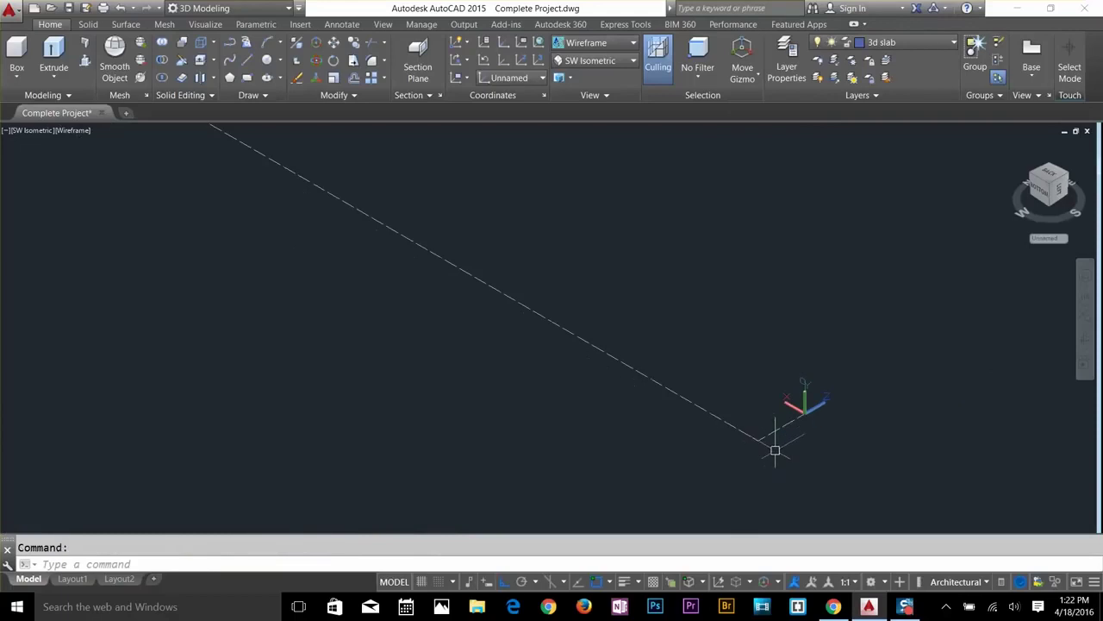
Extrude the rounded rectangle profile using the joined boundary outline as the path.
scroll(784, 426, "up", 3)
scroll(818, 387, "up", 2)
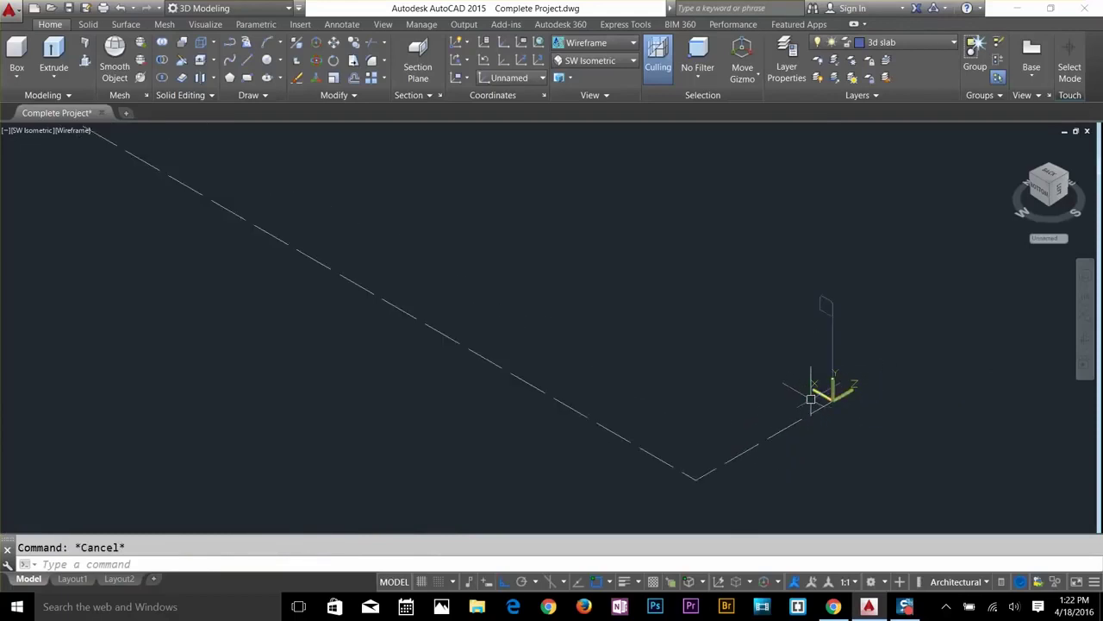
type("ex")
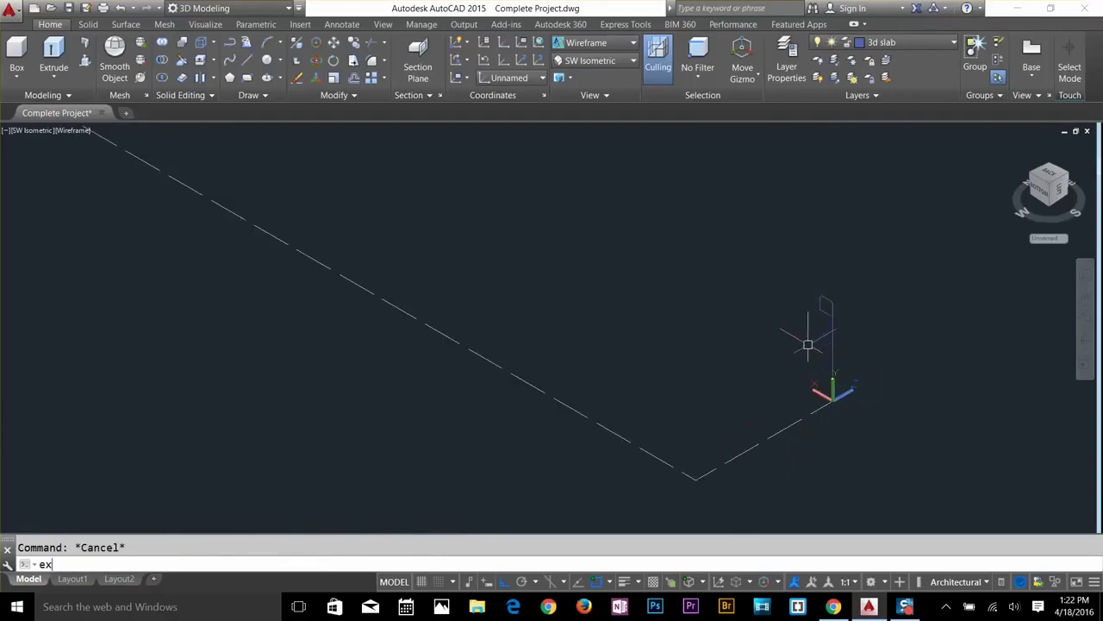
type("t")
key("Return")
left_click(820, 306)
key("Return")
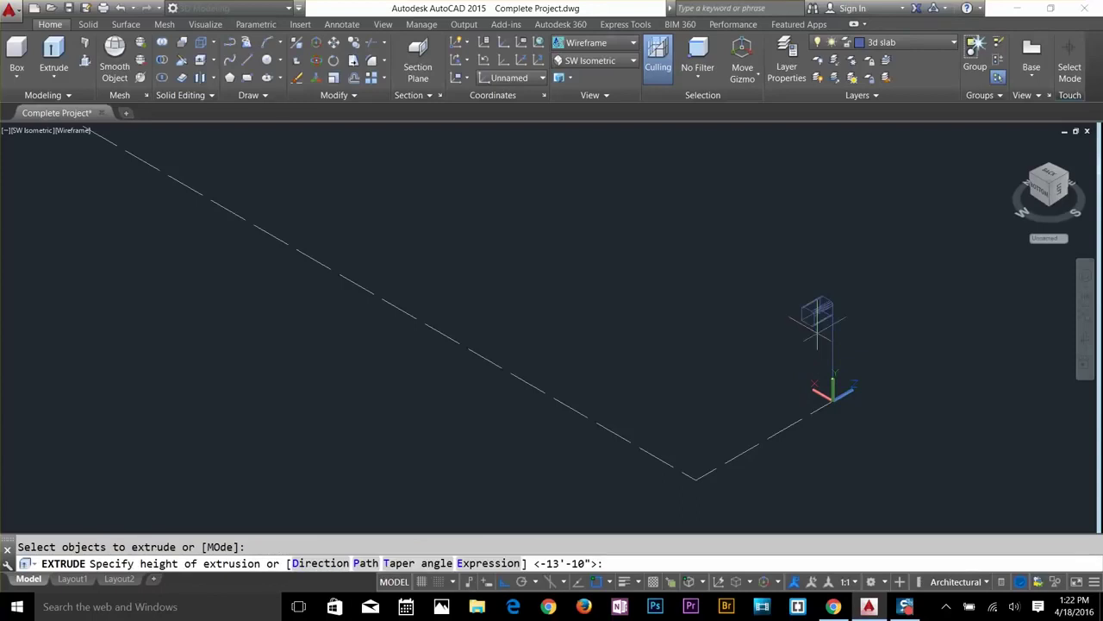
type("p")
key("Return")
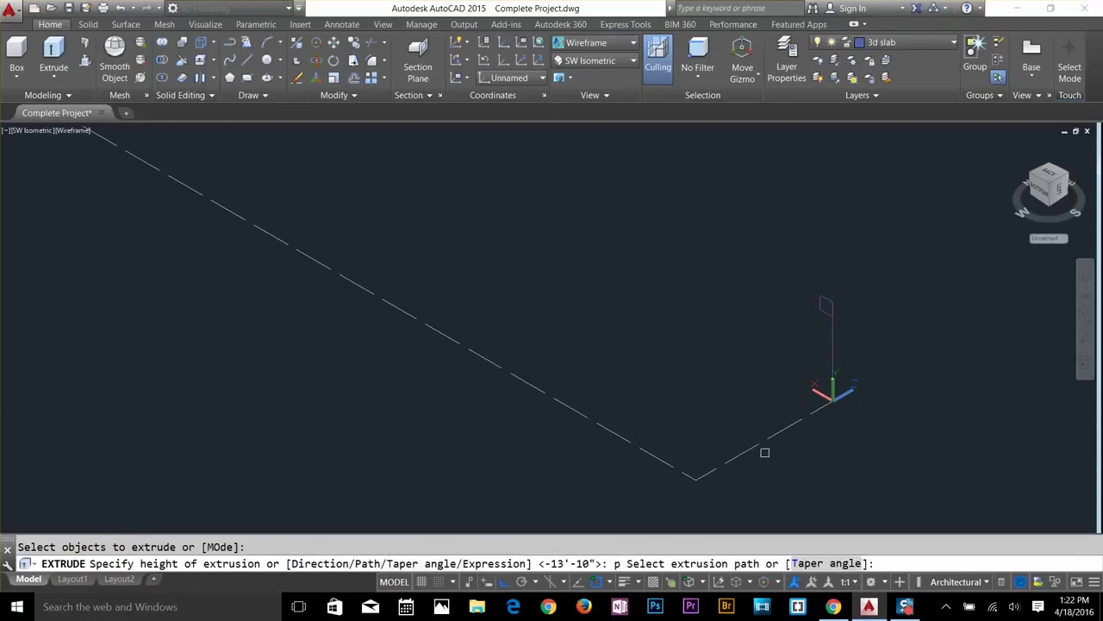
left_click(778, 435)
scroll(837, 421, "down", 3)
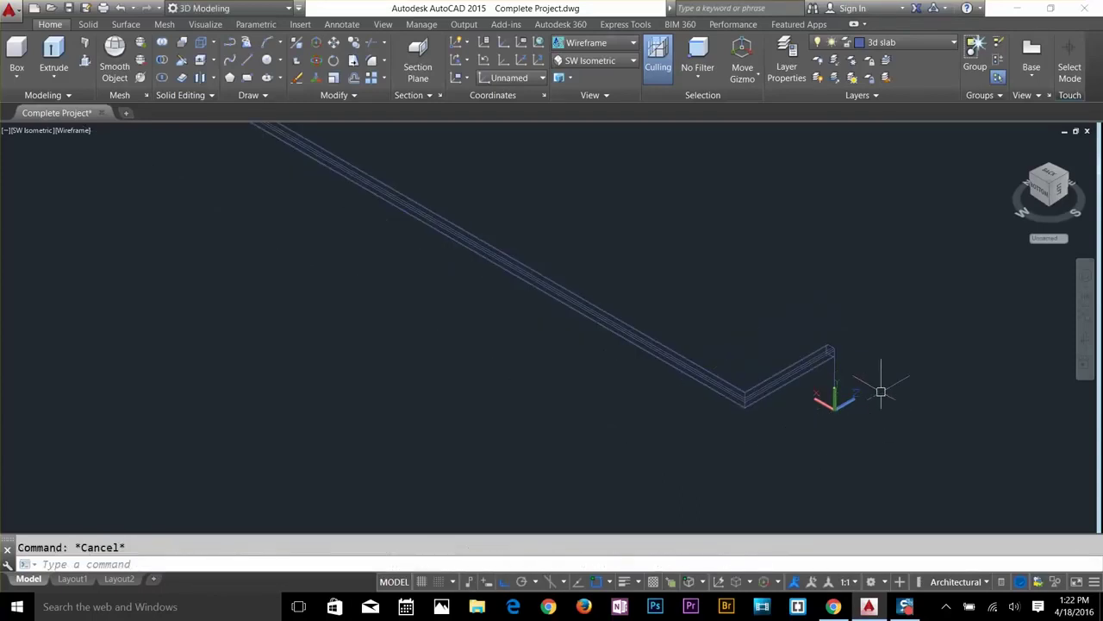
Reset the UCS to World.
middle_click_drag(826, 405, 785, 411)
scroll(817, 352, "down", 3)
middle_click_drag(817, 353, 529, 390)
scroll(459, 450, "down", 5)
scroll(696, 335, "up", 5)
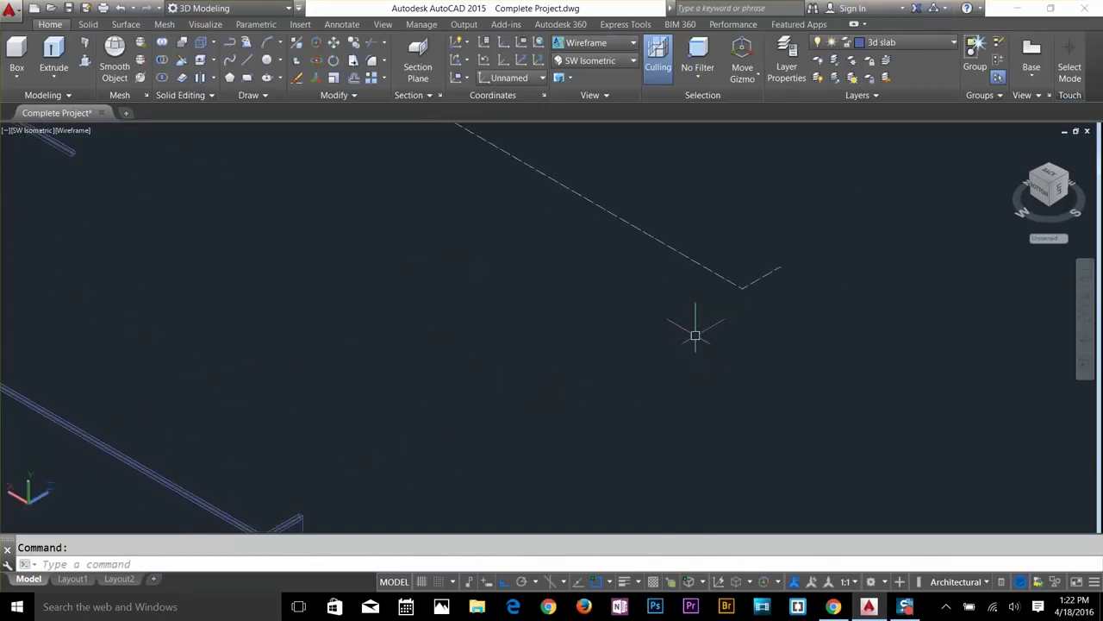
type("ucs")
key("Return")
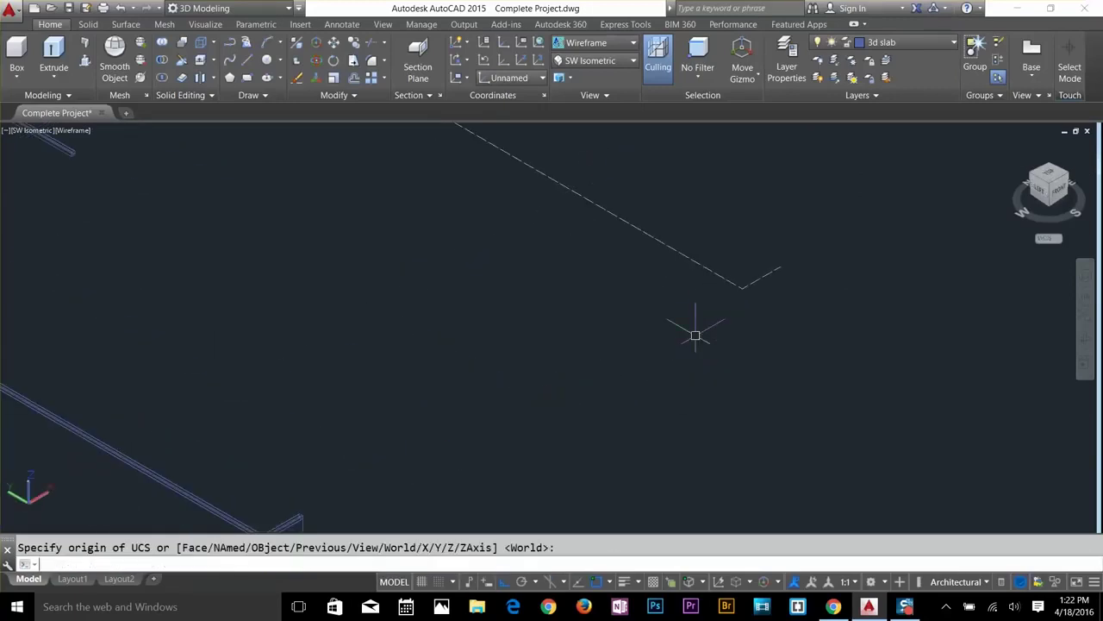
middle_click_drag(836, 268, 718, 334)
key("Escape")
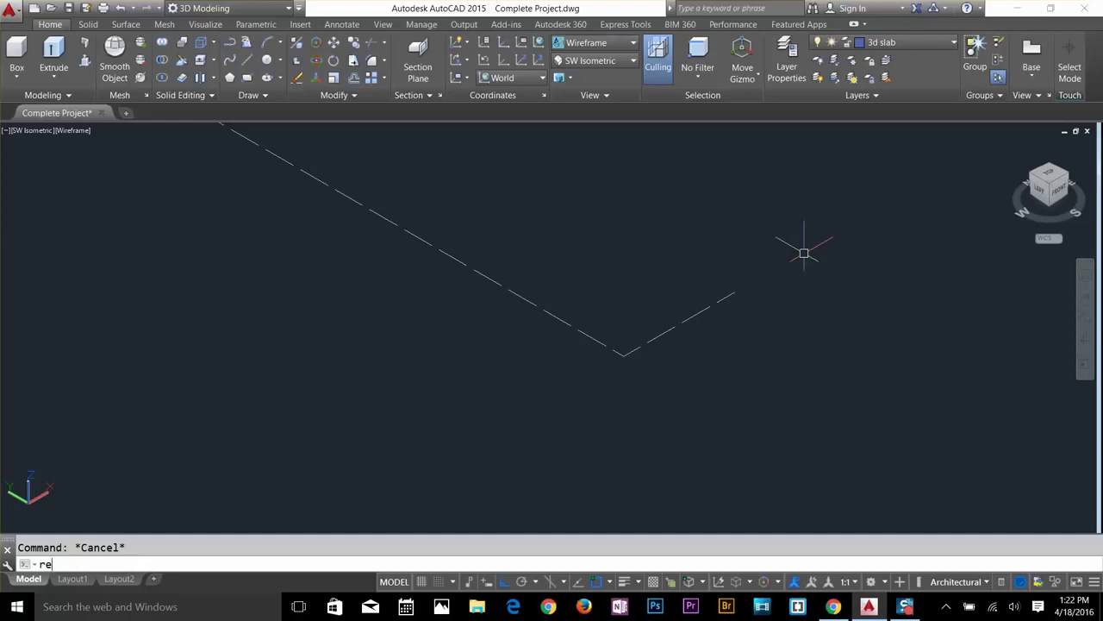
key("Escape")
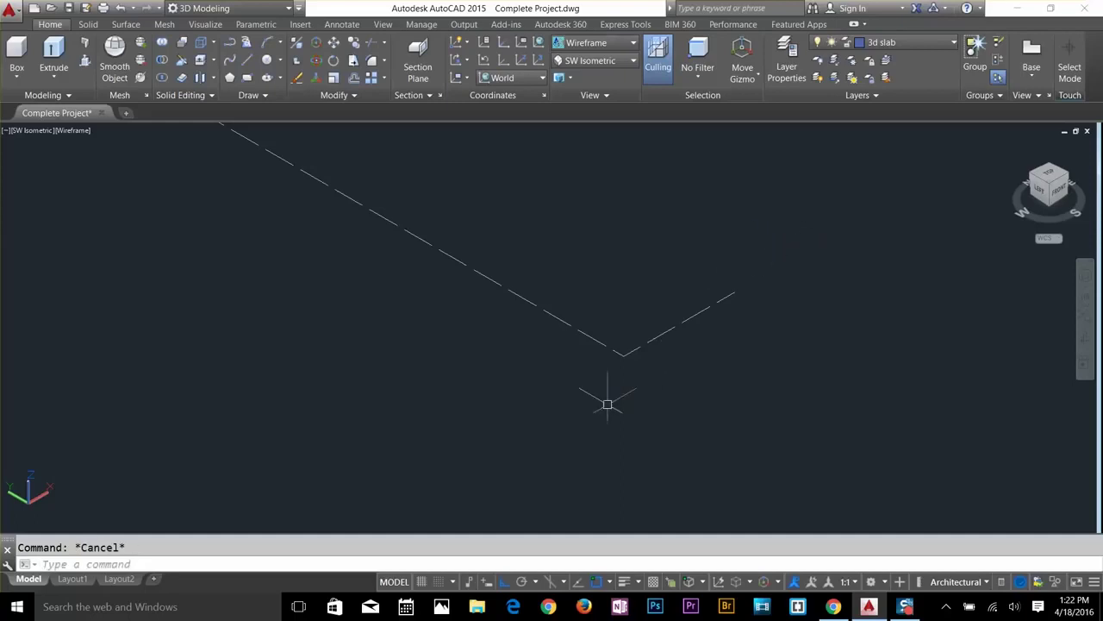
Draw a straight 2.5' polyline northward in the empty area between the extruded railing and the copied boundary outline.
middle_click_drag(503, 438, 905, 312)
type("pl")
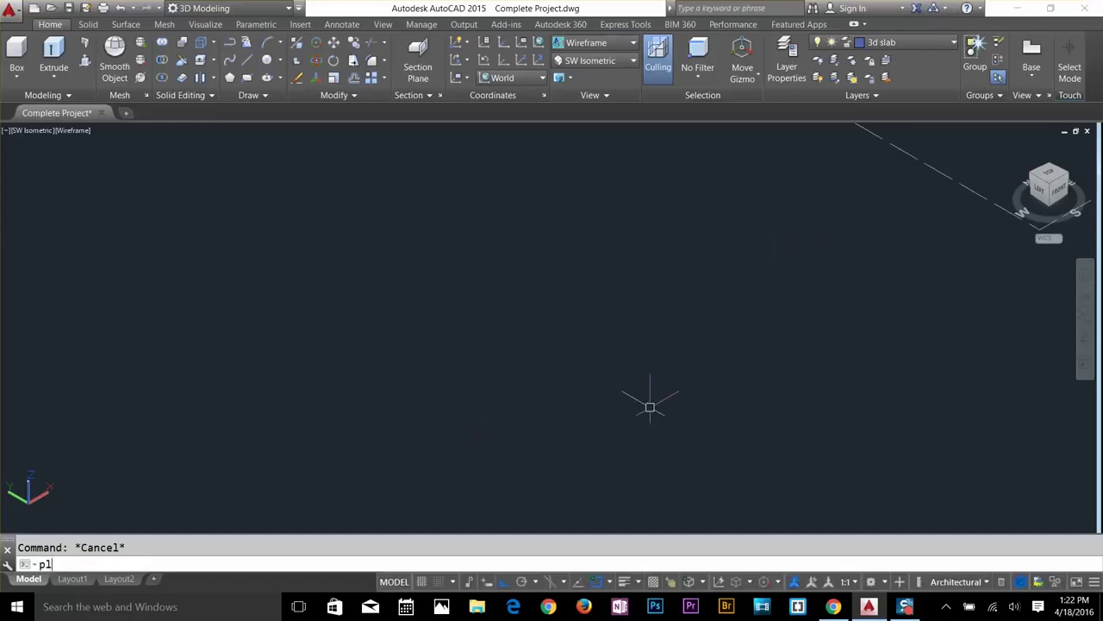
key("Return")
left_click(713, 366)
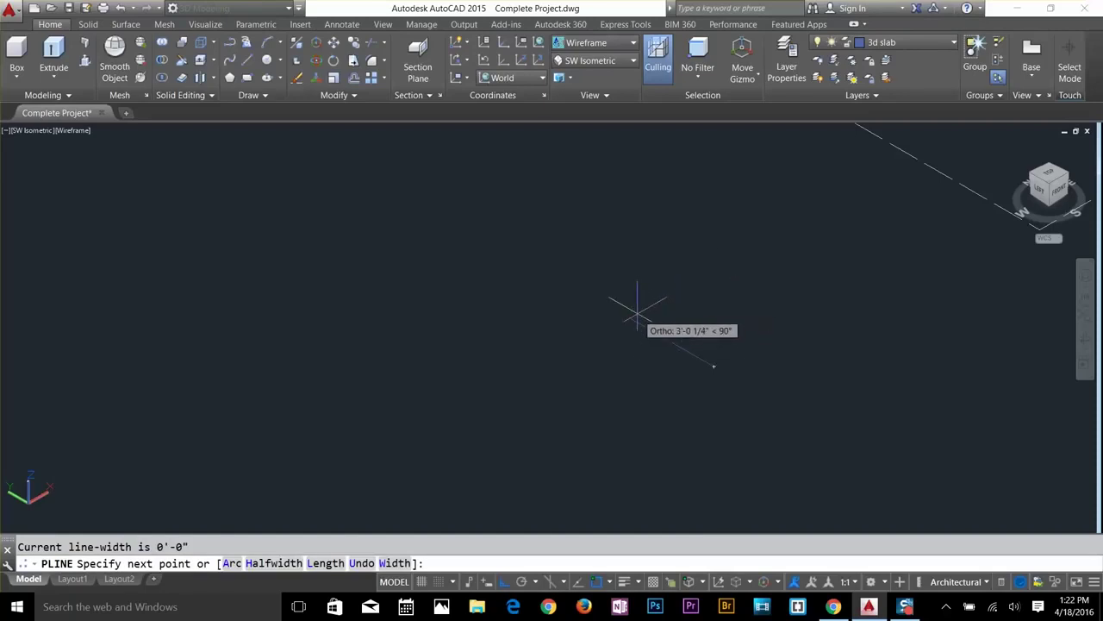
type("2.5'")
key("Return")
key("Escape")
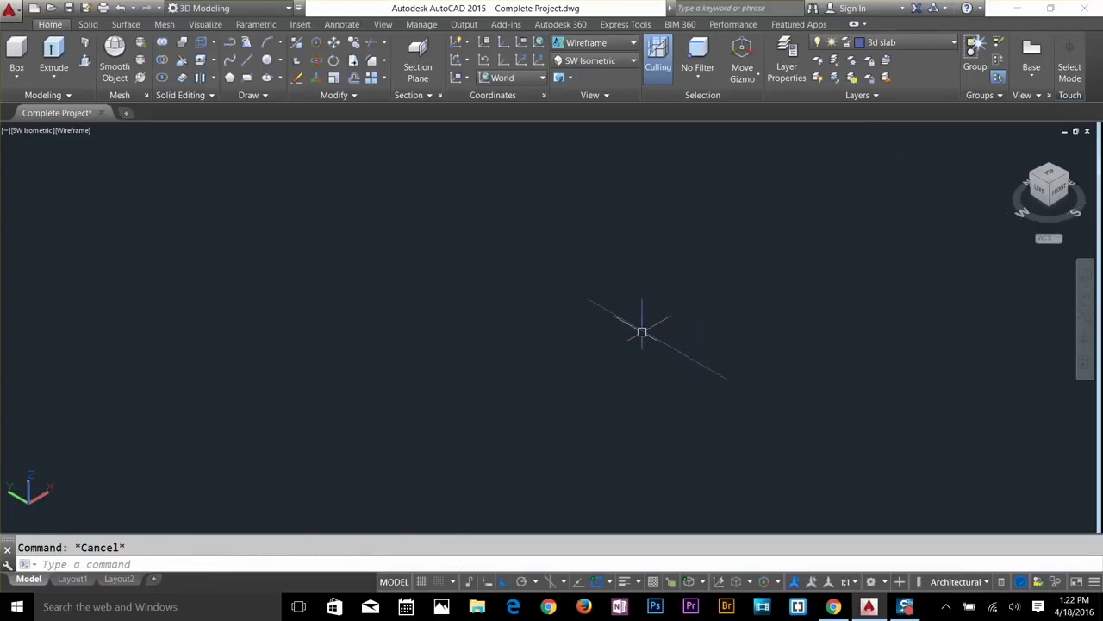
Switch to the Top view, framed on the new 2.5' line.
left_click(595, 62)
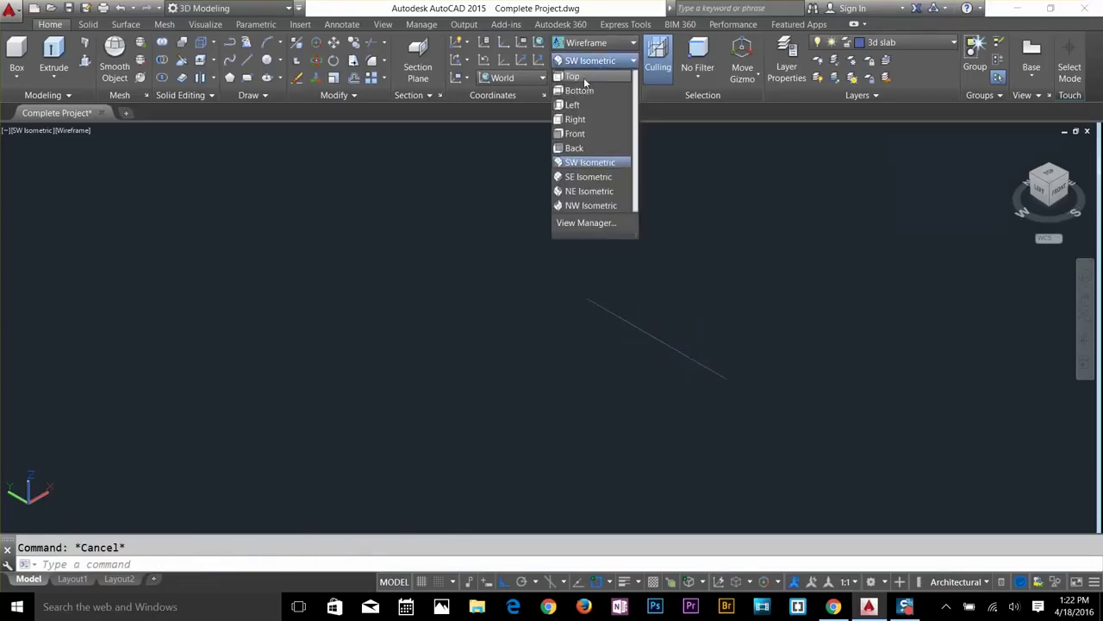
left_click(584, 80)
scroll(819, 473, "up", 5)
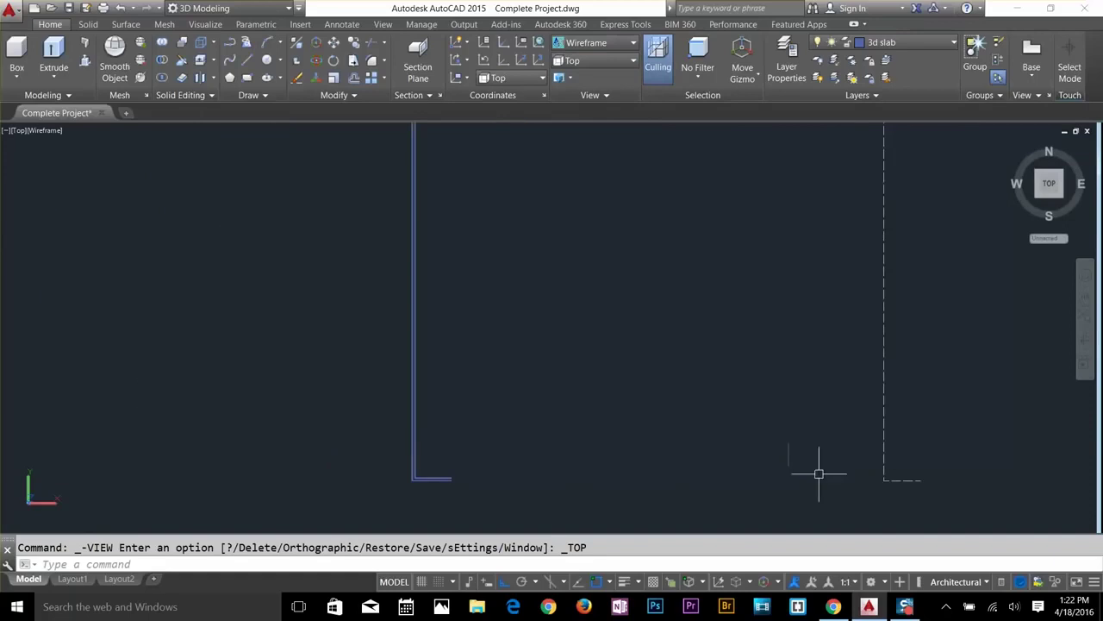
scroll(801, 461, "up", 2)
middle_click_drag(701, 370, 712, 292)
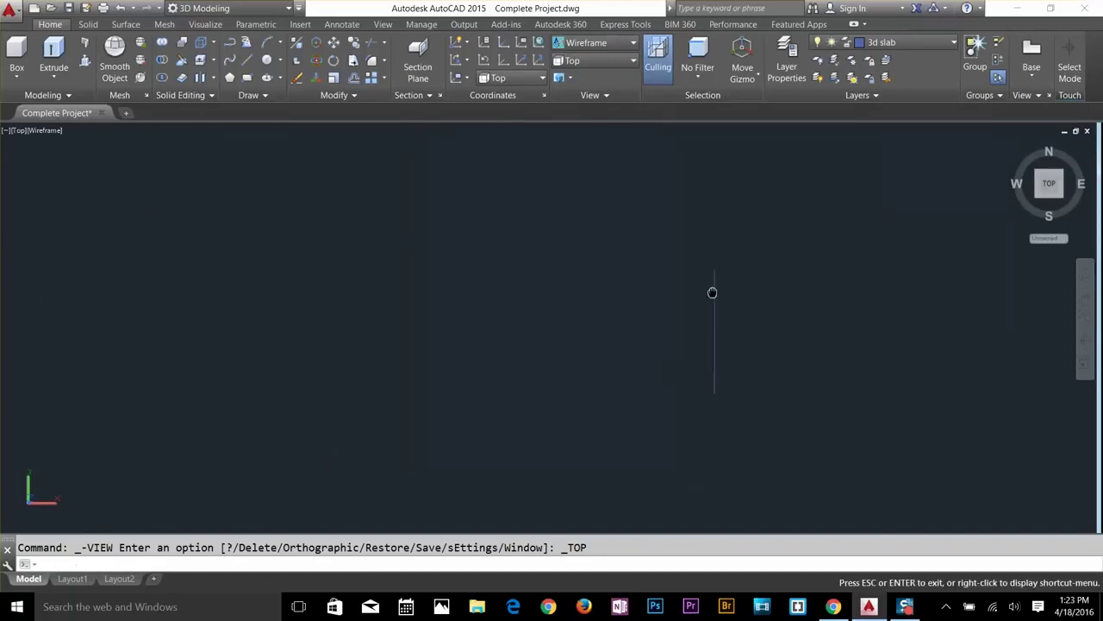
key("Escape")
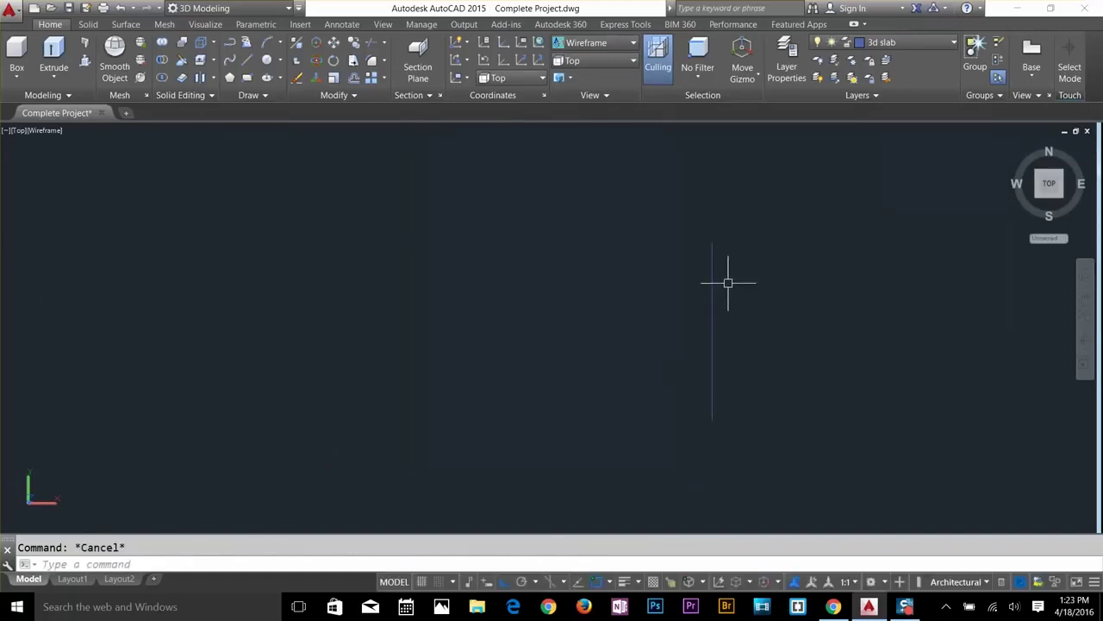
Start a profile polyline at the line's upper end with a 2.25" segment west and a 2.25" segment south.
key("Return")
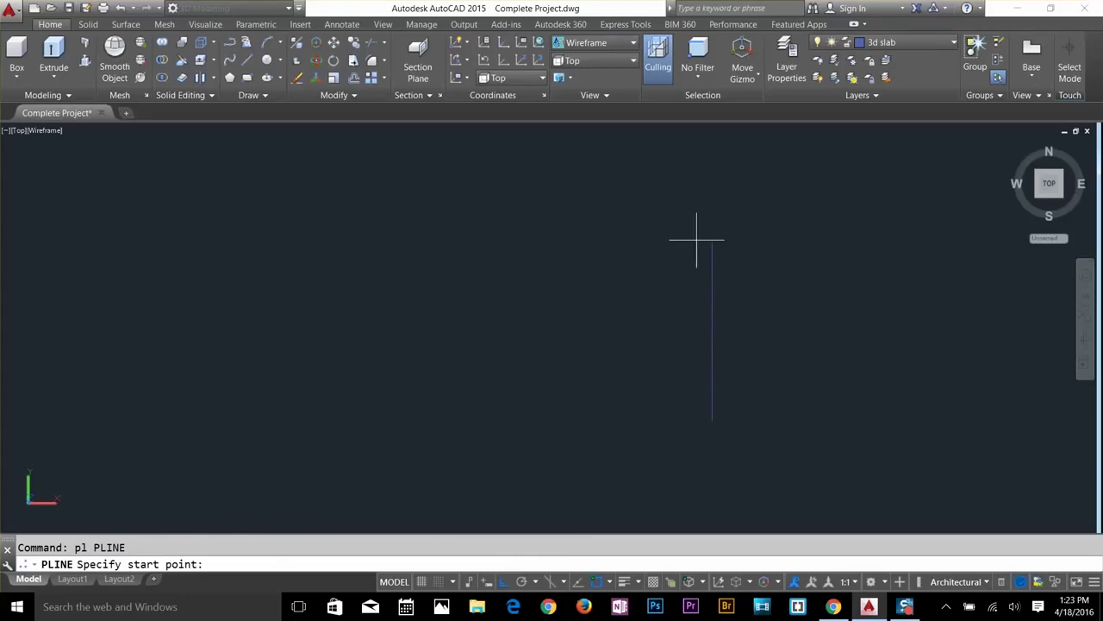
left_click(712, 242)
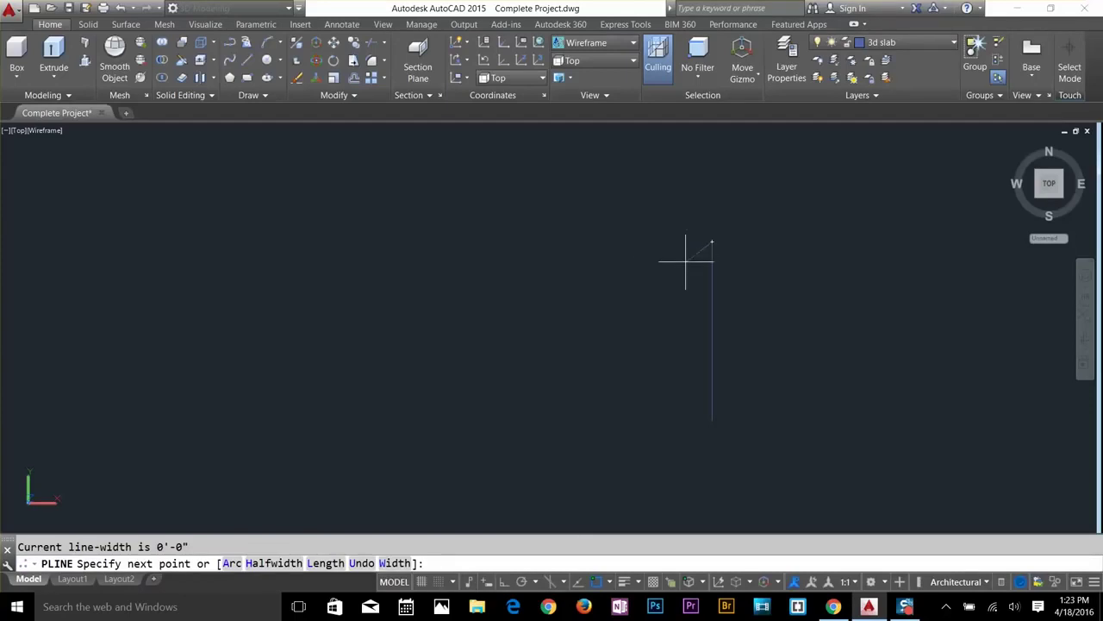
key("Return")
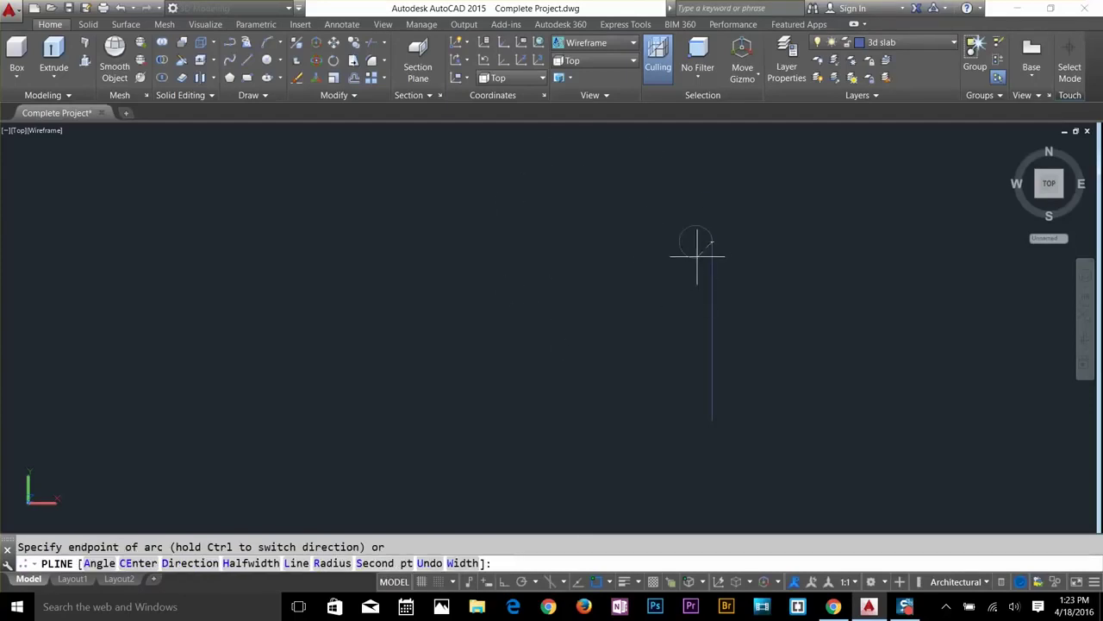
scroll(707, 244, "up", 5)
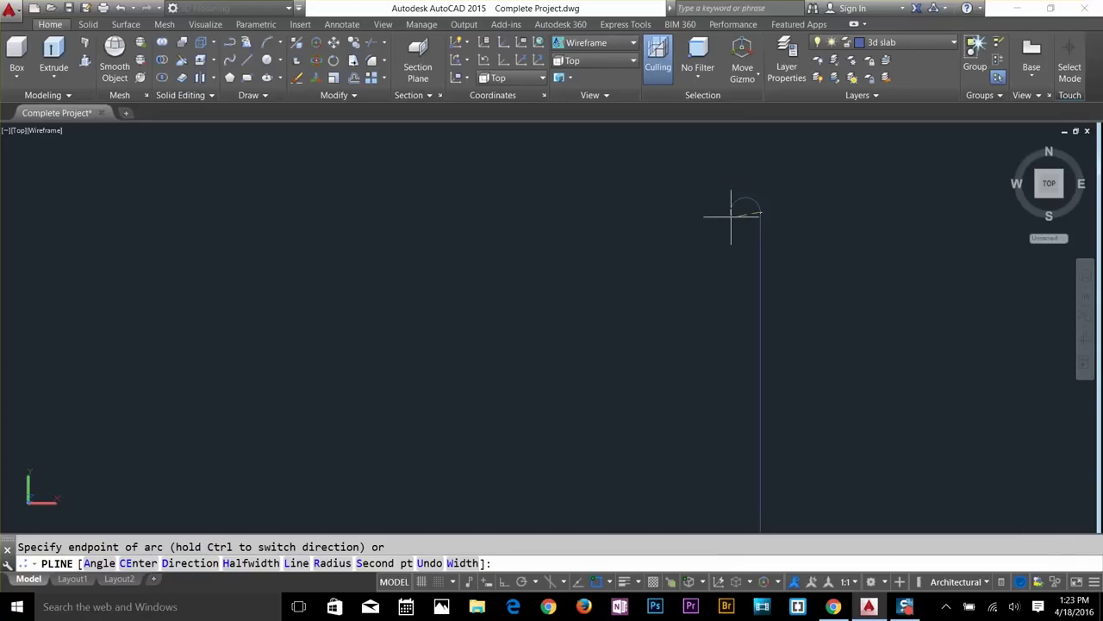
type("l")
key("Return")
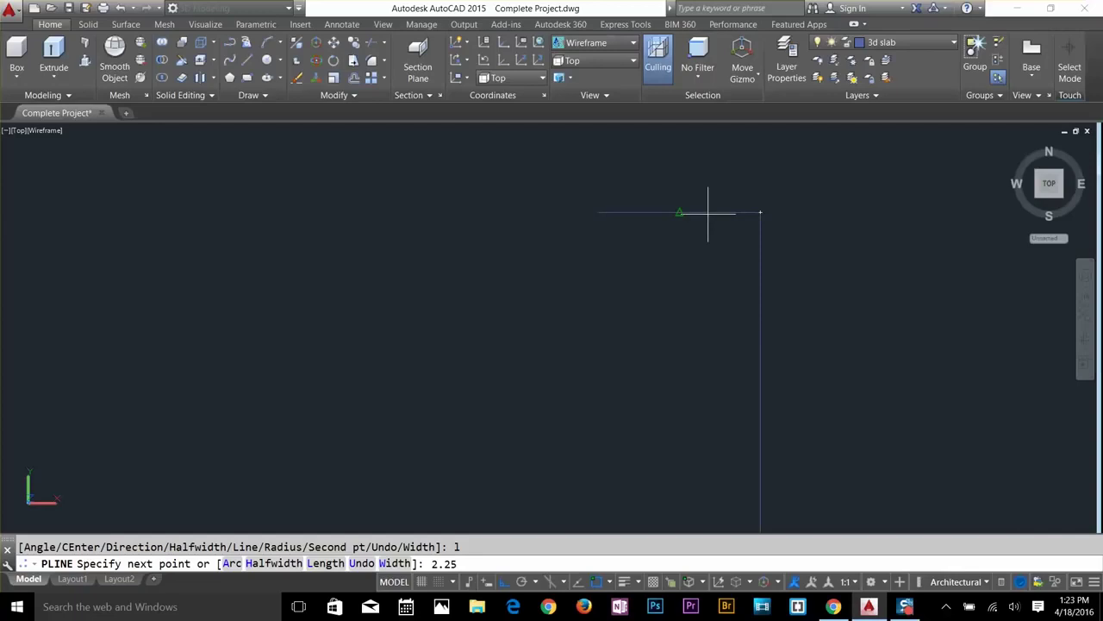
type("2.25")
key("F8")
key("Return")
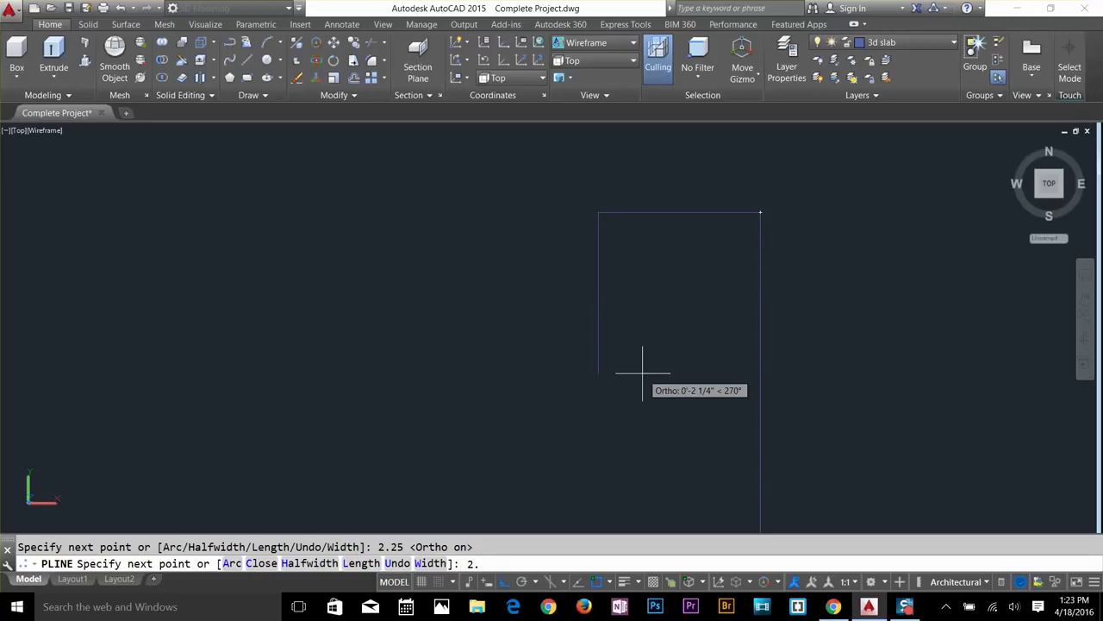
key("Return")
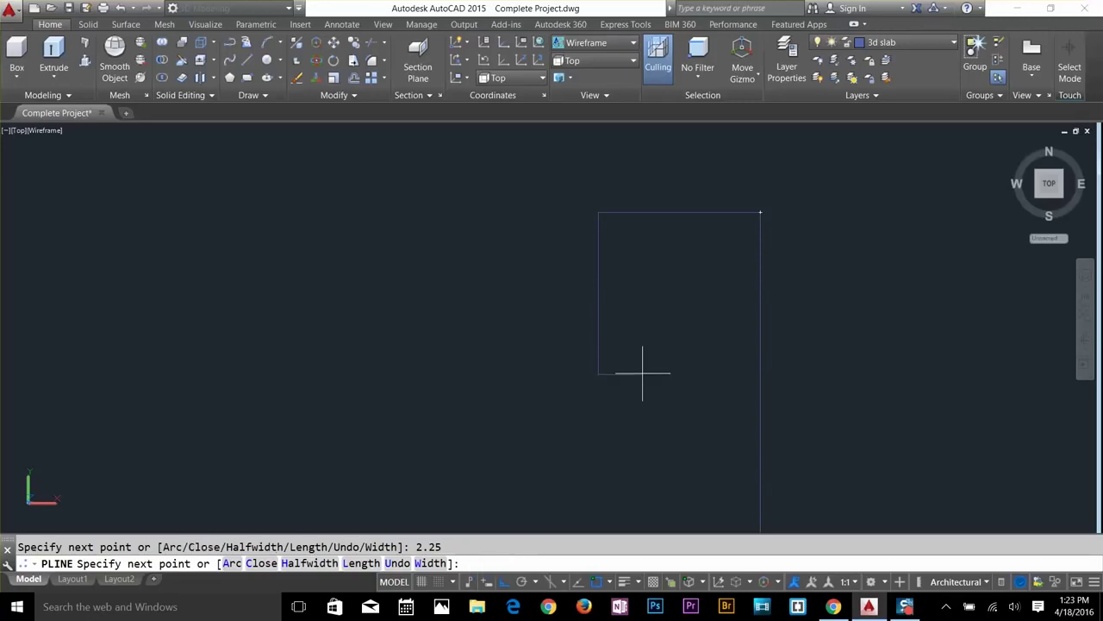
Using polar tracking, continue the profile with a 45° diagonal inward toward the straight line and a vertical segment downward.
key("F8")
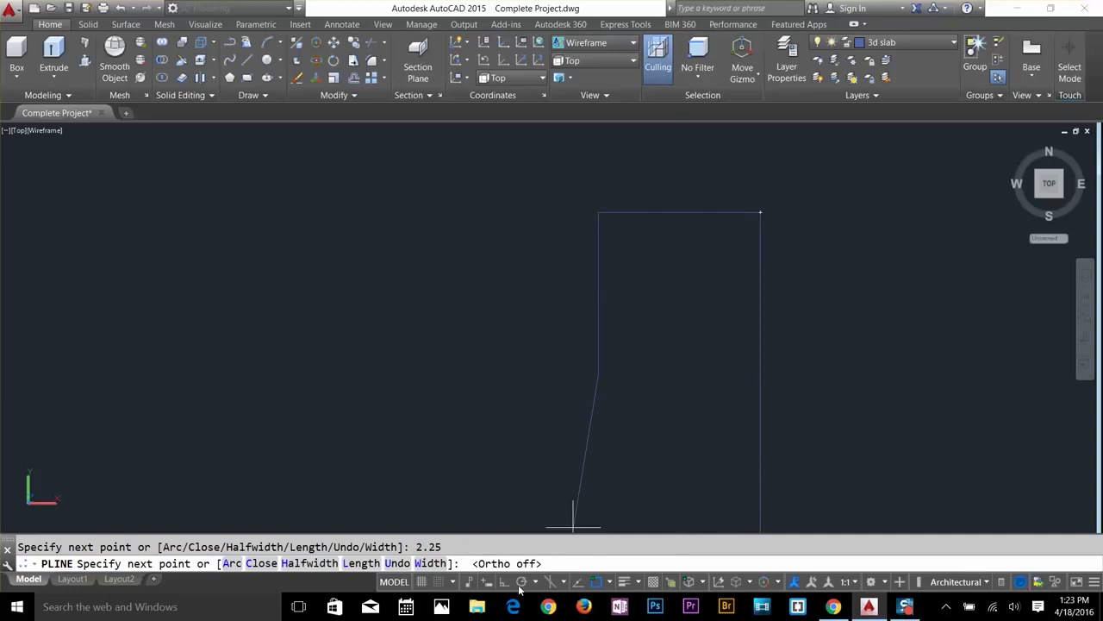
left_click(691, 466)
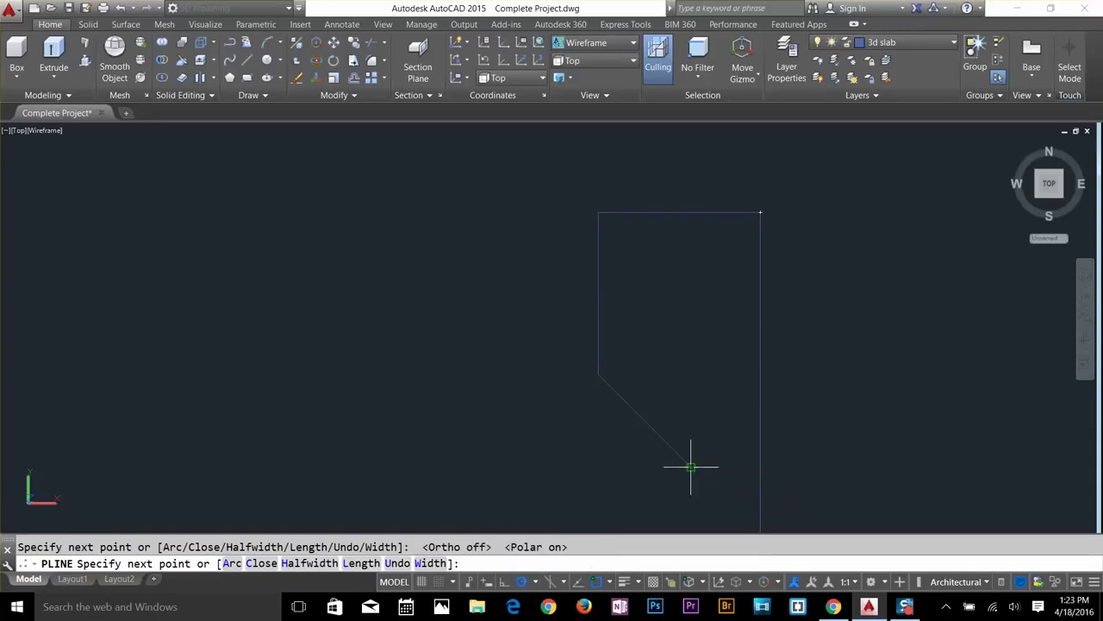
middle_click_drag(692, 463, 716, 173)
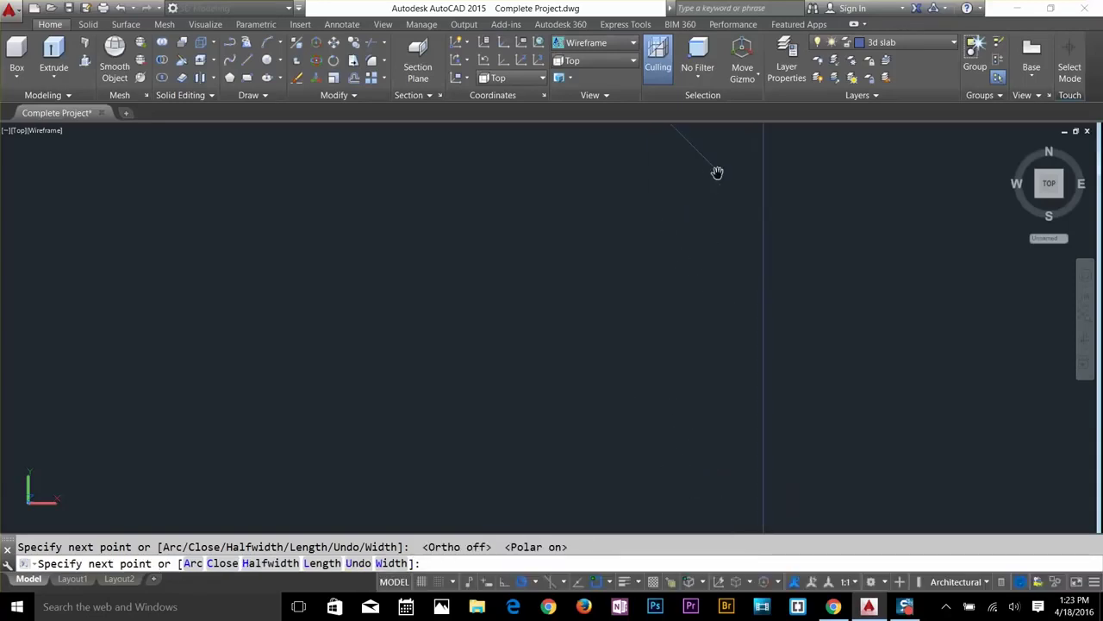
left_click(720, 381)
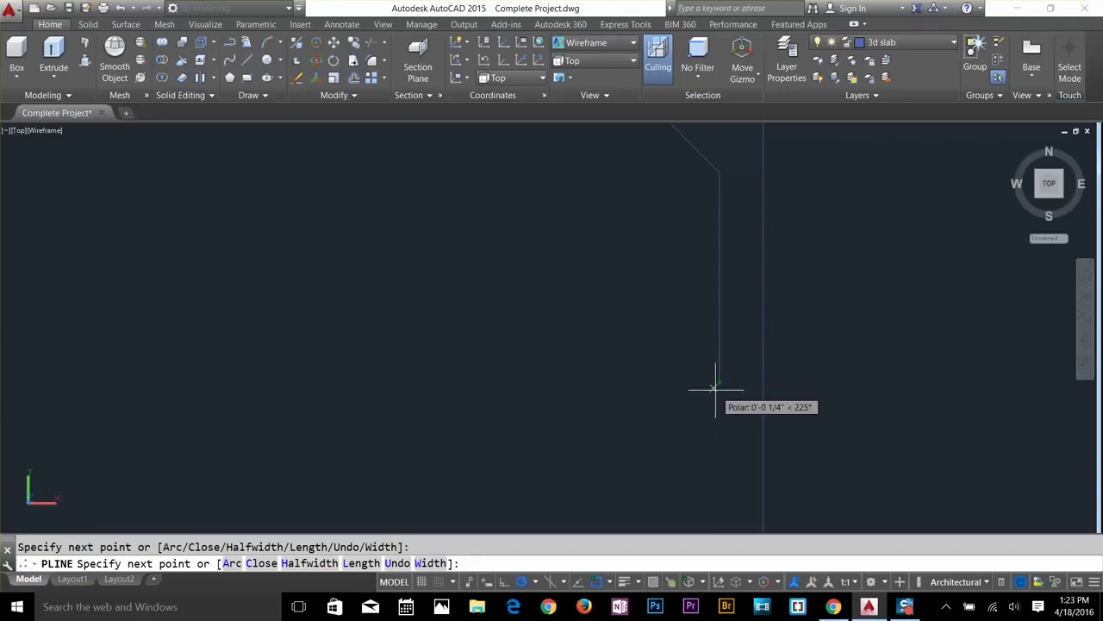
Continue the profile downward with a chain of alternating outward and inward arcs beside the straight line.
type("a")
key("Return")
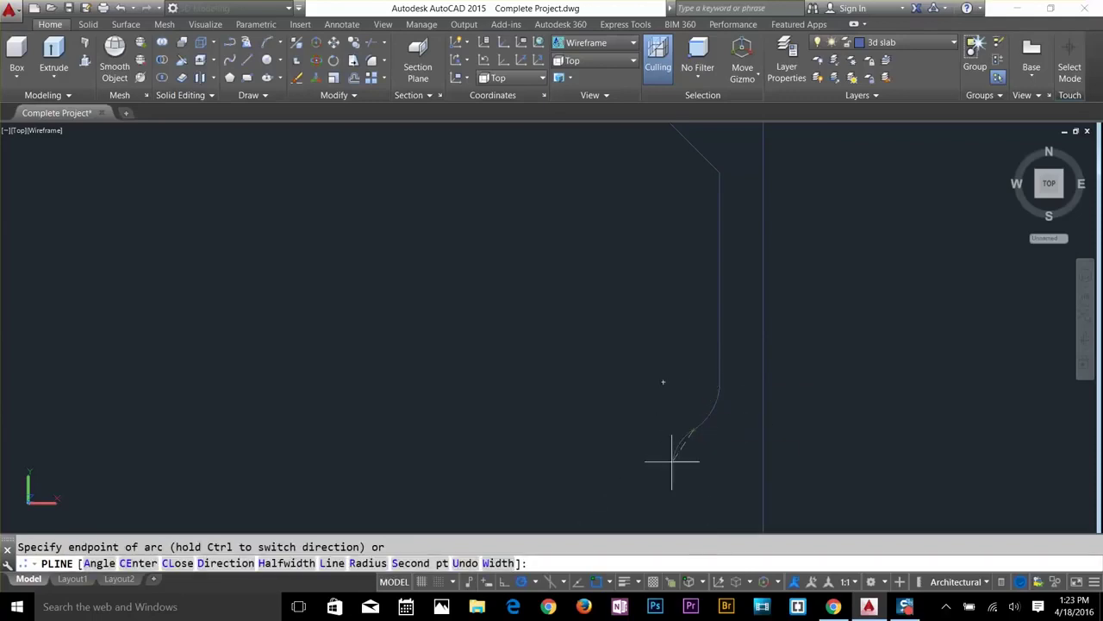
middle_click_drag(670, 455, 680, 264)
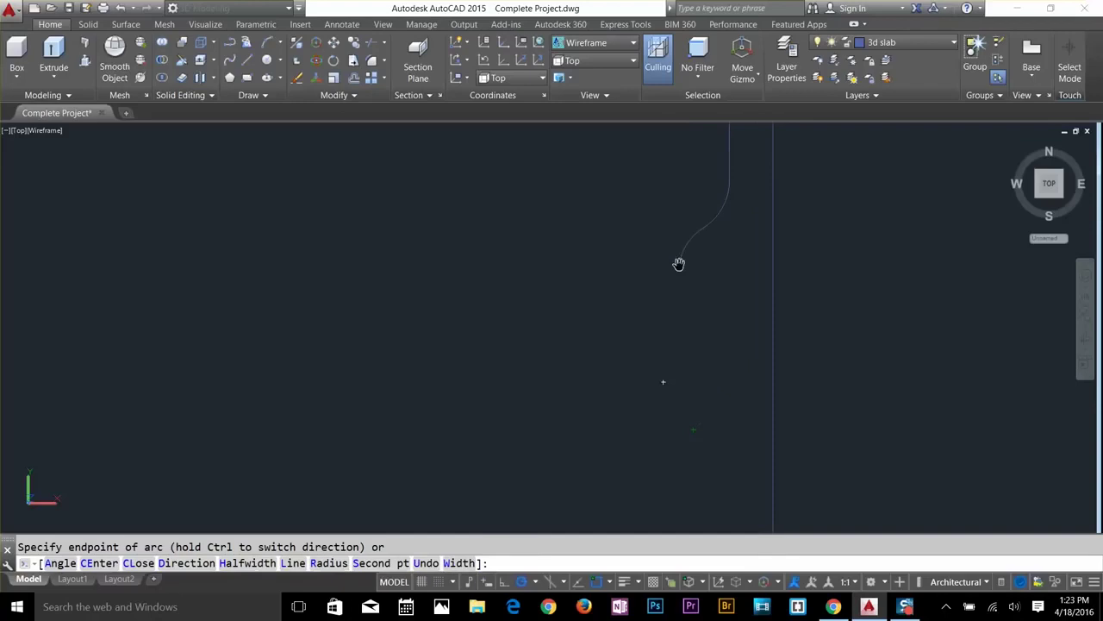
left_click(692, 334)
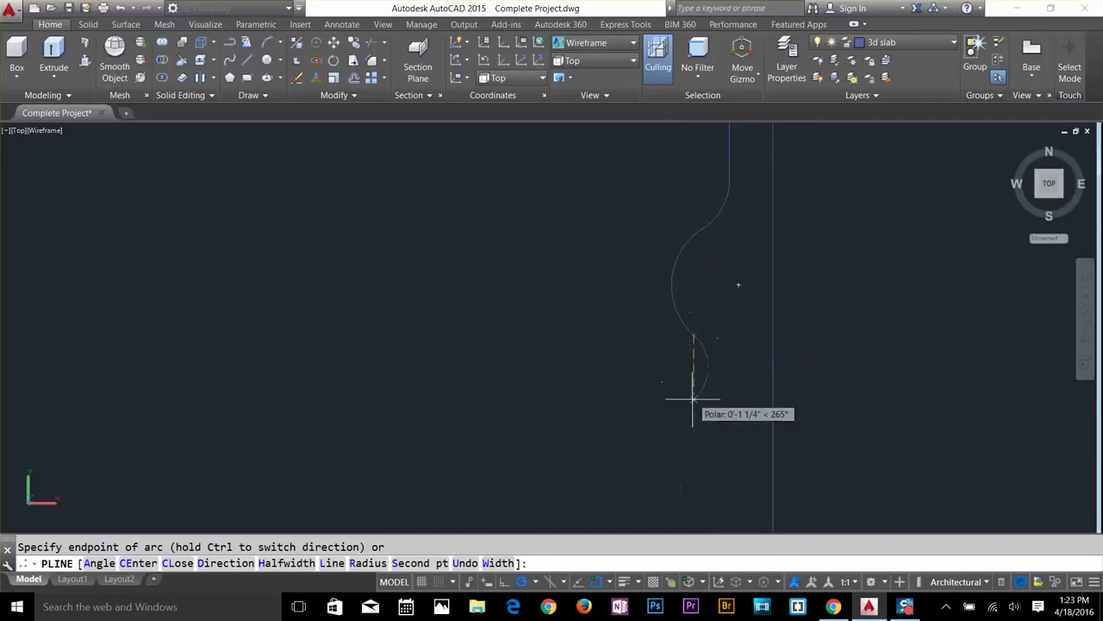
left_click(714, 470)
scroll(715, 466, "down", 3)
middle_click_drag(715, 463, 707, 313)
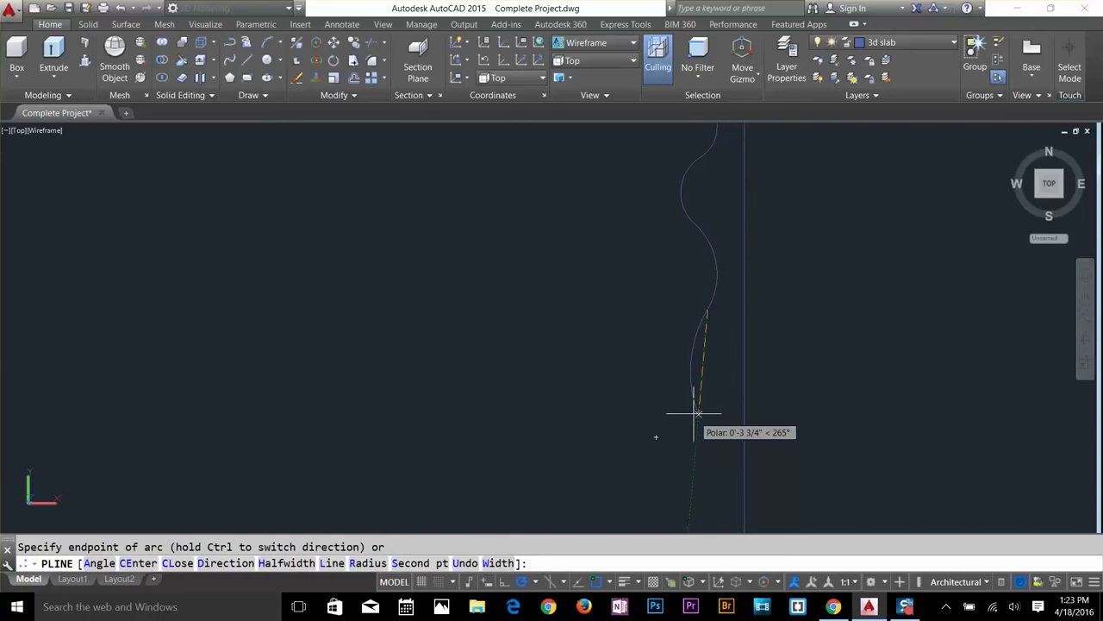
Finish the profile with a vertical segment level with the straight line's lower end and a horizontal segment joining that end.
type("l")
key("Return")
middle_click_drag(696, 419, 721, 219)
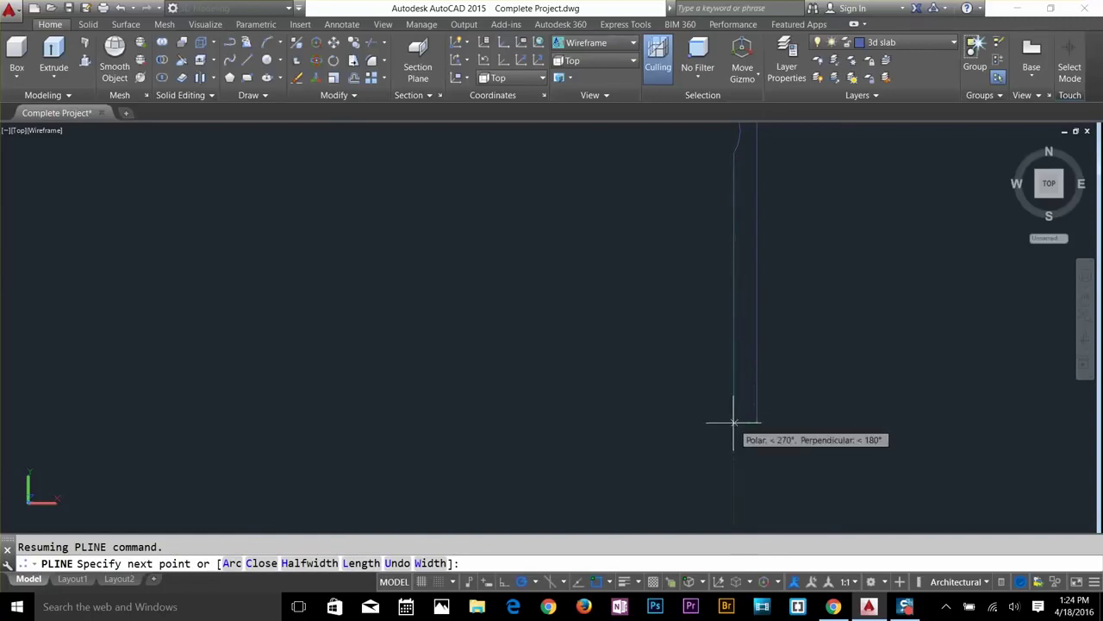
left_click(734, 422)
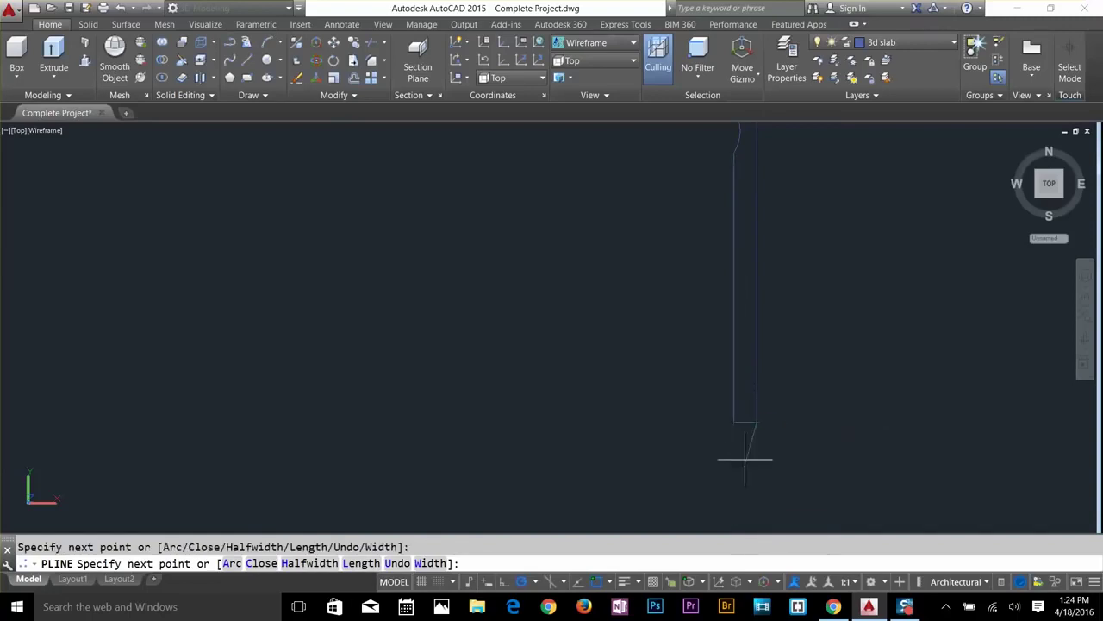
left_click(756, 423)
key("Return")
middle_click_drag(759, 318, 759, 387)
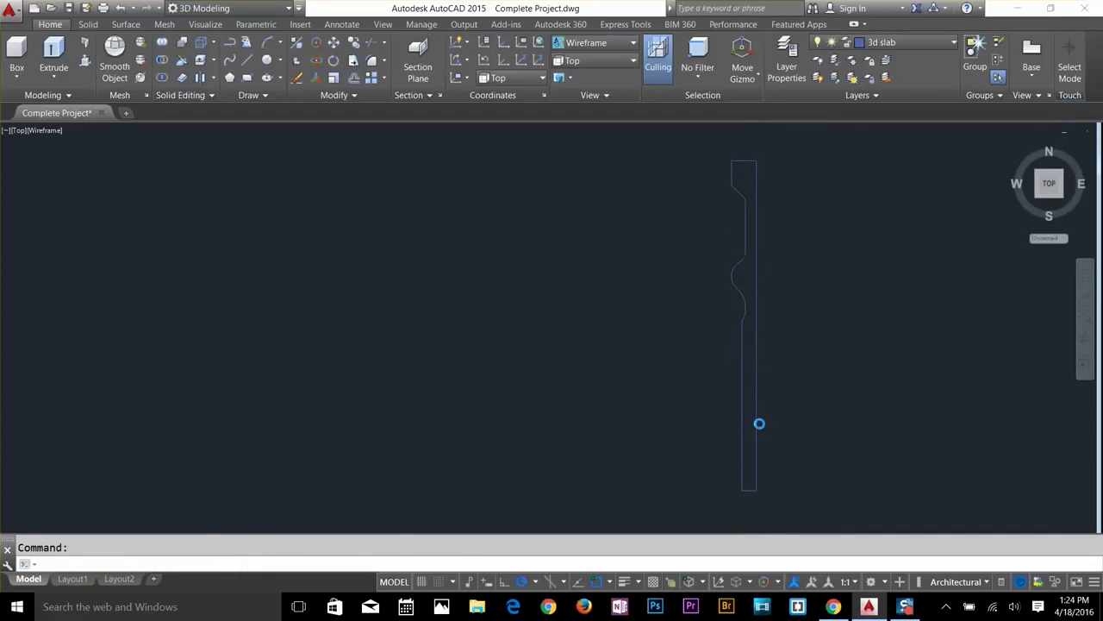
key("Escape")
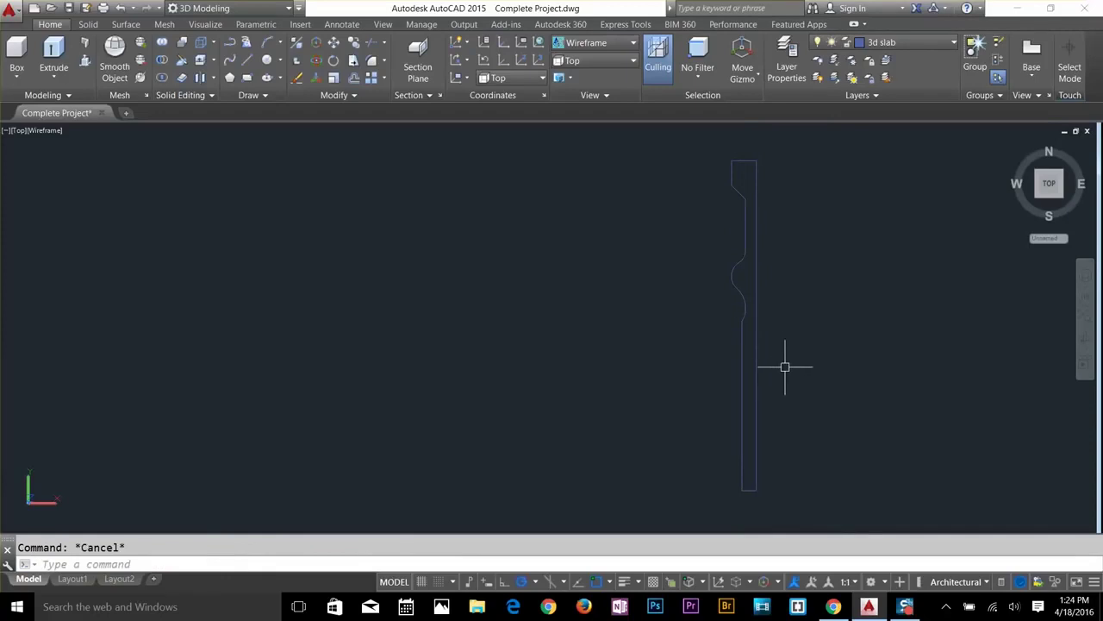
In the SW Isometric view, revolve the closed baluster profile 360° about its straight centre line into a solid.
left_click(586, 62)
left_click(589, 178)
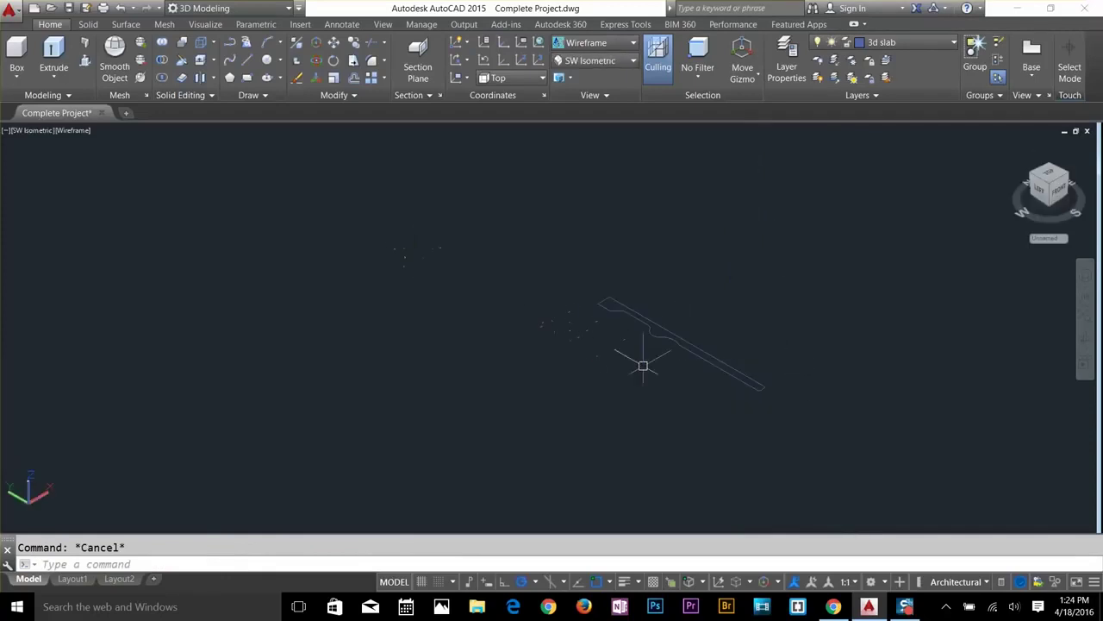
left_click(62, 80)
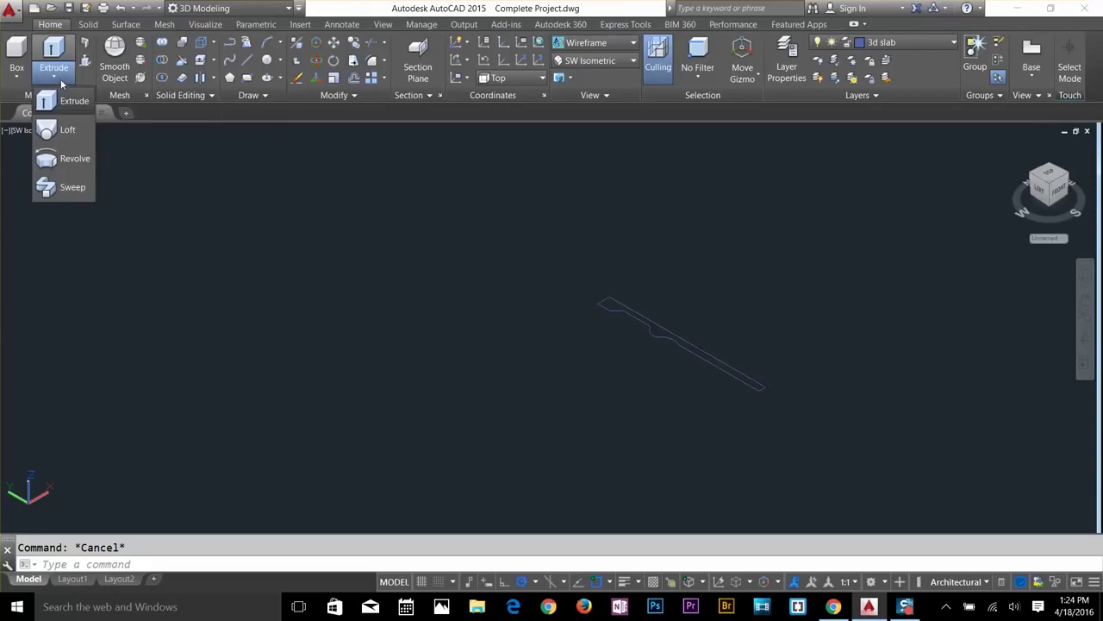
left_click(76, 159)
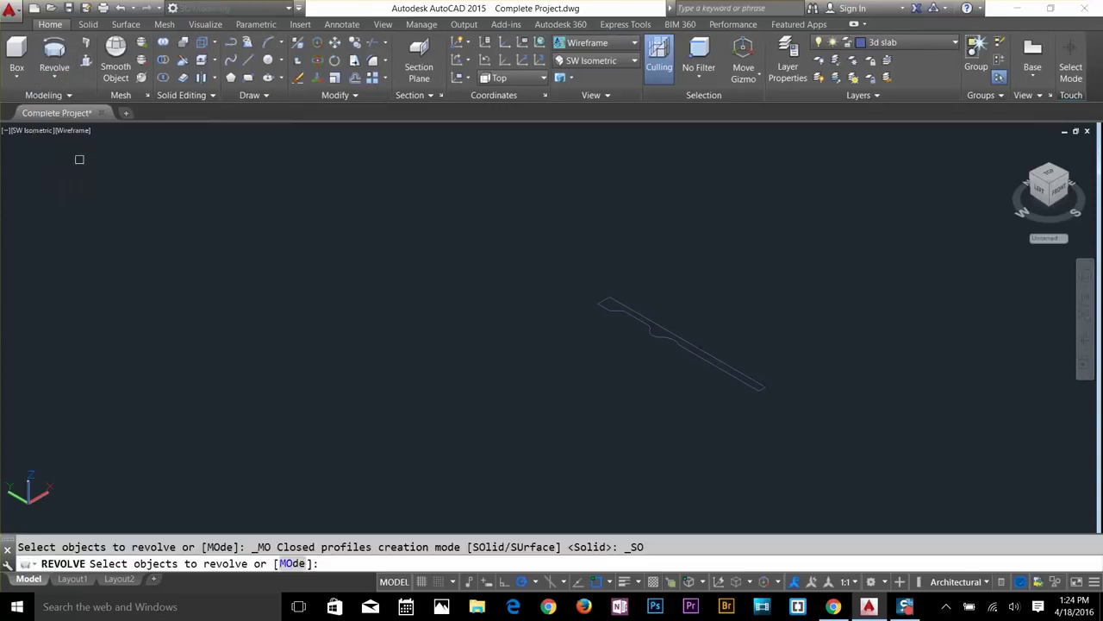
left_click(653, 331)
left_click(664, 327)
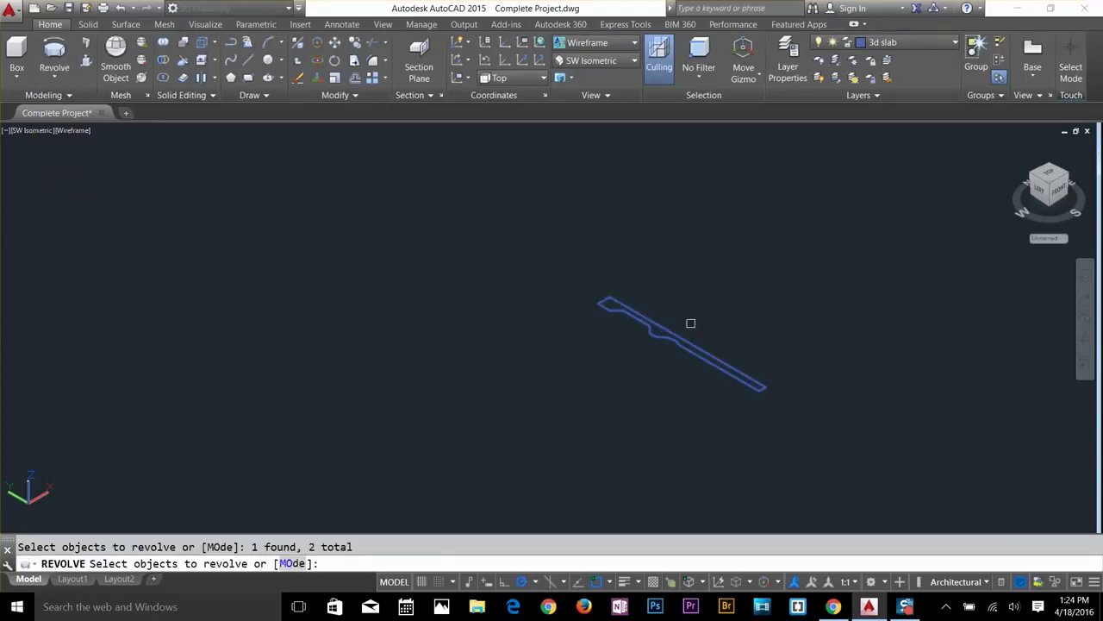
key("Return")
key("Return")
left_click(659, 331)
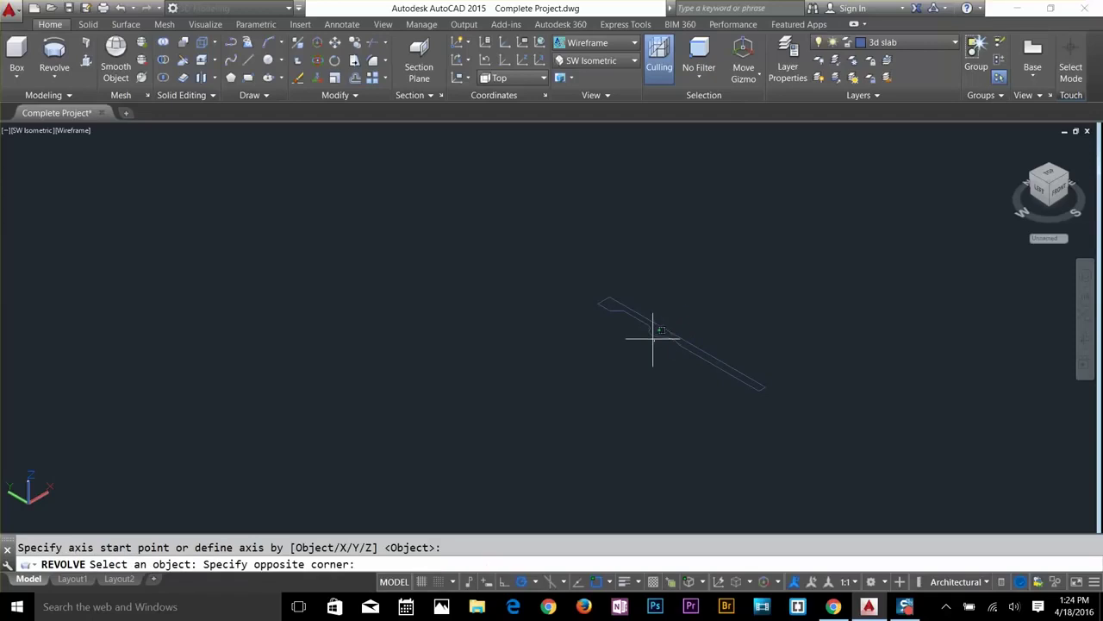
left_click(655, 340)
left_click(642, 331)
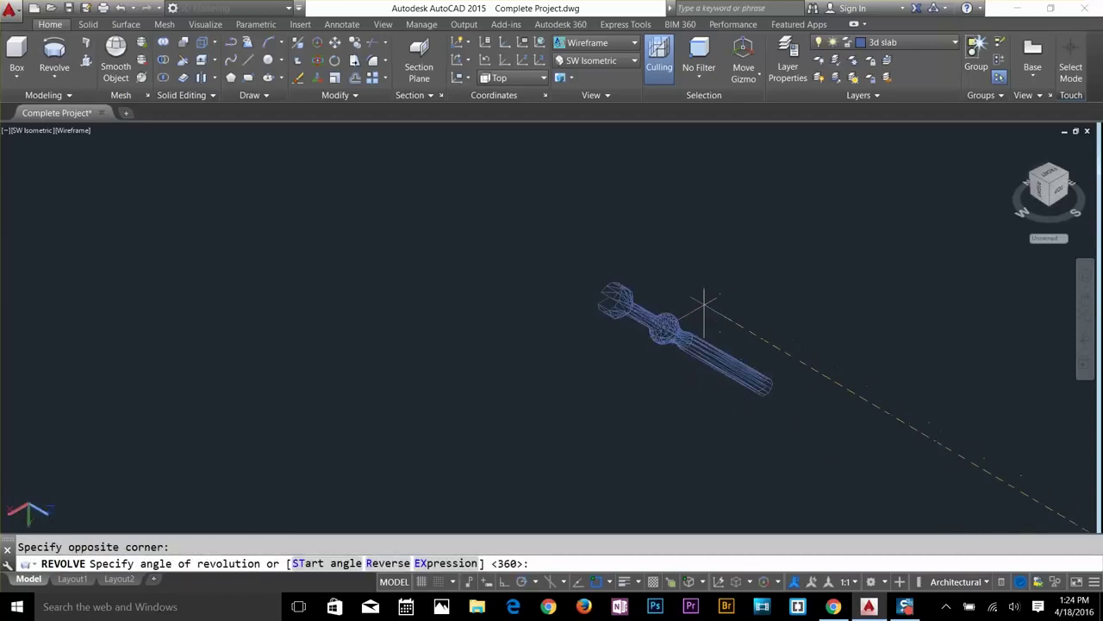
key("Return")
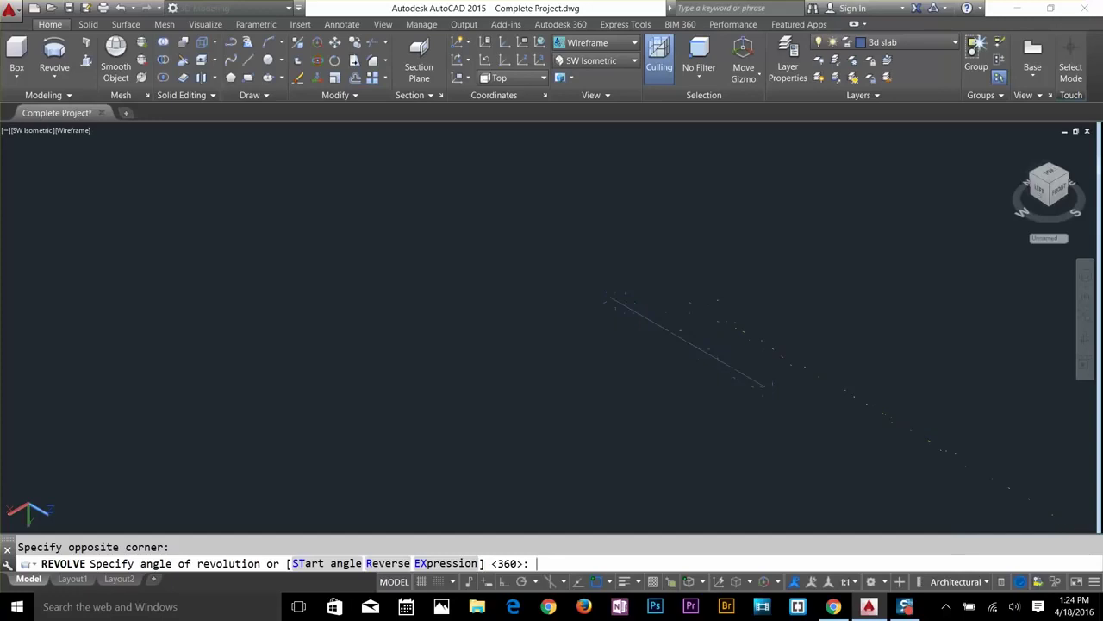
key("Return")
key("Return")
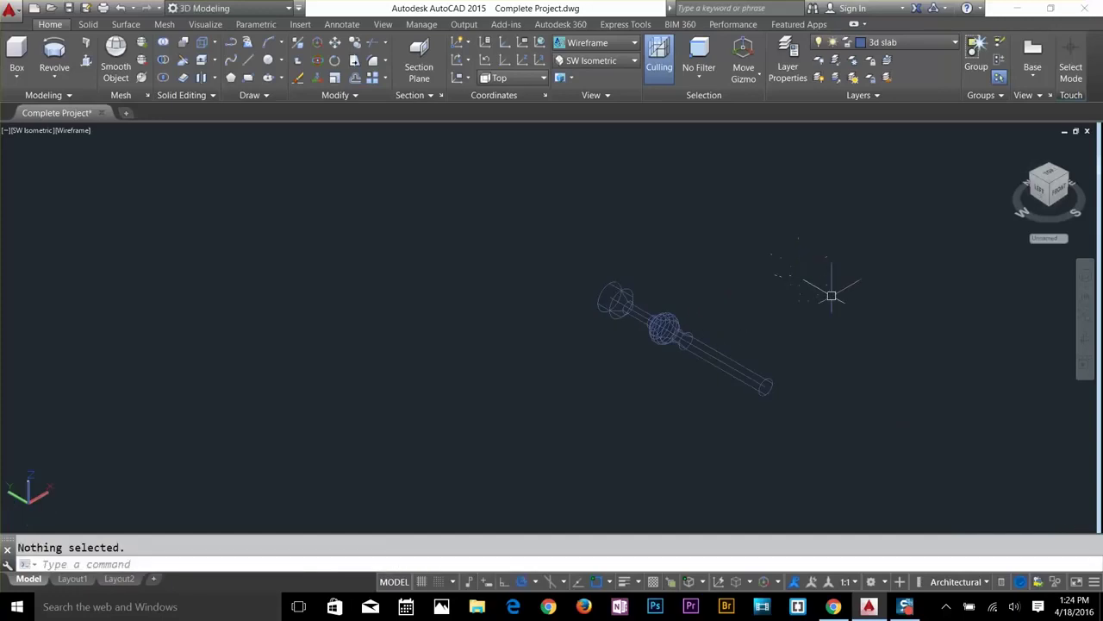
key("Escape")
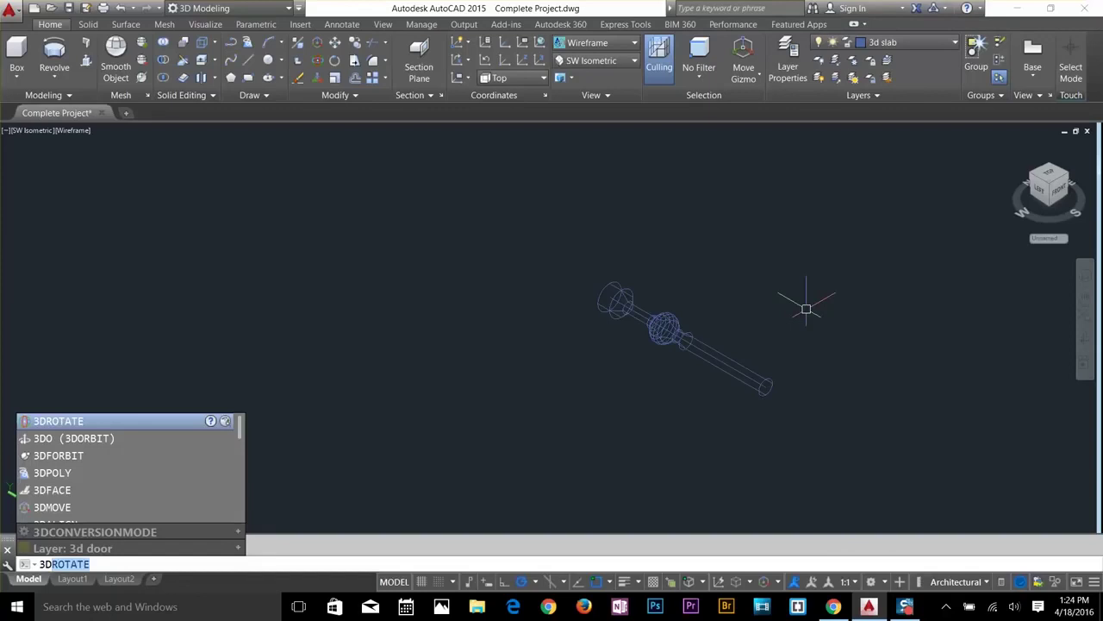
Stand the baluster upright with 3DROTATE, turning it 90° about the X axis through the centre of its lower end.
key("Return")
left_click(741, 372)
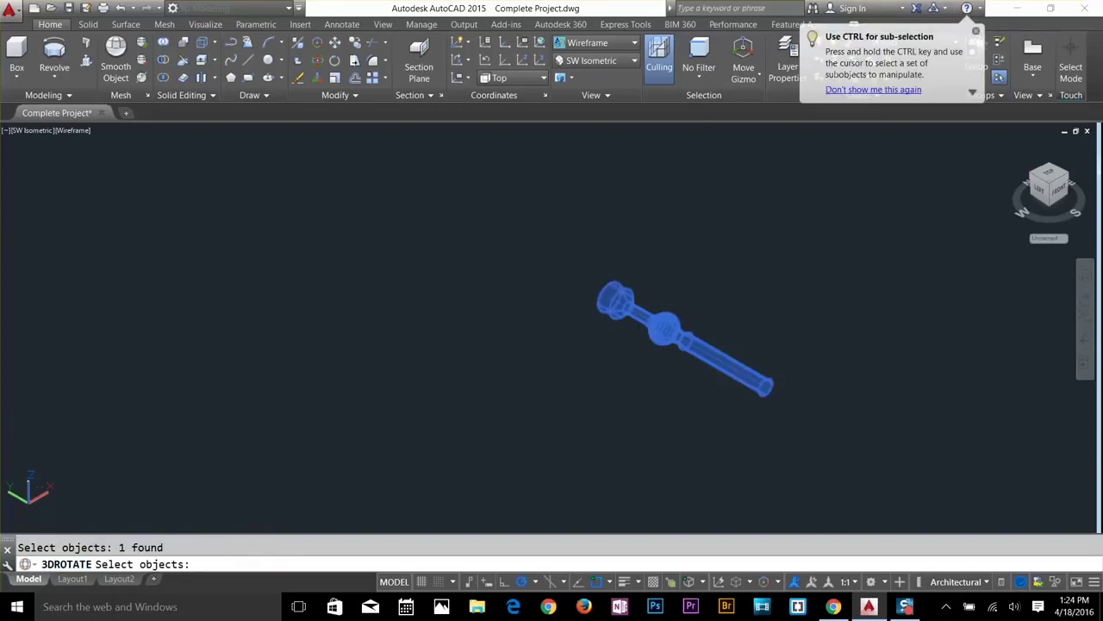
key("Return")
scroll(759, 369, "up", 5)
left_click(759, 369)
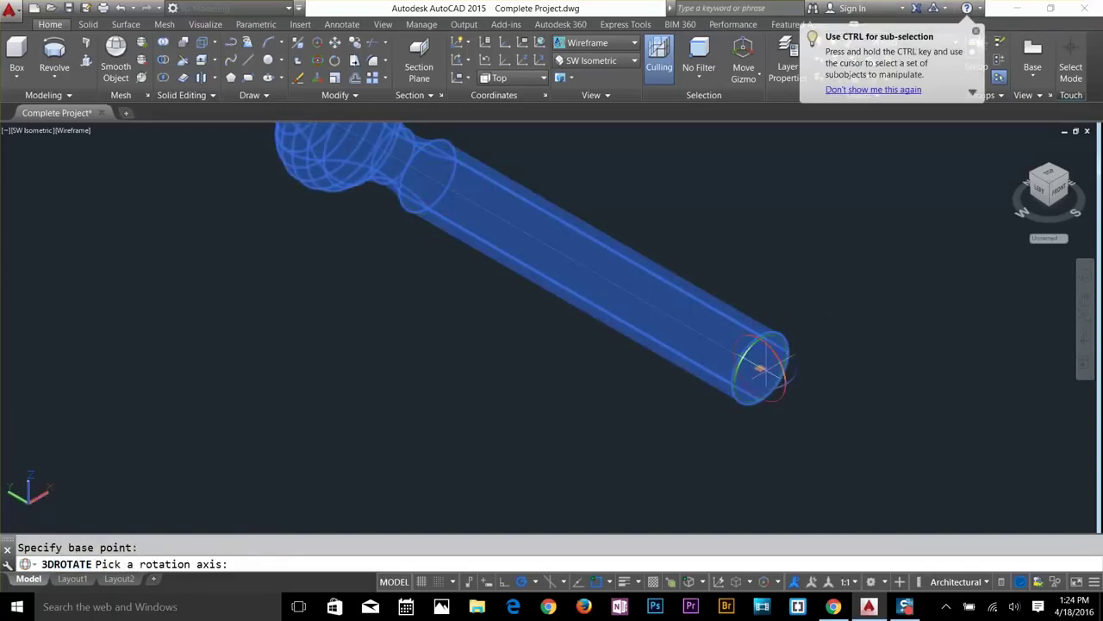
left_click(784, 373)
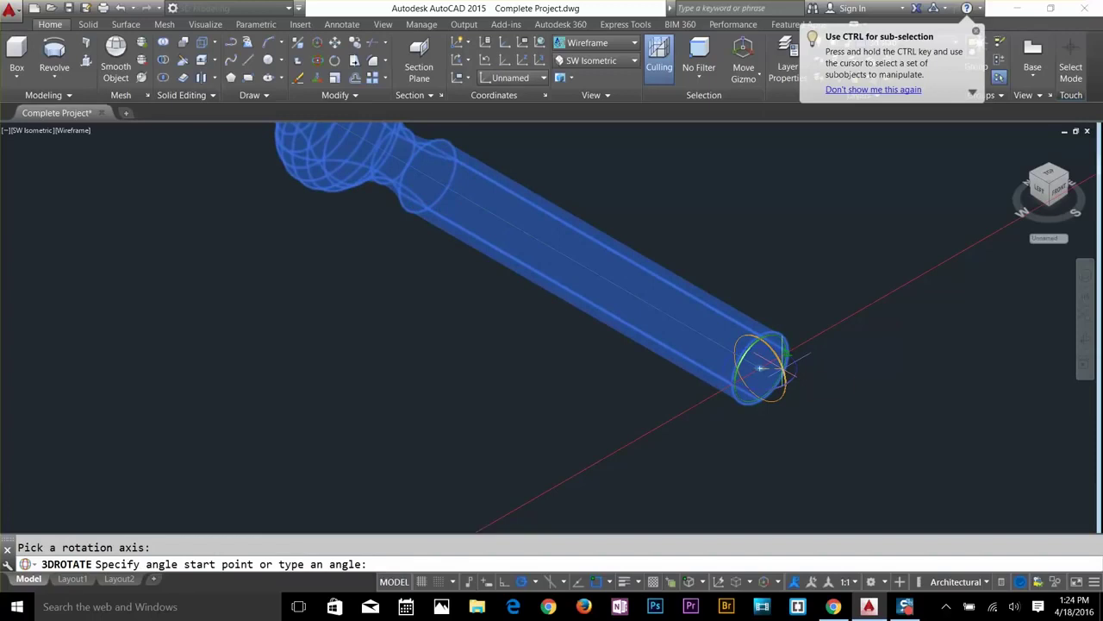
type("90")
key("Return")
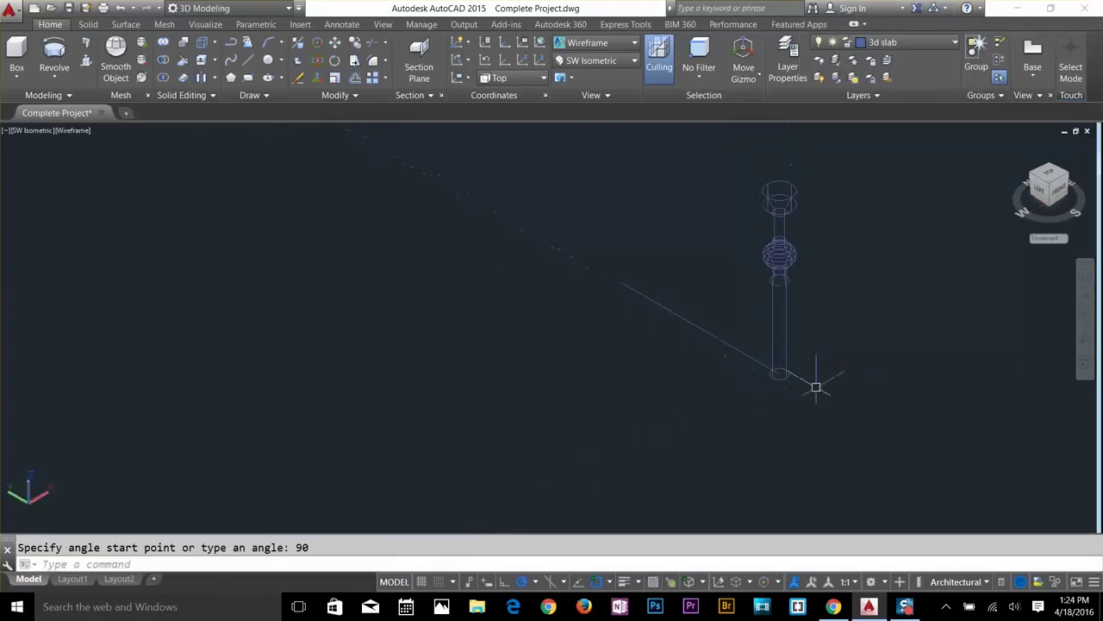
key("Escape")
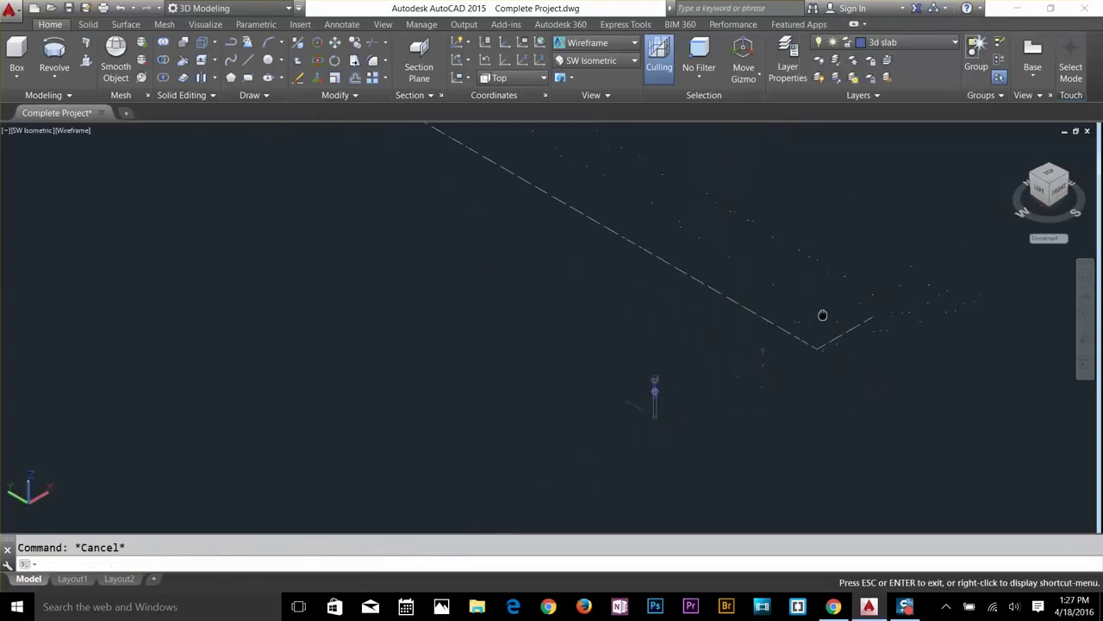
Offset the dashed boundary outline 2.25" toward its inner side.
middle_click_drag(822, 315, 809, 319)
type("o")
key("Return")
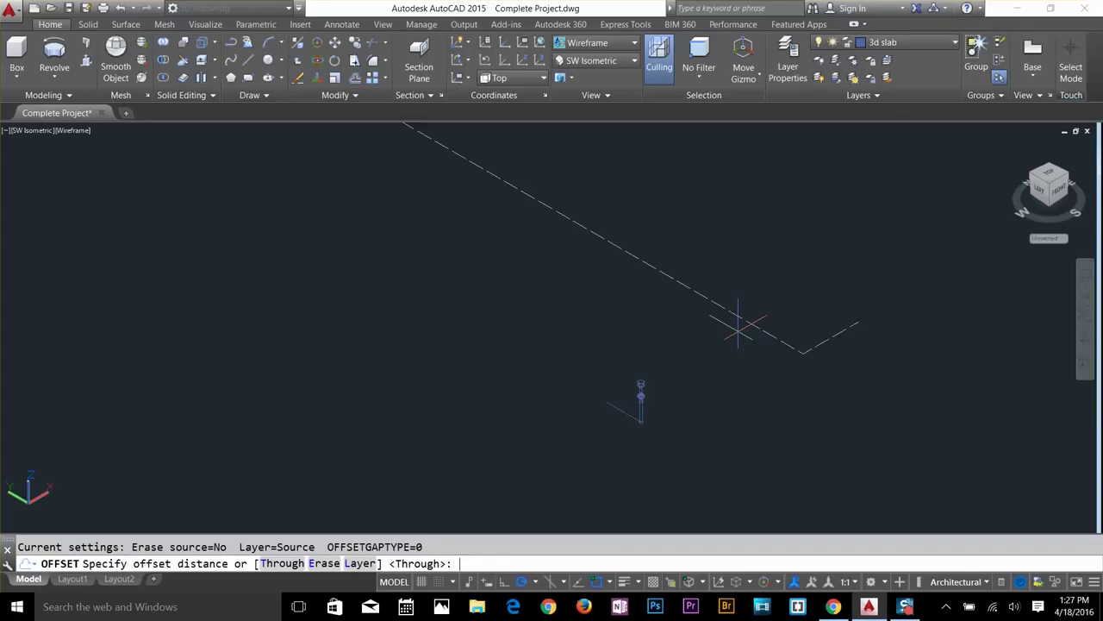
key("Return")
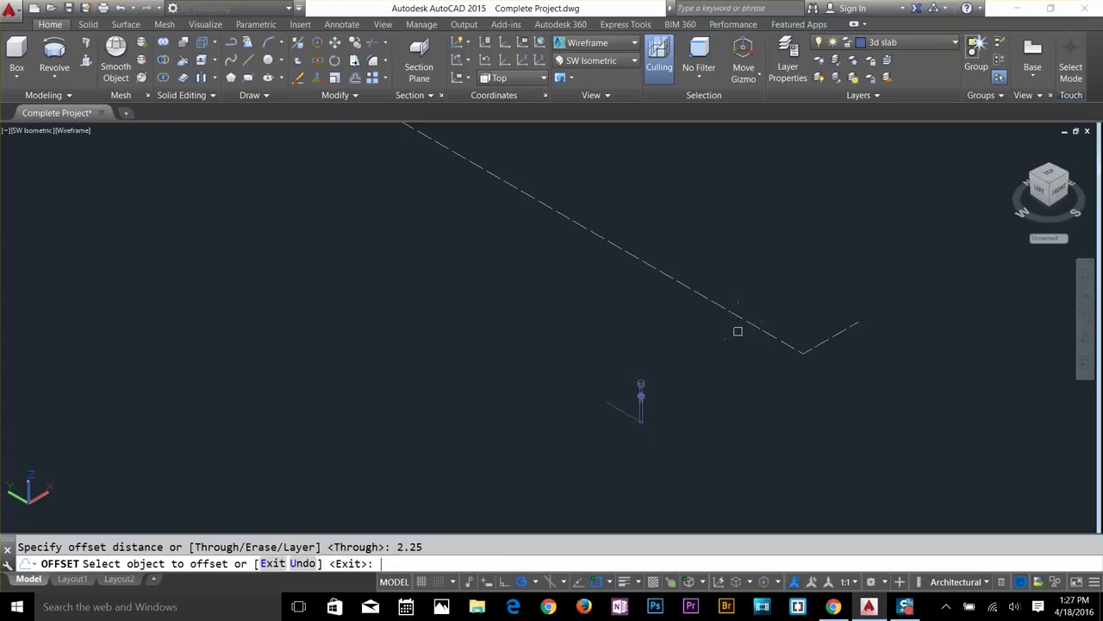
left_click(774, 334)
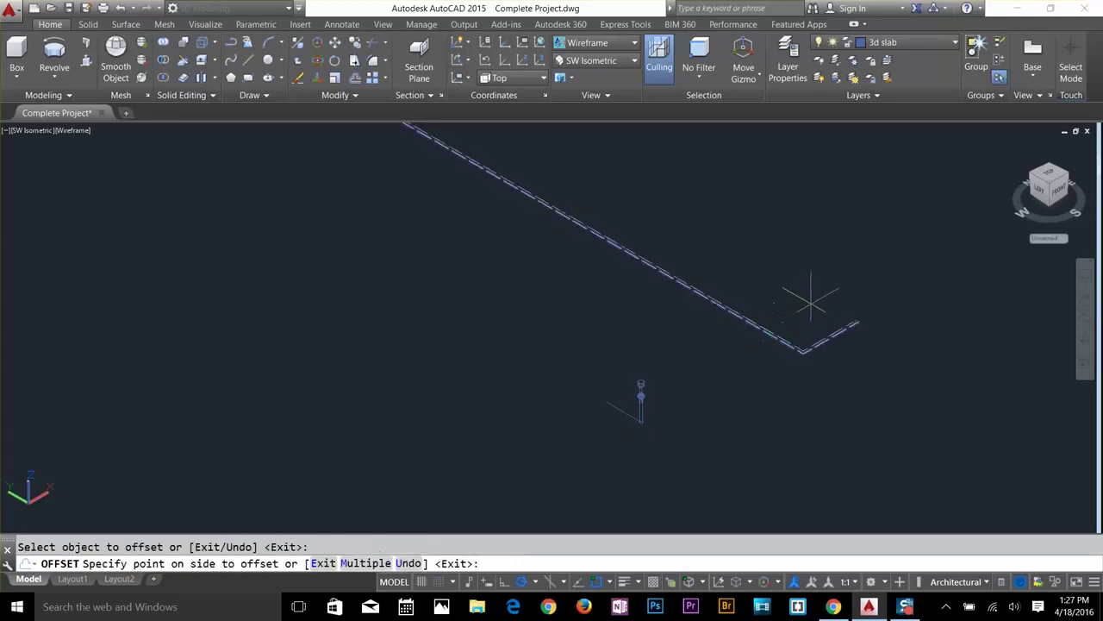
key("Return")
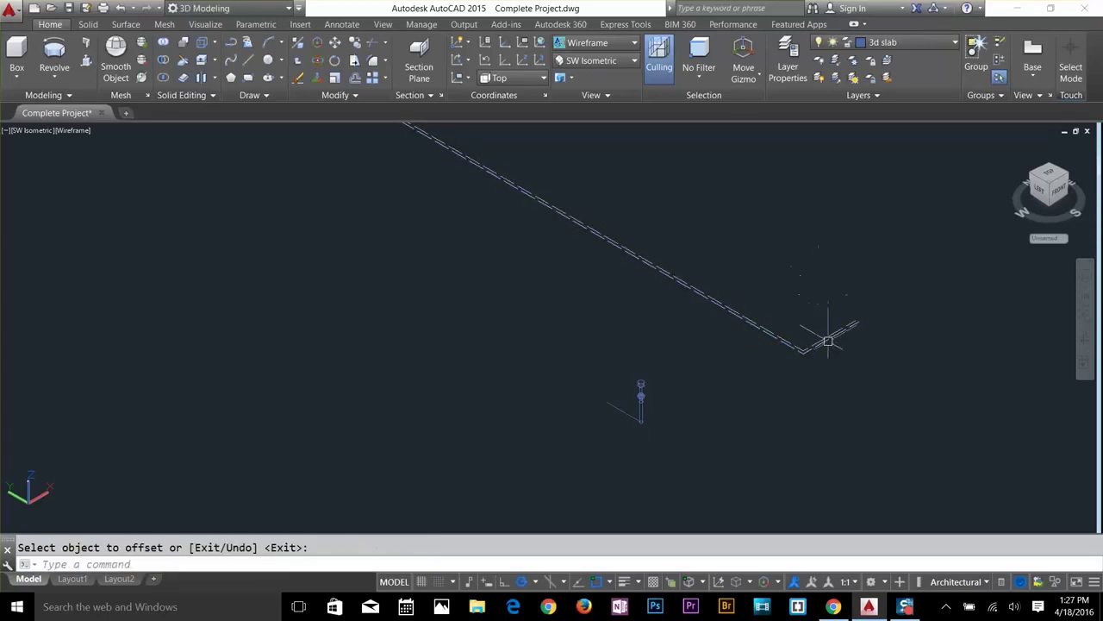
left_click(830, 340)
key("Escape")
Copy both dashed outlines, using the end of the short leg as base point, to open space on the far side of the railing solid.
type("co")
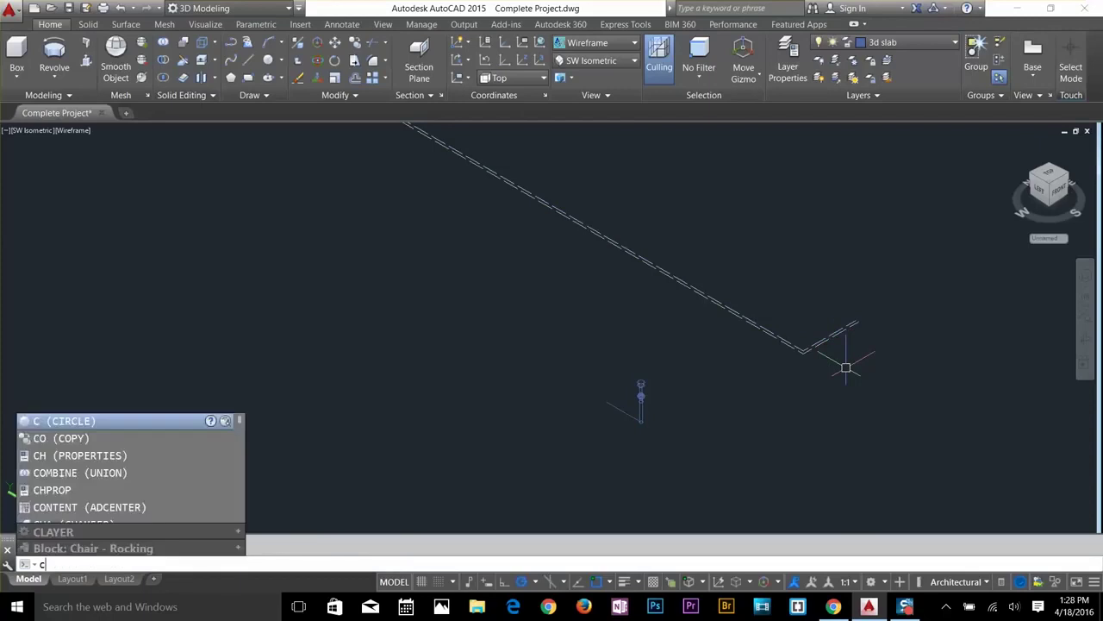
key("Return")
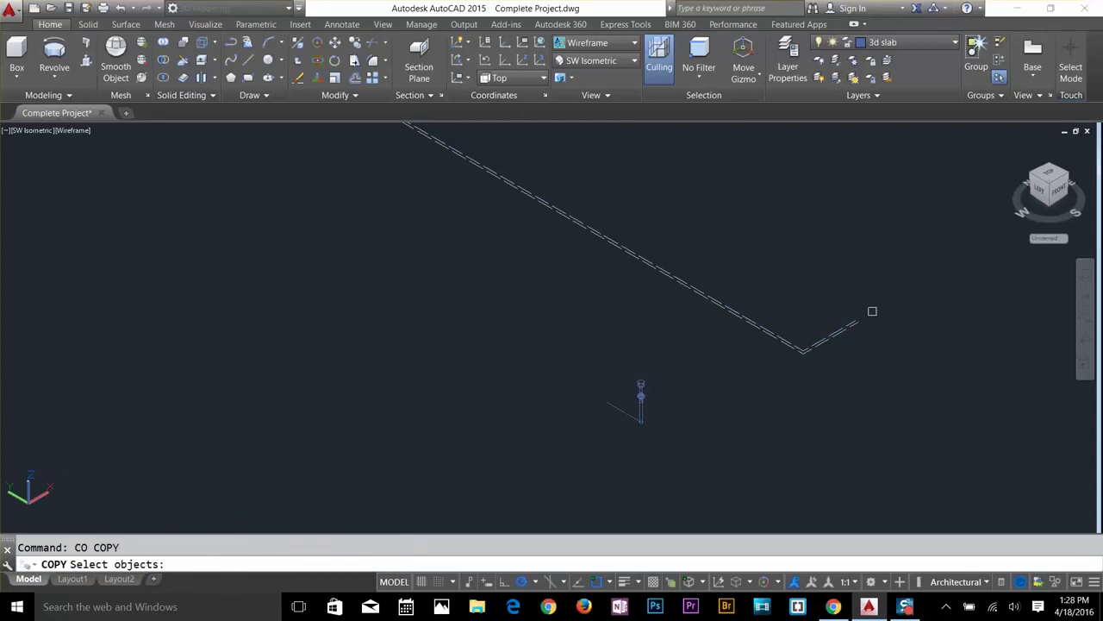
left_click(872, 311)
left_click(838, 339)
key("Return")
left_click(840, 338)
scroll(840, 338, "down", 3)
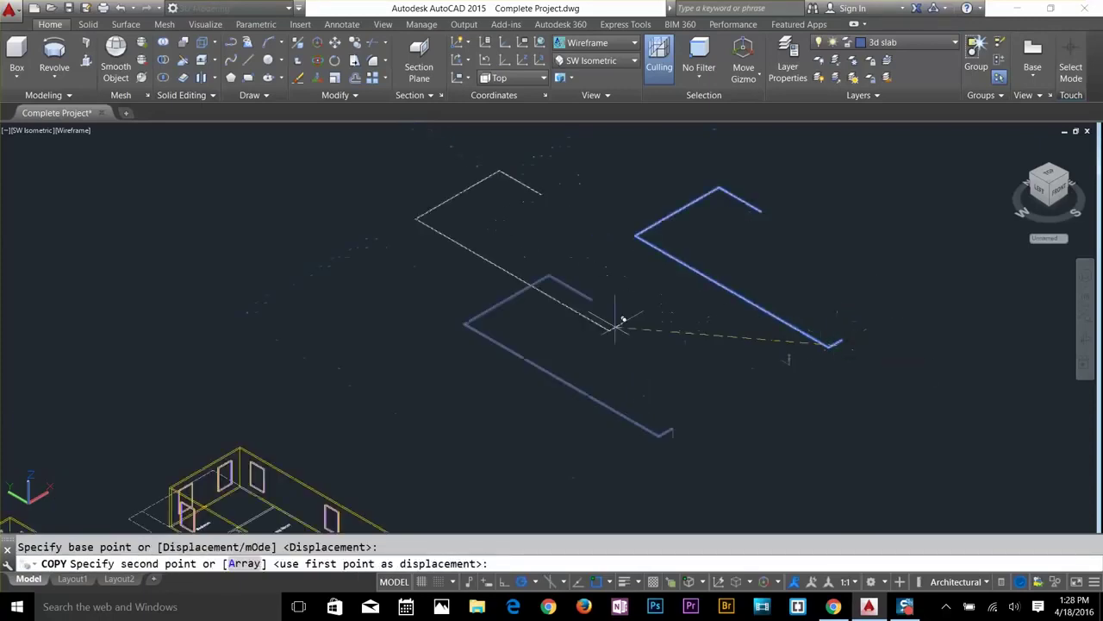
left_click(341, 339)
key("Return")
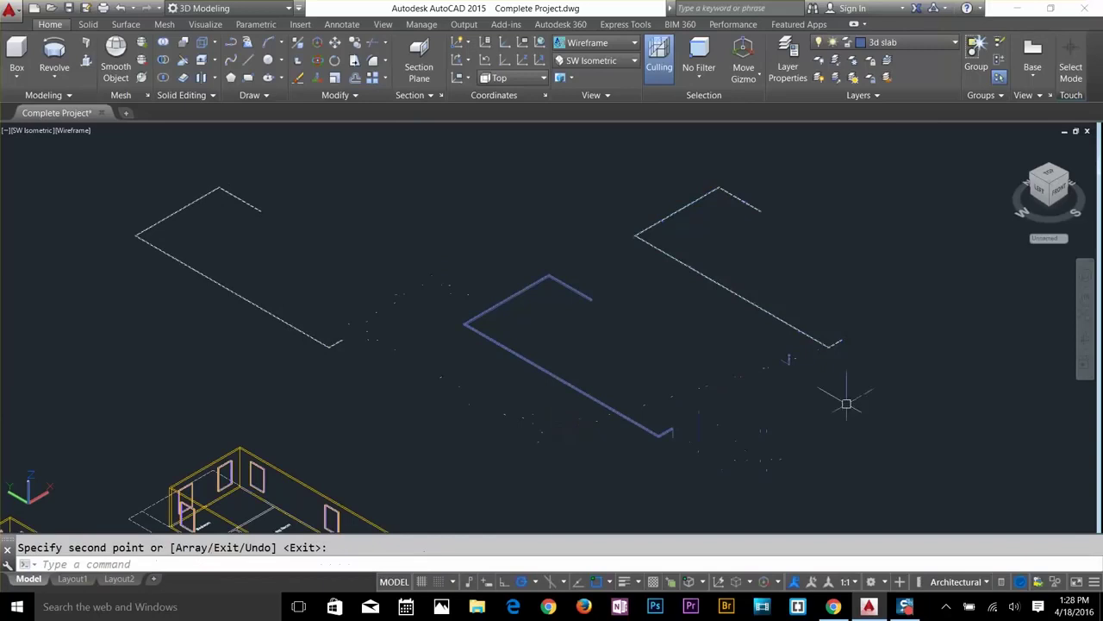
Define the upright baluster solid as a block named 3dp, with its insertion base point at the centre of its bottom face.
scroll(846, 403, "up", 4)
key("Escape")
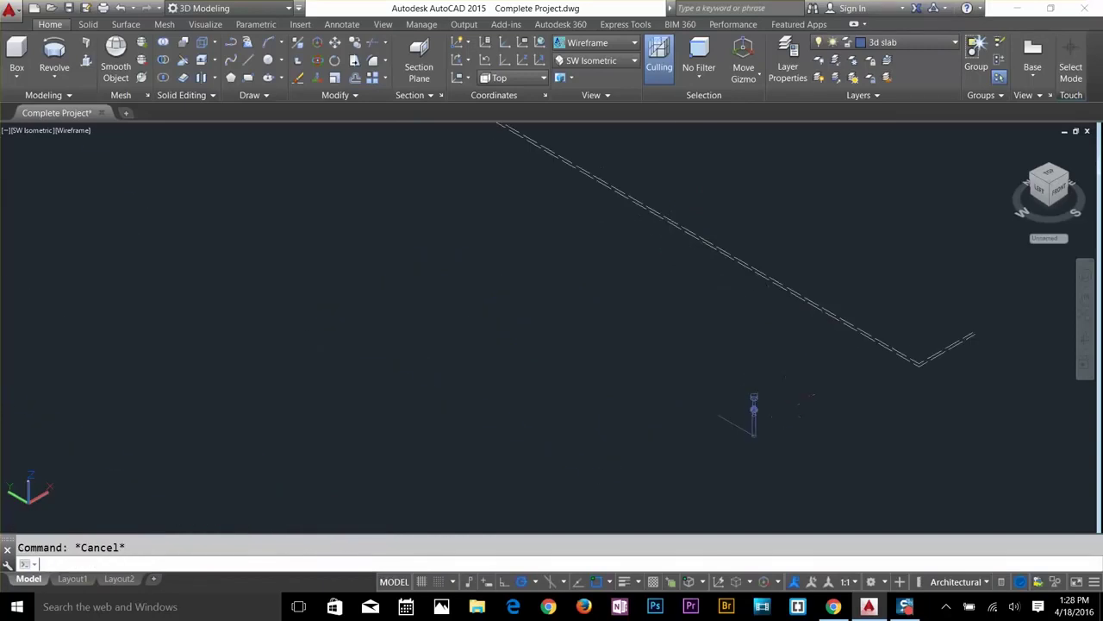
type("D")
key("Return")
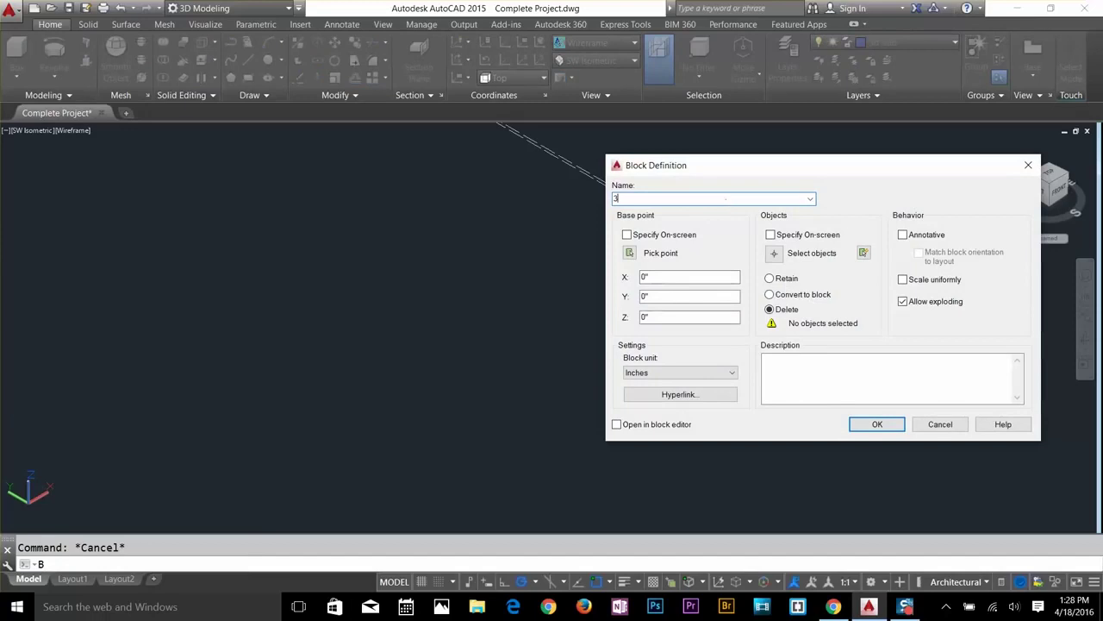
left_click(630, 252)
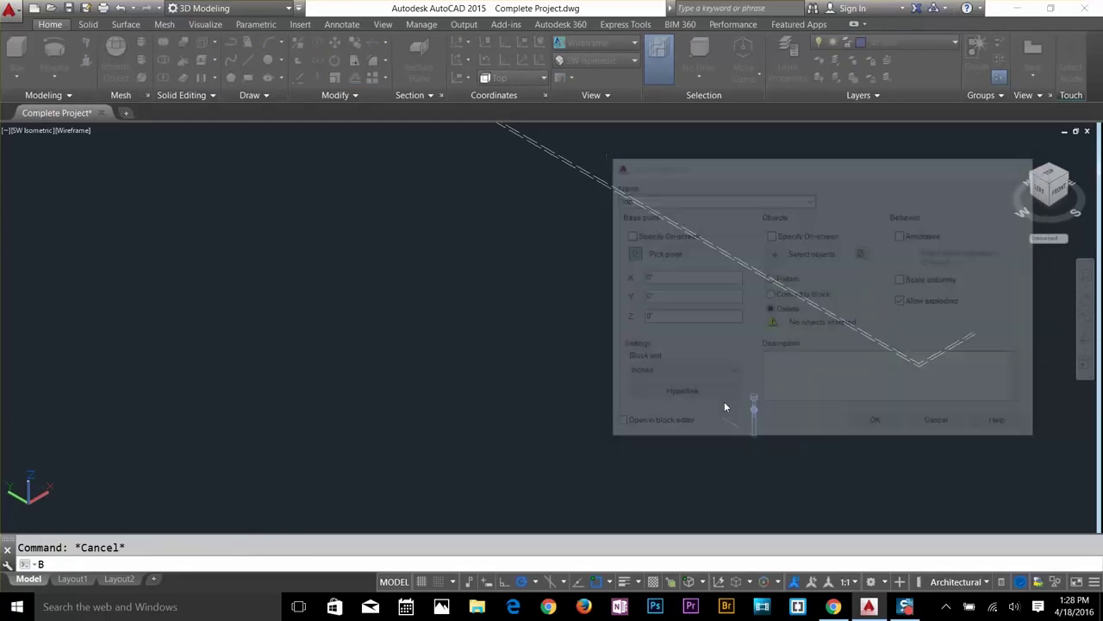
scroll(770, 479, "up", 2)
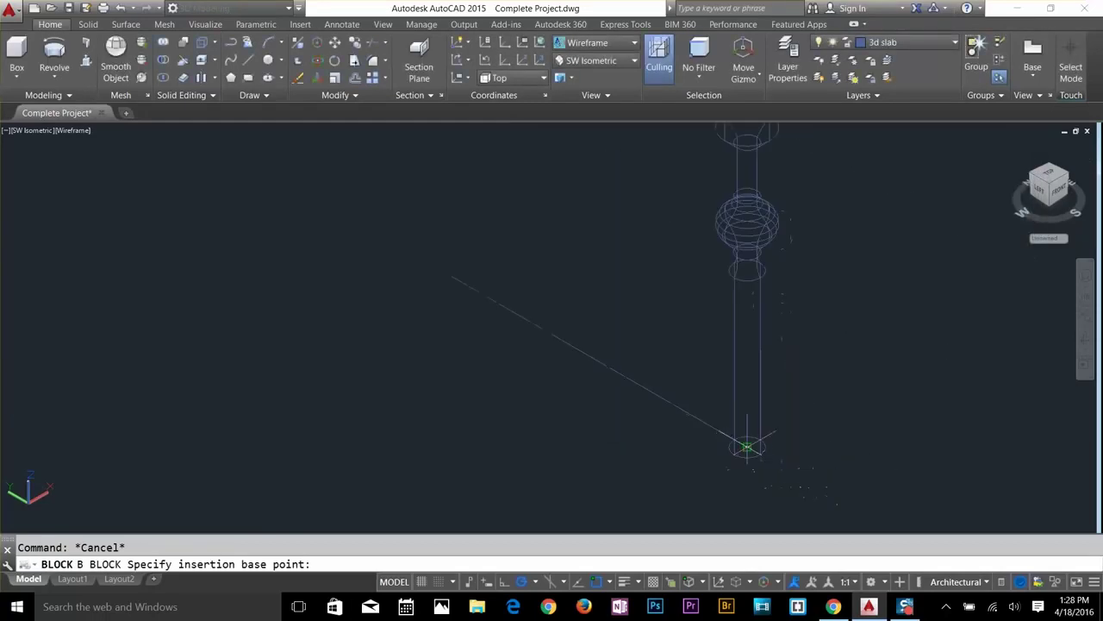
left_click(748, 447)
left_click(774, 253)
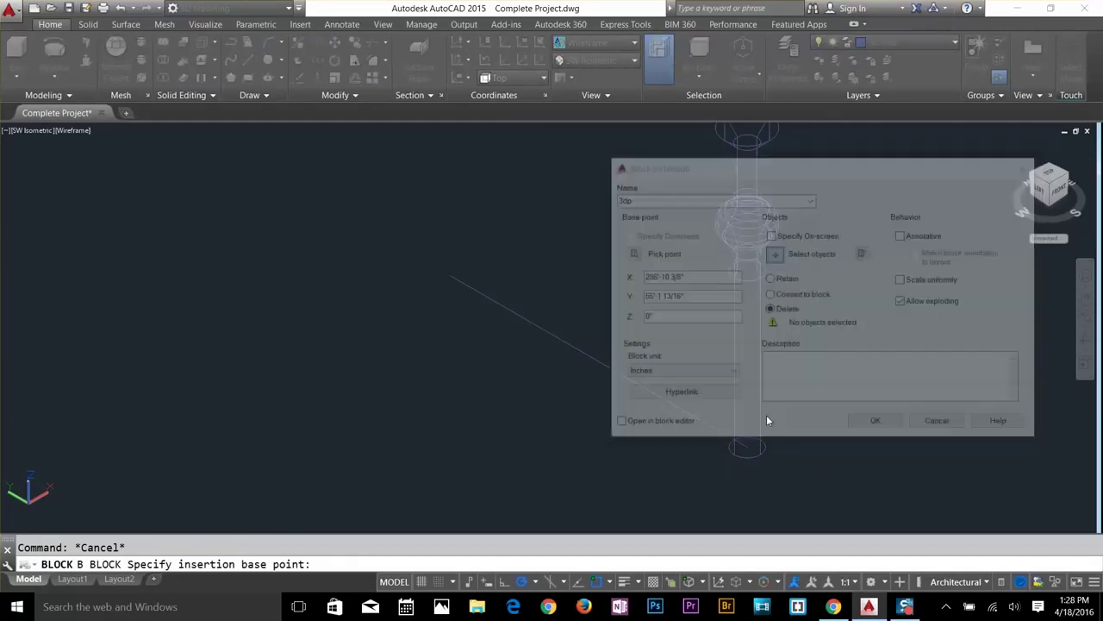
left_click(761, 401)
key("Return")
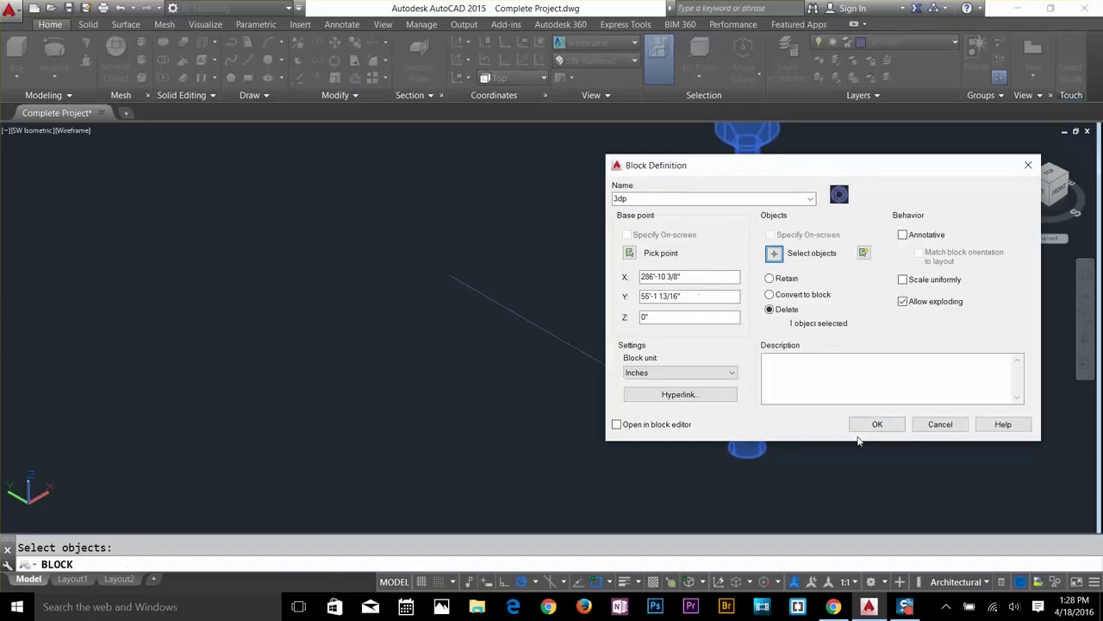
left_click(875, 425)
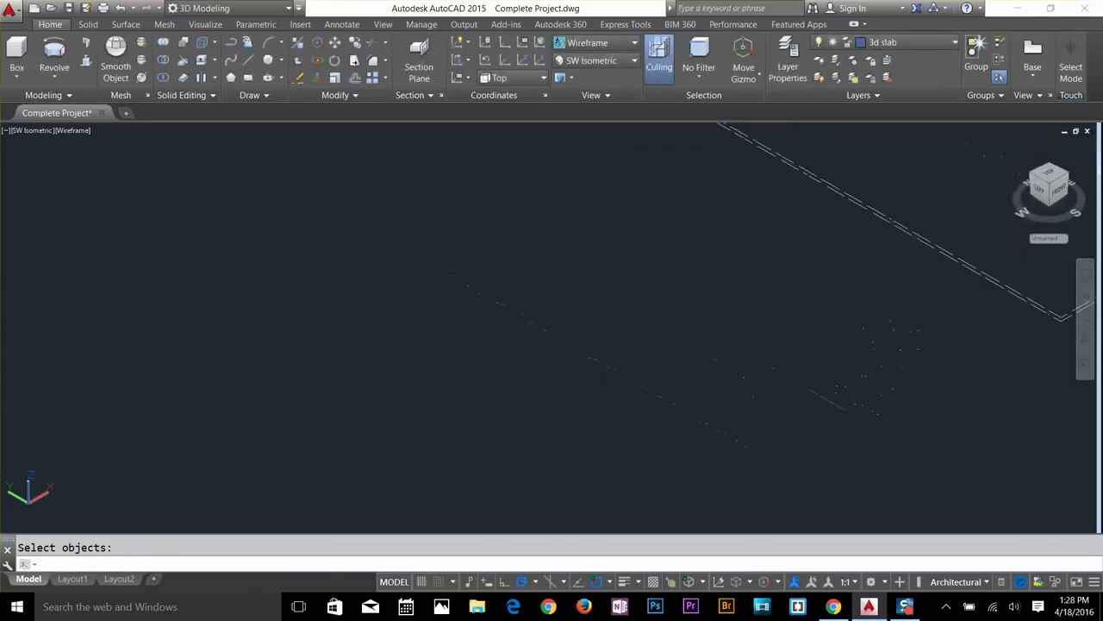
Divide the copied inner dashed outline into 45 segments with the 3dp block inserted at each division, aligned with the outline.
scroll(1020, 301, "up", 5)
middle_click_drag(1034, 355, 793, 336)
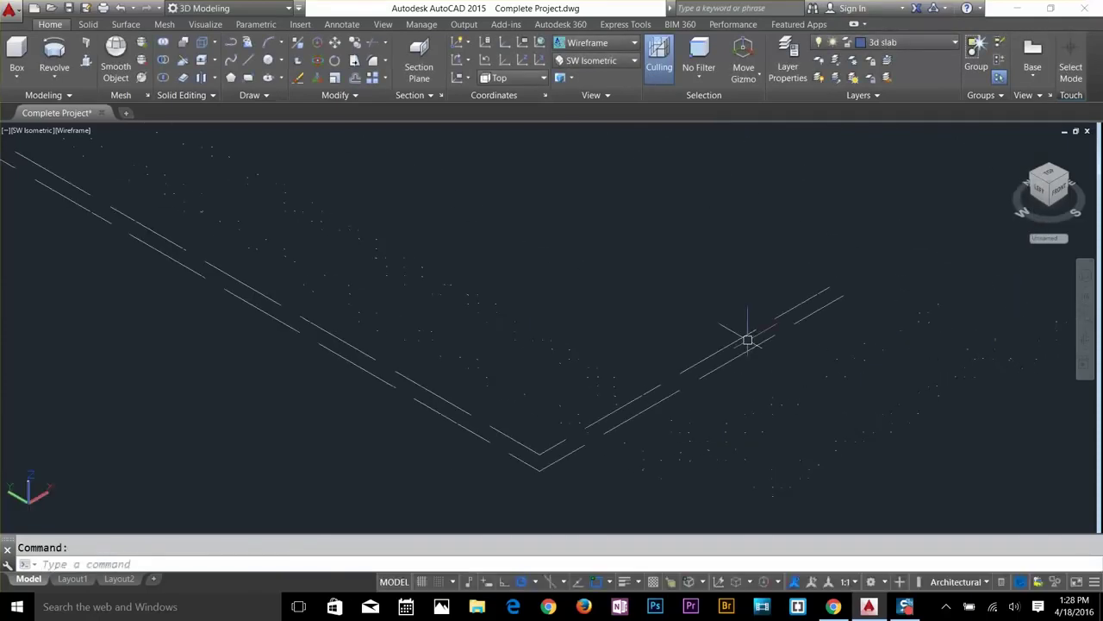
type("div")
key("Return")
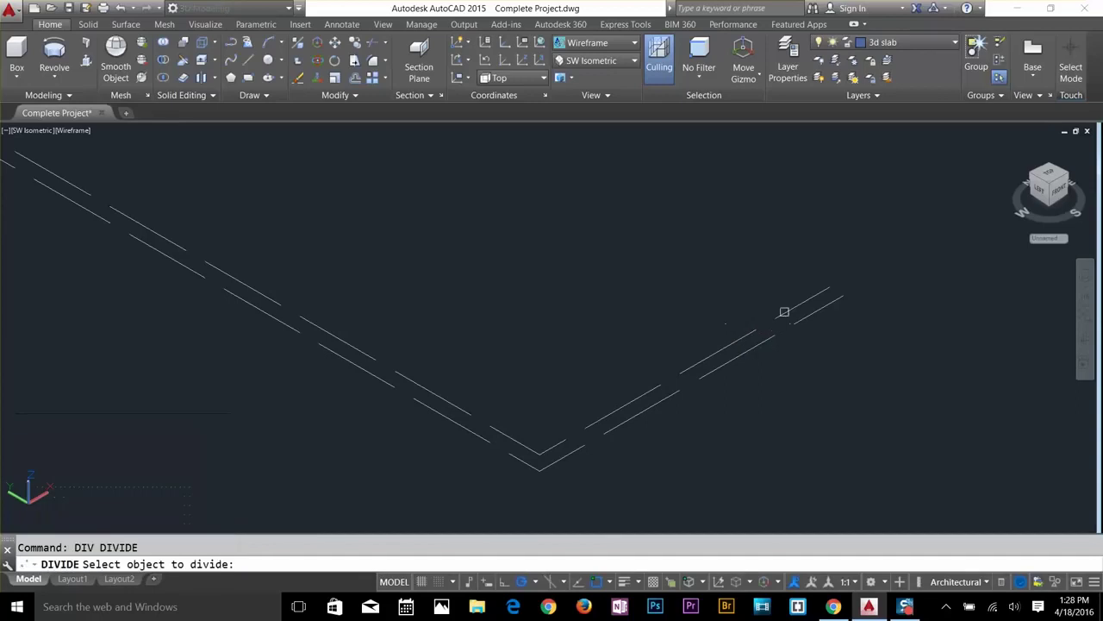
left_click(786, 306)
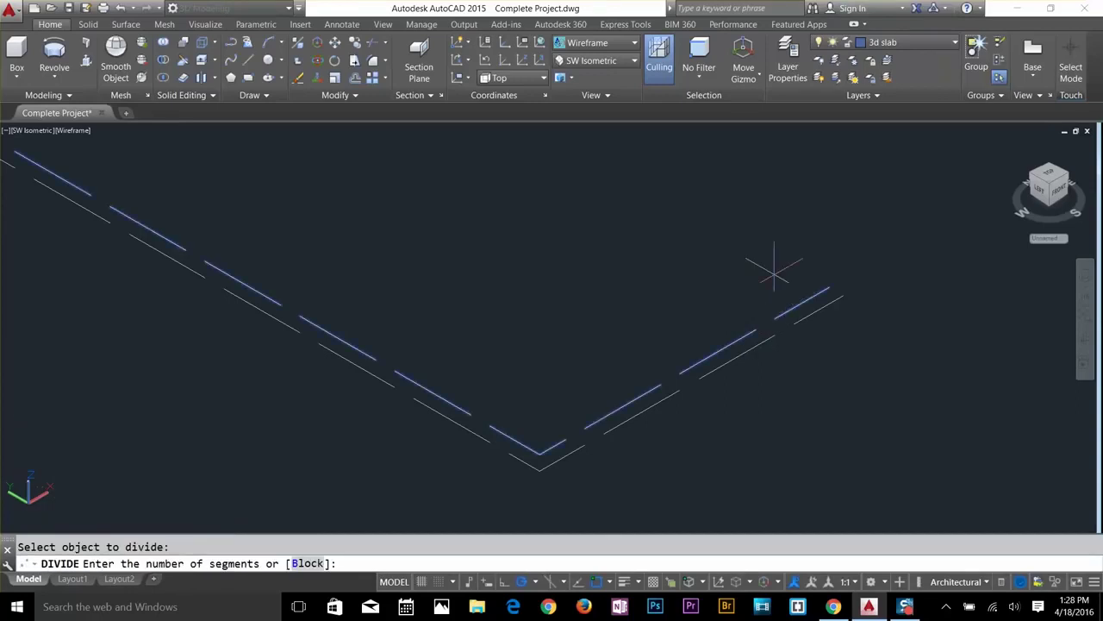
type("b")
key("Return")
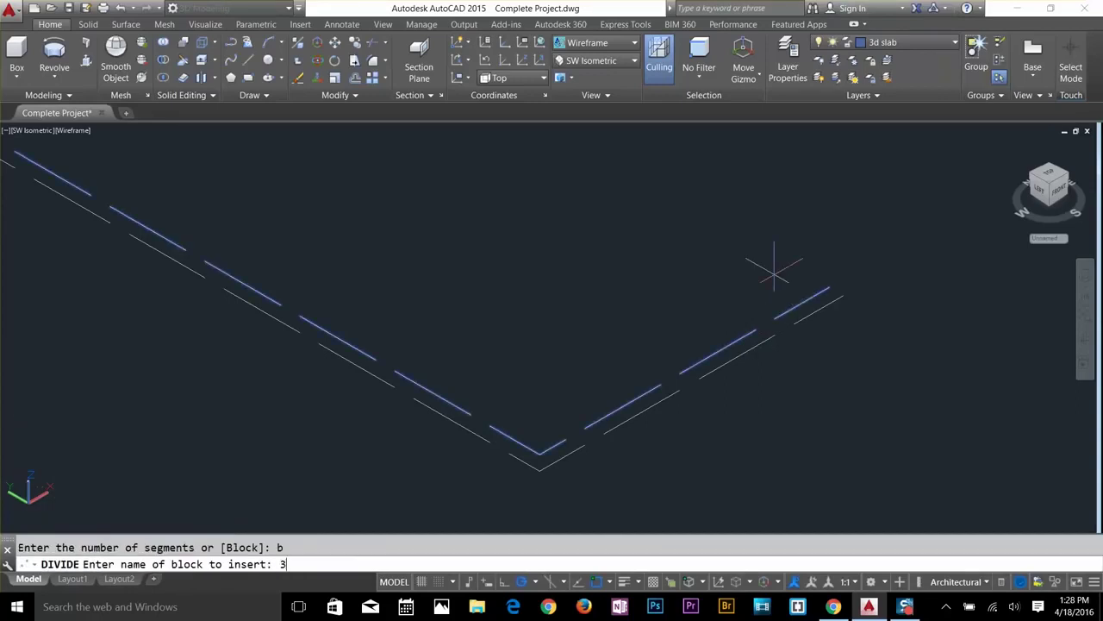
key("Return")
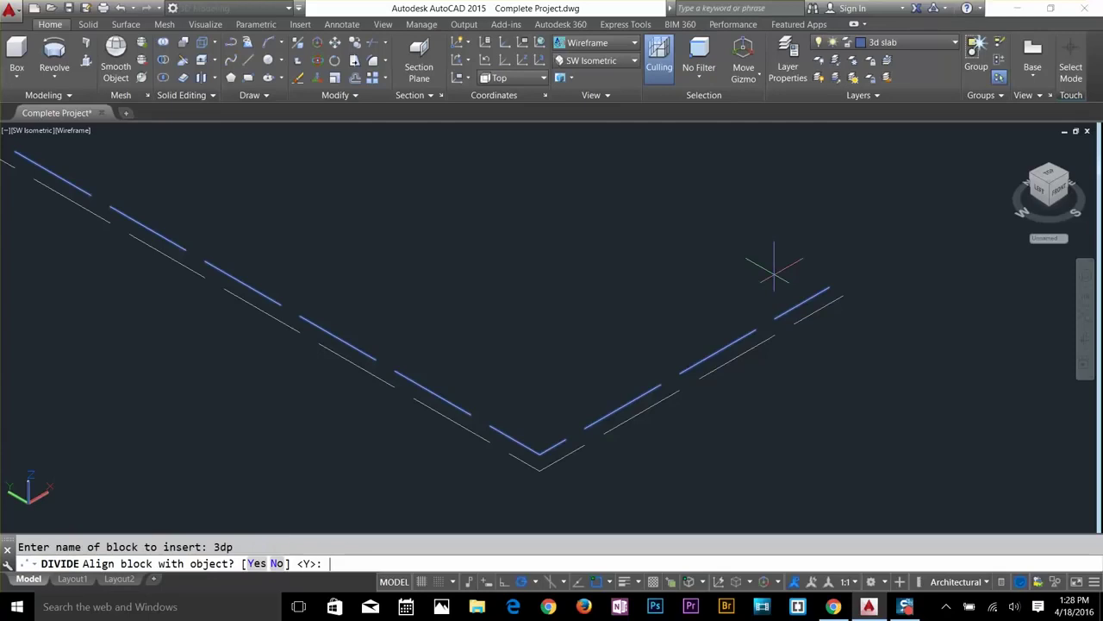
key("Return")
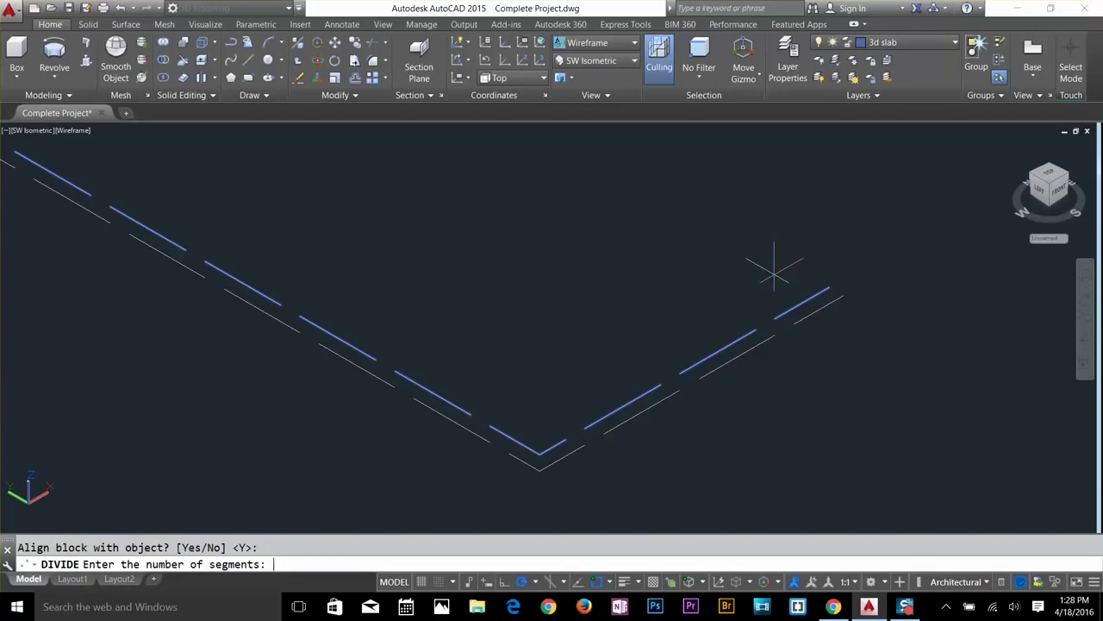
type("45")
key("Return")
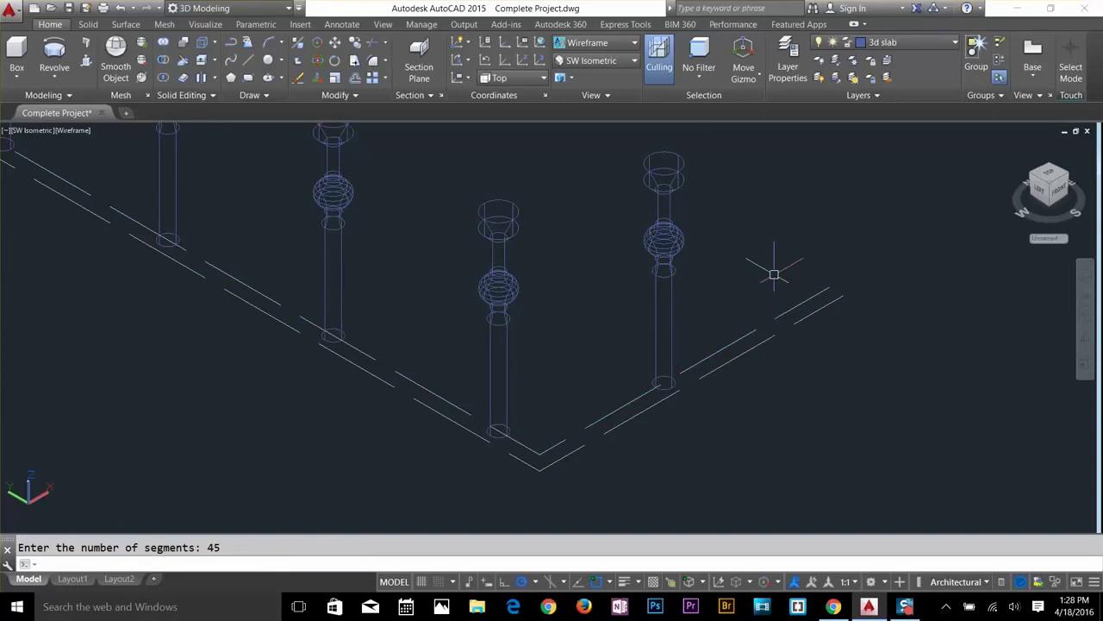
scroll(713, 327, "down", 2)
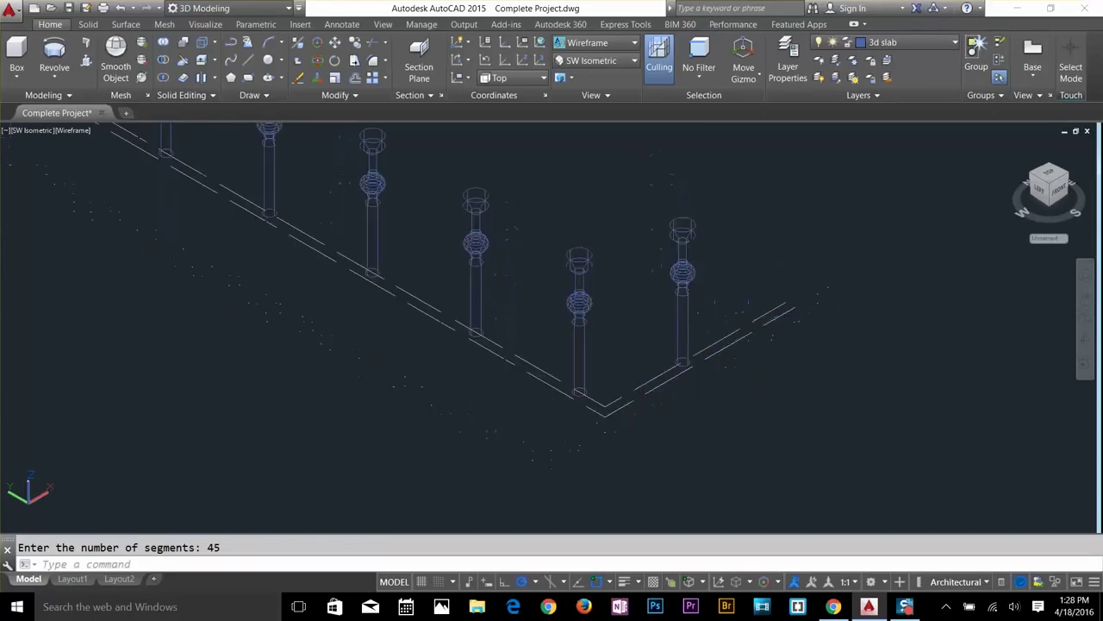
key("Escape")
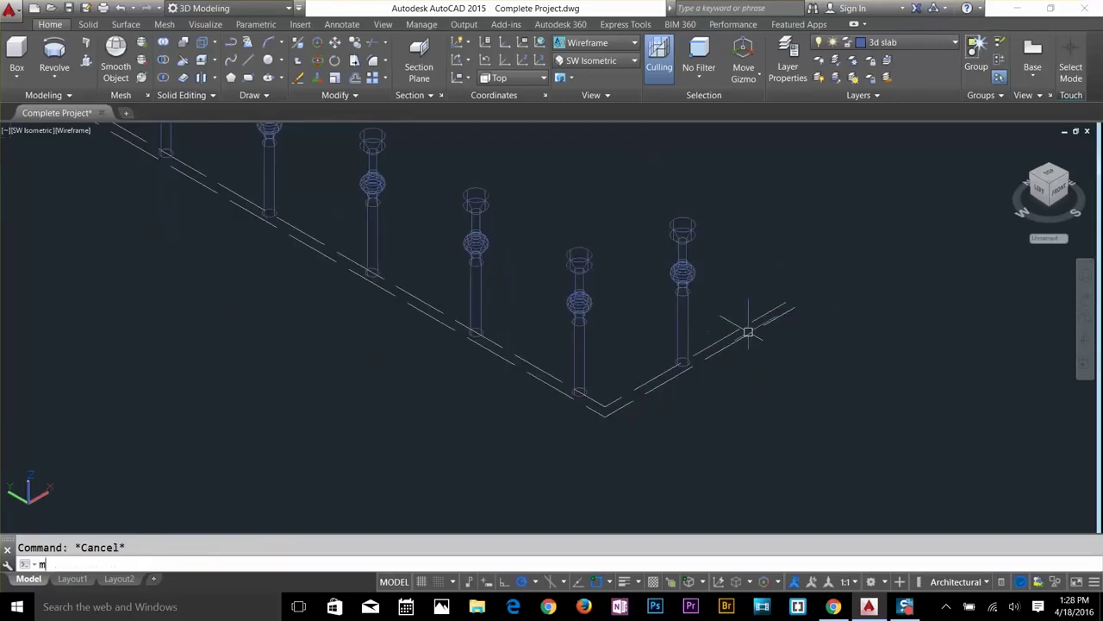
Create a new layer named 3dp and give it colour 211.
key("Escape")
left_click(905, 43)
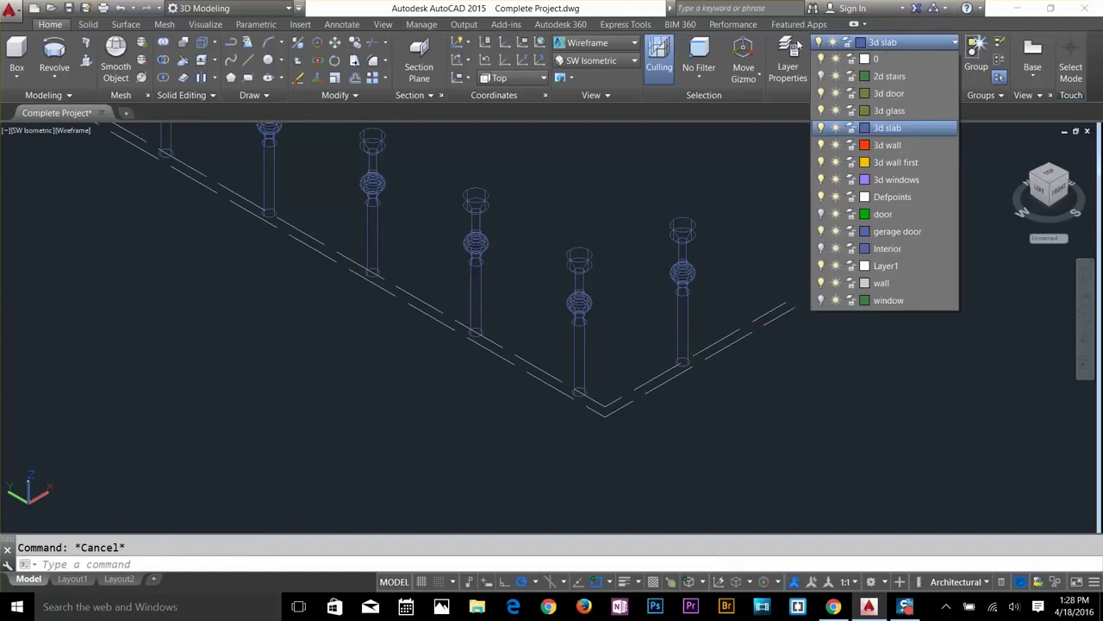
left_click(790, 60)
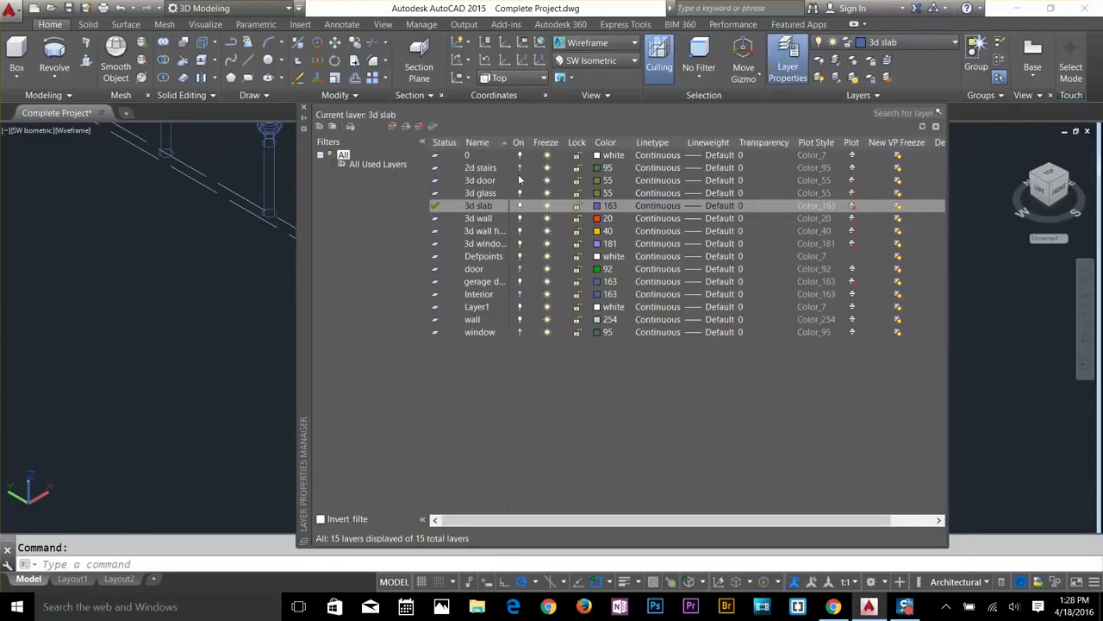
left_click(392, 126)
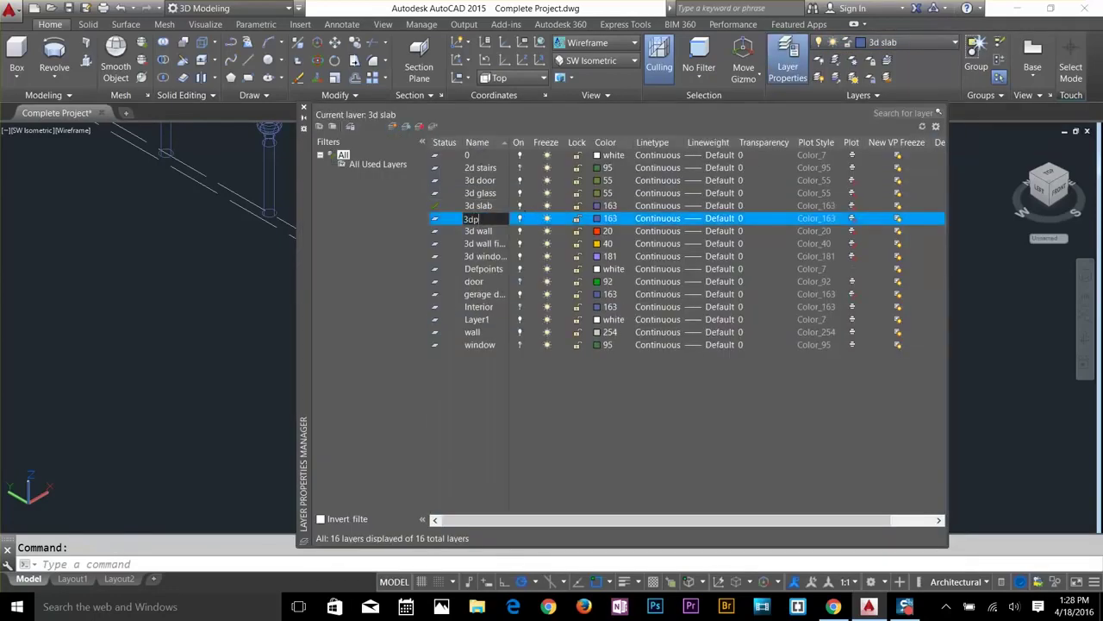
left_click(599, 219)
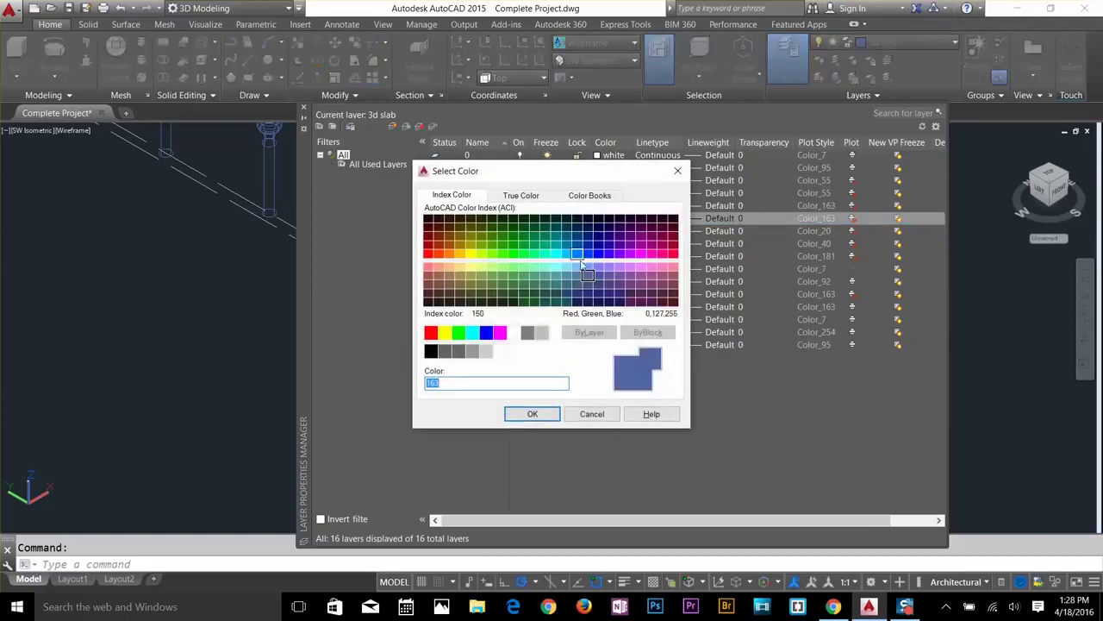
left_click(640, 269)
left_click(532, 414)
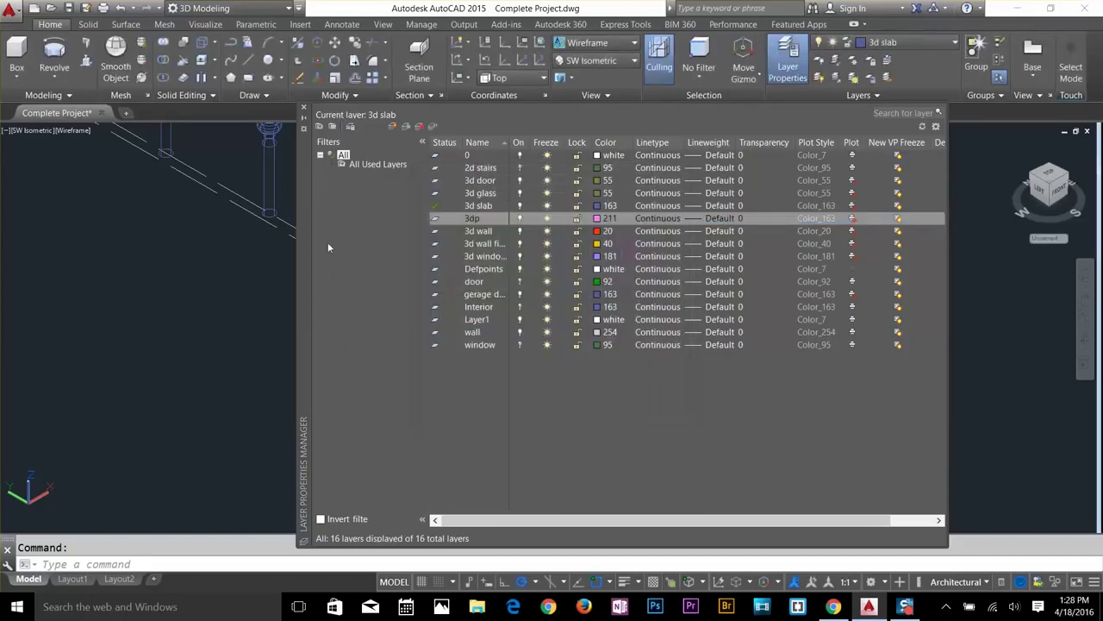
left_click(304, 107)
Assign the window-selected balusters and dashed outlines to layer 3dp.
scroll(528, 369, "down", 3)
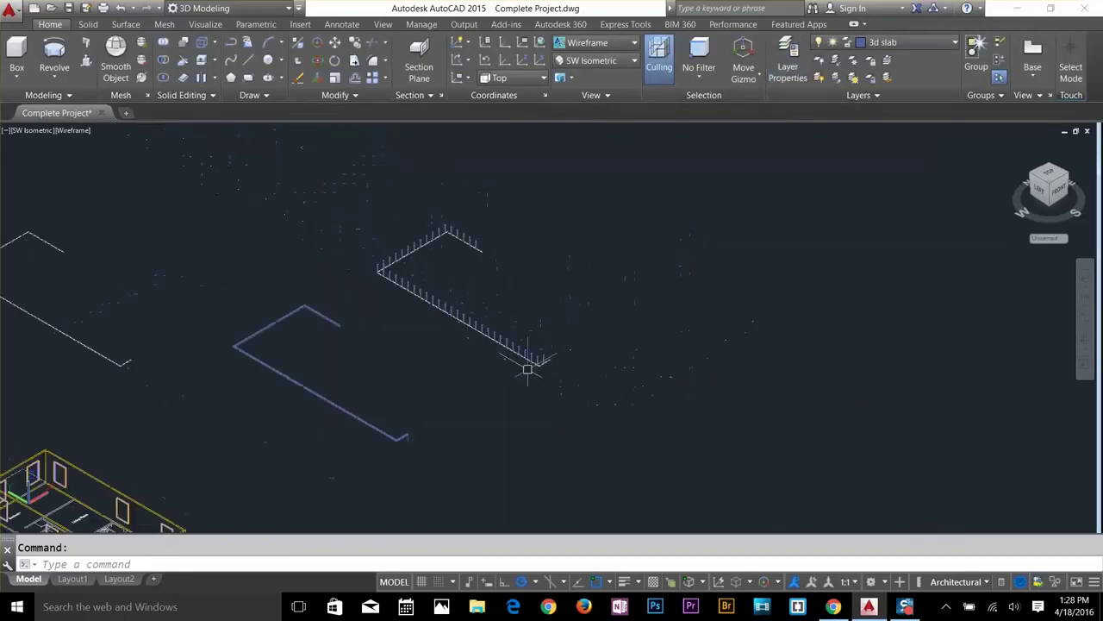
left_click(384, 216)
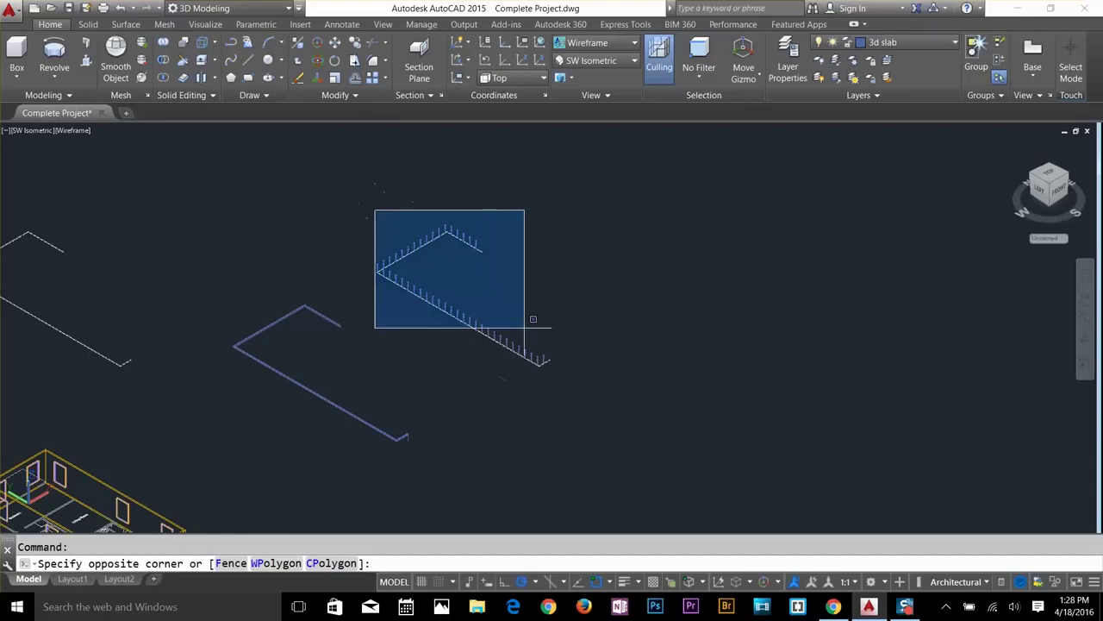
left_click(553, 381)
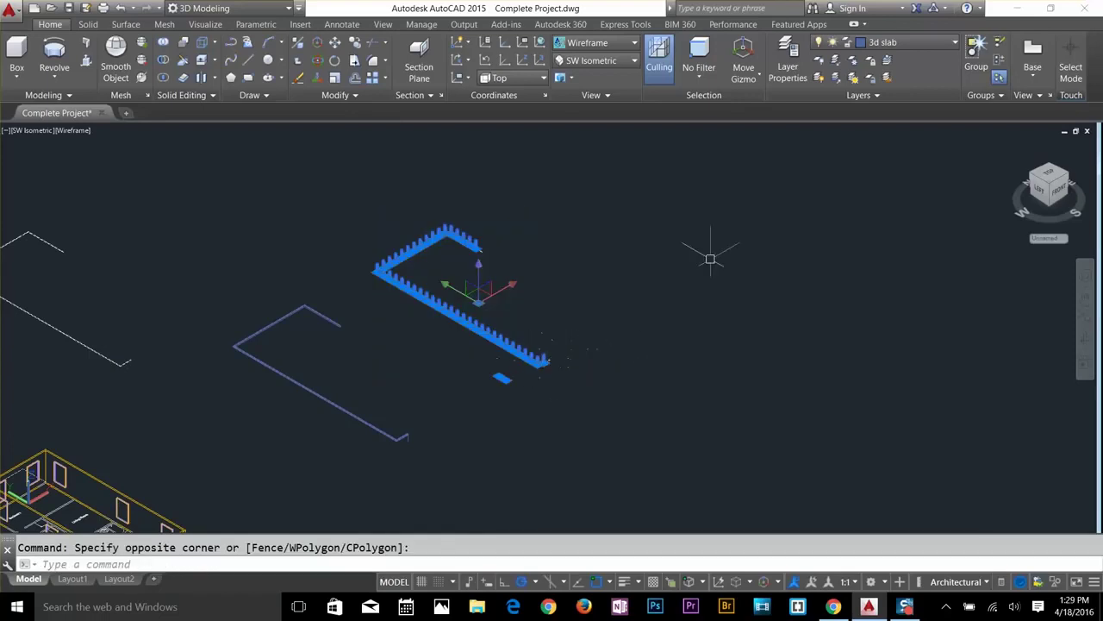
left_click(901, 41)
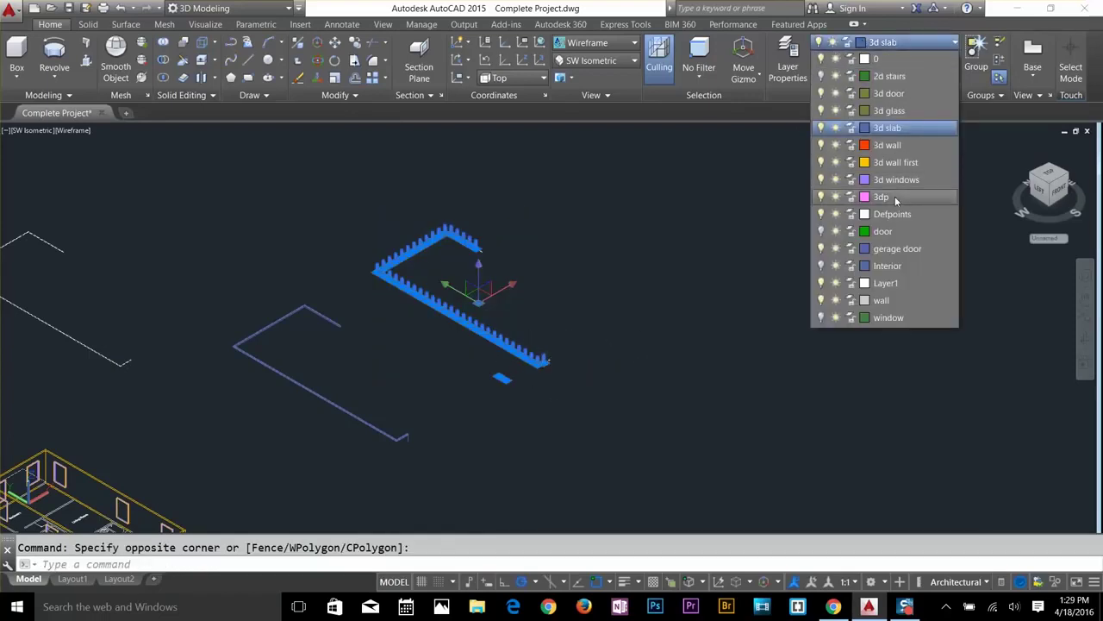
left_click(884, 197)
key("Escape")
Copy all the balusters from the end of the dashed outline's short leg to the matching end of the rail solid.
scroll(535, 349, "up", 4)
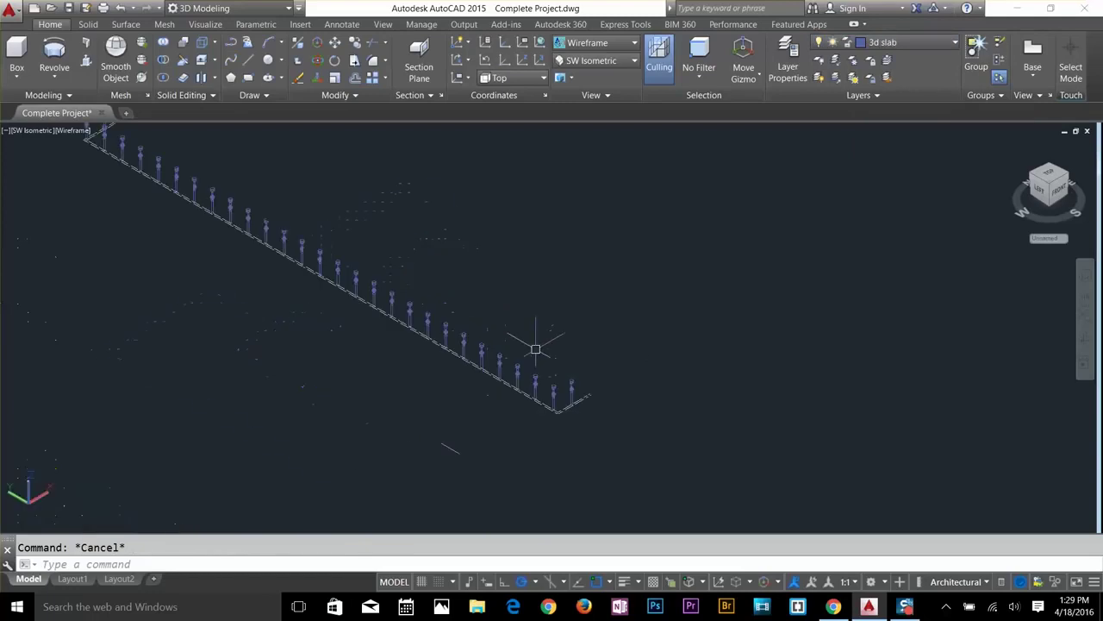
type("co")
key("Return")
scroll(602, 405, "down", 5)
left_click(452, 289)
left_click(593, 436)
scroll(593, 418, "up", 5)
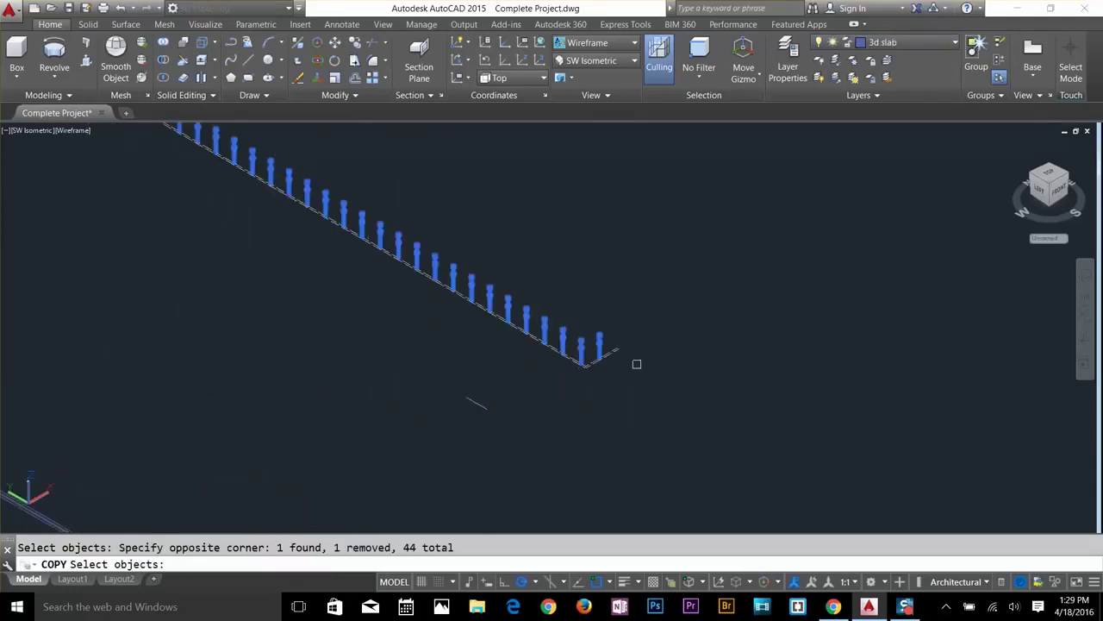
key("Return")
left_click(582, 379)
scroll(349, 401, "up", 5)
left_click(349, 402)
key("Return")
Display the model in the Shaded visual style and orbit to see the rail and balusters from above.
left_click(596, 43)
left_click(585, 138)
mouse_move(598, 417)
middle_mouse_down("shift")
mouse_move(603, 401)
mouse_move(590, 419)
mouse_move(510, 377)
mouse_move(579, 382)
mouse_move(394, 221)
middle_mouse_up("shift")
scroll(601, 376, "up", 5)
Move the balusters along the rail's long side by a displacement of -2.25,0,0.
type("m")
key("Return")
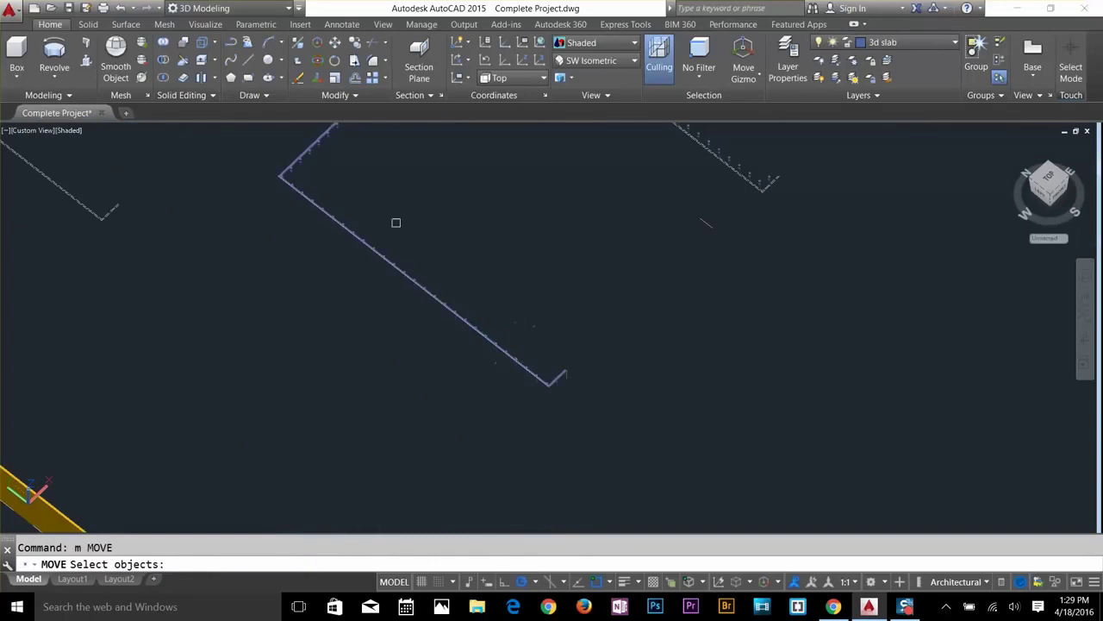
left_click_drag(394, 221, 533, 406)
scroll(348, 224, "up", 3)
left_click_drag(347, 224, 348, 177)
key("Return")
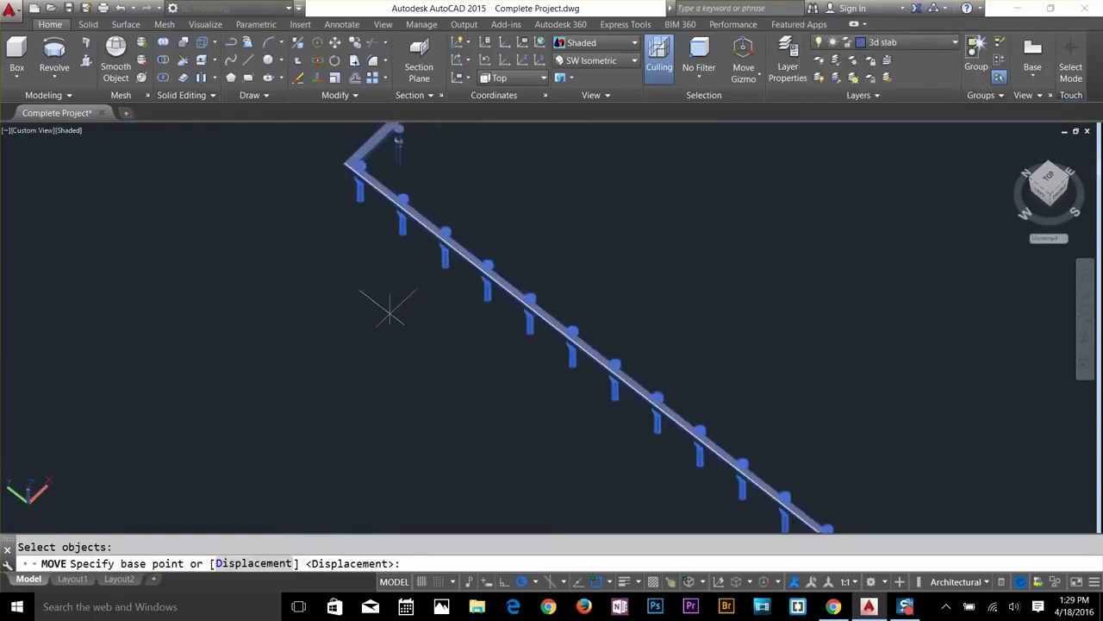
type("-2.25,0,0")
key("Return")
key("Return")
Move the balusters along the rail's middle side, between its two corners, by a displacement of 0,2.25,0.
middle_click_drag(558, 316, 325, 530)
key("Escape")
type("m")
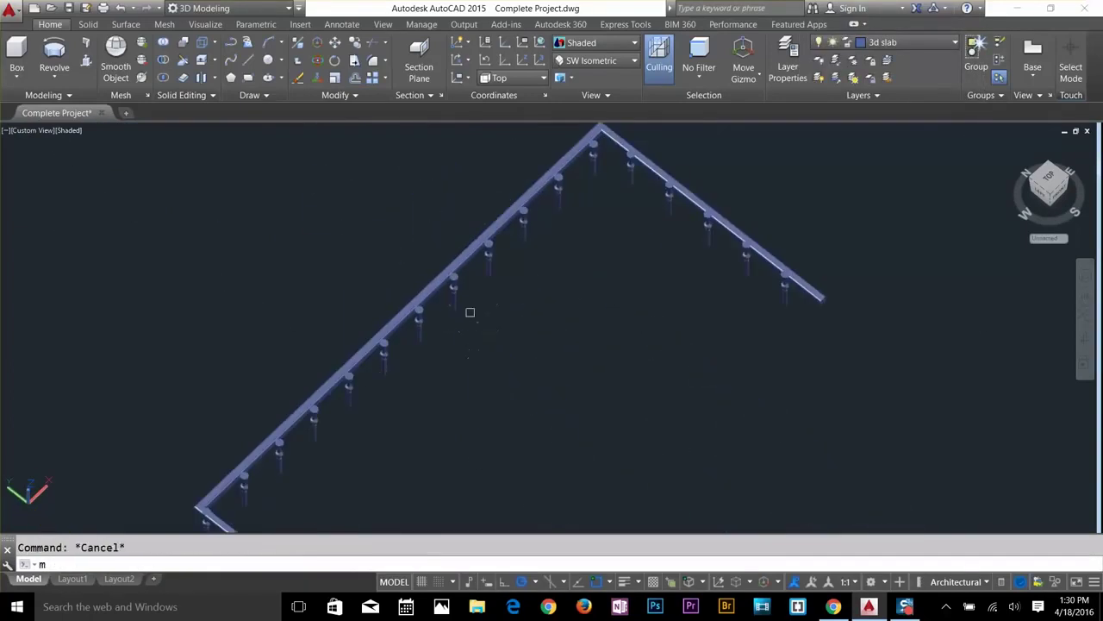
key("Return")
left_click_drag(380, 164, 520, 303)
left_click_drag(285, 296, 414, 370)
left_click_drag(271, 328, 376, 413)
scroll(313, 421, "up", 4)
left_click(266, 401)
key("Return")
type("0,2.25,")
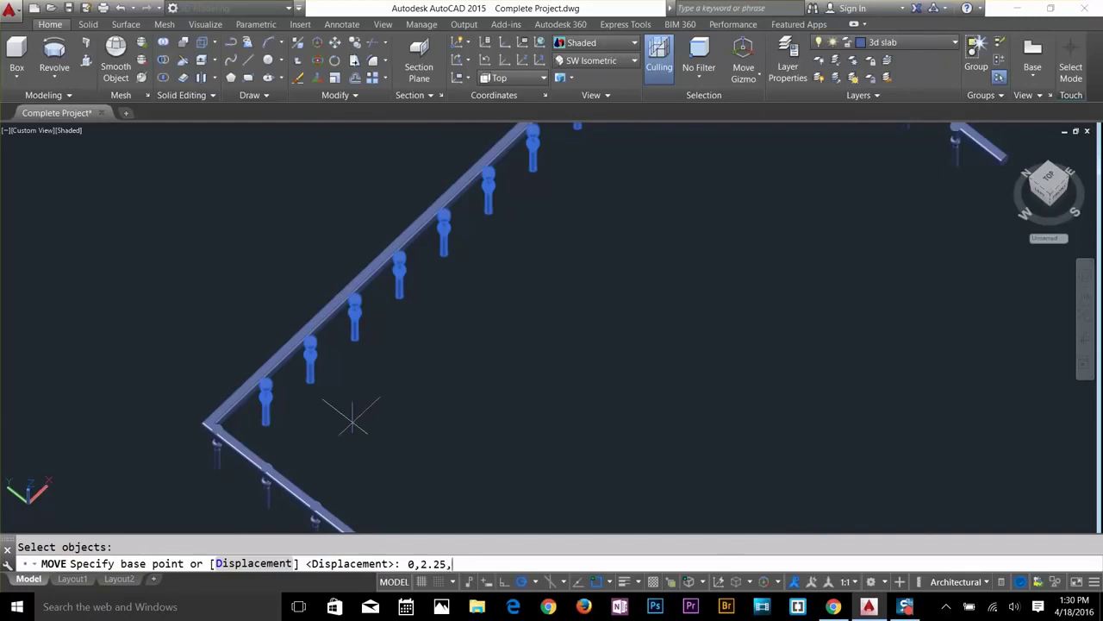
type("0")
key("Return")
key("Return")
Move the previously selected middle-side balusters once more by a displacement of 0,2.25,0.
key("Escape")
type("m")
key("Return")
type("p")
key("Return")
key("Return")
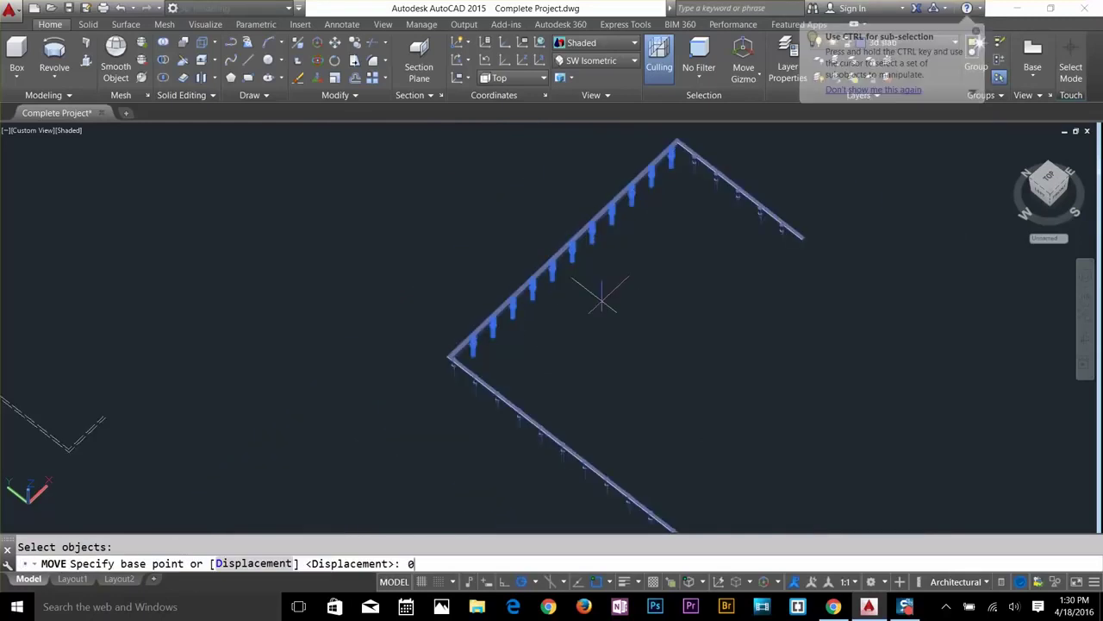
type(",2.25,0")
key("Return")
key("Return")
Move the balusters on the rail's far return leg by a displacement of 2.25,0,0.
key("Escape")
scroll(733, 194, "up", 3)
type("m")
key("Return")
left_click_drag(636, 200, 770, 334)
left_click_drag(611, 160, 645, 237)
key("Return")
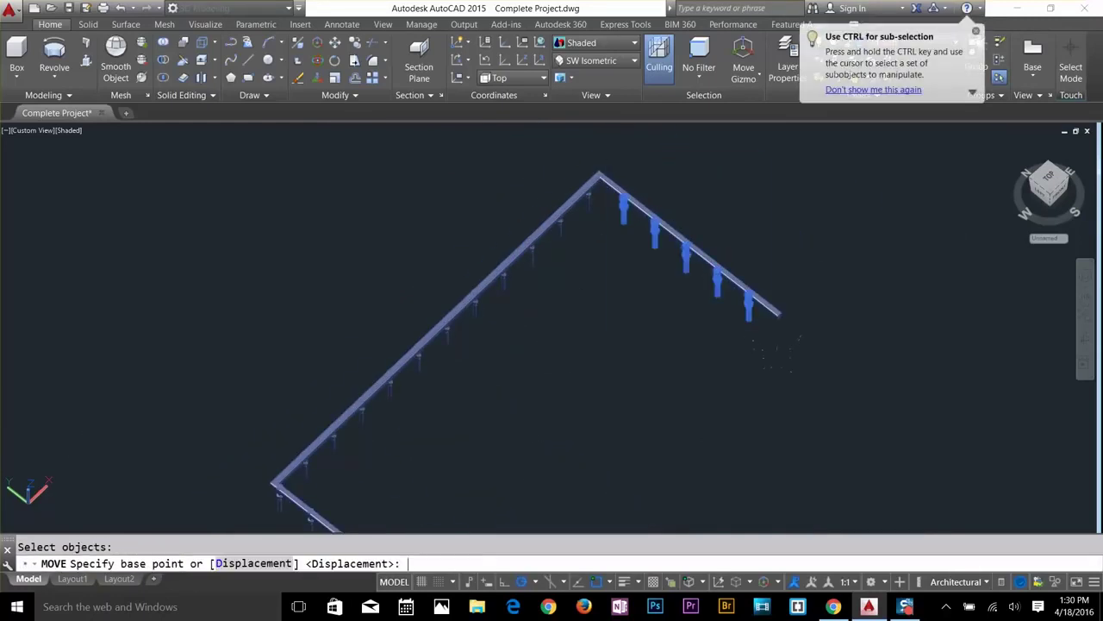
type("2.25,0,0")
key("Return")
key("Return")
Copy the complete railing by its near end onto the assembled house, placing it where the upper wall's front corner meets the slab.
scroll(779, 362, "down", 5)
middle_click_drag(783, 364, 778, 258, "shift")
type("co")
key("Return")
left_click_drag(482, 176, 815, 366)
key("Return")
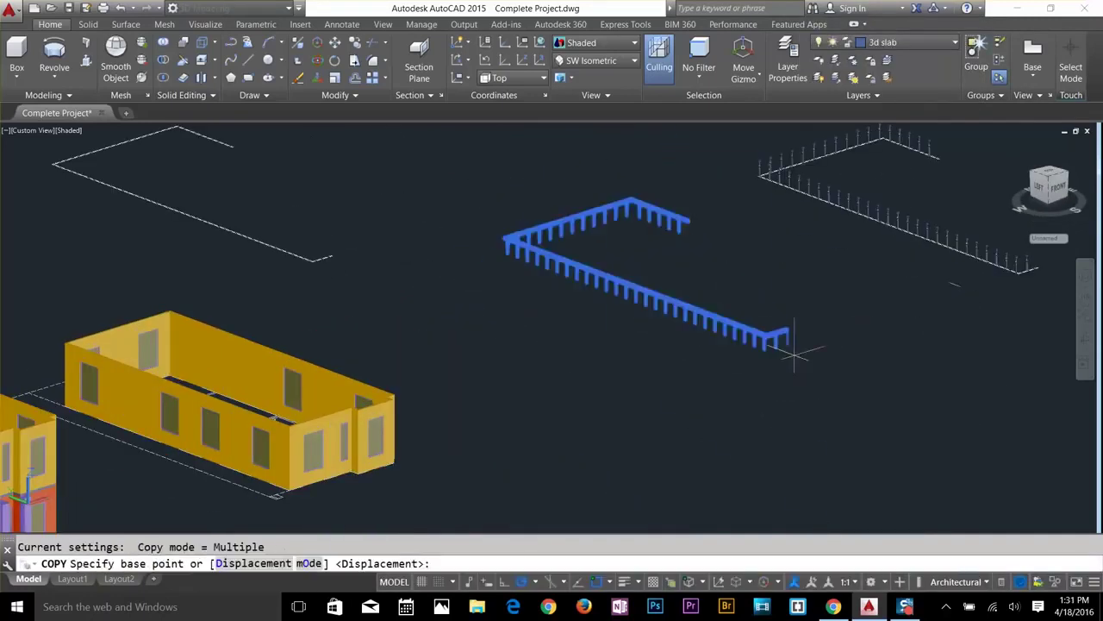
scroll(794, 352, "up", 3)
left_click(787, 340)
scroll(772, 350, "down", 5)
scroll(414, 439, "up", 3)
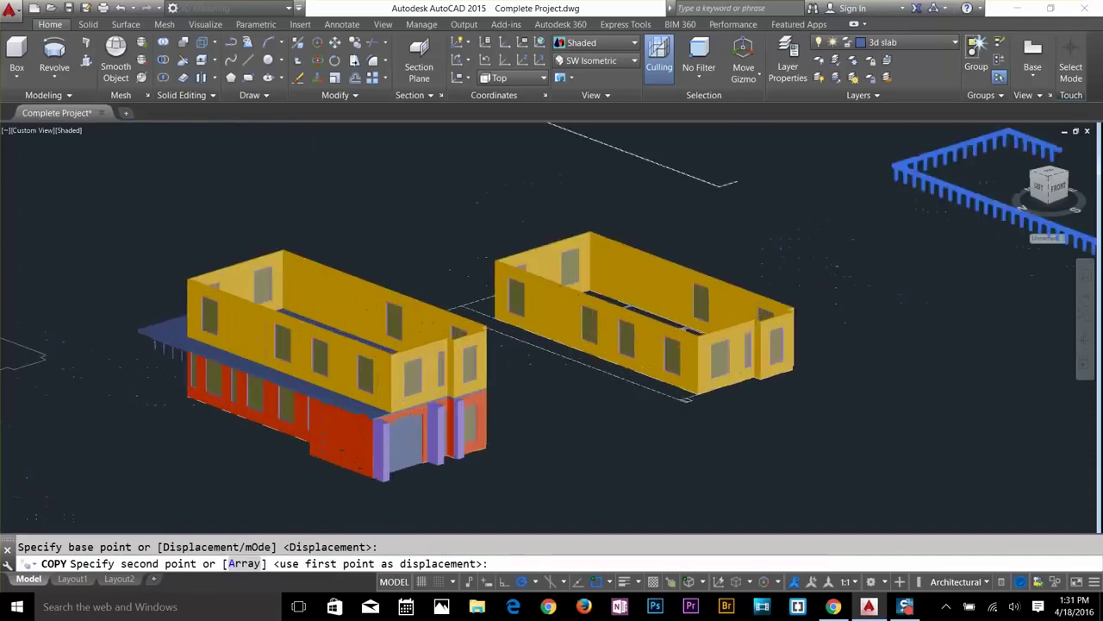
scroll(401, 384, "up", 5)
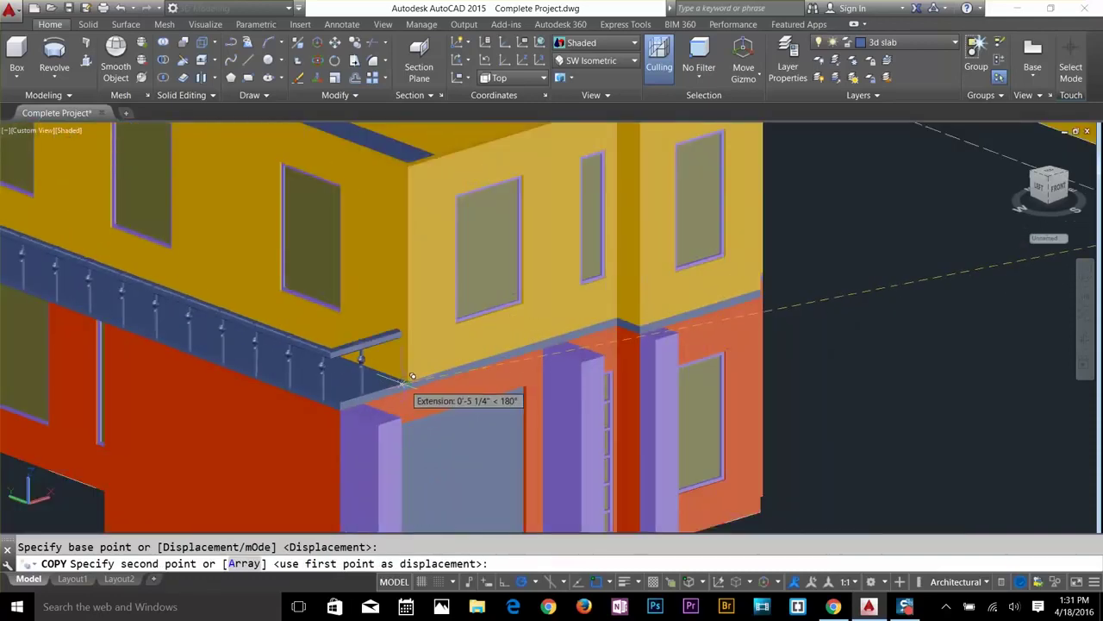
left_click(410, 378)
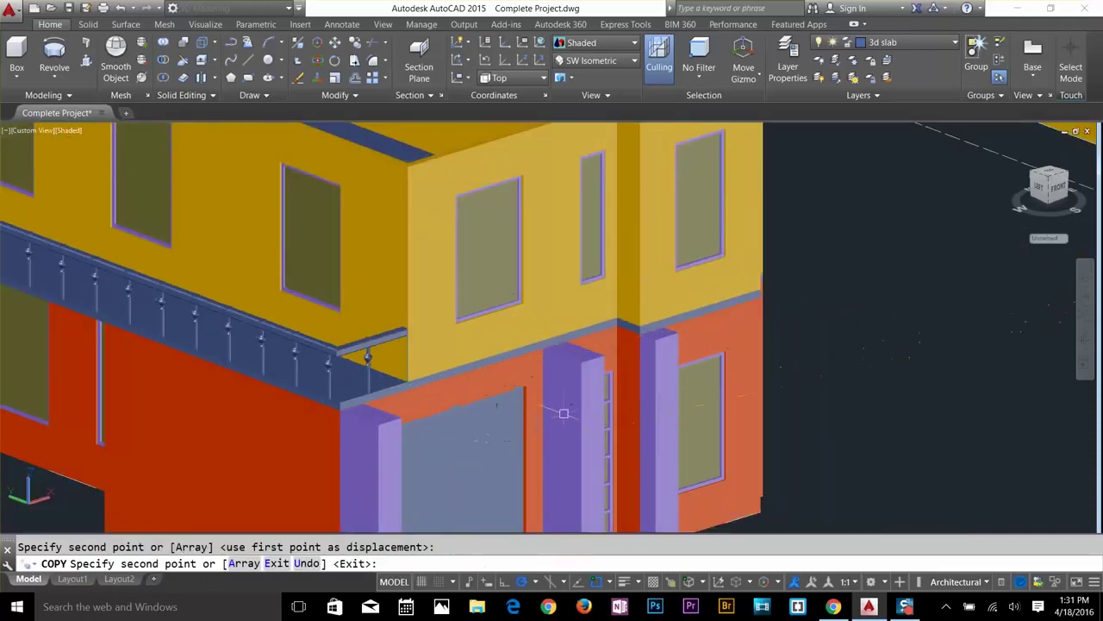
key("Return")
scroll(366, 368, "up", 5)
scroll(366, 368, "down", 5)
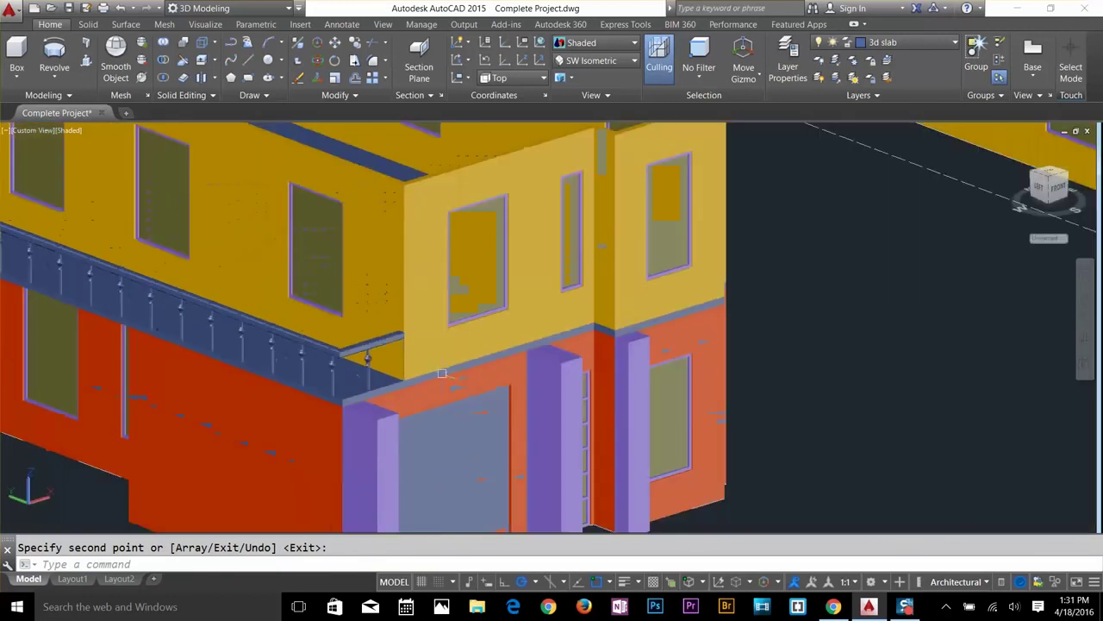
mouse_move(636, 391)
middle_mouse_down("shift")
mouse_move(370, 322)
mouse_move(646, 313)
middle_mouse_up("shift")
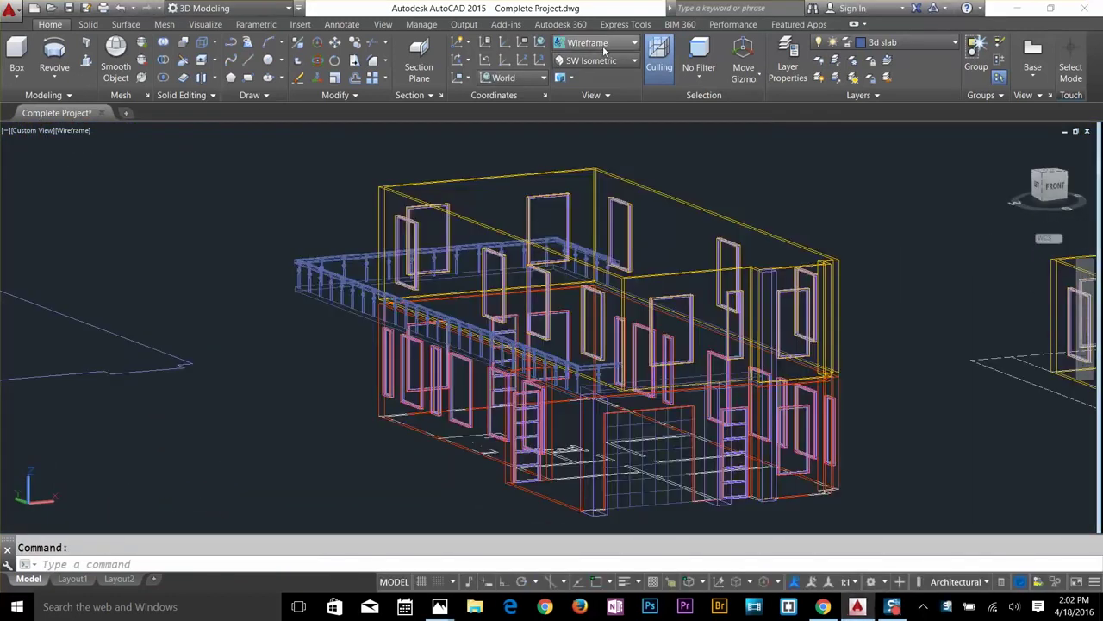
Return the display to the Wireframe visual style and switch to the Top view.
key("Escape")
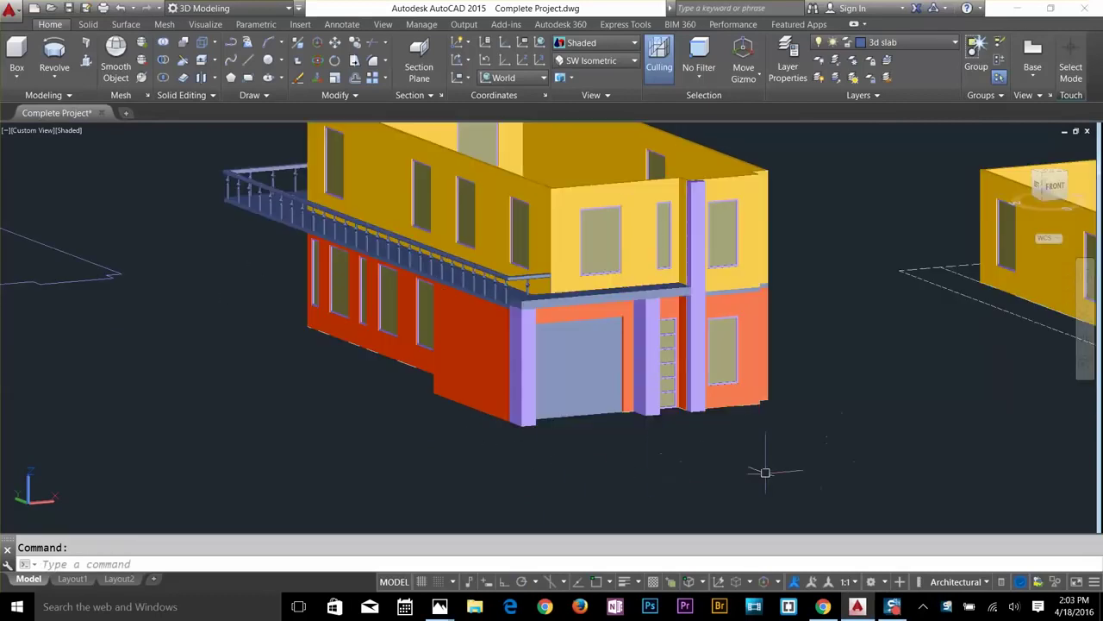
middle_click_drag(807, 368, 849, 366, "shift")
left_click(595, 43)
left_click(580, 177)
left_click(597, 60)
left_click(581, 78)
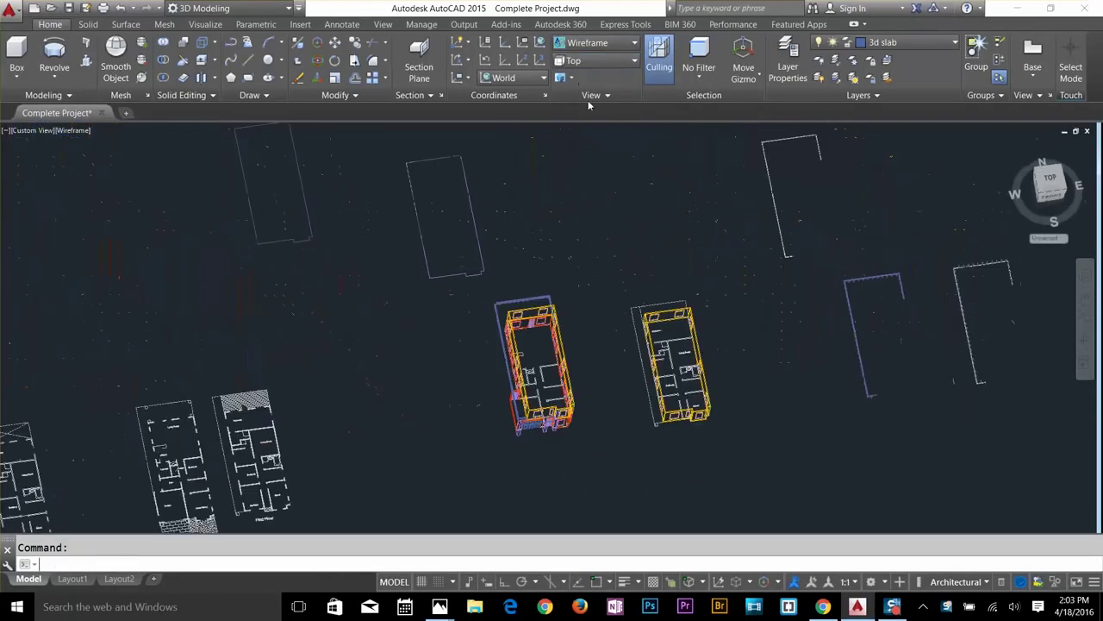
left_click(905, 42)
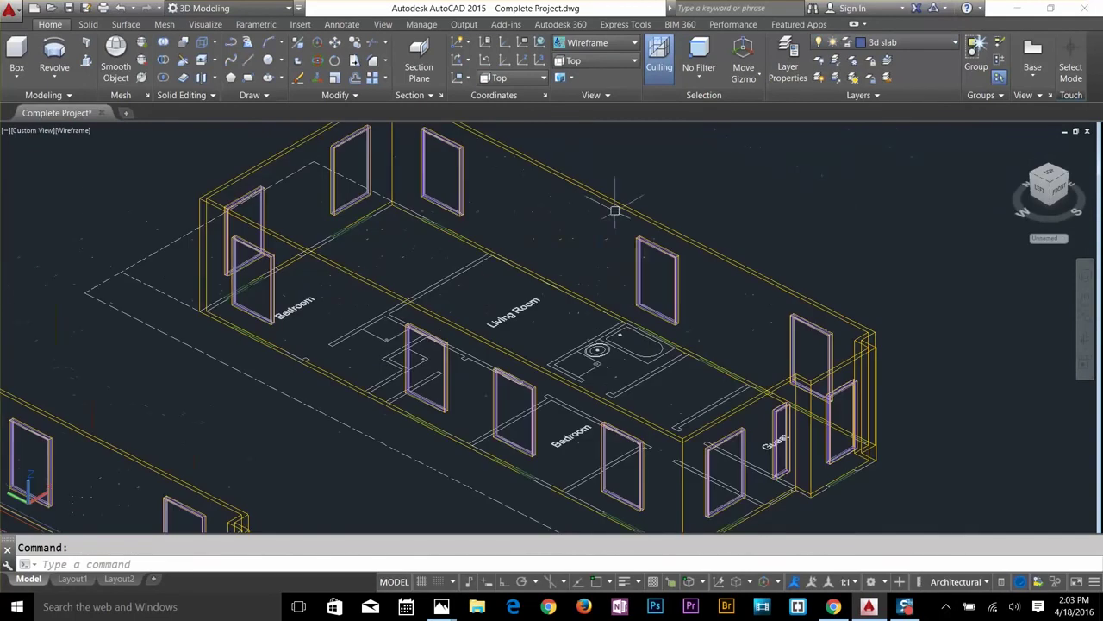
left_click(215, 60)
left_click(232, 169)
scroll(860, 331, "up", 8)
left_click(874, 313)
scroll(870, 314, "down", 7)
left_click(876, 372, "shift")
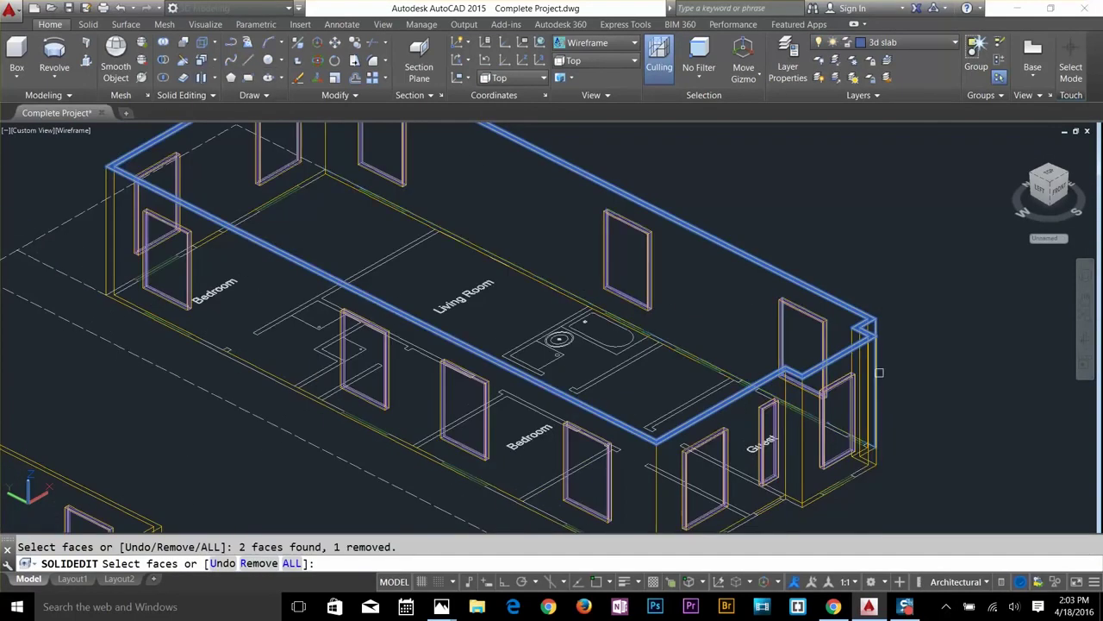
left_click(871, 381)
key("Escape")
scroll(862, 307, "up", 5)
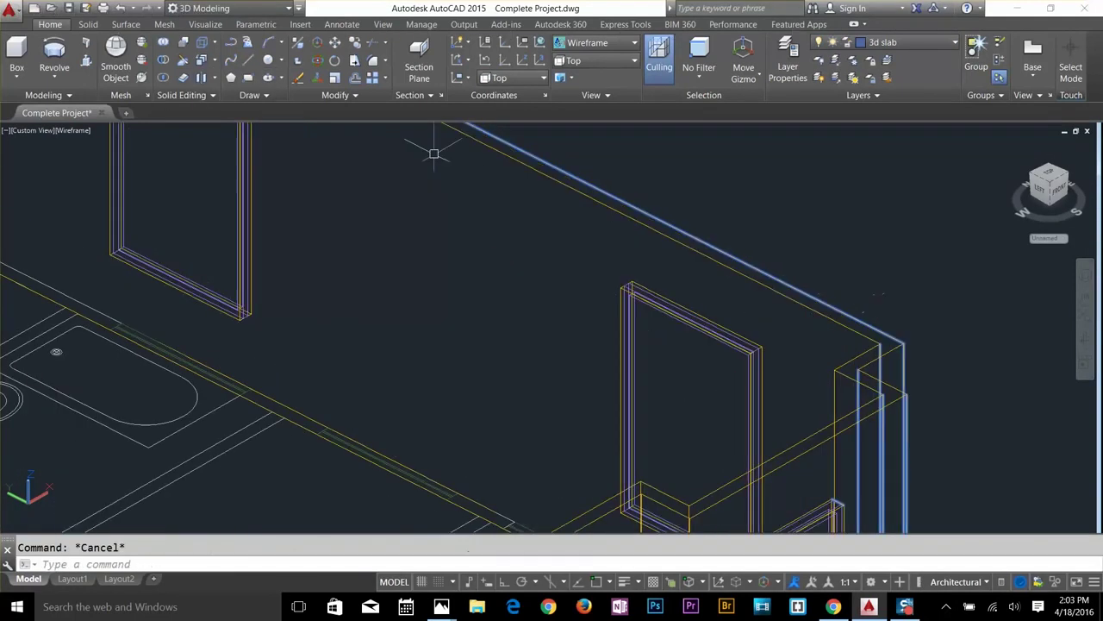
Copy the top face of the upper-floor walls into the open area beside the model and erase the unwanted copied side face.
key("Return")
left_click(846, 322)
scroll(840, 323, "down", 6)
key("Return")
scroll(865, 310, "down", 10)
key("Escape")
key("Delete")
Undo the last erase and delete the copied side face with the window openings again.
scroll(661, 276, "up", 10)
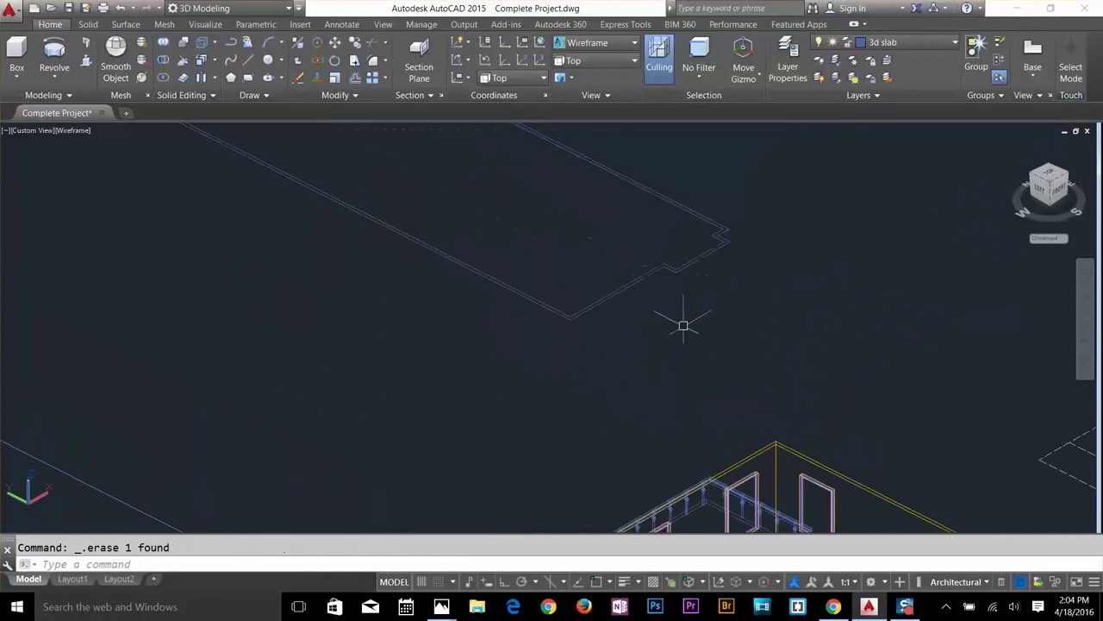
key("Escape")
type("x")
key("Return")
key("Escape")
key("ctrl+z")
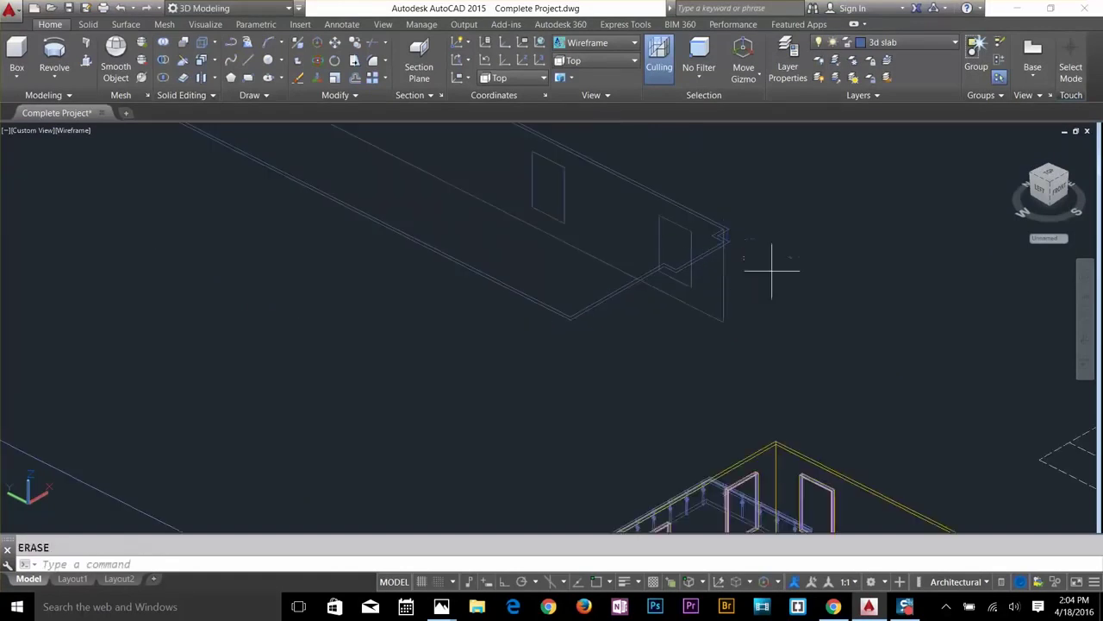
key("Delete")
Try to extrude the copied wall-top face by 4.5.
middle_click_drag(679, 265, 745, 344)
key("Escape")
type("ext")
key("Return")
left_click(756, 338)
key("Return")
key("Escape")
key("Return")
left_click(756, 338)
key("Return")
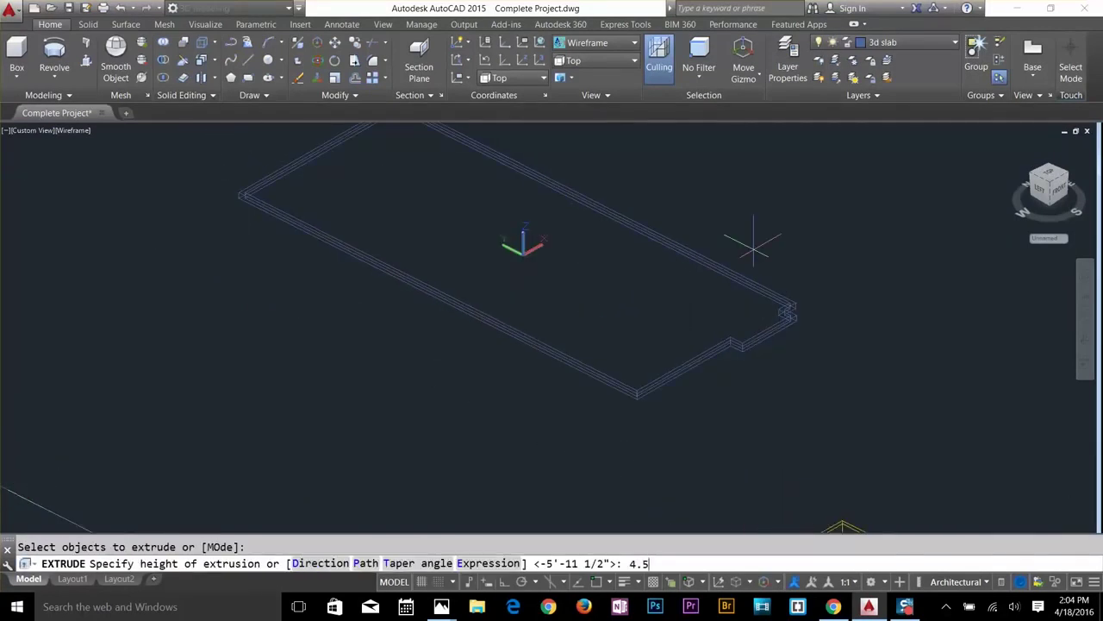
key("Escape")
type("o")
key("Return")
left_click(787, 323)
scroll(772, 338, "up", 6)
key("Escape")
Delete the redundant inner line segments of the copied wall outline, including the end edge that does not meet the corner.
left_click(760, 281)
key("Delete")
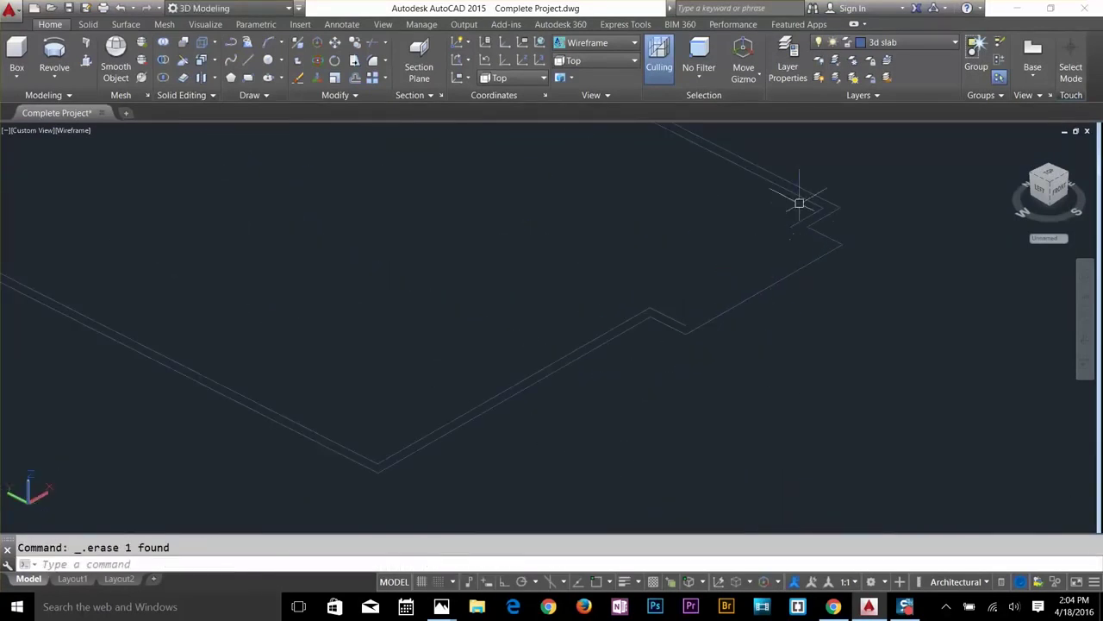
left_click(795, 195)
key("Delete")
left_click(660, 314)
key("Delete")
left_click(352, 453)
scroll(353, 414, "down", 5)
scroll(297, 259, "up", 10)
left_click(535, 297)
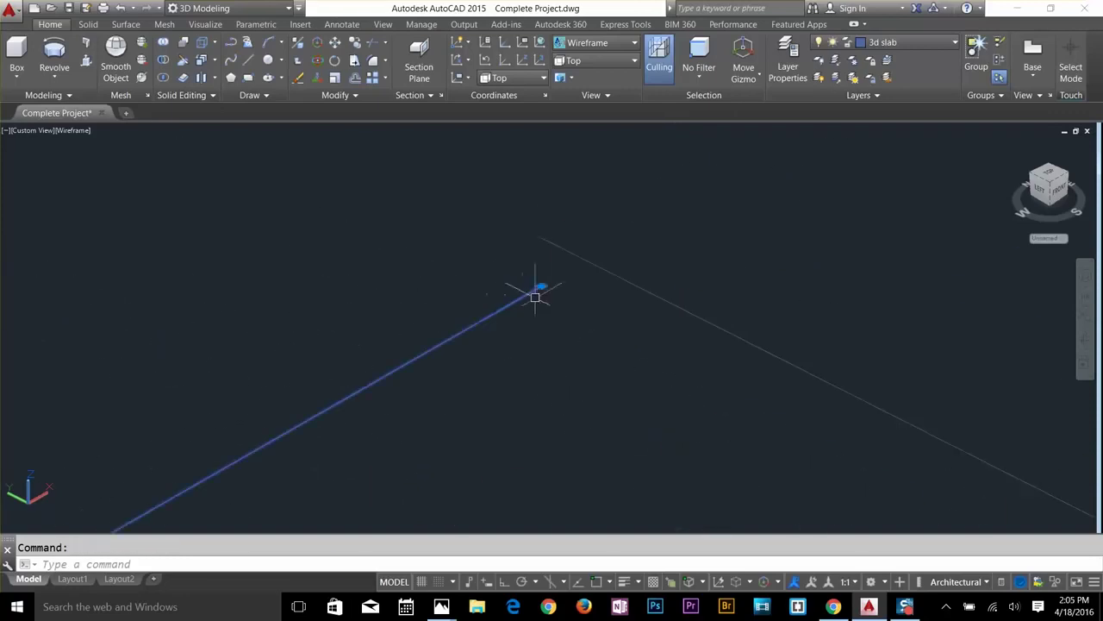
left_click(541, 286)
key("Escape")
key("Delete")
Draw a line between the two far corners to close the short end of the outline.
type("l")
key("Return")
left_click(510, 177)
left_click(302, 295)
key("Escape")
key("Escape")
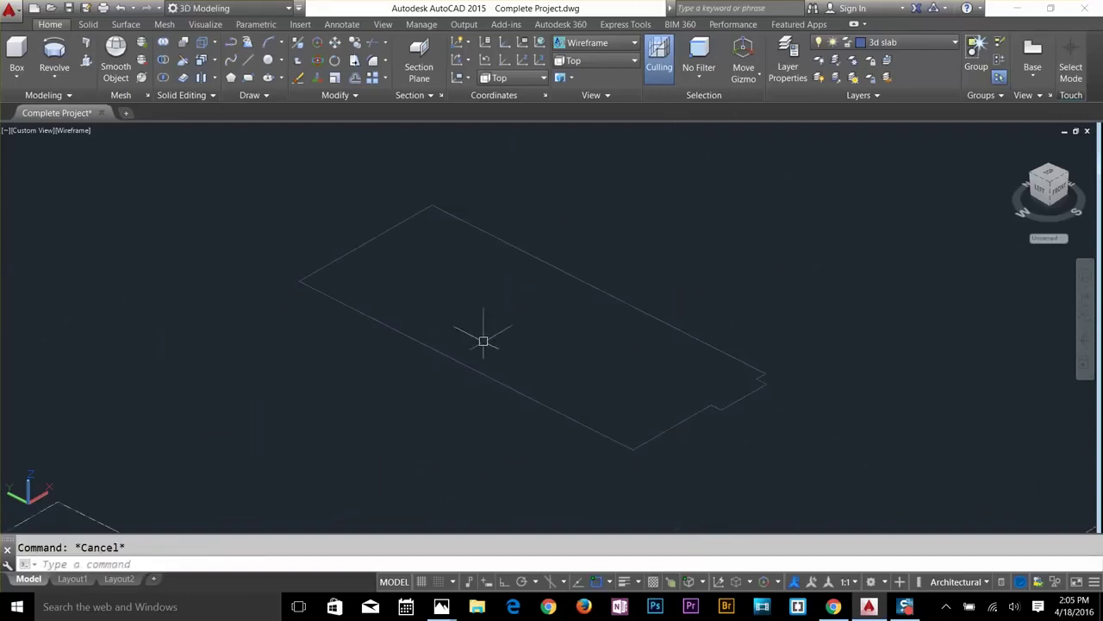
Try to create a boundary inside the outline and delete the line across its far short end.
type("bo")
key("Return")
key("Return")
left_click(443, 278)
key("Escape")
key("Escape")
left_click(311, 232)
key("Delete")
Trace the complete wall outline corner by corner with a closed polyline, starting and ending at the far corner.
mouse_move(499, 407)
middle_mouse_down("shift")
mouse_move(577, 350)
mouse_move(492, 405)
middle_mouse_up("shift")
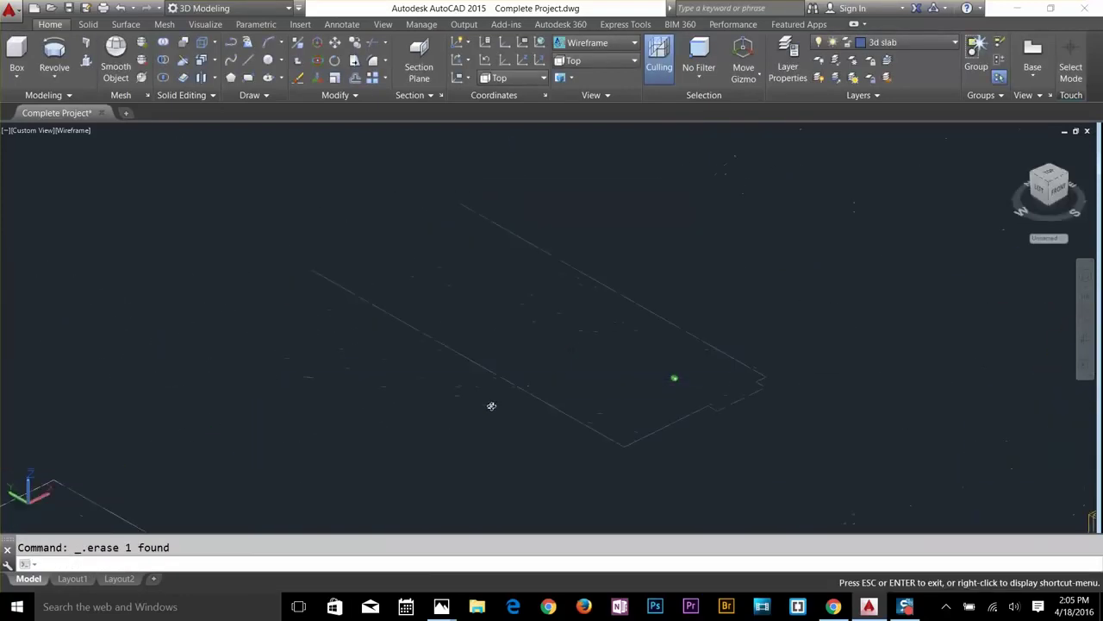
type("pl")
key("Return")
left_click(516, 146)
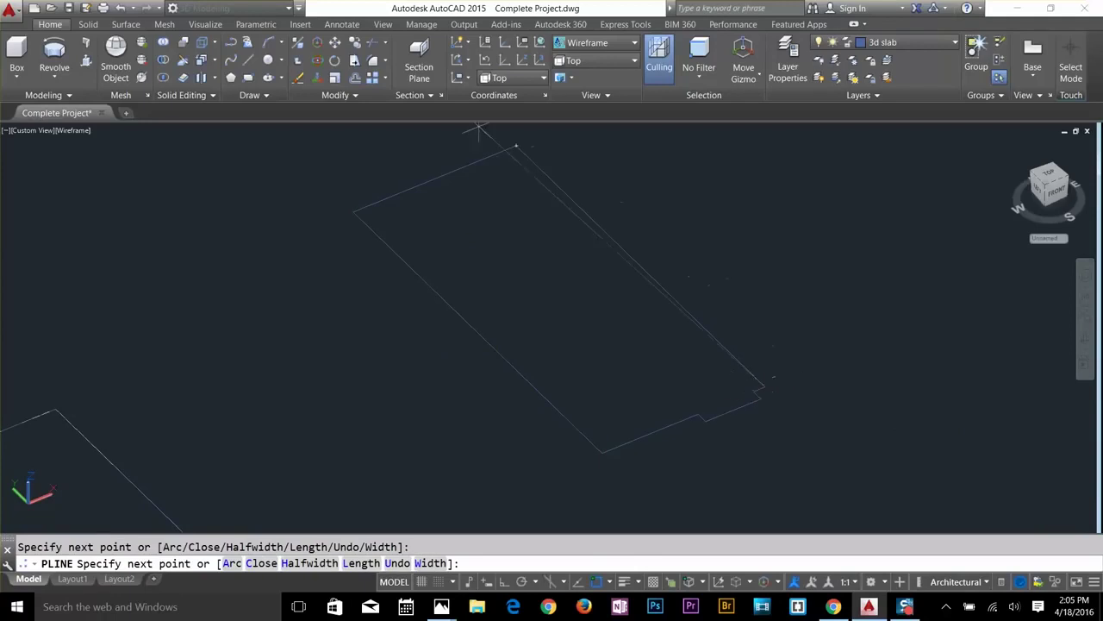
left_click(516, 145)
key("Return")
Offset the traced wall outline outward by a distance of 4.
type("o")
key("Return")
type("4")
key("Return")
left_click(422, 183)
Start an Extrude operation for the two parallel wall outlines.
type("e")
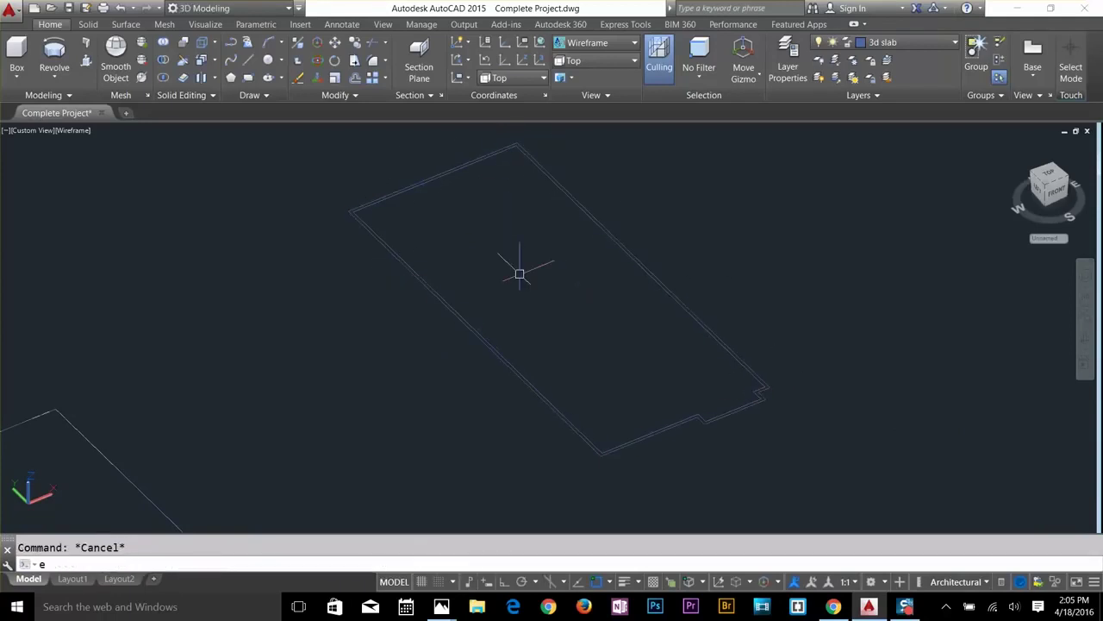
type("co")
key("Return")
left_click(715, 457)
type("ext")
key("Return")
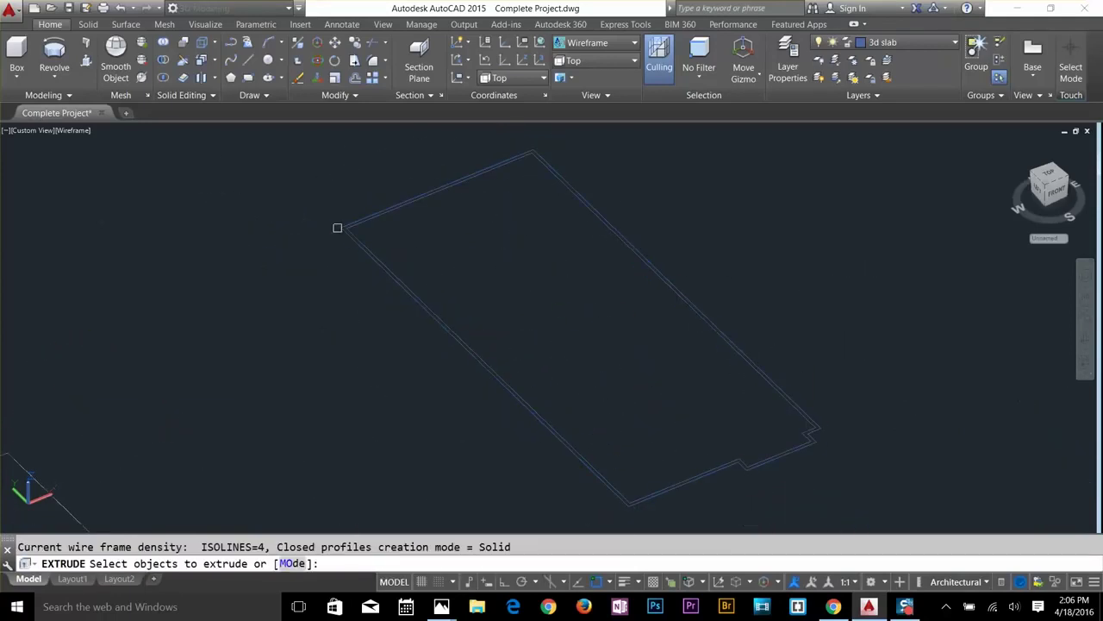
Extrude the slab outline into a solid by 4.
left_click(338, 226)
key("Return")
type("4.")
key("Return")
Copy the extruded slab to the top corner of the upper-floor walls on the separate floor model.
type("co")
key("Return")
left_click(335, 227)
key("Return")
scroll(820, 428, "up", 5)
left_click(601, 308)
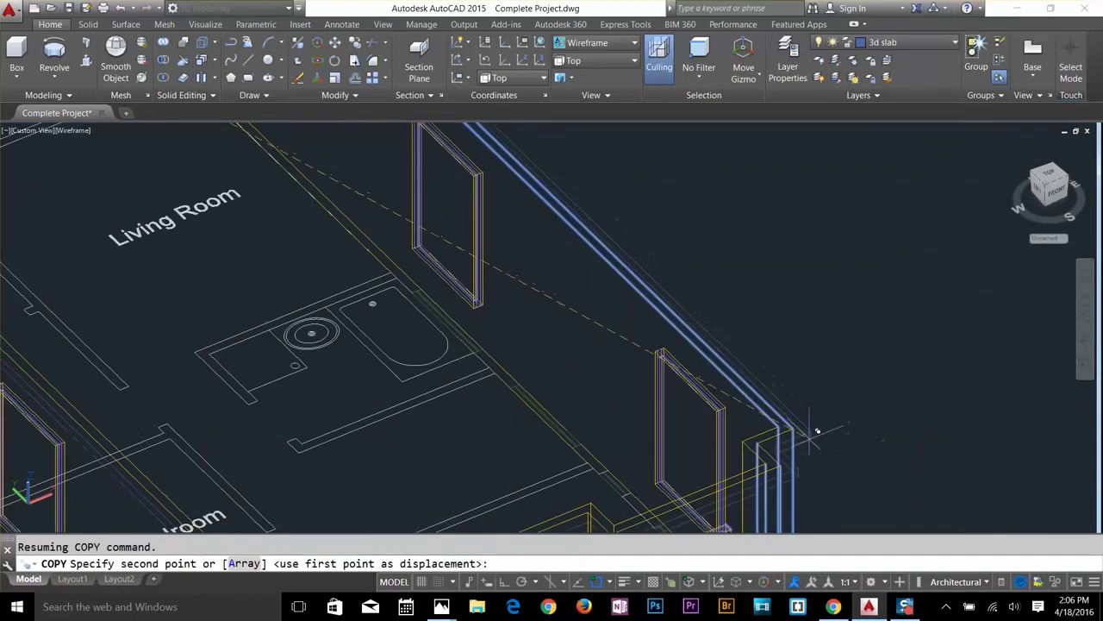
scroll(815, 433, "up", 7)
left_click(734, 330)
scroll(734, 330, "down", 5)
key("Return")
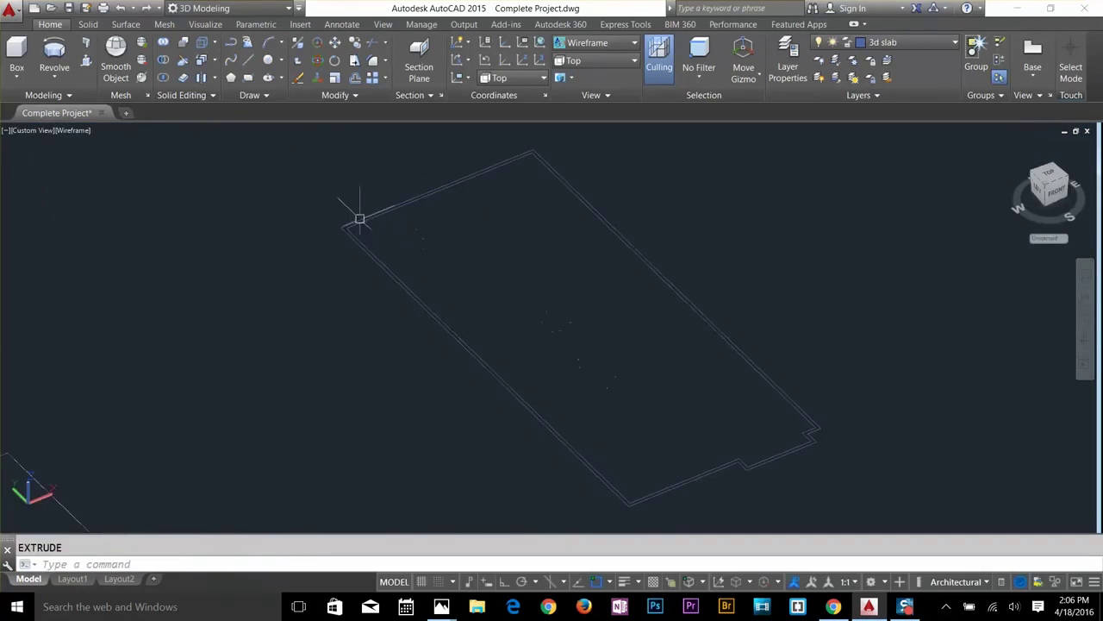
key("Escape")
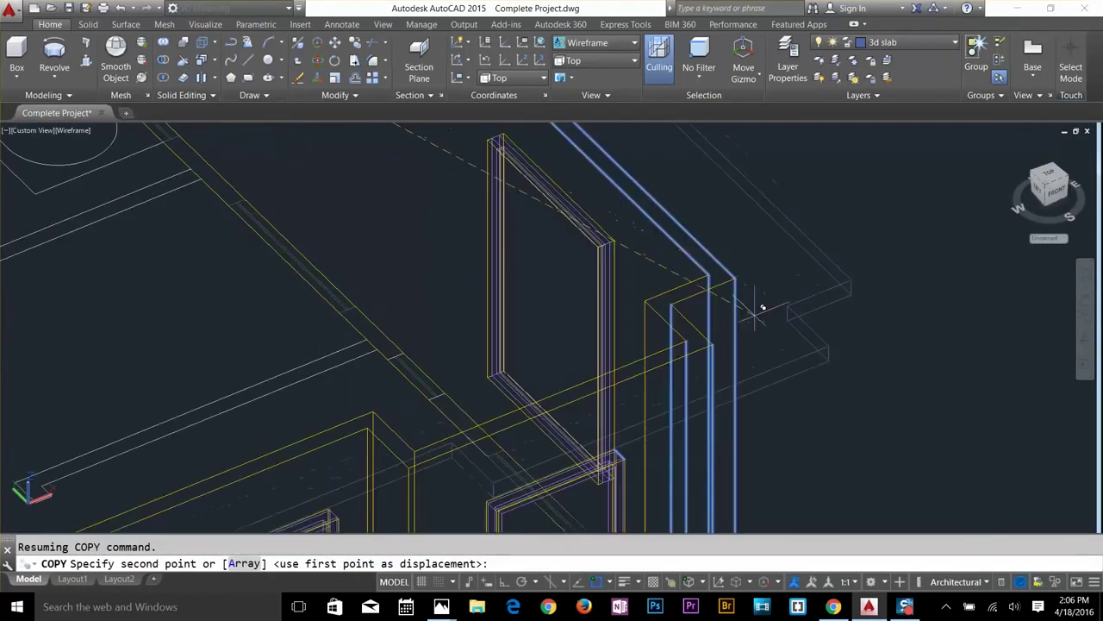
scroll(758, 308, "down", 5)
key("Escape")
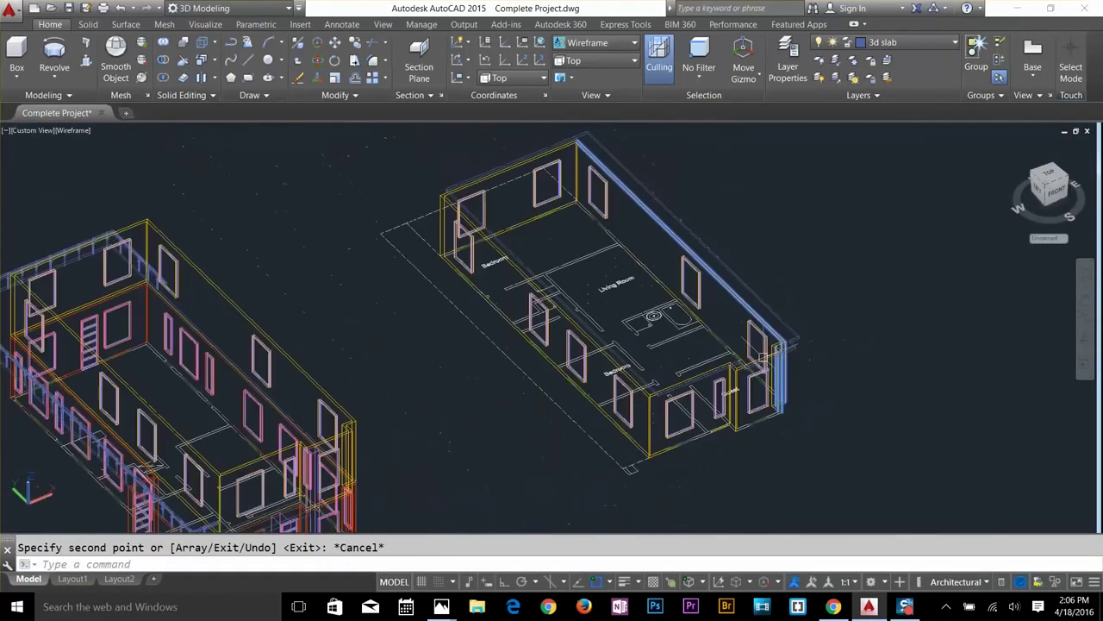
Move the copied slab into place over the upper-floor walls.
scroll(412, 252, "up", 8)
type("m")
key("Return")
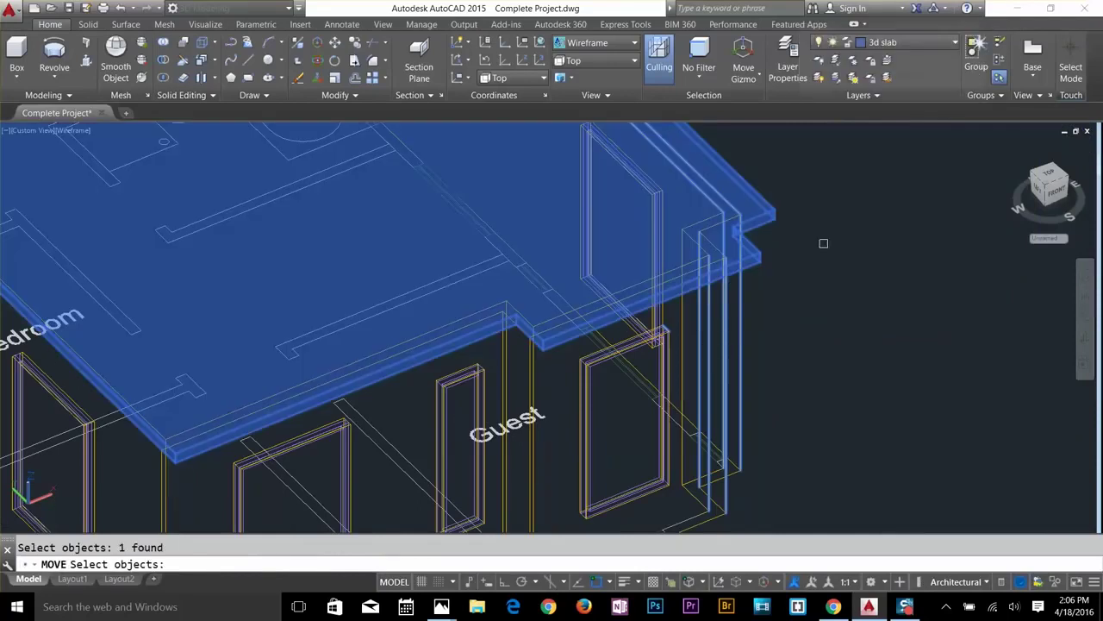
key("Return")
key("Escape")
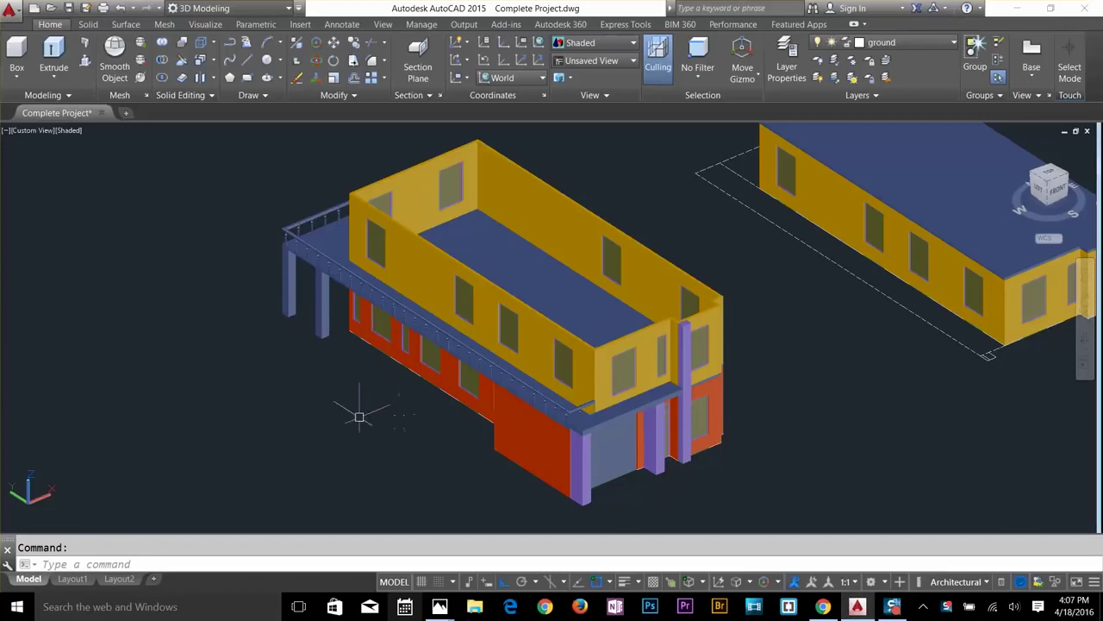
Examine the building models, floor plans and slab outlines laid out in the drawing.
scroll(344, 442, "down", 5)
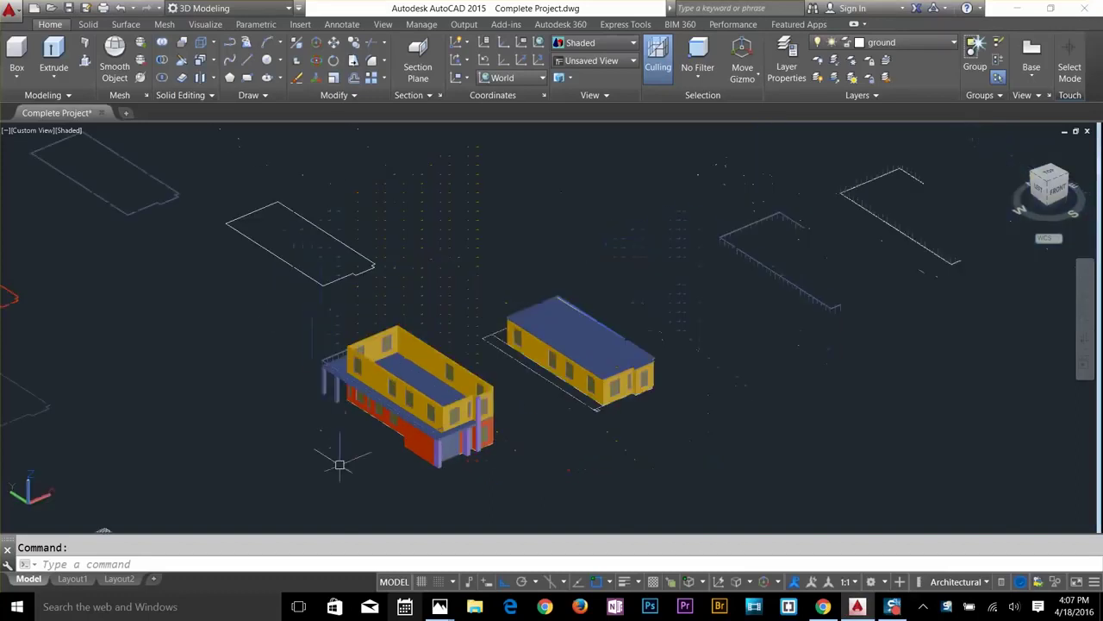
middle_click_drag(337, 460, 810, 302)
scroll(509, 402, "up", 4)
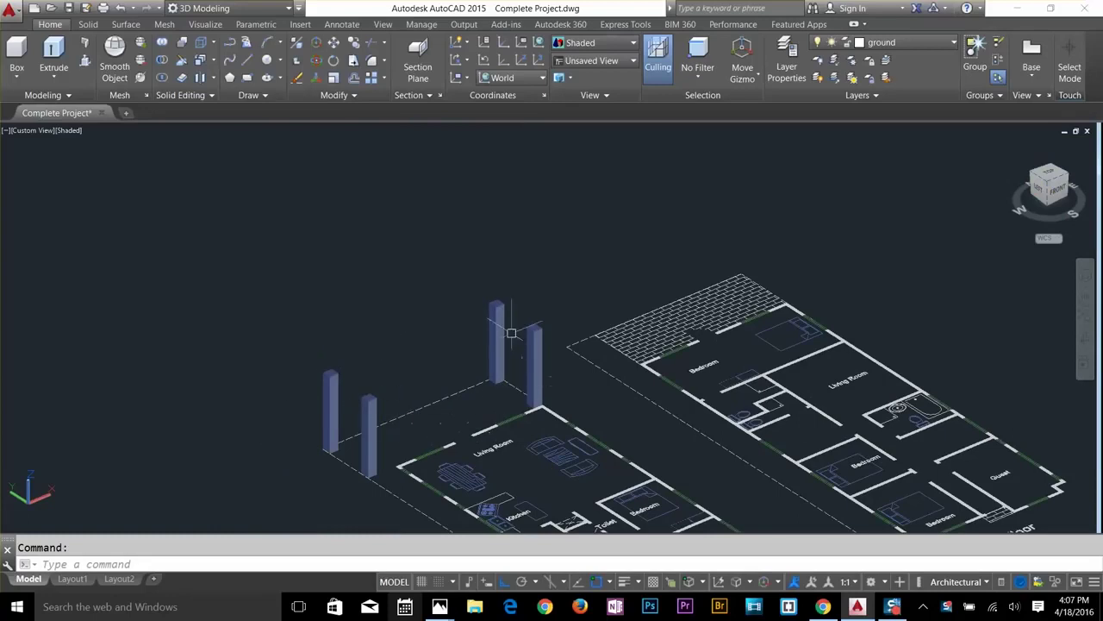
scroll(720, 368, "down", 3)
middle_click_drag(833, 320, 204, 401)
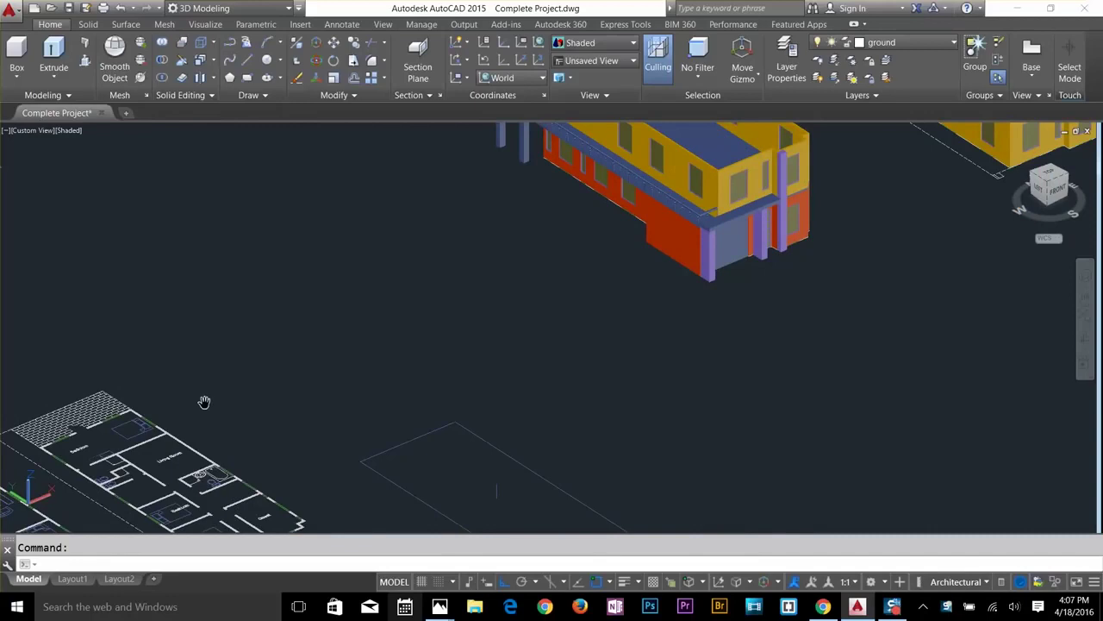
middle_click_drag(462, 262, 501, 429)
right_click(595, 406)
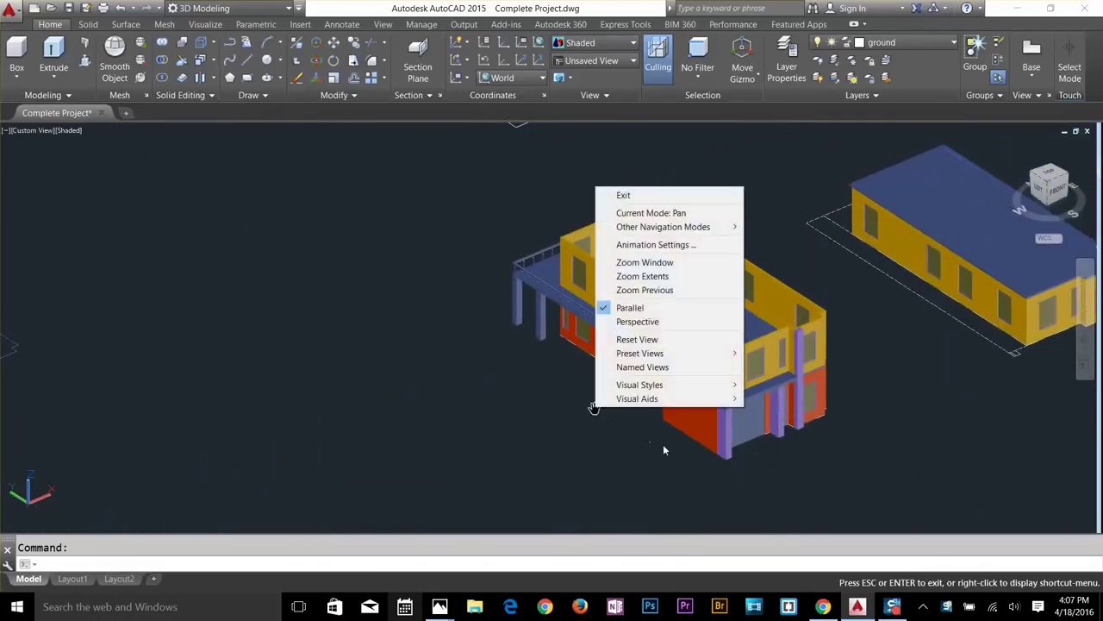
key("Escape")
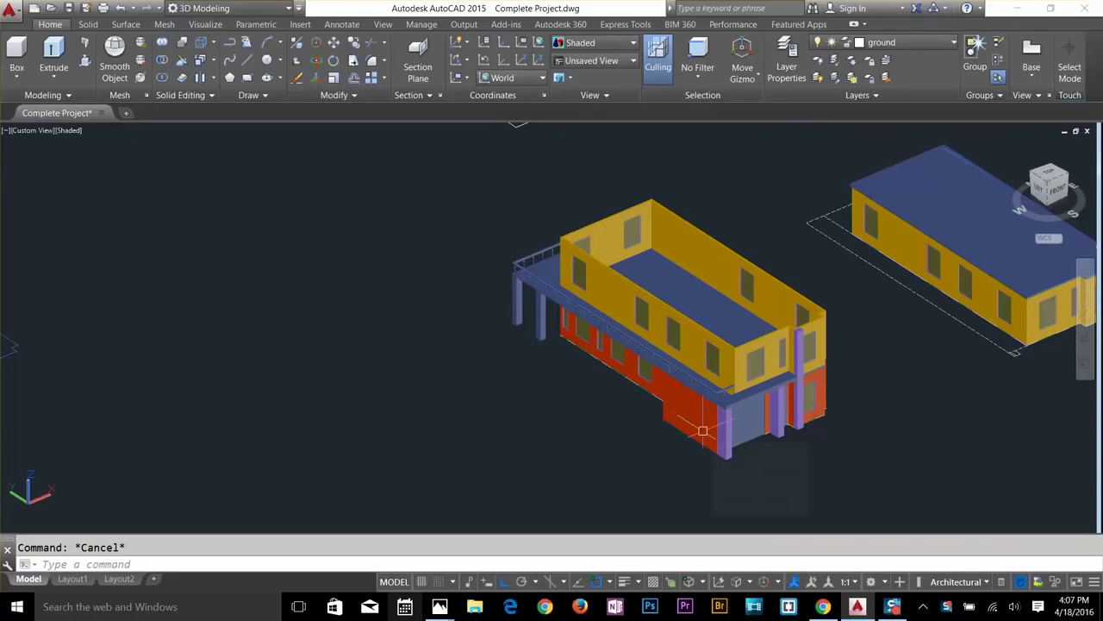
Save the drawing.
key("ctrl+s")
middle_click_drag(769, 345, 547, 434)
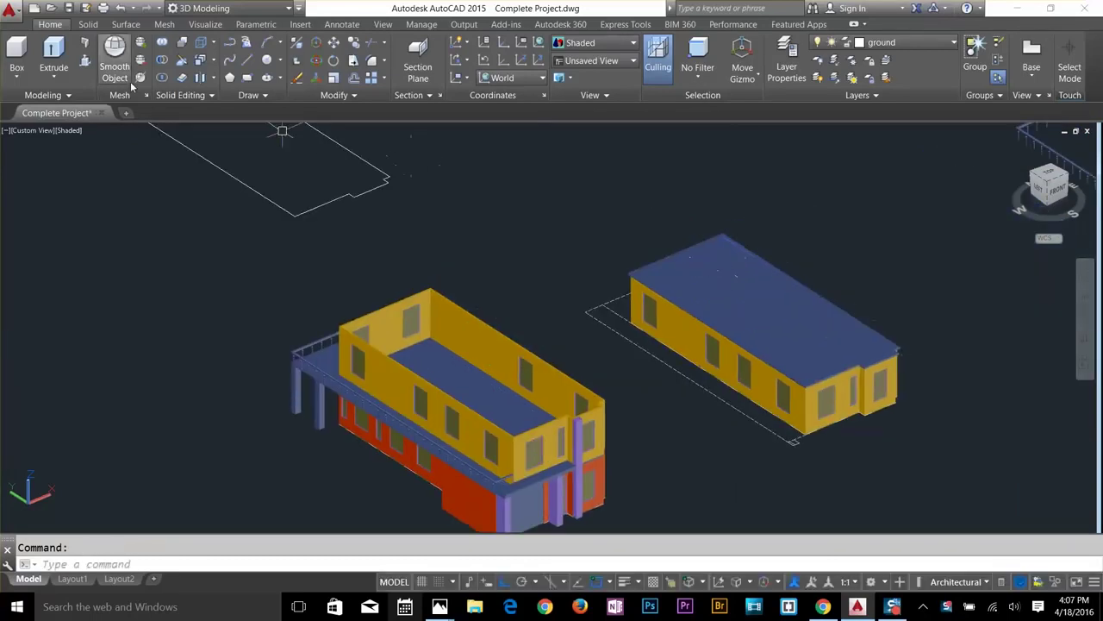
left_click(212, 60)
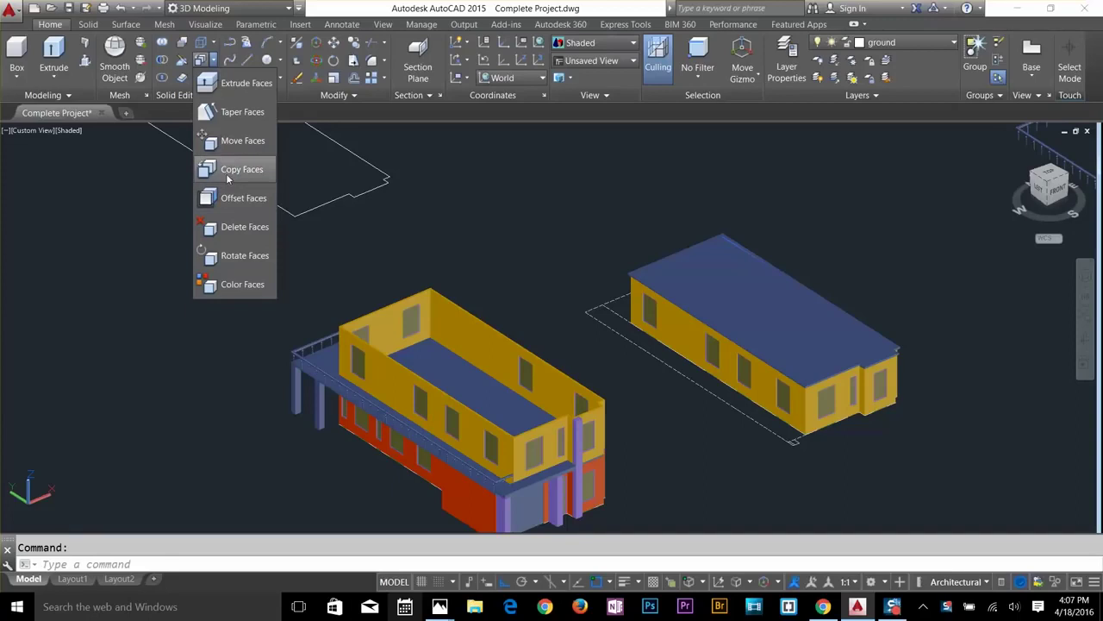
Join all the line segments of the white building outline into a single closed polyline.
middle_click_drag(259, 258, 504, 328)
scroll(504, 328, "up", 3)
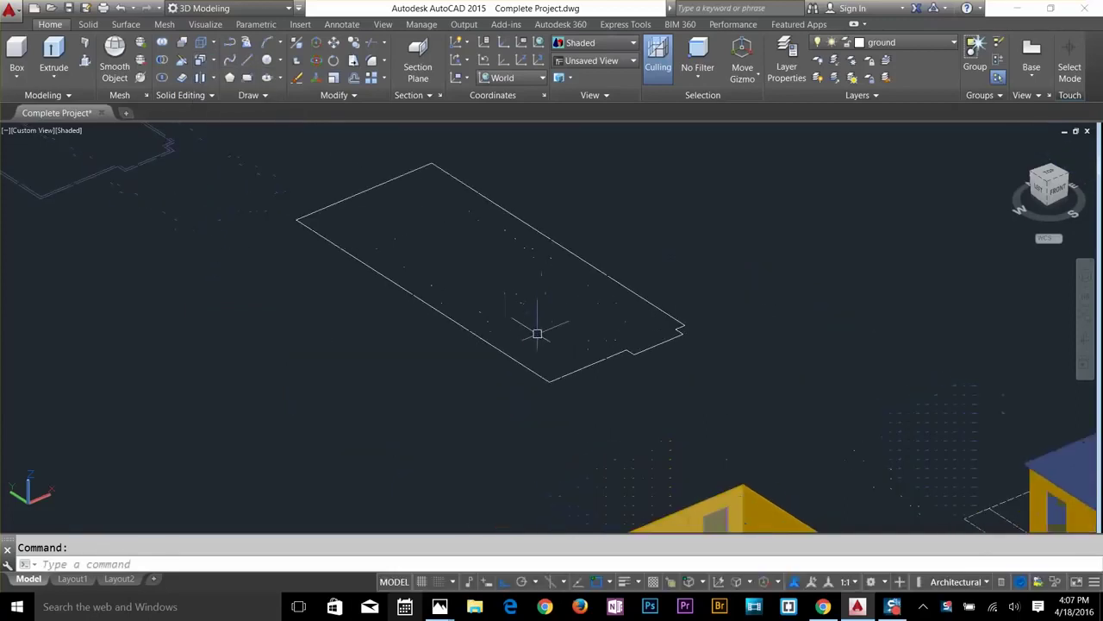
left_click(517, 362)
key("Escape")
left_click(594, 364)
key("Escape")
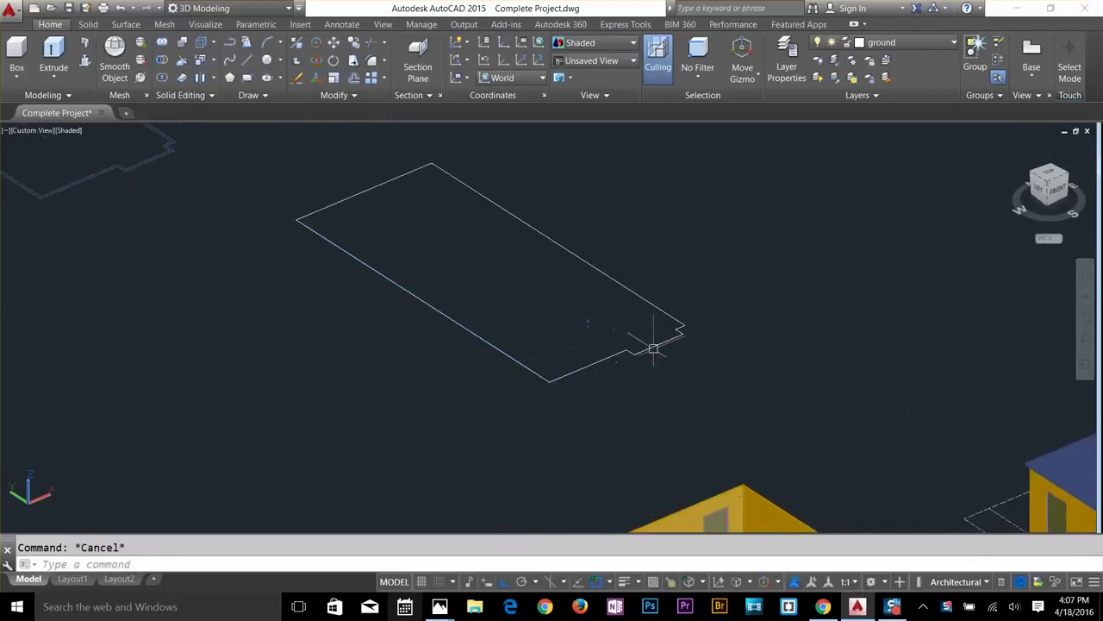
key("Escape")
key("Return")
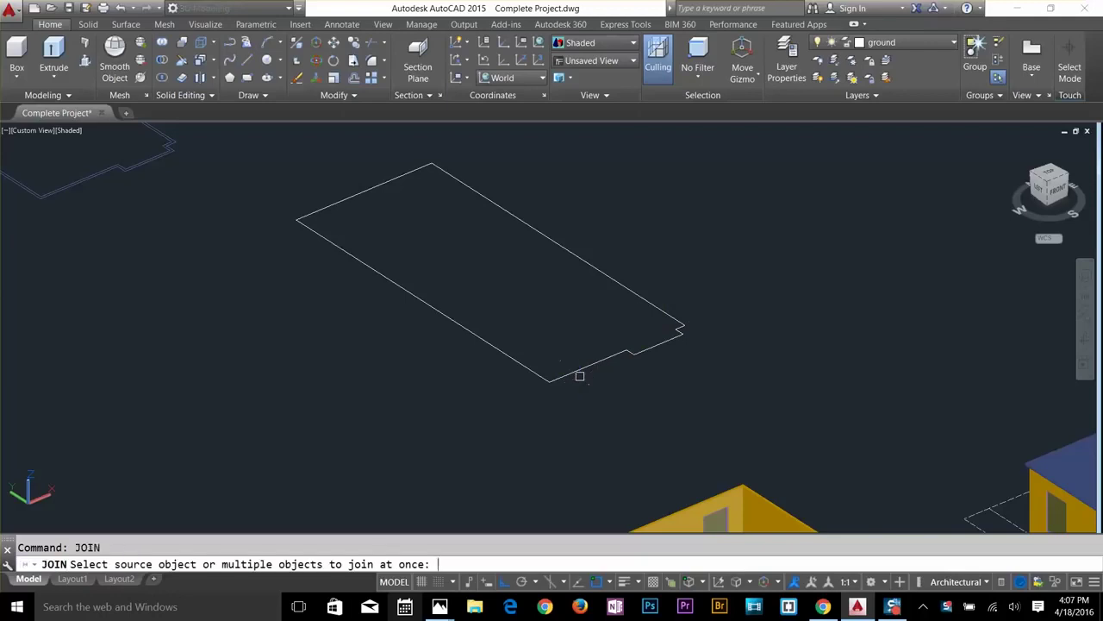
left_click(709, 281)
left_click(566, 380)
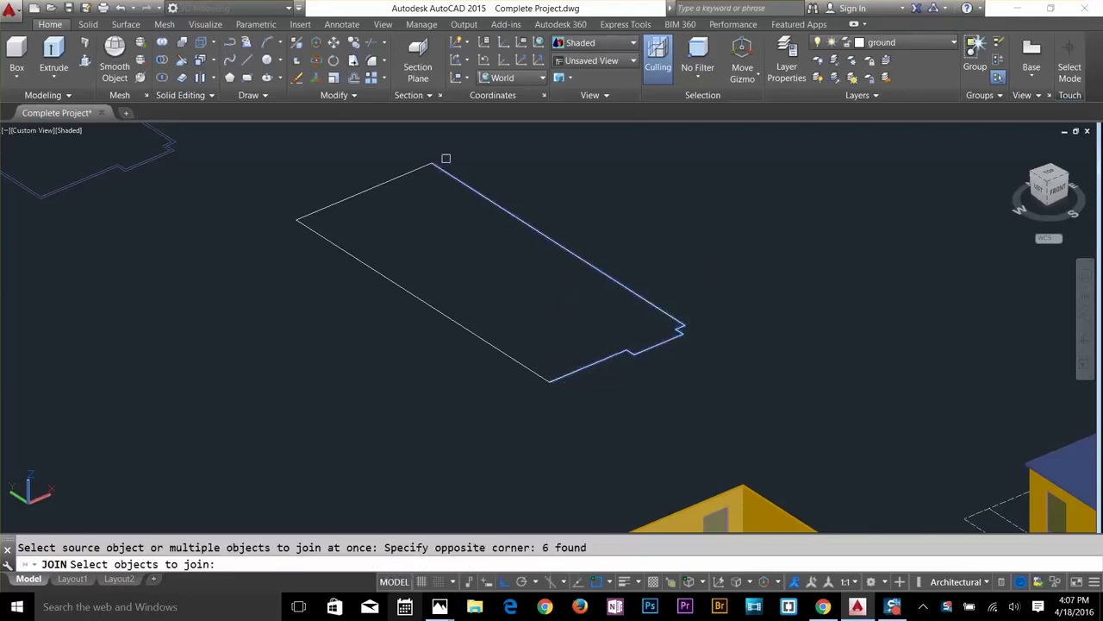
left_click(456, 146)
left_click(302, 249)
key("Return")
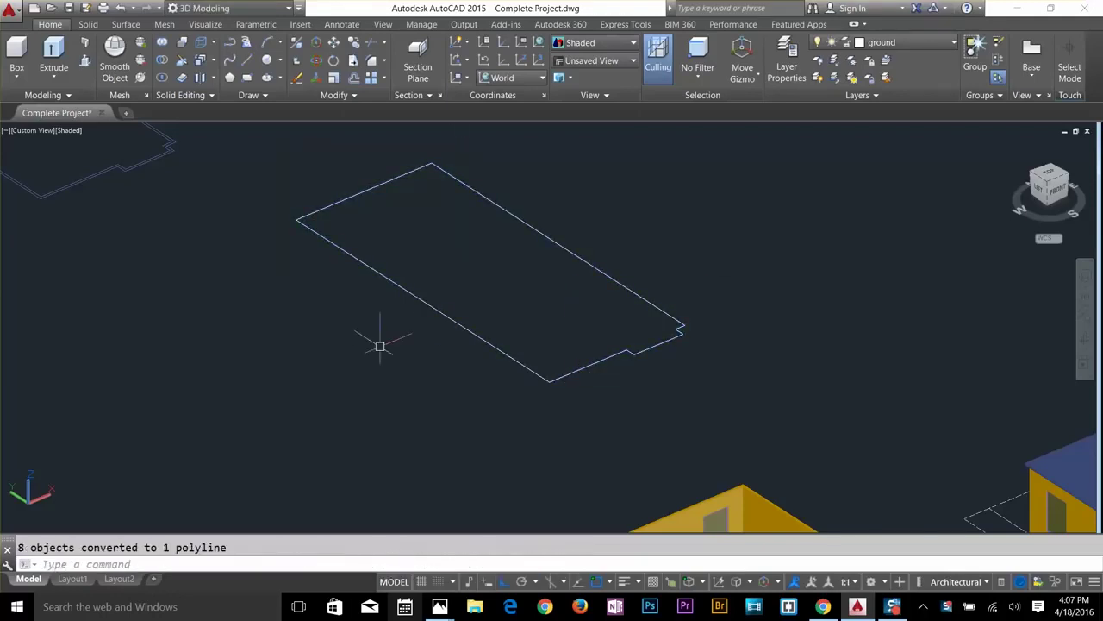
left_click(448, 322)
key("Escape")
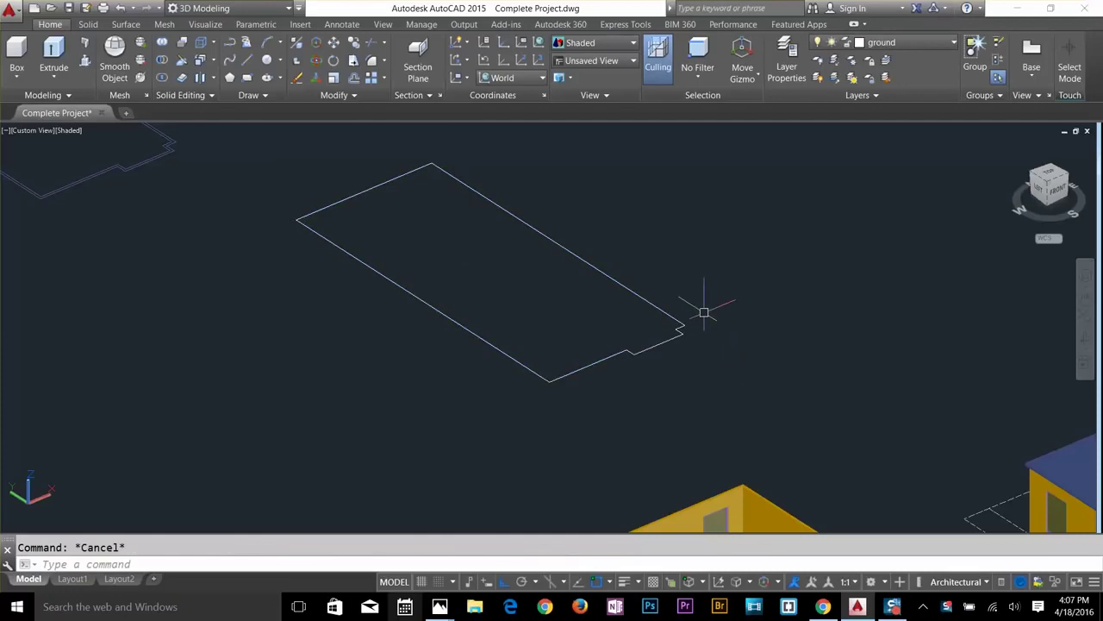
Offset the joined building outline 6' inward.
type("o")
key("Return")
type("6'")
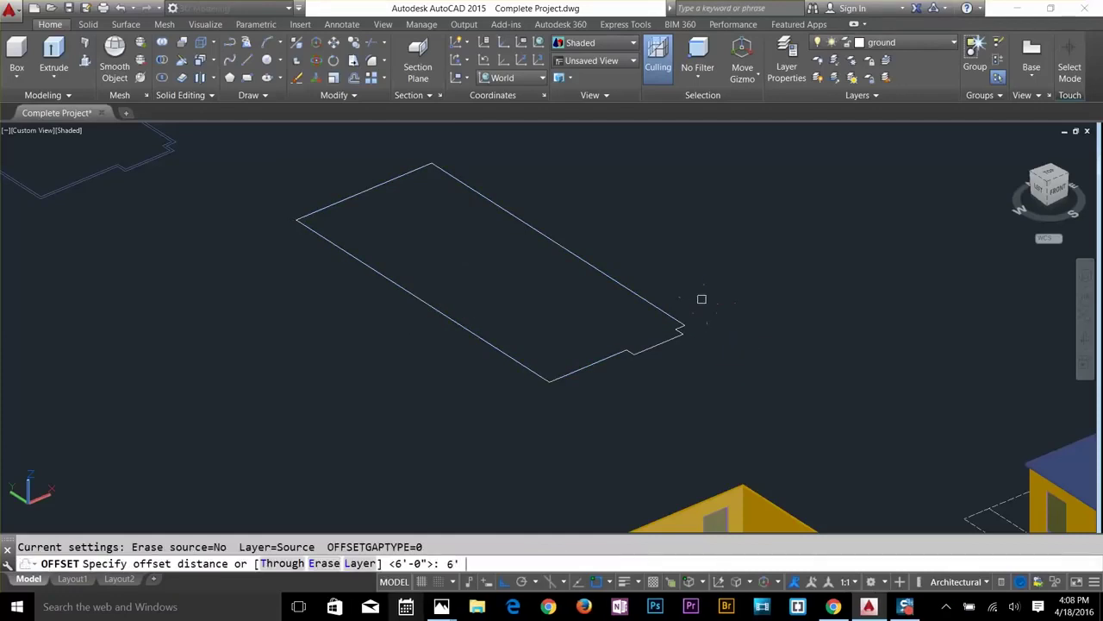
key("Return")
left_click(500, 349)
left_click(532, 320)
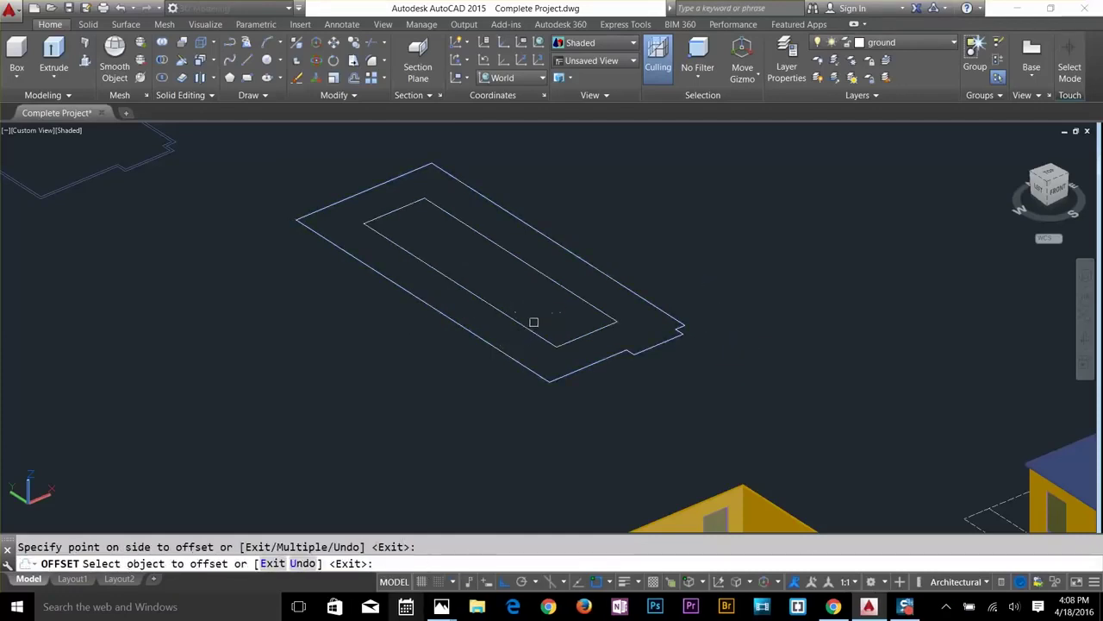
key("Escape")
scroll(524, 325, "up", 2)
scroll(524, 325, "down", 2)
scroll(591, 423, "down", 1)
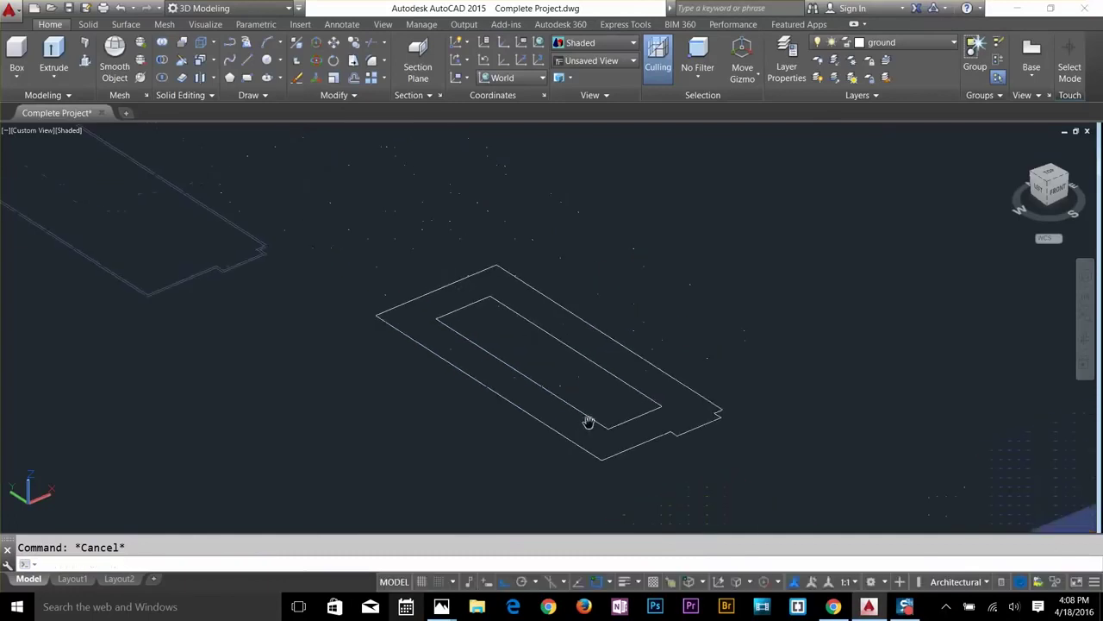
Explode both the outer outline and the inner offset rectangle into separate lines.
scroll(594, 411, "up", 2)
type("x")
key("Return")
left_click(567, 406)
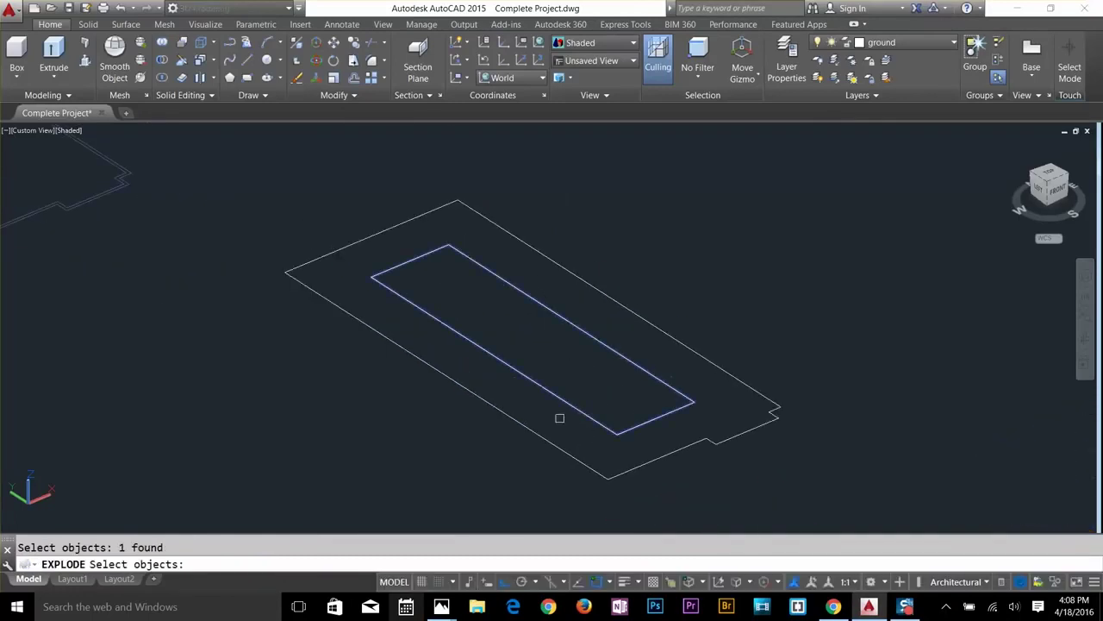
left_click(544, 432)
key("Return")
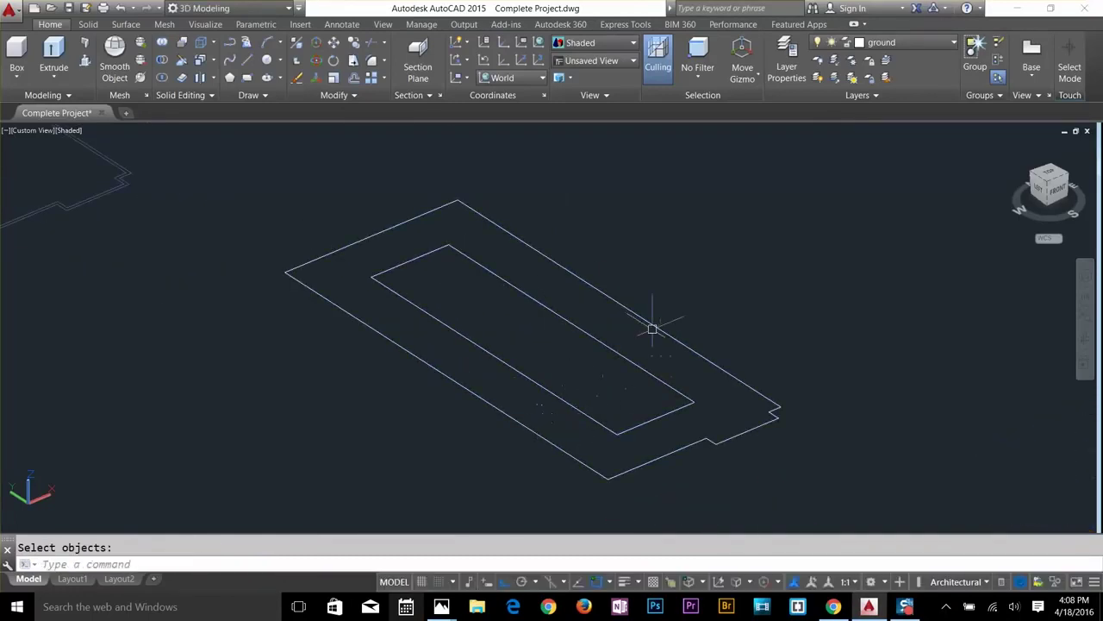
key("Escape")
Move the four lines of the inner rectangle upward by a displacement of 0,0,3'.
type("m")
key("Return")
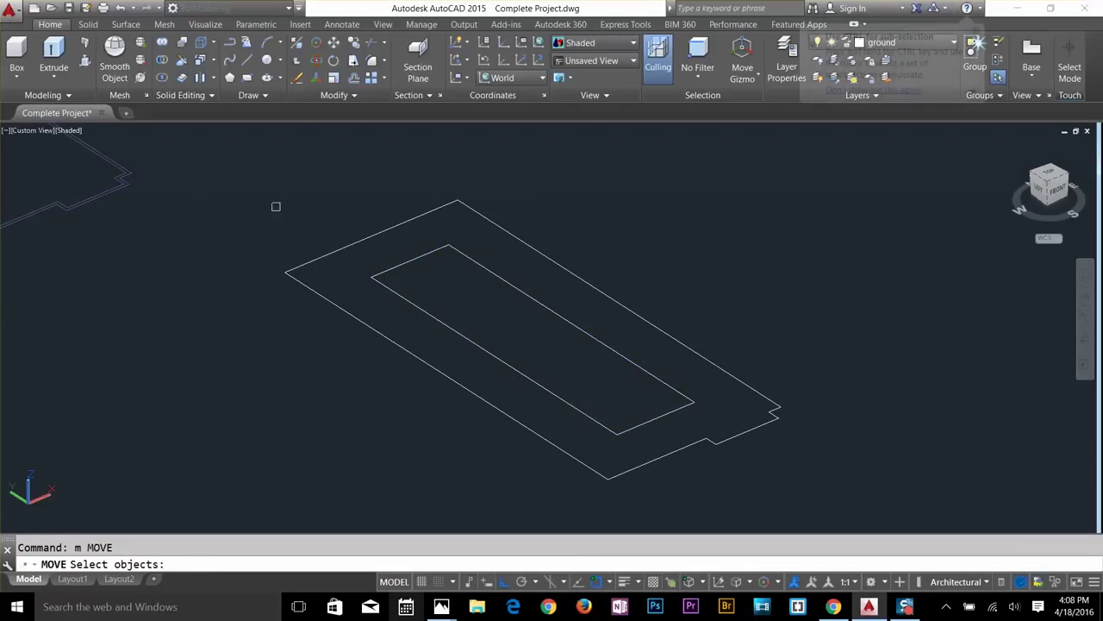
left_click(348, 208)
left_click(709, 472)
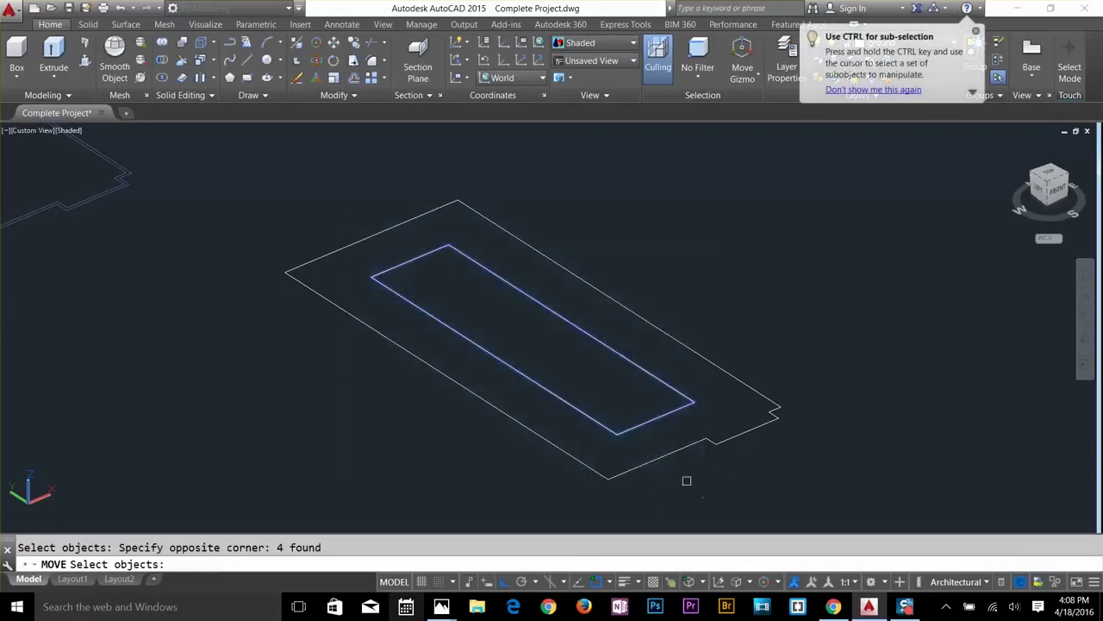
key("Return")
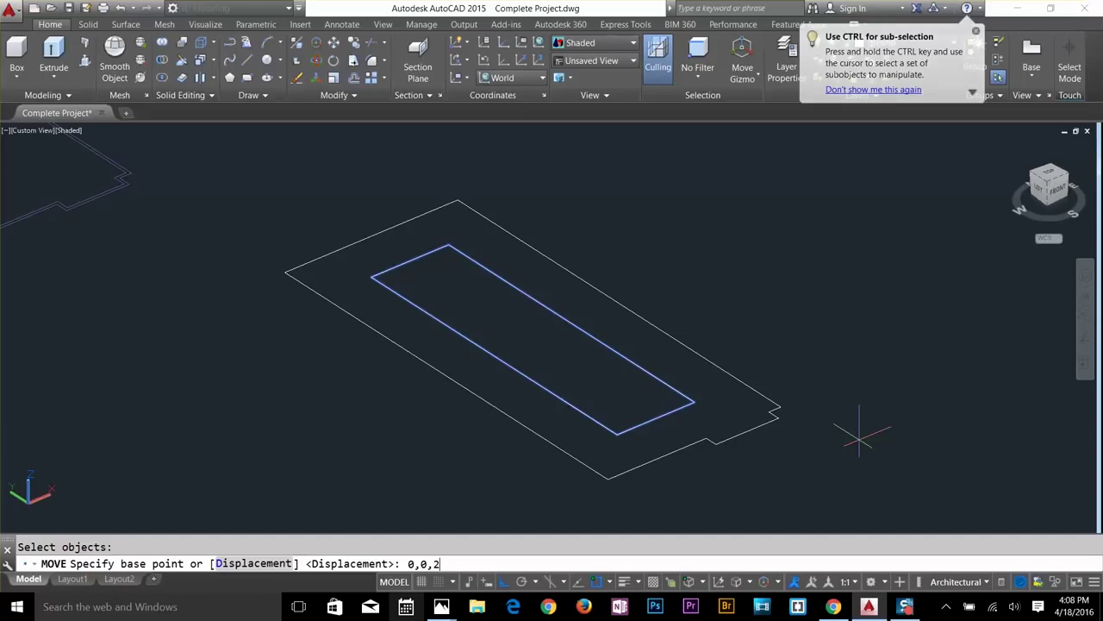
type("0,0,2")
key("BackSpace")
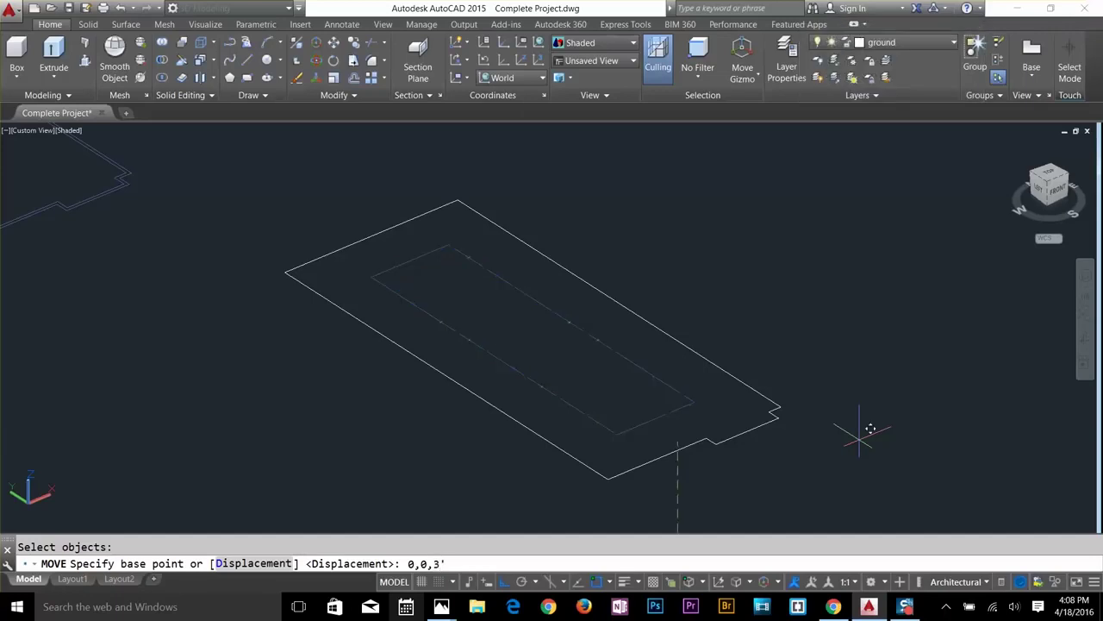
key("Return")
key("Return")
key("Escape")
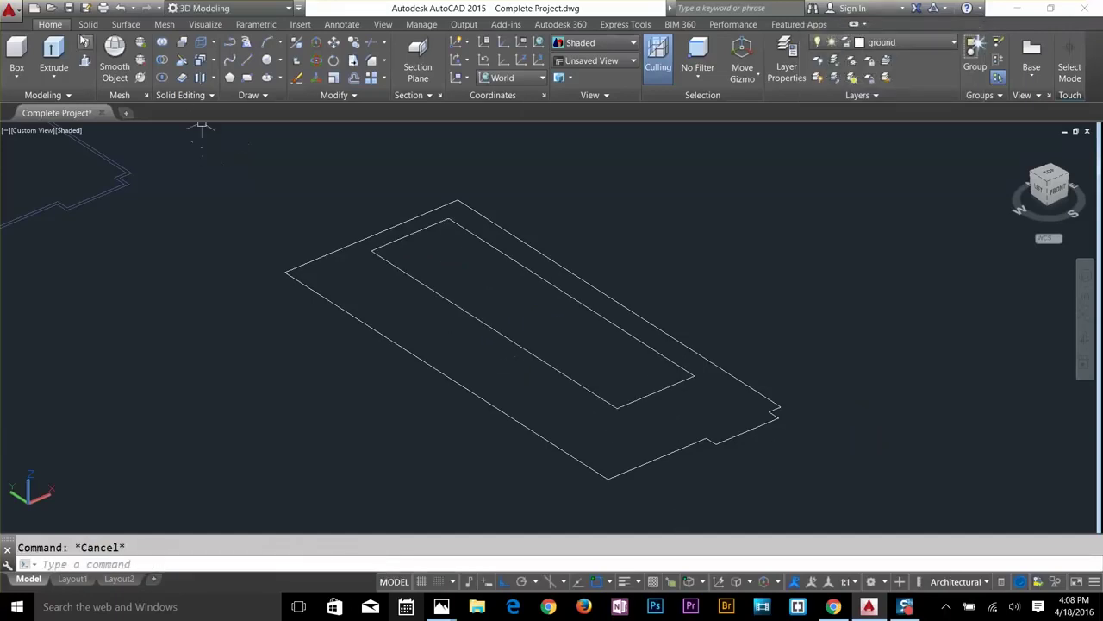
Loft a surface between the long front edge of the outer outline and the matching edge of the raised rectangle.
left_click(125, 25)
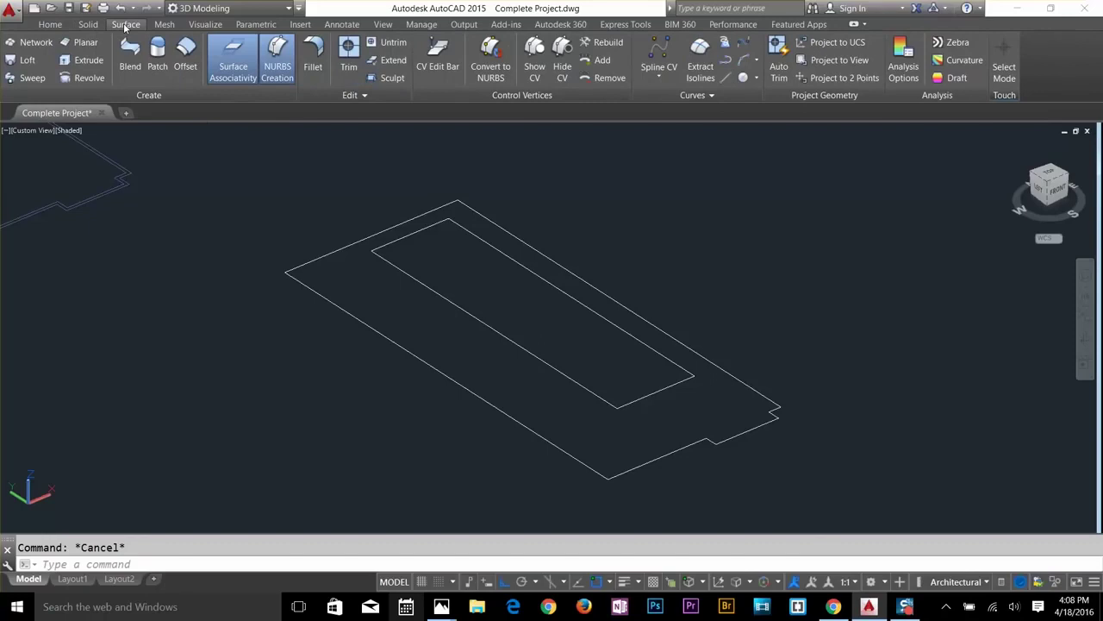
left_click(27, 59)
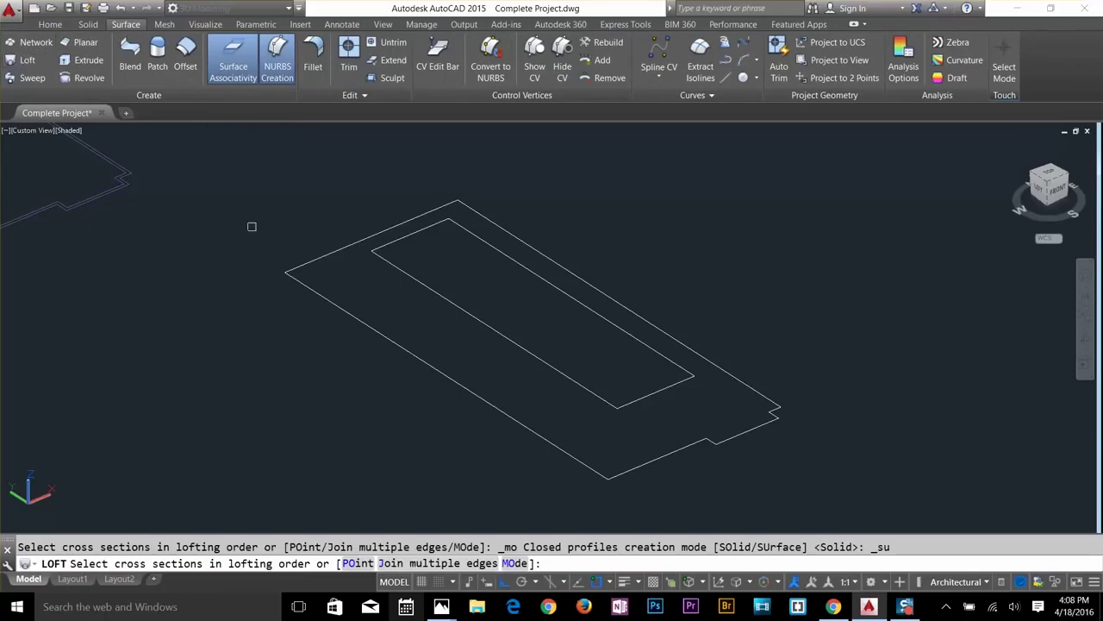
left_click(383, 333)
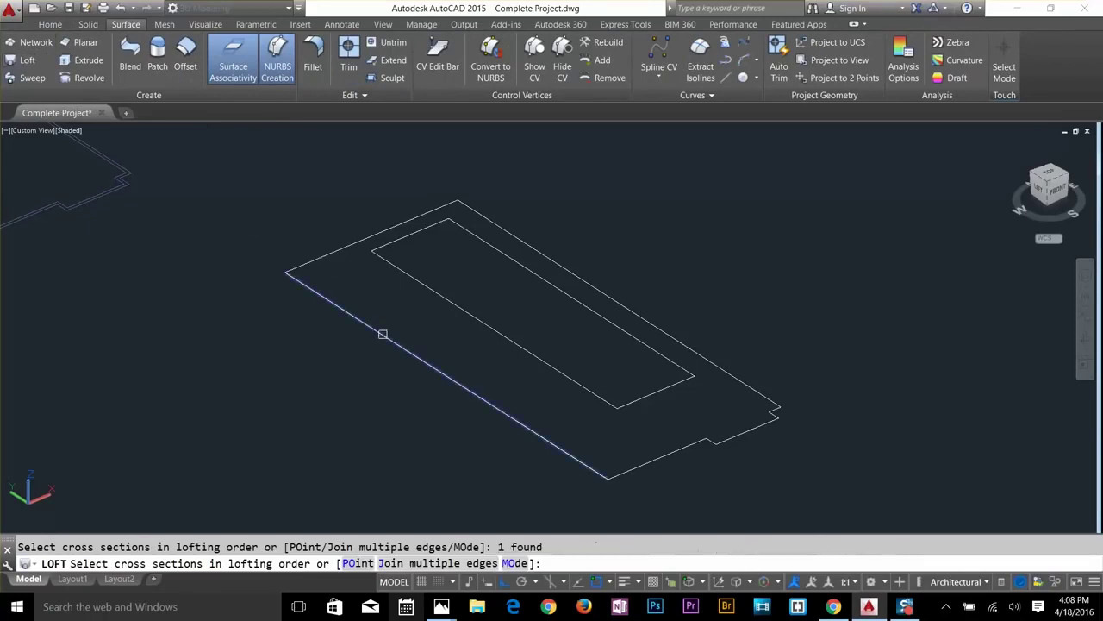
left_click(477, 318)
key("Return")
key("Return")
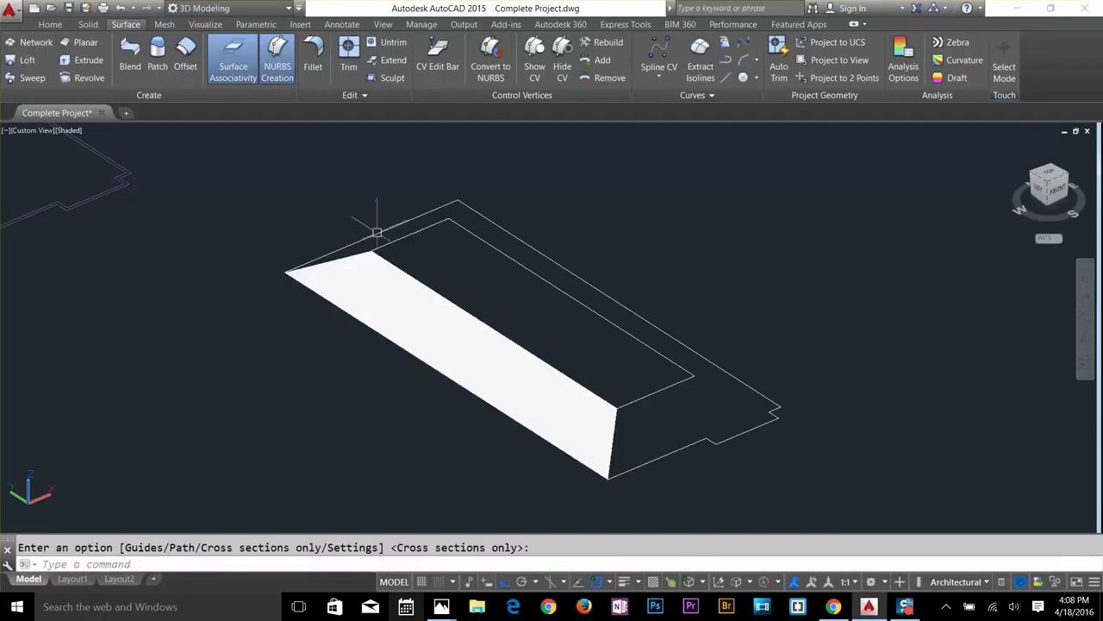
Loft a surface between the short rear edge of the outline and the matching short edge of the raised rectangle.
key("Return")
left_click(380, 231)
left_click(397, 236)
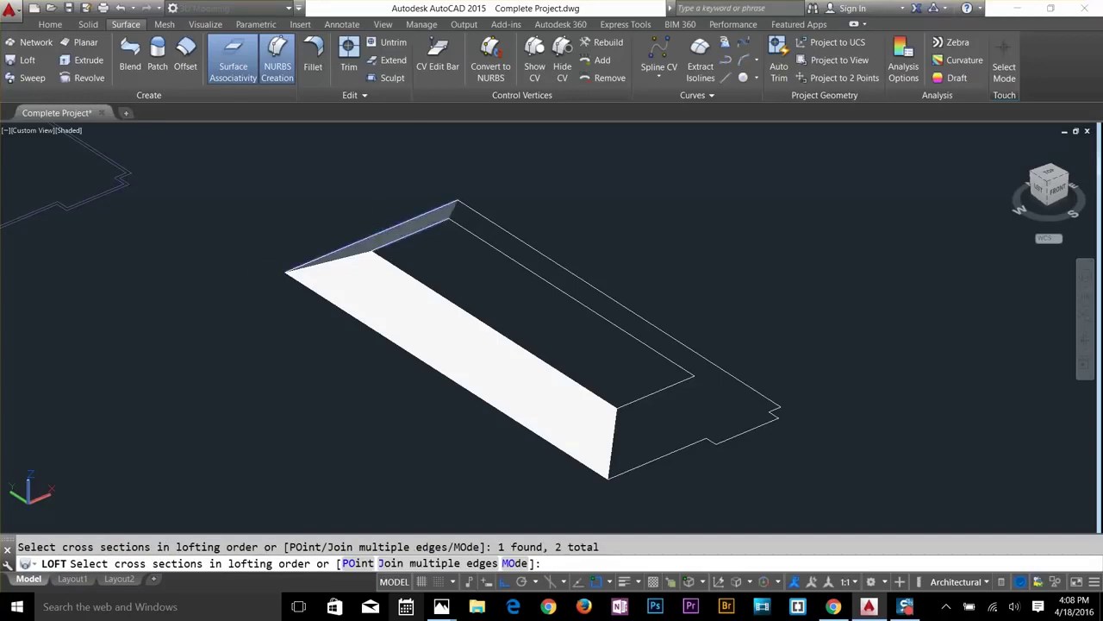
key("Return")
key("Return")
Loft a surface between the remaining long edge of the outer outline and the matching long edge of the raised rectangle.
key("Return")
left_click(520, 241)
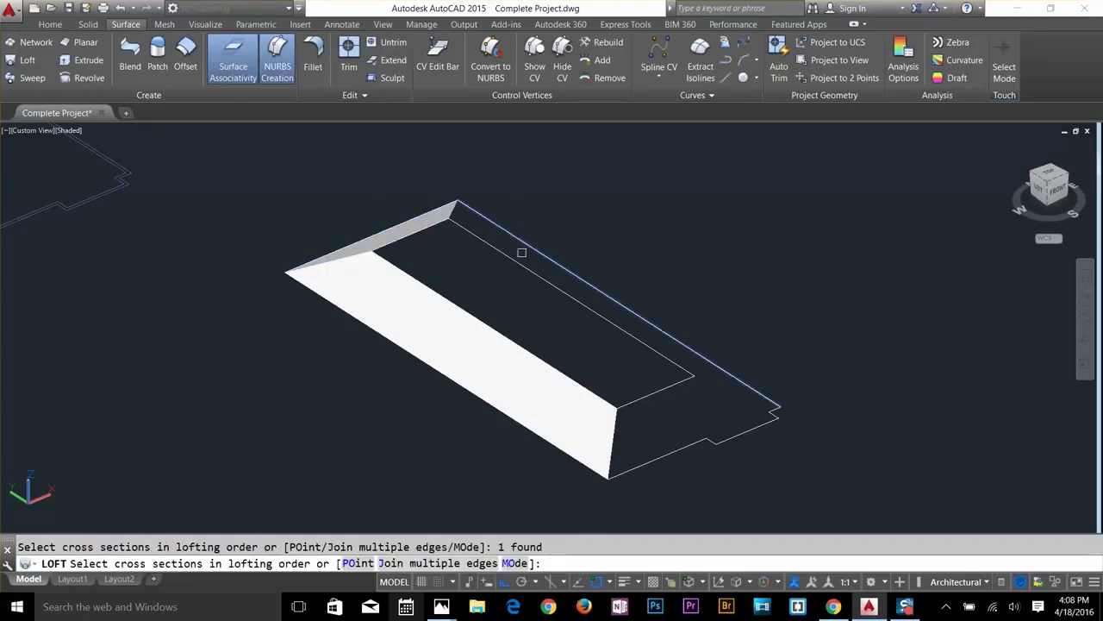
left_click(515, 257)
key("Return")
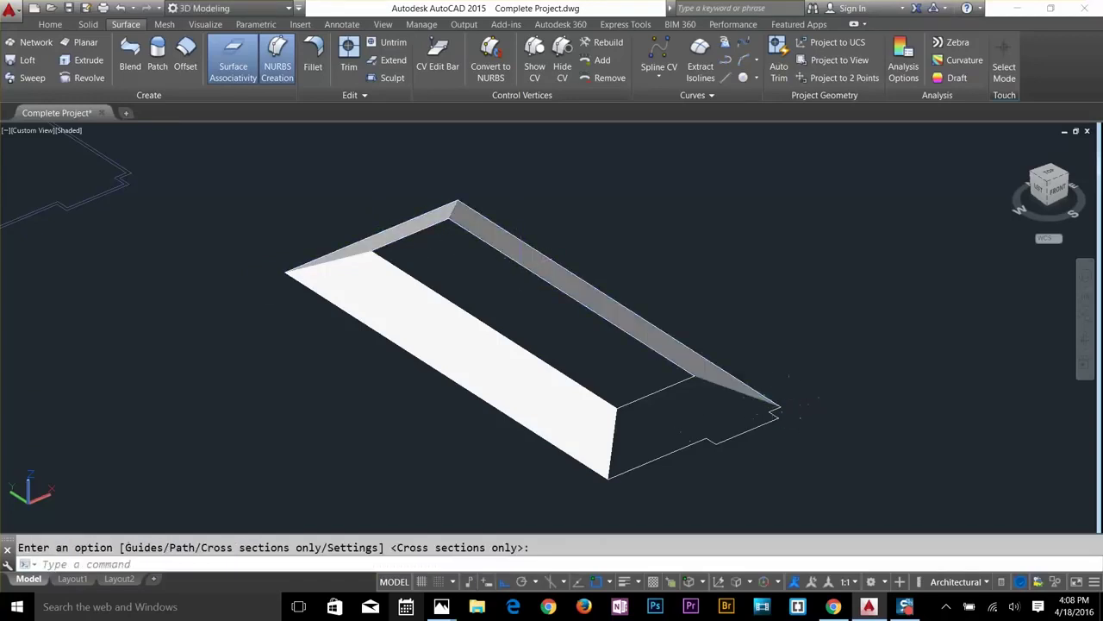
key("Return")
key("Return")
key("Escape")
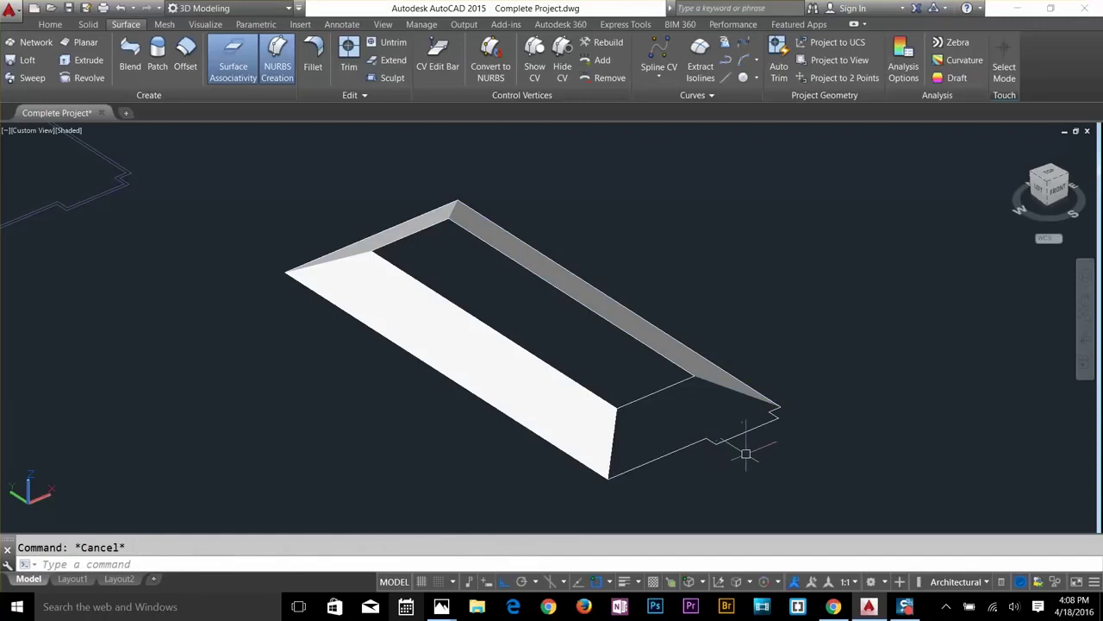
Join the five line segments along the stepped short end of the outer outline into one polyline.
type("join")
key("Return")
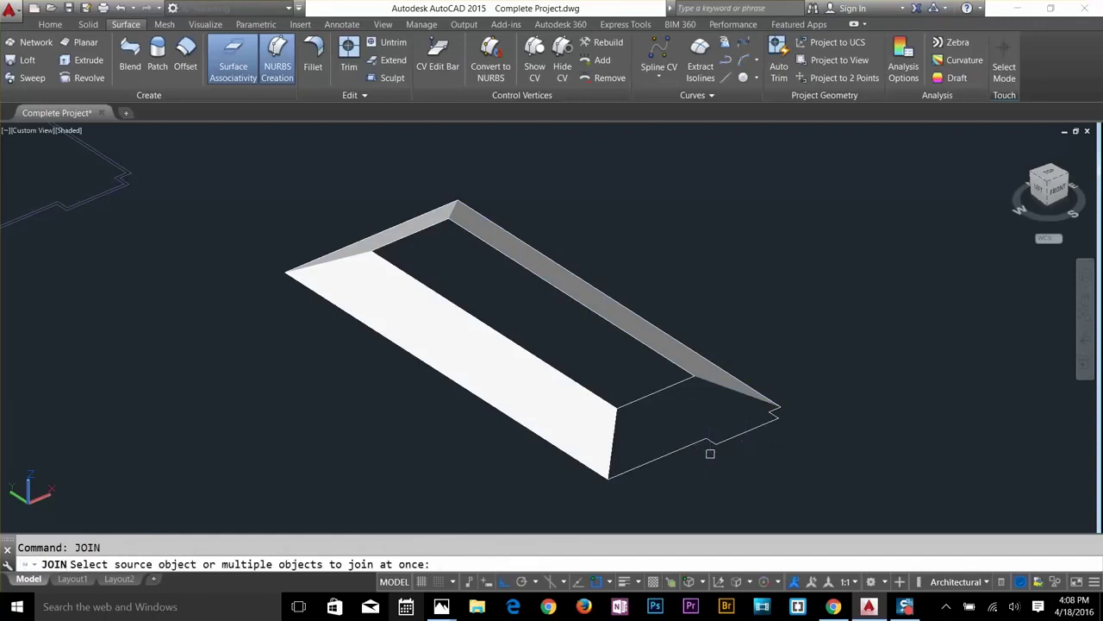
left_click(681, 454)
left_click(720, 446)
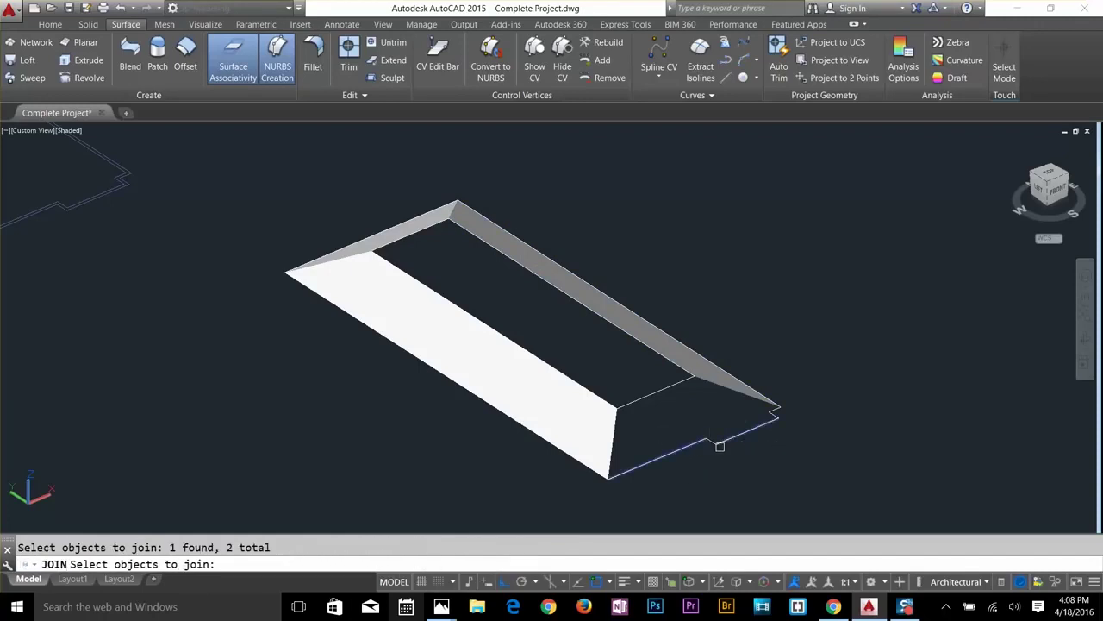
left_click(775, 416)
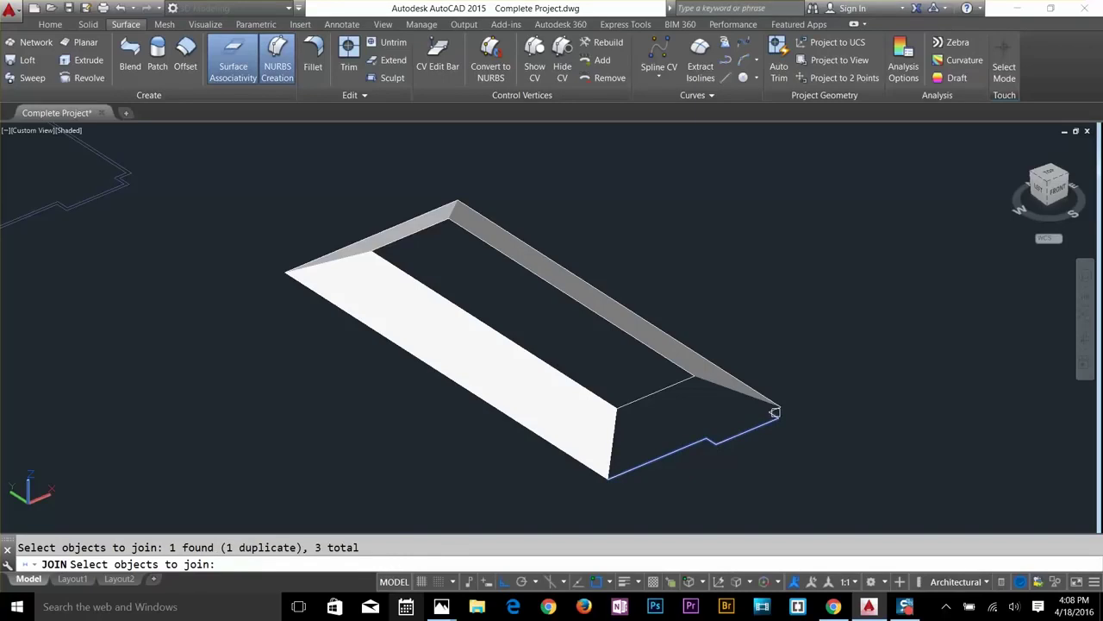
left_click(775, 412)
key("Return")
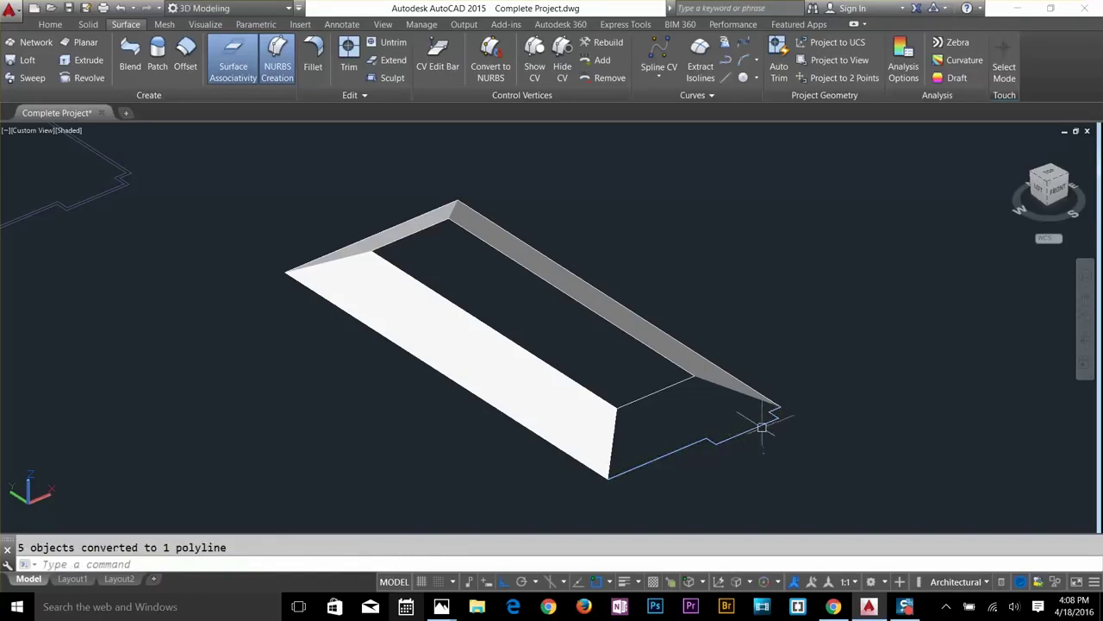
left_click(764, 414)
key("Escape")
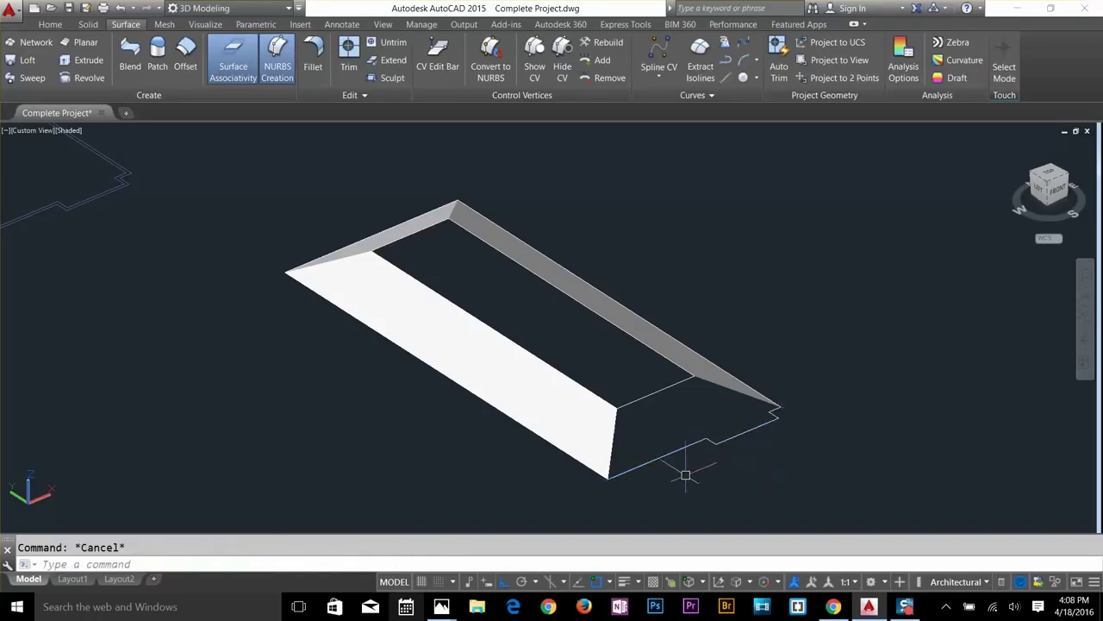
Loft a surface between the joined stepped polyline and the matching short edge of the raised rectangle.
left_click(26, 60)
left_click(687, 448)
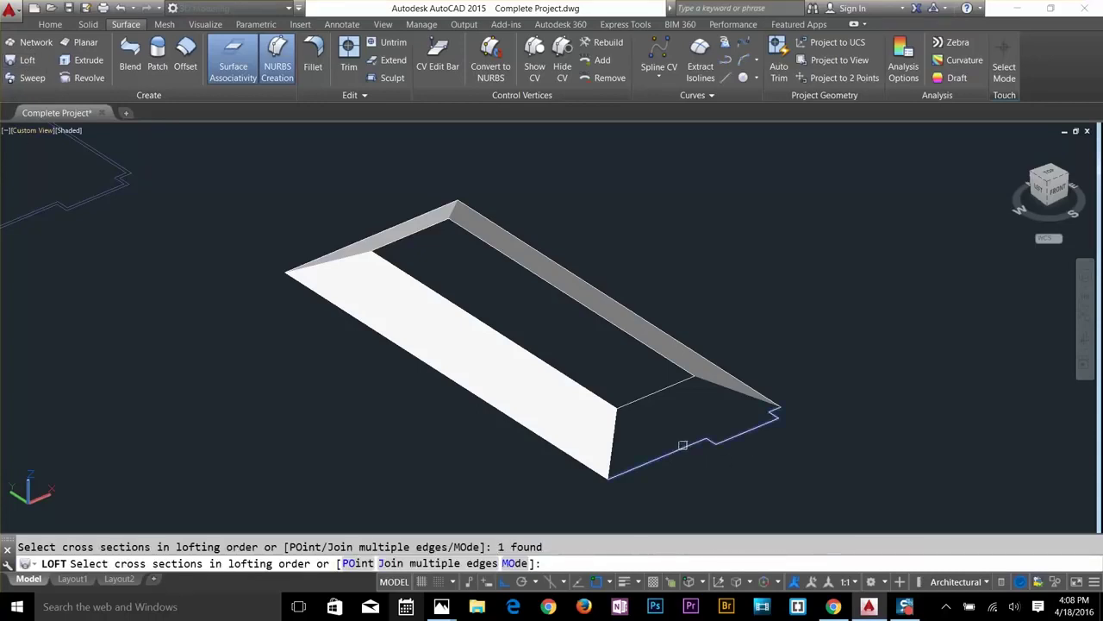
left_click(654, 391)
key("Return")
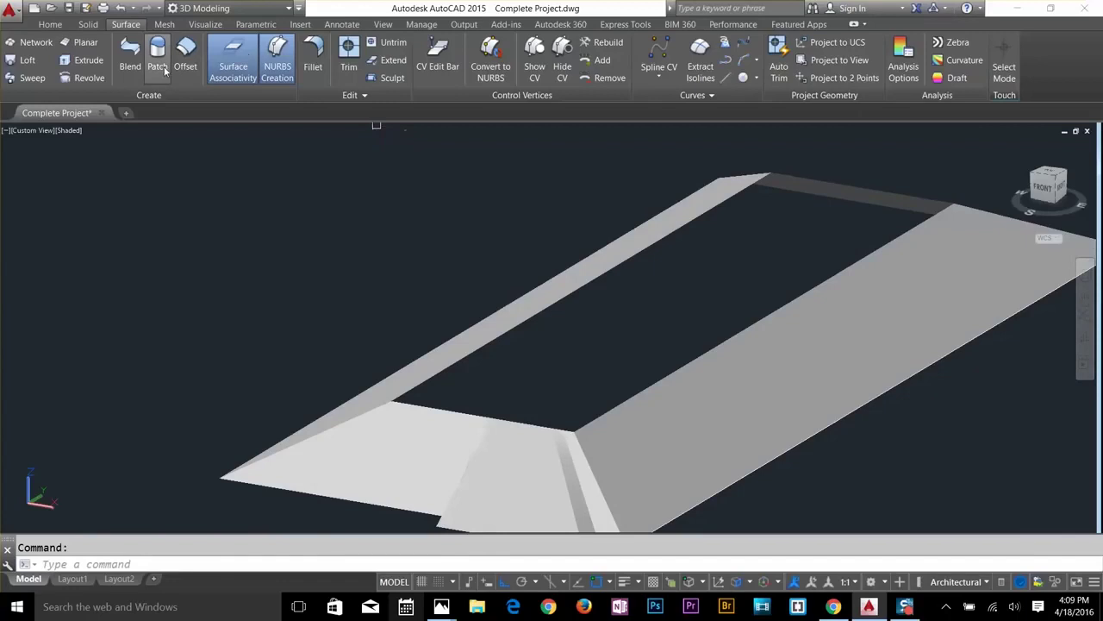
Patch the open top of the roof using the upper edges of all the surrounding lofted surfaces.
left_click(160, 61)
left_click(576, 293)
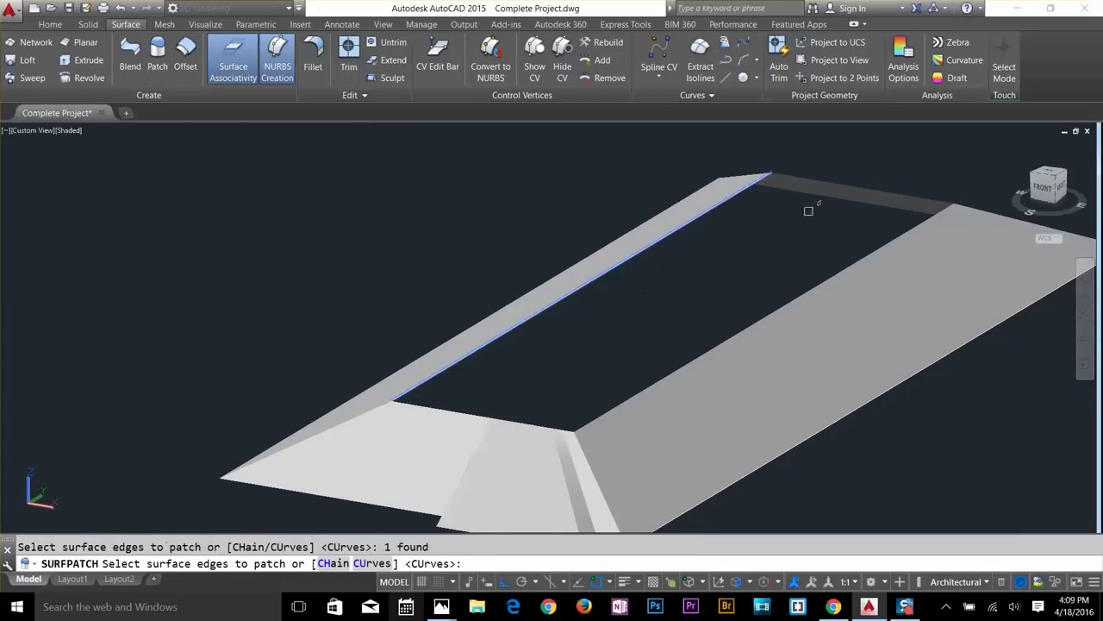
left_click(838, 185)
left_click(862, 256)
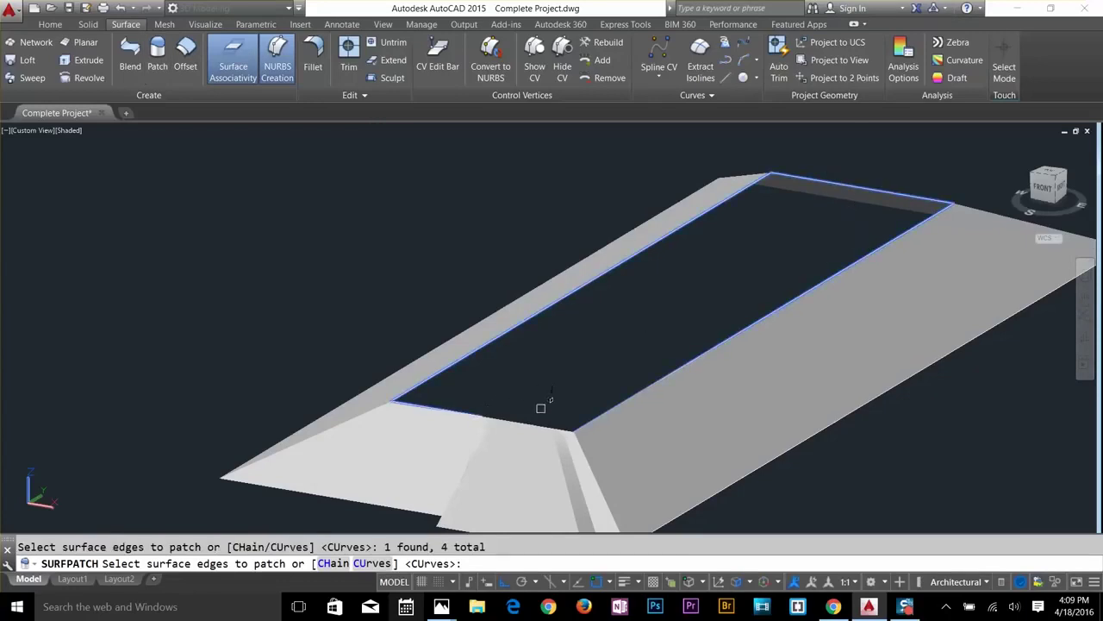
scroll(553, 420, "up", 5)
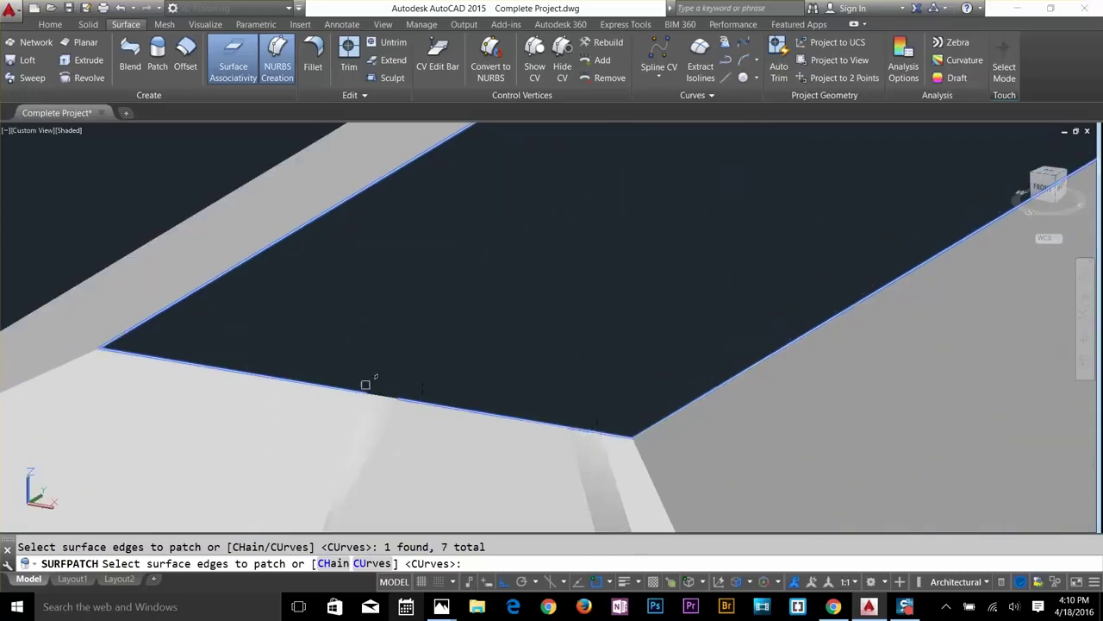
key("Return")
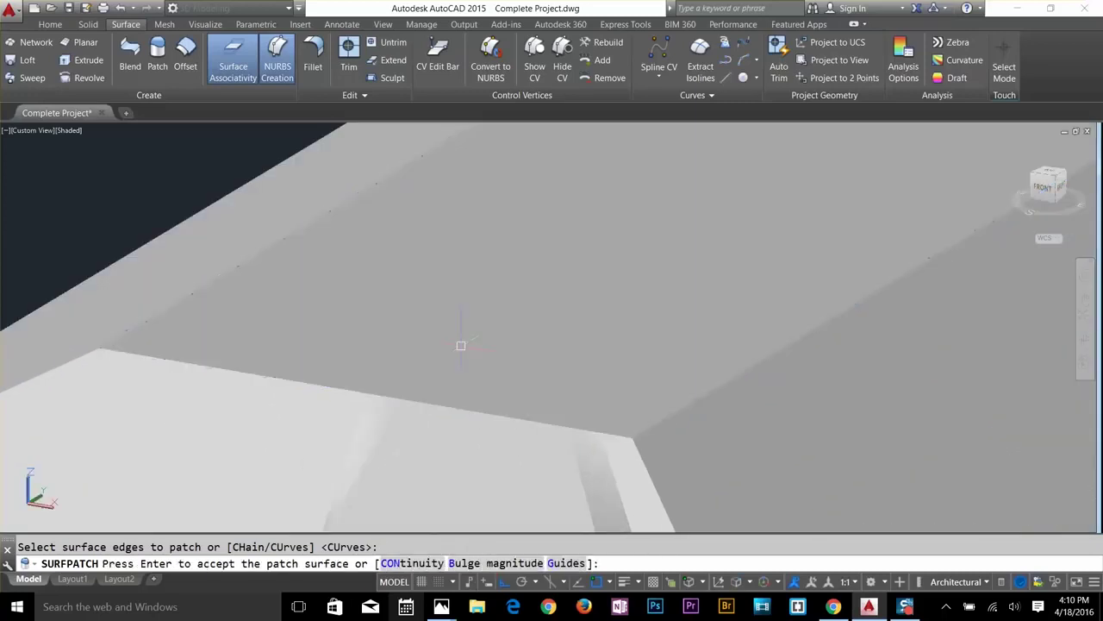
key("Return")
scroll(563, 371, "down", 10)
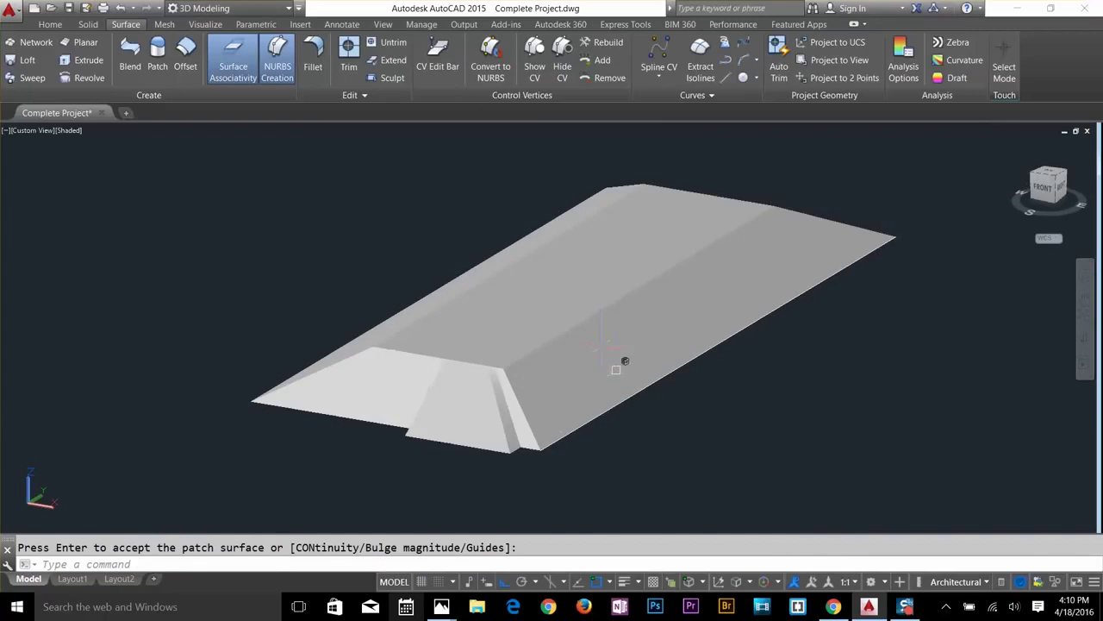
key("Return")
scroll(640, 412, "up", 4)
scroll(646, 418, "down", 3)
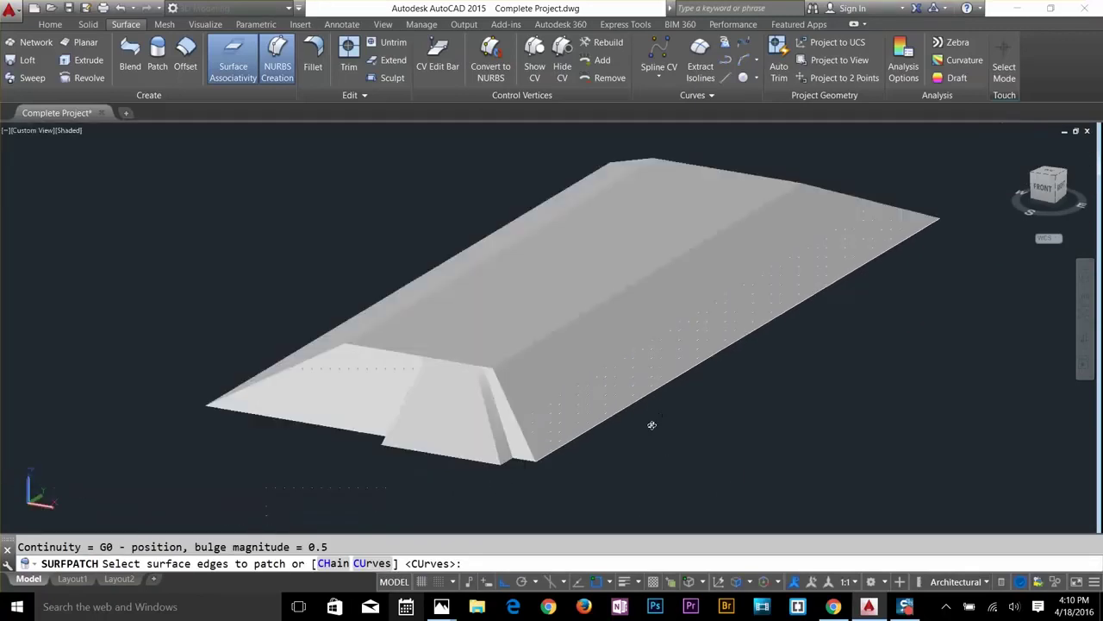
middle_click_drag(652, 424, 584, 323, "shift")
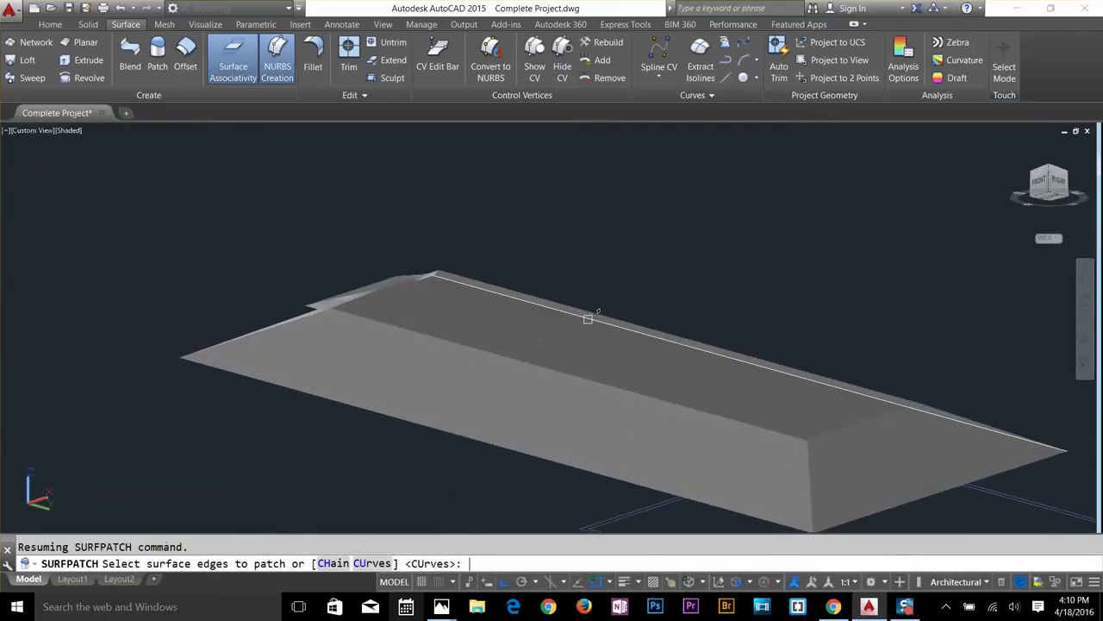
key("Return")
key("Escape")
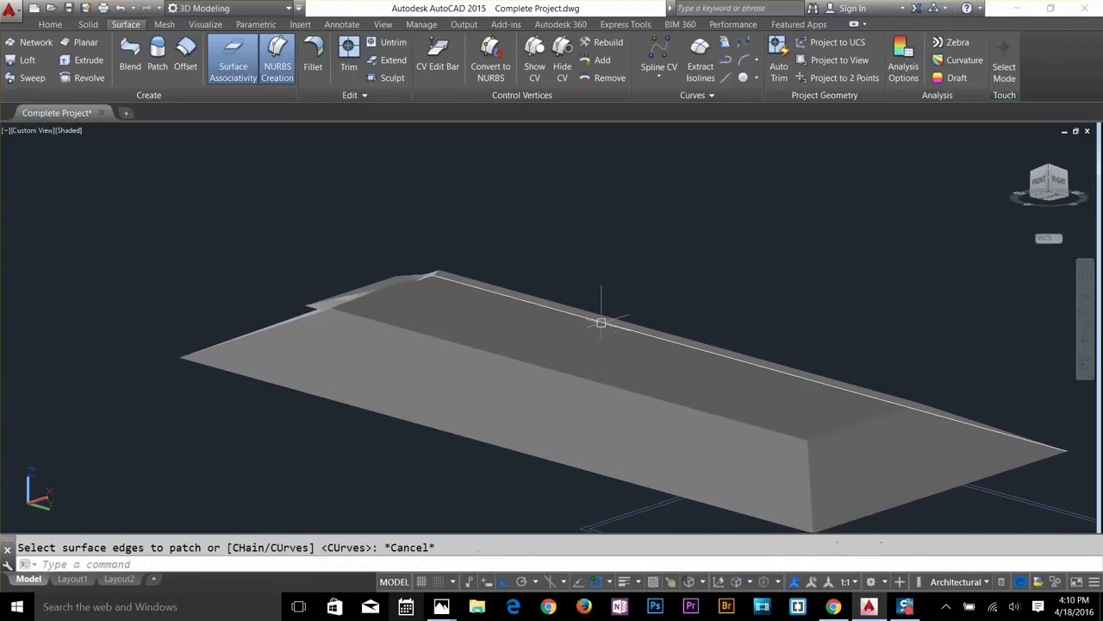
Erase the leftover outline line along the long lower edge of the roof.
left_click(596, 318)
key("Delete")
middle_click_drag(603, 387, 505, 250)
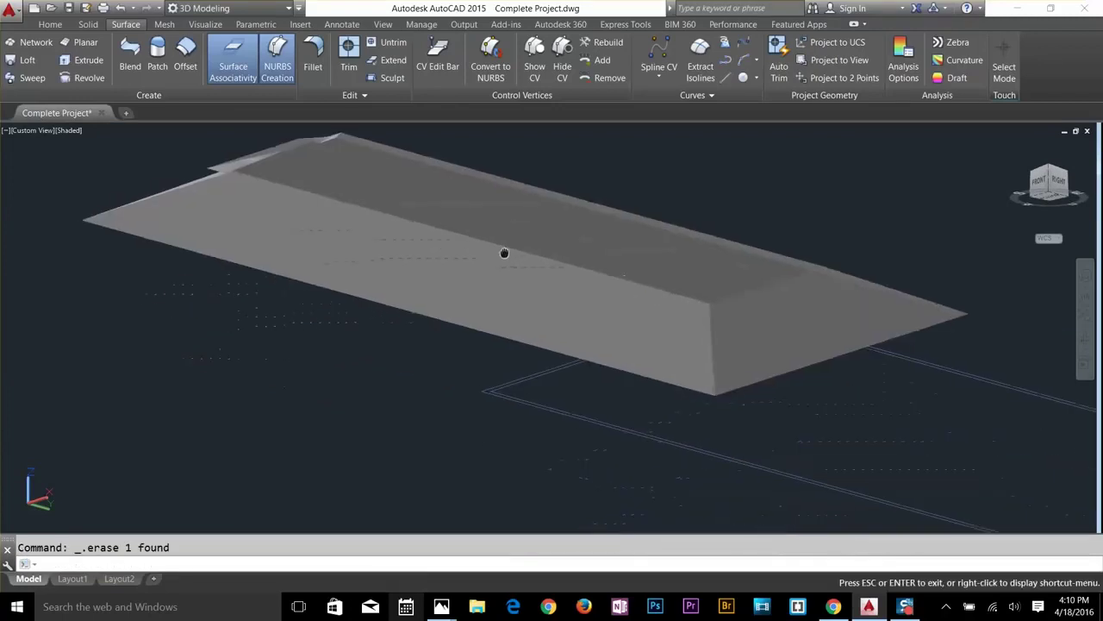
Start a surface patch on the roof's underside, selecting the two long base edges and the straight short base edge.
left_click(157, 77)
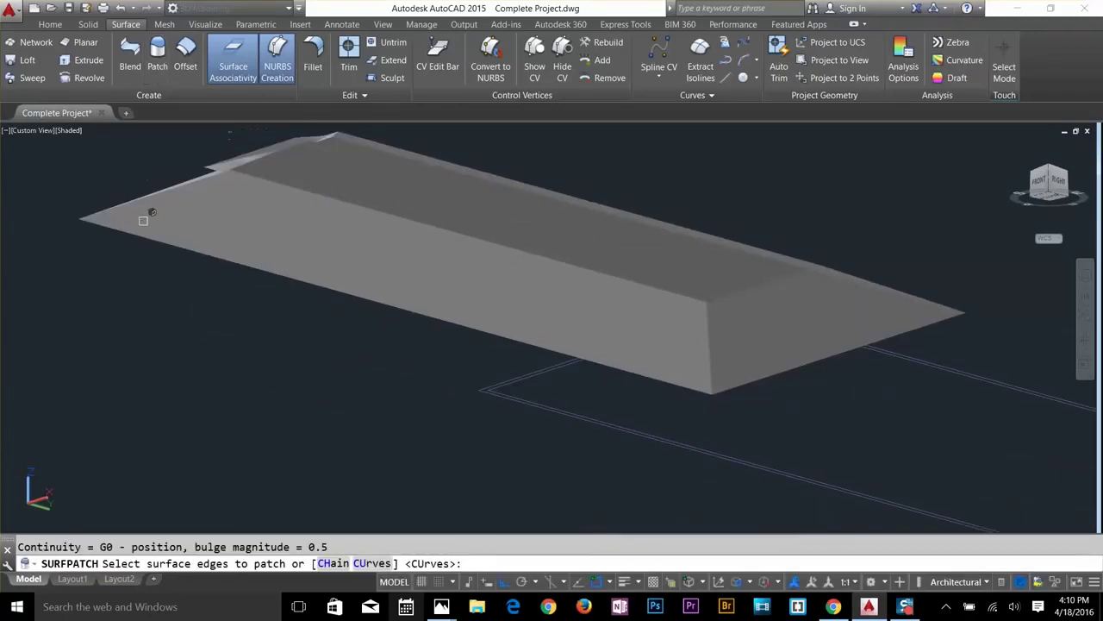
left_click(142, 229)
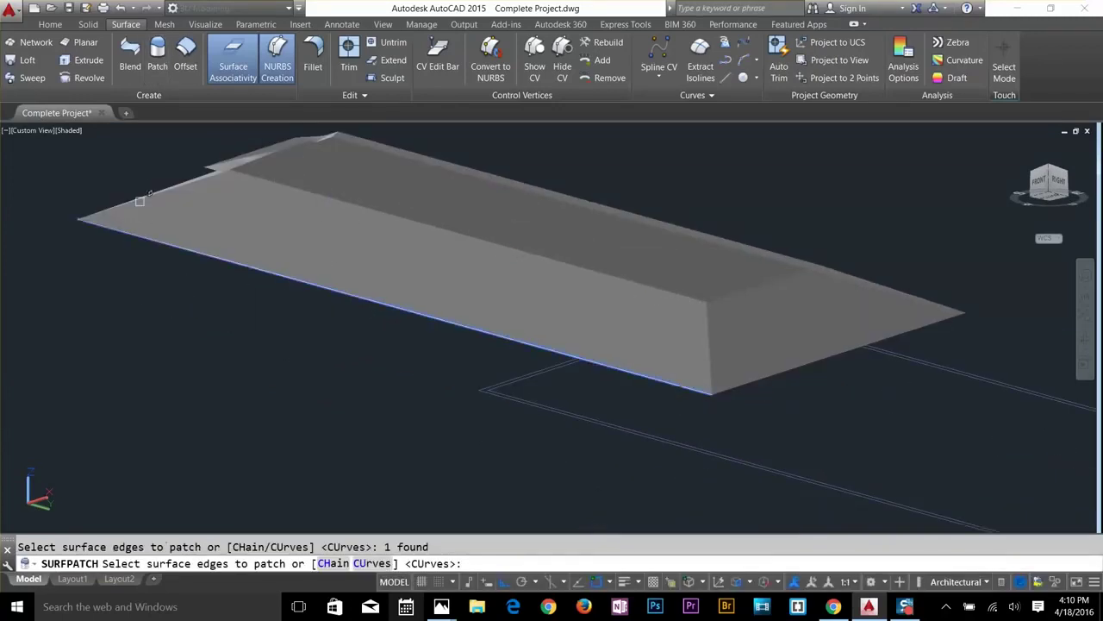
left_click(448, 164)
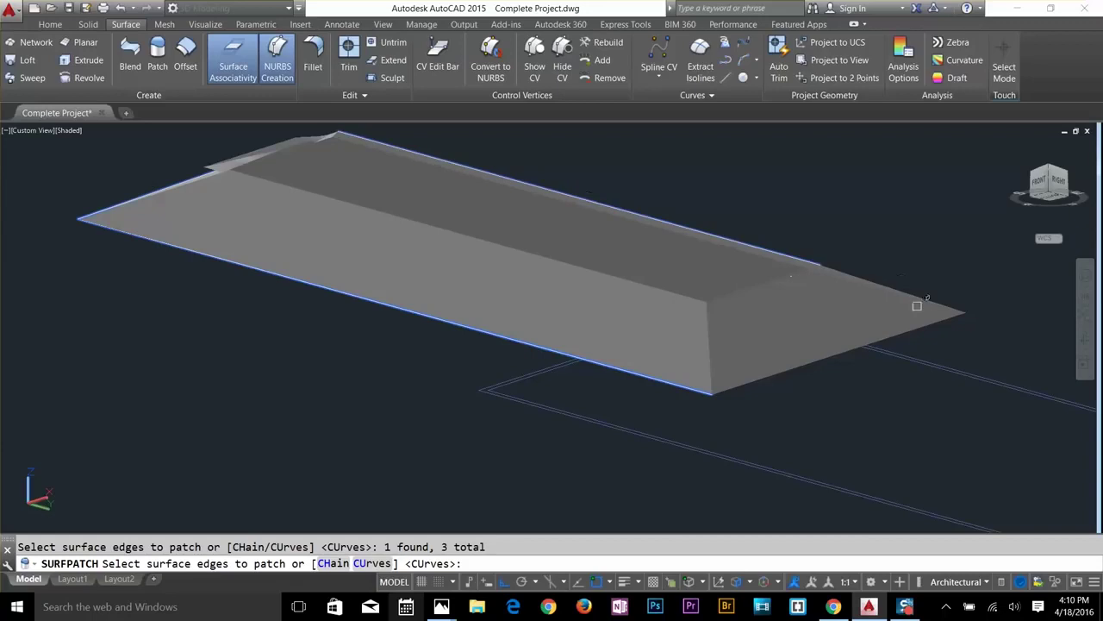
middle_click_drag(853, 332, 805, 299, "shift")
left_click(817, 295, "shift")
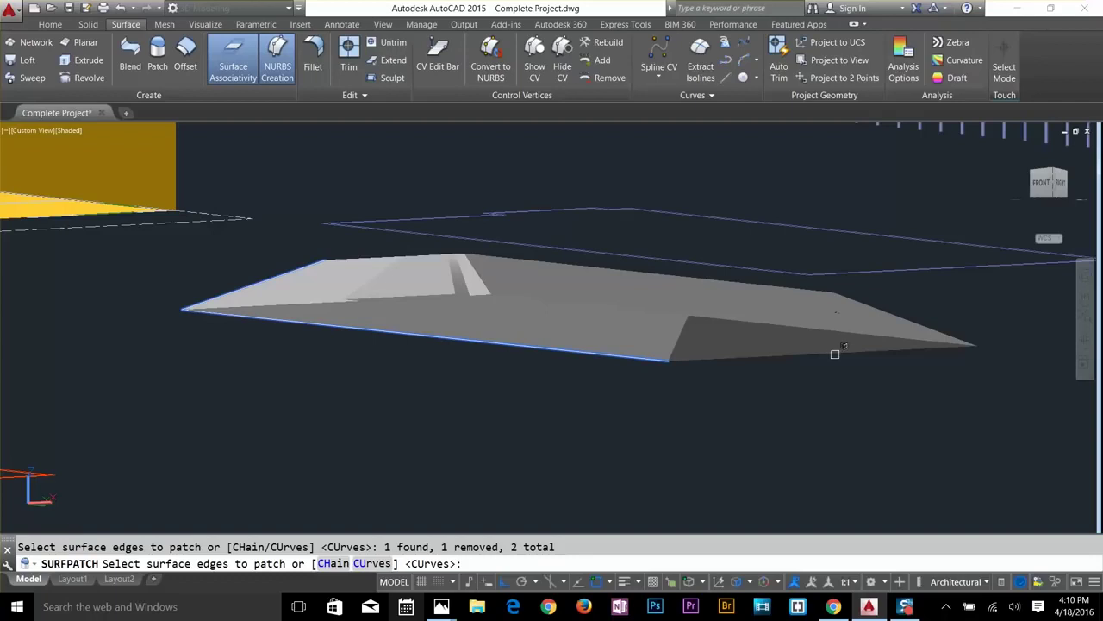
left_click(867, 354)
left_click(913, 337)
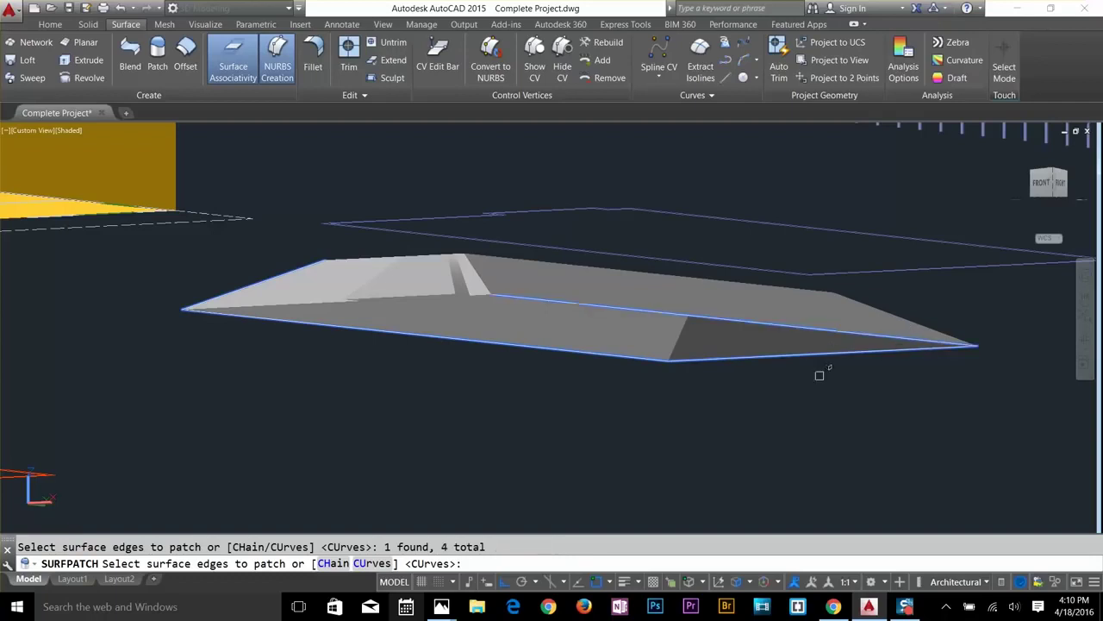
Add all segments of the stepped short base edge to the selection and create the patch closing the roof's underside.
scroll(355, 308, "up", 2)
left_click(265, 297)
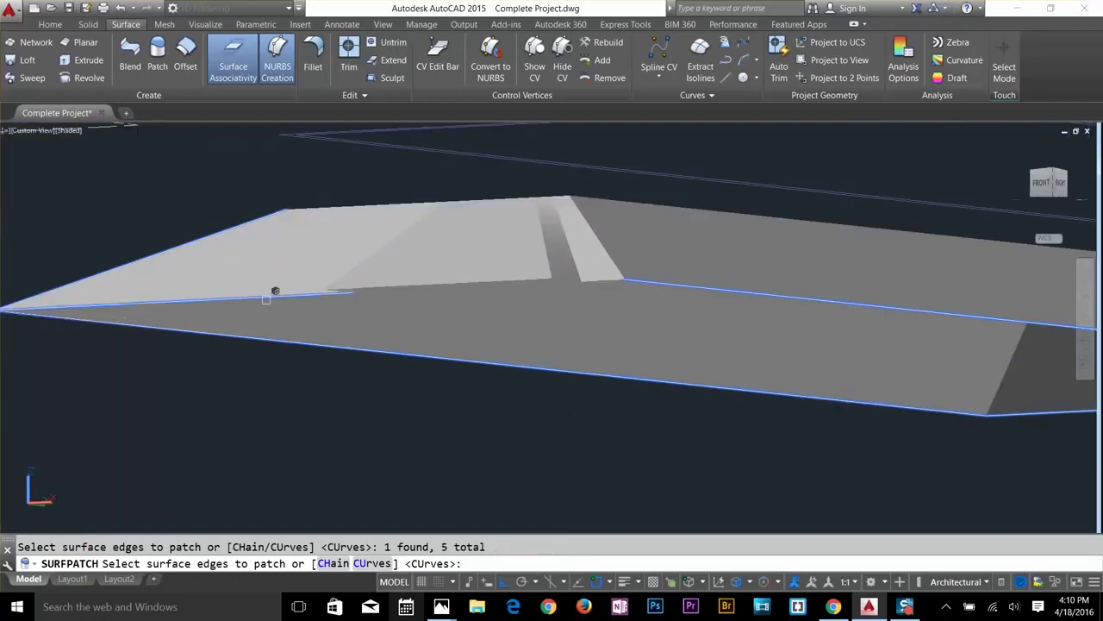
left_click(405, 286)
scroll(388, 365, "up", 3)
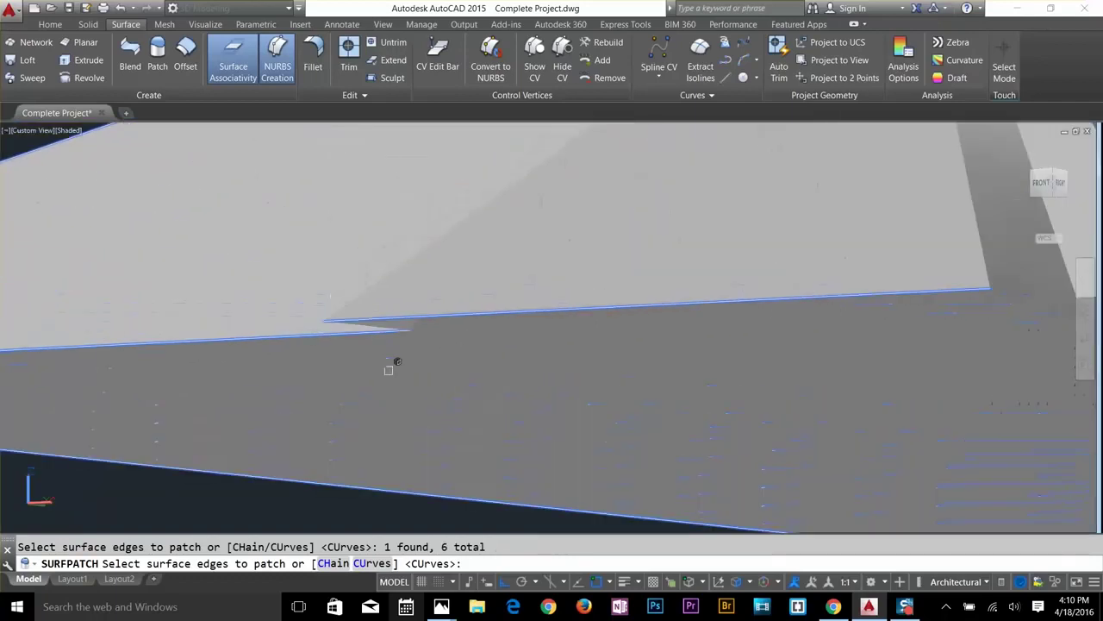
middle_click_drag(389, 365, 396, 352, "shift")
left_click(394, 319)
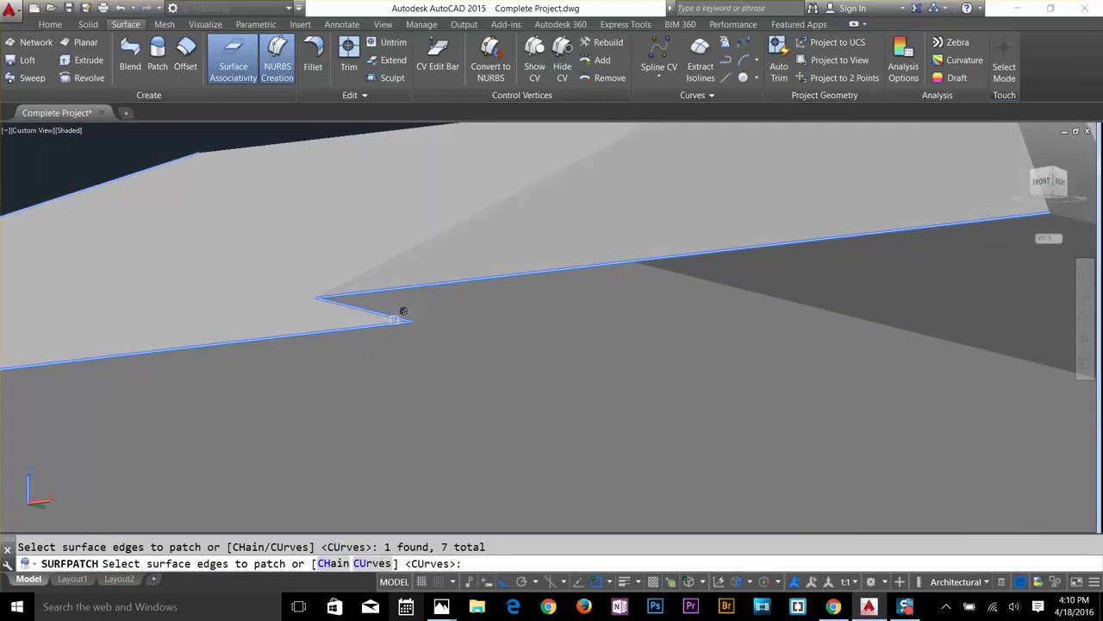
middle_click_drag(758, 306, 724, 209, "shift")
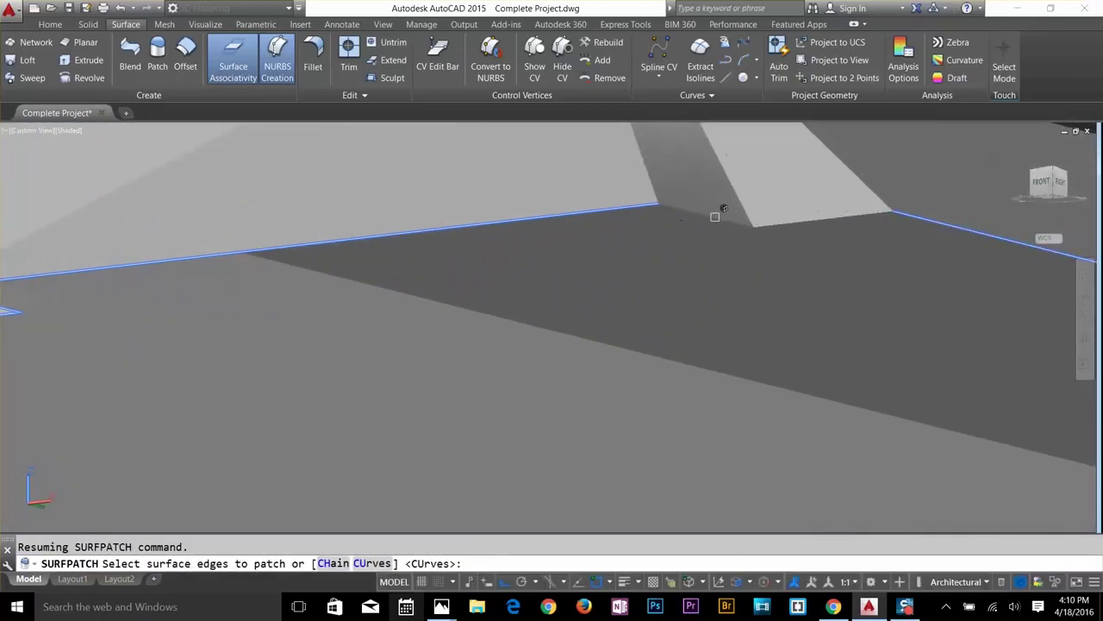
left_click(714, 217)
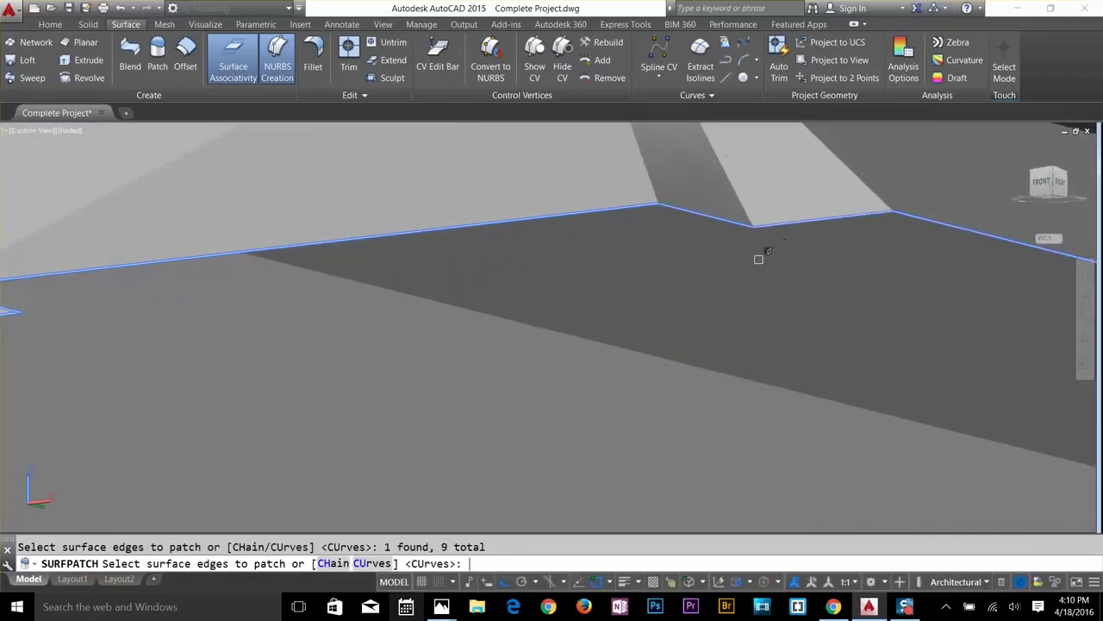
key("Return")
key("Return")
middle_click_drag(714, 291, 661, 337, "shift")
key("Return")
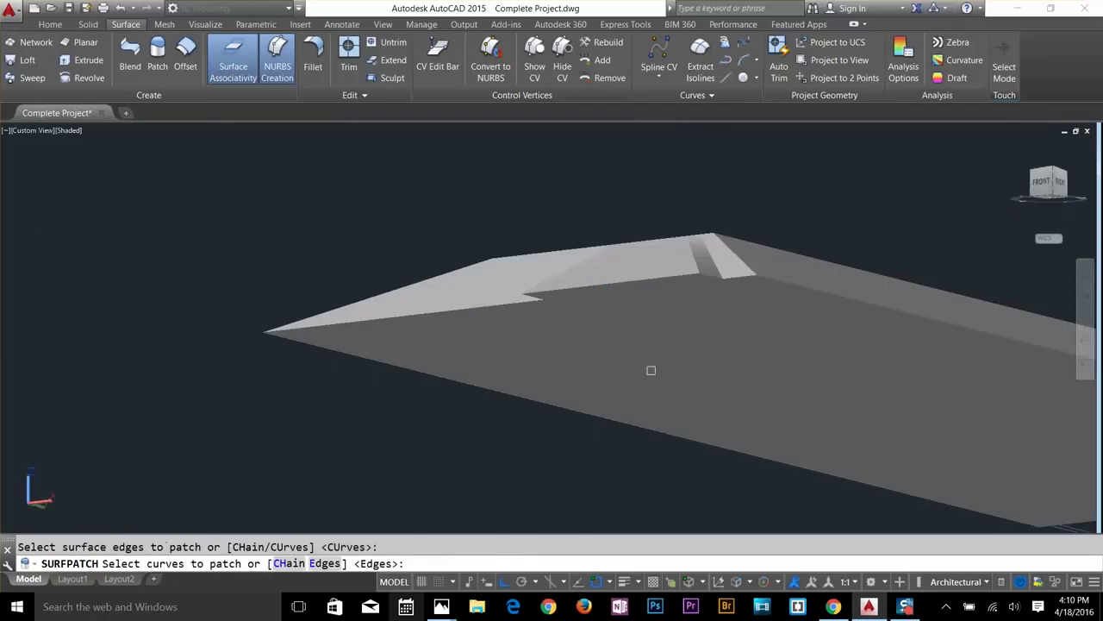
key("Return")
key("Escape")
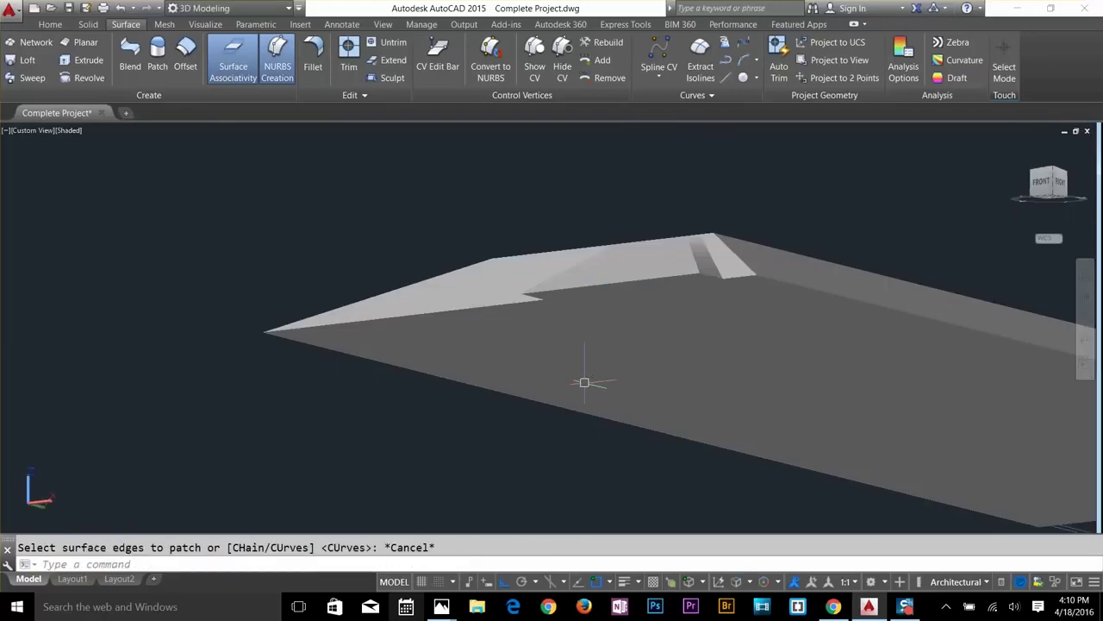
Start copying the complete closed roof, selecting all its surfaces and using the outer corner of its base as the base point.
middle_click_drag(584, 389, 688, 422, "shift")
scroll(688, 422, "down", 3)
key("Escape")
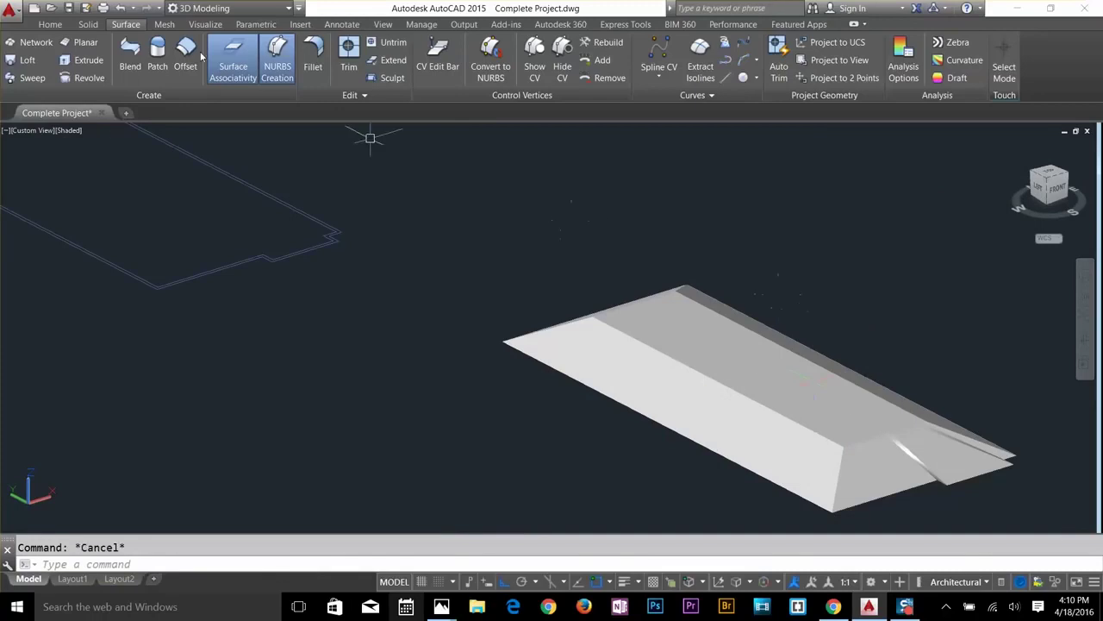
type("cp")
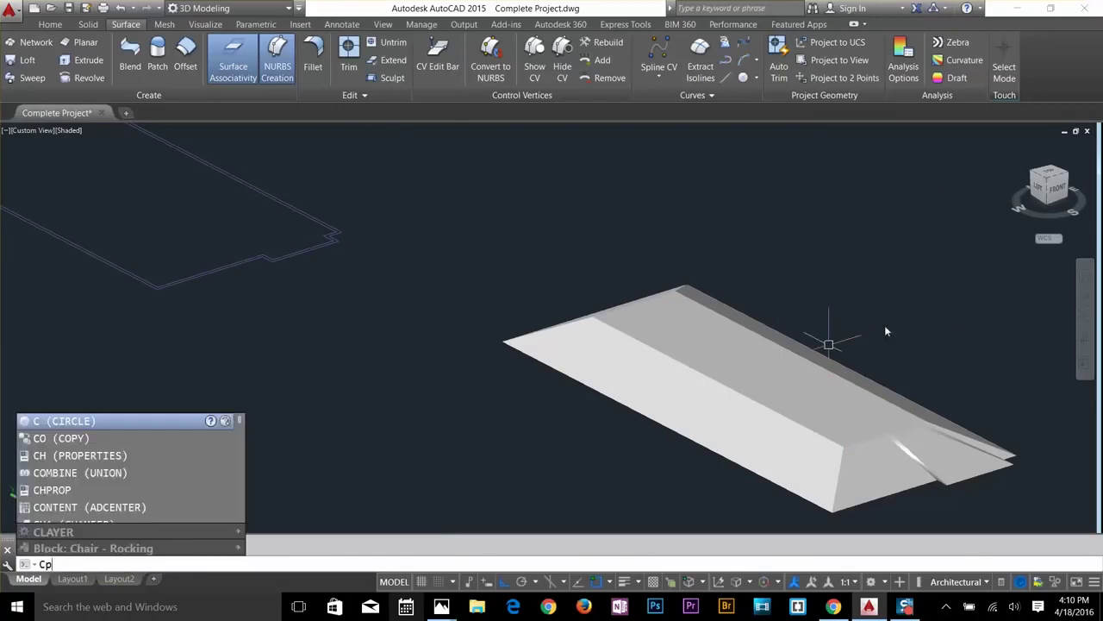
key("Return")
left_click(965, 279)
left_click(540, 467)
scroll(504, 405, "up", 5)
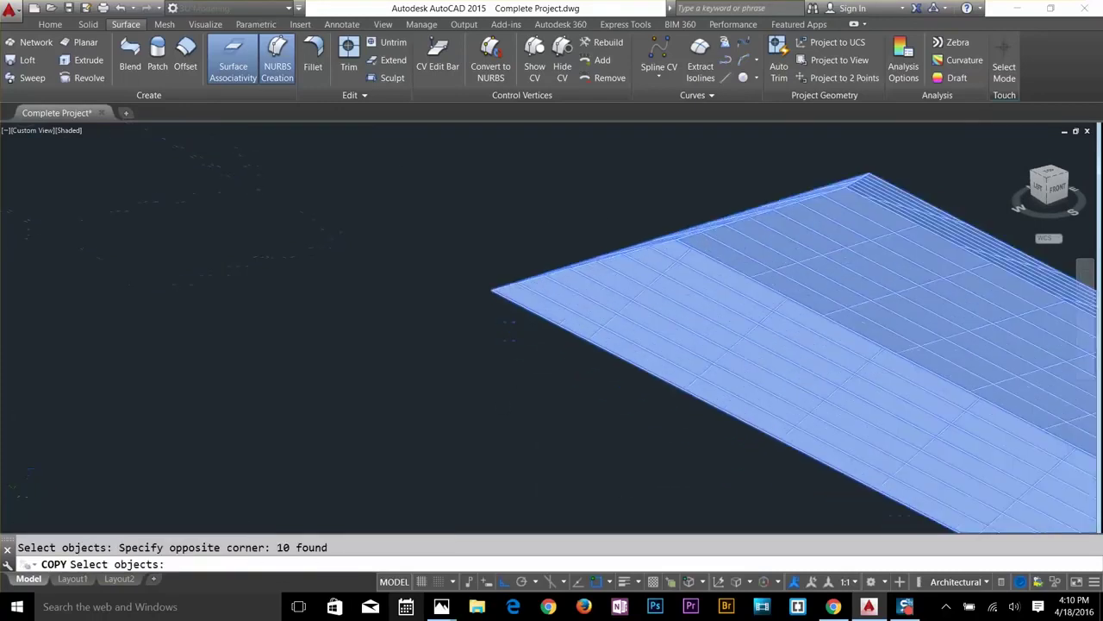
key("Return")
left_click(483, 246)
Place the roof copy on the matching corner of the blue slab covering the separate upper-floor model, with Ortho off.
scroll(484, 247, "down", 8)
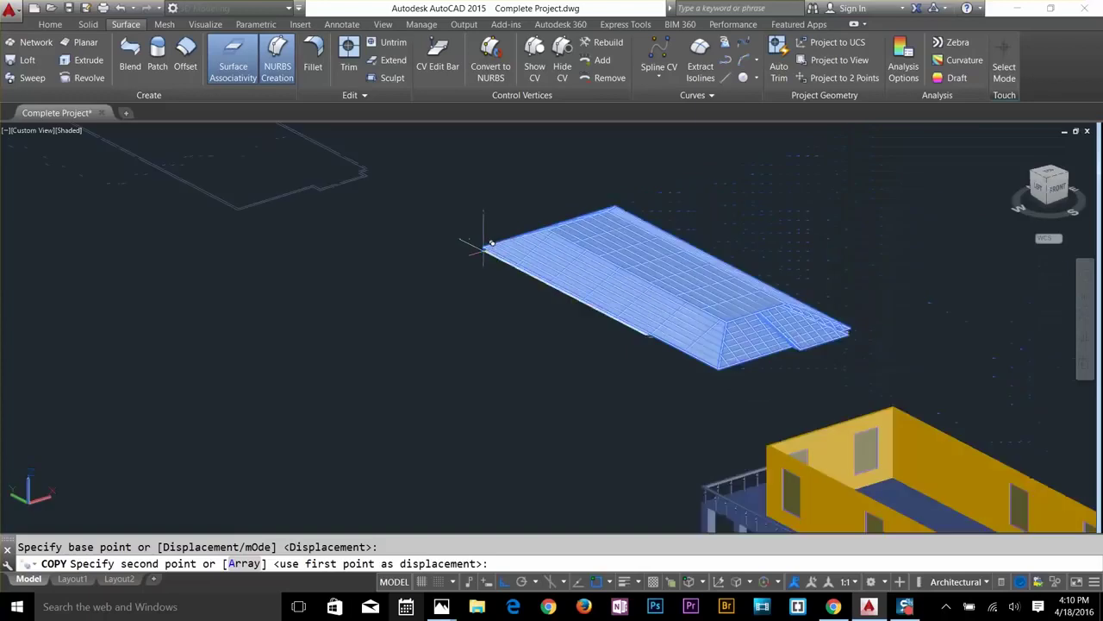
scroll(739, 323, "up", 3)
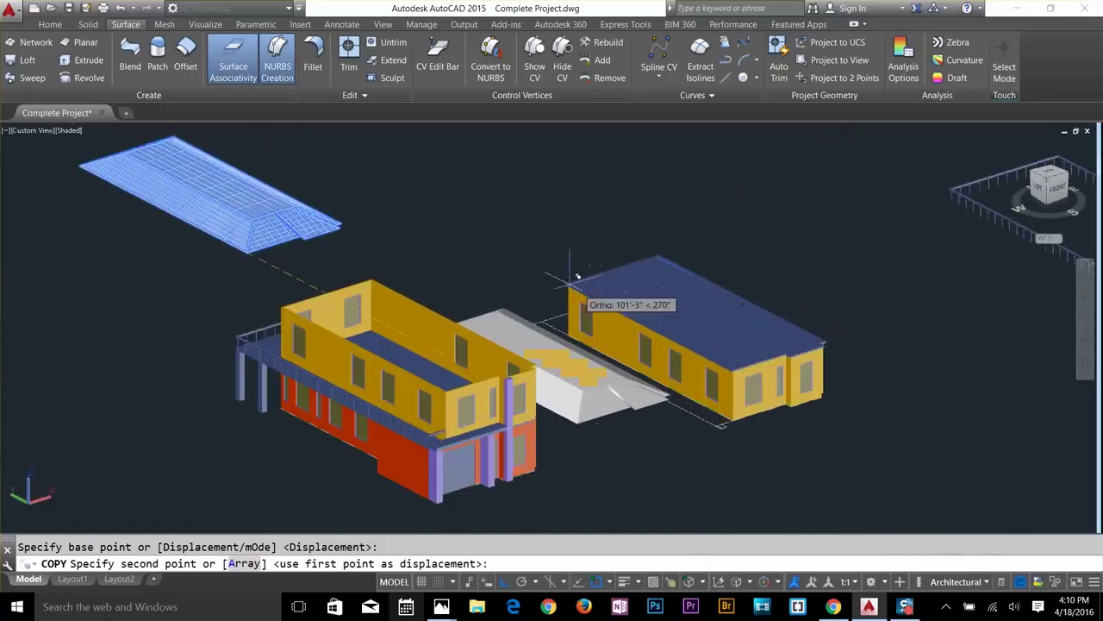
scroll(569, 278, "up", 3)
key("F8")
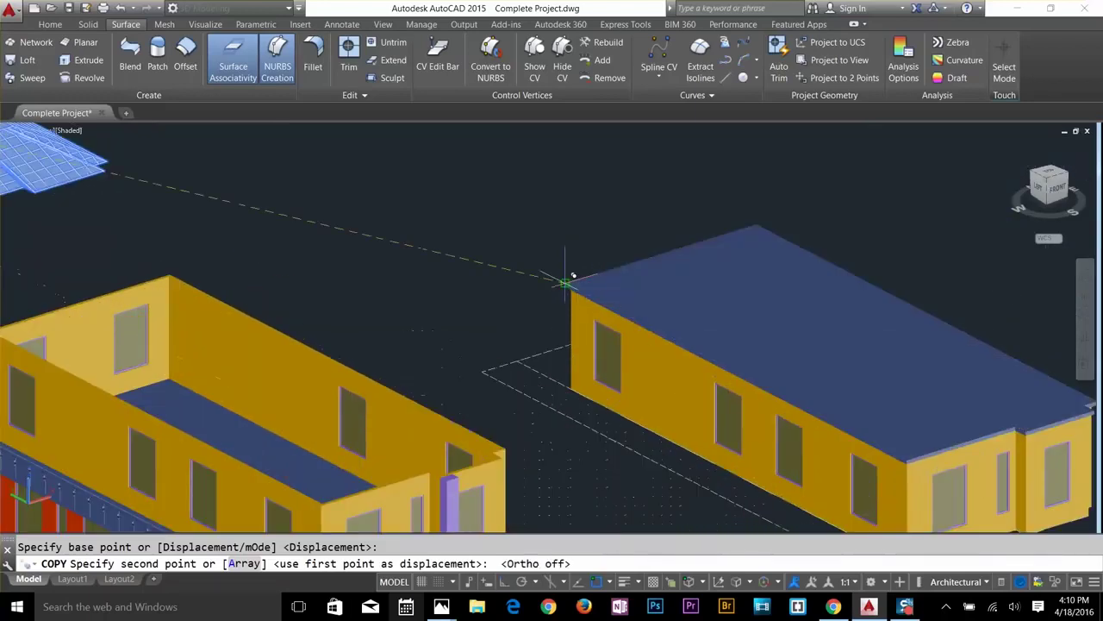
scroll(567, 278, "up", 3)
left_click(565, 282)
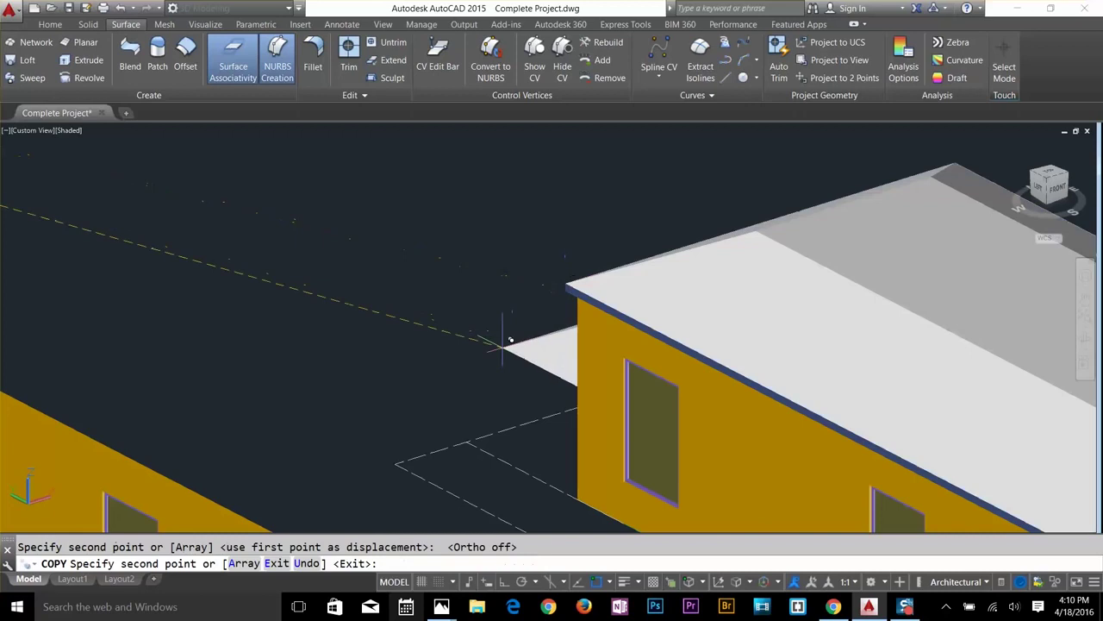
key("Return")
scroll(594, 377, "down", 5)
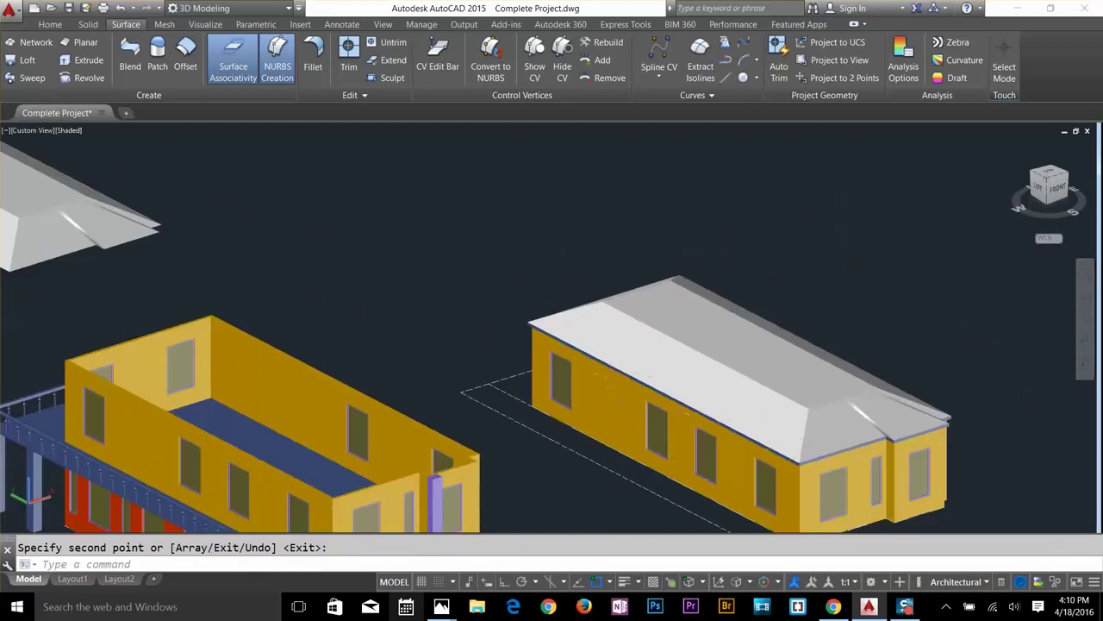
Start copying the roof surfaces together with the blue slab beneath them, using the slab's lower outer front corner as the base point.
middle_click_drag(534, 405, 815, 417, "shift")
key("Escape")
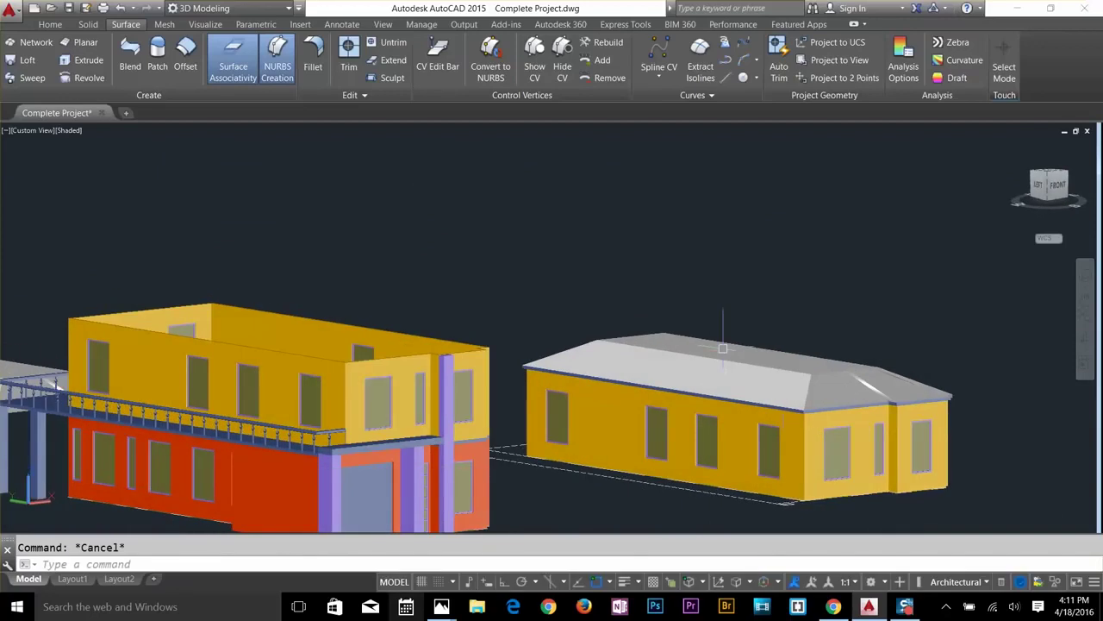
type("co")
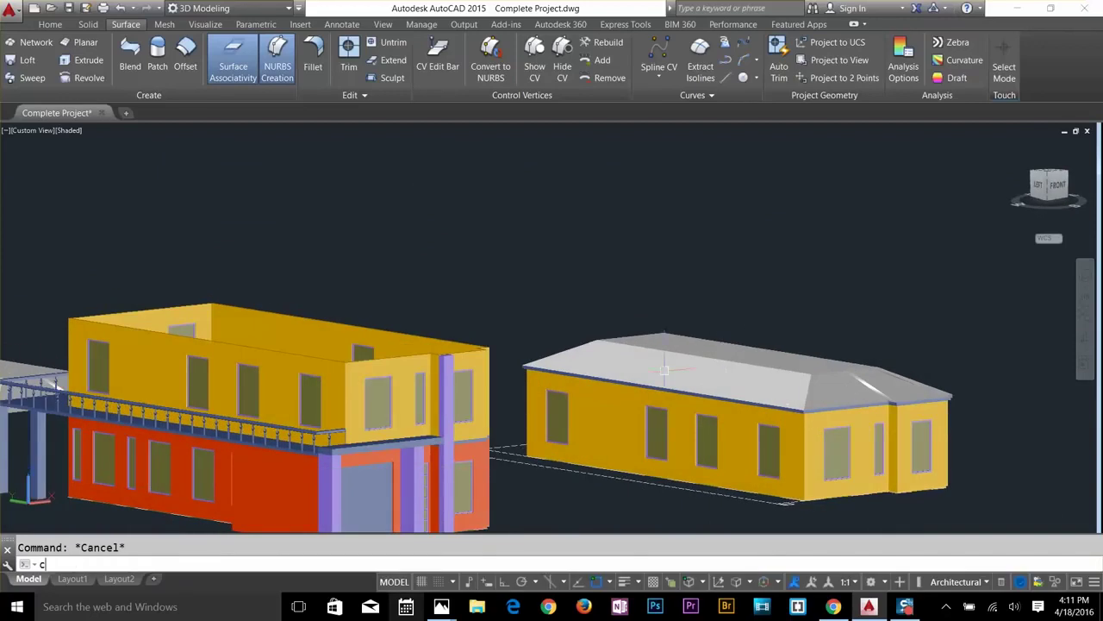
key("Return")
left_click(594, 352)
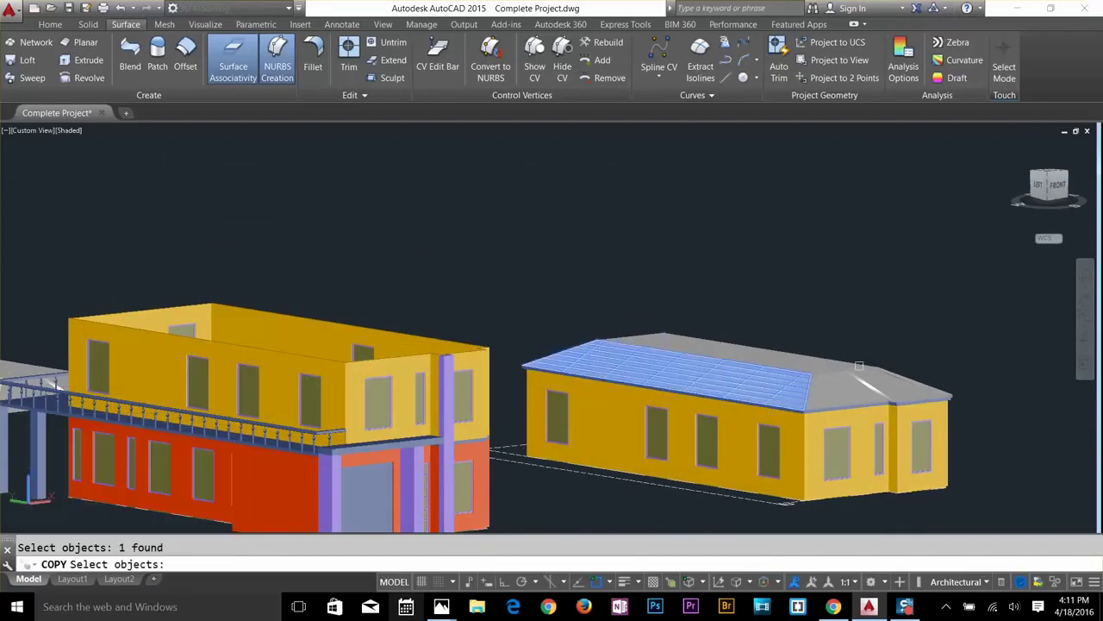
middle_click_drag(870, 391, 774, 371, "shift")
scroll(860, 370, "up", 3)
left_click(716, 292)
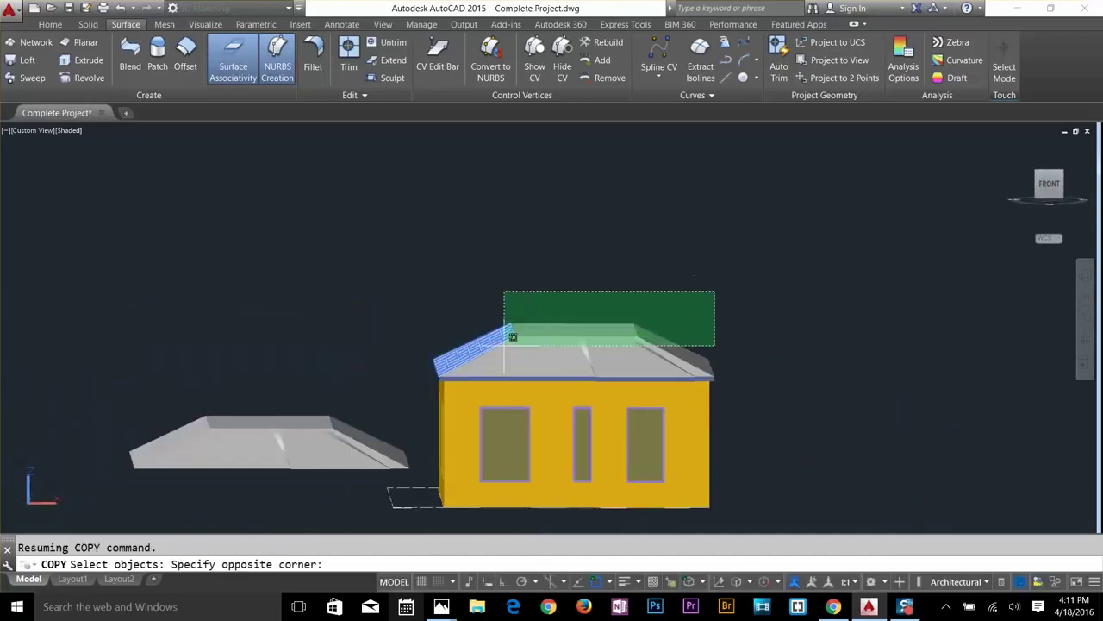
left_click(504, 362)
scroll(689, 376, "up", 4)
left_click(748, 385)
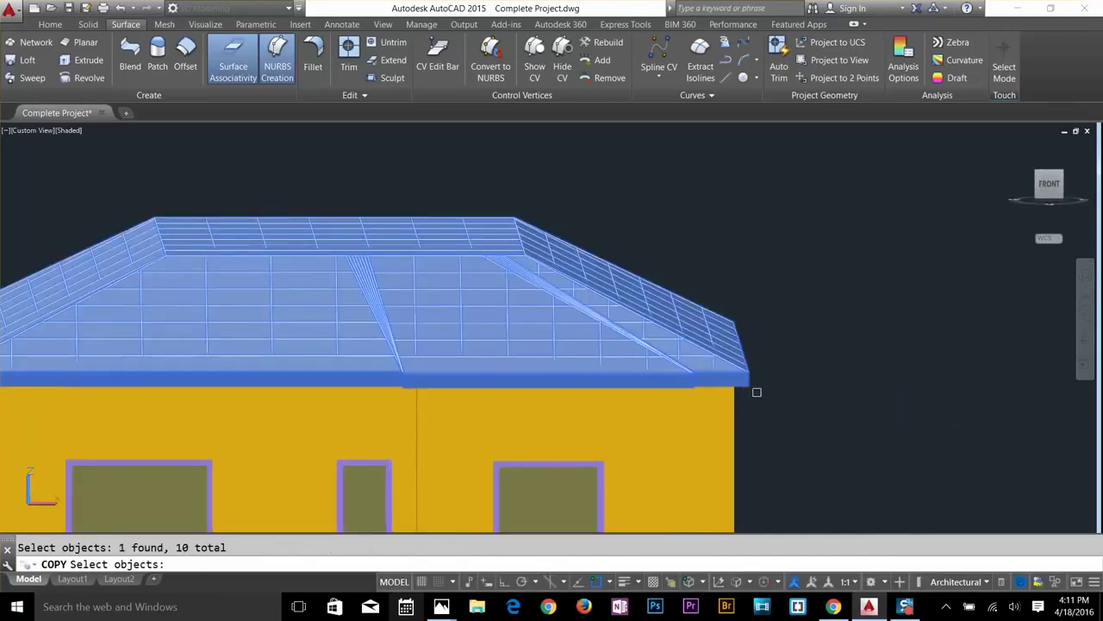
key("Return")
left_click(748, 385)
Place the roof and slab copy on the matching top wall corner of the two-storey house, with Ortho off.
scroll(748, 387, "down", 8)
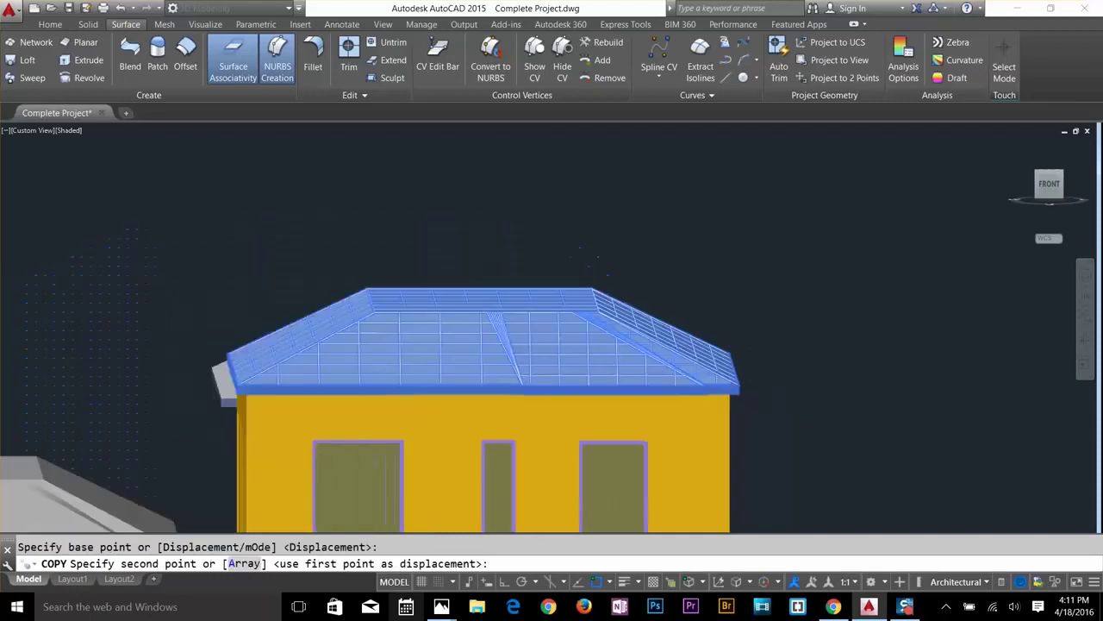
scroll(753, 396, "up", 10)
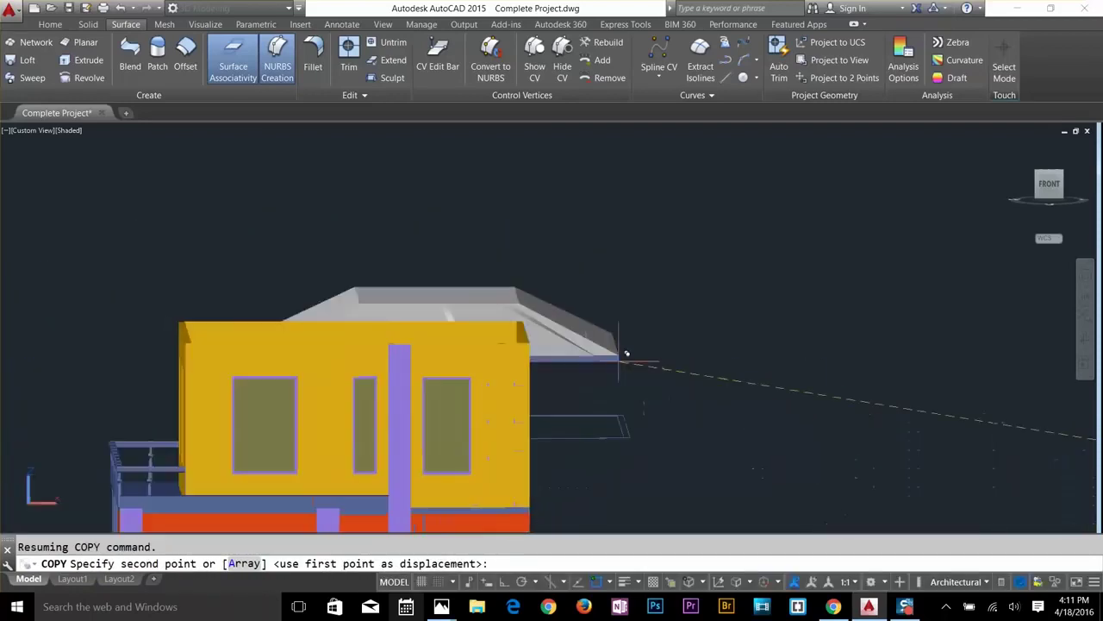
scroll(762, 373, "down", 5)
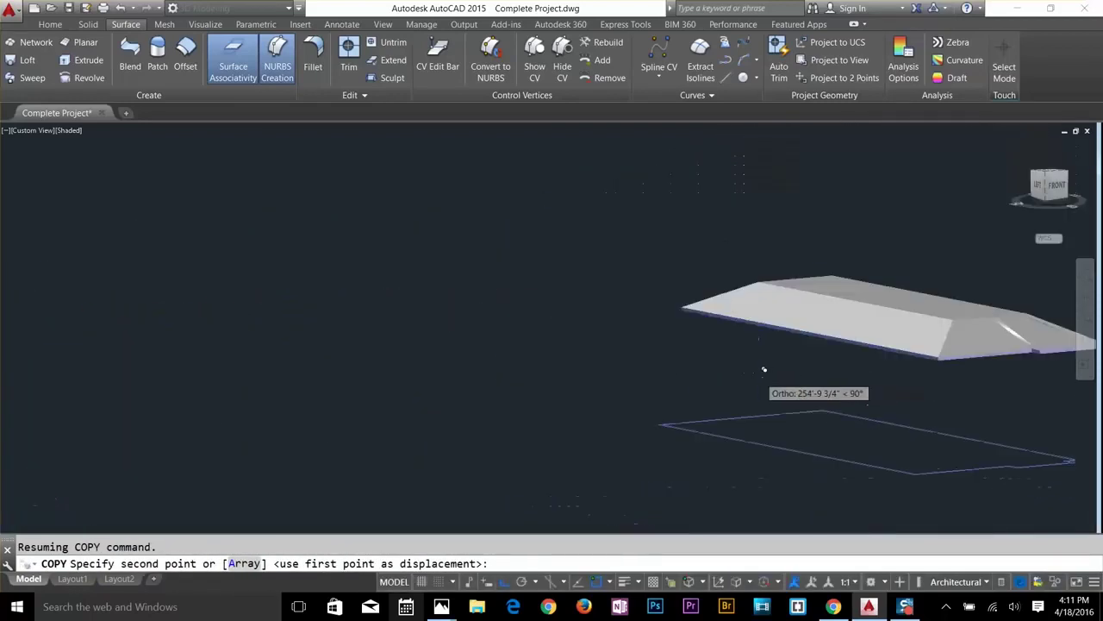
middle_click_drag(816, 390, 342, 387)
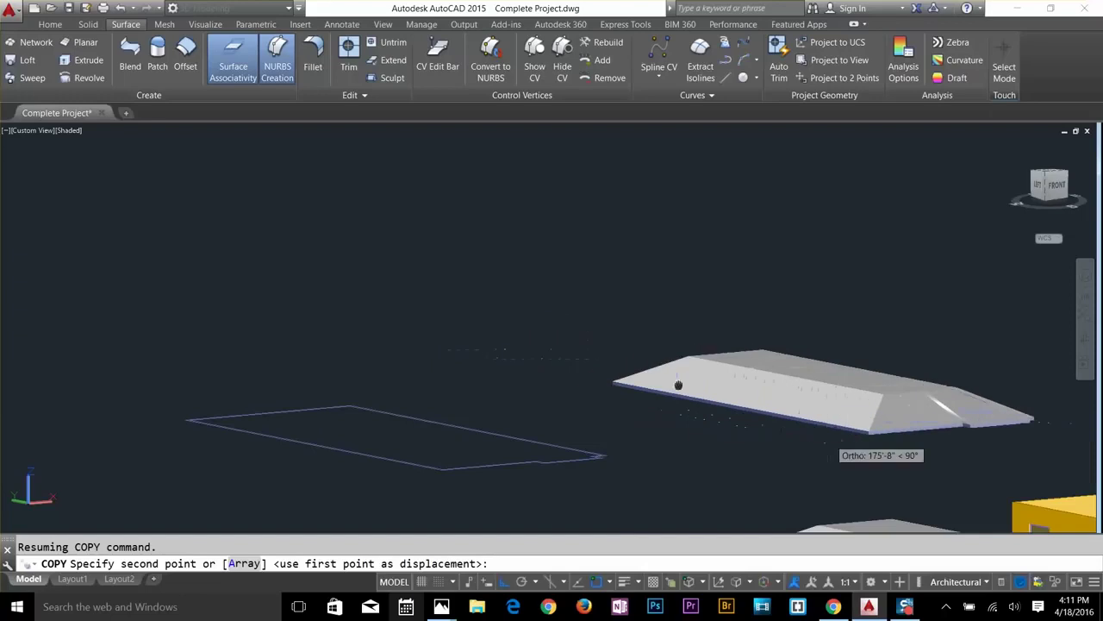
middle_click_drag(684, 387, 340, 283)
key("F8")
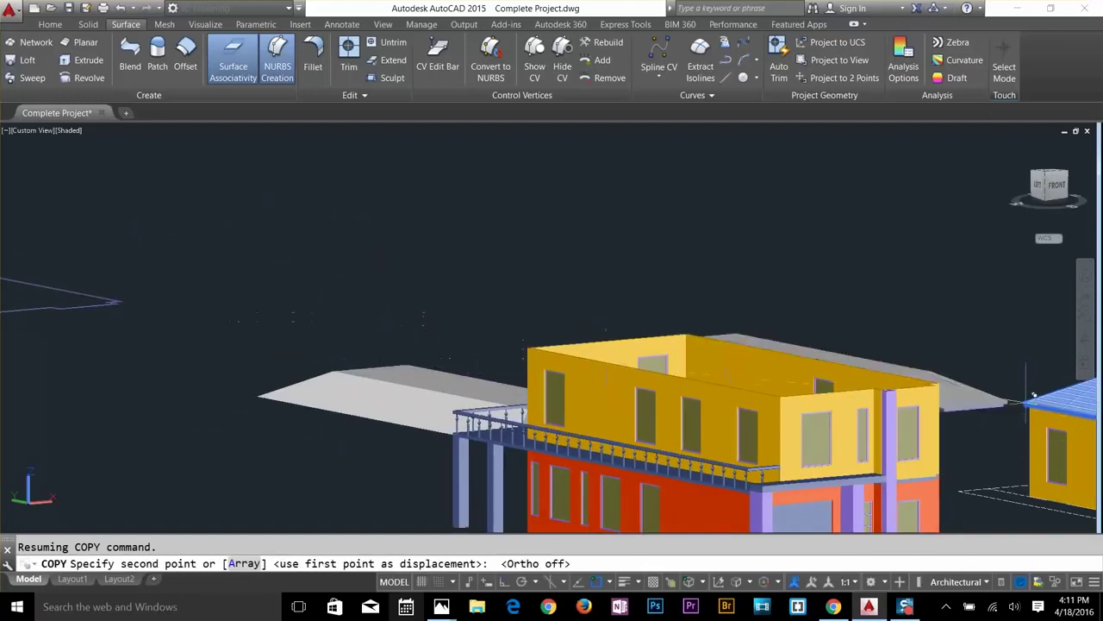
scroll(820, 303, "up", 6)
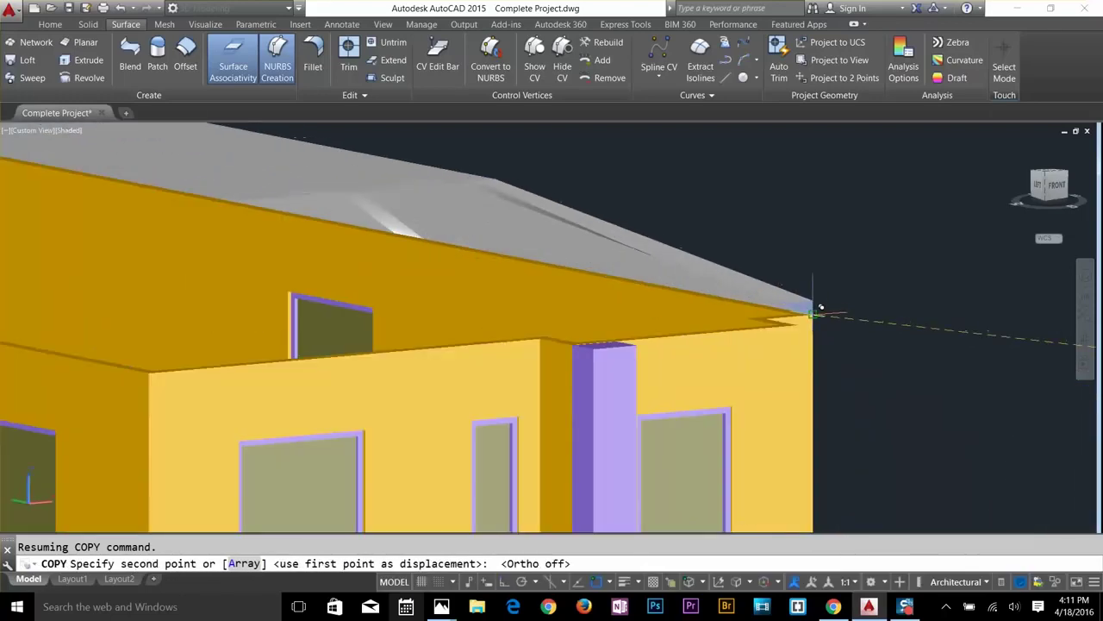
left_click(817, 305)
key("Return")
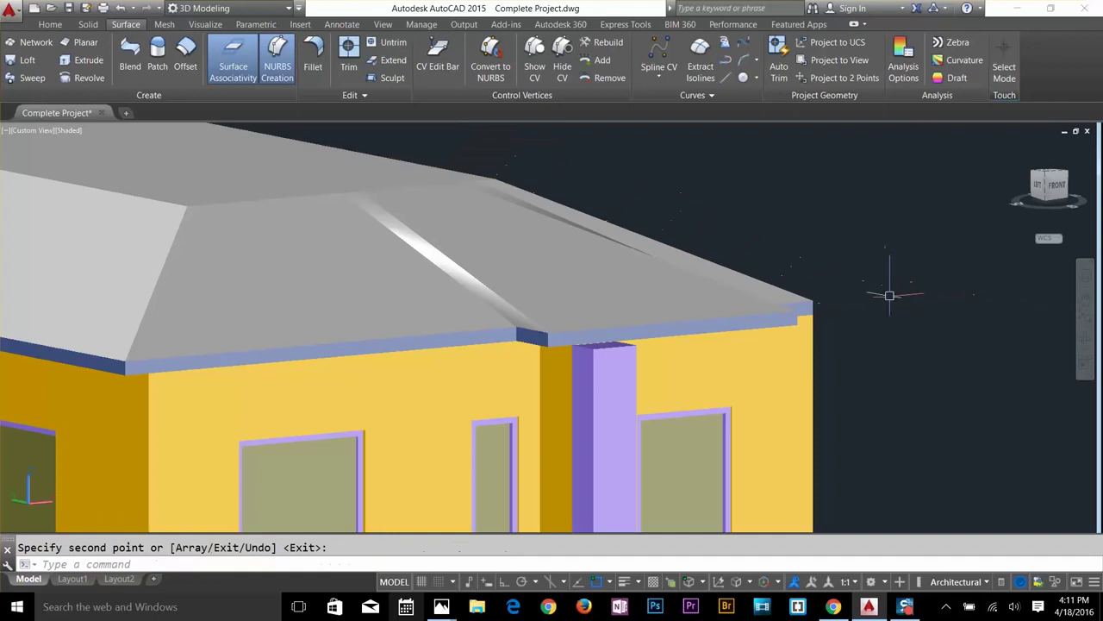
Clear the selection and save the drawing with the roofed house.
middle_click_drag(867, 370, 720, 398, "shift")
scroll(845, 382, "down", 5)
scroll(846, 382, "down", 3)
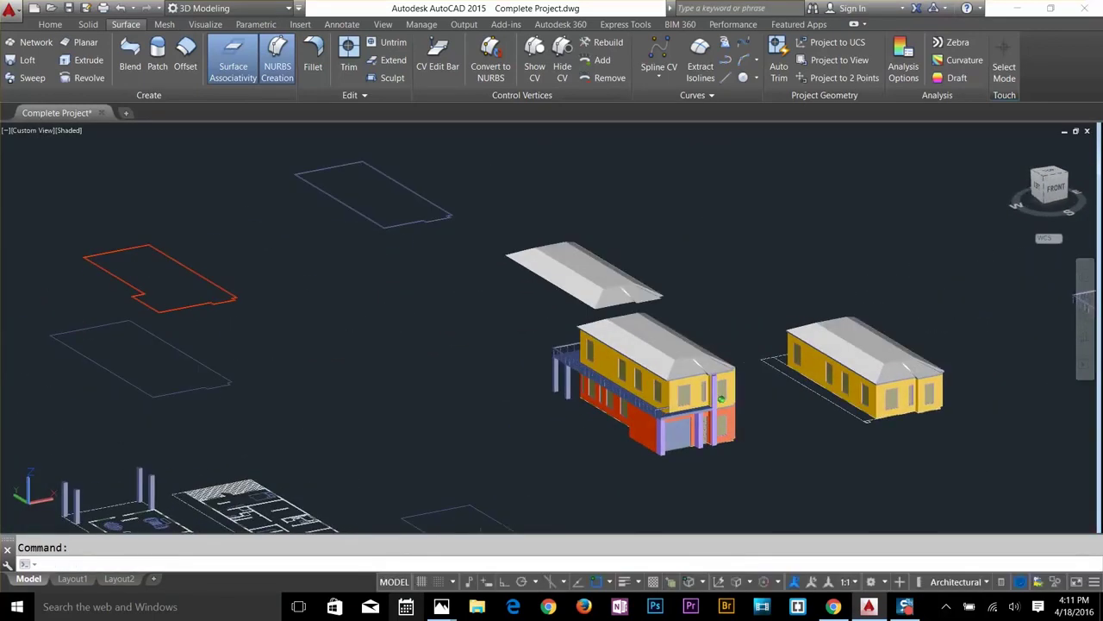
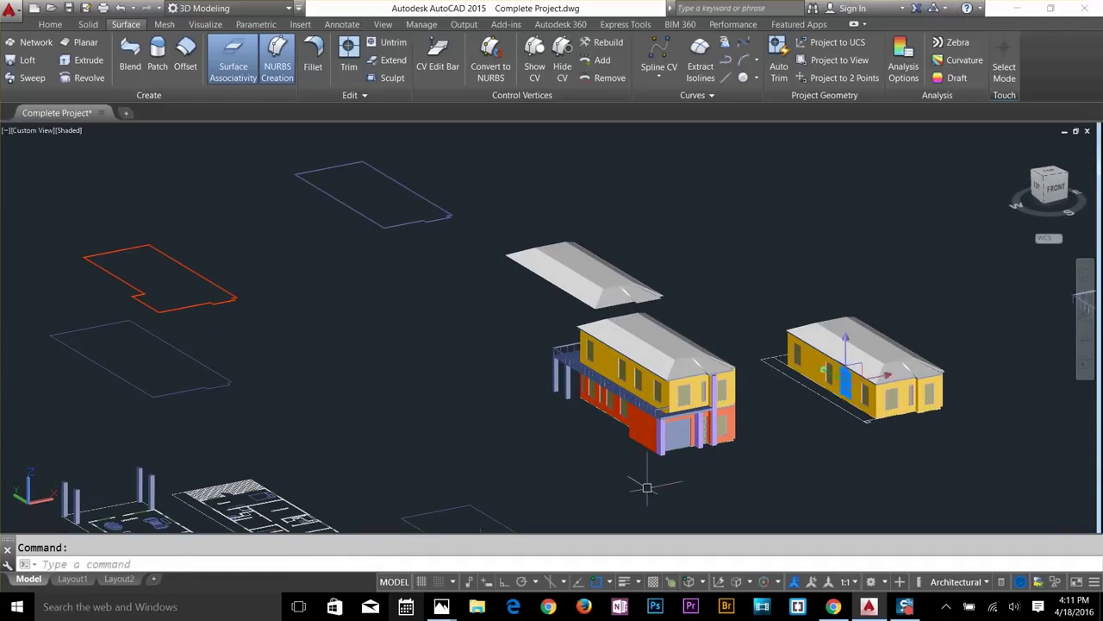
key("Escape")
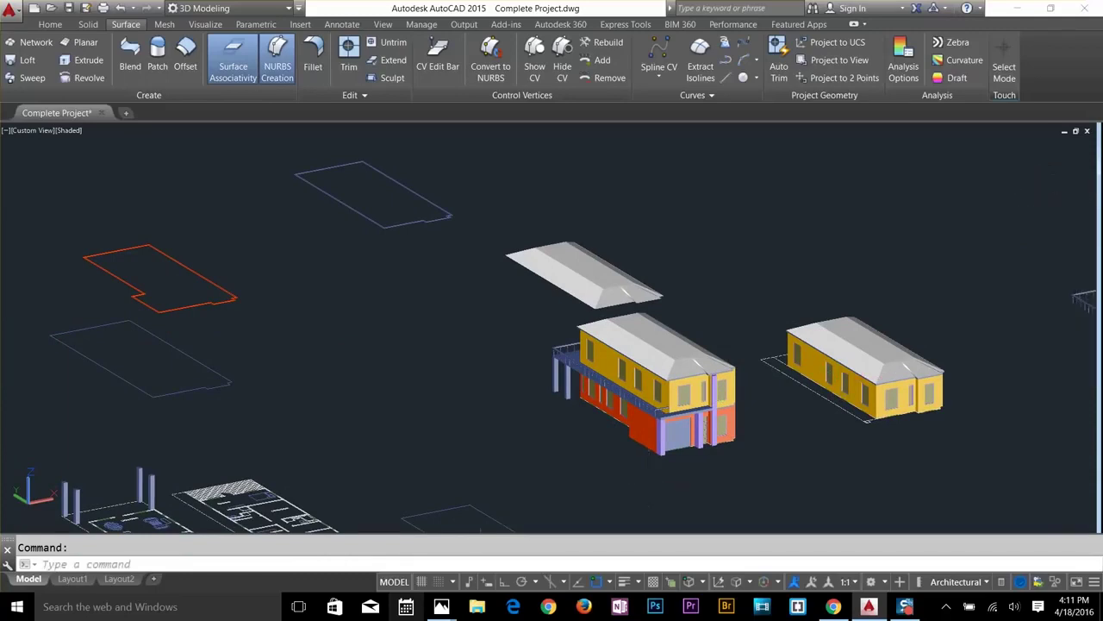
key("ctrl+s")
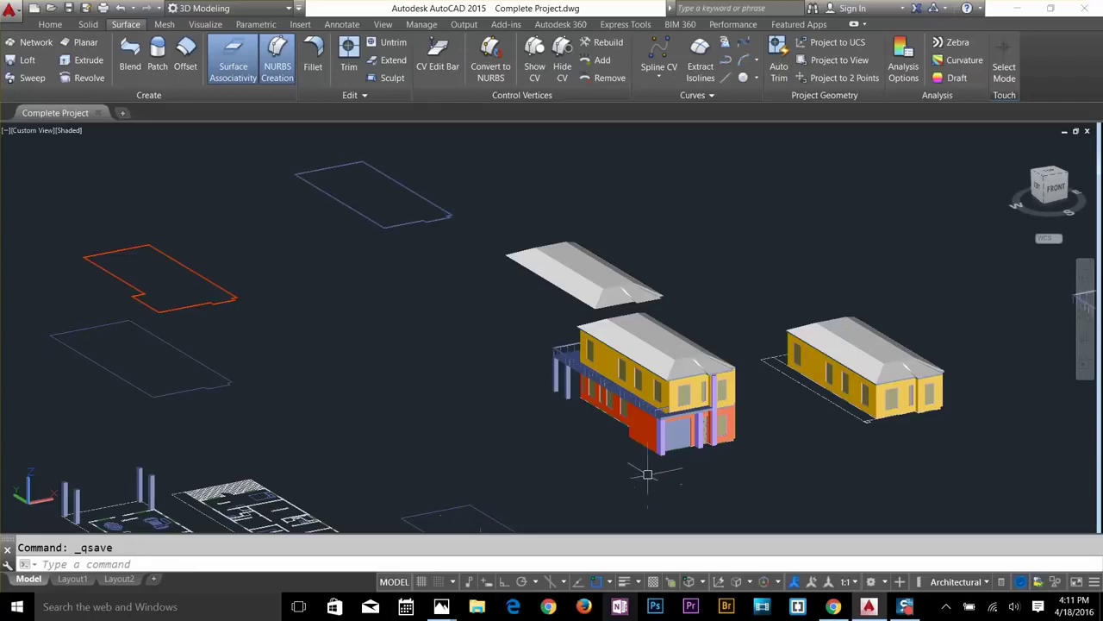
Erase the separate roofed upper-floor model and the leftover outline lines beside the two-storey house.
left_click(972, 323)
left_click(849, 422)
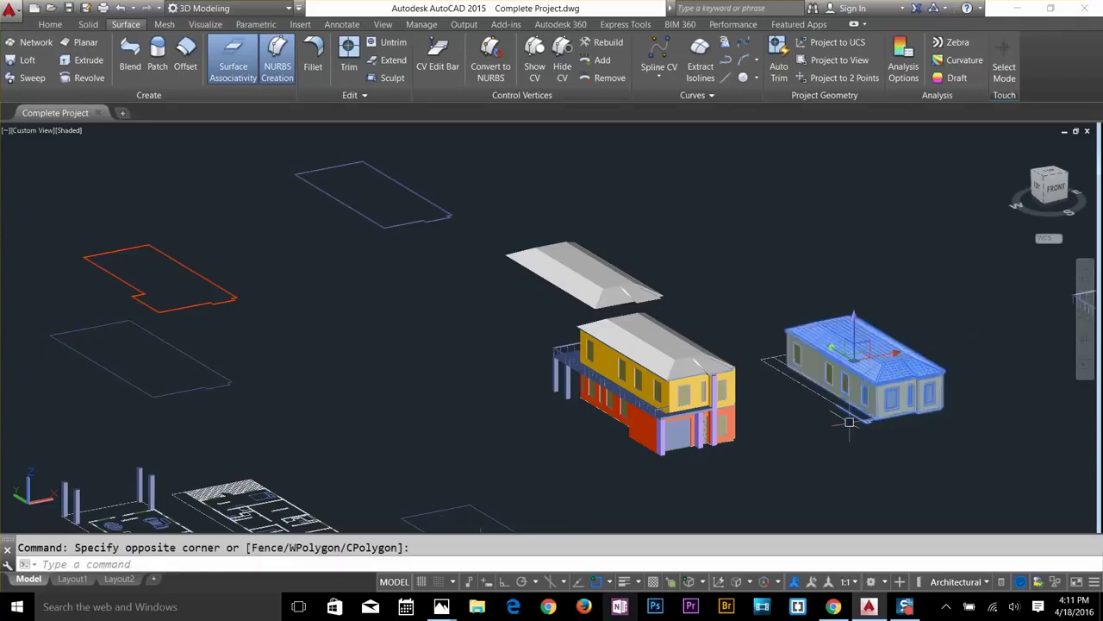
key("Delete")
left_click(914, 300)
left_click(832, 366)
key("Delete")
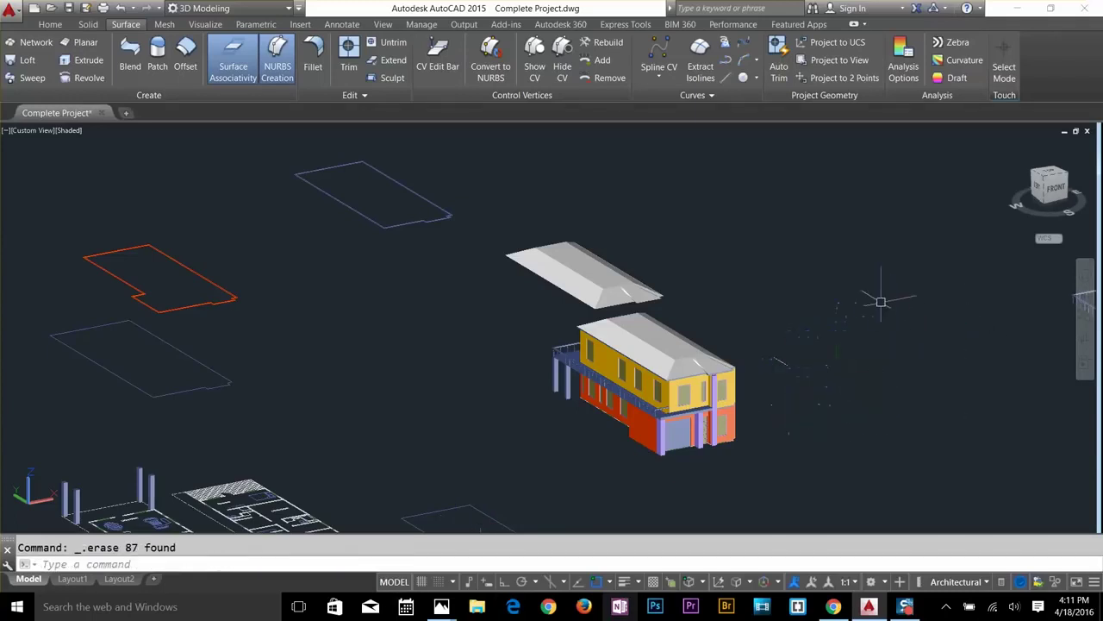
left_click(881, 301)
left_click(750, 431)
key("Delete")
Erase the spare roof standing behind the two-storey house.
left_click(657, 234)
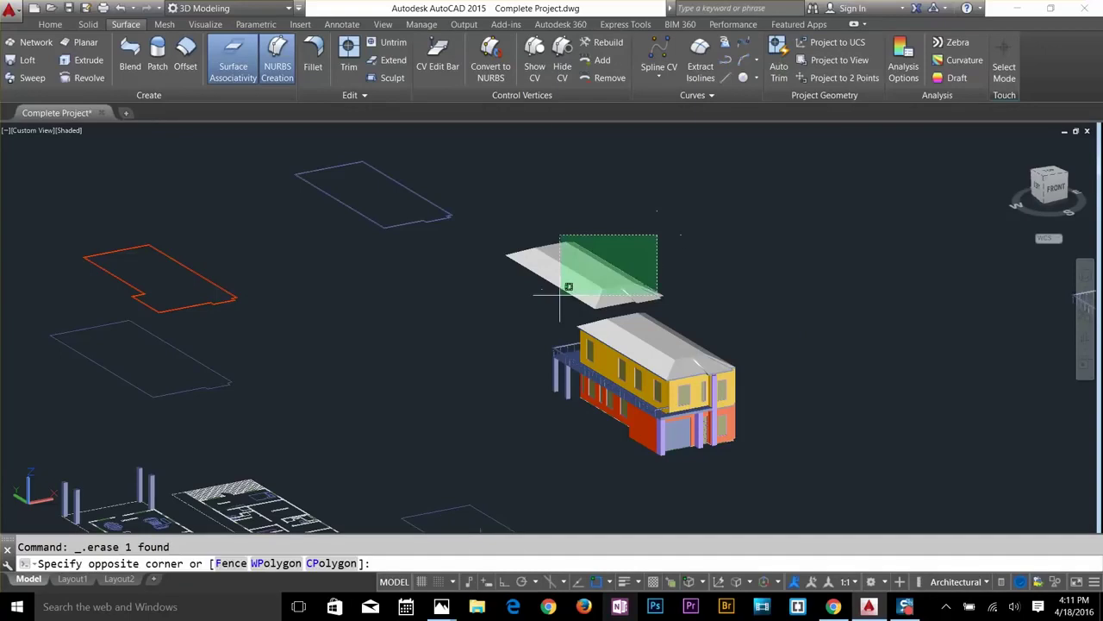
left_click(560, 294)
key("Delete")
left_click(484, 191)
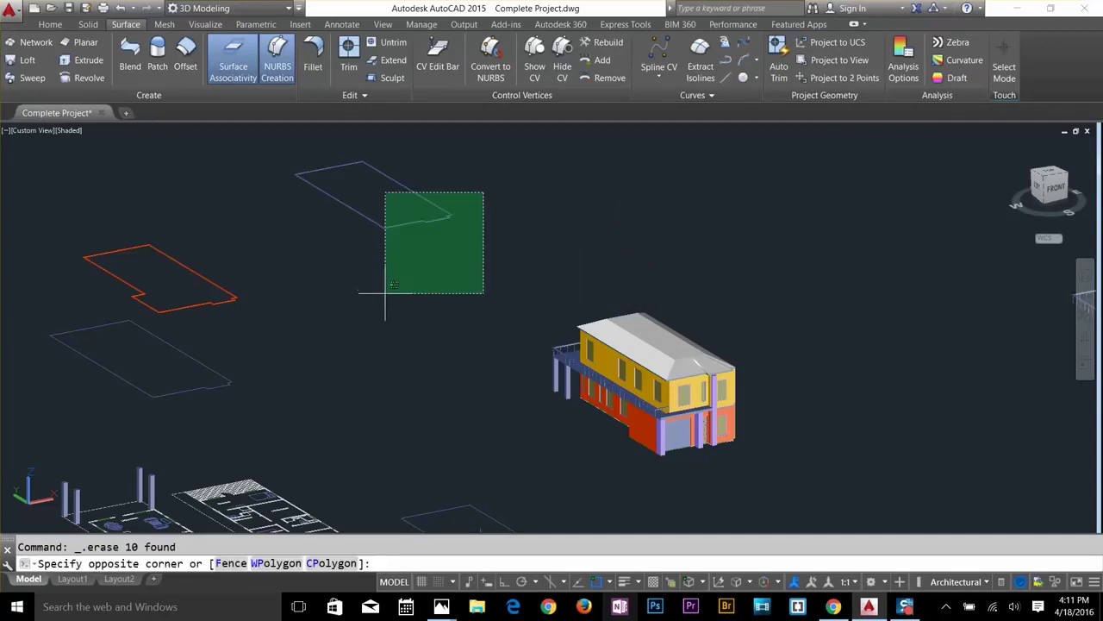
key("Escape")
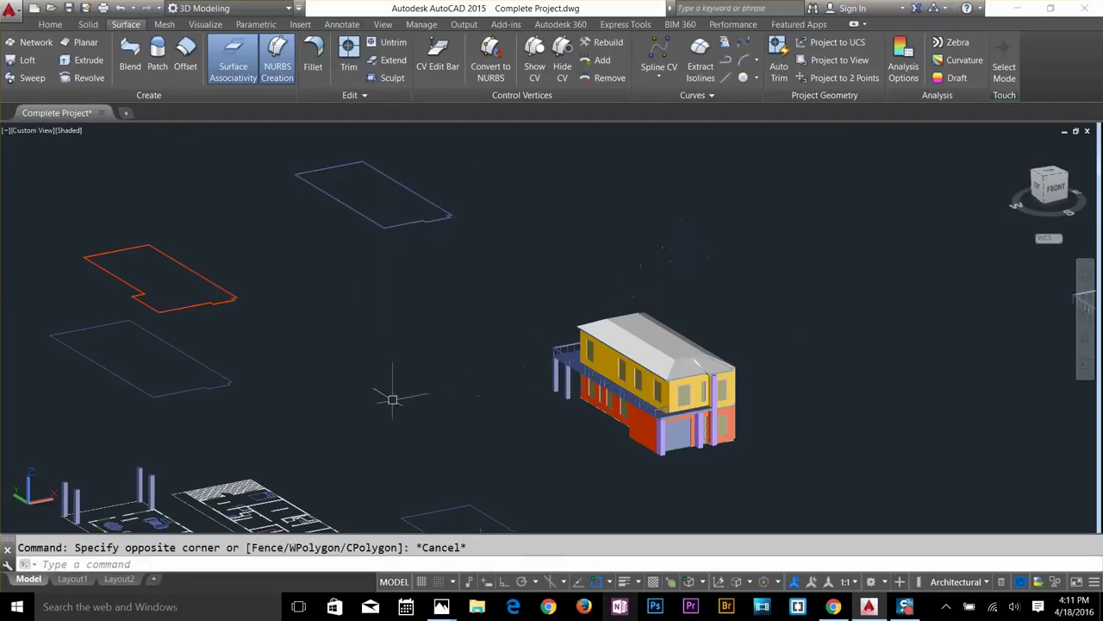
Examine the finished house and the remaining outlines, columns and floor plans around it.
middle_click_drag(341, 397, 548, 374)
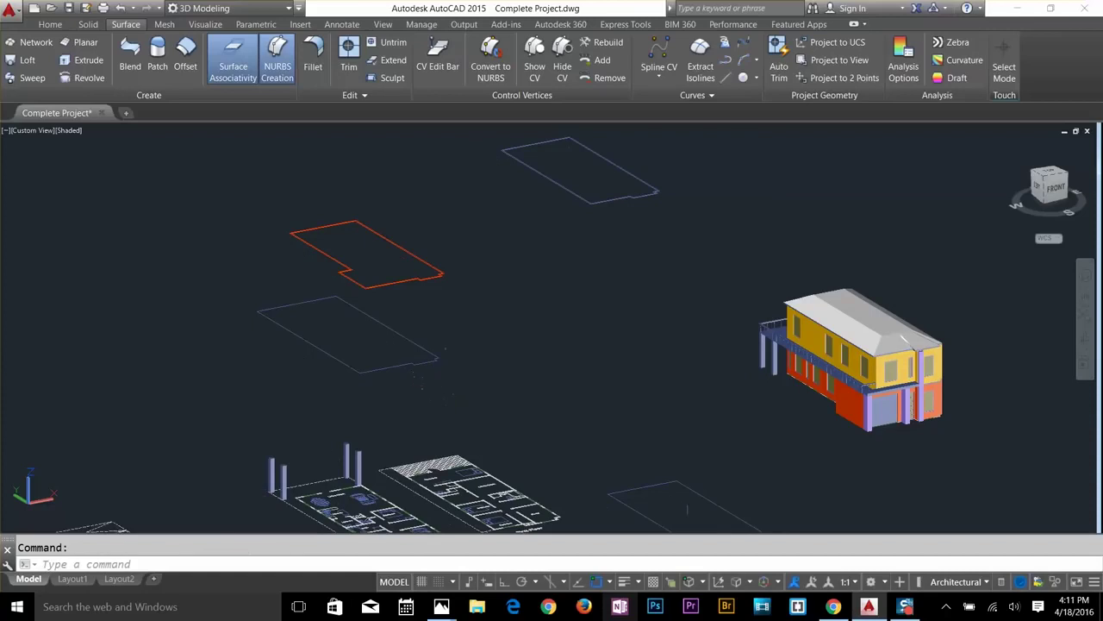
key("Escape")
scroll(573, 393, "down", 2)
scroll(788, 431, "up", 5)
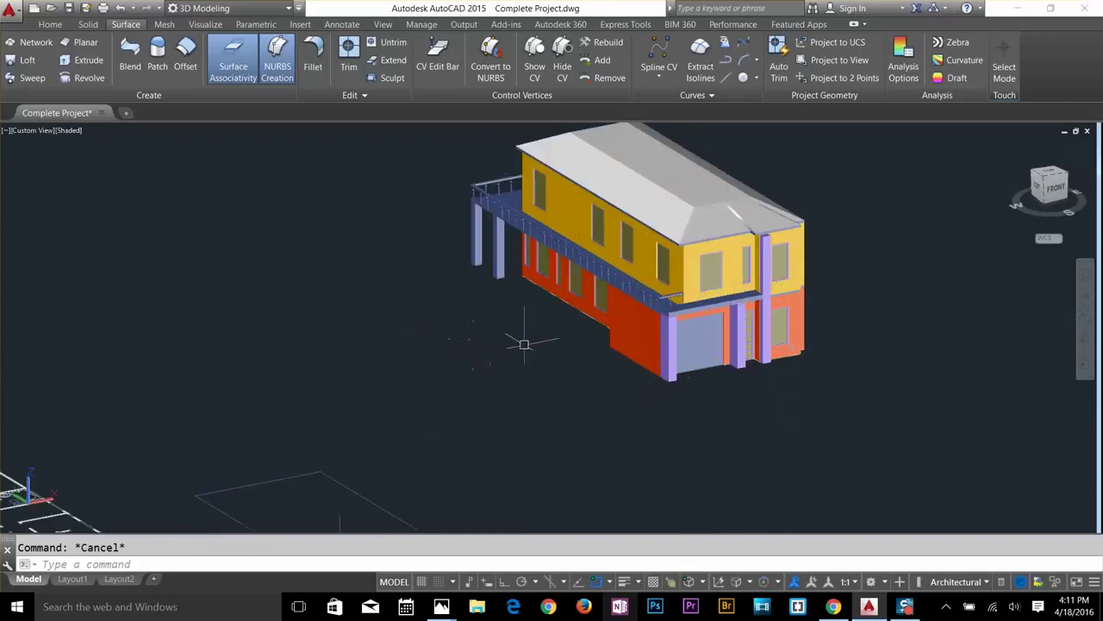
scroll(543, 344, "down", 4)
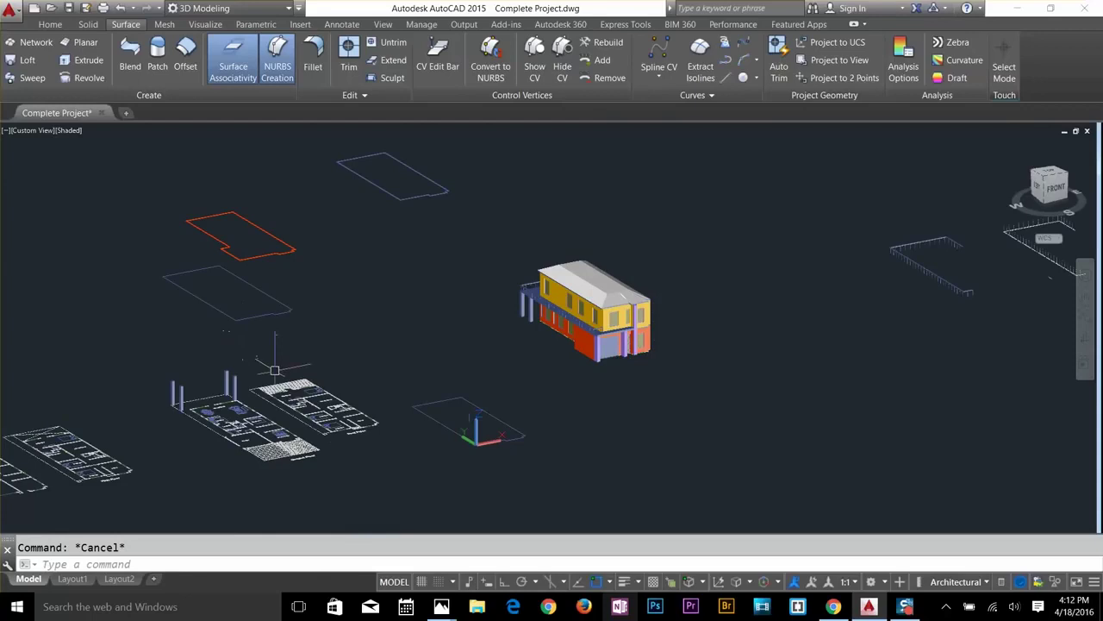
scroll(259, 448, "up", 2)
scroll(238, 435, "up", 2)
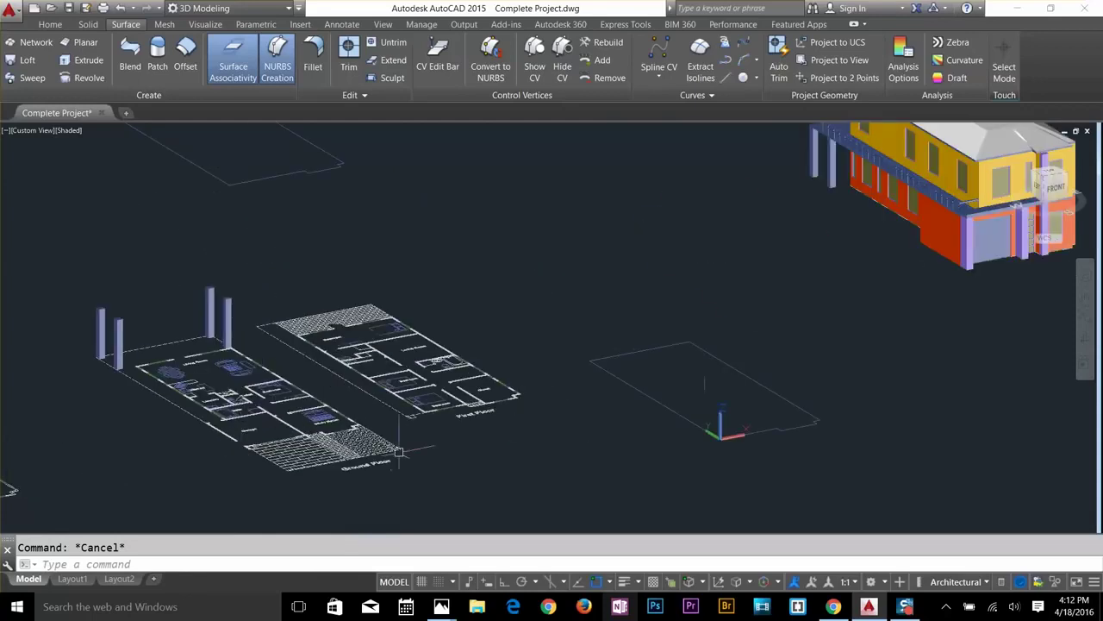
middle_click_drag(332, 342, 590, 512)
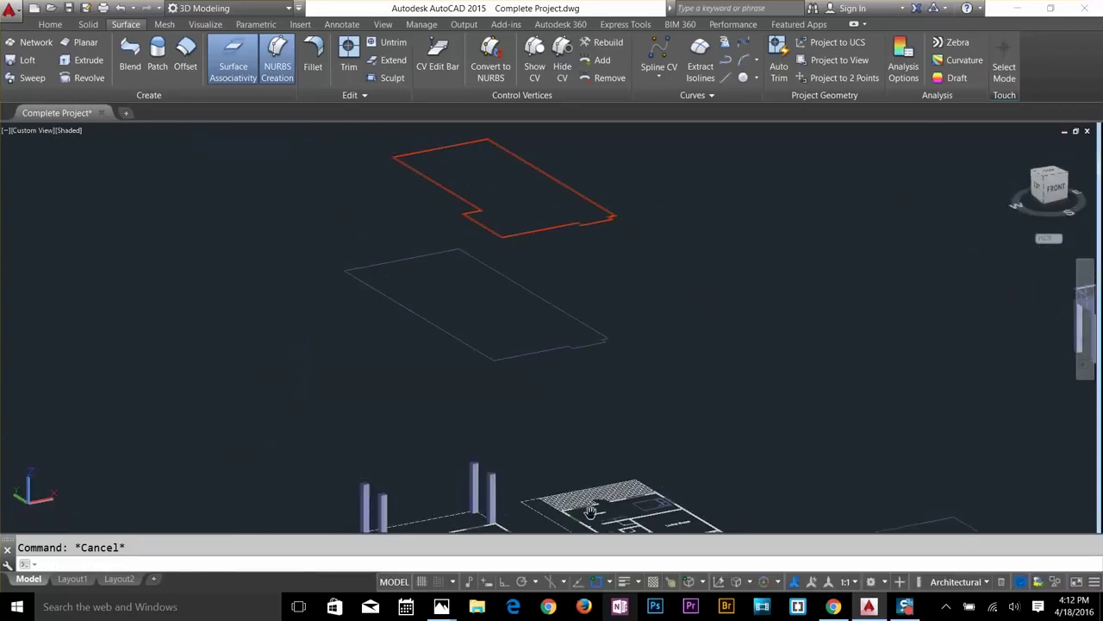
scroll(509, 379, "down", 5)
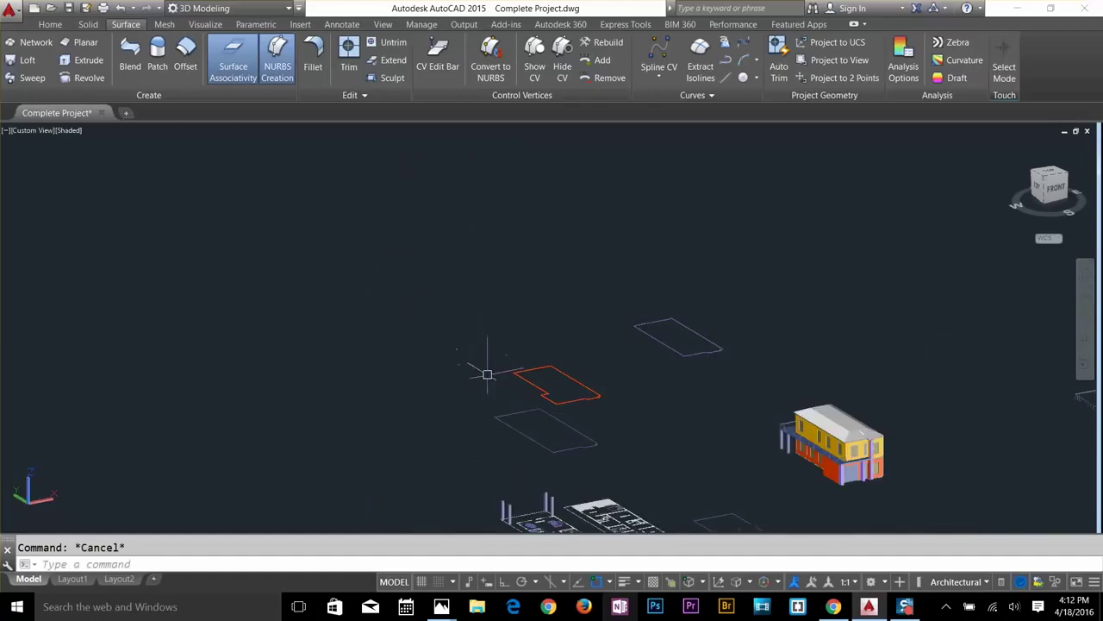
scroll(583, 454, "up", 3)
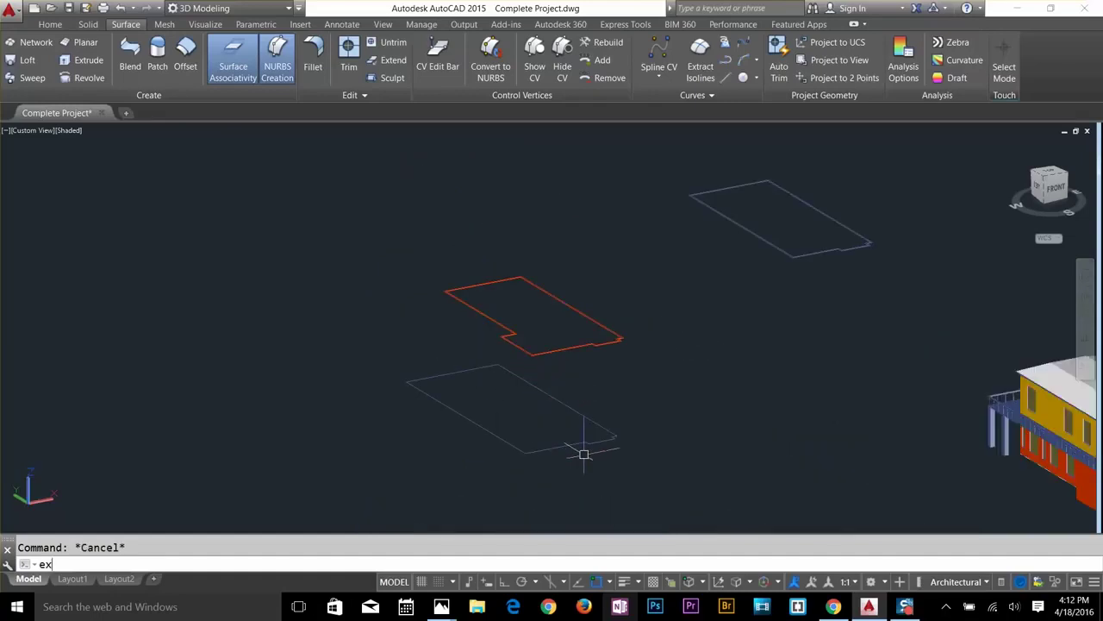
key("Return")
left_click(558, 447)
key("Return")
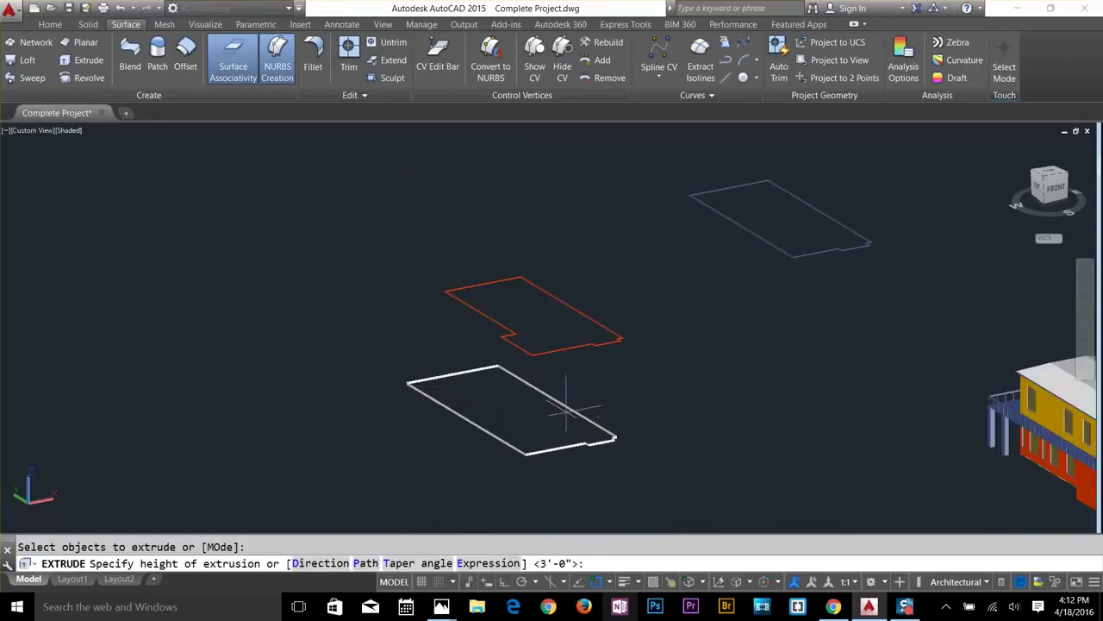
key("Escape")
mouse_move(574, 439)
middle_mouse_down("shift")
mouse_move(591, 463)
mouse_move(579, 454)
middle_mouse_up("shift")
left_click(579, 455)
key("Escape")
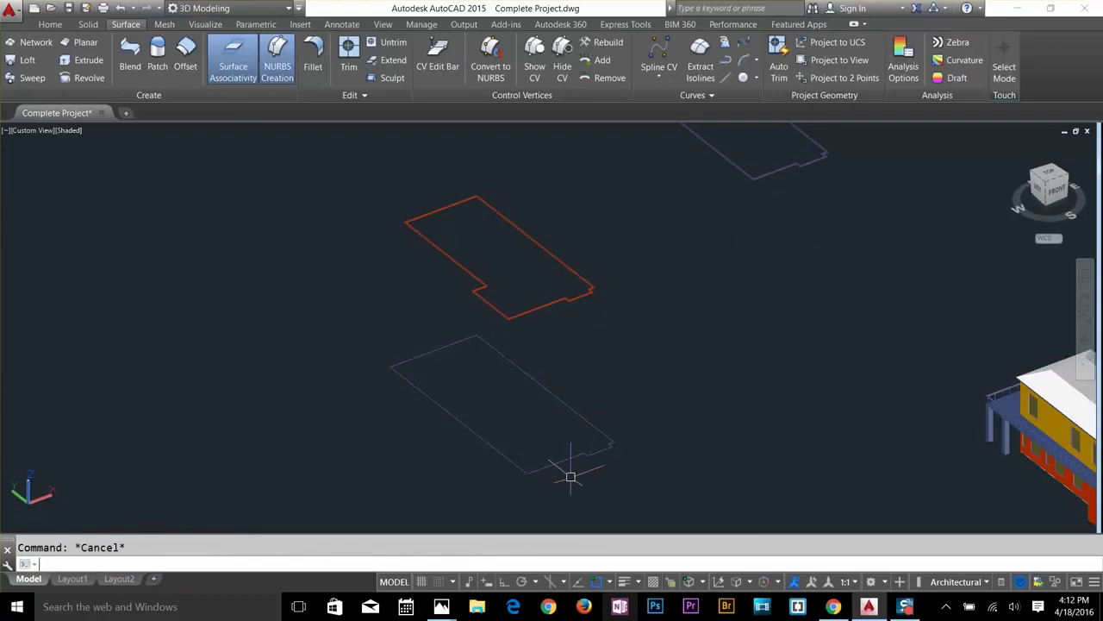
type("EX")
key("Escape")
Extrude the closed ground outline nearest the viewer by 1' as a solid slab.
left_click(87, 25)
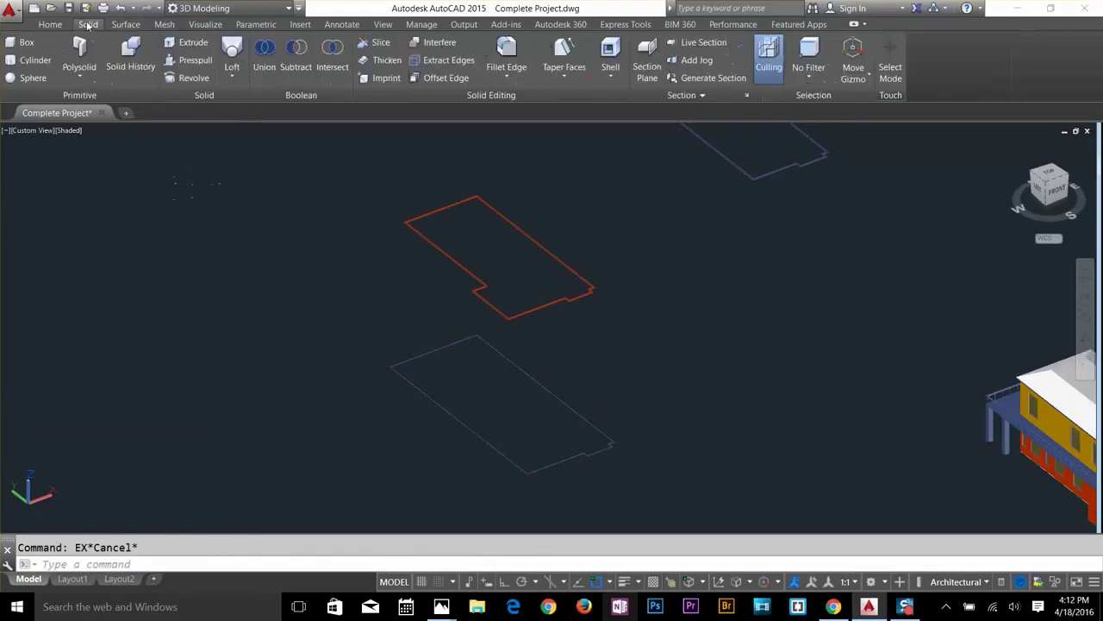
left_click(50, 24)
left_click(53, 57)
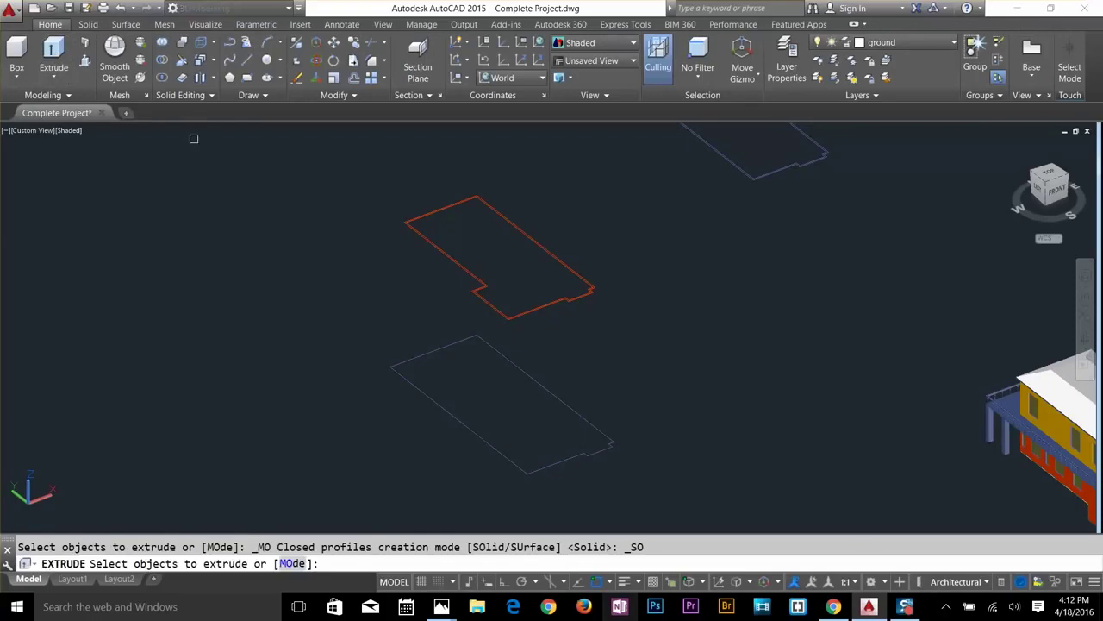
left_click(450, 405)
key("Return")
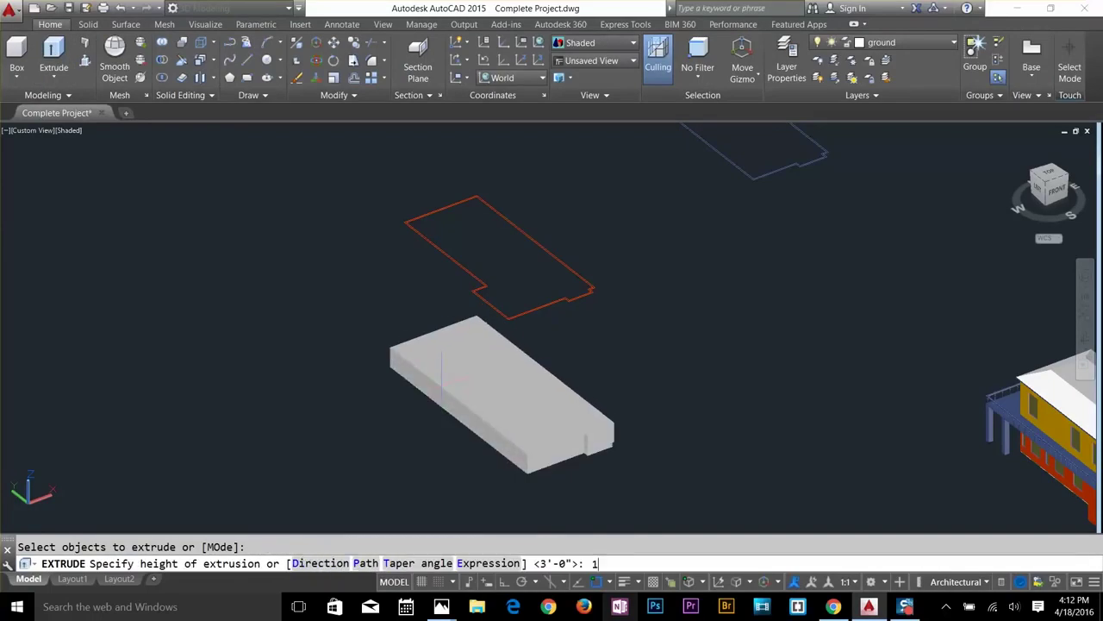
type("1'")
key("Return")
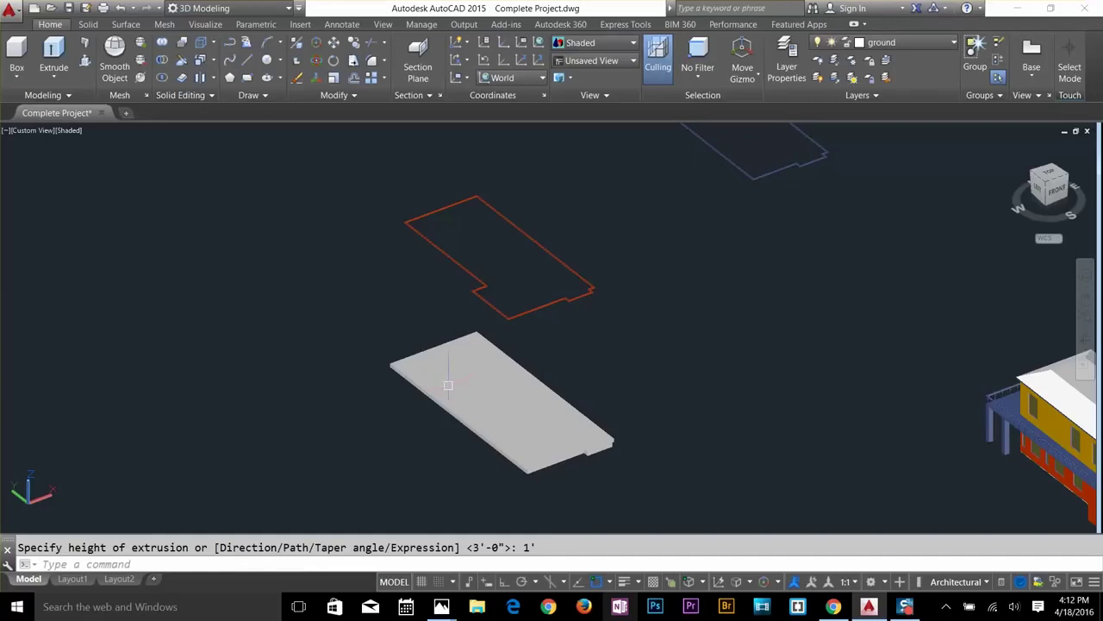
key("Return")
key("Escape")
Move the slab by its corner to the outer corner beneath the balcony columns so it sits under the house.
scroll(423, 401, "up", 3)
scroll(423, 402, "down", 5)
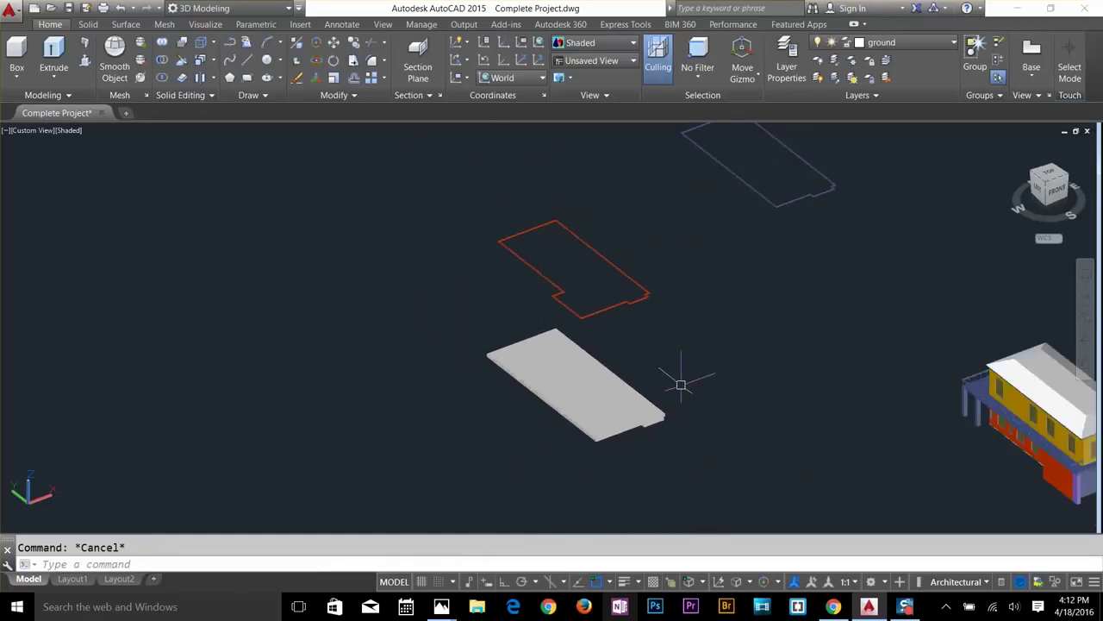
type("M")
key("Return")
left_click(660, 389)
left_click(560, 405)
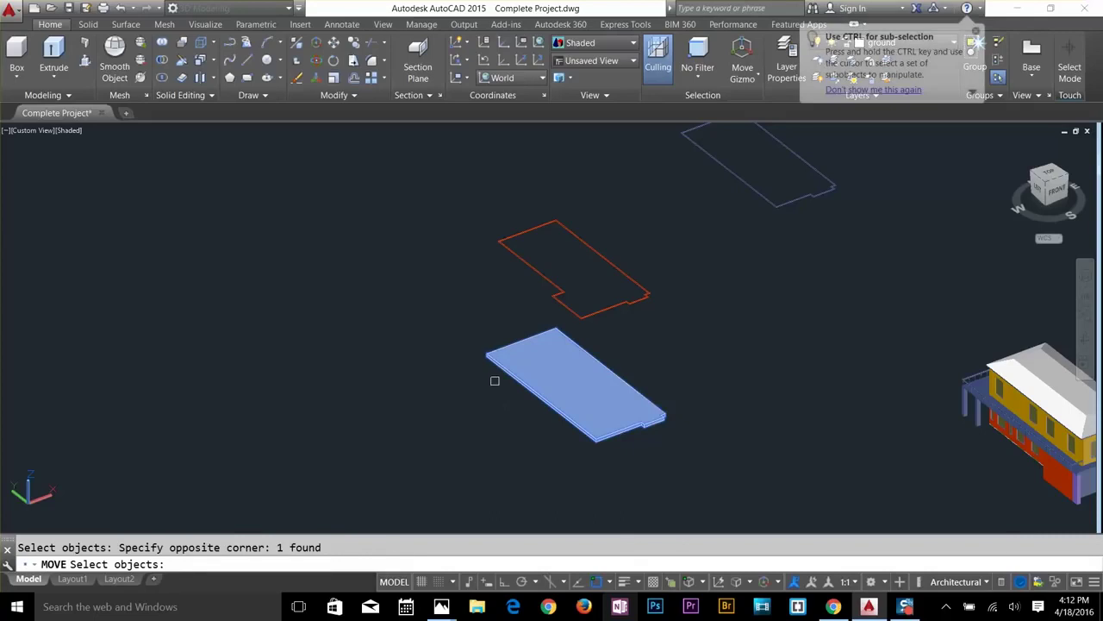
key("Return")
scroll(492, 376, "up", 3)
scroll(488, 350, "up", 5)
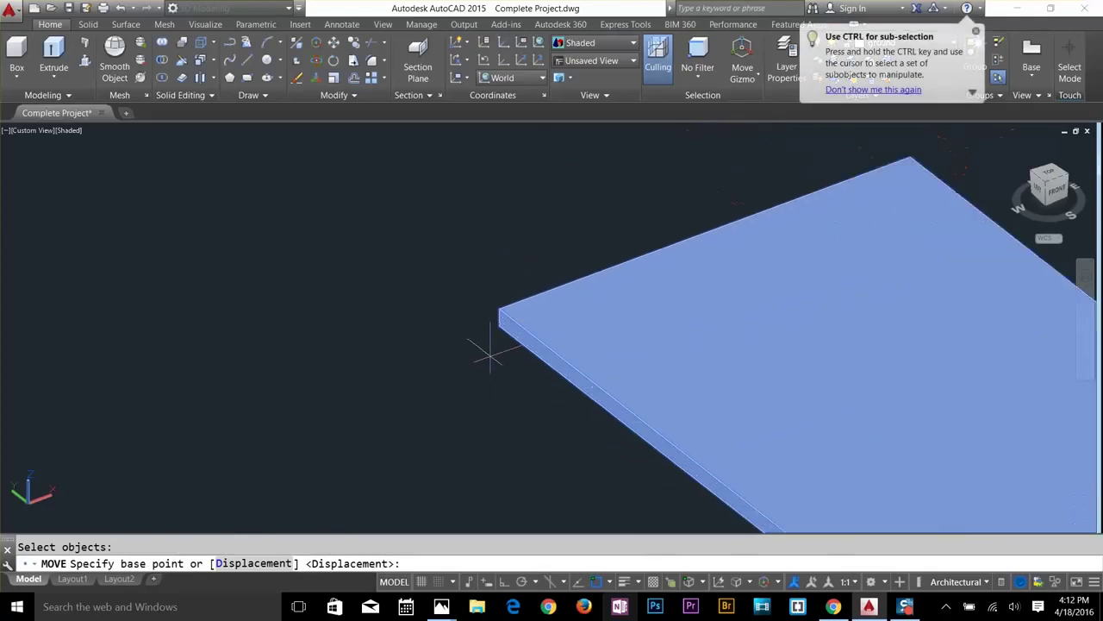
left_click(502, 287)
scroll(504, 284, "down", 8)
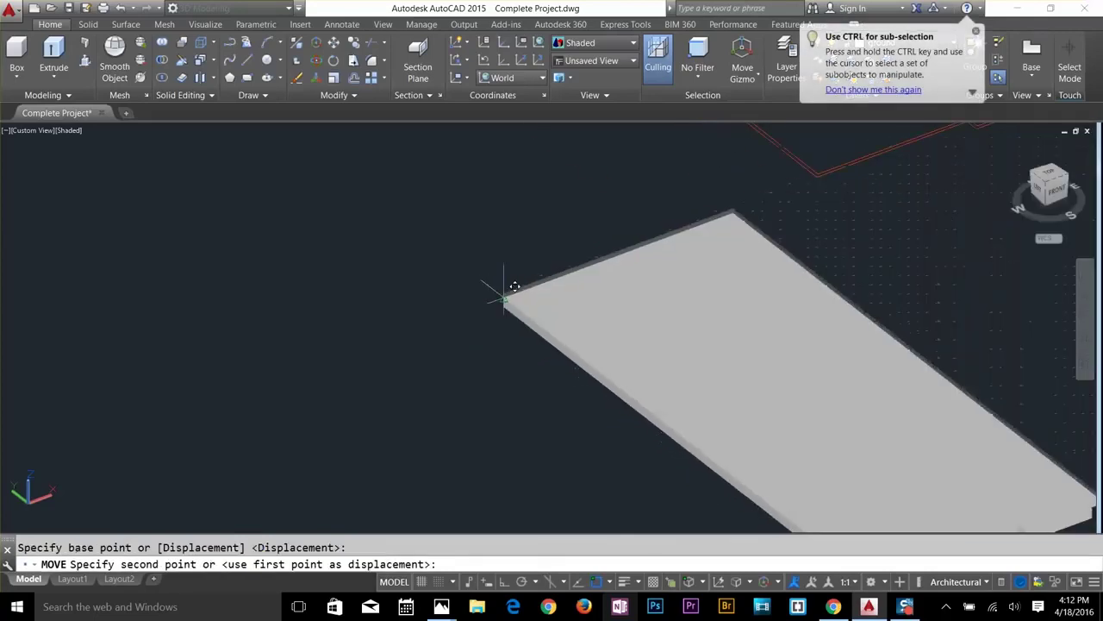
scroll(833, 347, "up", 8)
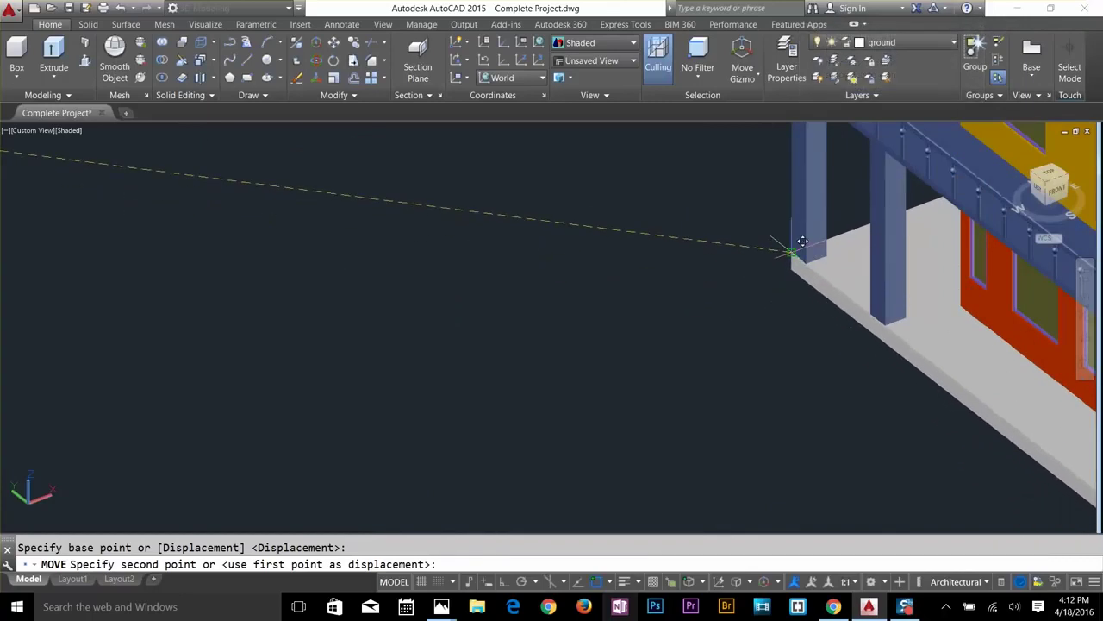
left_click(790, 265)
Examine how the slab sits beneath the walls, columns and garage front of the house.
scroll(740, 332, "down", 5)
middle_click_drag(725, 327, 511, 238)
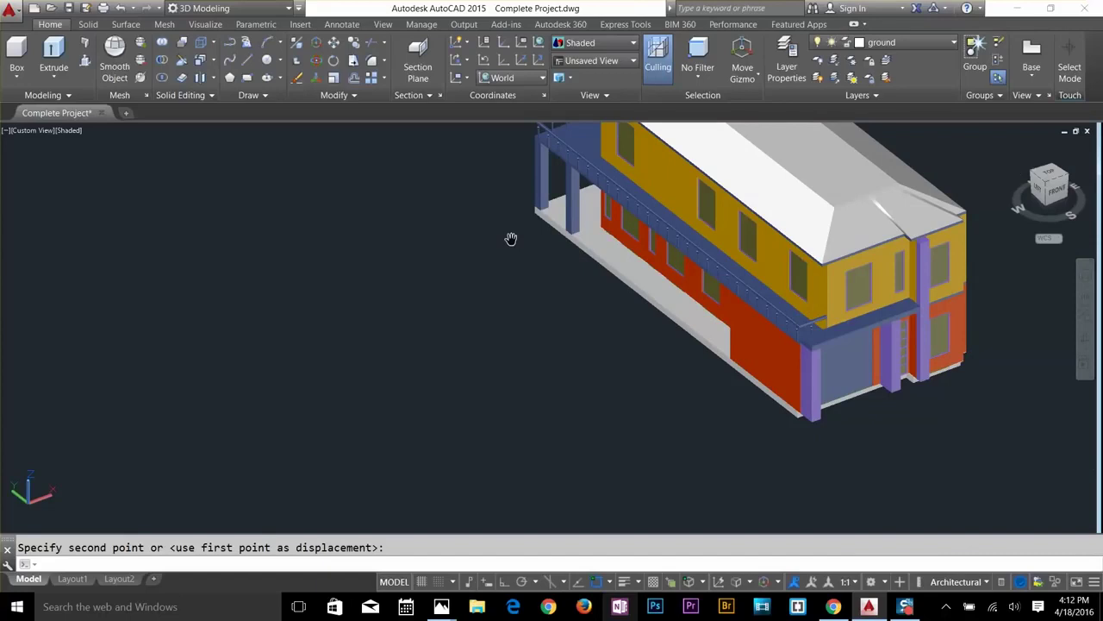
left_click(871, 457)
middle_click_drag(823, 525, 820, 525)
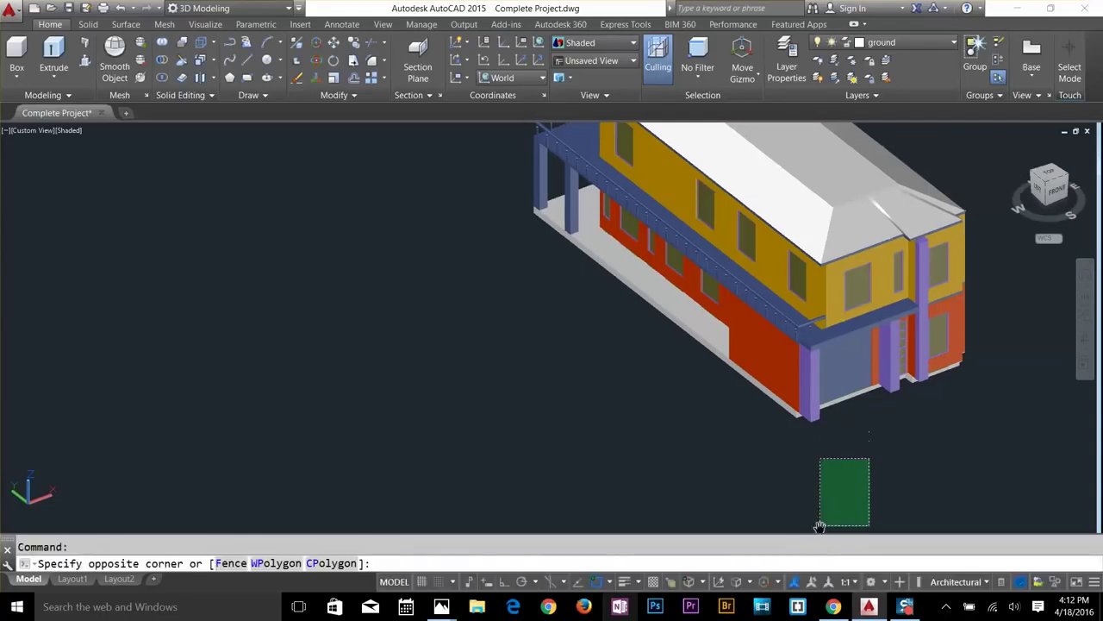
left_click(881, 472)
mouse_move(970, 467)
middle_mouse_down("shift")
mouse_move(901, 430)
mouse_move(973, 462)
middle_mouse_up("shift")
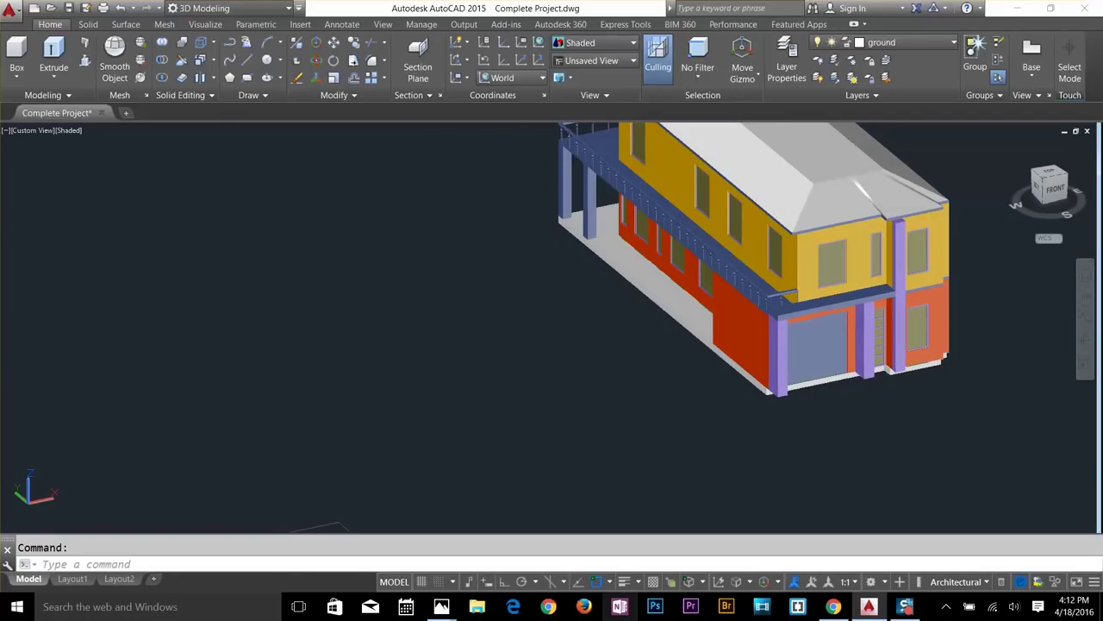
scroll(965, 342, "up", 4)
scroll(738, 394, "up", 3)
scroll(712, 431, "down", 4)
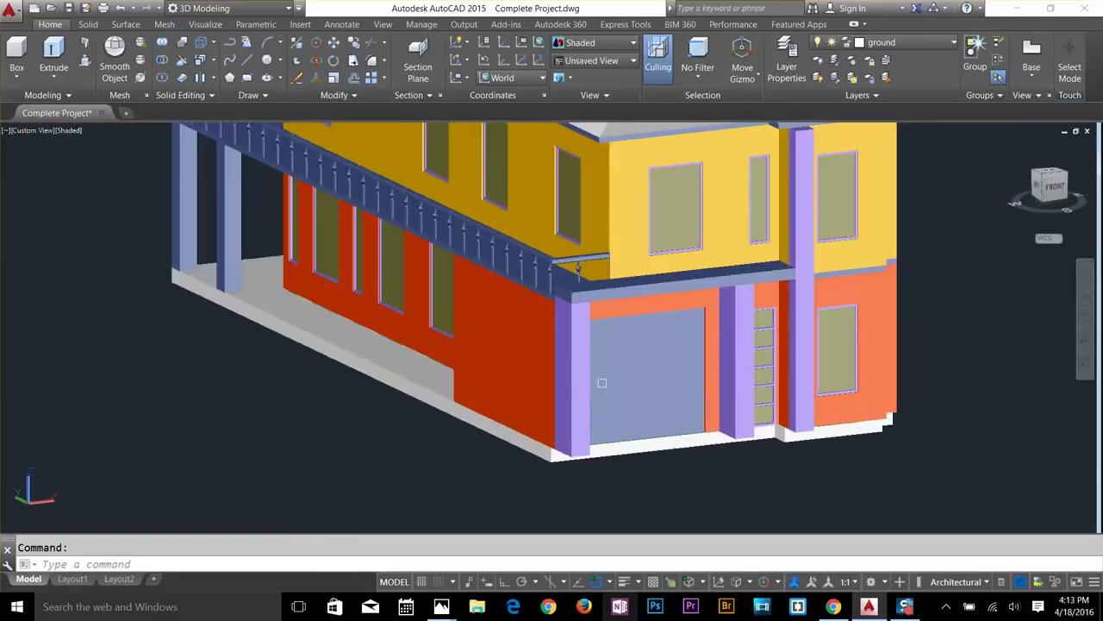
middle_click_drag(670, 363, 689, 379)
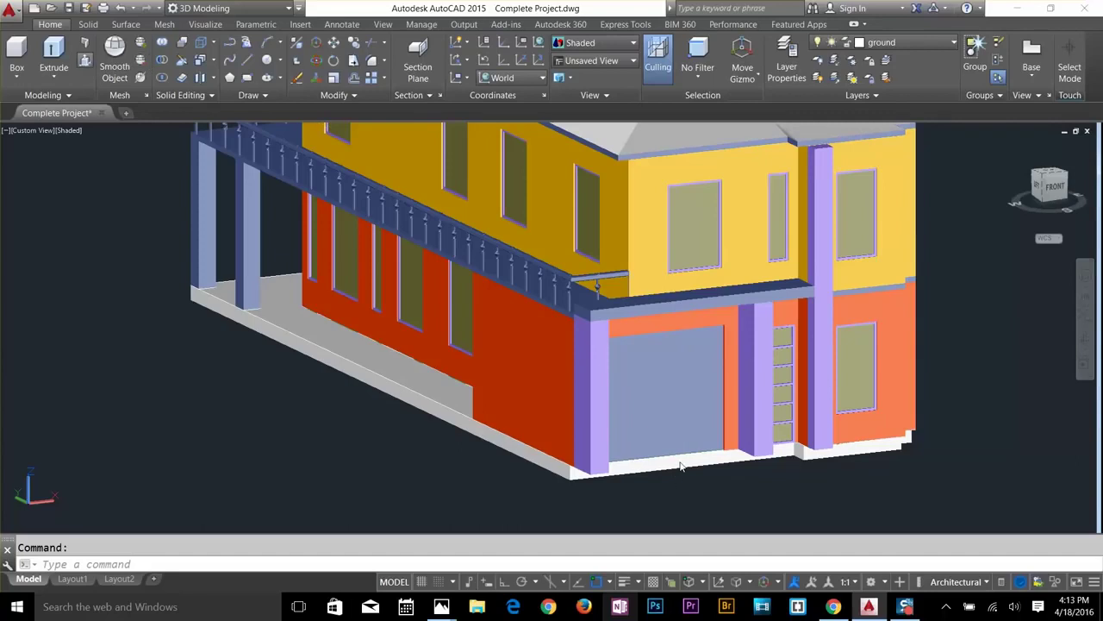
Press-pull the slab's front face below the garage door outward to form a long driveway.
key("ctrl+shift+e")
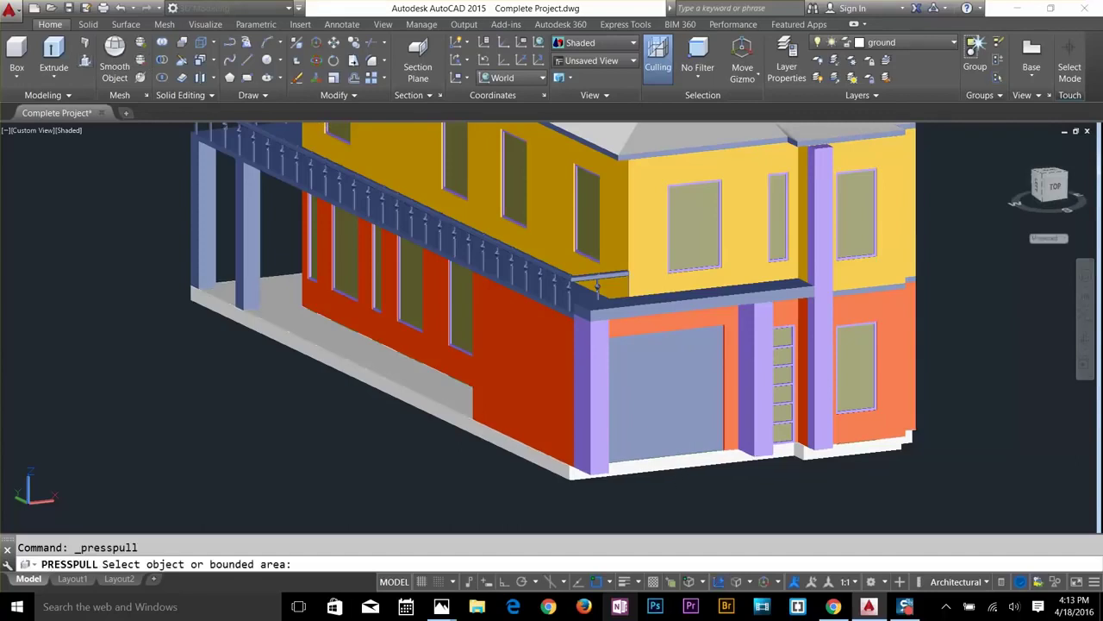
scroll(668, 443, "up", 3)
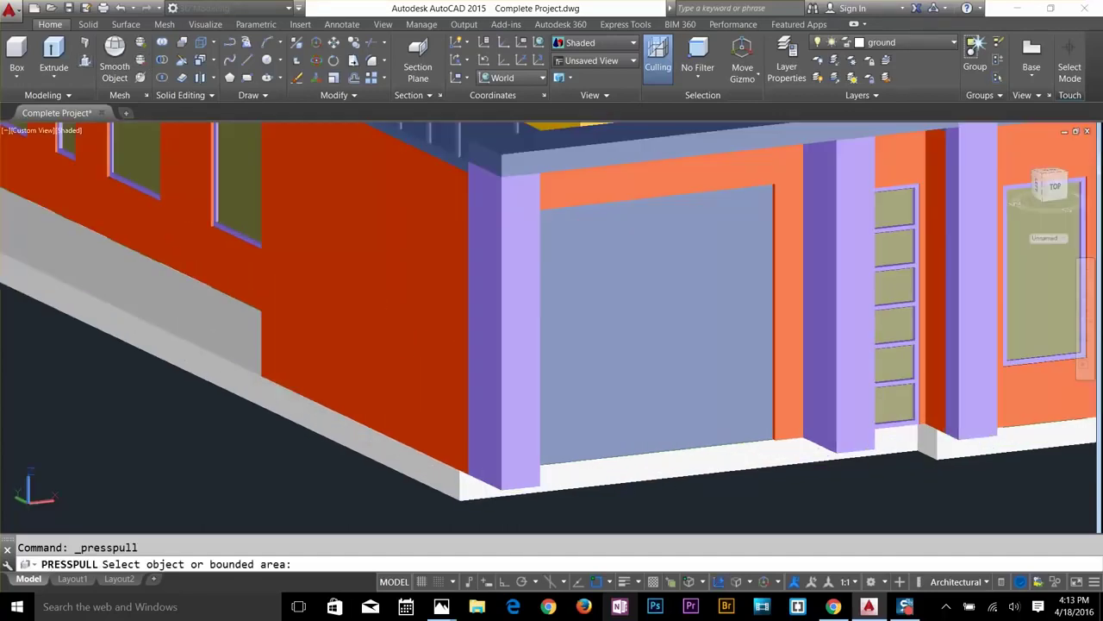
left_click(655, 465)
scroll(655, 466, "down", 5)
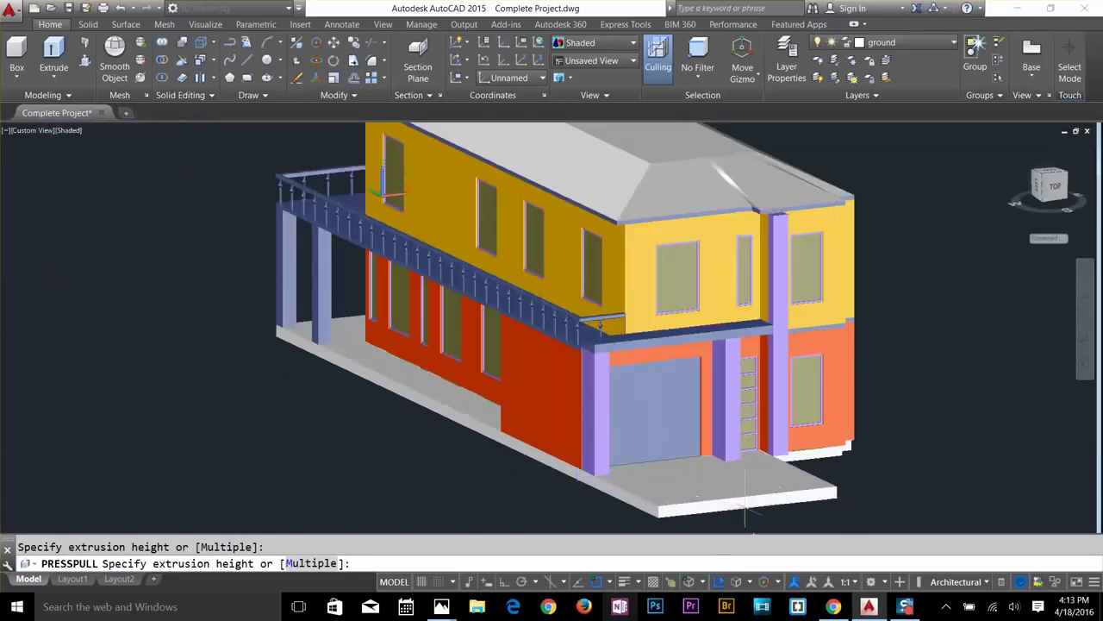
middle_click_drag(746, 508, 724, 431)
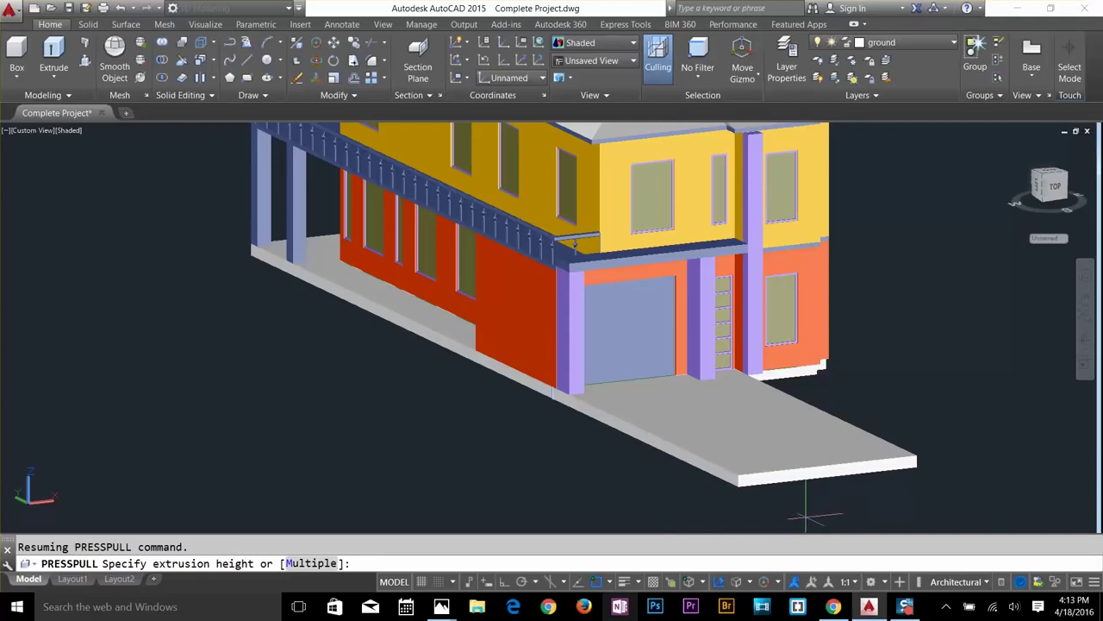
left_click(855, 475)
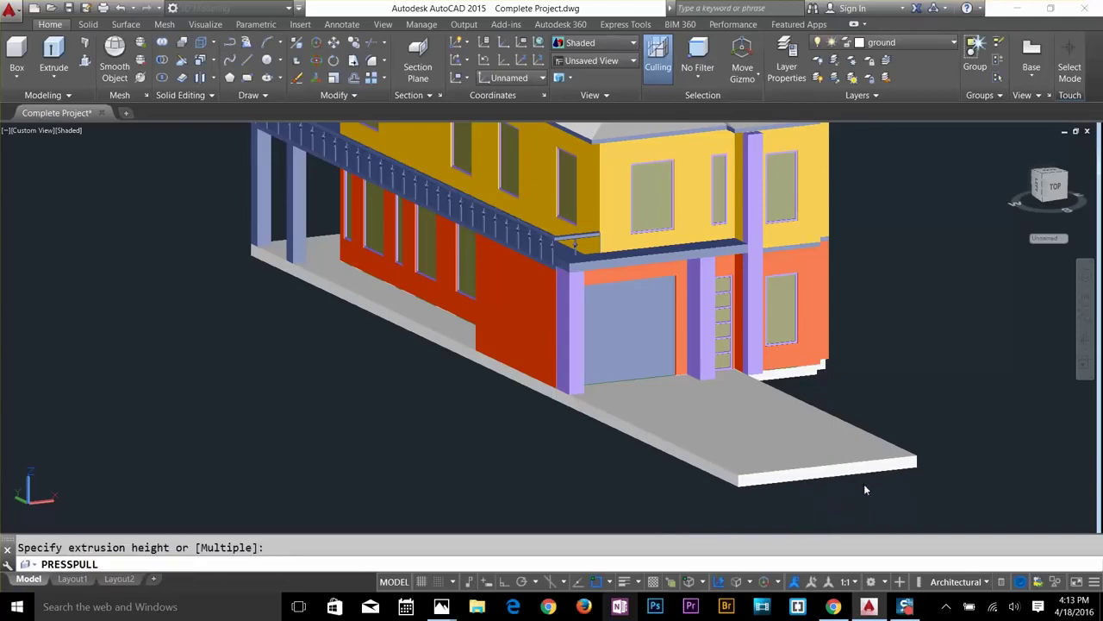
key("Escape")
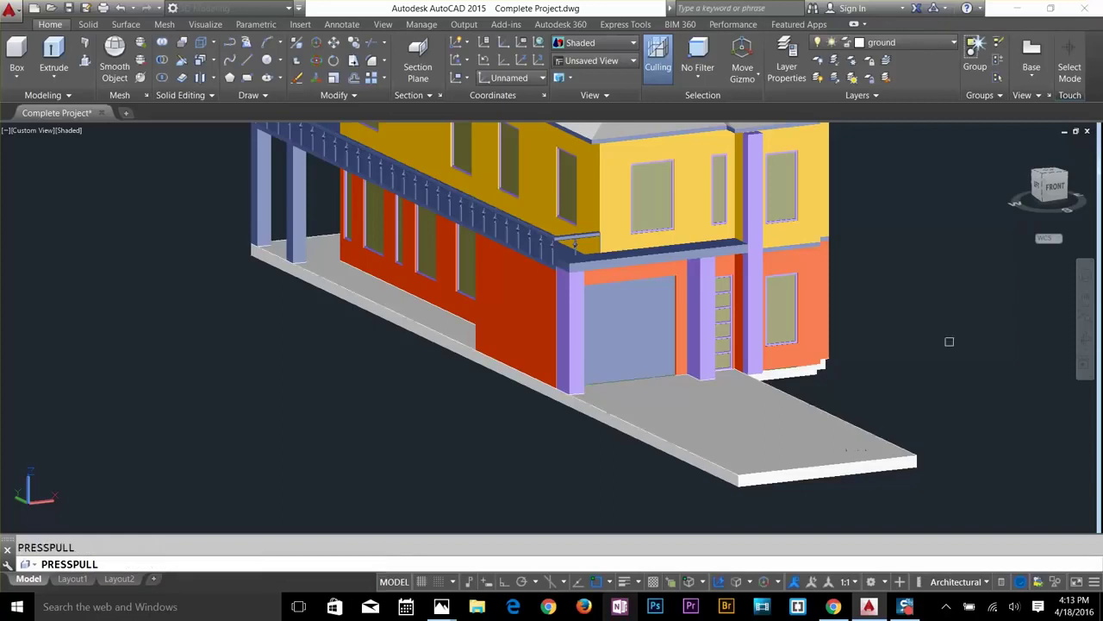
key("Escape")
Press-pull the driveway's long side face inward to the column between the garage and the entrance door.
middle_click_drag(919, 459, 805, 460, "shift")
scroll(595, 418, "up", 3)
middle_click_drag(380, 411, 572, 388)
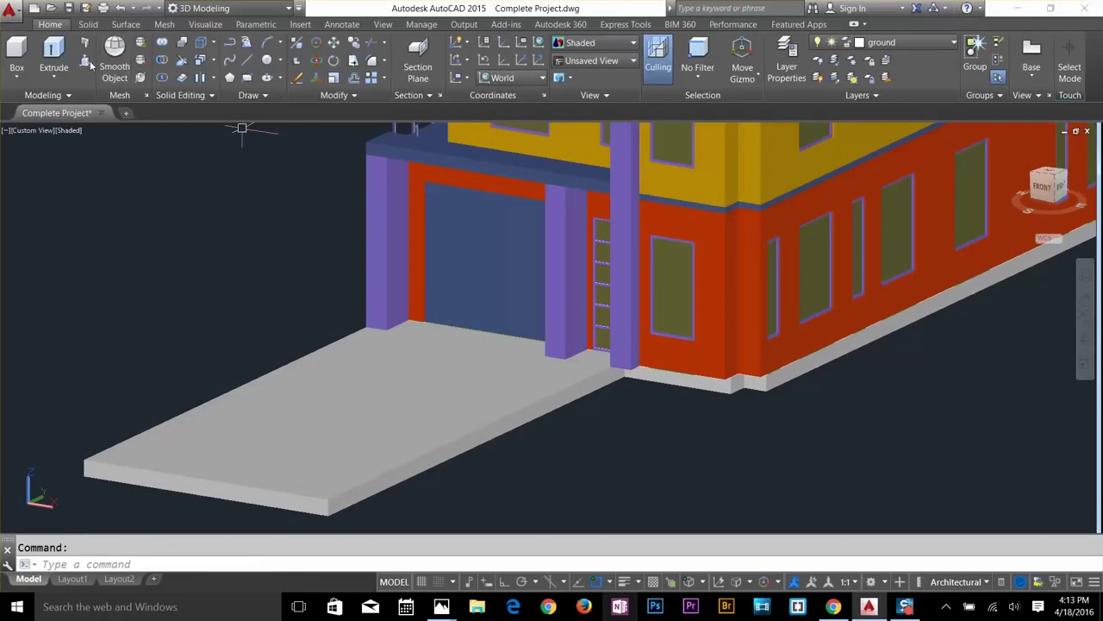
key("ctrl+shift+e")
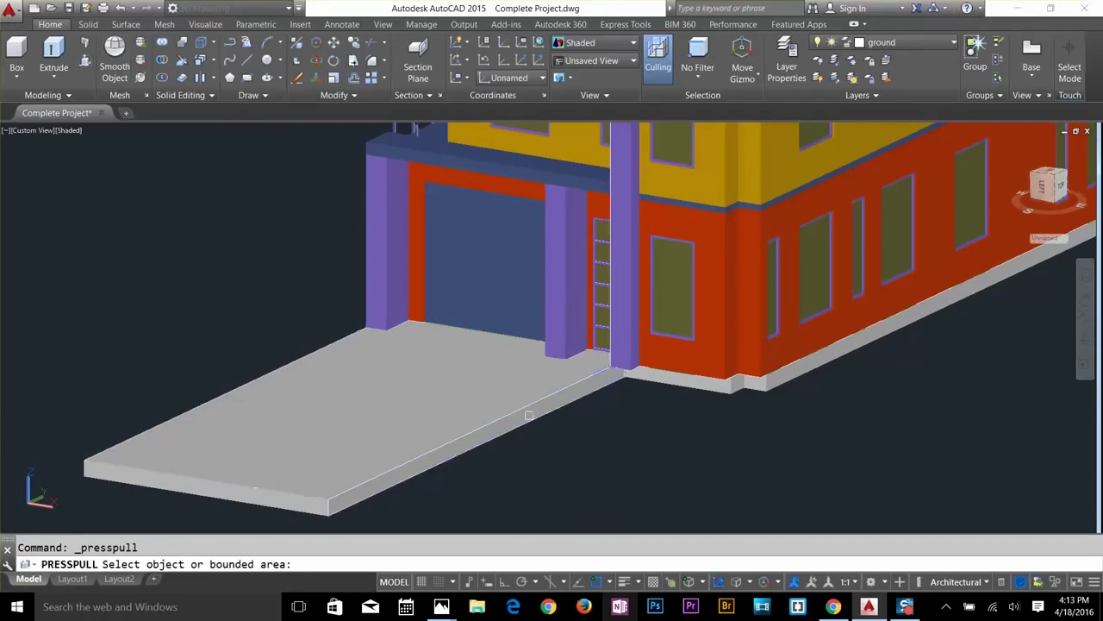
left_click(529, 414)
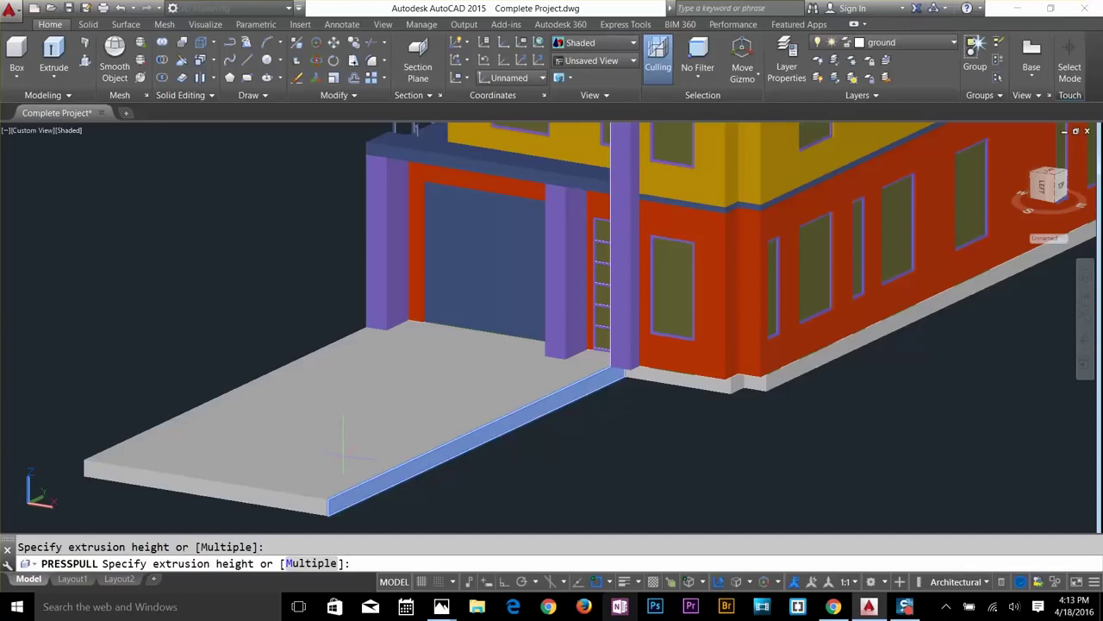
left_click(568, 362)
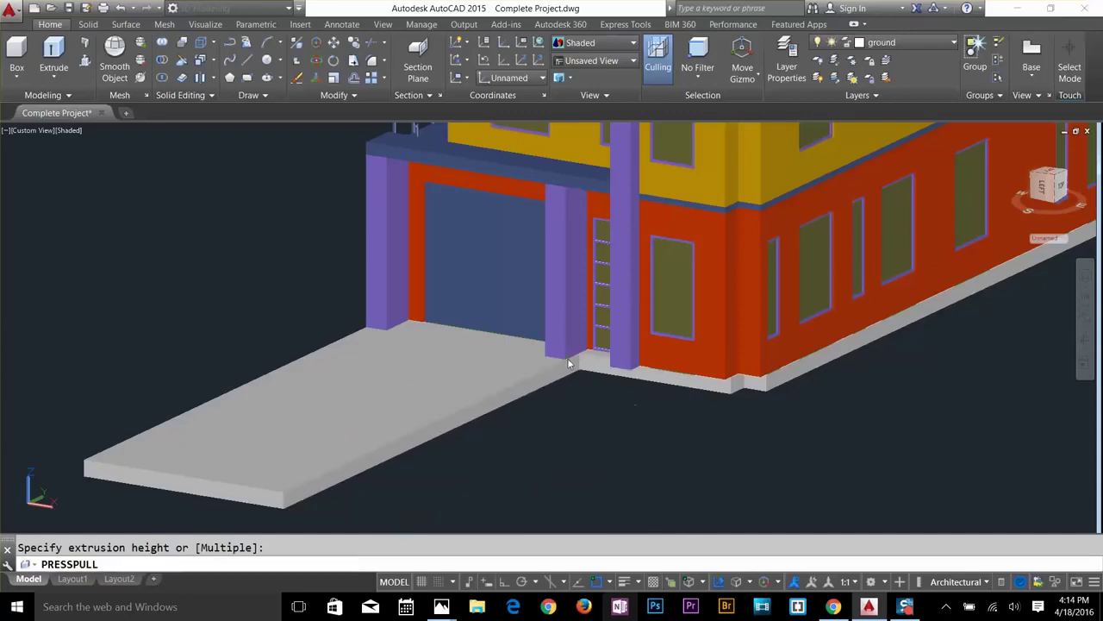
key("Escape")
key("Escape")
Press-pull the slab's remaining front face beside the entrance outward, level with the driveway's end.
scroll(604, 358, "up", 4)
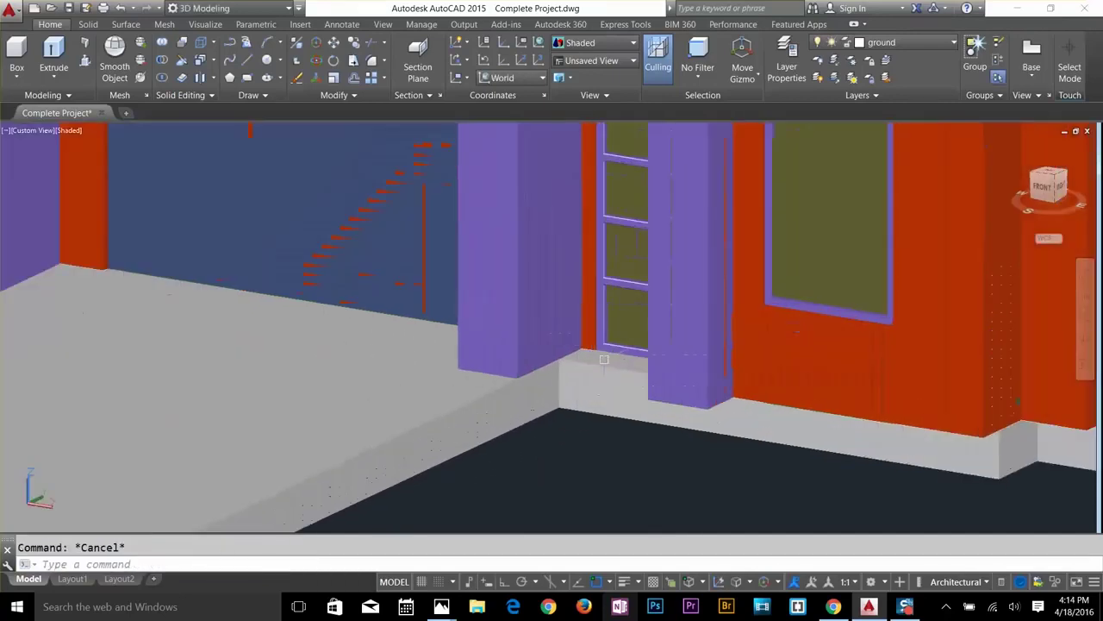
scroll(610, 352, "down", 4)
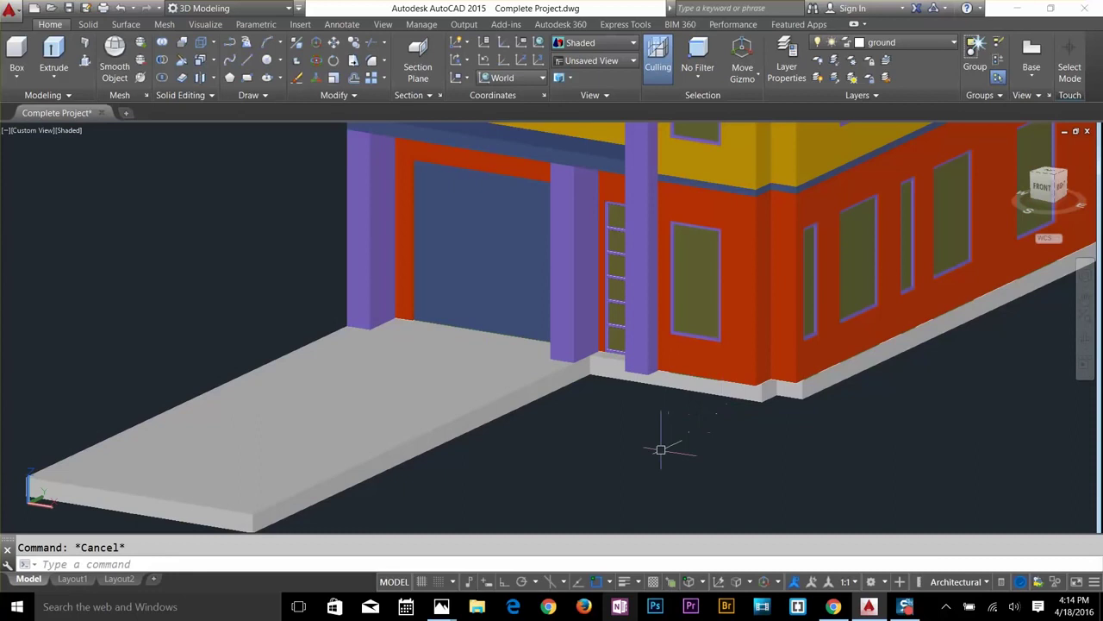
middle_click_drag(660, 449, 721, 436, "shift")
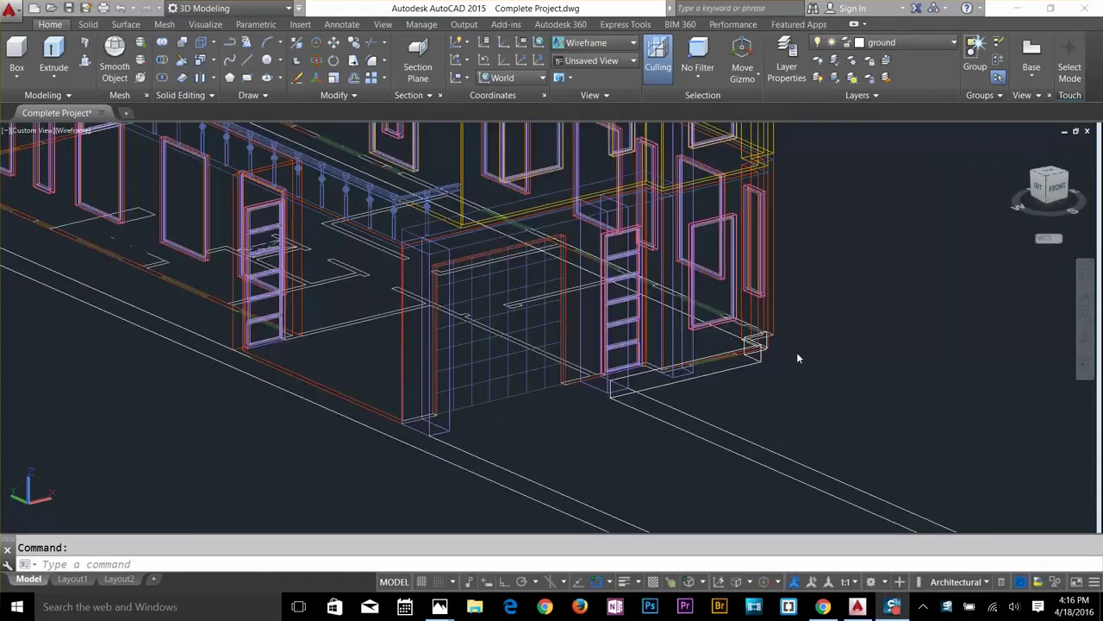
scroll(771, 374, "up", 3)
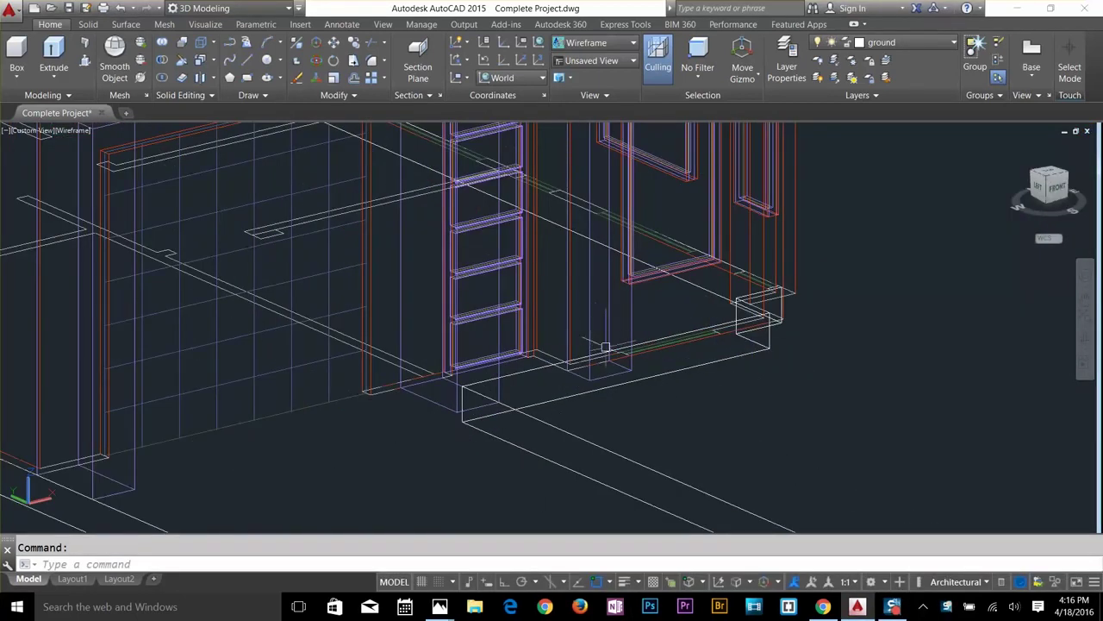
left_click(86, 61)
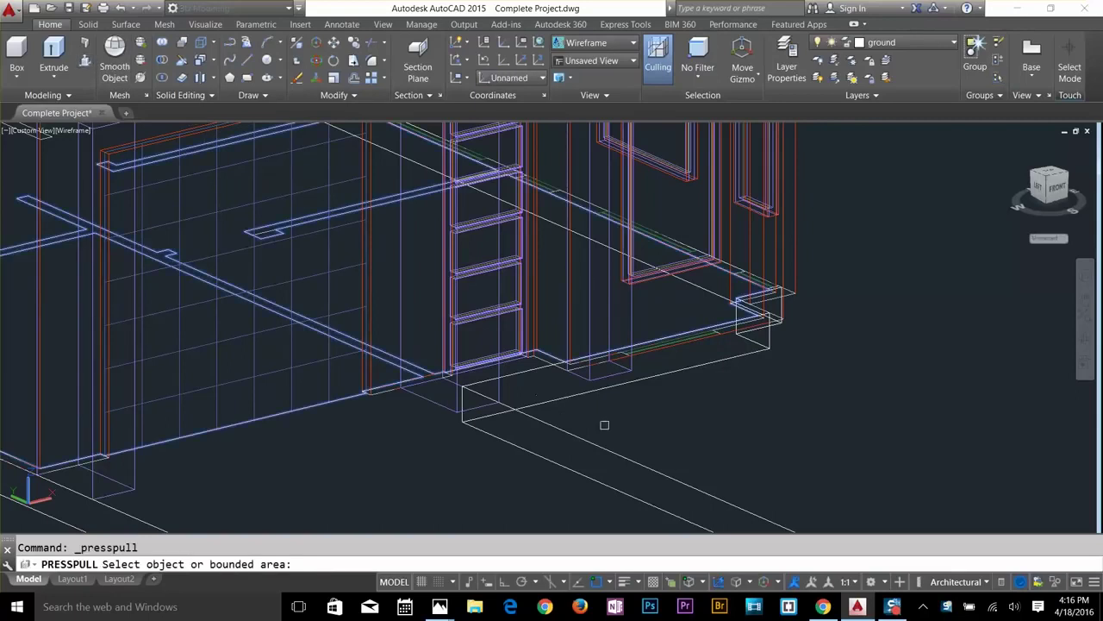
left_click(681, 378)
middle_click_drag(741, 380, 485, 210, "shift")
left_click(735, 400)
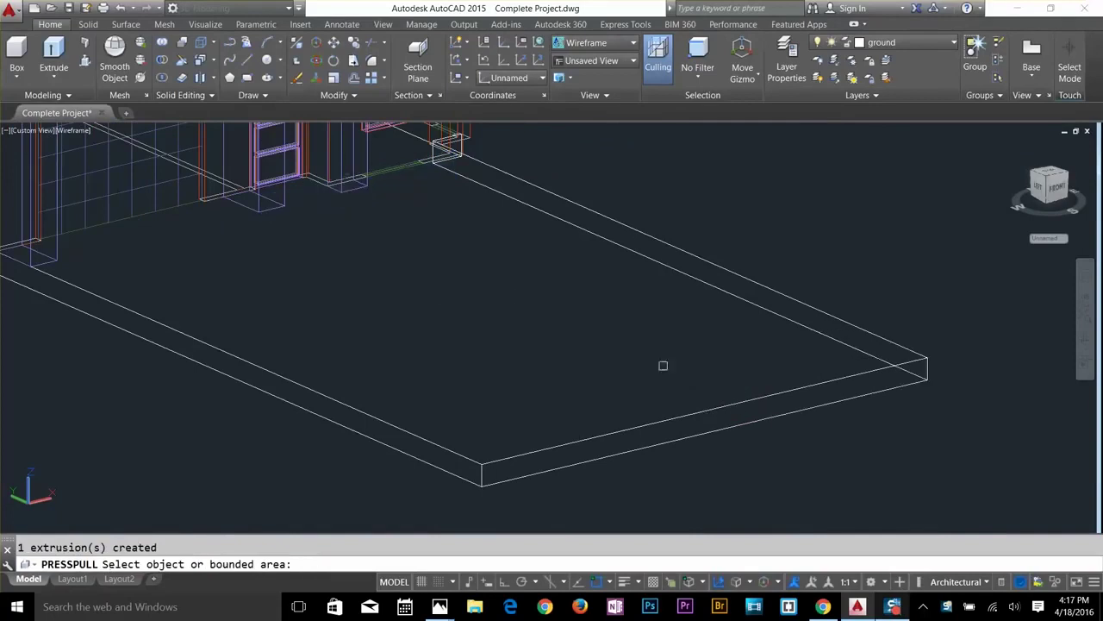
middle_click_drag(547, 323, 427, 328, "shift")
scroll(427, 327, "up", 2)
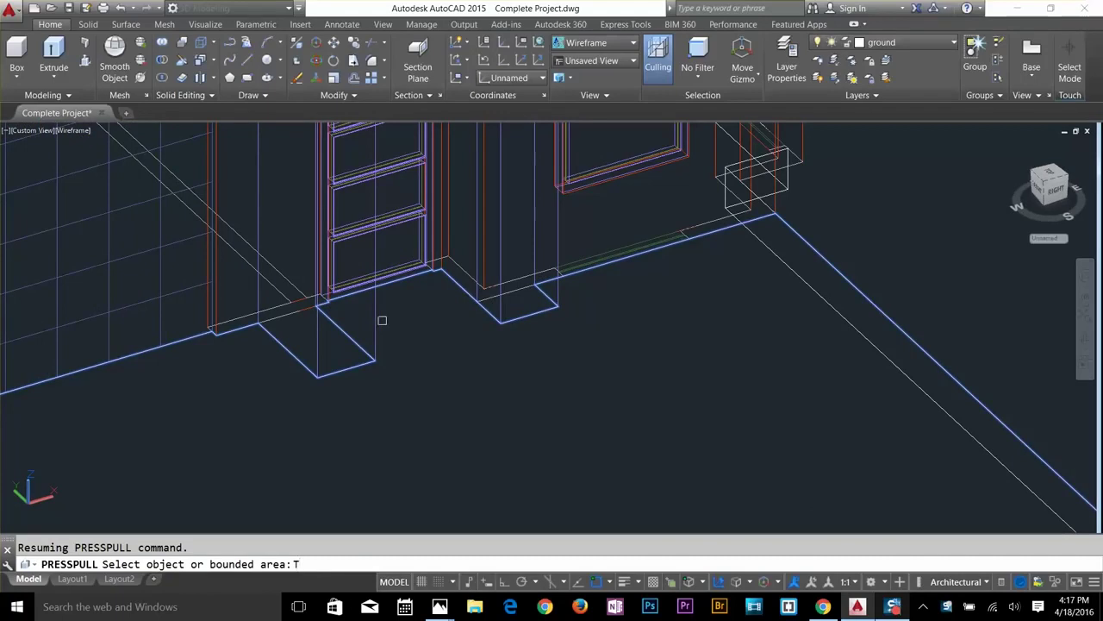
key("Escape")
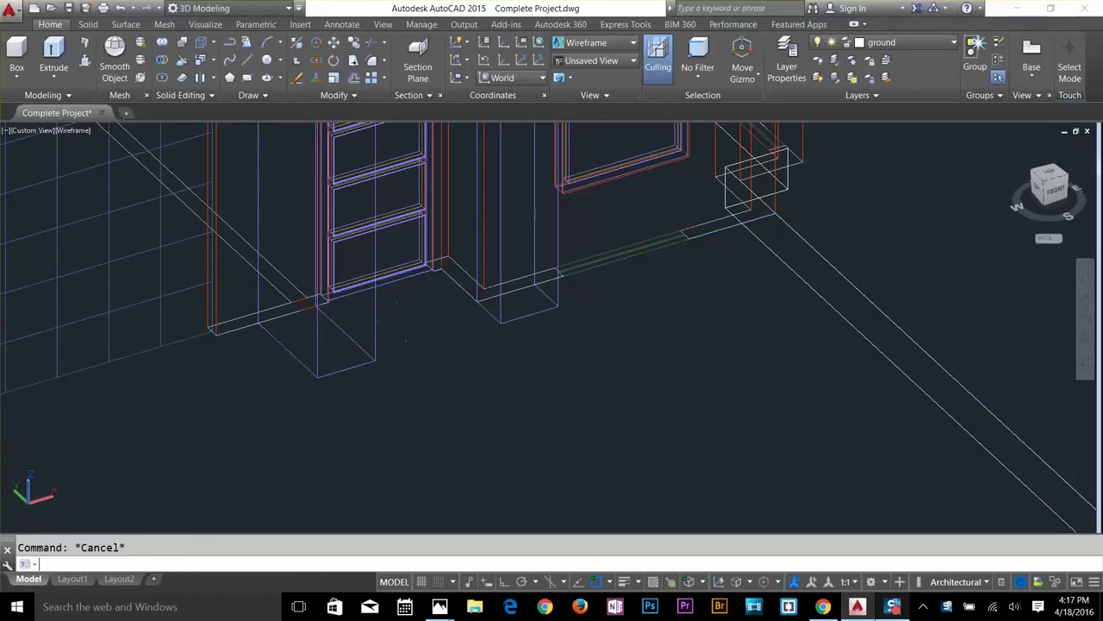
Draw a rectangle on the ground slab filling the entrance recess between the two columns in front of the door.
key("Return")
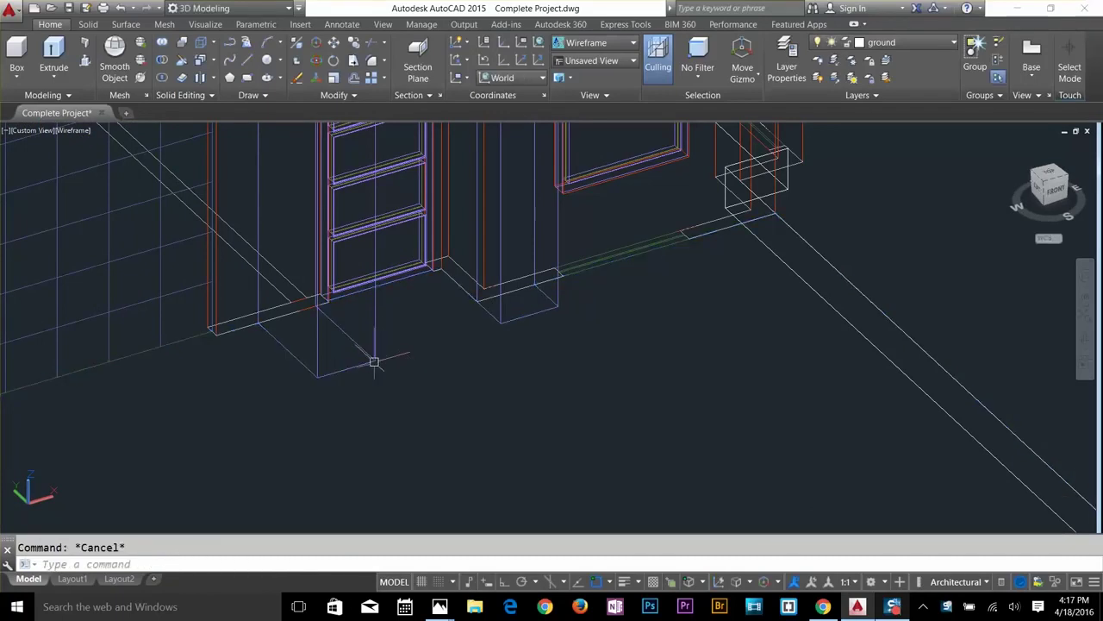
type("REC")
key("Return")
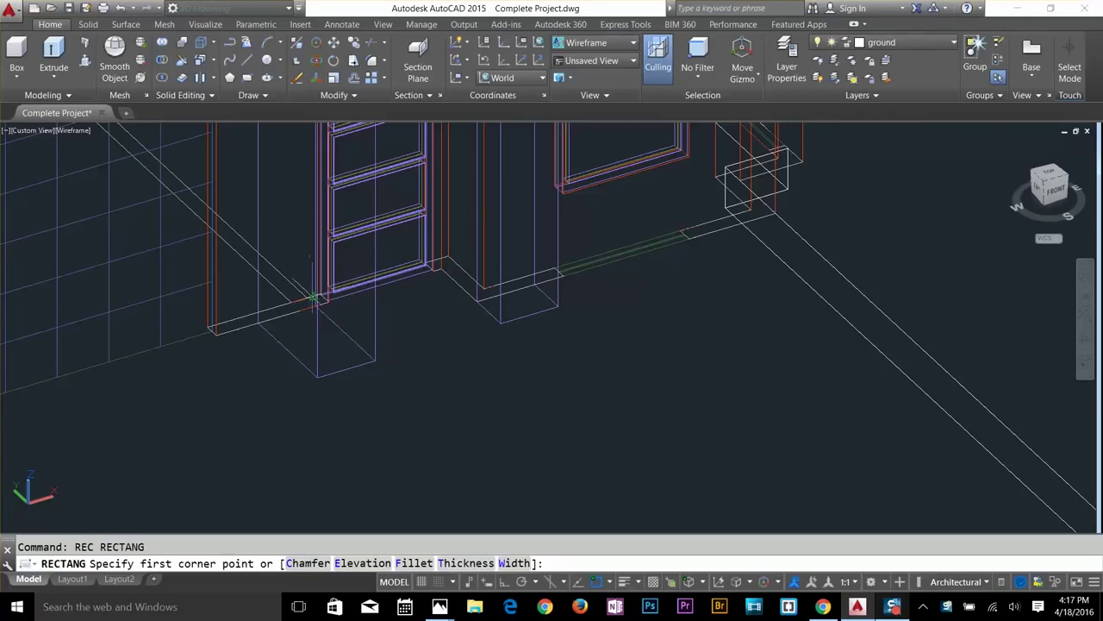
scroll(321, 305, "up", 4)
left_click(303, 309)
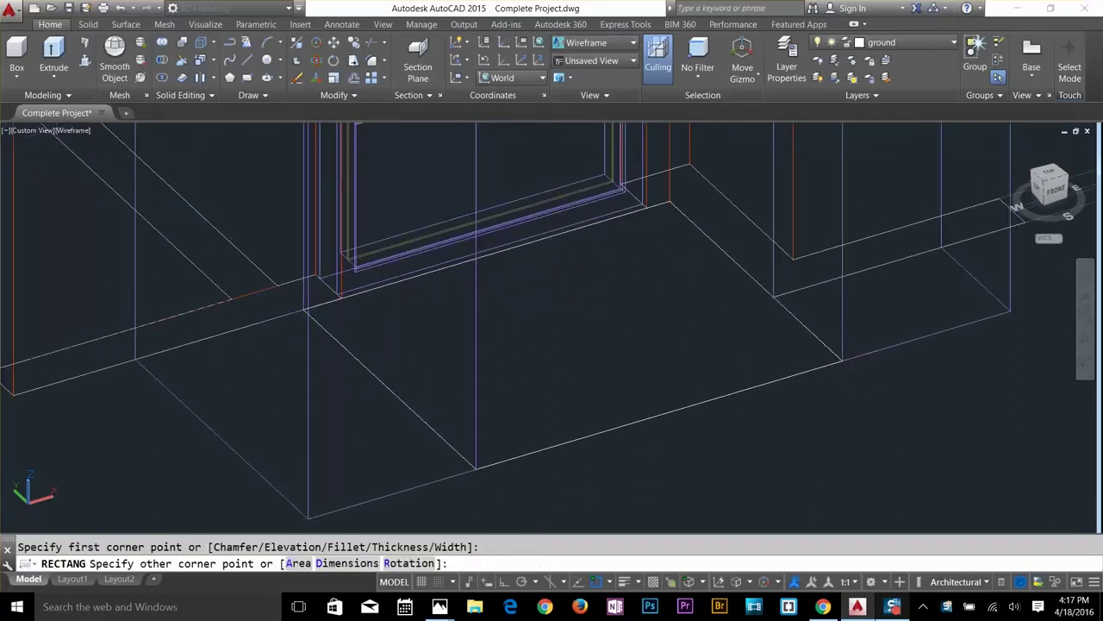
key("Escape")
Stretch the entrance rectangle's two front corners straight out to the slab's front edge to outline a walkway strip.
scroll(779, 423, "down", 3)
middle_click_drag(778, 423, 598, 210)
scroll(724, 354, "up", 3)
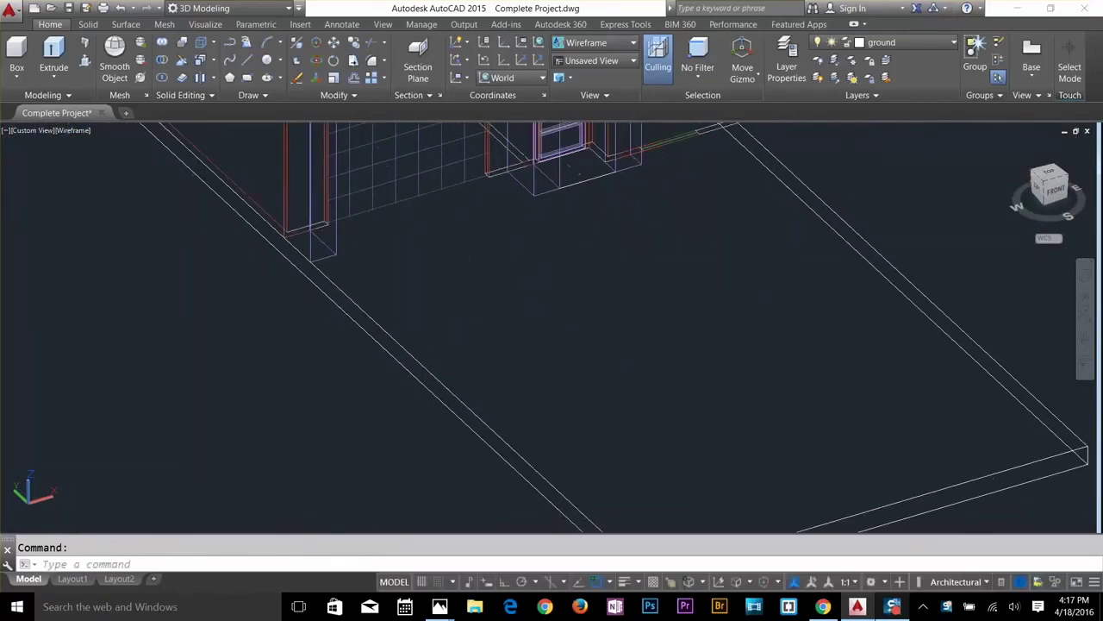
left_click(576, 187)
left_click(560, 187)
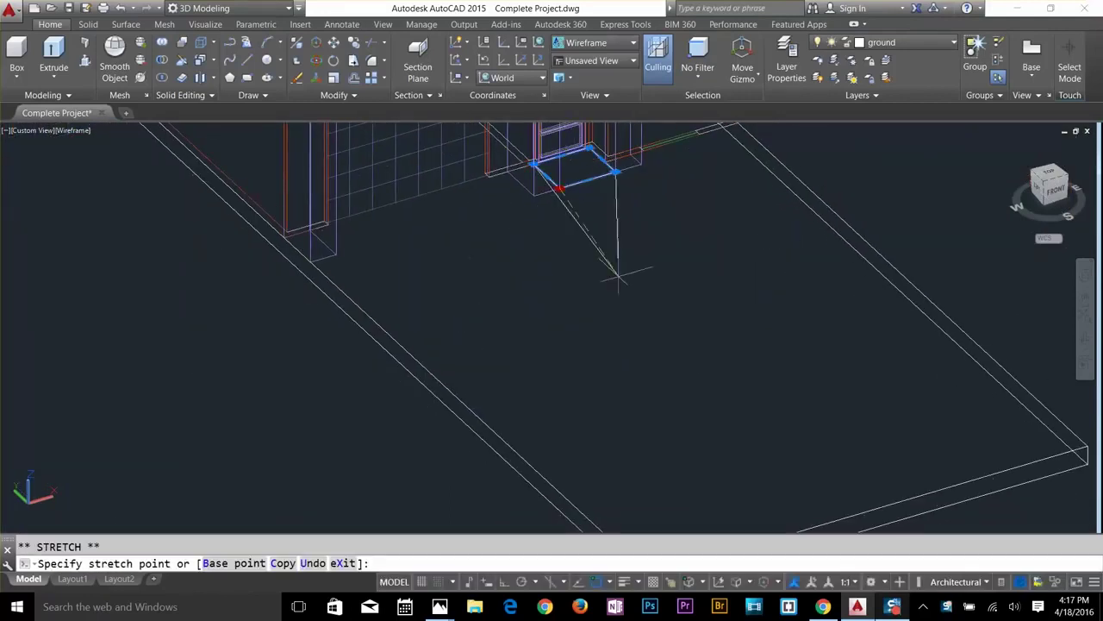
middle_click_drag(874, 522, 770, 366, "shift")
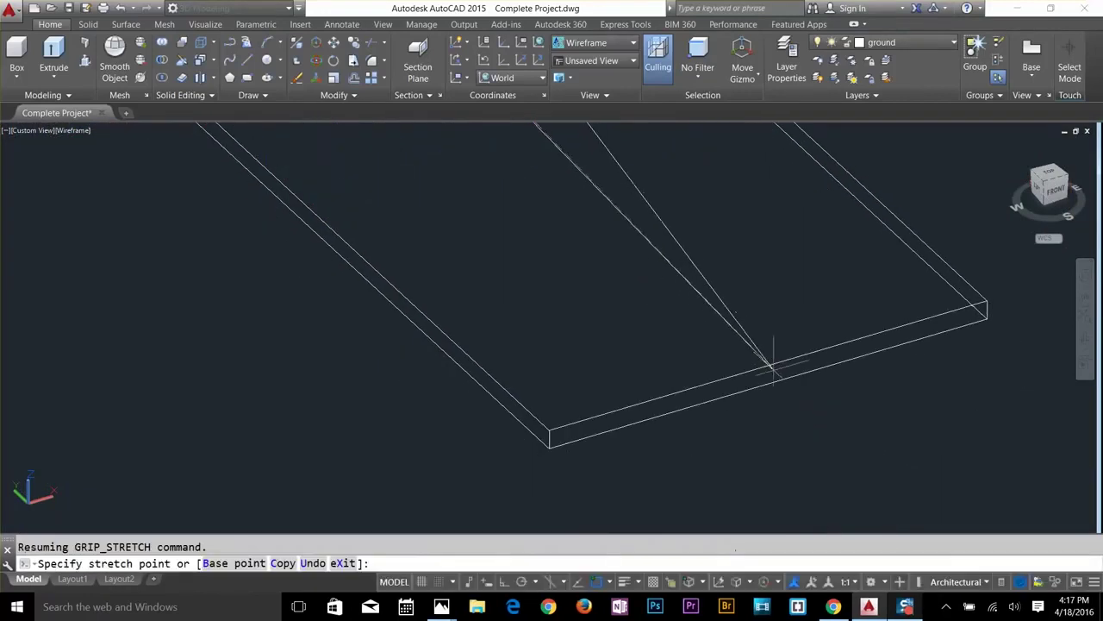
scroll(770, 366, "down", 3)
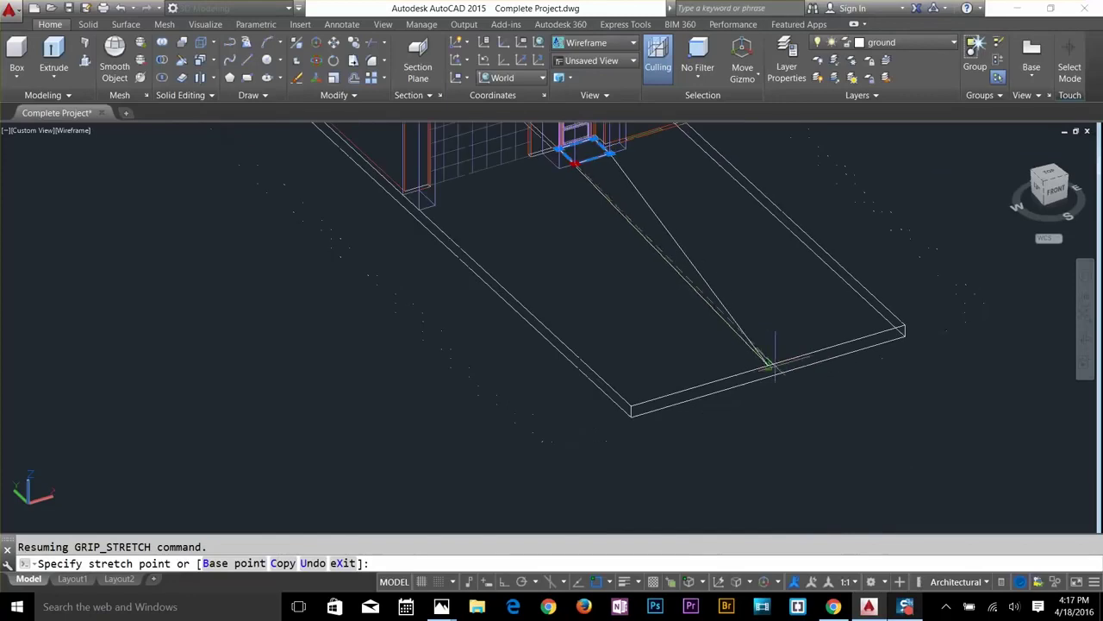
left_click(787, 360)
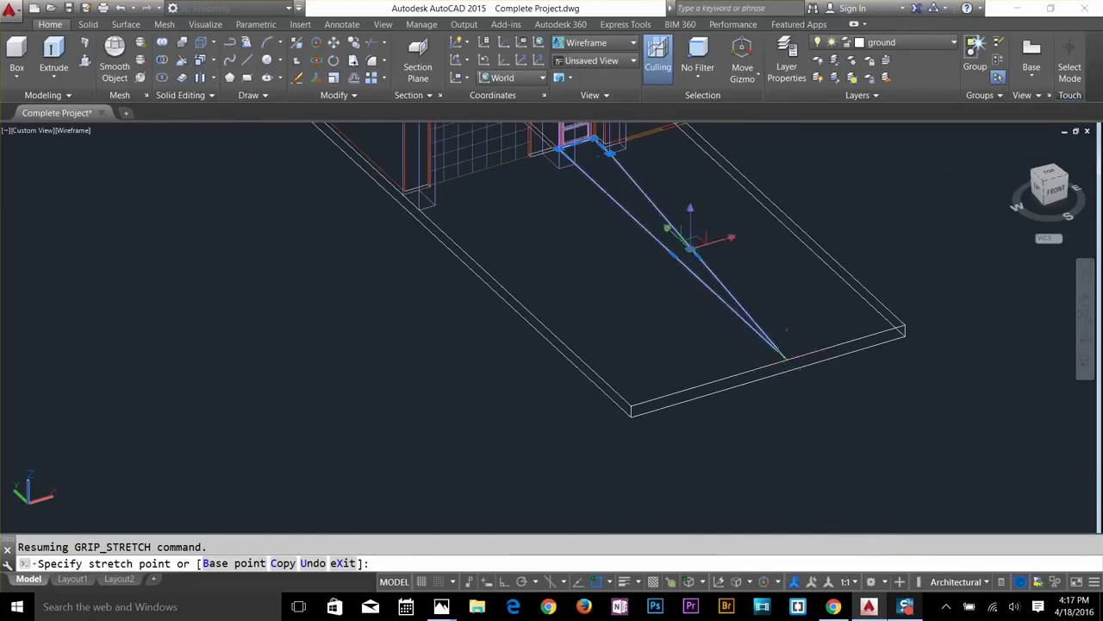
left_click(609, 153)
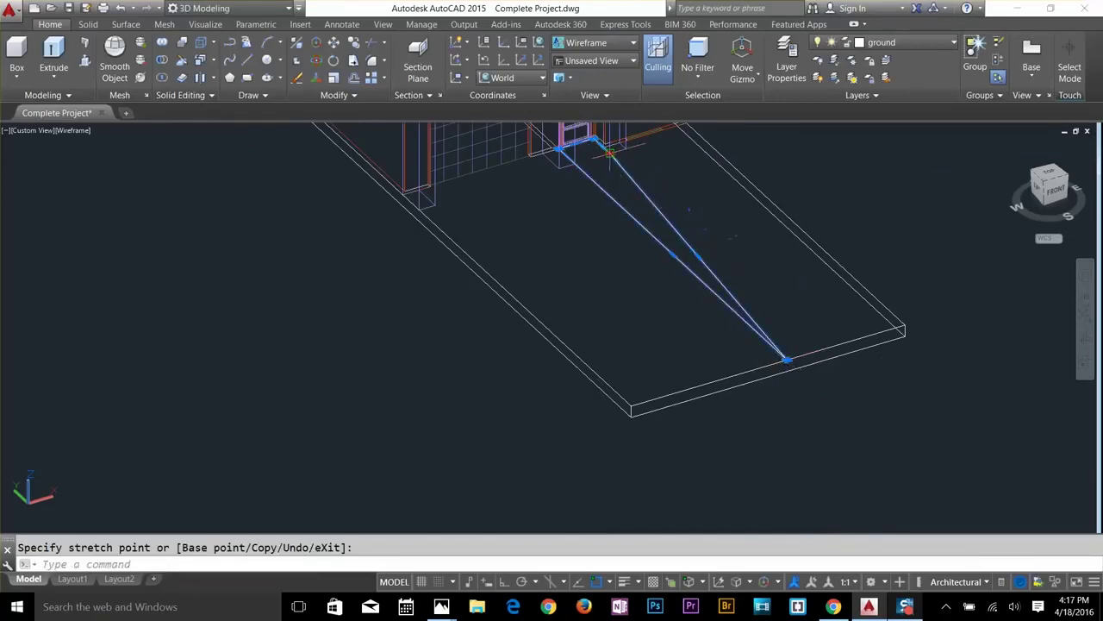
left_click(823, 349)
key("Escape")
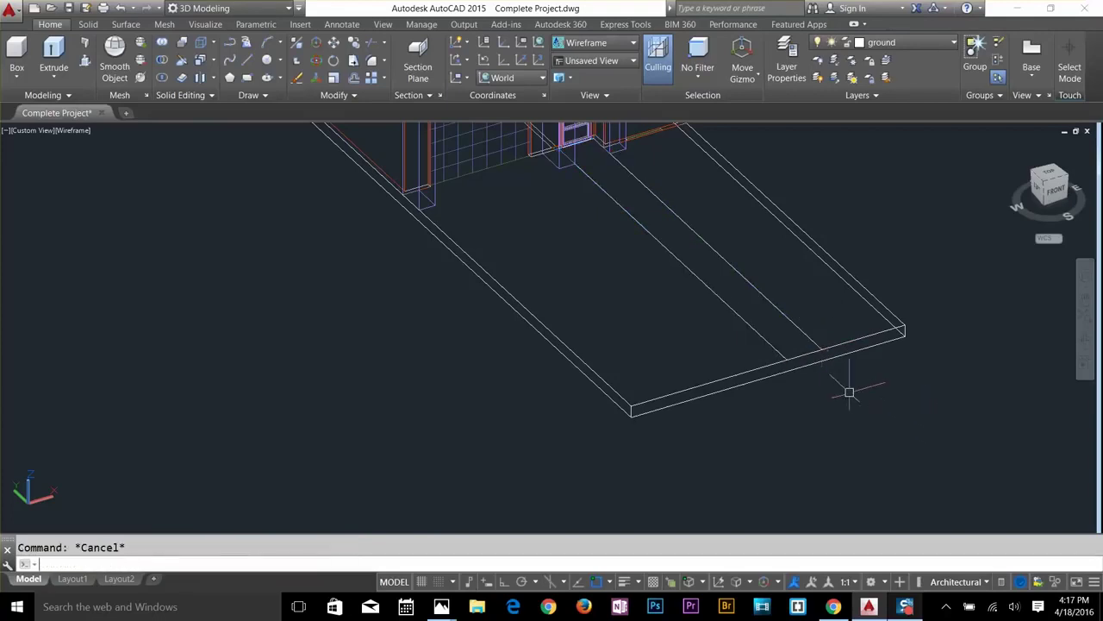
Extrude the walkway strip outline downward through the slab by about 13'-11".
type("EXT")
key("Return")
left_click(763, 334)
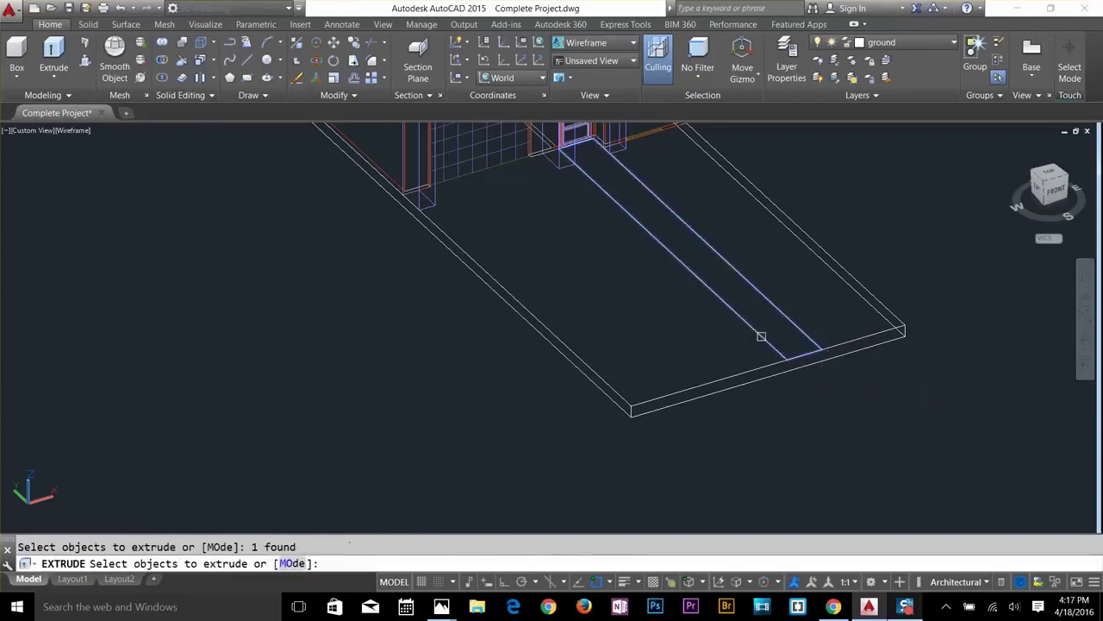
key("Return")
left_click(771, 402)
key("Escape")
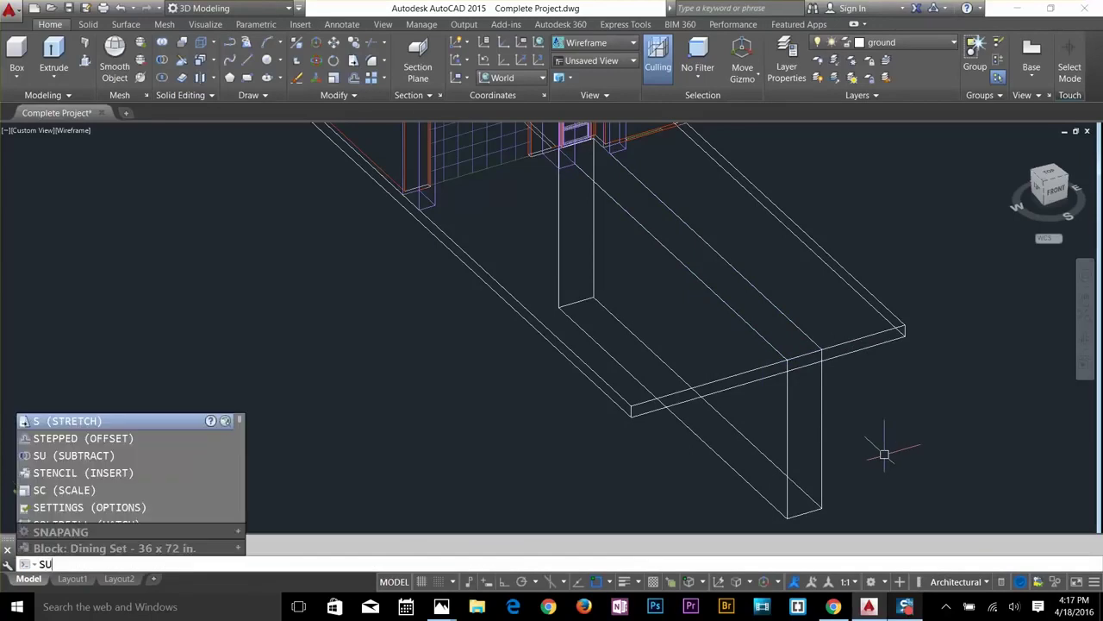
Subtract the extruded walkway strip from the ground slab.
type("SU")
key("Return")
left_click(862, 352)
key("Return")
left_click(825, 396)
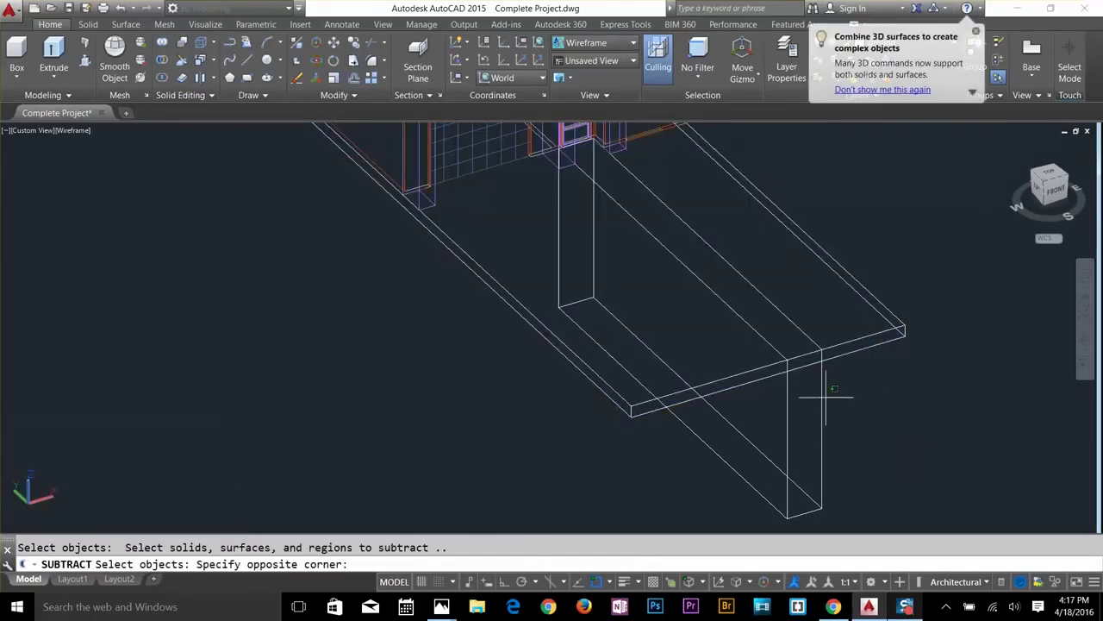
left_click(813, 402)
key("Return")
middle_click_drag(801, 329, 816, 418)
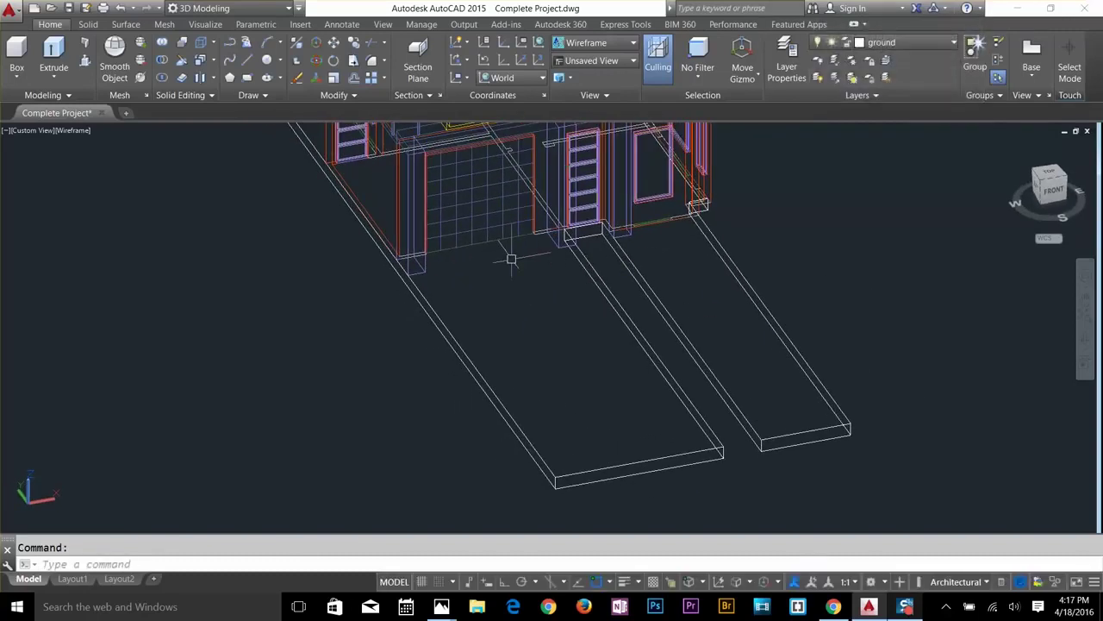
Set the UCS origin at the driveway's lower outer front corner, with X pointing up and the XY plane on the driveway's side face.
middle_click_drag(620, 449, 695, 448, "shift")
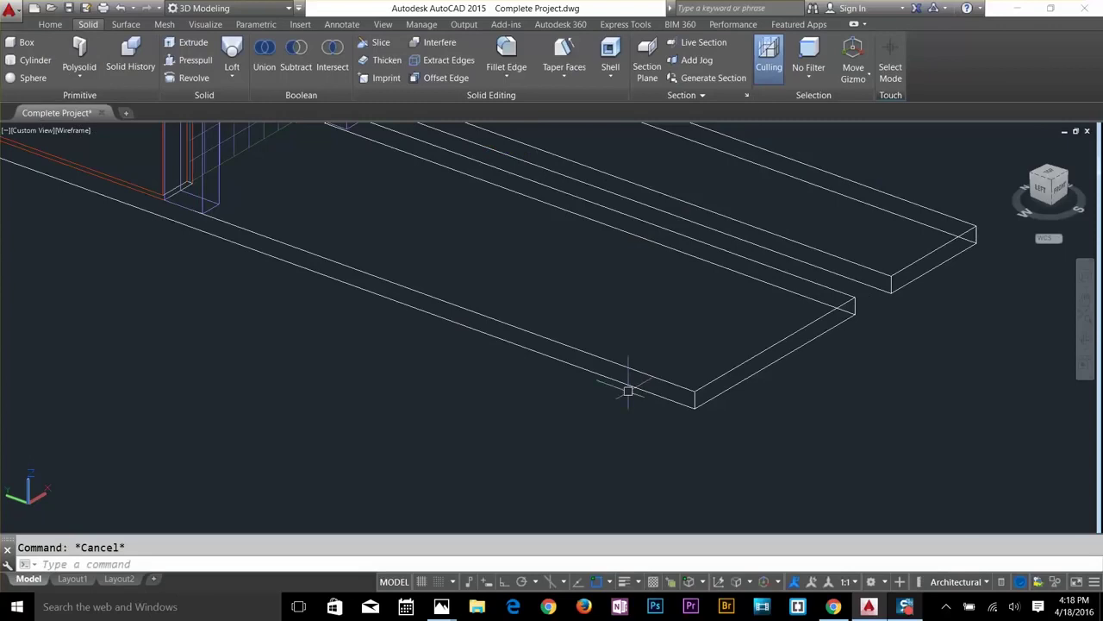
key("Return")
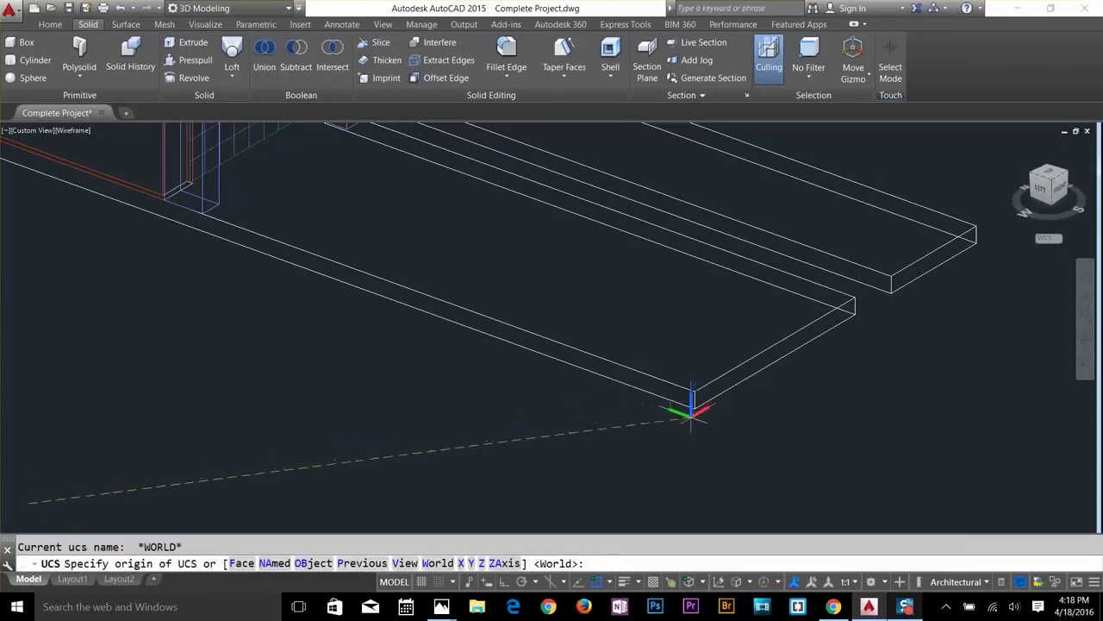
left_click(694, 401)
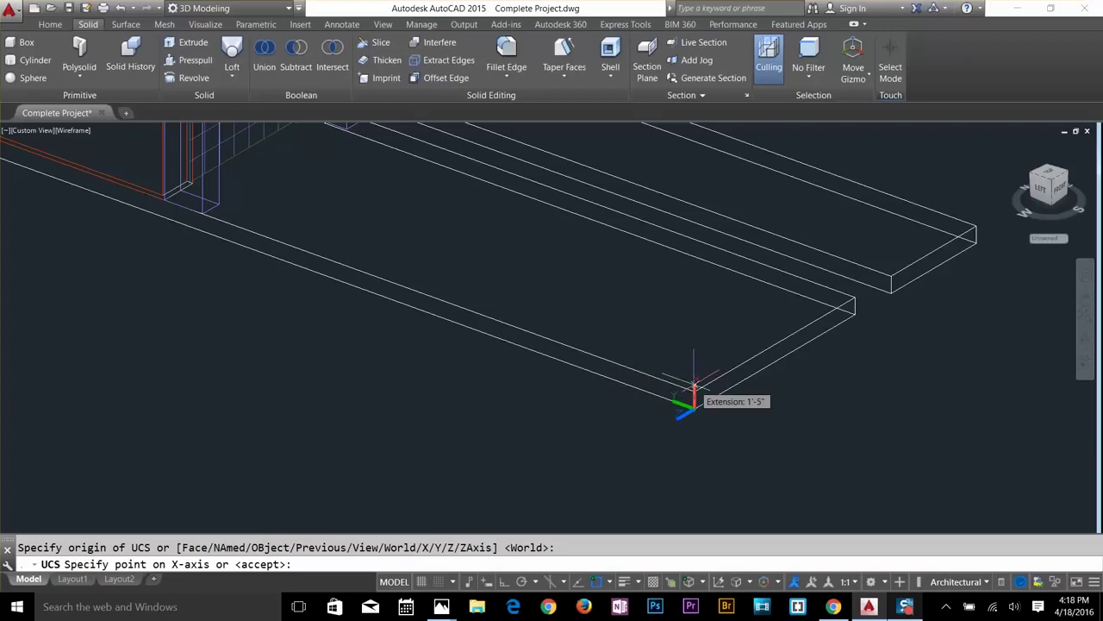
left_click(694, 386)
left_click(702, 390)
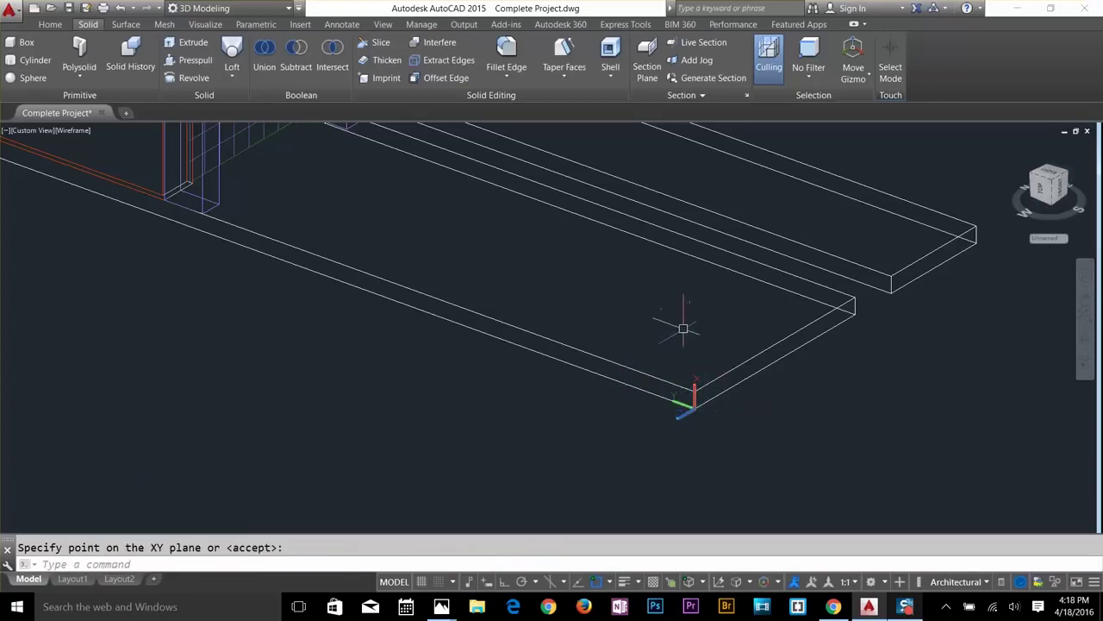
scroll(653, 355, "up", 2)
key("Escape")
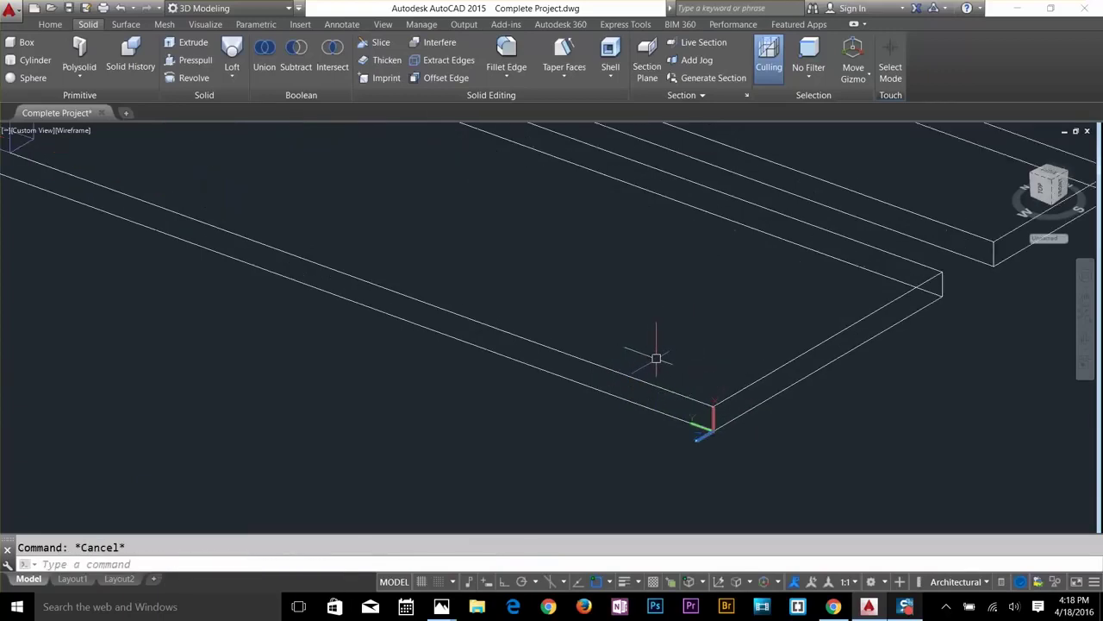
Draw a rectangle on the driveway's outer side face from the lower front corner to the slab's top edge at the garage column.
type("REC")
key("Return")
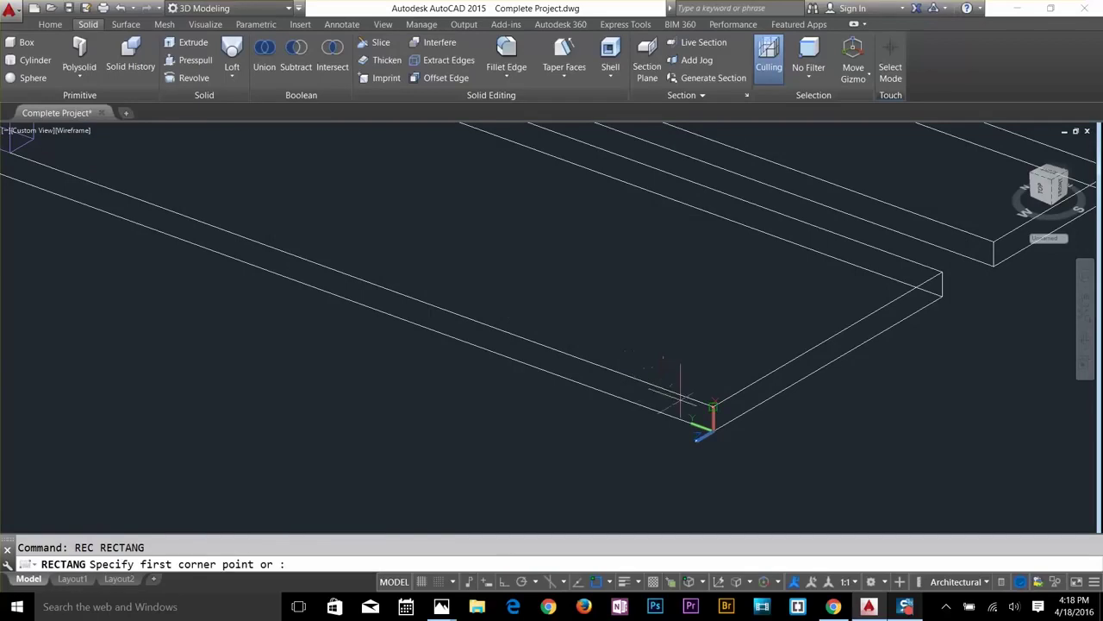
left_click(714, 431)
scroll(258, 300, "down", 2)
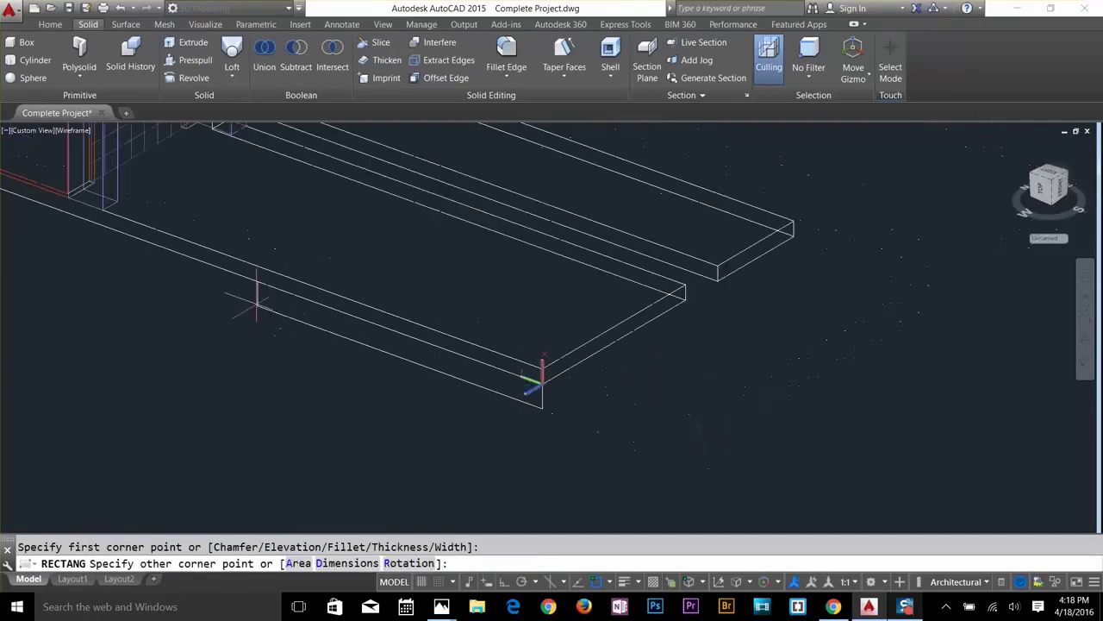
middle_click_drag(164, 242, 451, 338)
scroll(378, 289, "up", 3)
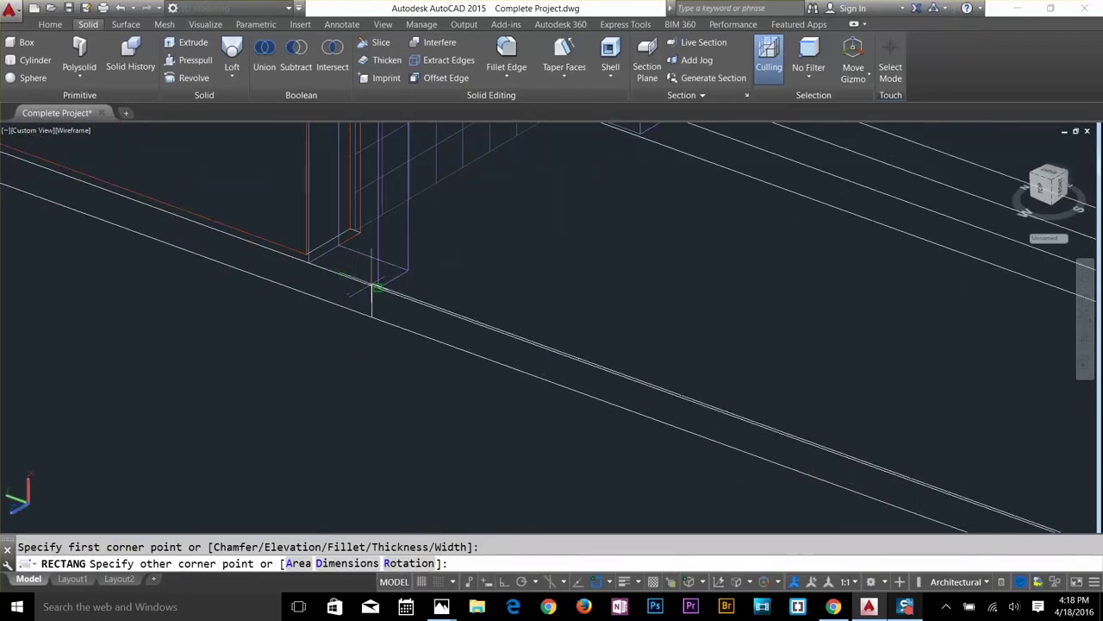
left_click(378, 289)
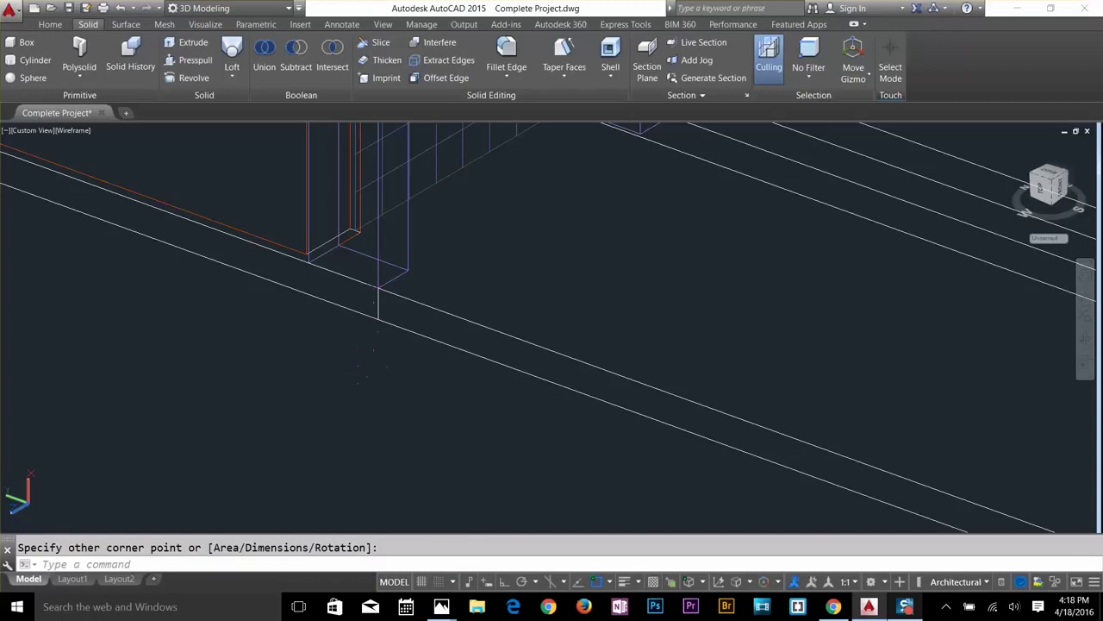
key("Escape")
Stretch the side rectangle's lower corner at the garage column up to its upper corner, making a triangular slope profile.
left_click(377, 319)
left_click(377, 319)
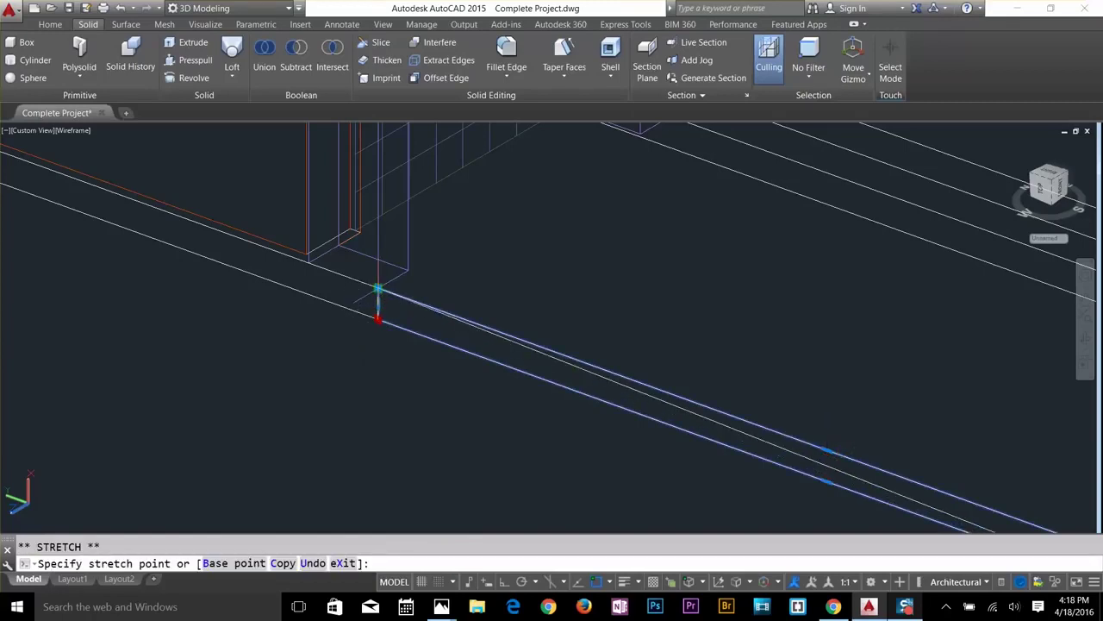
key("Escape")
scroll(379, 397, "down", 2)
middle_click_drag(378, 397, 453, 237)
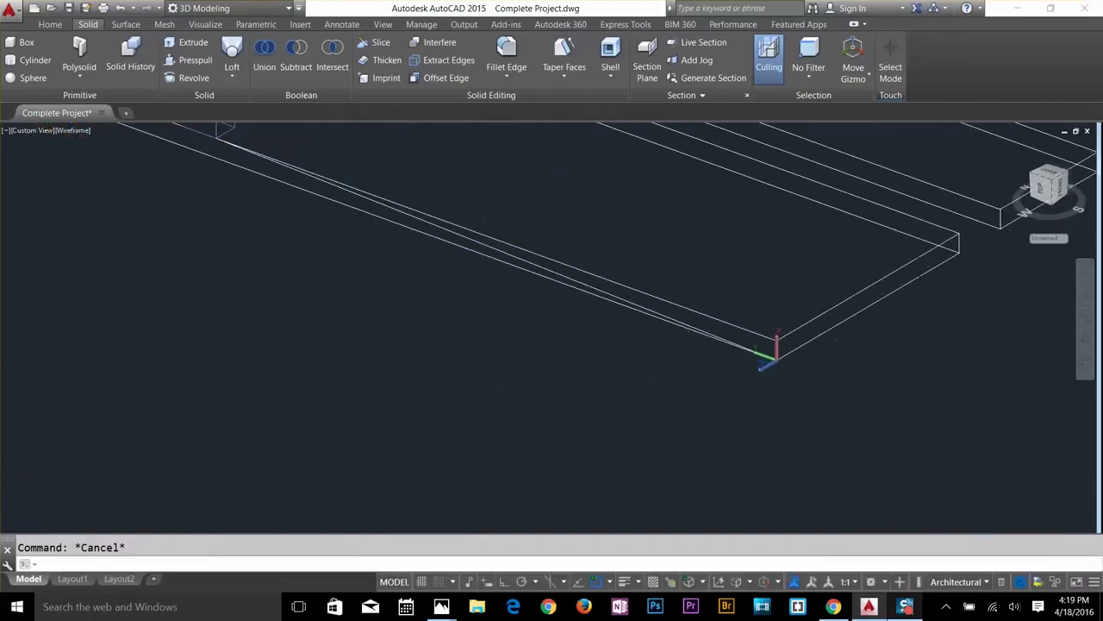
left_click(559, 274)
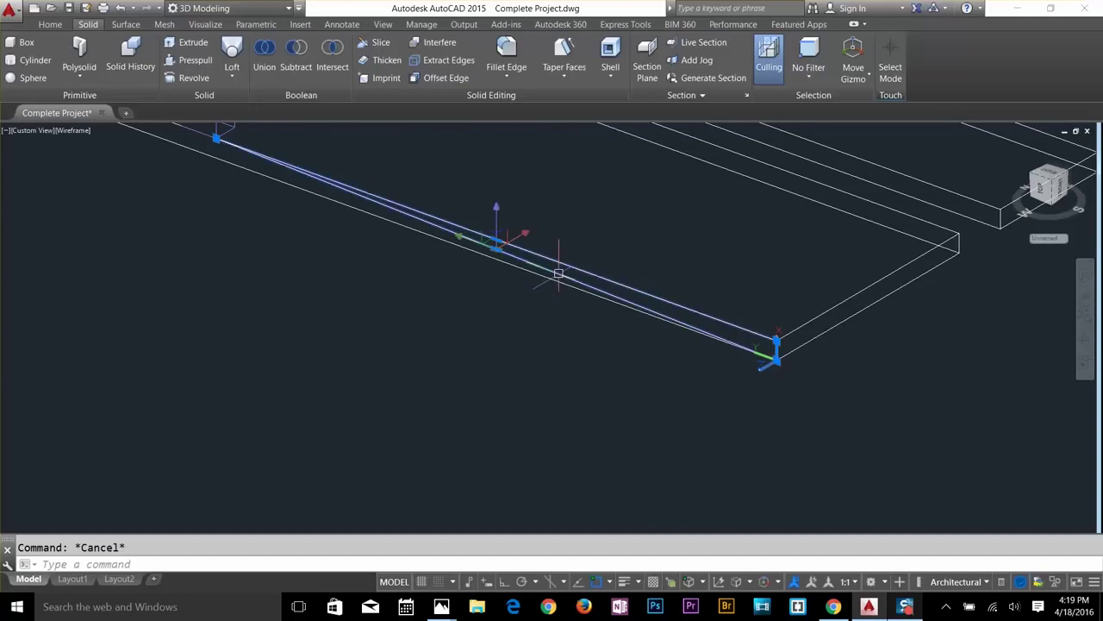
key("Escape")
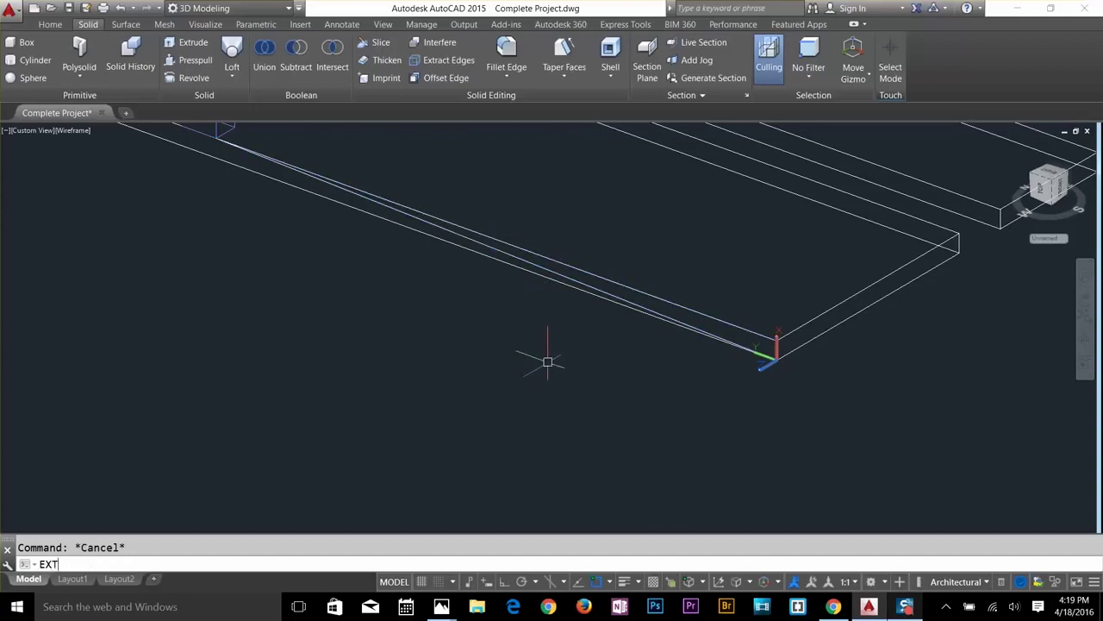
Extrude the triangular slope profile across the driveway's full width to its opposite side.
type("EXT")
key("Return")
left_click(612, 292)
key("Return")
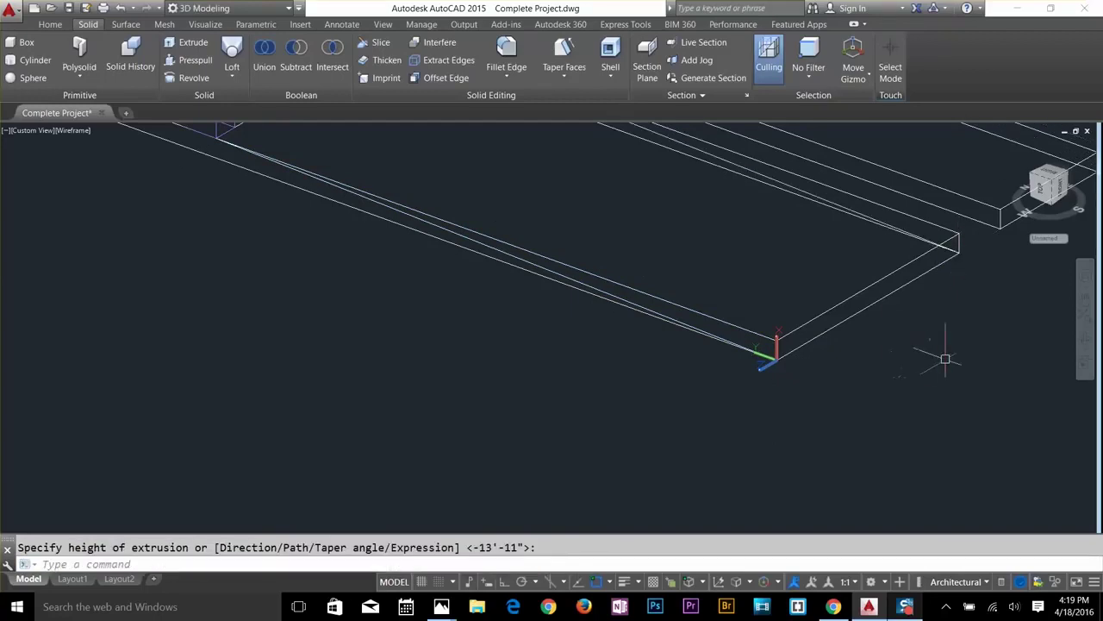
middle_click_drag(677, 242, 770, 377)
Subtract the extruded wedge from the ground slab to slope the driveway down toward its front edge.
key("Escape")
type("S")
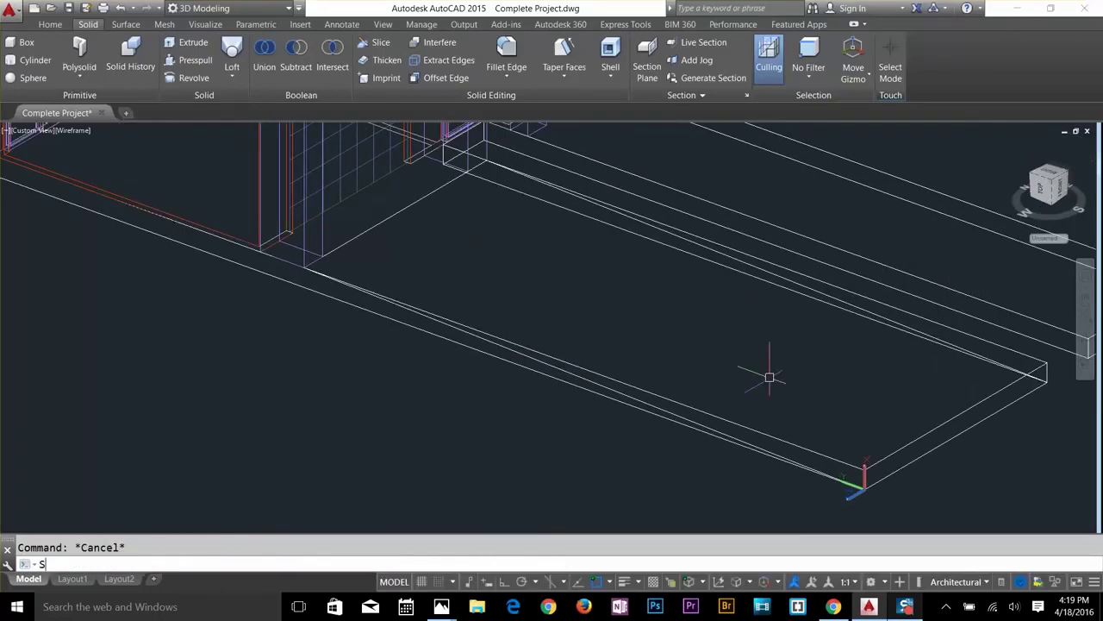
type("U")
key("Return")
left_click(355, 302)
key("Return")
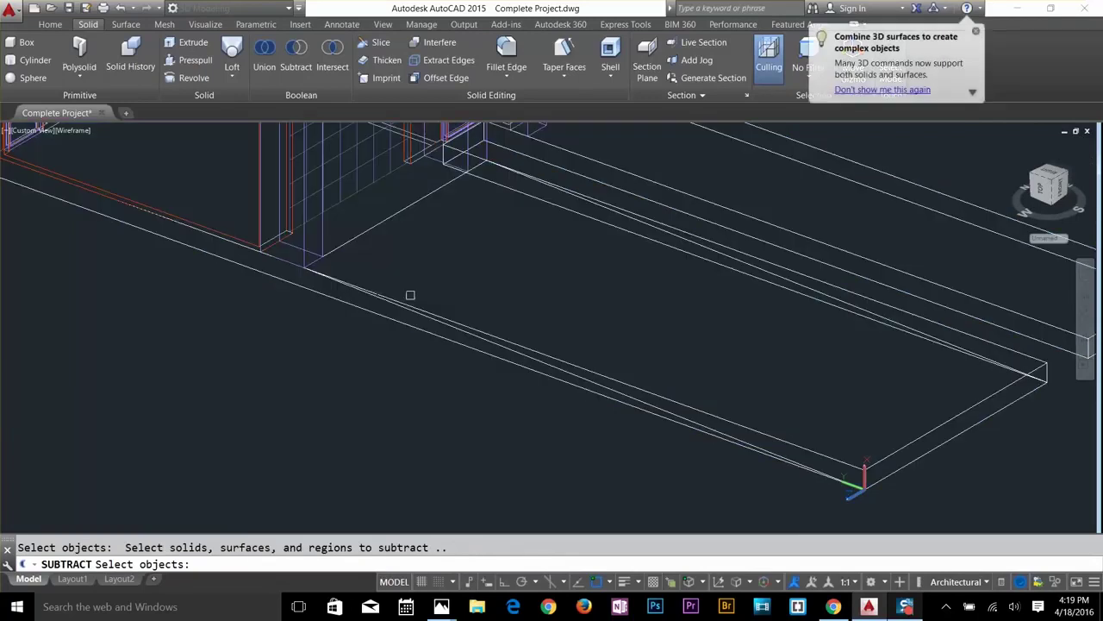
left_click(419, 306)
key("Return")
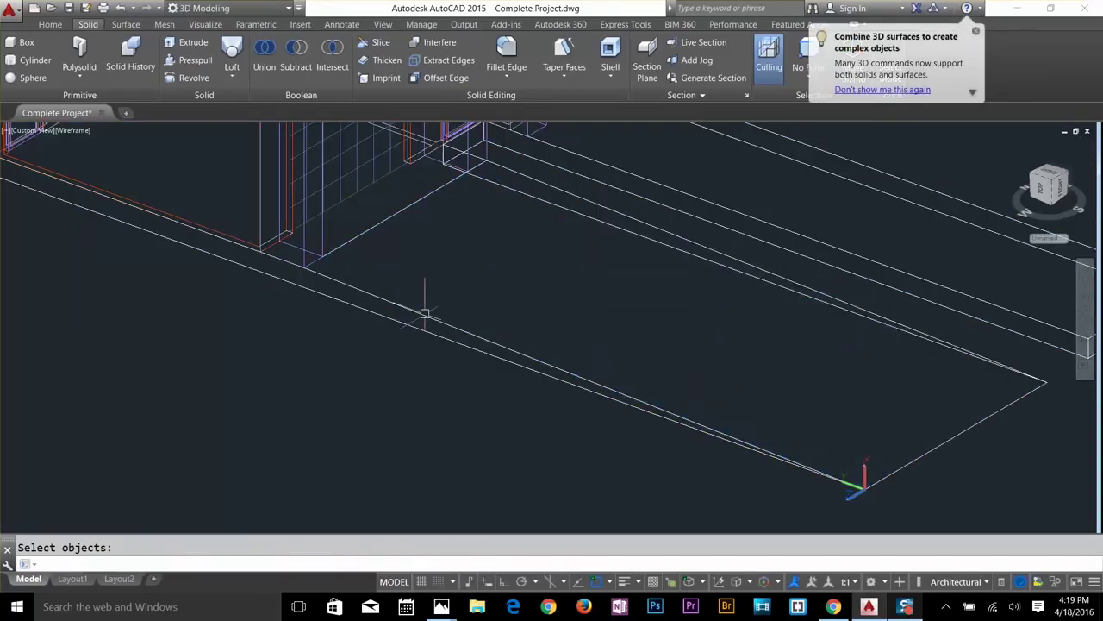
key("Escape")
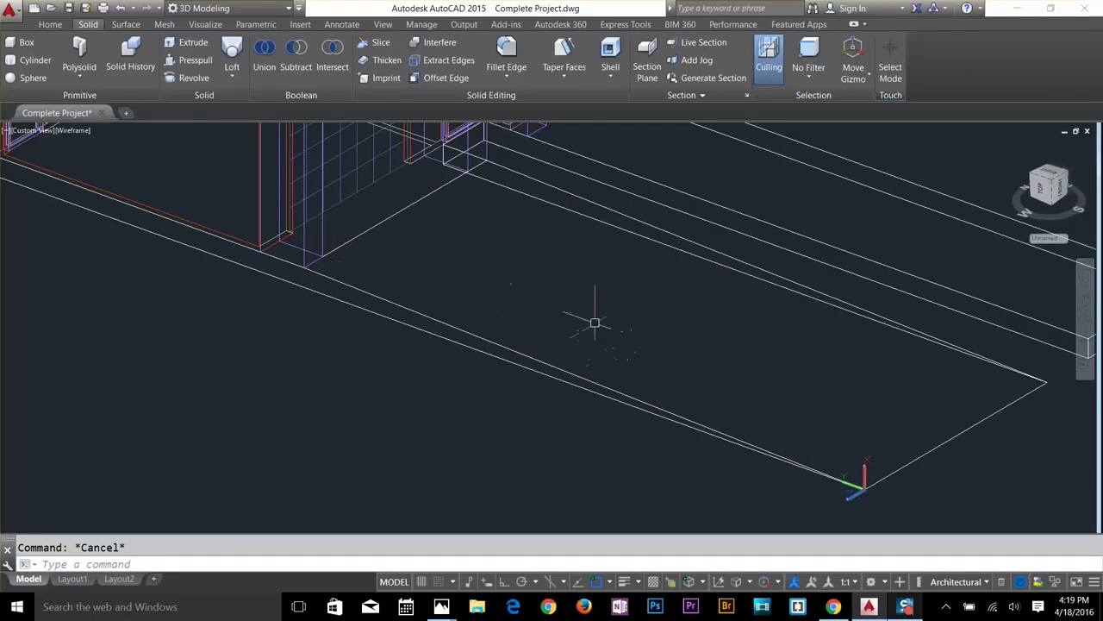
Draw a rectangle on the front slab section's walkway-side face from its lower front corner to the slab's top edge at the house.
scroll(591, 320, "down", 2)
scroll(927, 267, "up", 3)
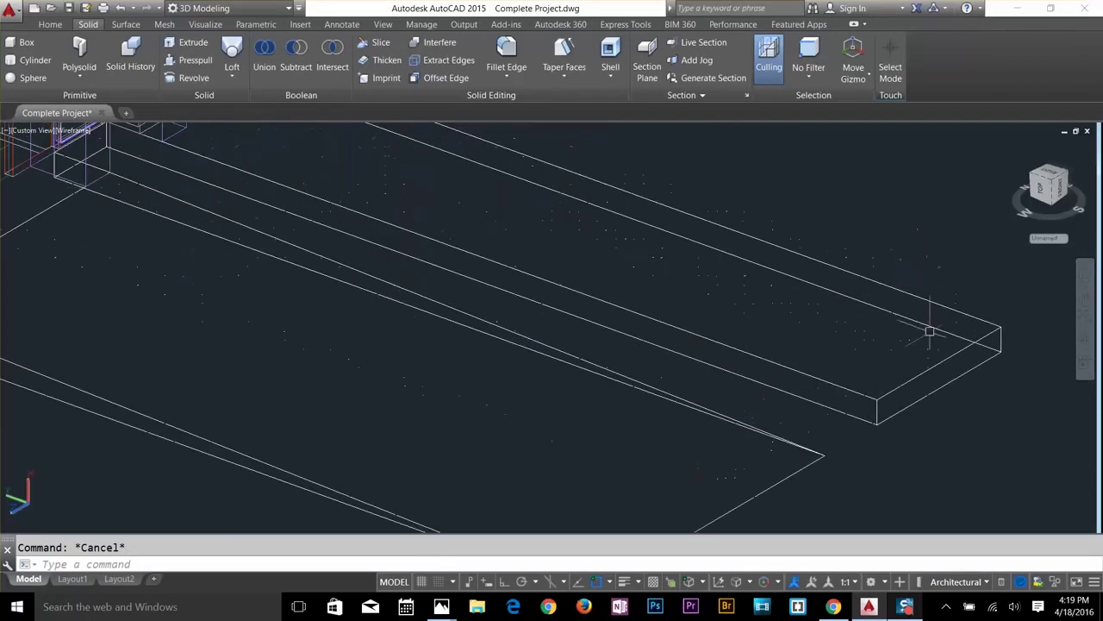
type("PL")
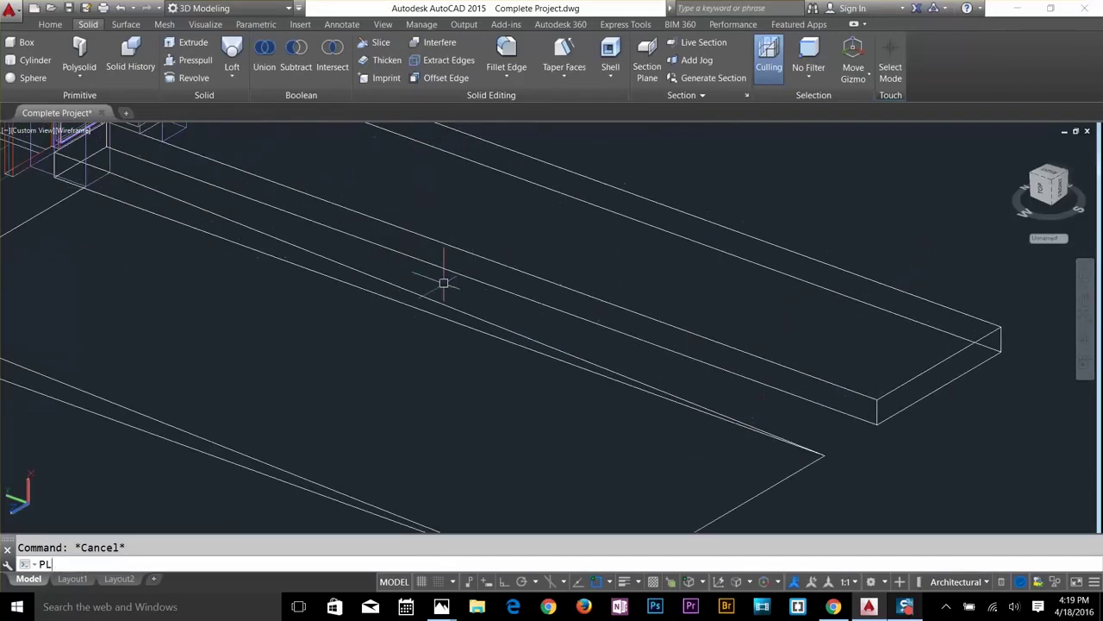
key("BackSpace")
type("EC")
key("Return")
left_click(878, 424)
left_click(162, 141)
Stretch the new rectangle's lower corner at the house up to its upper corner, making a triangular slope profile.
left_click(178, 173)
left_click(163, 166)
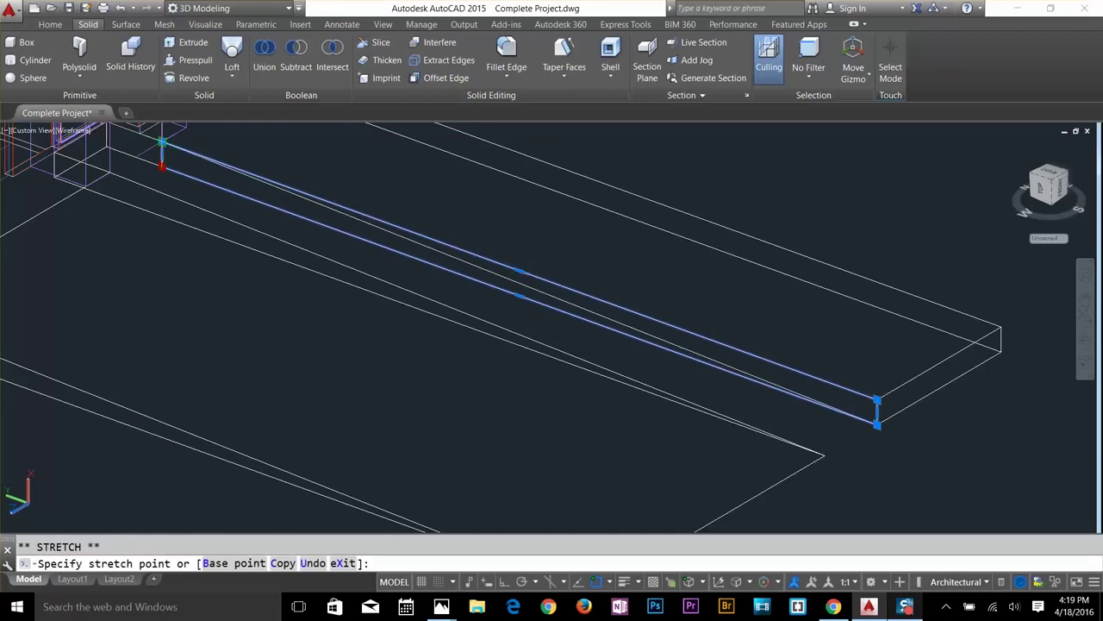
left_click(163, 141)
Extrude the triangular profile across the front slab section's width and subtract the wedge from the ground slab.
left_click(724, 362)
key("Return")
key("Escape")
type("SU")
key("Return")
left_click(951, 383)
key("Return")
scroll(661, 335, "down", 4)
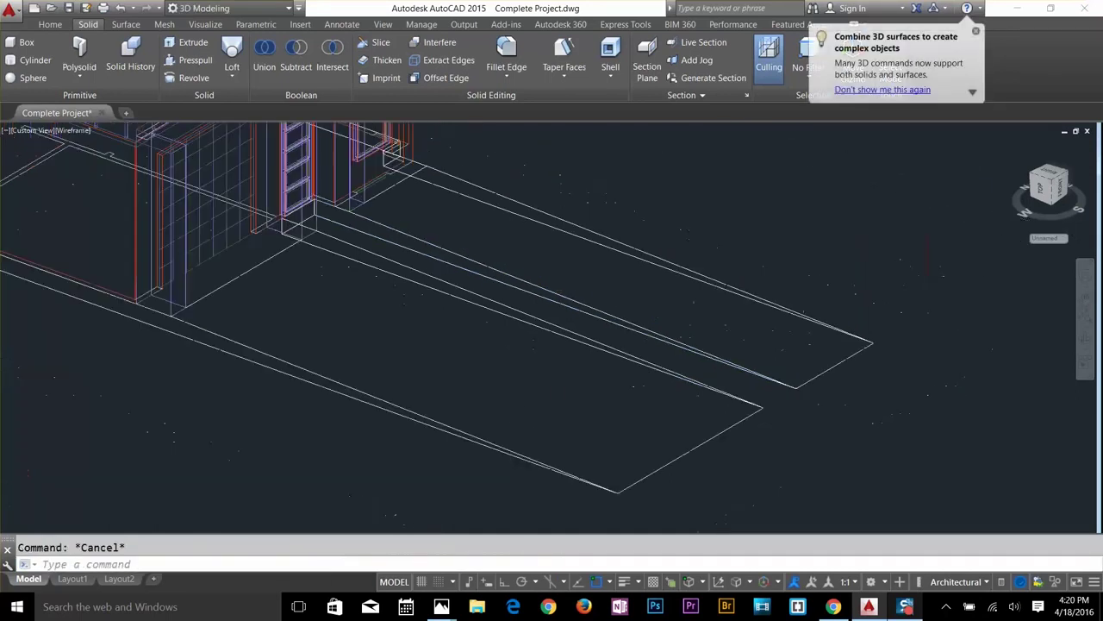
Bring the whole house into view and display it in the Shaded visual style.
left_click_drag(661, 337, 716, 345)
middle_click_drag(716, 344, 577, 310)
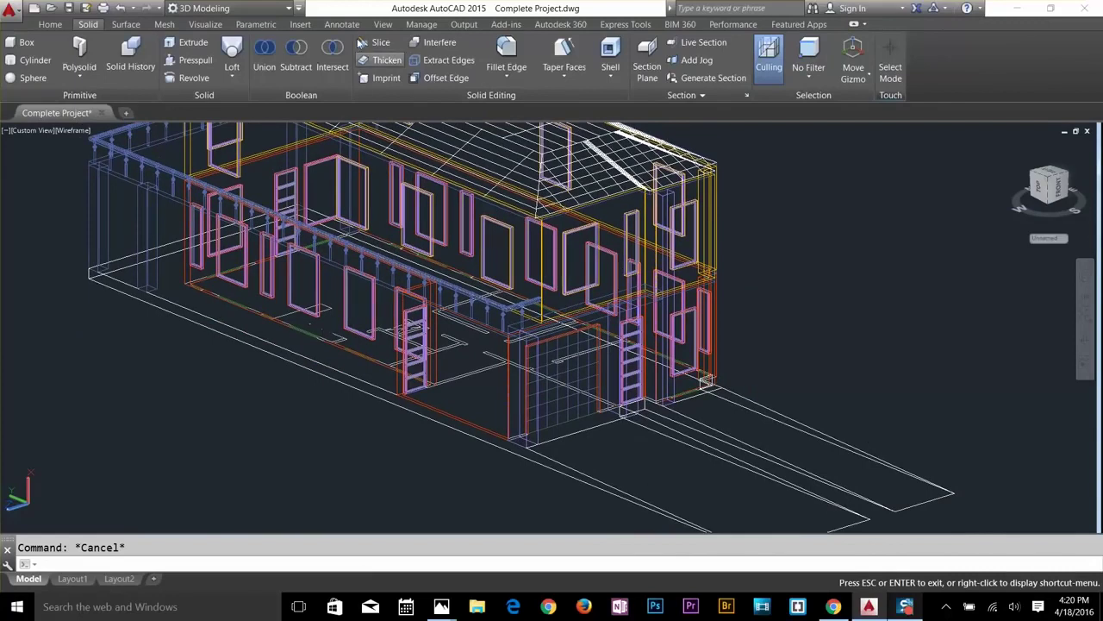
left_click(50, 25)
left_click(594, 60)
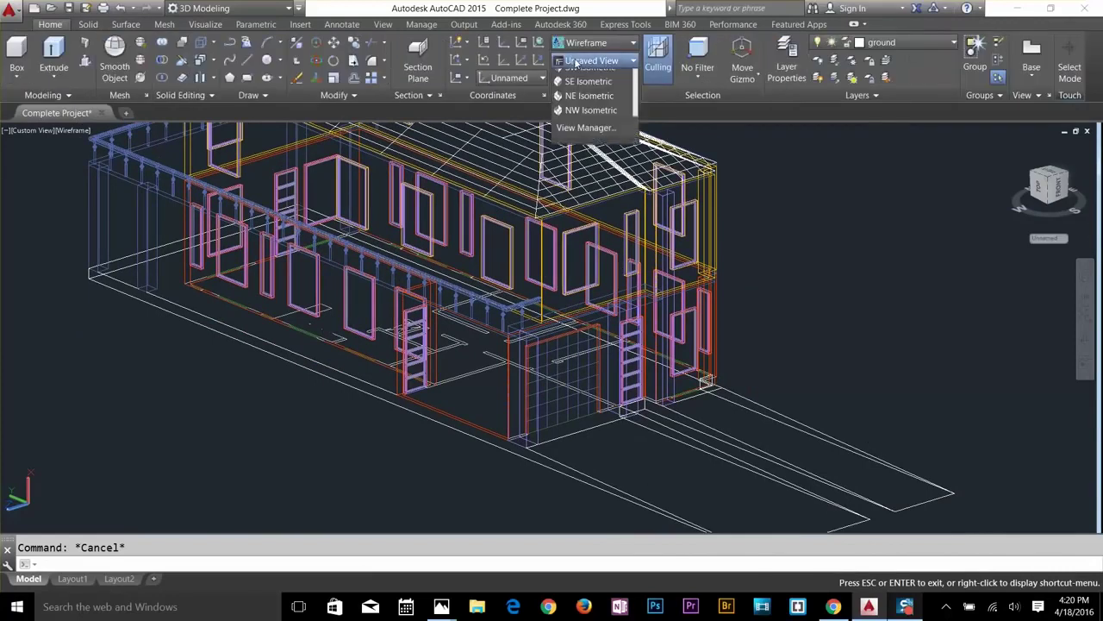
left_click(593, 43)
left_click(569, 131)
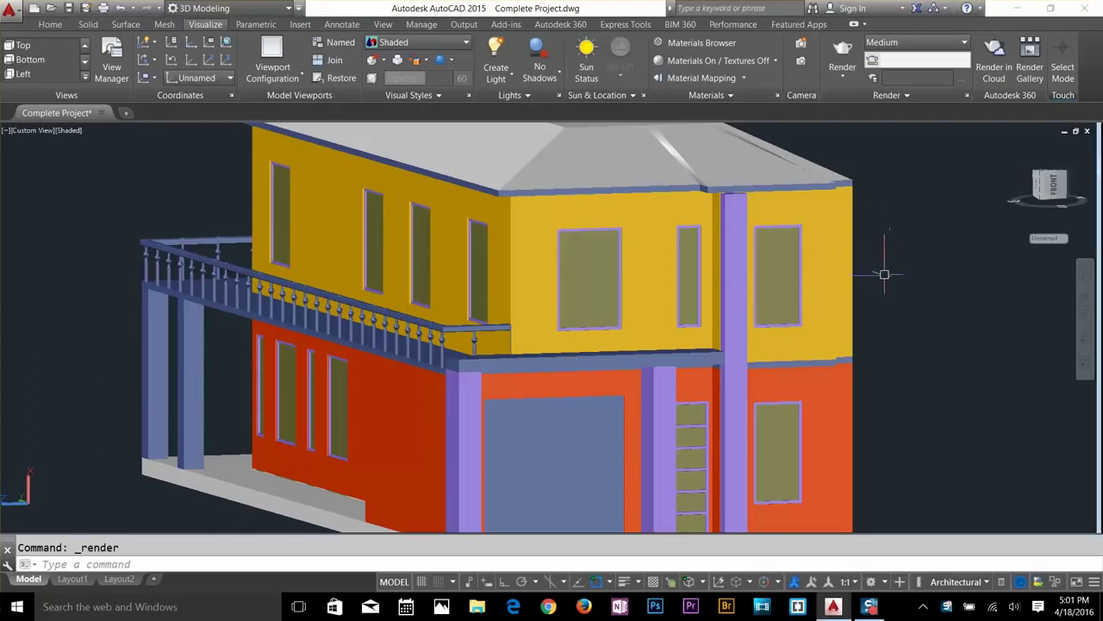
Erase the stray surface along the roof's sloping end and the stray flat objects projecting beside the balcony.
left_click(50, 24)
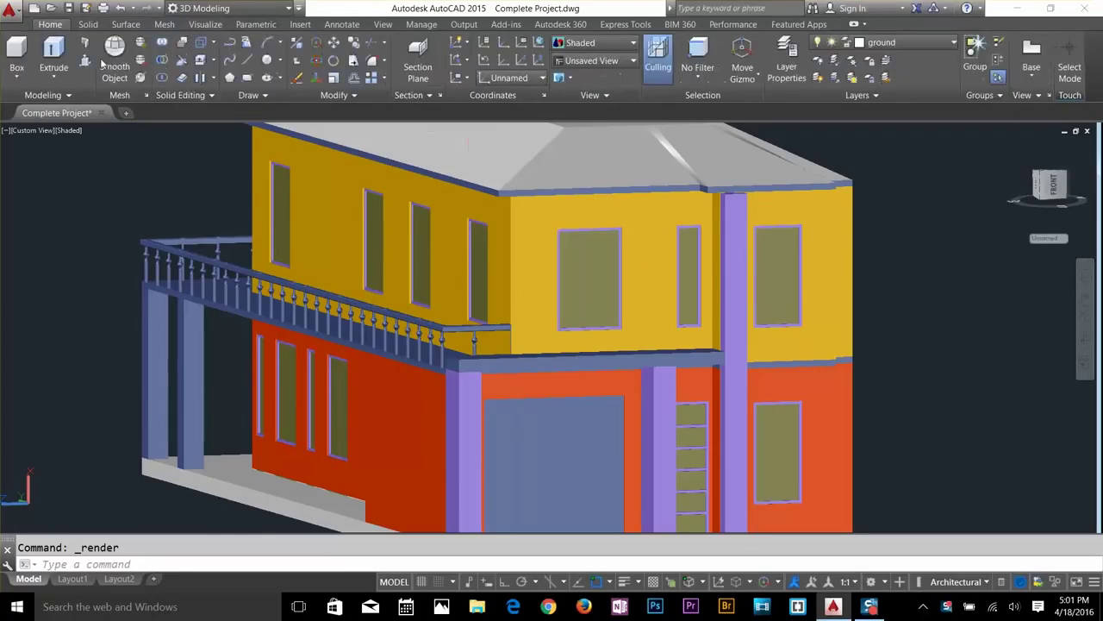
left_click(845, 250)
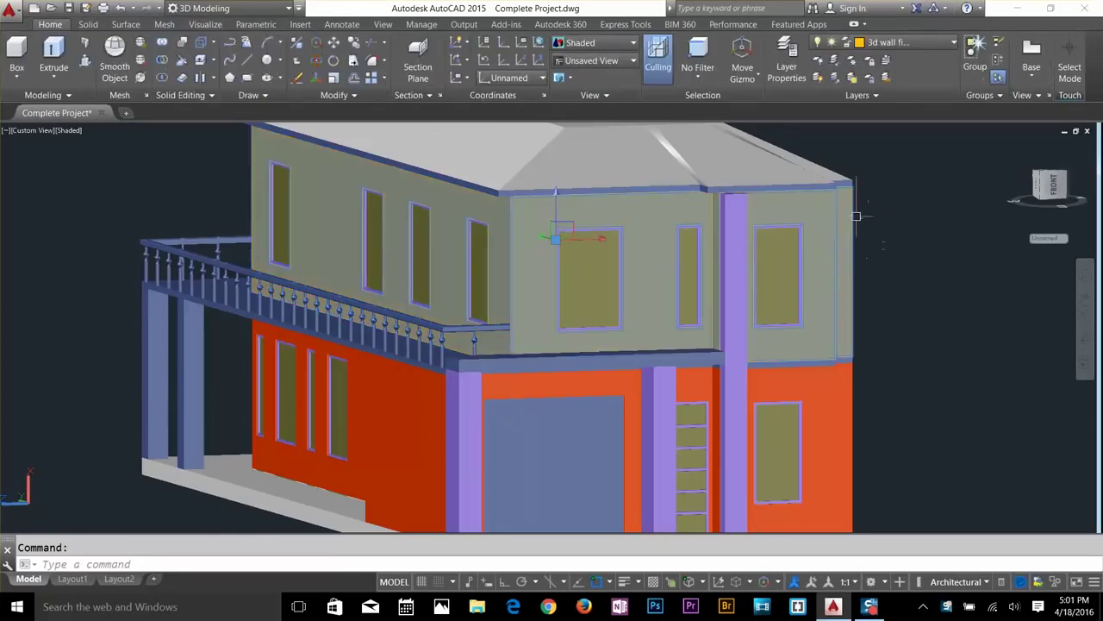
key("Escape")
left_click(800, 159)
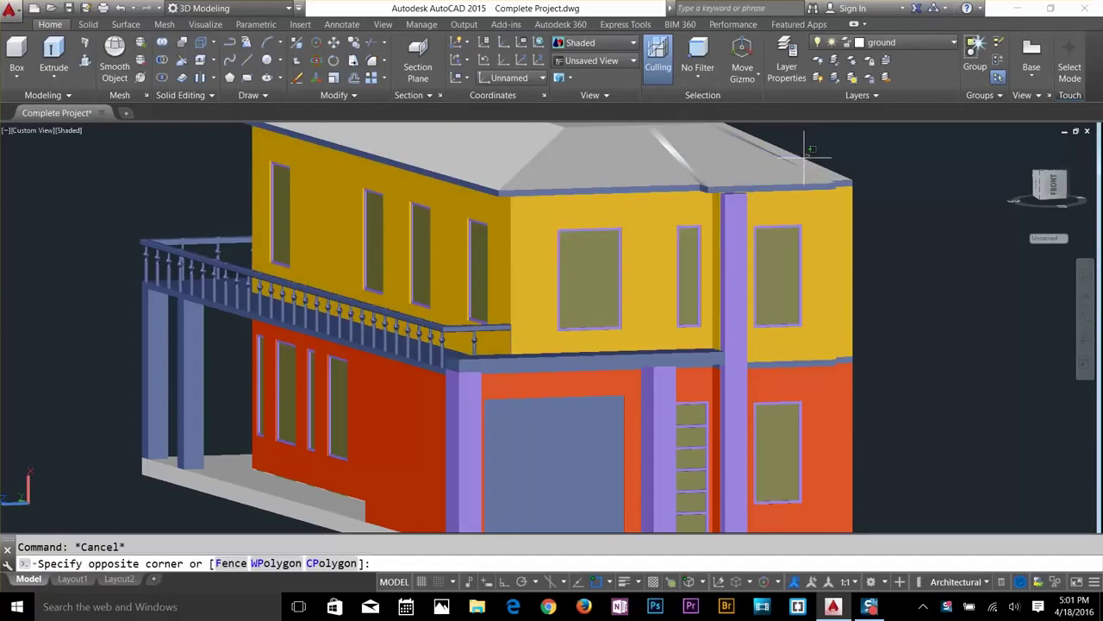
middle_click_drag(872, 211, 856, 305)
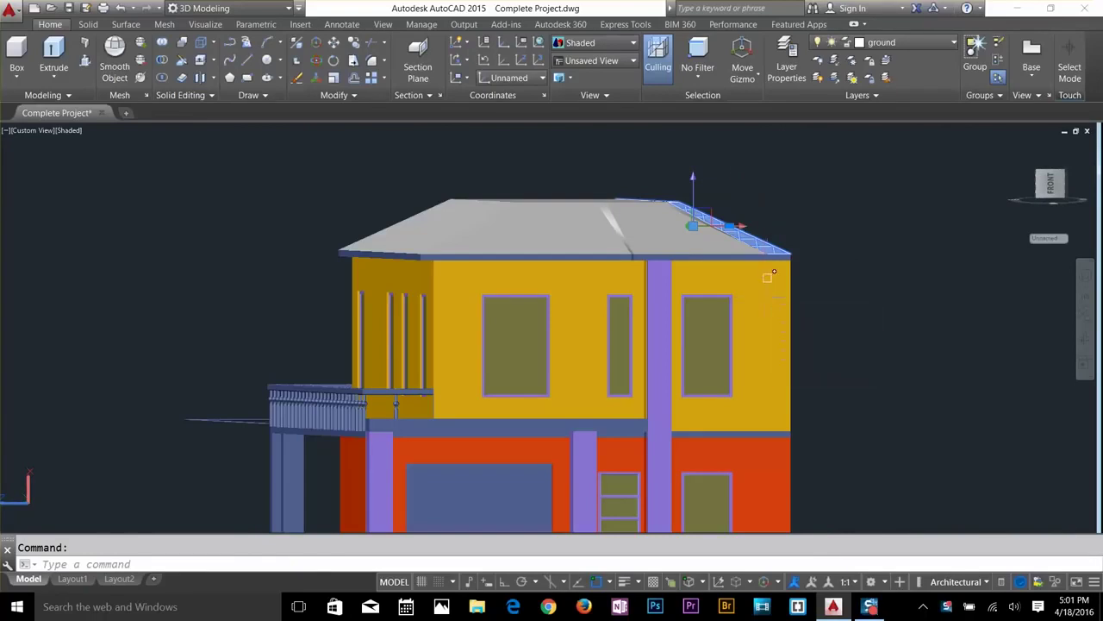
left_click(226, 421)
left_click(184, 466)
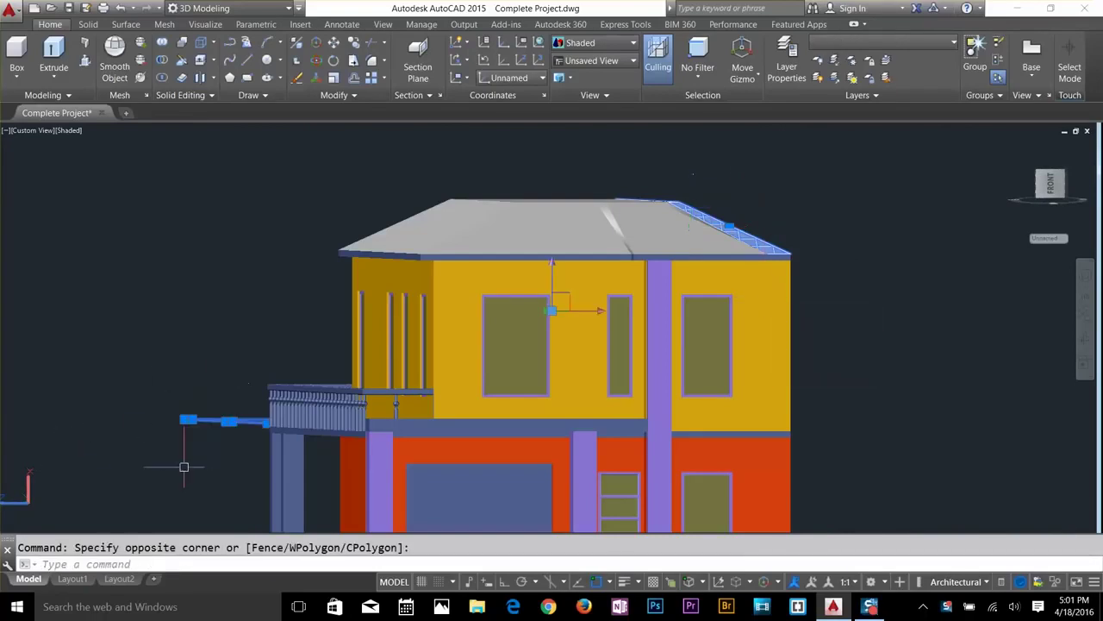
key("Delete")
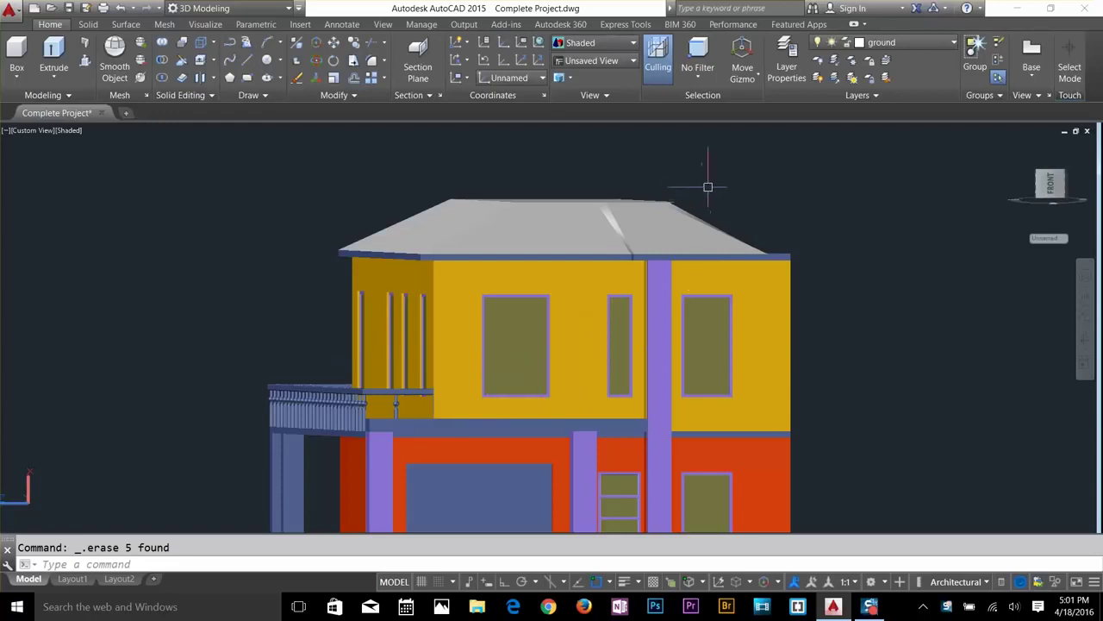
Select all of the roof surfaces and assign them to the "top roof" layer.
scroll(696, 186, "up", 2)
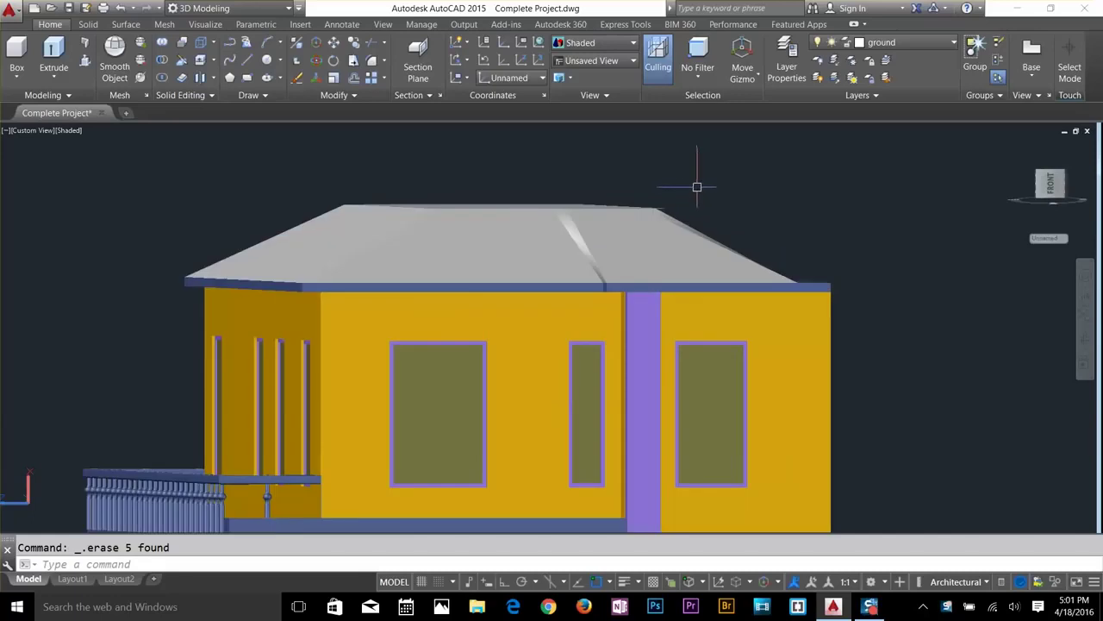
left_click(702, 183)
left_click(249, 207)
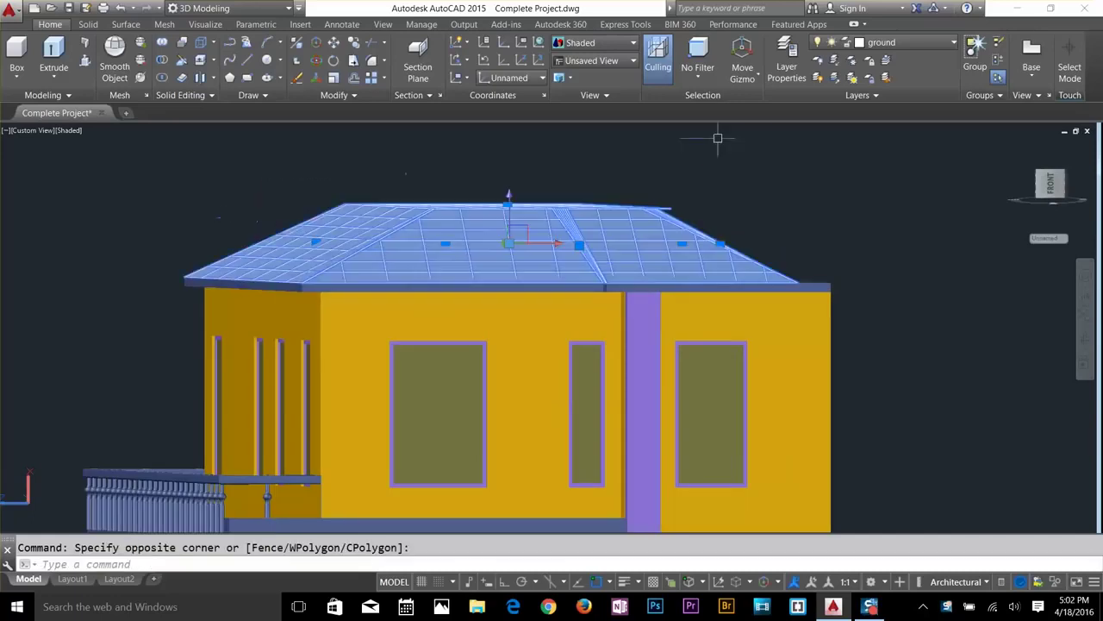
left_click(884, 43)
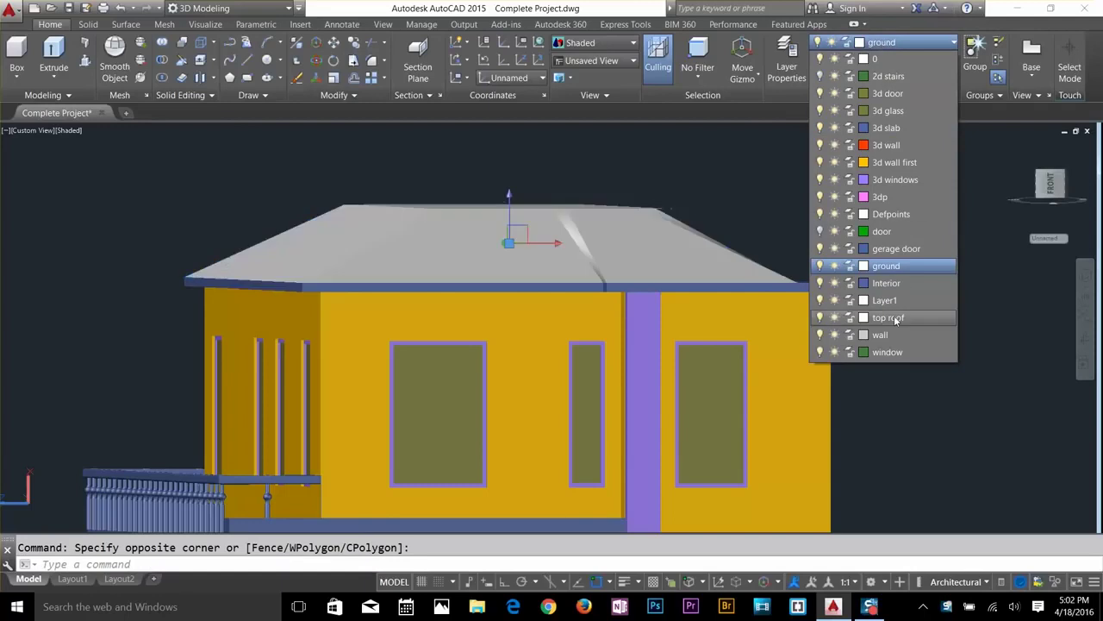
left_click(897, 317)
key("Escape")
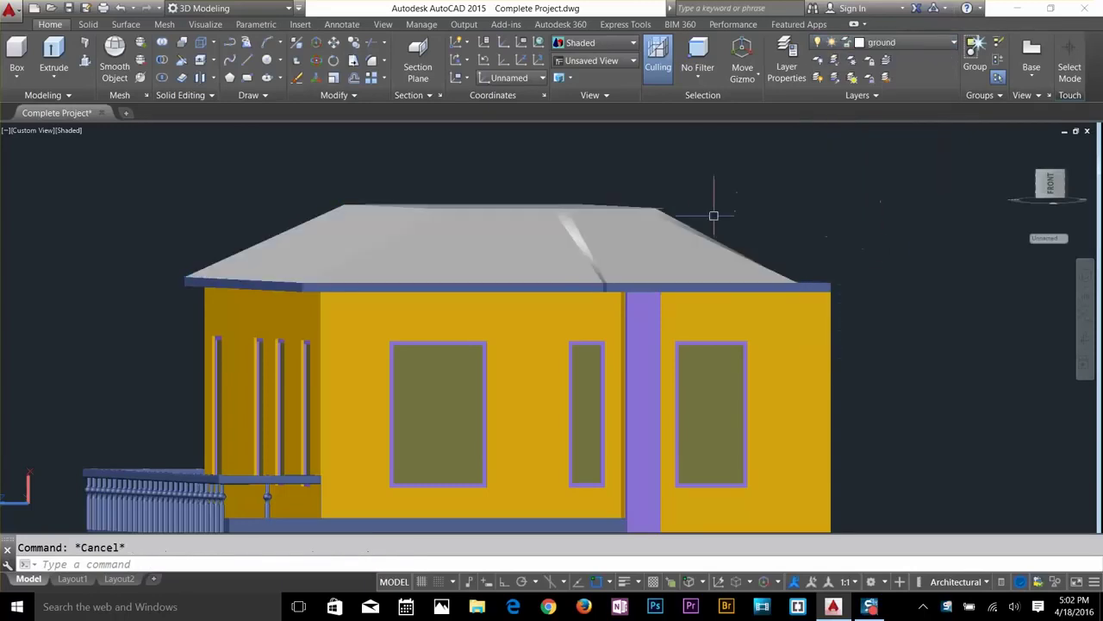
Check the layer assignments of the roof's top surface and the ground slab with its sloped front sections.
left_click(678, 213)
key("Escape")
scroll(758, 211, "up", 5)
left_click(701, 215)
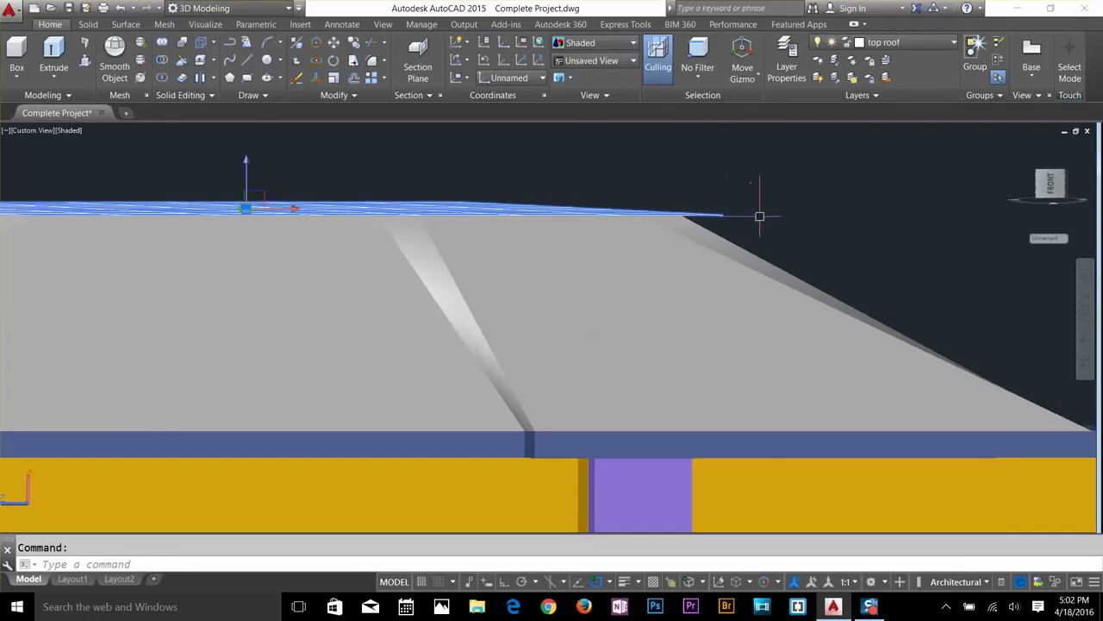
key("Escape")
scroll(781, 238, "down", 5)
scroll(785, 250, "down", 2)
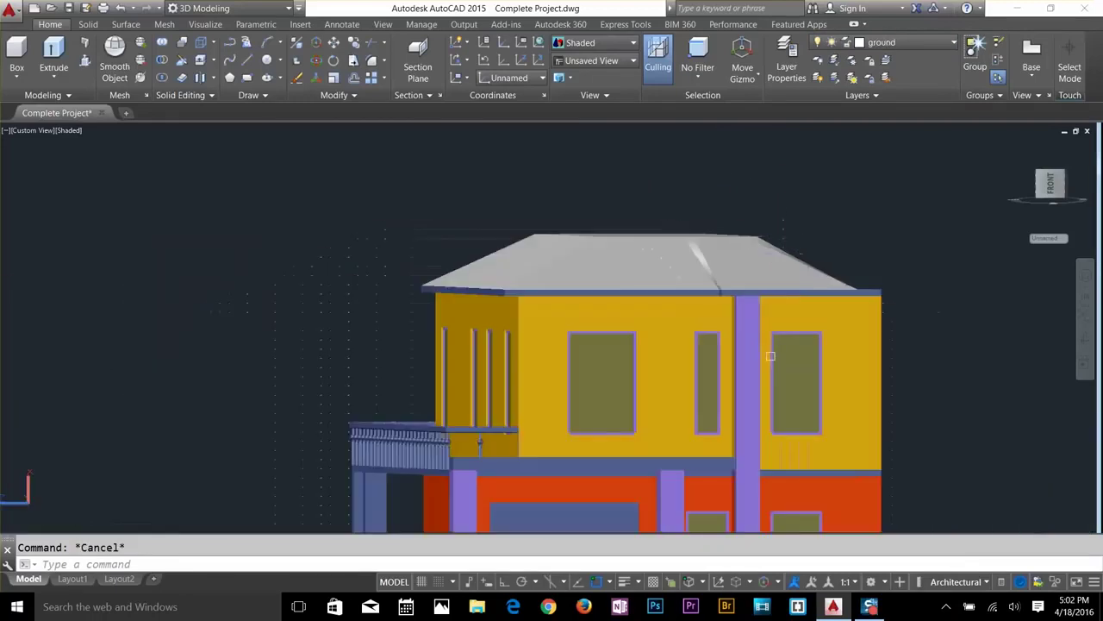
middle_click_drag(769, 355, 739, 186)
left_click(435, 493)
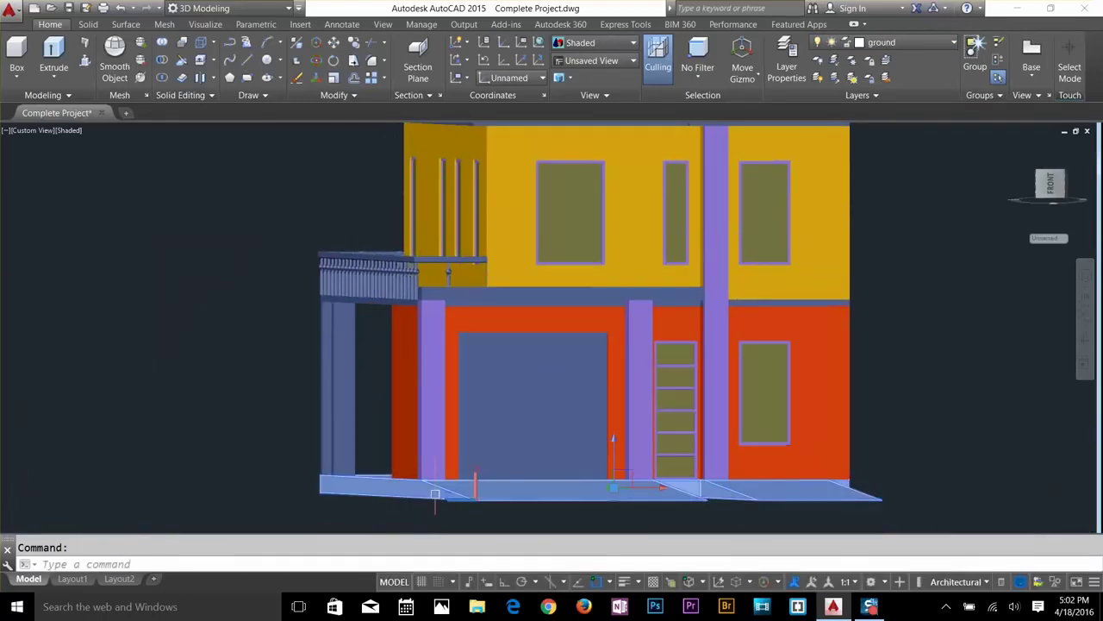
key("Escape")
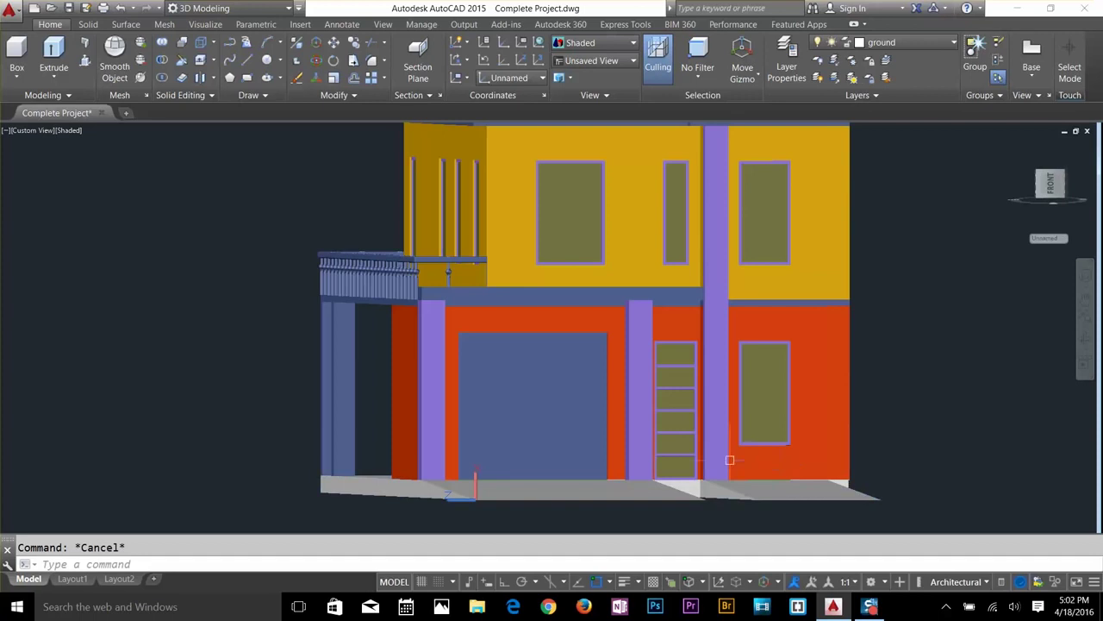
middle_click_drag(688, 524, 514, 253, "shift")
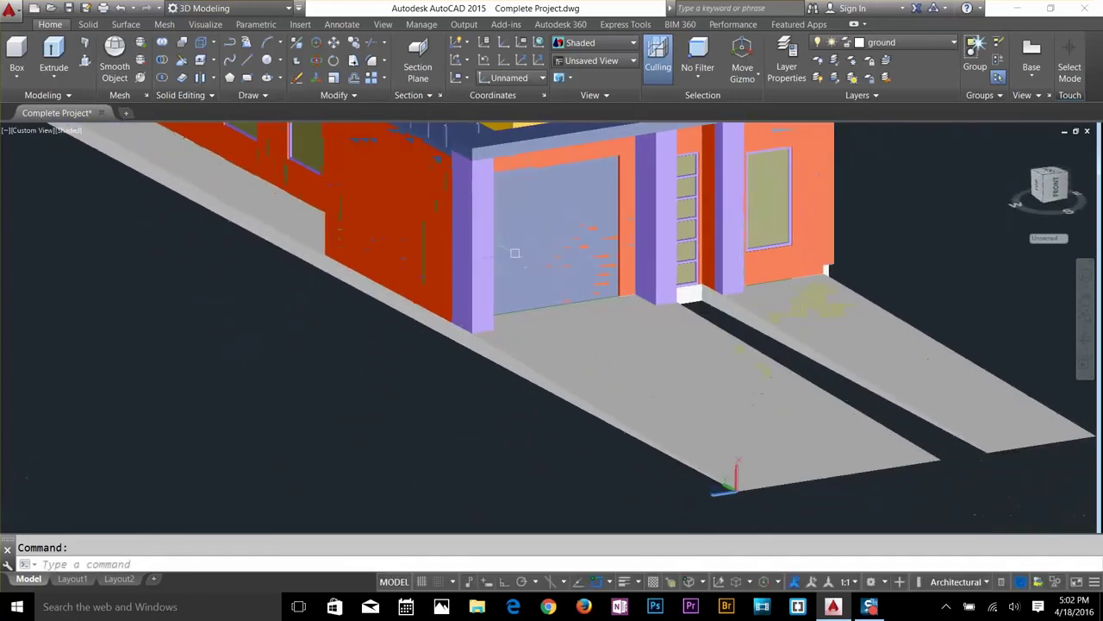
left_click(741, 417)
key("Escape")
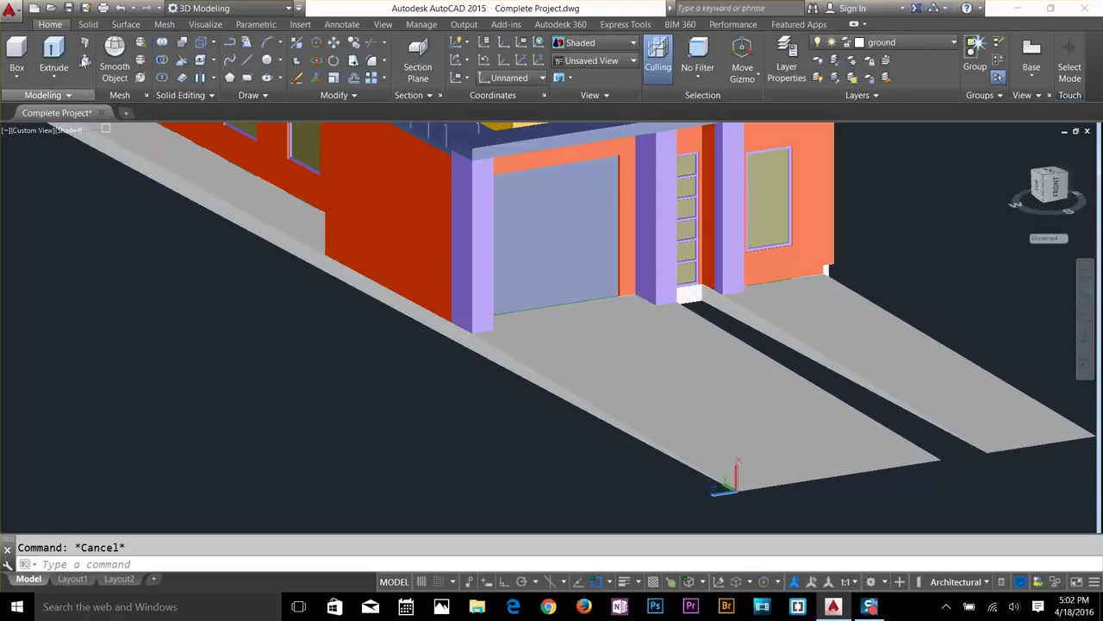
left_click(96, 25)
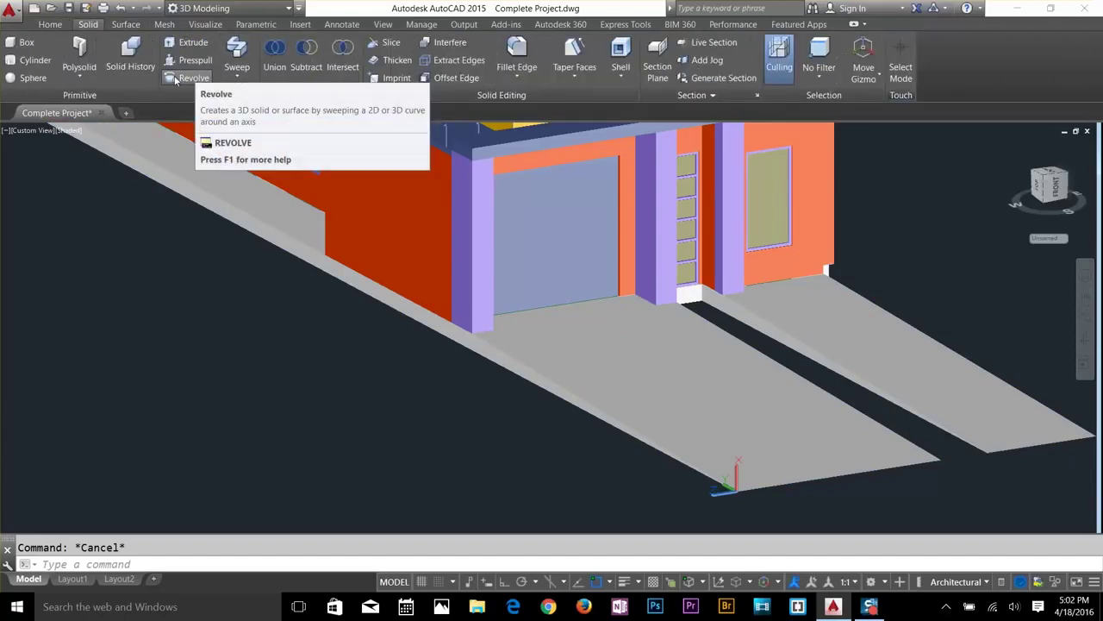
left_click(571, 76)
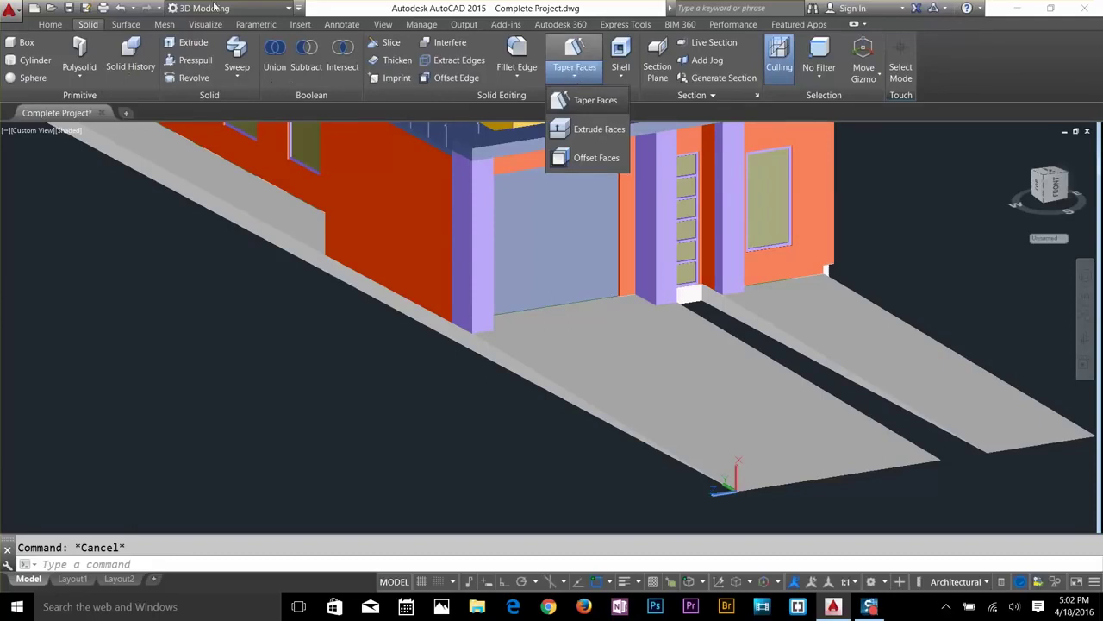
left_click(214, 8)
left_click(213, 7)
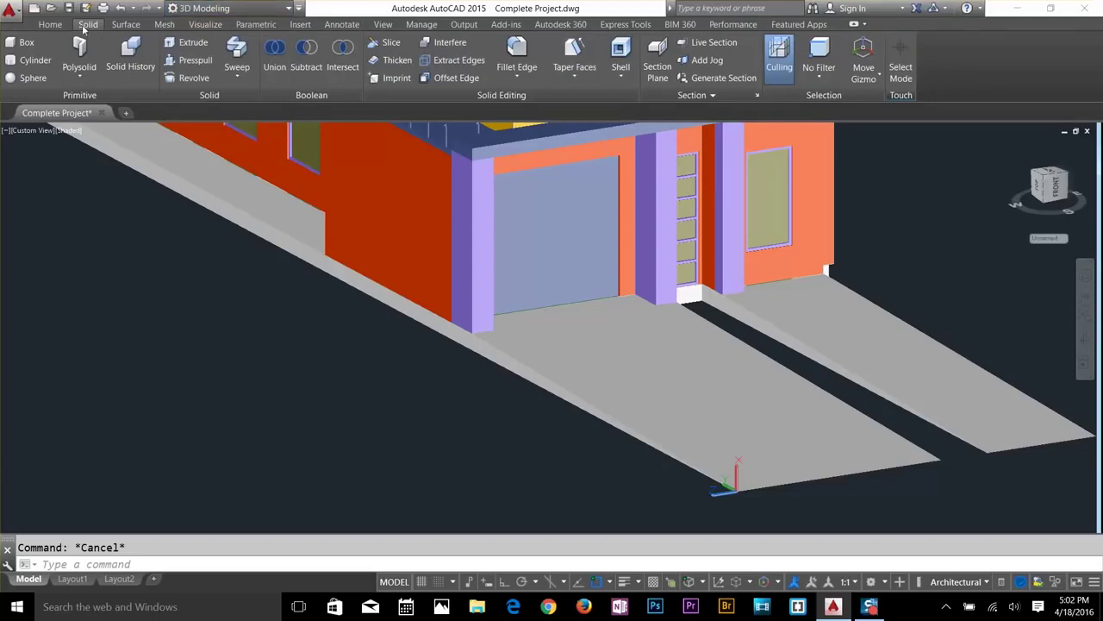
Color the driveway's sloped top face with index color 75 using Color Faces.
left_click(50, 24)
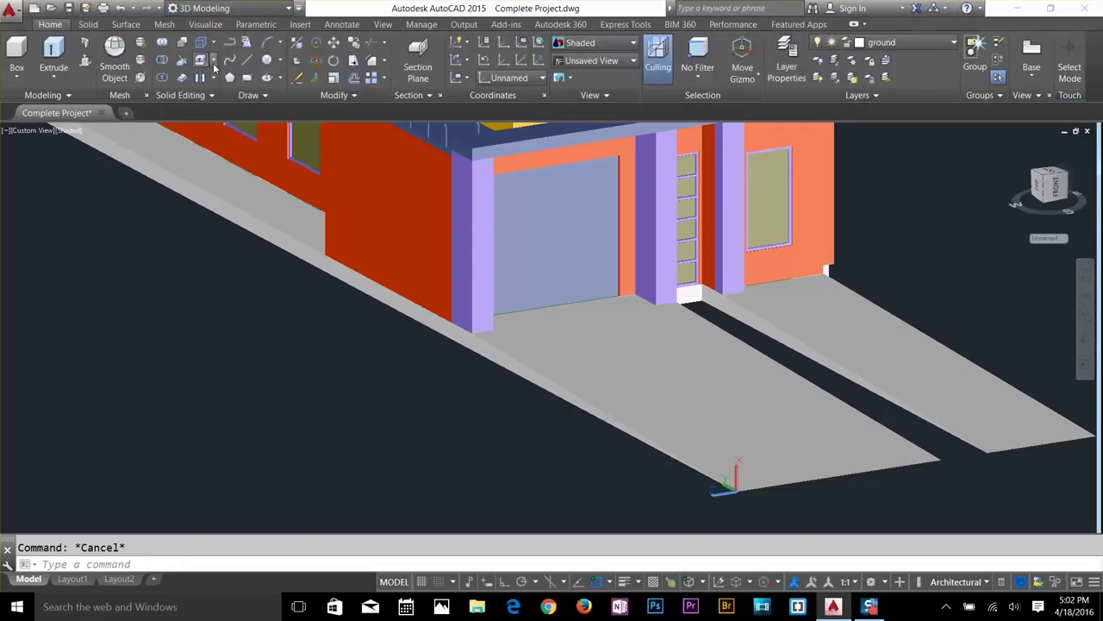
left_click(214, 64)
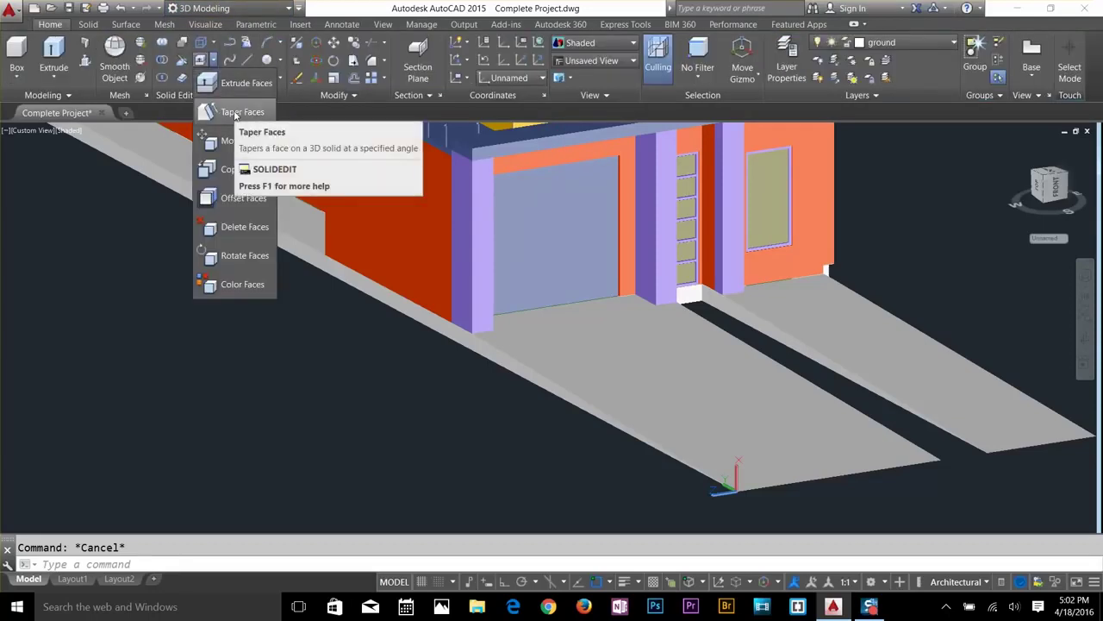
left_click(233, 284)
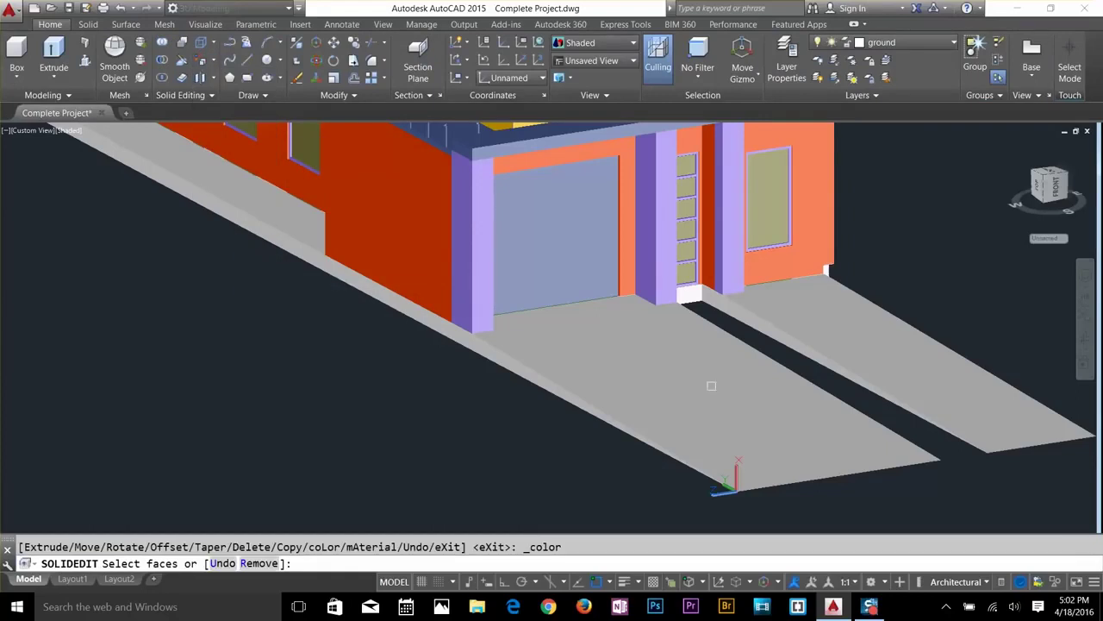
left_click(720, 396)
key("Return")
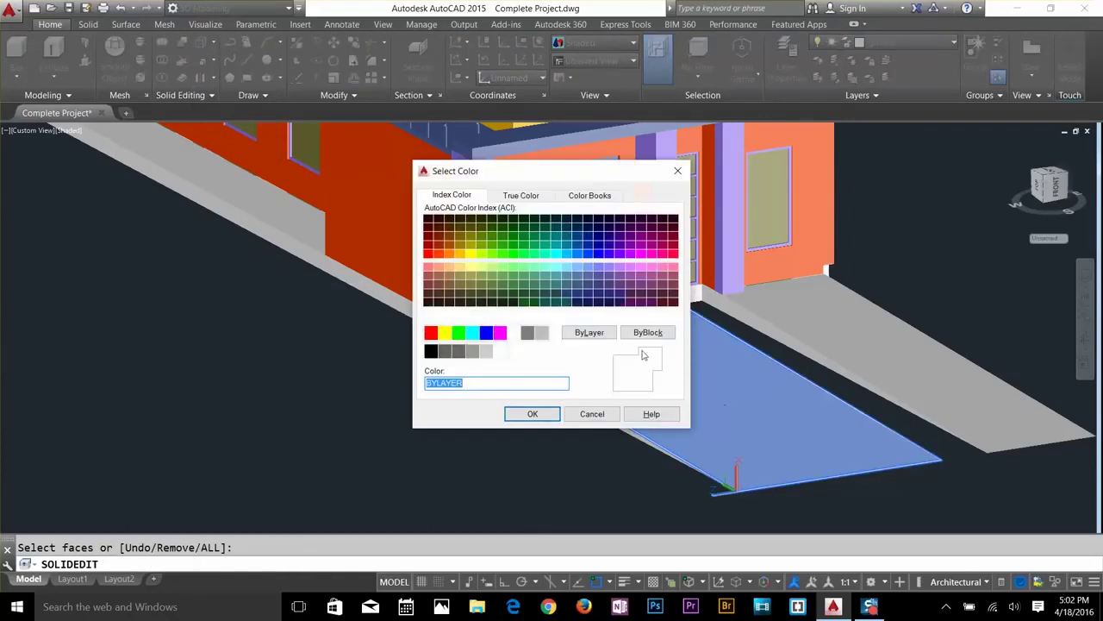
left_click(492, 285)
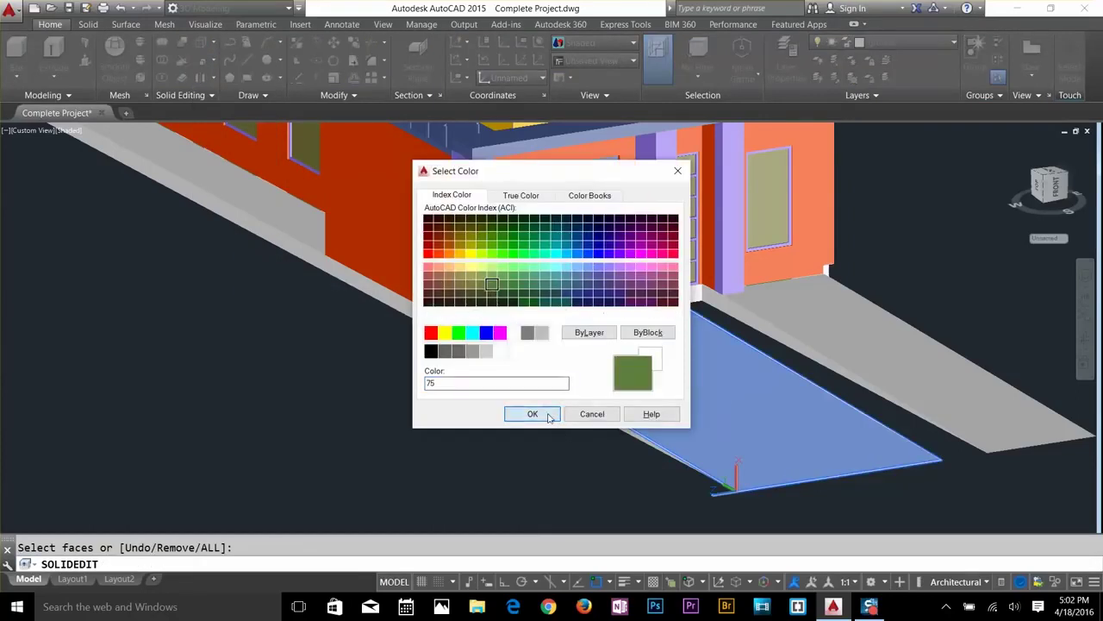
left_click(532, 413)
key("Escape")
Color the top face of the sloped slab beside the entrance path green from the index colors using Color Faces.
left_click(904, 341)
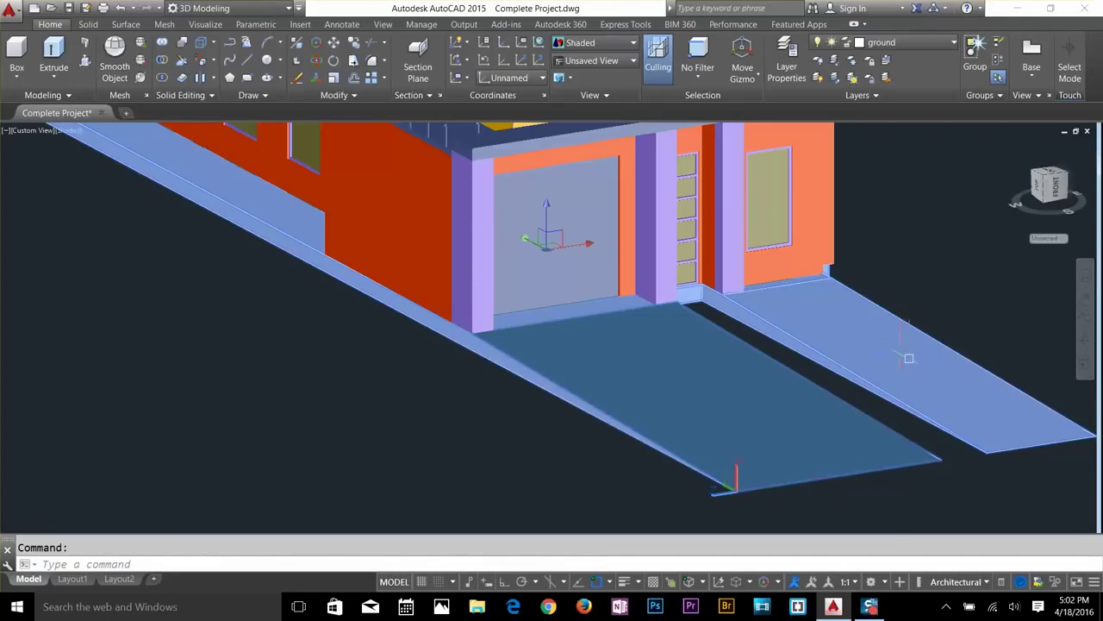
key("Escape")
left_click(212, 61)
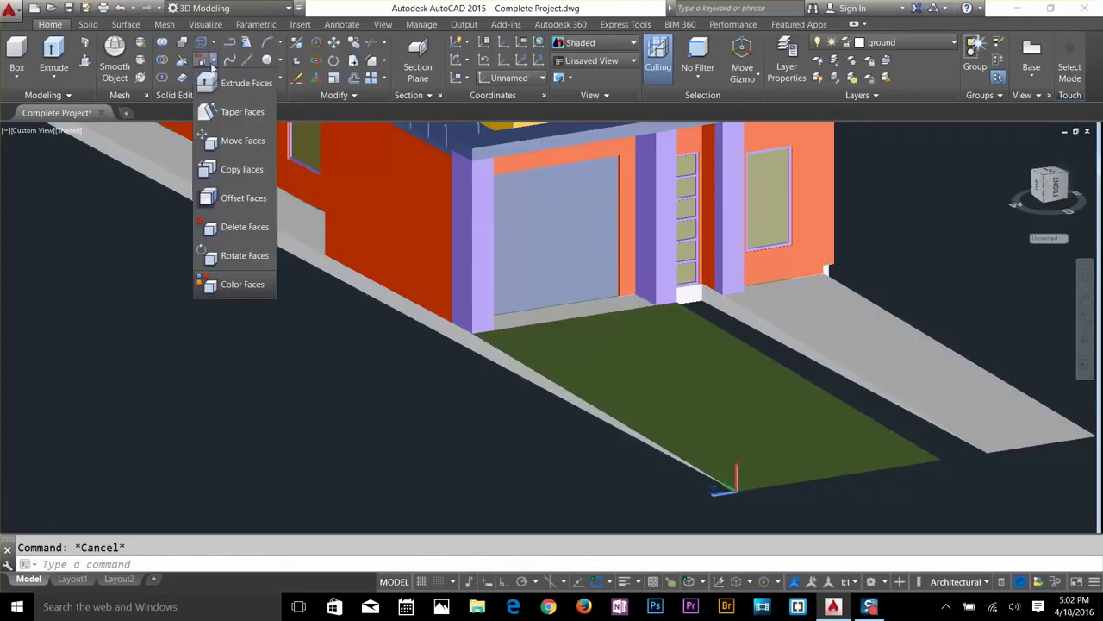
left_click(240, 287)
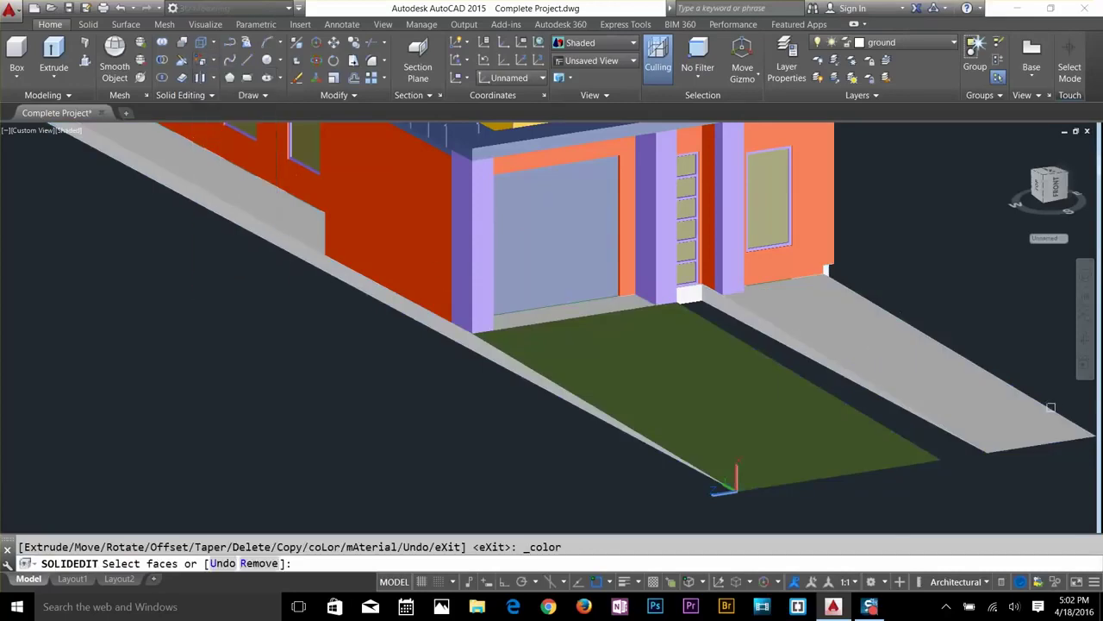
left_click(999, 409)
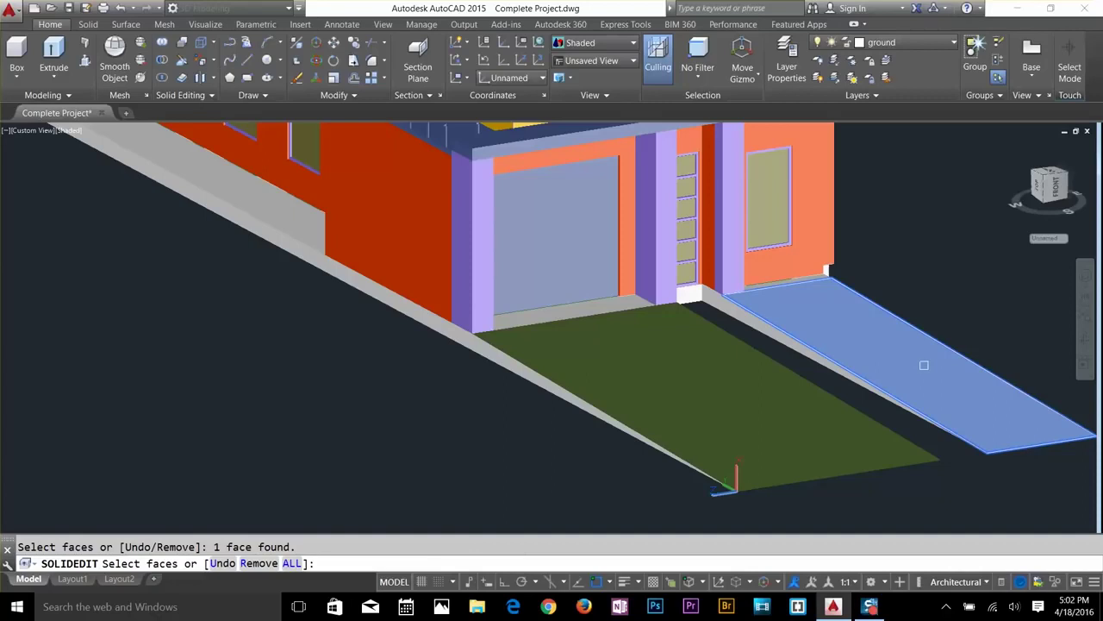
key("Return")
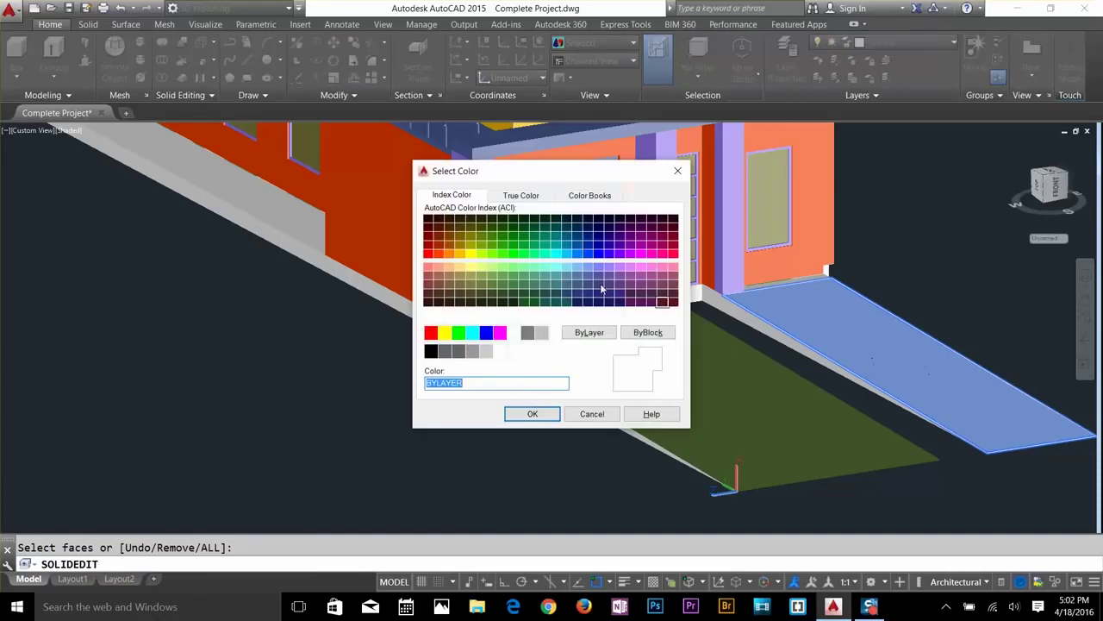
left_click(512, 287)
left_click(532, 414)
key("Escape")
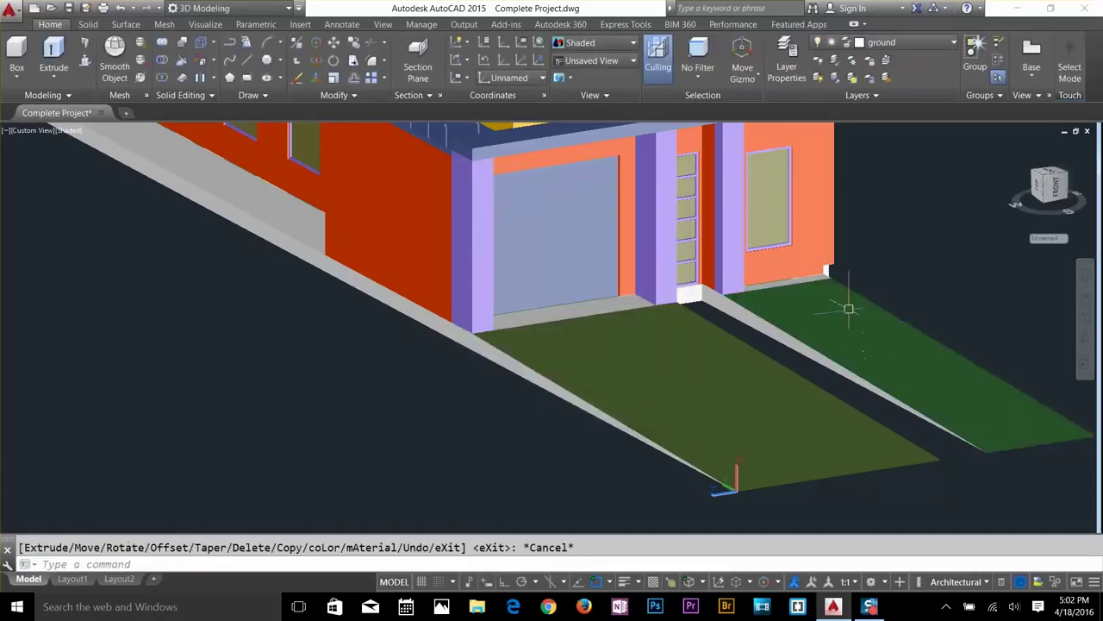
Switch the visual style to Wireframe for a close view of the slab edge below the front door.
scroll(733, 277, "up", 5)
scroll(687, 349, "up", 4)
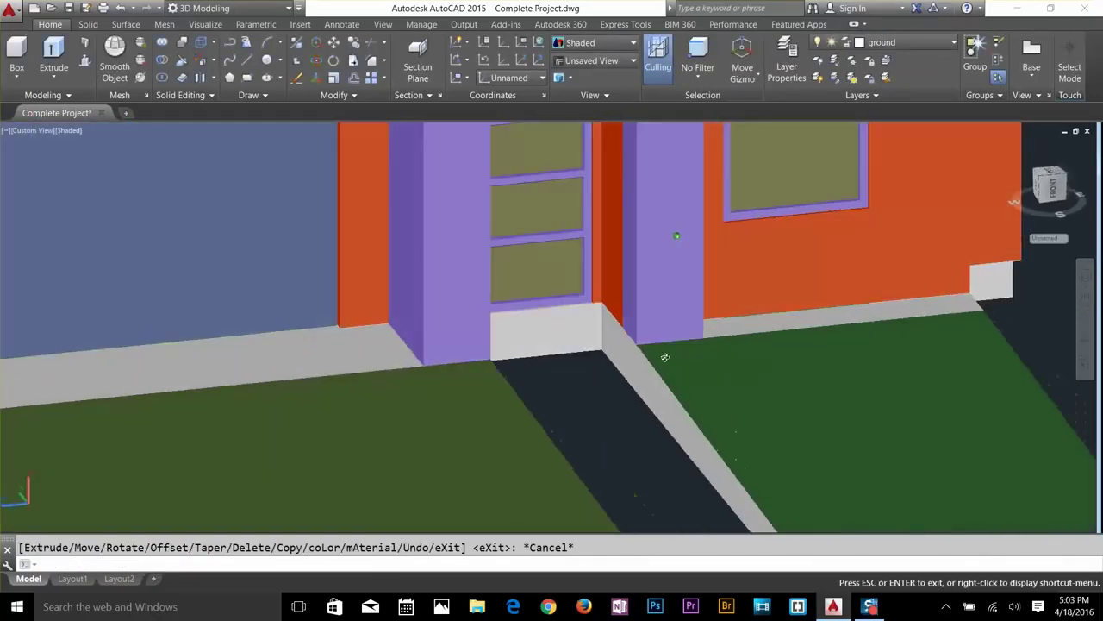
scroll(532, 297, "up", 2)
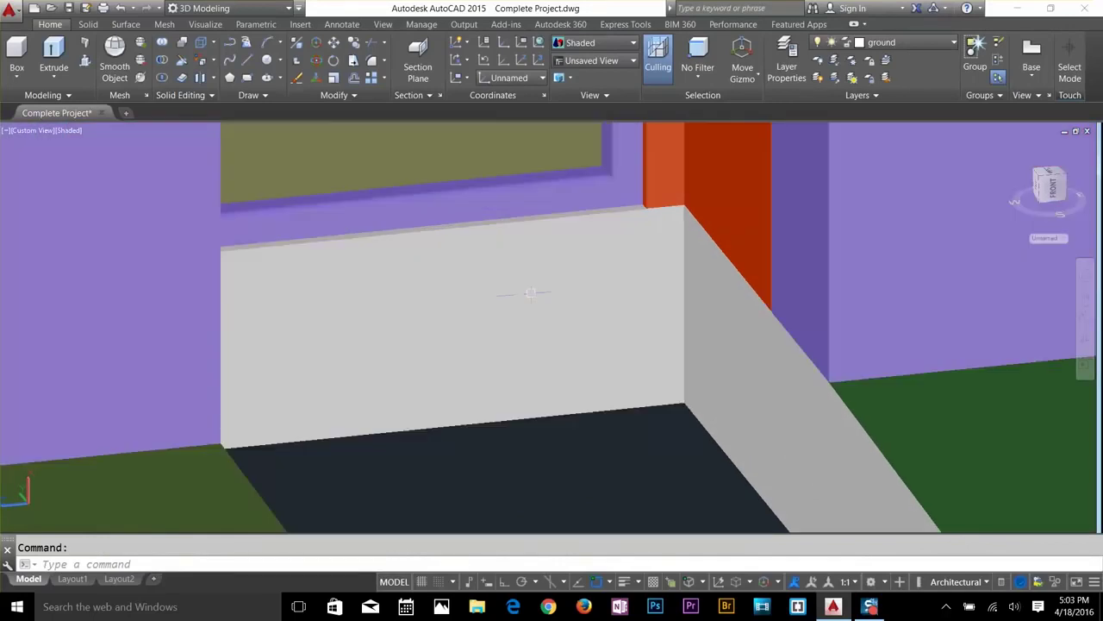
scroll(523, 353, "down", 3)
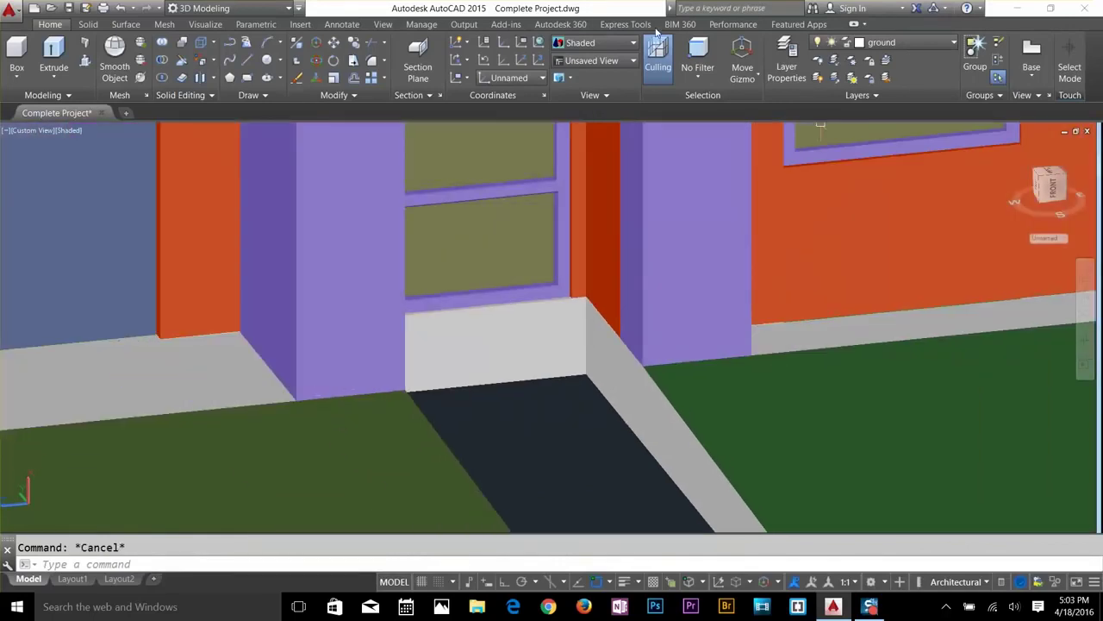
left_click(593, 43)
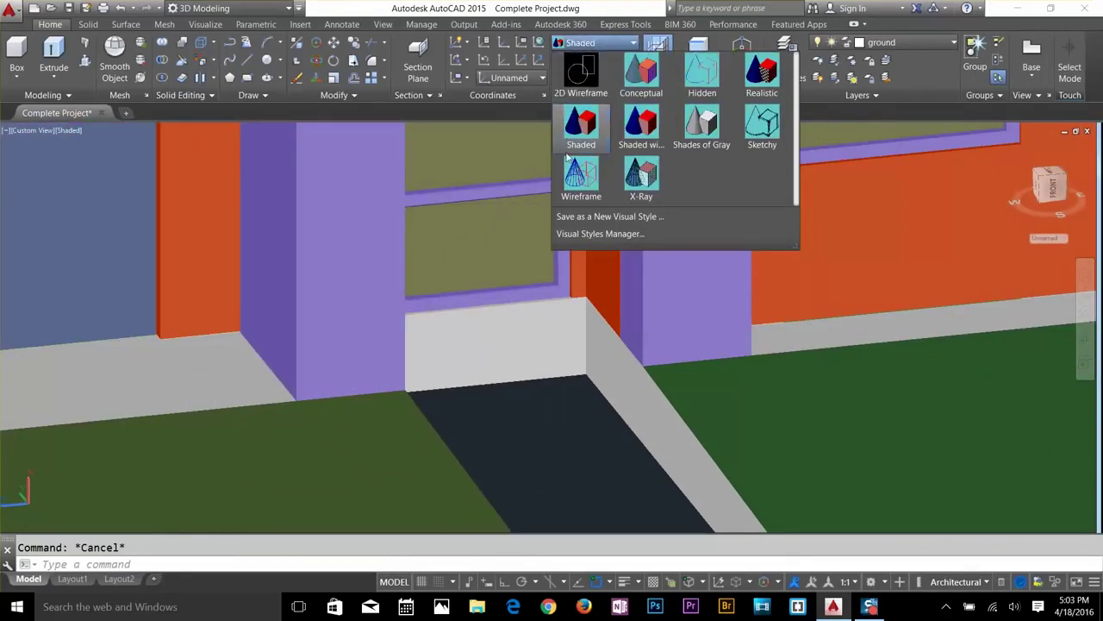
left_click(577, 174)
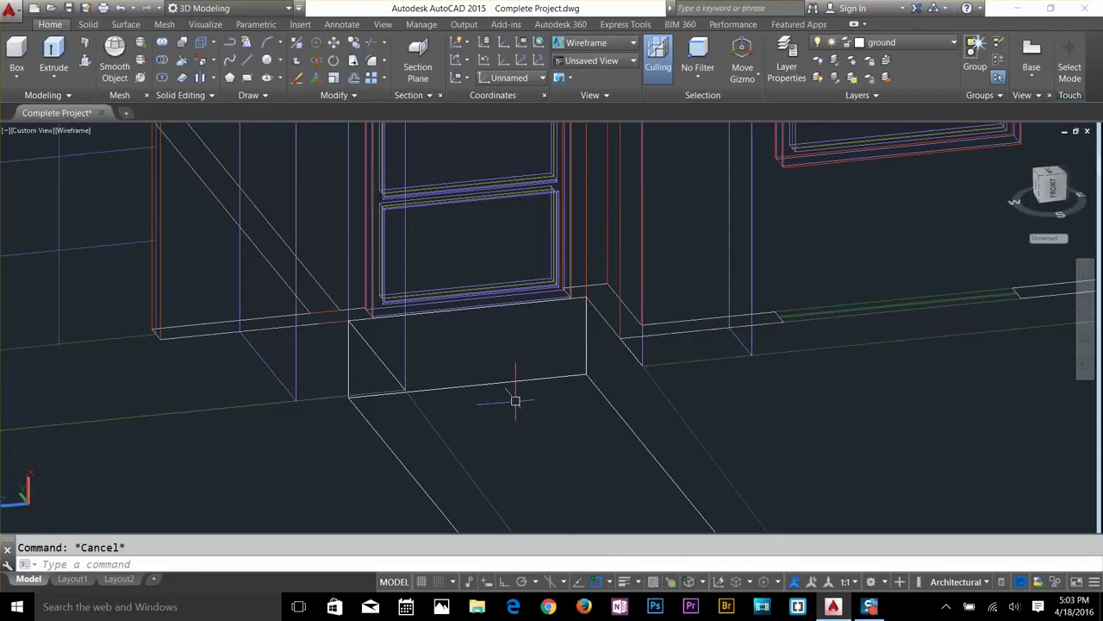
type("rec")
key("Return")
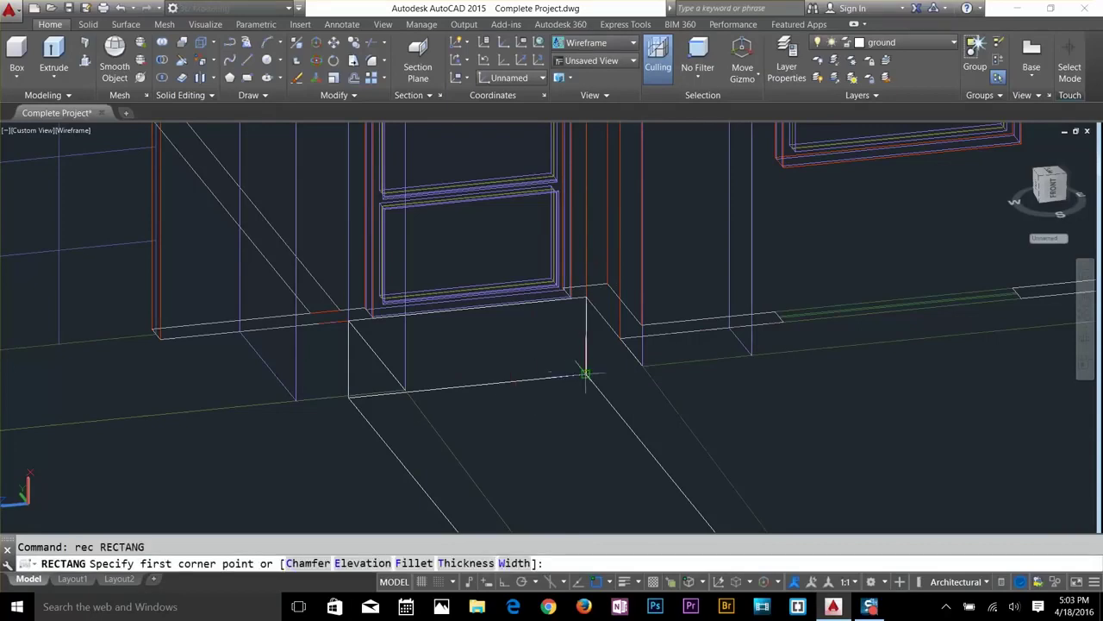
left_click(586, 375)
key("Escape")
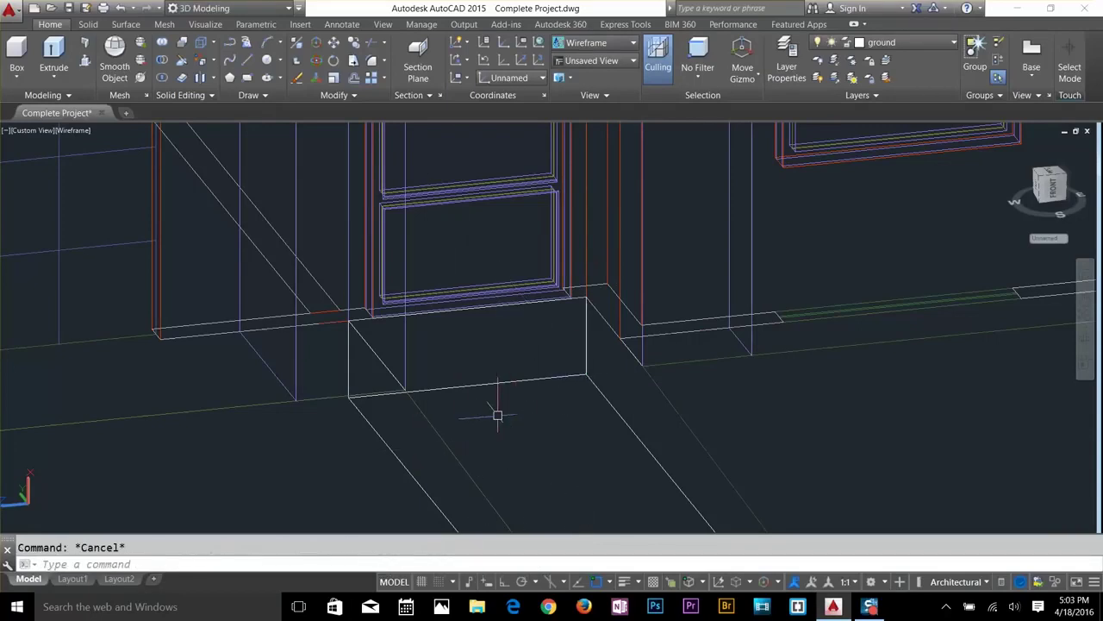
type("ucs")
key("Return")
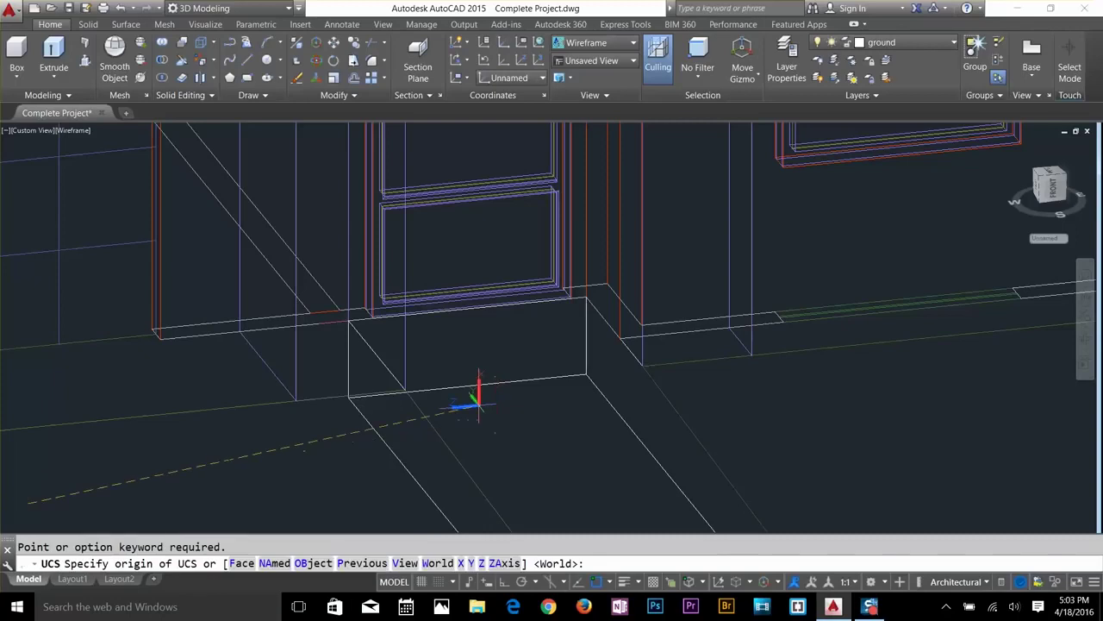
key("Escape")
Reset the UCS to World.
type("ucs")
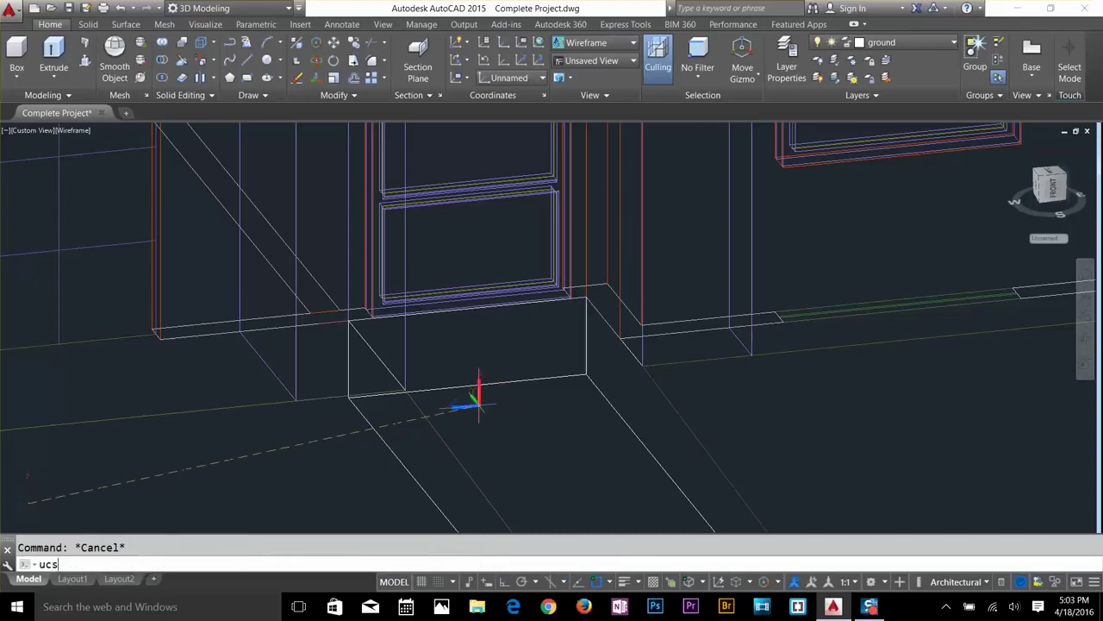
key("Return")
key("Return")
key("Escape")
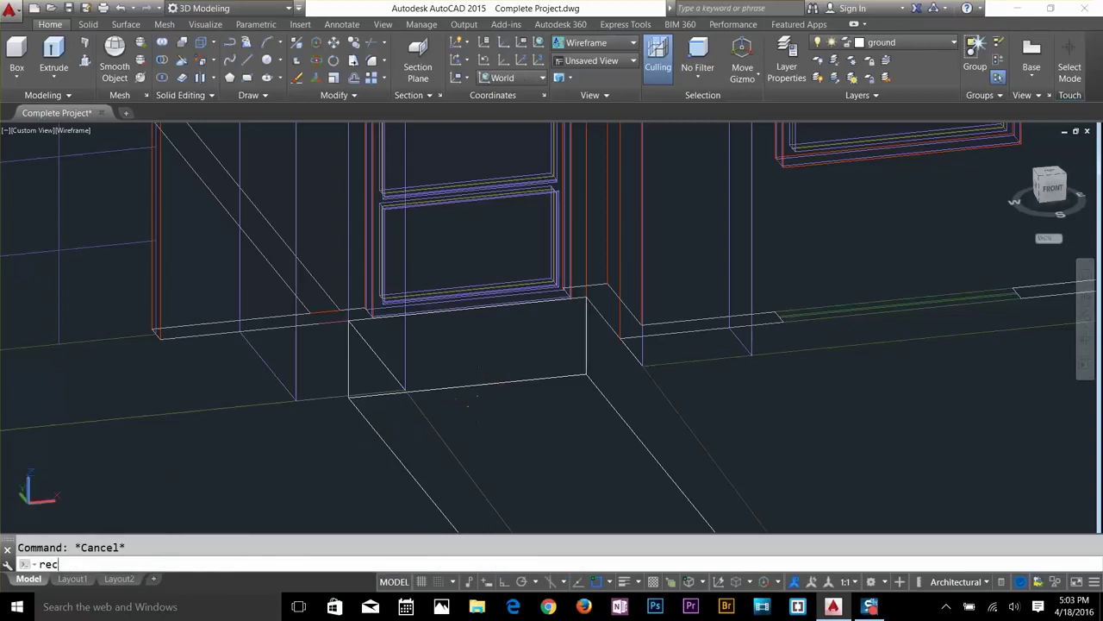
Draw a rectangle about 1'-6" deep across the entrance path, against the base of the slab below the front door.
type("rec")
key("Return")
left_click(586, 375)
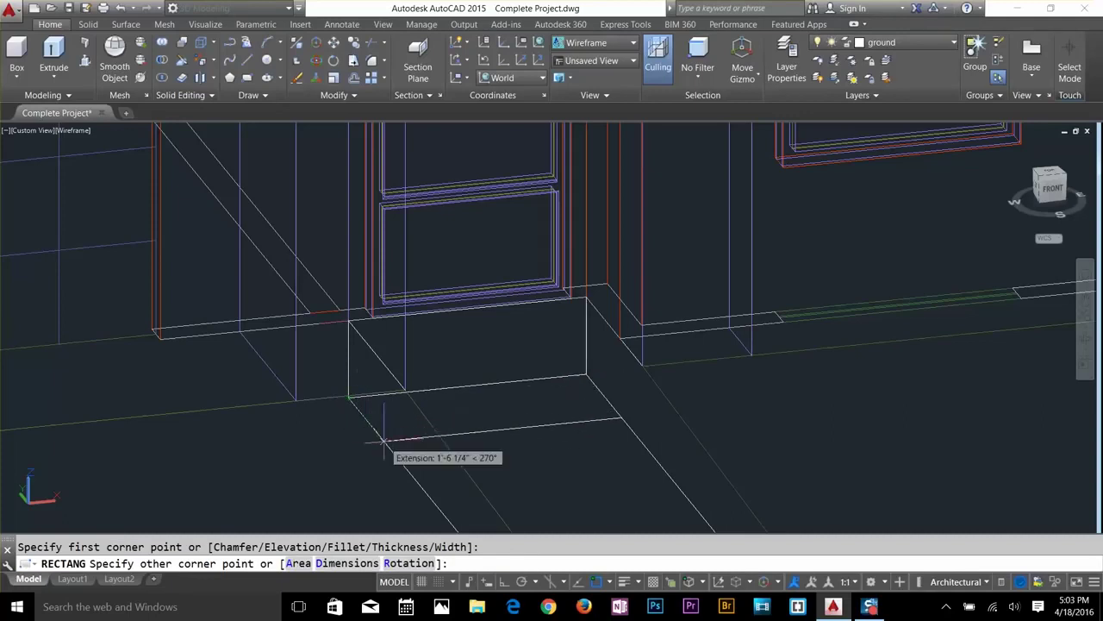
key("Escape")
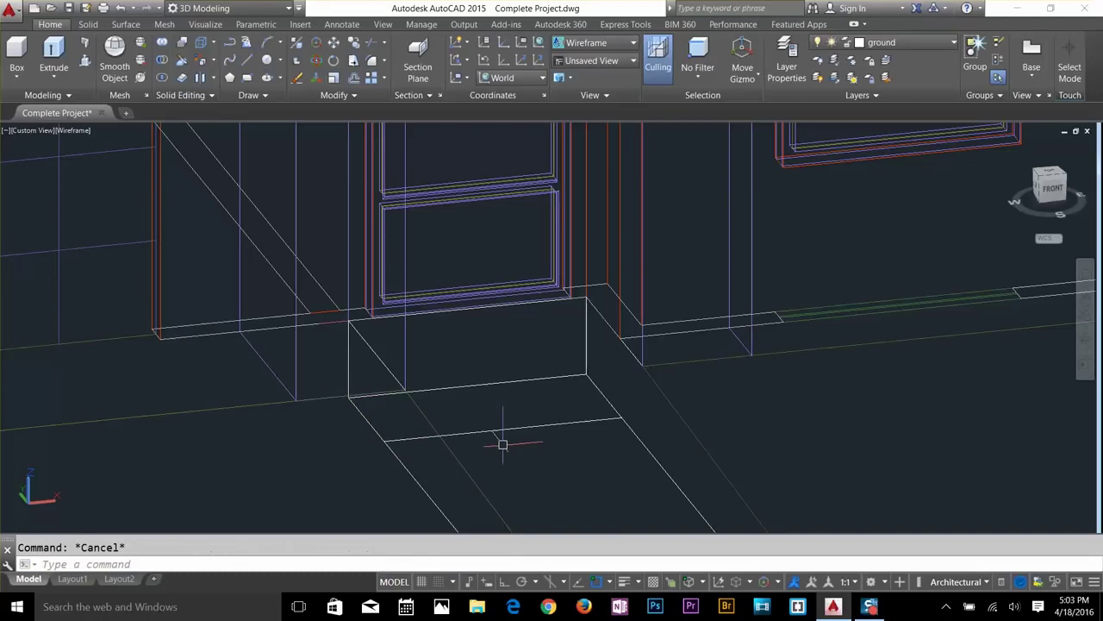
Extrude the rectangle upward to partway up the slab's front face to form an entrance step.
type("ext")
key("Return")
left_click(504, 427)
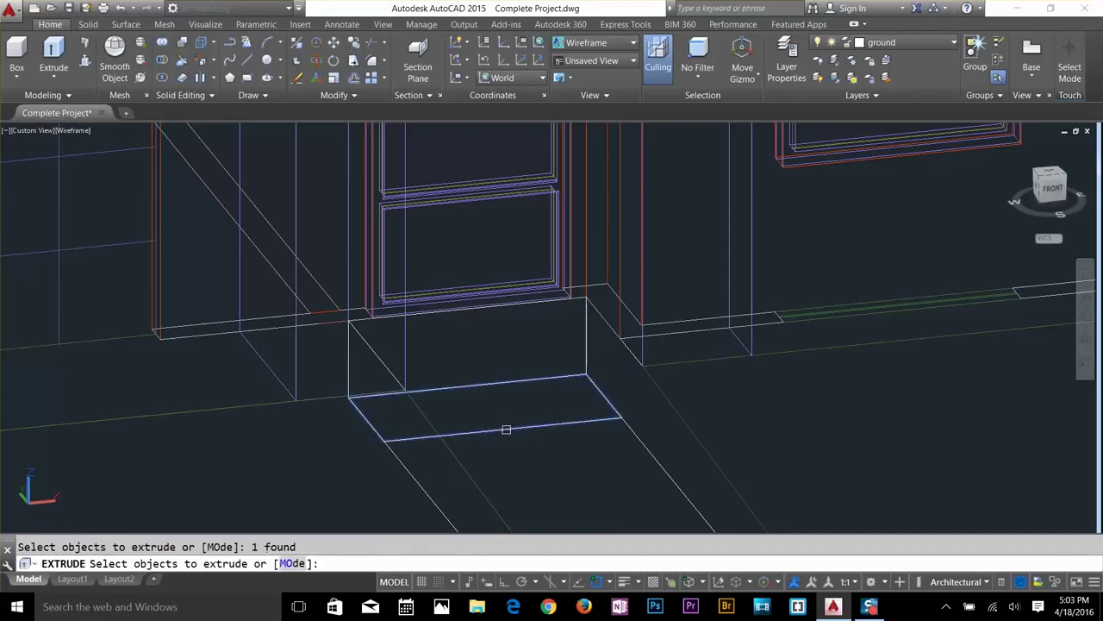
key("Return")
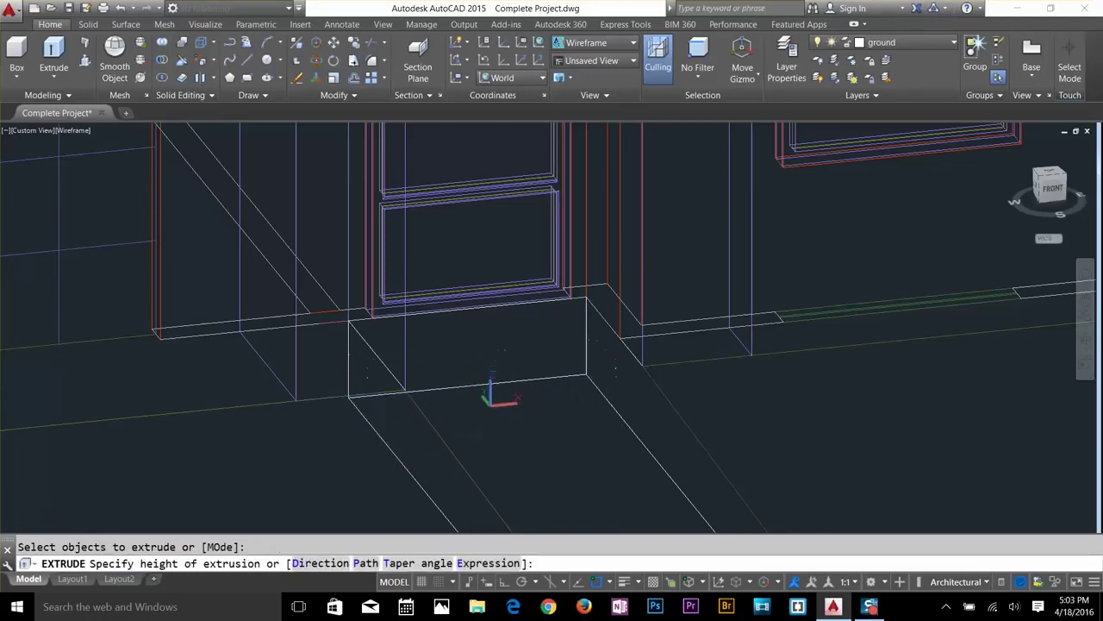
key("Escape")
scroll(555, 388, "up", 5)
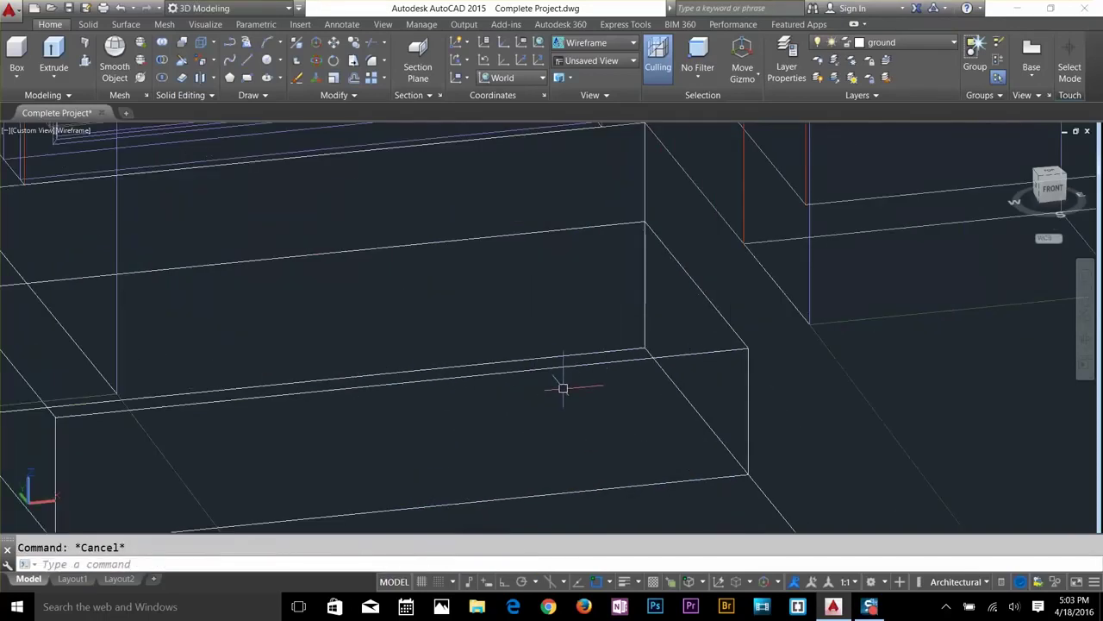
type("f")
key("Return")
left_click(565, 367)
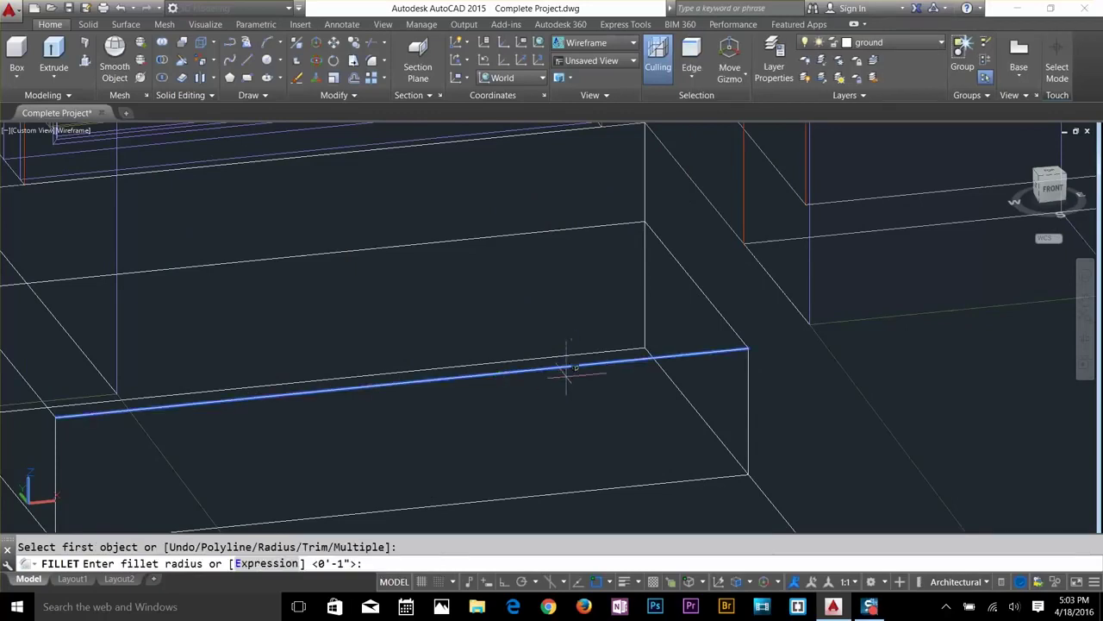
key("Escape")
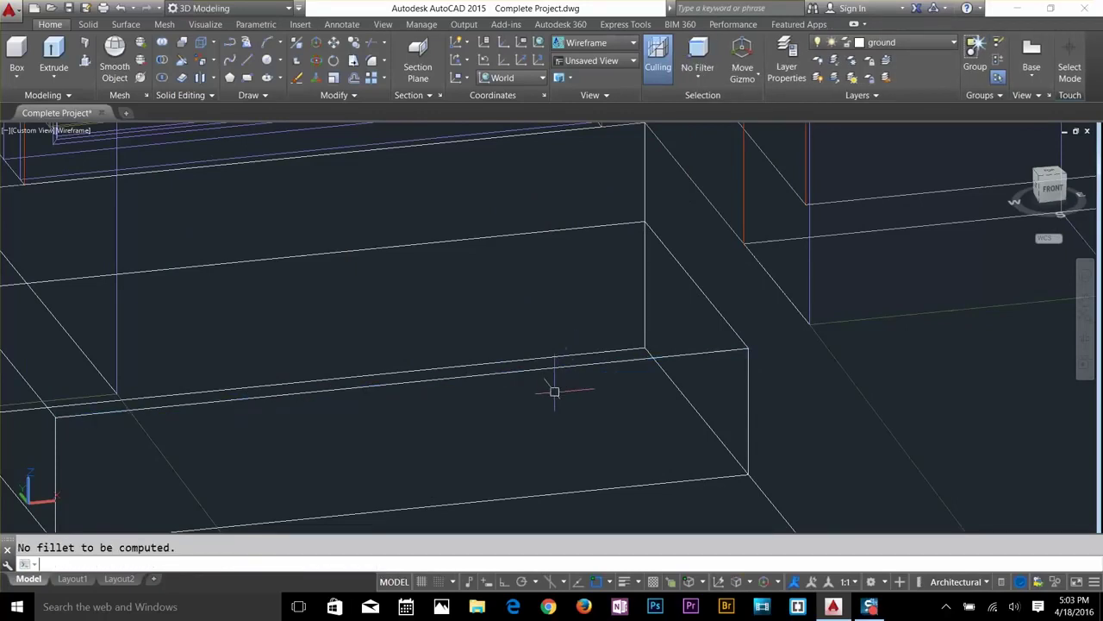
Fillet the upper front edge of the entrance step with a 3" radius.
key("Return")
key("Return")
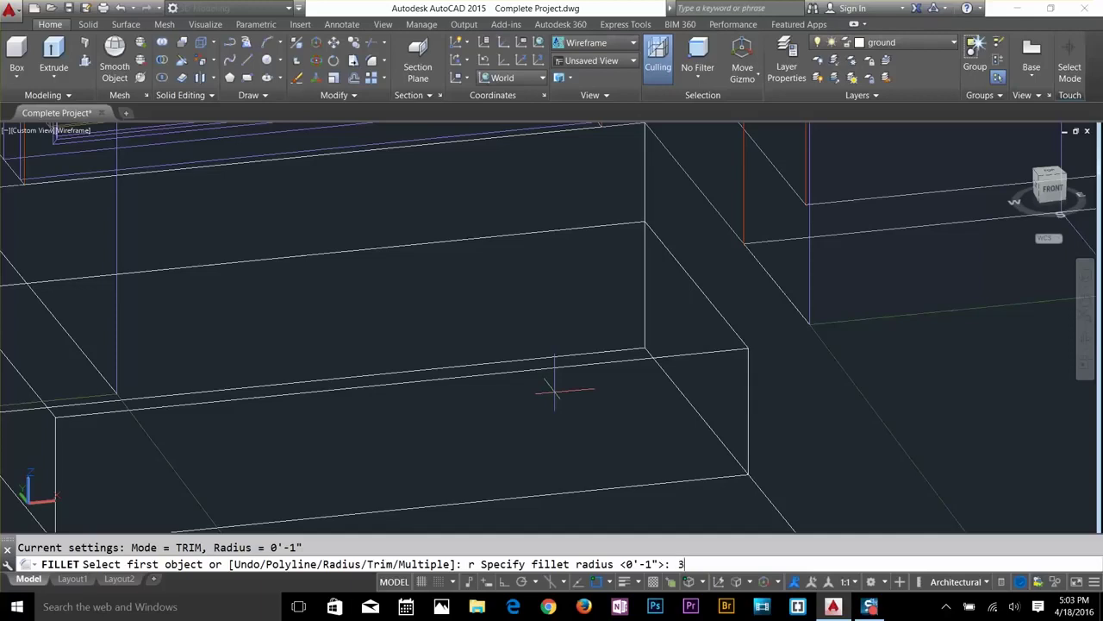
type("3")
key("Return")
left_click(581, 366)
key("Return")
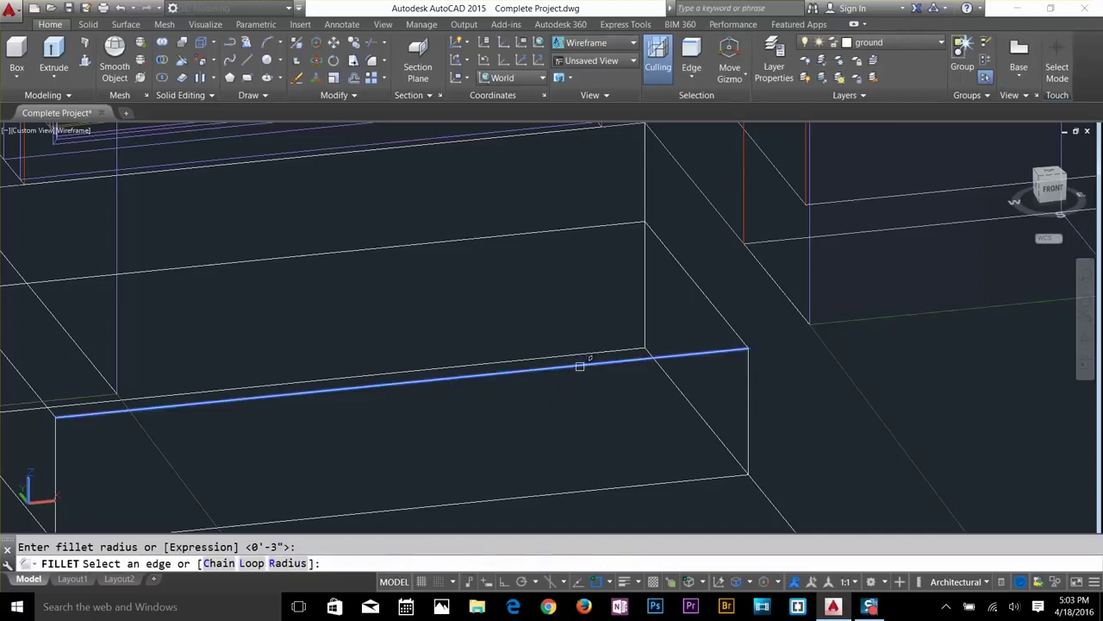
left_click(581, 366)
key("Return")
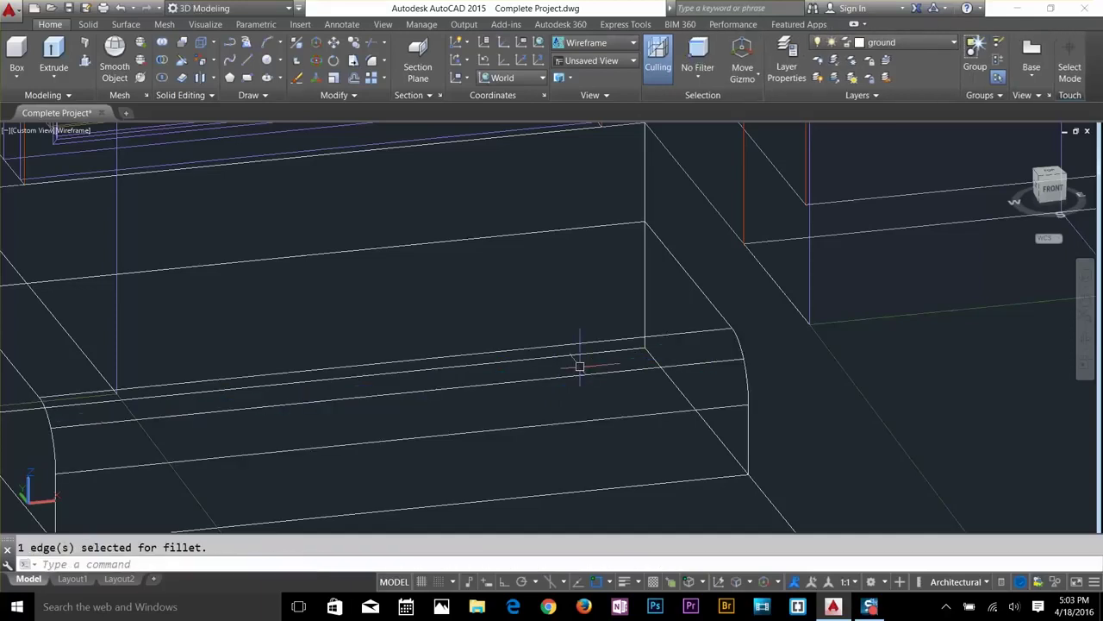
key("Escape")
Select the entrance step solid and create a new layer named "steps".
left_click(635, 345)
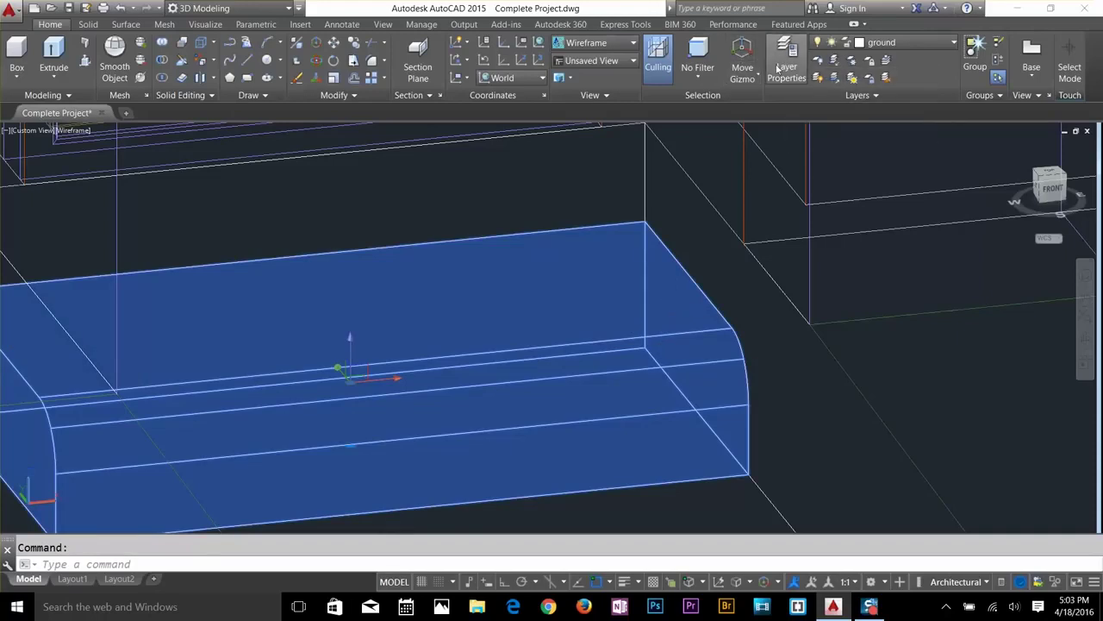
left_click(780, 67)
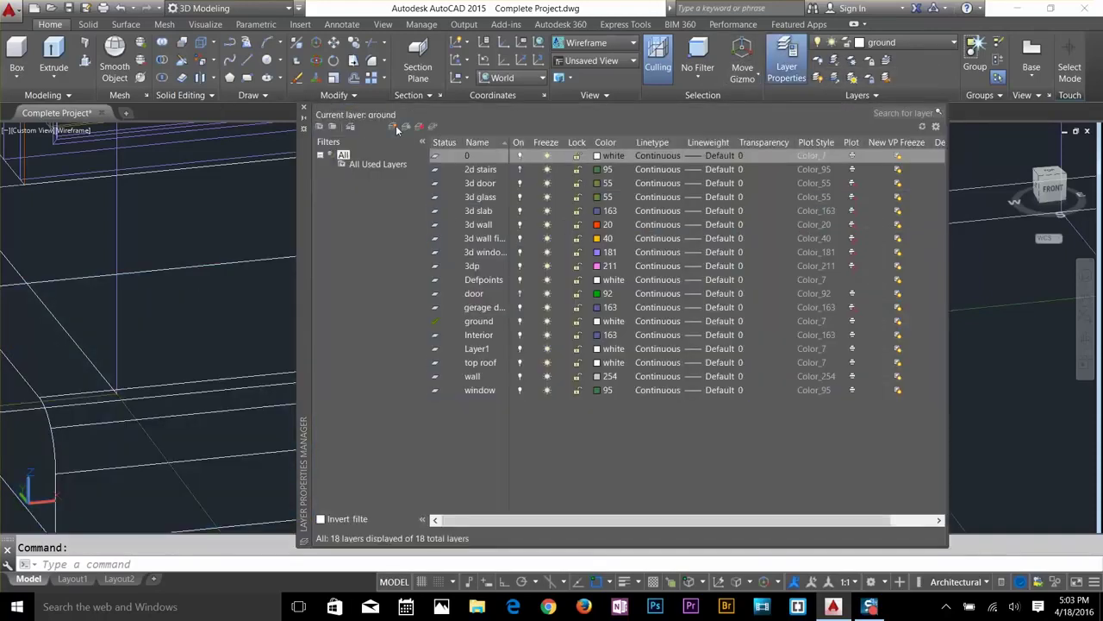
left_click(393, 127)
type("s")
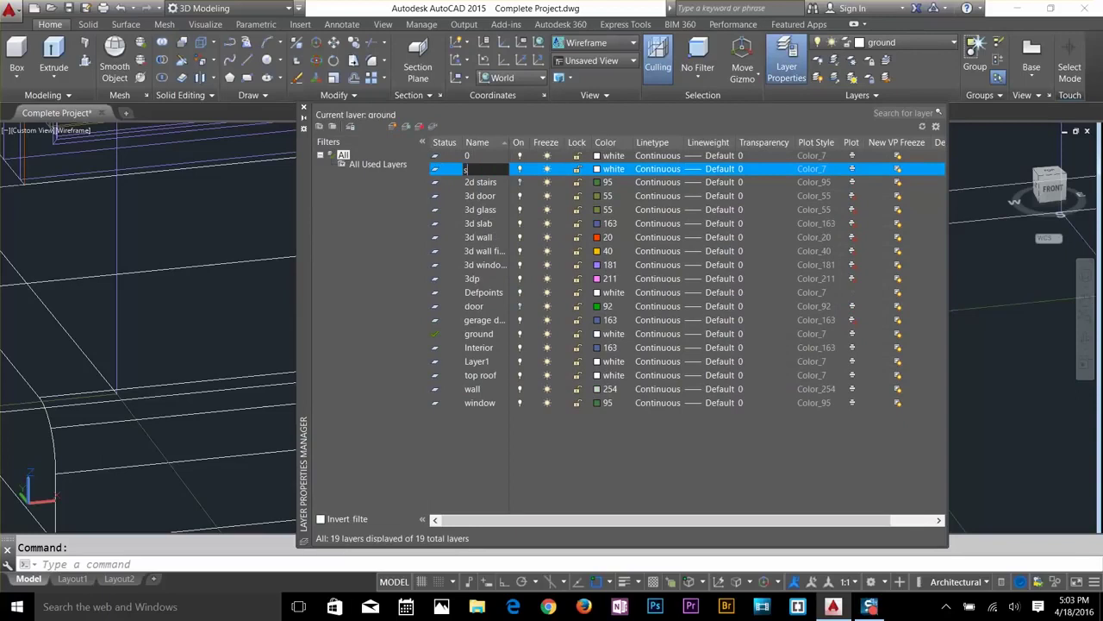
type("teps")
key("Return")
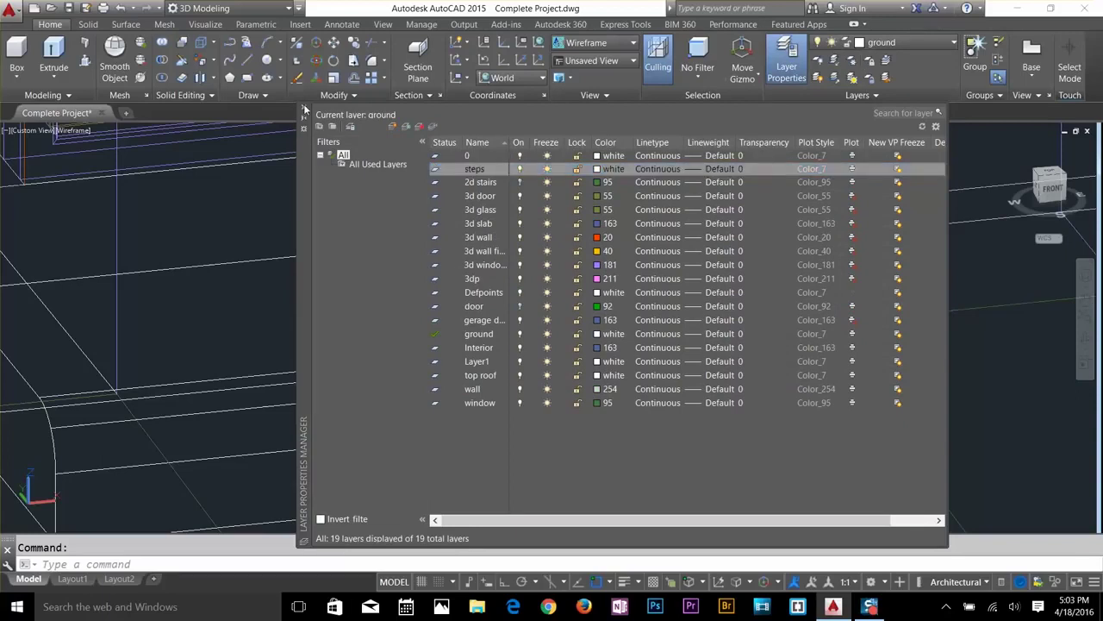
left_click(304, 109)
Assign the selected entrance step solid to the "steps" layer.
left_click(603, 381)
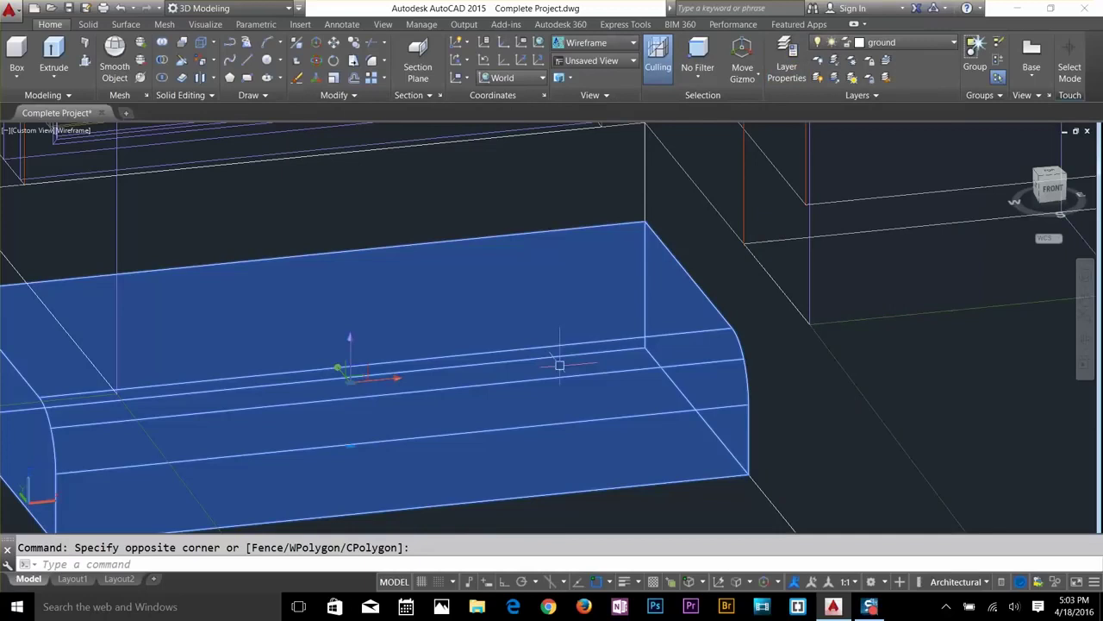
left_click(896, 43)
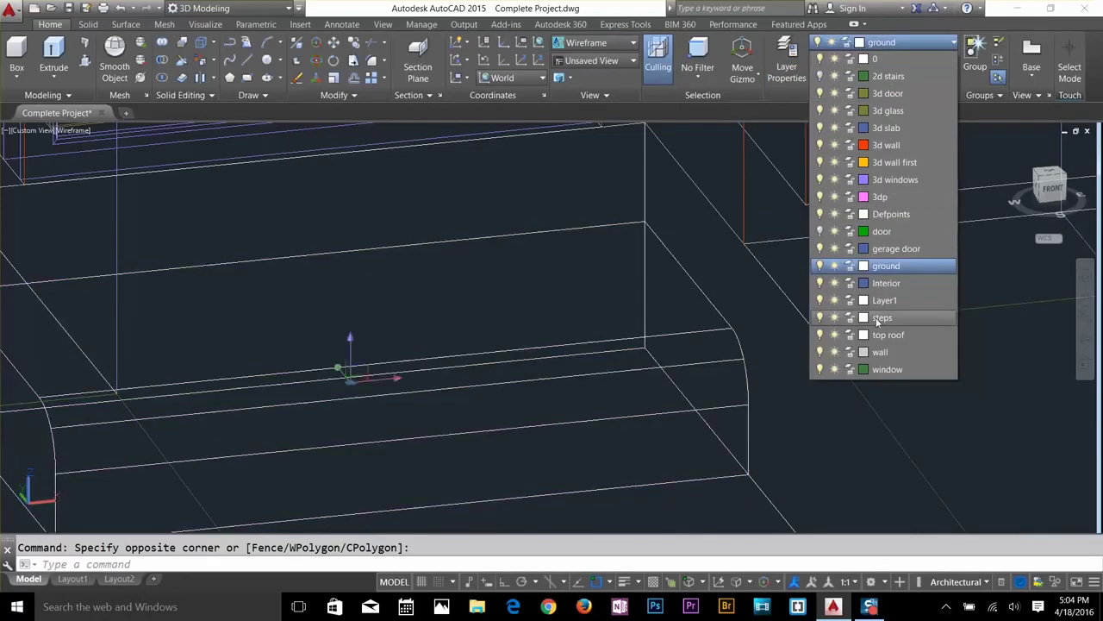
key("Escape")
scroll(513, 274, "down", 4)
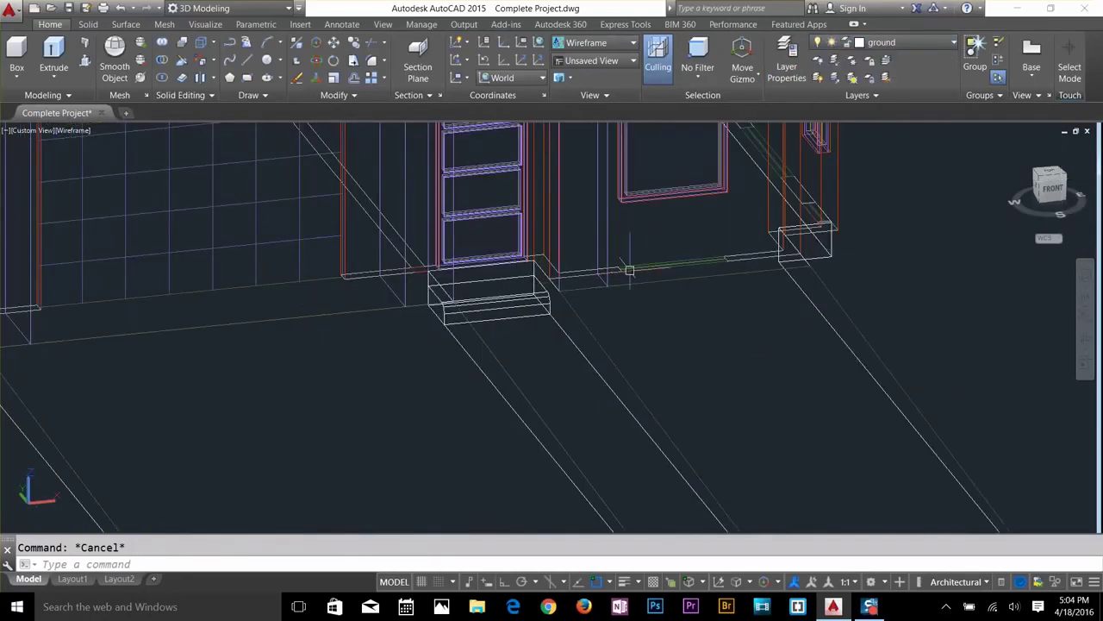
scroll(660, 265, "down", 2)
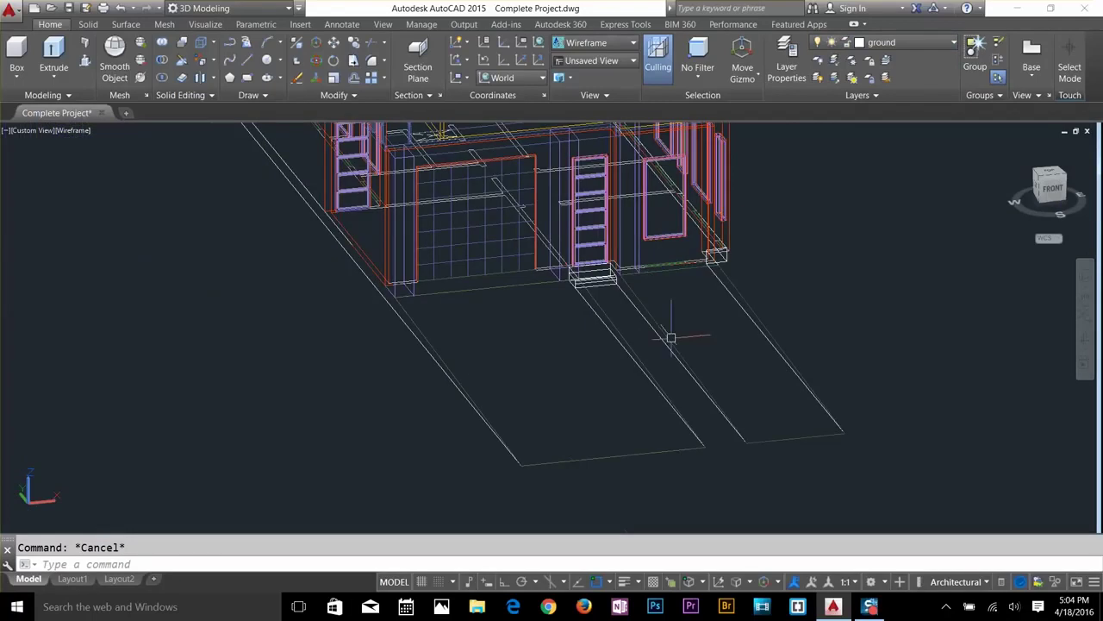
middle_click_drag(669, 337, 755, 357, "shift")
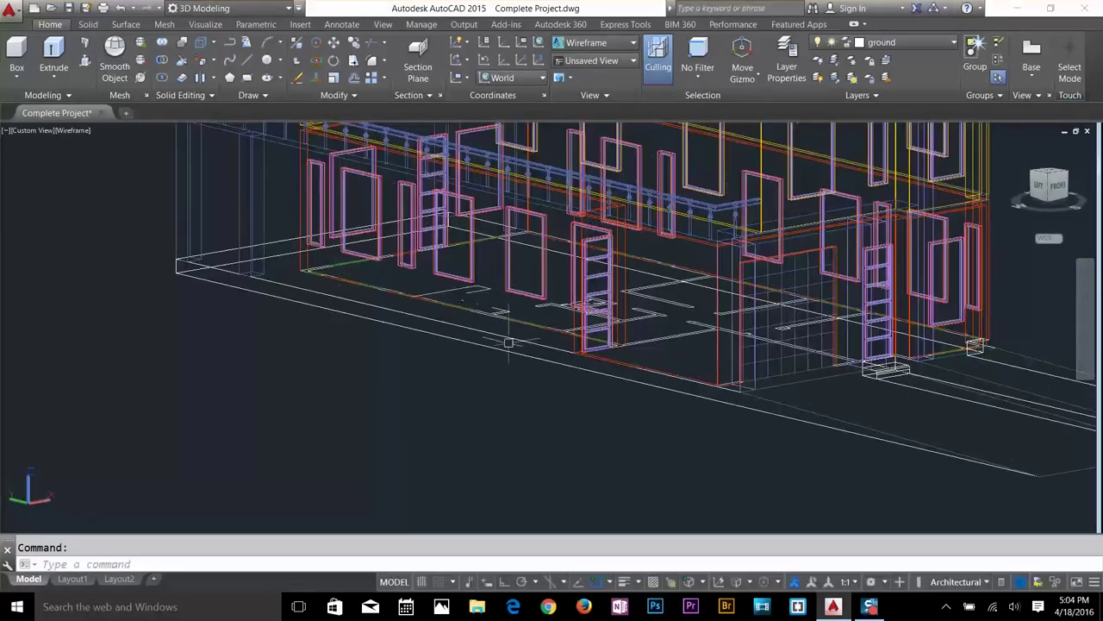
Turn on the 2d stairs layer and turn off the Interior layer.
scroll(529, 322, "down", 1)
middle_click_drag(630, 330, 647, 328, "shift")
left_click(851, 44)
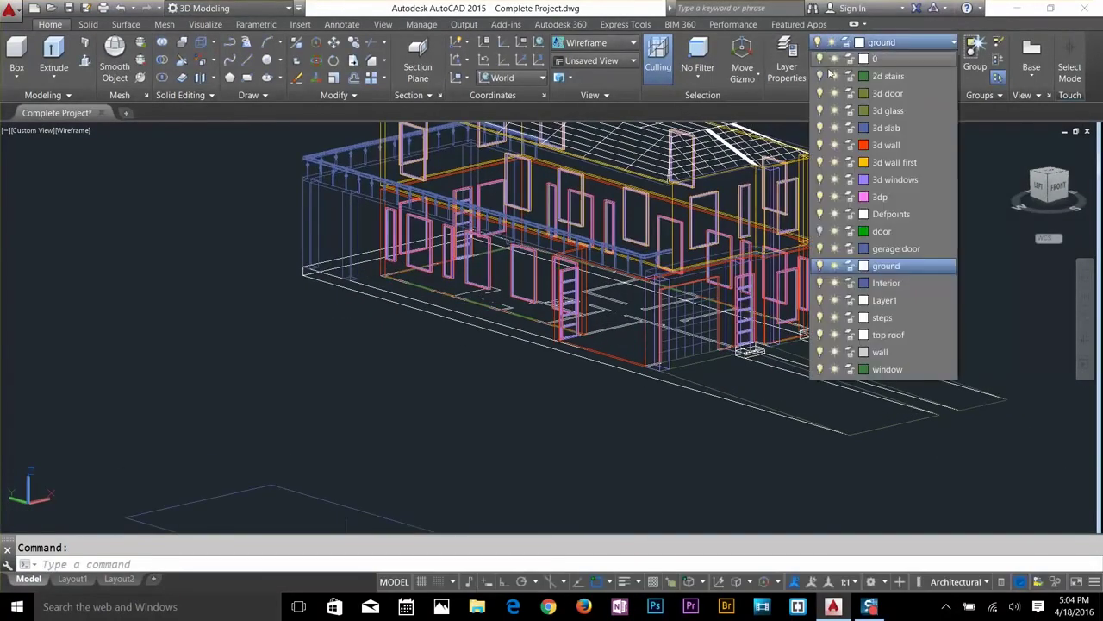
left_click(819, 75)
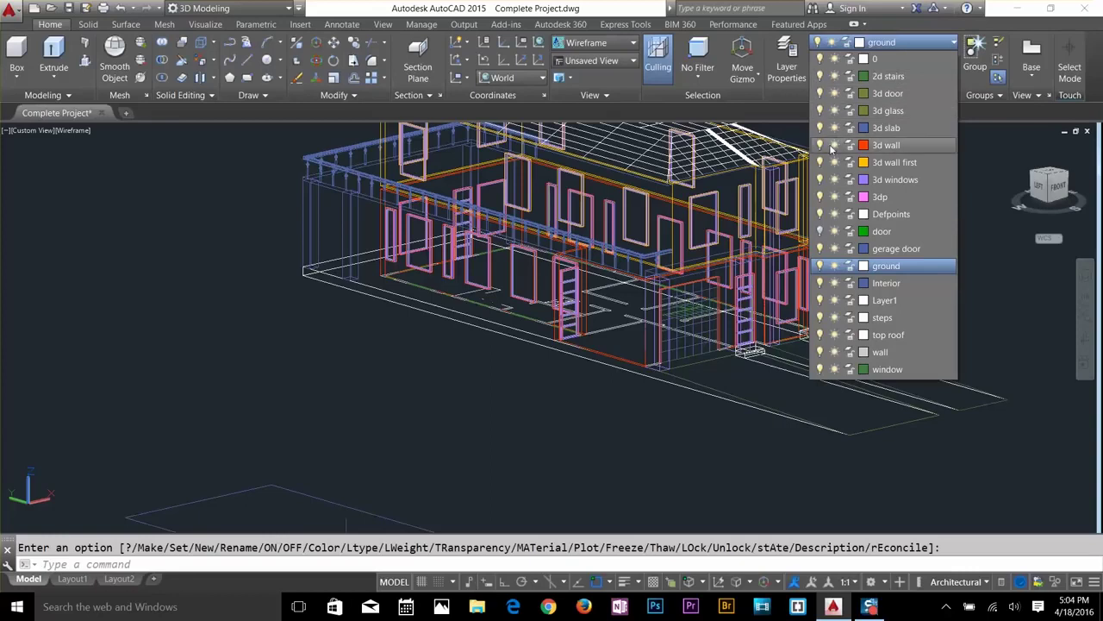
left_click(822, 287)
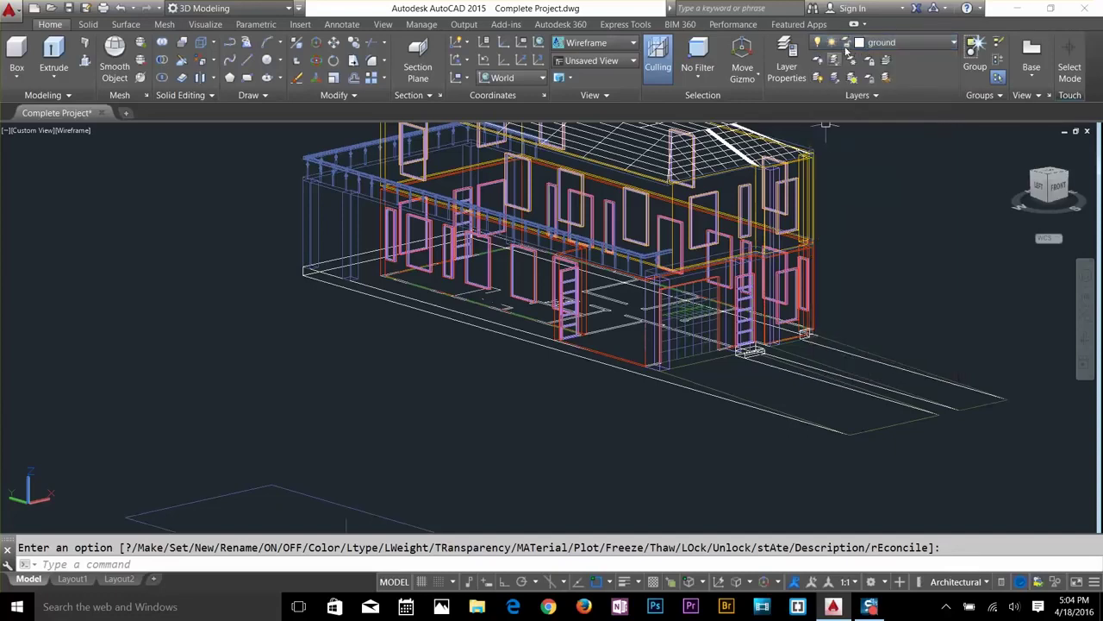
Turn off the 3d door, 3d glass, 3d slab, 3d wall, 3d wall first, 3d windows, 3dp and gerage door layers.
left_click(828, 43)
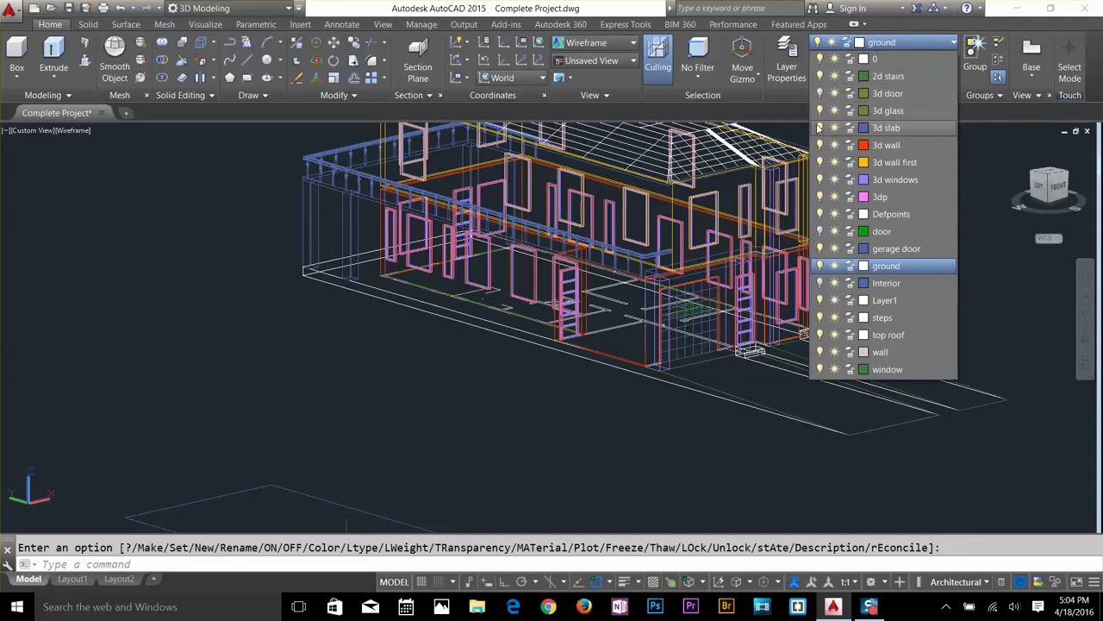
left_click(819, 110)
left_click(821, 145)
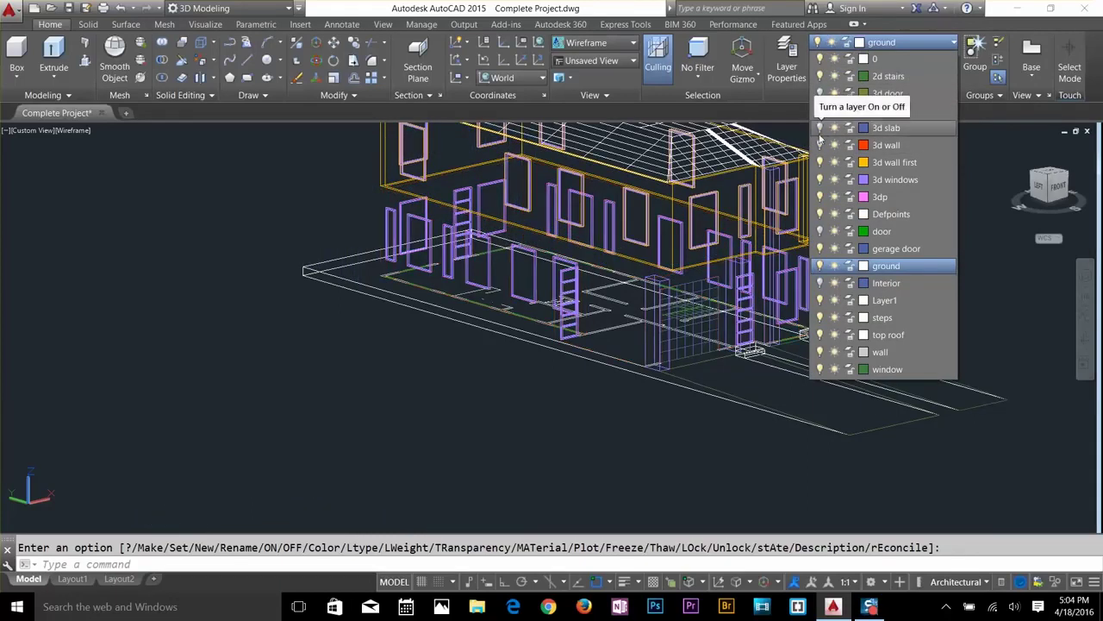
left_click(819, 162)
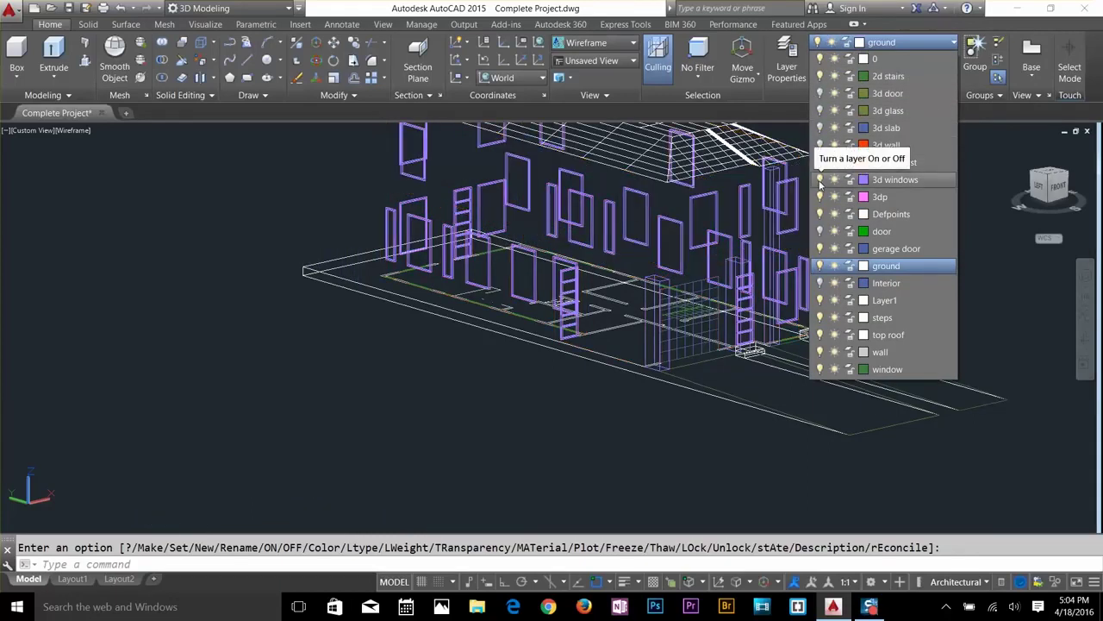
left_click(819, 179)
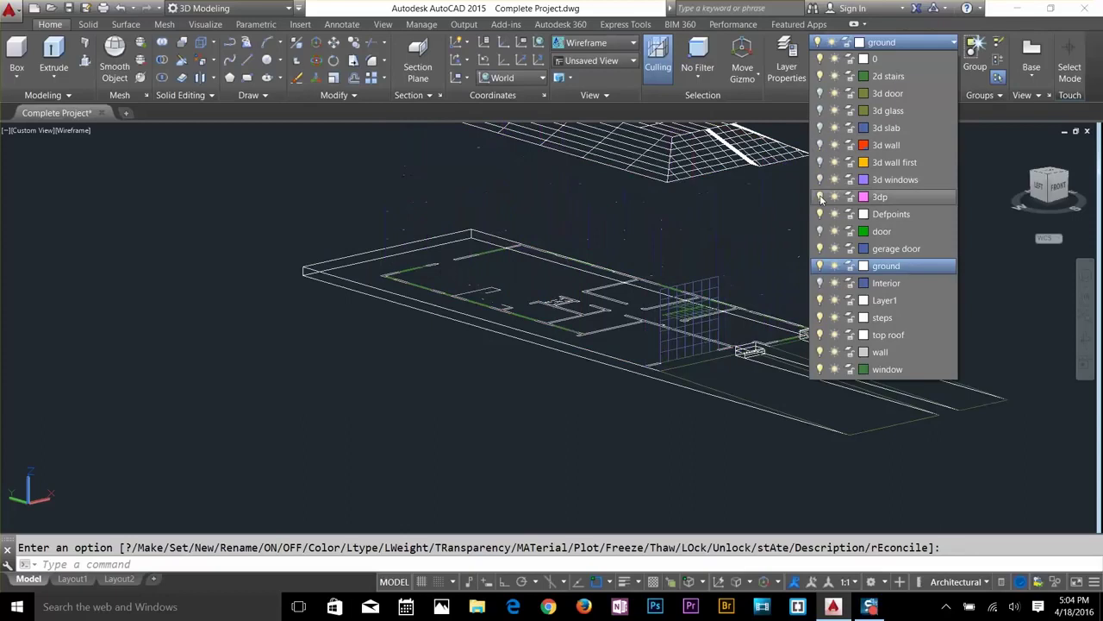
left_click(820, 249)
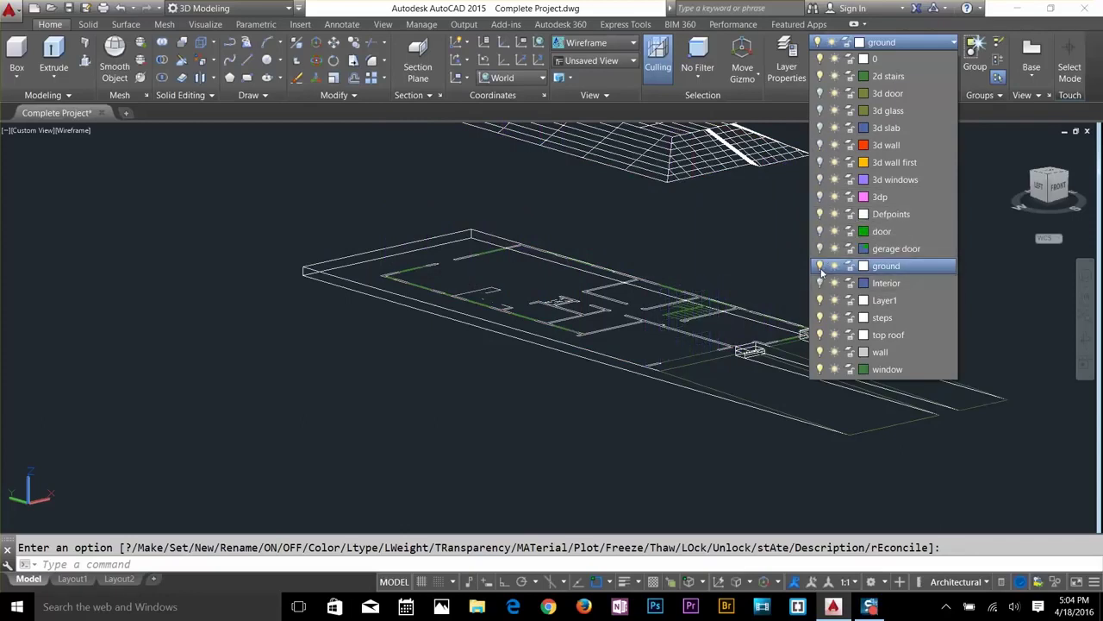
Turn off the current ground layer and make layer 0 current.
left_click(820, 266)
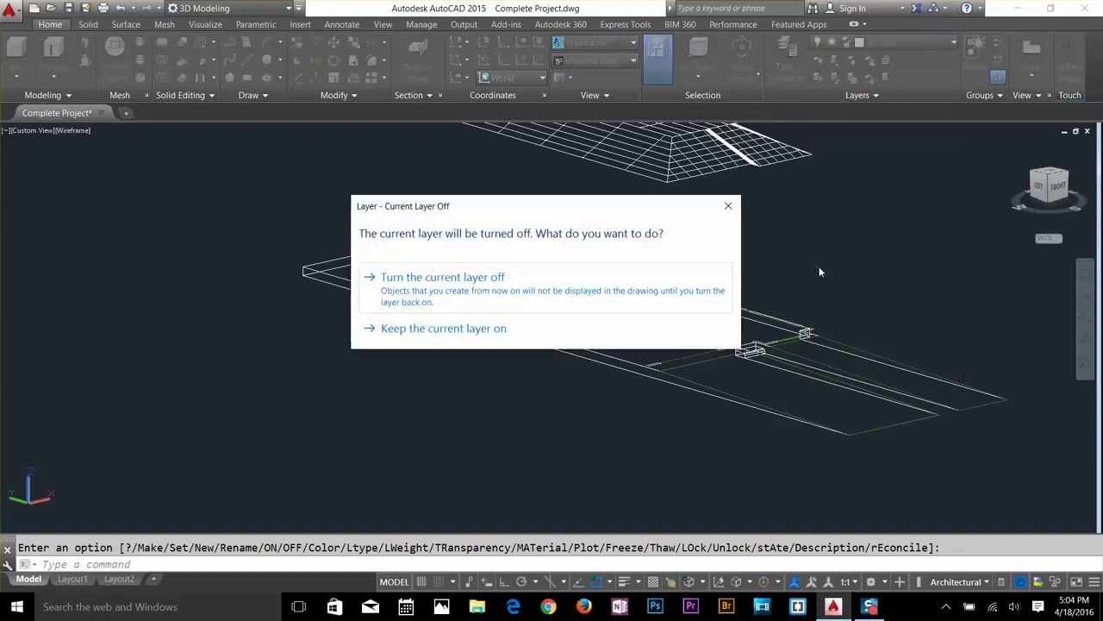
left_click(532, 298)
left_click(871, 41)
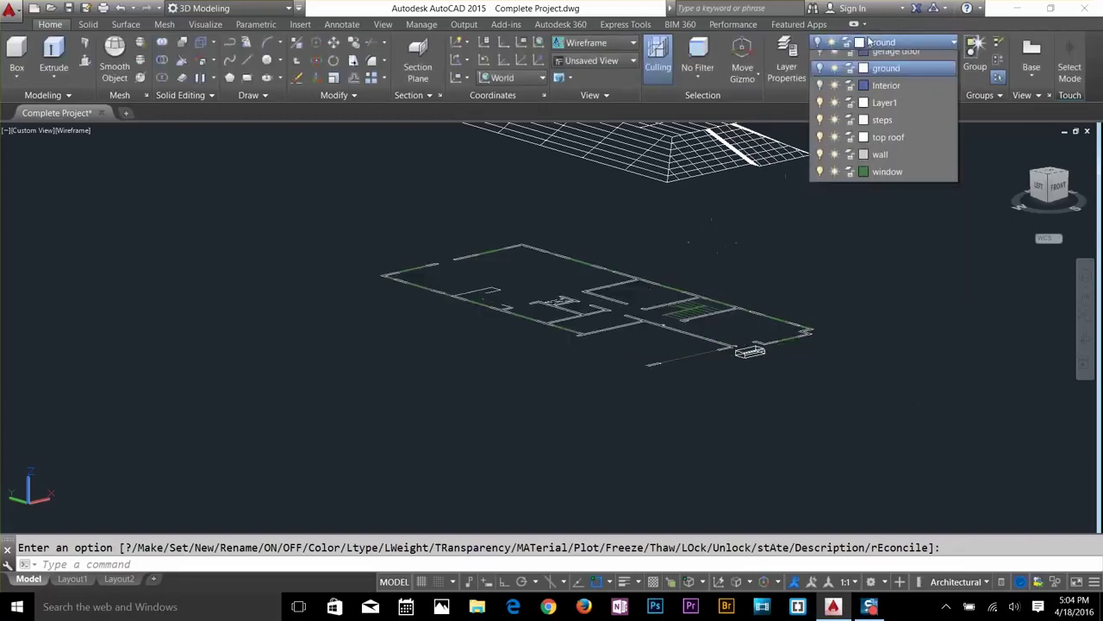
left_click(865, 58)
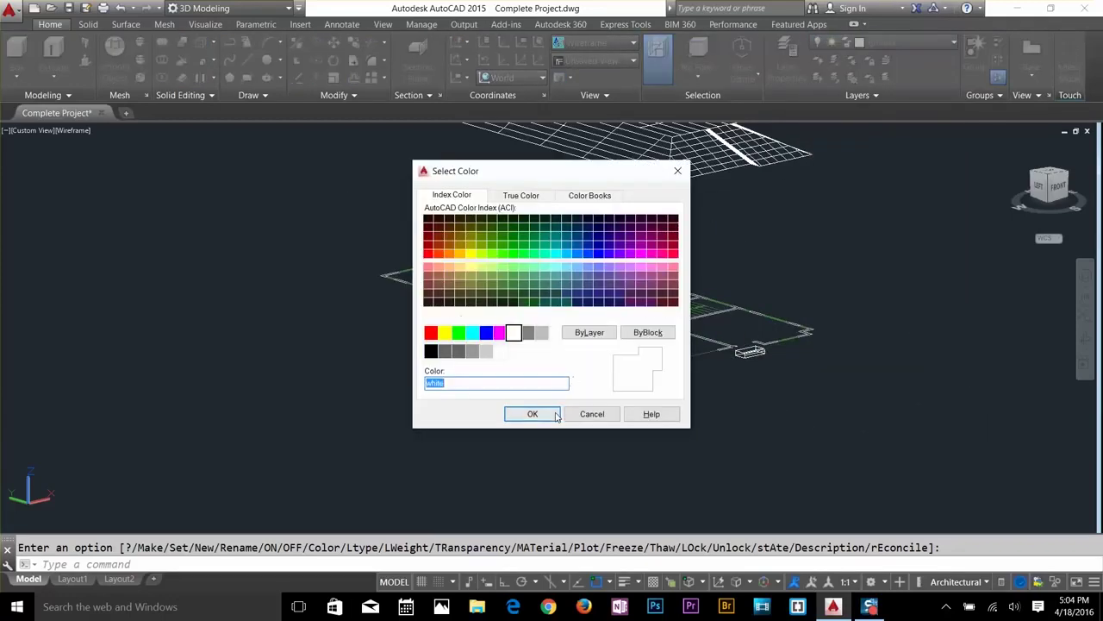
left_click(555, 414)
left_click(893, 41)
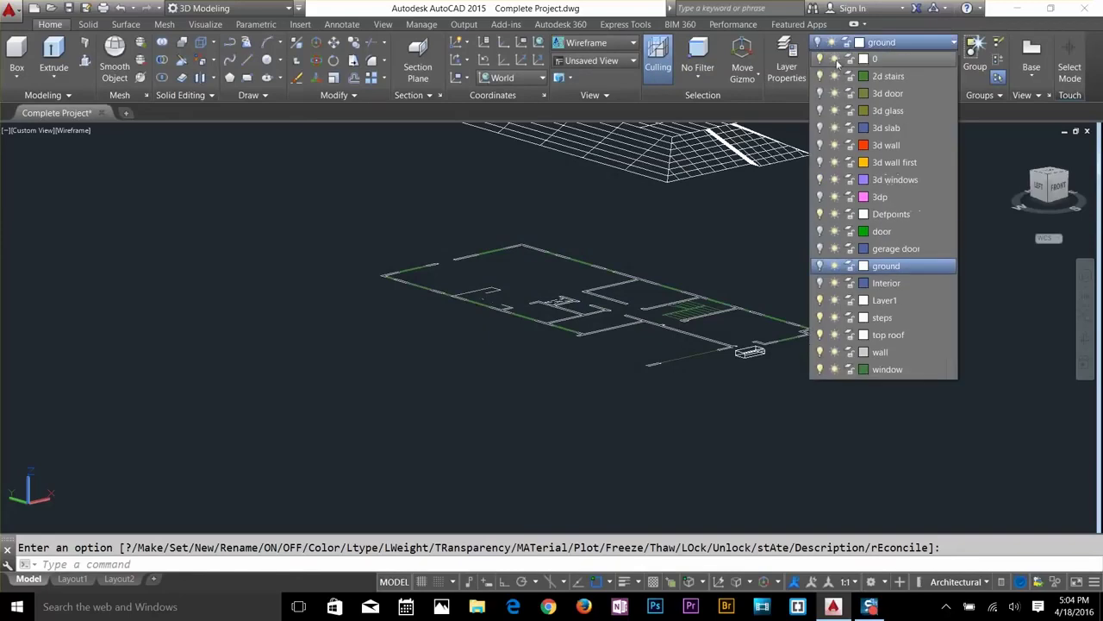
left_click(879, 58)
Turn off the steps and top roof layers, keep wall on, and turn on the door layer.
left_click(892, 43)
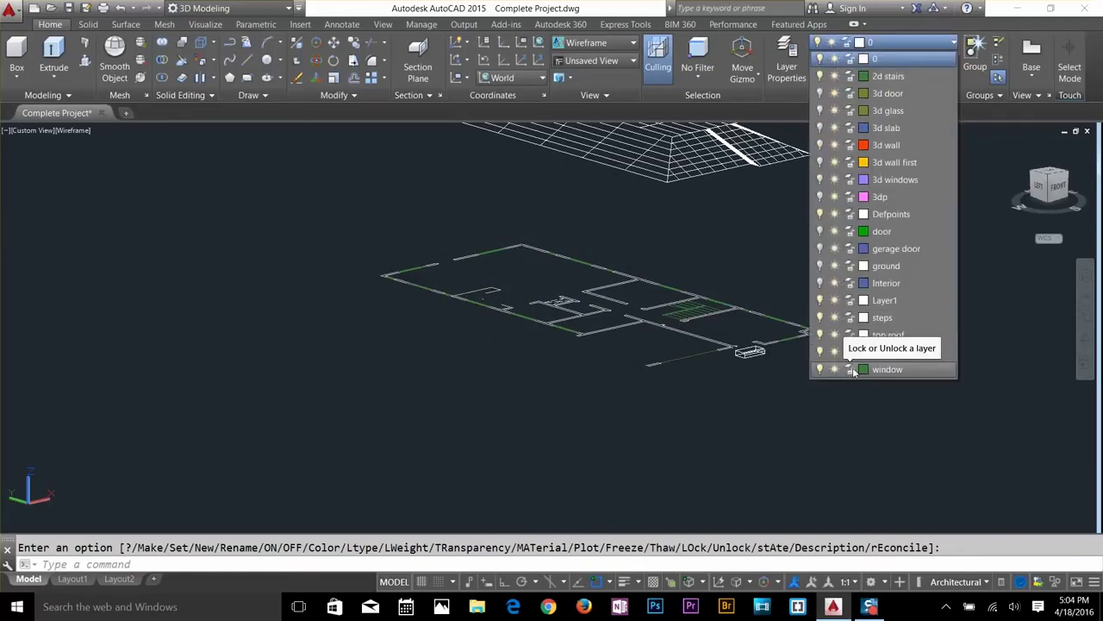
left_click(820, 318)
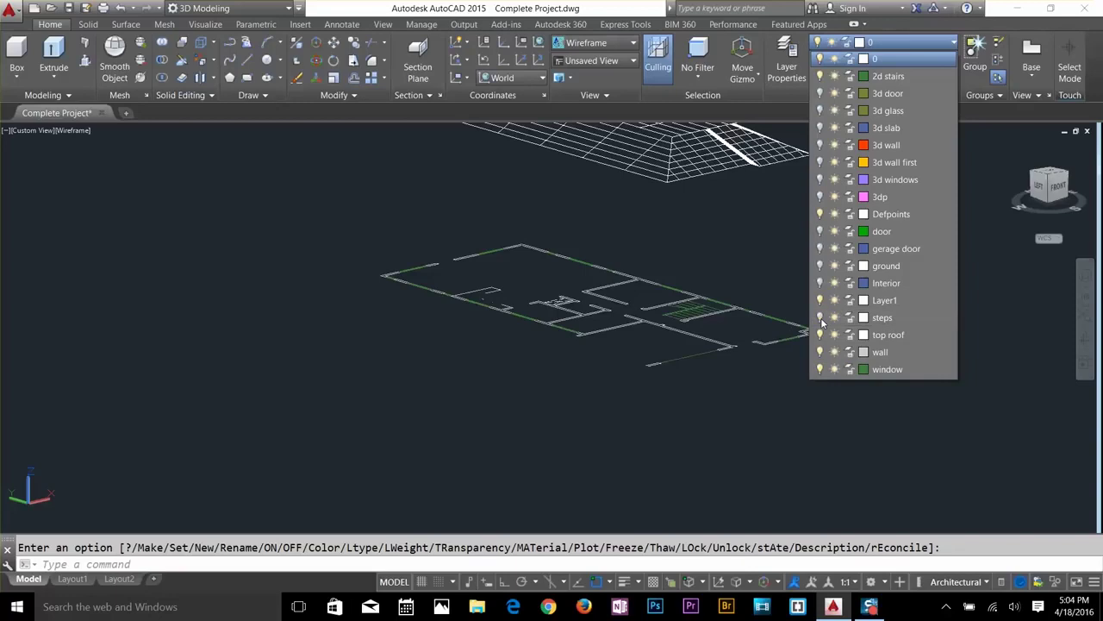
left_click(820, 334)
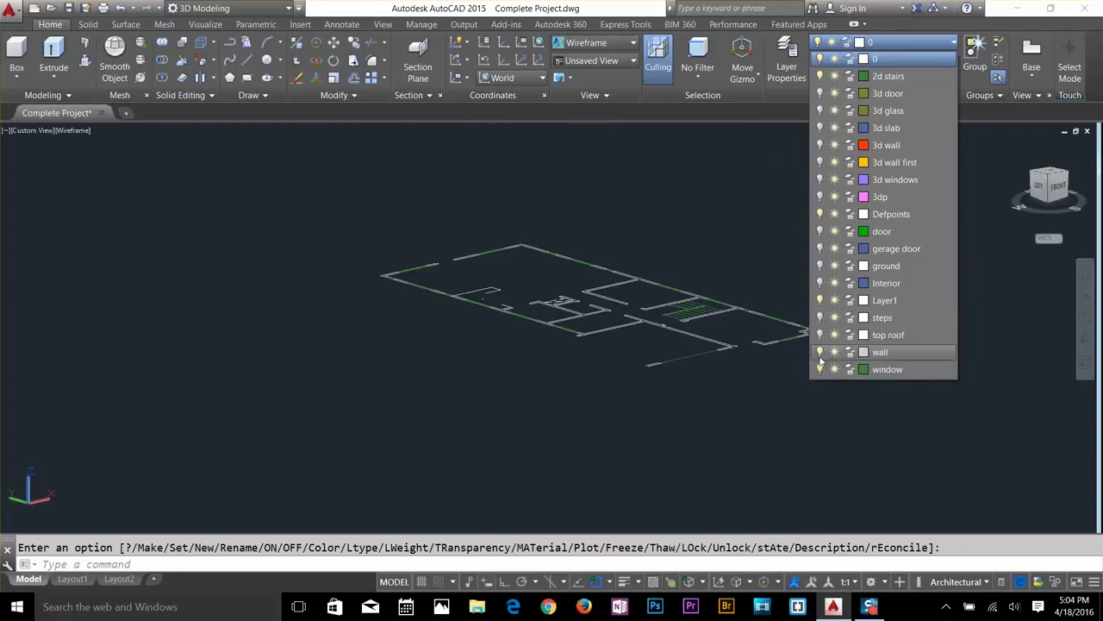
left_click(819, 351)
left_click(819, 352)
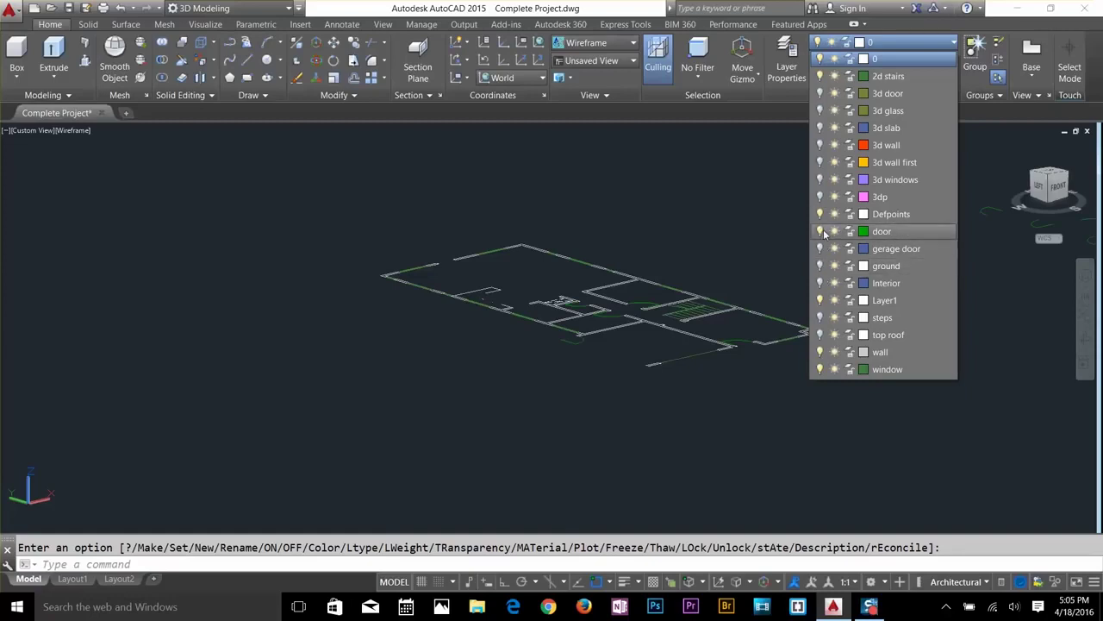
Erase the 2D floor plan linework that lies beneath the 3D house, including its remaining corner.
left_click(830, 193)
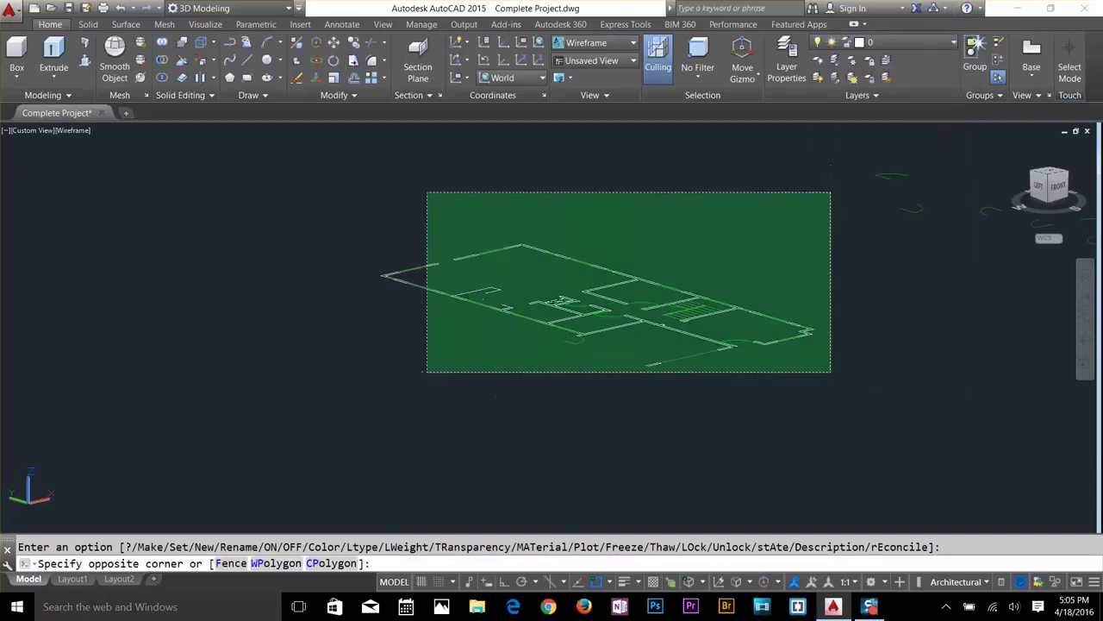
left_click(428, 369)
key("Delete")
left_click(567, 235)
left_click(298, 359)
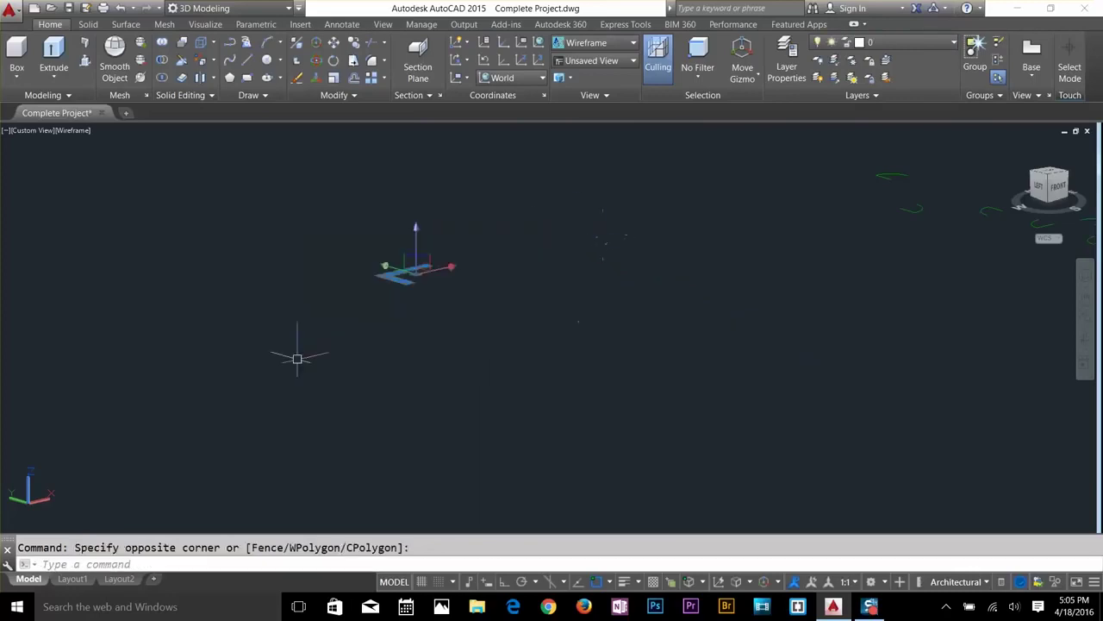
key("Delete")
Erase the stray 2D door and stair symbols left beside the removed floor plan.
scroll(507, 330, "down", 2)
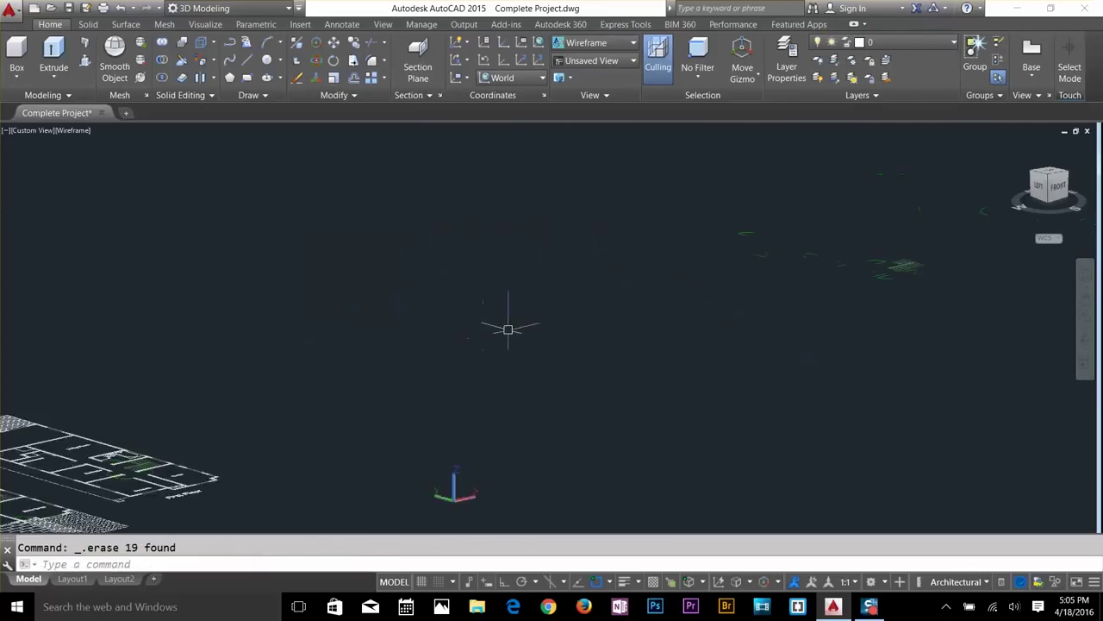
left_click(942, 208)
left_click(699, 301)
key("Delete")
Turn all layers of the drawing back on.
mouse_move(598, 327)
middle_mouse_down()
mouse_move(789, 252)
mouse_move(800, 304)
middle_mouse_up()
left_click(861, 42)
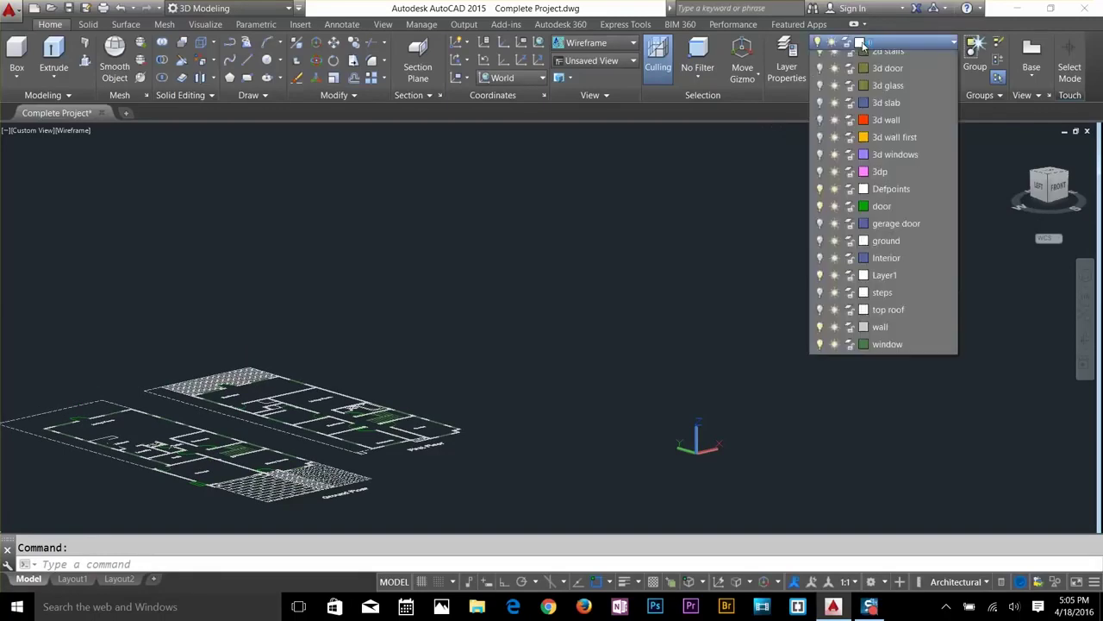
left_click(862, 41)
left_click(861, 41)
left_click(862, 41)
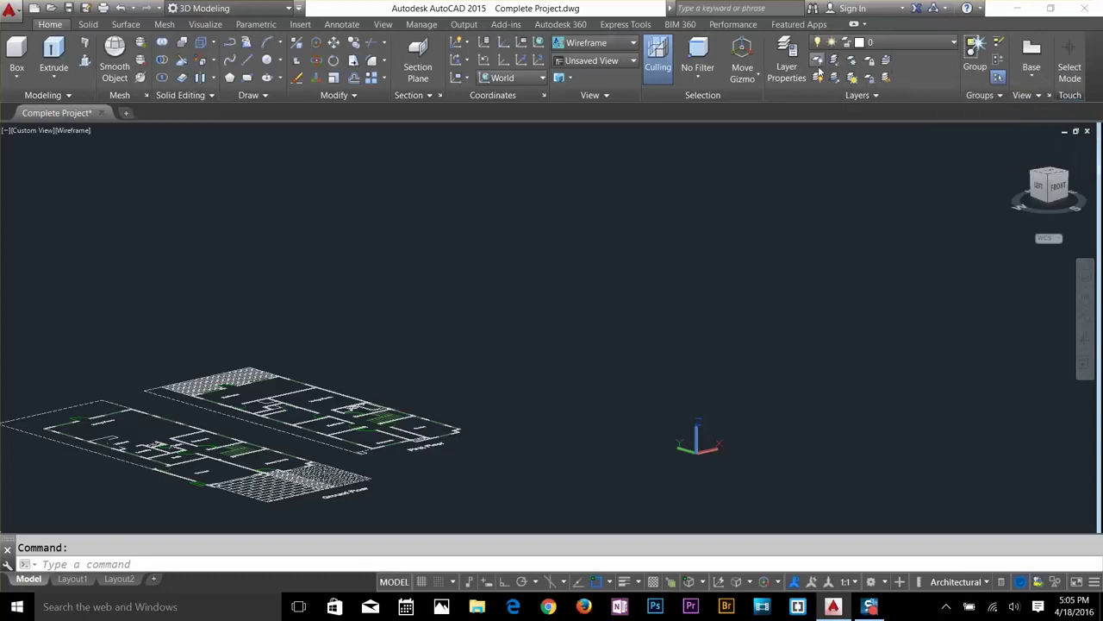
left_click(817, 61)
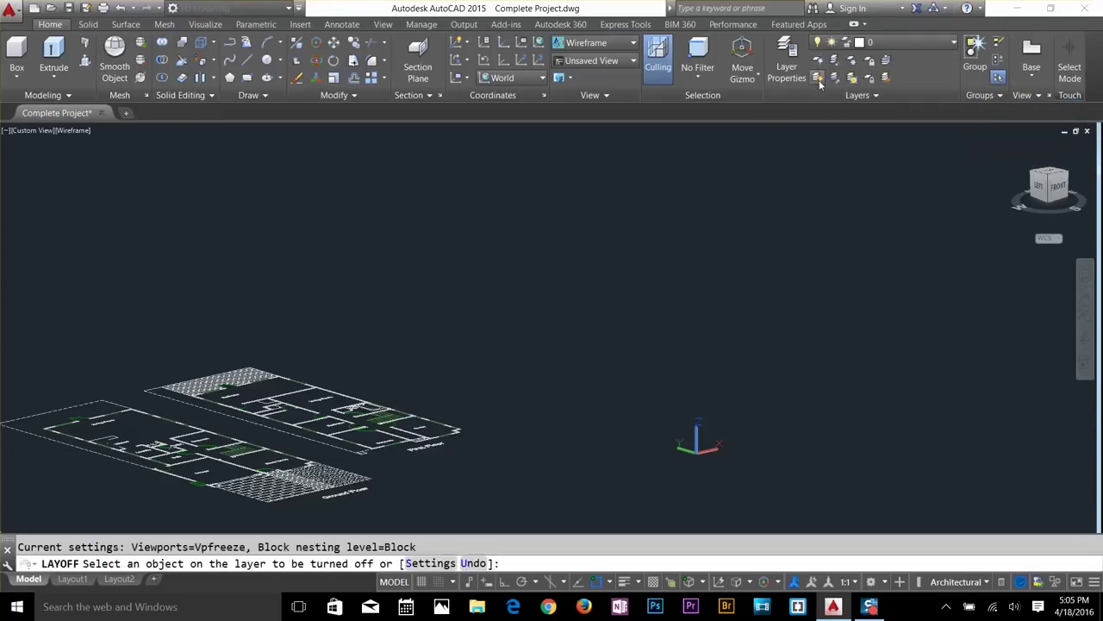
left_click(817, 77)
Examine the 3D house from the front corner, both close up and as a whole, without the 2D plan.
scroll(722, 317, "up", 5)
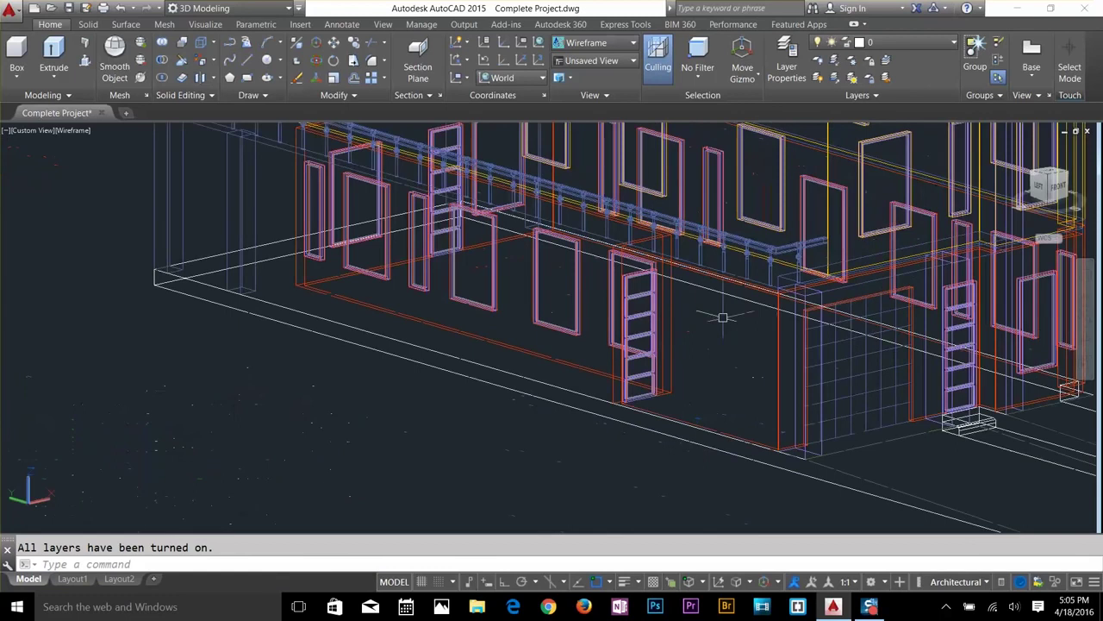
scroll(642, 320, "down", 4)
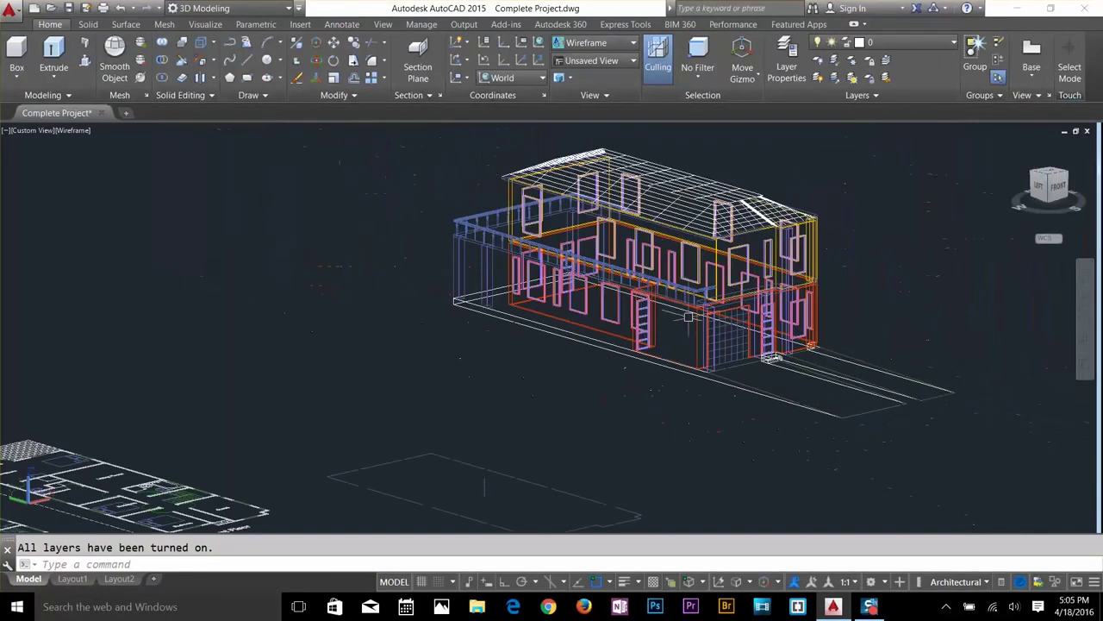
scroll(688, 317, "up", 6)
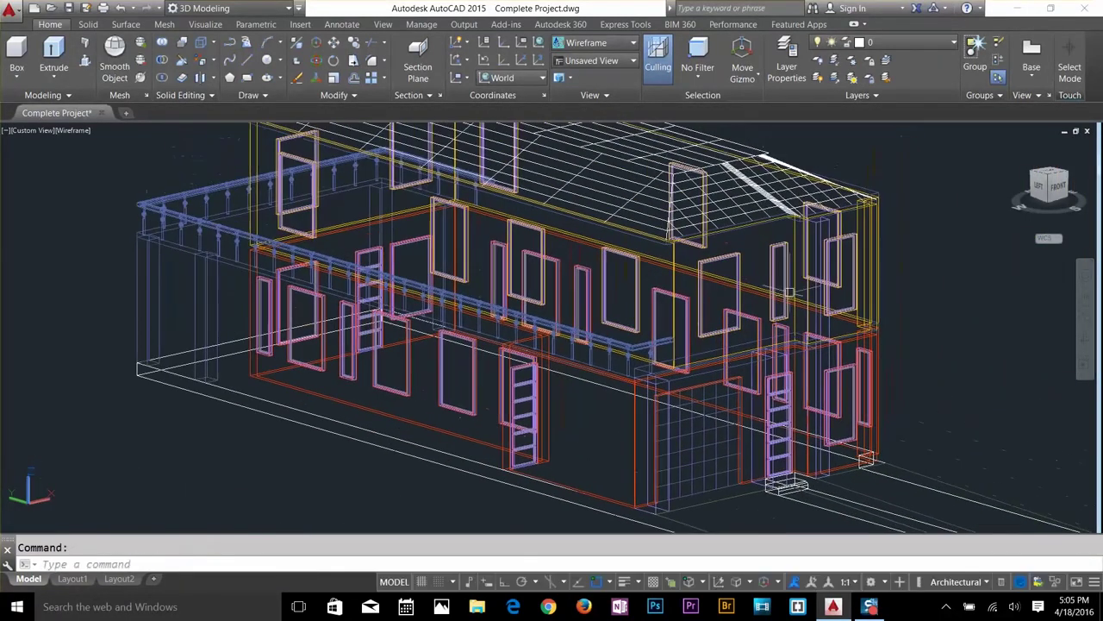
middle_click_drag(796, 299, 745, 301, "shift")
middle_click_drag(660, 333, 689, 331, "shift")
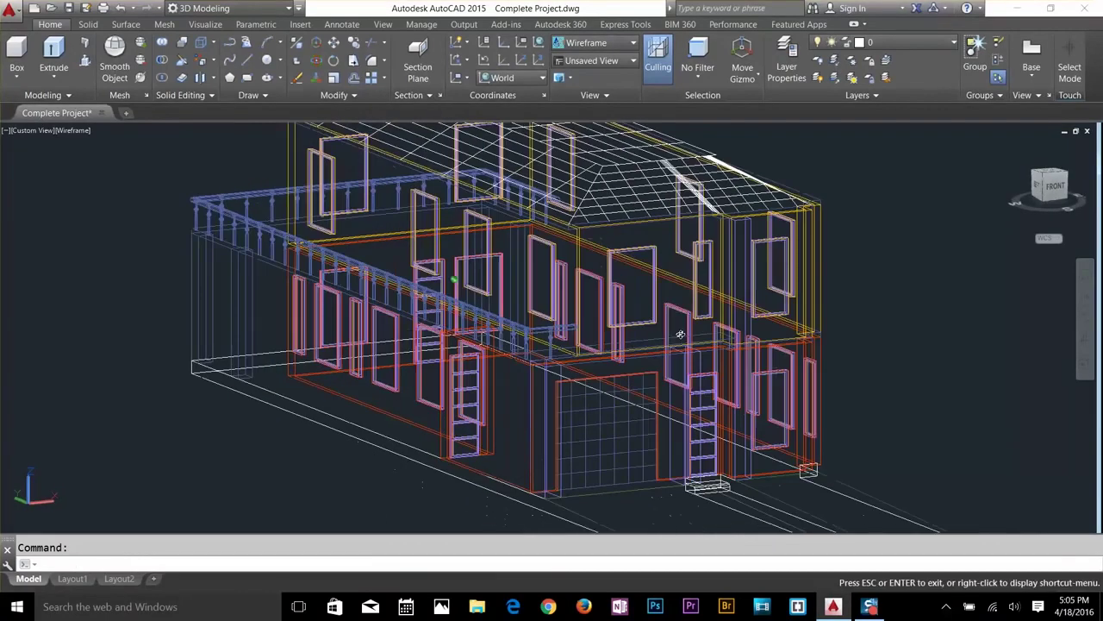
middle_click_drag(687, 293, 681, 274, "shift")
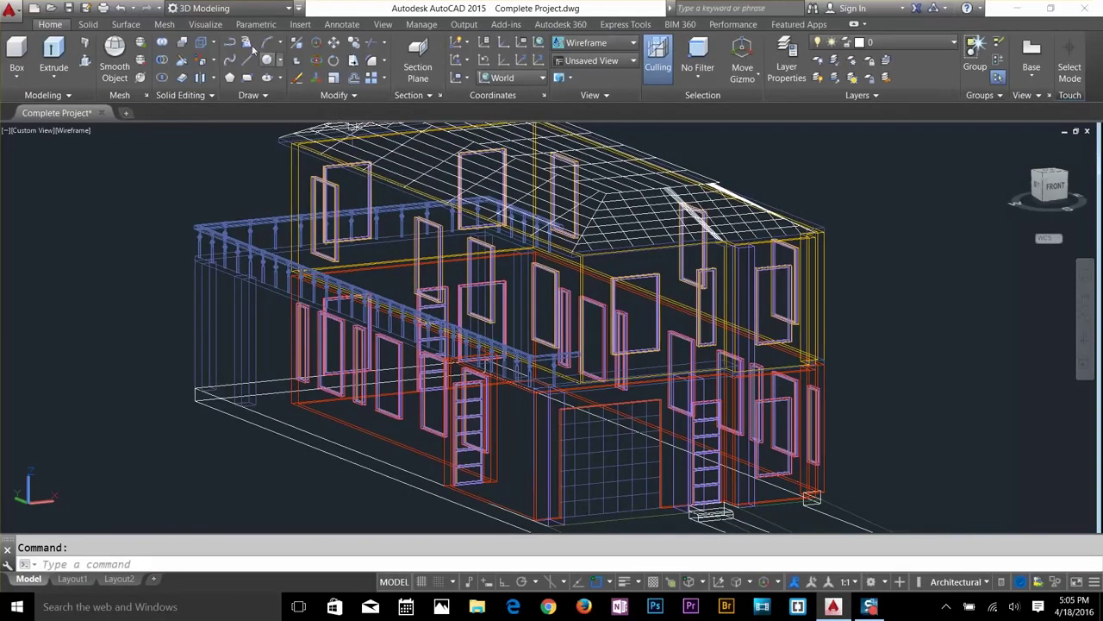
left_click(206, 24)
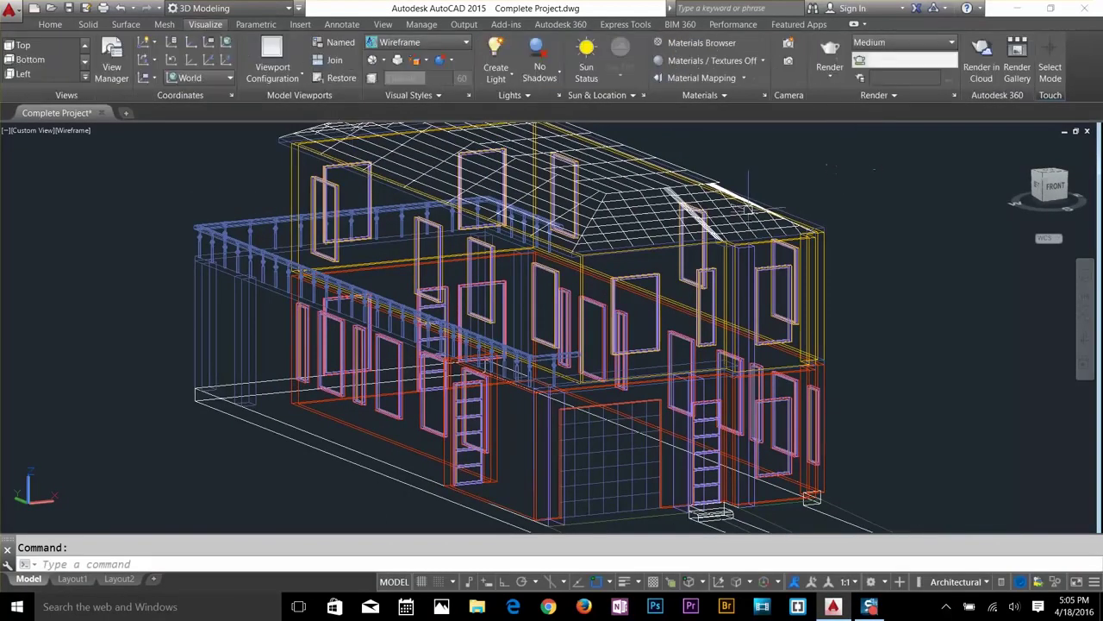
left_click(700, 46)
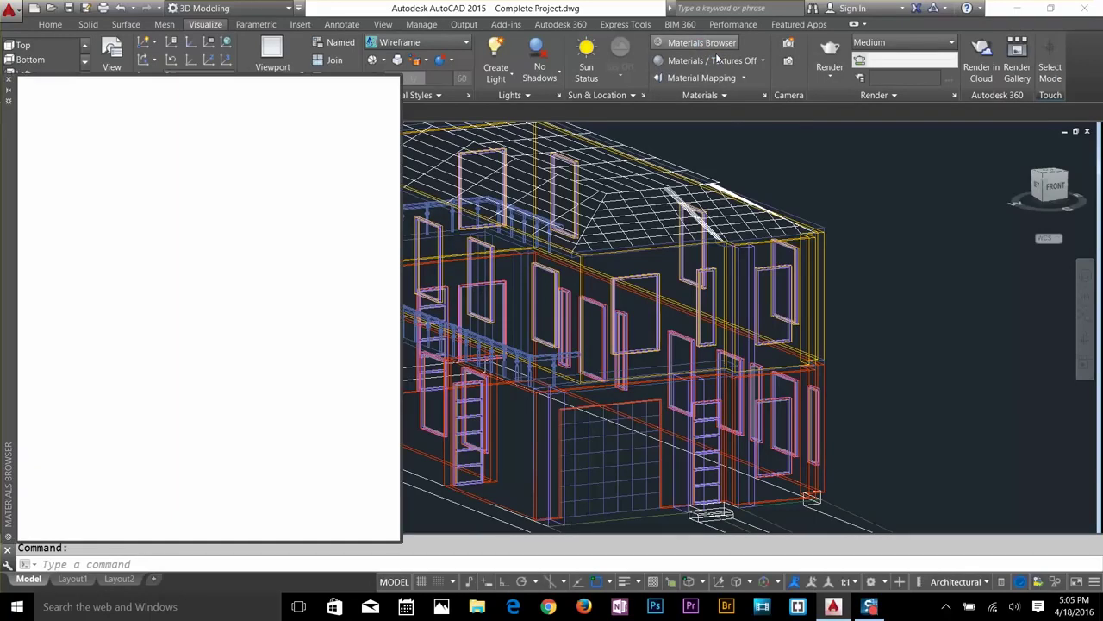
left_click(8, 82)
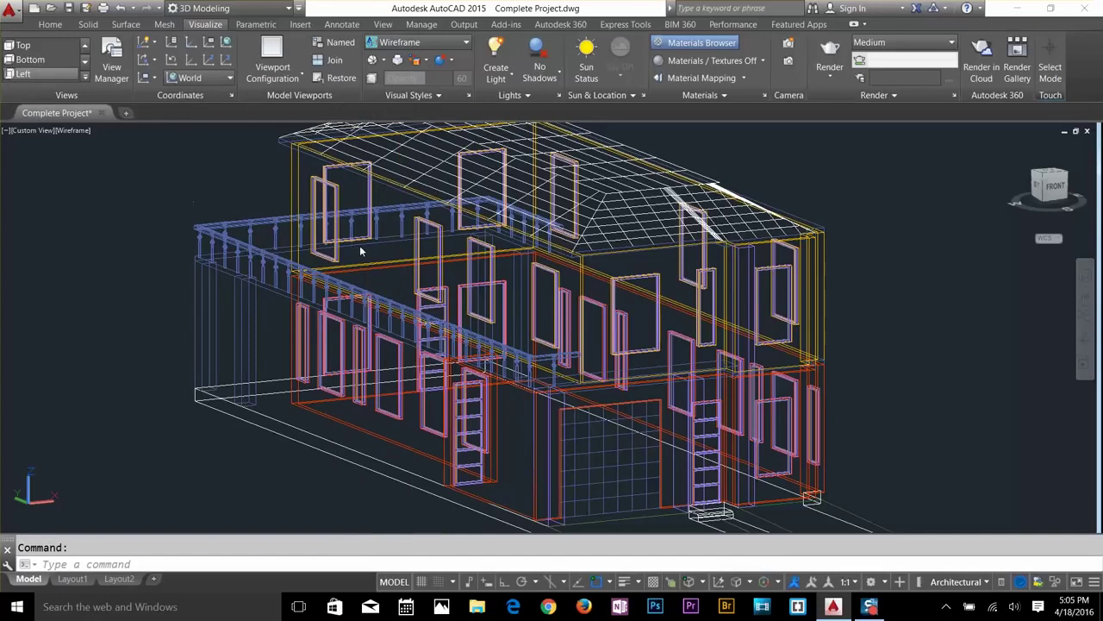
left_click(126, 25)
Erase the leftover construction outlines around the house: the one in front, the open polyline behind and the red wall outline.
scroll(470, 370, "down", 5)
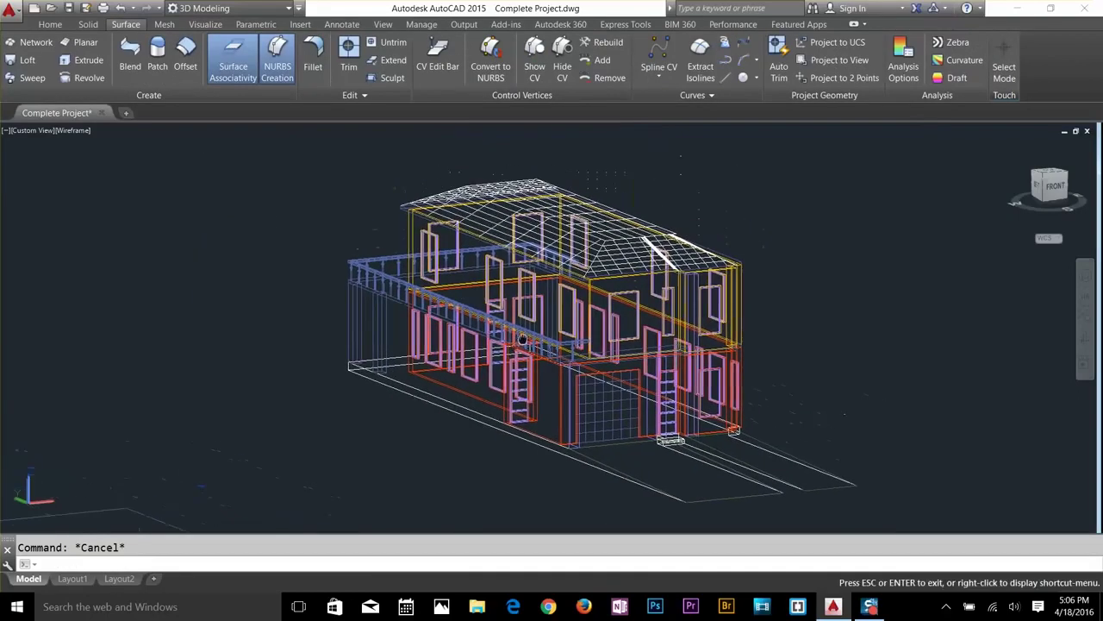
left_click(440, 353)
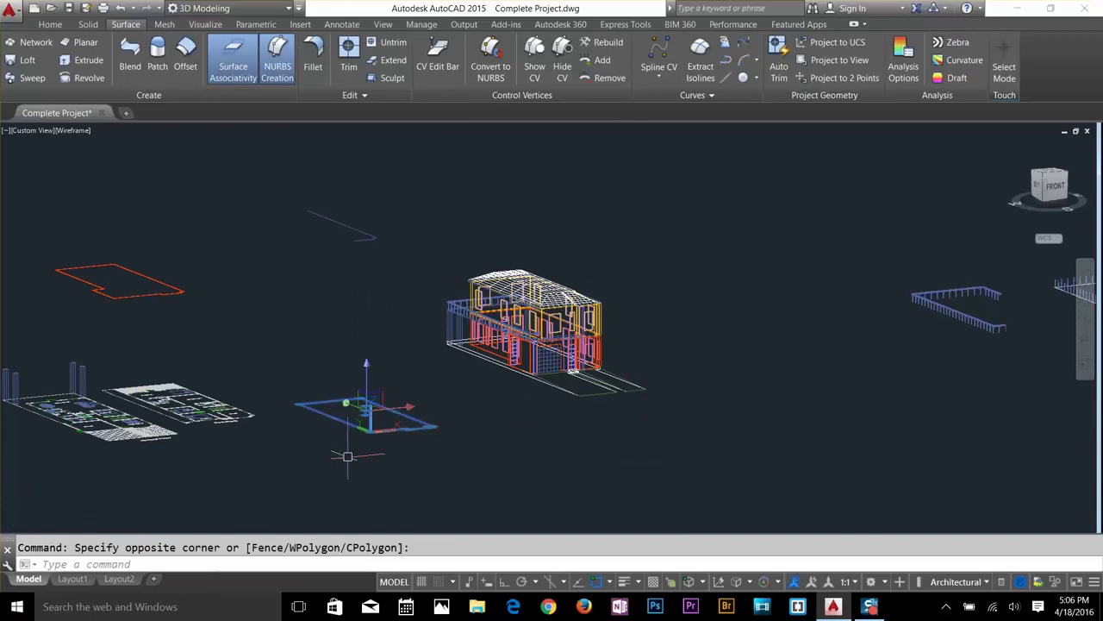
left_click(294, 431)
key("Delete")
left_click(384, 196)
left_click(299, 274)
key("Delete")
left_click(219, 219)
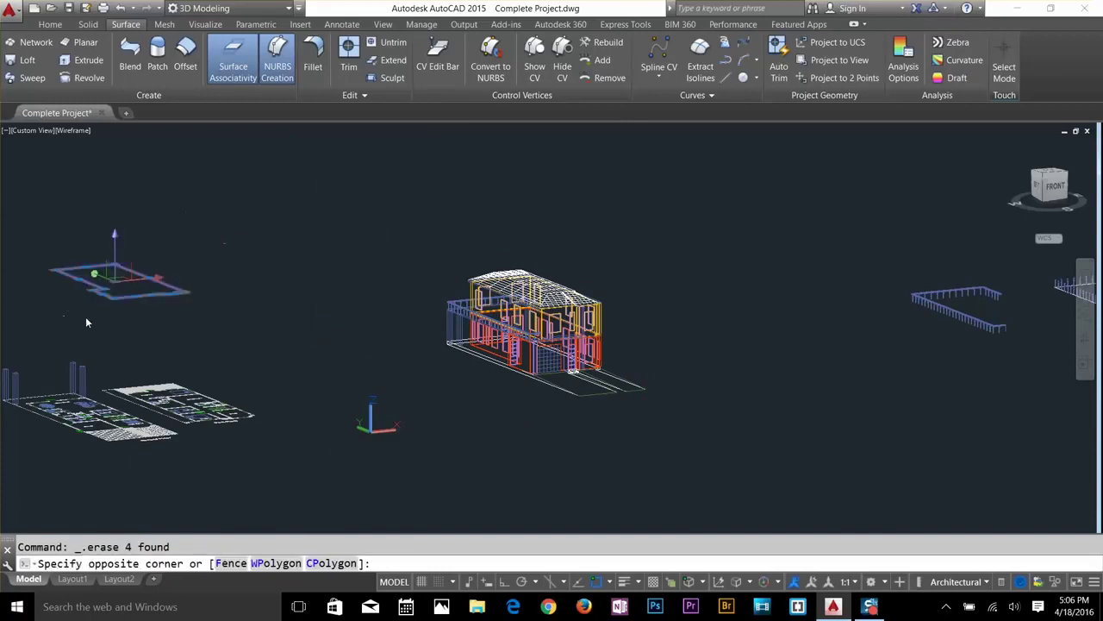
left_click(85, 316)
key("Delete")
Erase the leftover railing copies and stray pieces standing beside the 3D house.
left_click(991, 371)
left_click(827, 206)
key("Delete")
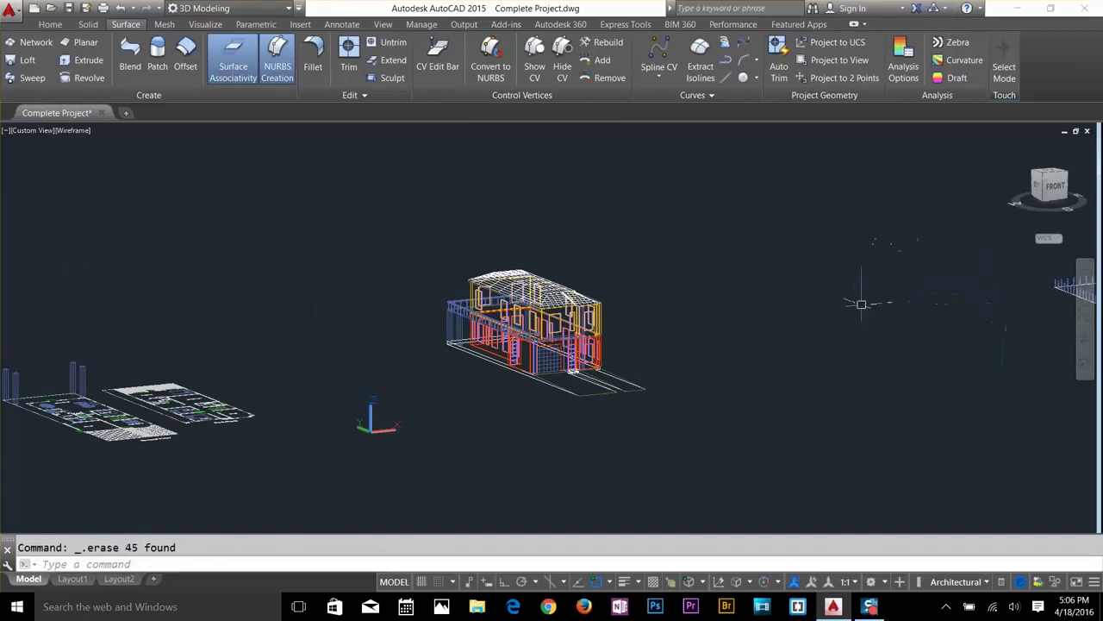
middle_click_drag(888, 286, 642, 342)
left_click(805, 281)
left_click(909, 388)
key("Delete")
left_click(825, 339)
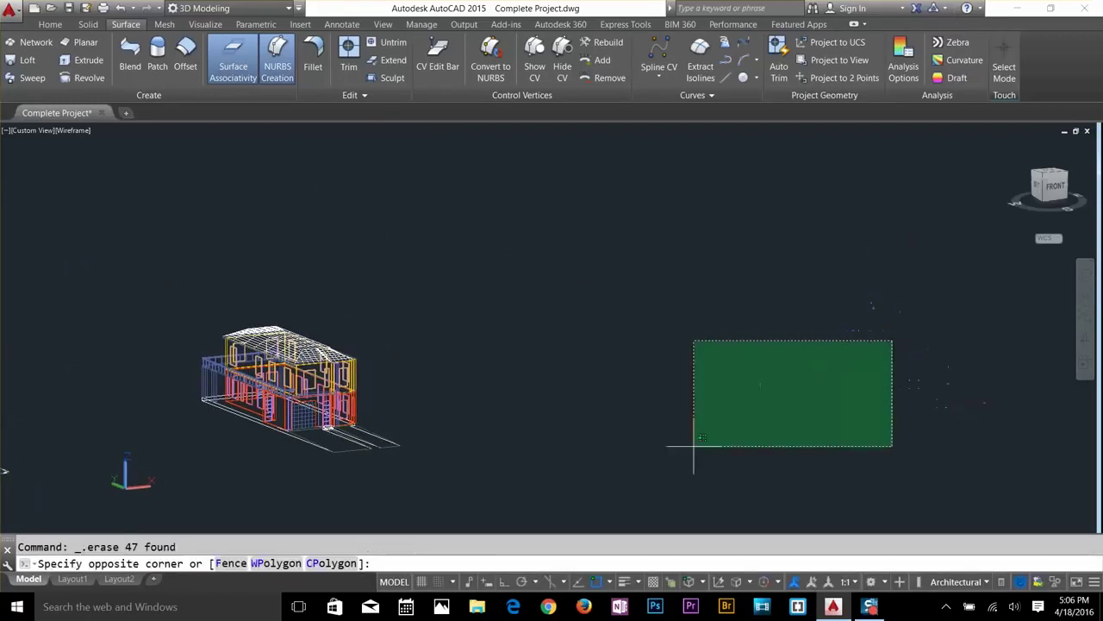
left_click(668, 453)
key("Delete")
Purge all unused blocks, styles and other named items from the drawing.
middle_click_drag(495, 398, 793, 320)
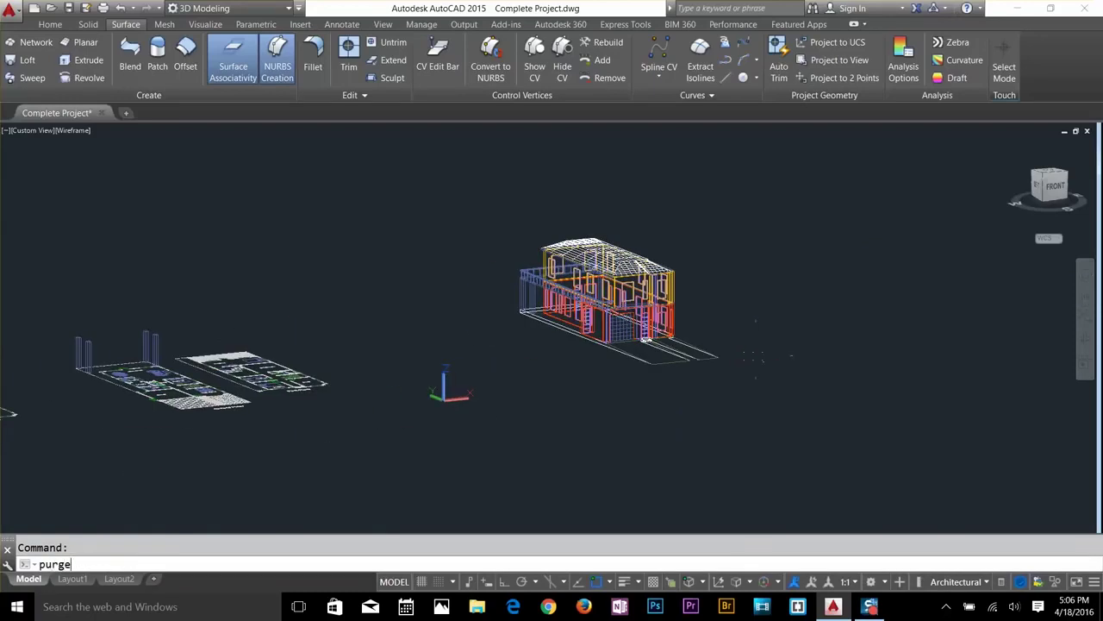
key("Return")
left_click(524, 478)
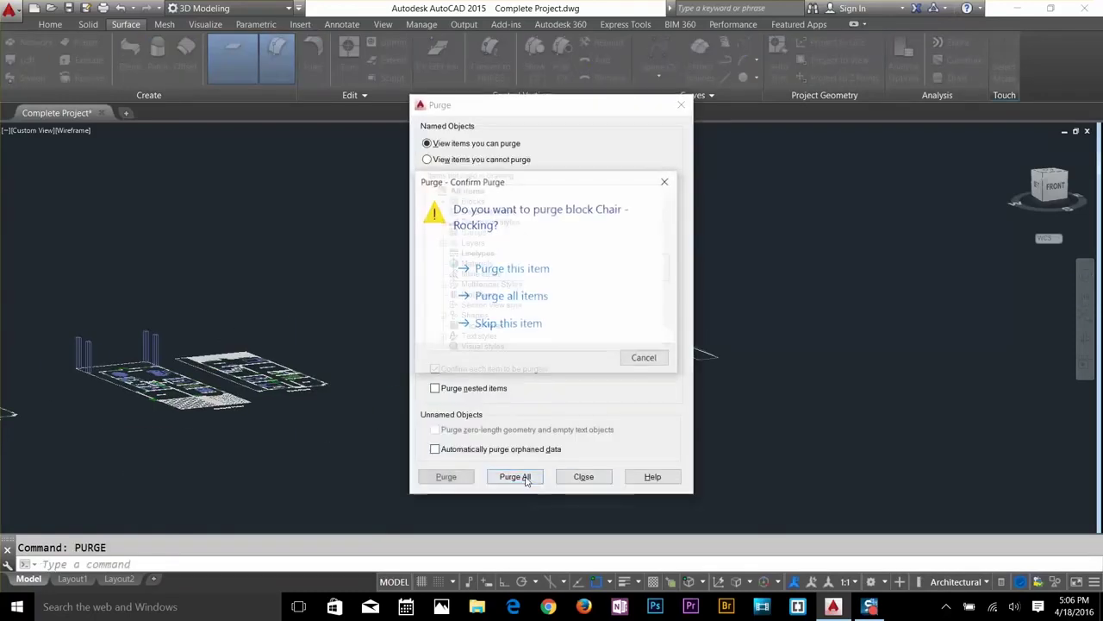
left_click(543, 272)
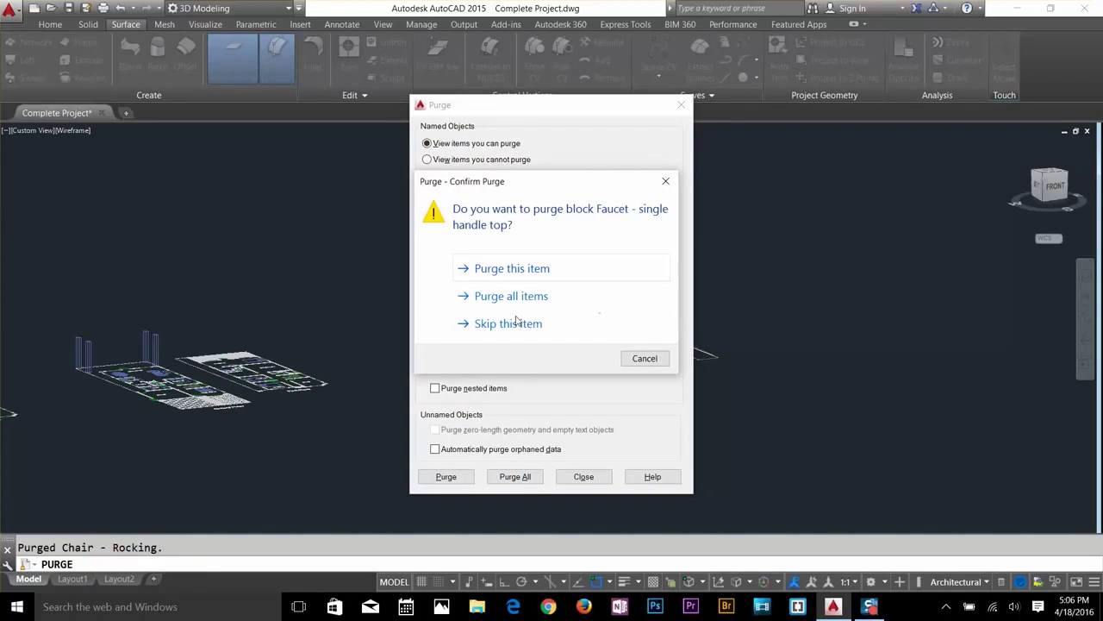
left_click(525, 306)
left_click(584, 477)
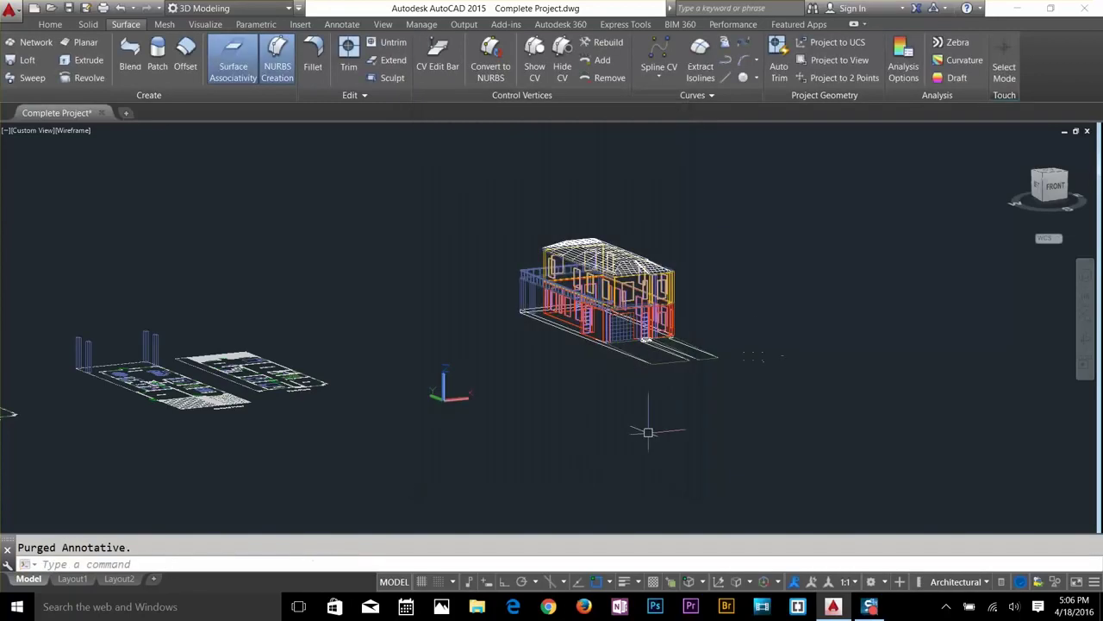
Create a large rectangular planar surface as the ground beneath and in front of the house.
scroll(662, 274, "up", 4)
scroll(614, 344, "up", 2)
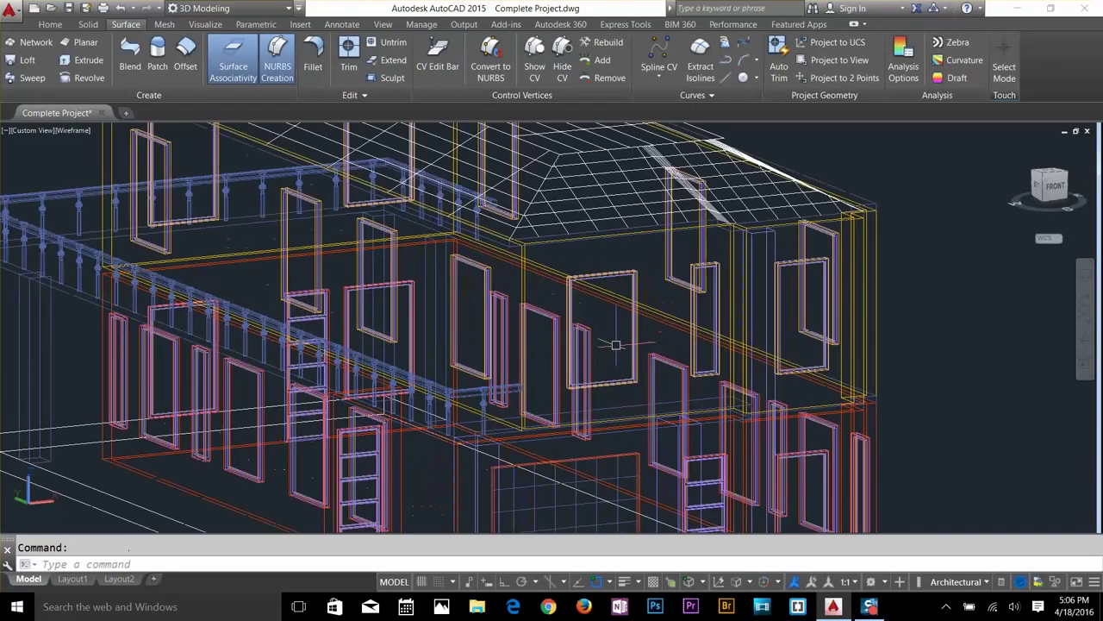
scroll(616, 345, "down", 1)
middle_click_drag(604, 317, 603, 311)
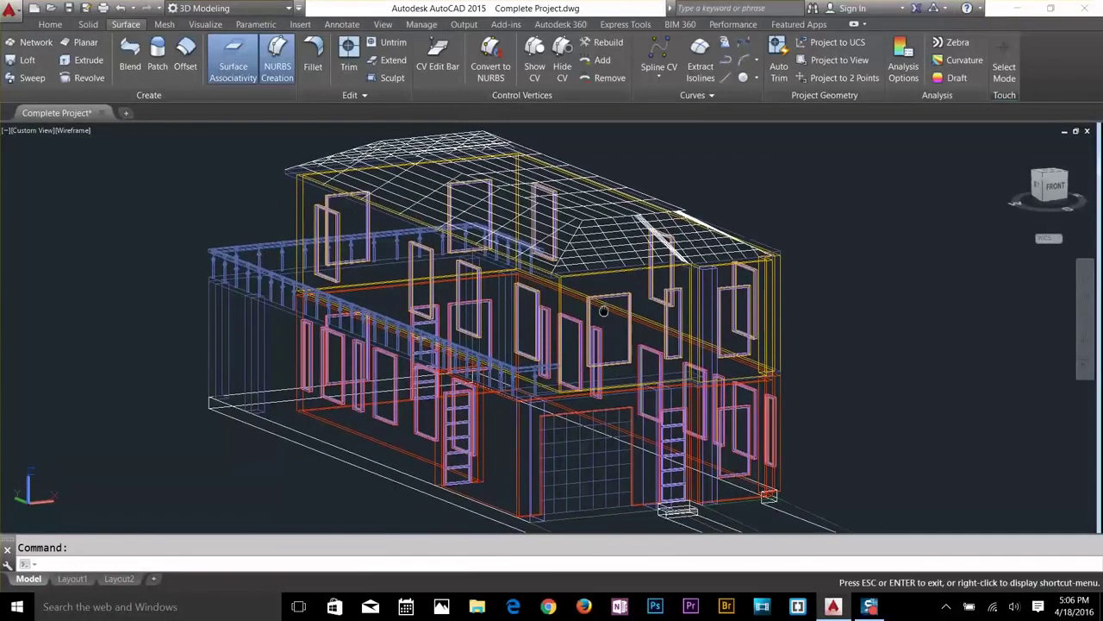
scroll(222, 167, "down", 4)
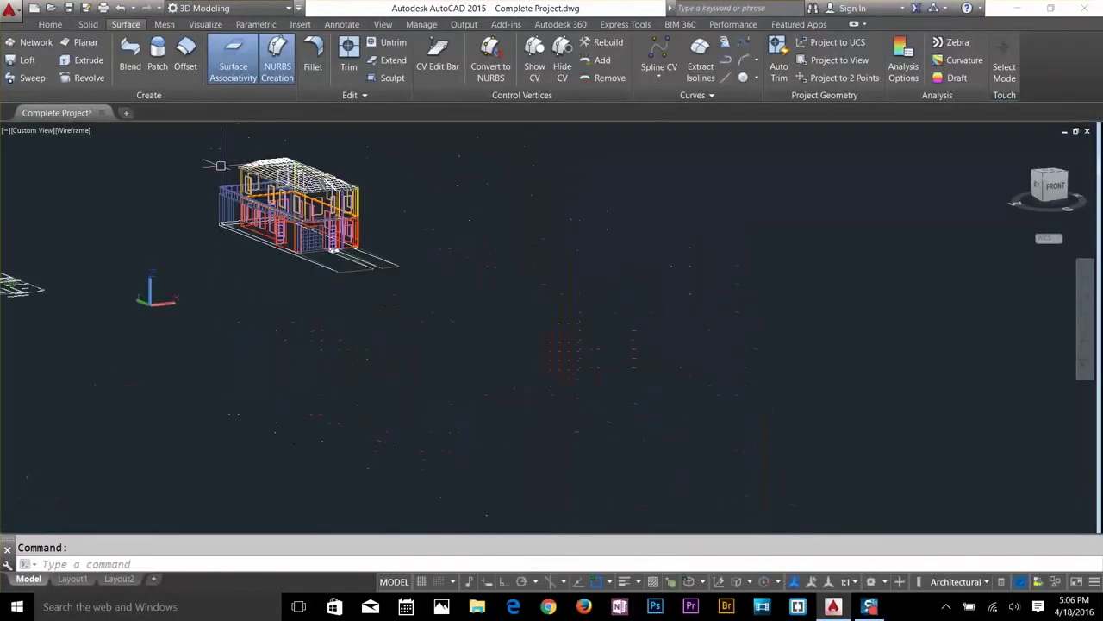
left_click(81, 43)
left_click(144, 239)
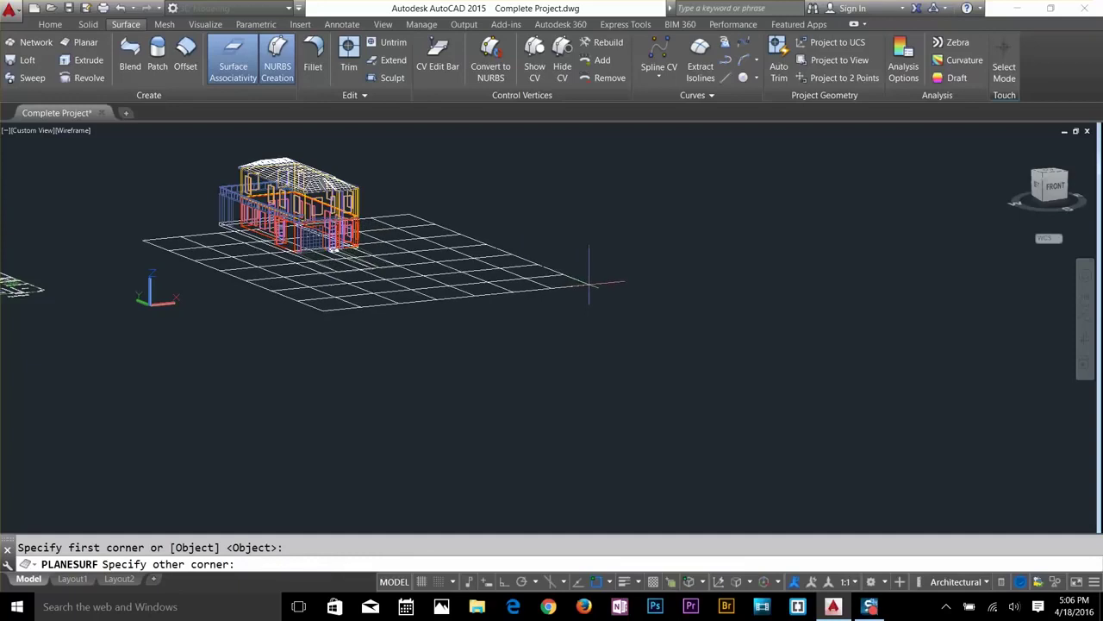
left_click(590, 282)
key("Return")
key("Escape")
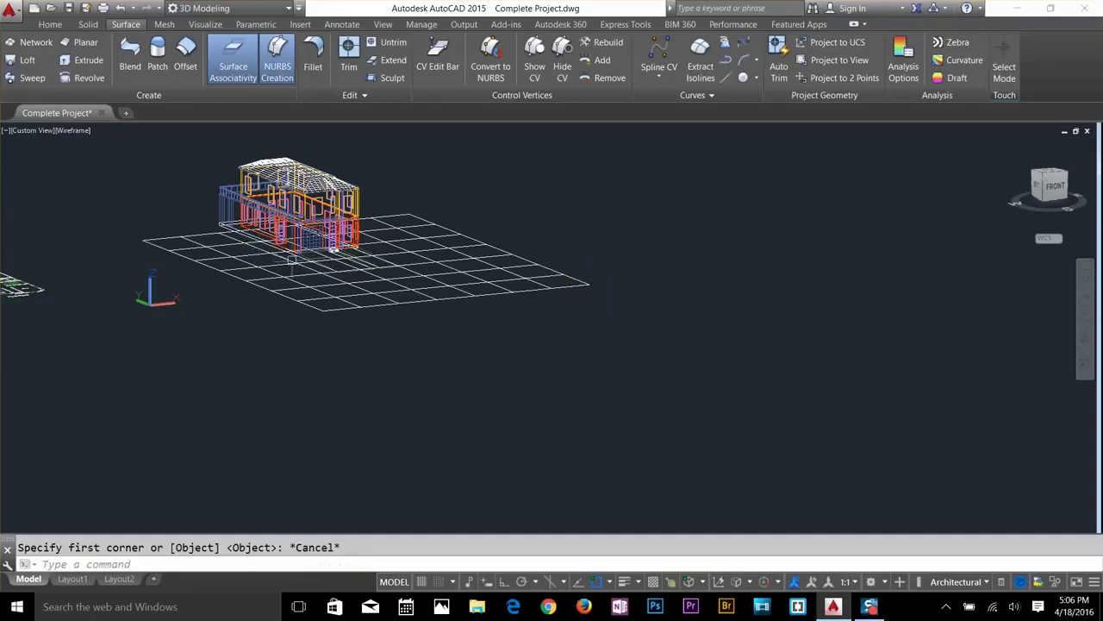
Move the ground surface so that the house sits farther inside its edges.
middle_click_drag(405, 345, 402, 369, "shift")
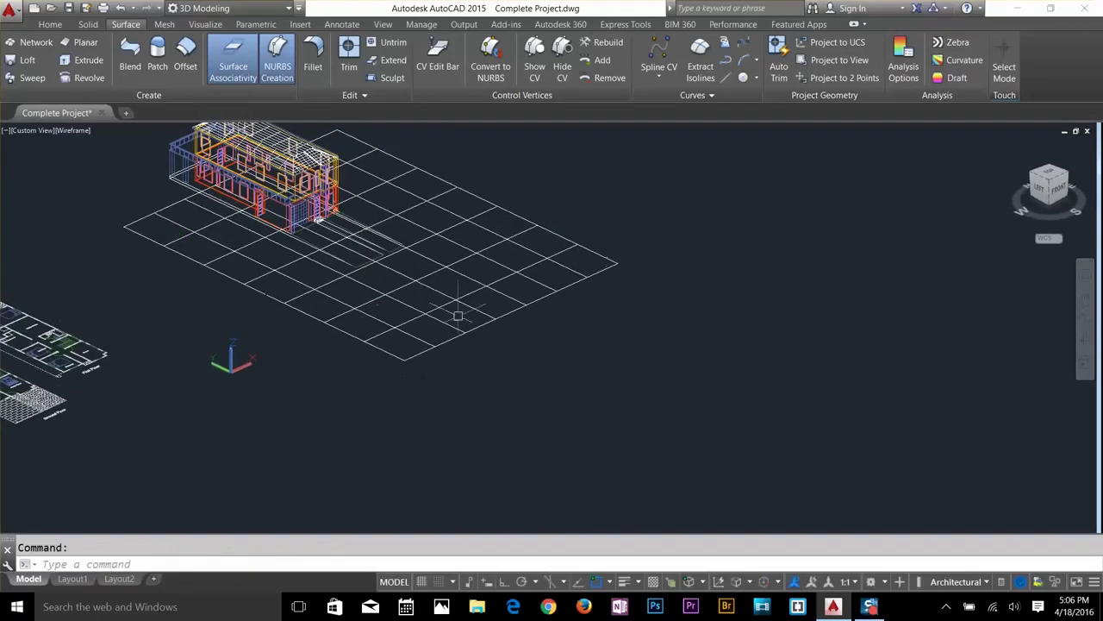
type("m")
key("Return")
left_click(412, 358)
left_click(413, 366)
key("Return")
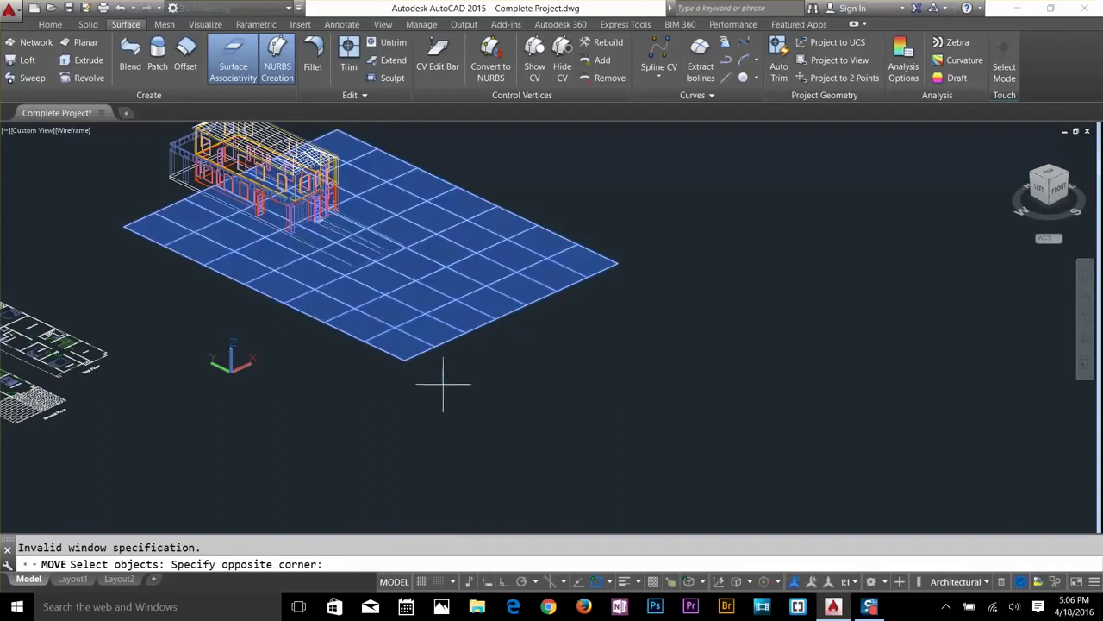
left_click(360, 362)
left_click(365, 363)
key("Return")
left_click(368, 368)
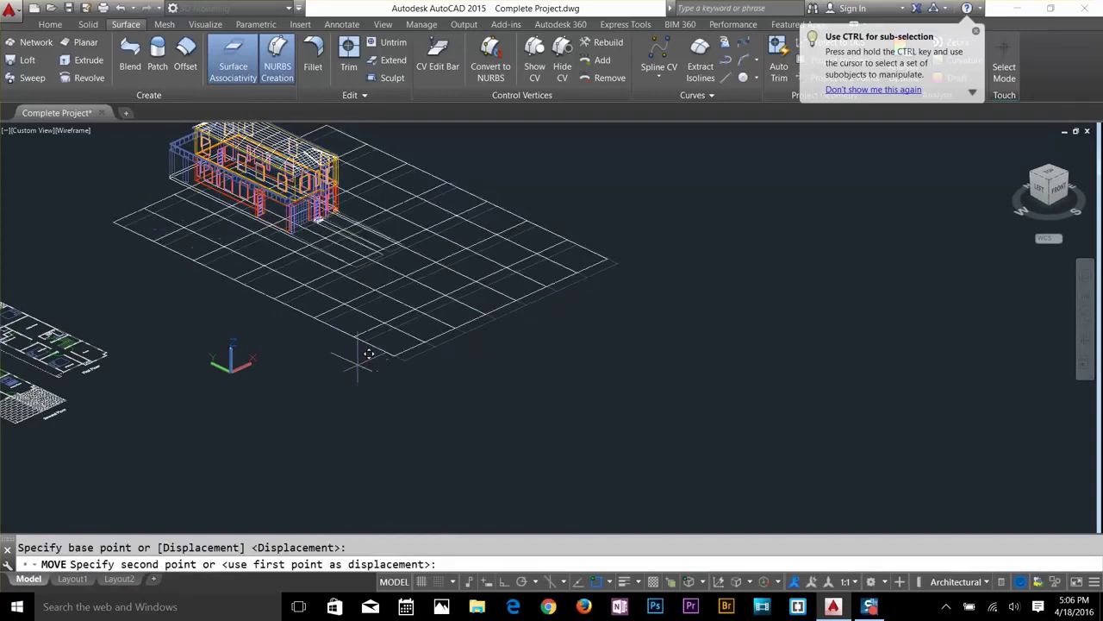
left_click(285, 319)
Display the house and ground in the Shaded visual style.
scroll(501, 315, "up", 5)
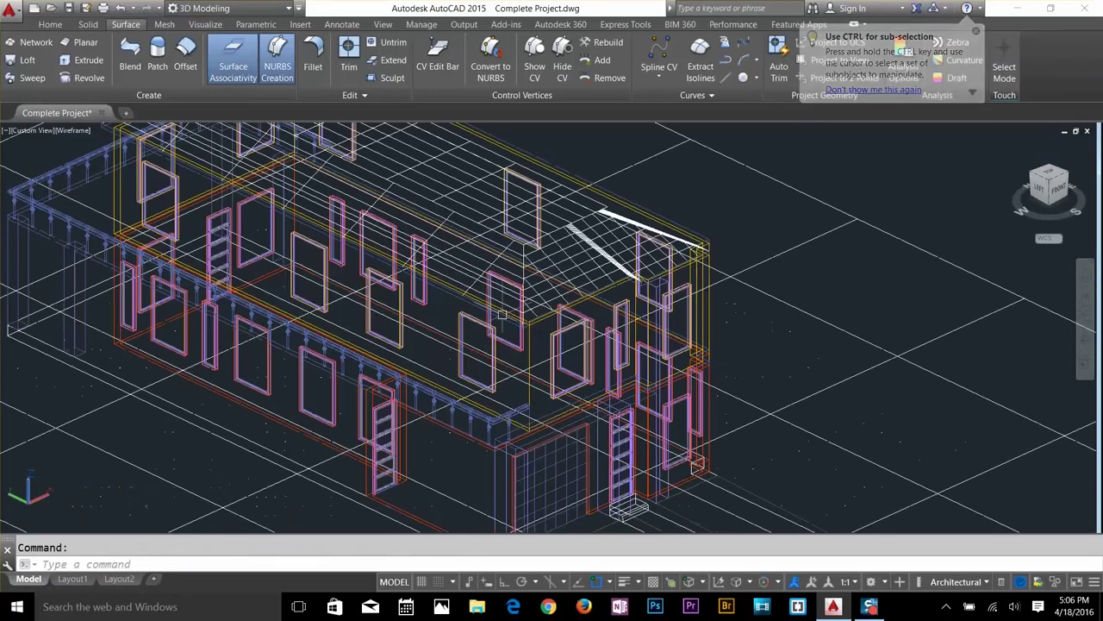
scroll(535, 307, "down", 4)
middle_click_drag(538, 308, 526, 267, "shift")
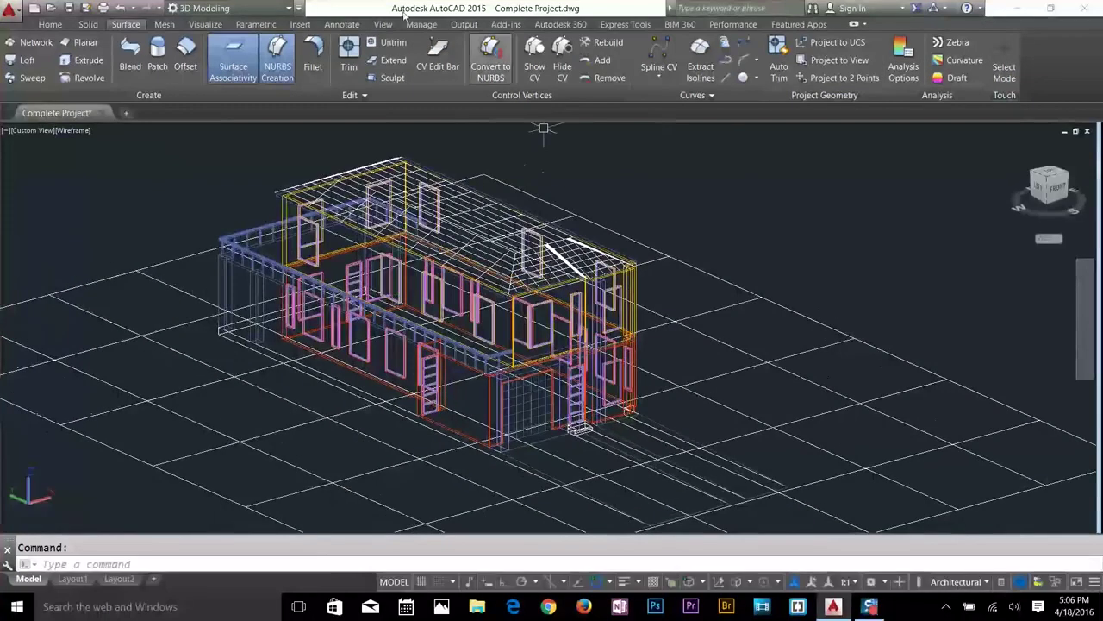
left_click(50, 24)
left_click(604, 43)
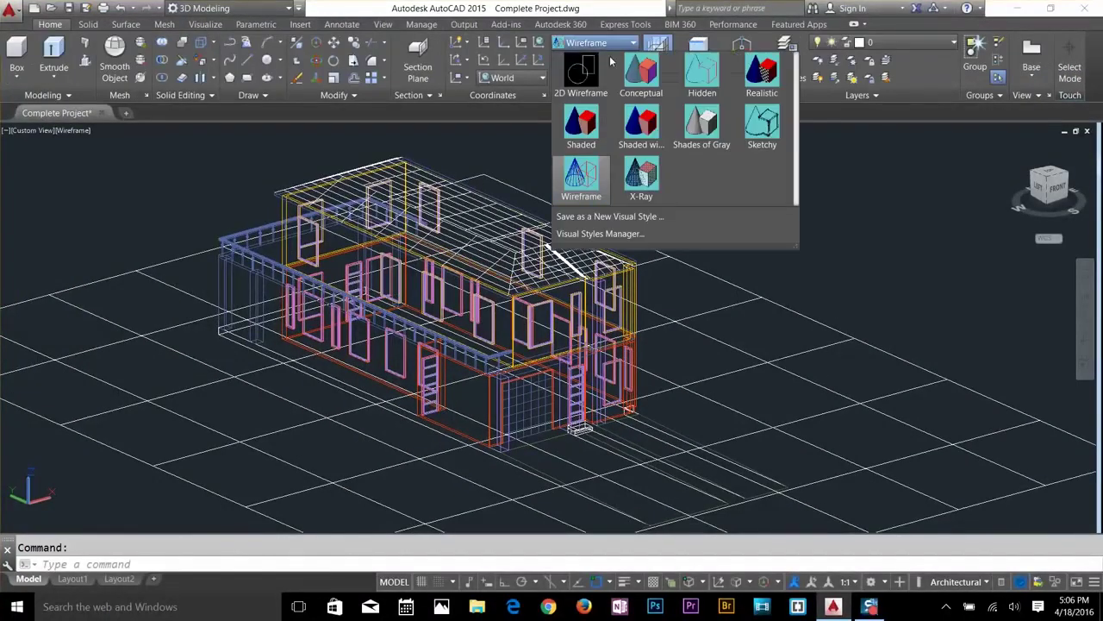
left_click(581, 122)
Try to raise the house above the ground surface by moving it vertically.
scroll(556, 298, "up", 3)
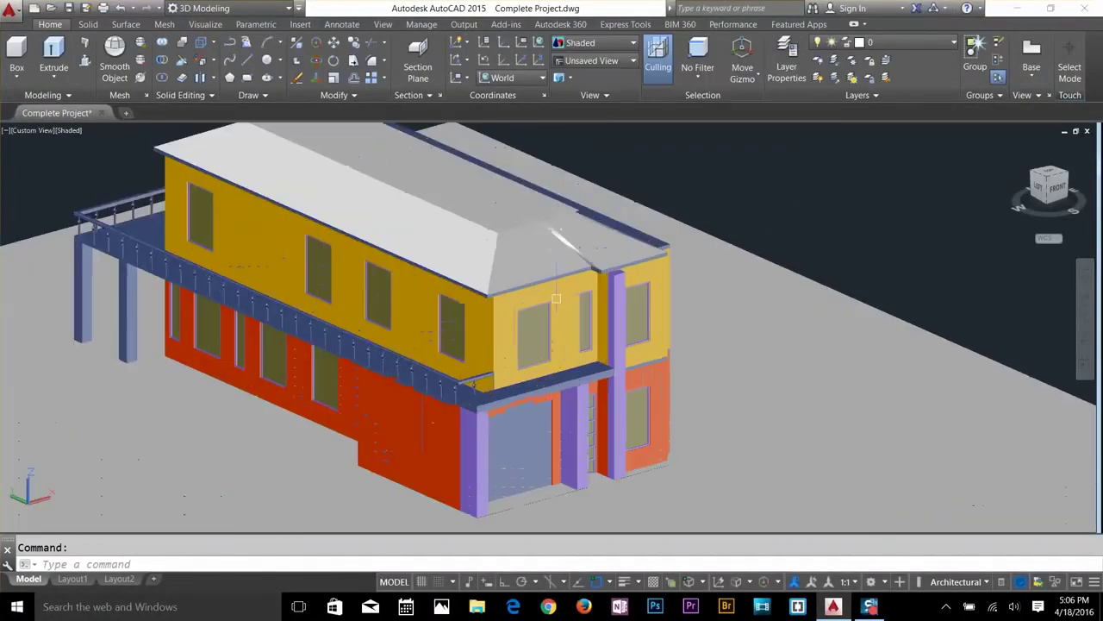
middle_click_drag(593, 366, 606, 335, "shift")
scroll(600, 335, "down", 2)
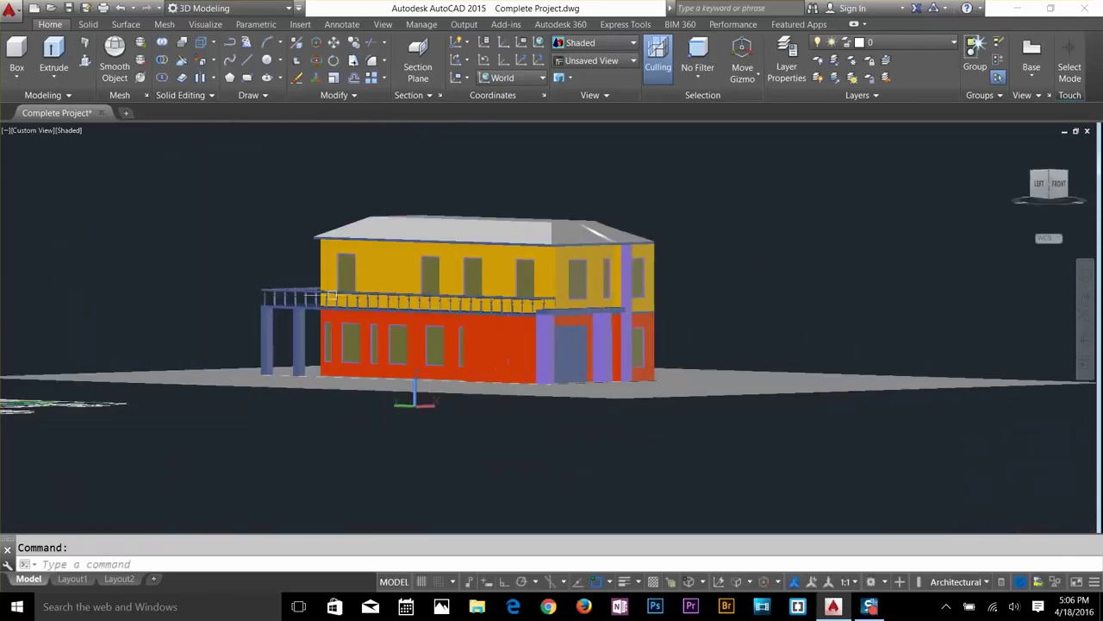
type("m")
key("Return")
left_click(221, 175)
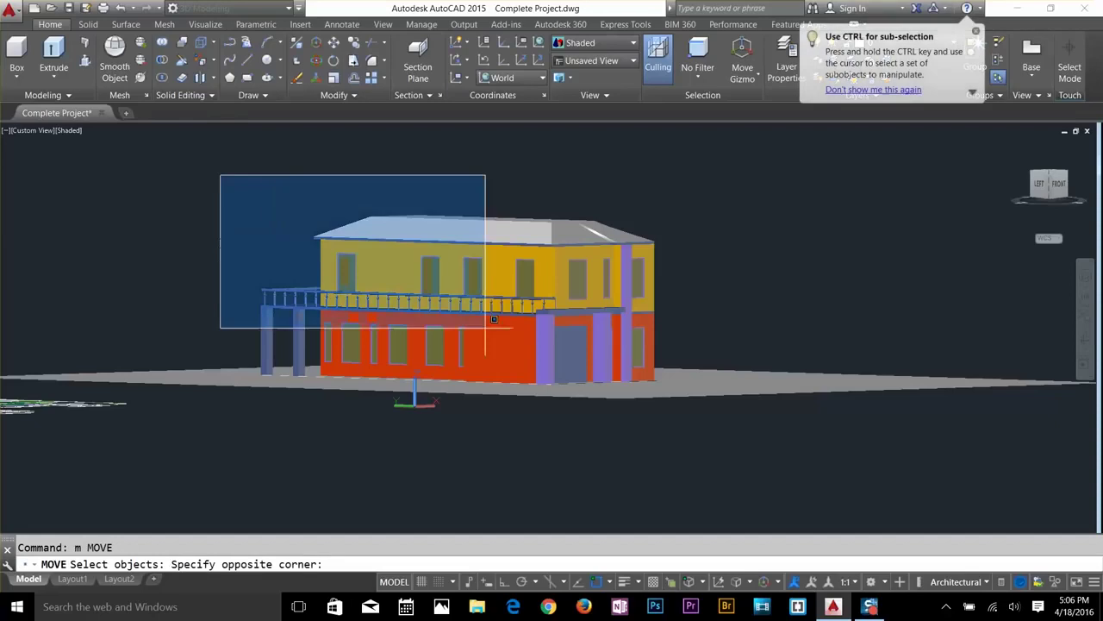
left_click(709, 465)
key("Return")
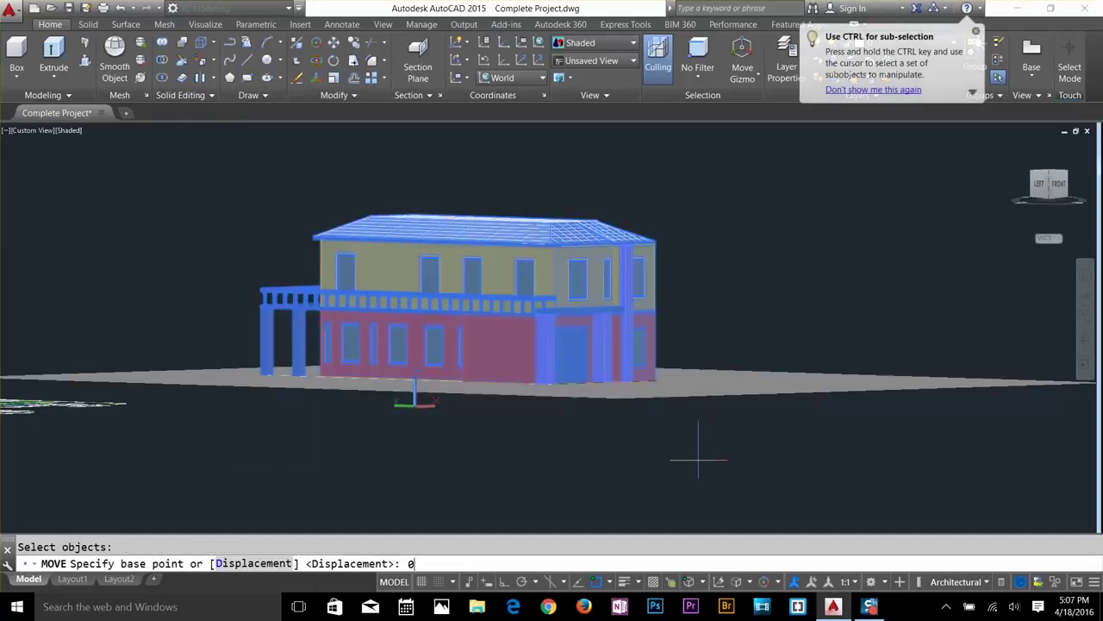
key("Return")
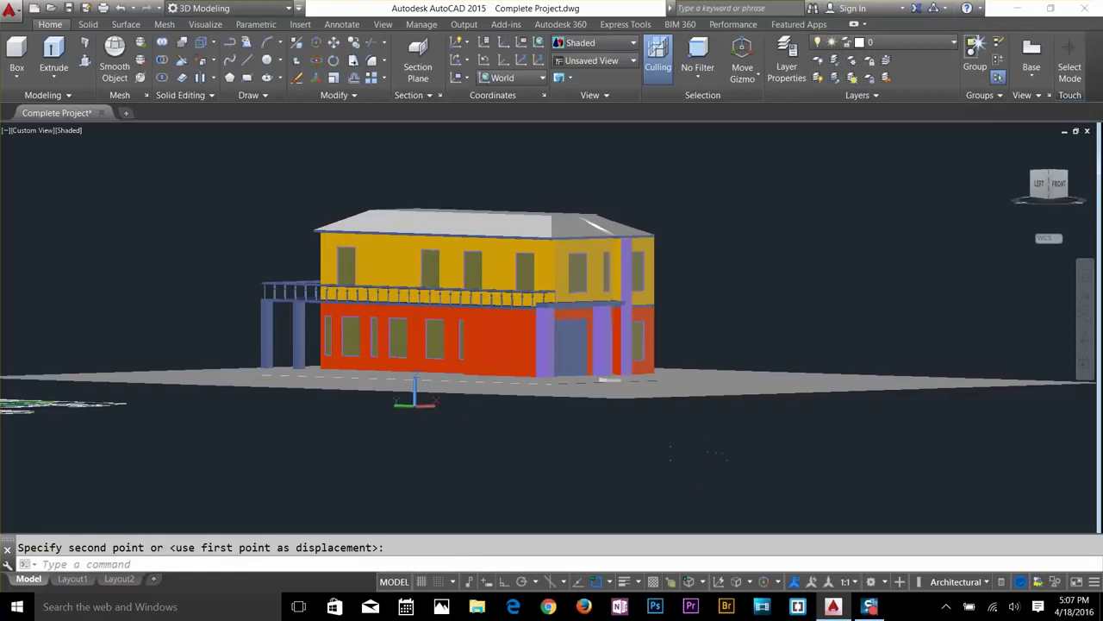
Inspect the gap between the raised house and the ground, and reset the UCS to World.
middle_click_drag(689, 443, 710, 480, "shift")
scroll(583, 324, "up", 3)
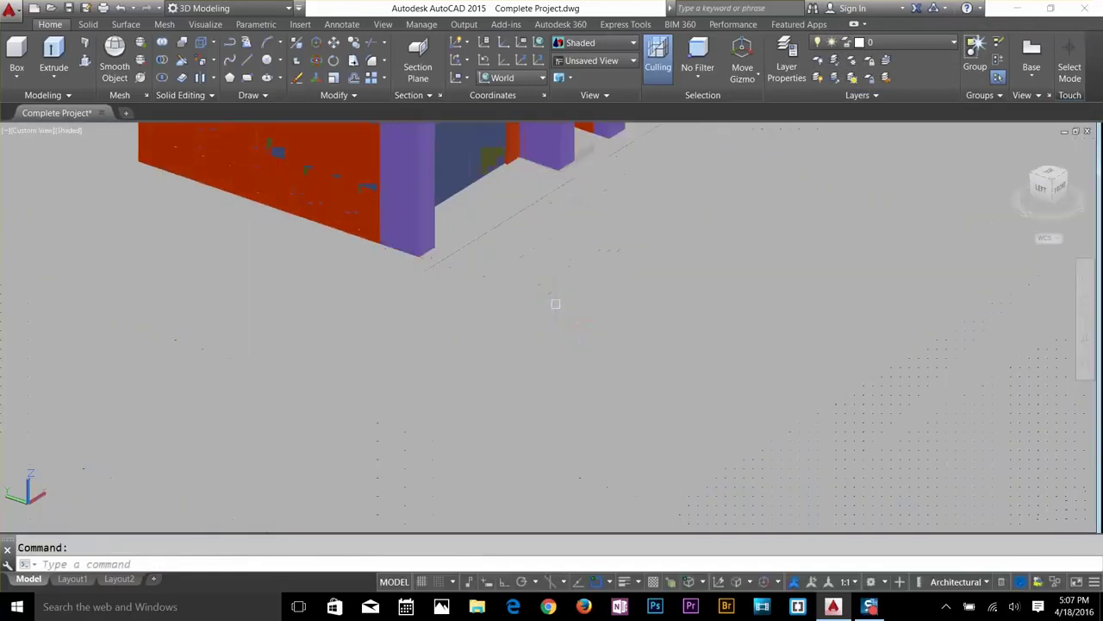
middle_click_drag(555, 306, 524, 338, "shift")
type("ucs")
key("Return")
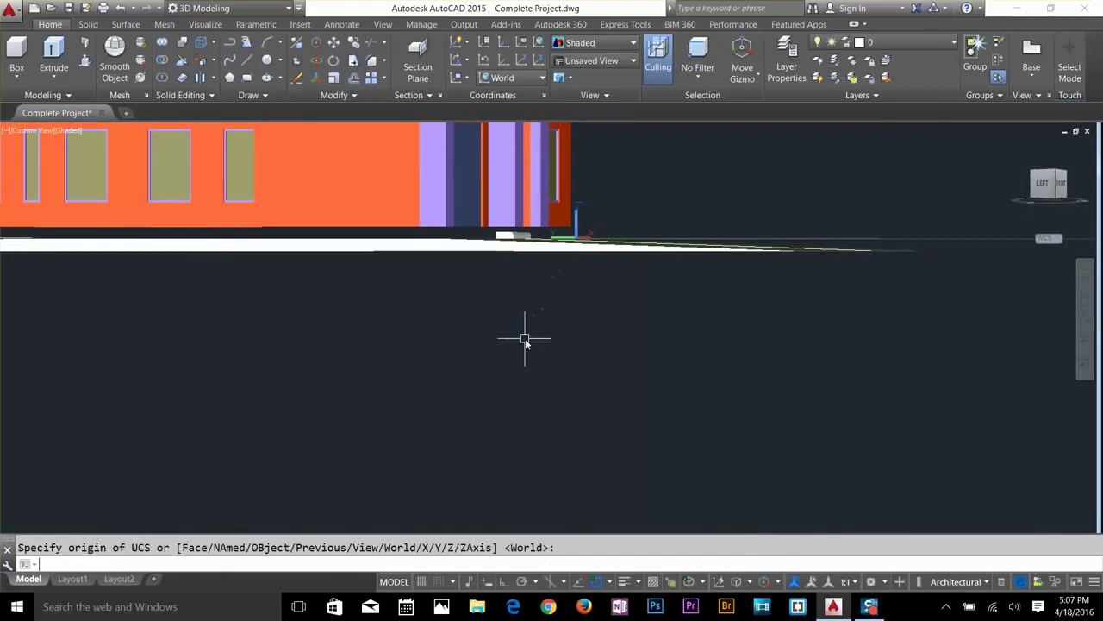
key("Escape")
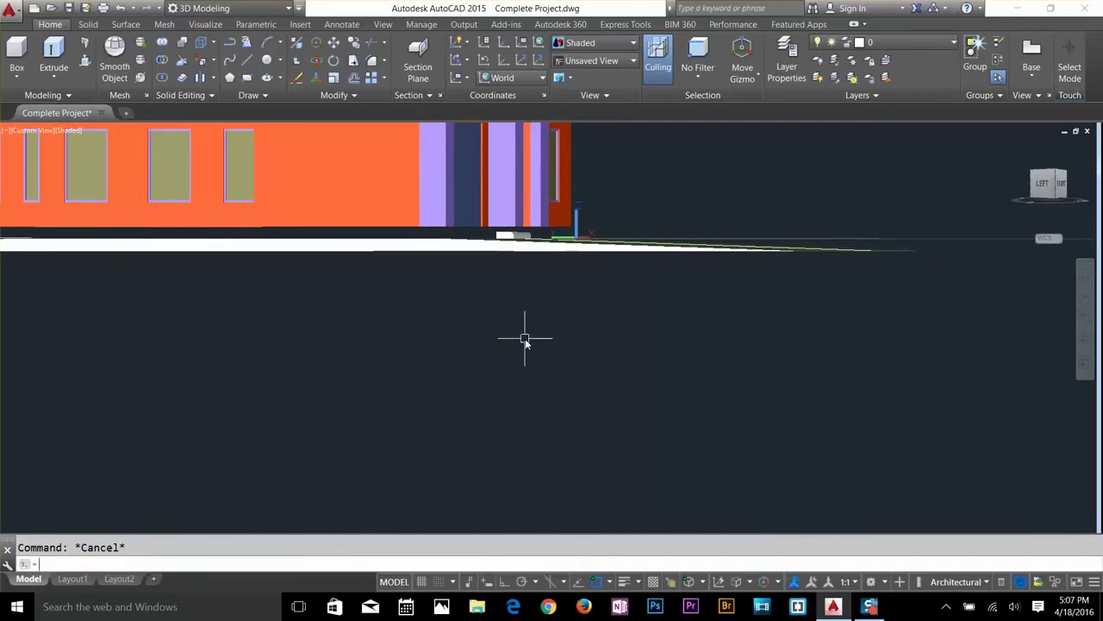
middle_click_drag(525, 343, 509, 399, "shift")
type("m")
key("Return")
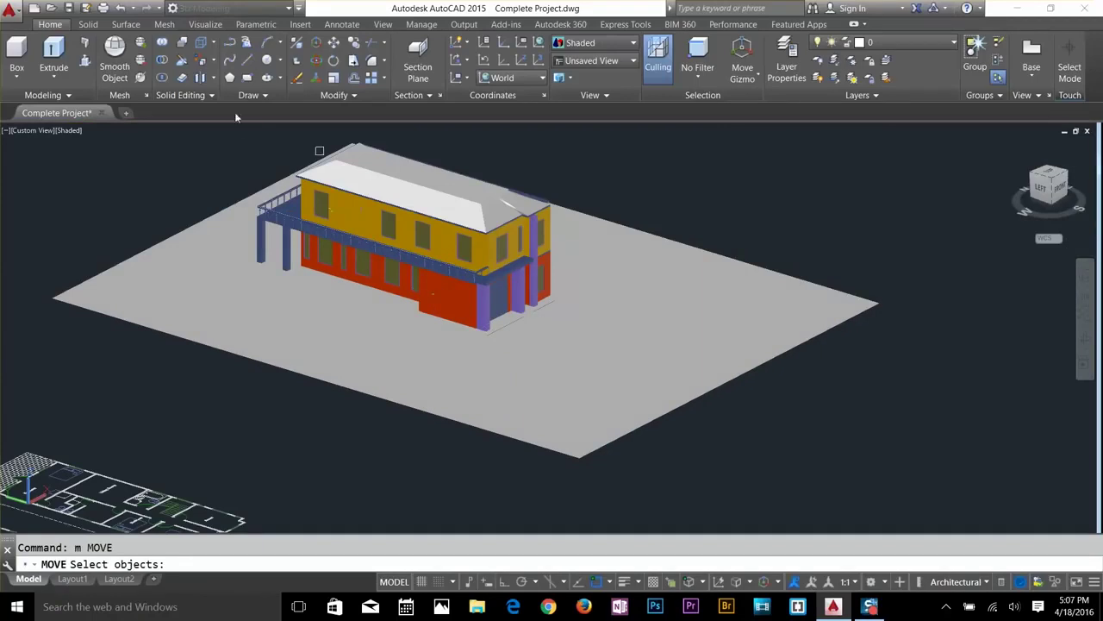
left_click(250, 135)
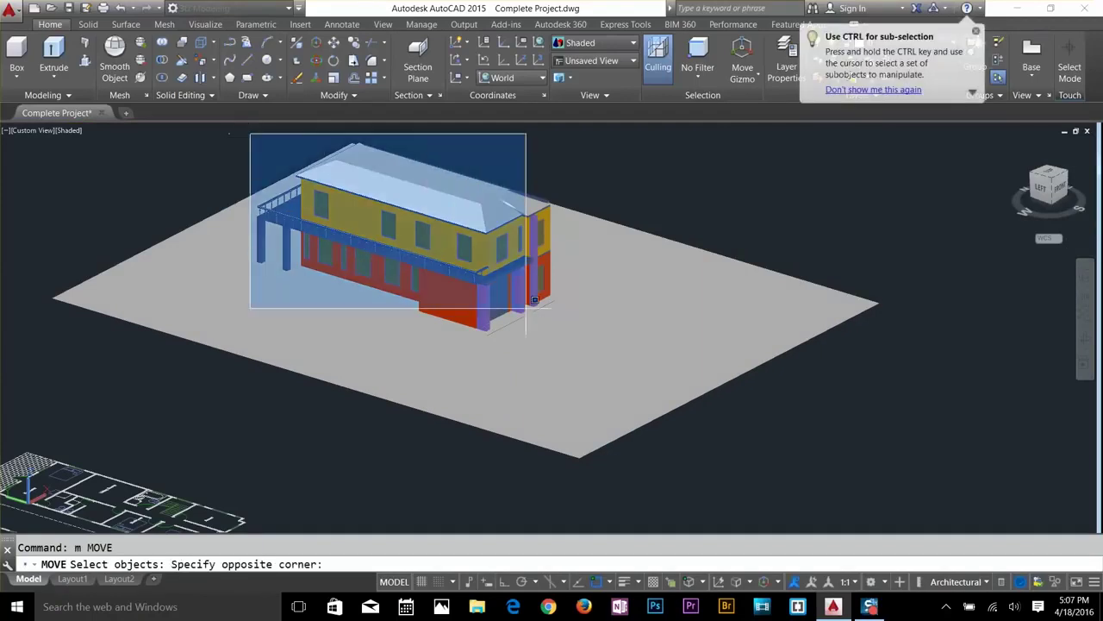
left_click(659, 459)
left_click(222, 154)
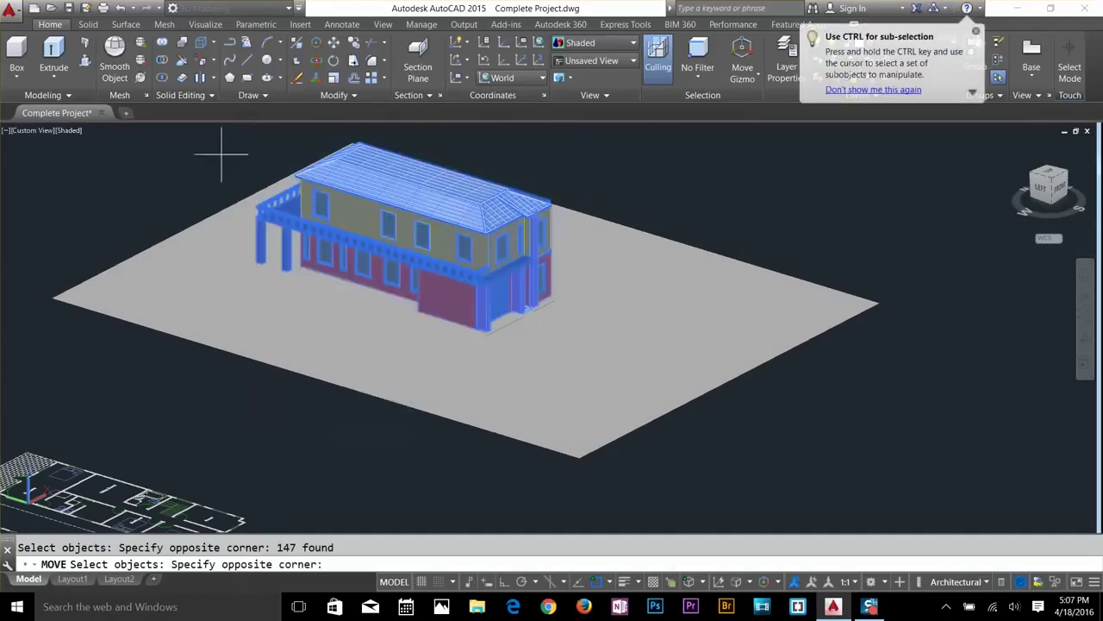
left_click(751, 459)
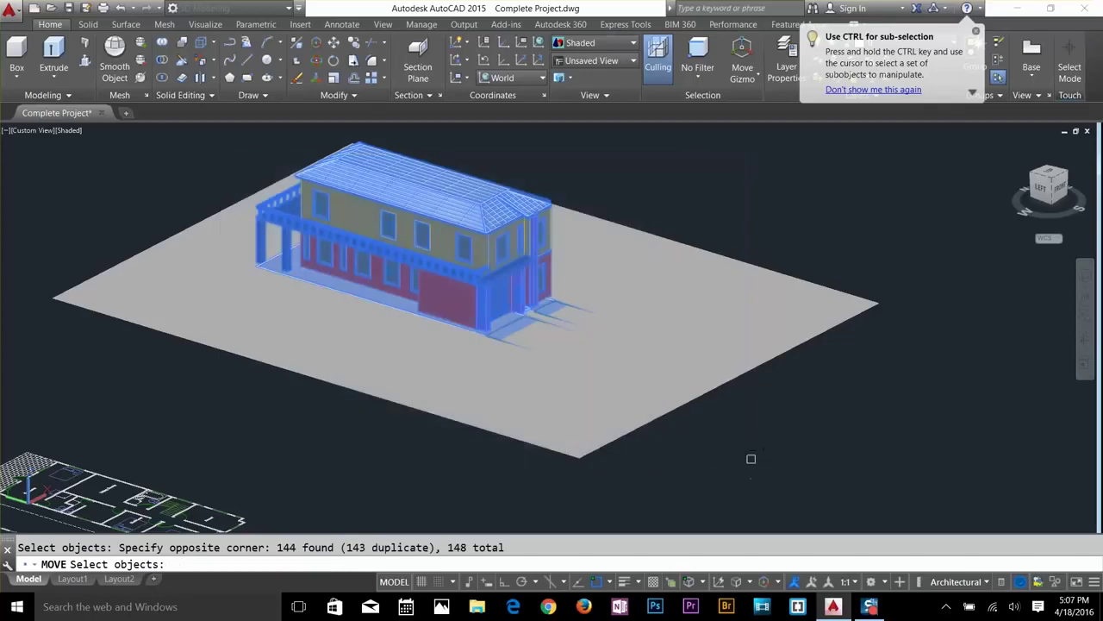
key("Escape")
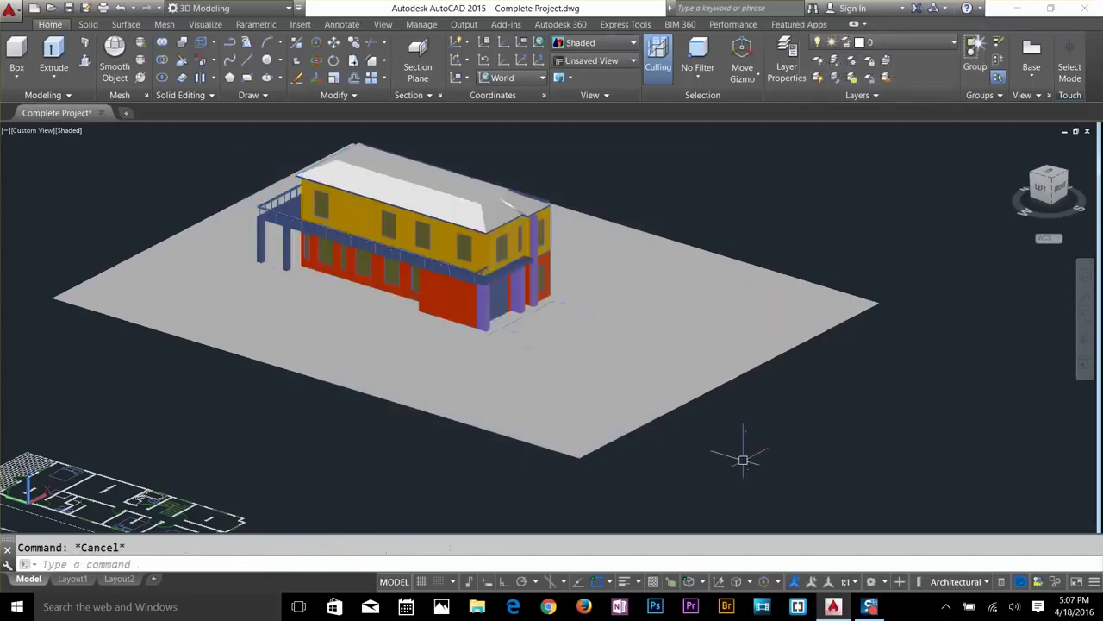
Undo the UCS reset and the vertical move of the house.
type("u")
key("Return")
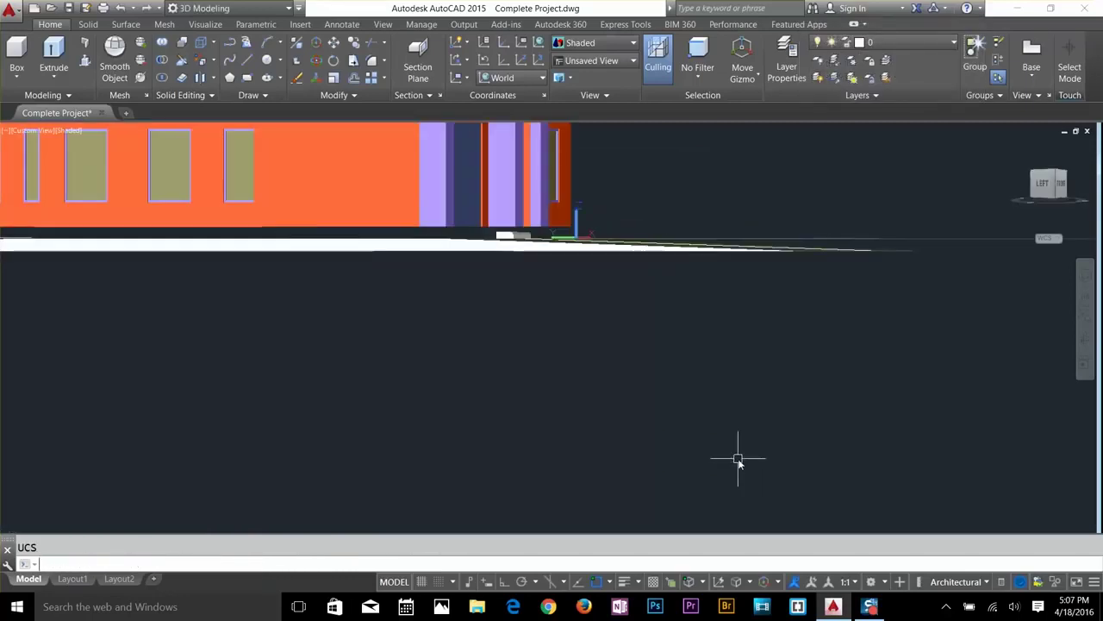
key("Return")
key("Return")
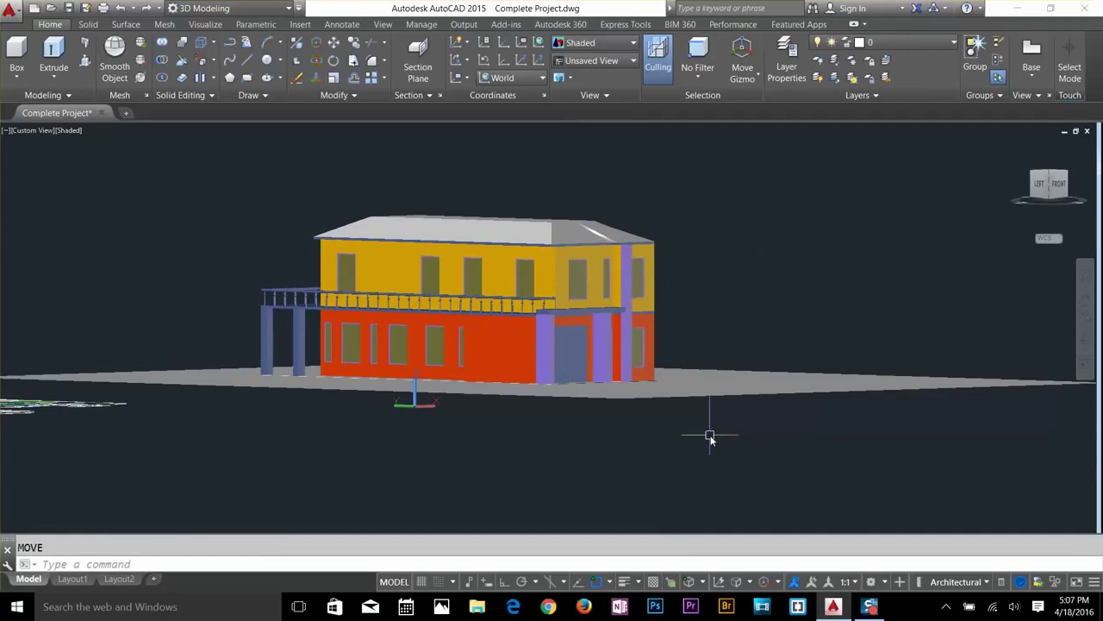
Move the entire house, without the ground surface, by a displacement of 0,0,1' to raise it vertically.
type("m")
key("Return")
left_click(166, 161)
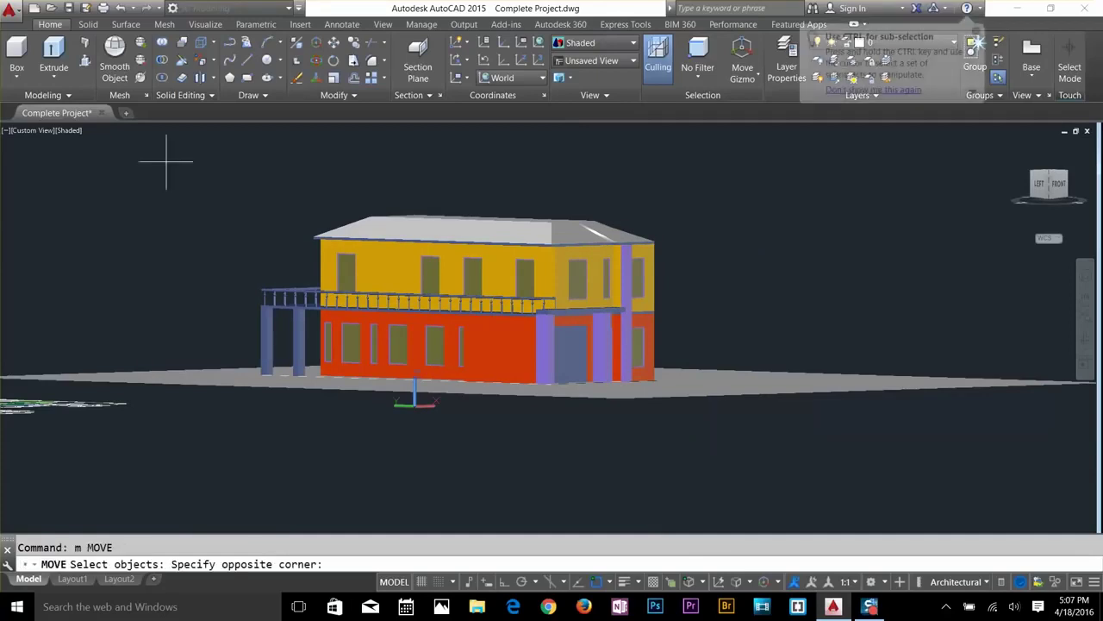
left_click(940, 494)
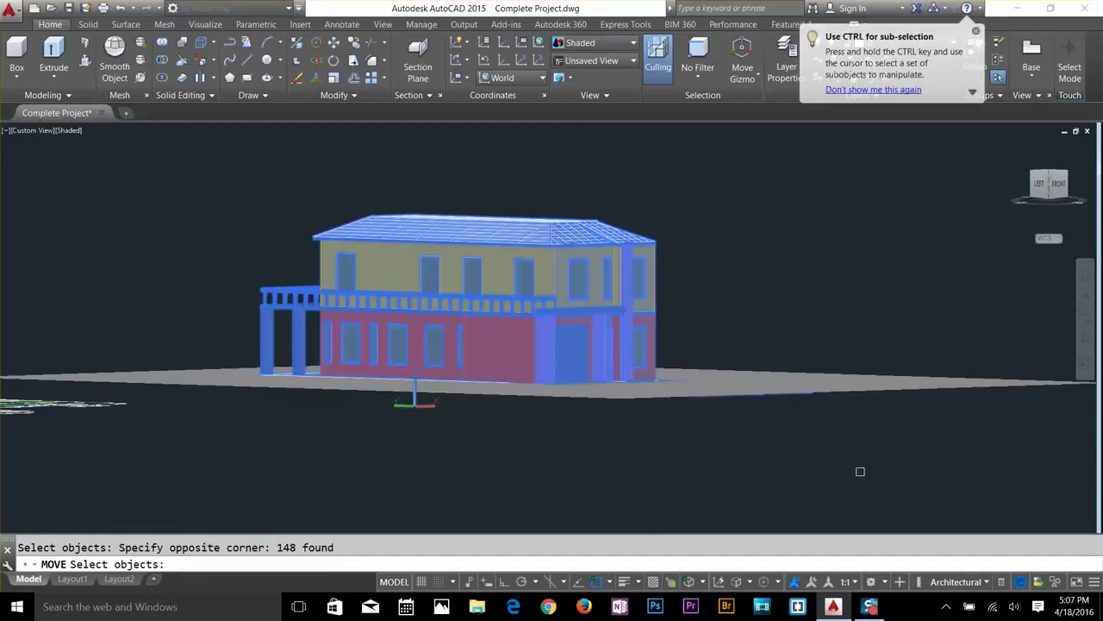
key("Return")
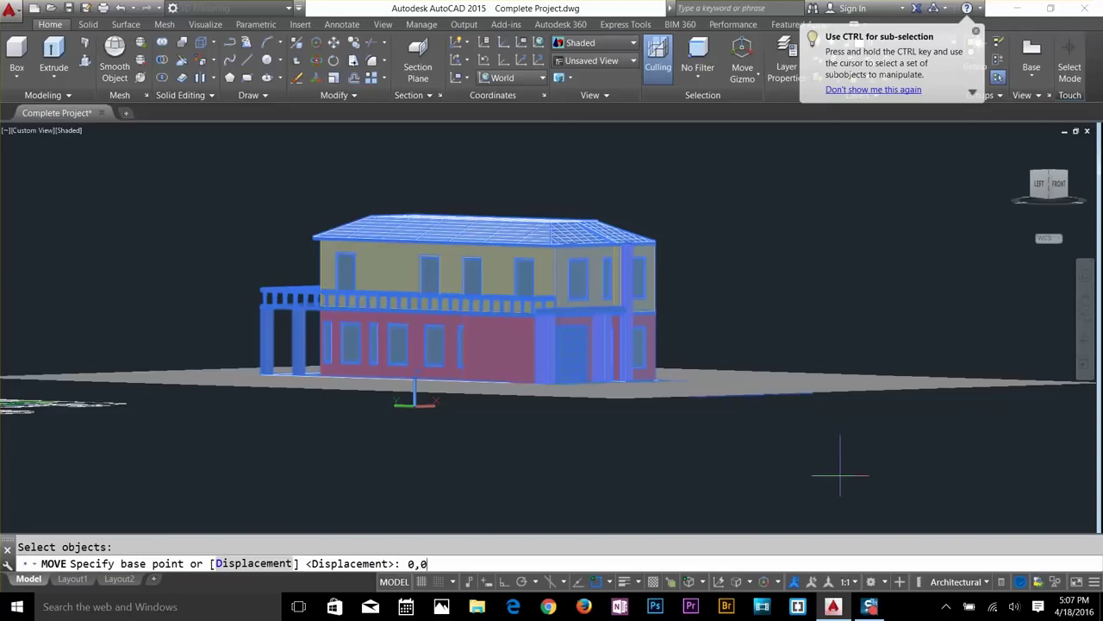
type("0,0,")
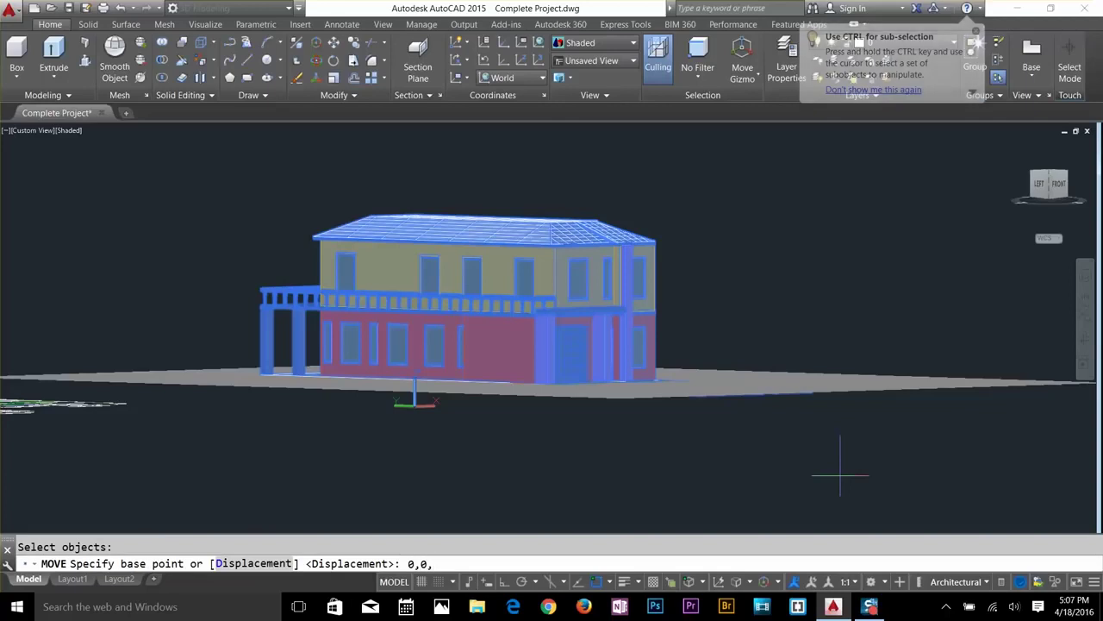
type("1'")
key("Return")
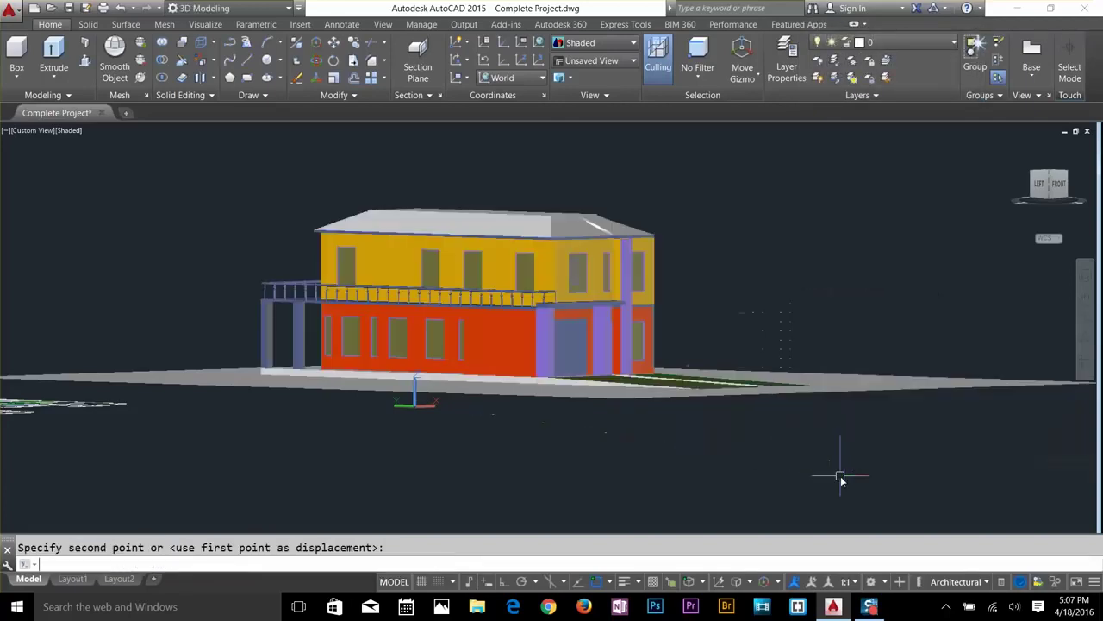
key("Return")
Open the Materials Browser and expand the Autodesk Library's material categories.
middle_click_drag(837, 468, 724, 412, "shift")
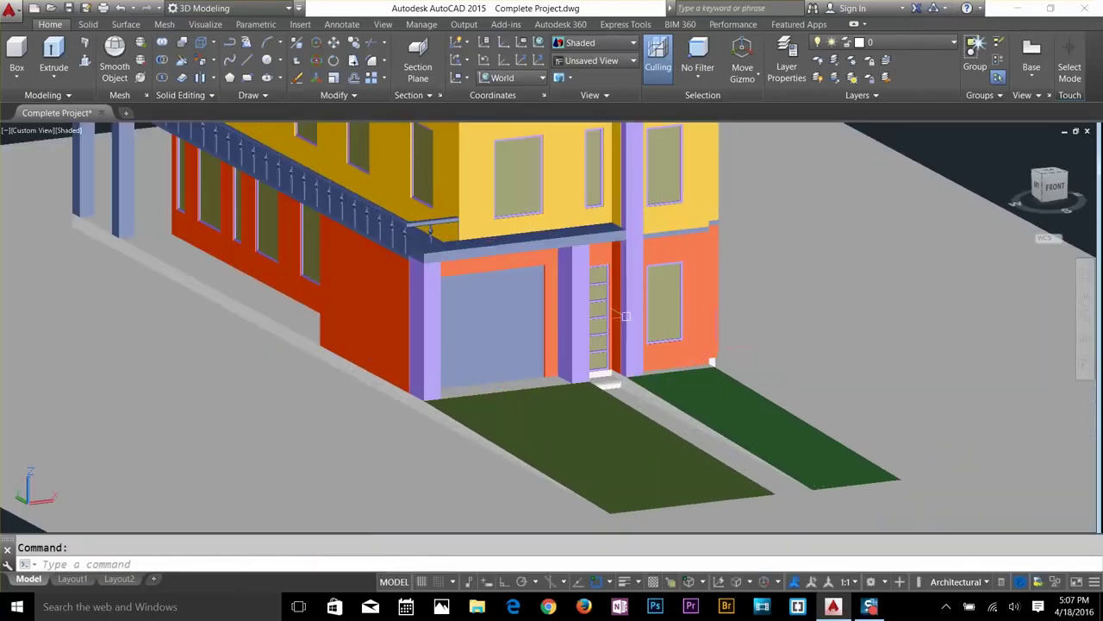
scroll(625, 317, "down", 3)
scroll(562, 257, "up", 3)
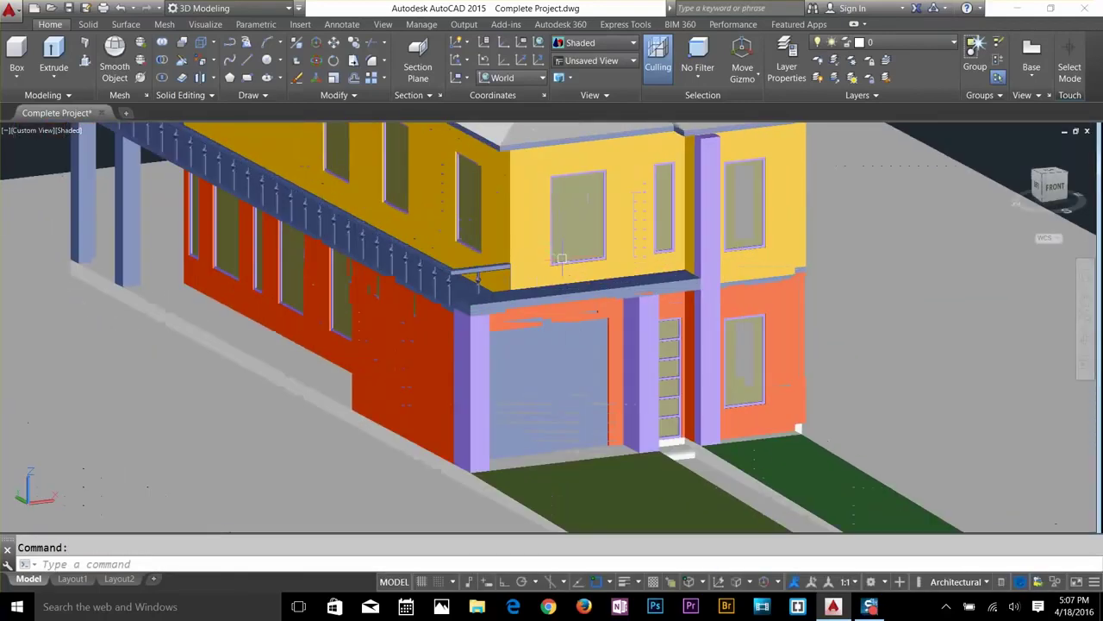
middle_click_drag(562, 257, 586, 340, "shift")
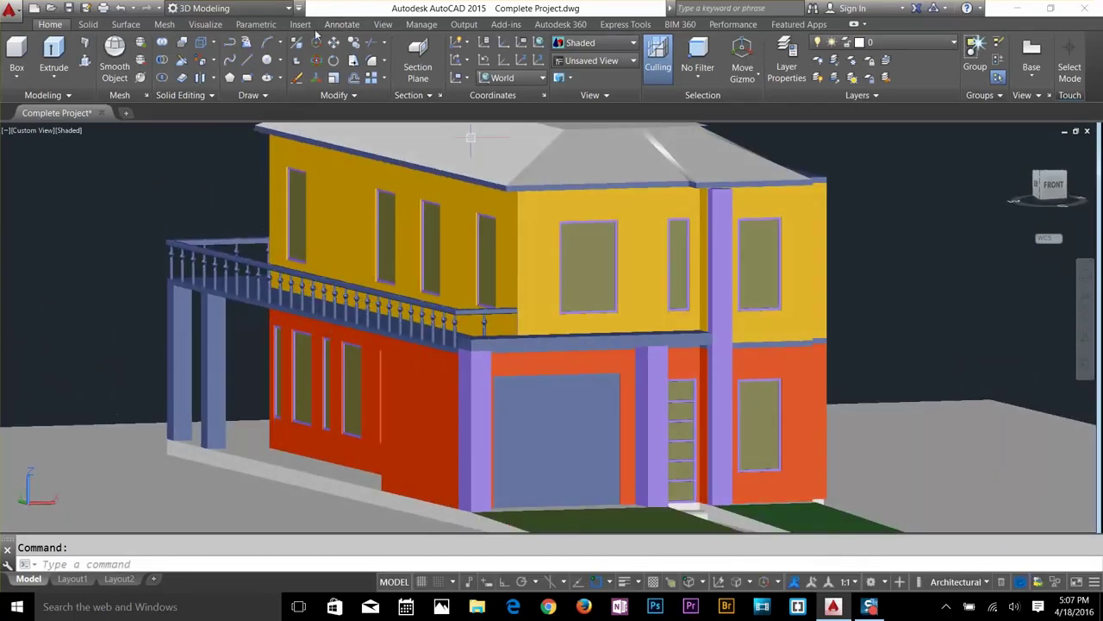
left_click(206, 24)
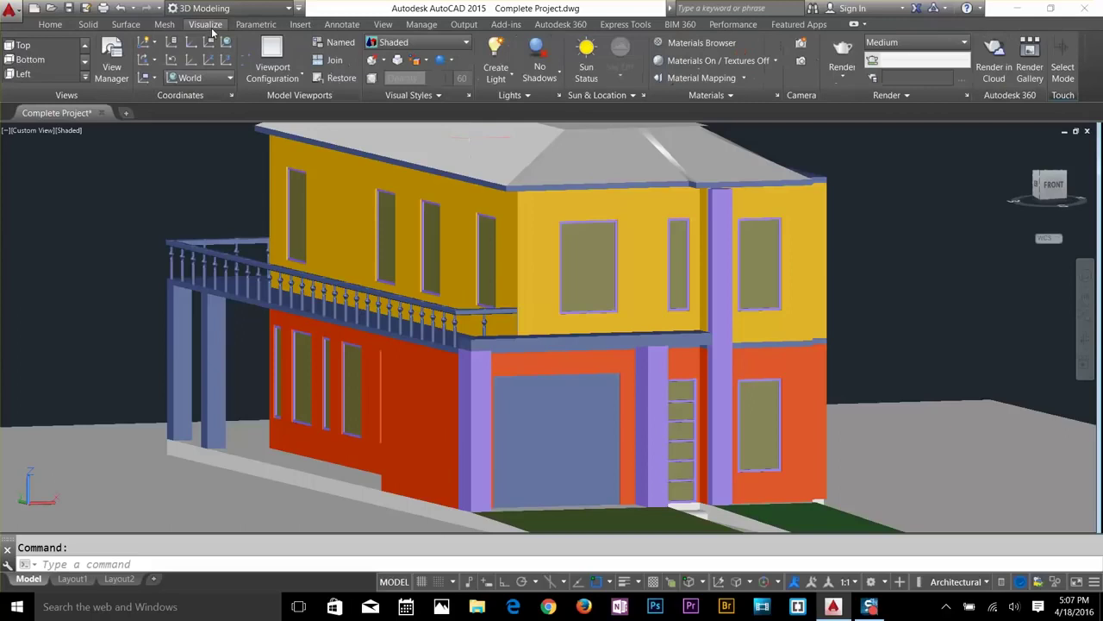
left_click(693, 45)
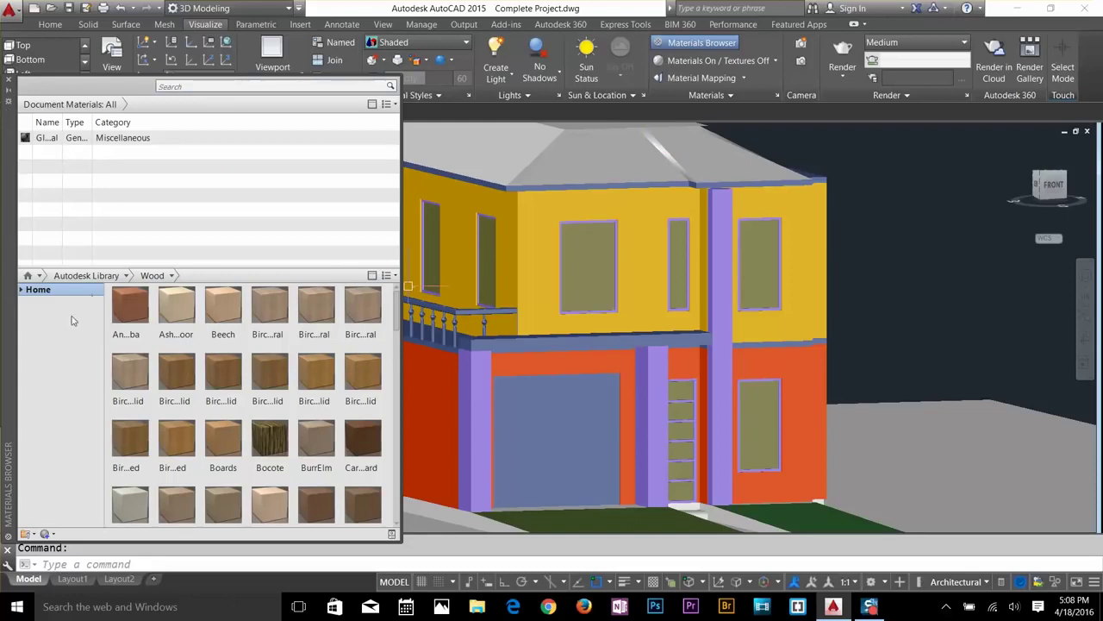
double_click(36, 293)
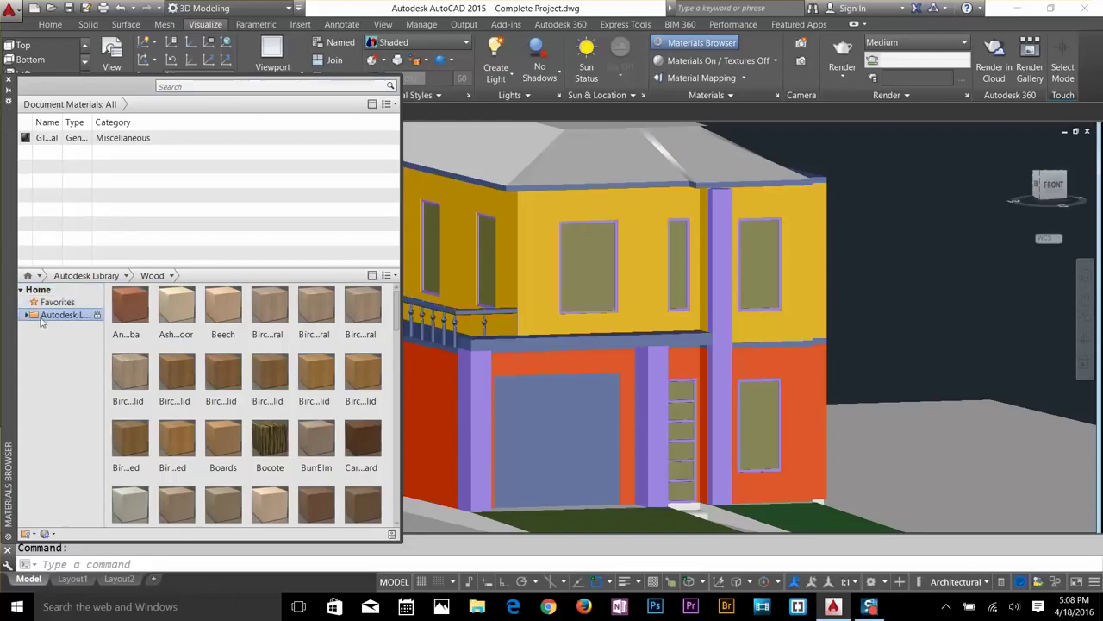
left_click(25, 314)
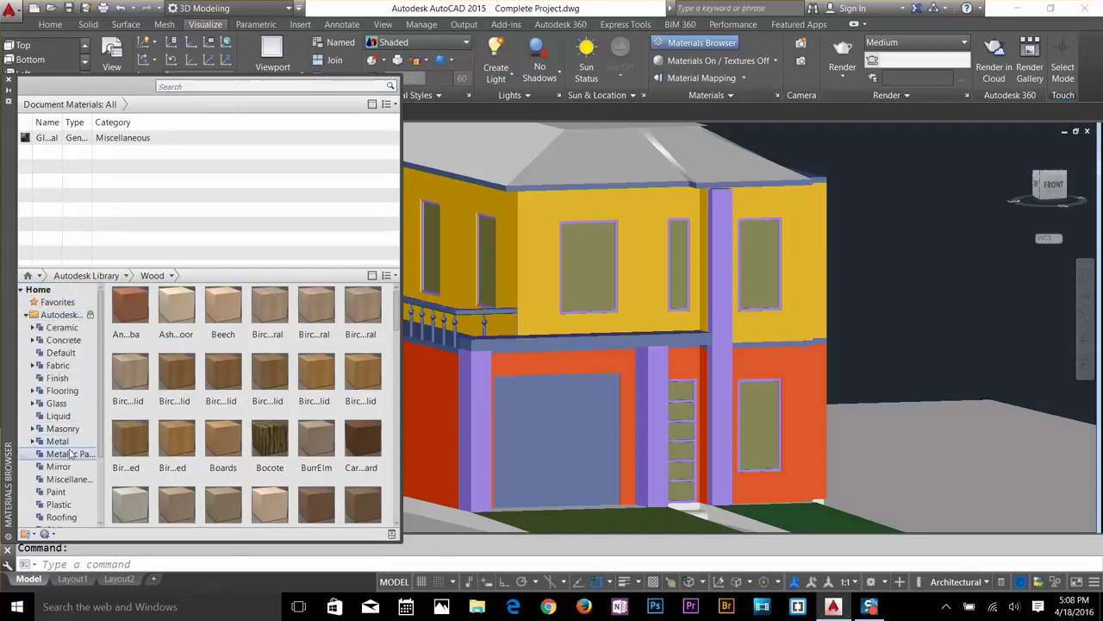
Reposition the Materials Browser and browse the library's Wall Paint materials.
left_click_drag(9, 183, 51, 149)
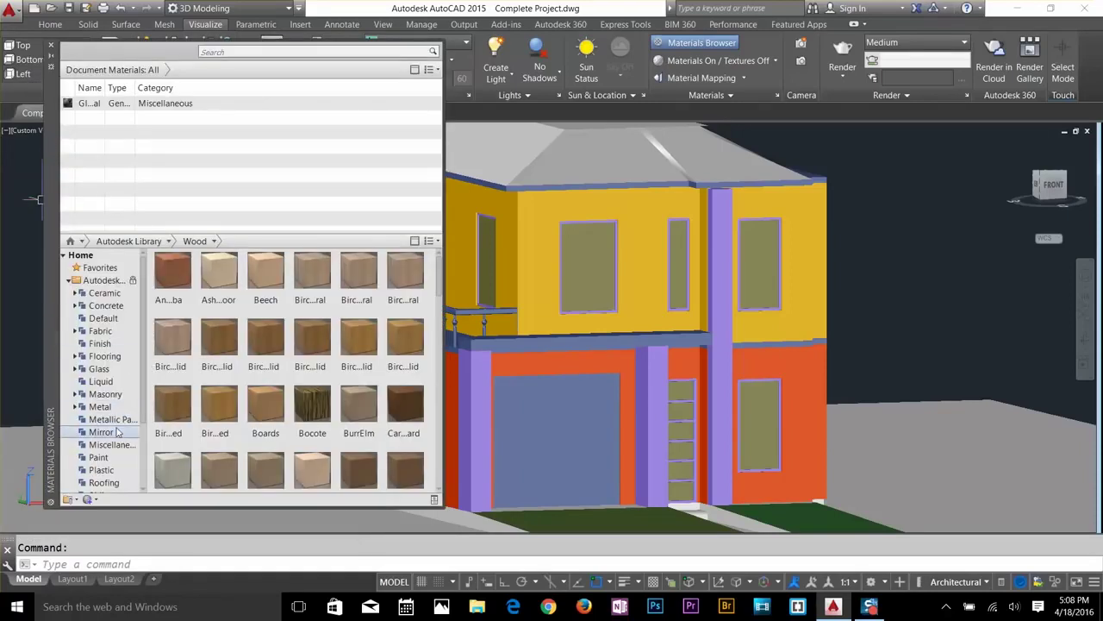
scroll(111, 445, "down", 2)
left_click(97, 483)
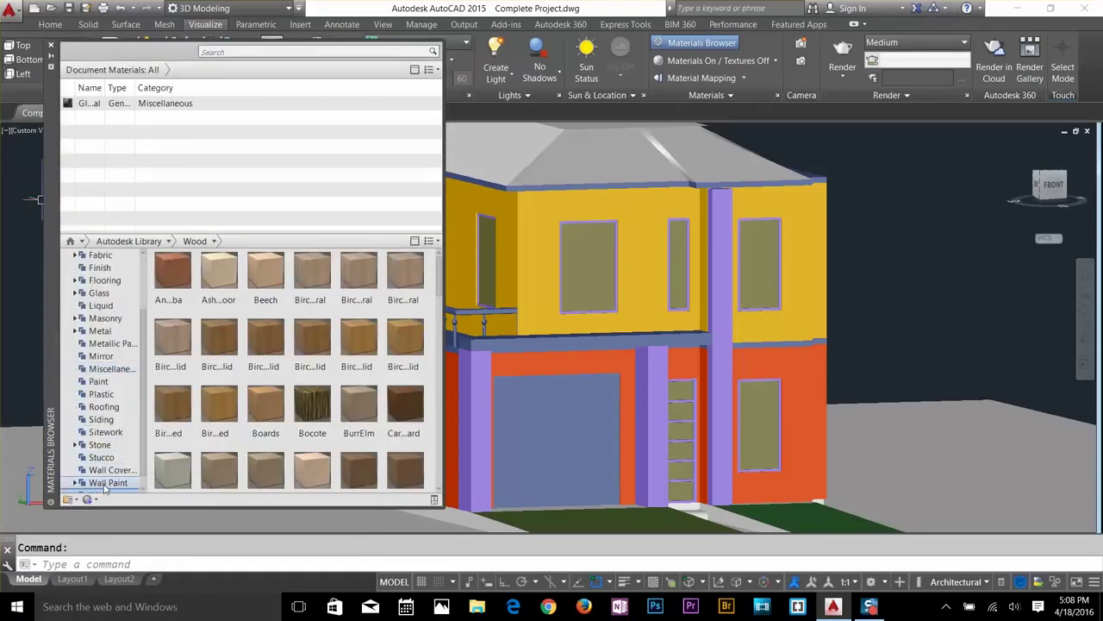
scroll(308, 419, "down", 10)
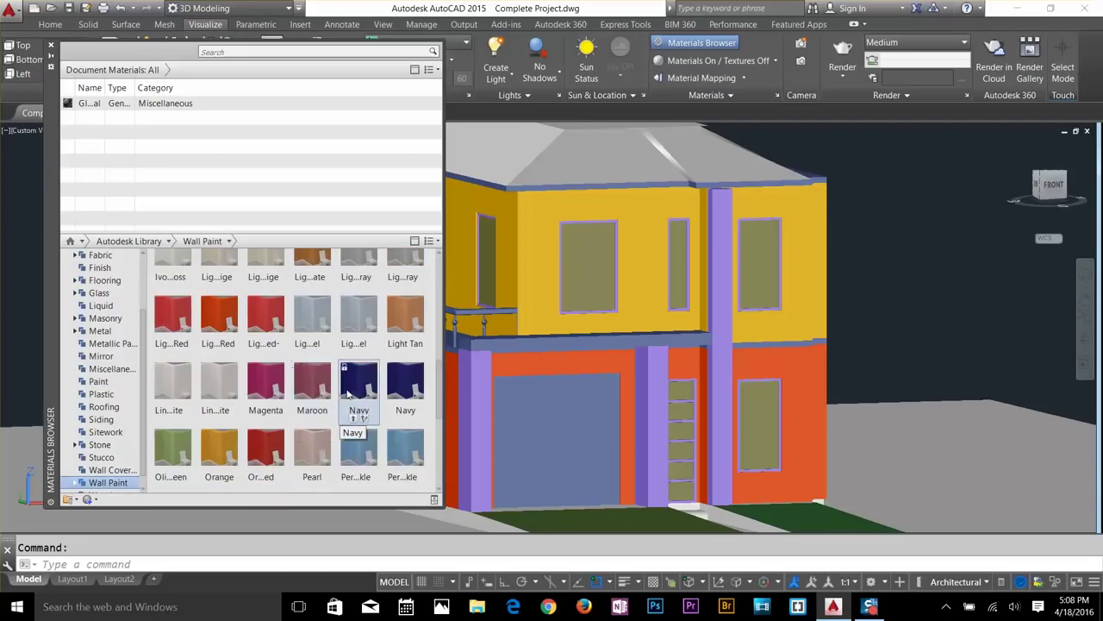
left_click(316, 324)
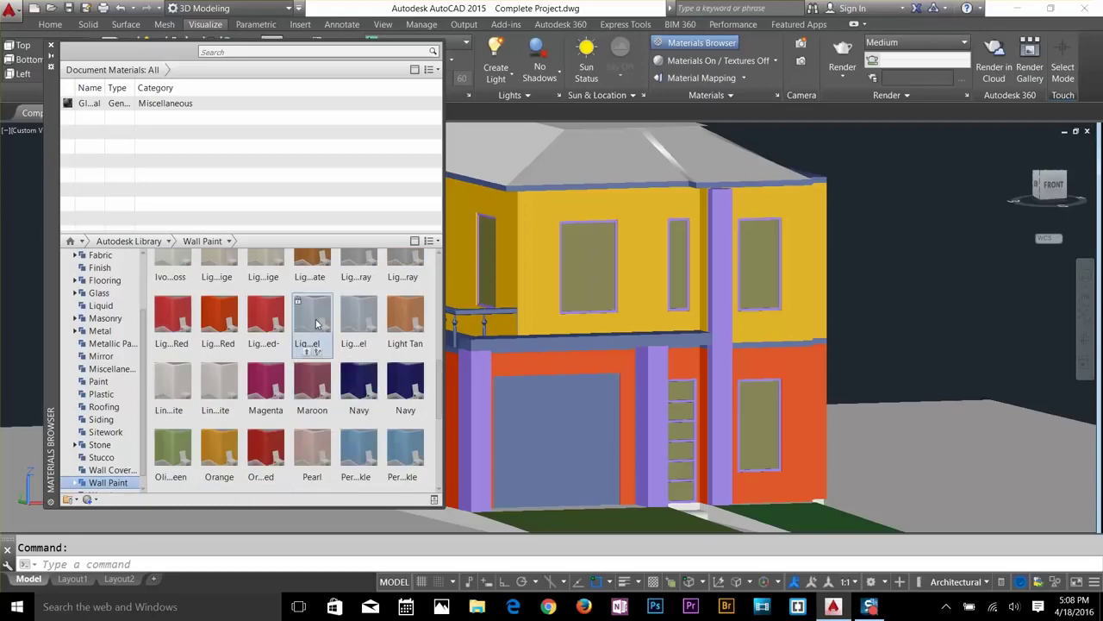
double_click(317, 324)
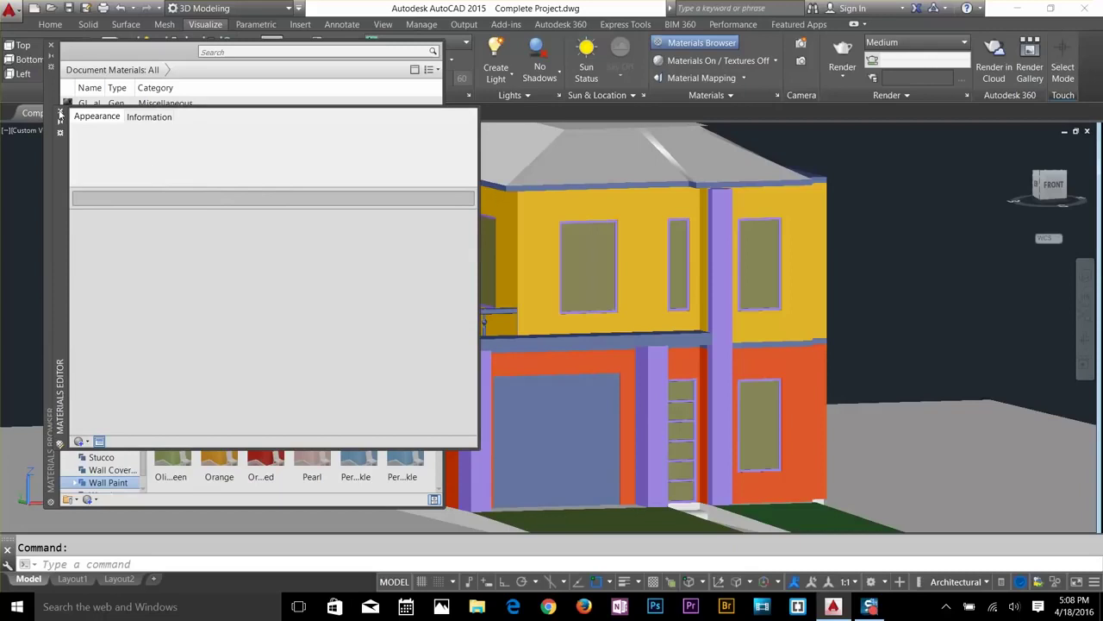
left_click(60, 113)
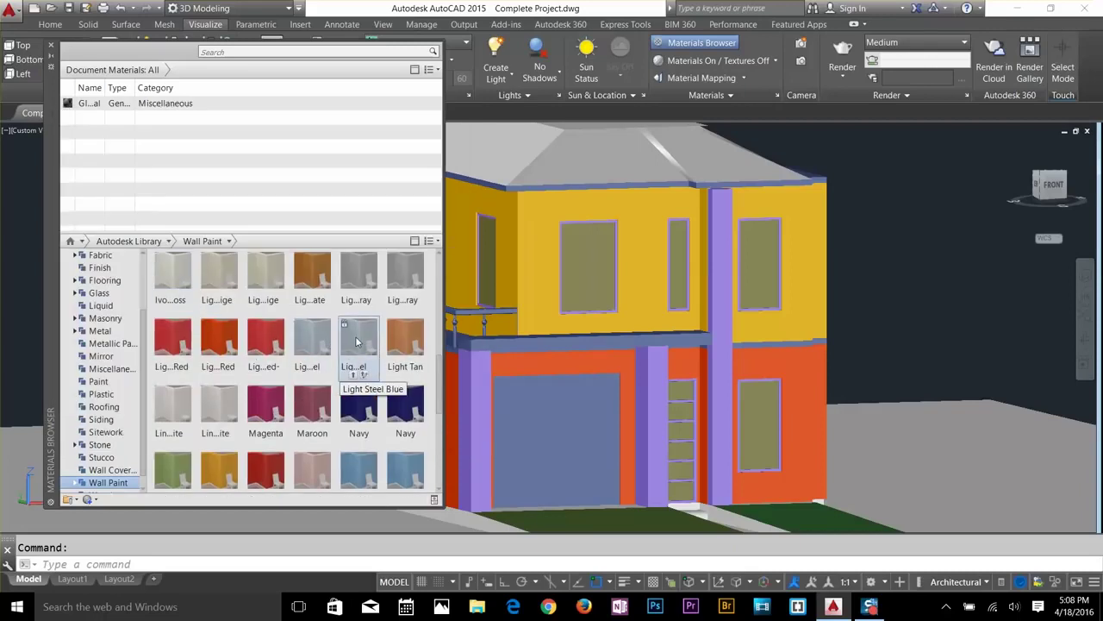
Add the matte White wall paint from the library to the document materials.
scroll(356, 342, "down", 5)
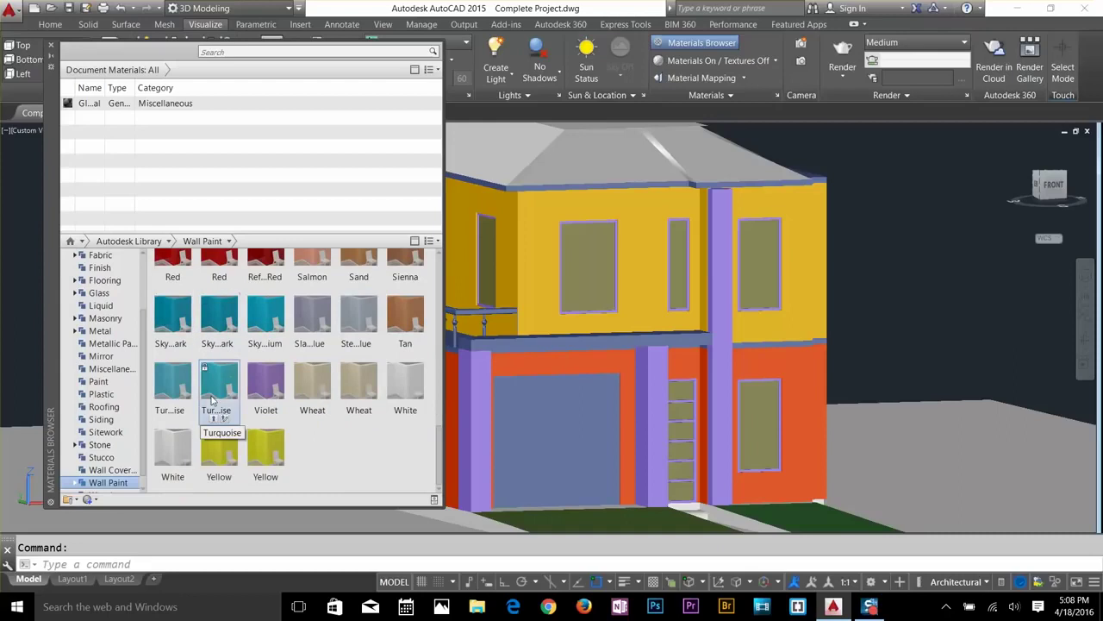
left_click_drag(181, 455, 143, 157)
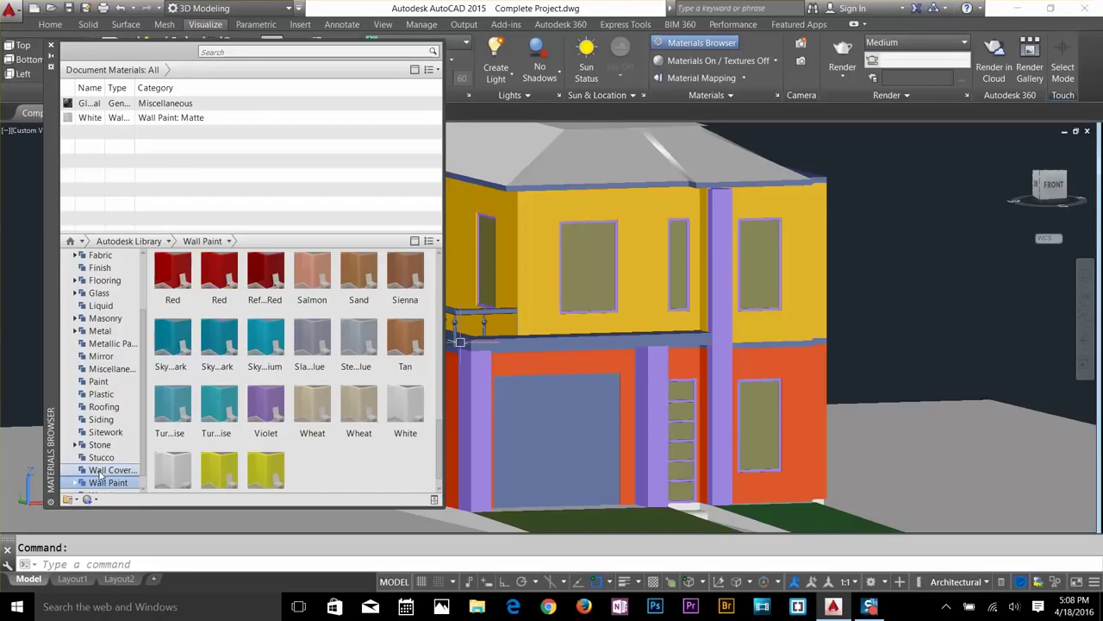
Add Birch - Solid Stained Dark Polished from the Wood category to the document materials.
left_click(102, 470)
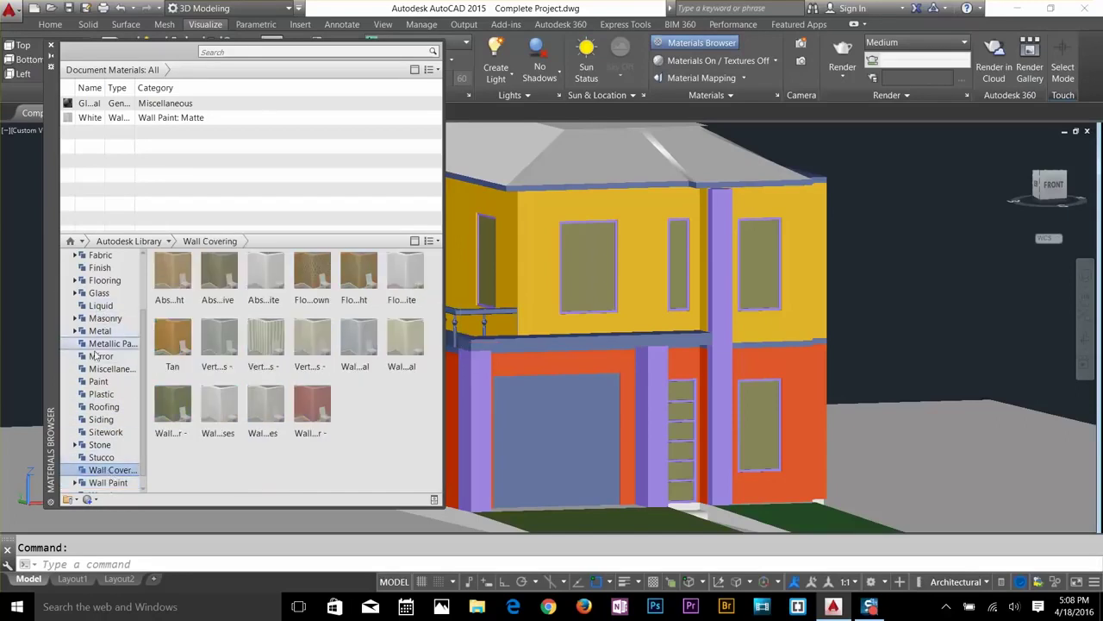
scroll(102, 457, "down", 1)
left_click(101, 482)
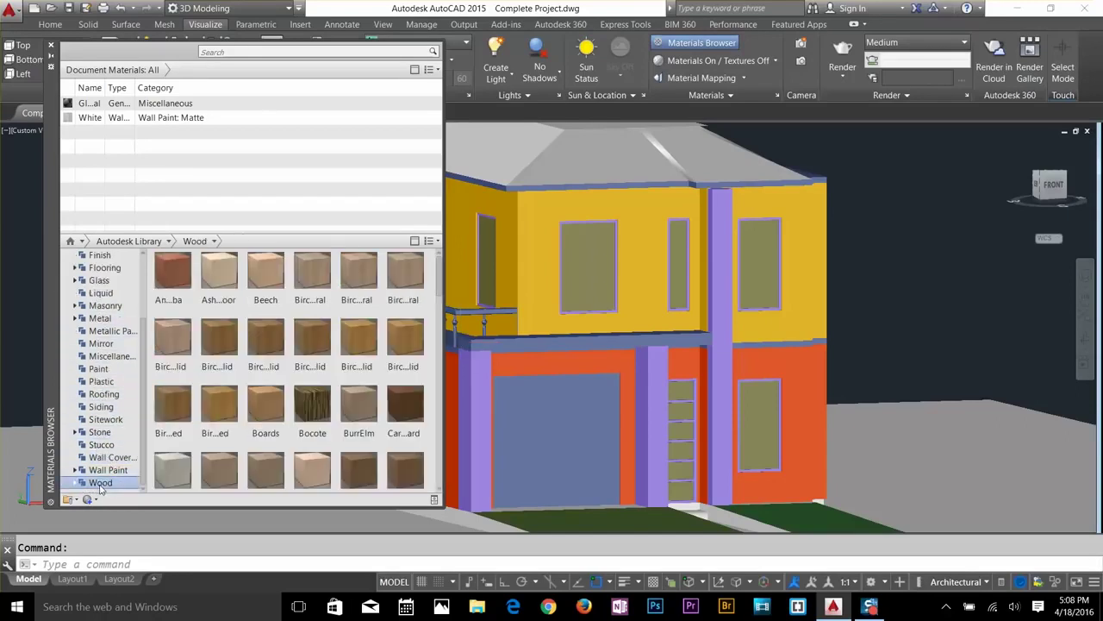
scroll(301, 308, "down", 1)
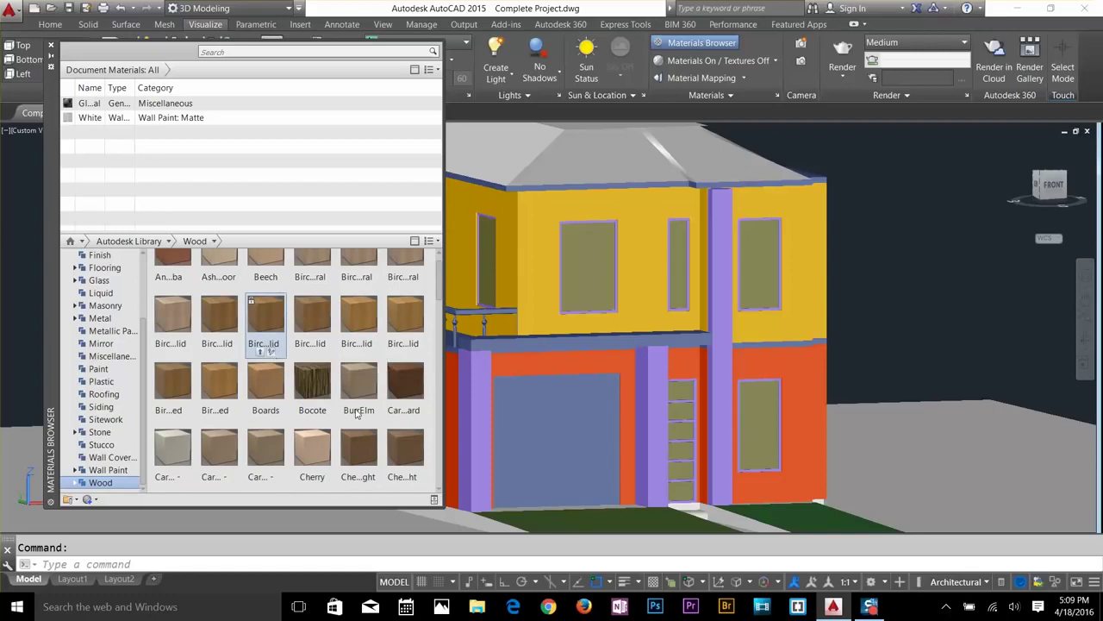
scroll(365, 431, "up", 1)
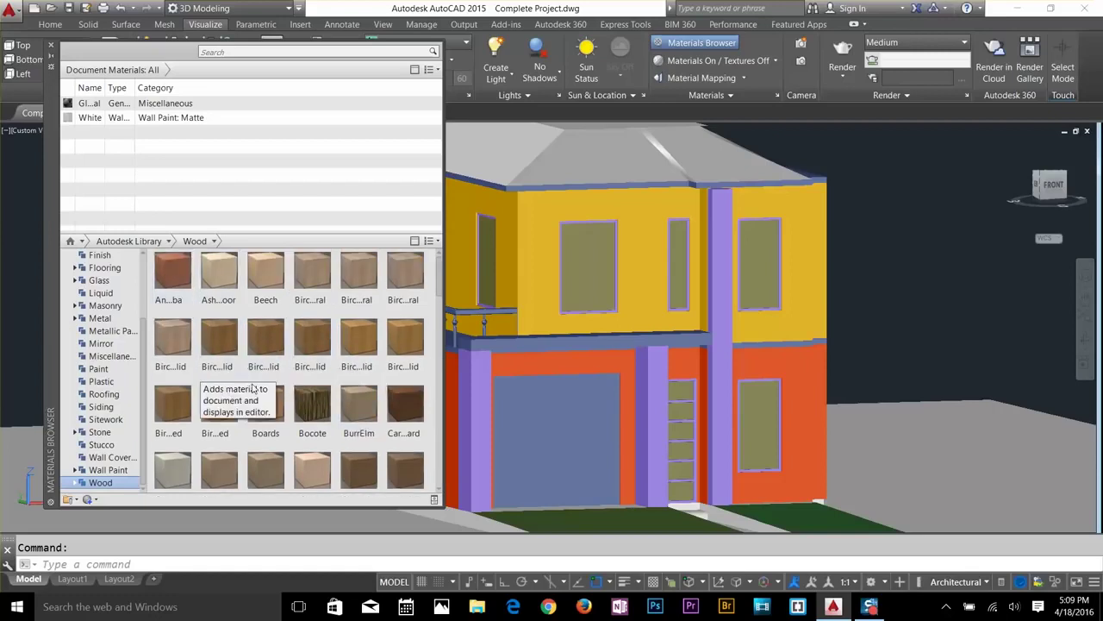
left_click_drag(310, 346, 132, 150)
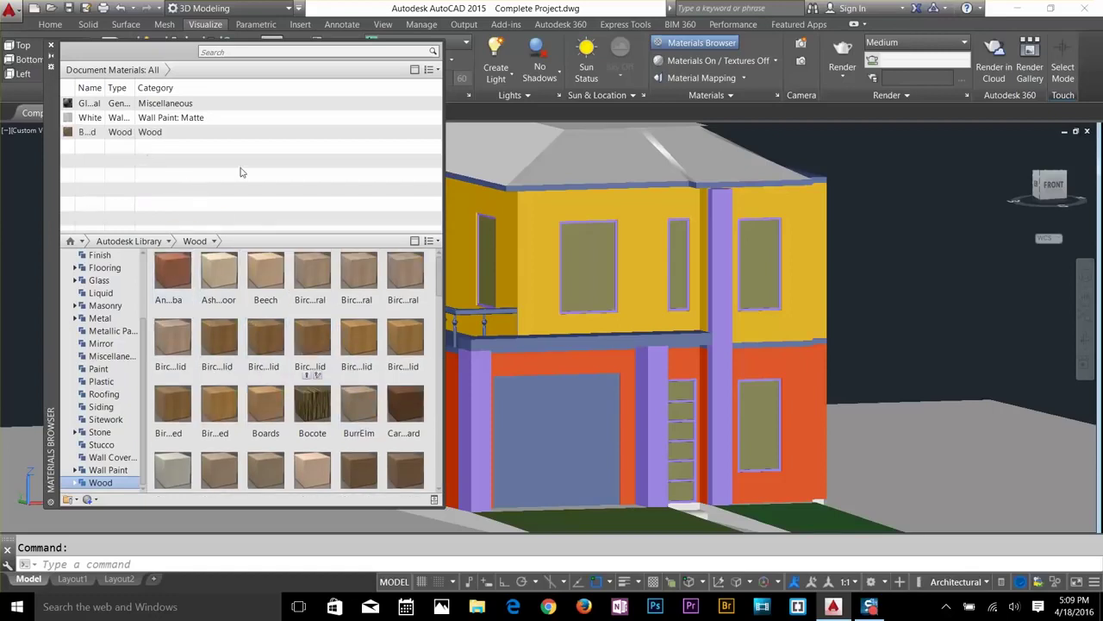
Add the Clear - Amber material from the Glass category to the document materials.
left_click(103, 284)
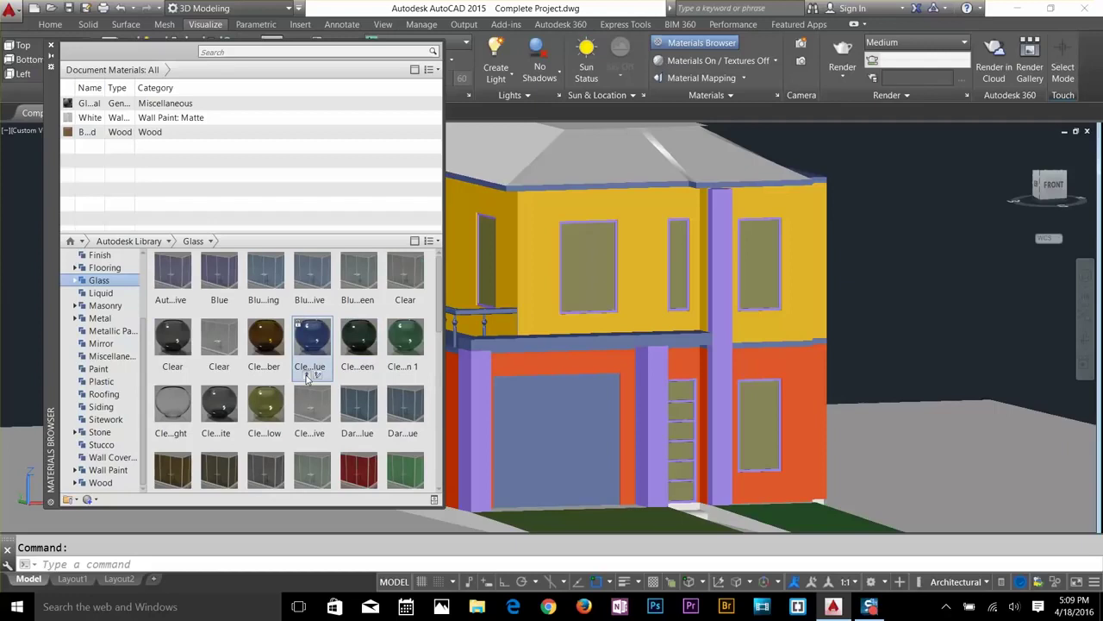
scroll(308, 377, "down", 3)
scroll(307, 376, "up", 3)
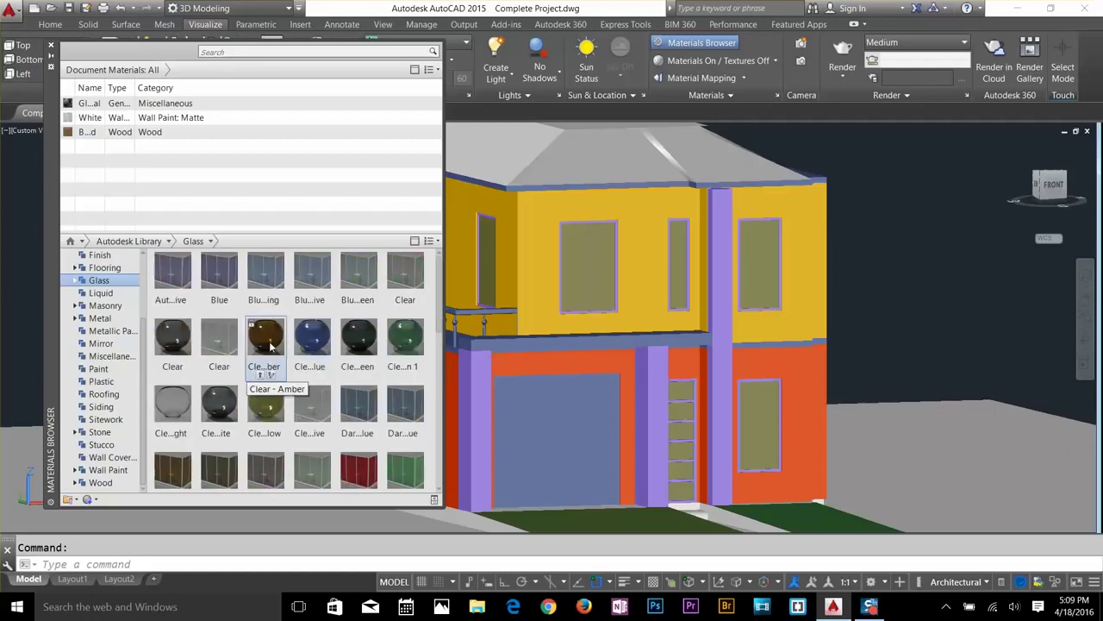
left_click_drag(267, 343, 170, 160)
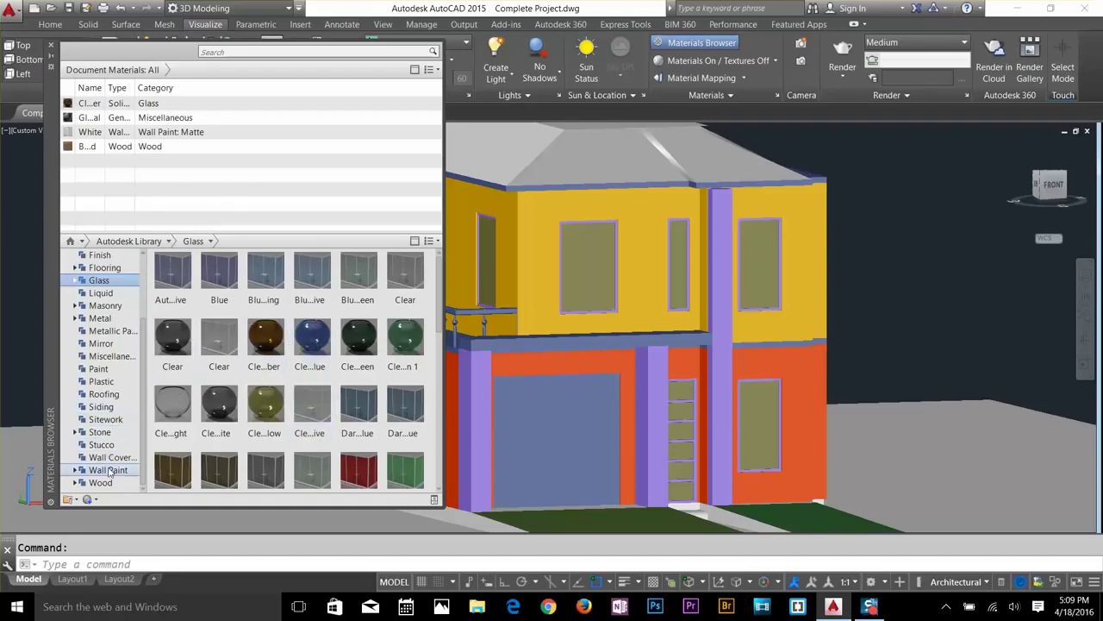
Add Shingle - Composition Gray from the Roofing category to the document materials and close the Materials Browser.
left_click(104, 395)
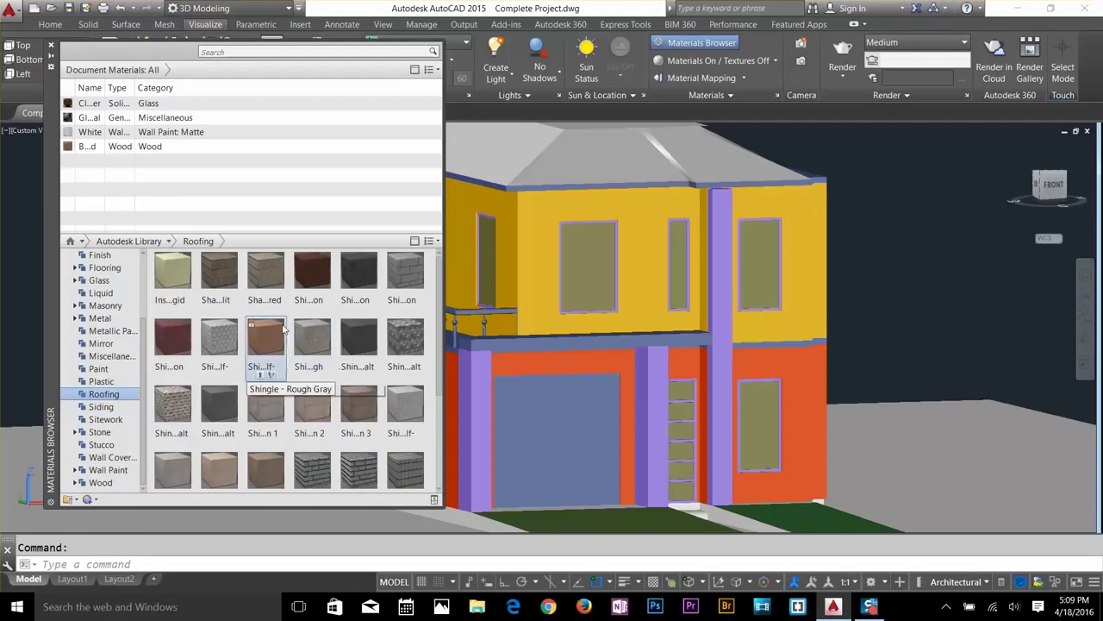
scroll(284, 388, "down", 3)
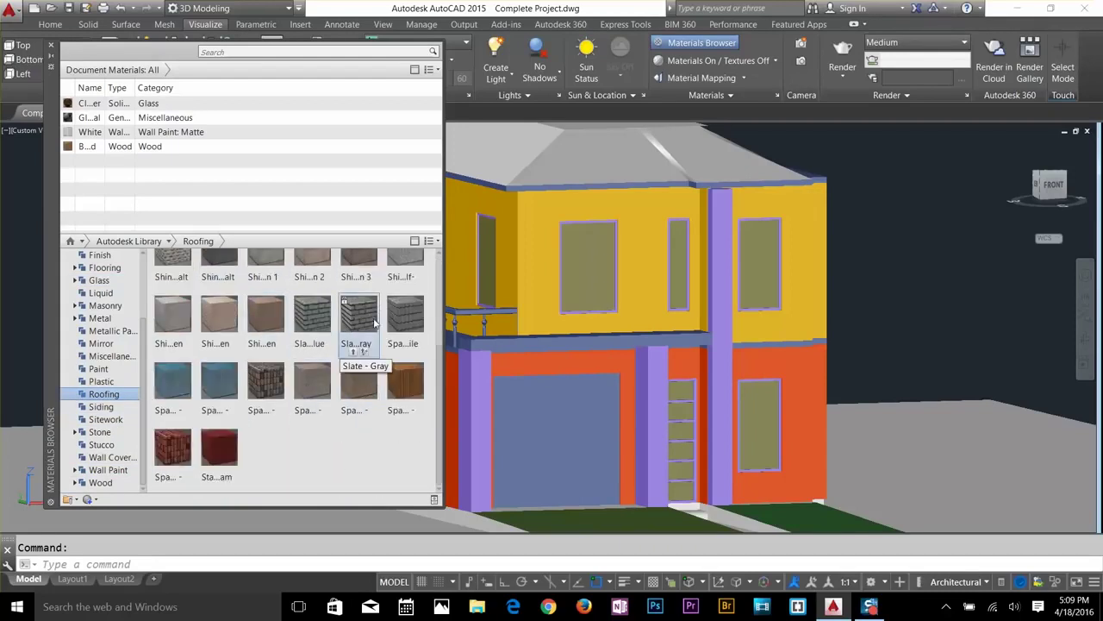
scroll(358, 336, "up", 3)
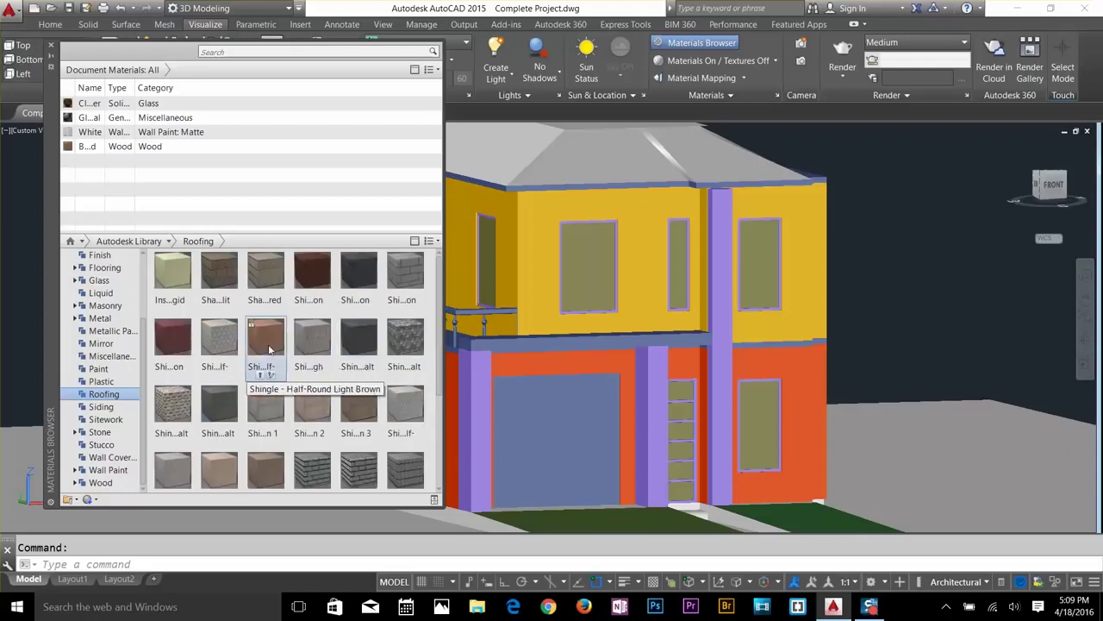
left_click_drag(401, 281, 242, 199)
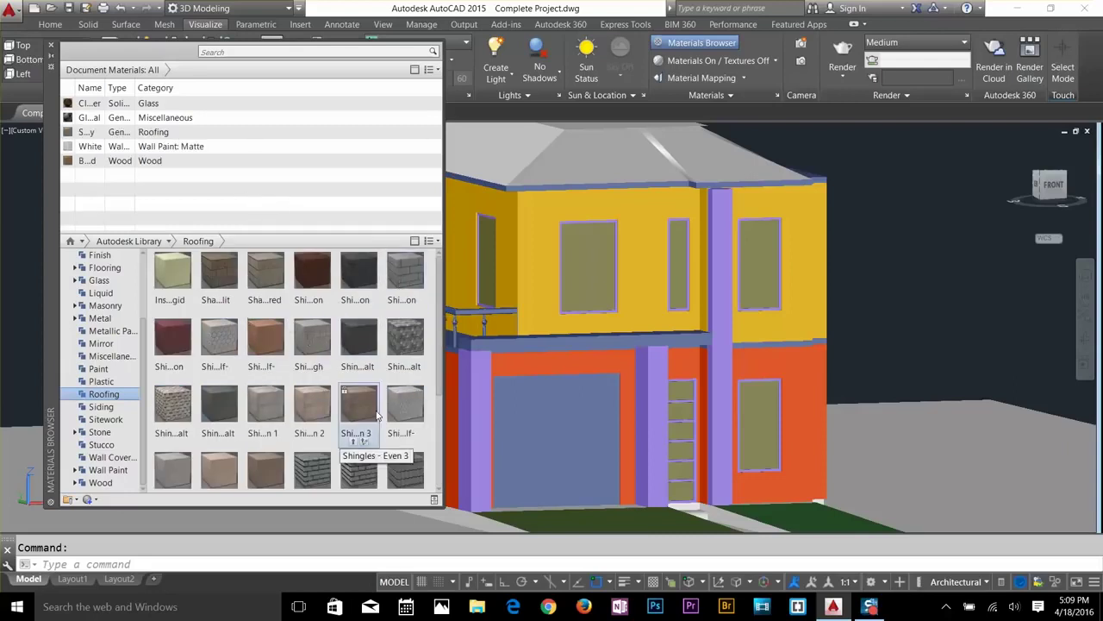
scroll(379, 426, "down", 3)
left_click(50, 45)
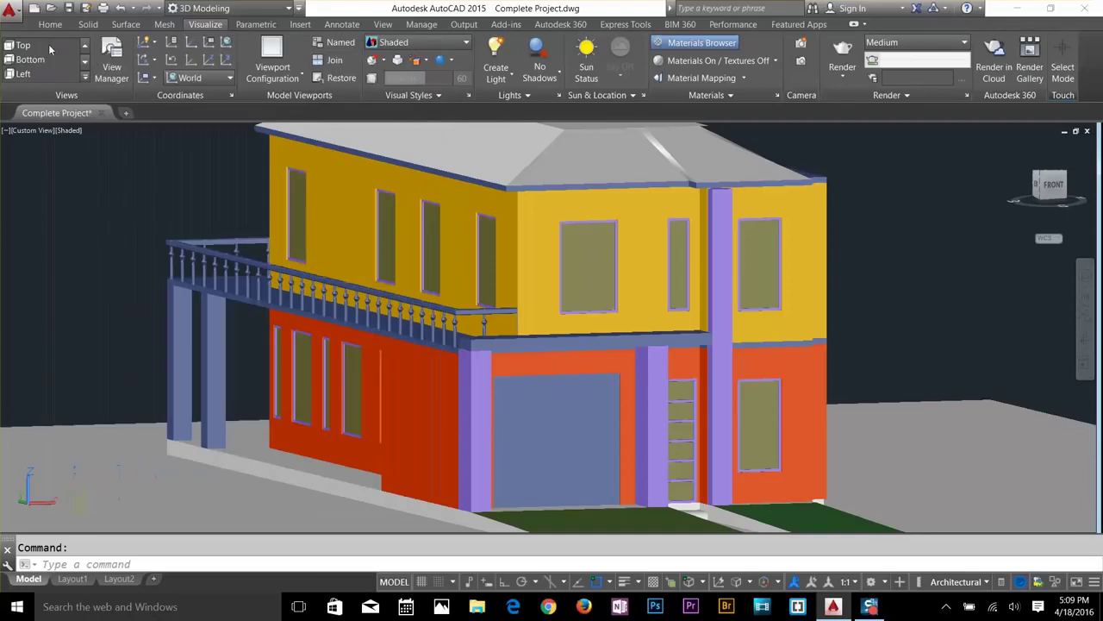
Open the attach-by-layer material options and attach the White material to the 3d wall and 3d wall first layers.
left_click(724, 94)
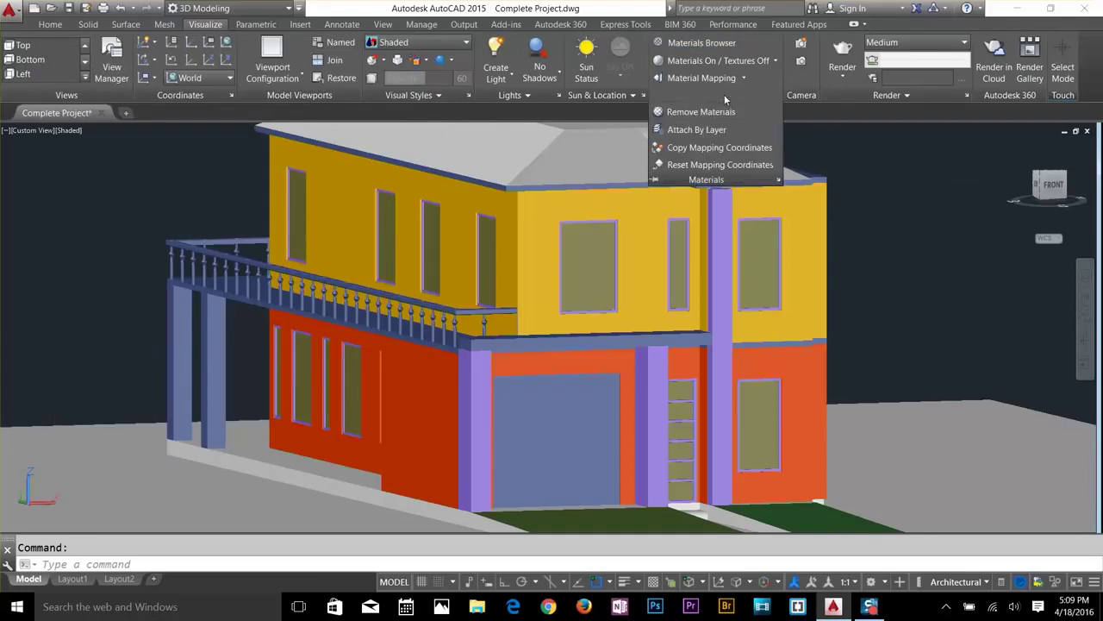
left_click(696, 129)
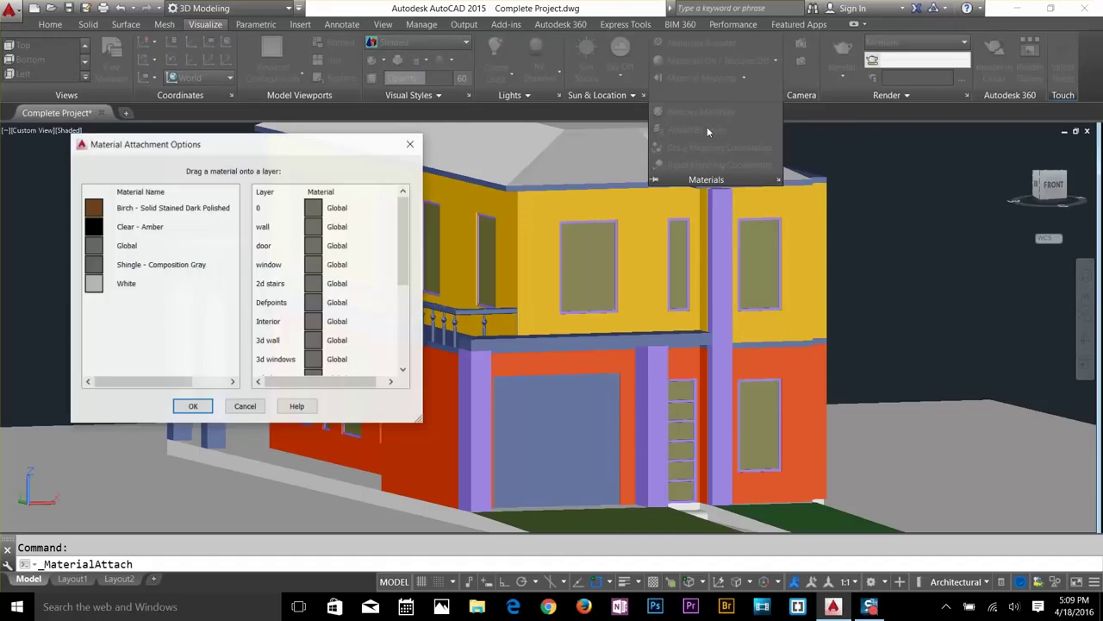
left_click_drag(269, 146, 207, 126)
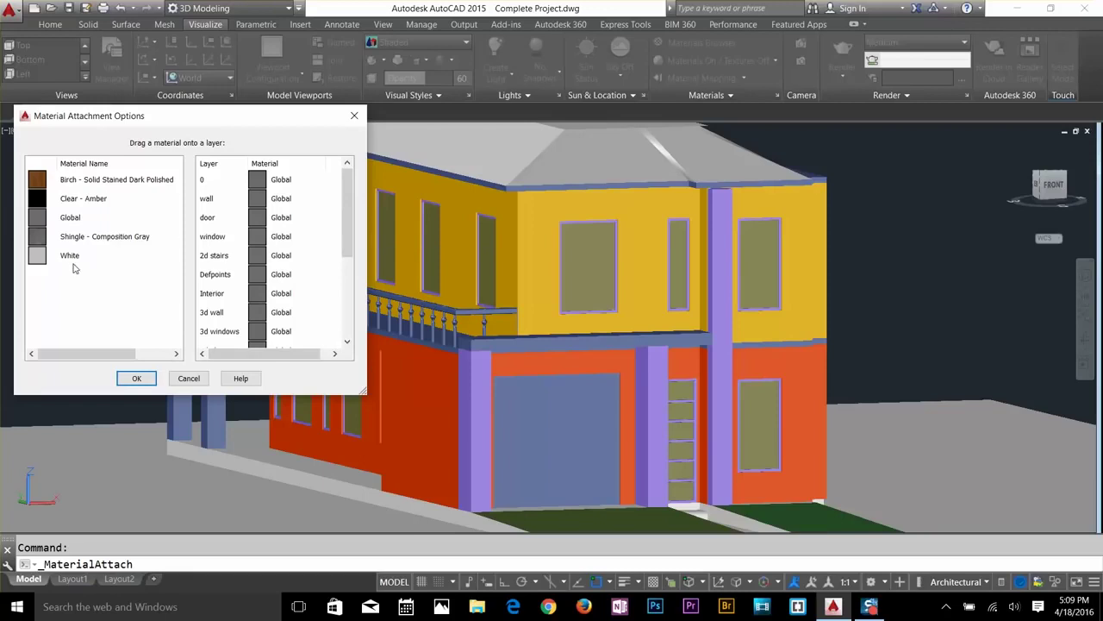
left_click_drag(72, 257, 306, 313)
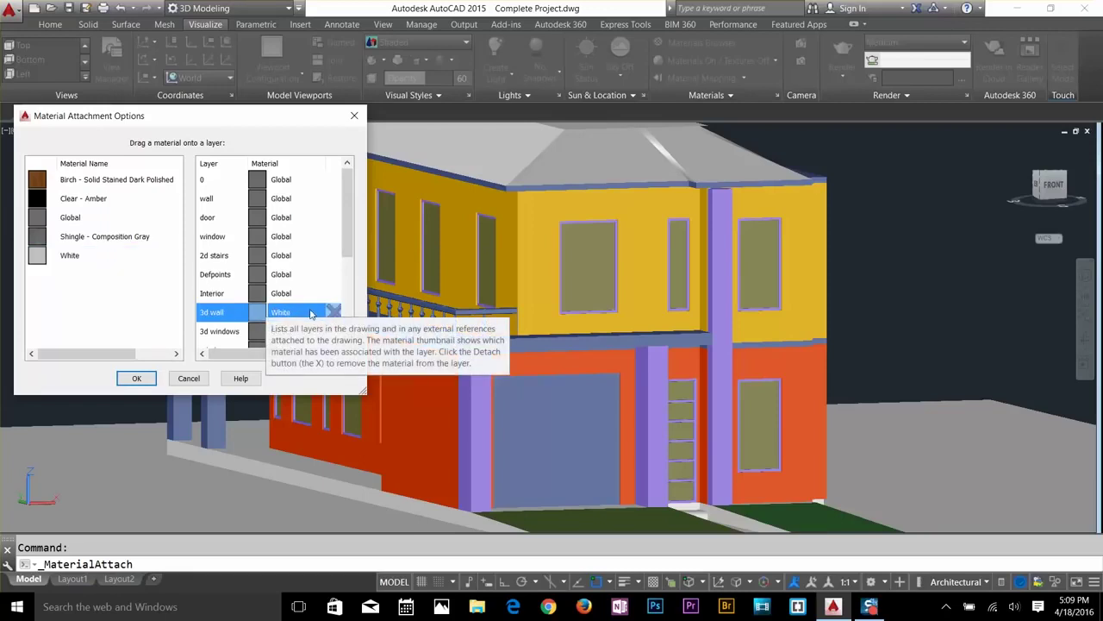
scroll(288, 293, "down", 1)
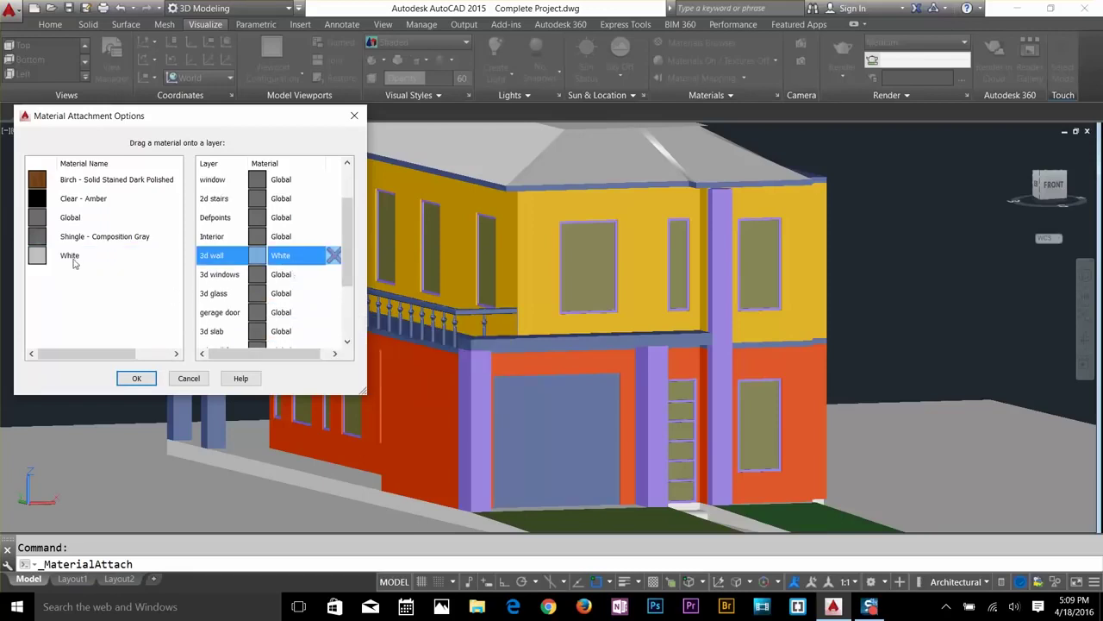
scroll(253, 299, "down", 2)
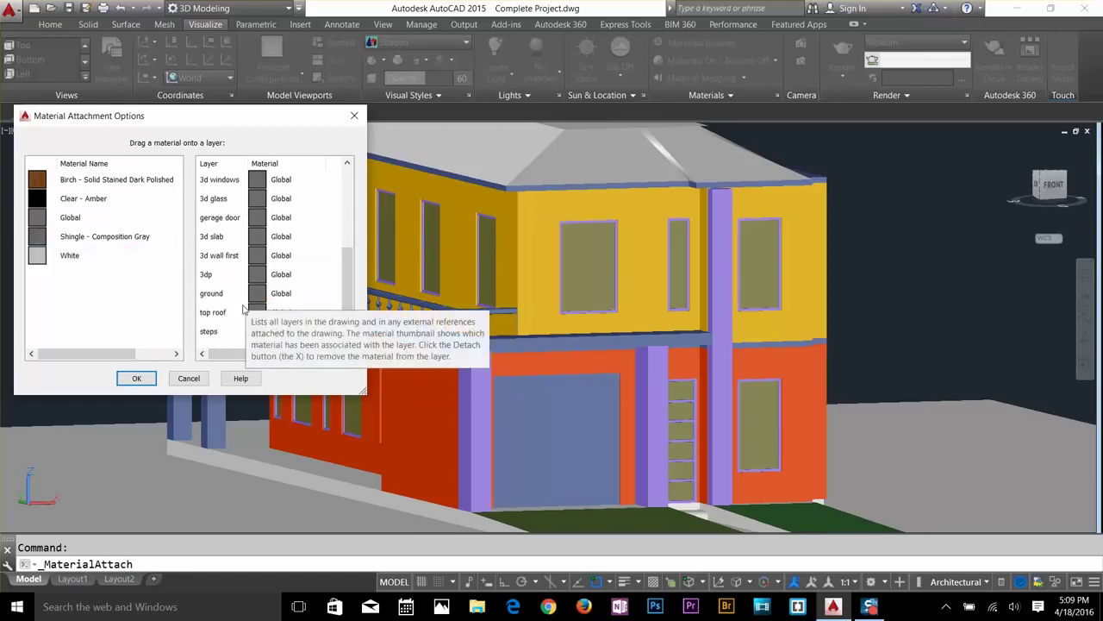
left_click_drag(75, 260, 326, 258)
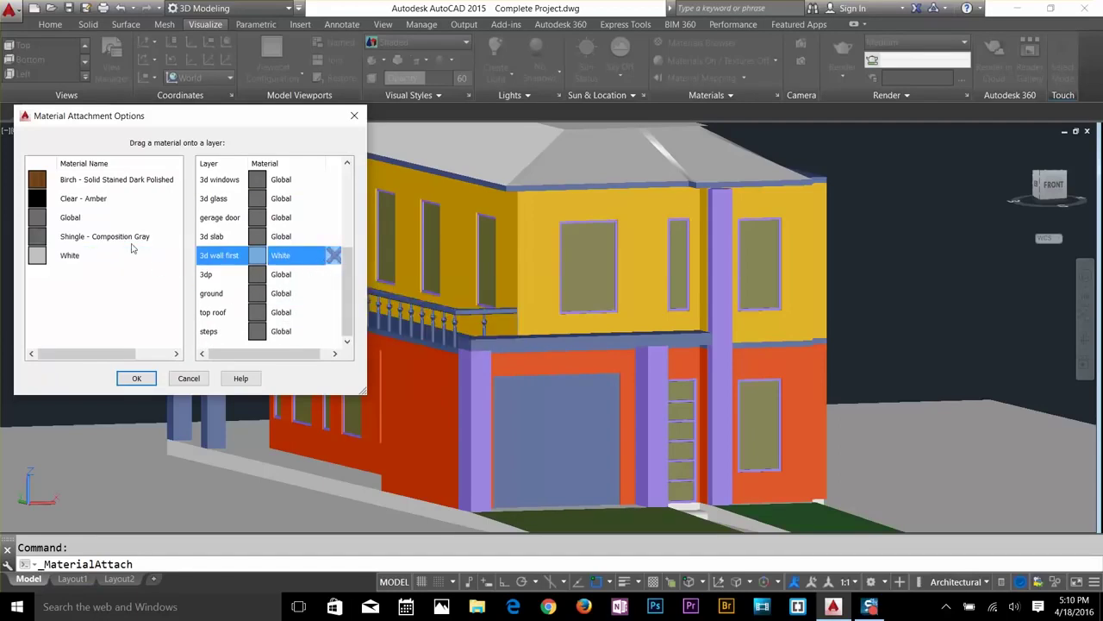
Attach the Birch - Solid Stained Dark Polished material to the 3d windows layer.
left_click(38, 262)
left_click(93, 236)
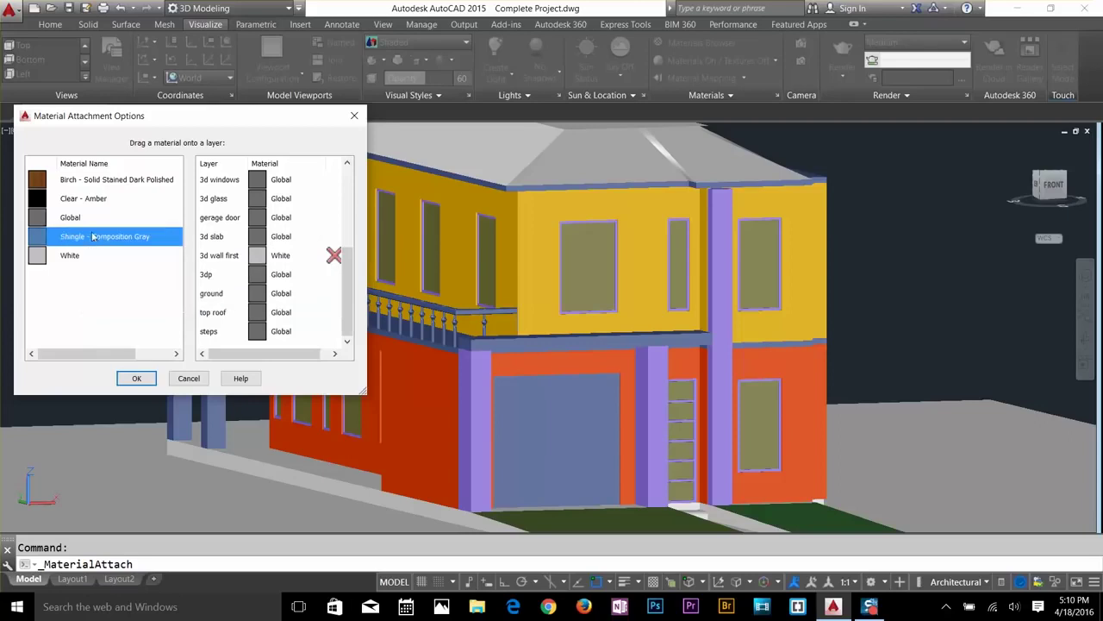
left_click(80, 182)
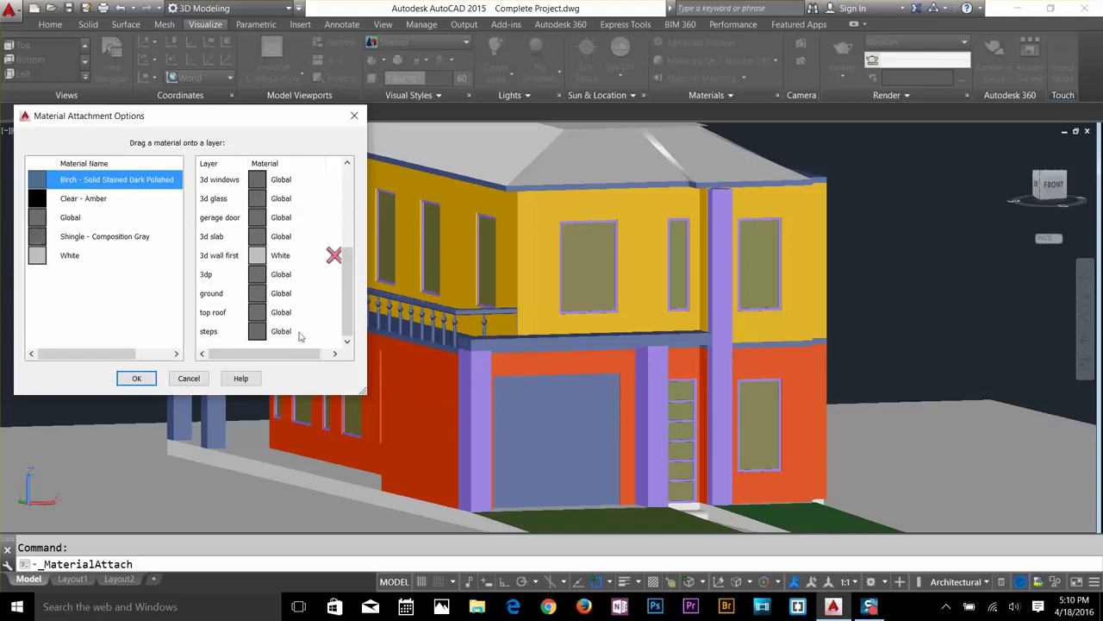
scroll(295, 324, "up", 1)
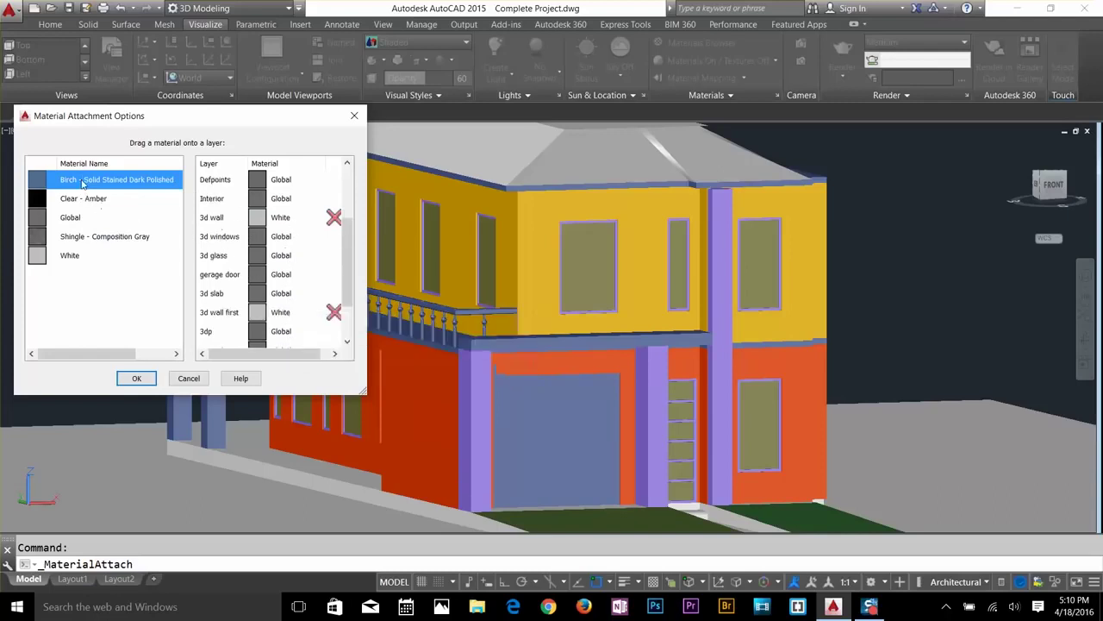
left_click_drag(107, 181, 313, 245)
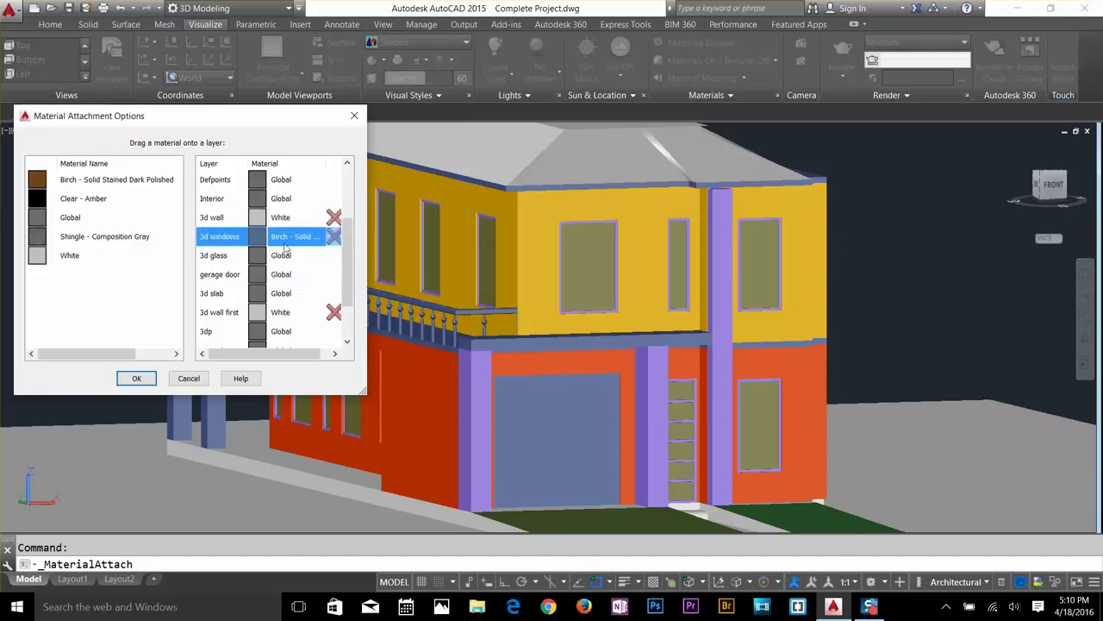
Attach the Clear - Amber glass material to the 3d glass layer.
scroll(277, 283, "down", 1)
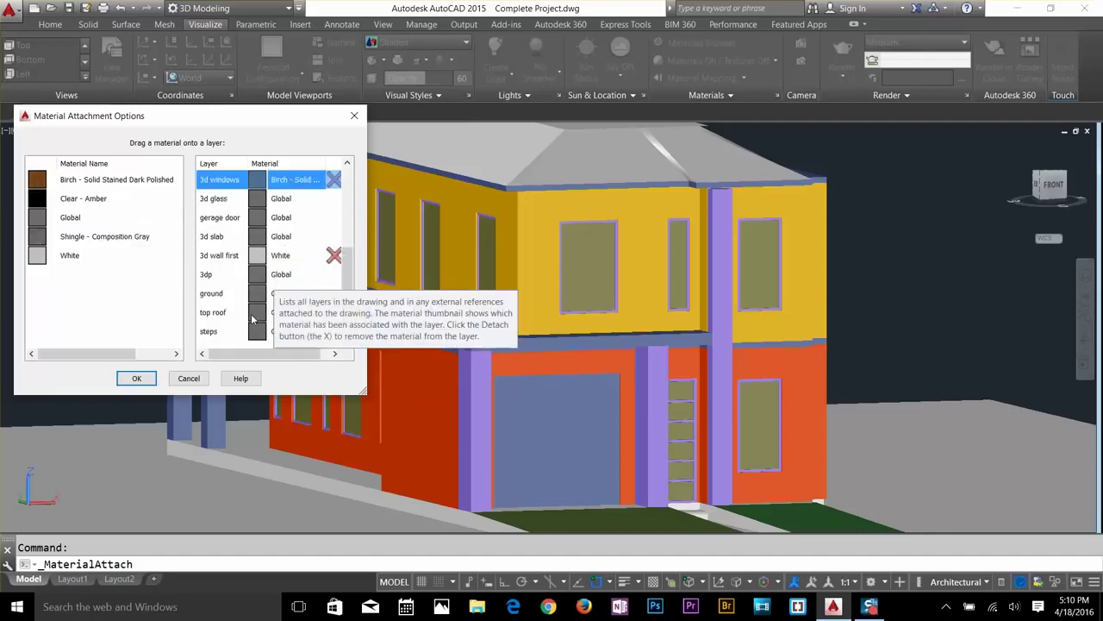
scroll(253, 247, "up", 1)
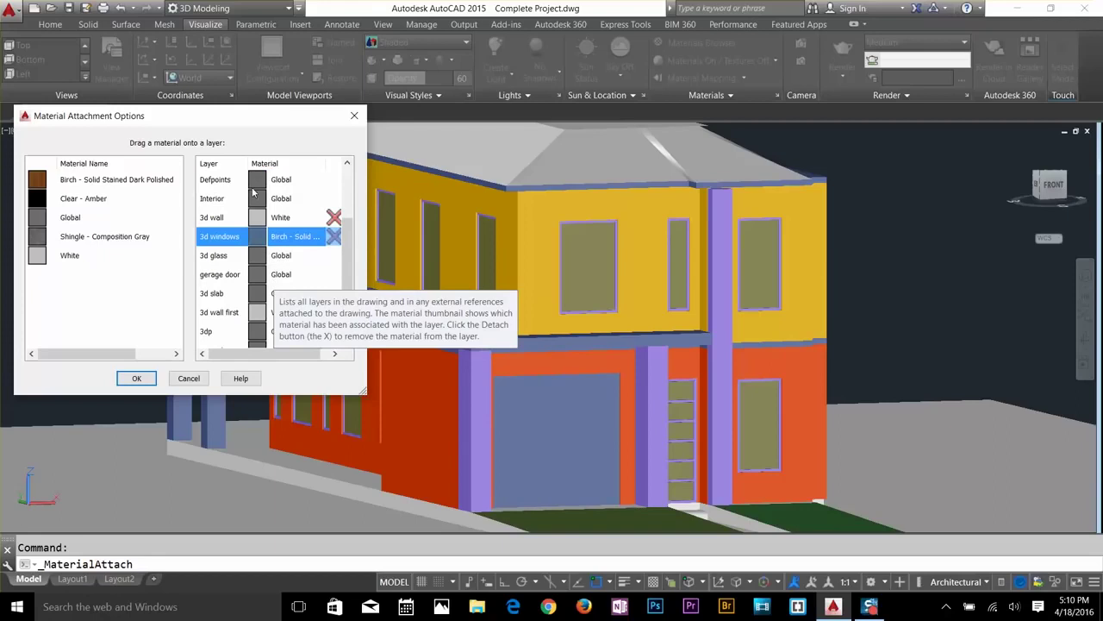
left_click(222, 315)
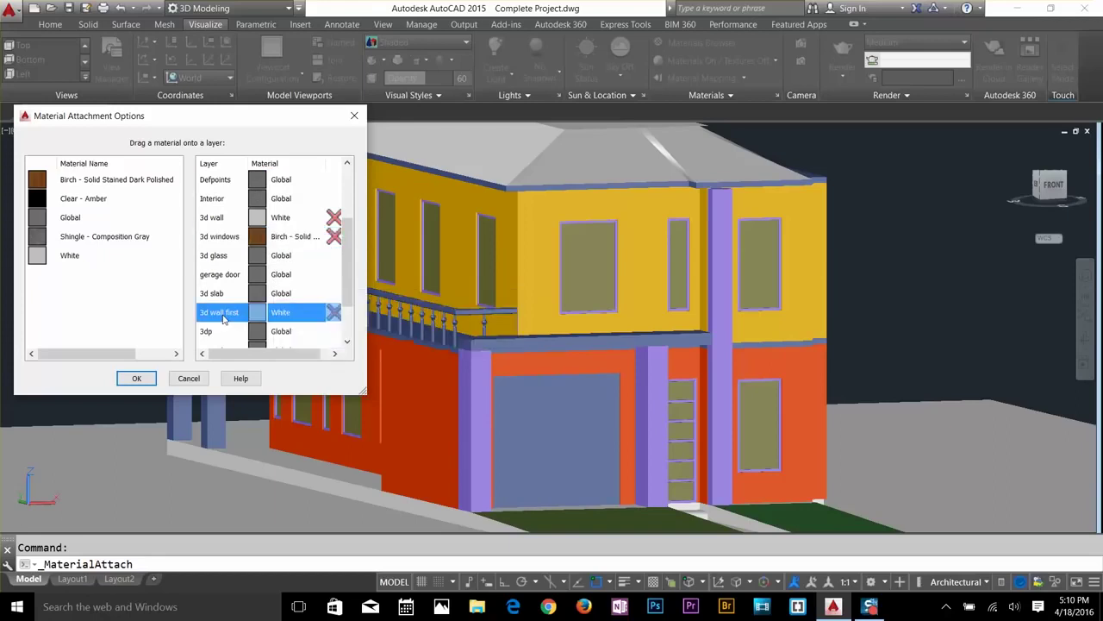
scroll(222, 315, "down", 1)
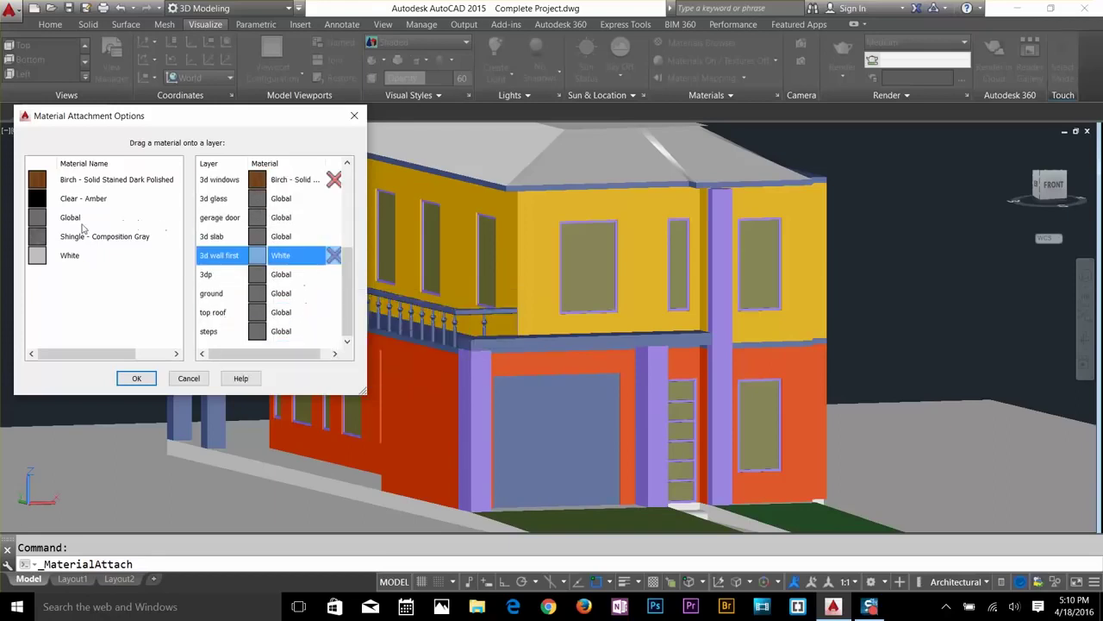
left_click_drag(89, 202, 297, 200)
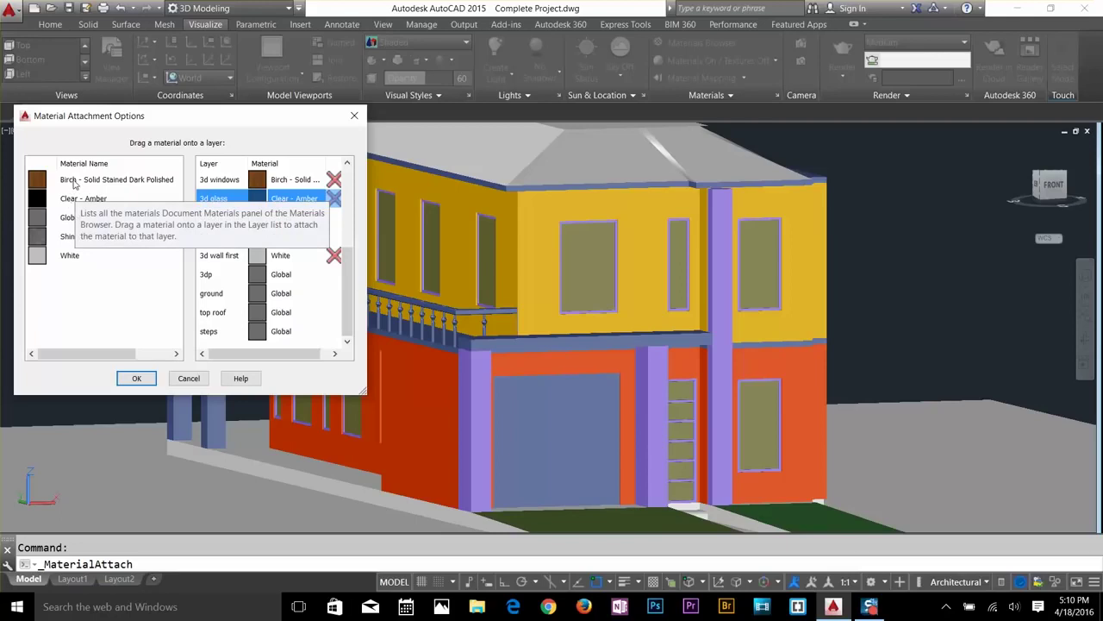
Attach Shingle - Composition Gray to the ground layer and apply the layer material attachments.
left_click_drag(74, 183, 112, 182)
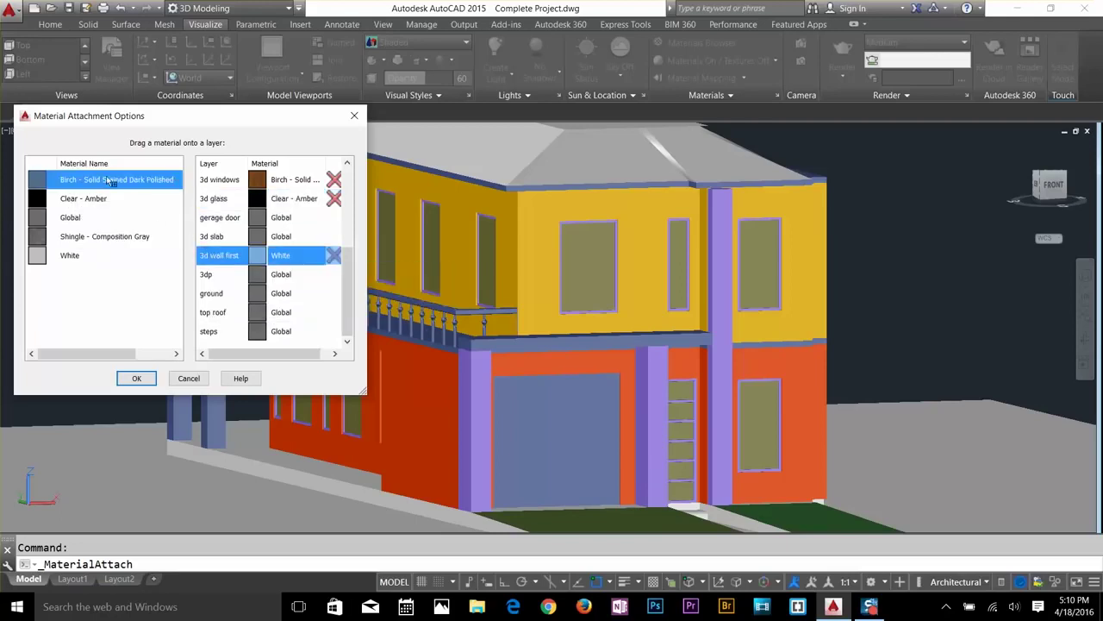
left_click(85, 238)
left_click_drag(85, 240, 323, 299)
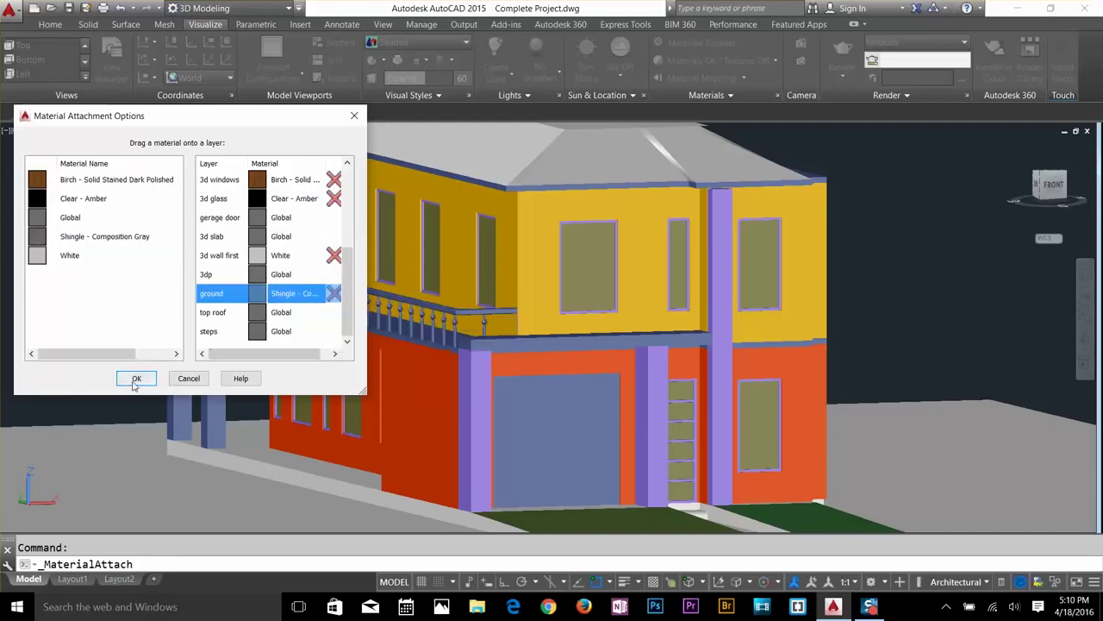
left_click(136, 378)
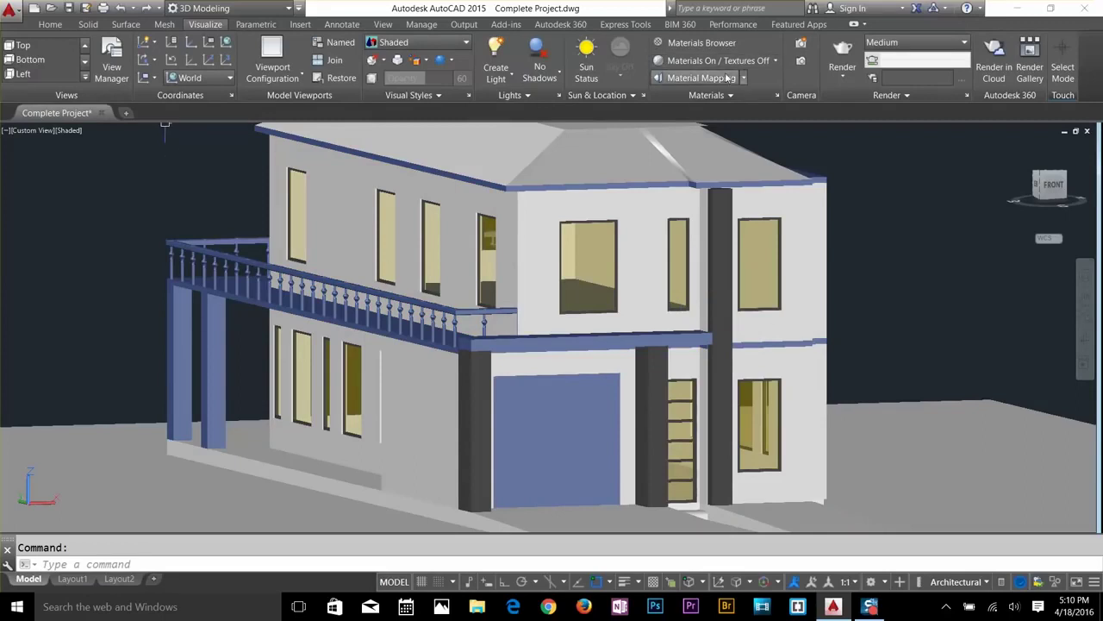
Add Coarse Polished - White from the library's Stone category to the document materials and close the Materials Browser.
left_click(715, 43)
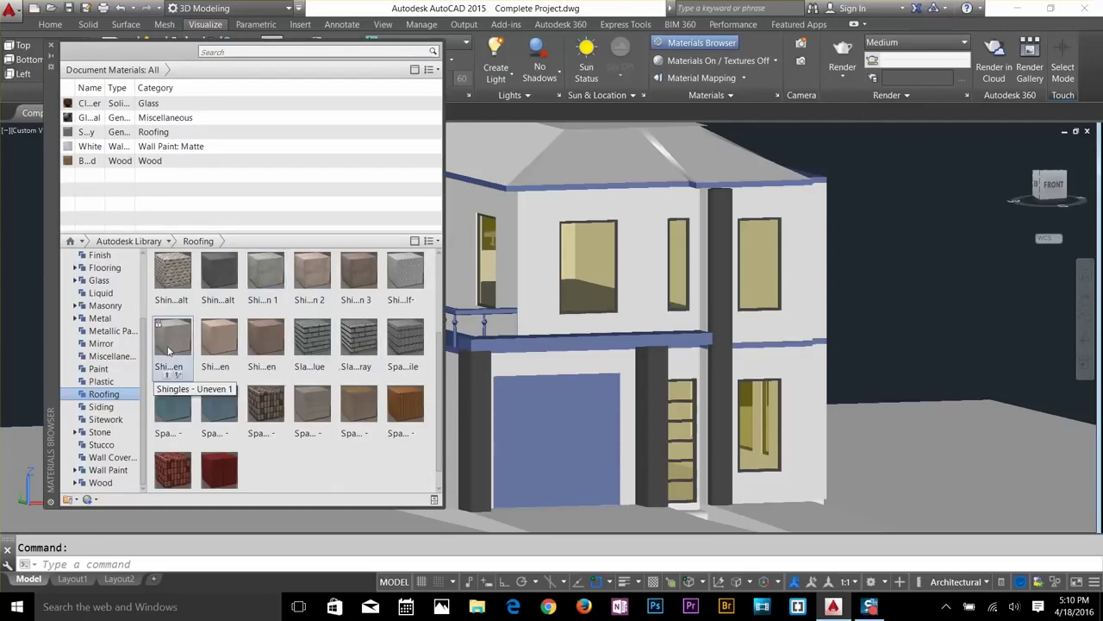
scroll(215, 414, "down", 1)
scroll(207, 387, "up", 7)
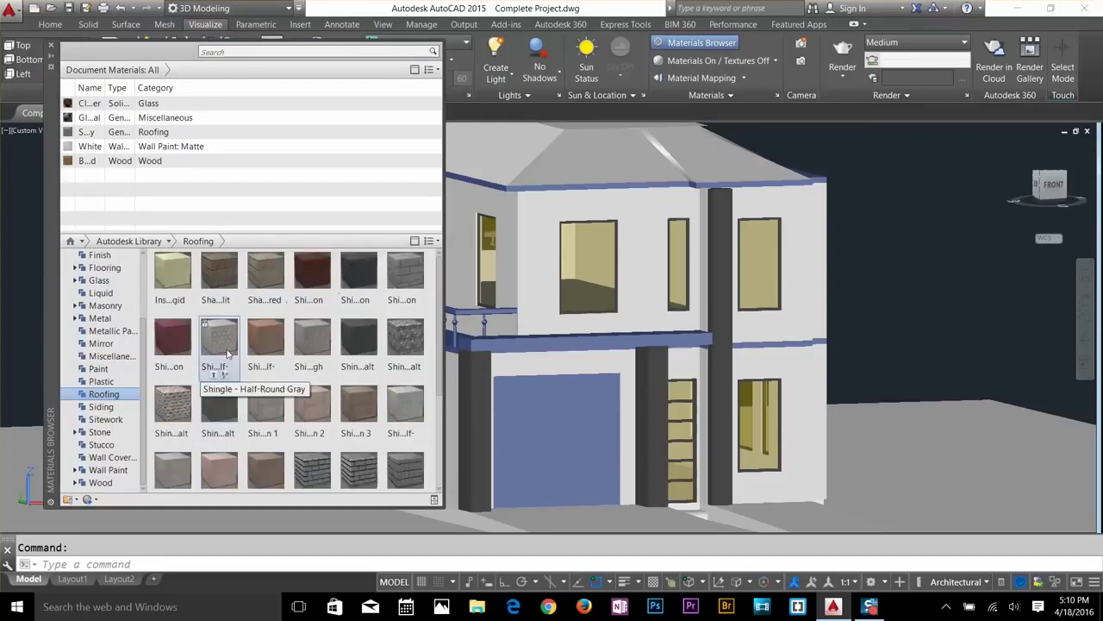
left_click(99, 422)
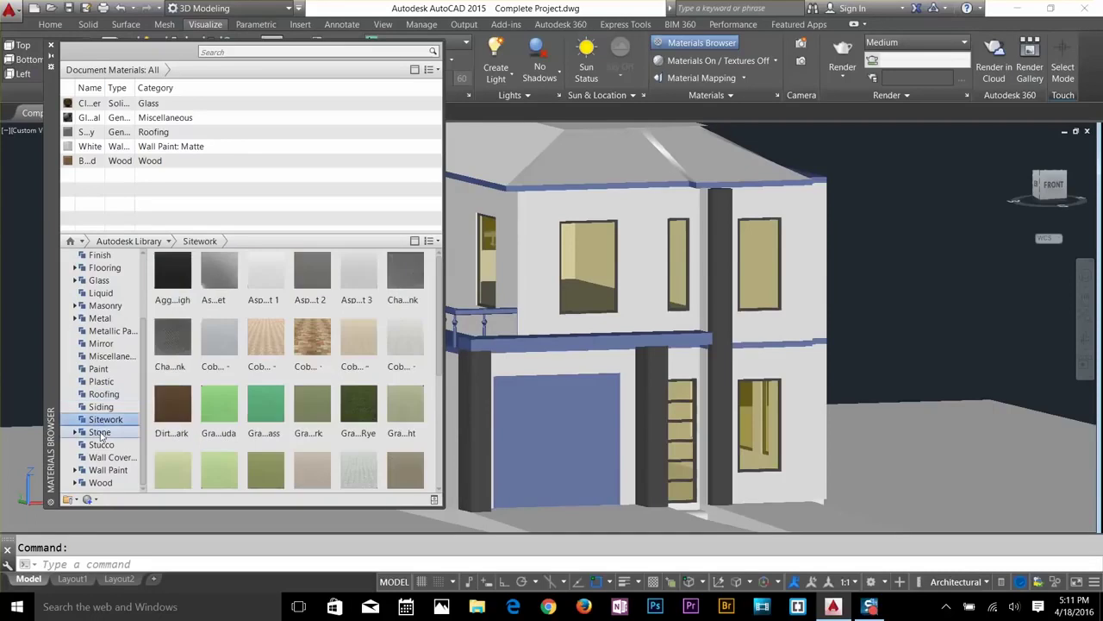
left_click(100, 432)
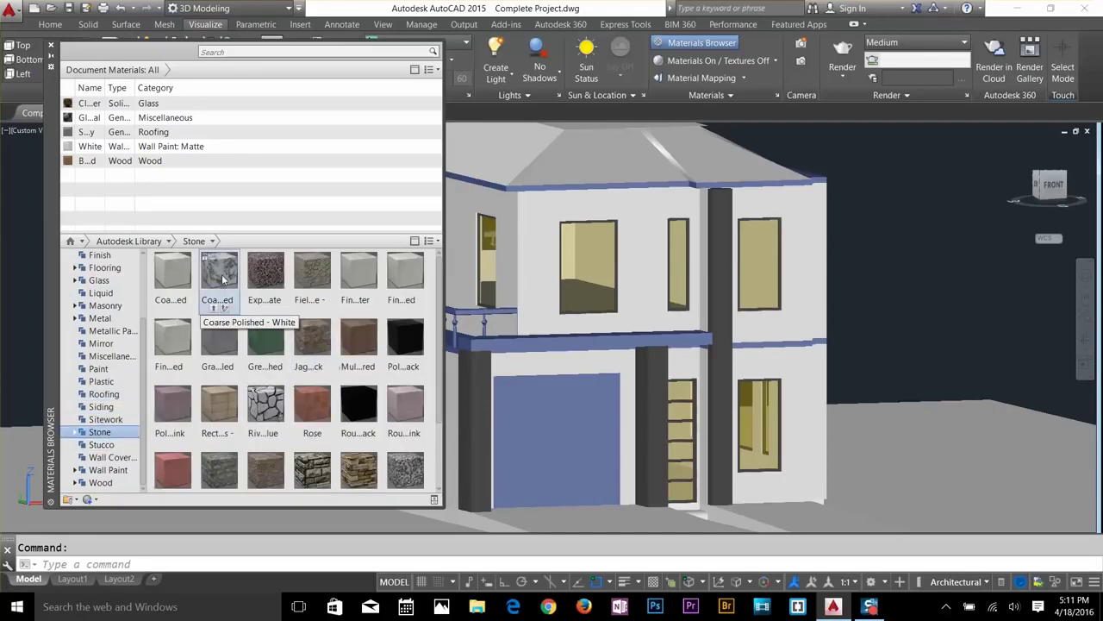
left_click_drag(222, 278, 187, 196)
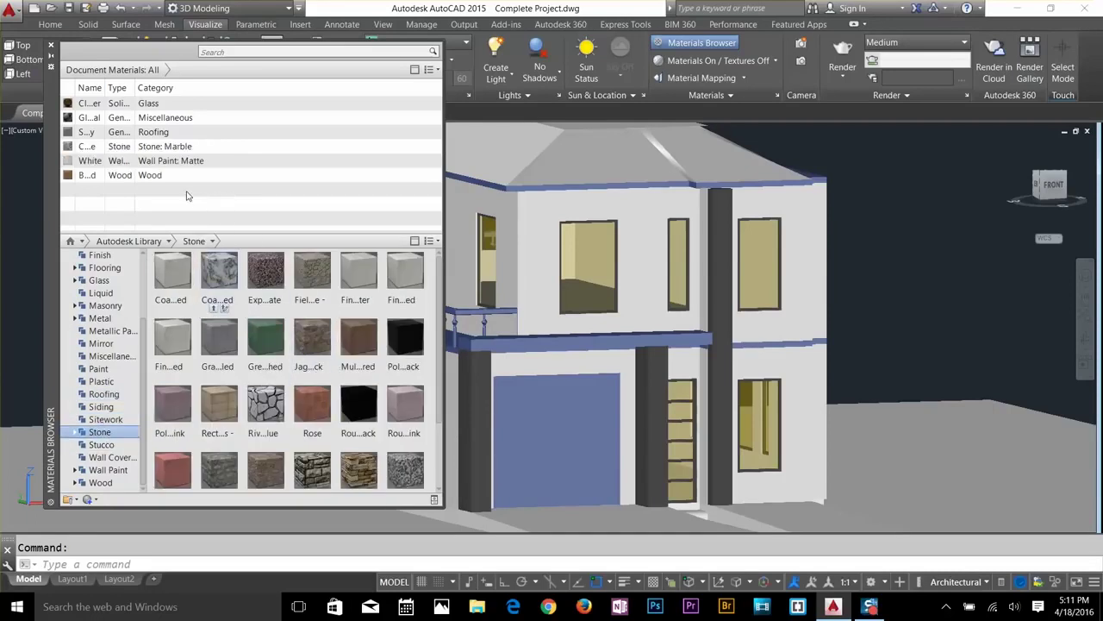
left_click(51, 47)
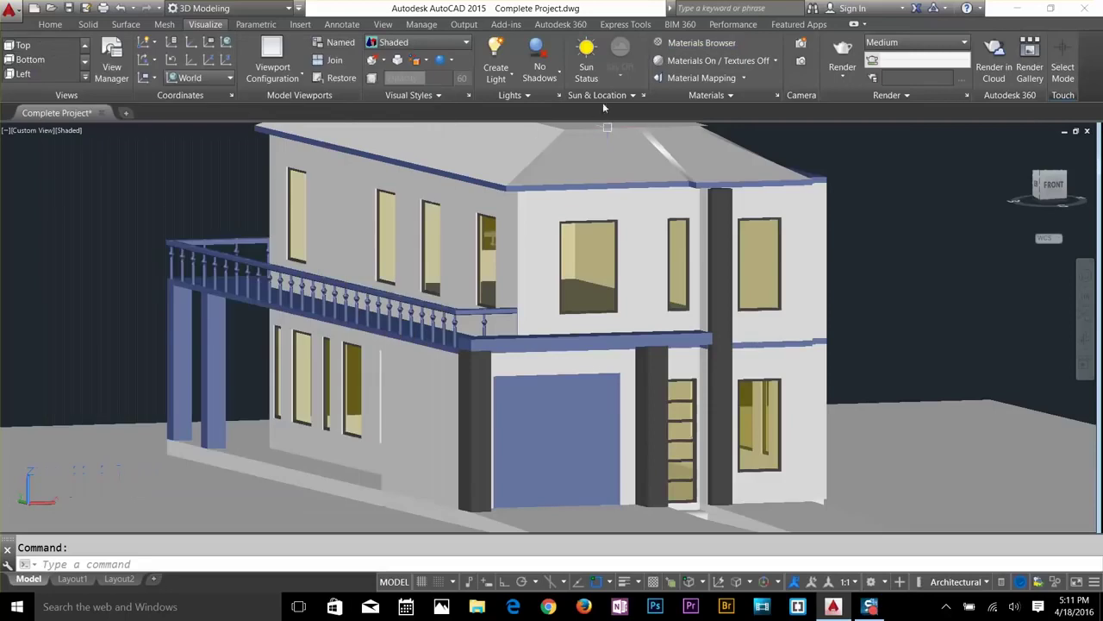
Attach the Coarse Polished - White material to the 3d slab and 3dp layers and apply the attachments.
left_click(712, 95)
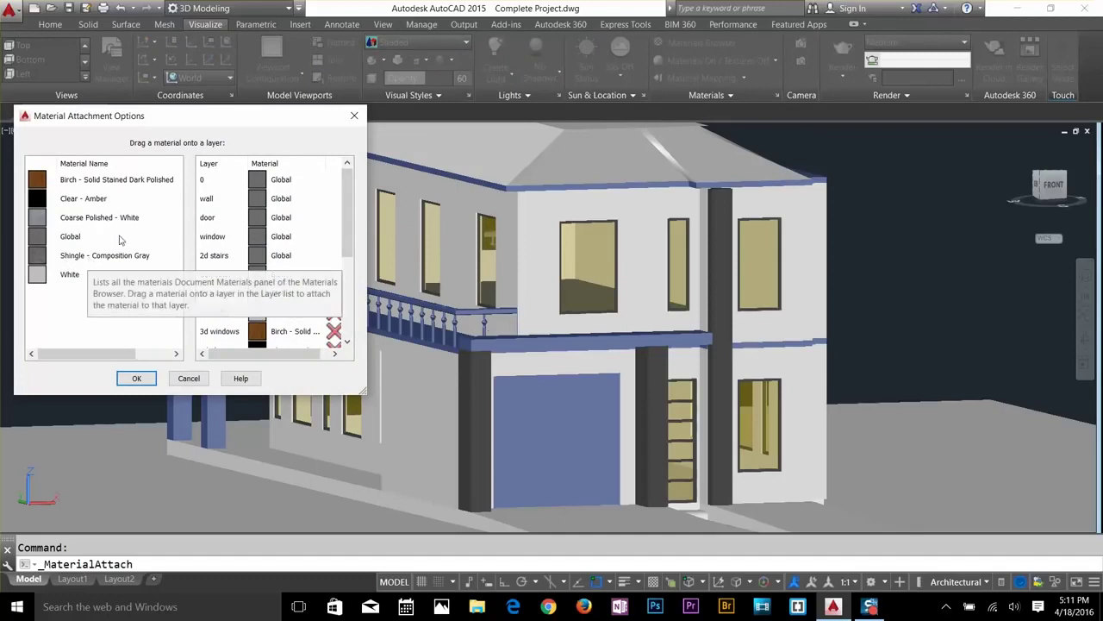
scroll(265, 315, "down", 2)
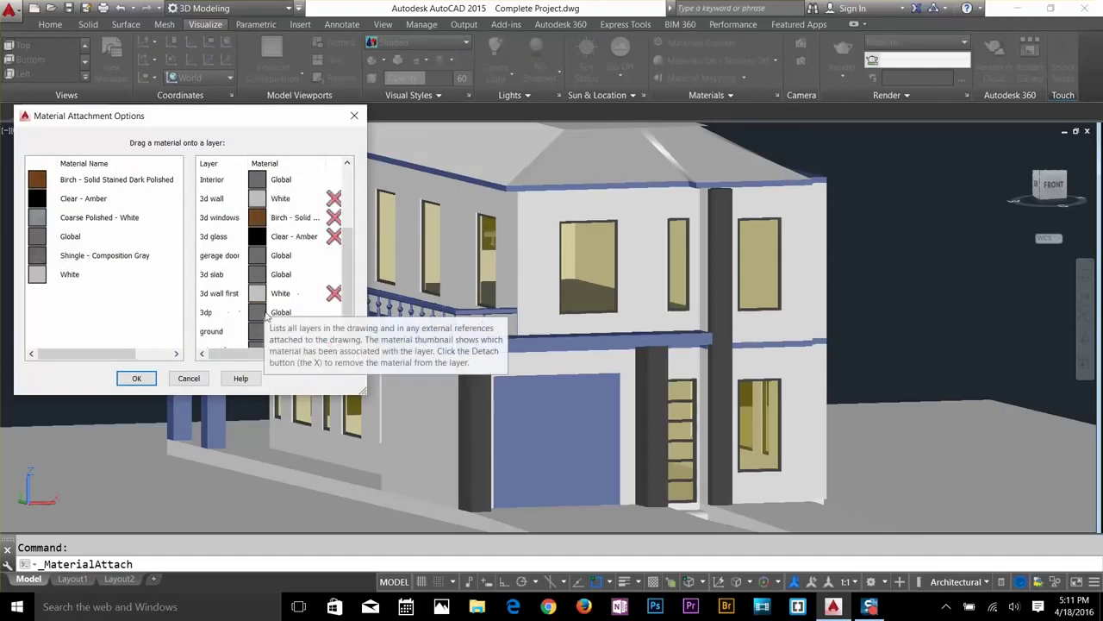
left_click_drag(99, 218, 312, 273)
scroll(257, 306, "down", 1)
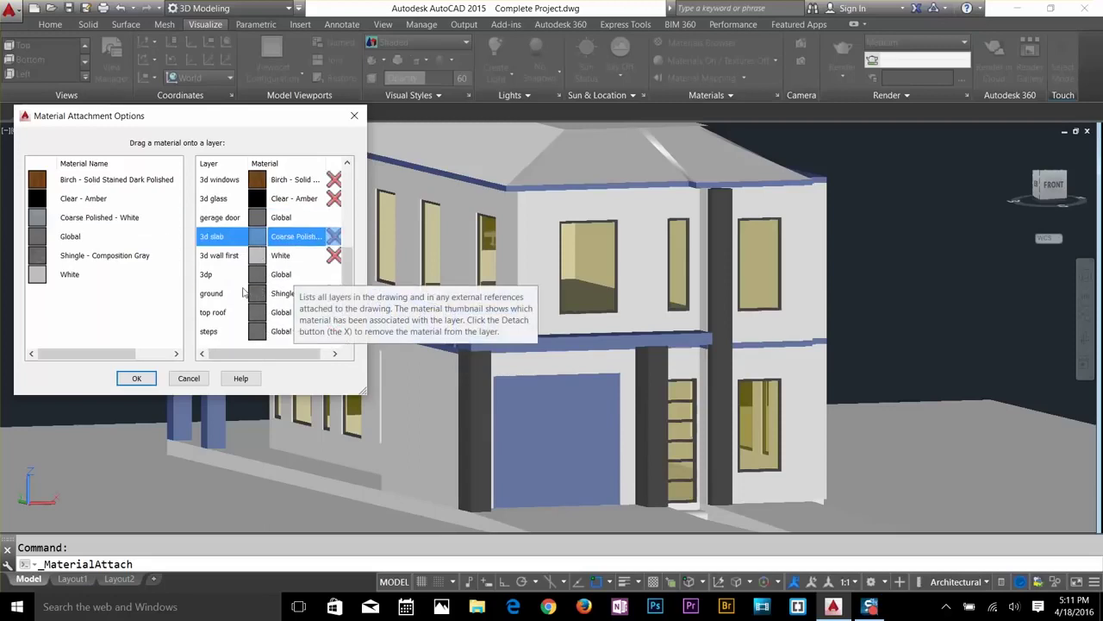
left_click_drag(110, 217, 284, 274)
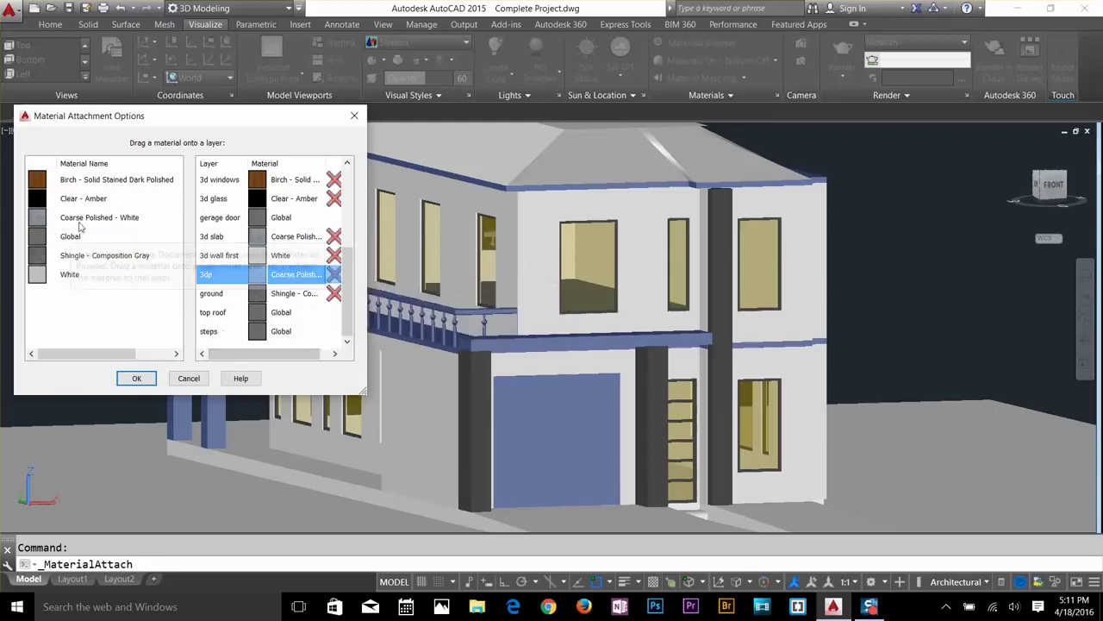
left_click_drag(99, 217, 248, 275)
scroll(289, 248, "up", 2)
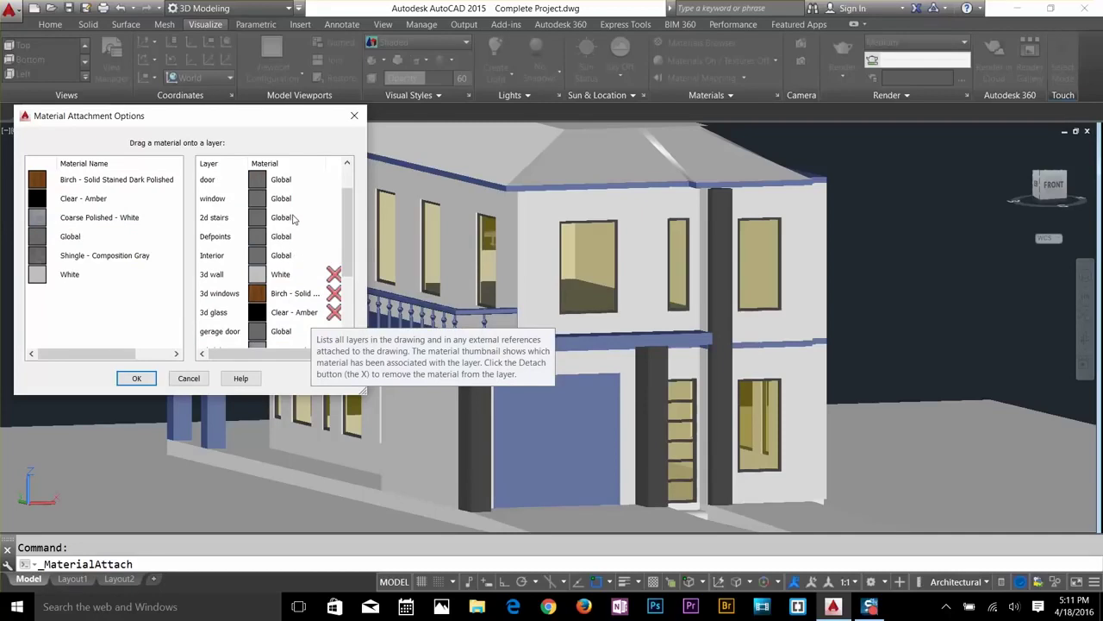
scroll(298, 205, "up", 1)
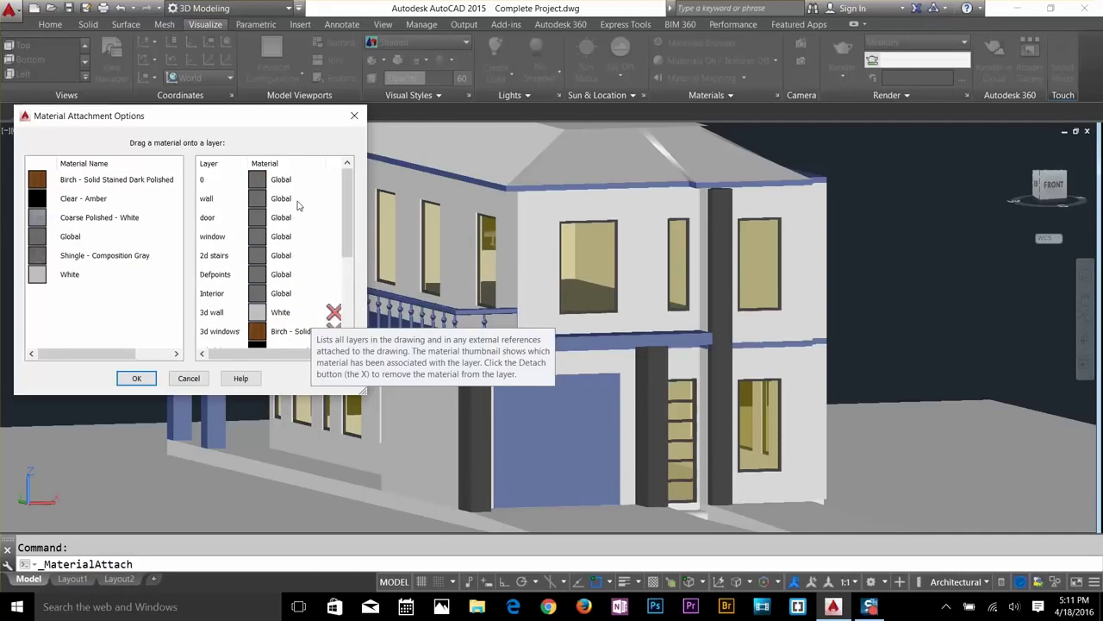
left_click(137, 378)
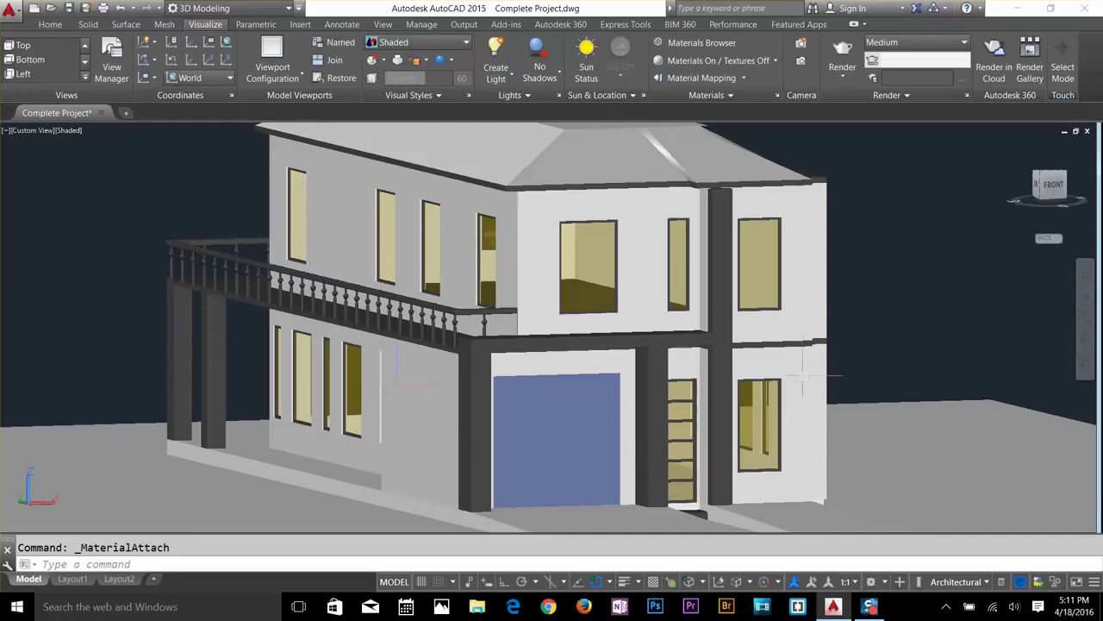
Orbit to a front corner view of the house and turn on full shadows.
middle_click_drag(811, 359, 805, 398, "shift")
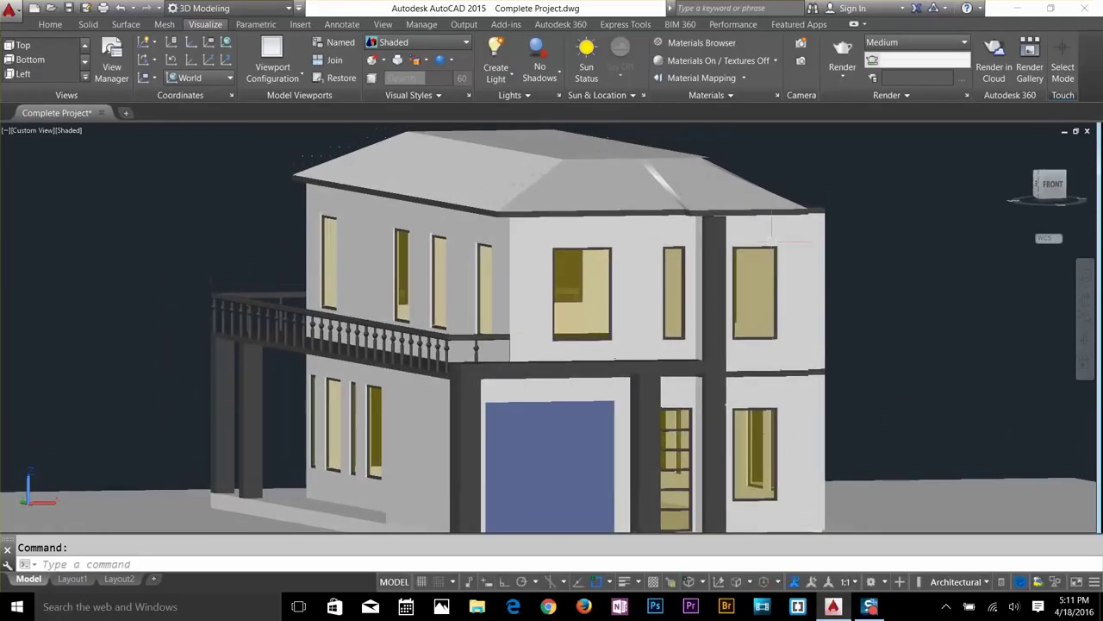
middle_click_drag(728, 328, 742, 312, "shift")
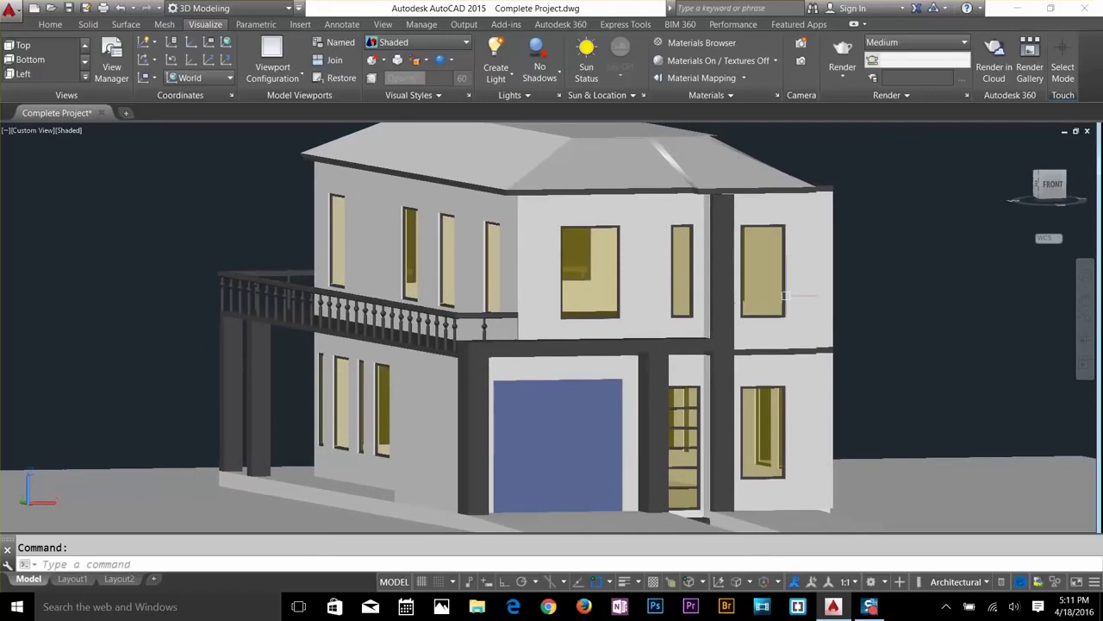
left_click(550, 66)
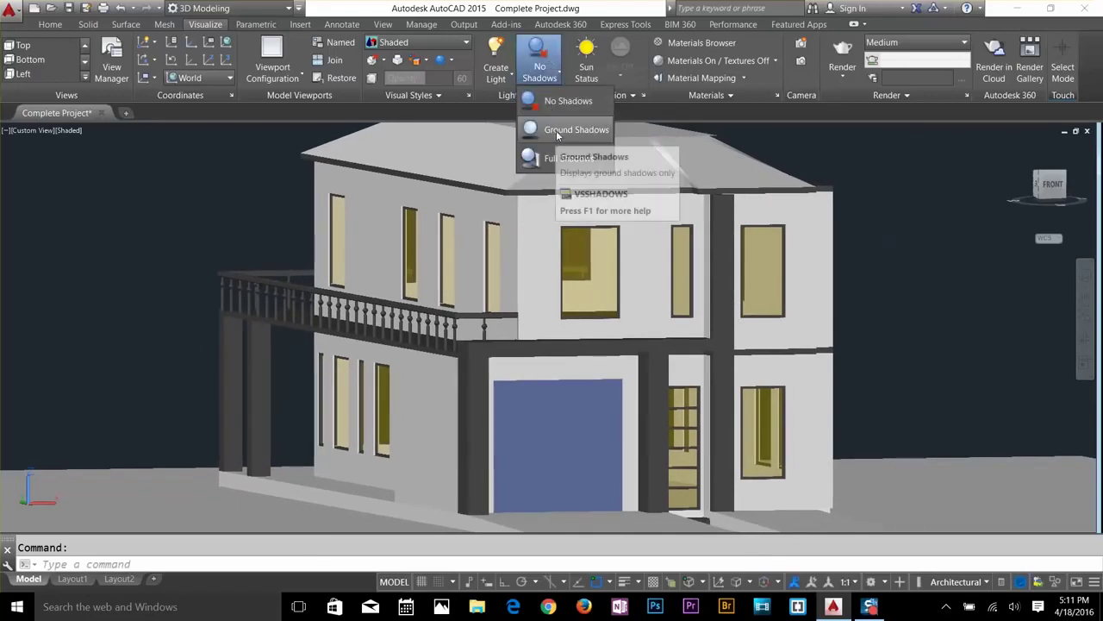
left_click(561, 158)
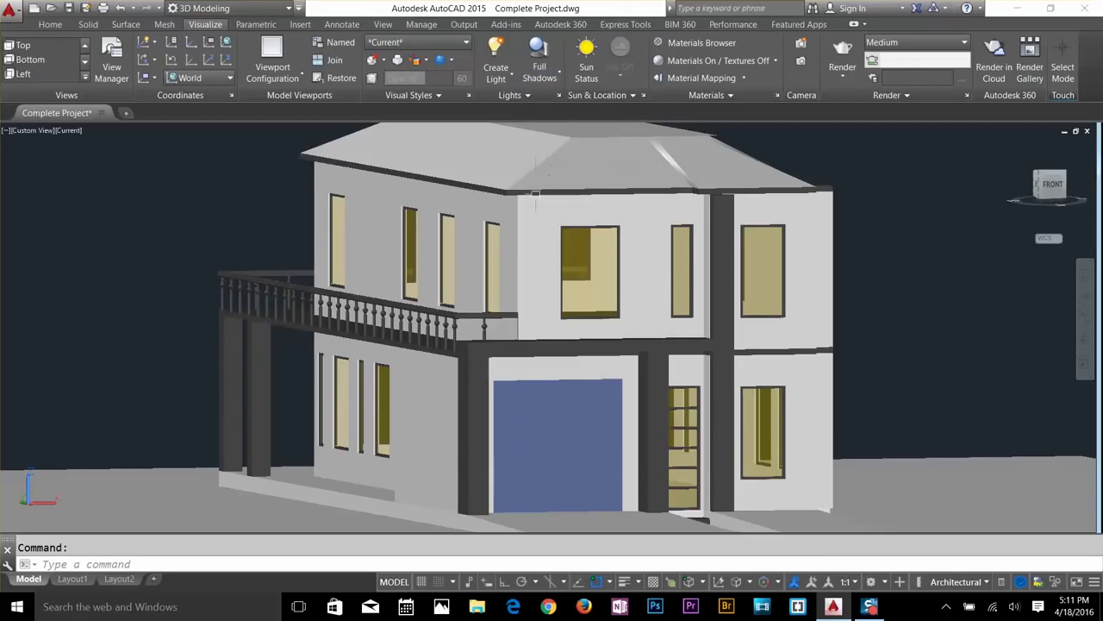
left_click(507, 75)
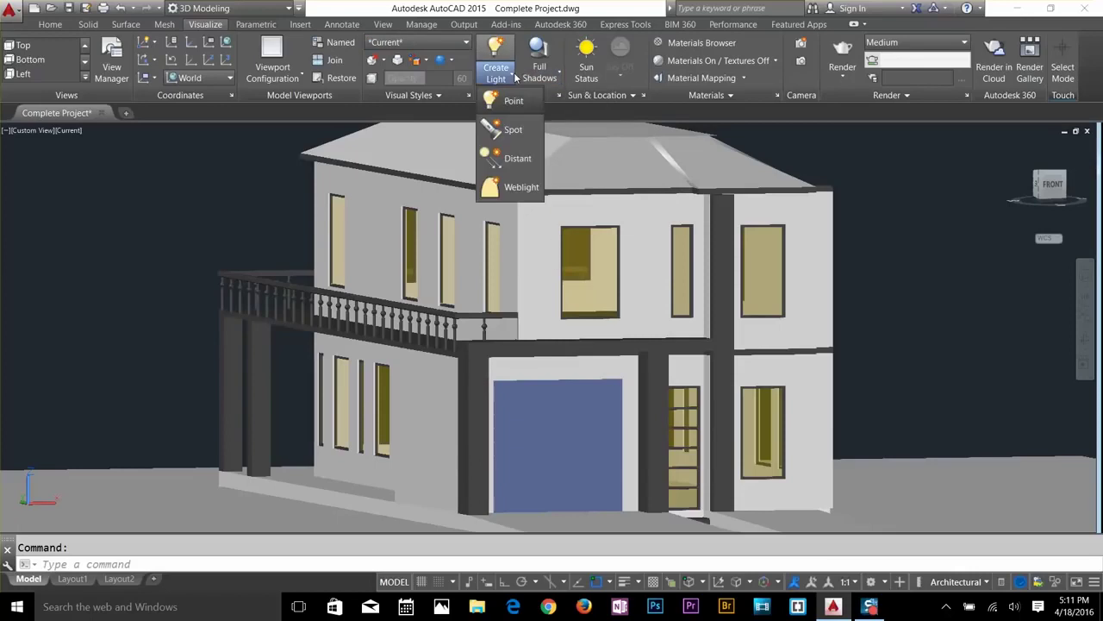
left_click(508, 75)
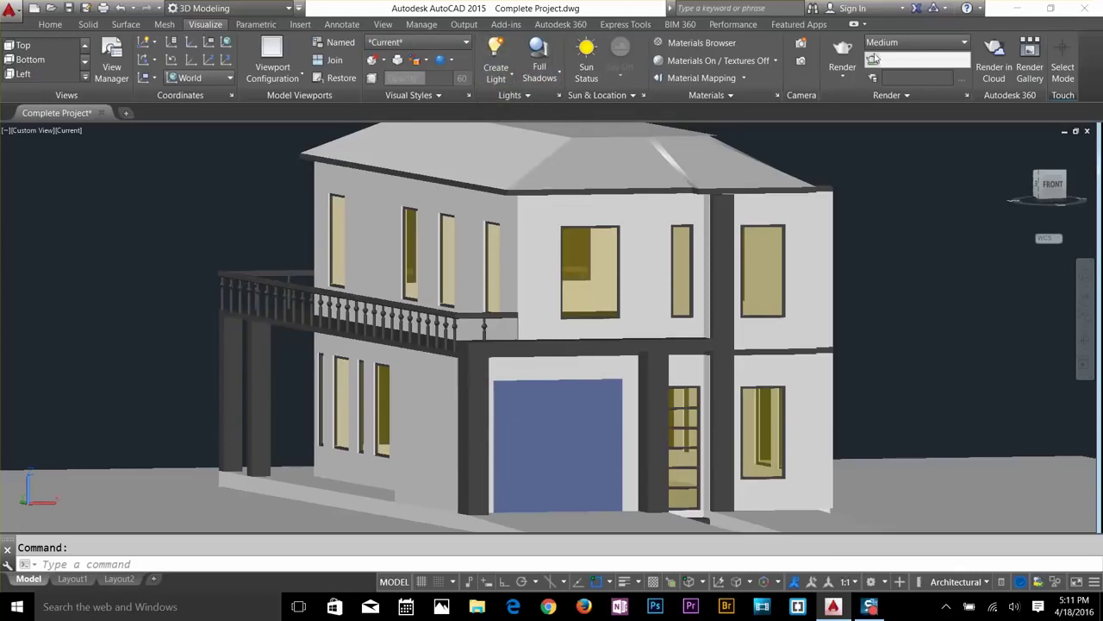
left_click(849, 77)
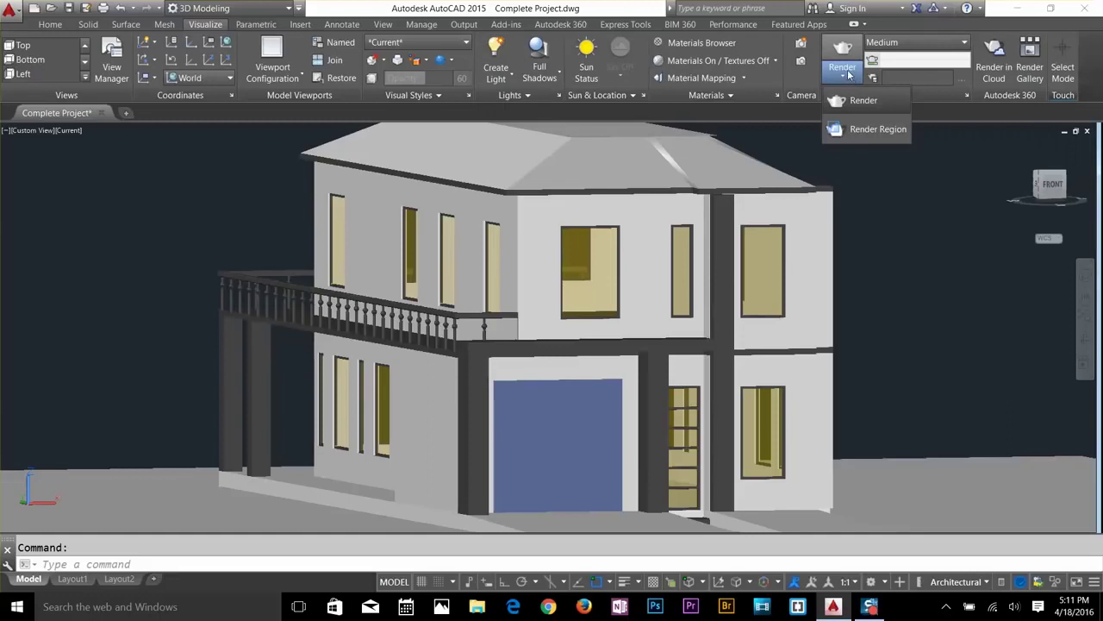
Set a custom render output size of 1980 x 1485 pixels, keeping the proportions of the 1024x768 preset.
left_click(896, 95)
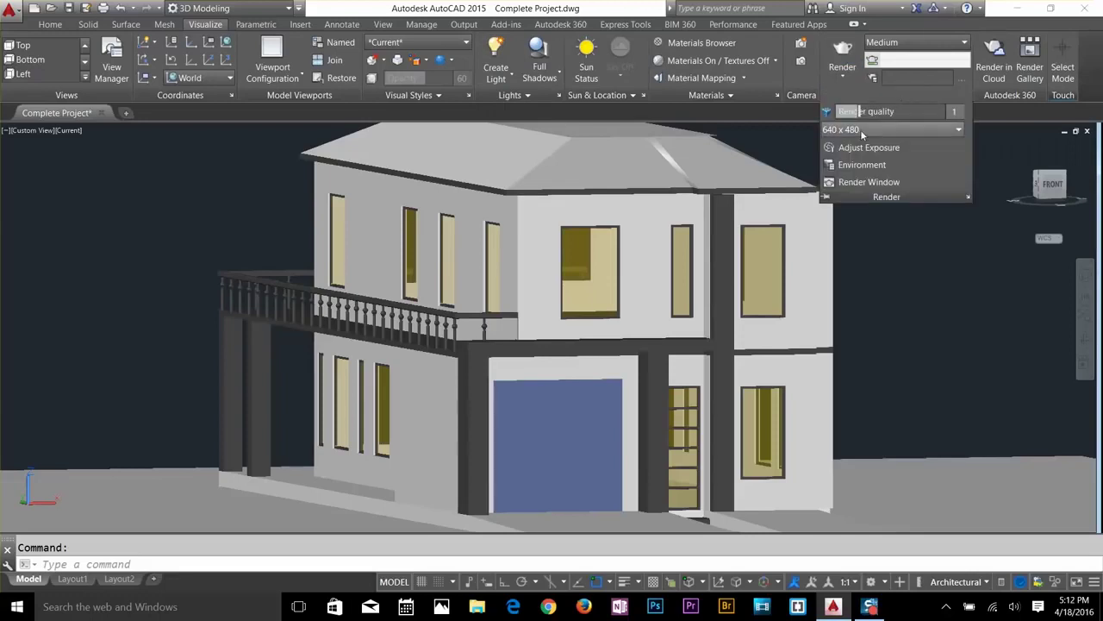
left_click(869, 128)
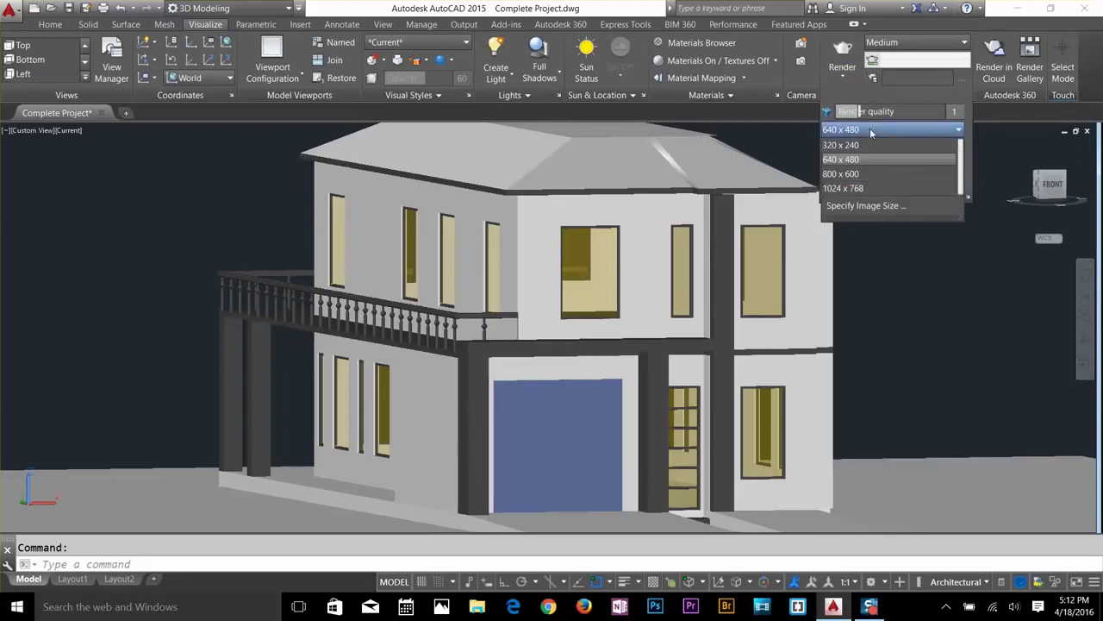
left_click(868, 205)
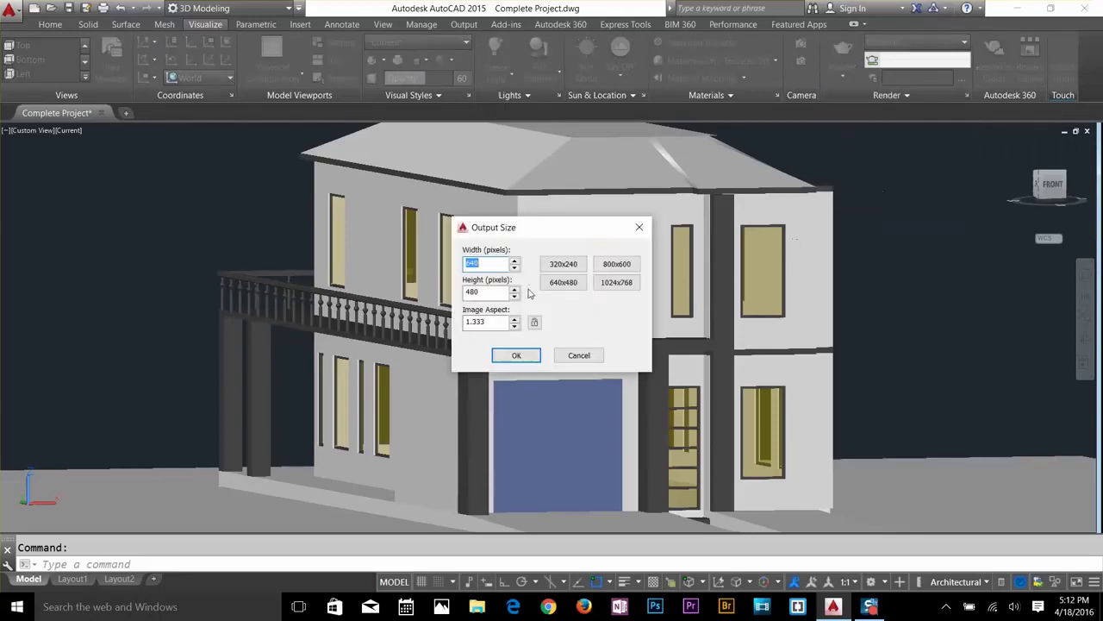
type("1980")
left_click(535, 322)
left_click(502, 292)
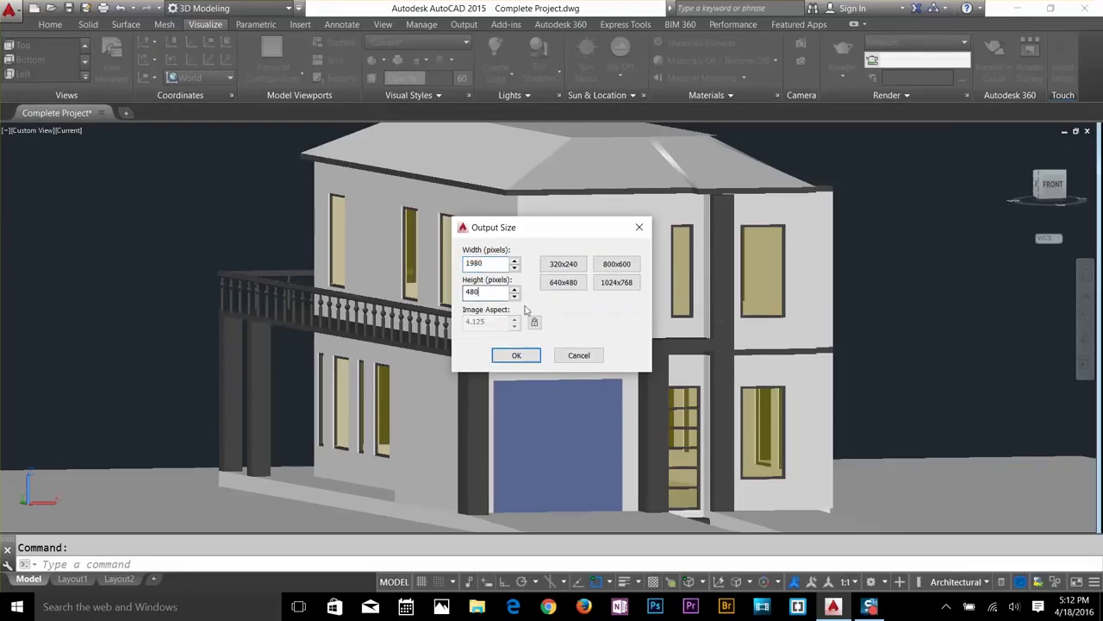
left_click(610, 284)
double_click(475, 262)
type("198")
left_click(528, 354)
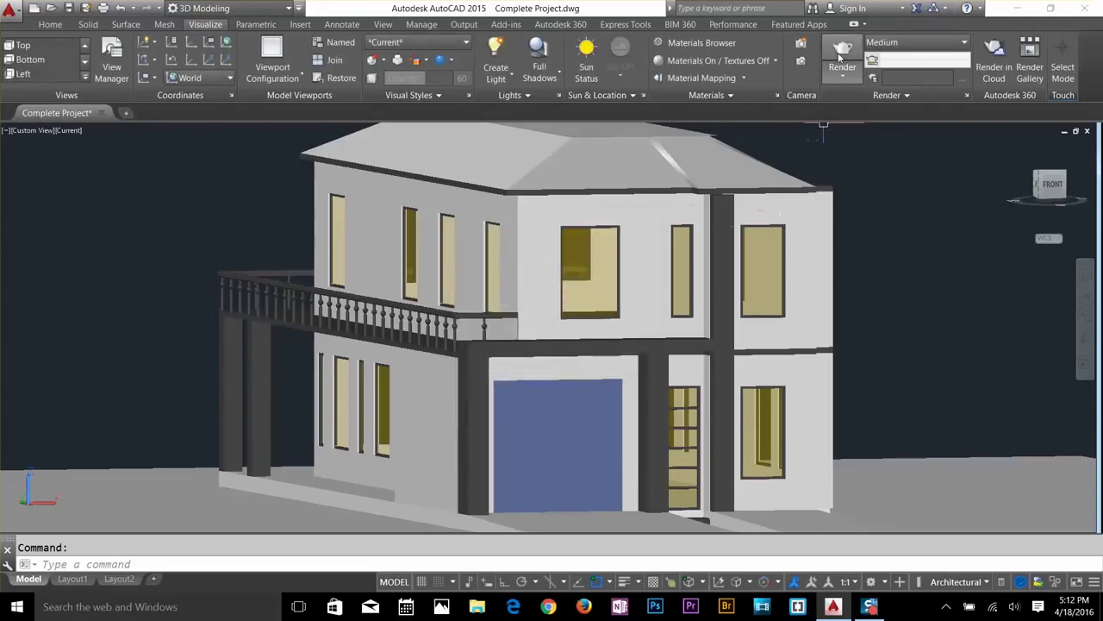
Turn on the sun and shift its date slightly earlier in the year.
left_click(590, 76)
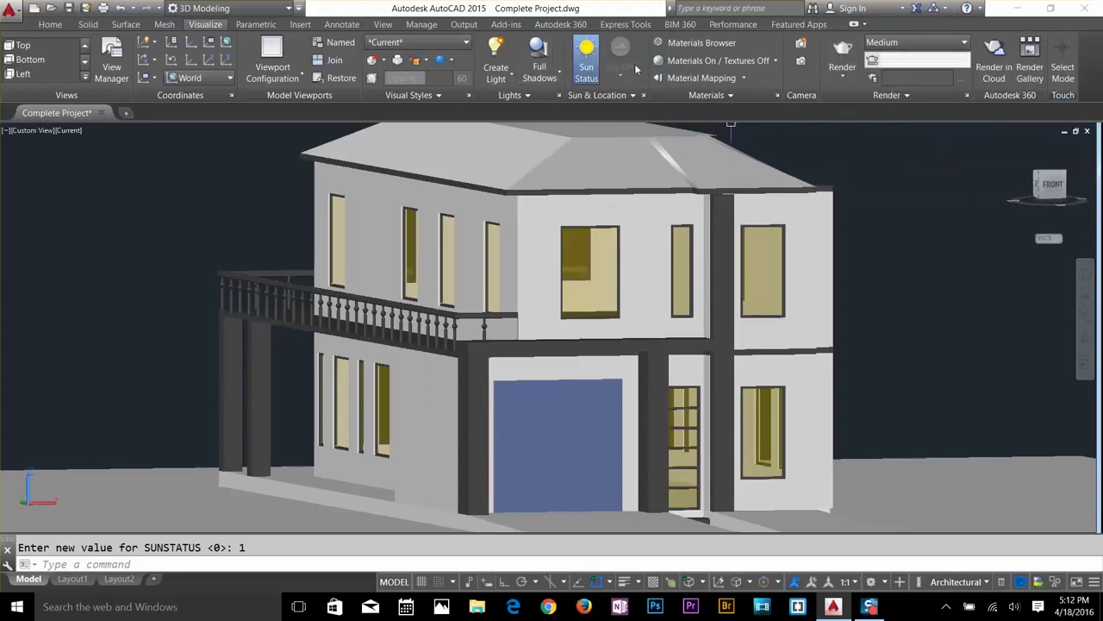
left_click(626, 93)
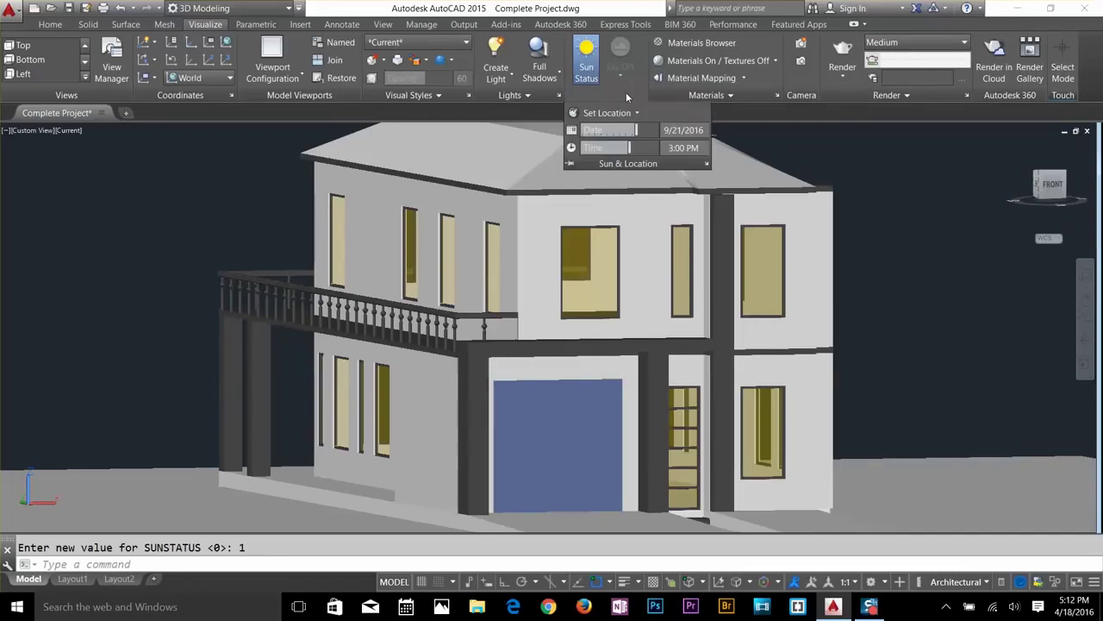
left_click_drag(636, 130, 631, 131)
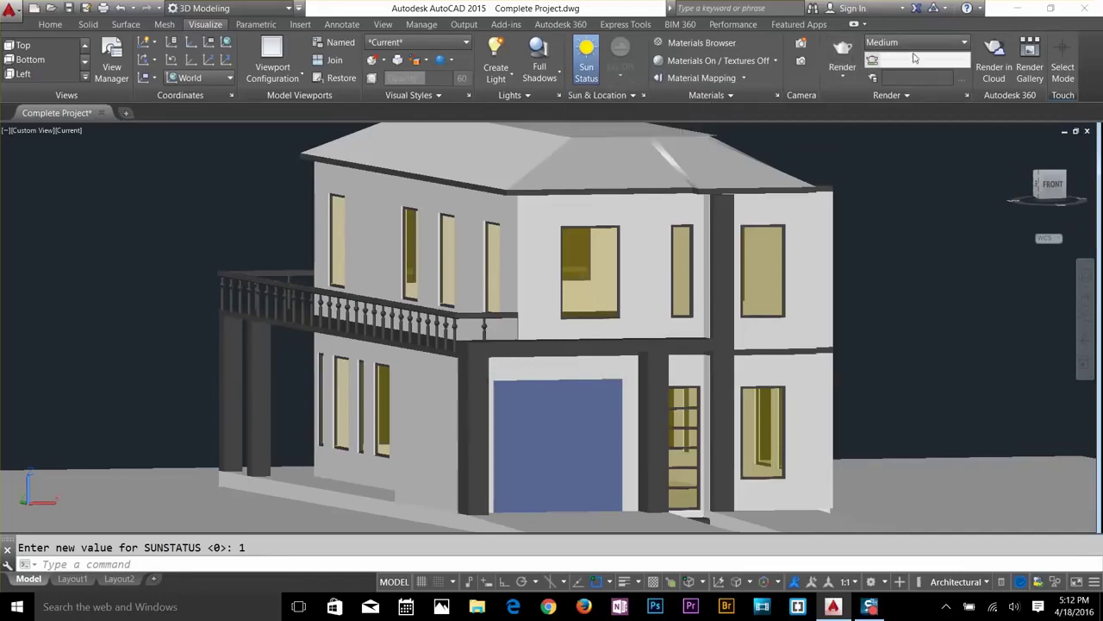
Render the current view of the house with the Medium preset.
left_click(846, 53)
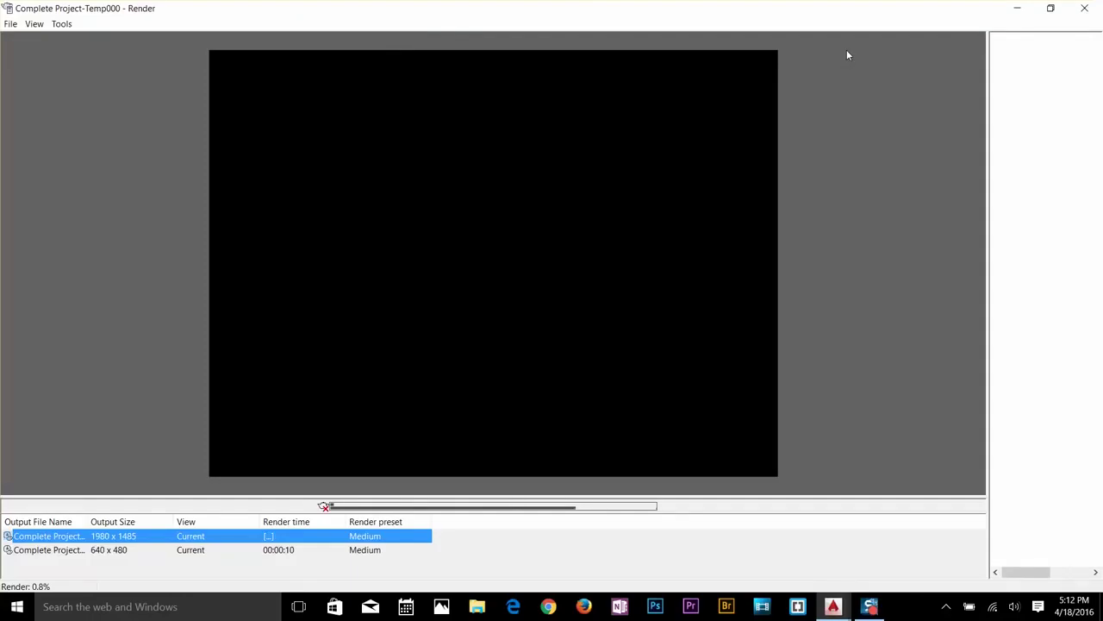